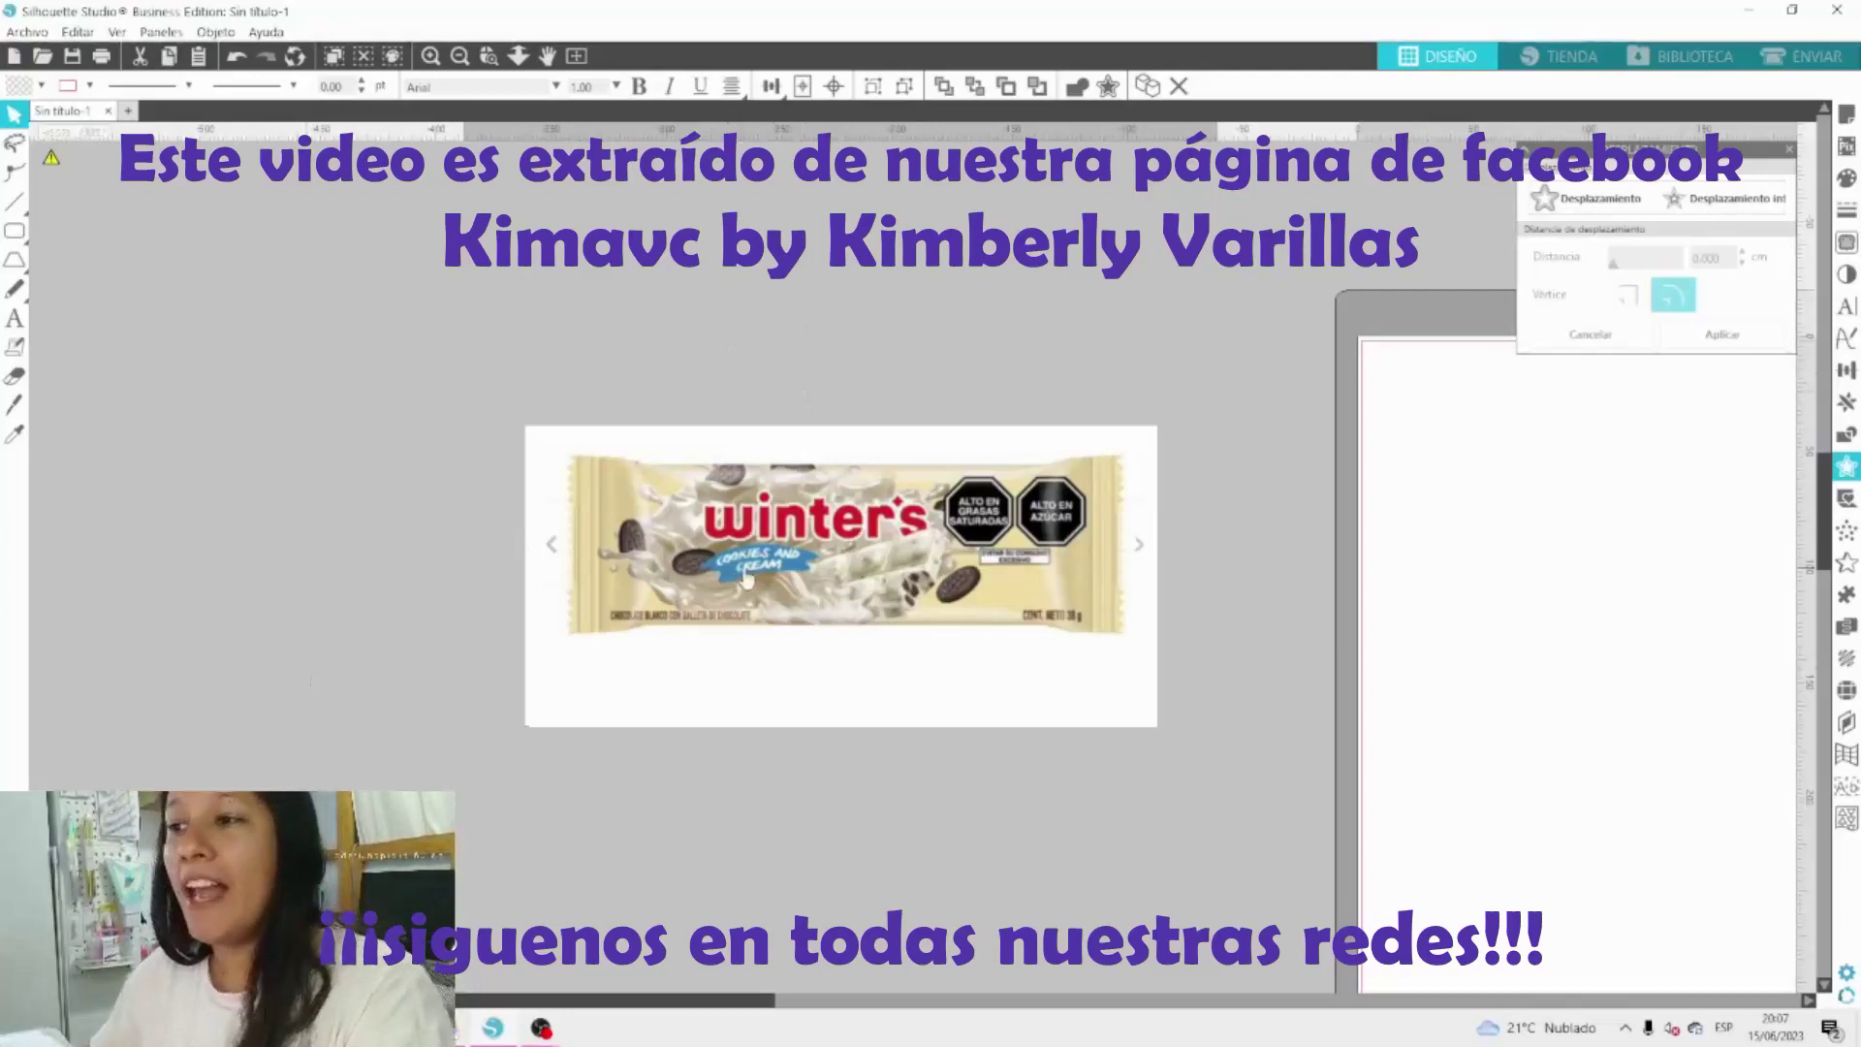
Examine the chocolate wrapper image together with its width and height labels.
scroll(581, 537, "down", 3)
scroll(582, 536, "up", 3)
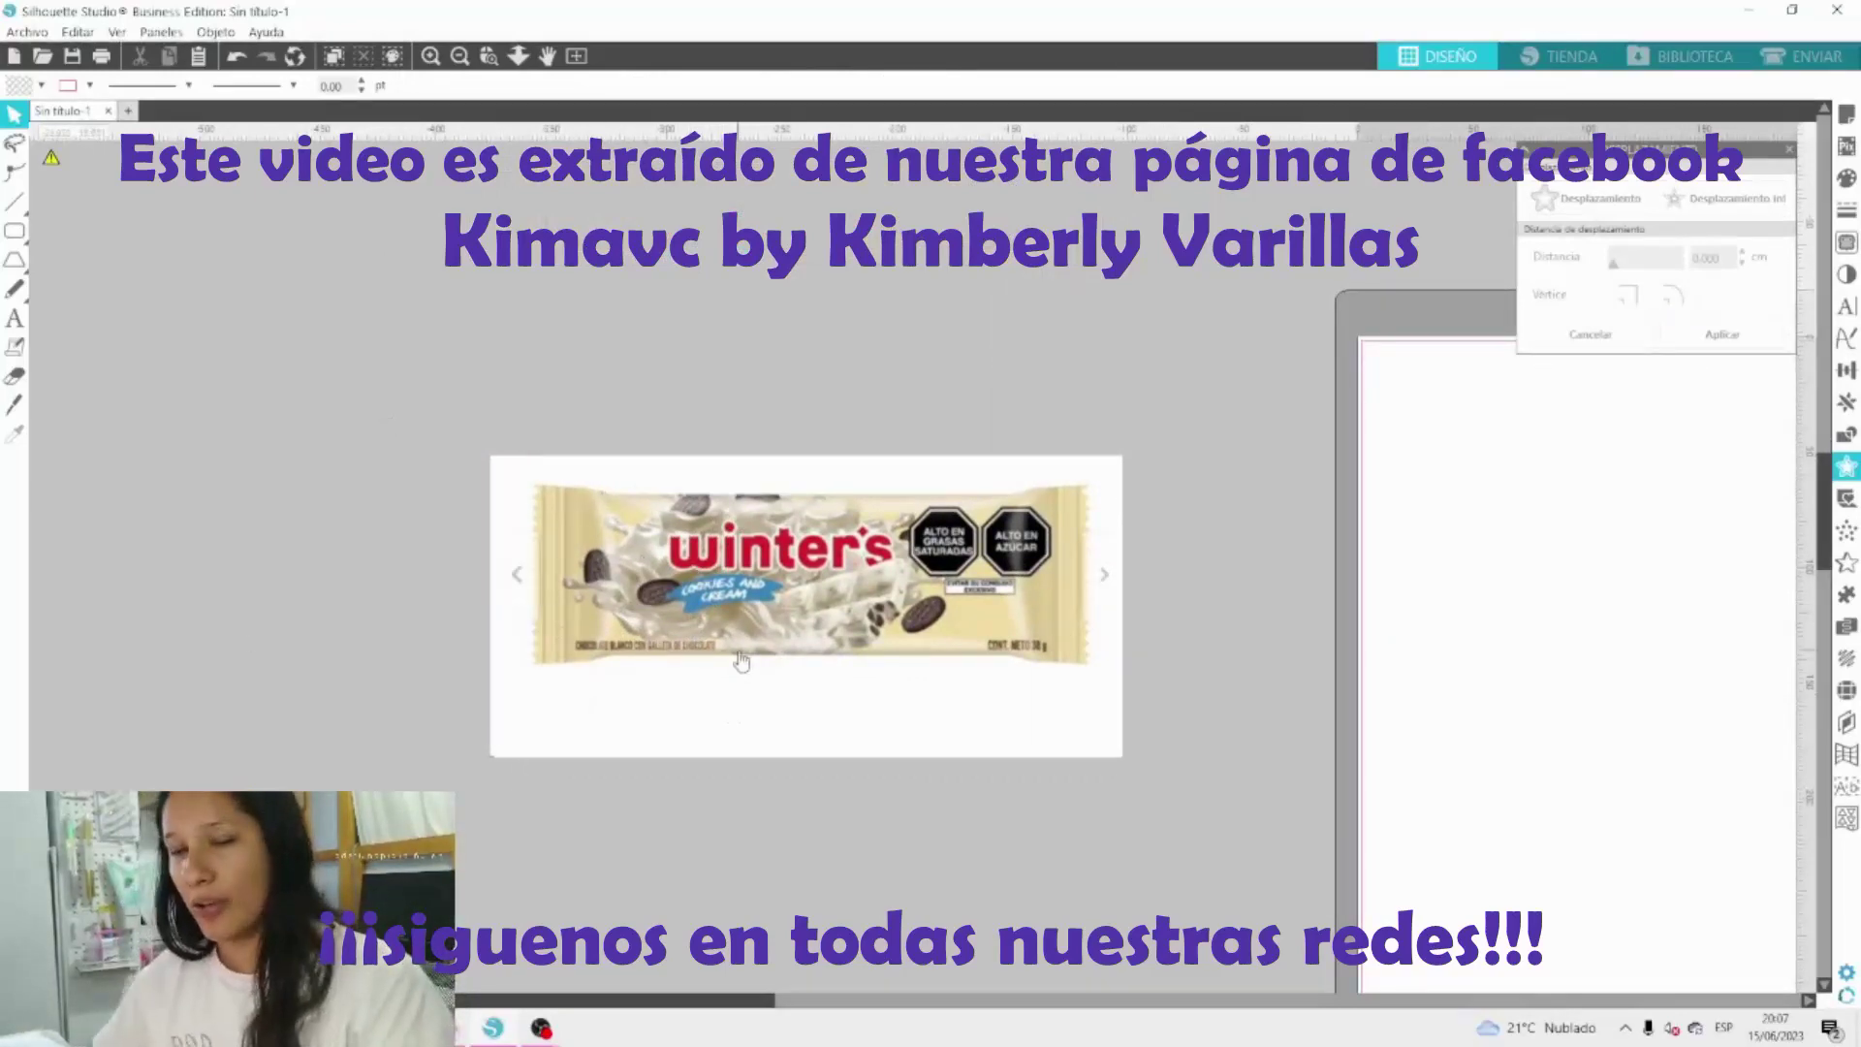
scroll(753, 569, "up", 3)
scroll(769, 582, "down", 6)
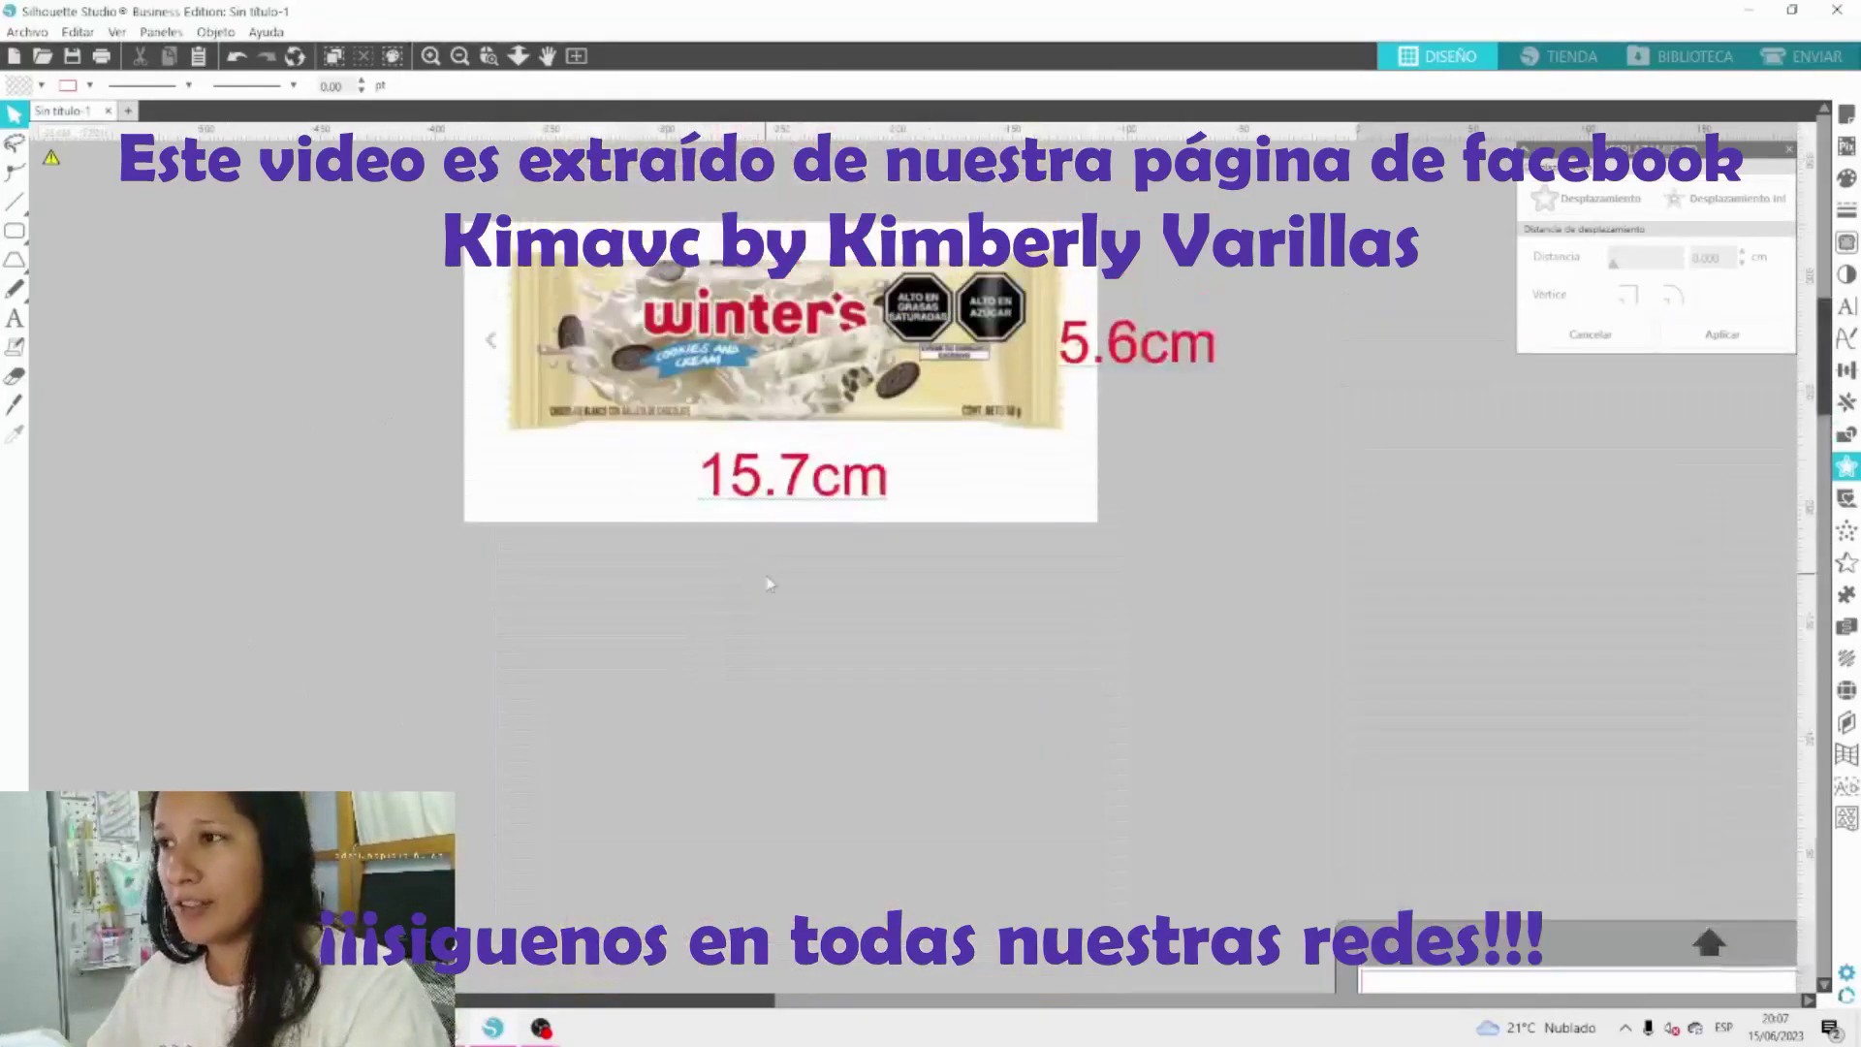
scroll(776, 611, "up", 1)
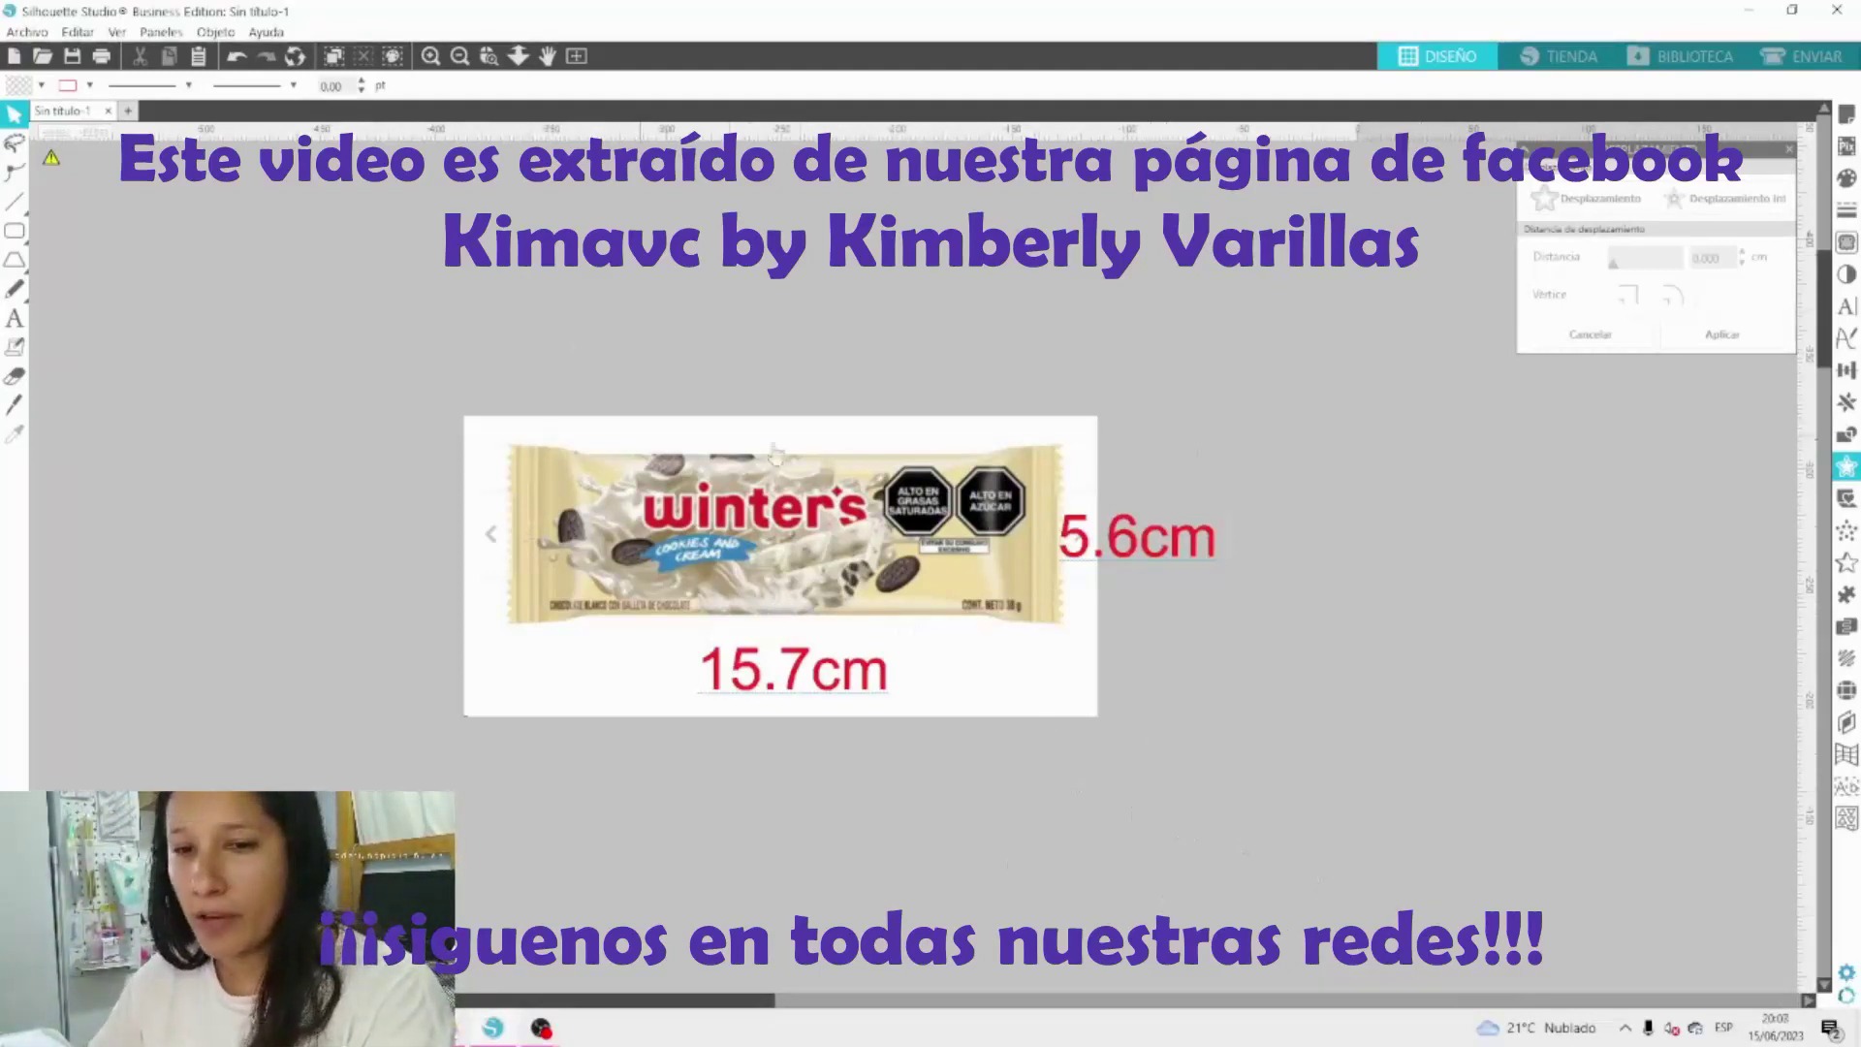
left_click(430, 55)
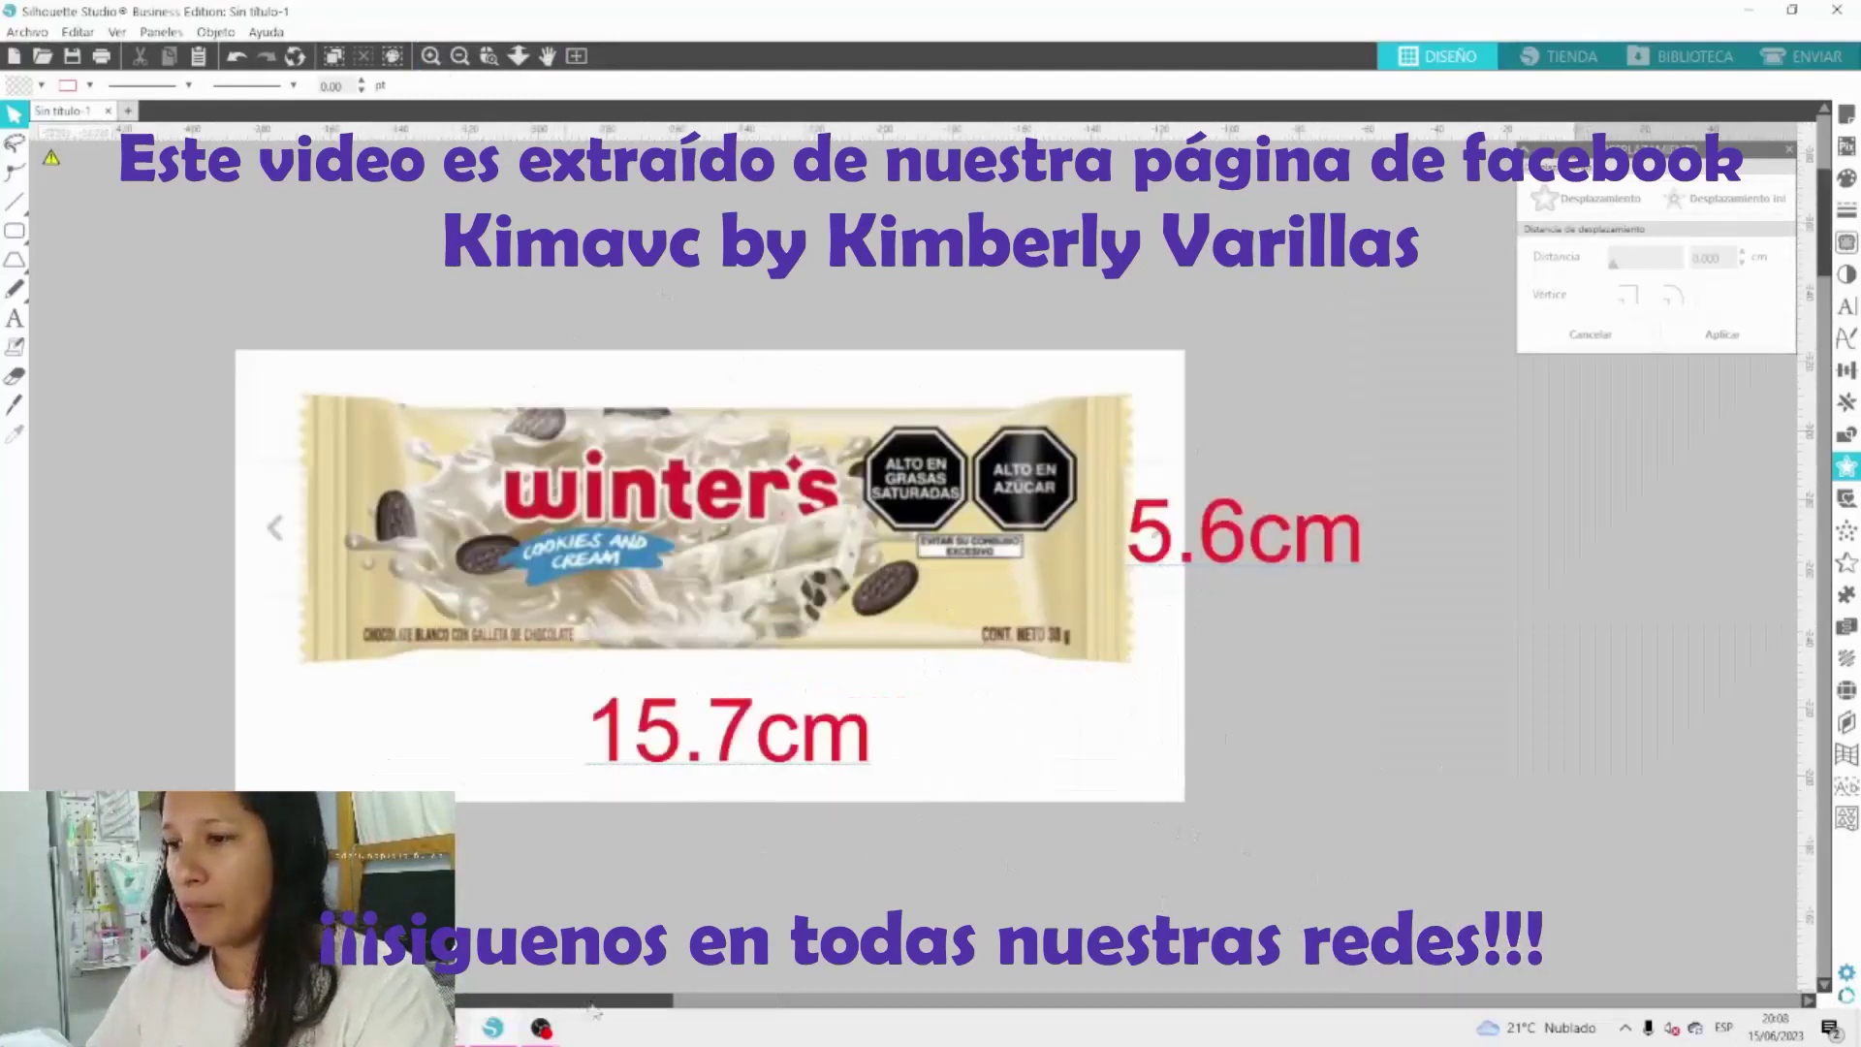
left_click_drag(587, 999, 533, 1000)
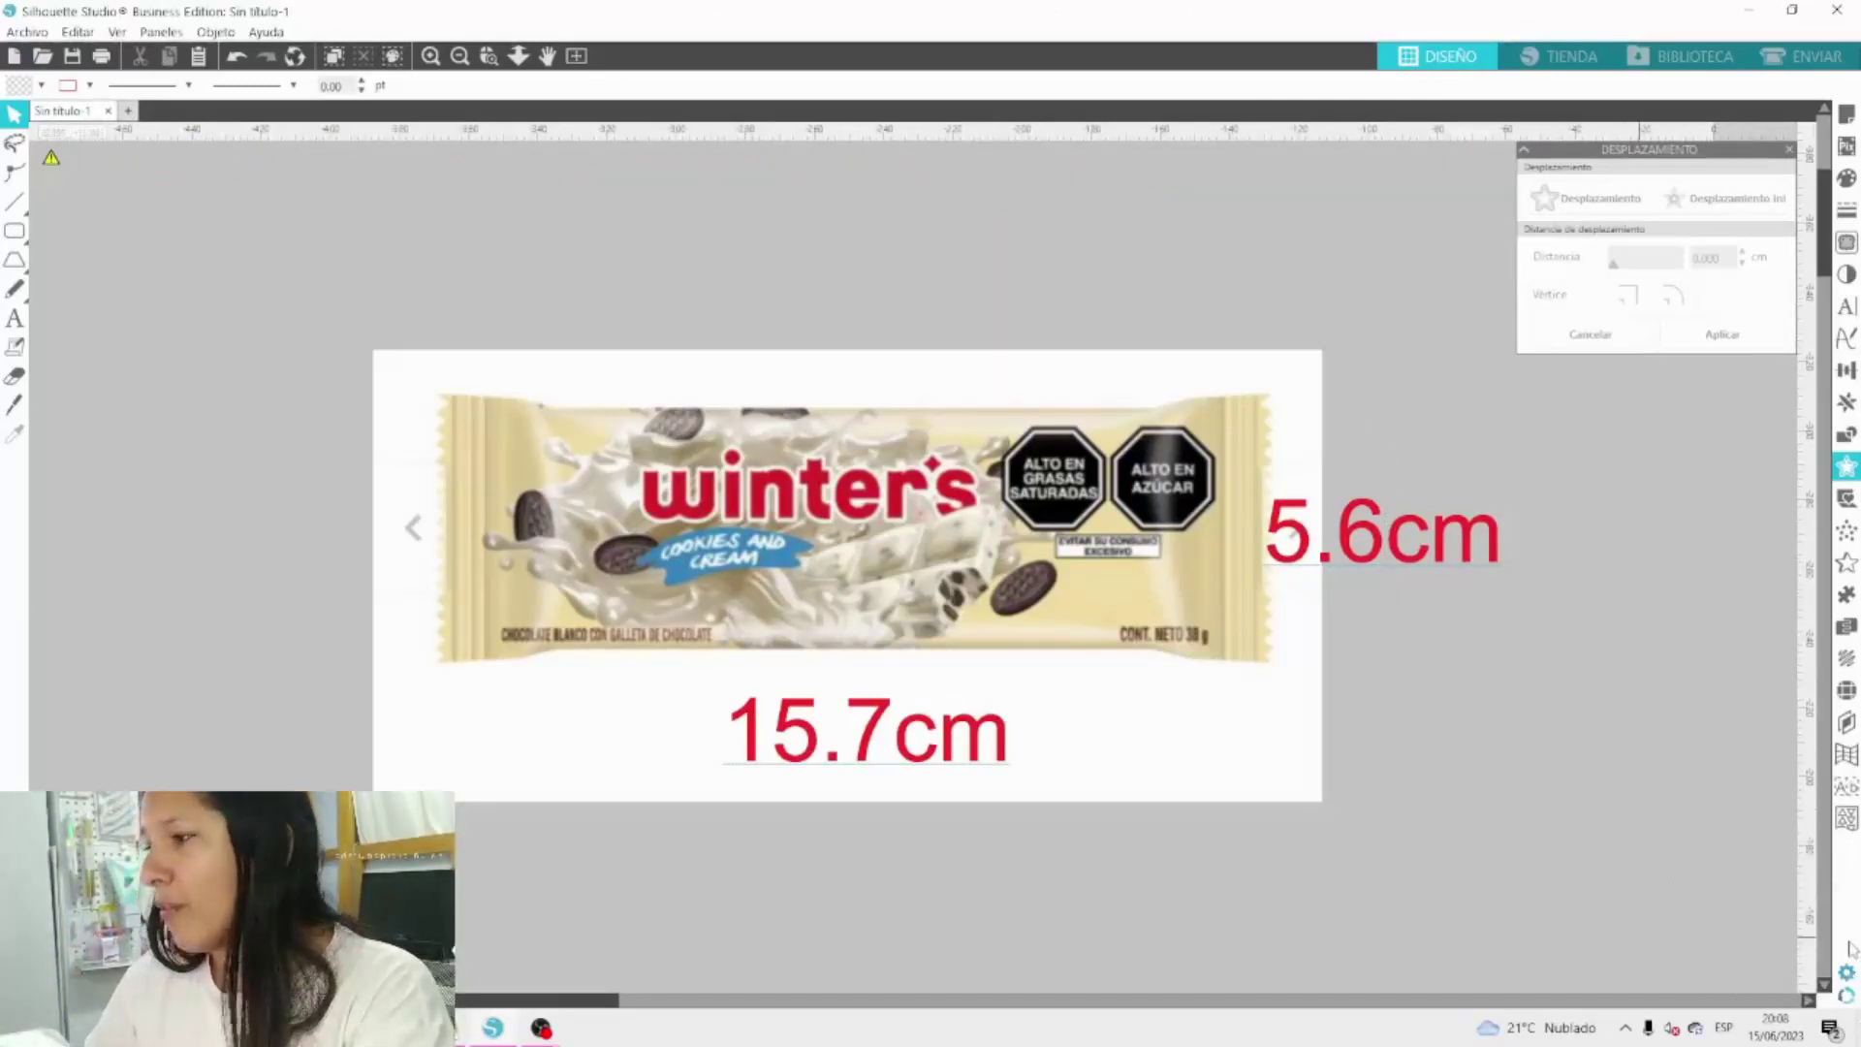
Set the unit of measurement to Pulgadas in the general preferences.
left_click(1846, 975)
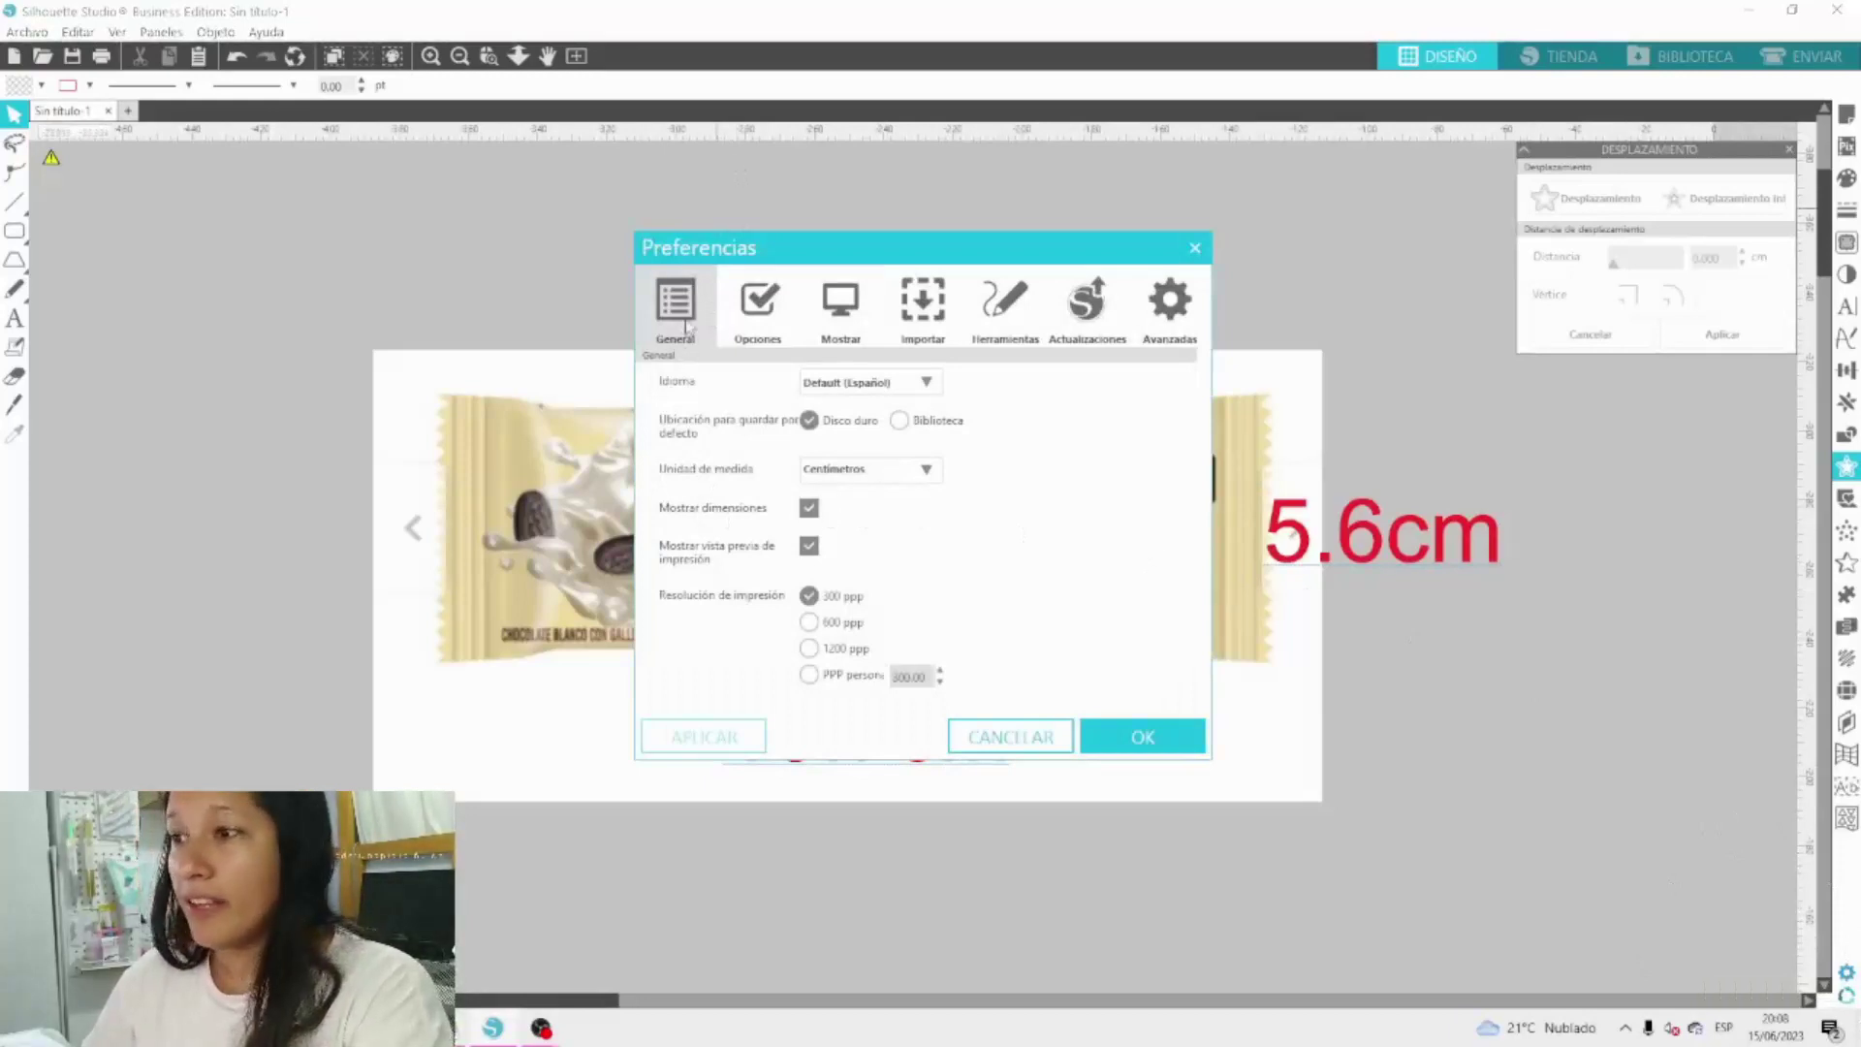
left_click(884, 473)
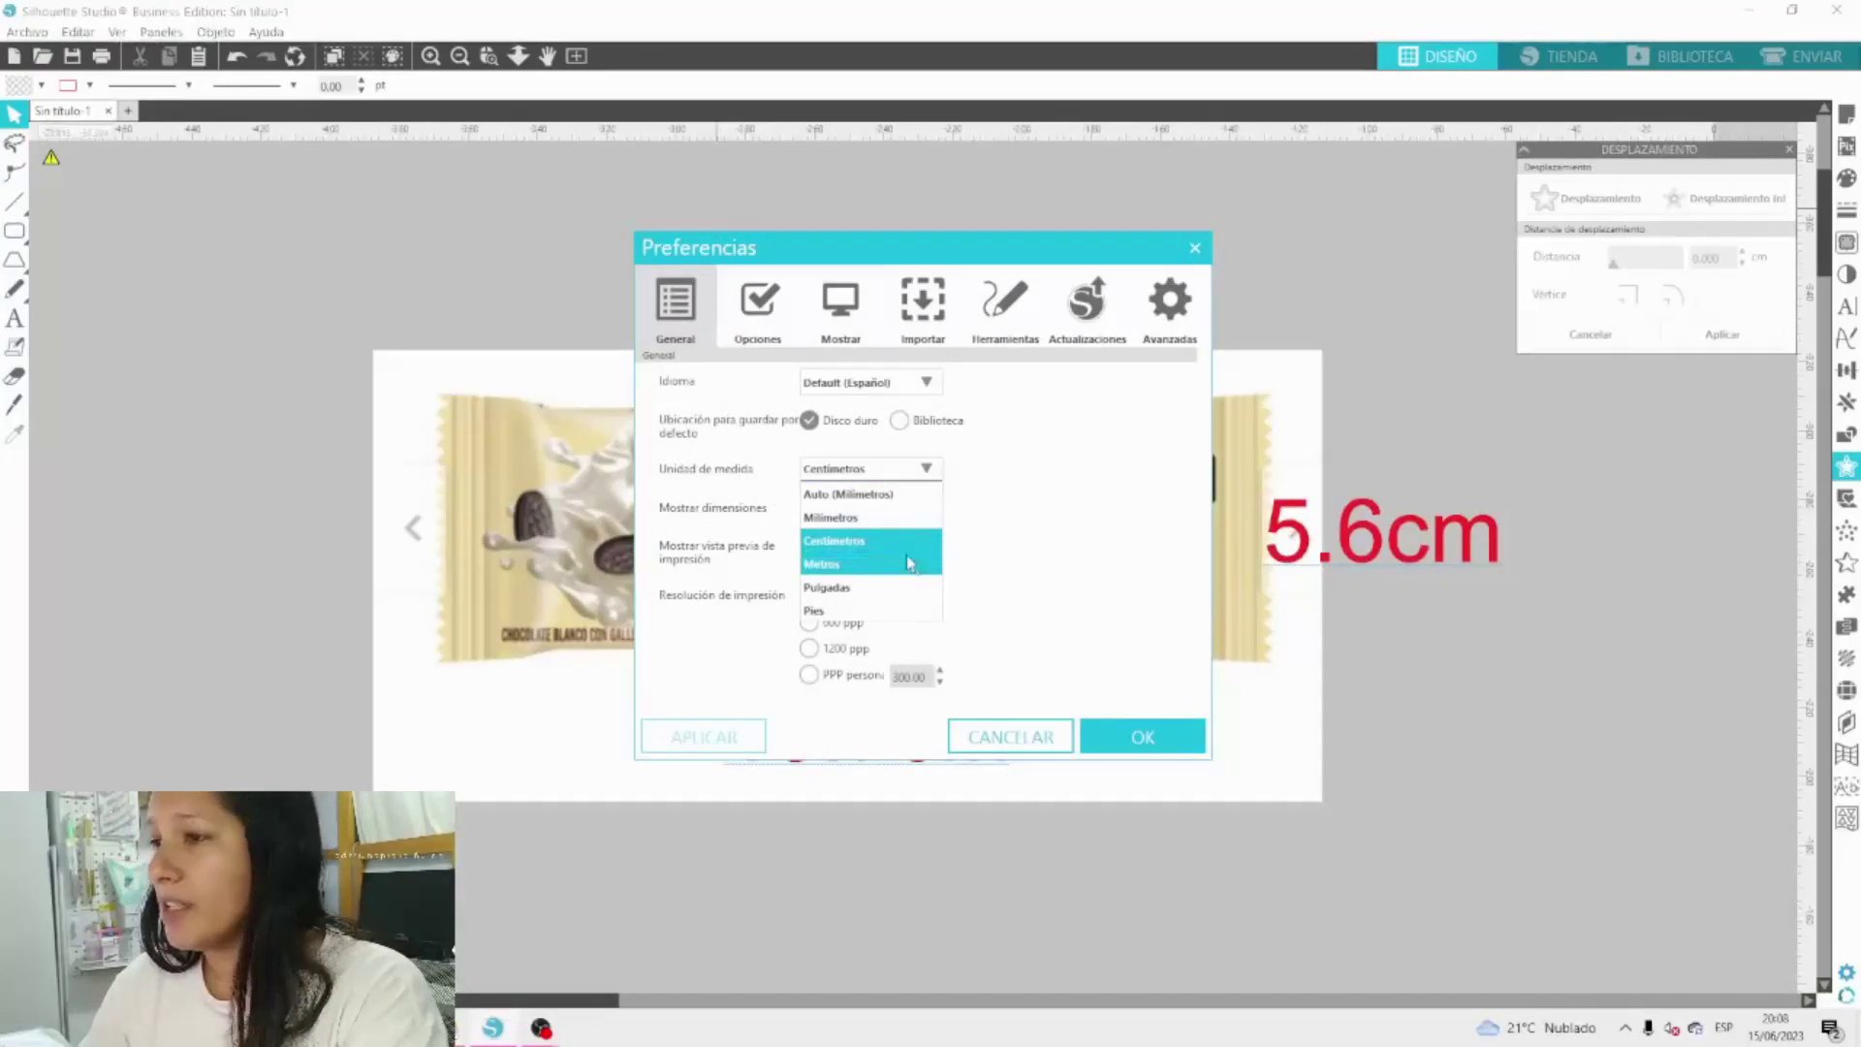
left_click(843, 587)
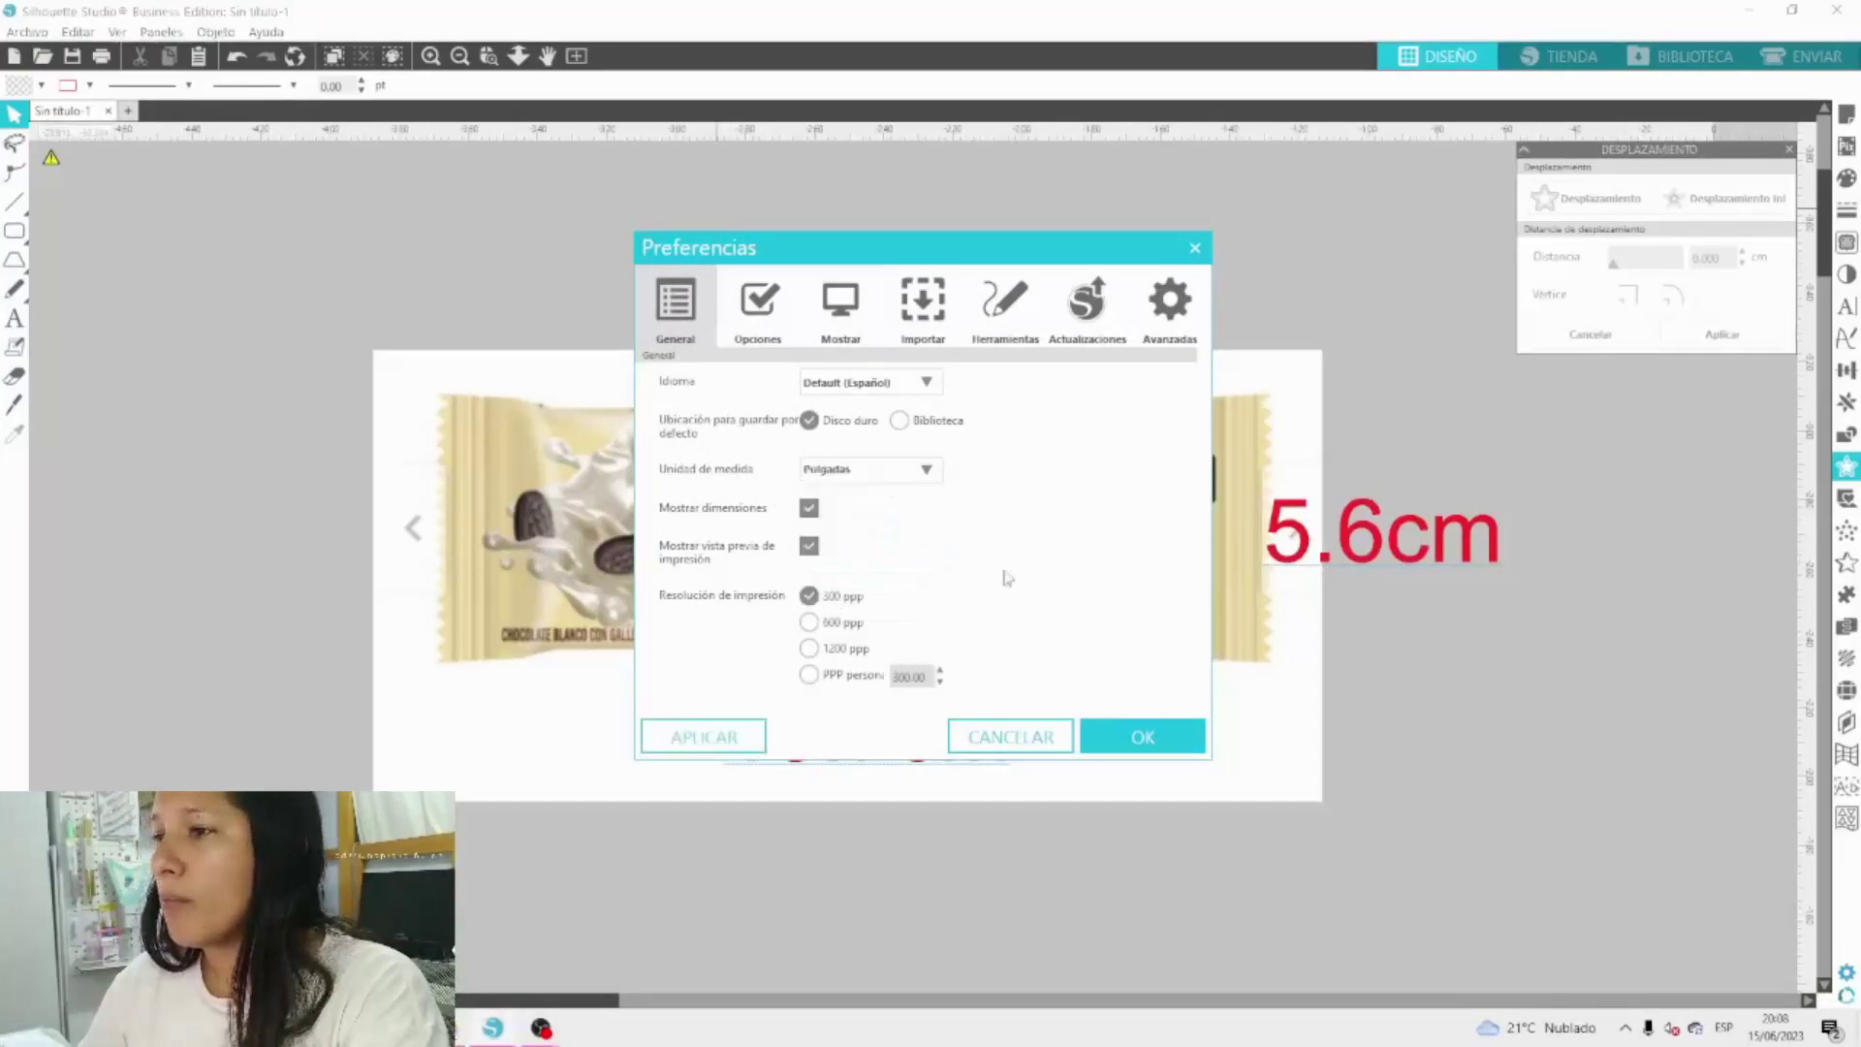
left_click(1149, 734)
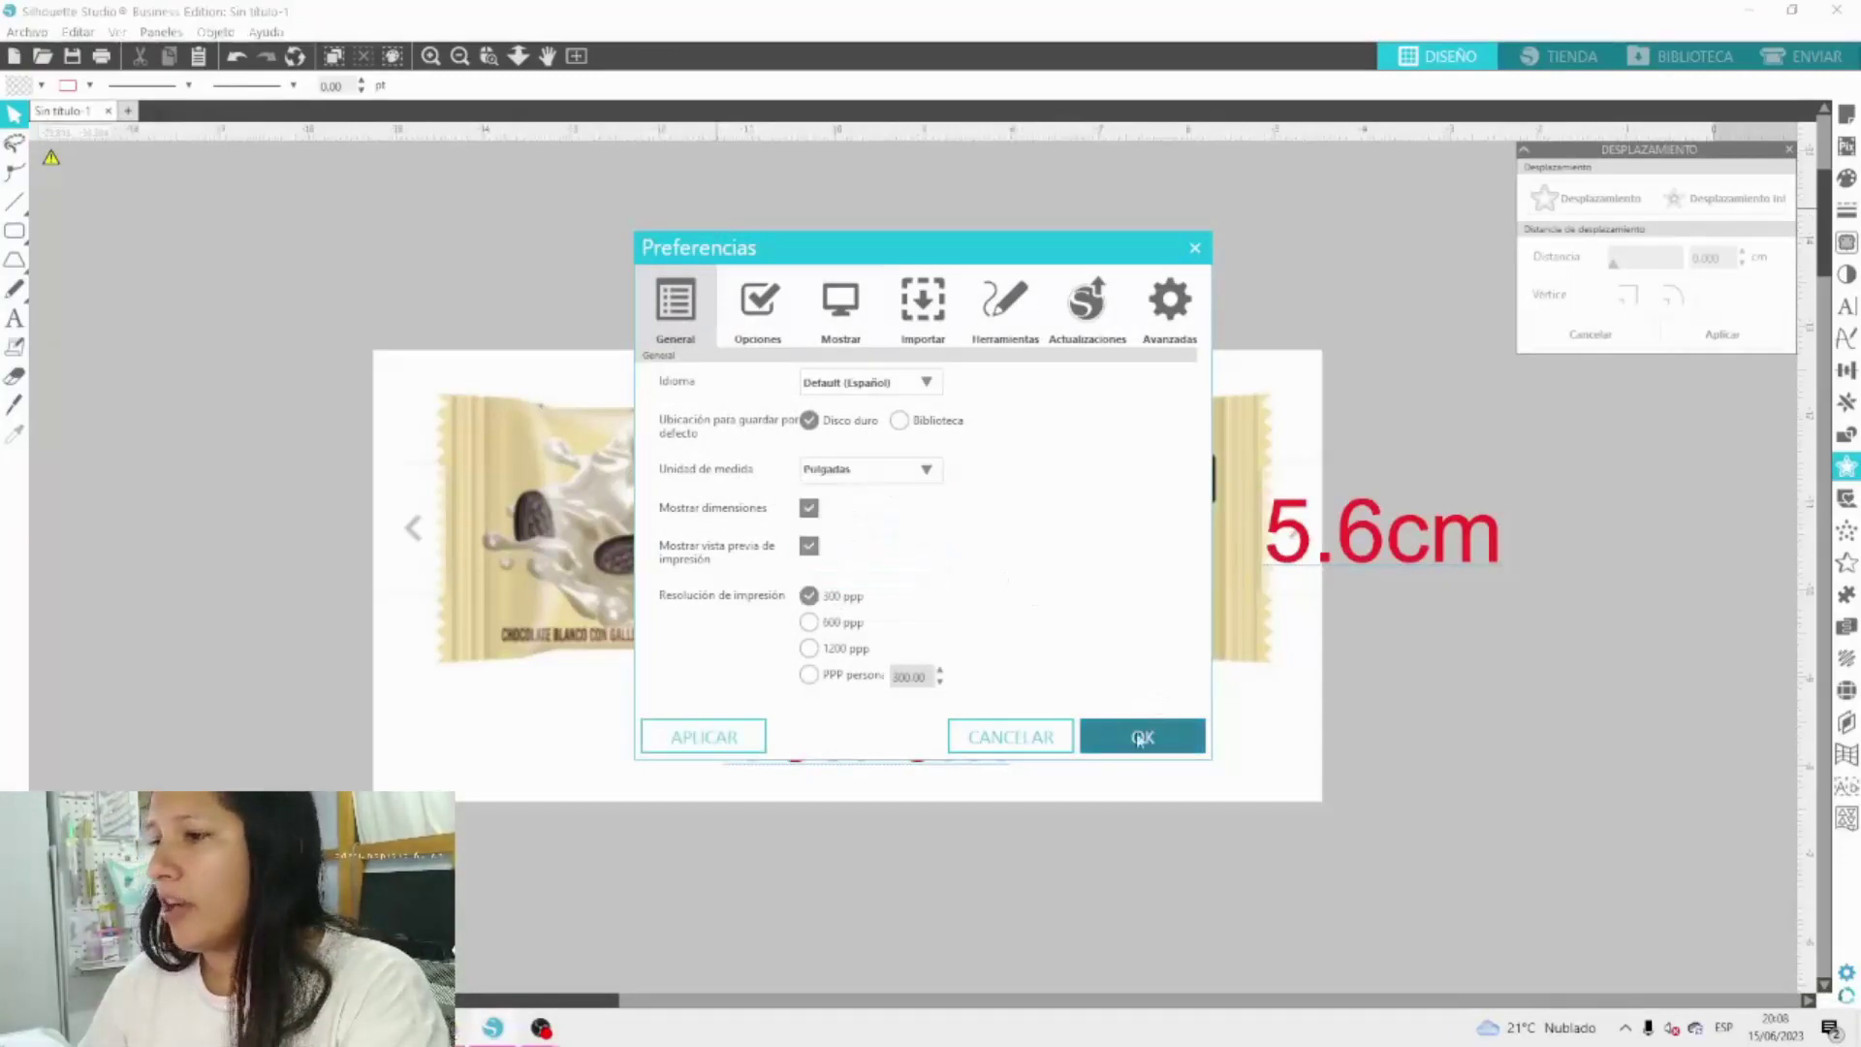
left_click(1115, 734)
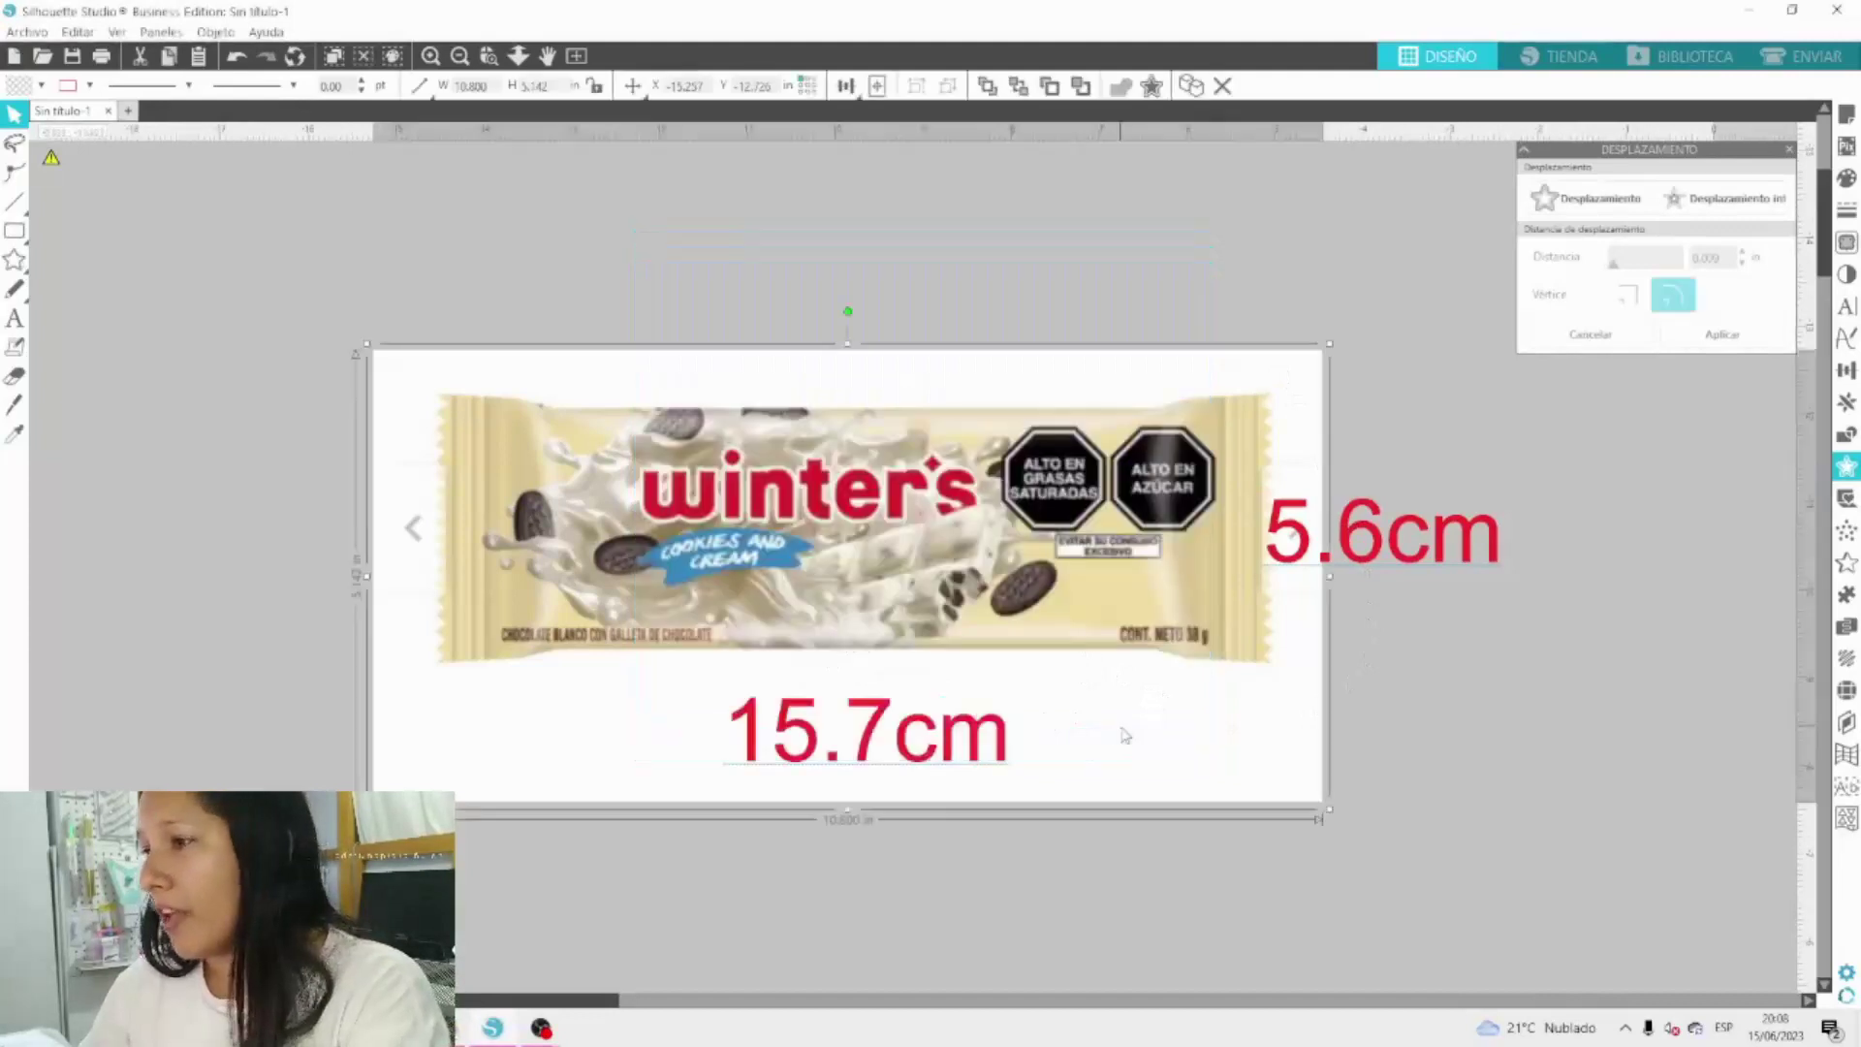
left_click(1413, 574)
Review the available units of measurement in the general preferences, keeping Pulgadas.
left_click(1847, 973)
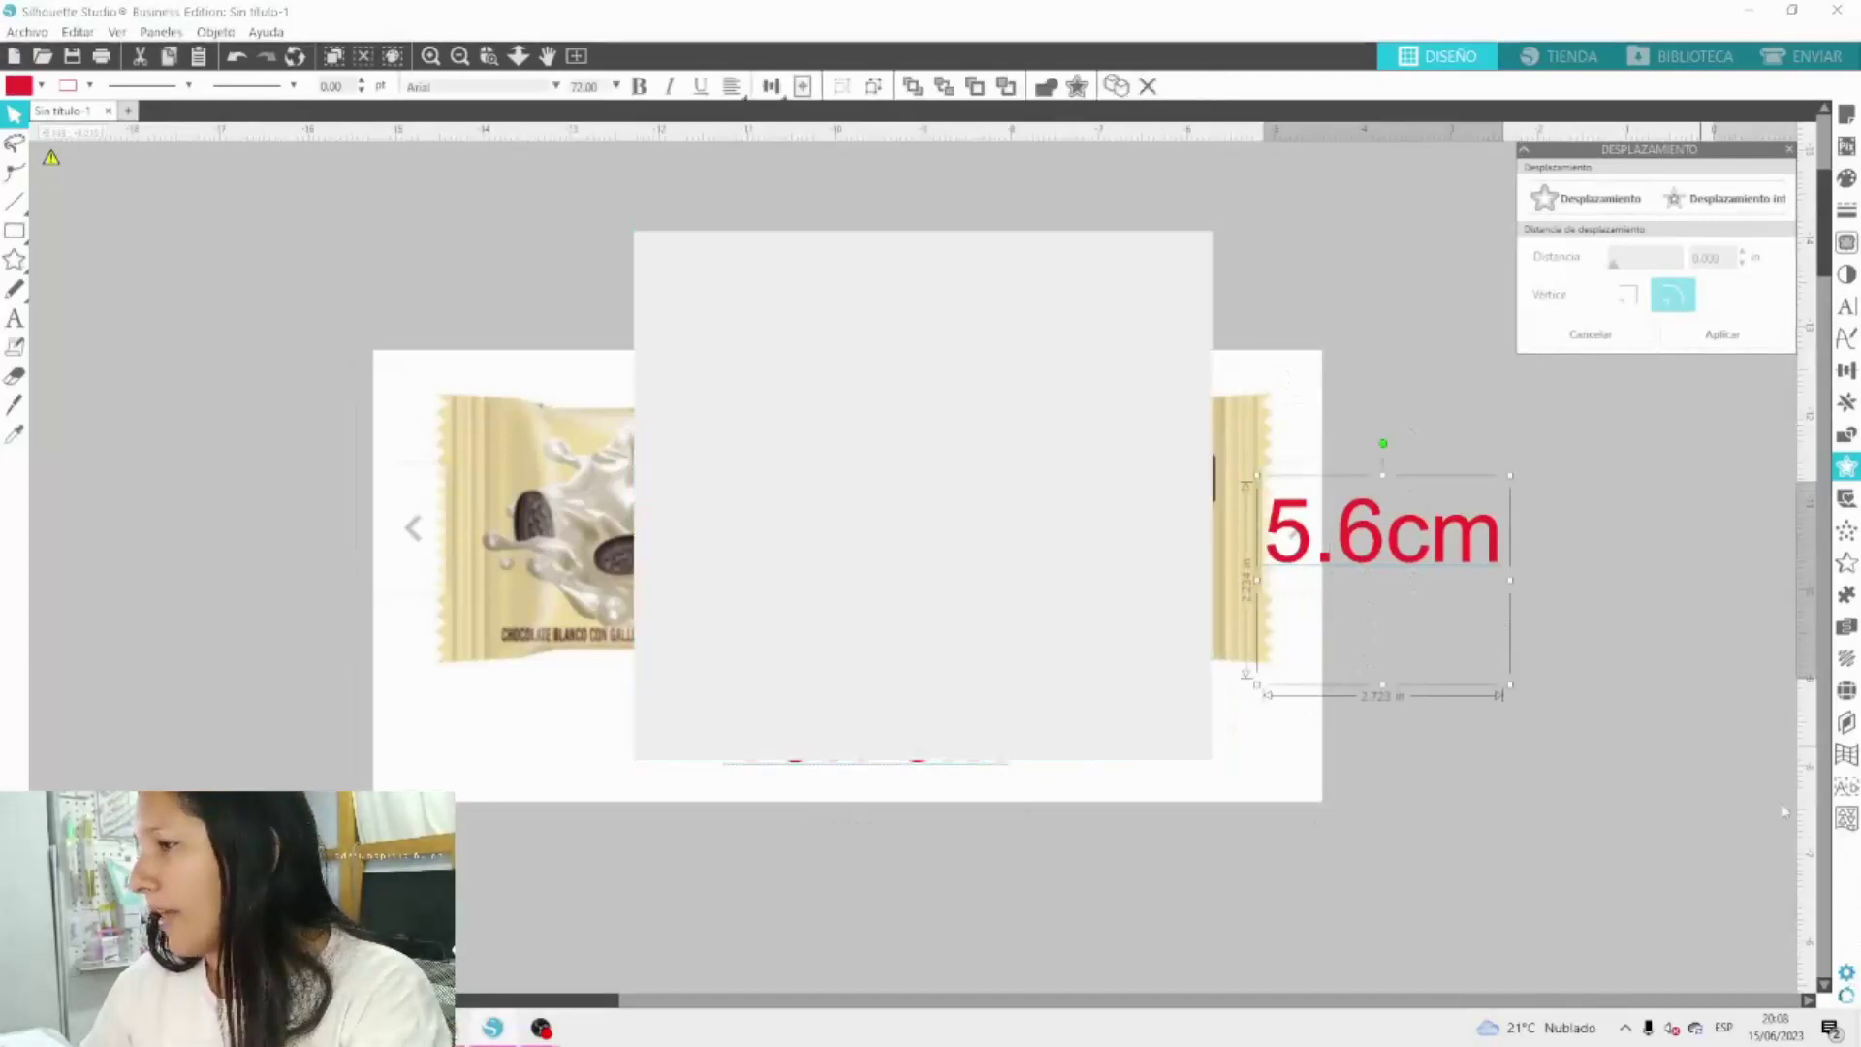
left_click(872, 469)
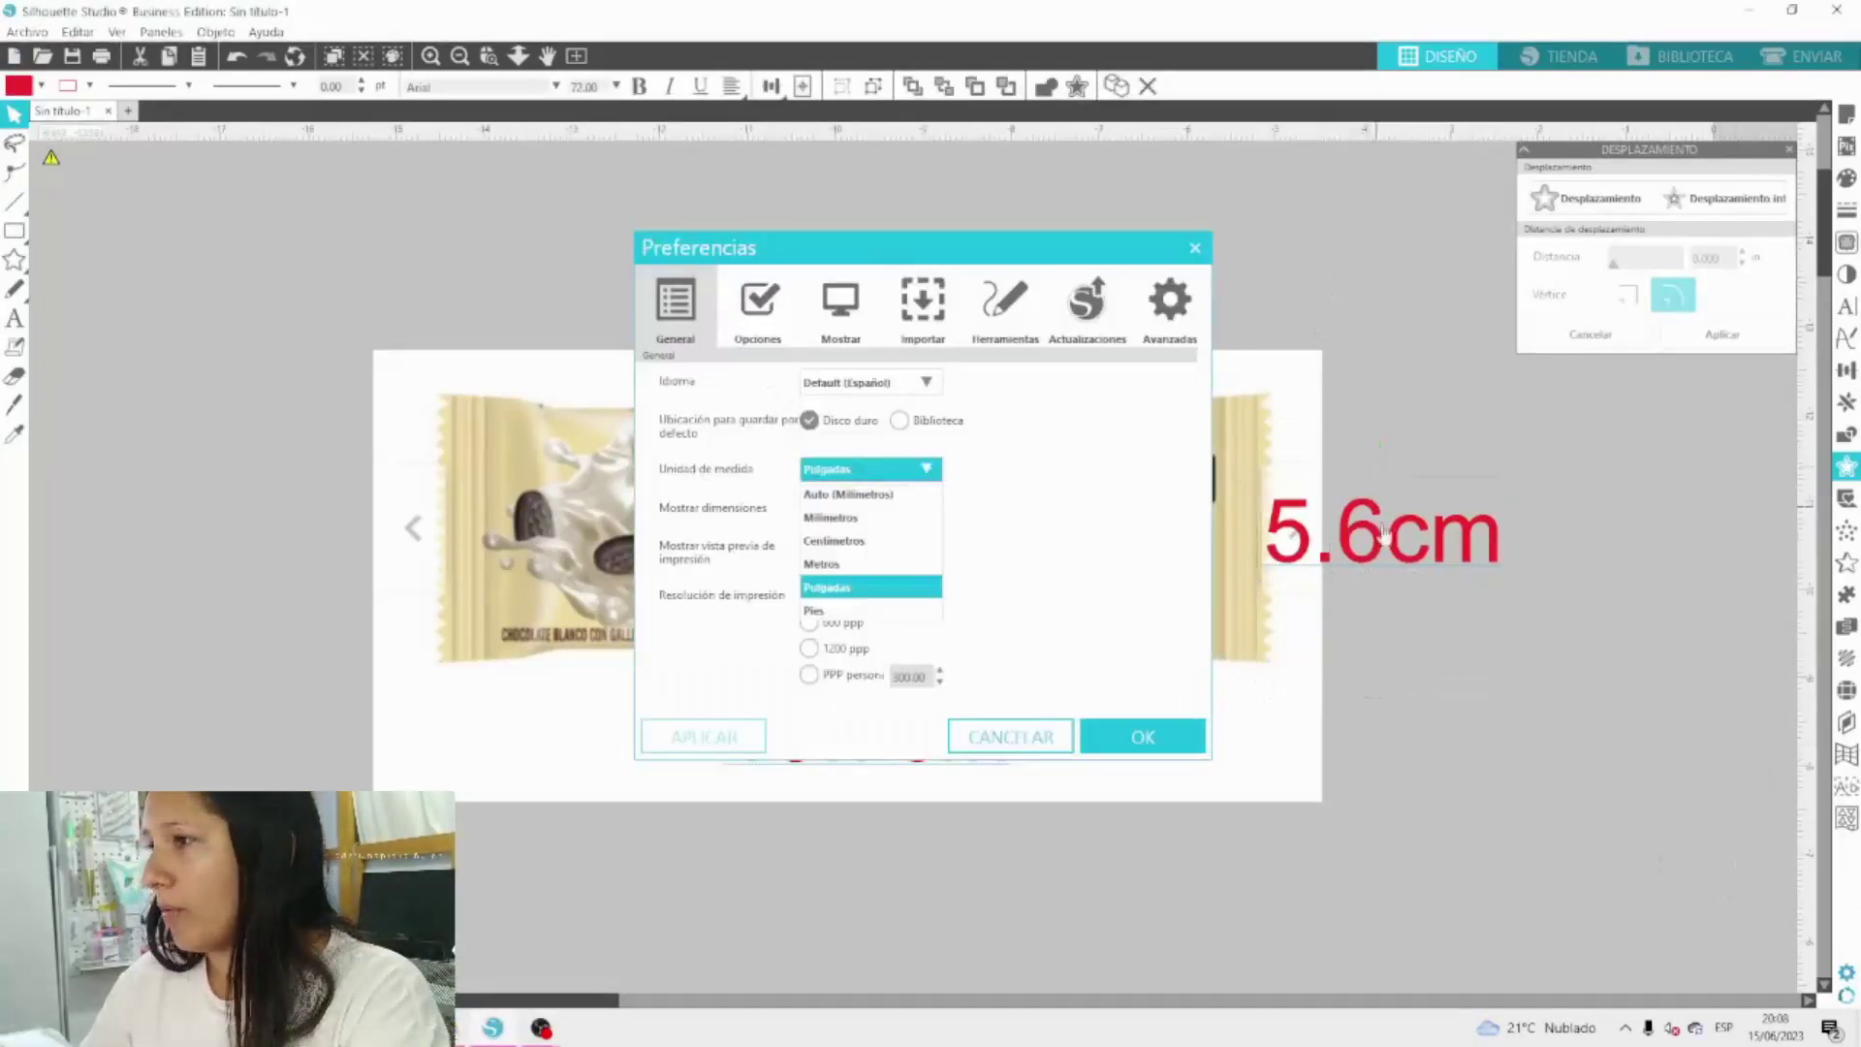
left_click(1244, 428)
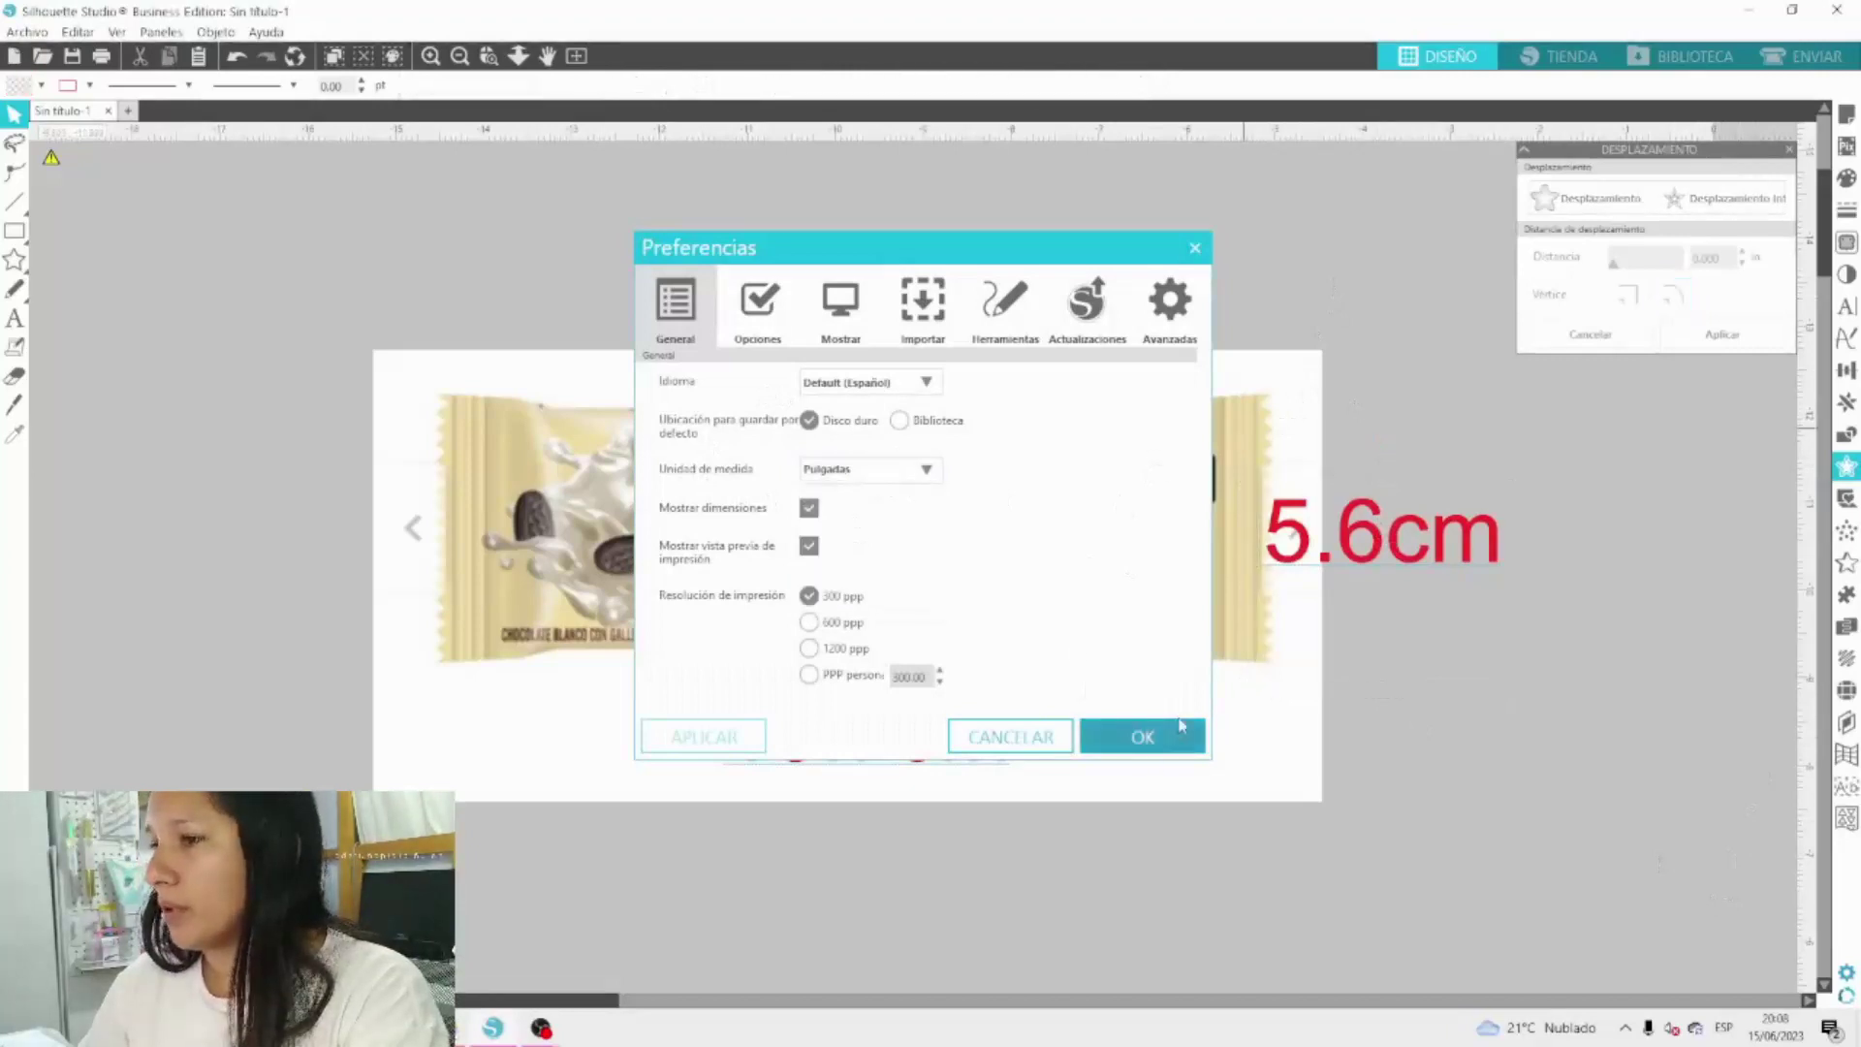
left_click(1144, 737)
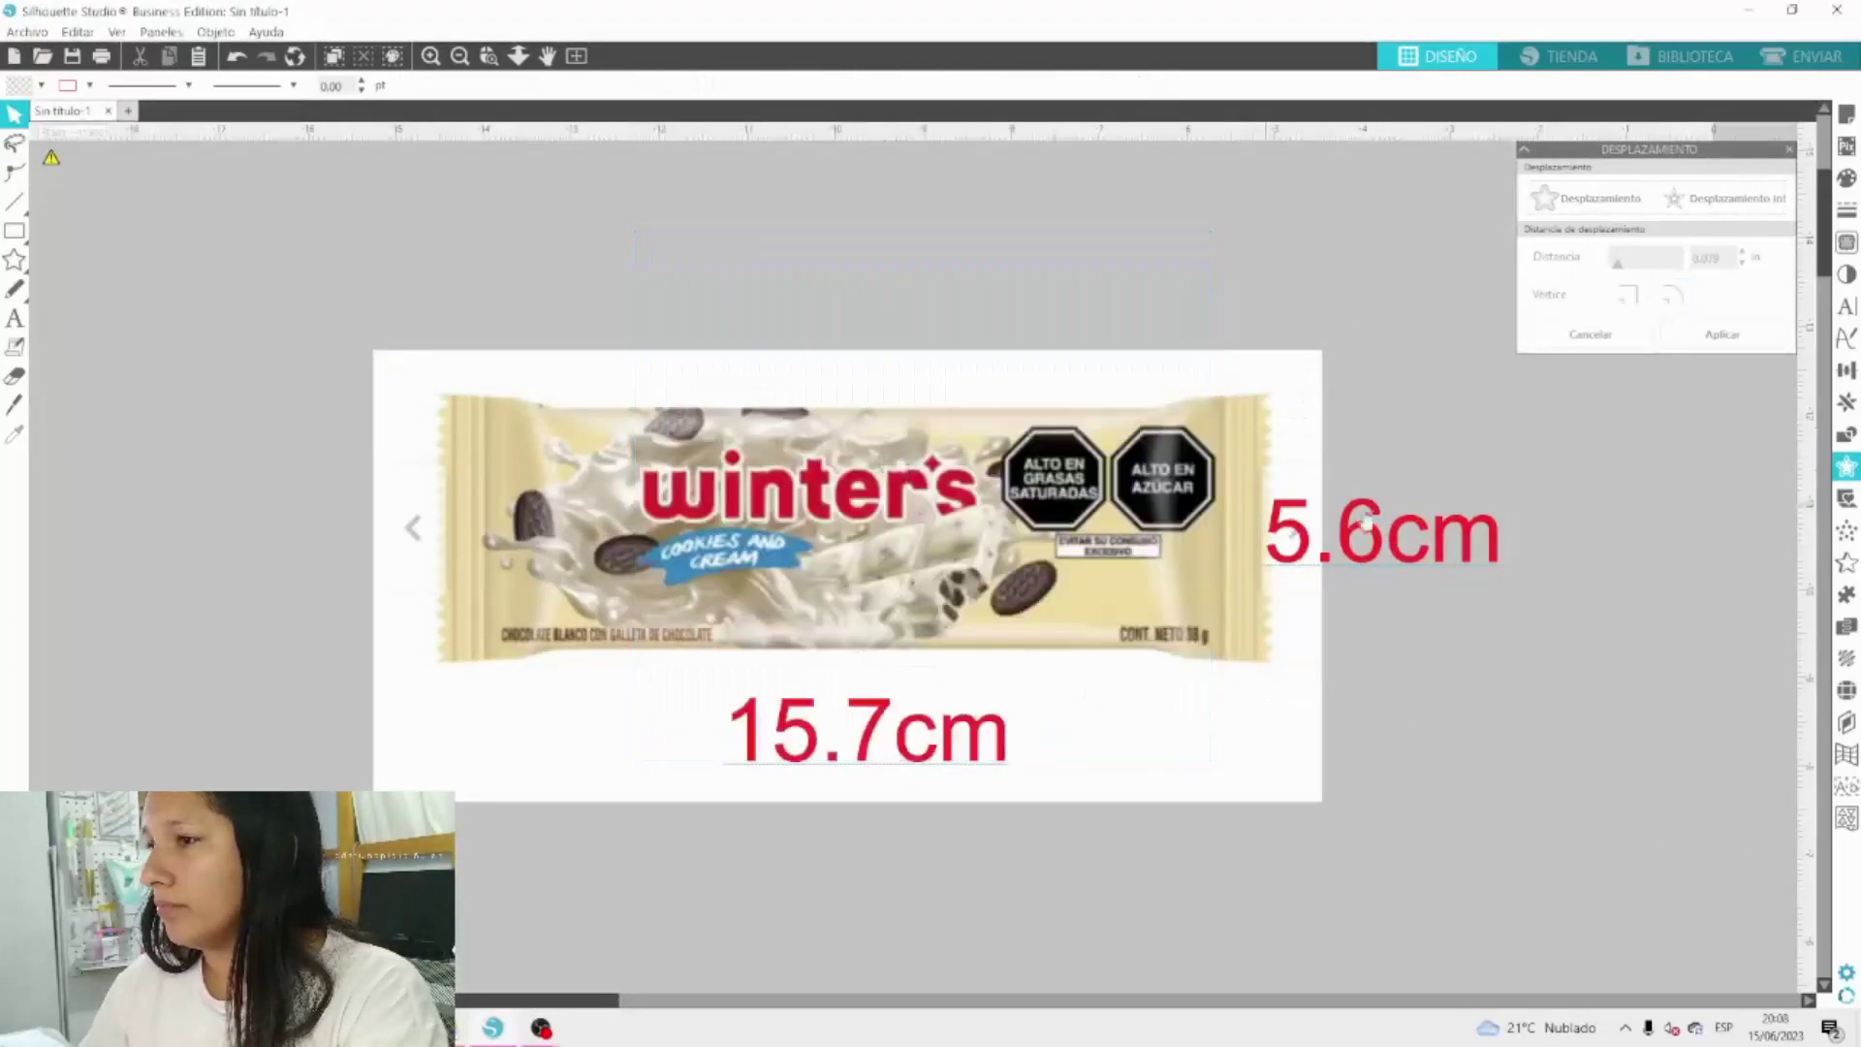
Move the wrapper image up and slightly left, clear of the 5.6cm and 15.7cm text labels.
double_click(1378, 517)
left_click(1446, 422)
left_click_drag(1066, 543, 994, 227)
left_click(1105, 549)
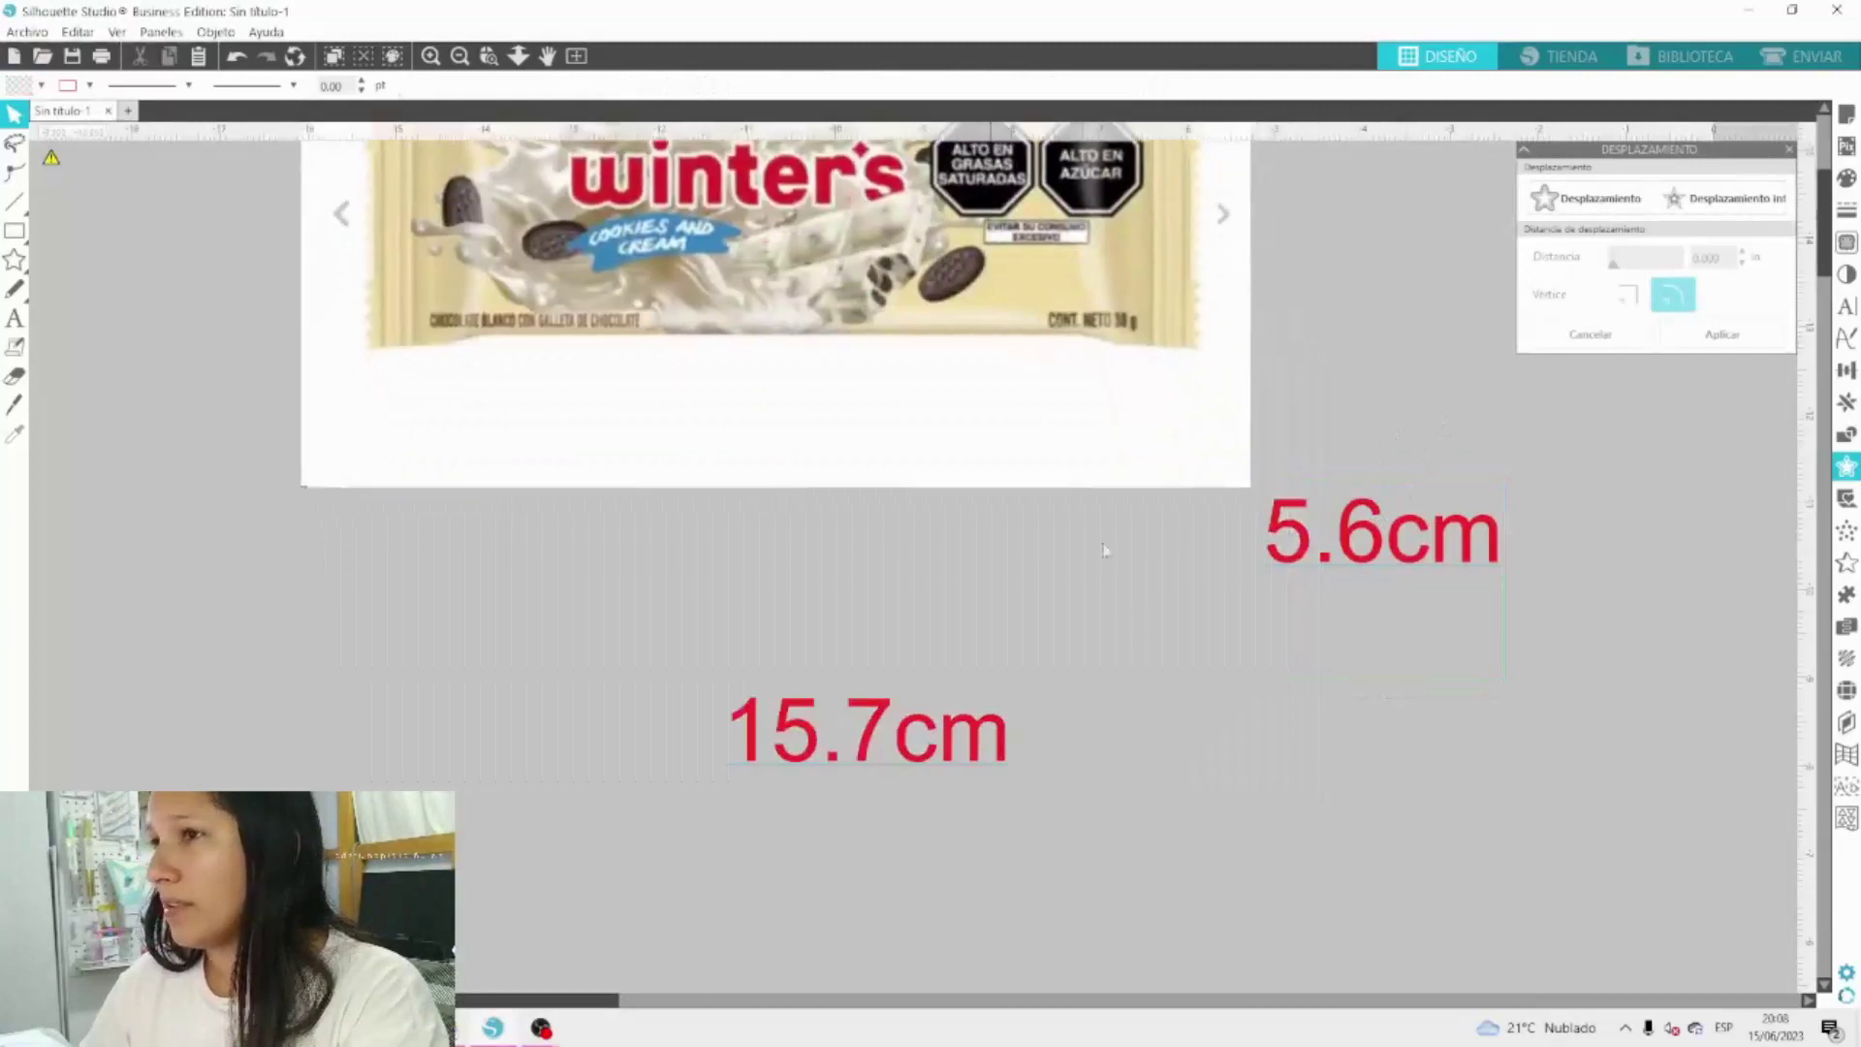
left_click(853, 729)
double_click(884, 735)
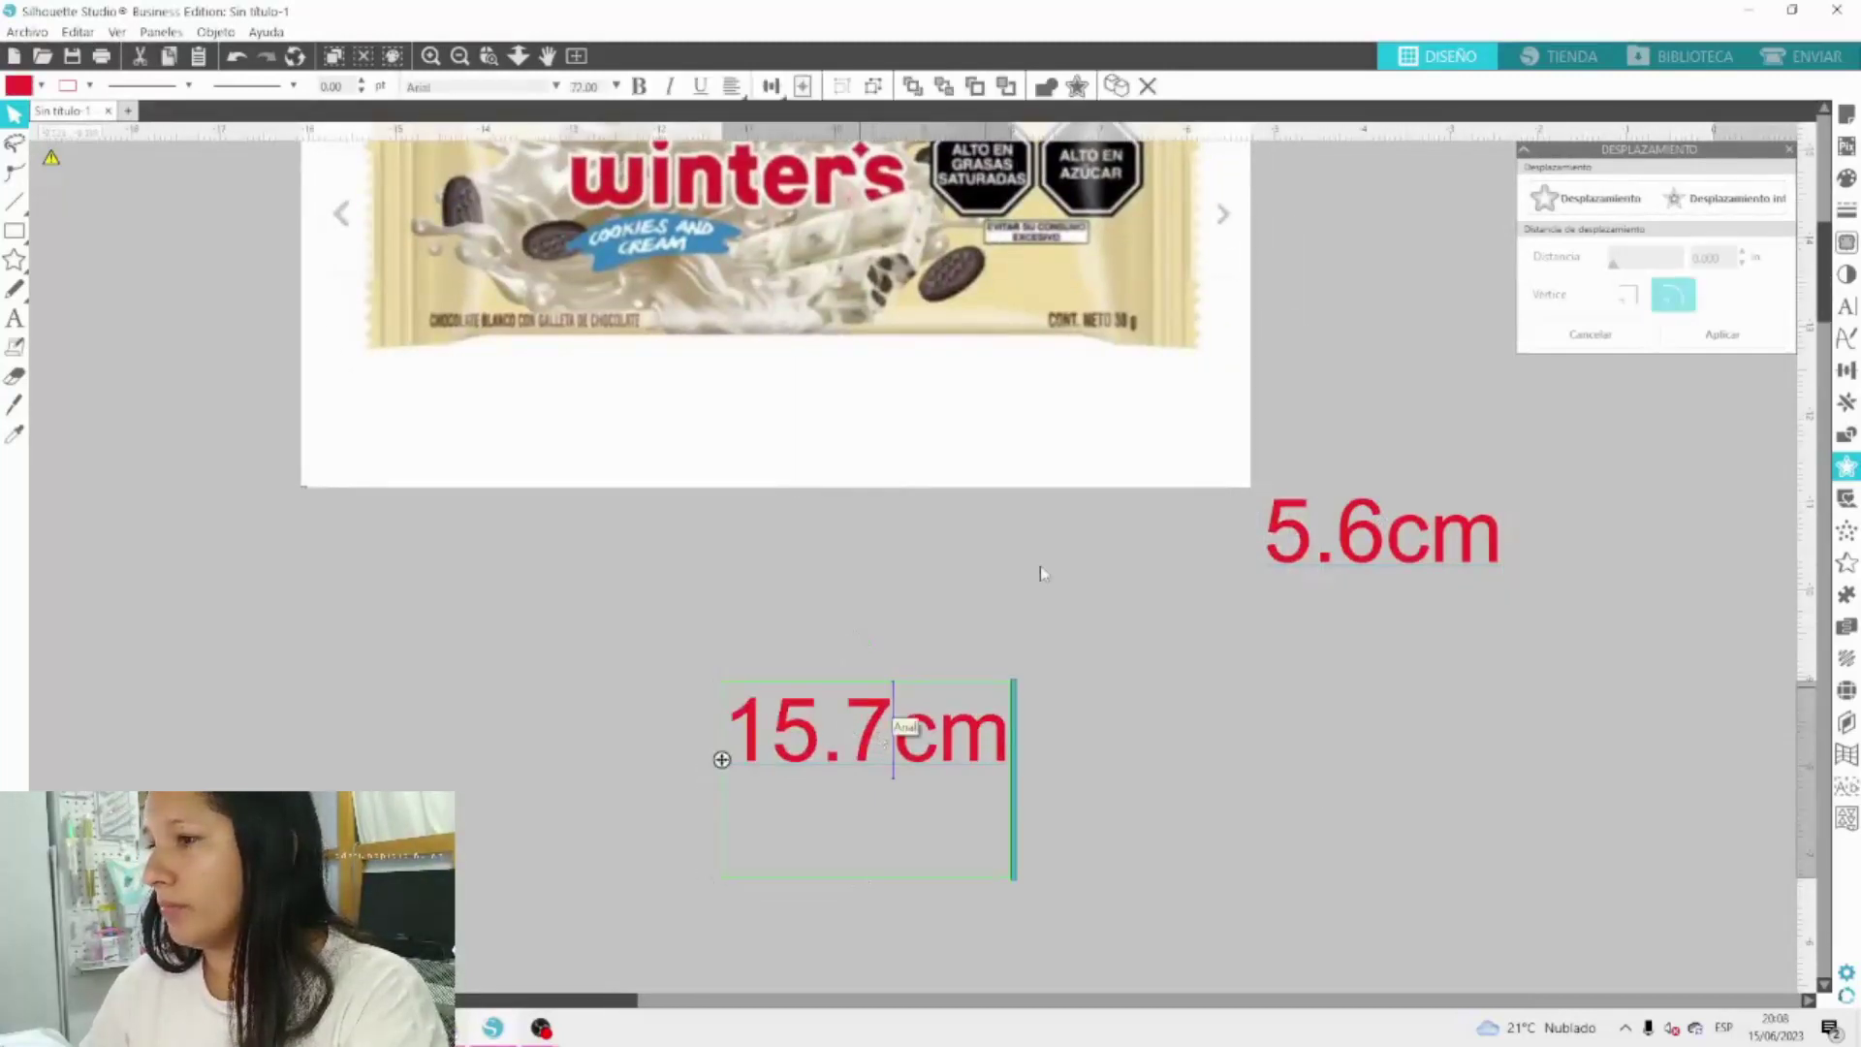
left_click(1030, 623)
Draw a horizontal rectangle about 7.59 in wide and 1.64 in high below the 15.7cm label.
scroll(1030, 622, "up", 3)
left_click(15, 230)
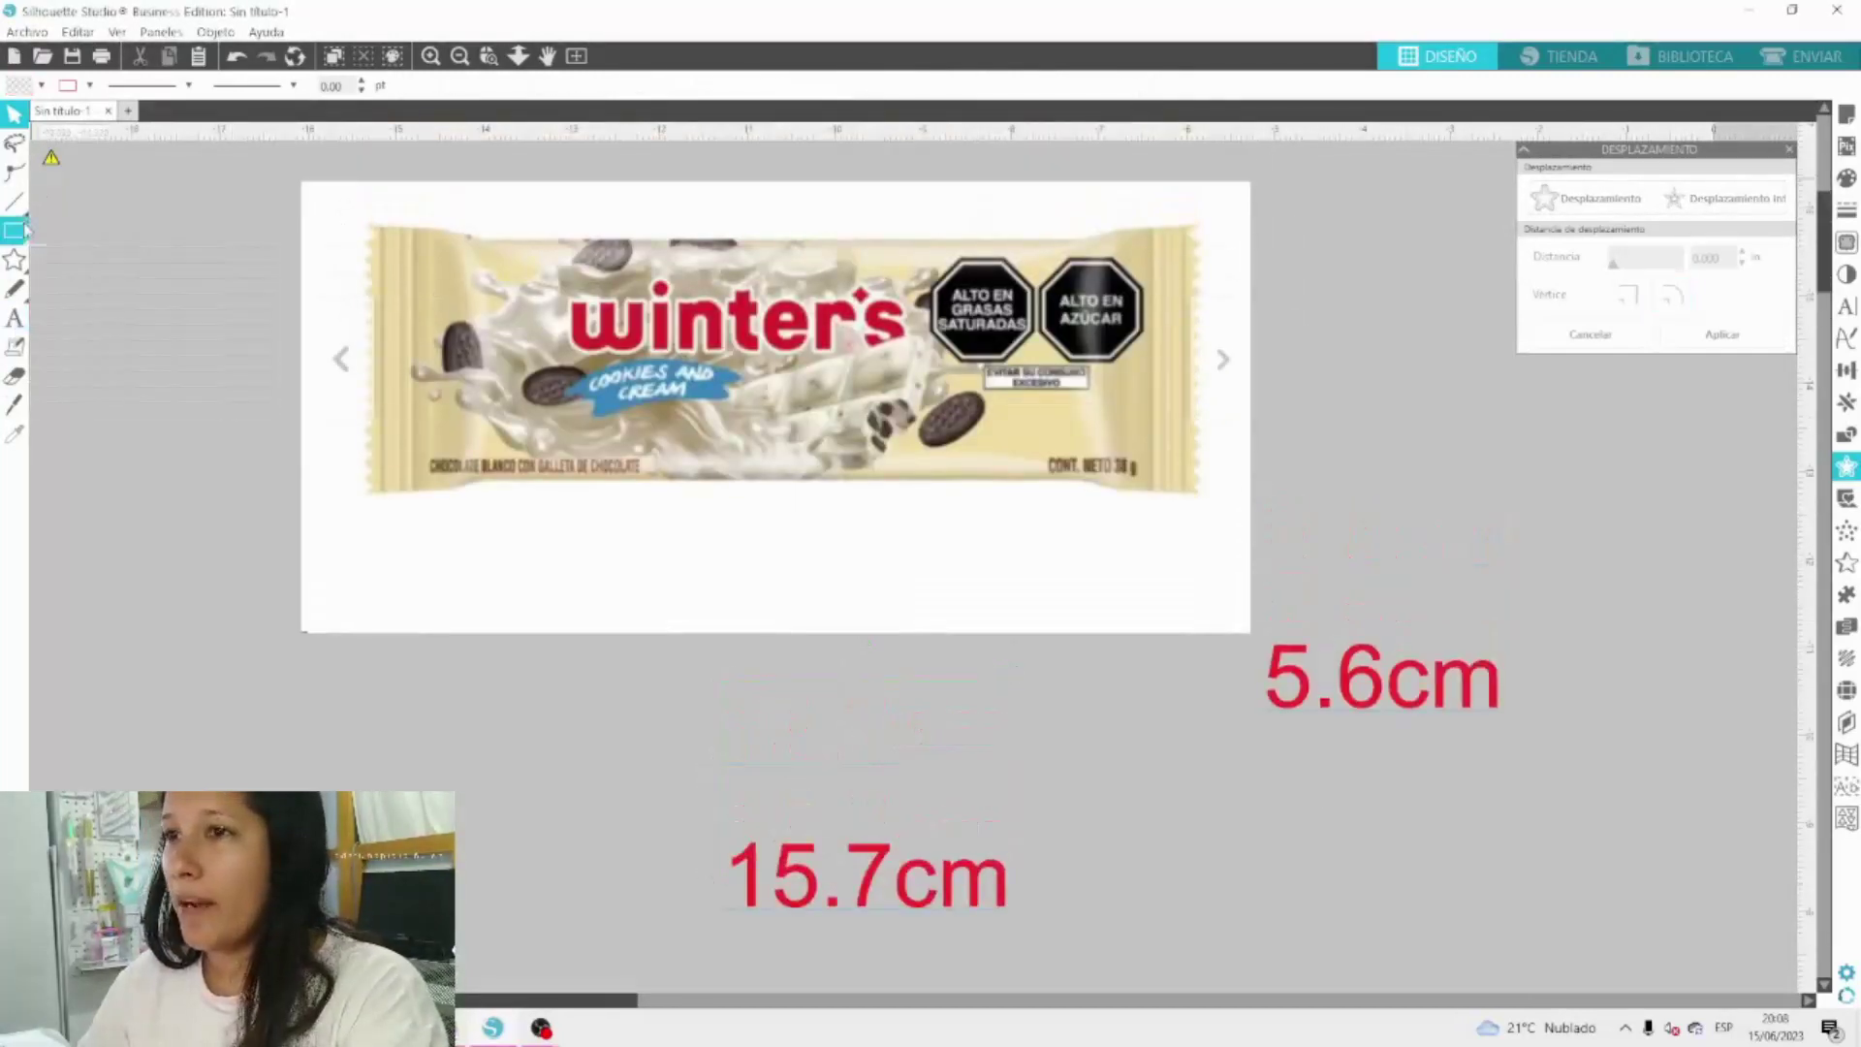
scroll(810, 765, "down", 1)
scroll(811, 766, "down", 4)
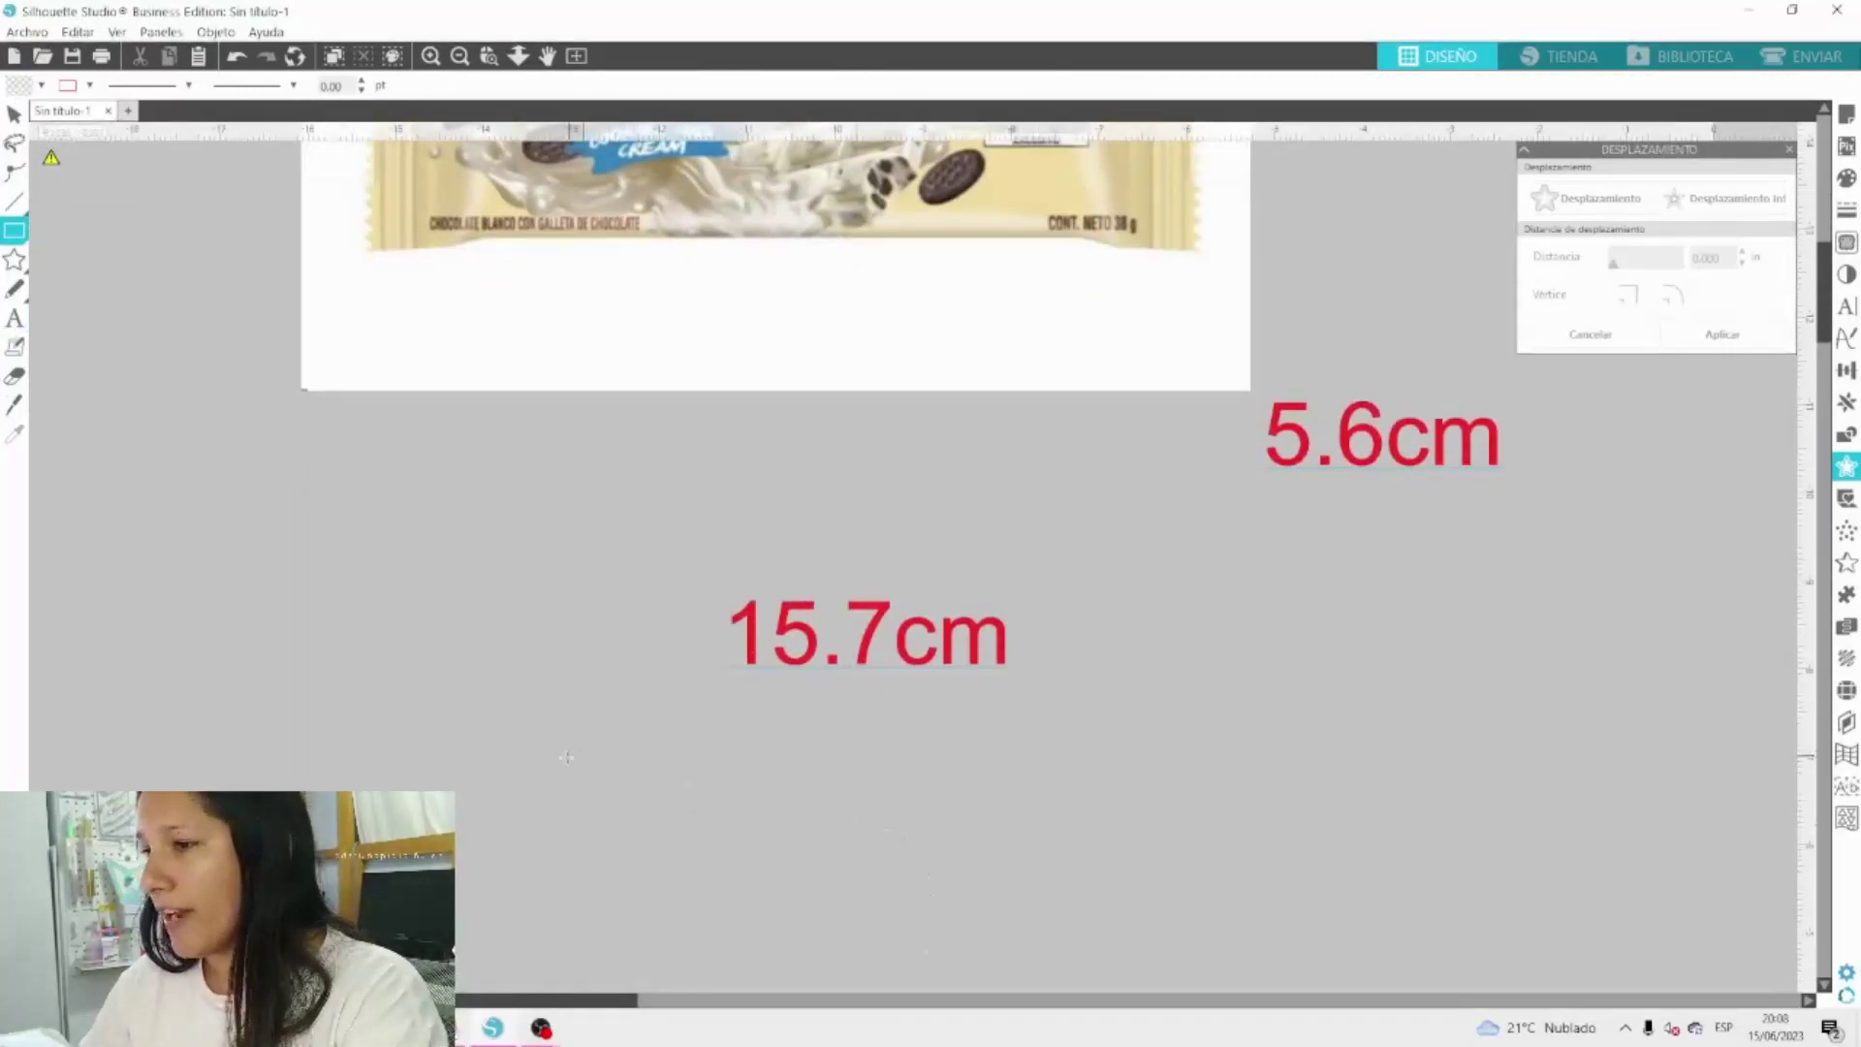
left_click_drag(566, 757, 1236, 902)
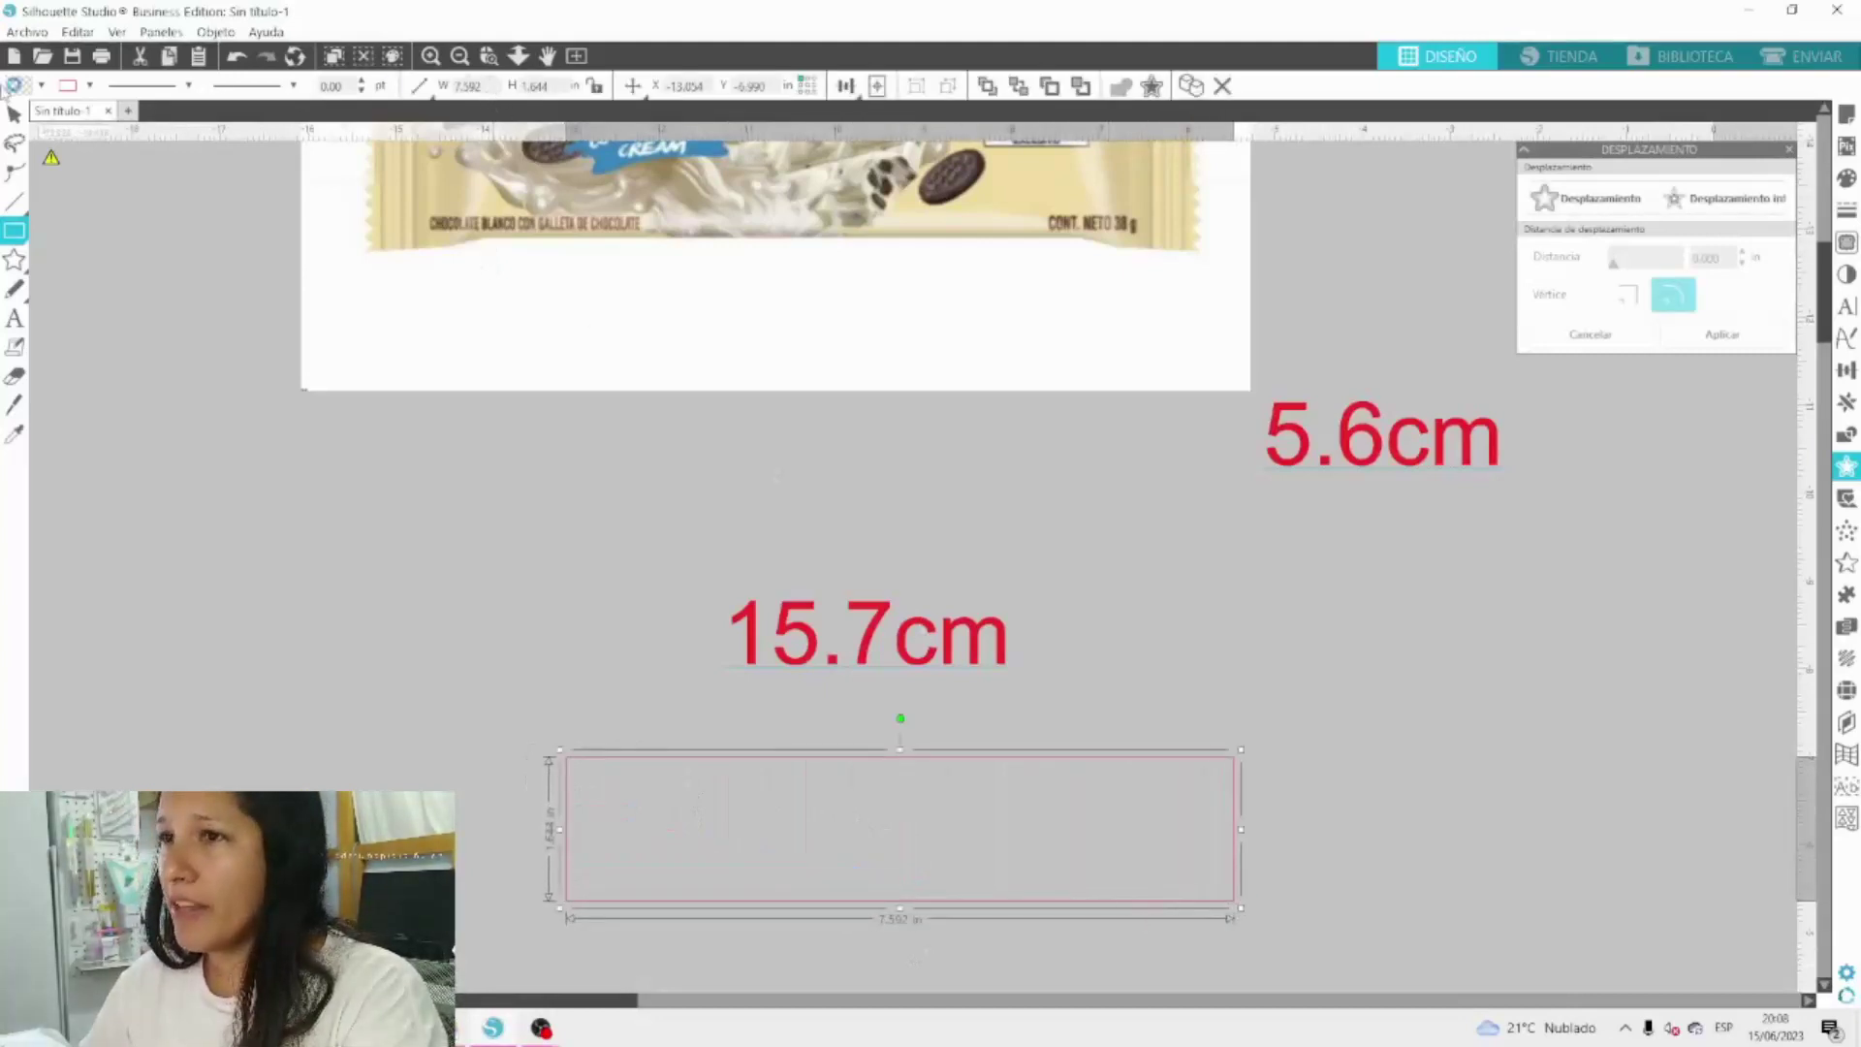
Enter 15.7 as the rectangle's width and change the unit of measurement to Centímetros in the preferences.
left_click(423, 88)
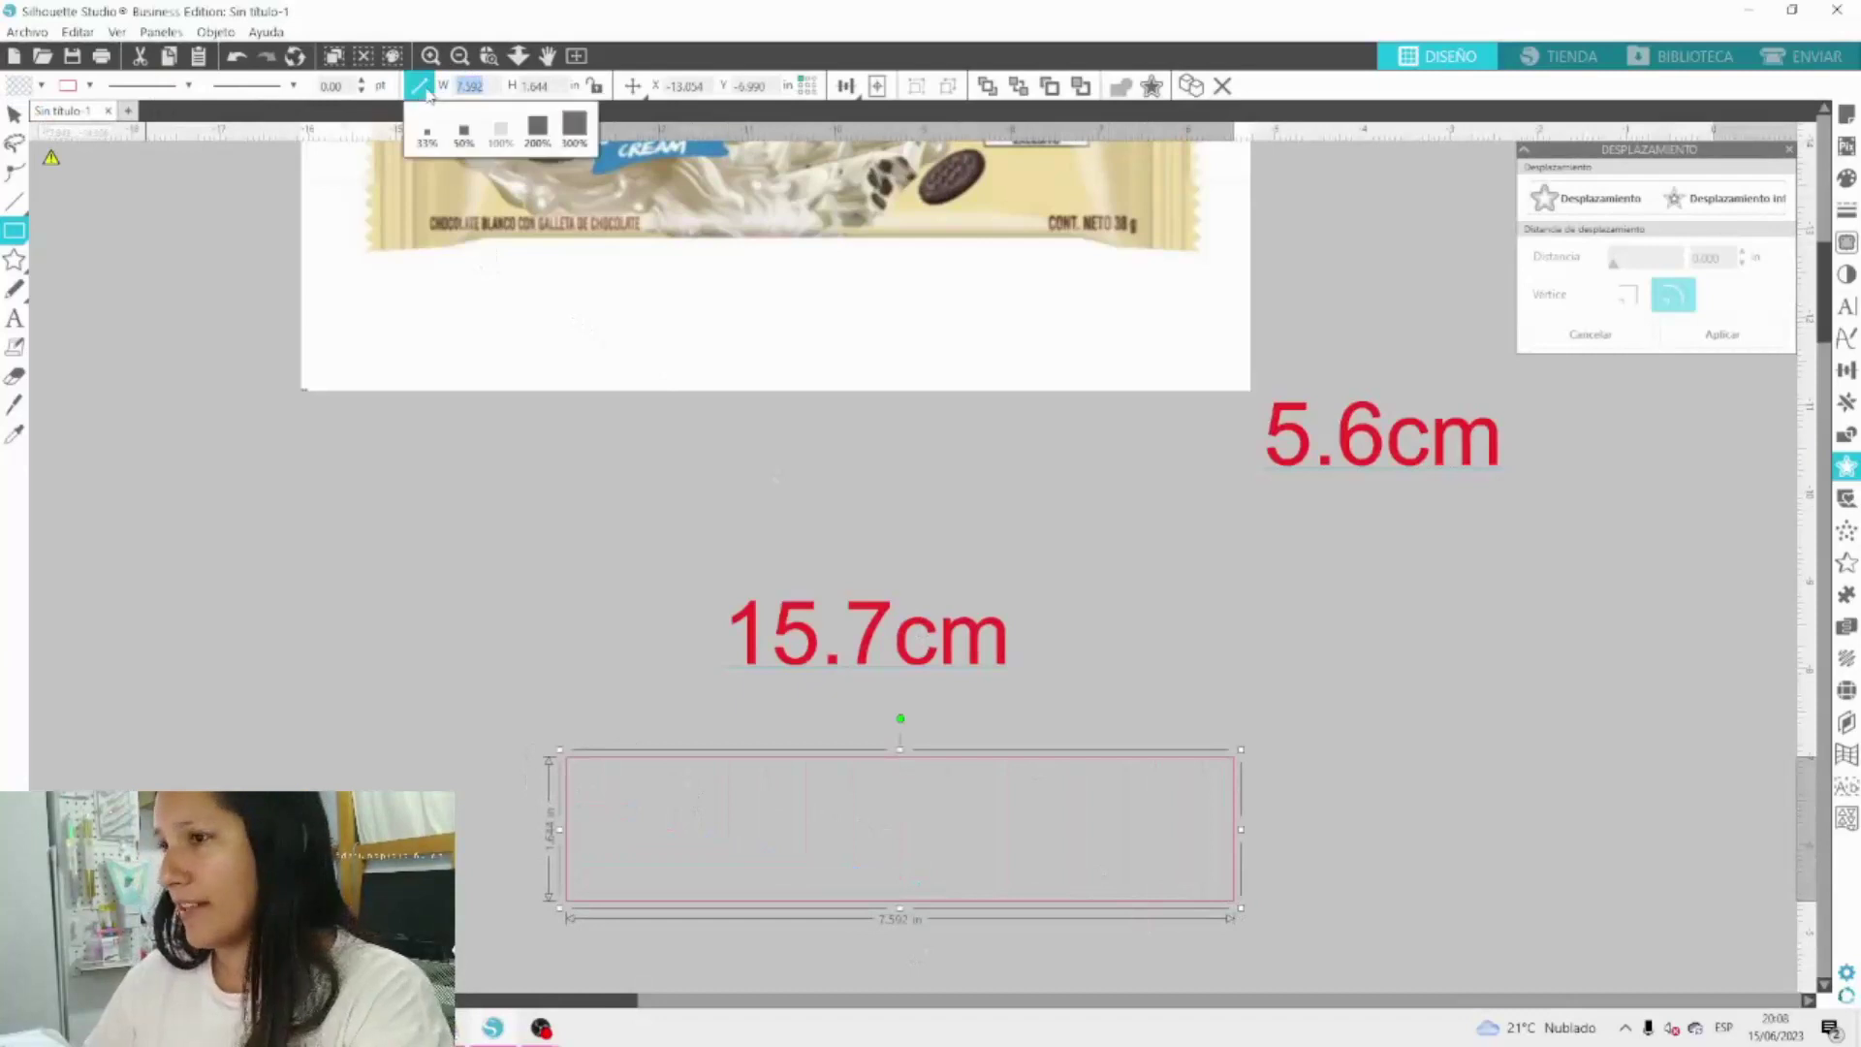
type("15.7")
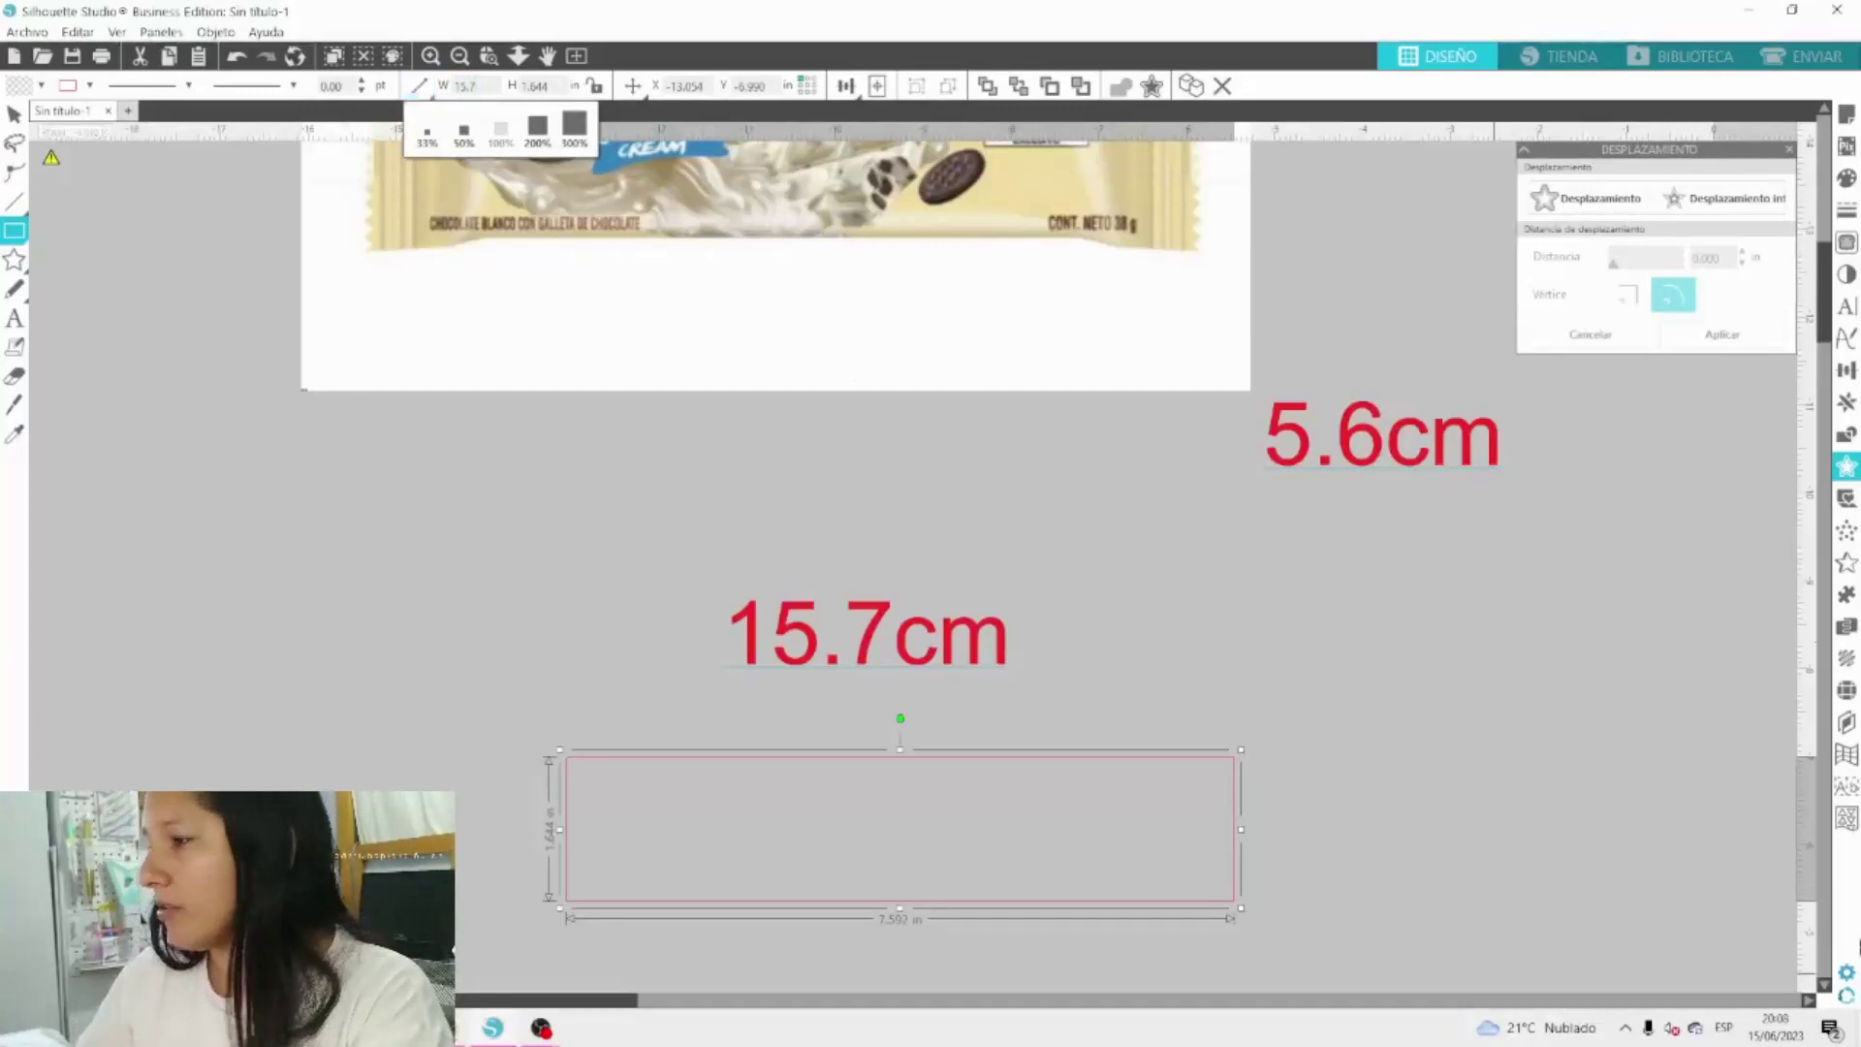
left_click(1844, 973)
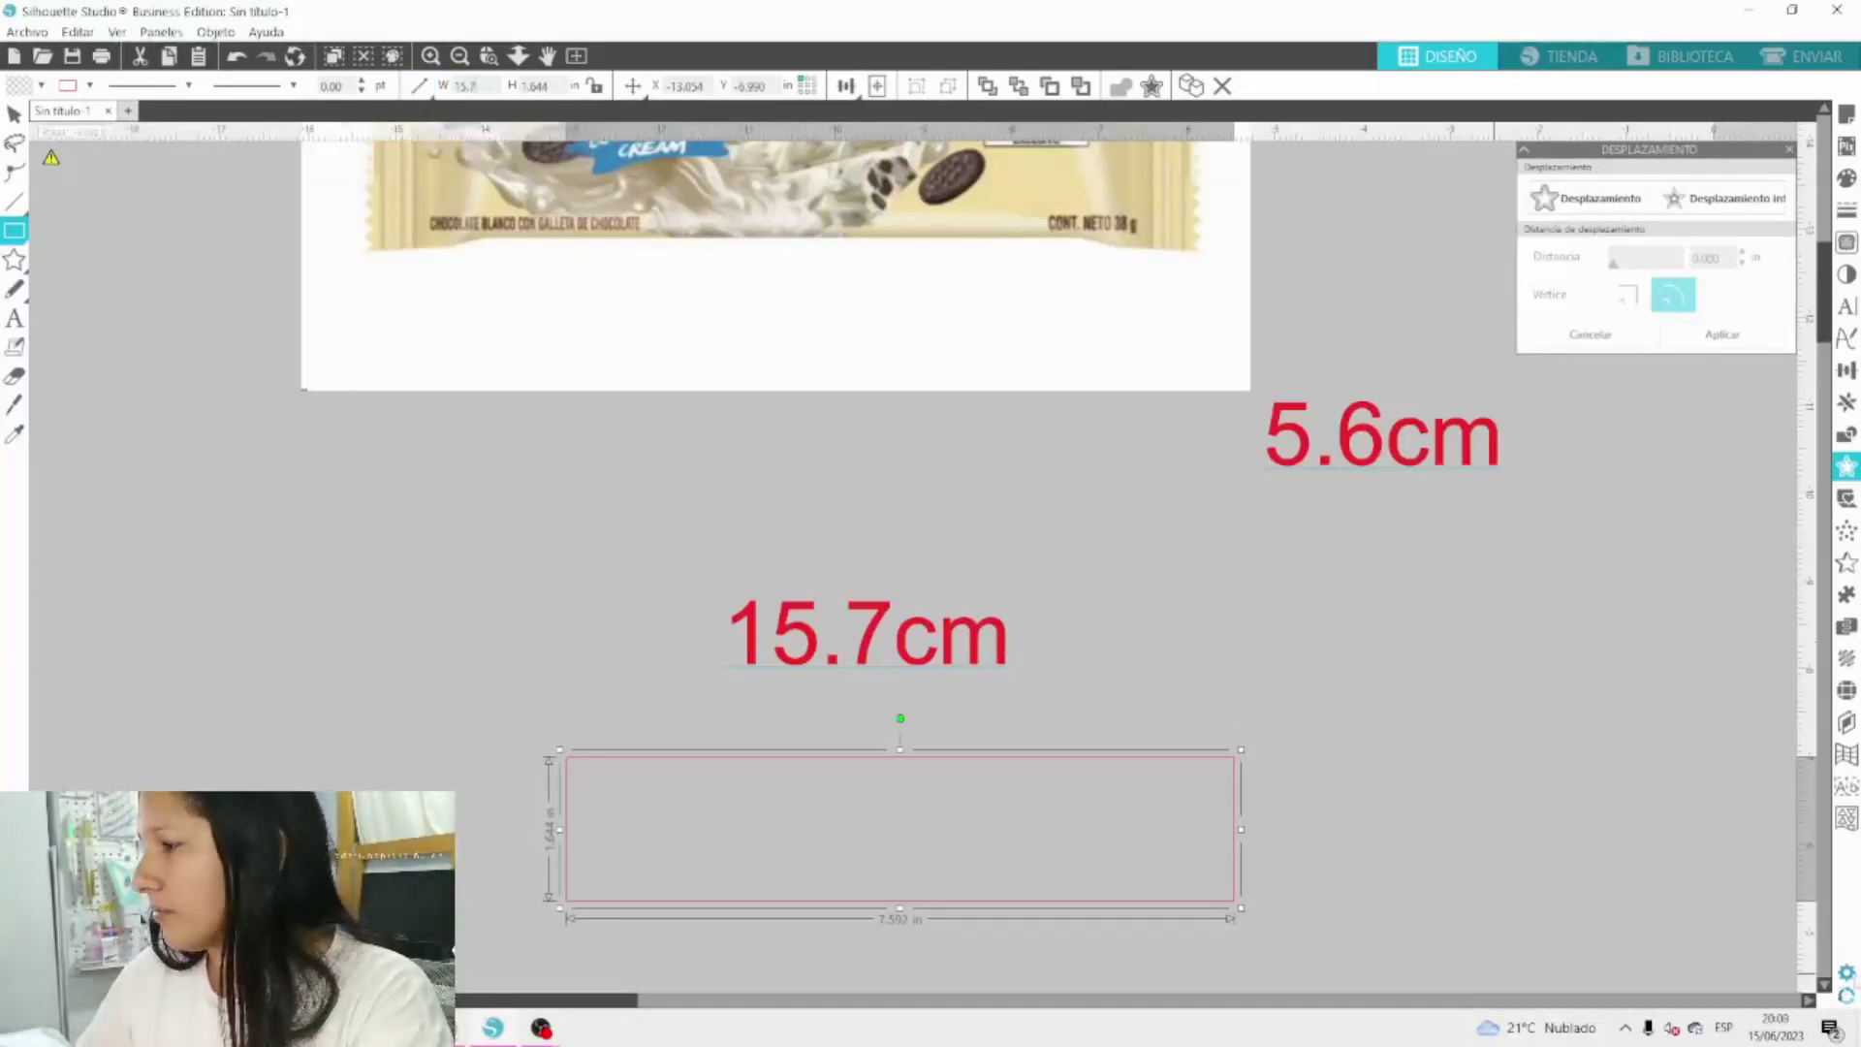
left_click(866, 469)
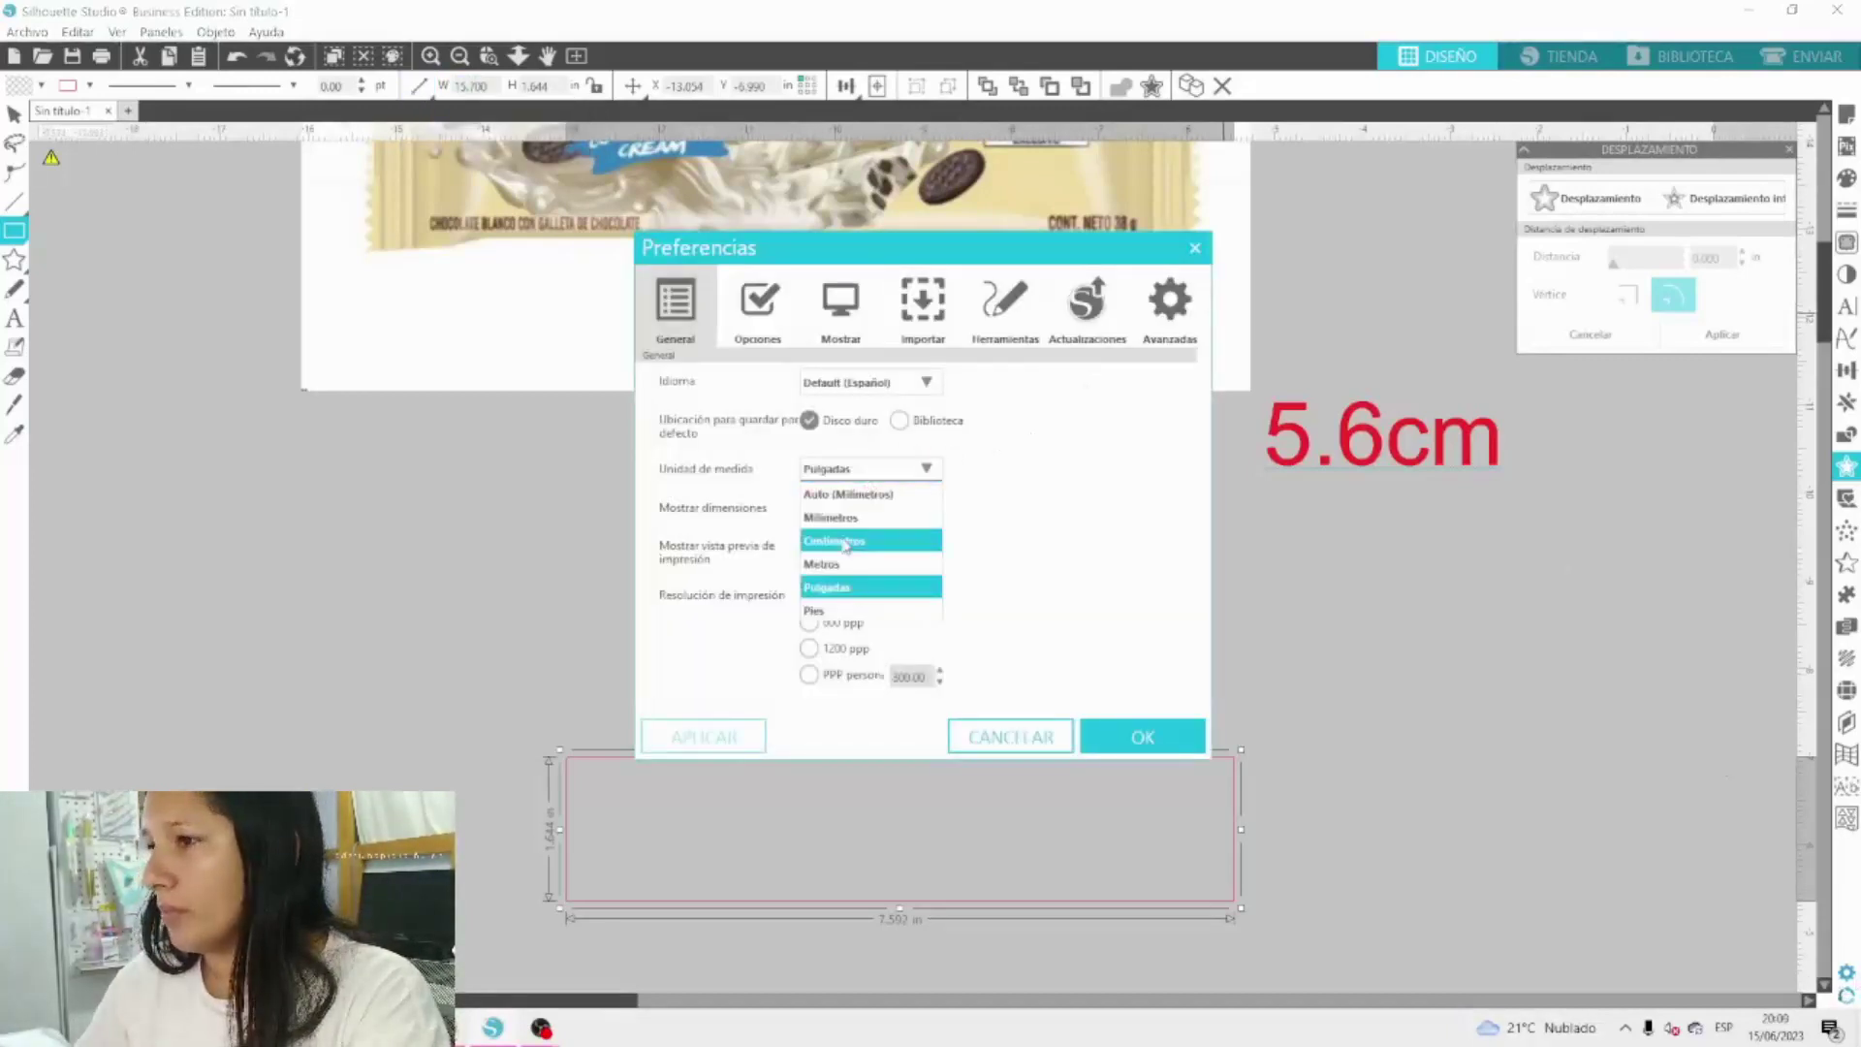
left_click(1146, 737)
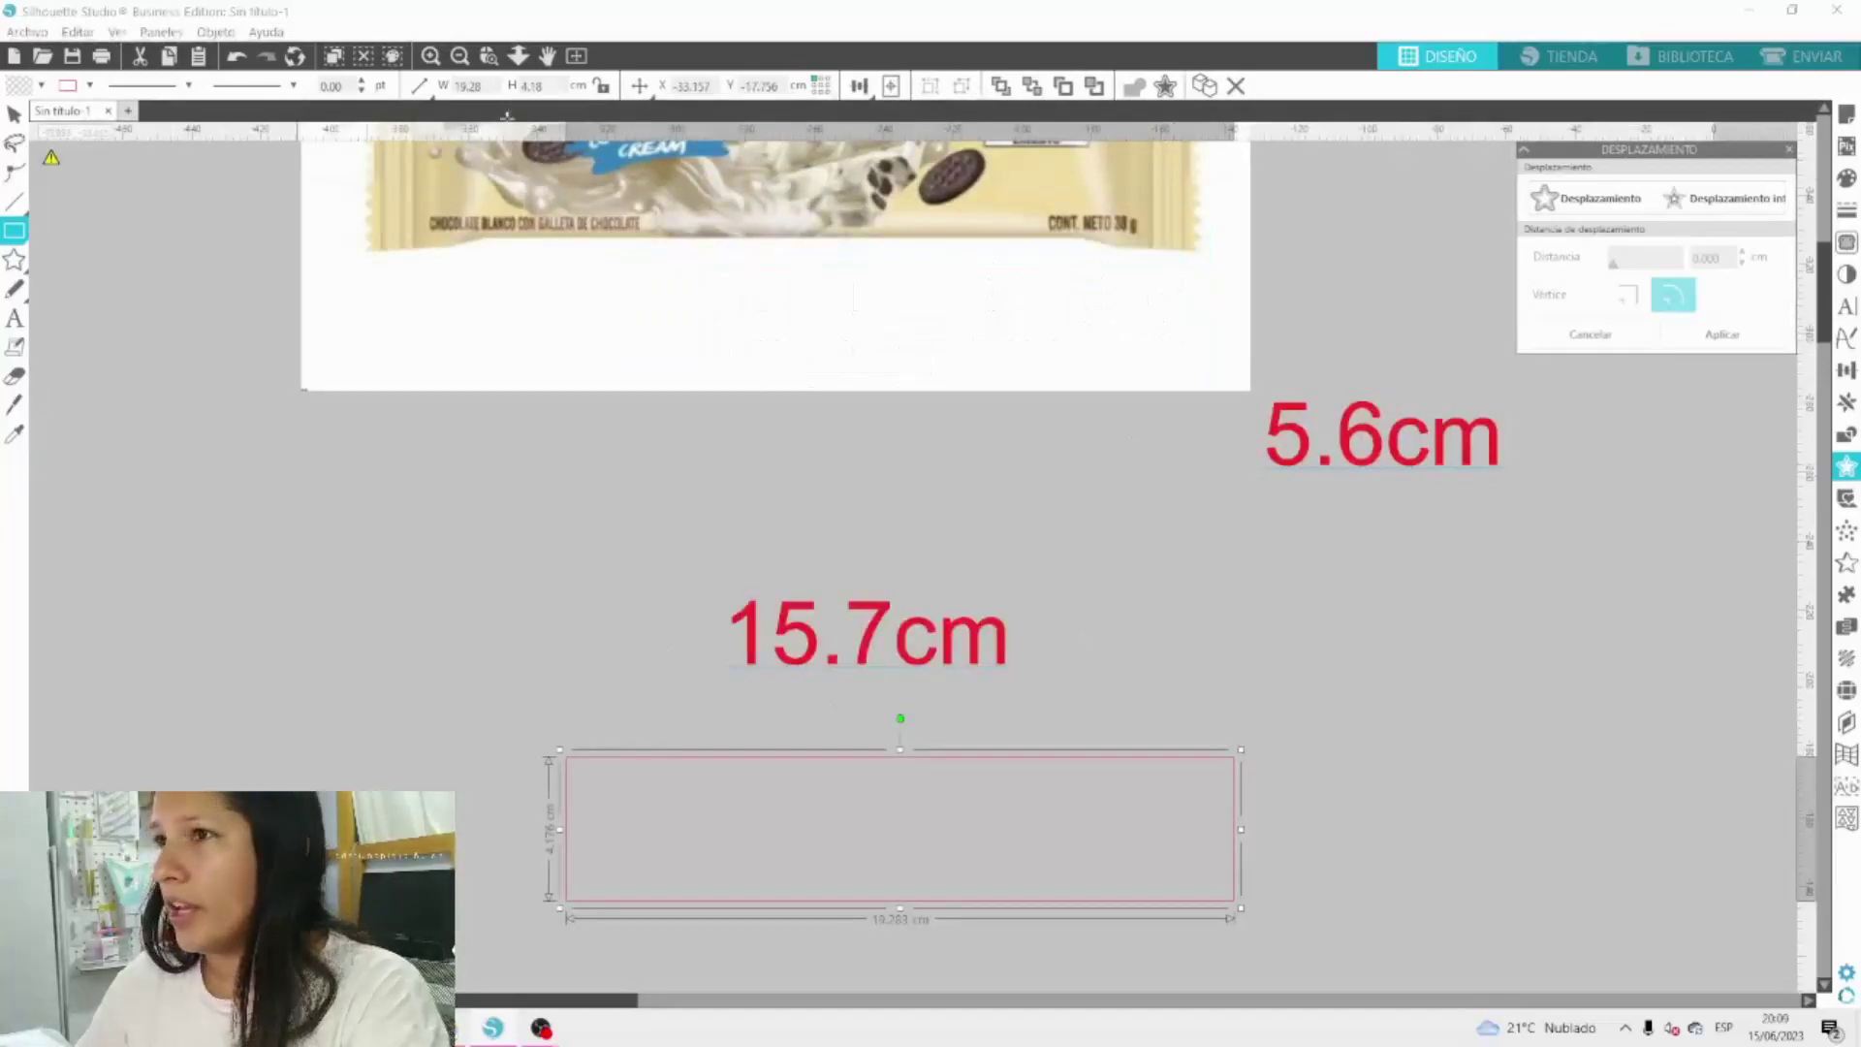
Shift the rectangle slightly toward the 15.7cm label and set its size to 15.7 cm wide by 5.6 cm high.
left_click(14, 115)
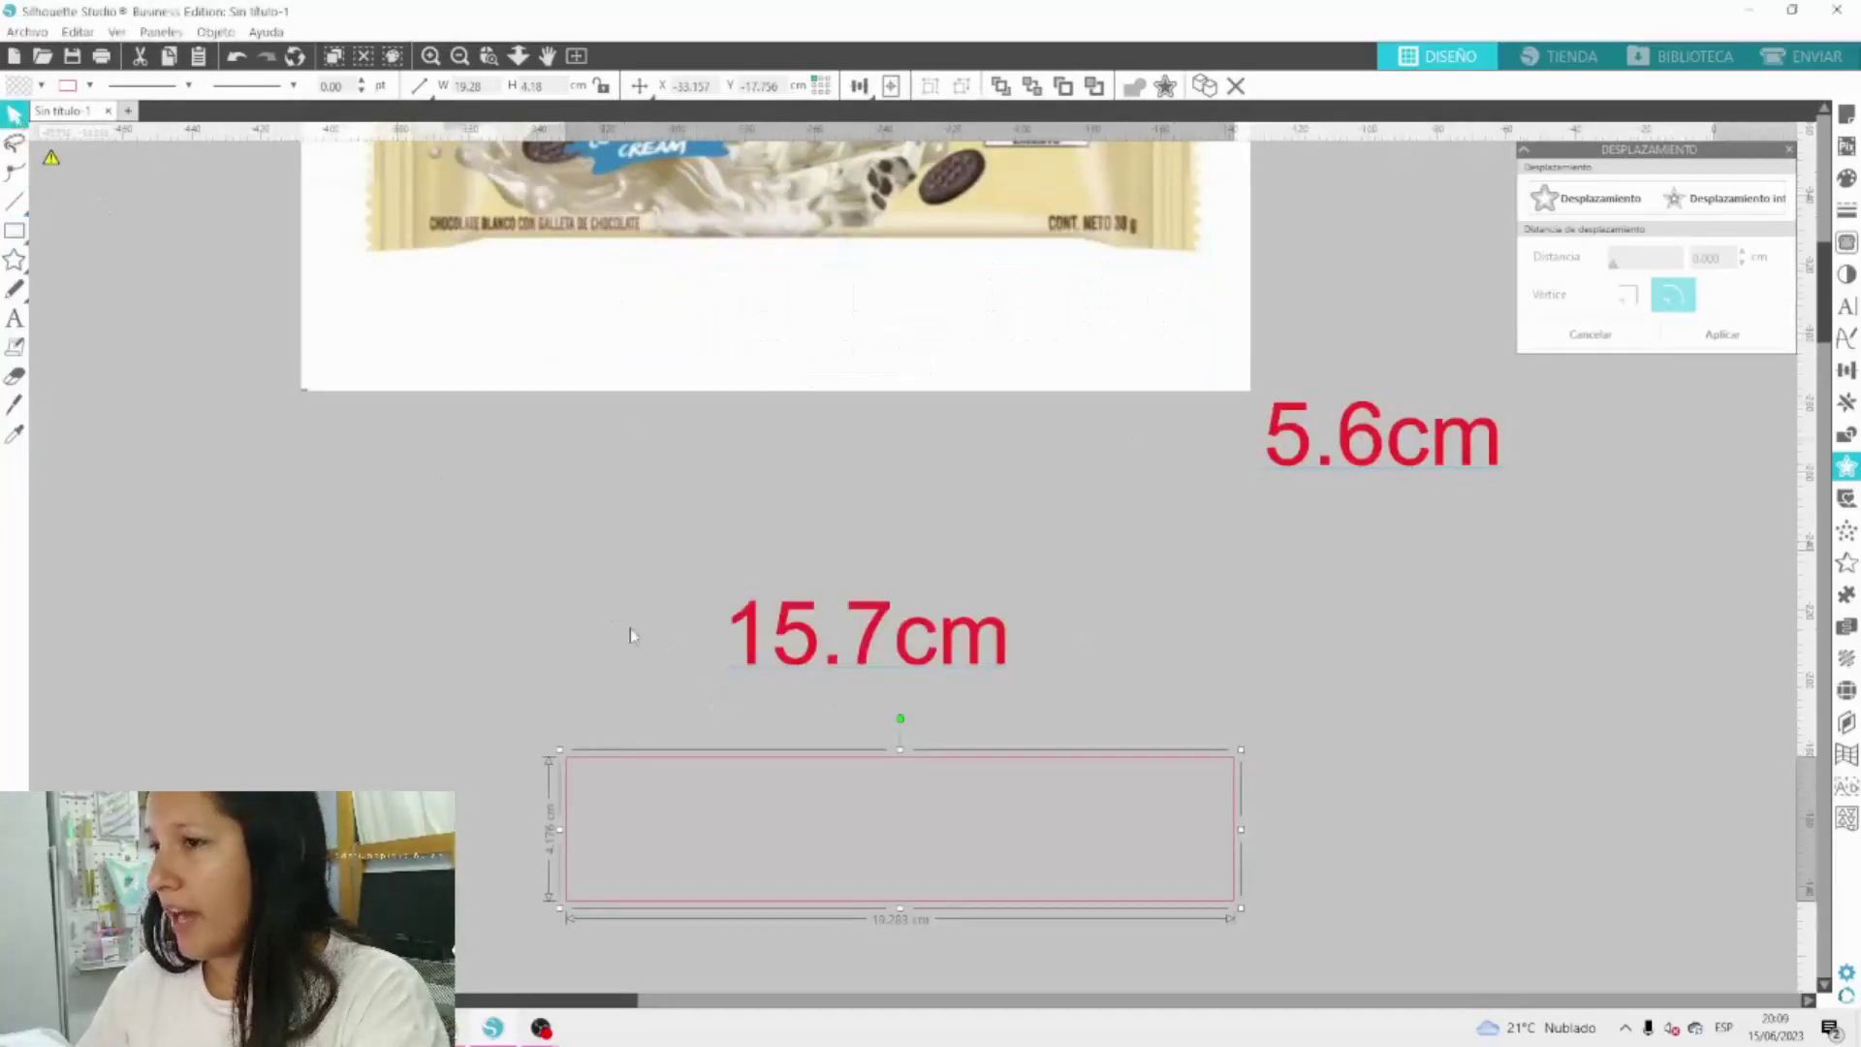
left_click_drag(725, 774, 712, 750)
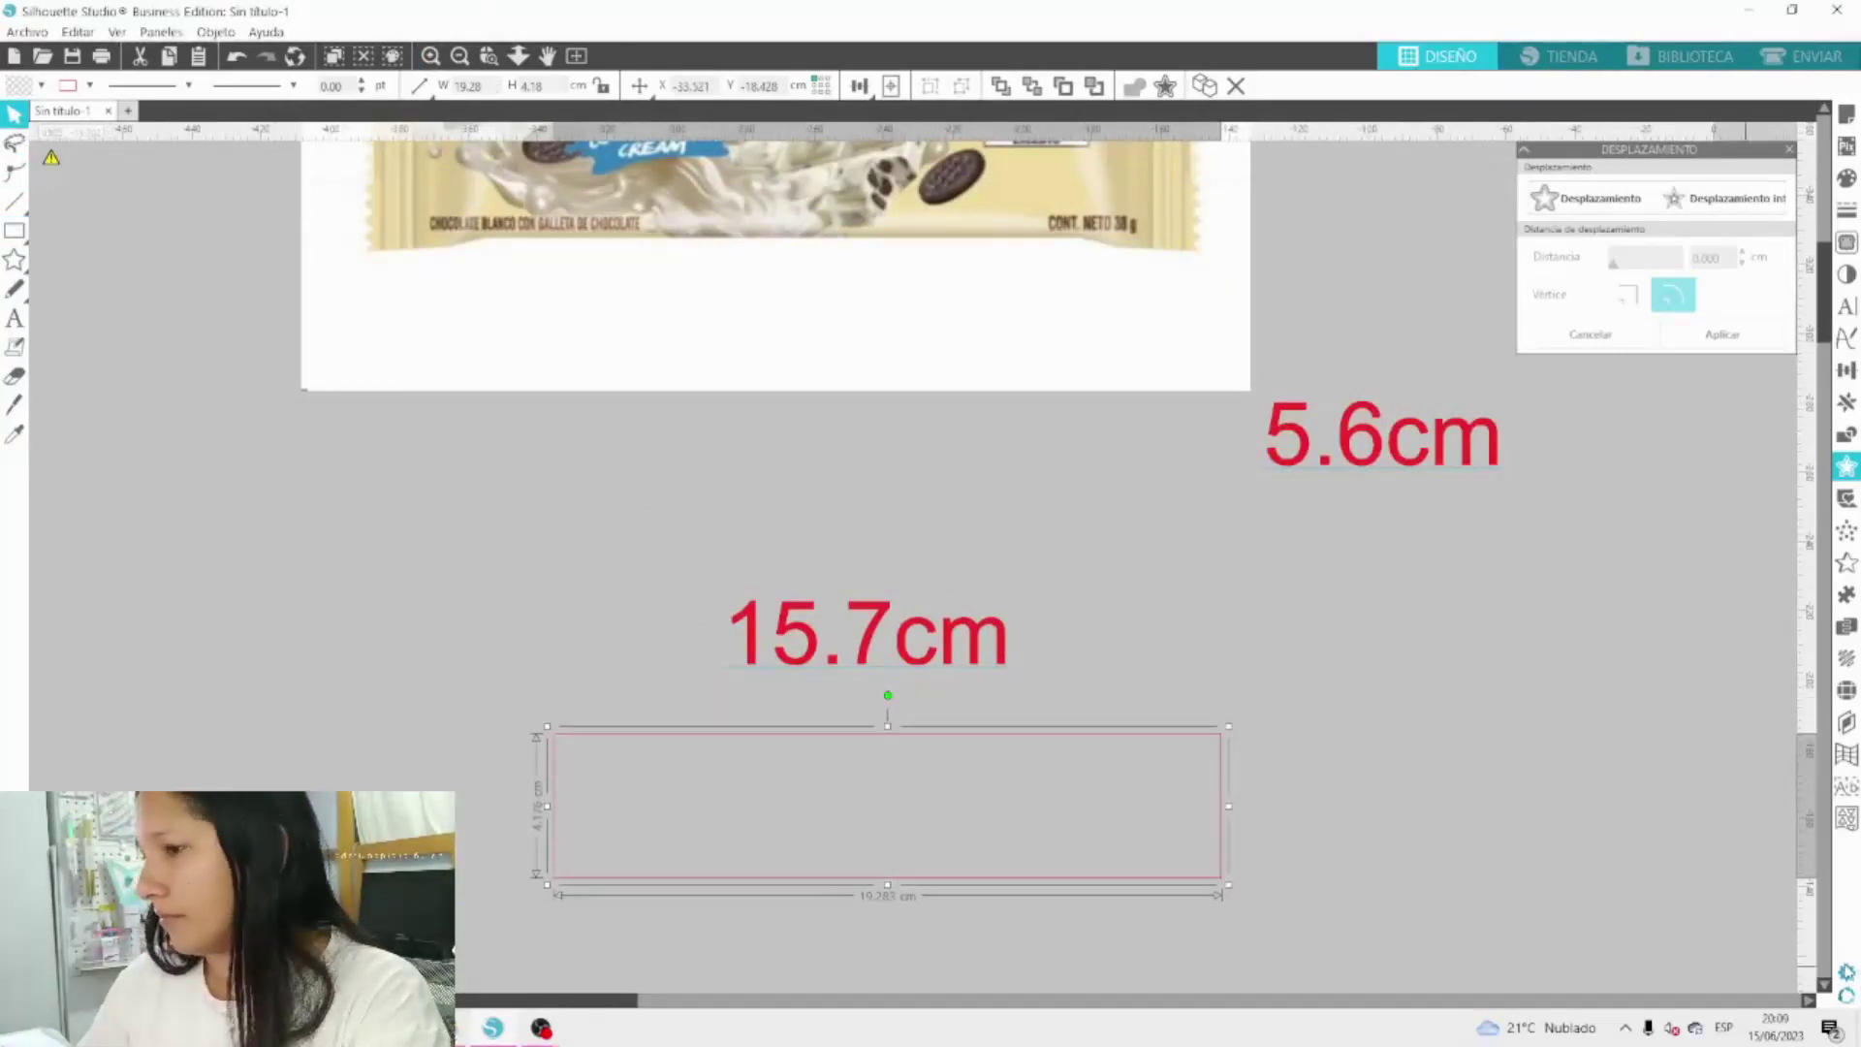
double_click(475, 86)
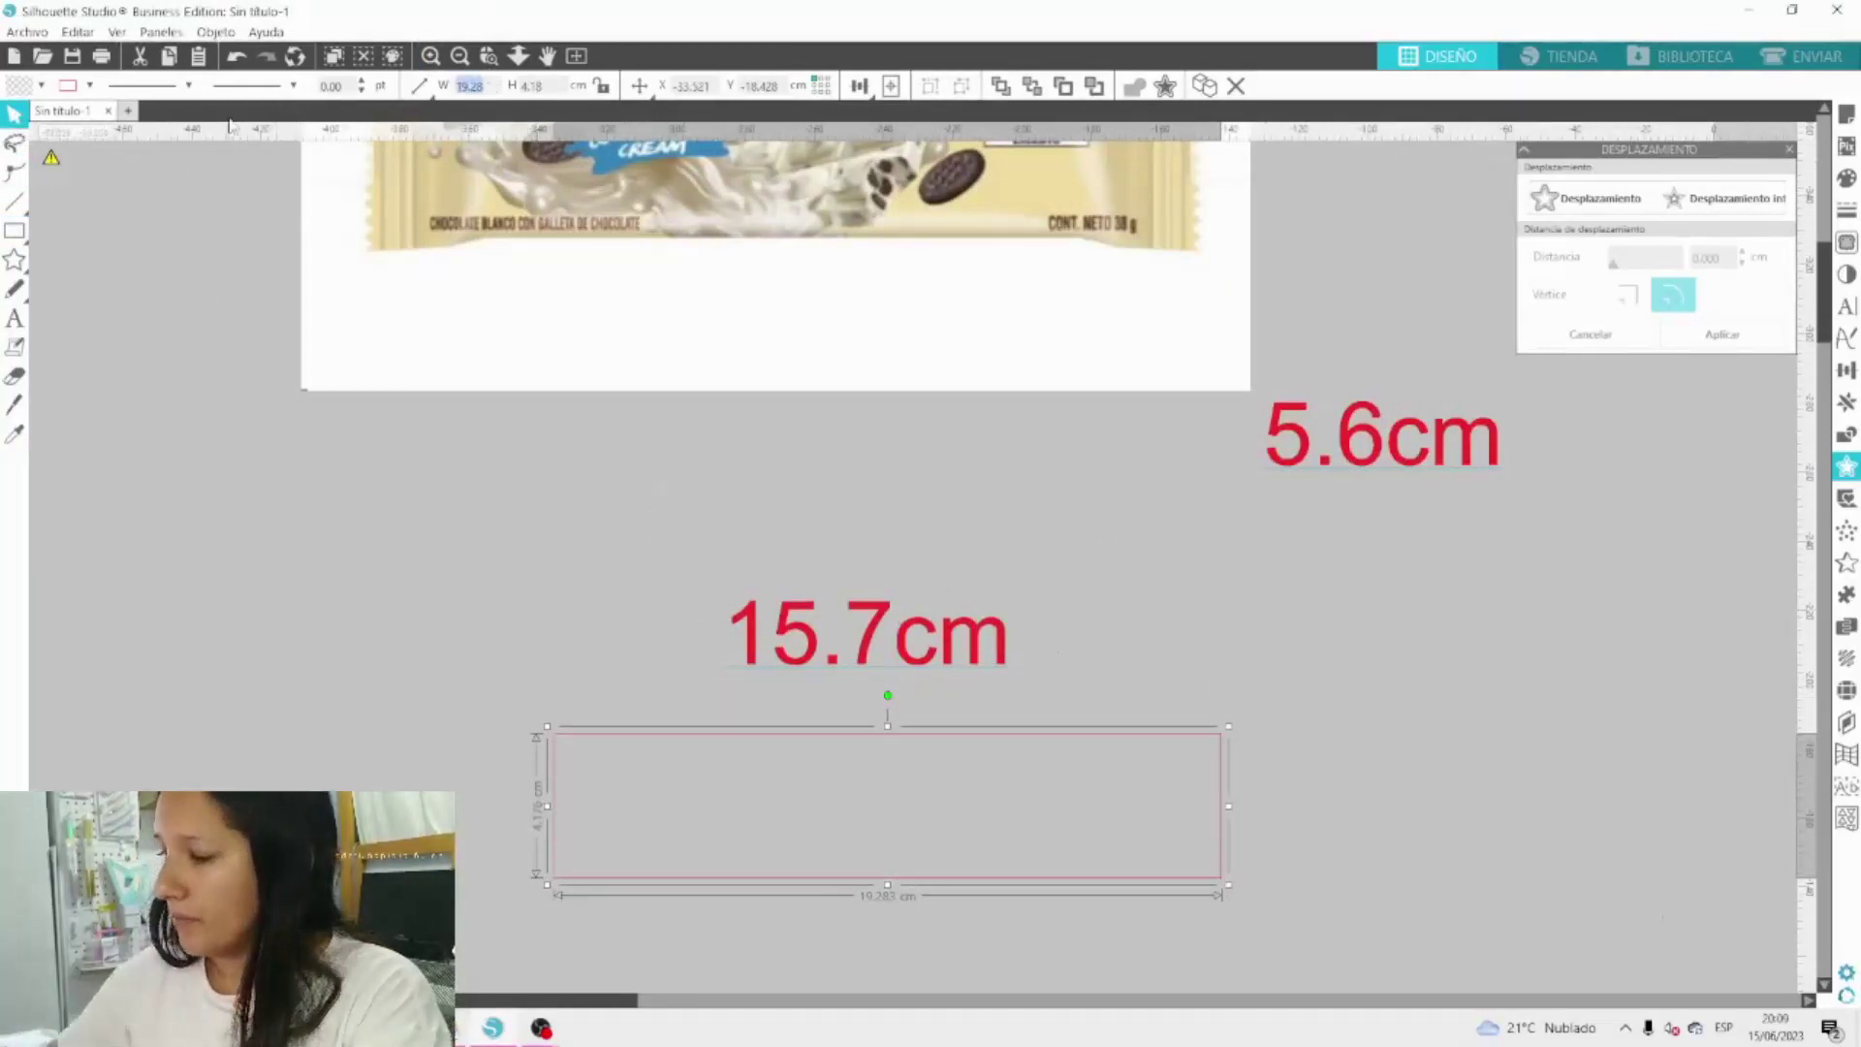
type("15")
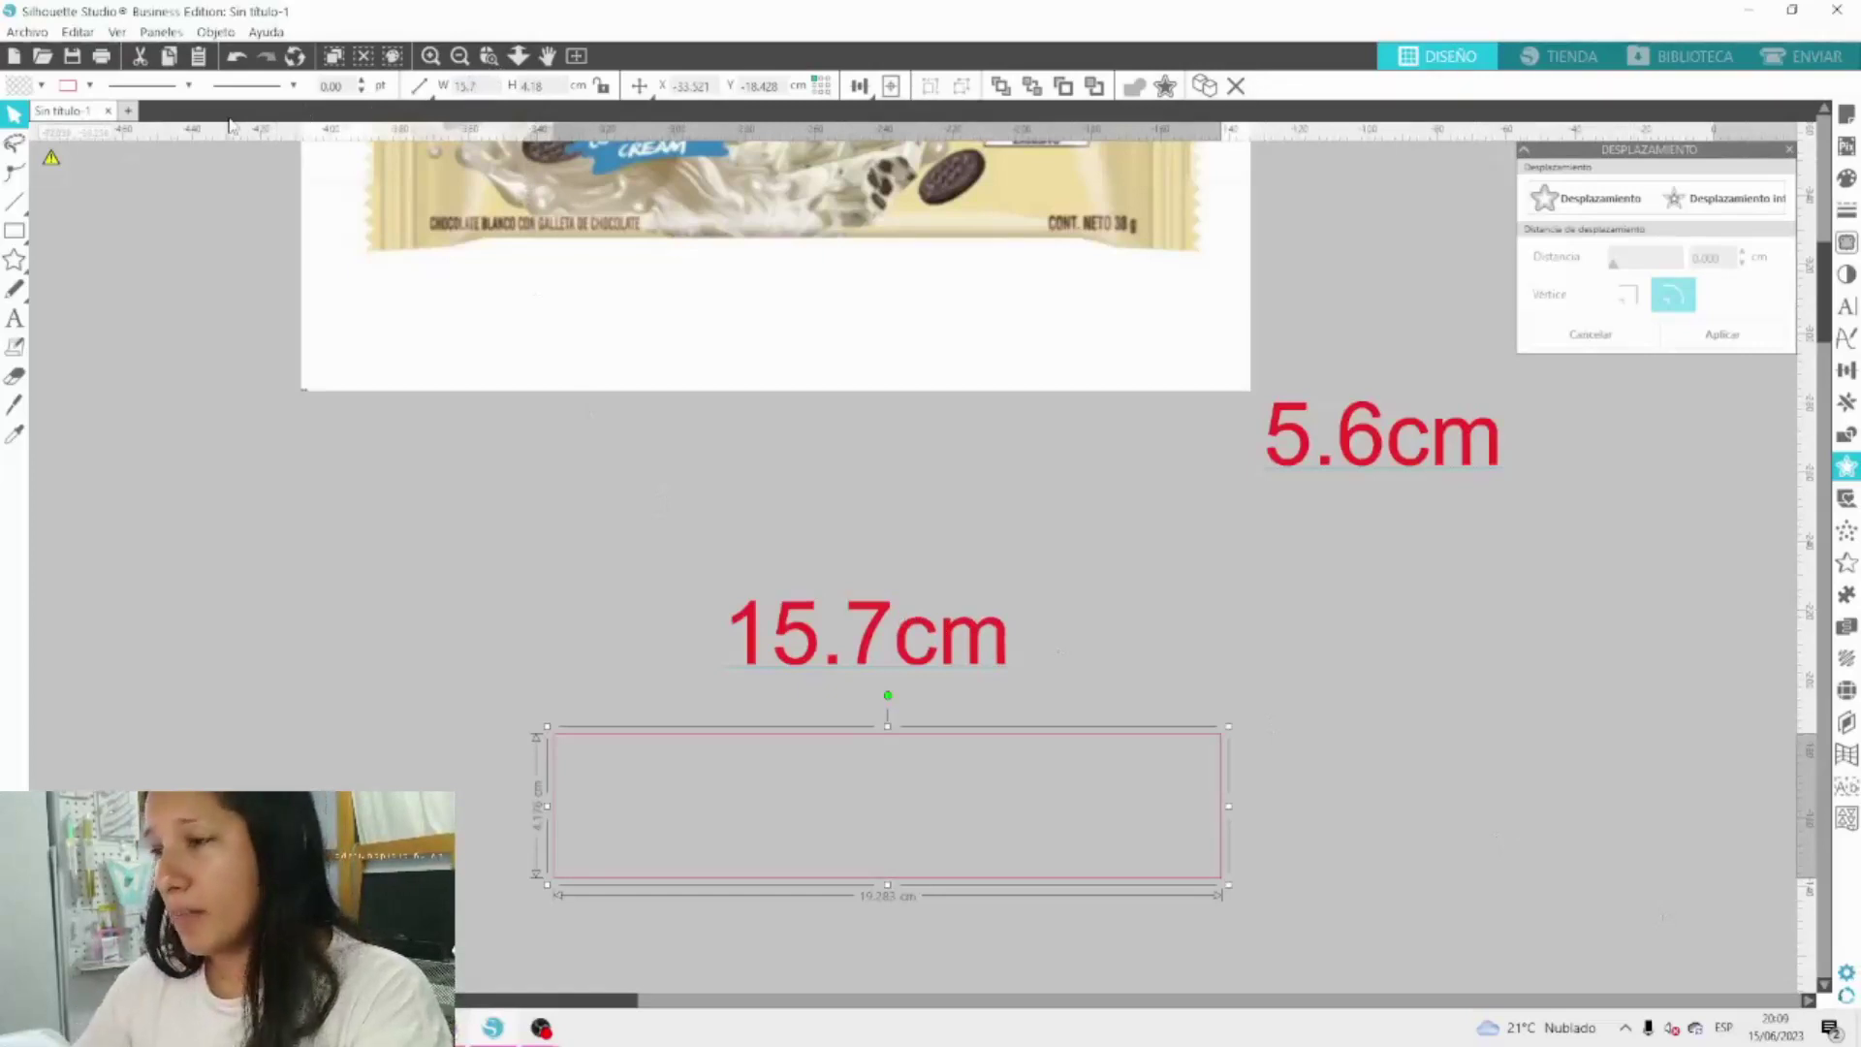
type(".7")
key("Return")
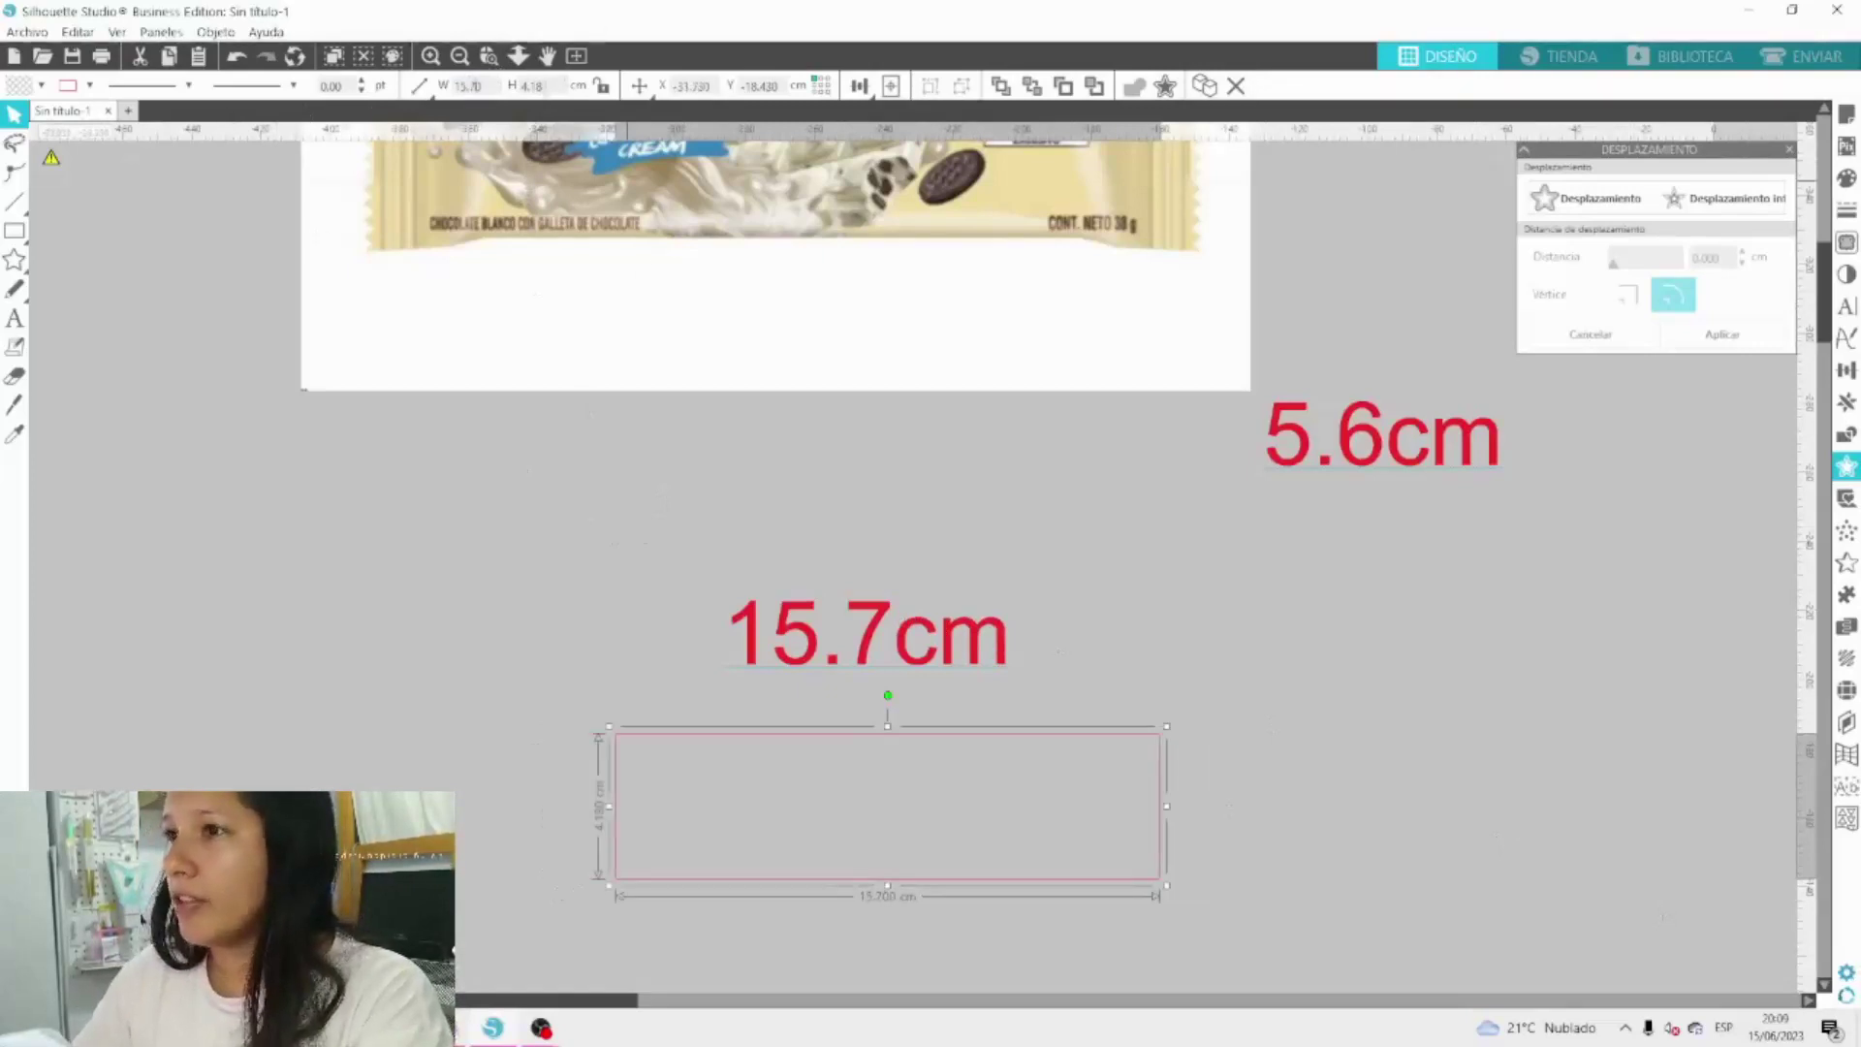
type("5.6")
key("Return")
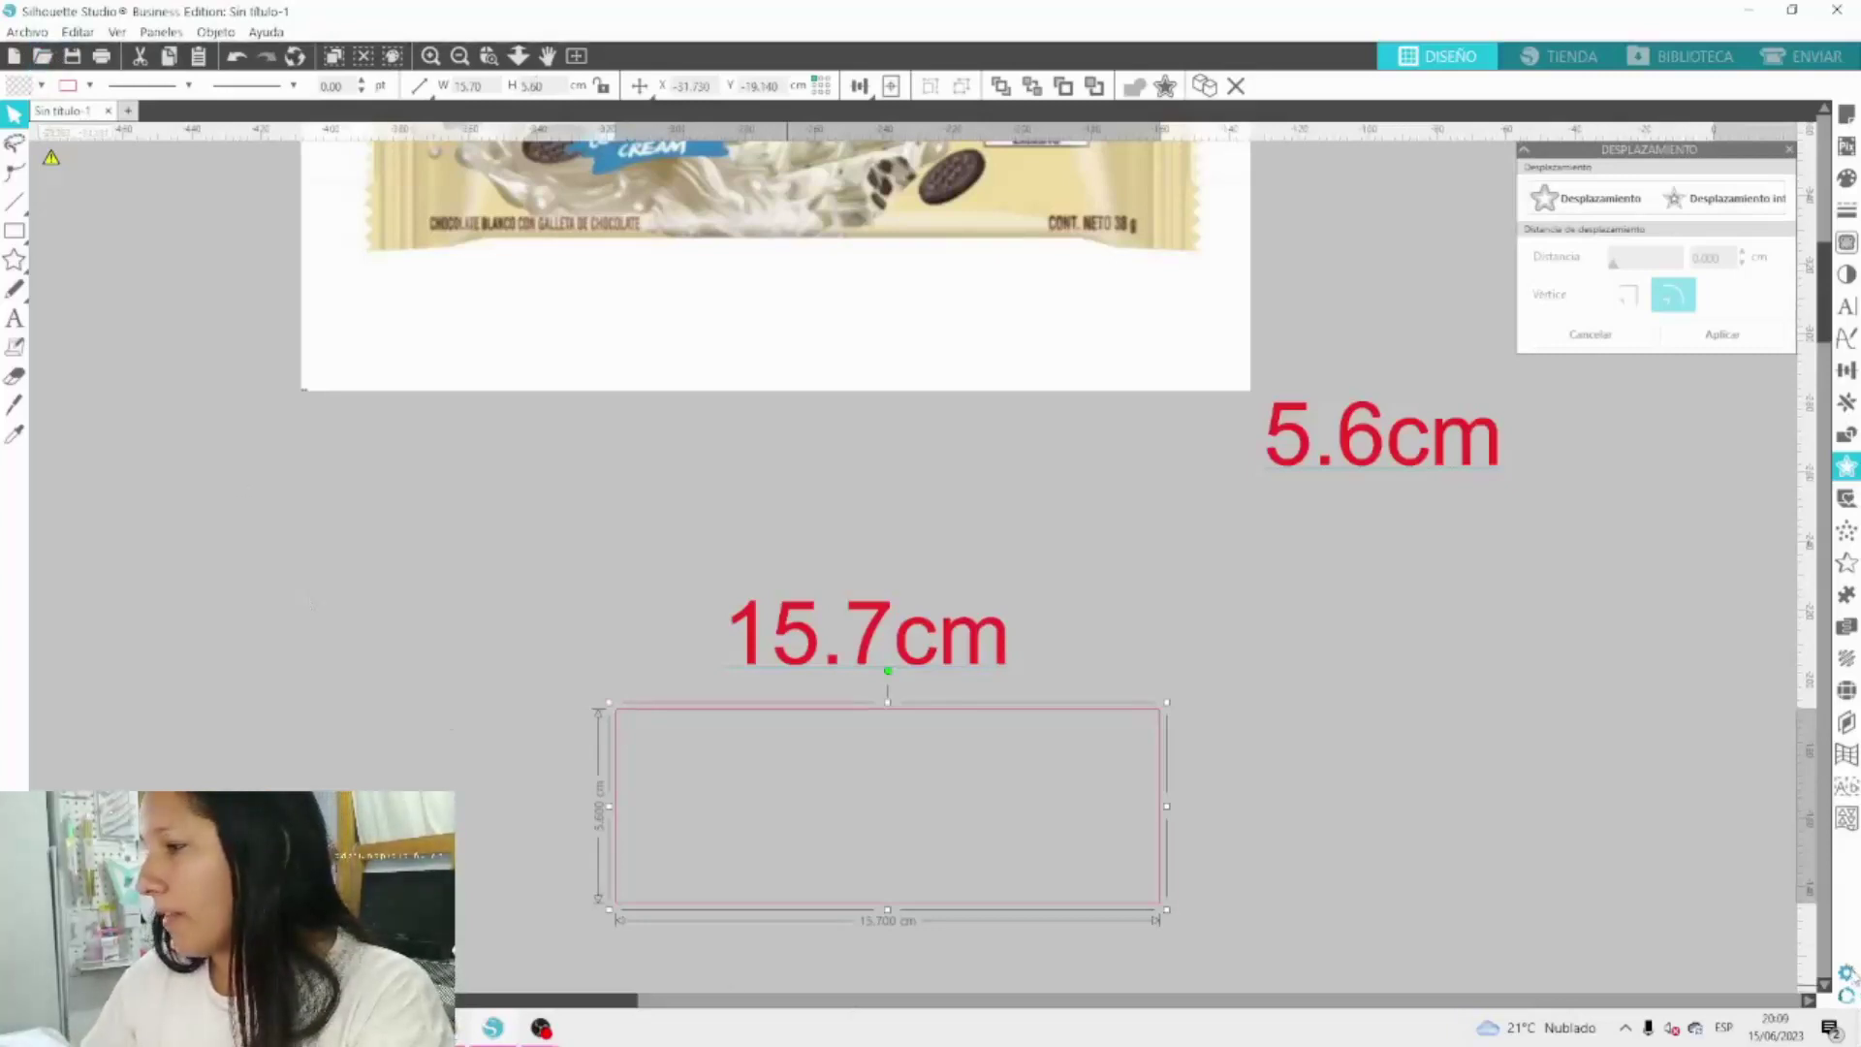
Switch the unit of measurement to Pulgadas and select the rectangle to show its dimensions in inches.
left_click(1848, 972)
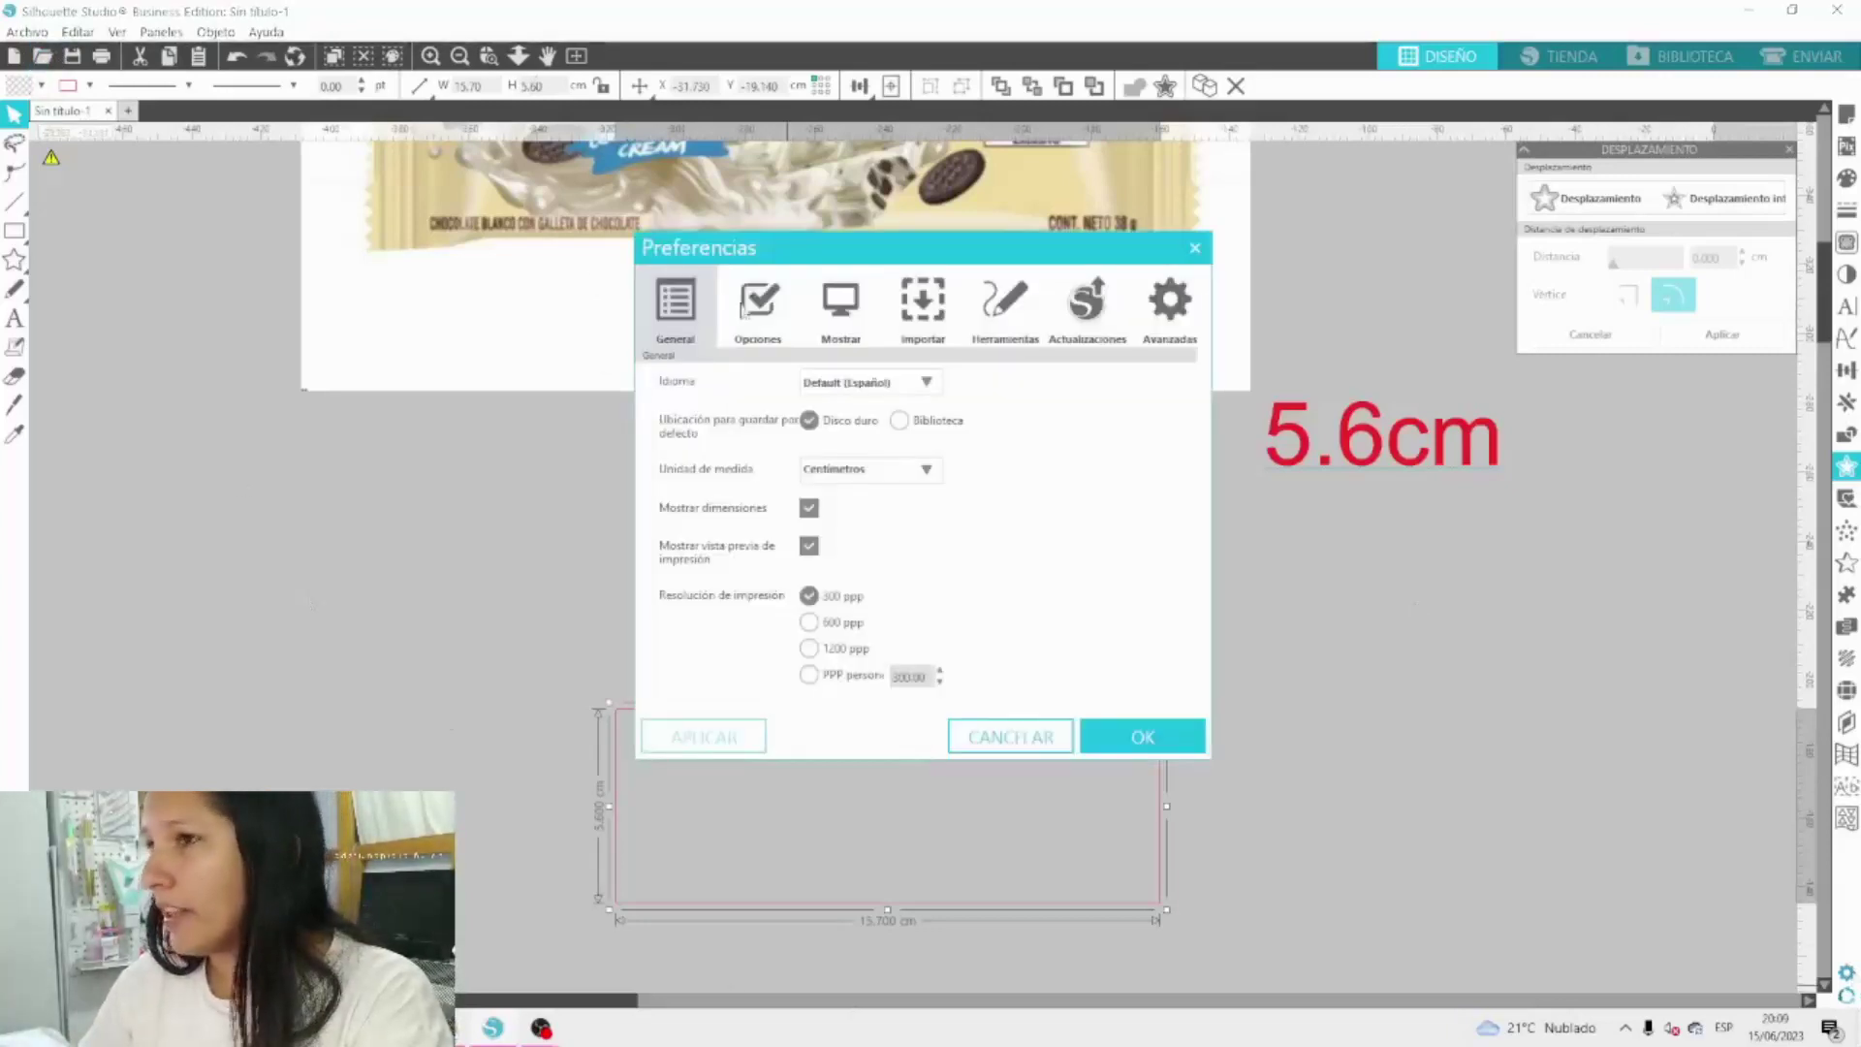
left_click(868, 469)
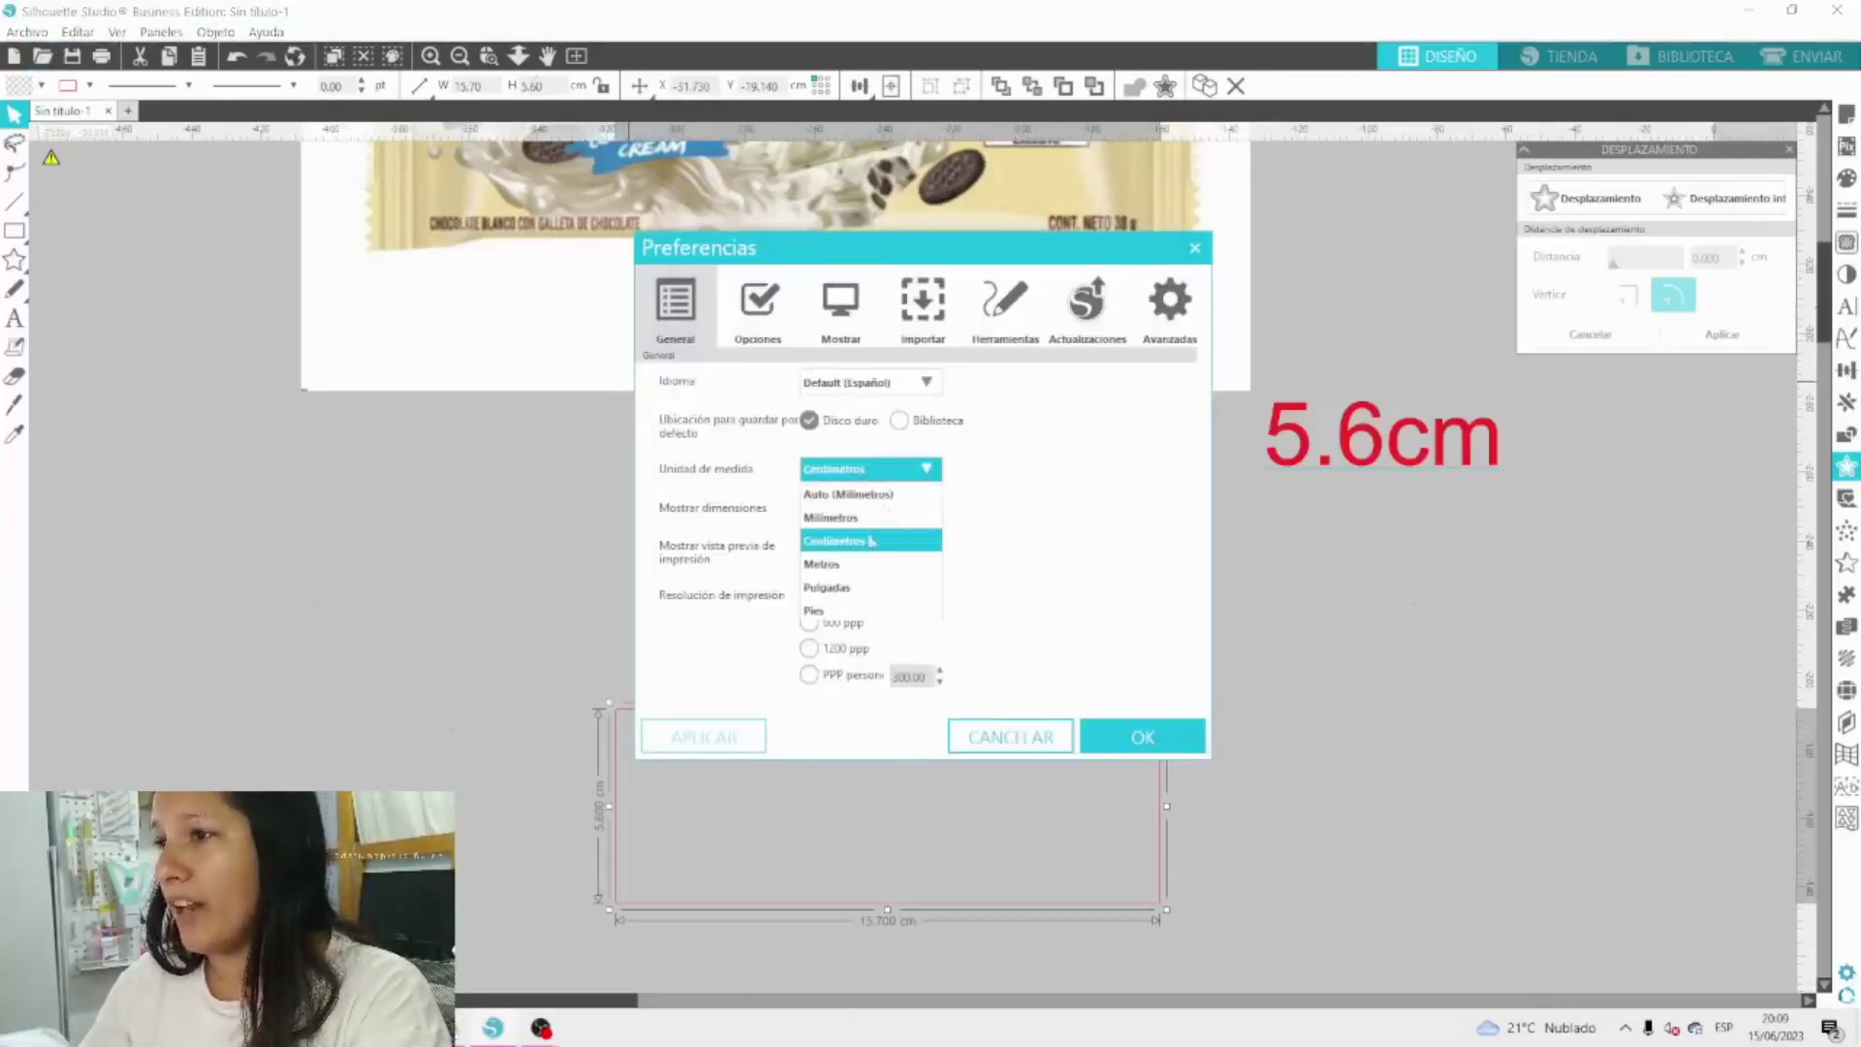
left_click(850, 589)
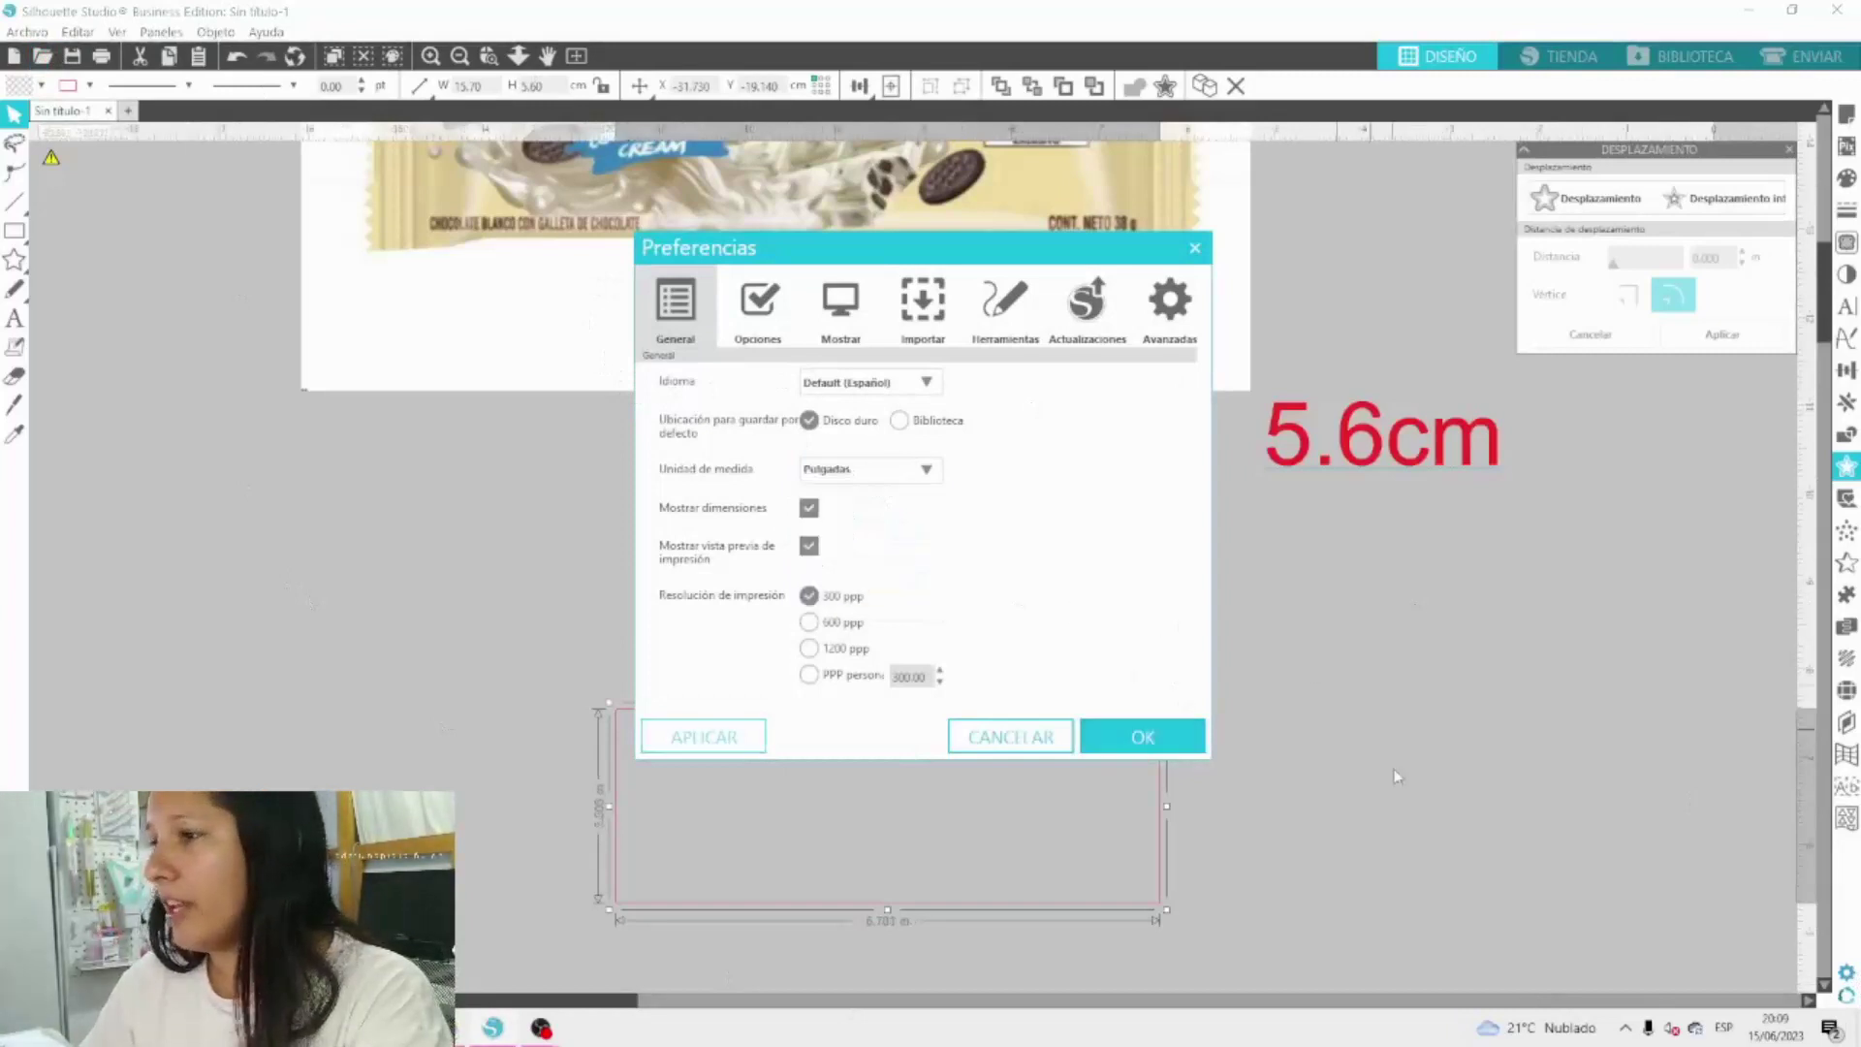
left_click(1143, 737)
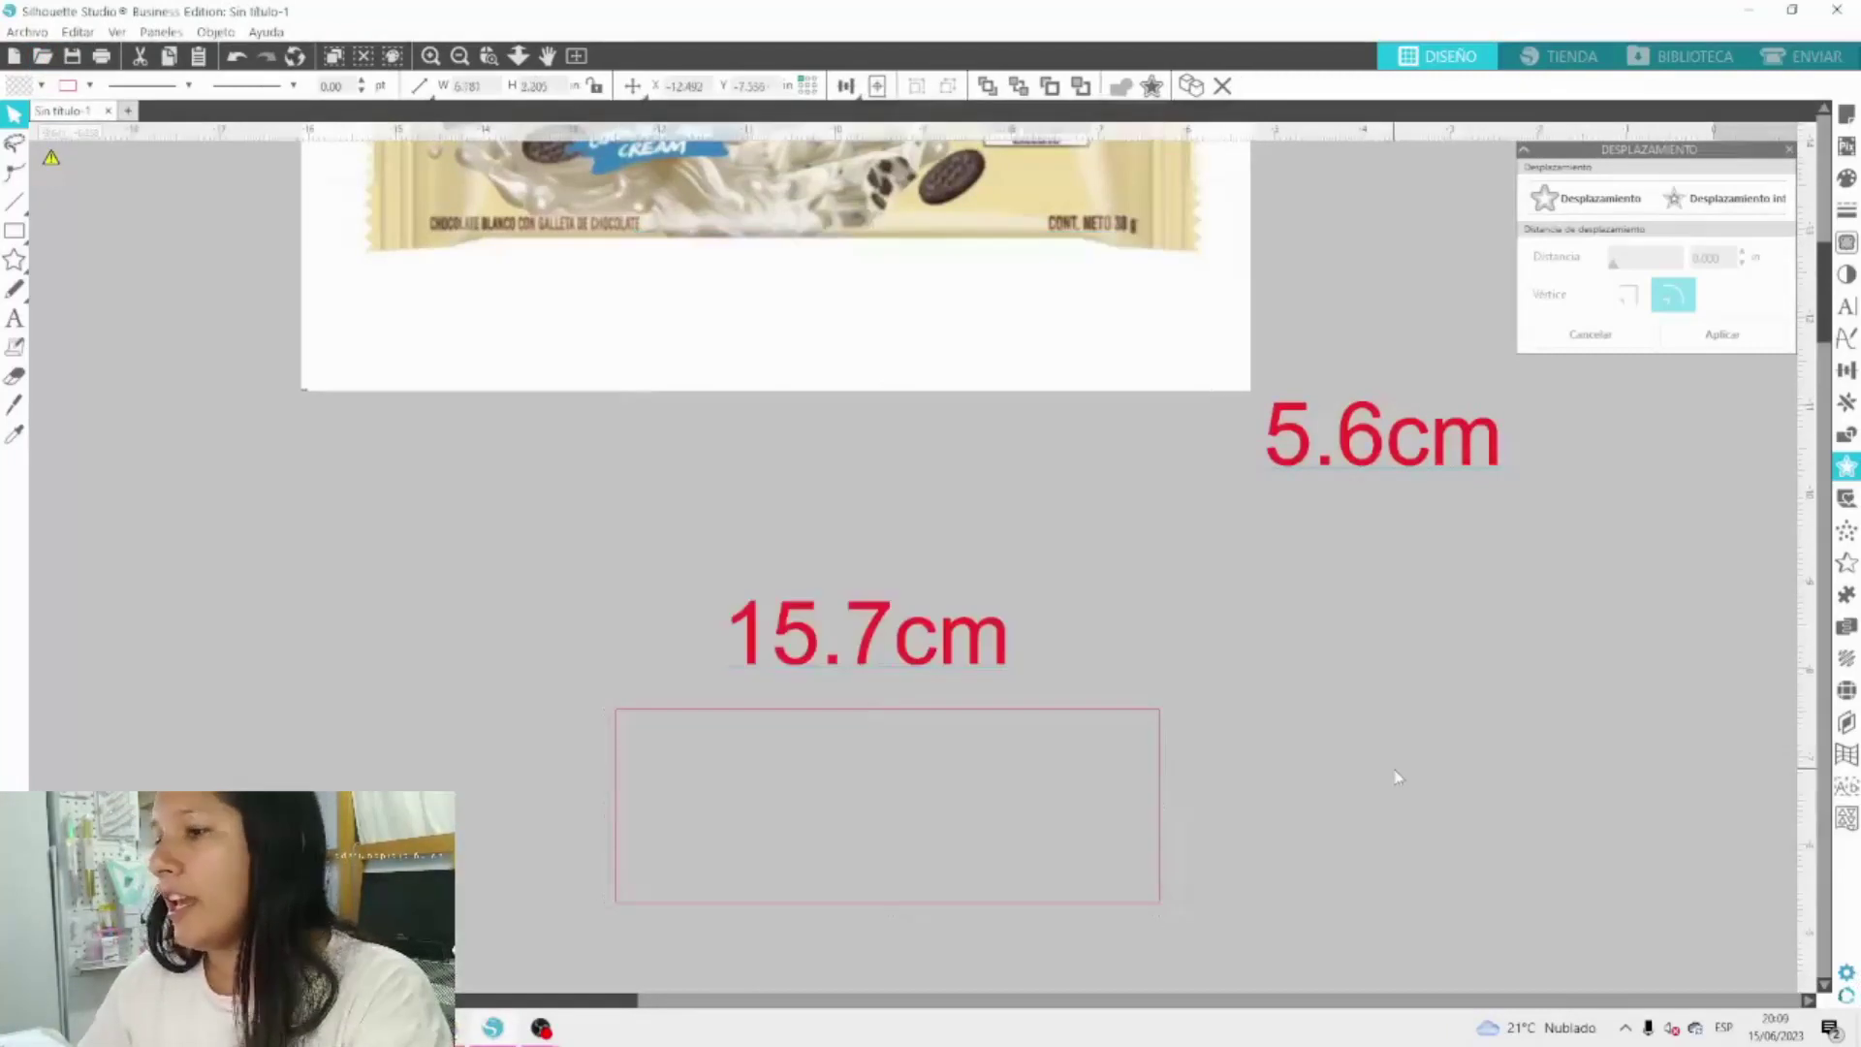
left_click(713, 712)
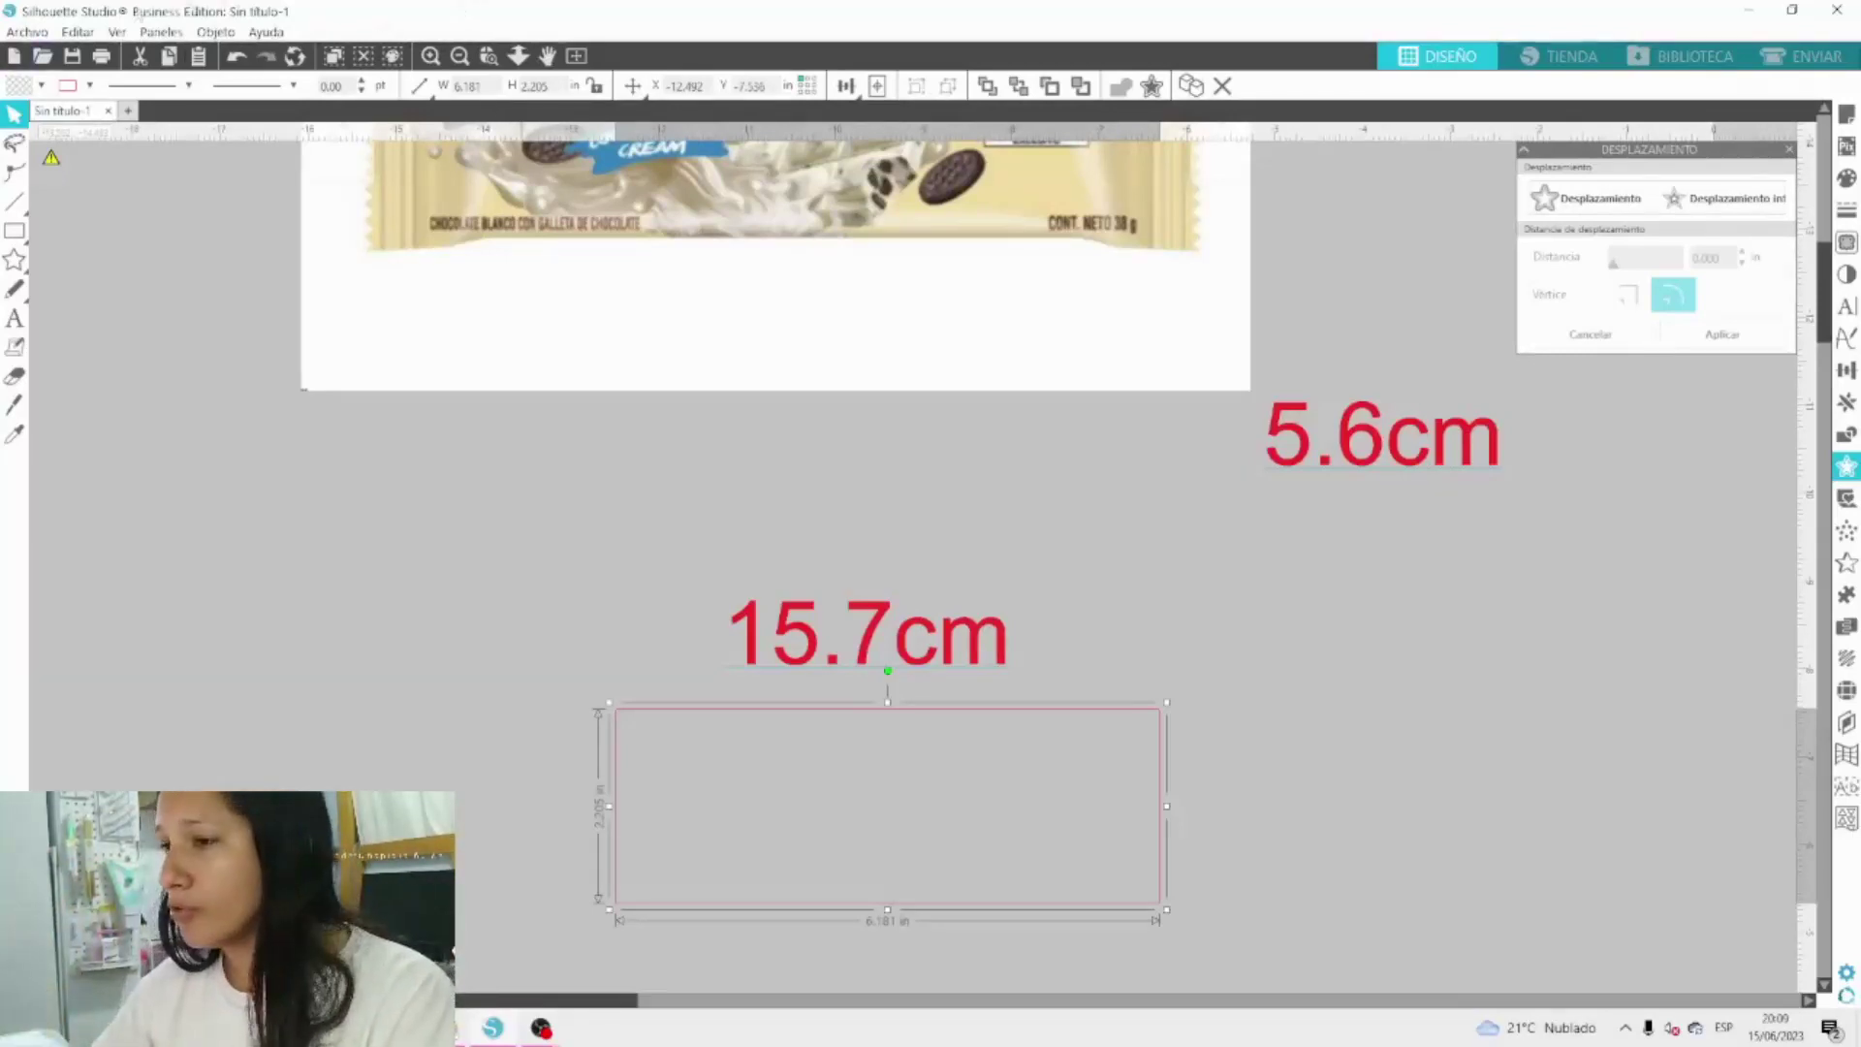
left_click(554, 860)
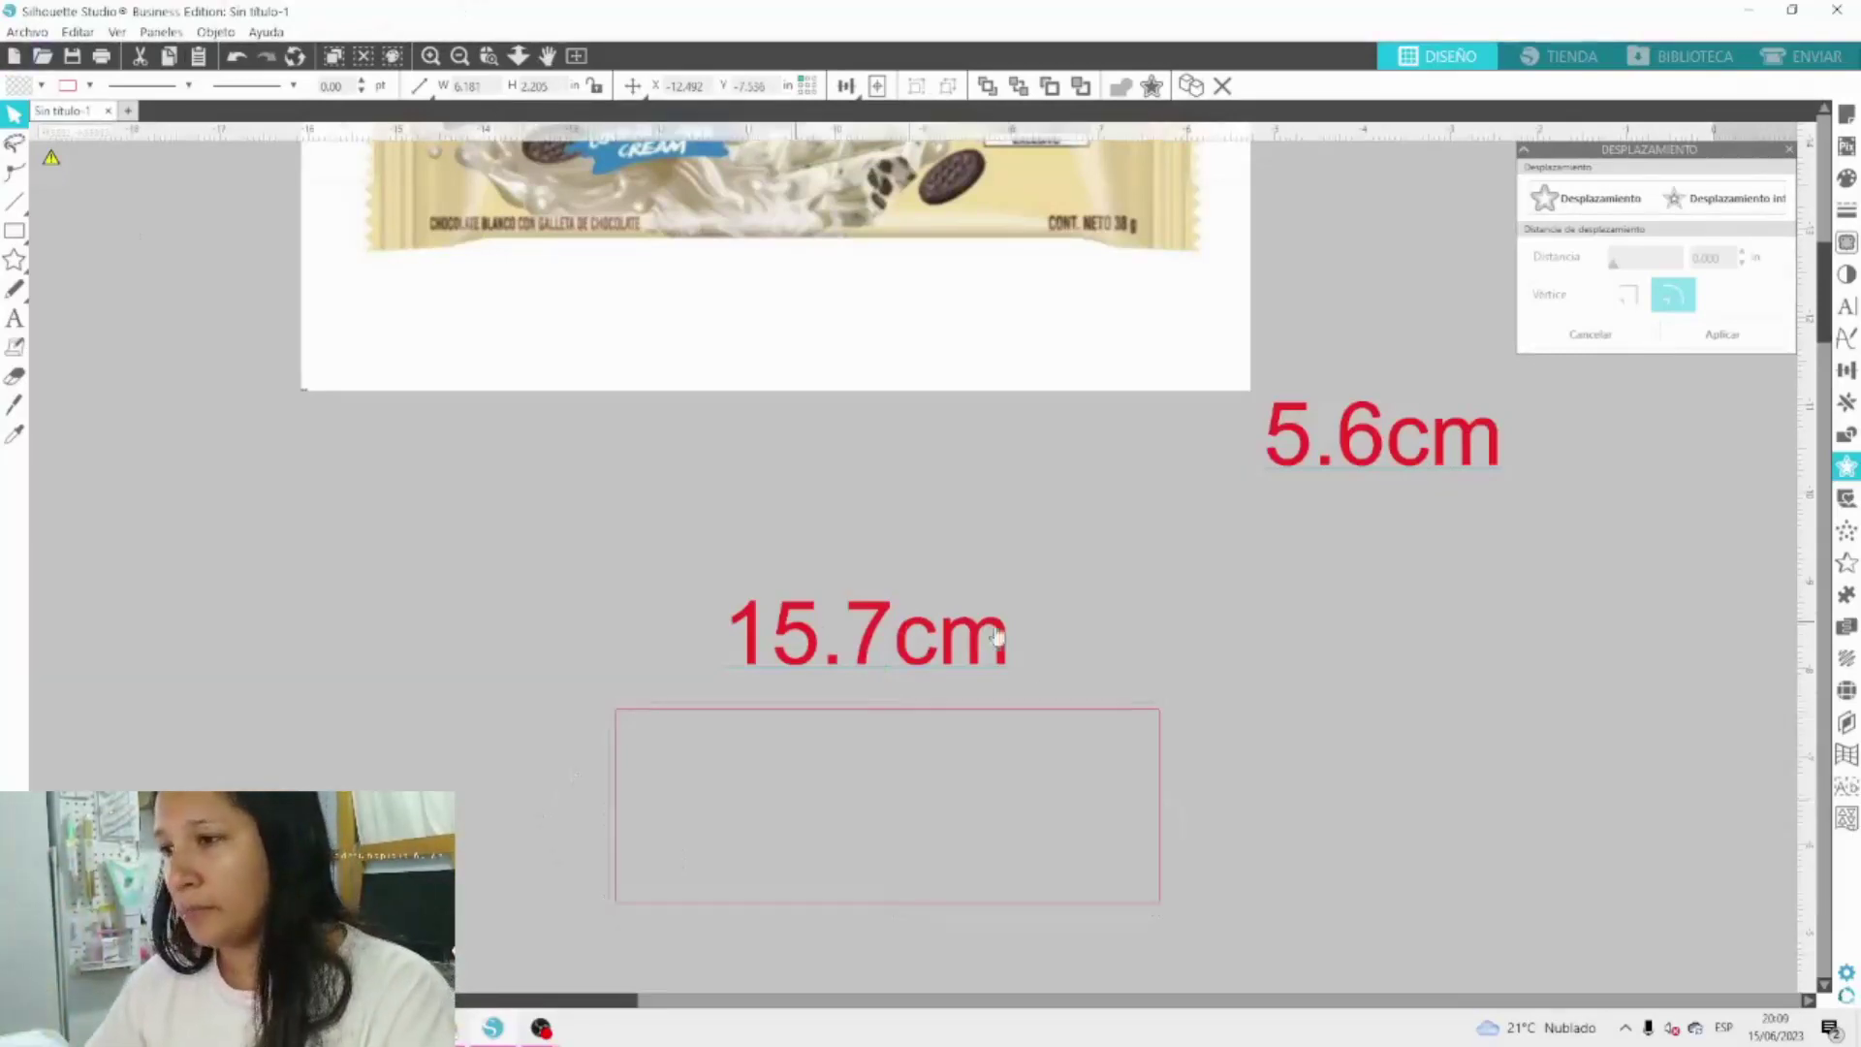
double_click(1047, 678)
left_click_drag(1047, 679, 1046, 787)
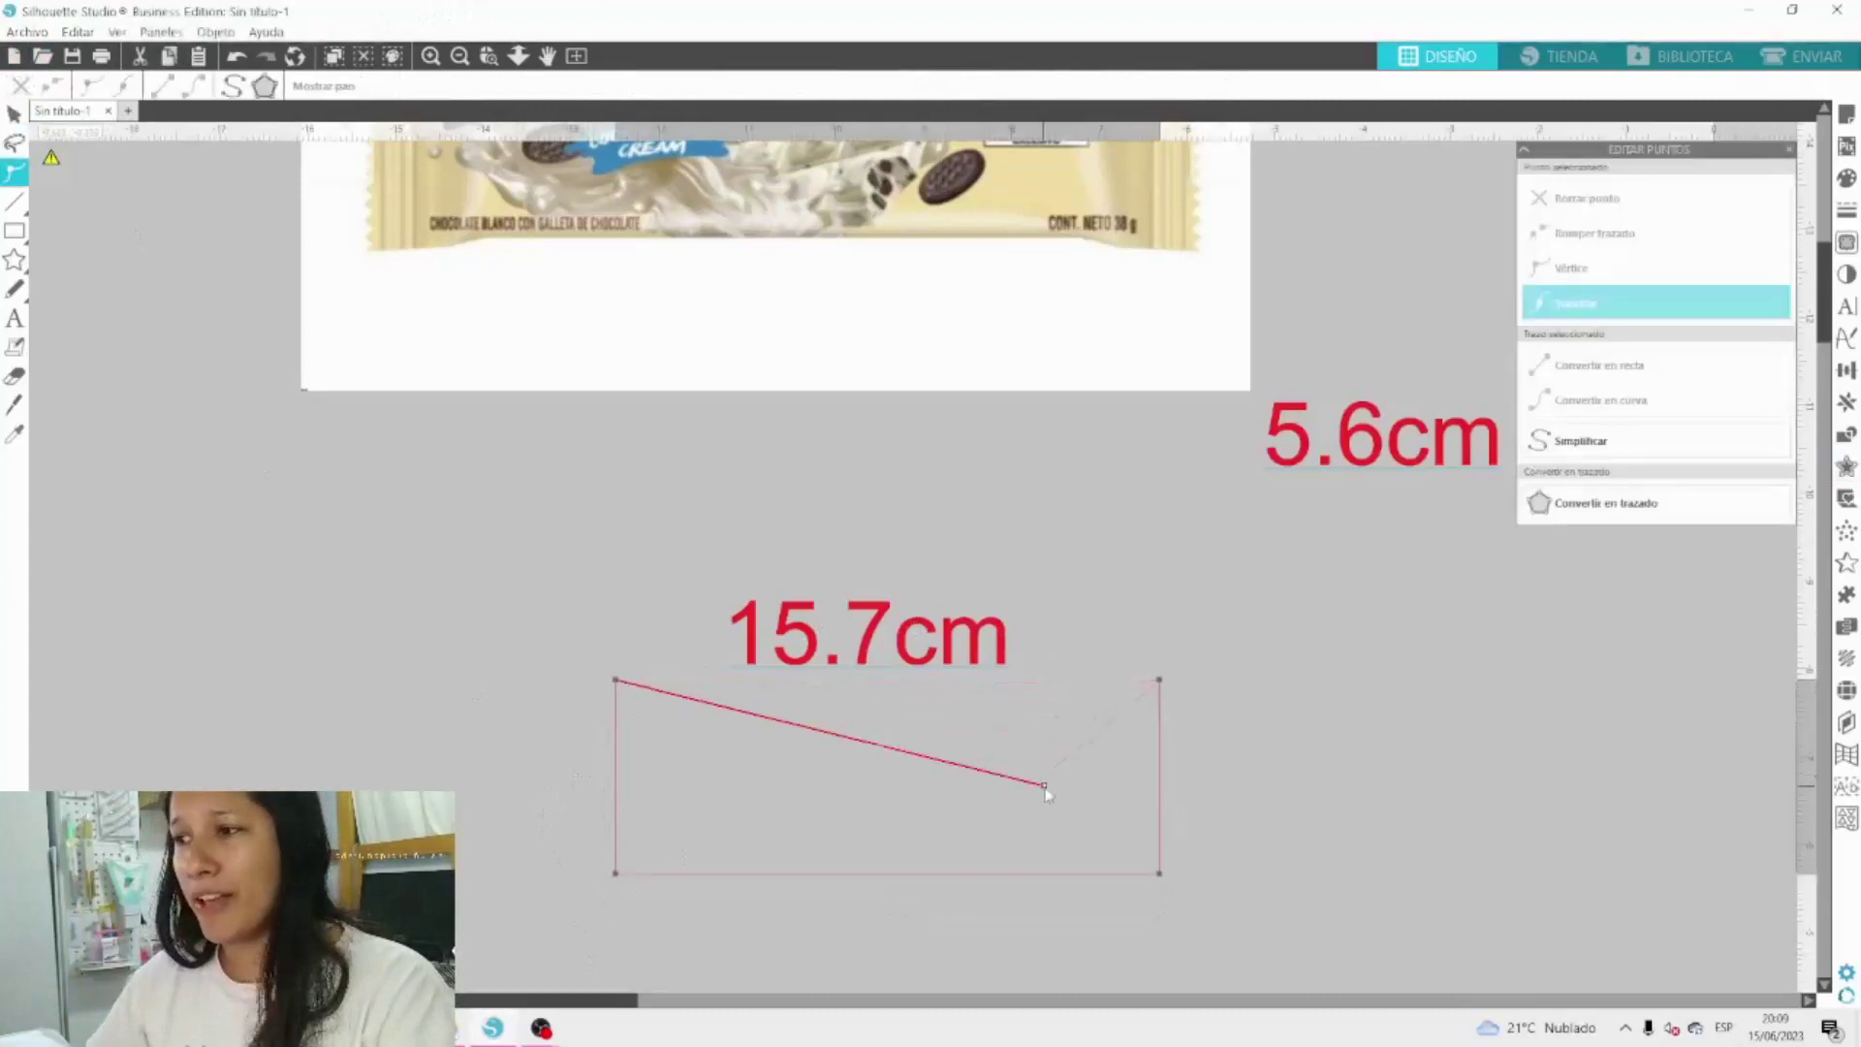
key("ctrl+z")
left_click(1256, 756)
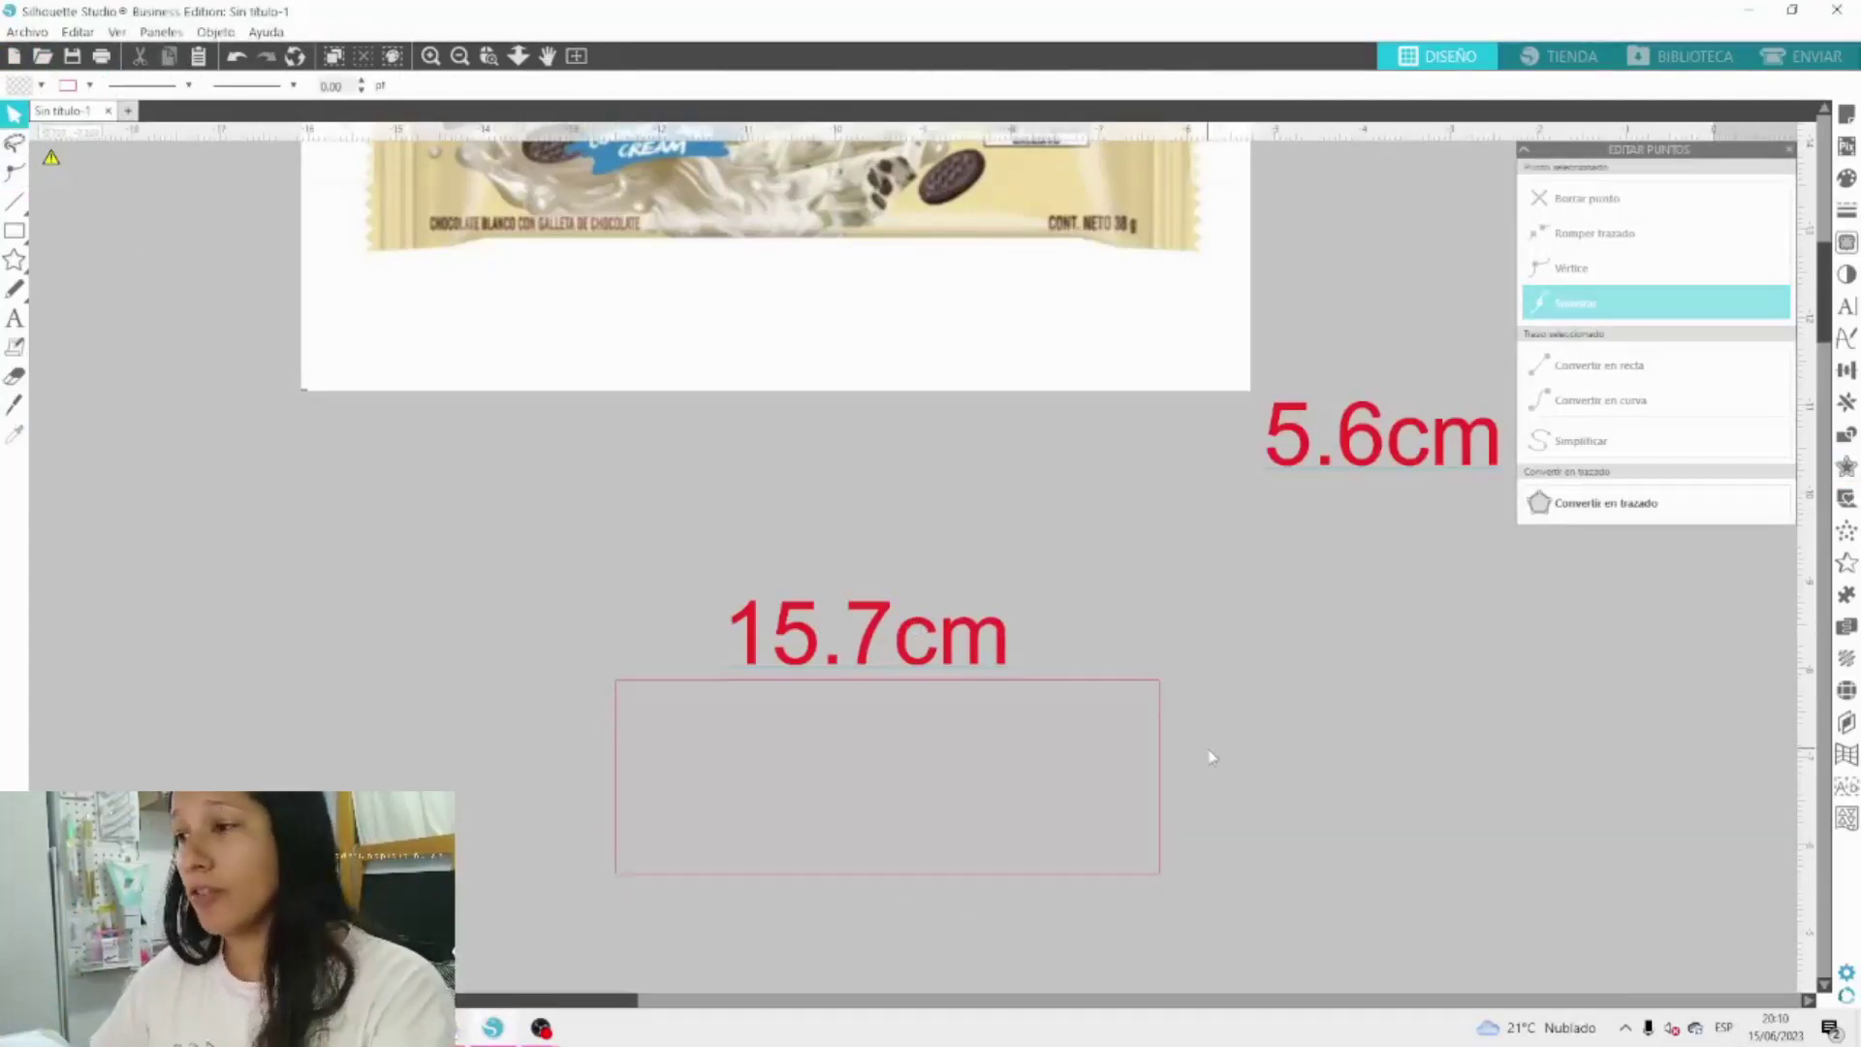
Delete the template rectangle below the 15.7cm label.
left_click_drag(1118, 690, 1113, 762)
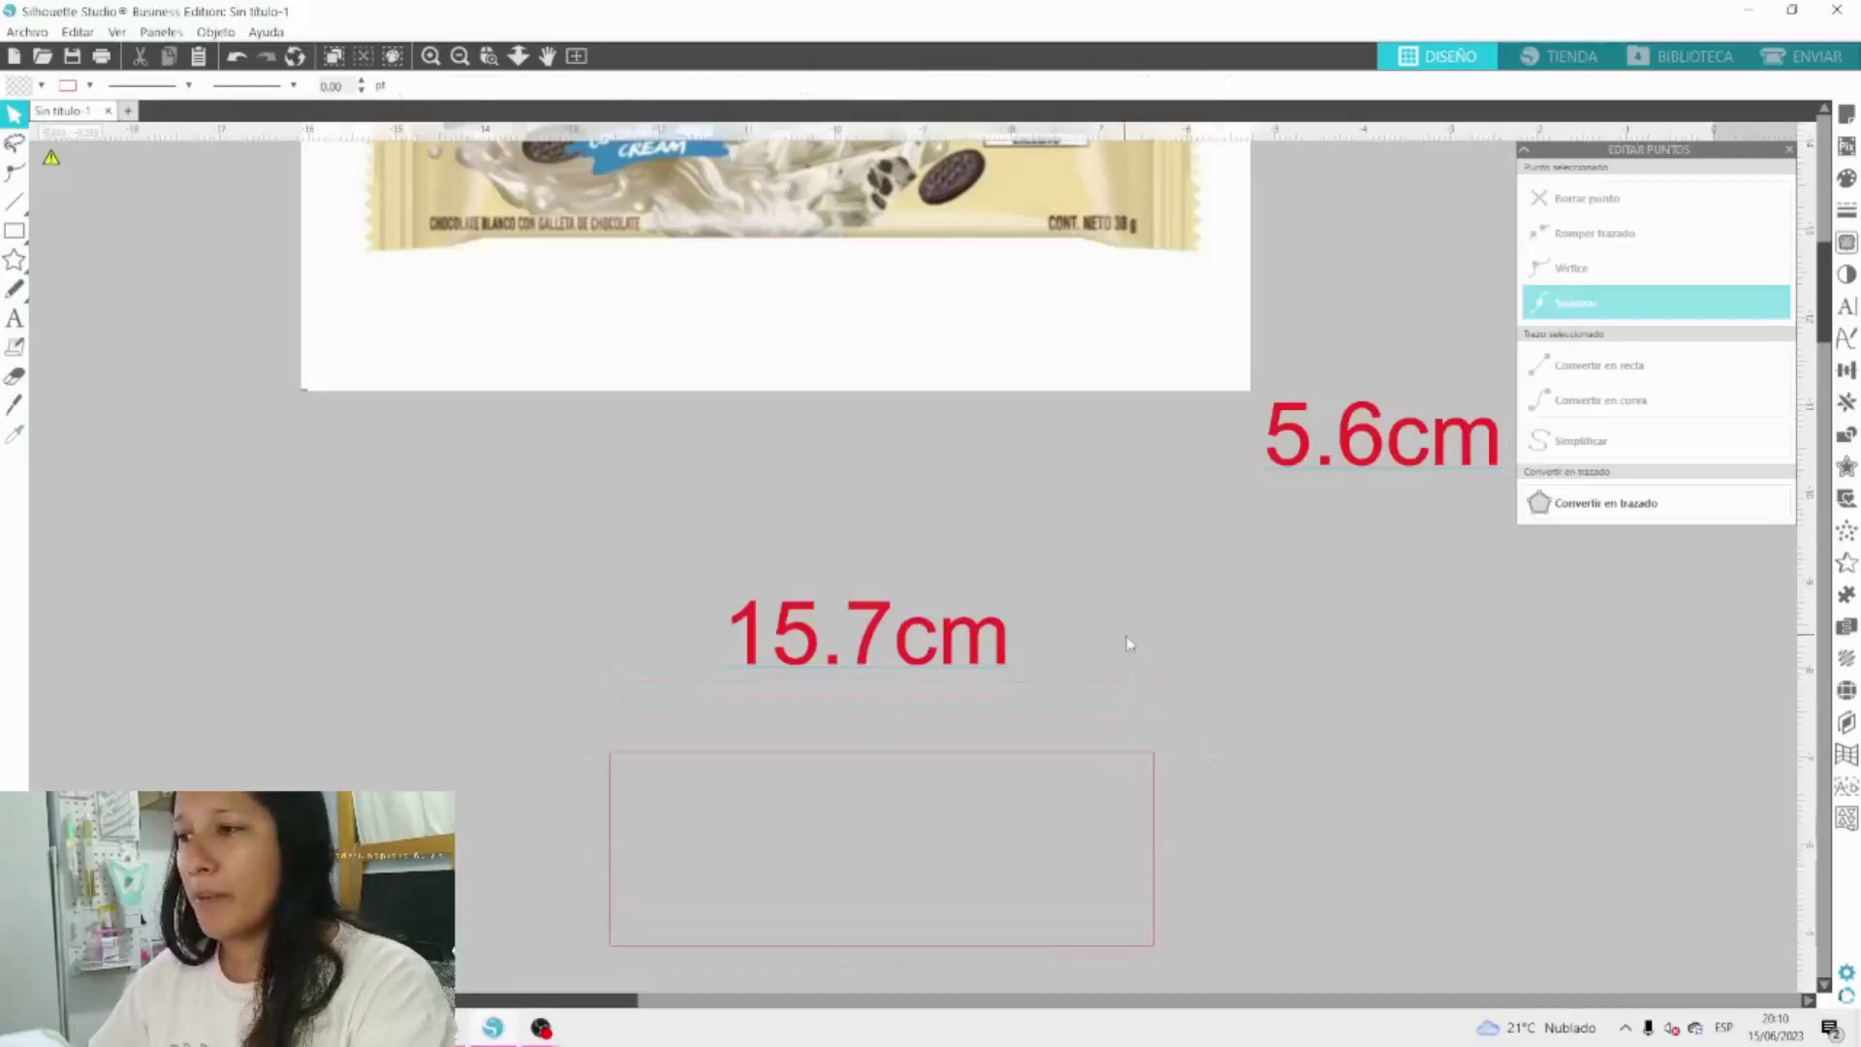
left_click_drag(469, 547, 1300, 747)
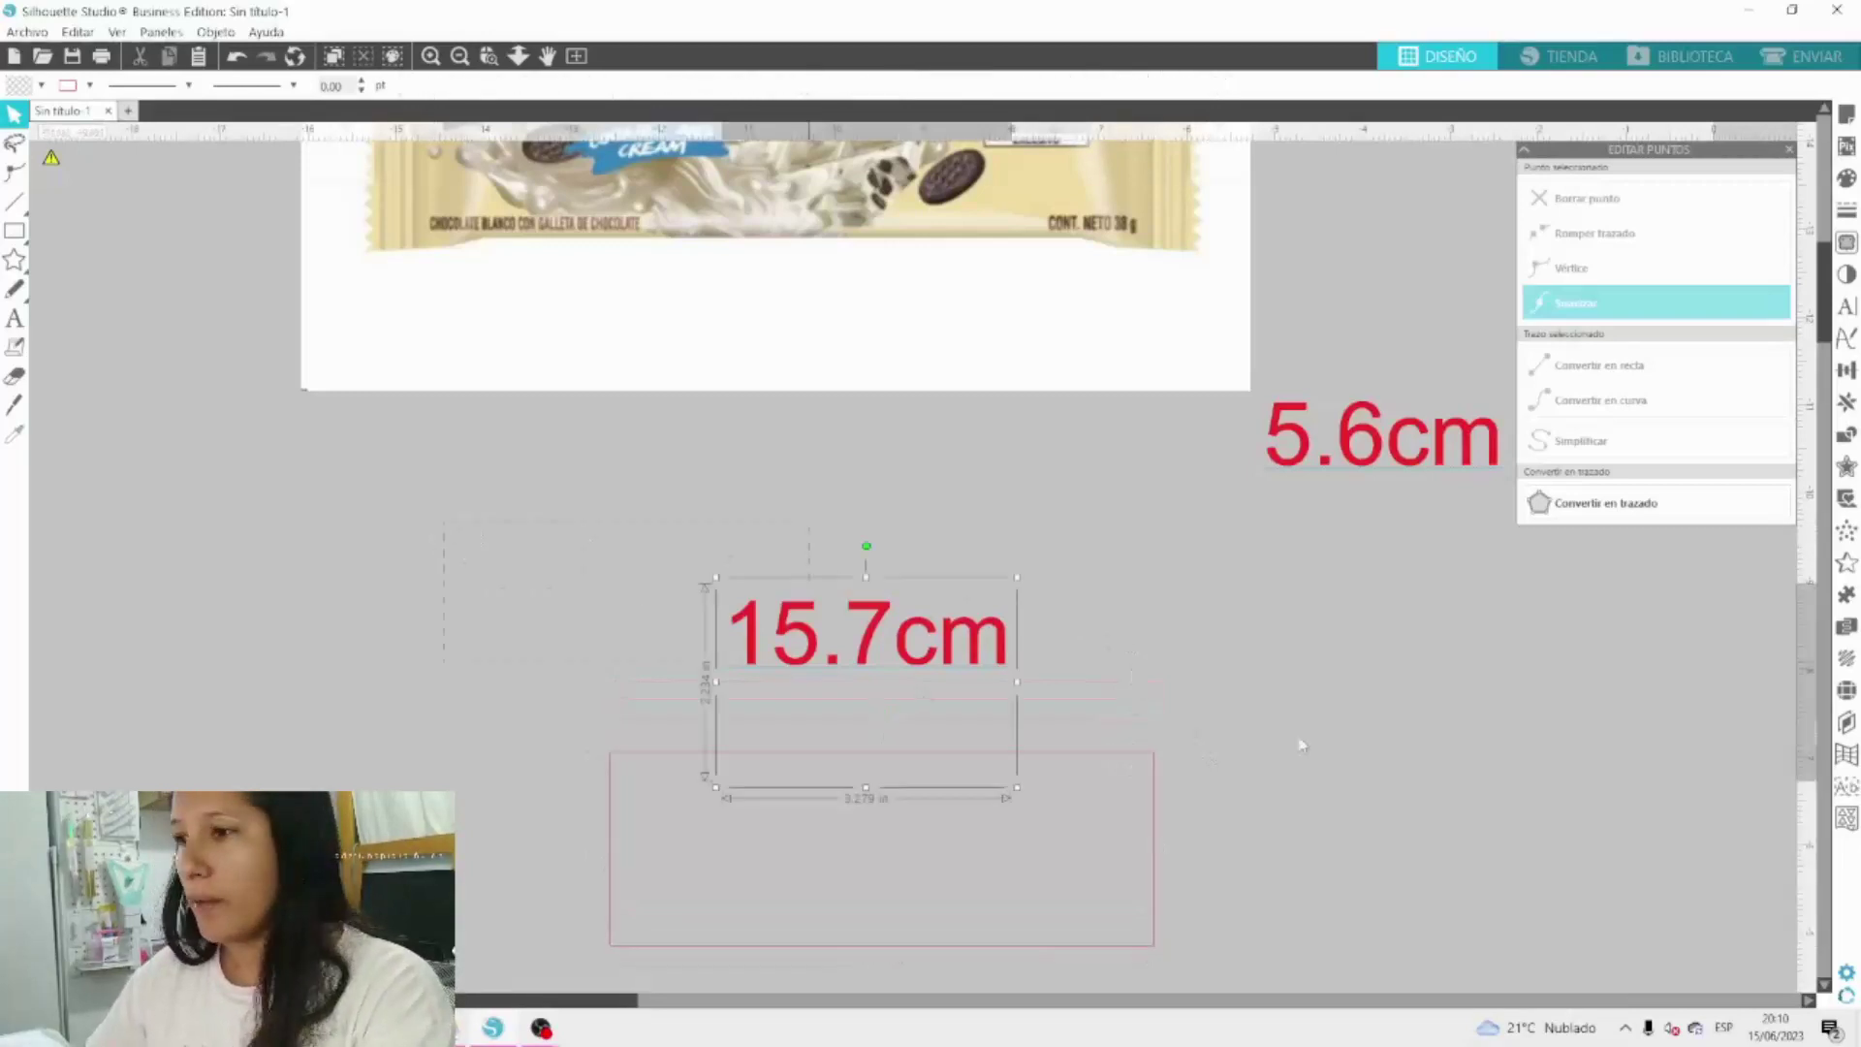
left_click(1314, 676)
left_click(1155, 759)
key("Delete")
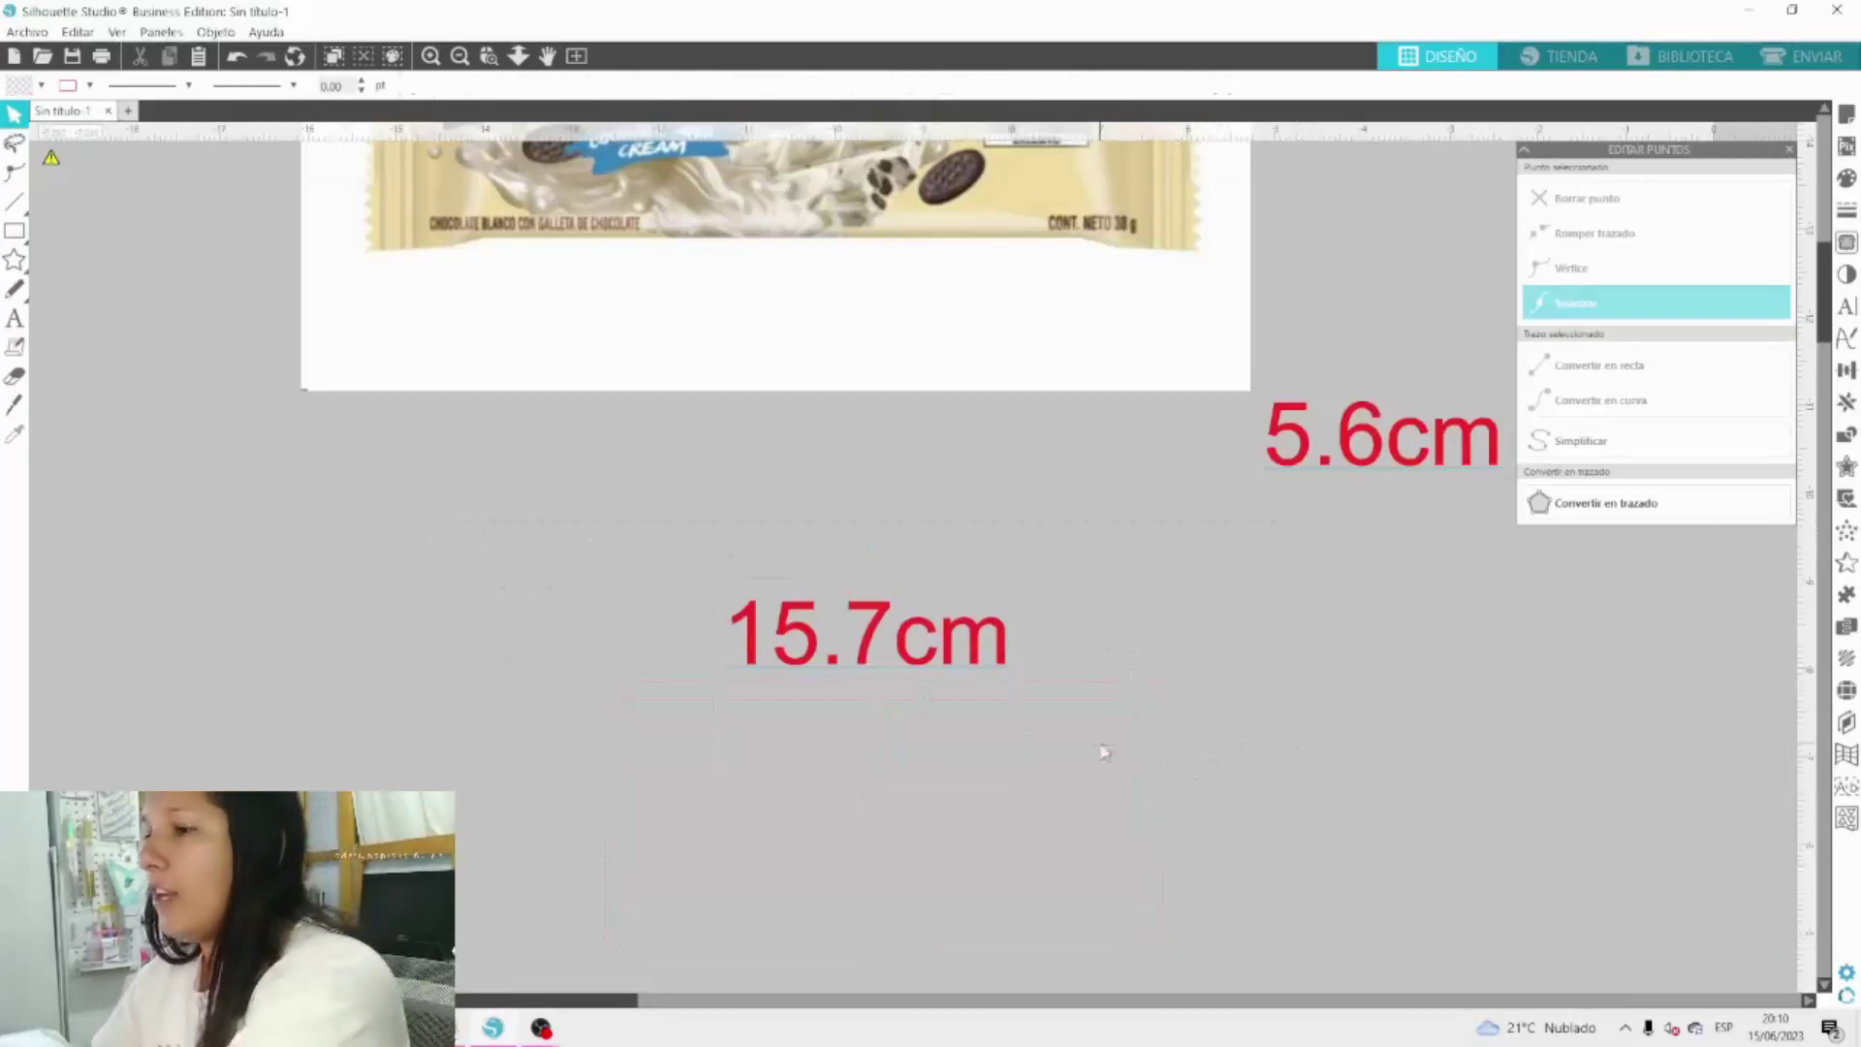
Change the unit of measurement to Centímetros in the preferences.
key("ctrl+k")
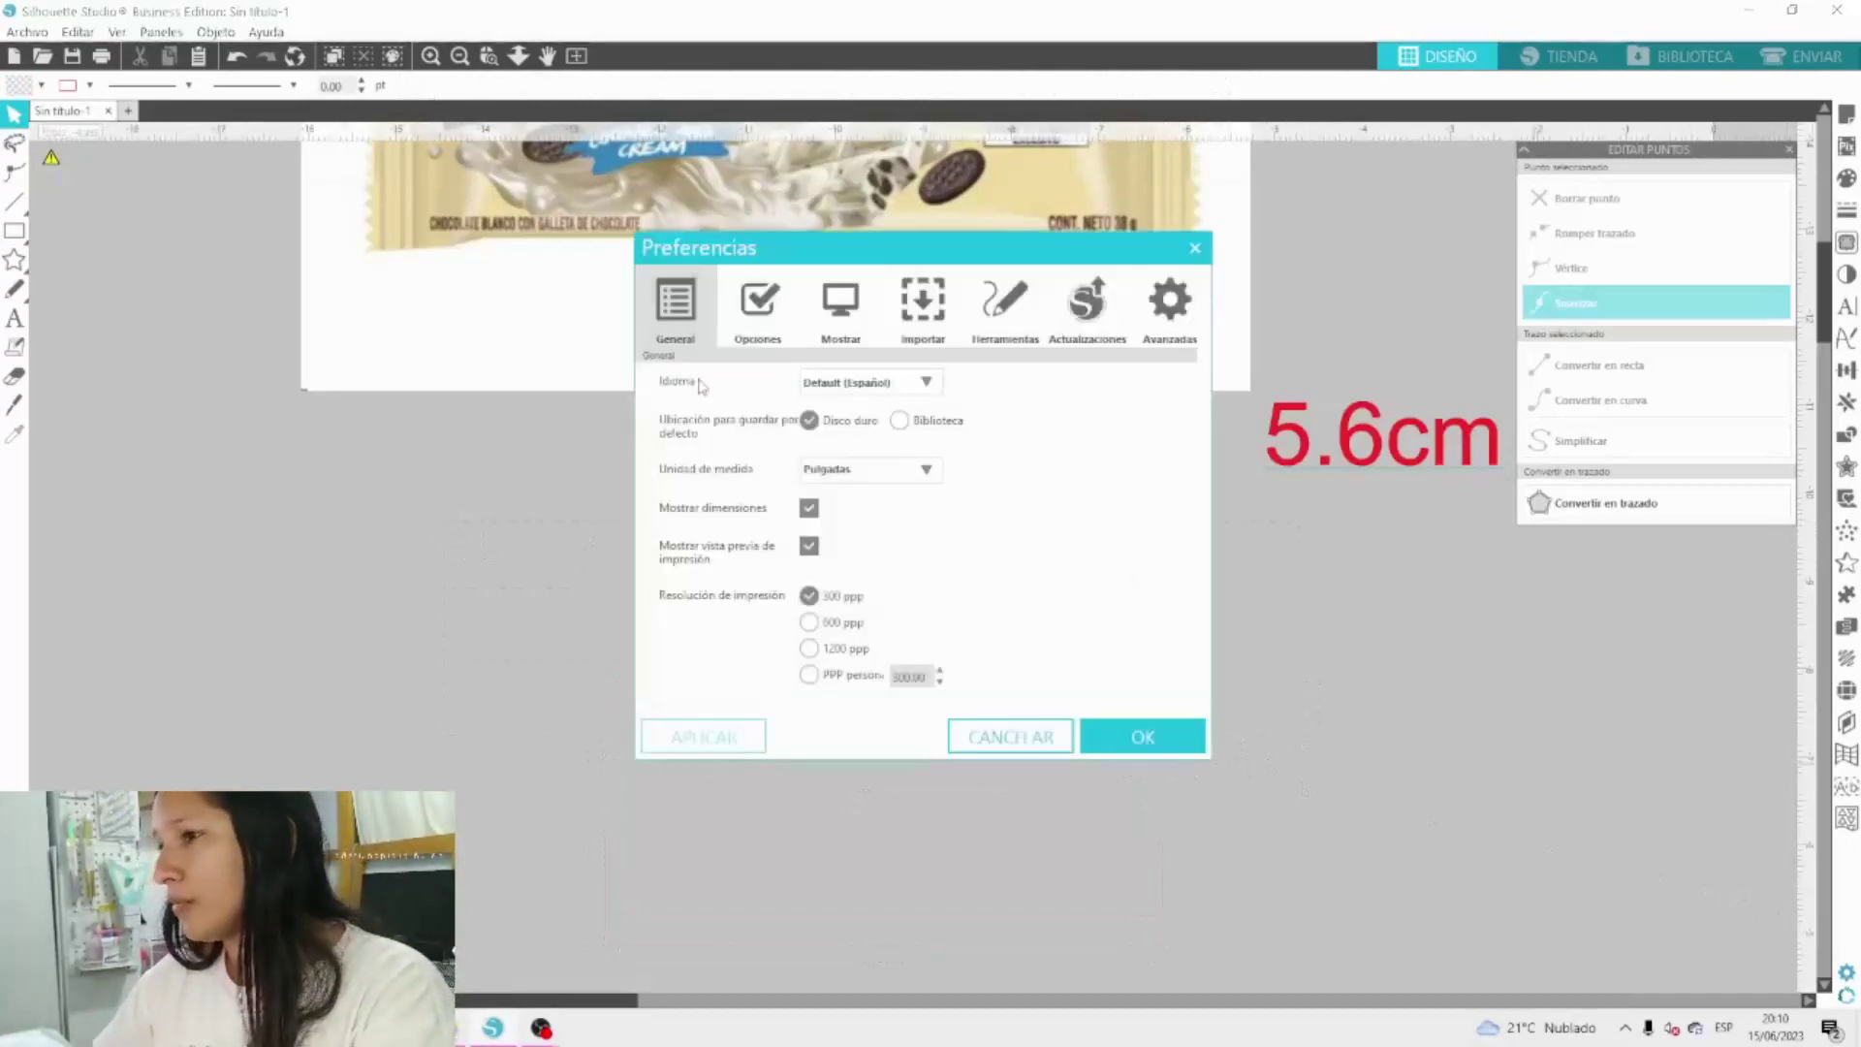
left_click(866, 470)
left_click(849, 538)
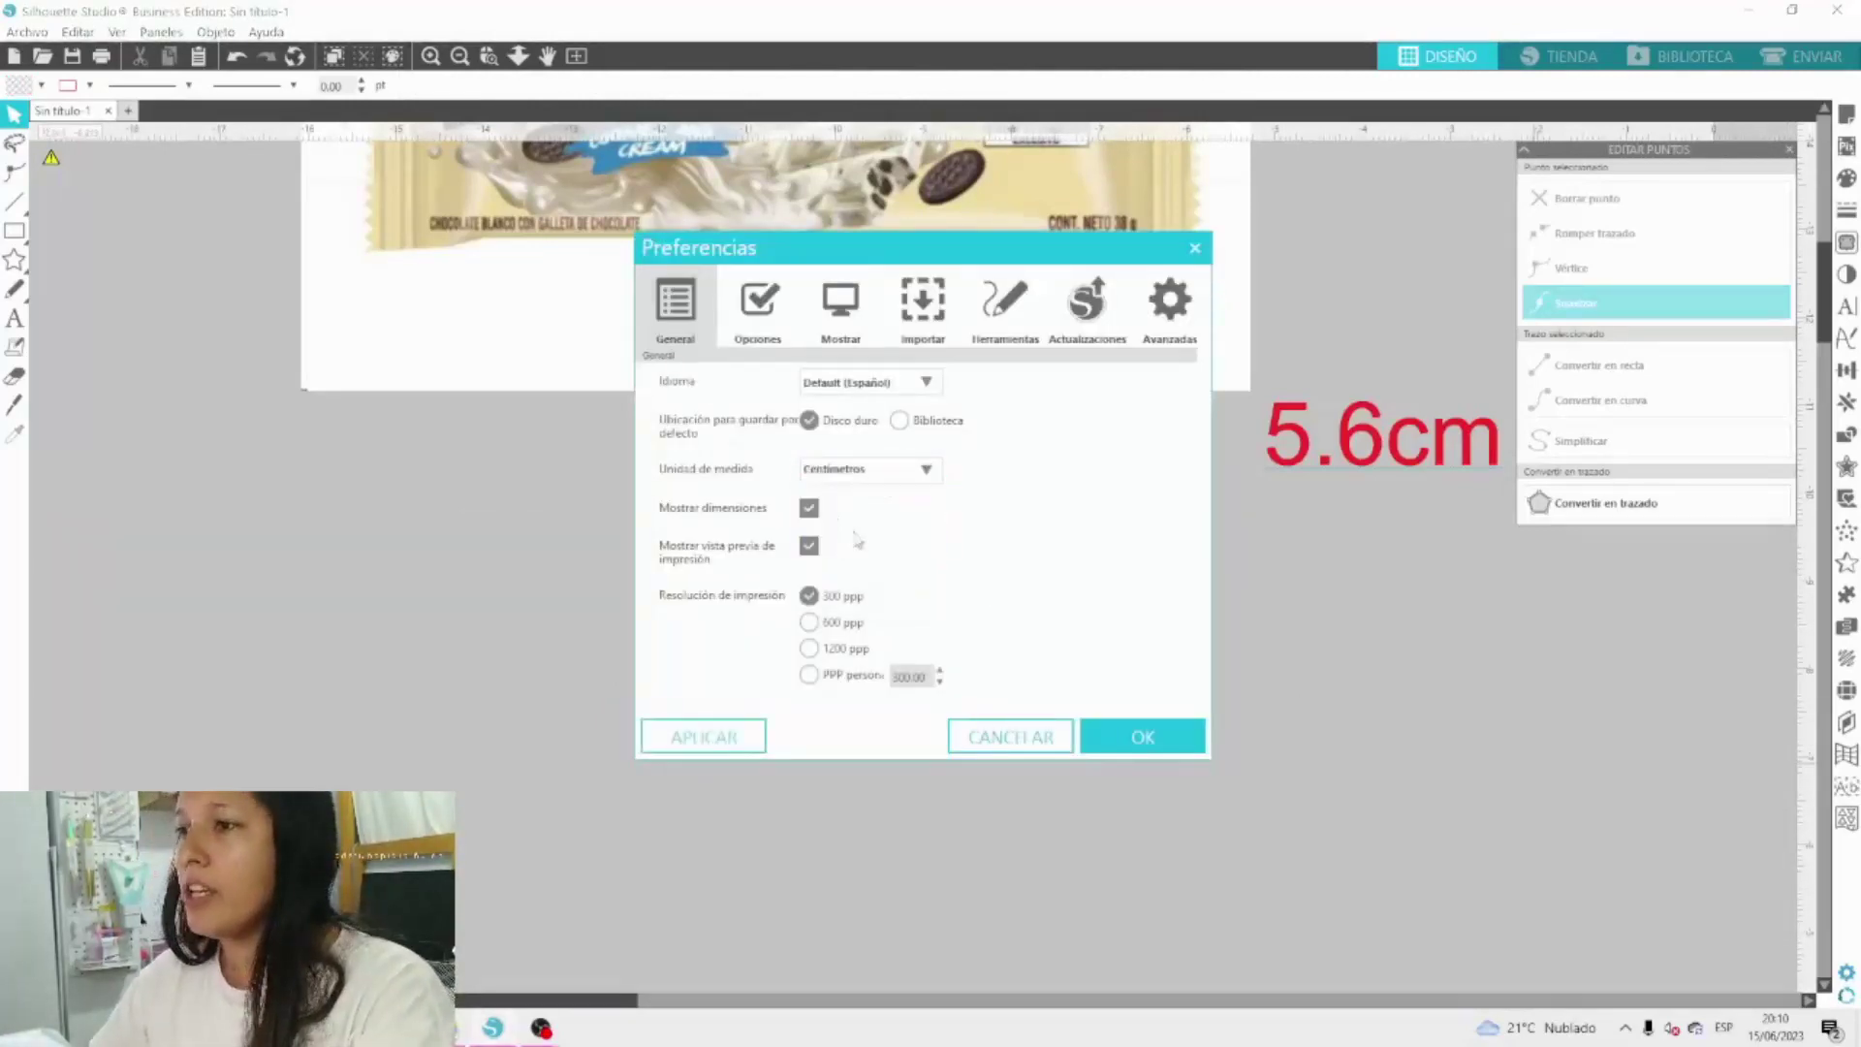
left_click(1143, 737)
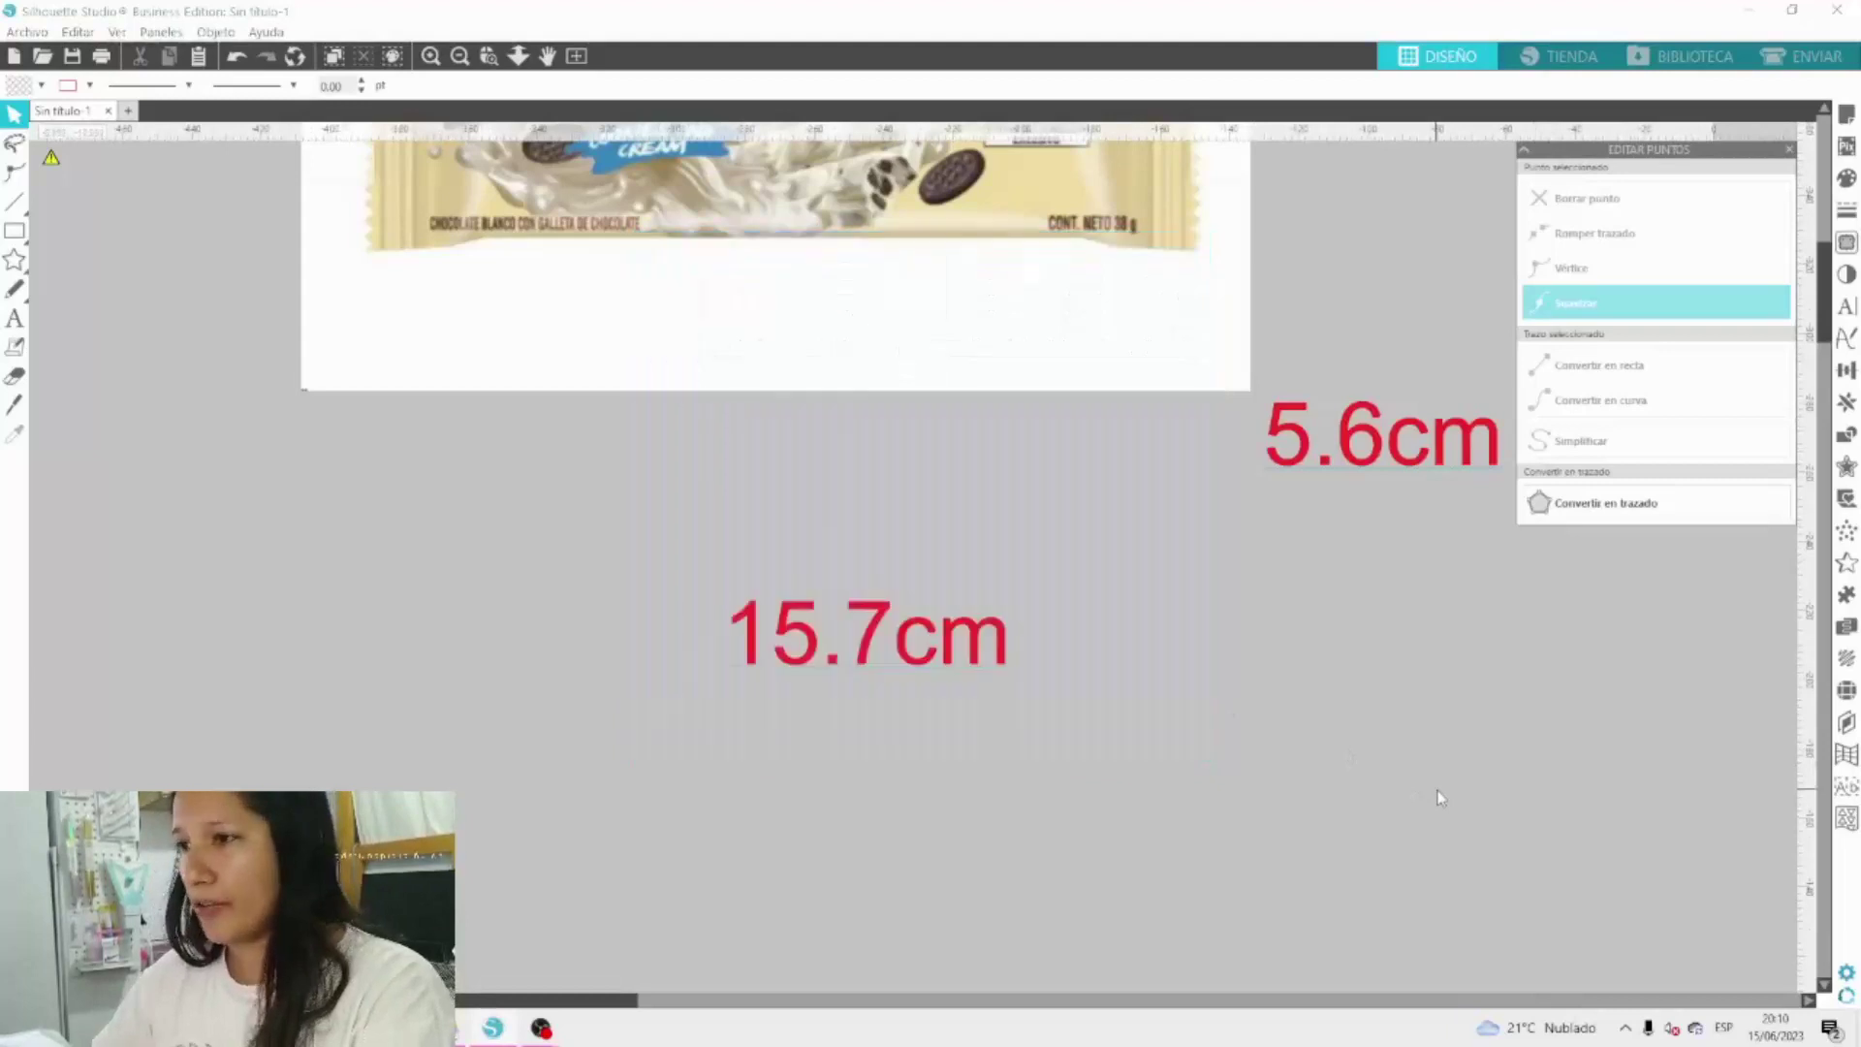
Rearrange the wrapper image and labels, placing 15.7cm just beneath the wrapper and 5.6cm beside its edge.
scroll(657, 432, "up", 3)
left_click(762, 435)
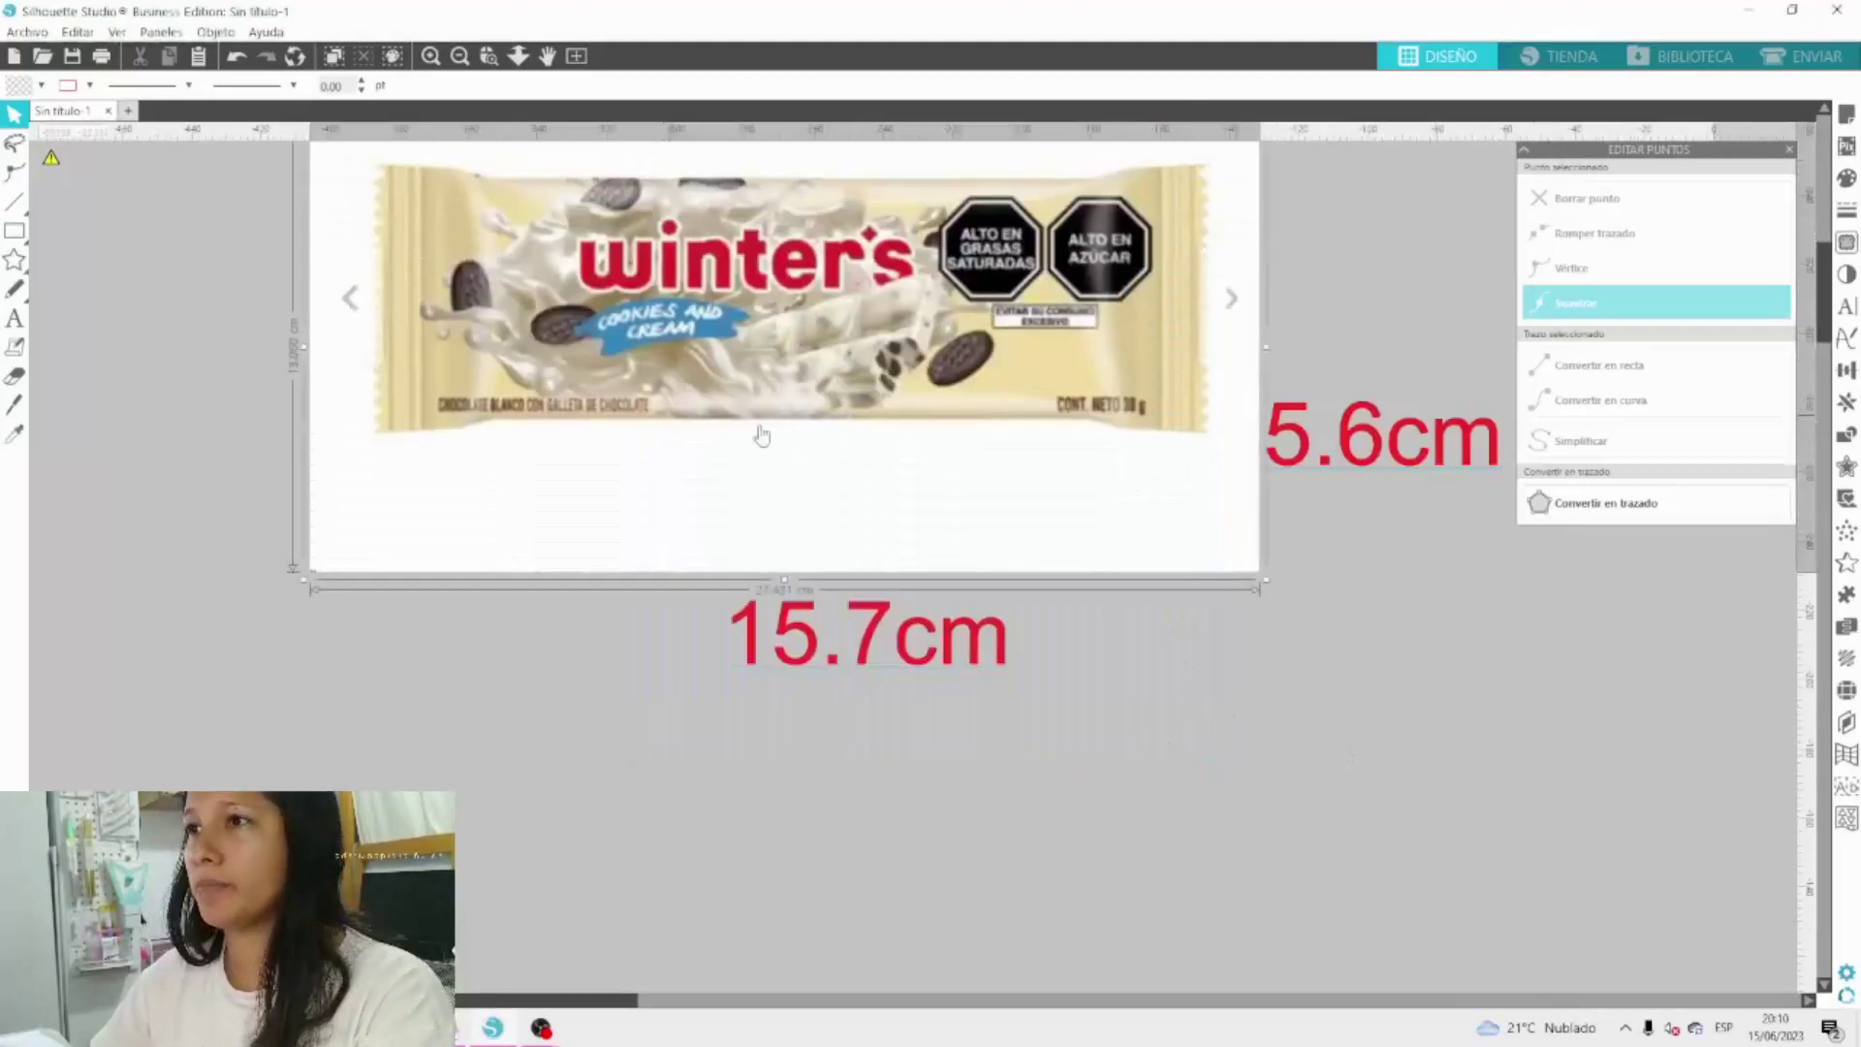
left_click_drag(1146, 447, 1143, 491)
left_click(1264, 766)
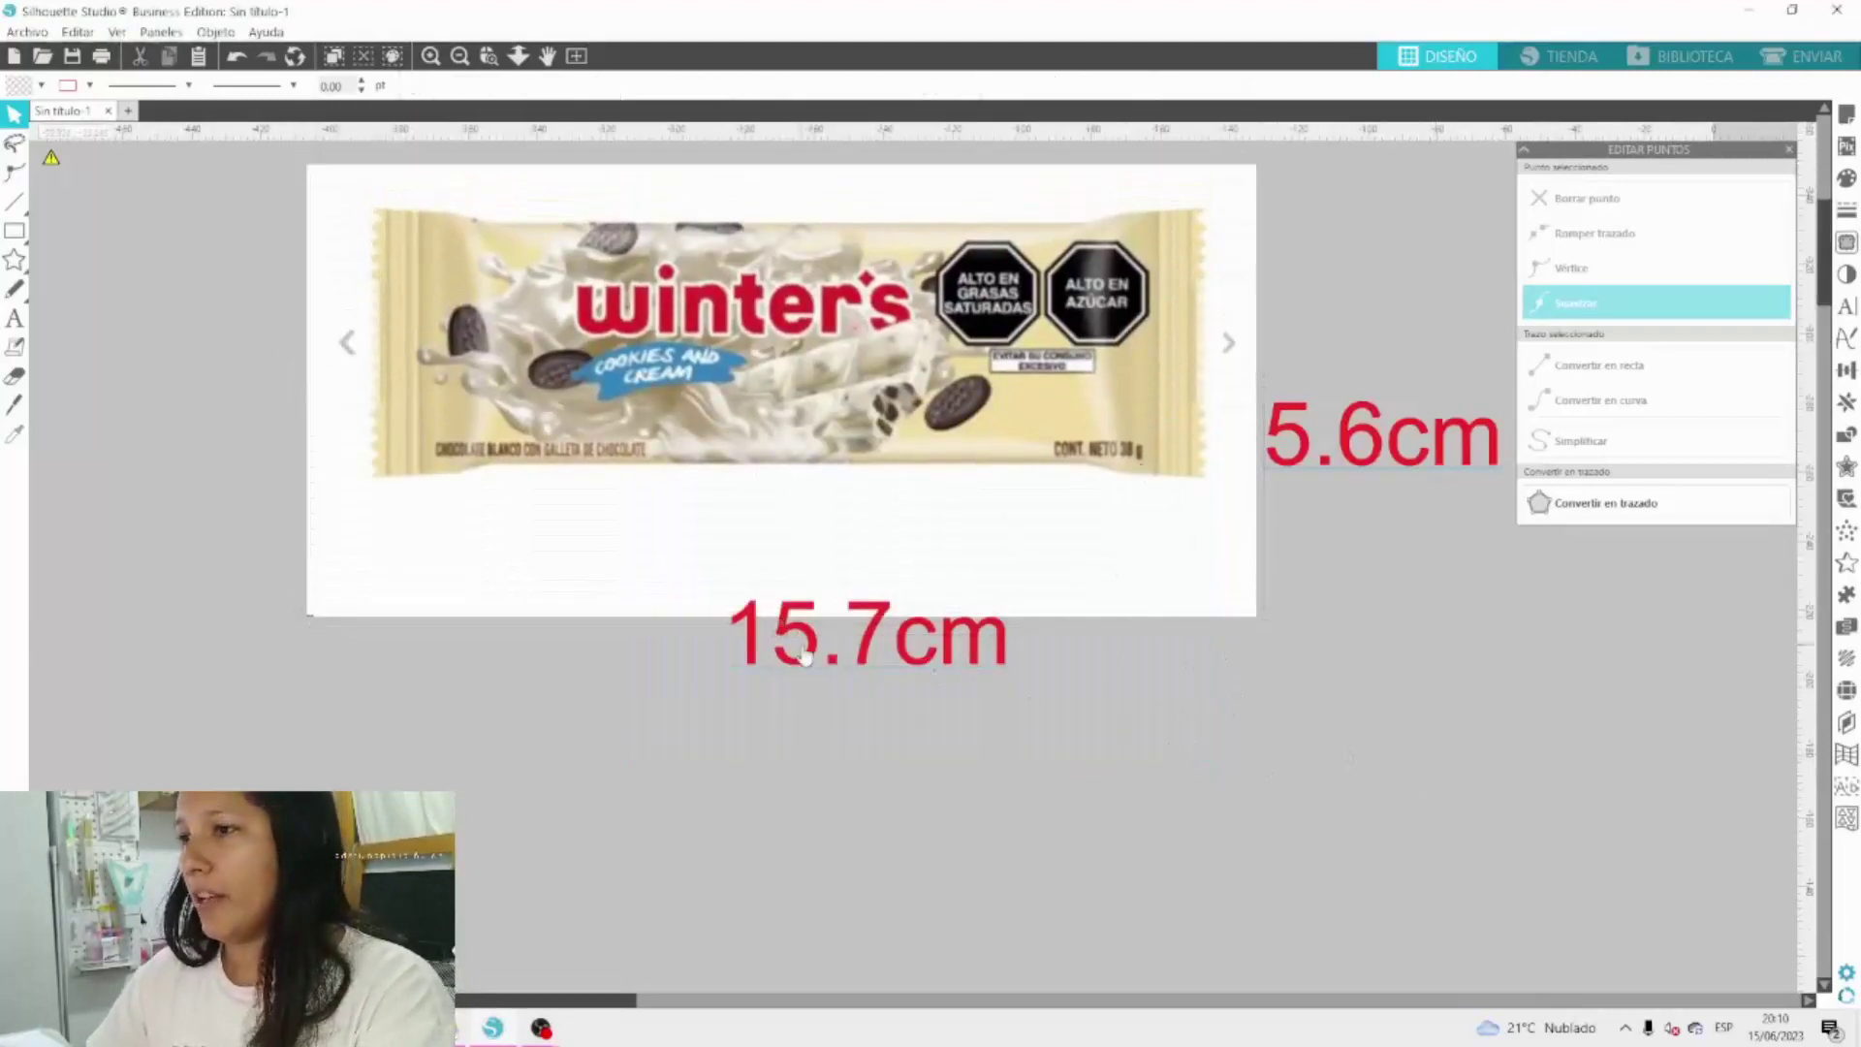
left_click_drag(804, 657, 701, 570)
mouse_move(1430, 464)
left_mouse_down()
mouse_move(1357, 399)
mouse_move(1374, 380)
left_mouse_up()
left_click(1299, 589)
Select the wrapper image with both dimension labels and move them up together to clear space below.
scroll(1300, 589, "up", 3)
left_click_drag(439, 335, 1348, 945)
left_click_drag(1297, 692, 1316, 535)
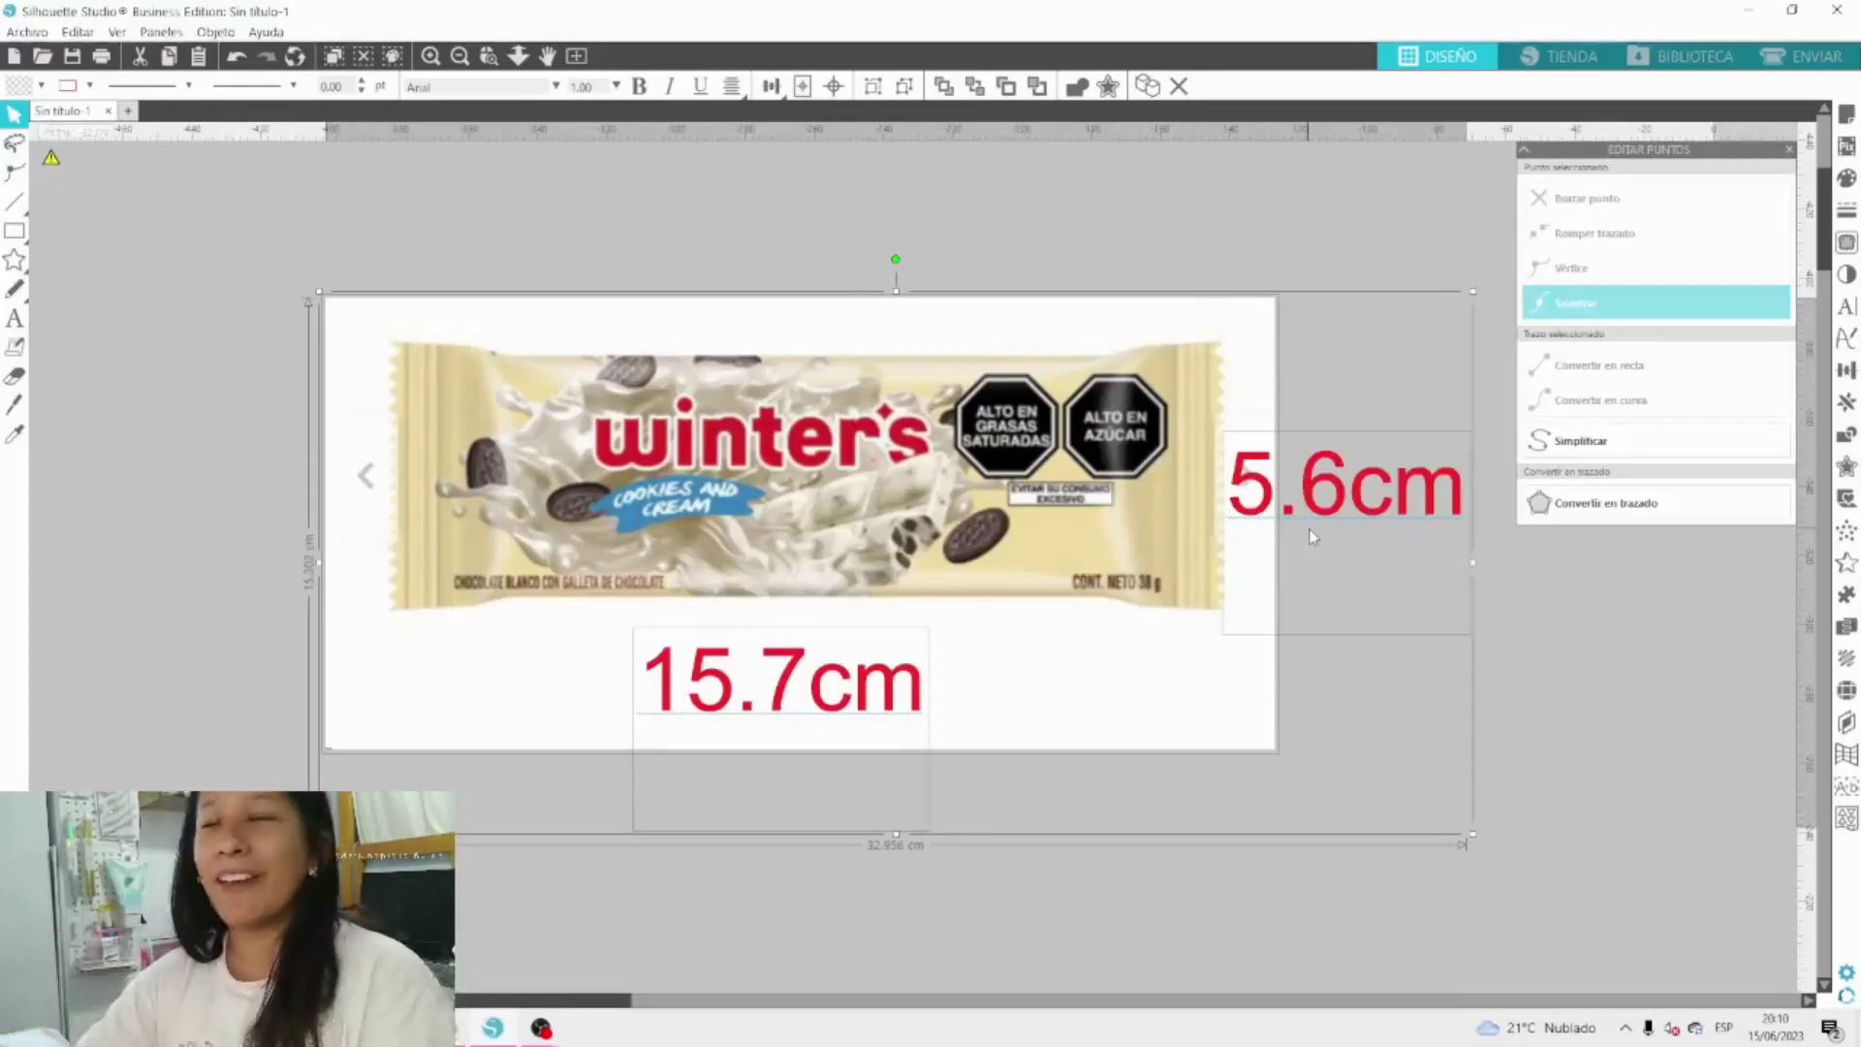
left_click_drag(602, 251, 1653, 964)
left_click_drag(1099, 635, 1138, 483)
left_click(566, 676)
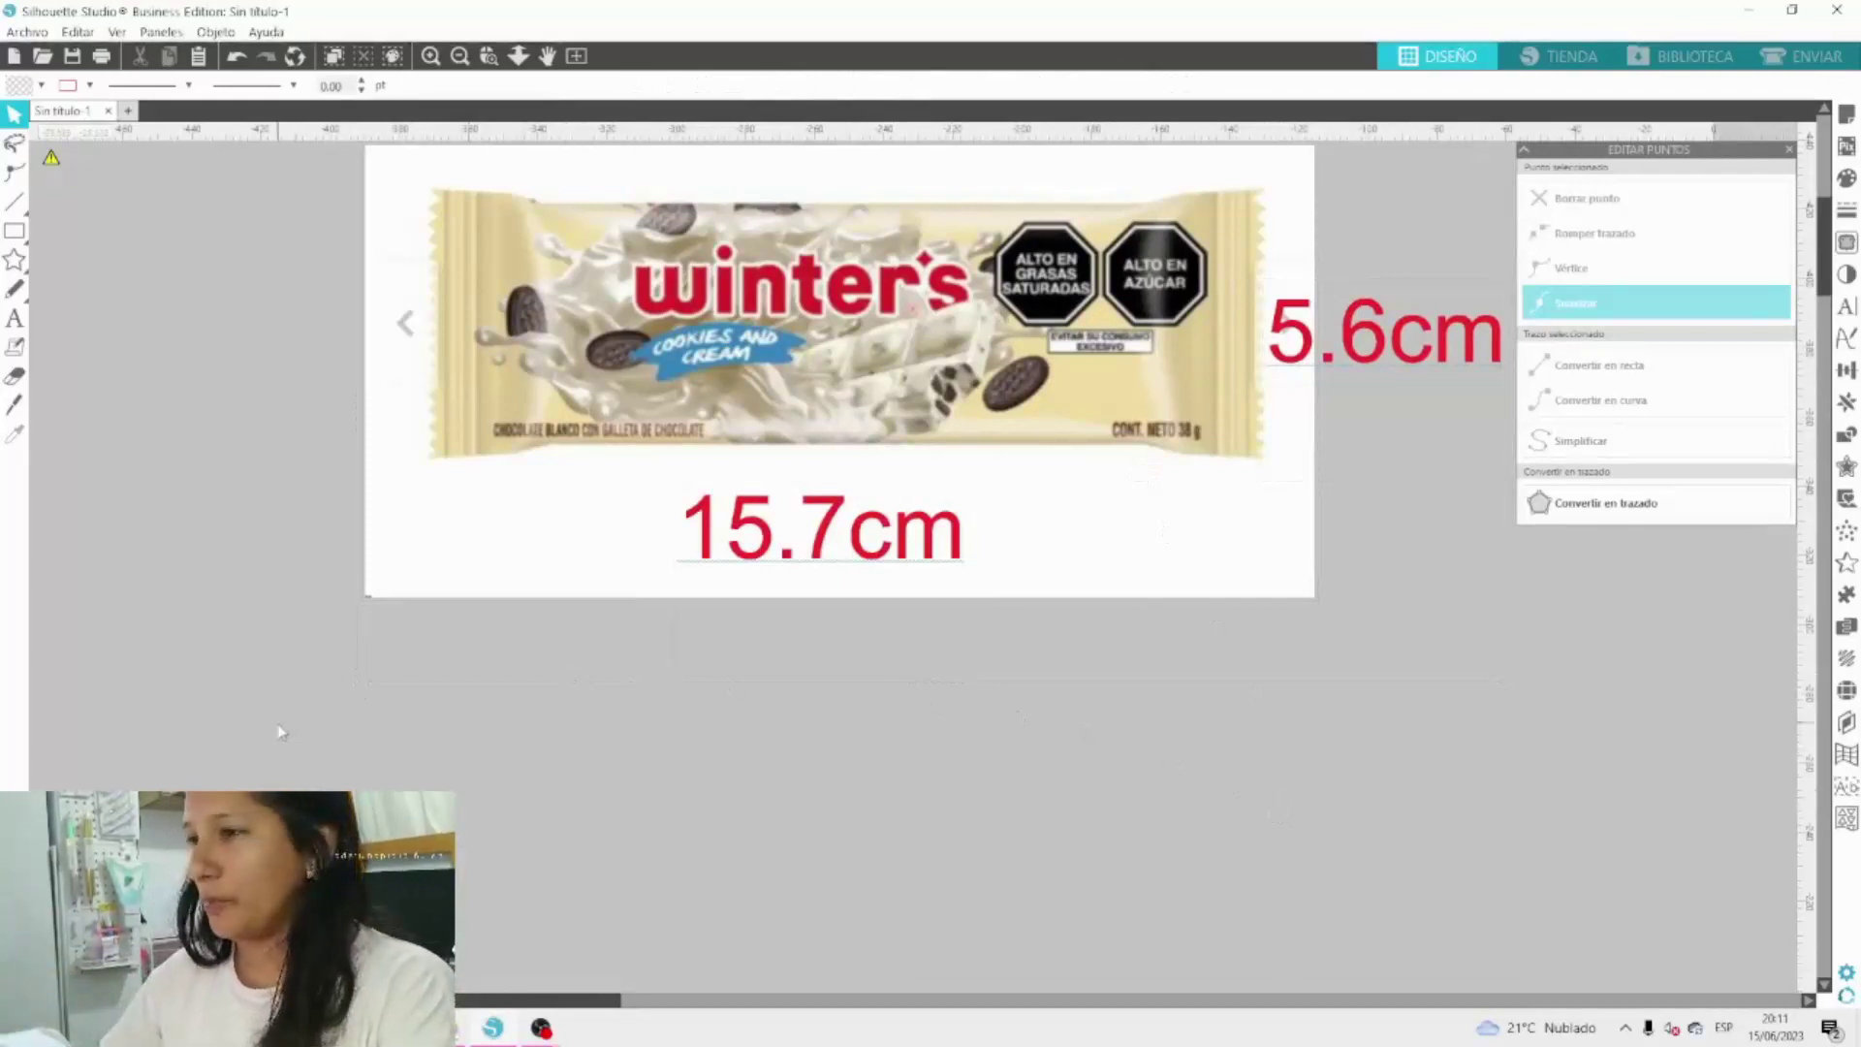
Draw a rectangle about 5.6 cm wide and 4.9 cm high below the wrapper image and set its width to 6 cm.
scroll(568, 682, "down", 2)
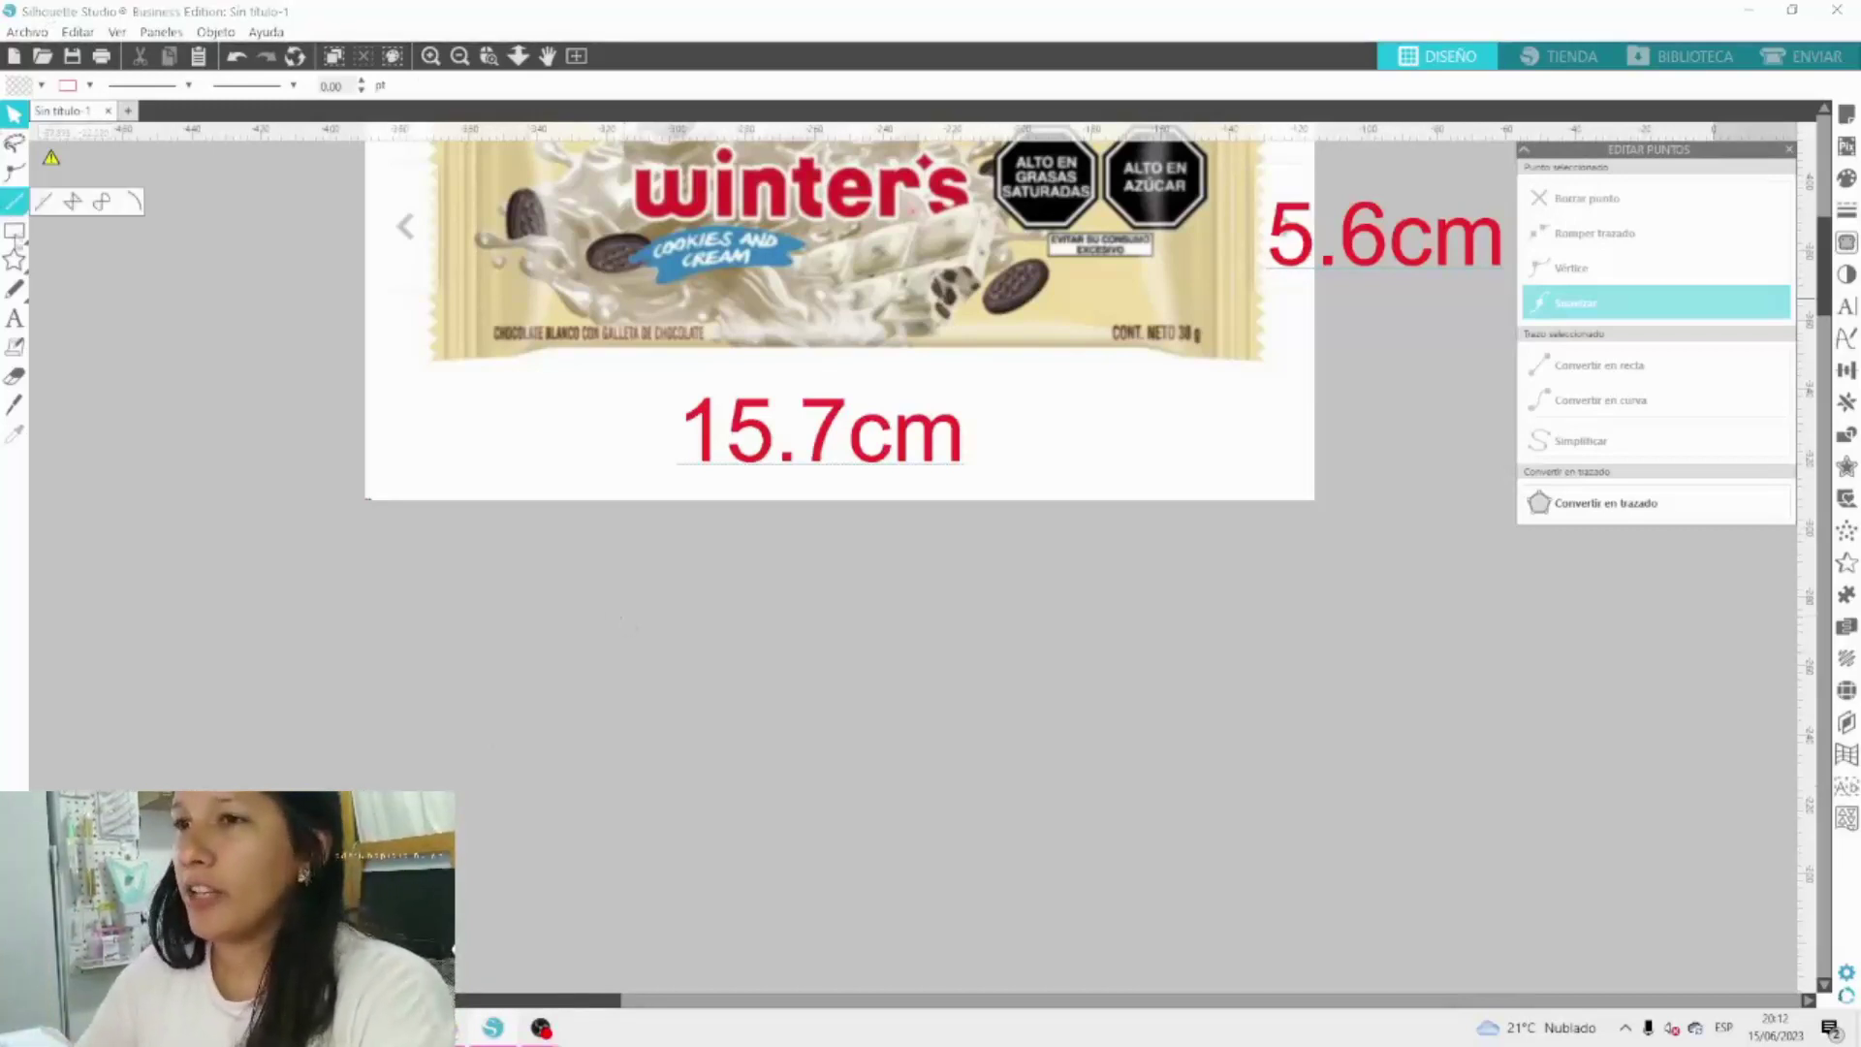
left_click(15, 231)
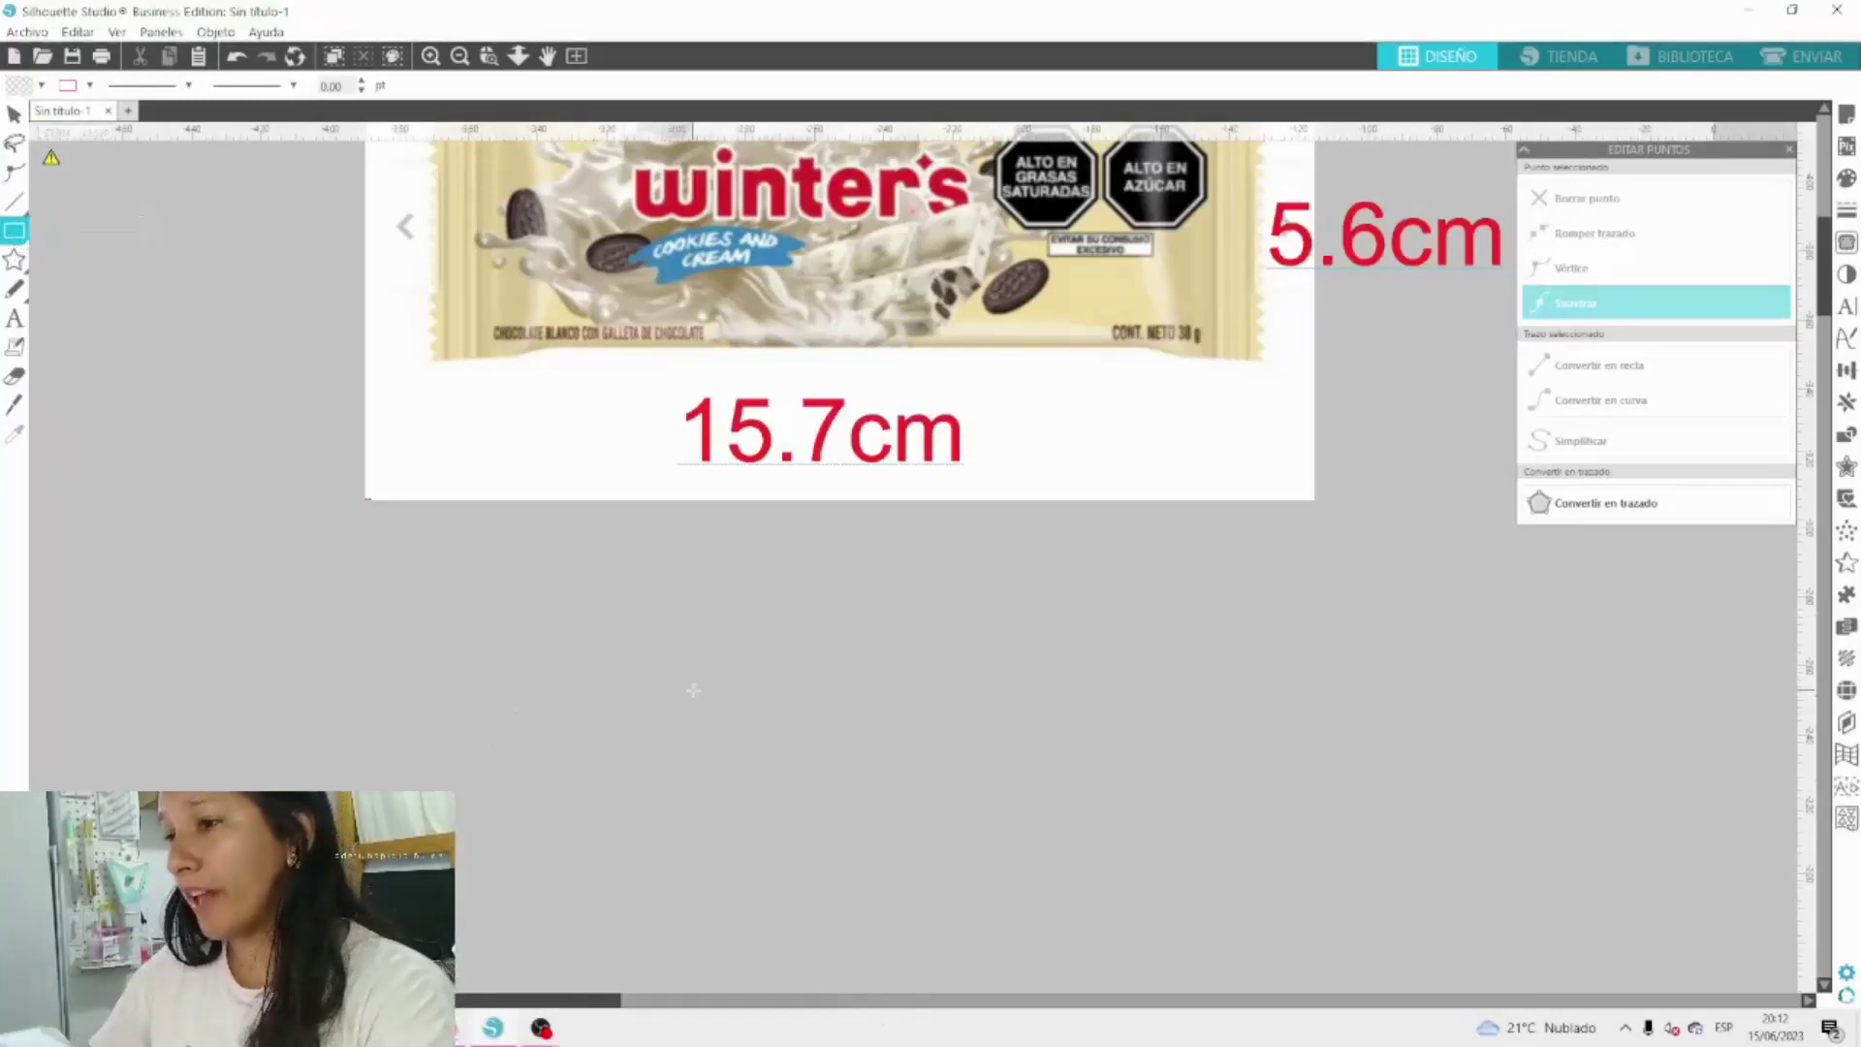
mouse_move(667, 685)
left_mouse_down()
mouse_move(678, 722)
mouse_move(864, 855)
left_mouse_up()
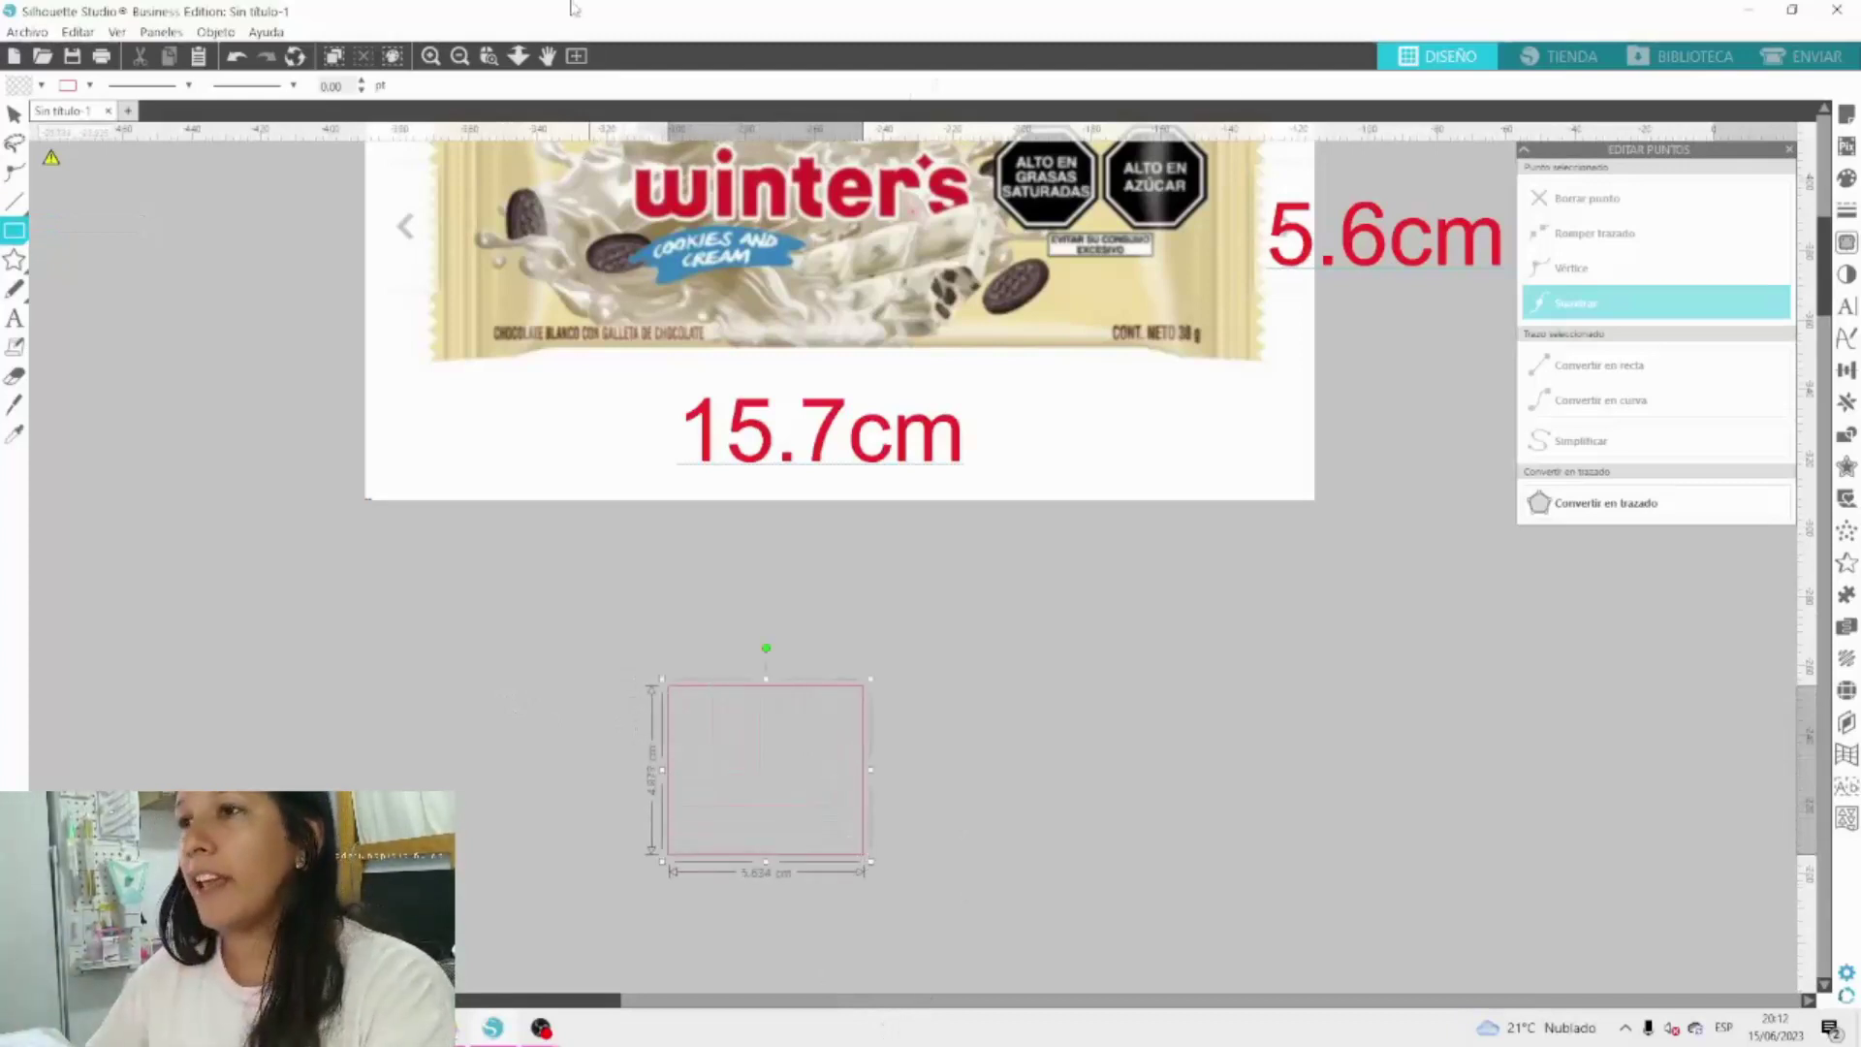
left_click_drag(480, 85, 420, 89)
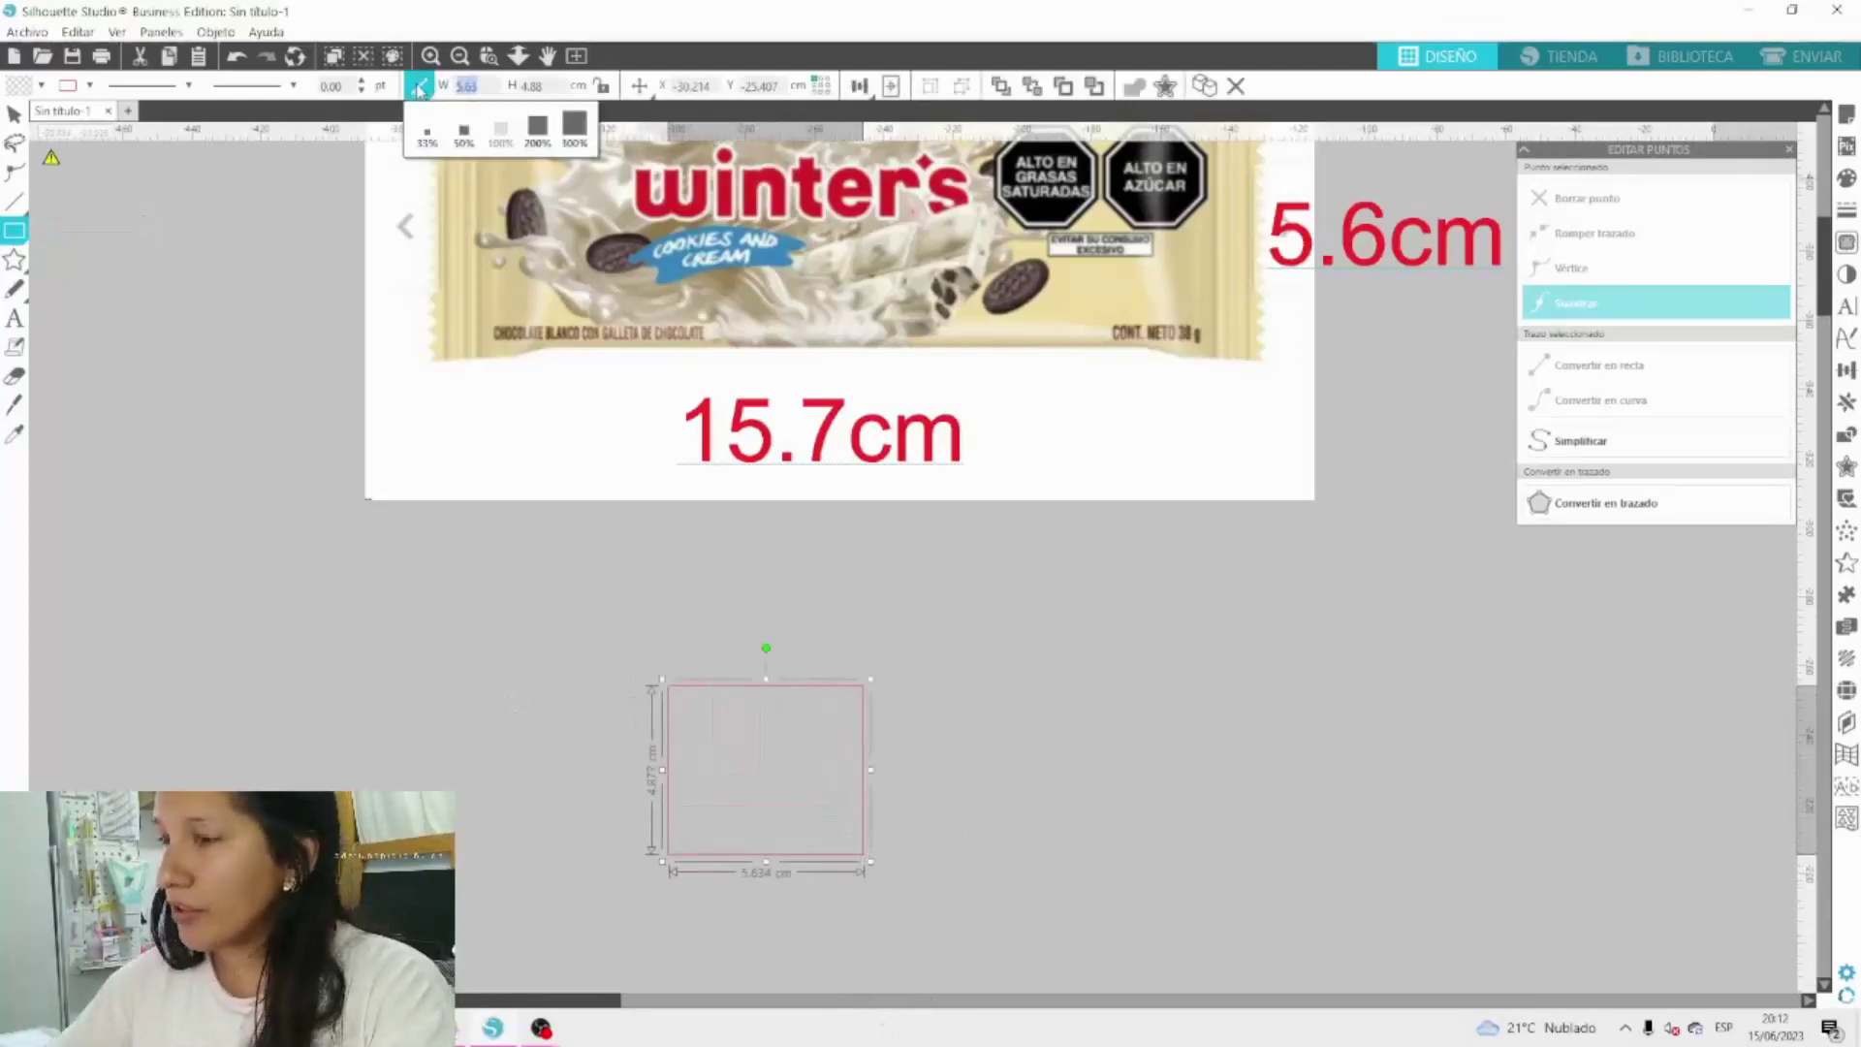
type("6")
key("Return")
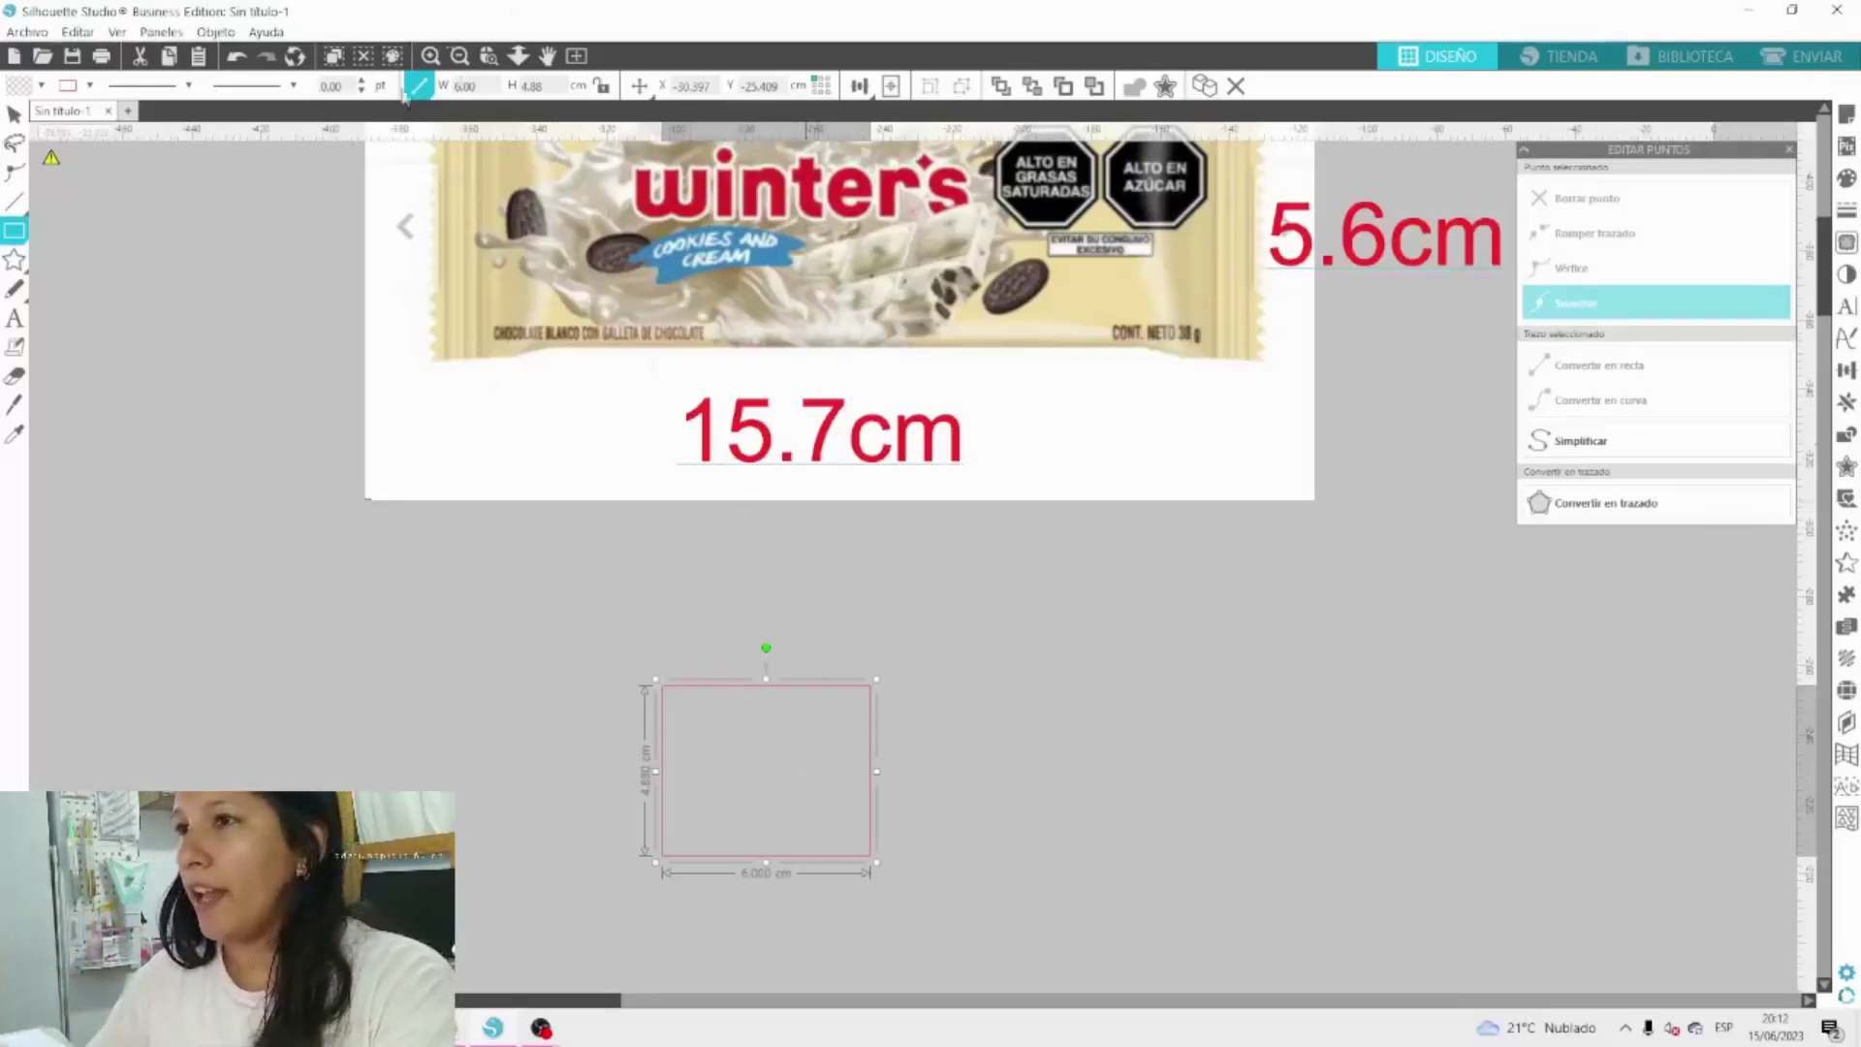
left_click(485, 86)
left_click(419, 87)
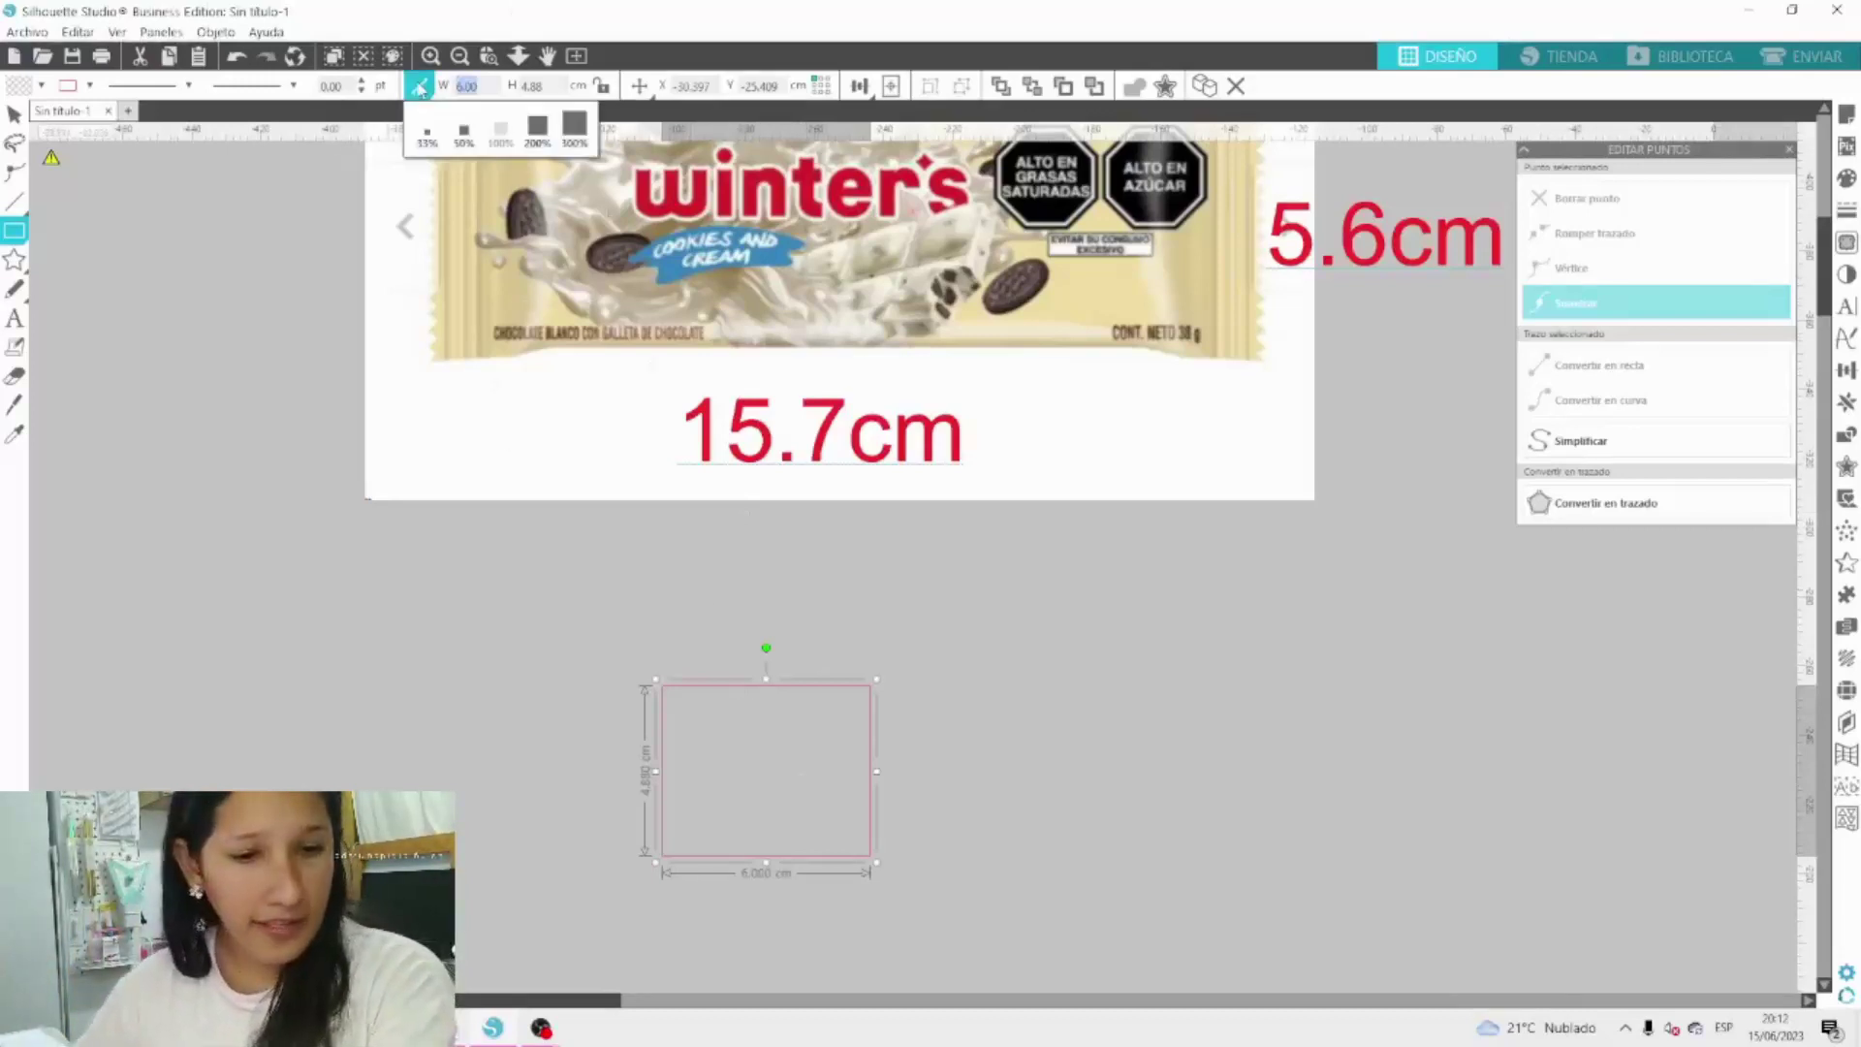
type("16")
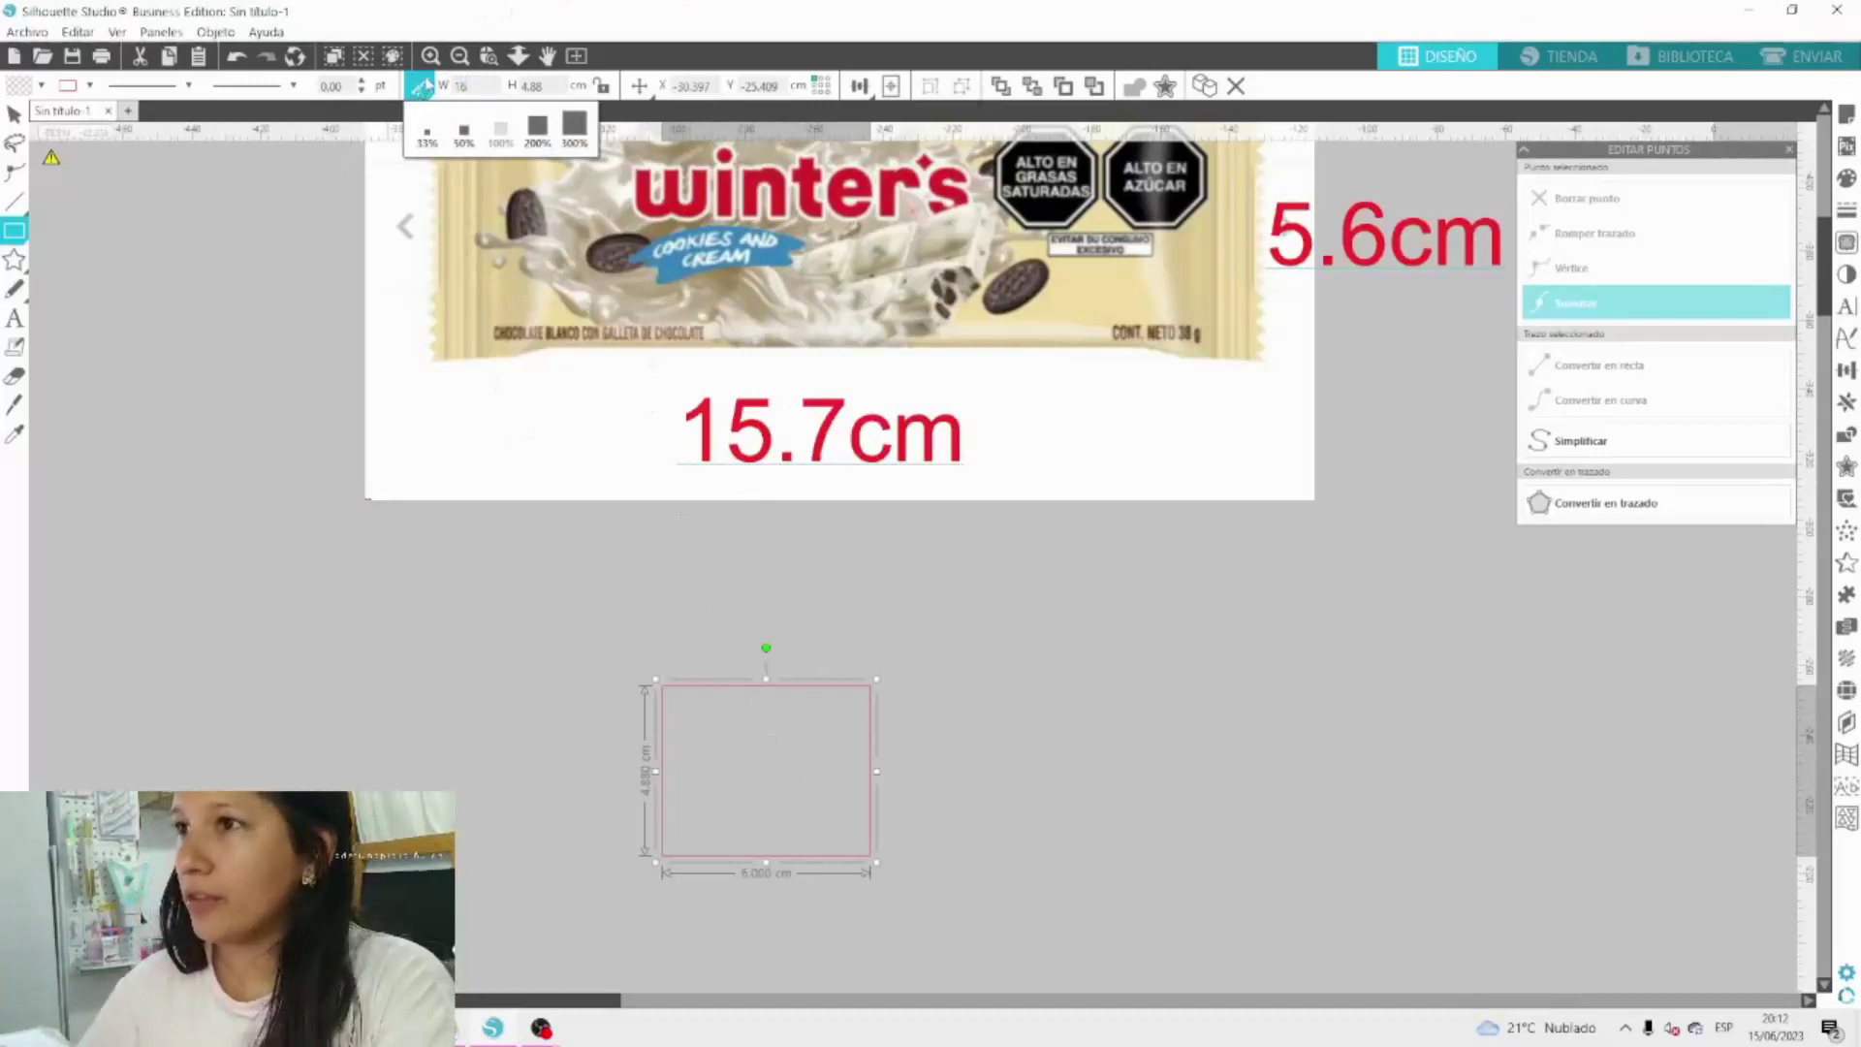
mouse_move(171, 434)
left_mouse_down()
mouse_move(1033, 769)
mouse_move(1060, 891)
left_mouse_up()
key("Escape")
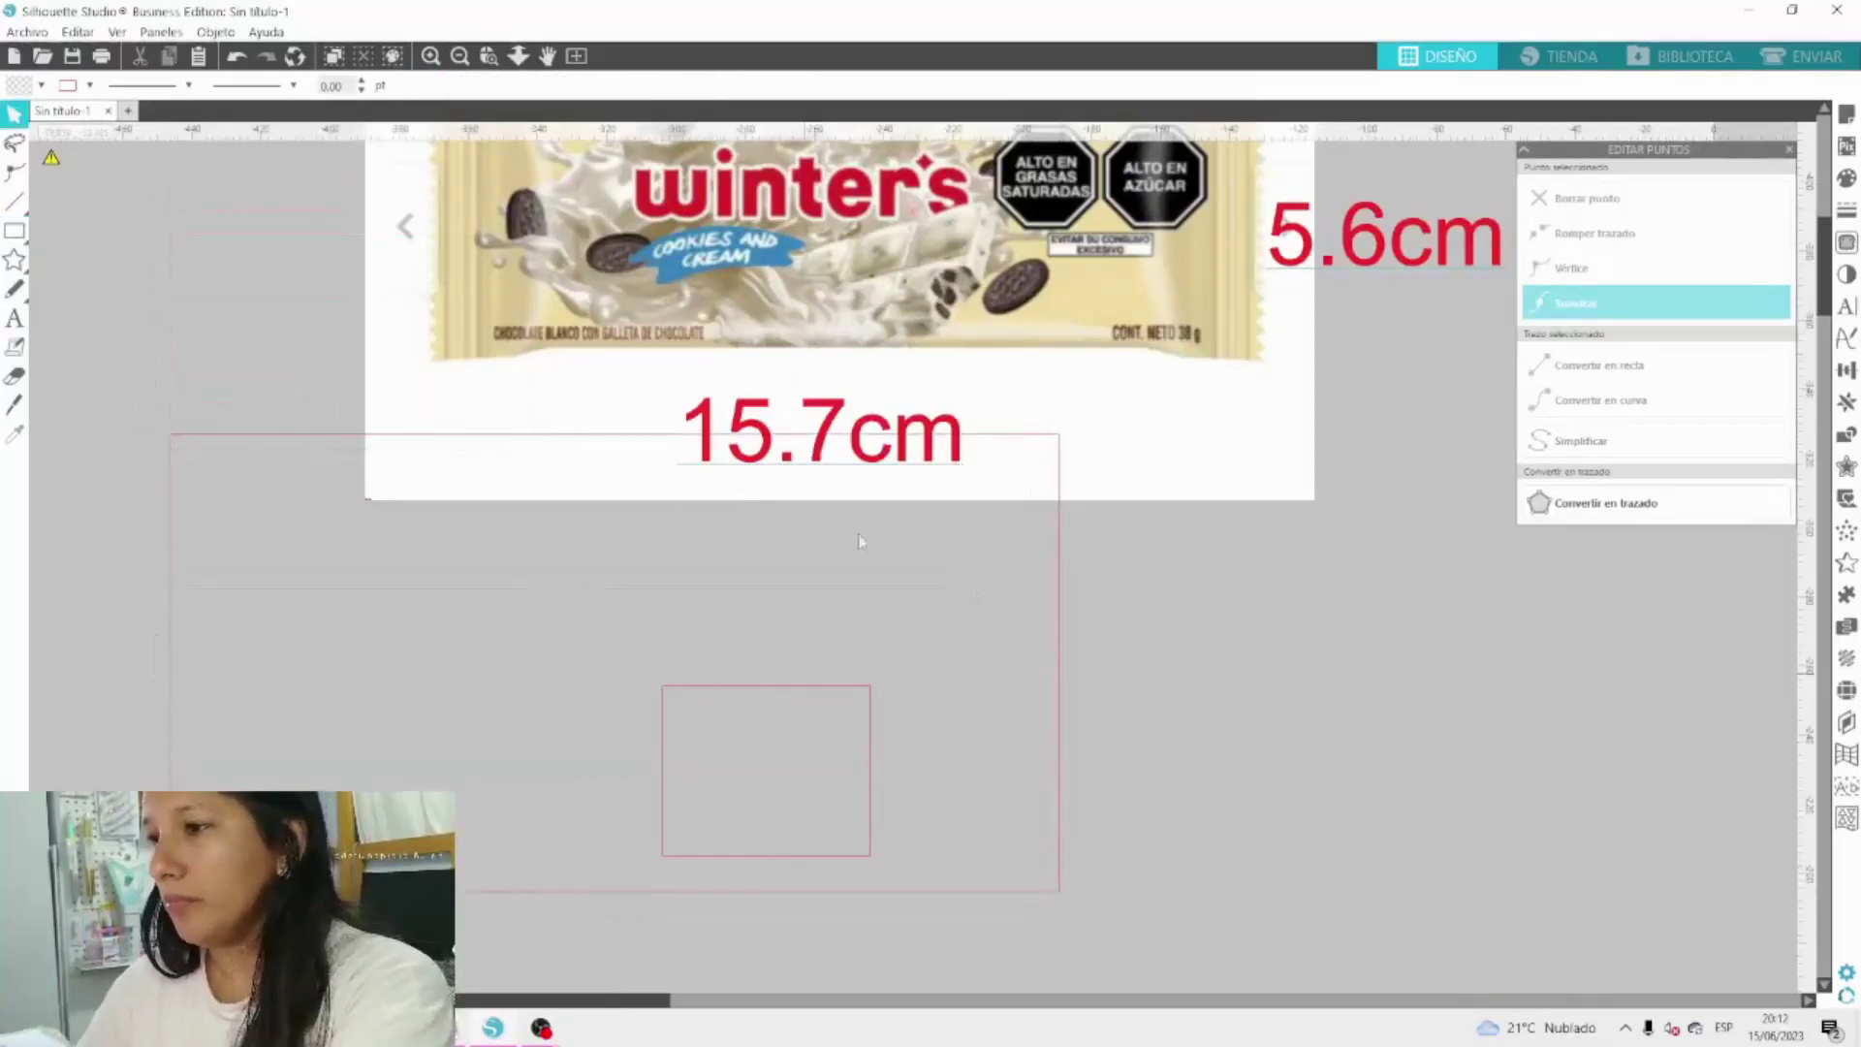
left_click(282, 435)
key("Delete")
Set the height of the 6 cm wide rectangle to 16 cm.
left_click(703, 685)
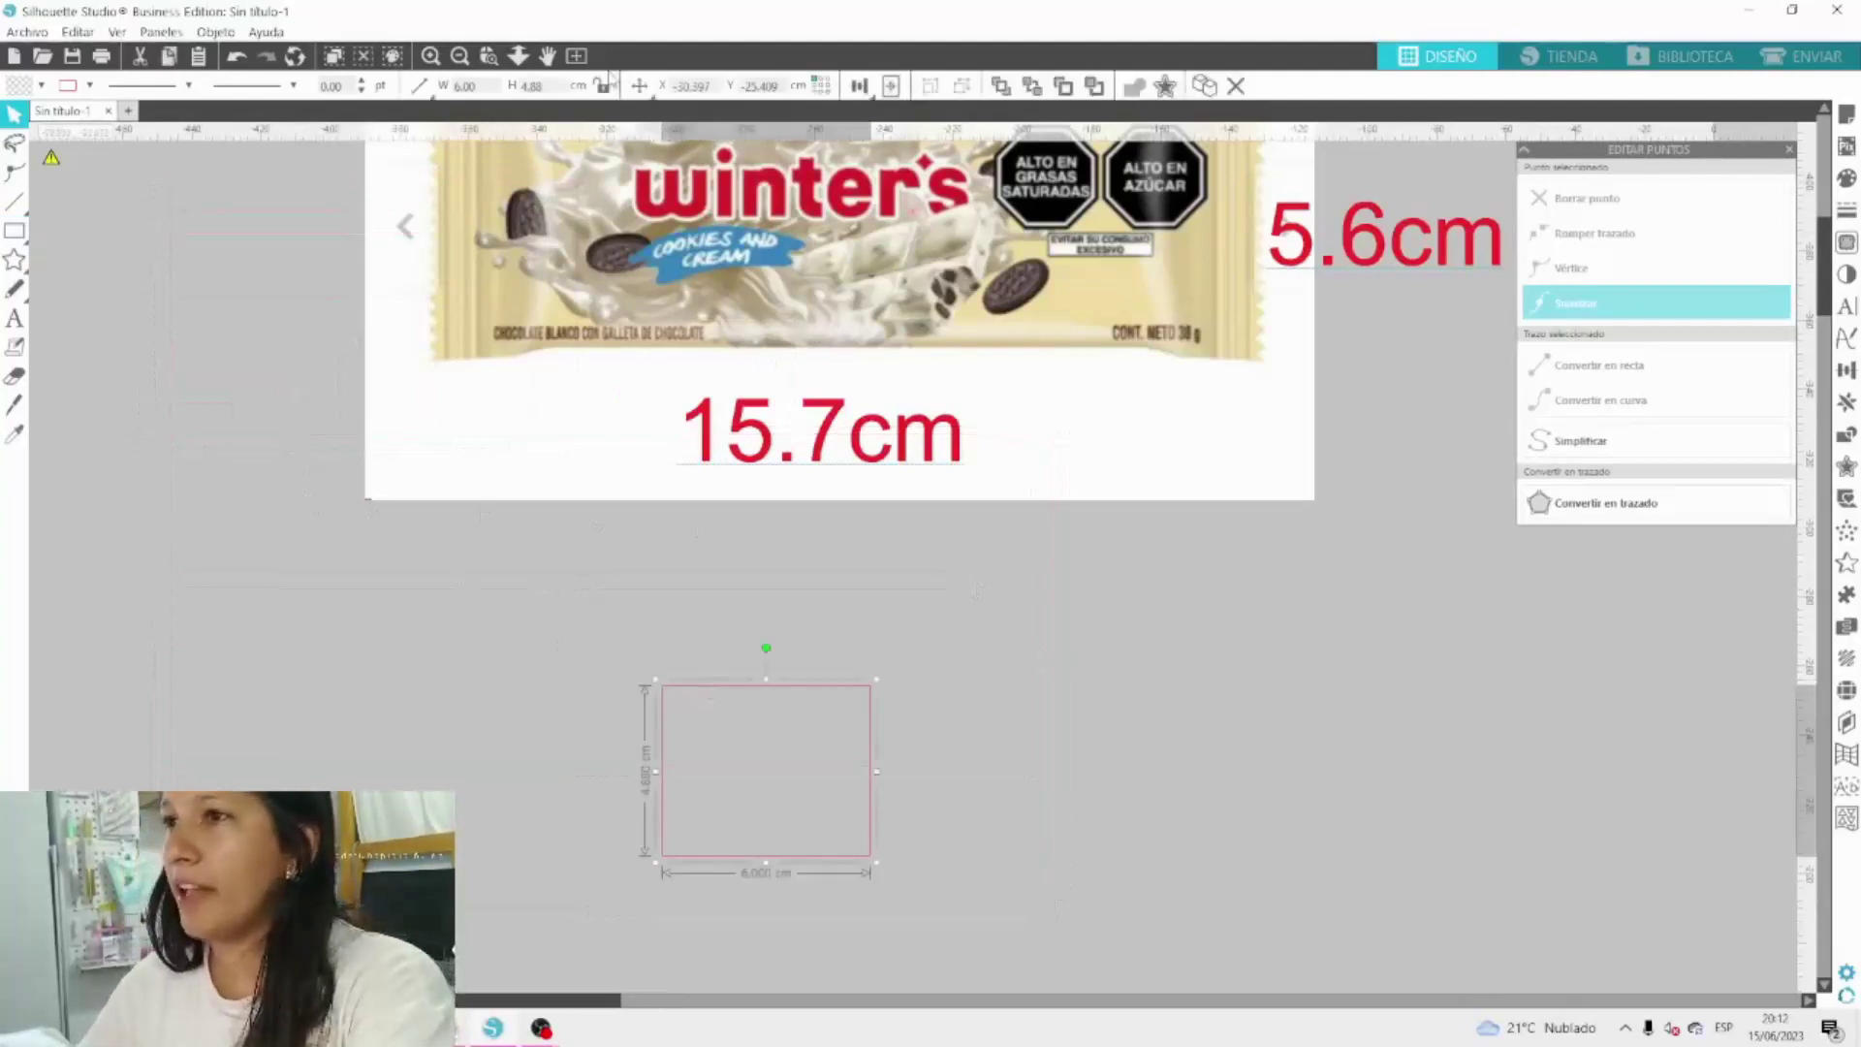
type("1")
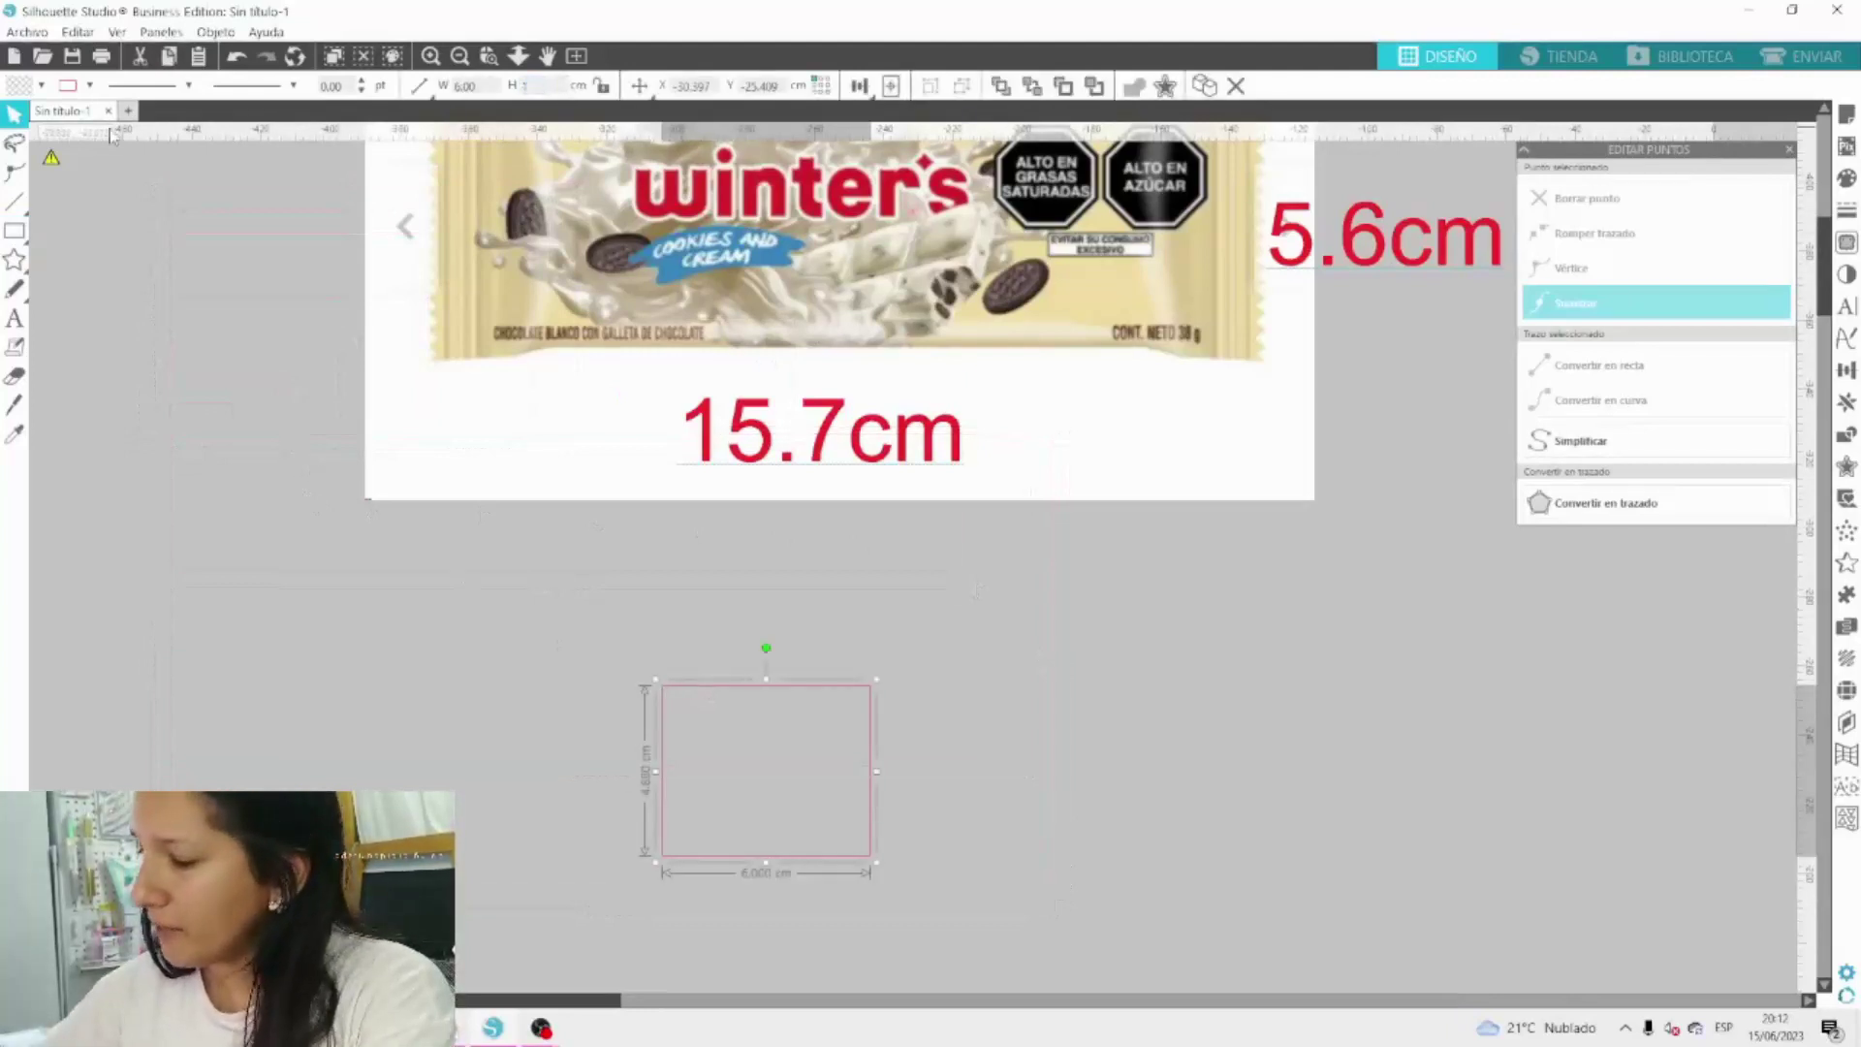
type("6")
key("Return")
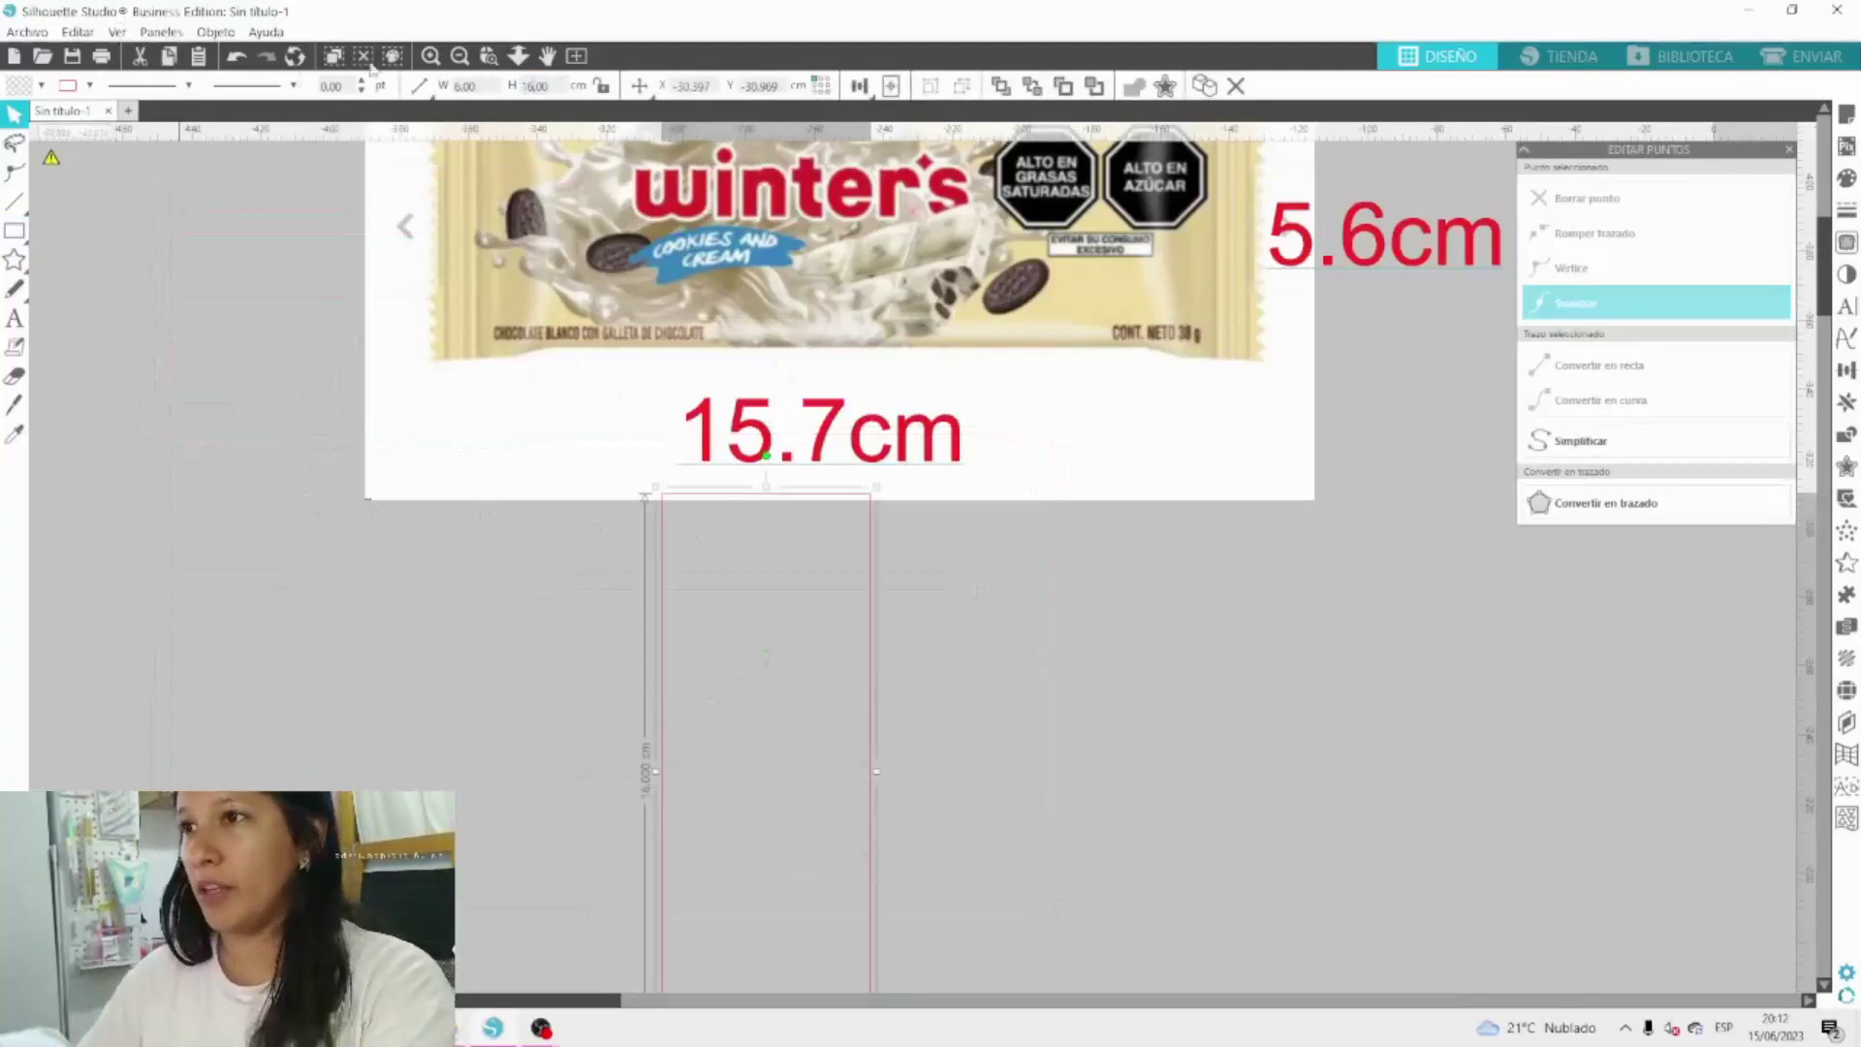
Rotate the 6 × 16 cm rectangle 90° so it lies horizontally and move it down below the wrapper image.
left_click(459, 55)
scroll(950, 553, "down", 2)
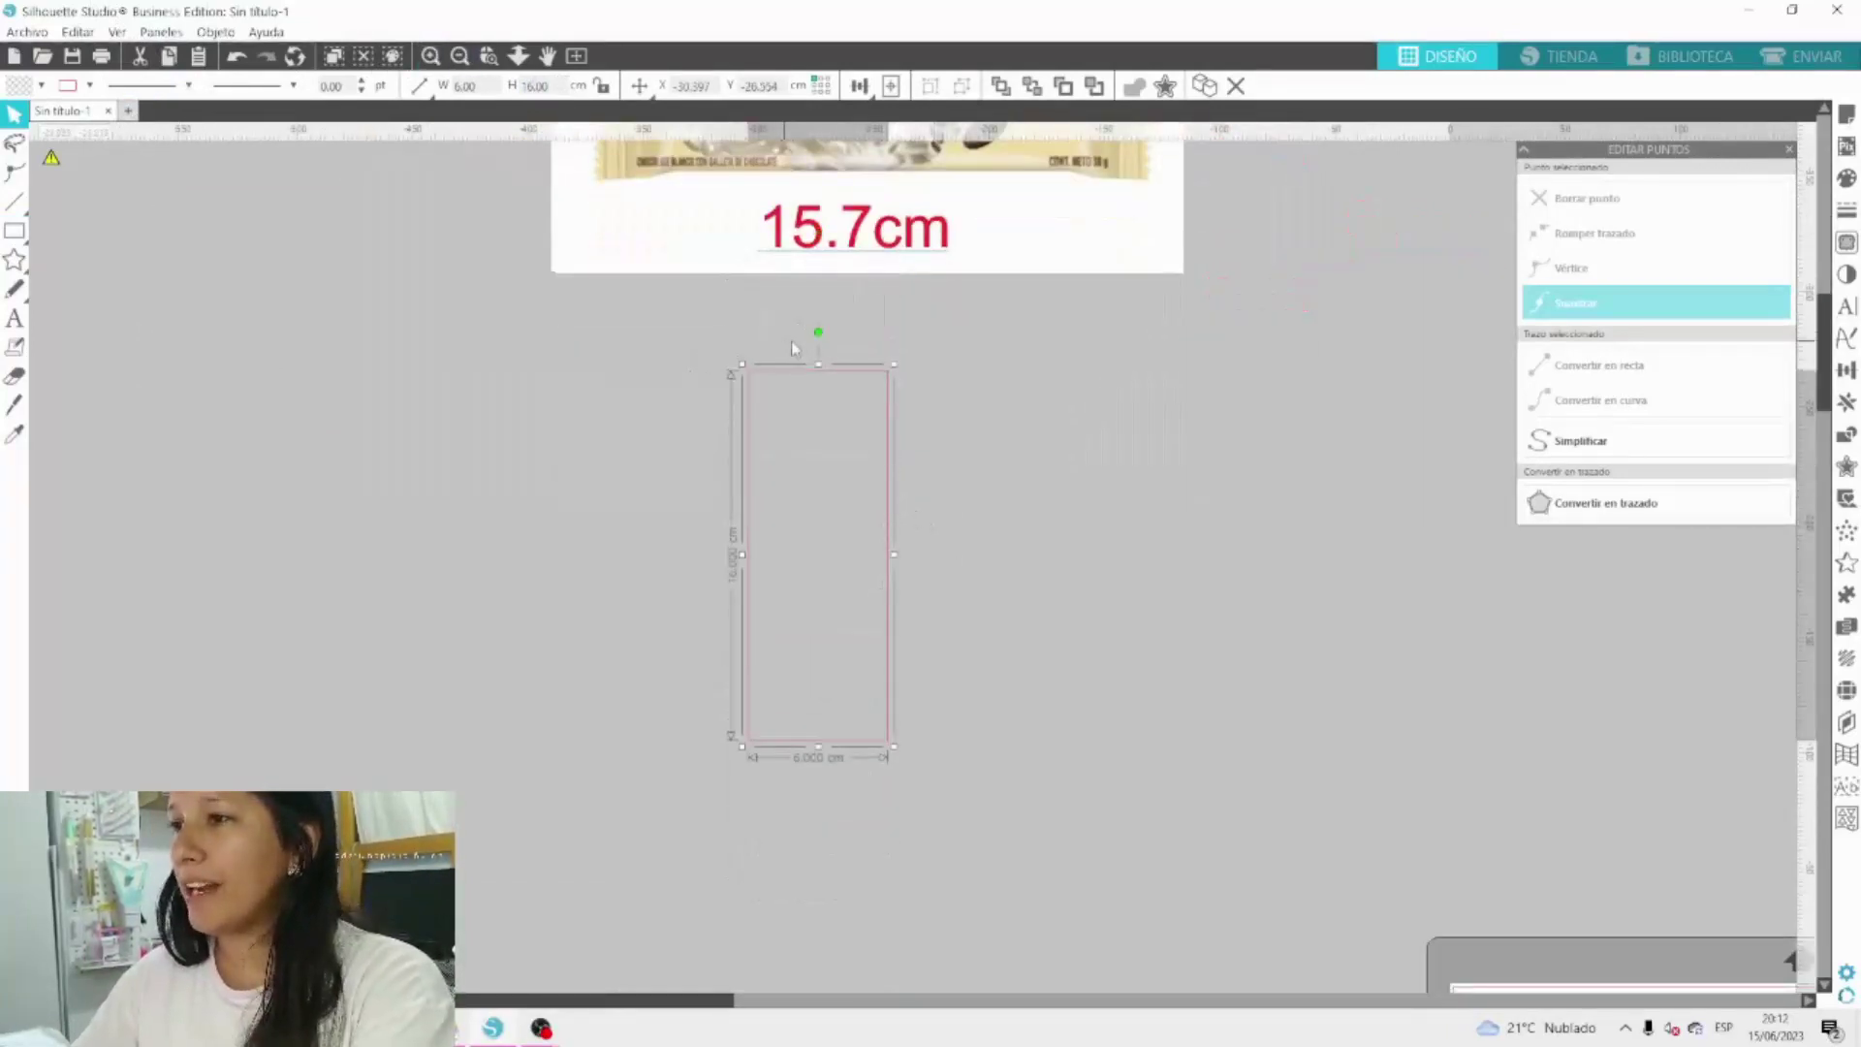
left_click_drag(817, 334, 595, 555)
left_click_drag(951, 499, 924, 622)
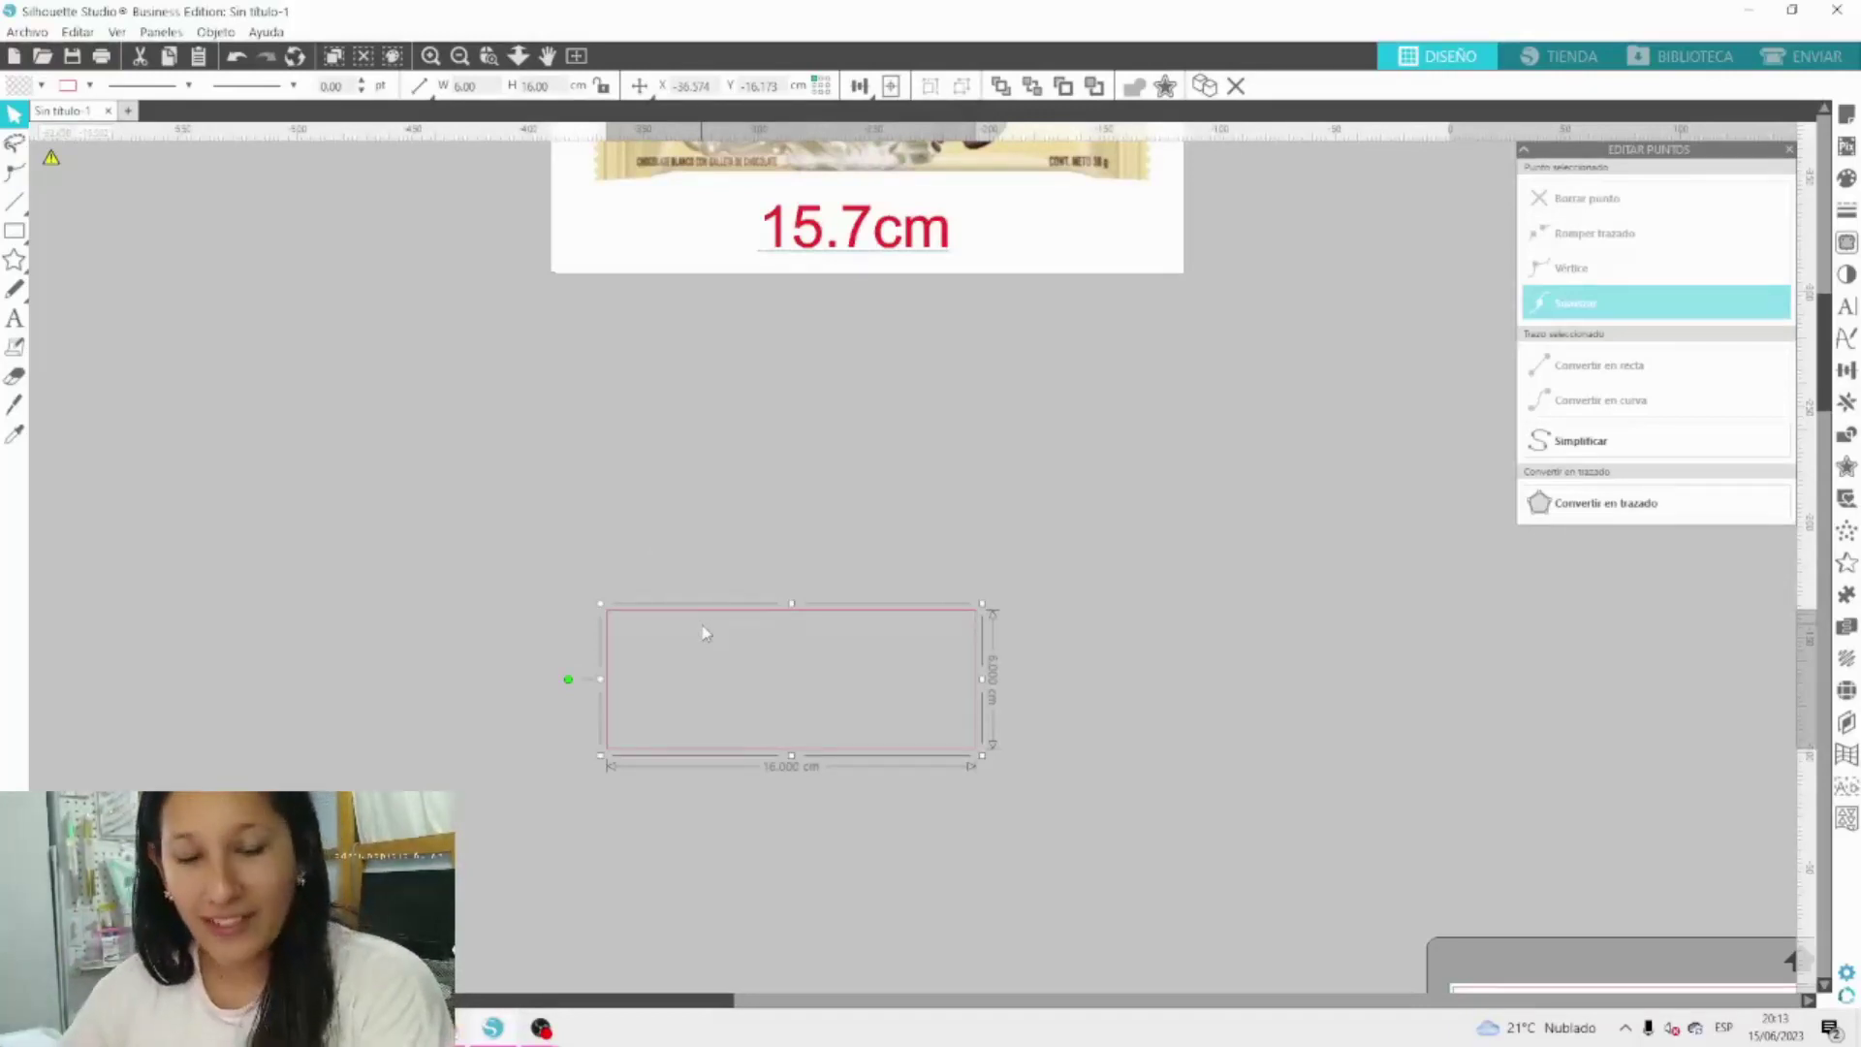
Duplicate the horizontal rectangle once directly above and once directly below to form a stack of three.
left_click(869, 577)
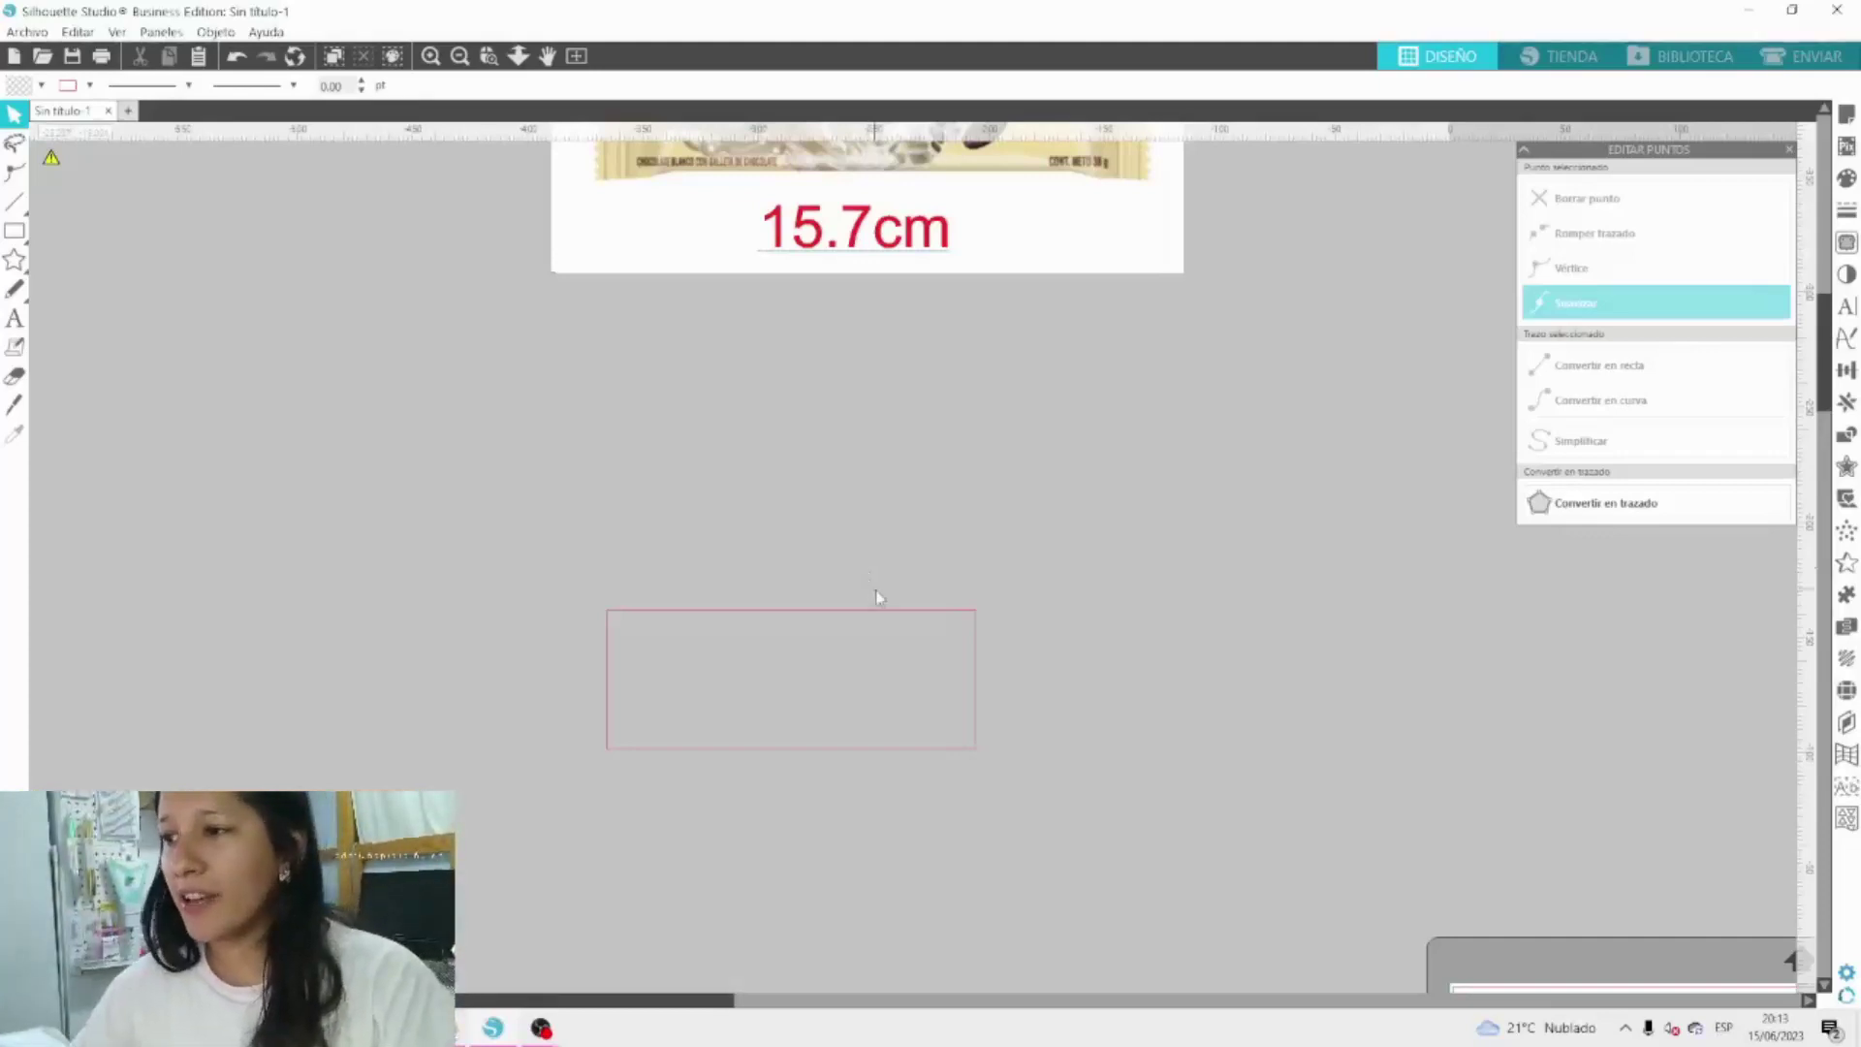
left_click(869, 612)
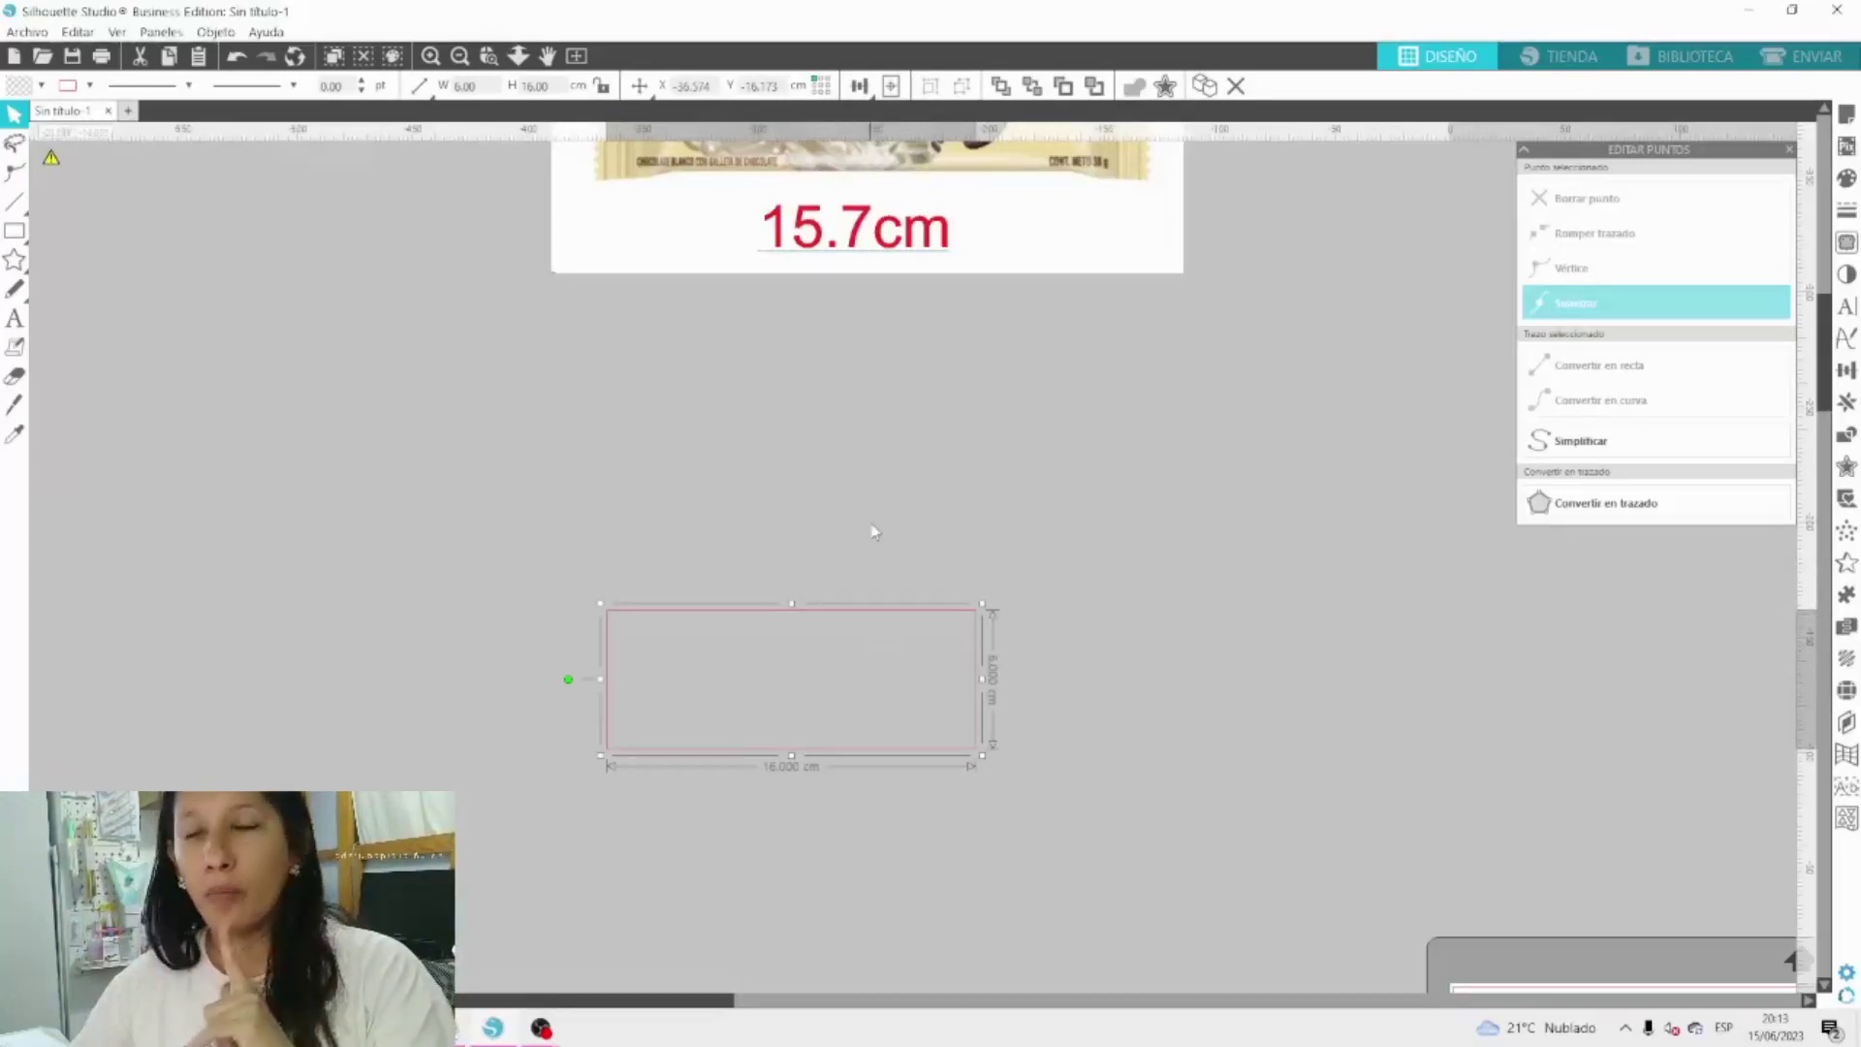
left_click_drag(870, 525, 865, 649)
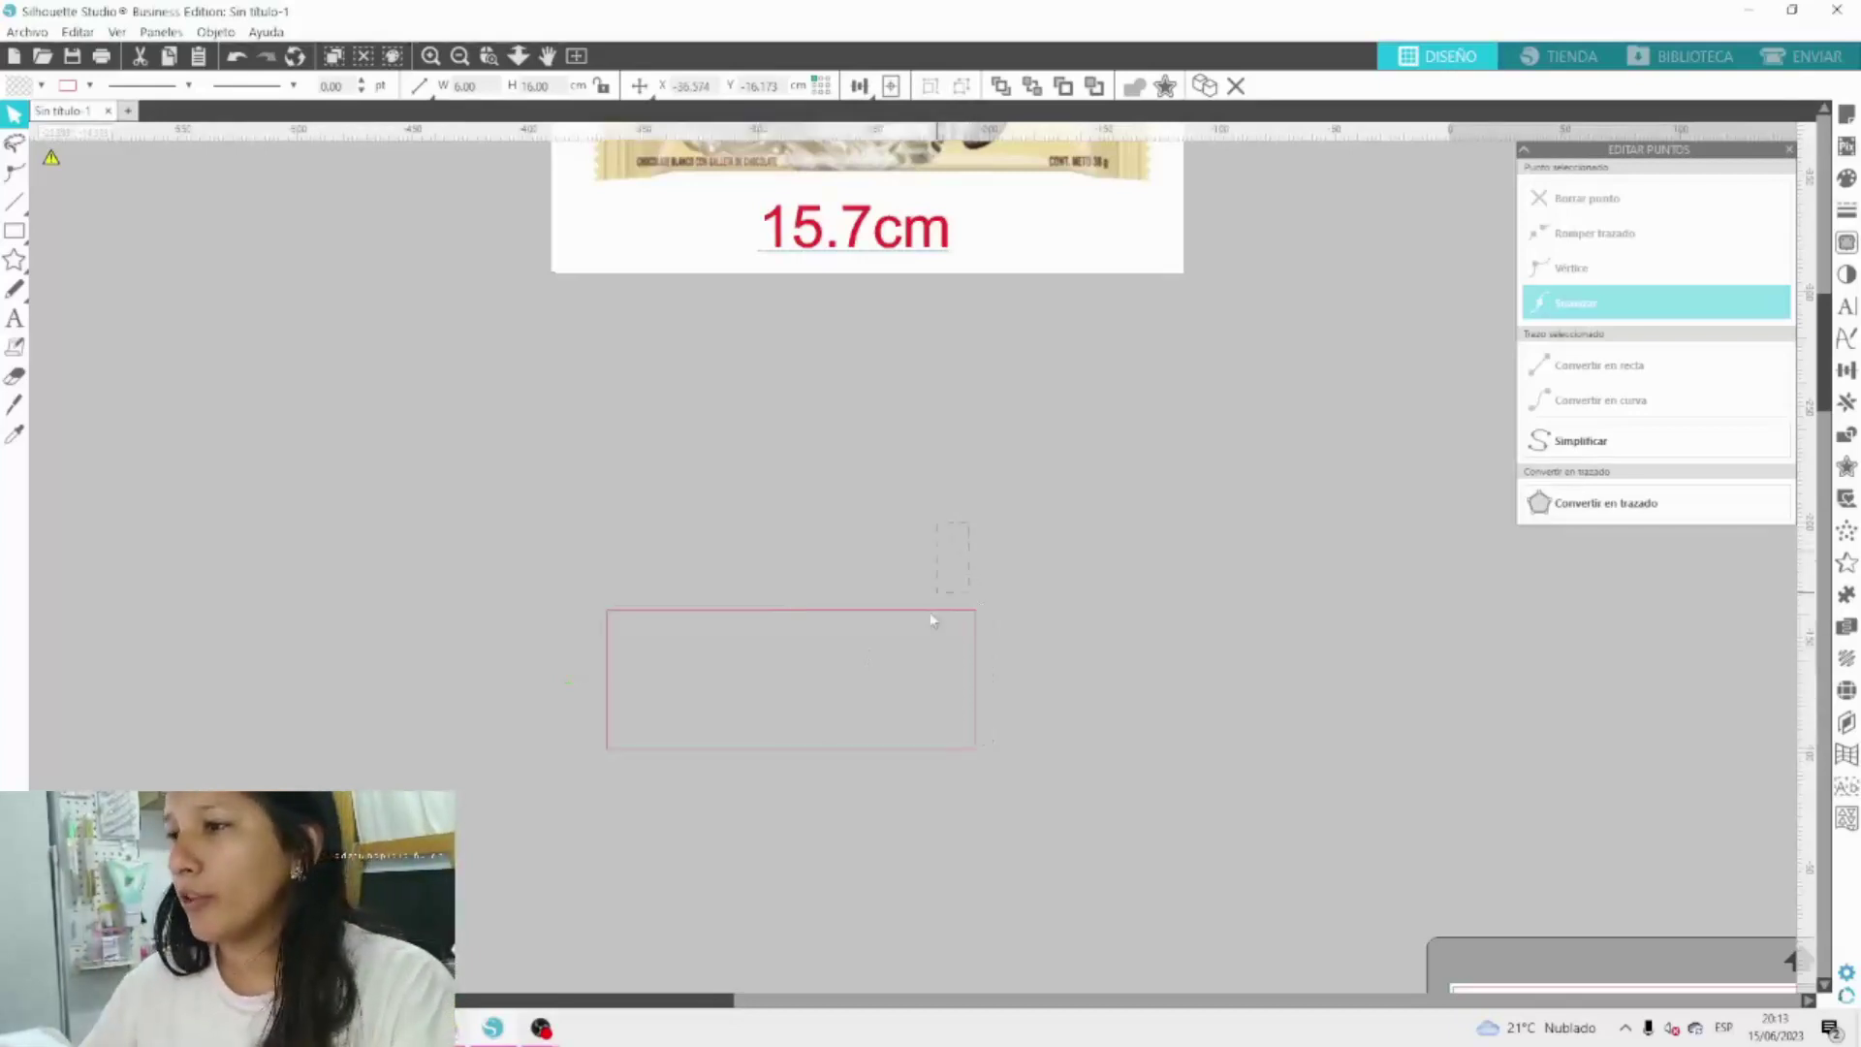
left_click(1846, 401)
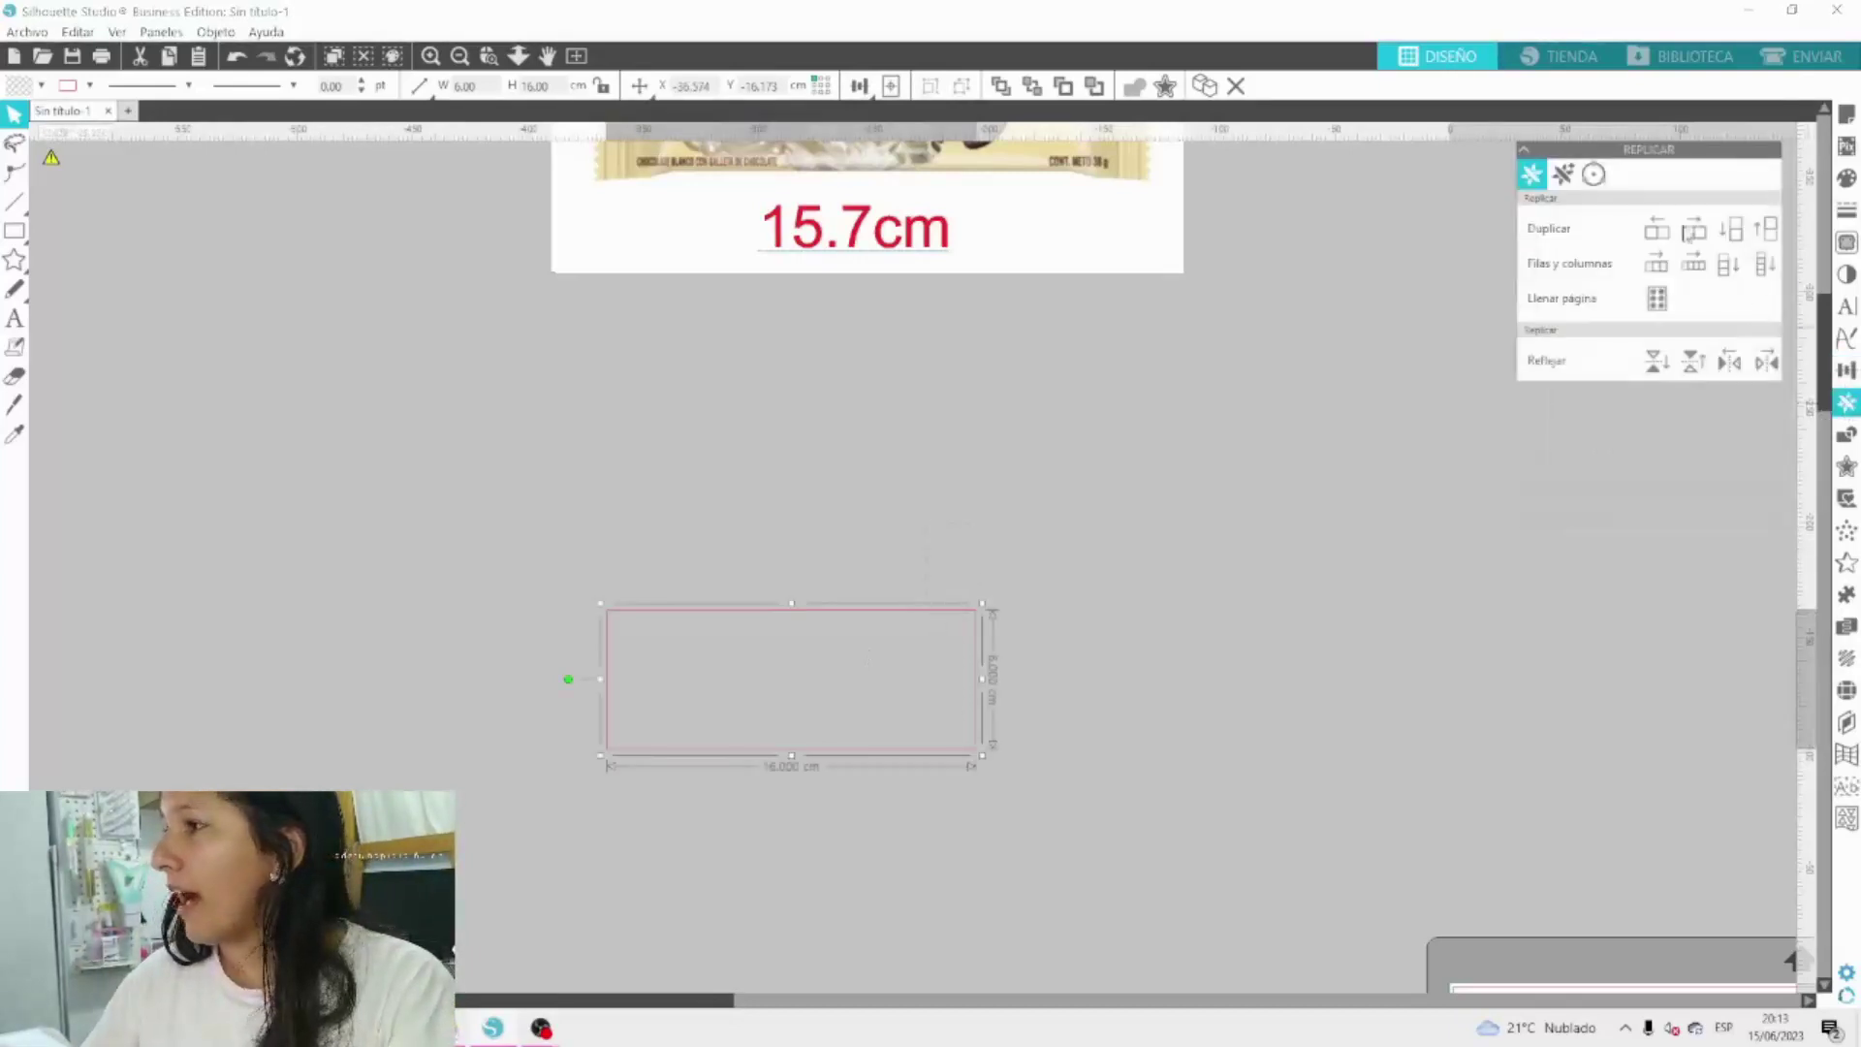
left_click(1742, 240)
left_click(847, 695)
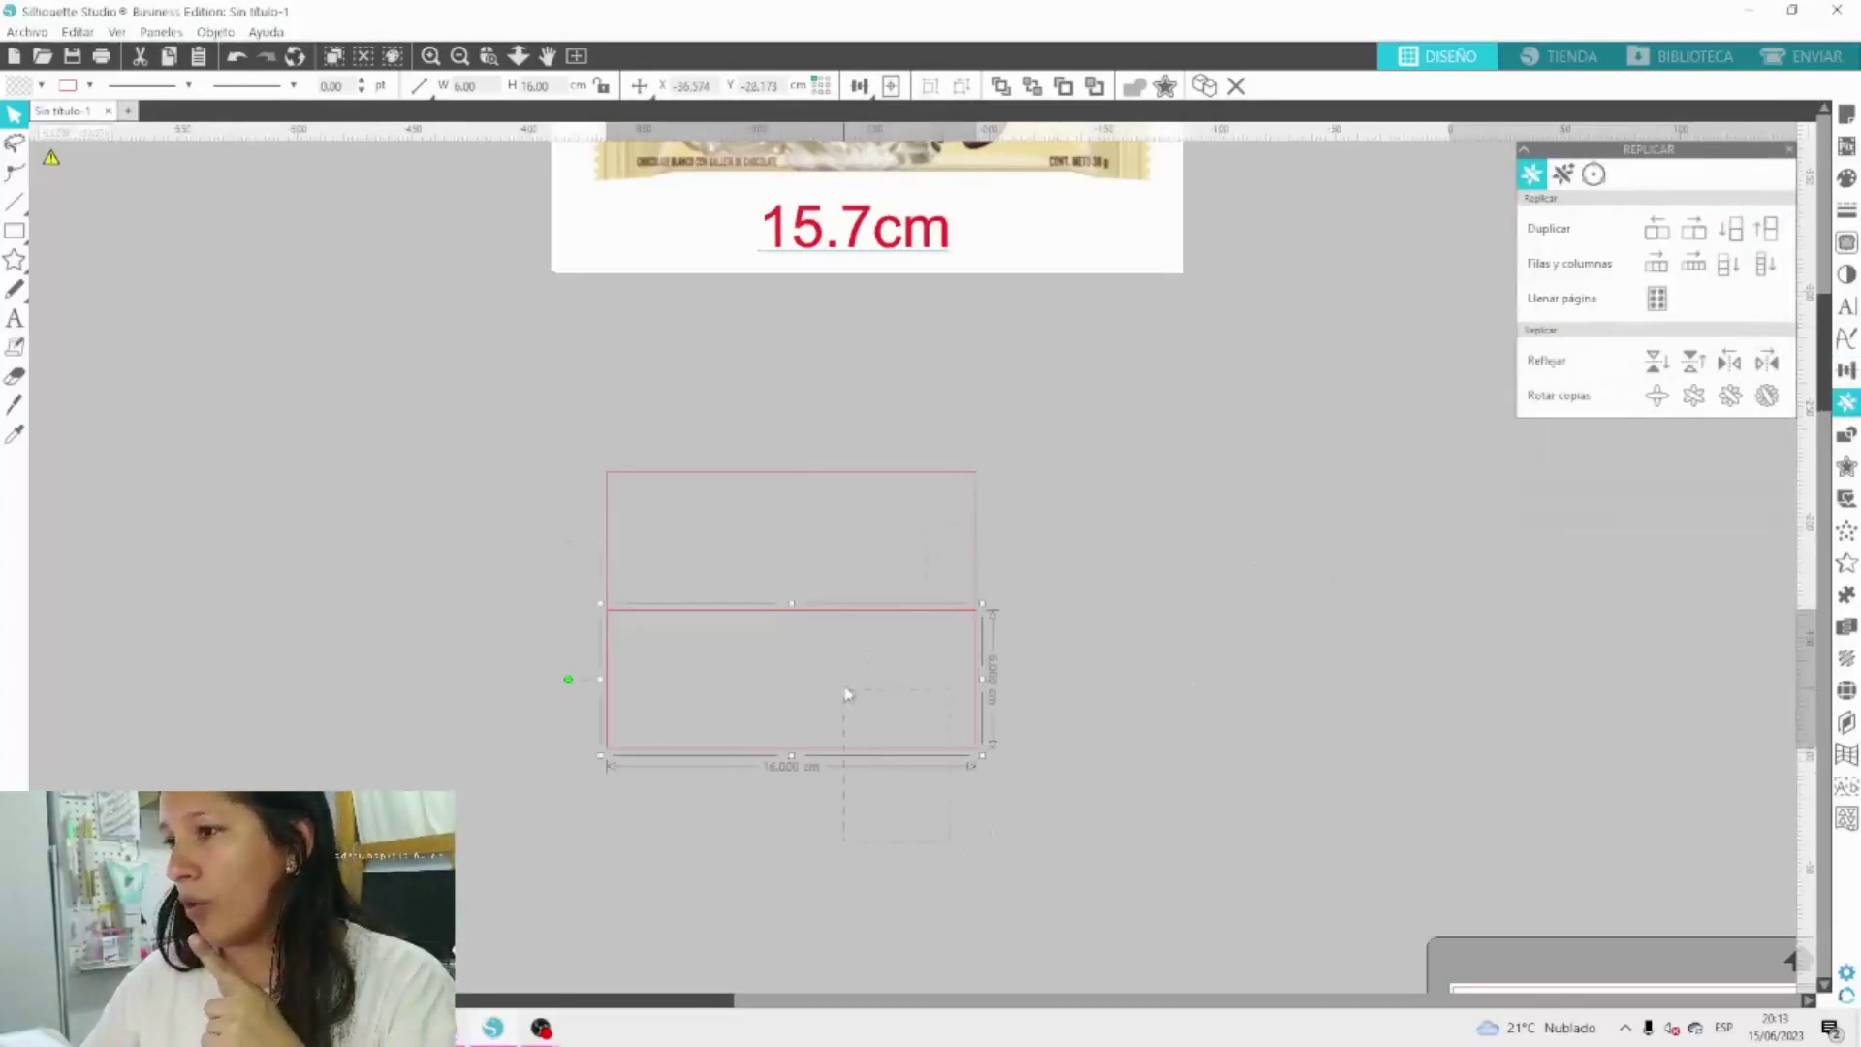
left_click(1744, 264)
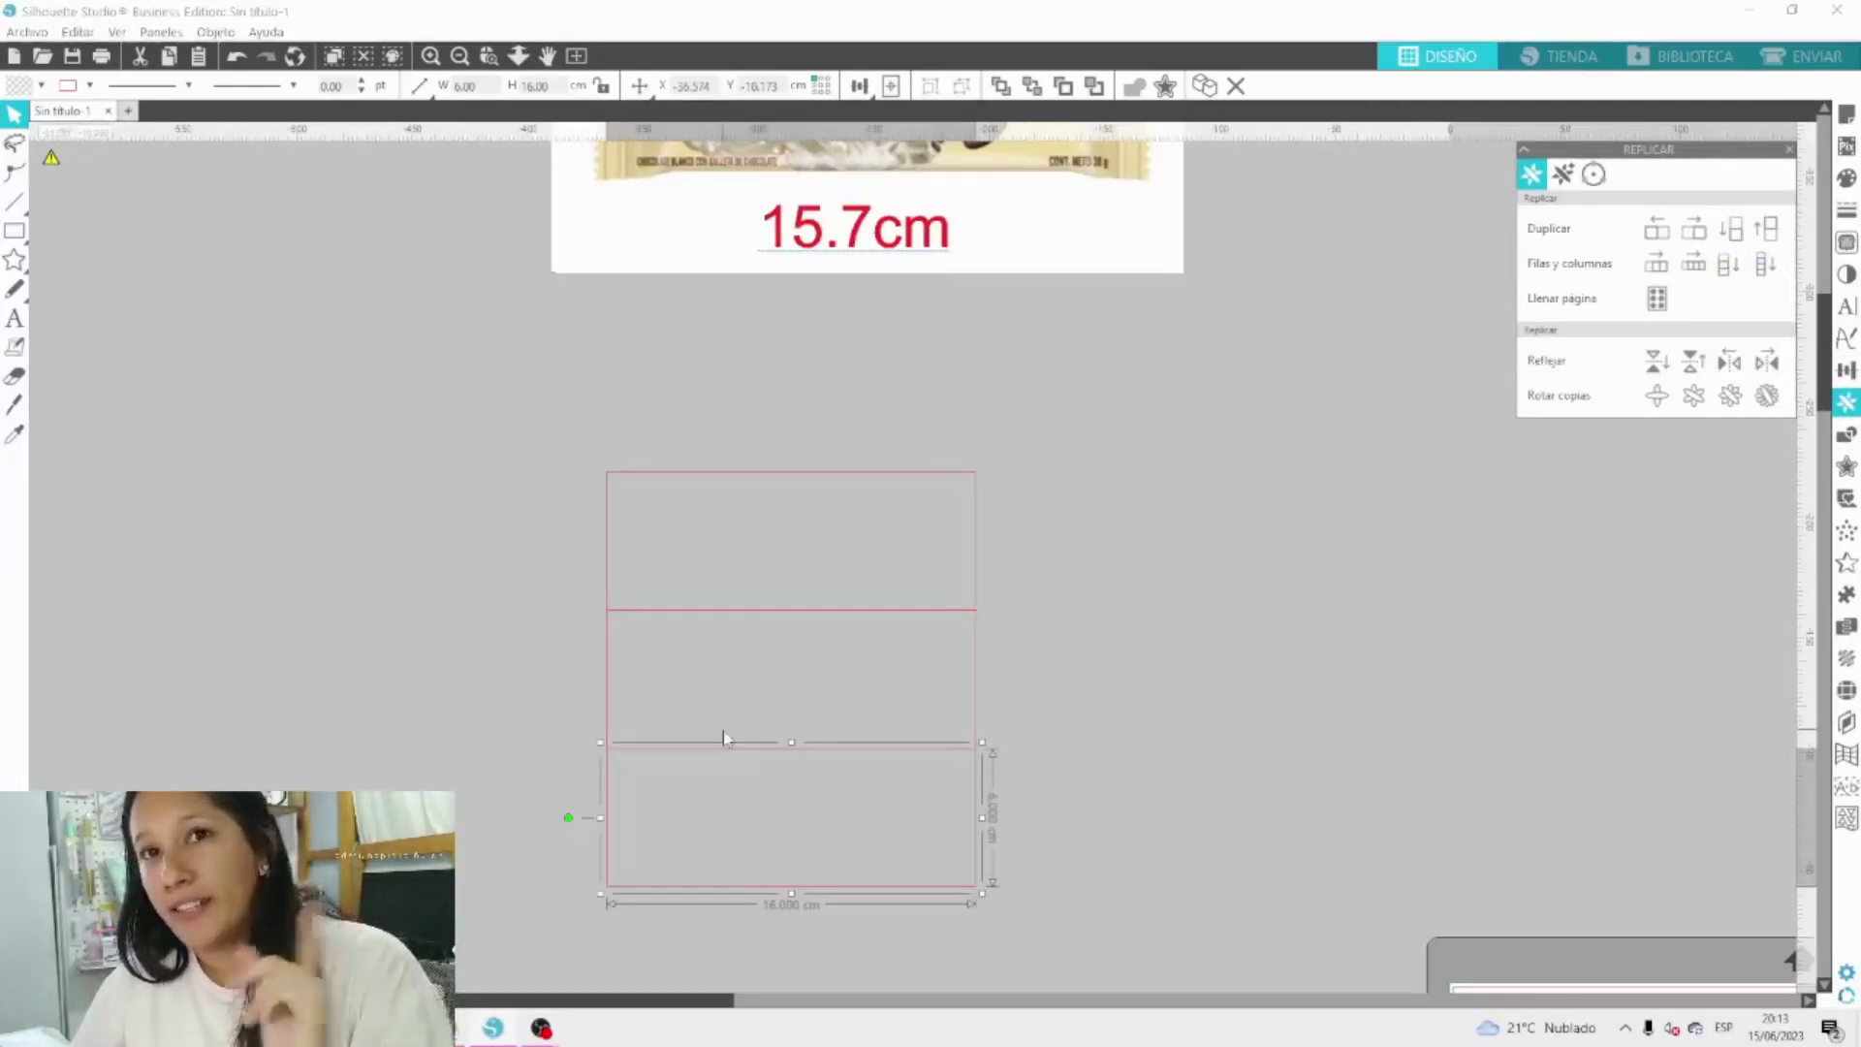
Shorten the uppermost rectangle of the stack and set its vertical size to 3 cm.
left_click(778, 479)
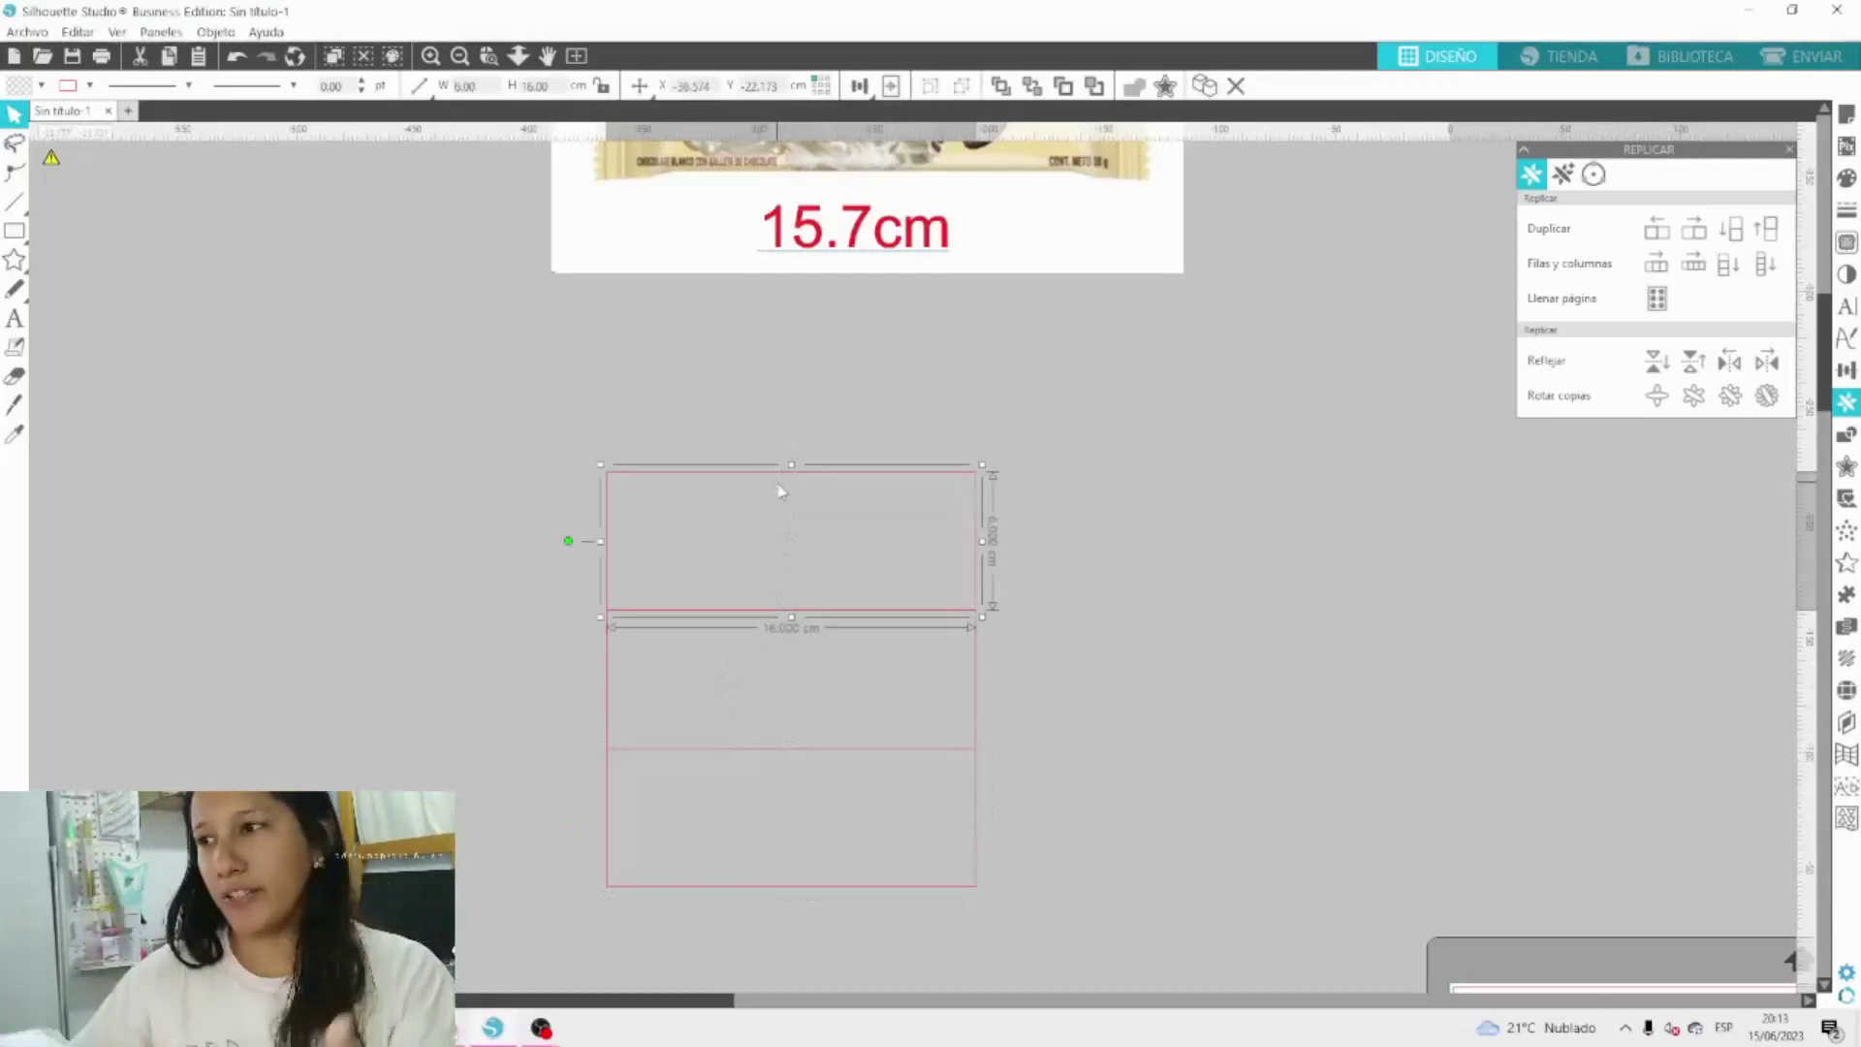
left_click_drag(791, 466, 787, 540)
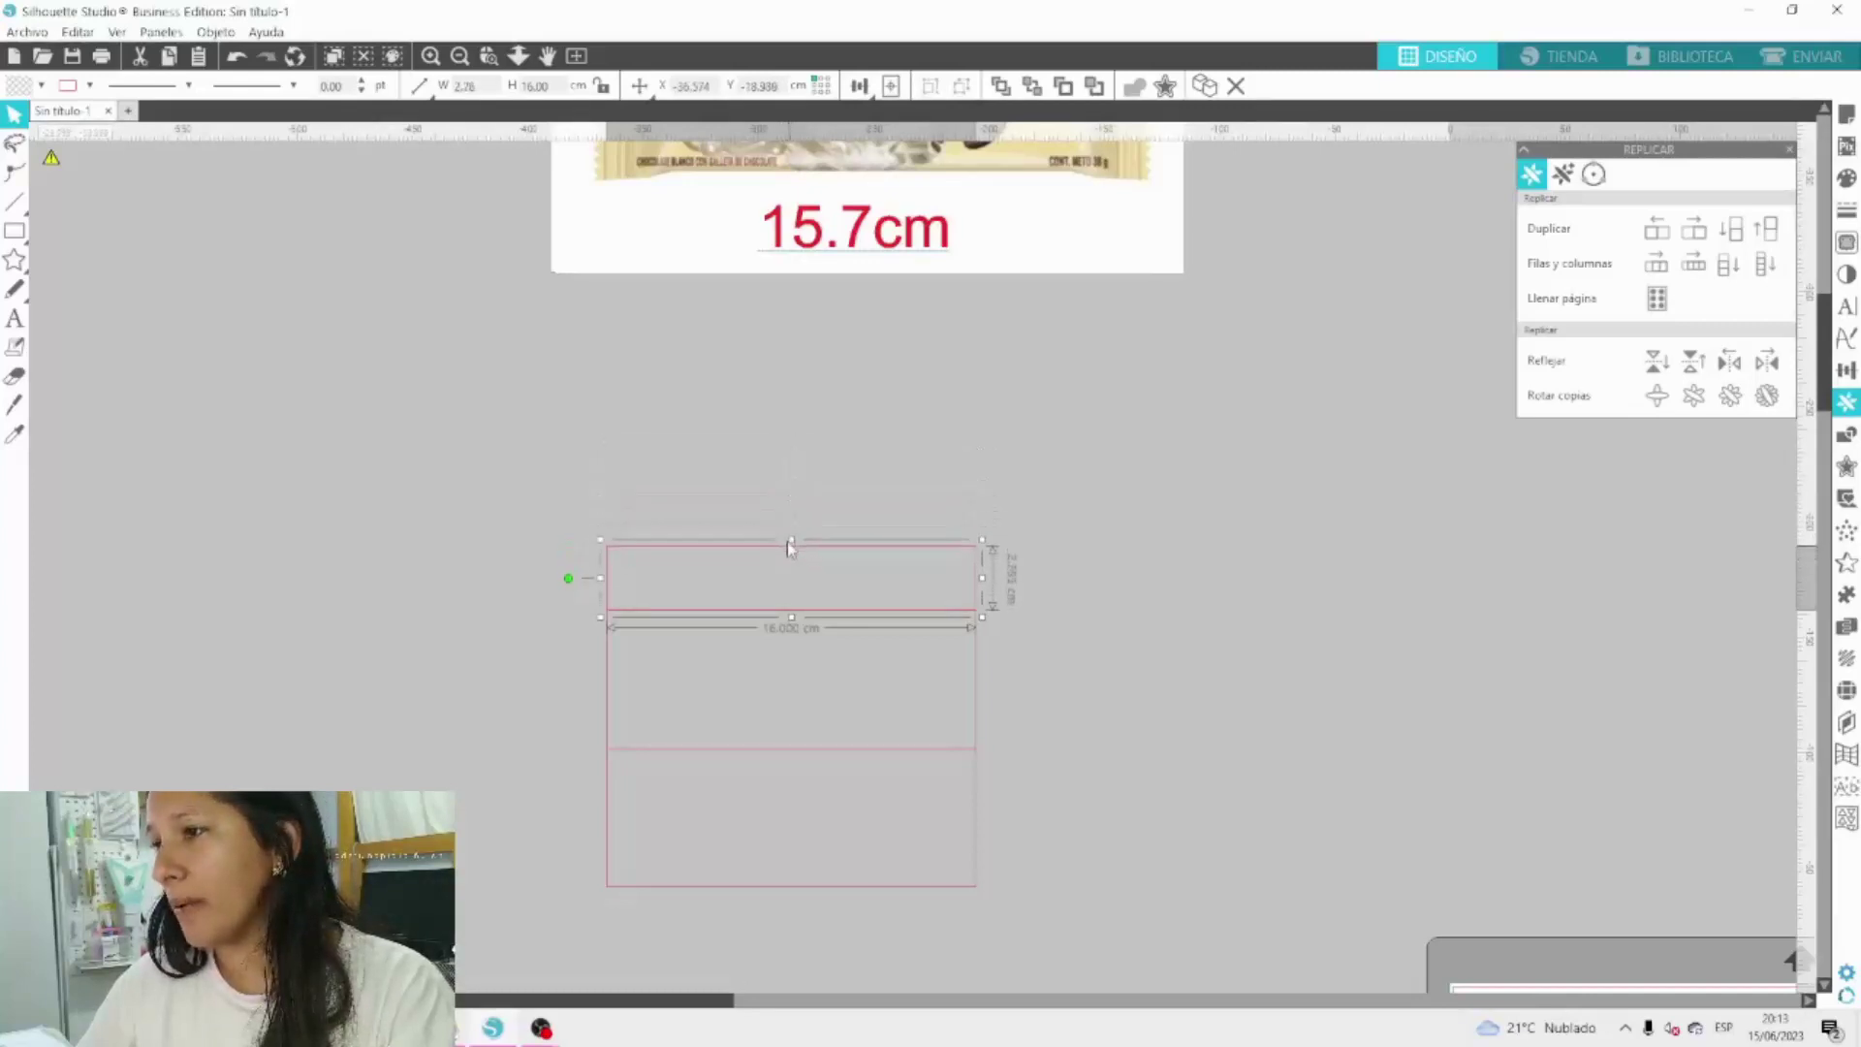
double_click(488, 84)
type("3")
key("Return")
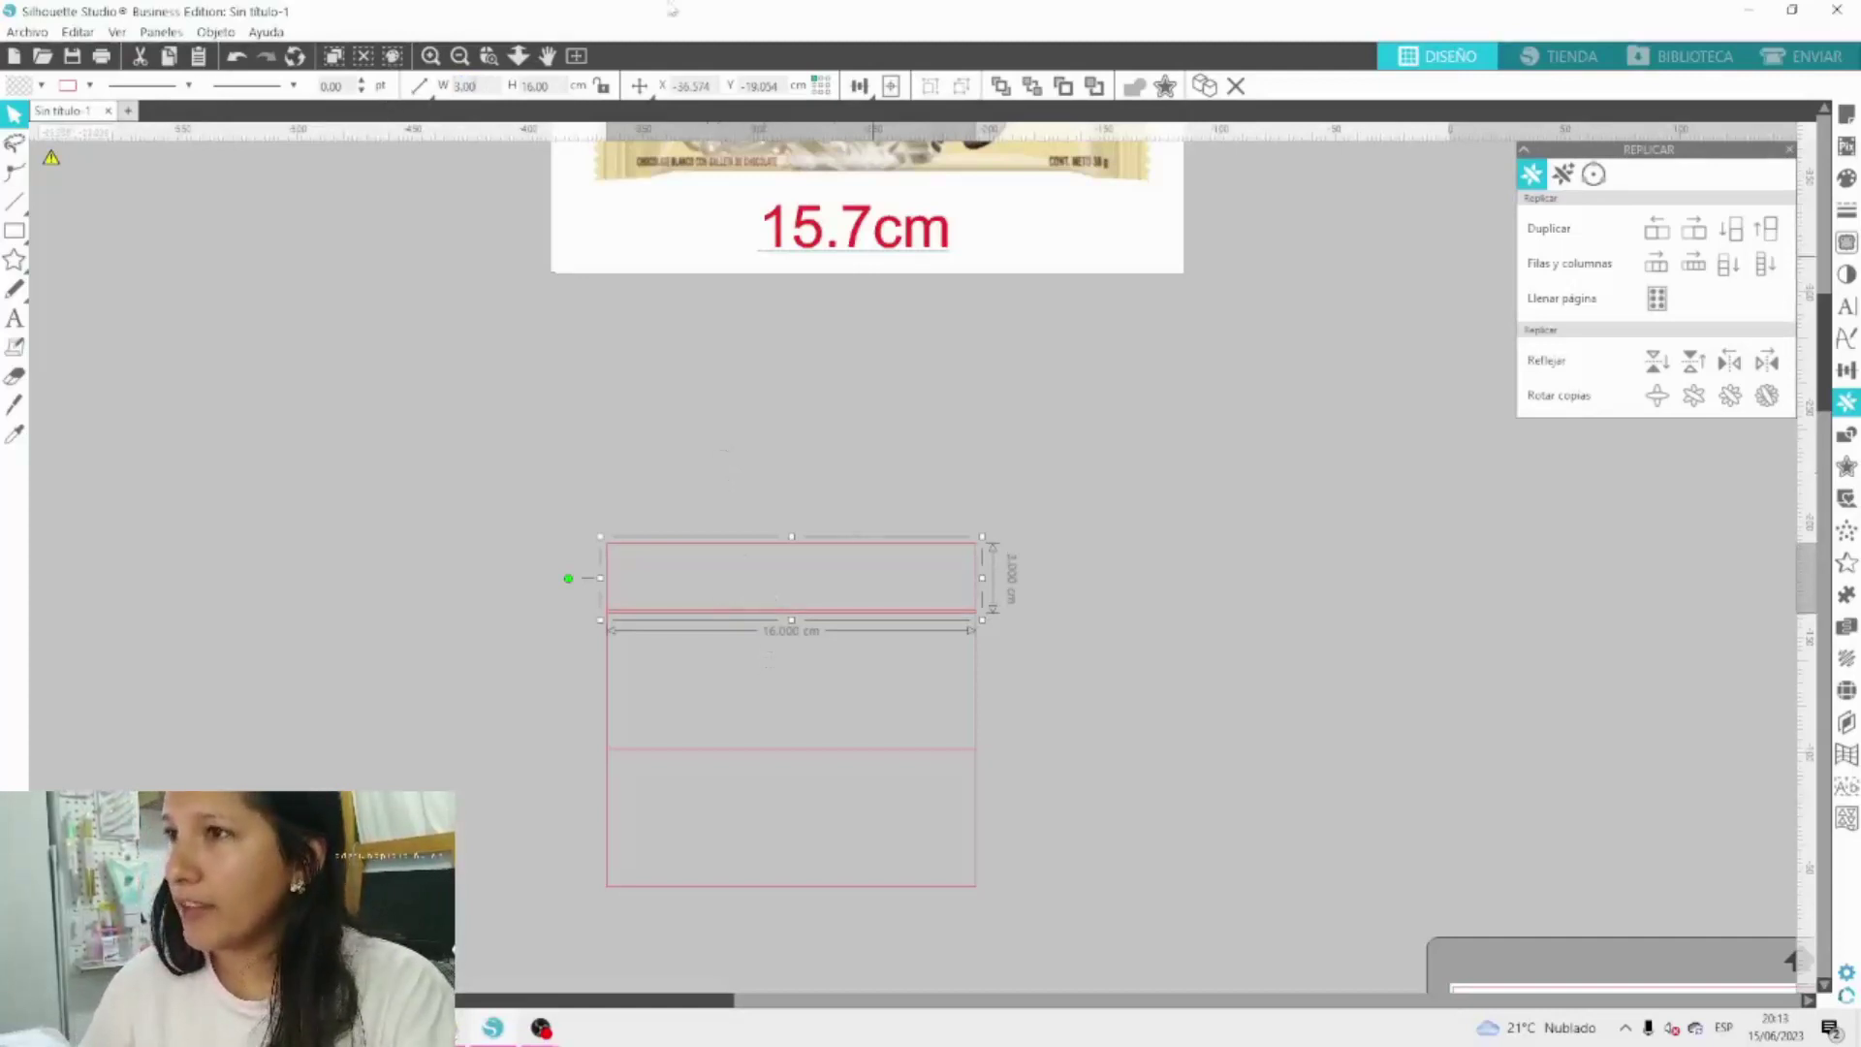
Nudge the 3 cm high uppermost rectangle vertically until its lower edge lines up with the upper edge of the middle rectangle.
left_click(431, 55)
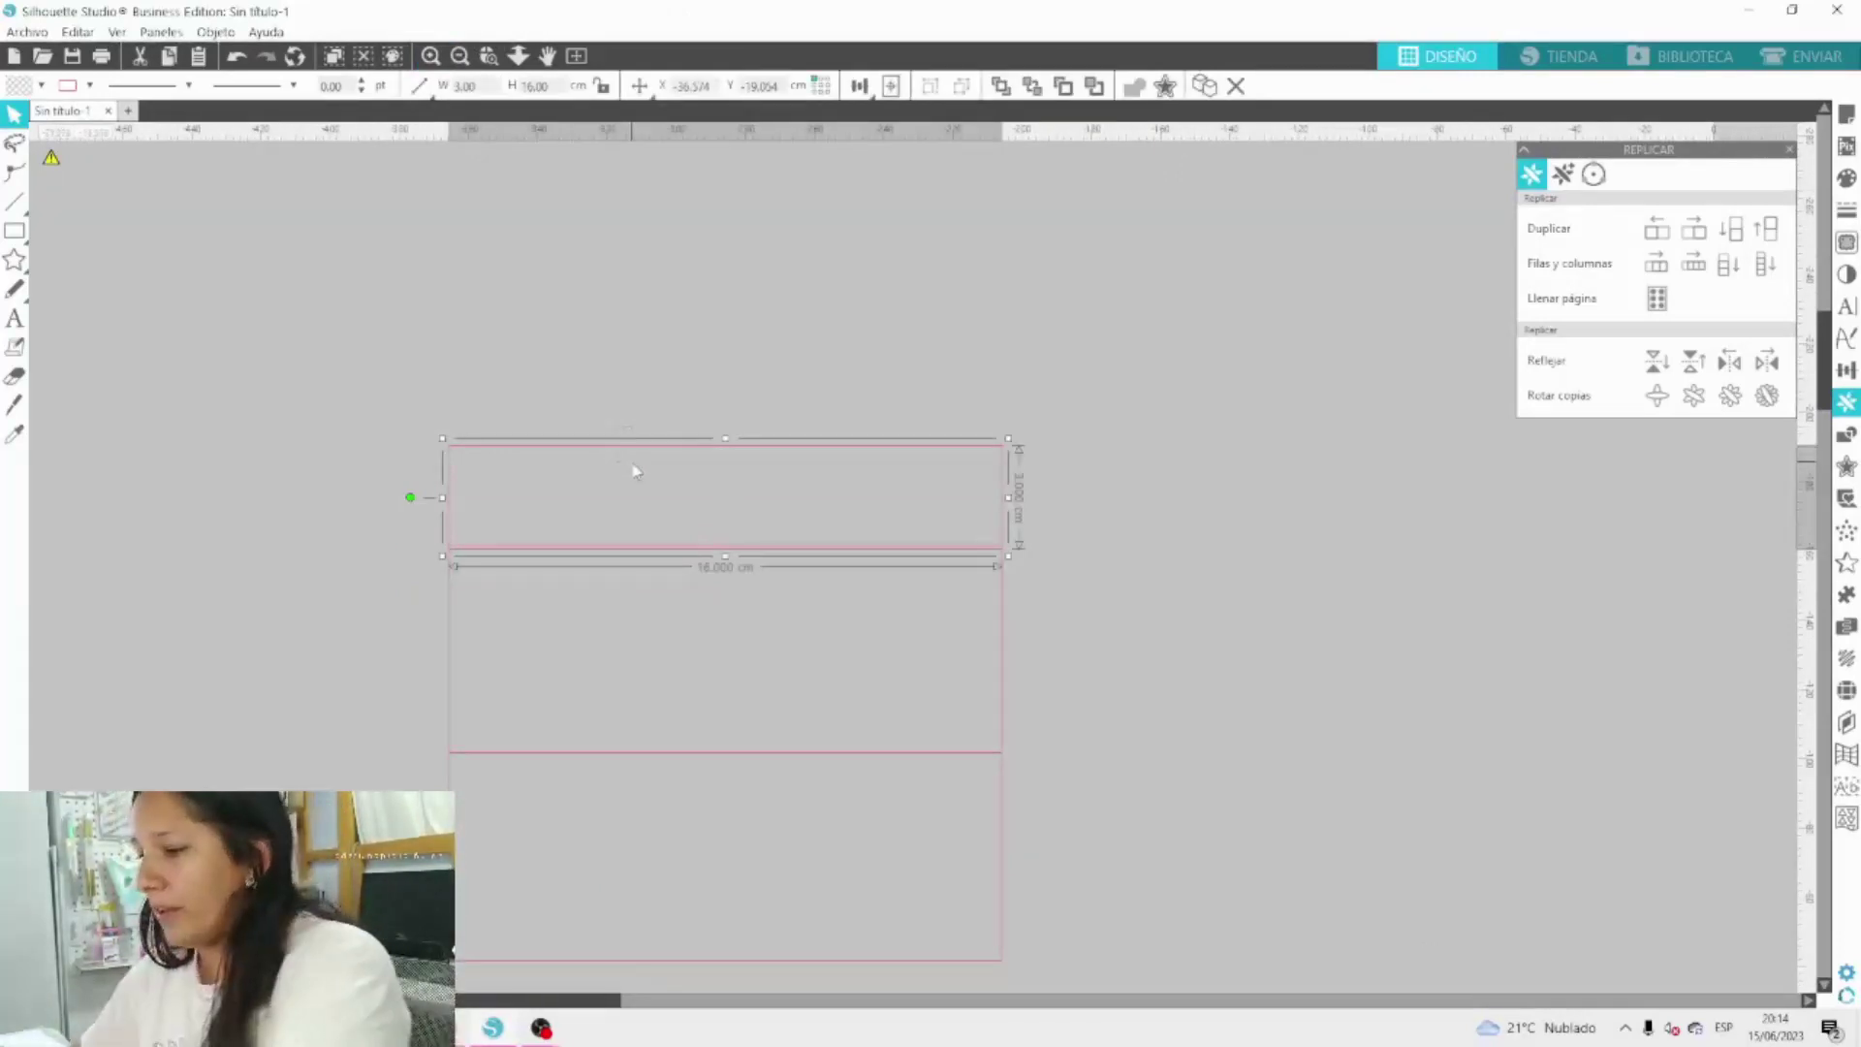
key("Up")
key("Up")
key("Up")
key("Up")
key("Up")
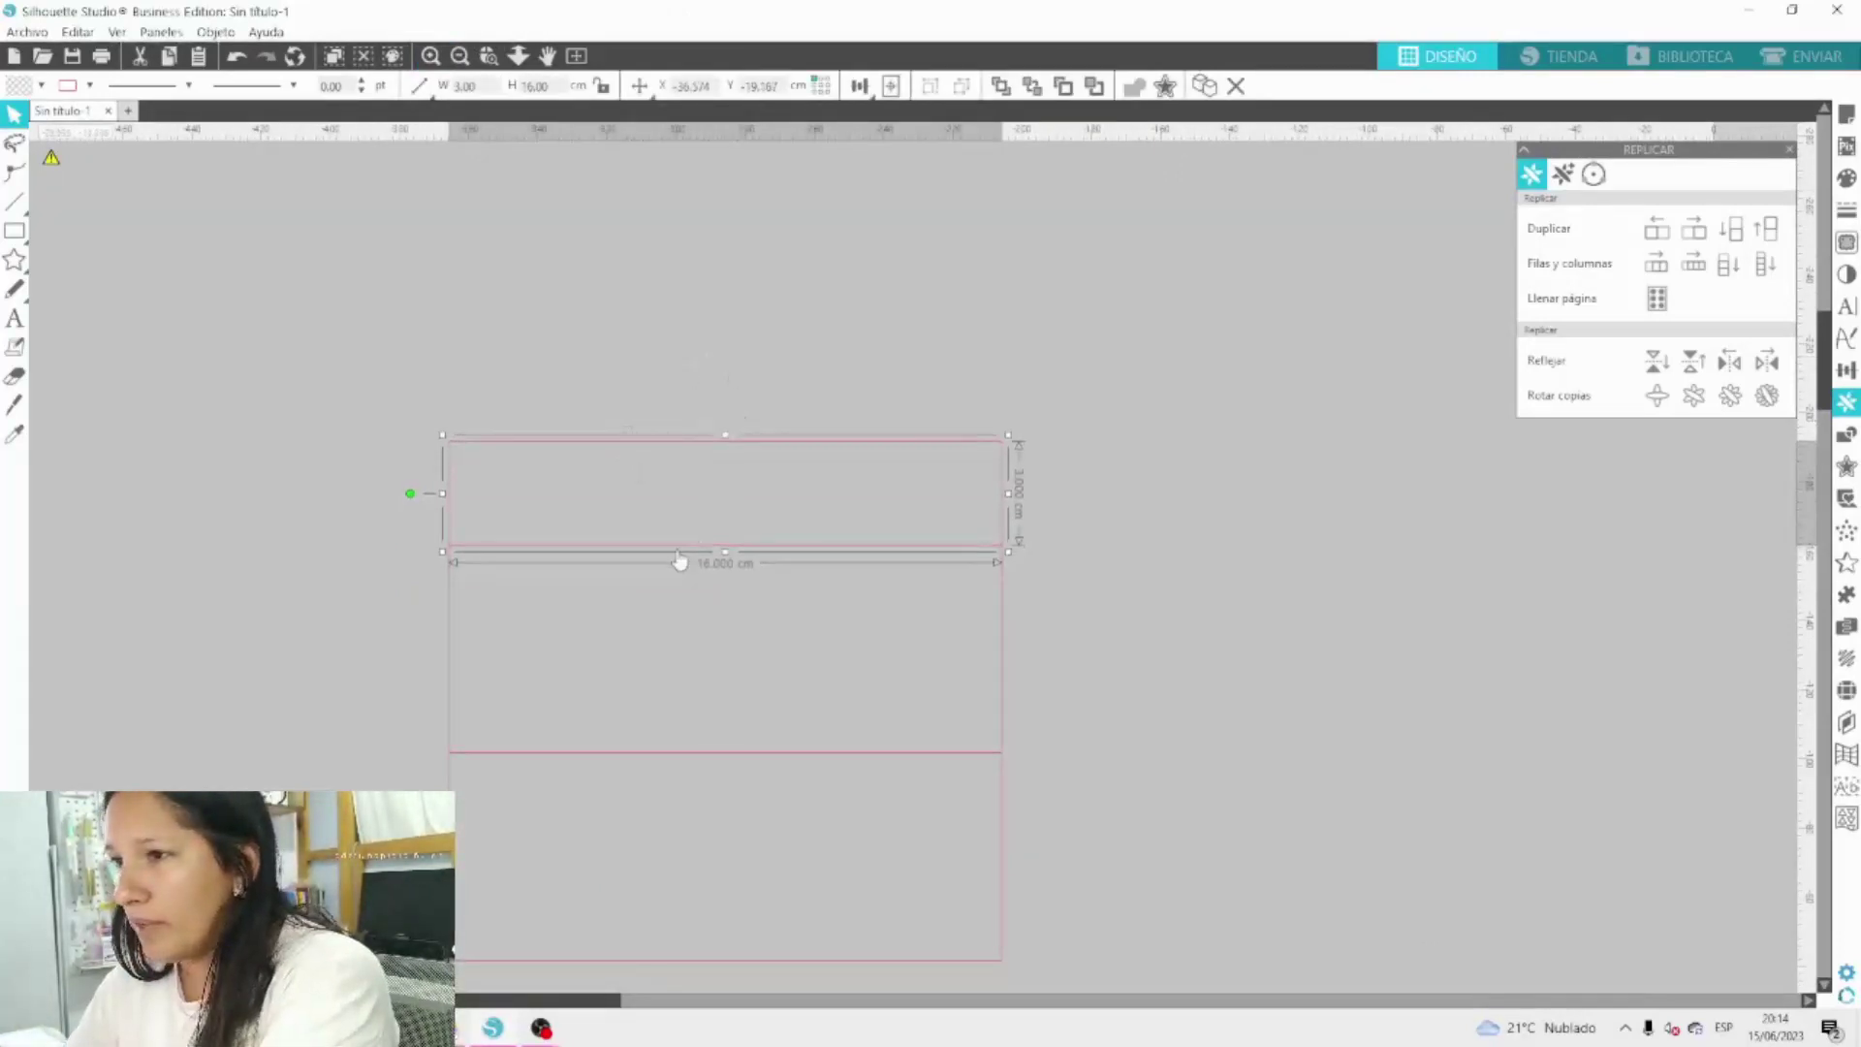
left_click(430, 55)
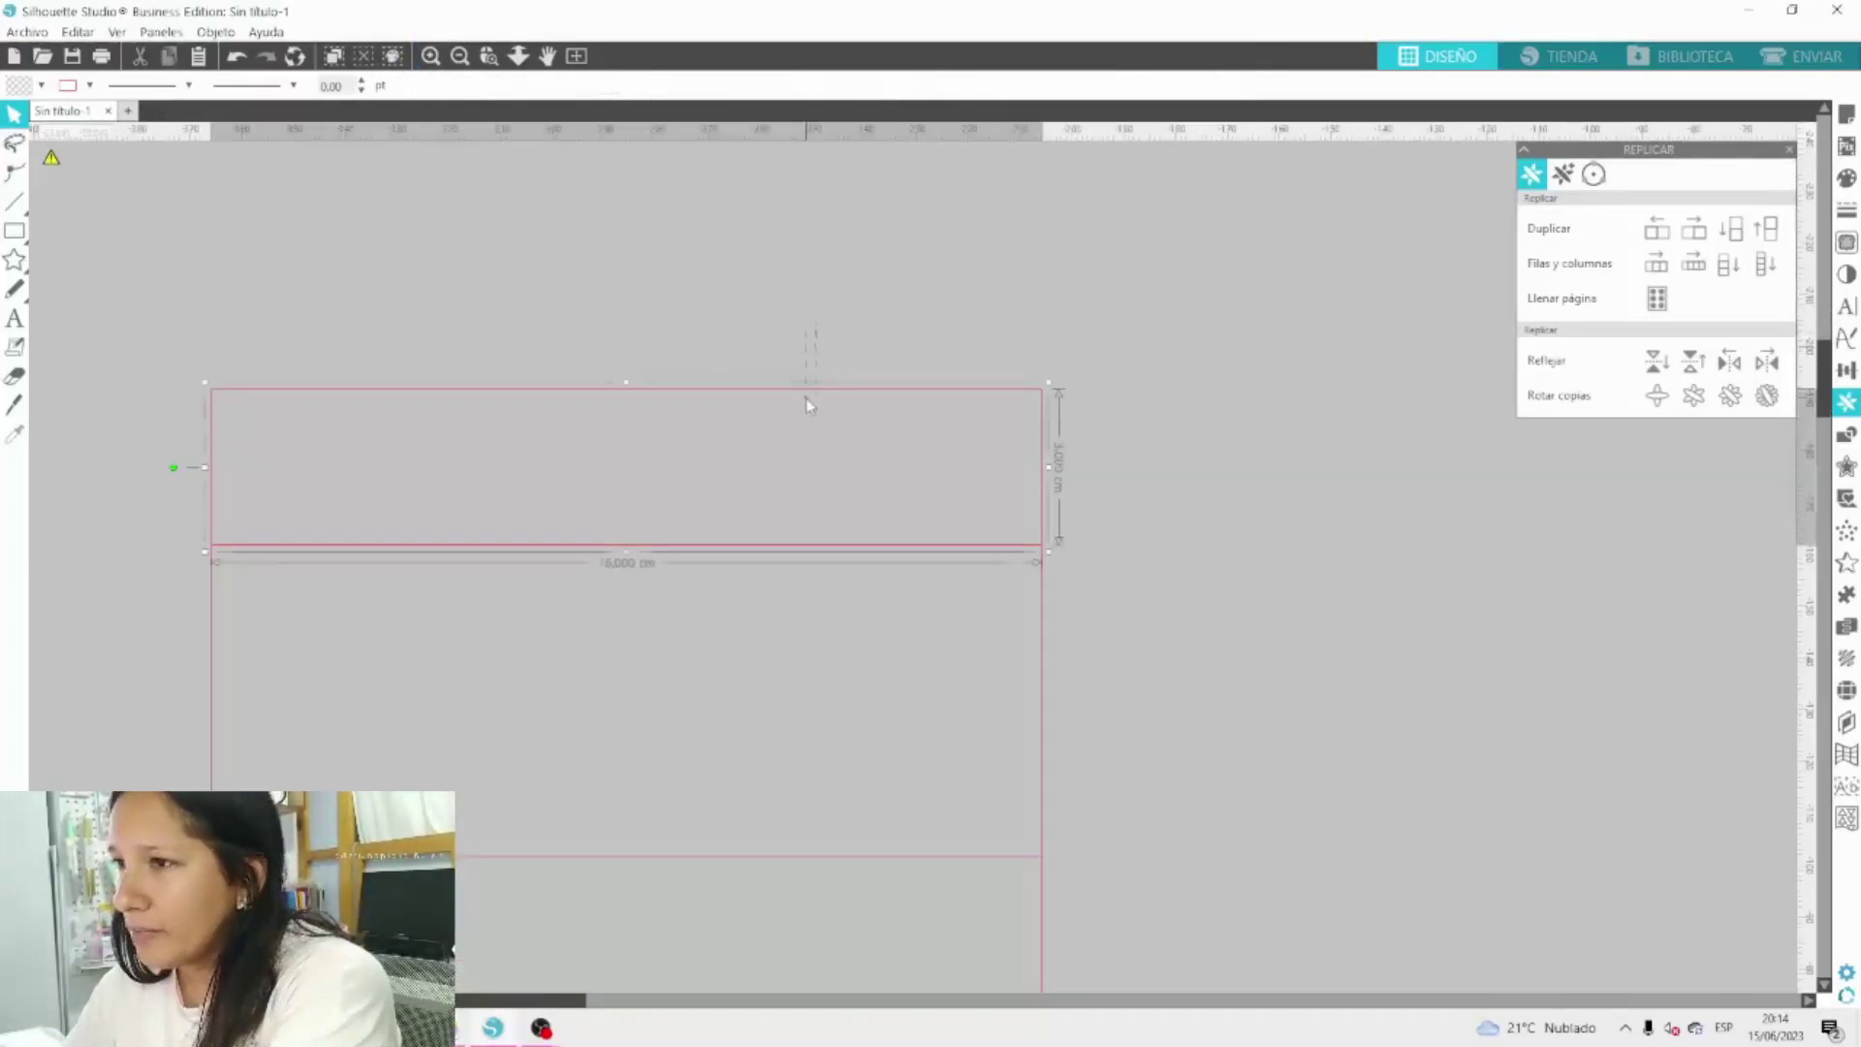
key("Up")
key("Up")
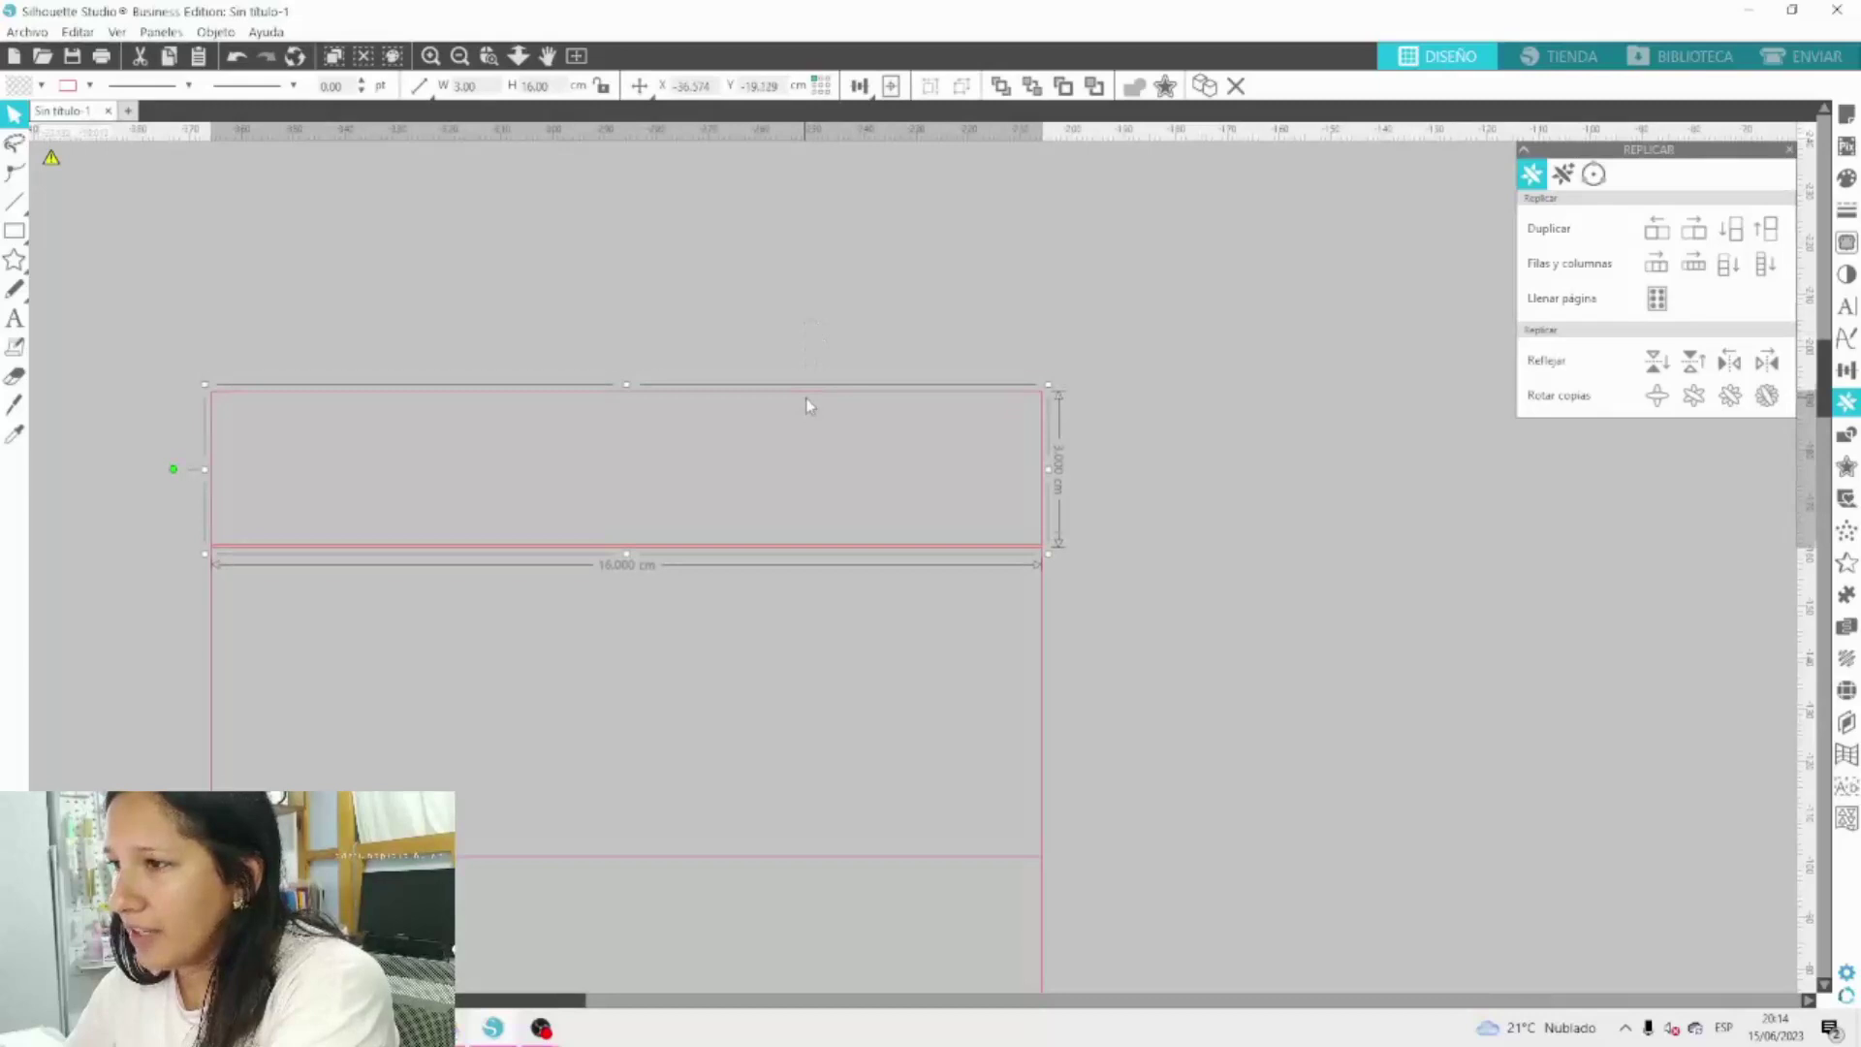
left_click(881, 346)
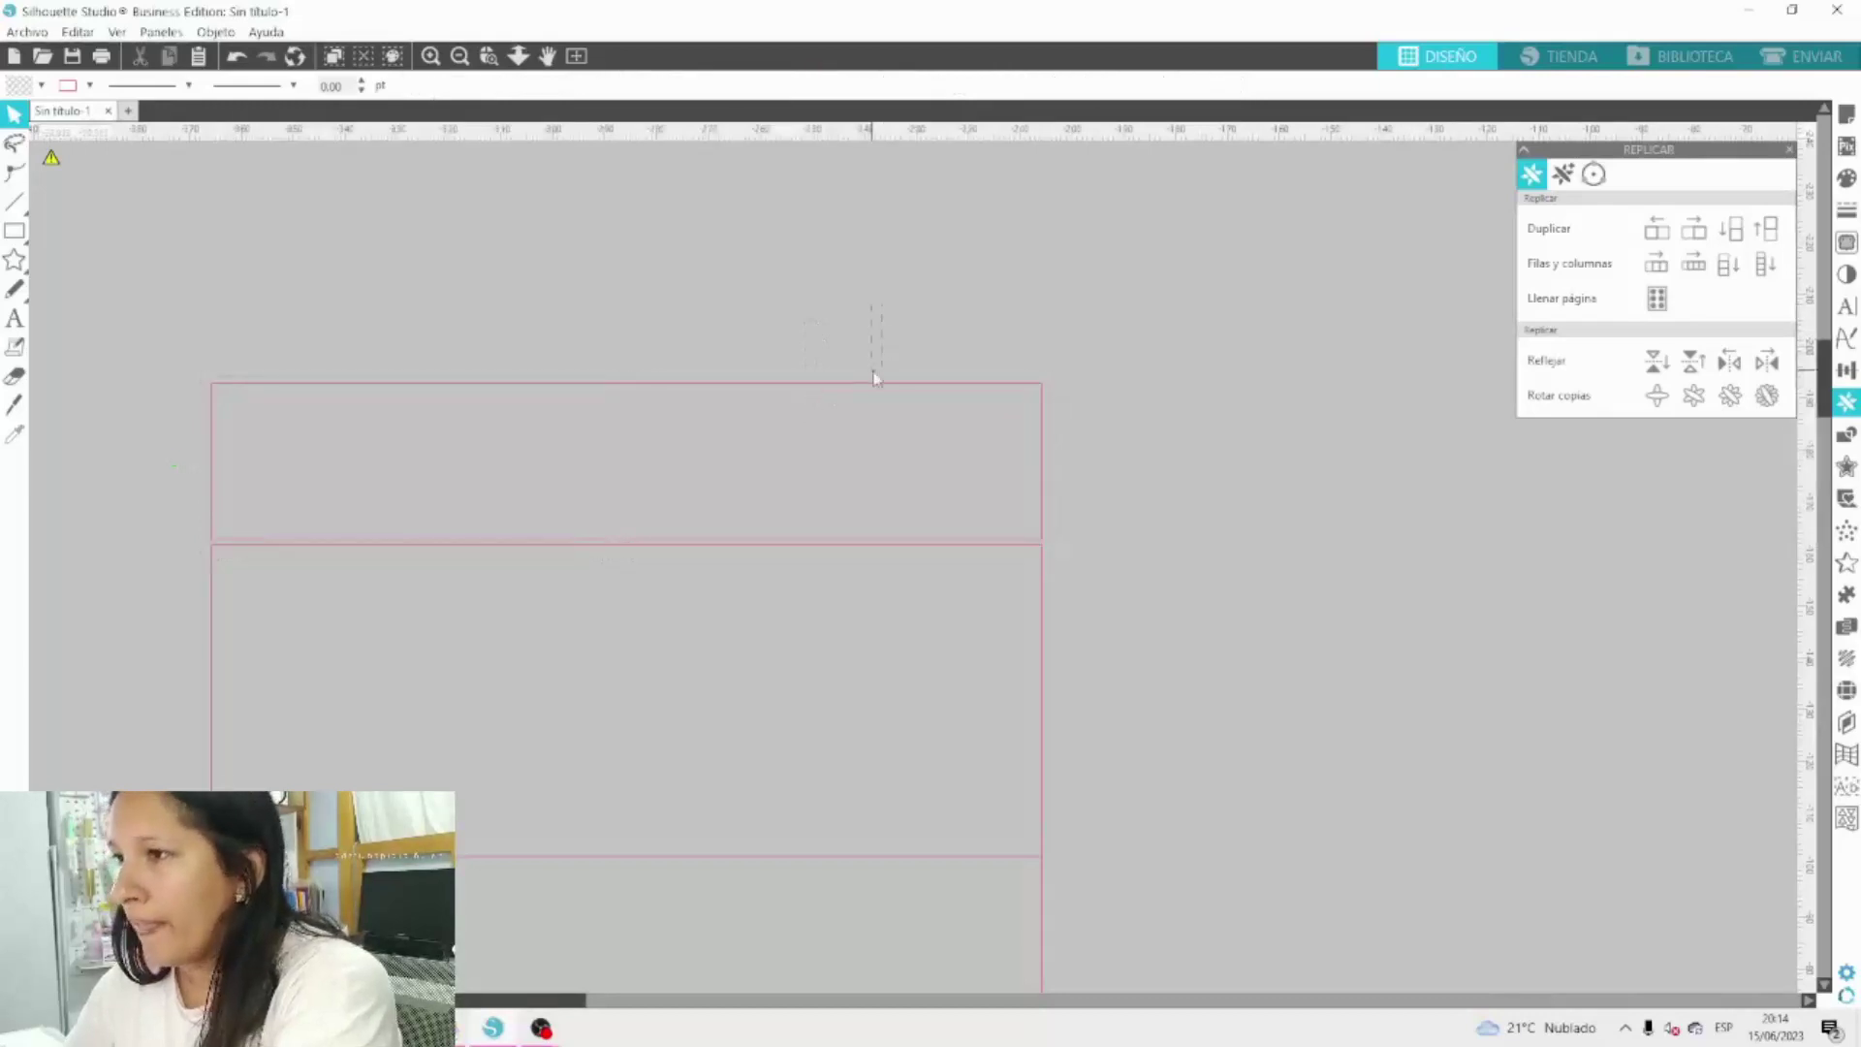
left_click(875, 380)
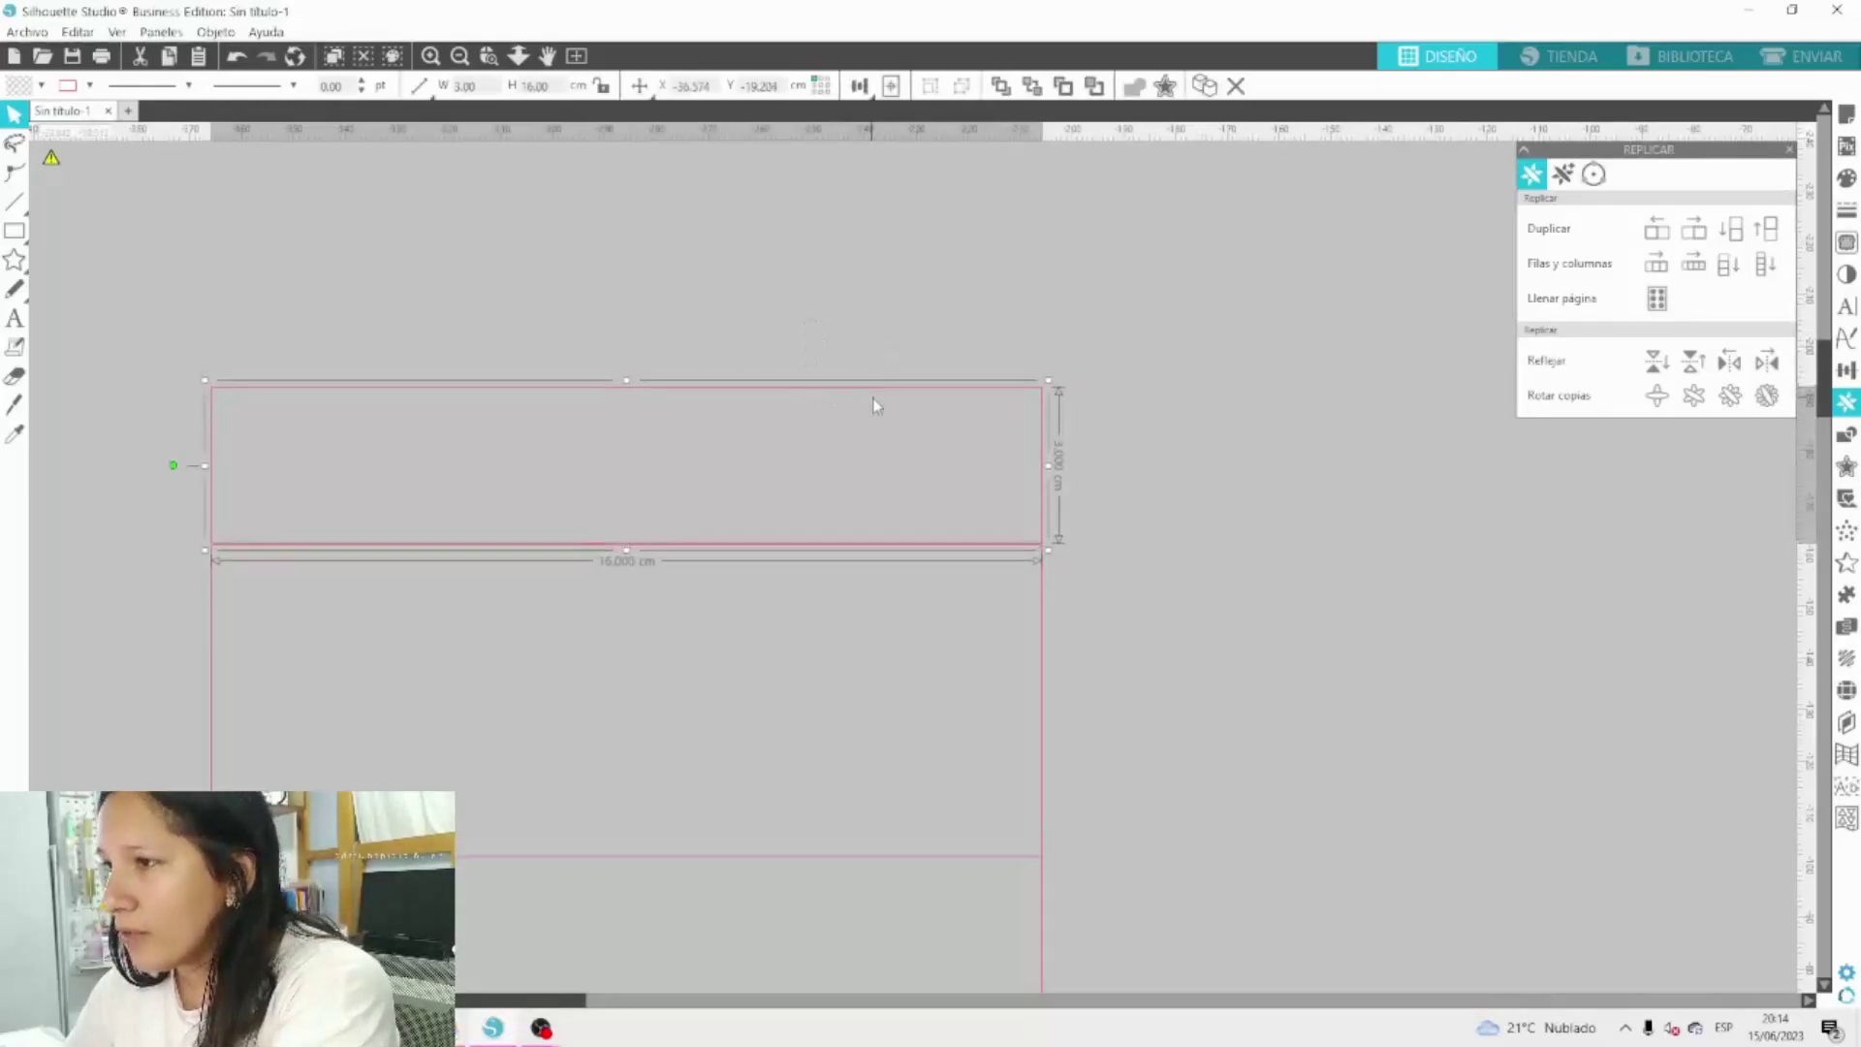
left_click(910, 291)
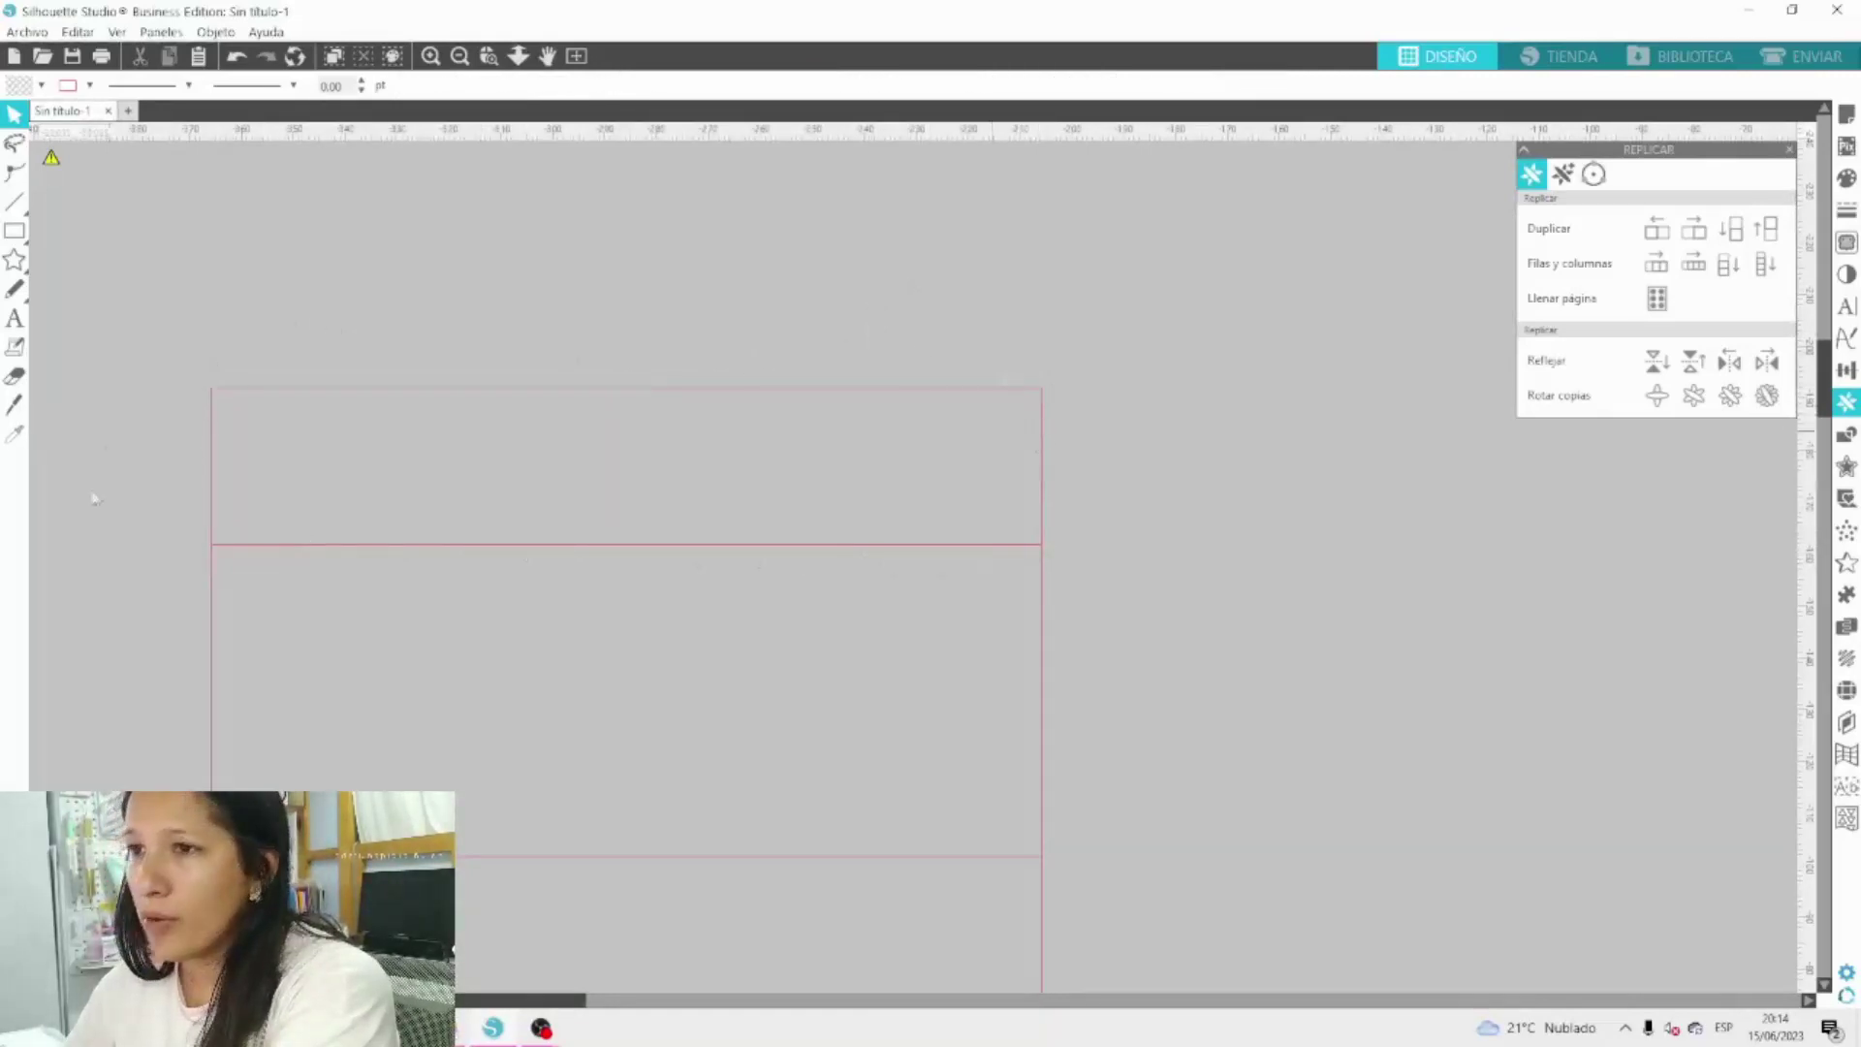
Set the lowest rectangle's vertical size to 3 cm and move it up flush against the middle rectangle's lower edge.
scroll(369, 495, "down", 2)
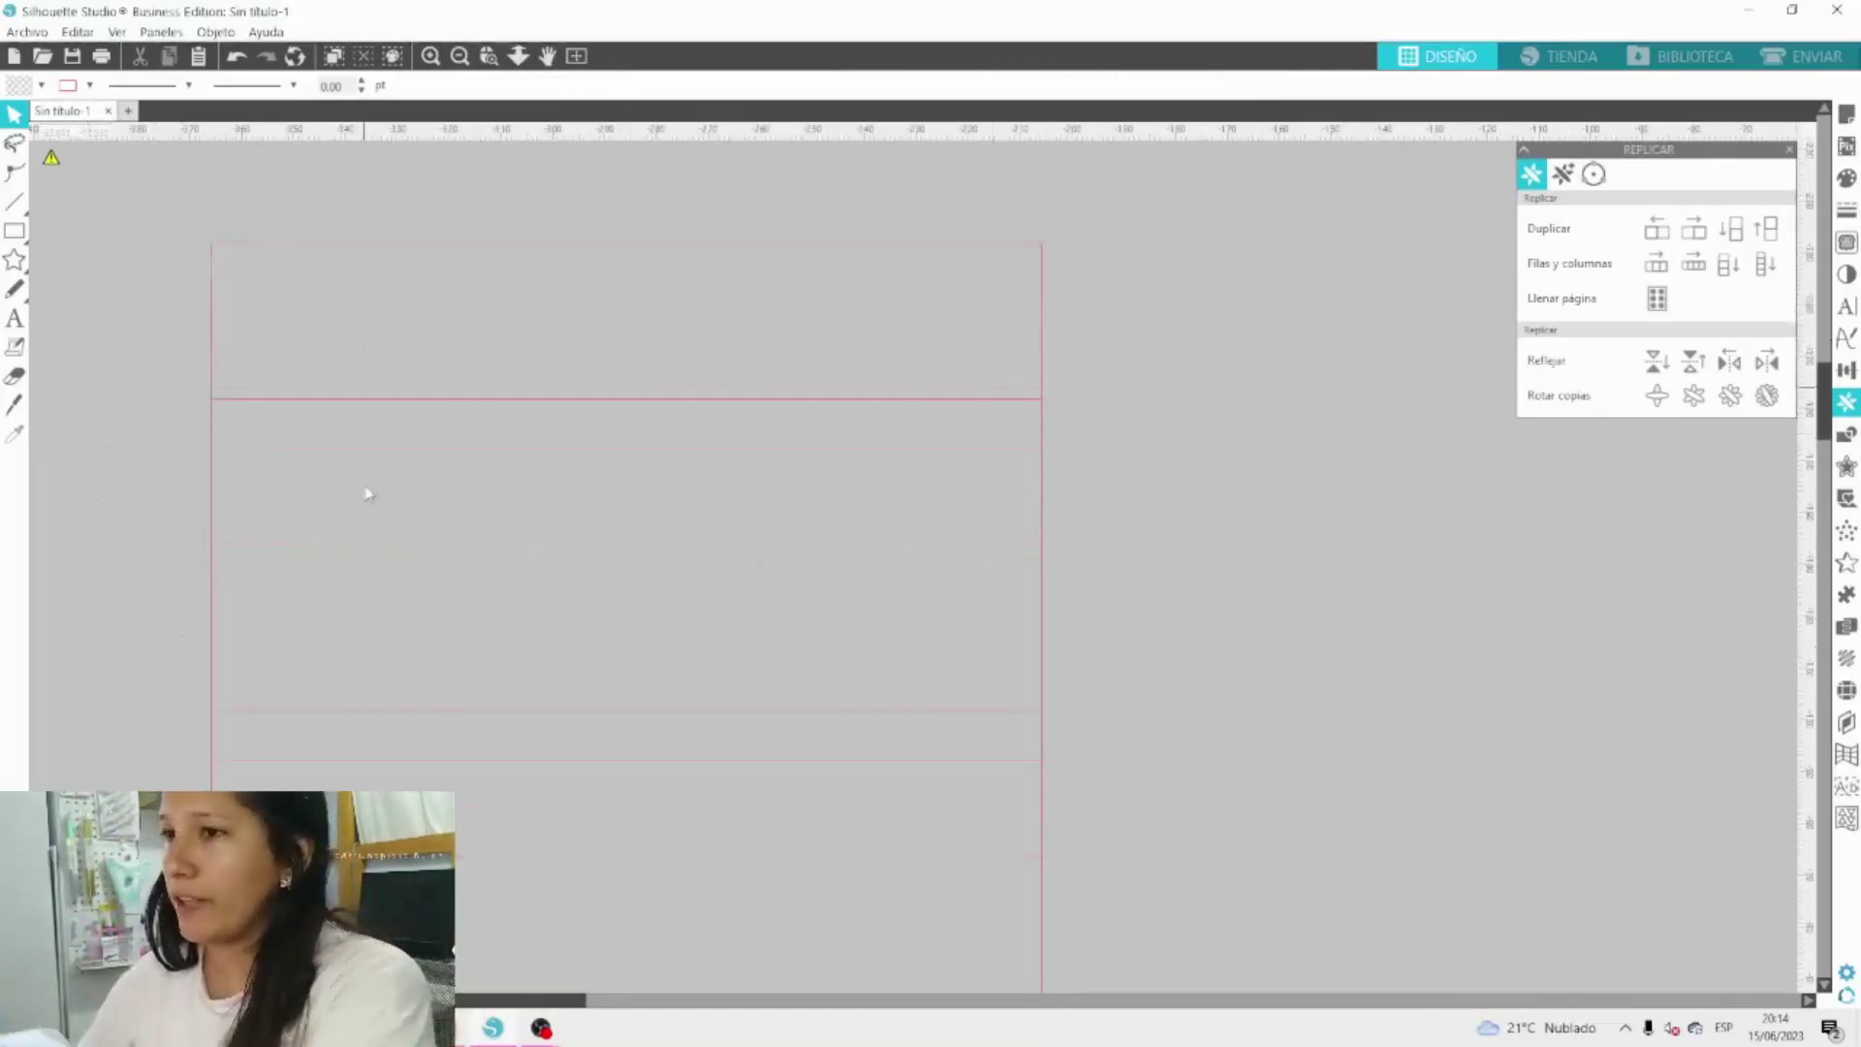
scroll(368, 495, "down", 6)
left_click(576, 612)
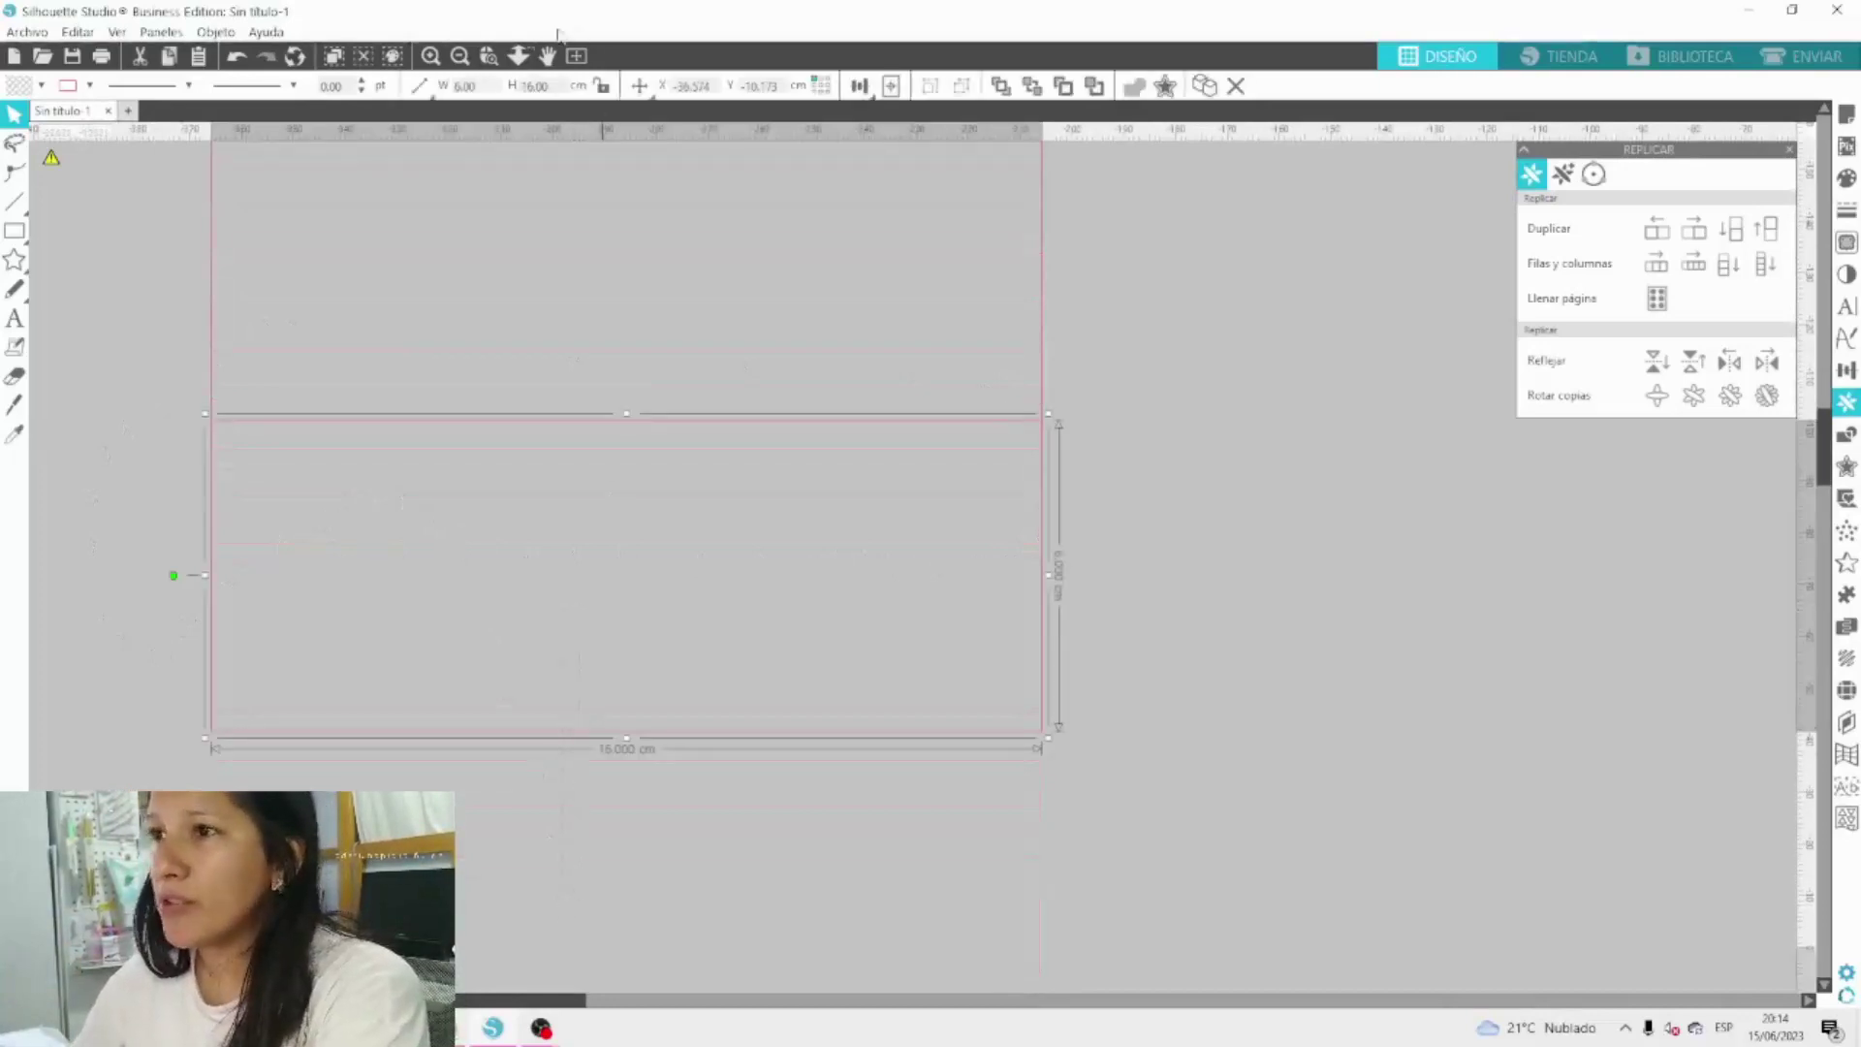
left_click(465, 85)
type("3")
key("Return")
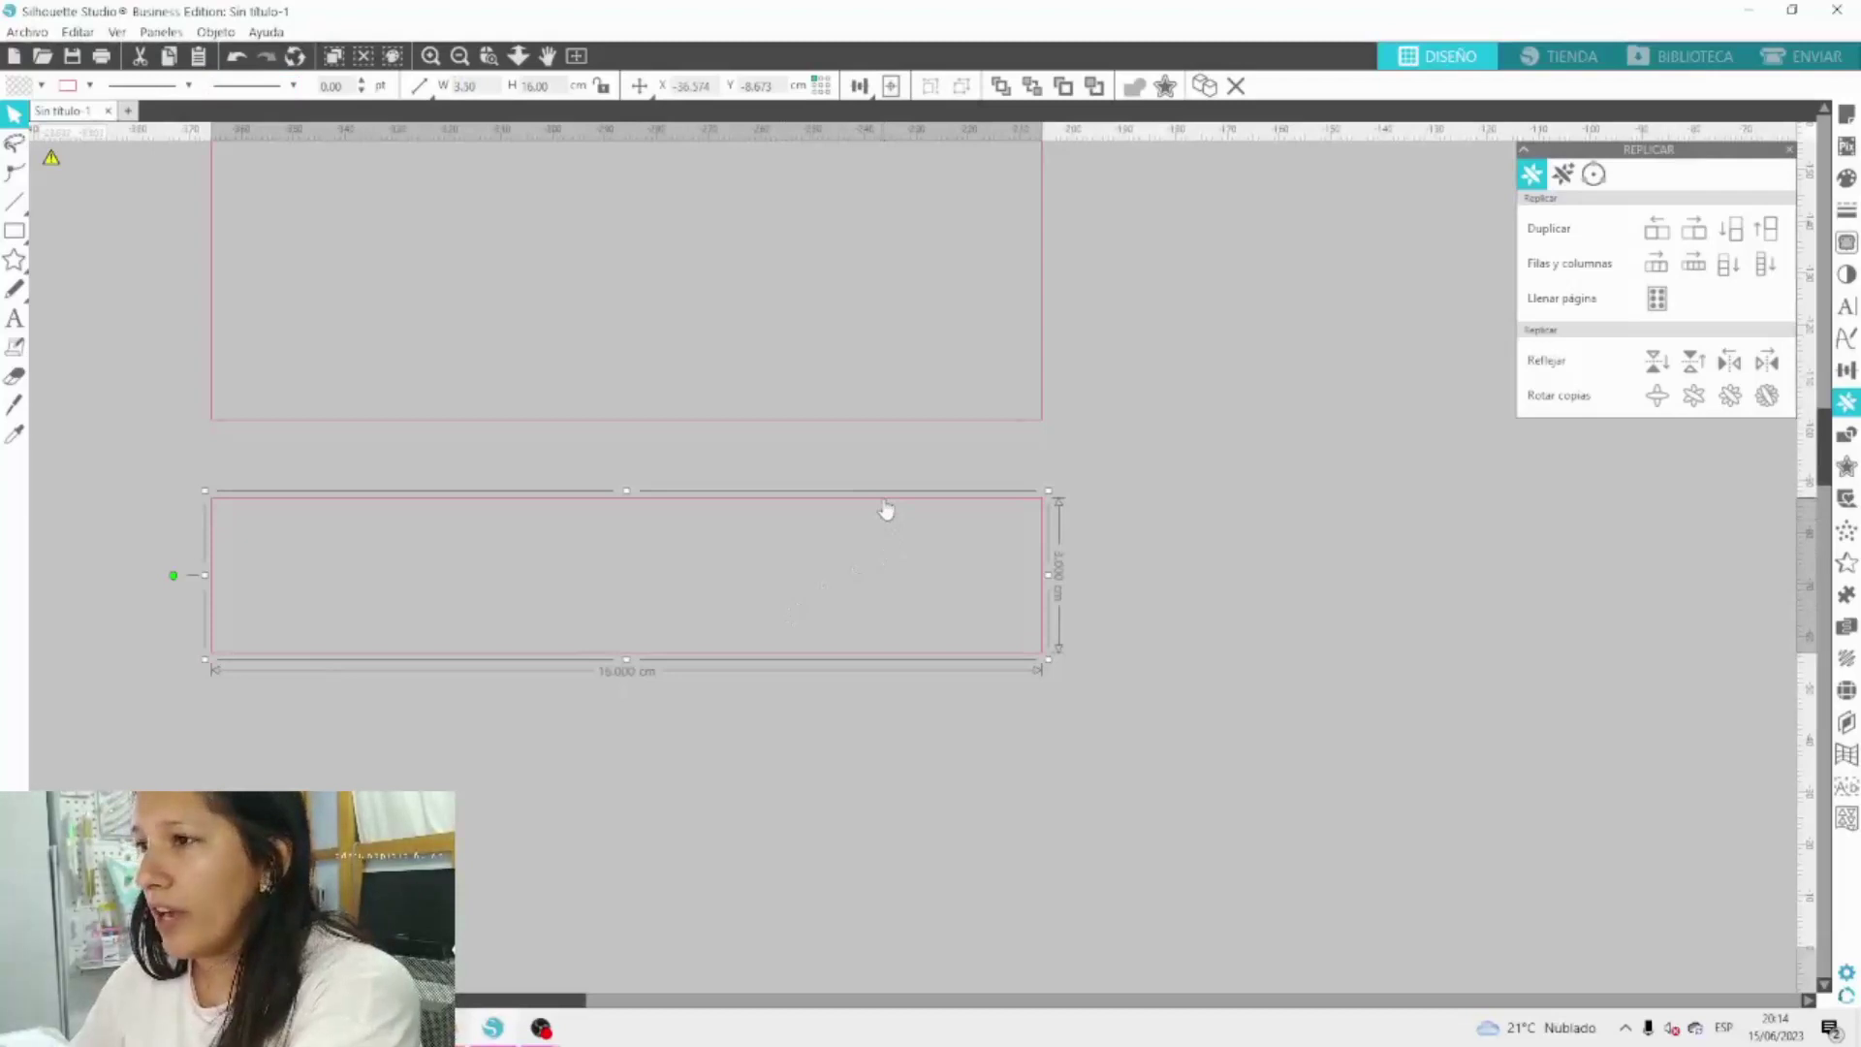
left_click_drag(886, 511, 882, 422)
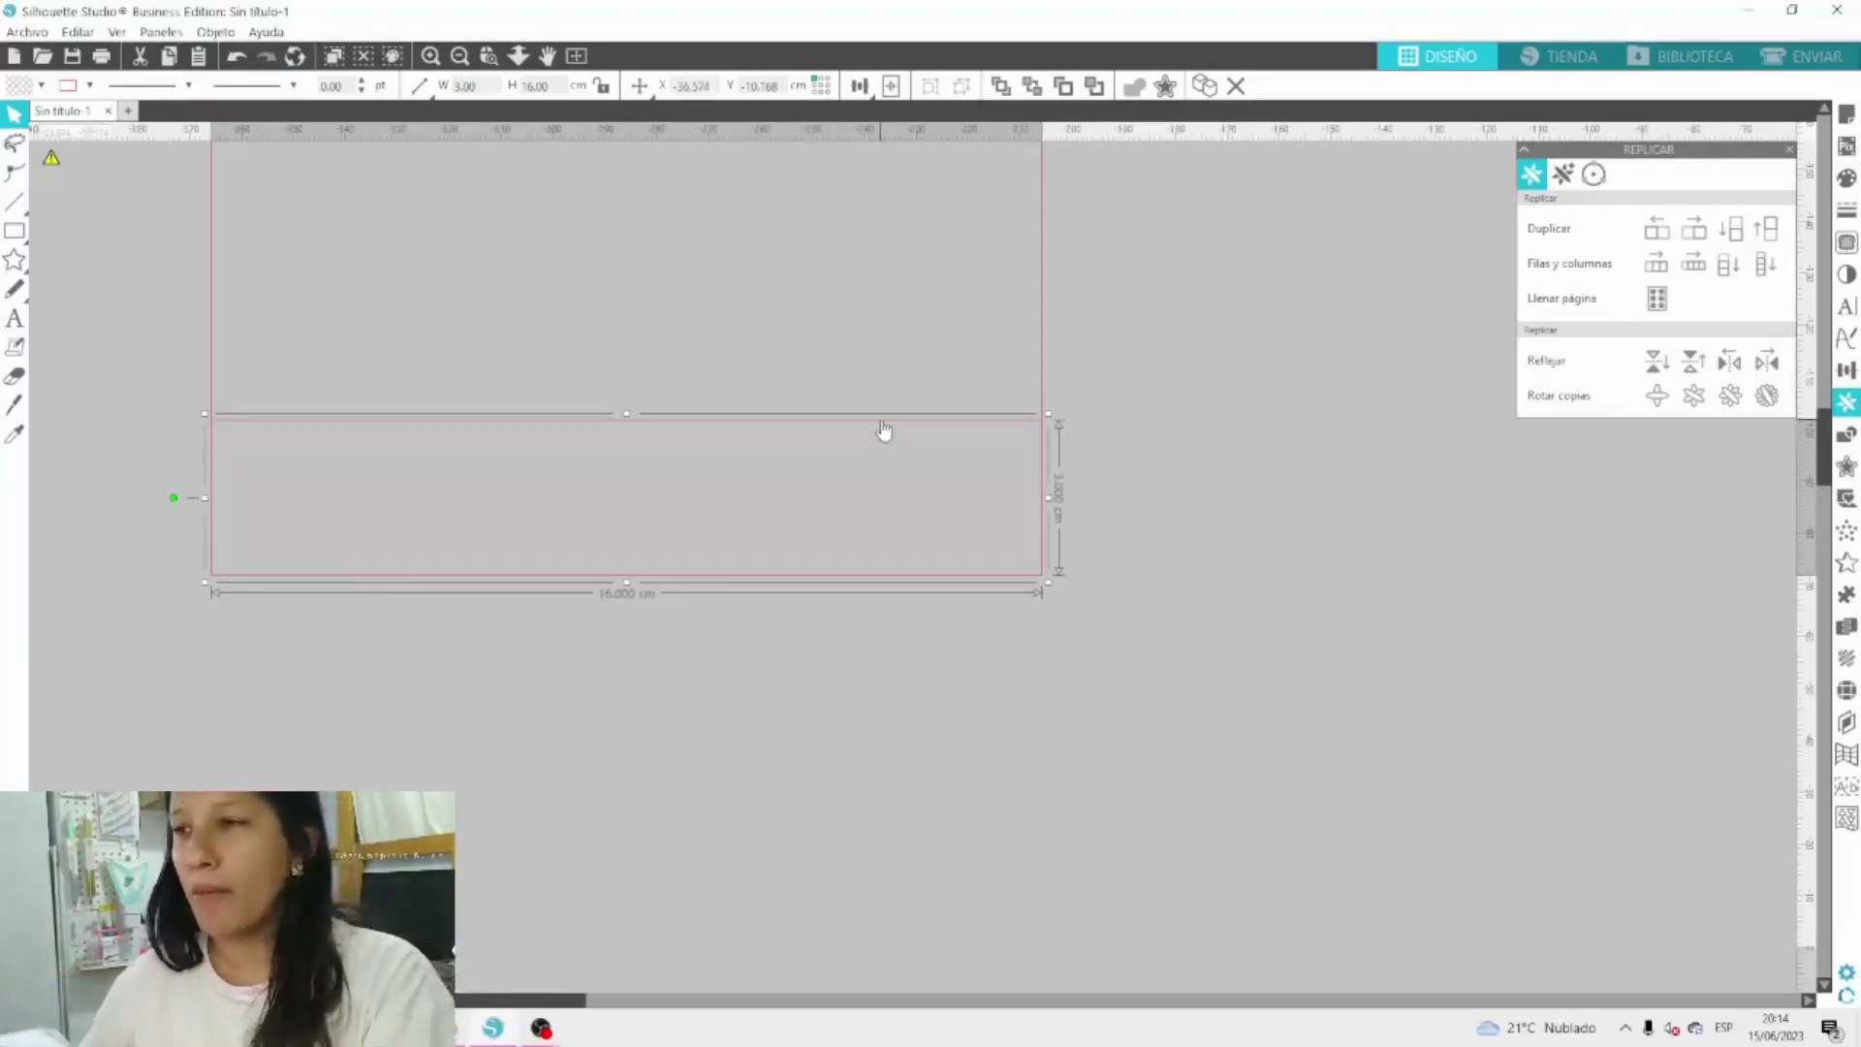
left_click(1083, 447)
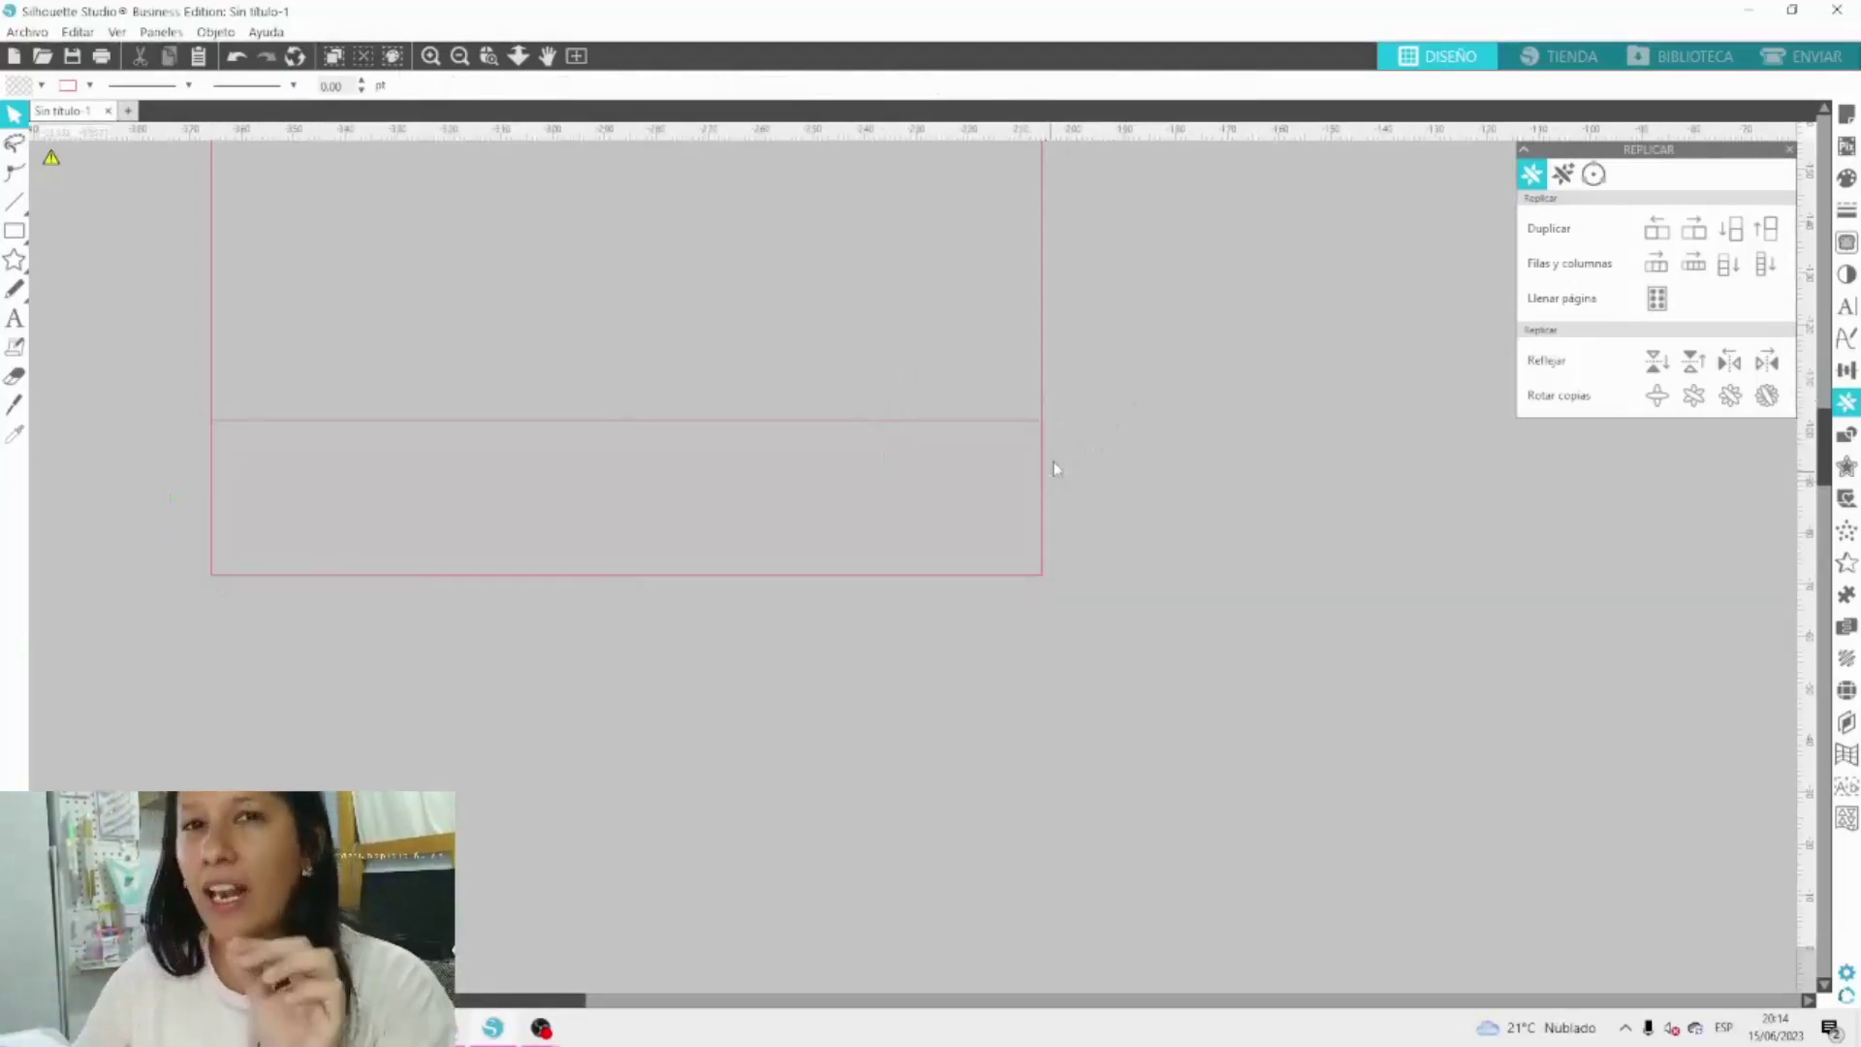
Duplicate the upper 3 cm rectangle once directly above itself and the lower 3 cm rectangle once directly below itself.
scroll(880, 472, "up", 2)
scroll(881, 472, "up", 1)
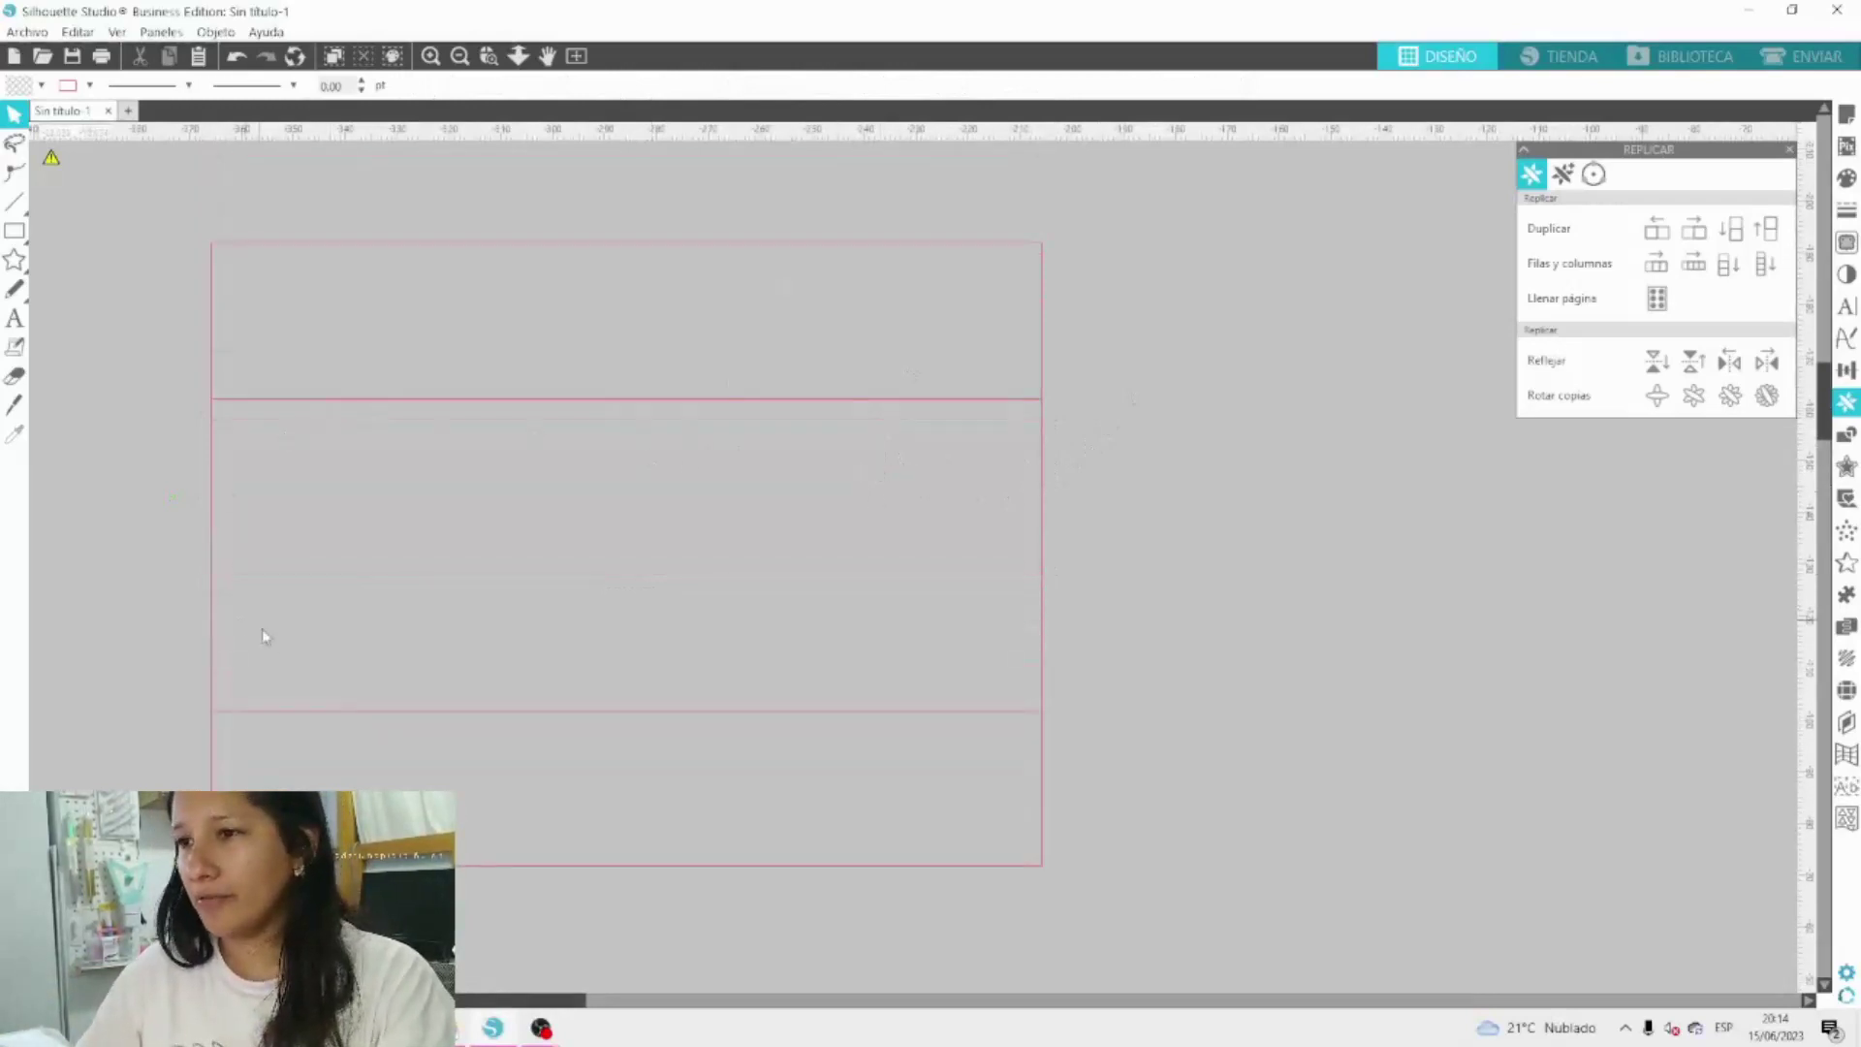
left_click(432, 250)
left_click(653, 878)
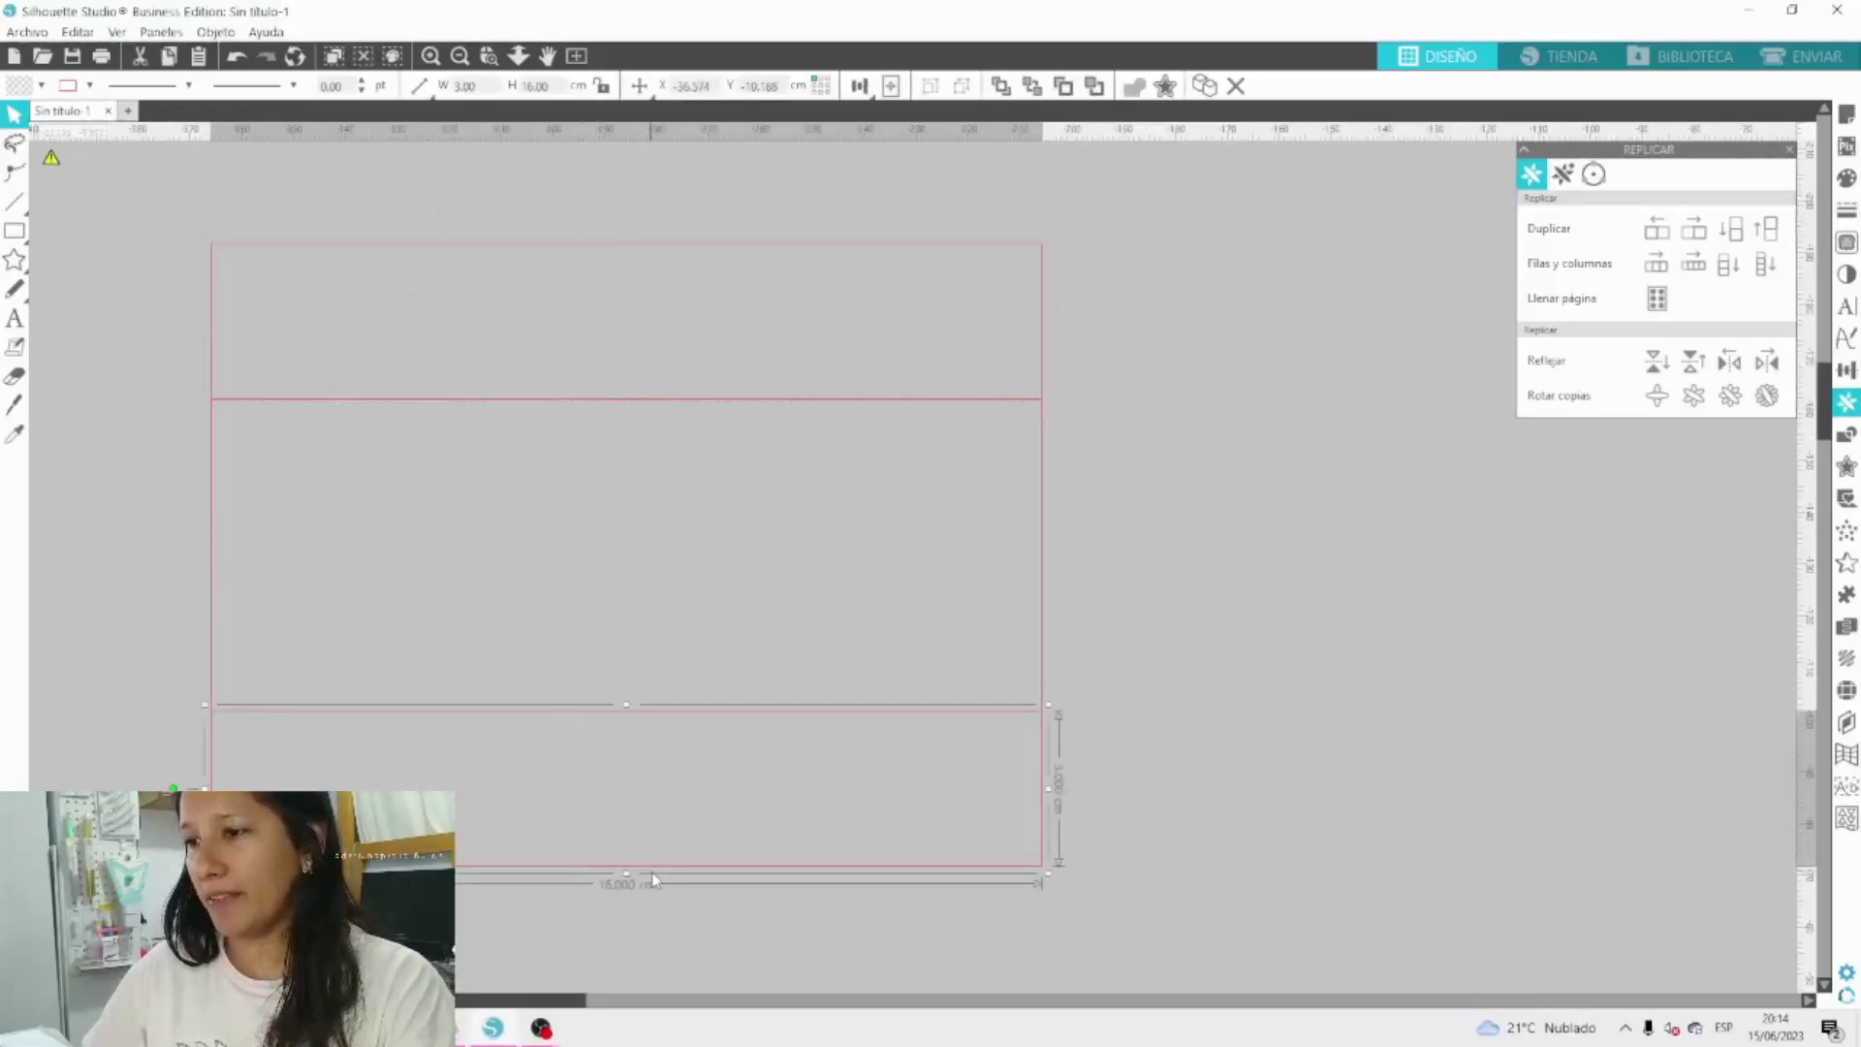
left_click(732, 959)
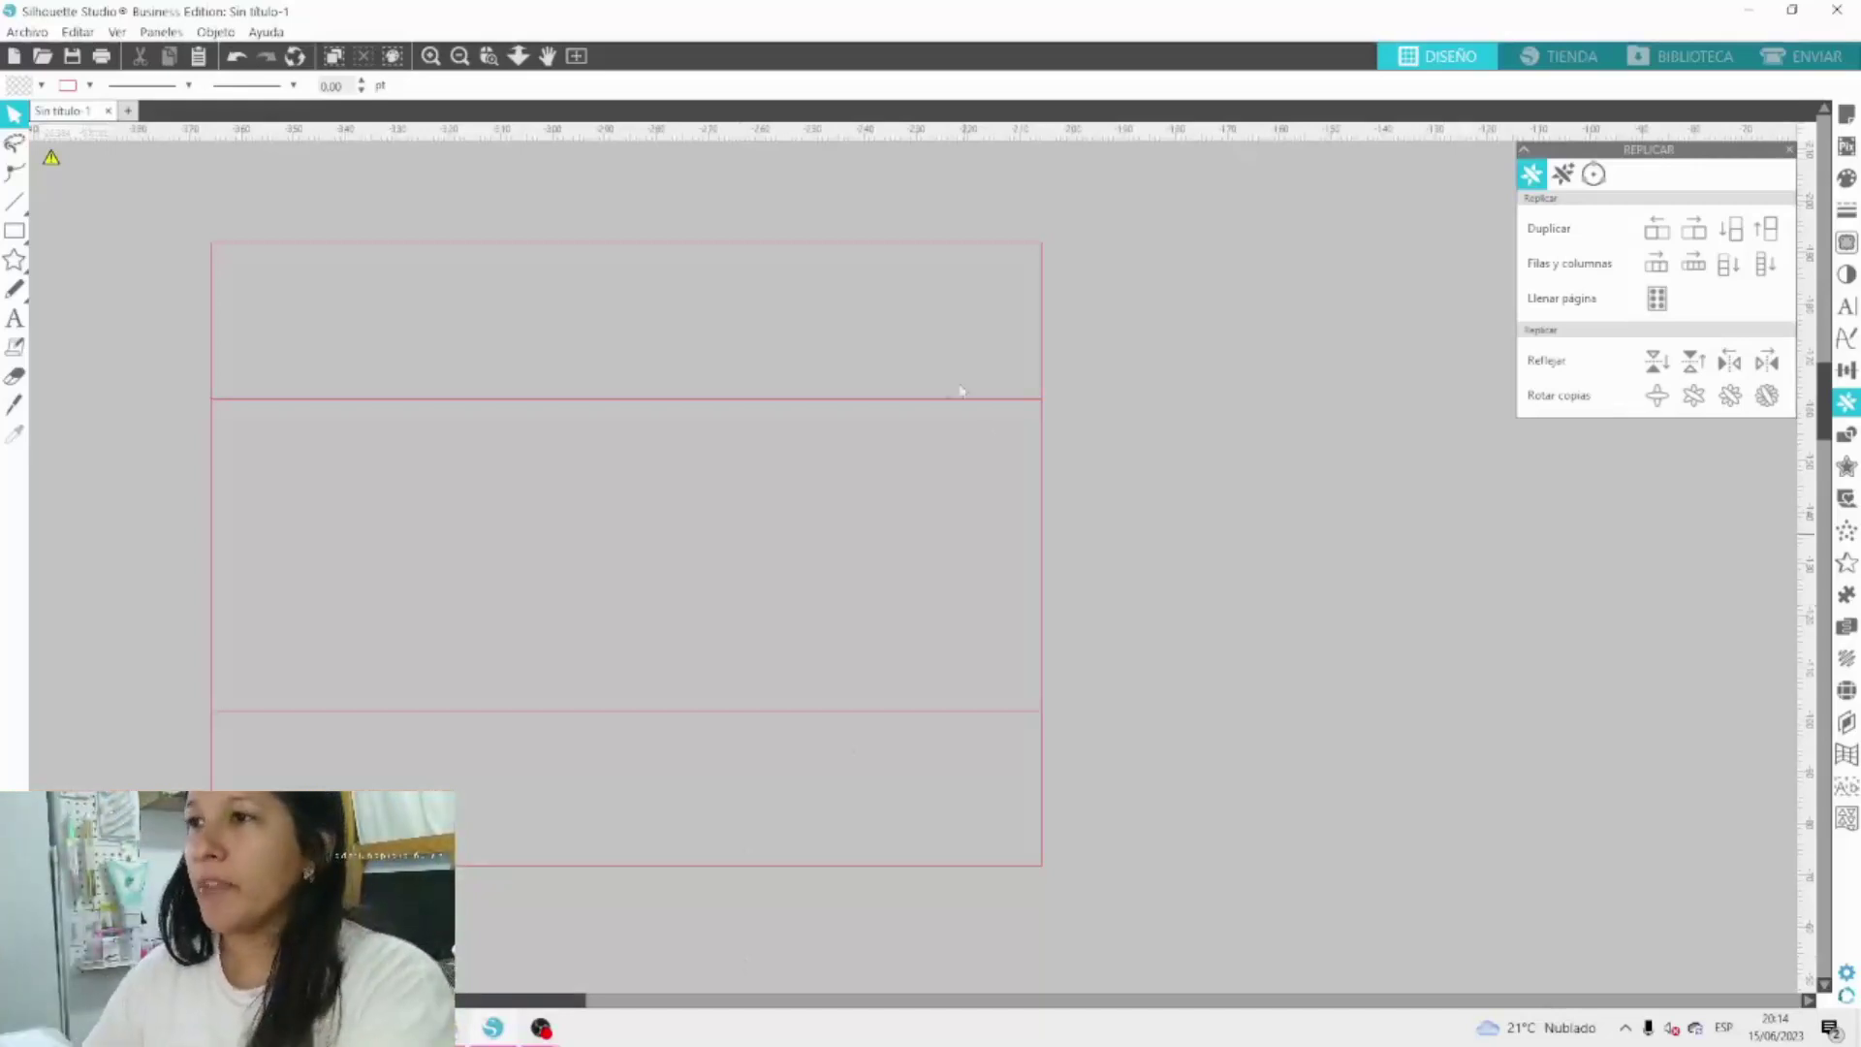
left_click(840, 260)
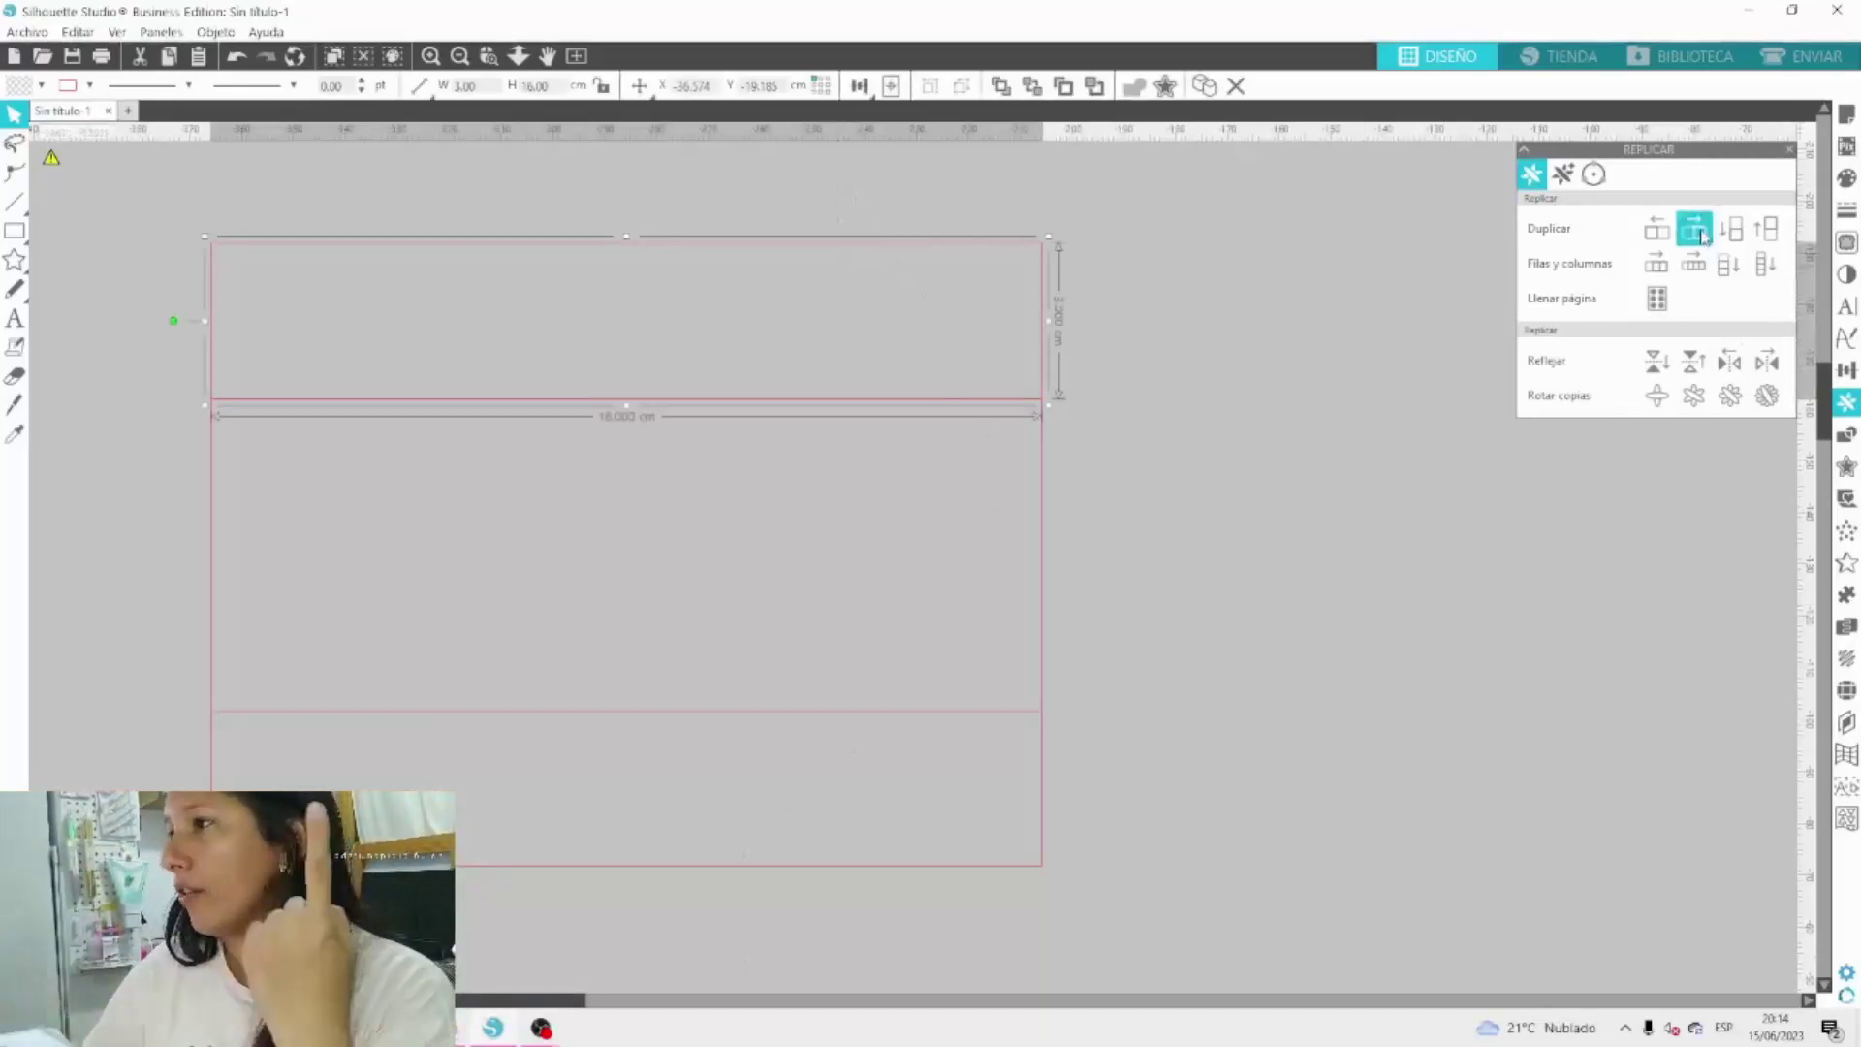
left_click(1768, 228)
left_click(723, 930)
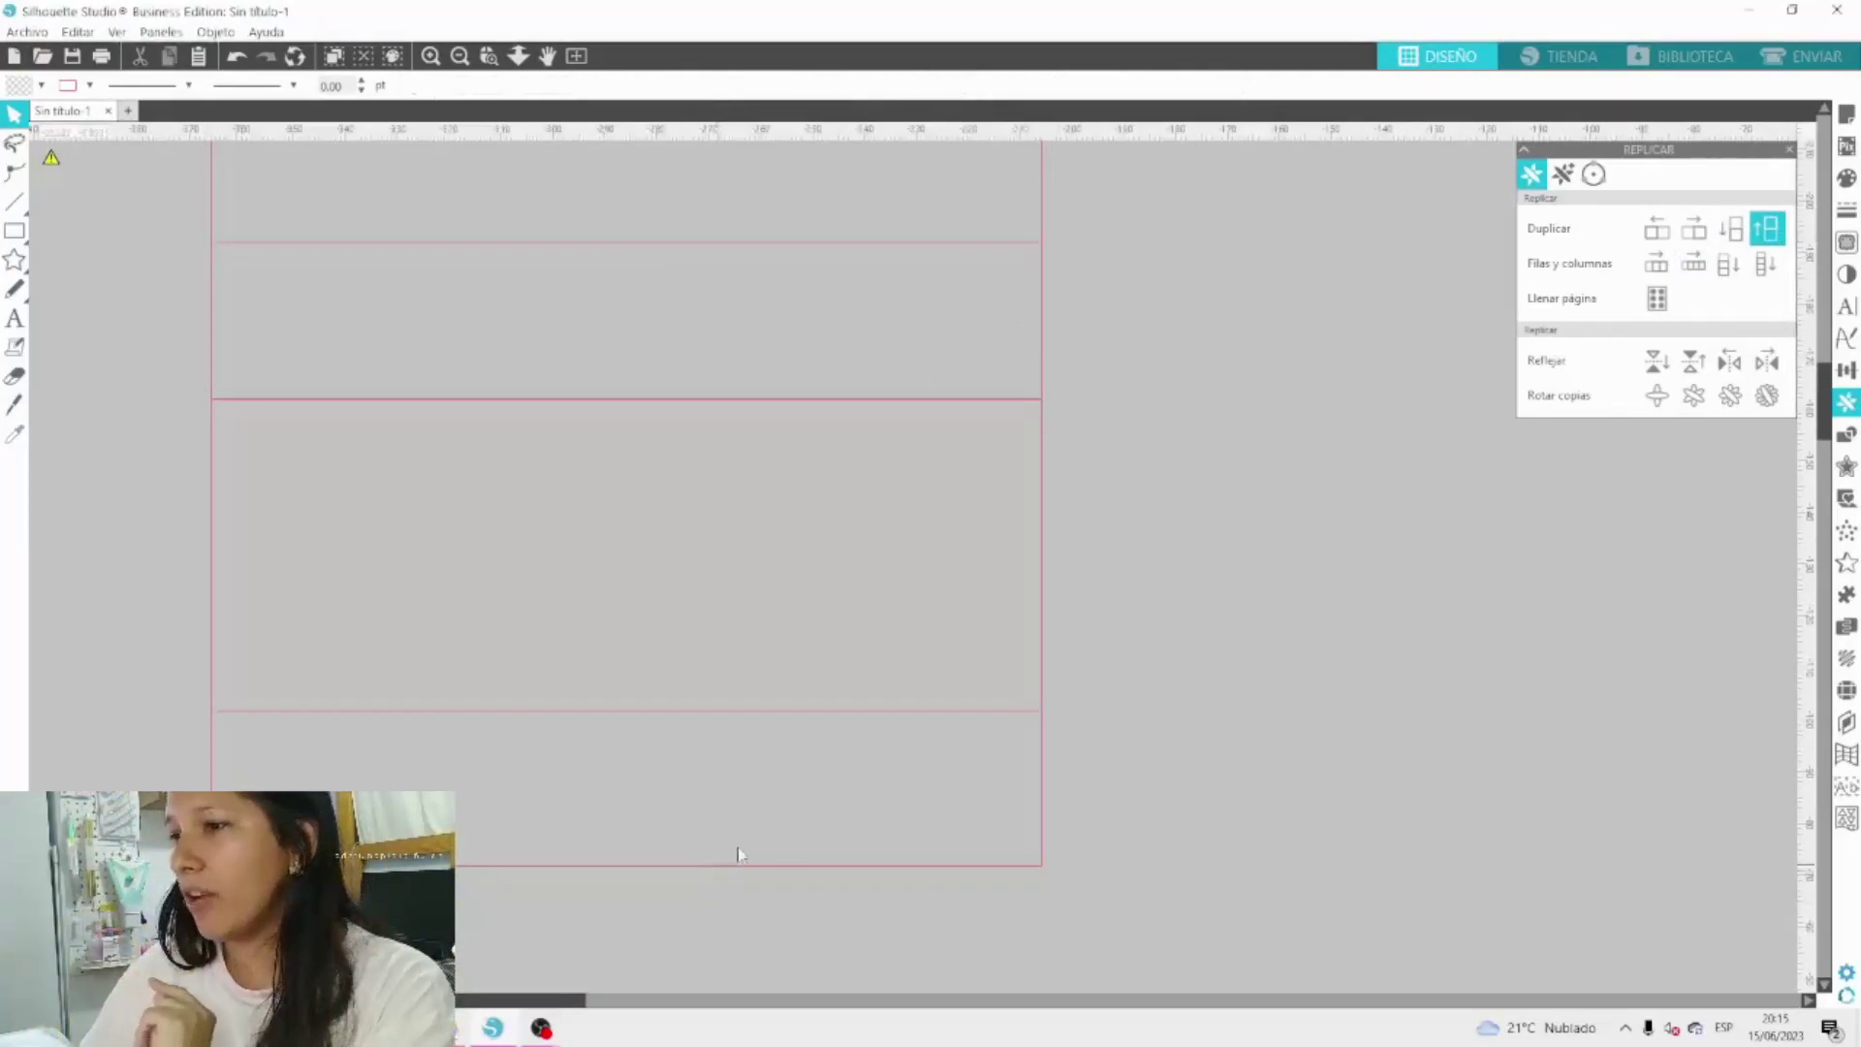
left_click(760, 832)
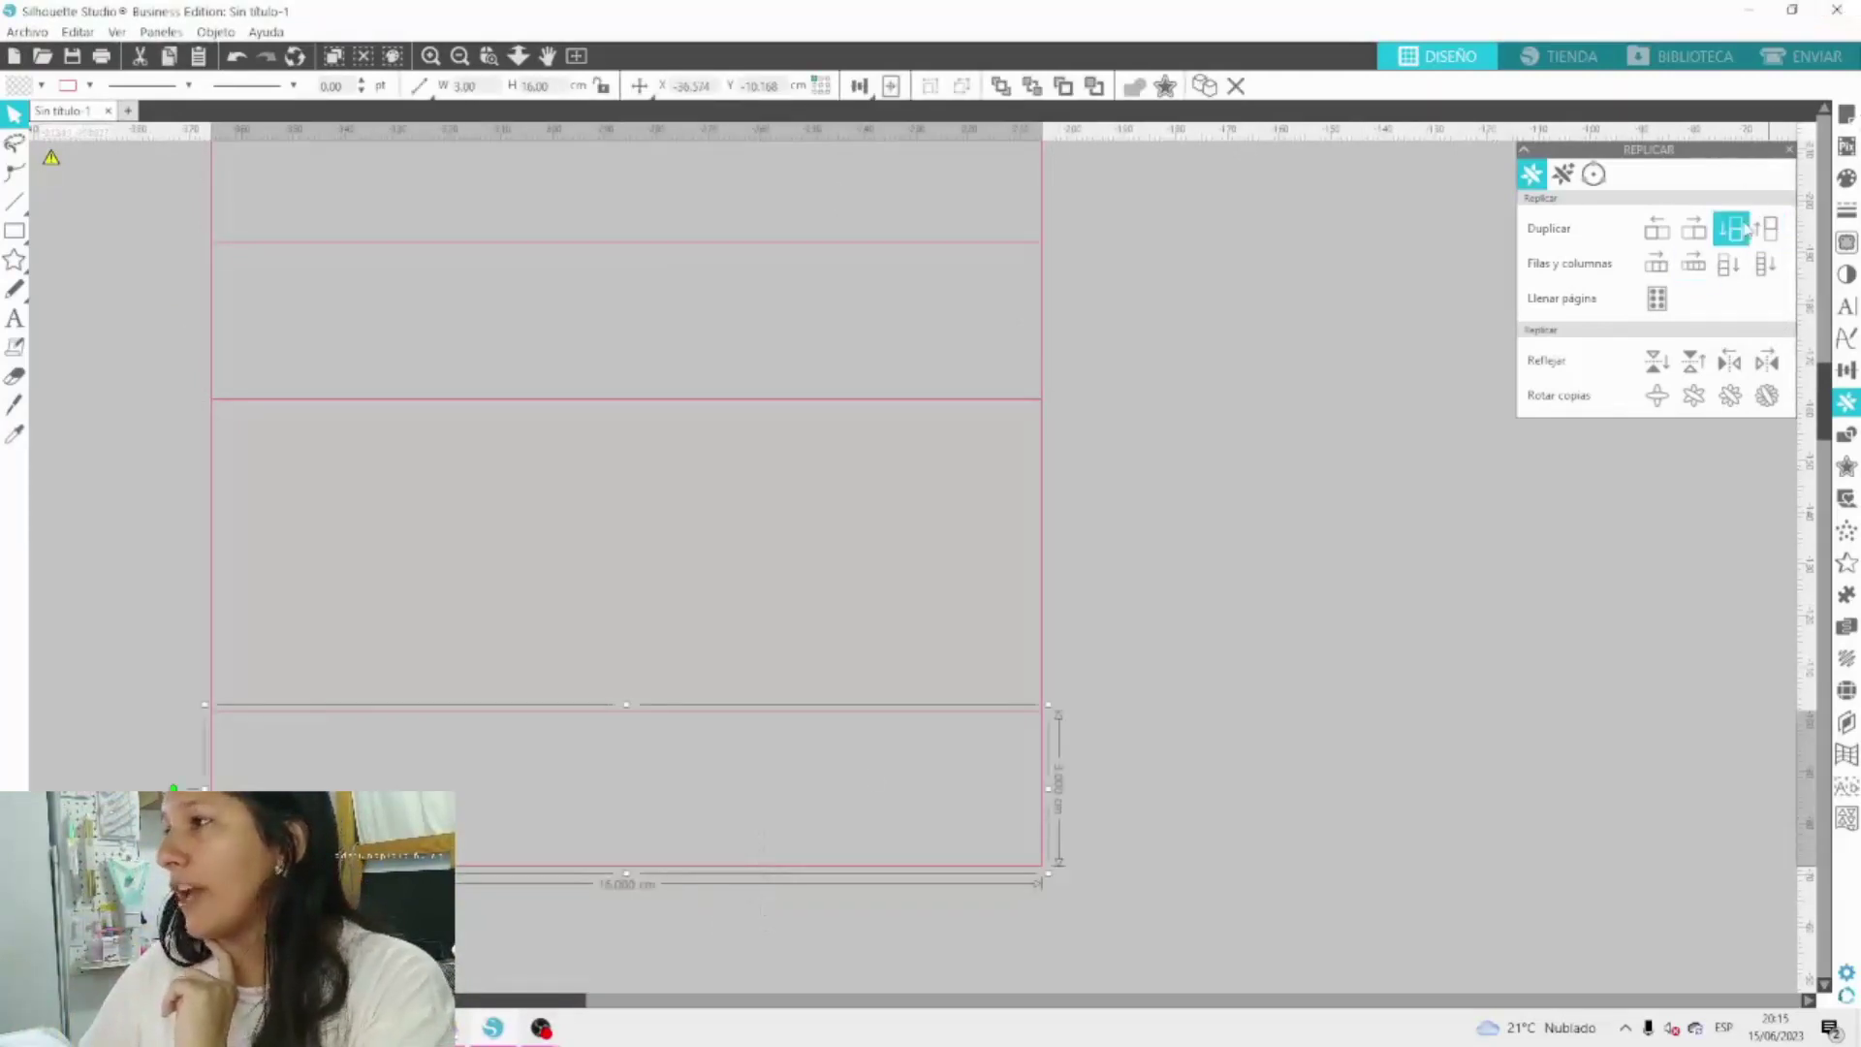
left_click(1735, 231)
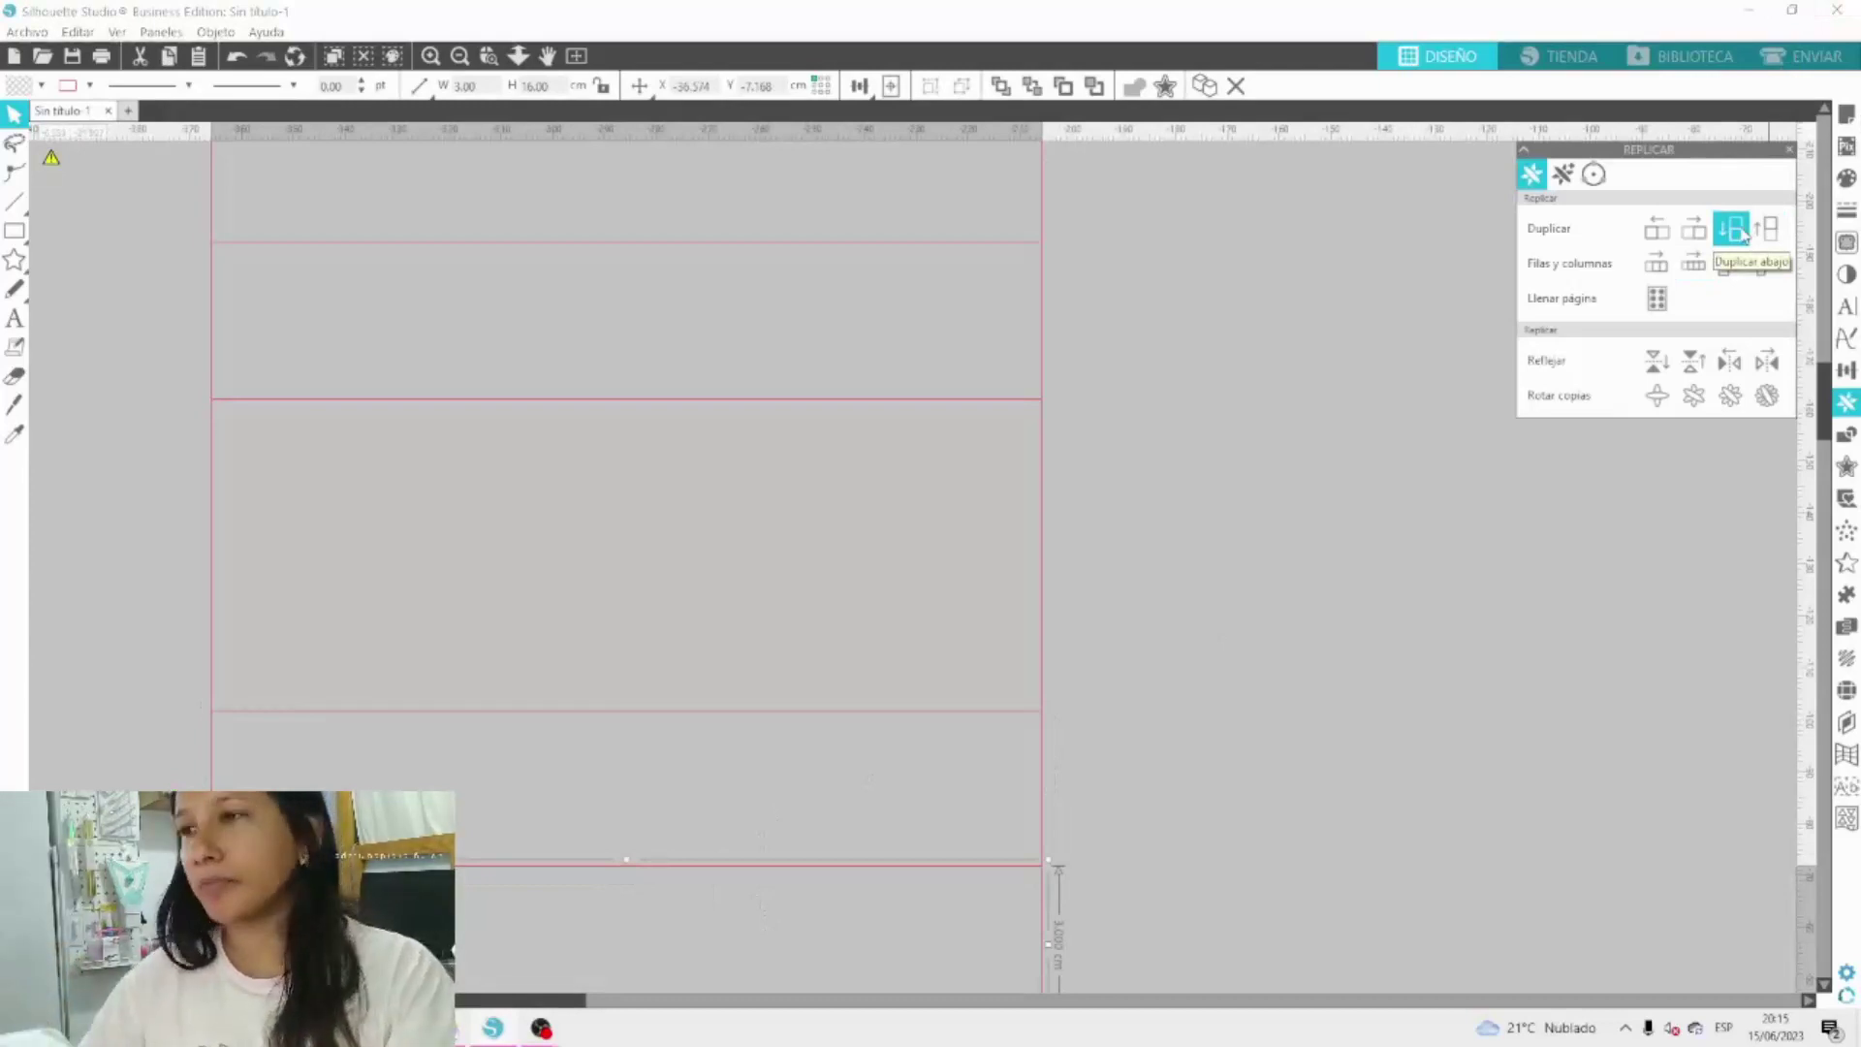
Set the vertical size of the uppermost rectangle in the stack to 1.5 cm.
scroll(831, 337, "up", 3)
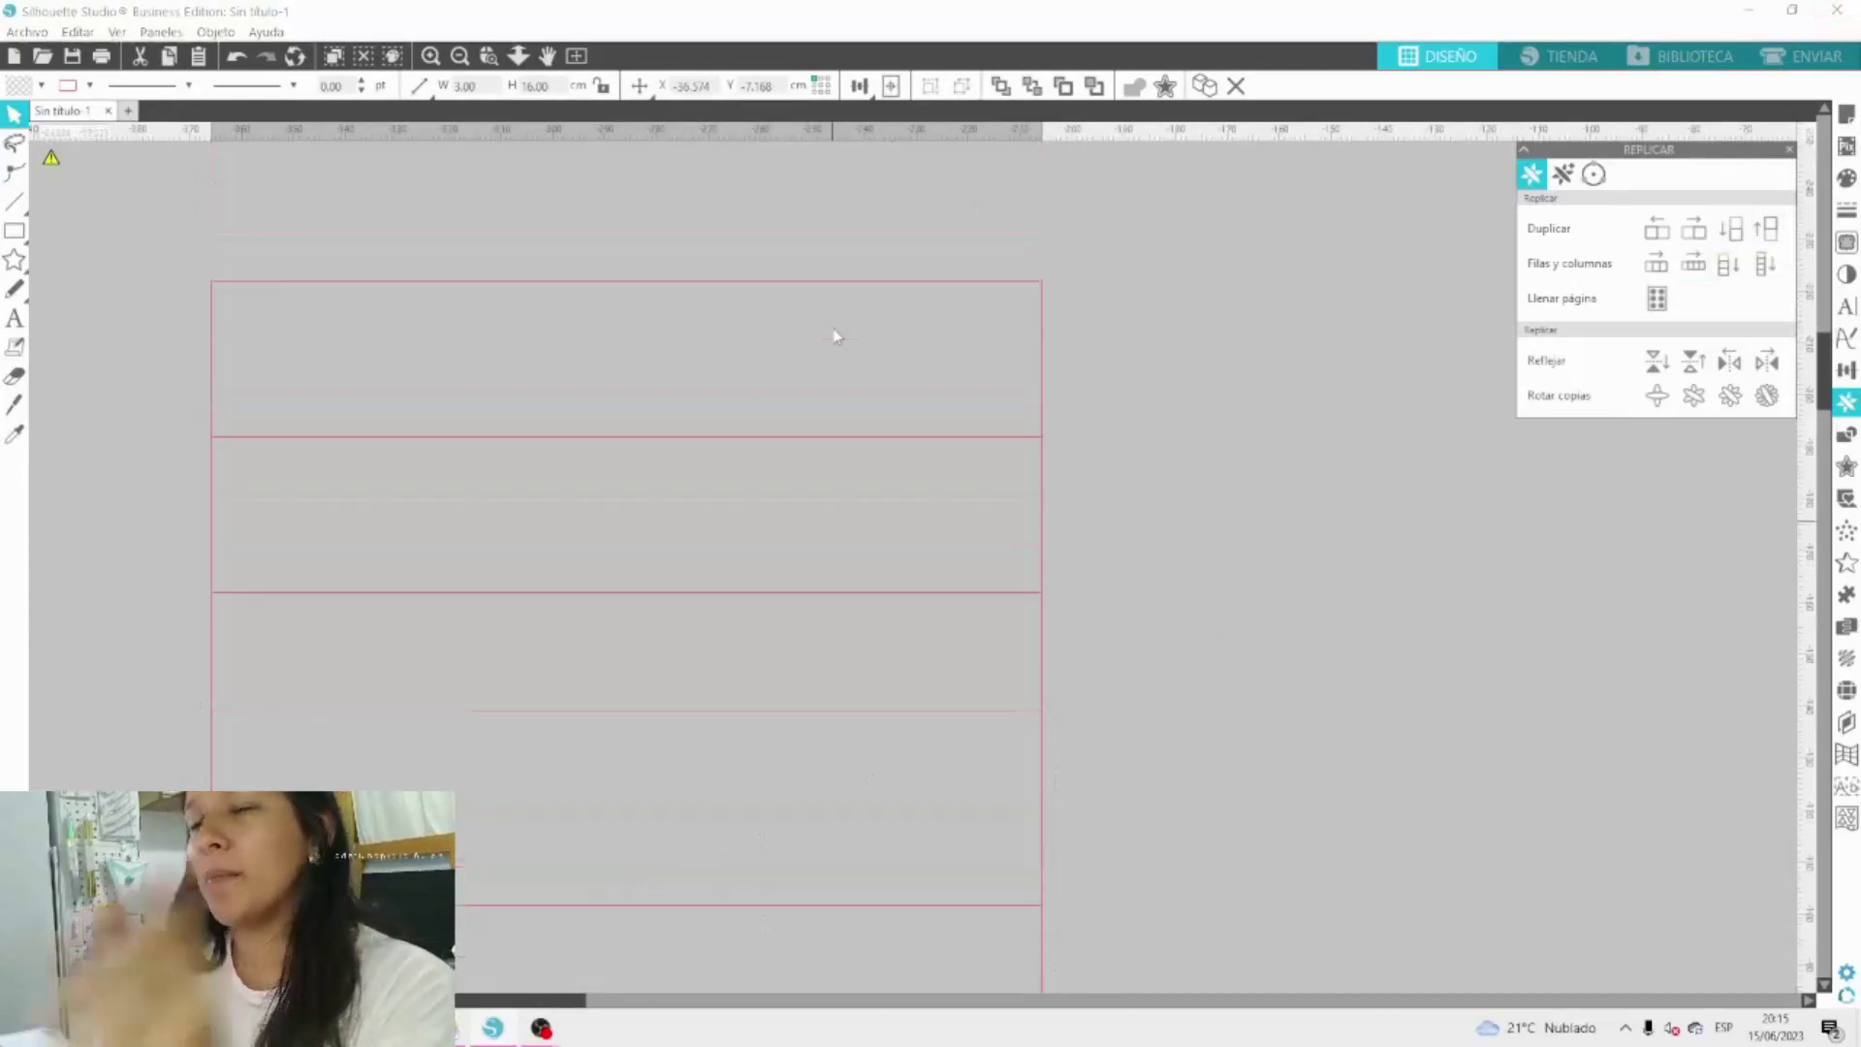
left_click(798, 469)
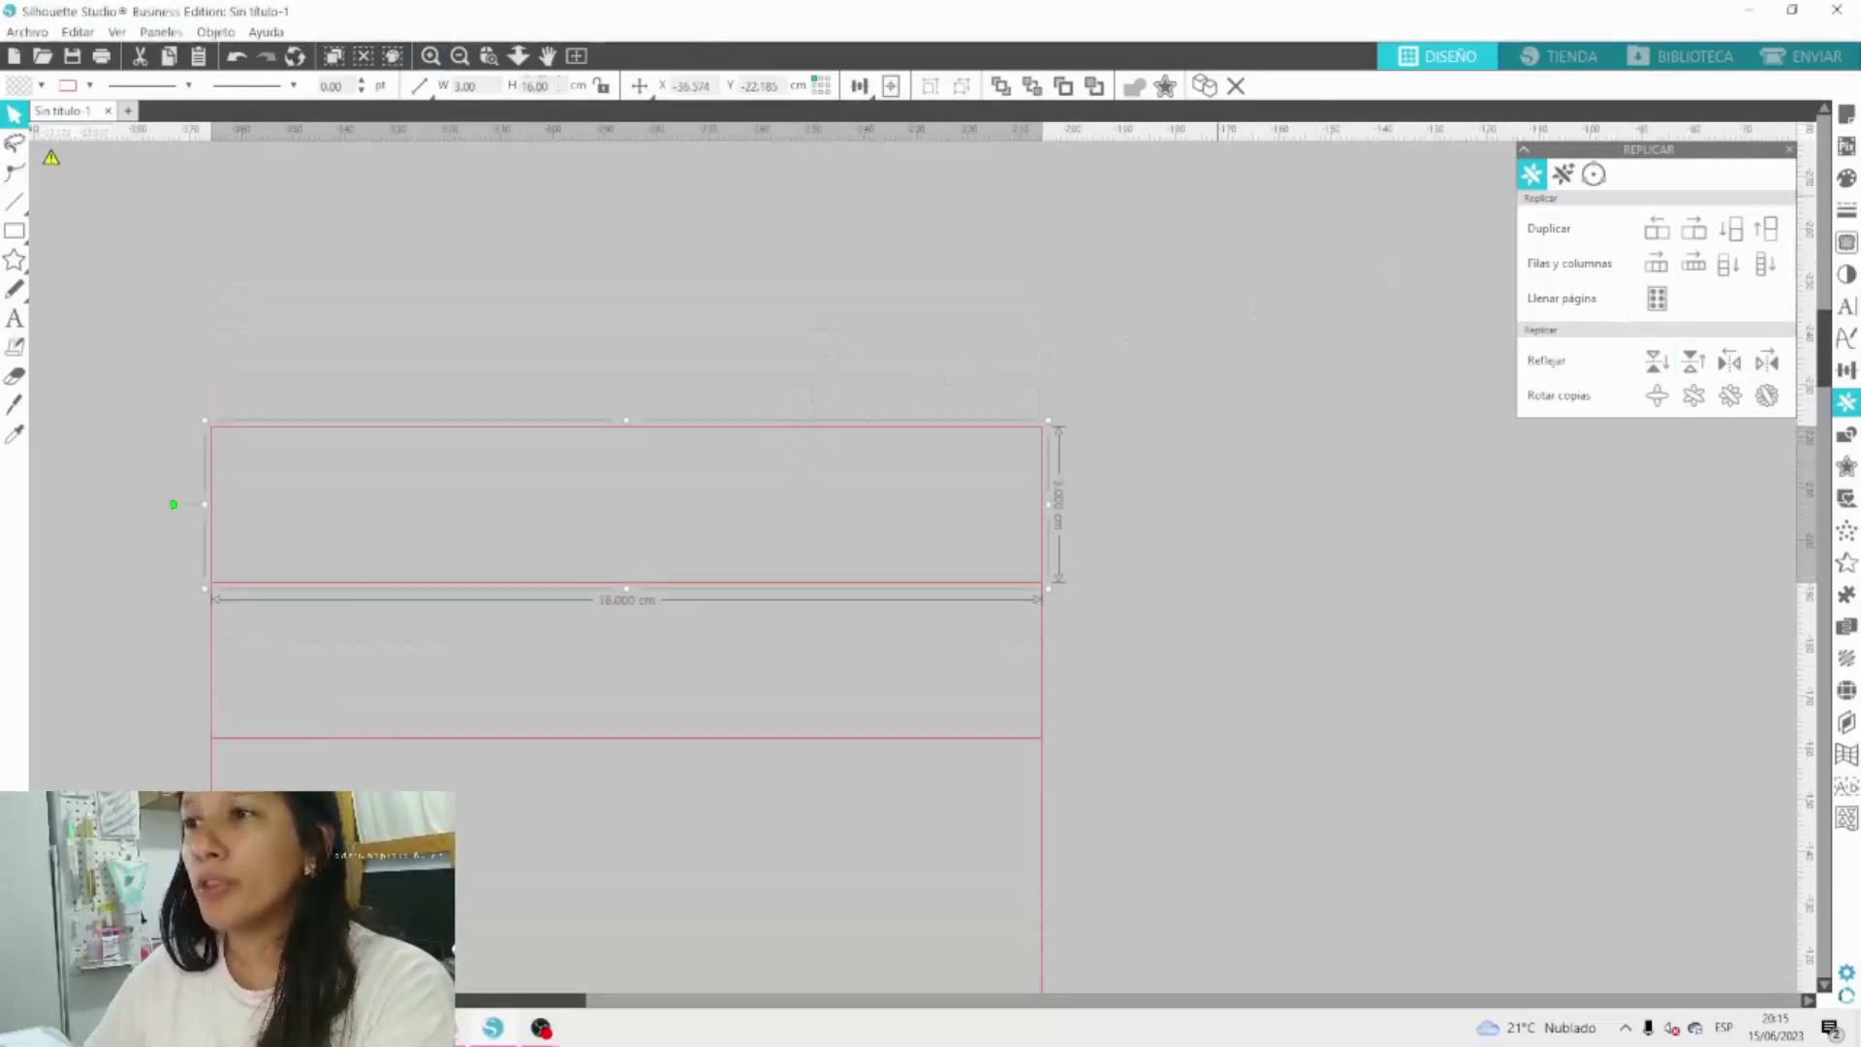
type("1.")
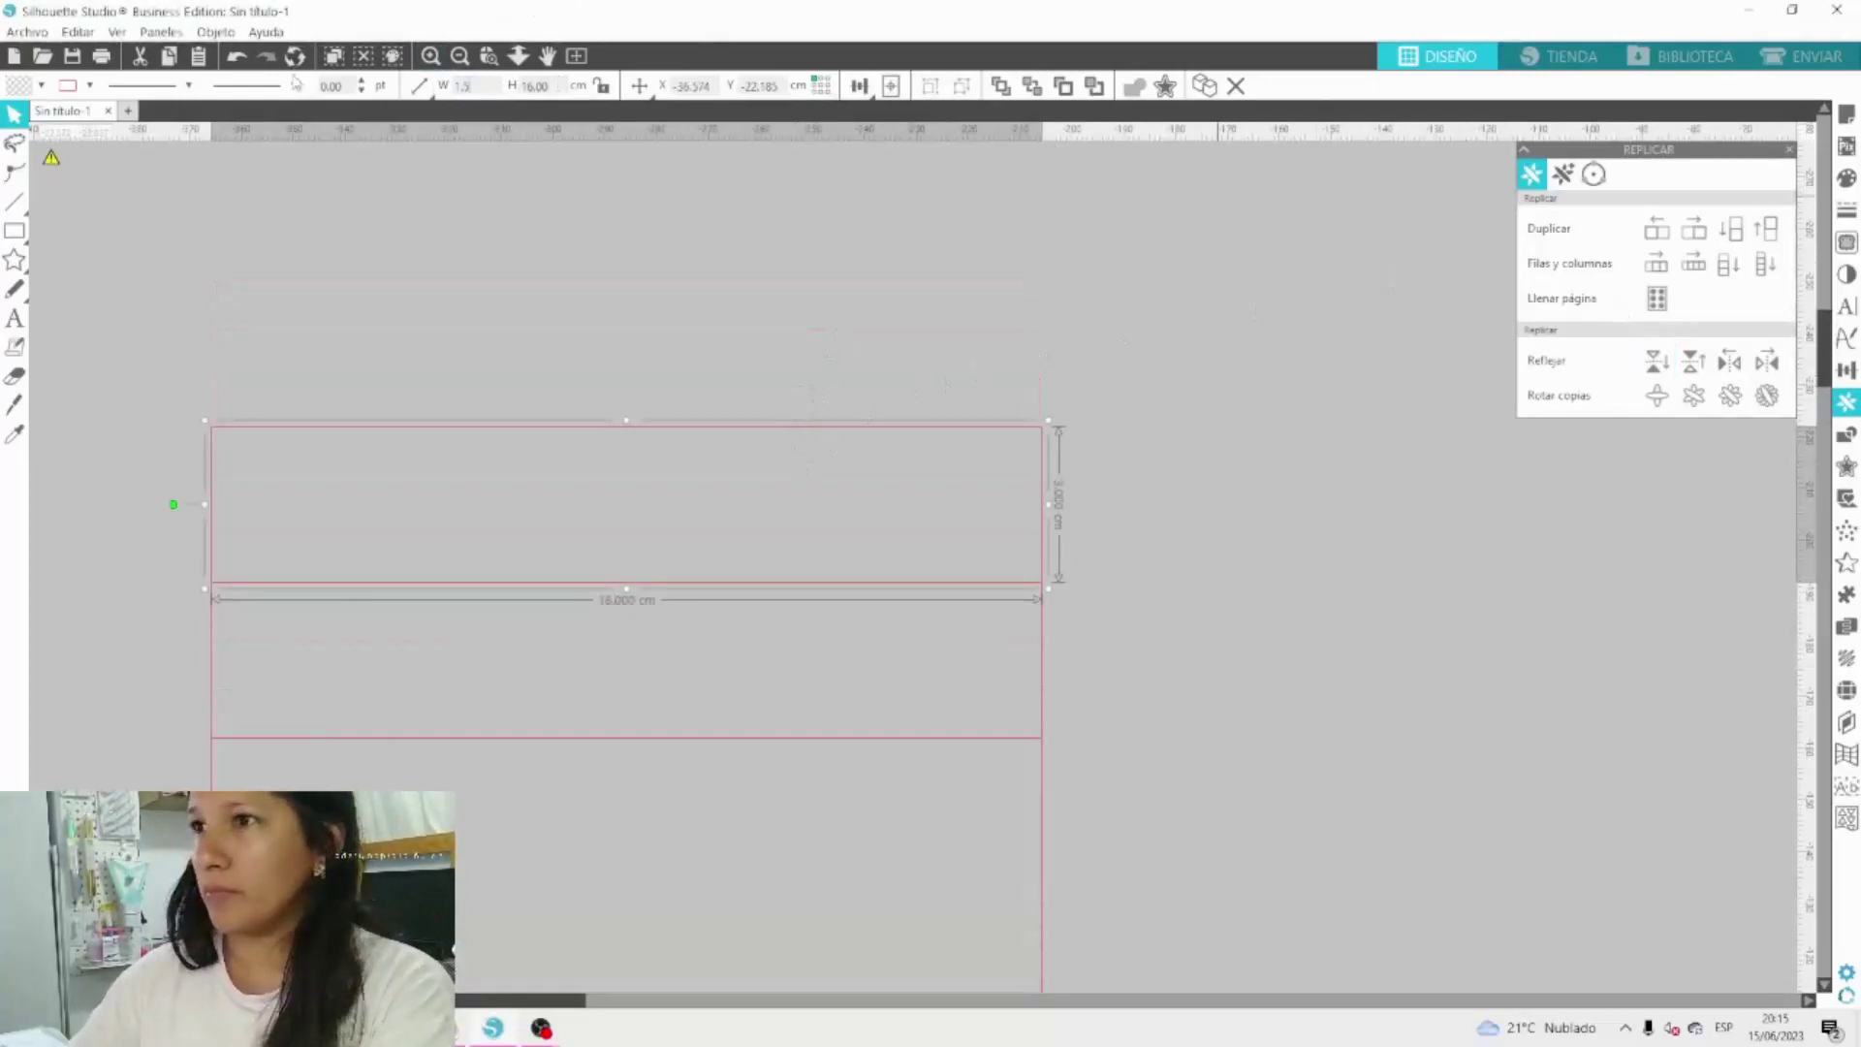
type("5")
key("Return")
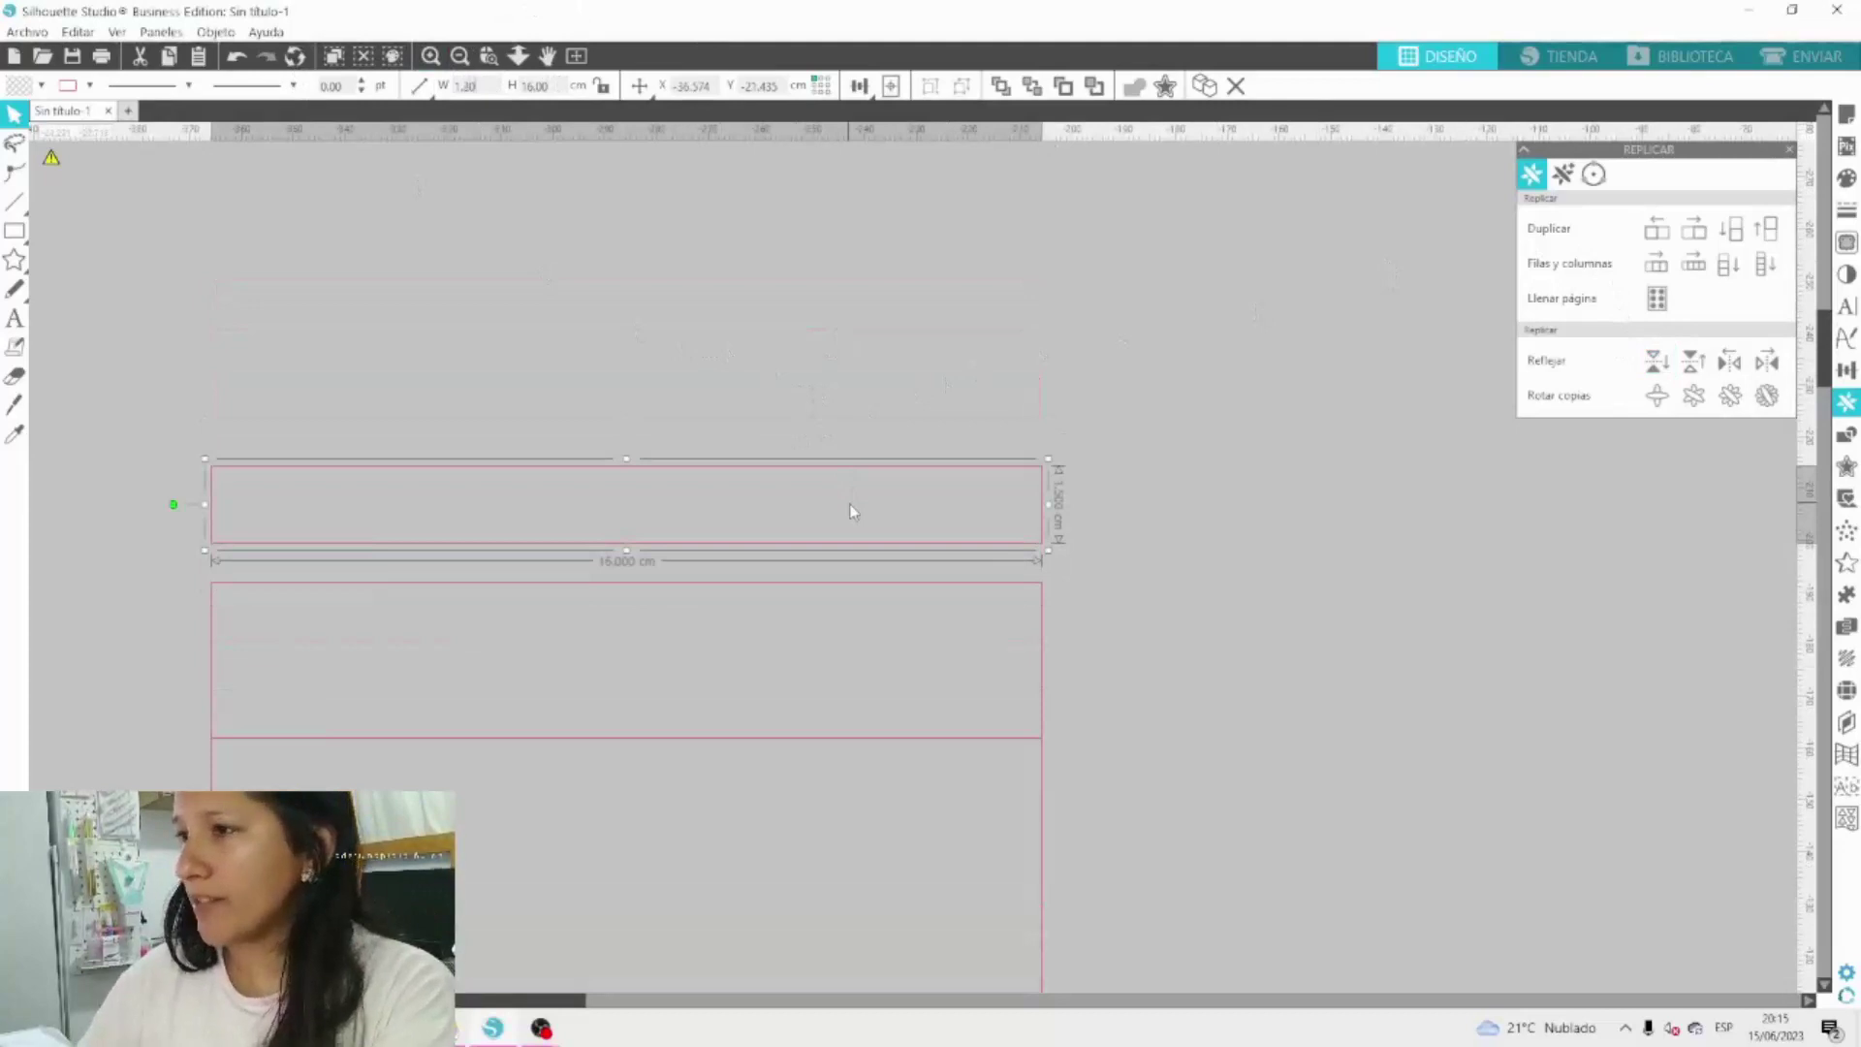
Move the uppermost 1.5 cm strip down and fine-tune its position so it meets the 3 cm rectangle beneath it.
left_click_drag(853, 545, 852, 592)
left_click(901, 444)
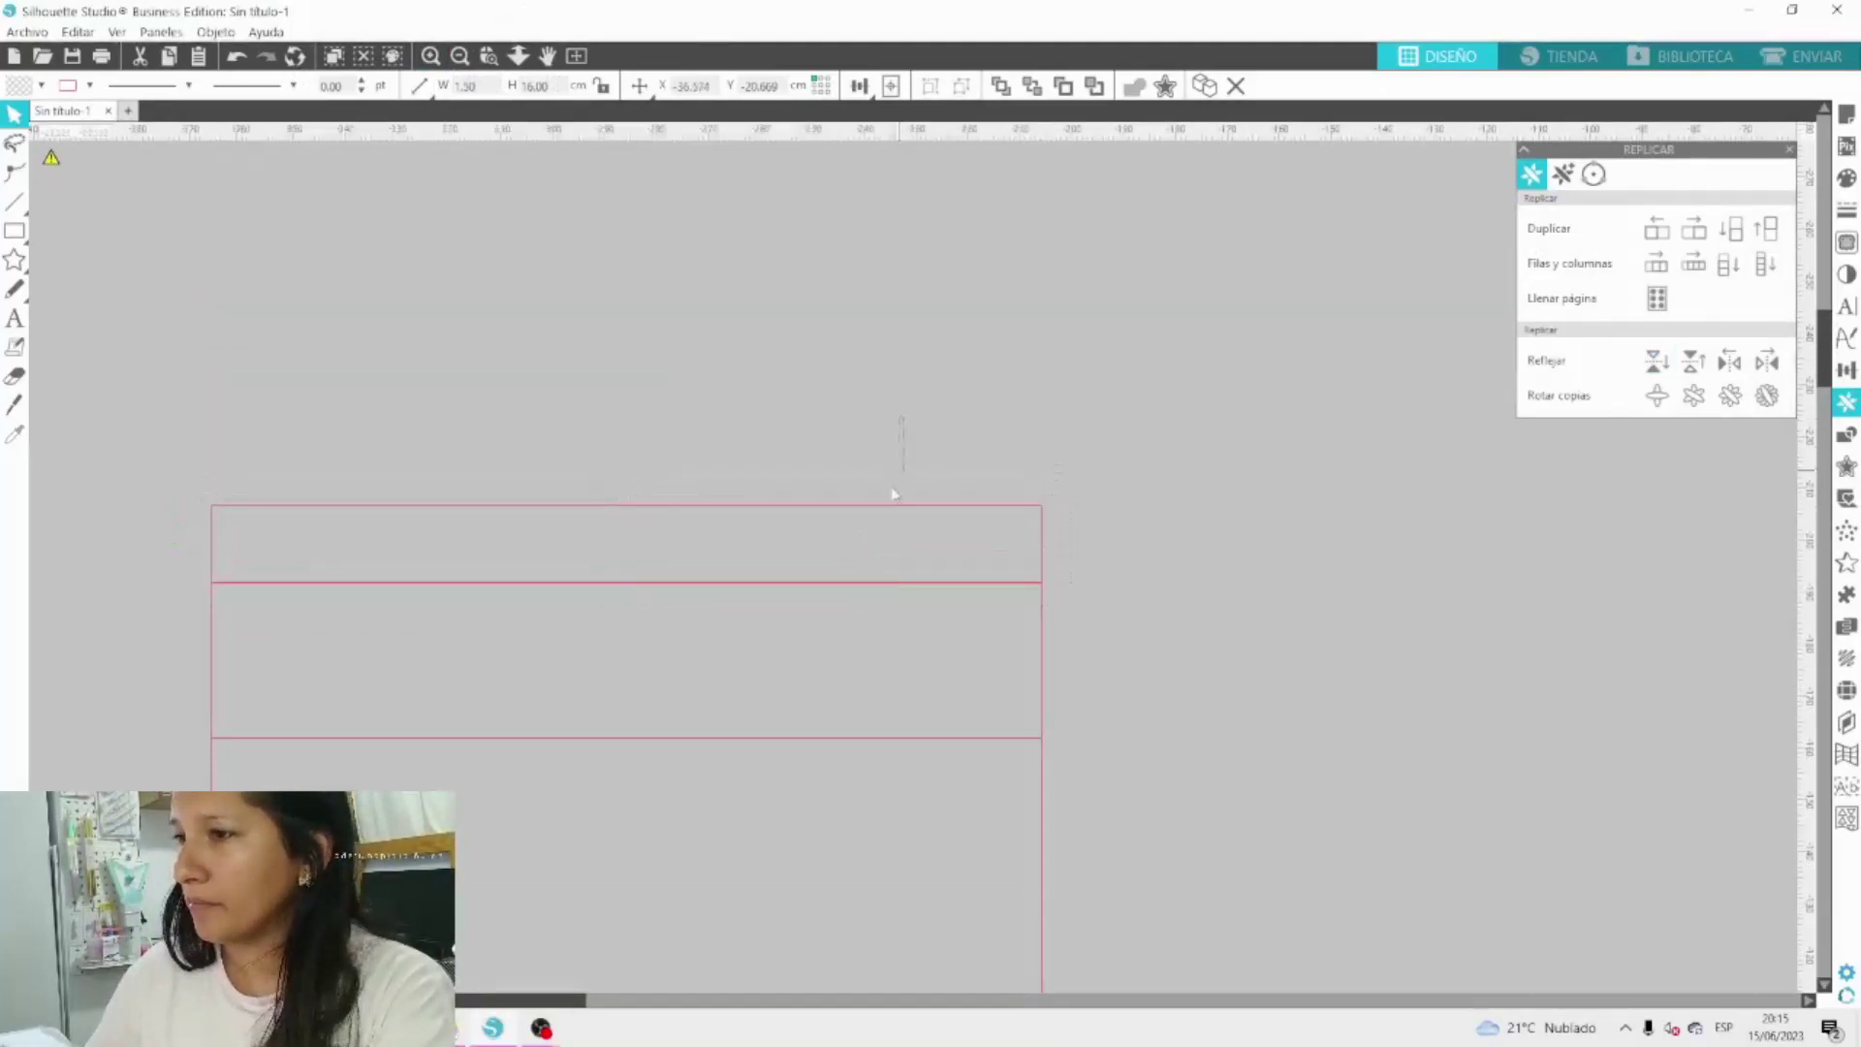
left_click(887, 518)
key("Down")
key("Up")
key("Up")
key("Up")
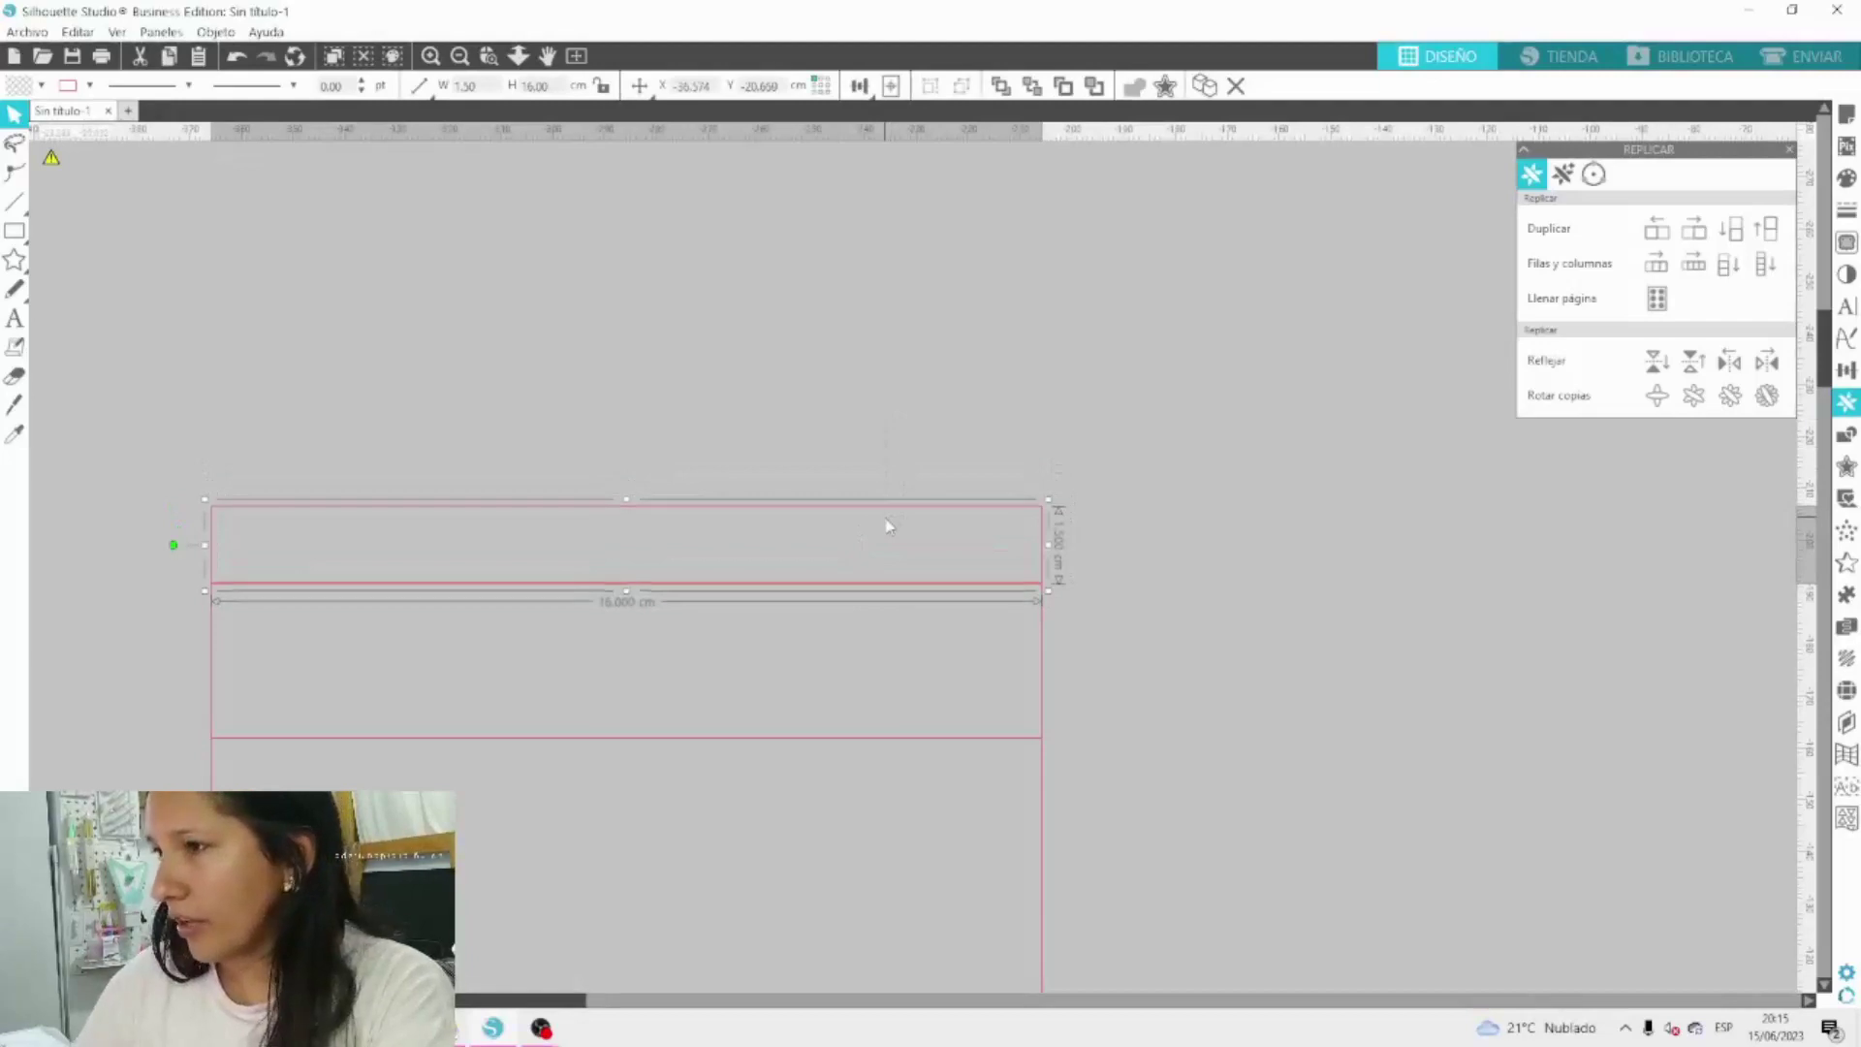
Set the vertical size of the lowest rectangle in the stack to 1.5 cm.
scroll(814, 581, "down", 10)
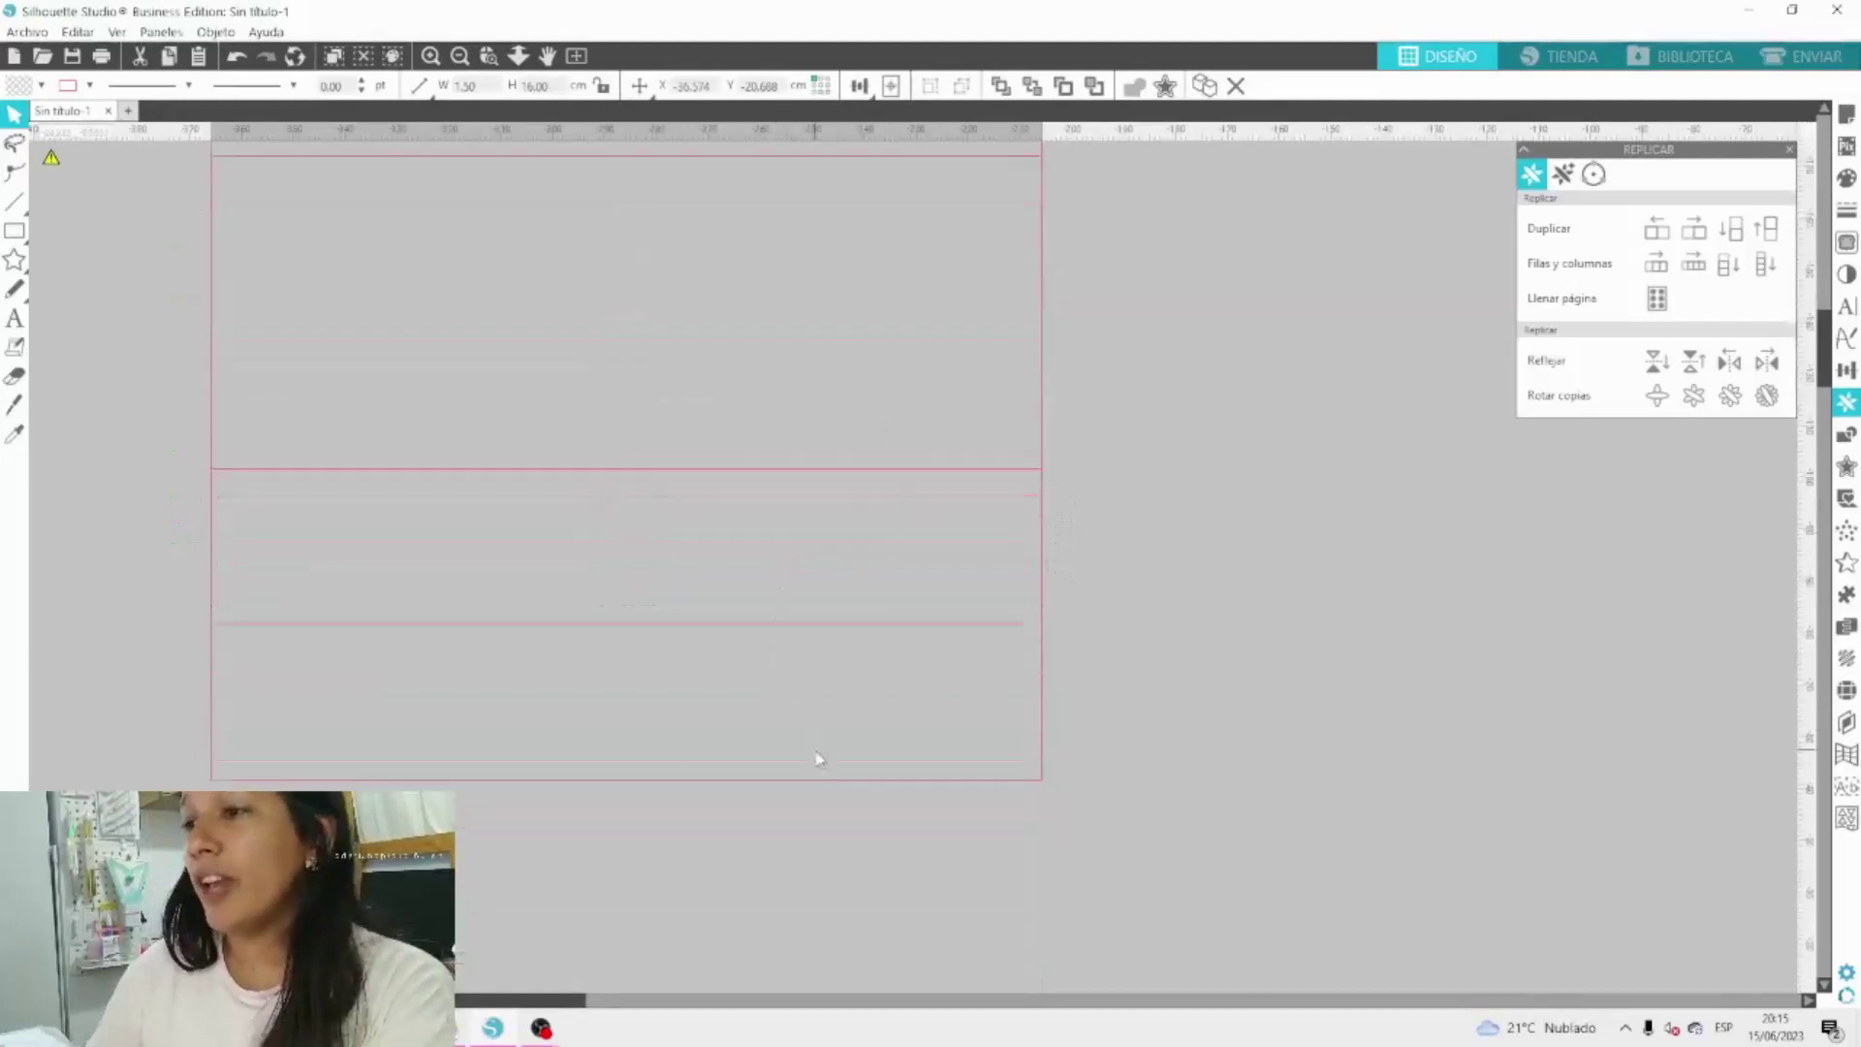
left_click(776, 591)
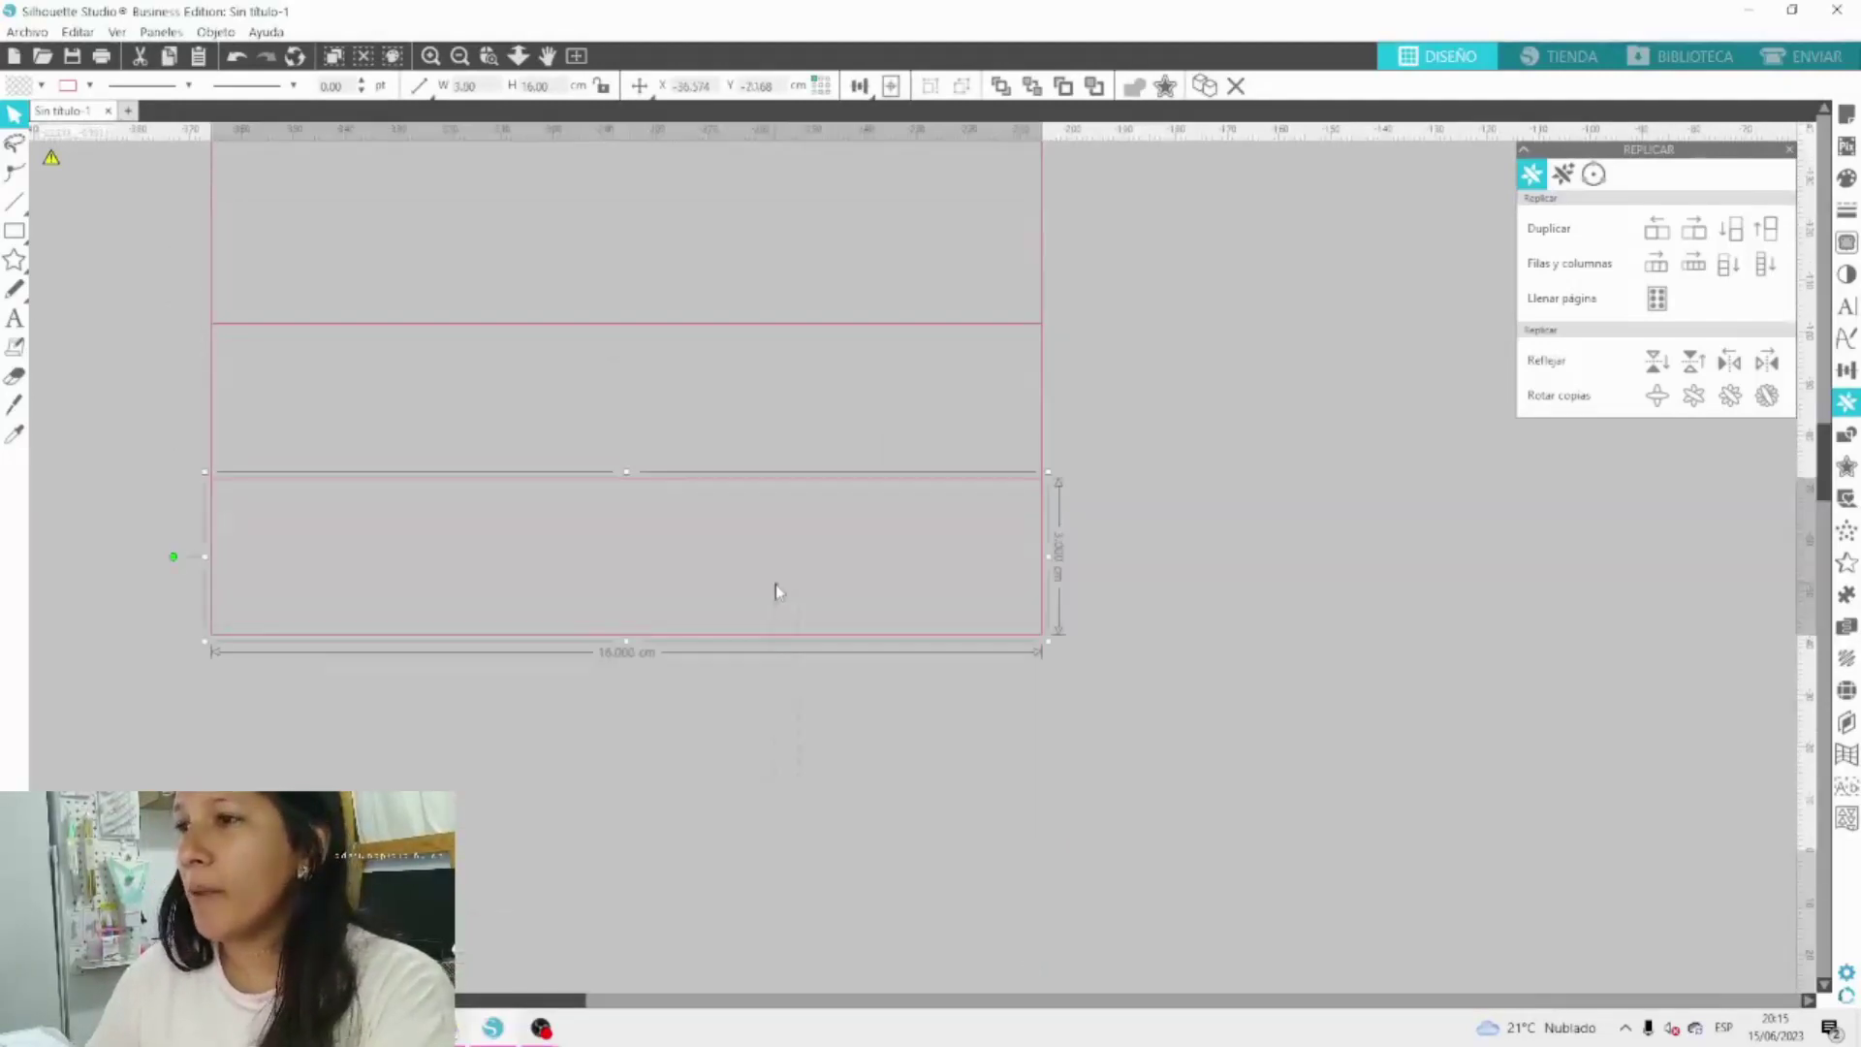
left_click(465, 86)
type("1.5")
key("Return")
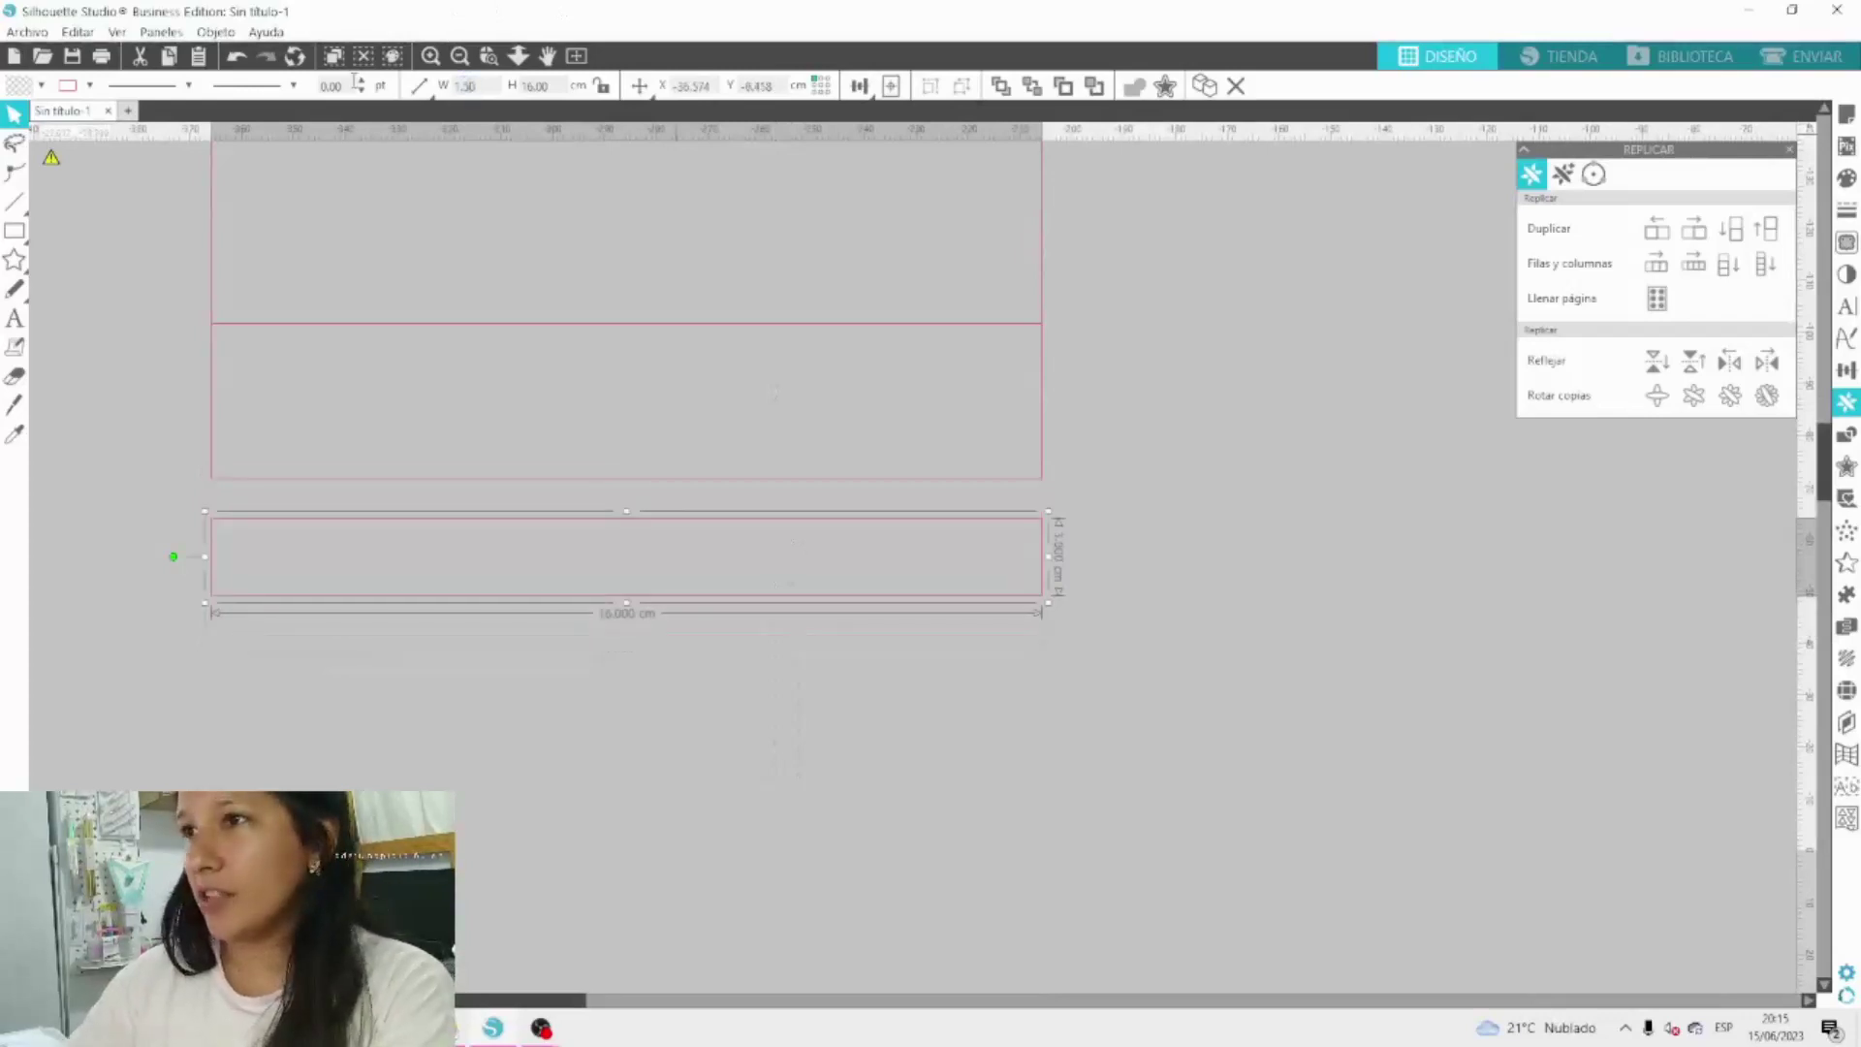
Move the lowest 1.5 cm strip up until it sits flush against the 3 cm rectangle above it.
left_click_drag(776, 528, 780, 488)
key("Up")
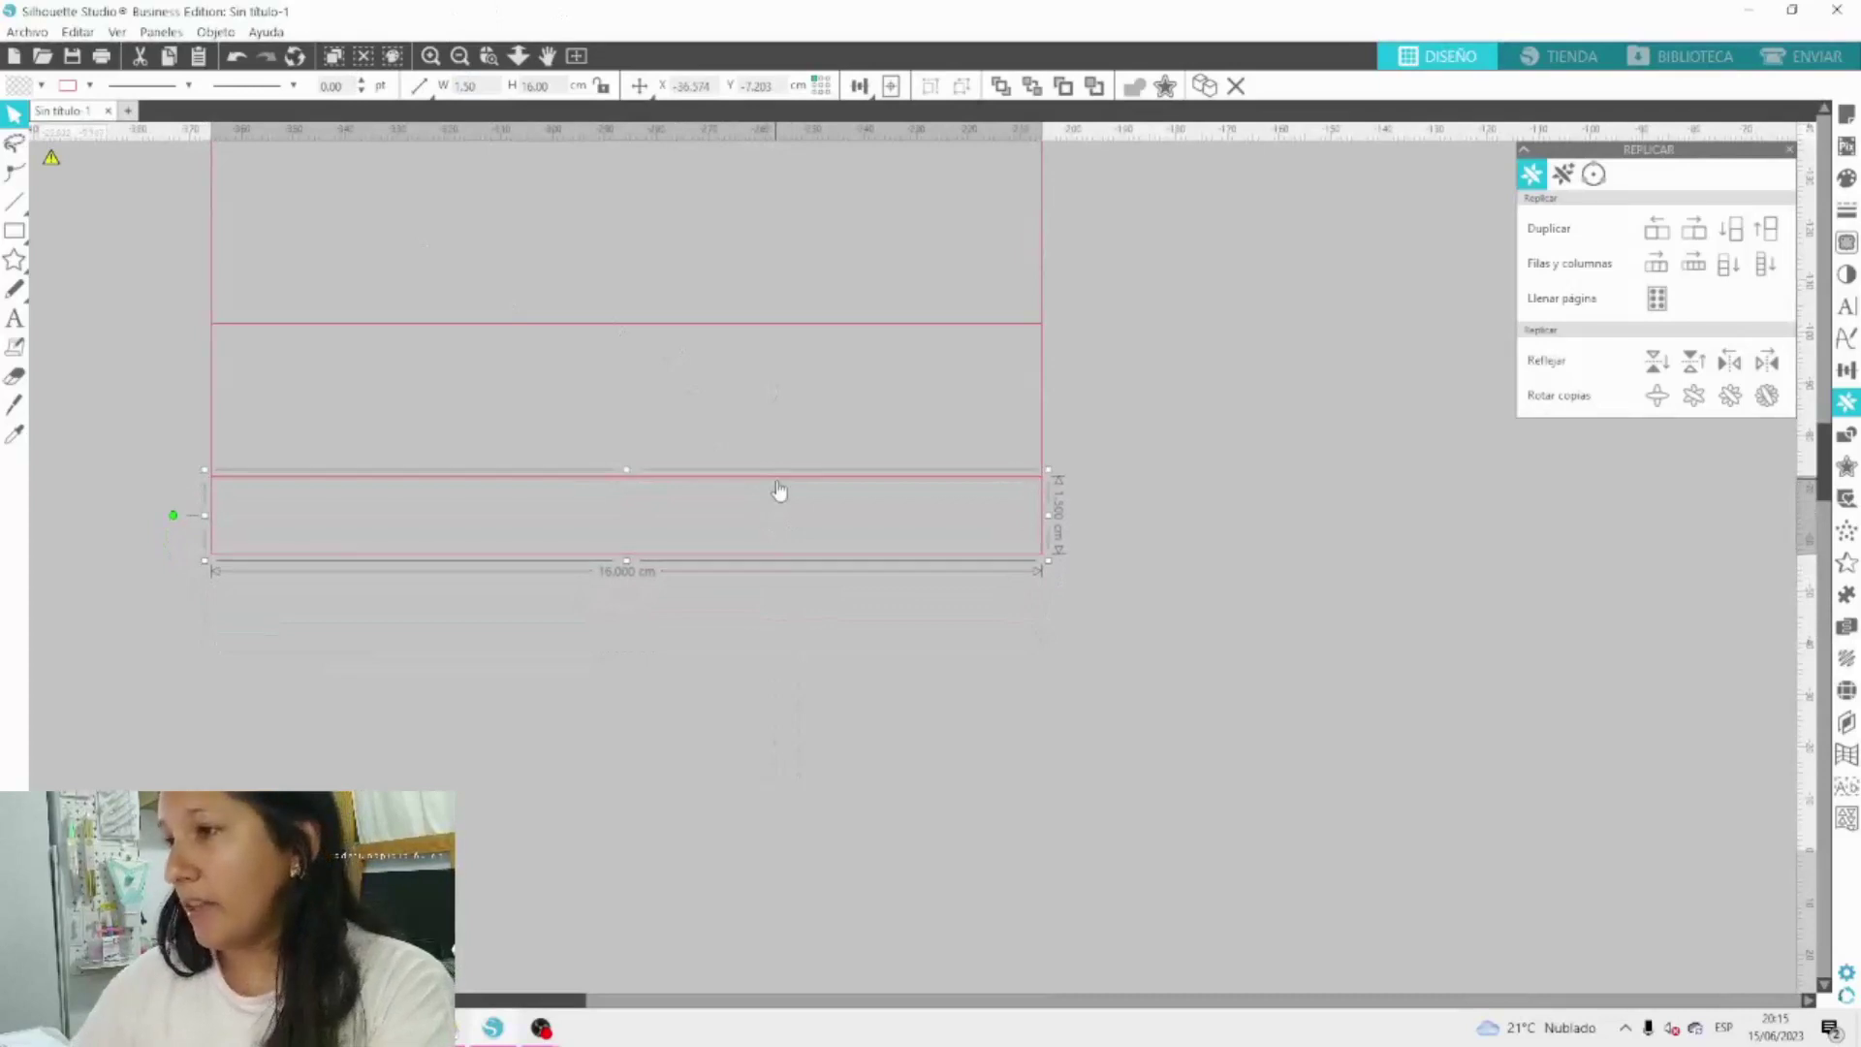
key("Down")
left_click(1101, 450)
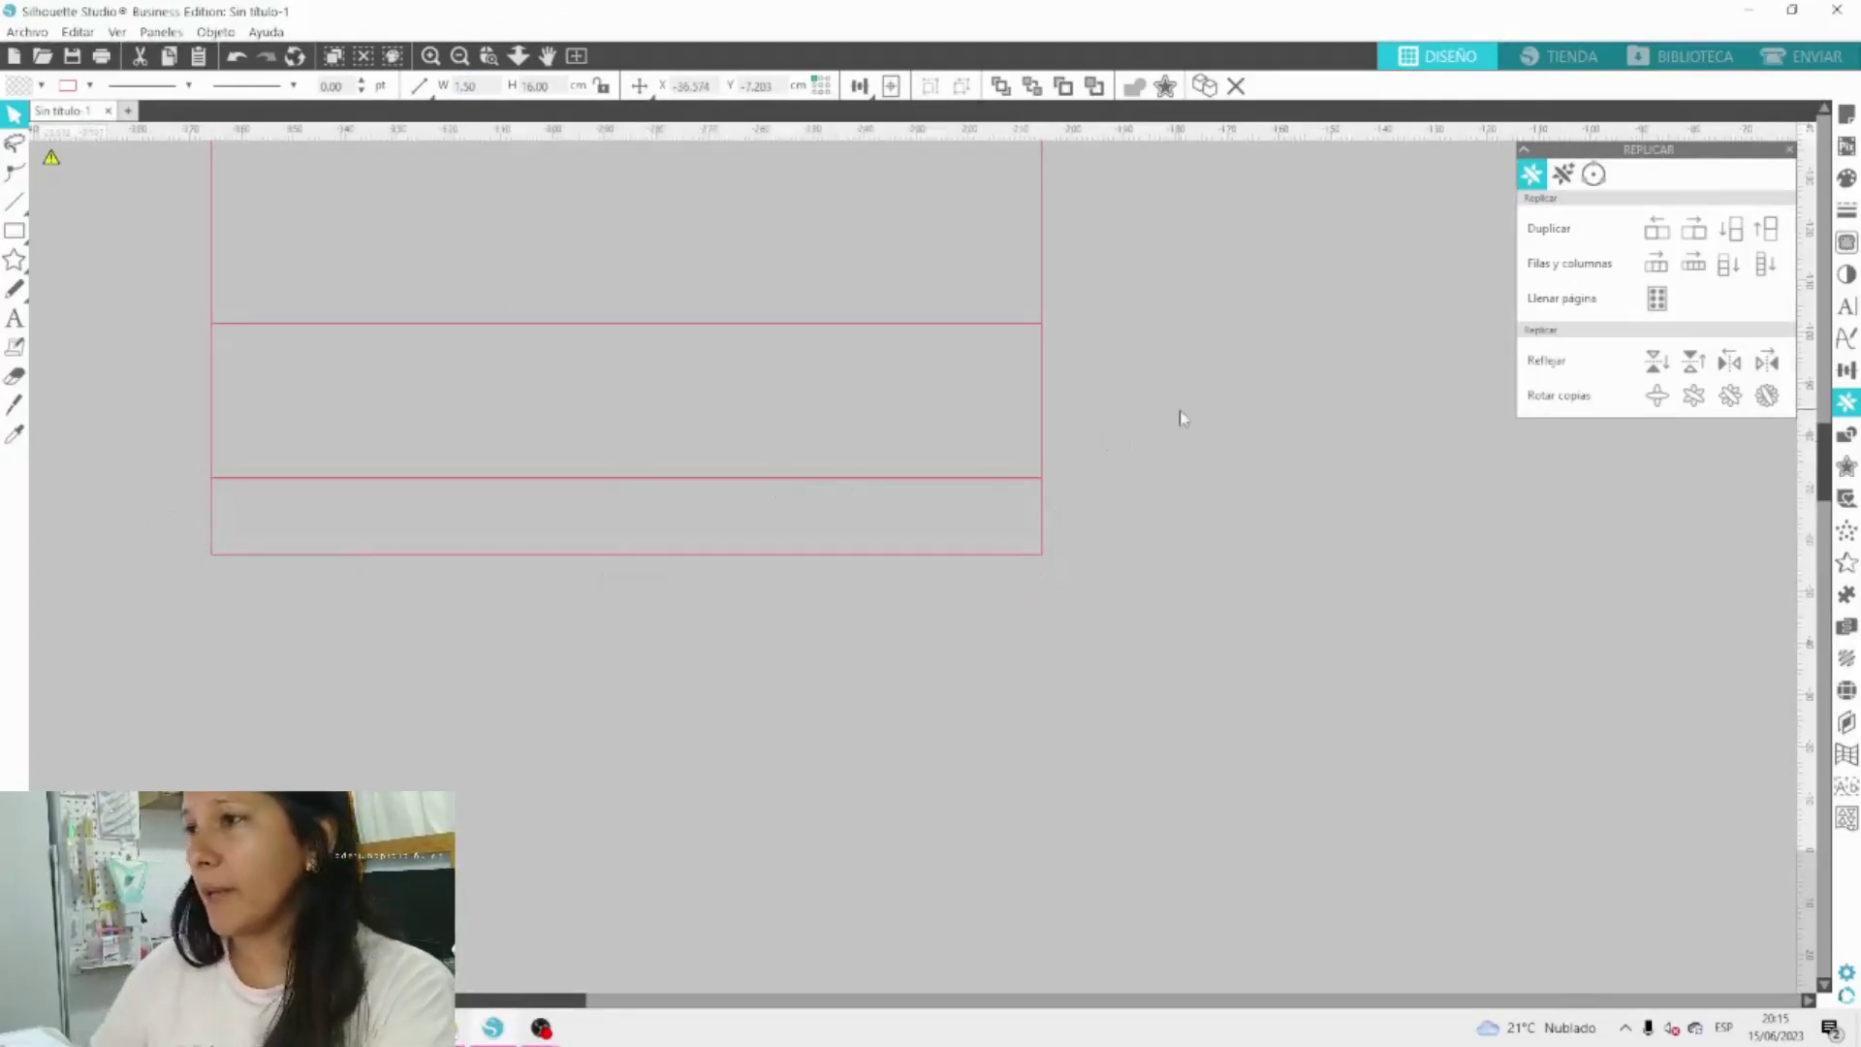
Select the whole stack of five rectangles to check the template's overall dimensions.
left_click(459, 56)
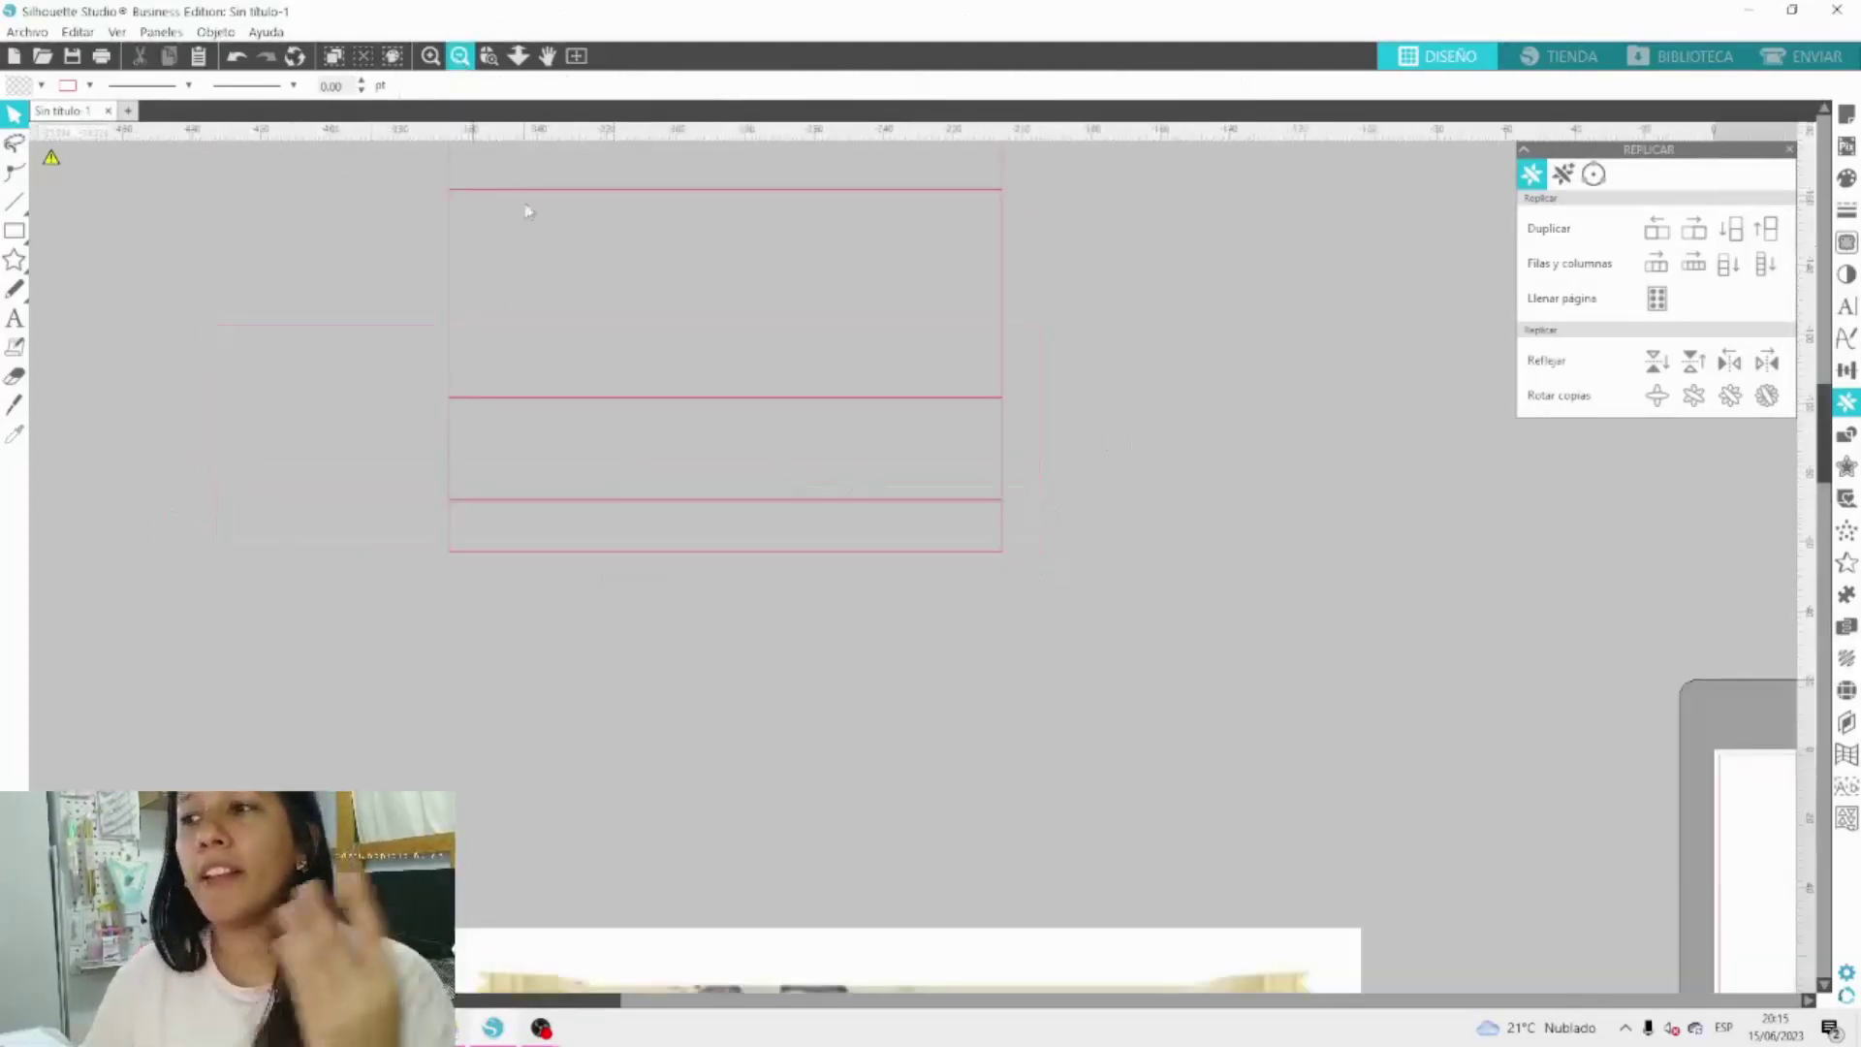
scroll(554, 306, "up", 4)
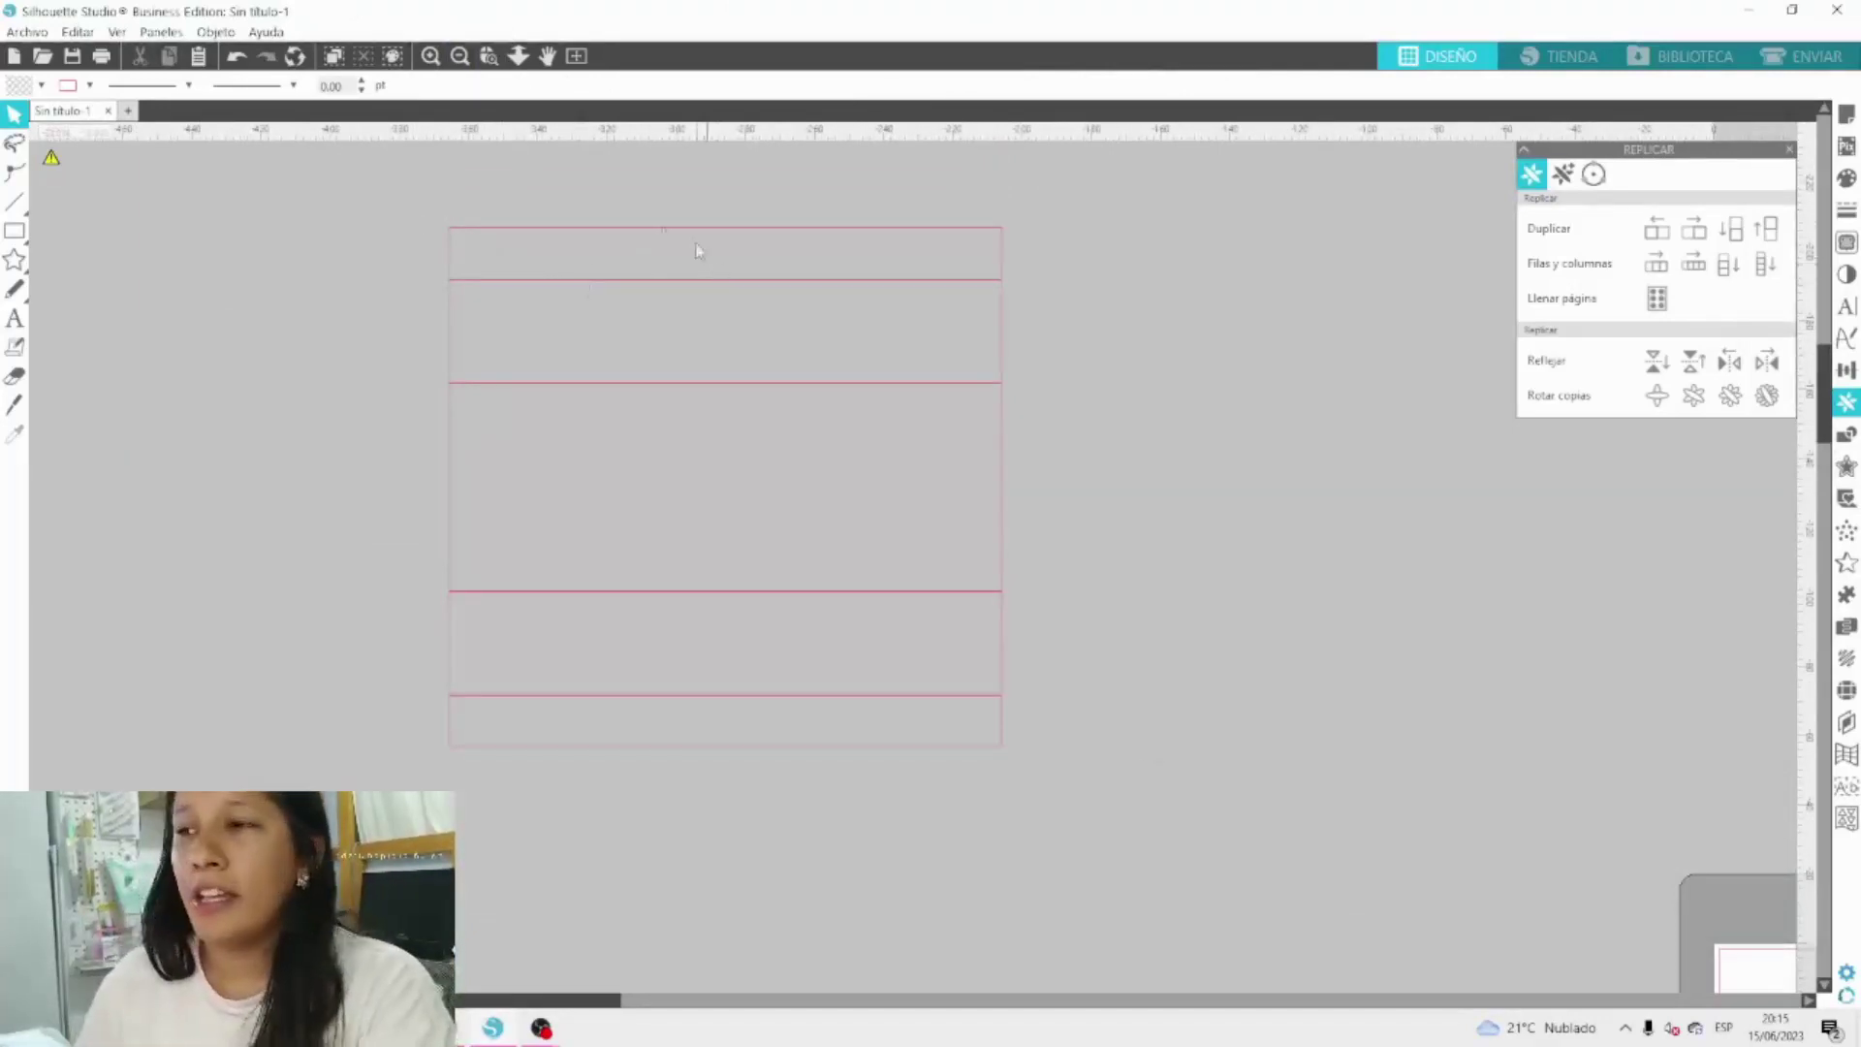
left_click_drag(405, 196, 994, 828)
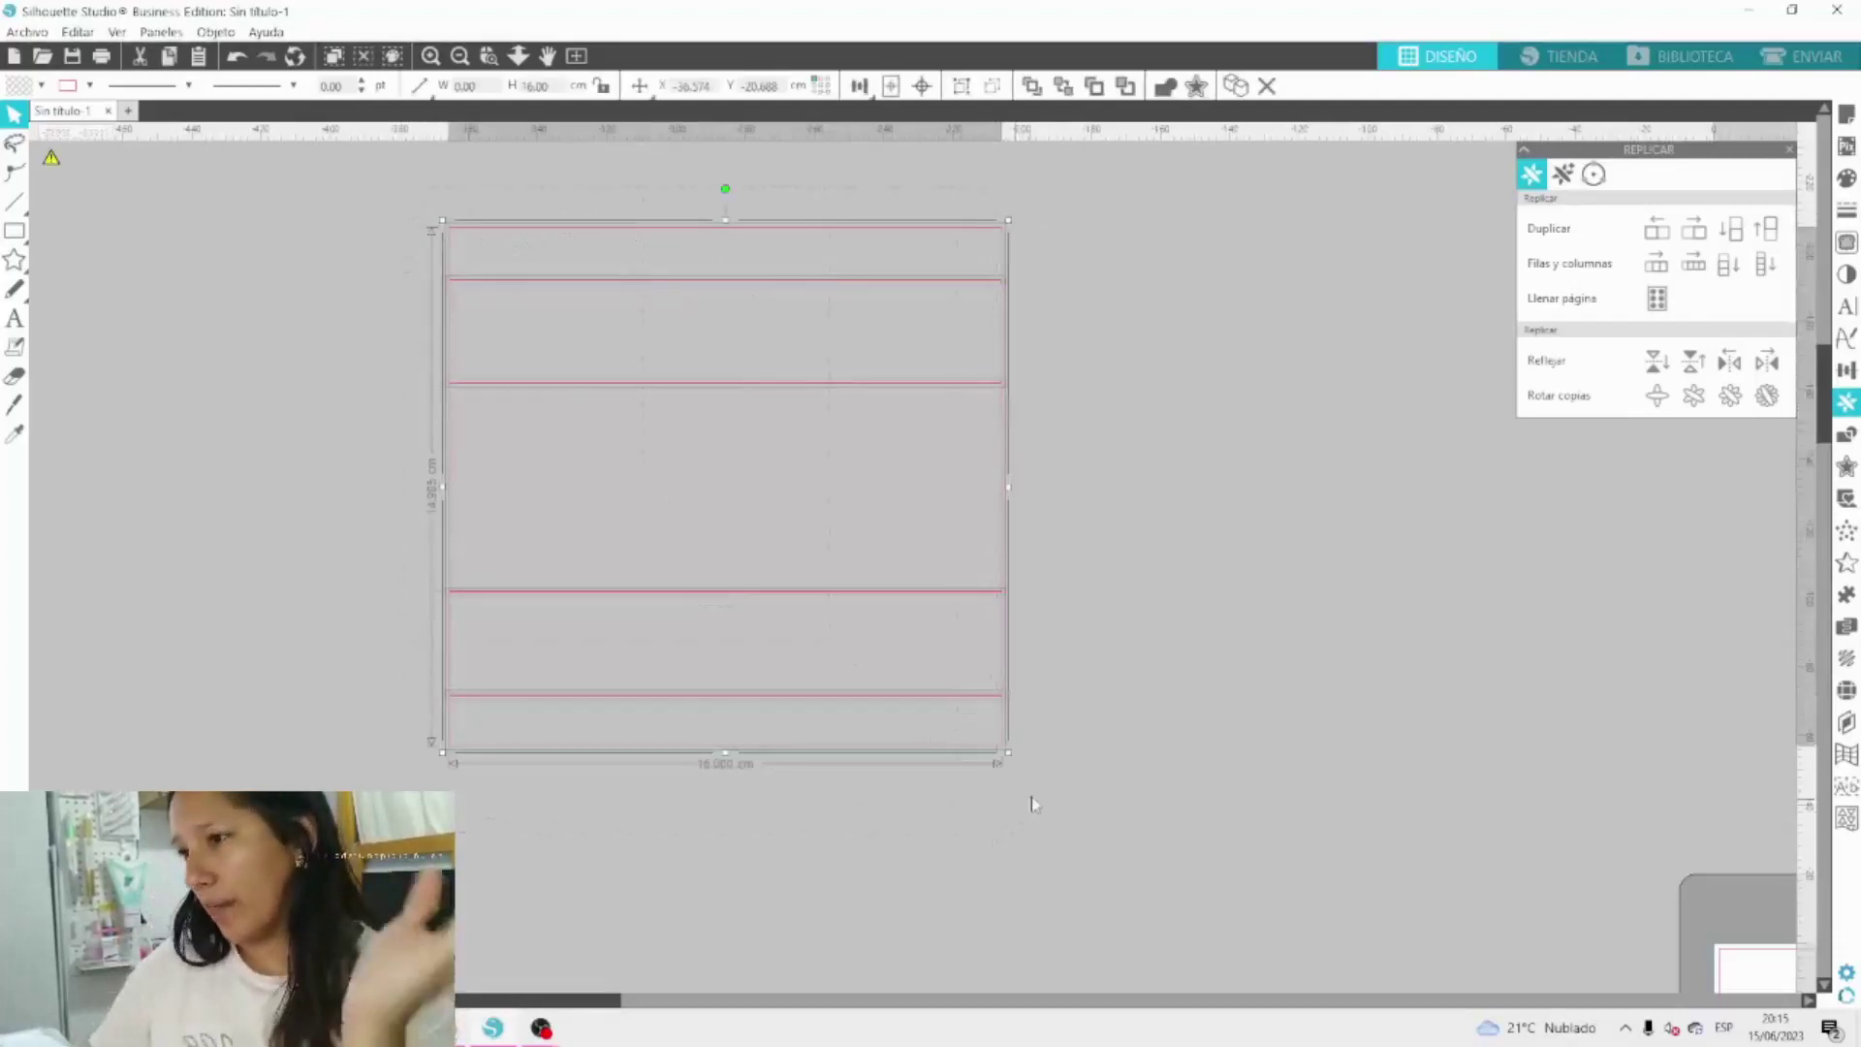
left_click(1058, 698)
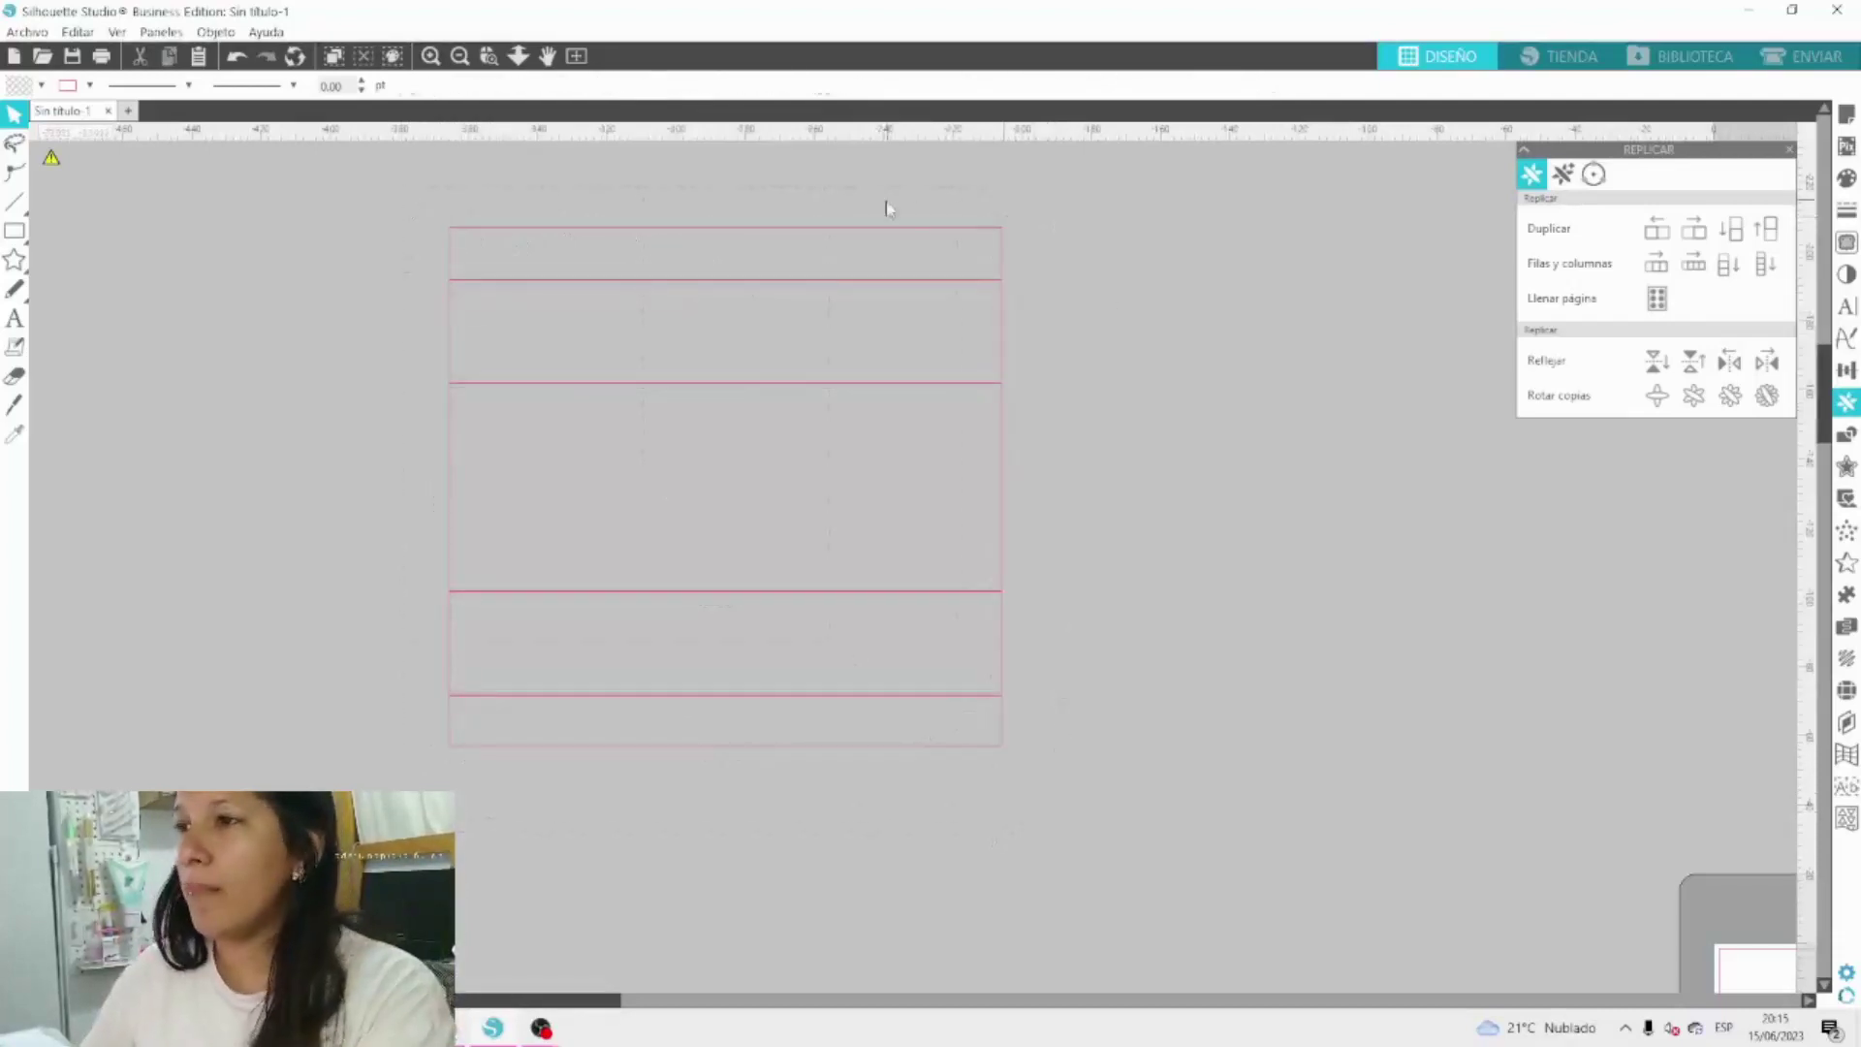
left_click(982, 746)
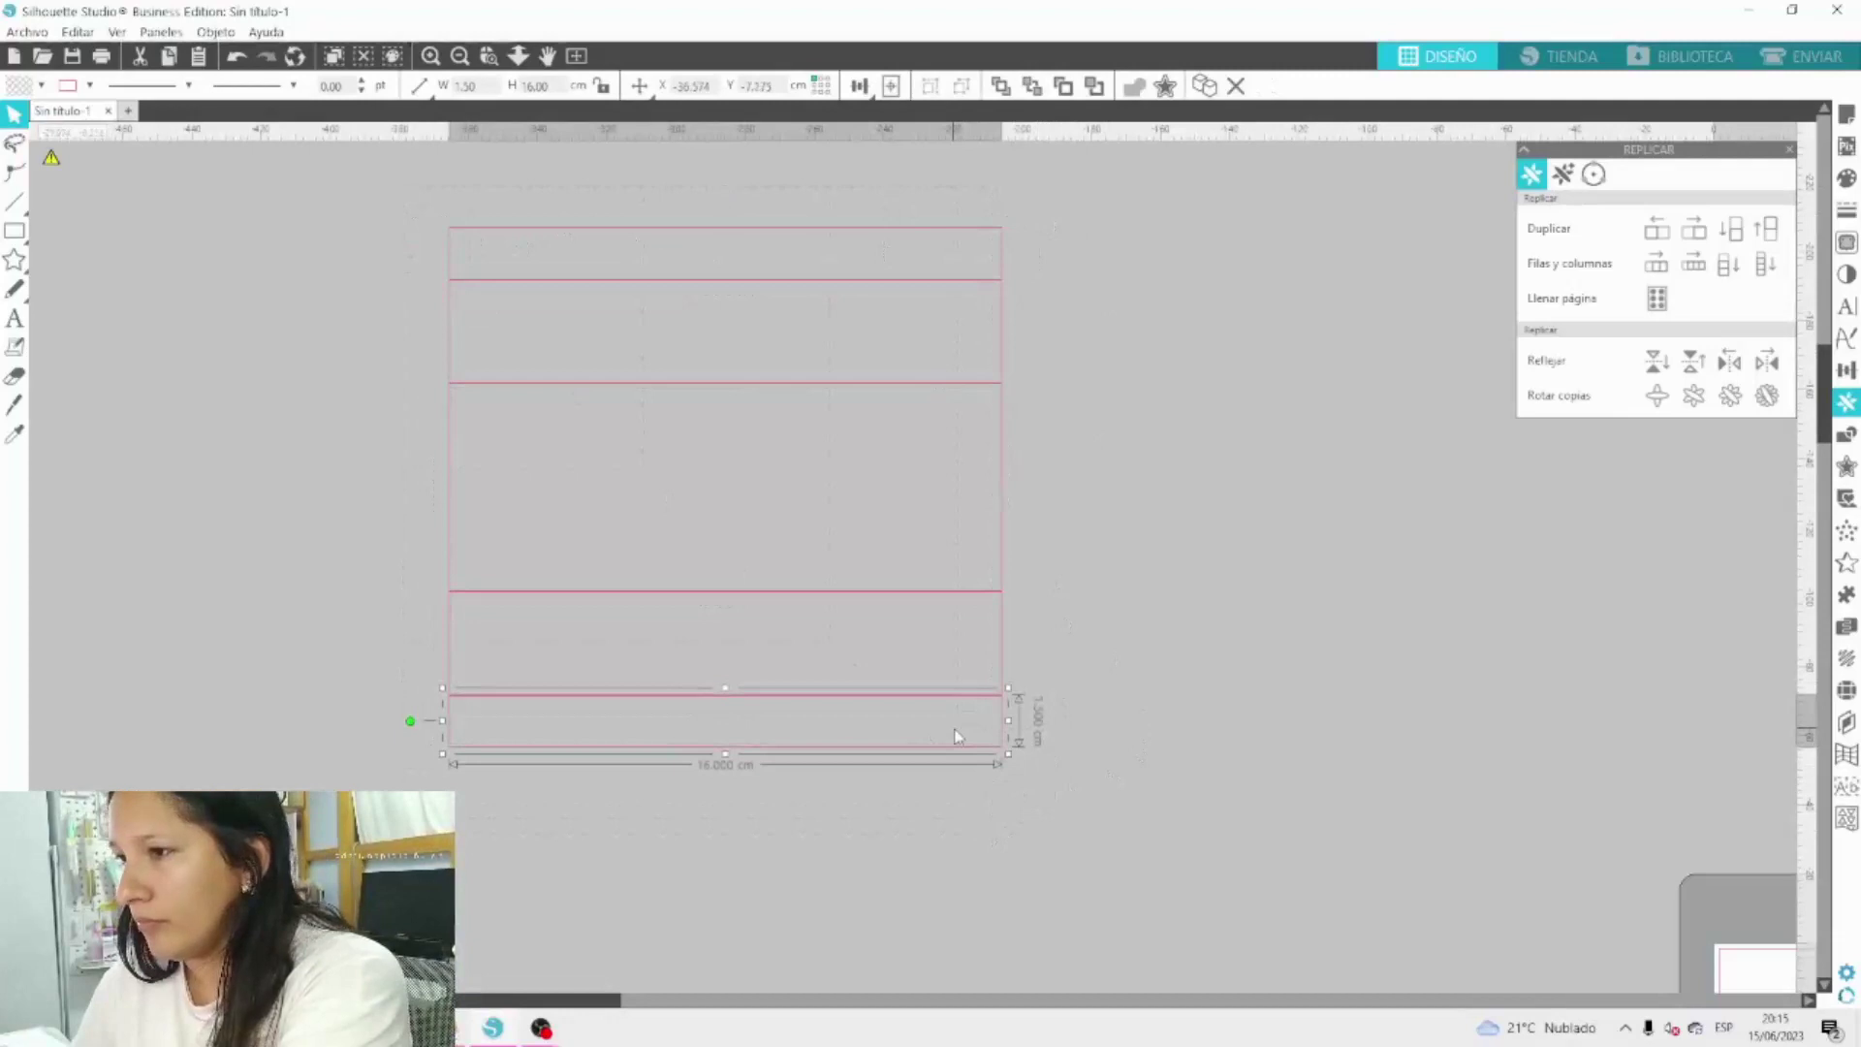
left_click(1123, 639)
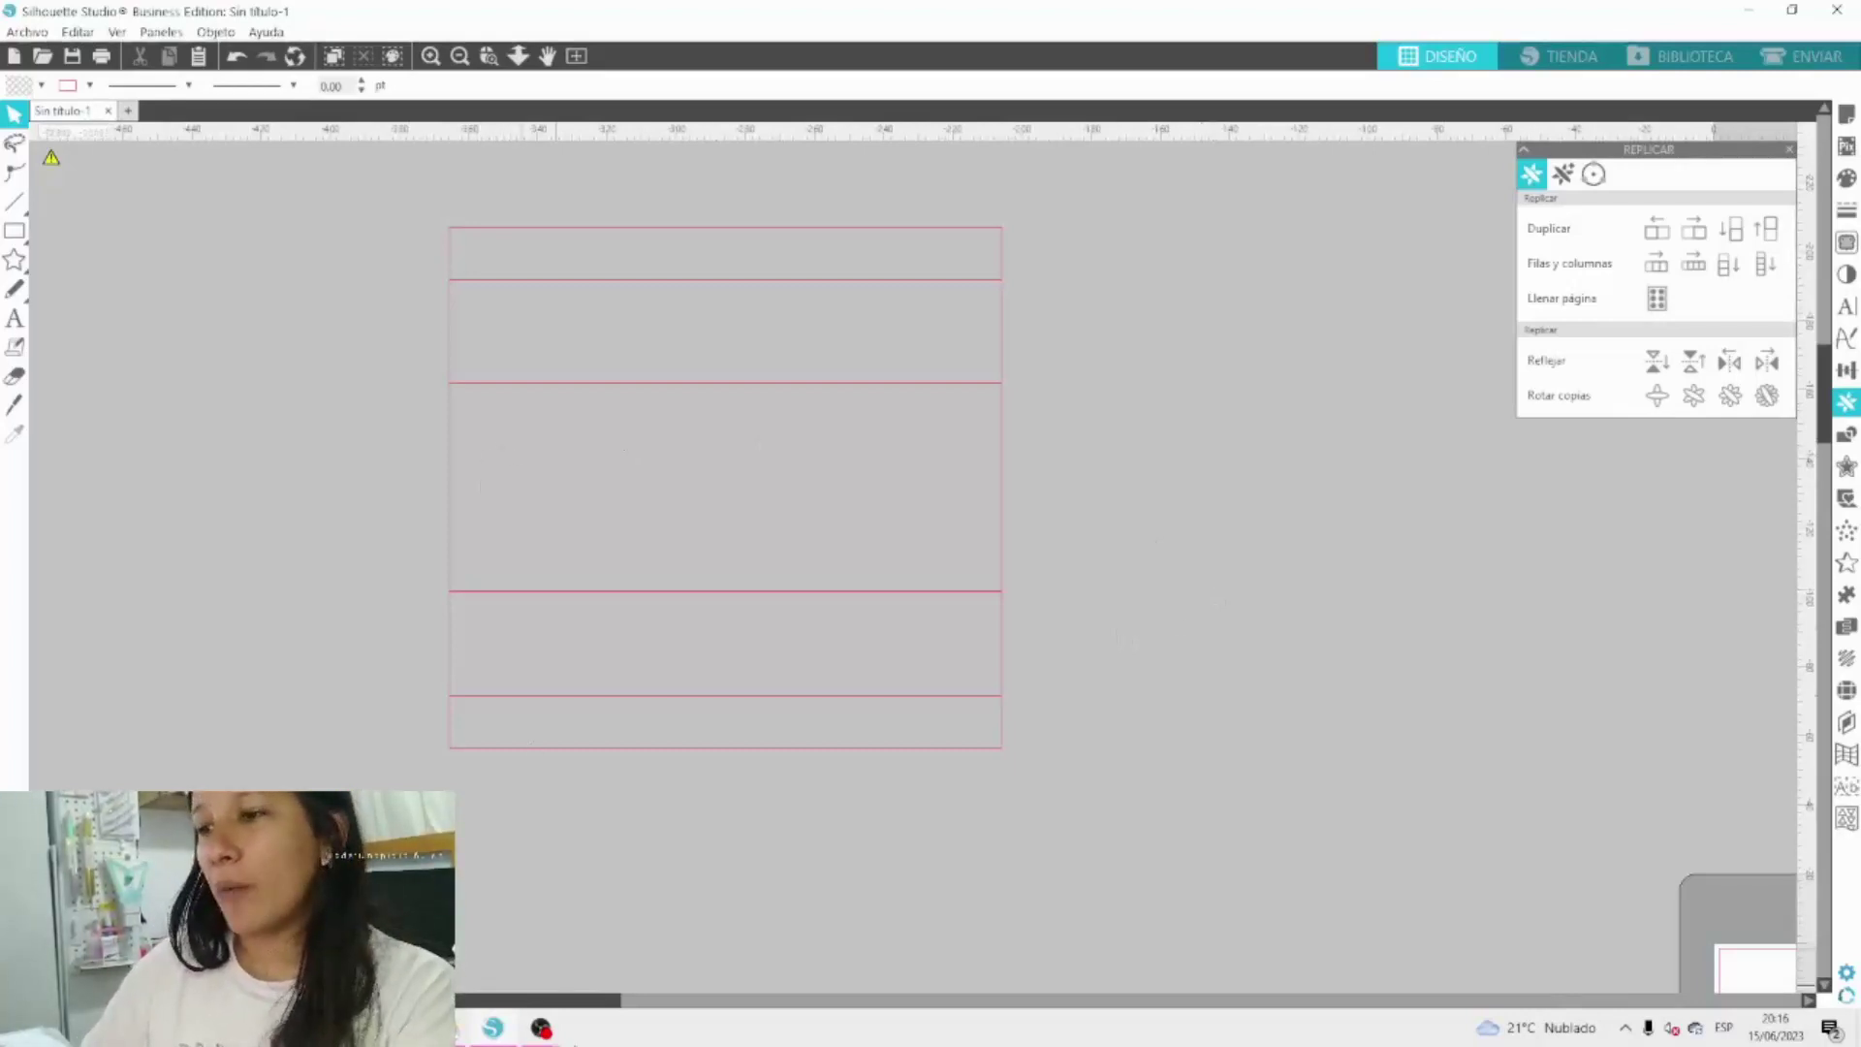
Switch to File Explorer, open CUADRO 3D from CLASES GRABADAS > SUCRIPTORES > JUNIO 2023 > STUDIO, and look over its design pieces.
left_click(444, 1028)
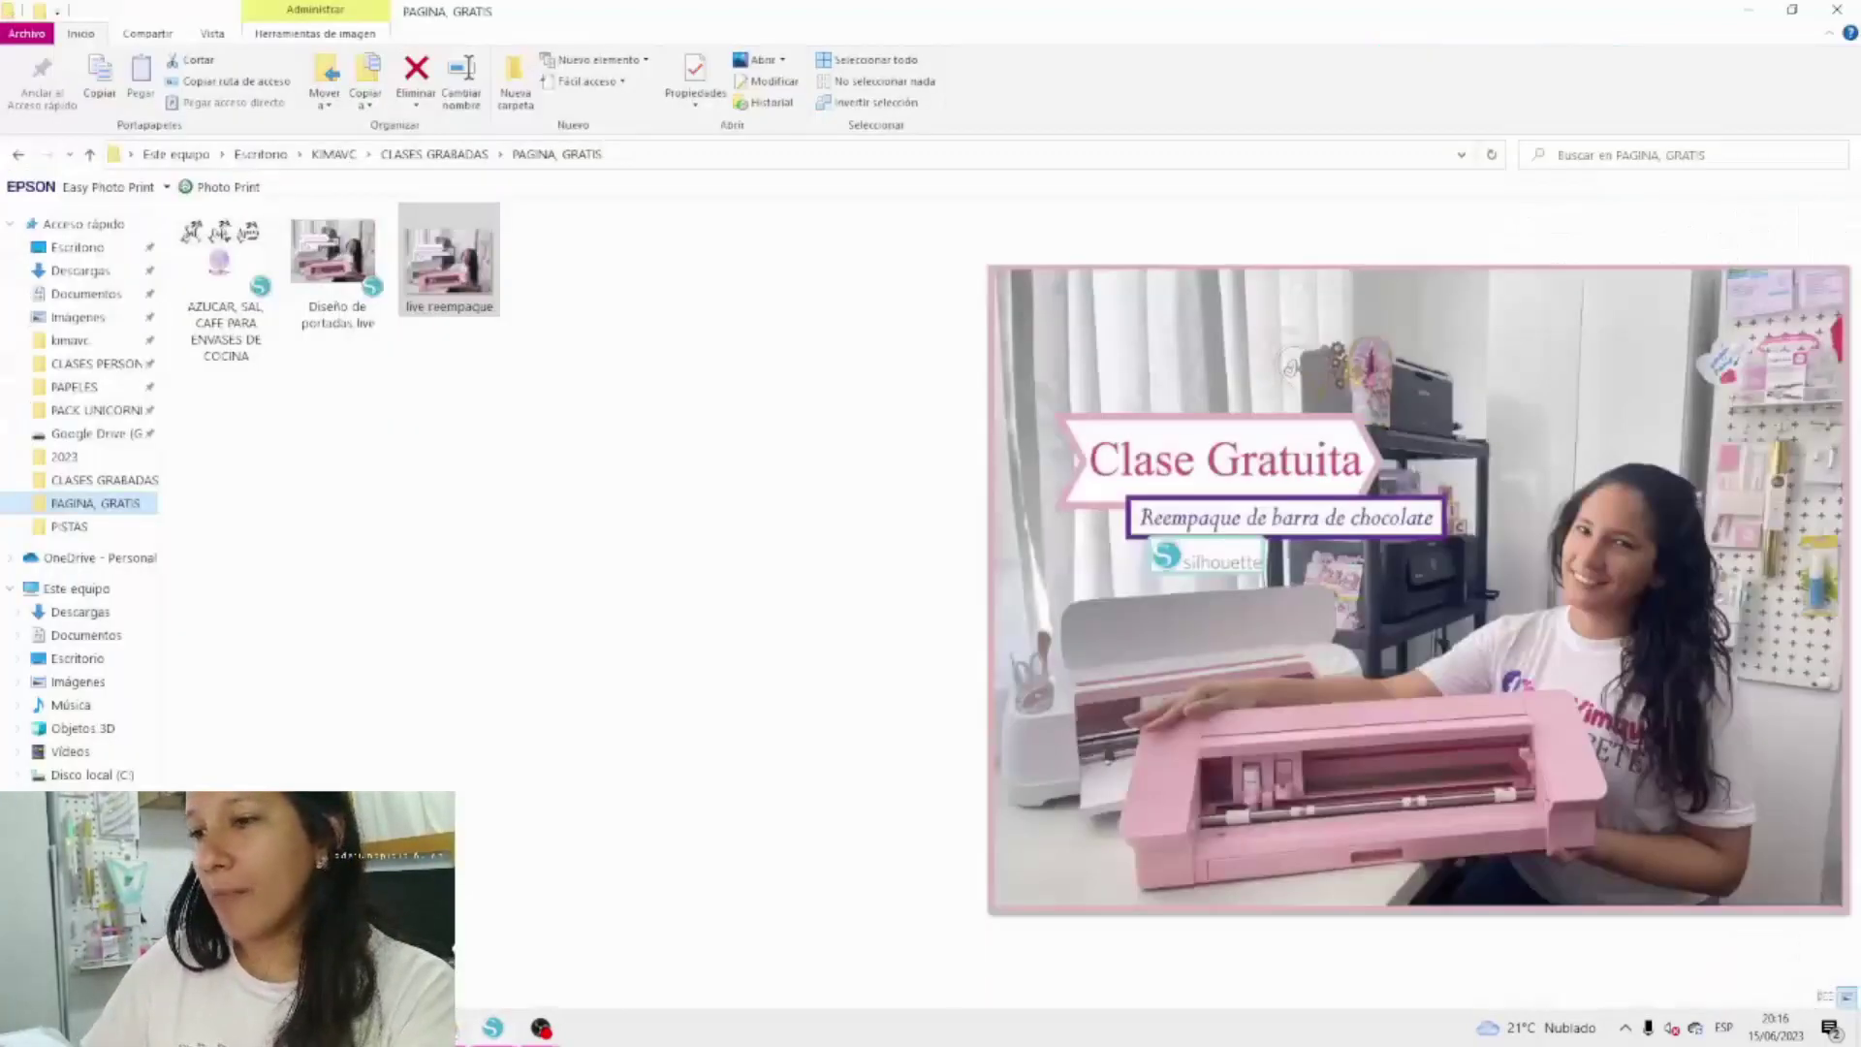
left_click(106, 480)
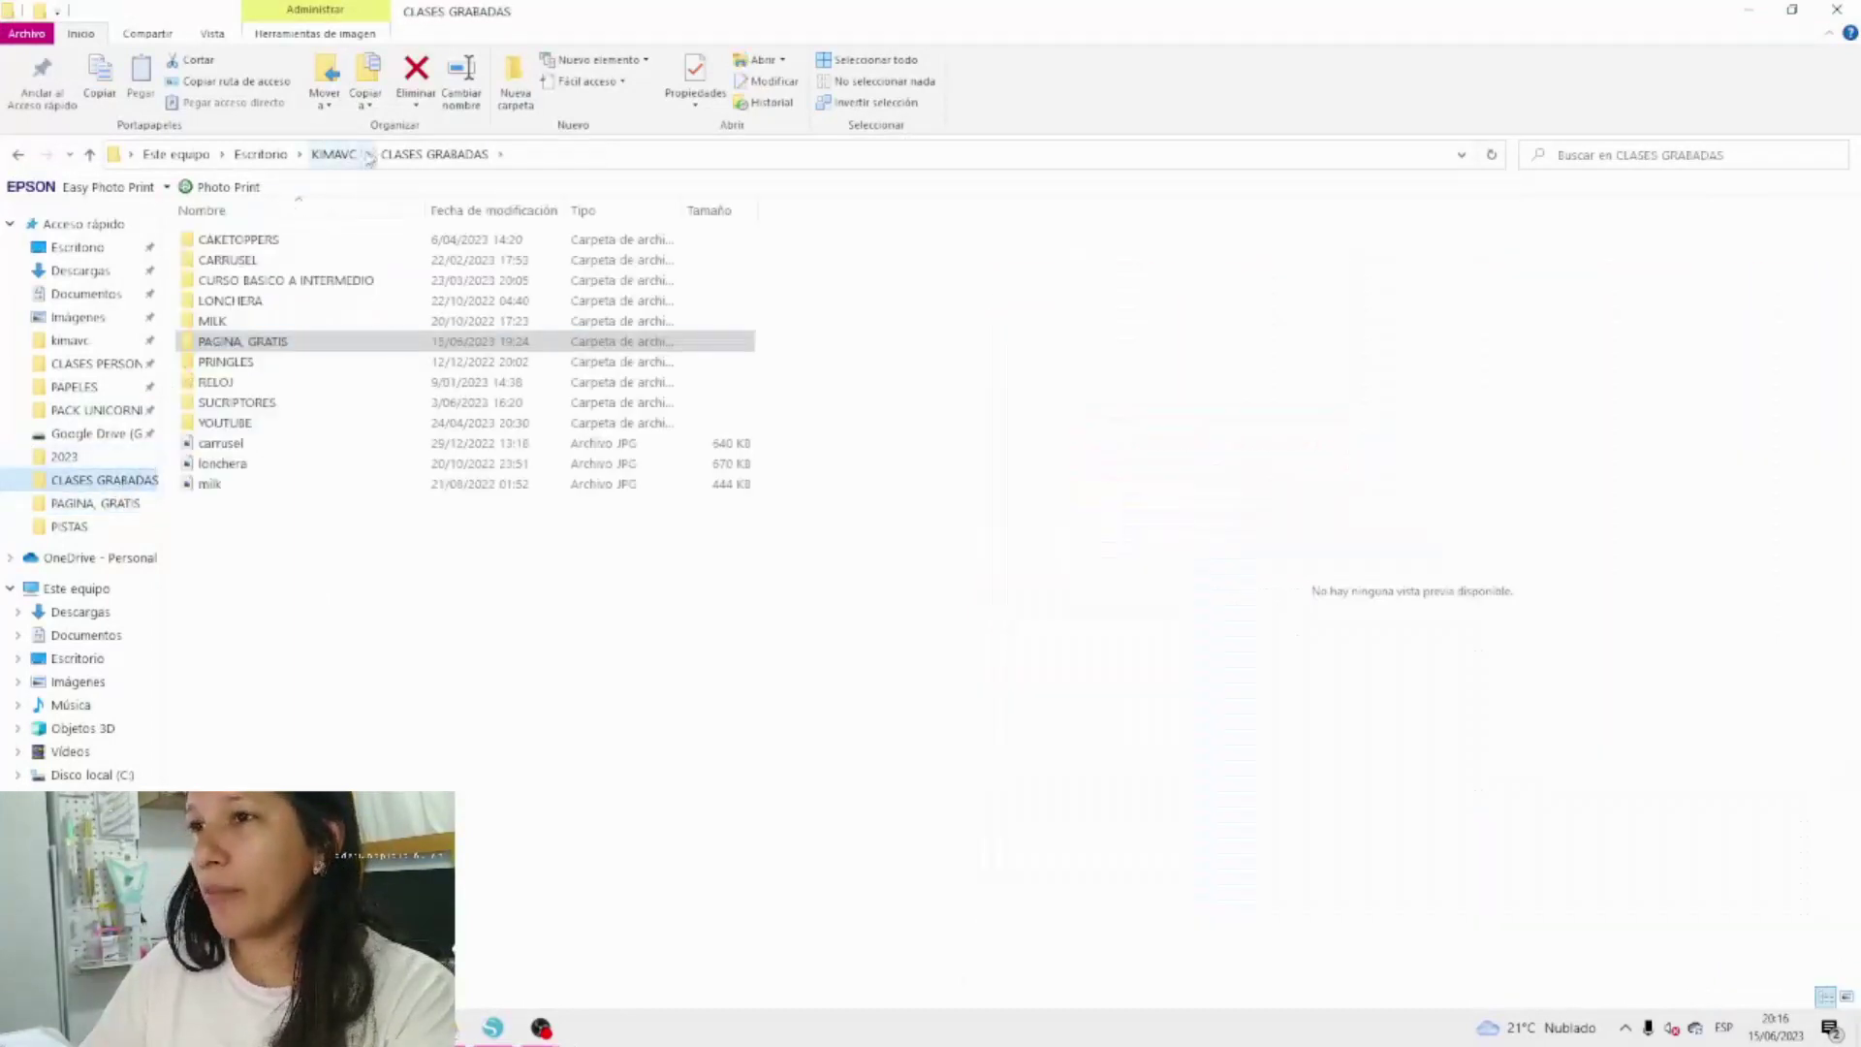
double_click(258, 402)
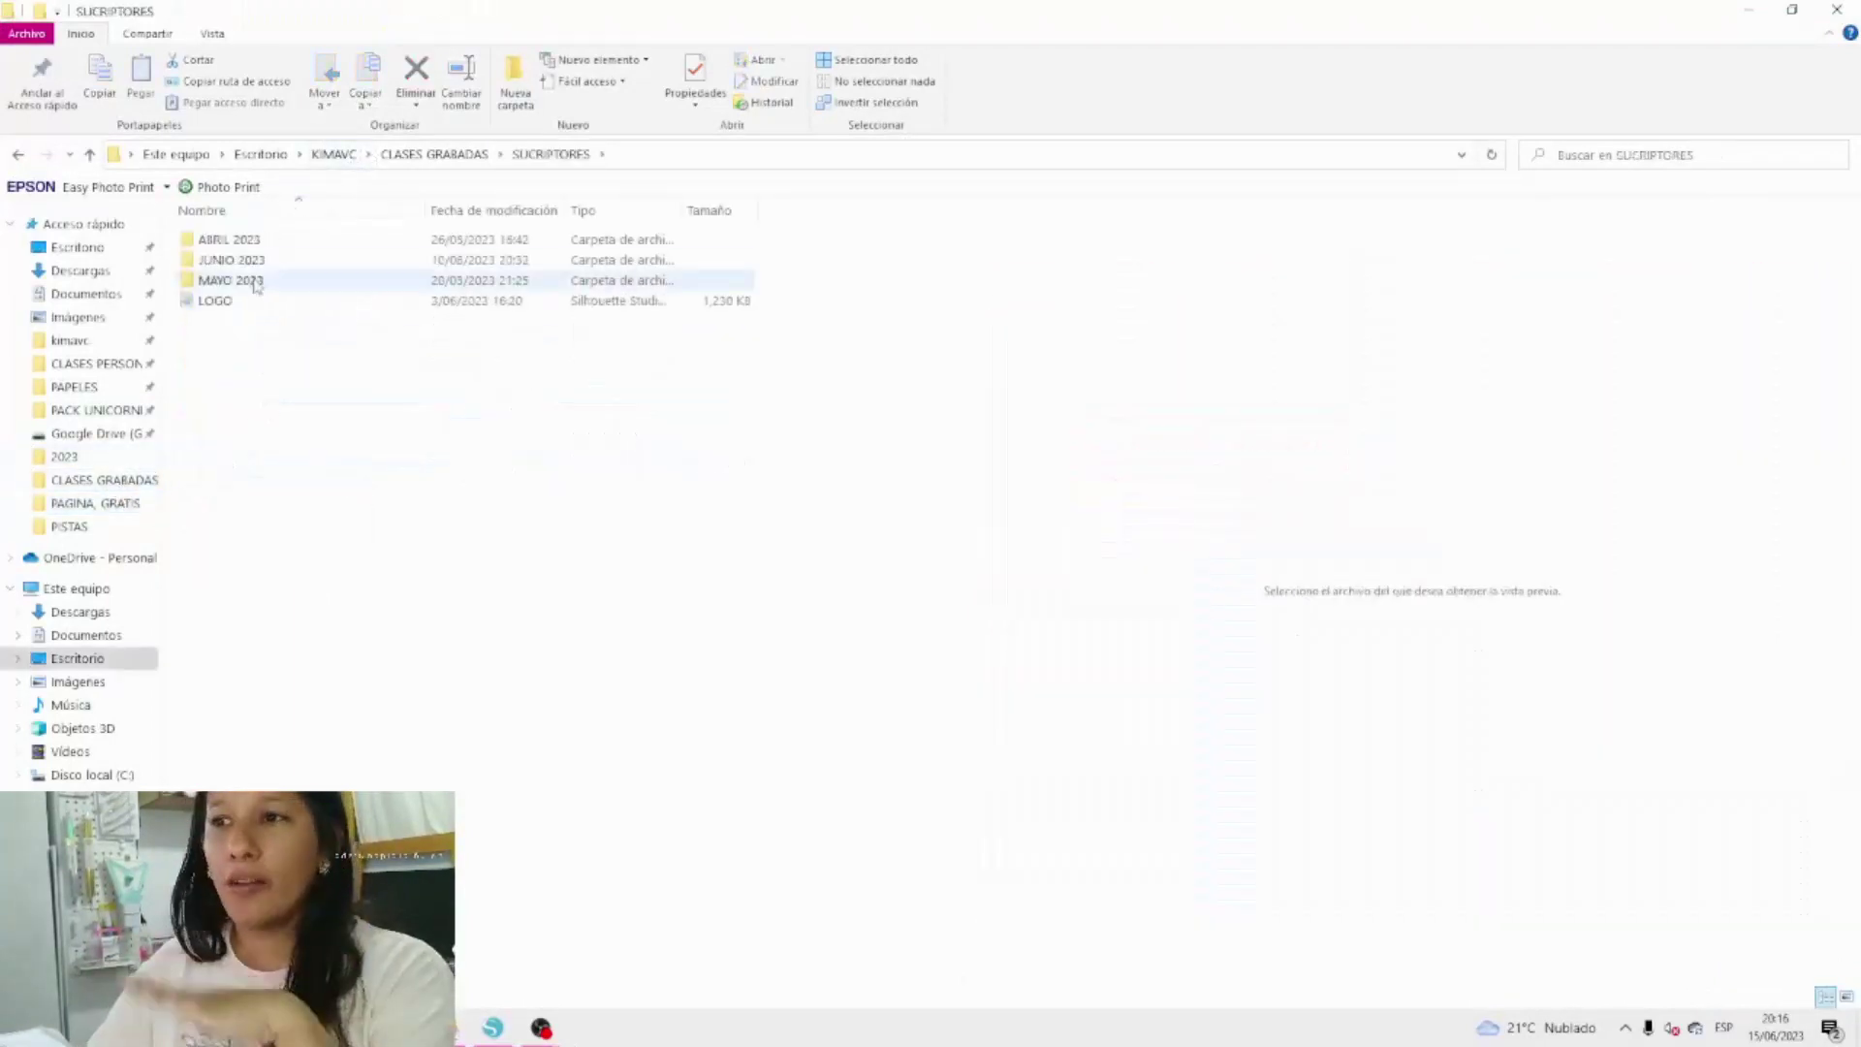
double_click(247, 261)
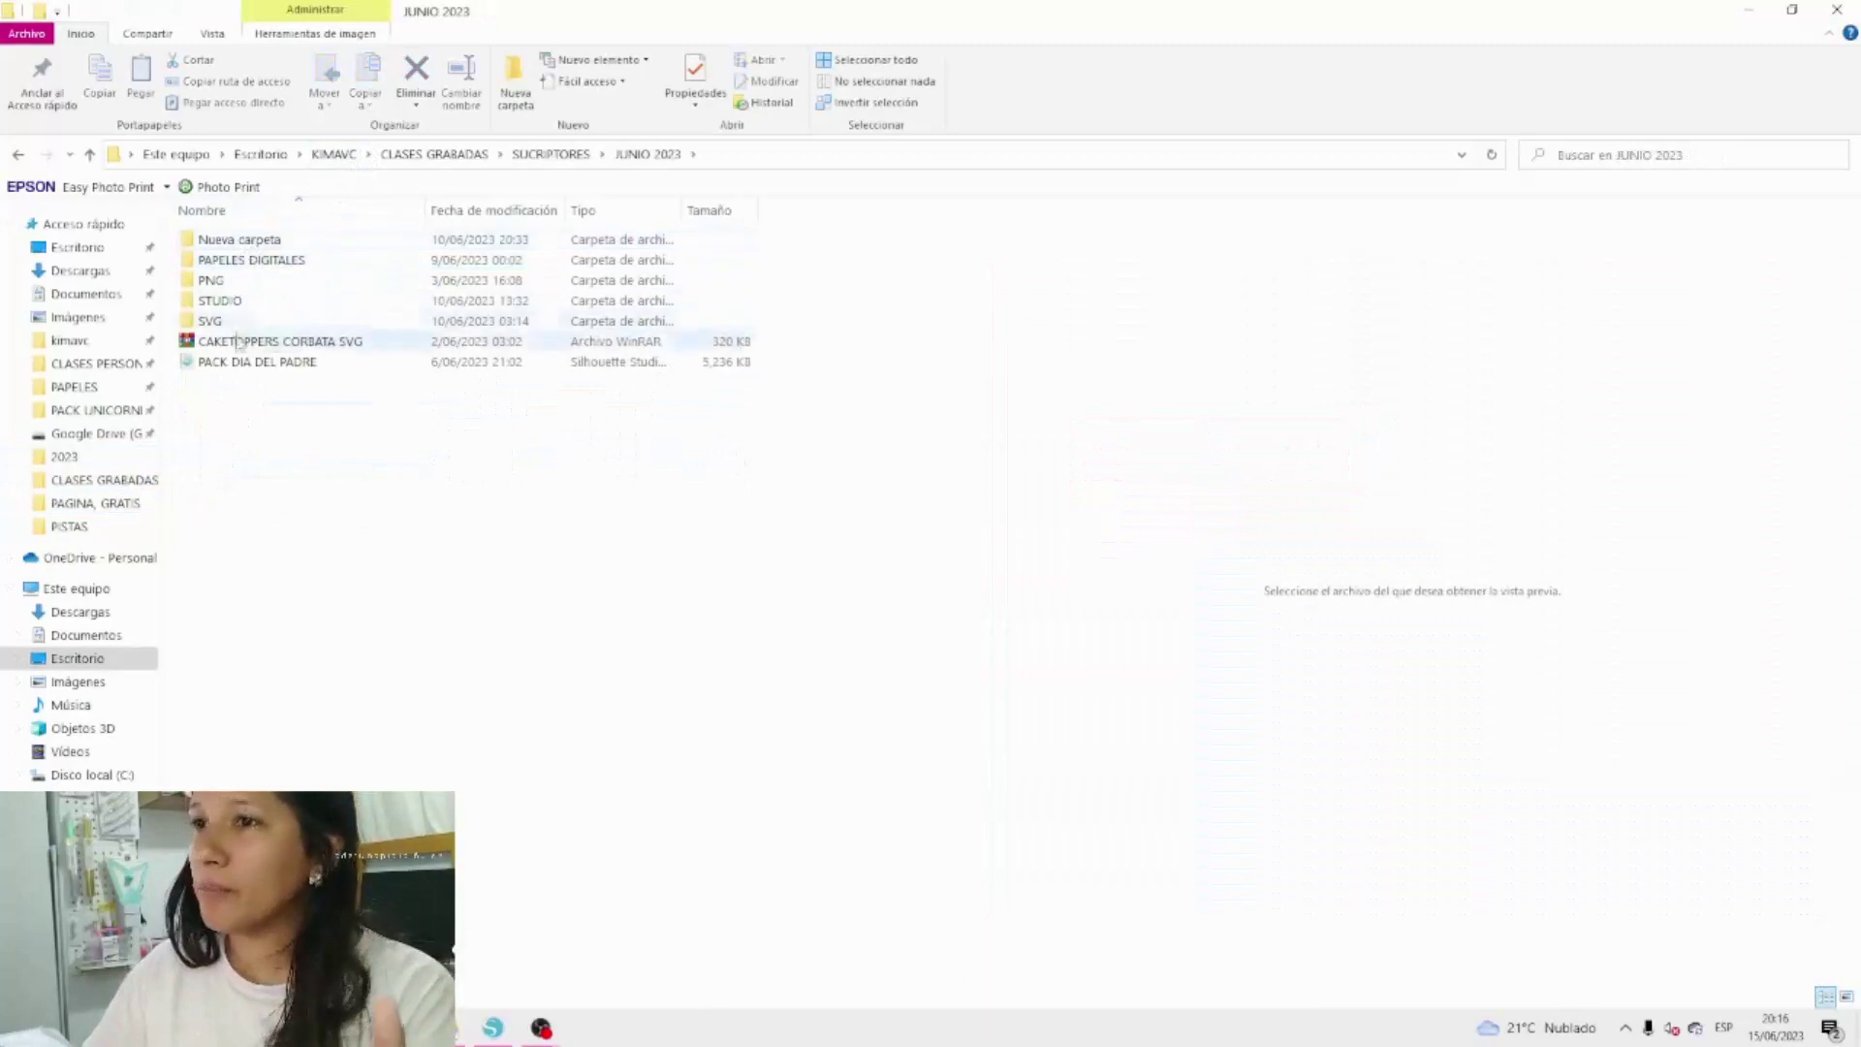
double_click(232, 299)
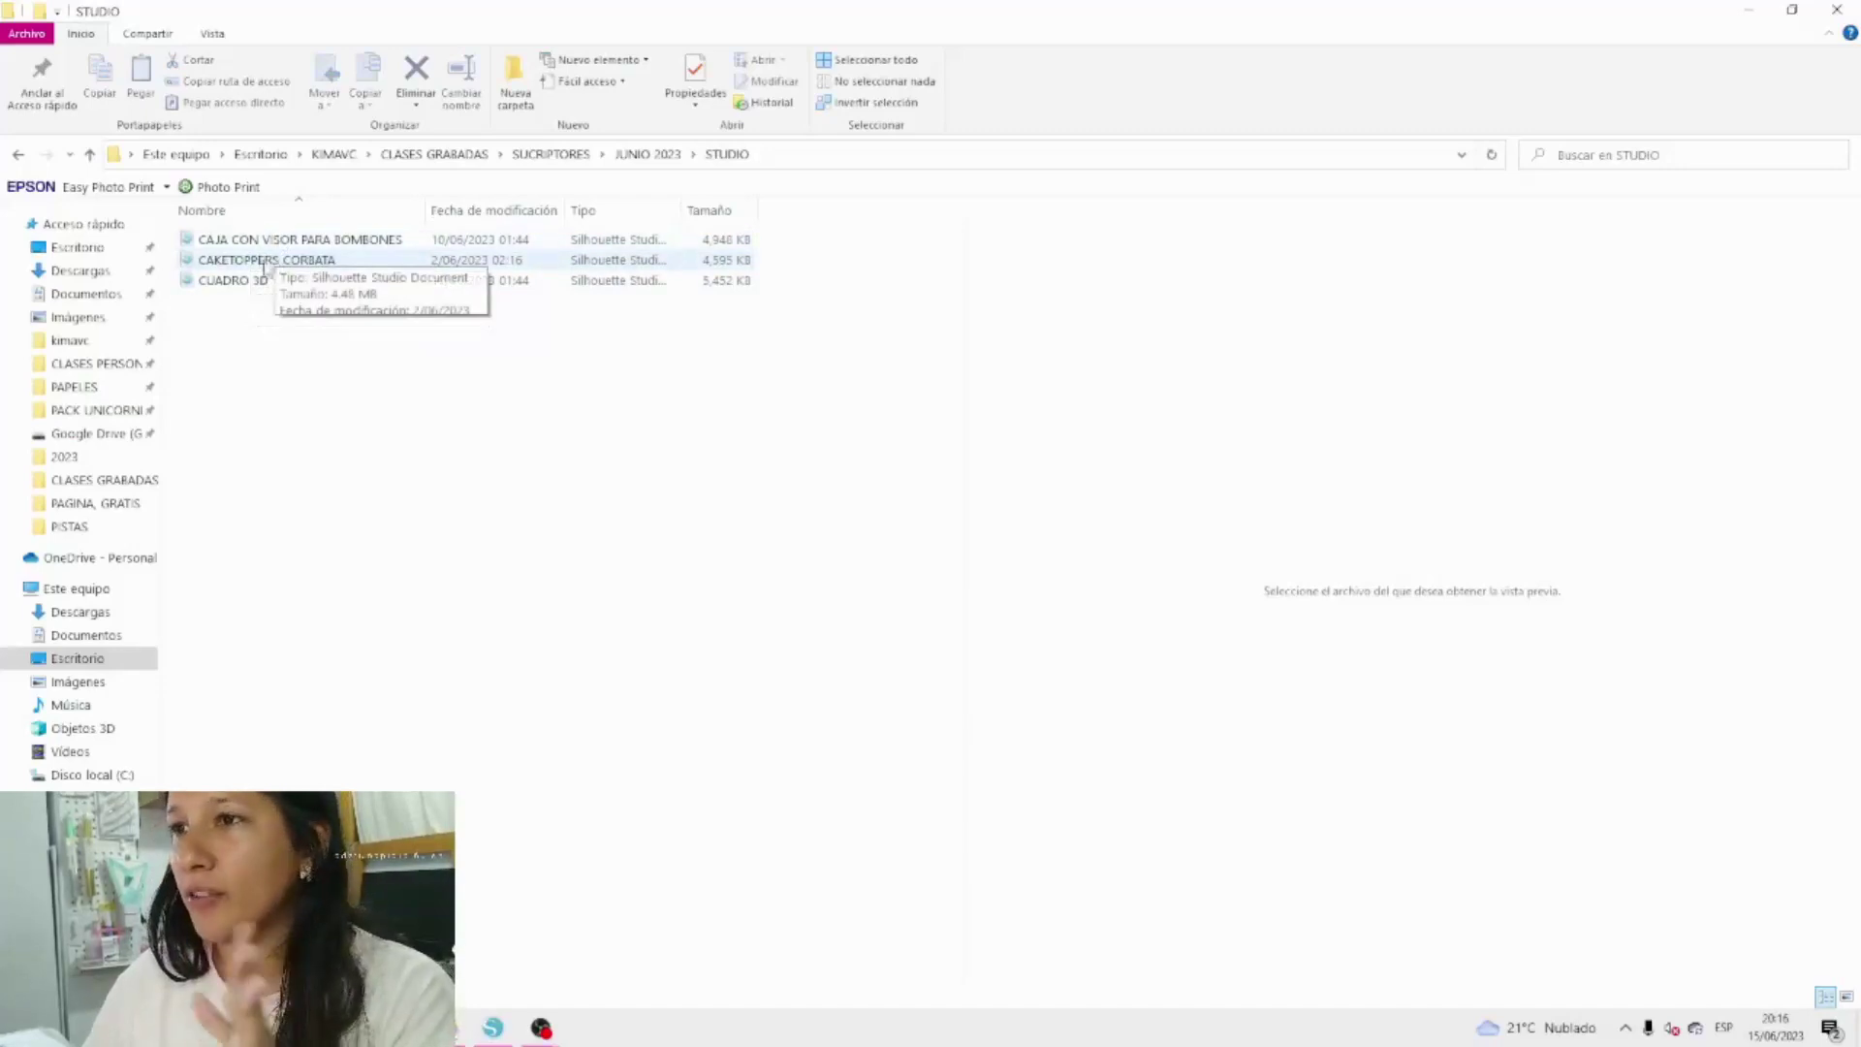
left_click(258, 282)
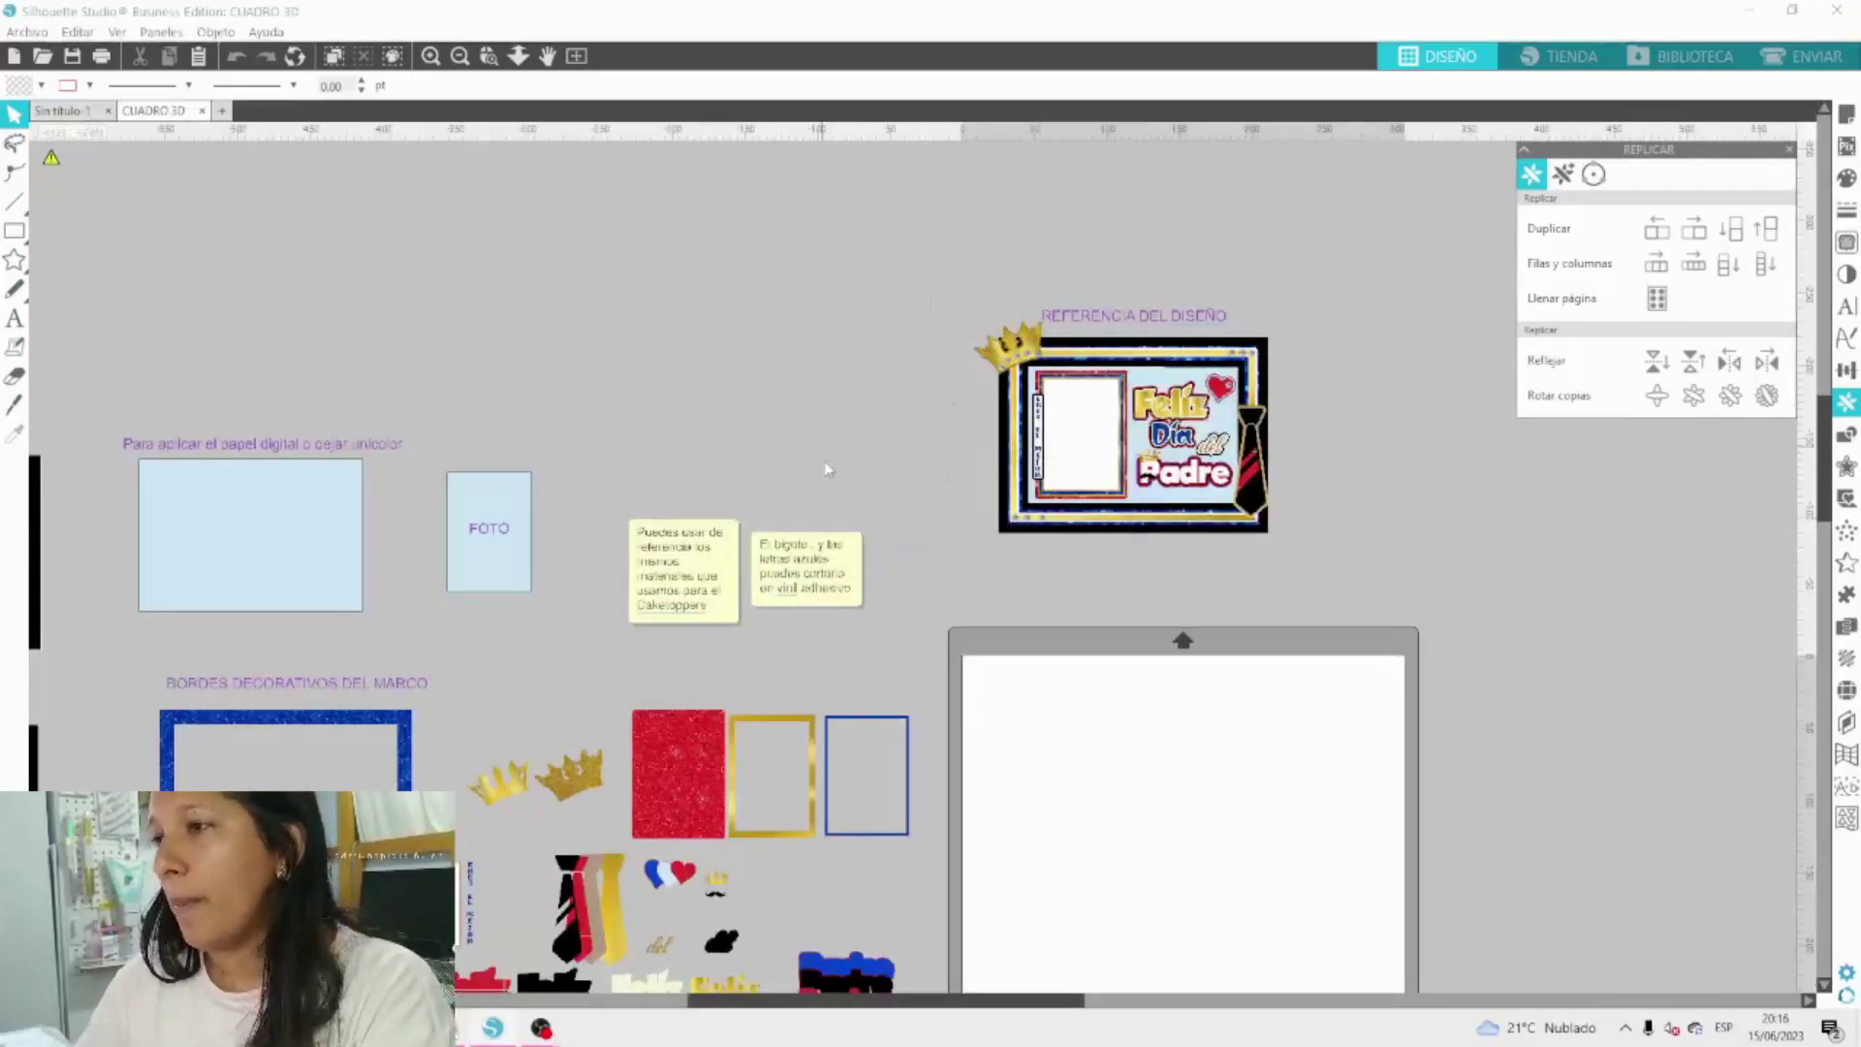
scroll(827, 470, "down", 1)
scroll(752, 347, "down", 4)
left_click_drag(707, 363, 636, 347)
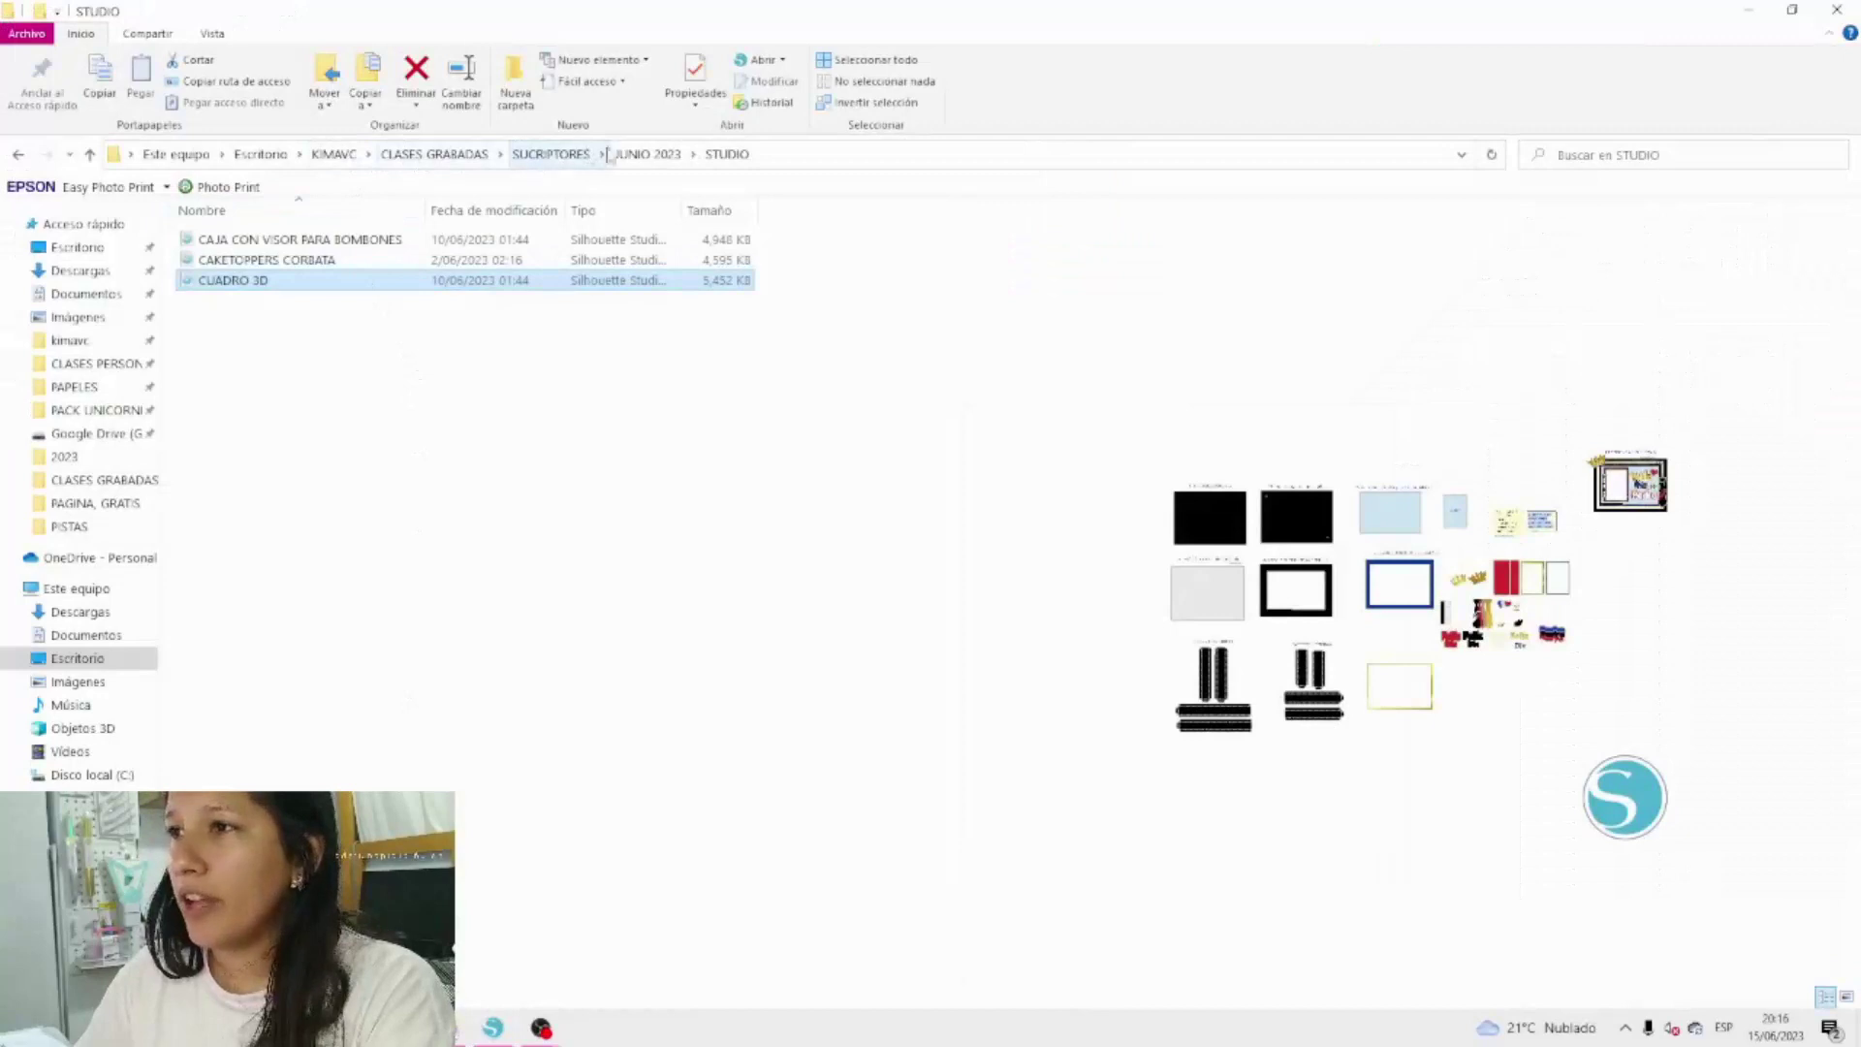
Find the crown and moustache digital paper, image 1, in the PAPELES DIGITALES folder of JUNIO 2023.
left_click(648, 155)
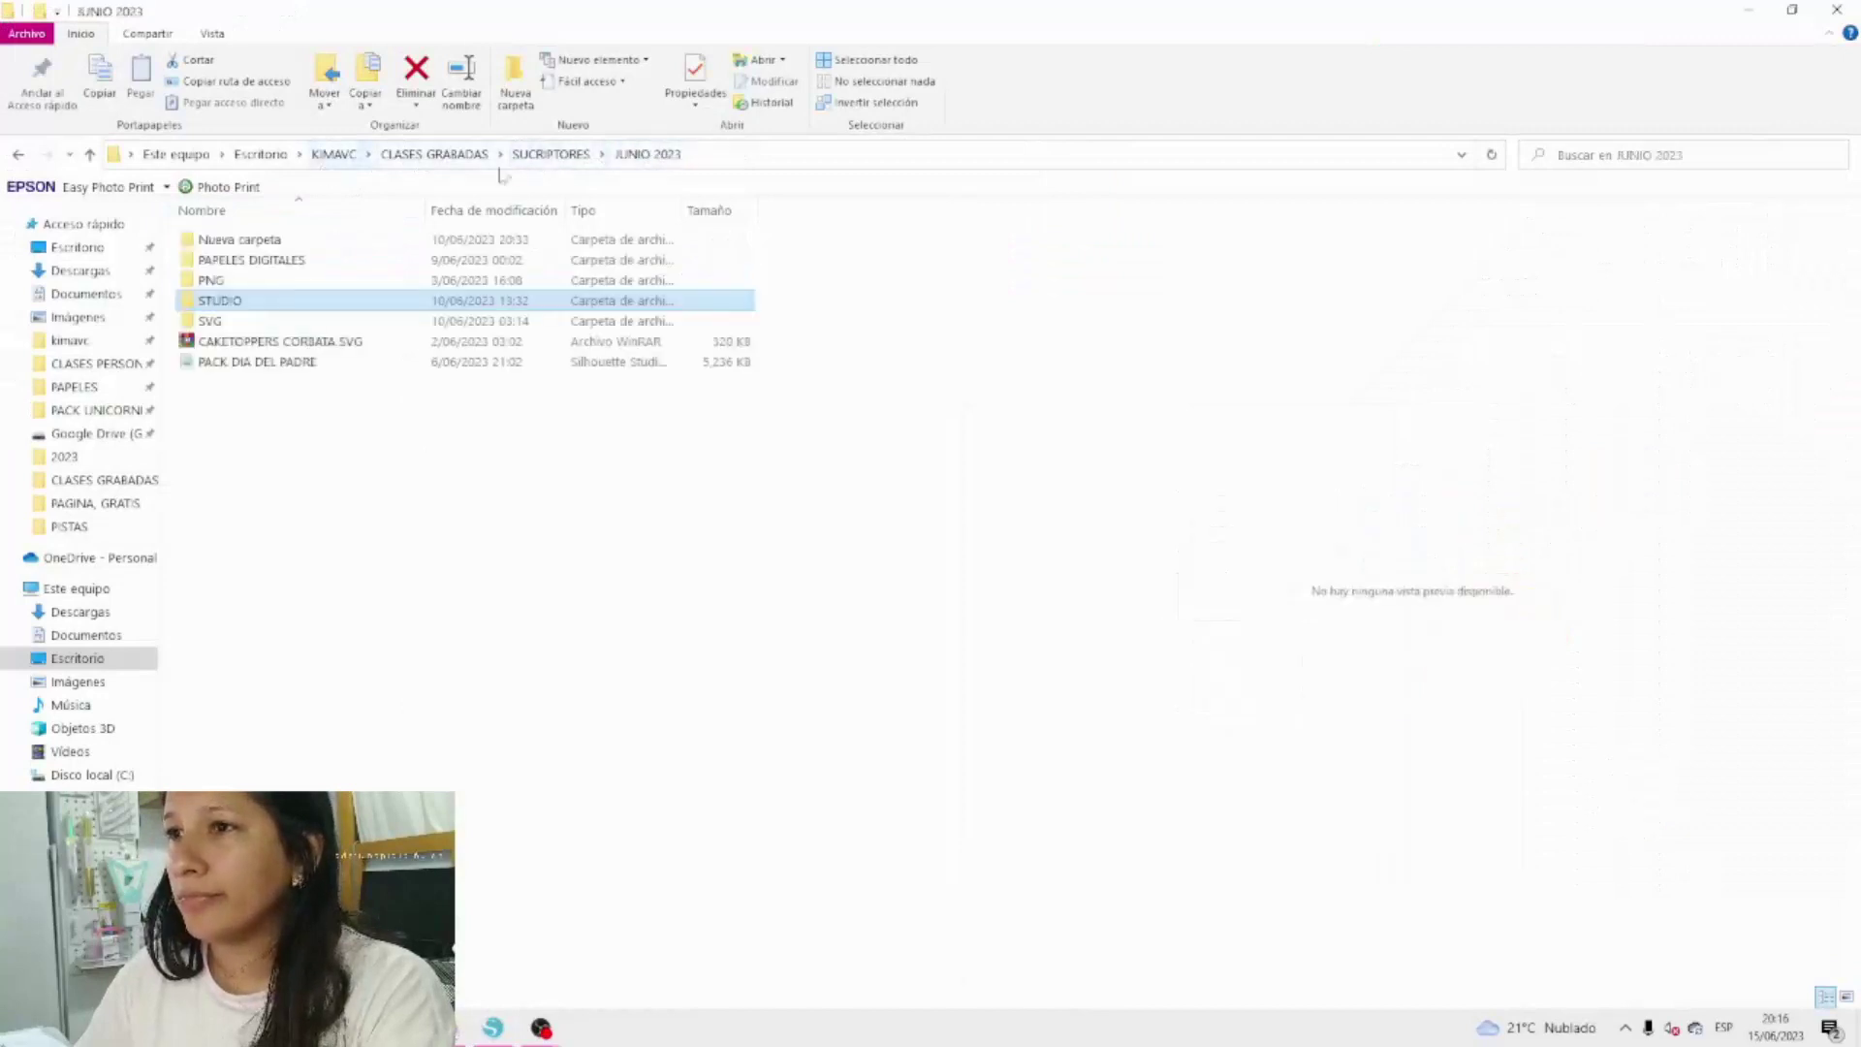
double_click(243, 262)
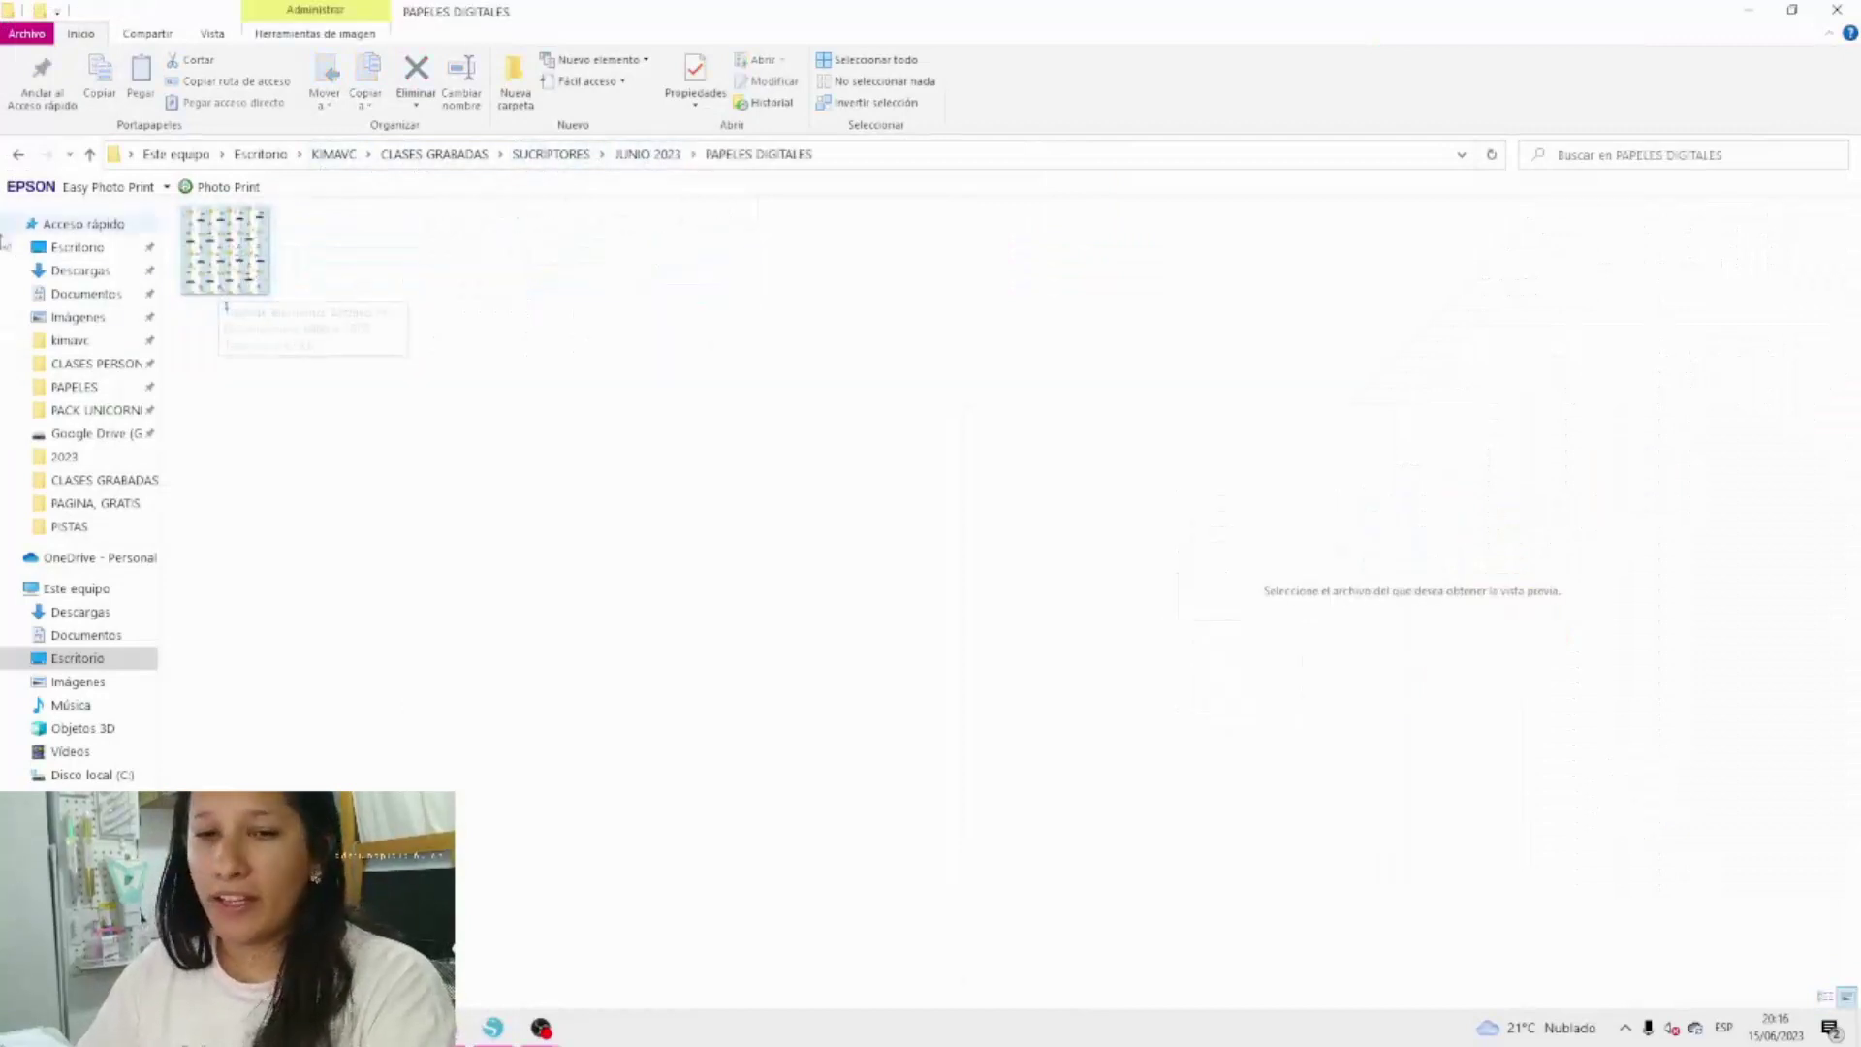
left_click(240, 269)
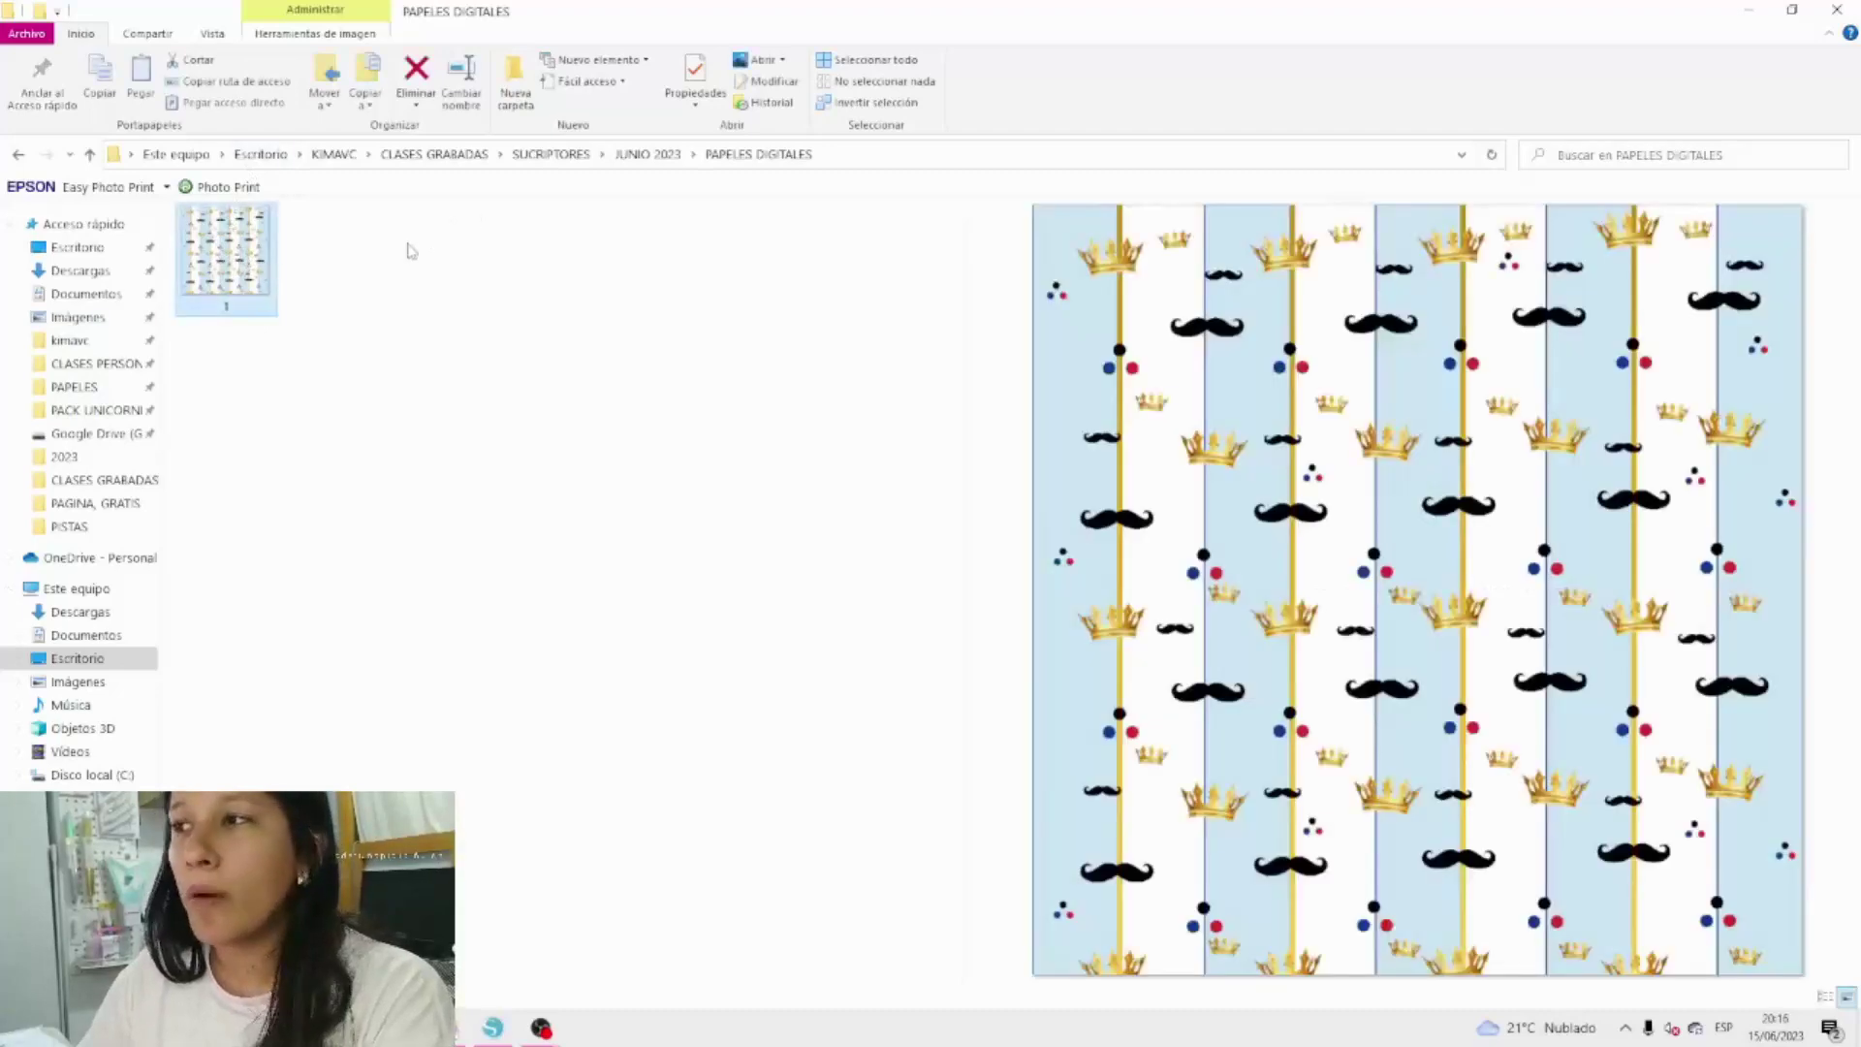
Return to the Sin título-1 drawing and fill the central 6 cm rectangle with the crown and moustache paper.
left_click_drag(232, 262, 207, 312)
left_click(60, 112)
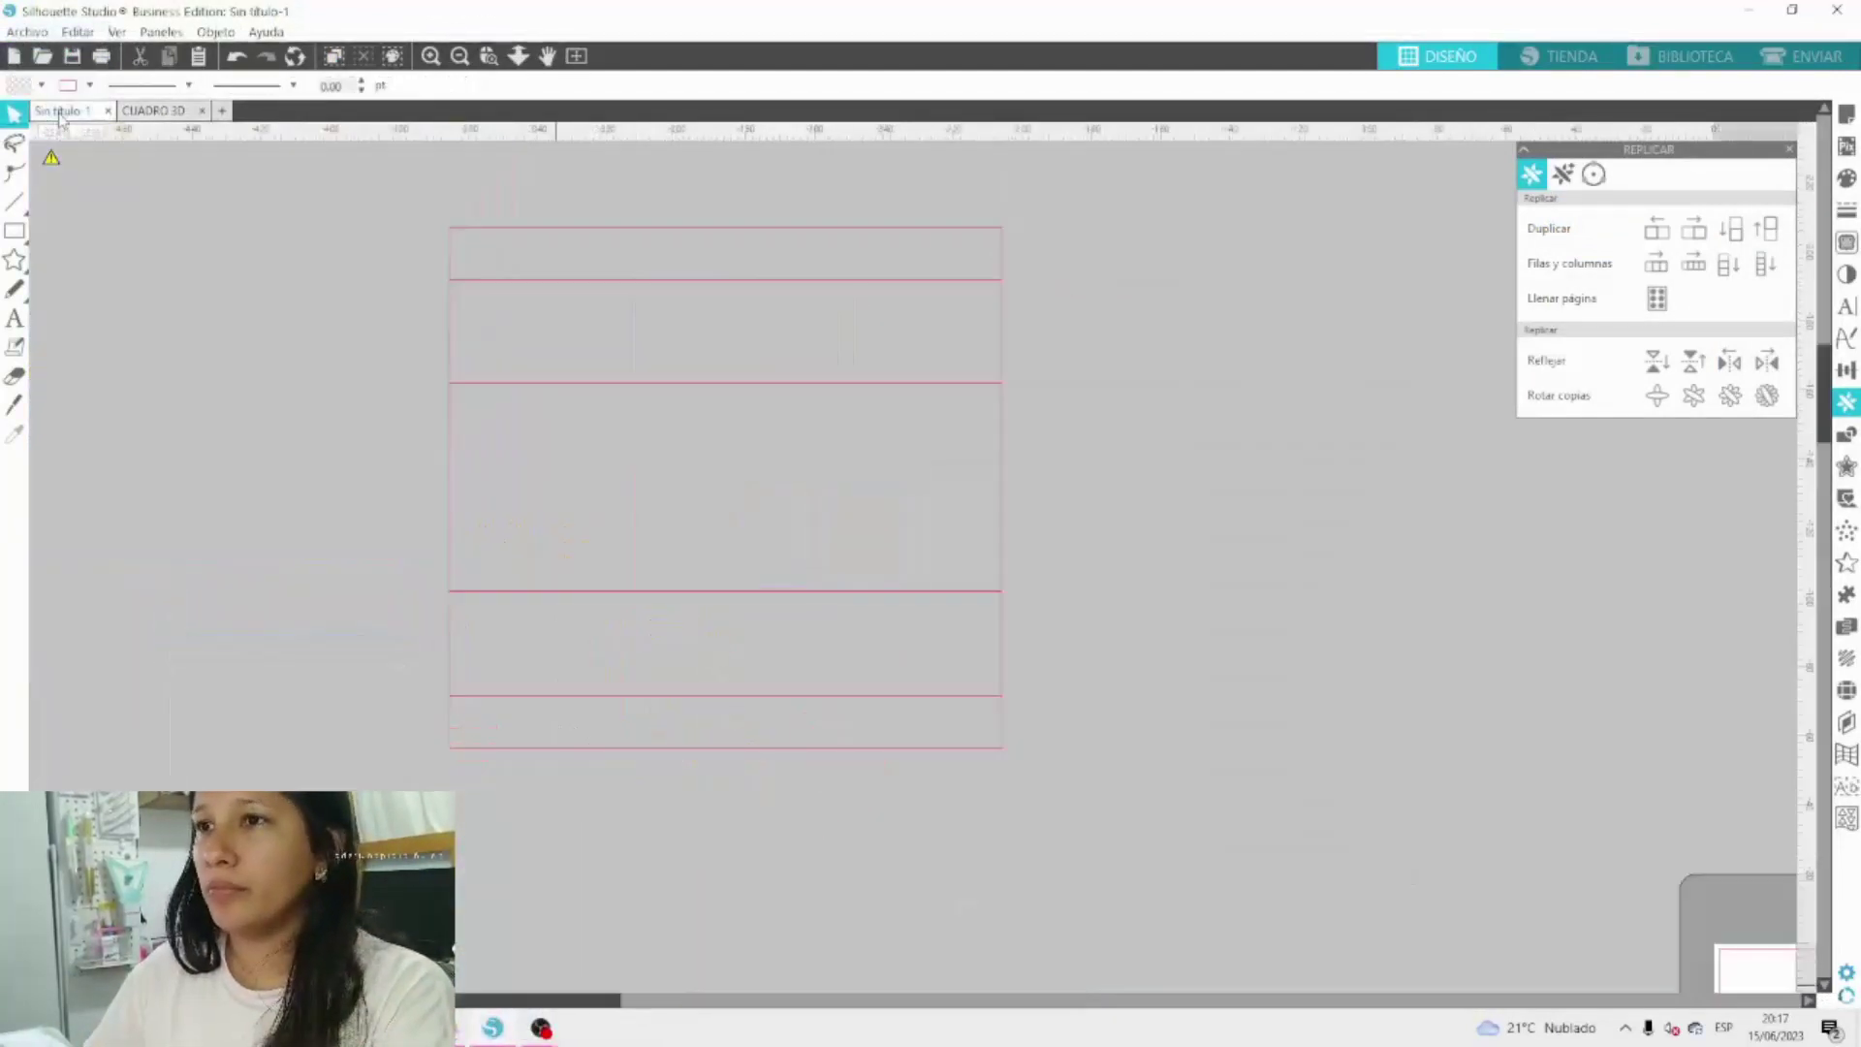
scroll(316, 367, "up", 2)
left_click(444, 1028)
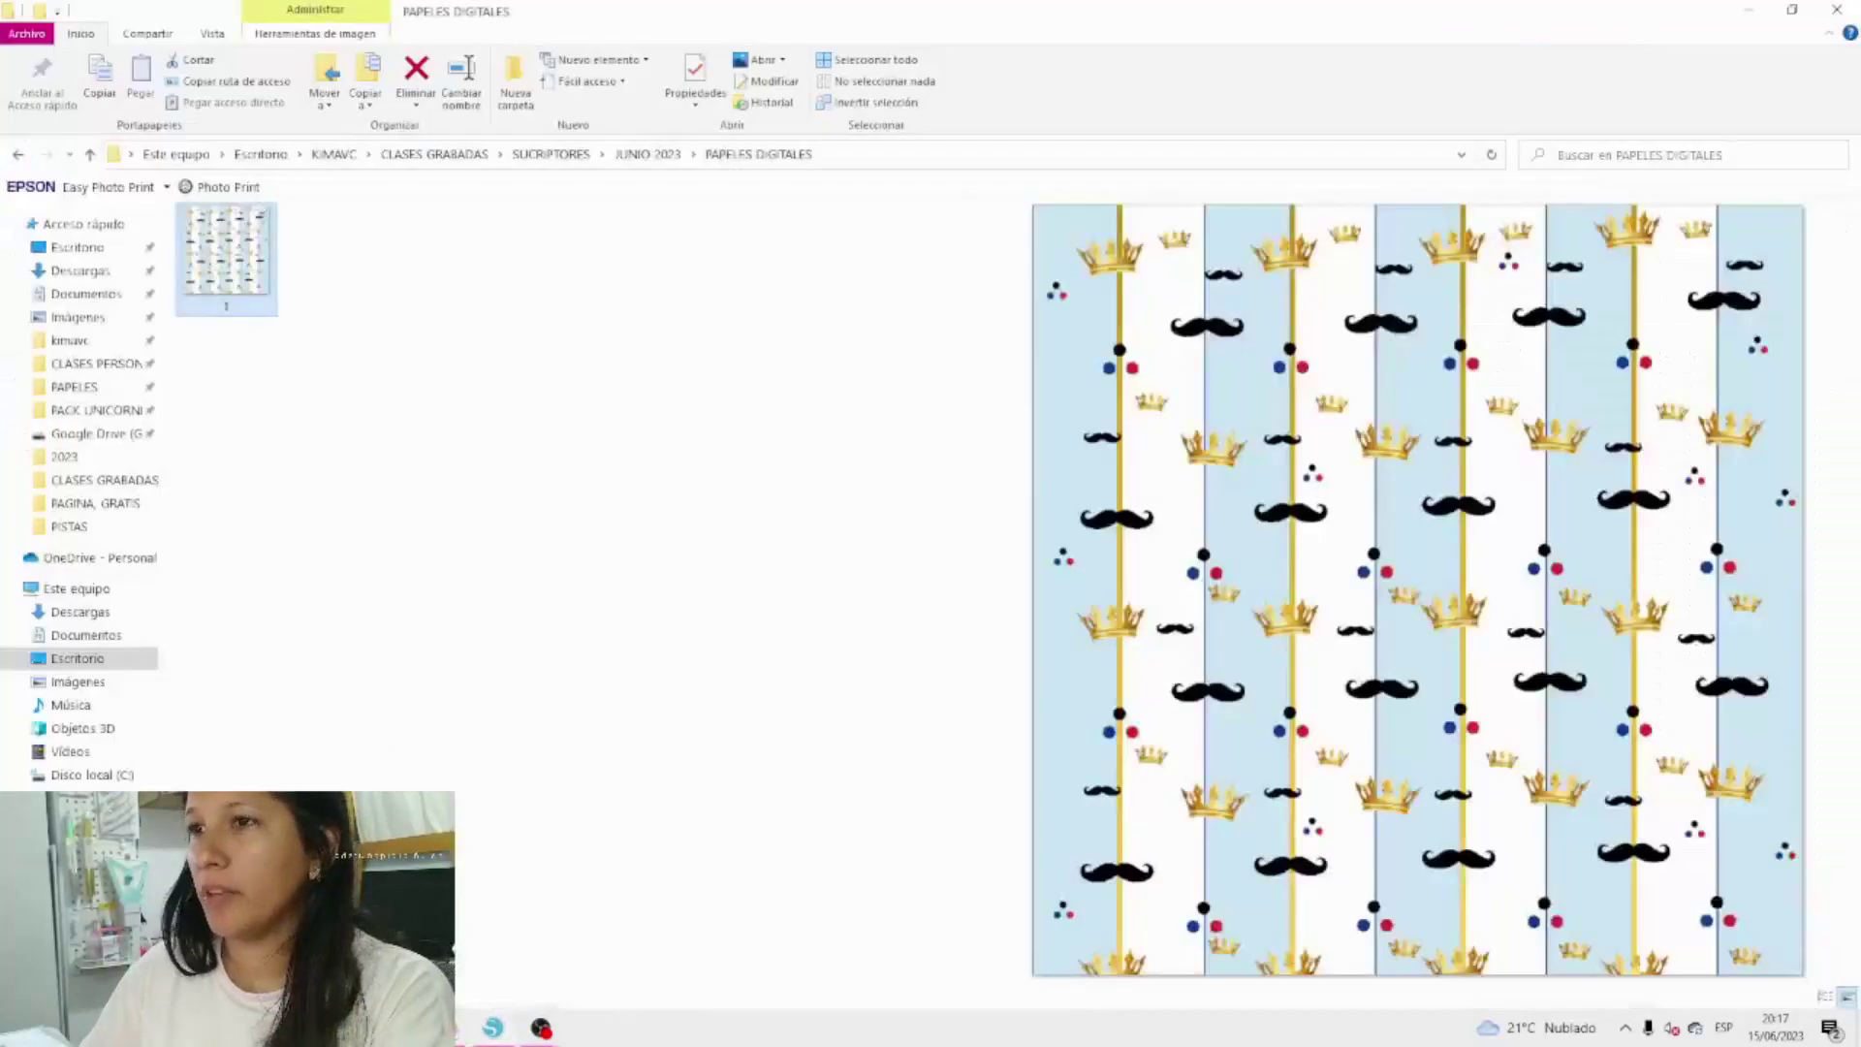
left_click_drag(240, 270, 609, 606)
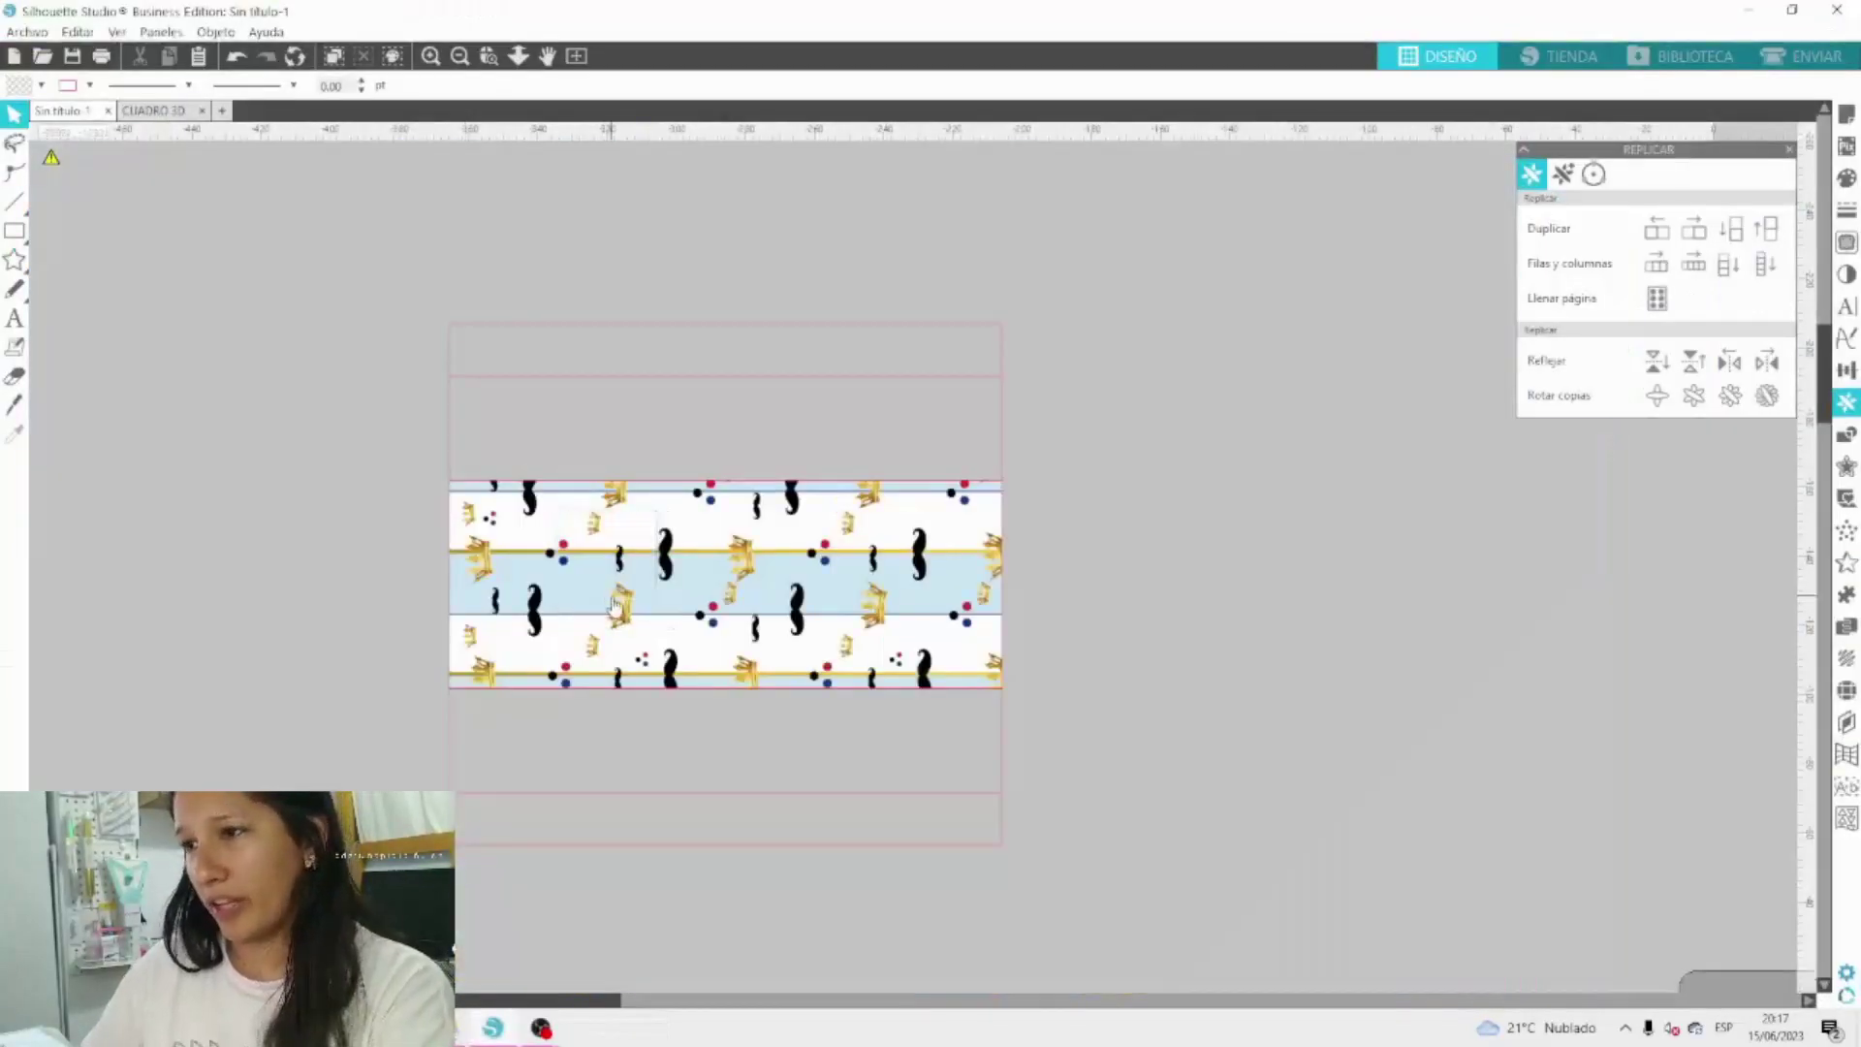
Rotate the central rectangle's pattern fill 90° so that the crowns and moustaches stand upright.
left_click(431, 56)
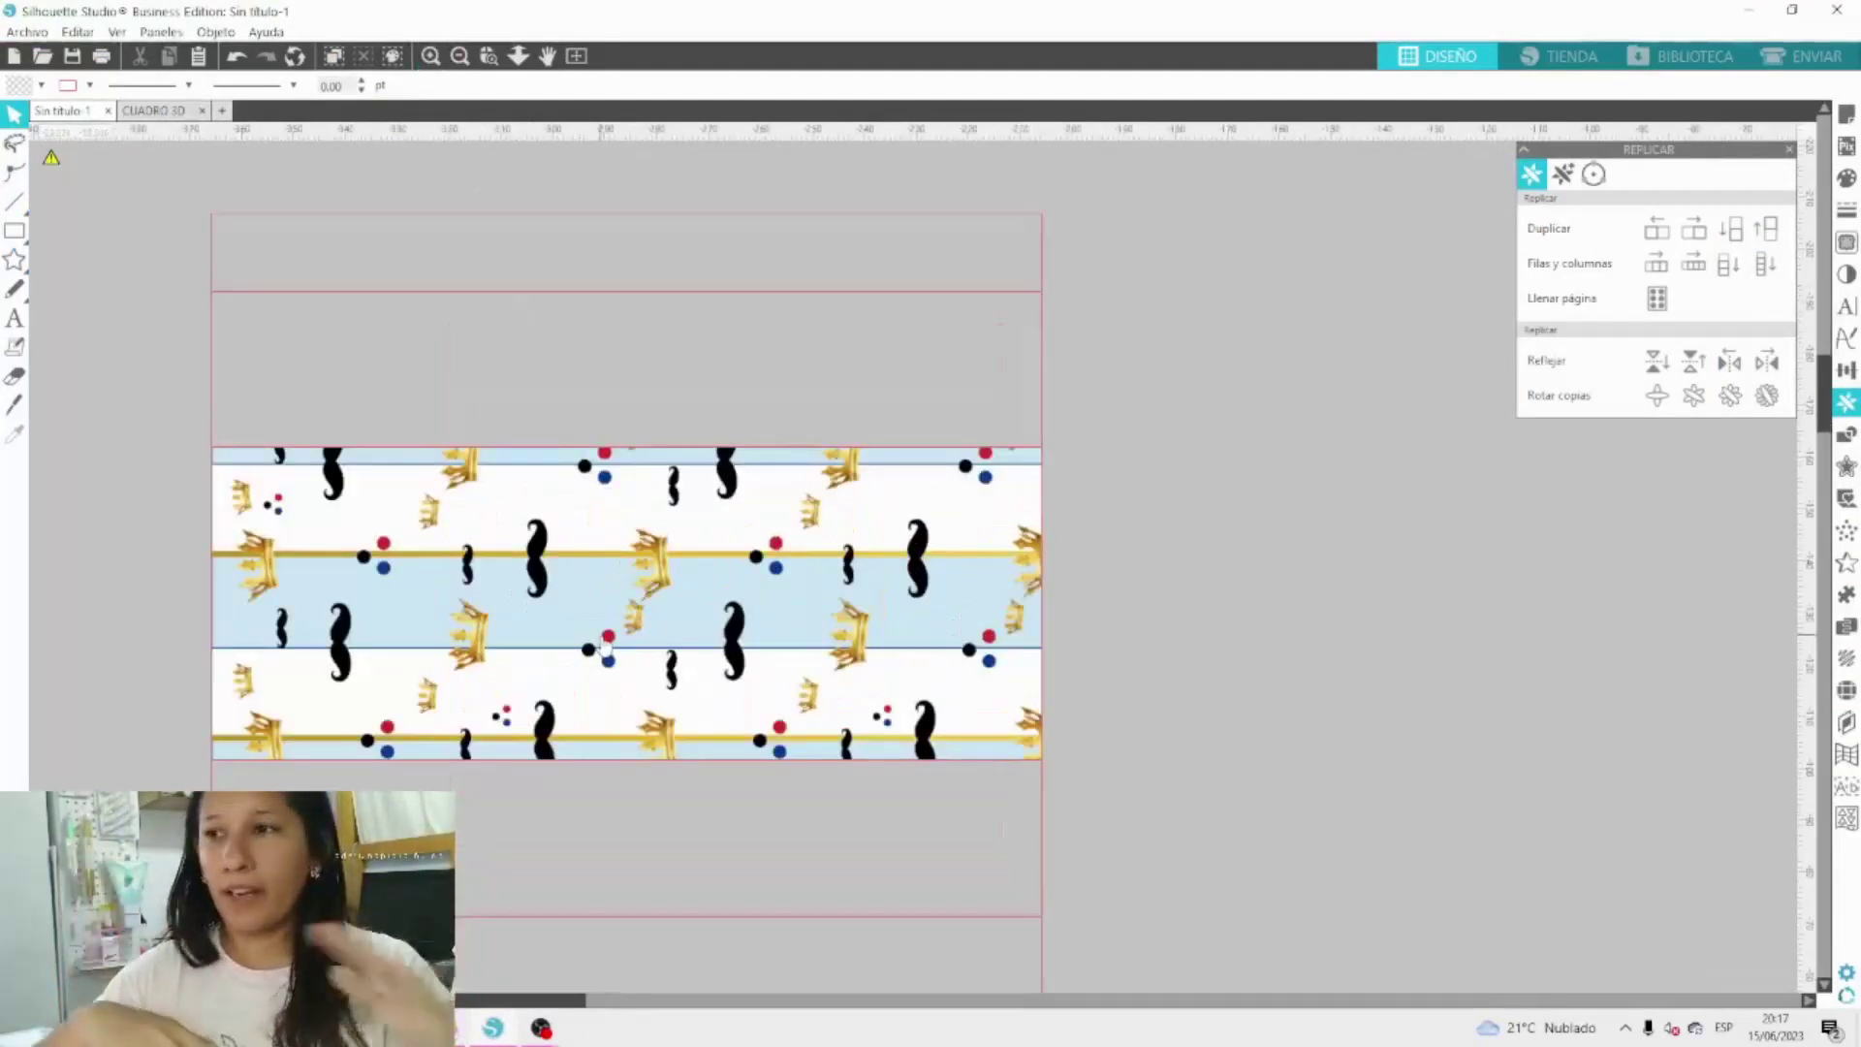
left_click(681, 611)
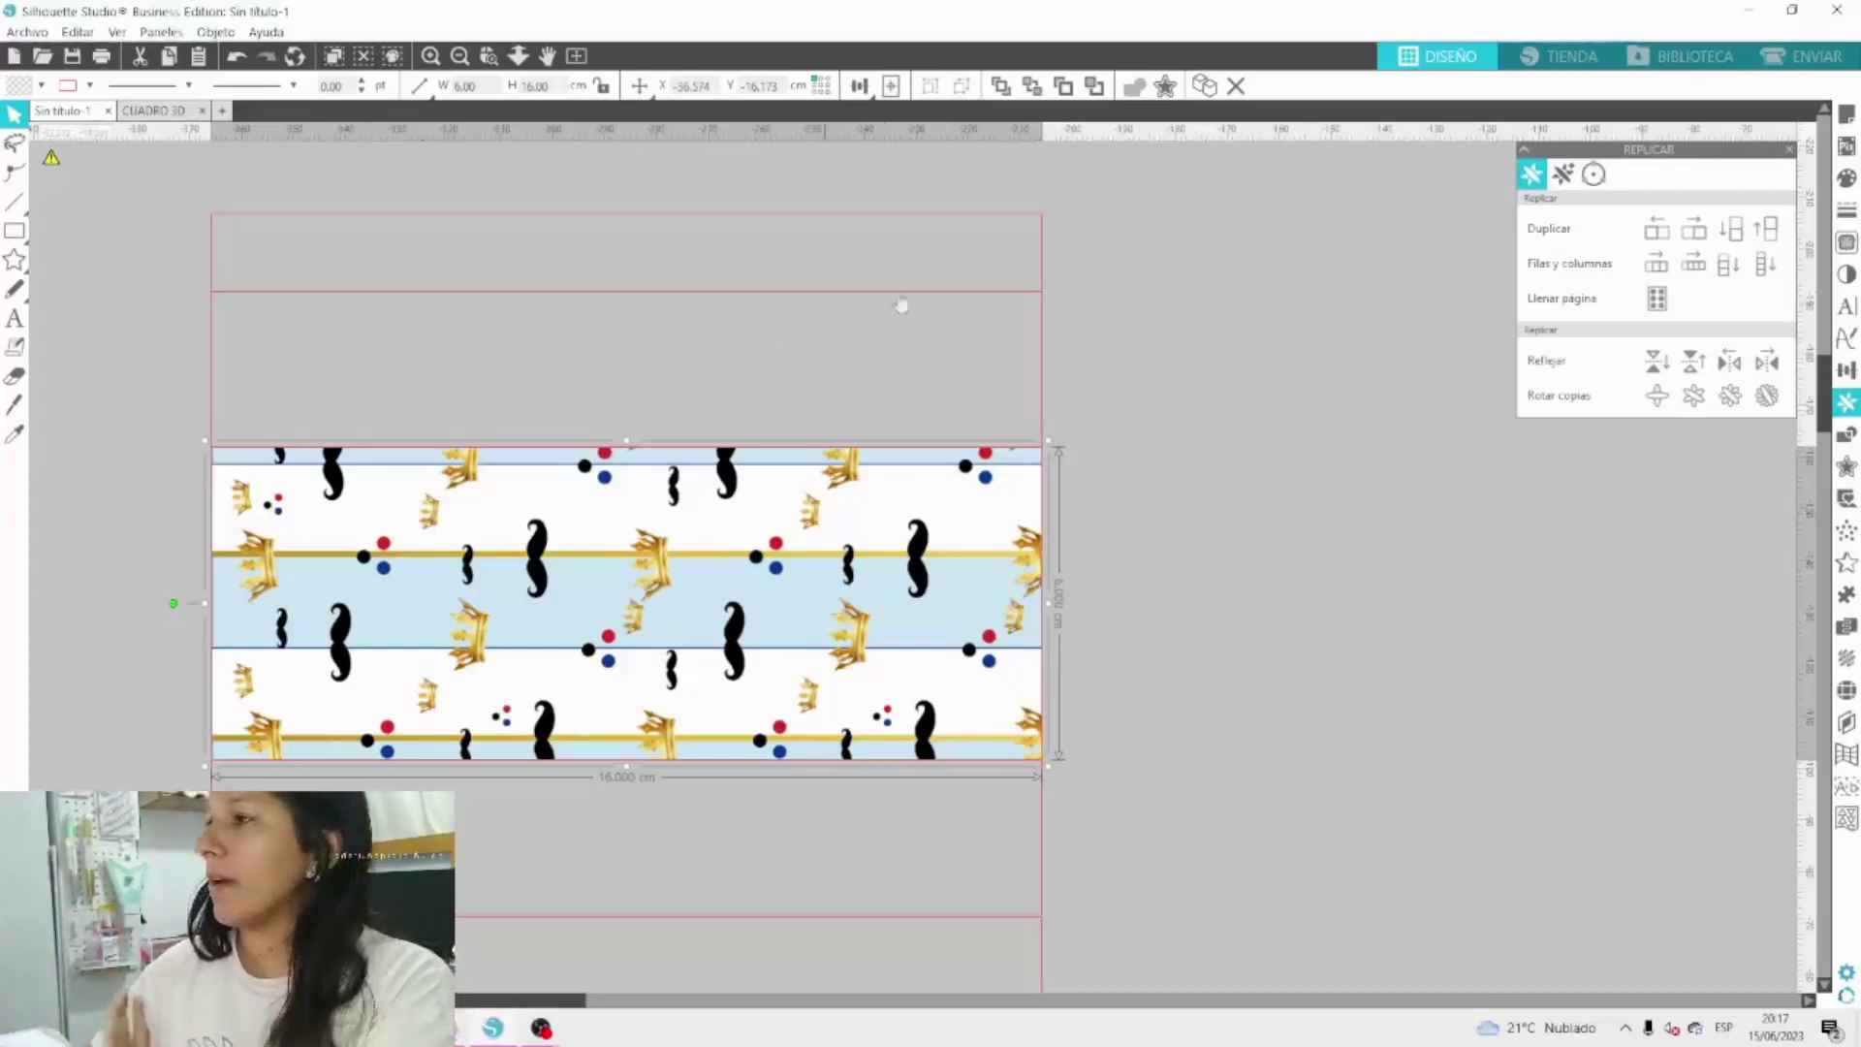
left_click(1847, 178)
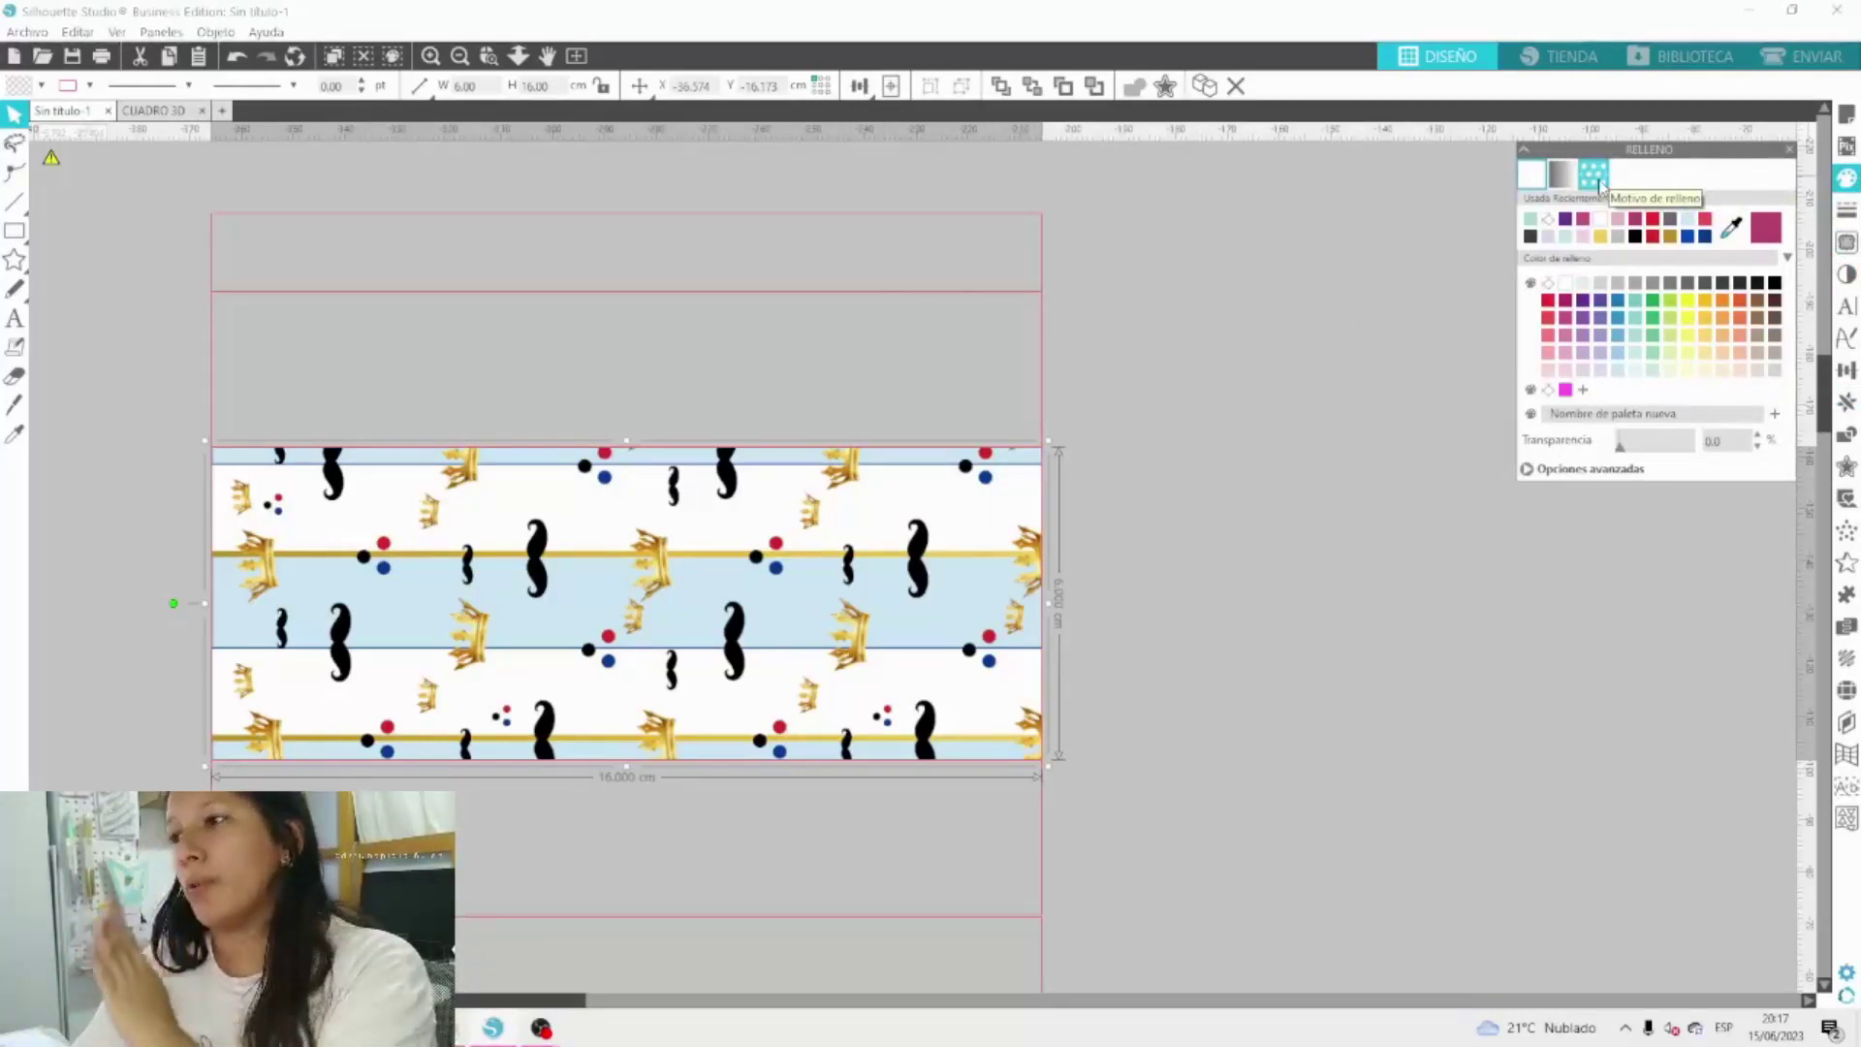
left_click(1595, 175)
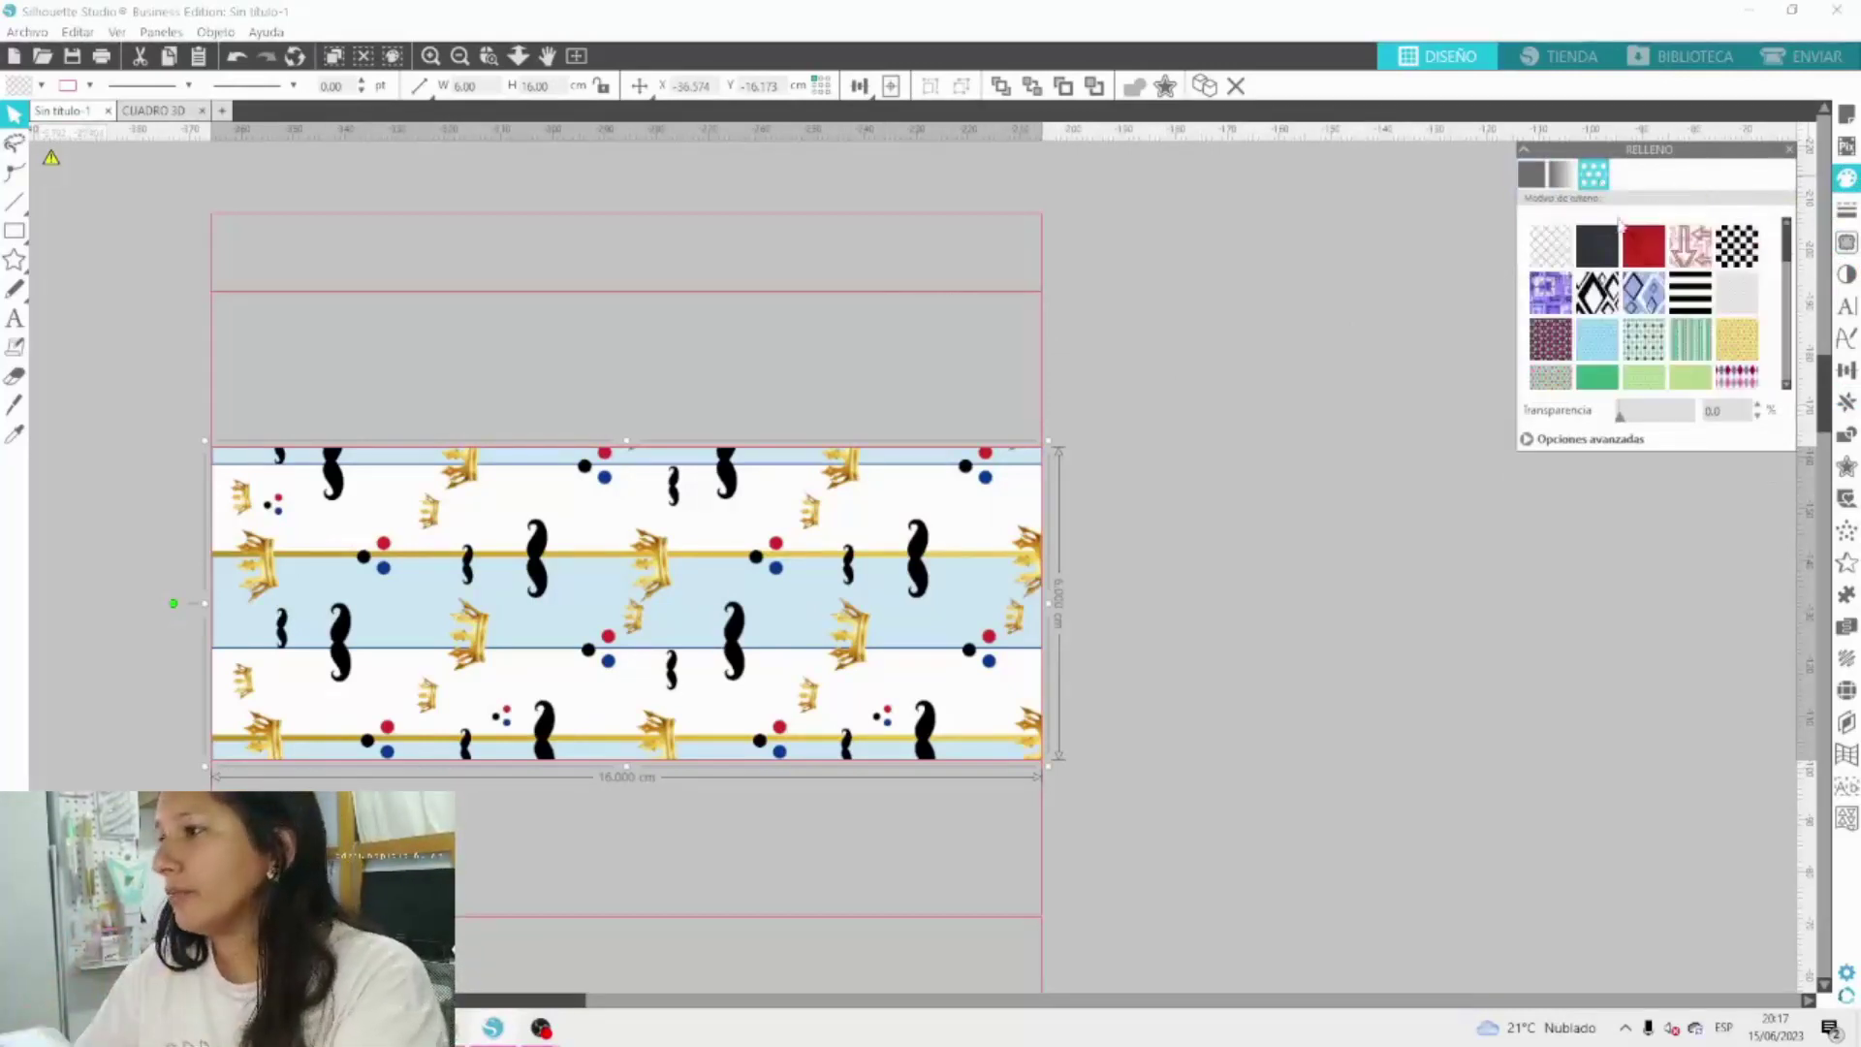
left_click(1638, 439)
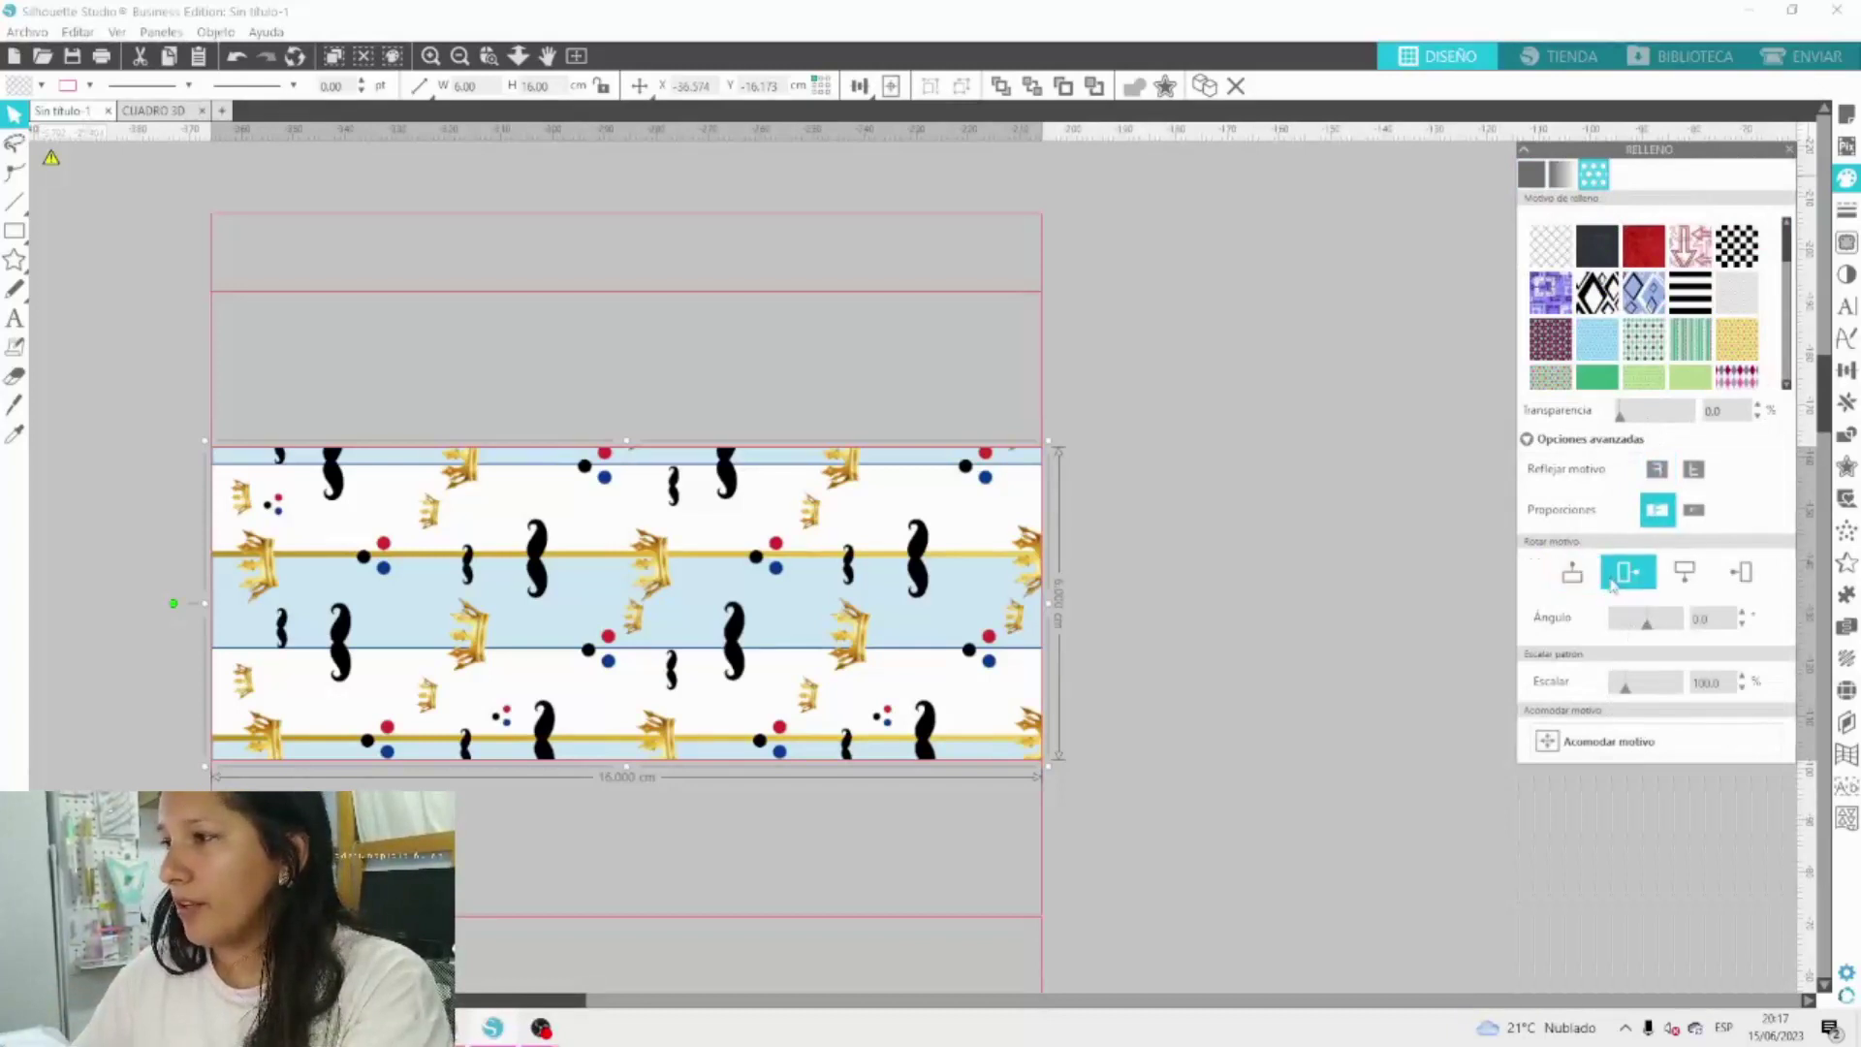
left_click(1614, 579)
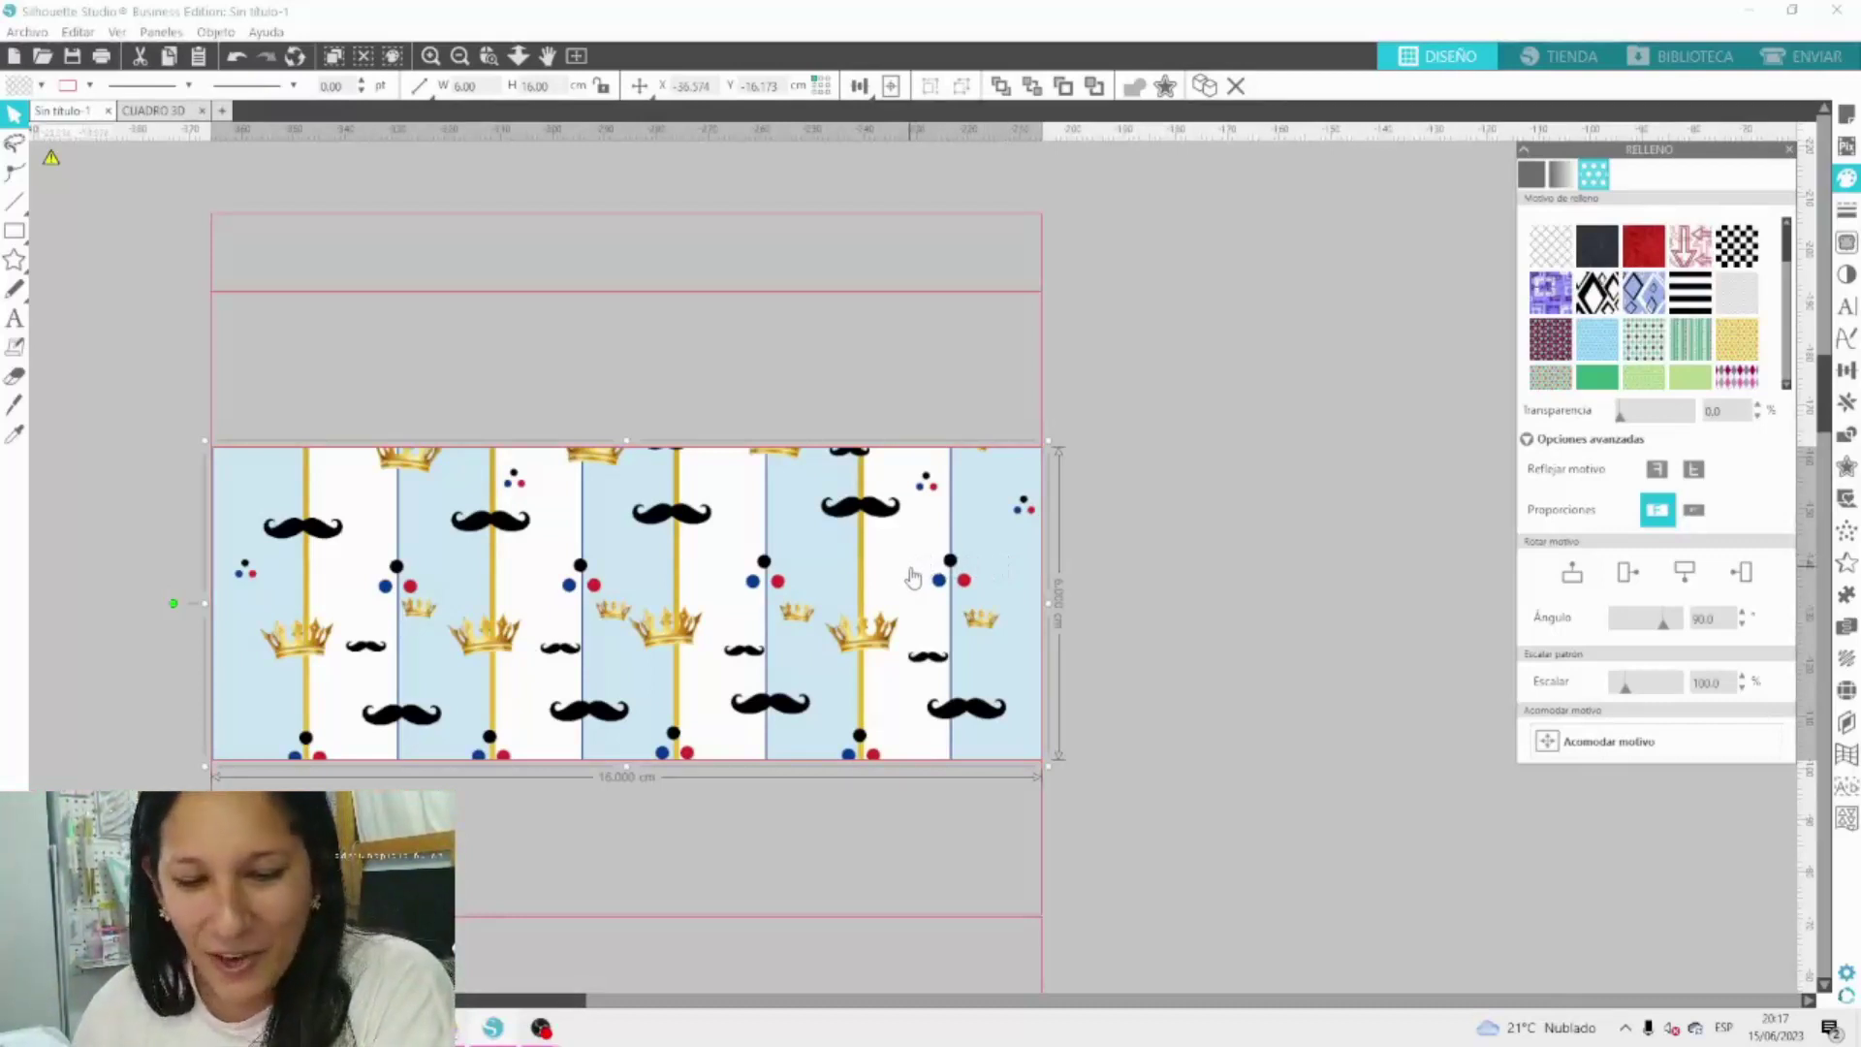
Reduce the central rectangle's pattern fill scale to 62% and deselect the rectangle.
left_click(1050, 423)
left_click(940, 642)
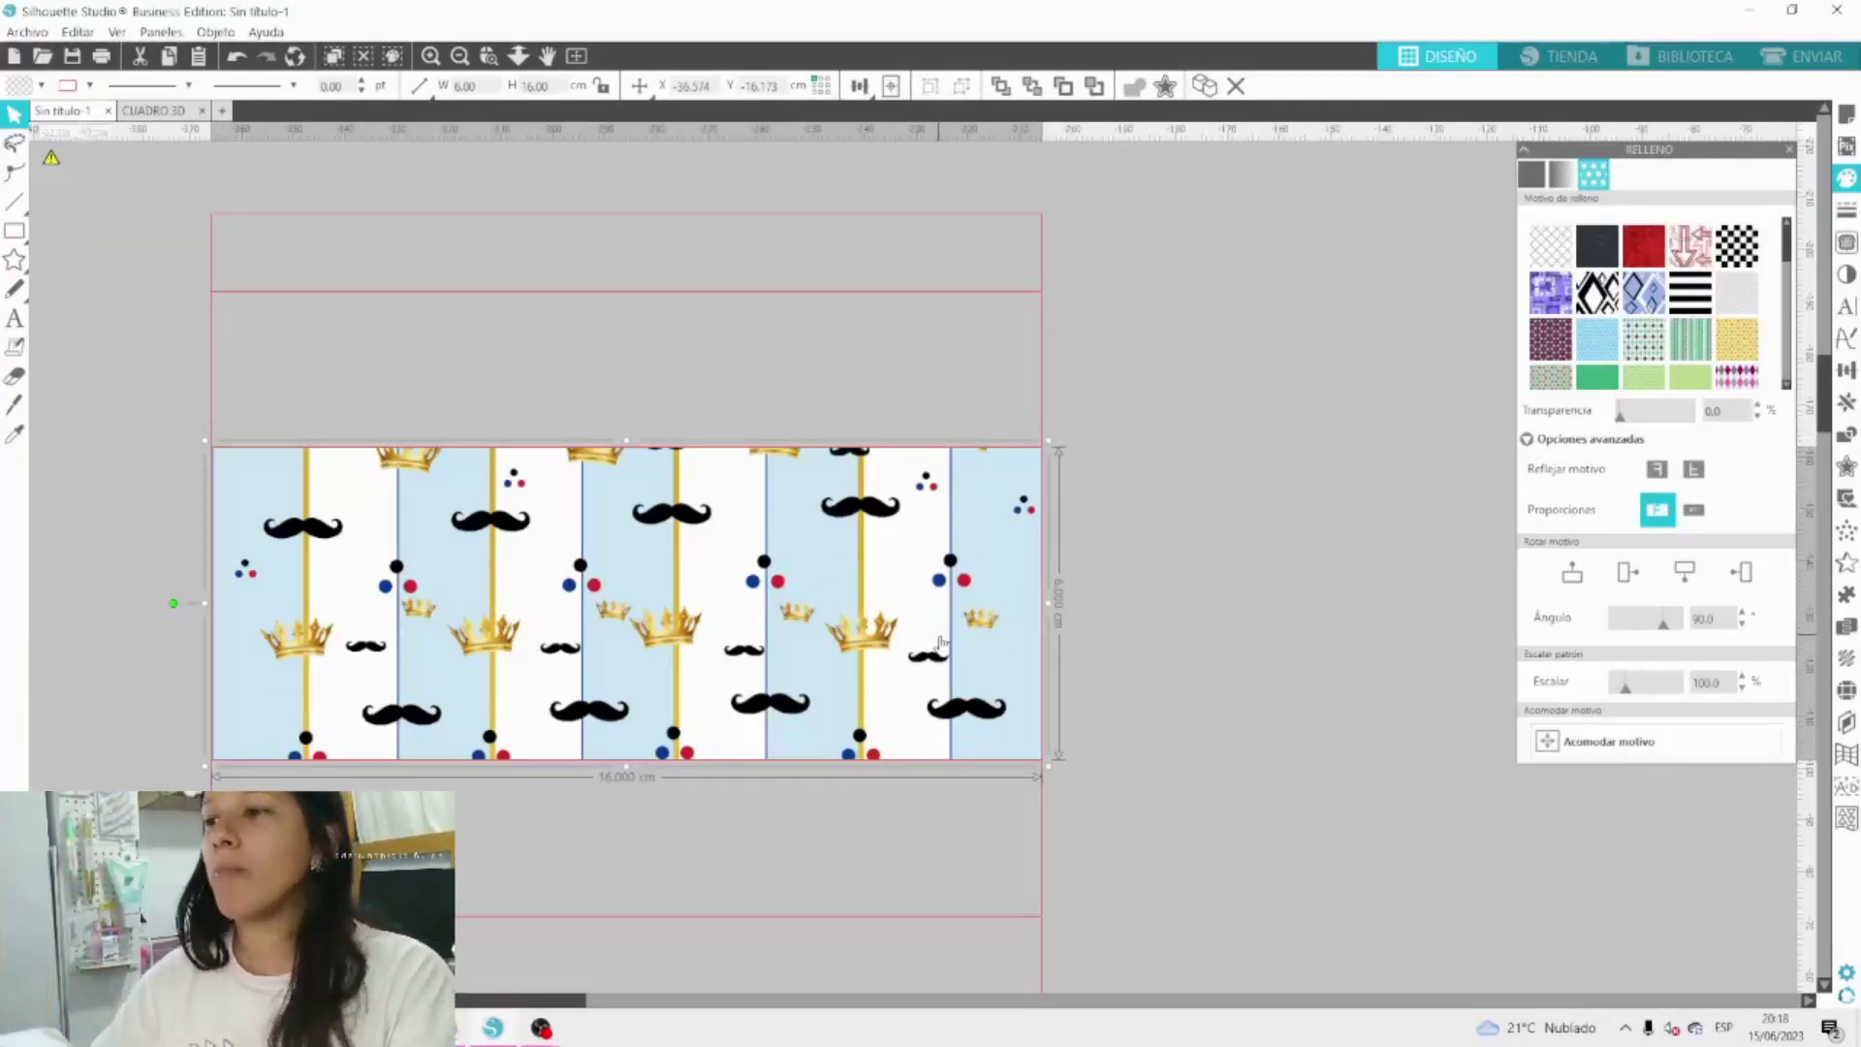
left_click(1742, 687)
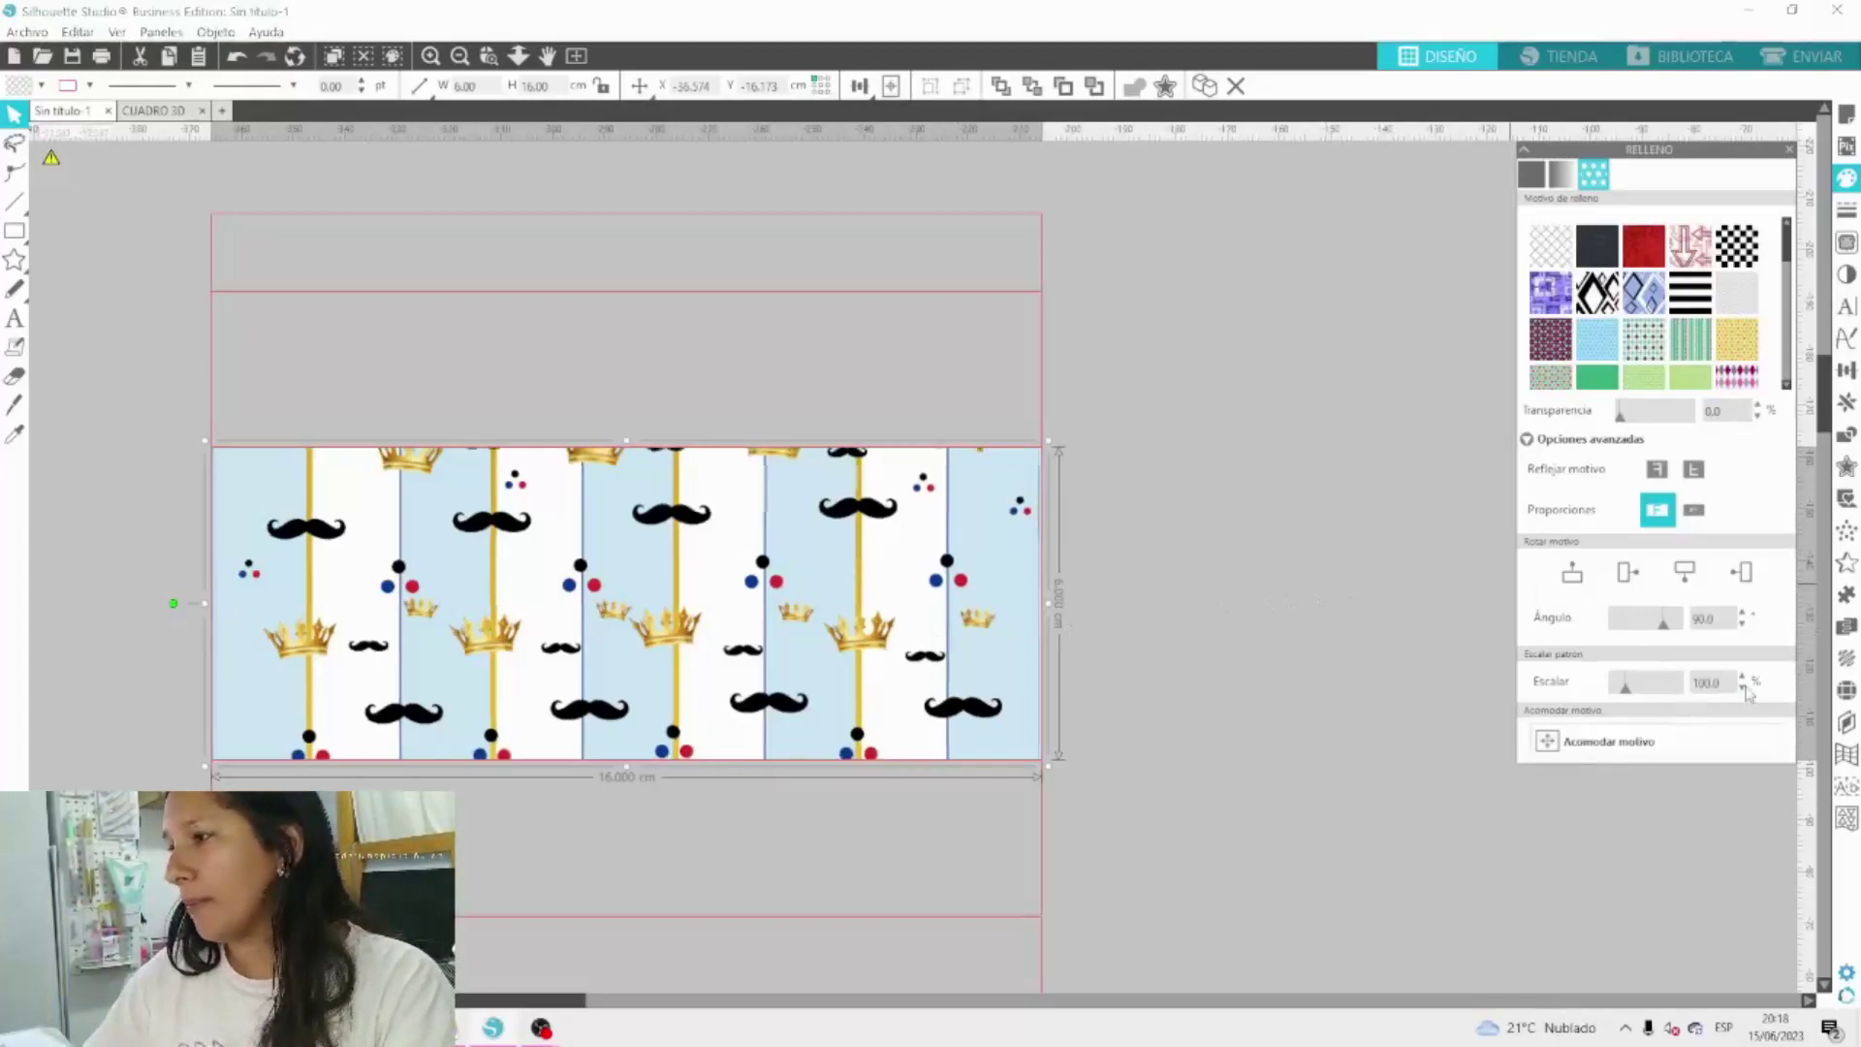
left_click(1742, 688)
left_click(1742, 687)
left_click(1743, 689)
left_click(1743, 689)
left_click(1743, 689)
left_click(1743, 689)
left_click(1743, 689)
left_click(1743, 689)
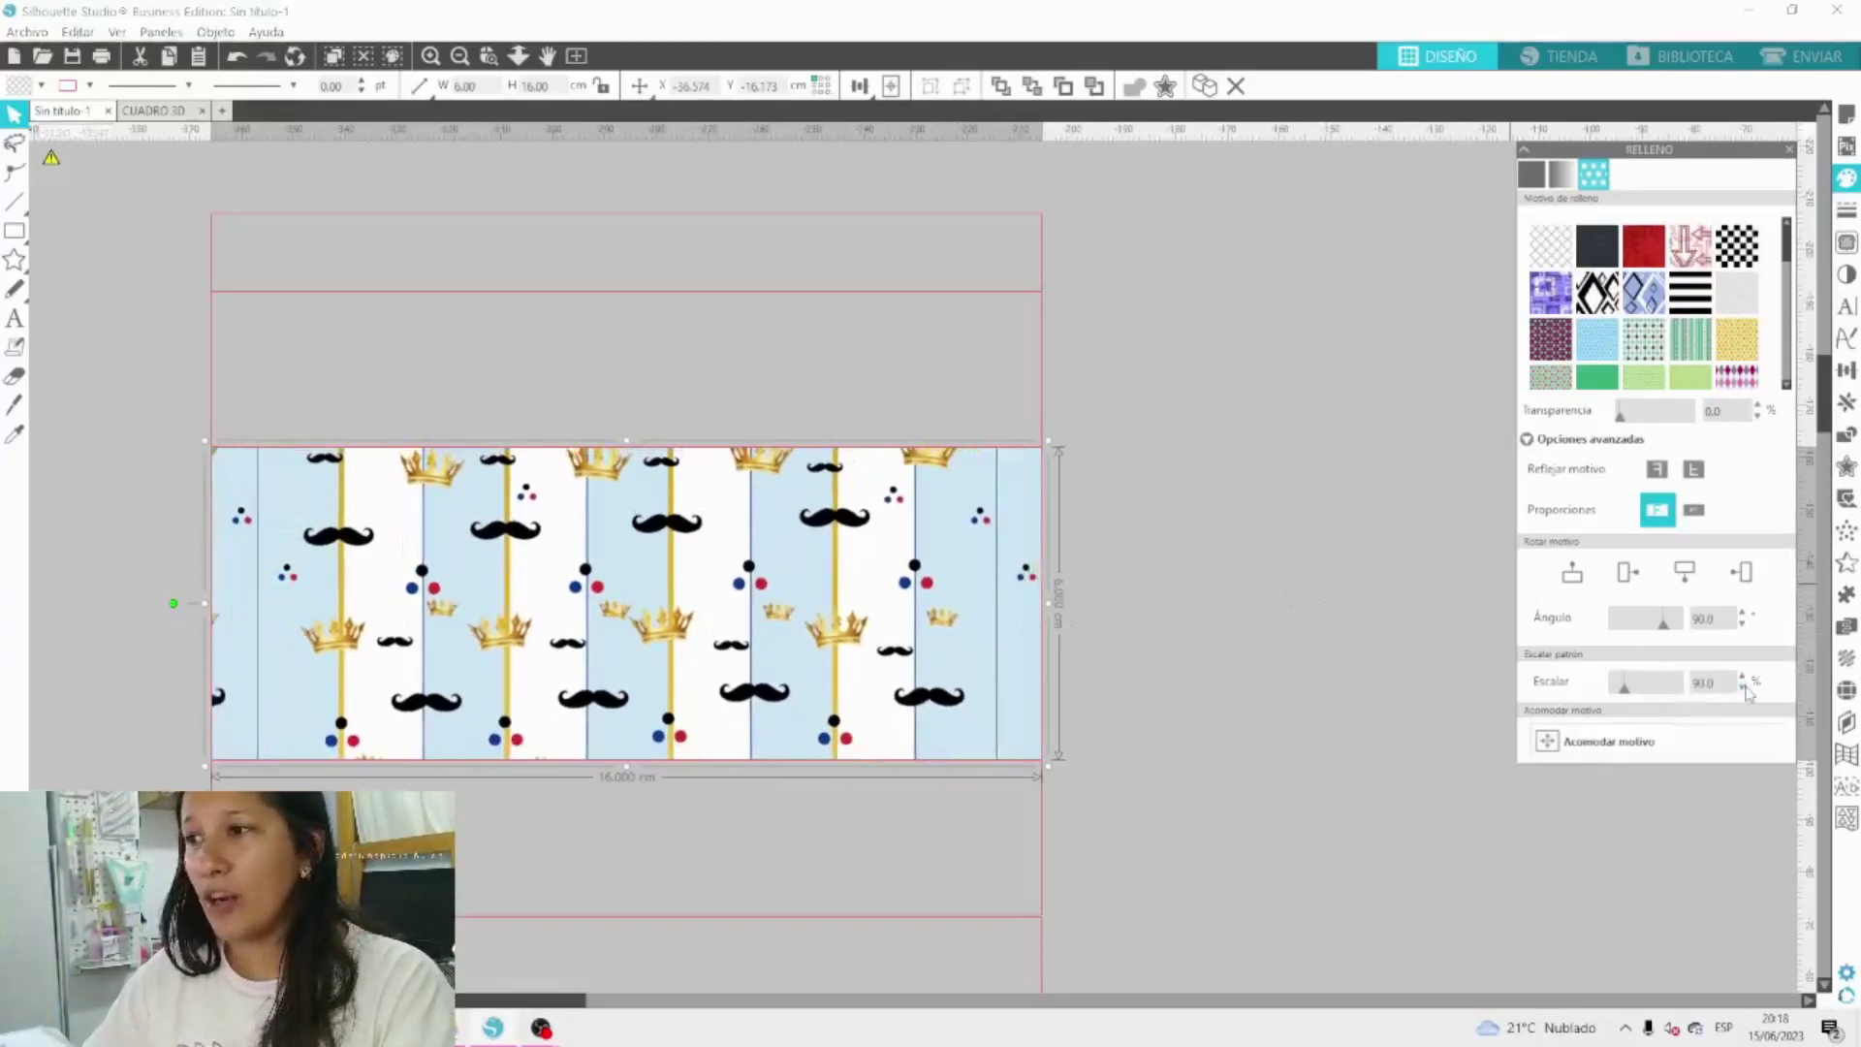
left_click(1743, 689)
left_click(1743, 689)
left_click(1742, 688)
left_click(1742, 687)
left_click(1742, 688)
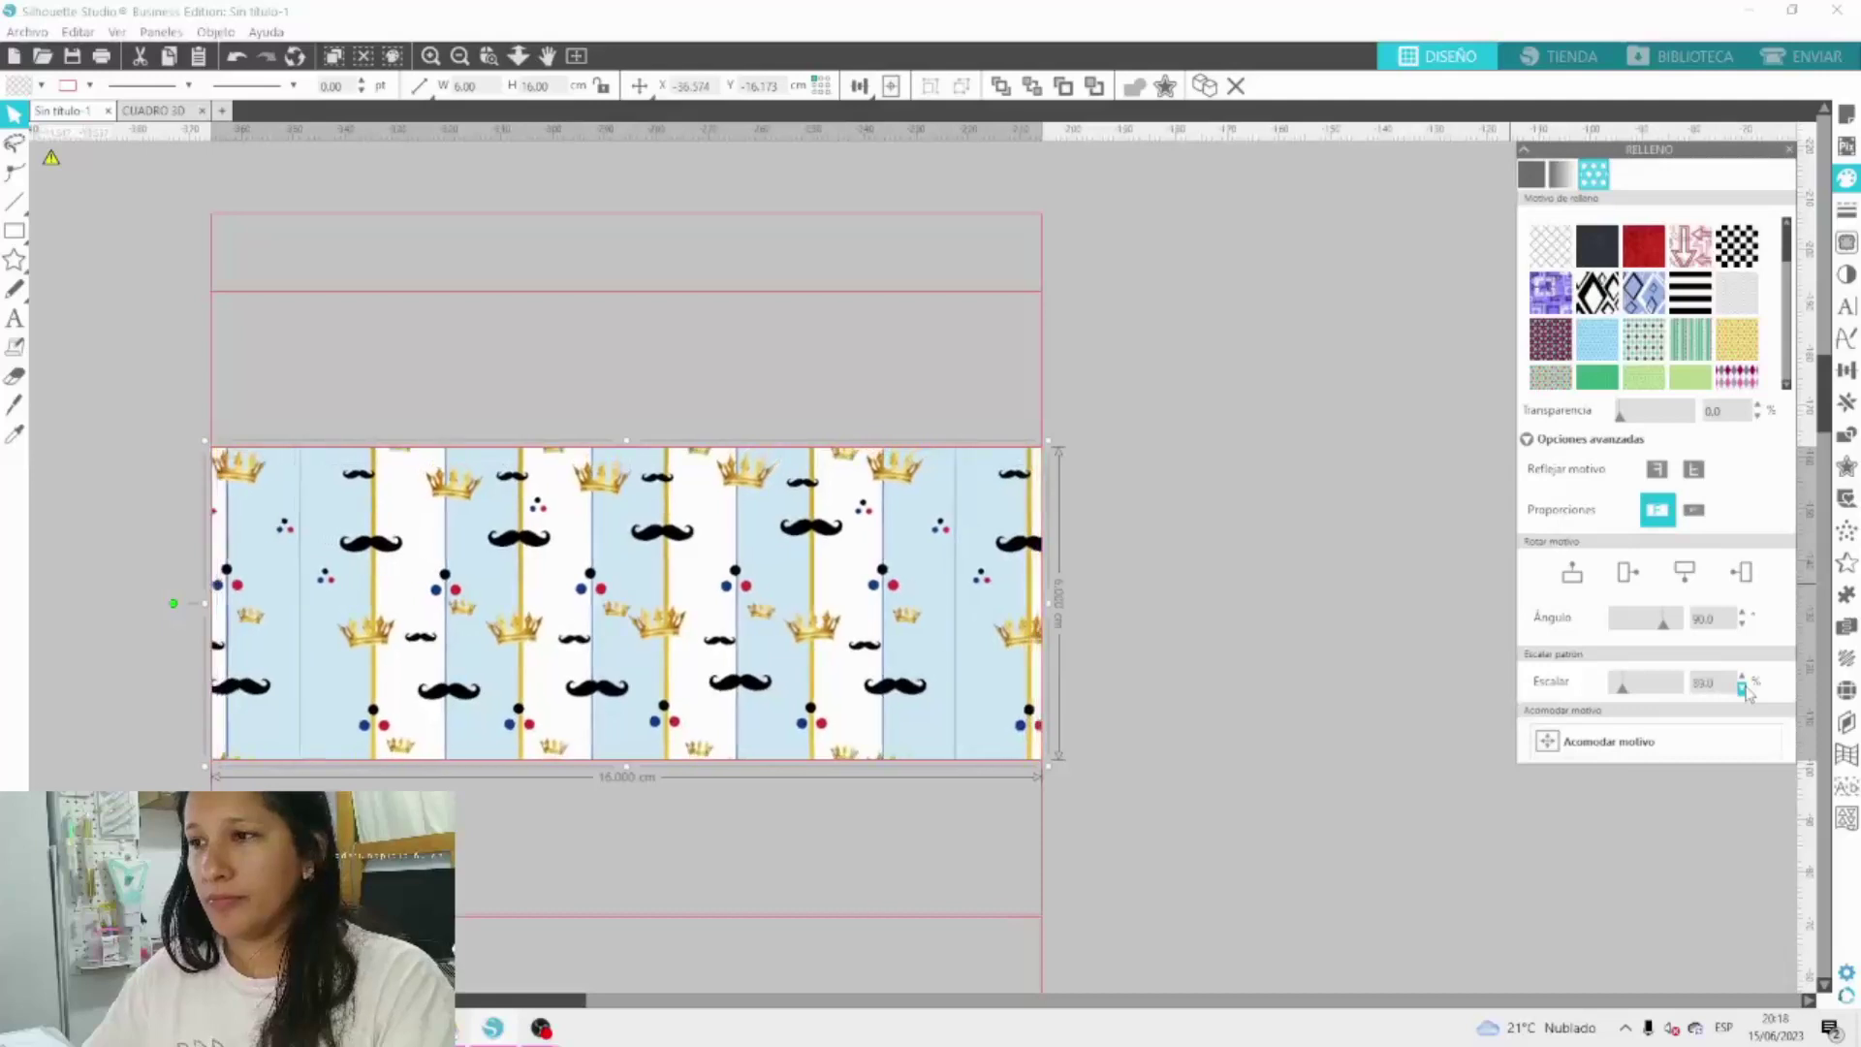
left_click(1742, 687)
left_click(1742, 687)
left_click(1742, 688)
left_click(1743, 688)
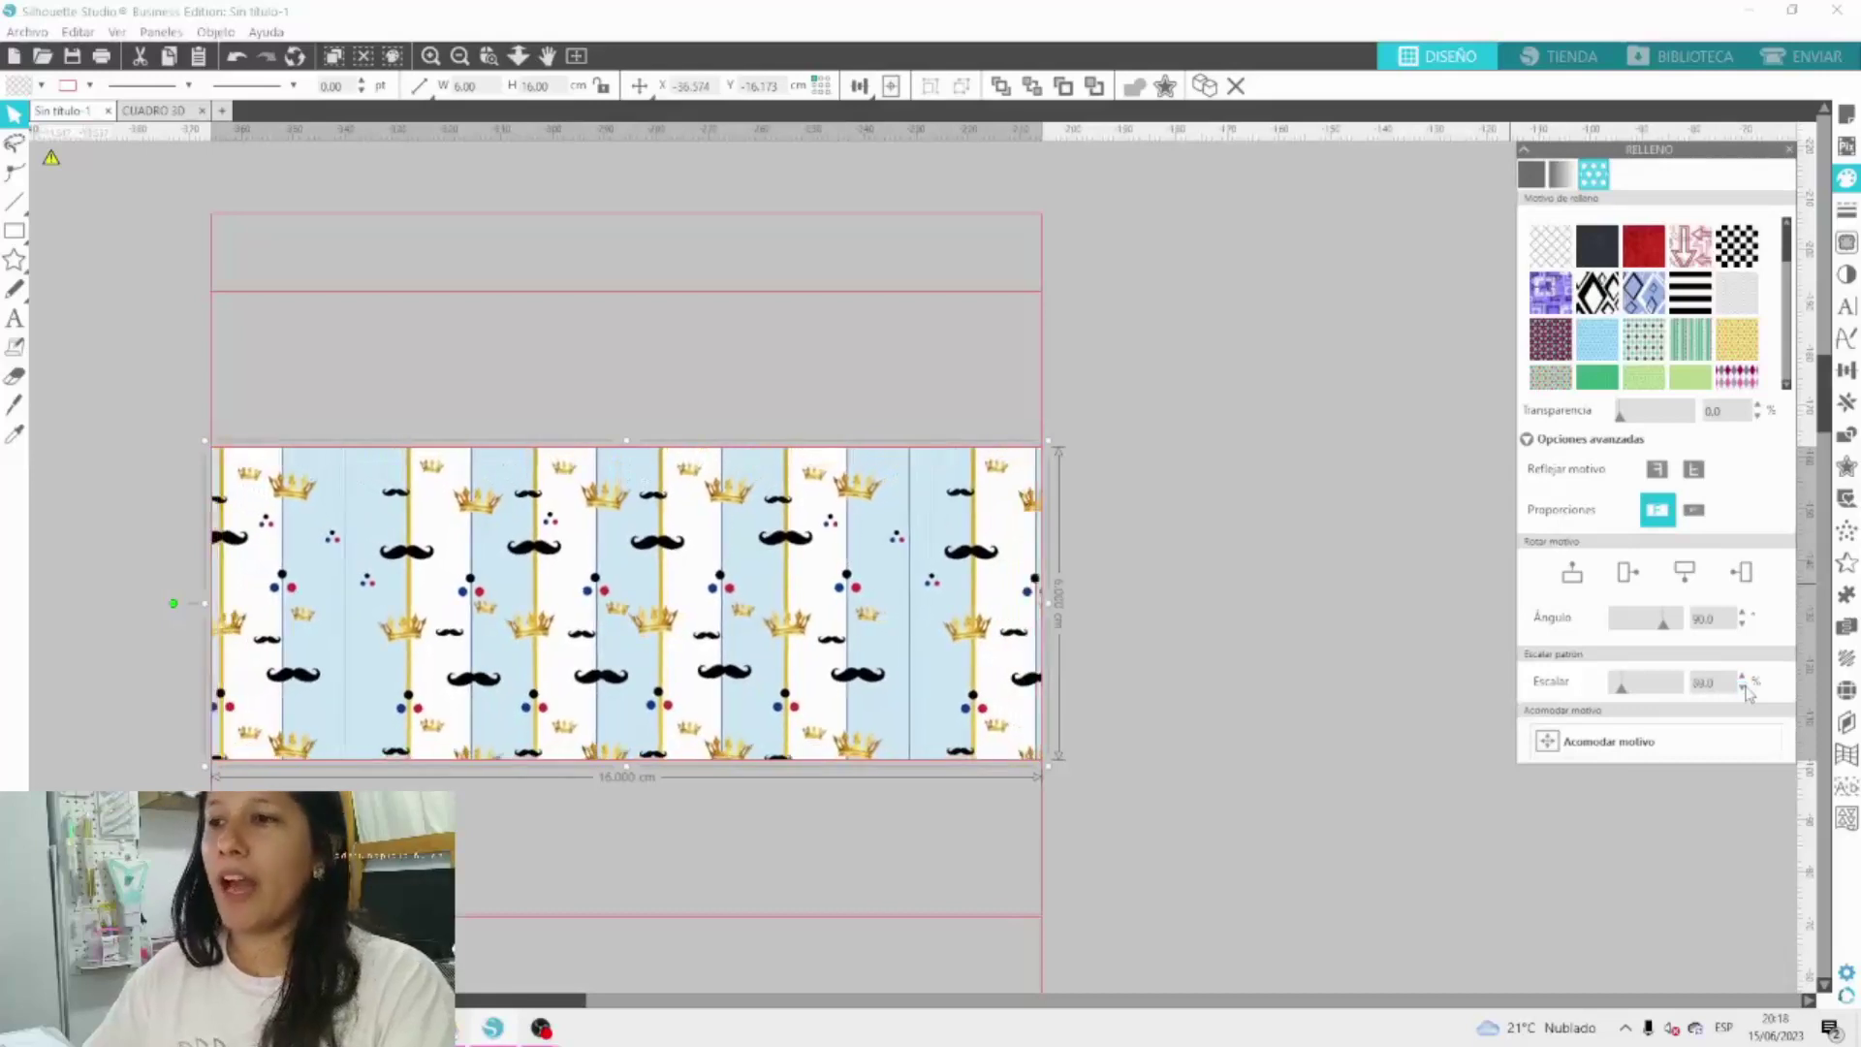
left_click(1743, 688)
left_click(1743, 688)
left_click(1743, 688)
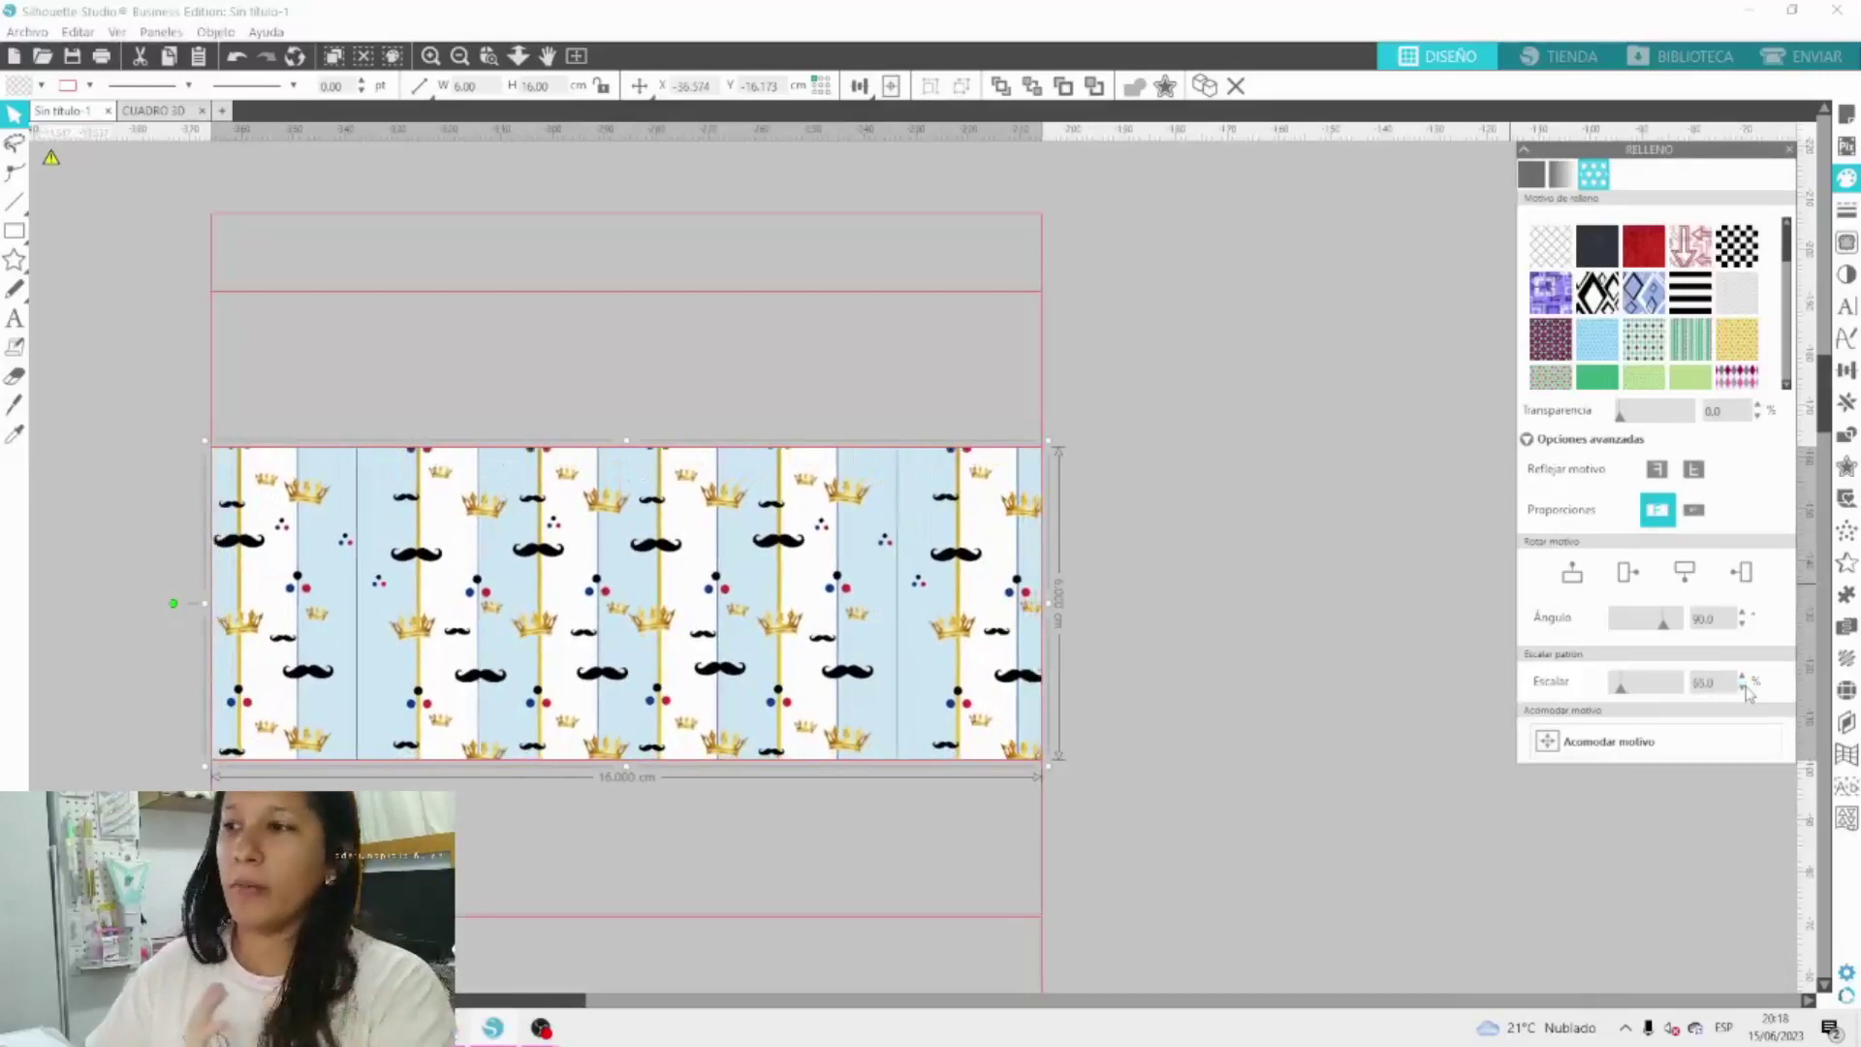
left_click(1743, 689)
left_click(1743, 688)
left_click(1743, 688)
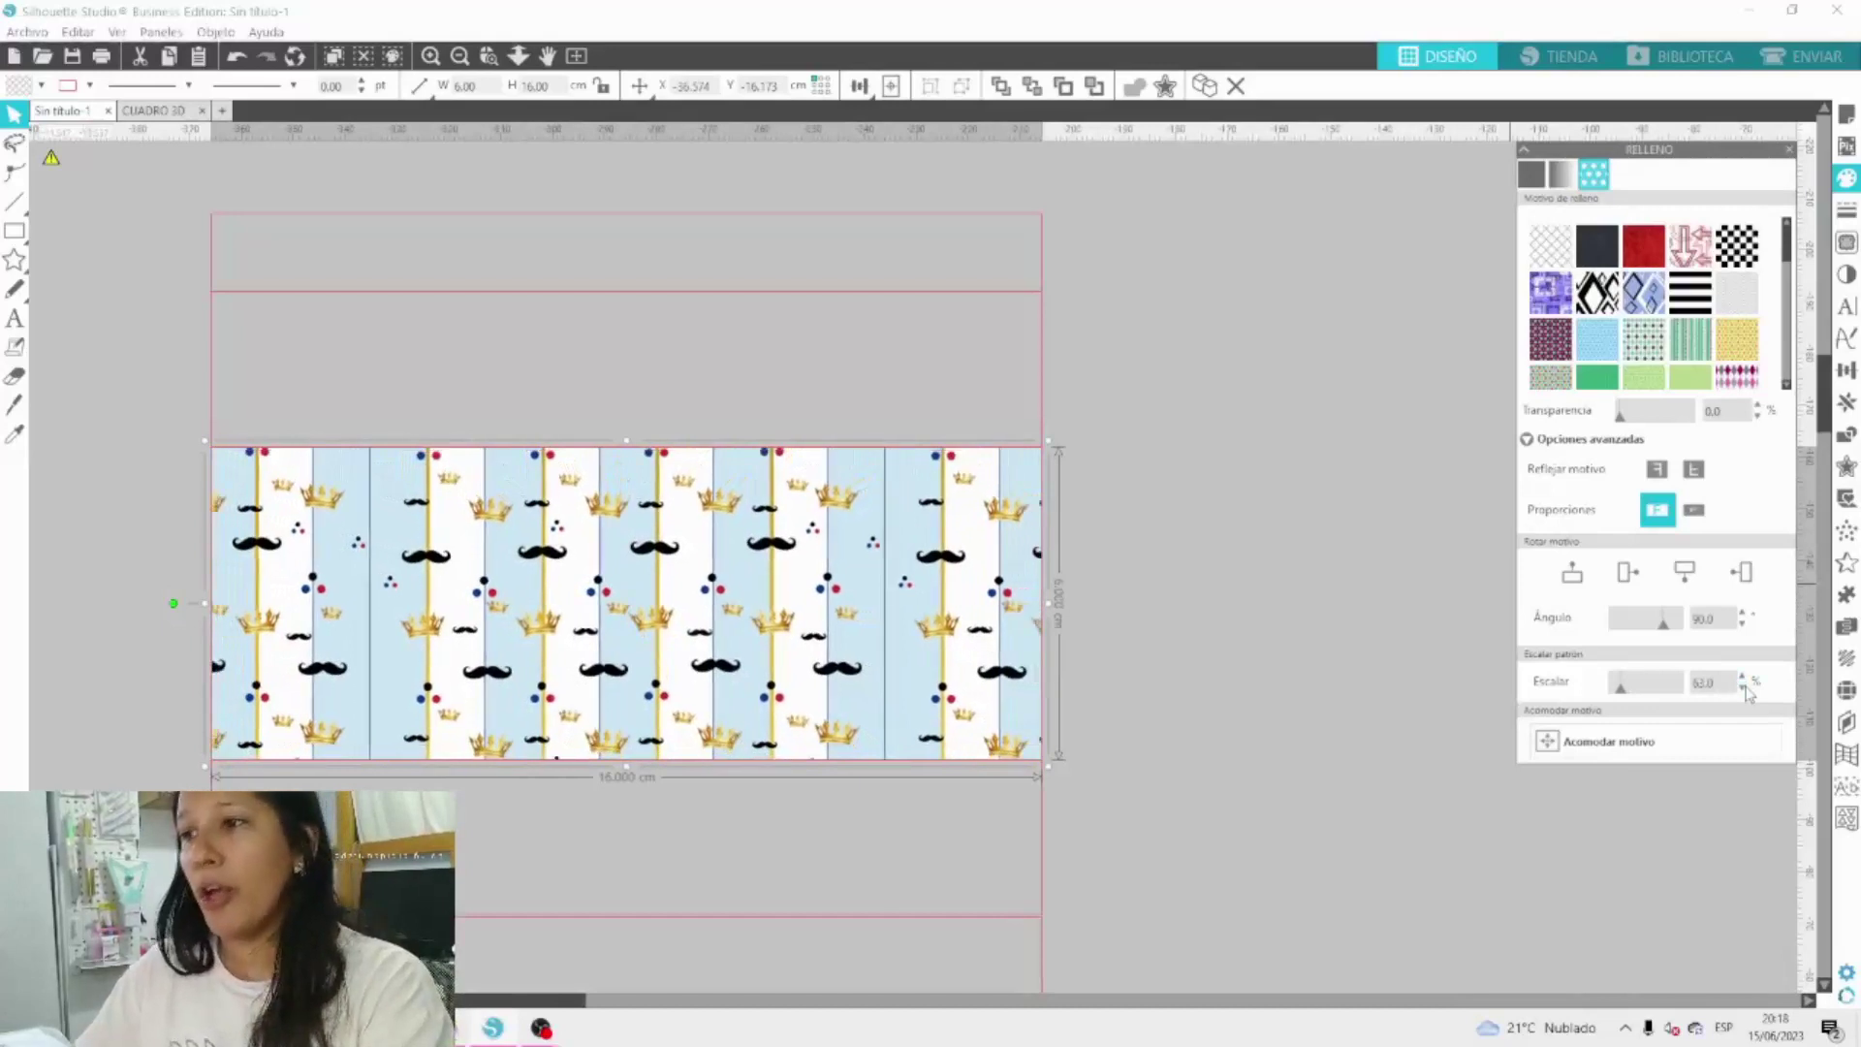
left_click(1299, 433)
left_click(998, 611)
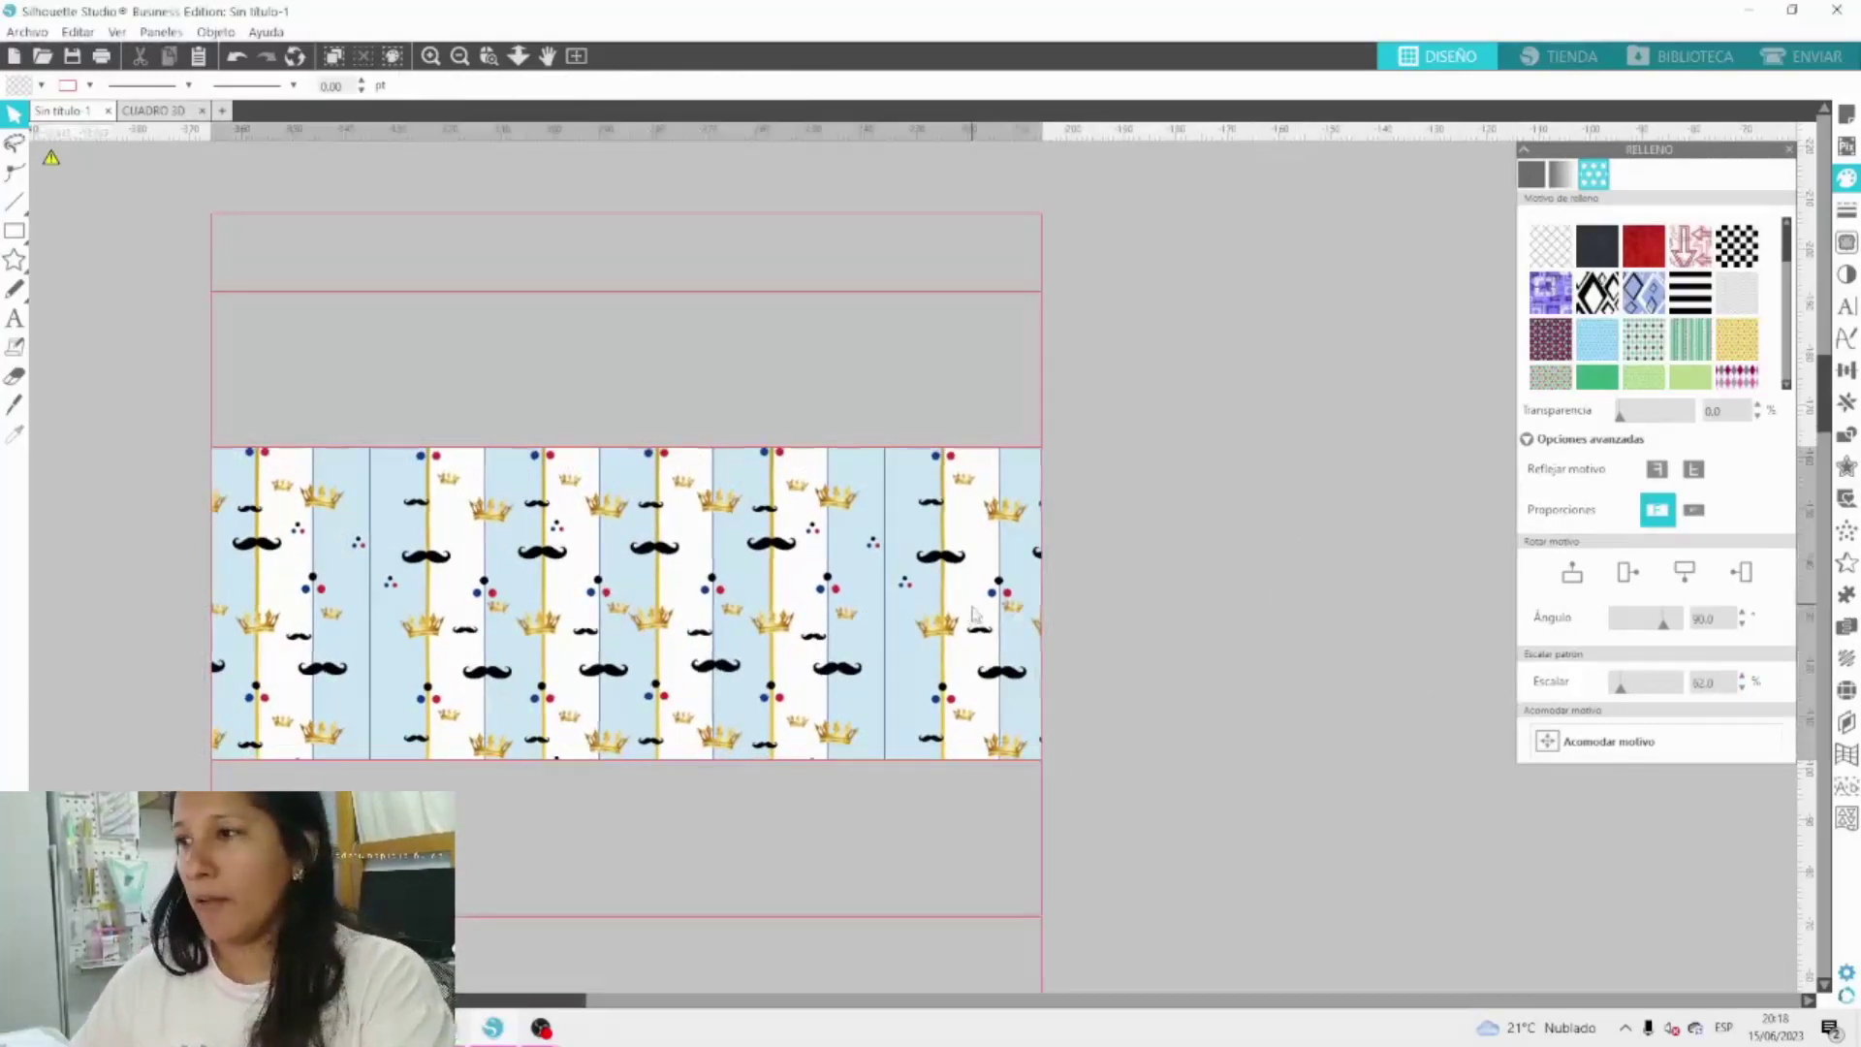
key("i")
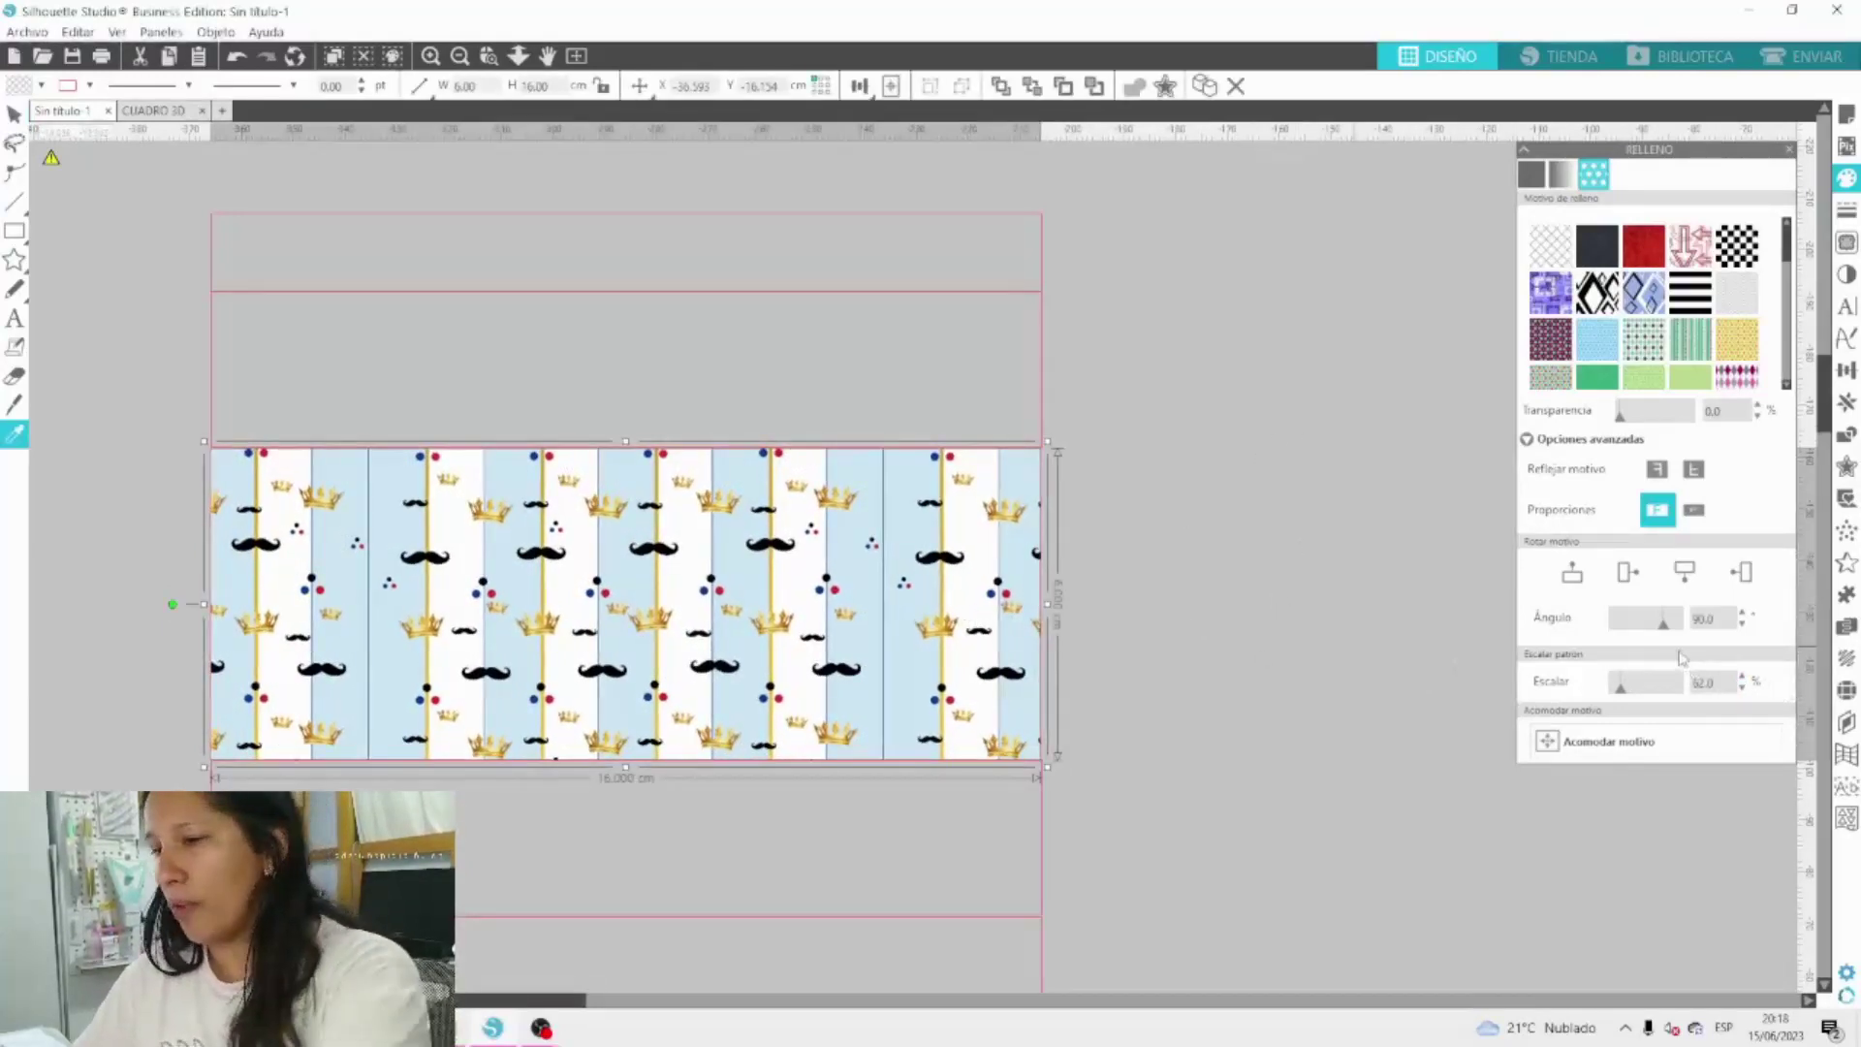
key("Escape")
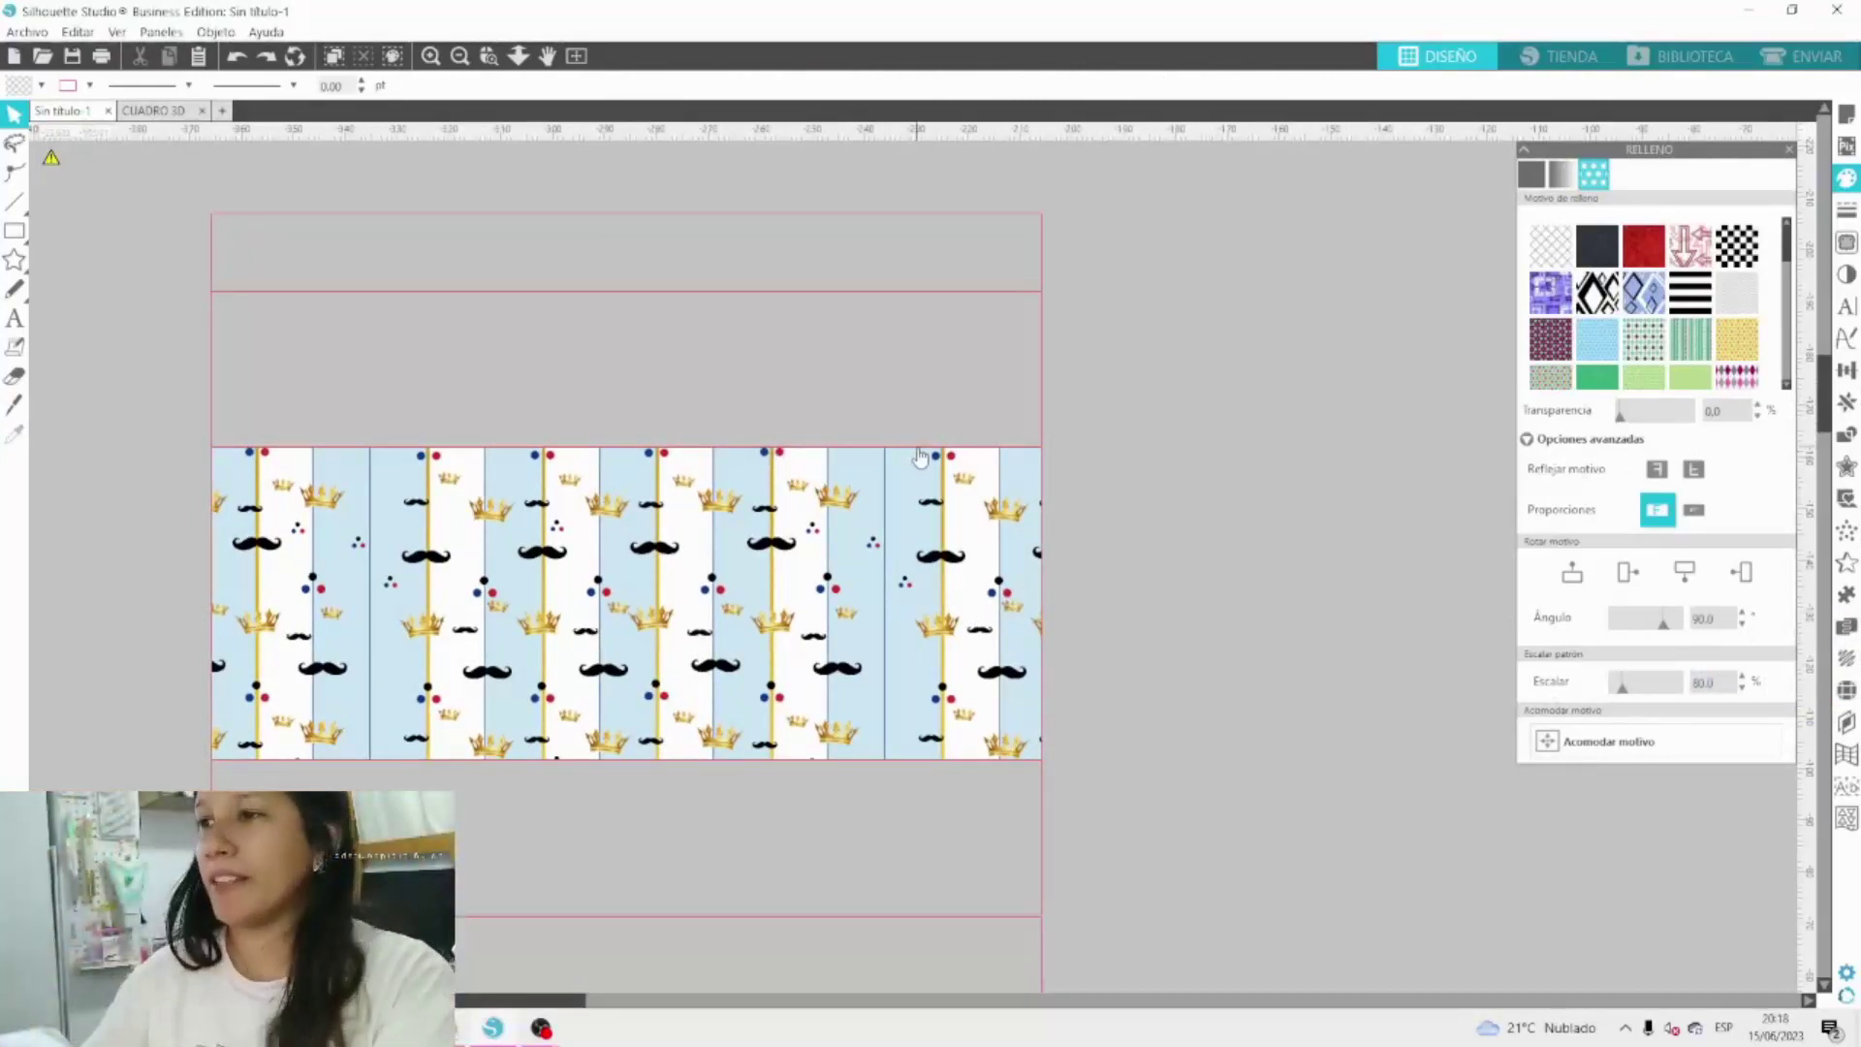
Copy the central rectangle's paper fill to the 3 cm rectangles above and below it with the Eyedropper.
left_click(1018, 366)
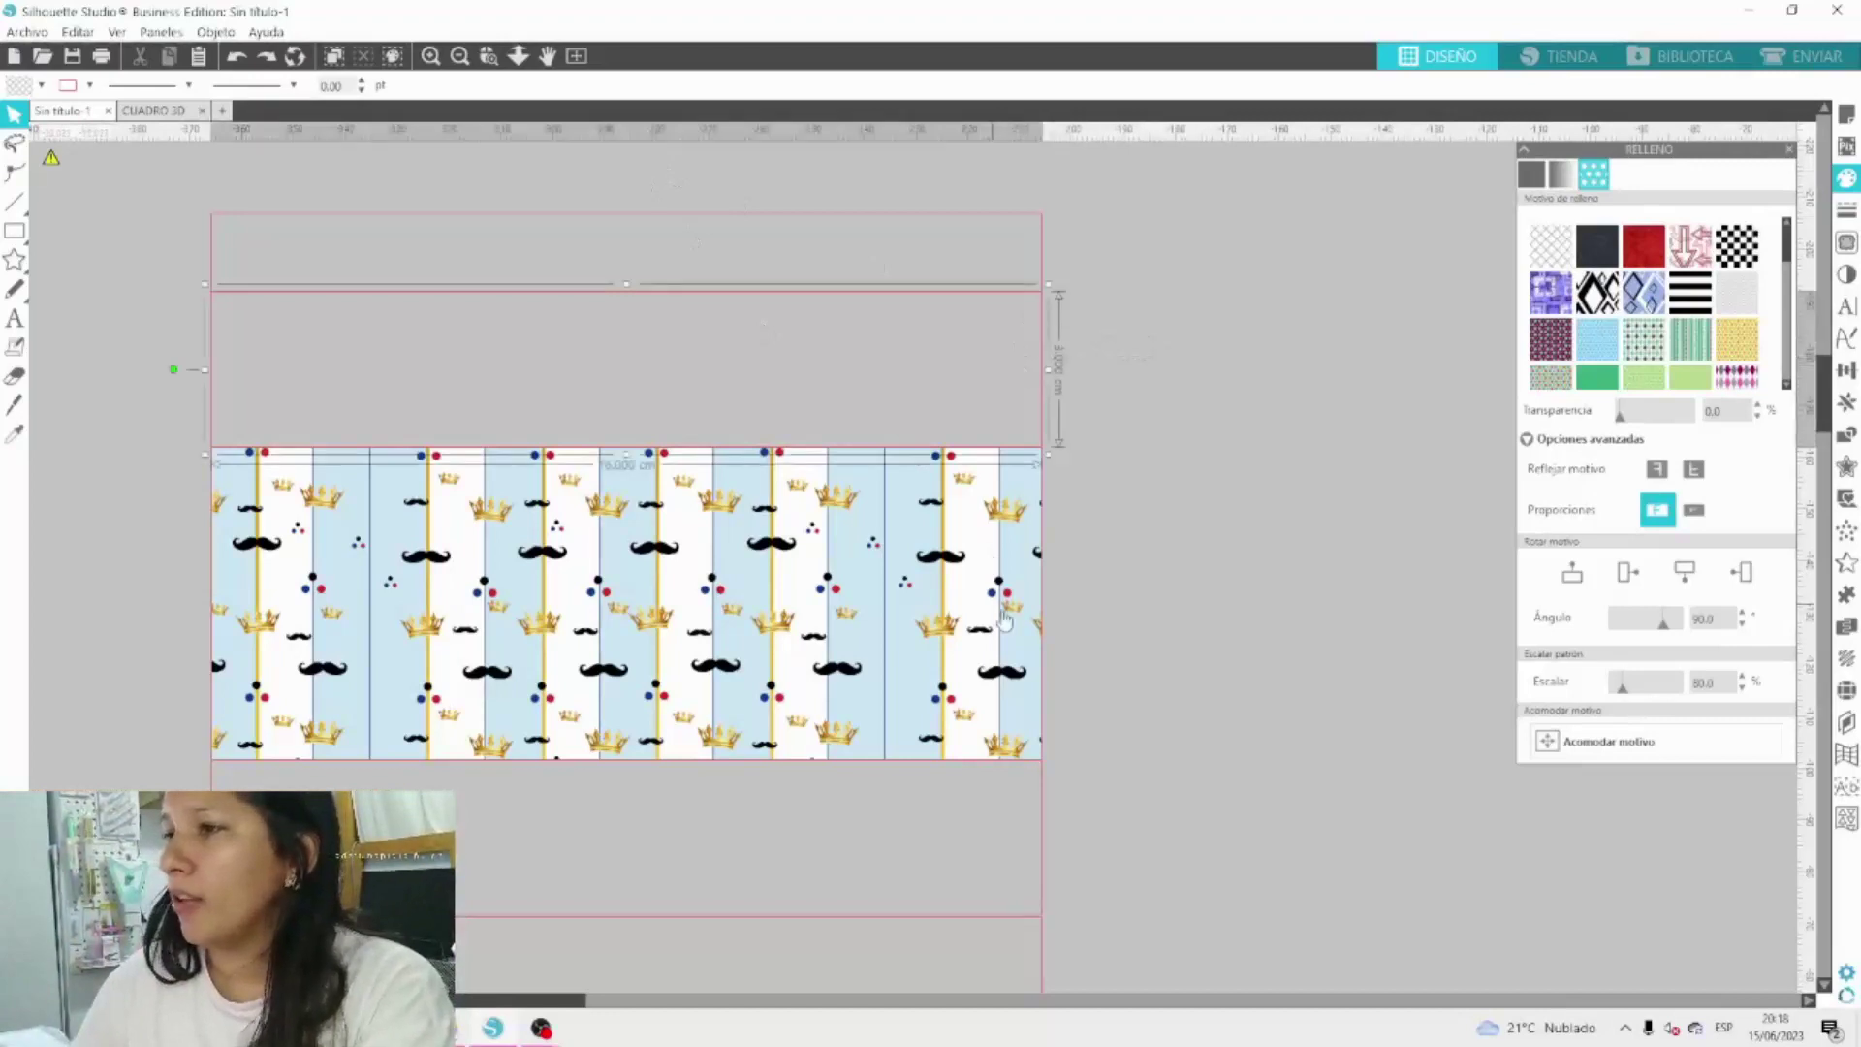
key("i")
left_click(915, 581)
left_click_drag(1079, 816, 985, 845)
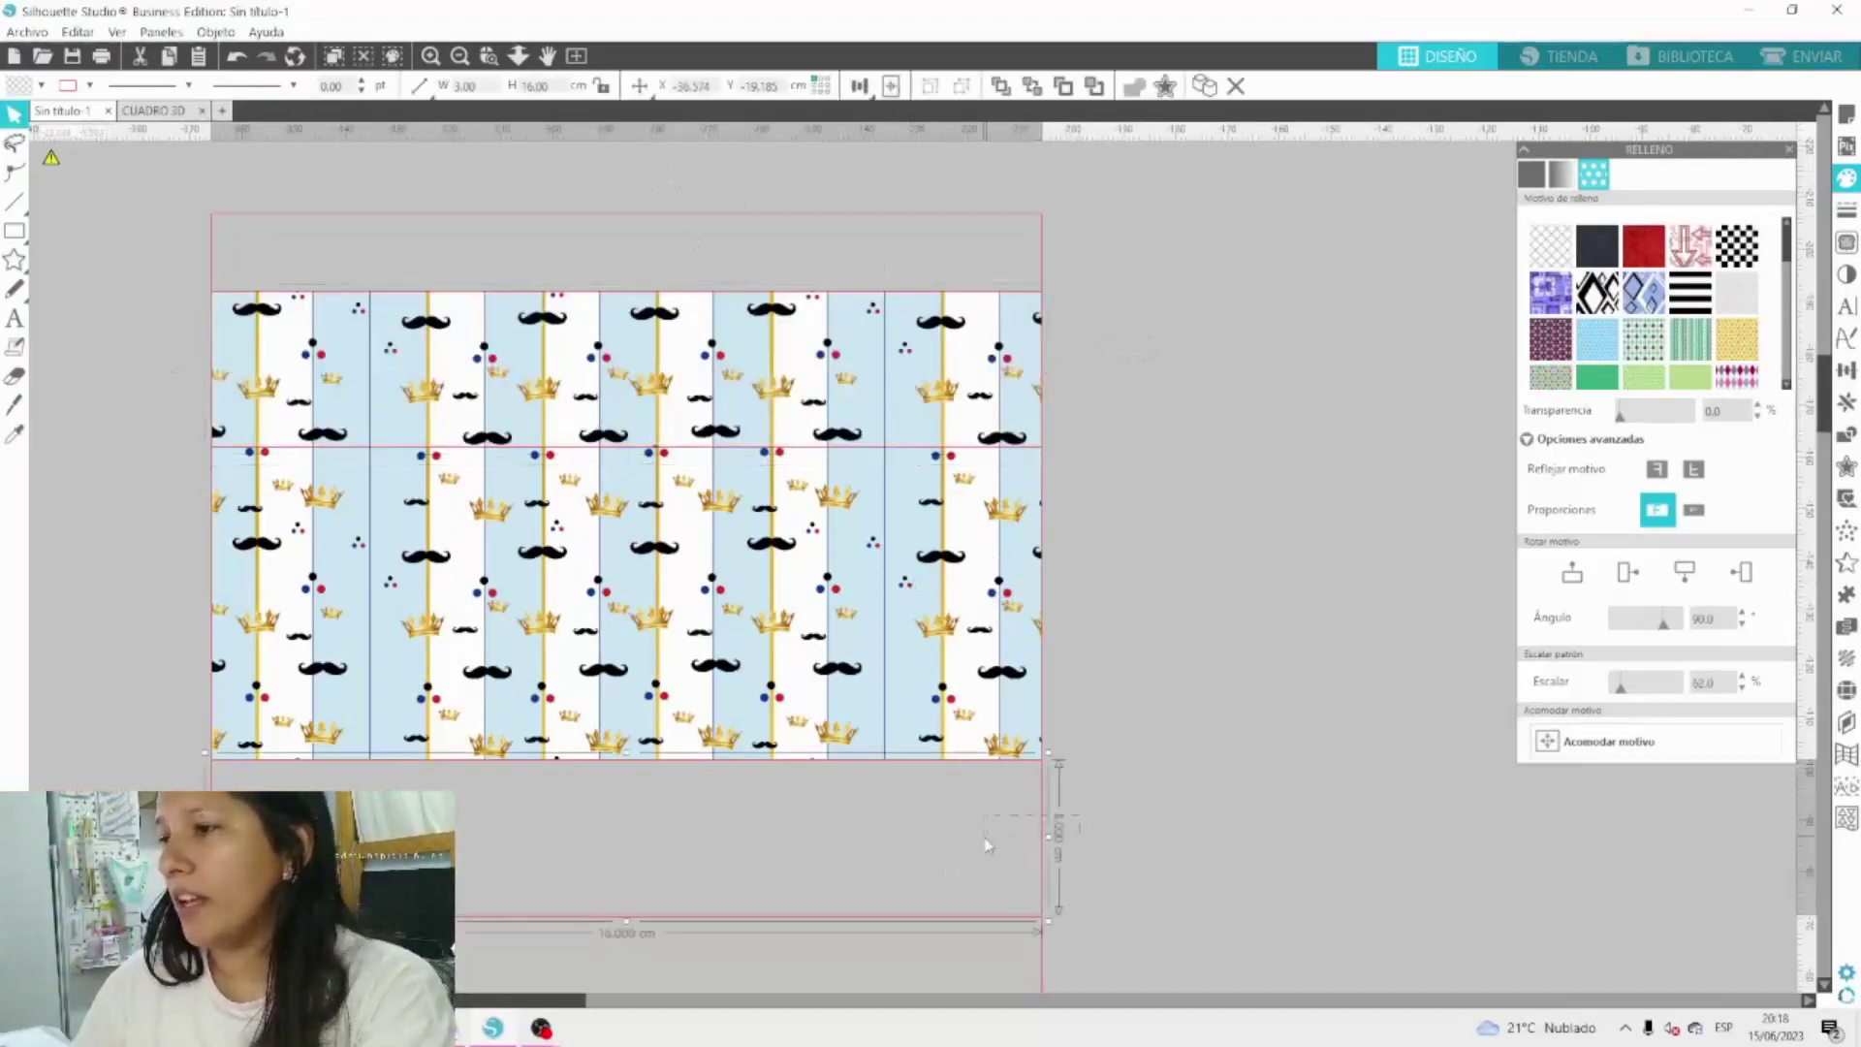
key("i")
left_click(981, 717)
left_click(1096, 692)
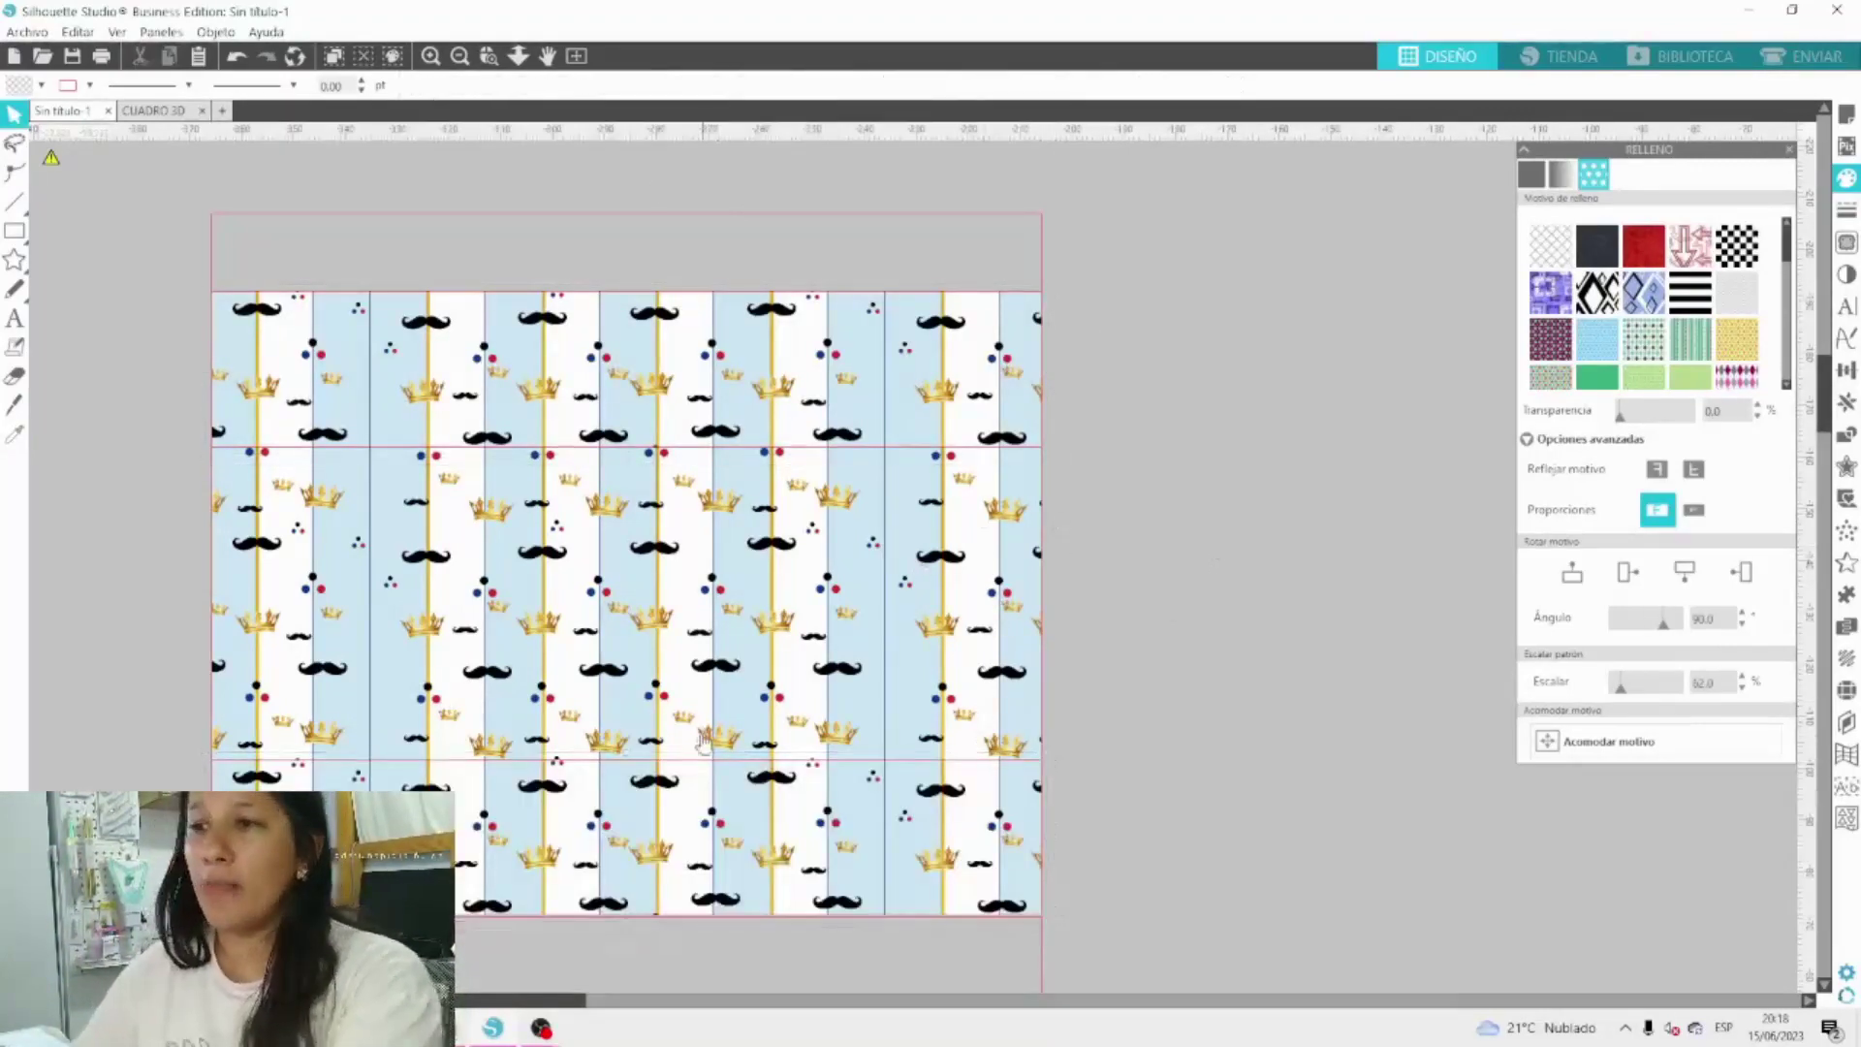
Fill the lower 3 cm rectangle with the light blue sampled from the central rectangle's crown and moustache paper.
left_click(866, 860)
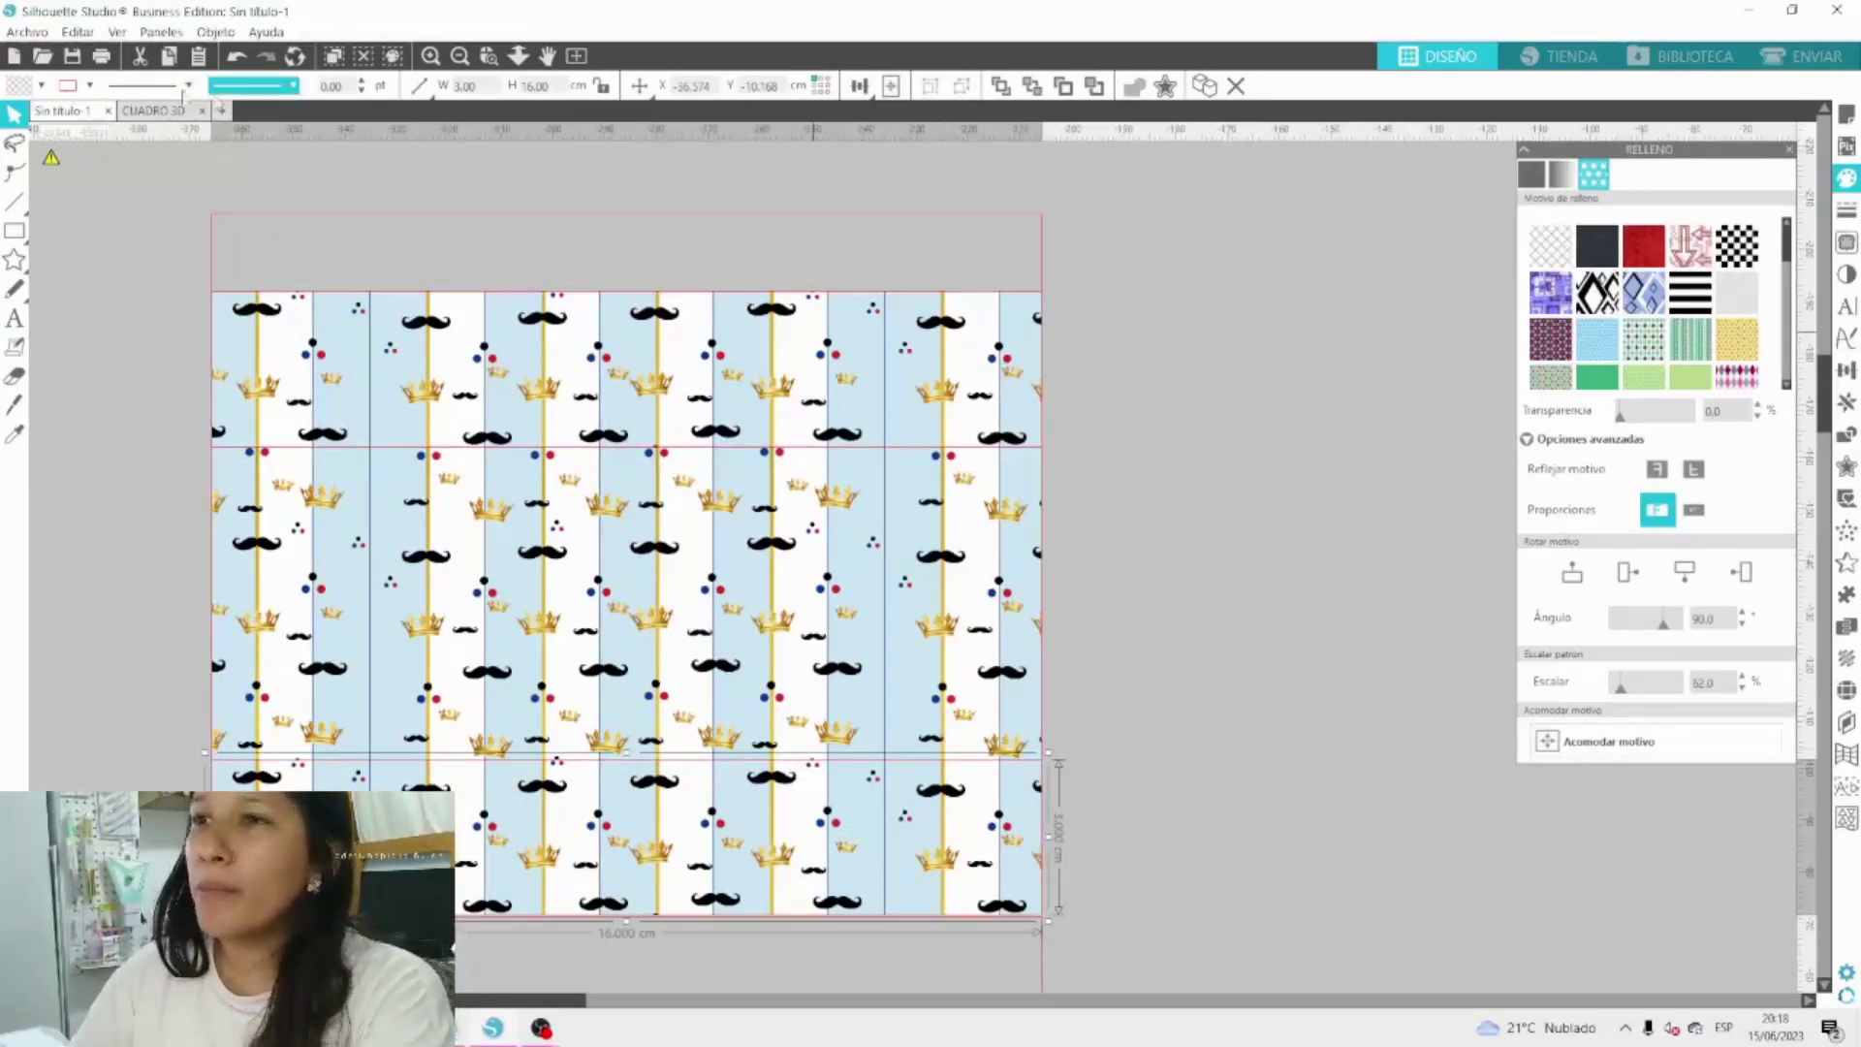
left_click(40, 85)
left_click(85, 86)
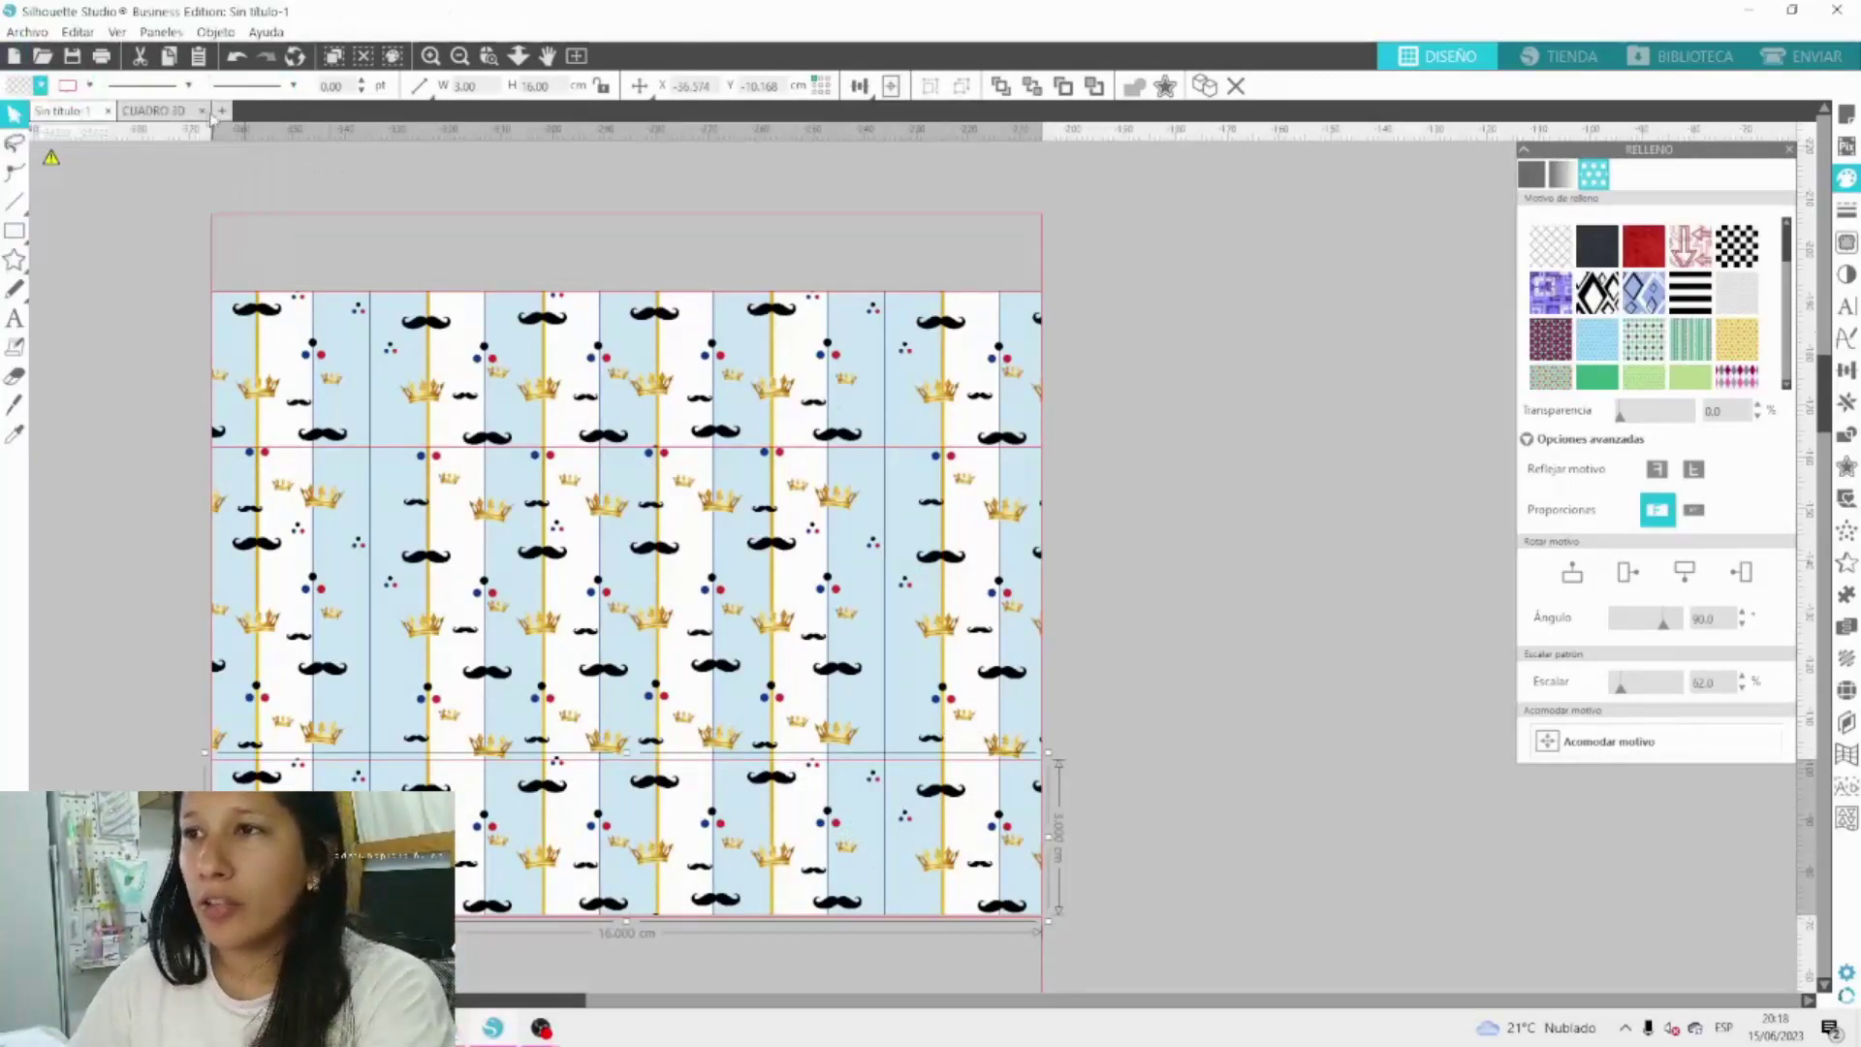
left_click(42, 85)
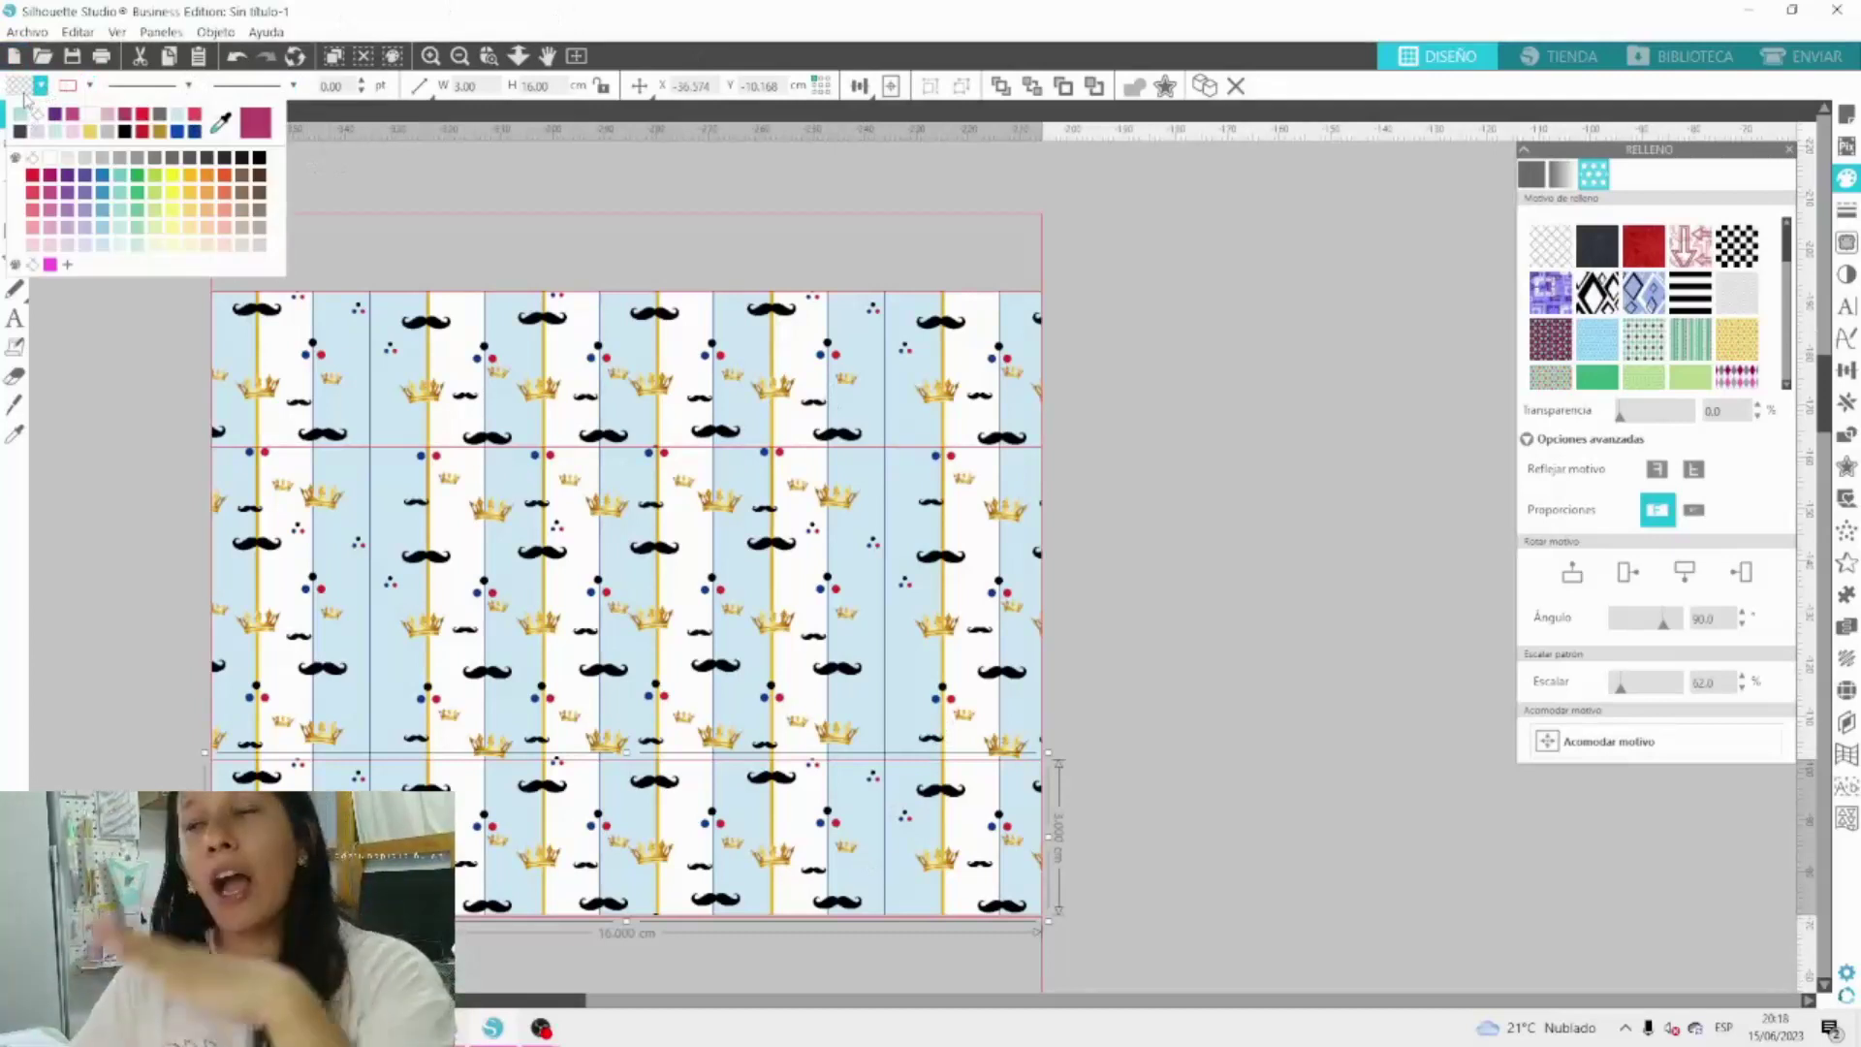
left_click(223, 123)
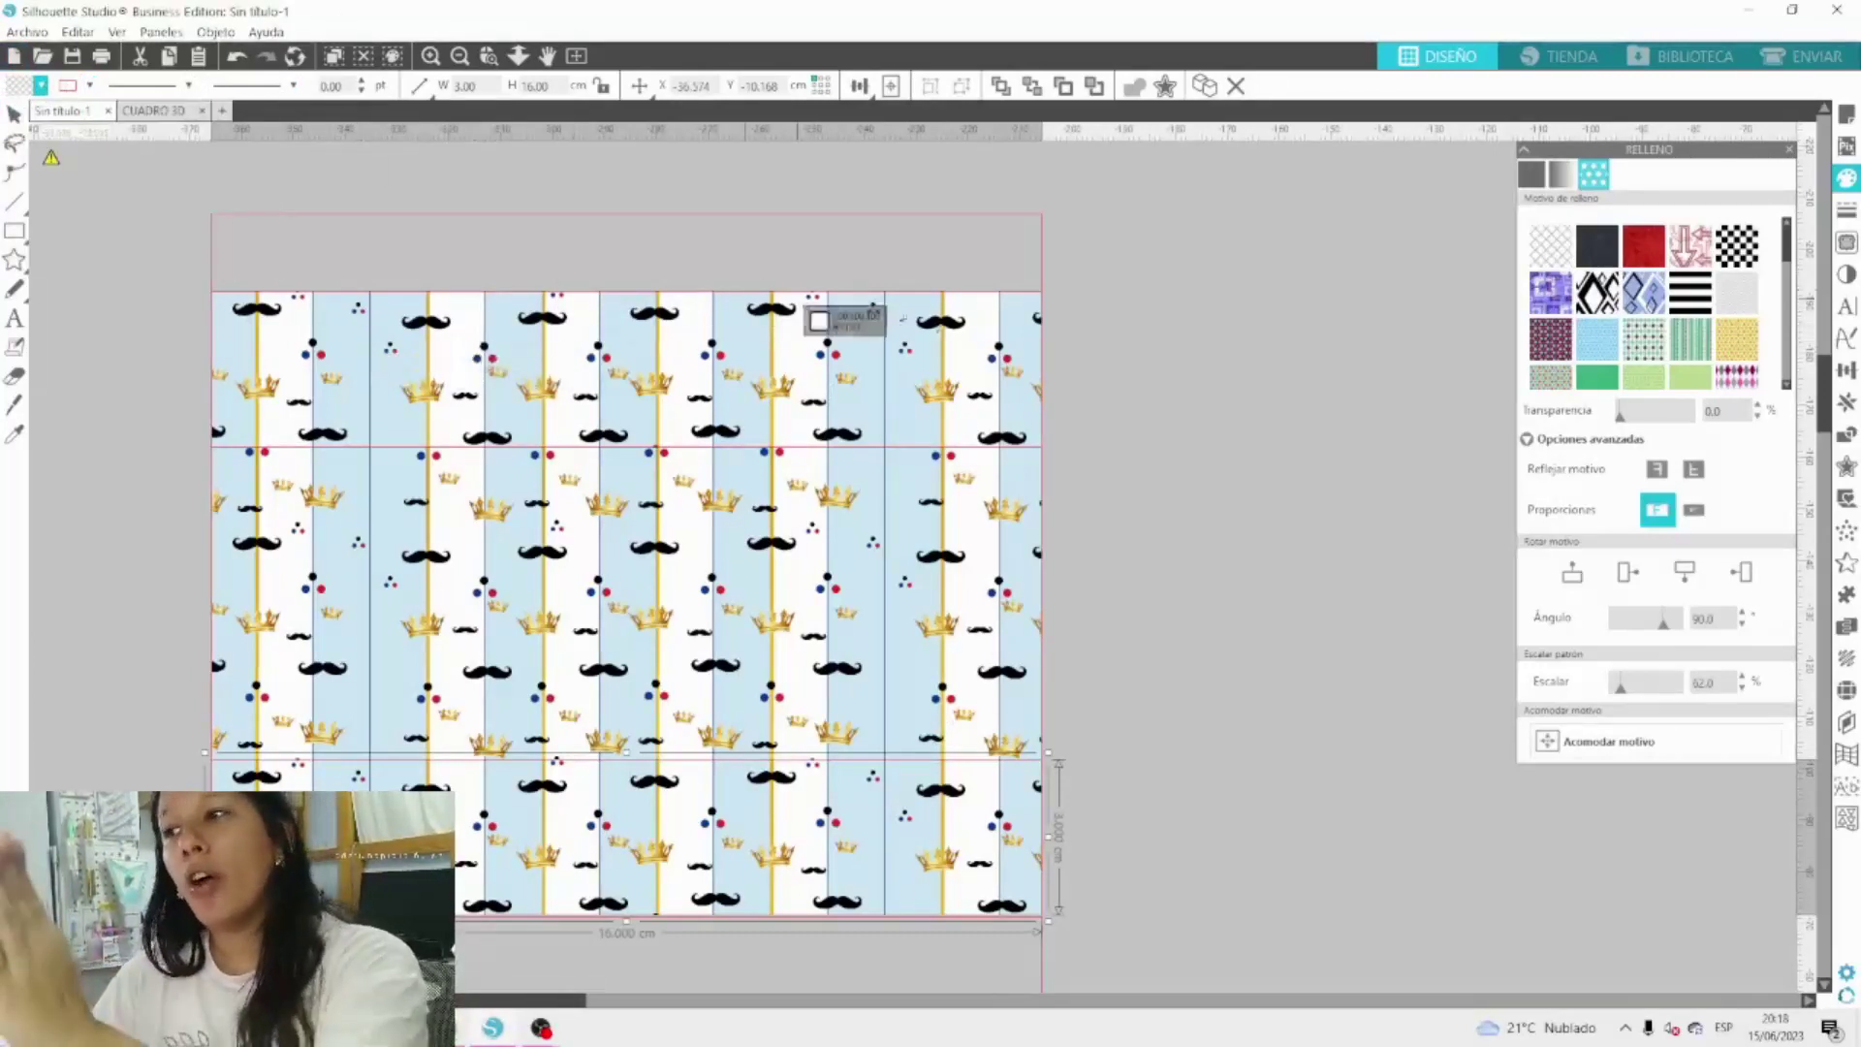
left_click(905, 668)
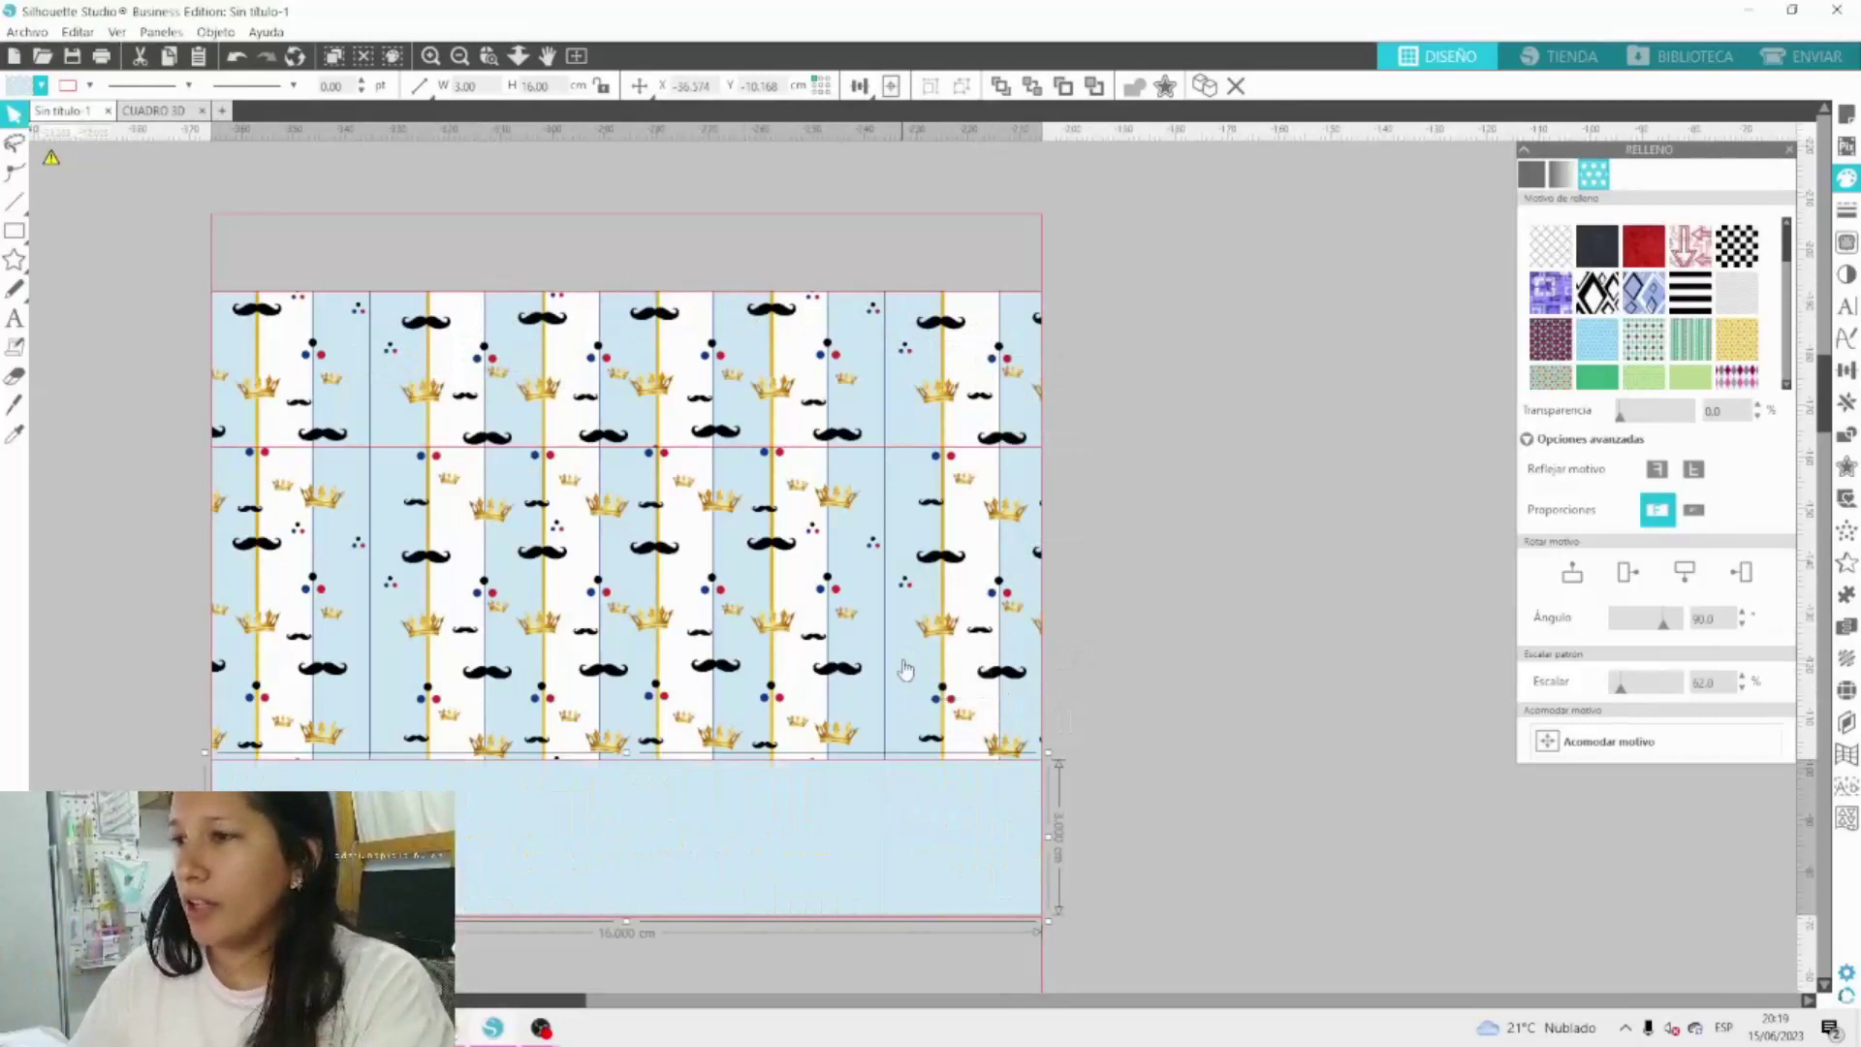
Copy the lower rectangle's light blue fill to the upper 3 cm rectangle with the Eyedropper and deselect it.
left_click(881, 409)
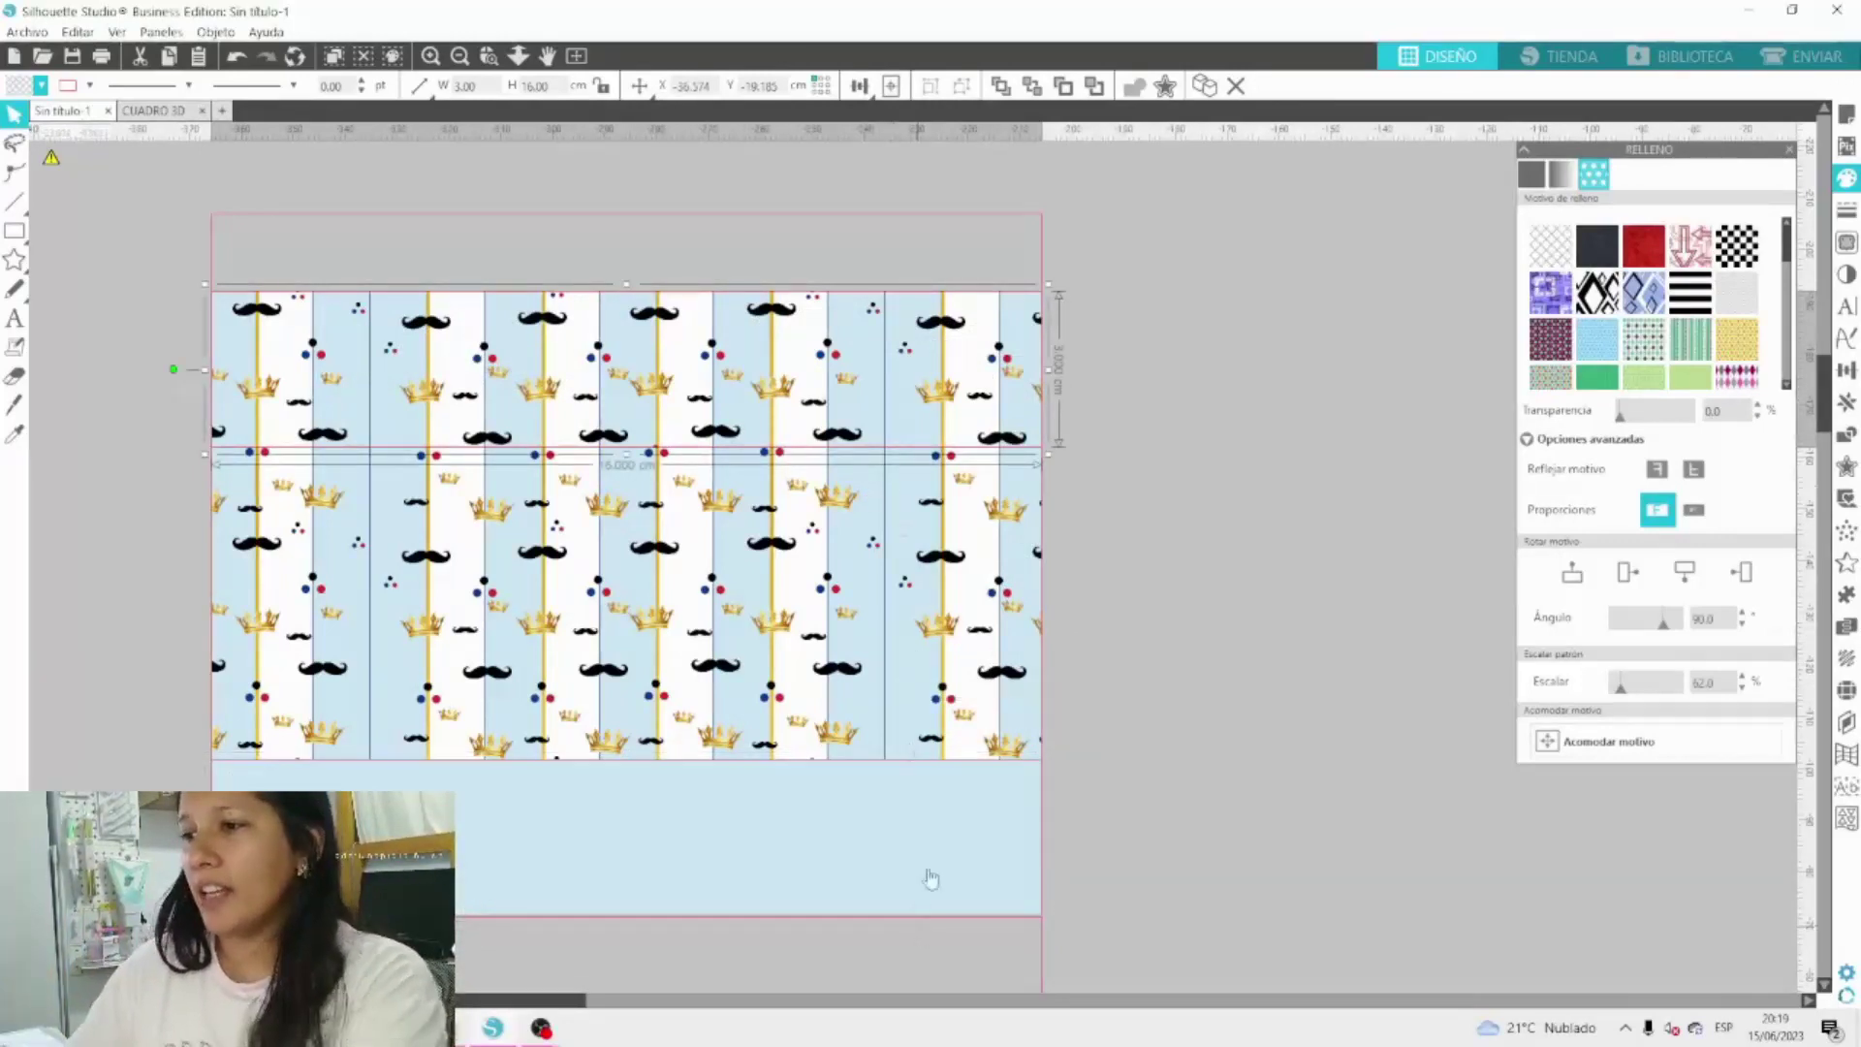
key("i")
left_click(934, 817)
left_click(1113, 650)
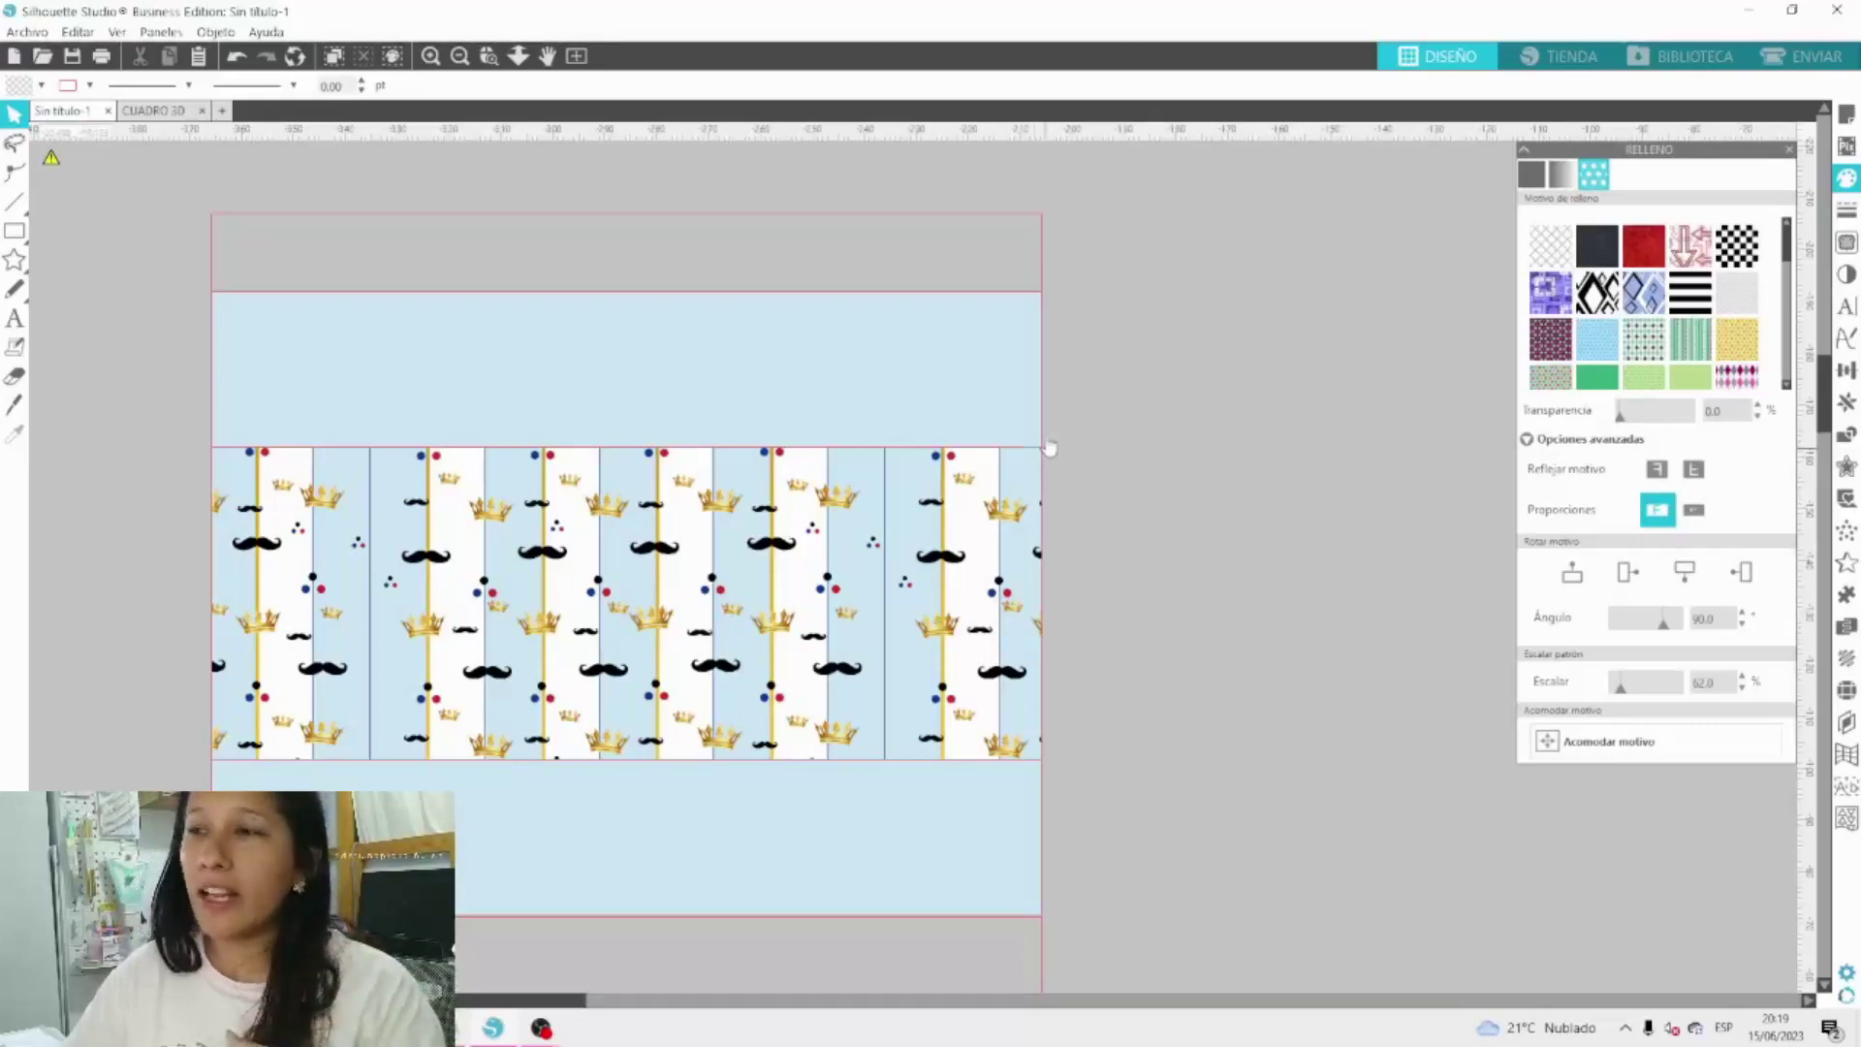
Create a 0.200 cm internal offset with square corners inside the central rectangle and both light blue rectangles.
left_click(989, 345)
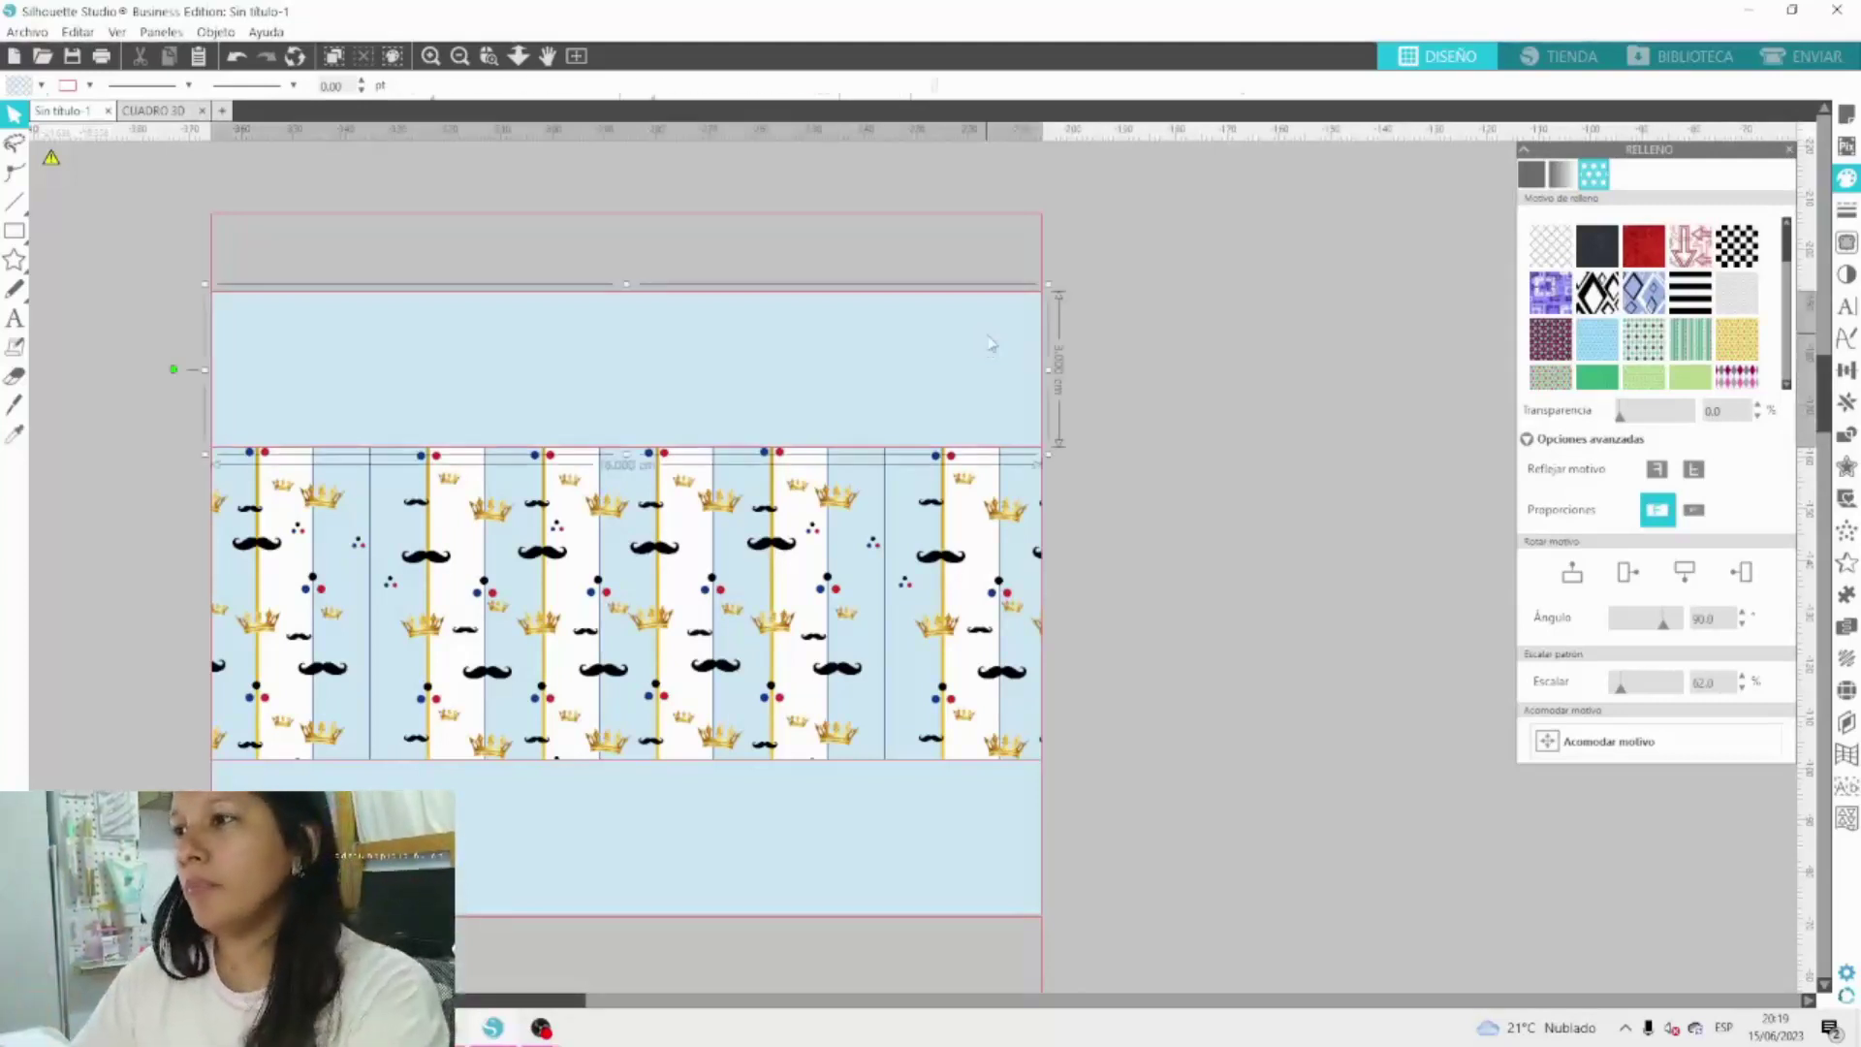
left_click(843, 679)
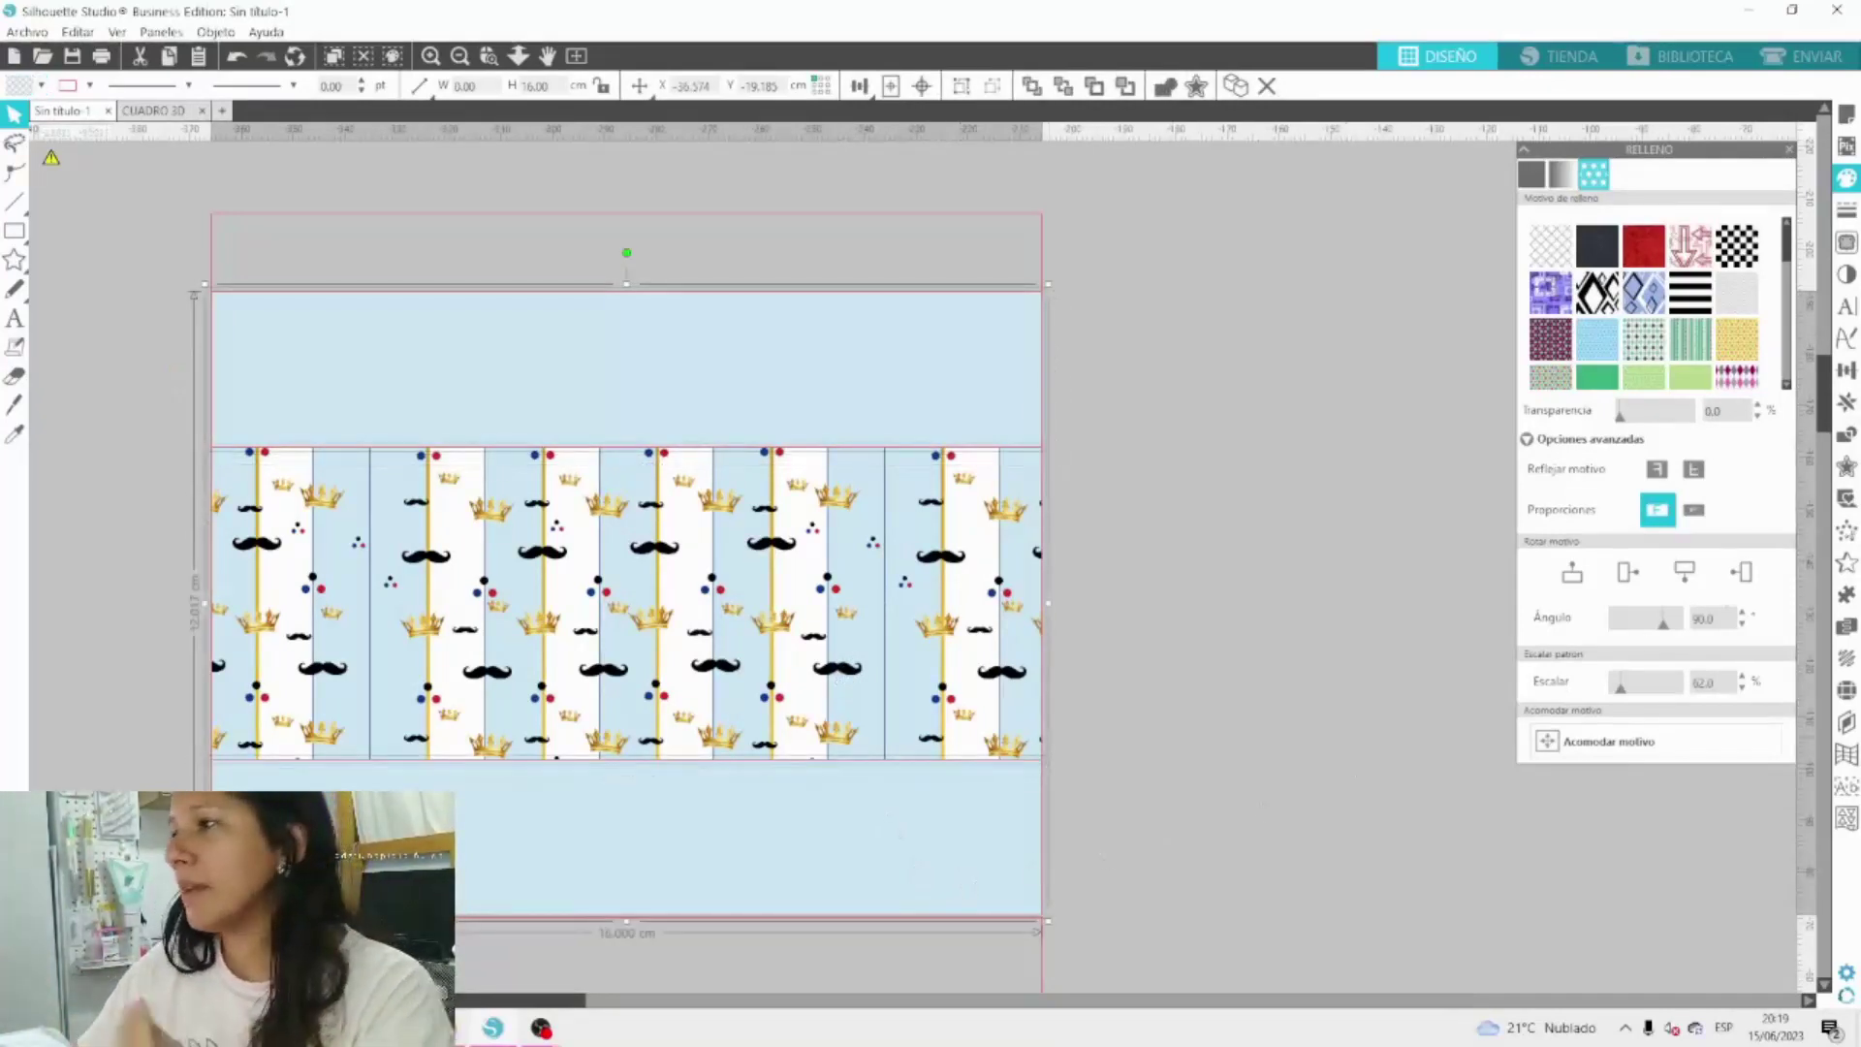
left_click(1844, 468)
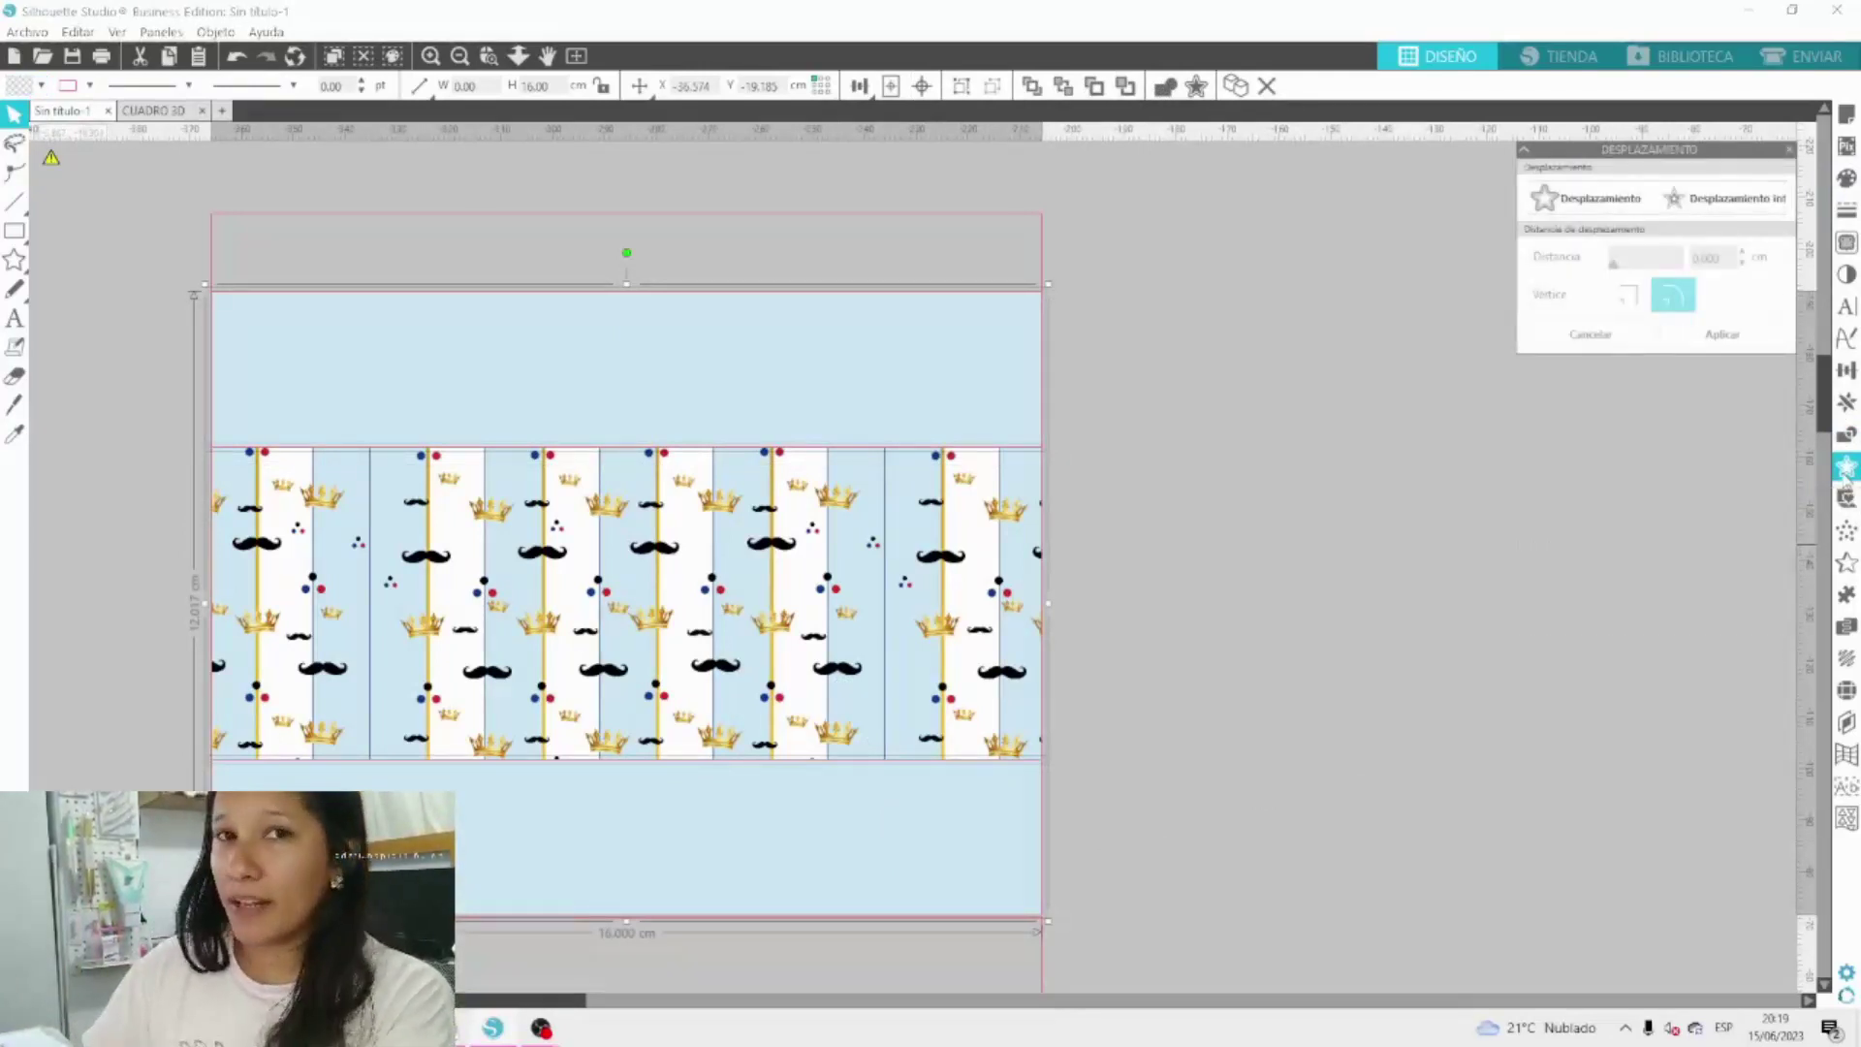
left_click(1734, 197)
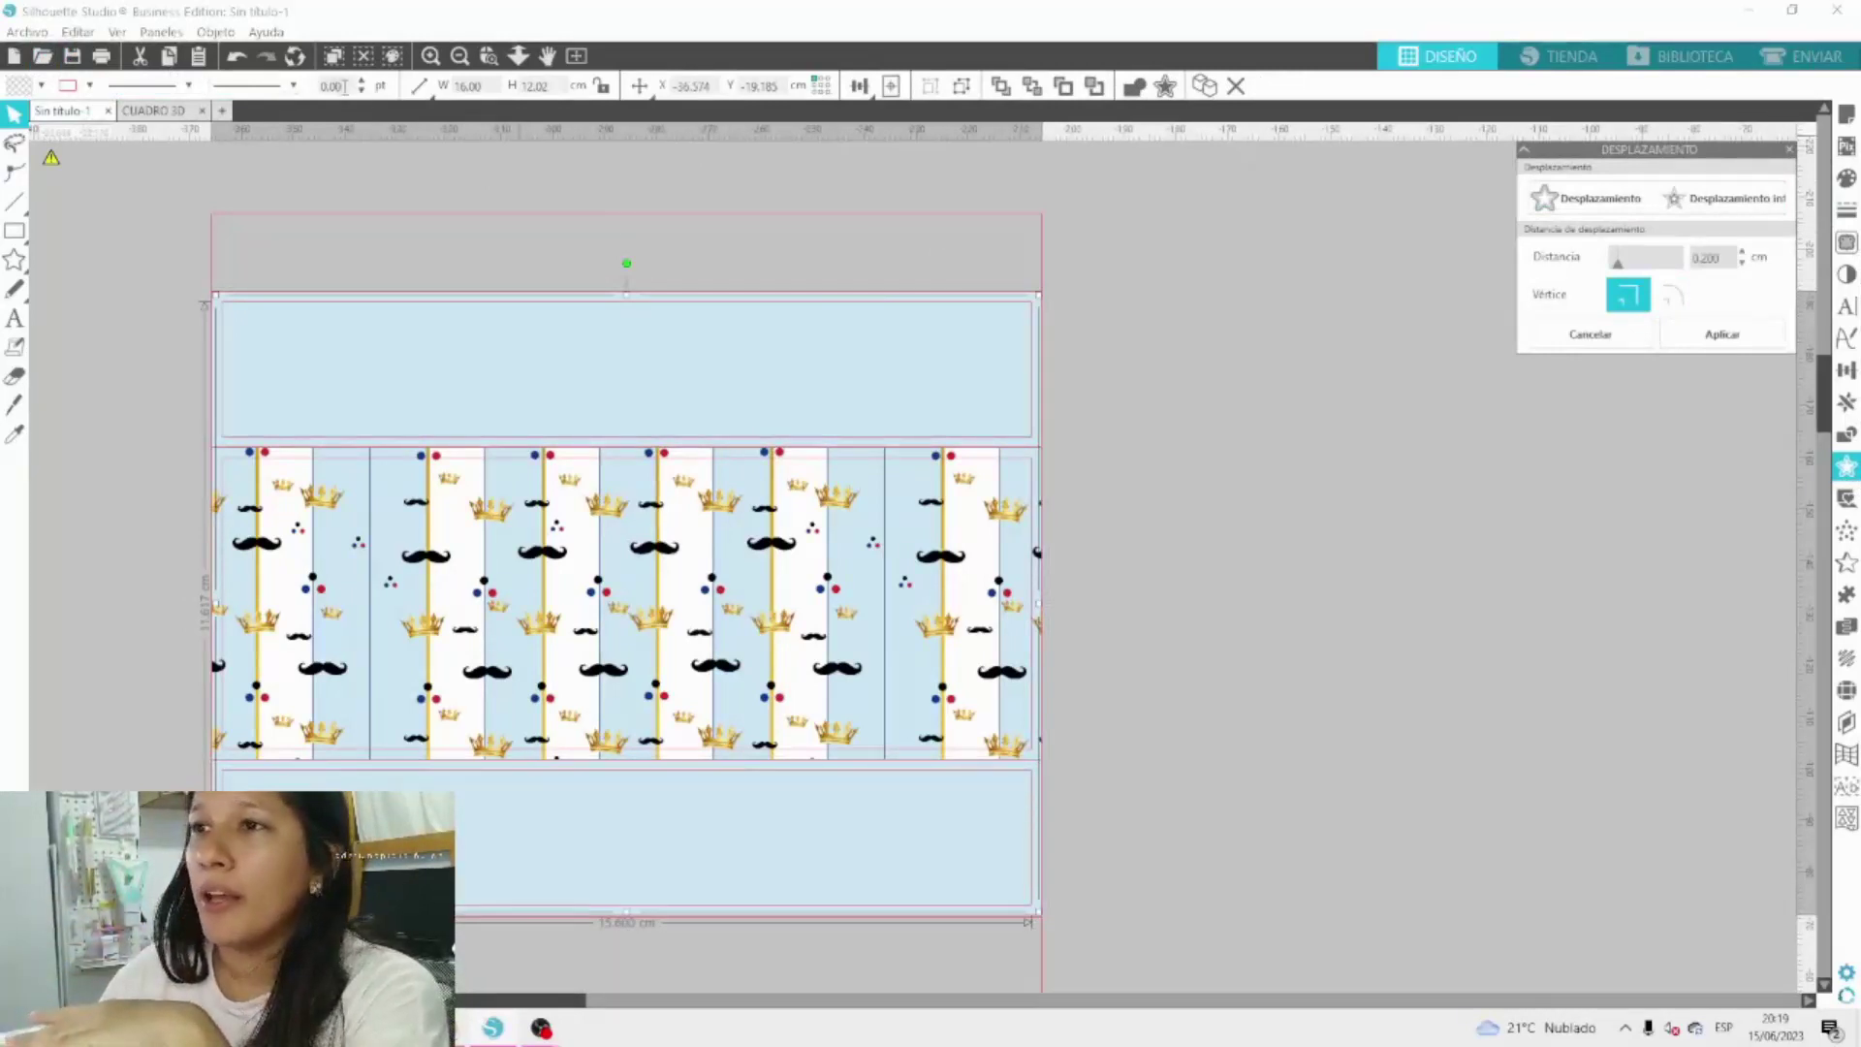
Style the internal offset outlines with a short-dashed line, the dark blue sampled from the paper's dots and a 1.00 pt thickness.
left_click(183, 87)
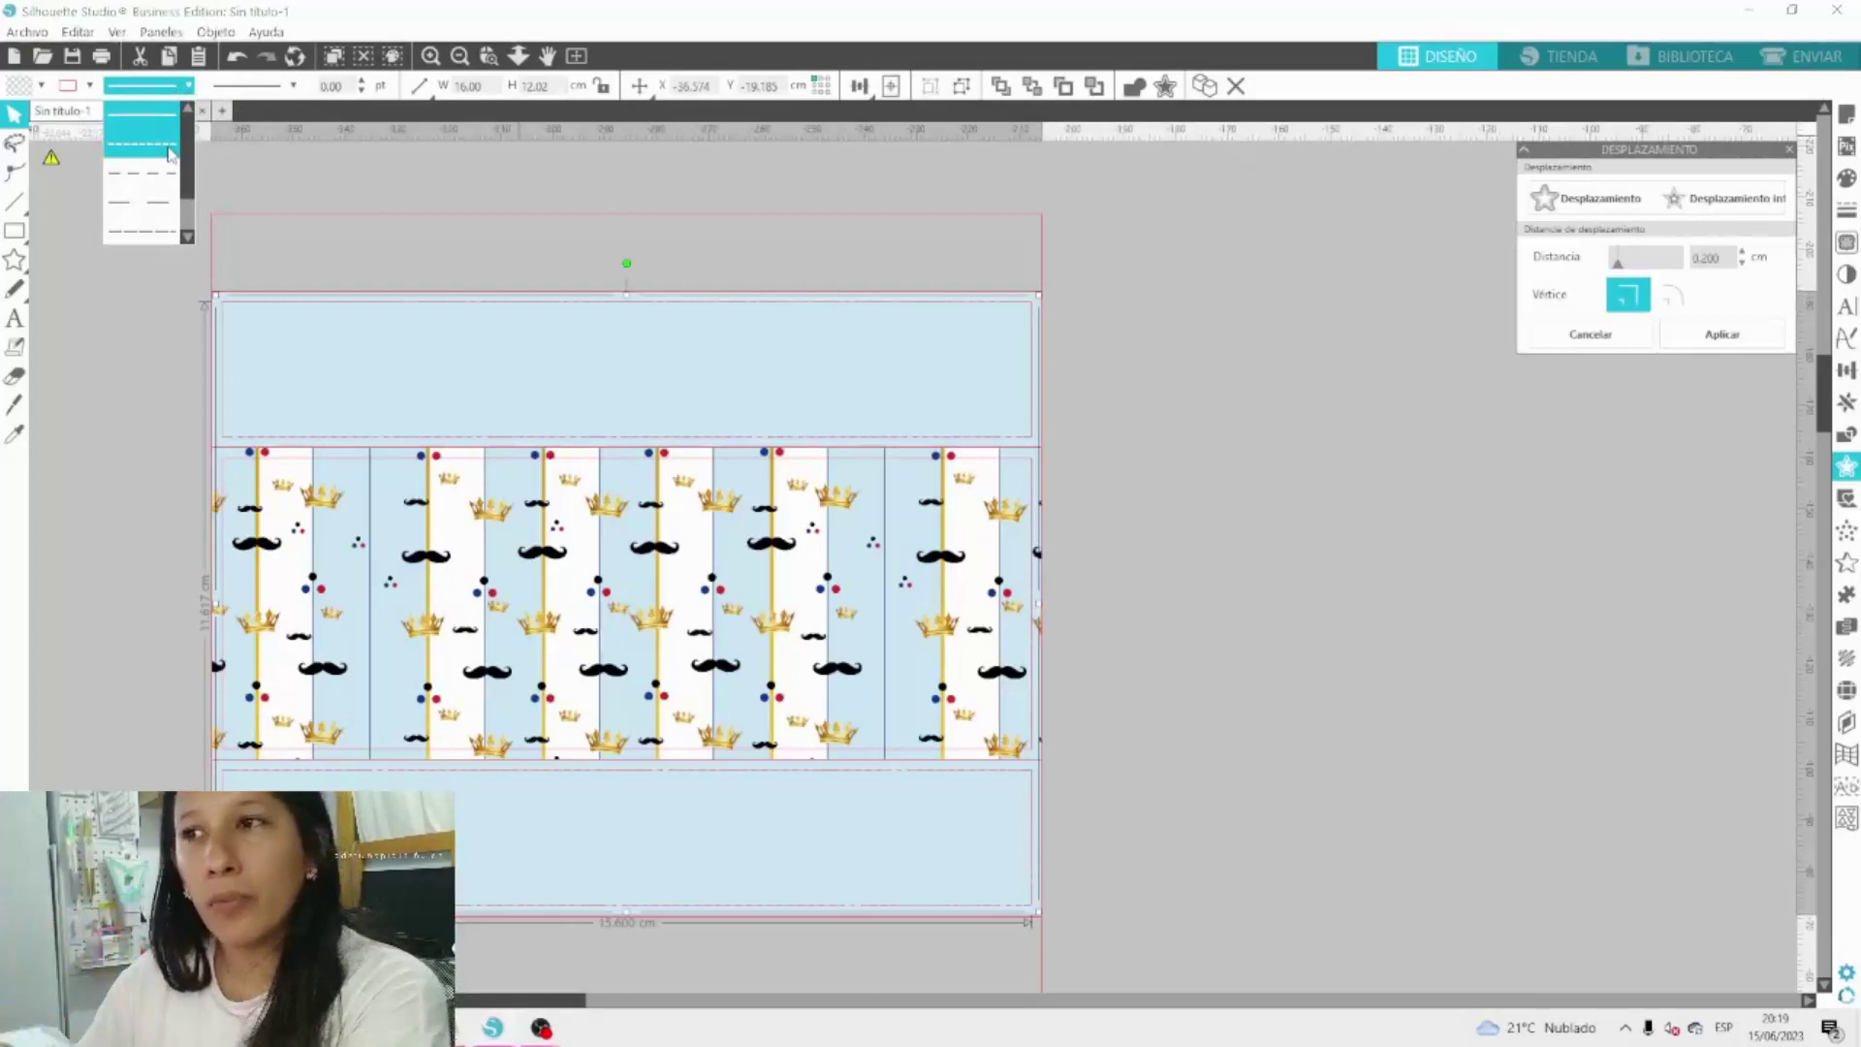
left_click(170, 145)
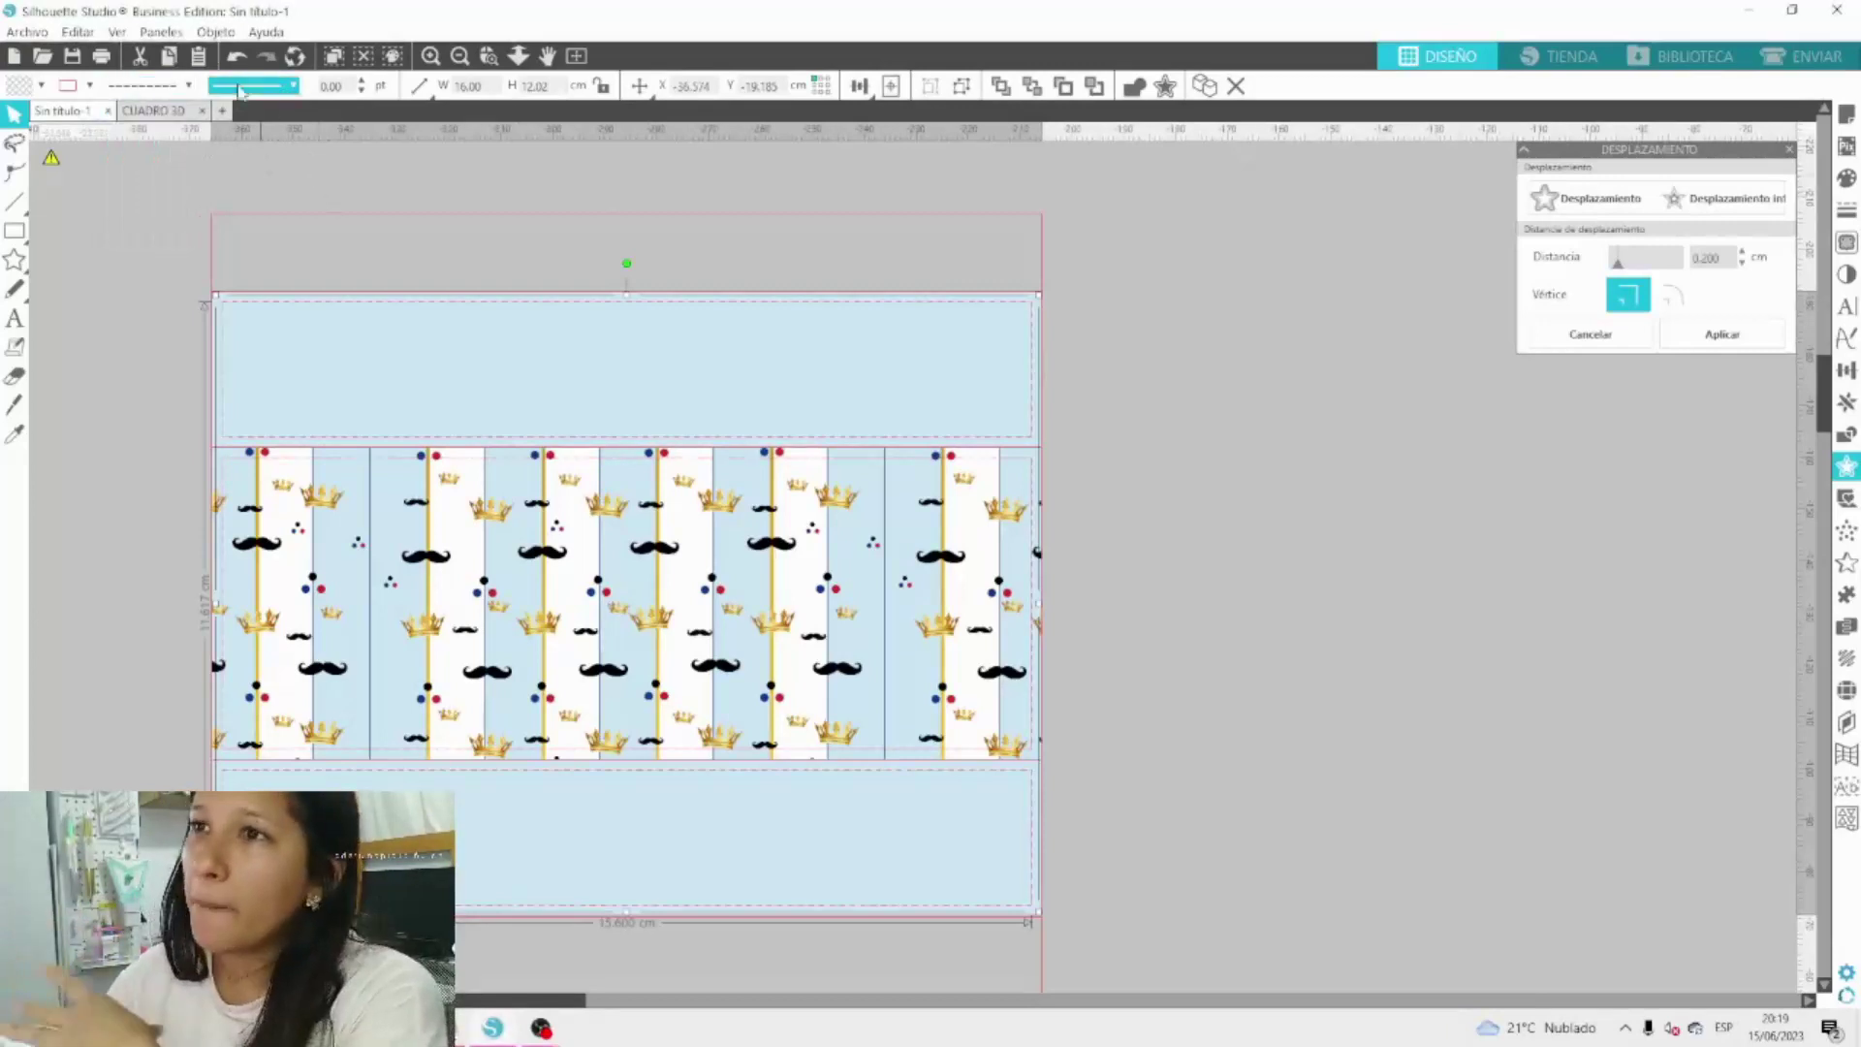
left_click(86, 87)
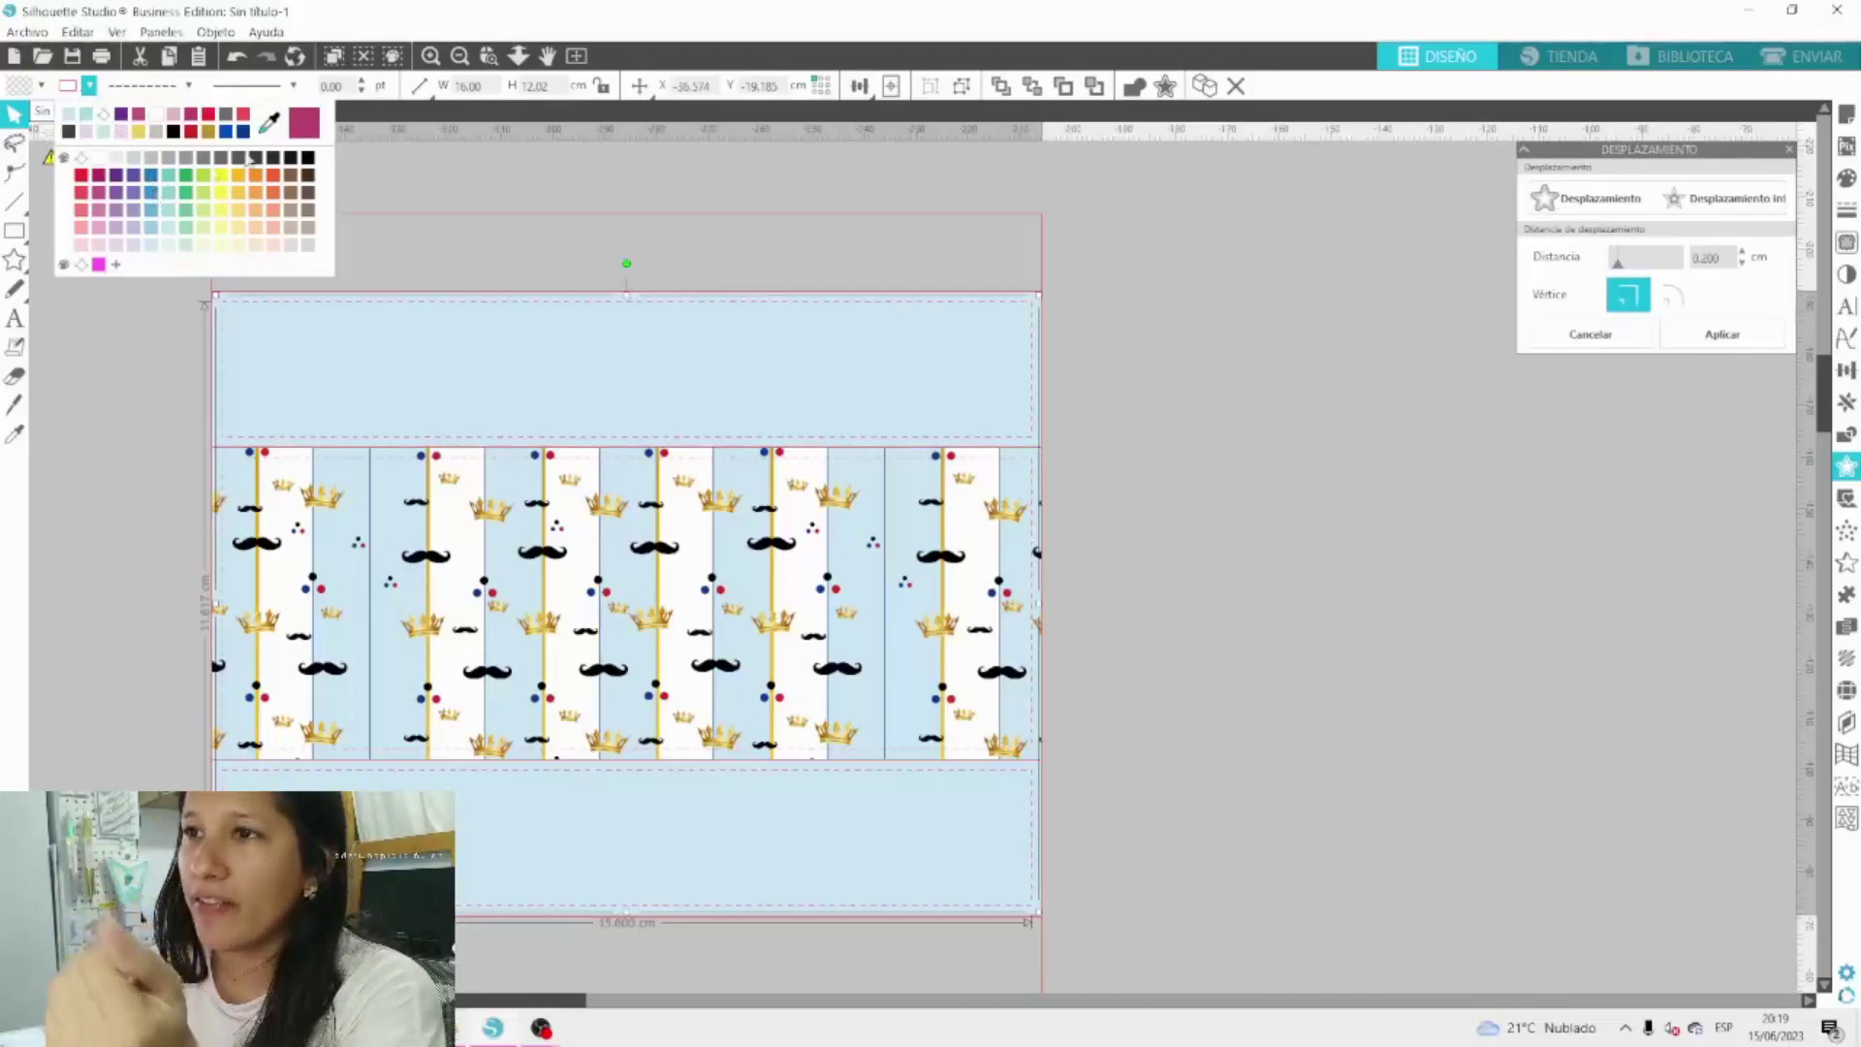
left_click(268, 123)
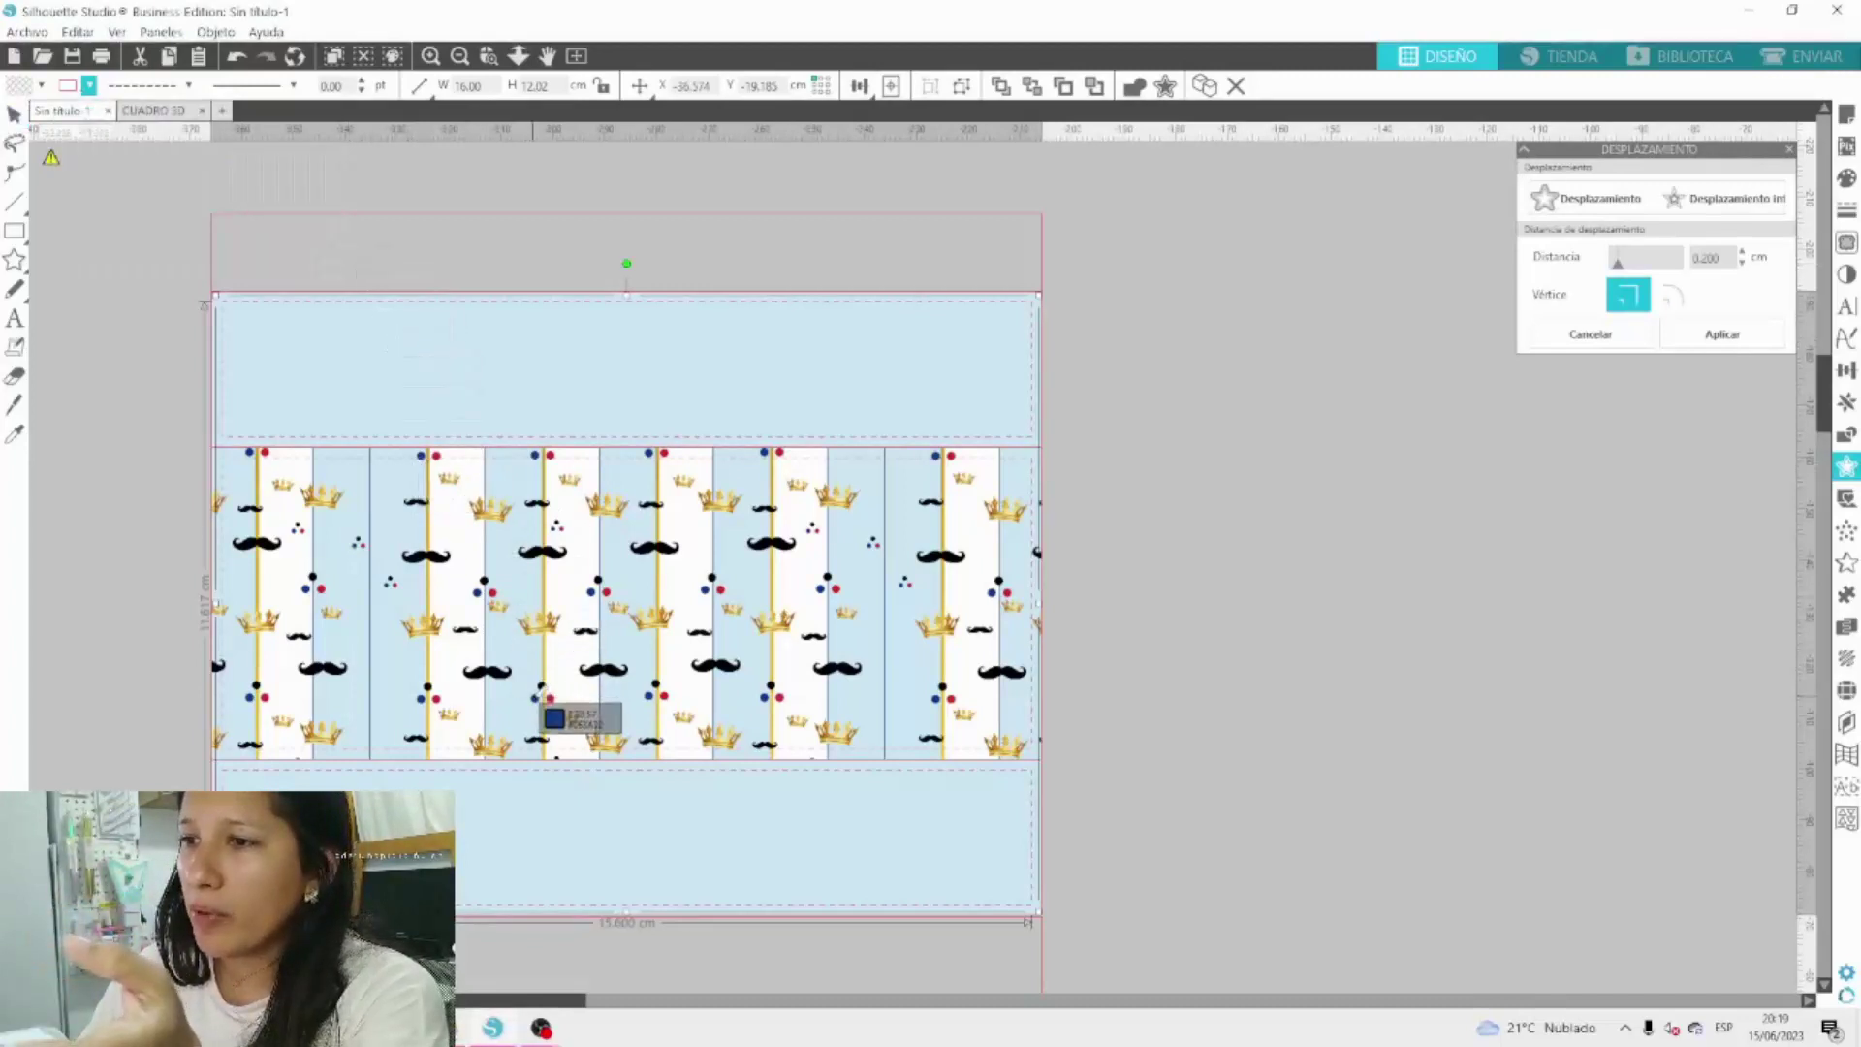
left_click(538, 696)
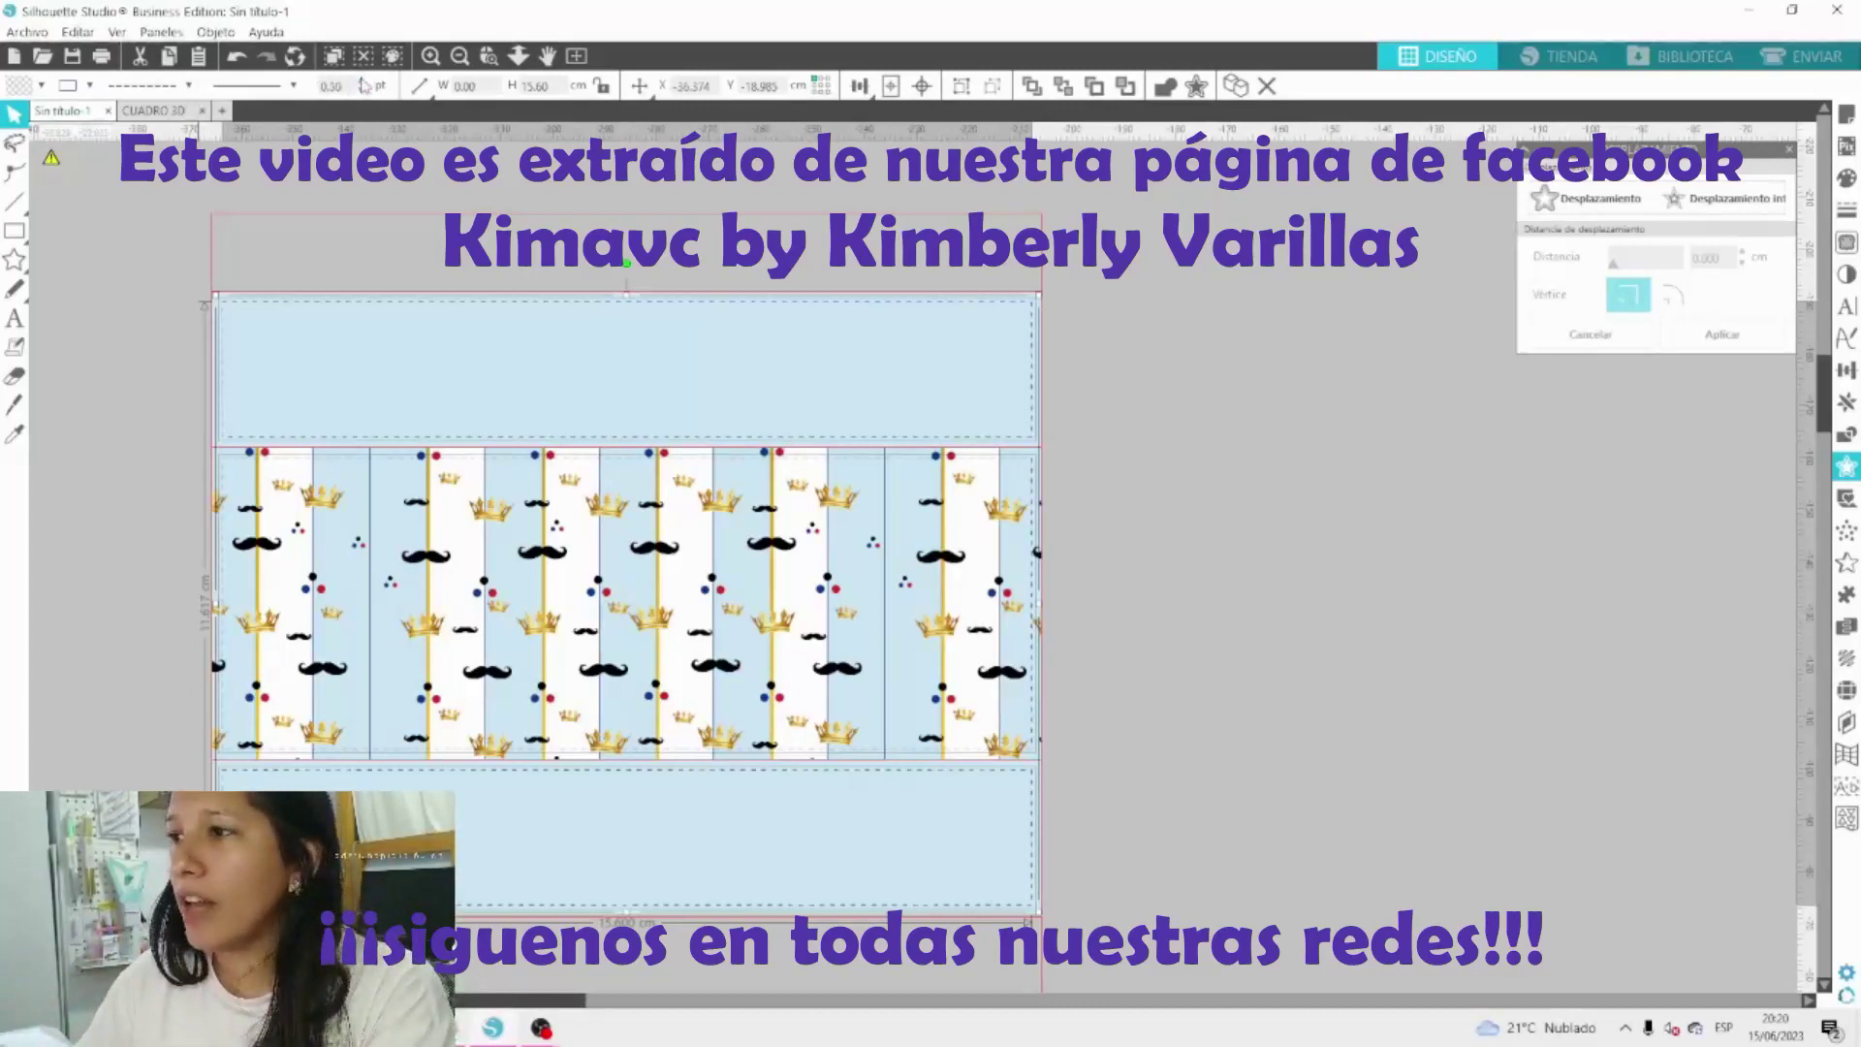
left_click(361, 80)
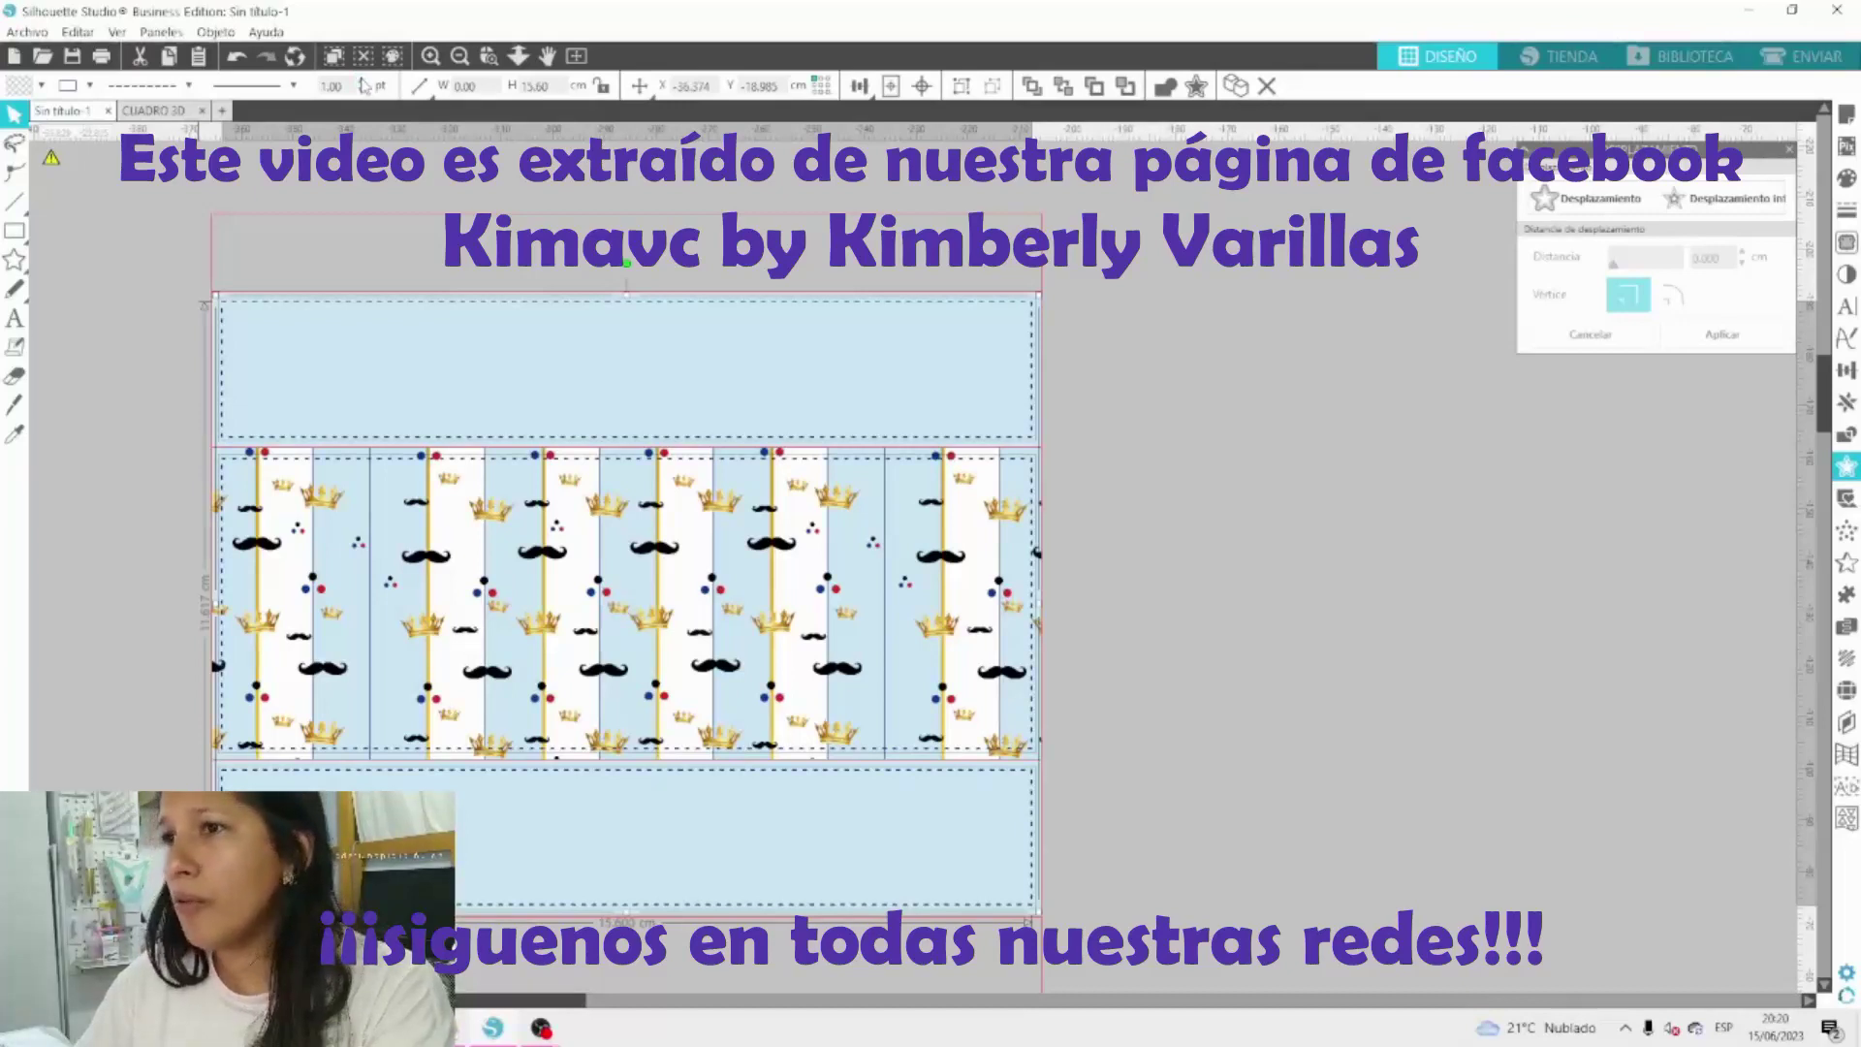
left_click(1302, 370)
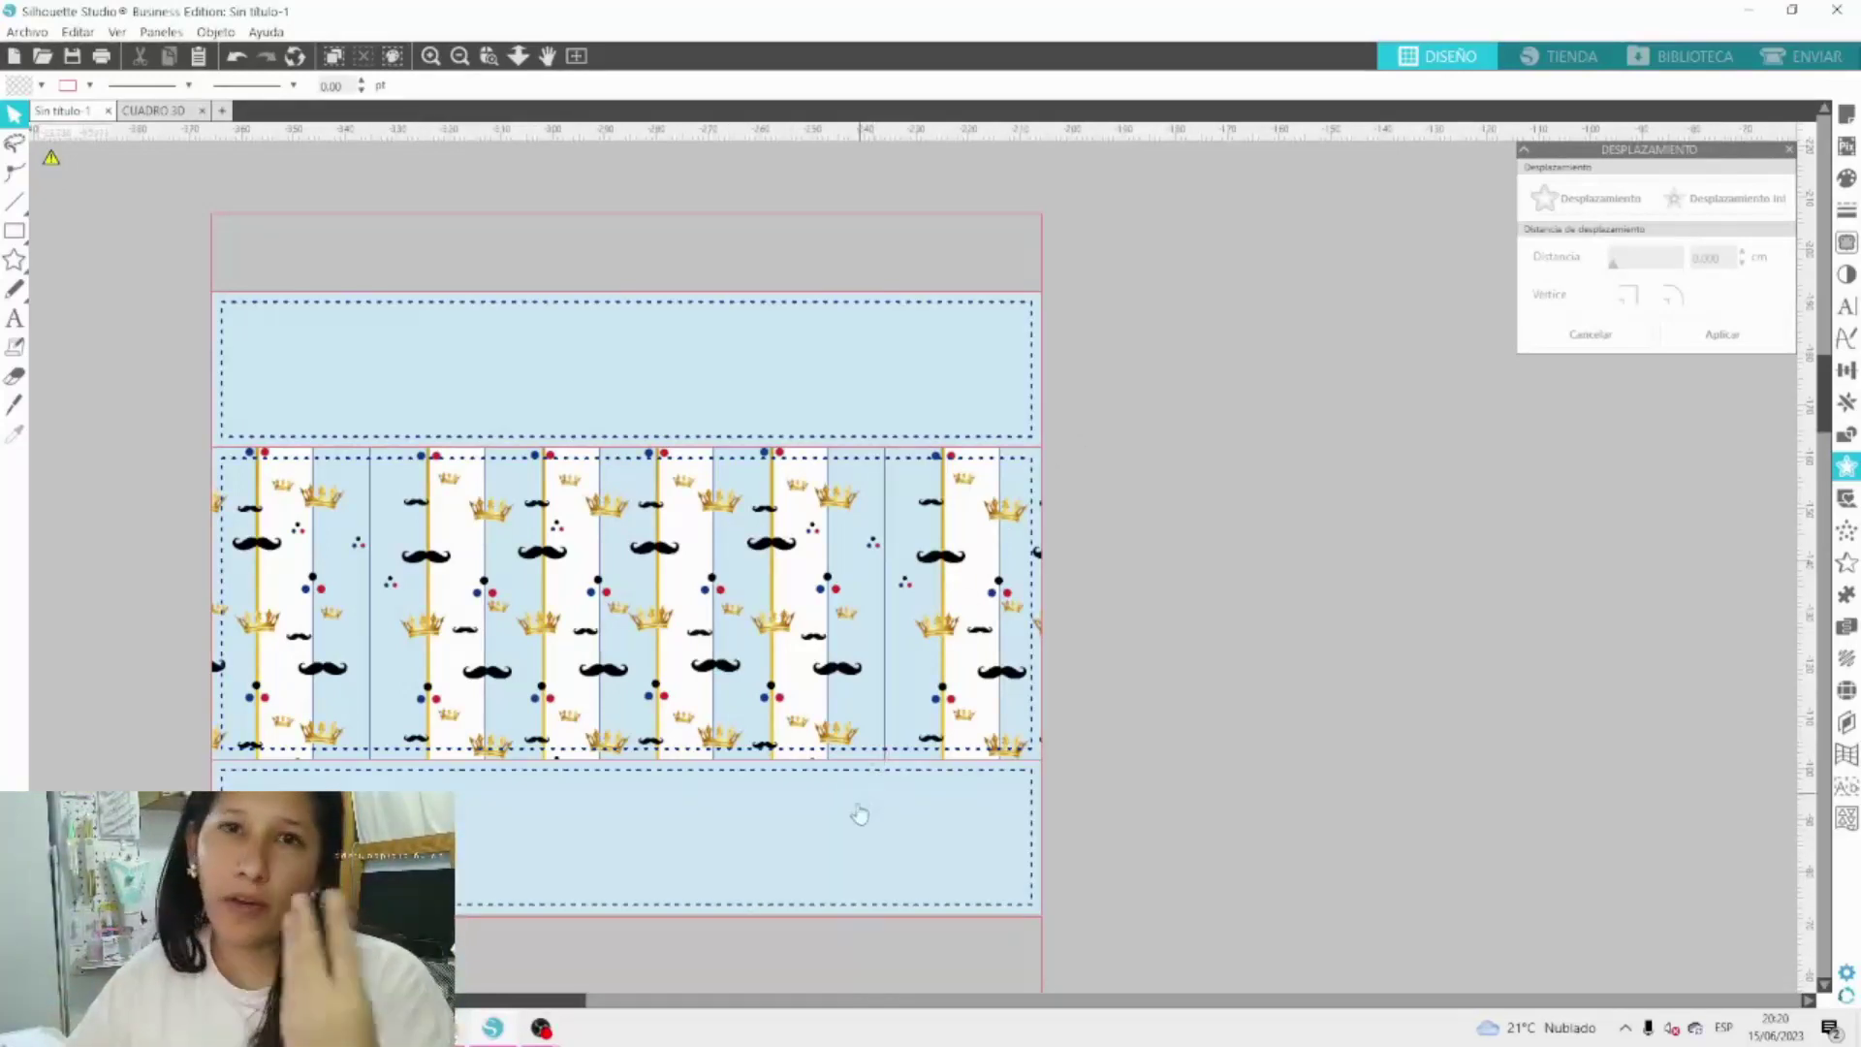
Draw a regular polygon about 2.04 cm wide in the empty area beside the wrapper template.
mouse_move(456, 1031)
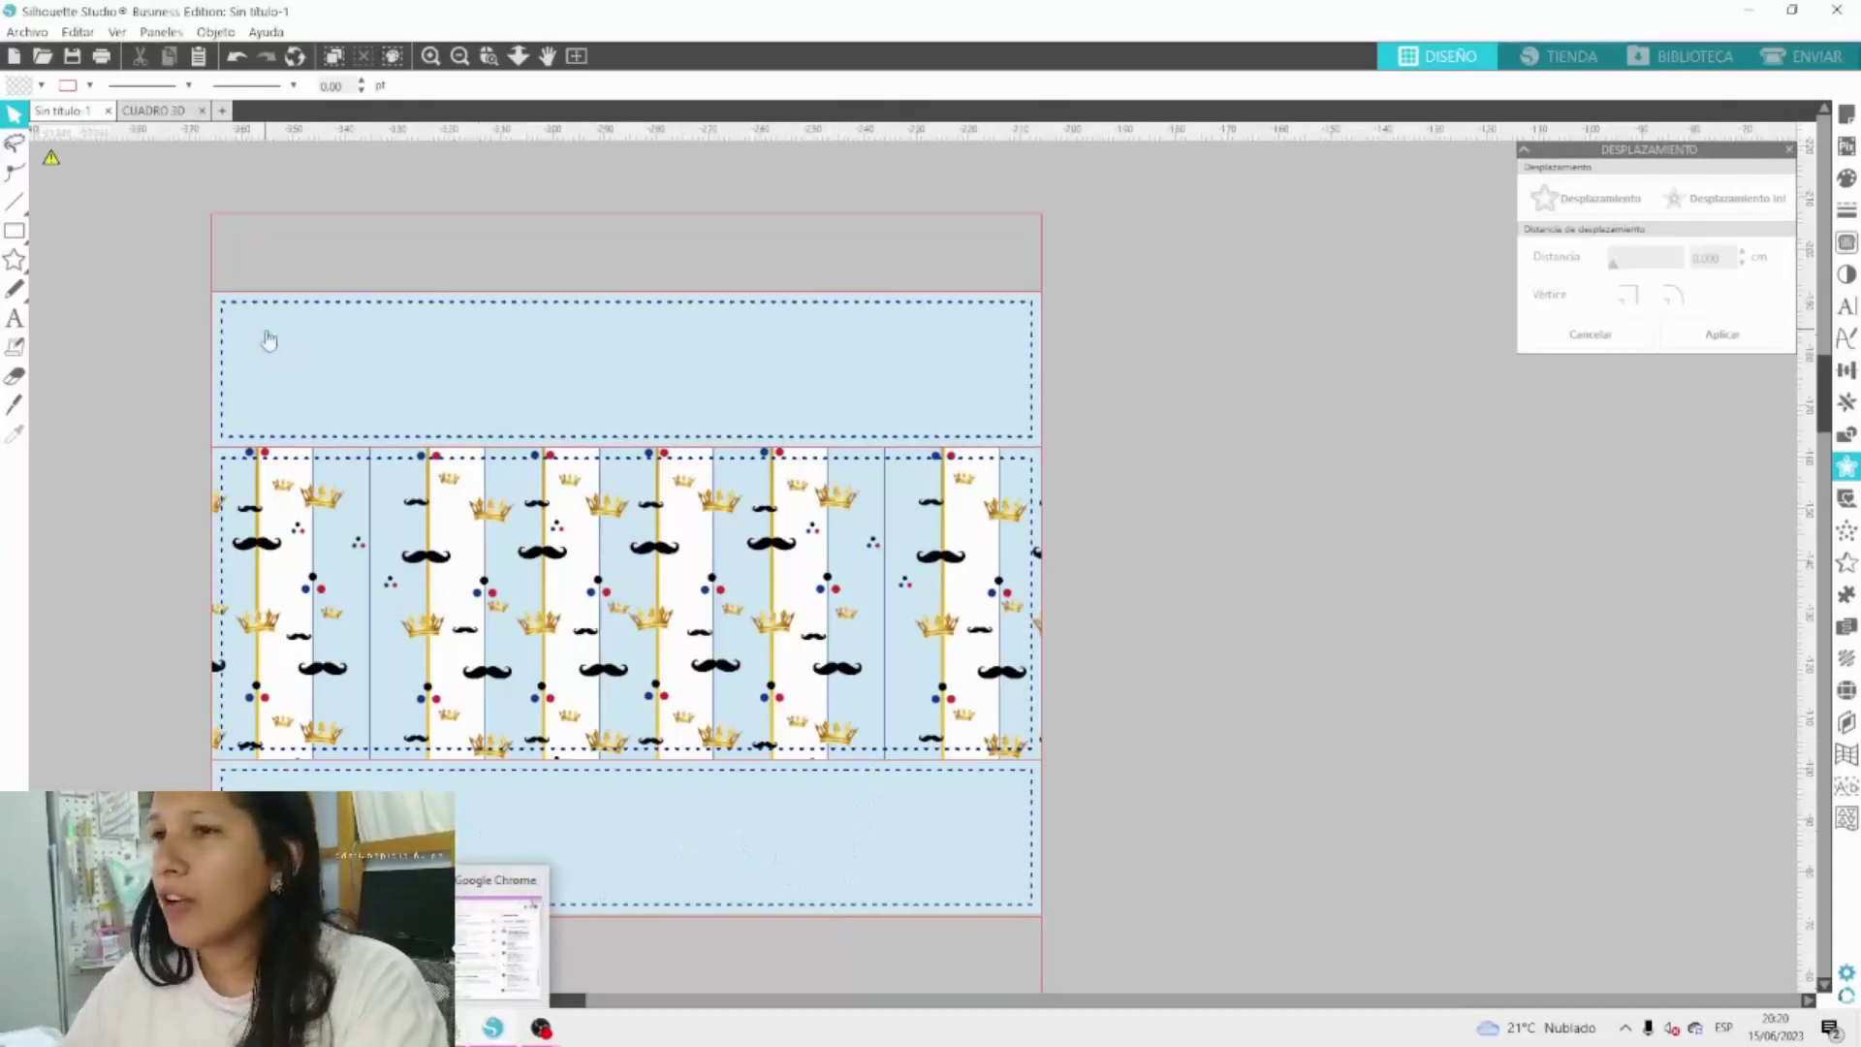
left_click(34, 259)
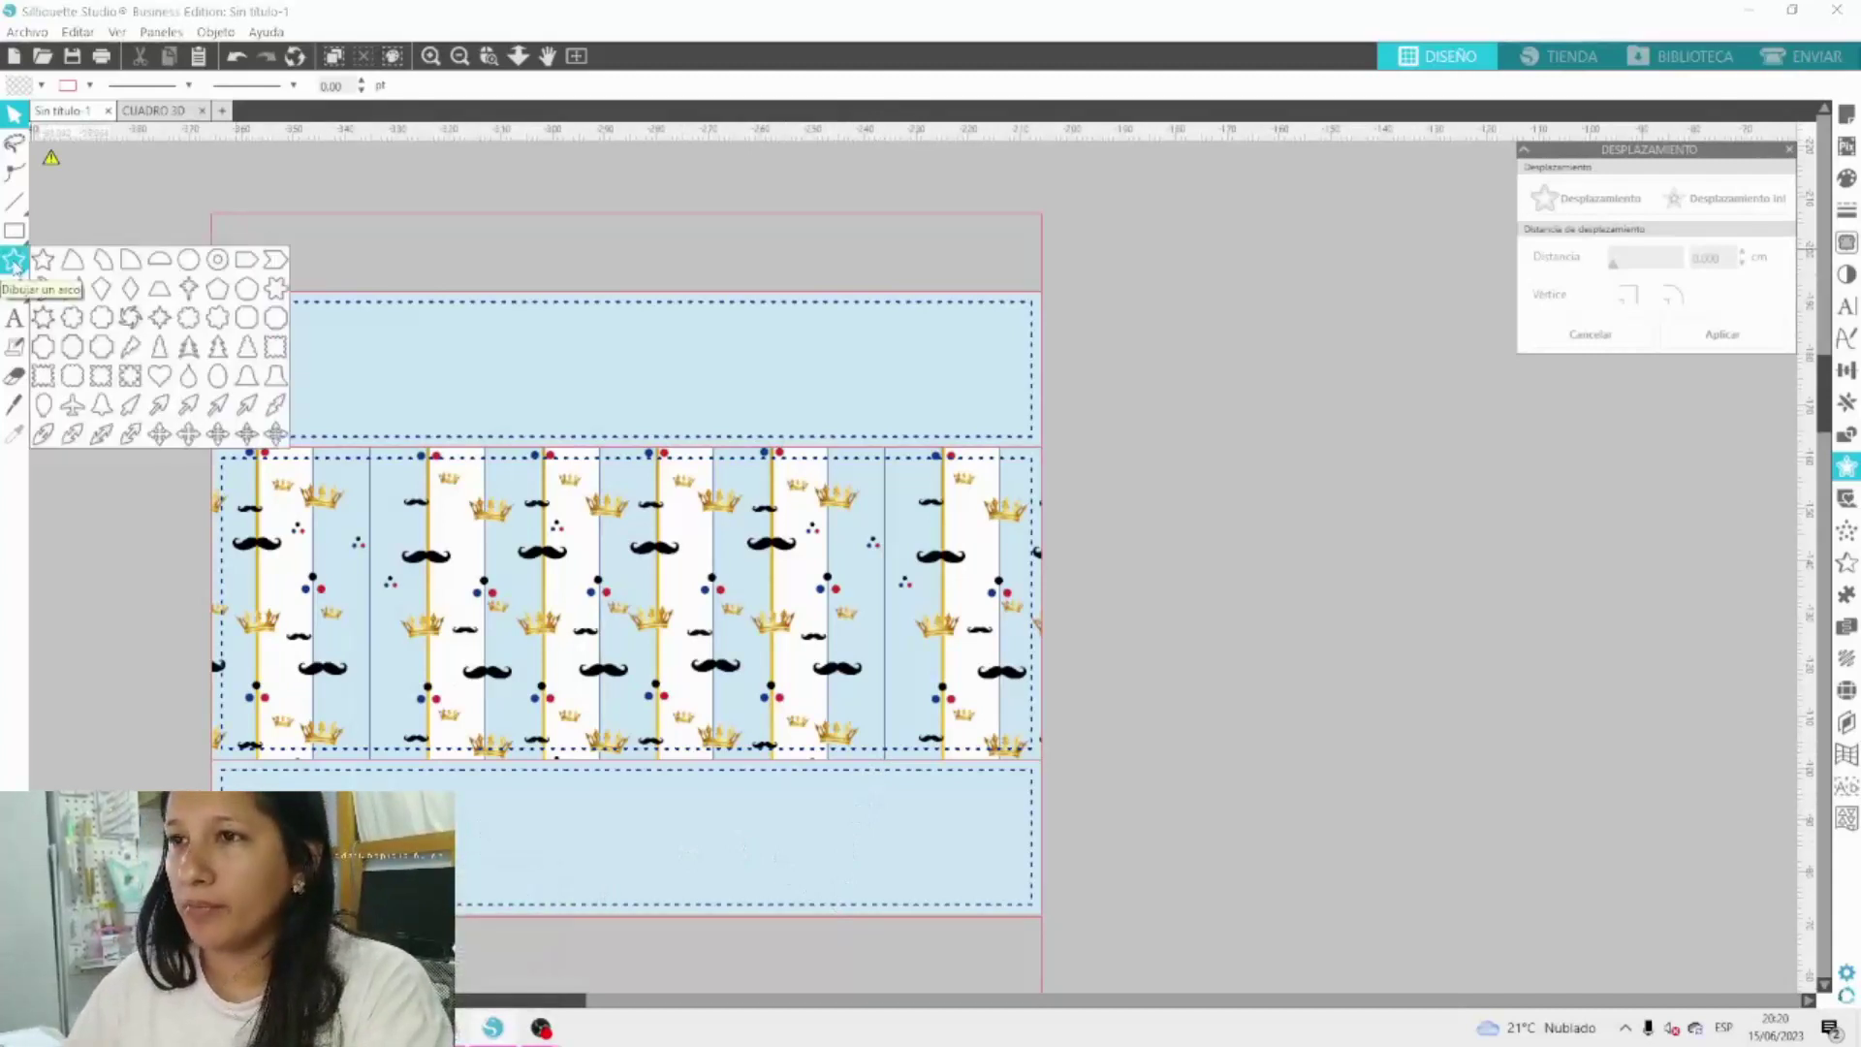
left_click(248, 290)
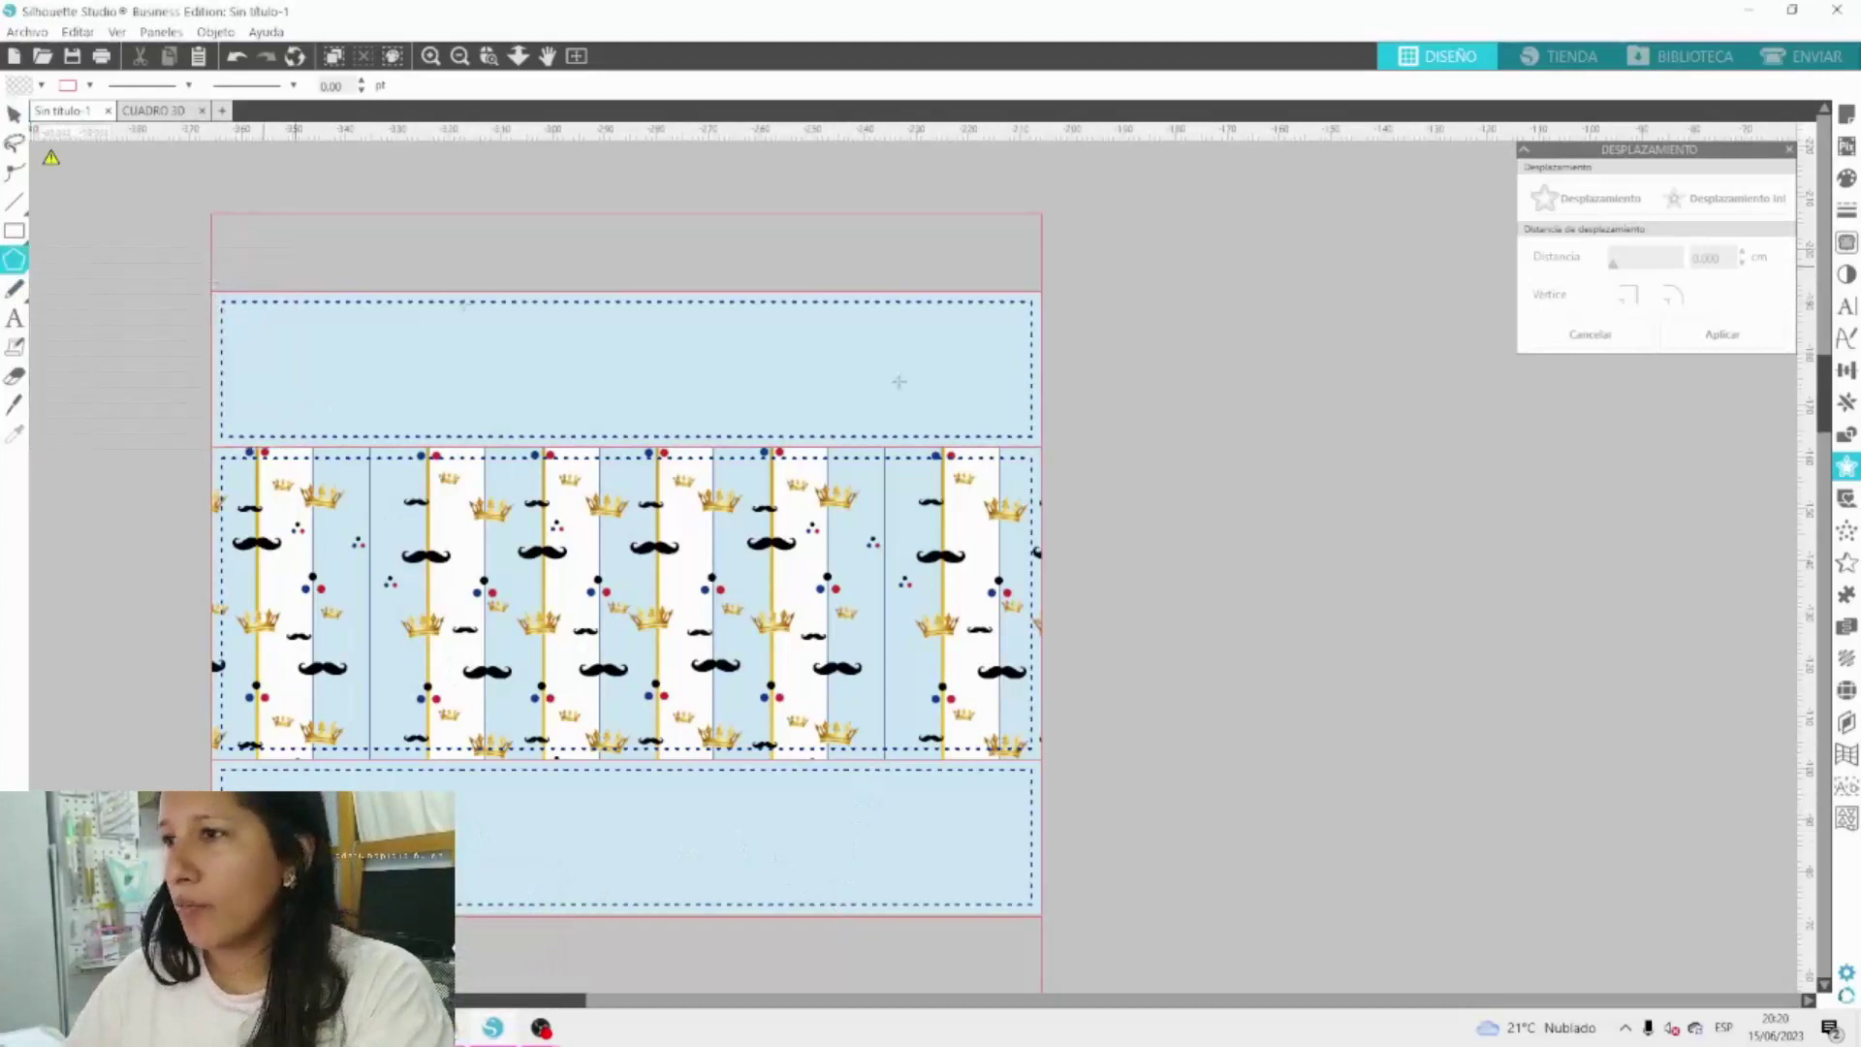
mouse_move(1221, 448)
left_mouse_down()
mouse_move(1207, 485)
mouse_move(1229, 490)
mouse_move(1223, 472)
left_mouse_up()
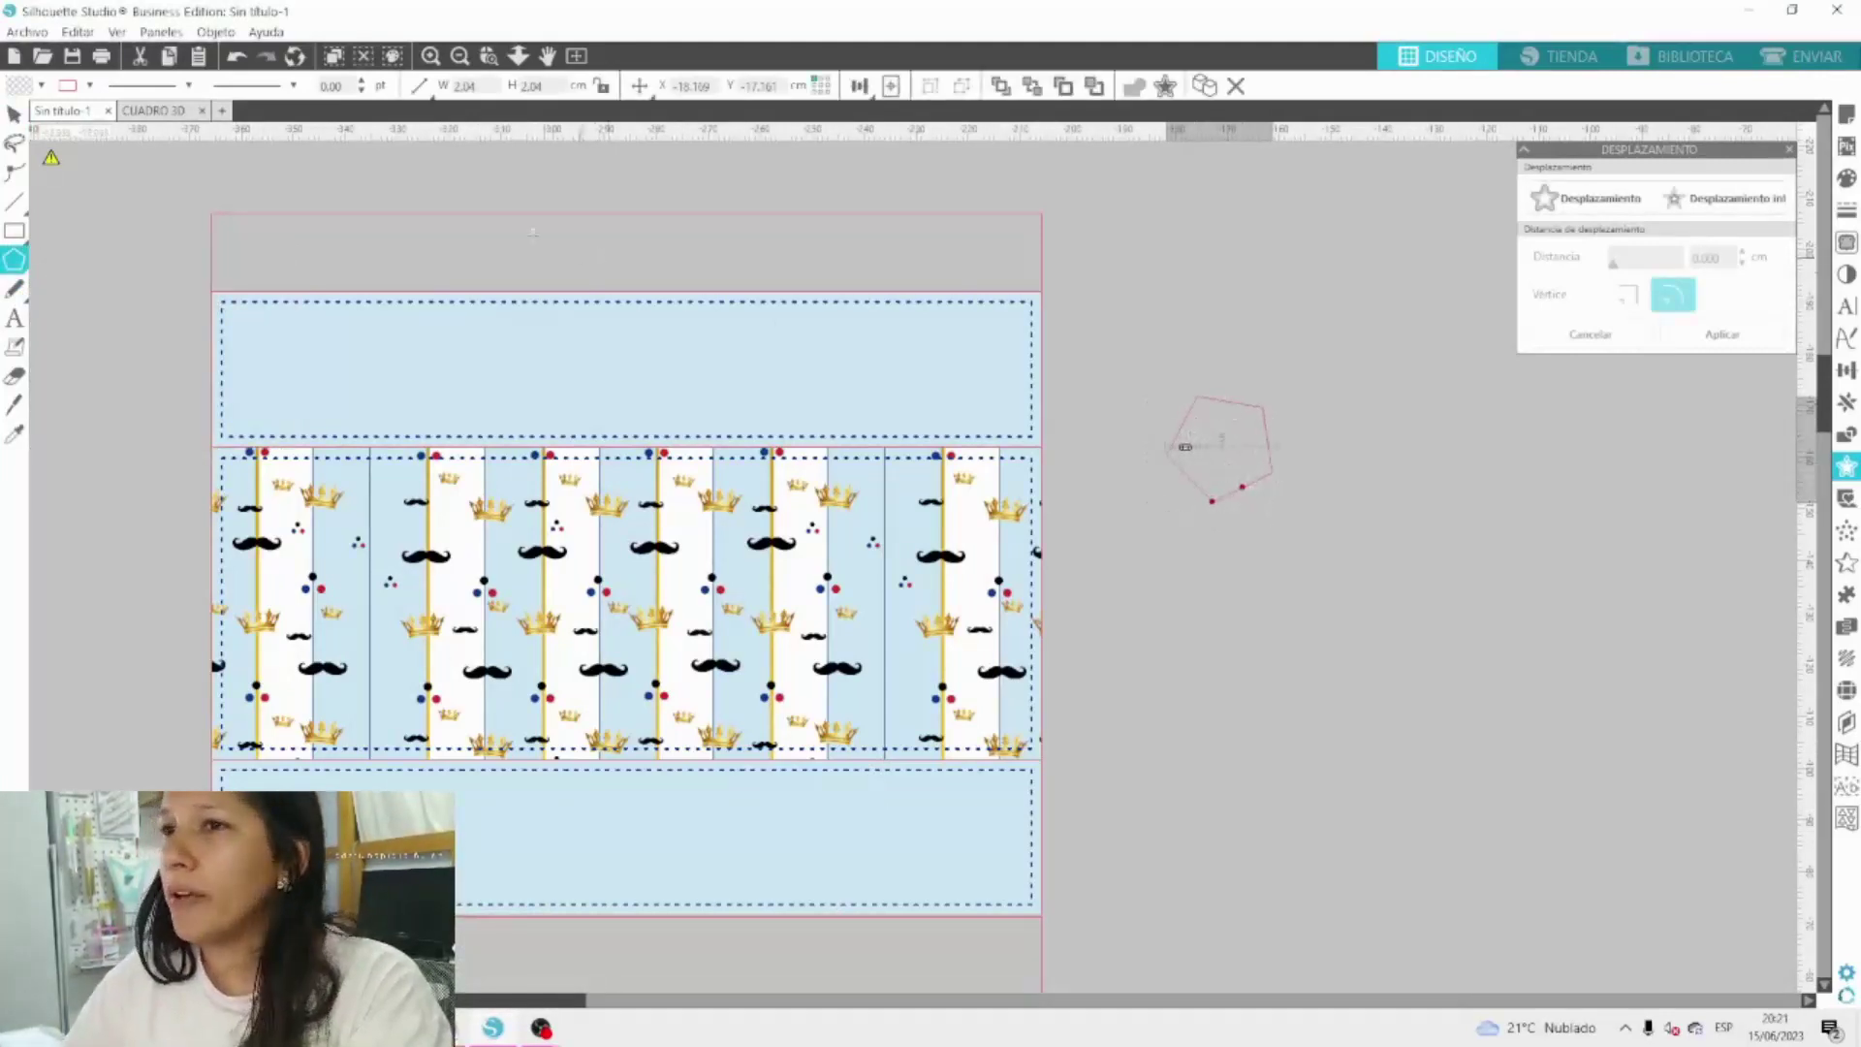
left_click(14, 113)
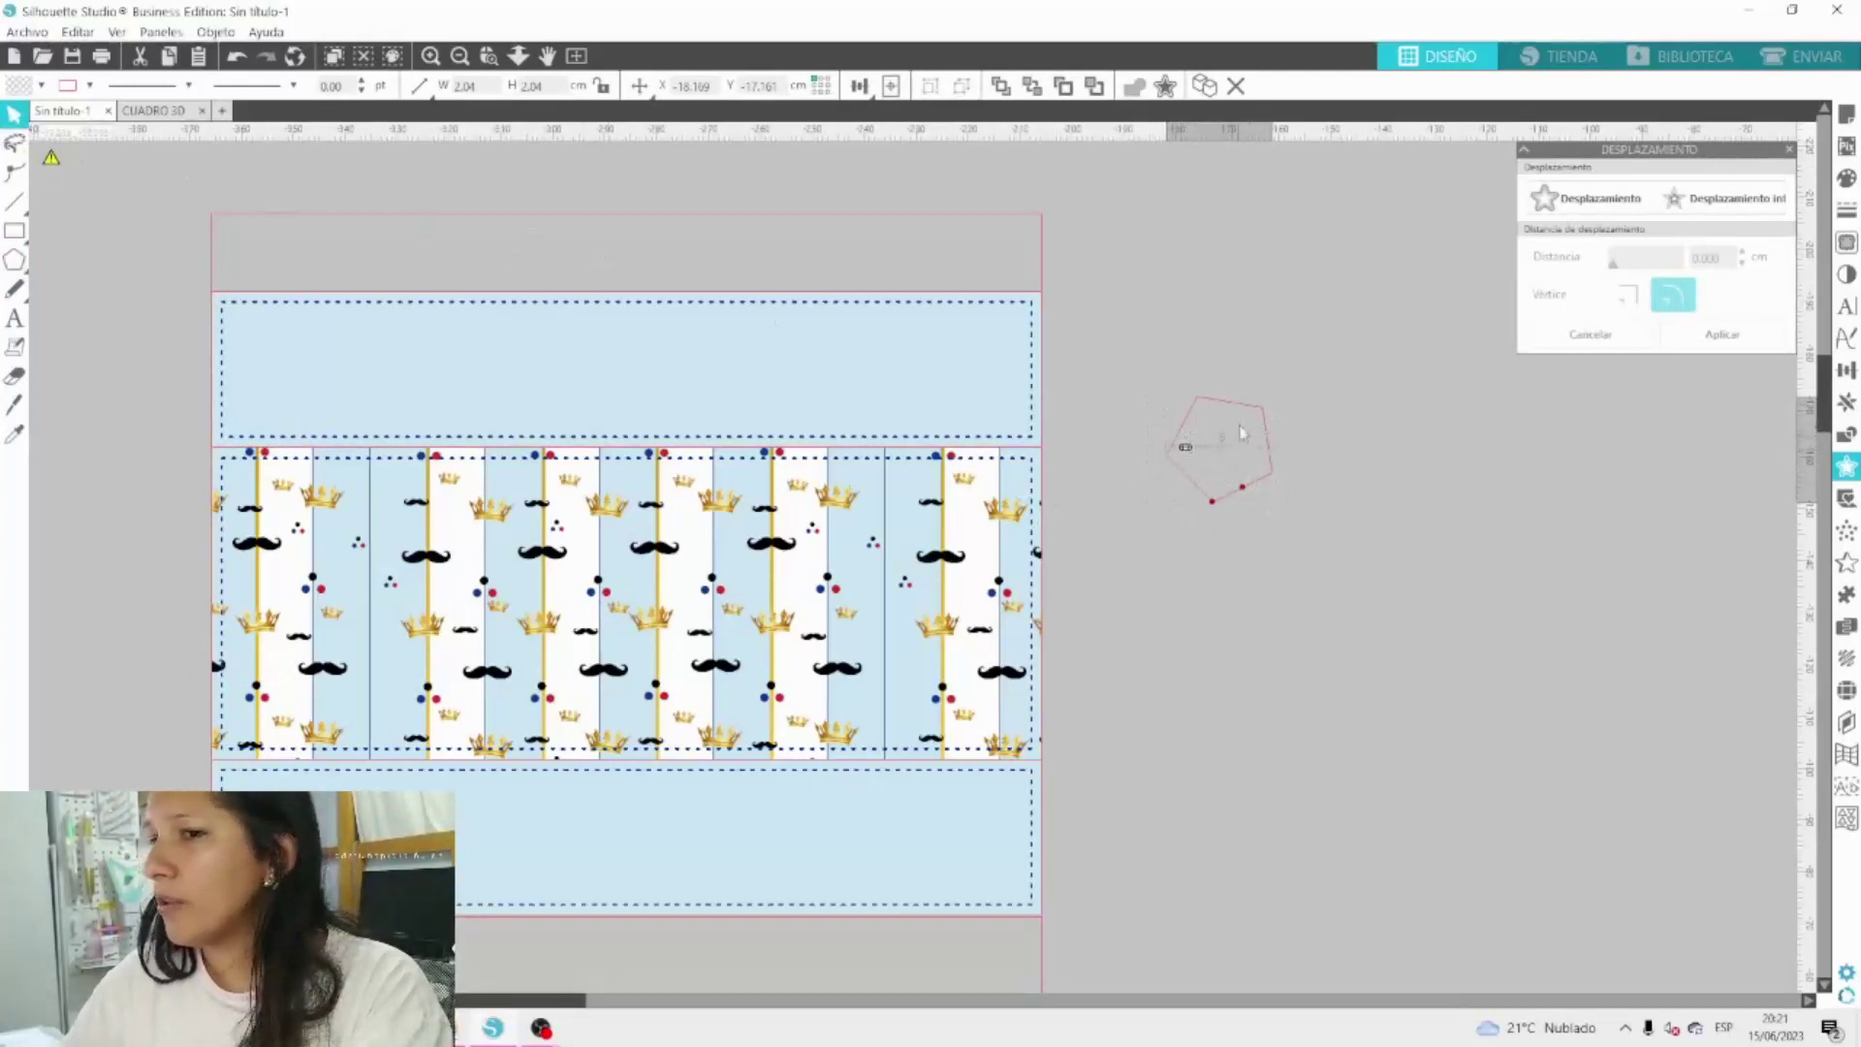
Change the polygon to six sides and adjust its size and rotation to about 2.10 by 2.16 cm.
left_click(431, 55)
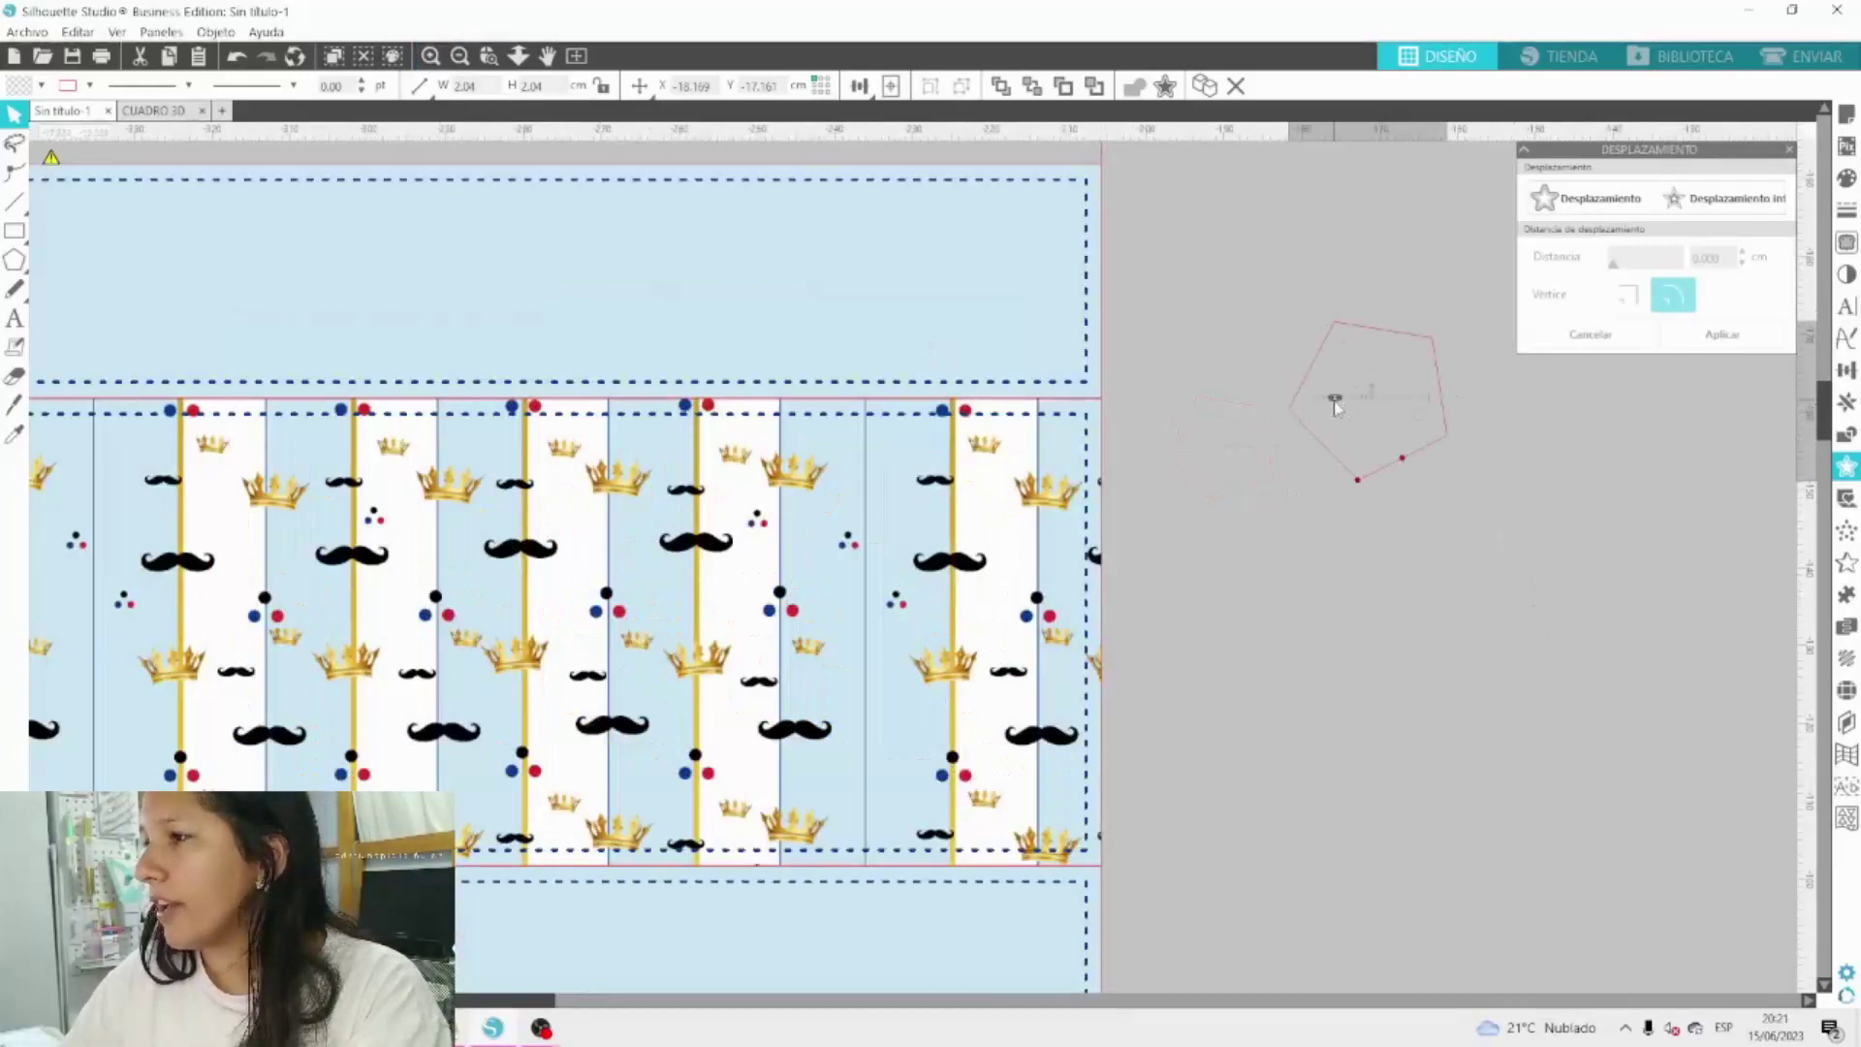
left_click_drag(1335, 407, 1343, 415)
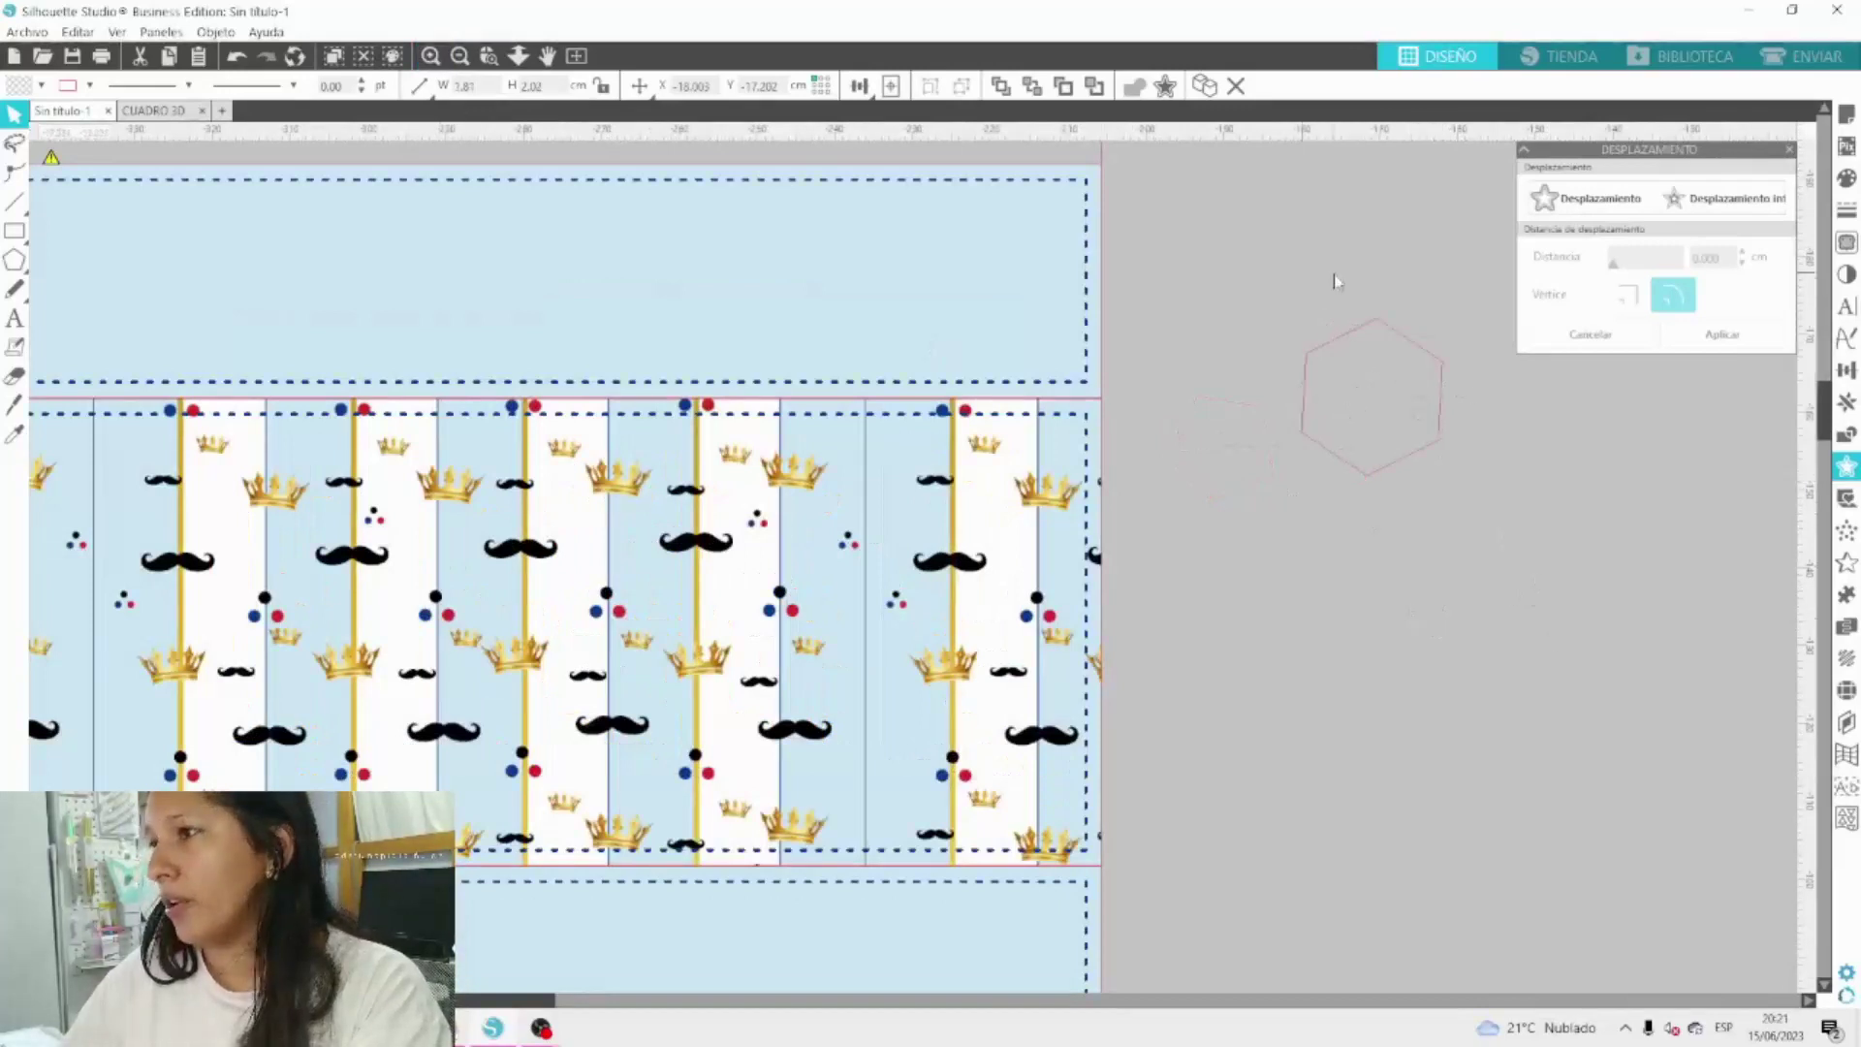
left_click(1343, 403)
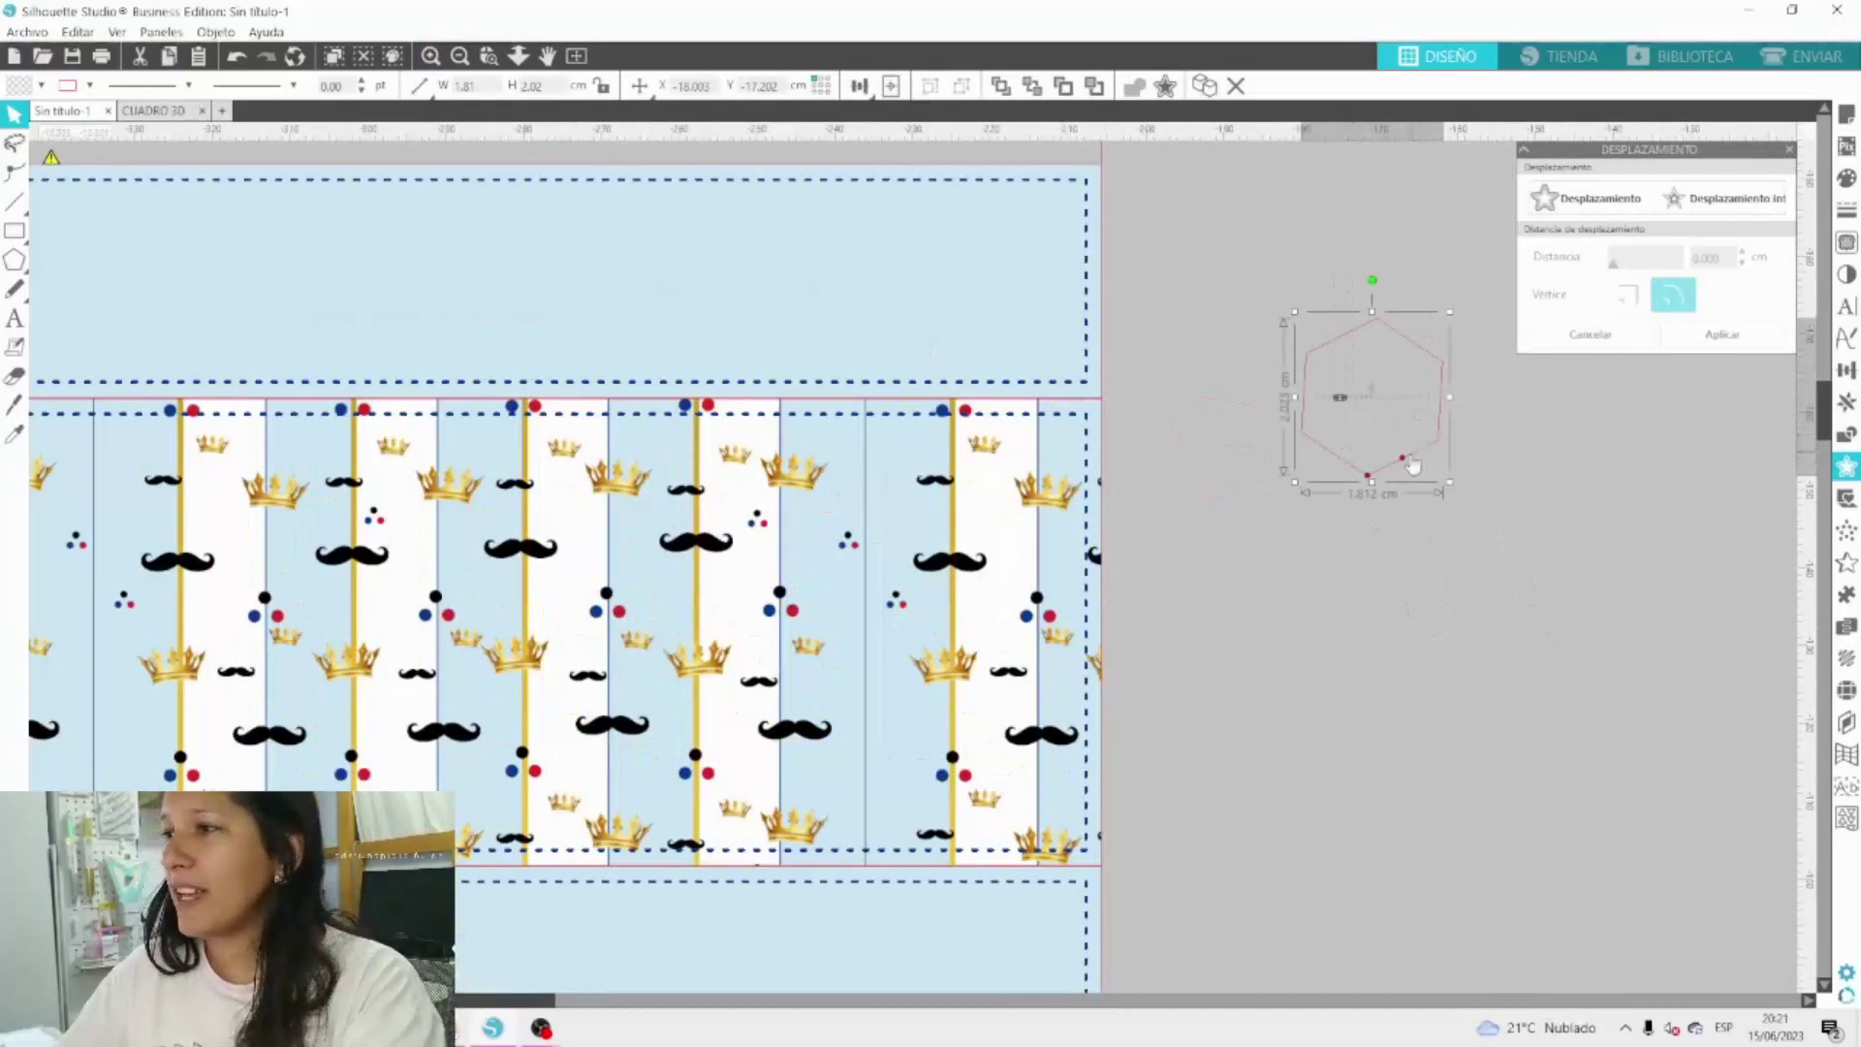
left_click_drag(1411, 466, 1424, 455)
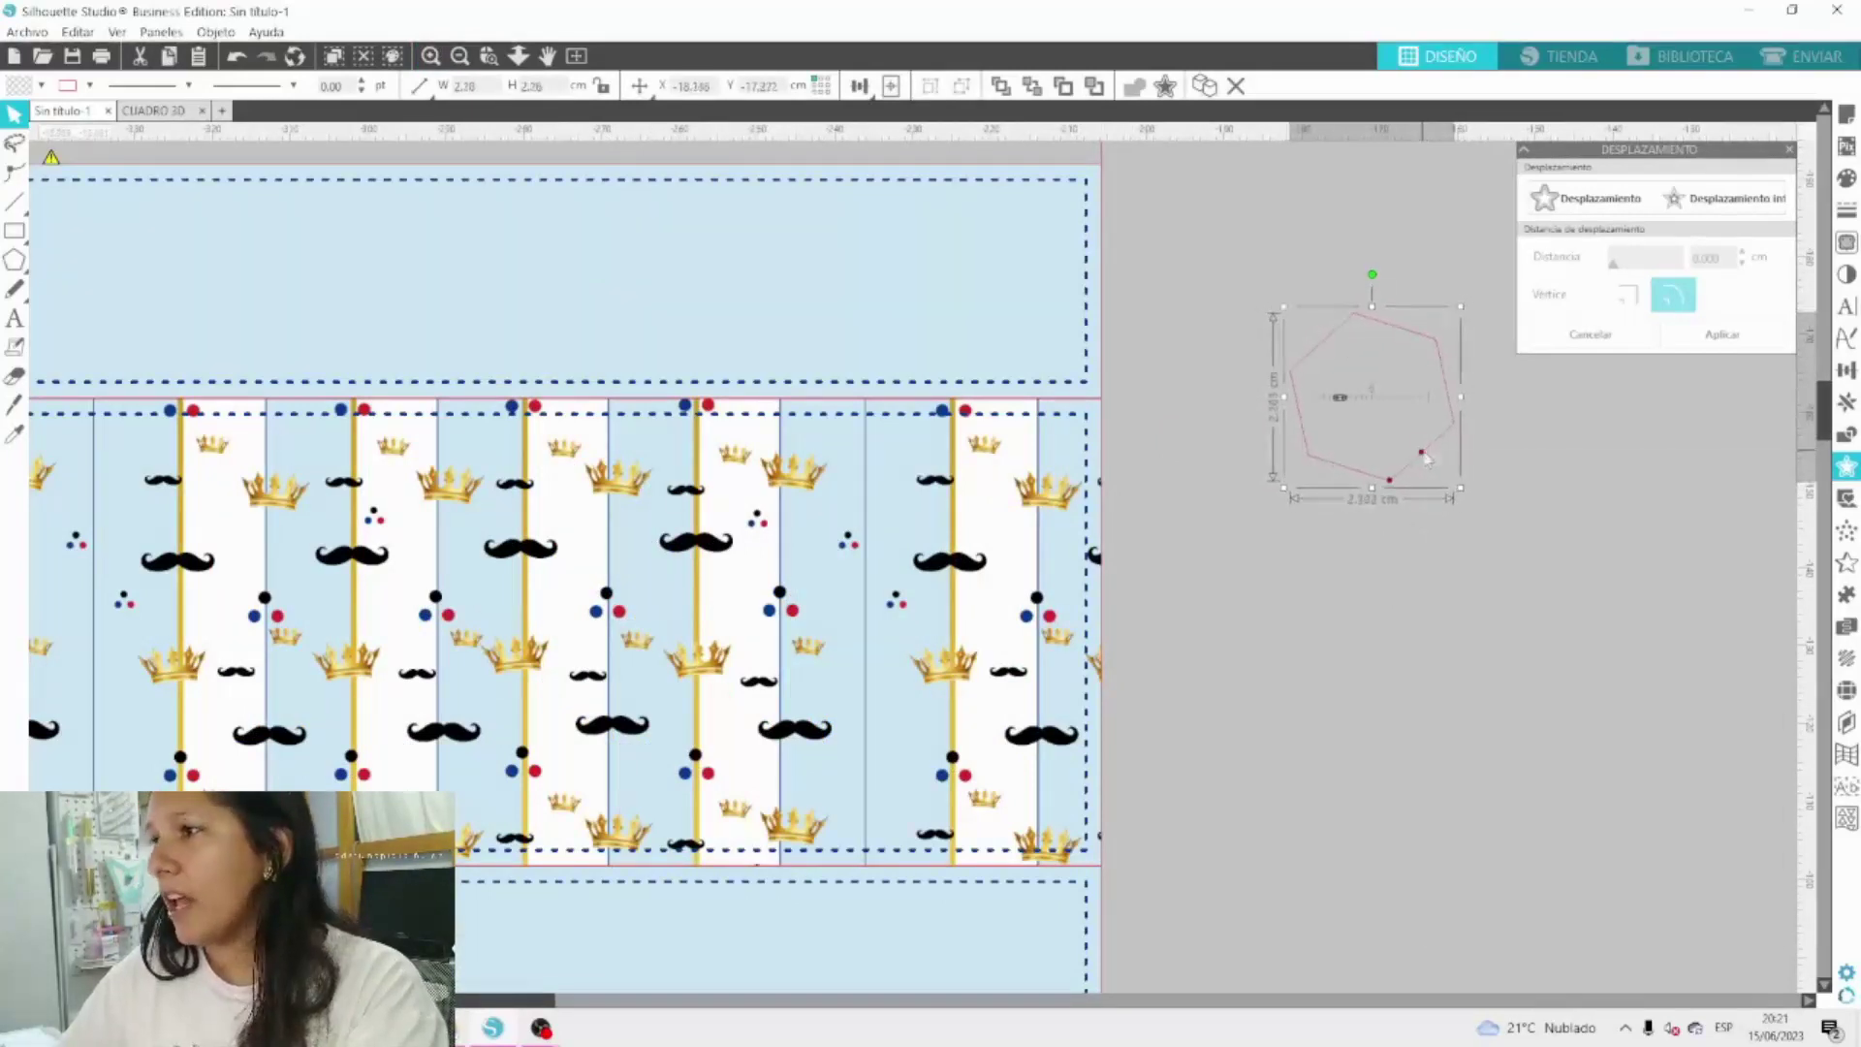
Convert the hexagon to a path and rotate it until its upper and lower sides are horizontal.
right_click(1423, 456)
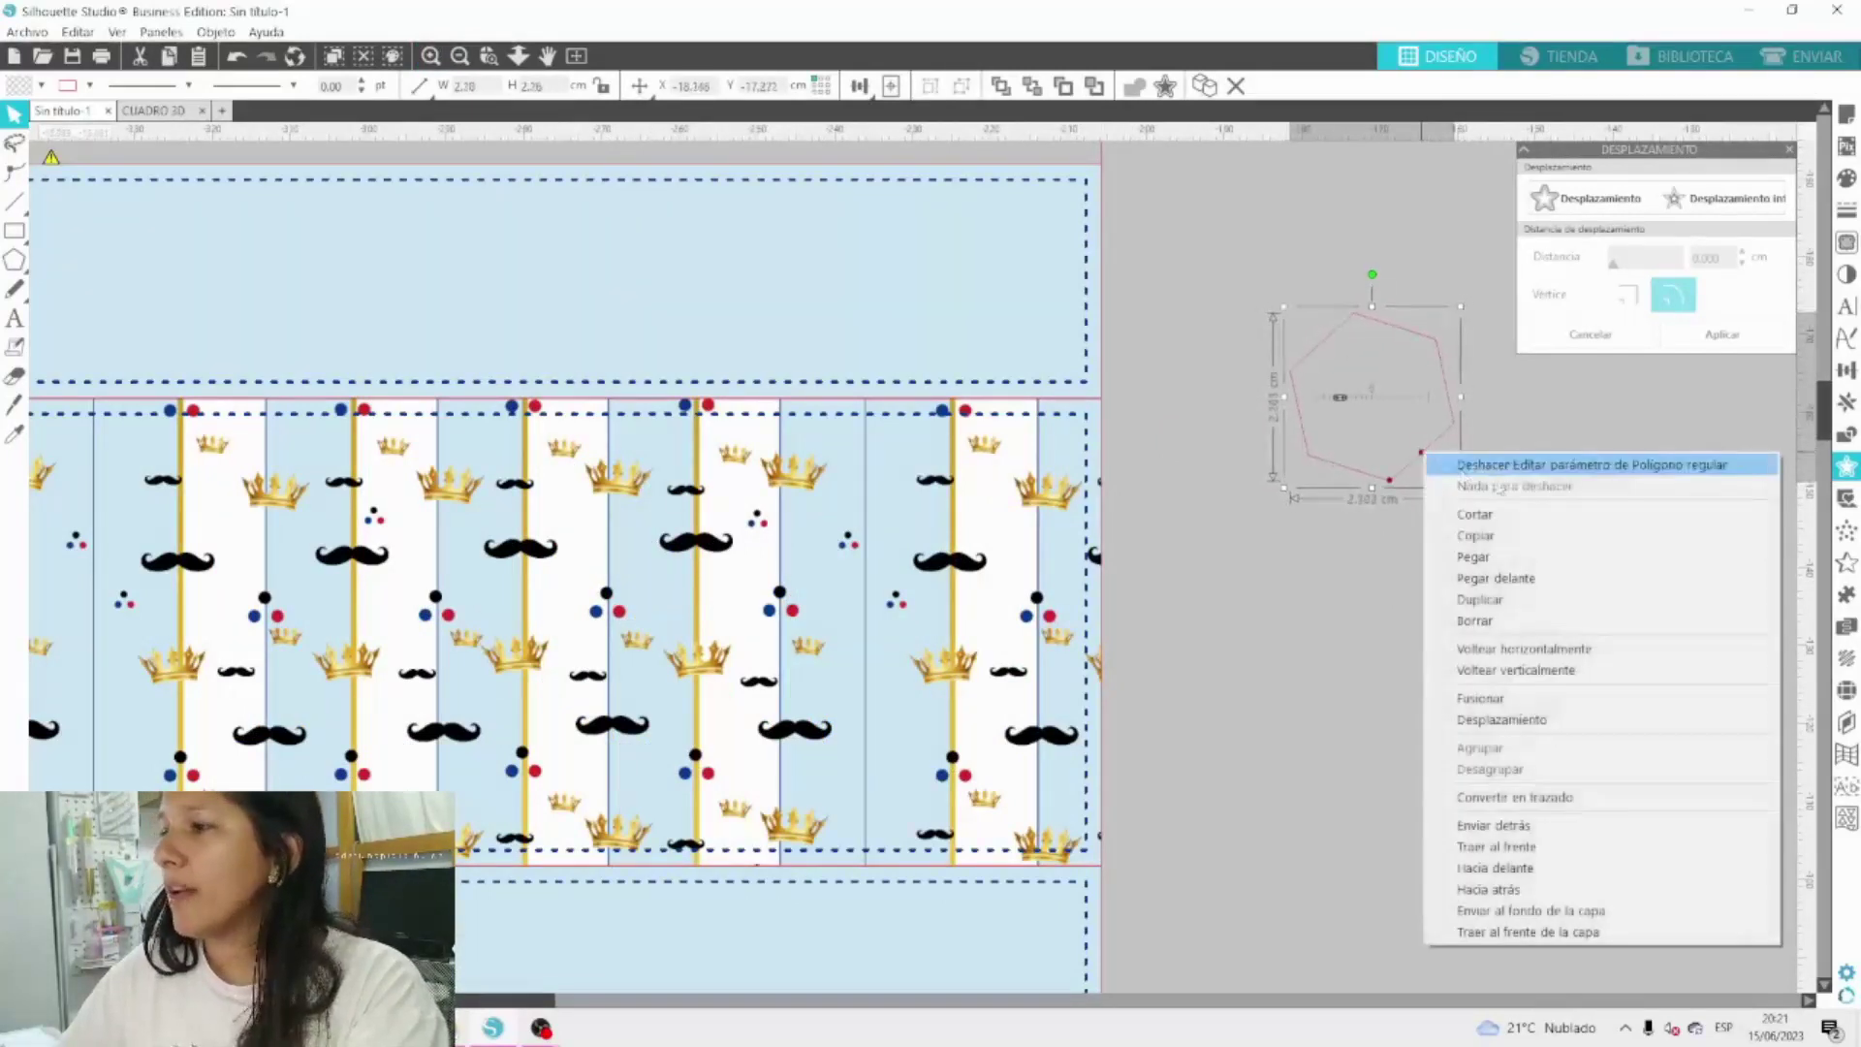
left_click(1503, 811)
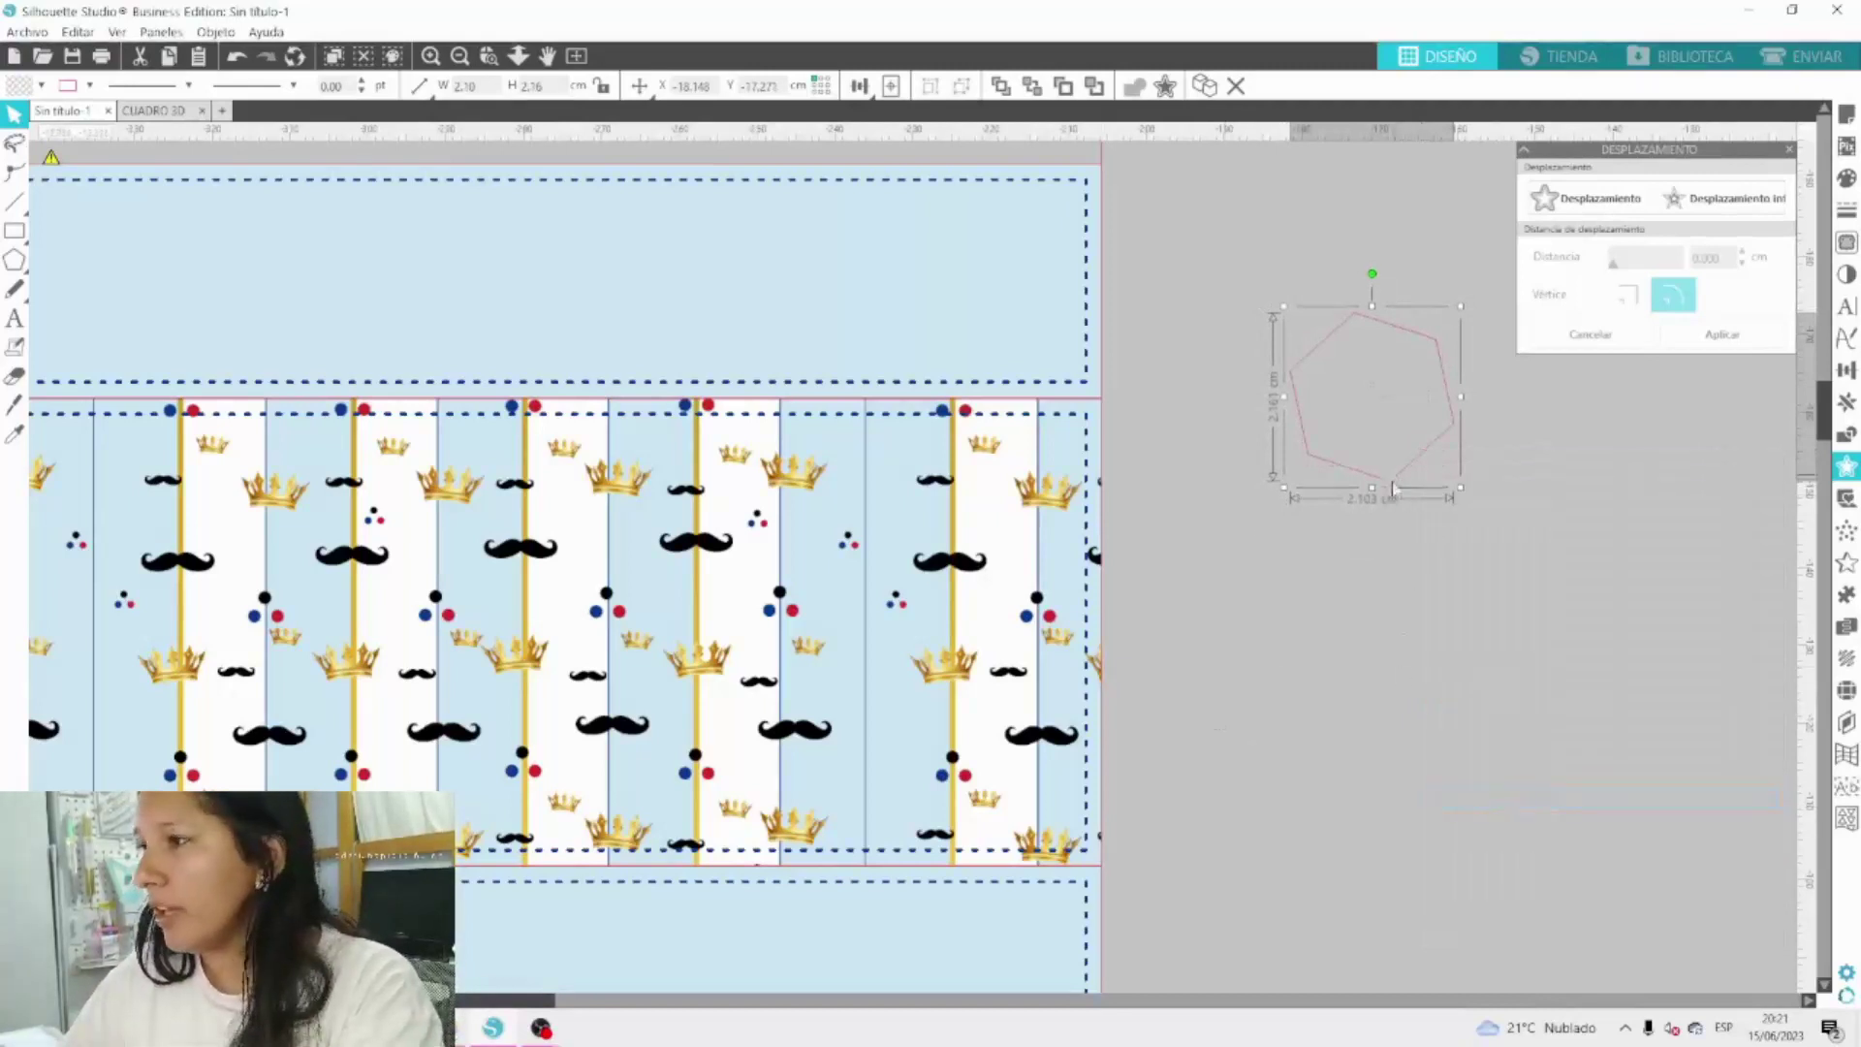
left_click_drag(1392, 488, 1342, 561)
left_click_drag(1321, 345, 1466, 498)
left_click(1473, 475)
left_click(1406, 472)
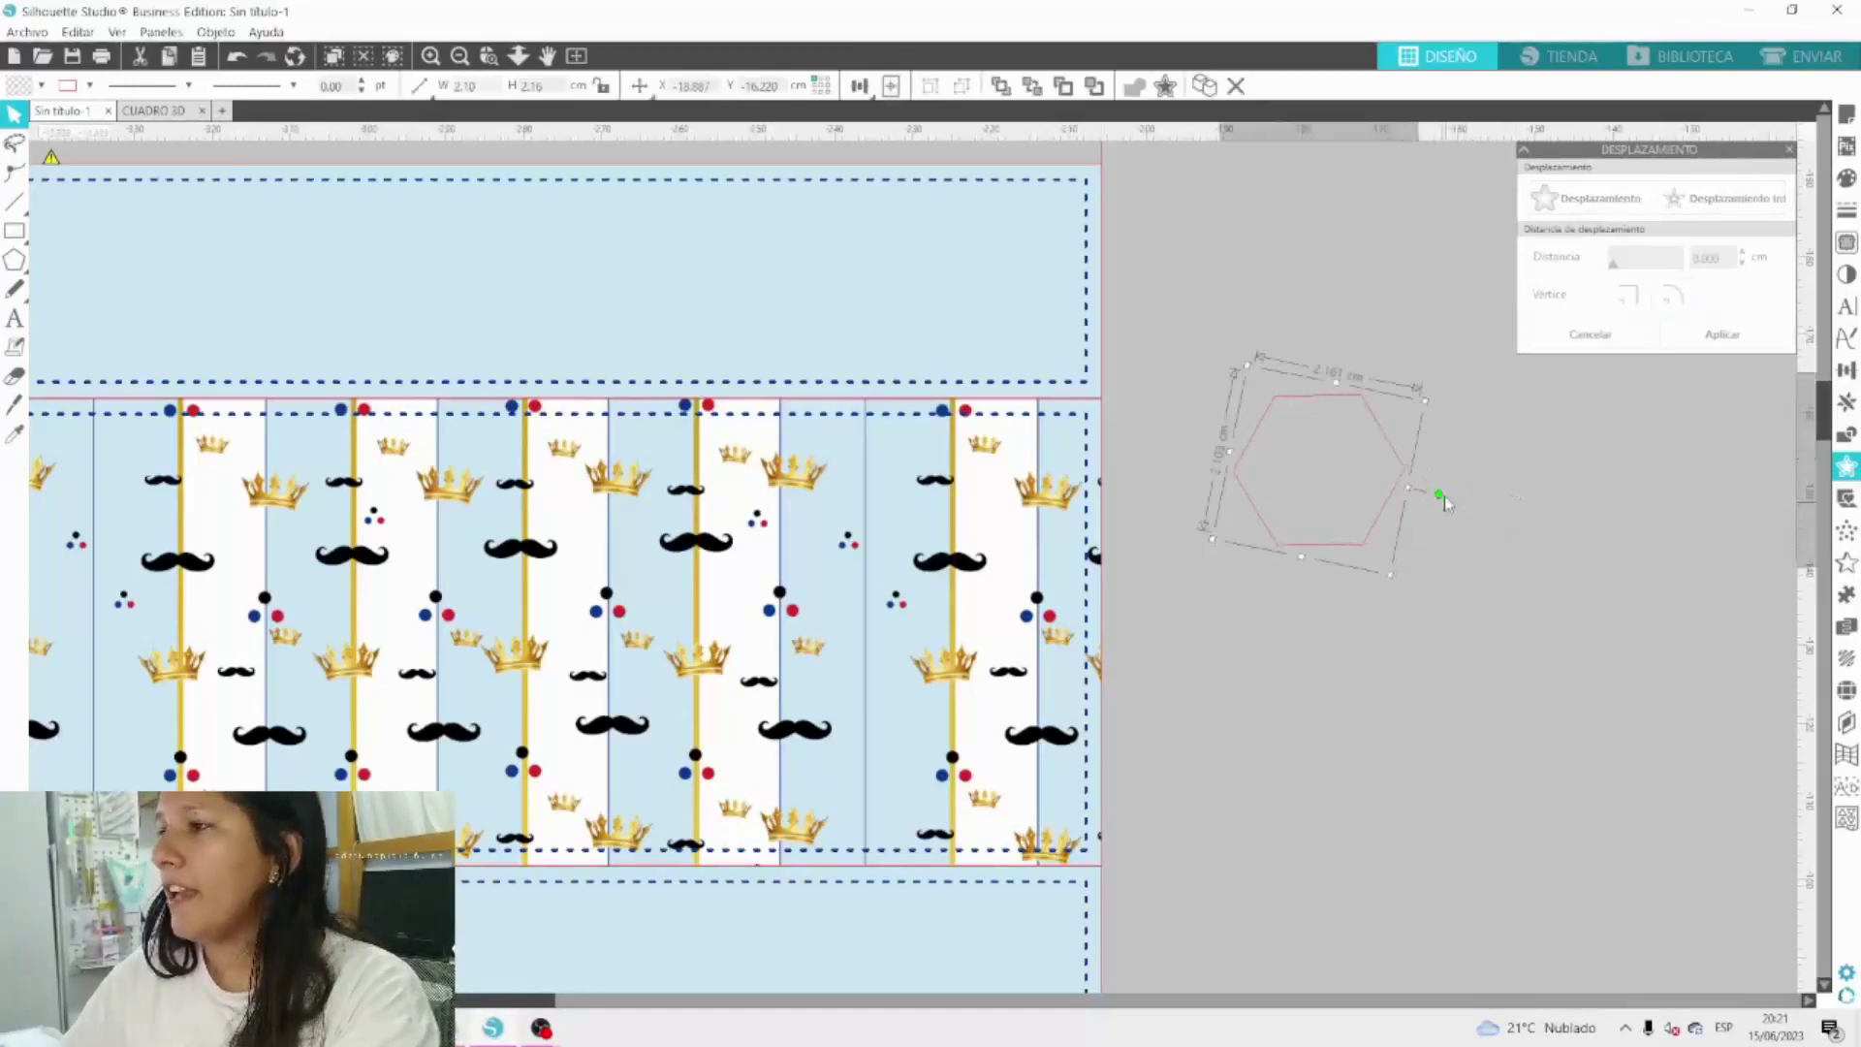
left_click(1445, 499)
left_click(1360, 457)
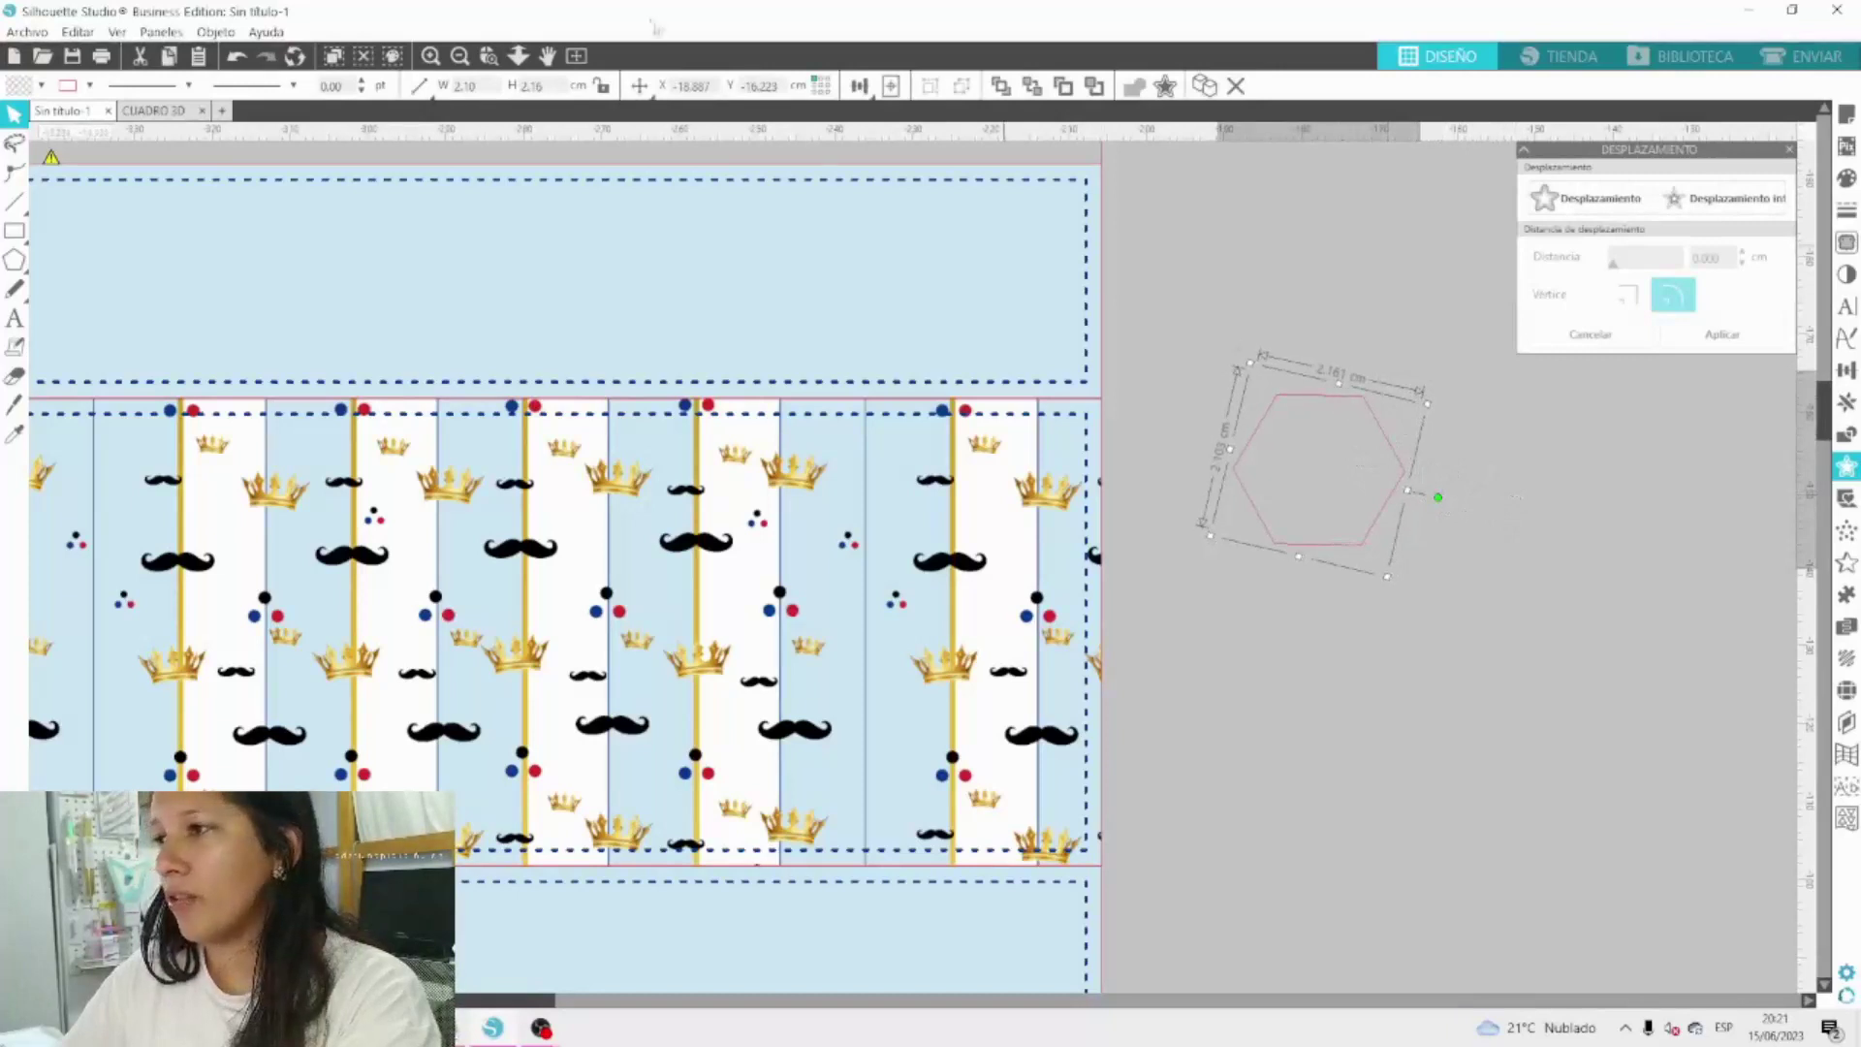
Fill the hexagon with white and place a duplicate directly below it.
left_click(41, 85)
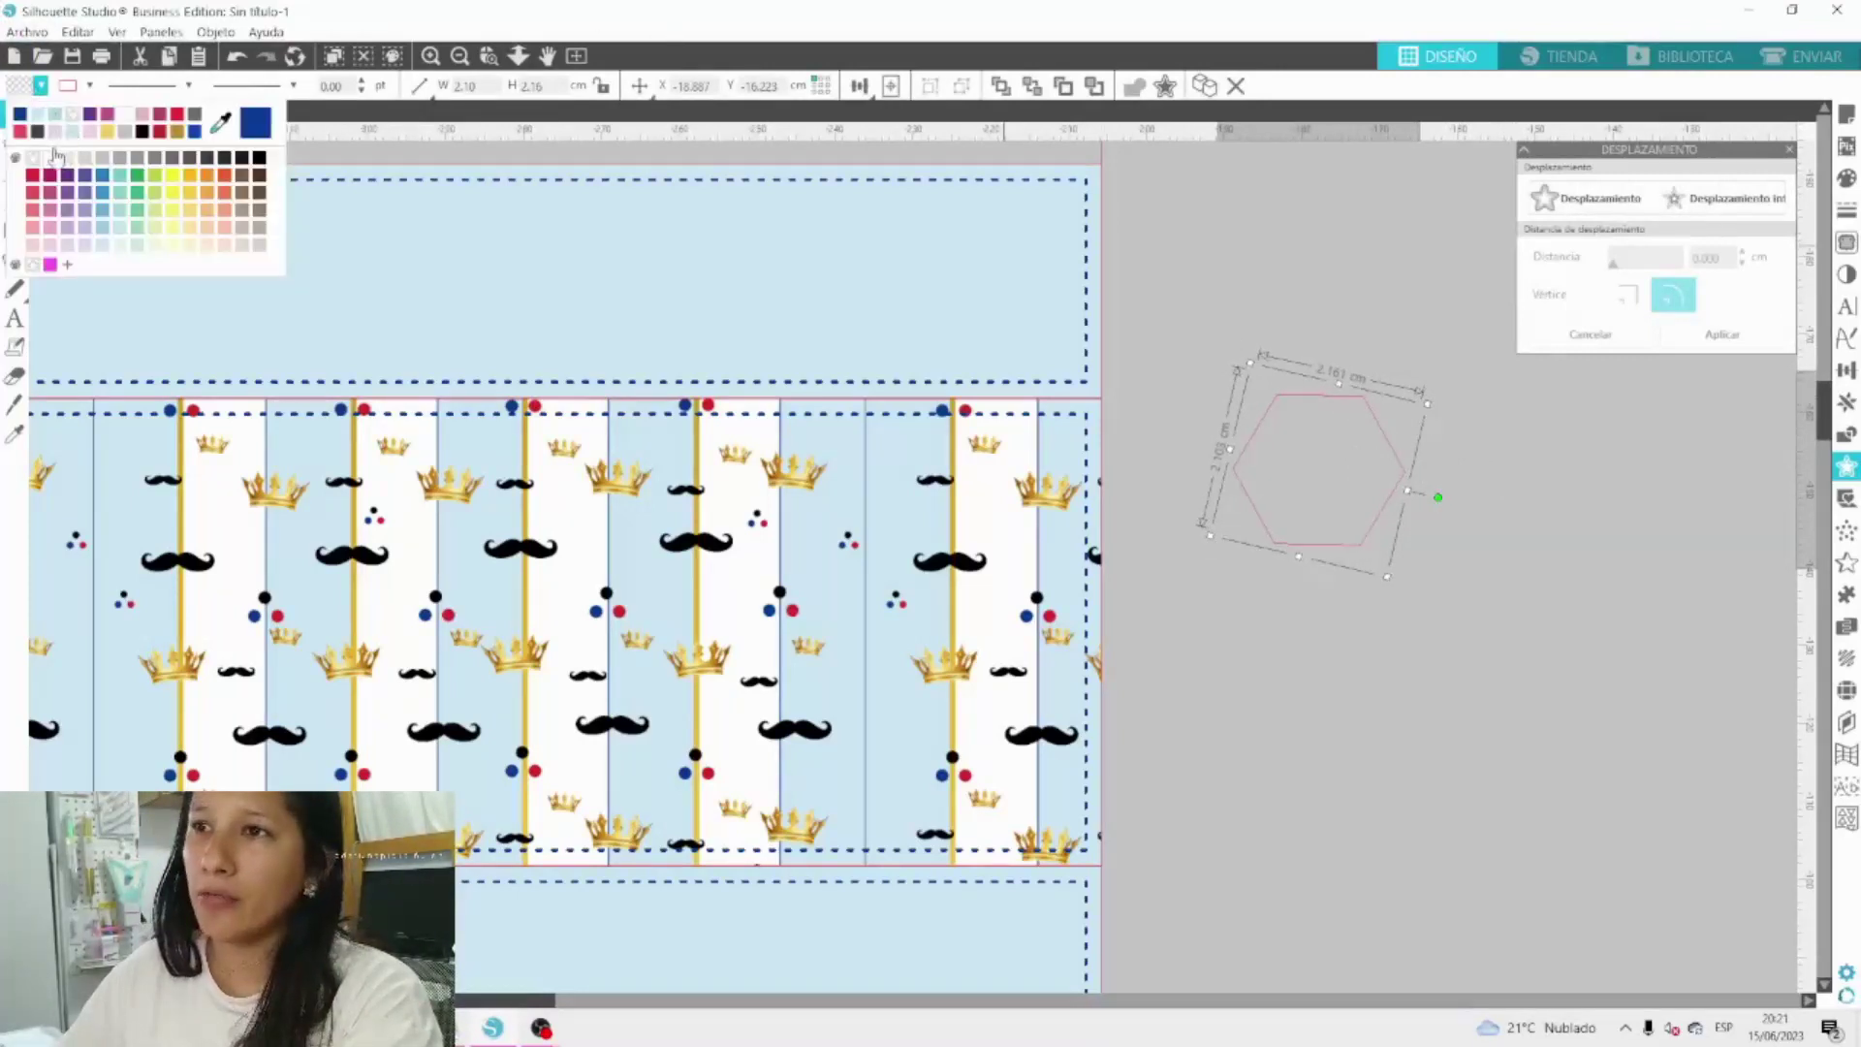
left_click(56, 155)
left_click(40, 86)
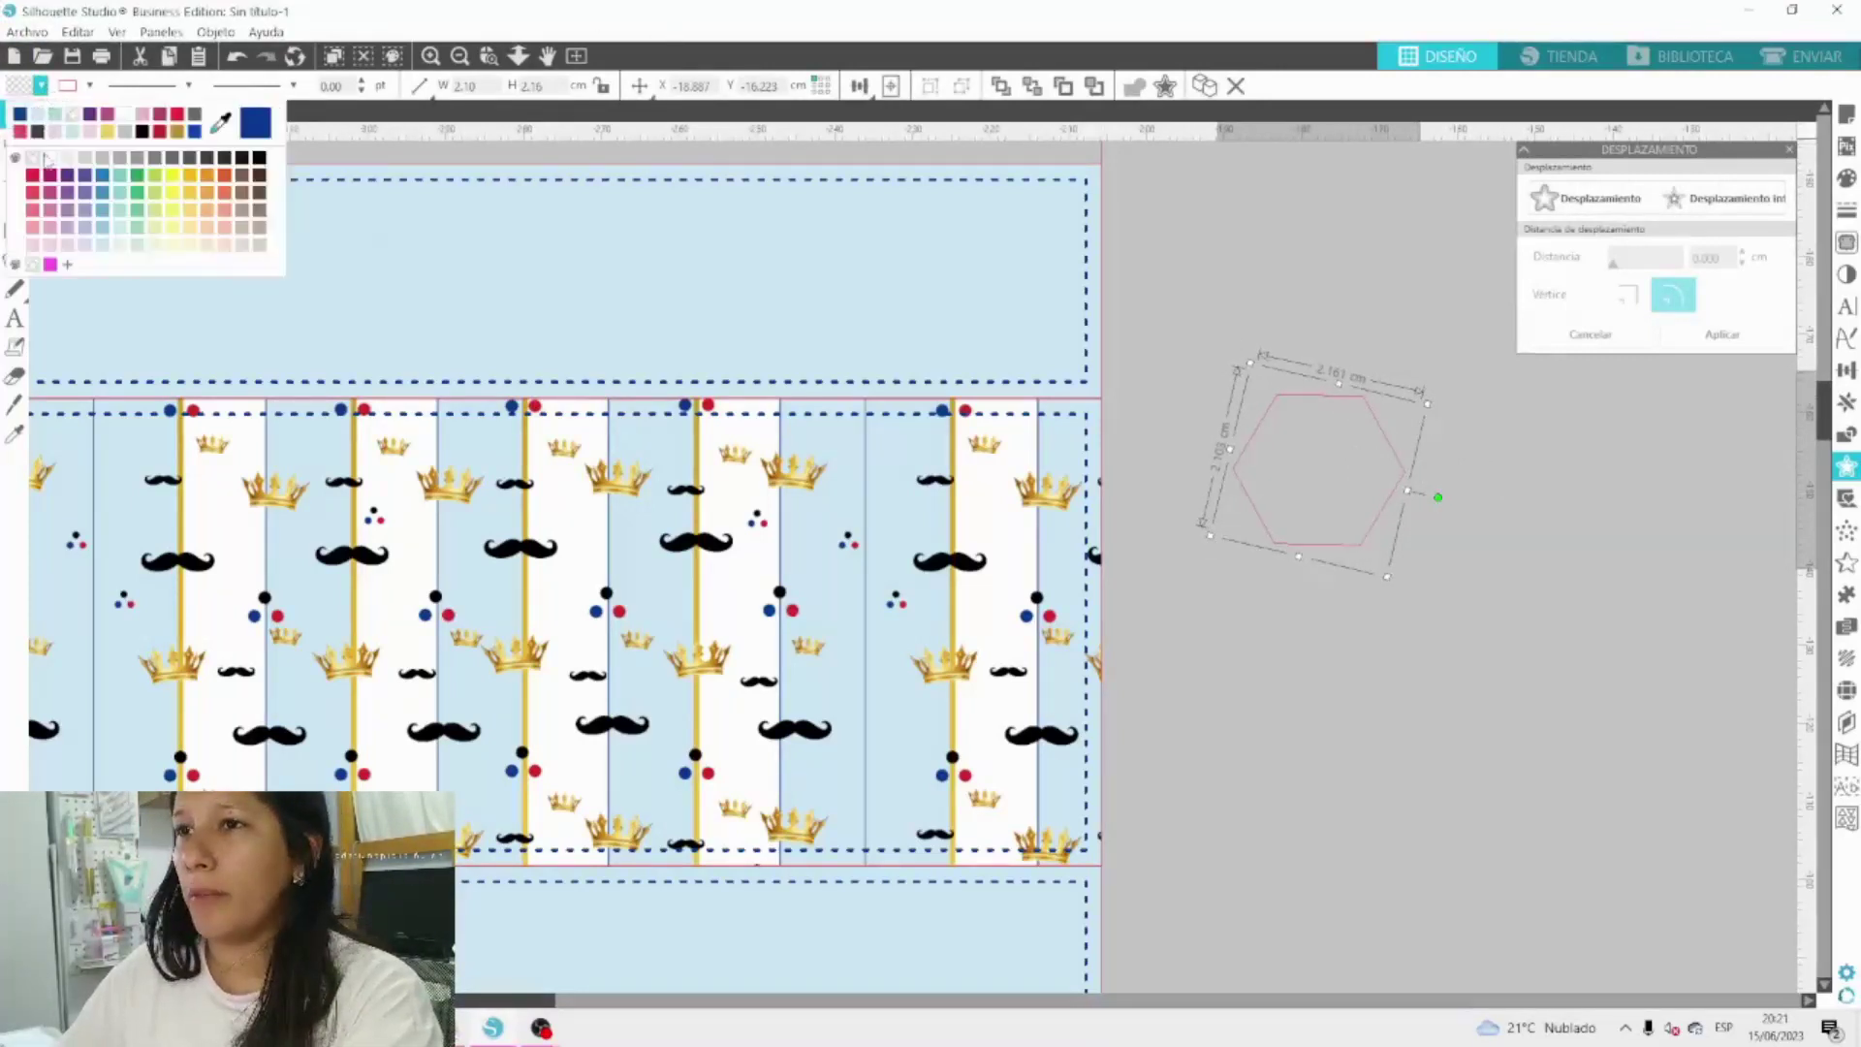
left_click(49, 160)
left_click(1204, 86)
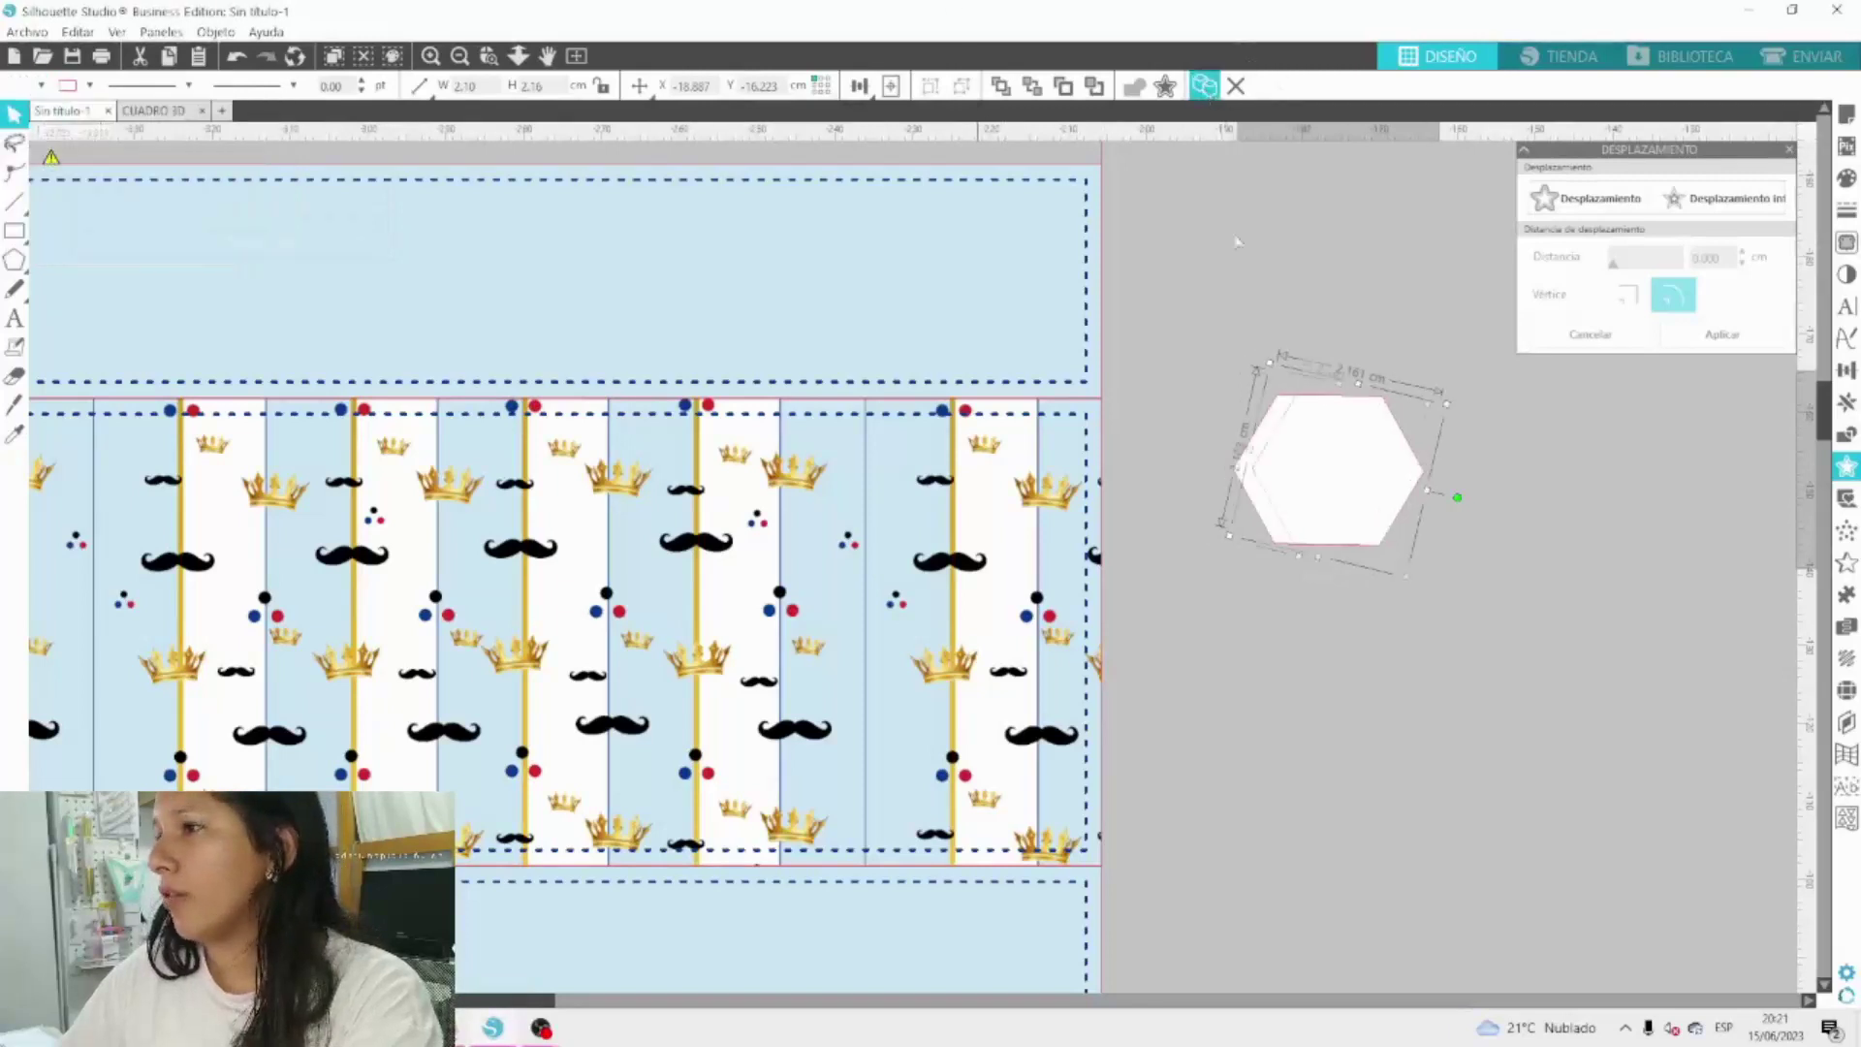
left_click_drag(1297, 417, 1277, 634)
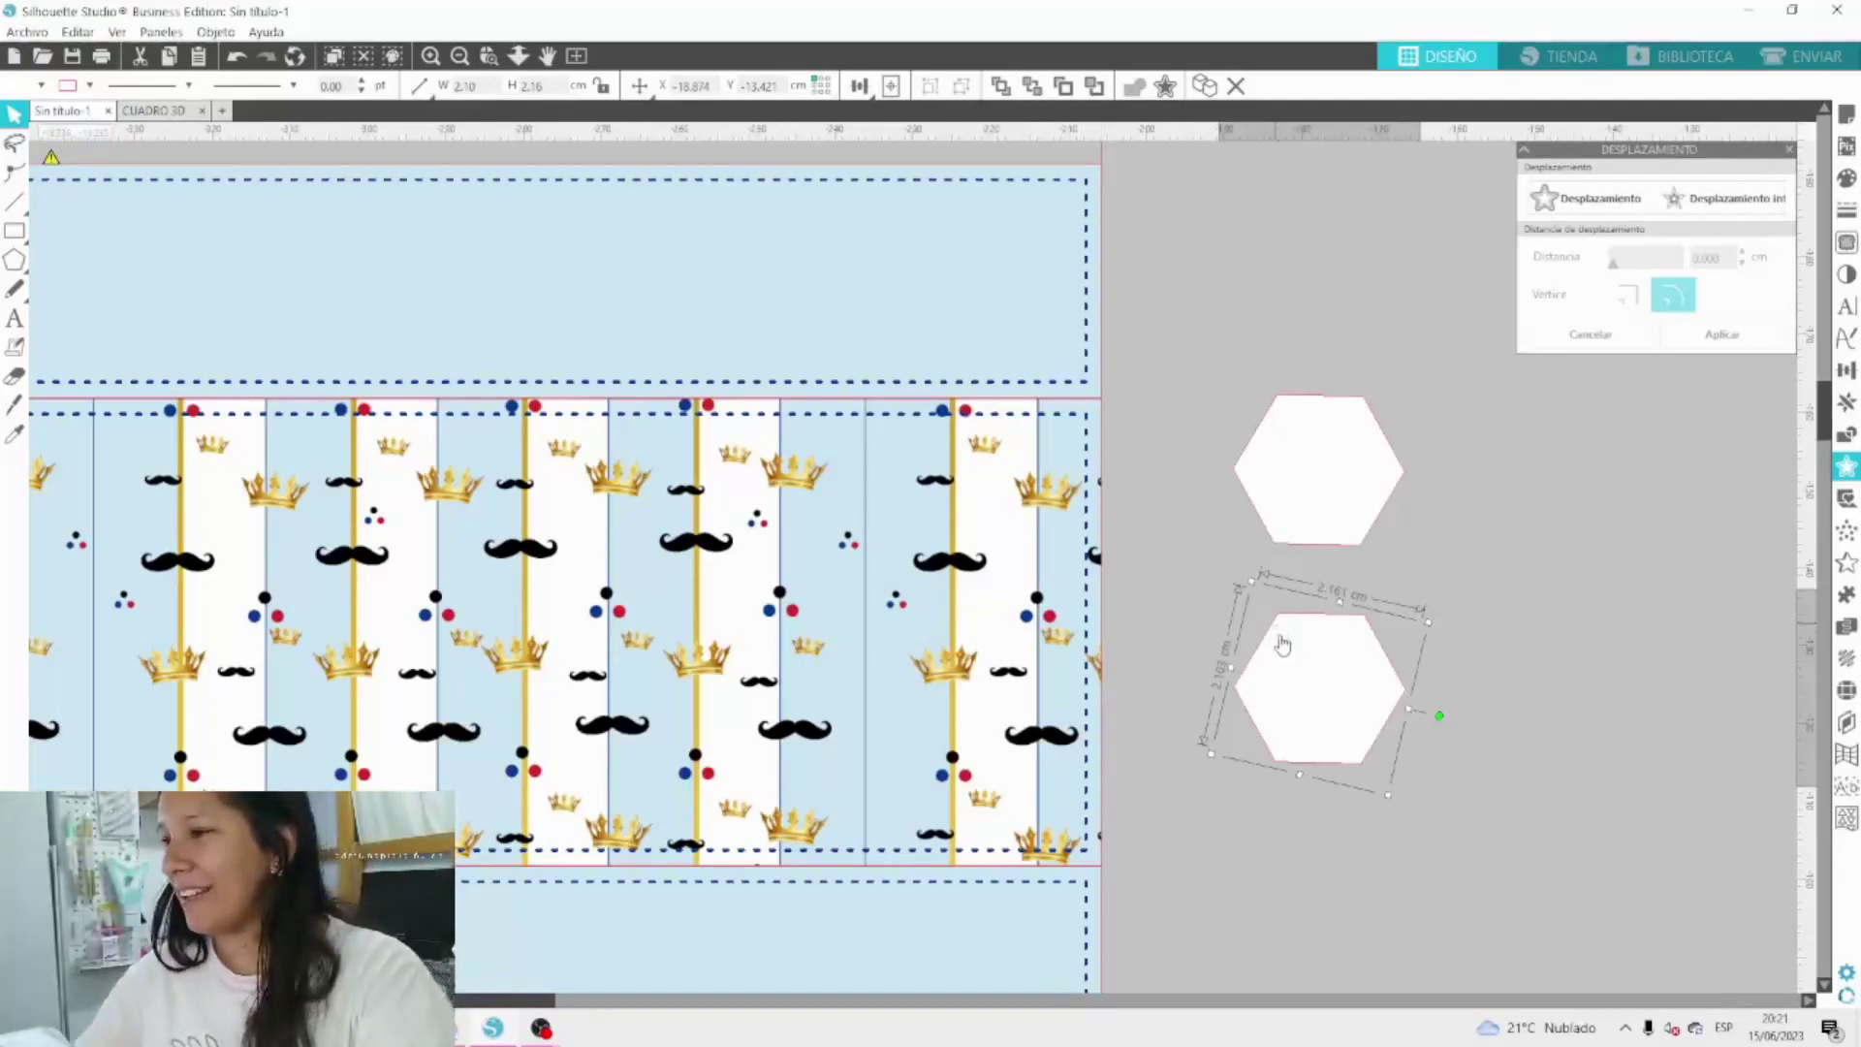
Create an internal offset of the lower white hexagon with a distance of 0.09 cm.
left_click(1725, 197)
left_click(1742, 263)
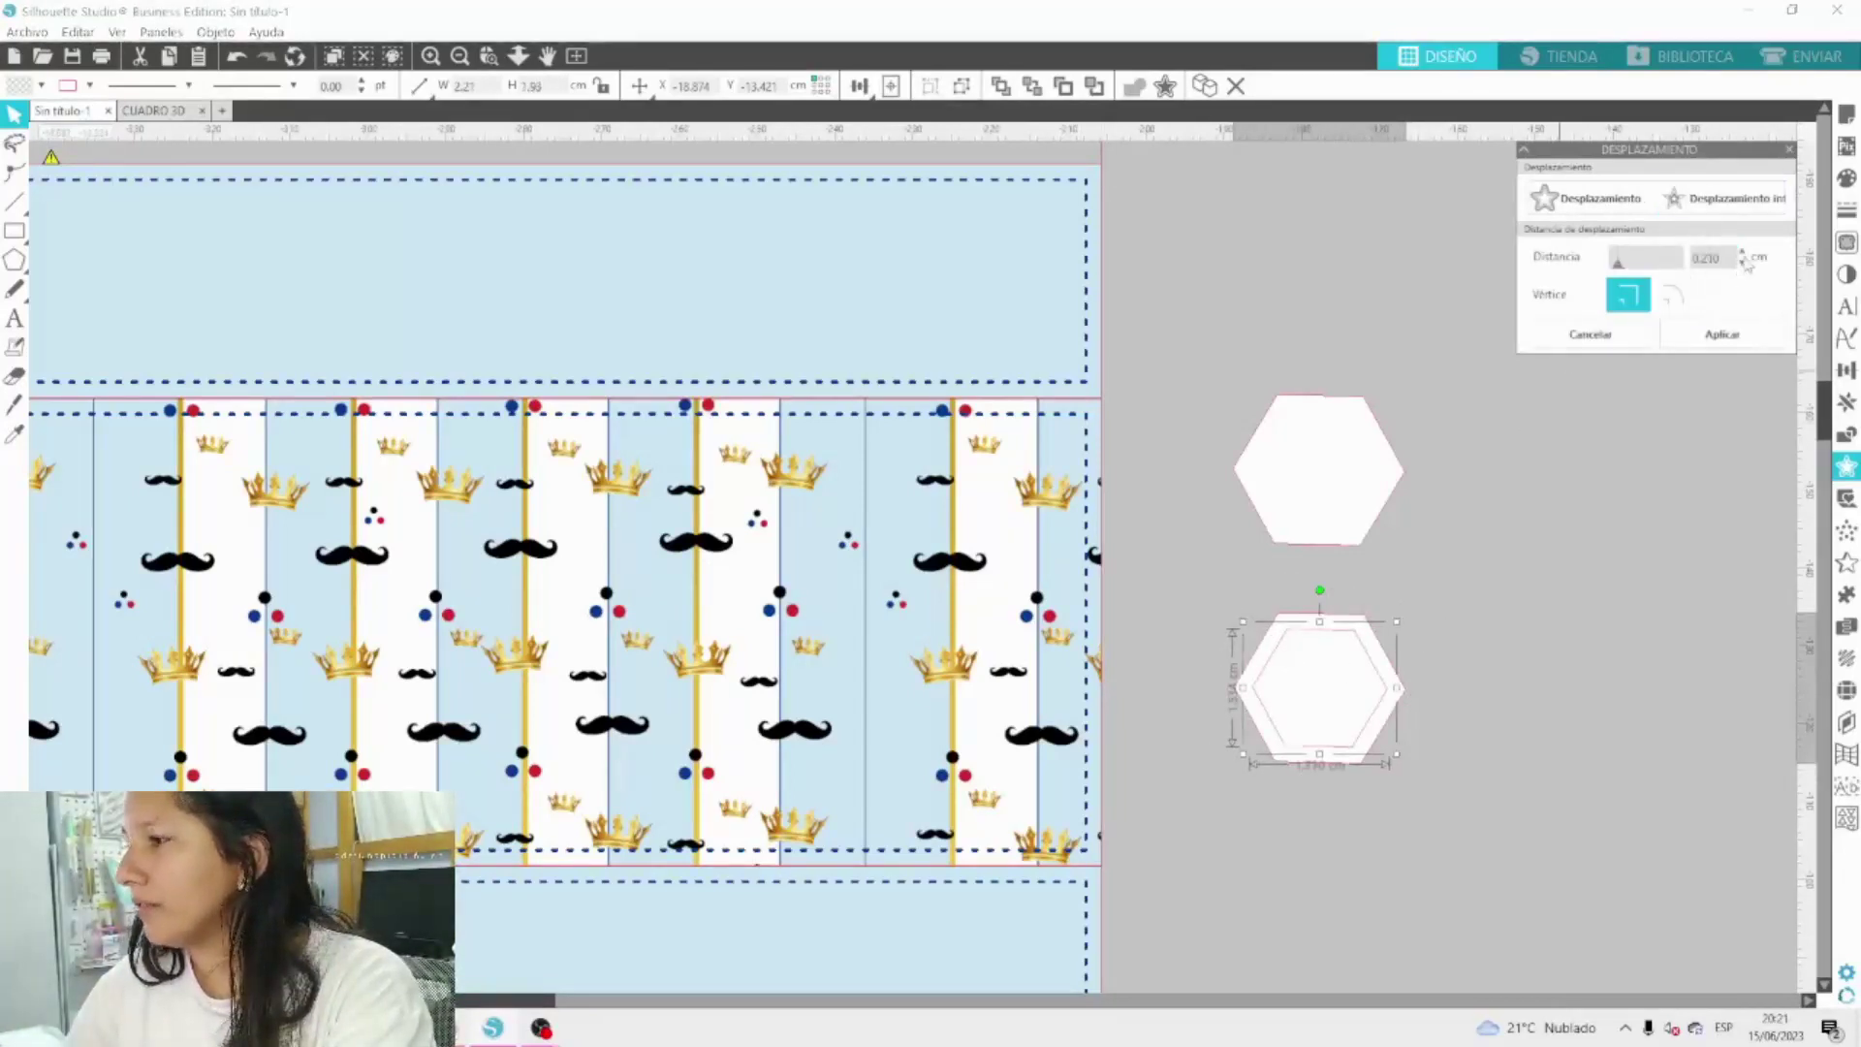
left_click(1742, 263)
left_click(1742, 263)
left_click(1743, 263)
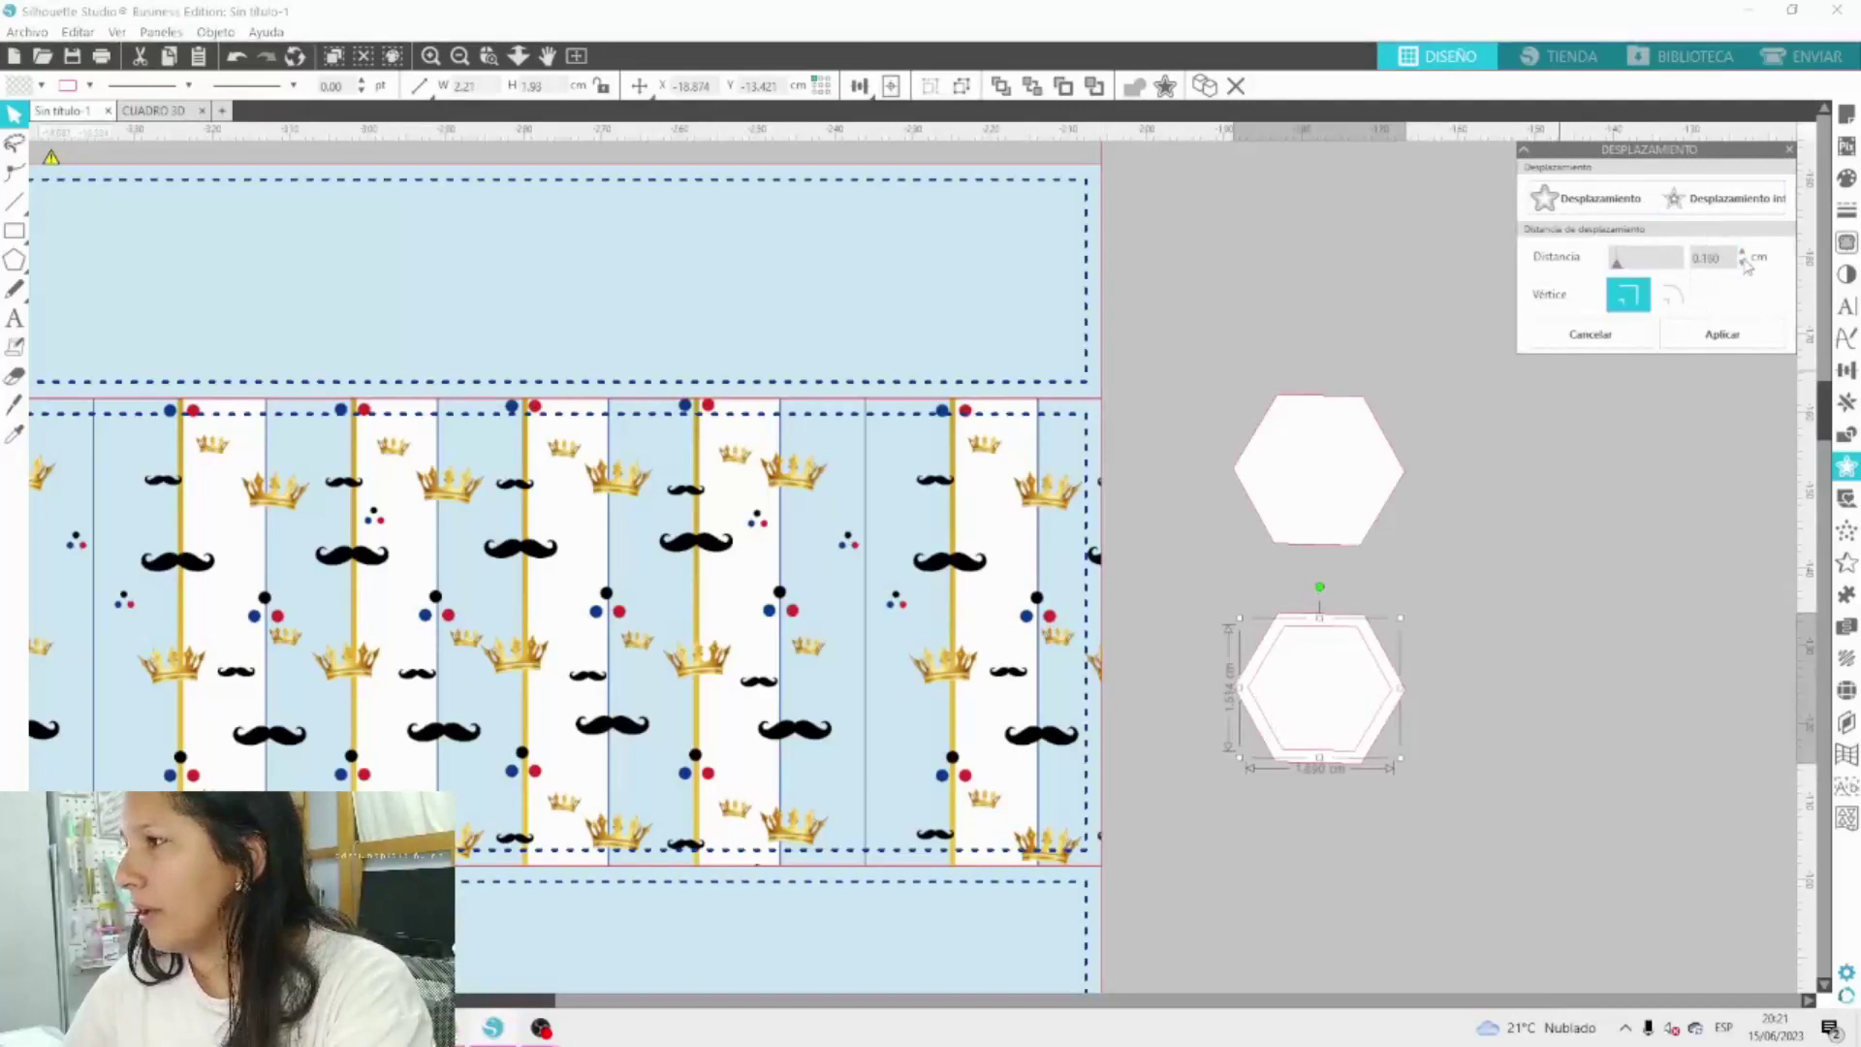
left_click(1743, 263)
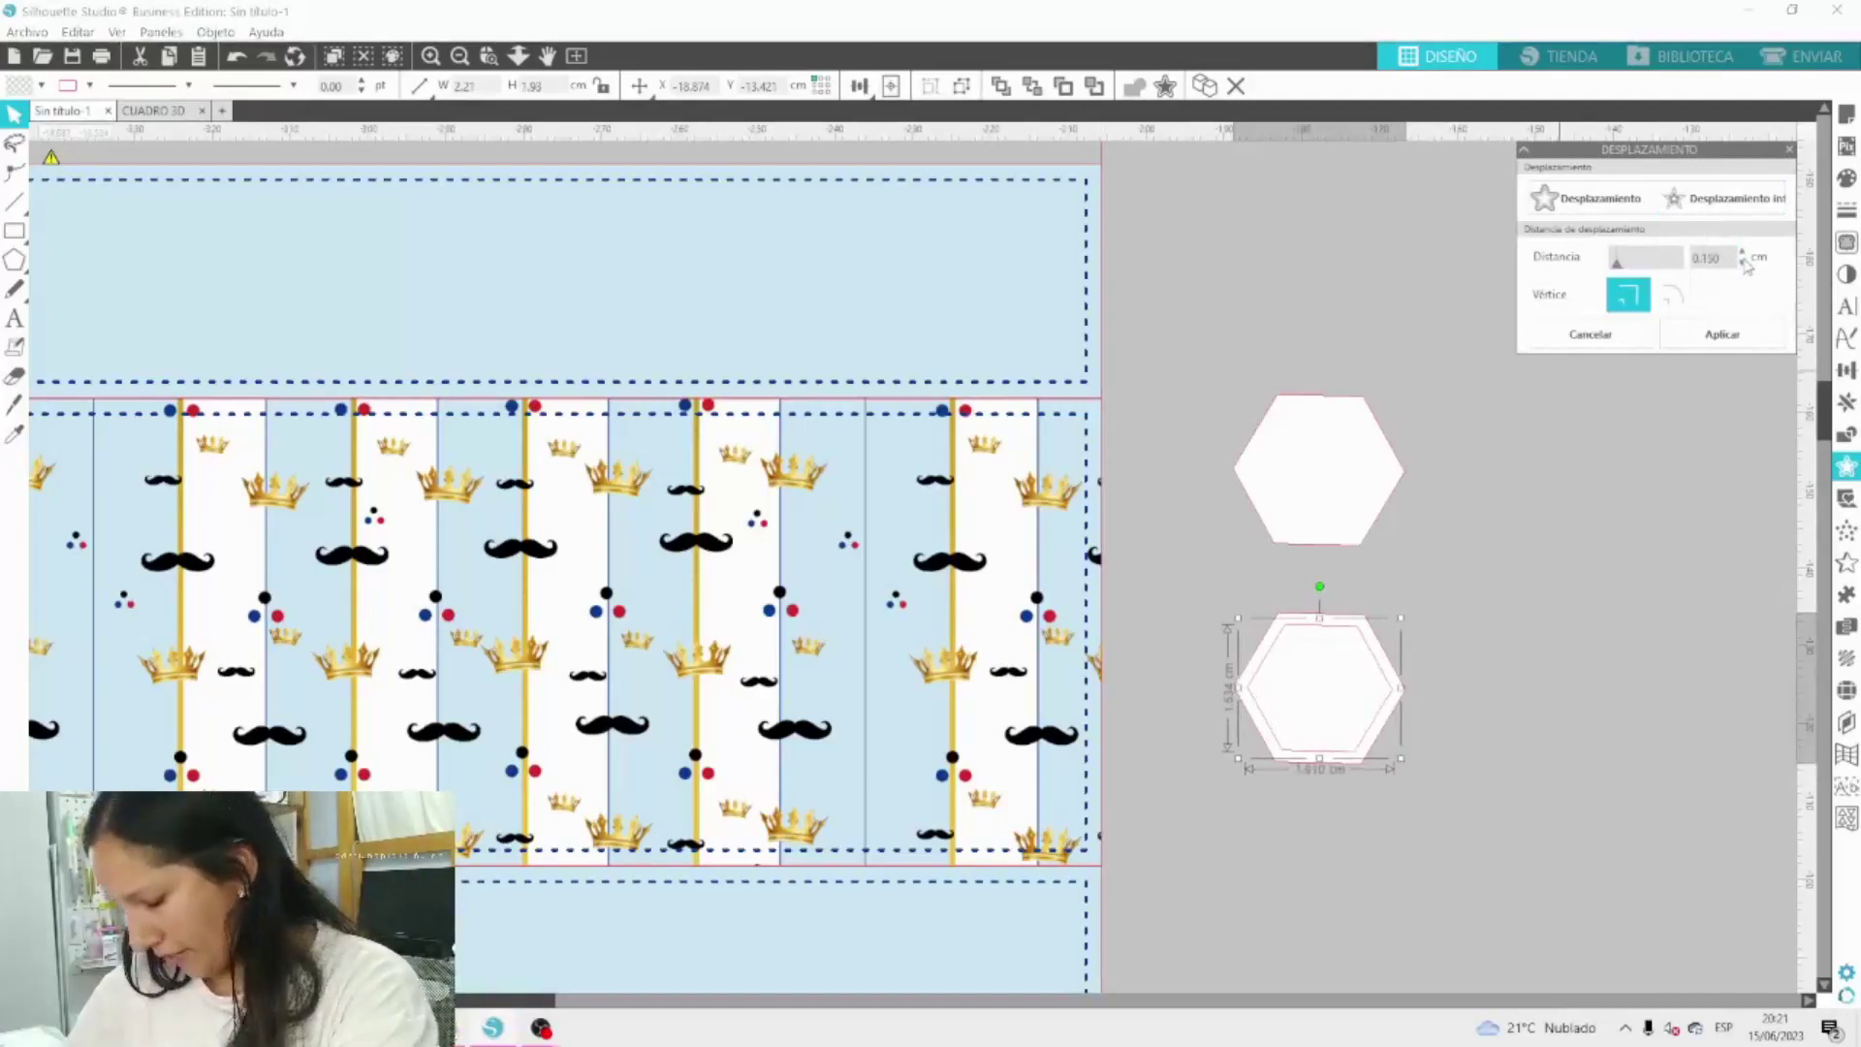
left_click(1744, 262)
left_click(1744, 262)
left_click(1744, 263)
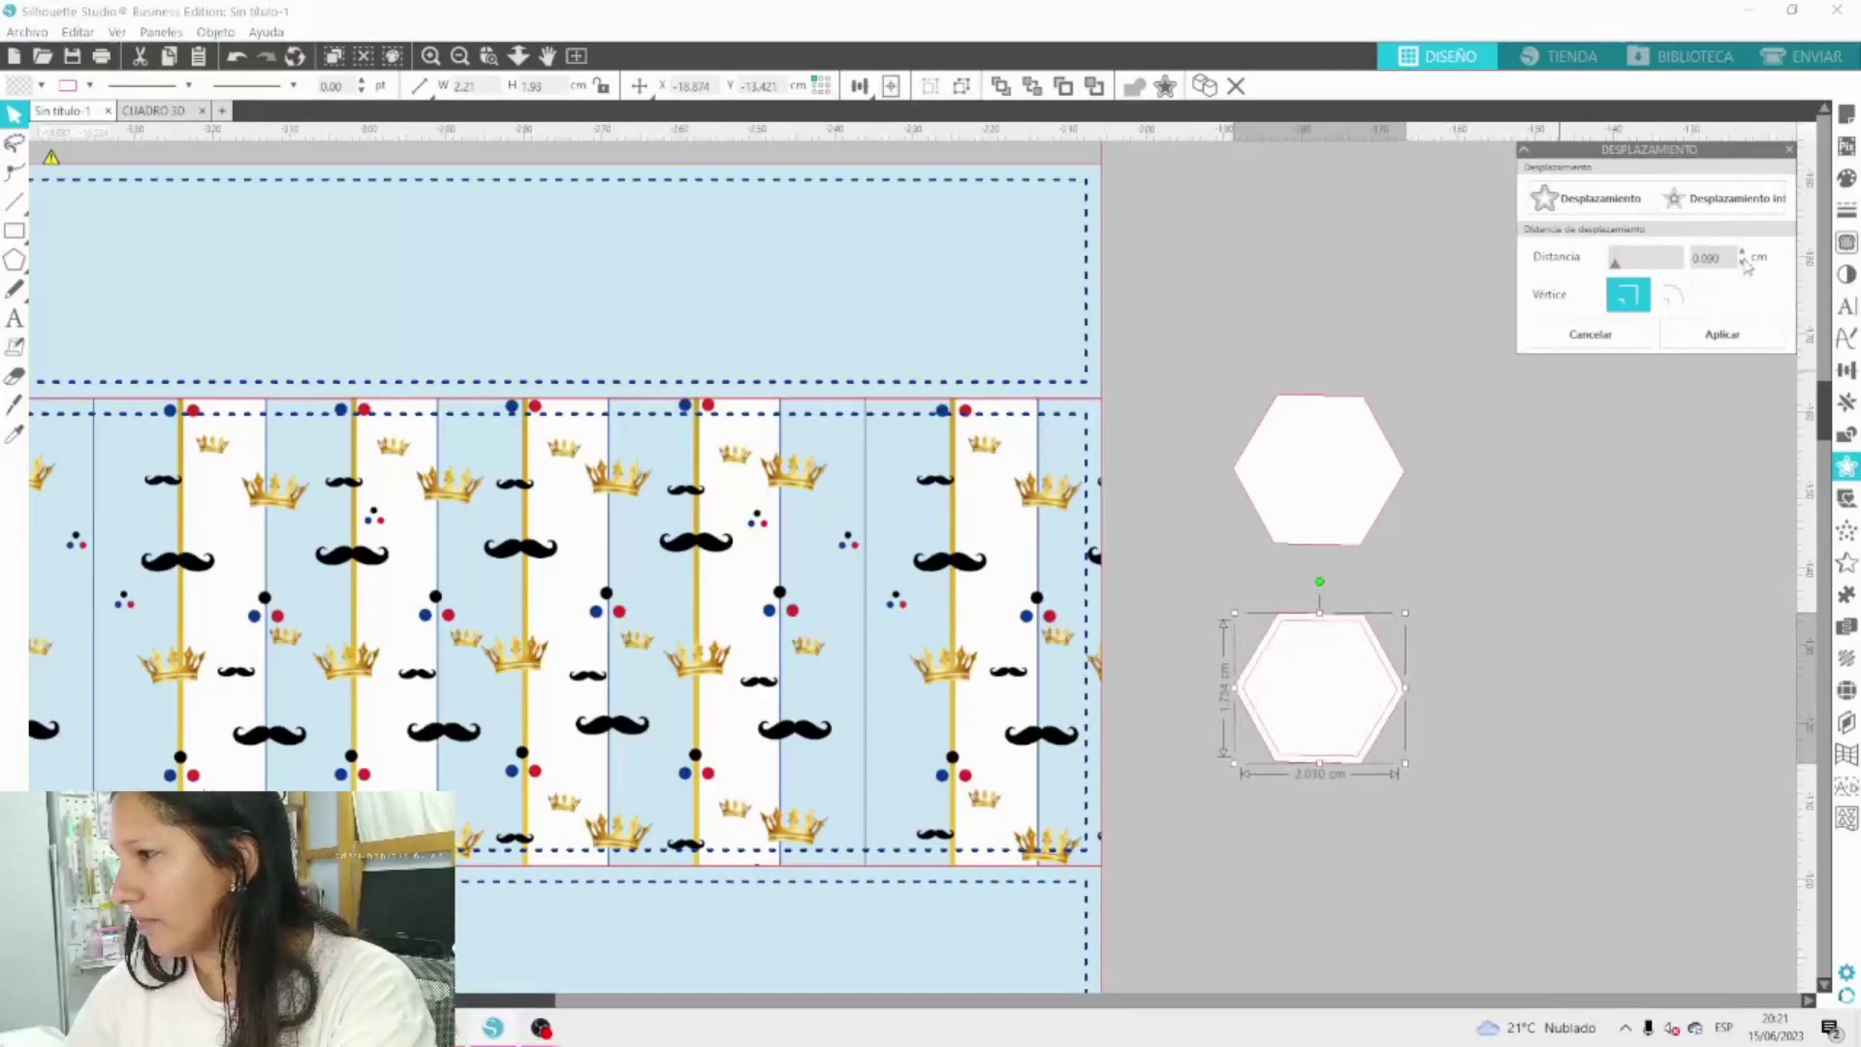
left_click(1692, 328)
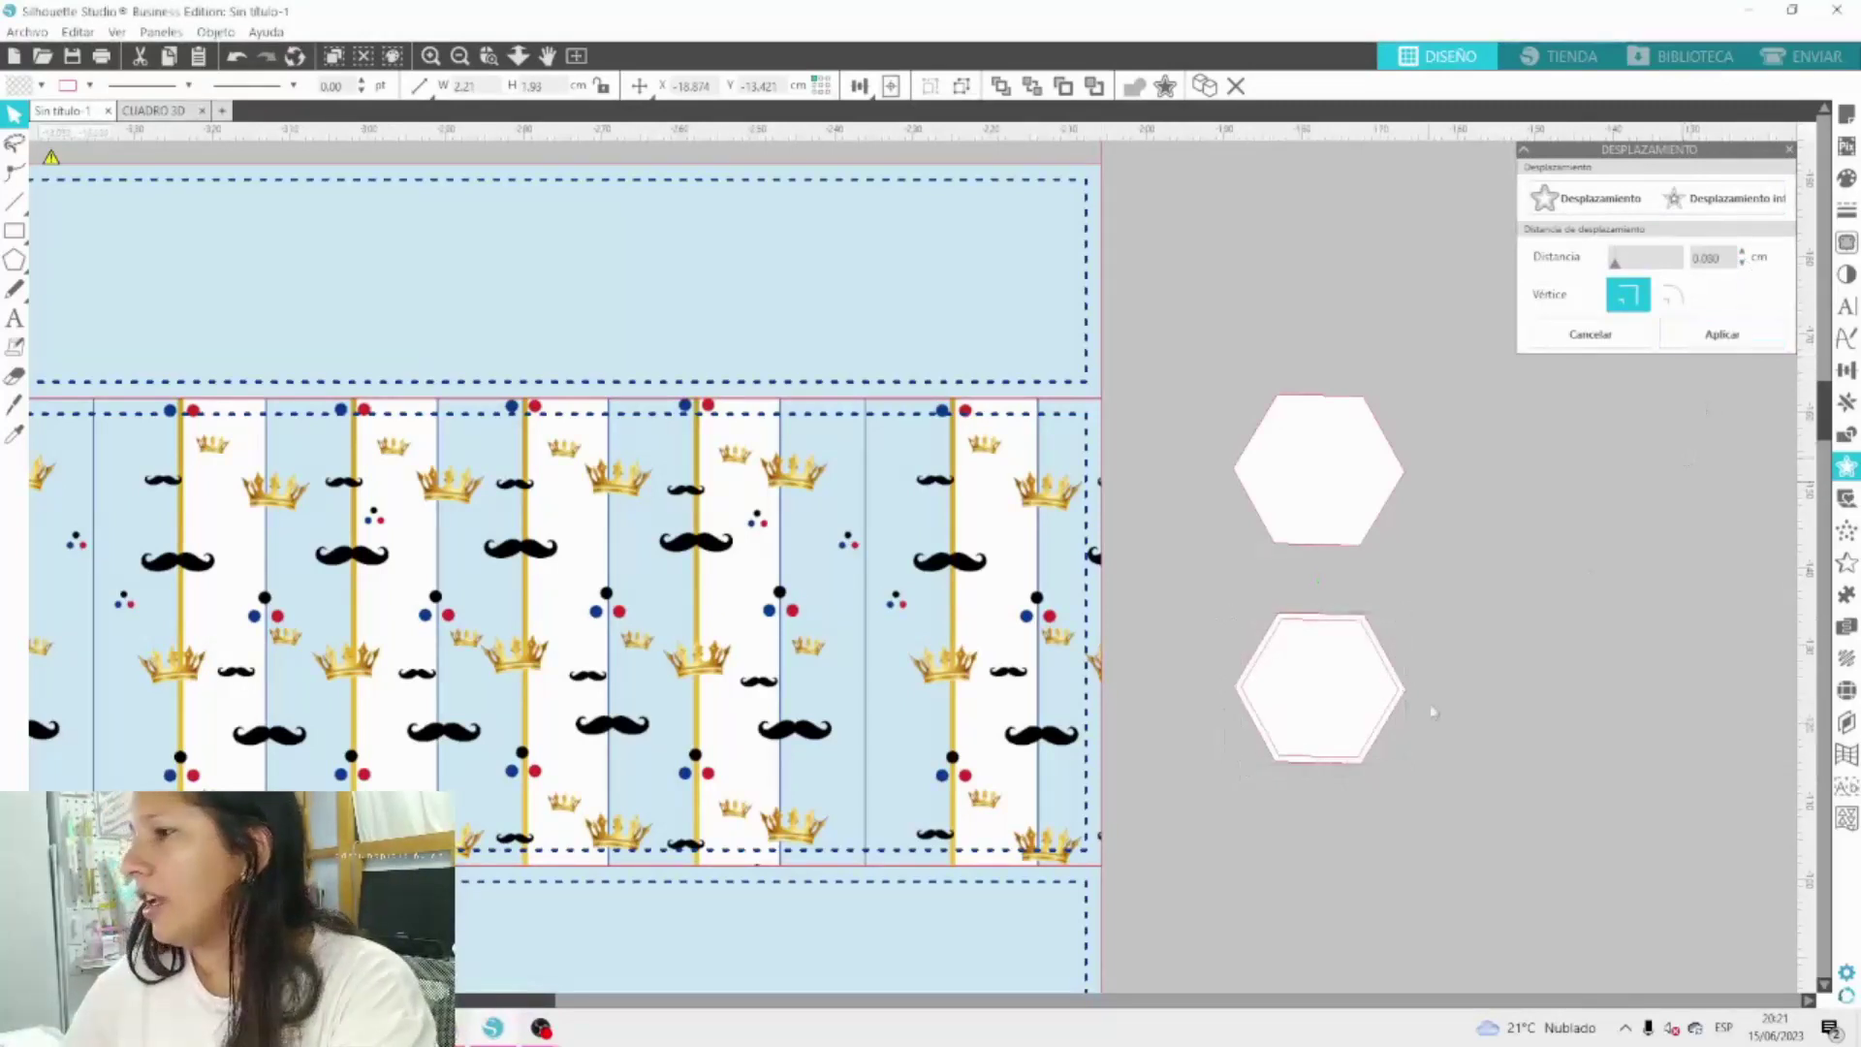
Move the lower white hexagon aside and add a narrow internal offset to the hexagonal outline left behind.
left_click_drag(1358, 696, 1624, 610)
left_click(1341, 708)
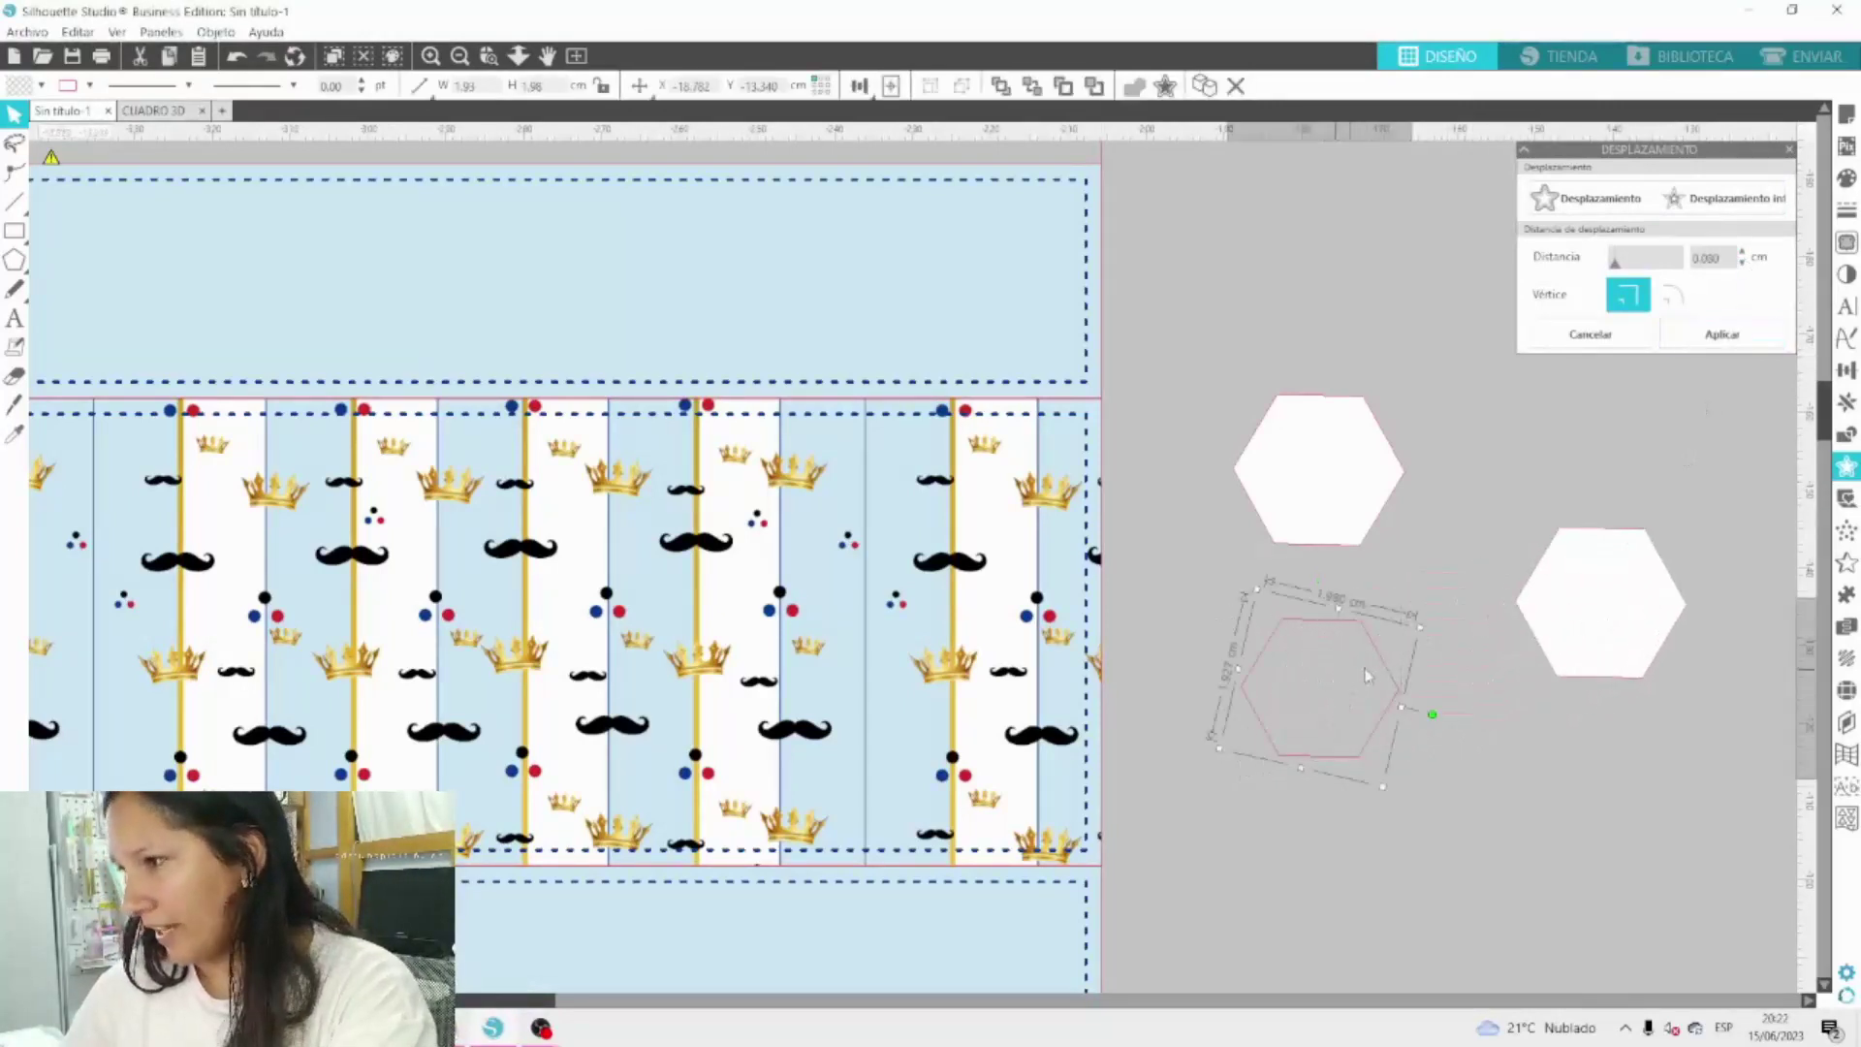
left_click(1714, 219)
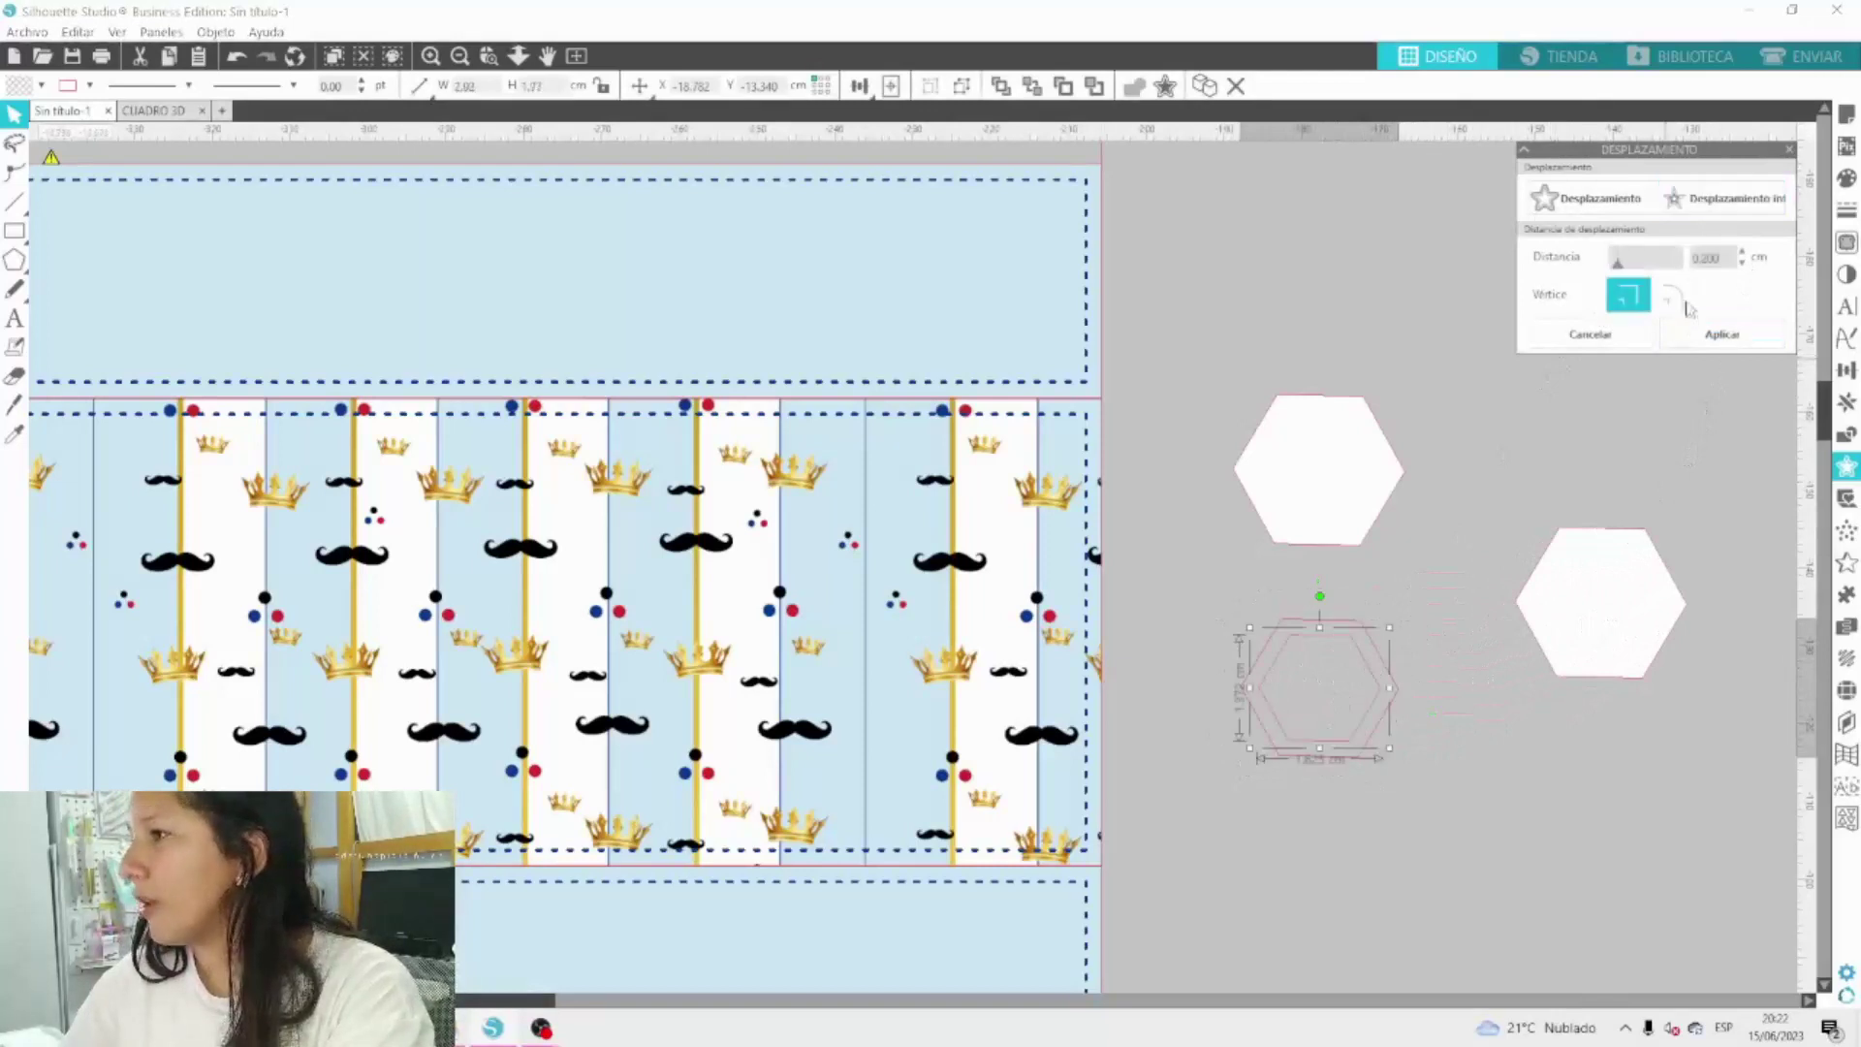
left_click_drag(1616, 271, 1615, 273)
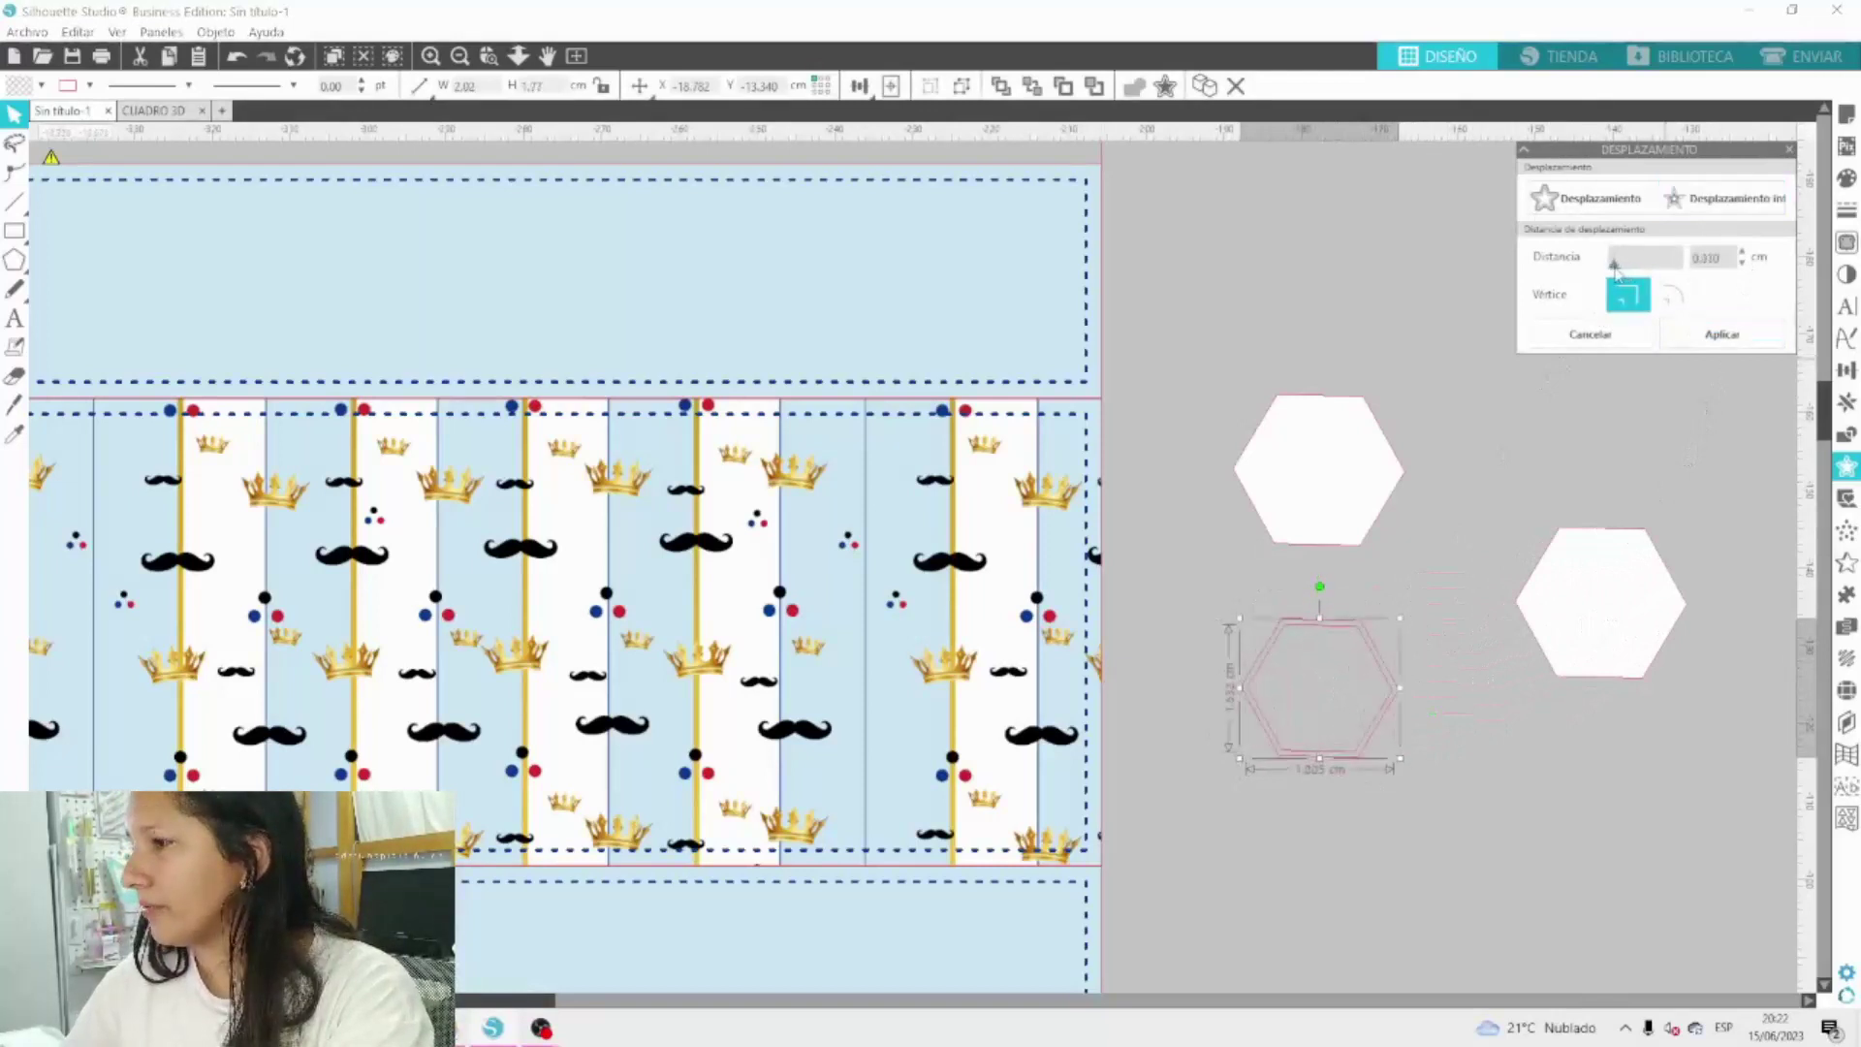
Join the two nested hexagonal outlines into a compound path and shift the resulting ring slightly down and to the left.
left_click(1315, 756)
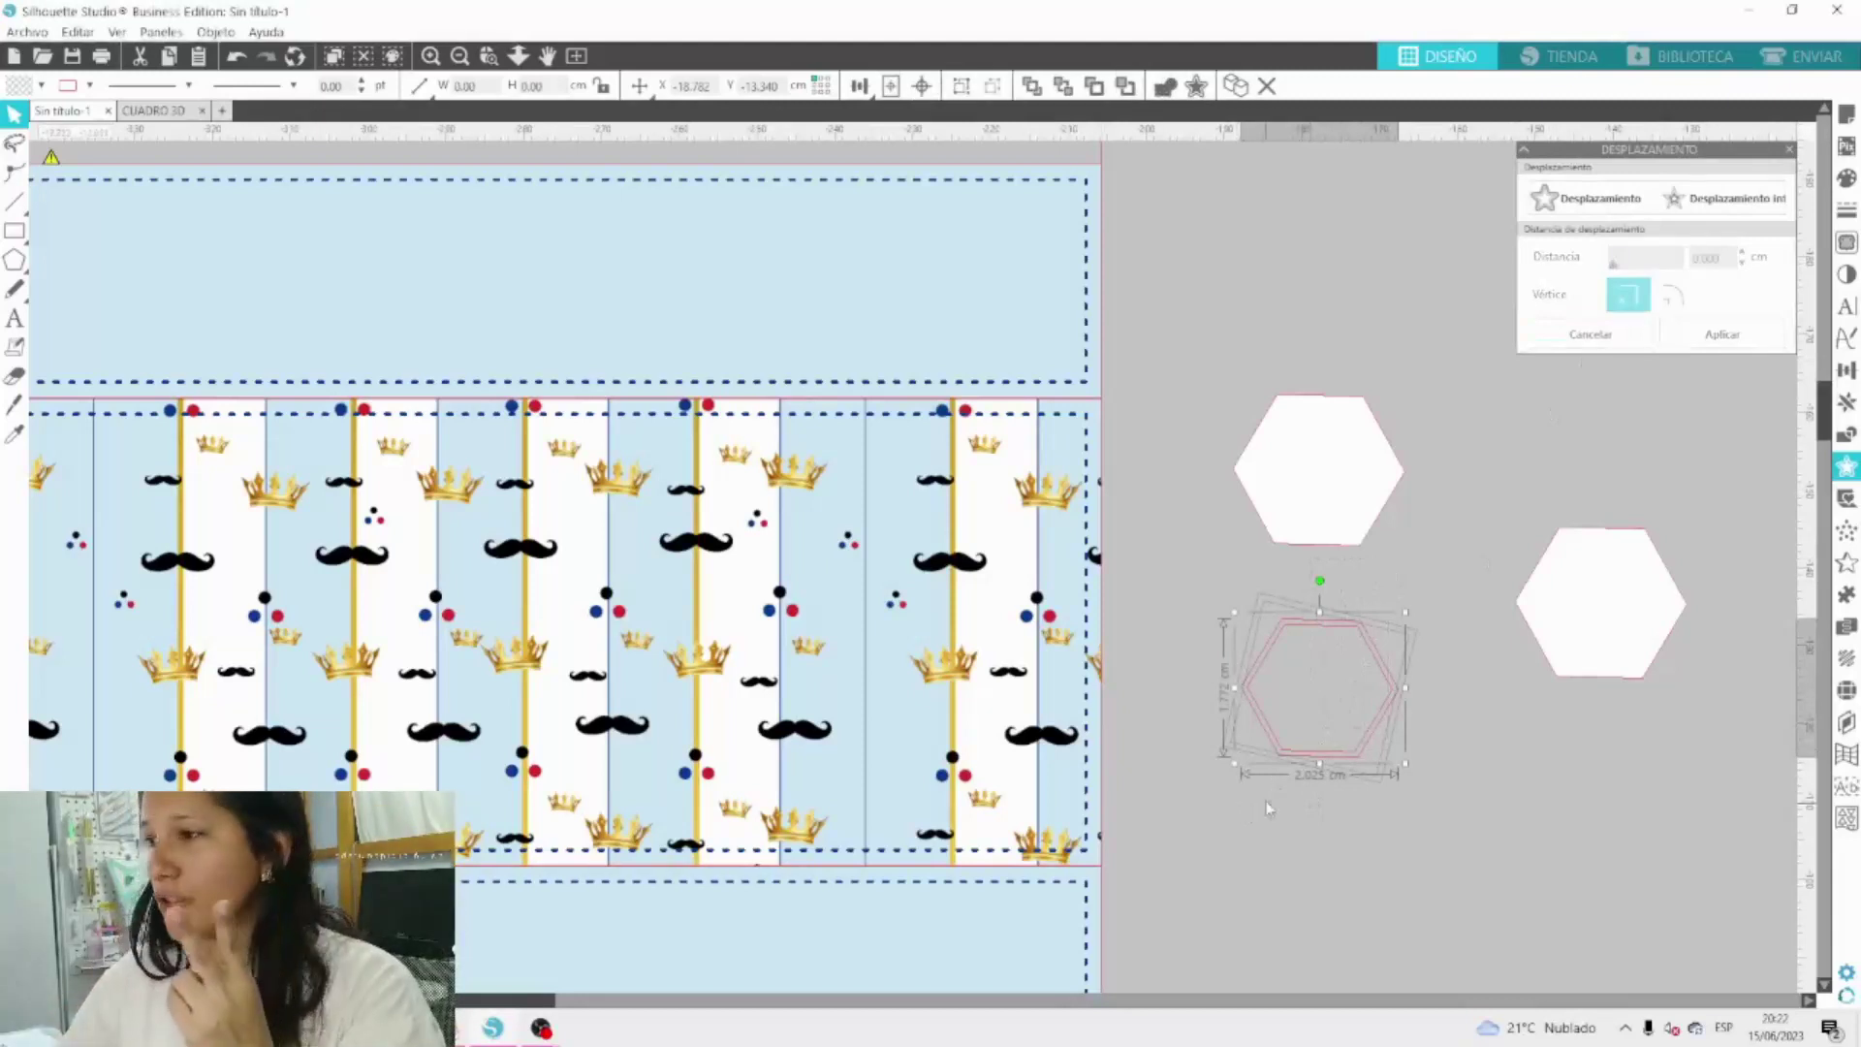
right_click(1310, 753)
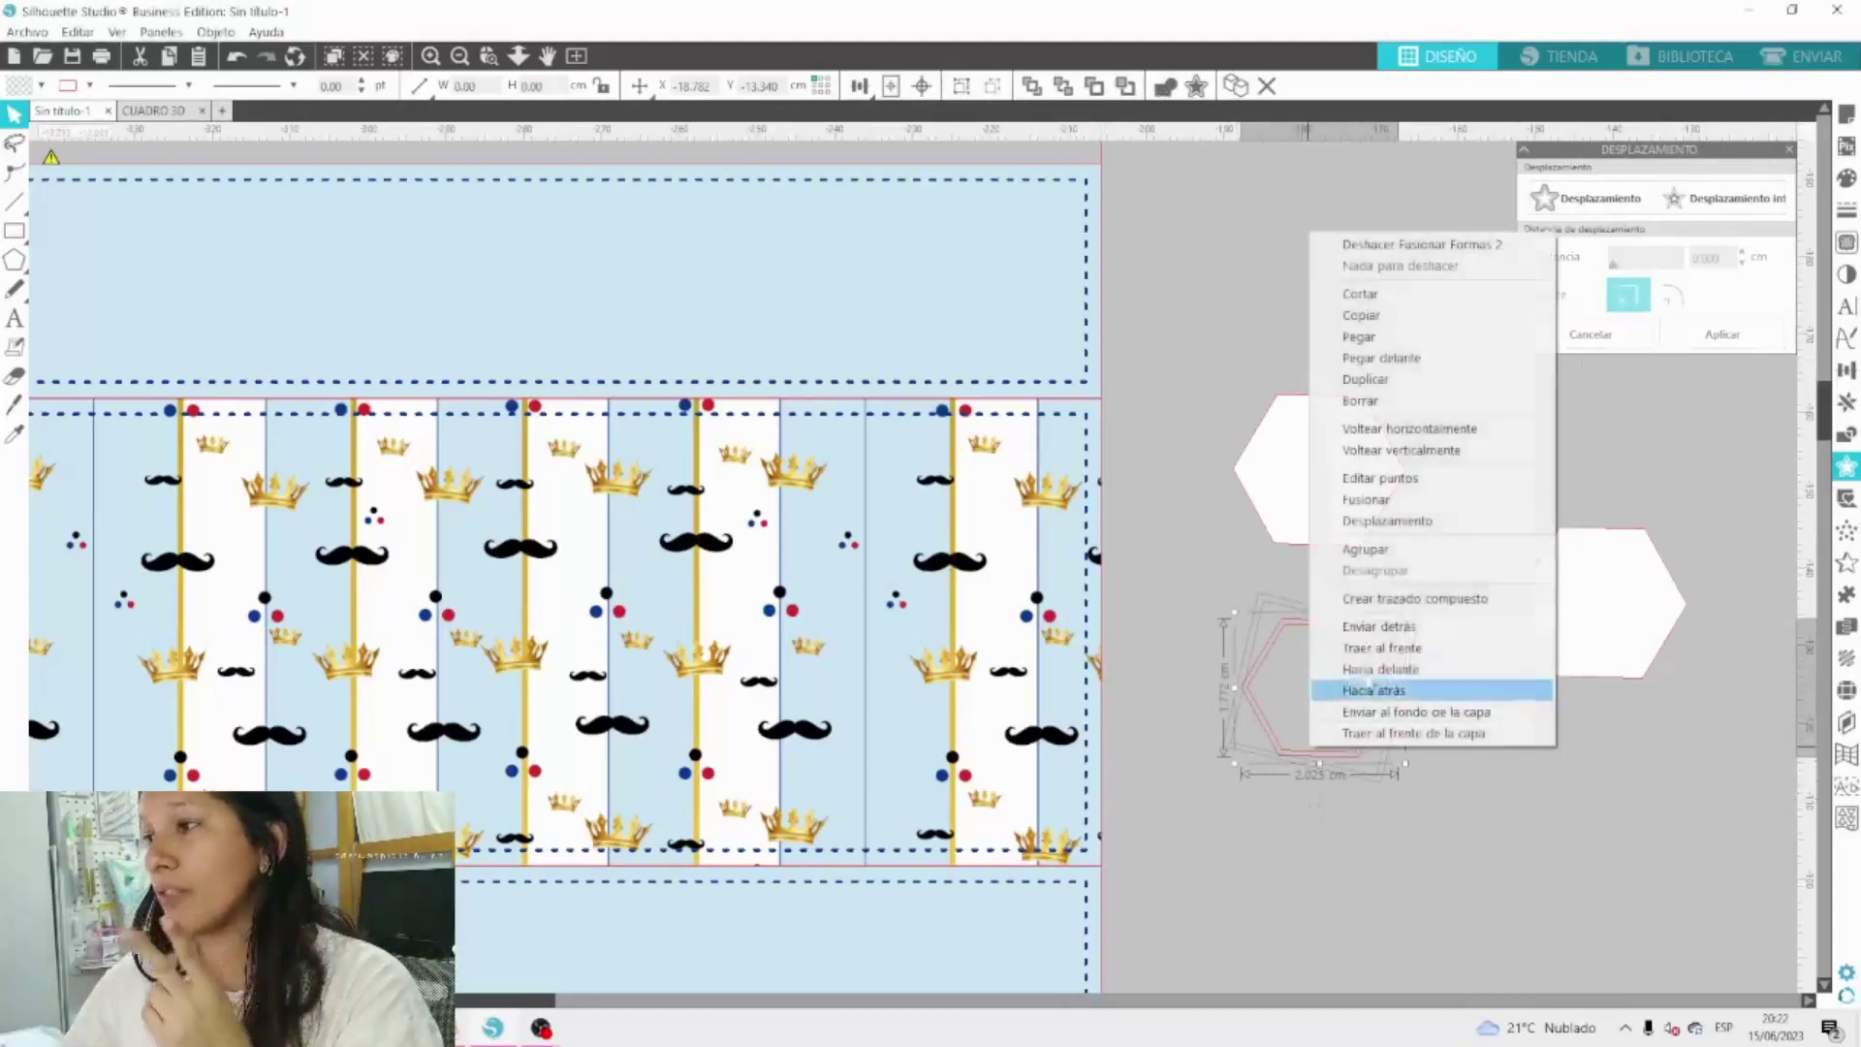
left_click(1412, 599)
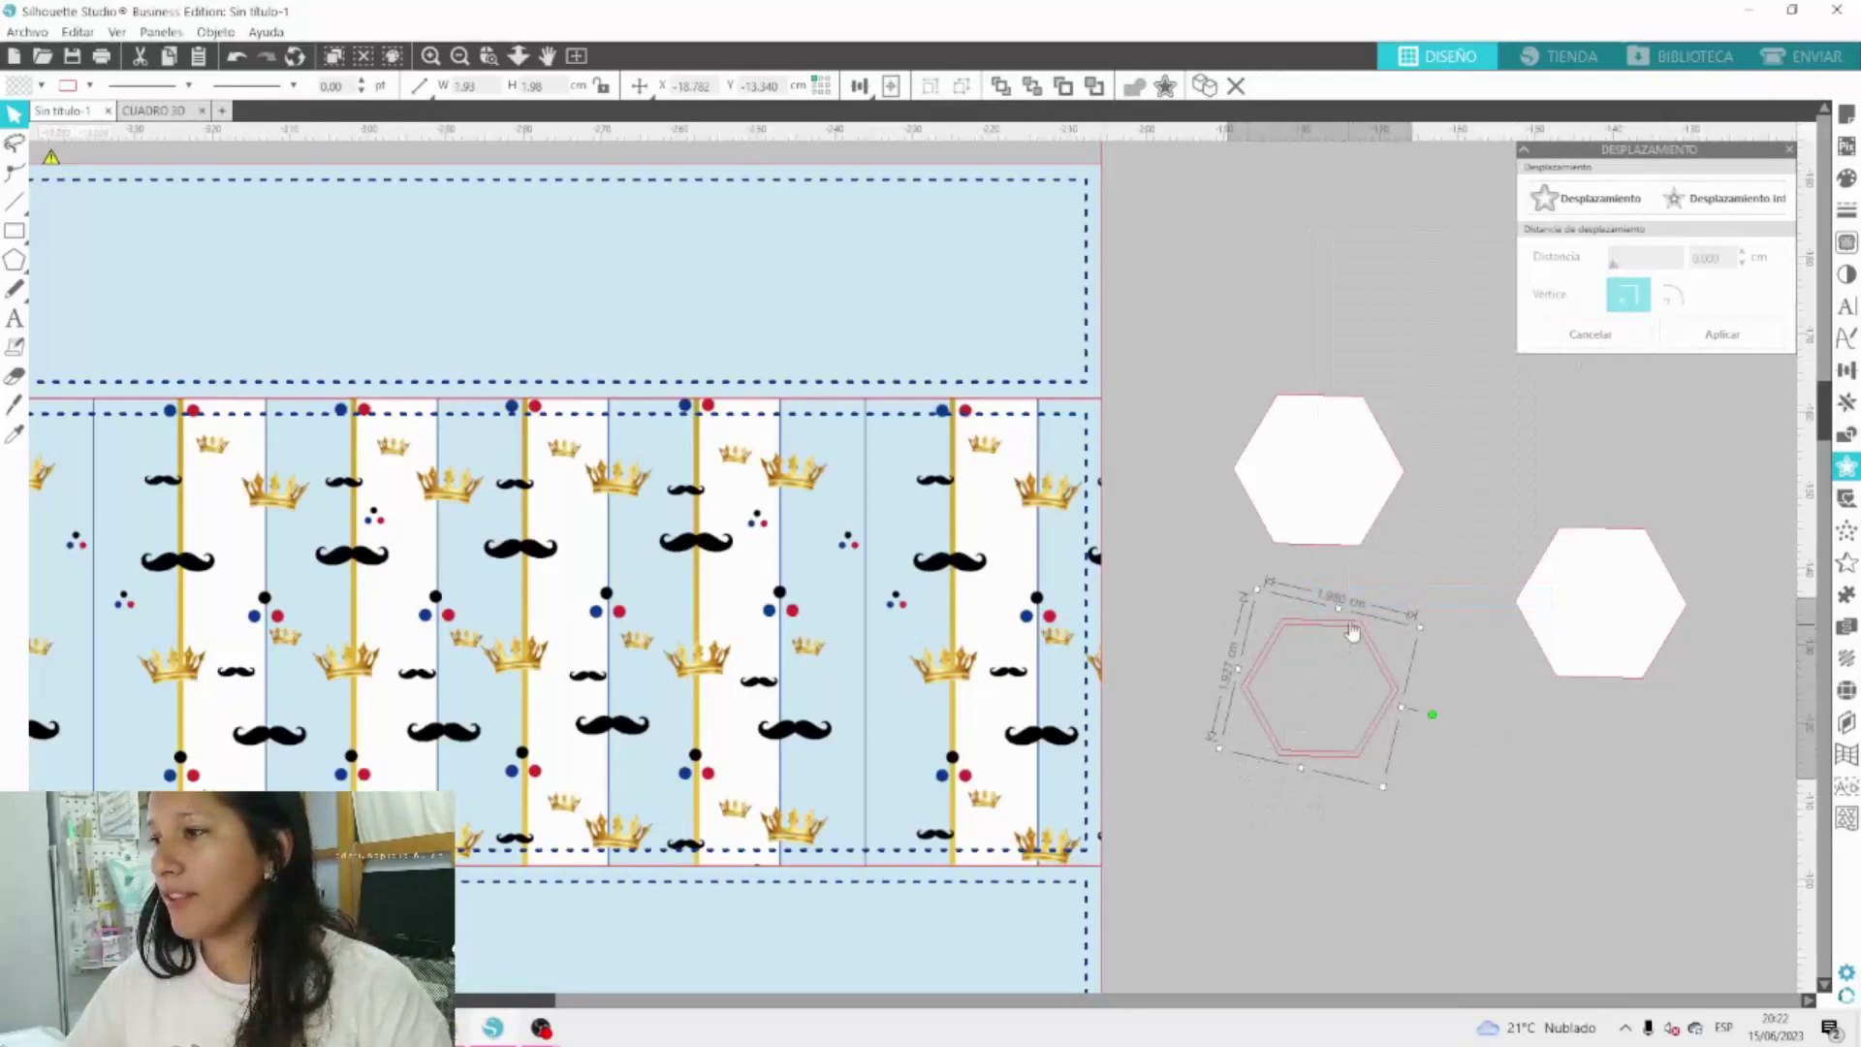
left_click_drag(1352, 632, 1324, 662)
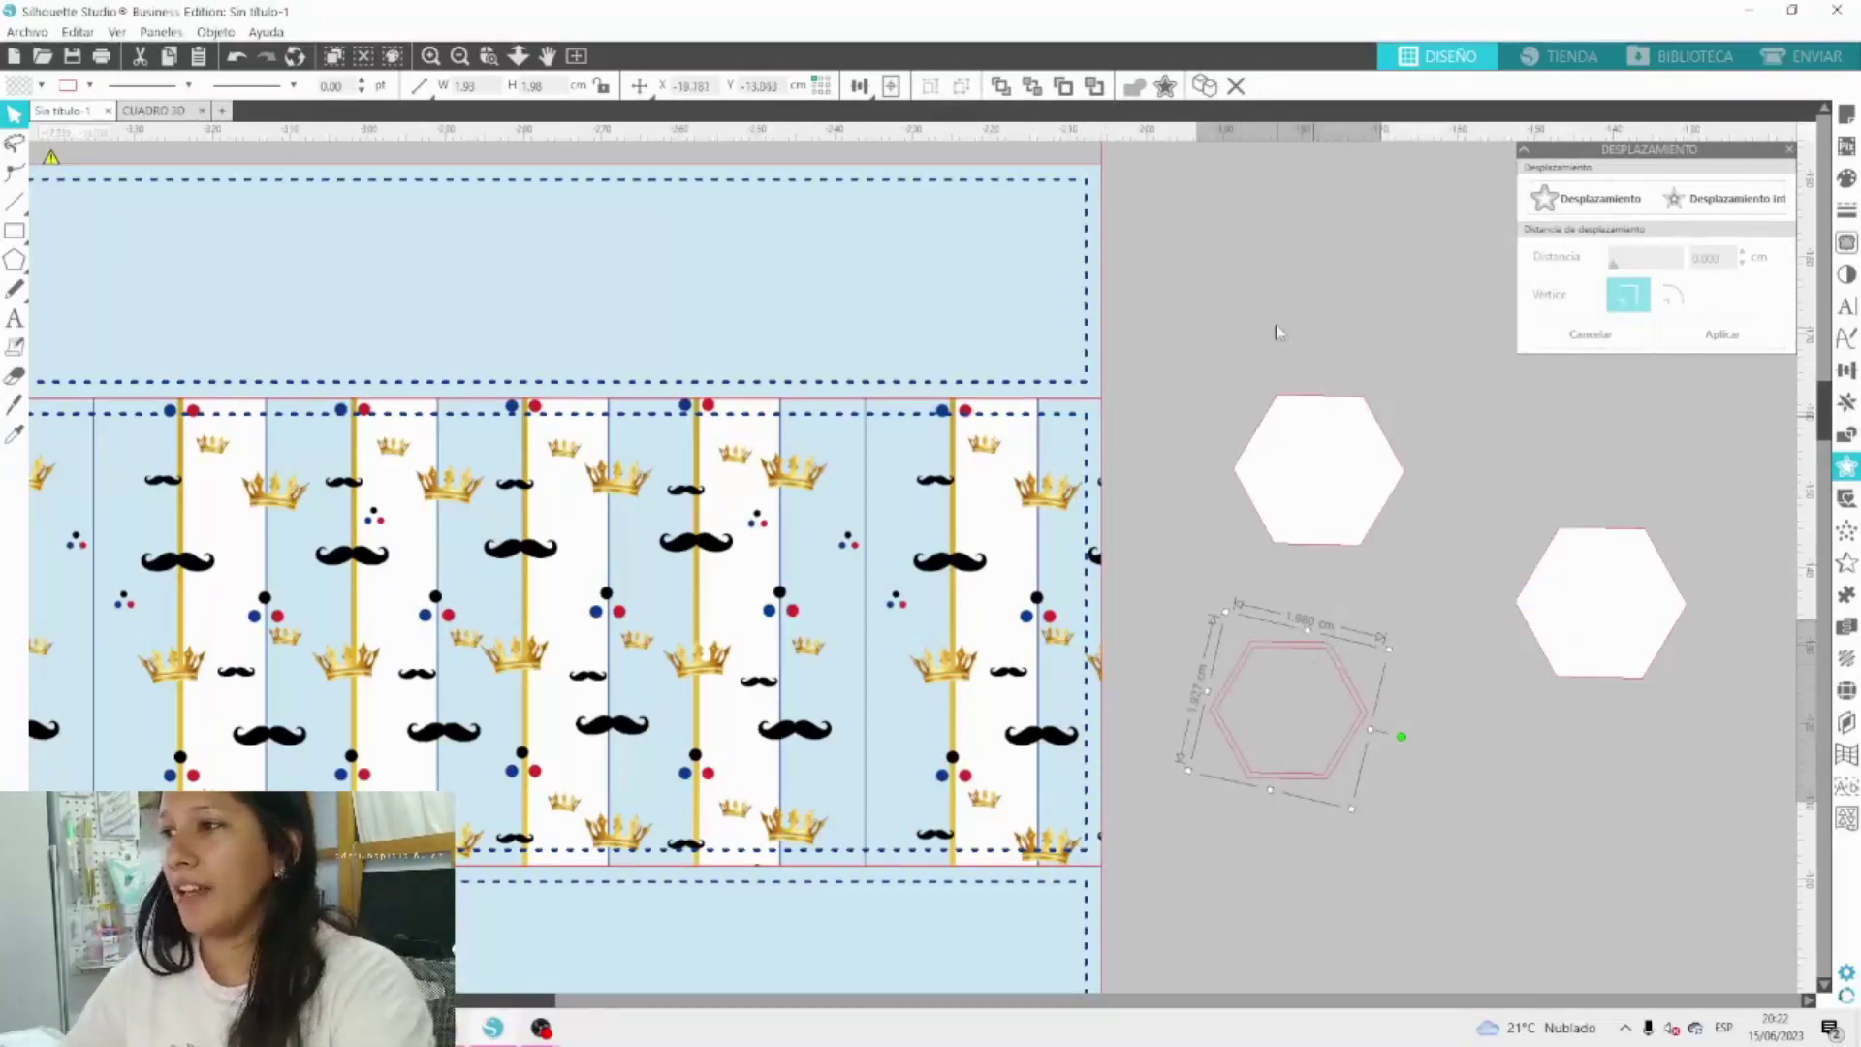
Fill the upper hexagon with black.
left_click(1297, 465)
left_click(40, 87)
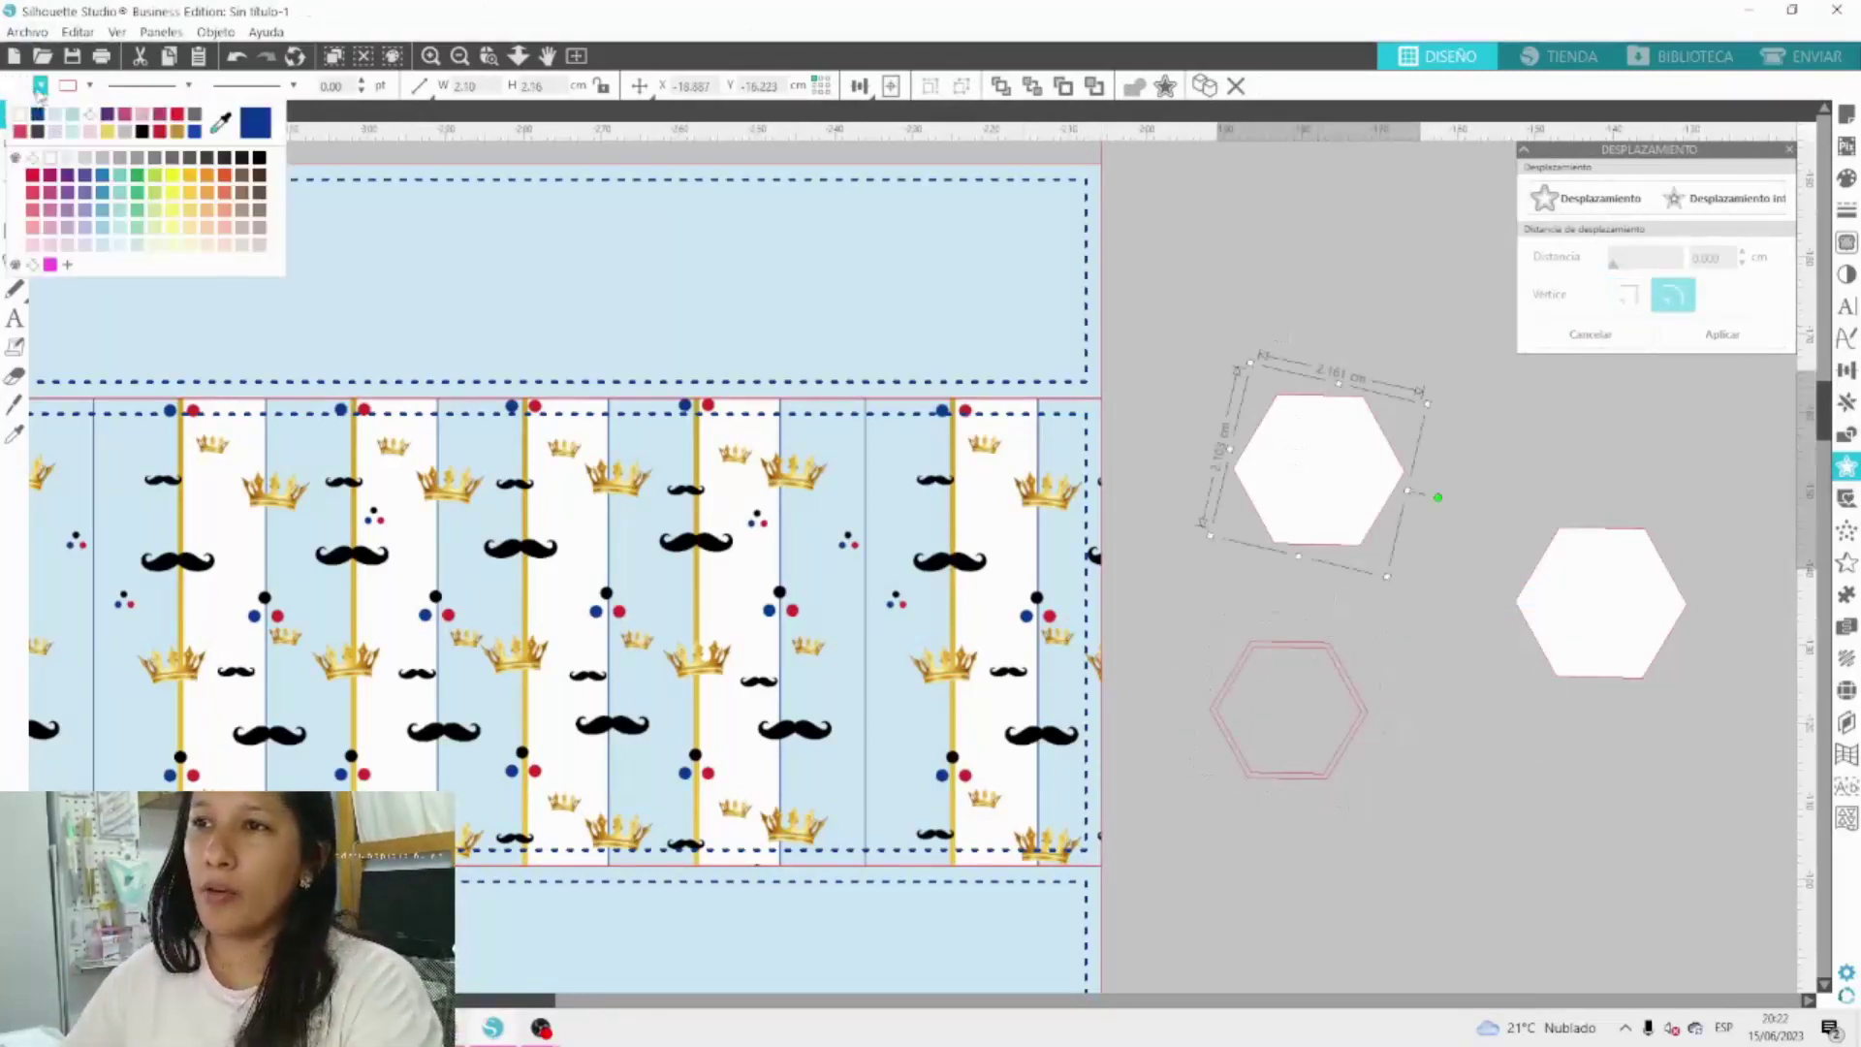
left_click(37, 130)
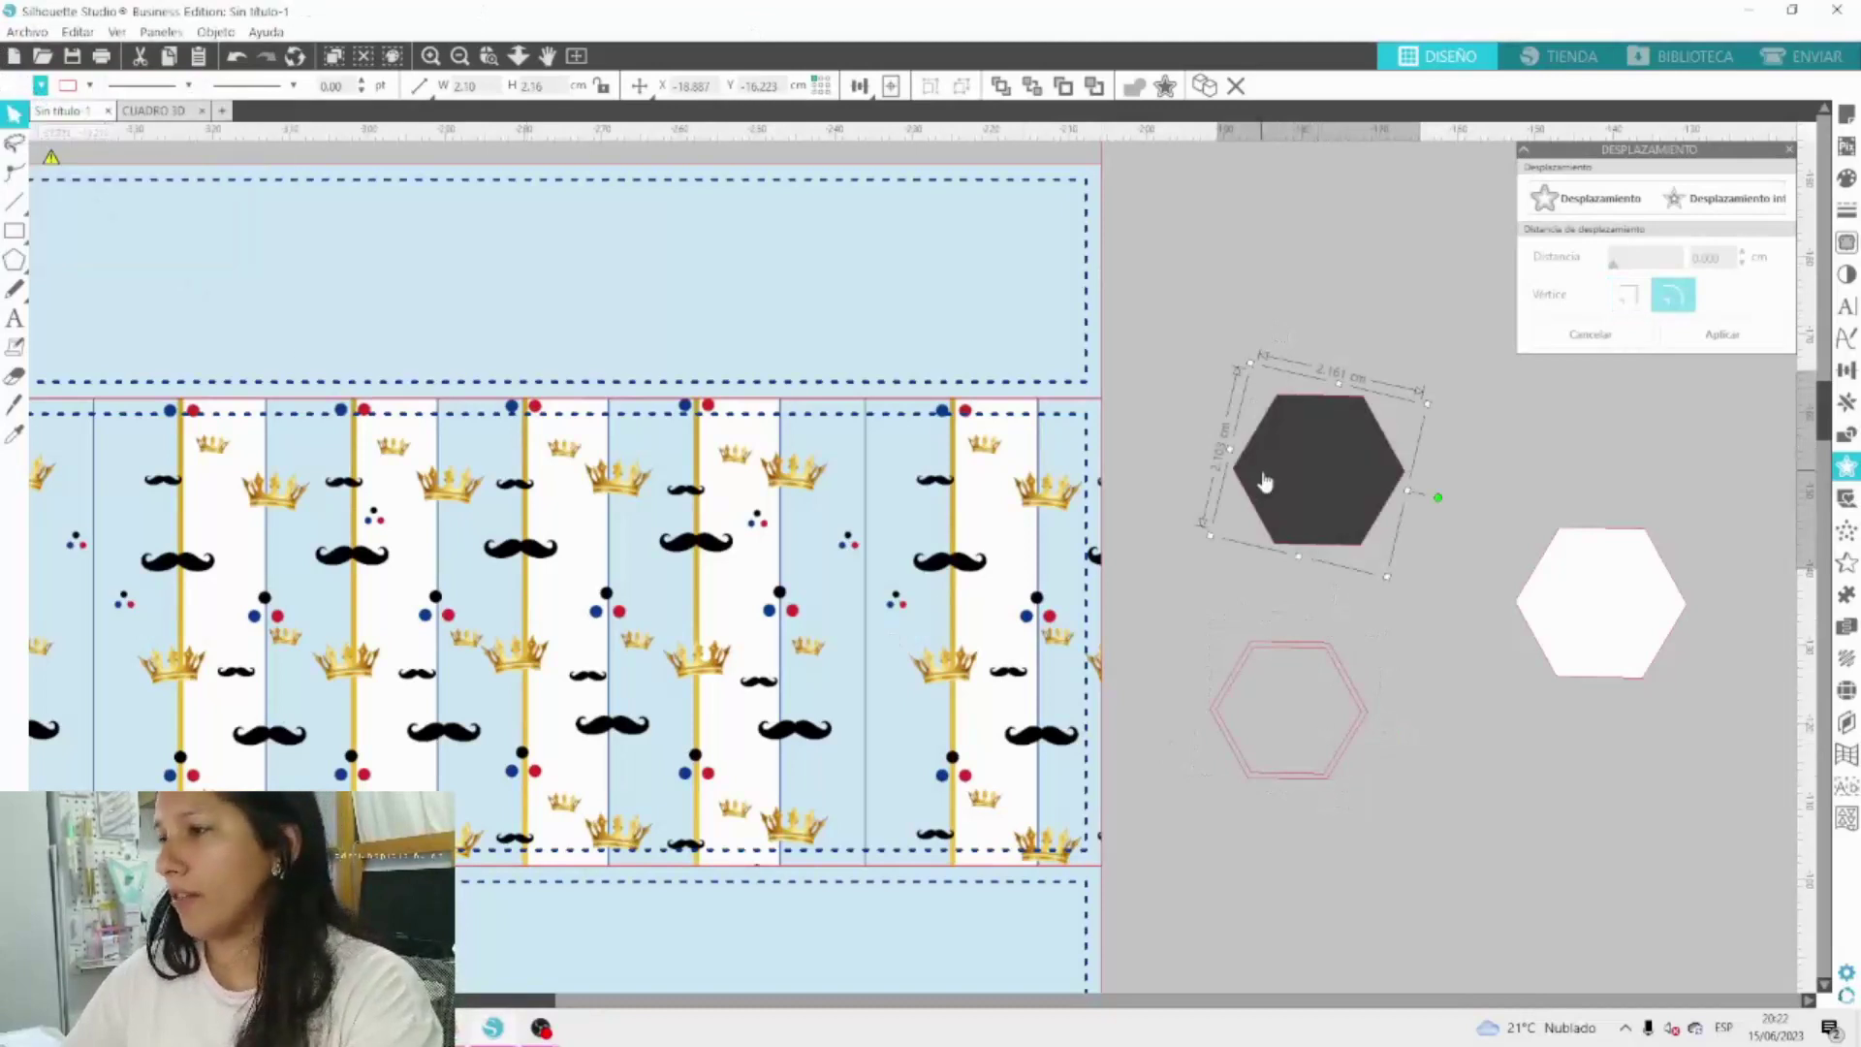
left_click(41, 86)
left_click(143, 131)
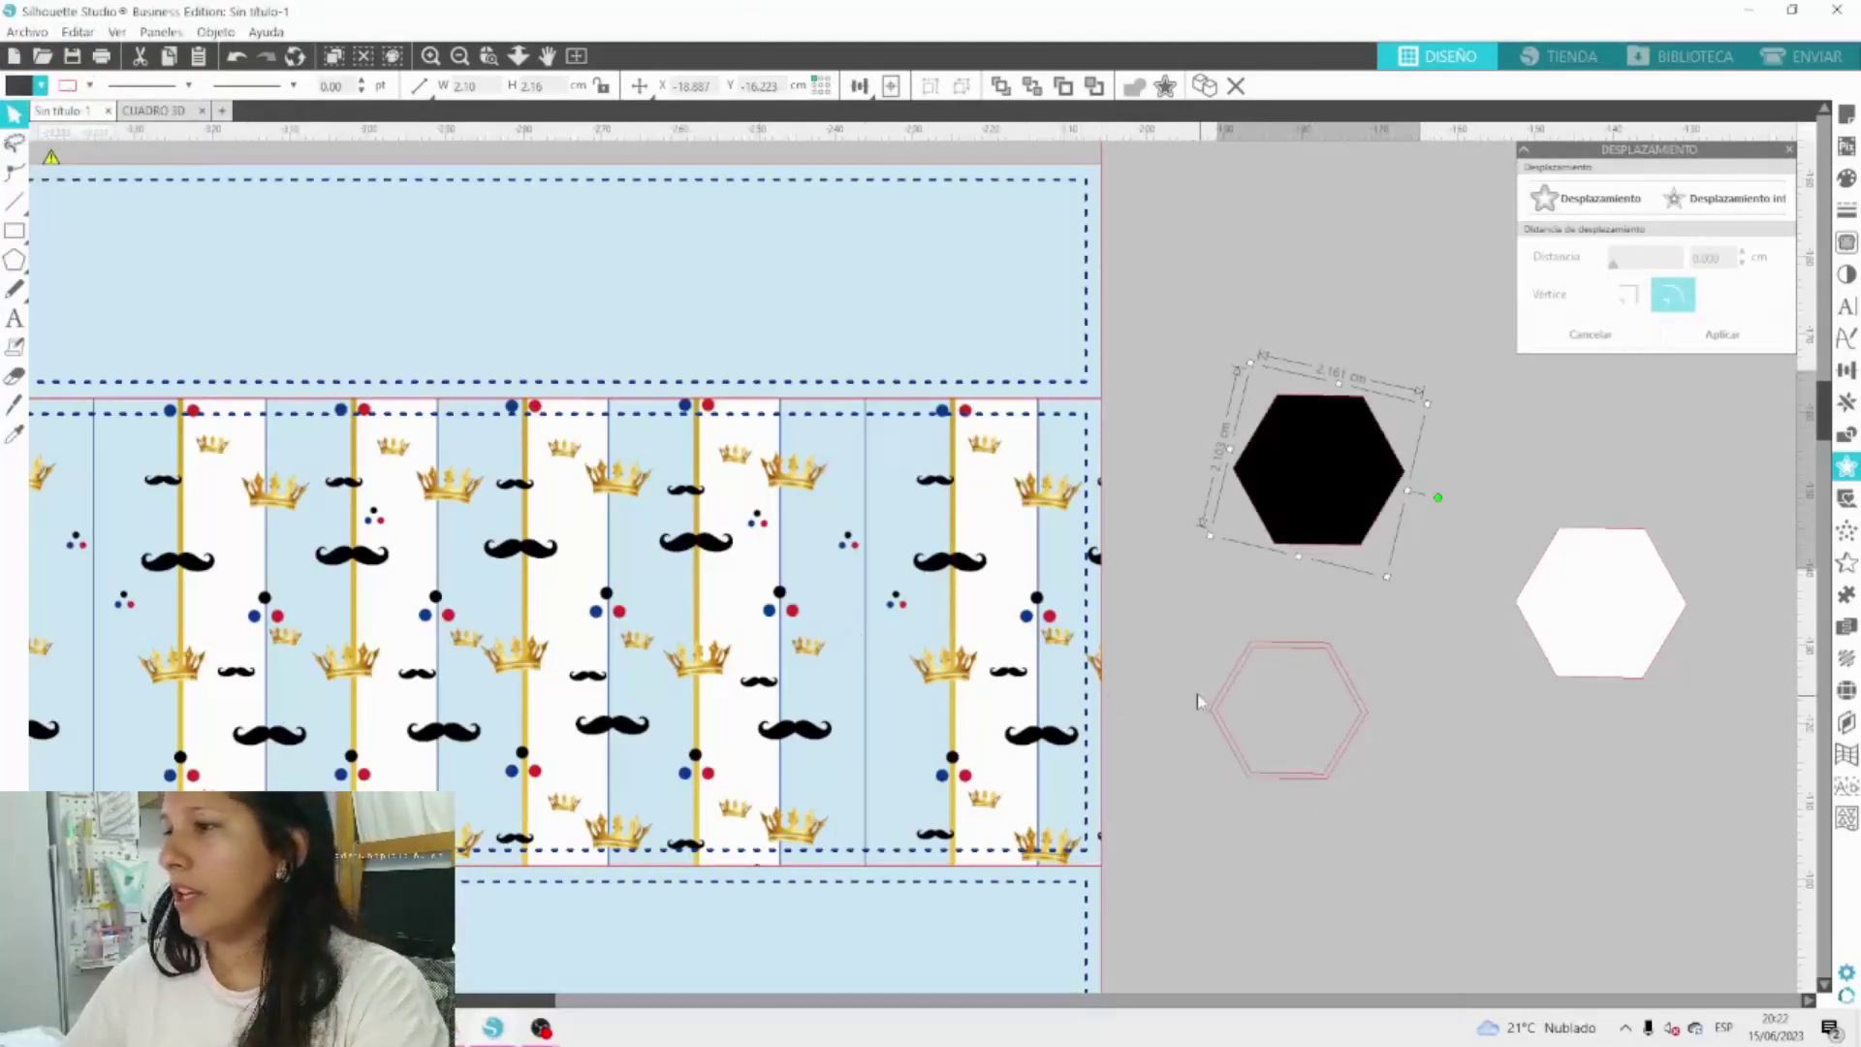
Fill the hexagonal ring with white and center it on the black hexagon.
left_click(1223, 671)
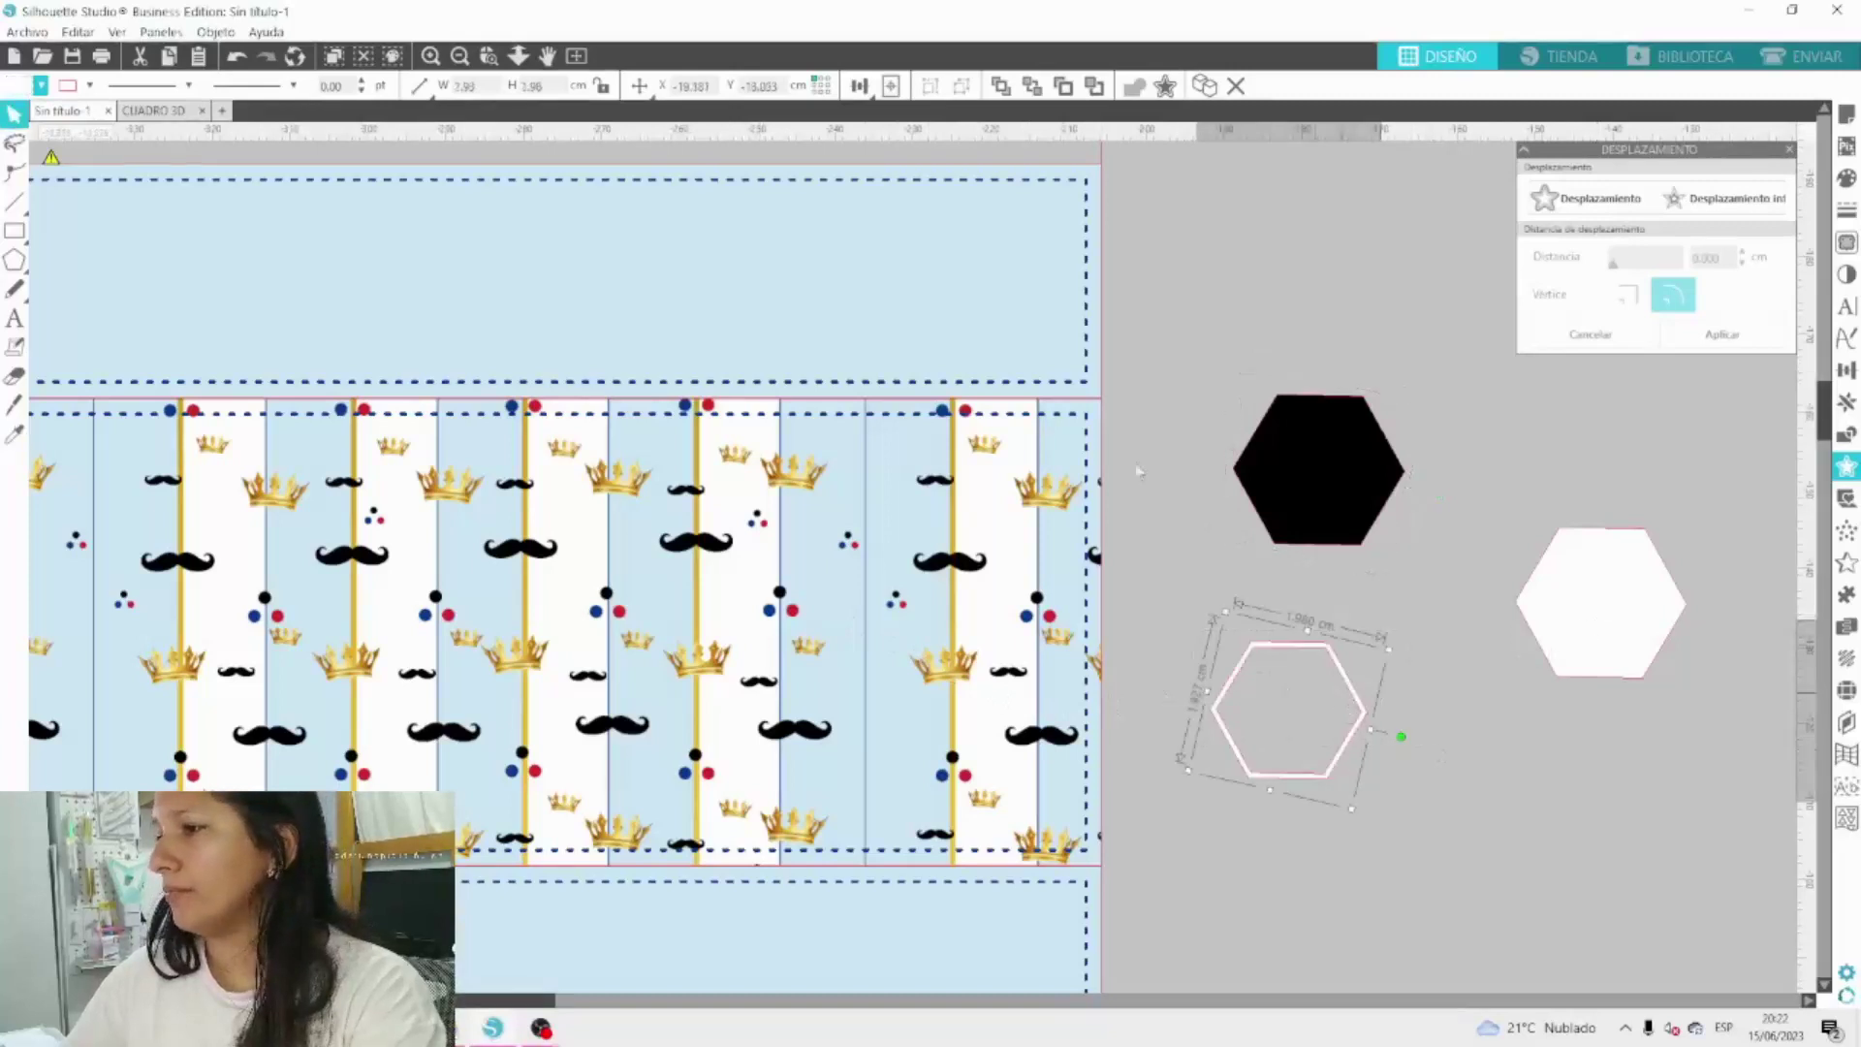
left_click(1305, 501, "shift")
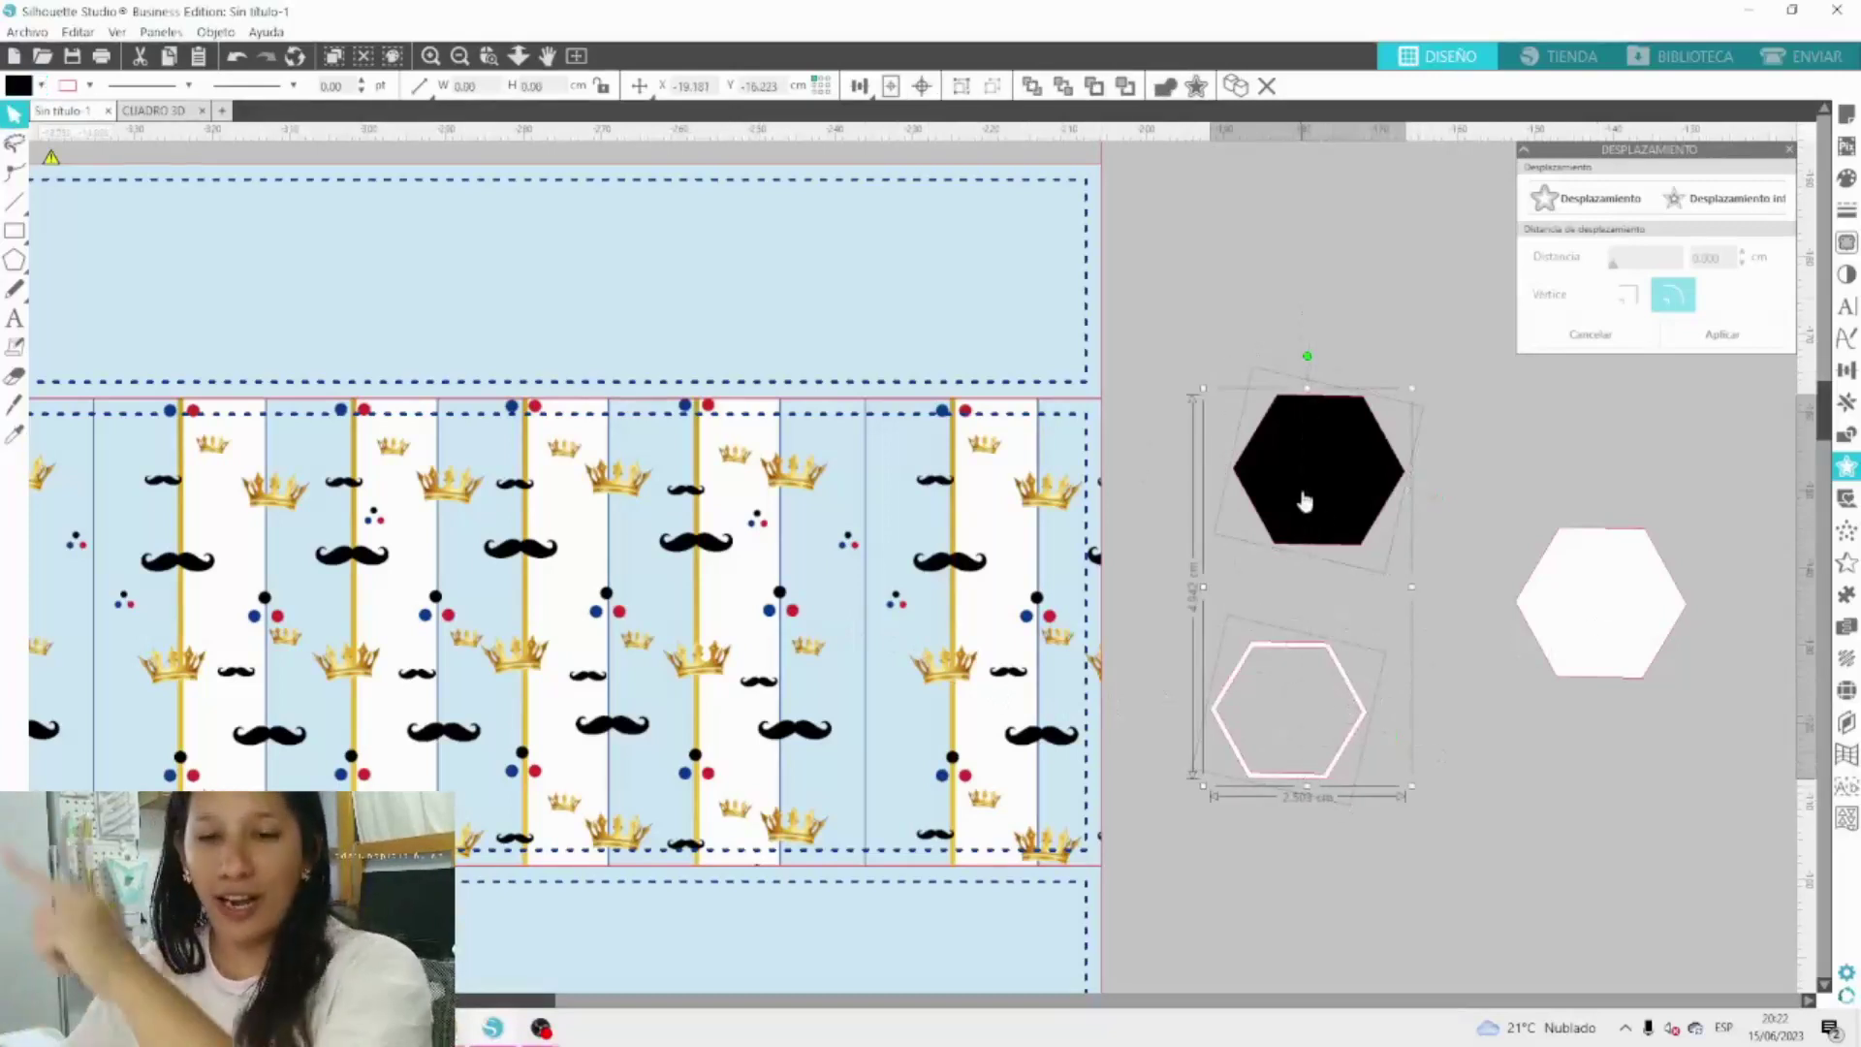
left_click(923, 89)
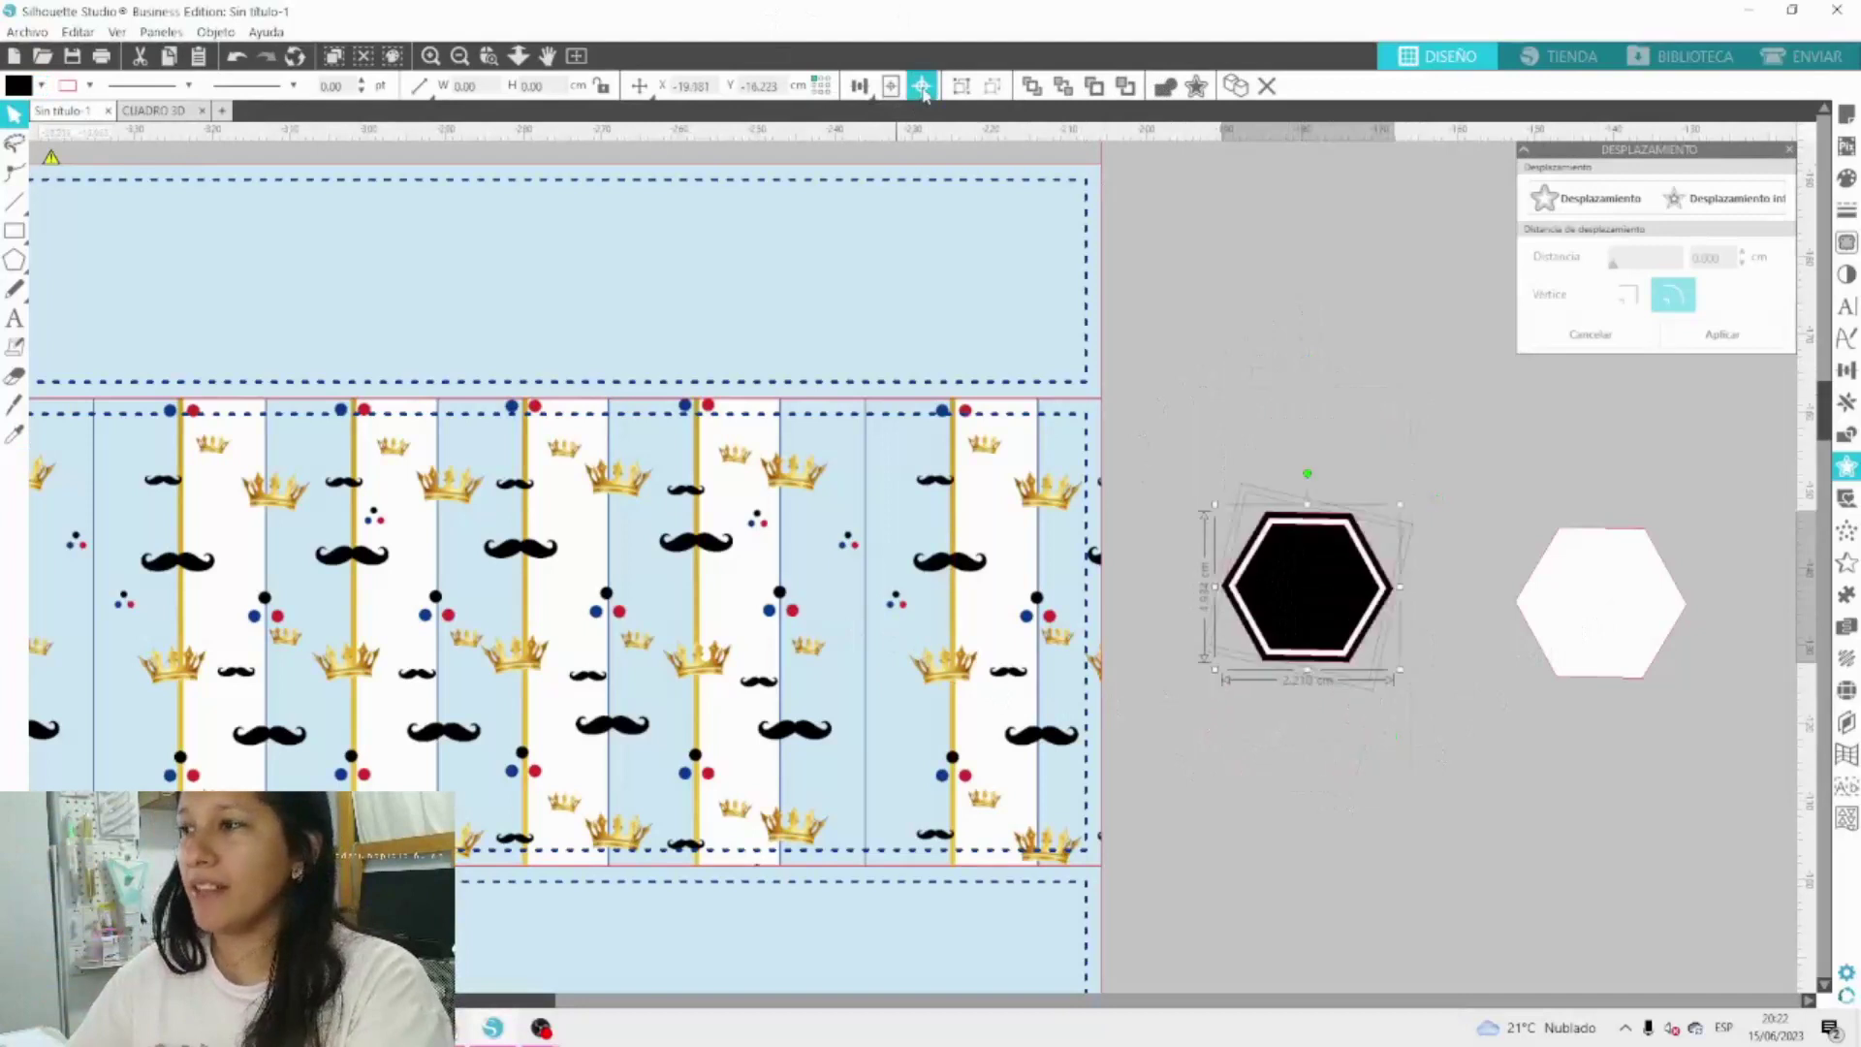
Remove the line color from both the ring and the black hexagon.
left_click(89, 87)
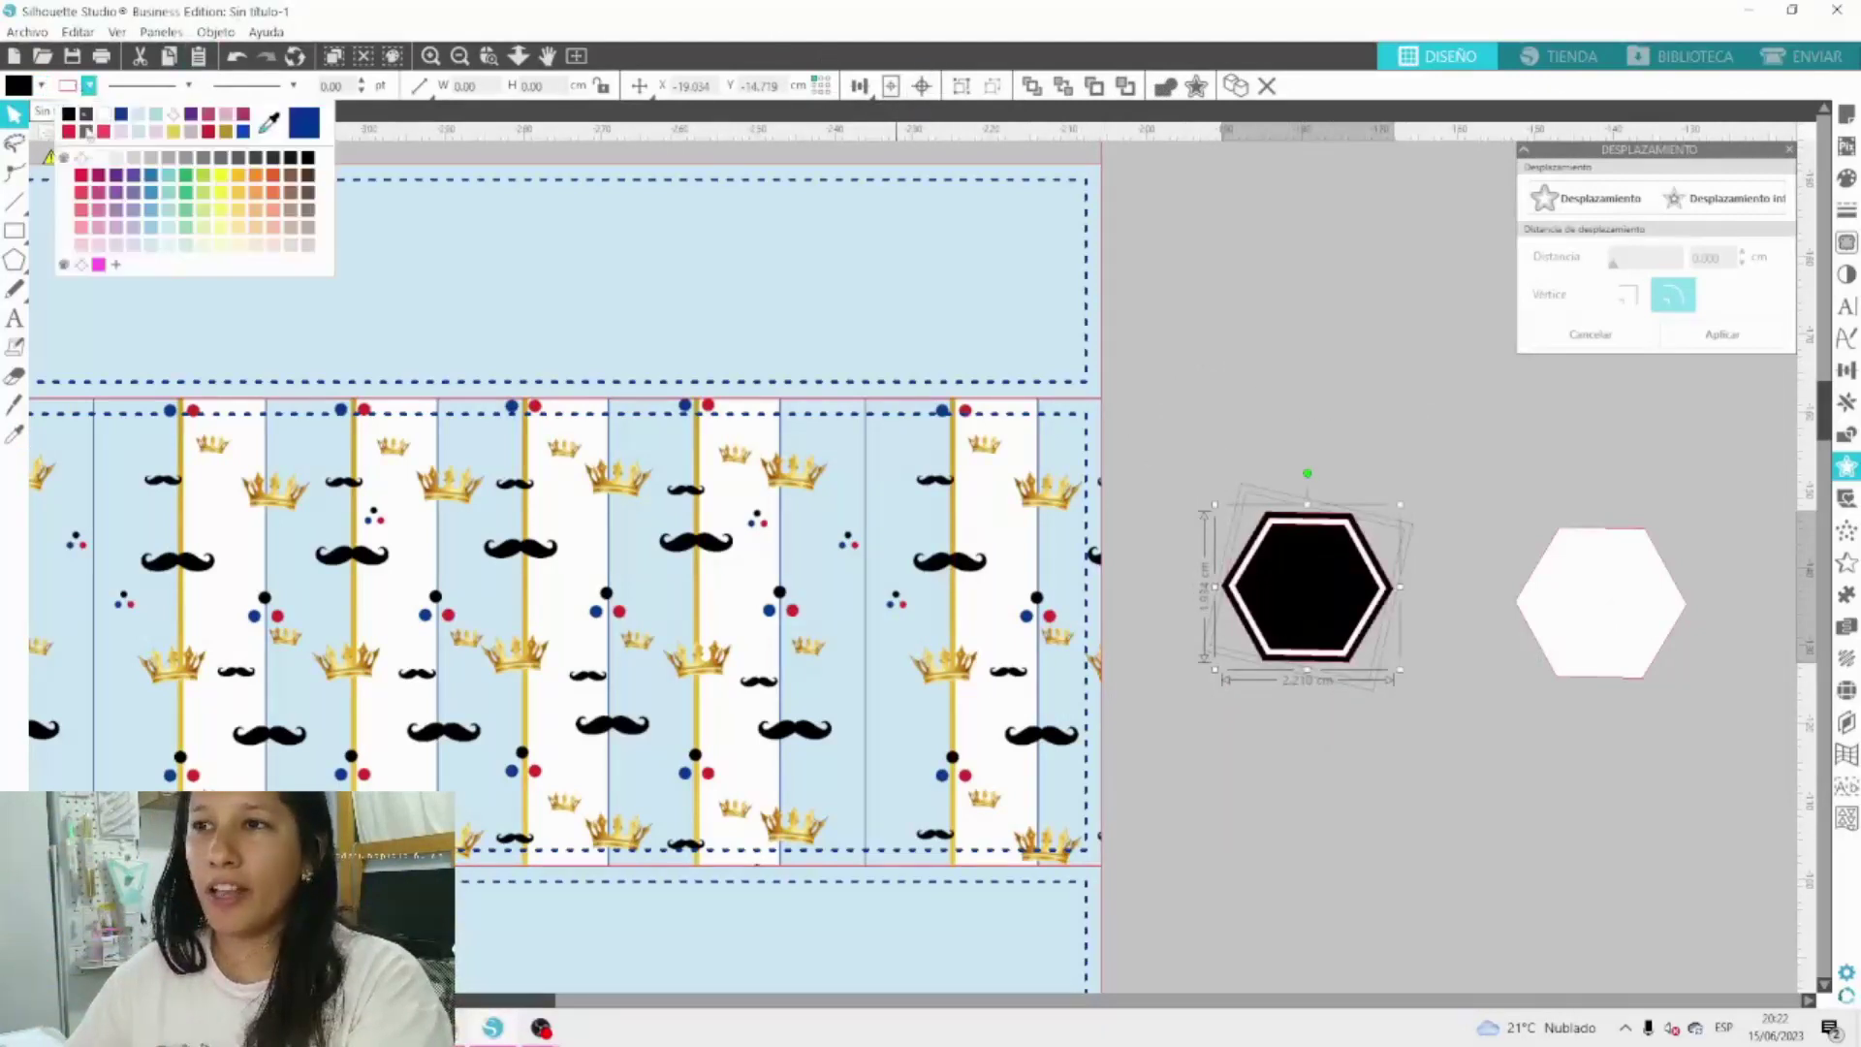
left_click(89, 162)
left_click(1274, 351)
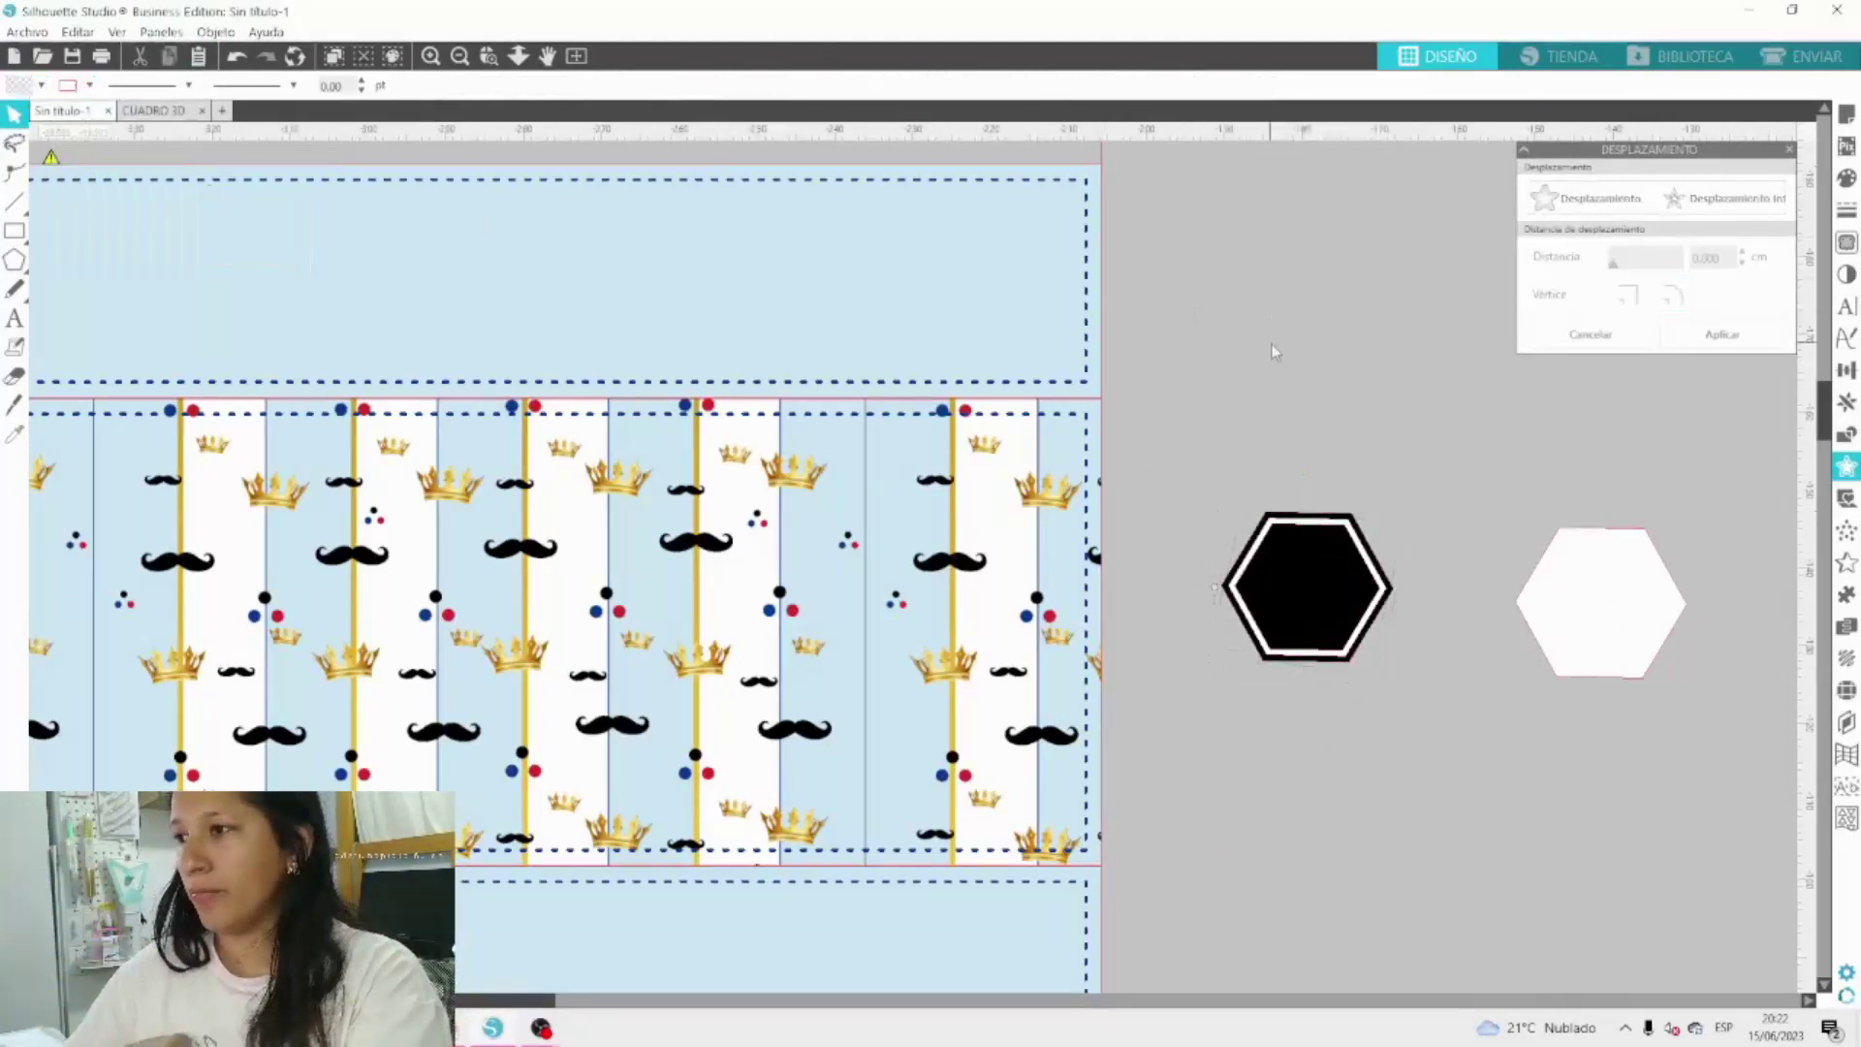
Try a dark blue fill and a dark gray fill on the hexagon behind the white ring.
left_click(1326, 579)
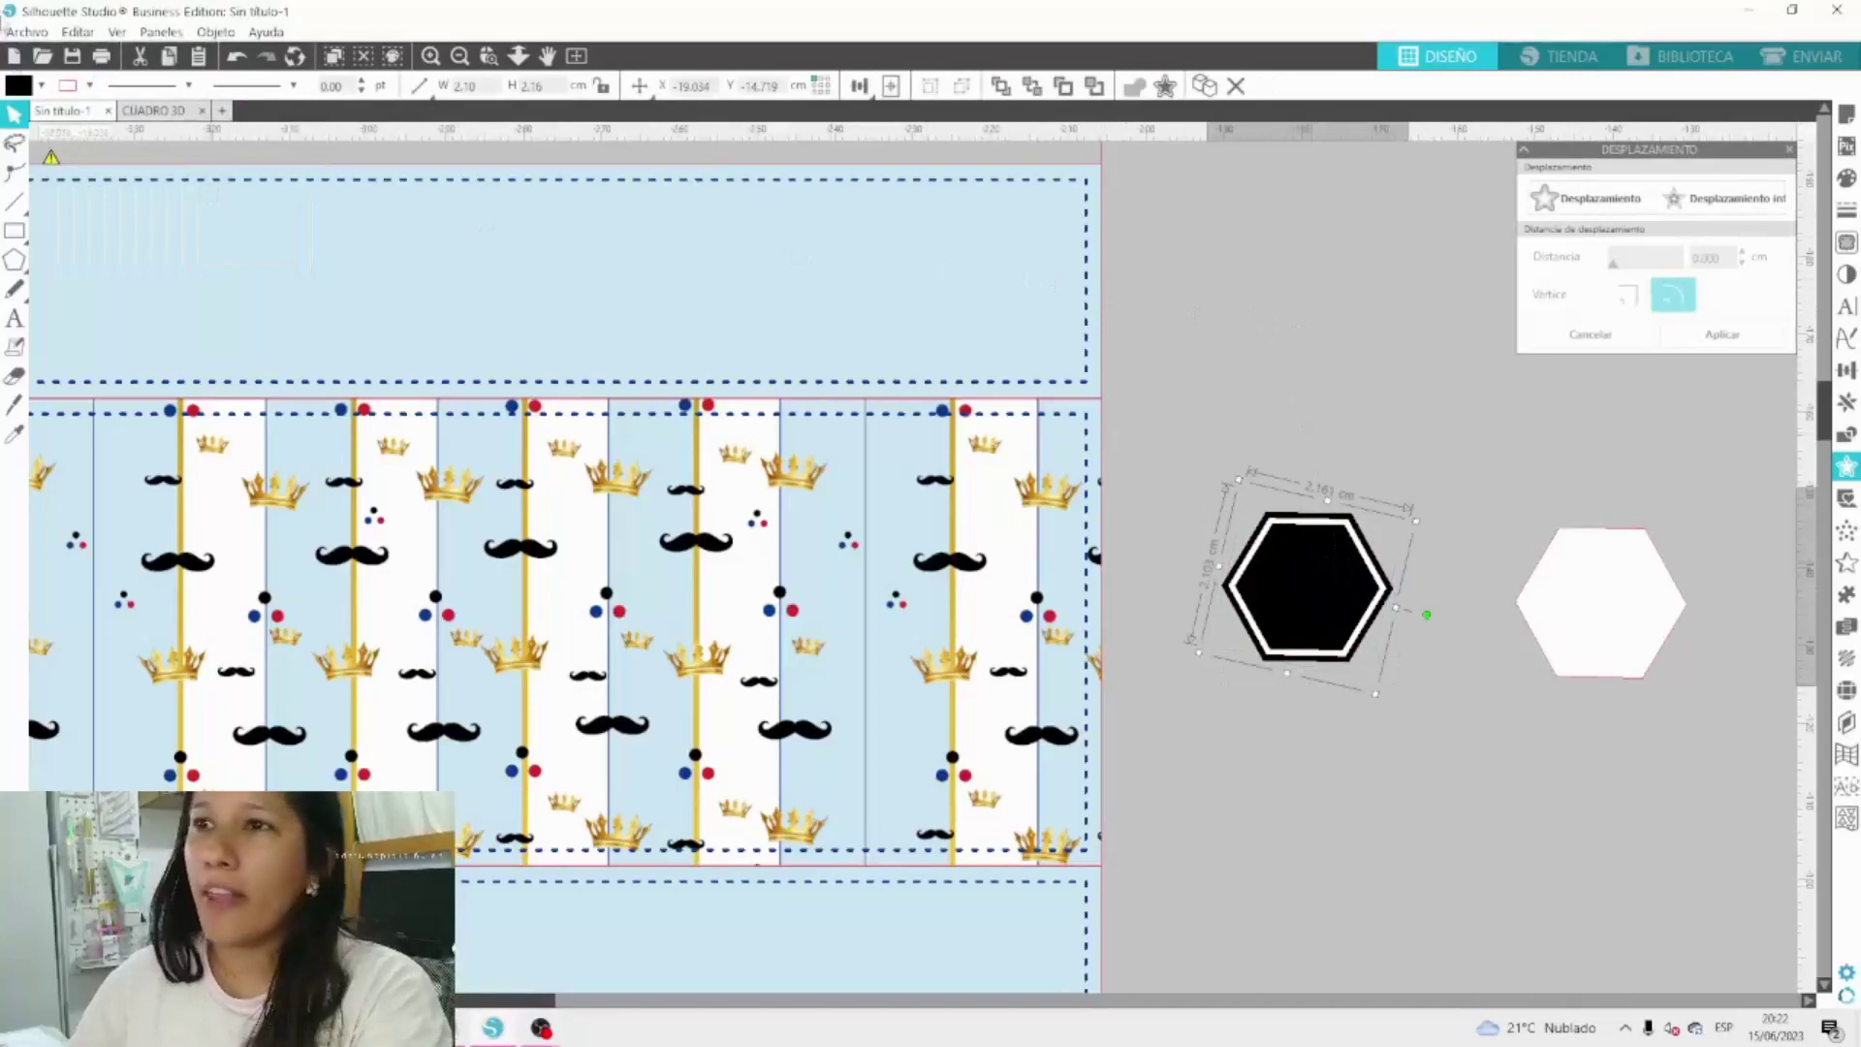
left_click(40, 86)
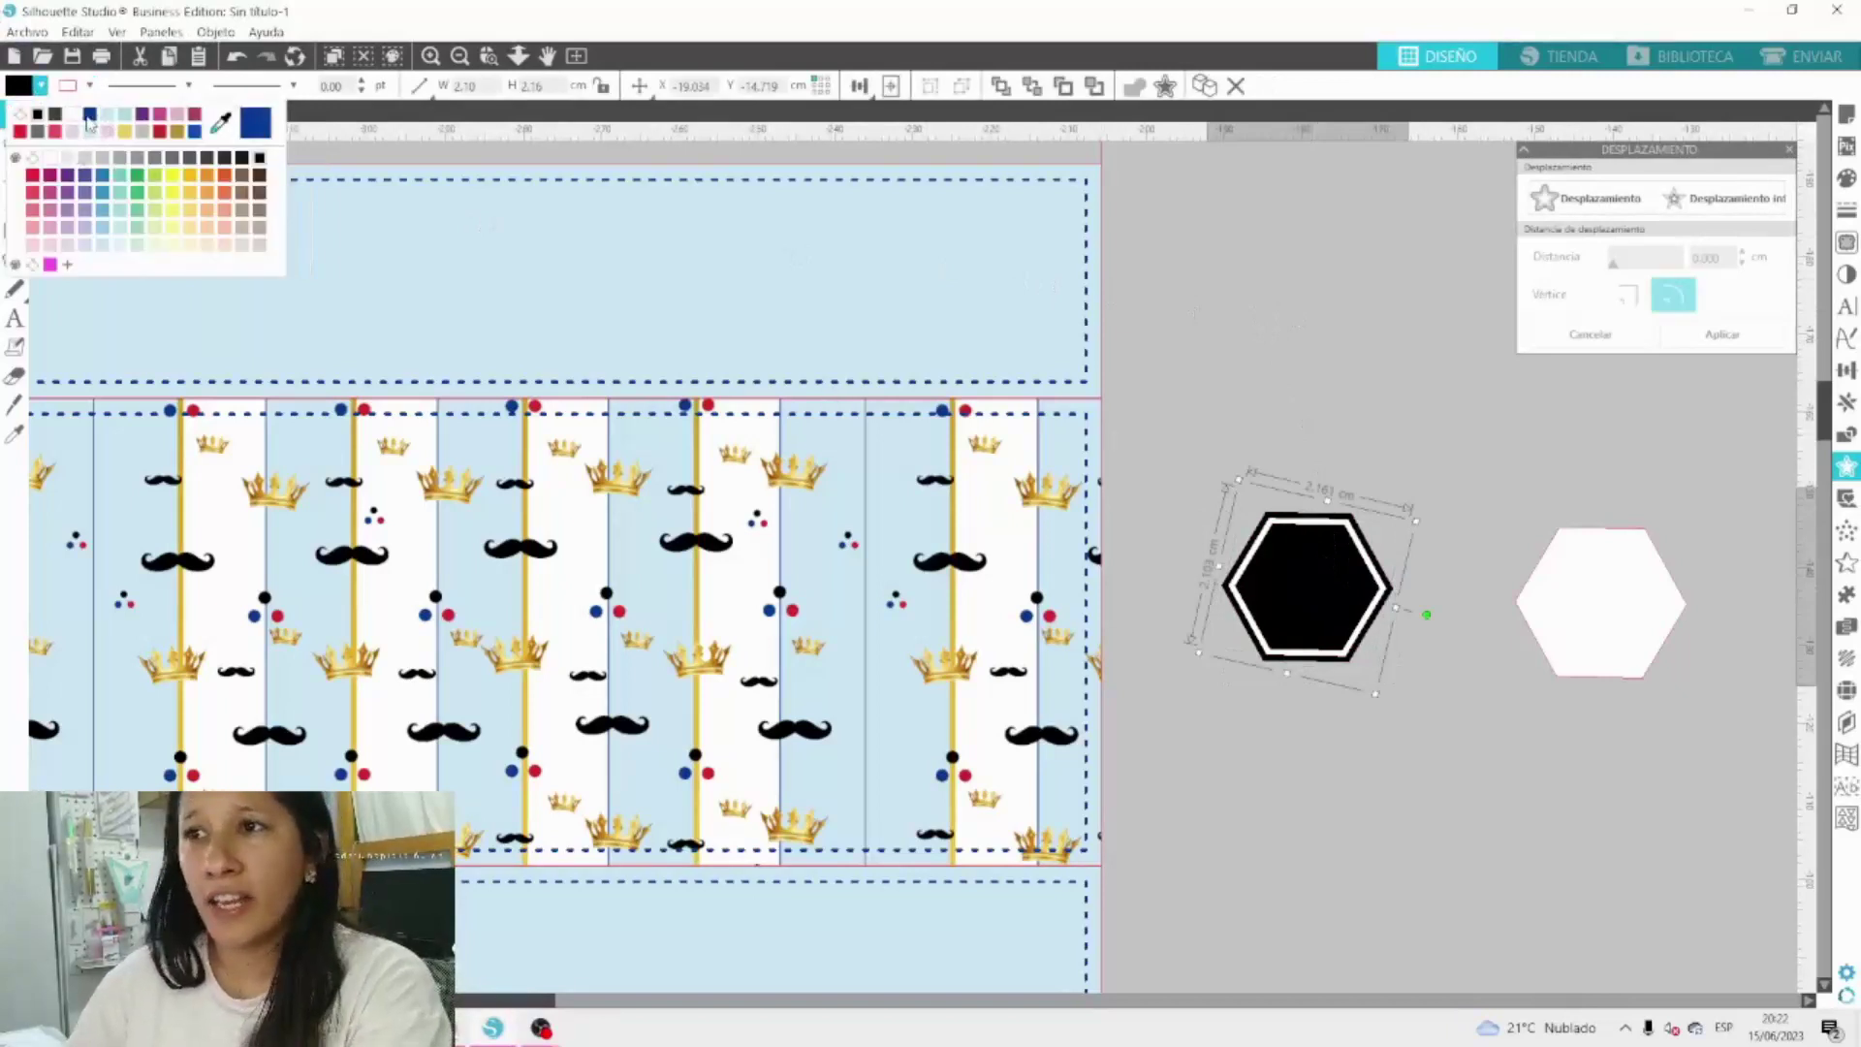
left_click(89, 115)
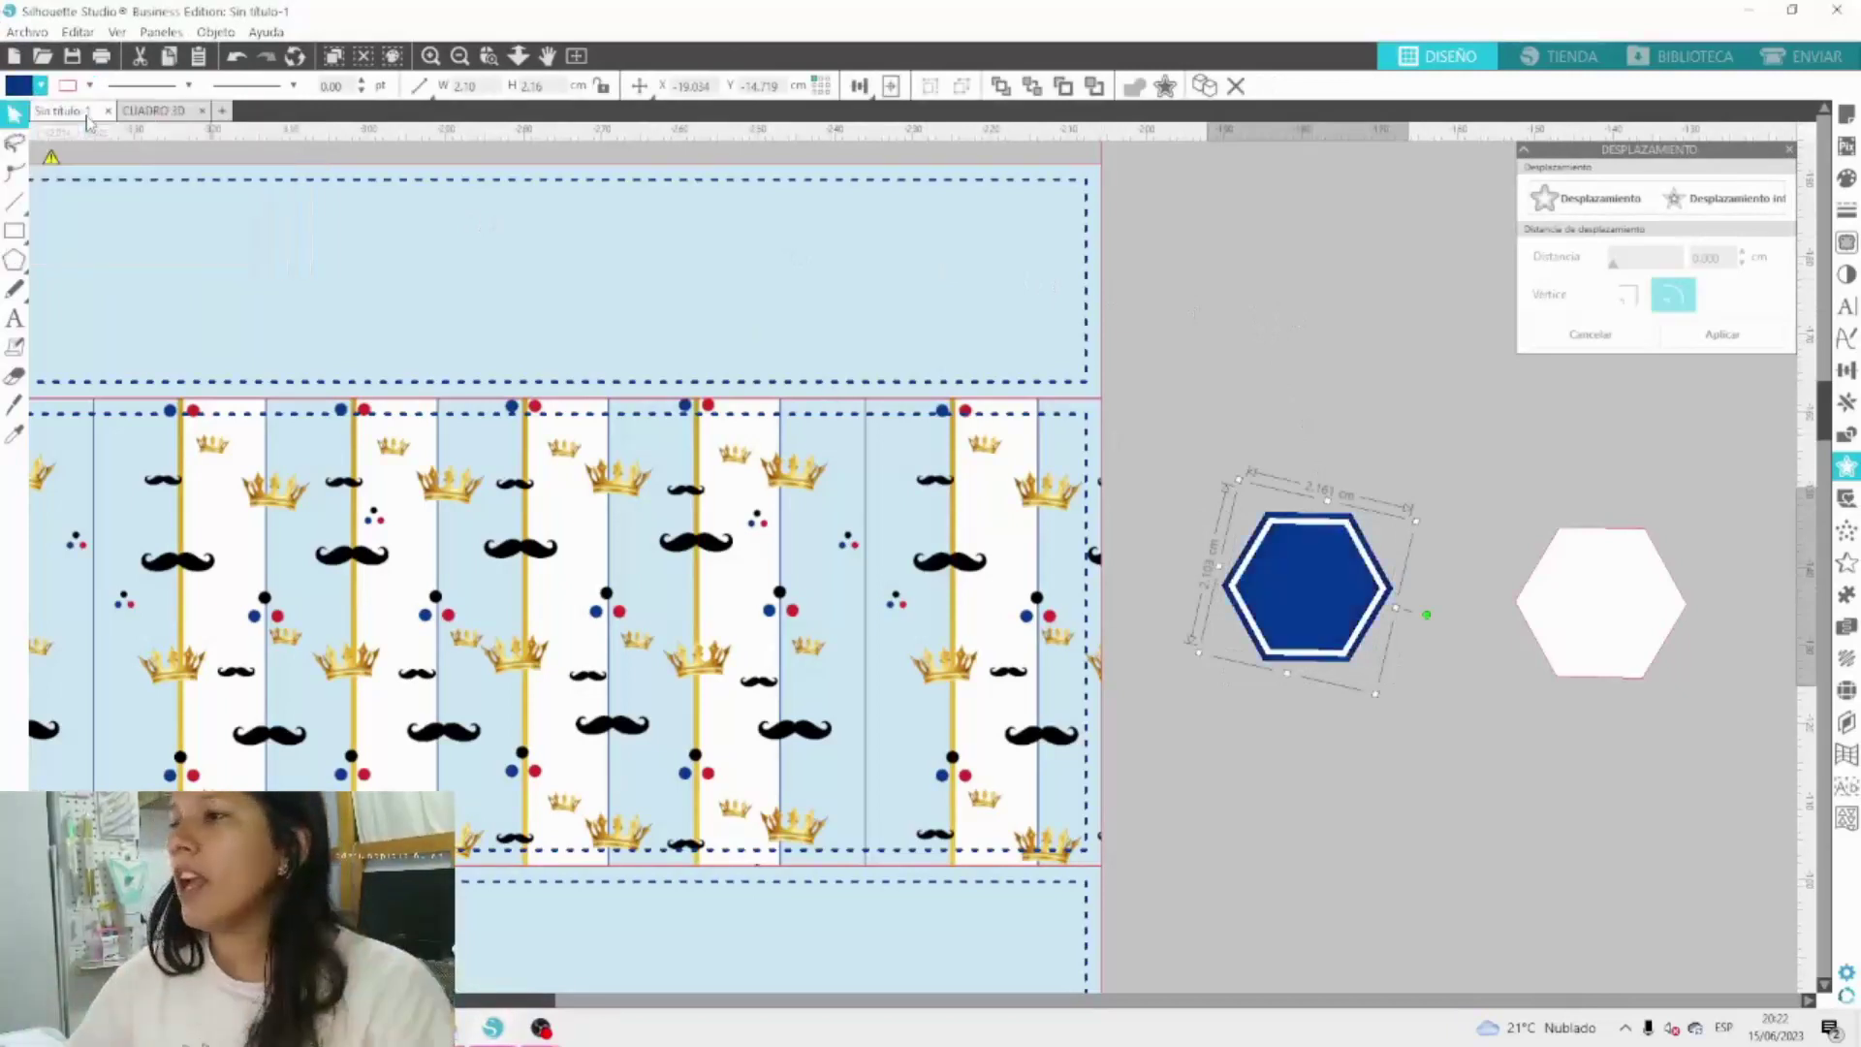
left_click(40, 87)
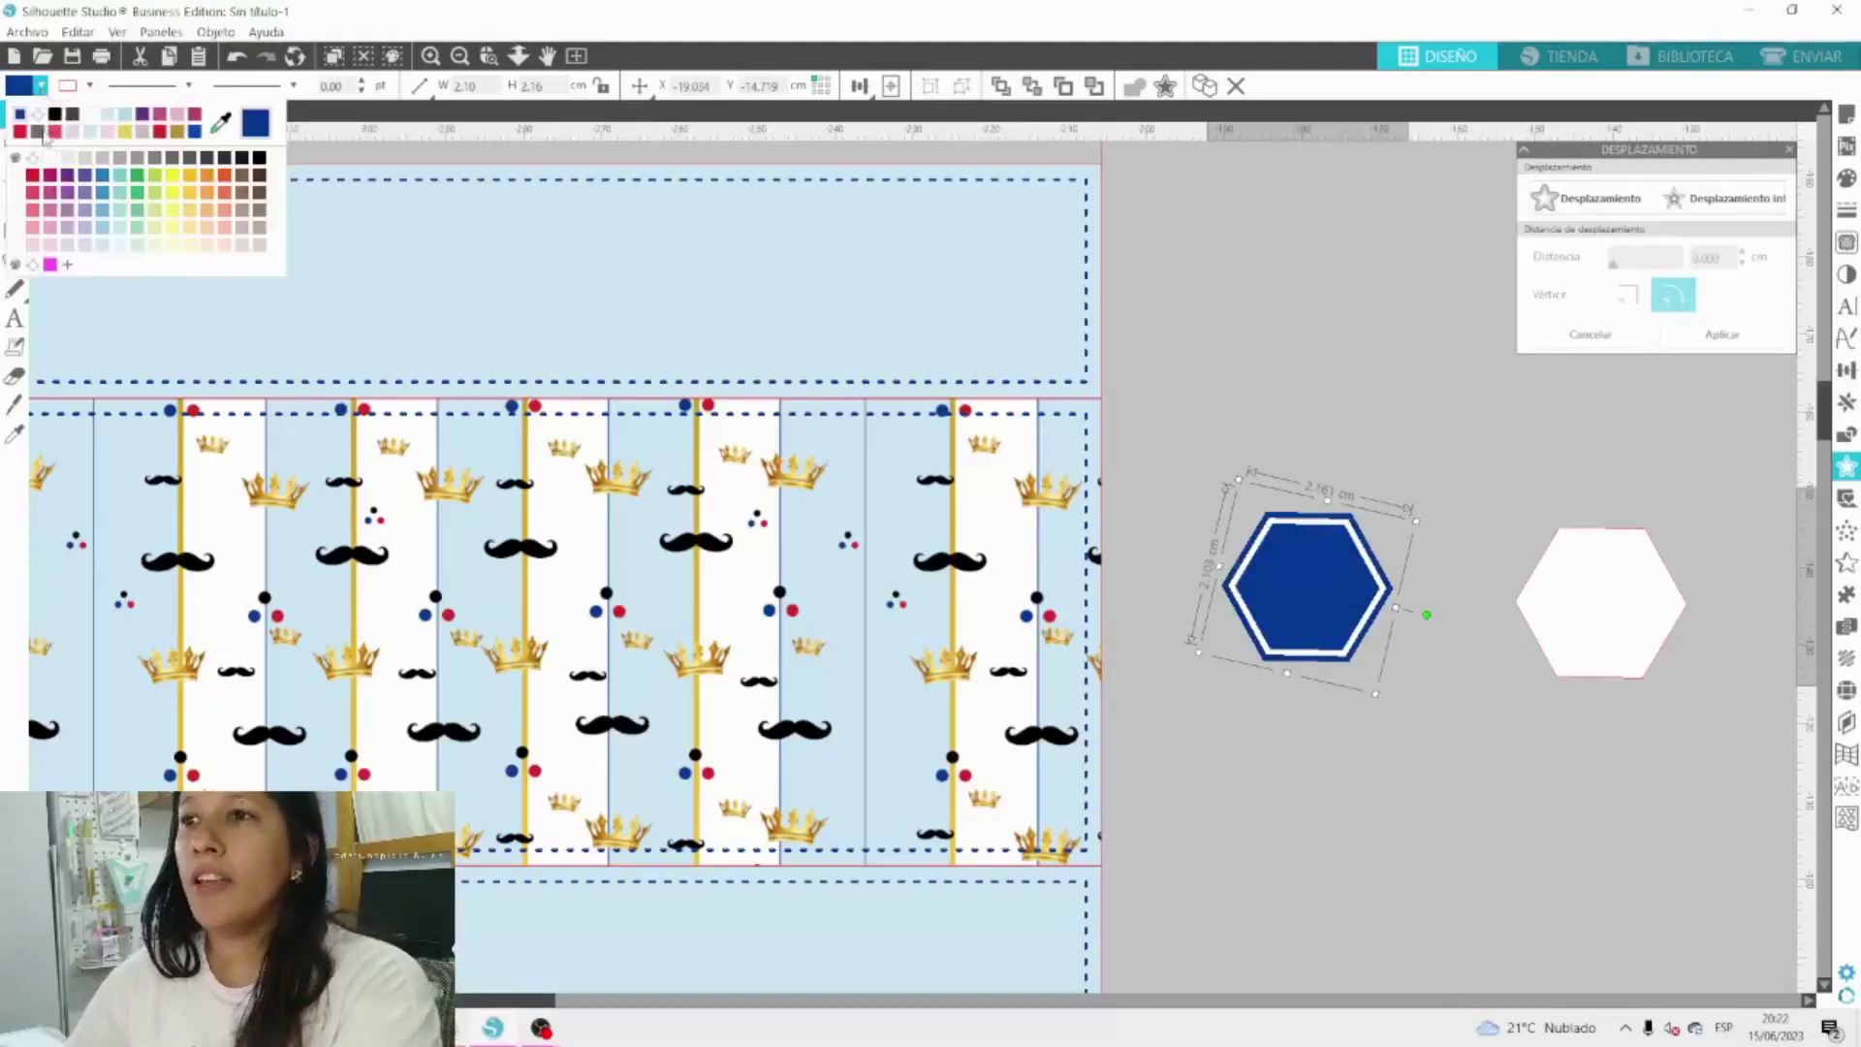
left_click(38, 132)
left_click(40, 86)
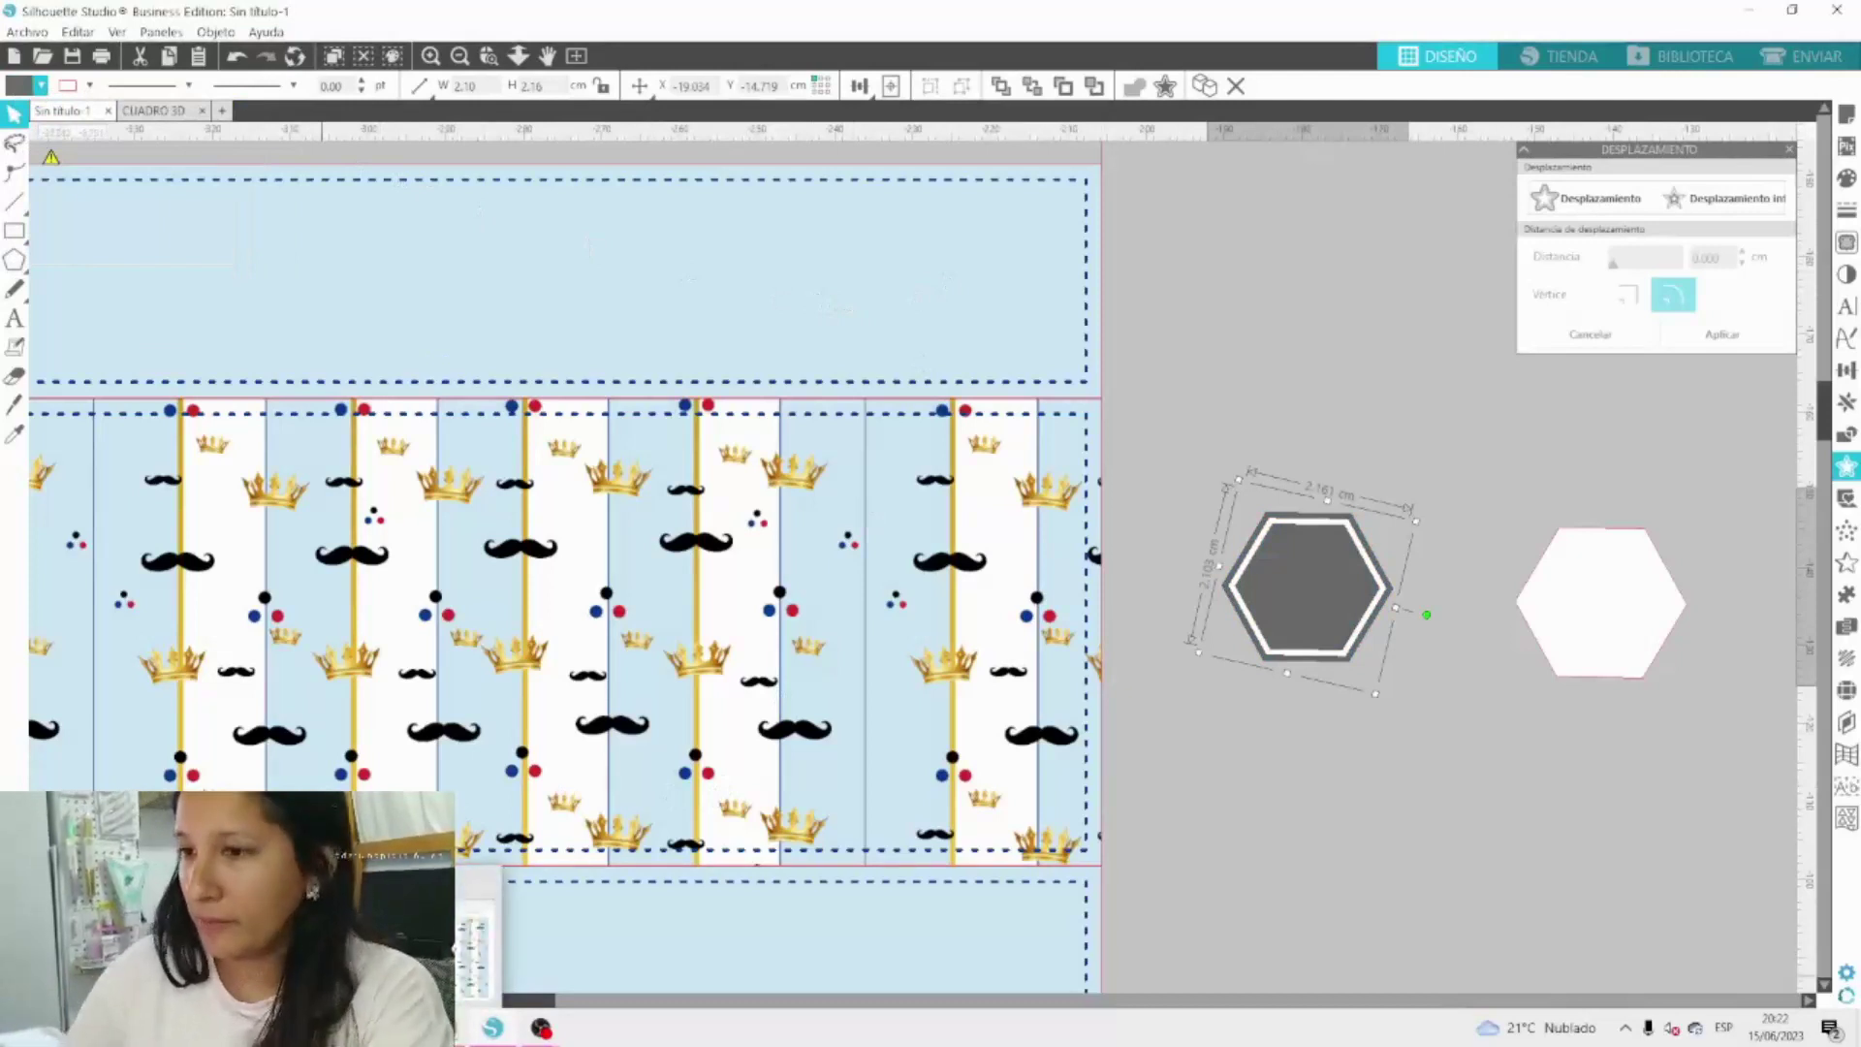
Switch to File Explorer and open the PNG folder inside KIMAVC > TEMATICAS > SUPER MARIO.
left_click(417, 946)
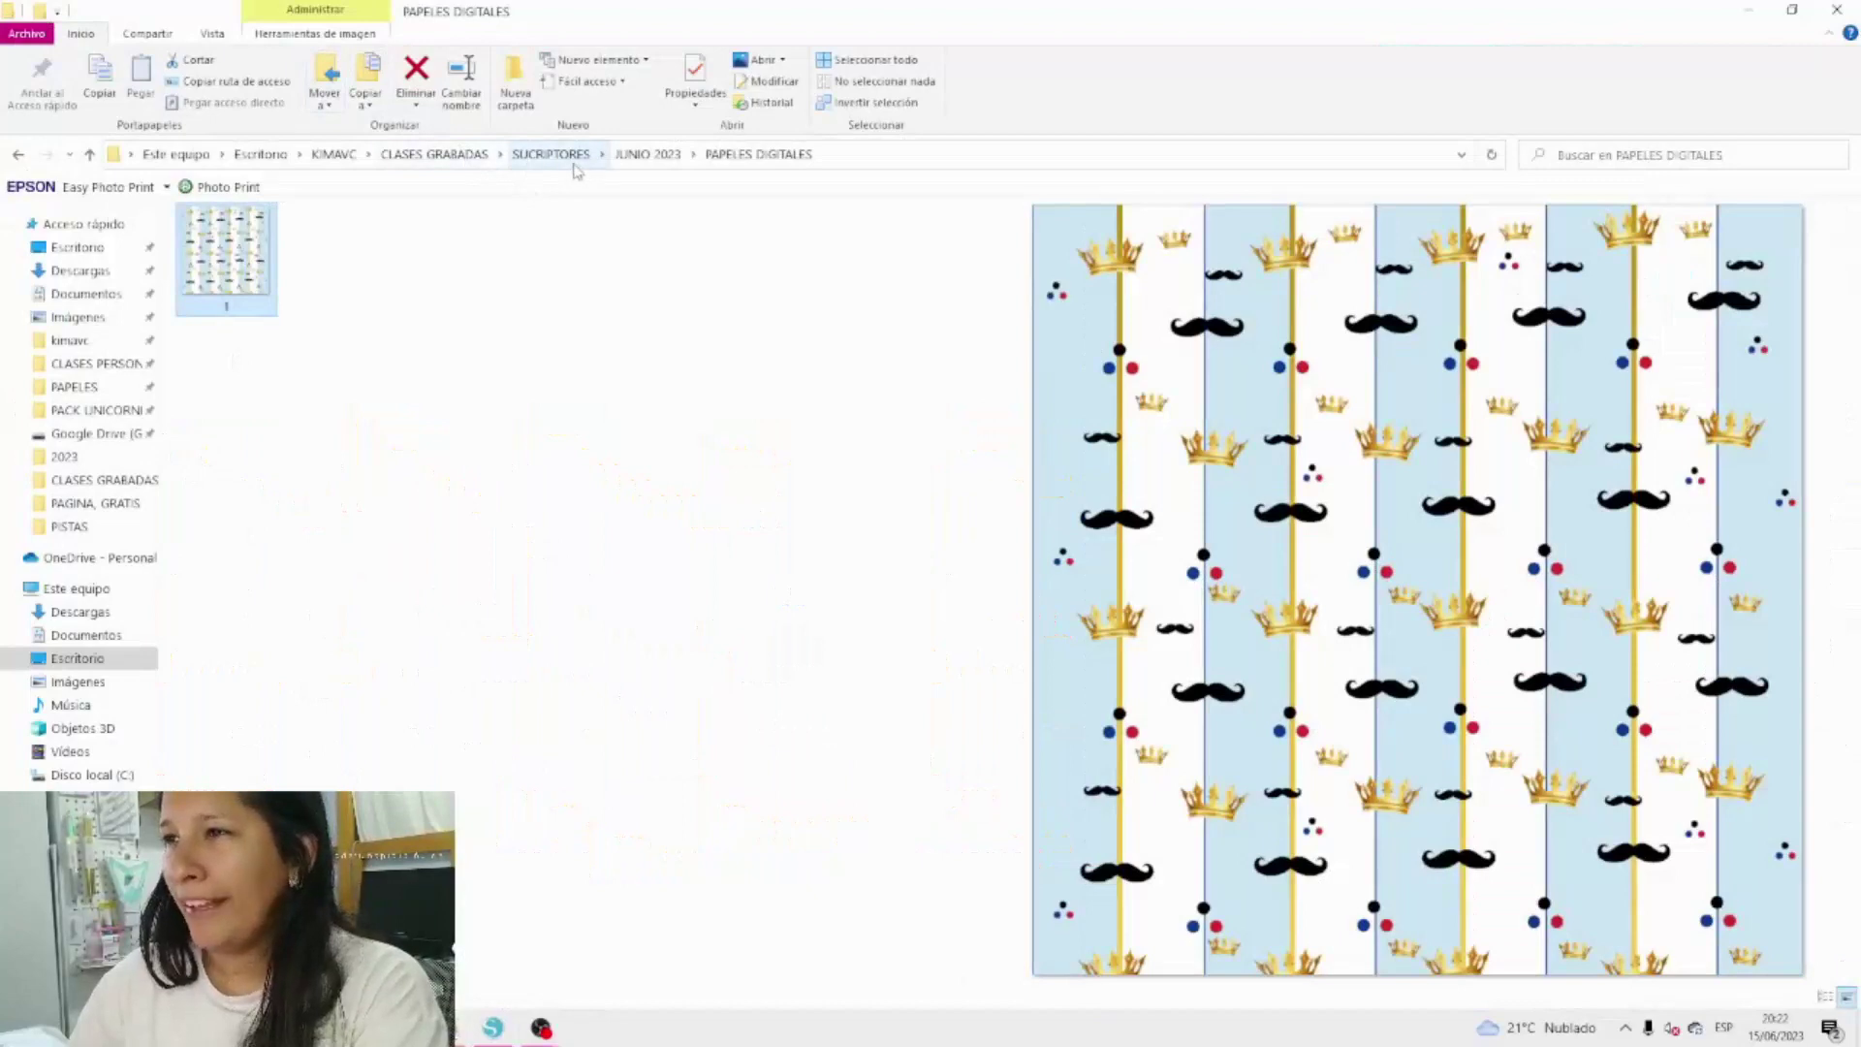
left_click(334, 154)
scroll(361, 722, "down", 5)
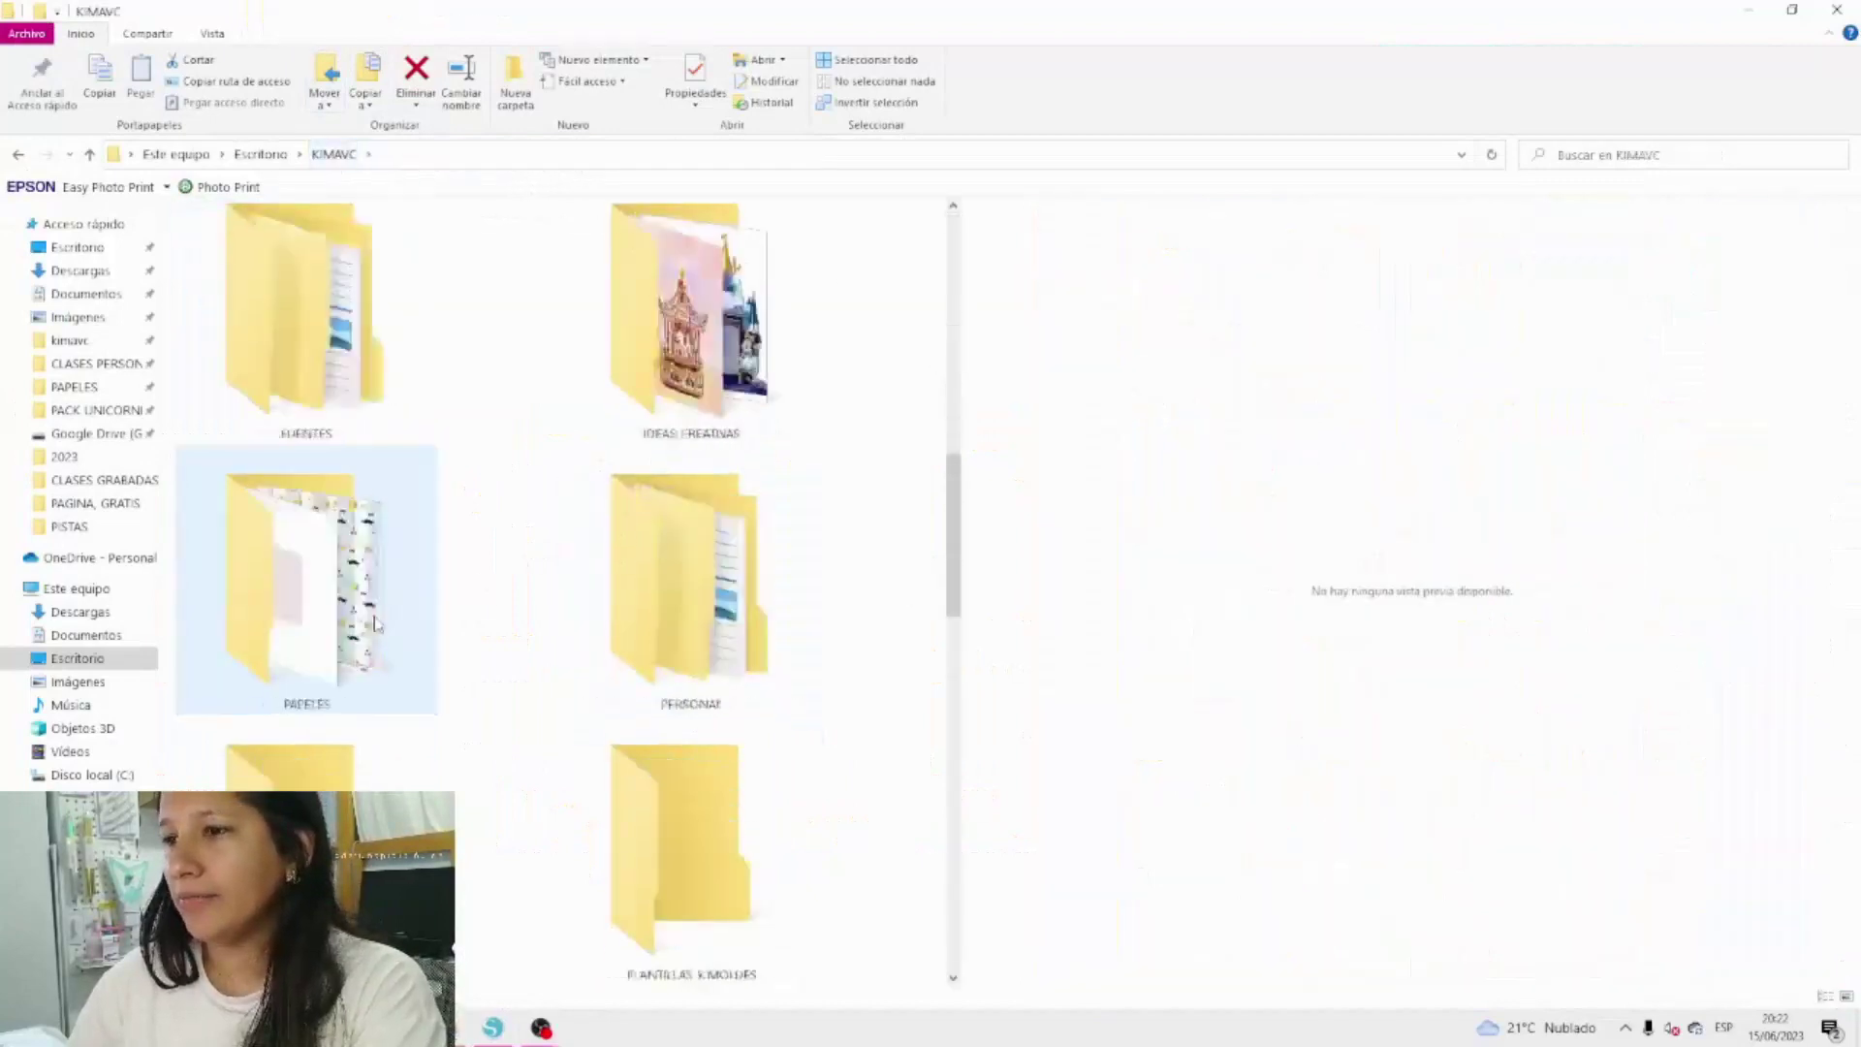
scroll(360, 723, "down", 3)
double_click(304, 572)
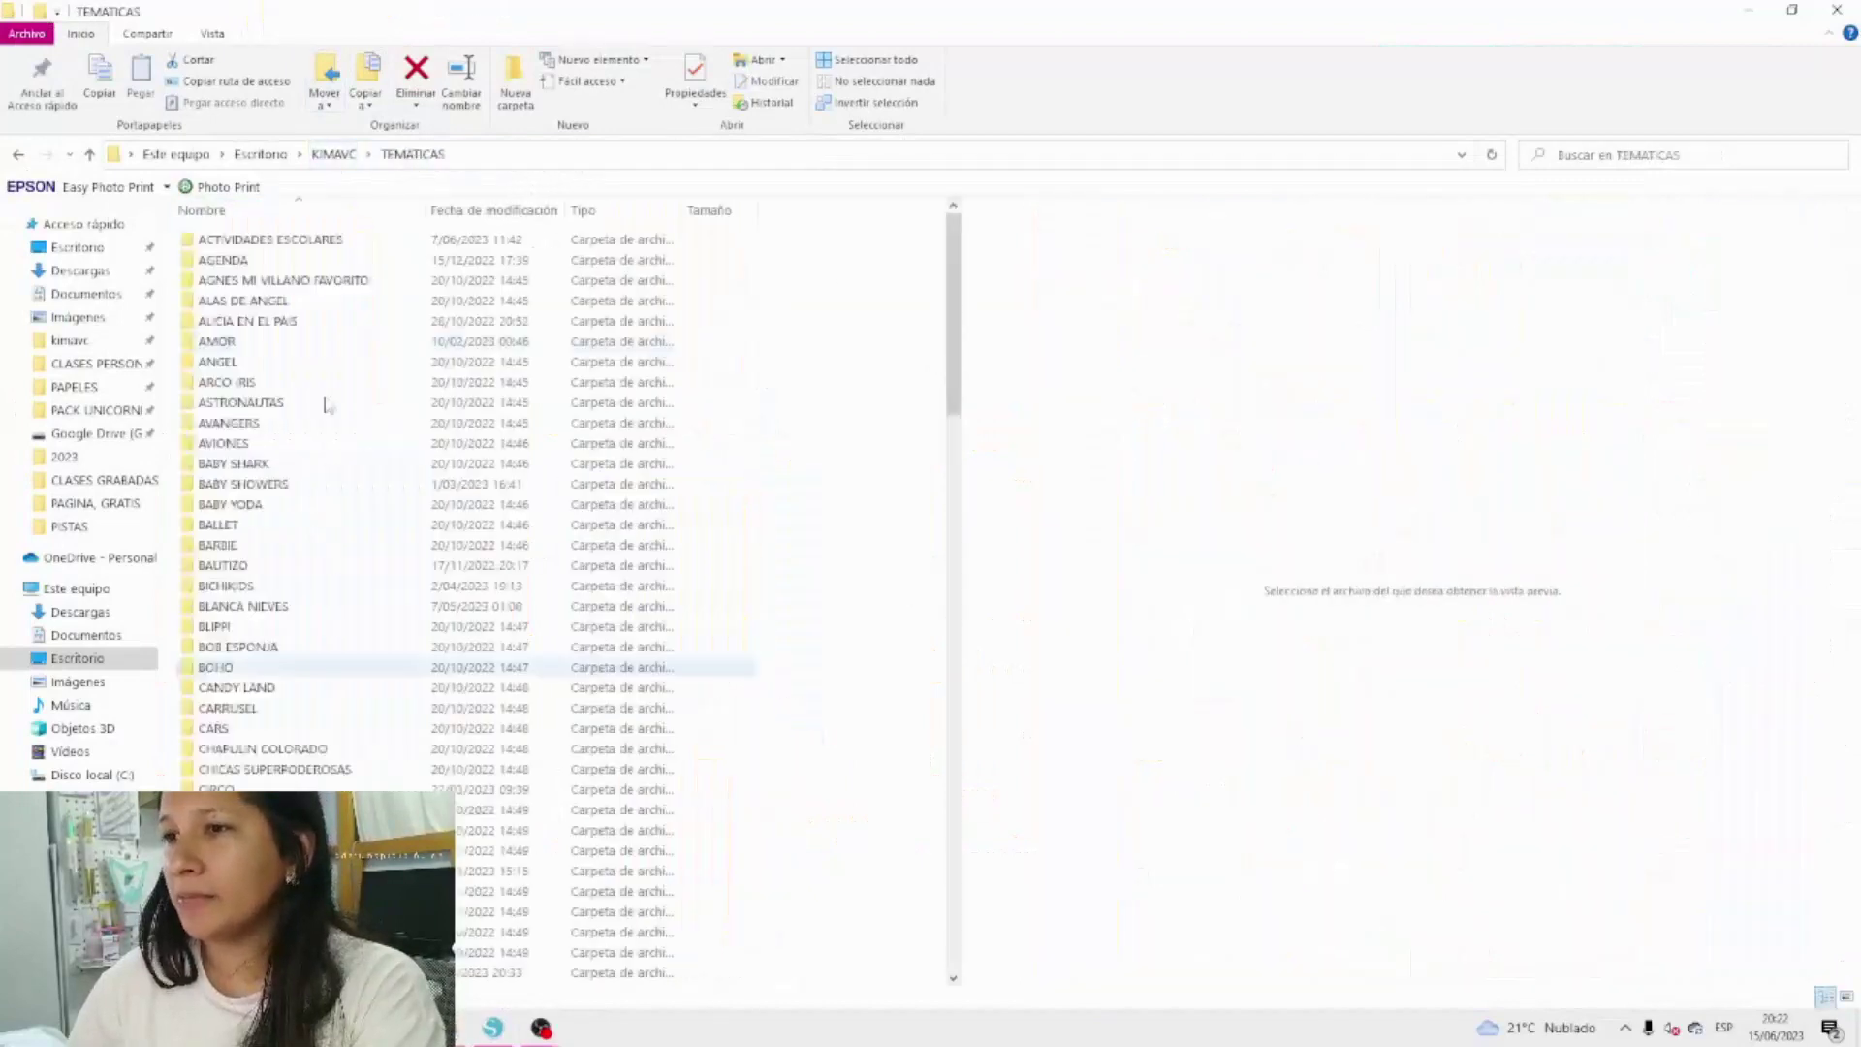
scroll(237, 596, "down", 10)
scroll(237, 597, "down", 15)
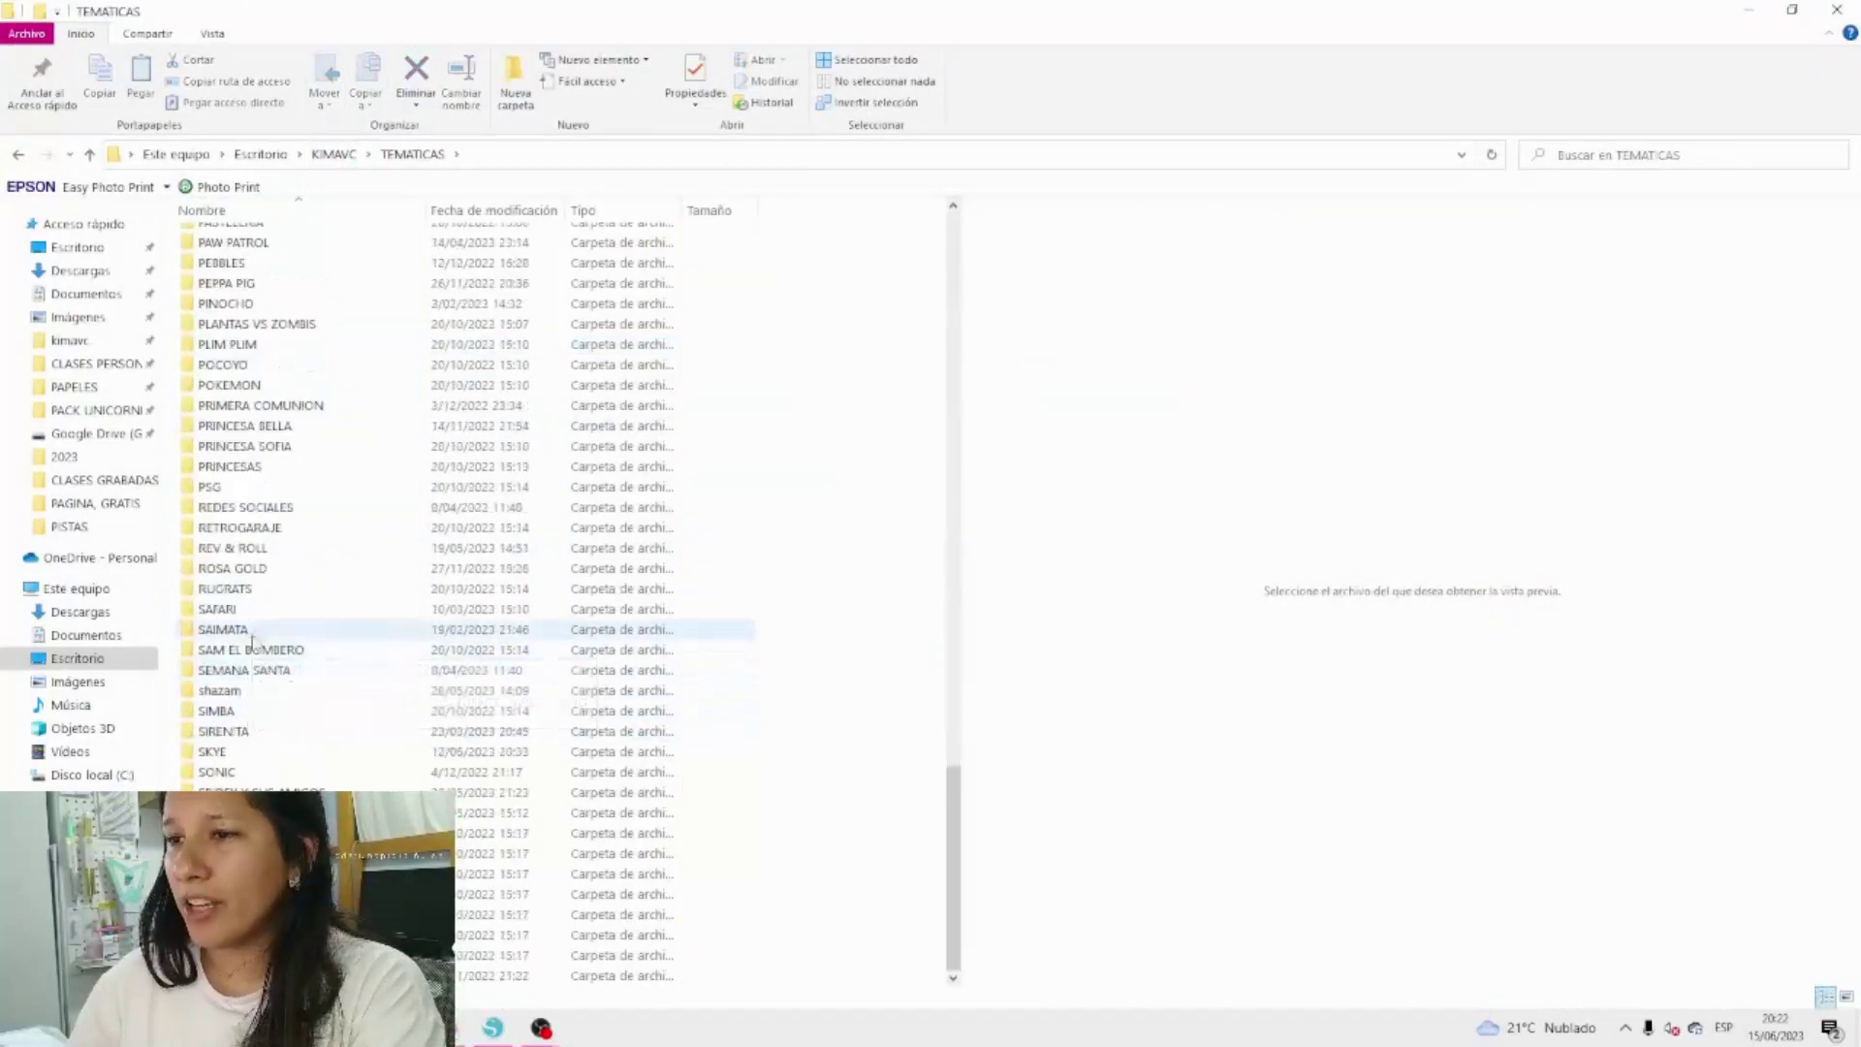
double_click(254, 813)
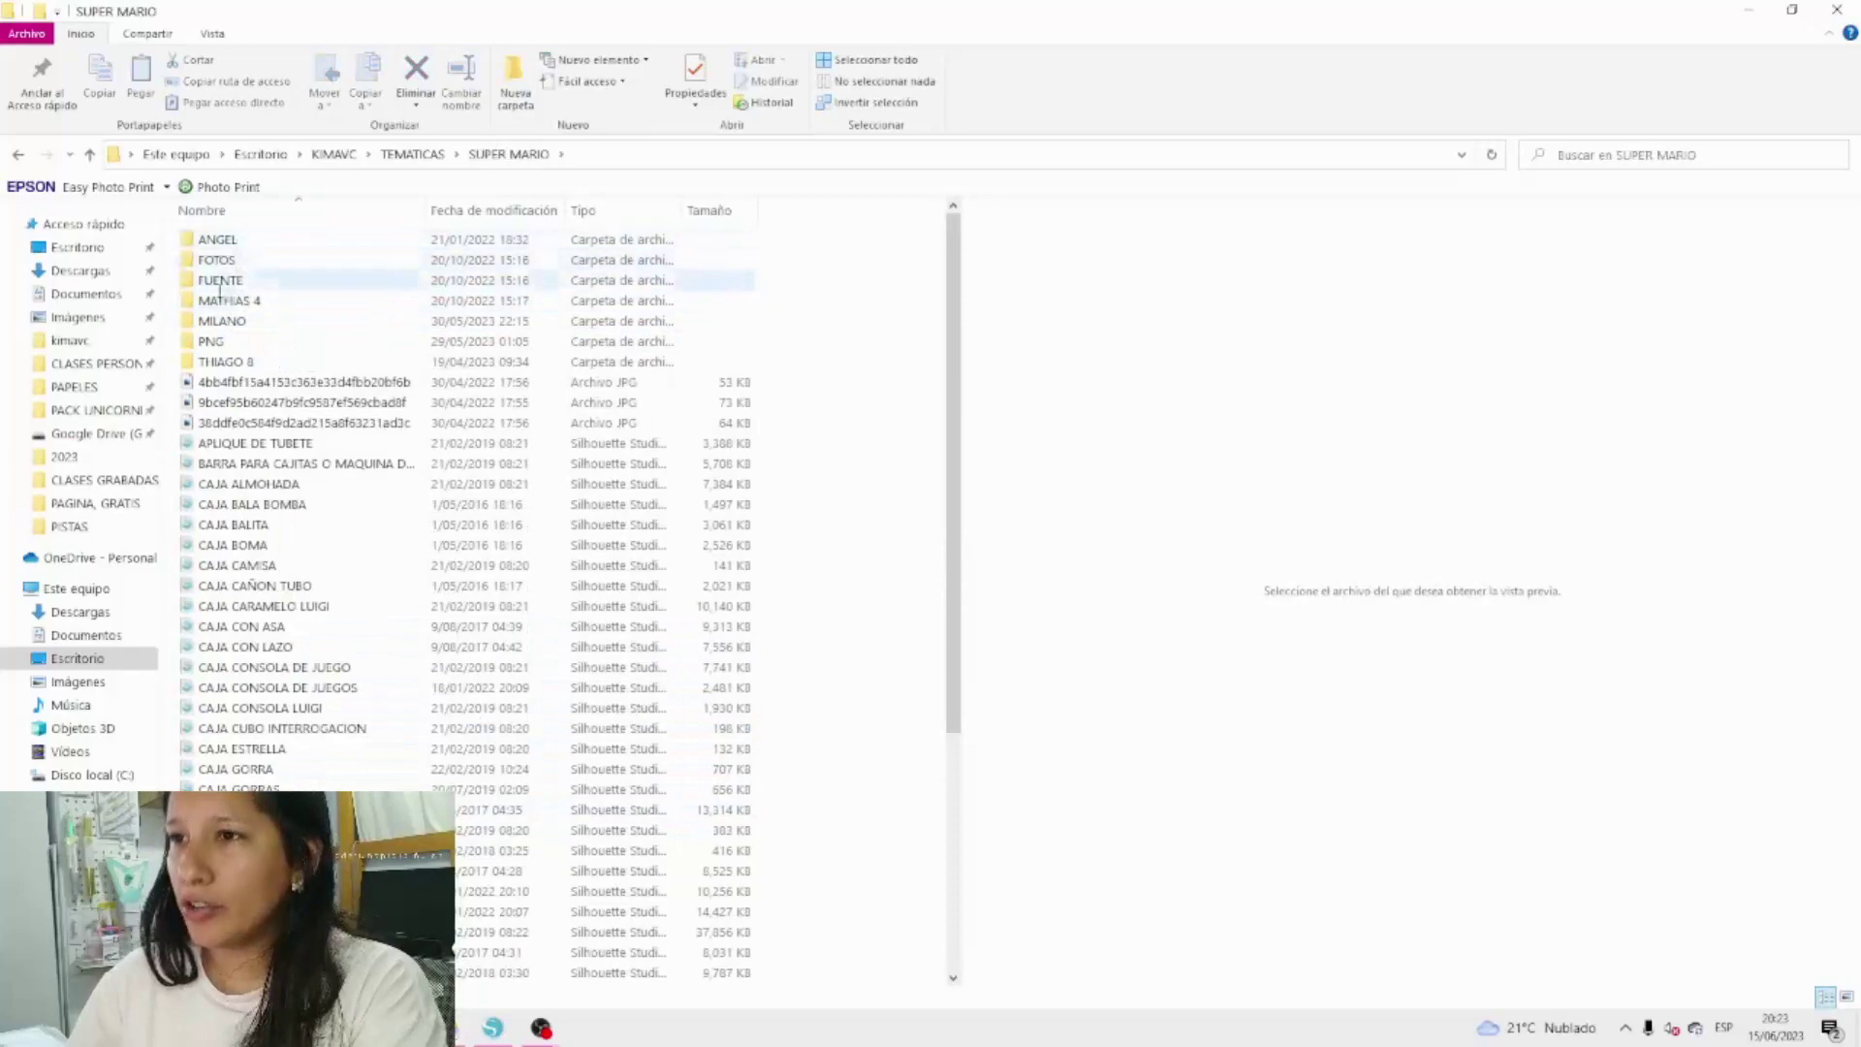
left_click(215, 344)
double_click(215, 344)
Fill the hexagon behind the ring with the iridescent silver texture image from the folder and place it above the white ring.
scroll(546, 656, "down", 10)
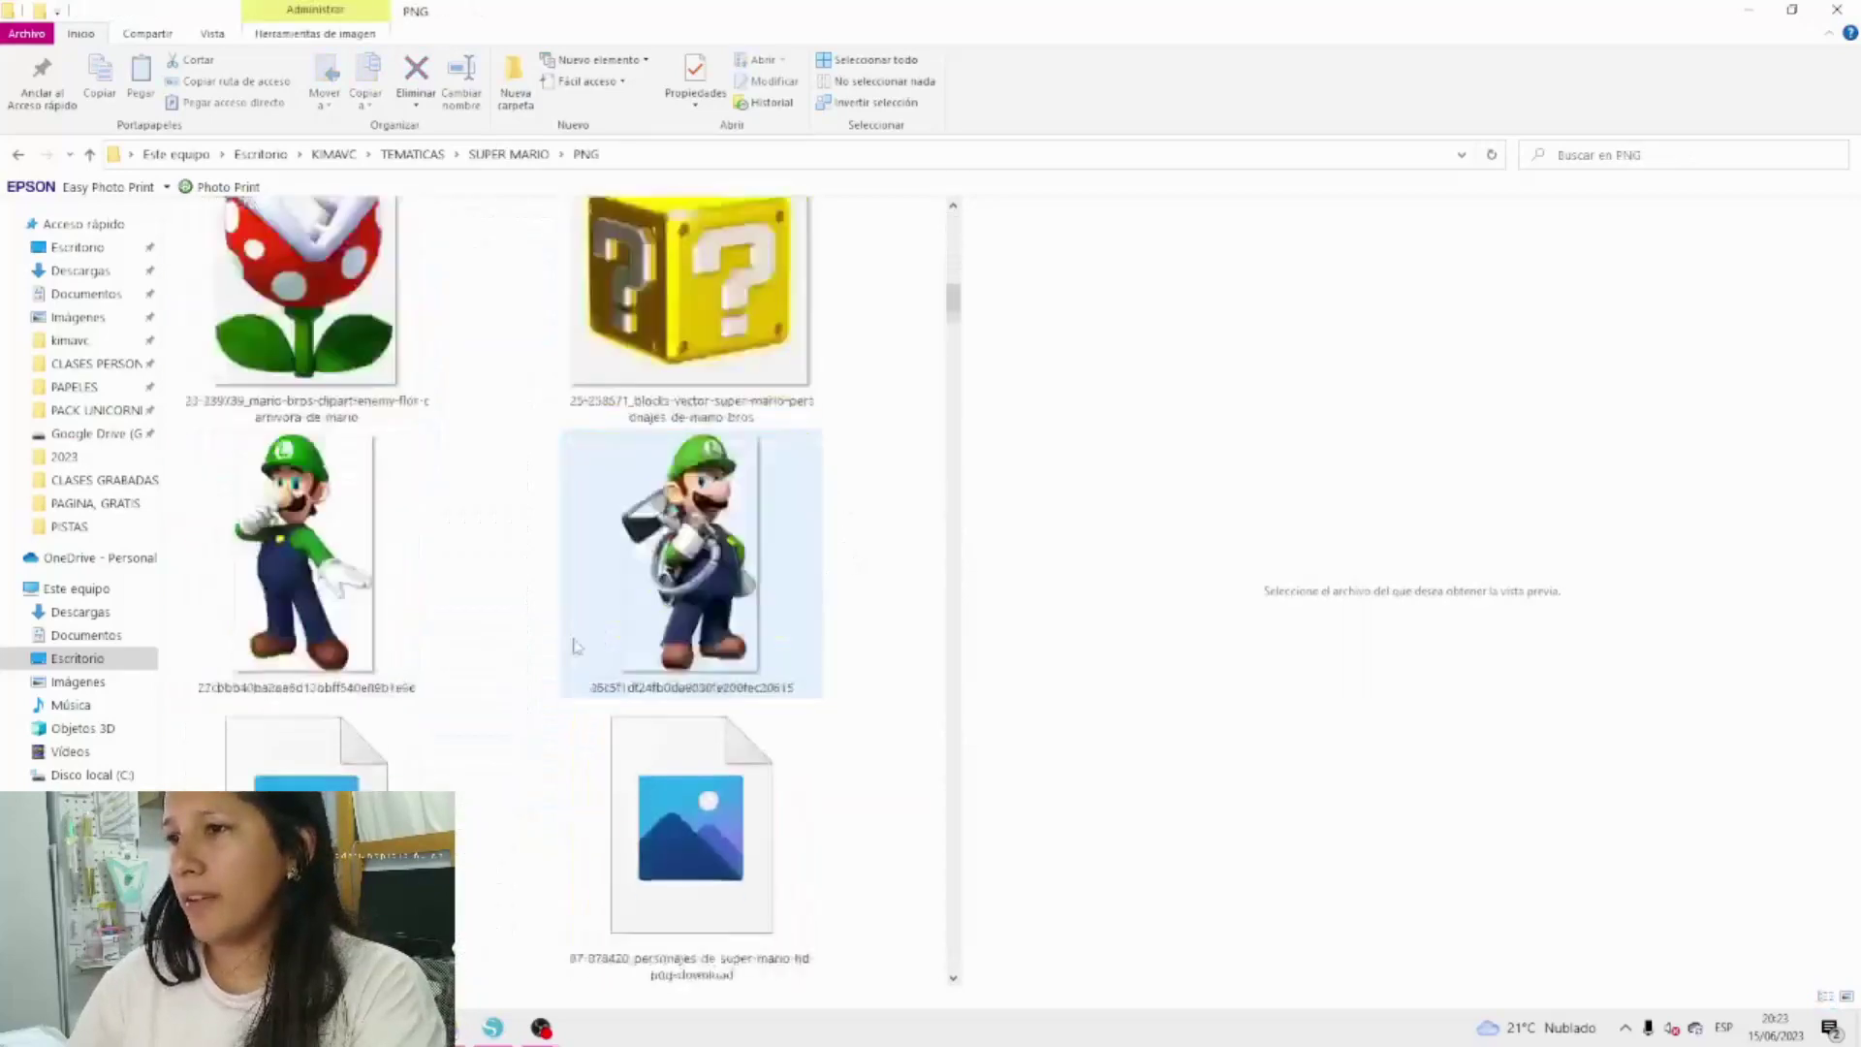
scroll(545, 656, "down", 15)
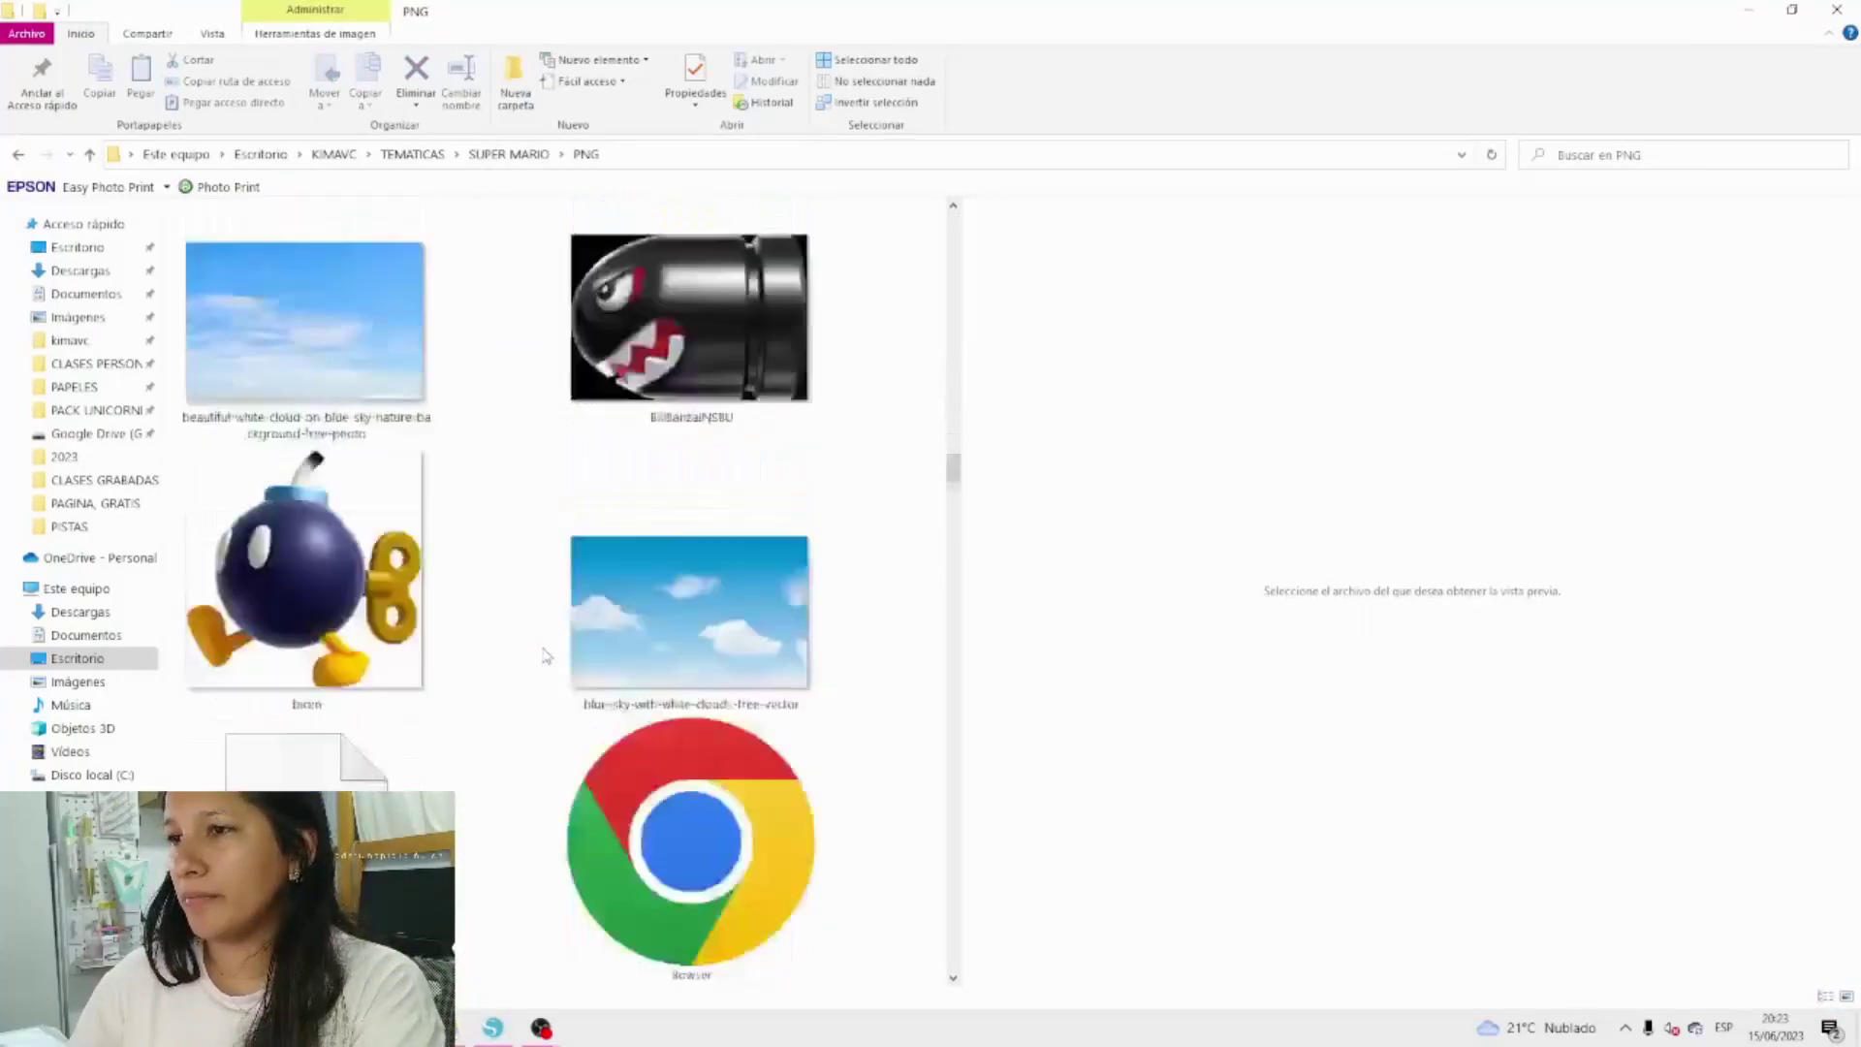
scroll(545, 656, "down", 5)
left_click(209, 422)
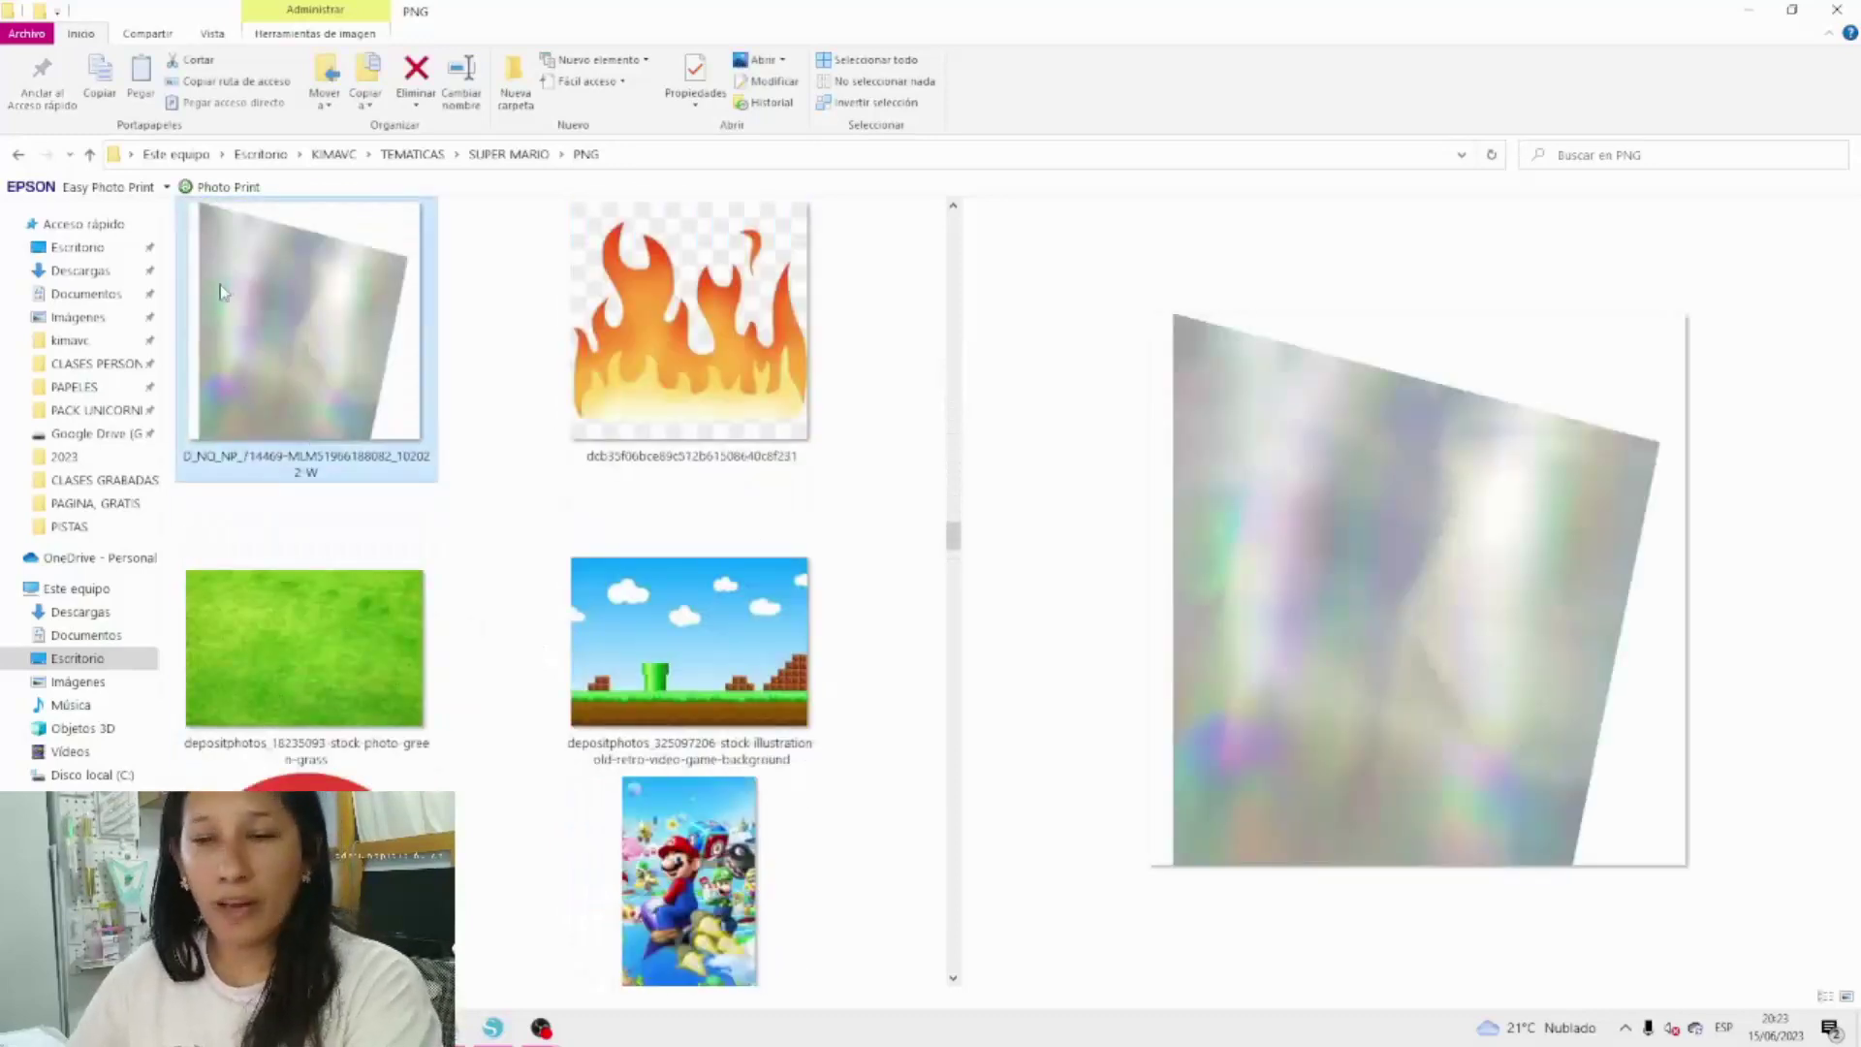
left_click_drag(262, 330, 1320, 429)
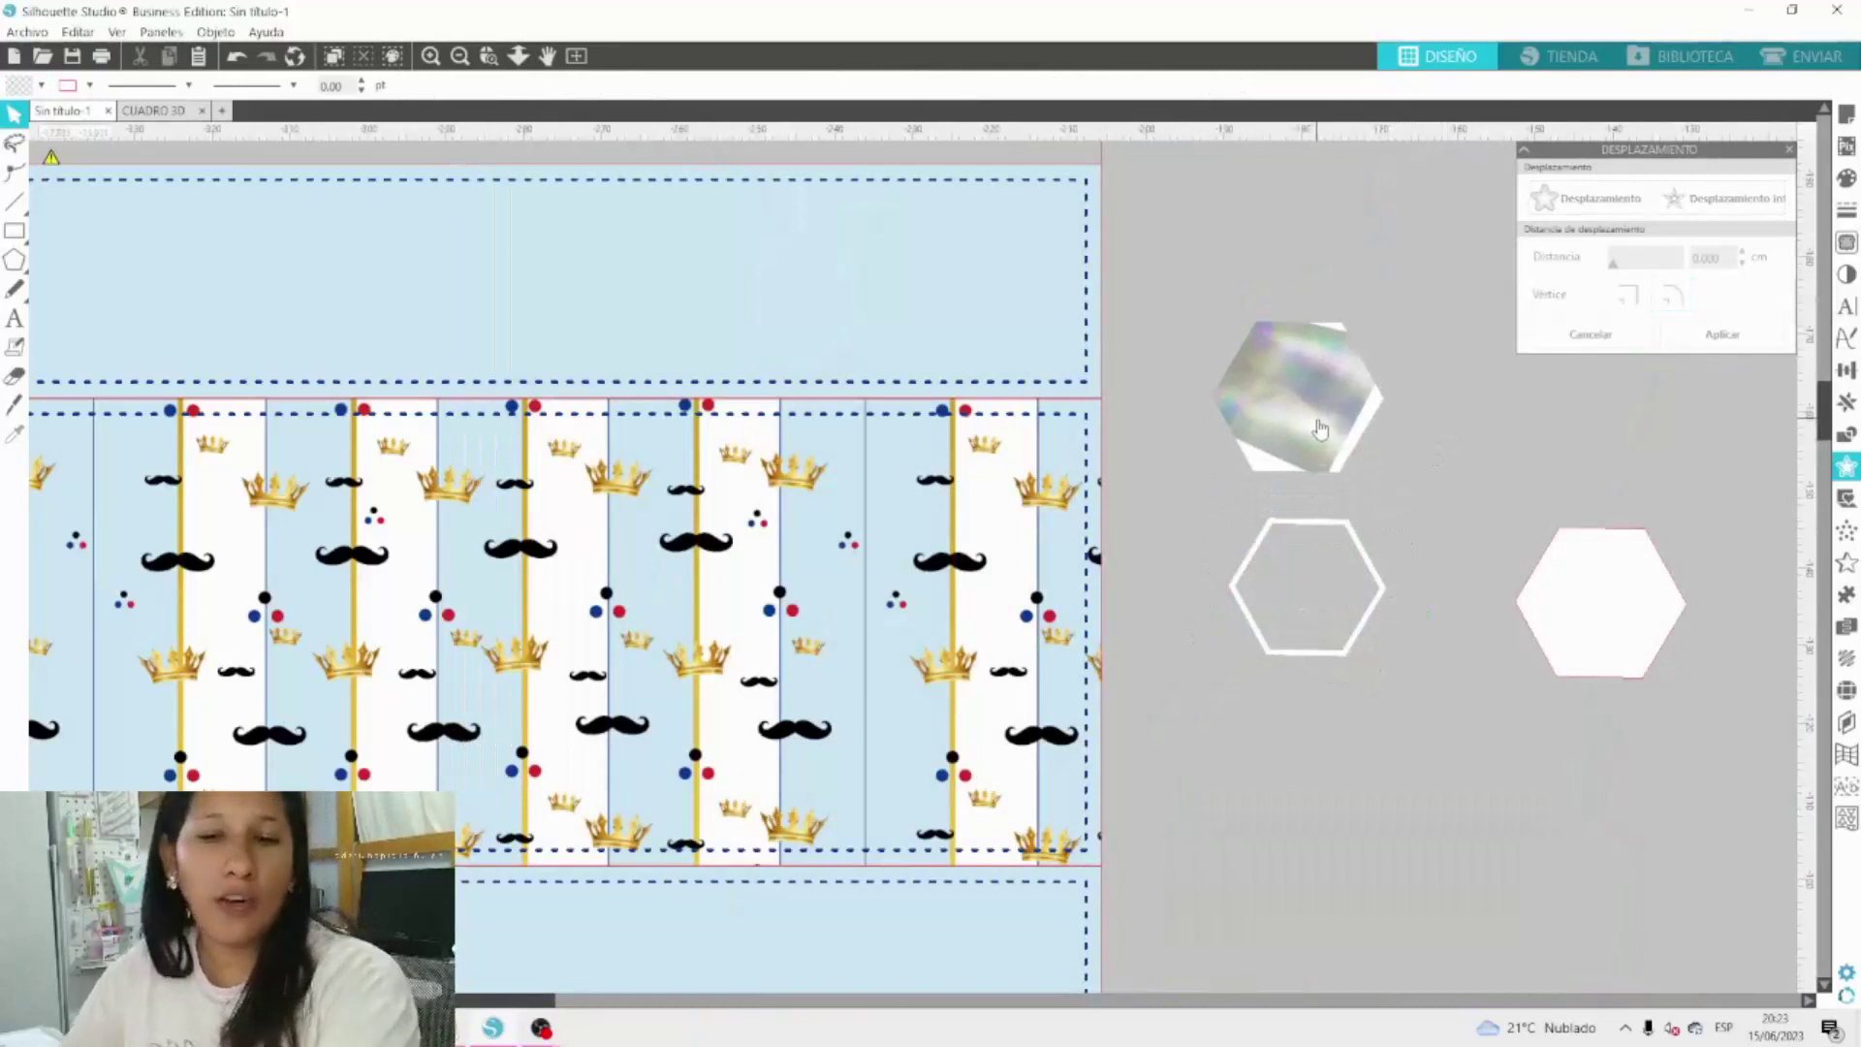
left_click(1318, 415)
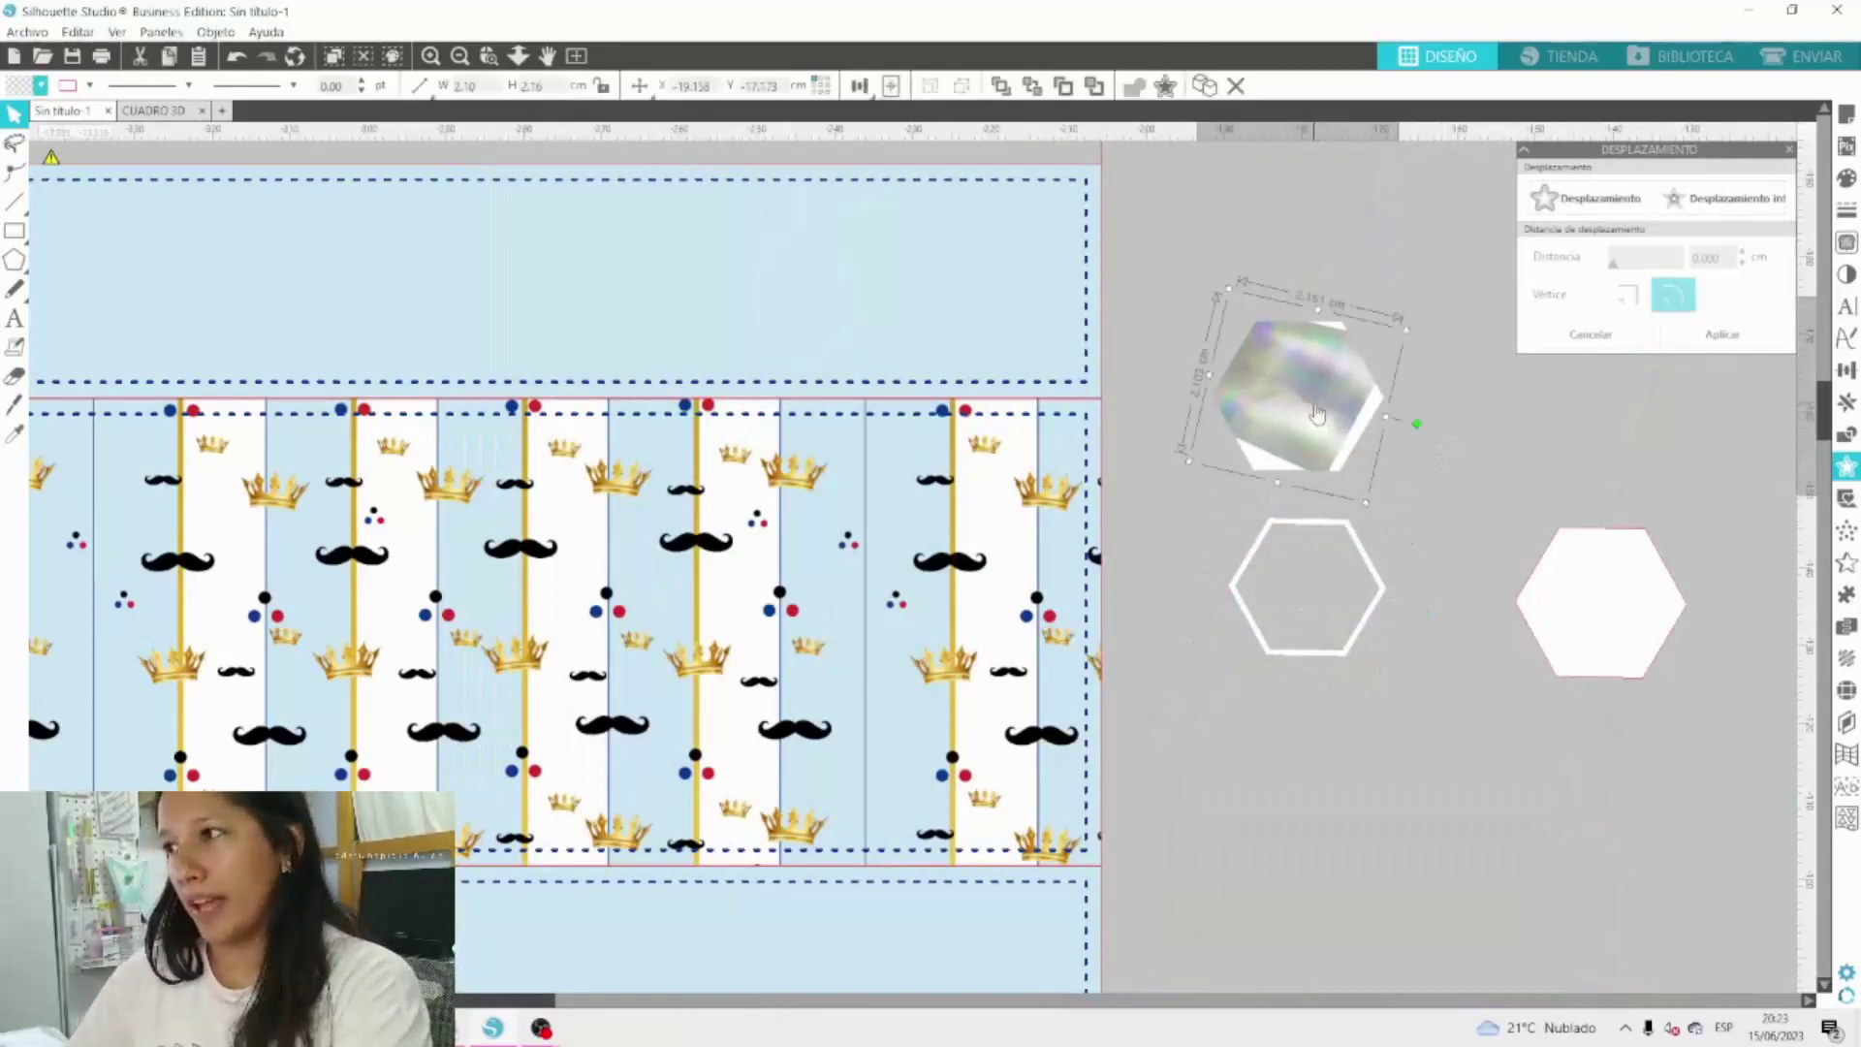
Scale the holographic pattern fill of the hexagon to 161% so the texture covers the whole shape.
left_click(1844, 180)
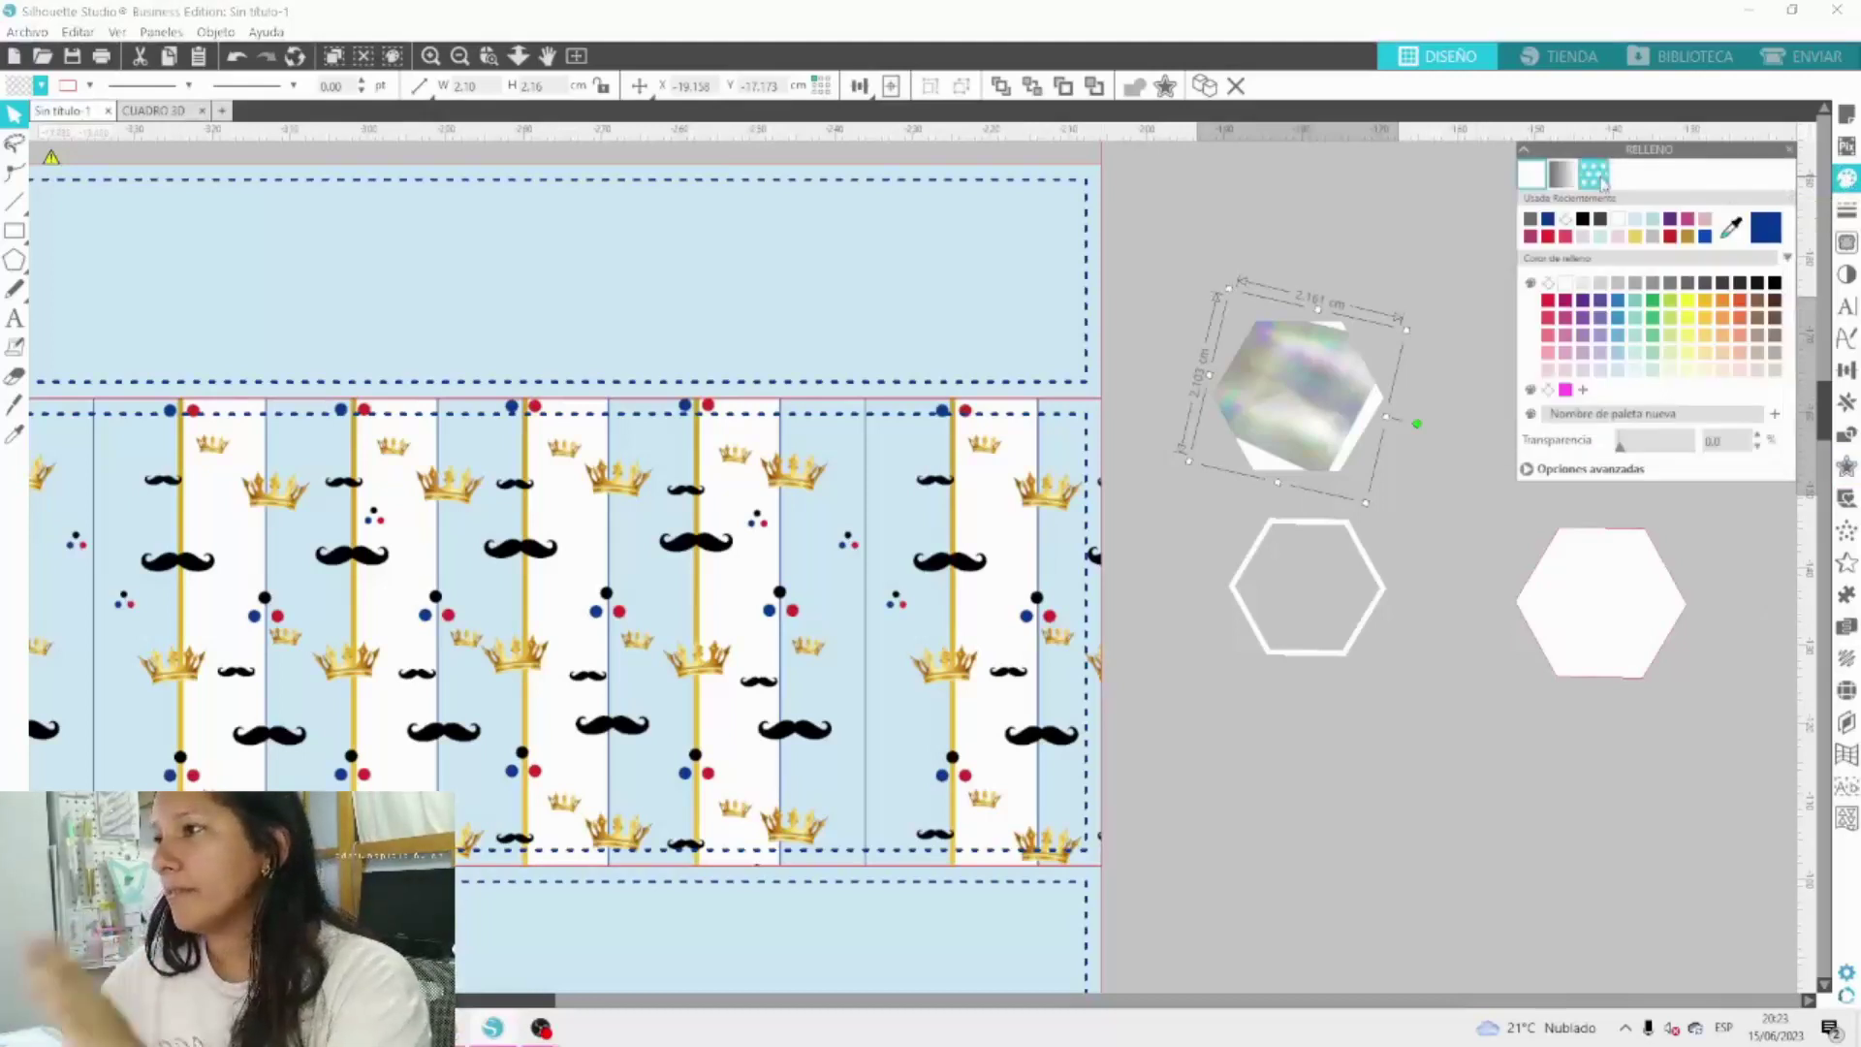
left_click(1592, 175)
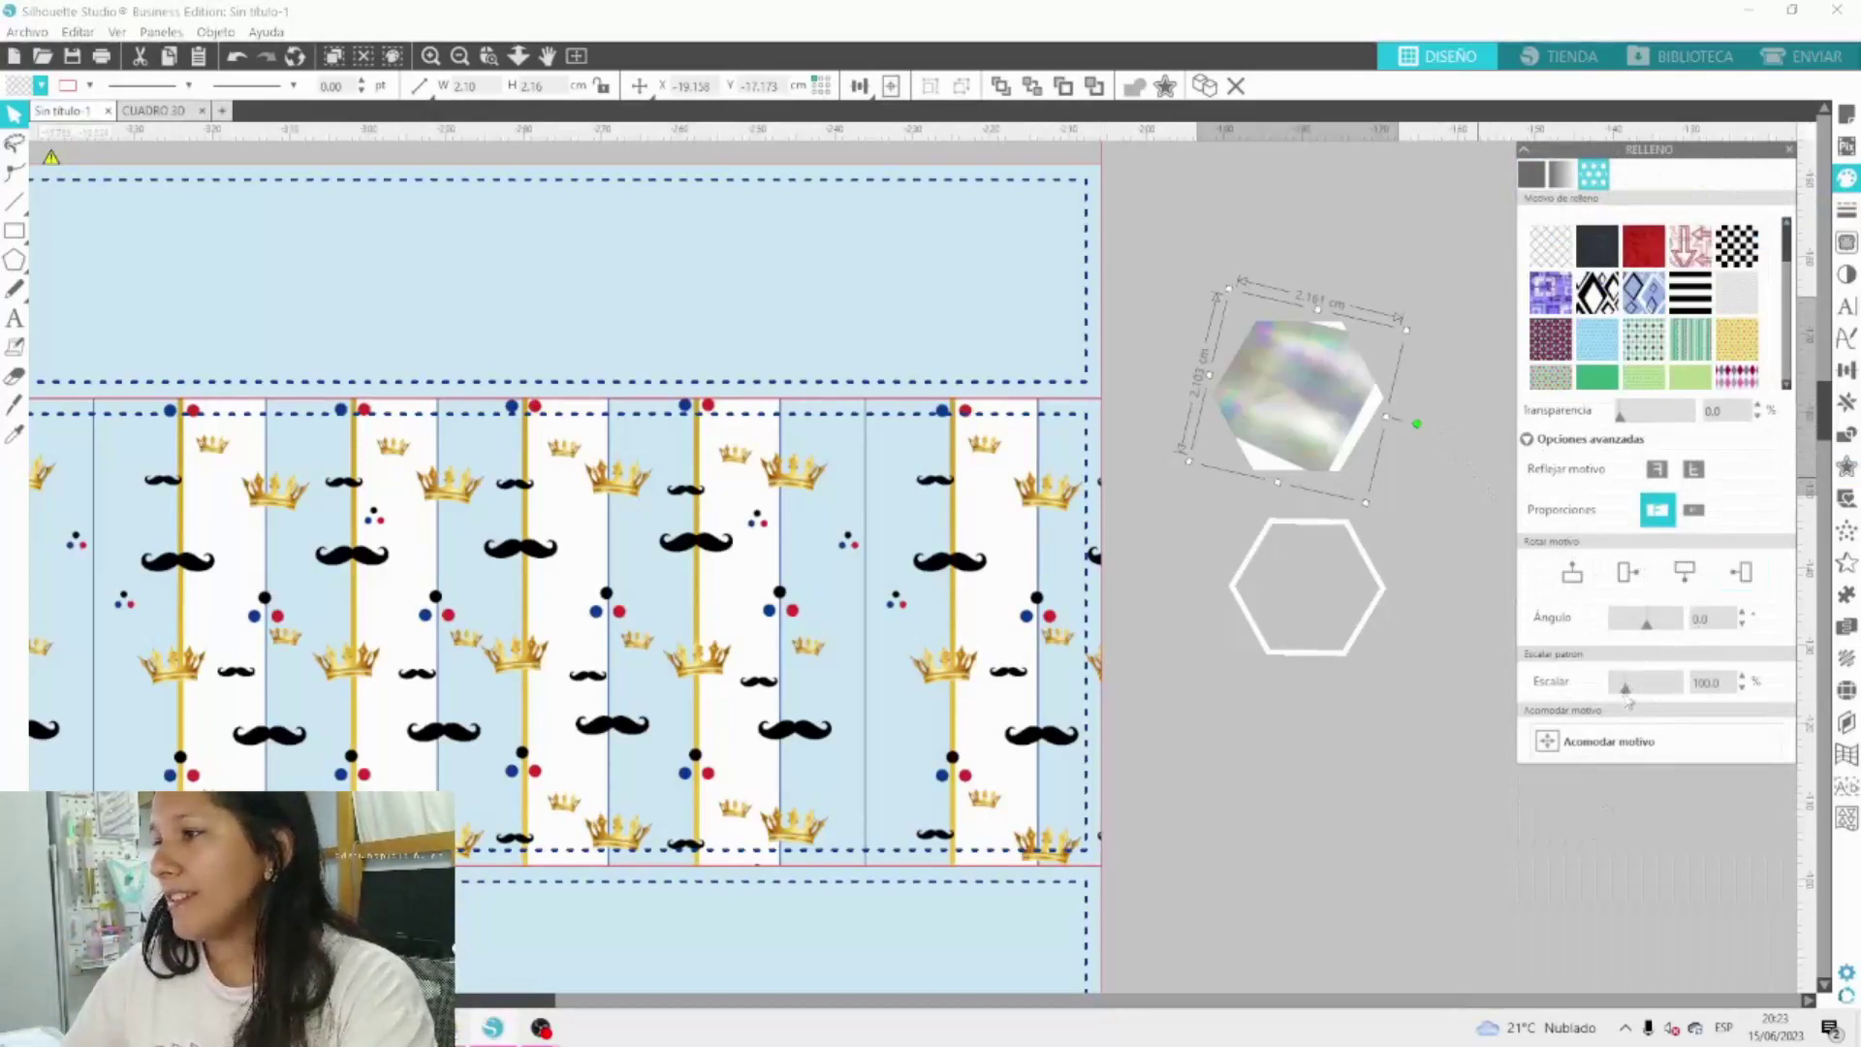
left_click_drag(1628, 700, 1634, 697)
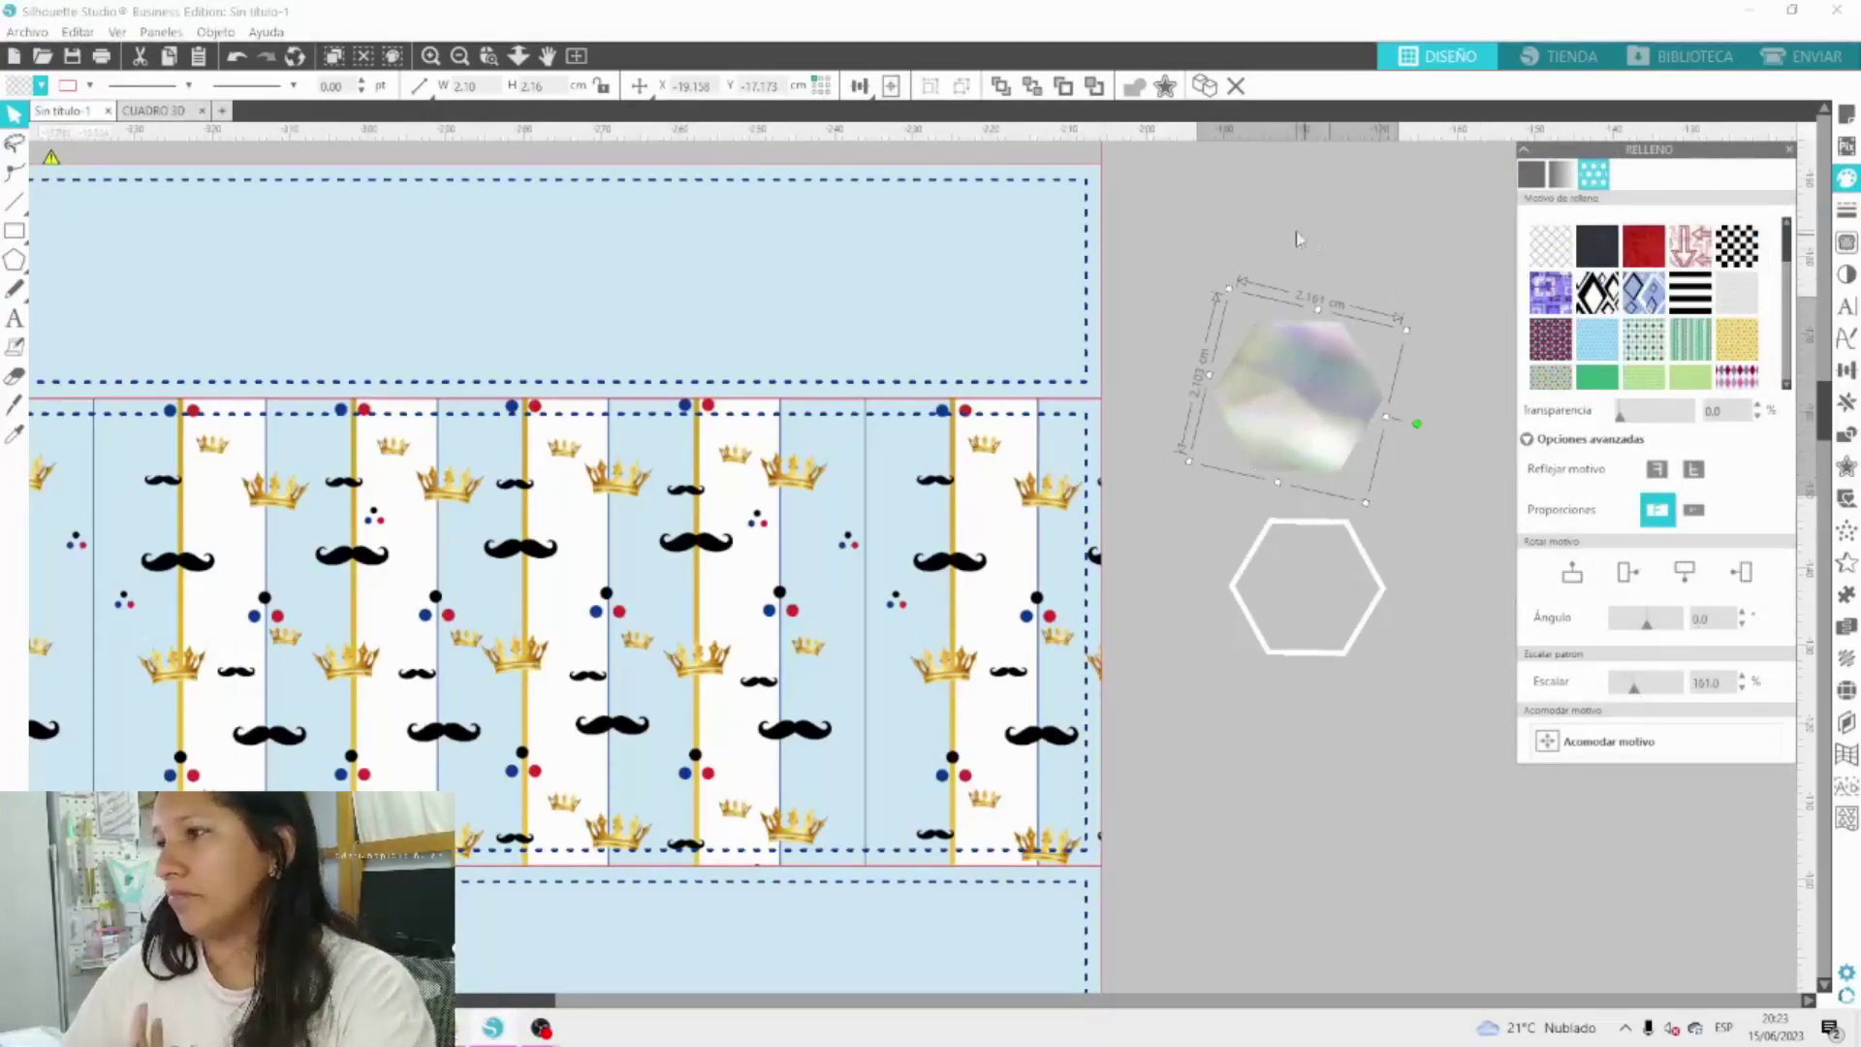
Center the white ring and the holographic hexagon on each other and fill the ring black.
left_click_drag(1299, 239, 1309, 666)
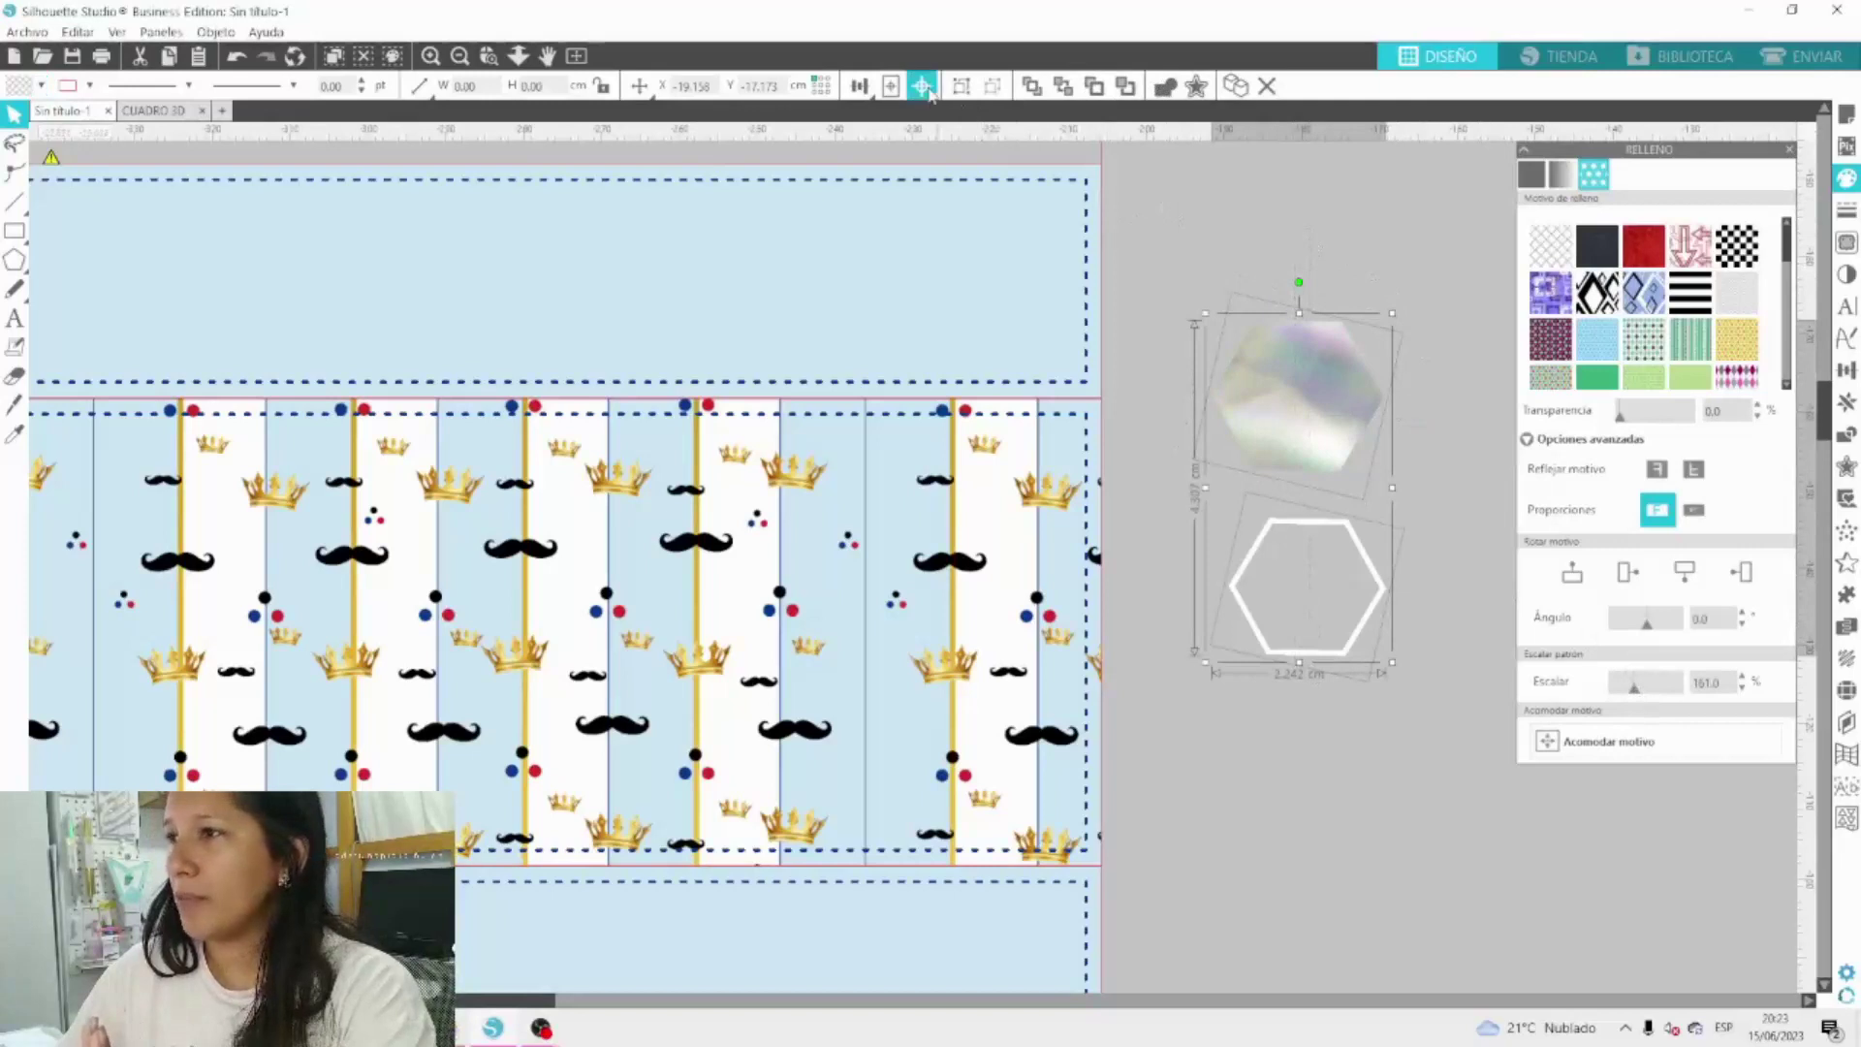
left_click(923, 87)
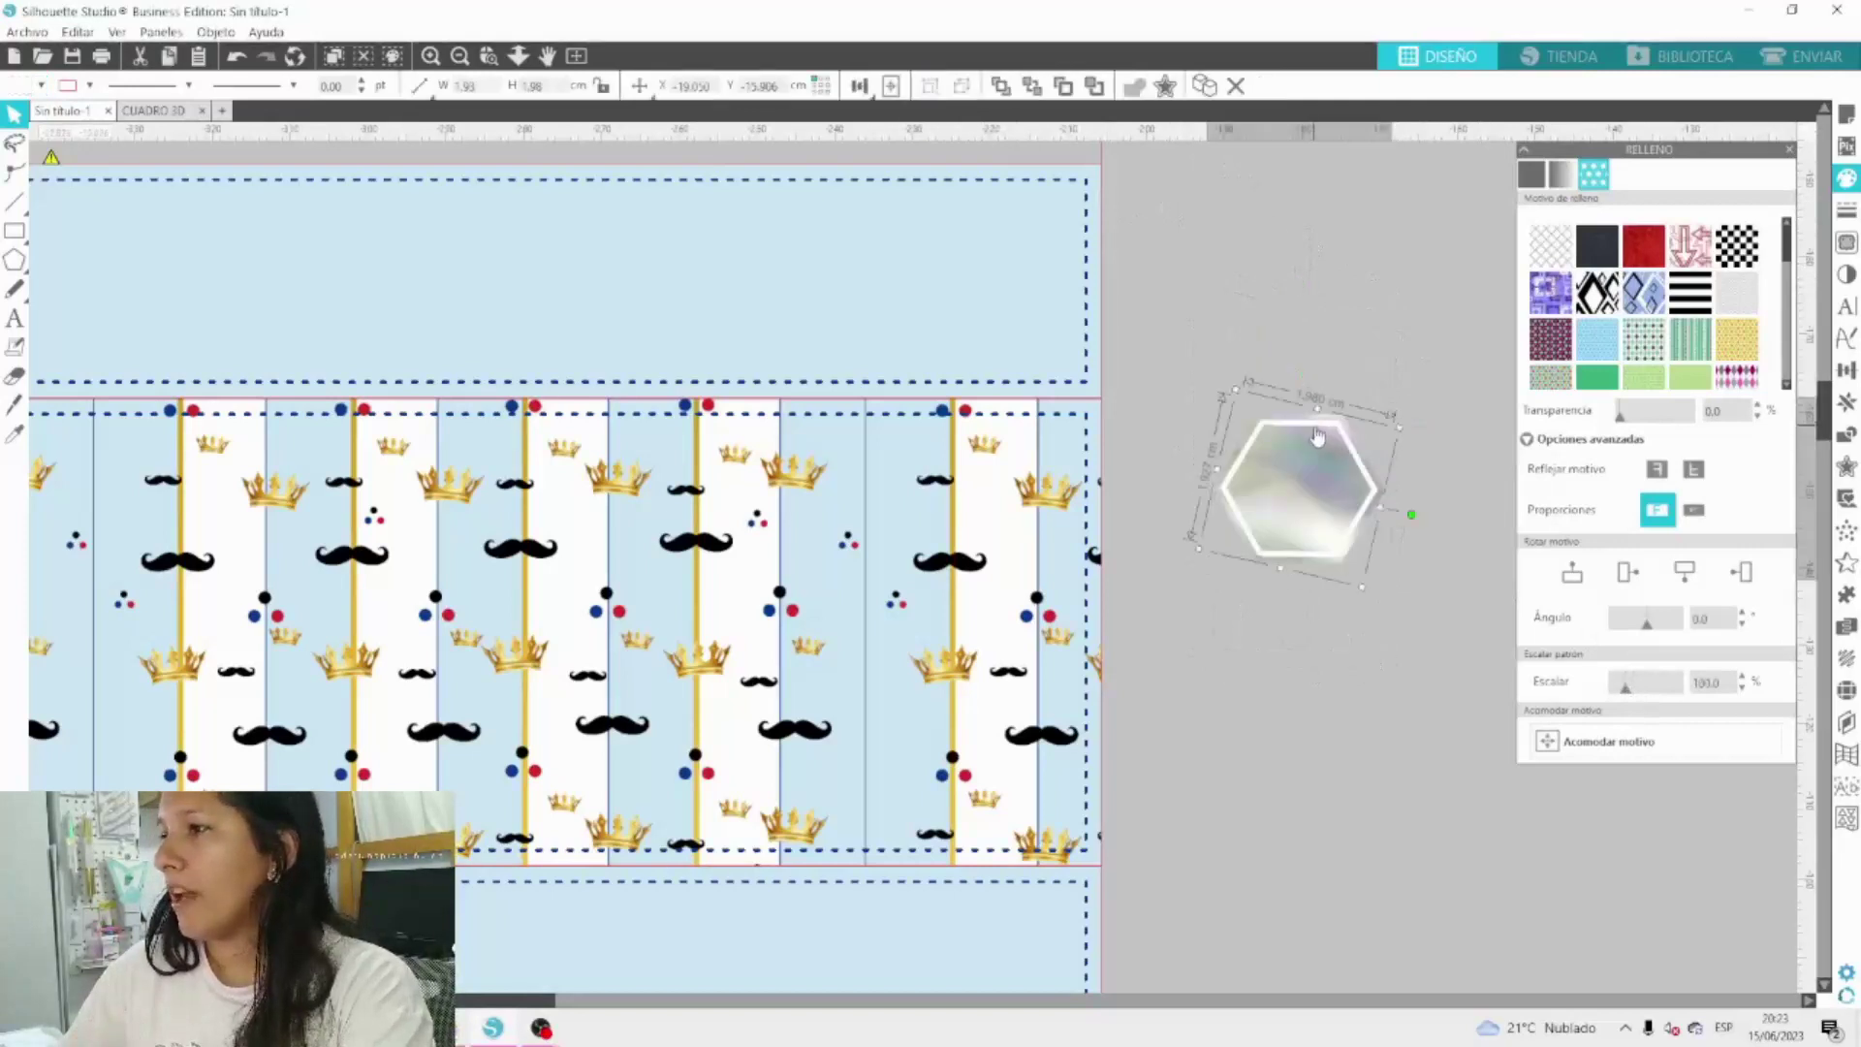
left_click(41, 86)
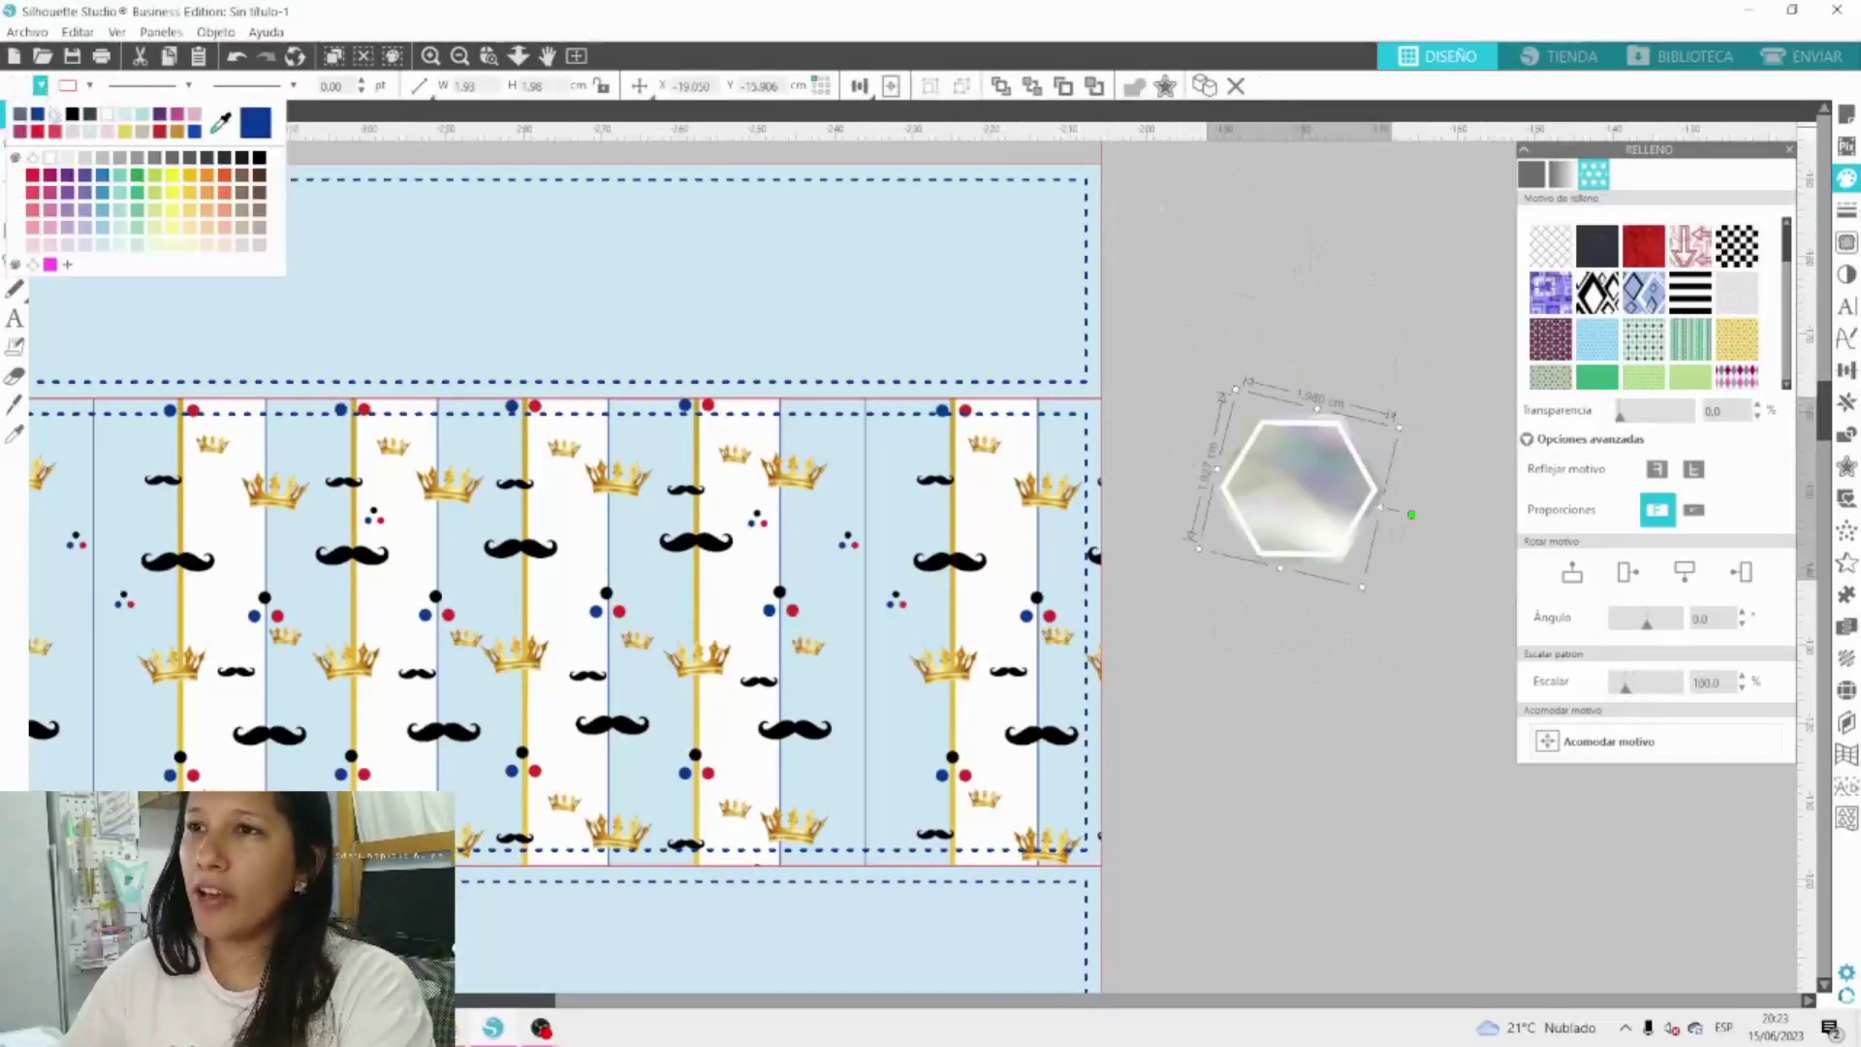
left_click(73, 114)
Give the holographic hexagon behind the black ring a dark outline with a thickness of 0.50 pt.
left_click_drag(1347, 317, 1302, 647)
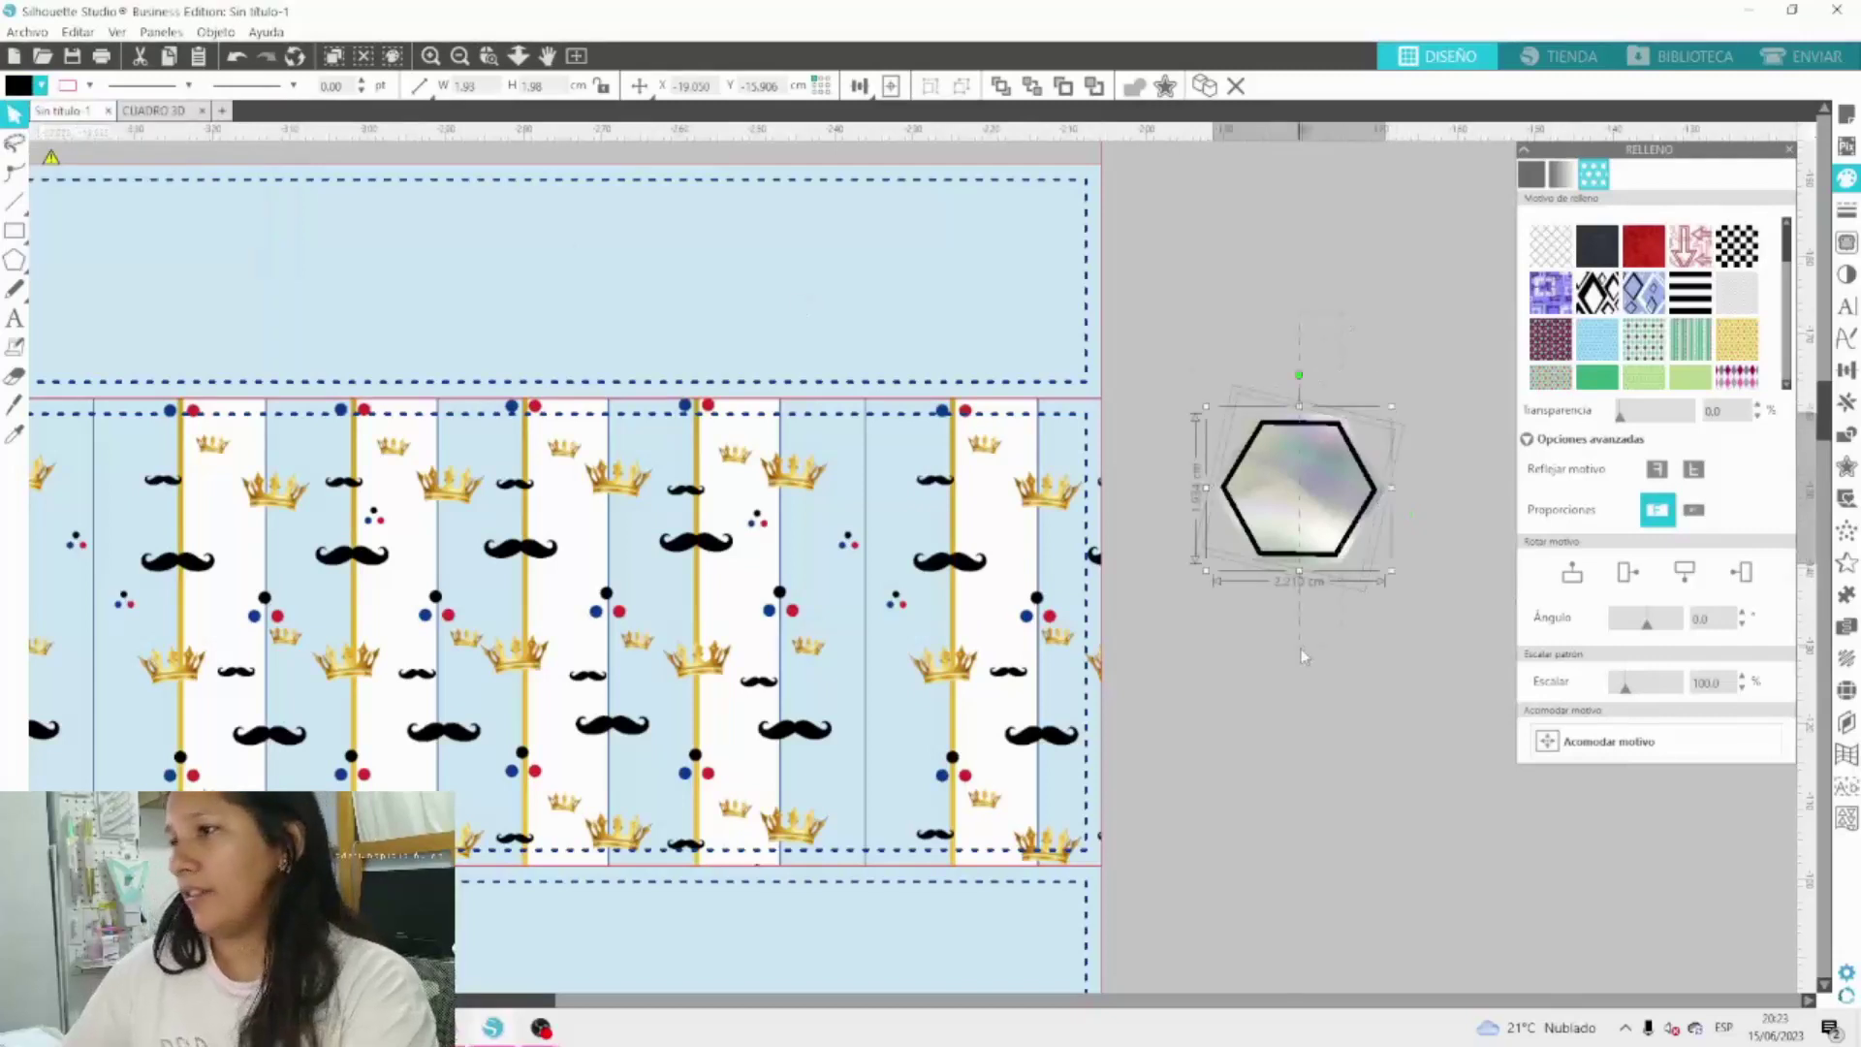
left_click(1322, 490)
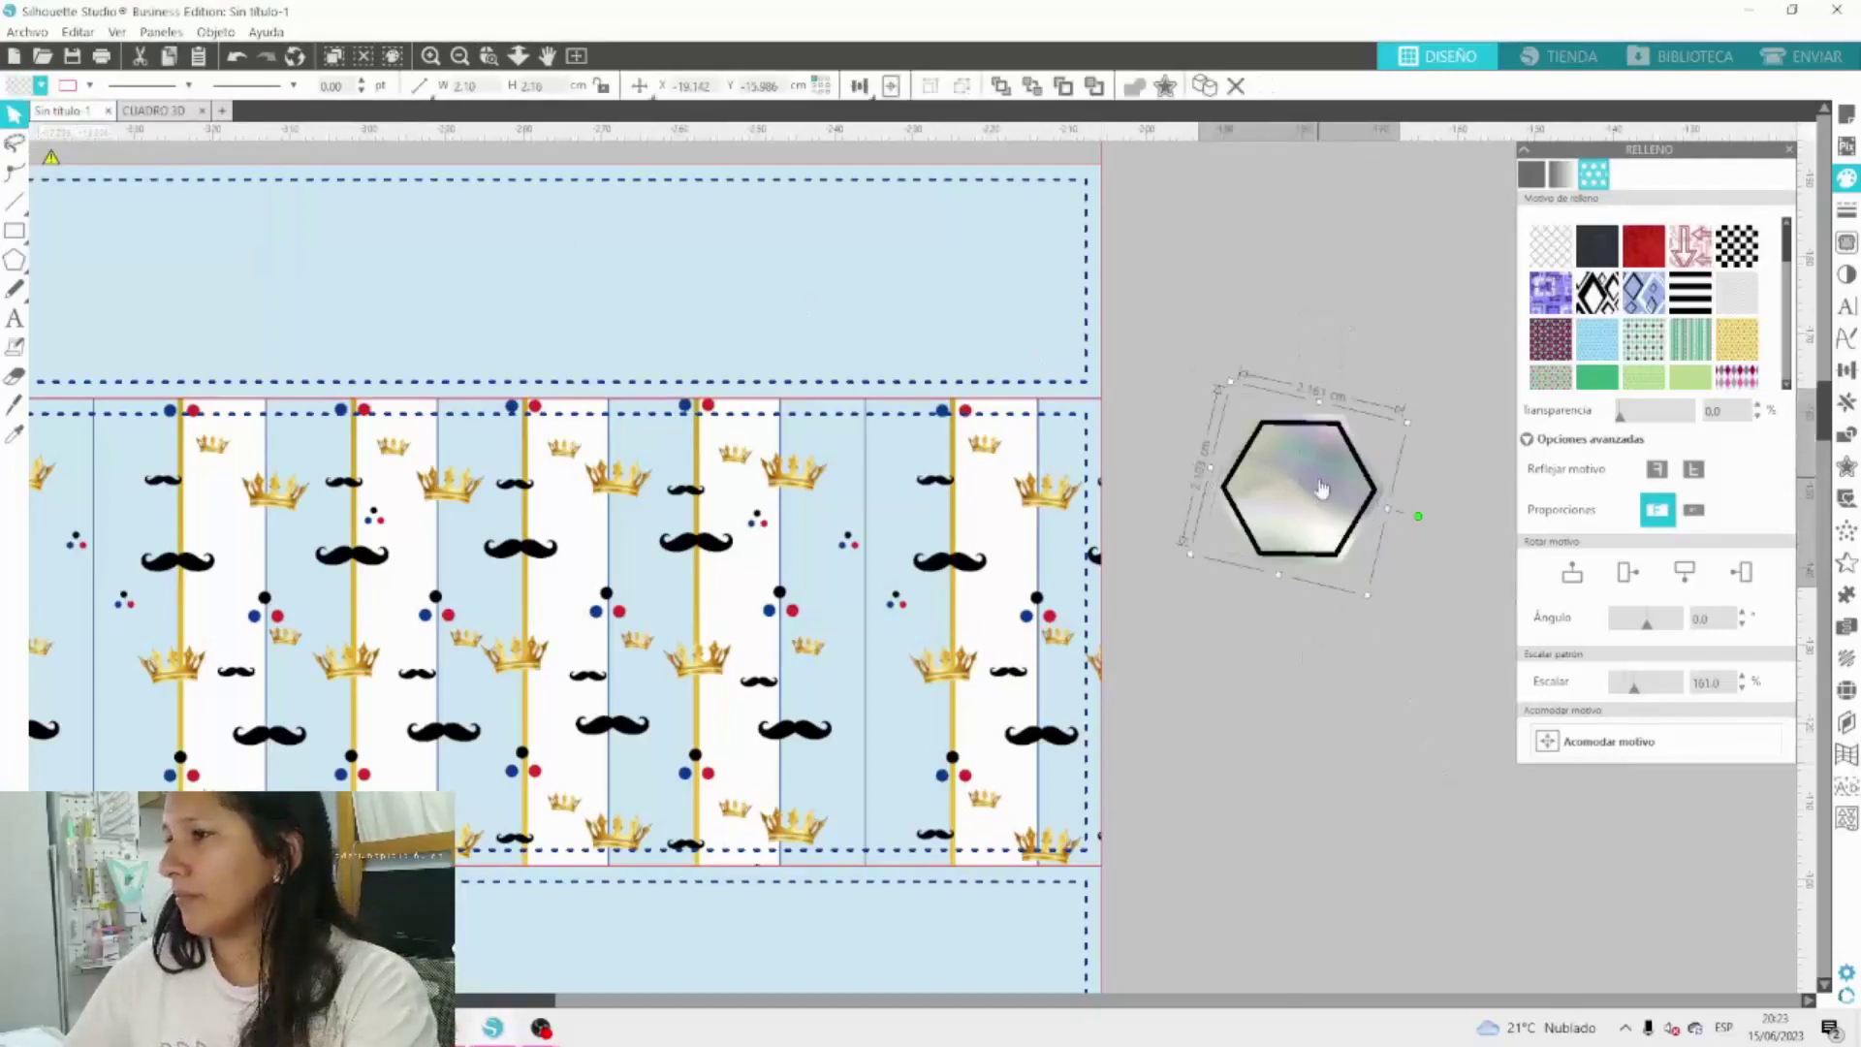
left_click_drag(1319, 481, 1315, 457)
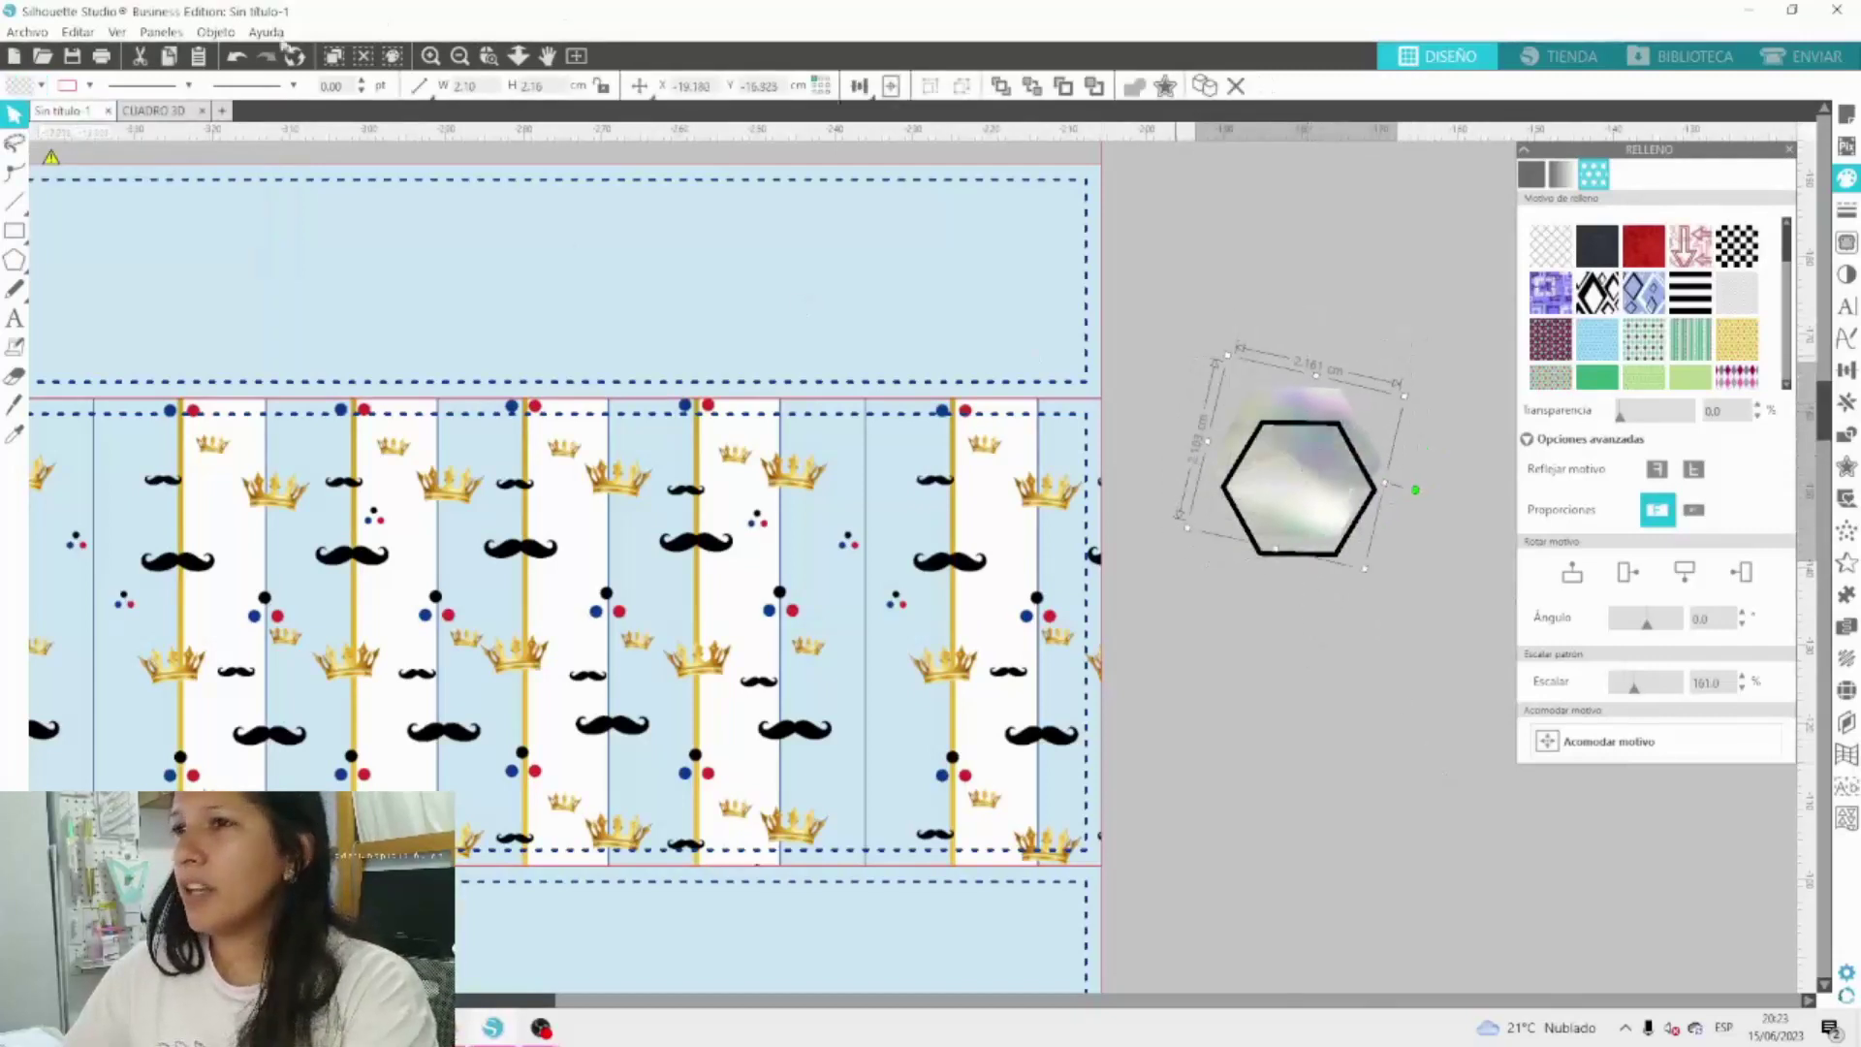
left_click(89, 87)
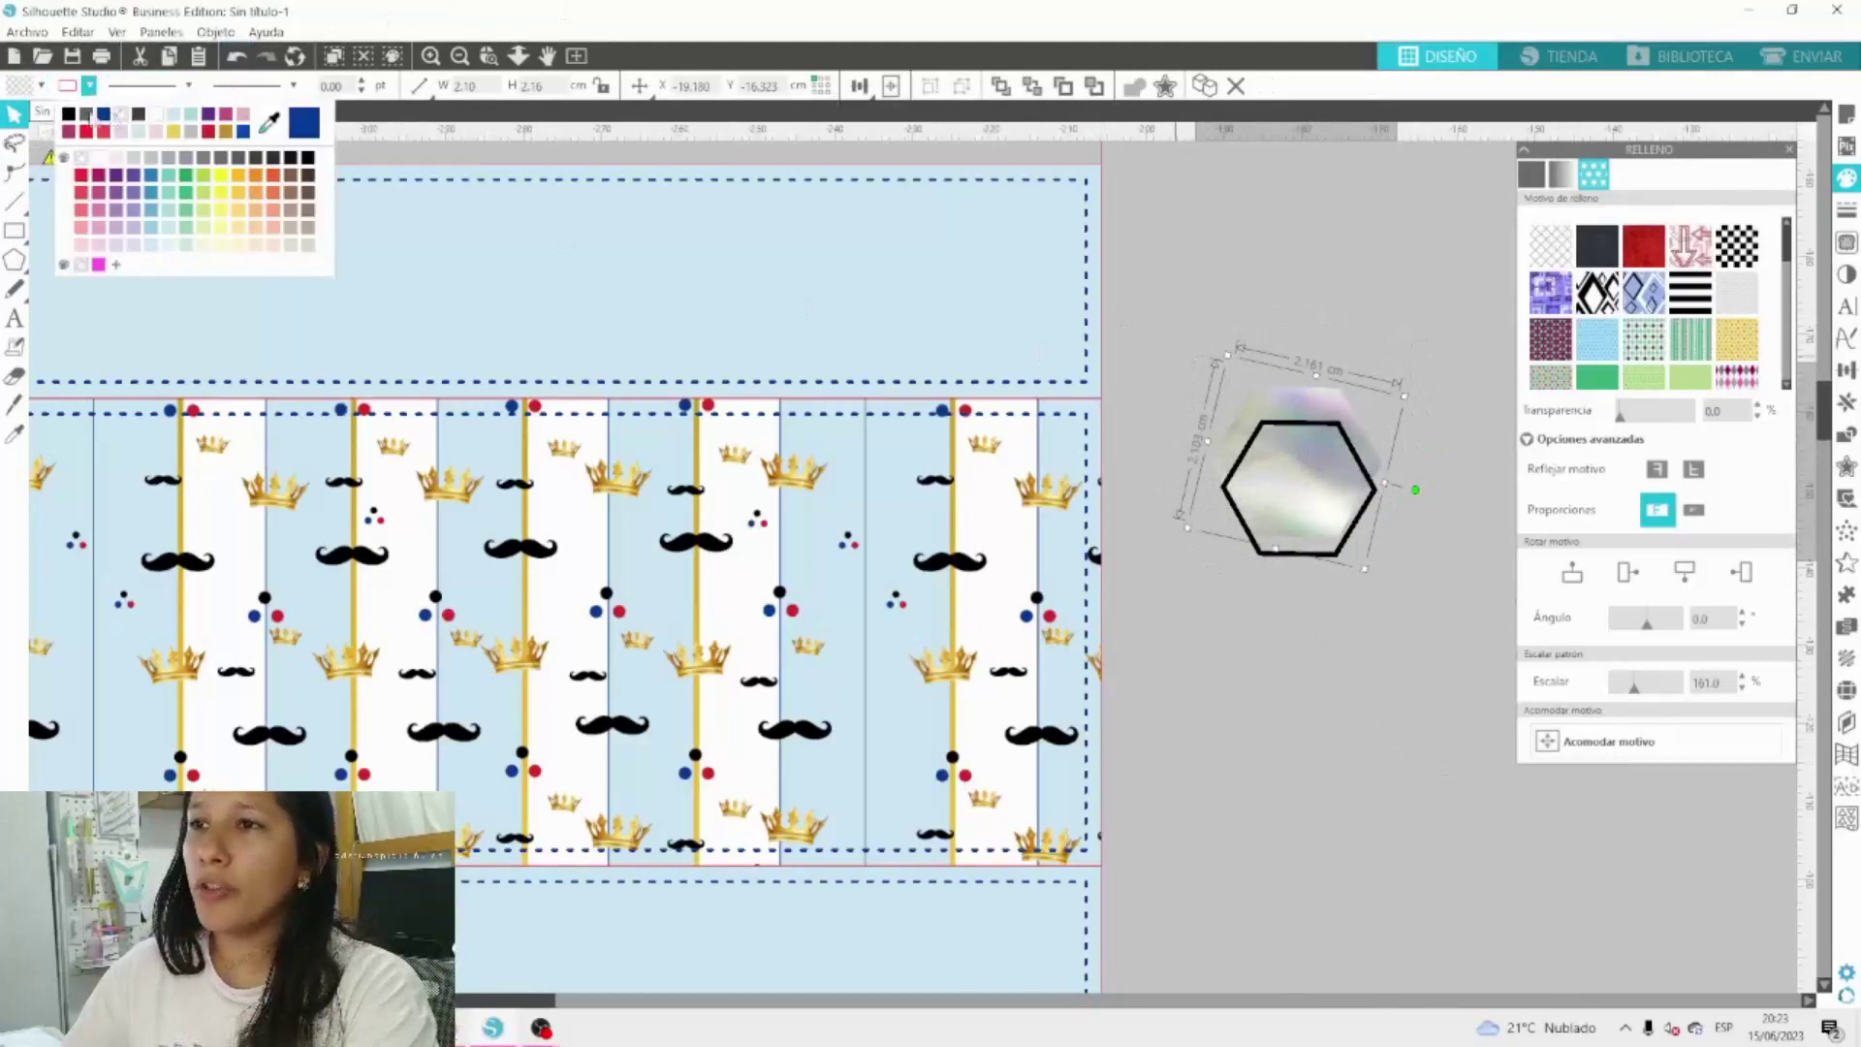
left_click(139, 117)
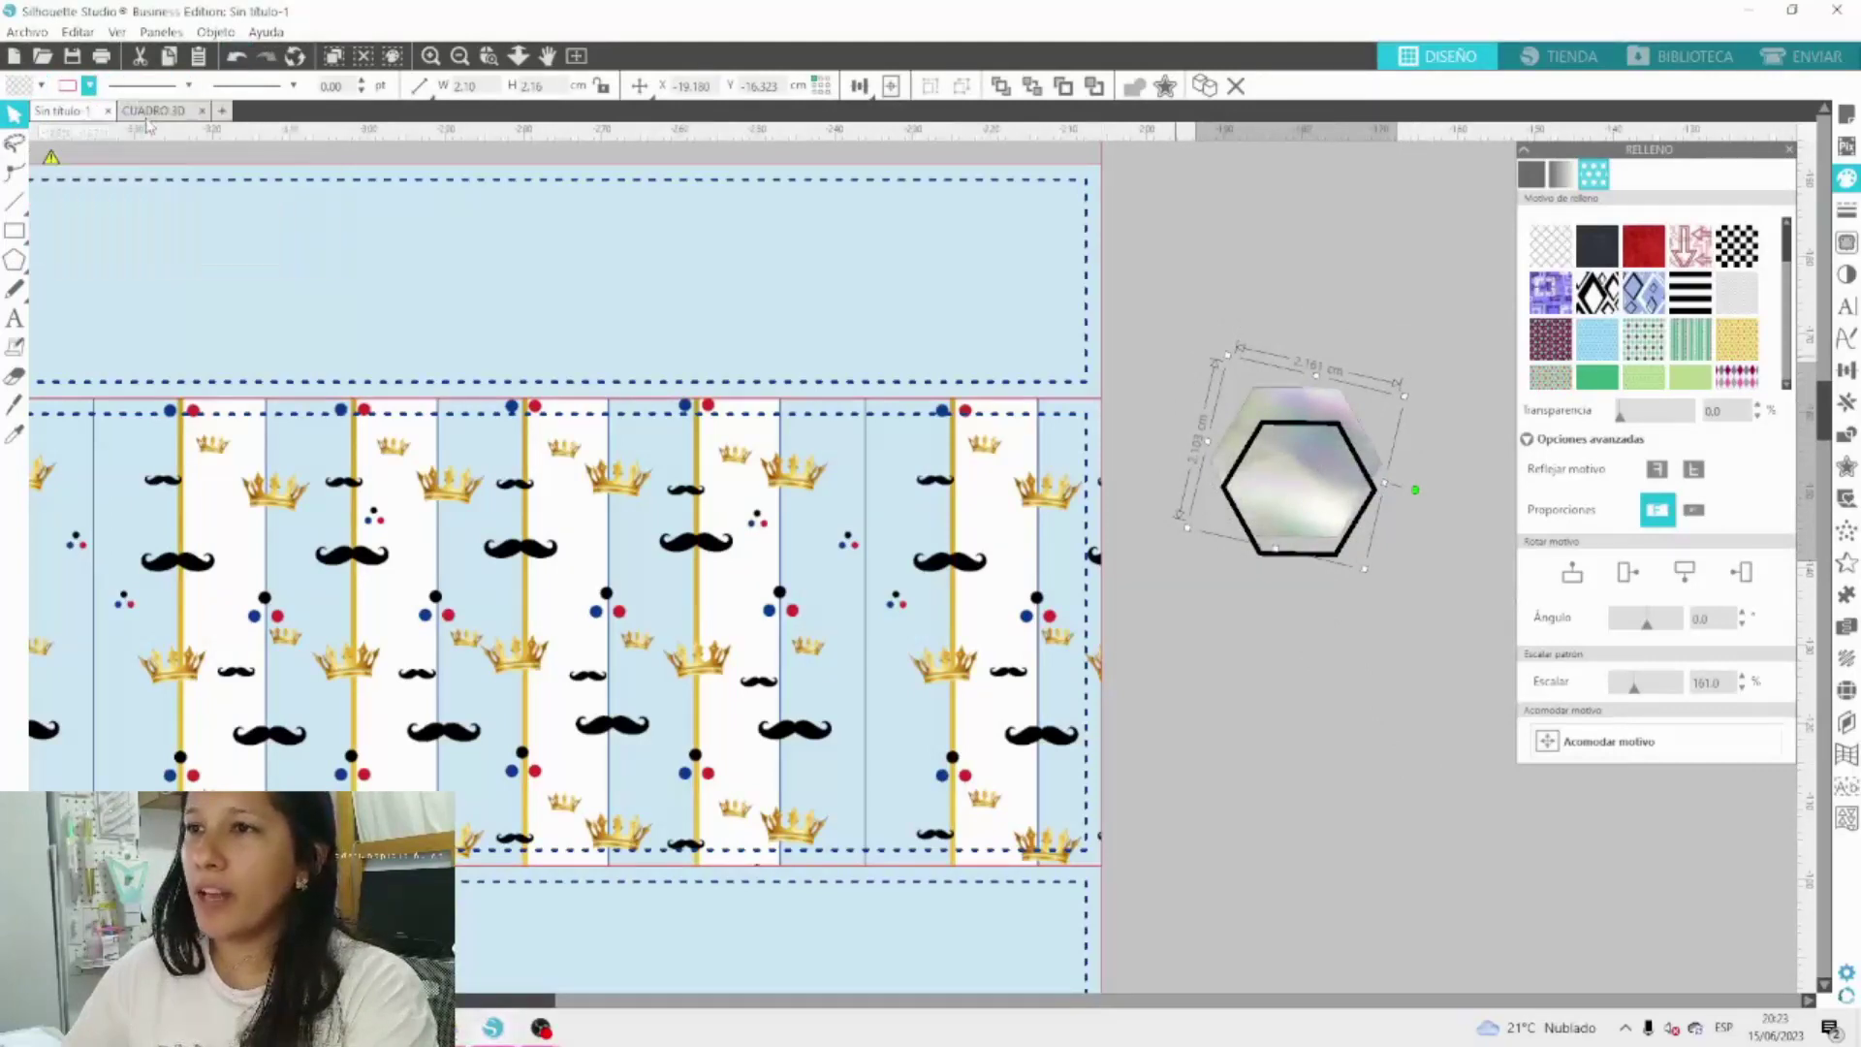
left_click(361, 81)
Center the black ring on the outlined holographic hexagon, place them over the patterned paper and group them.
left_click_drag(1337, 295, 1284, 669)
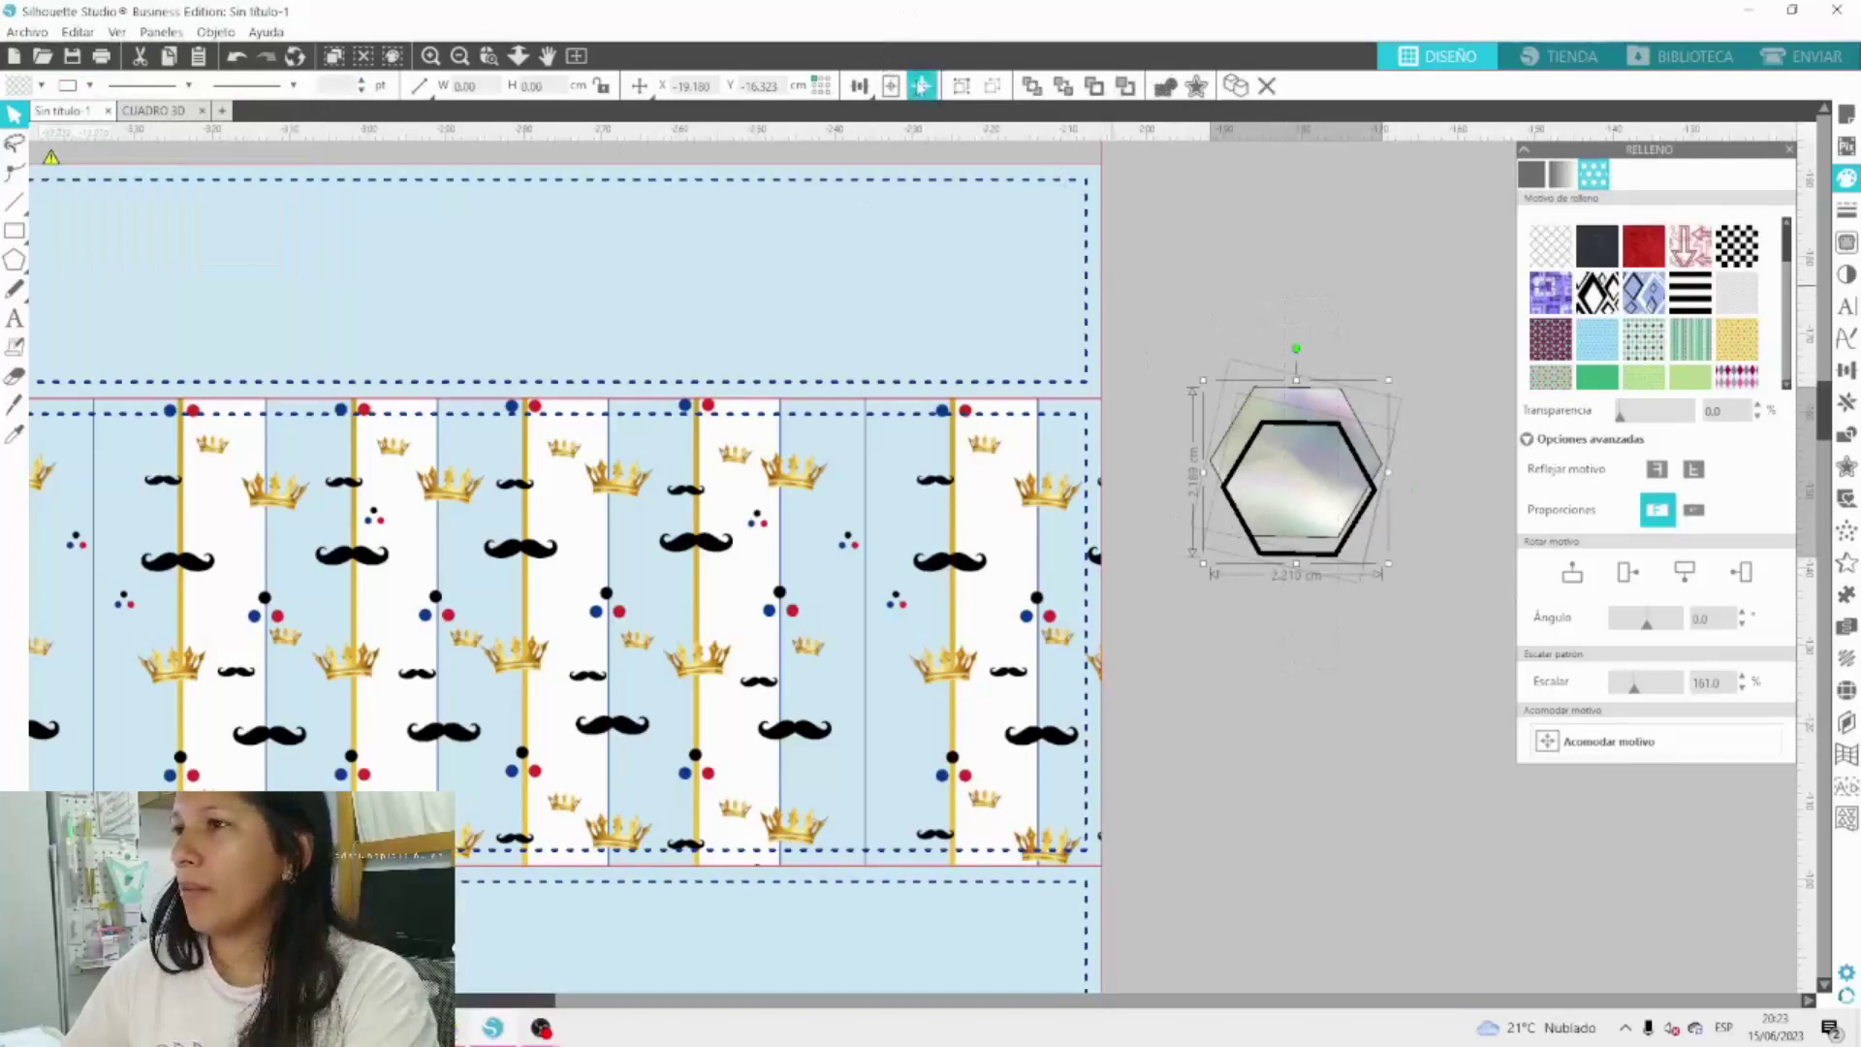
left_click(920, 86)
left_click(1345, 377)
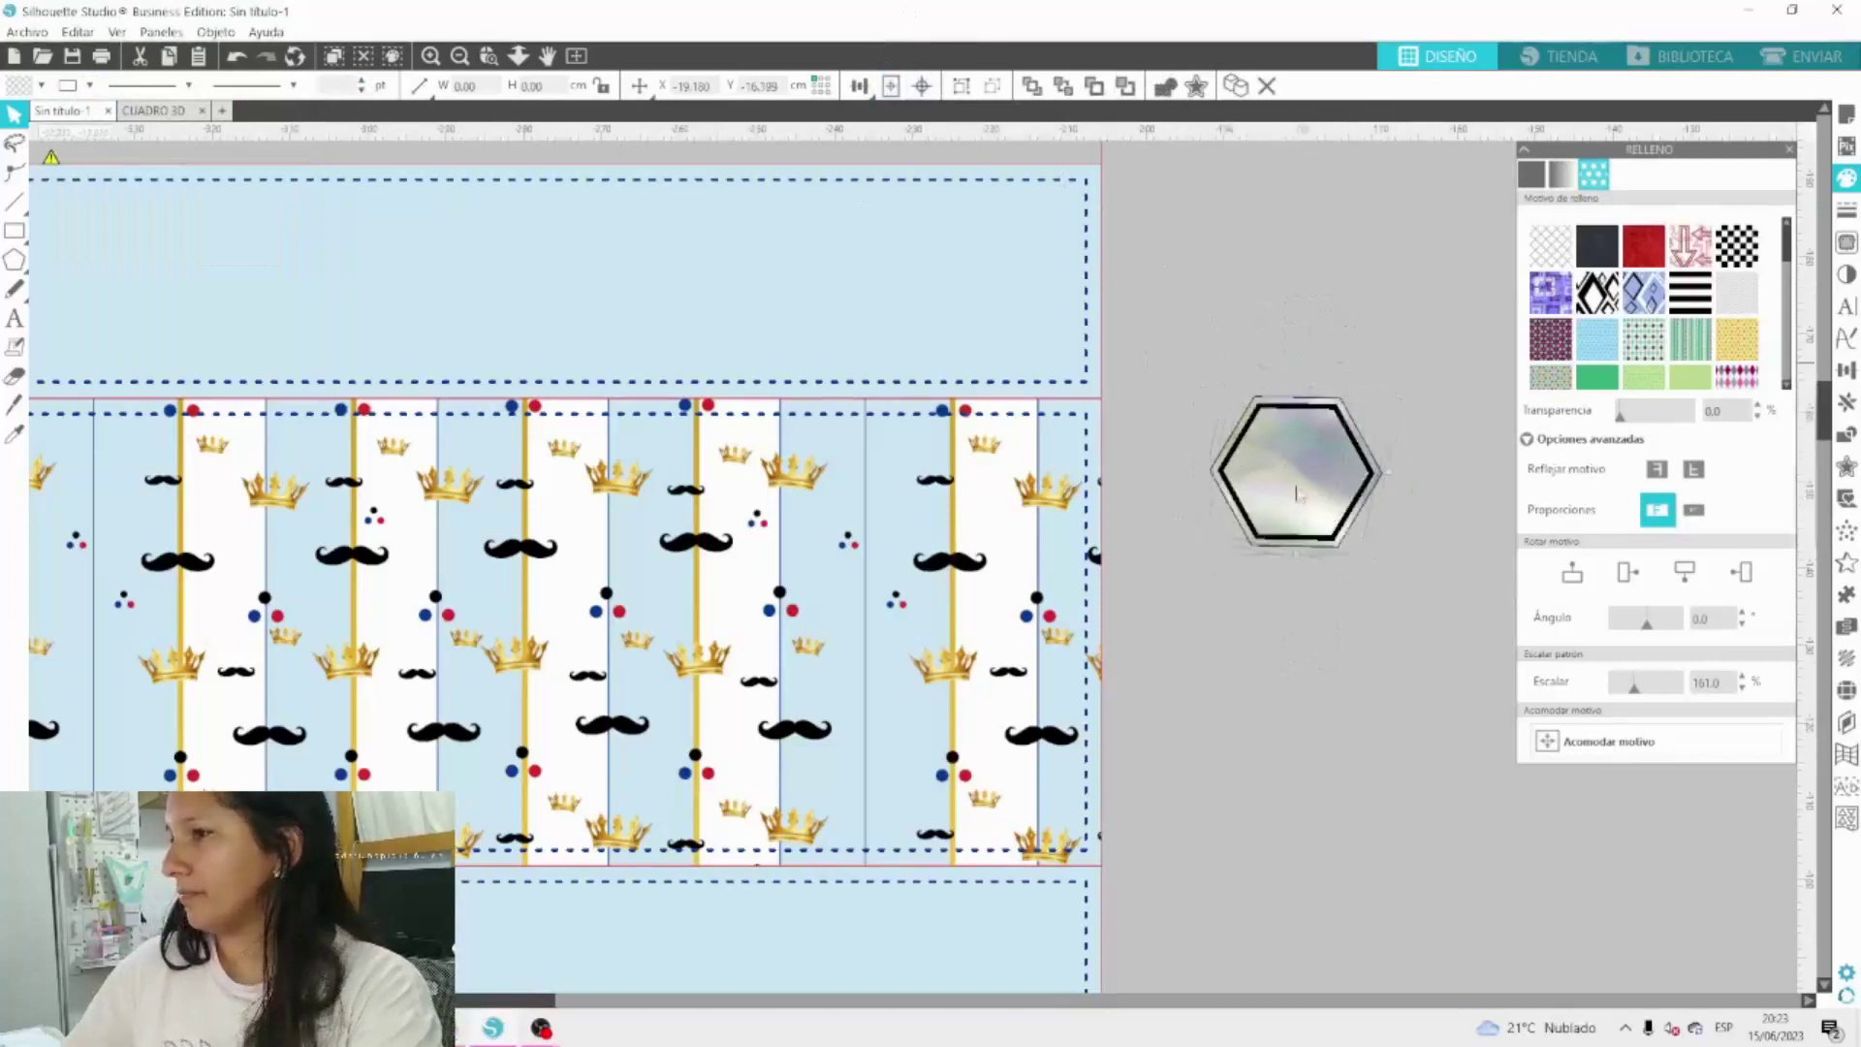
left_click_drag(1297, 495, 983, 510)
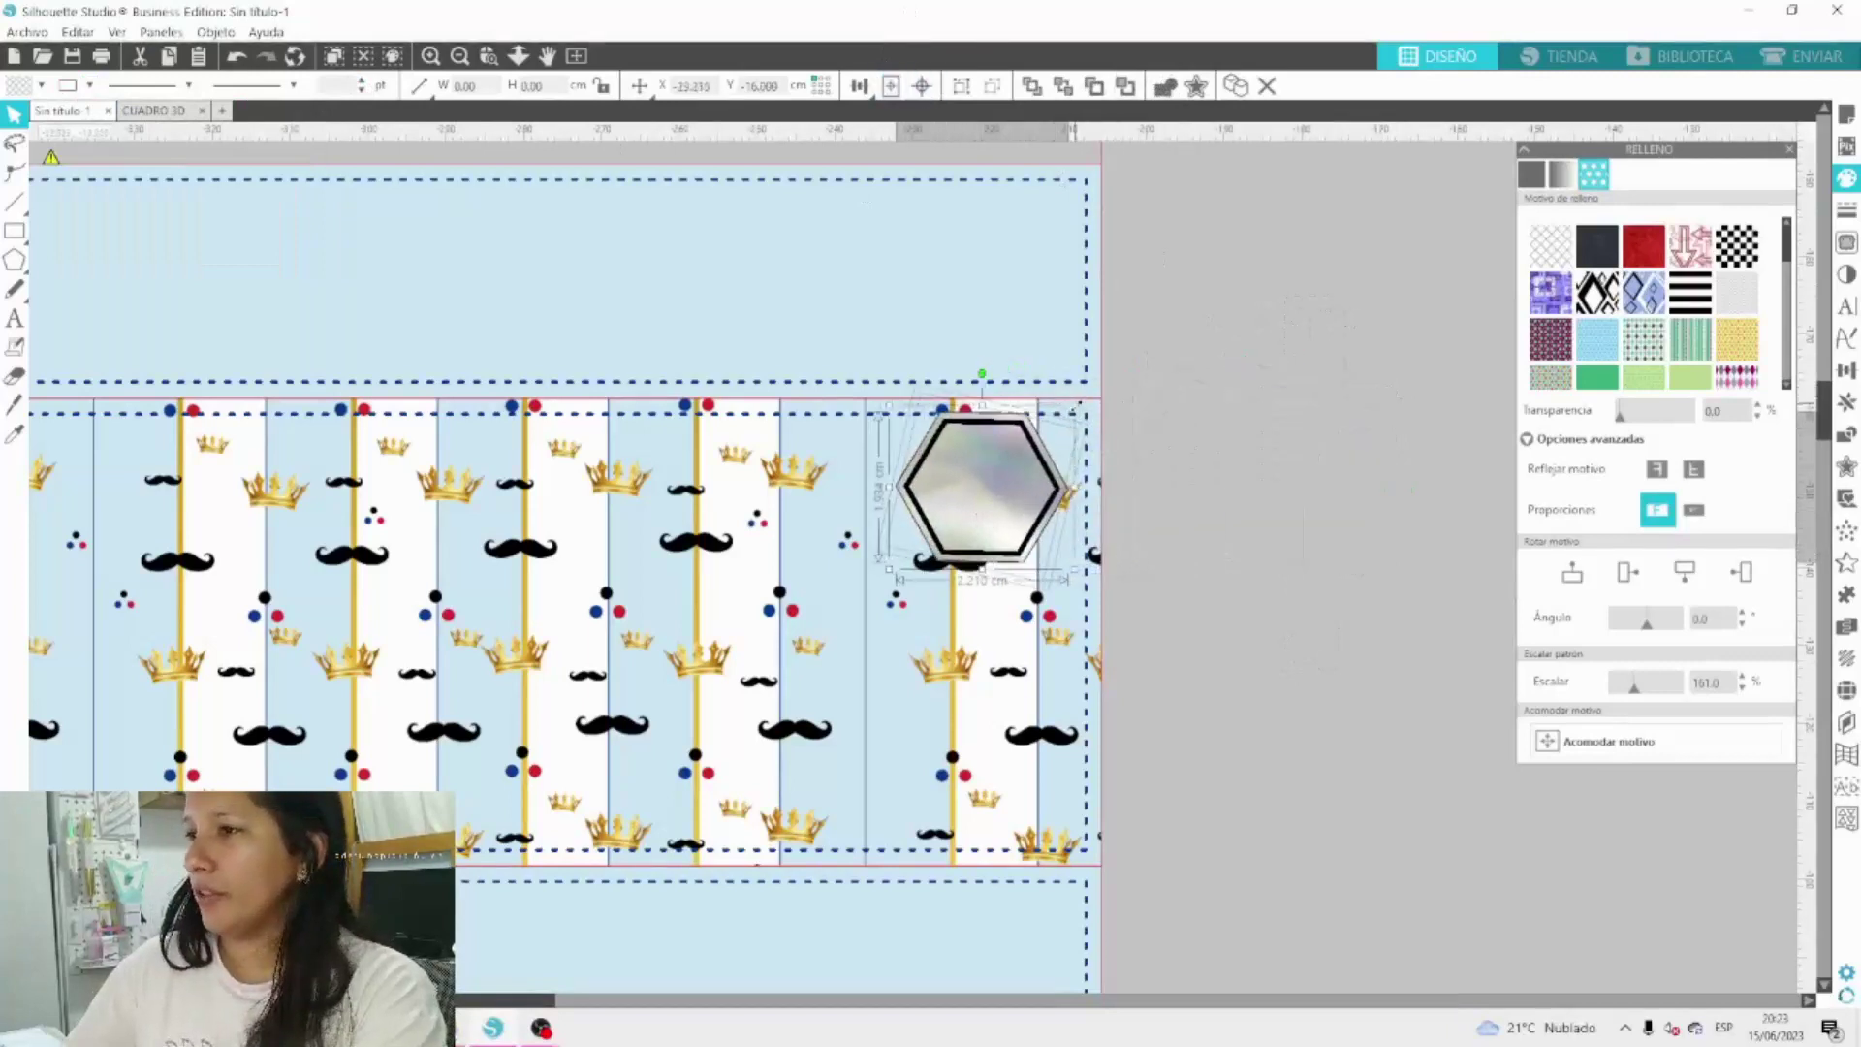
left_click(1077, 412)
left_click(1024, 469)
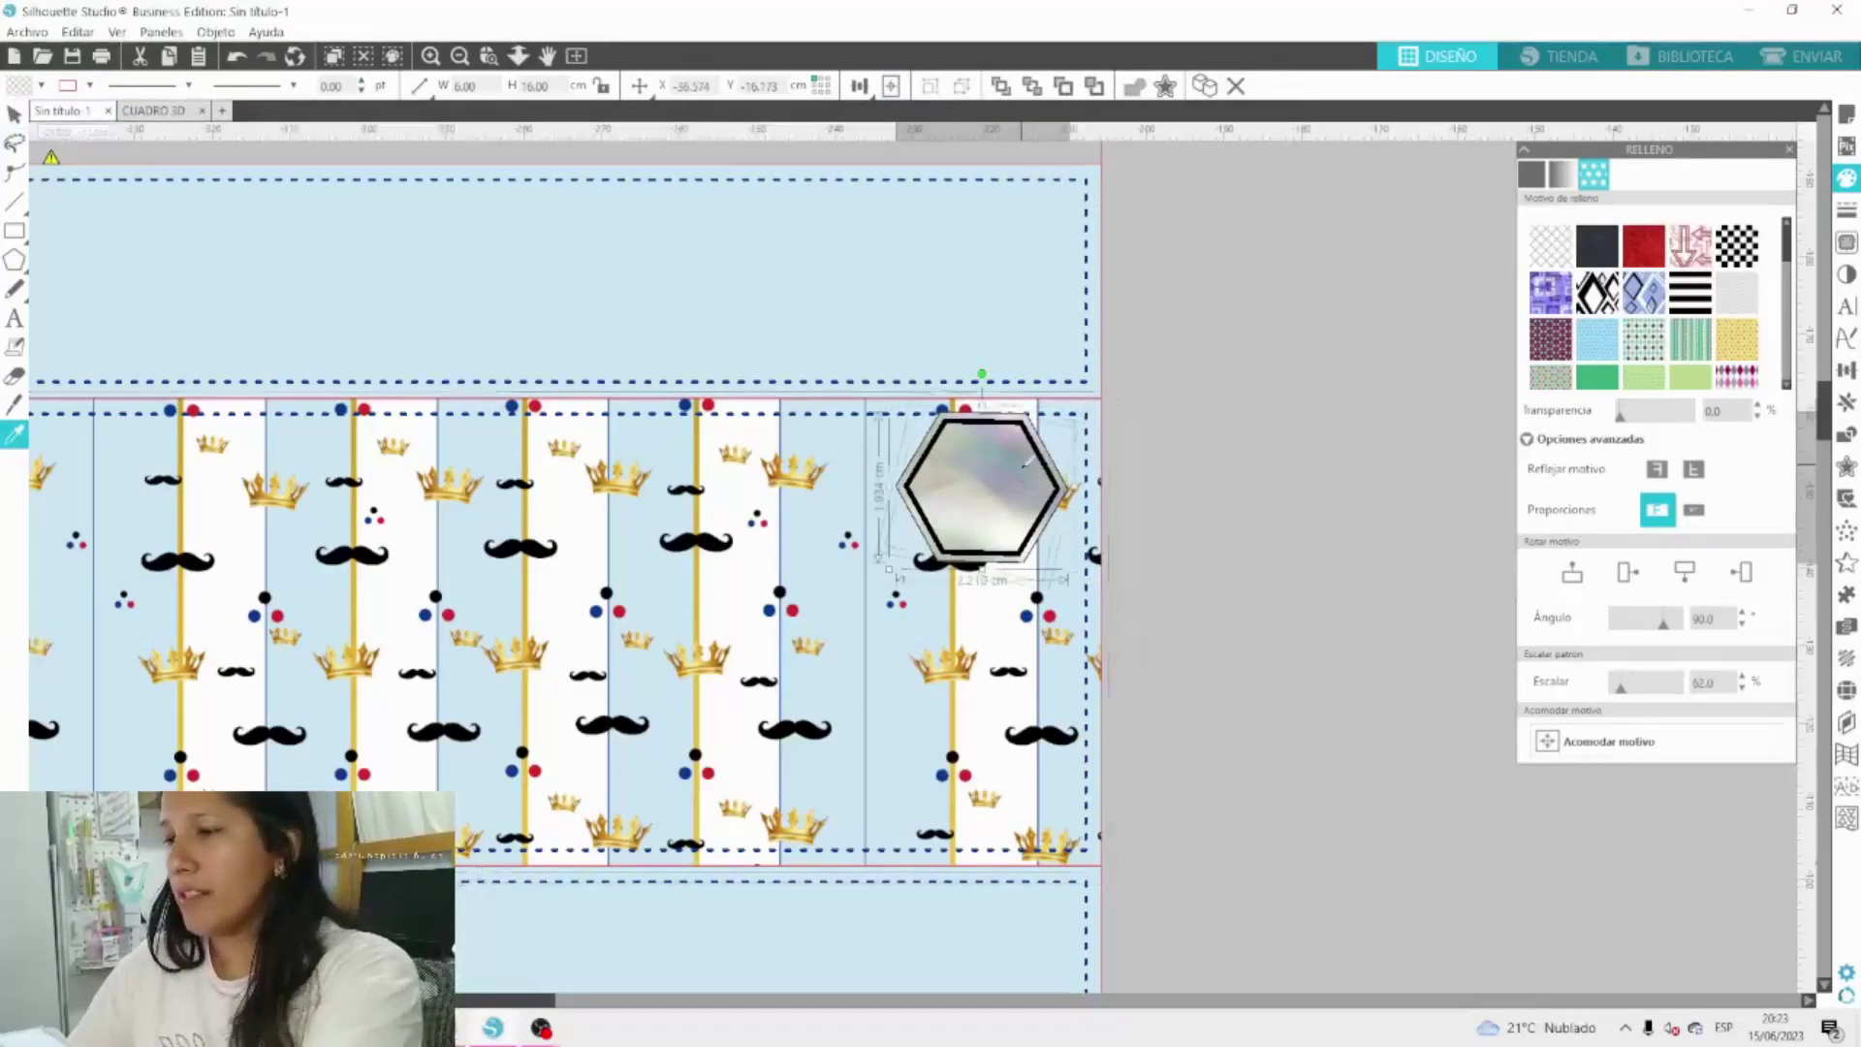
left_click(961, 86)
Shrink the grouped hexagon to about 1.6 cm wide and set it on the empty area beside the wrapper.
left_click_drag(1004, 506, 1021, 514)
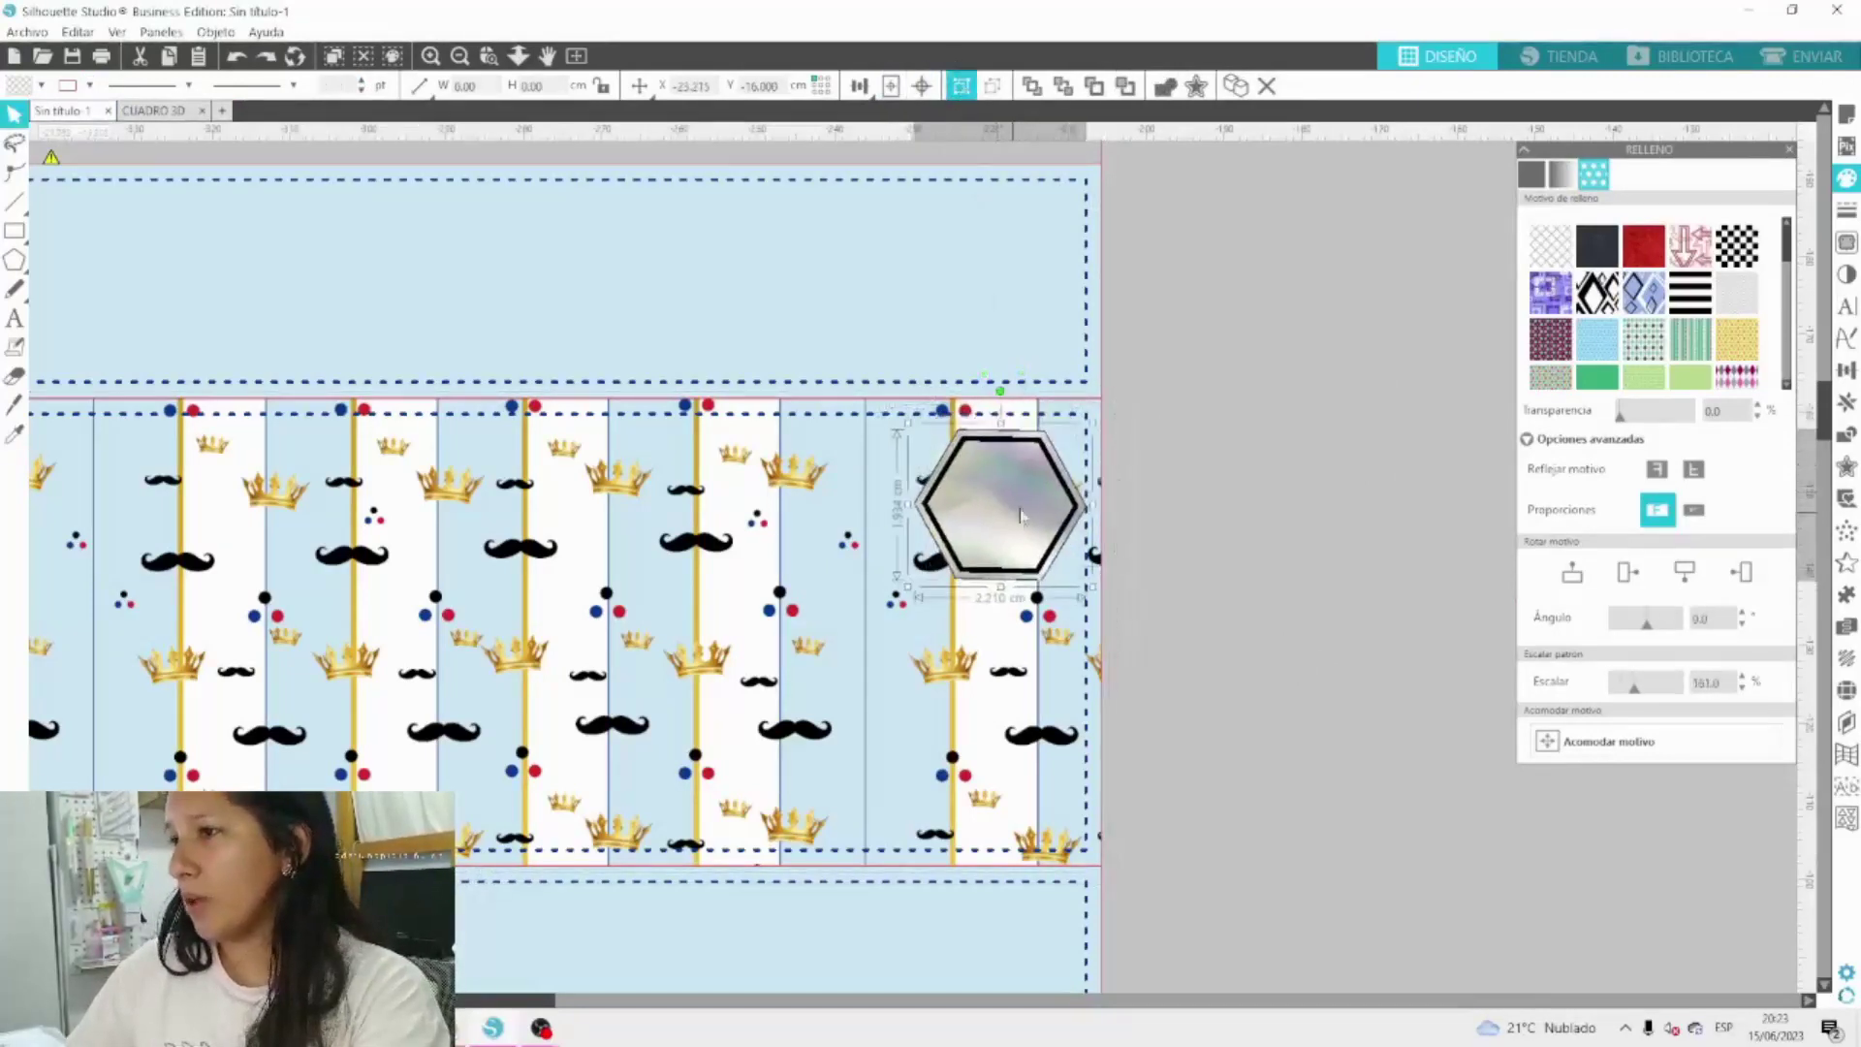
left_click_drag(1092, 423, 1044, 474)
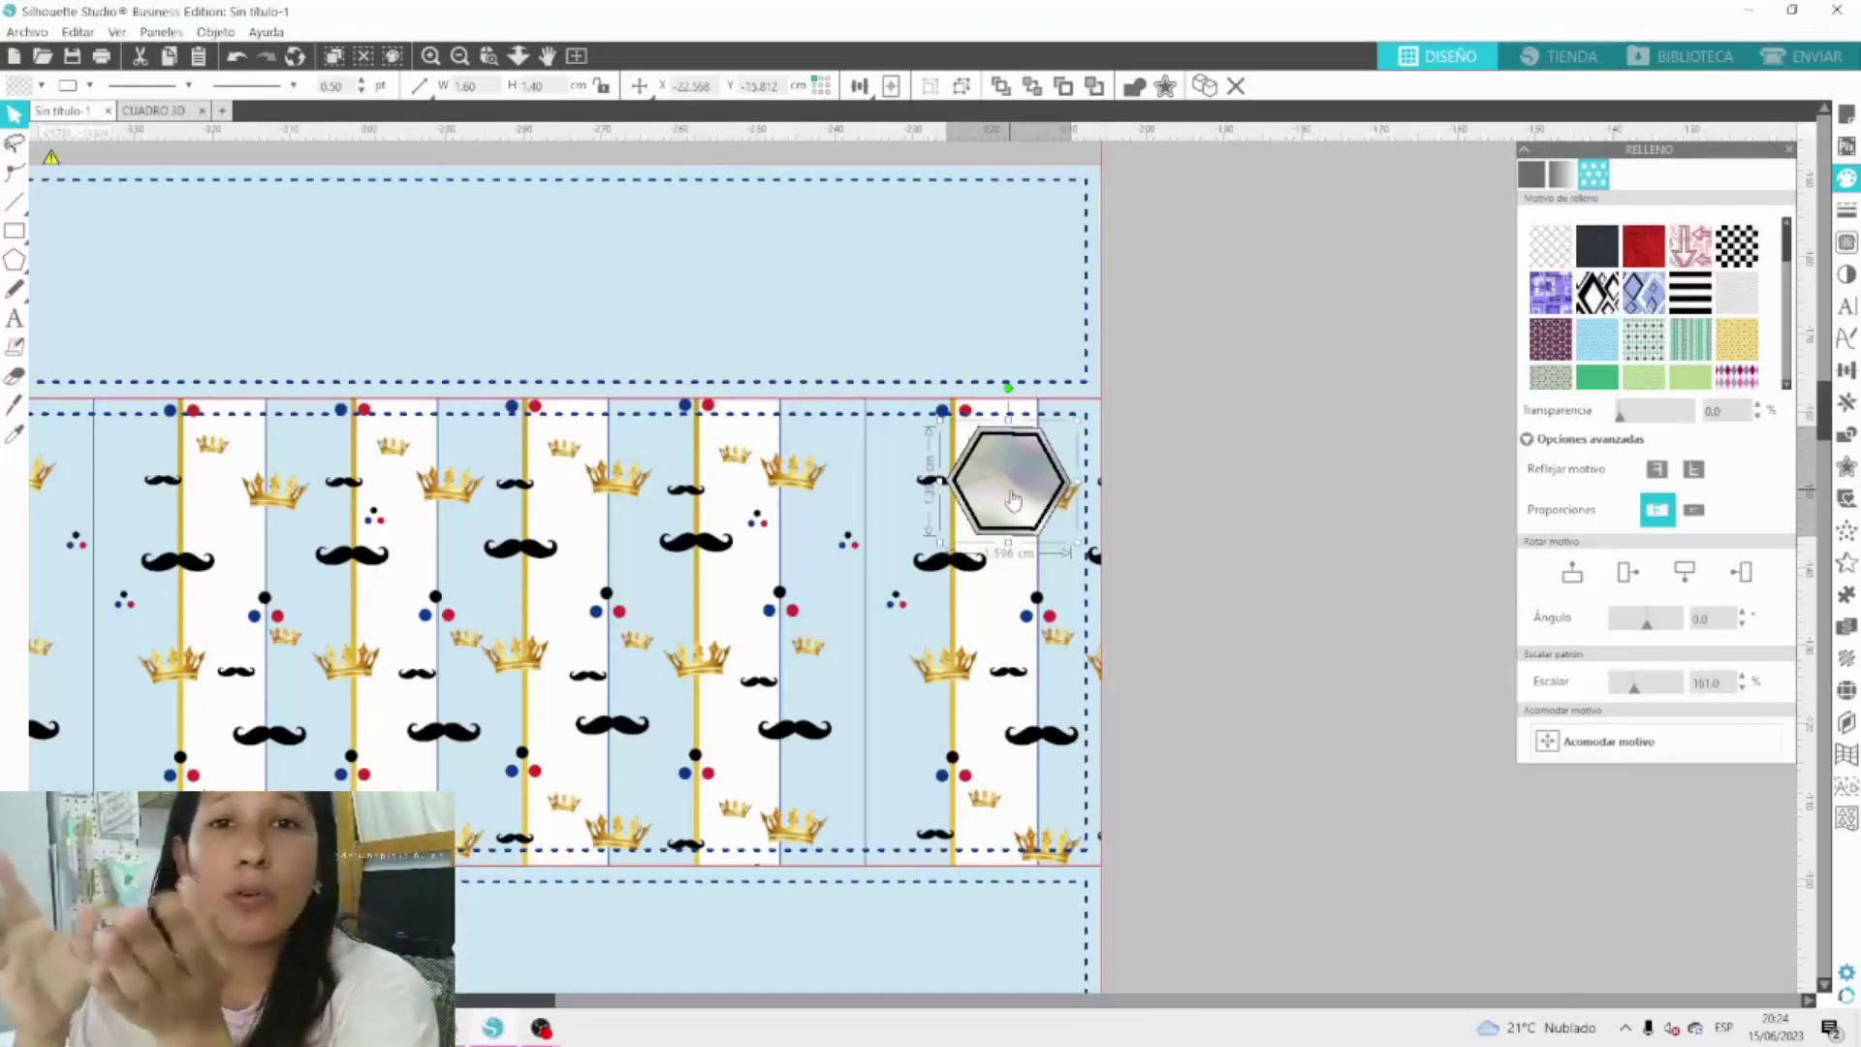
left_click_drag(1013, 499, 1284, 455)
left_click(1250, 753)
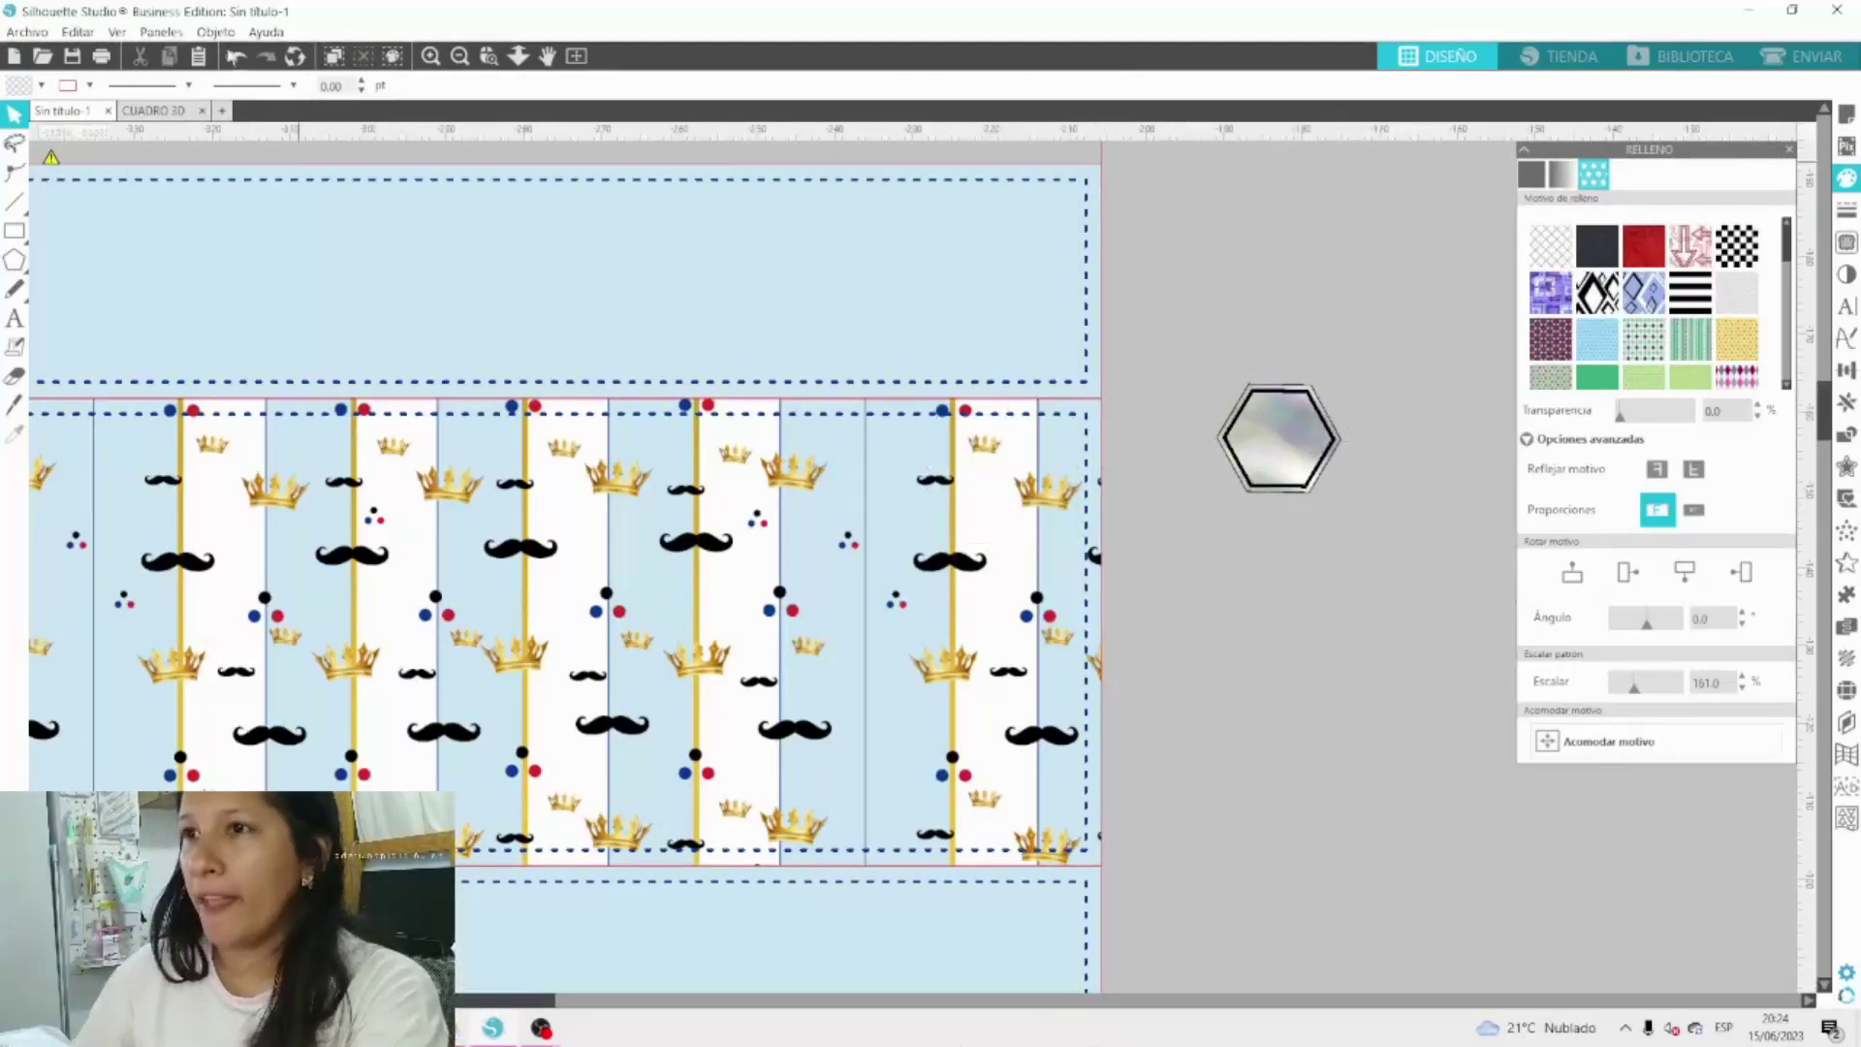
Switch to the CUADRO 3D document and ungroup the Father's Day reference design.
left_click(146, 113)
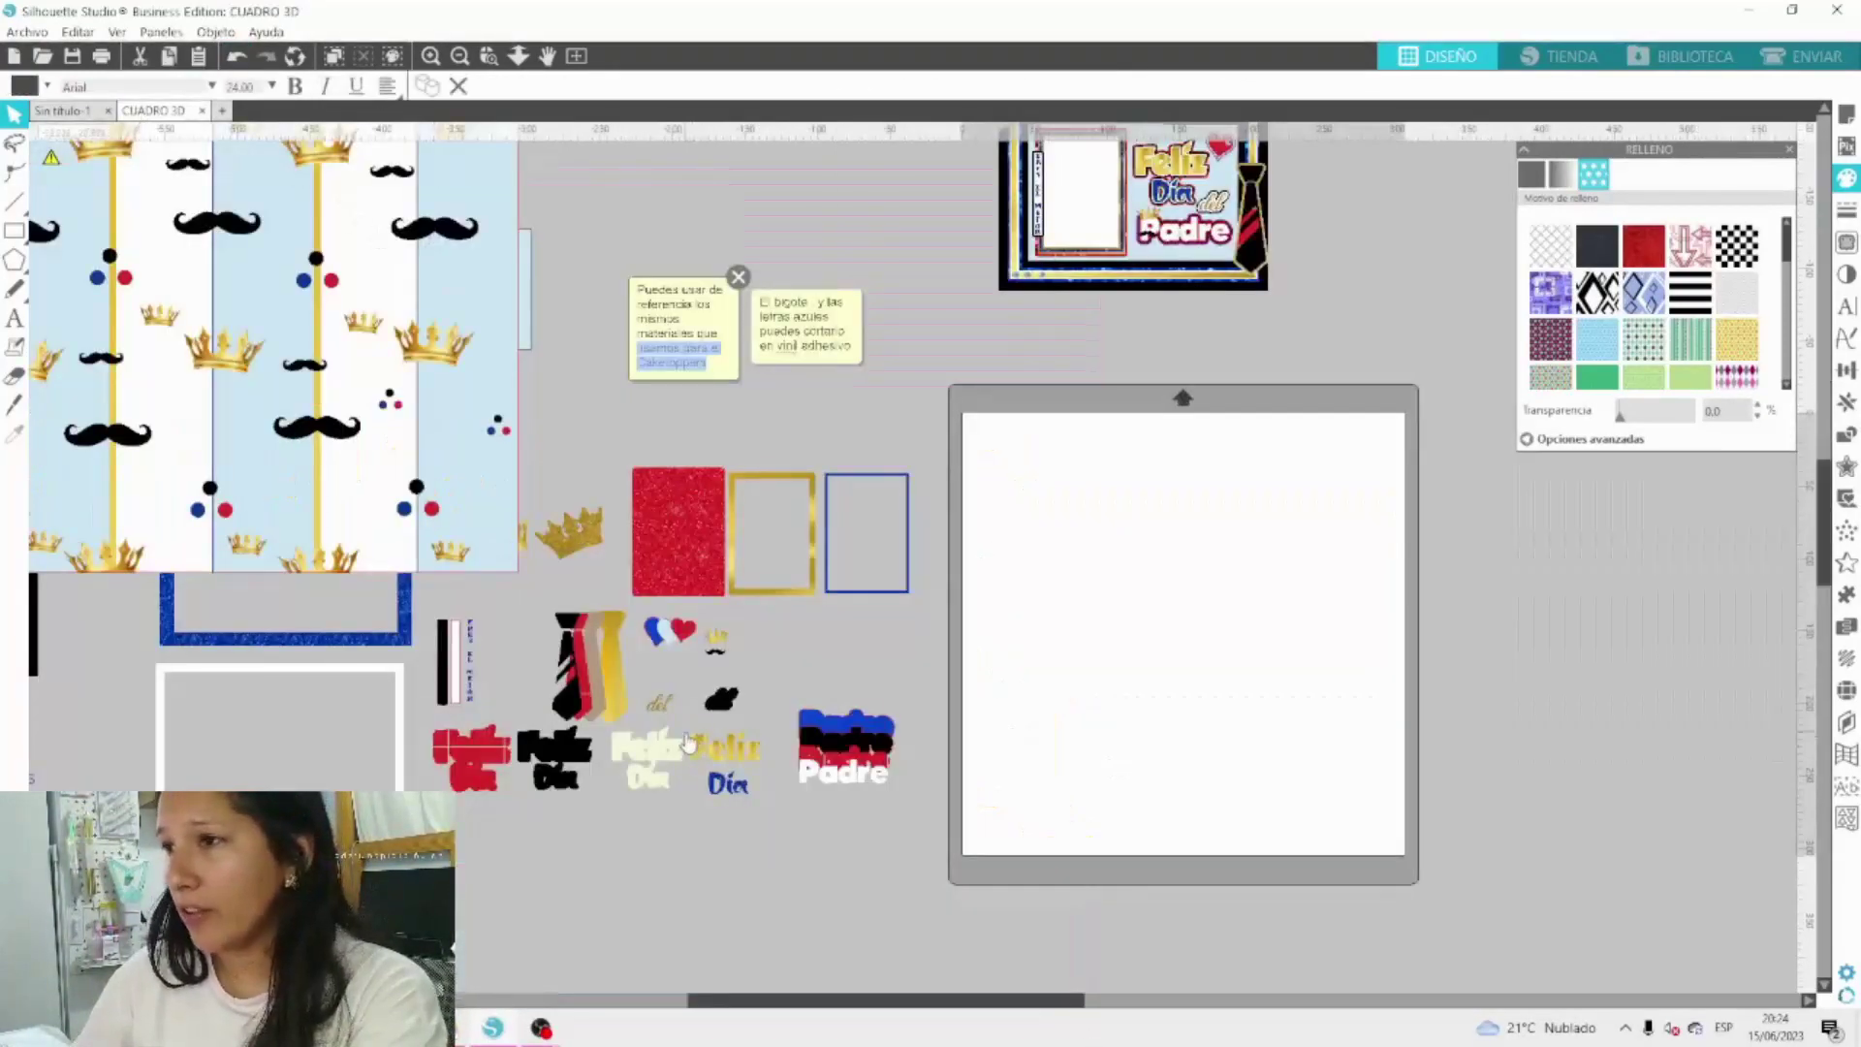
scroll(1146, 332, "up", 6)
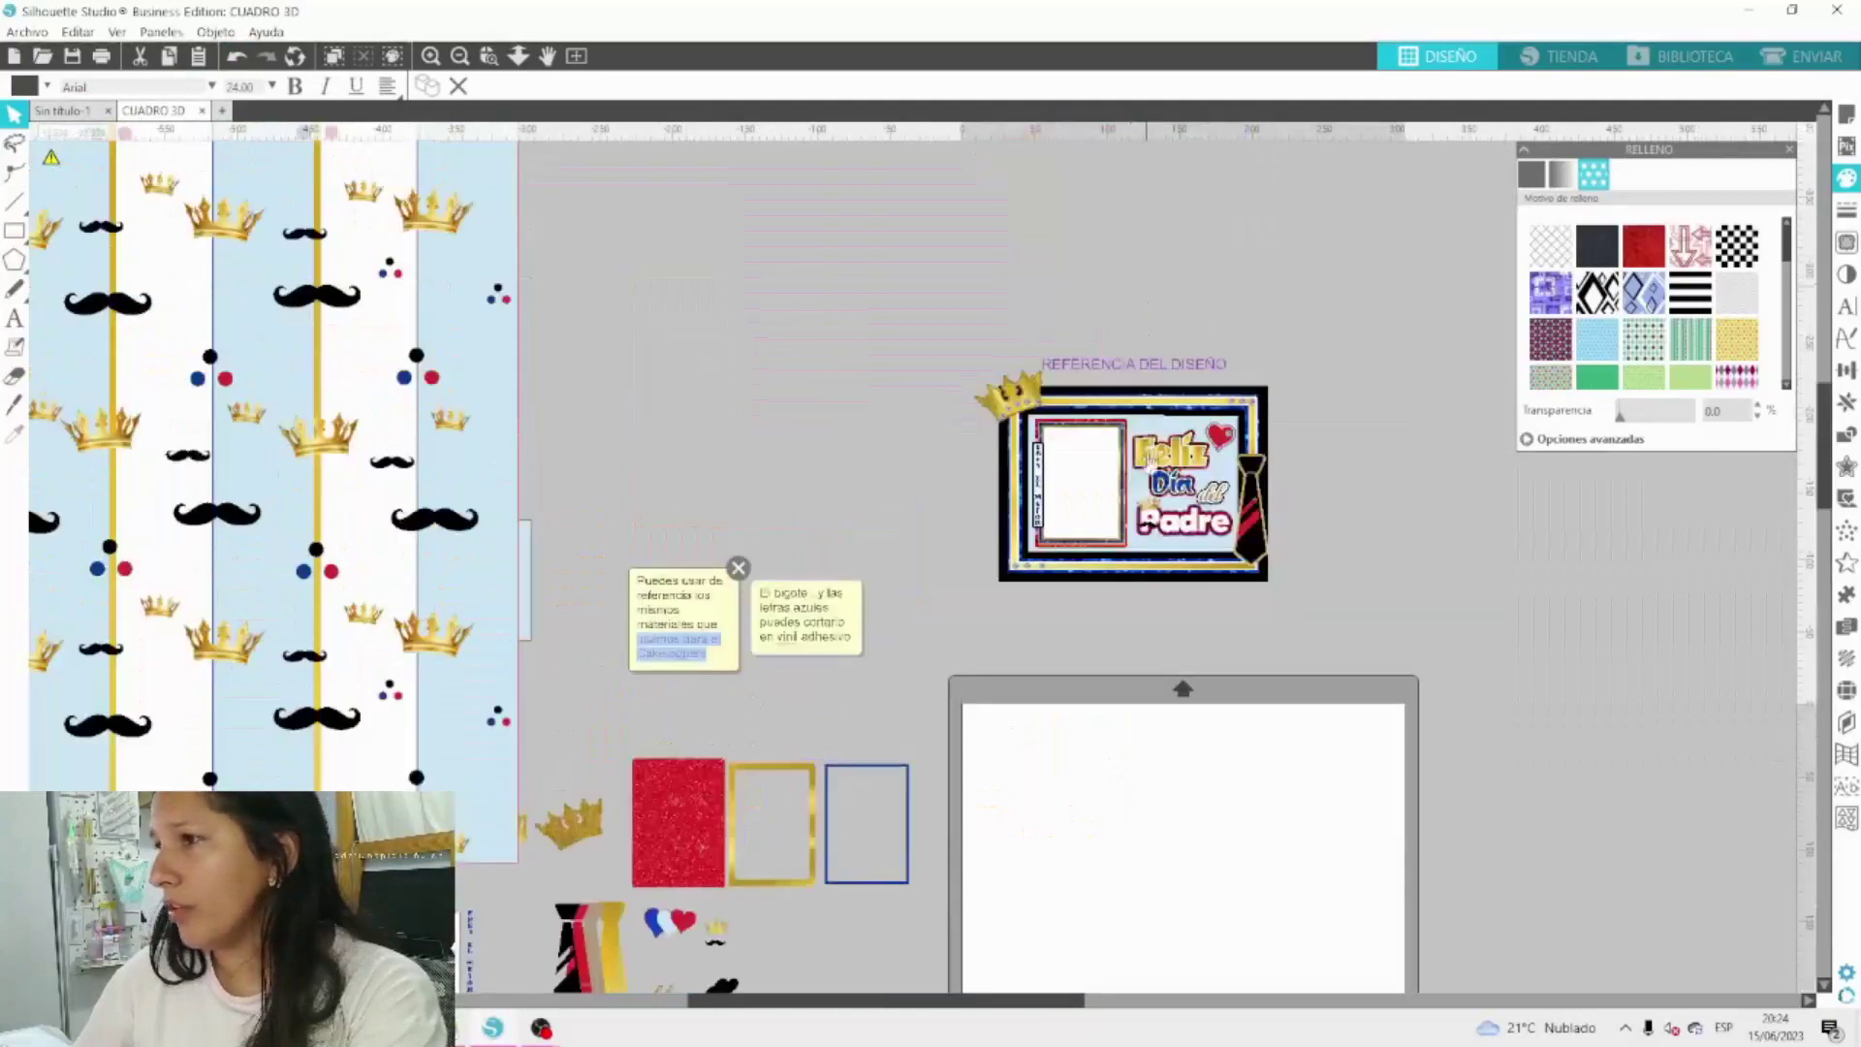
left_click(1154, 528)
right_click(1153, 528)
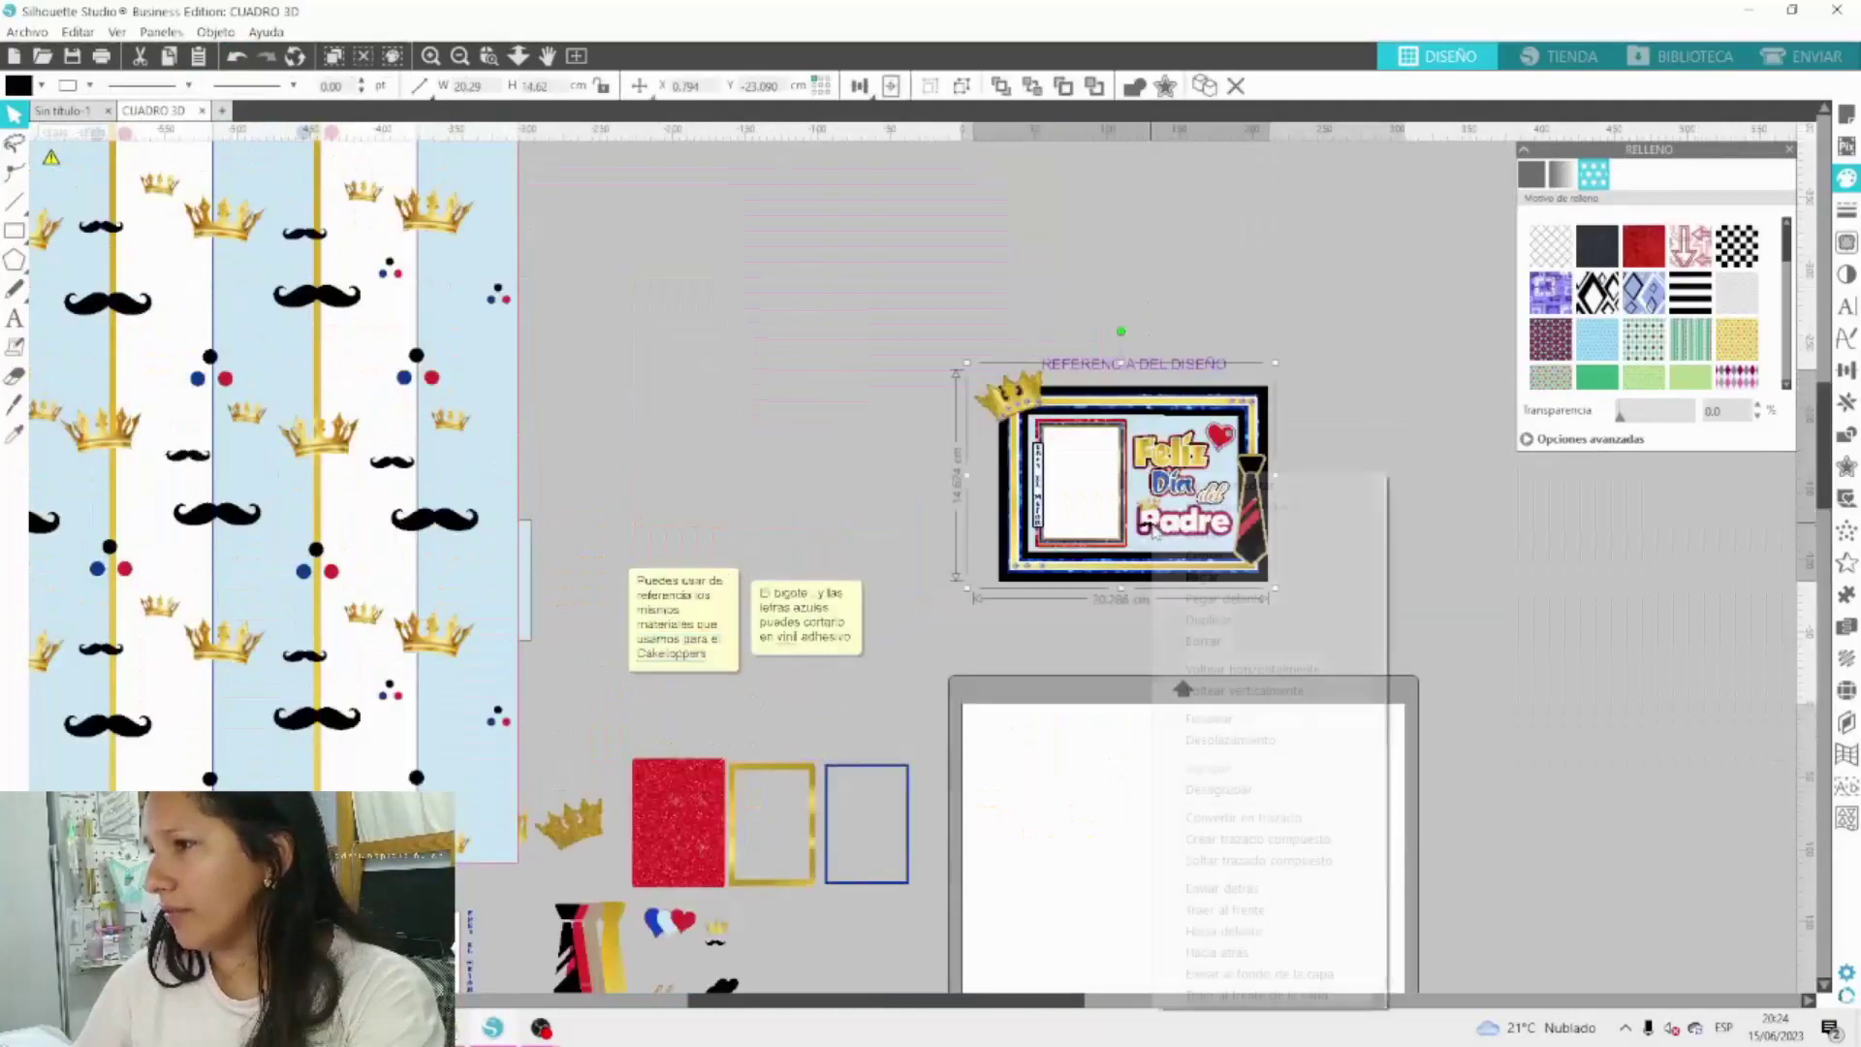
left_click(1247, 791)
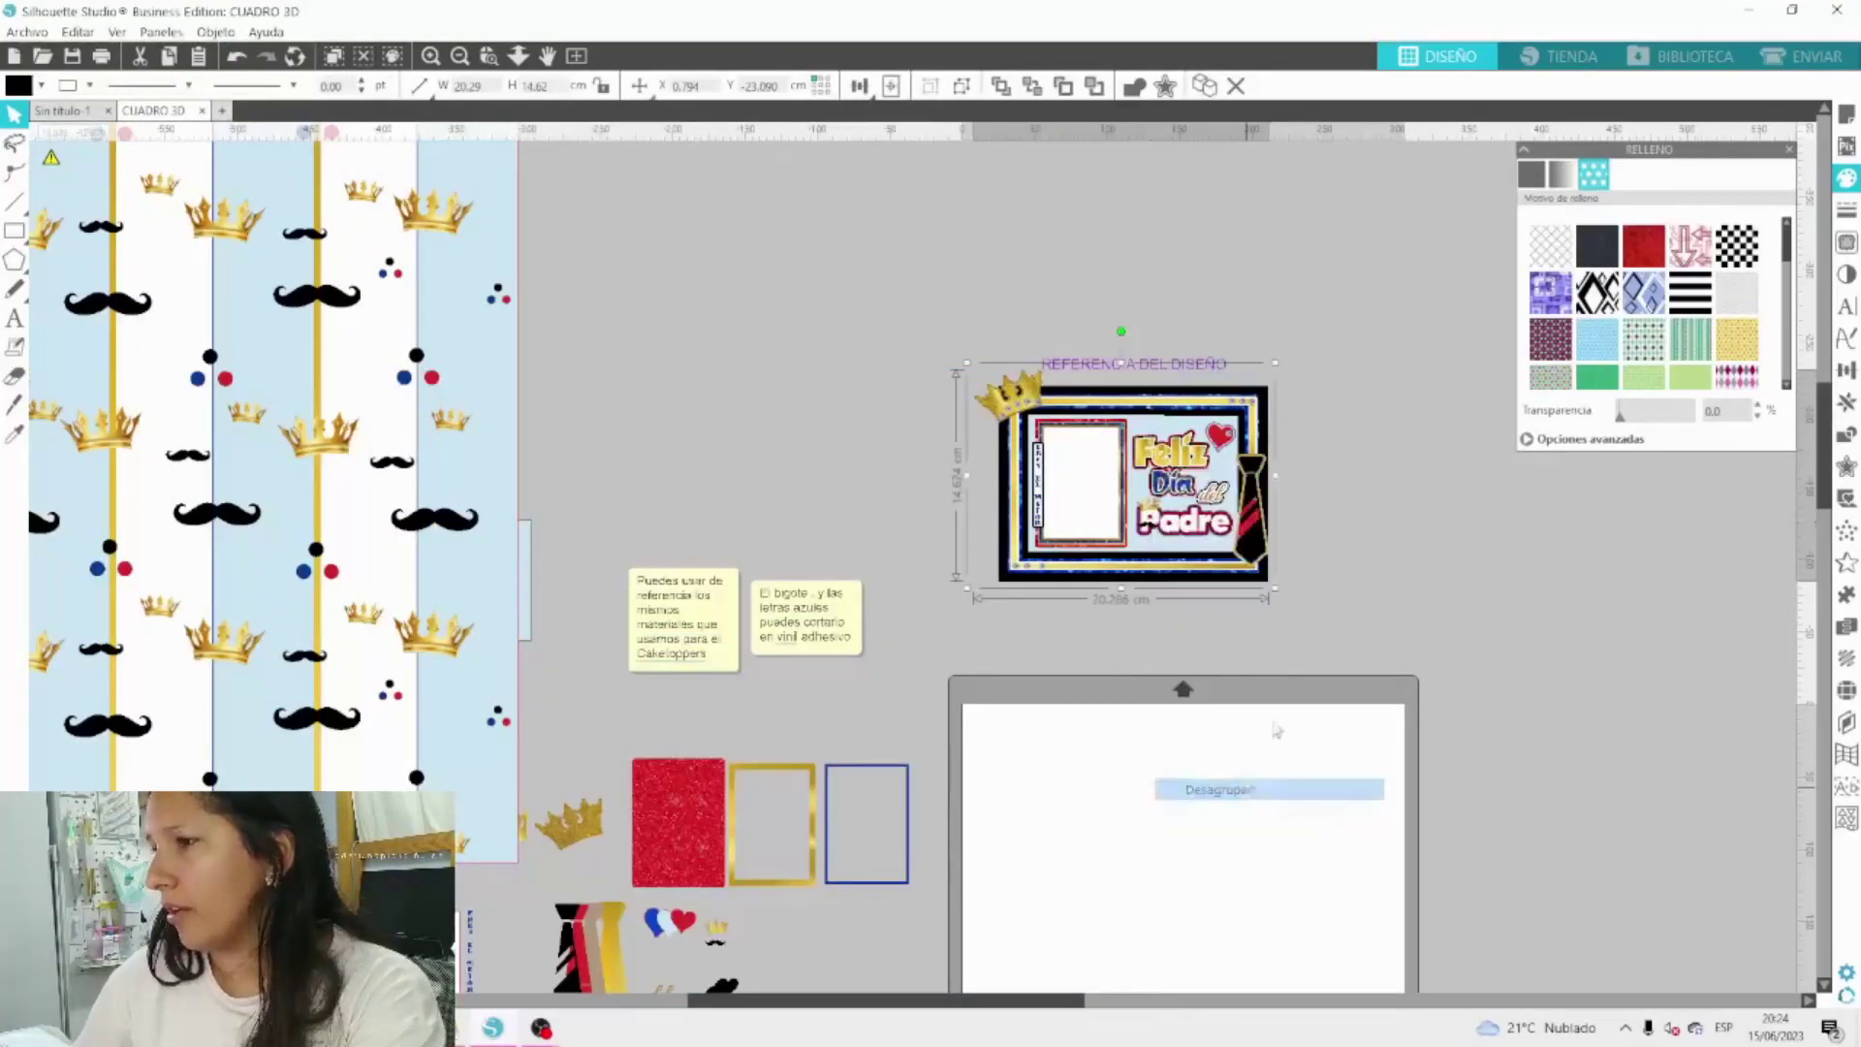
left_click(1403, 426)
Copy the Padre lettering with its crown and moustache and paste it into the Sin título-1 document.
left_click(1144, 531)
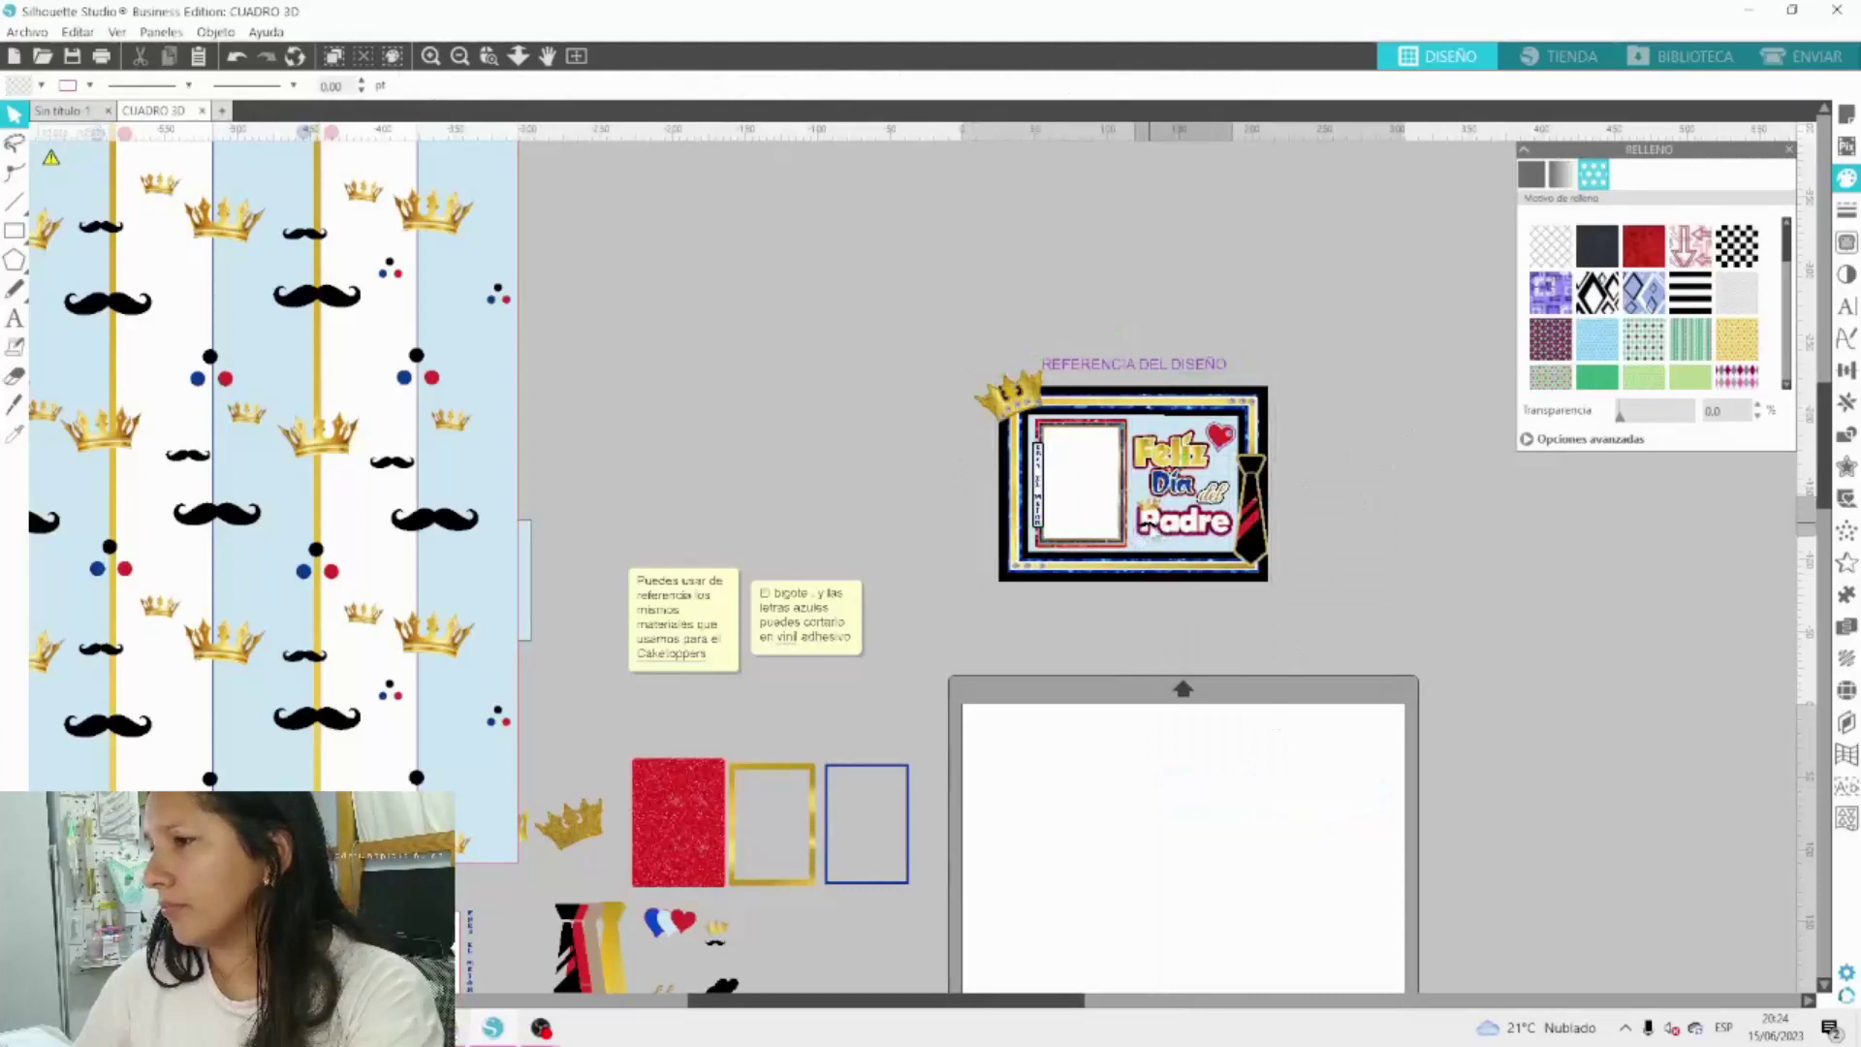
right_click(1144, 531)
left_click(1270, 556)
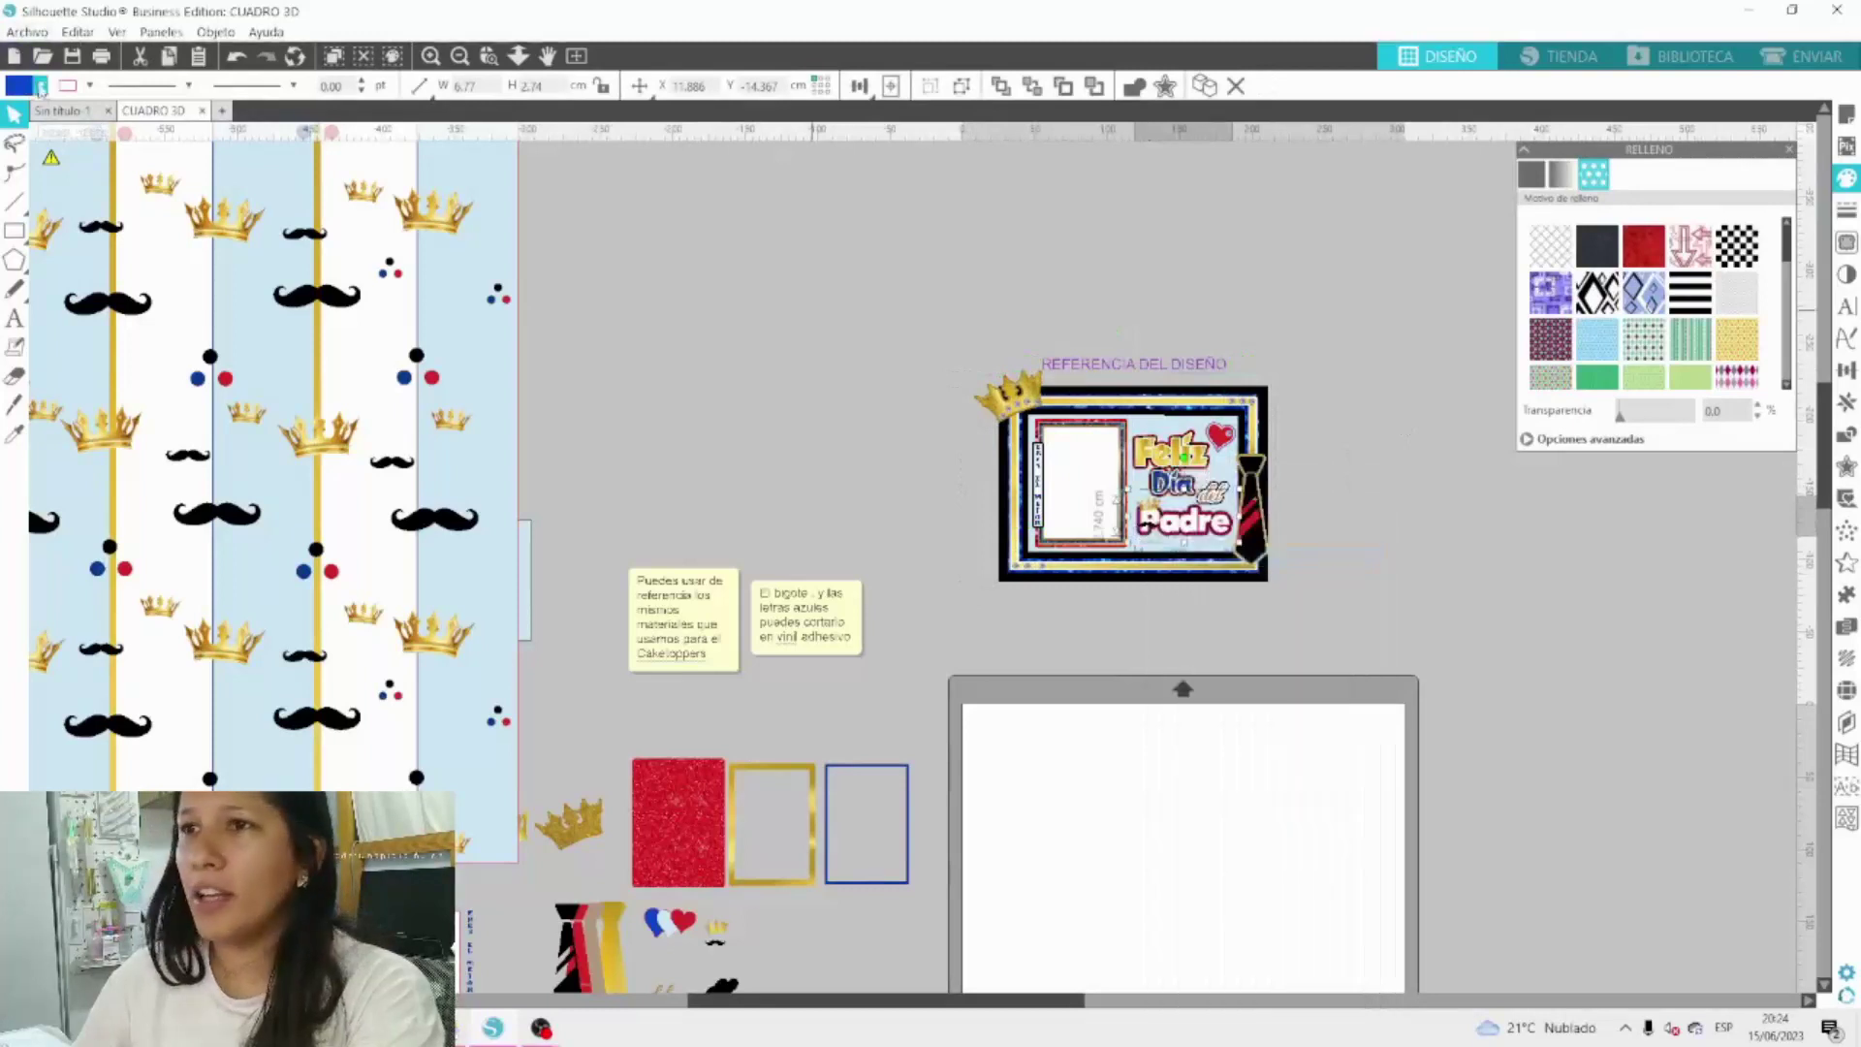
left_click(58, 111)
right_click(1208, 276)
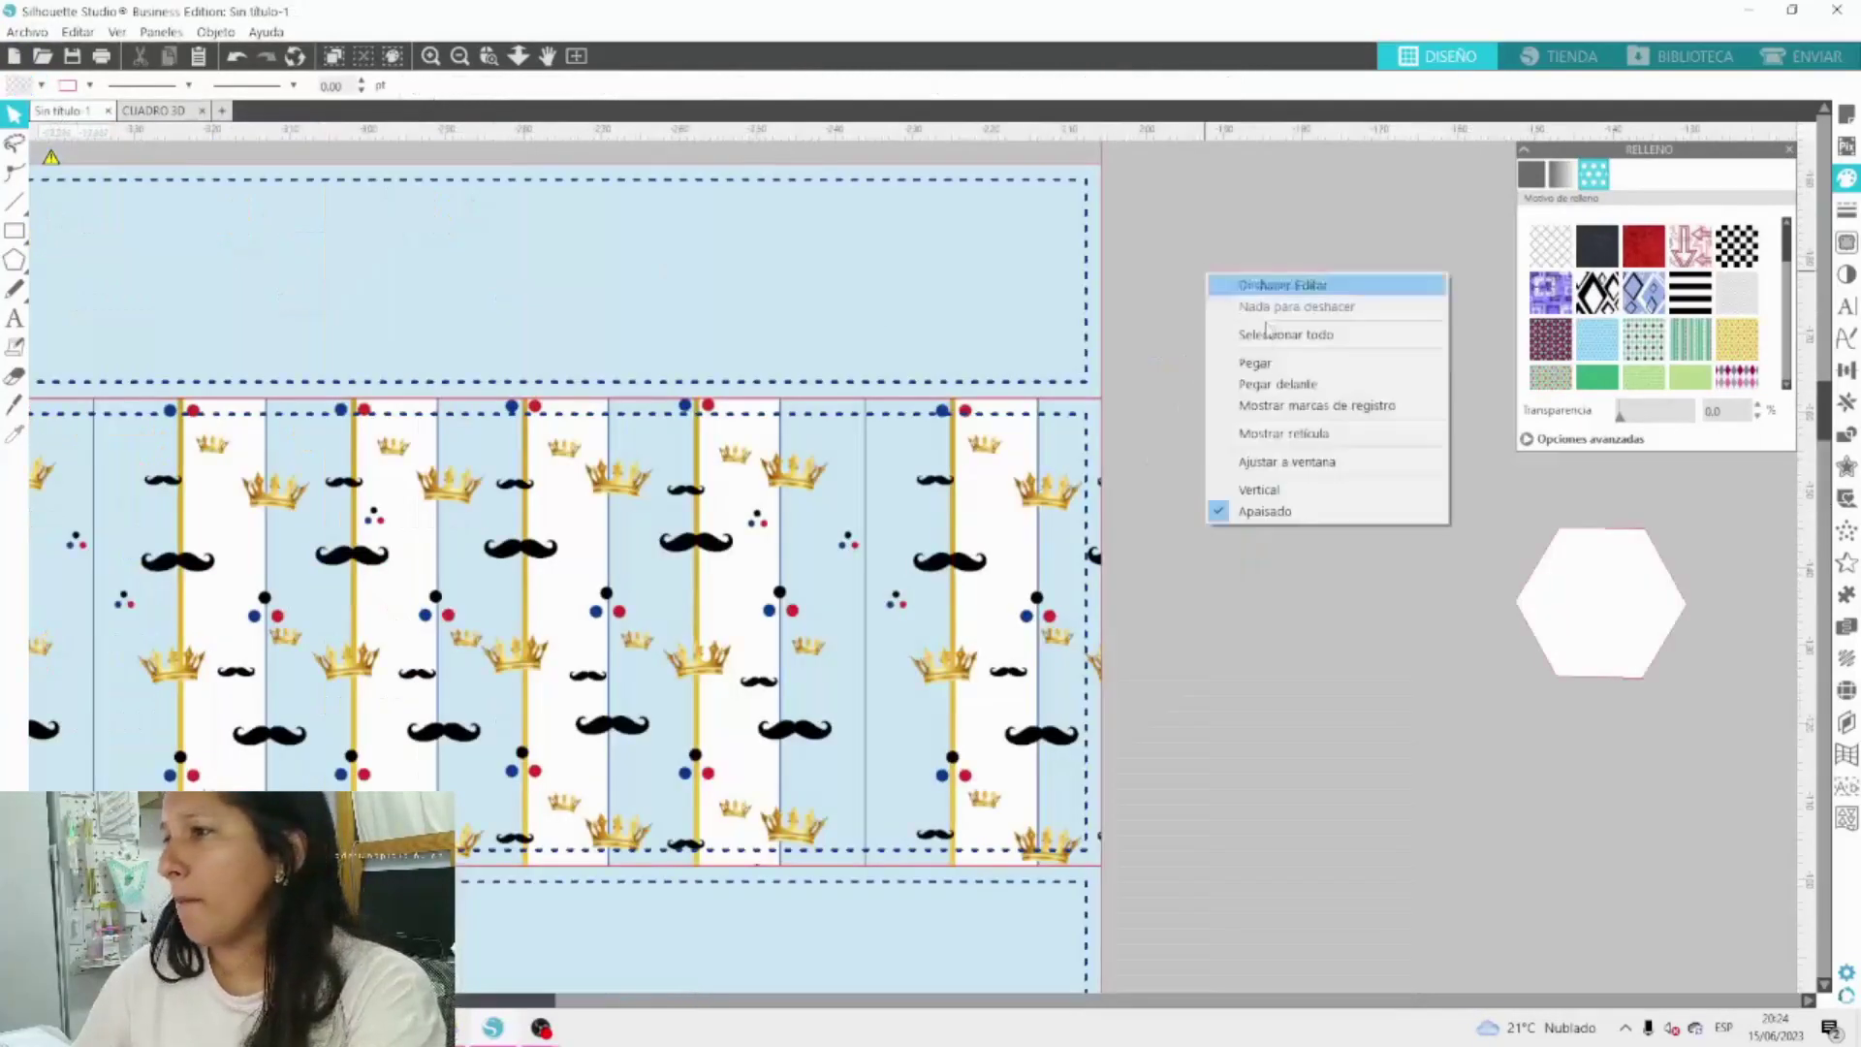
left_click(1275, 365)
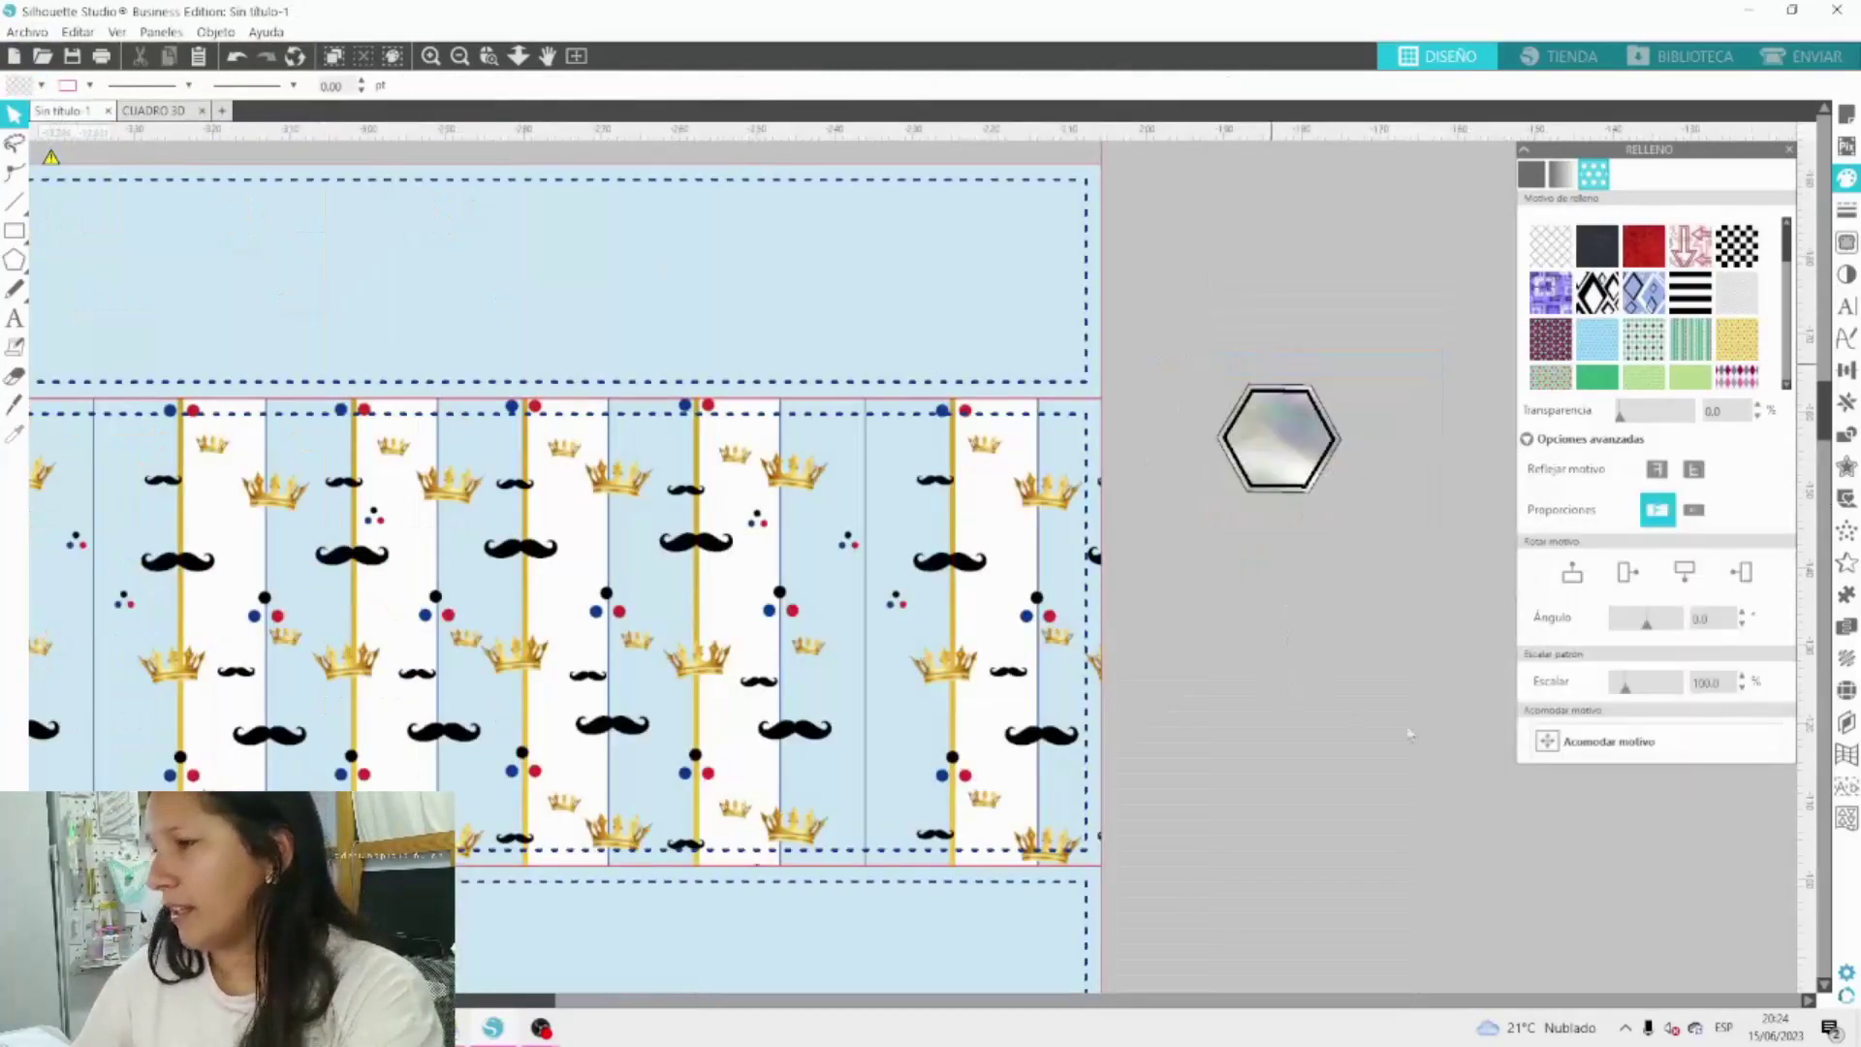
Ungroup the pasted Padre lettering and move its black moustache onto the middle of the hexagon.
left_click_drag(1137, 644, 1749, 769)
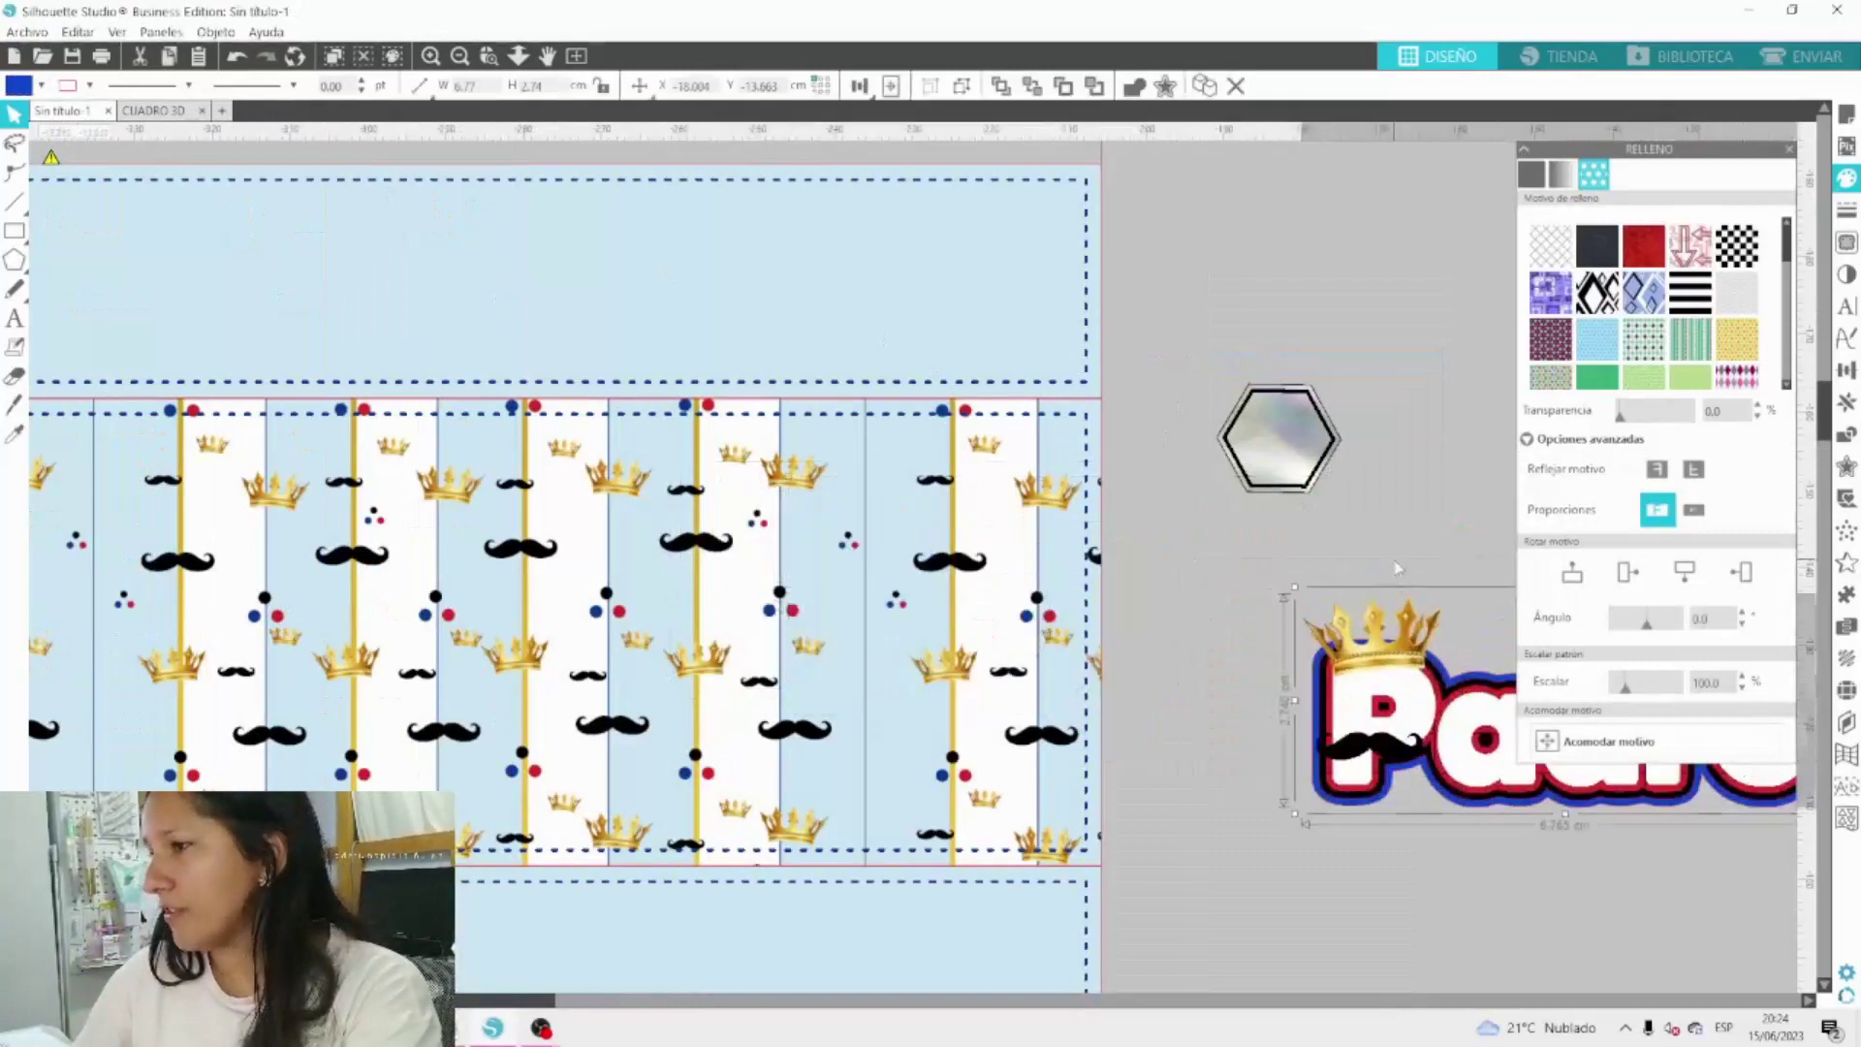
right_click(1365, 756)
left_click(1443, 514)
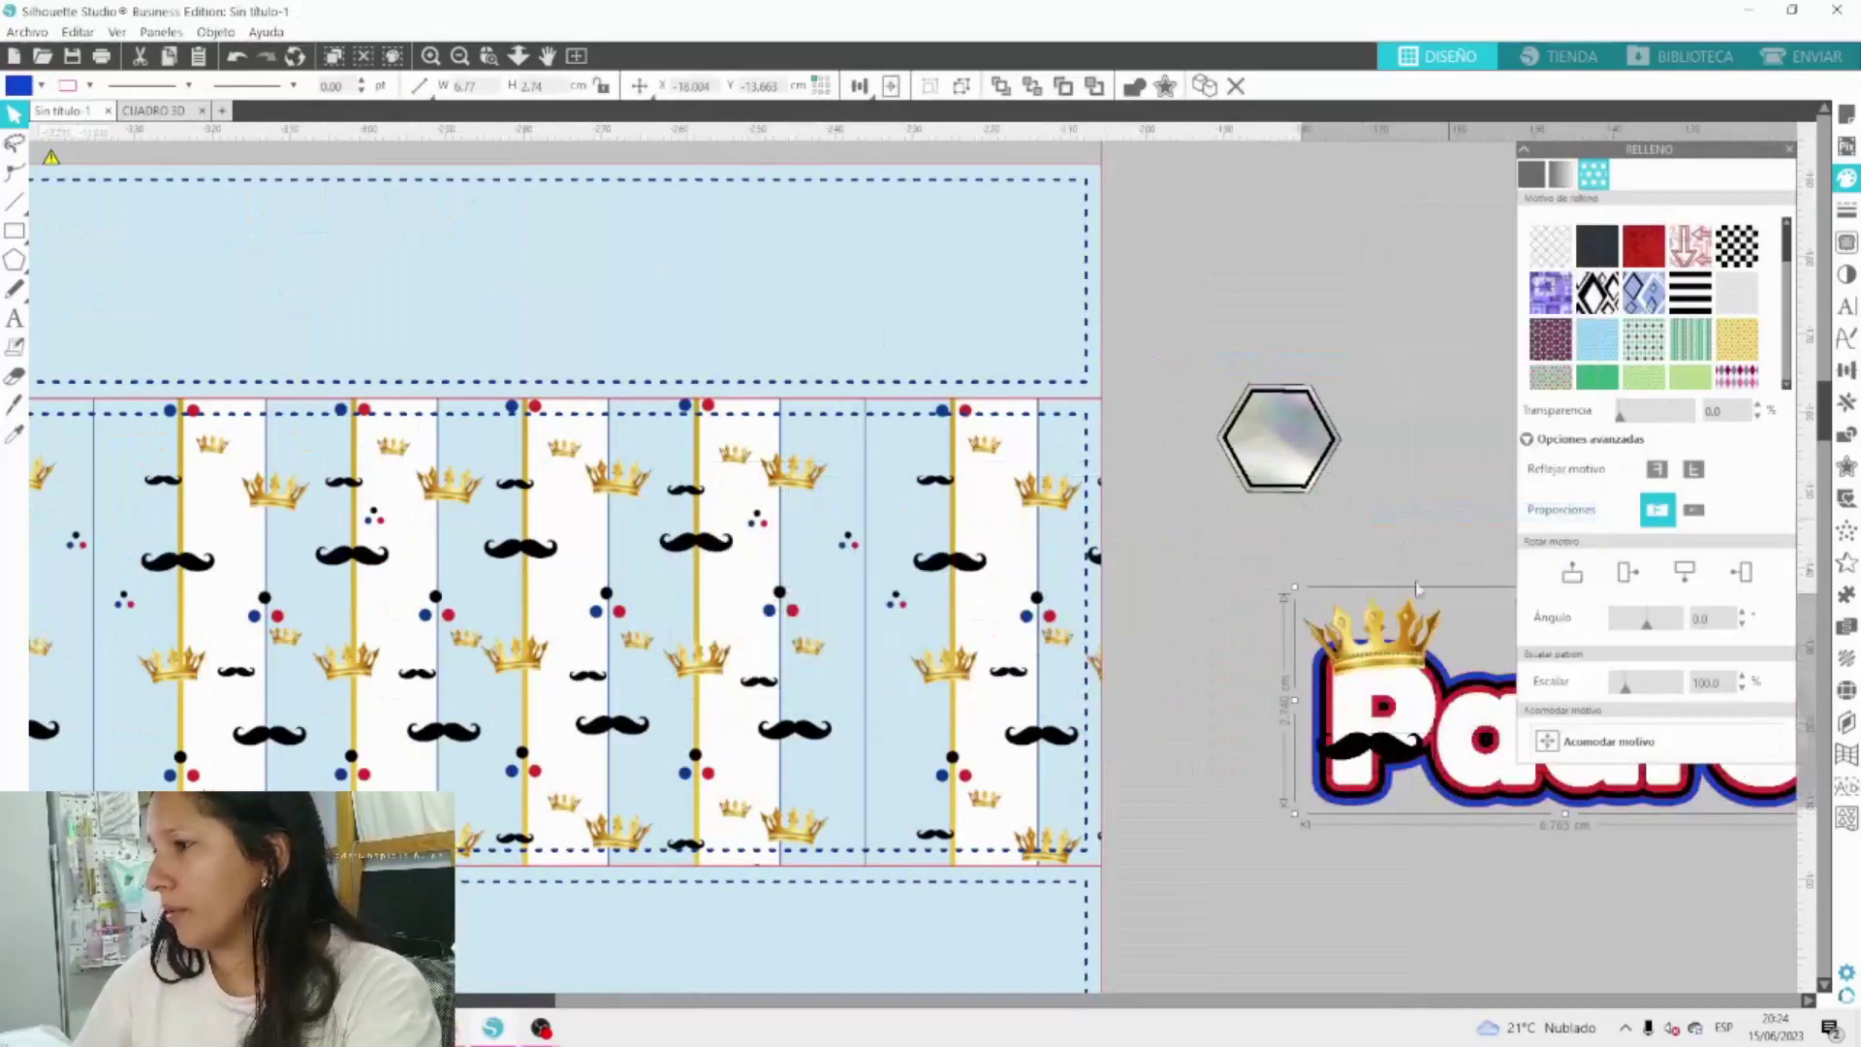
left_click_drag(1393, 765, 1299, 442)
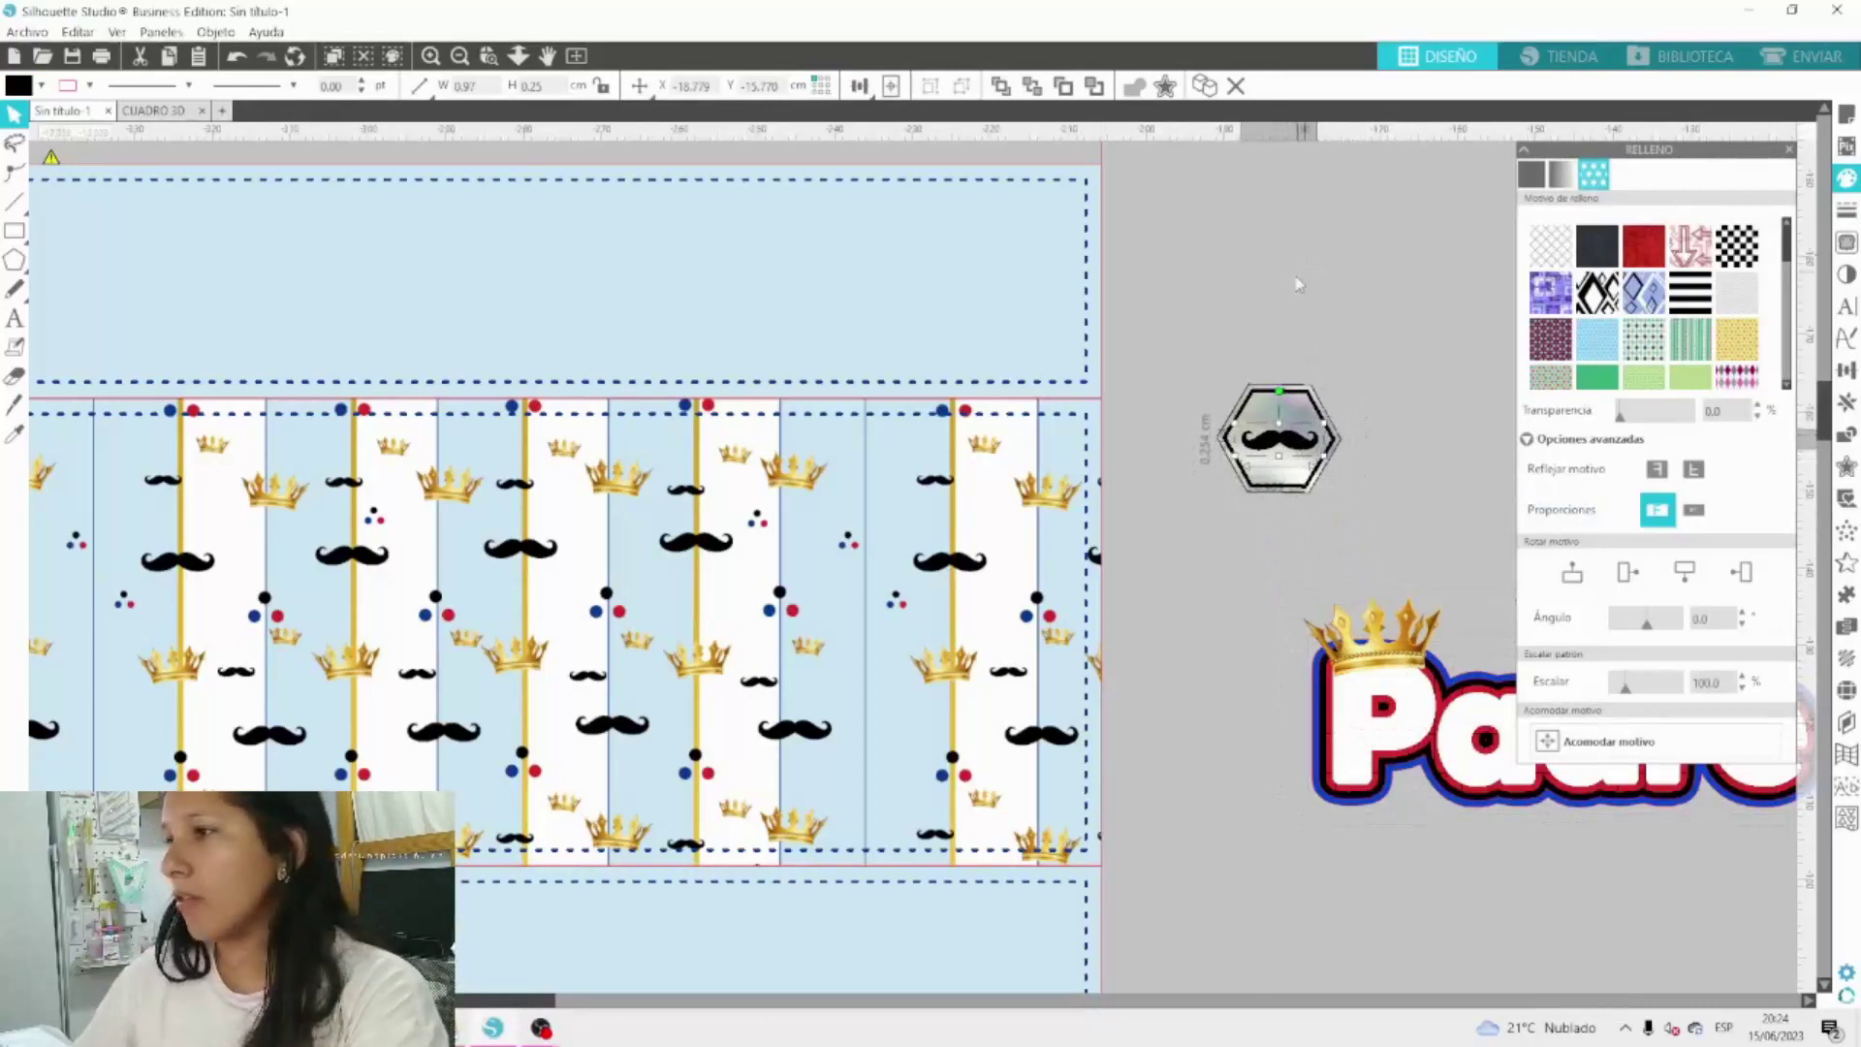
Group the moustache with the hexagon and place the emblem near the upper right corner of the patterned paper.
left_click_drag(1296, 277, 1259, 564)
right_click(1281, 448)
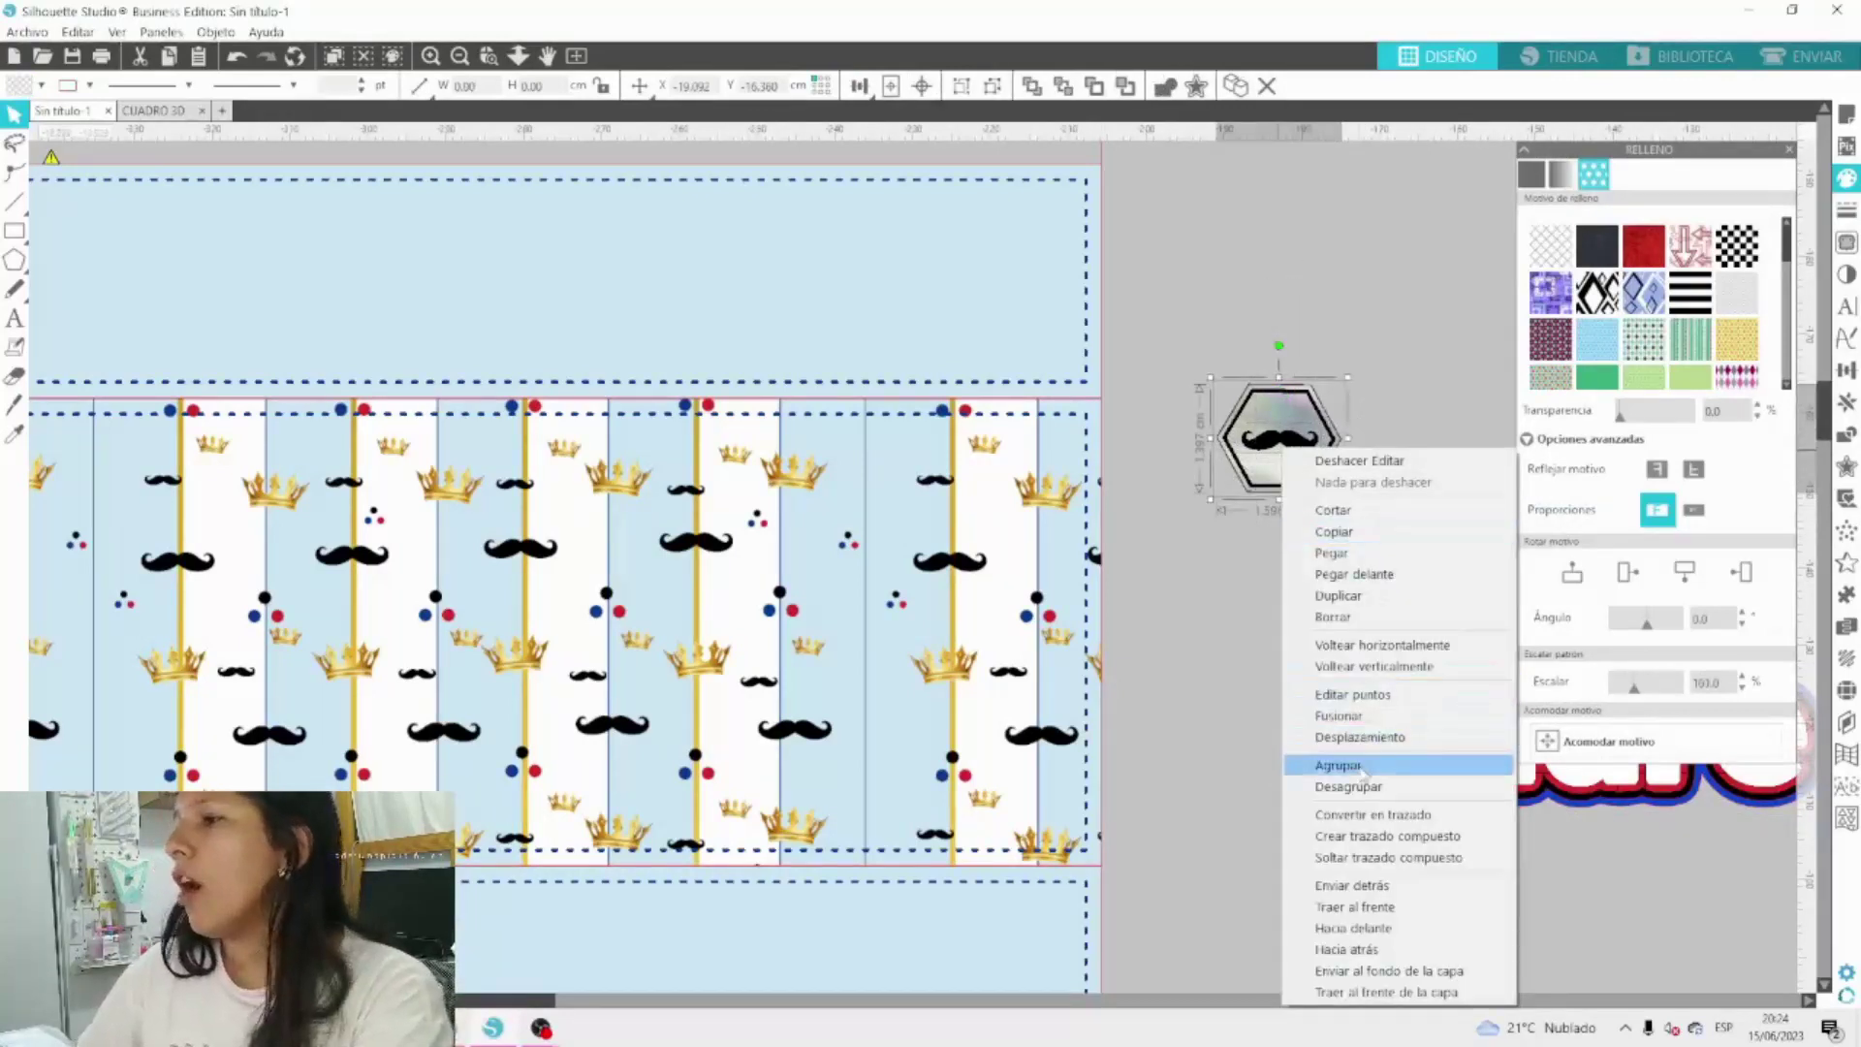
left_click(1360, 765)
left_click_drag(1280, 446, 1431, 768)
left_click(1401, 415)
Move the gold crown away from the Padre lettering and delete the remaining letters.
left_click_drag(1365, 656, 1298, 456)
left_click_drag(1232, 584, 1517, 785)
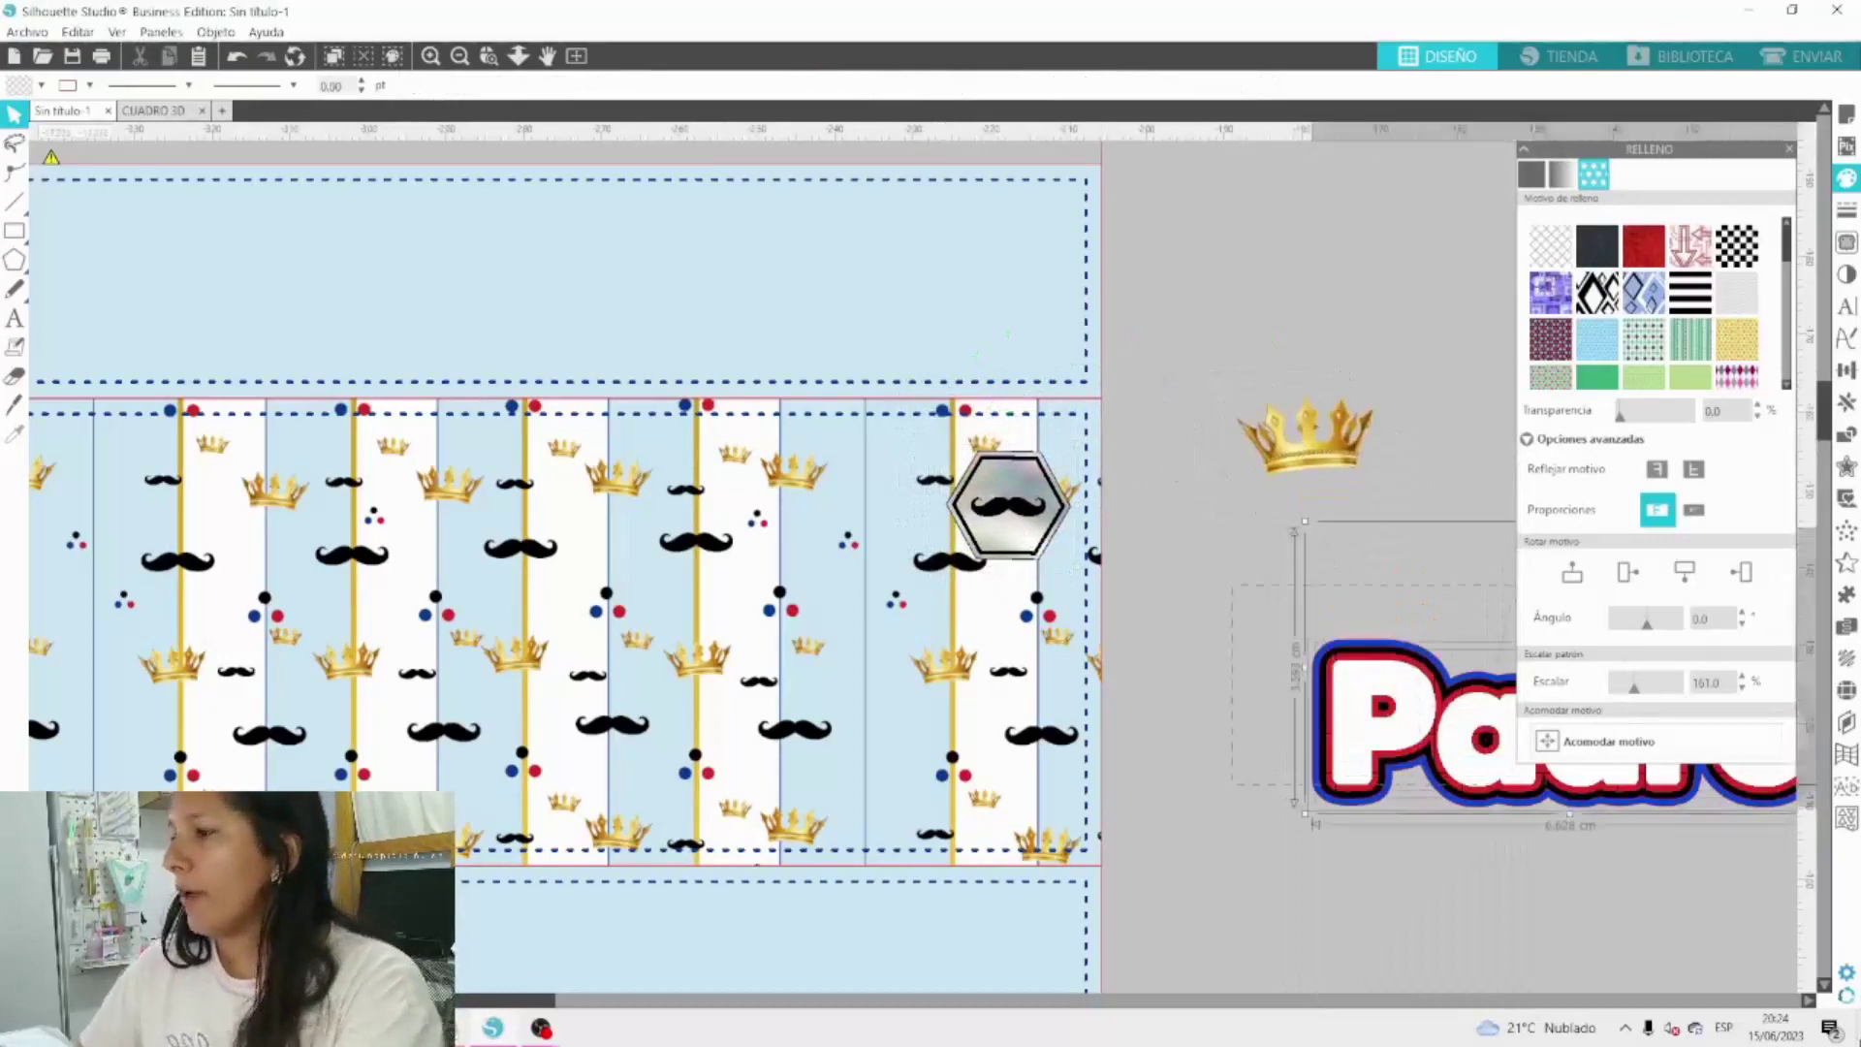
key("Delete")
Place the gold crown in the middle of the patterned paper and enlarge it to about 5.4 cm wide.
scroll(855, 535, "up", 2)
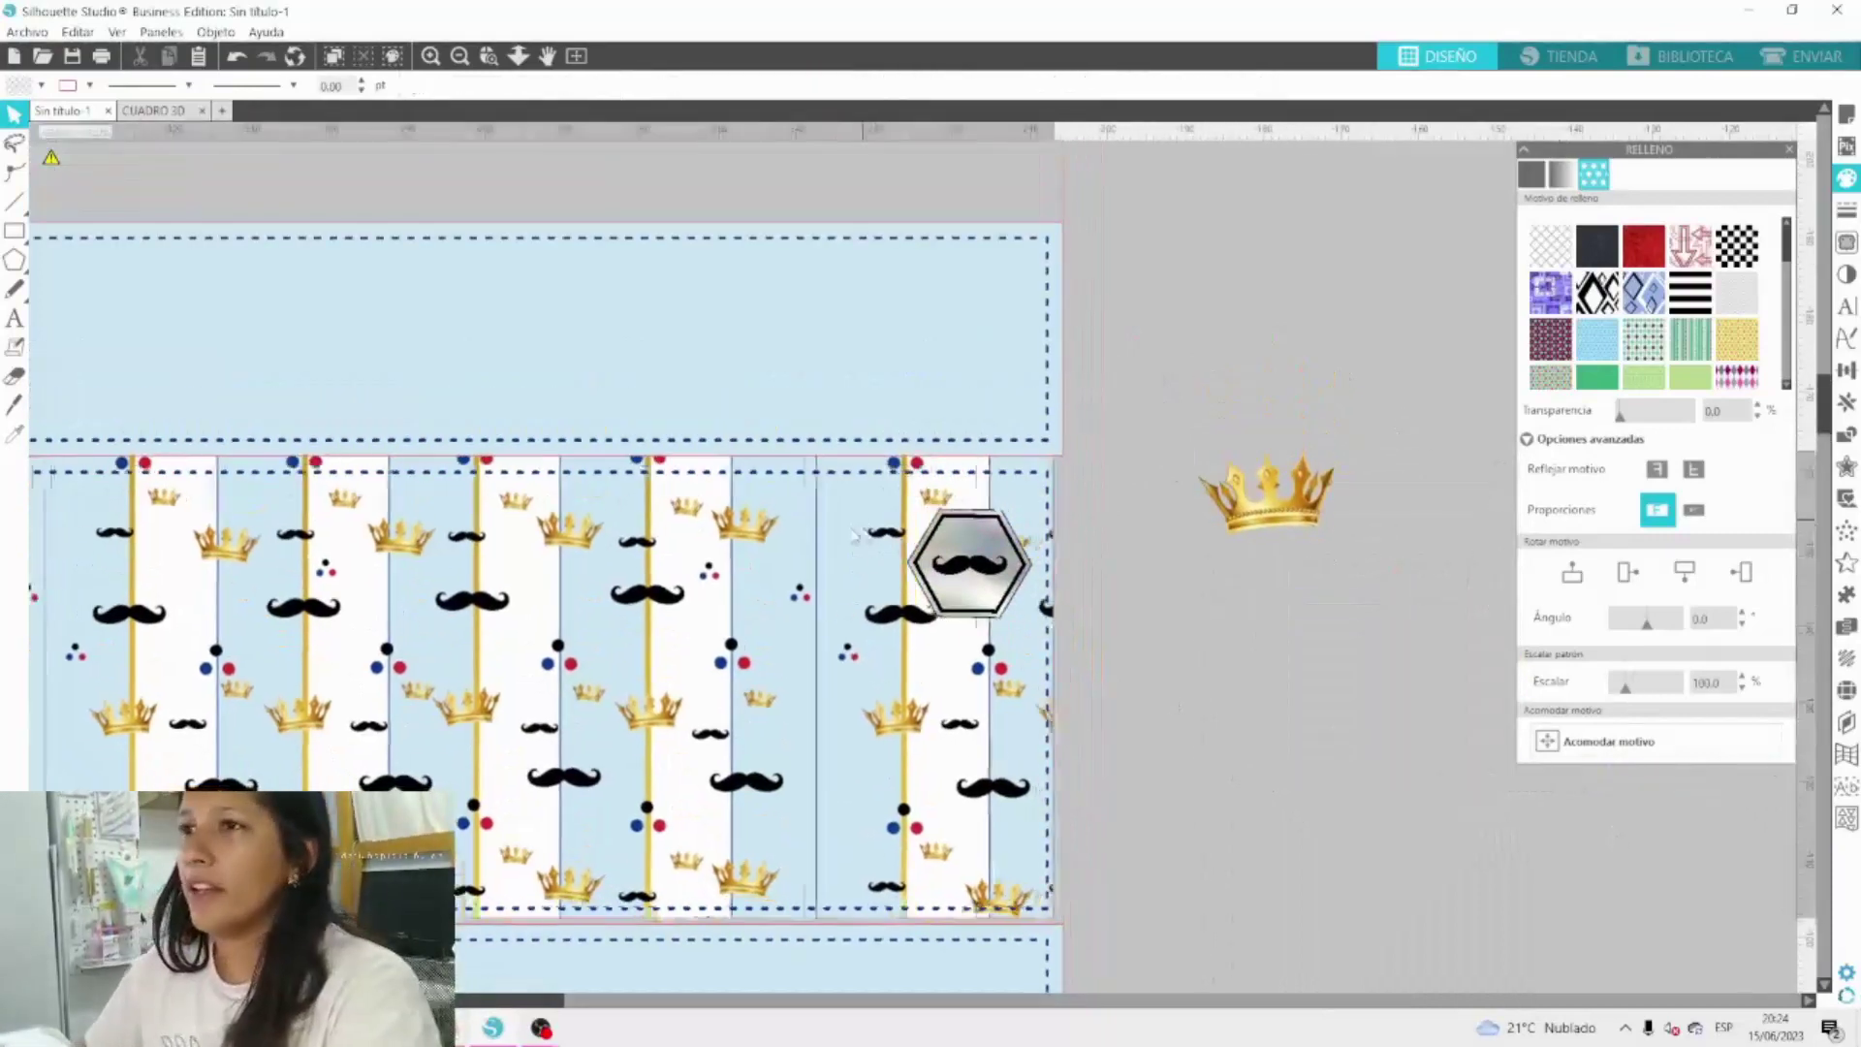
left_click(459, 55)
left_click(459, 56)
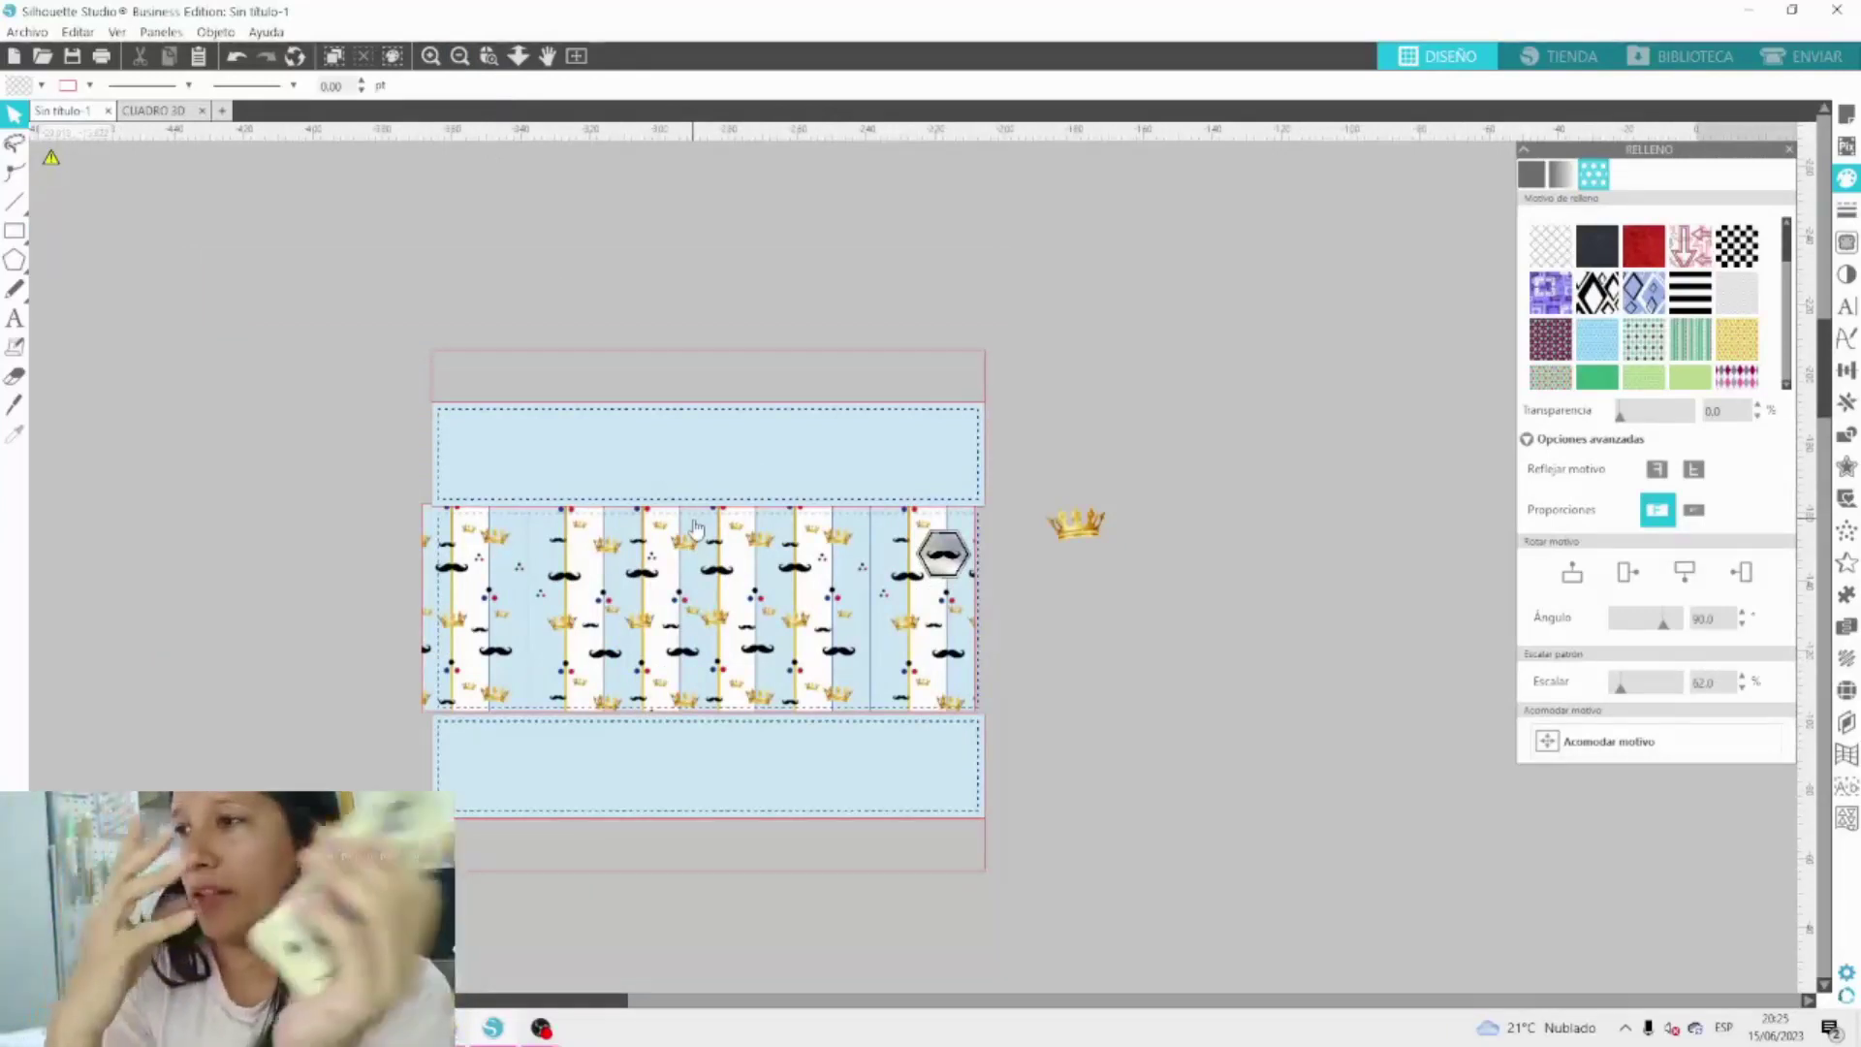
left_click_drag(1073, 541, 702, 625)
left_click_drag(692, 559, 701, 557)
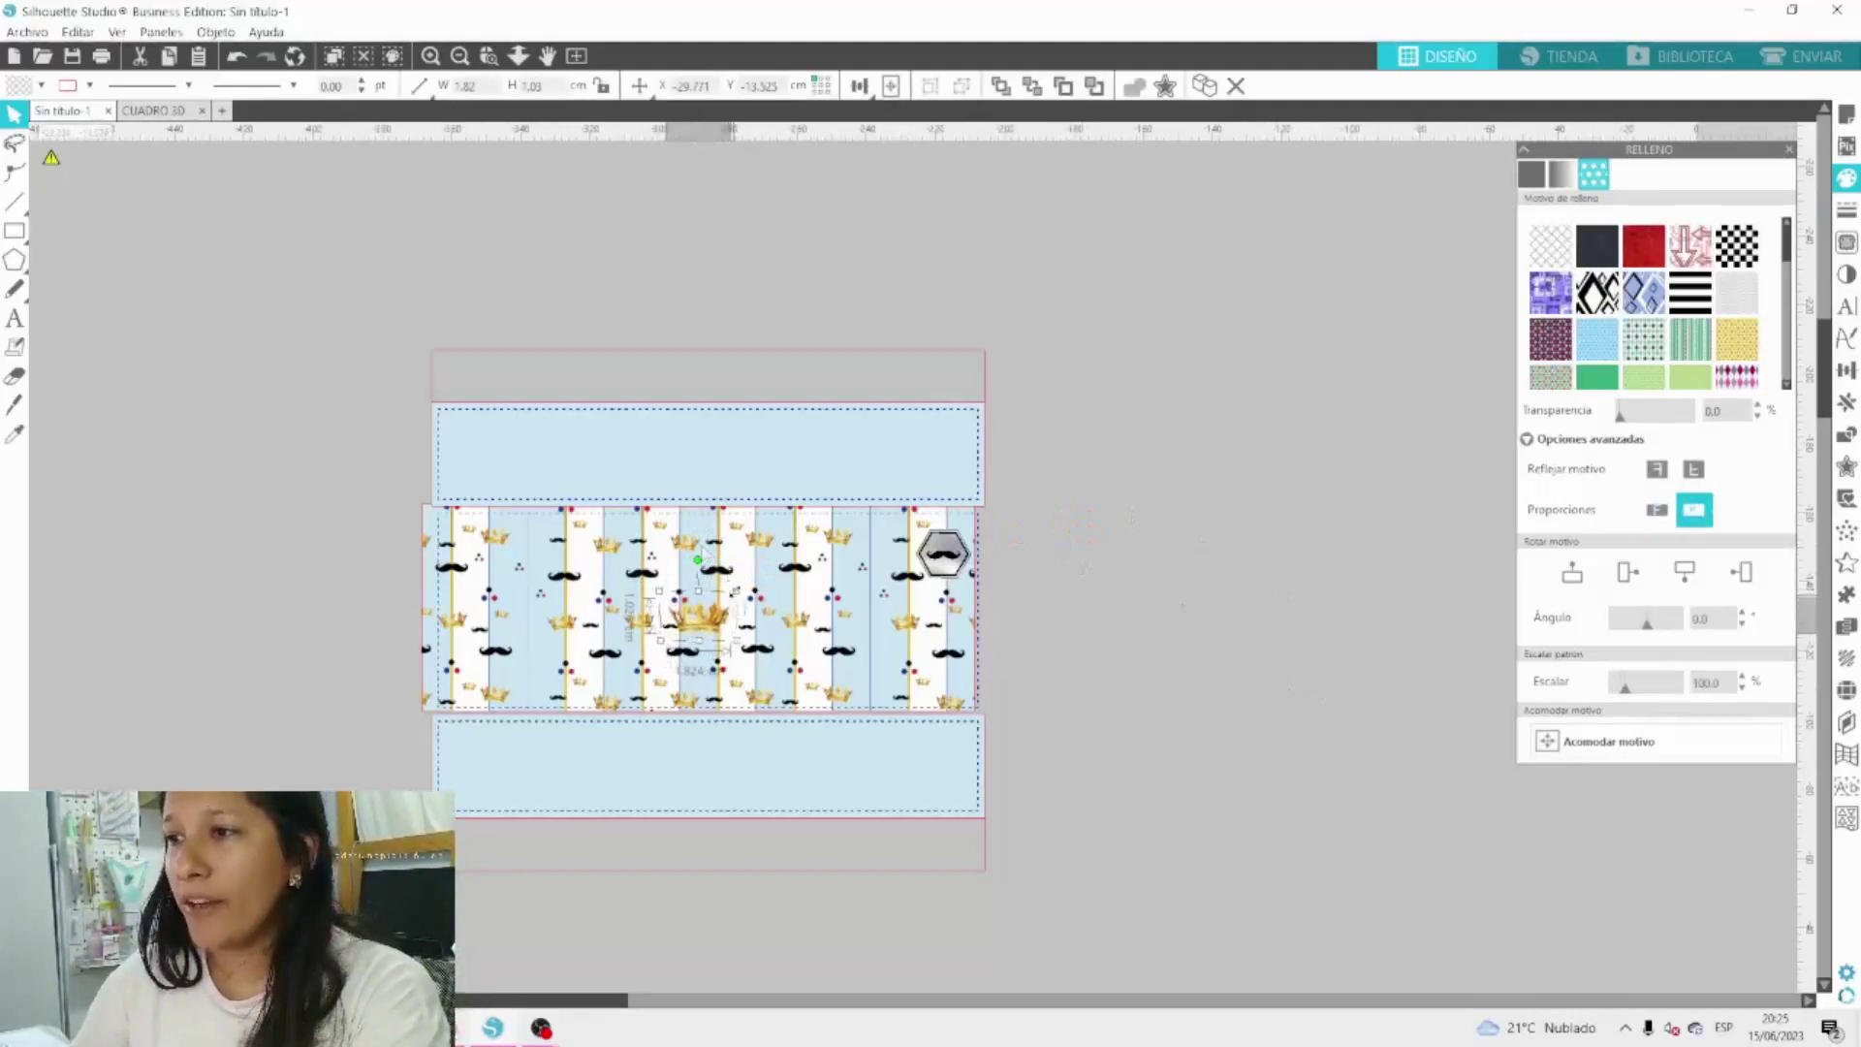
left_click_drag(737, 590, 708, 636)
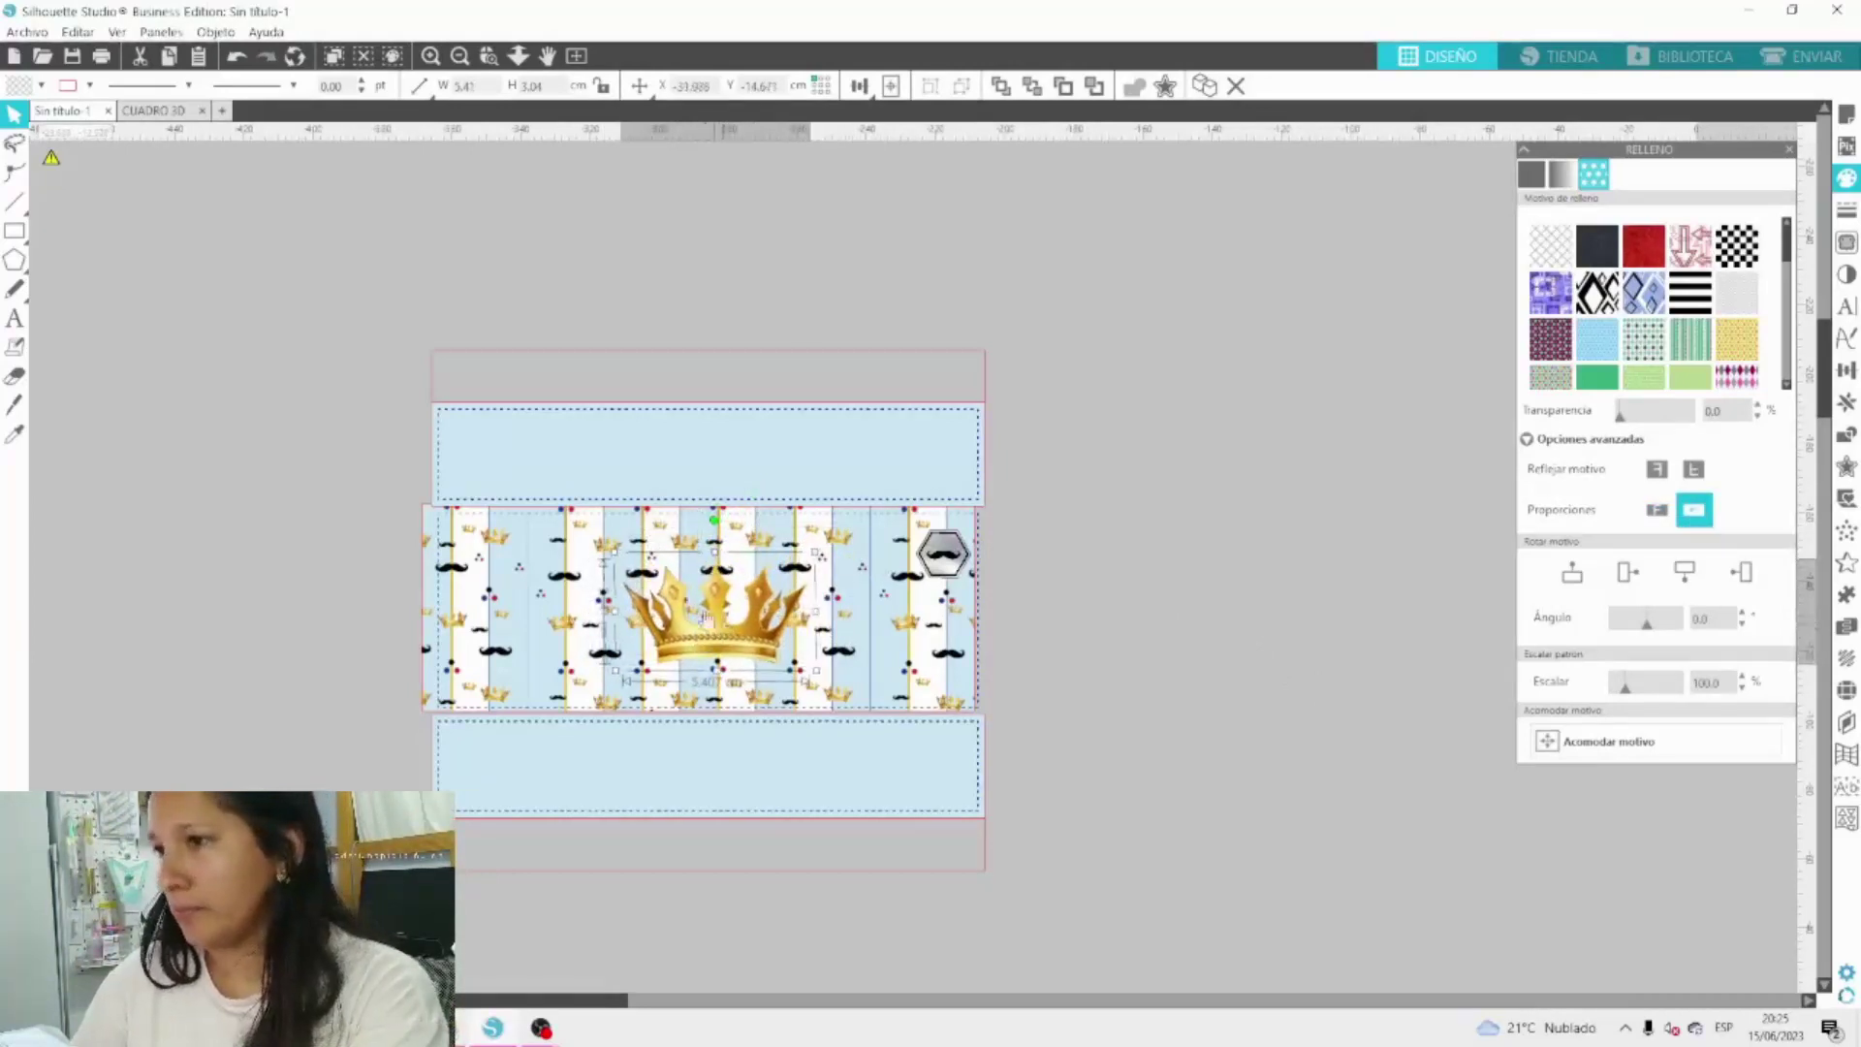
Fill the large crown with the metallic gold digital paper and move it outside the wrapper, near its upper right corner.
left_click(42, 87)
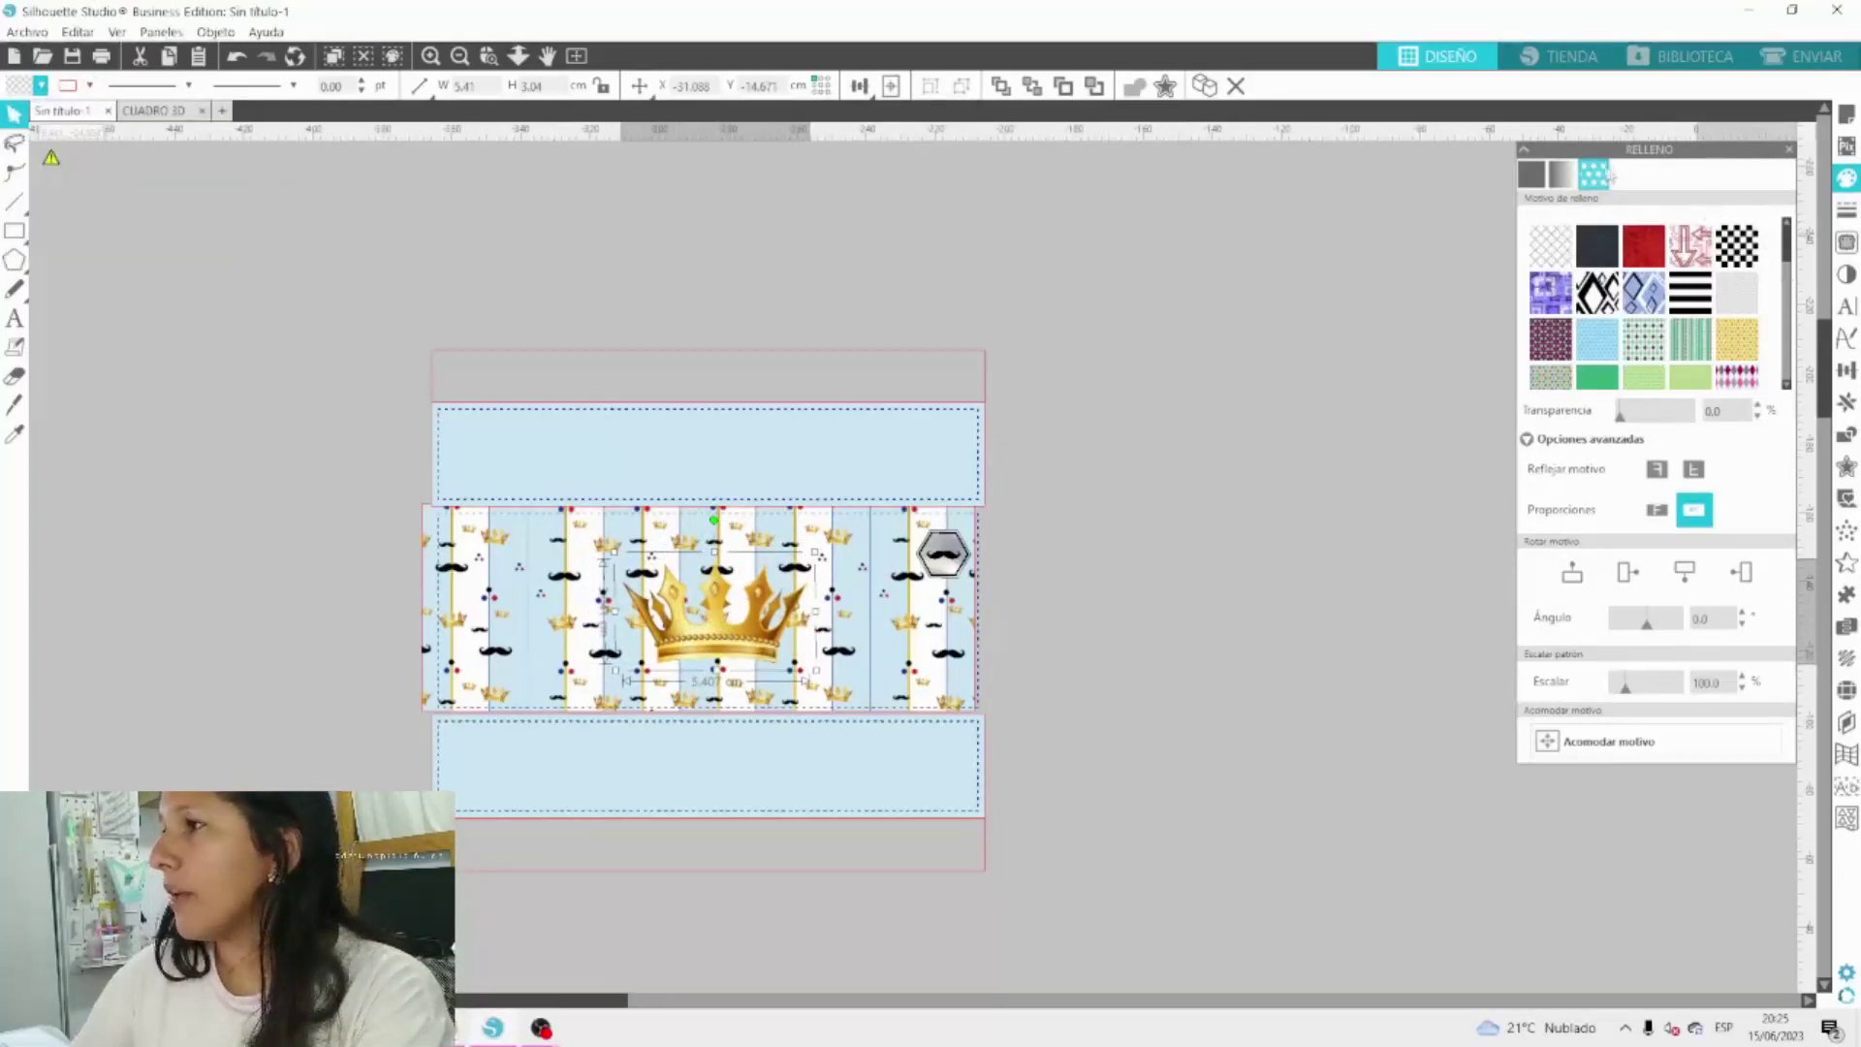
scroll(1620, 308, "down", 3)
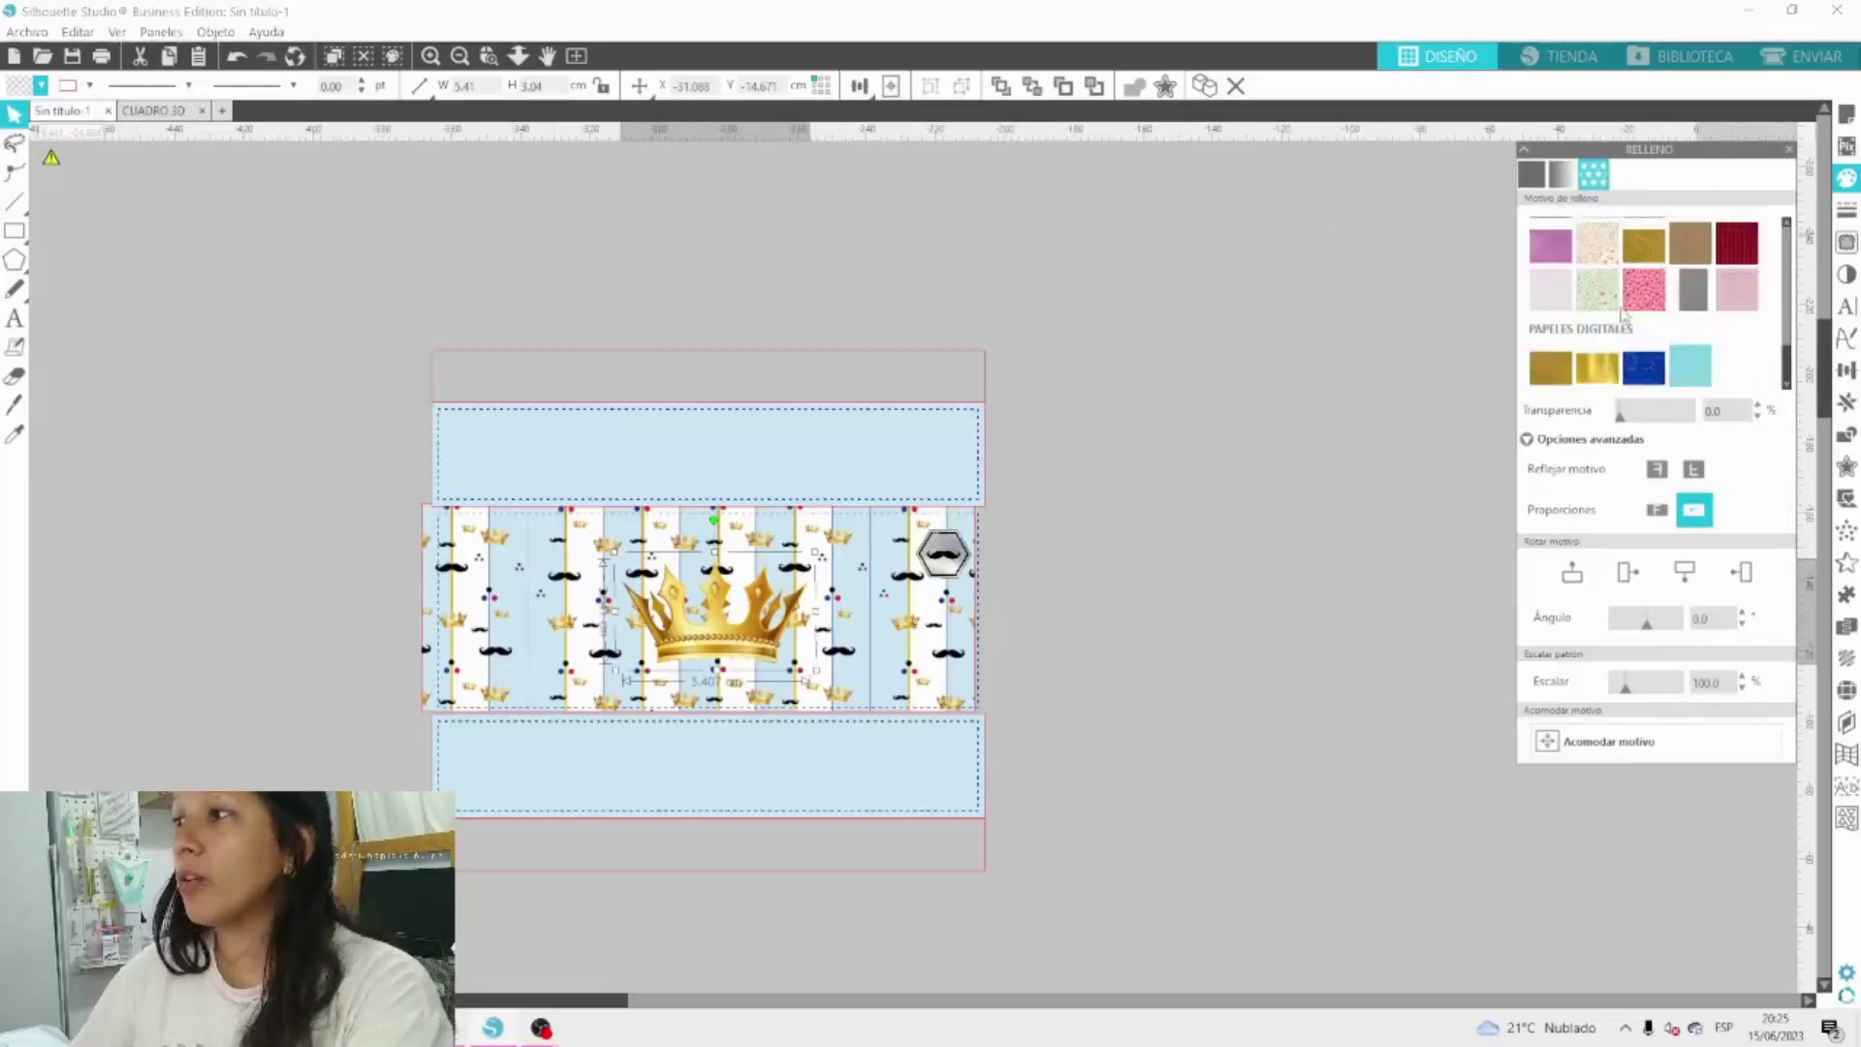
left_click(1604, 373)
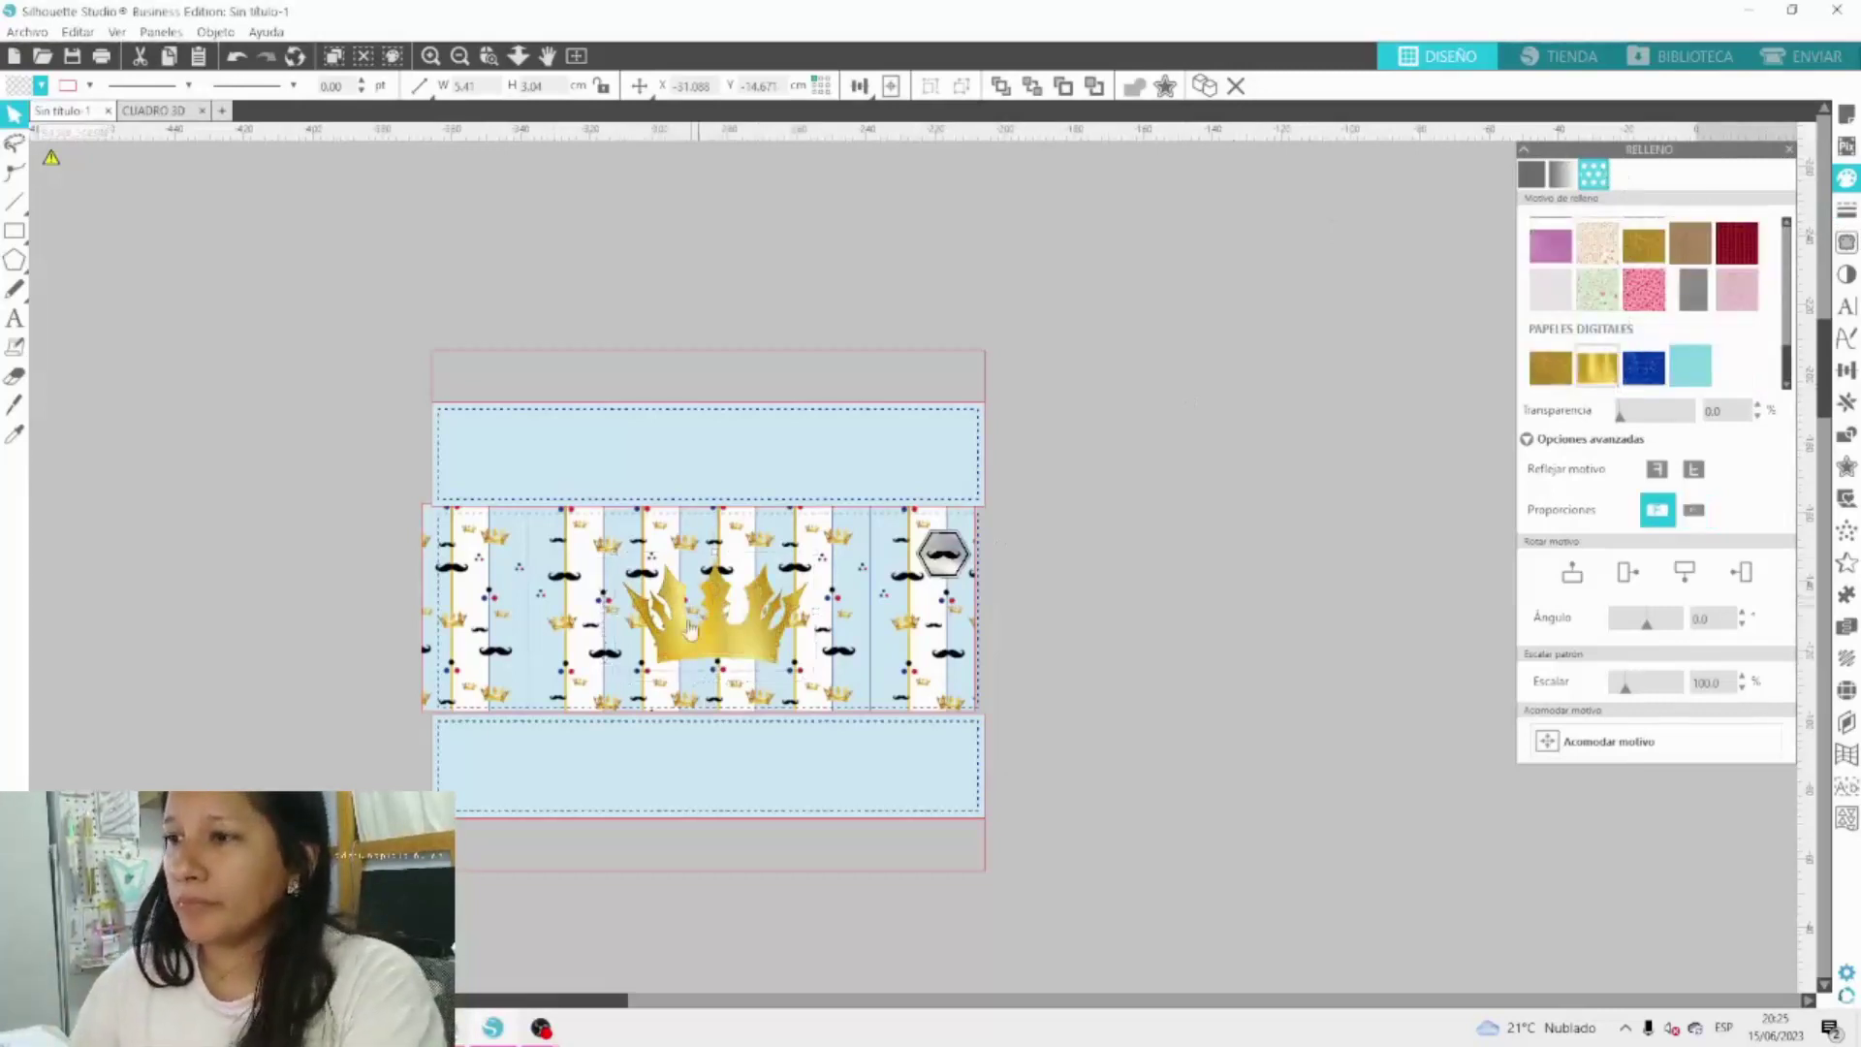
left_click_drag(703, 635, 1147, 446)
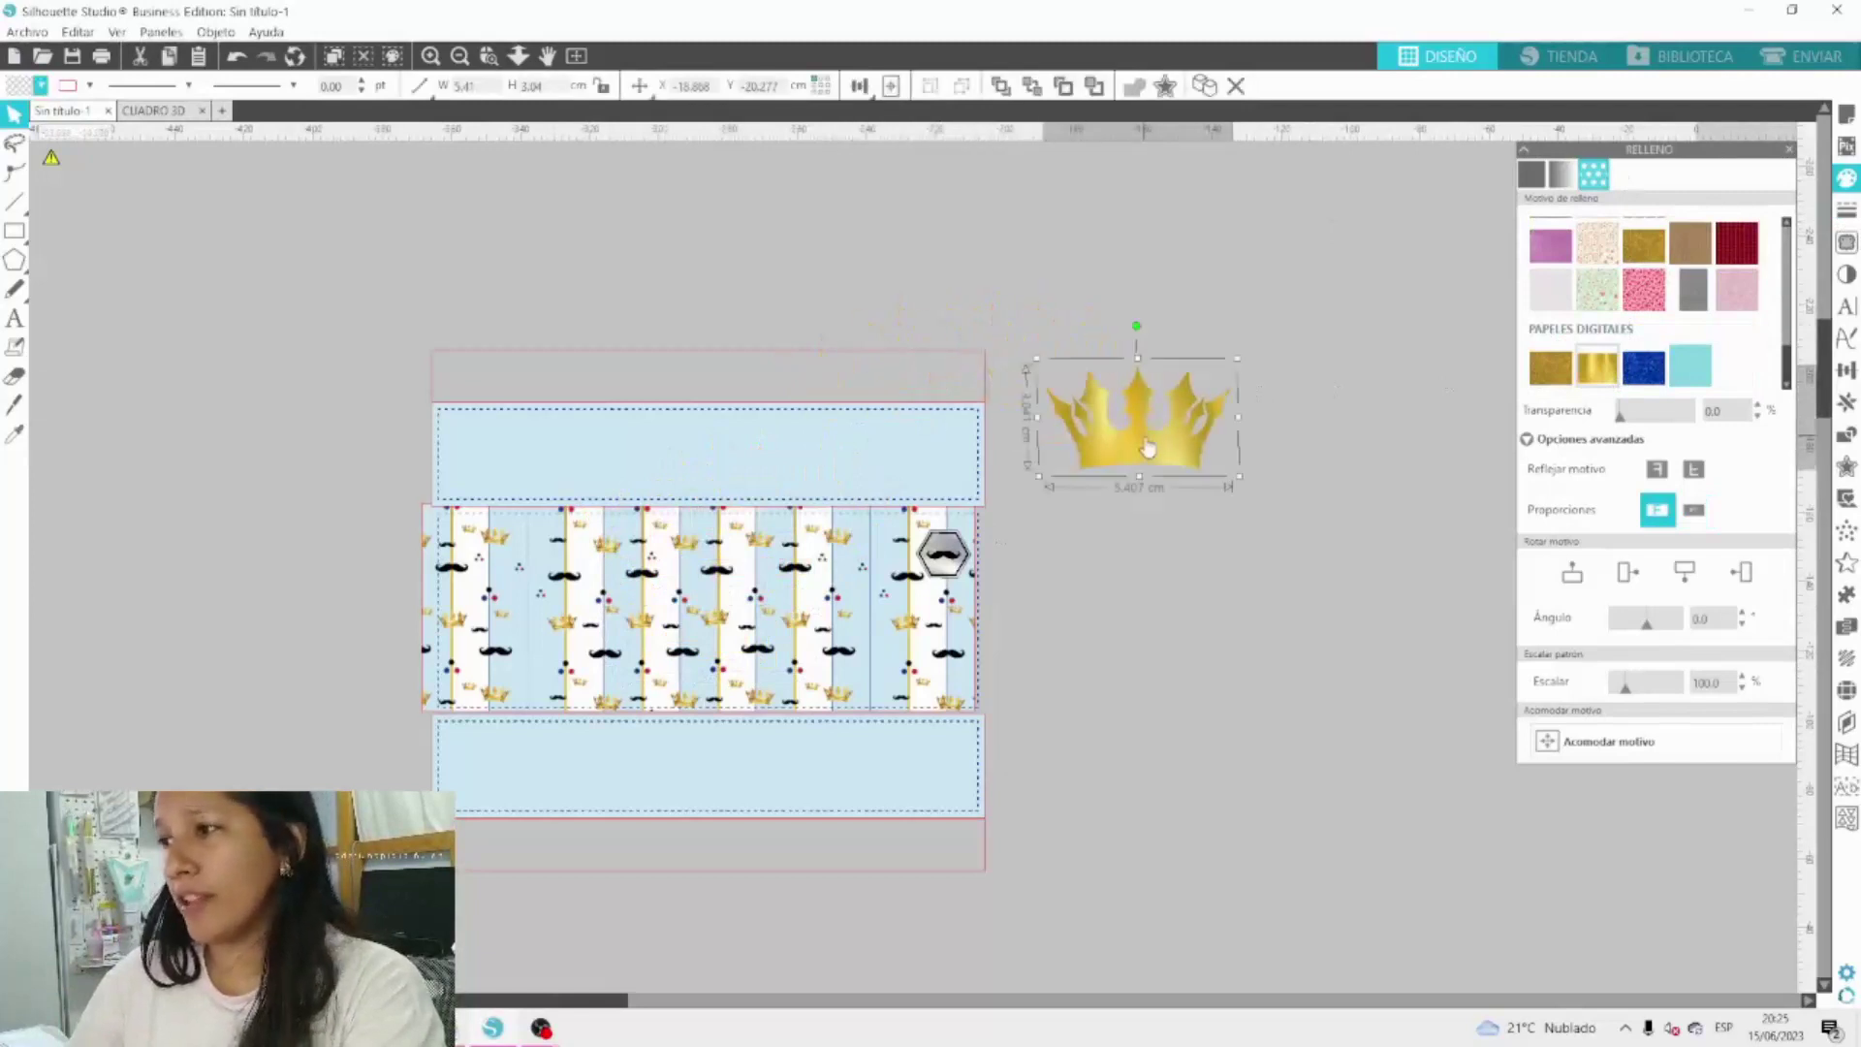
Create a 0.1 cm offset around the gold crown and fill it with the gold glitter digital paper.
left_click(1847, 467)
left_click(1629, 199)
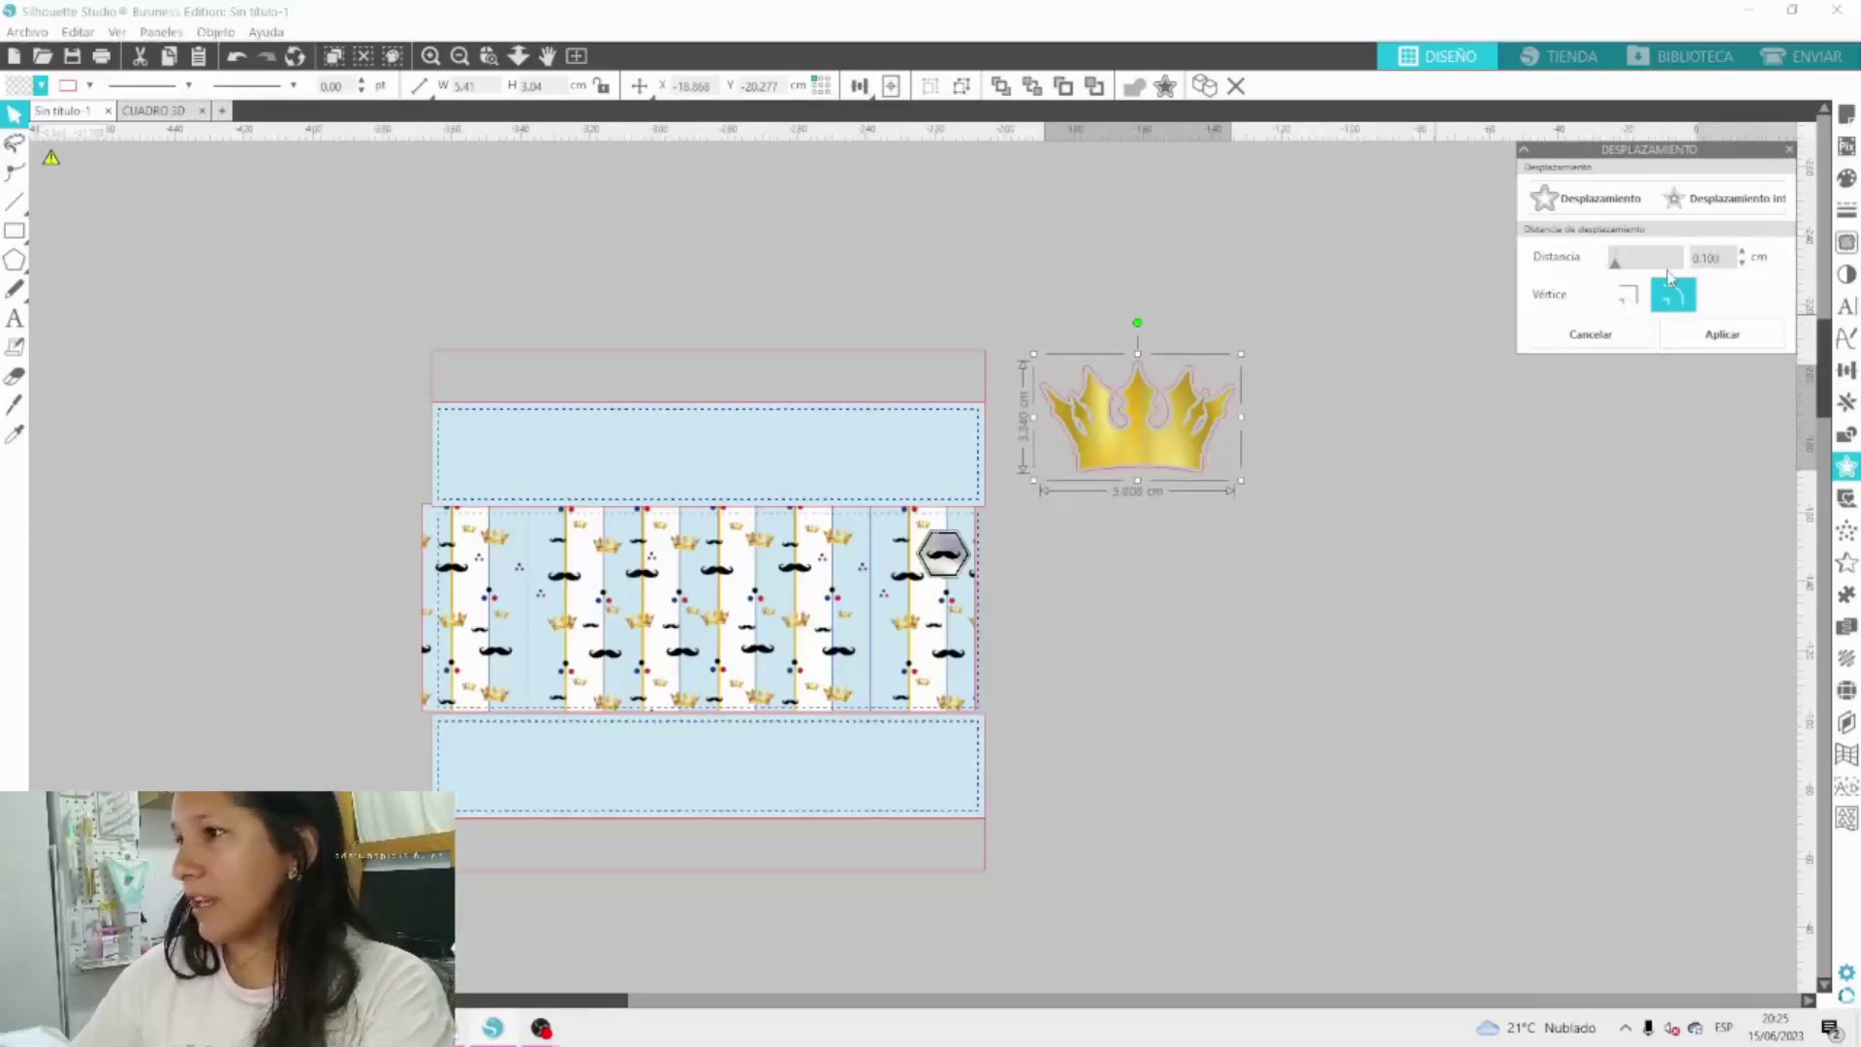
left_click(1847, 177)
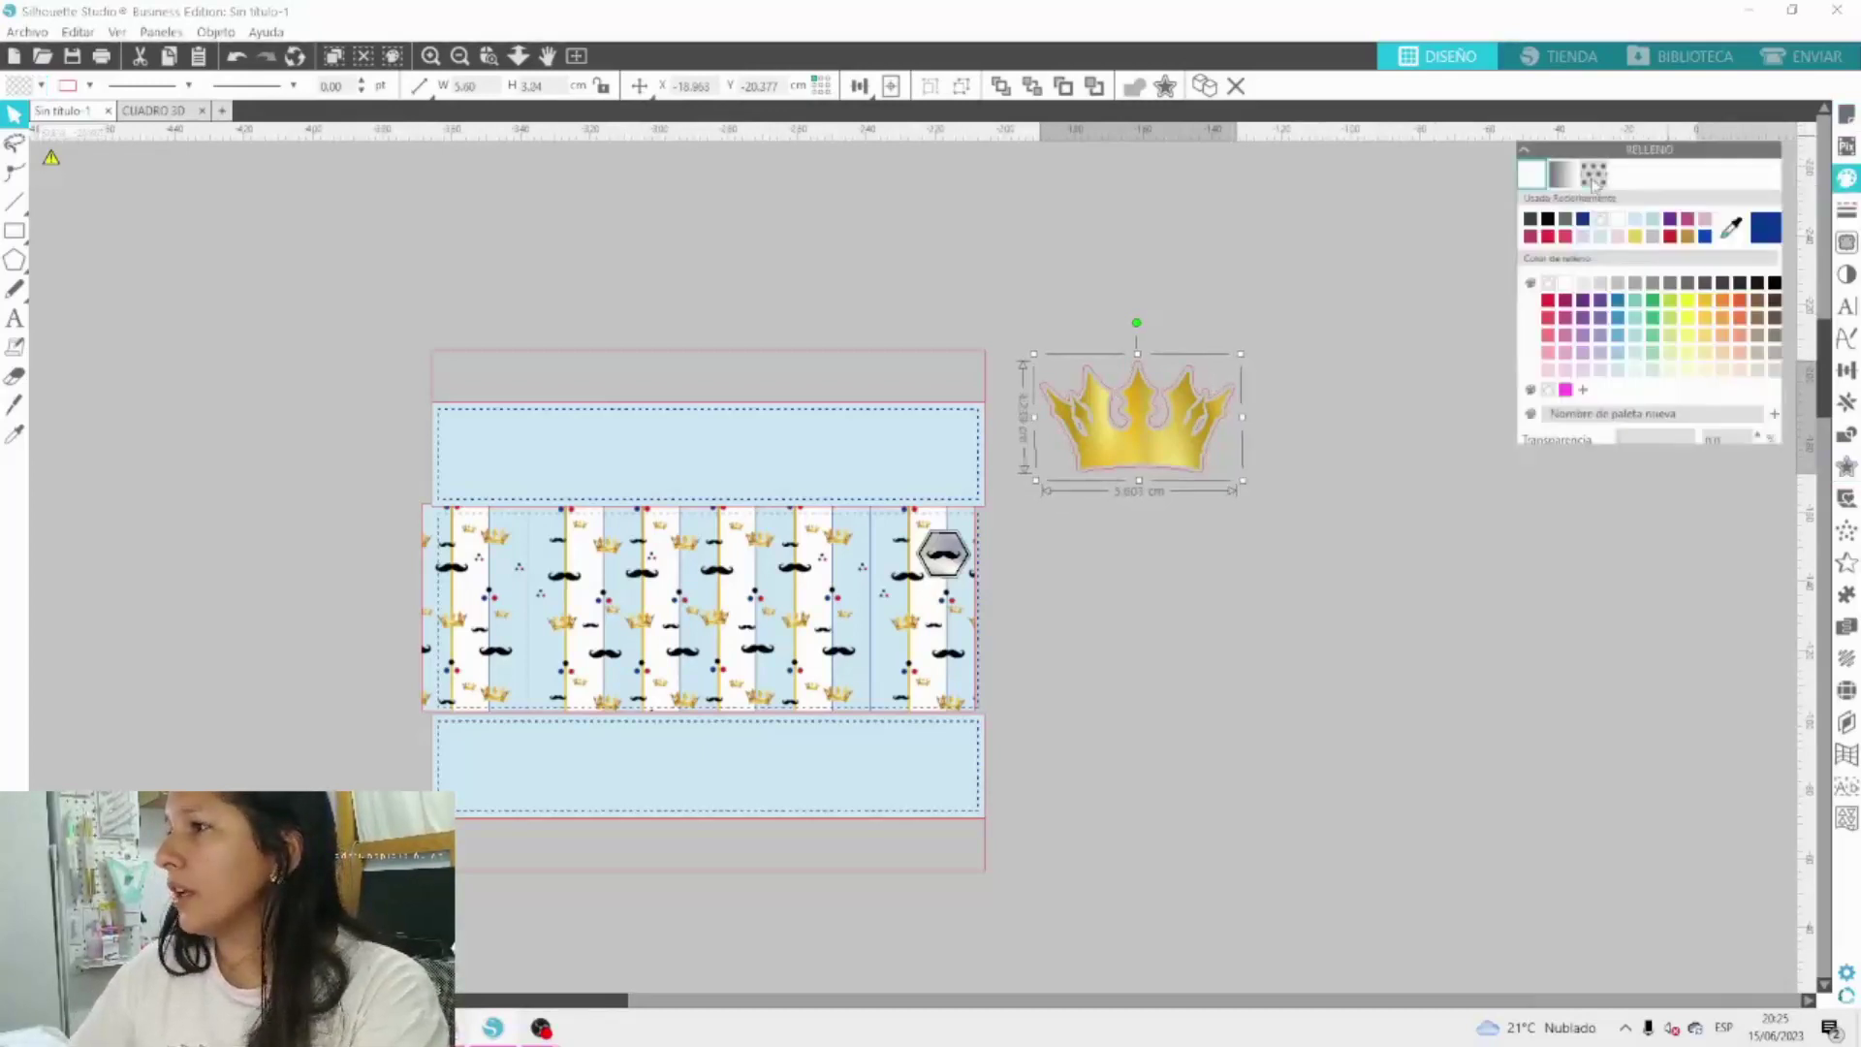
left_click(1594, 174)
left_click(1589, 368)
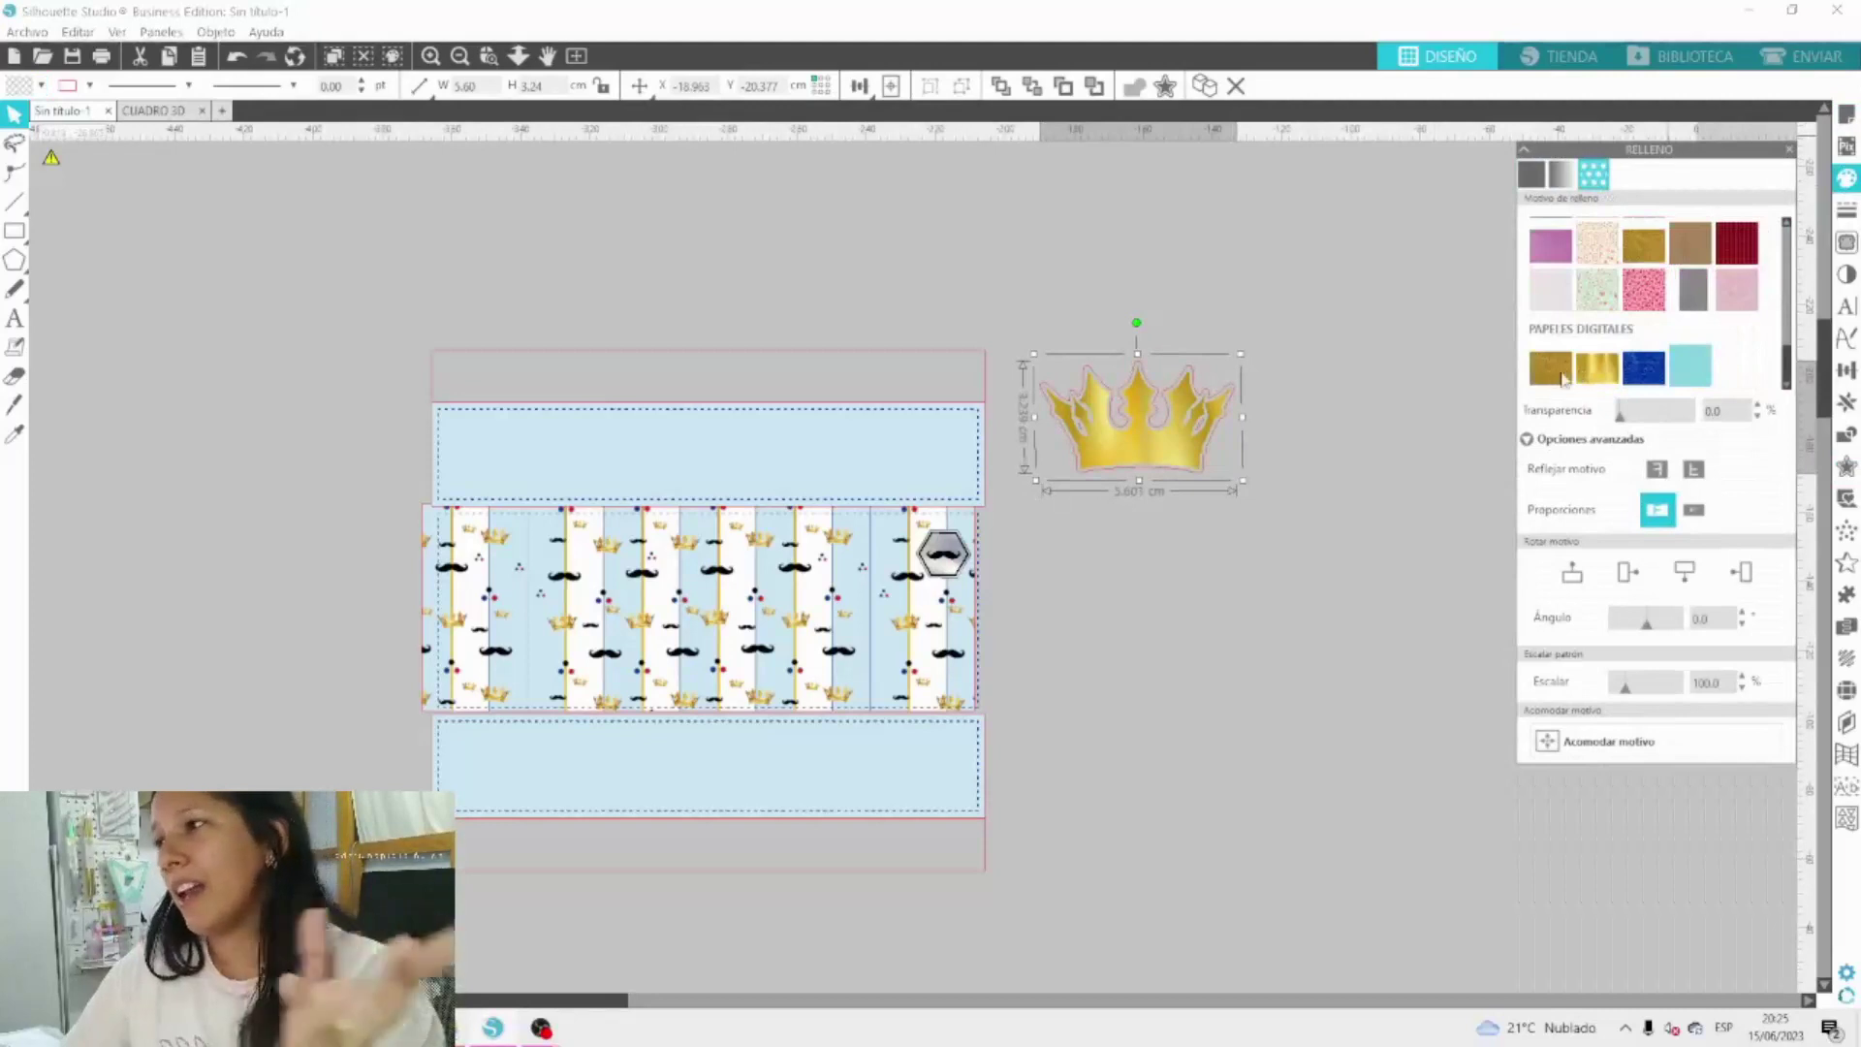
left_click(1556, 379)
Remove the line colour from the crown and its glitter offset, and group the two shapes.
left_click_drag(1135, 344, 941, 312)
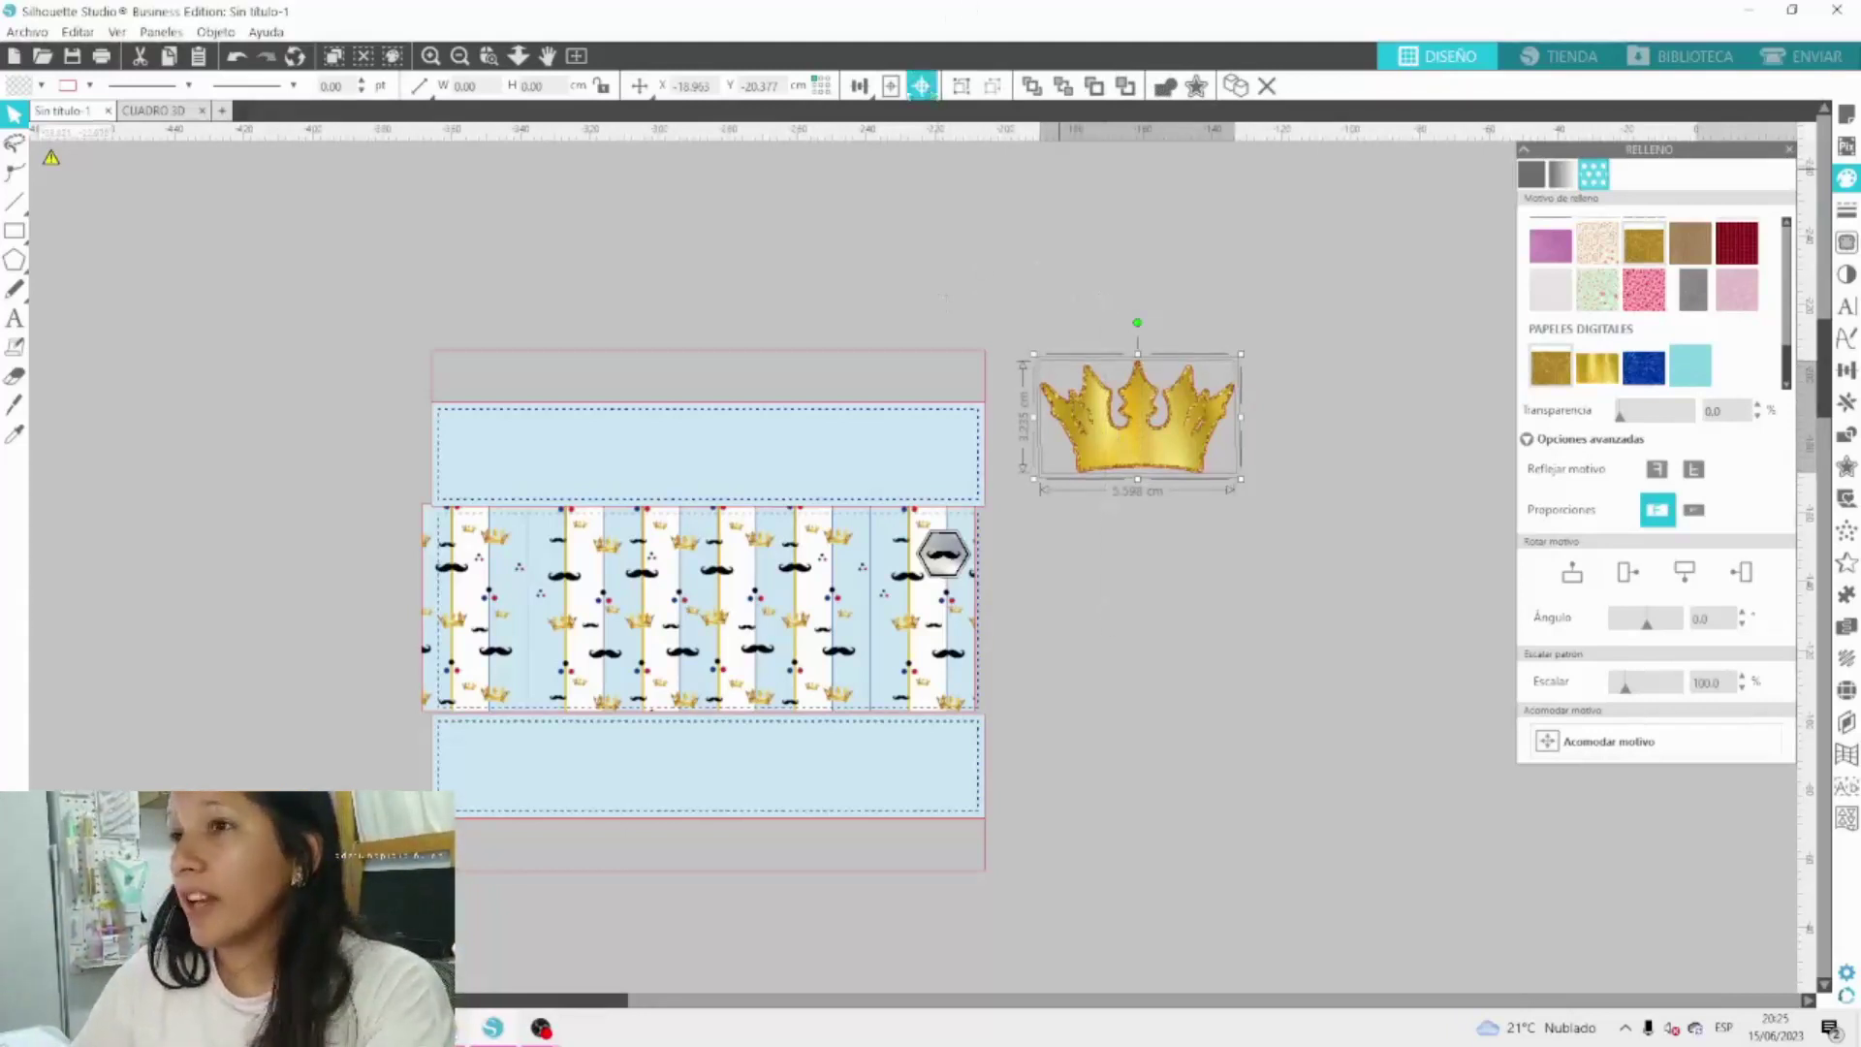
left_click(89, 85)
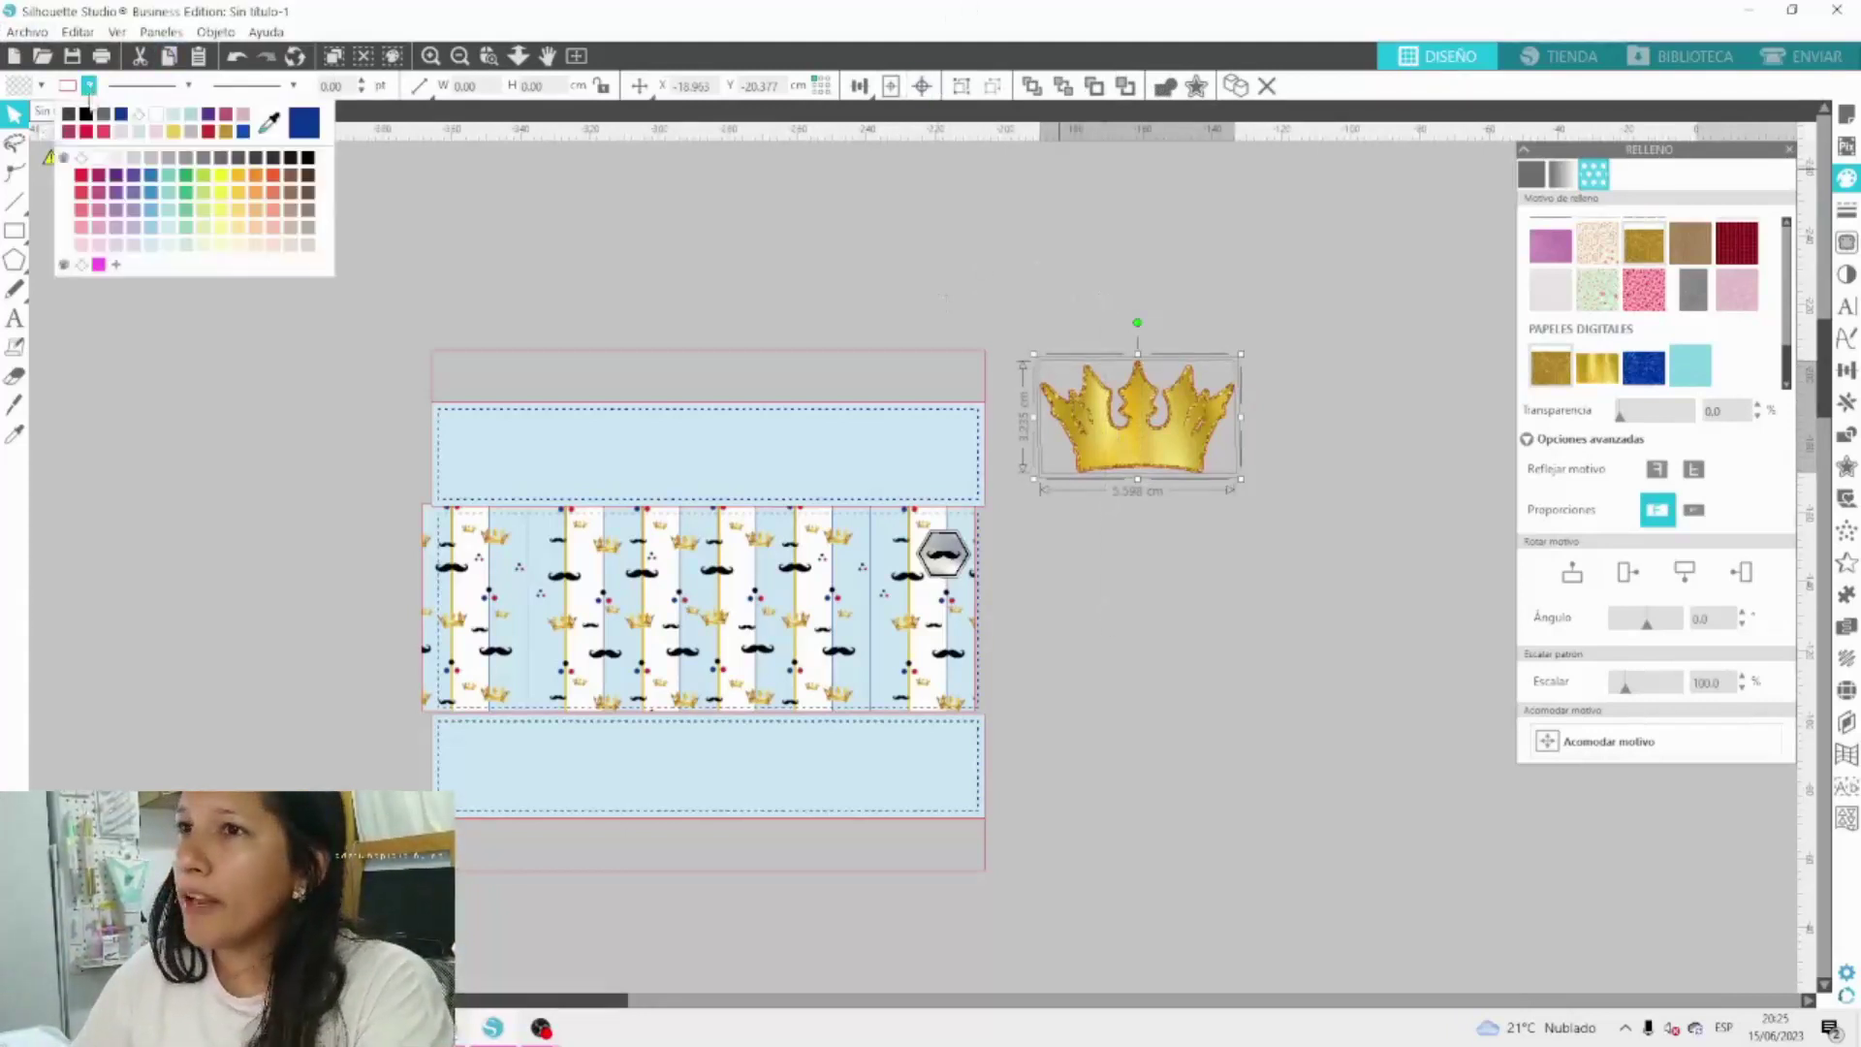
left_click(80, 166)
right_click(1107, 449)
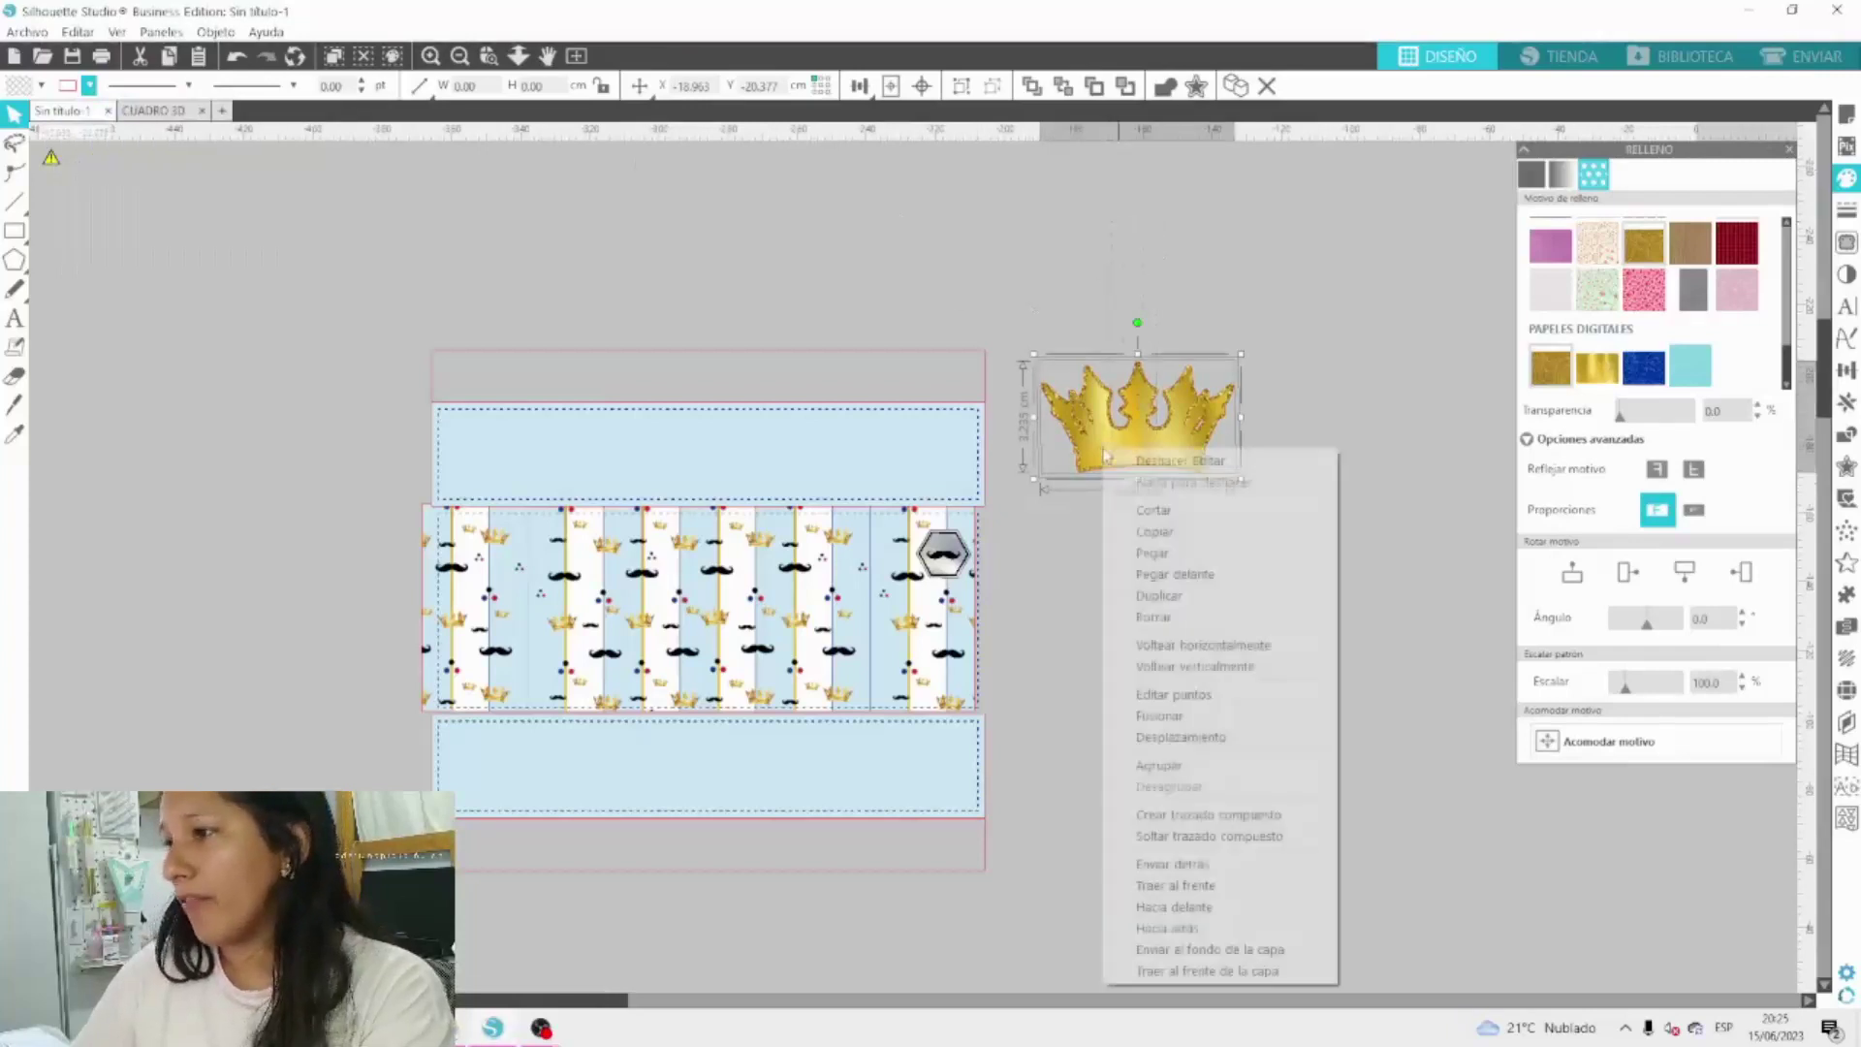
left_click(1157, 765)
Place the grouped crown in the middle of the patterned paper and enlarge it to about 5.97 cm wide.
left_click_drag(1134, 437, 711, 628)
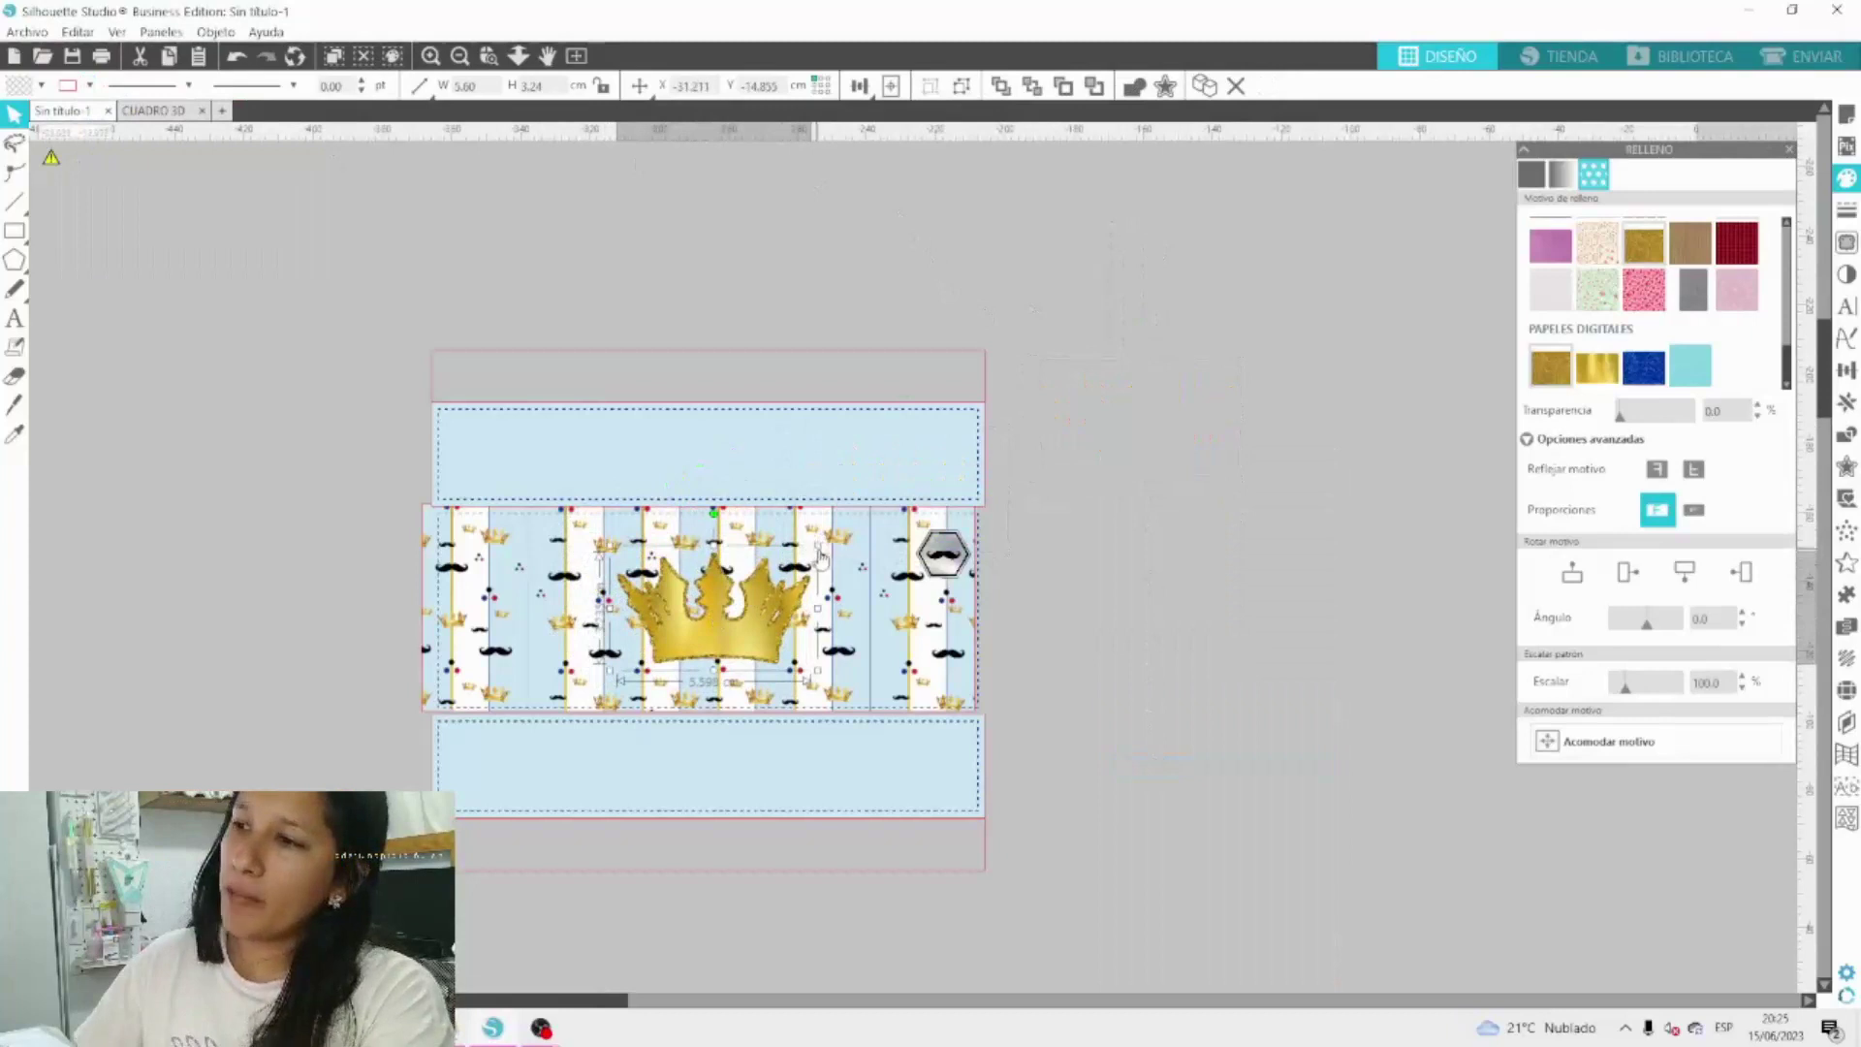
left_click_drag(817, 549, 832, 538)
left_click_drag(752, 646, 742, 638)
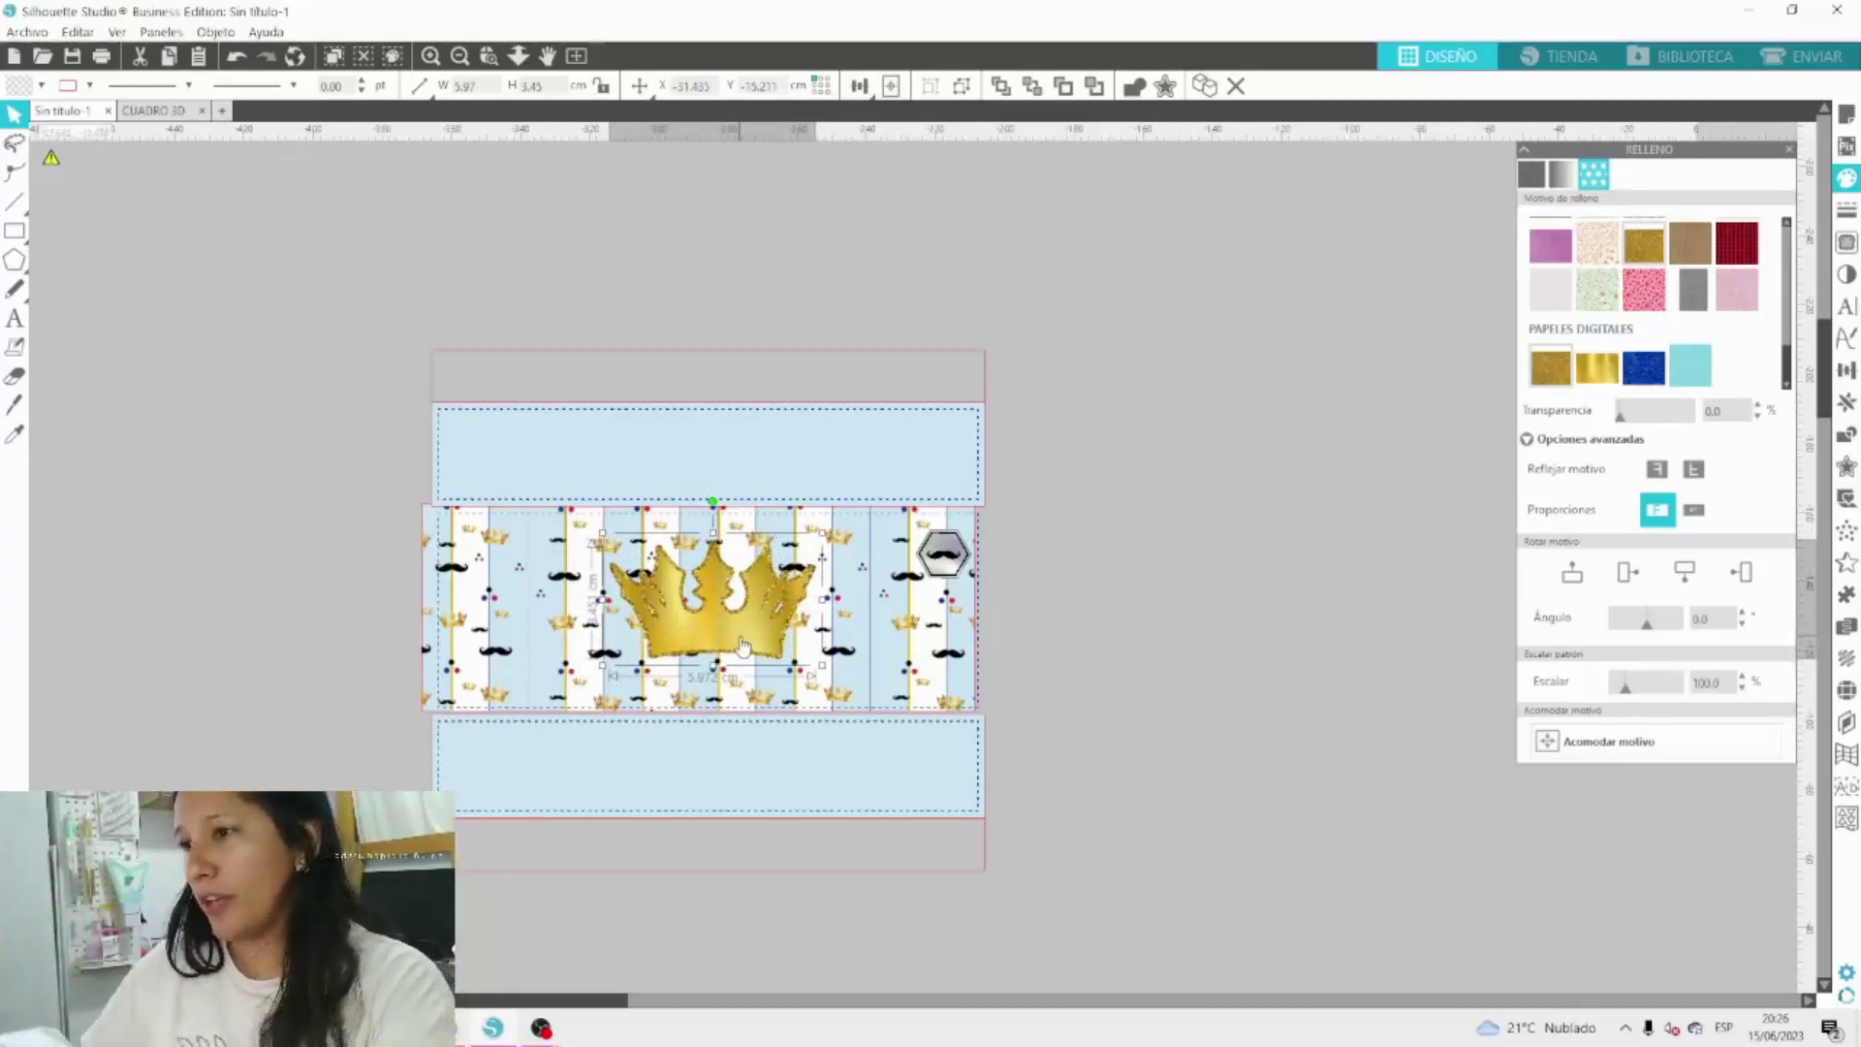
left_click_drag(742, 647, 739, 646)
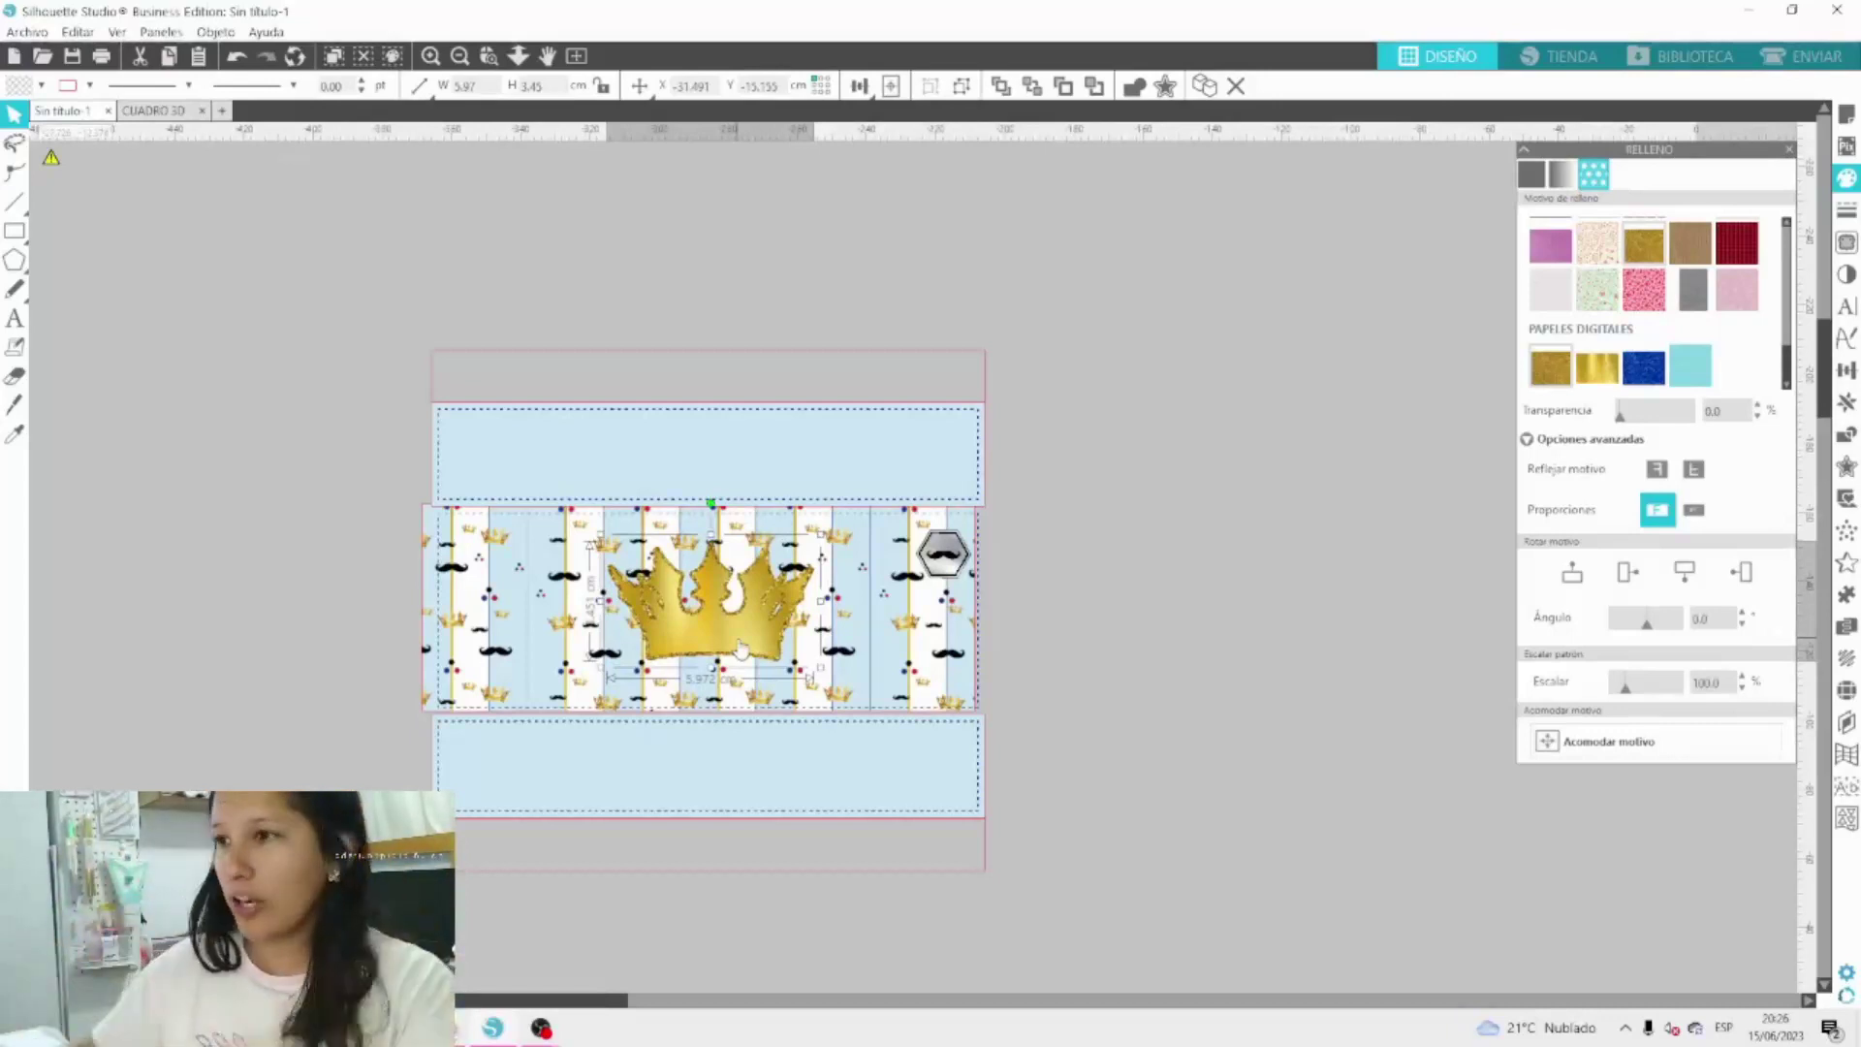
left_click_drag(742, 650, 733, 648)
left_click(1192, 250)
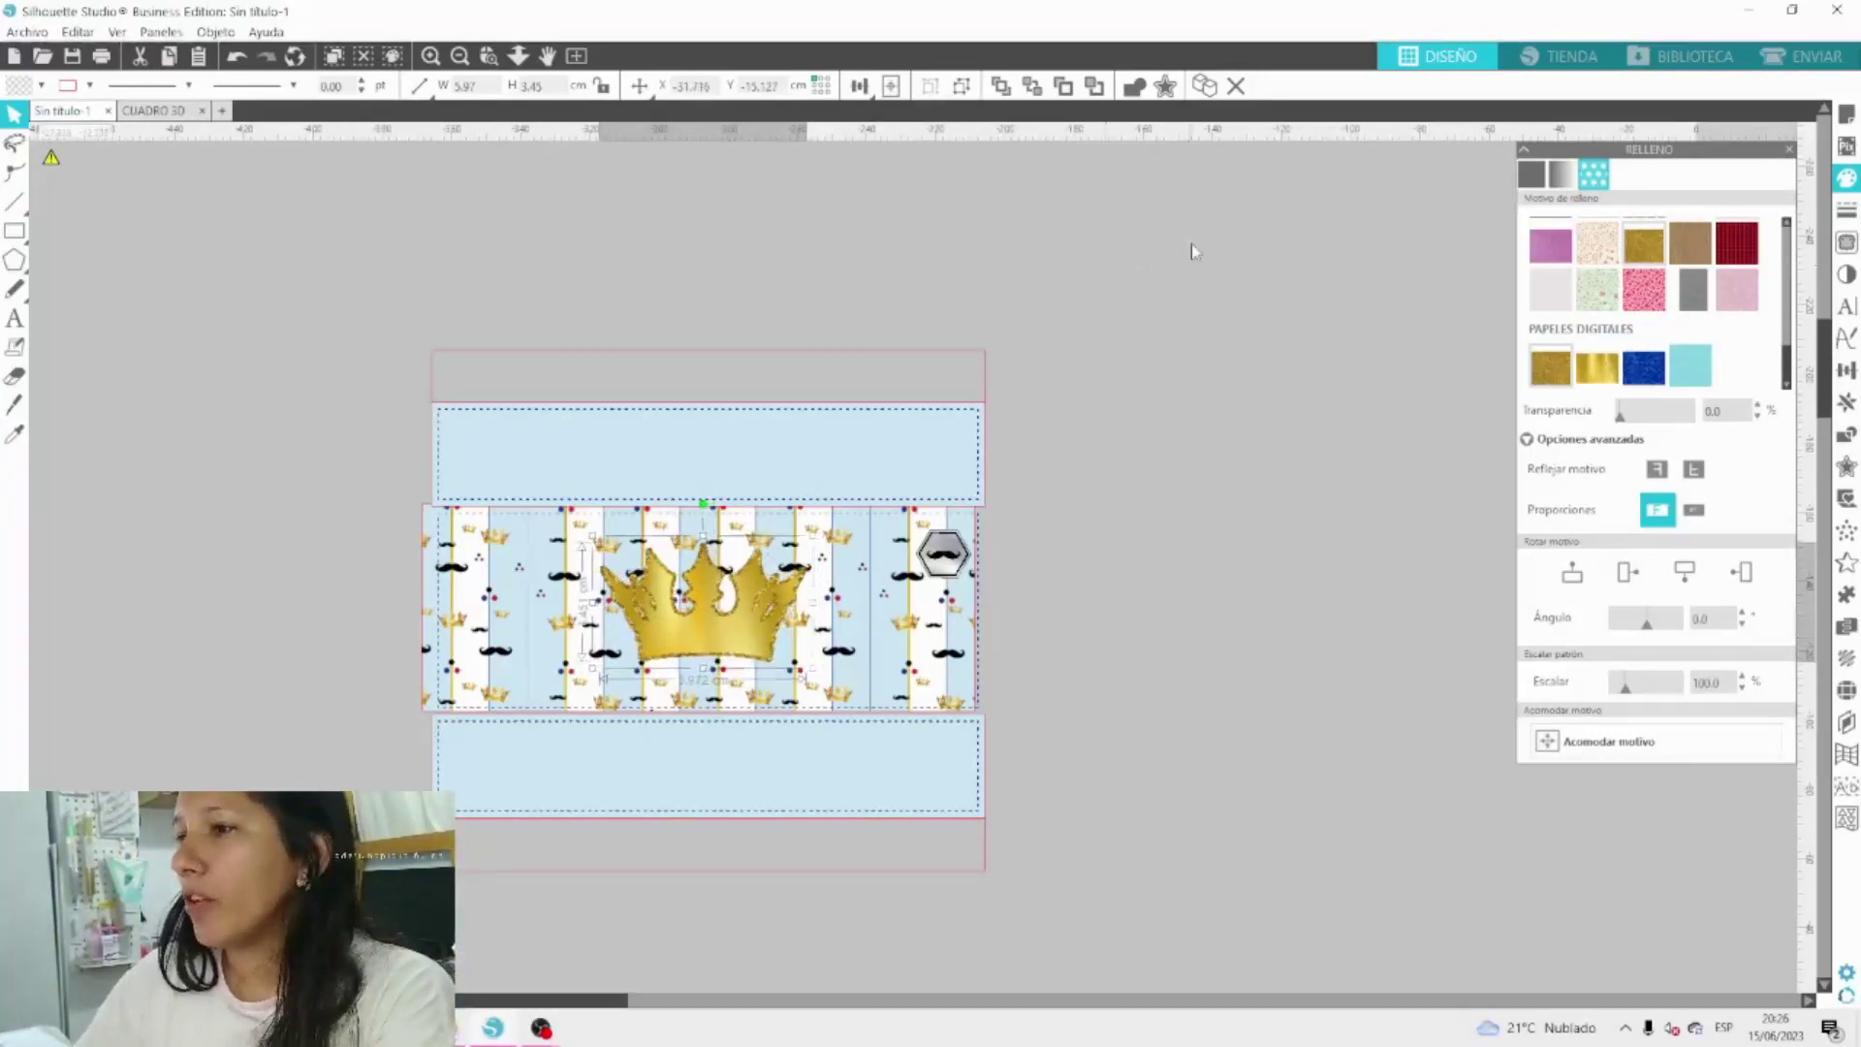
Draw a plate shape with decorative corners, about 9.6 by 2.6 cm, above the wrapper and fill it with white.
left_click(16, 232)
mouse_move(14, 260)
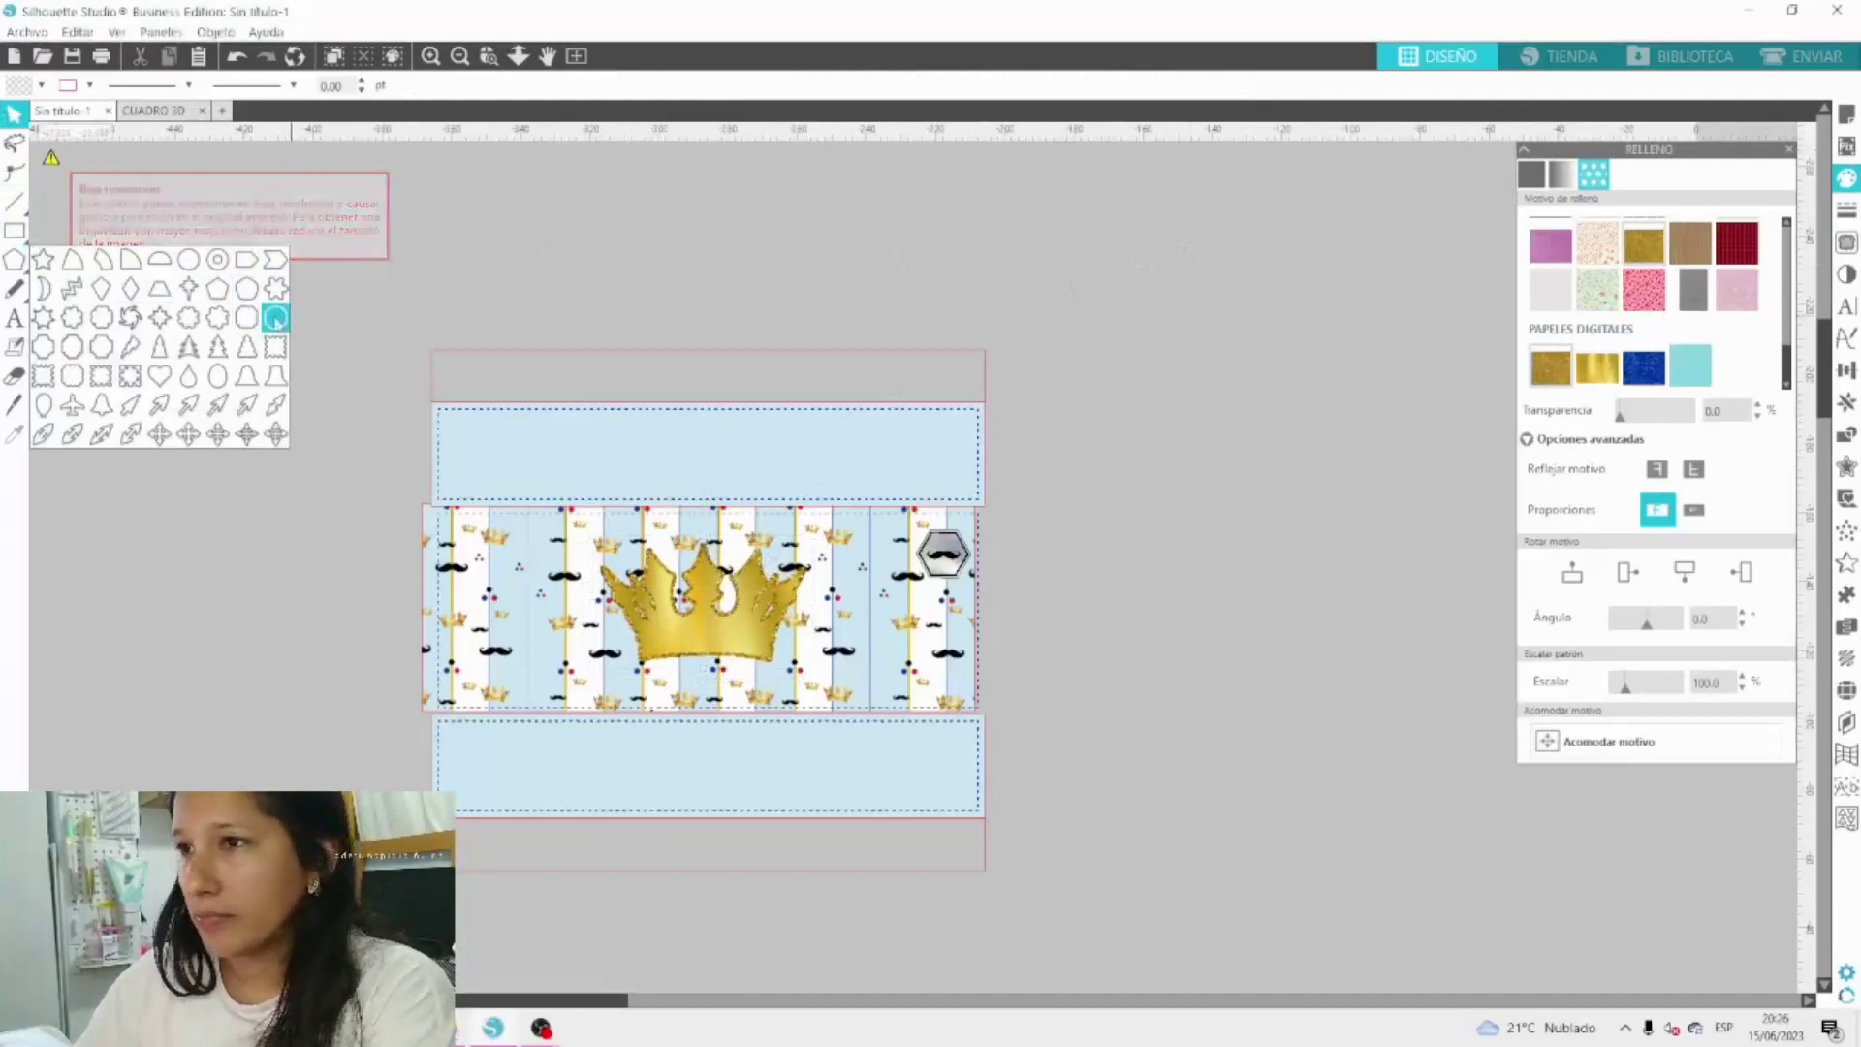
left_click(275, 318)
left_click_drag(569, 226, 899, 313)
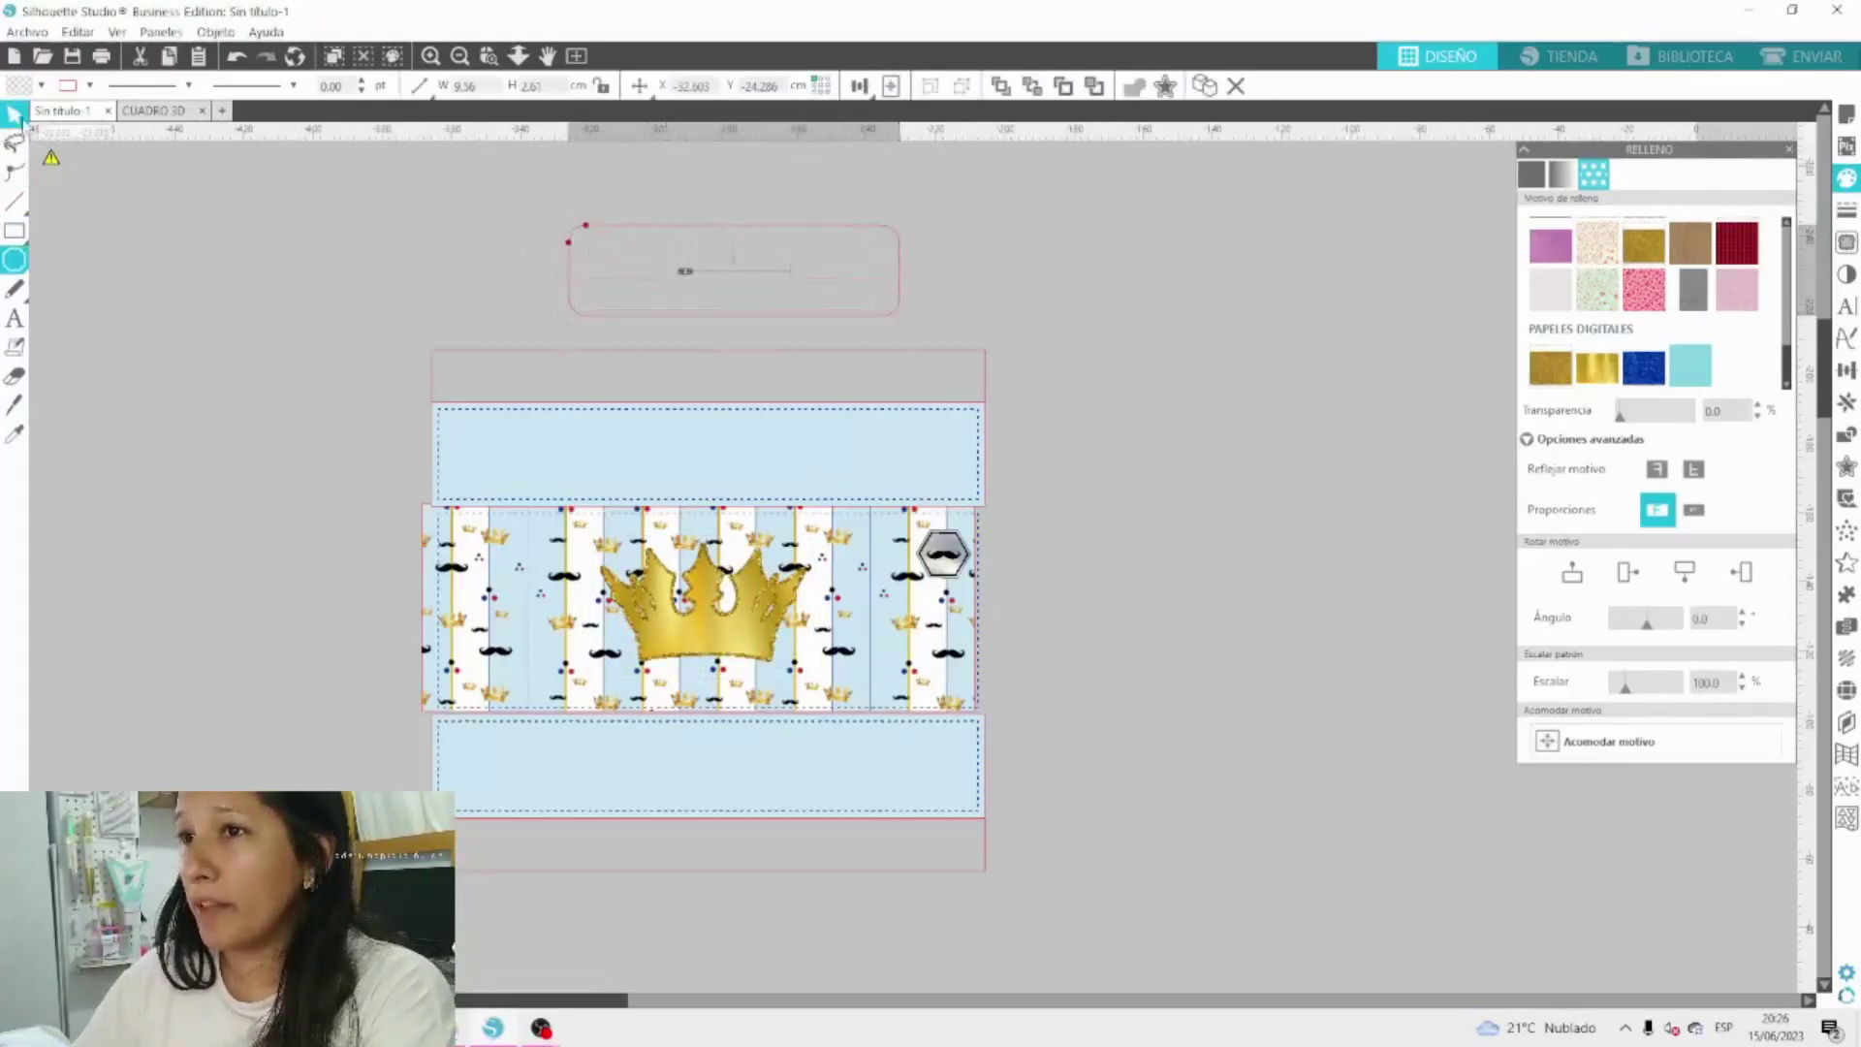
left_click(17, 115)
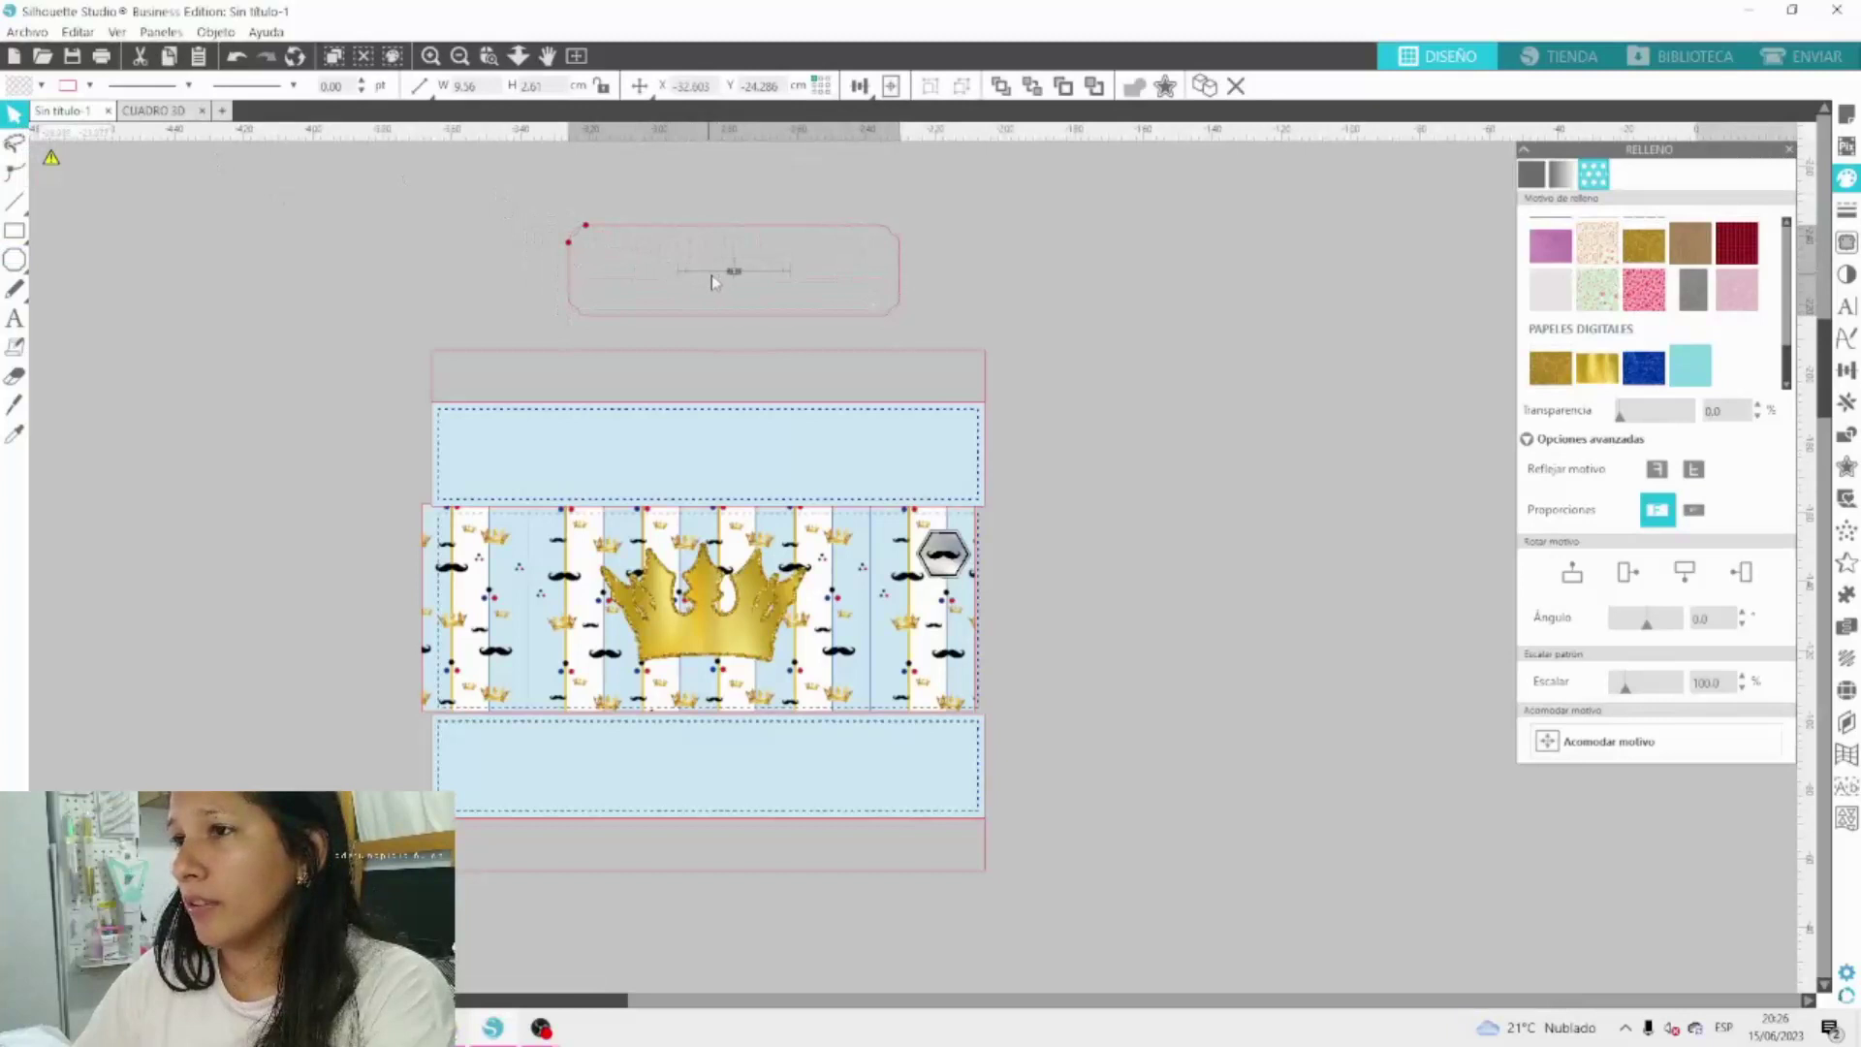
left_click(1031, 243)
left_click(899, 279)
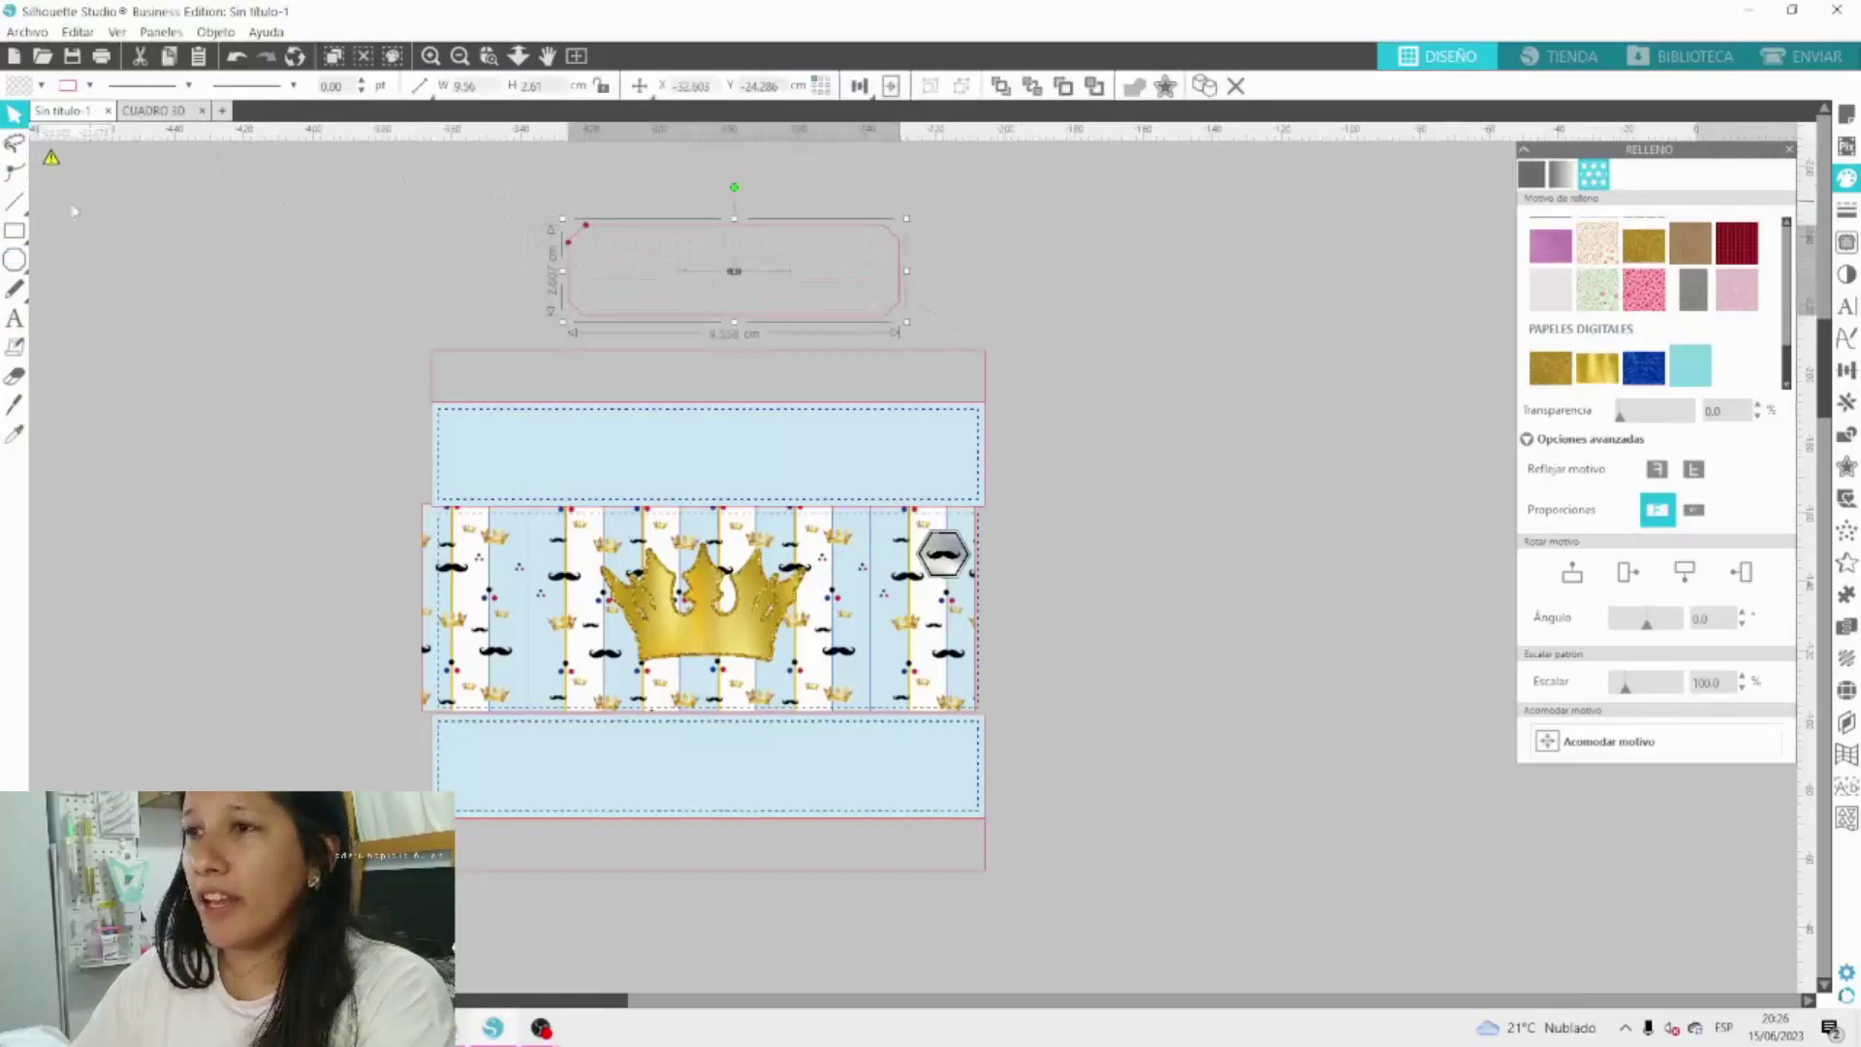
left_click(41, 86)
left_click(62, 173)
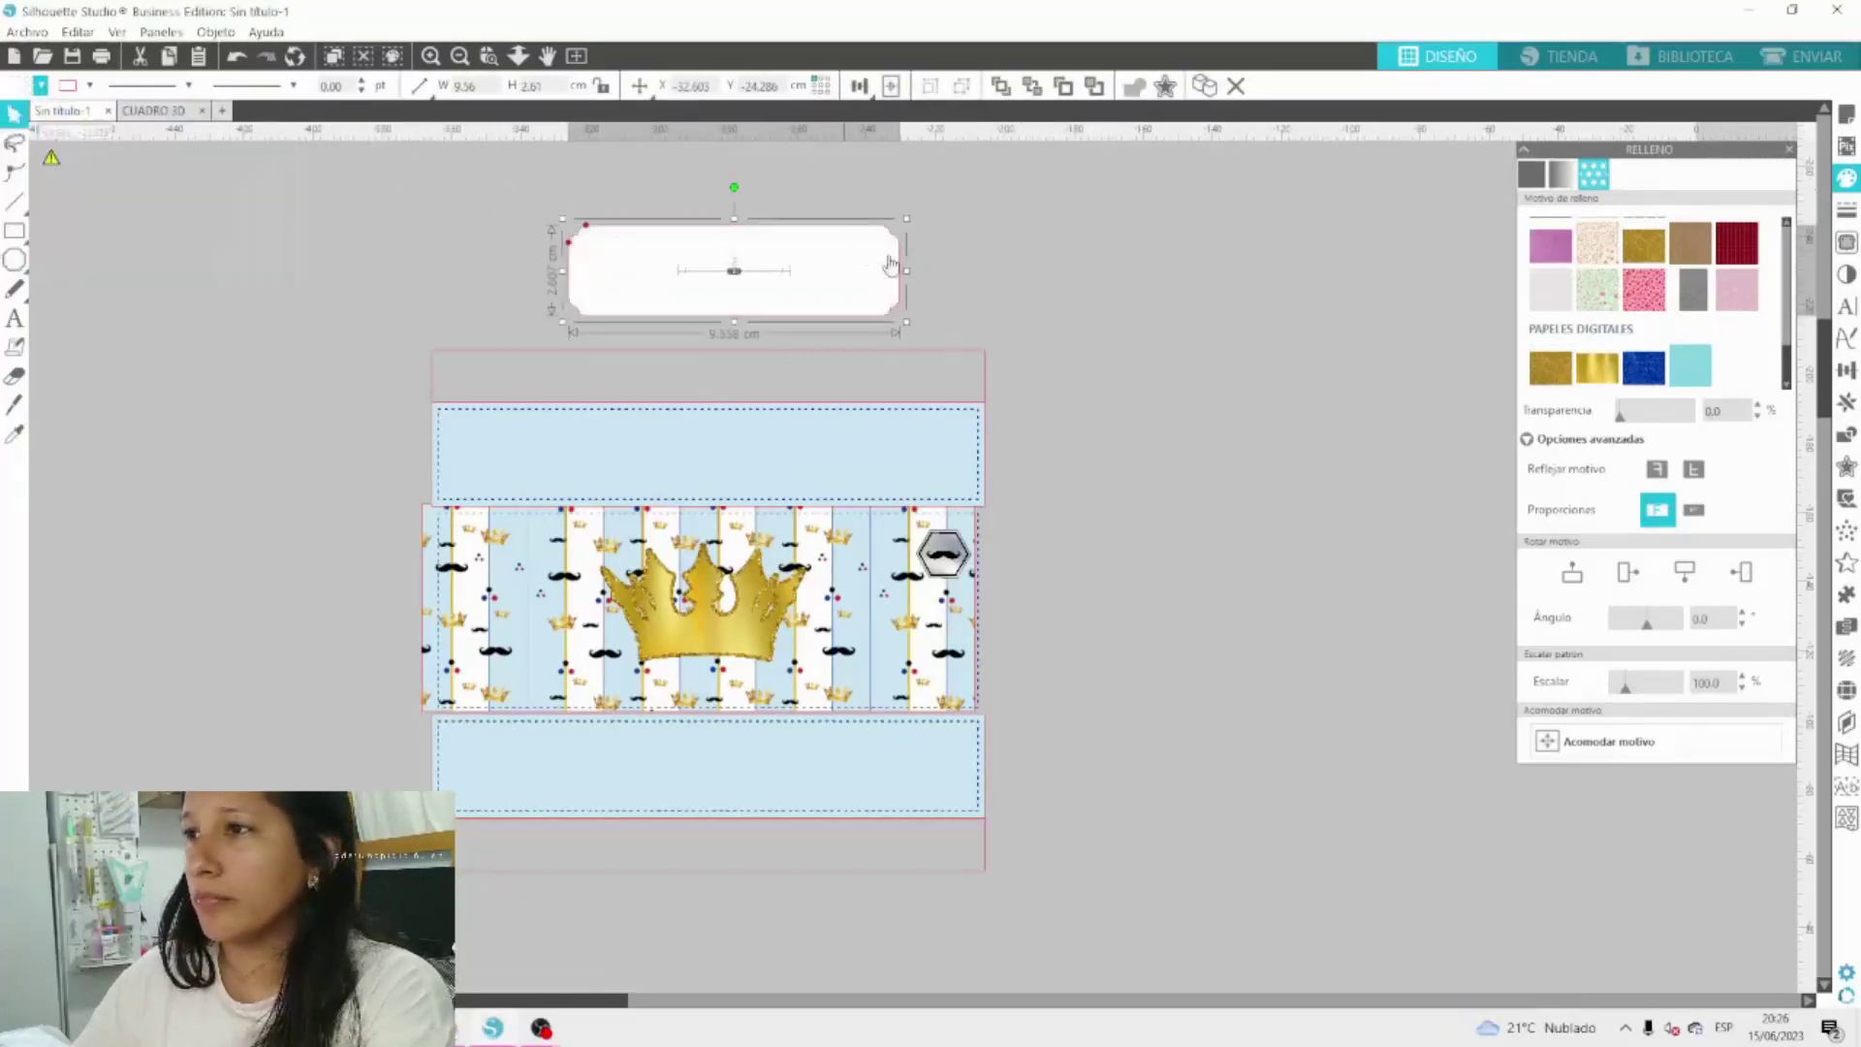
Resize the white plate to about 8.1 by 4.5 cm over the patterned paper and add a 0.1 cm offset filled dark blue.
left_click_drag(816, 296, 801, 589)
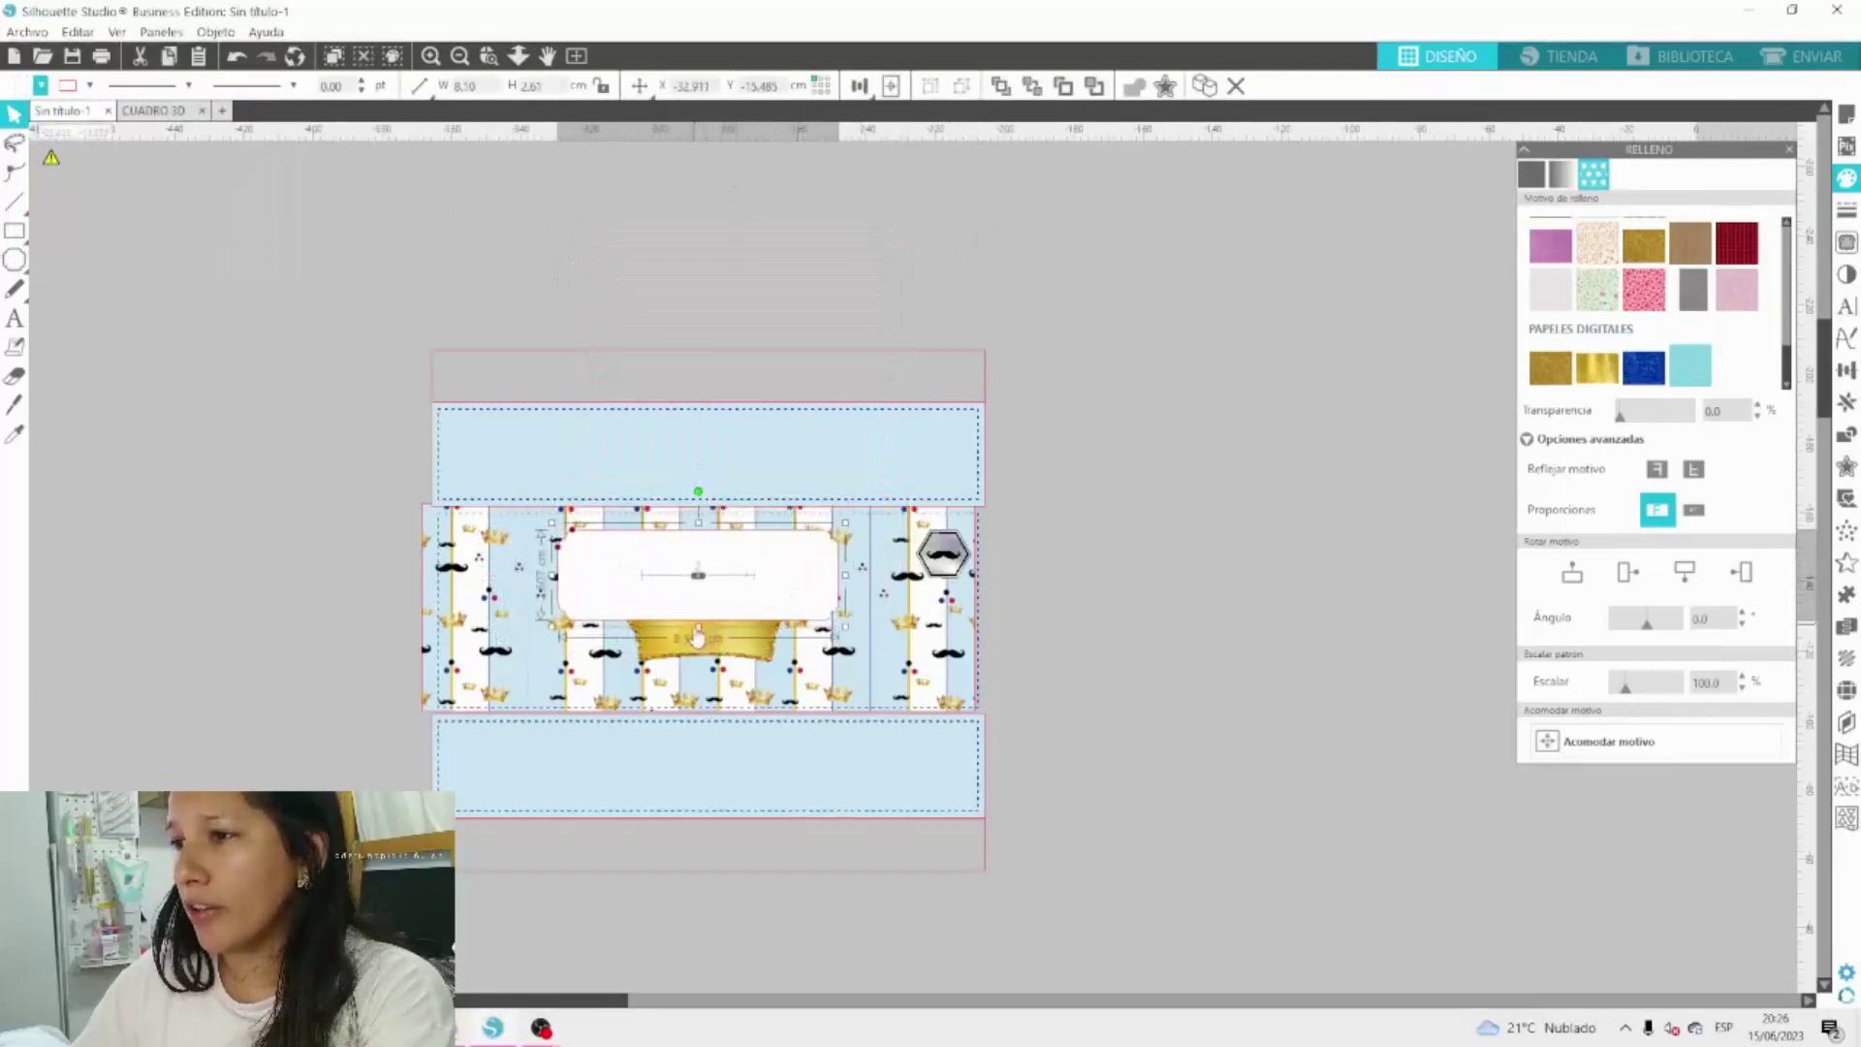
left_click_drag(698, 629, 698, 687)
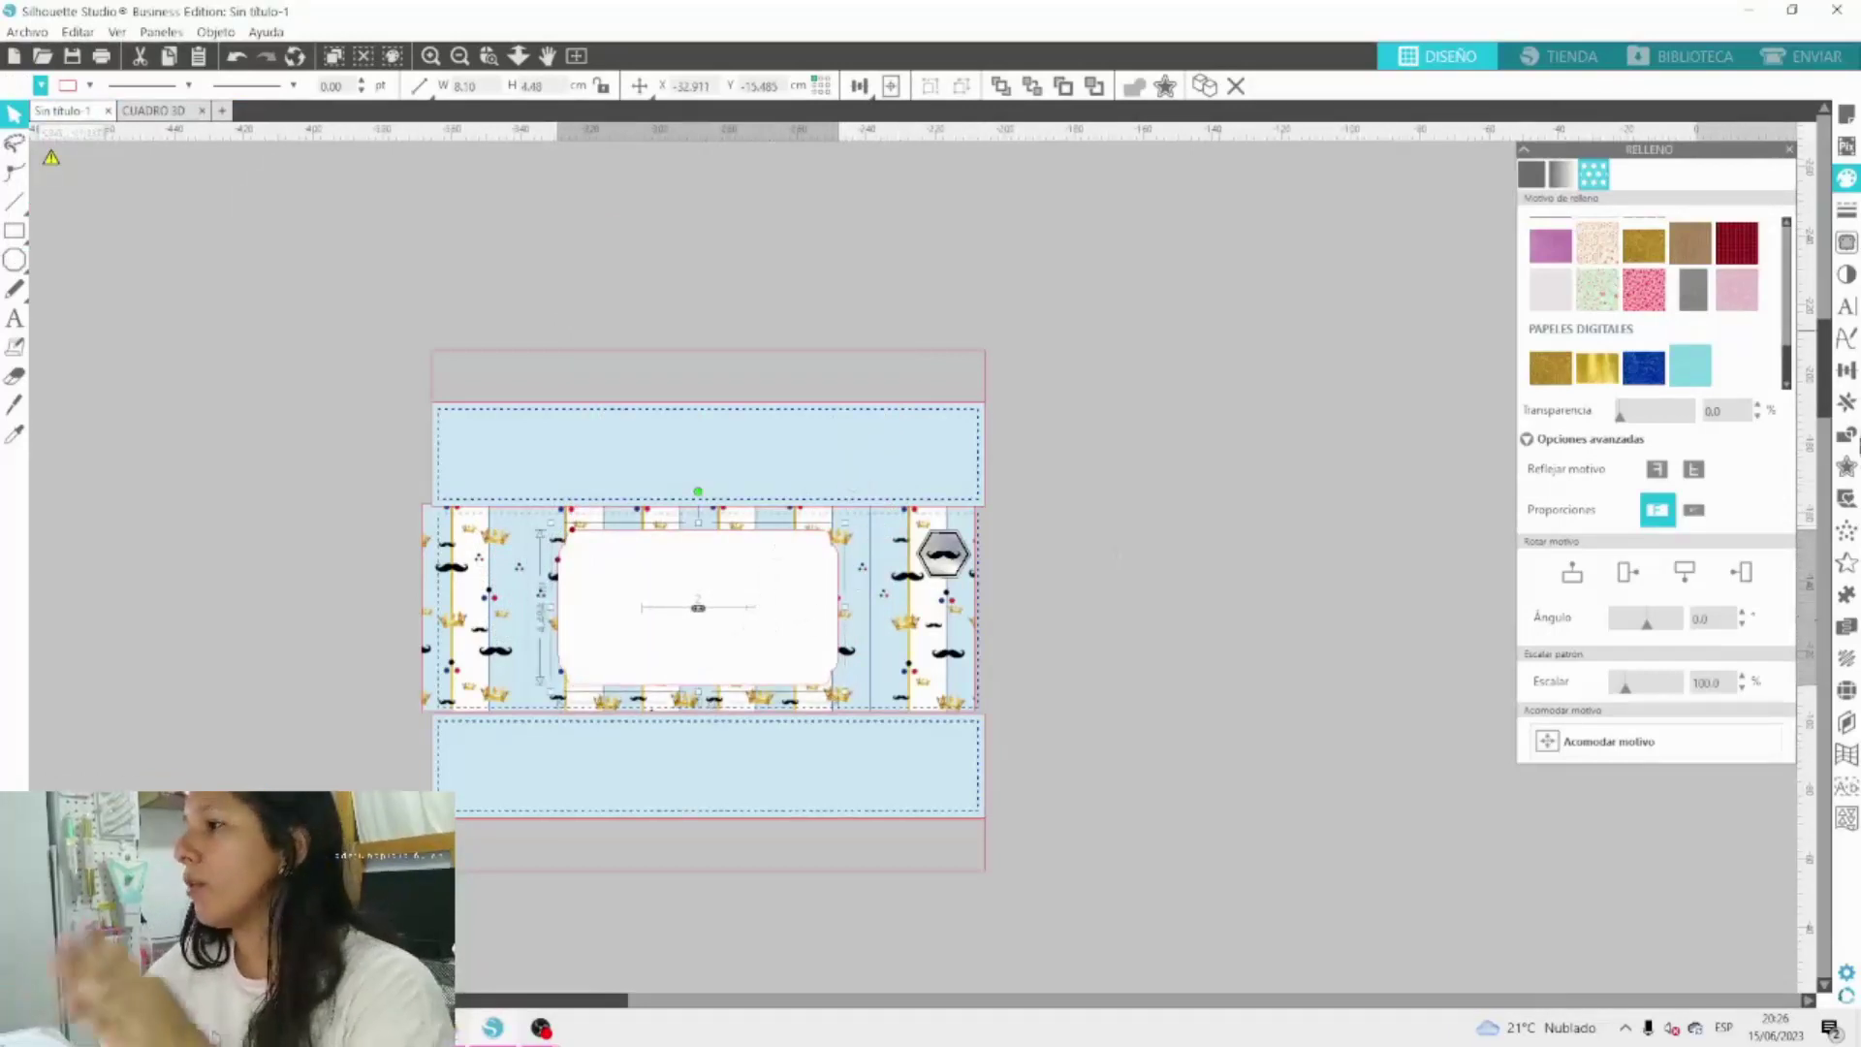
left_click(1847, 466)
left_click(1590, 198)
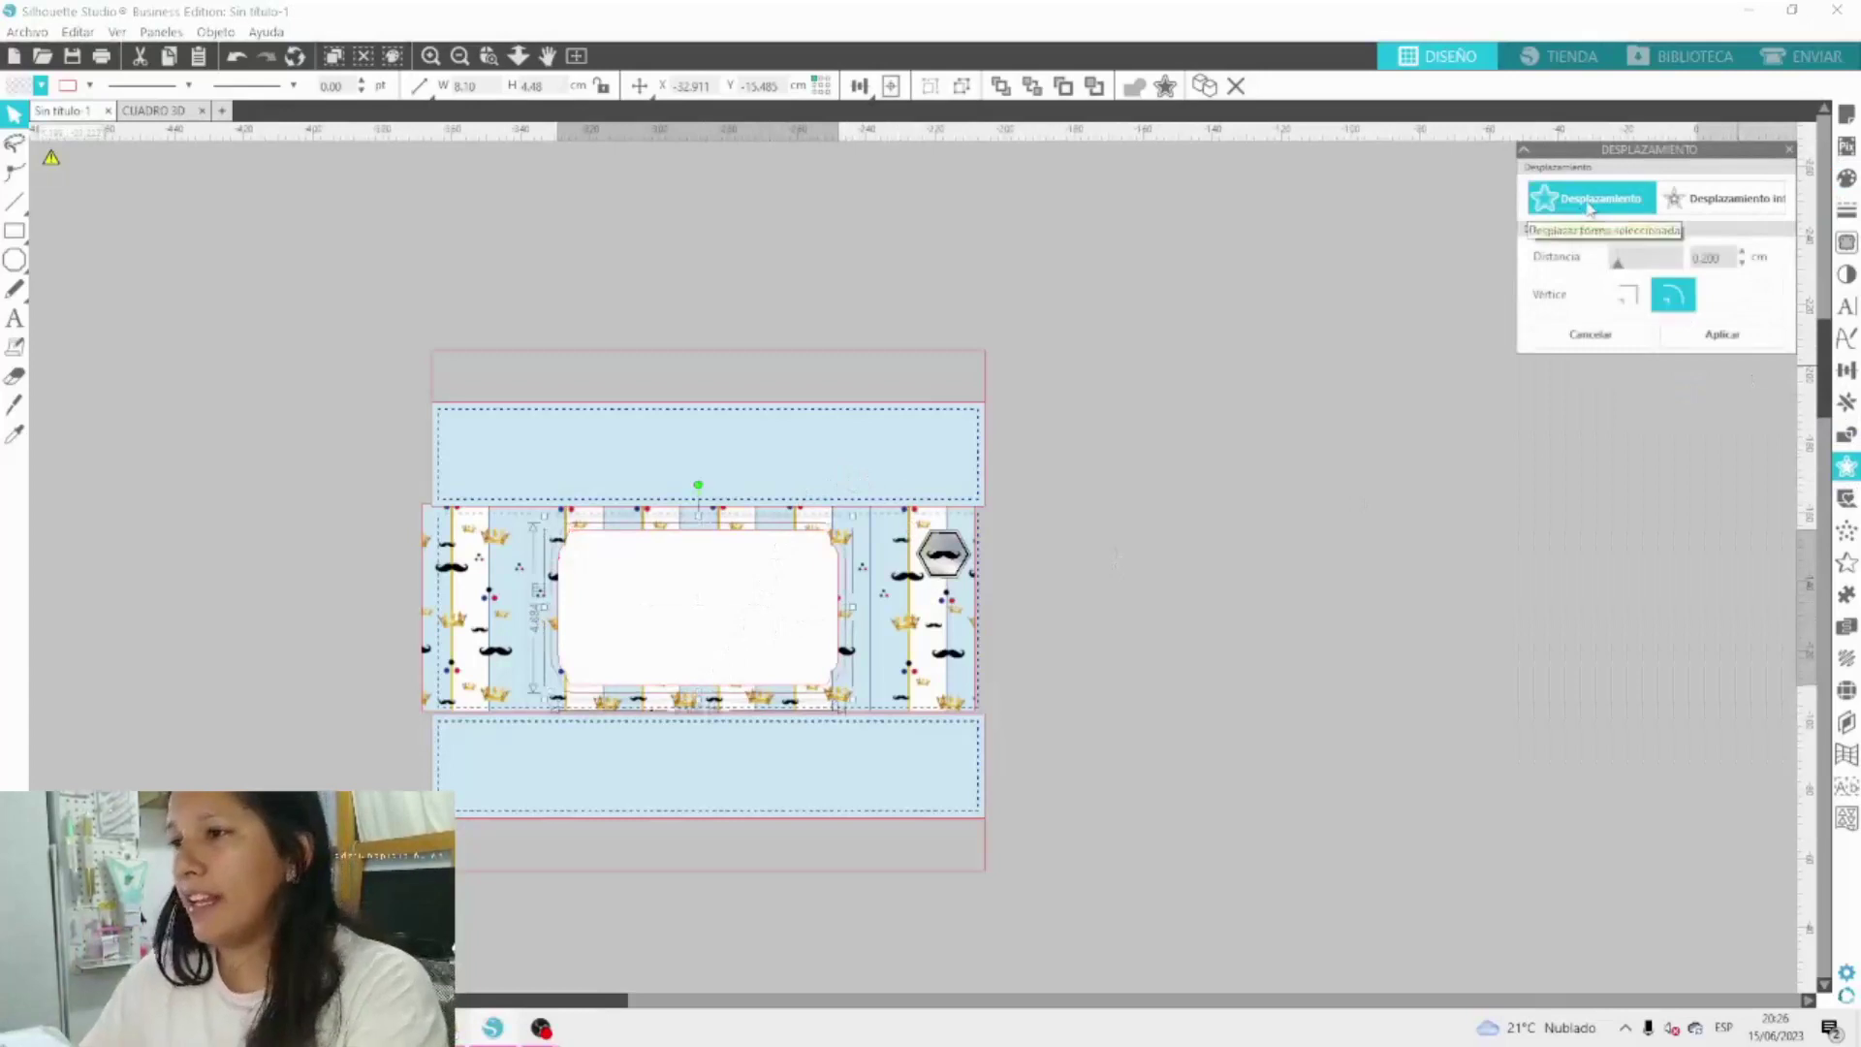
type("0.1")
key("Return")
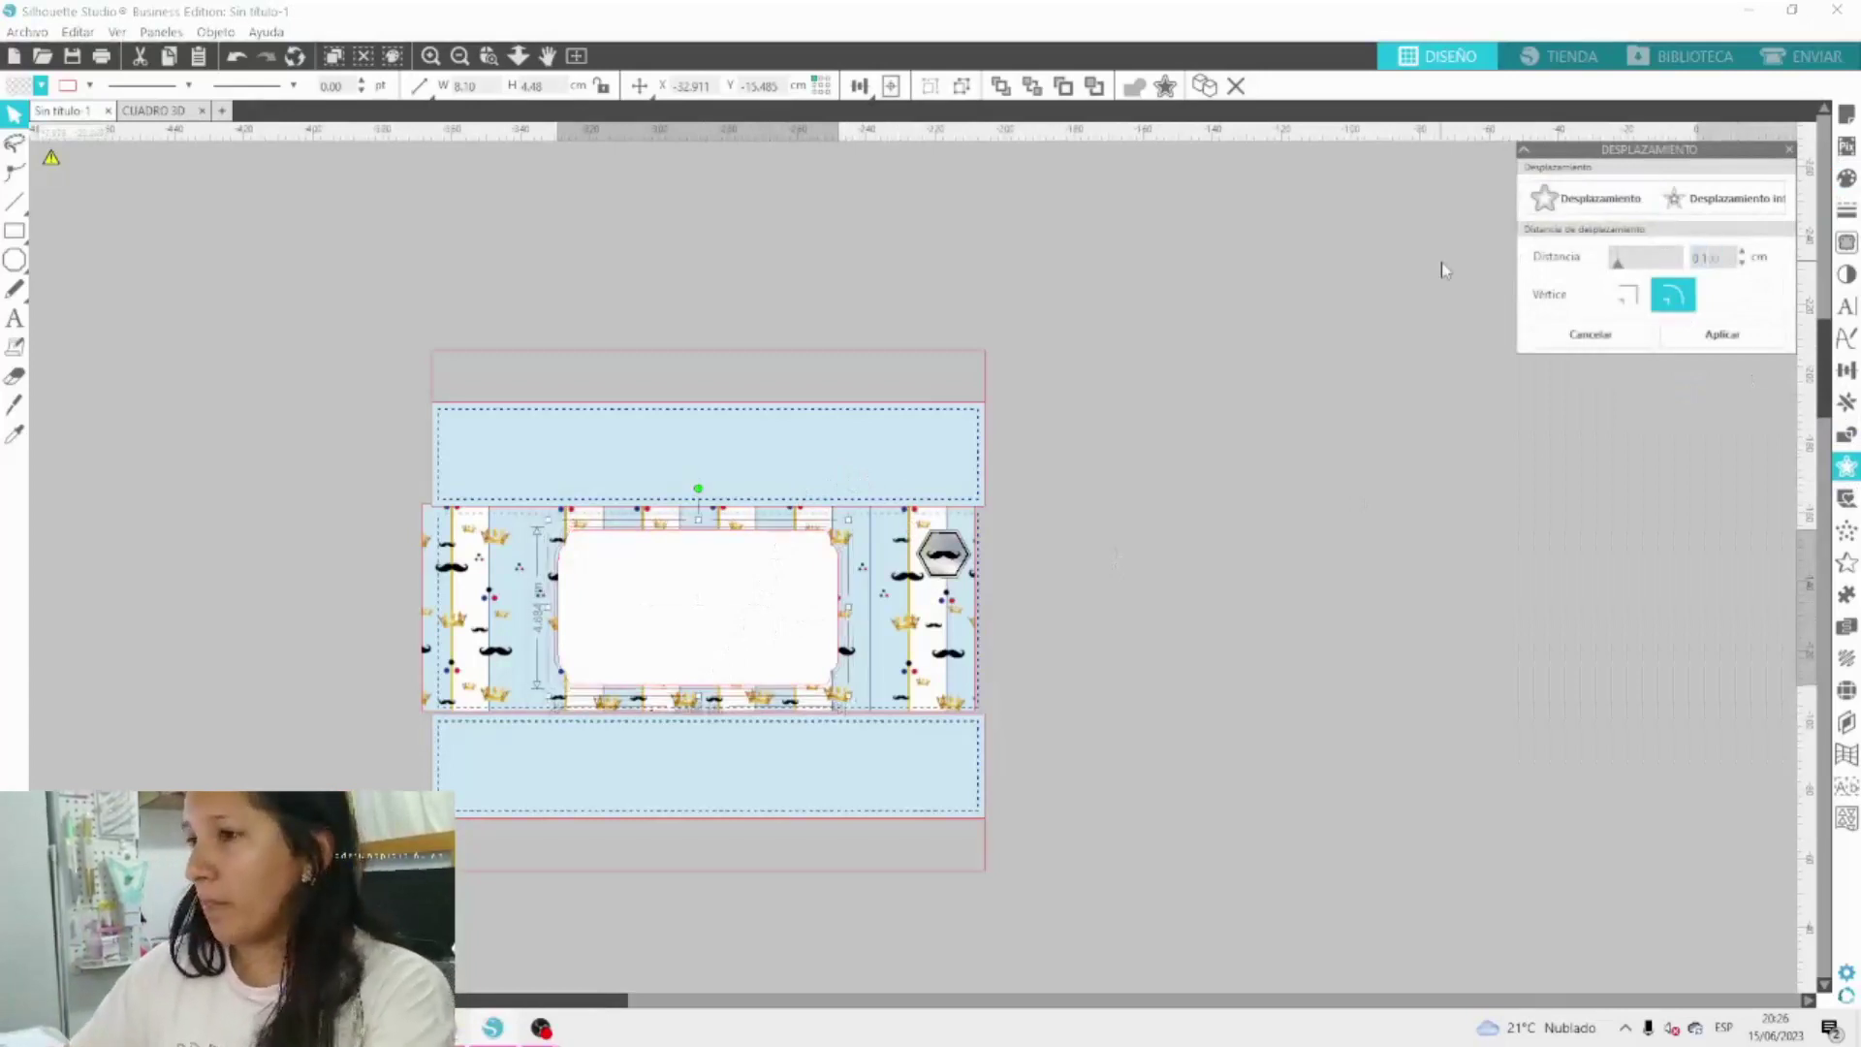
left_click(41, 87)
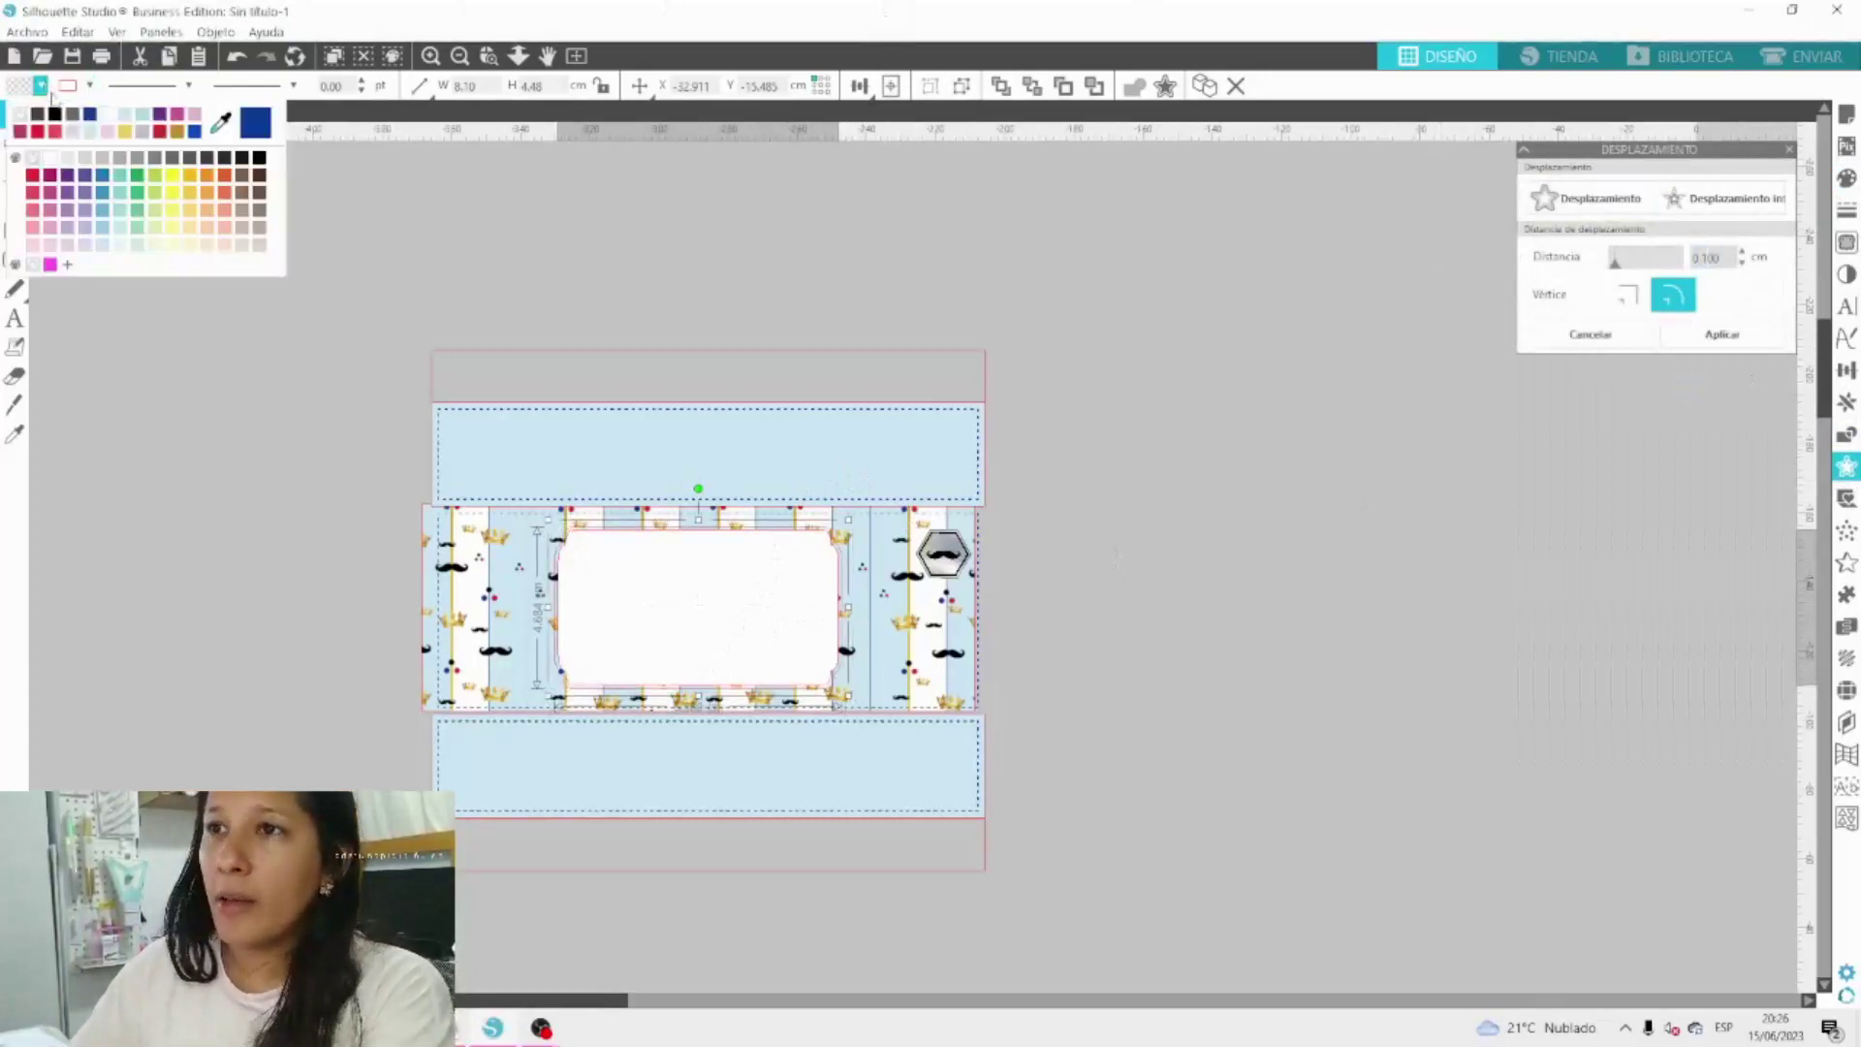
left_click(89, 114)
Group the white plate with its blue border and stack the gold crown in front of it.
left_click(644, 597)
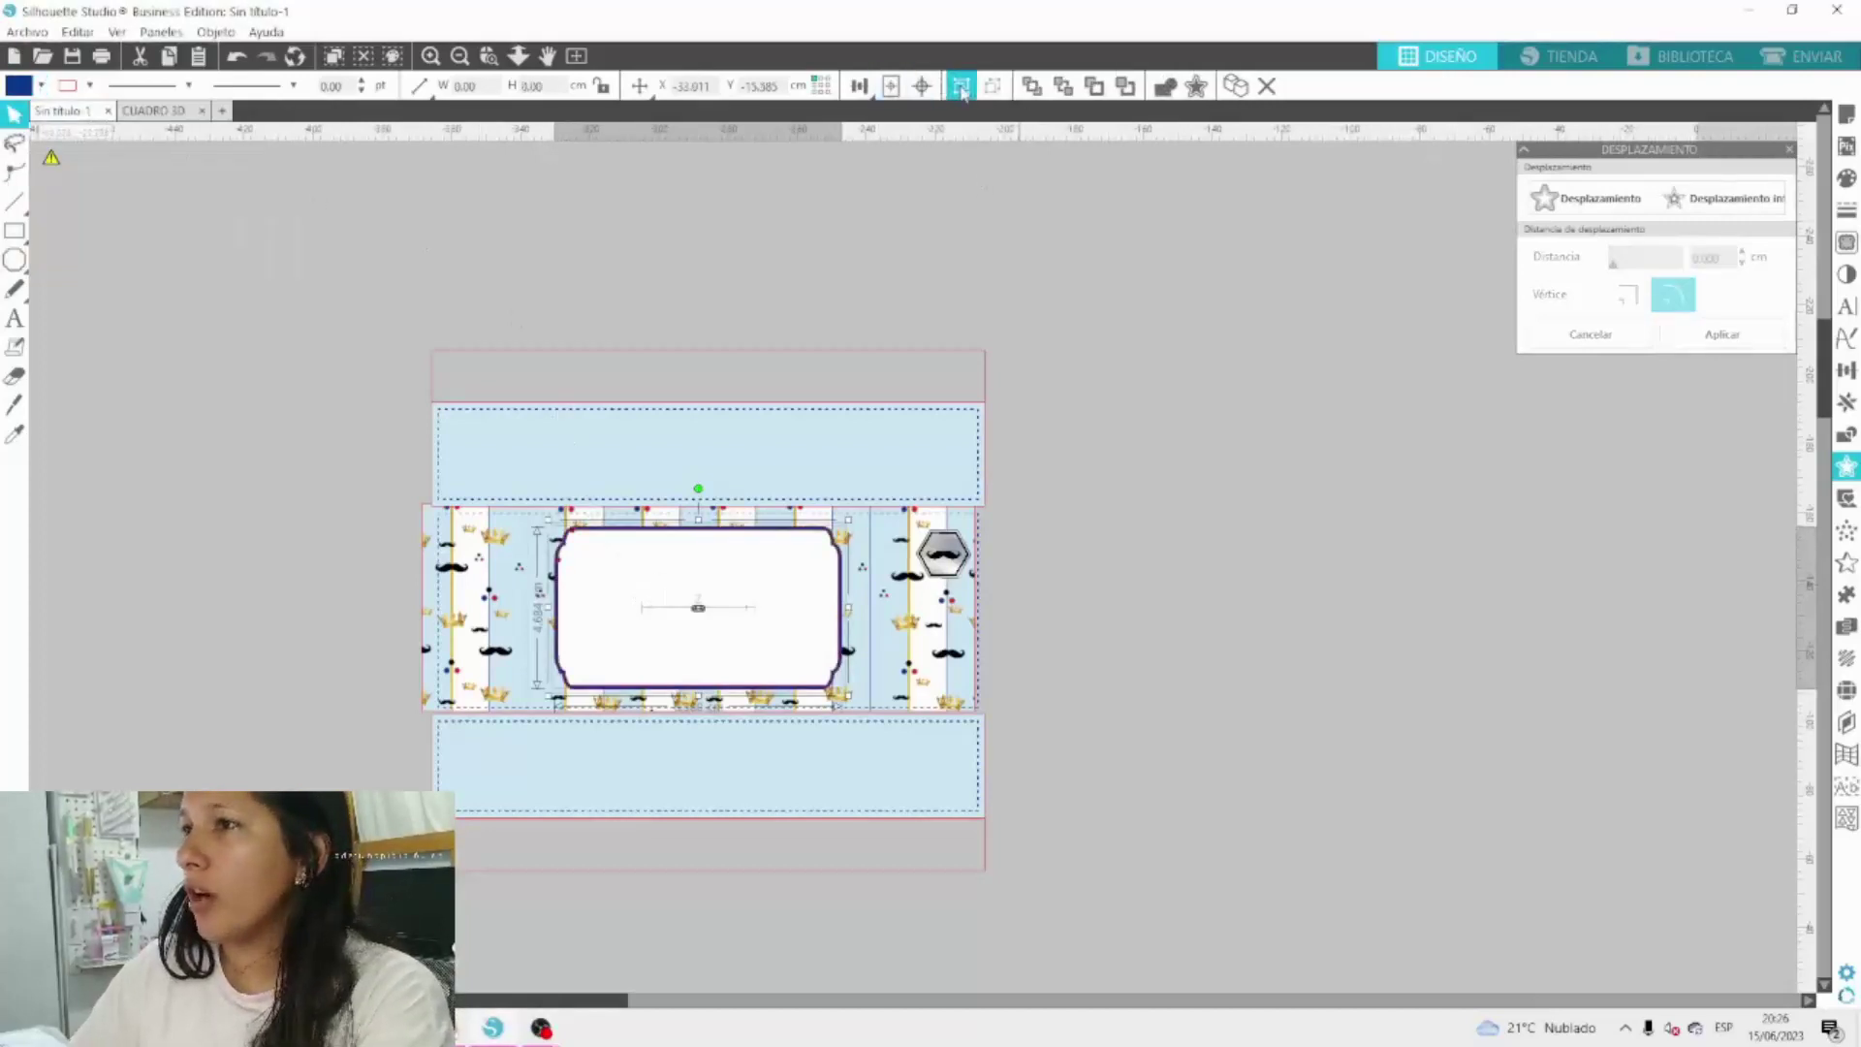
left_click_drag(799, 631, 755, 626)
left_click(1000, 86)
left_click(819, 627)
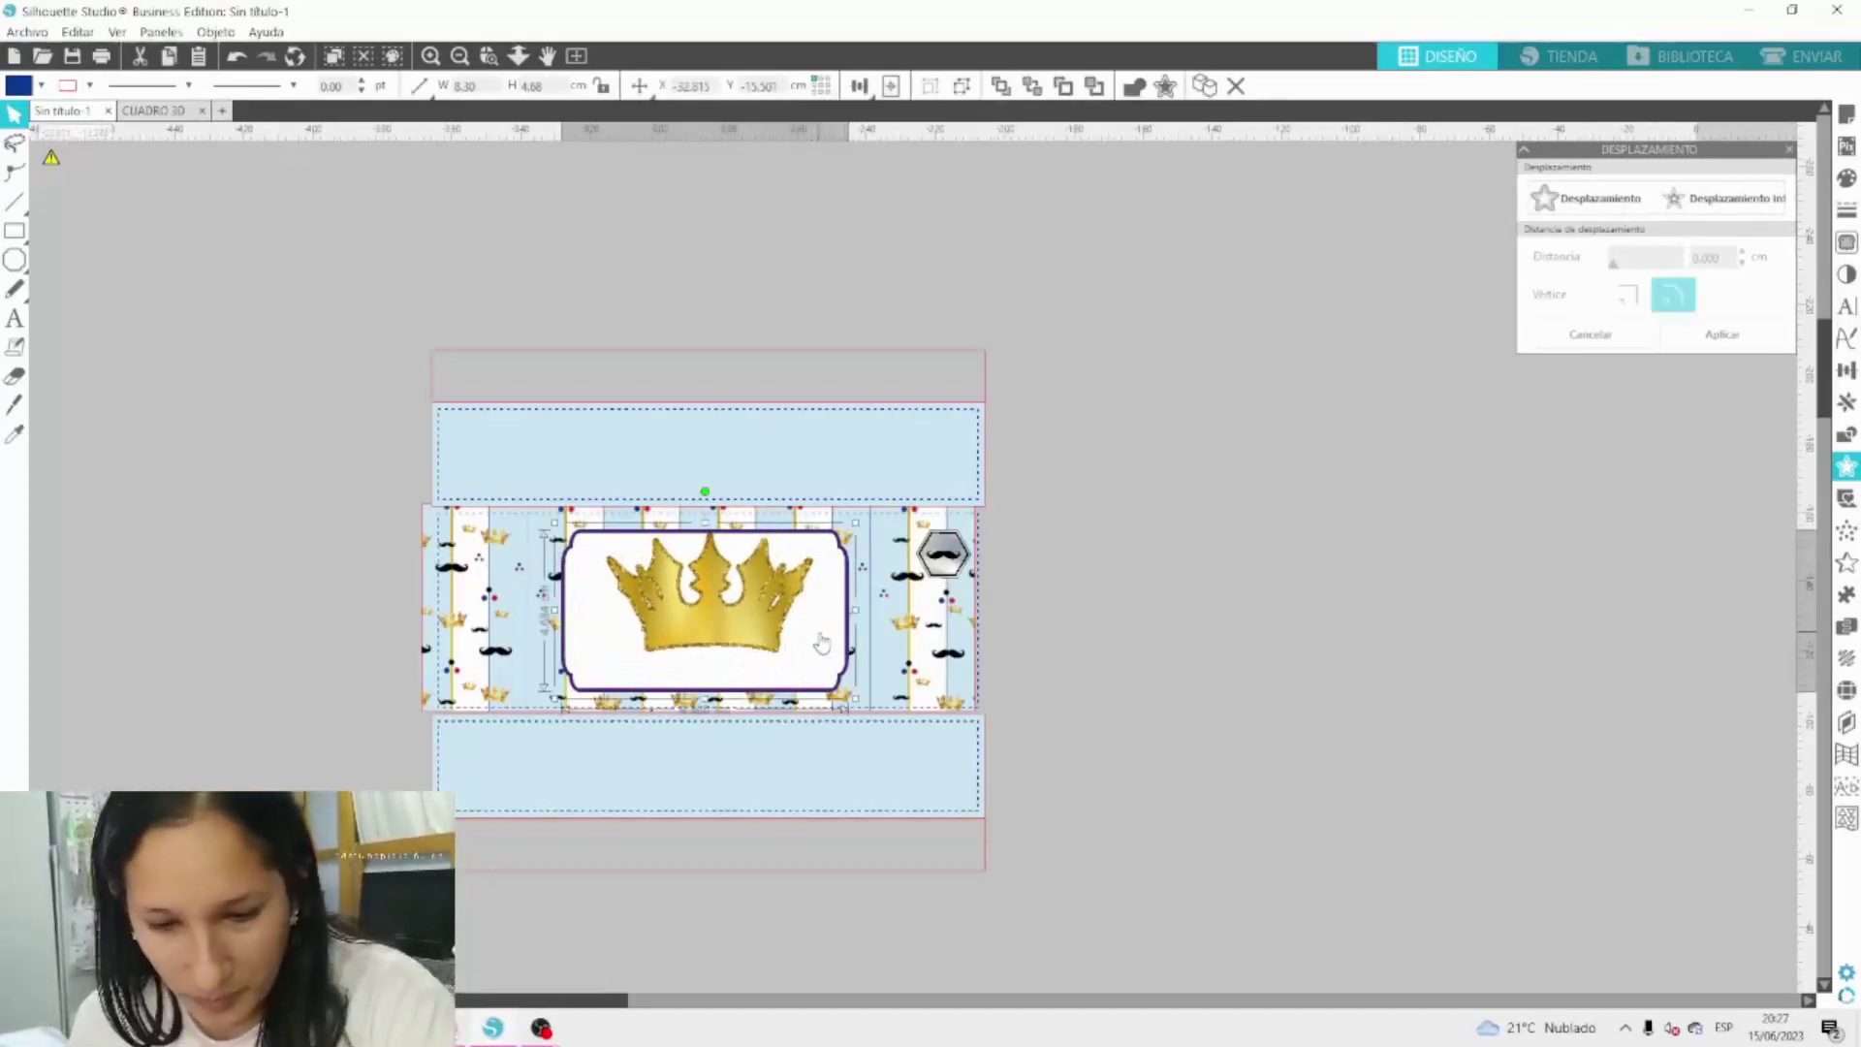
Move the bordered plate below the patterned paper to compare the crown without it, and return the plate behind the crown.
mouse_move(821, 641)
left_mouse_down()
mouse_move(746, 624)
mouse_move(825, 636)
left_mouse_up()
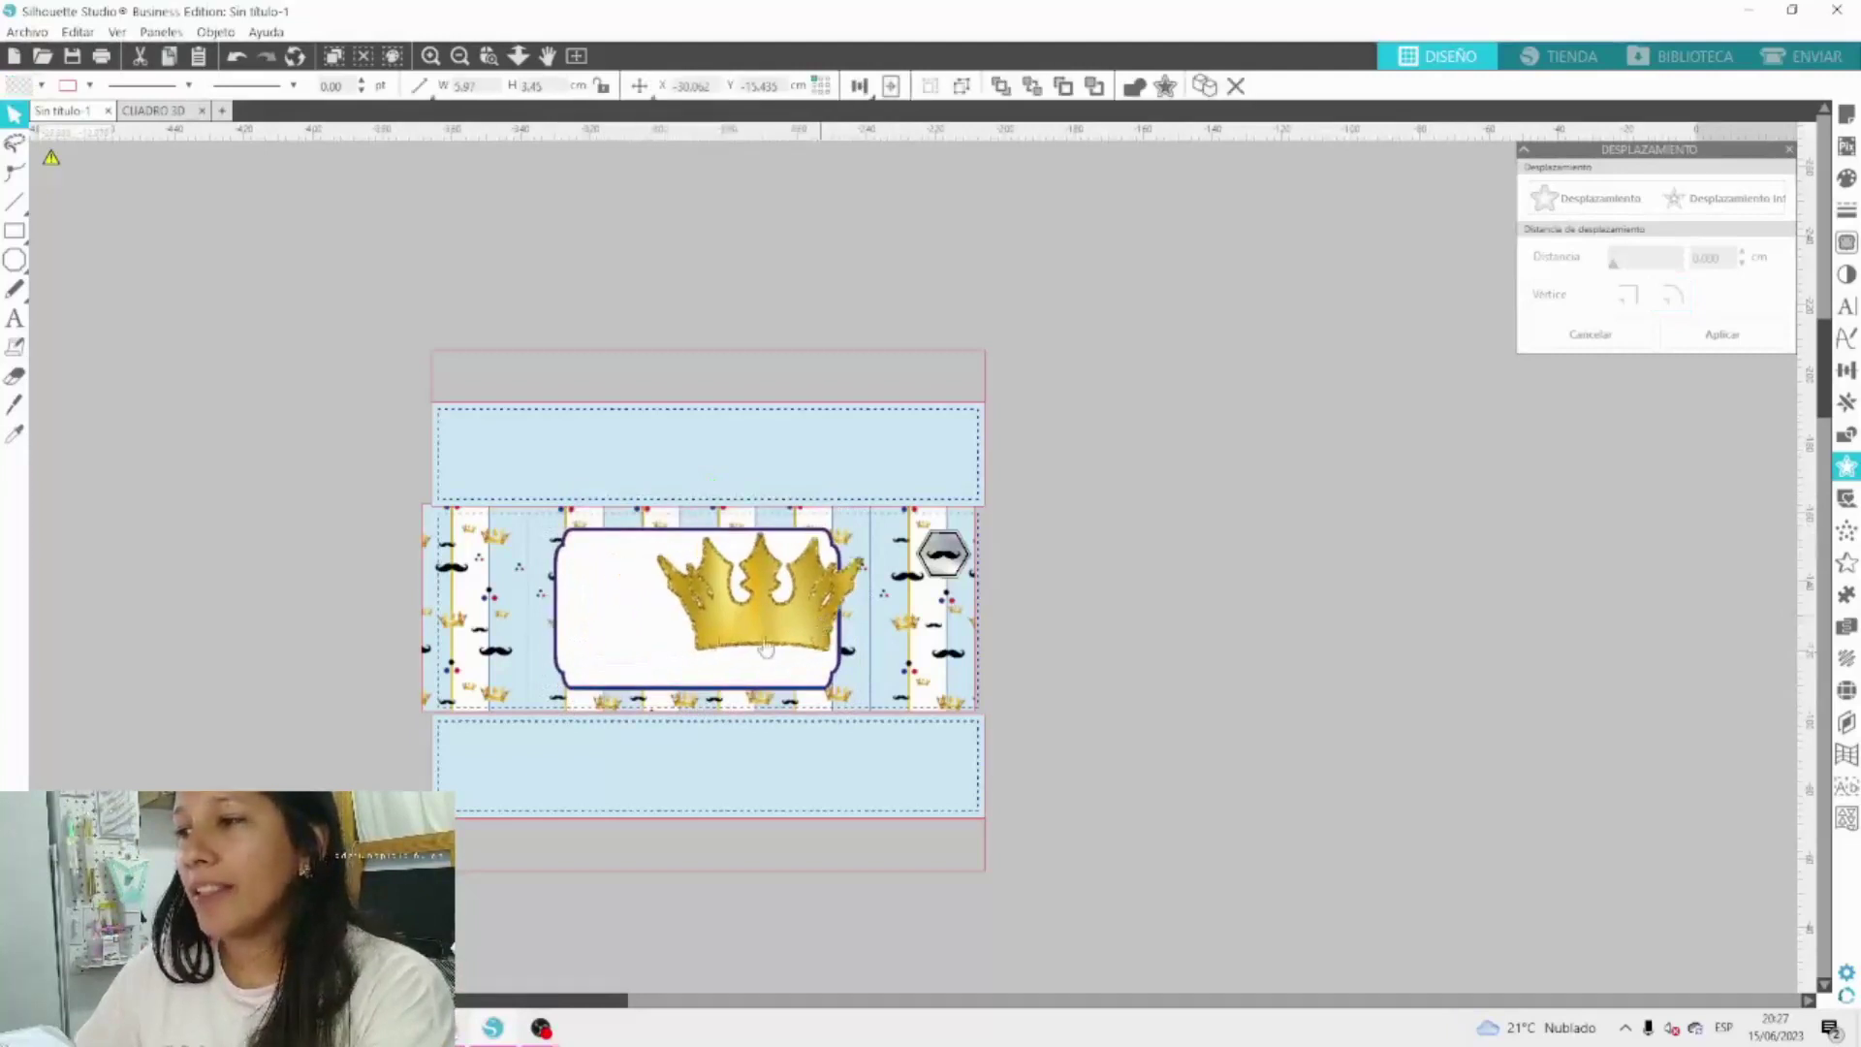
left_click_drag(673, 661, 659, 903)
left_click_drag(766, 640, 709, 632)
left_click_drag(710, 632, 732, 619)
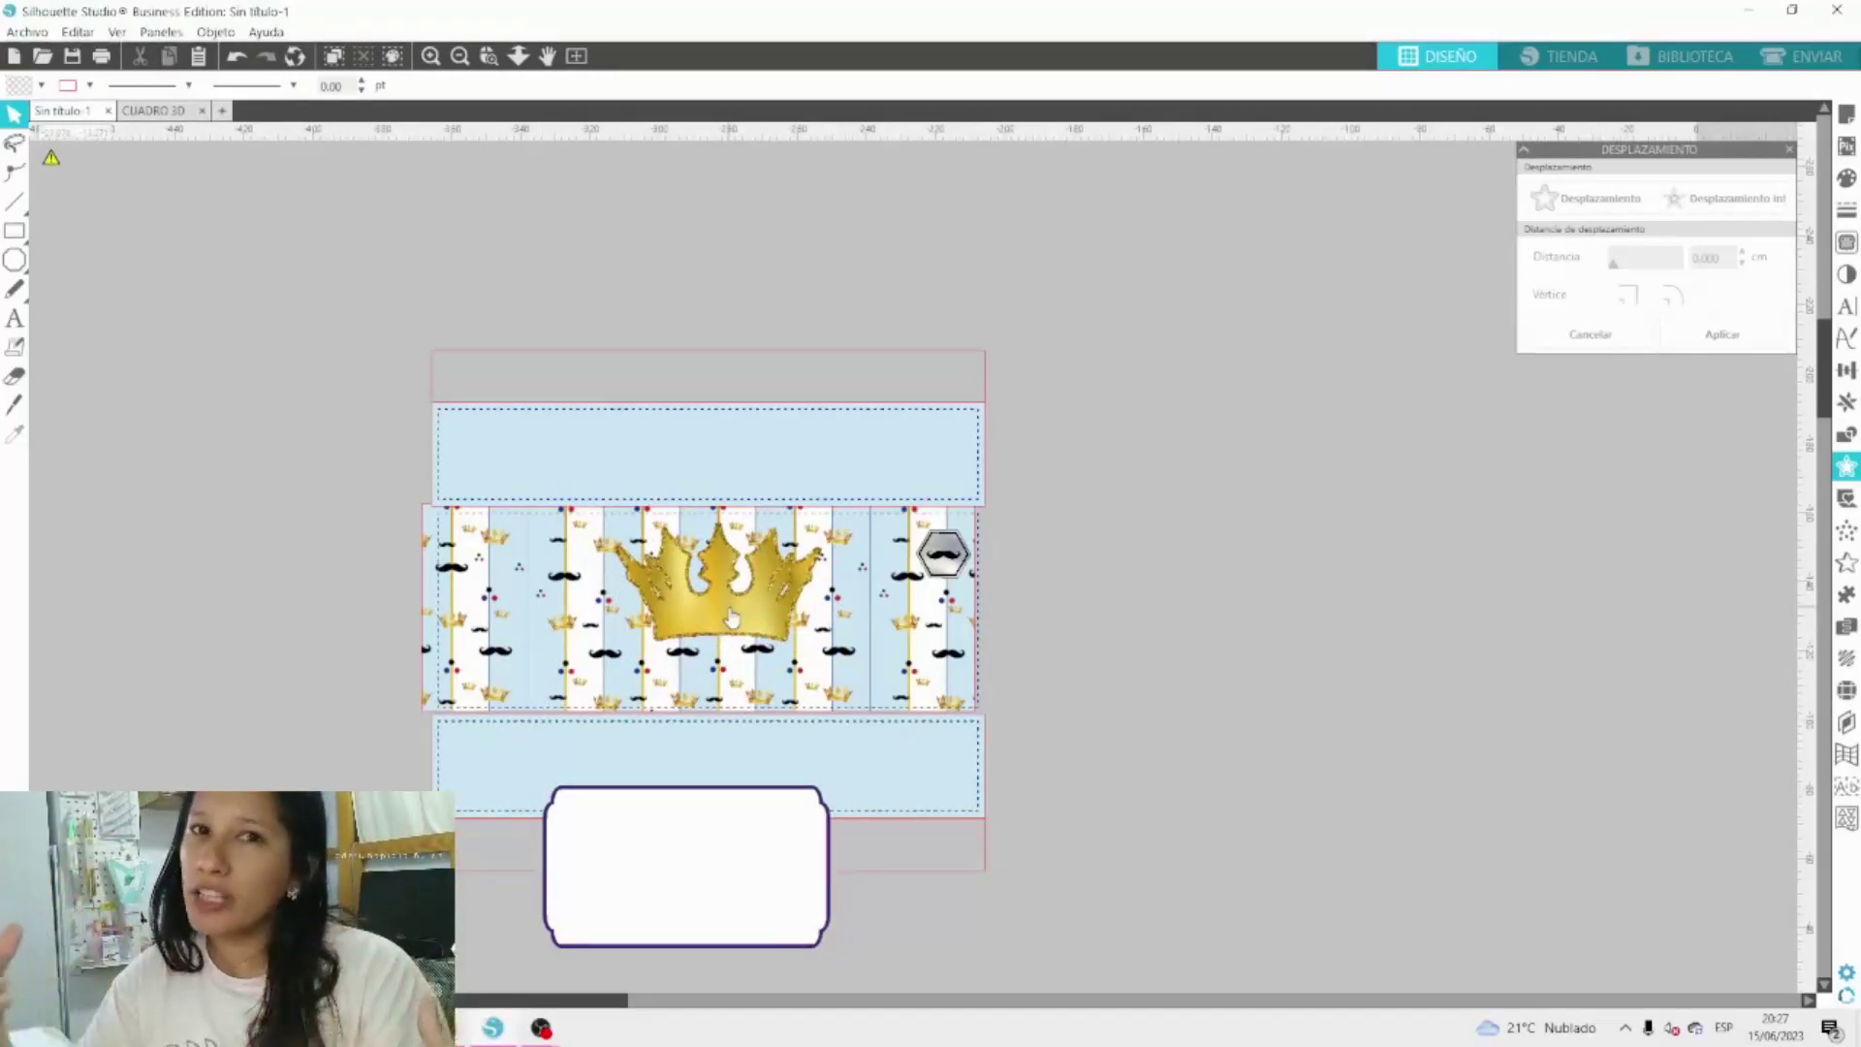
left_click_drag(708, 844, 748, 638)
left_click(247, 231)
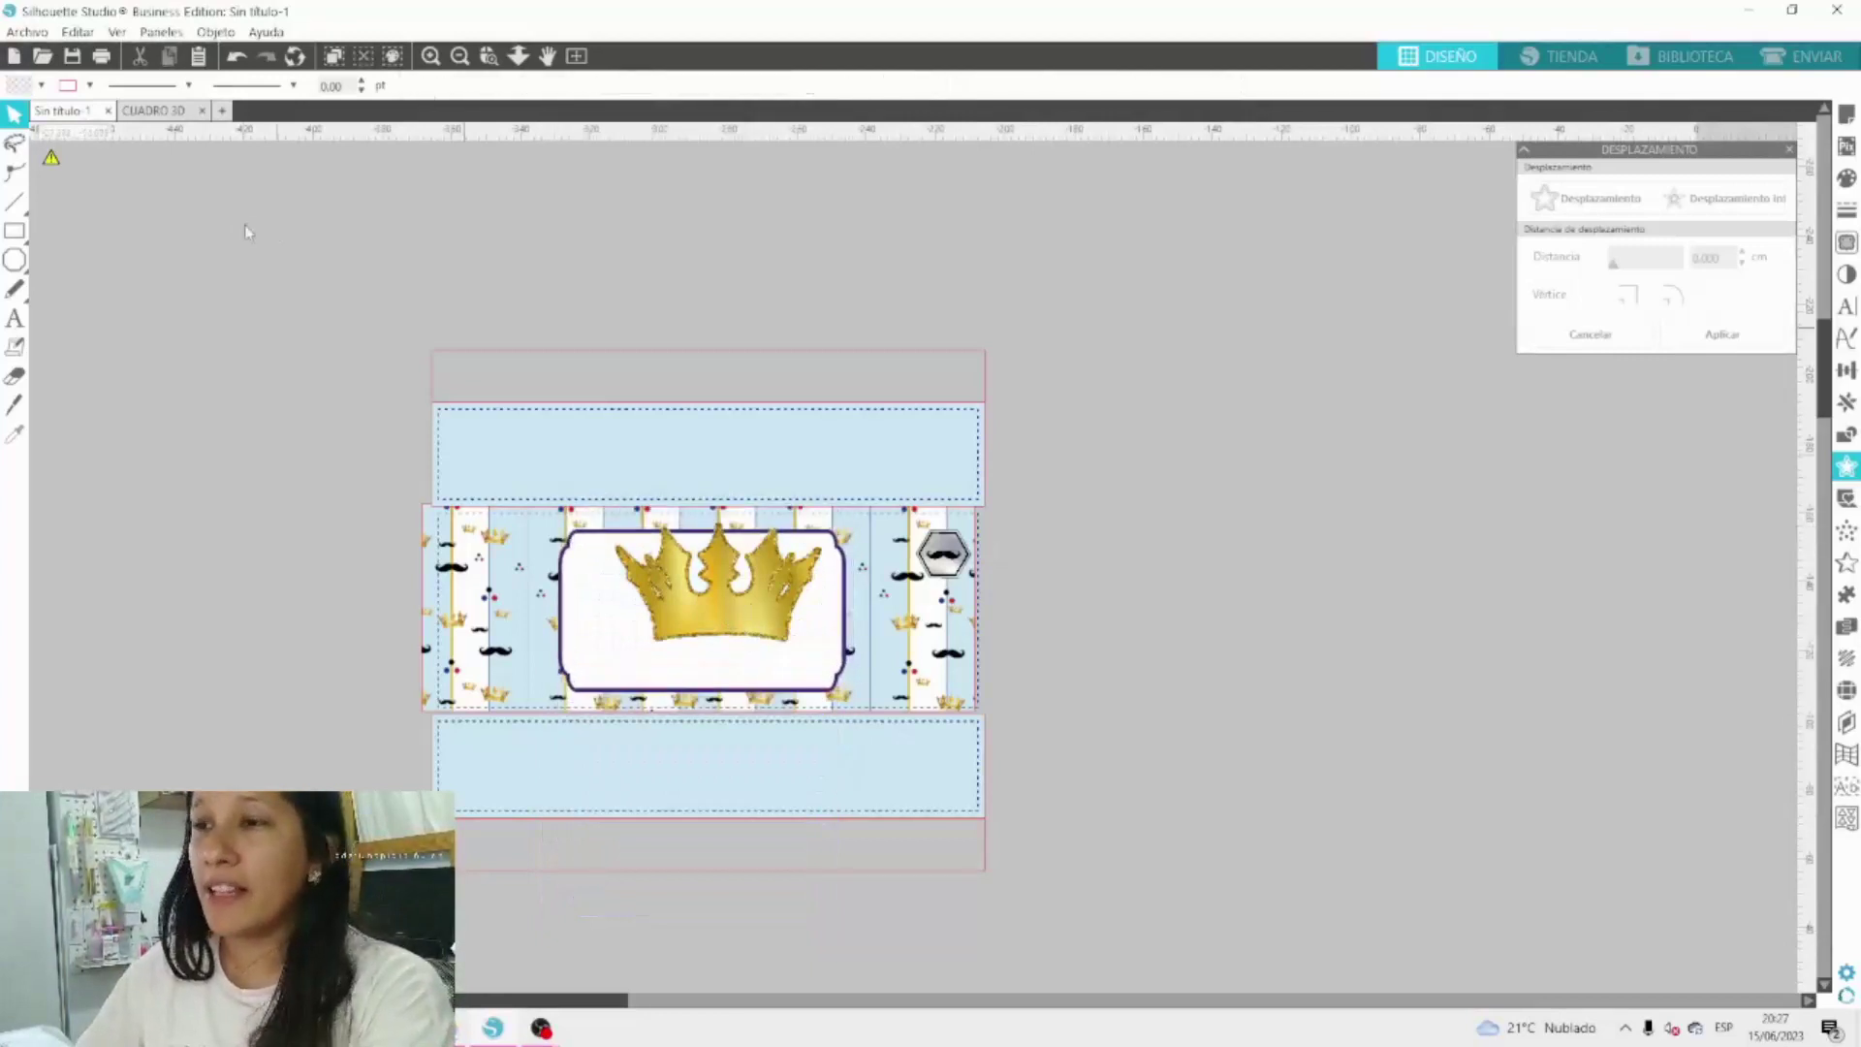
Centre the blue-bordered plate on the patterned paper and position the crown so its tips overlap the plate's upper edge.
left_click(89, 86)
left_click(84, 156)
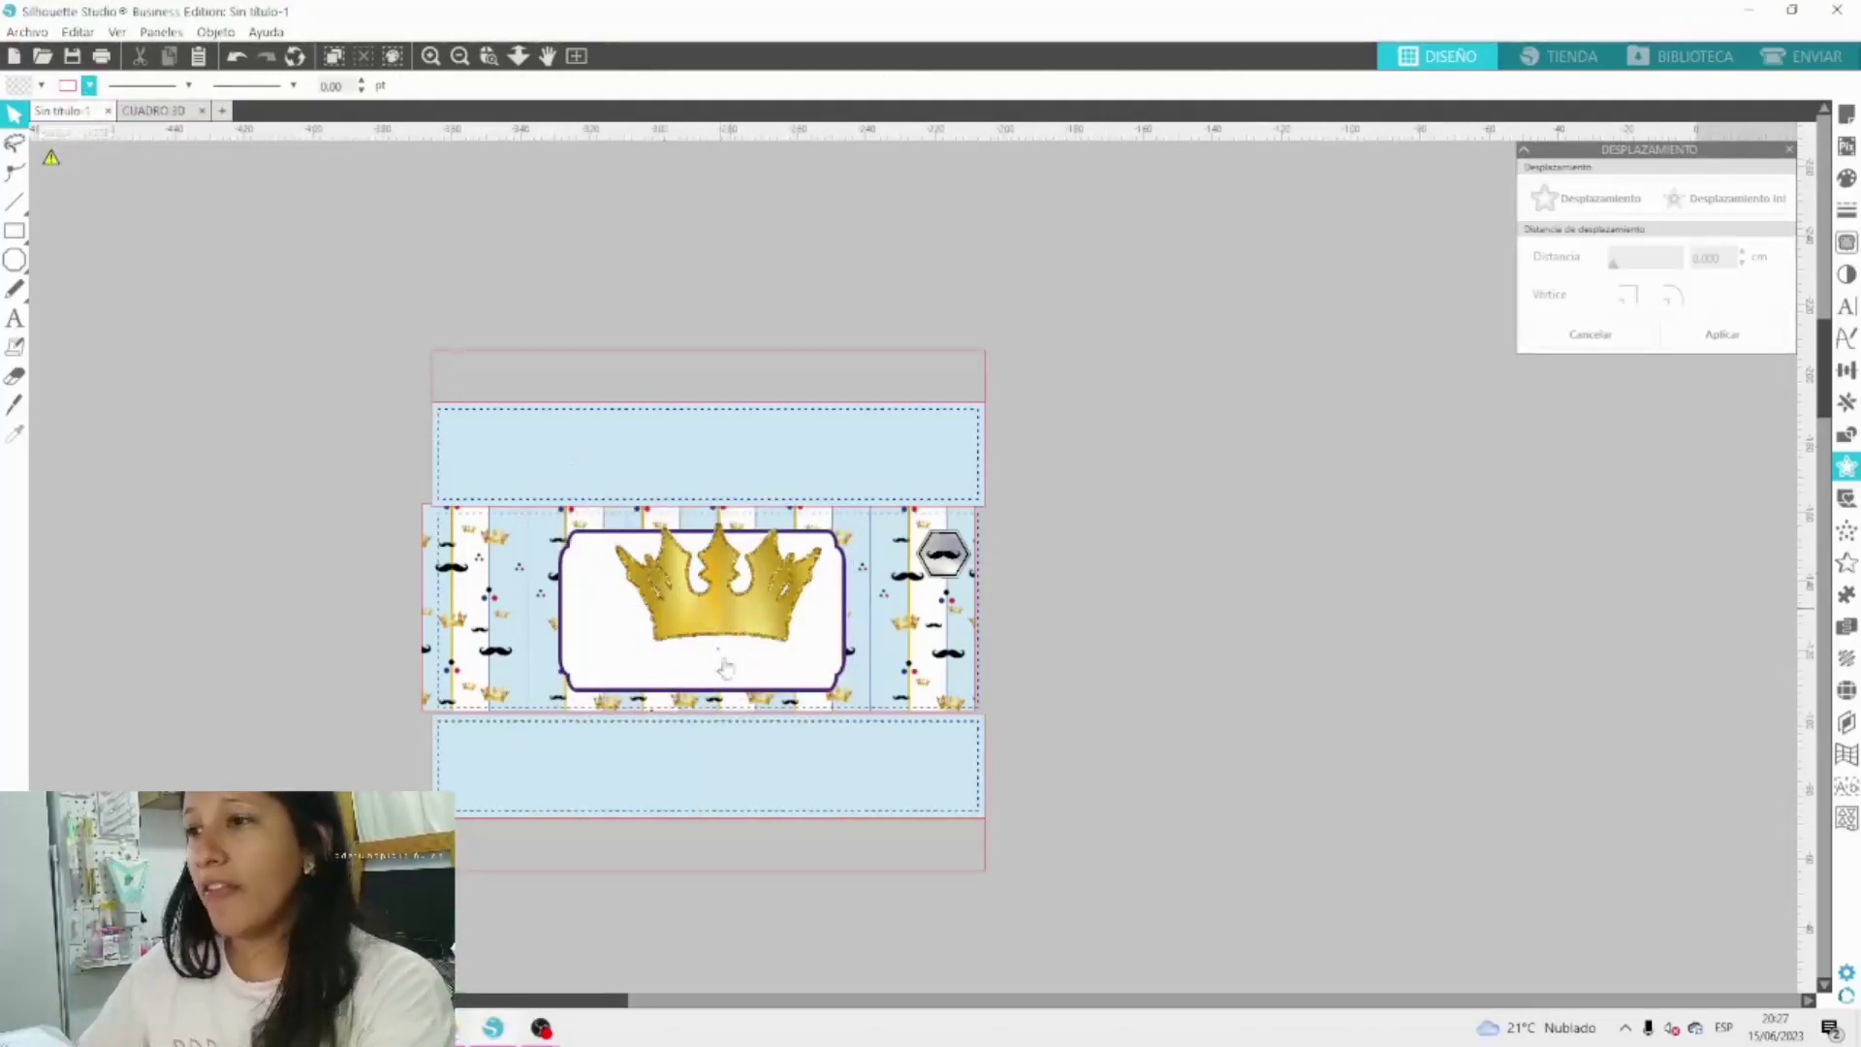
left_click_drag(775, 683, 798, 676)
left_click_drag(758, 615, 740, 620)
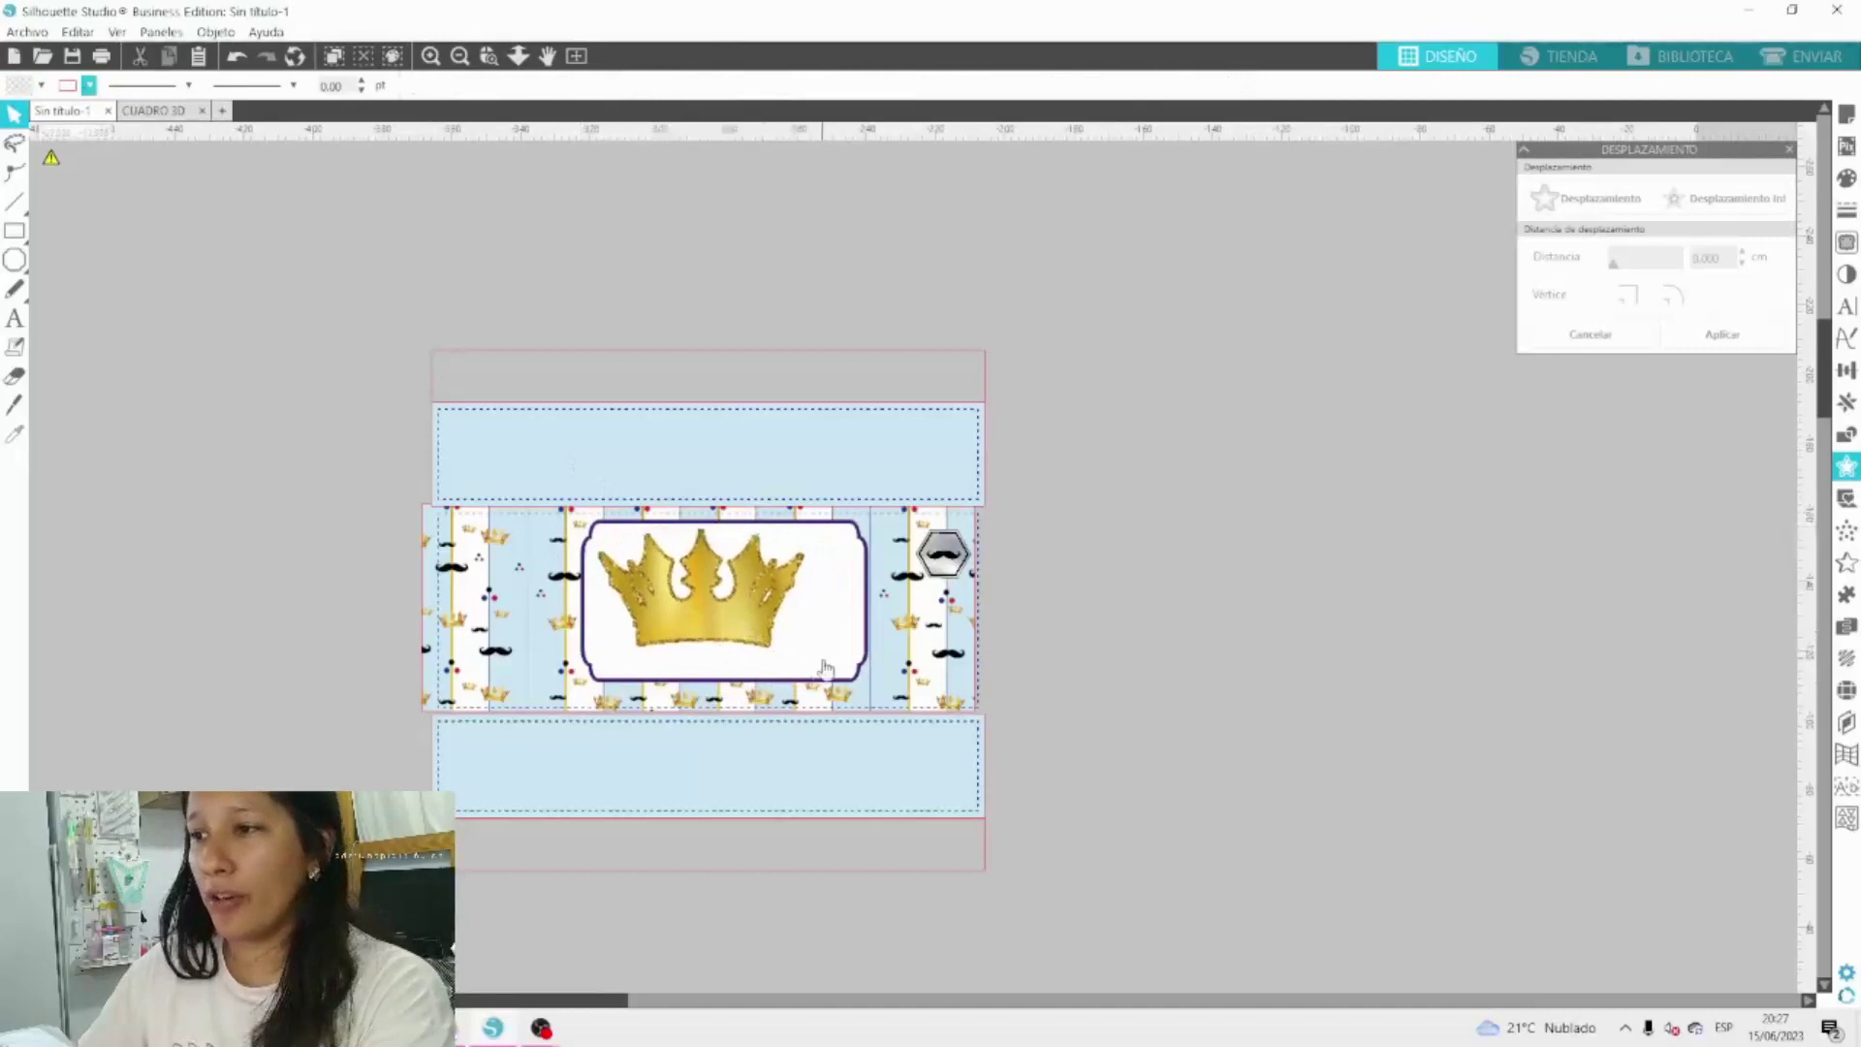
left_click_drag(823, 668, 734, 616)
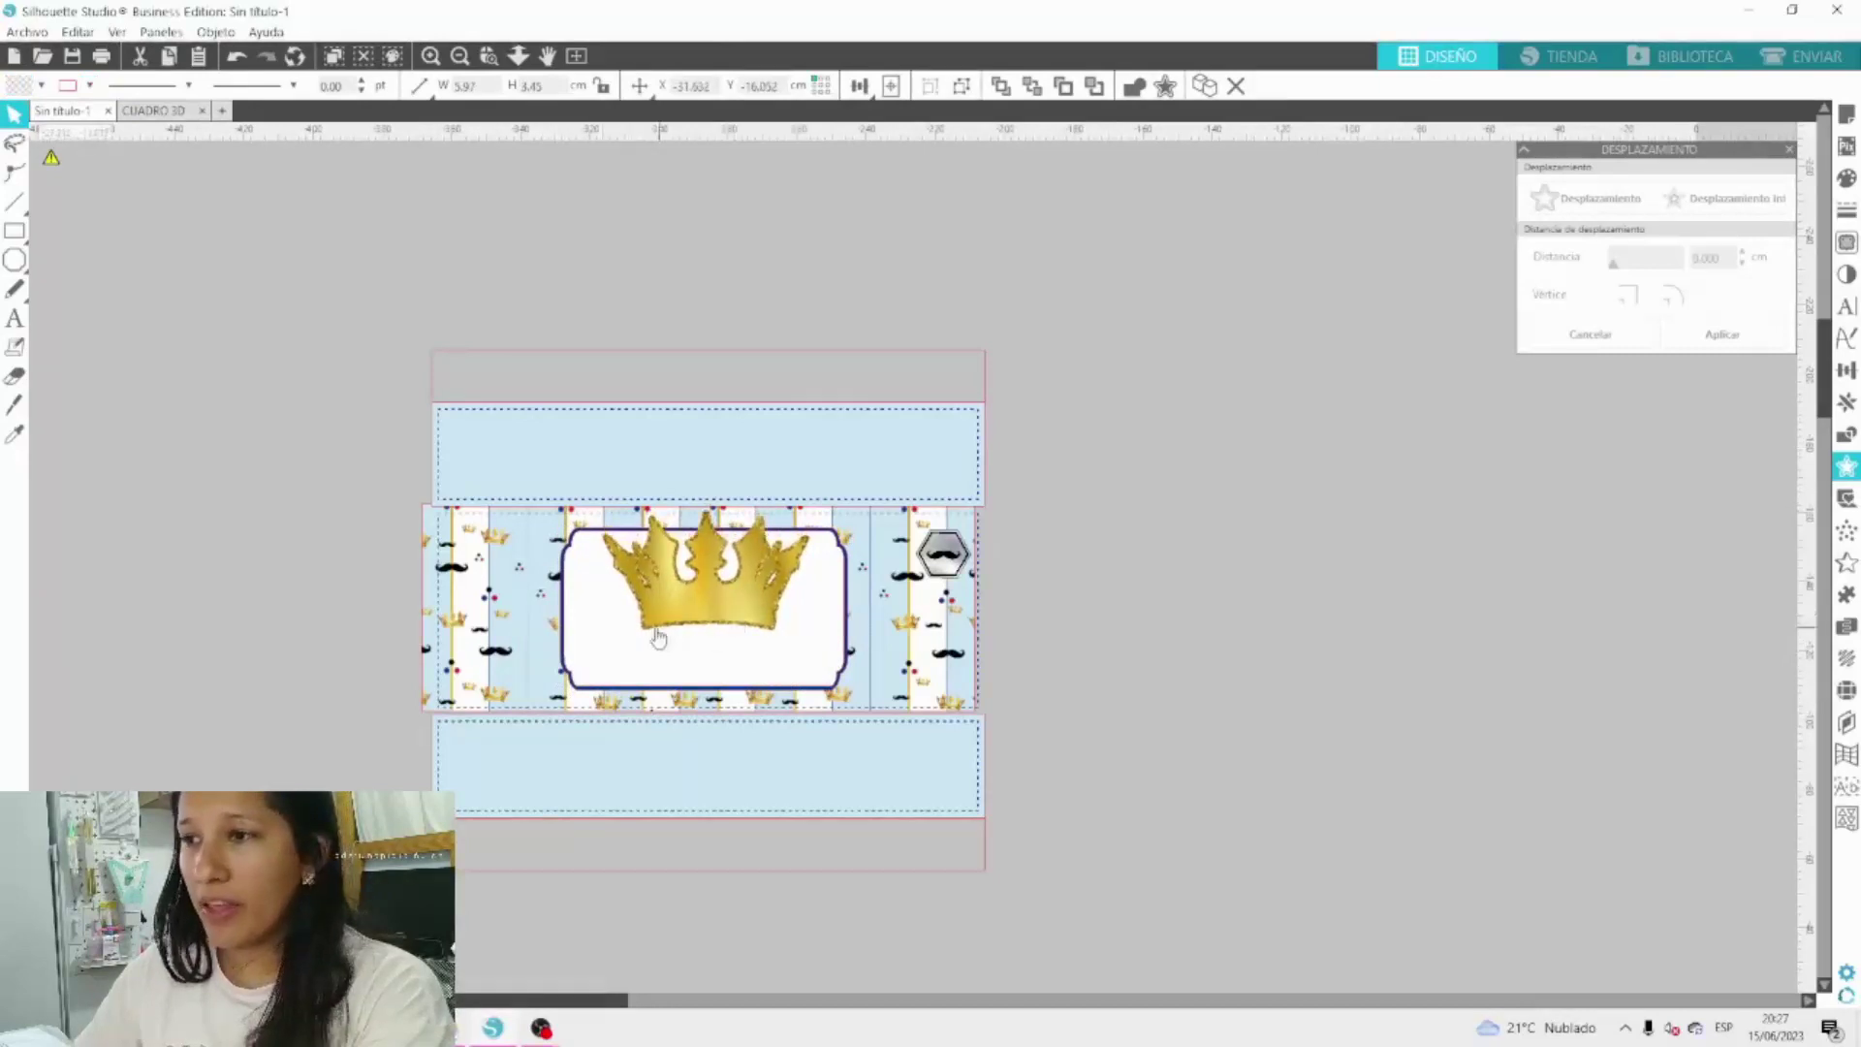
left_click(705, 632)
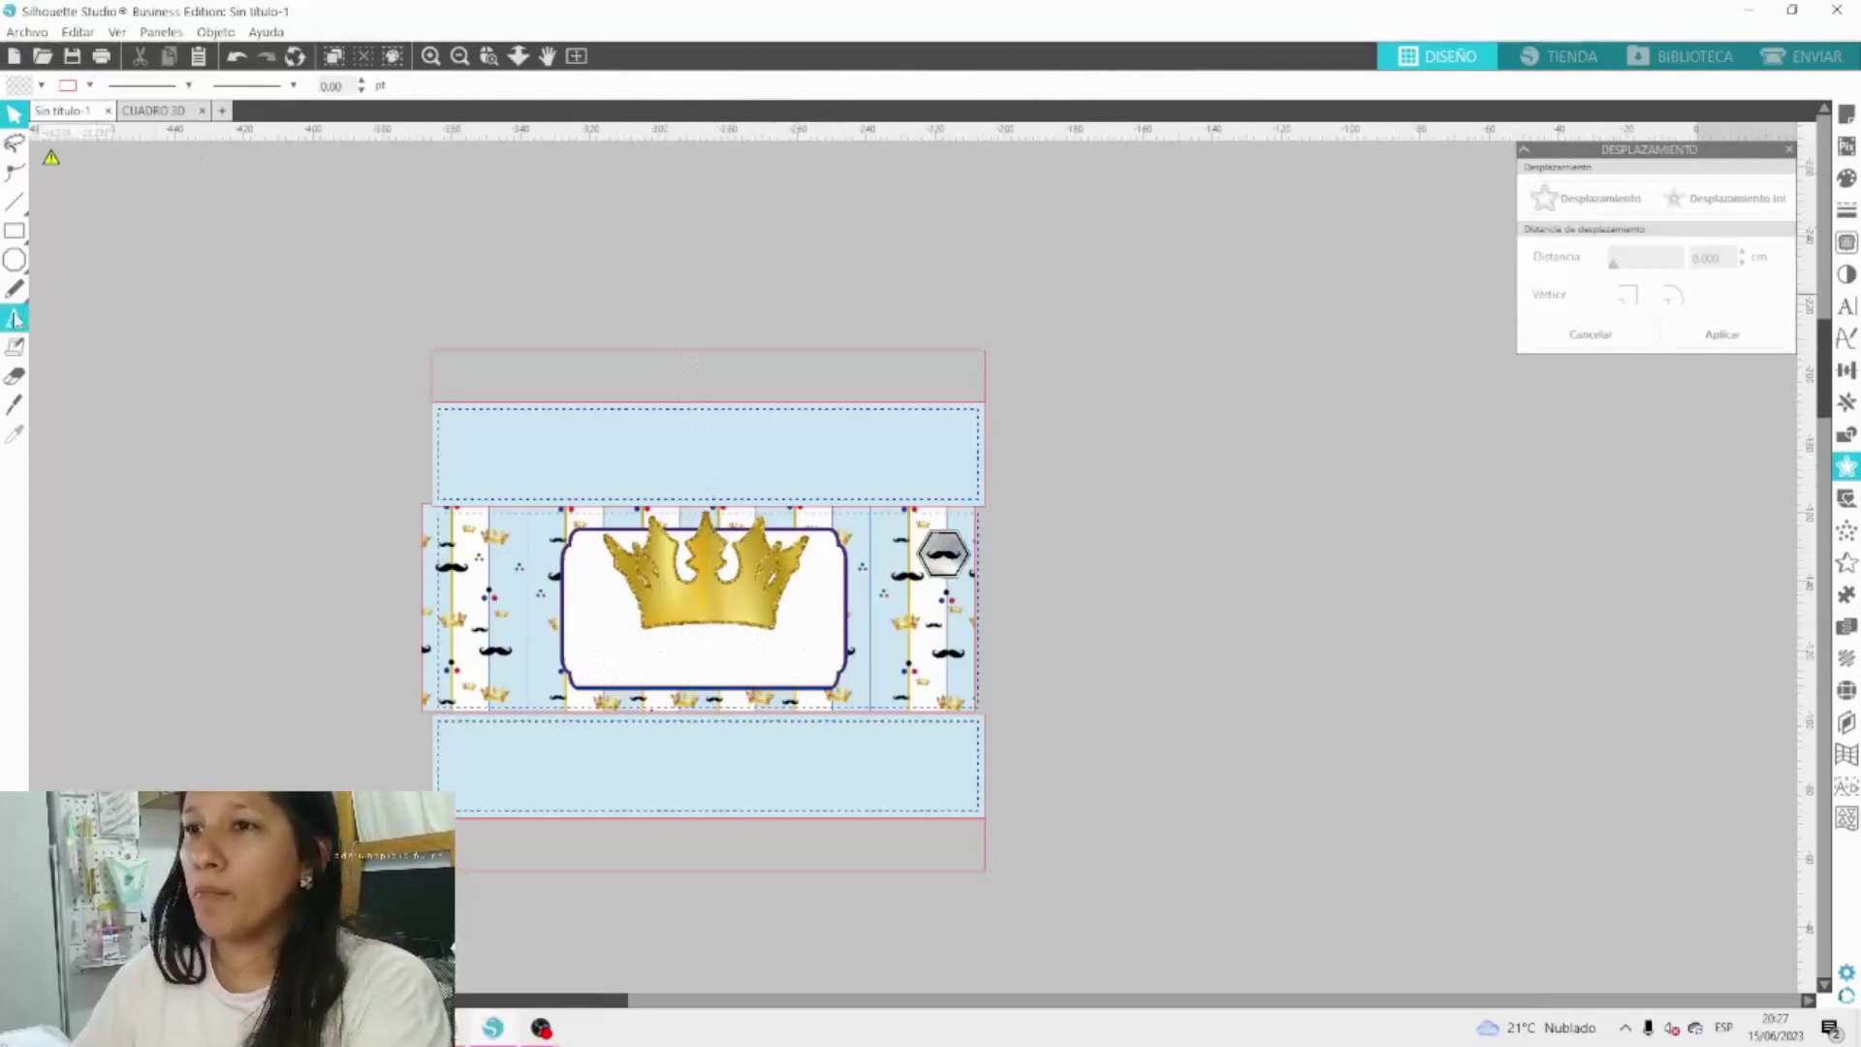
Nudge the patterned paper to the right until its edges line up with the light blue panels.
left_click(487, 563)
key("Right")
key("Right")
key("Right")
key("Right")
key("Right")
key("Right")
key("Right")
key("Right")
key("Right")
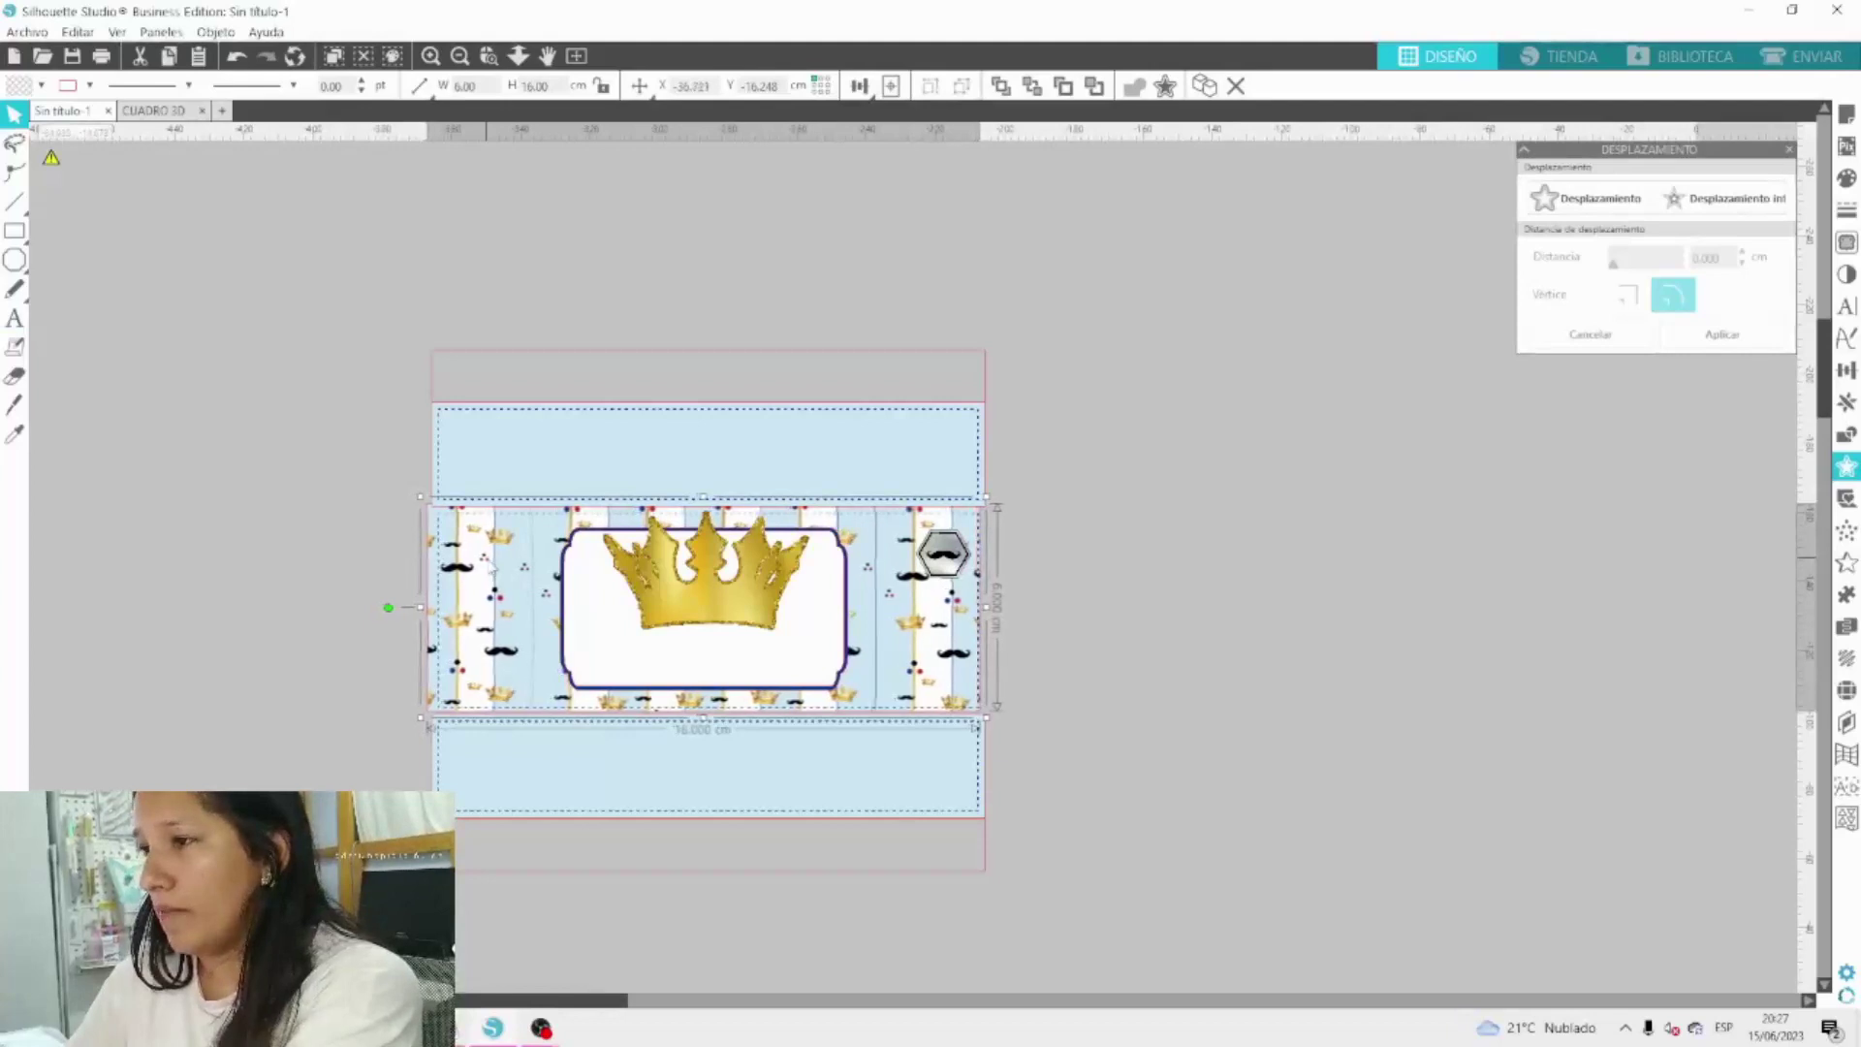
key("Right")
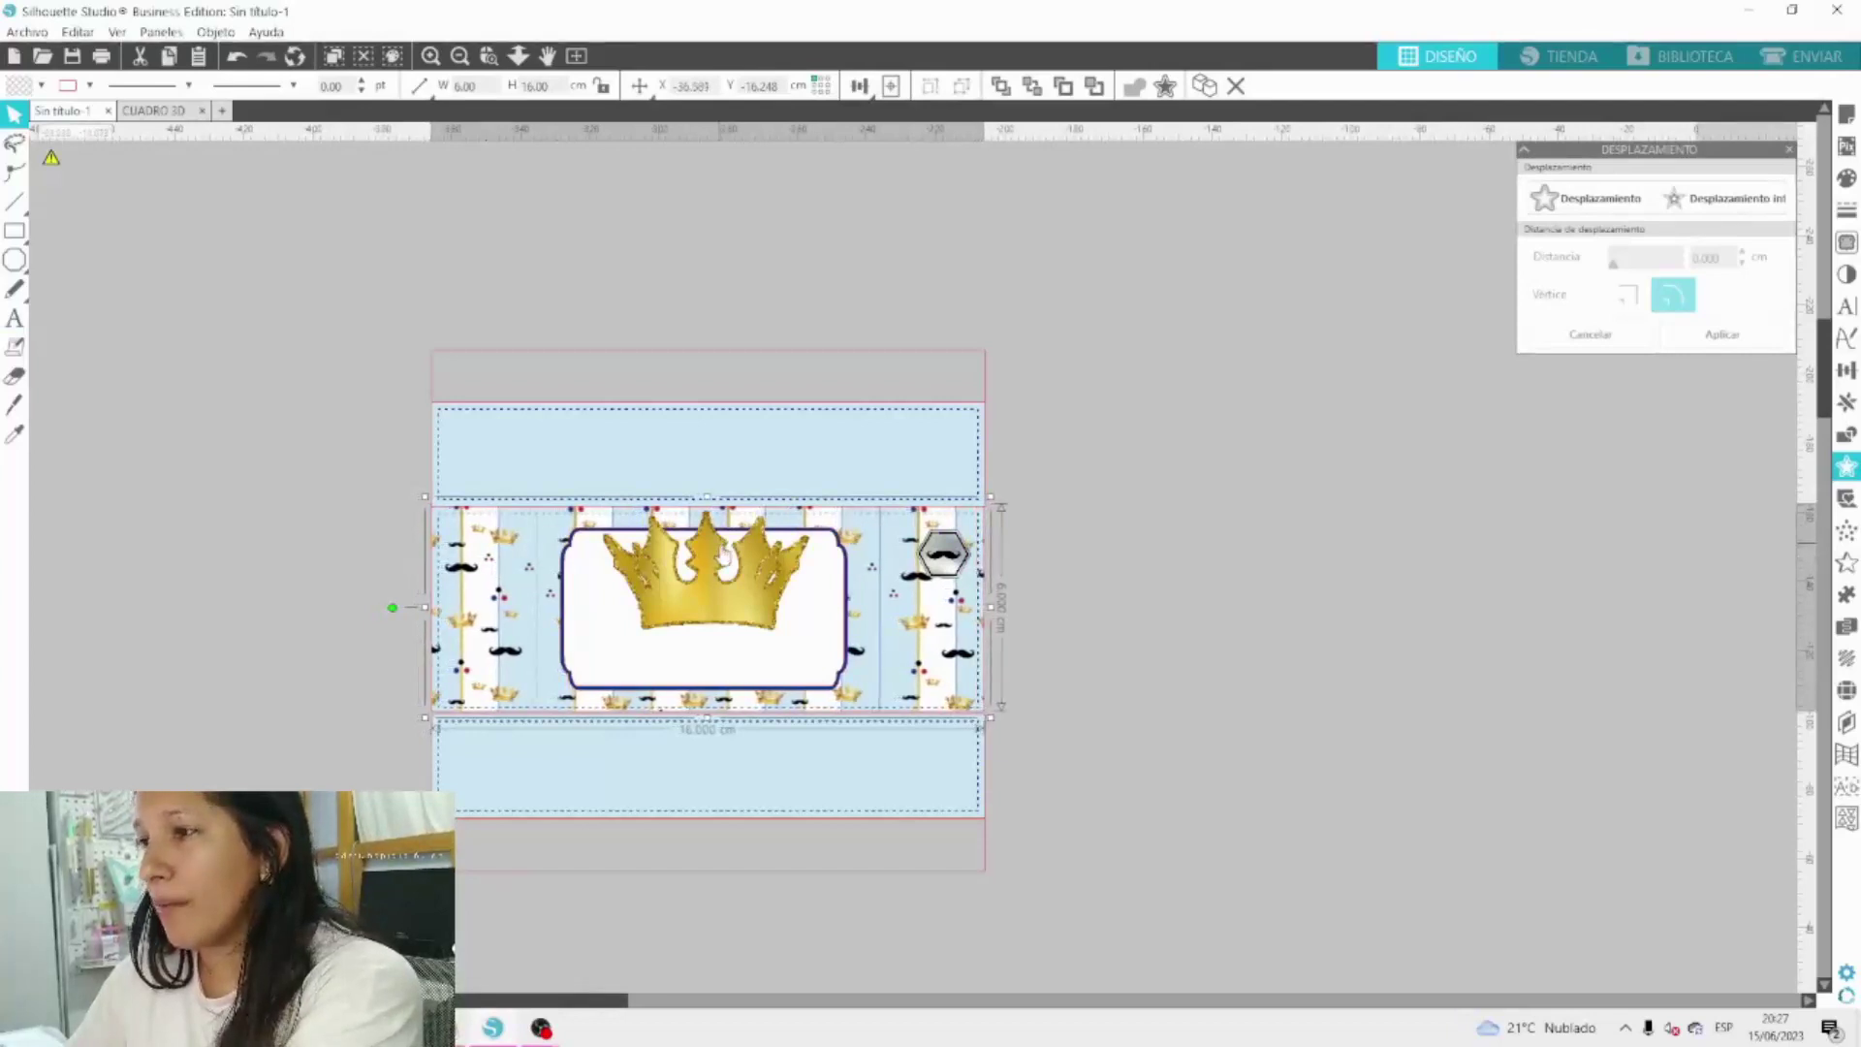
Nudge the patterned paper down and slightly right so it fits between the upper and lower light blue panels.
left_click_drag(739, 564, 739, 565)
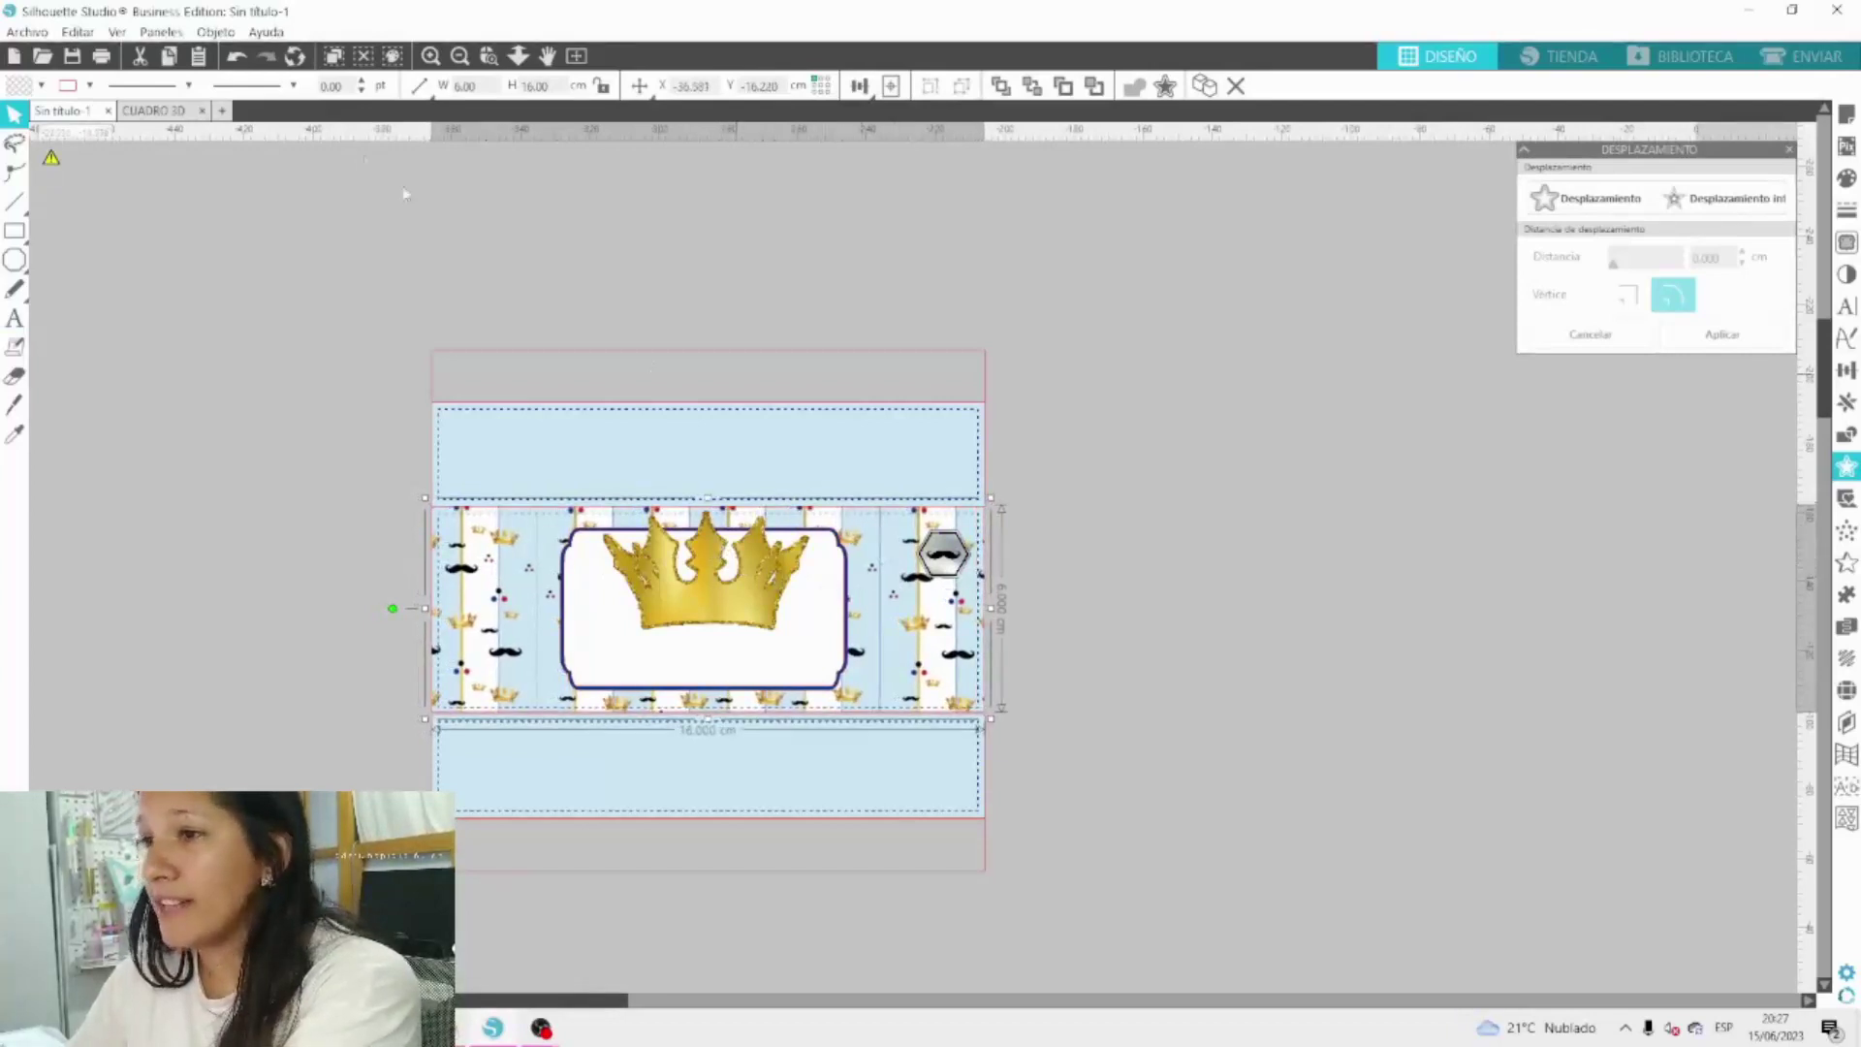
left_click(430, 55)
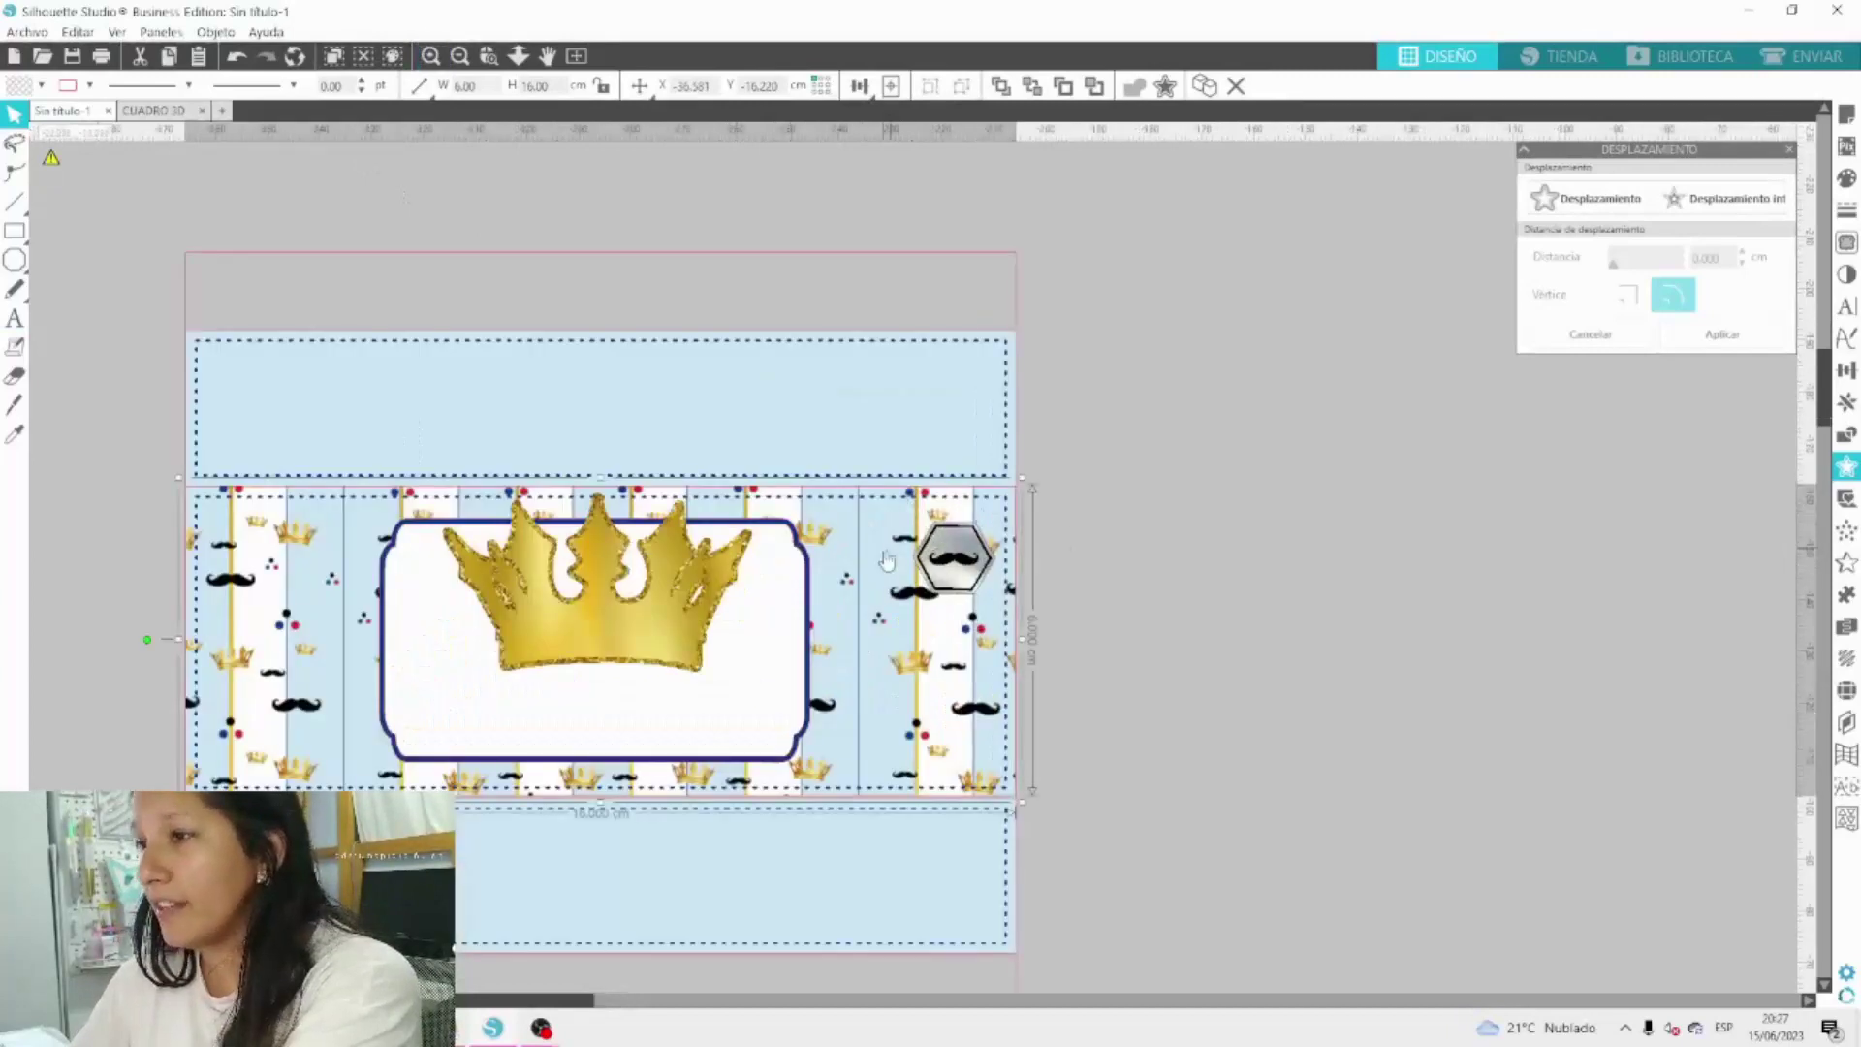
key("Down")
key("Down")
key("Down")
key("Down")
key("Down")
key("Down")
key("Down")
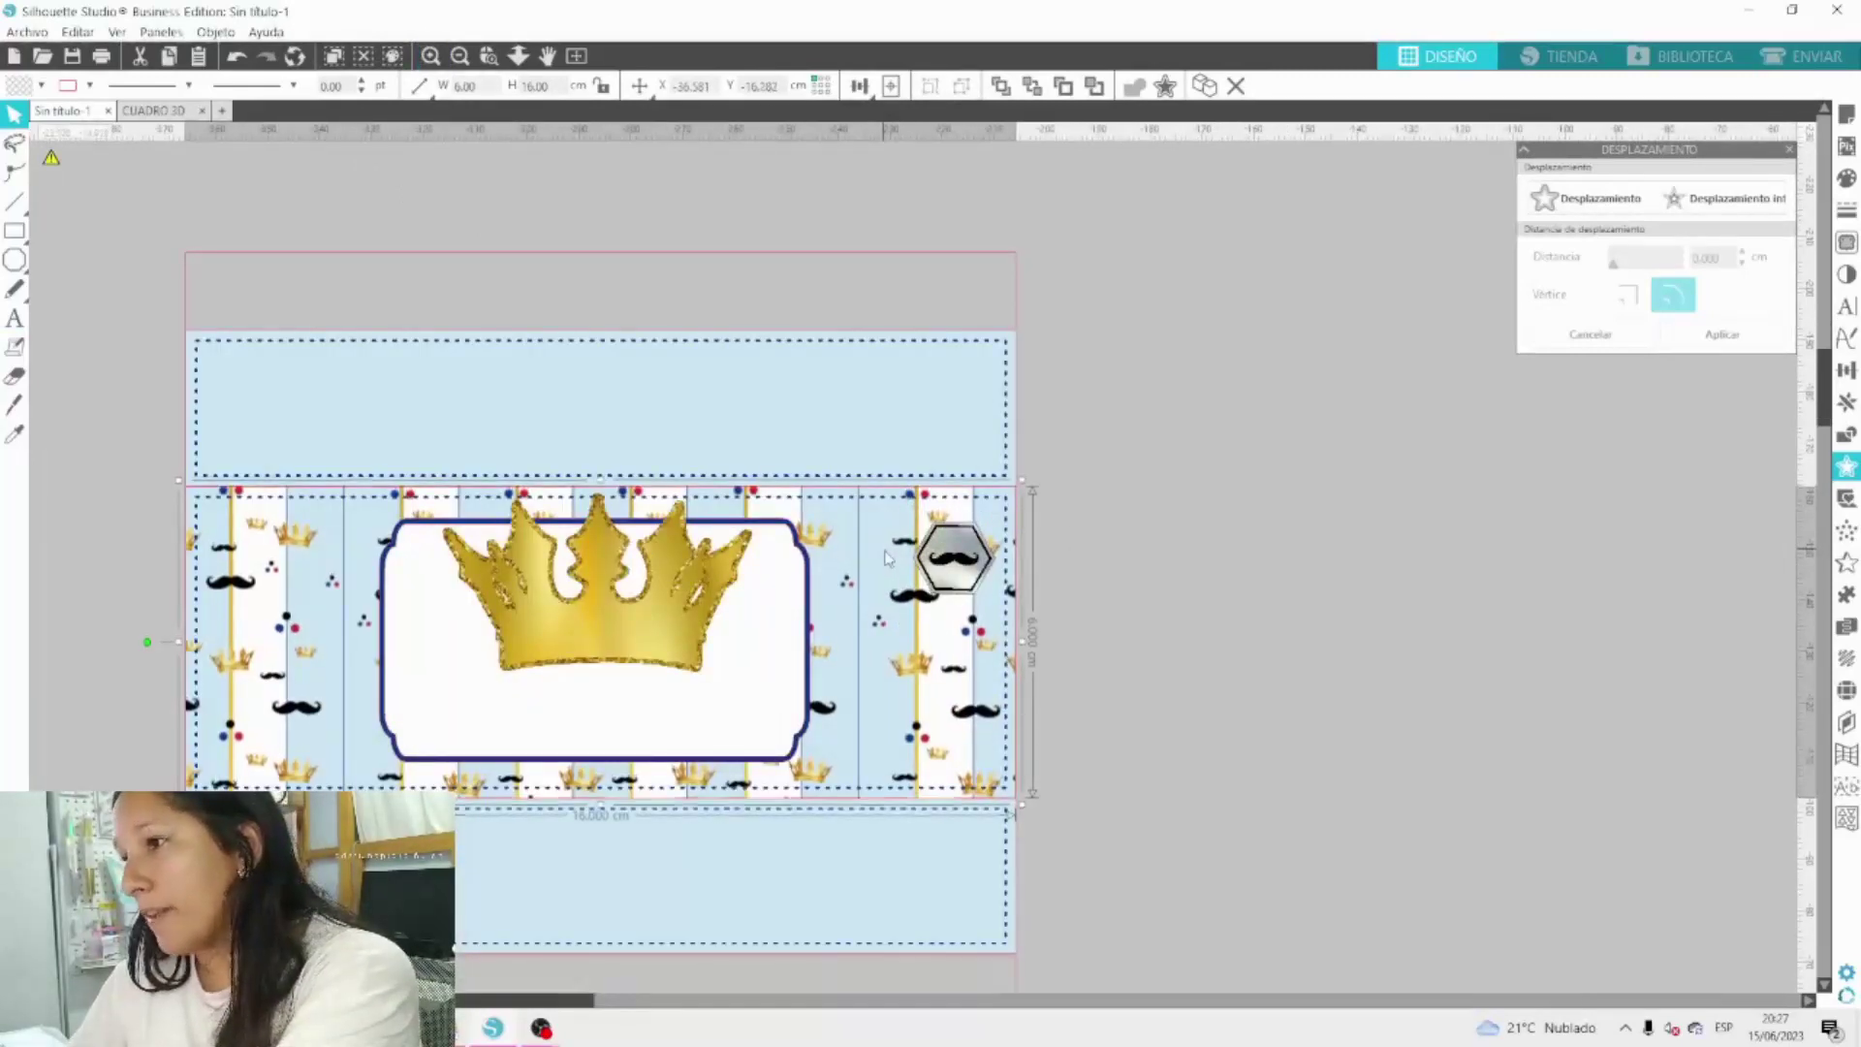
left_click_drag(886, 557, 887, 556)
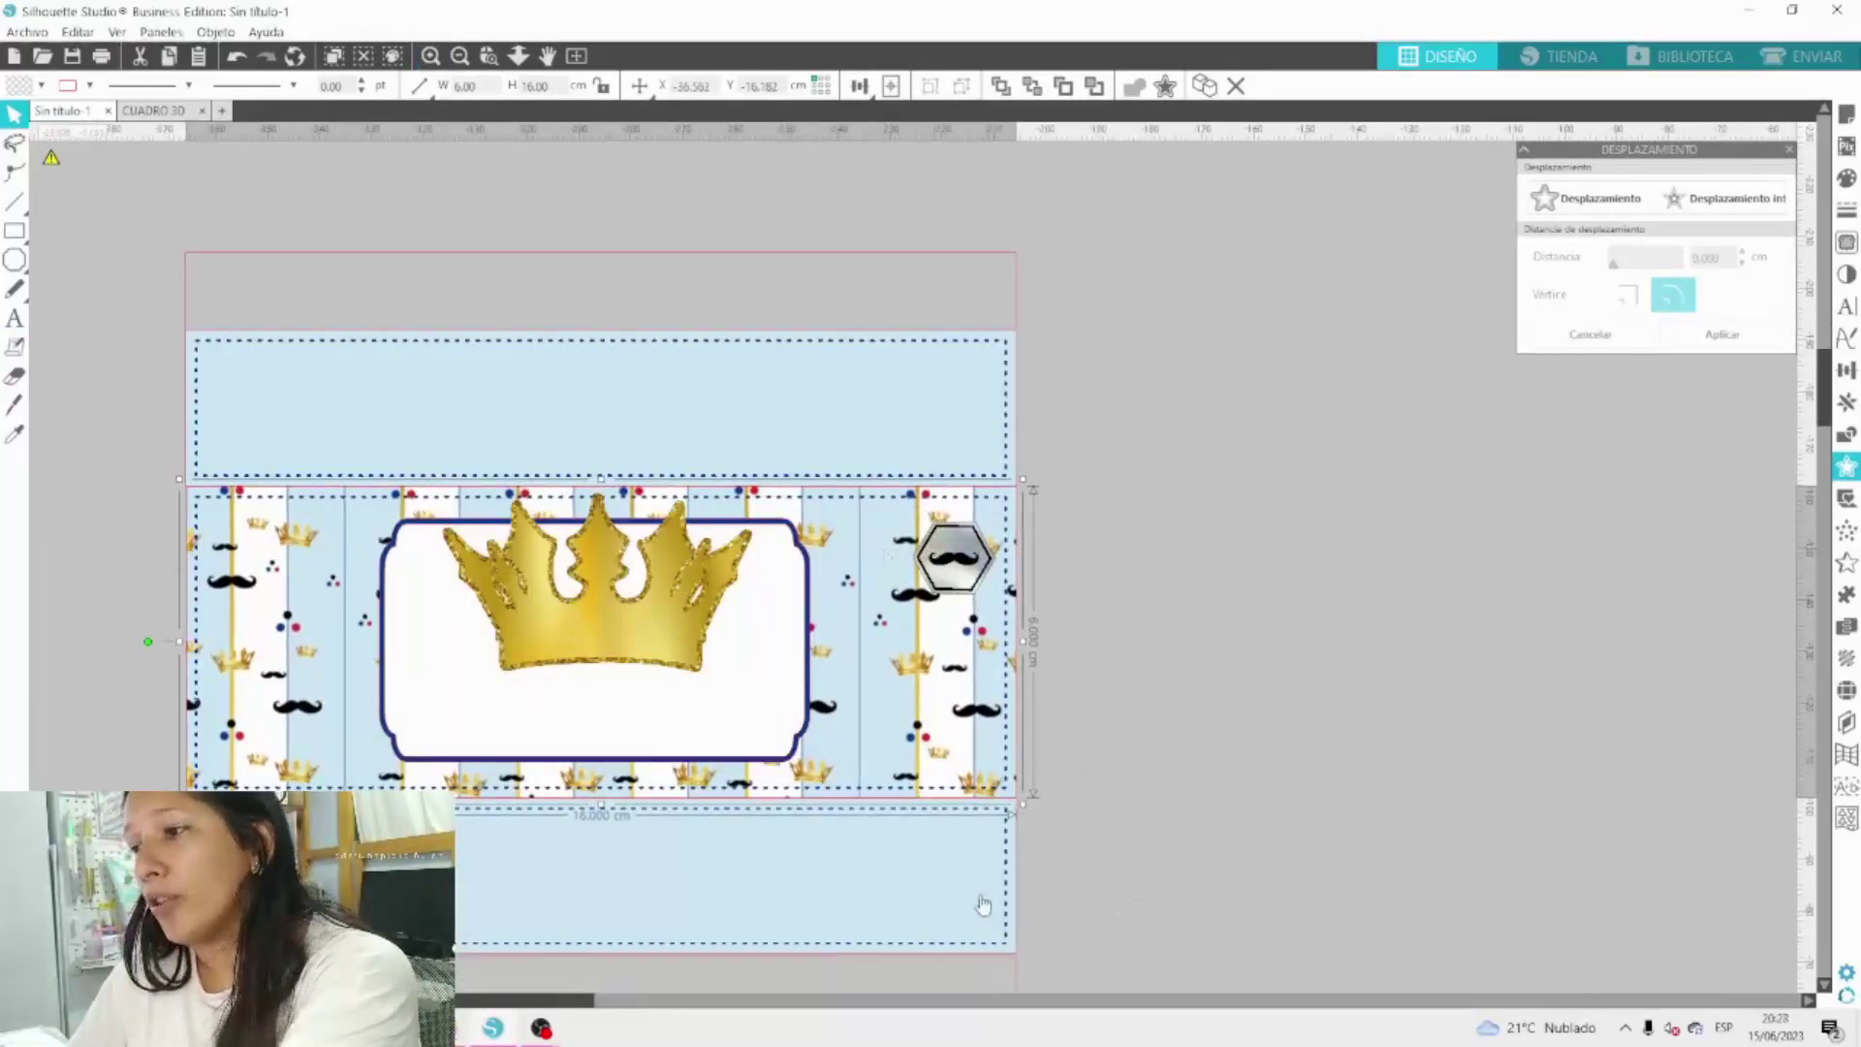
left_click(1033, 887)
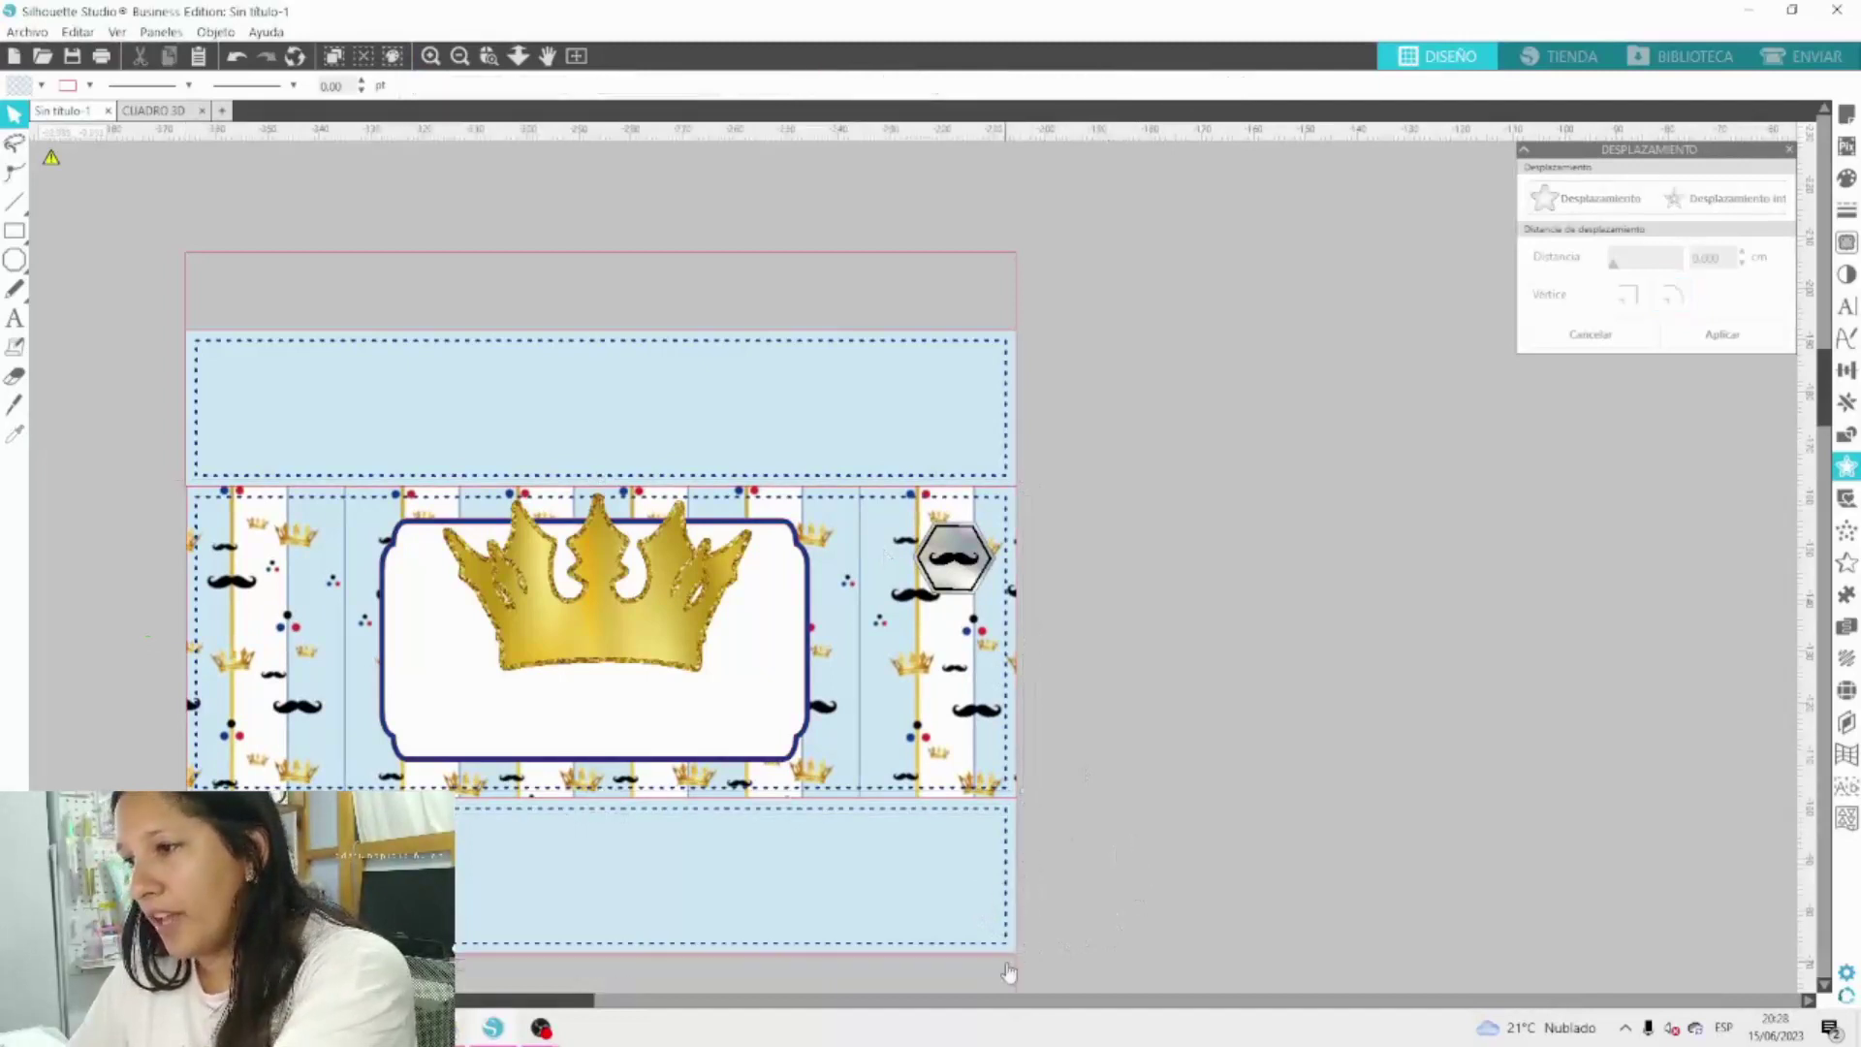
Nudge the wrapper's lower flap outline slightly up against the lower edge of the light blue panel.
scroll(1008, 972, "down", 3)
left_click(903, 870)
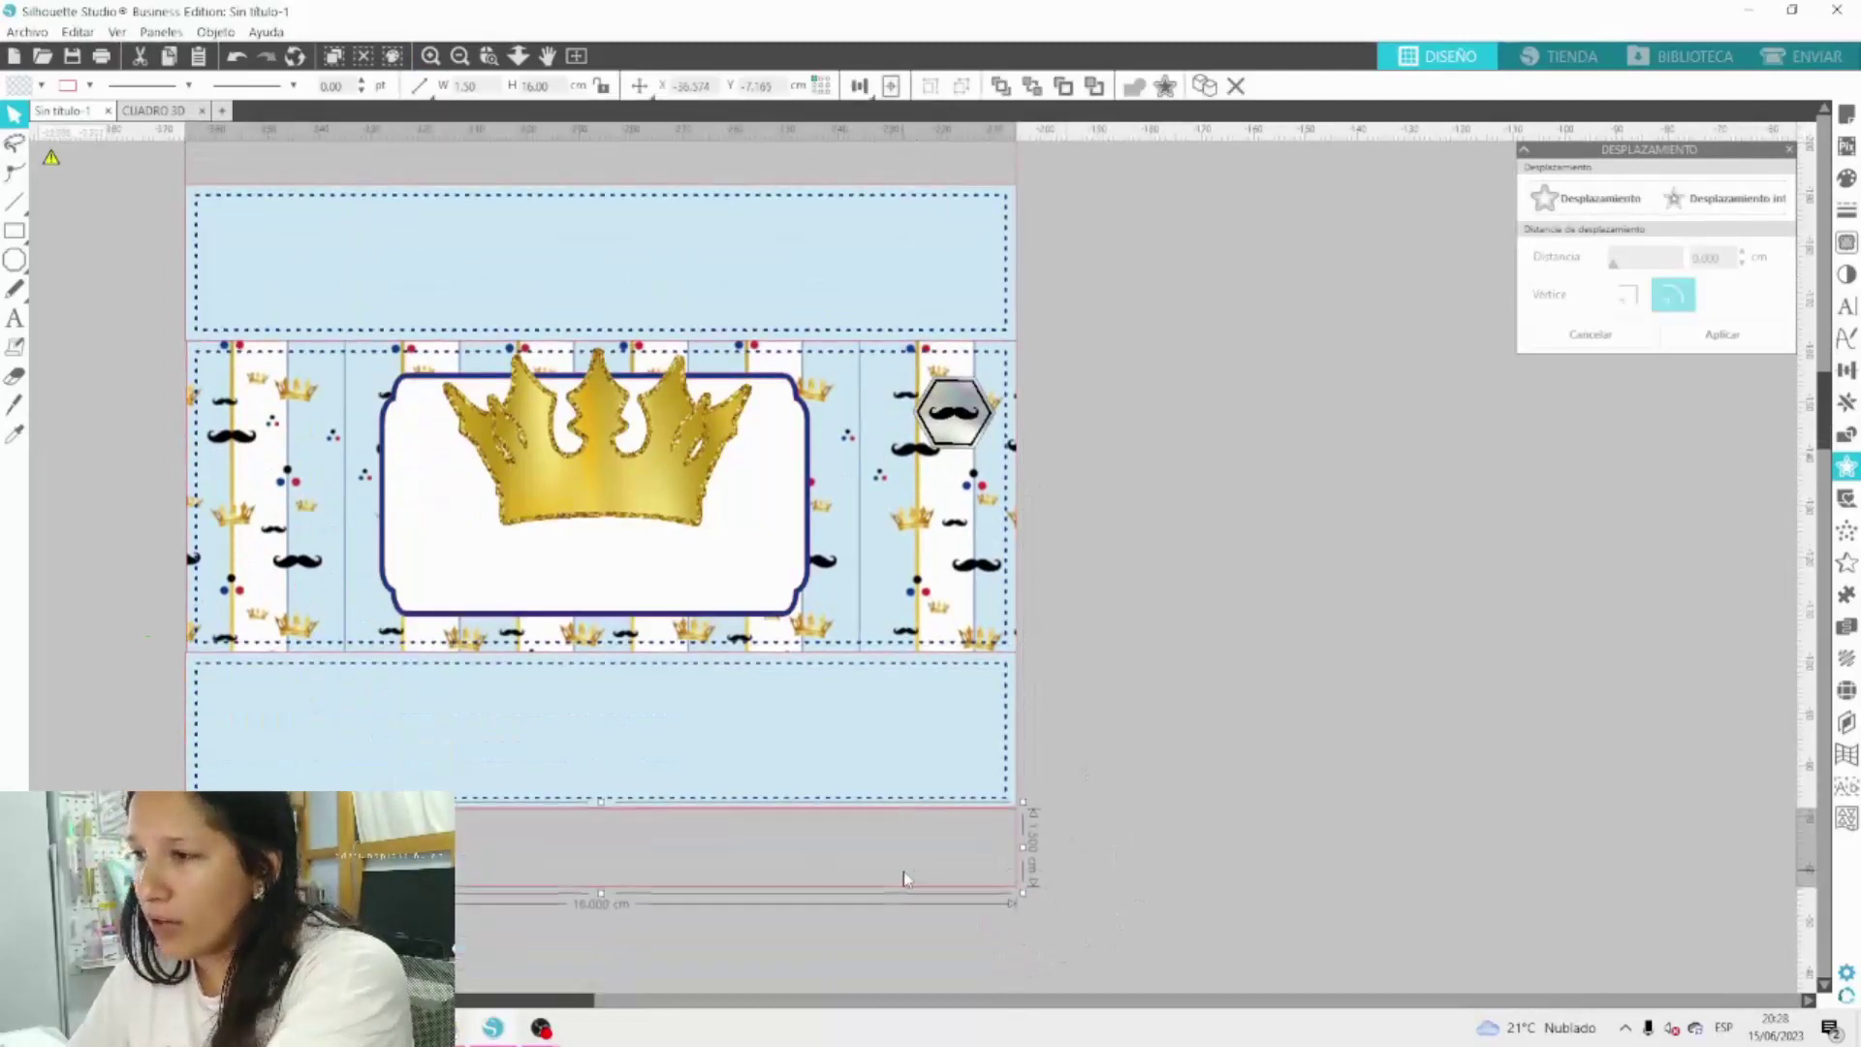
left_click_drag(904, 871, 904, 869)
scroll(1045, 249, "up", 3)
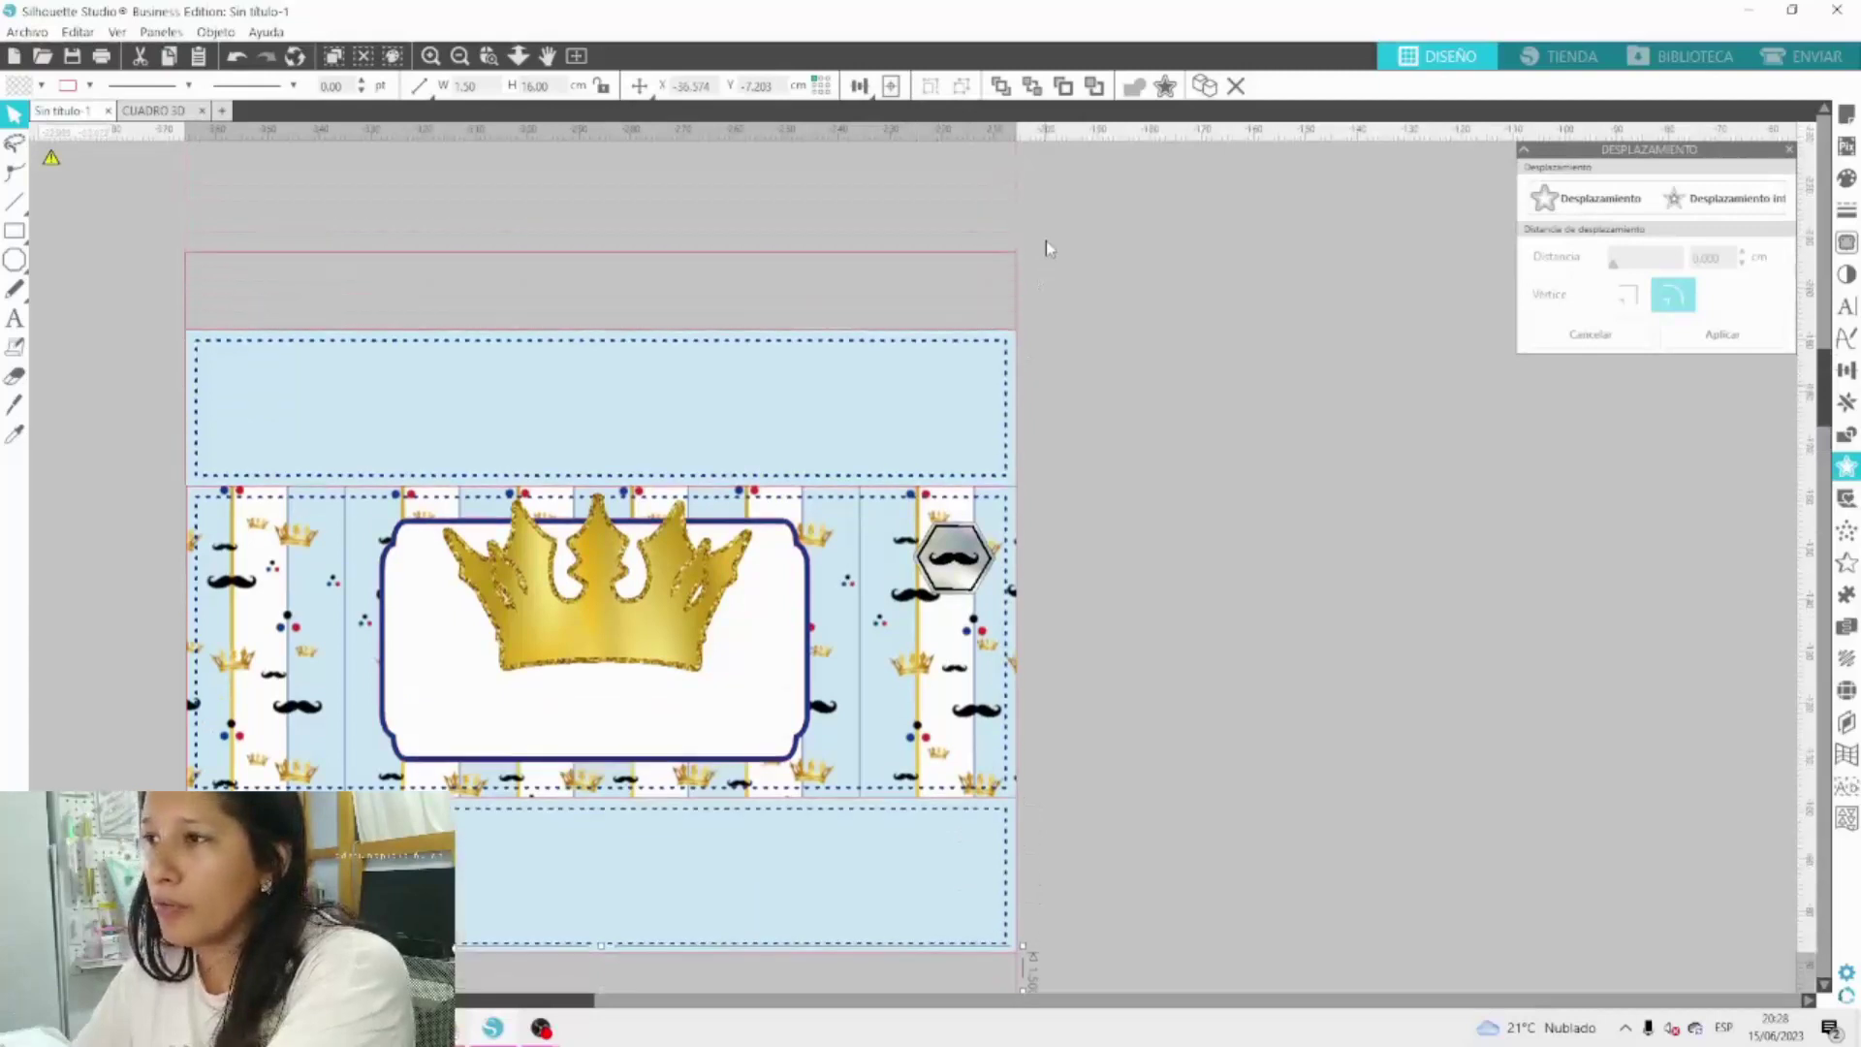
left_click(1277, 333)
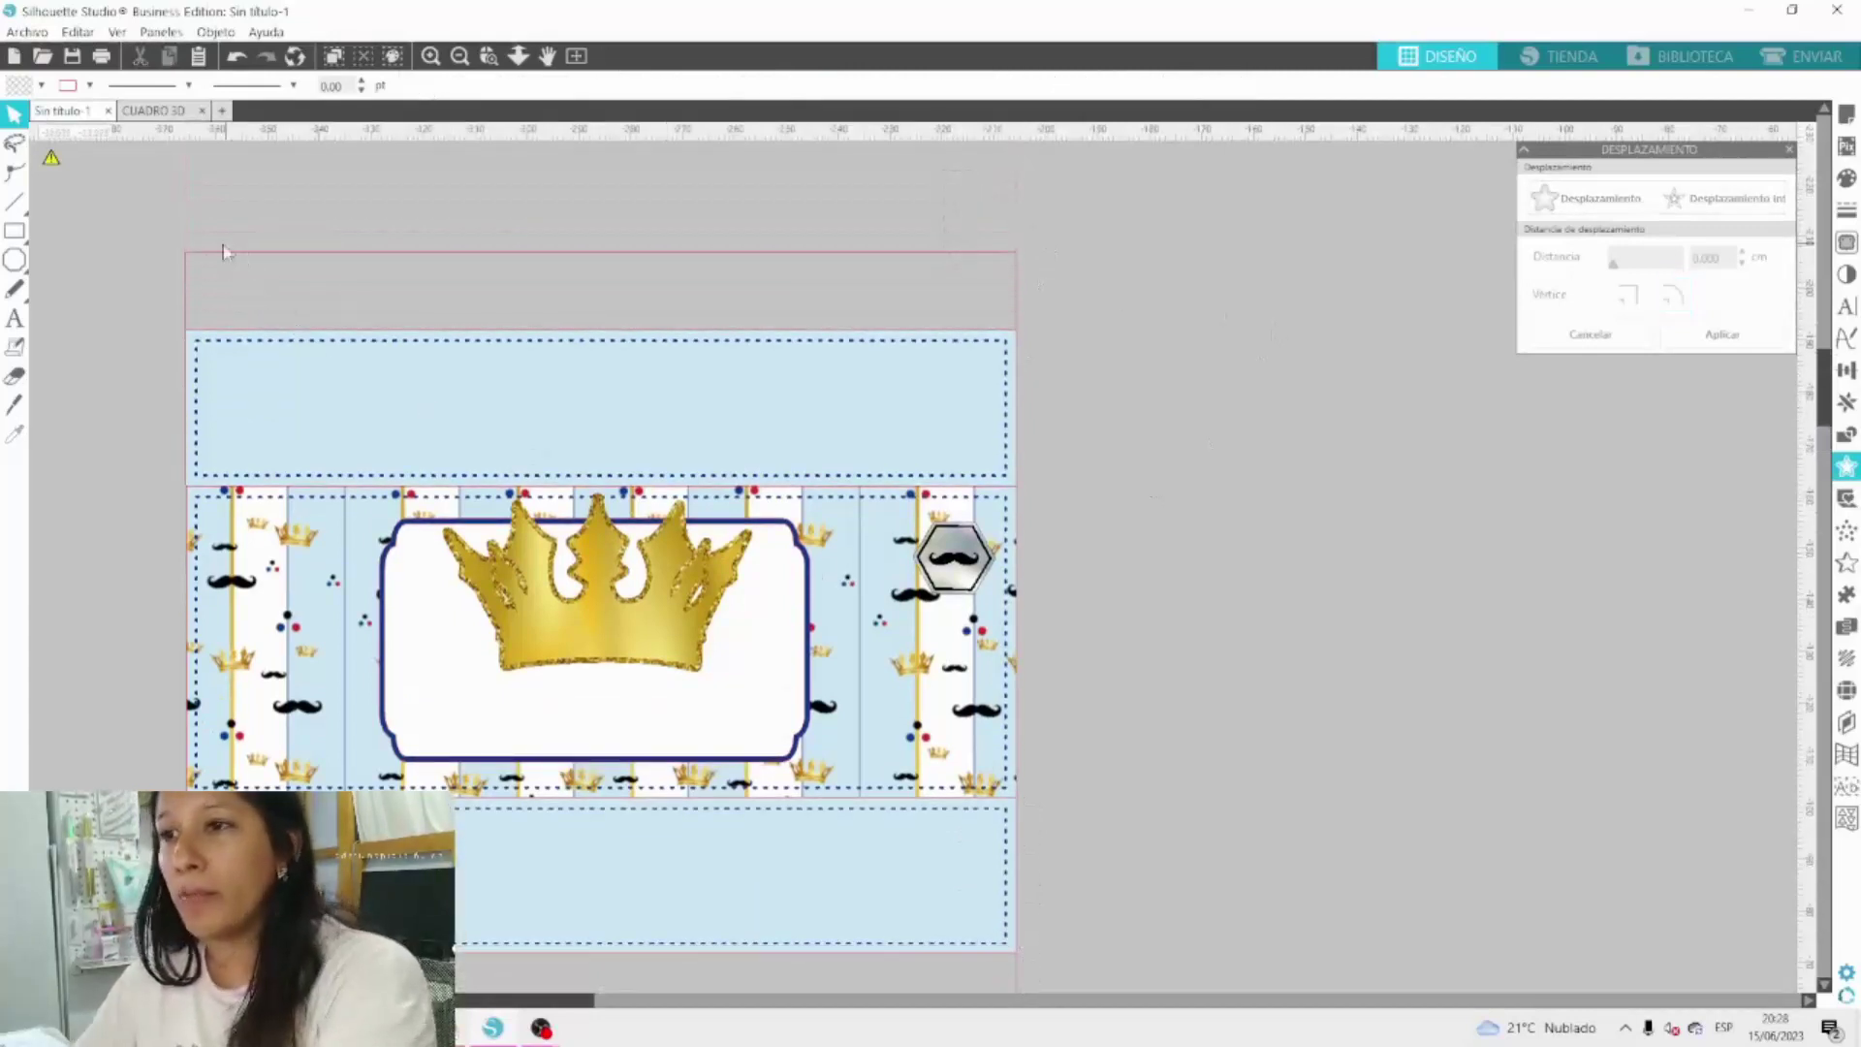
Shift the crown slightly down and the plate slightly right, and change the outline colour of the plate's blue border.
scroll(97, 399, "down", 2)
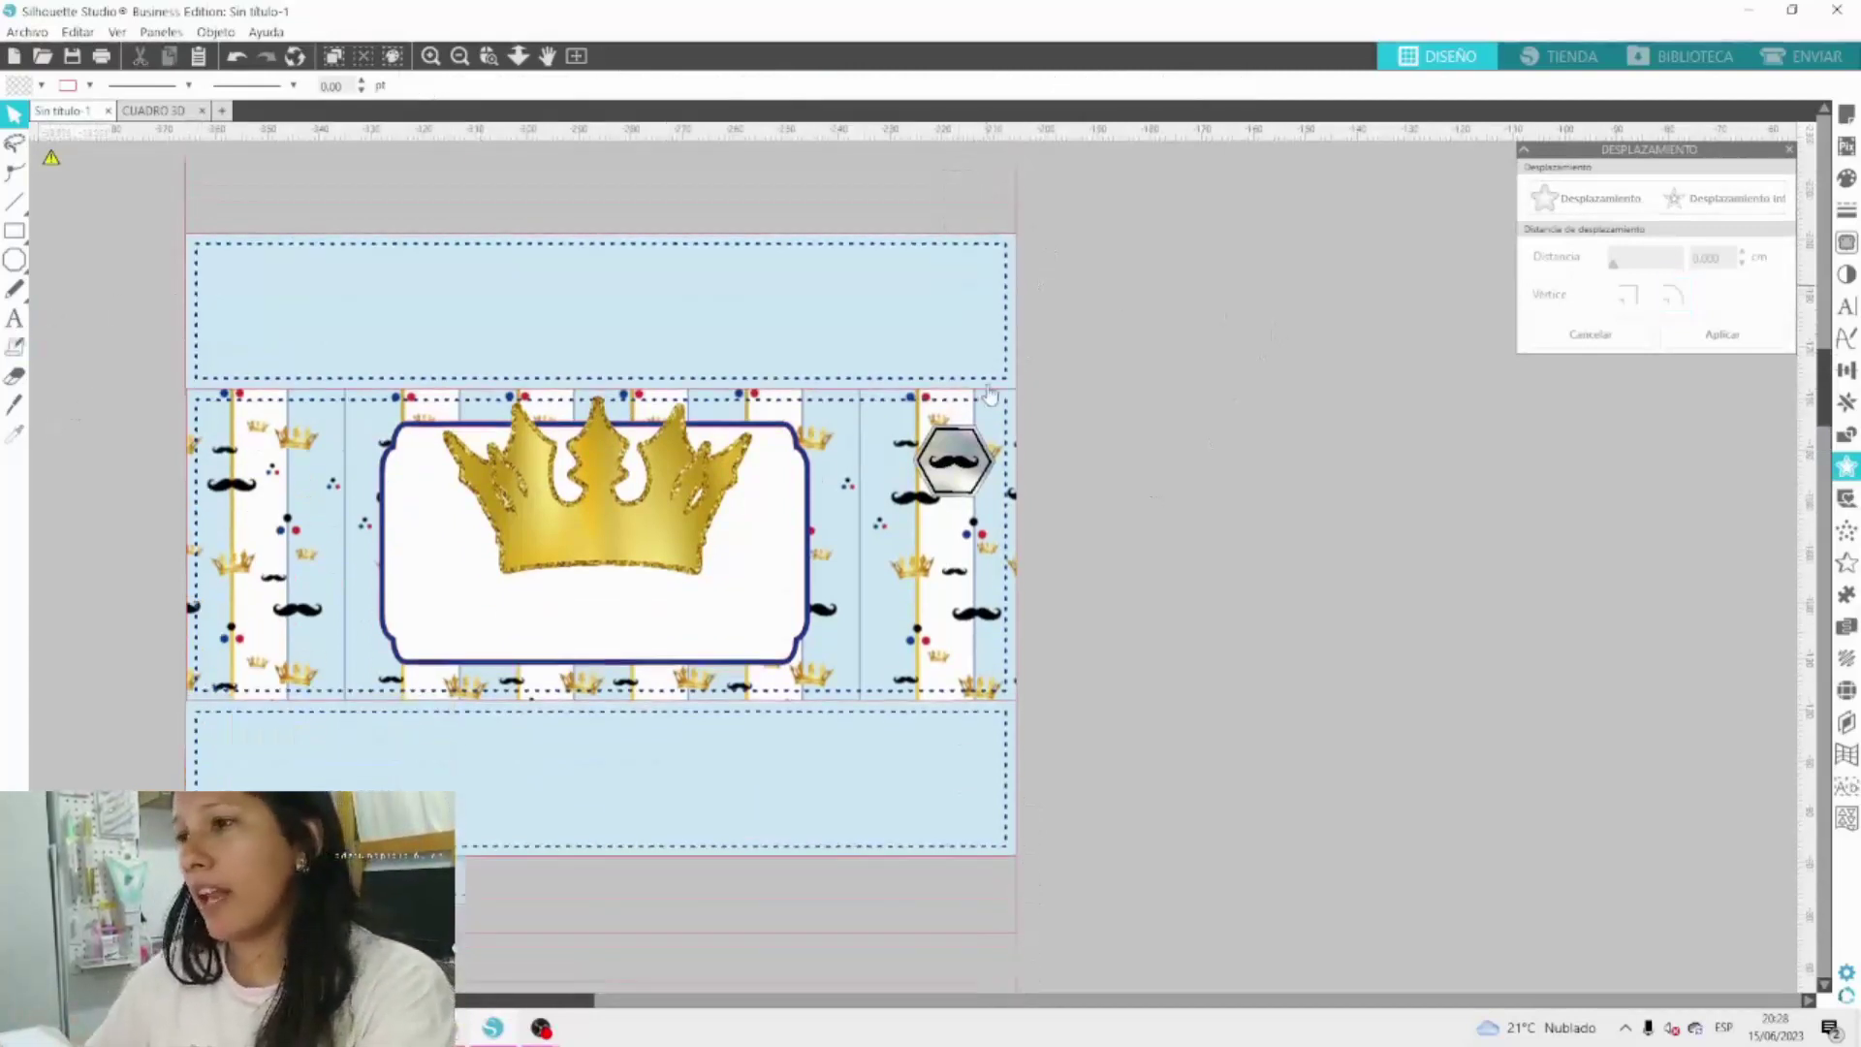
mouse_move(565, 532)
left_mouse_down()
mouse_move(553, 574)
mouse_move(558, 547)
left_mouse_up()
left_click_drag(617, 628, 624, 627)
left_click(623, 540)
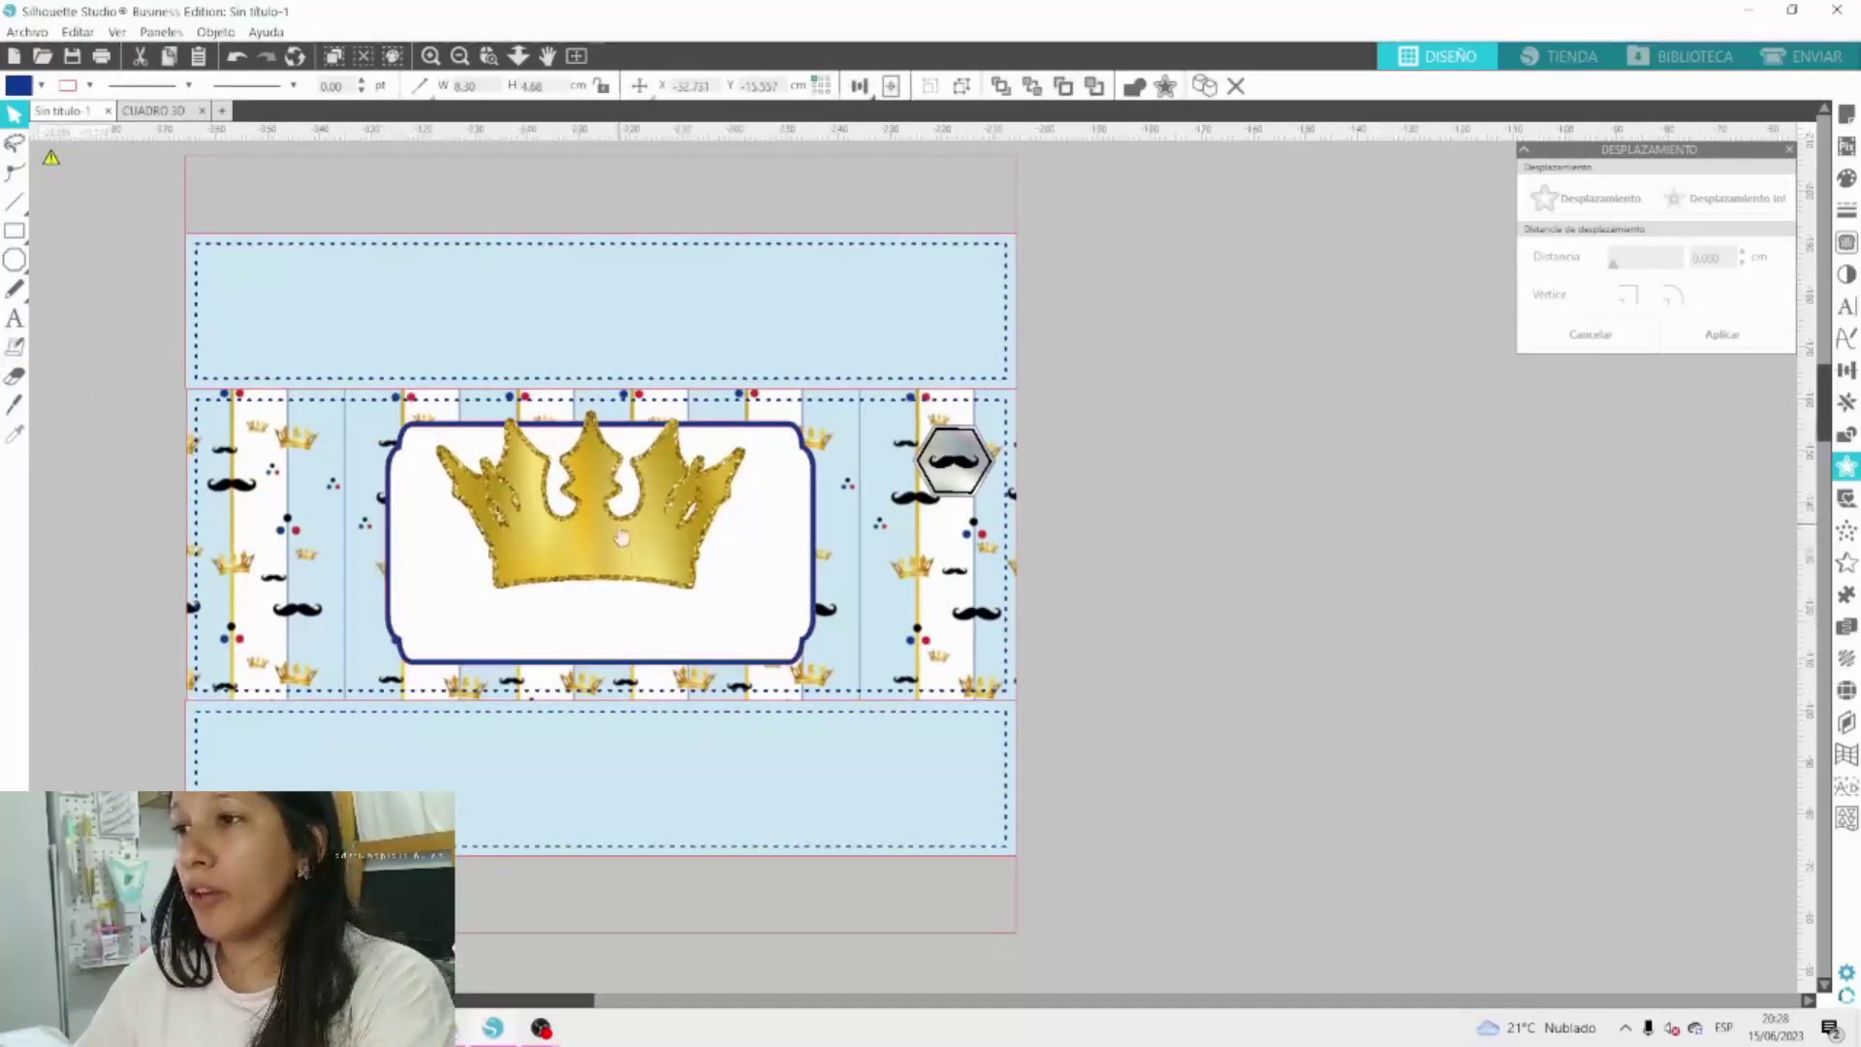
left_click(622, 630)
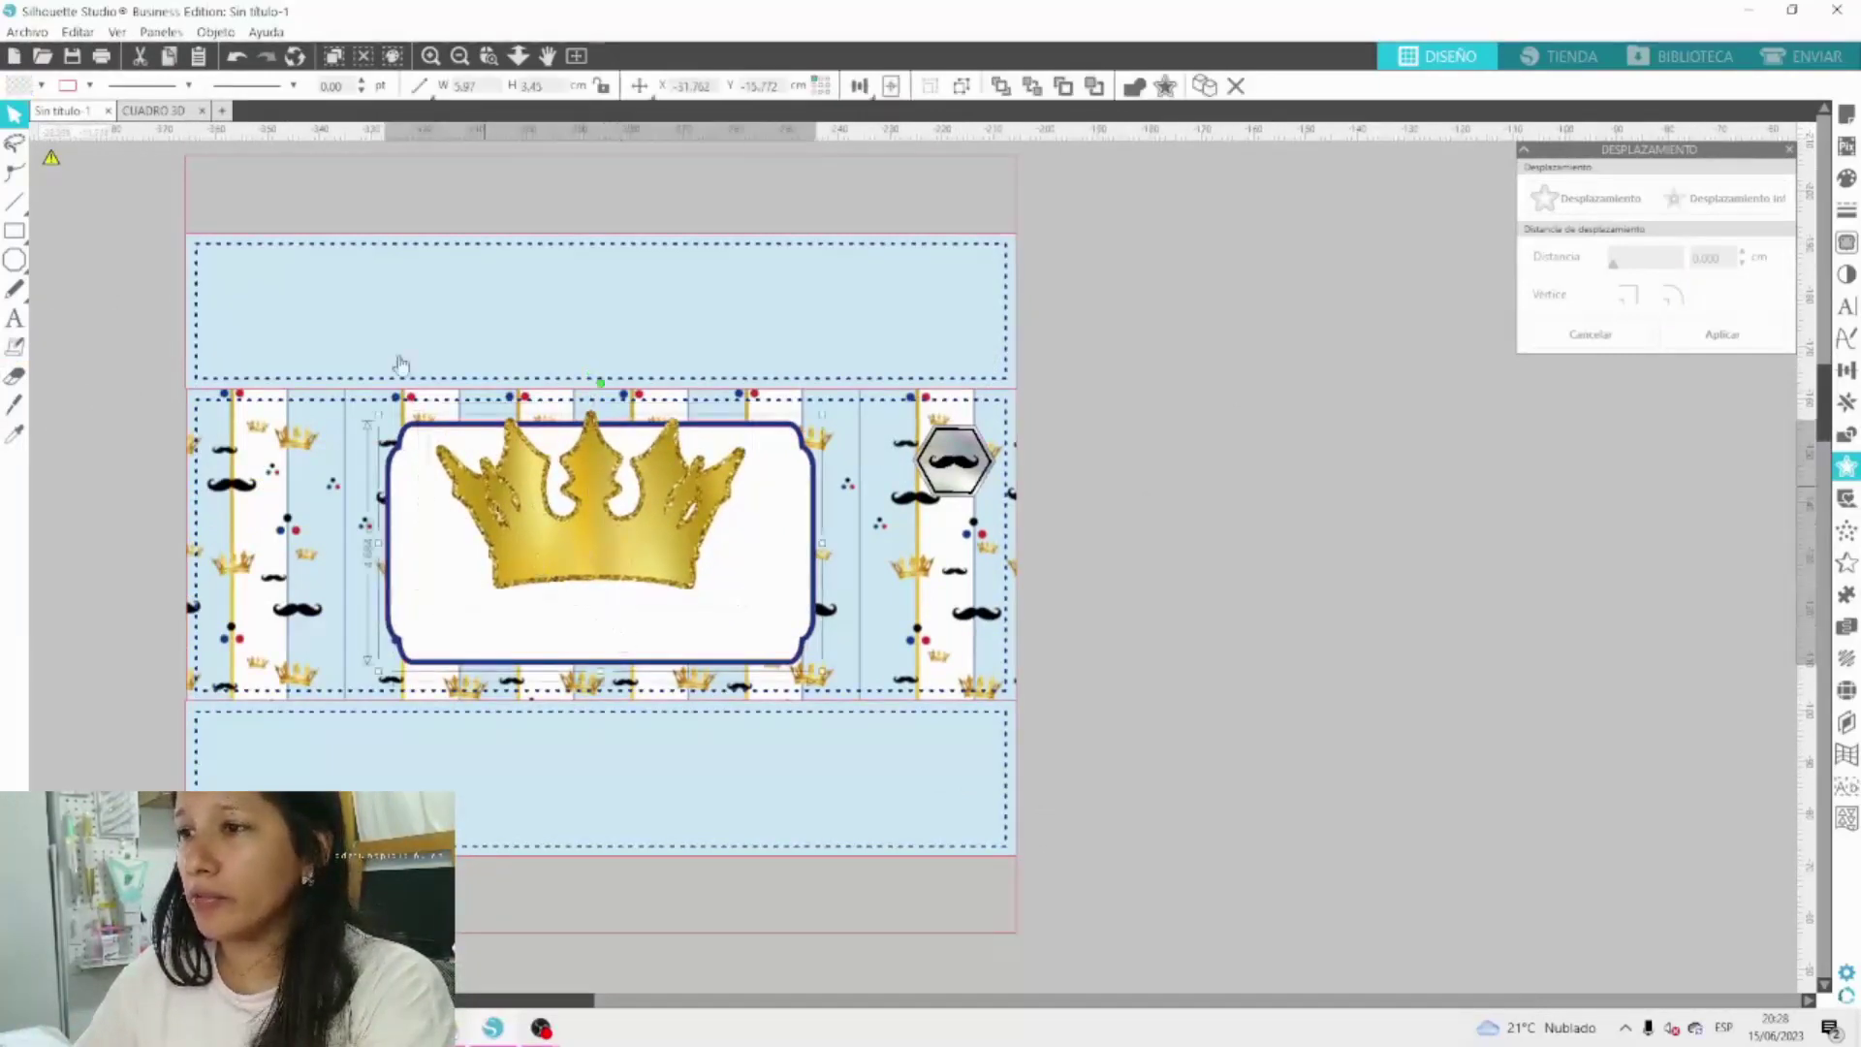
left_click(89, 87)
left_click(82, 159)
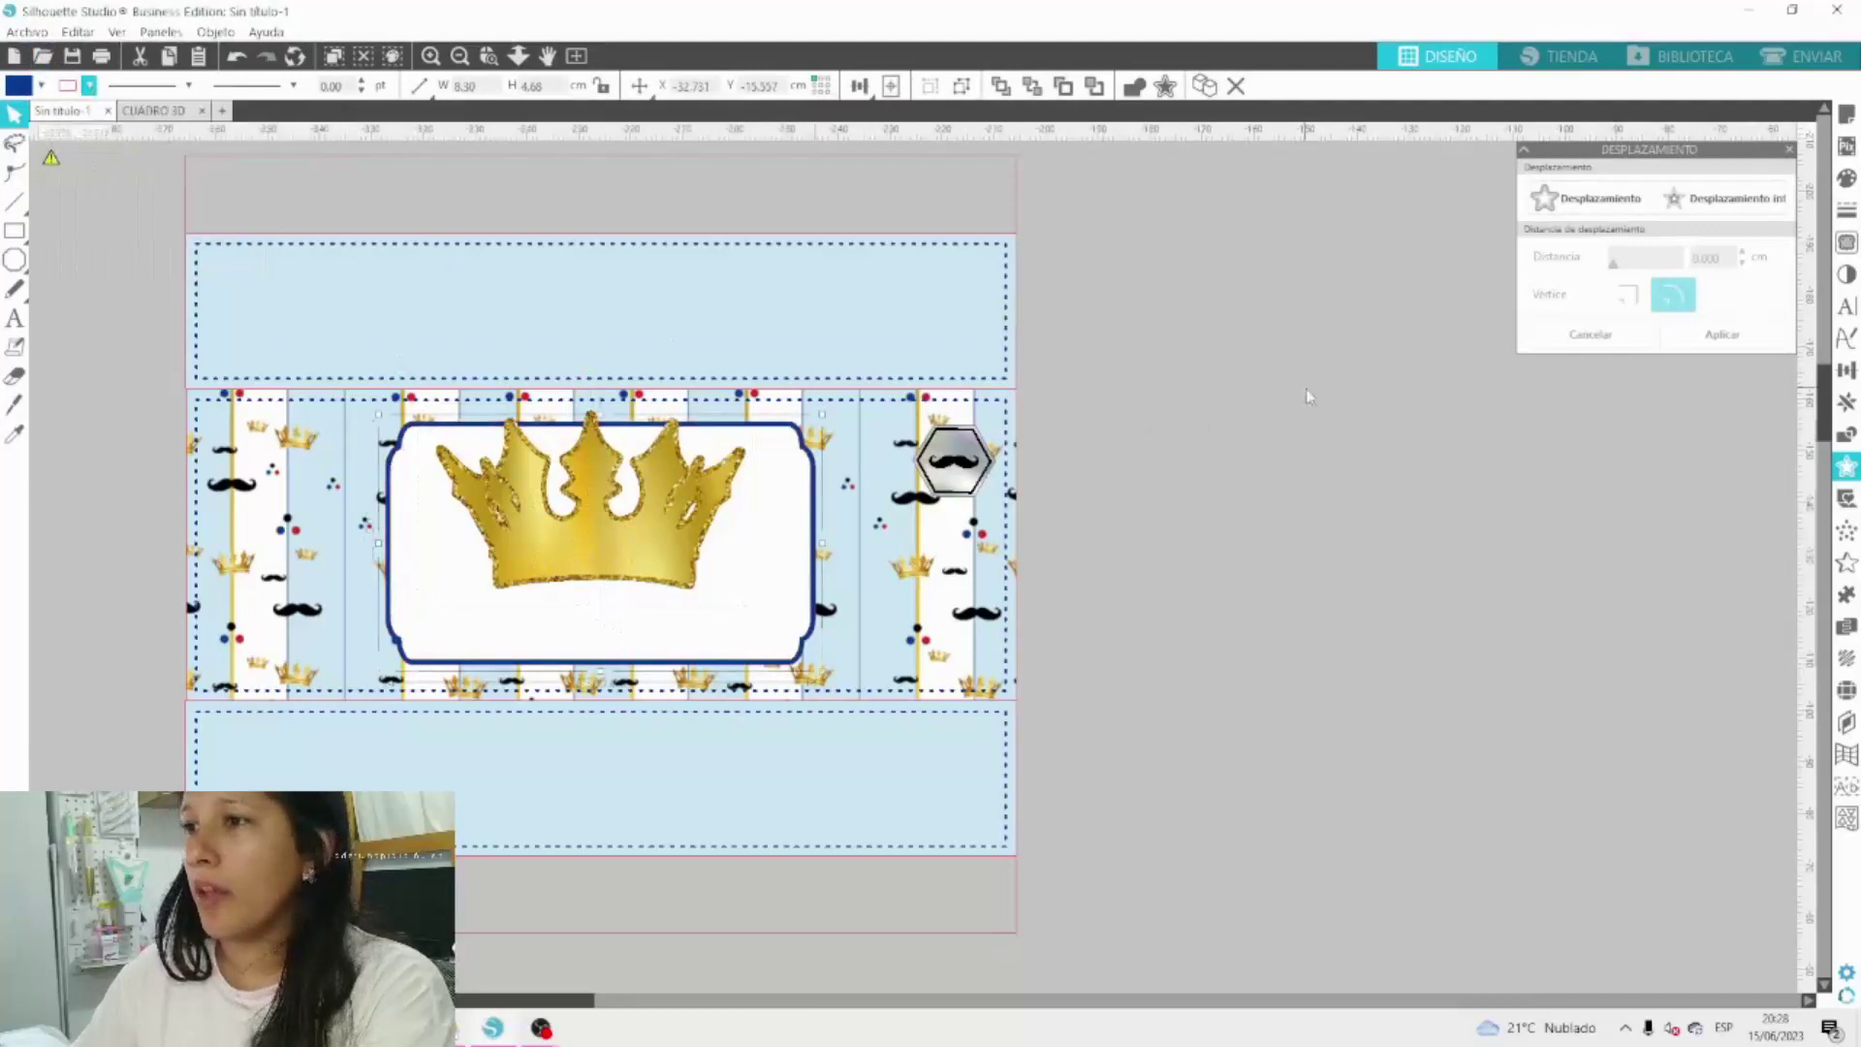
Add a 72 pt Arial text object with the recipient's first name in capitals in the empty area beside the wrapper.
scroll(1217, 436, "up", 2)
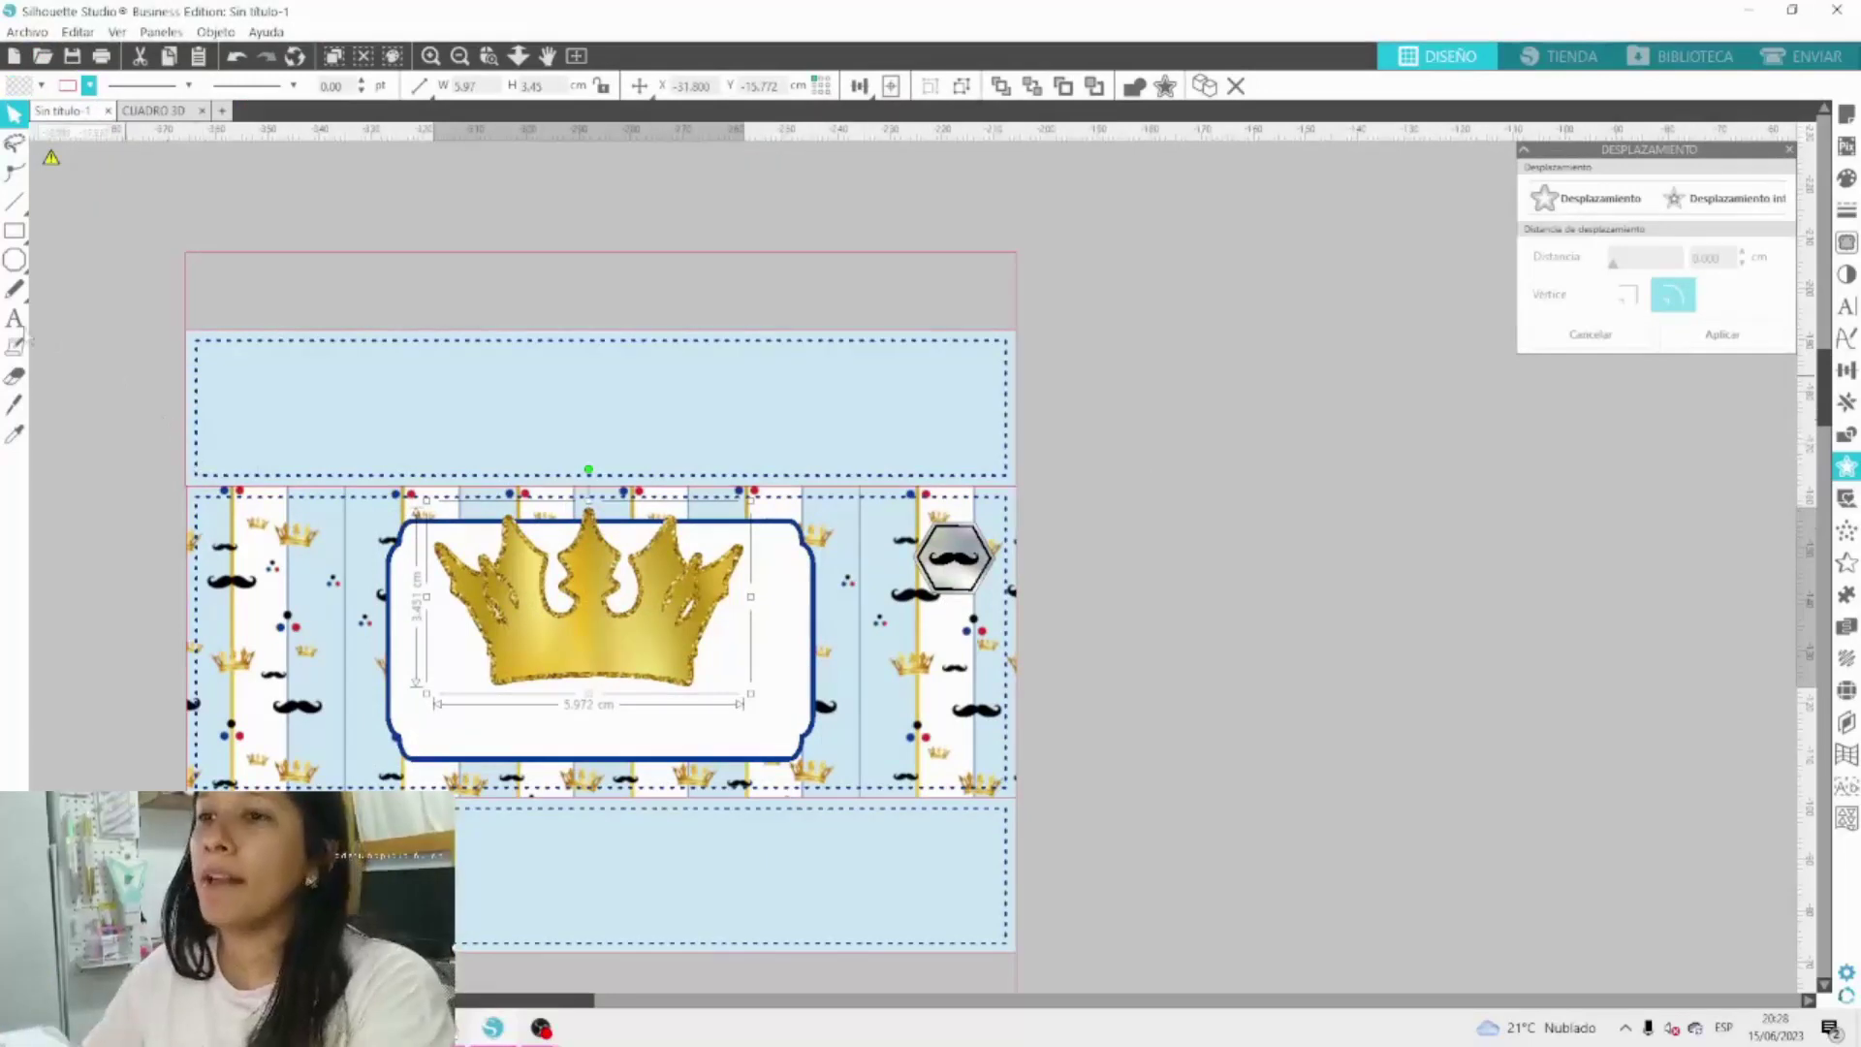
key("t")
left_click(1266, 504)
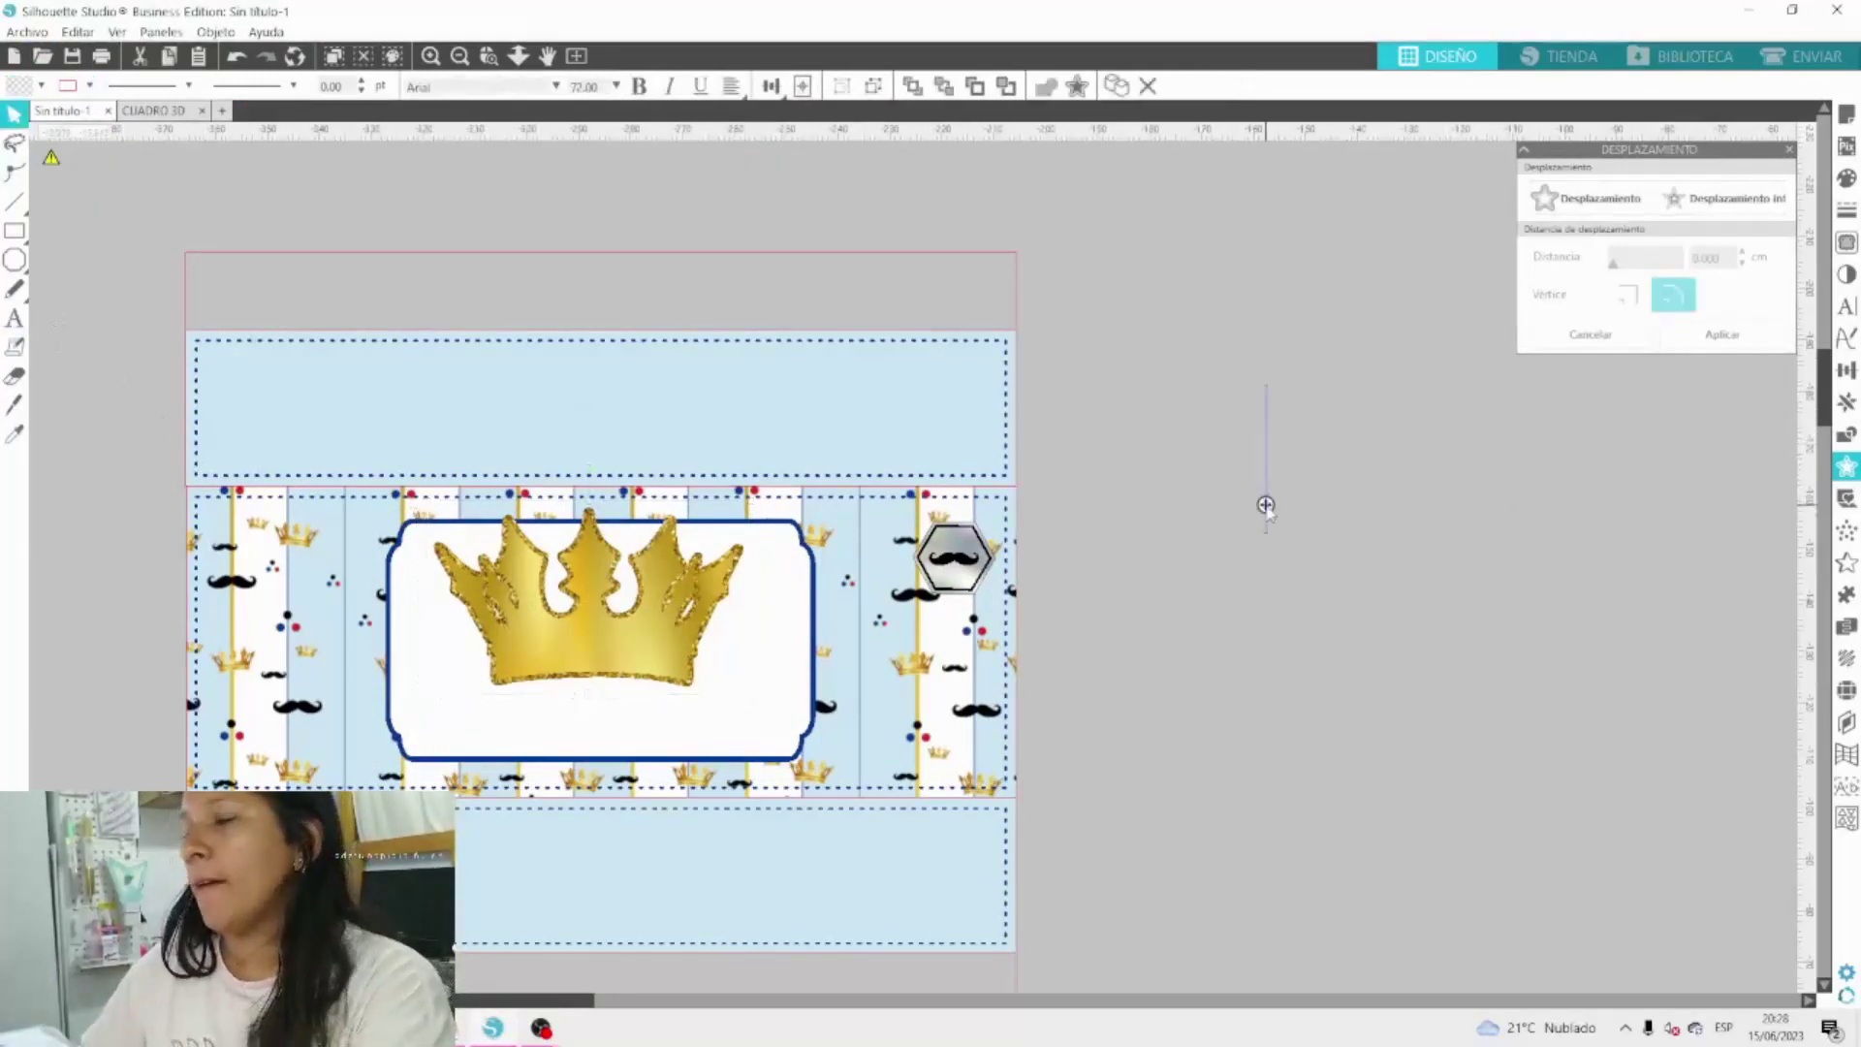
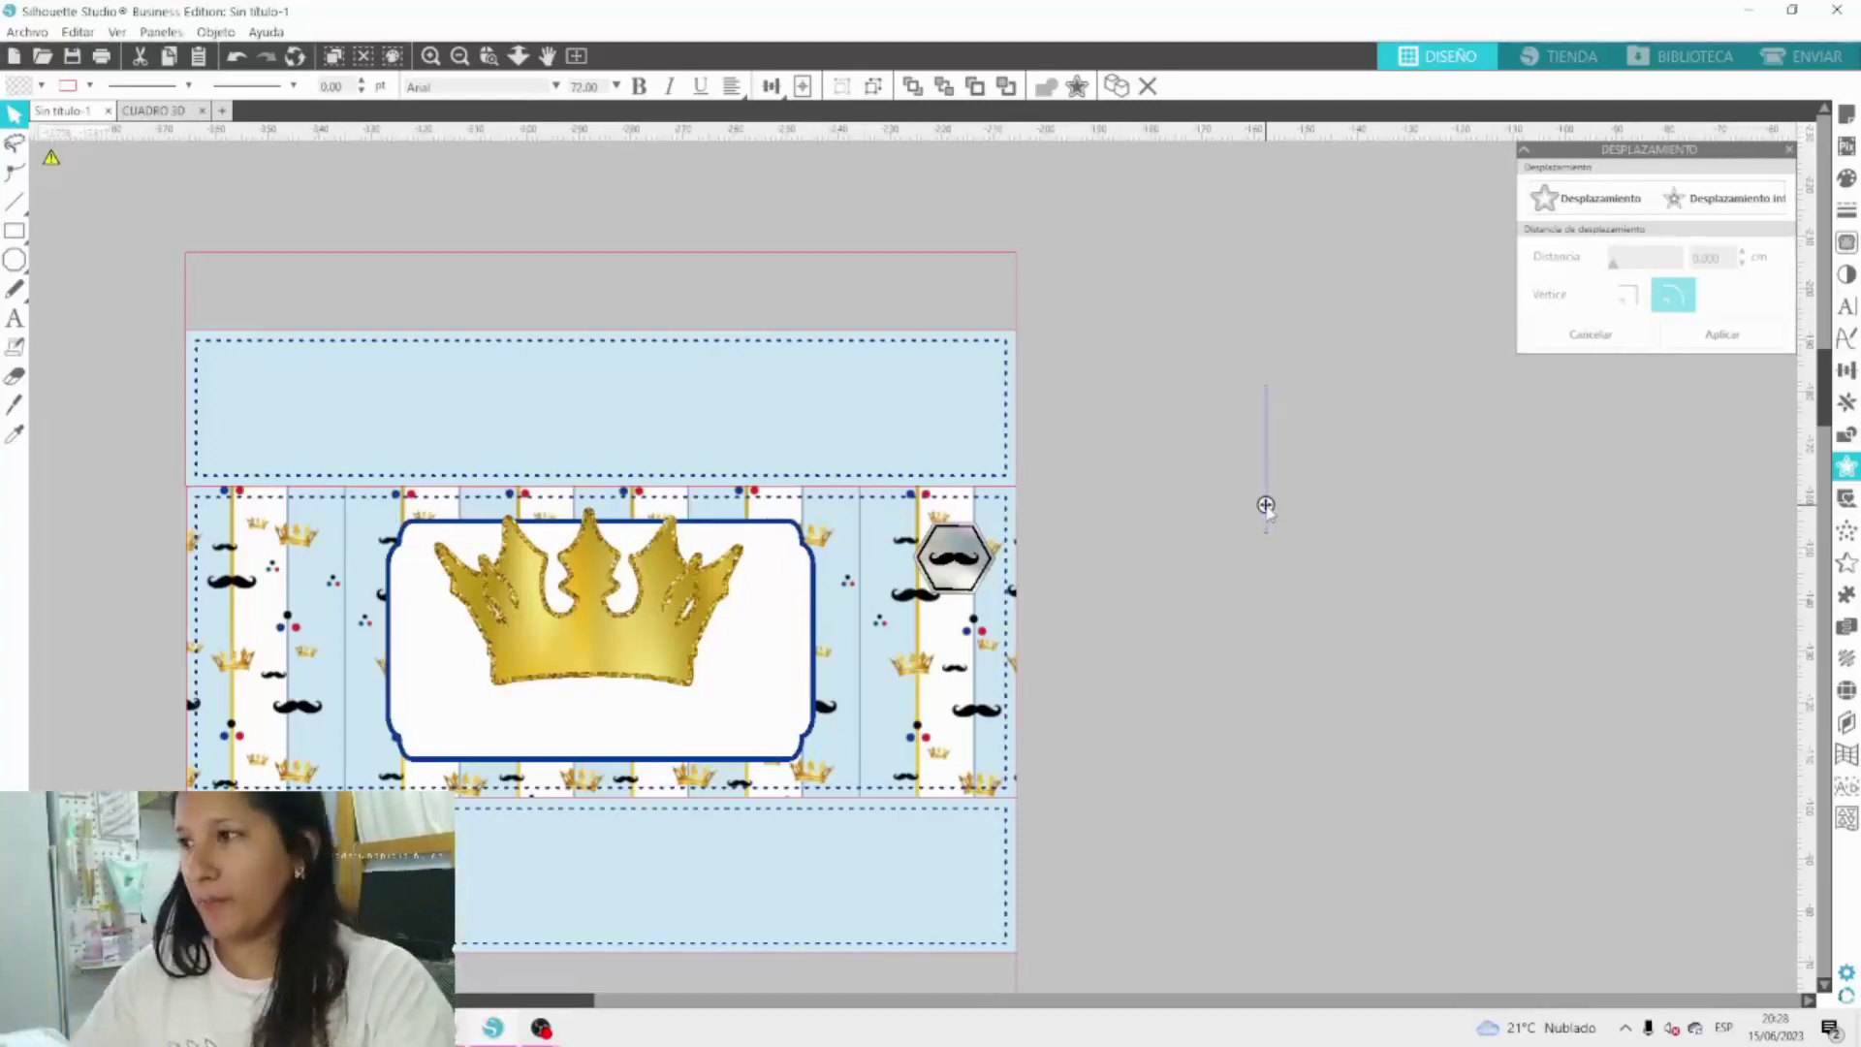
left_click(15, 318)
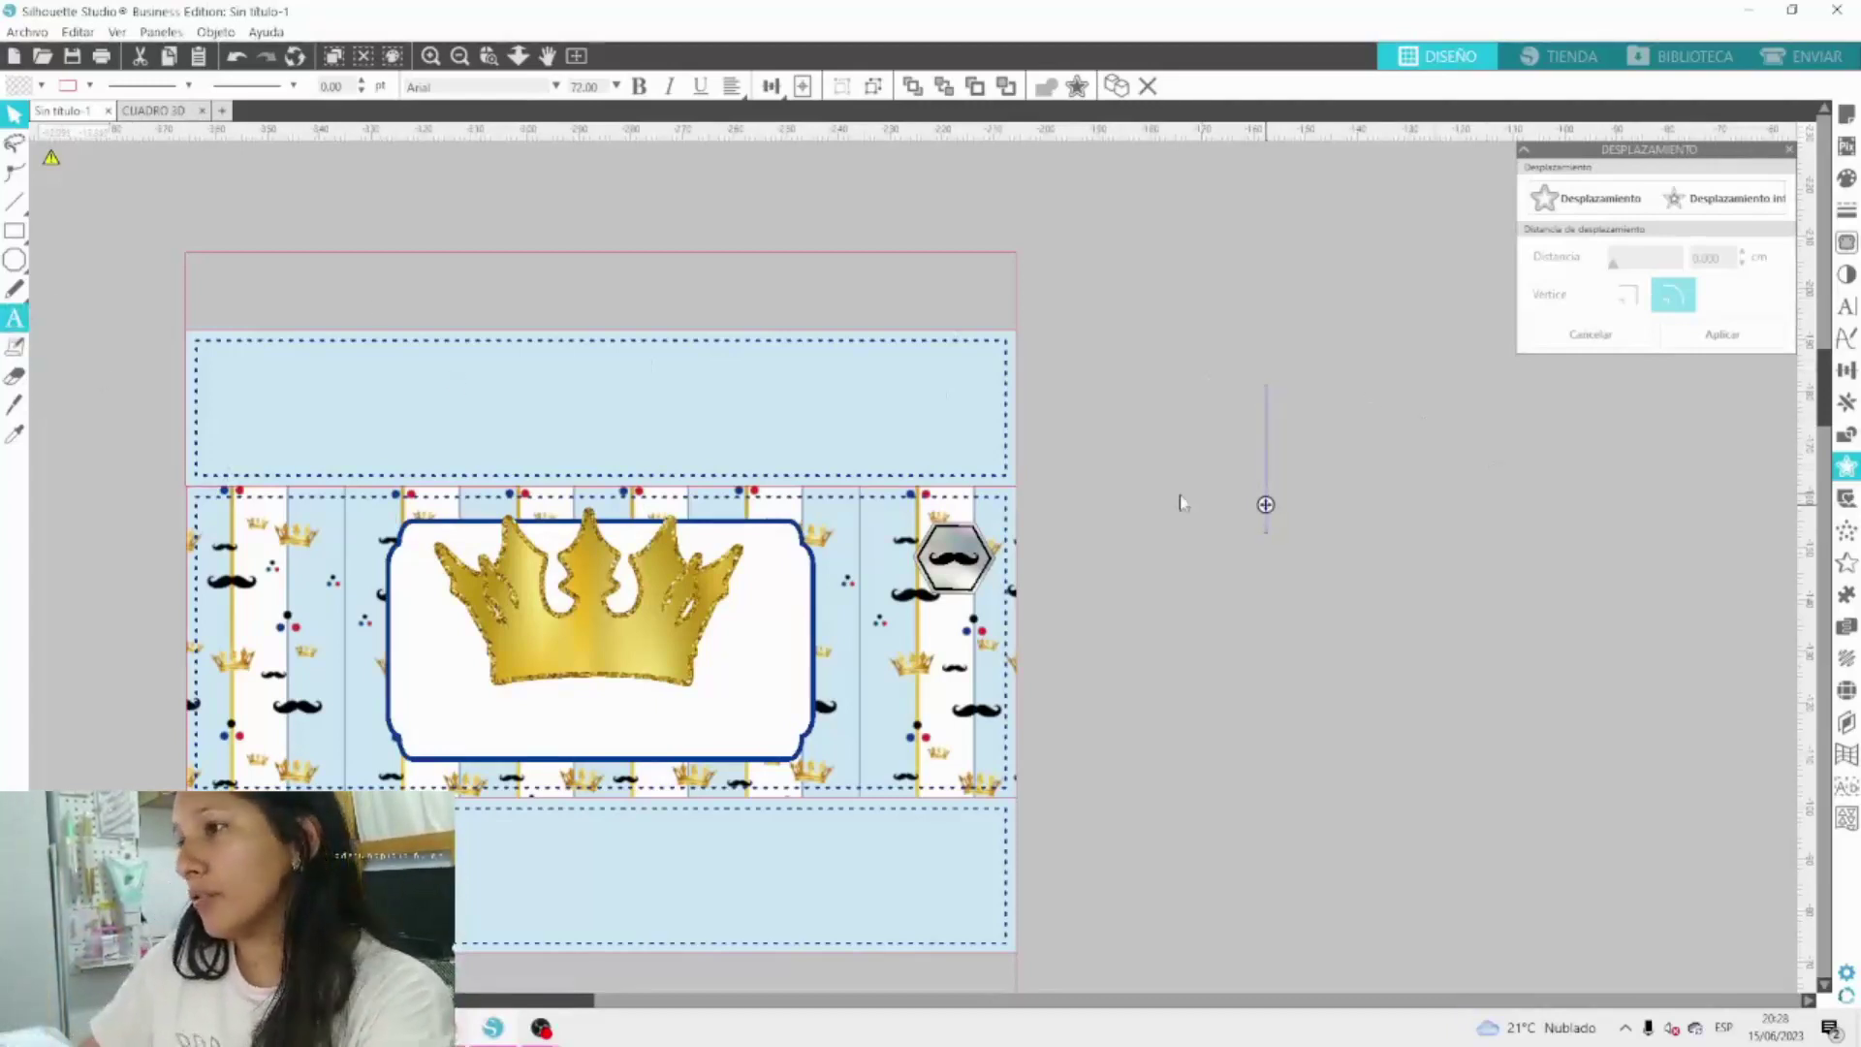
type("JOSE")
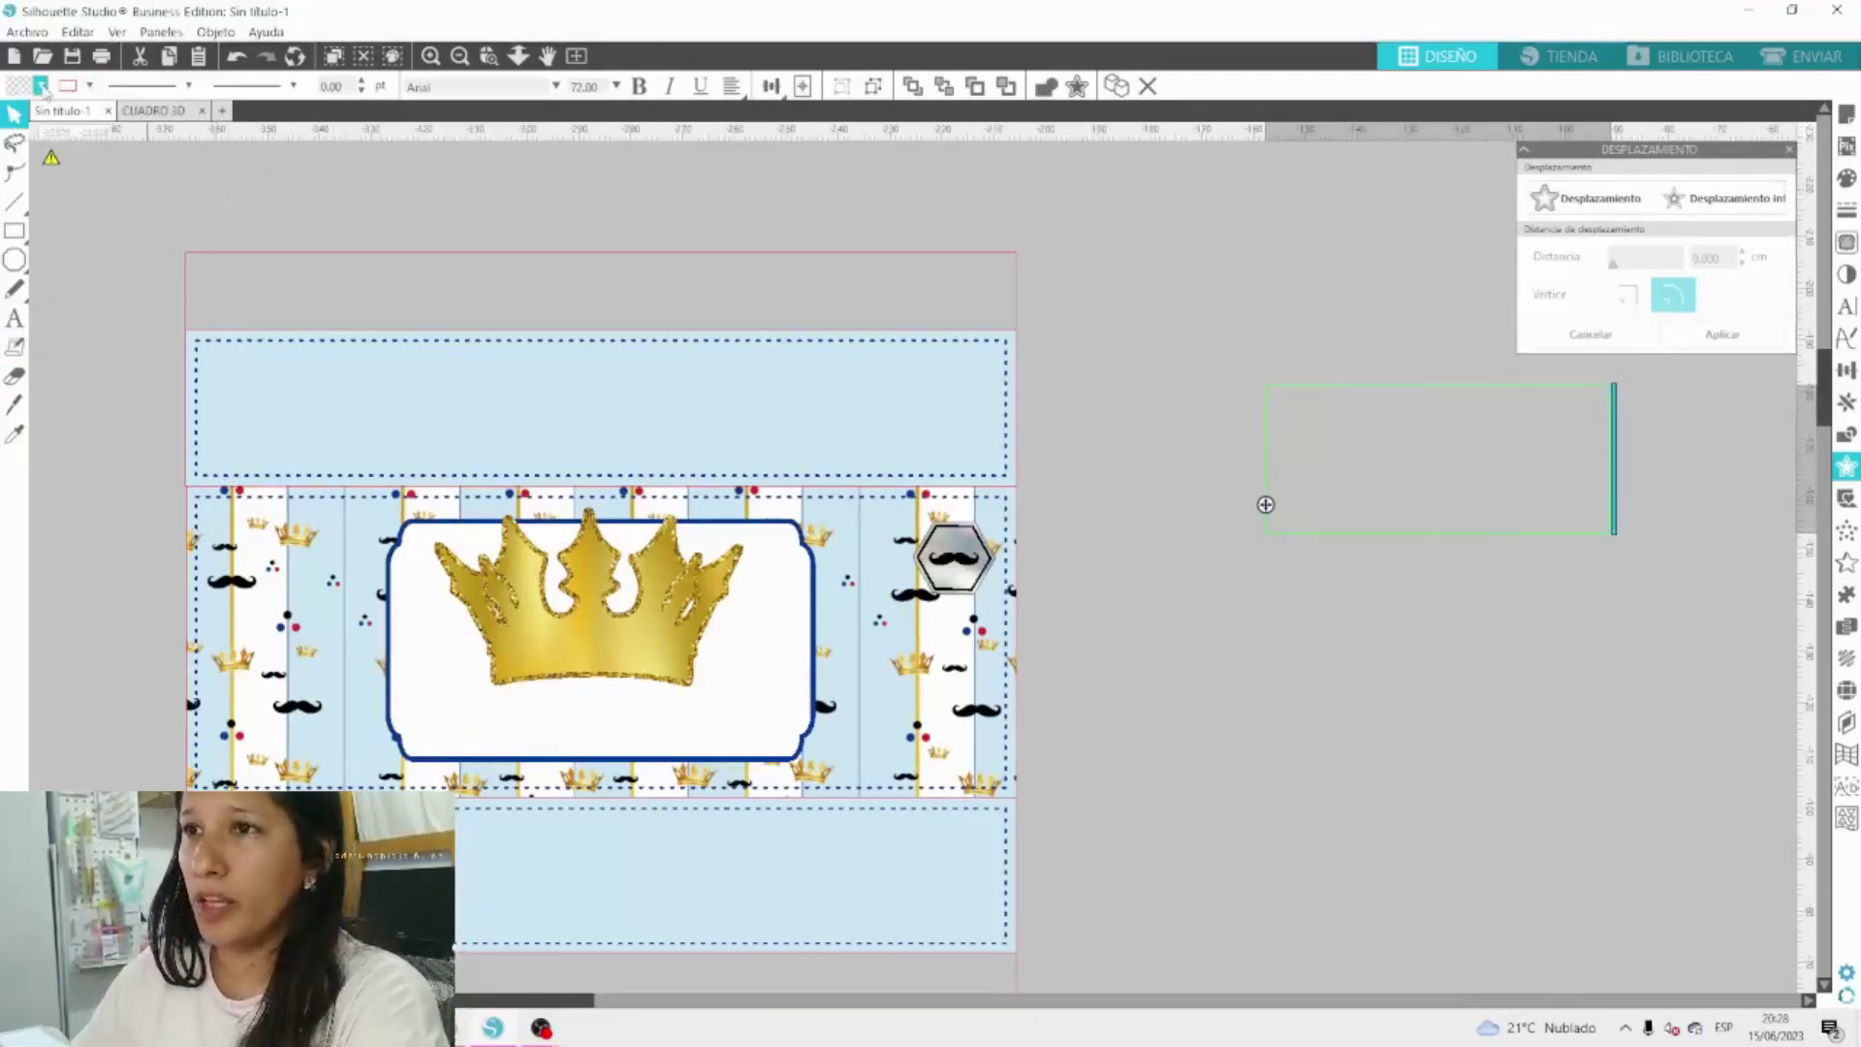
Fill the name text with solid black.
left_click(42, 85)
left_click(97, 116)
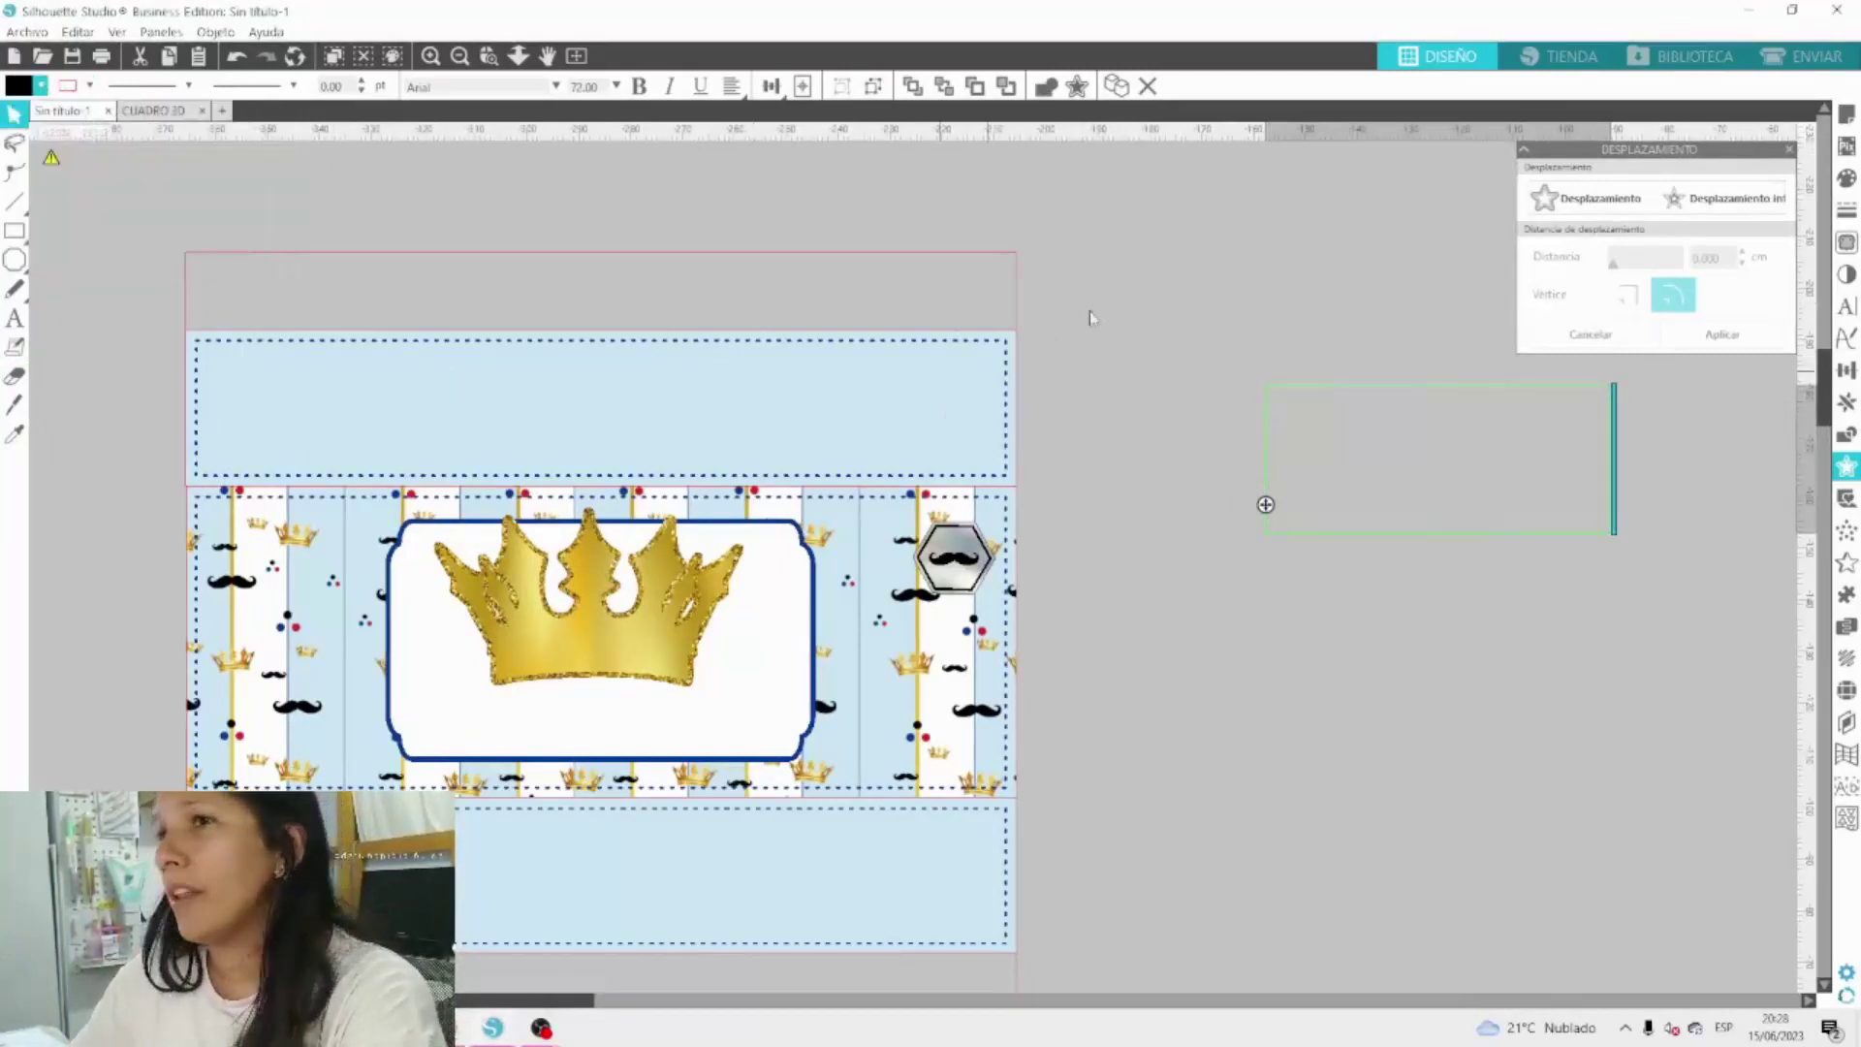
left_click(1196, 298)
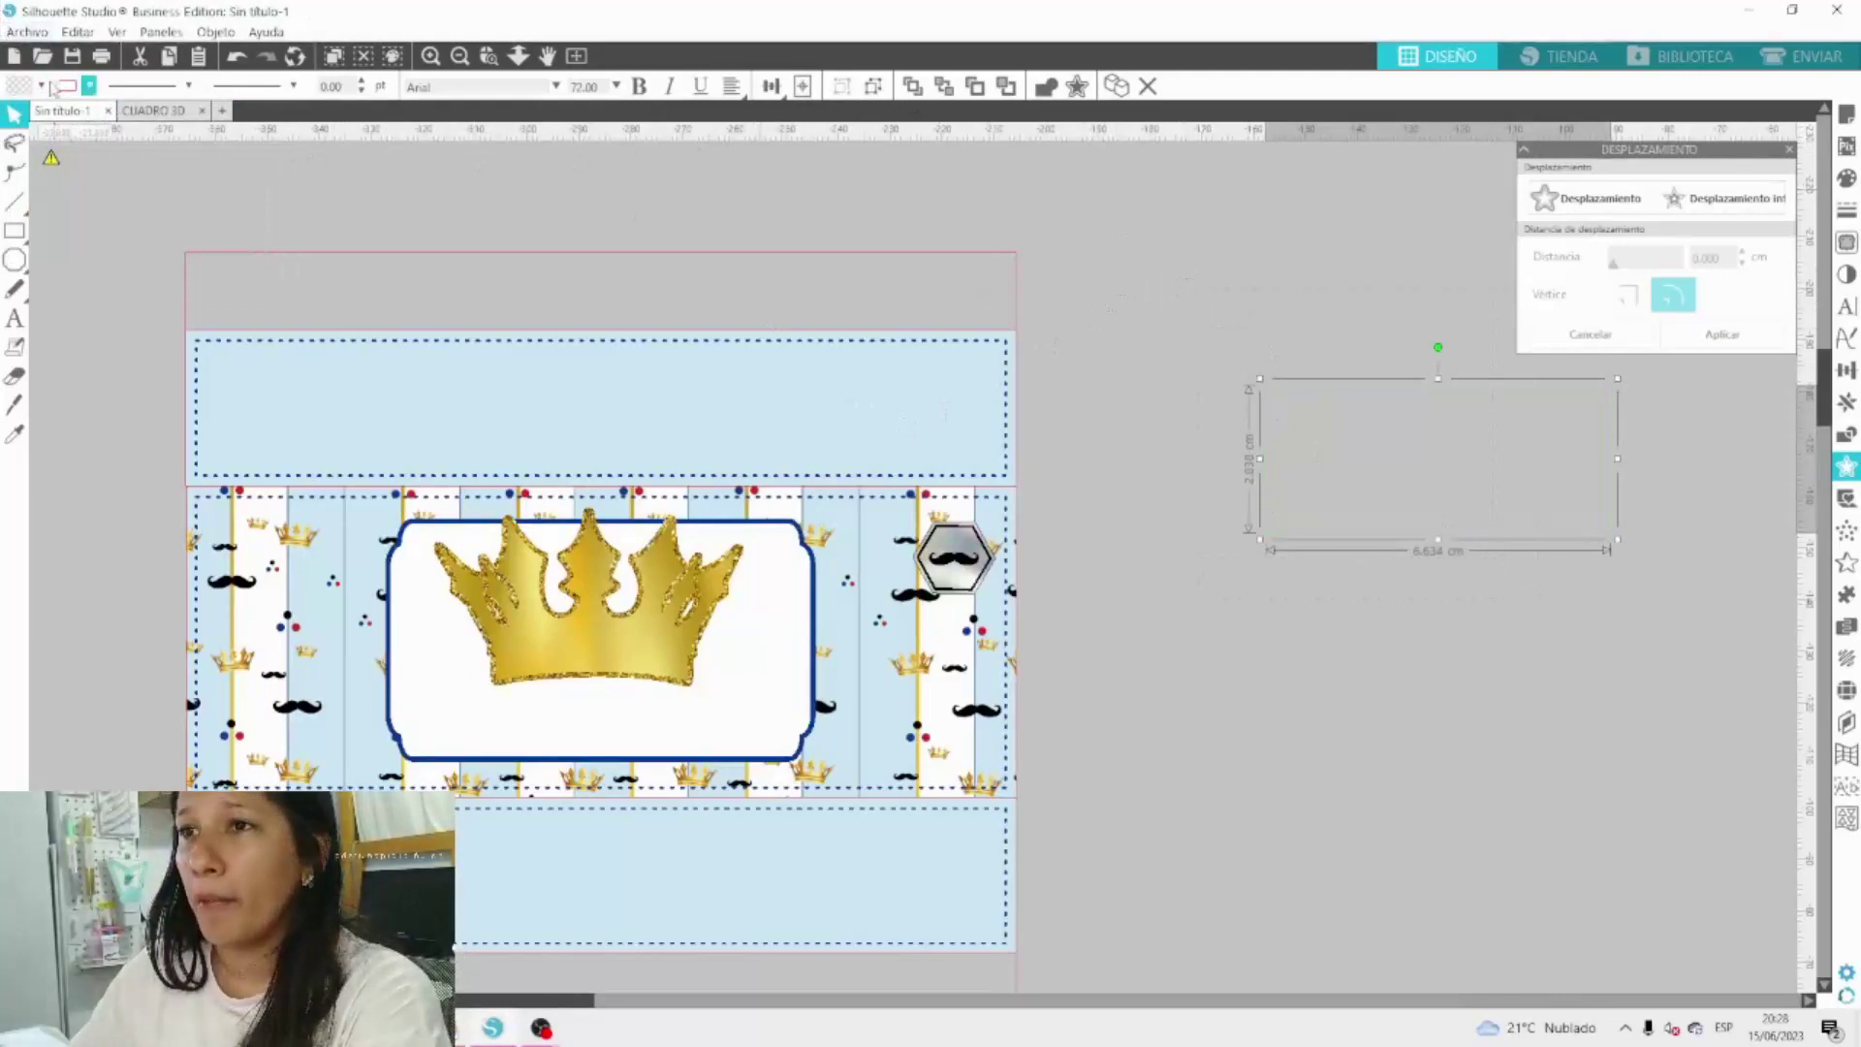
left_click(40, 87)
left_click(19, 116)
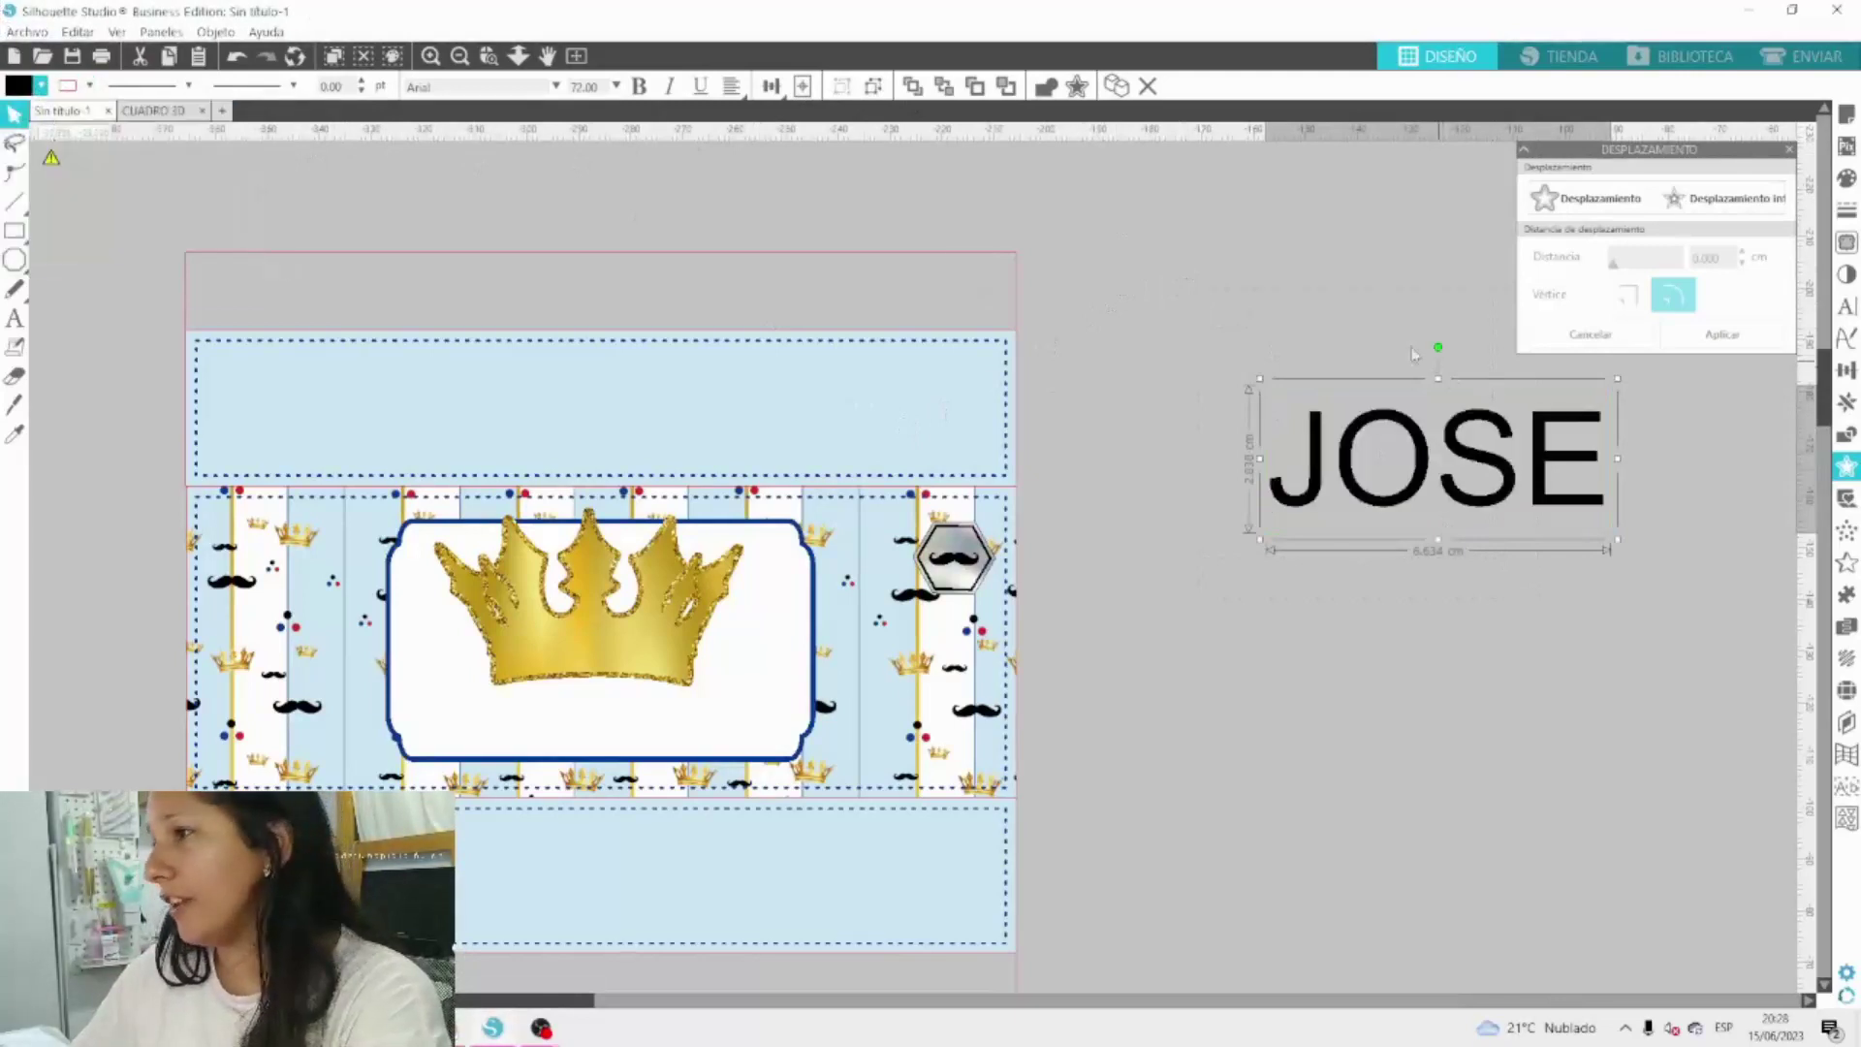
Retype the name with only its initial capitalised and an accent on the final letter.
left_click(1648, 504)
left_click(1508, 496)
double_click(1507, 497)
key("shift+Left")
key("shift+Left")
key("shift+Left")
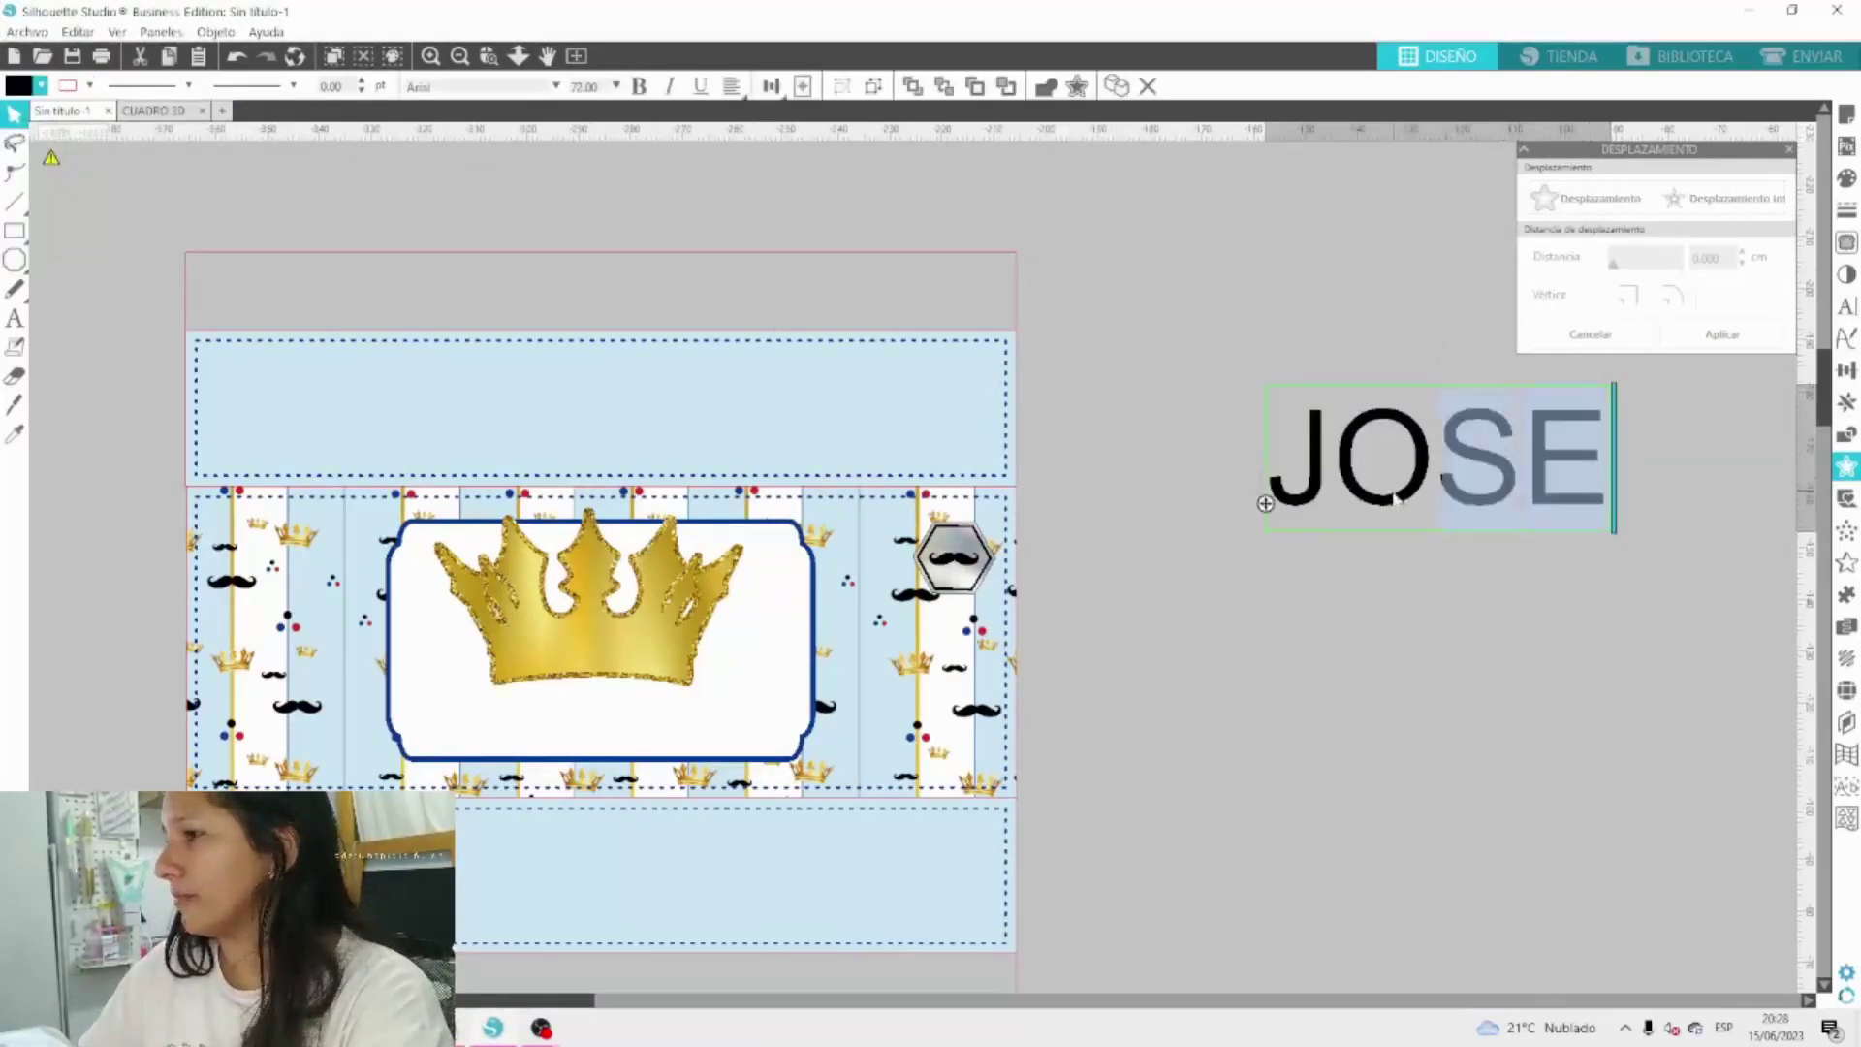
type("o")
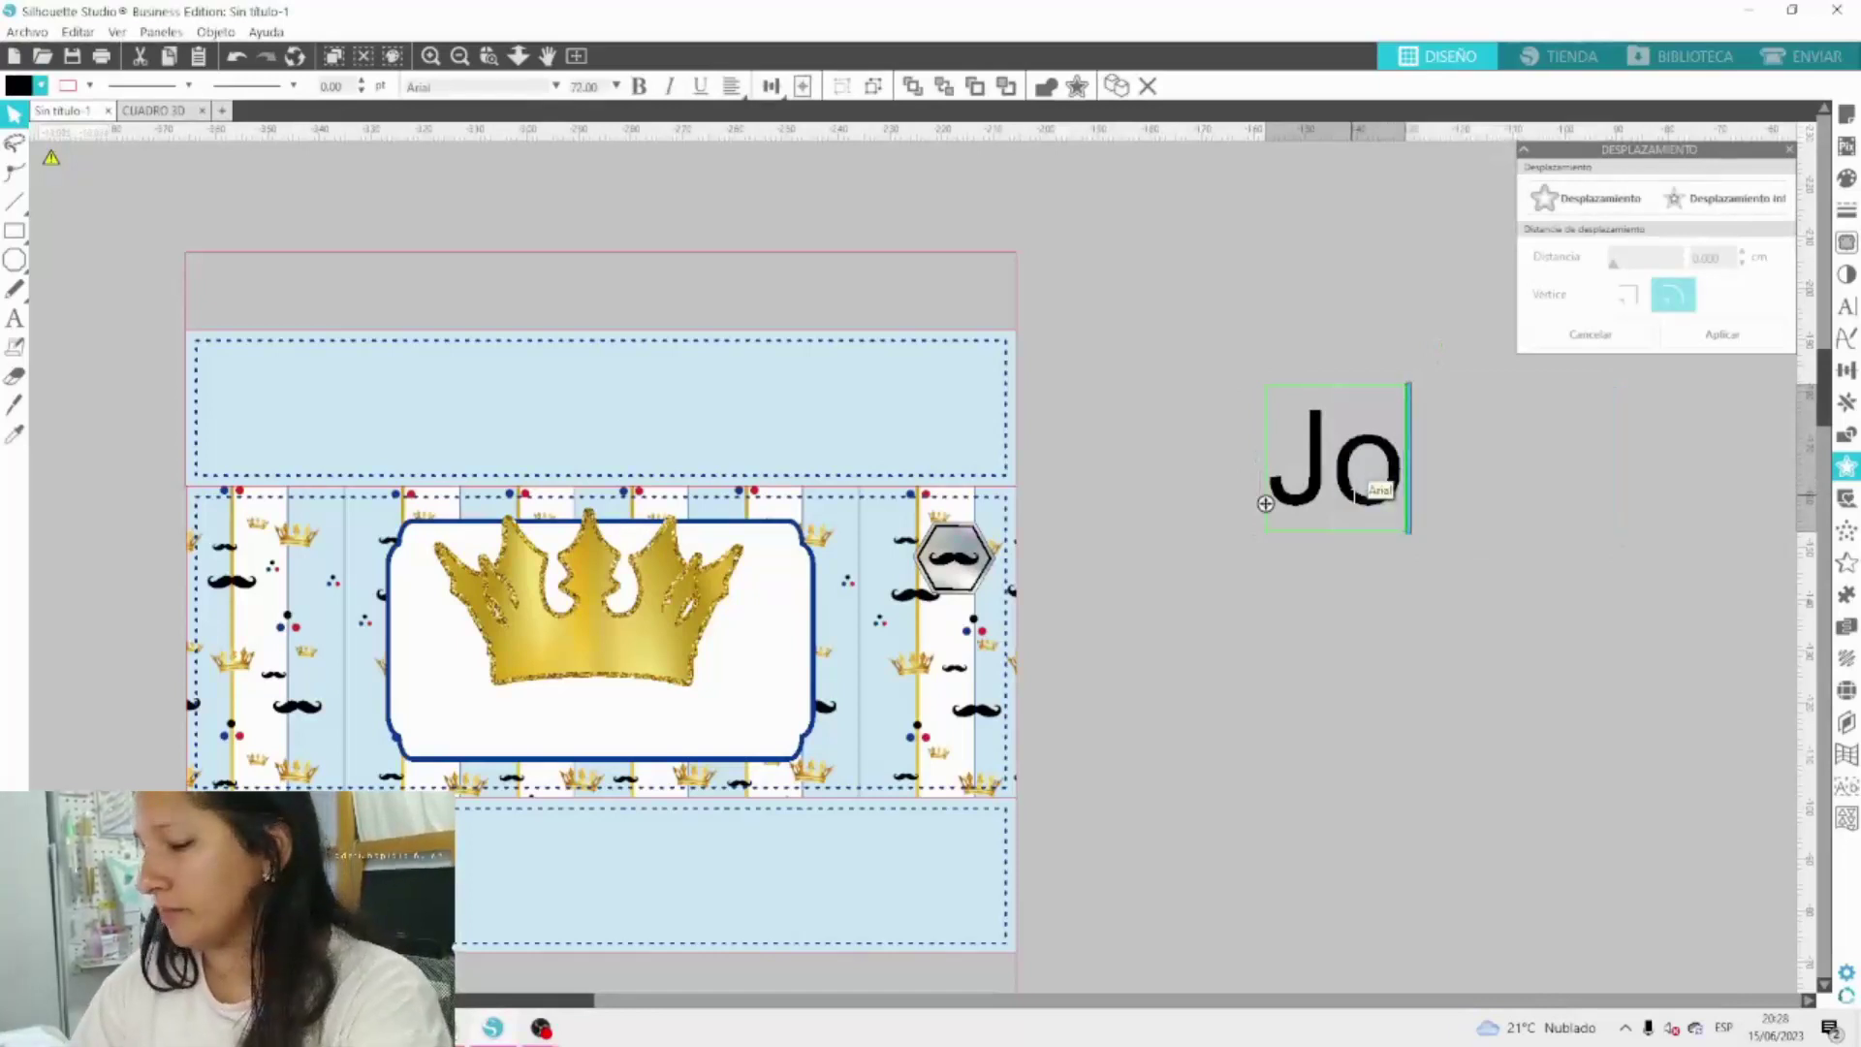
type("sé")
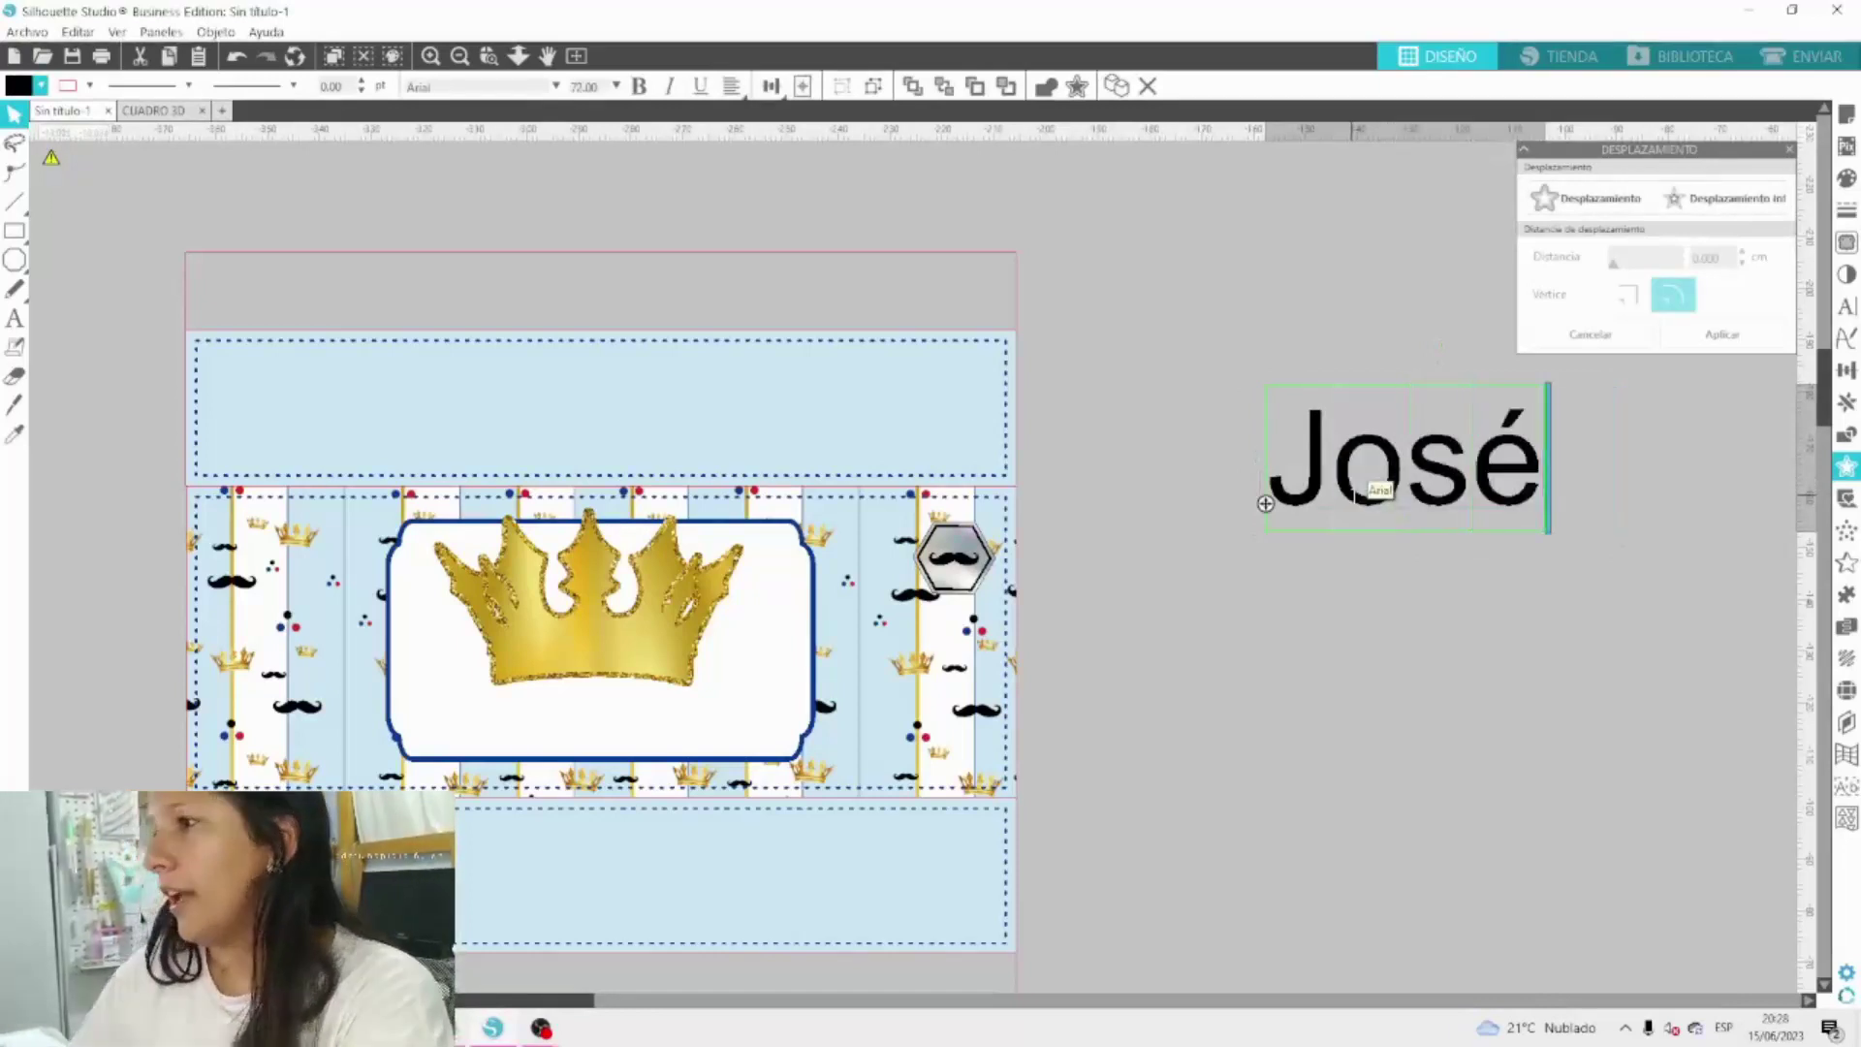
left_click(1318, 682)
Move the name text a little closer to the wrapper and set its font to Penelope.
left_click_drag(1388, 450, 1316, 465)
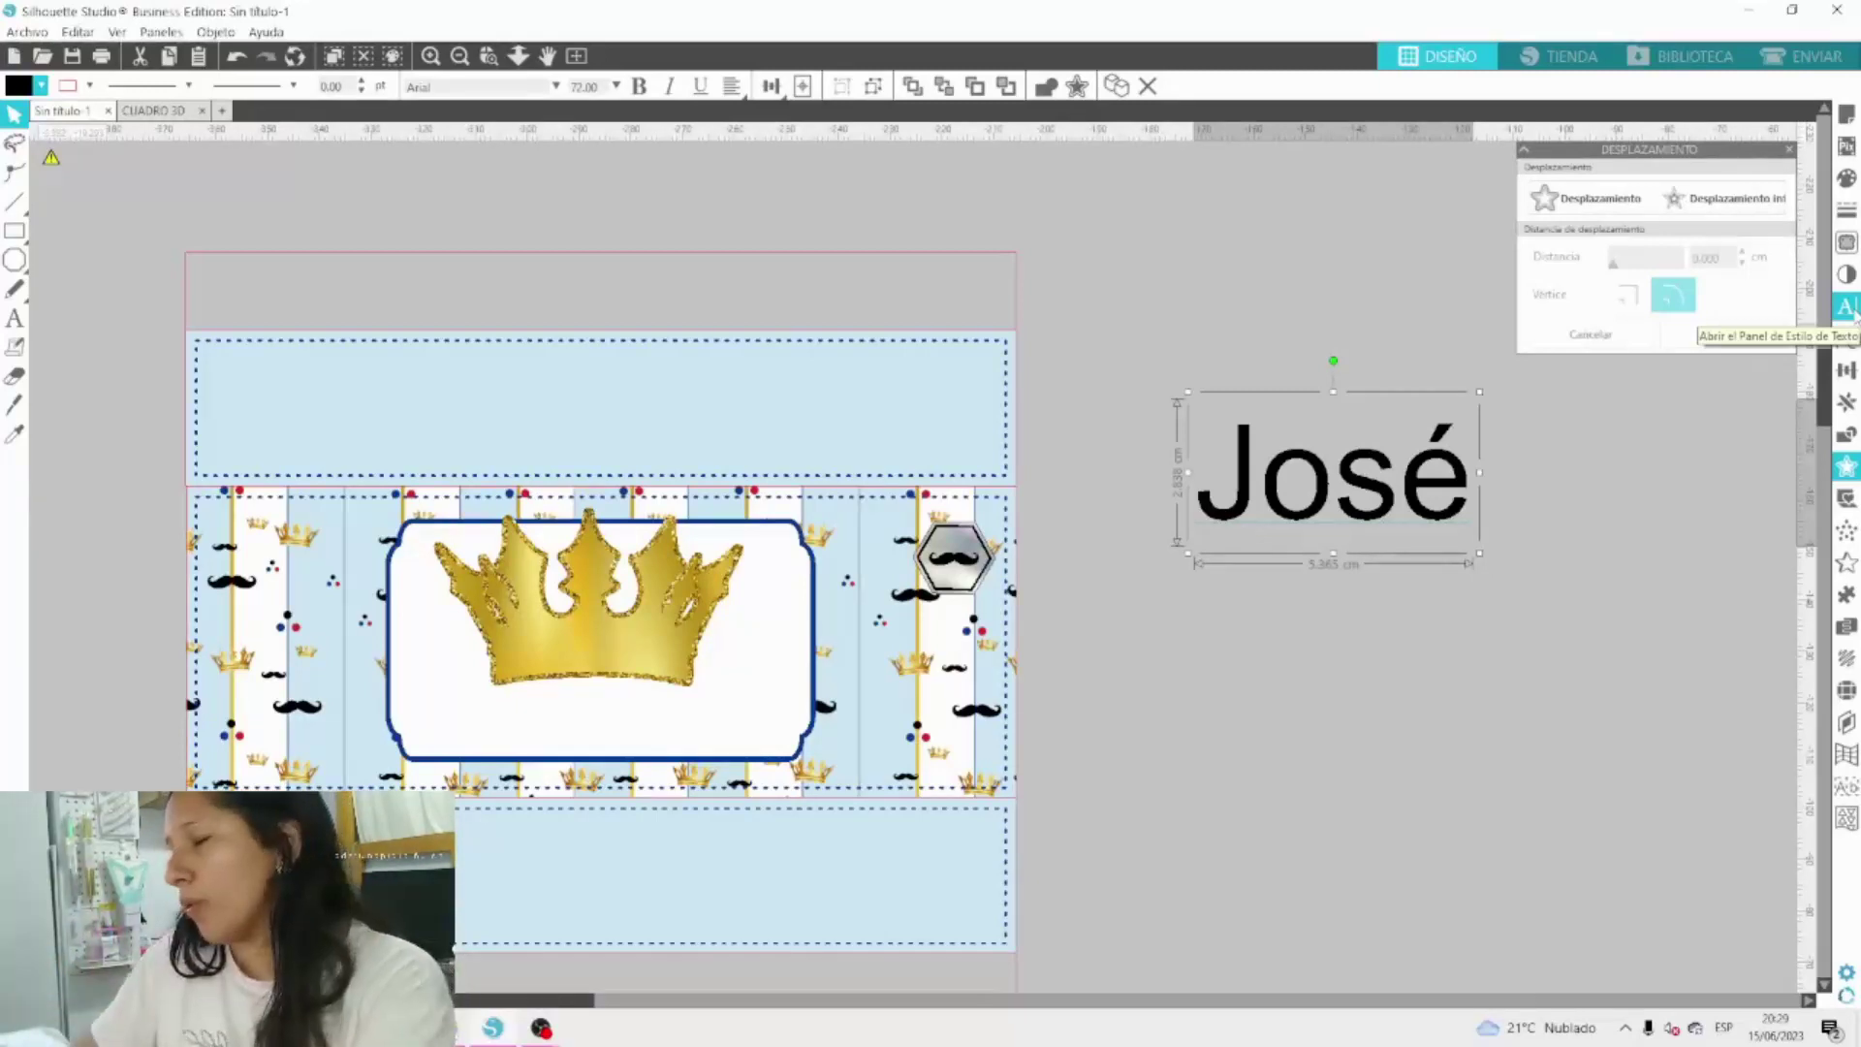
left_click_drag(1451, 480, 1428, 464)
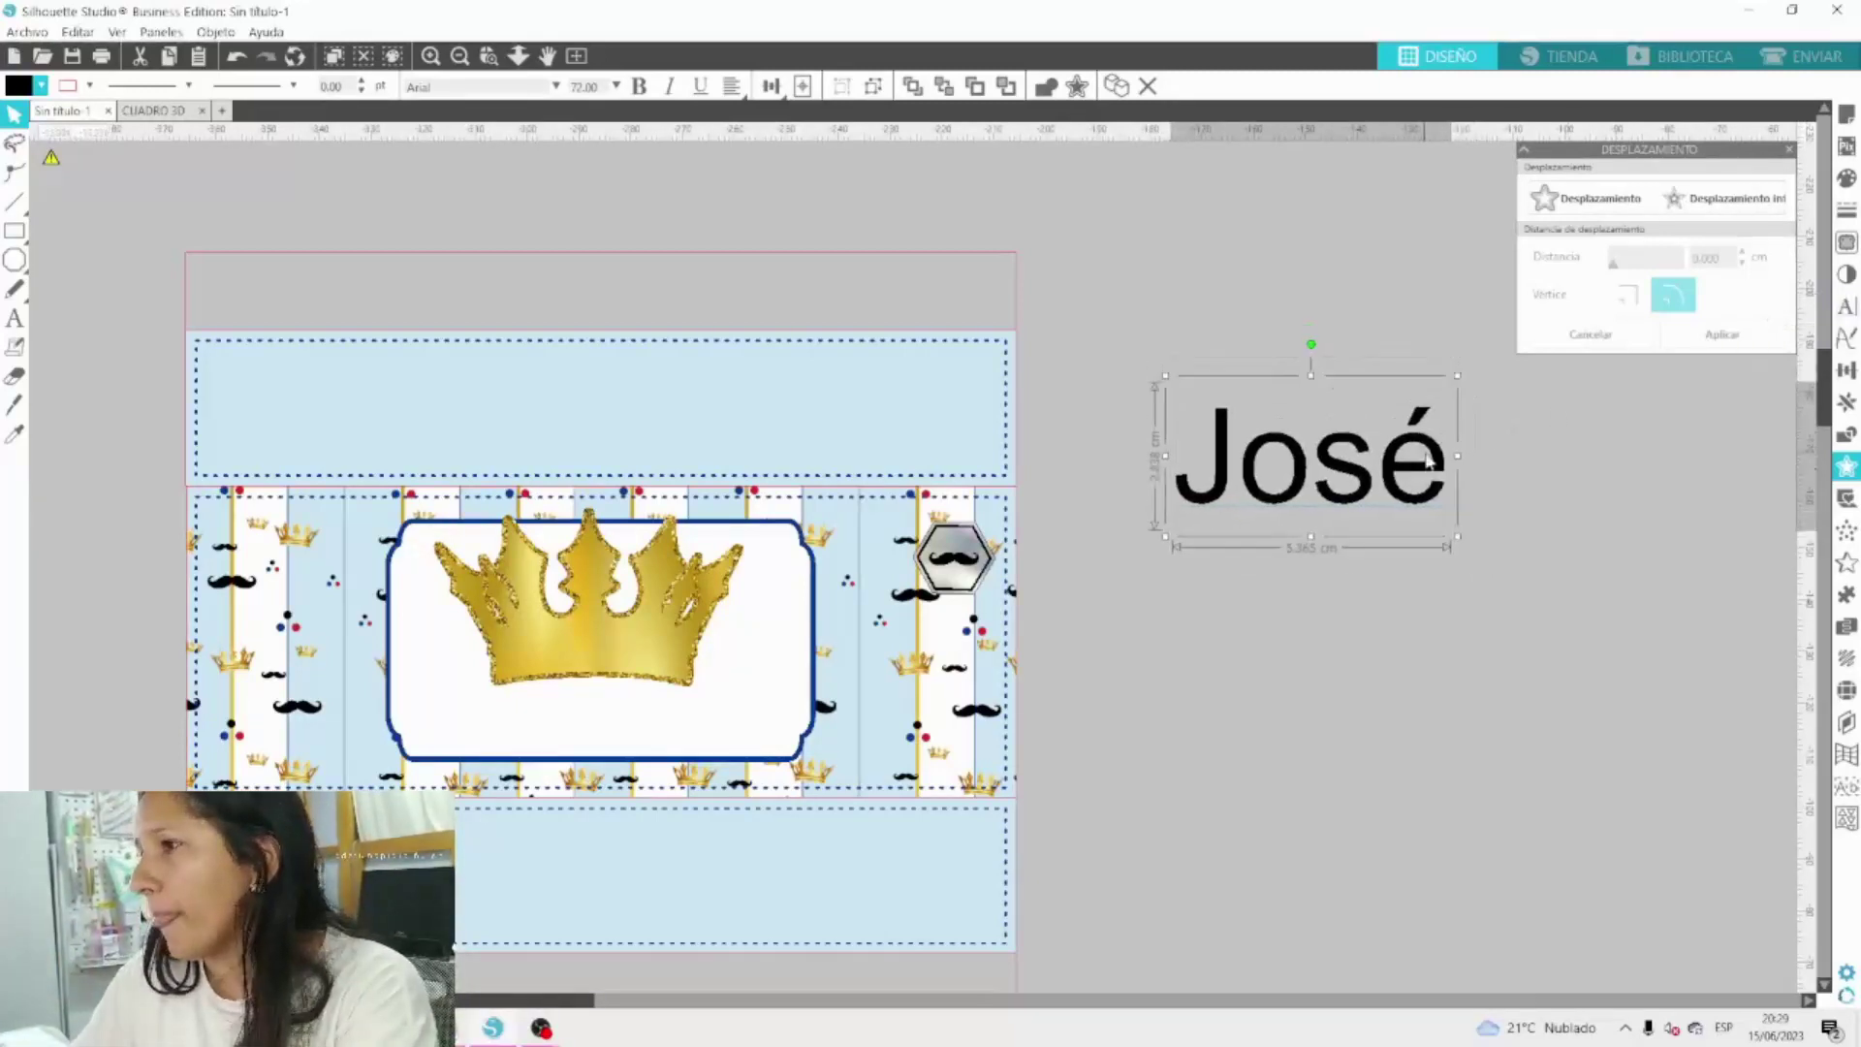
double_click(1428, 464)
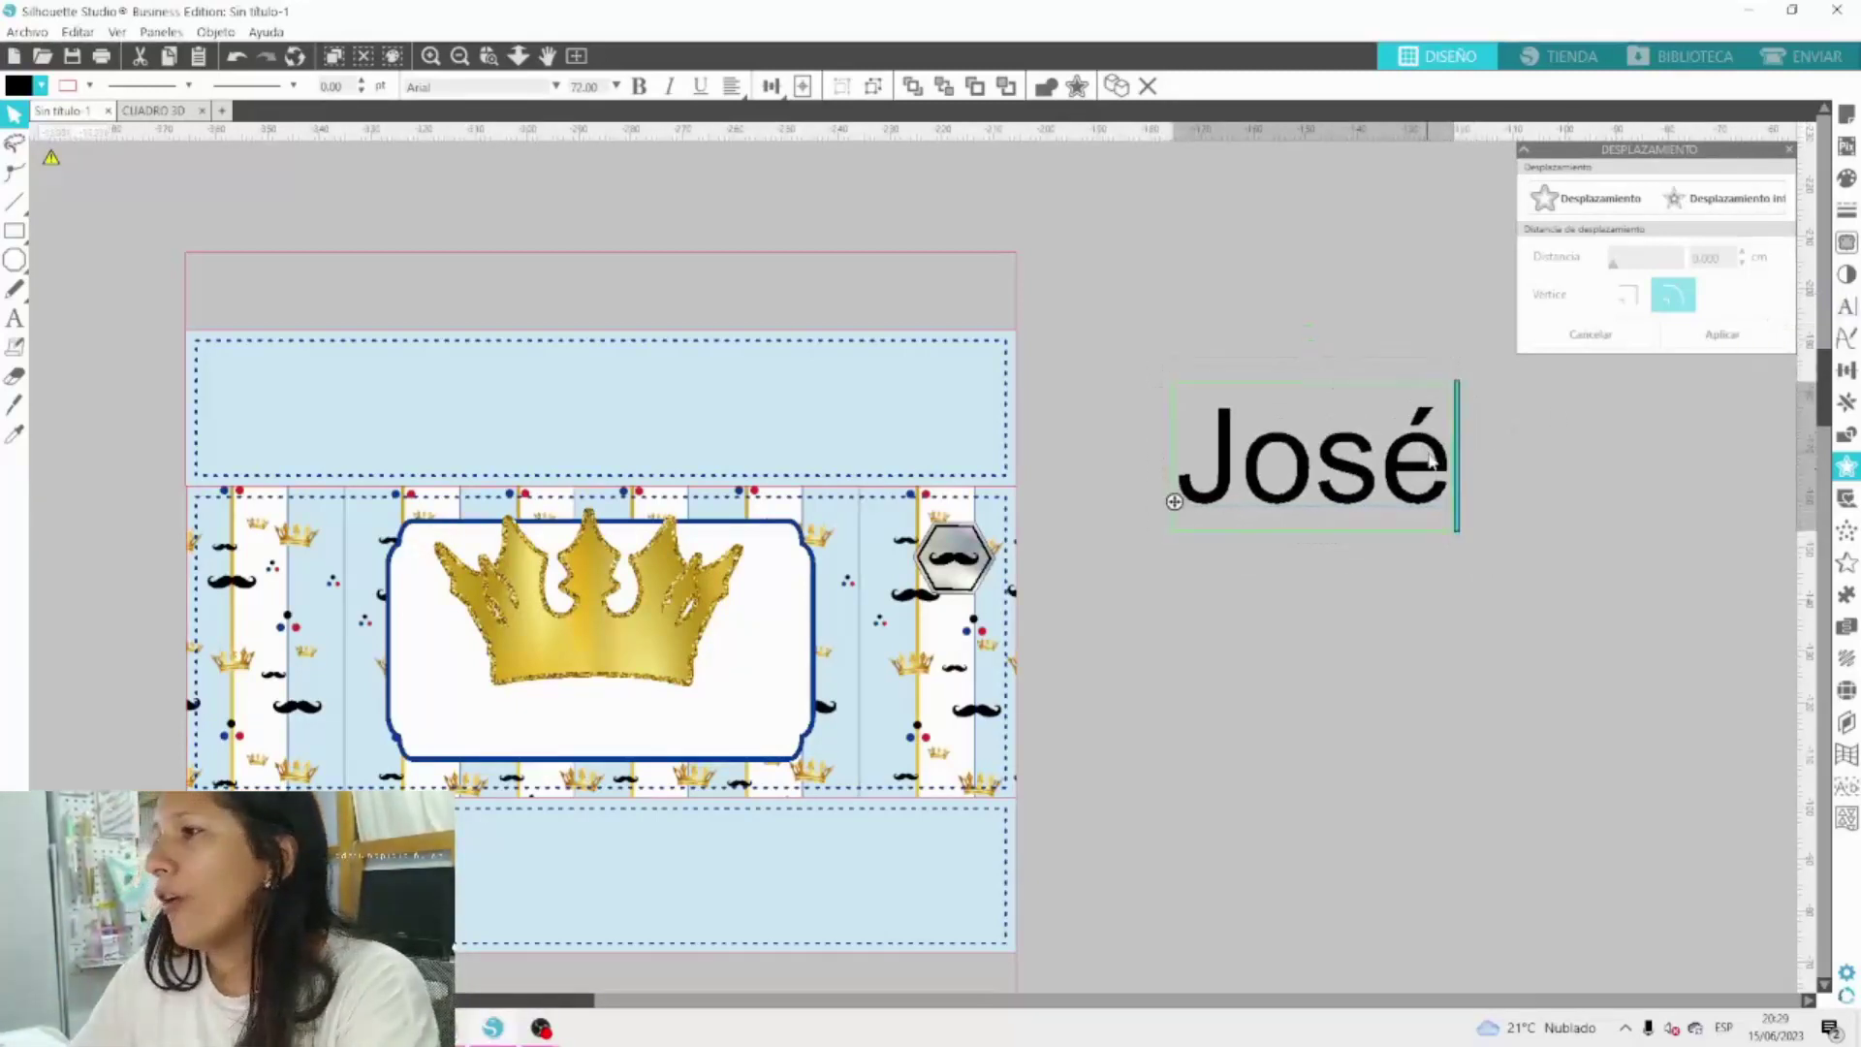
left_click(1664, 546)
left_click(1419, 467)
left_click(1846, 307)
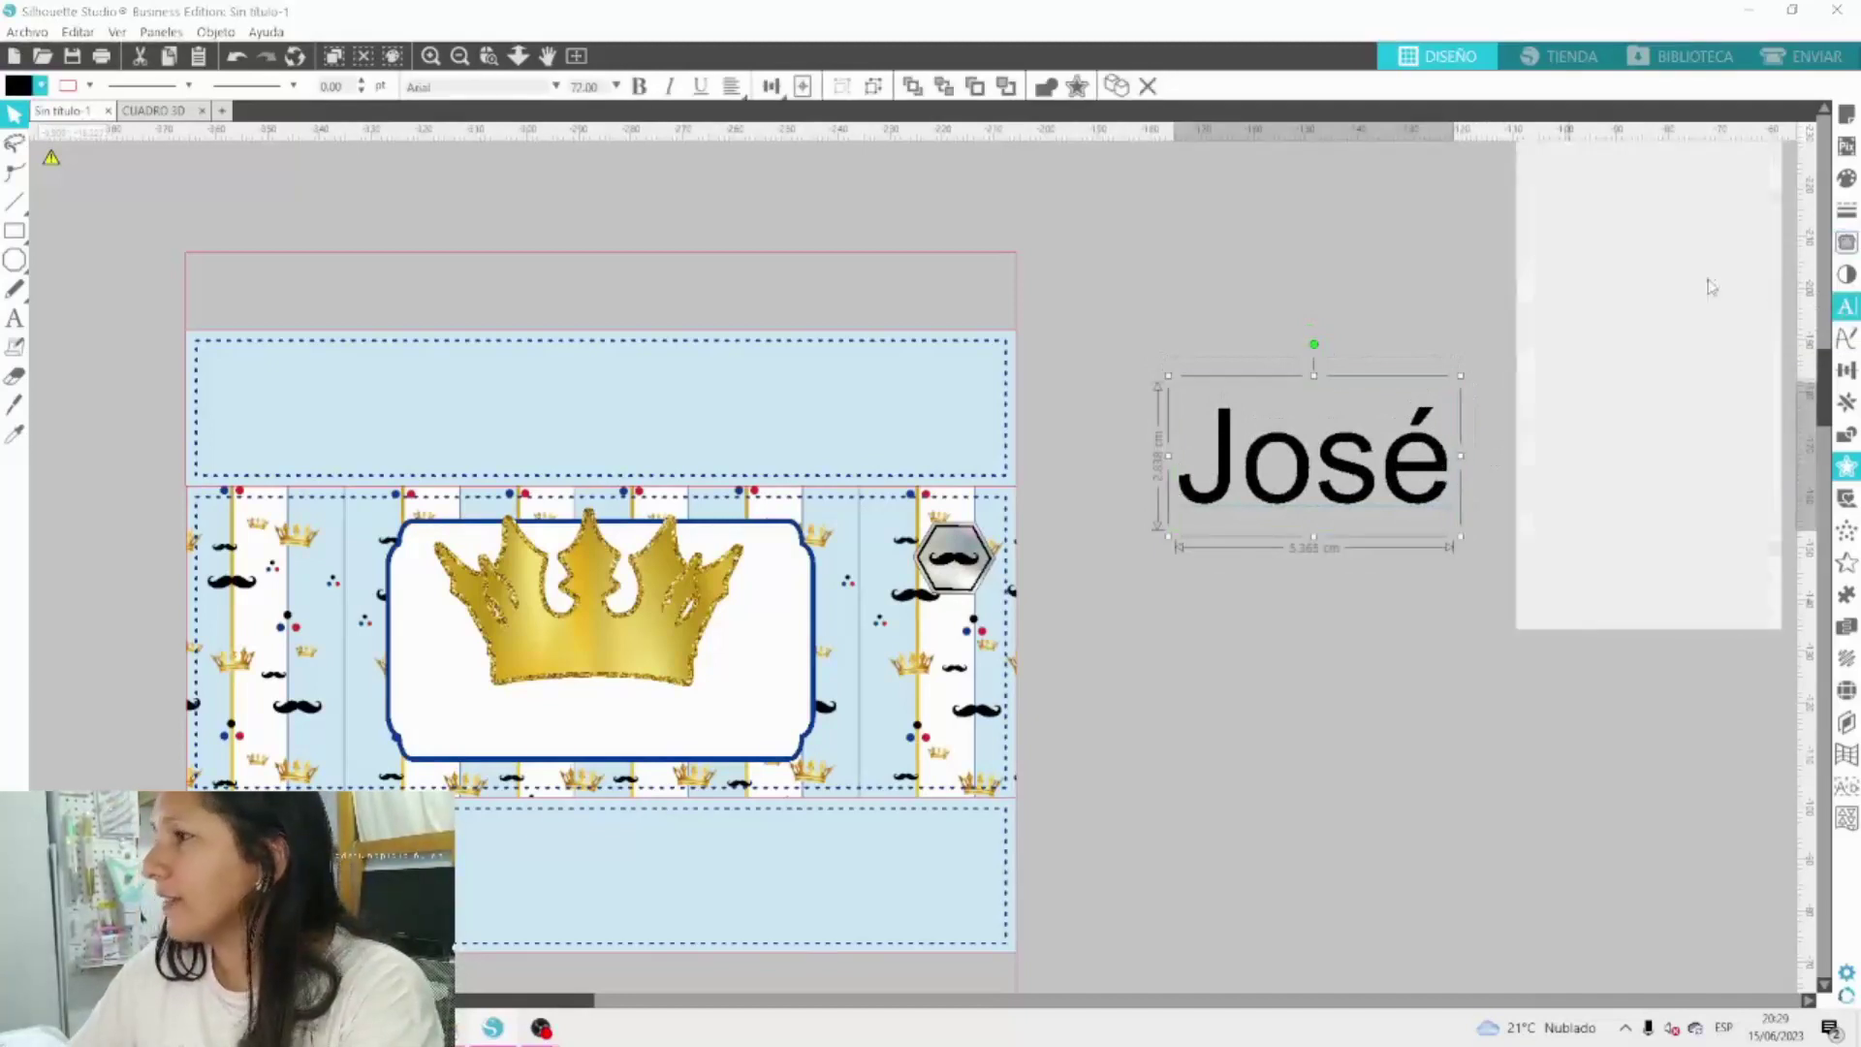
left_click(1583, 278)
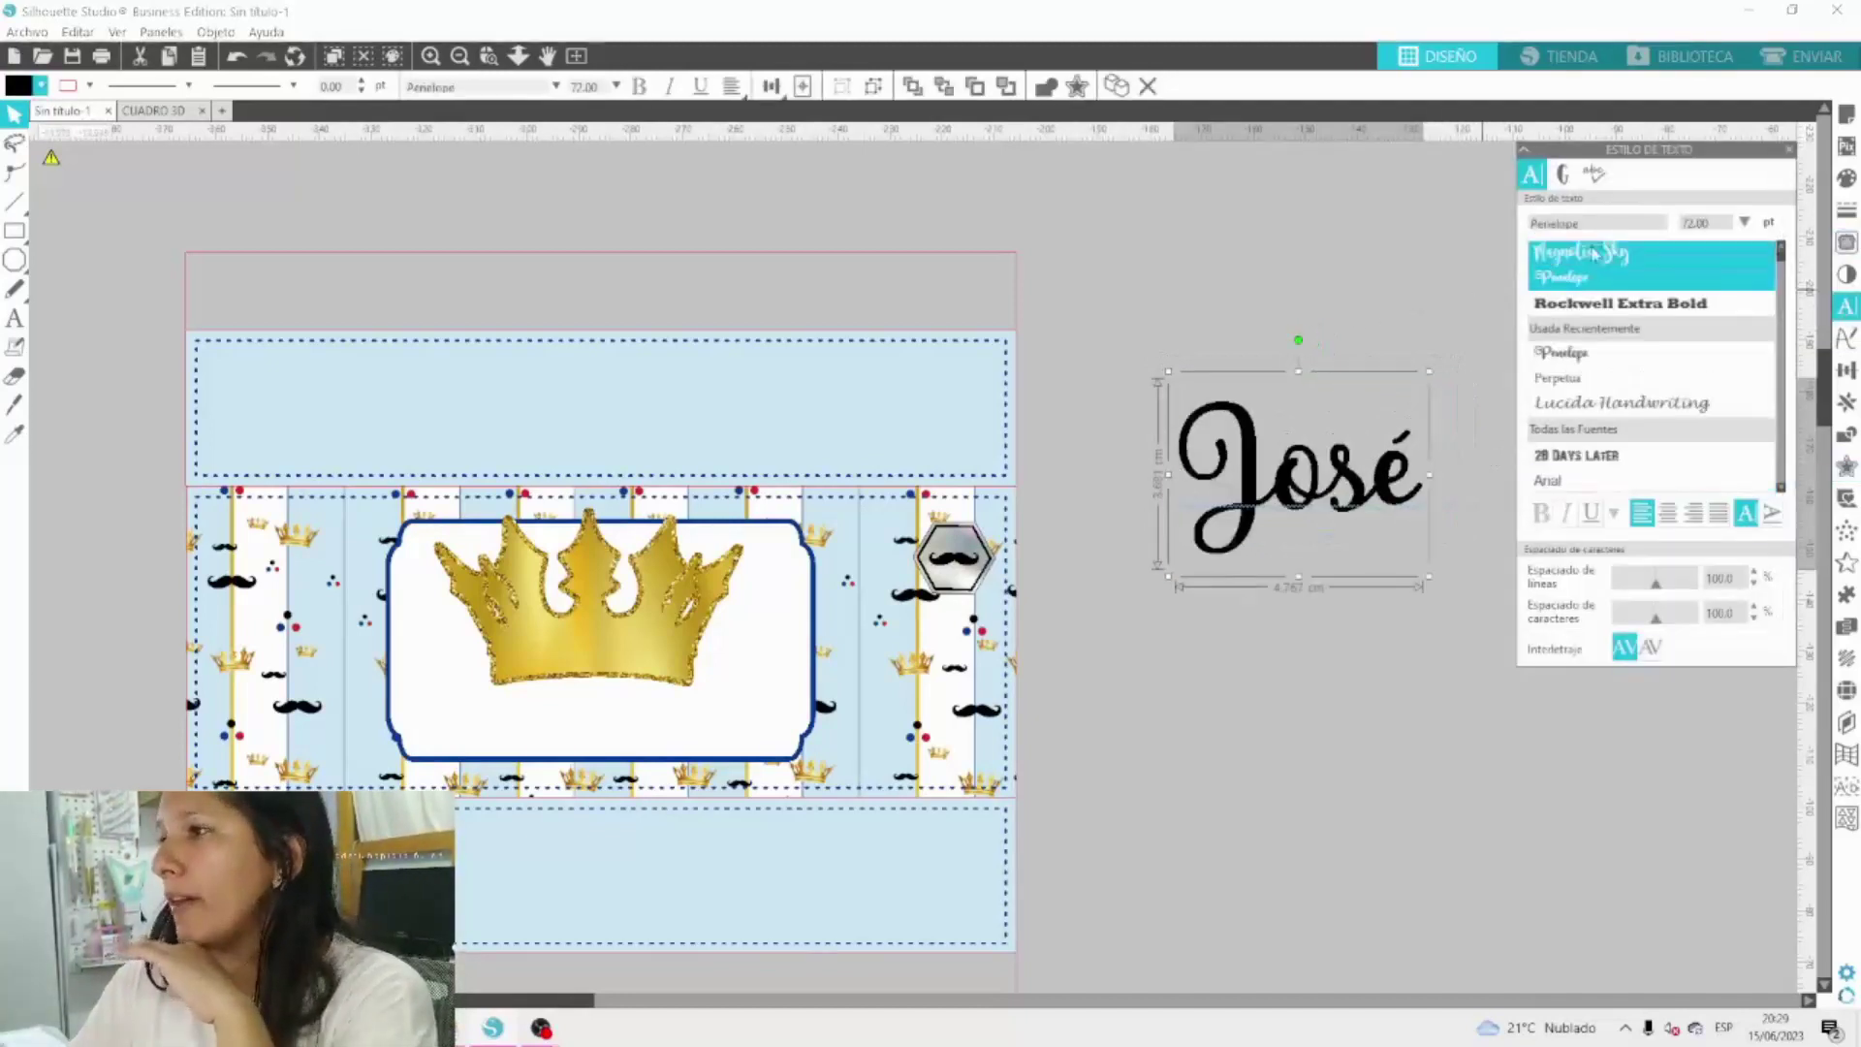
Try the Magnolia Sky font on the name for comparison and return to Penelope.
left_click(1593, 253)
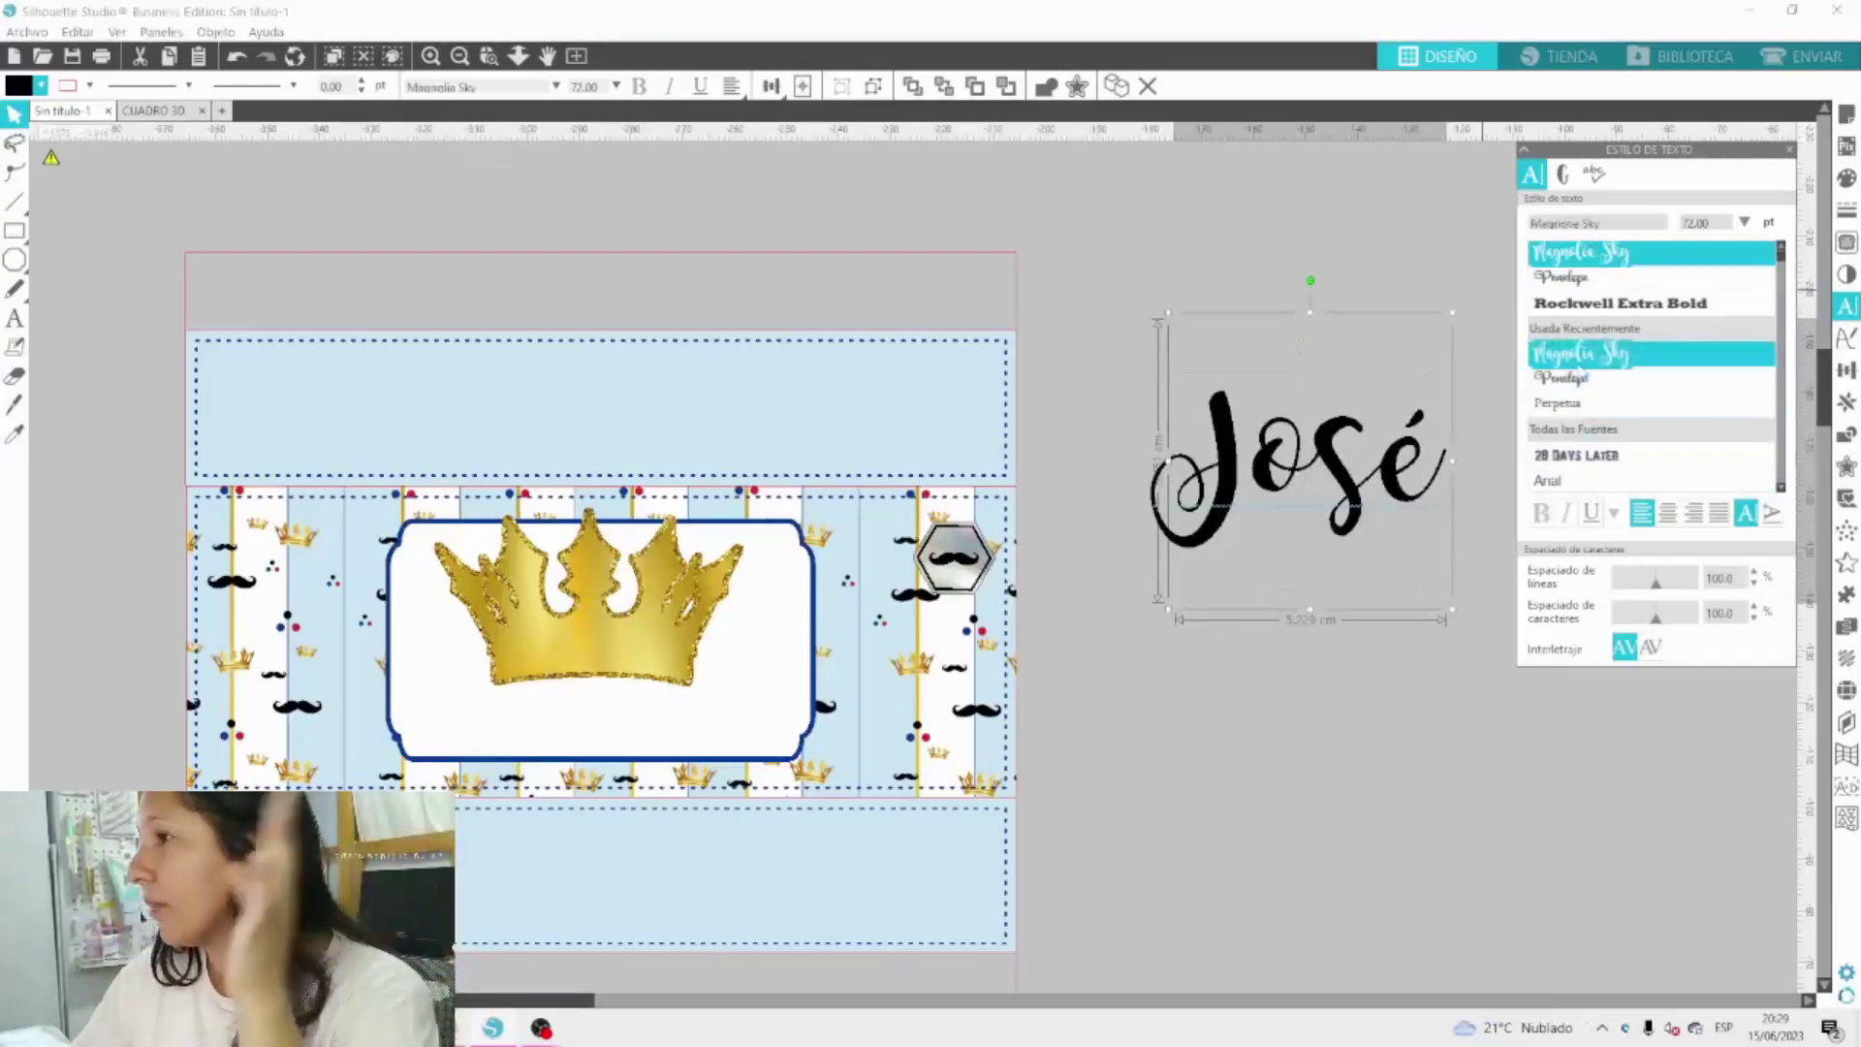
left_click(1580, 380)
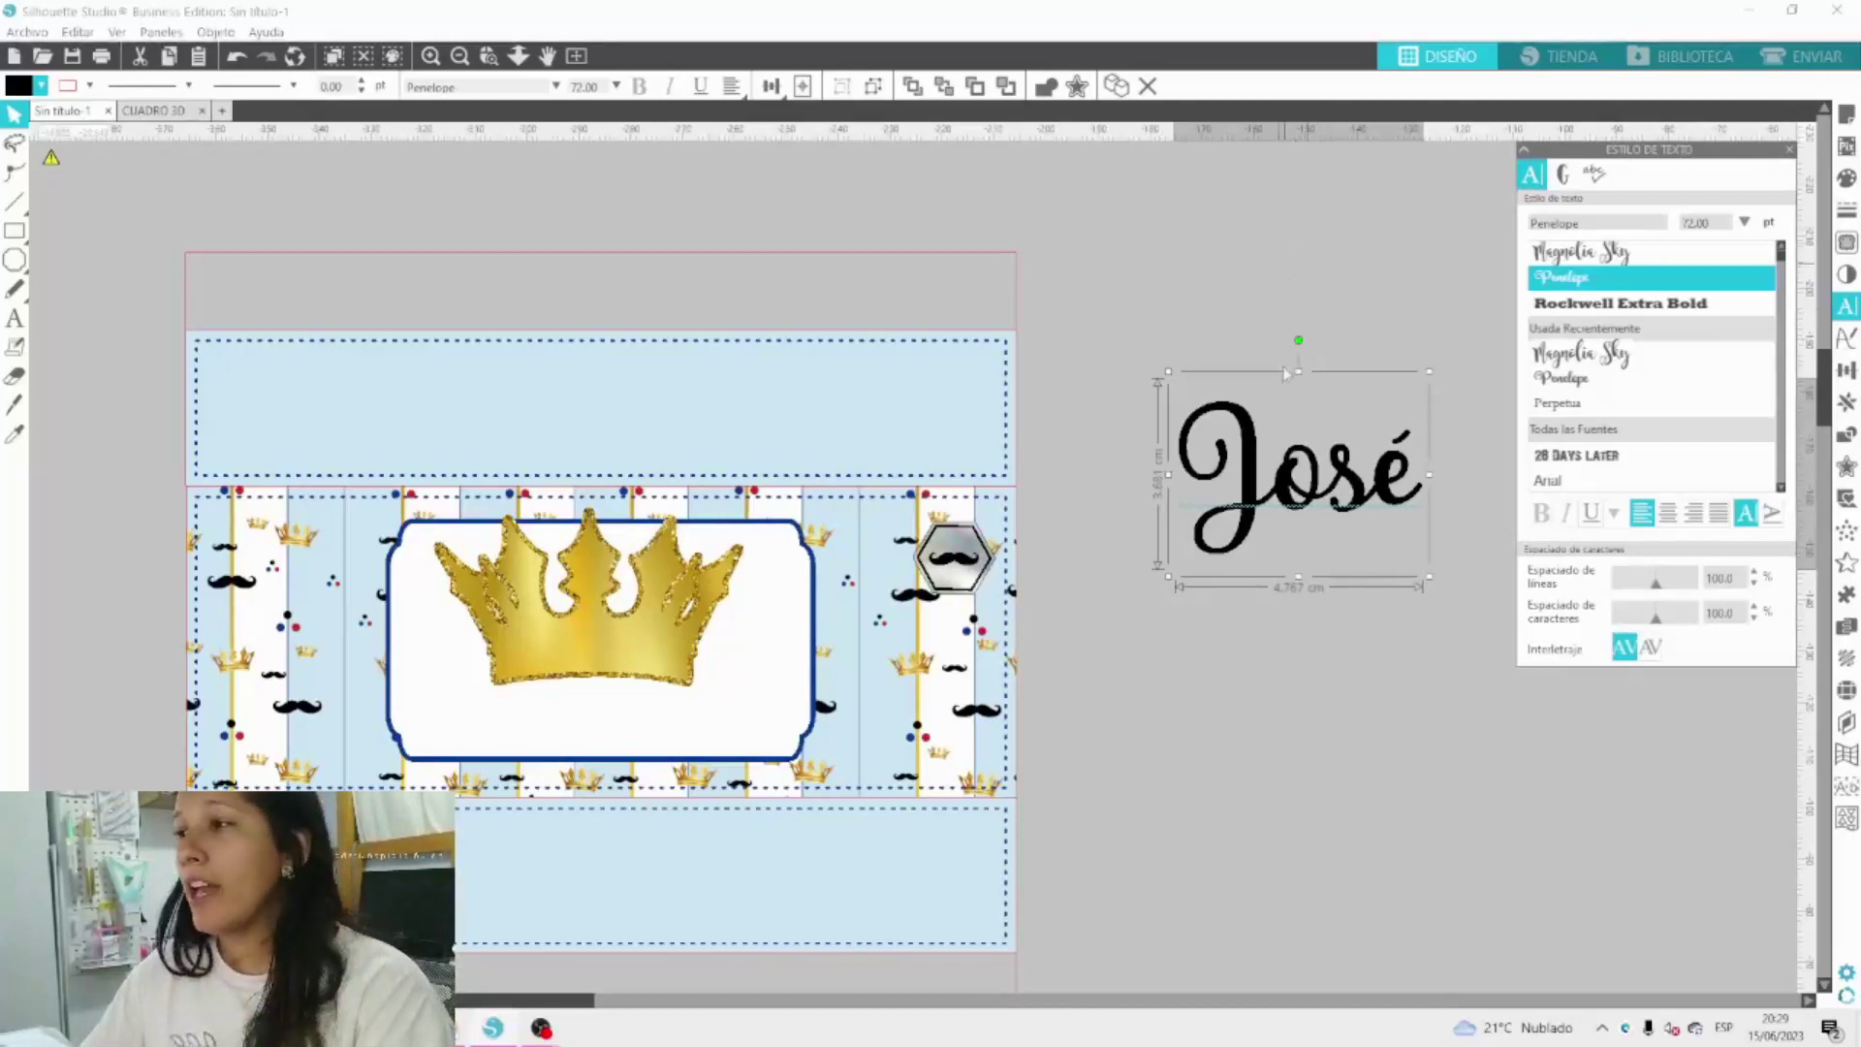
left_click_drag(1348, 479, 1336, 458)
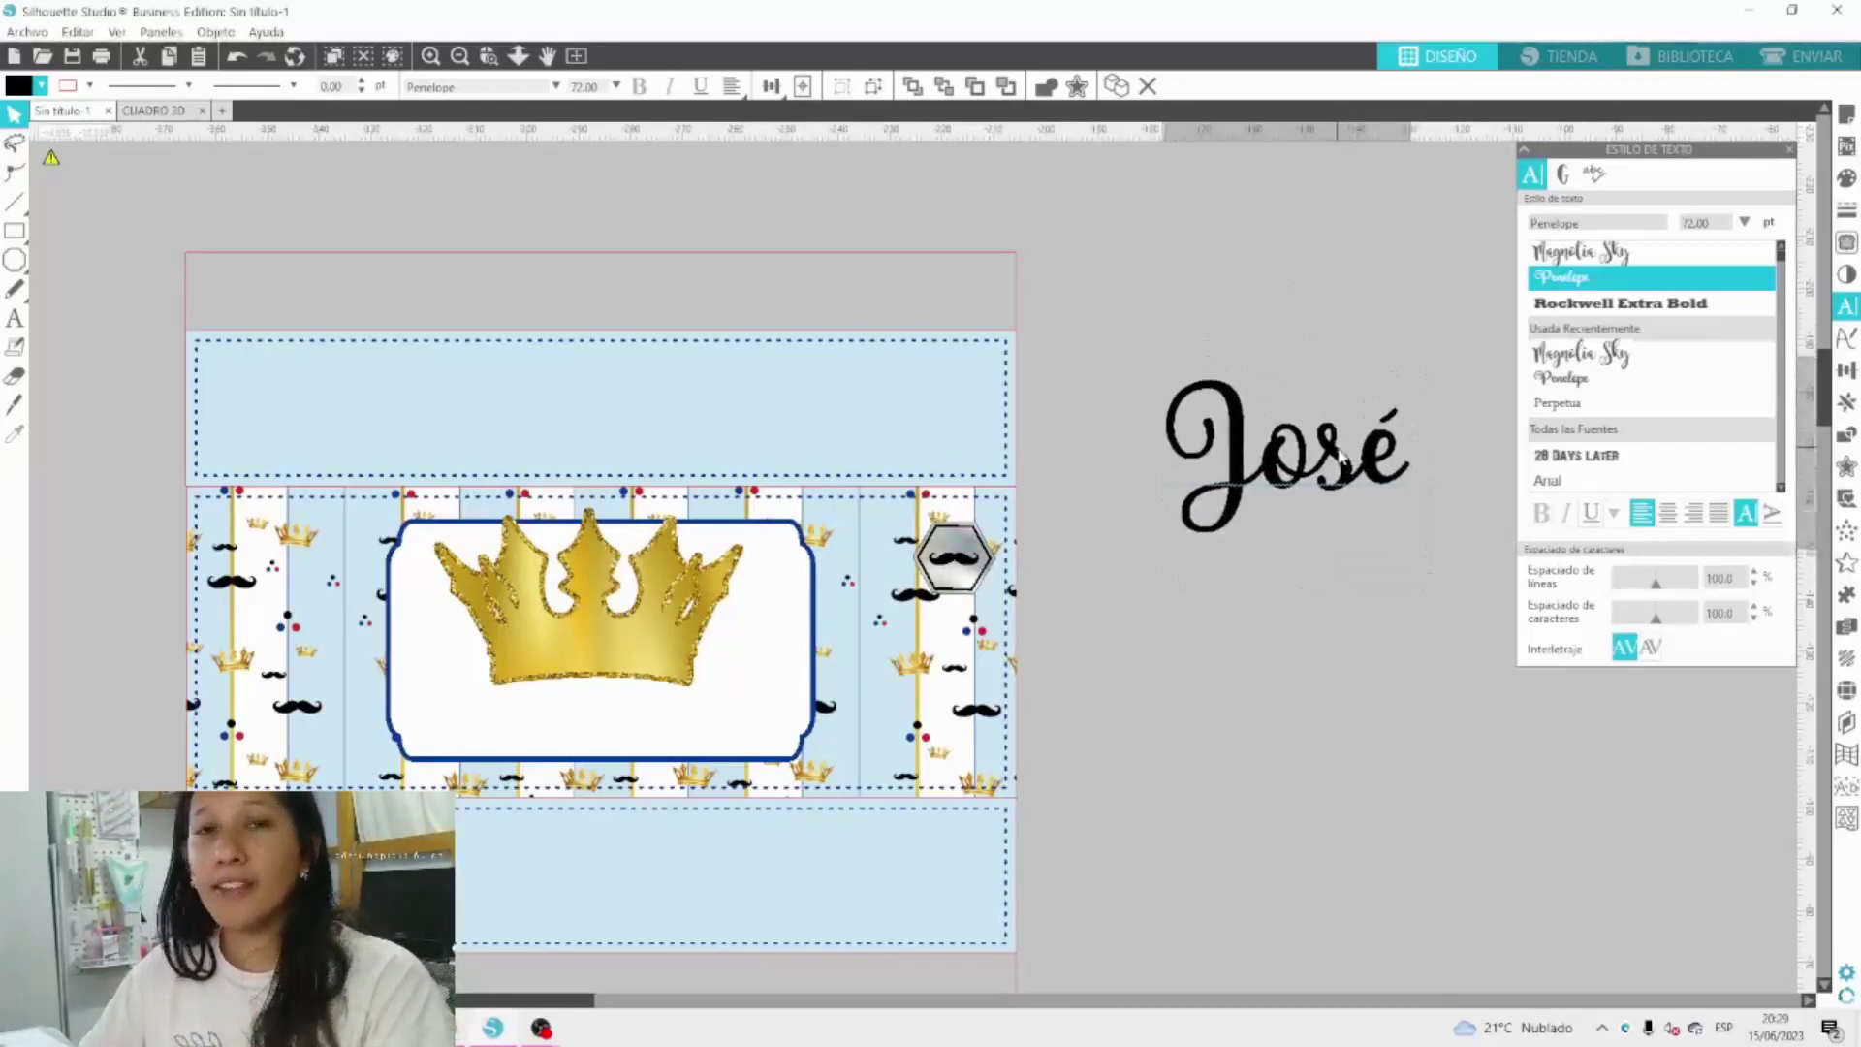
left_click(1337, 457)
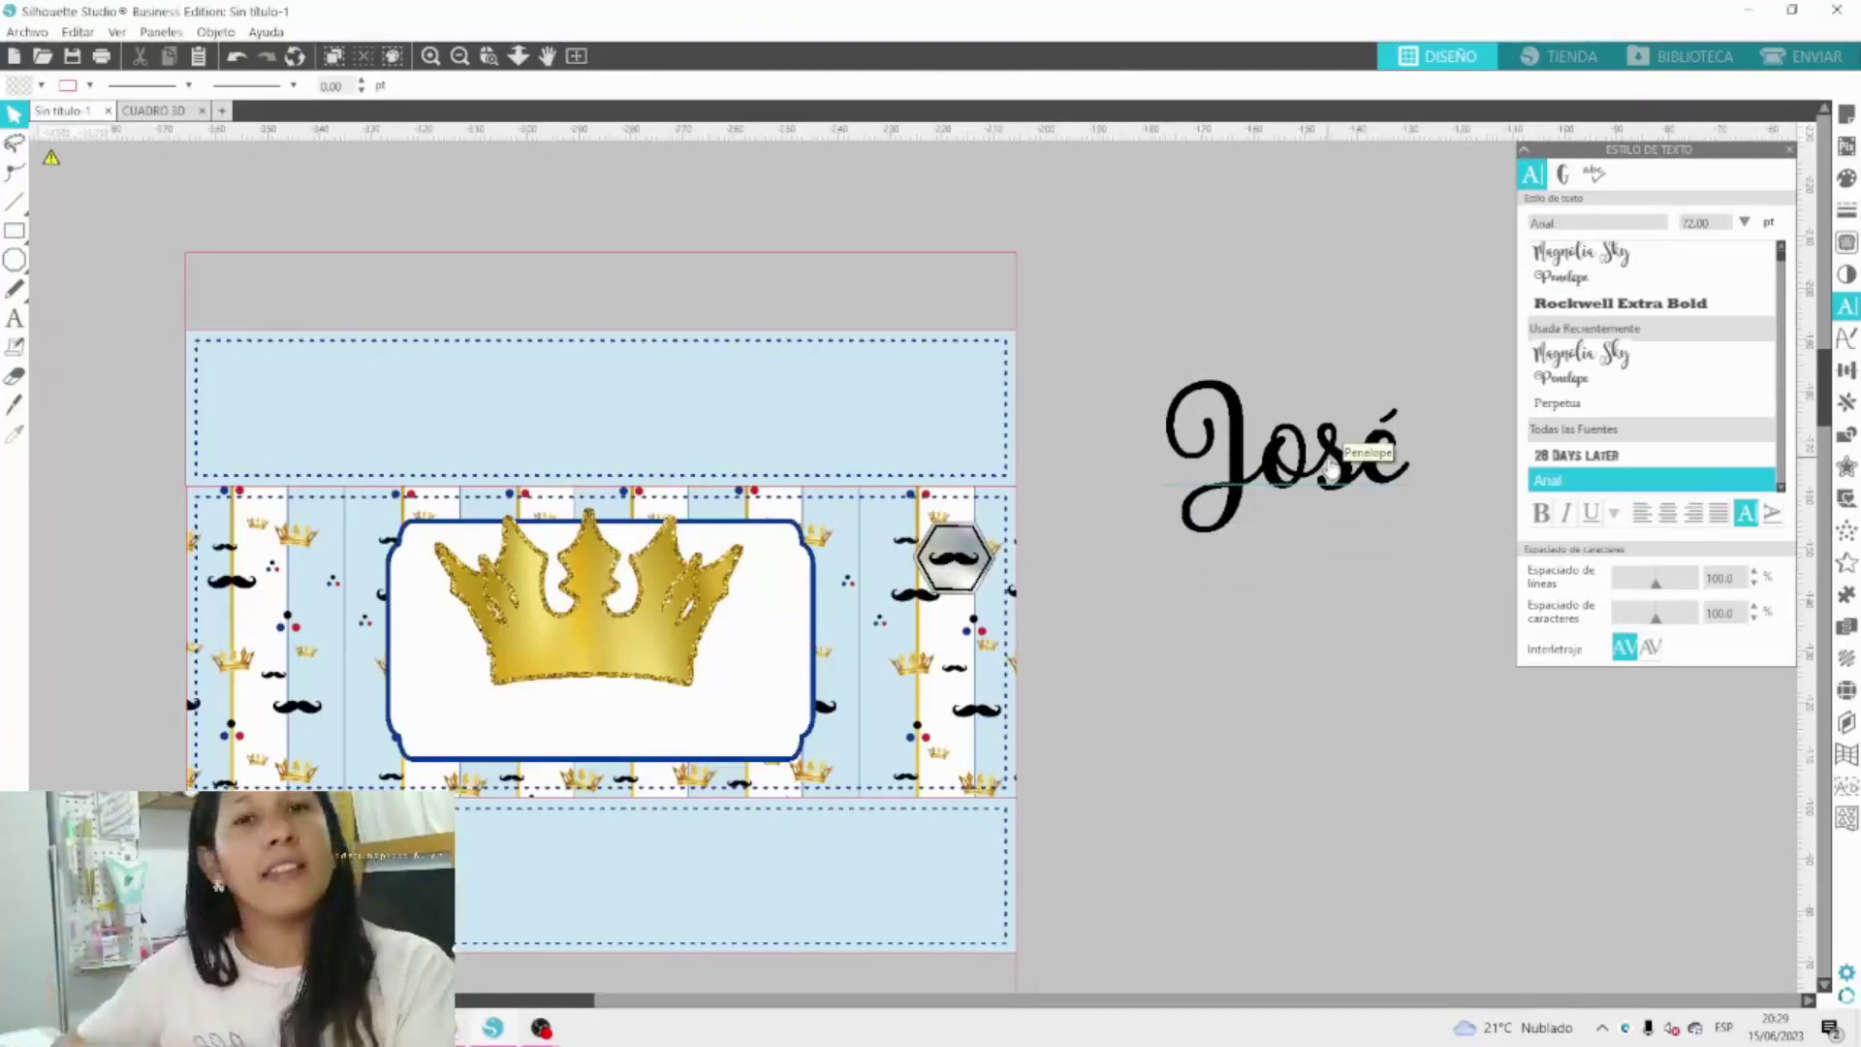
left_click(1330, 470)
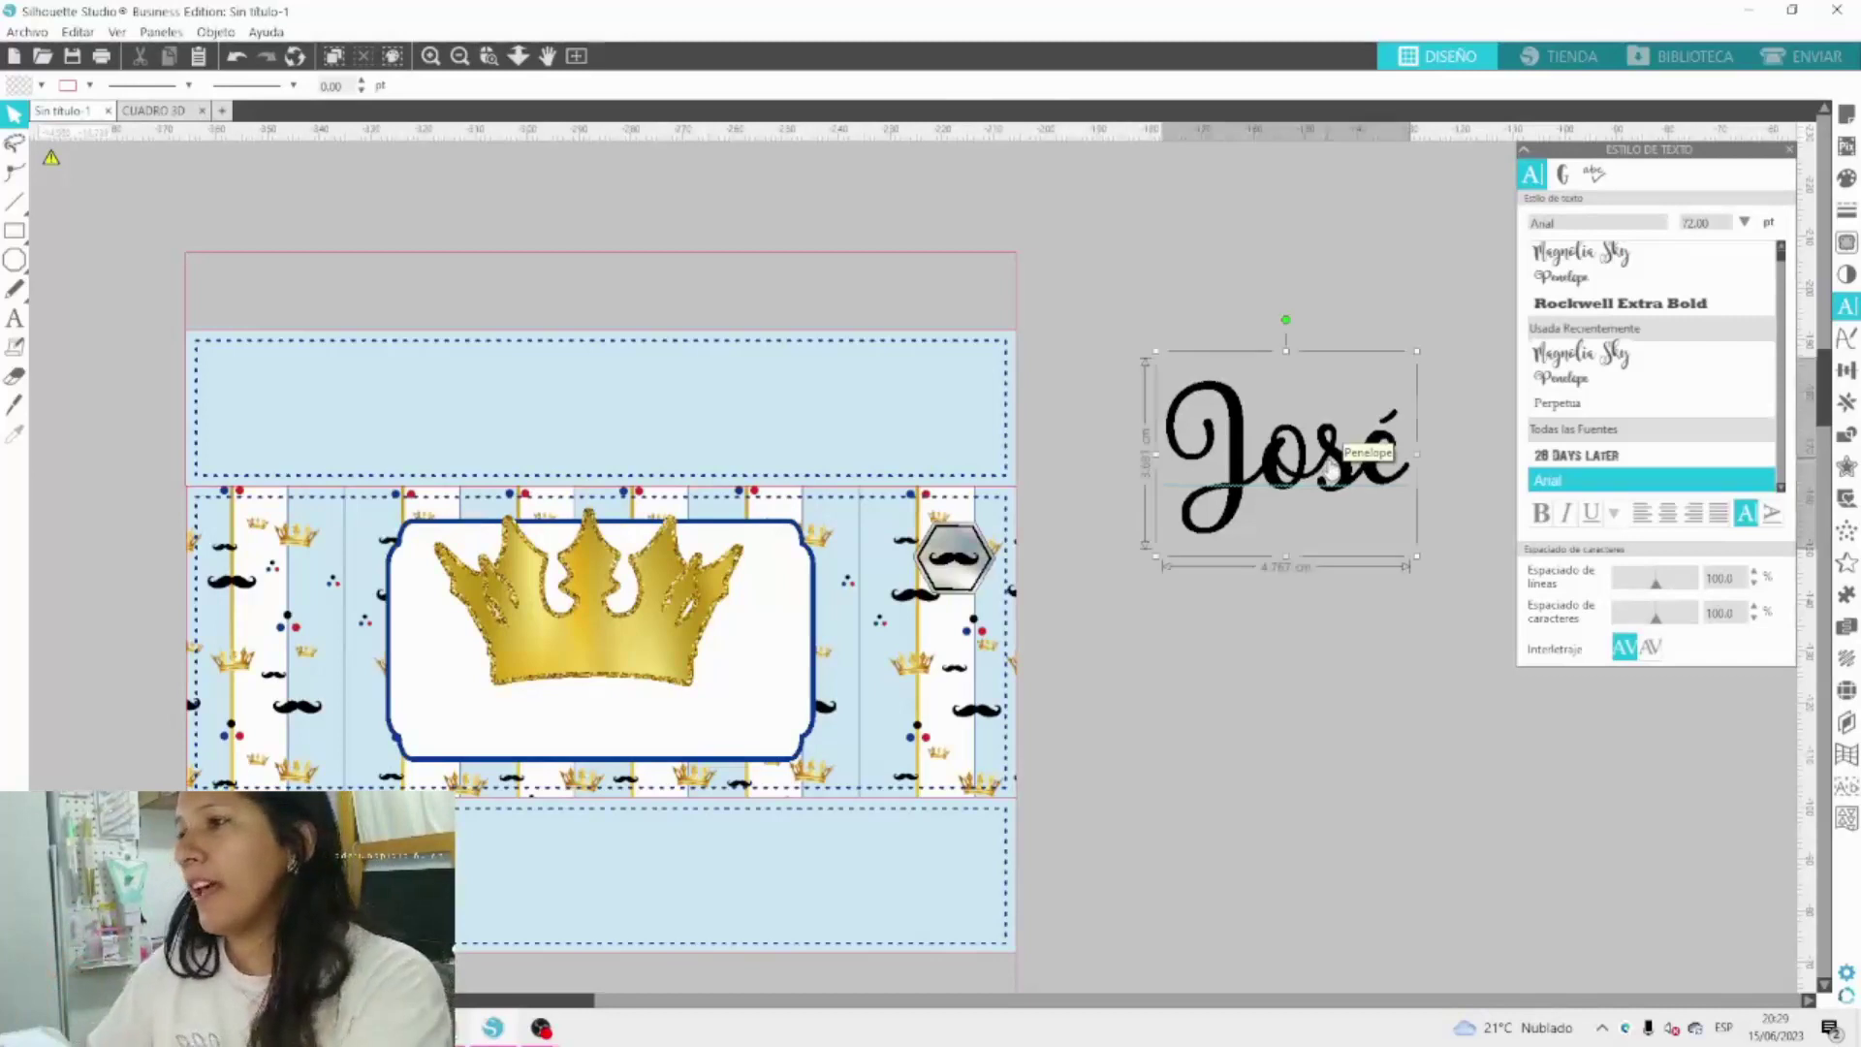
left_click(1581, 354)
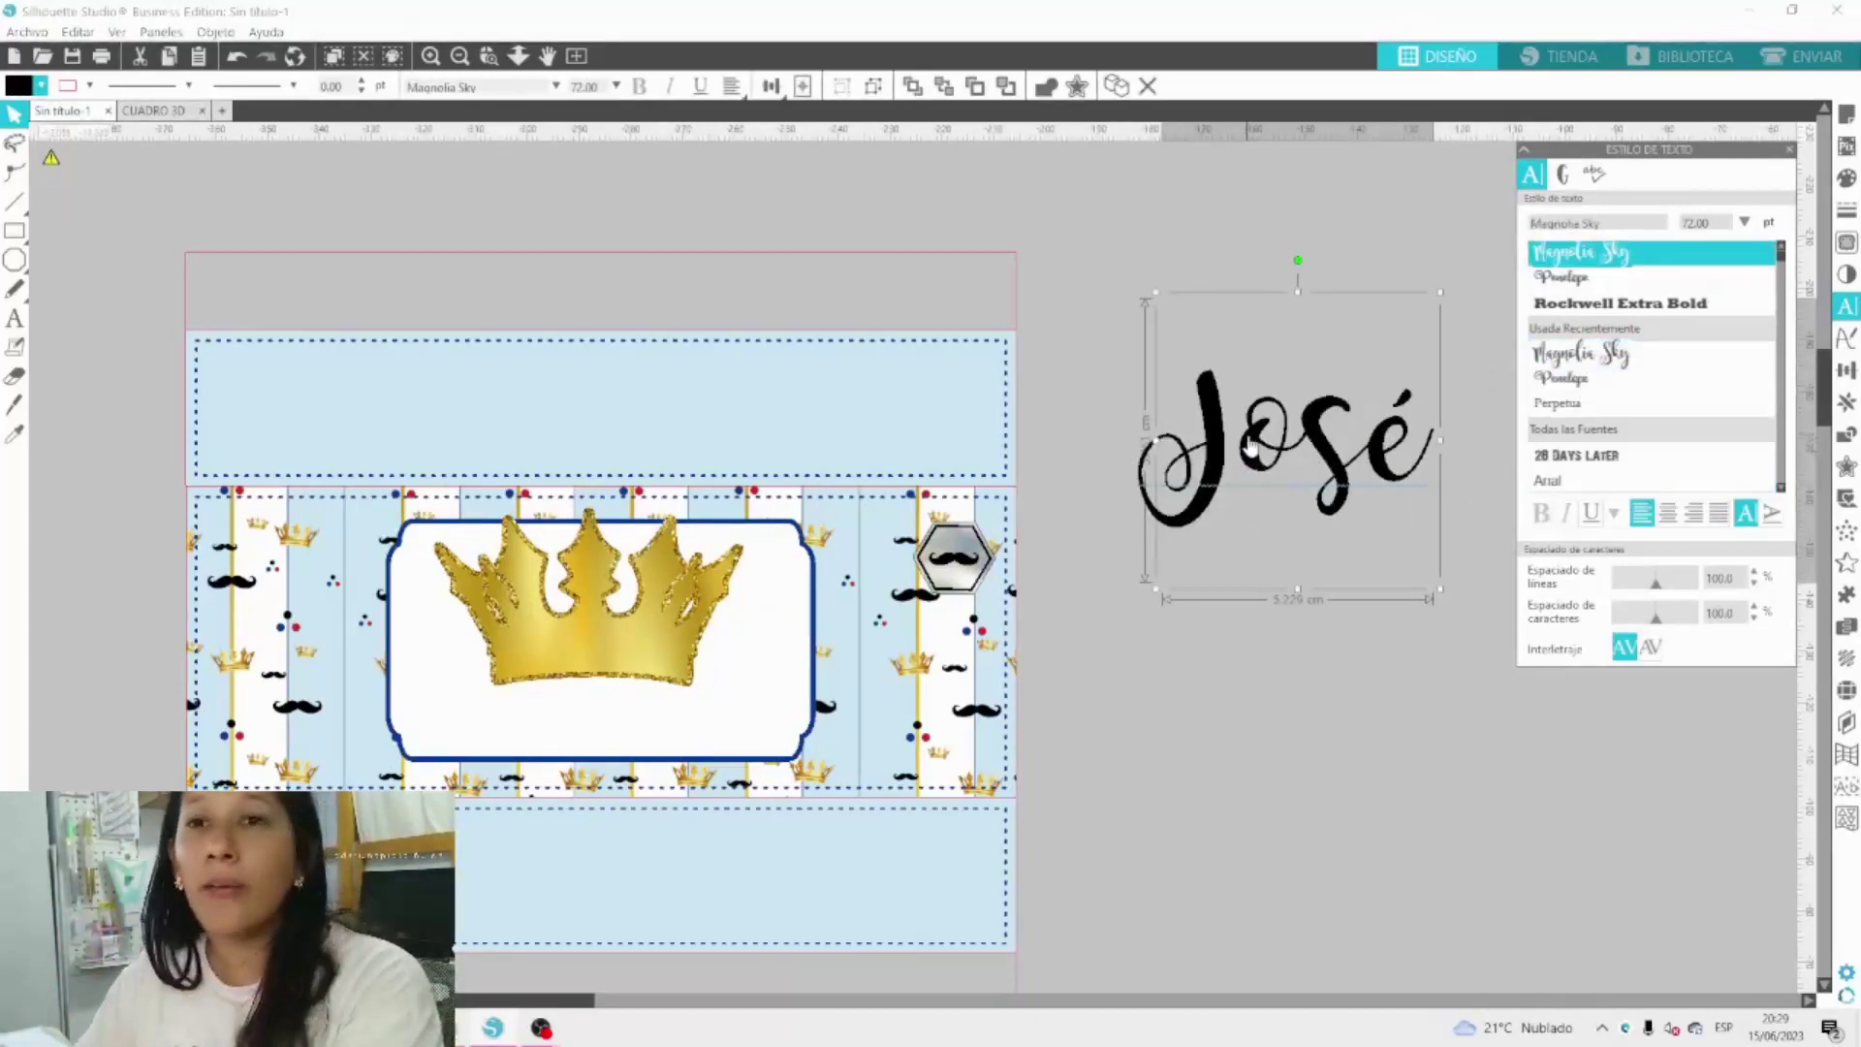
left_click(1561, 278)
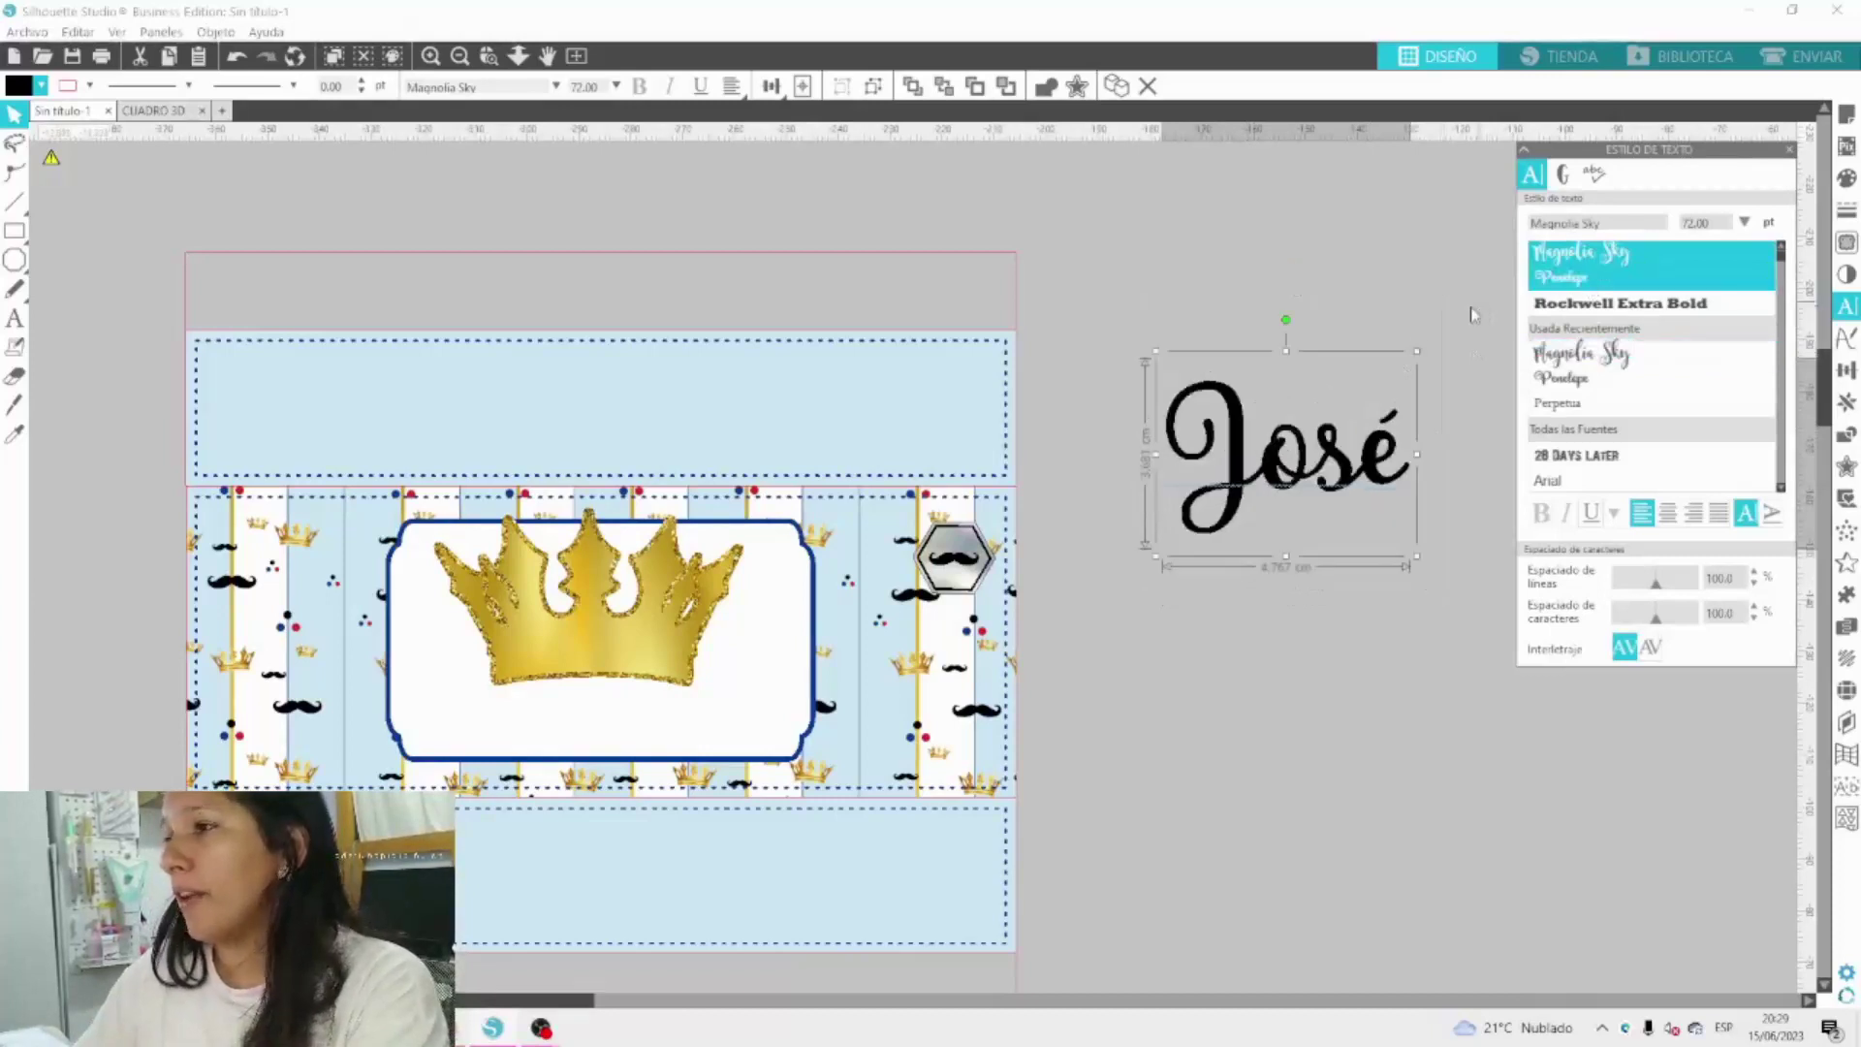
Move the name text slightly up and closer to the wrapper, and set its font to Rockwell Extra Bold.
left_click_drag(1322, 483, 1274, 405)
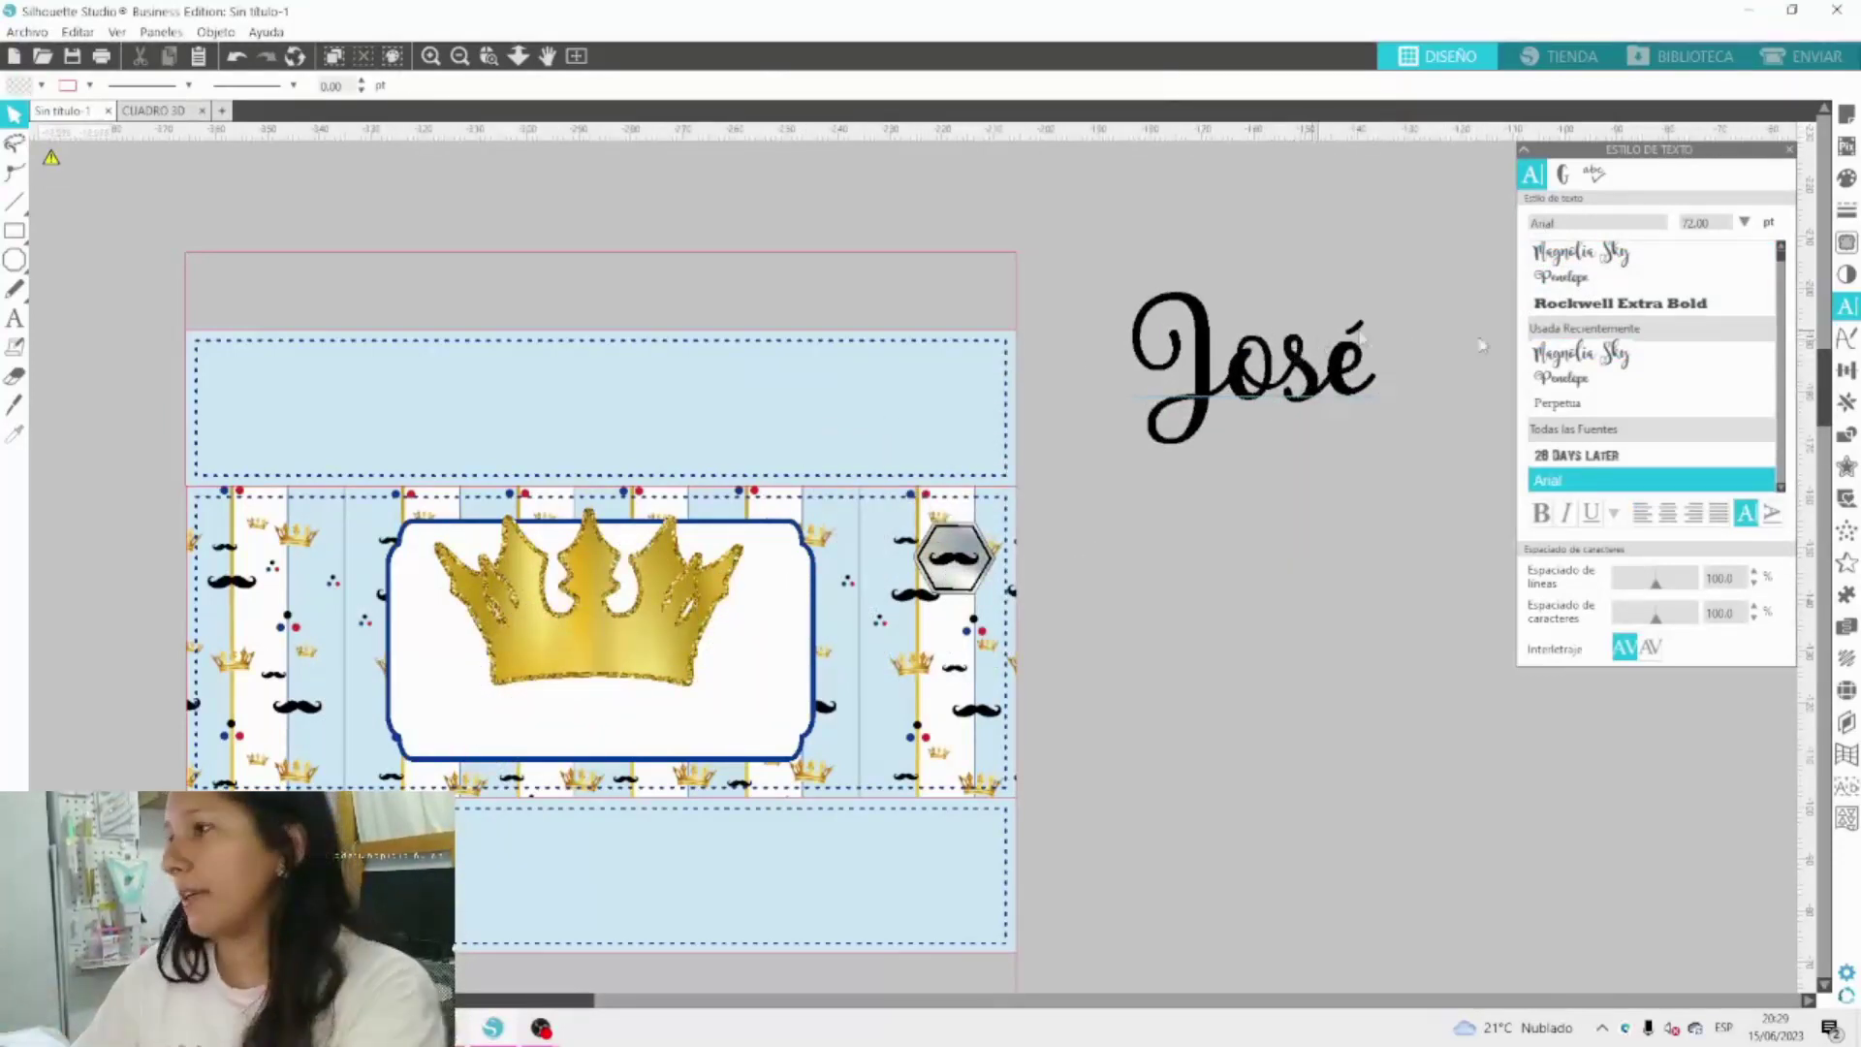
scroll(1575, 462, "down", 6)
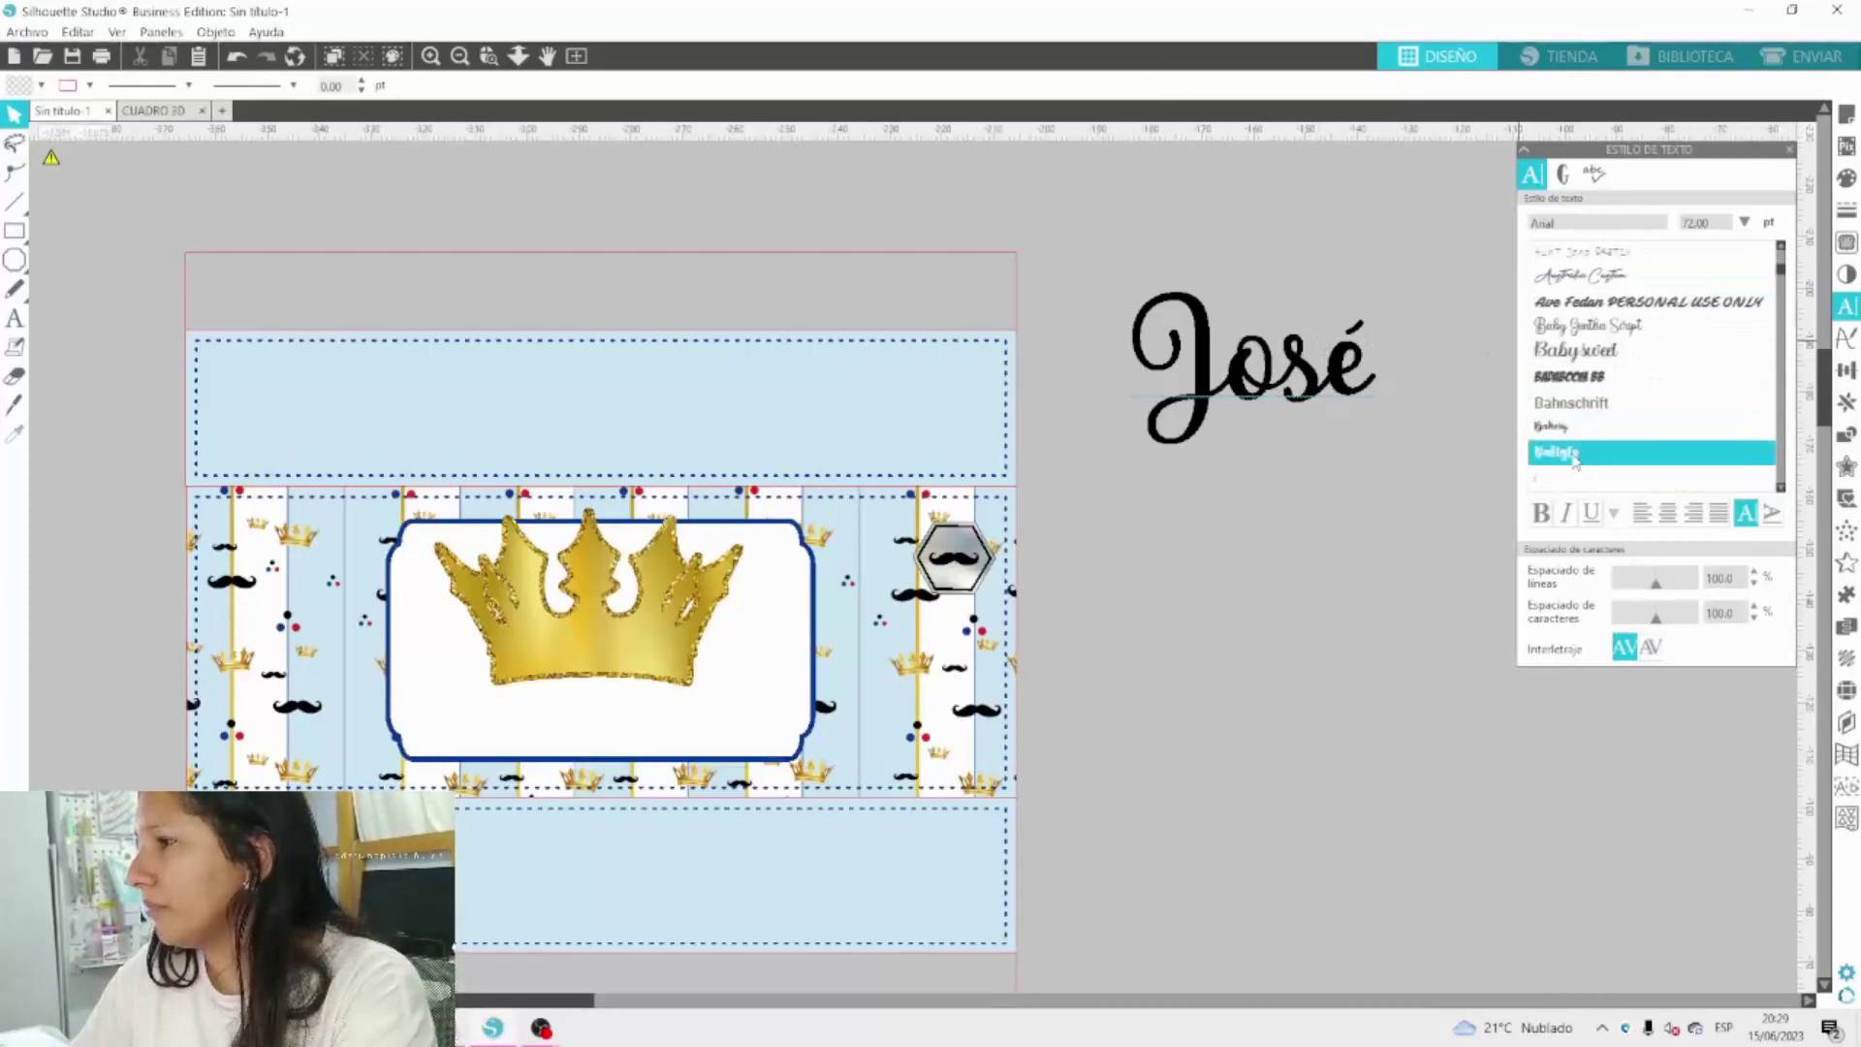
left_click(1573, 455)
left_click(1303, 359)
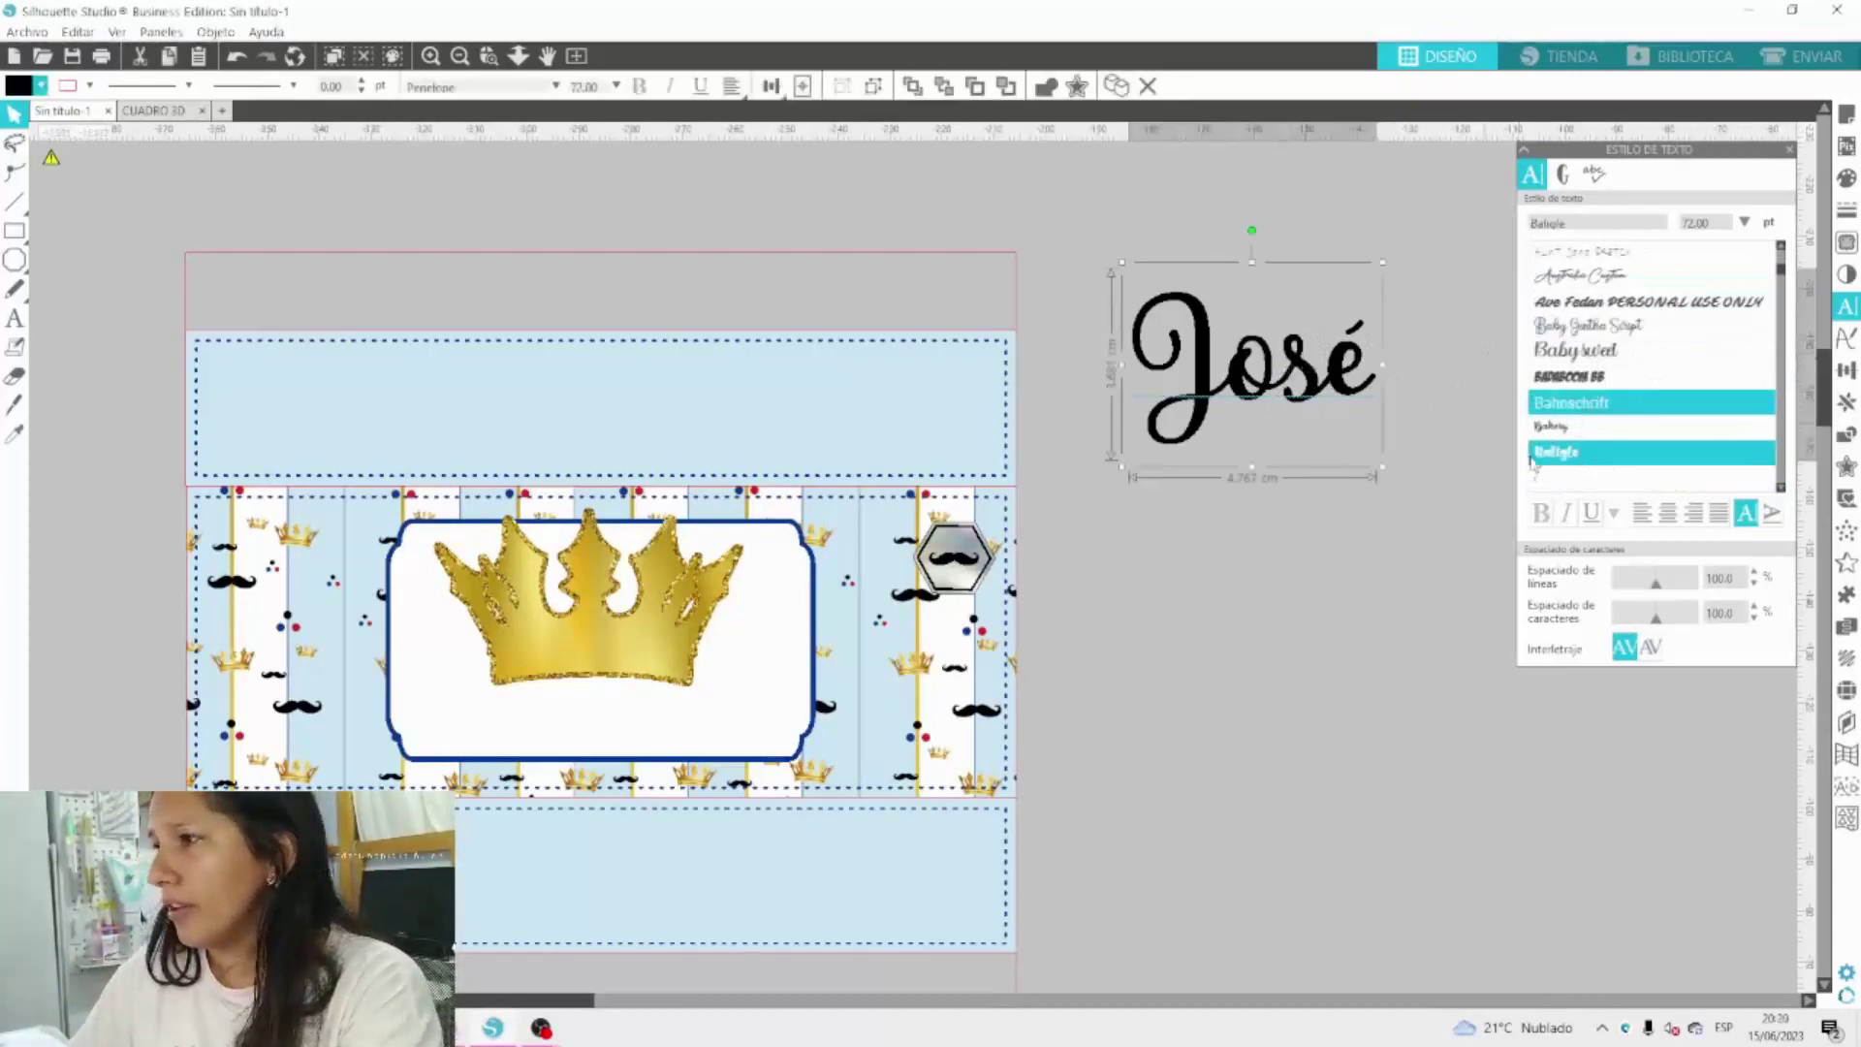
scroll(1551, 436, "down", 10)
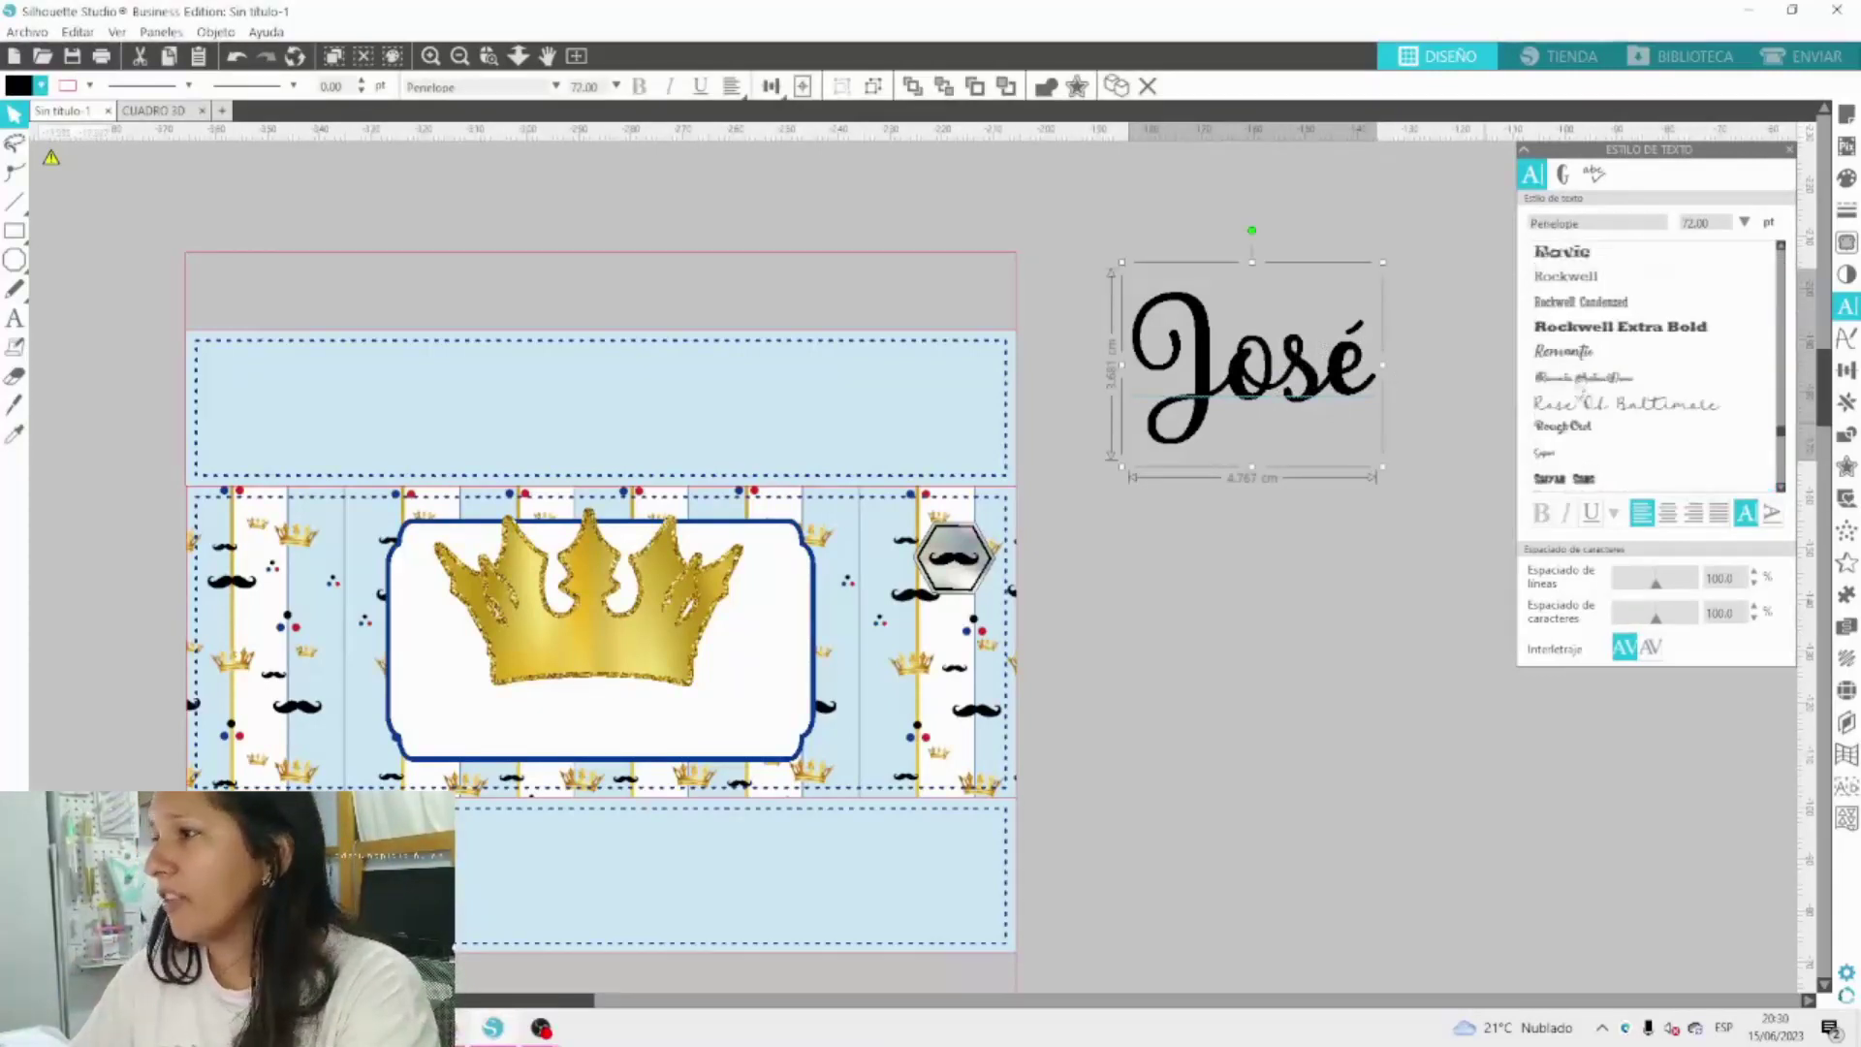
left_click(1620, 330)
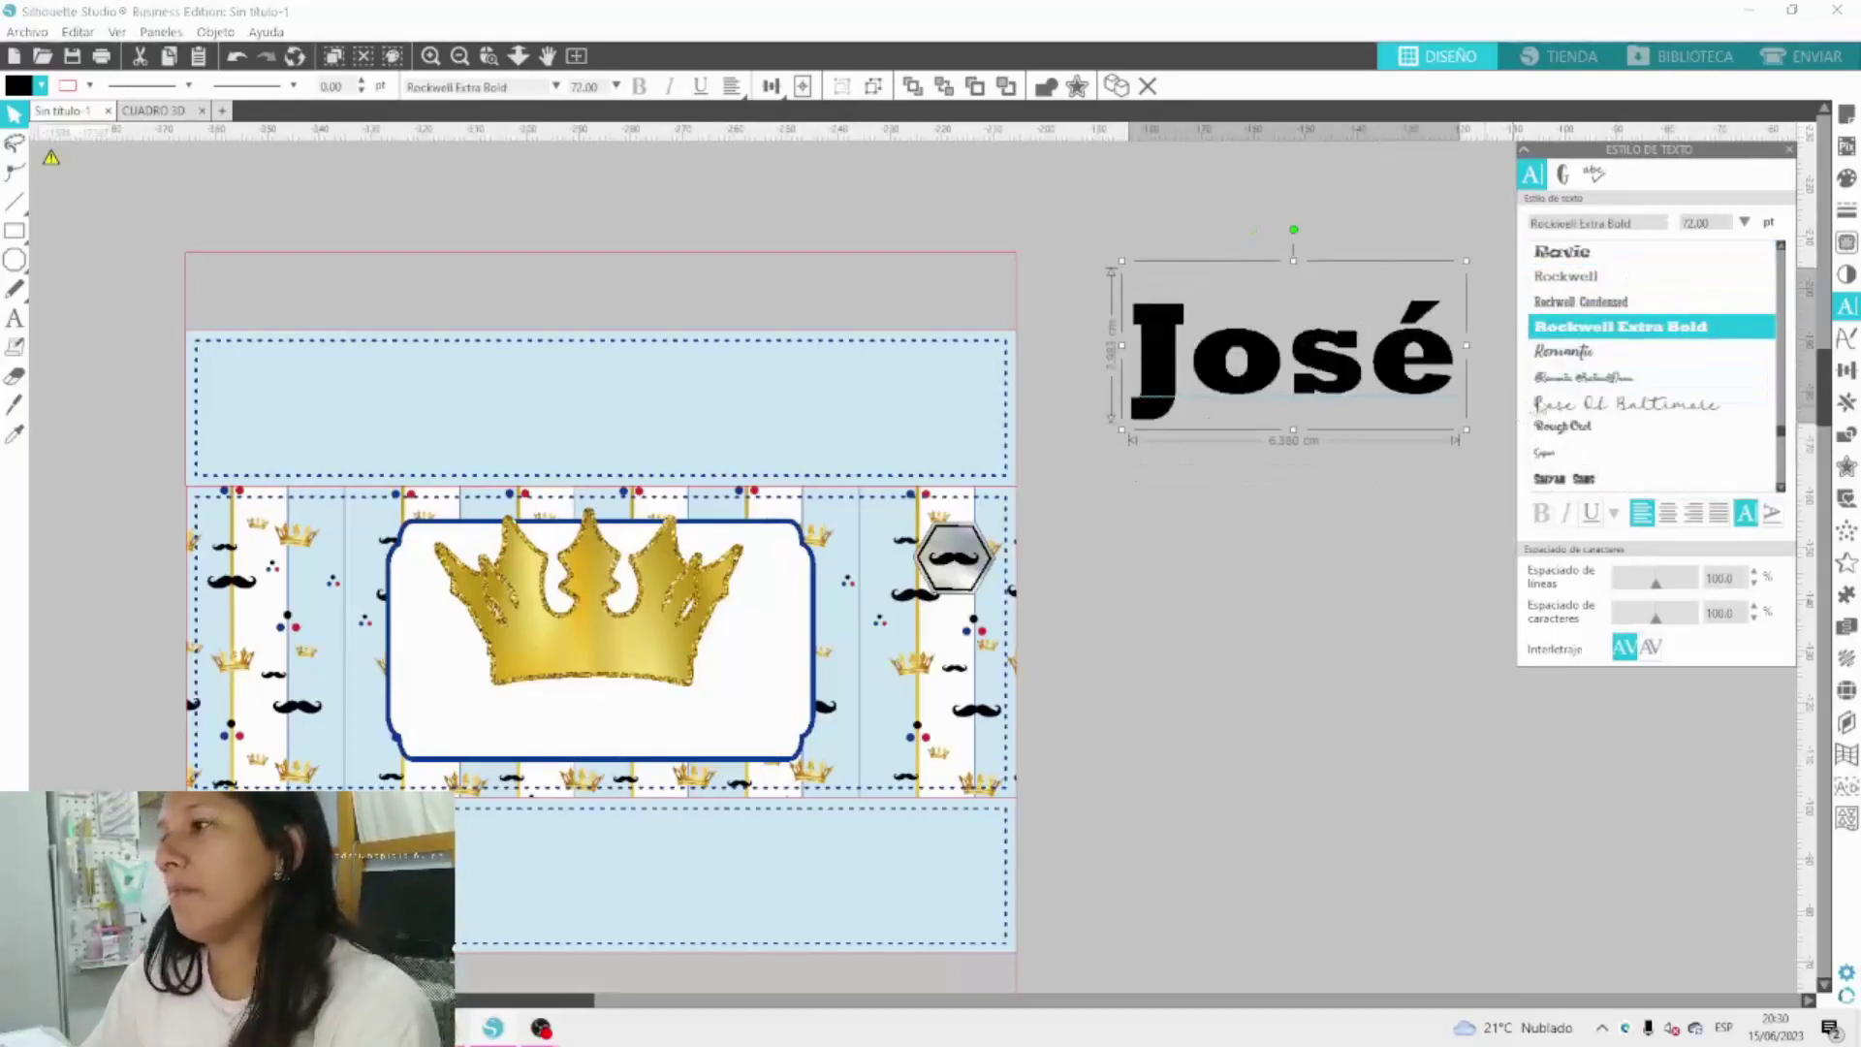
Check the reference design in the CUADRO 3D document and return to the wrapper document.
scroll(1599, 378, "down", 8)
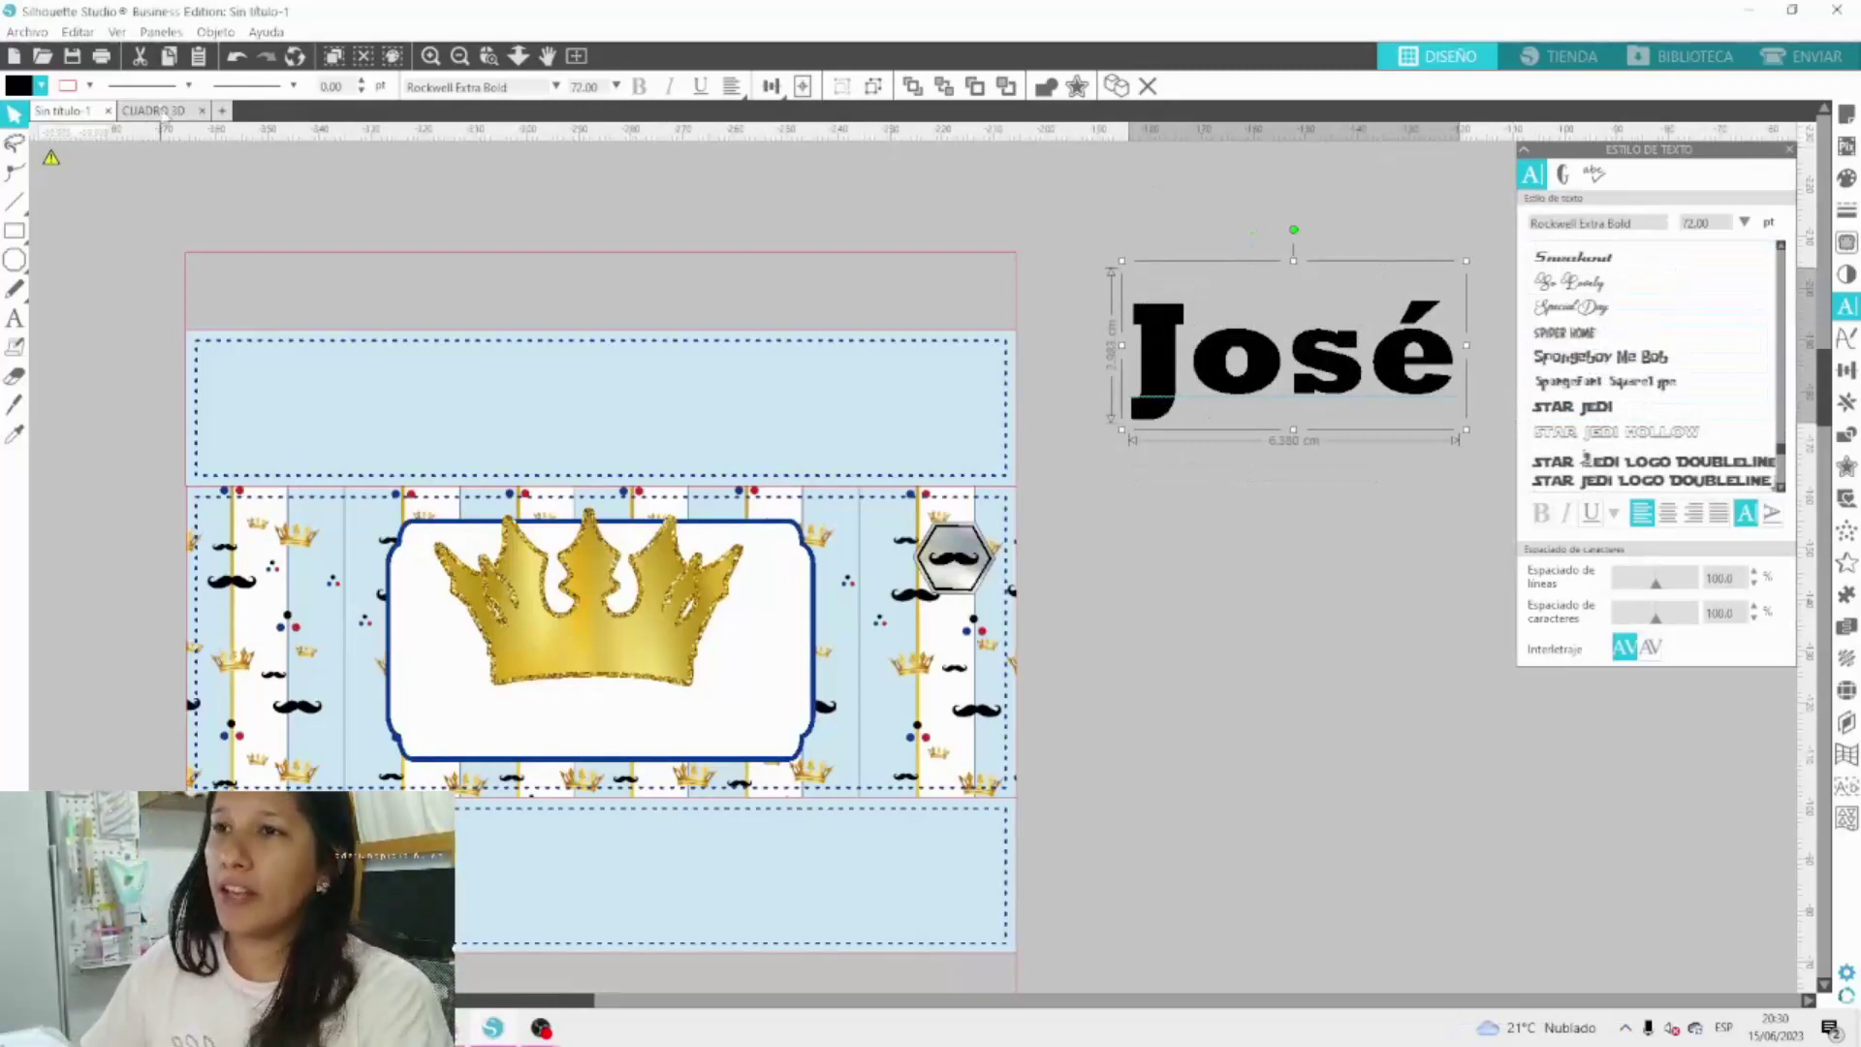
left_click(155, 111)
scroll(812, 771, "down", 2)
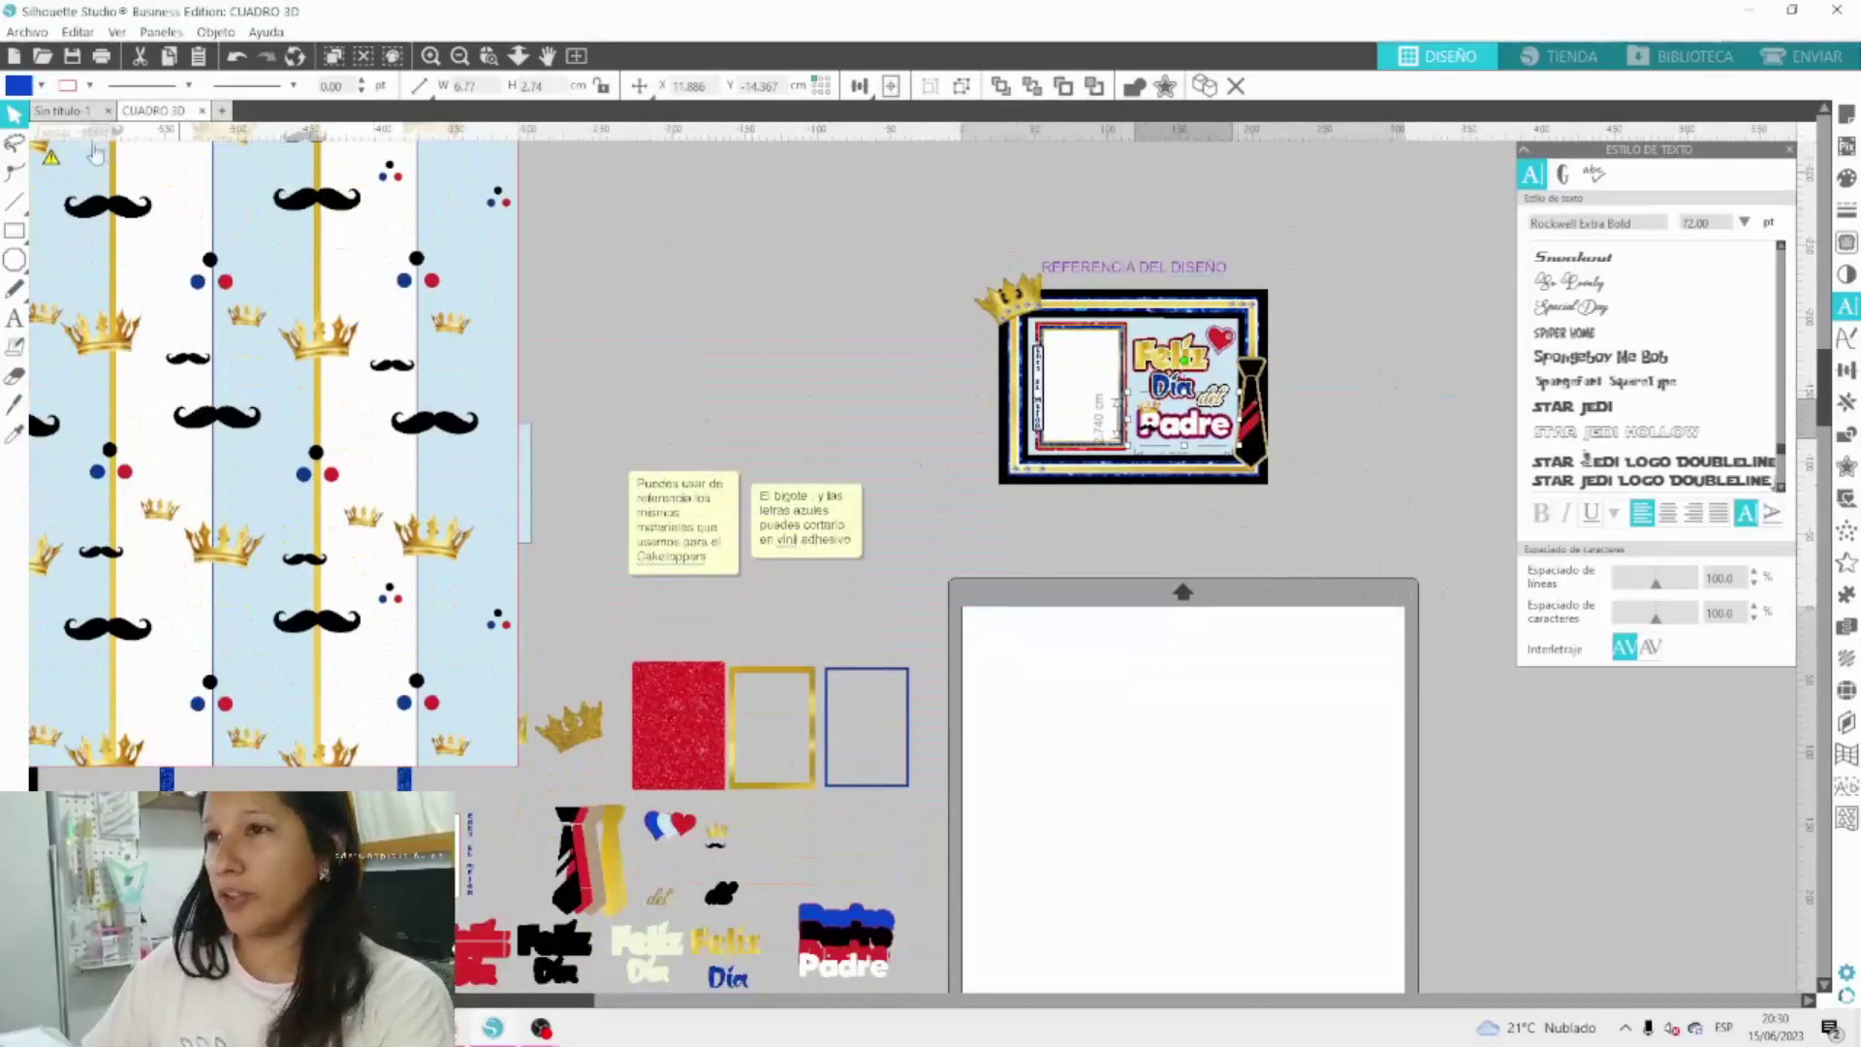
left_click(80, 112)
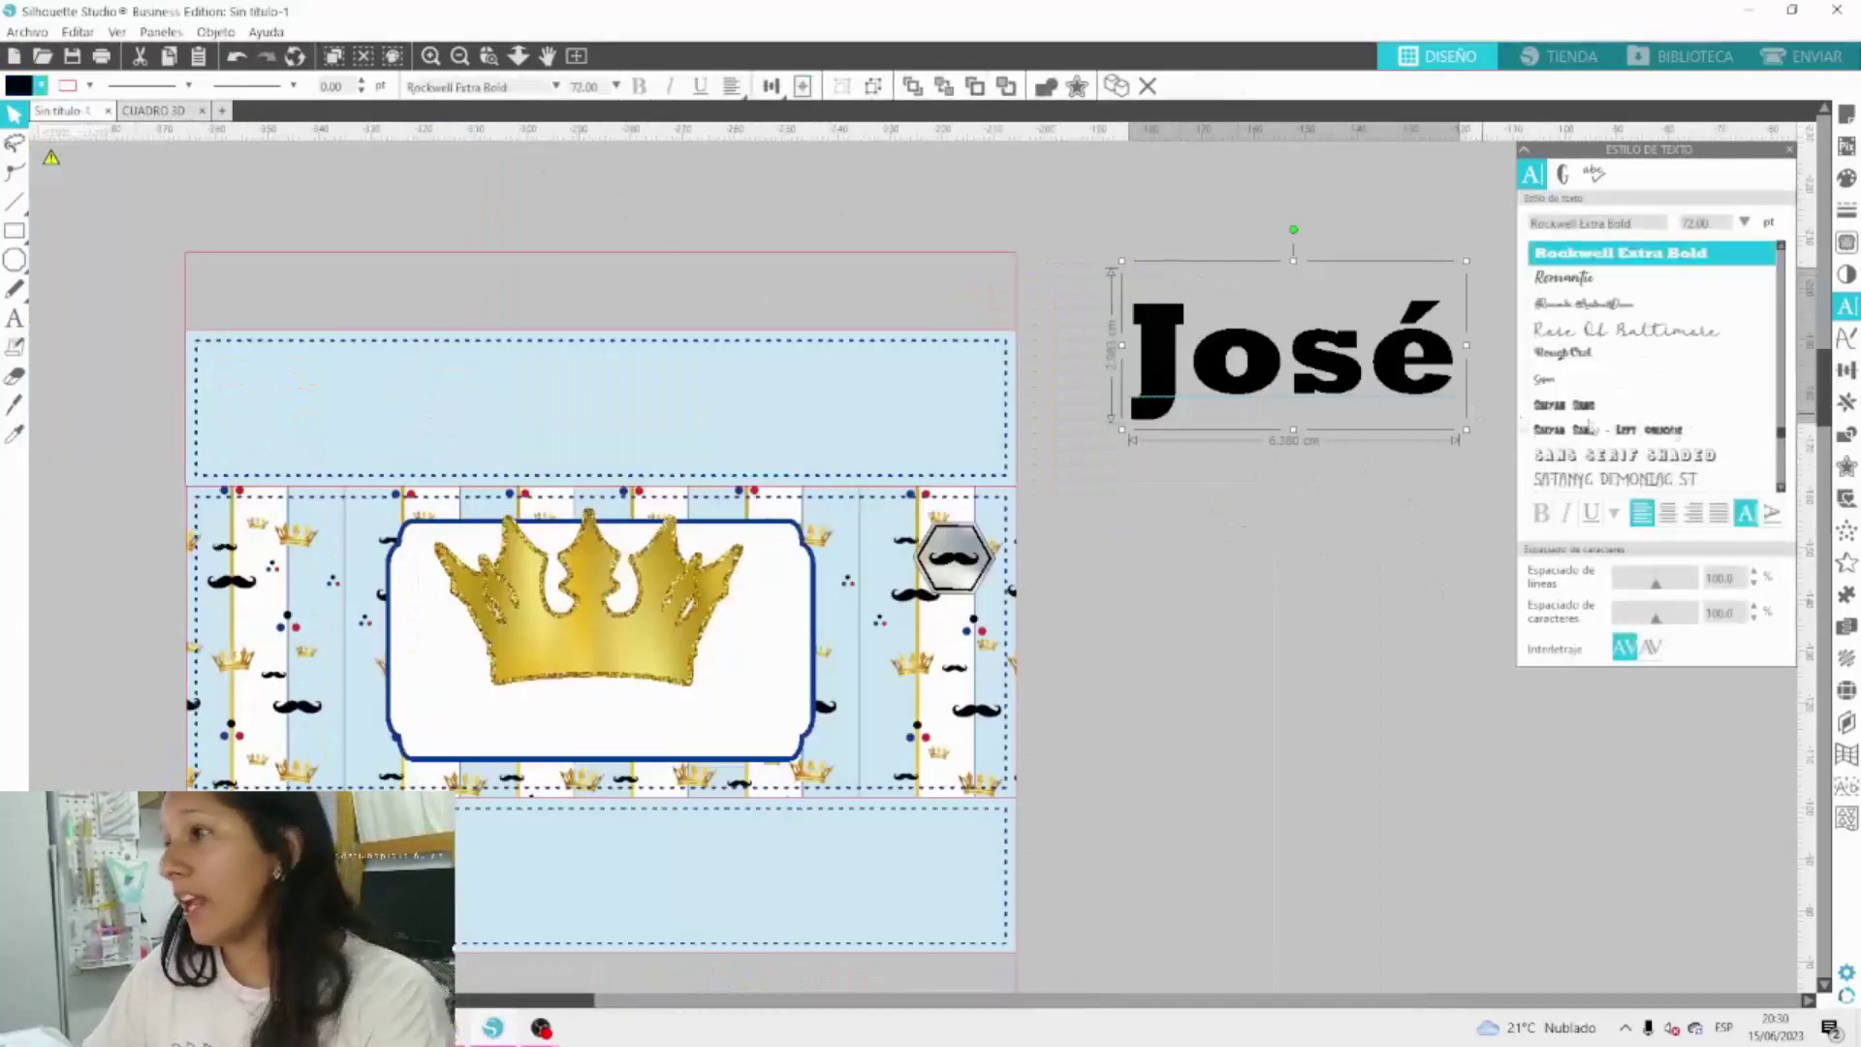
Try the SpongeFont SquareType, Star Jedi Outline and Star Jedi Logo DoubleLine fonts on the name text.
scroll(1680, 436, "down", 3)
scroll(1680, 437, "down", 3)
left_click(1608, 312)
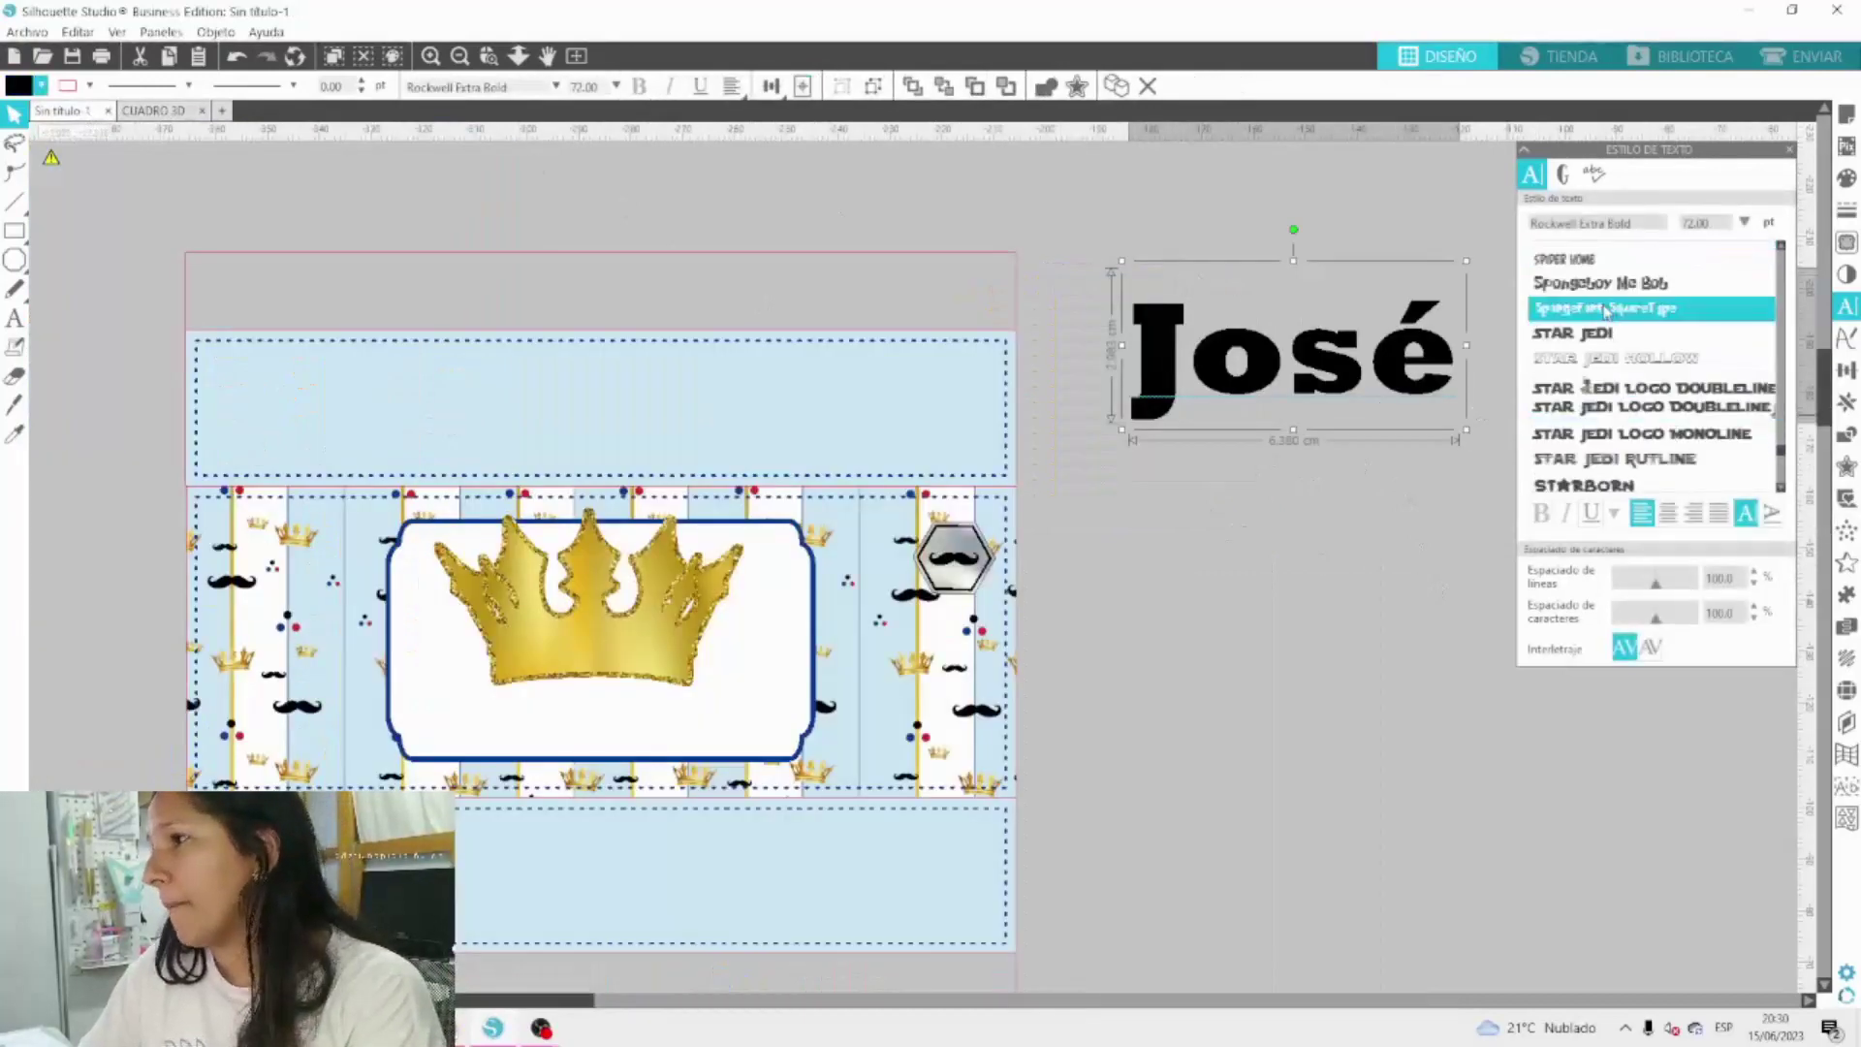
left_click(1630, 457)
left_click(1638, 407)
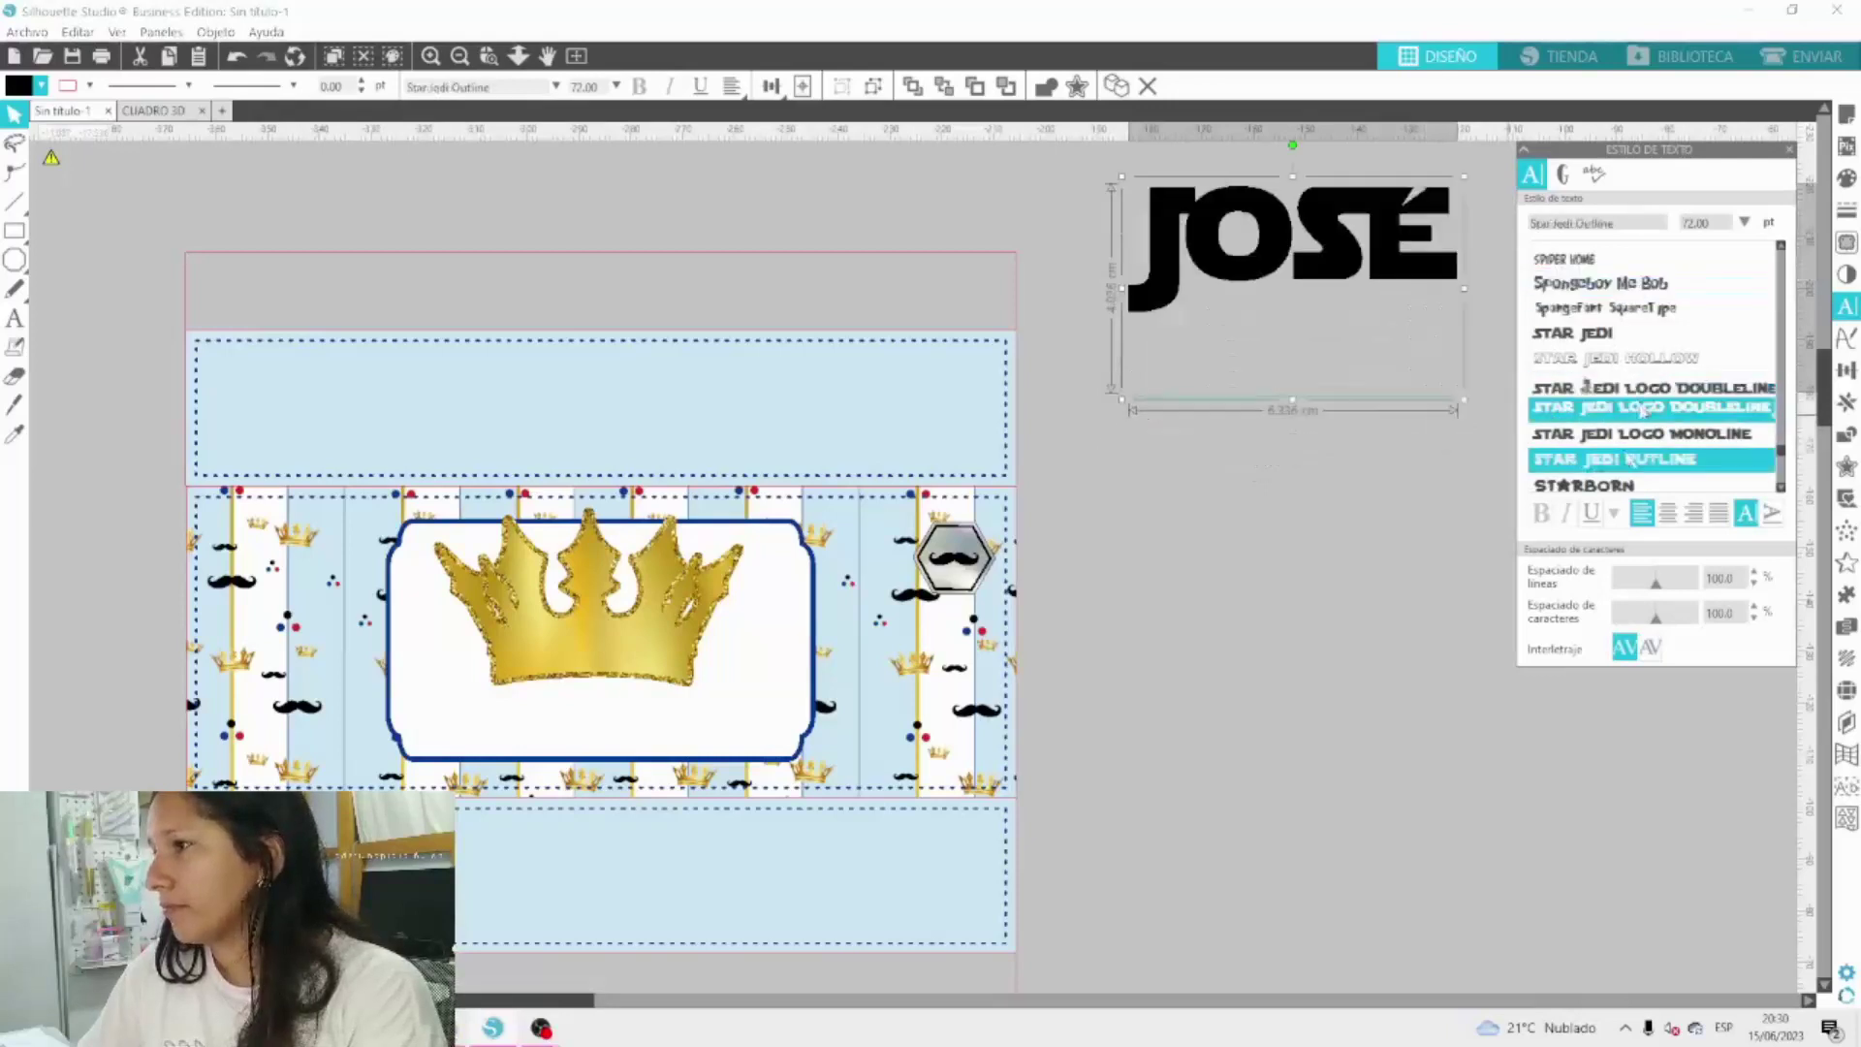
Compare the Tempus Sans ITC and Symbol ABX fonts on the name and set it to Surf Safari.
scroll(1621, 443, "down", 3)
left_click(1585, 398)
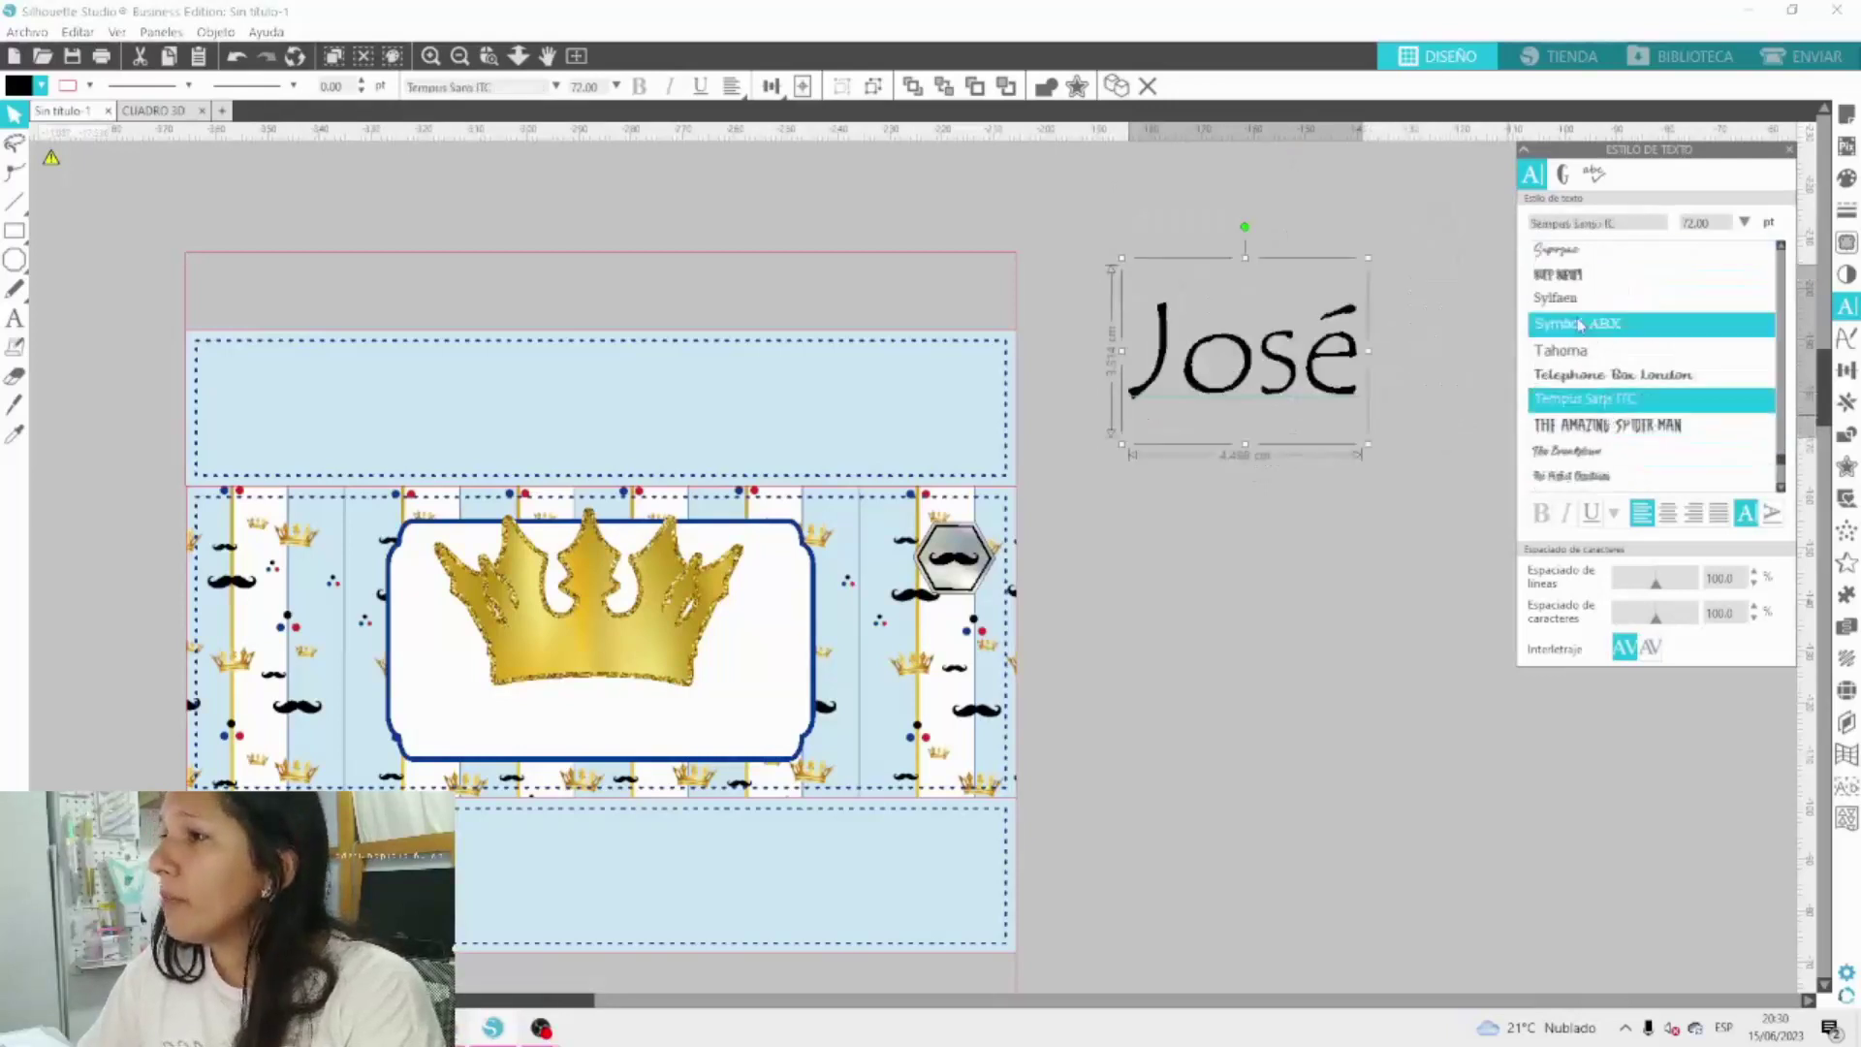
left_click(1577, 323)
left_click(1561, 274)
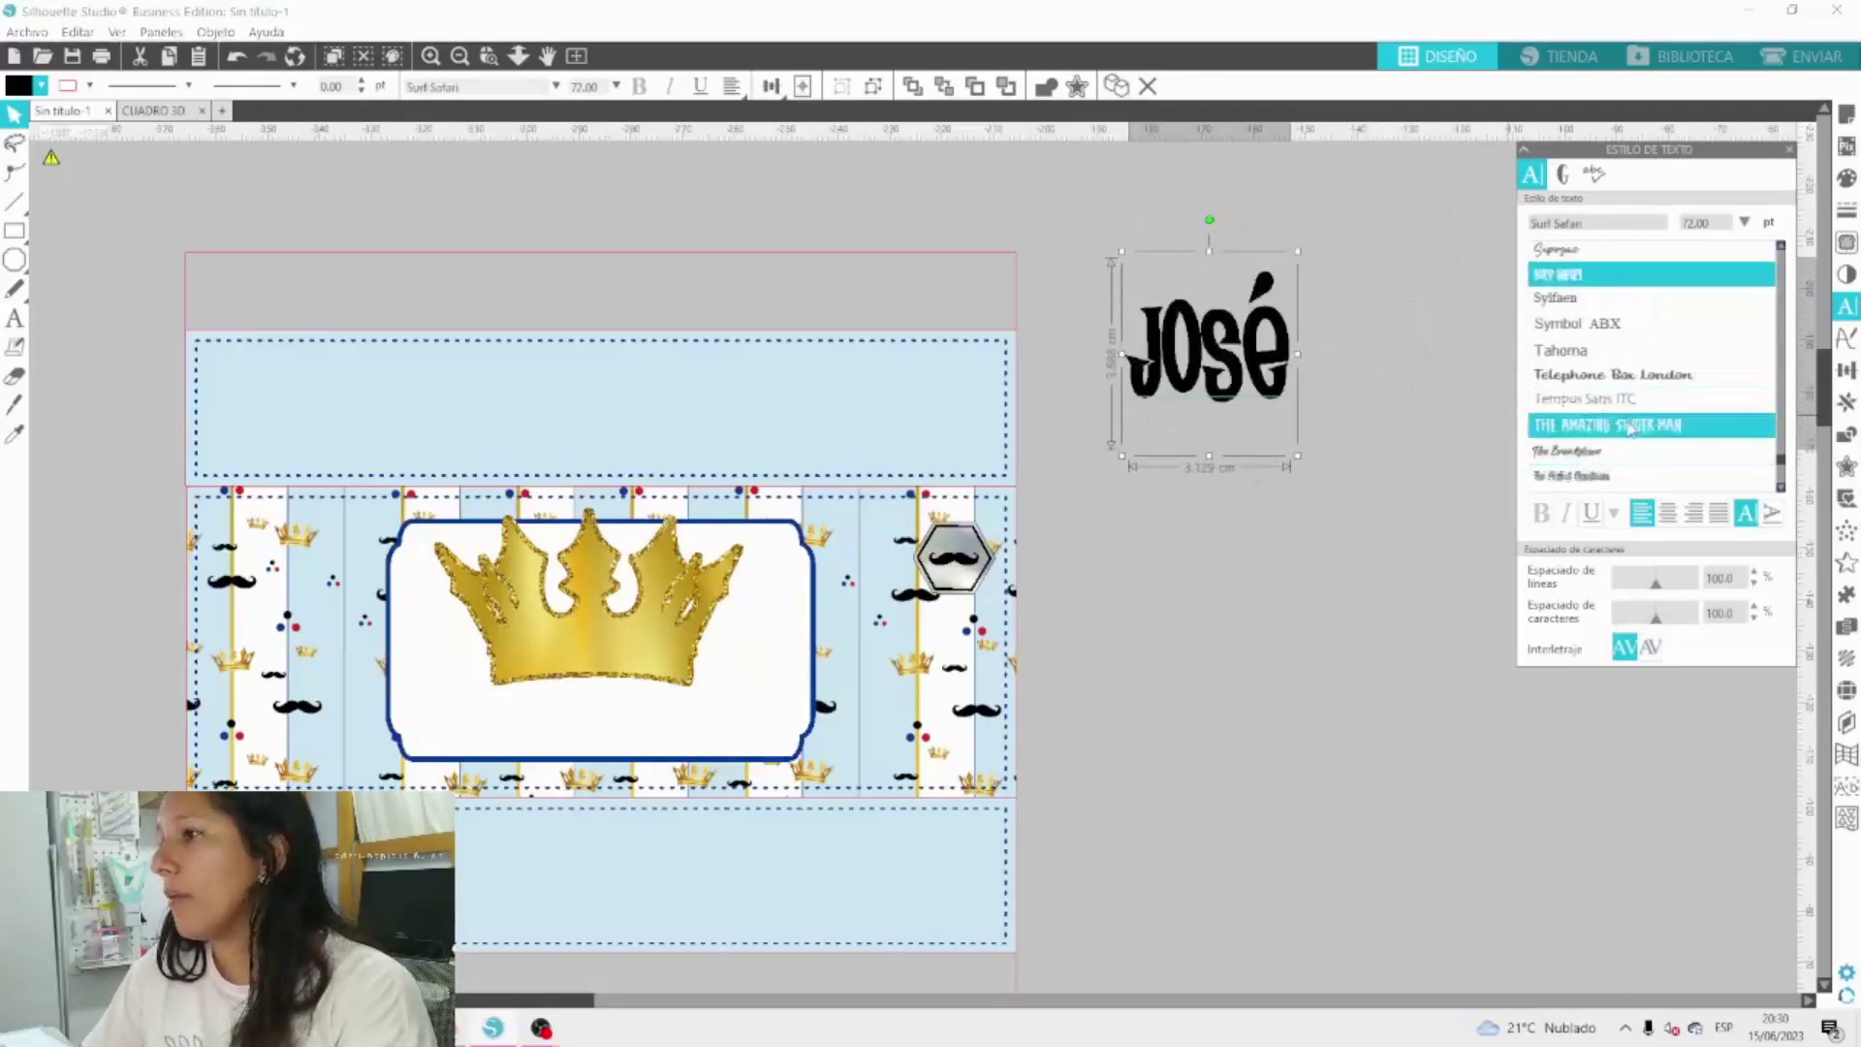
scroll(1628, 431, "down", 5)
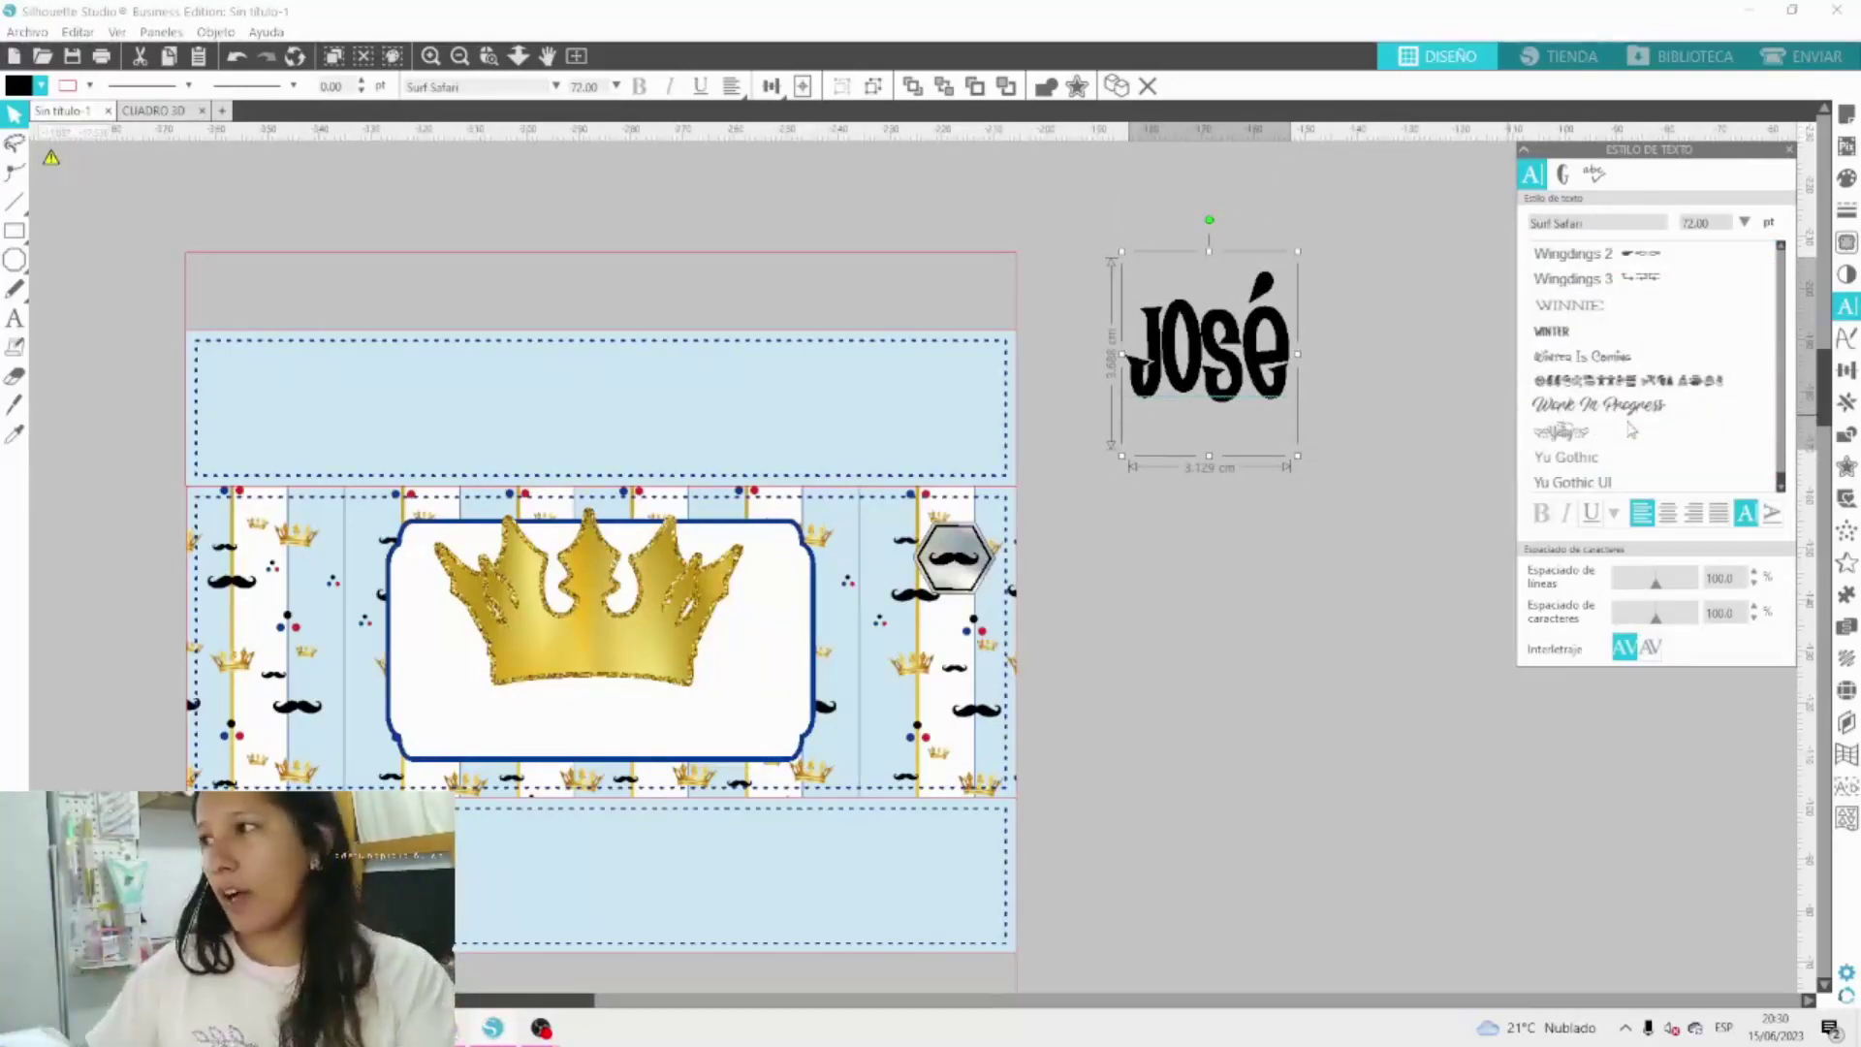
Set the name text to the Winter font and place a duplicate of it below.
left_click(1554, 332)
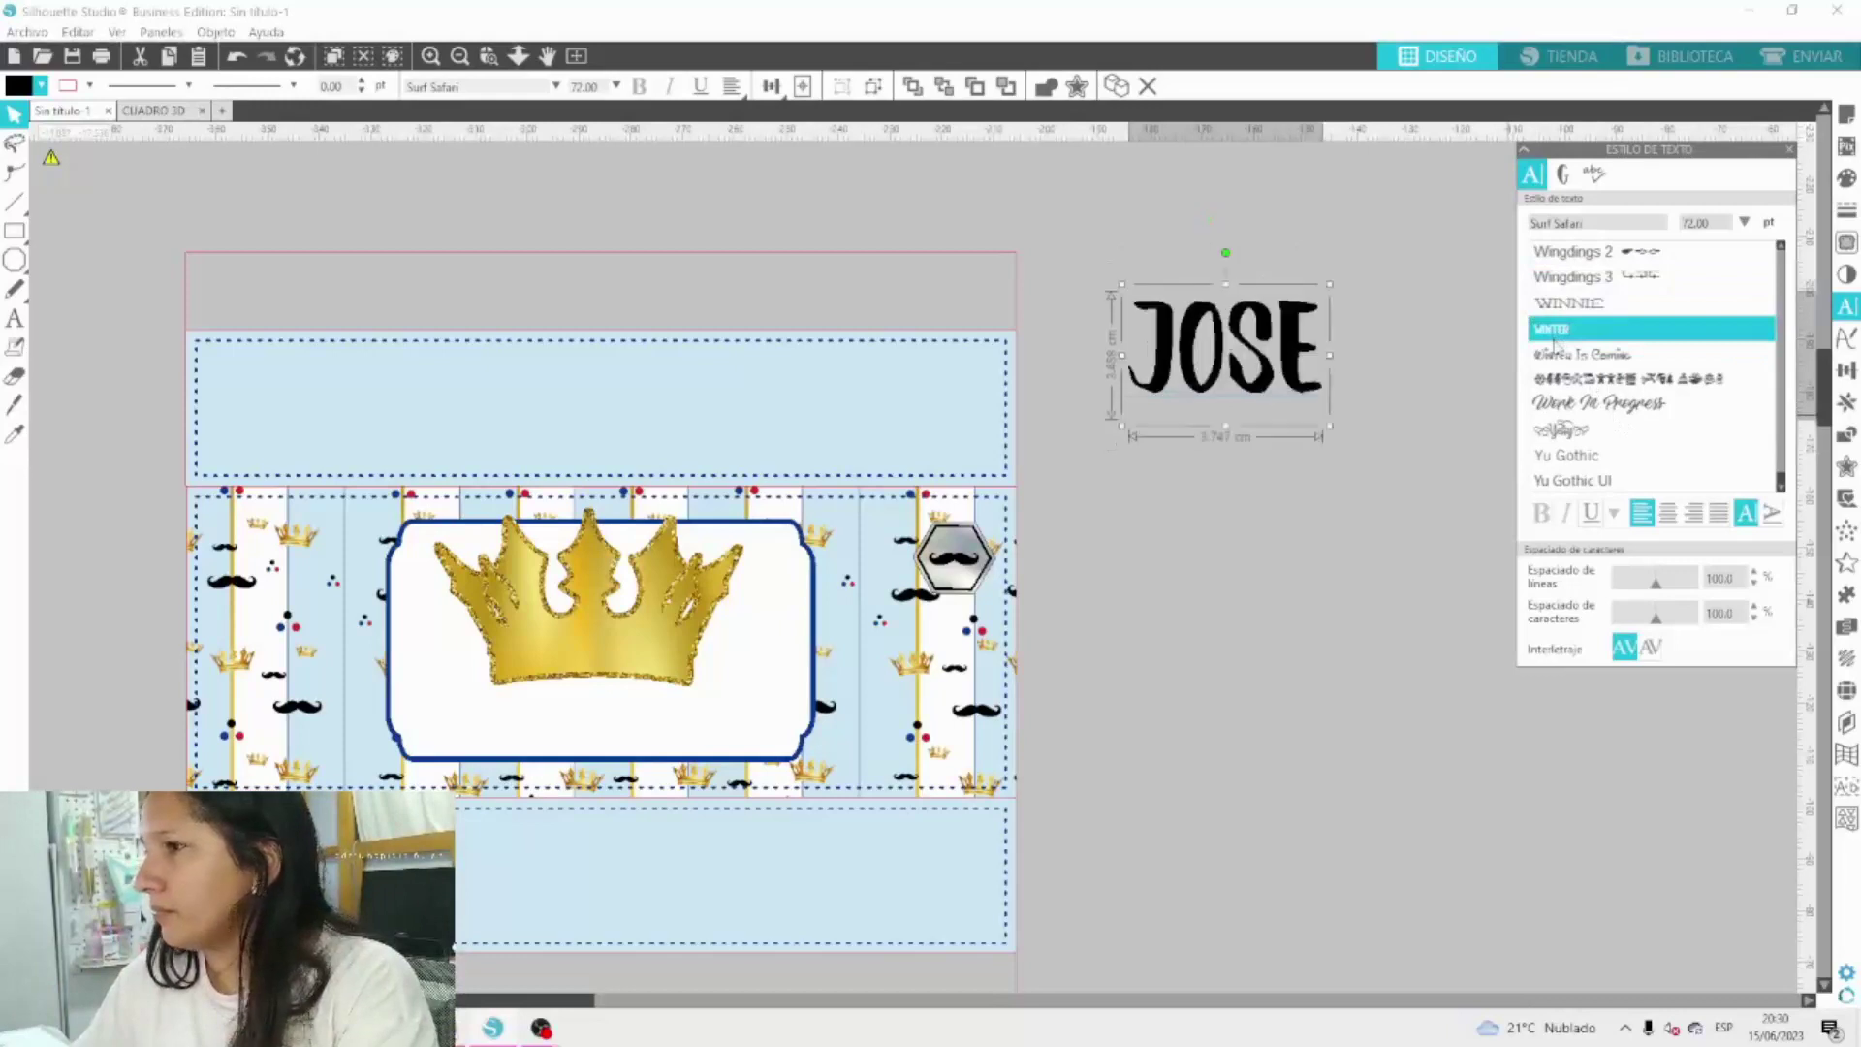
left_click(1218, 467)
left_click(1260, 356)
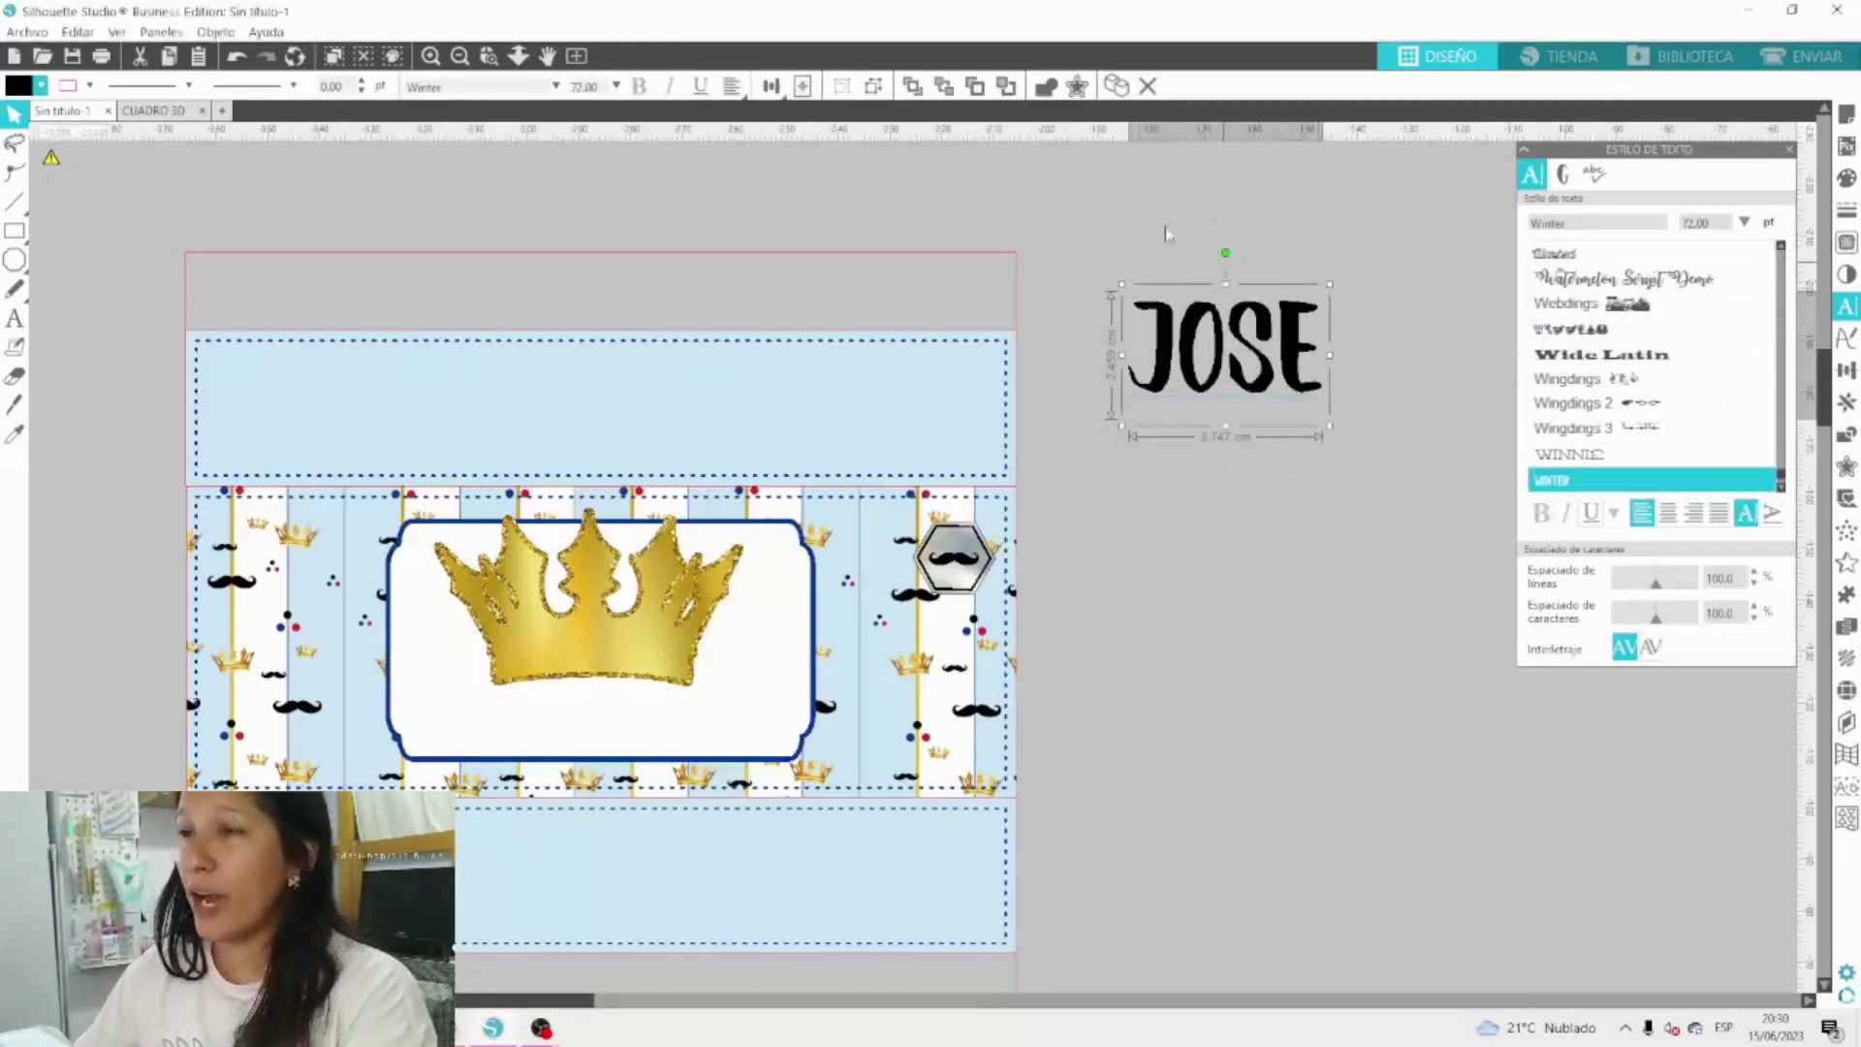
left_click(1115, 89)
left_click_drag(1313, 339, 1314, 509)
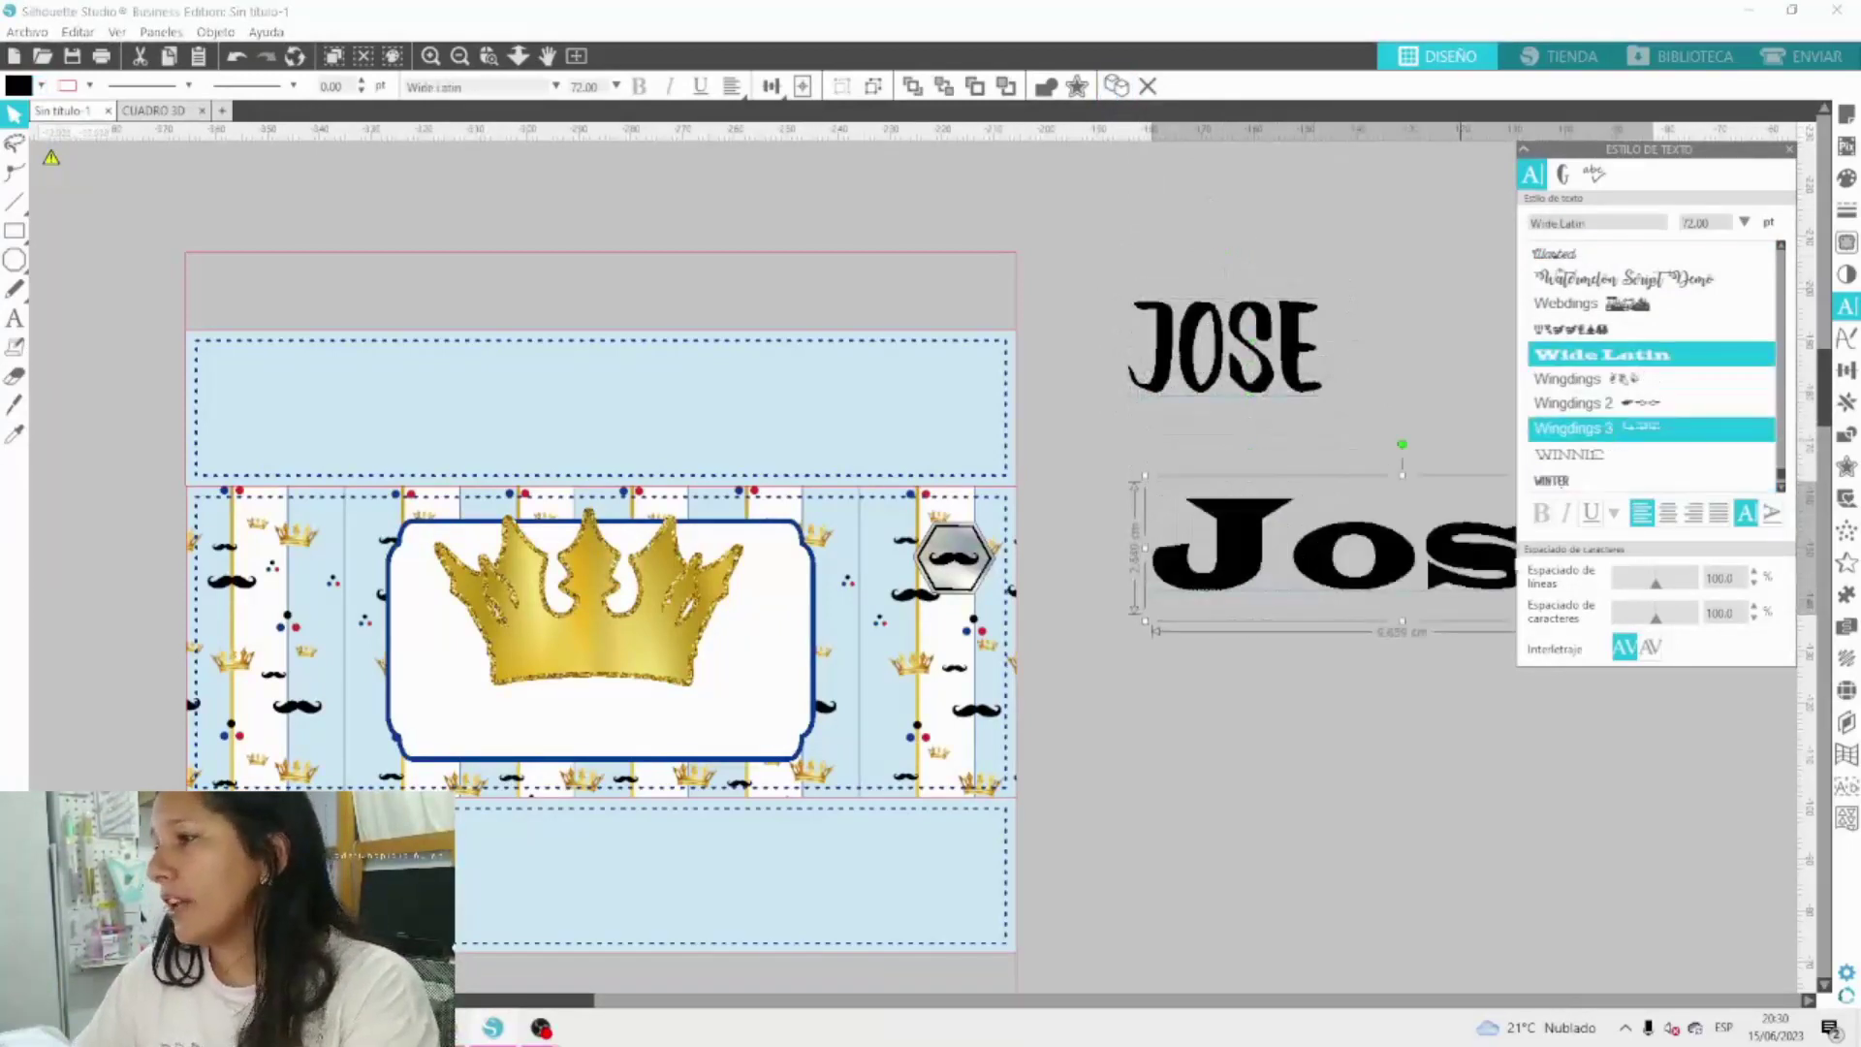
Try several fonts on the duplicate name text and set it to Yu Gothic UI.
left_click_drag(562, 1006, 685, 1003)
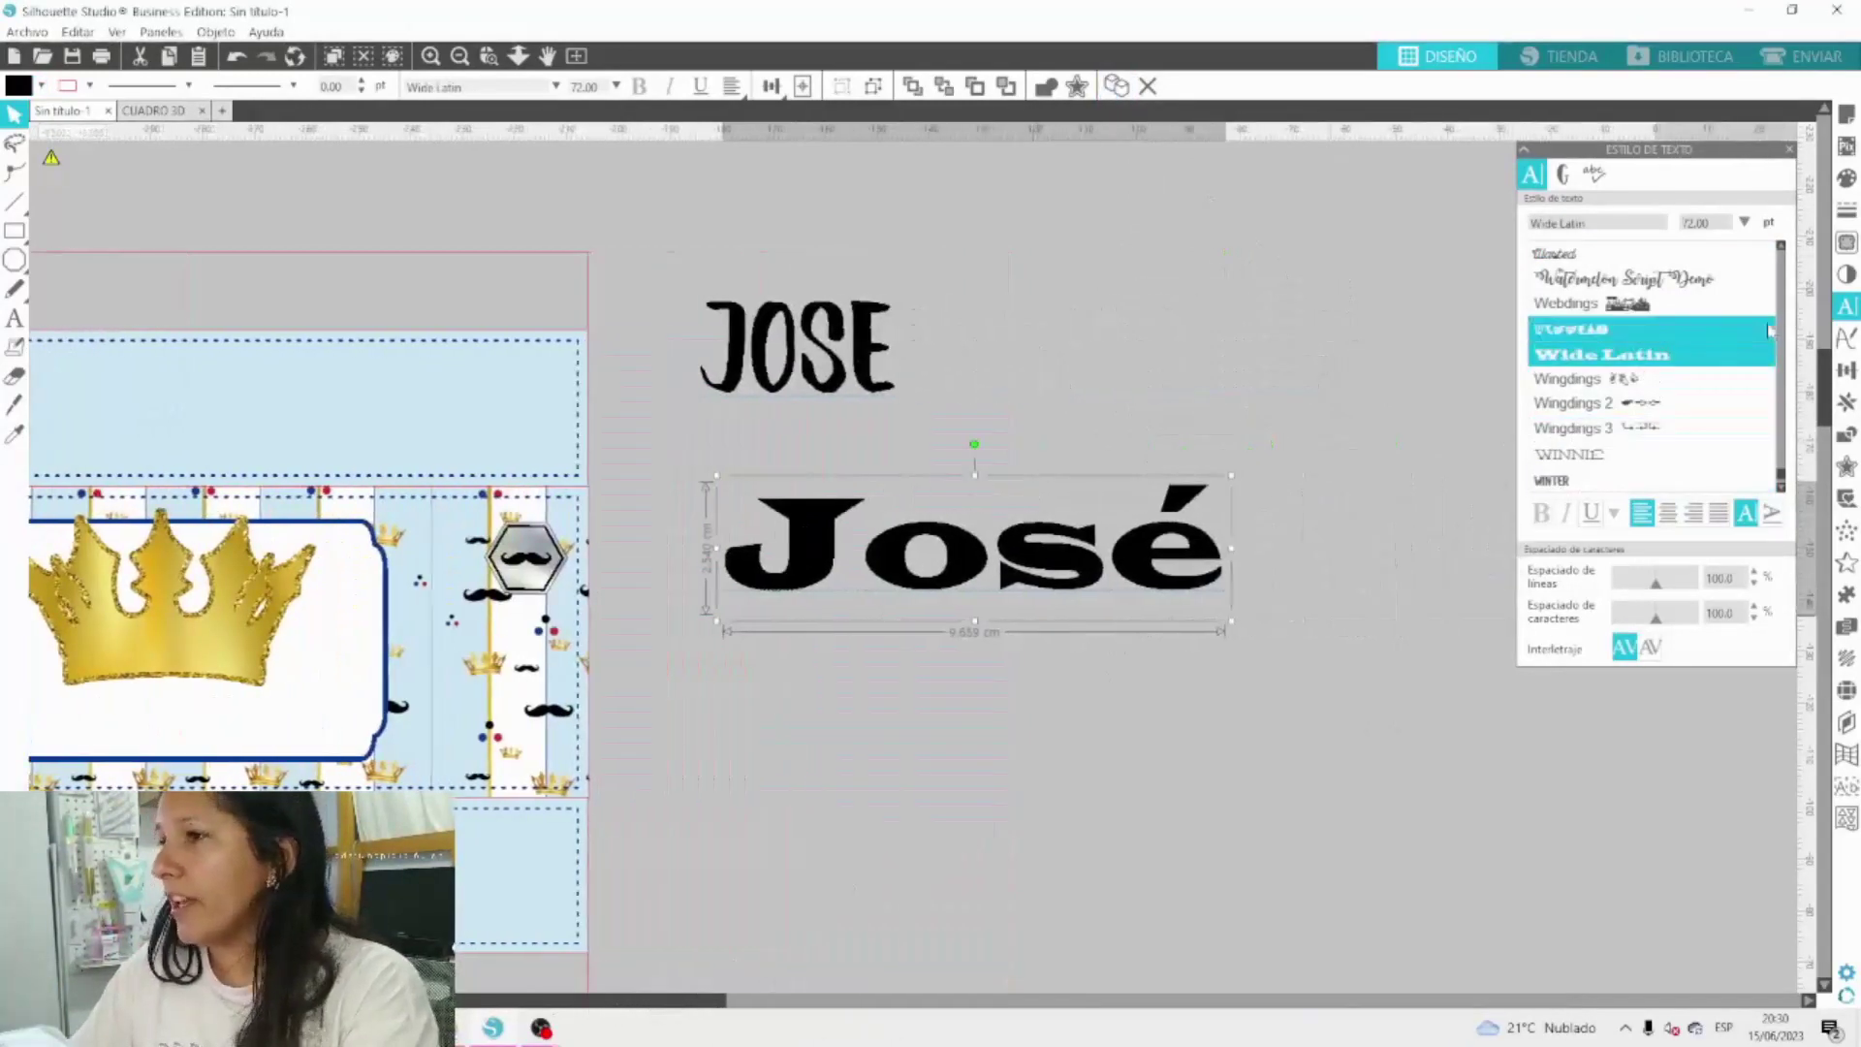
left_click(1570, 427)
left_click(1590, 479)
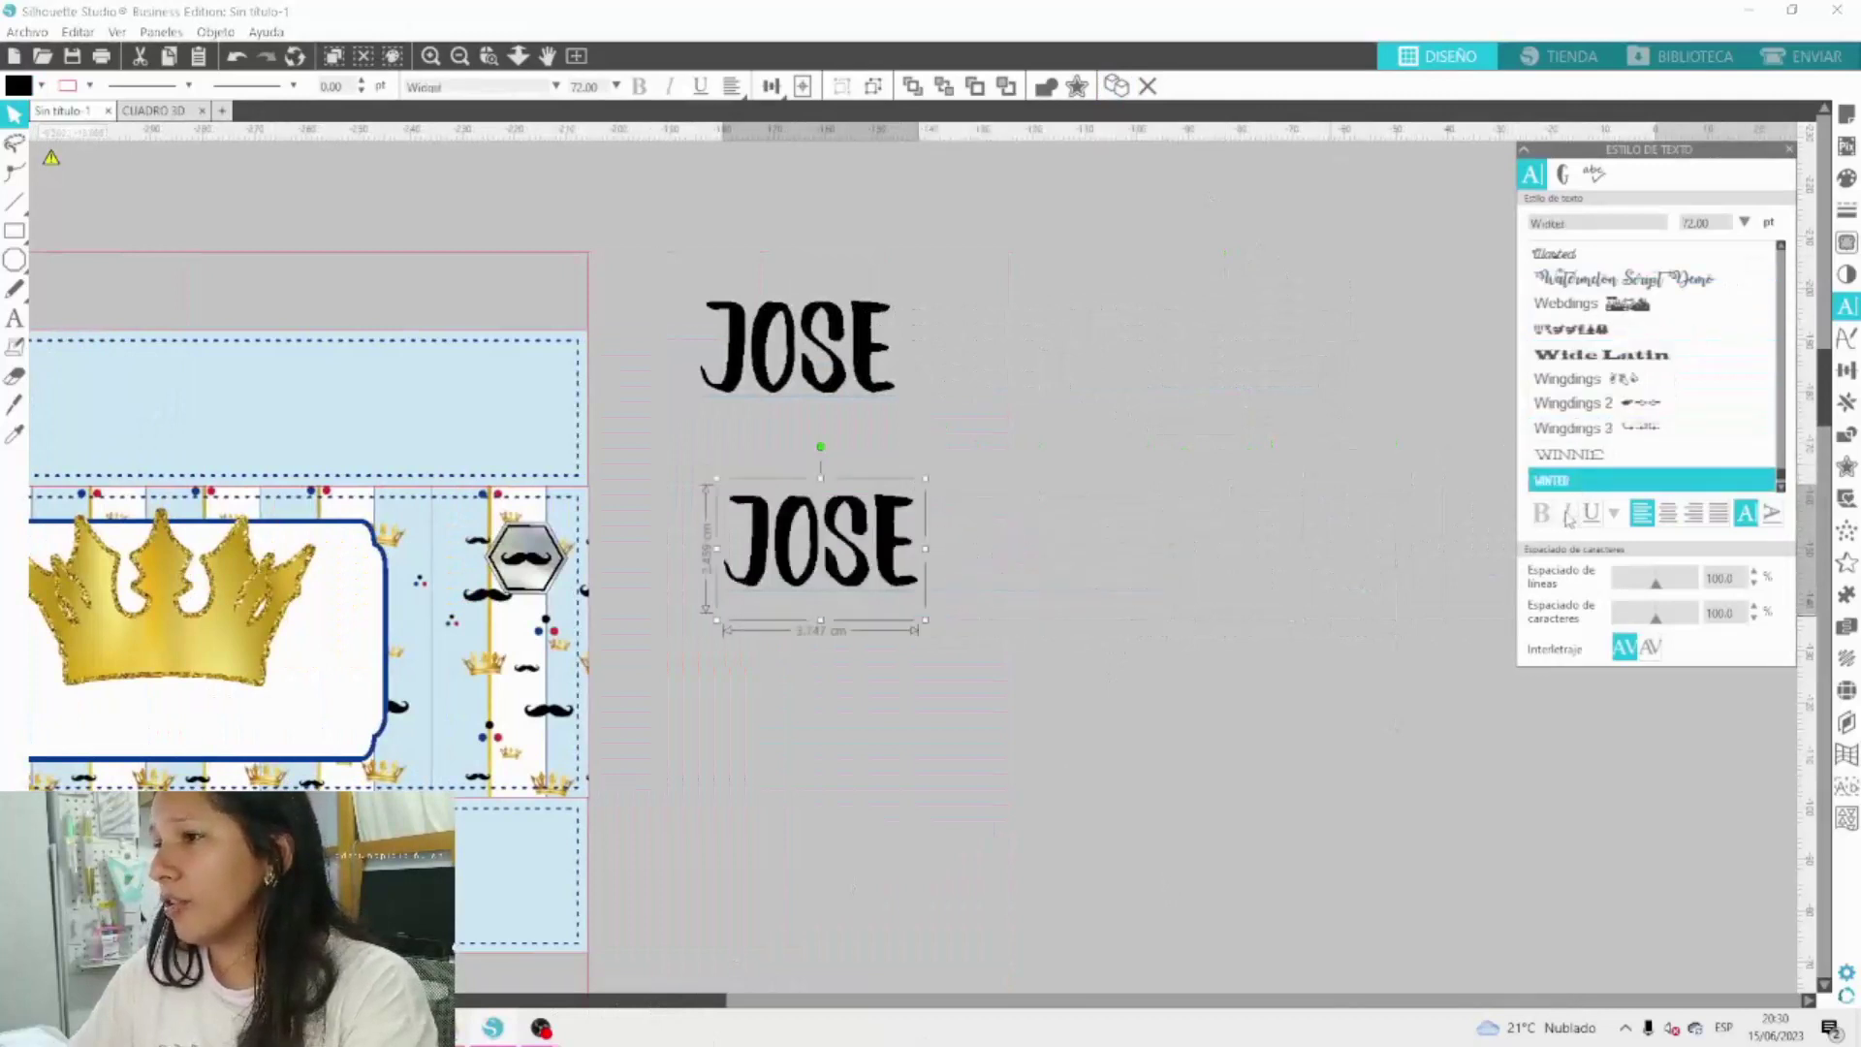
scroll(1586, 407, "down", 2)
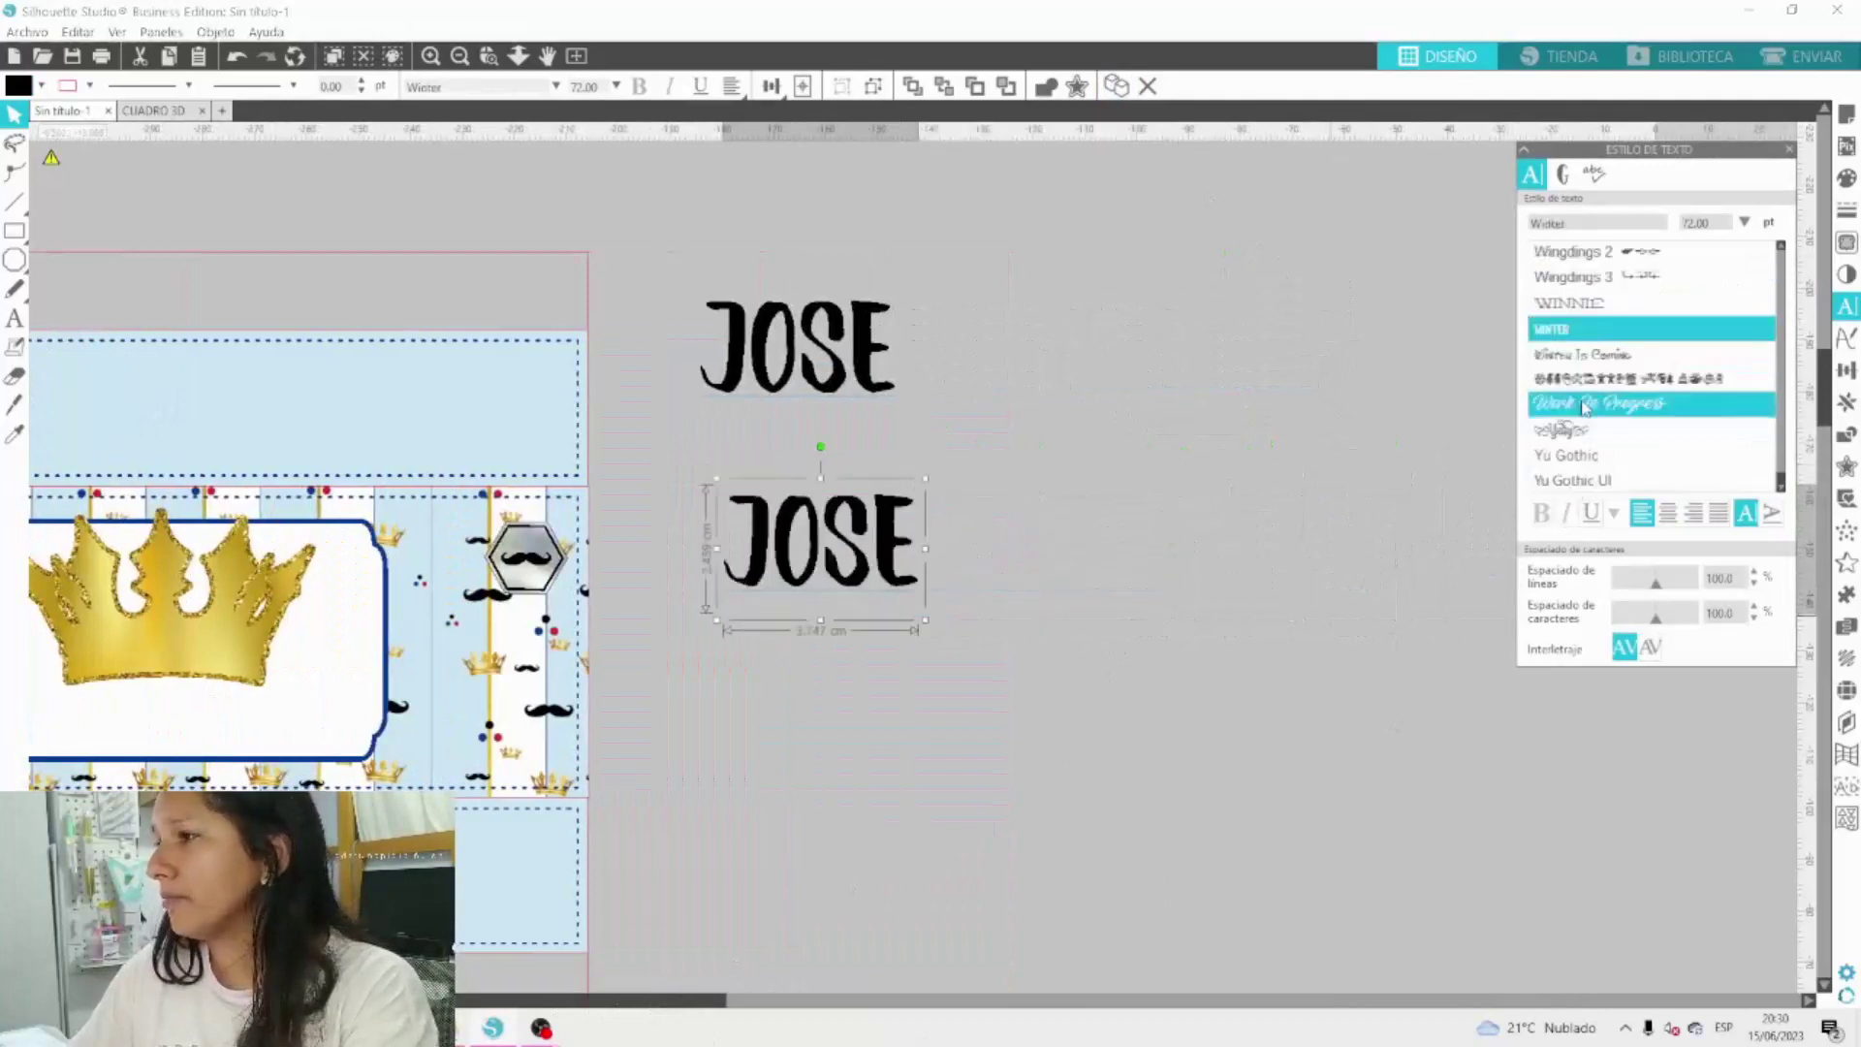
left_click(1580, 354)
left_click(1575, 480)
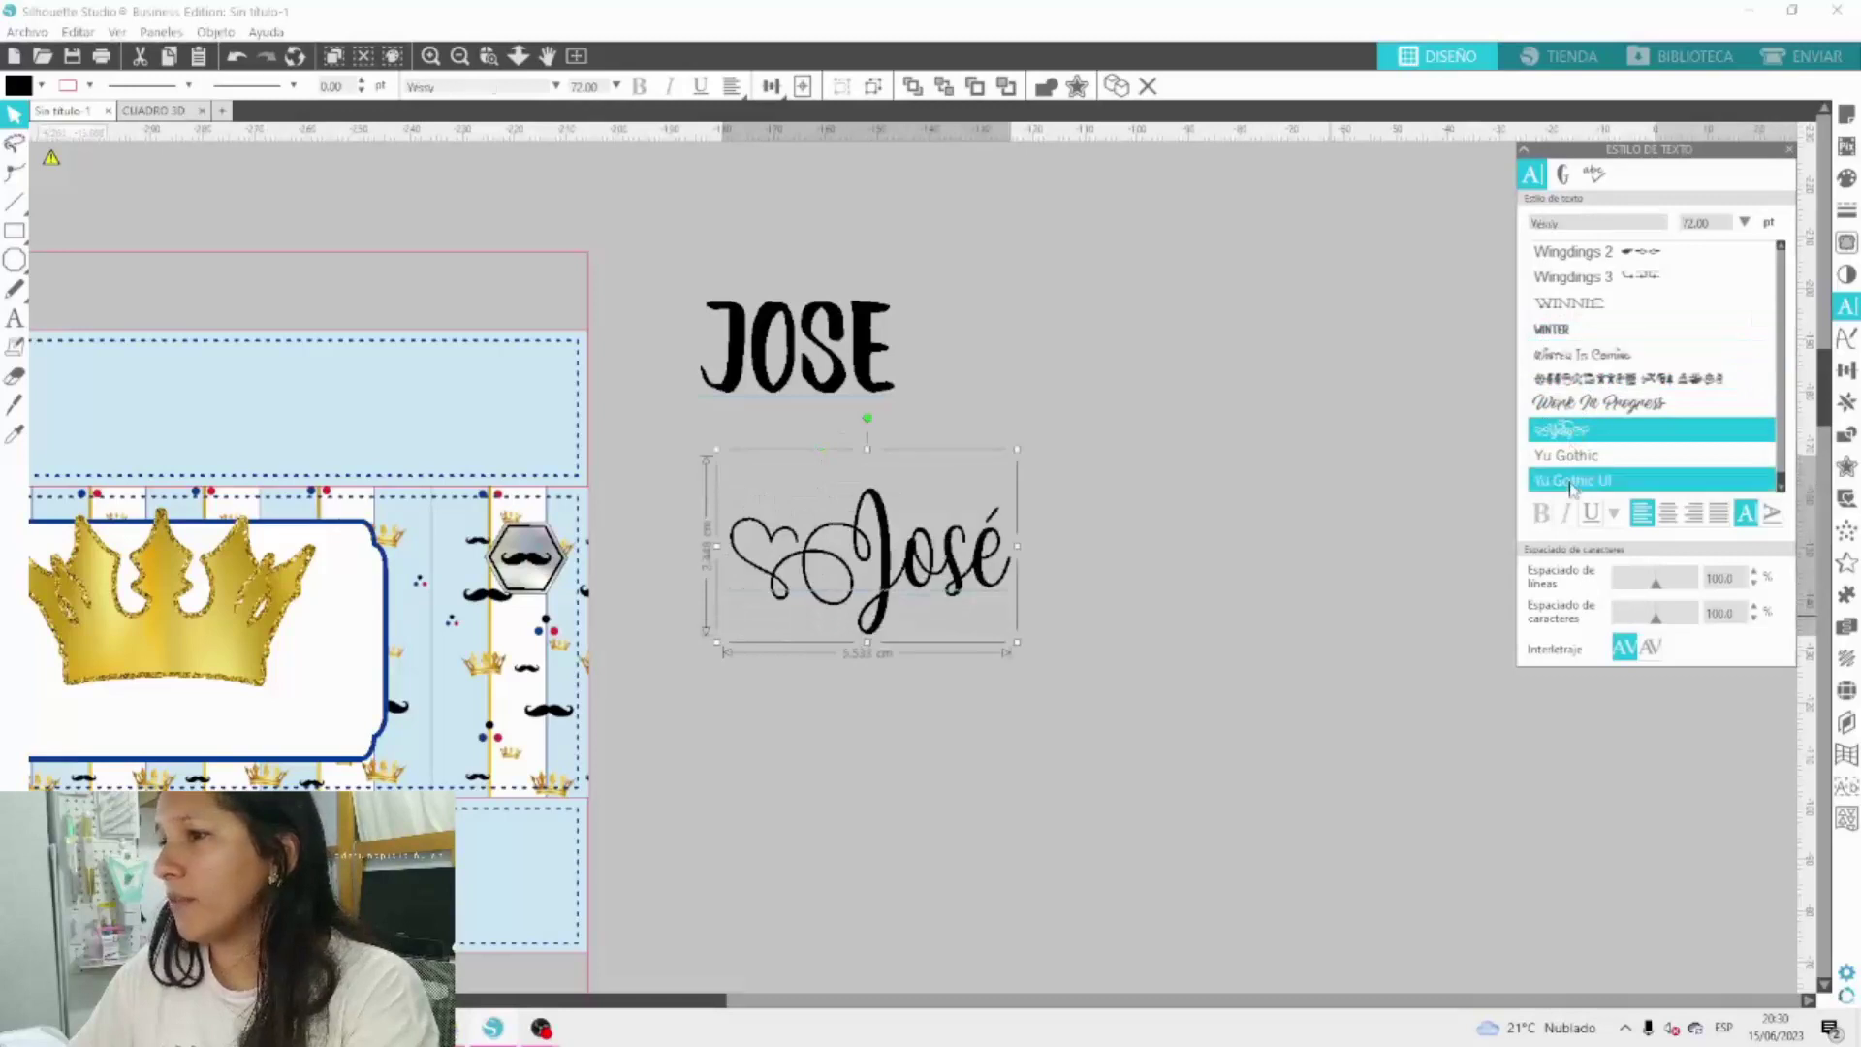
Ungroup the duplicate name into letters and release their compound paths to free the accent mark.
right_click(957, 544)
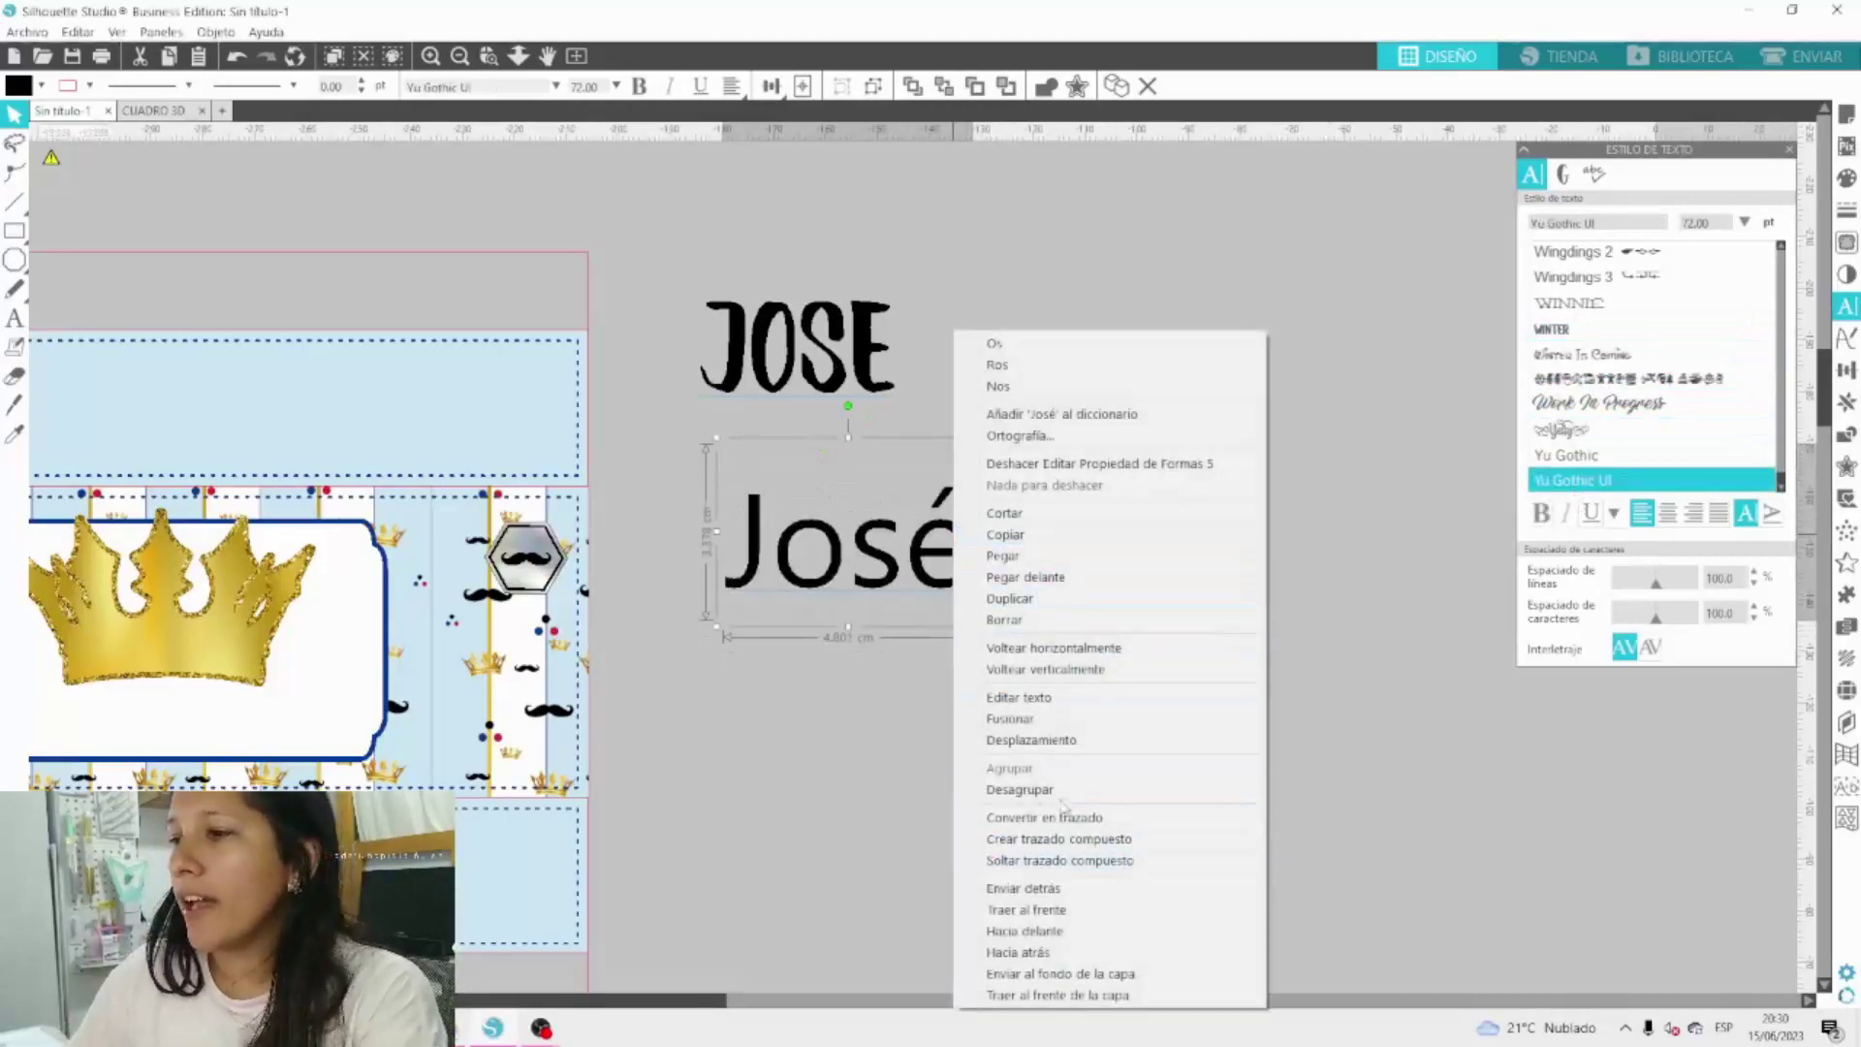
left_click(1010, 789)
right_click(1045, 577)
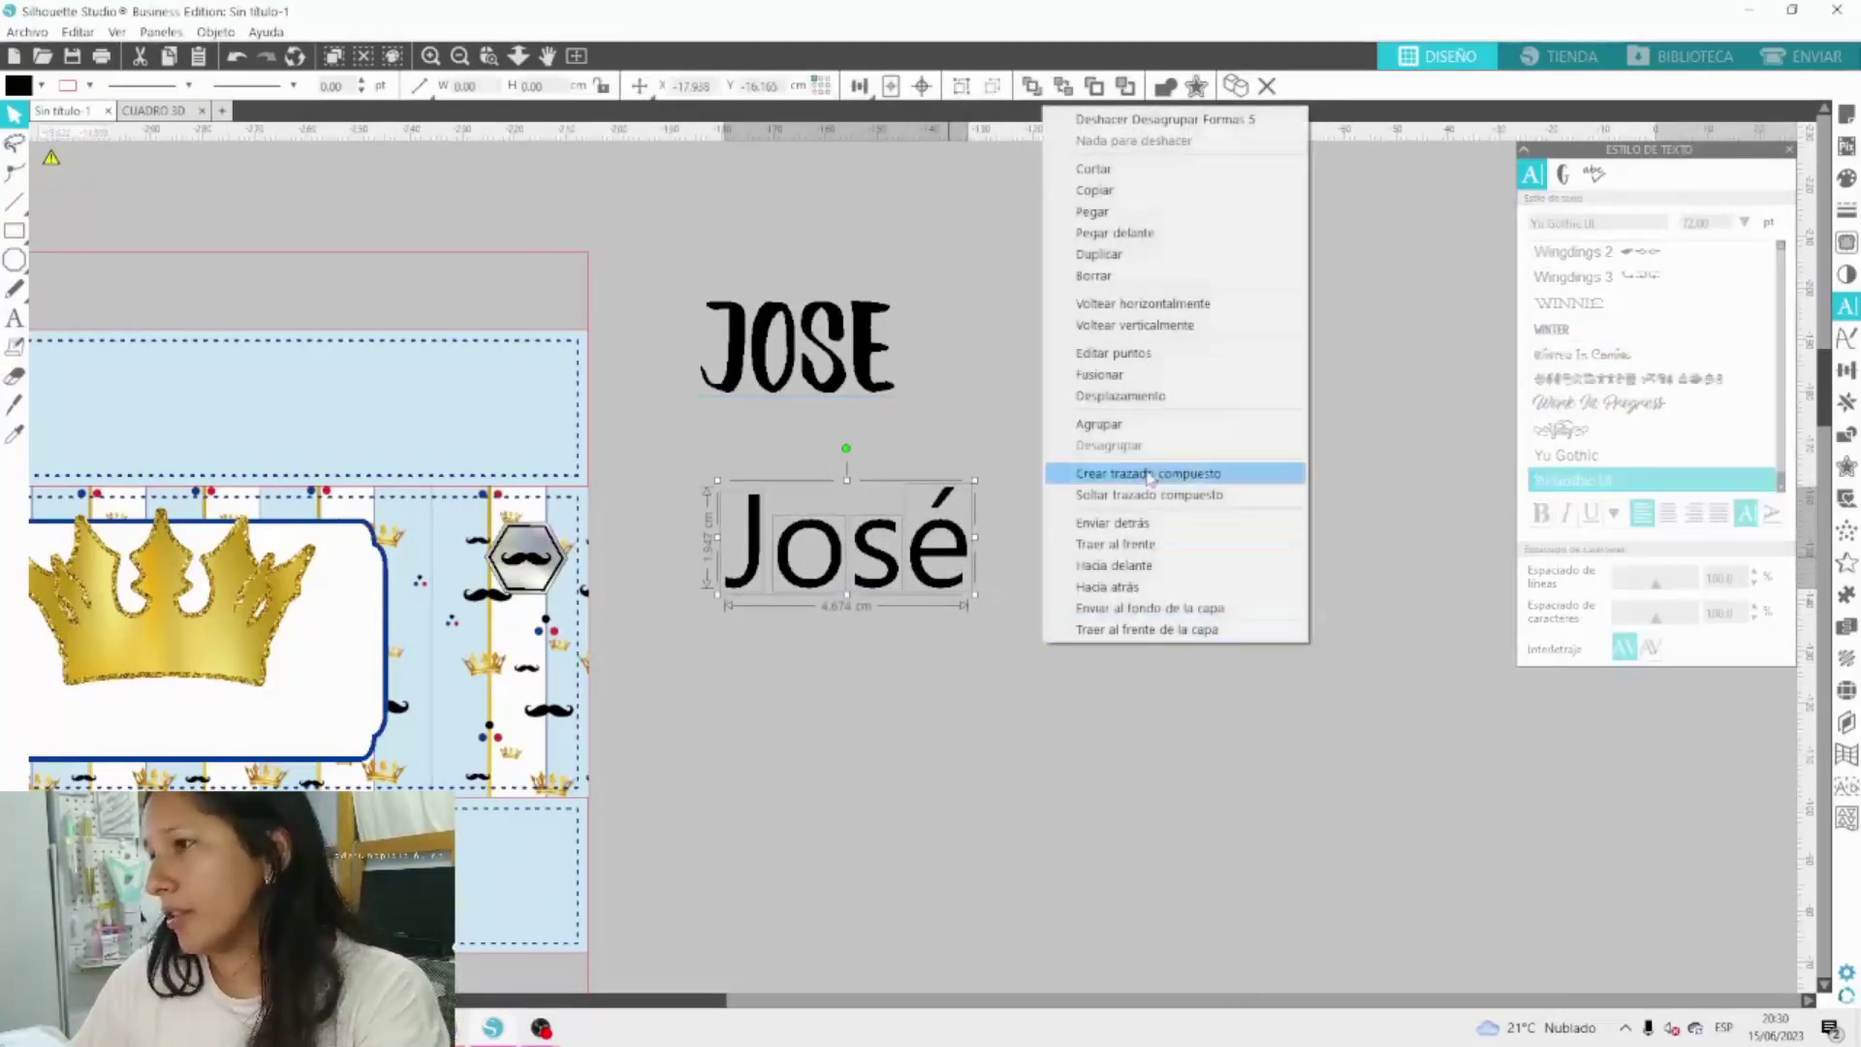
left_click(1150, 495)
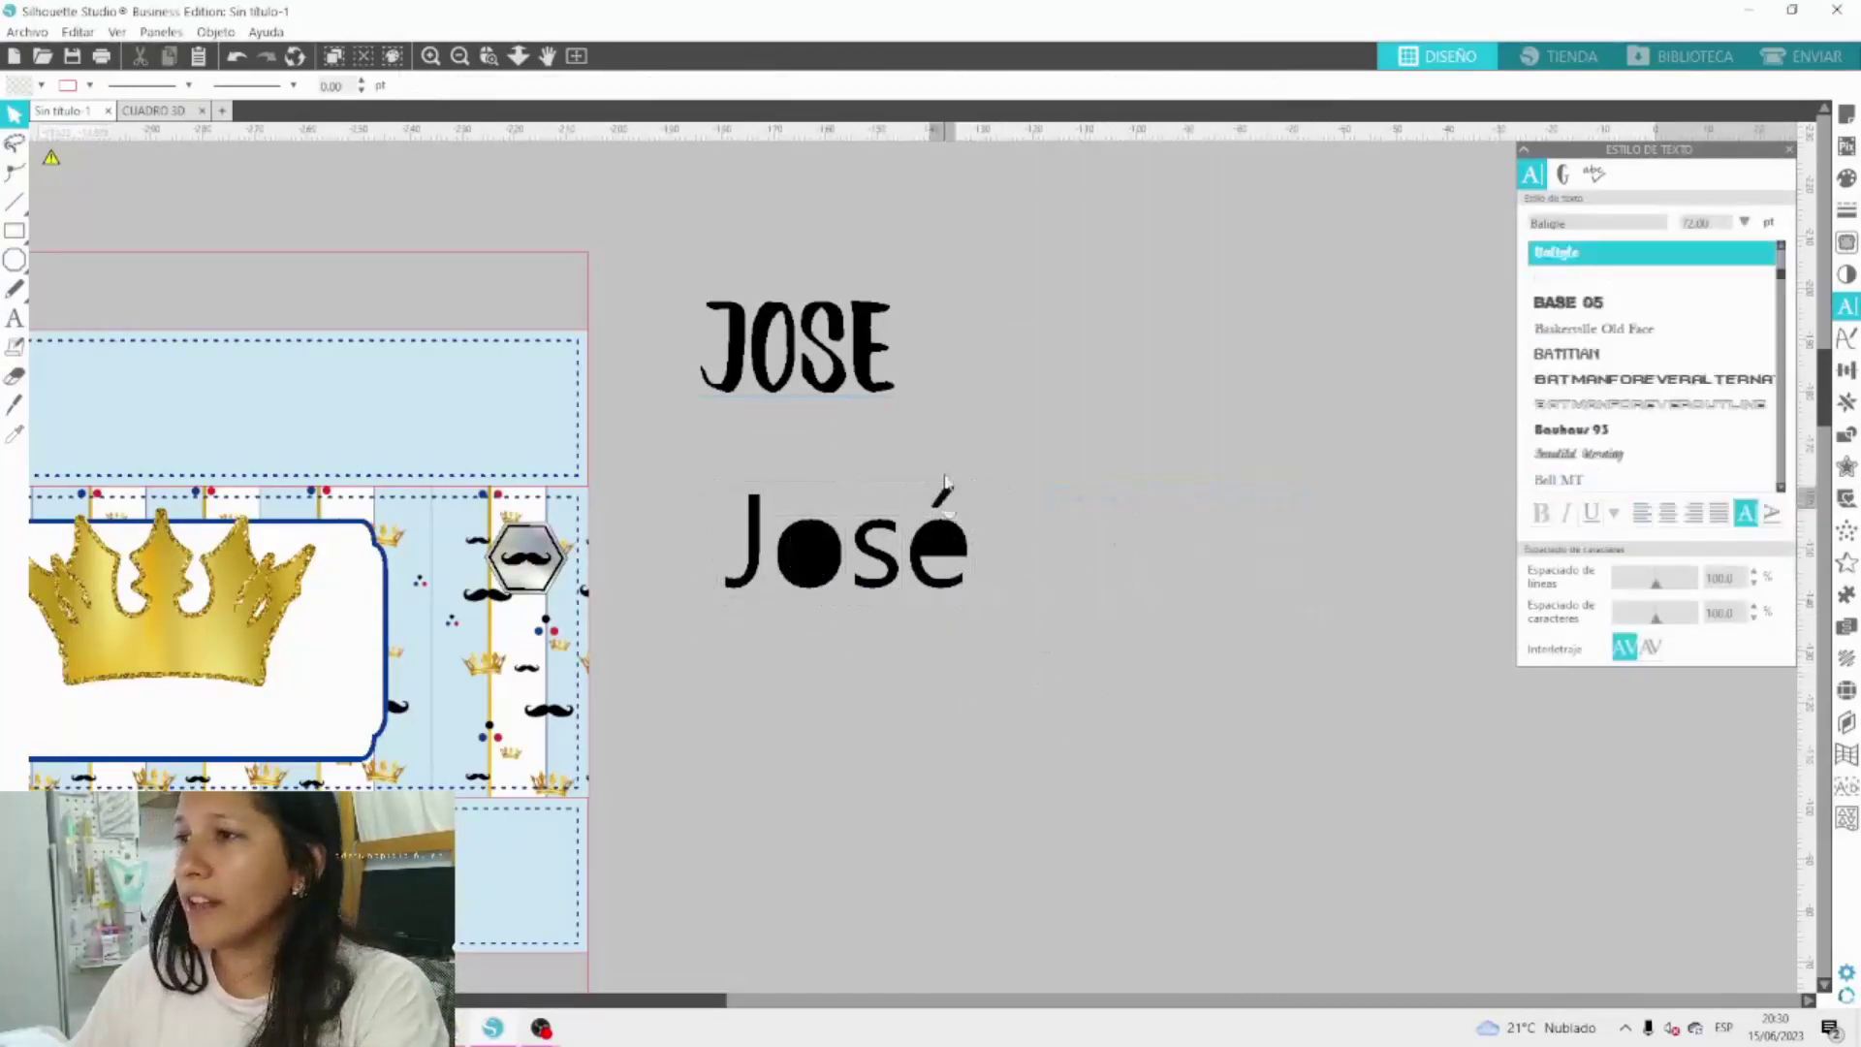
Place the loose accent above the E of the Winter-font name and delete the duplicate's remaining letters.
left_click_drag(946, 482, 882, 289)
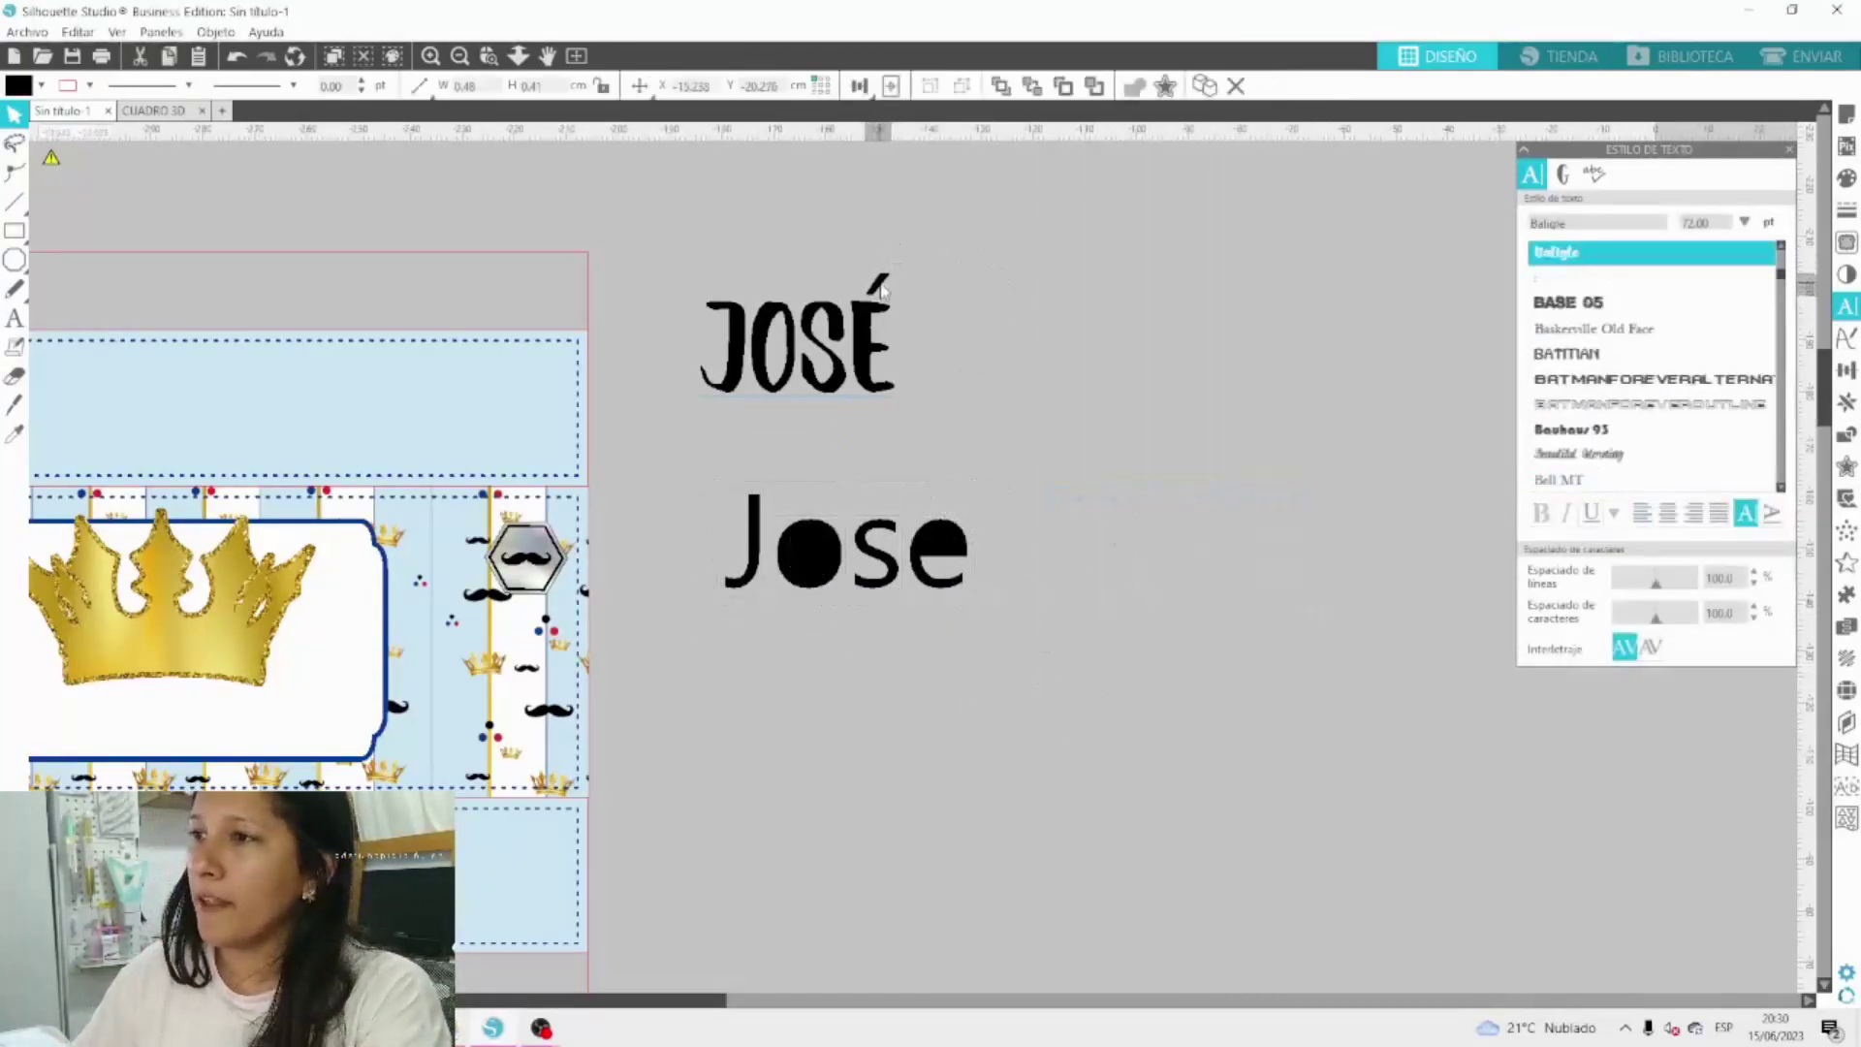
left_click_drag(1273, 707, 741, 439)
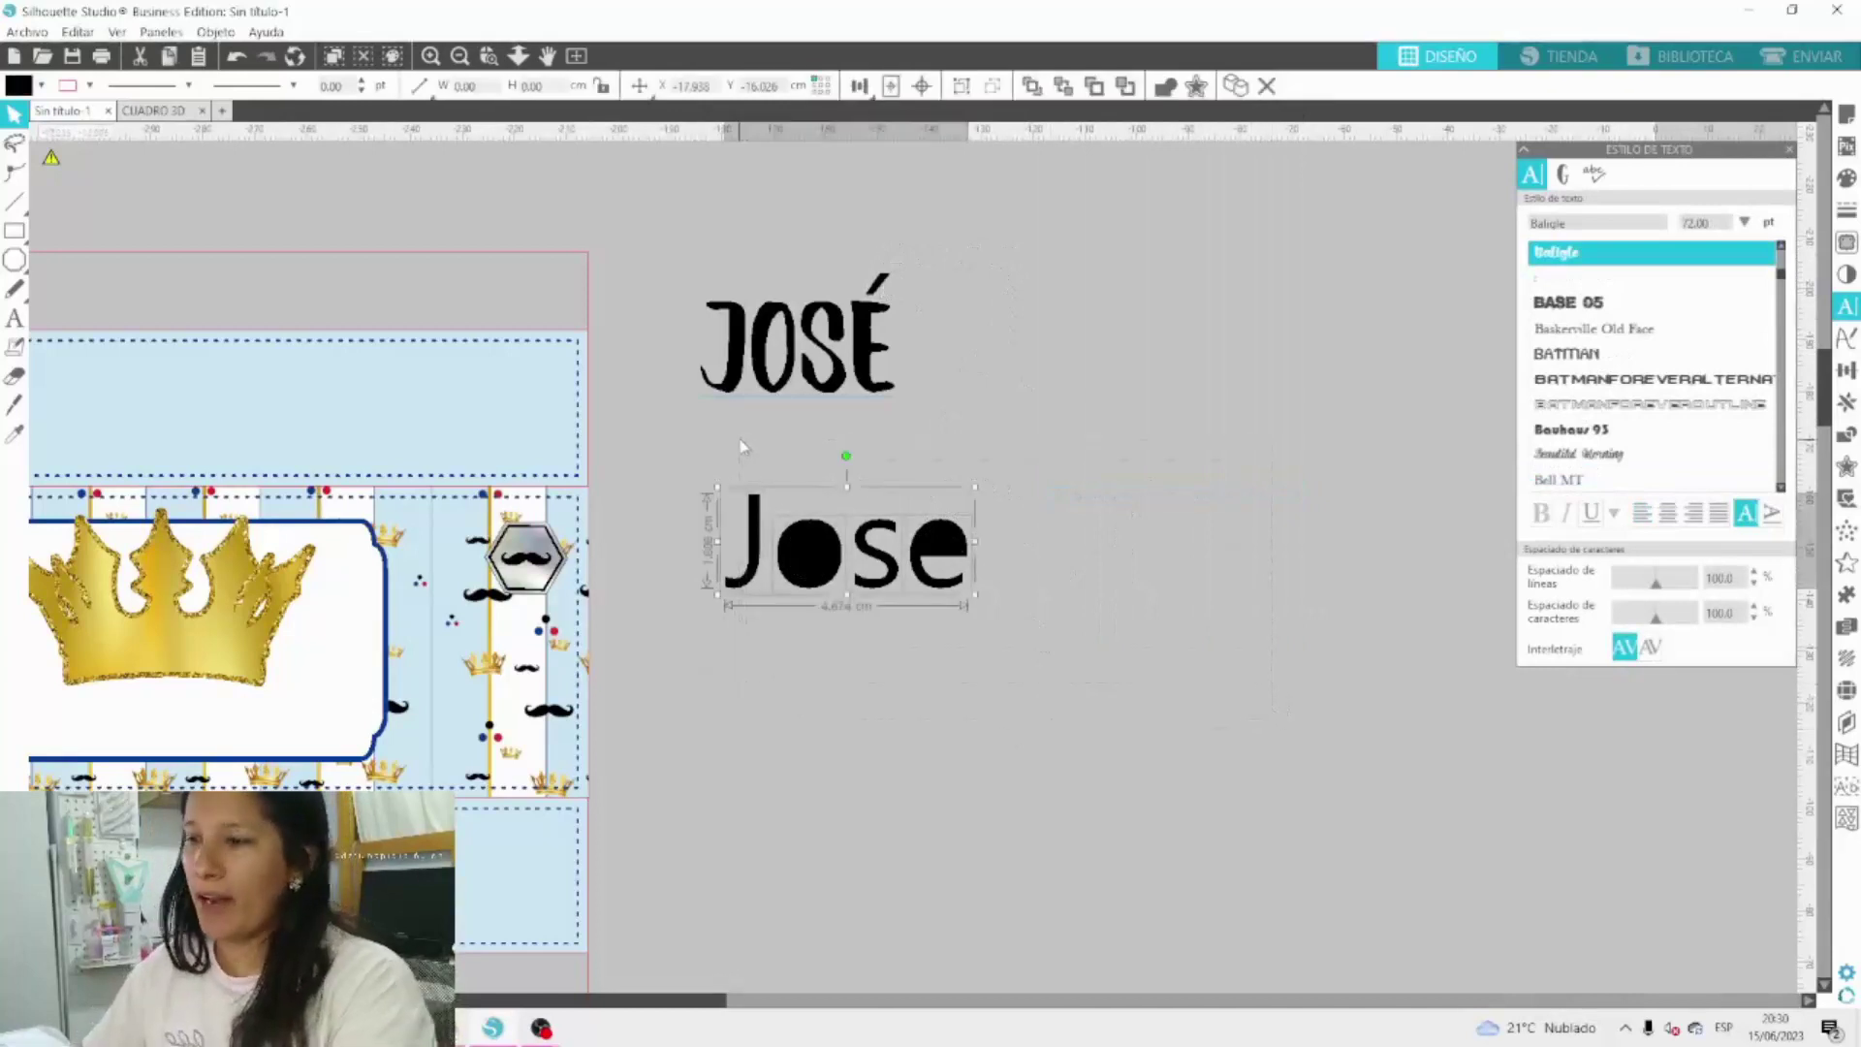
key("Delete")
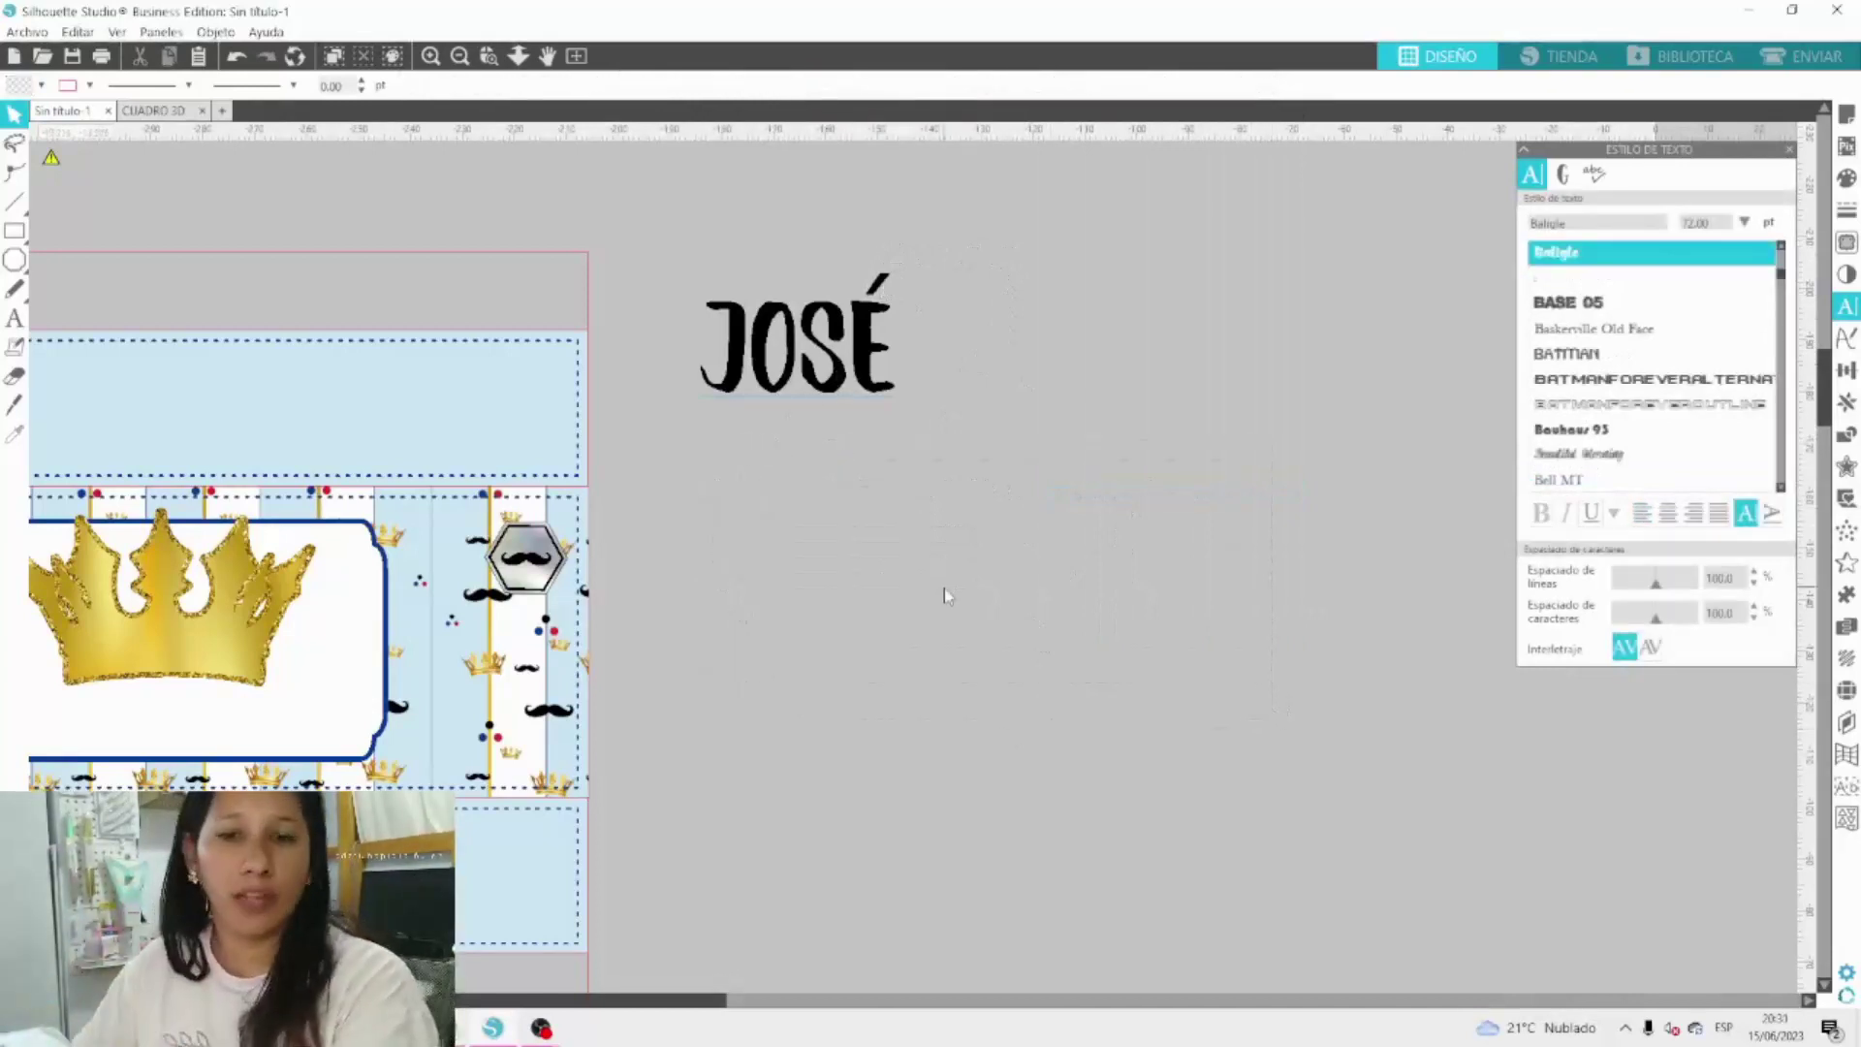
Change the name text to the Penelope font and delete the loose accent mark.
left_click(765, 328)
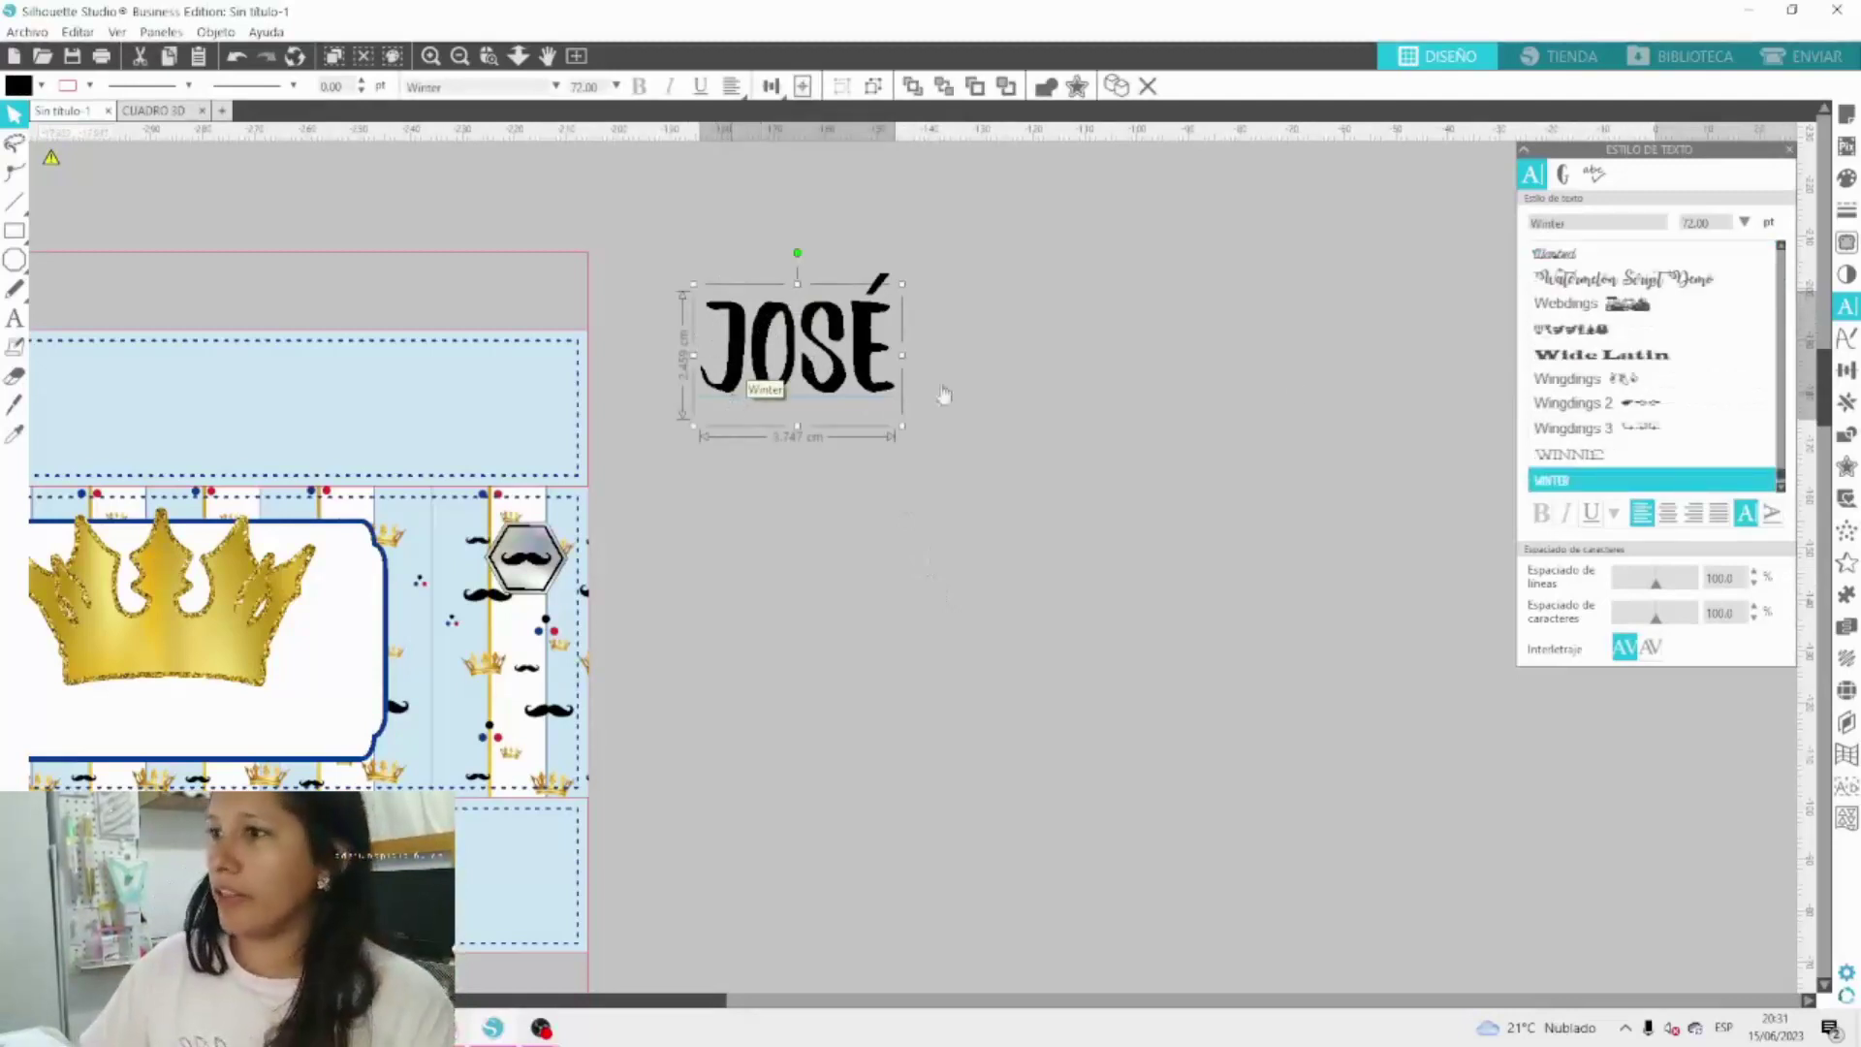
left_click_drag(1780, 479, 1779, 251)
left_click(1598, 301)
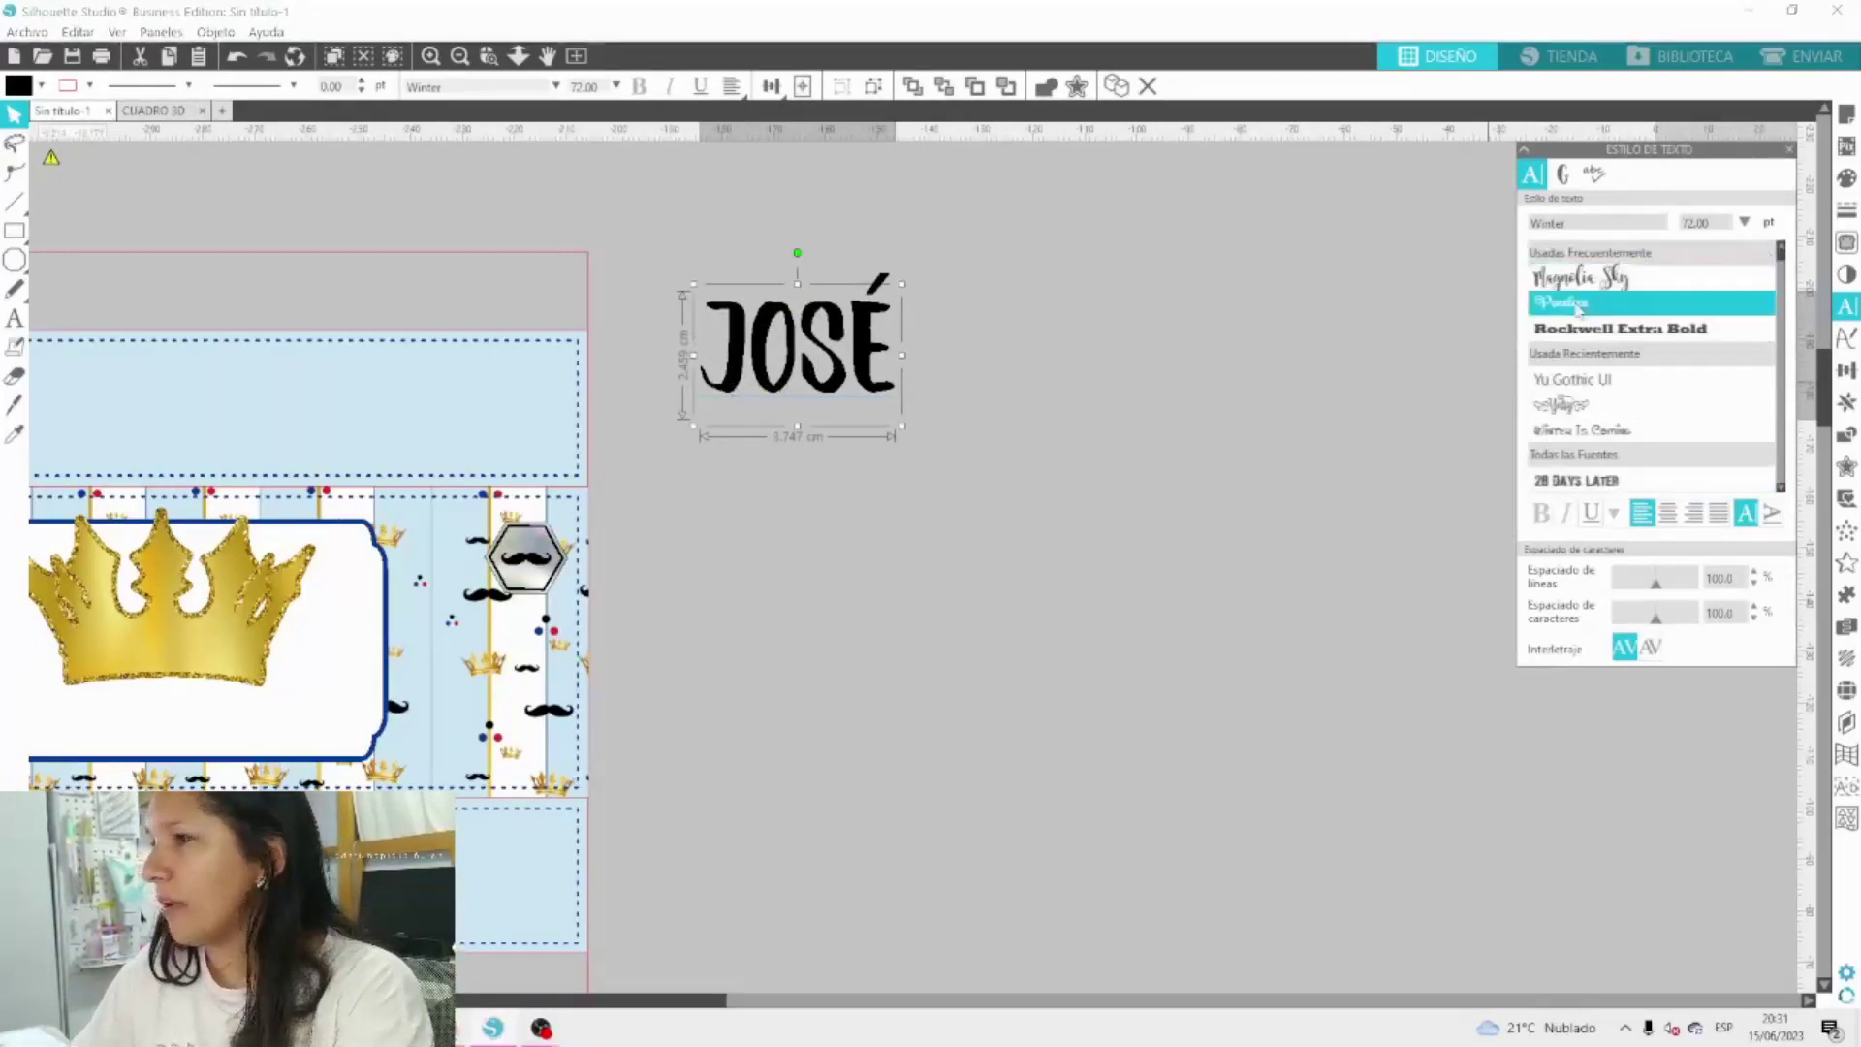
left_click_drag(882, 283, 1263, 536)
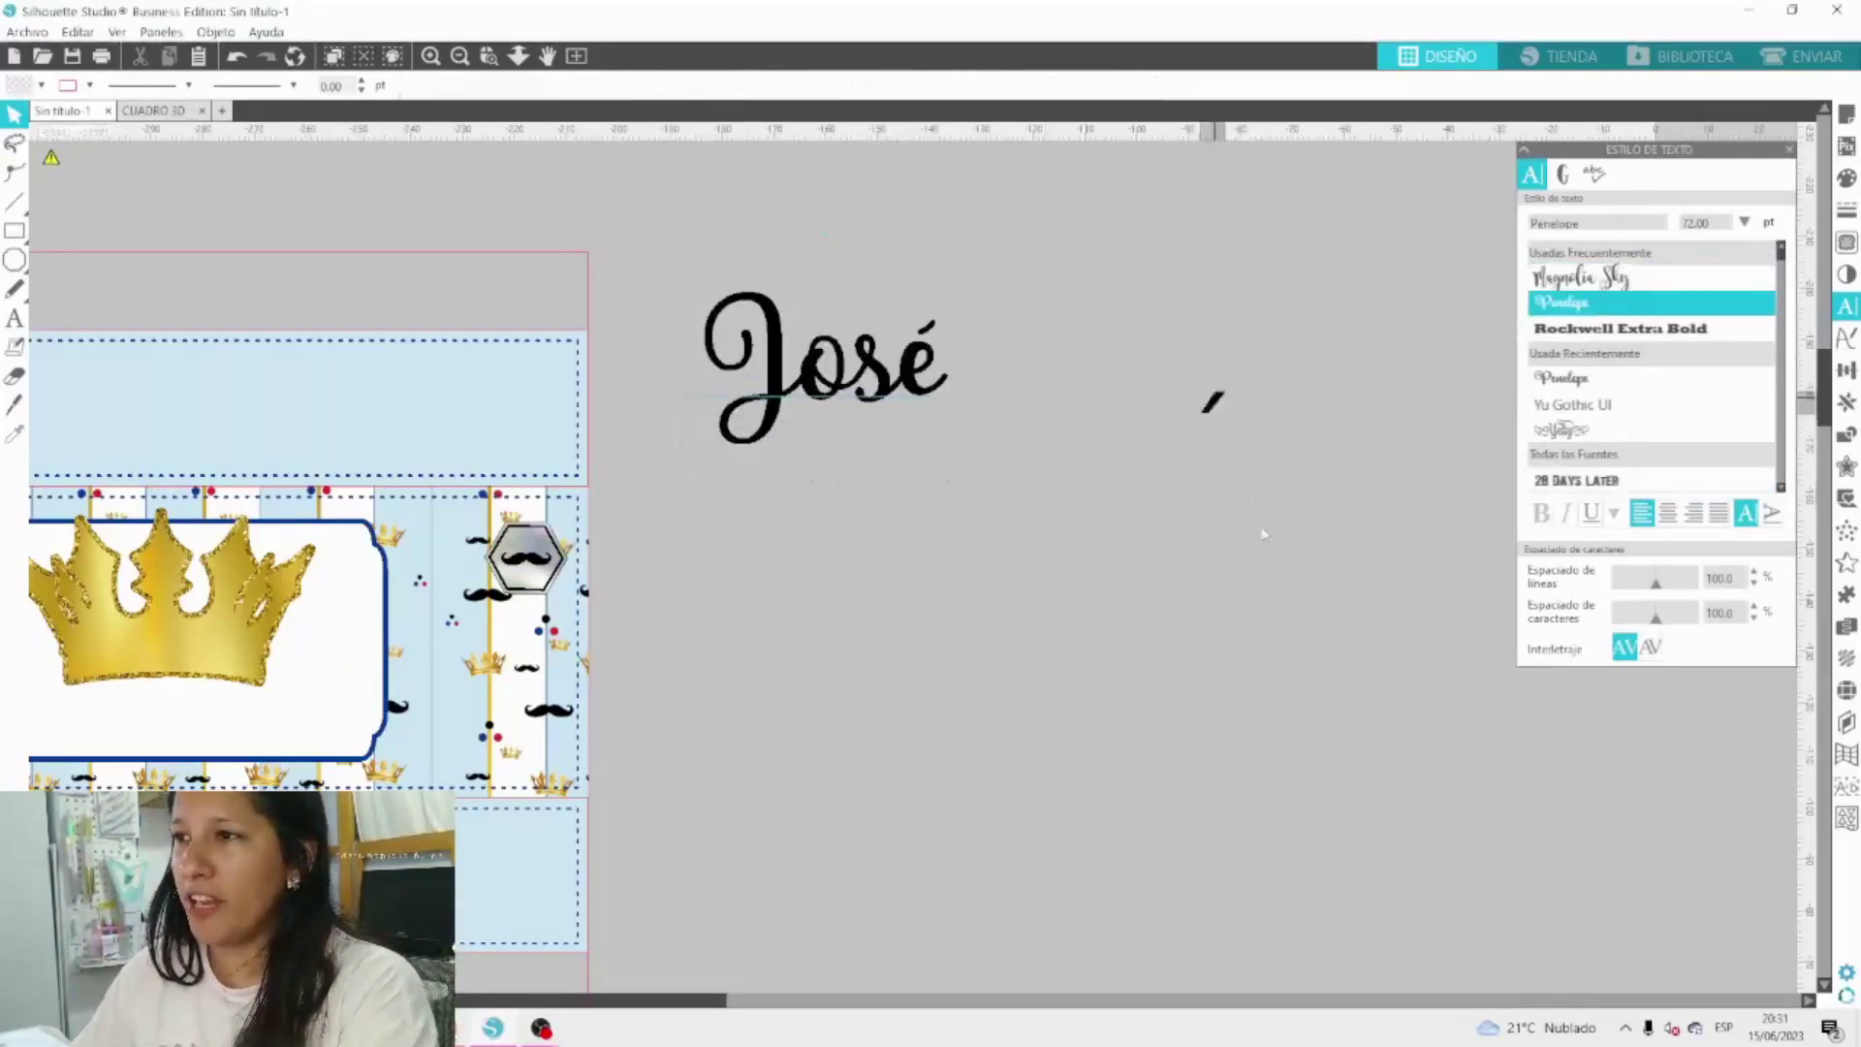
left_click_drag(1177, 396, 1412, 853)
key("Delete")
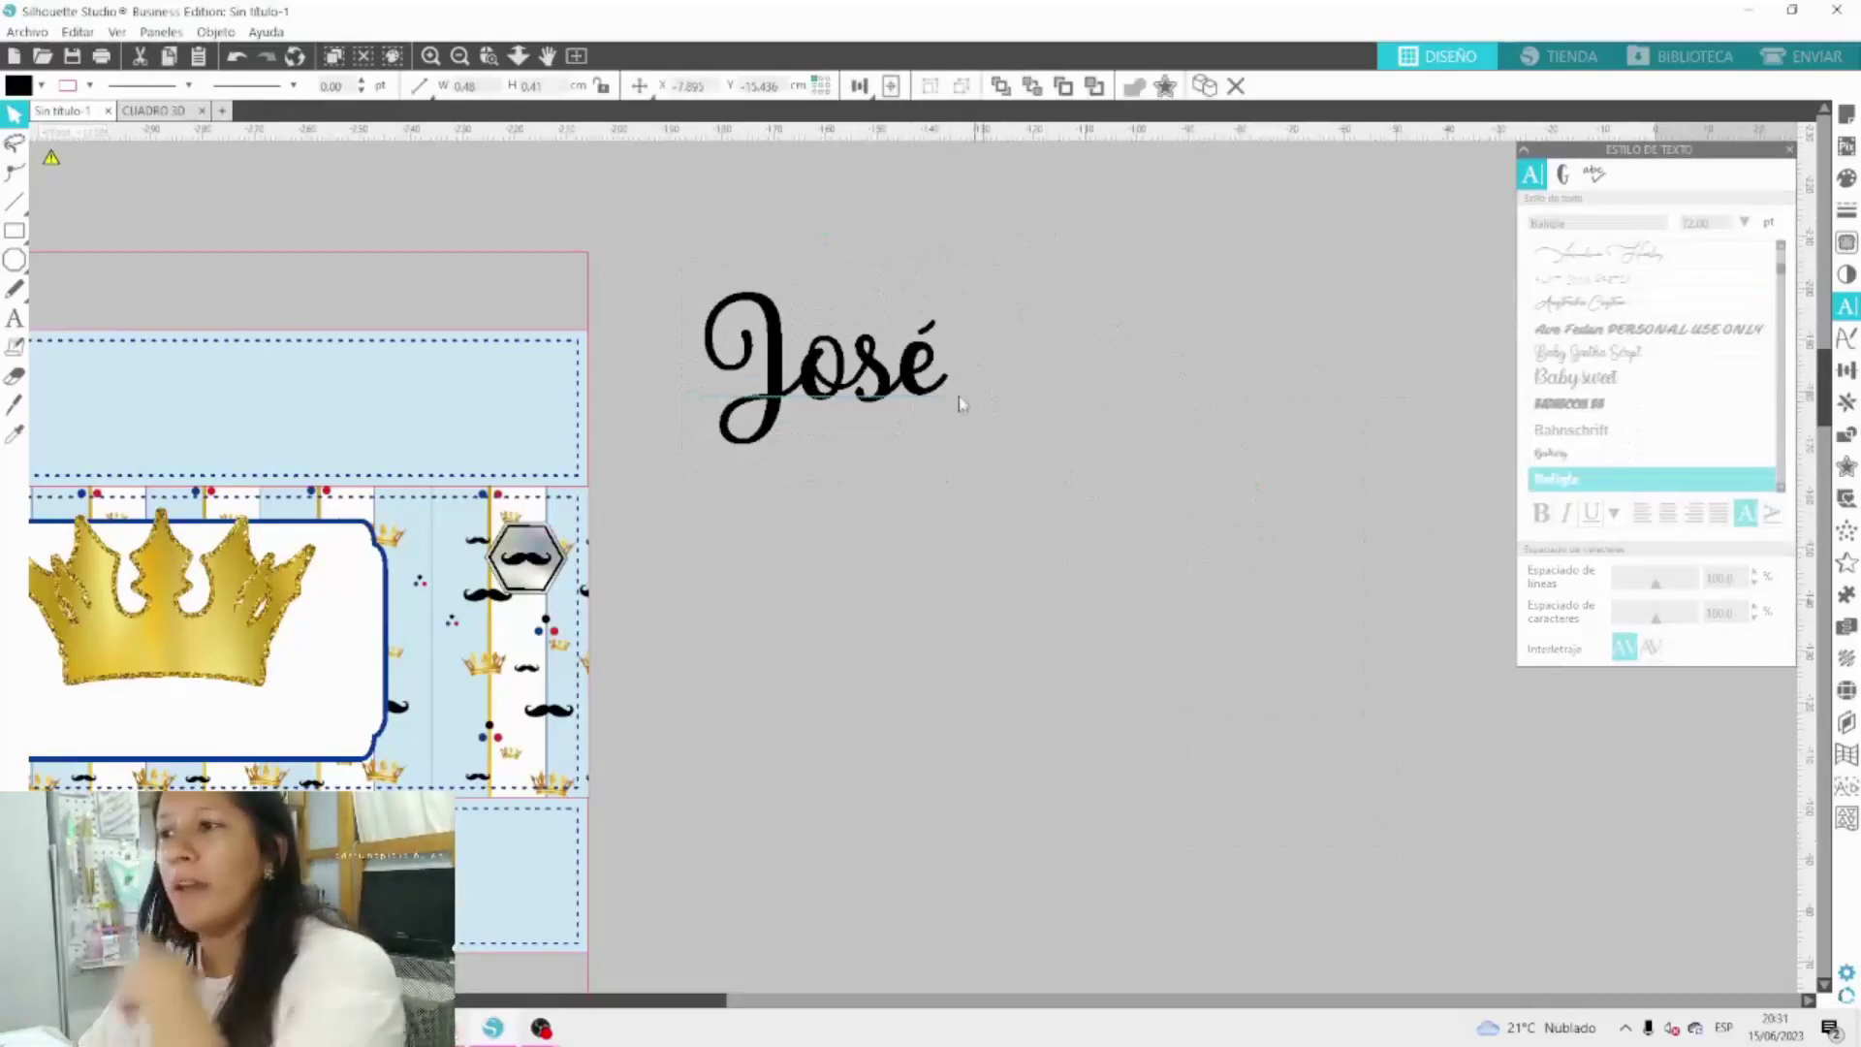
Move the name text onto the label's white frame, over the crown's lower edge, and fill it red.
left_click_drag(945, 399, 804, 691)
left_click_drag(722, 999, 518, 996)
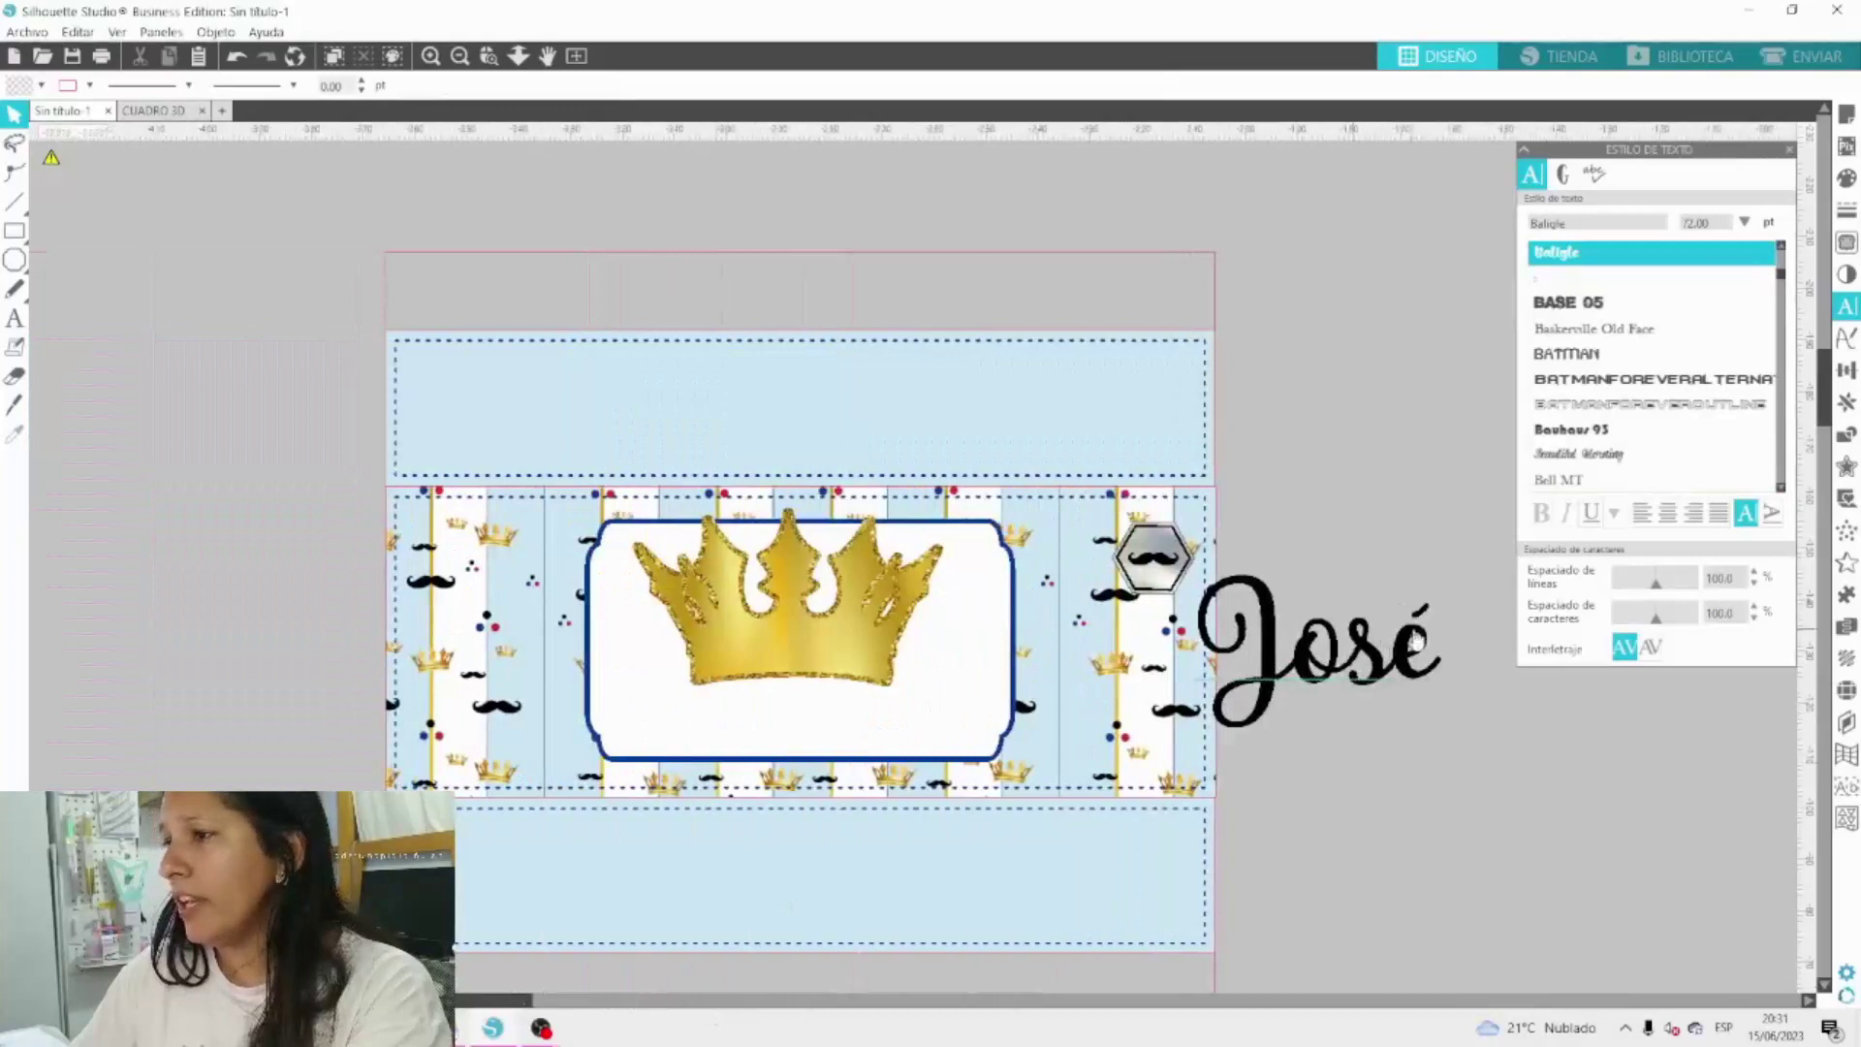
left_click_drag(1416, 642, 856, 745)
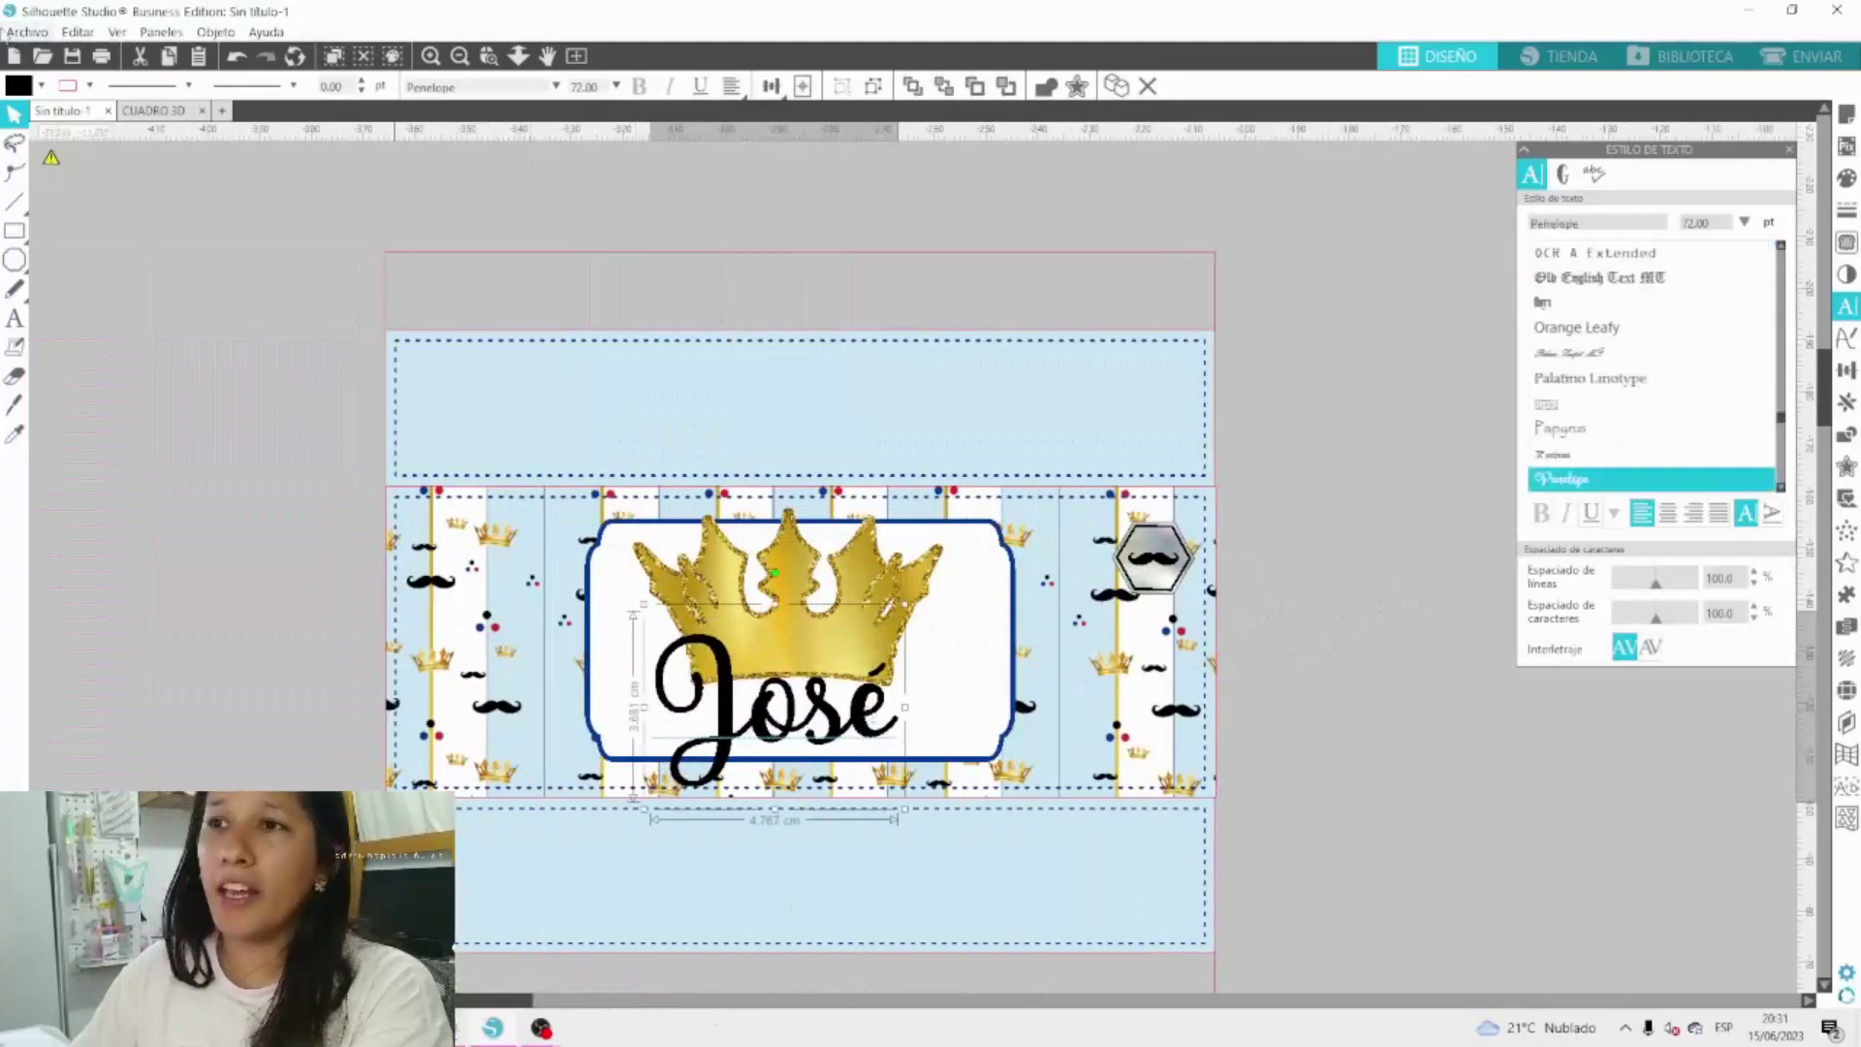
left_click(40, 85)
left_click(160, 132)
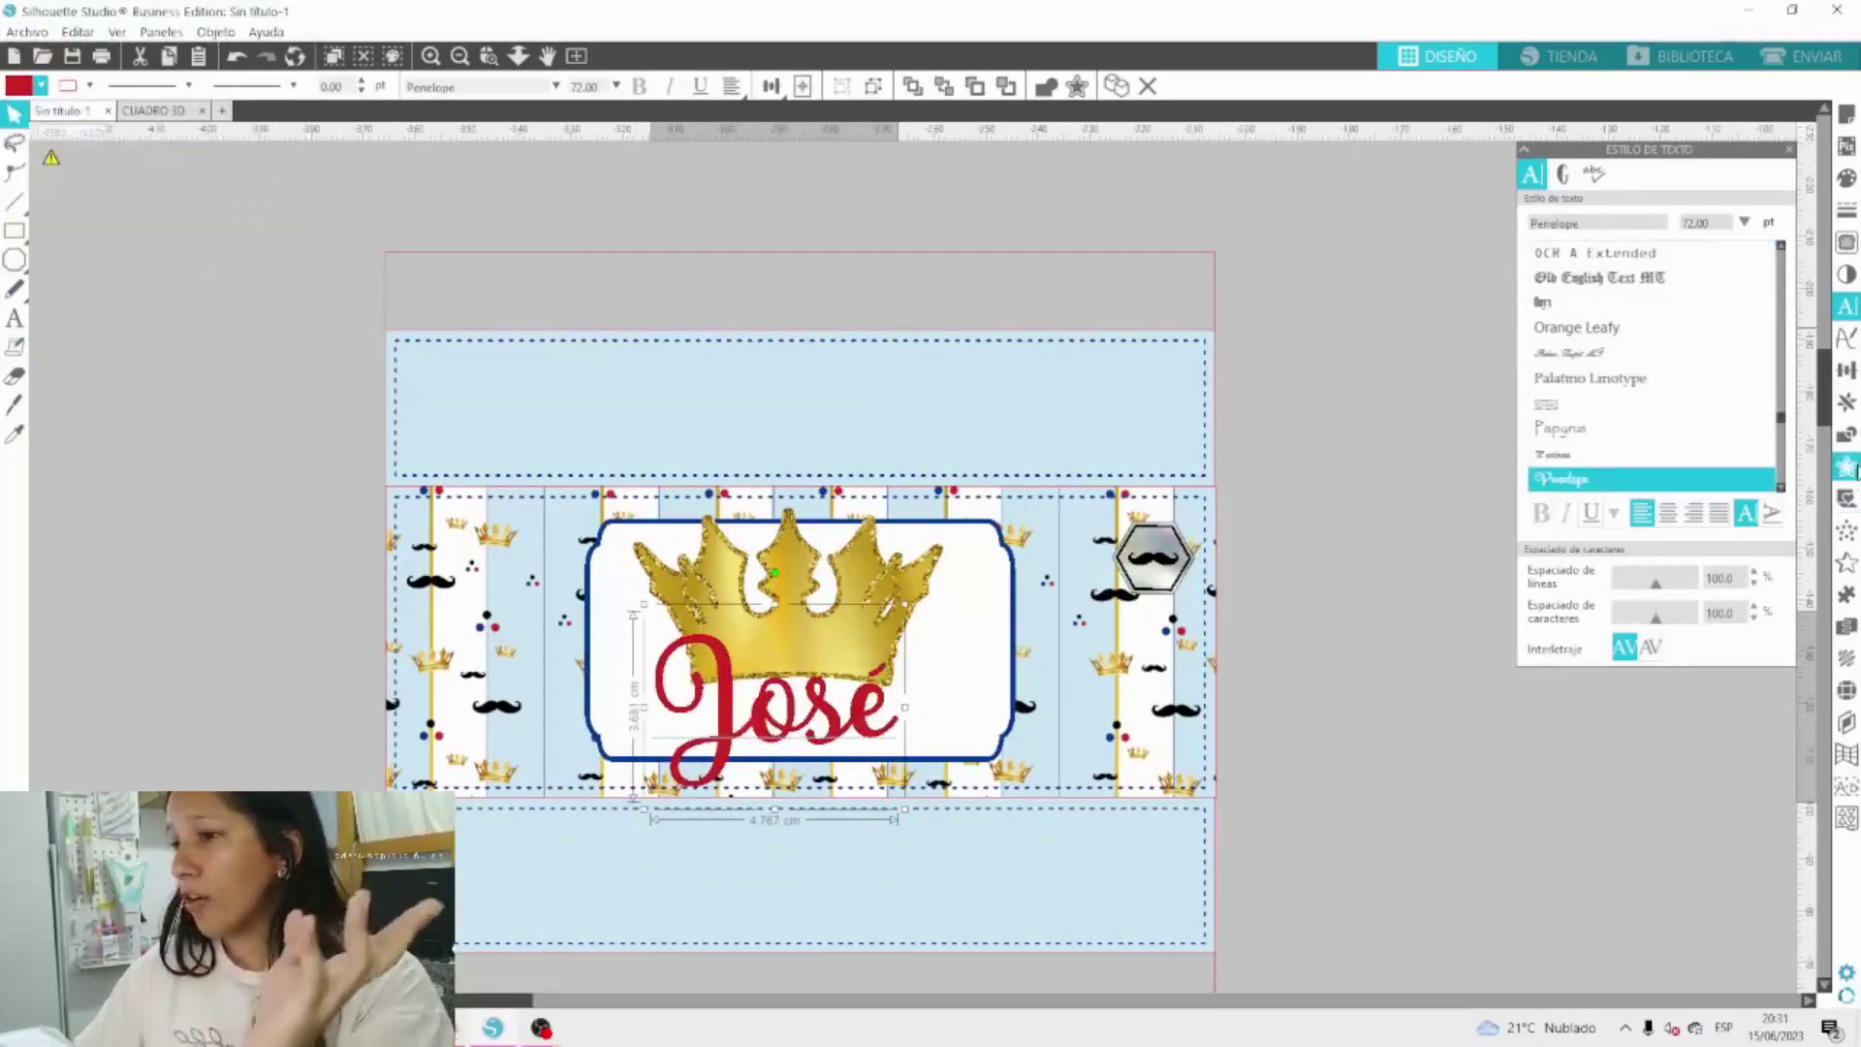
Create a 0.1 cm outward offset with rounded corners around the name text.
left_click(1847, 468)
left_click(1589, 198)
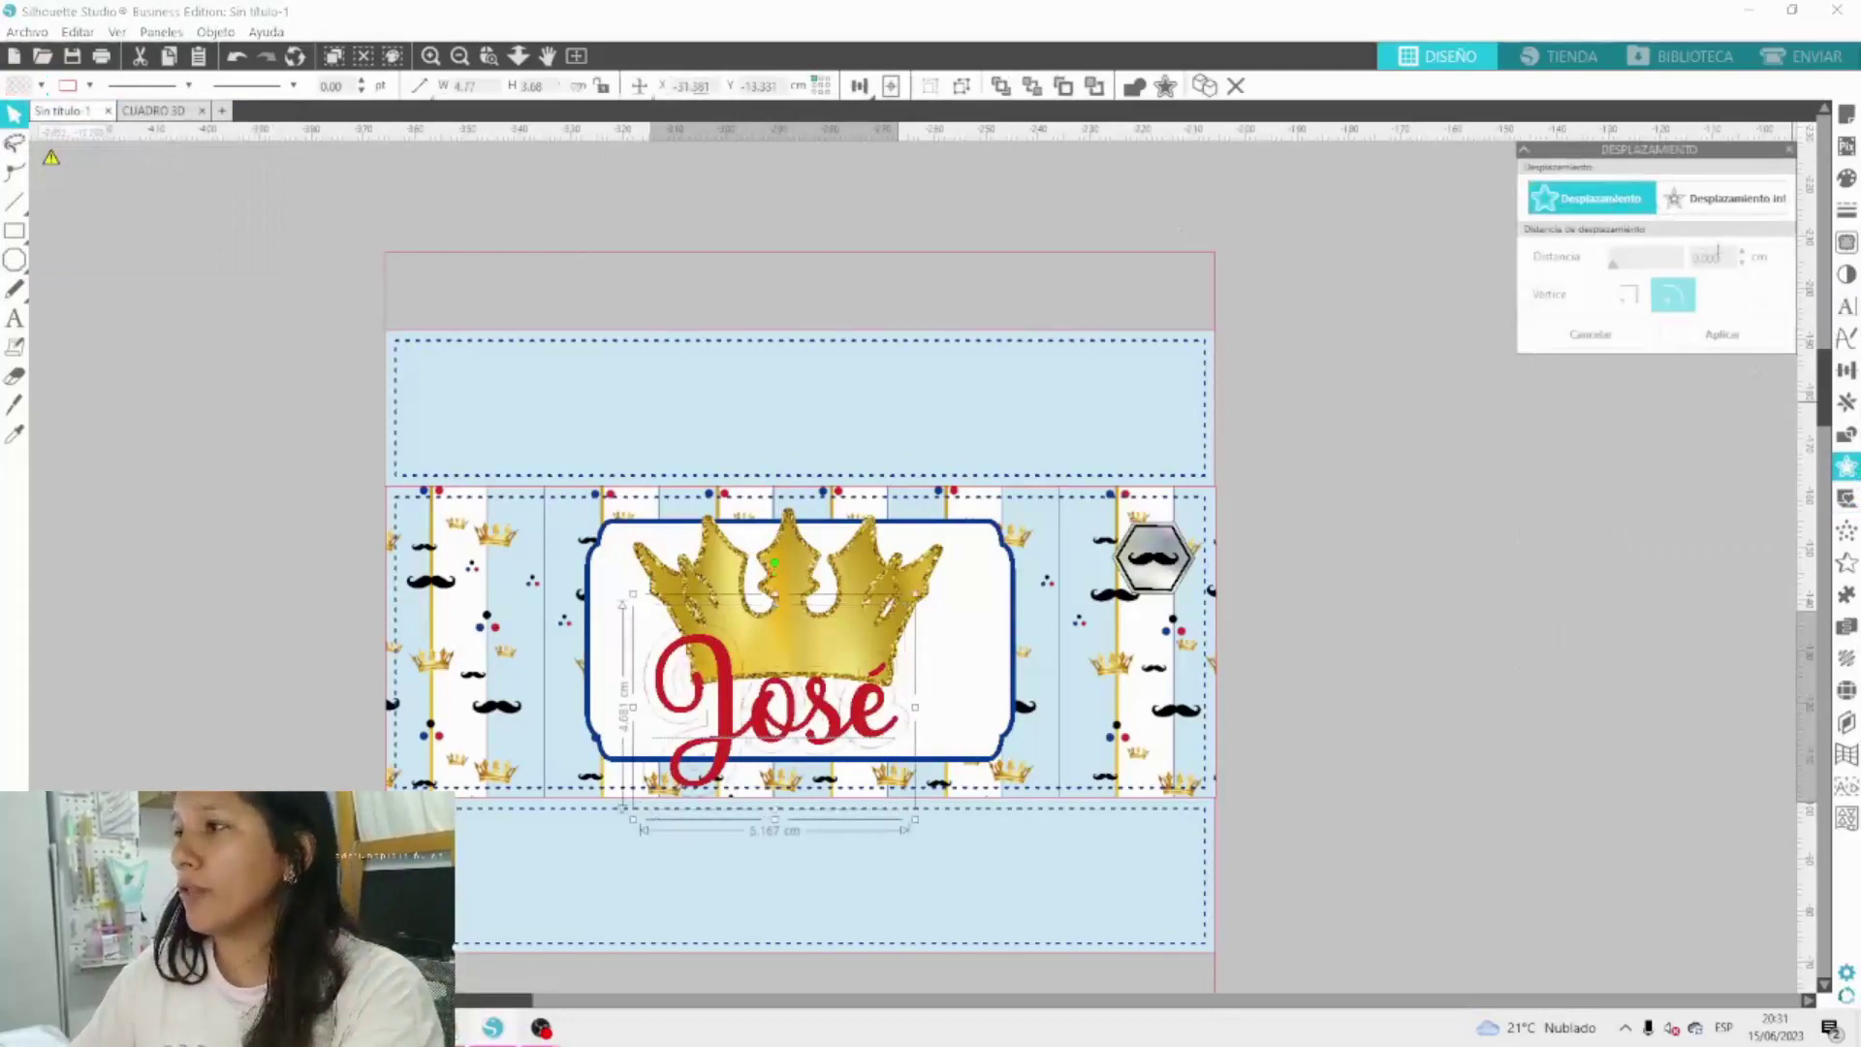
type("0.1")
key("Return")
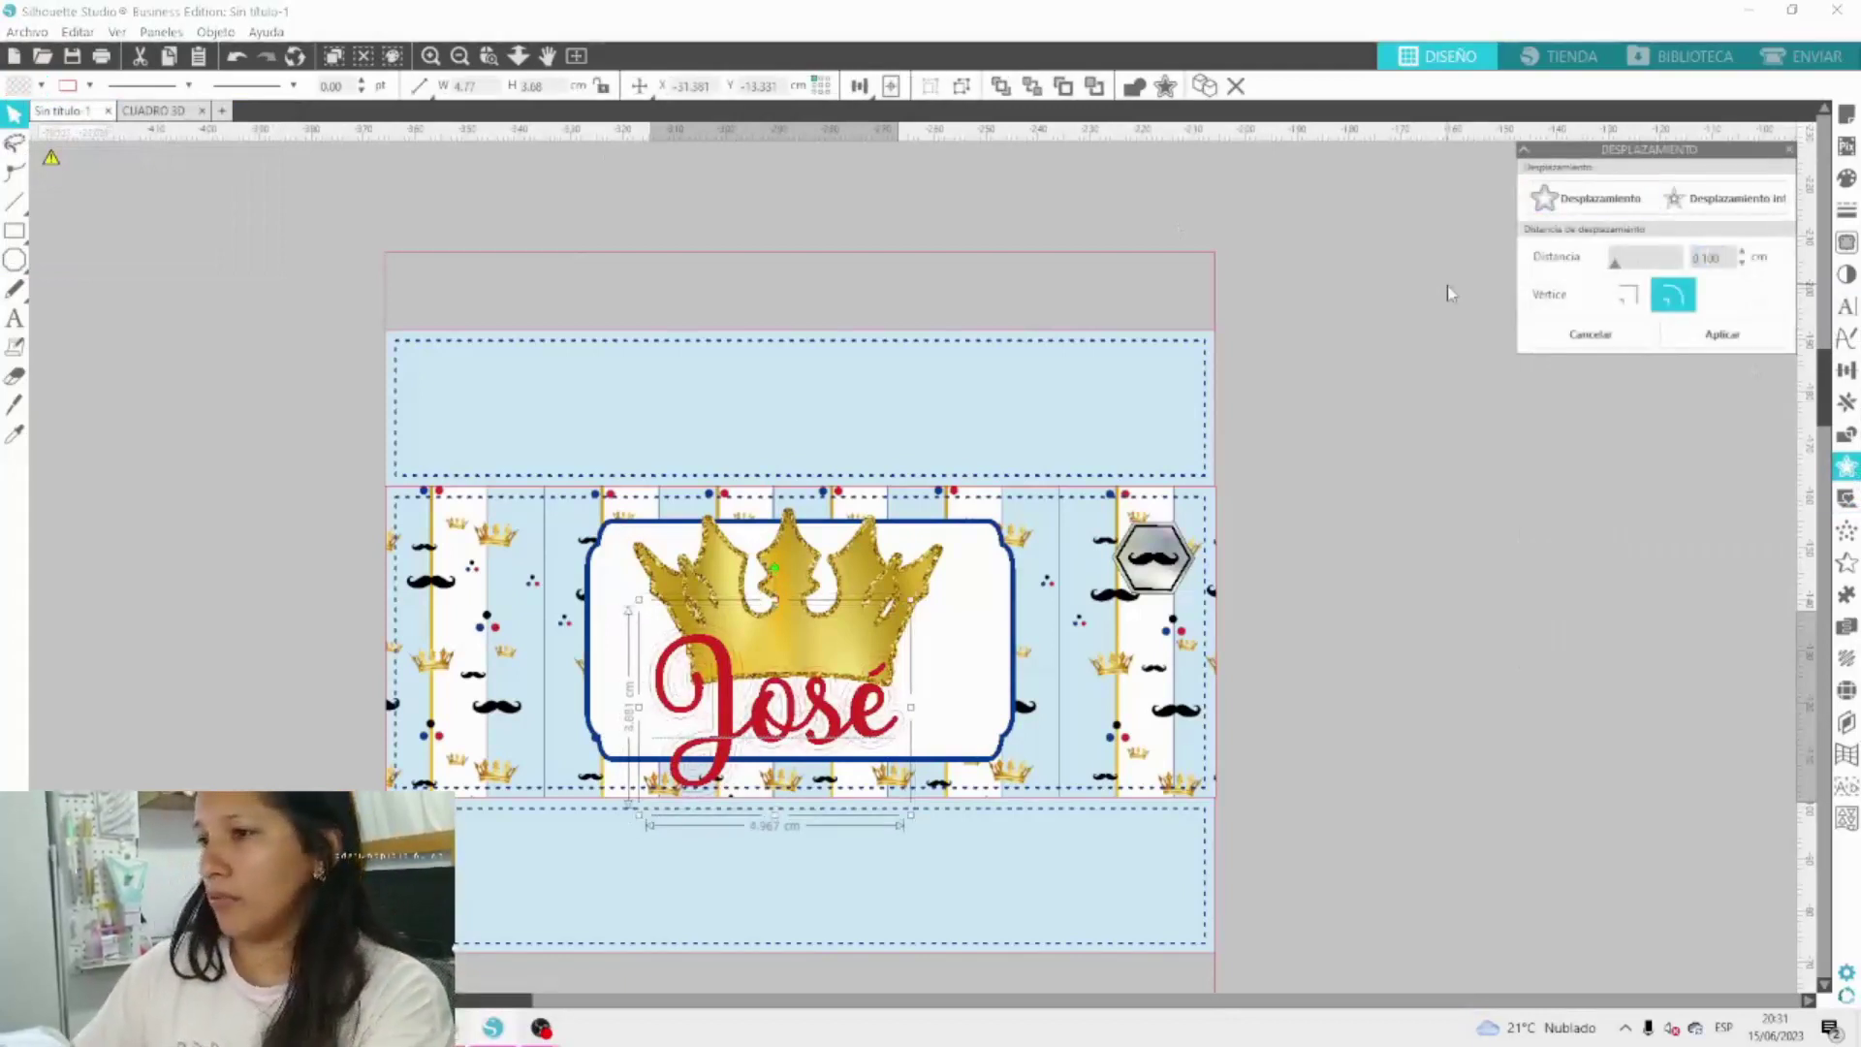
Fill the offset outline black and the name lettering with the crown's gold glitter texture.
left_click(40, 86)
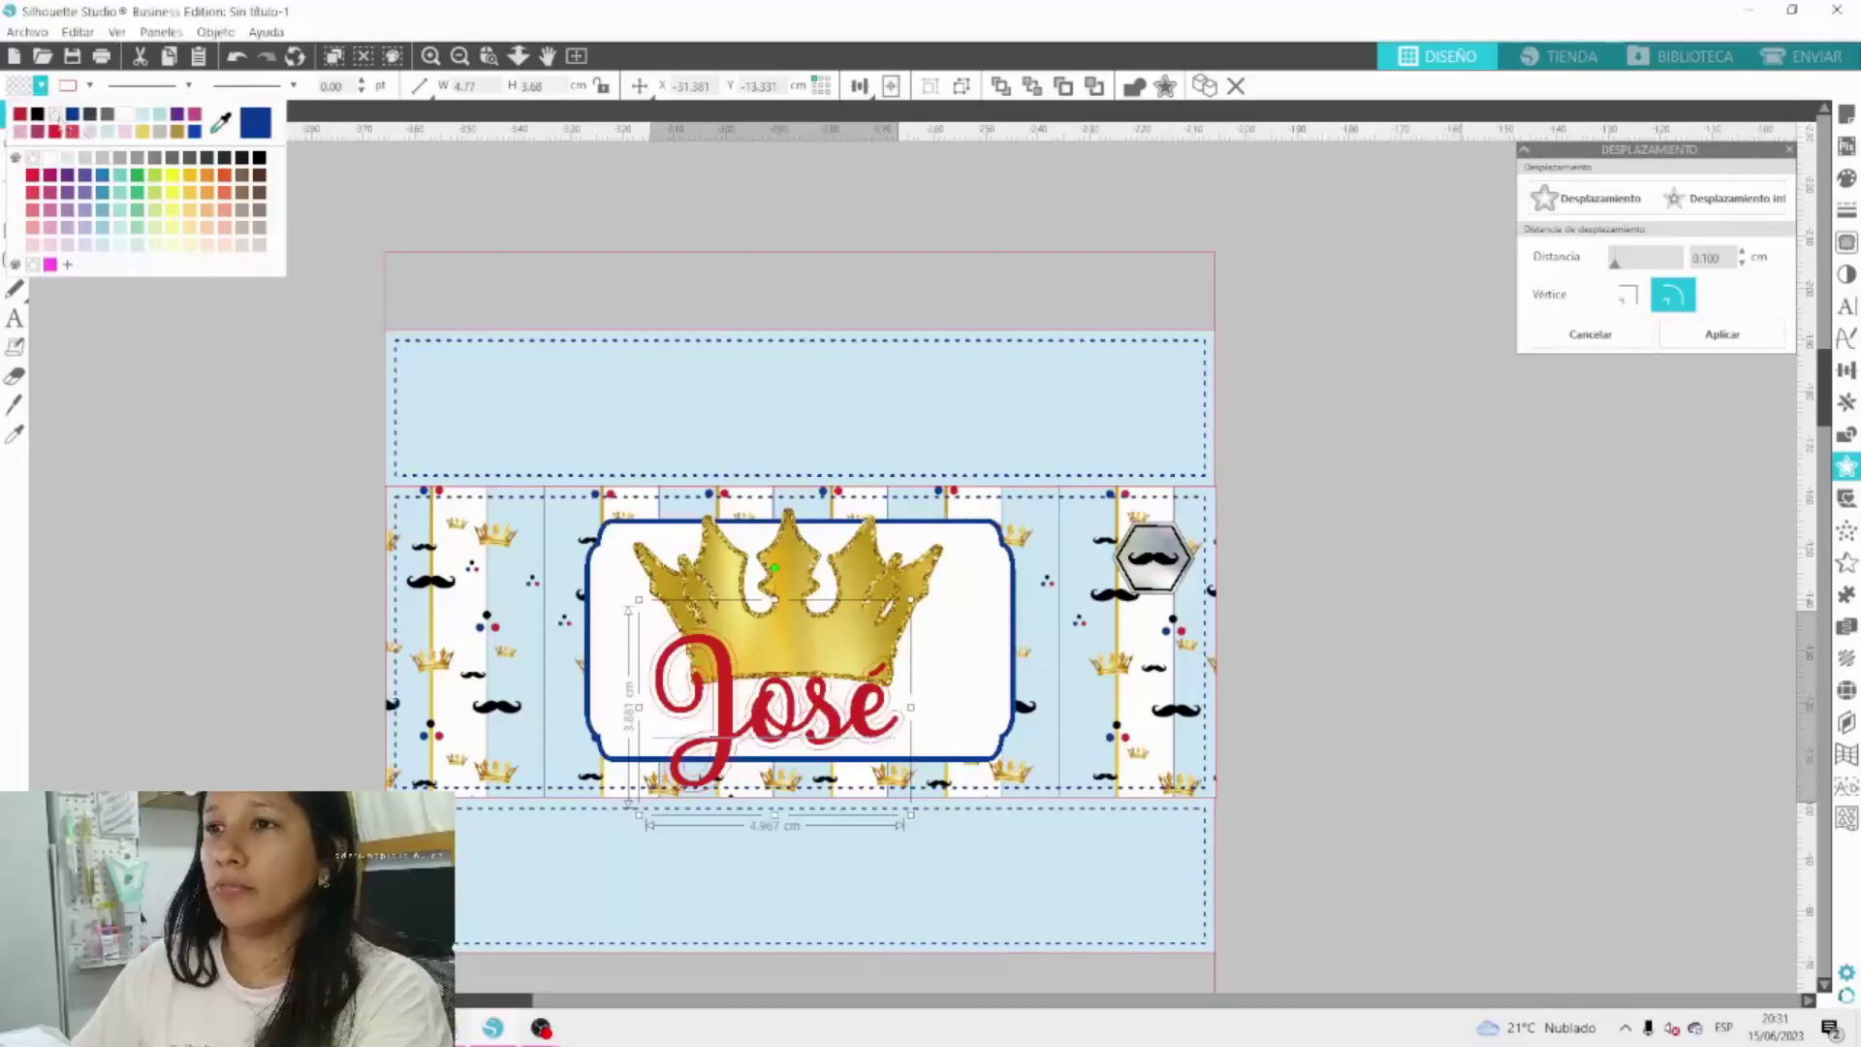
left_click(37, 113)
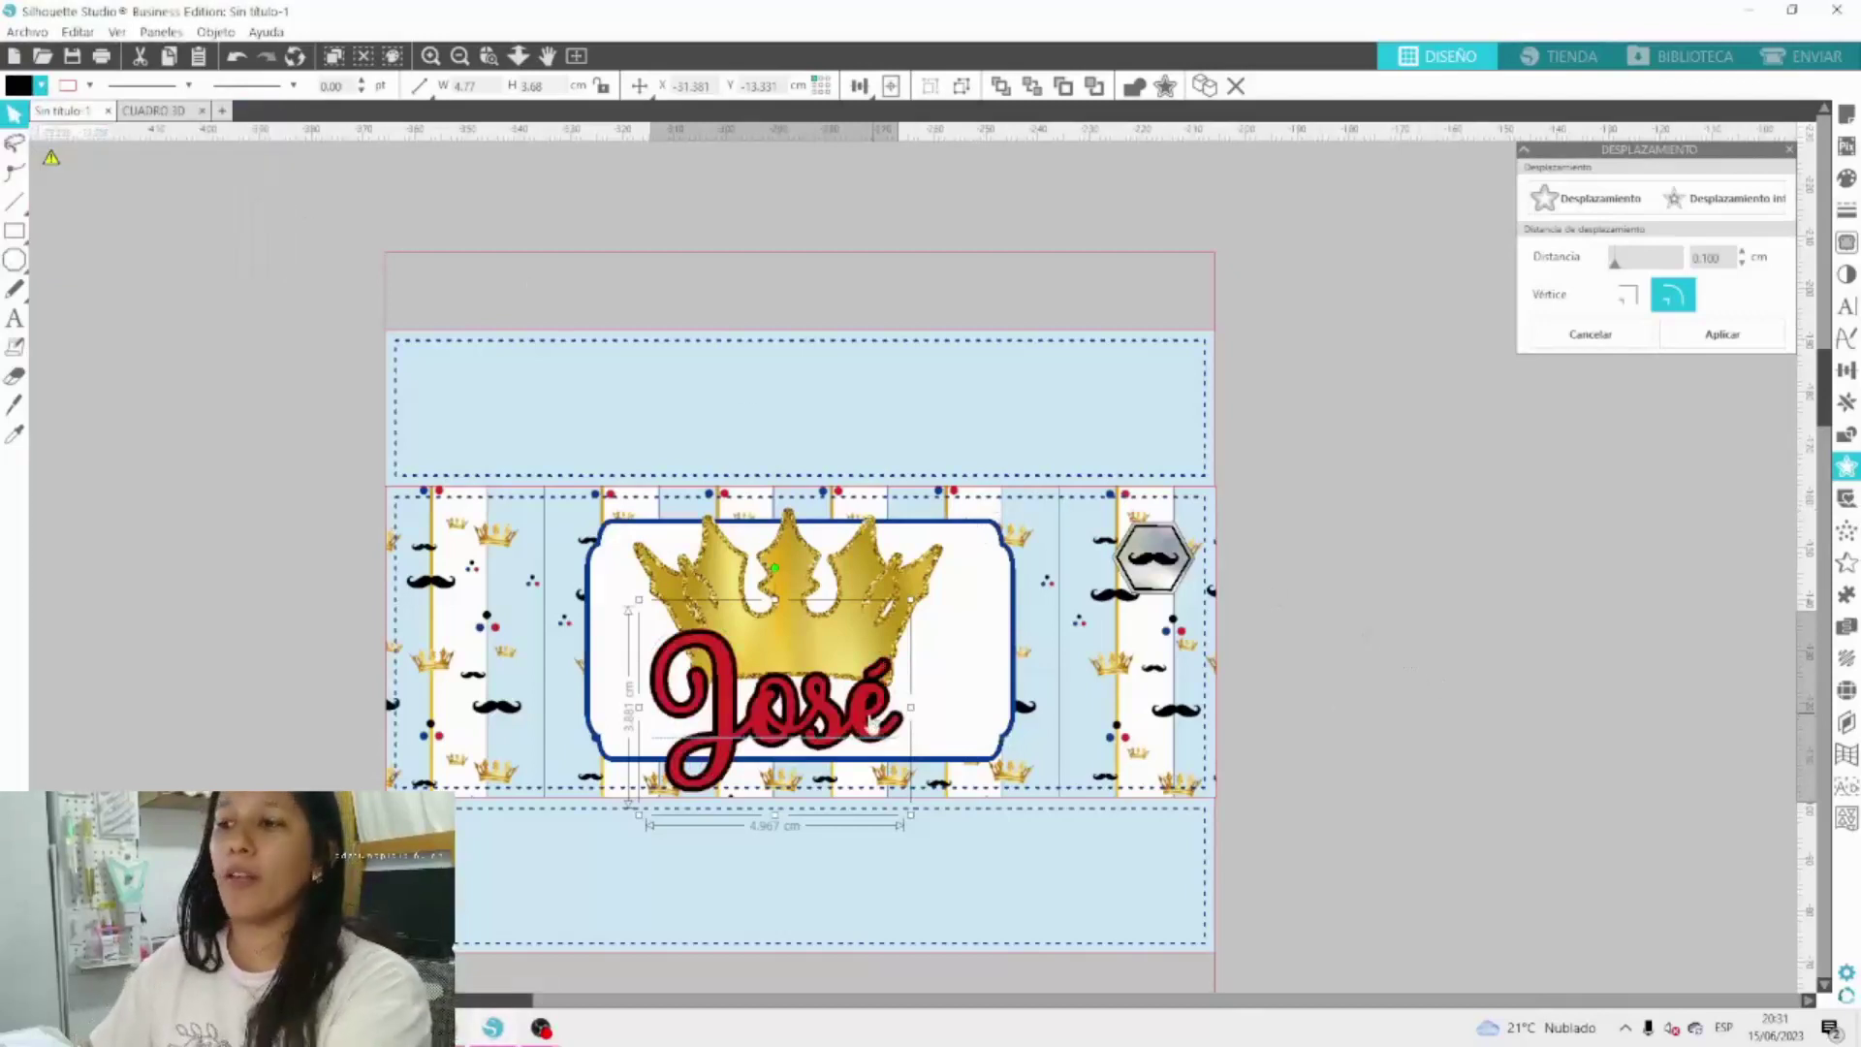
left_click(840, 729)
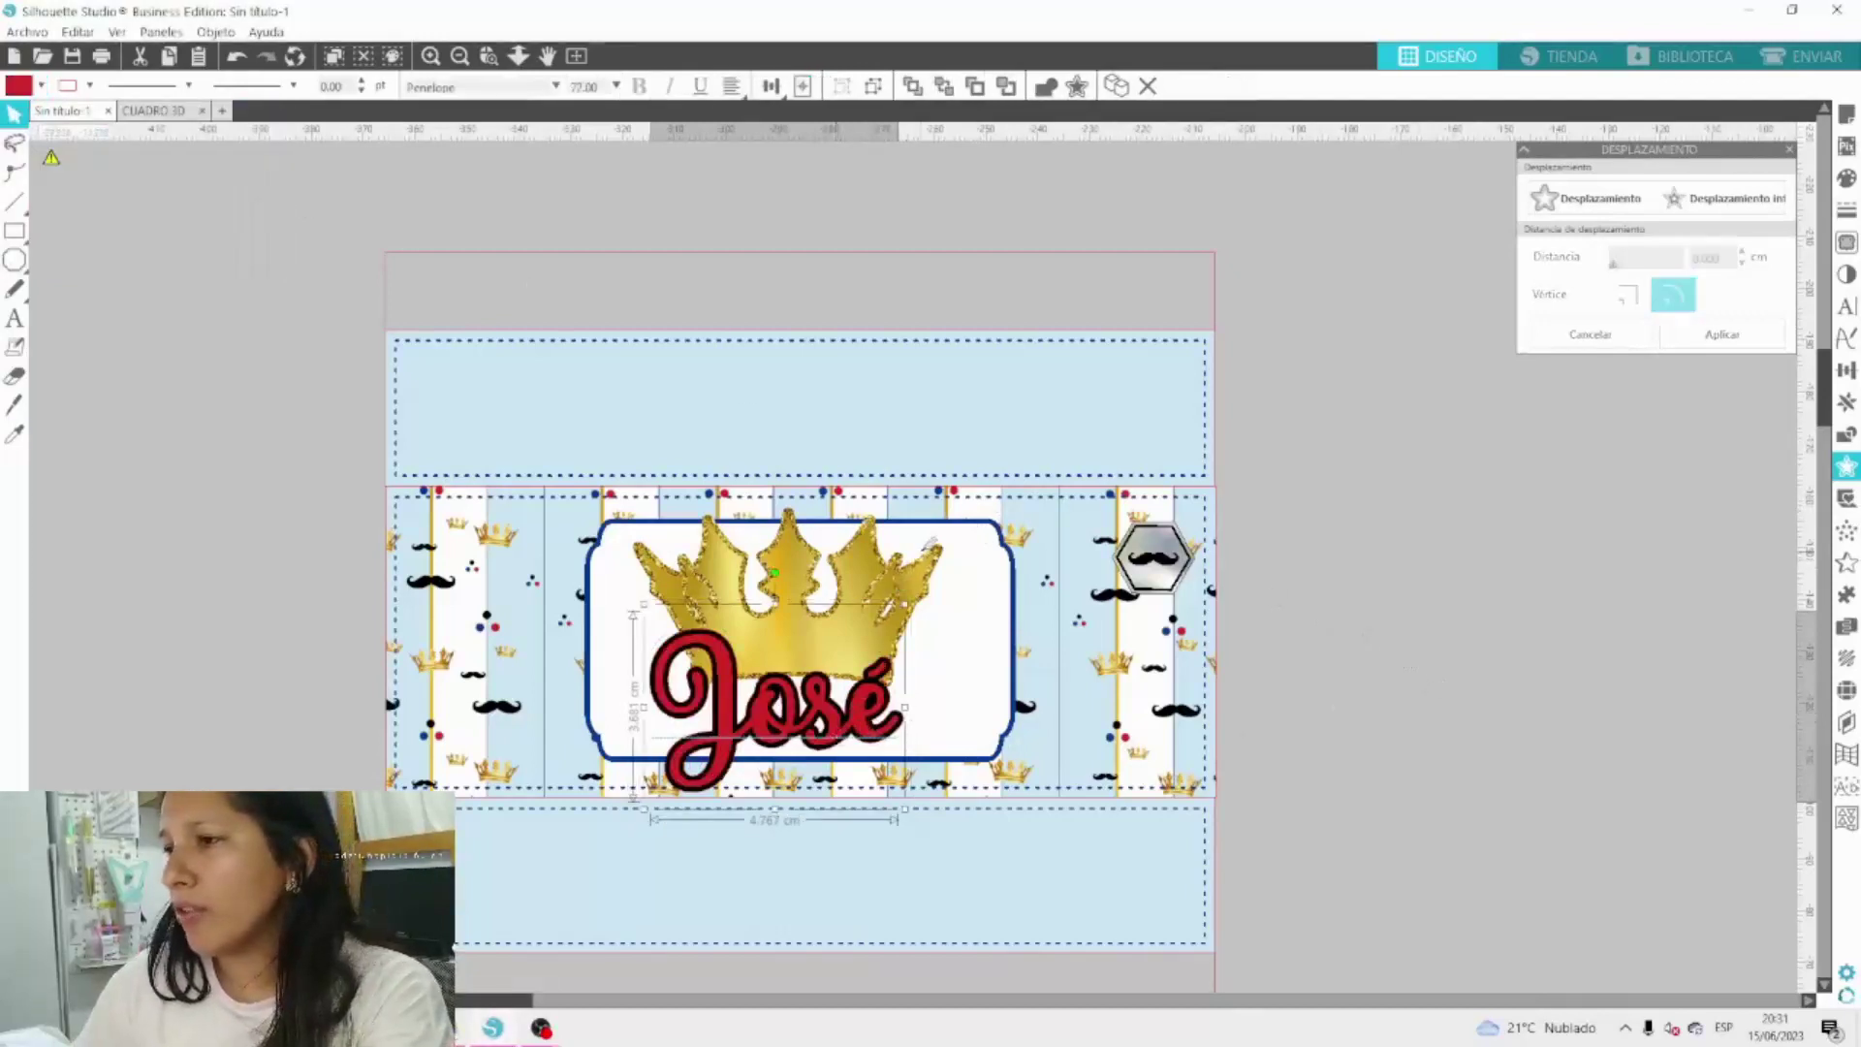
left_click(923, 557)
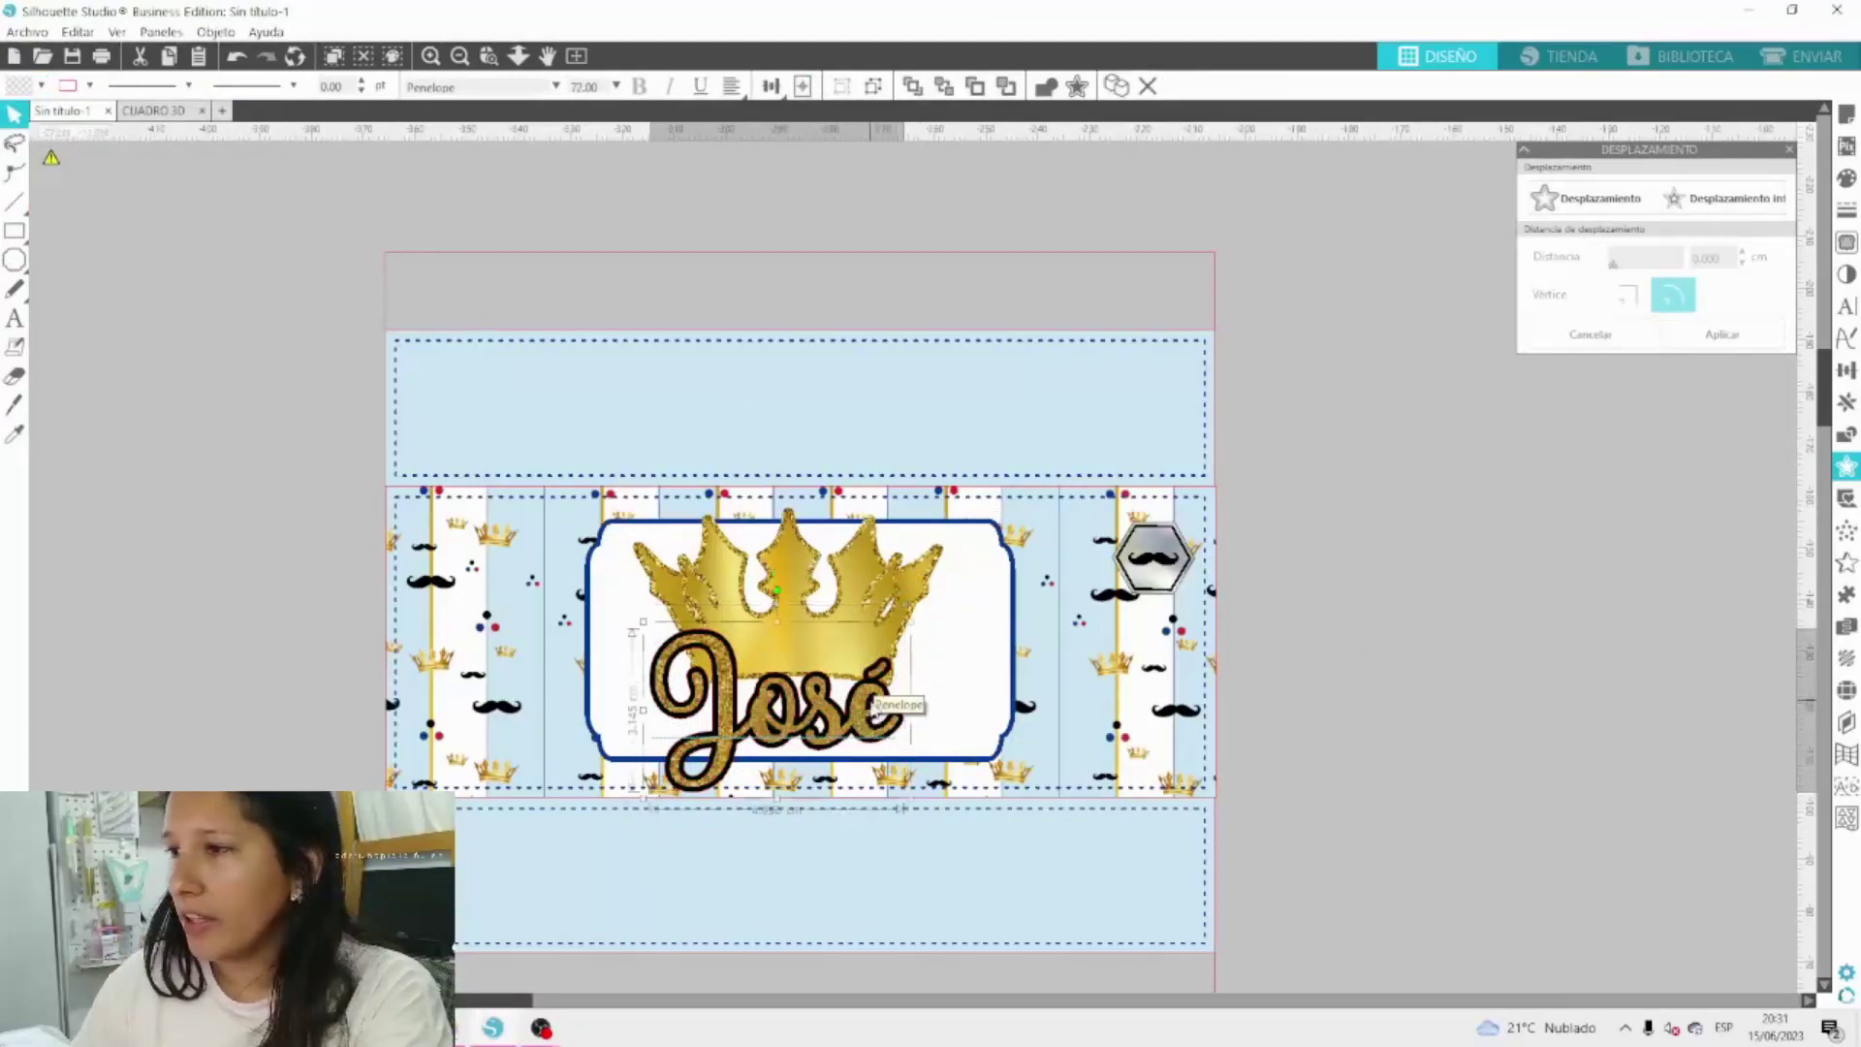
Try a second 0.1 cm offset in red around the black outline, and remove it.
left_click(1590, 198)
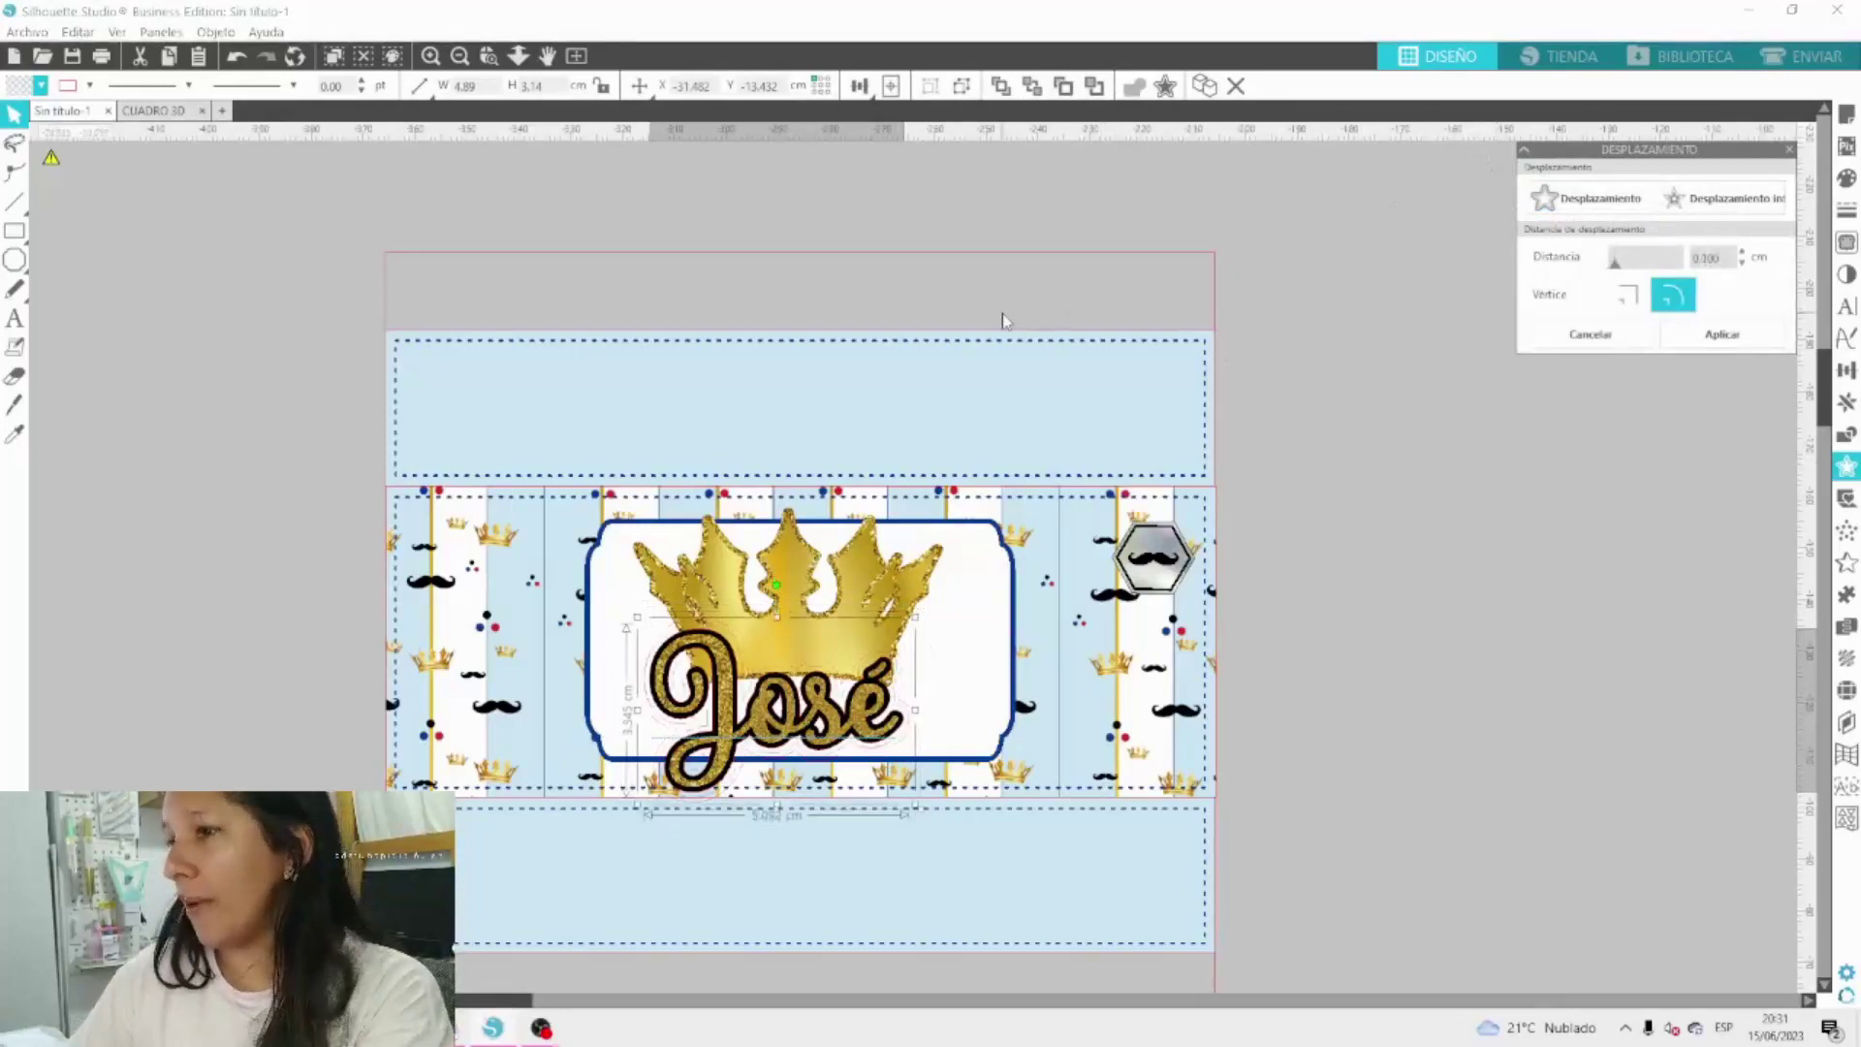
left_click(41, 86)
left_click(55, 132)
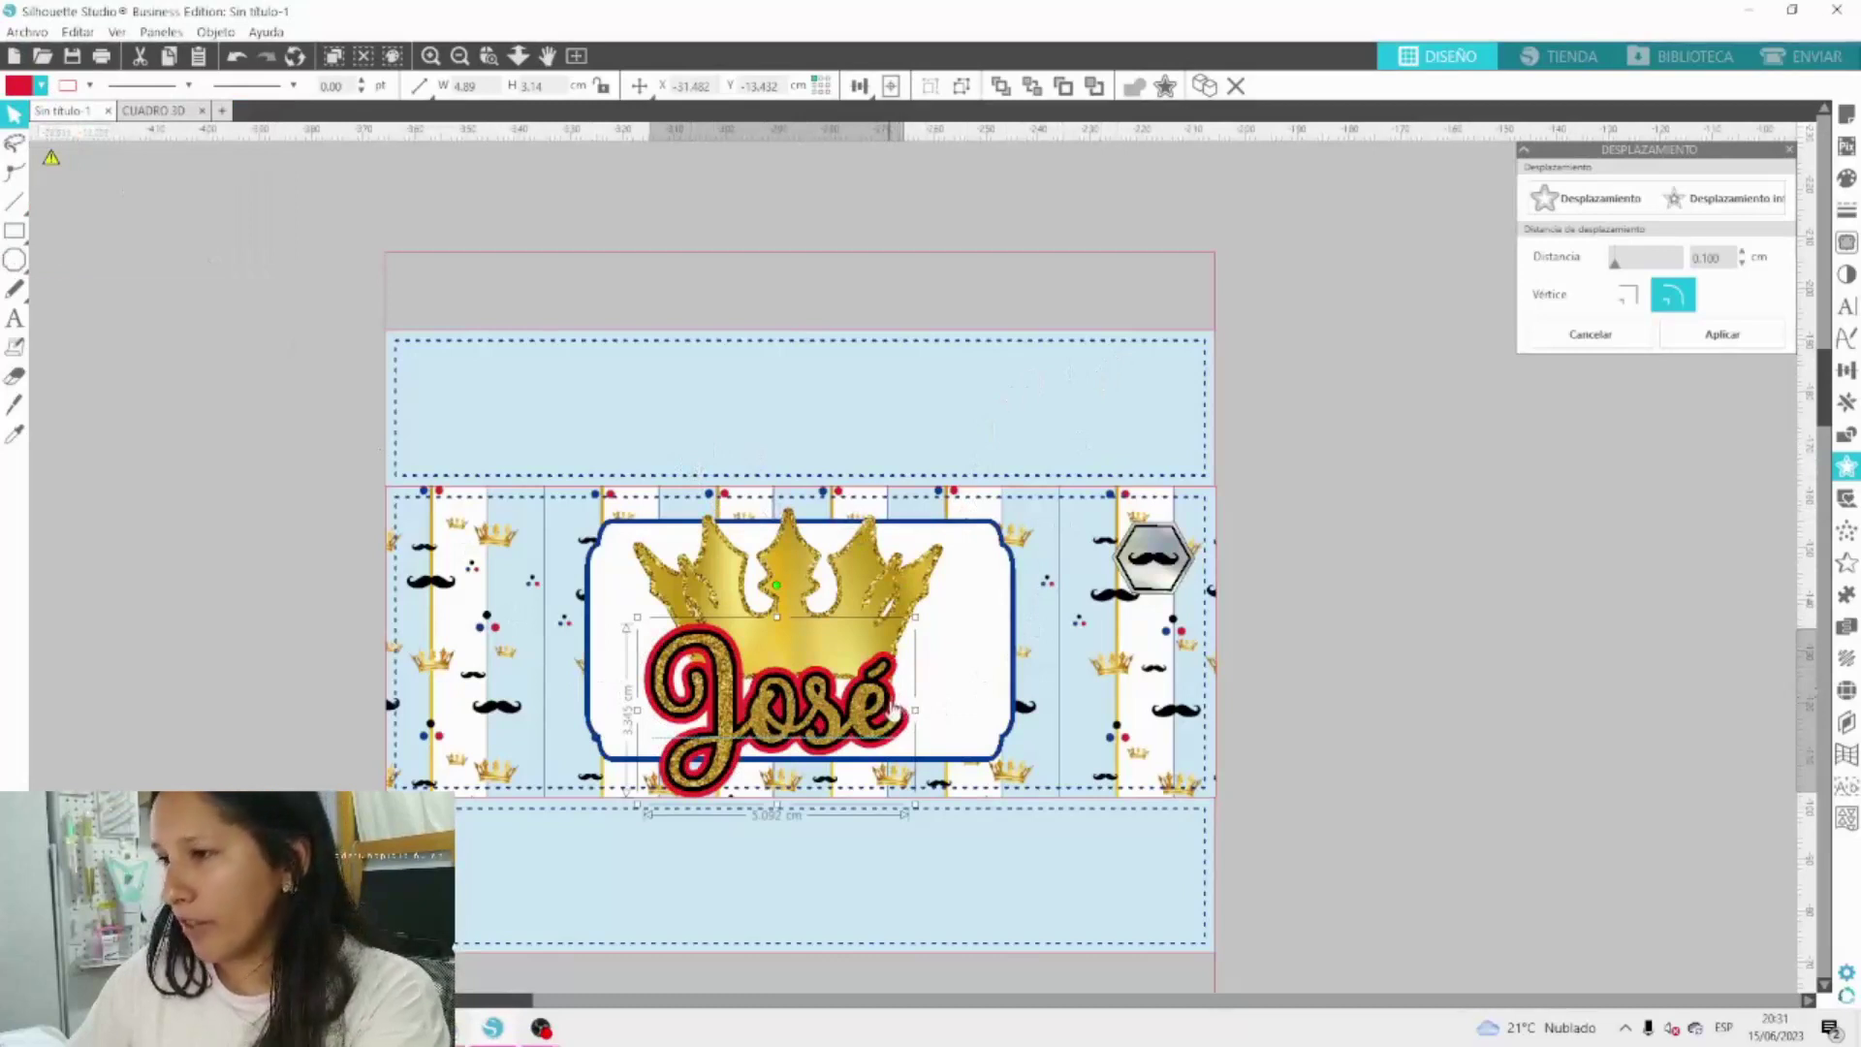
key("Delete")
Move the gold lettering and black outline off the label, and create a 0.08 cm offset around the black outline.
left_click_drag(880, 706, 1648, 661)
left_click_drag(911, 710, 1743, 474)
left_click(1582, 704)
left_click(1586, 197)
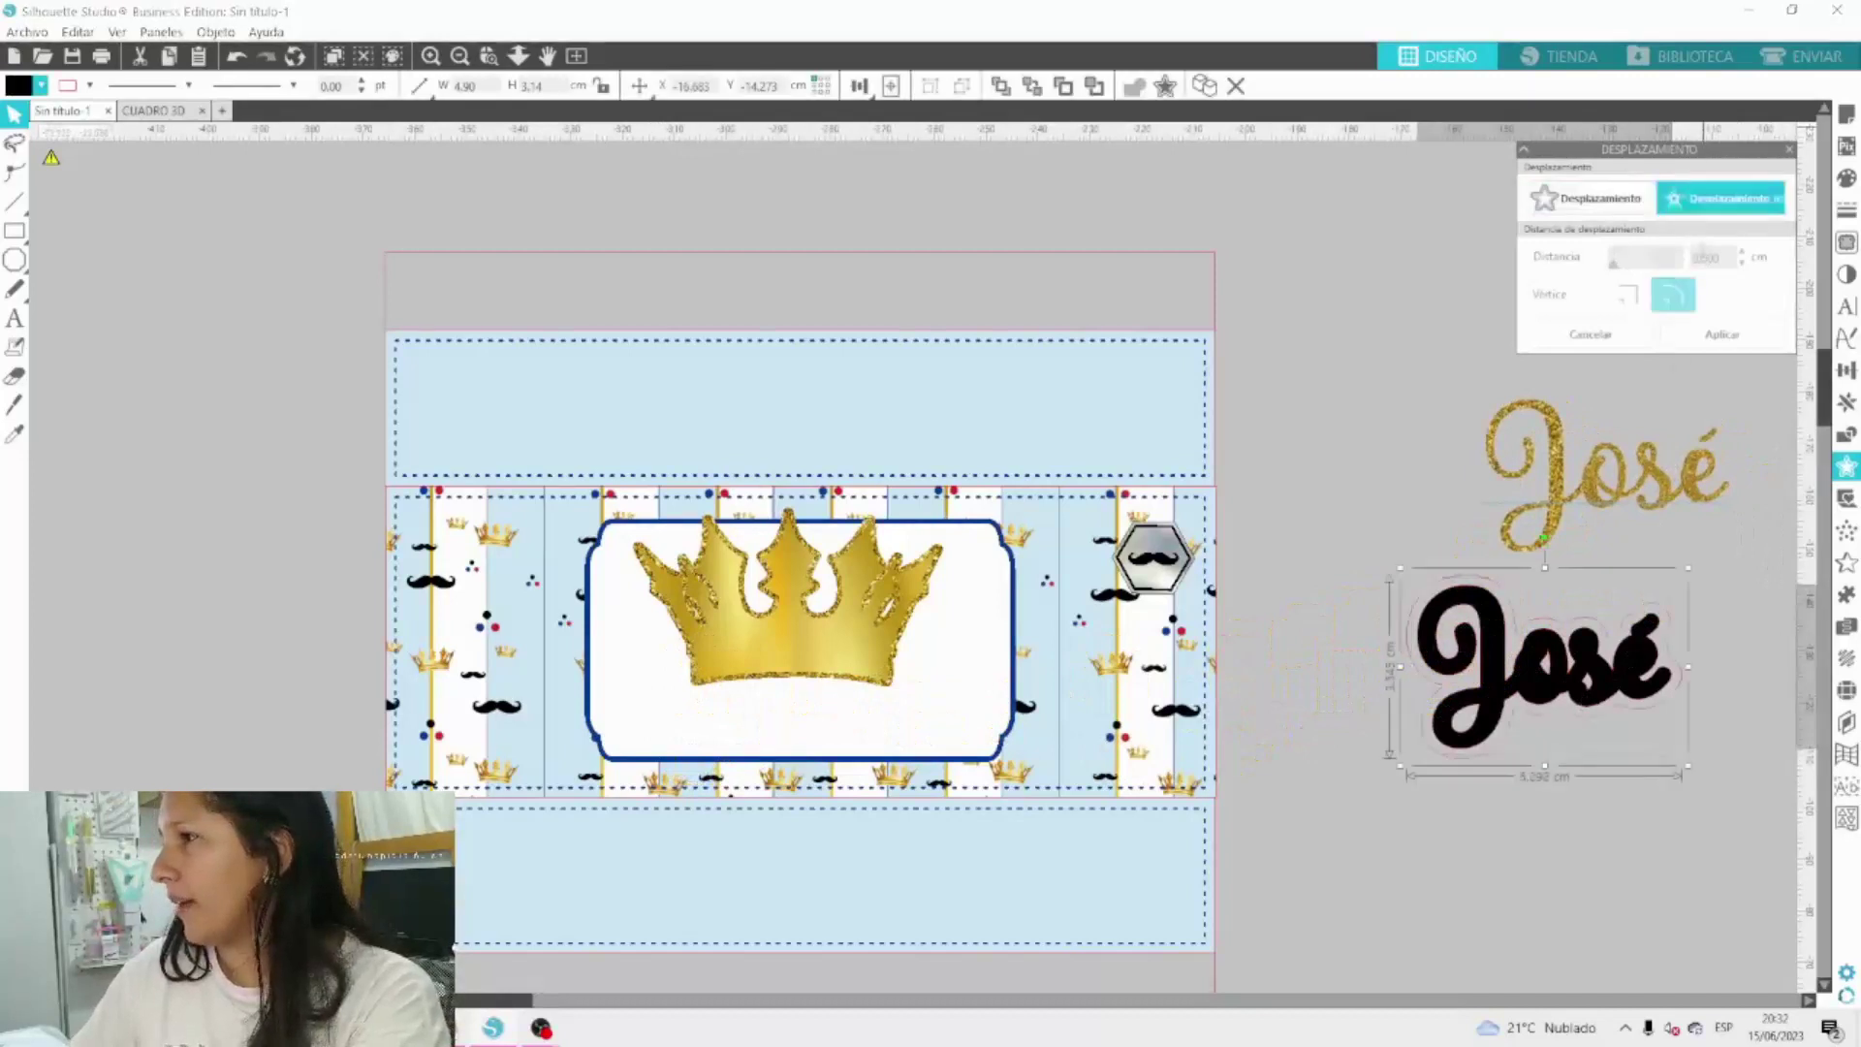
type("0.08")
key("Return")
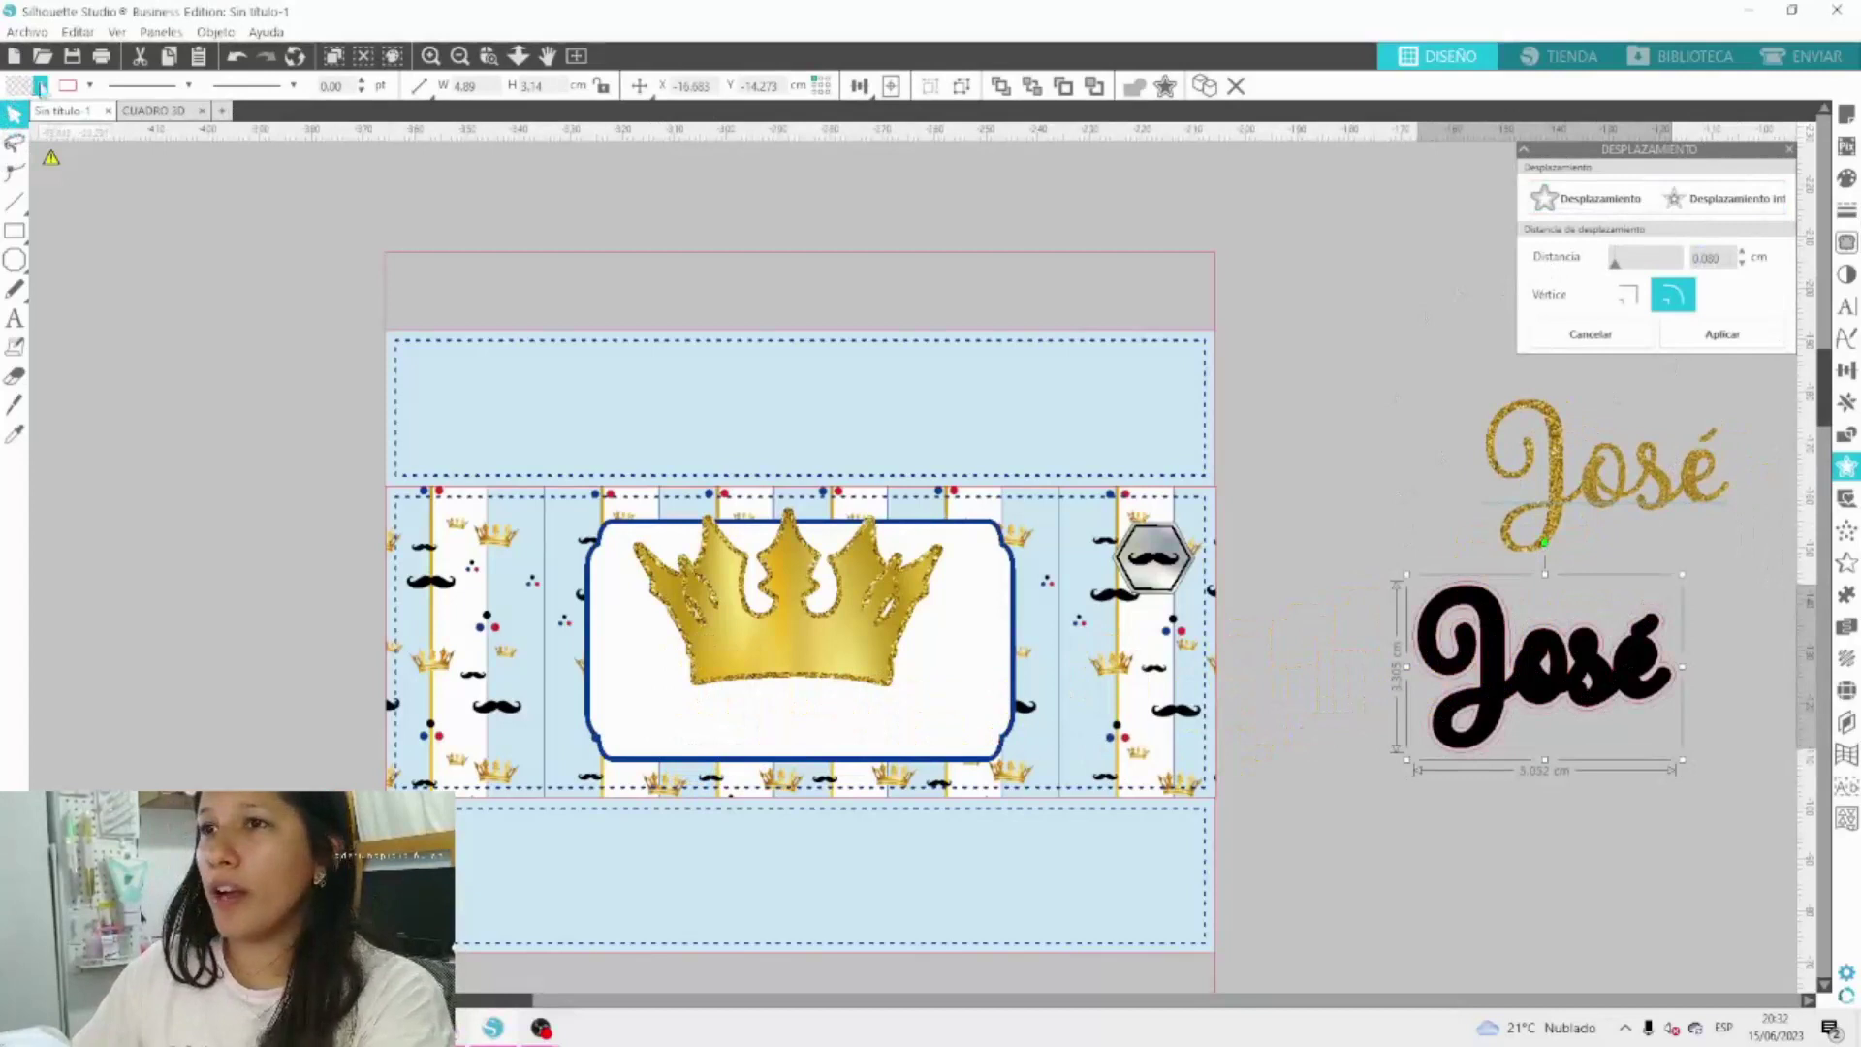
Fill the new offset red and align the red, black and gold name layers on a common centre.
left_click(40, 85)
left_click(38, 116)
left_click_drag(1515, 667, 1545, 388)
left_click(1514, 662, "shift")
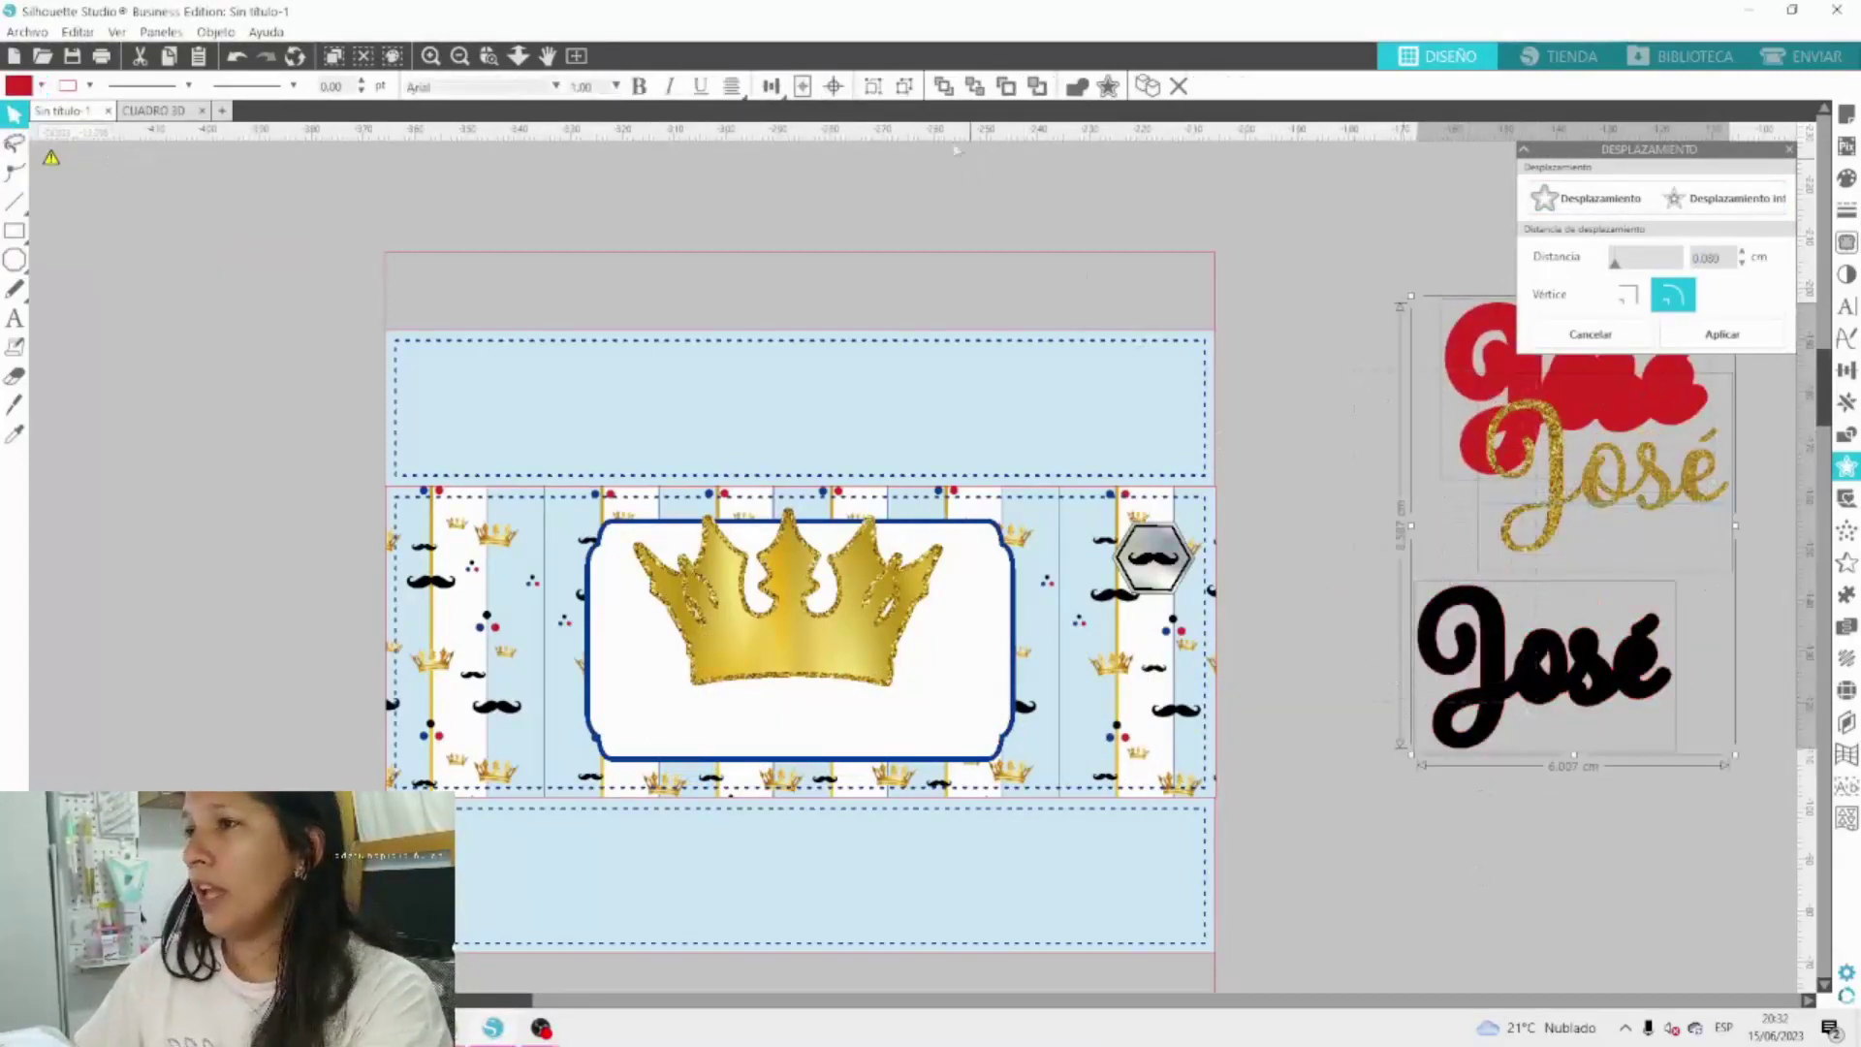
left_click(835, 89)
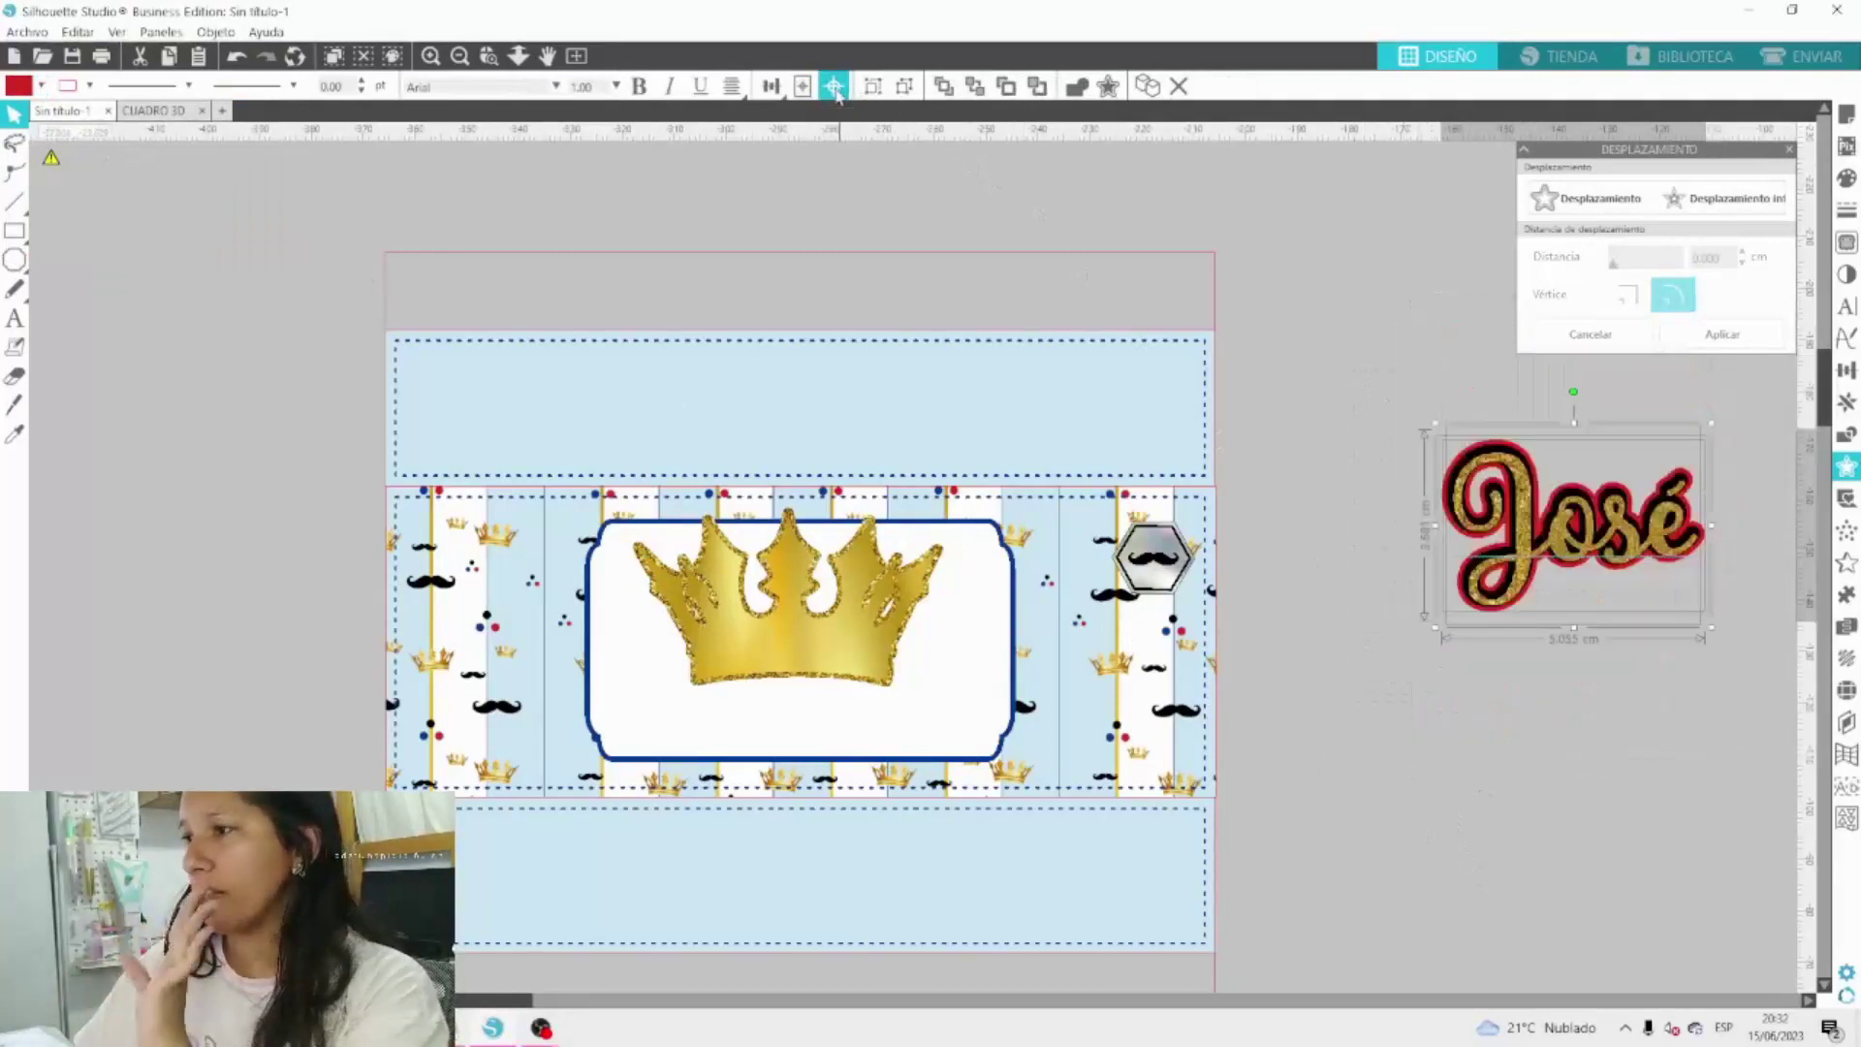
Centre and group the gold, black and red name layers, and place the grouped name over the crown on the label.
left_click(1560, 540)
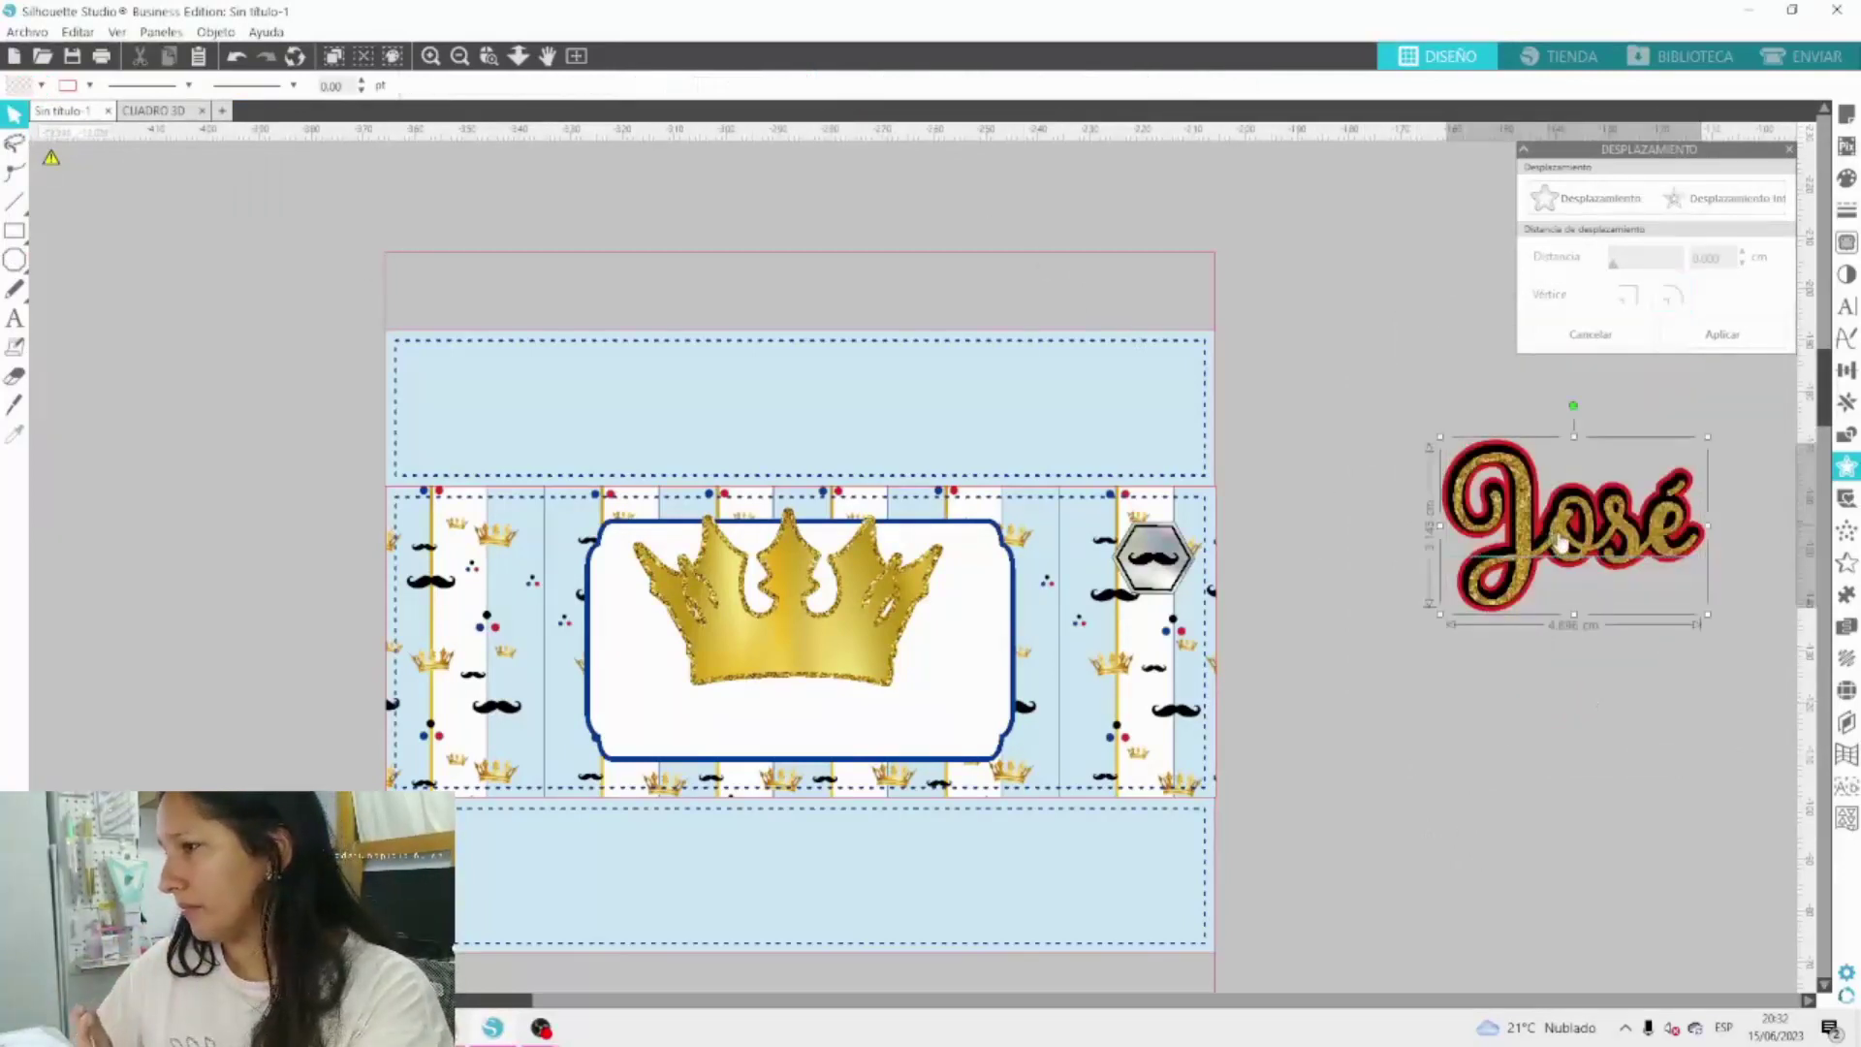
left_click(1560, 541)
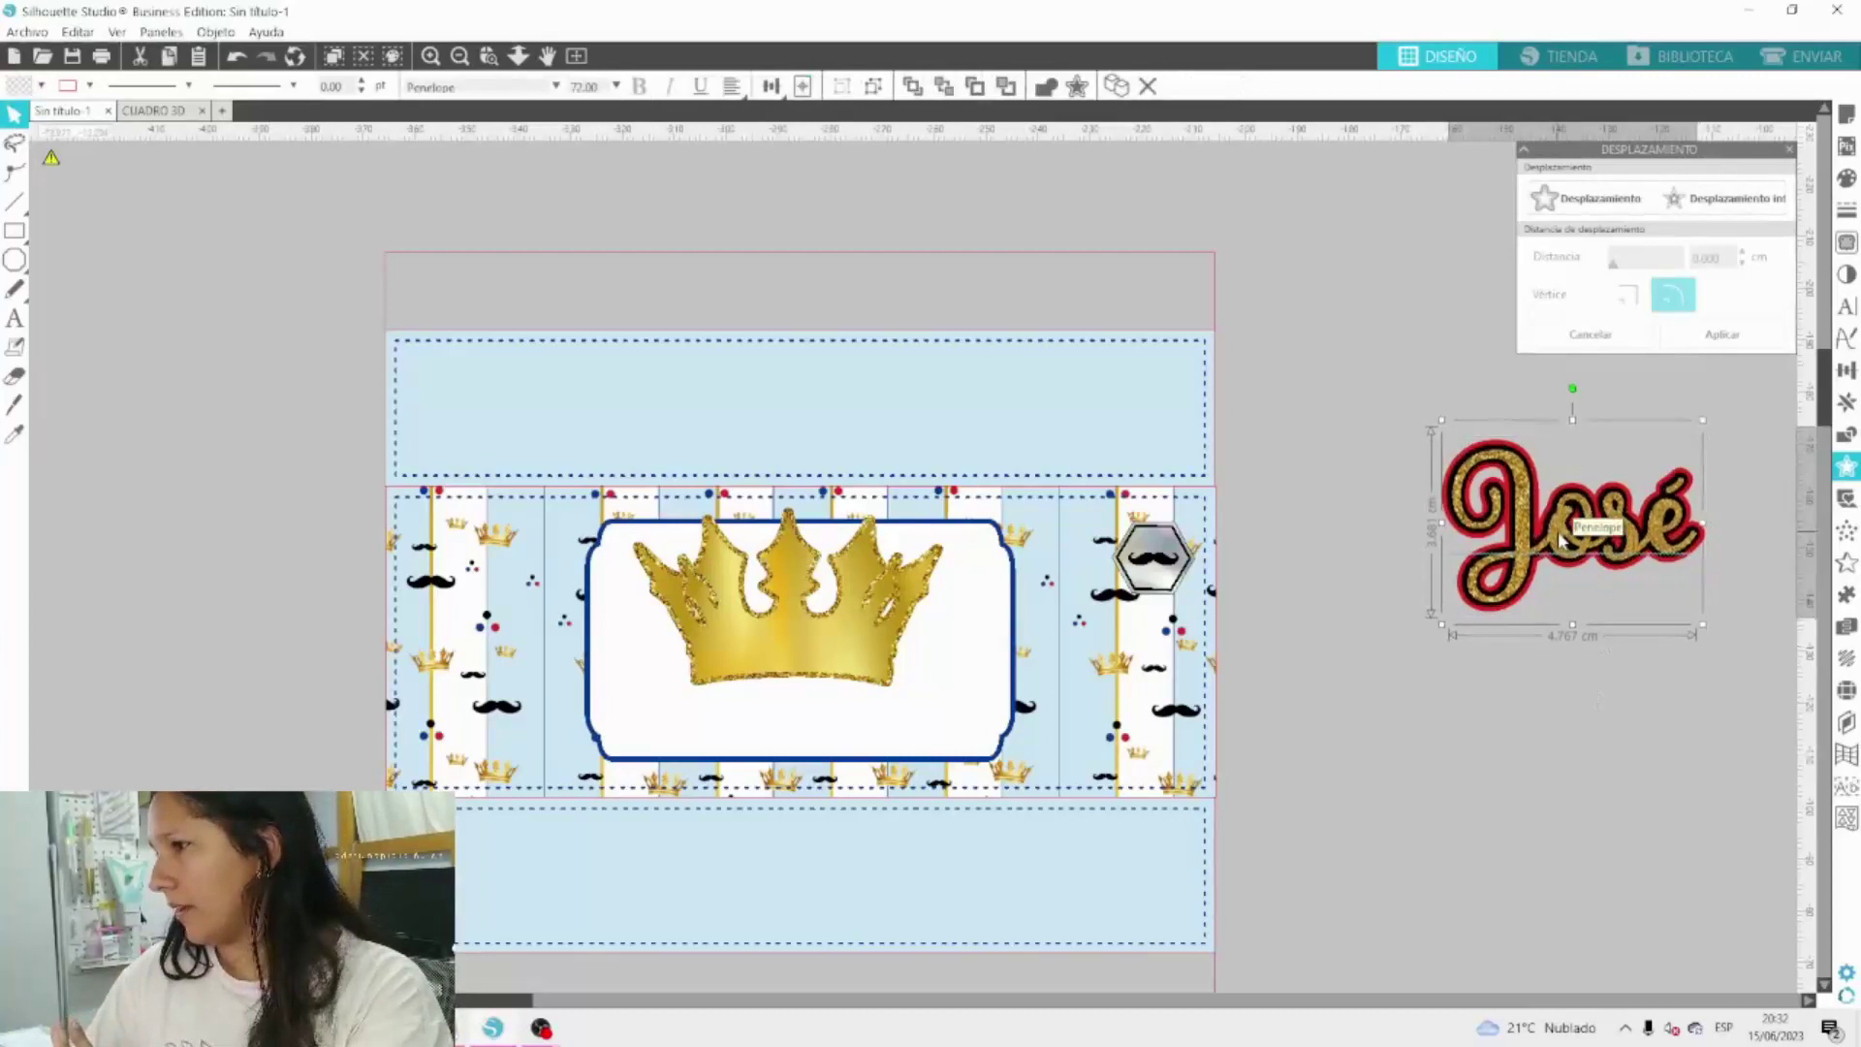
right_click(1538, 450)
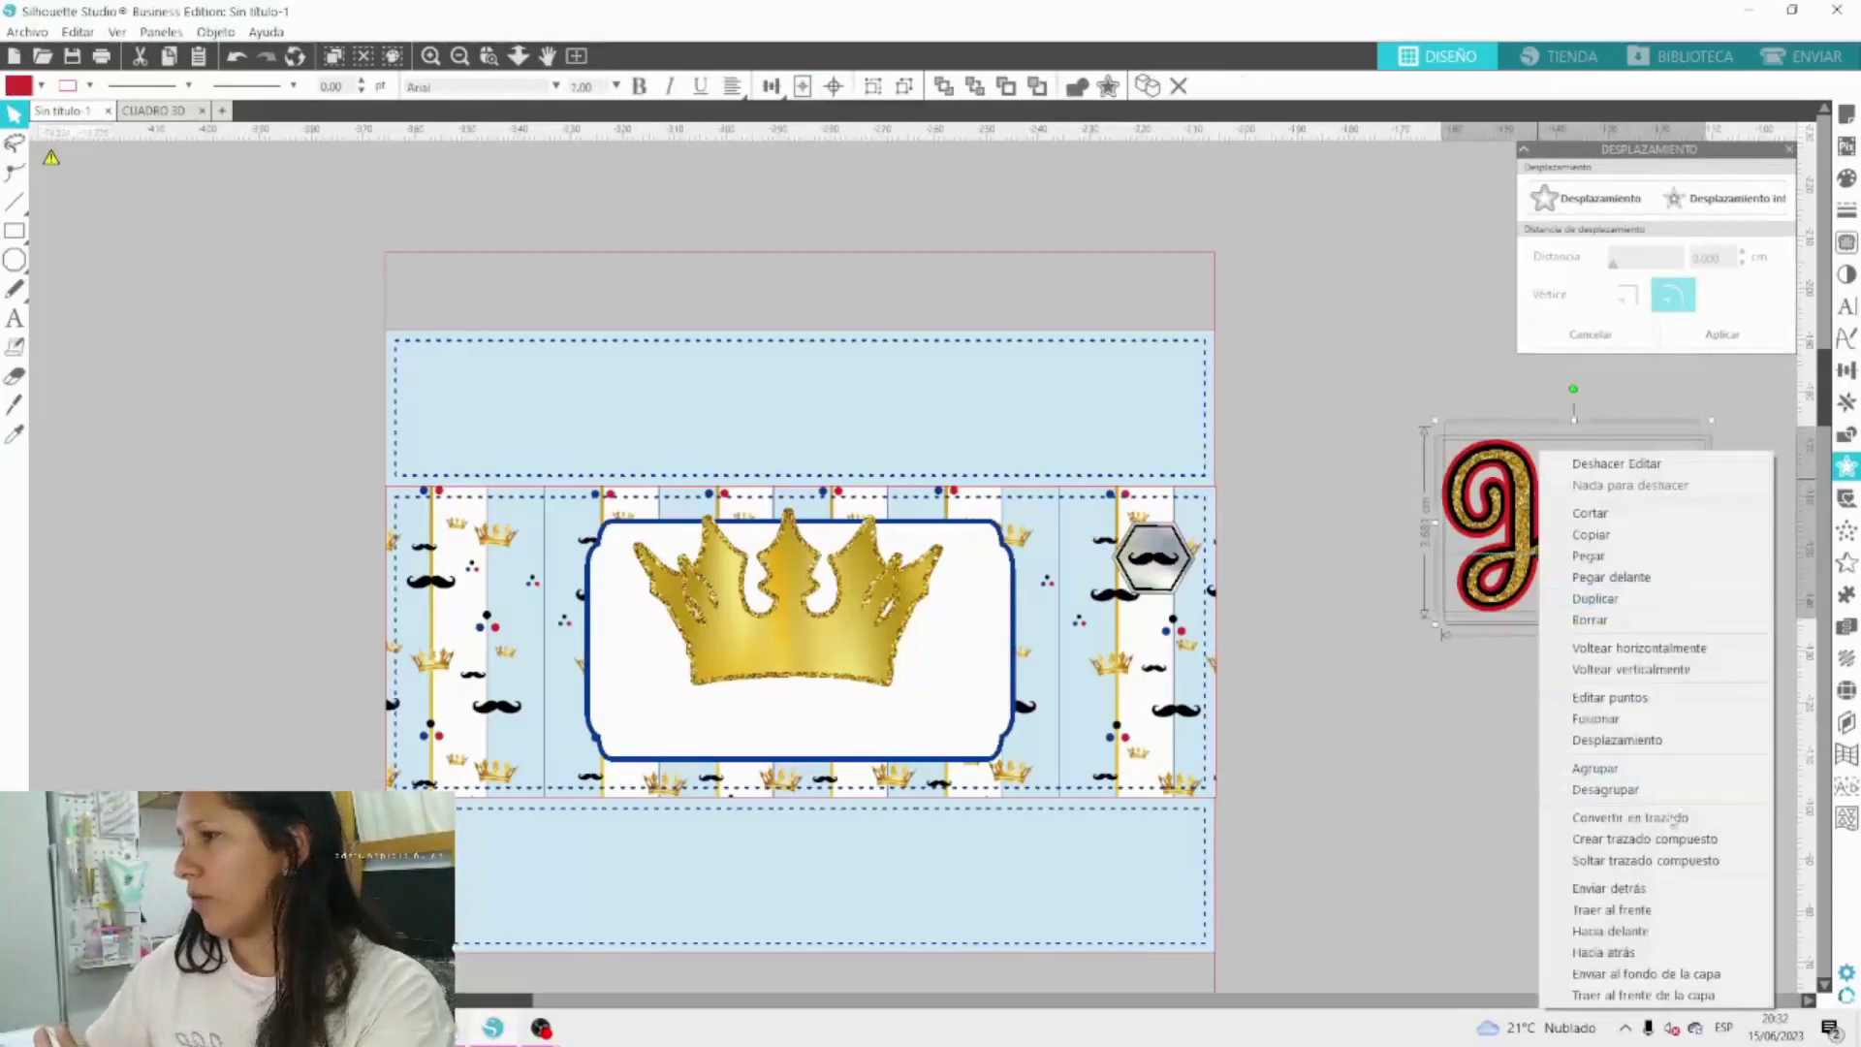
left_click(1600, 767)
left_click_drag(1617, 562, 819, 717)
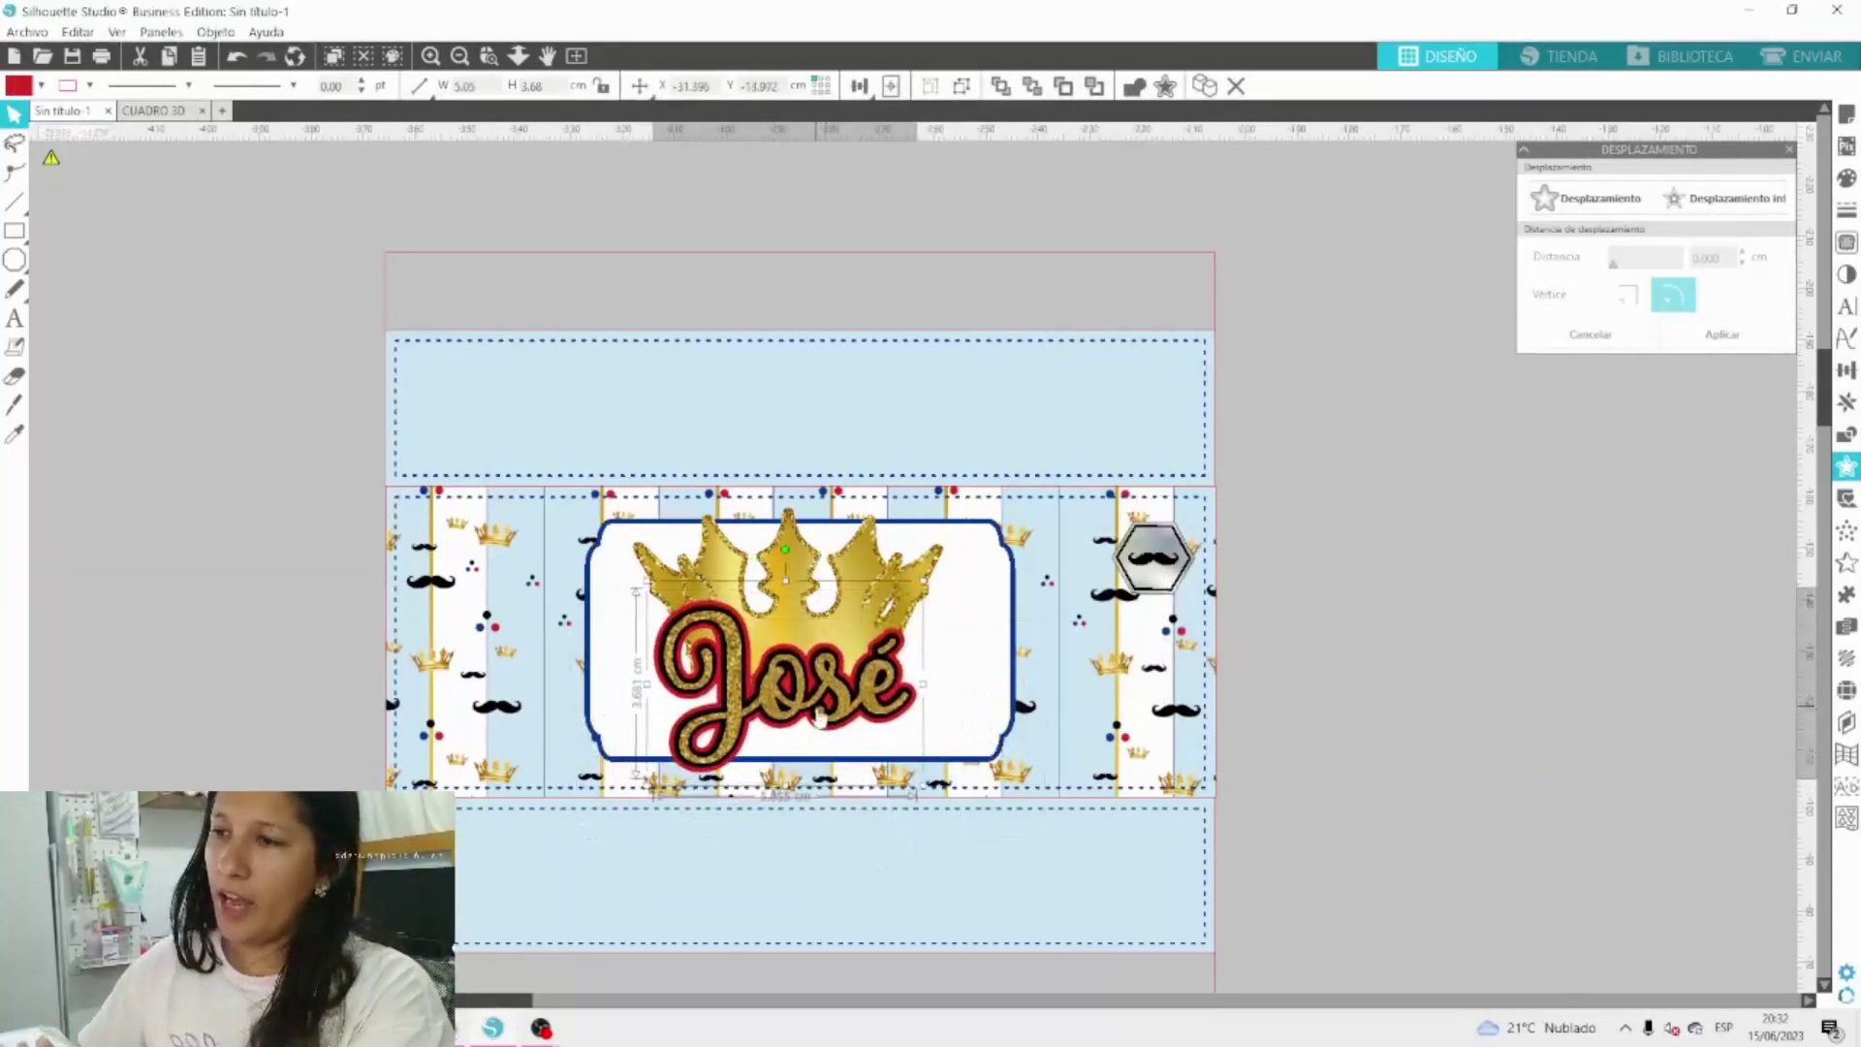
Try placing single size 16 clear rhinestones on the five points of the crown.
left_click(1847, 690)
left_click(1562, 175)
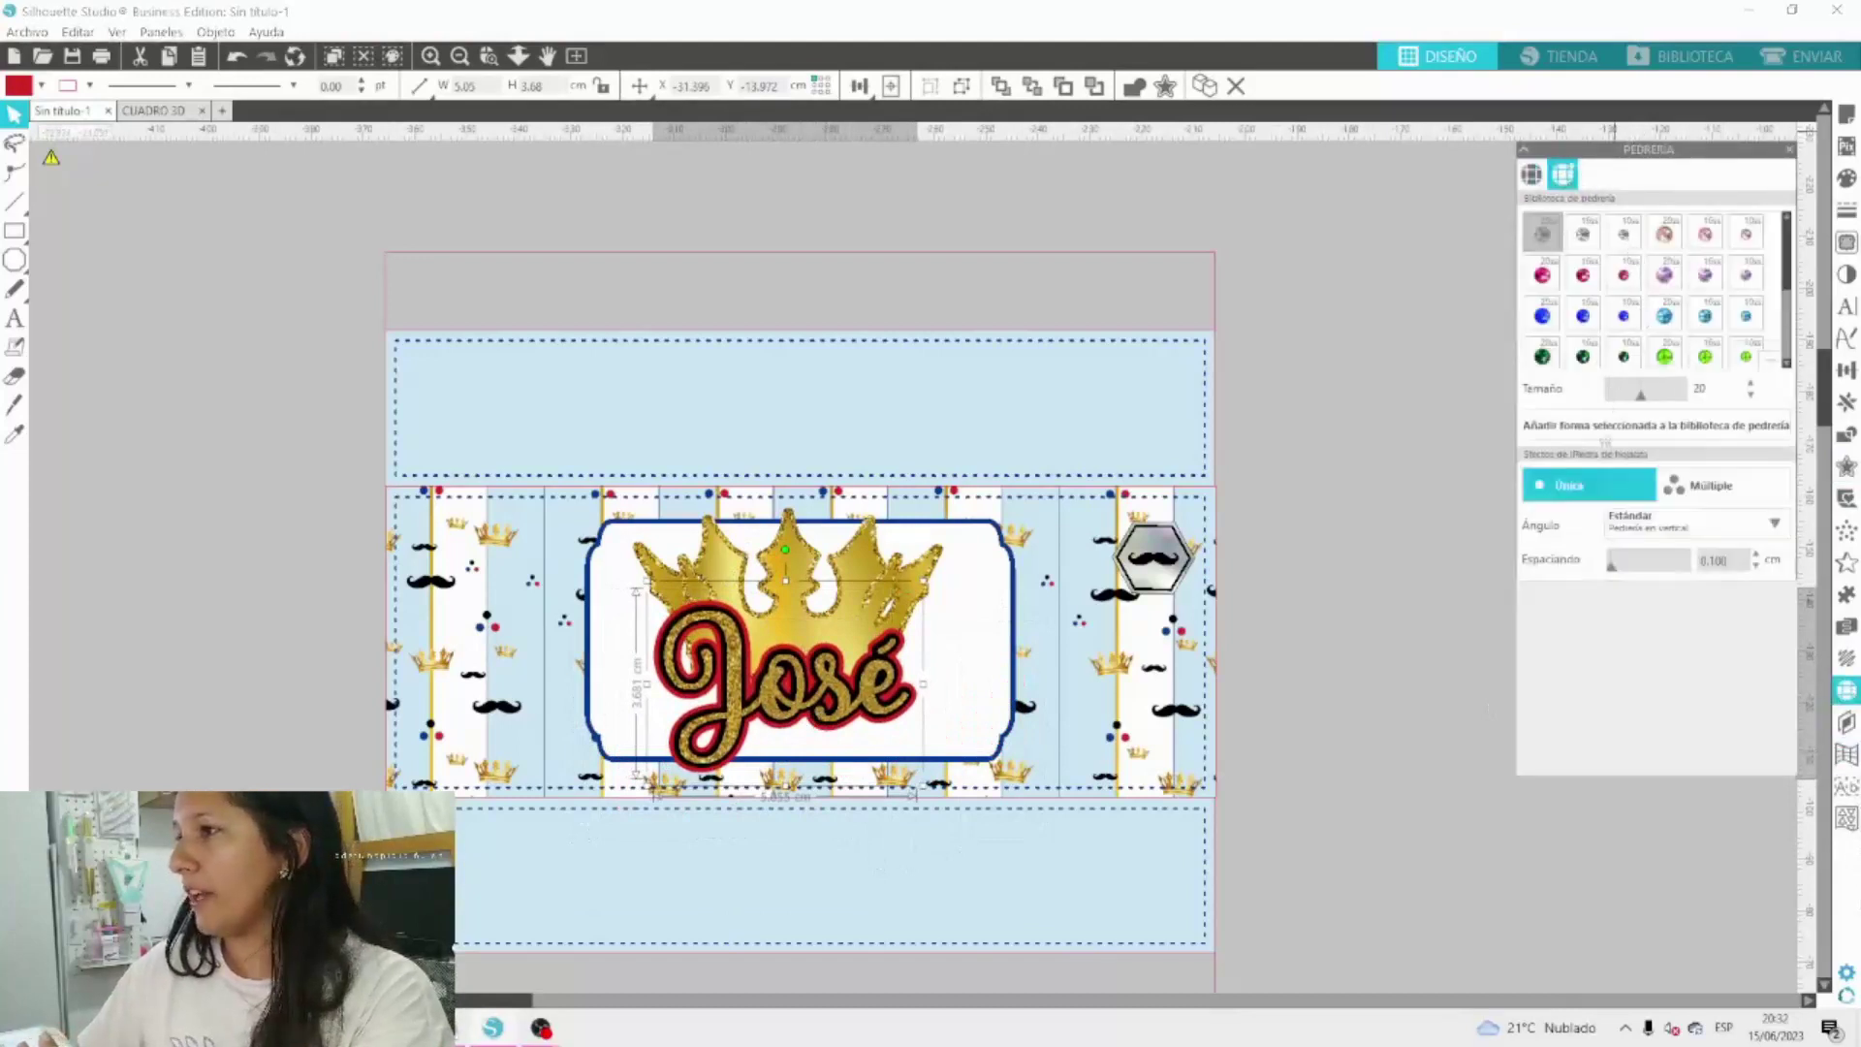
left_click(1572, 695)
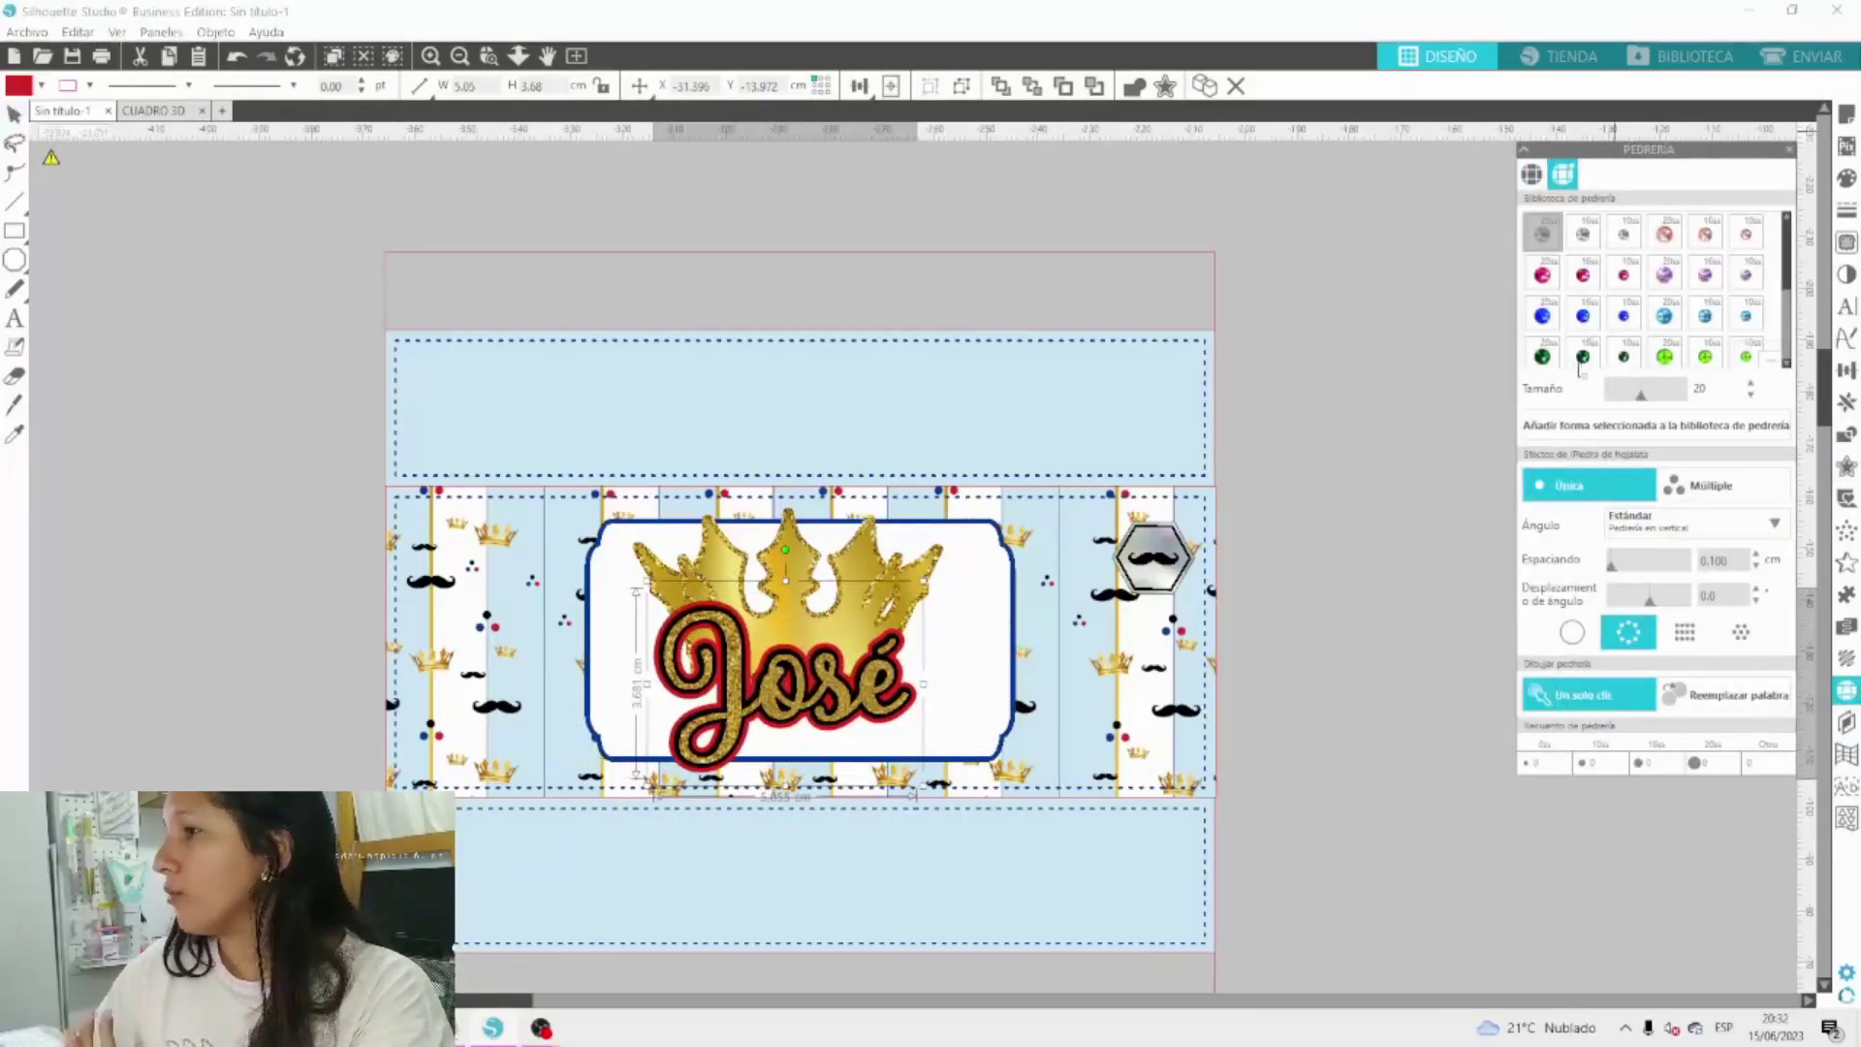
left_click(1583, 238)
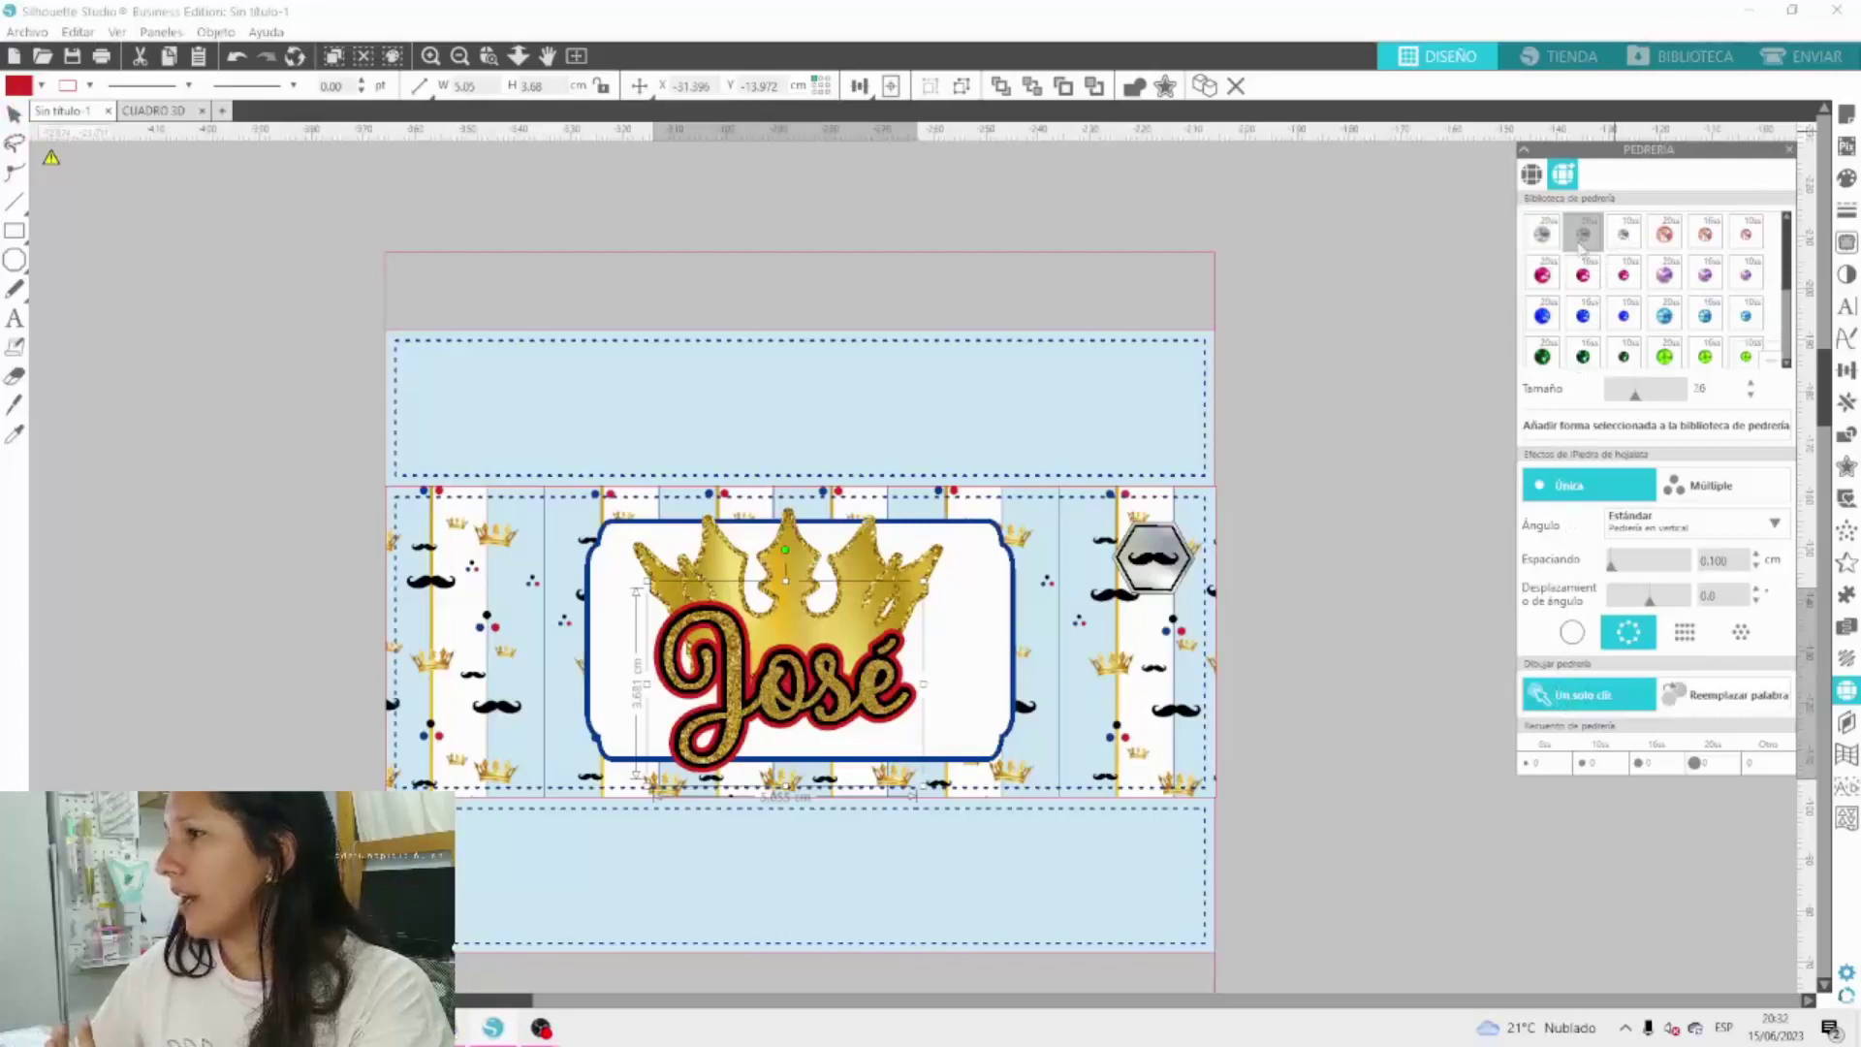
left_click(790, 565)
left_click(858, 572)
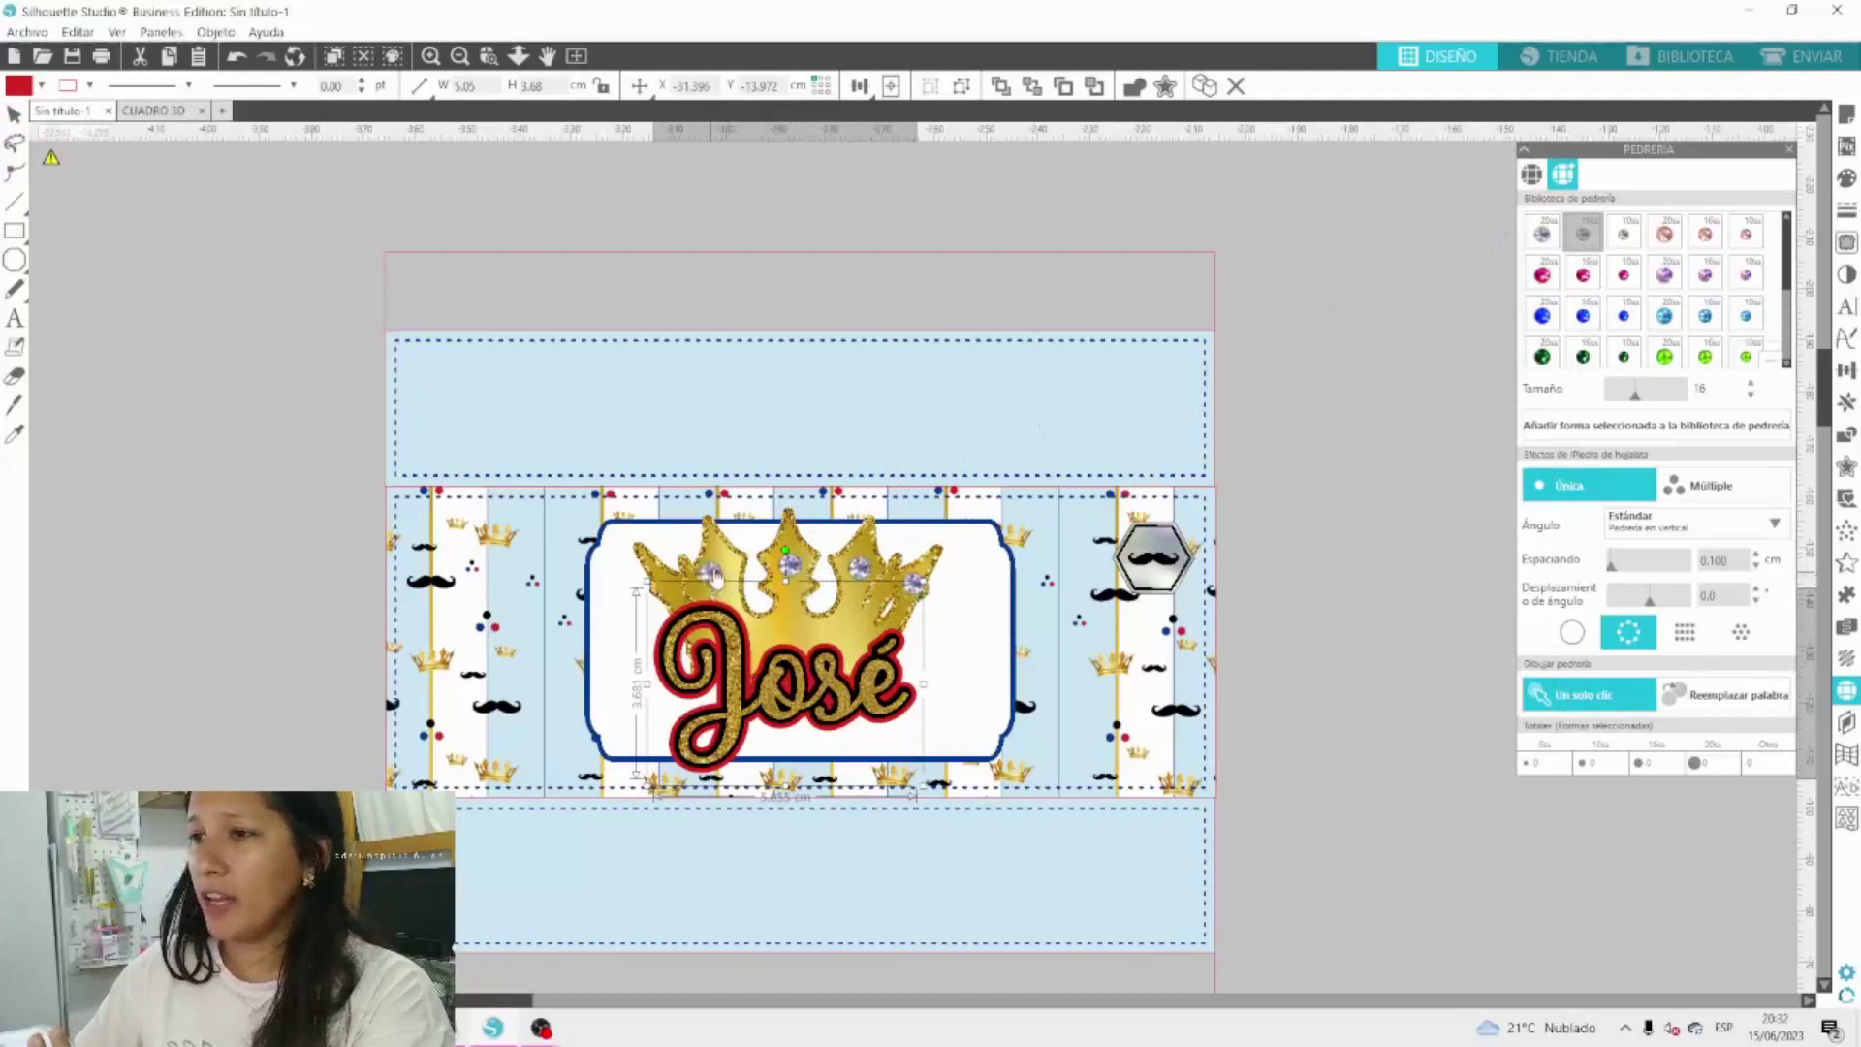
left_click(714, 565)
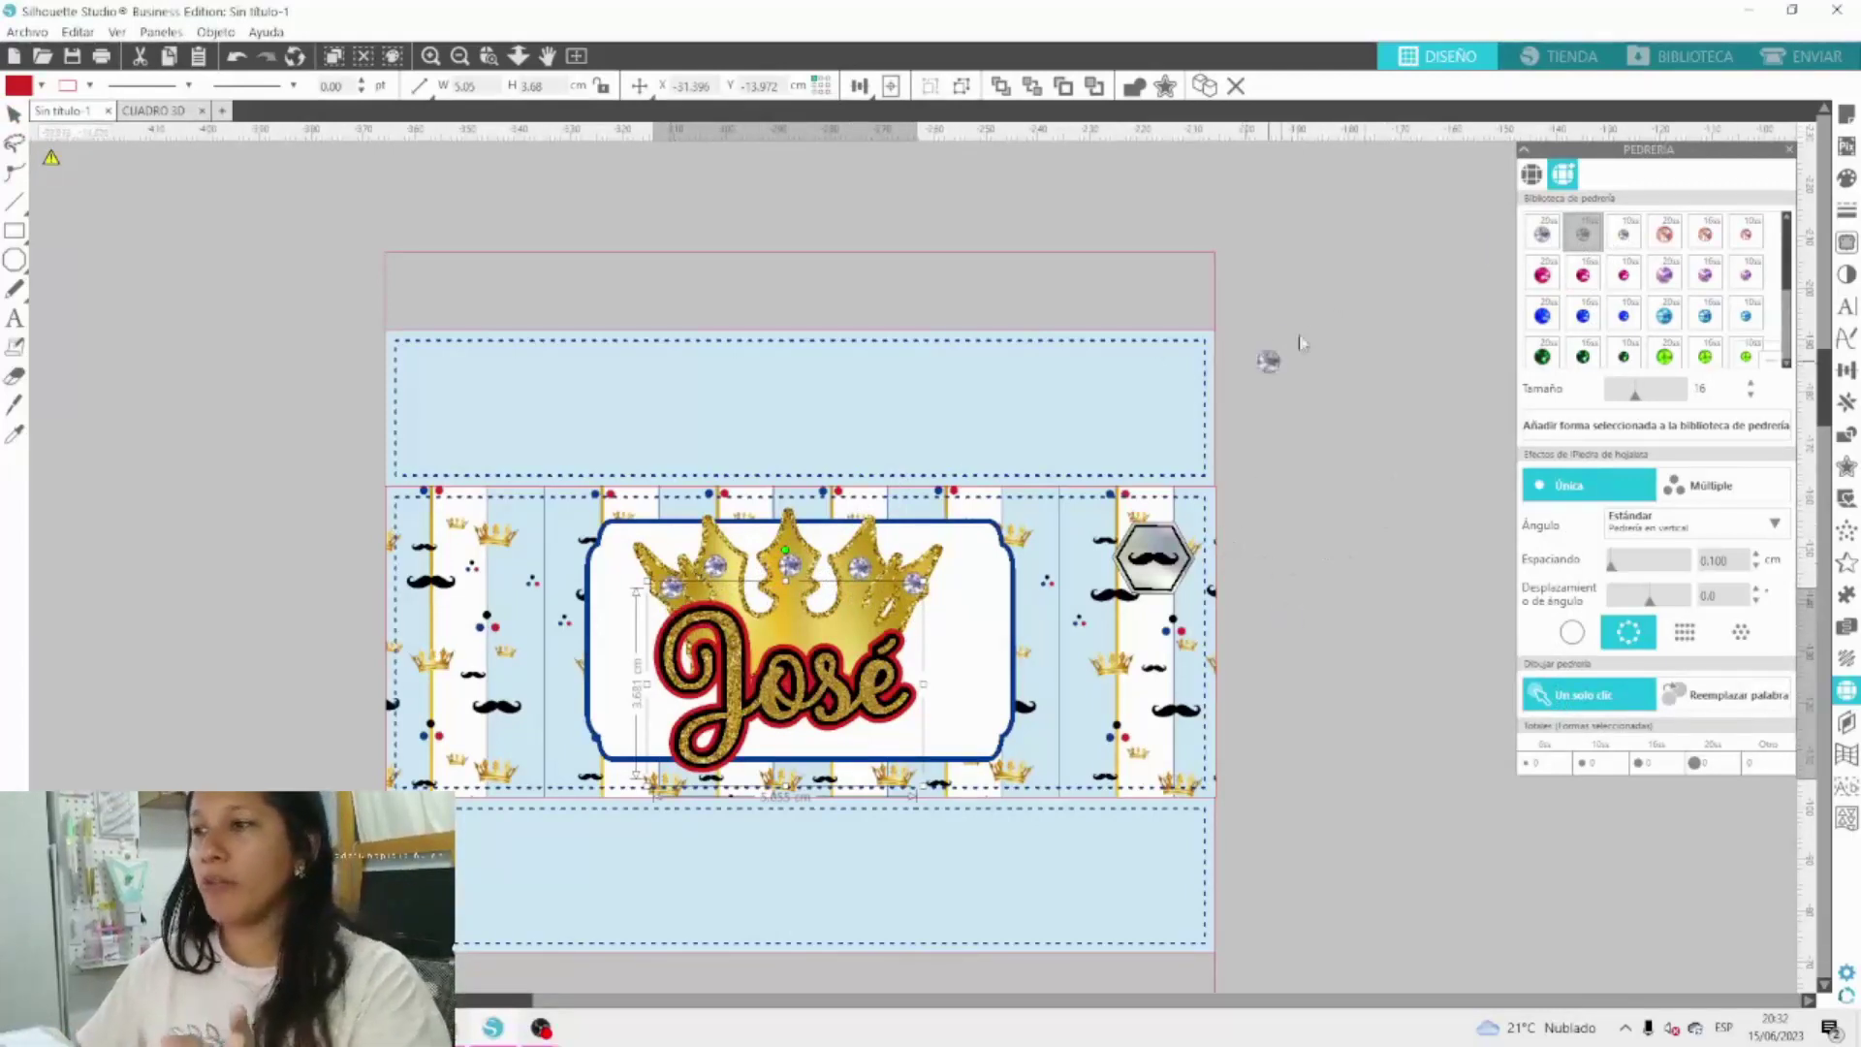
key("Escape")
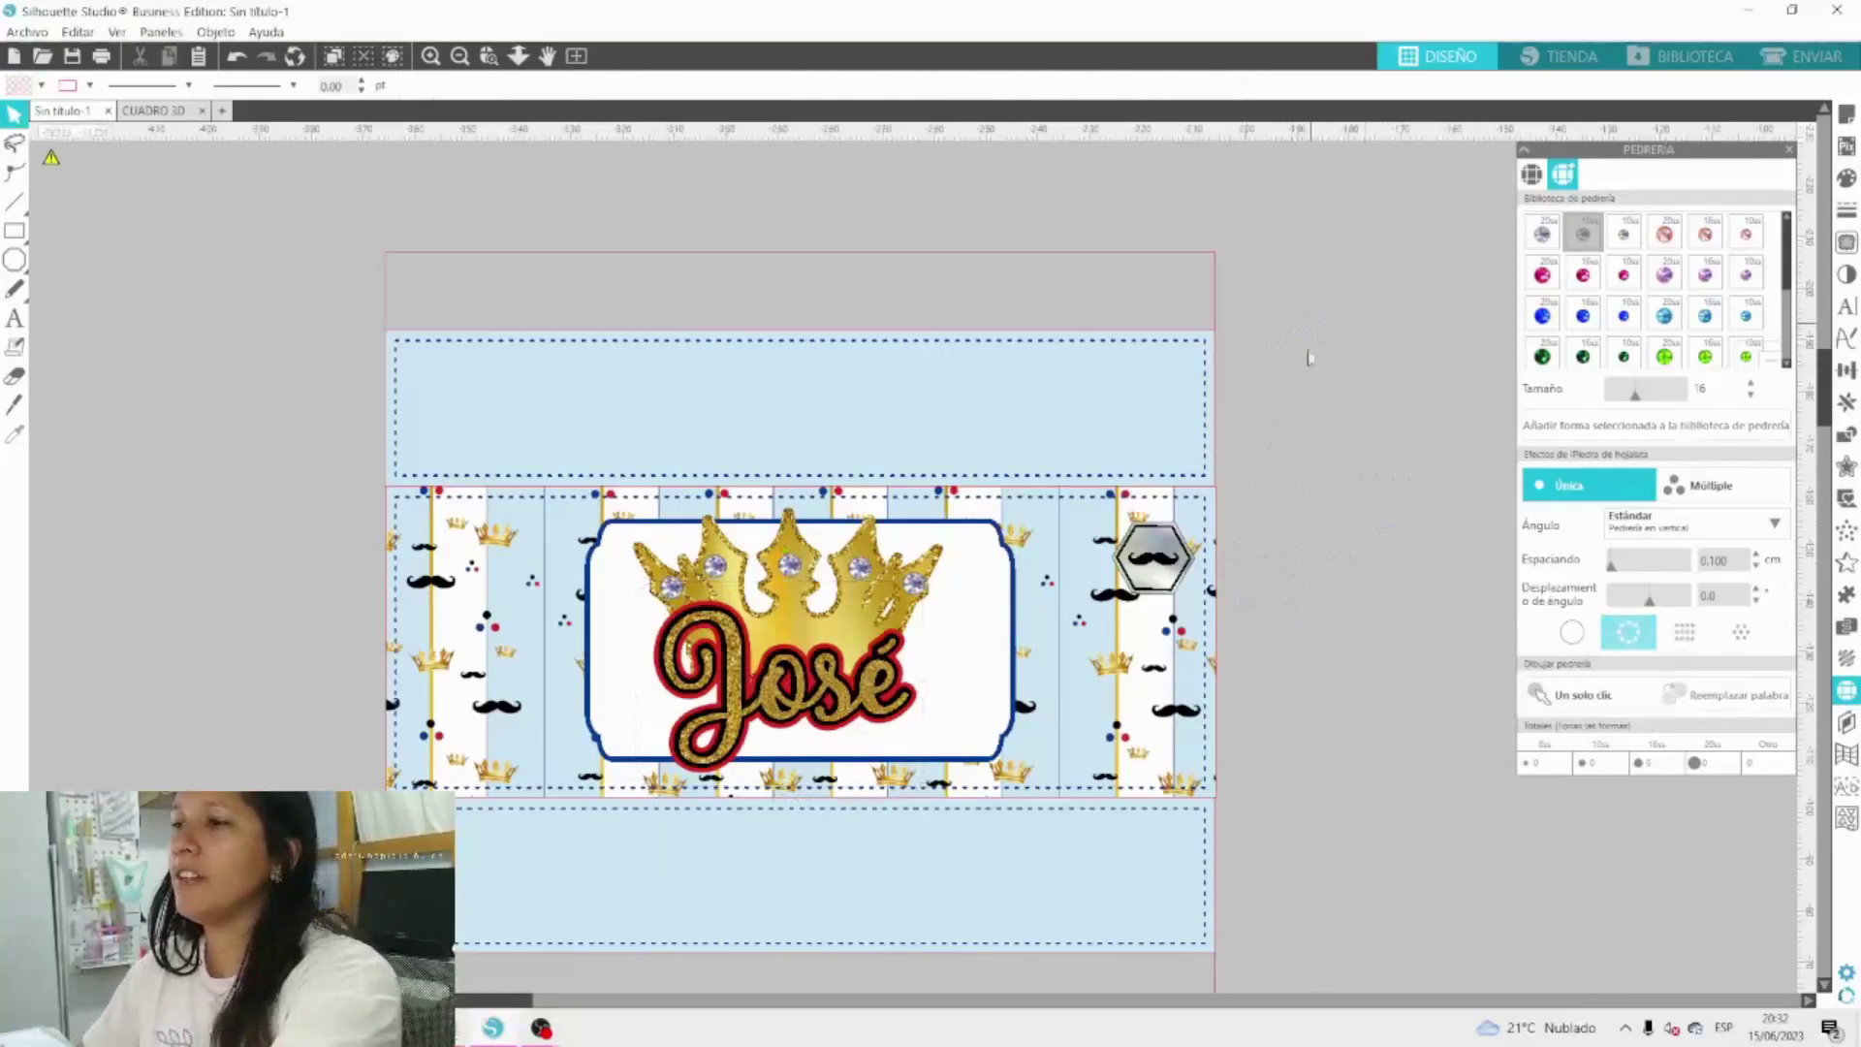
Delete all five rhinestones from the crown.
left_click(430, 56)
left_click(940, 528)
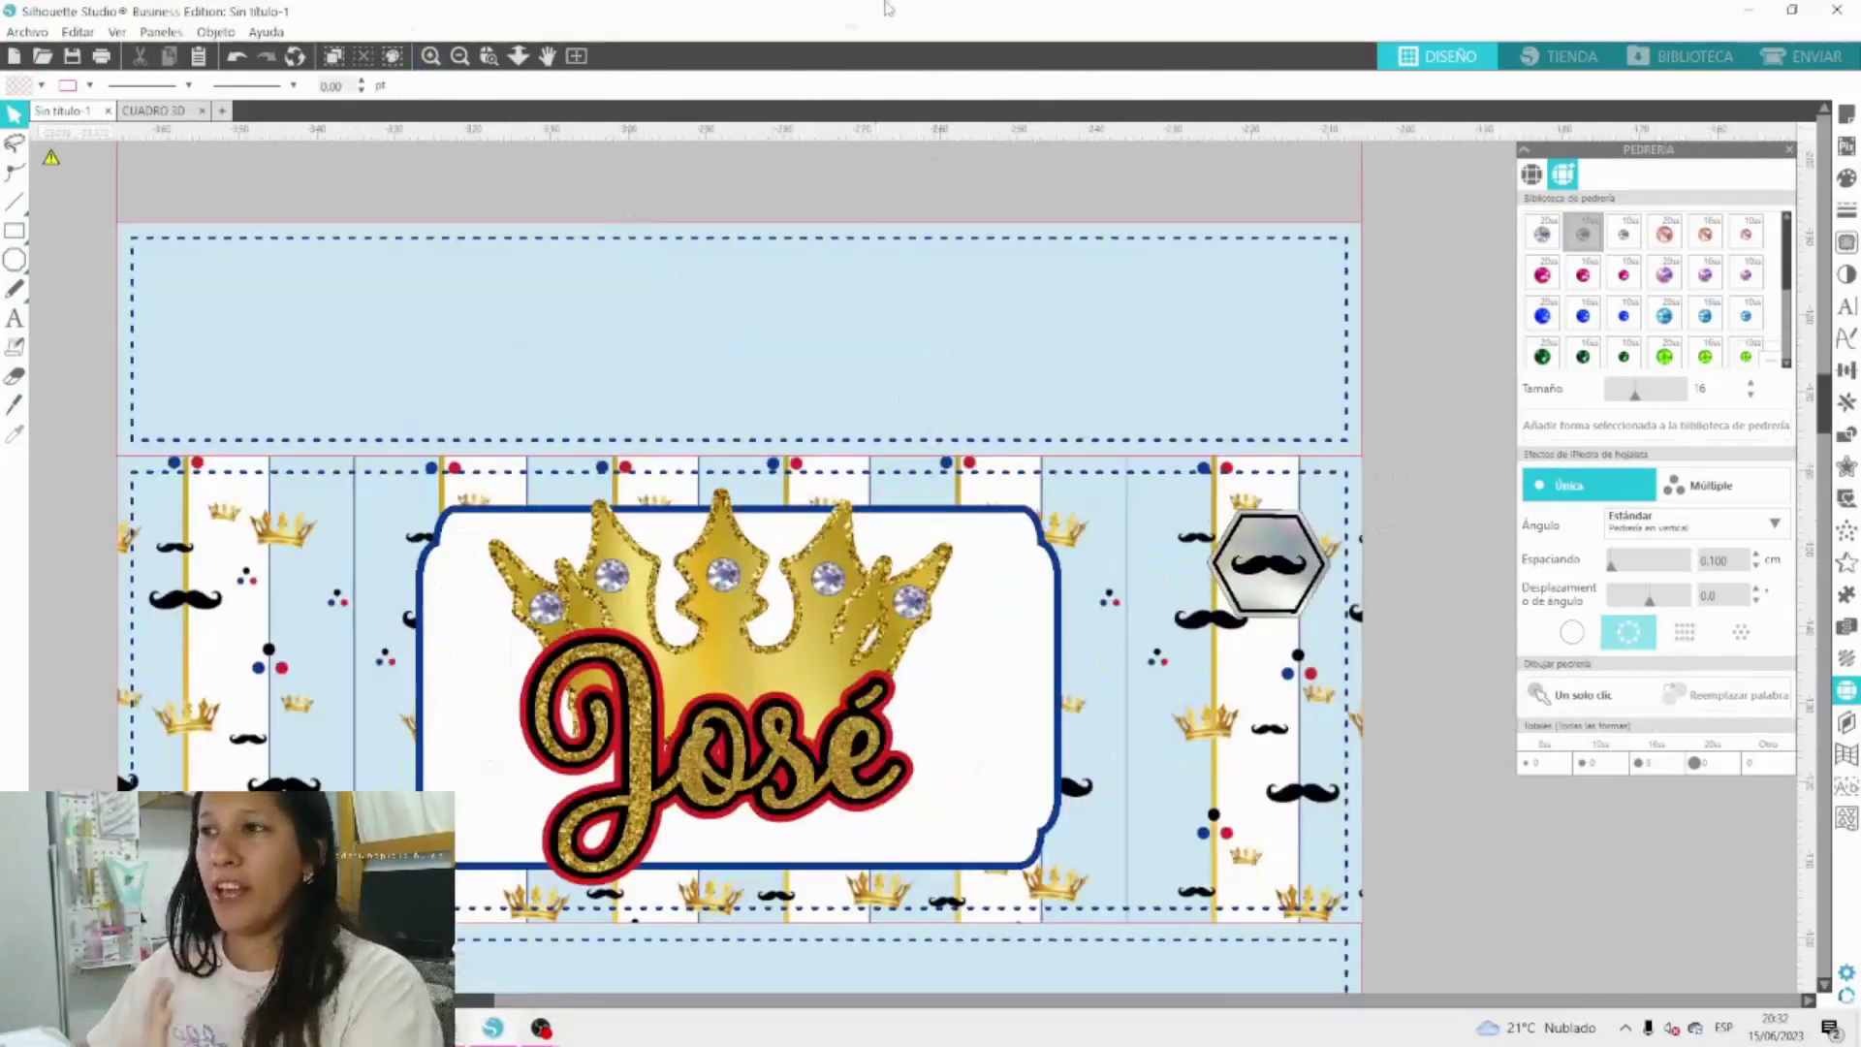
left_click(549, 609)
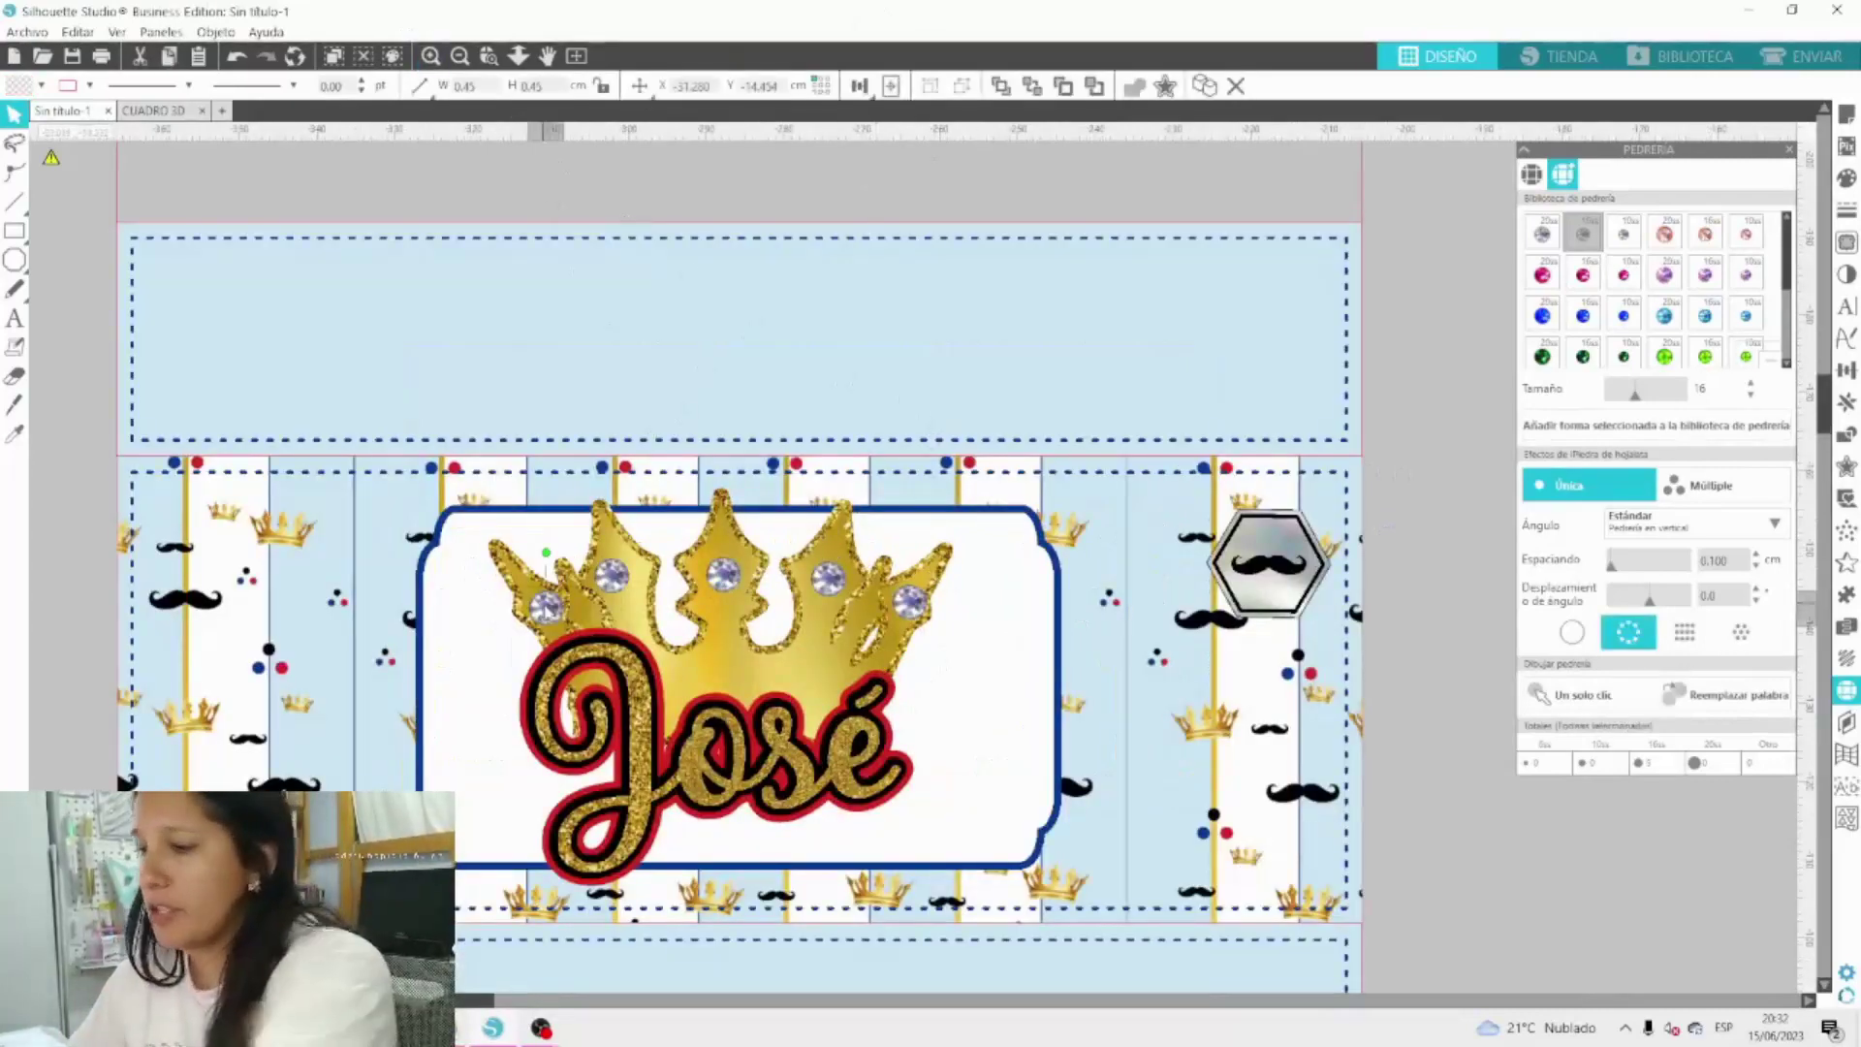
left_click(610, 574)
left_click(724, 574)
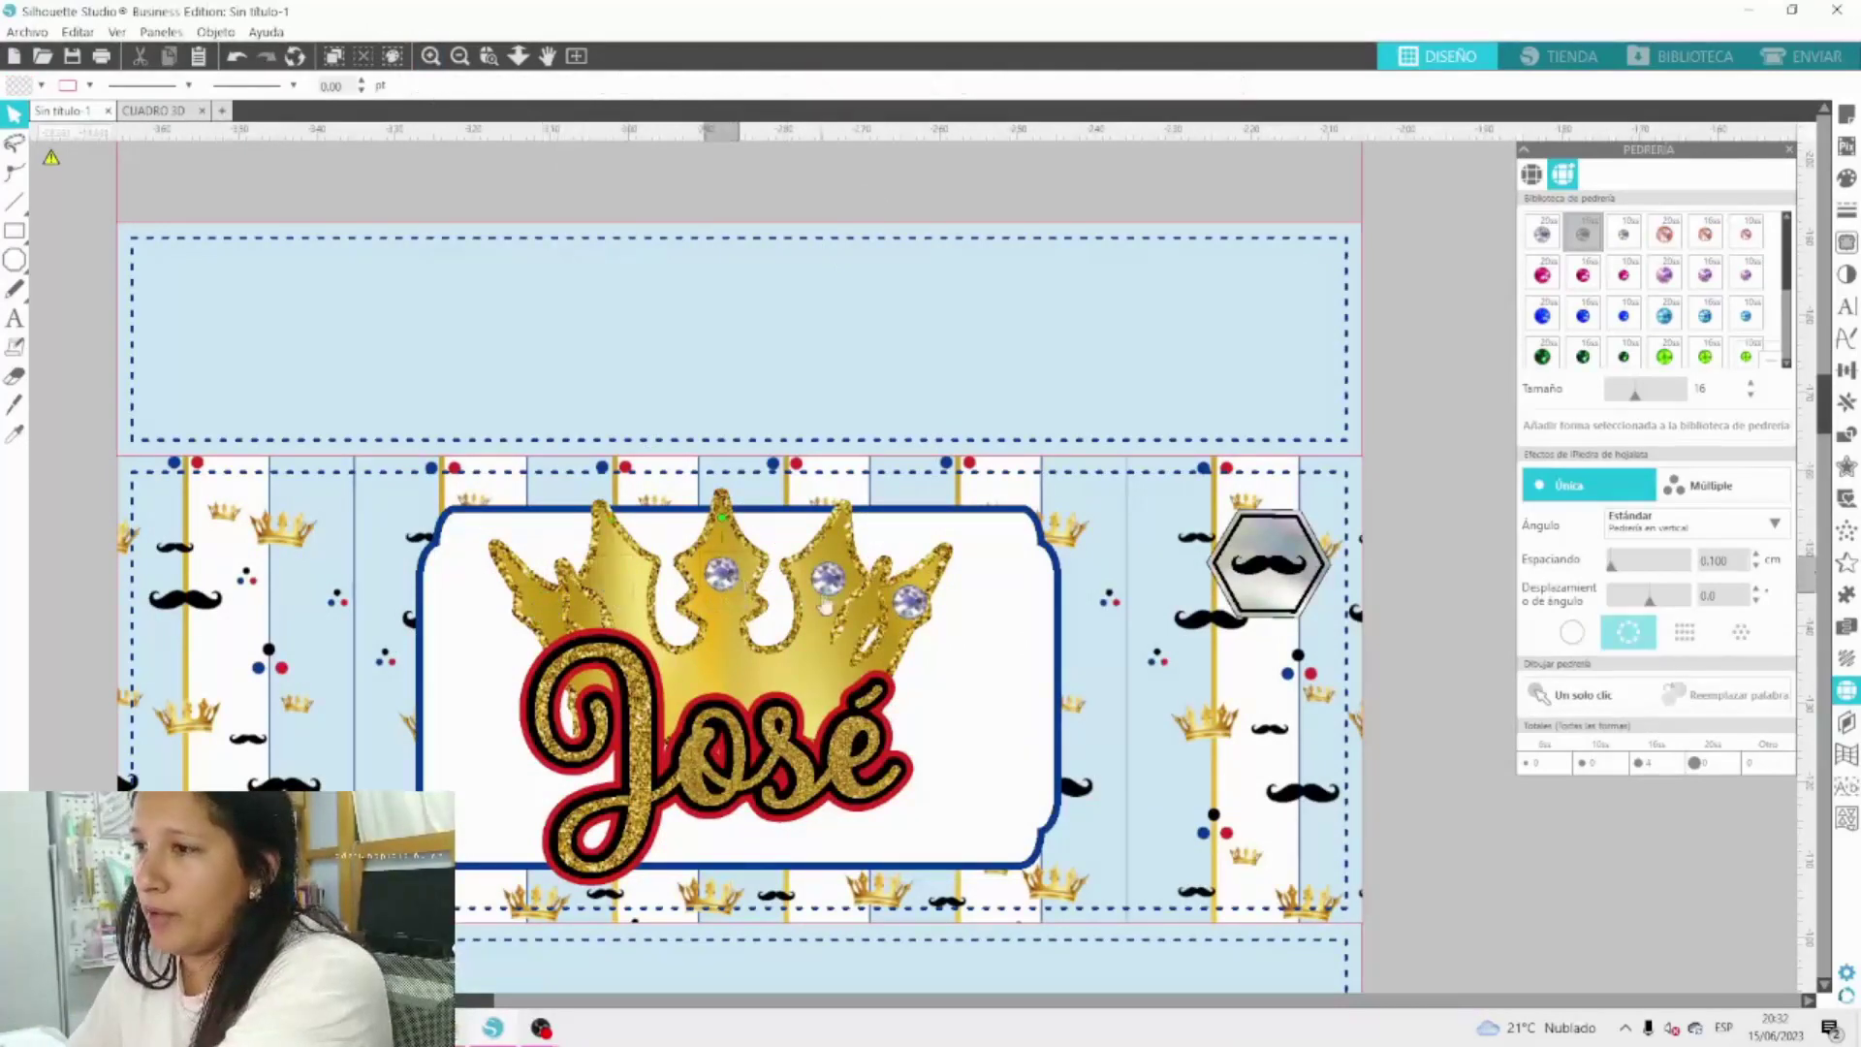
left_click(828, 579)
left_click(909, 603)
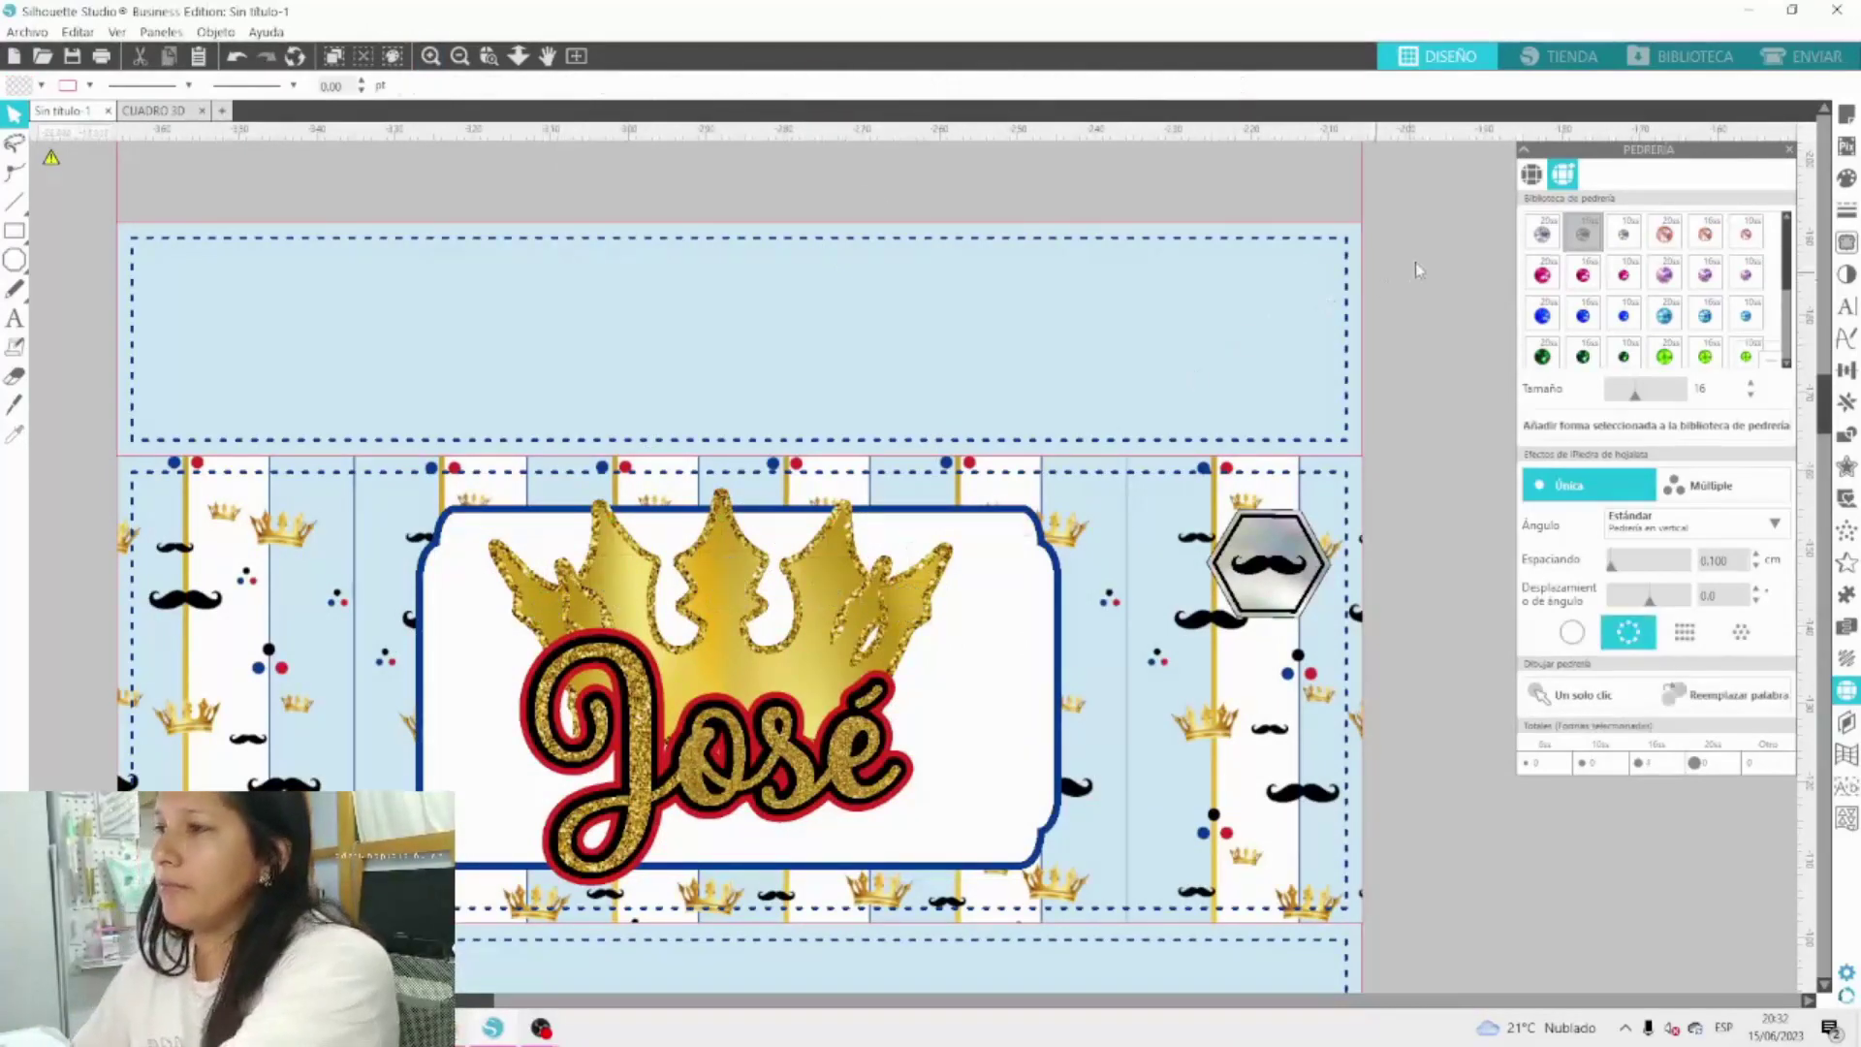
left_click(460, 56)
left_click(460, 55)
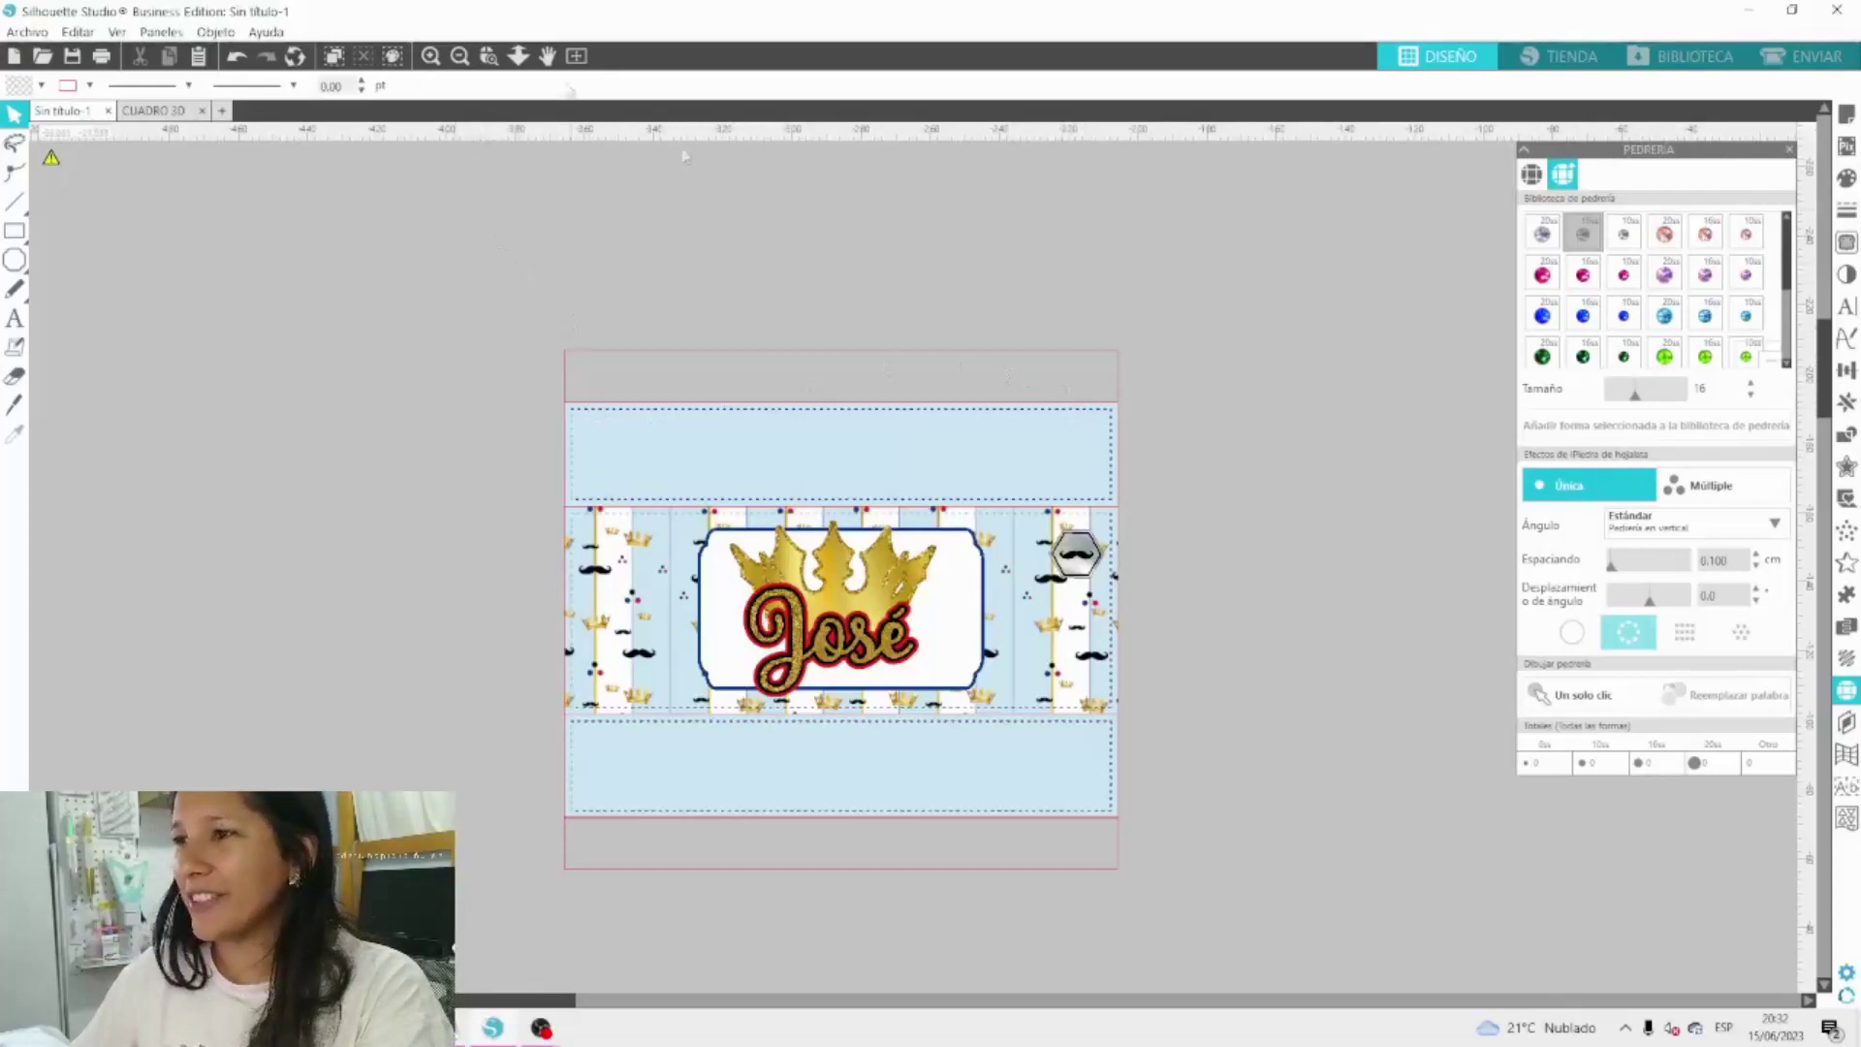
left_click(860, 430)
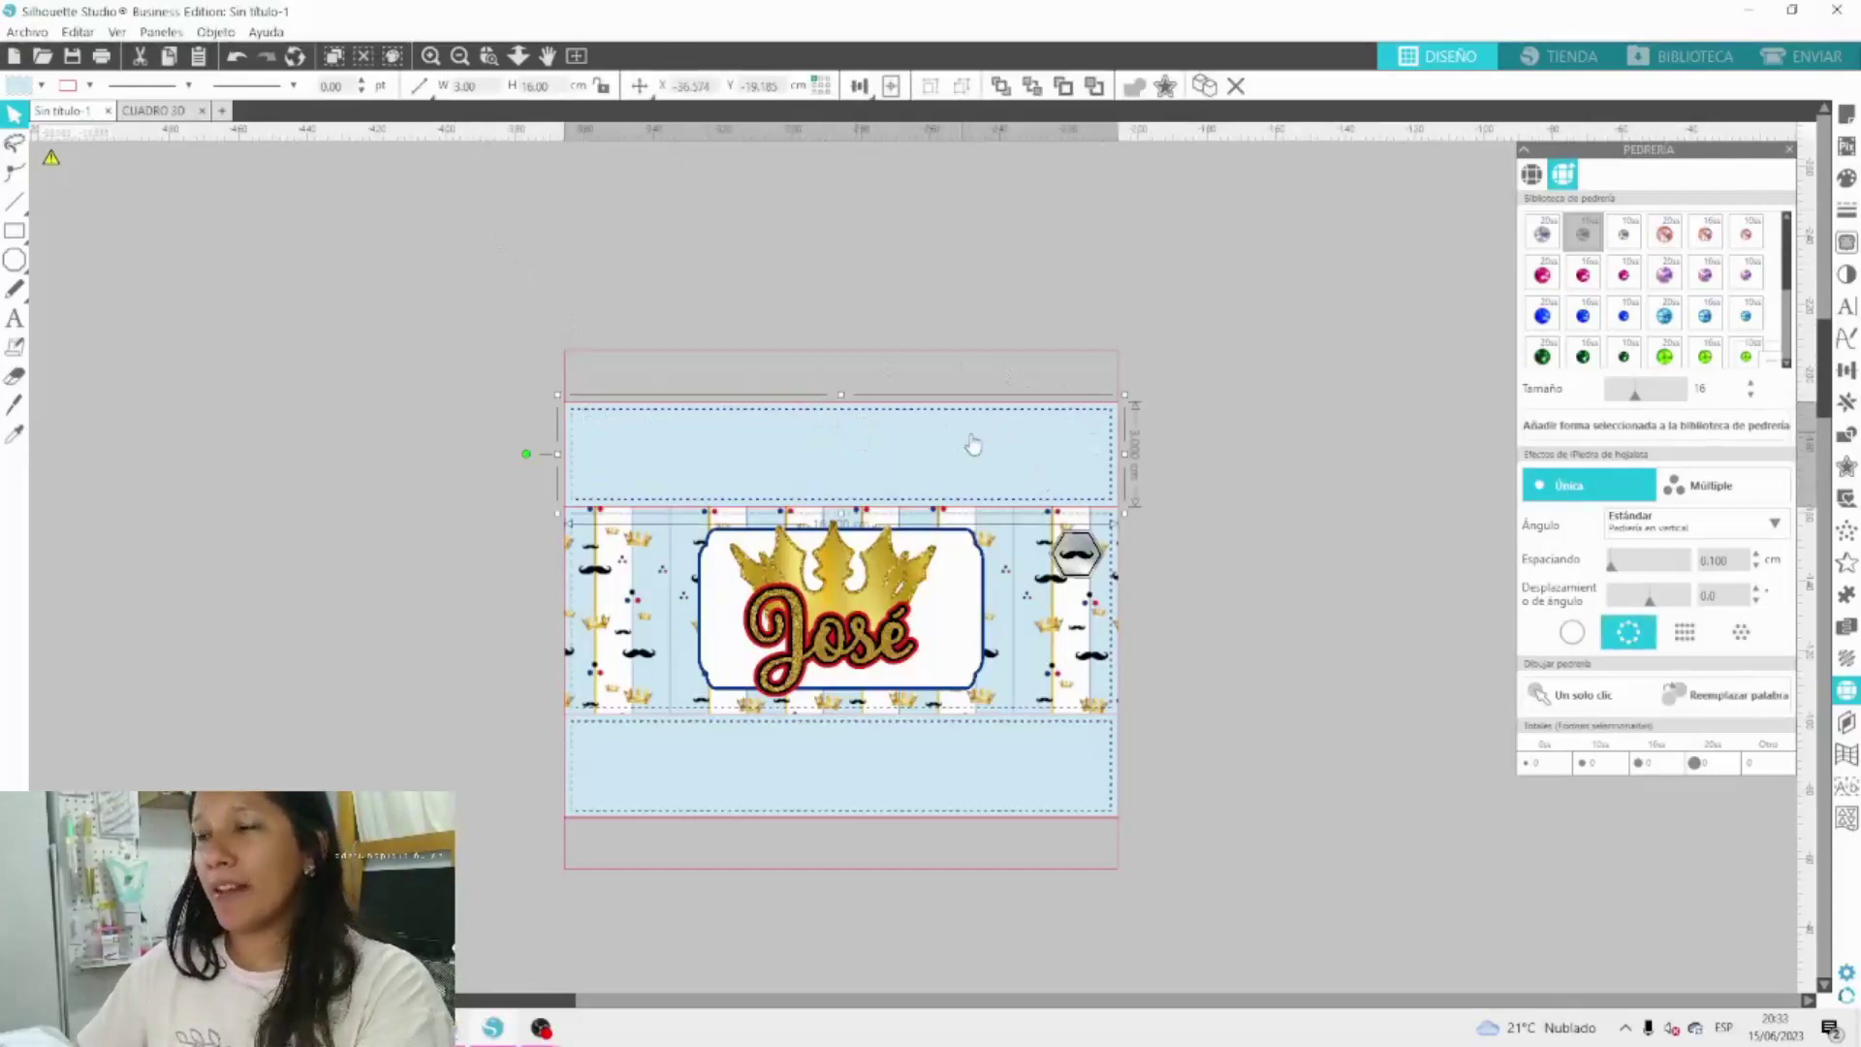
left_click(893, 765)
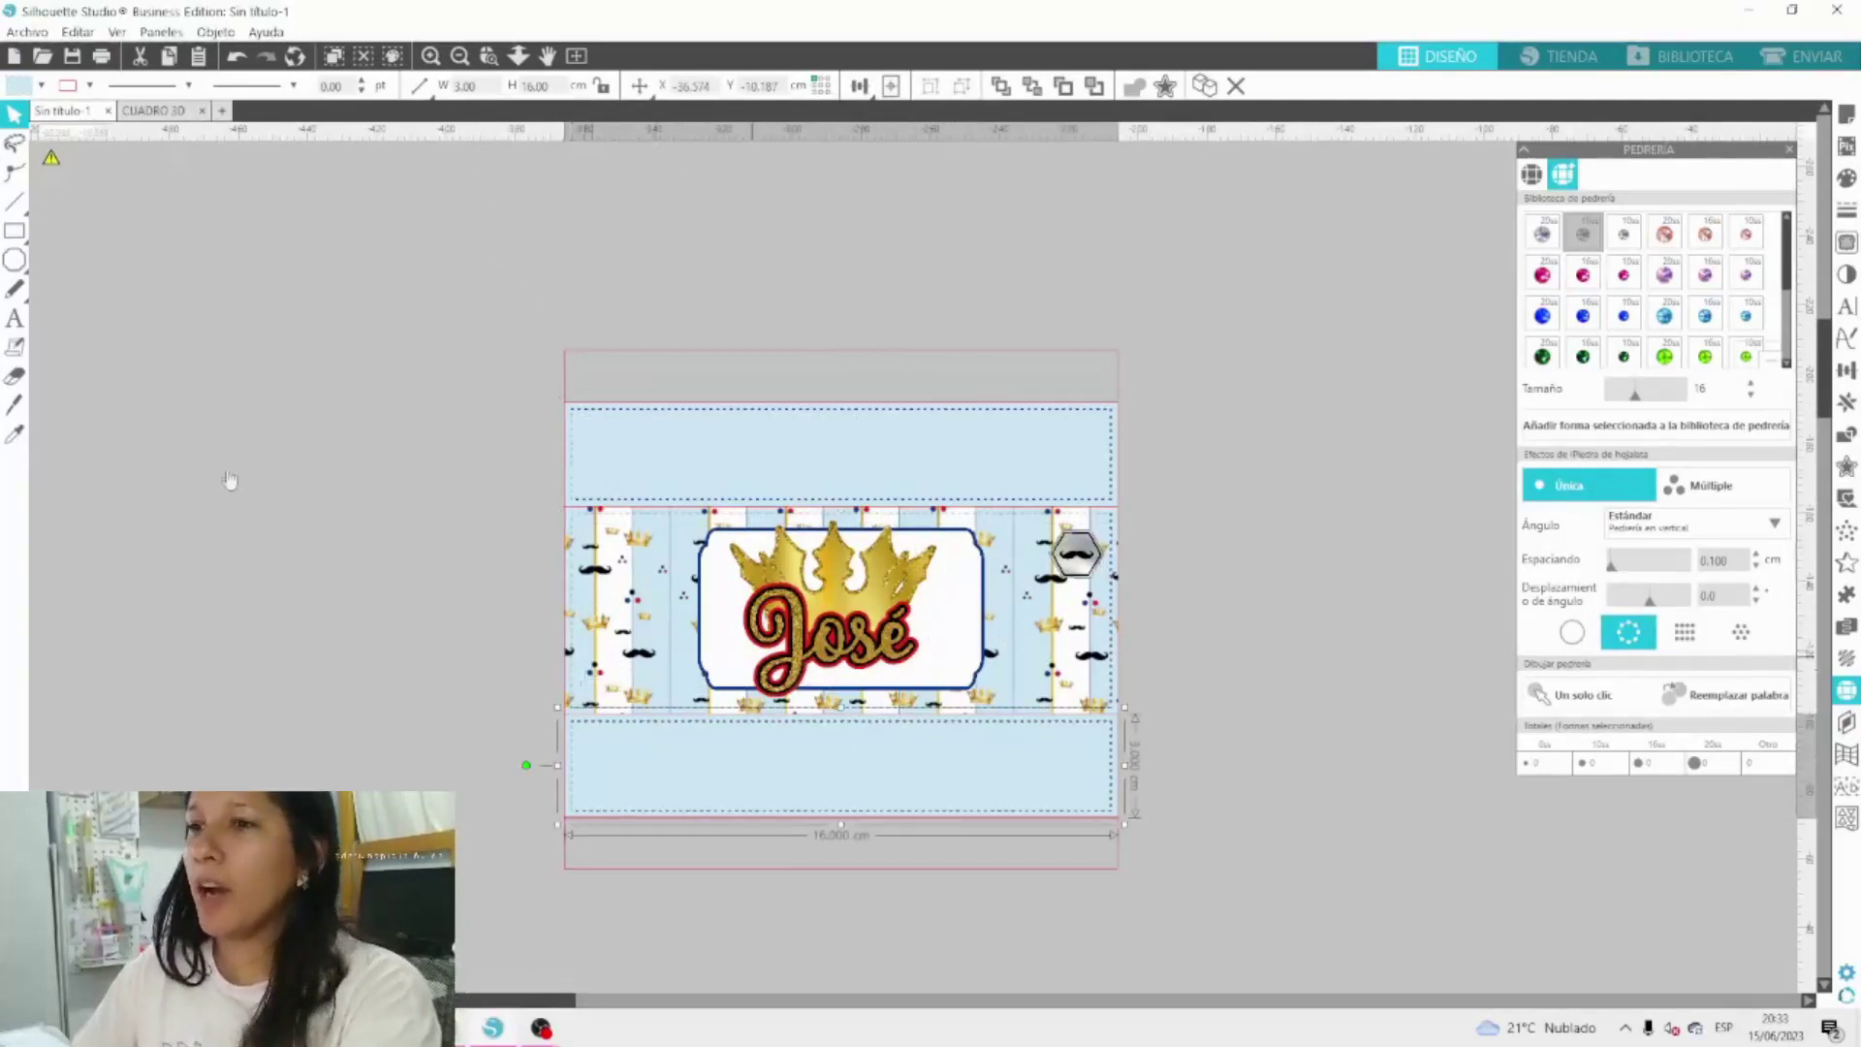
Draw a rounded rectangle about 3.25 by 0.64 cm, fill it white, and move it off the label.
left_click(13, 231)
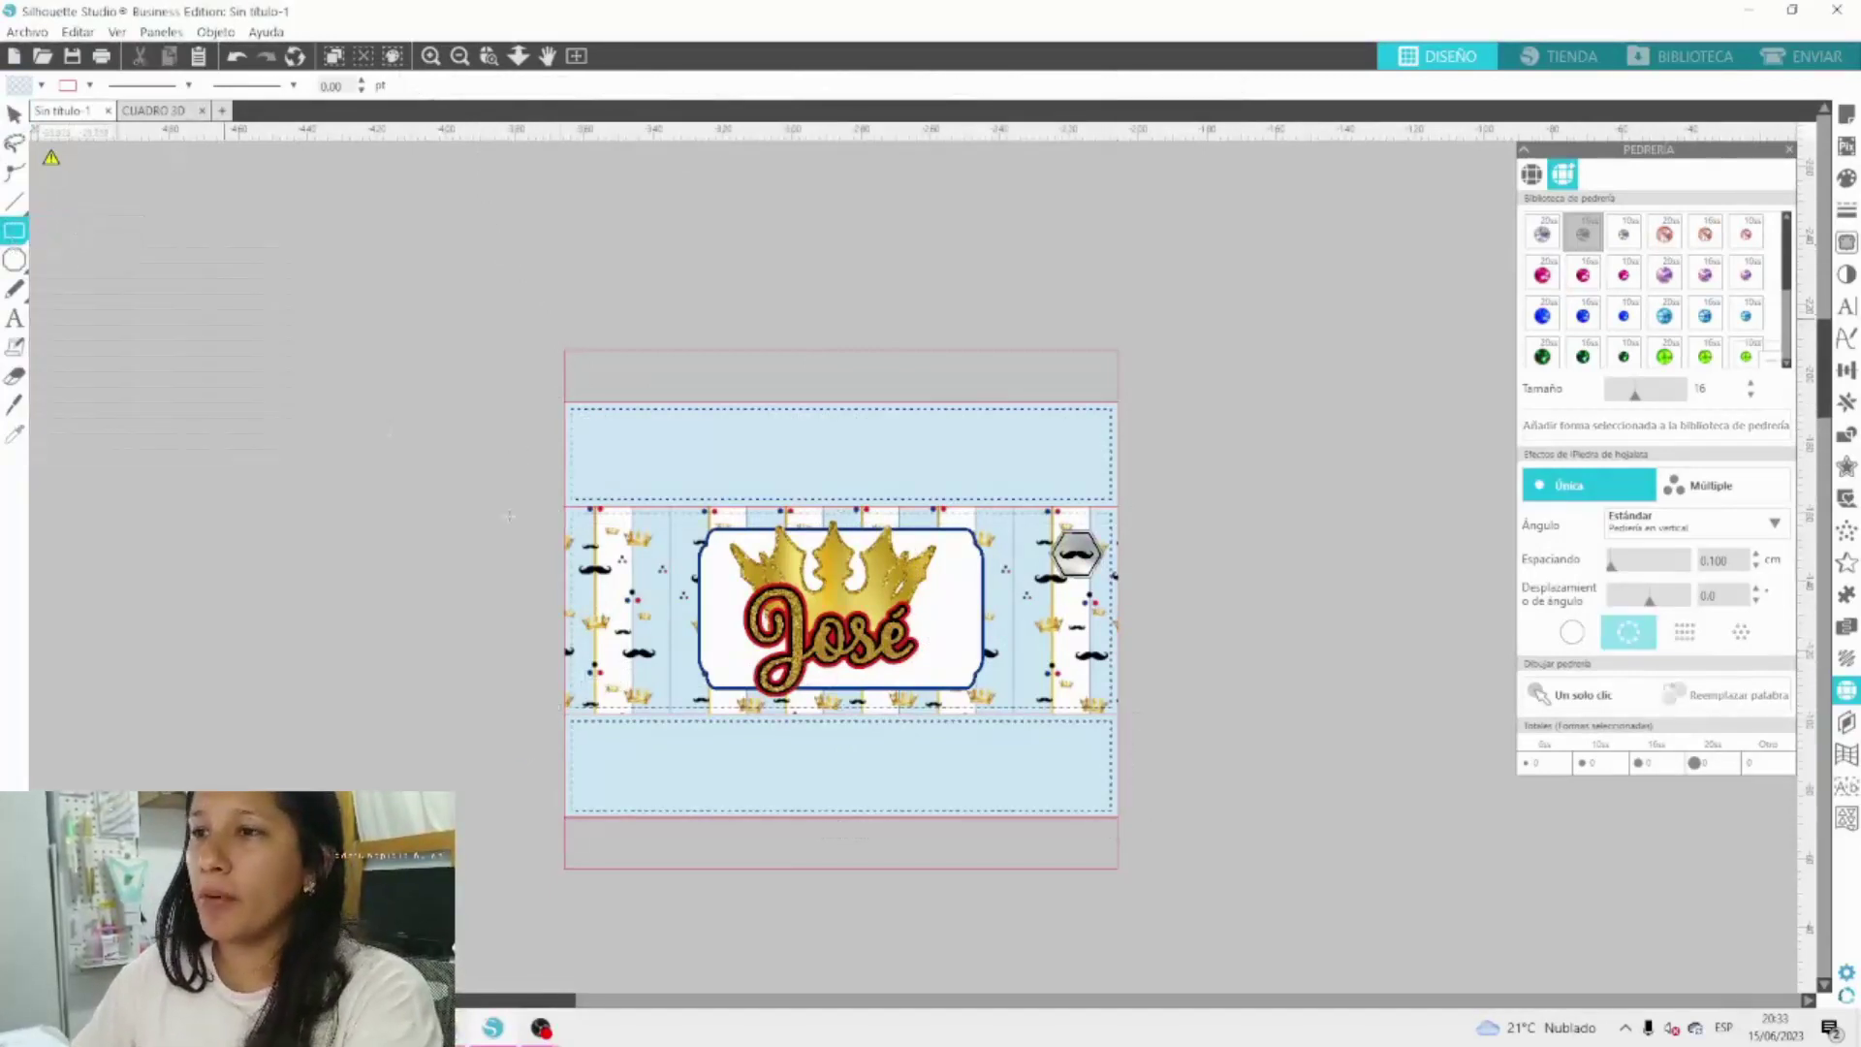
left_click_drag(579, 676, 692, 700)
left_click(41, 85)
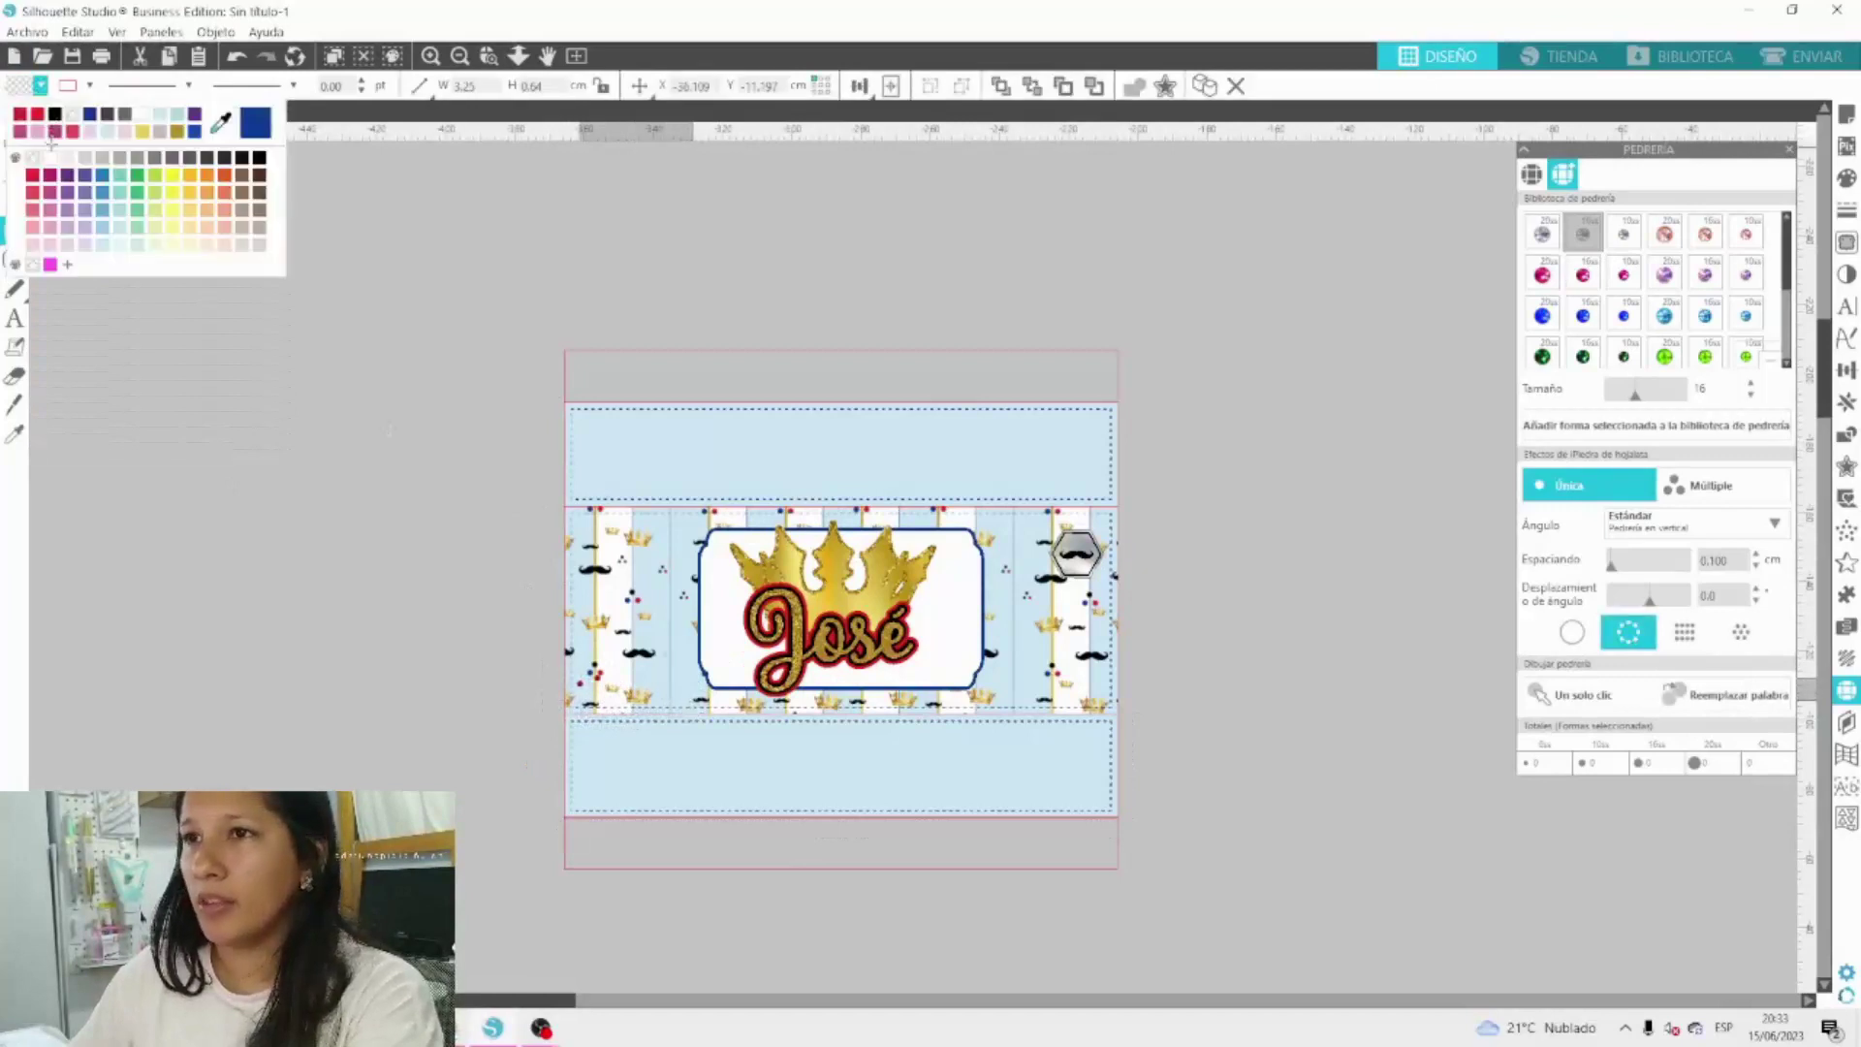
left_click(48, 160)
left_click(14, 114)
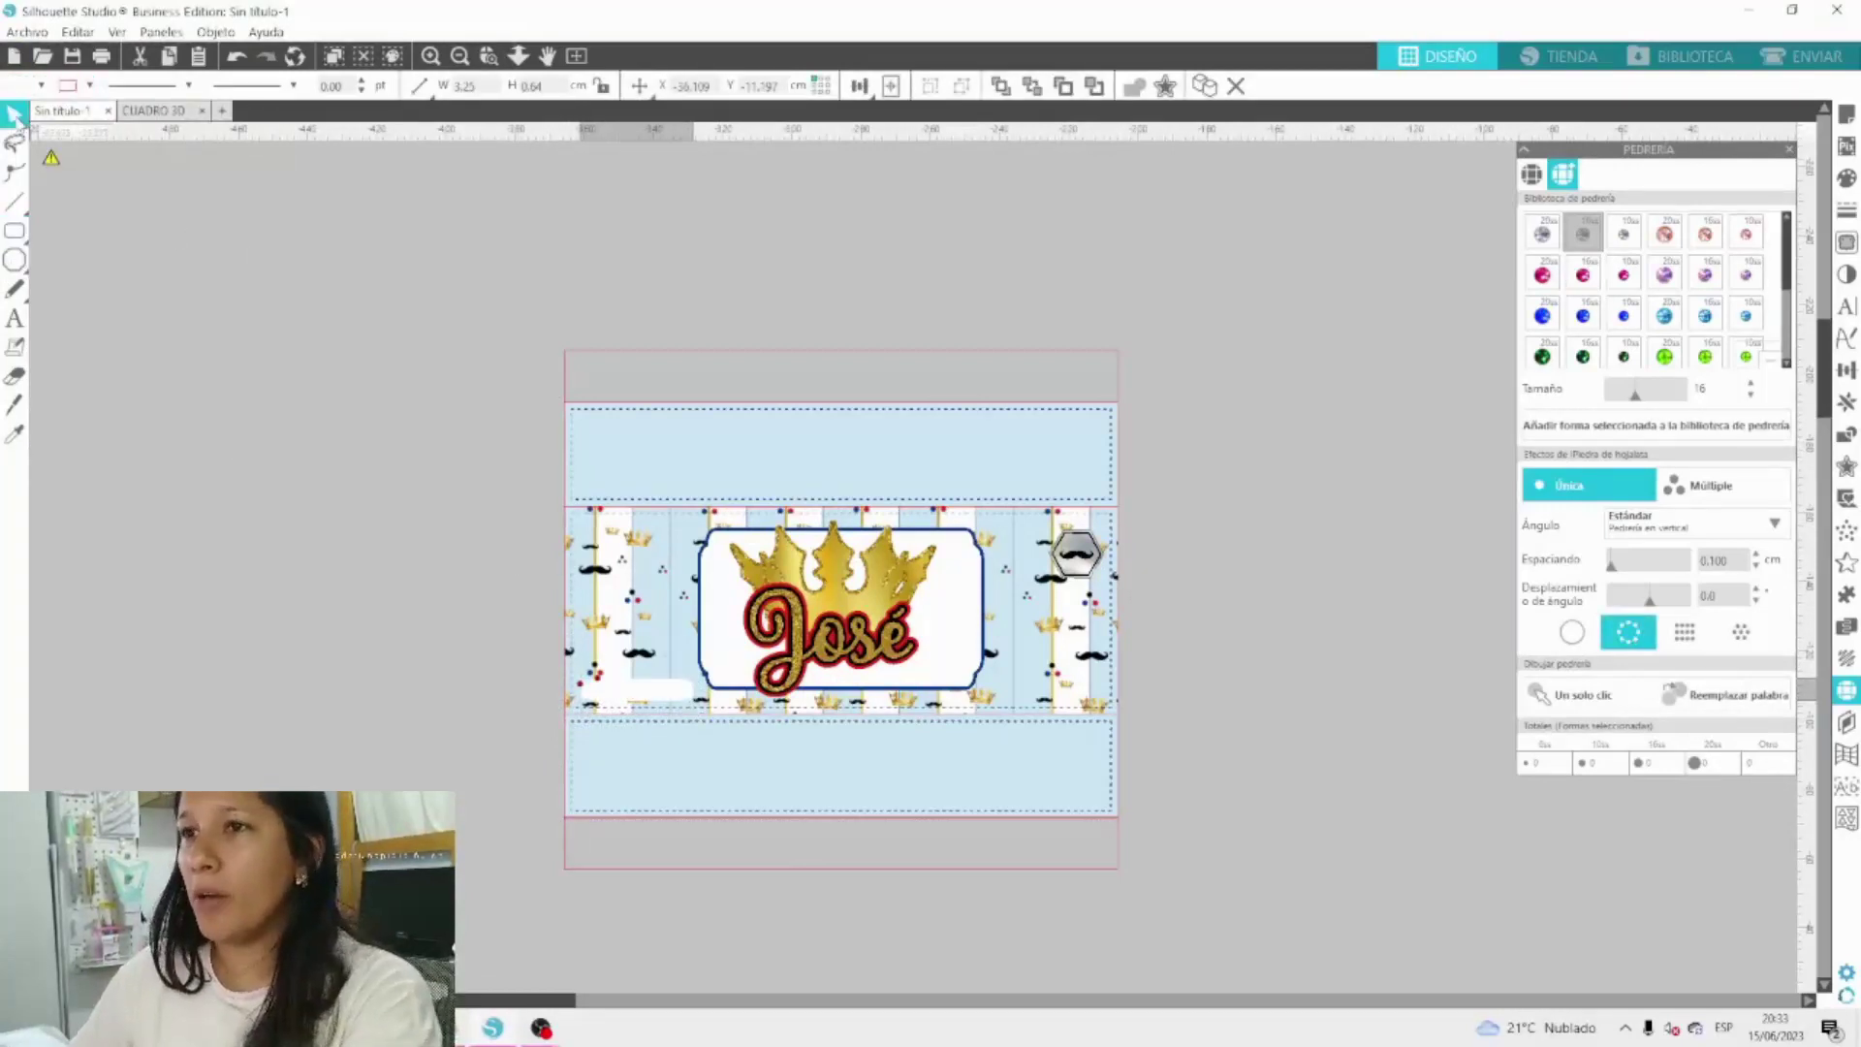
left_click_drag(640, 696, 355, 320)
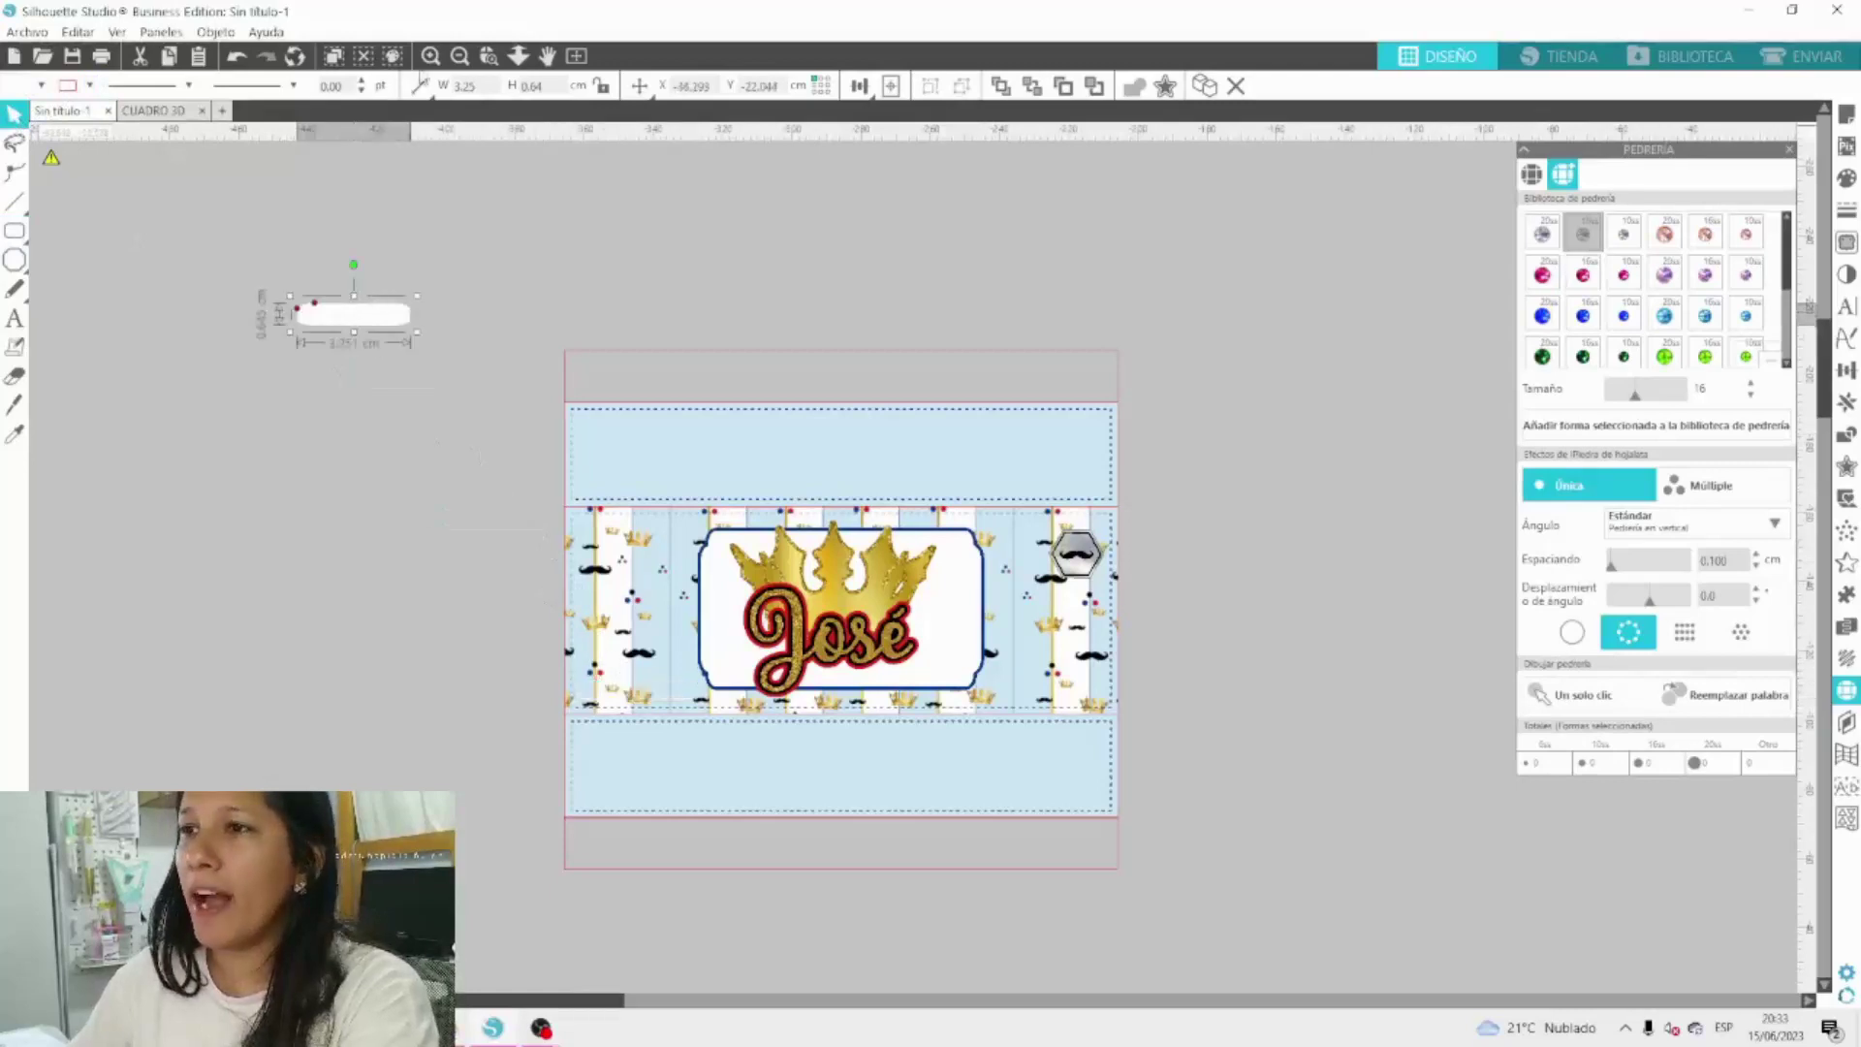
Try a 0.05 cm dark blue offset around the white rounded rectangle, and delete both shapes.
left_click(430, 56)
scroll(450, 337, "up", 4)
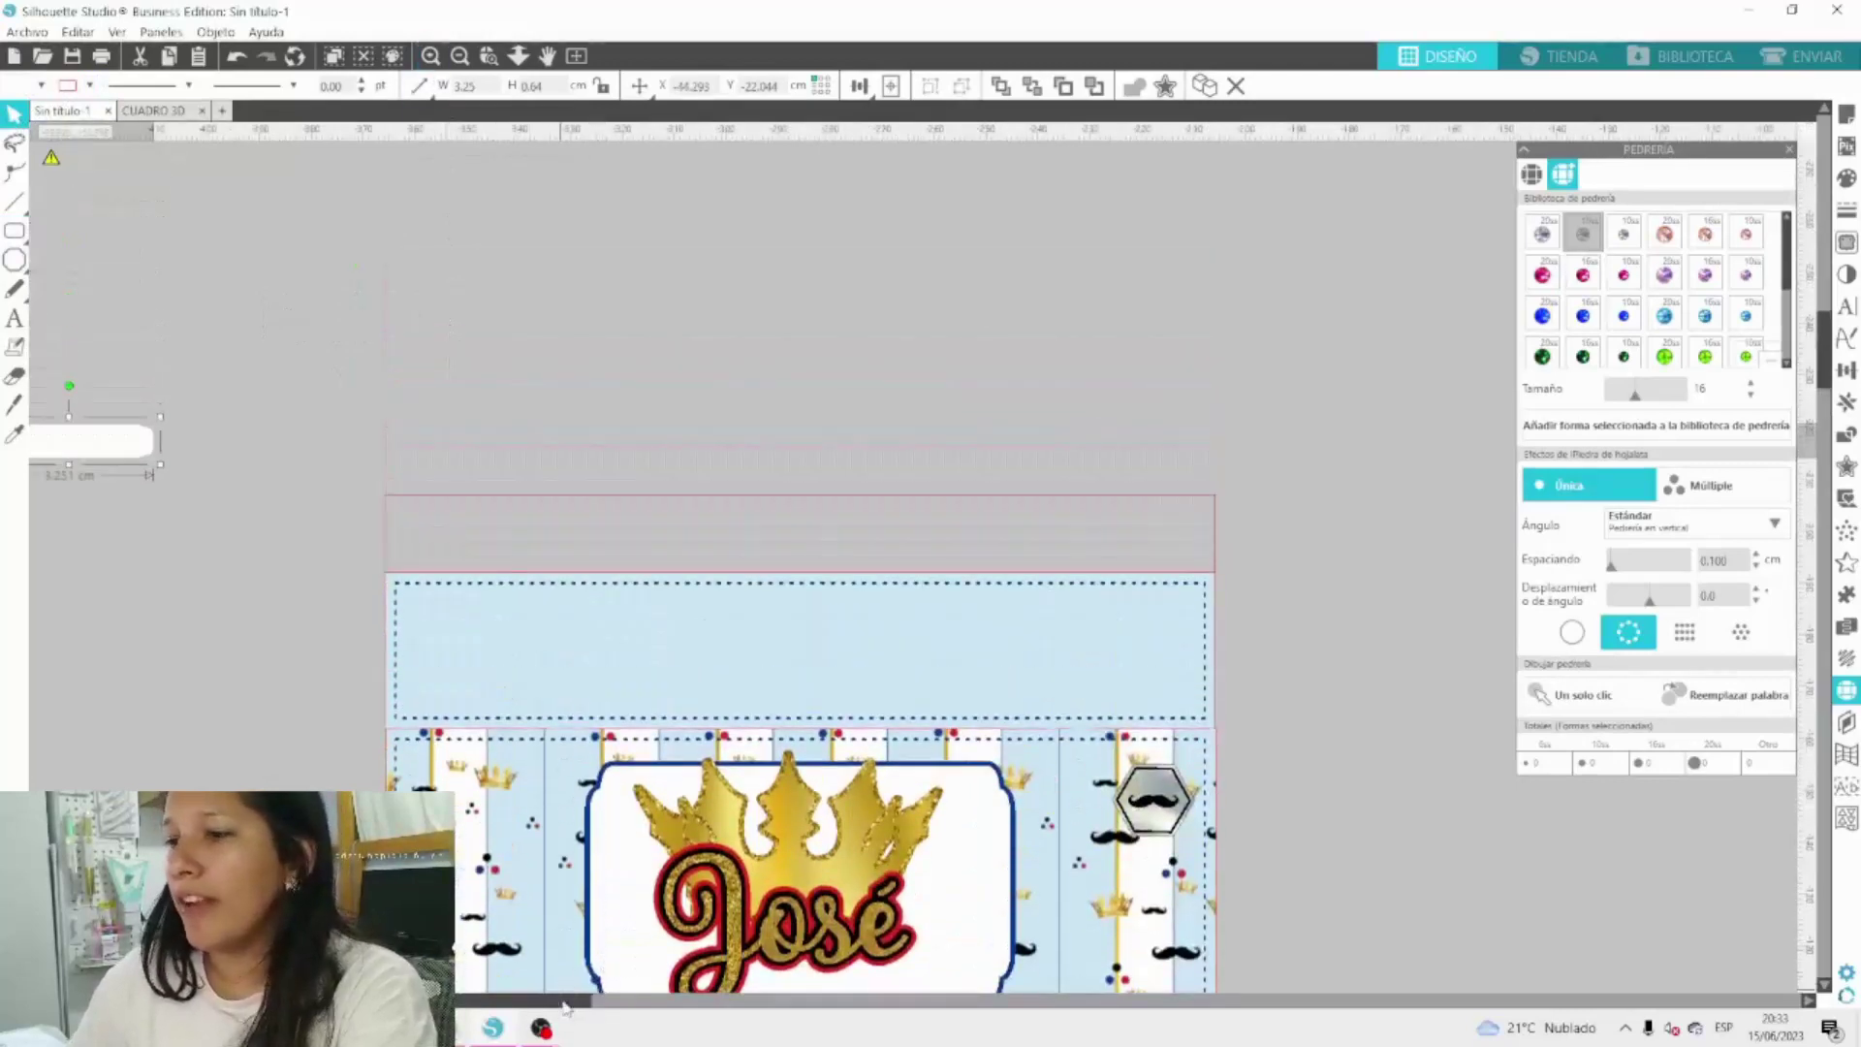
scroll(374, 318, "left", 5)
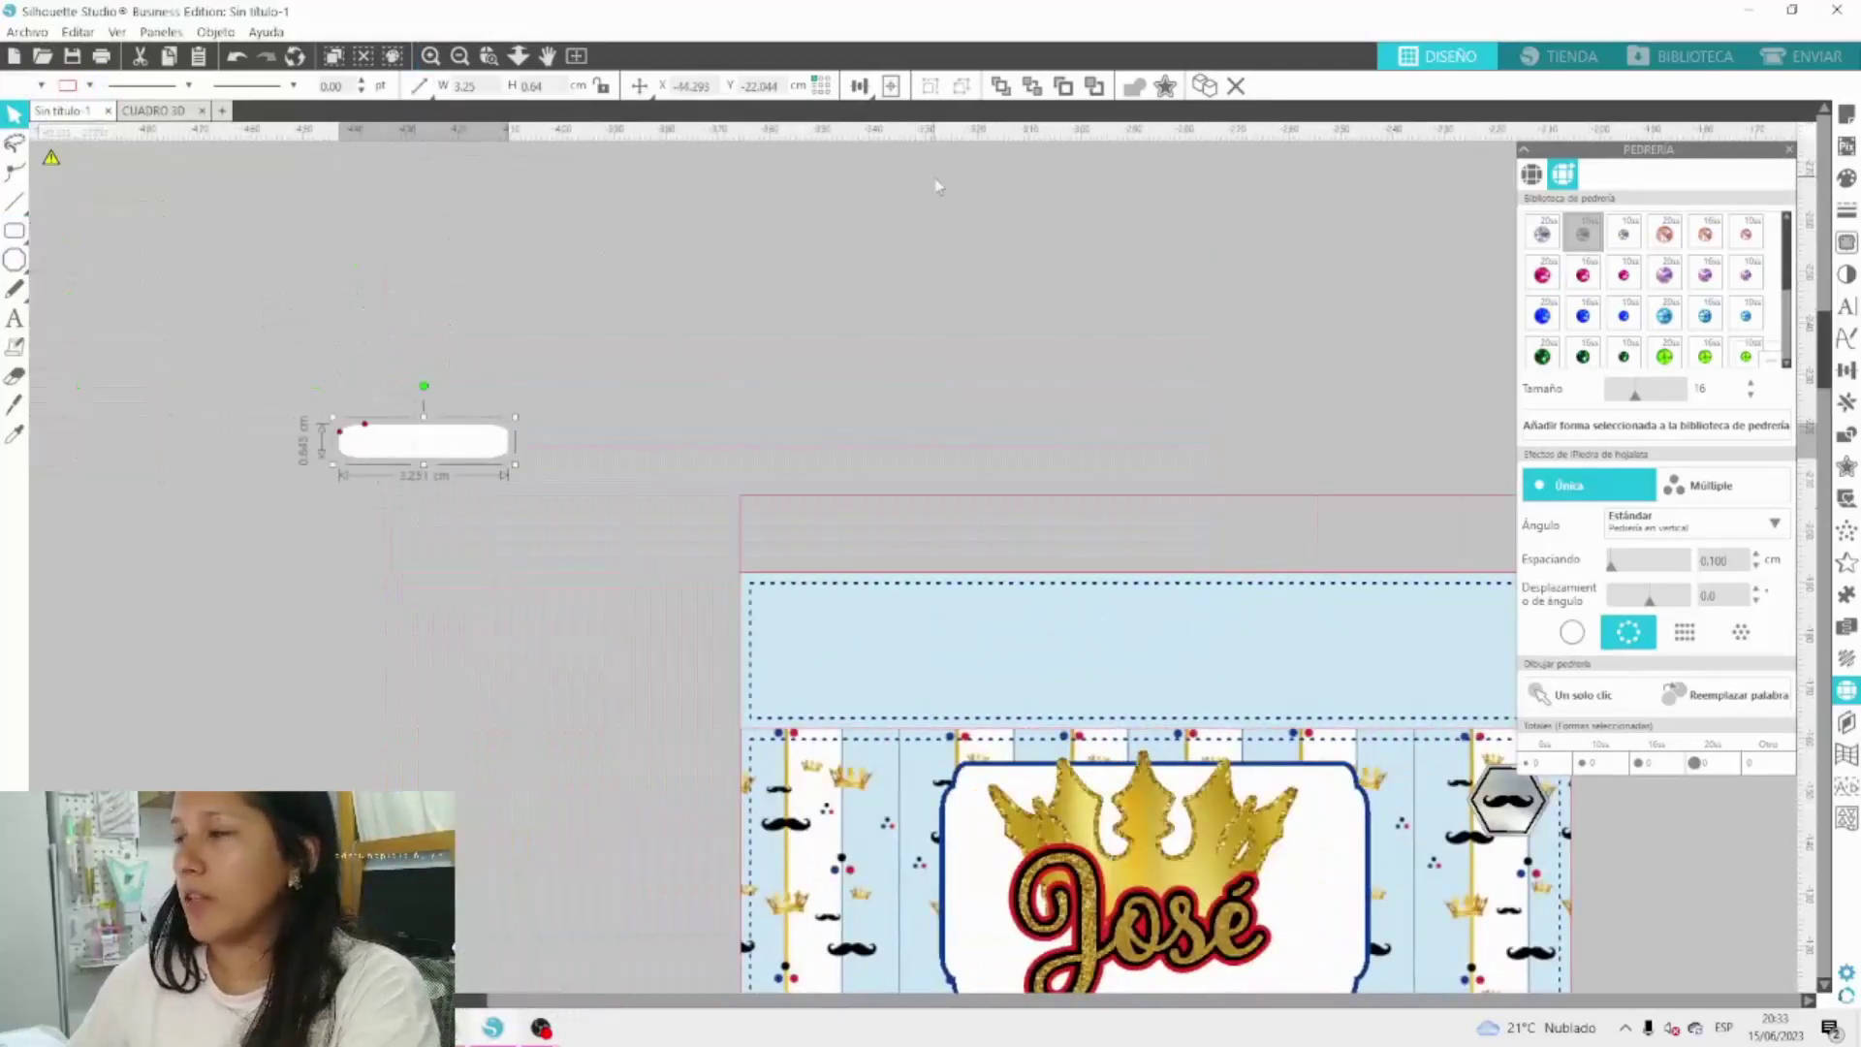
left_click(1847, 467)
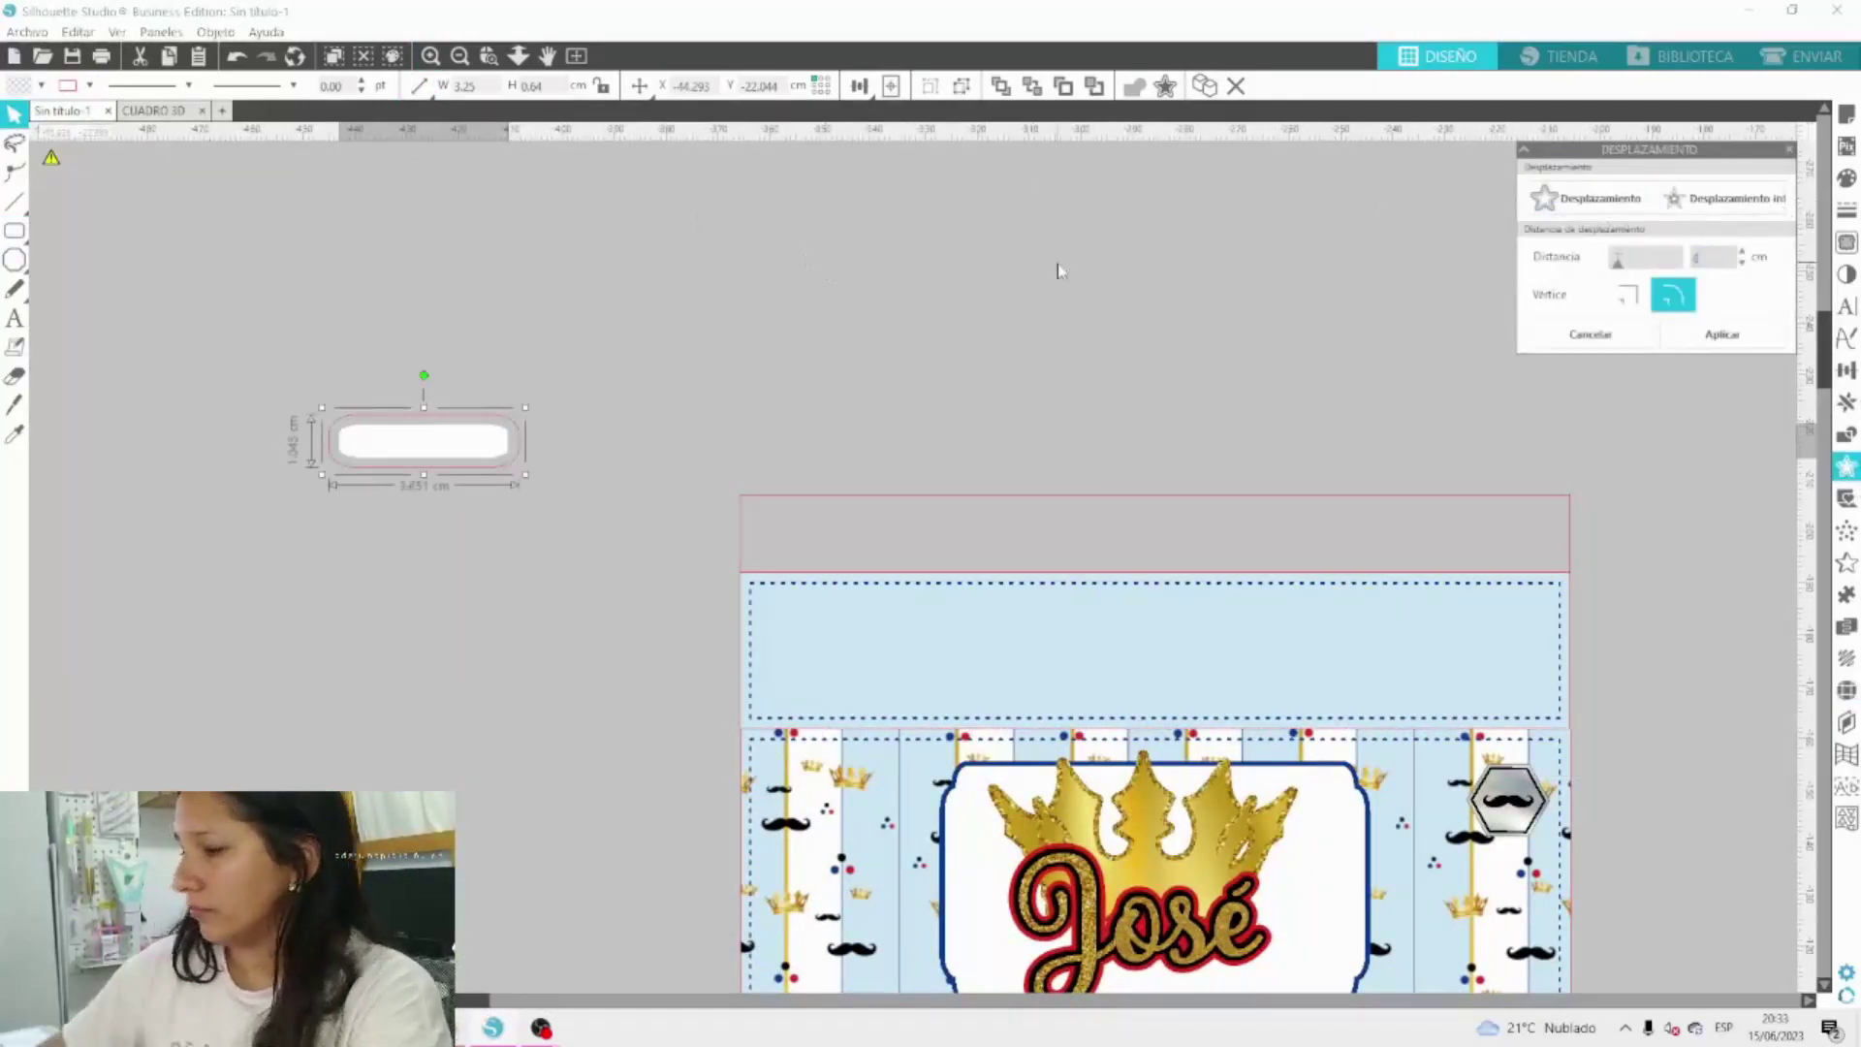
key("Return")
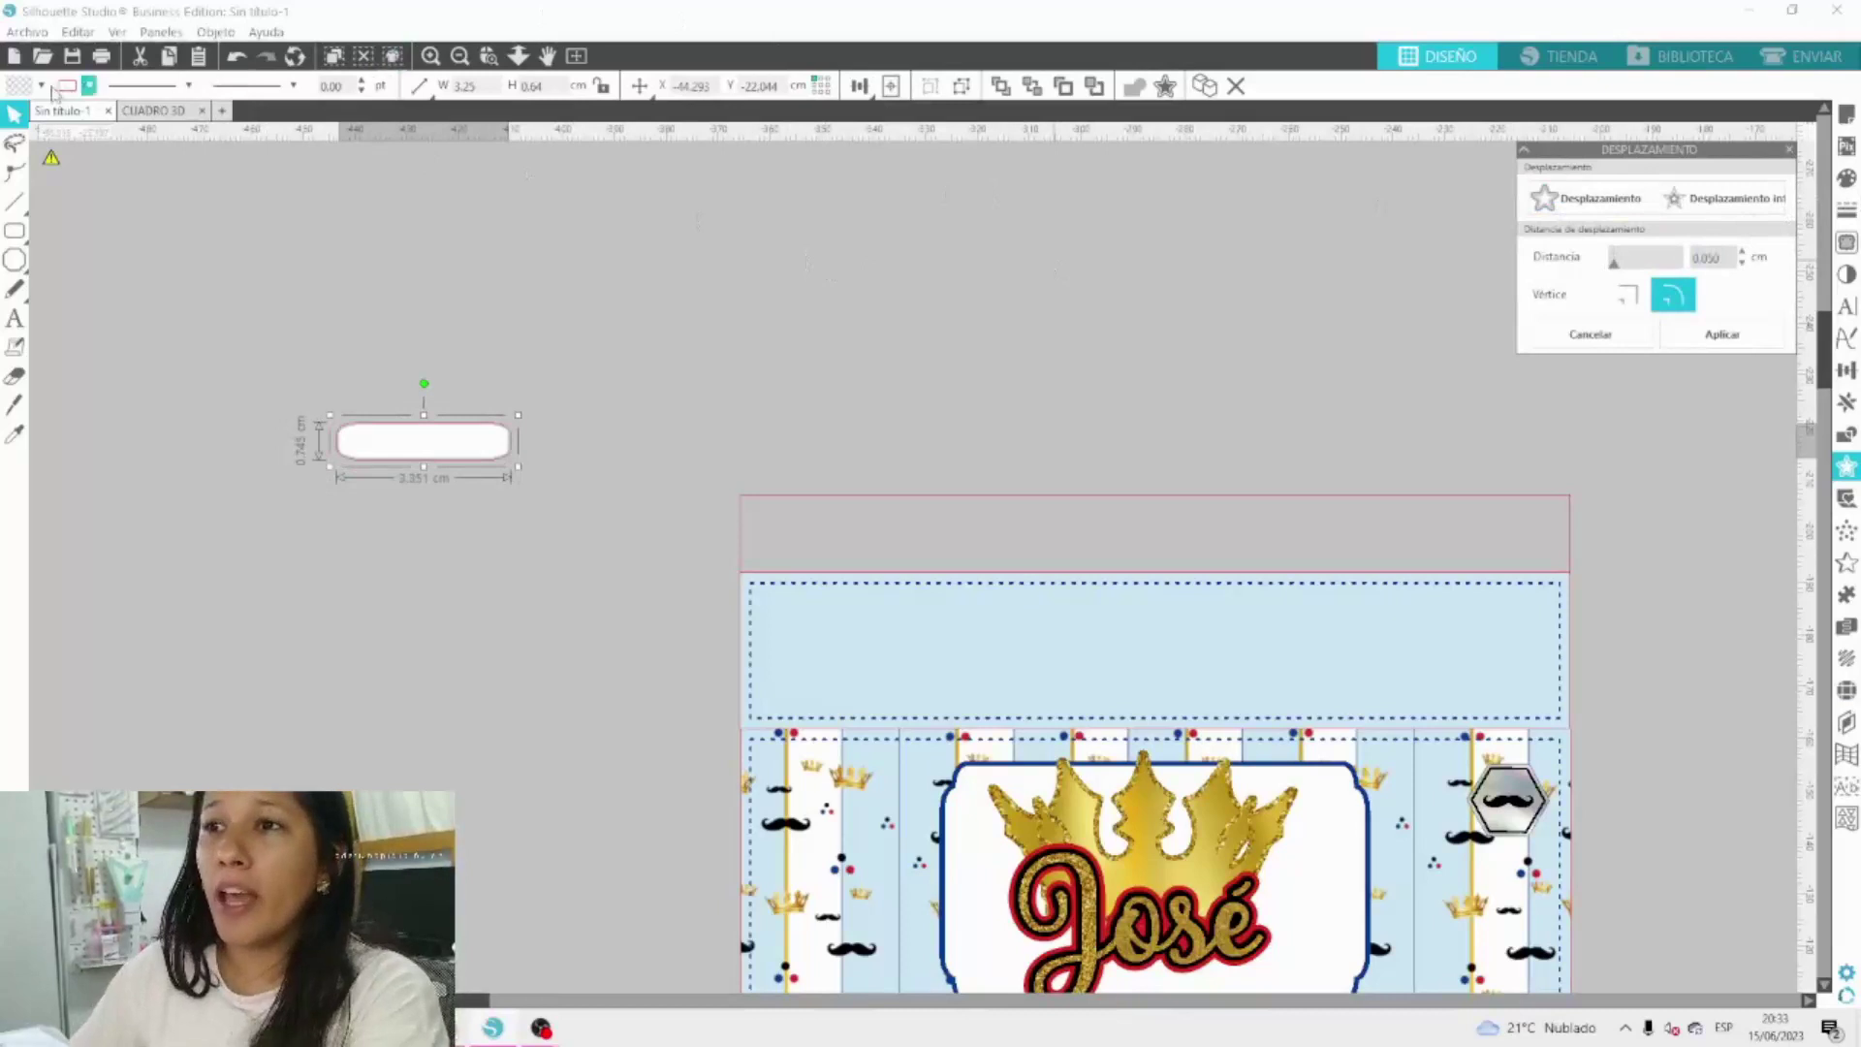
left_click(41, 87)
left_click(110, 114)
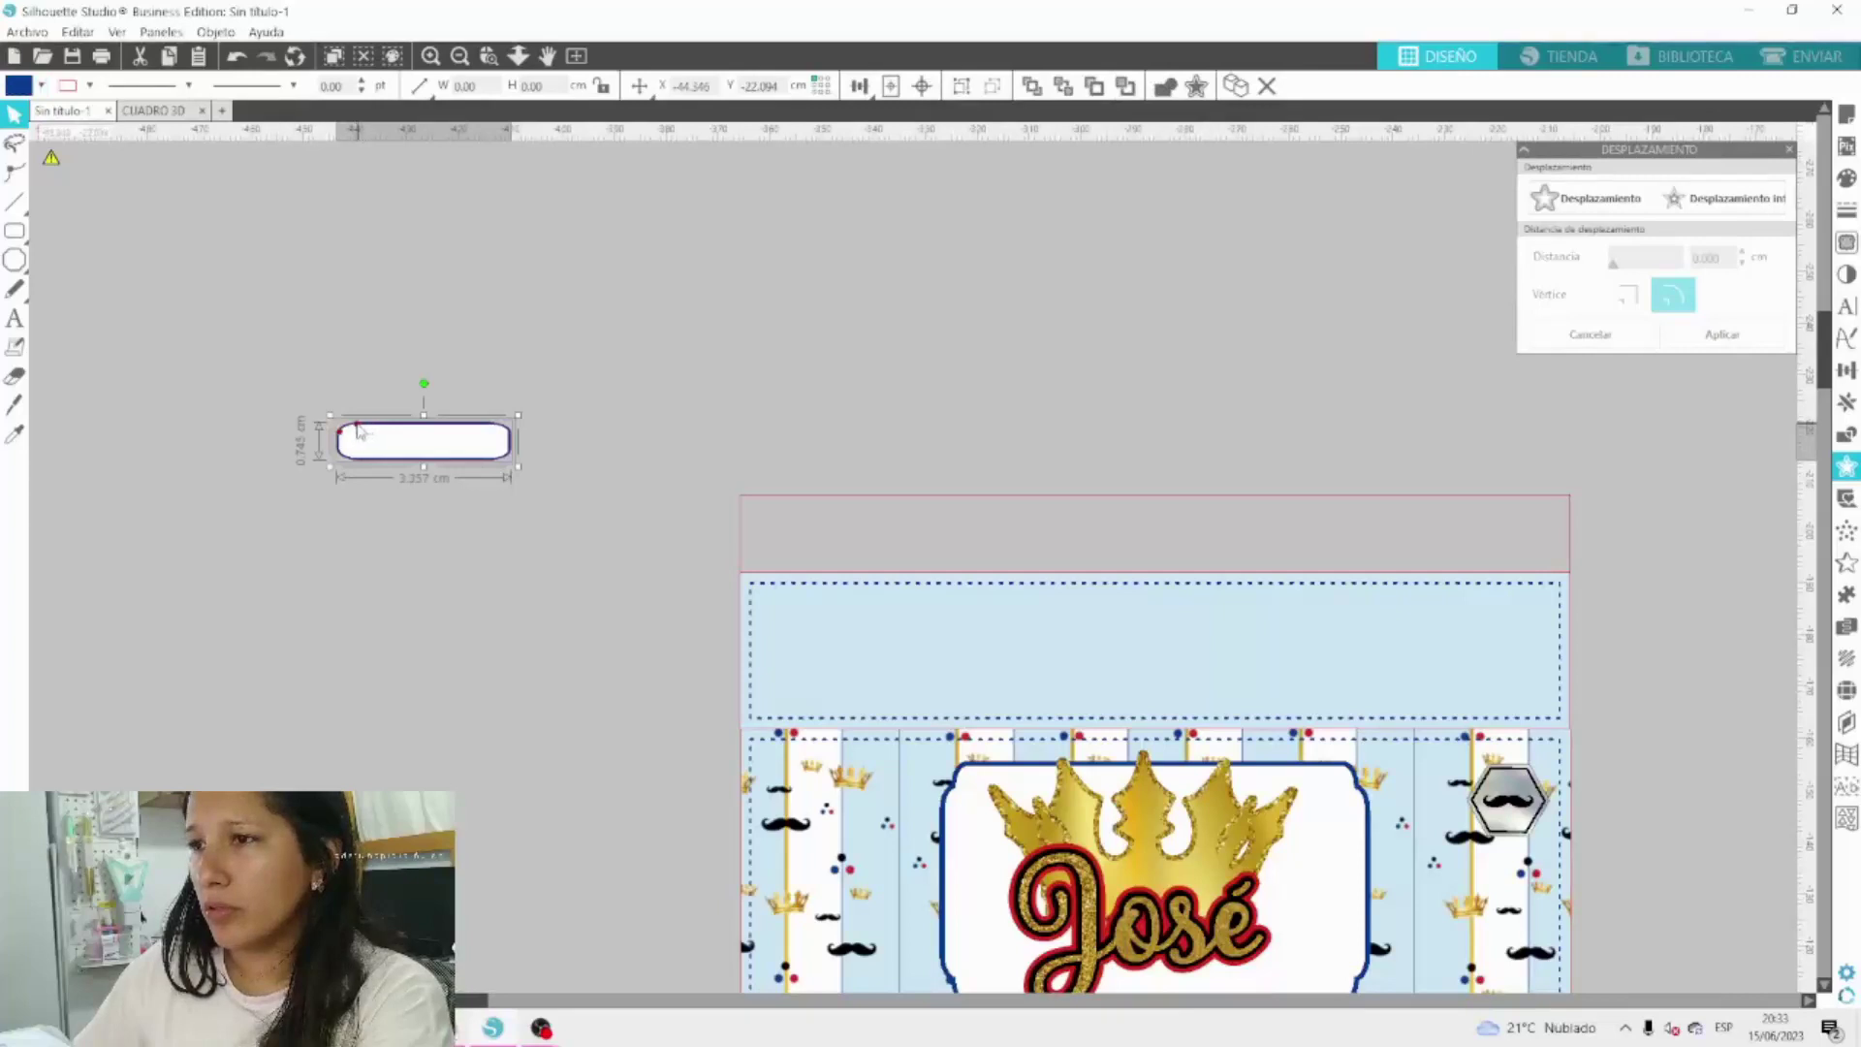
key("Delete")
Draw a rounded rectangle about 2.50 by 1.48 cm in the empty area beside the label, and fill it red.
left_click(15, 231)
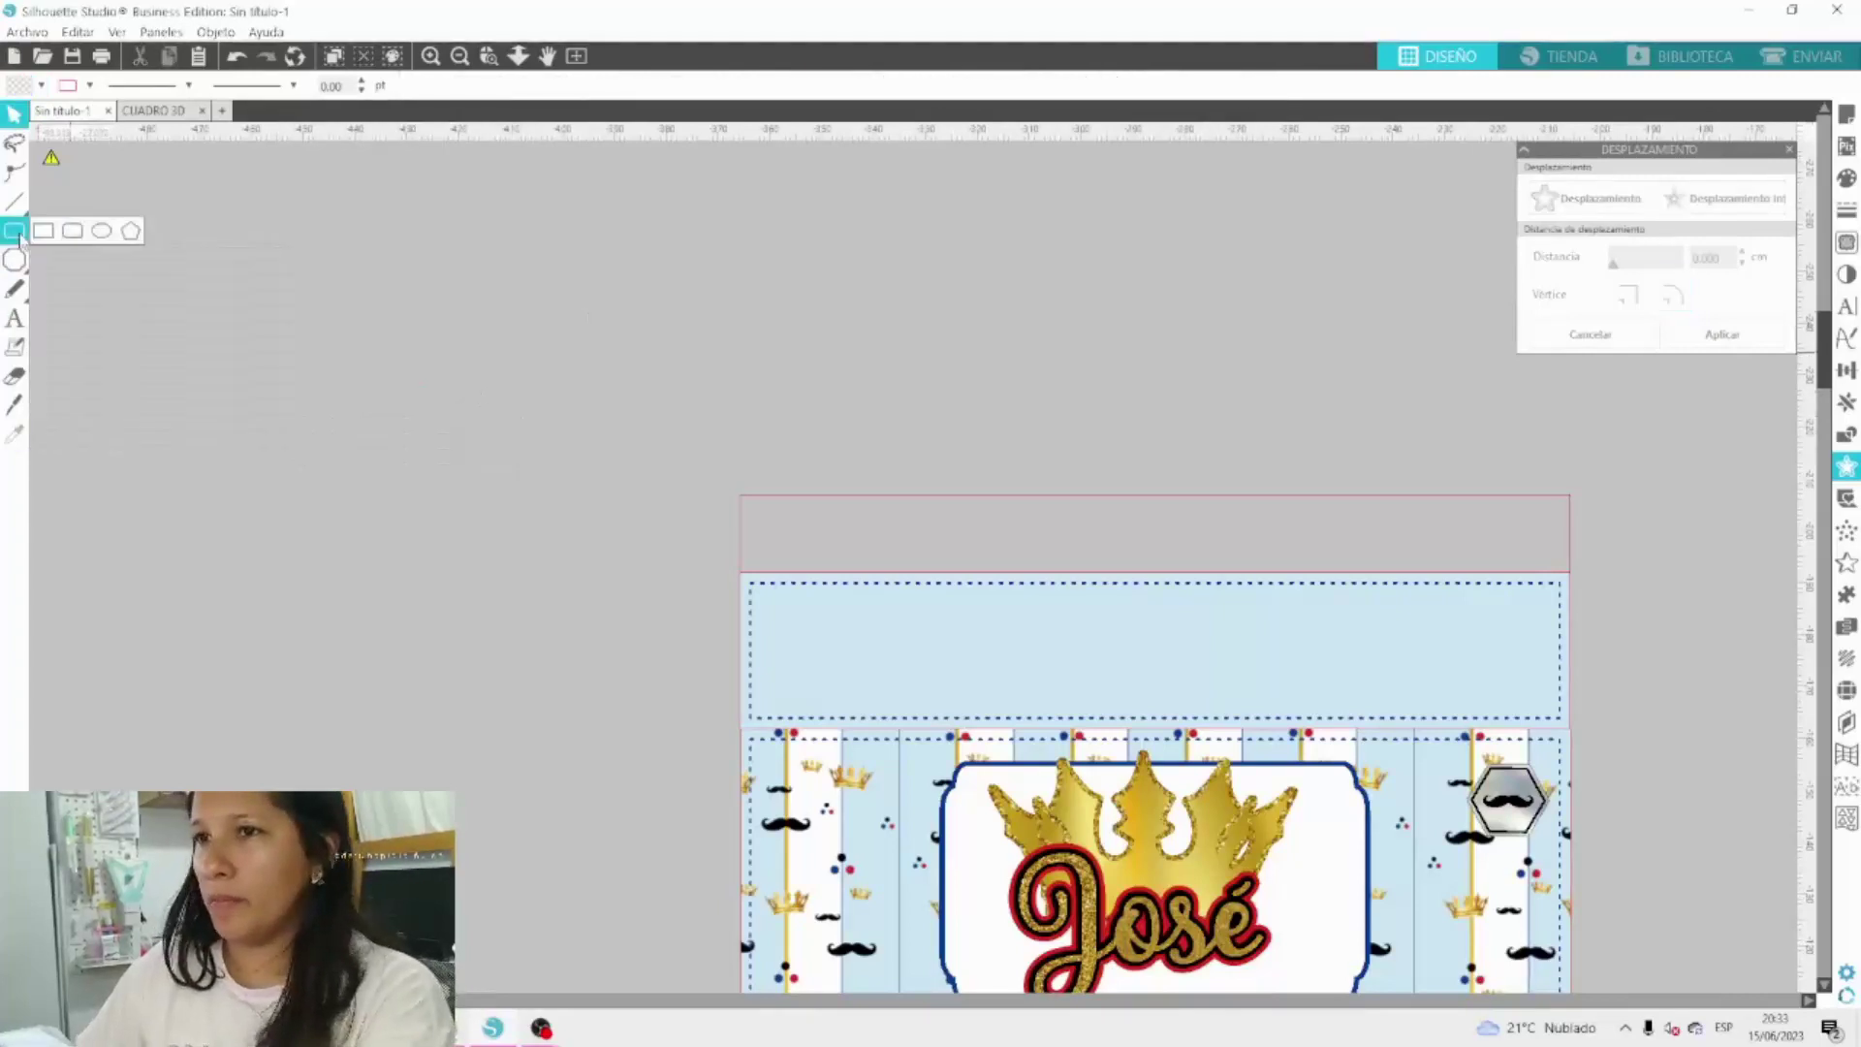
left_click(74, 231)
left_click_drag(255, 328, 386, 405)
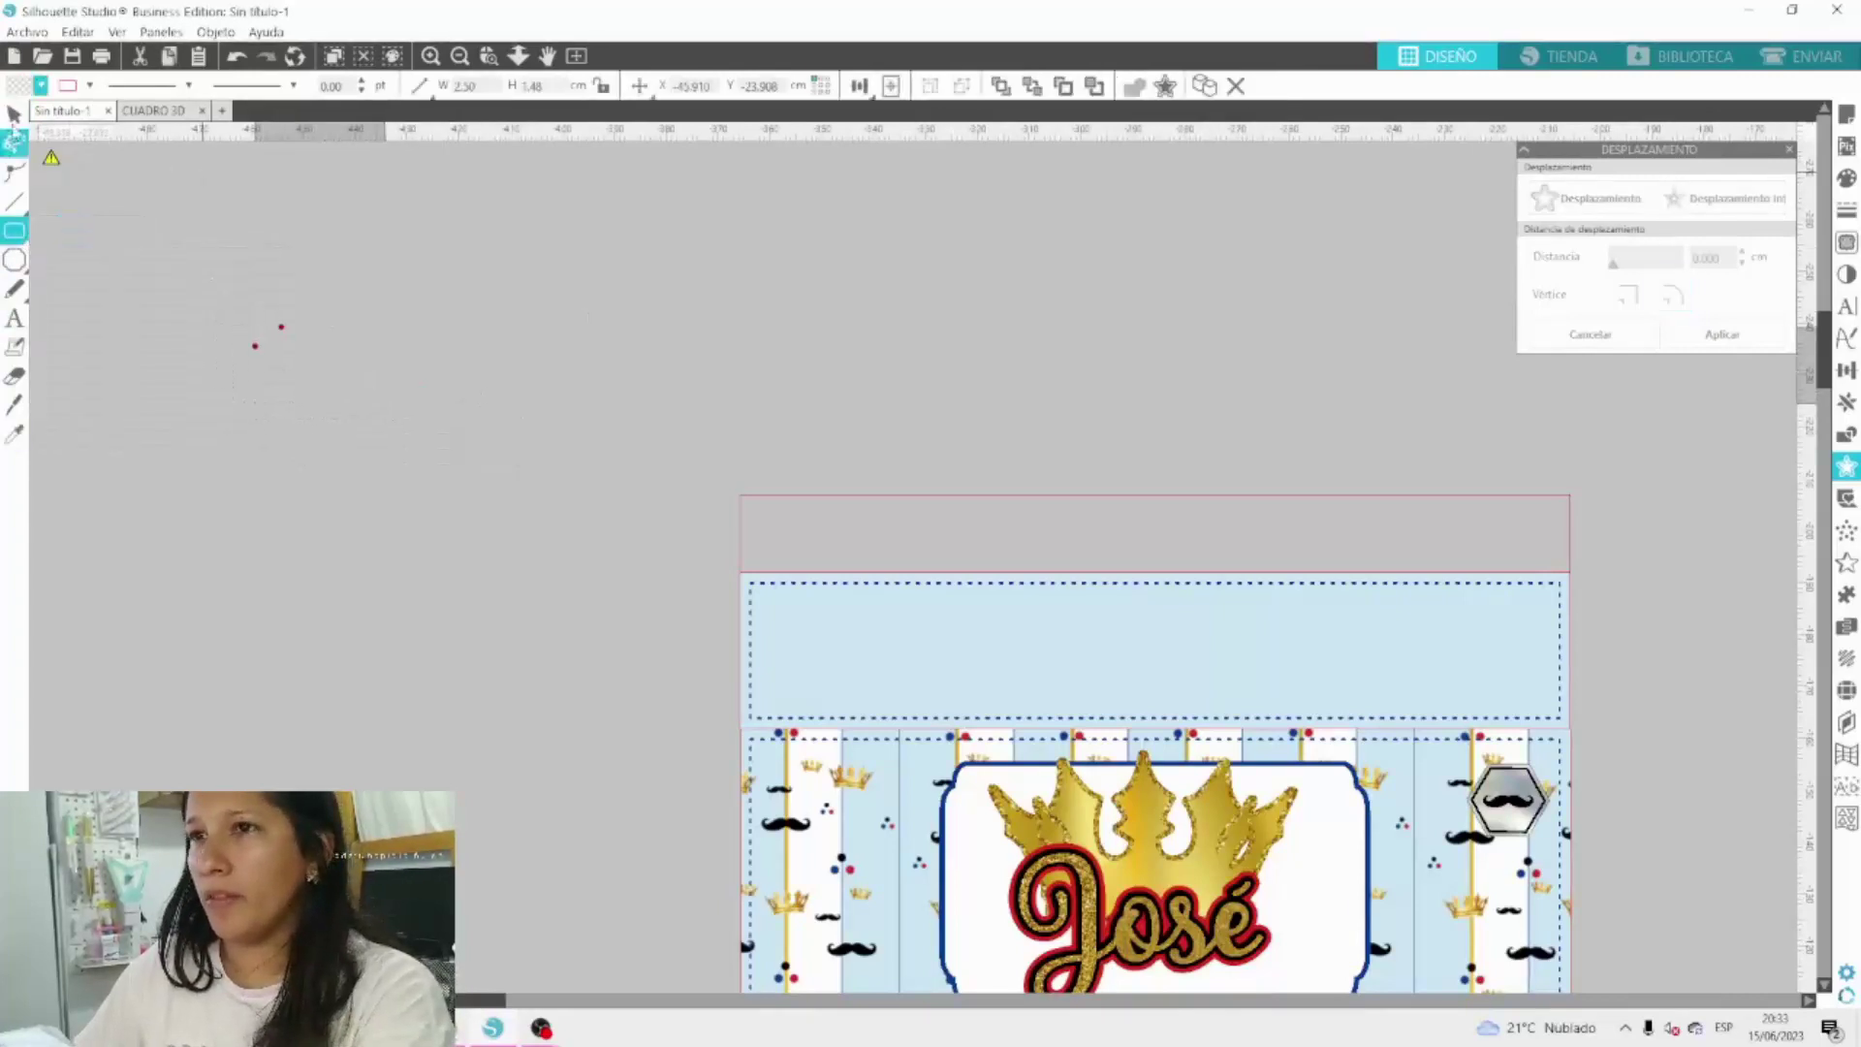
left_click(40, 85)
left_click(56, 117)
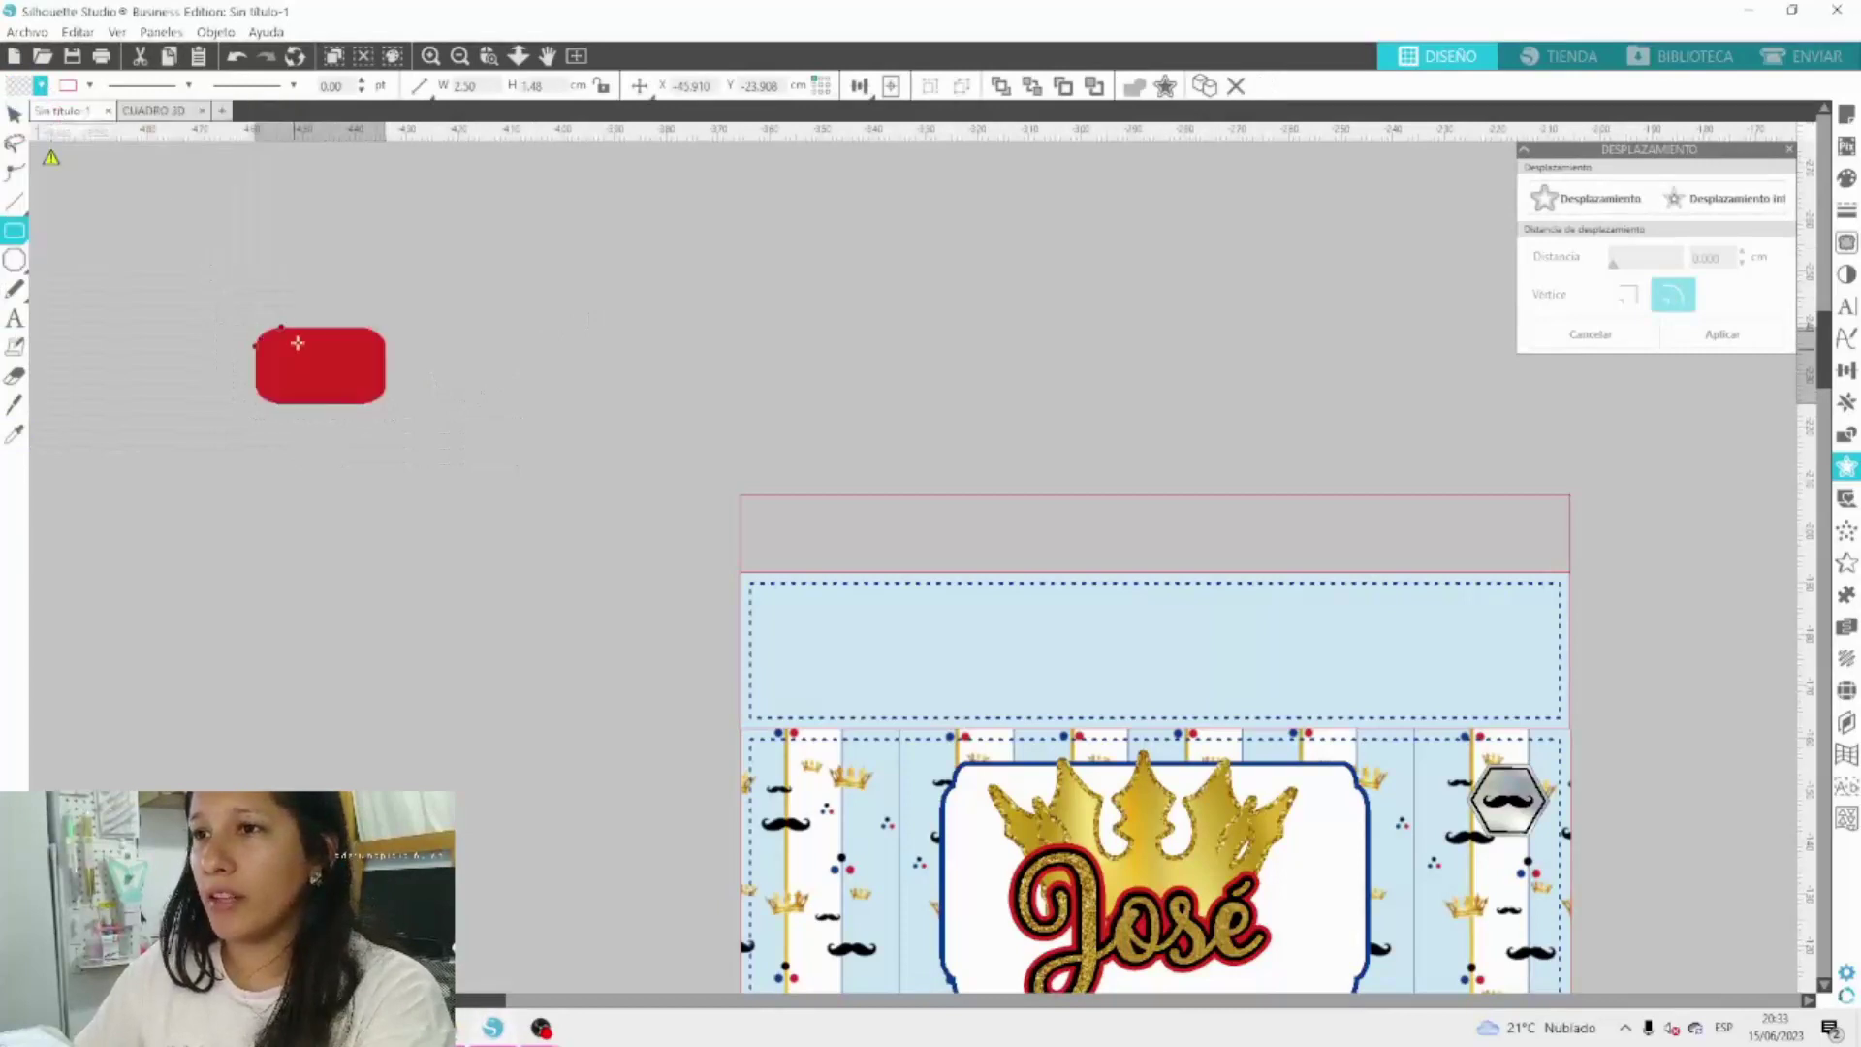
Draw another rounded rectangle over the red one, and delete both shapes.
left_click_drag(277, 273, 281, 301)
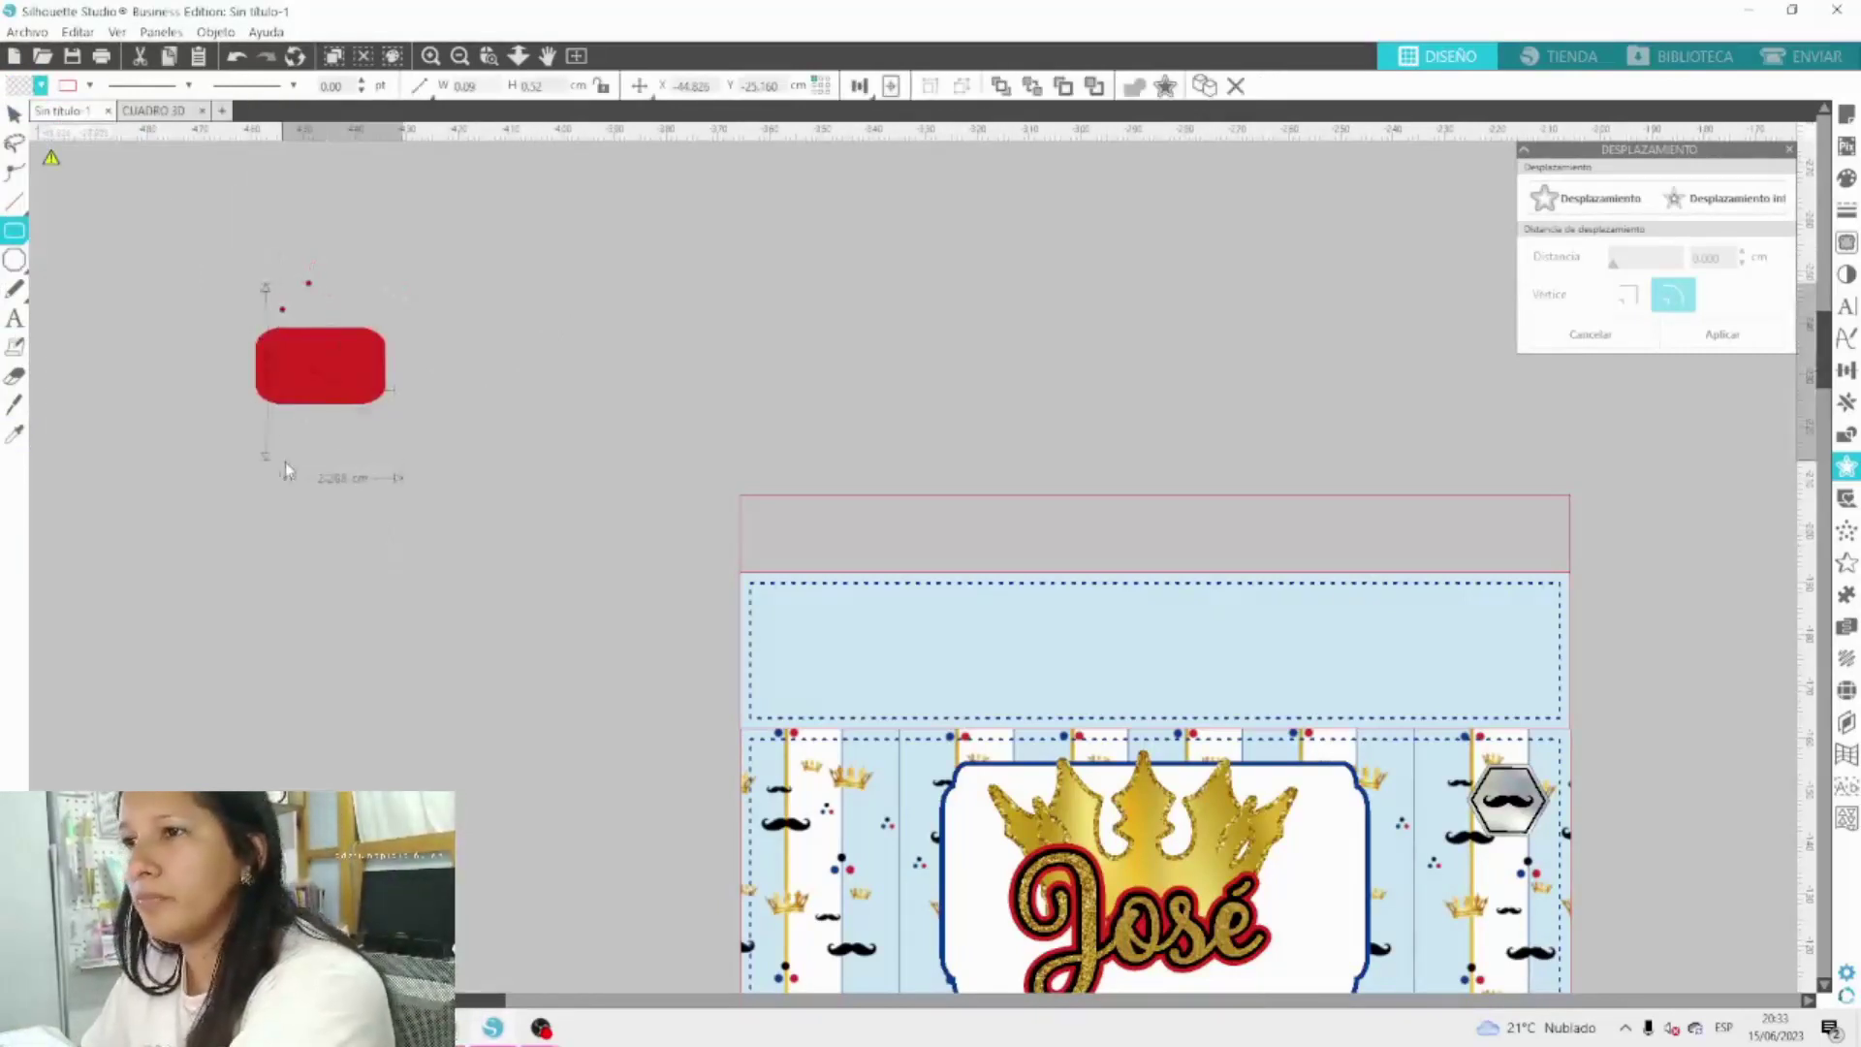
left_click(14, 114)
left_click(229, 236)
left_click(329, 349)
key("Delete")
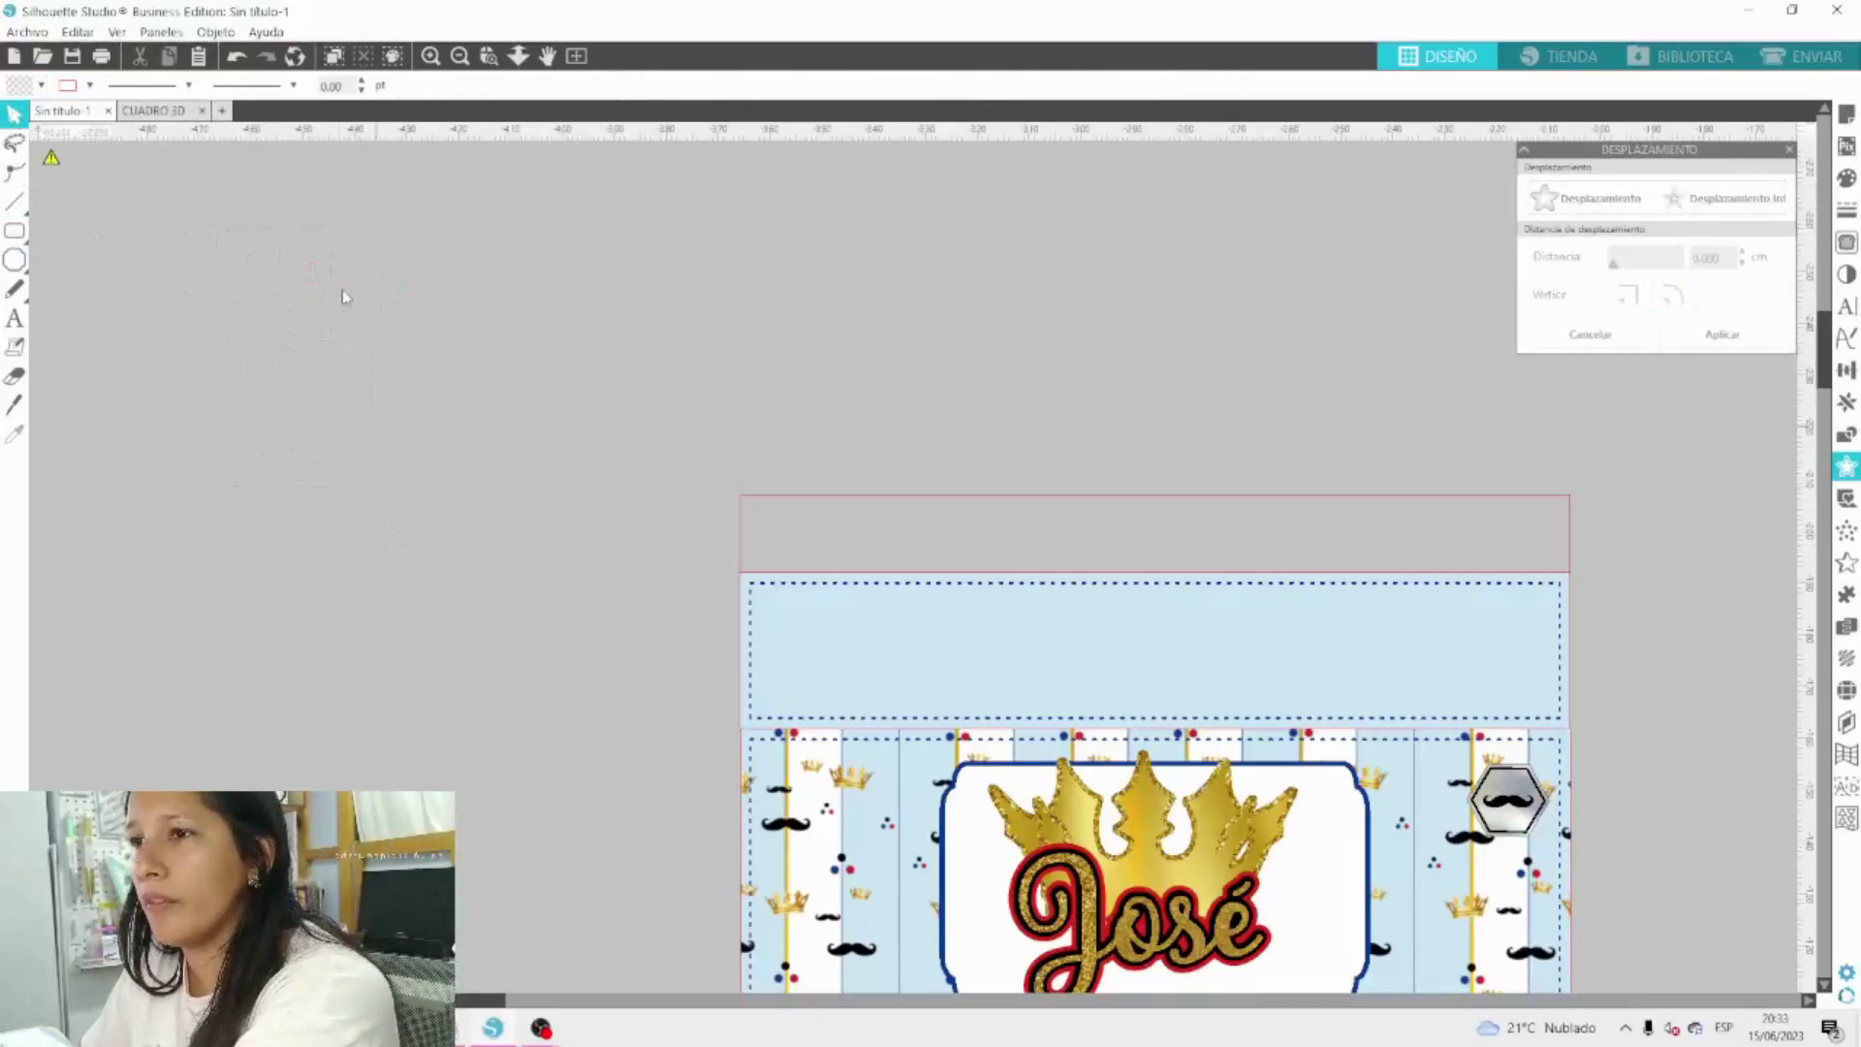
left_click_drag(341, 320, 340, 618)
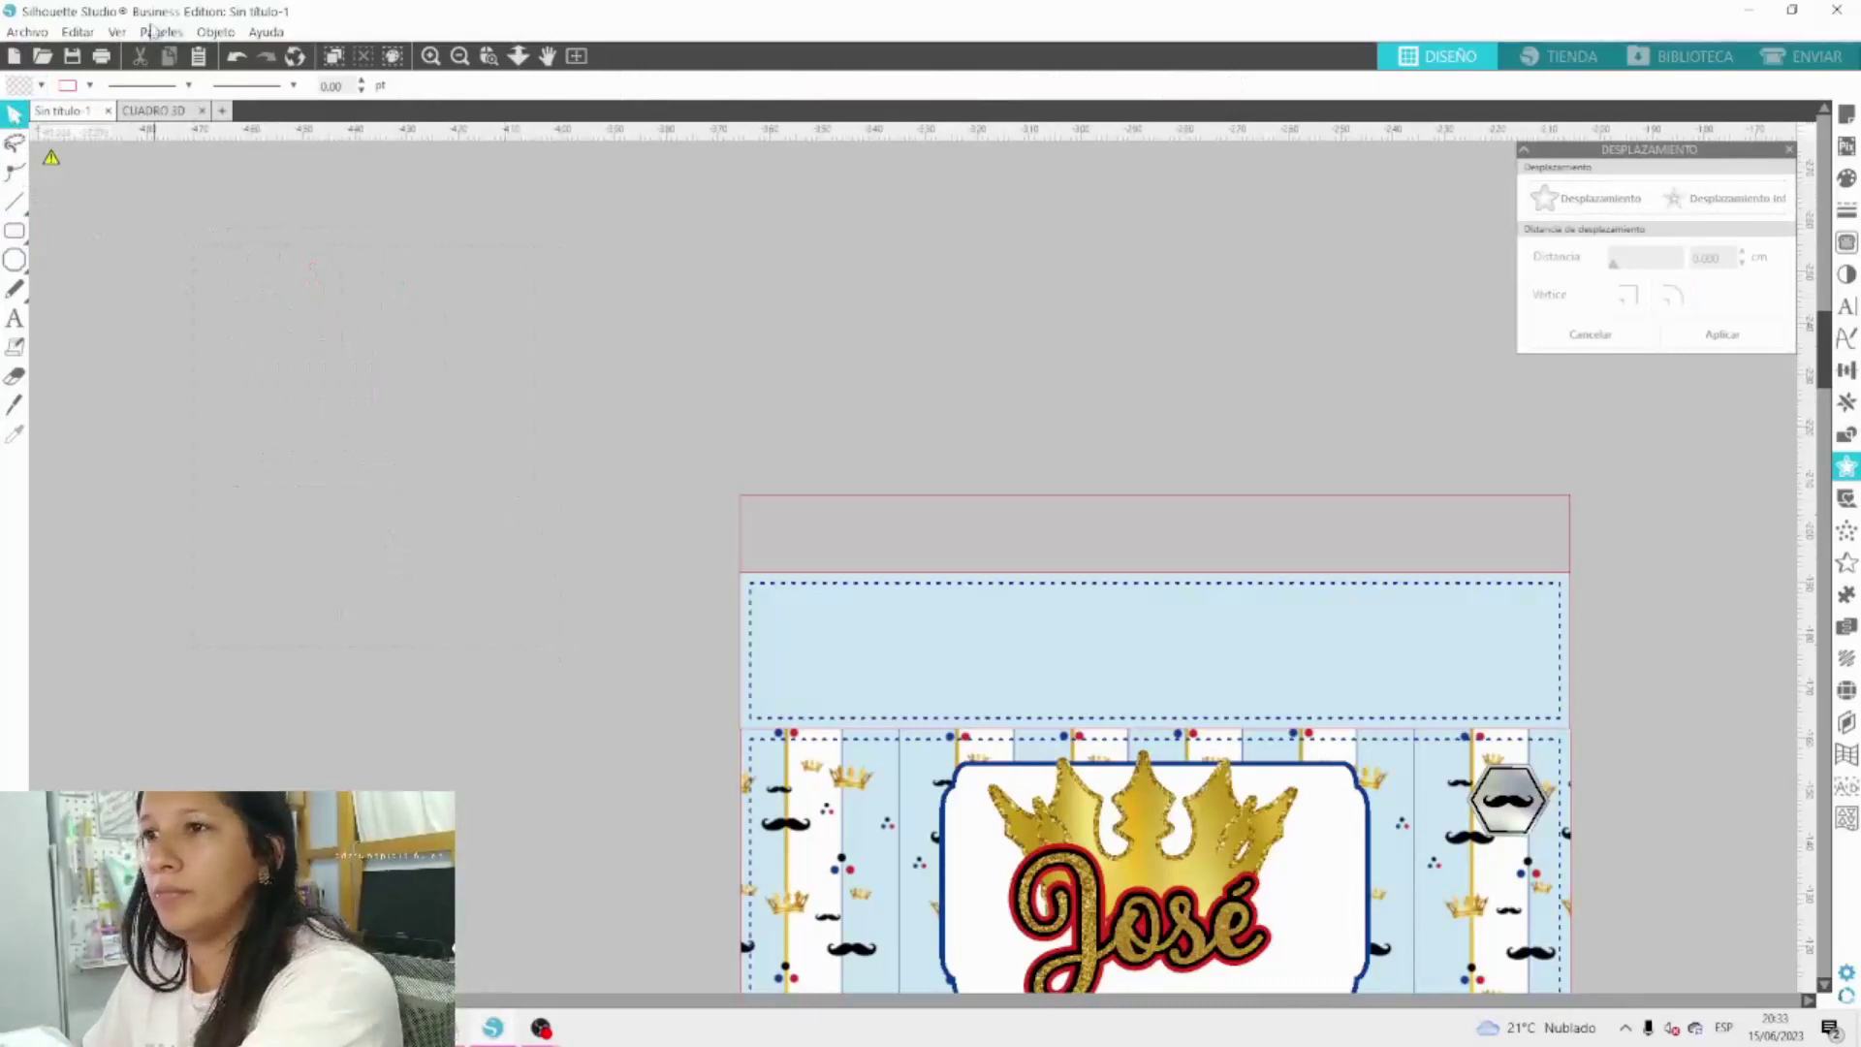
Draw a rounded rectangle about 4.60 by 1.87 cm in the empty area beside the label.
left_click(89, 86)
left_click(94, 176)
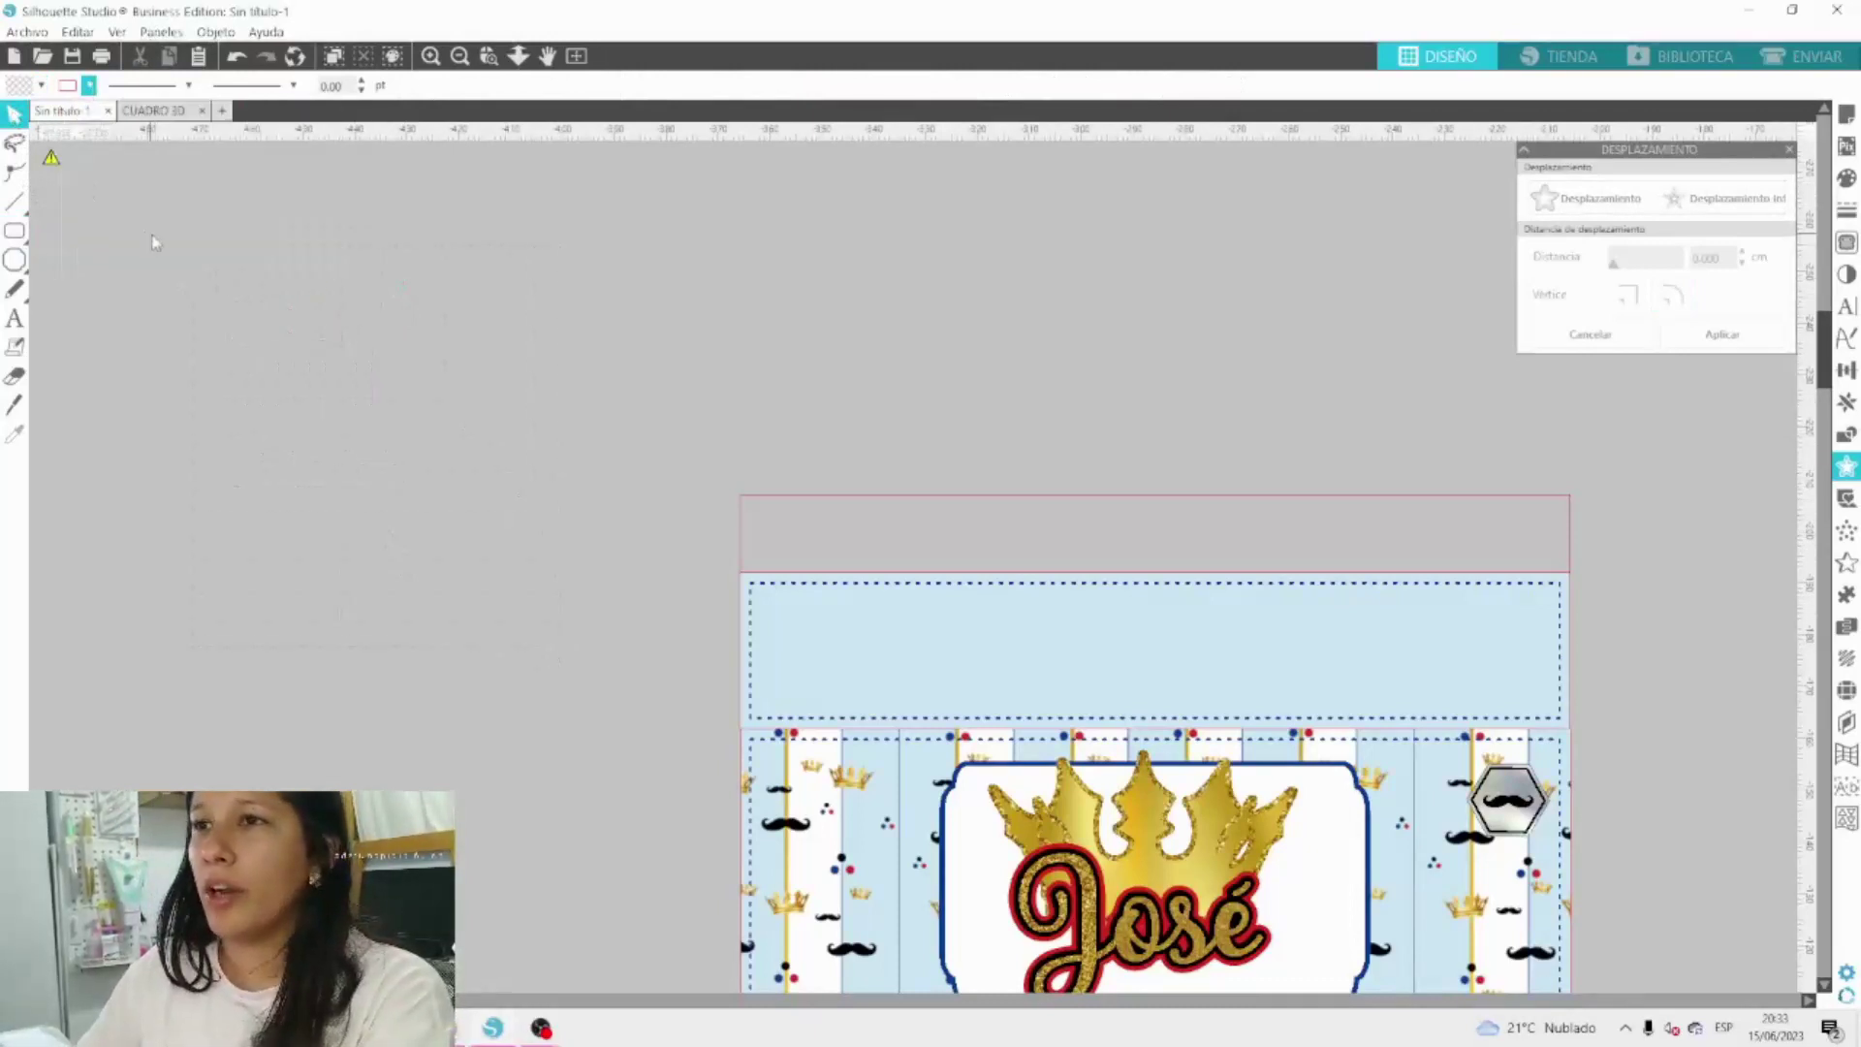
mouse_move(9, 231)
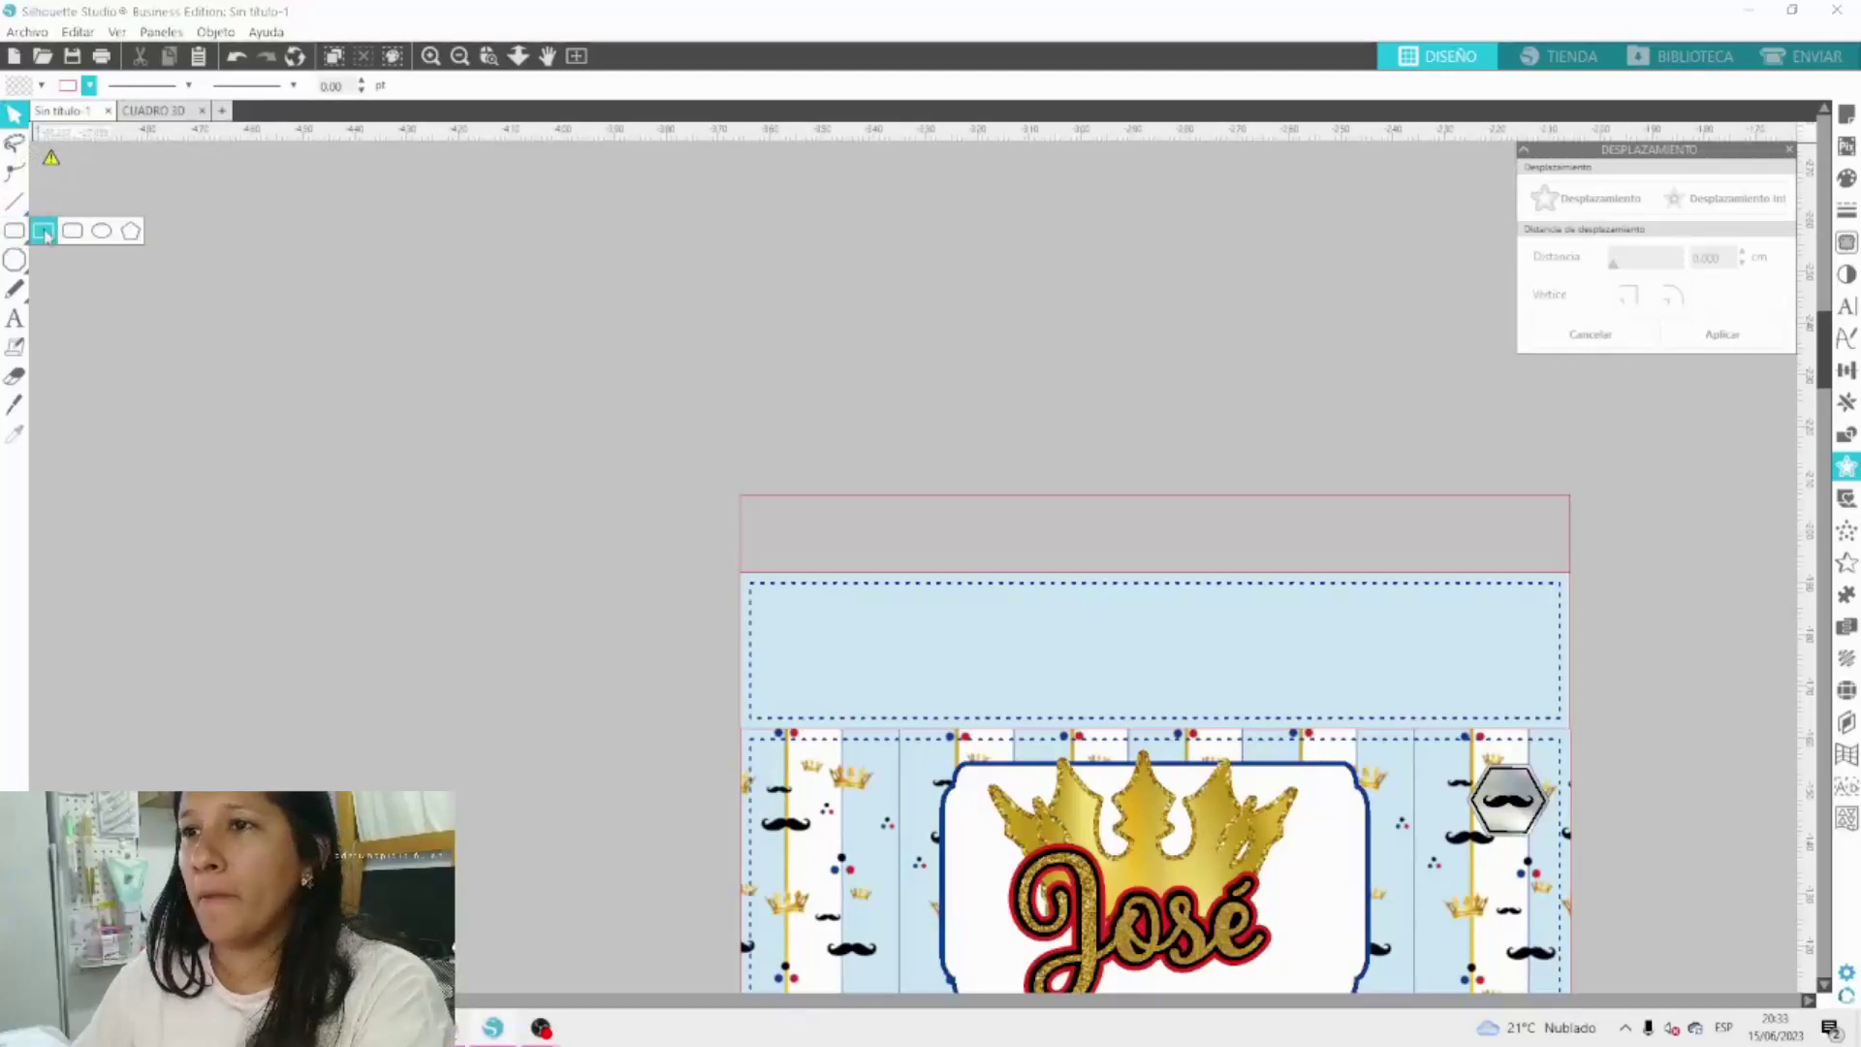
left_click(95, 232)
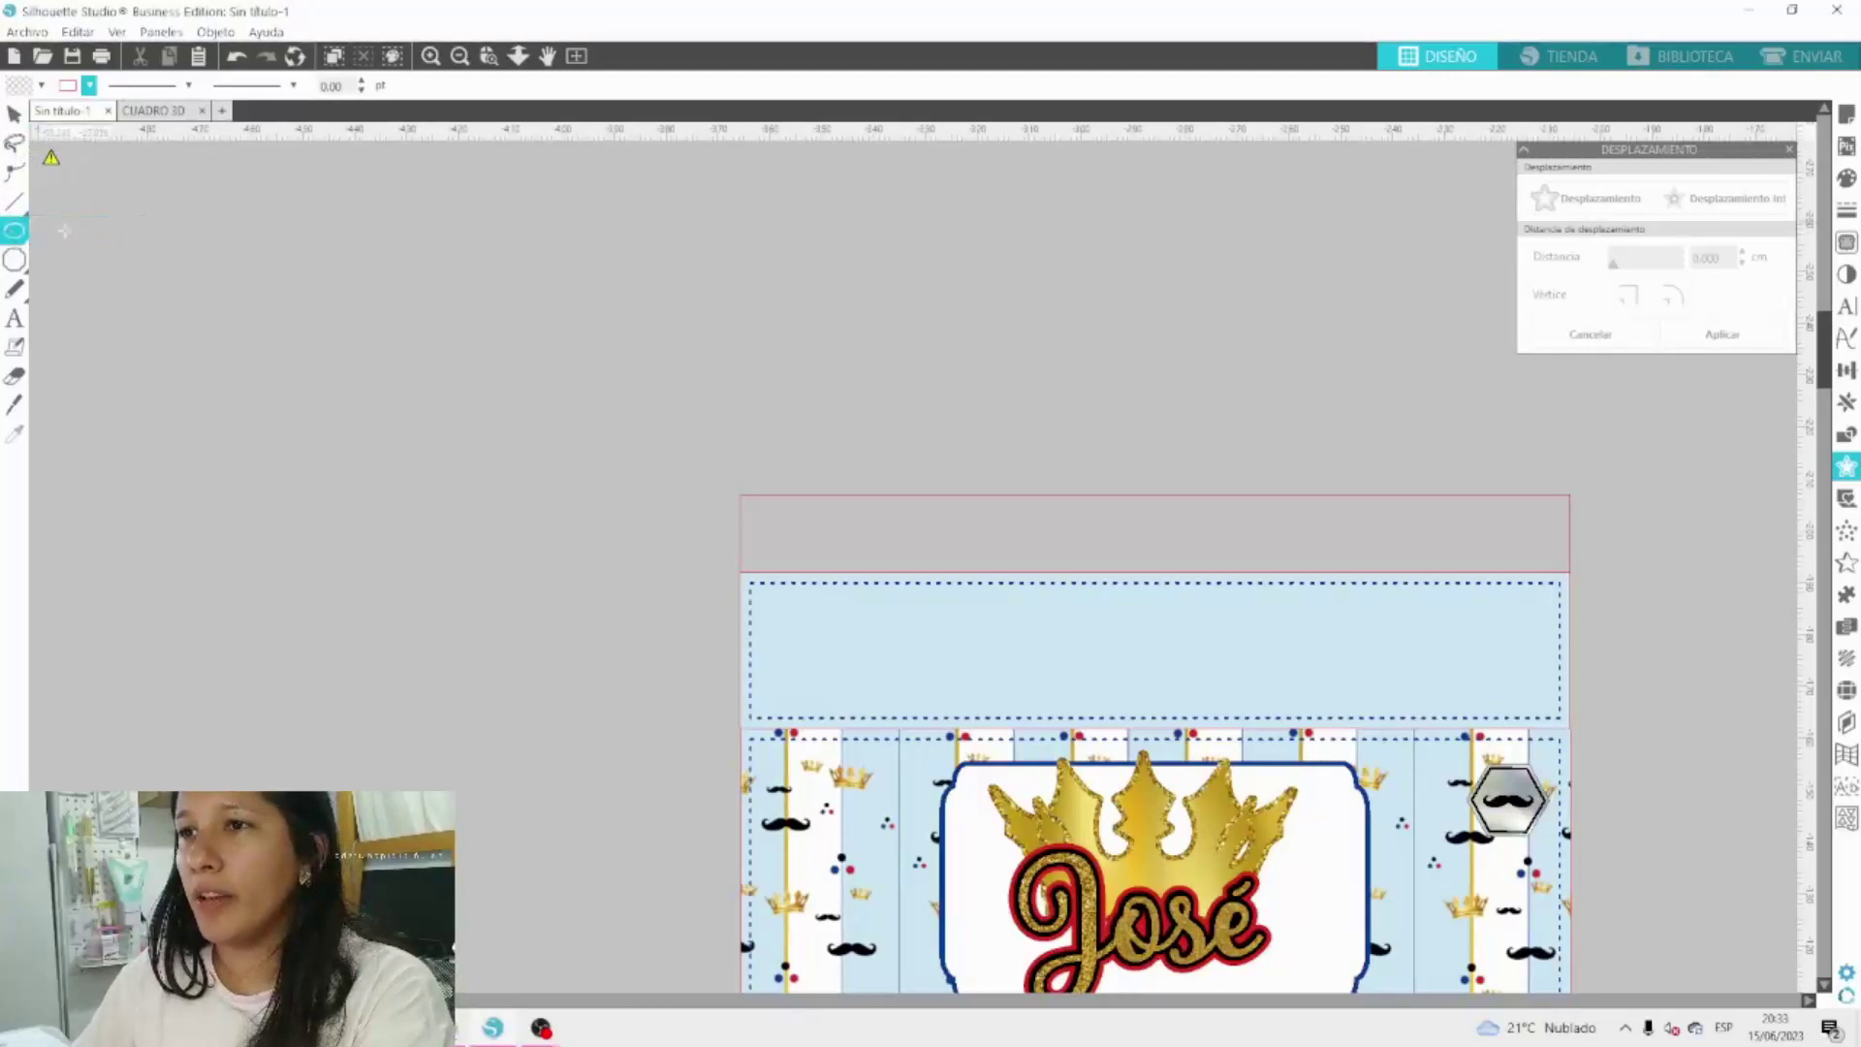
left_click_drag(189, 331, 418, 417)
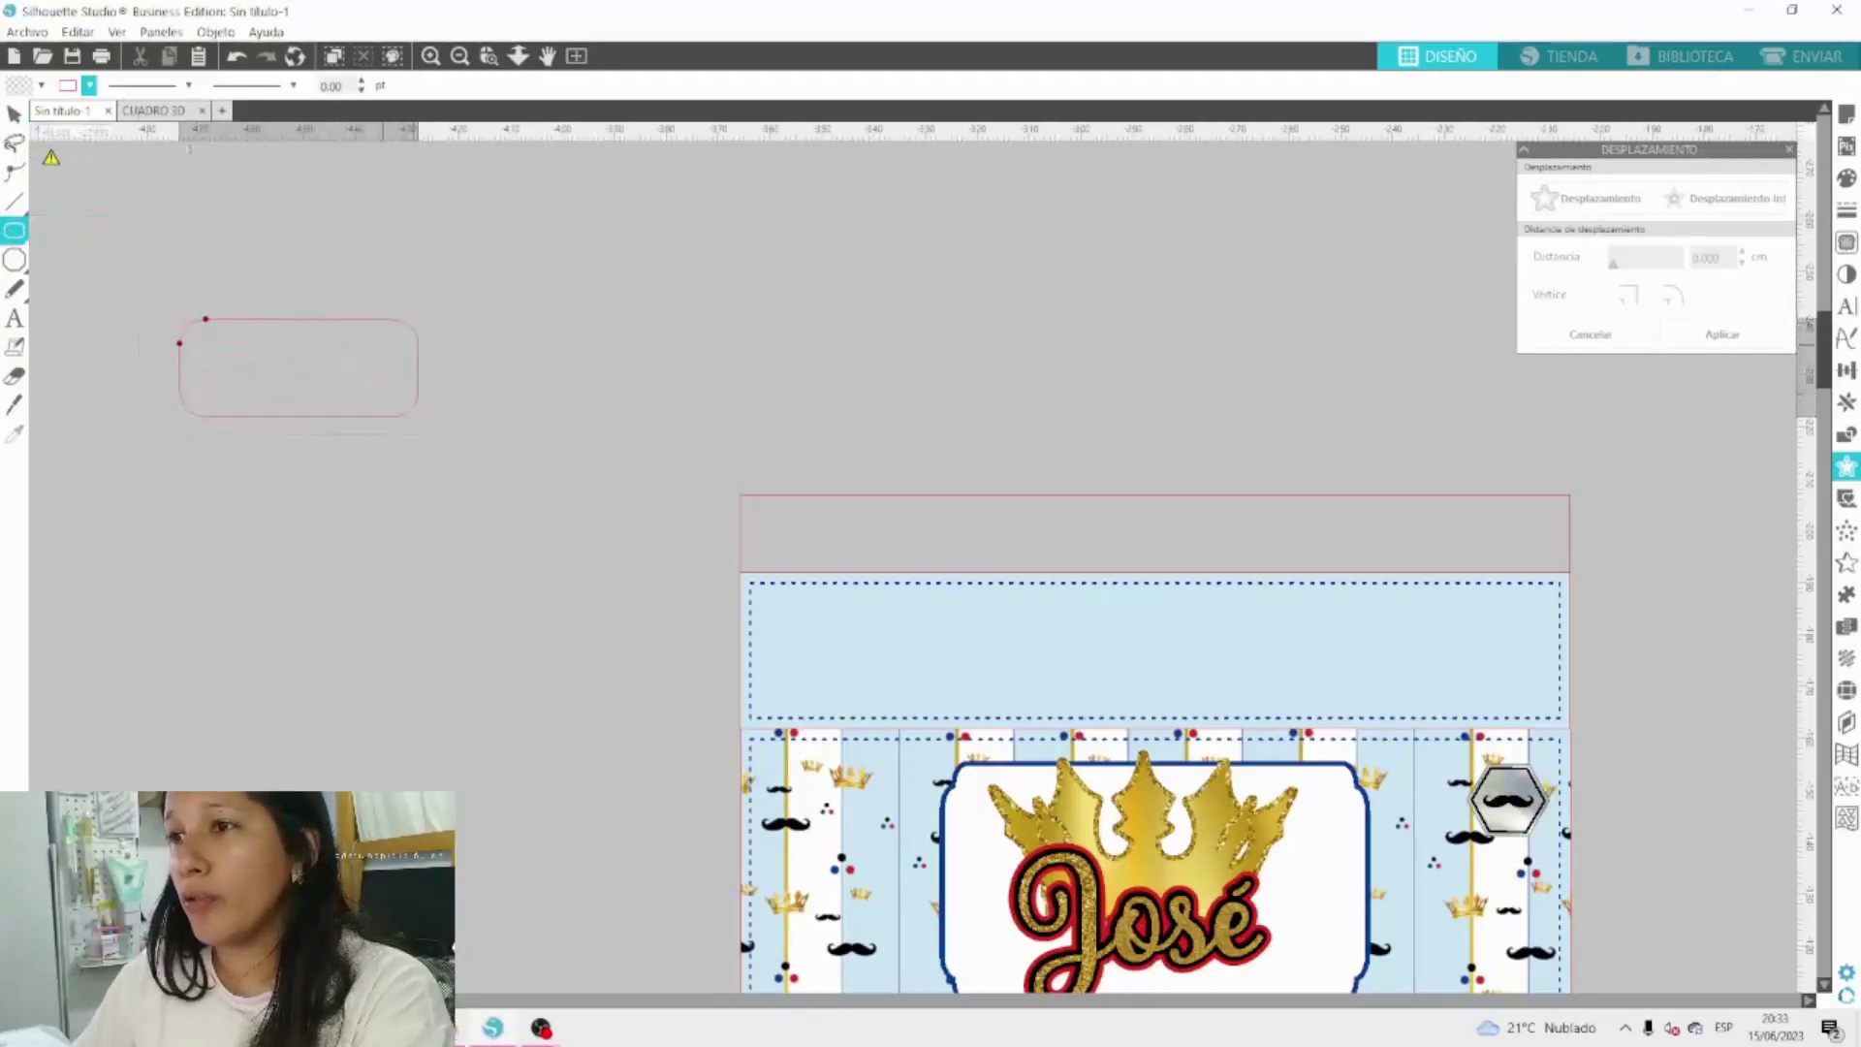
left_click(14, 112)
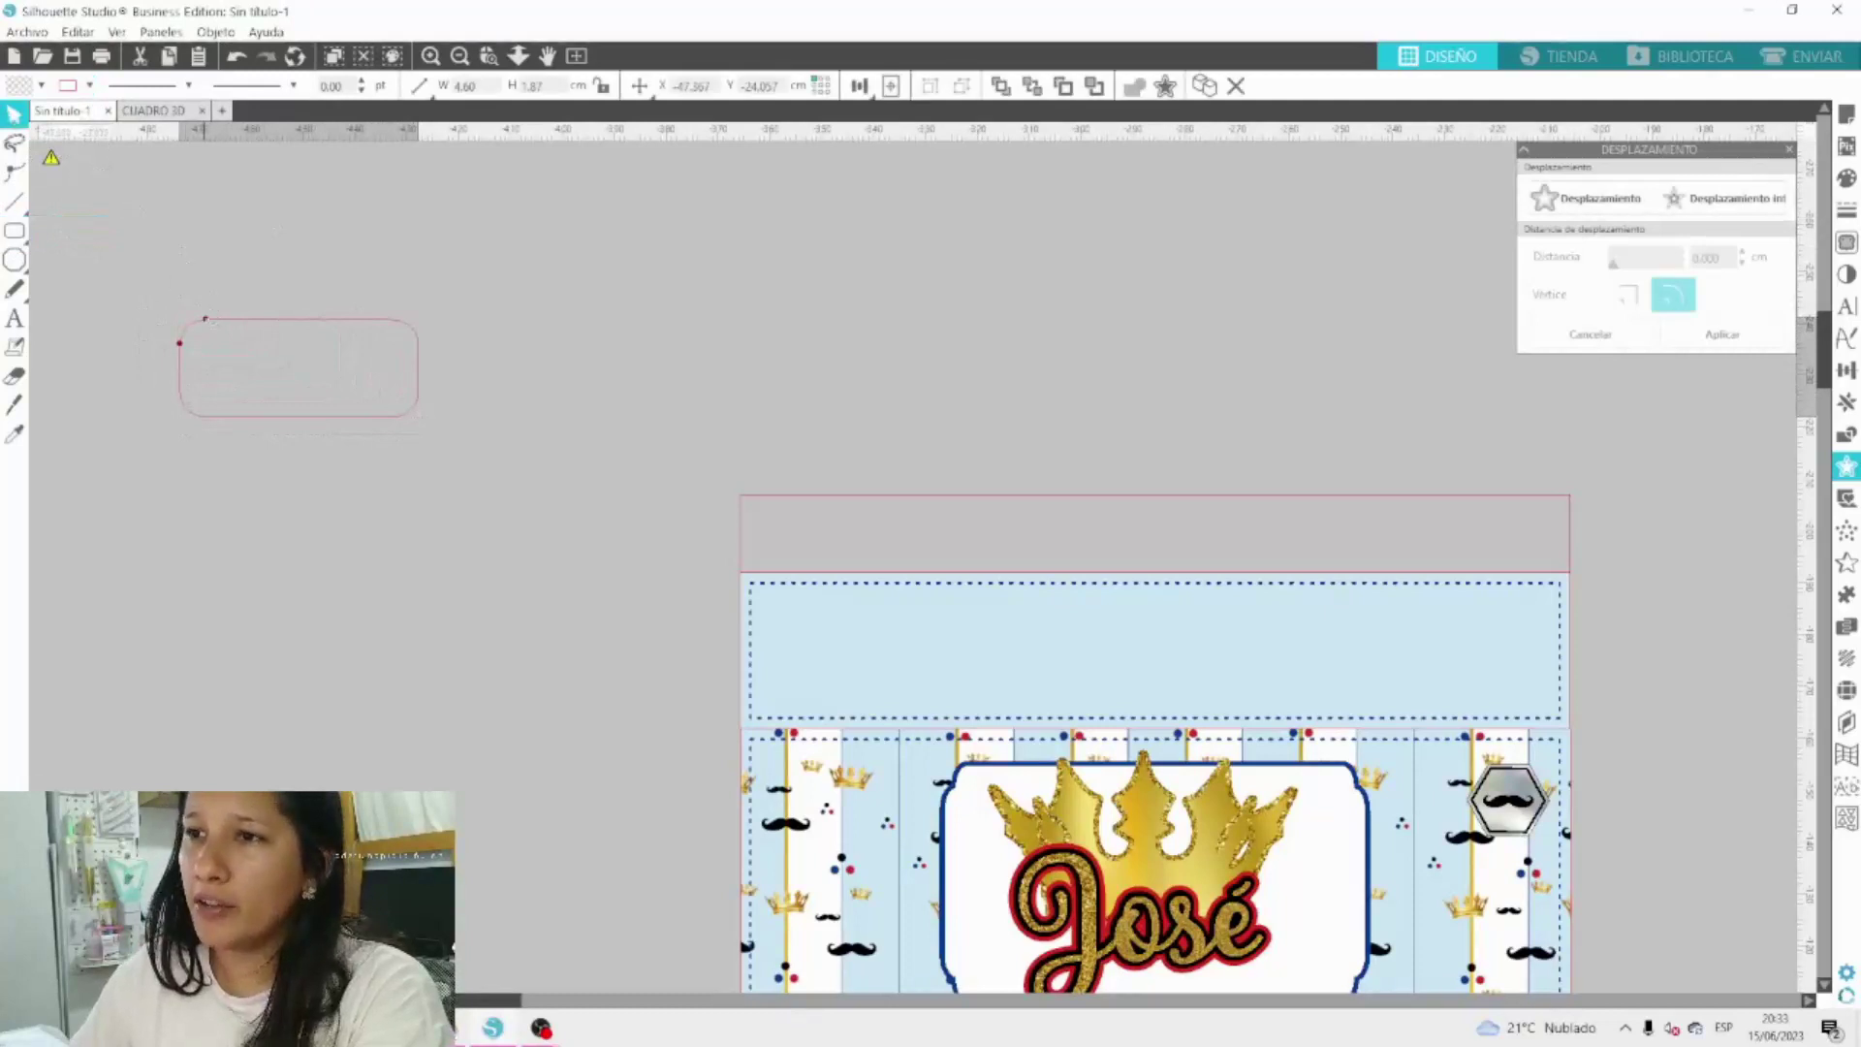
Try a wider corner rounding on the new rectangle, and restore the small rounding.
left_click_drag(193, 329, 233, 332)
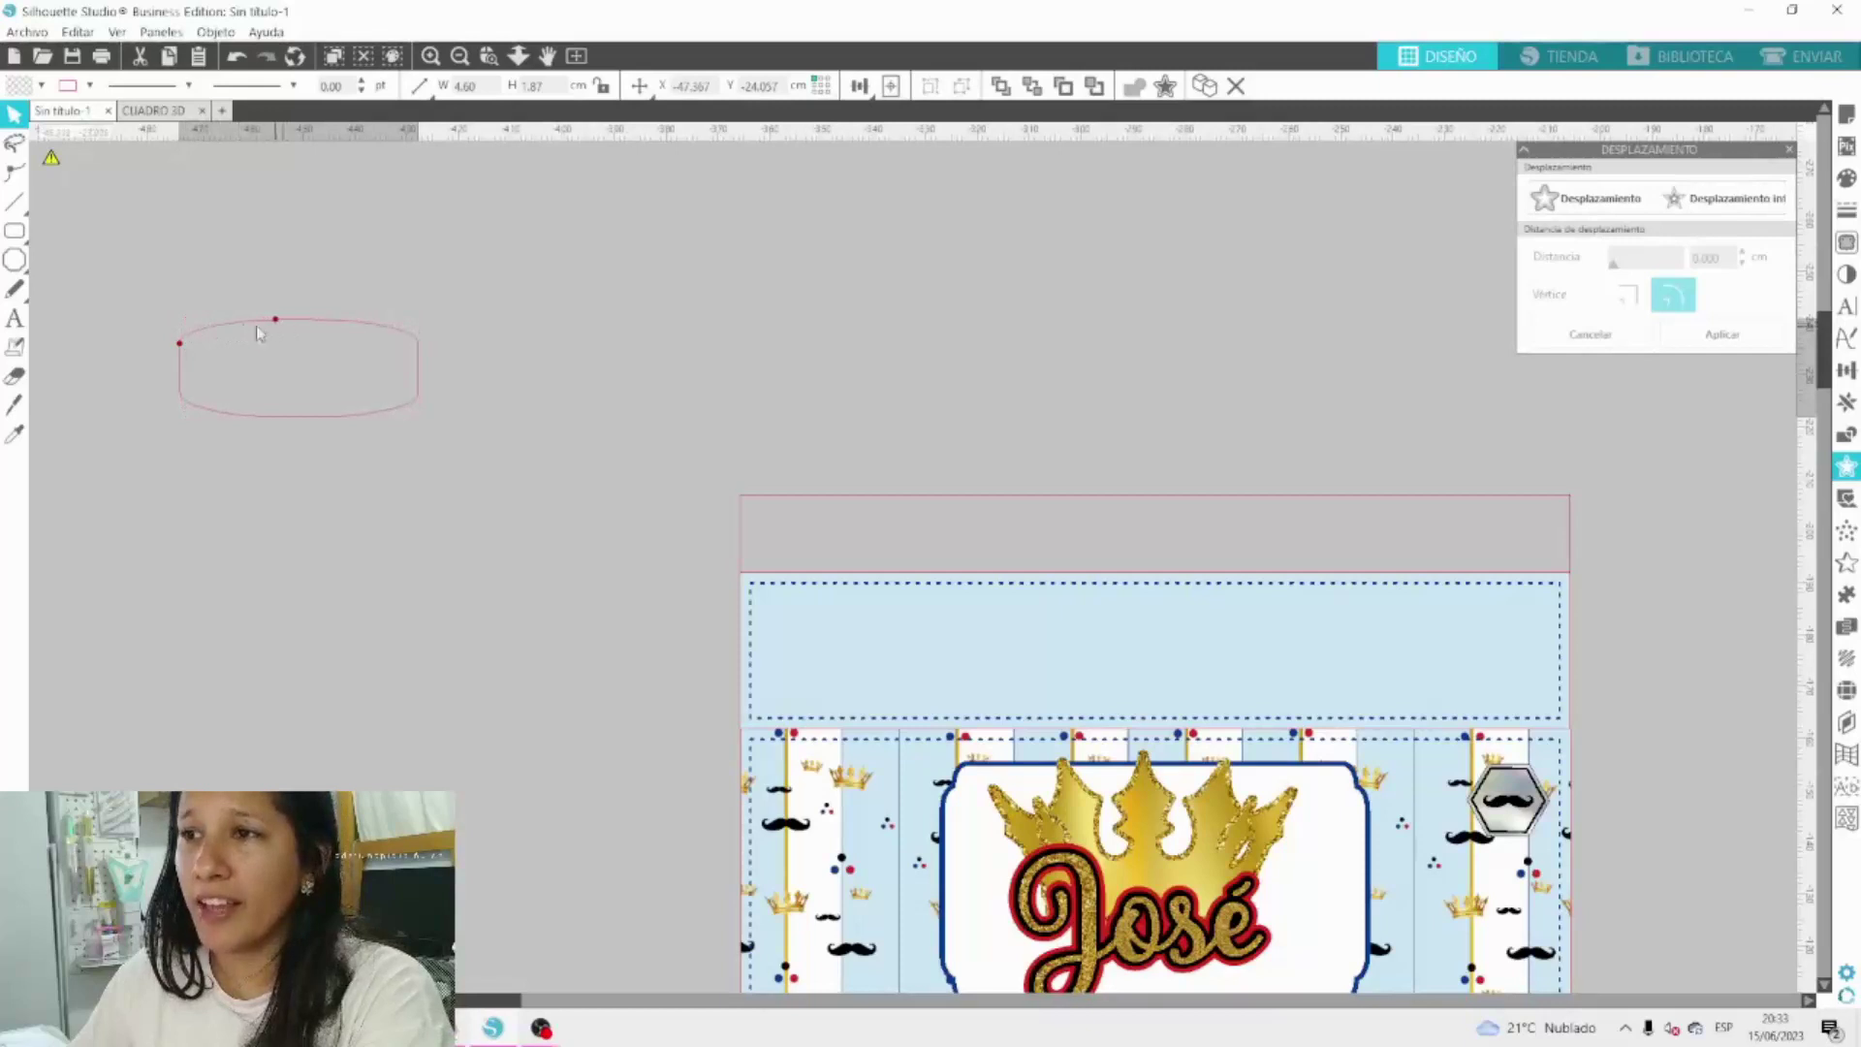
left_click_drag(274, 323, 189, 330)
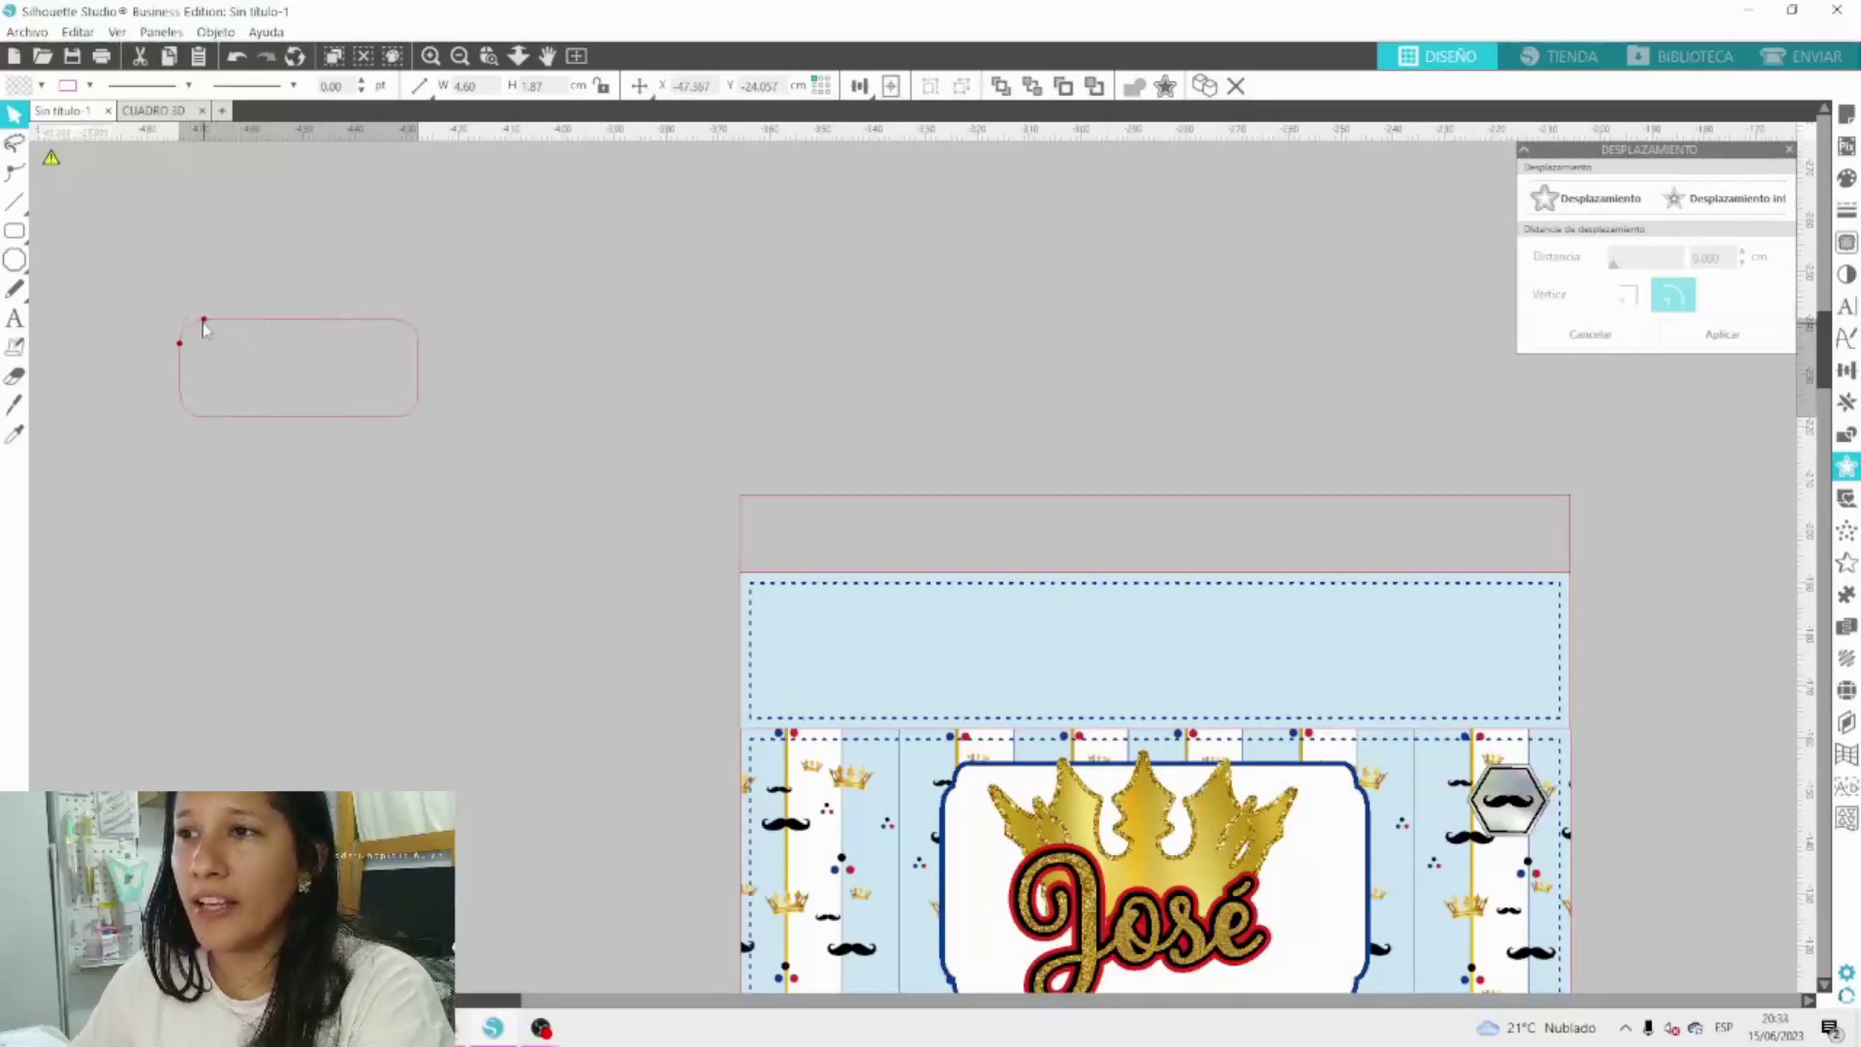
left_click(235, 257)
Resize the rounded rectangle to about 5.77 by 1.38 cm and fill it white.
left_click(262, 340)
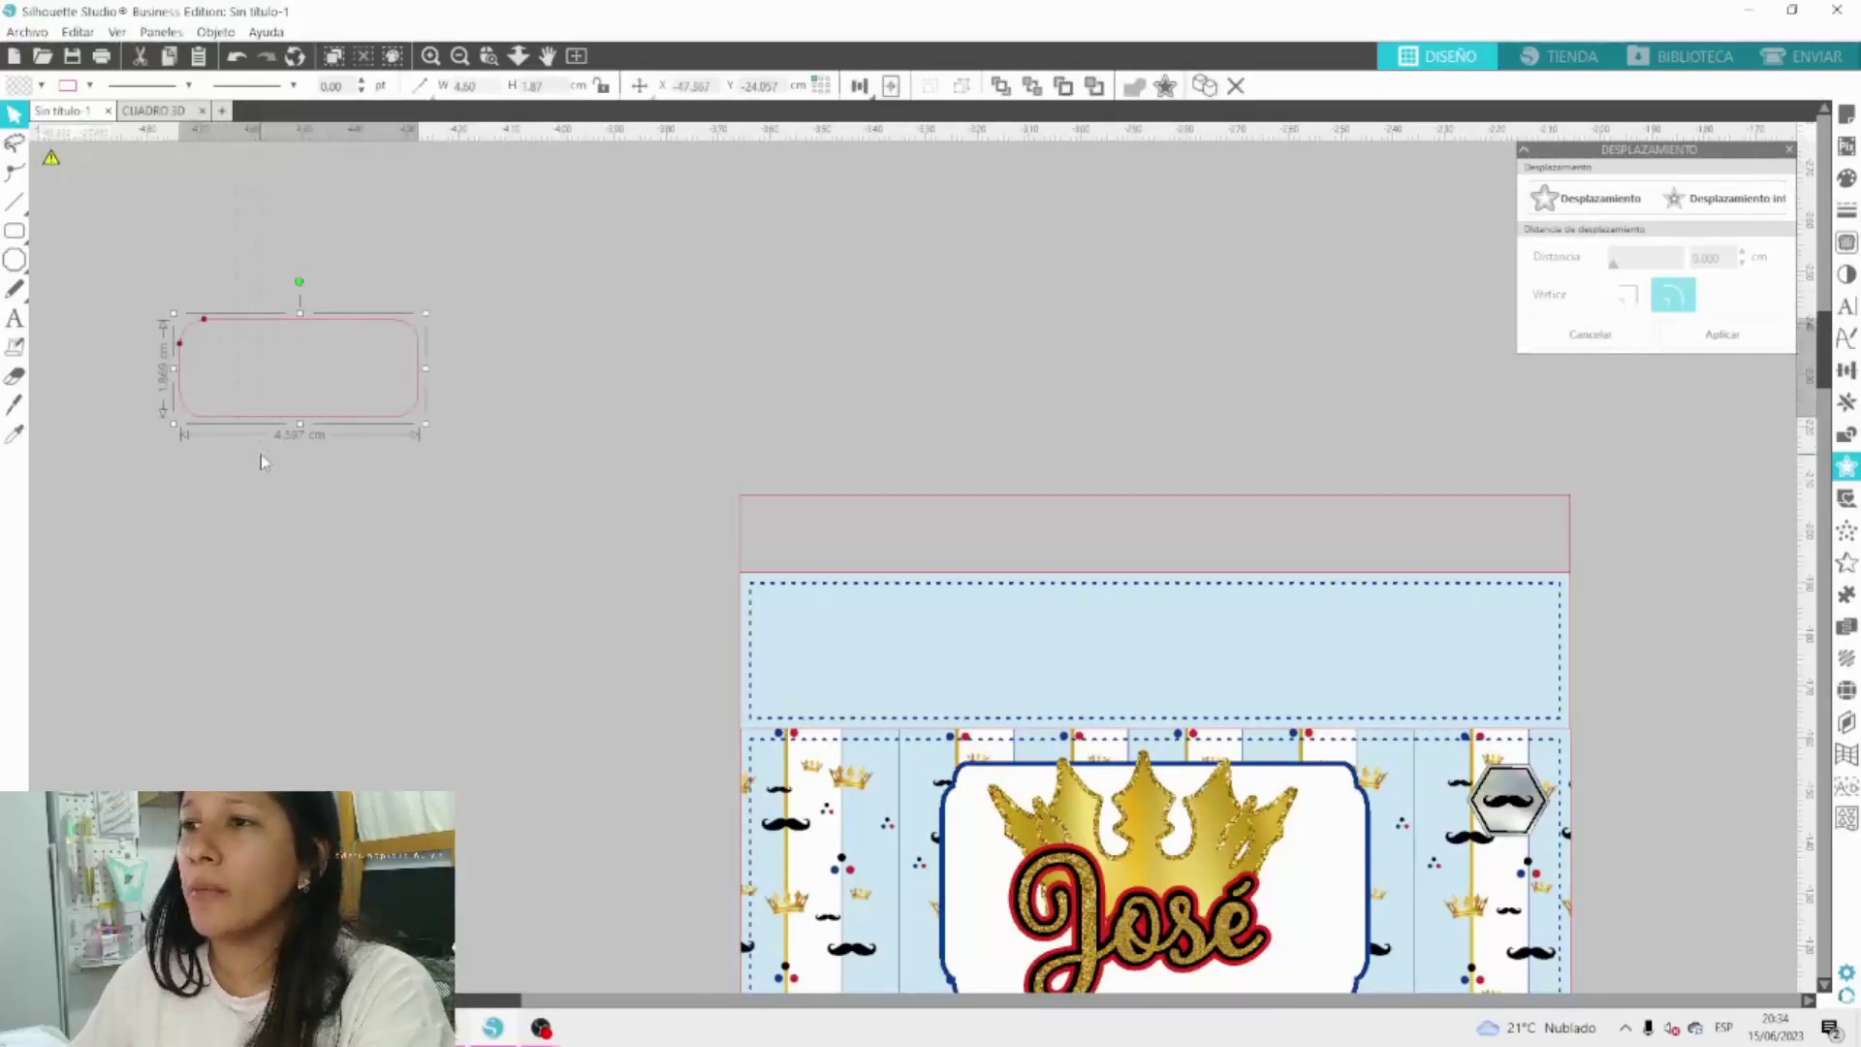
left_click_drag(425, 369, 588, 368)
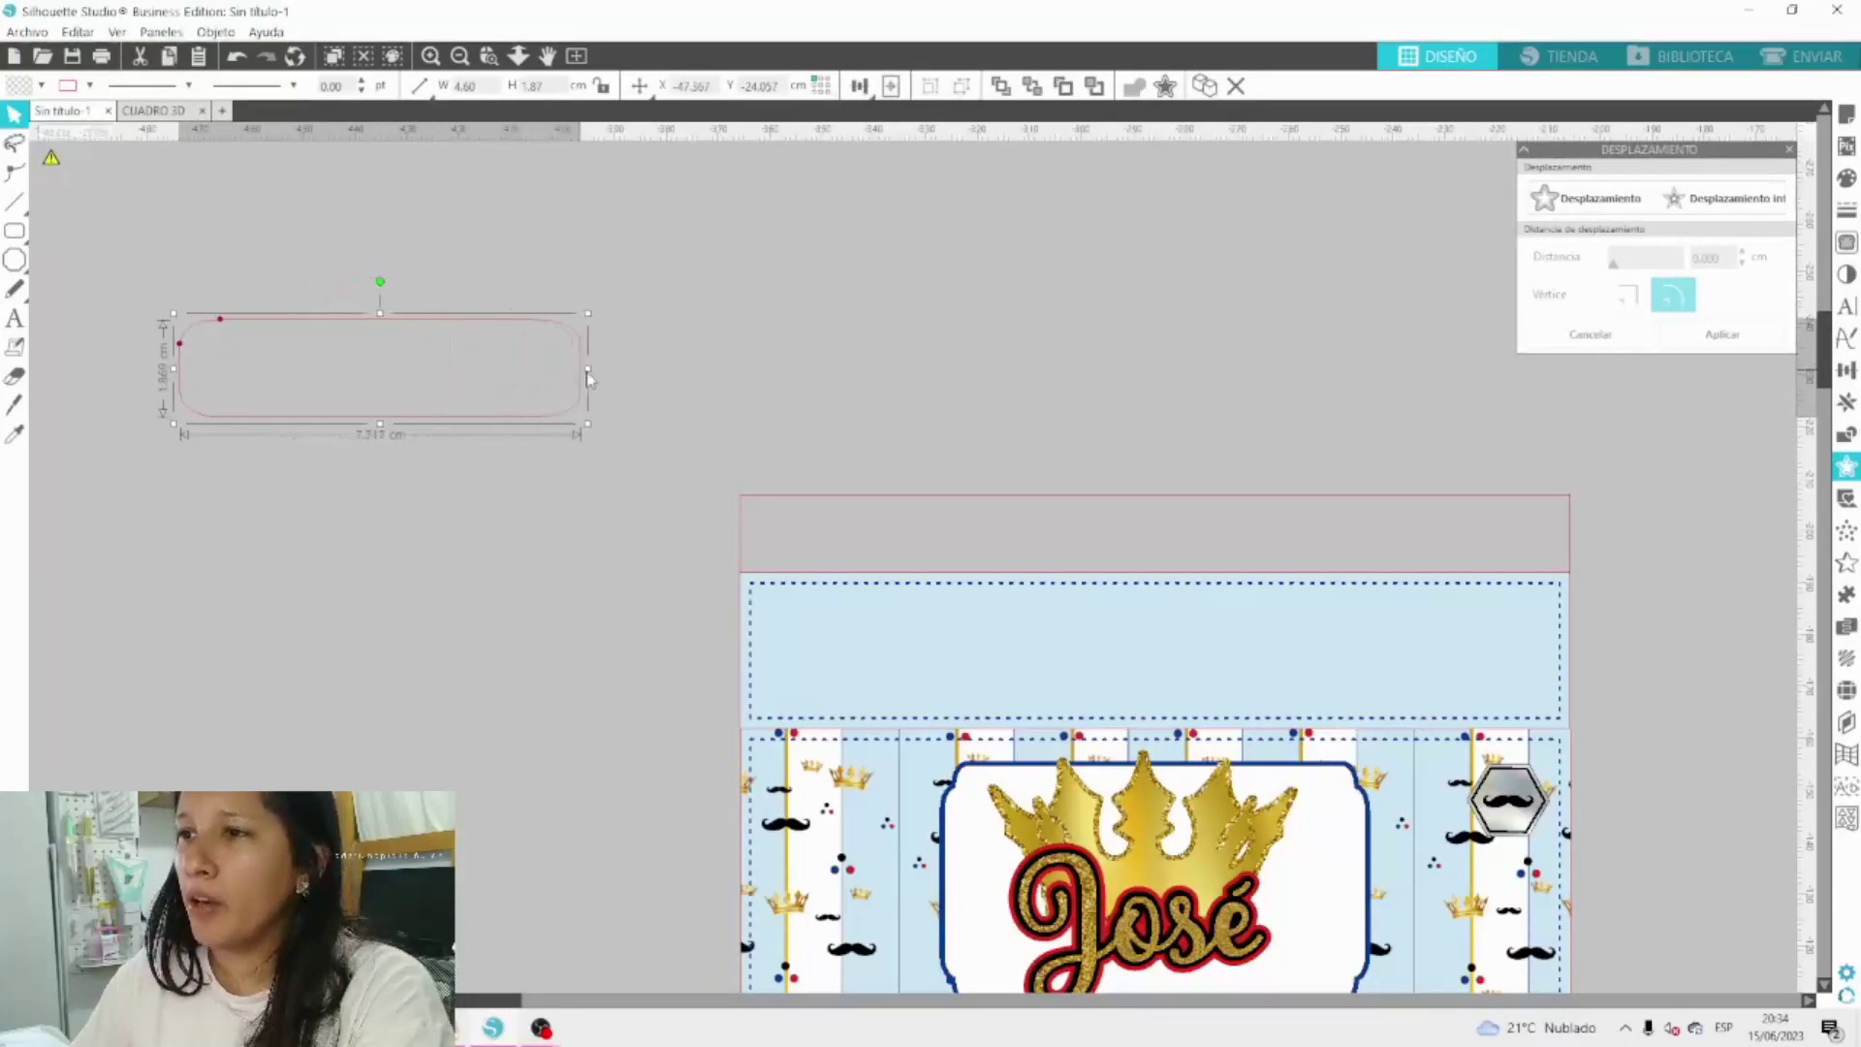
left_click_drag(380, 423, 380, 397)
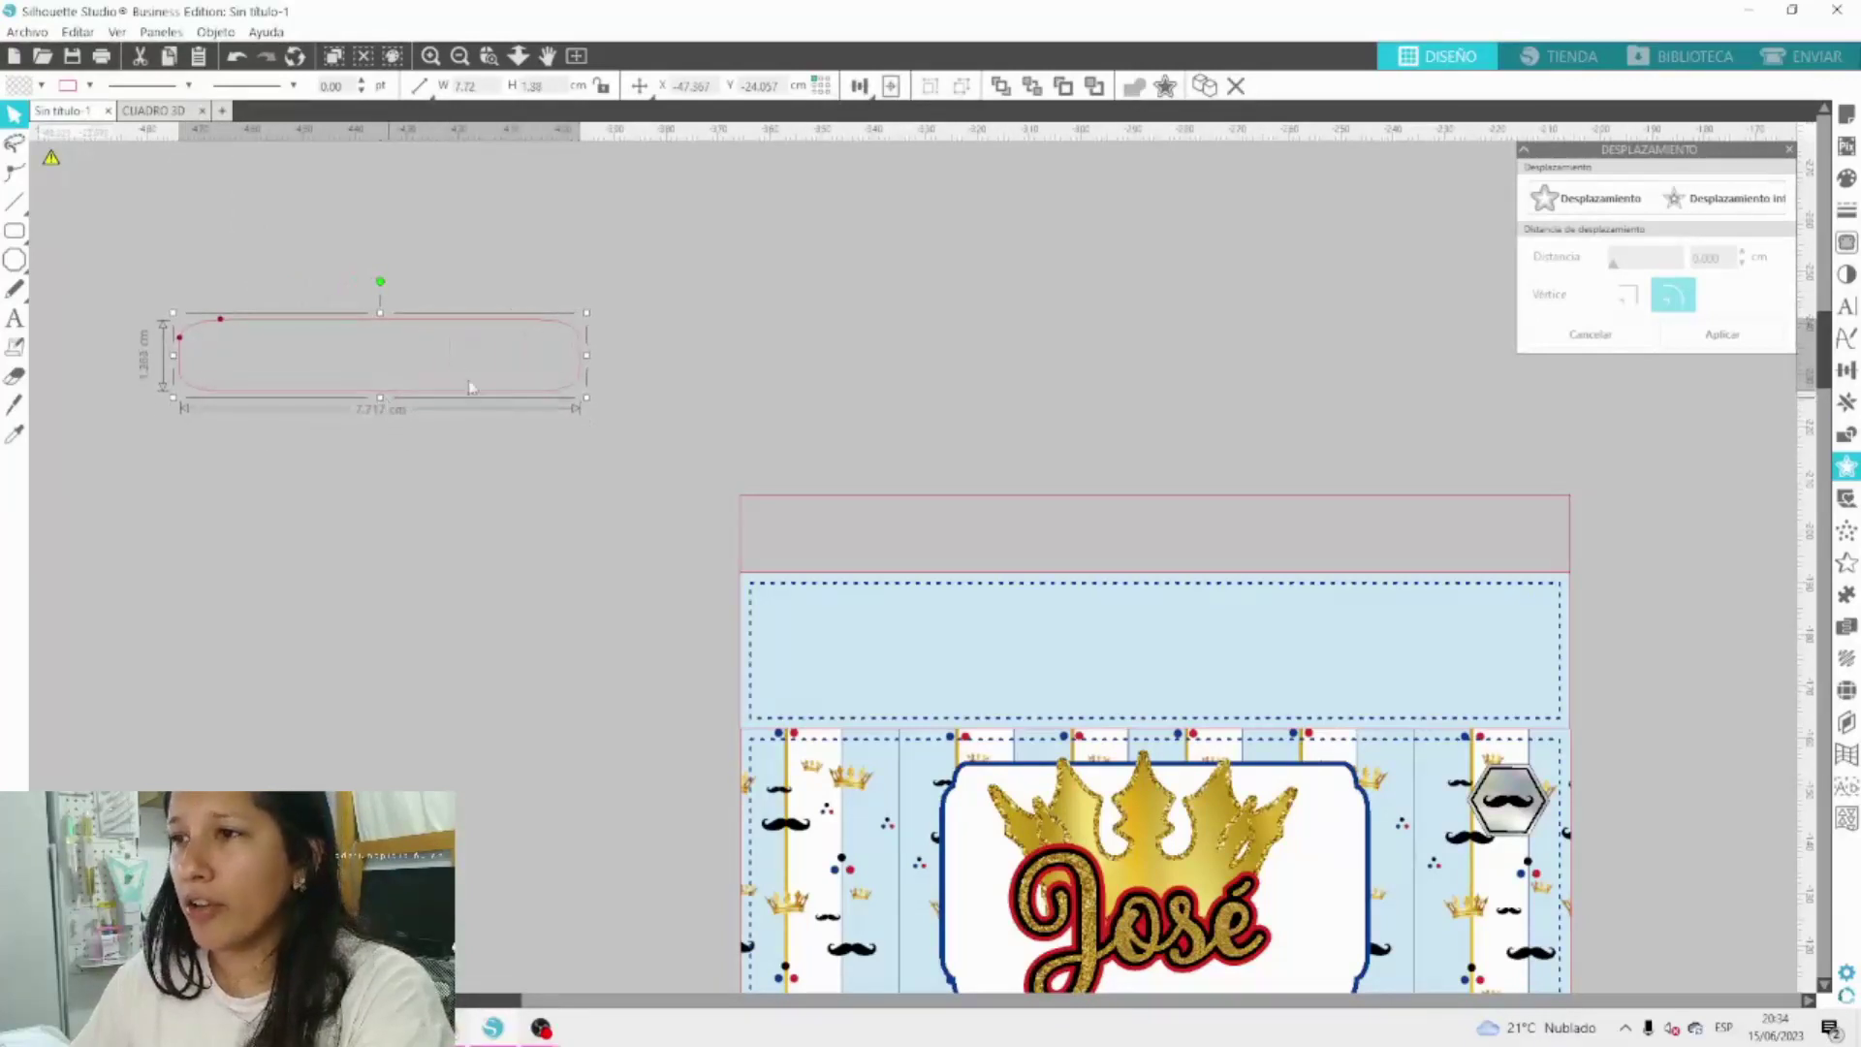
left_click_drag(587, 354, 485, 356)
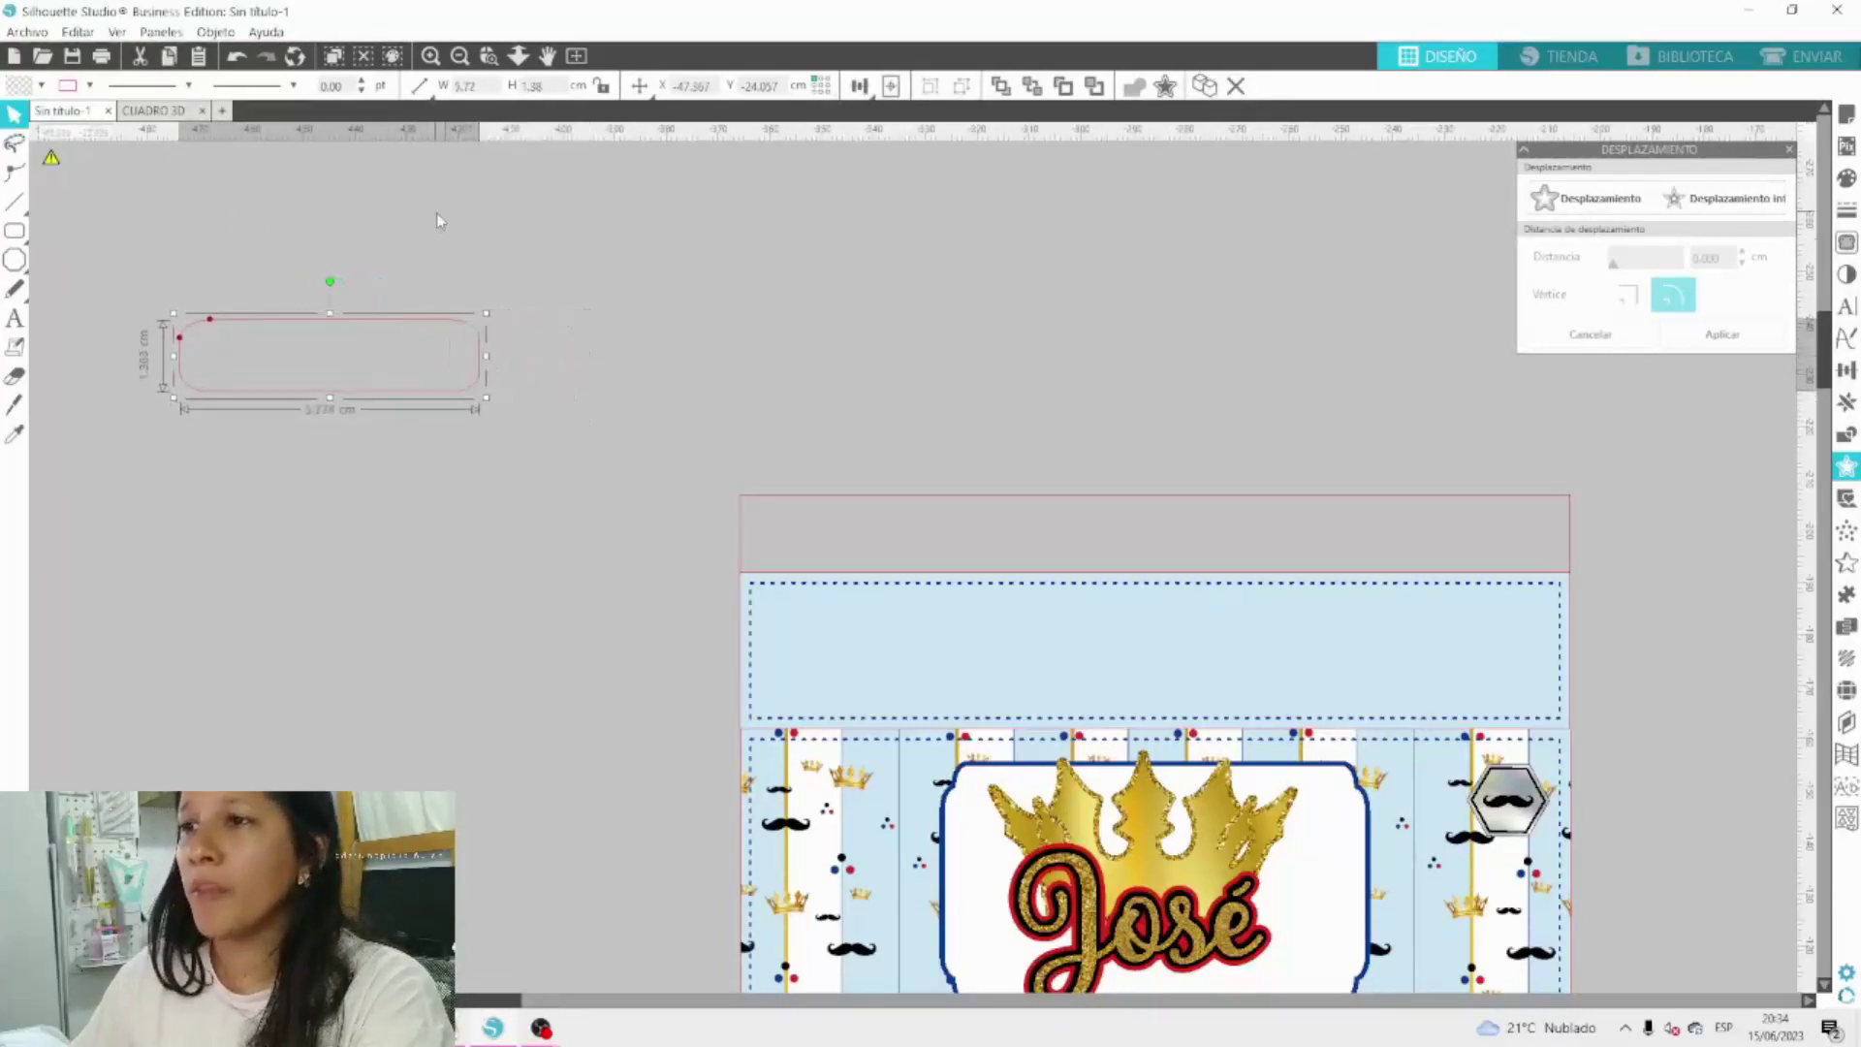
left_click(41, 85)
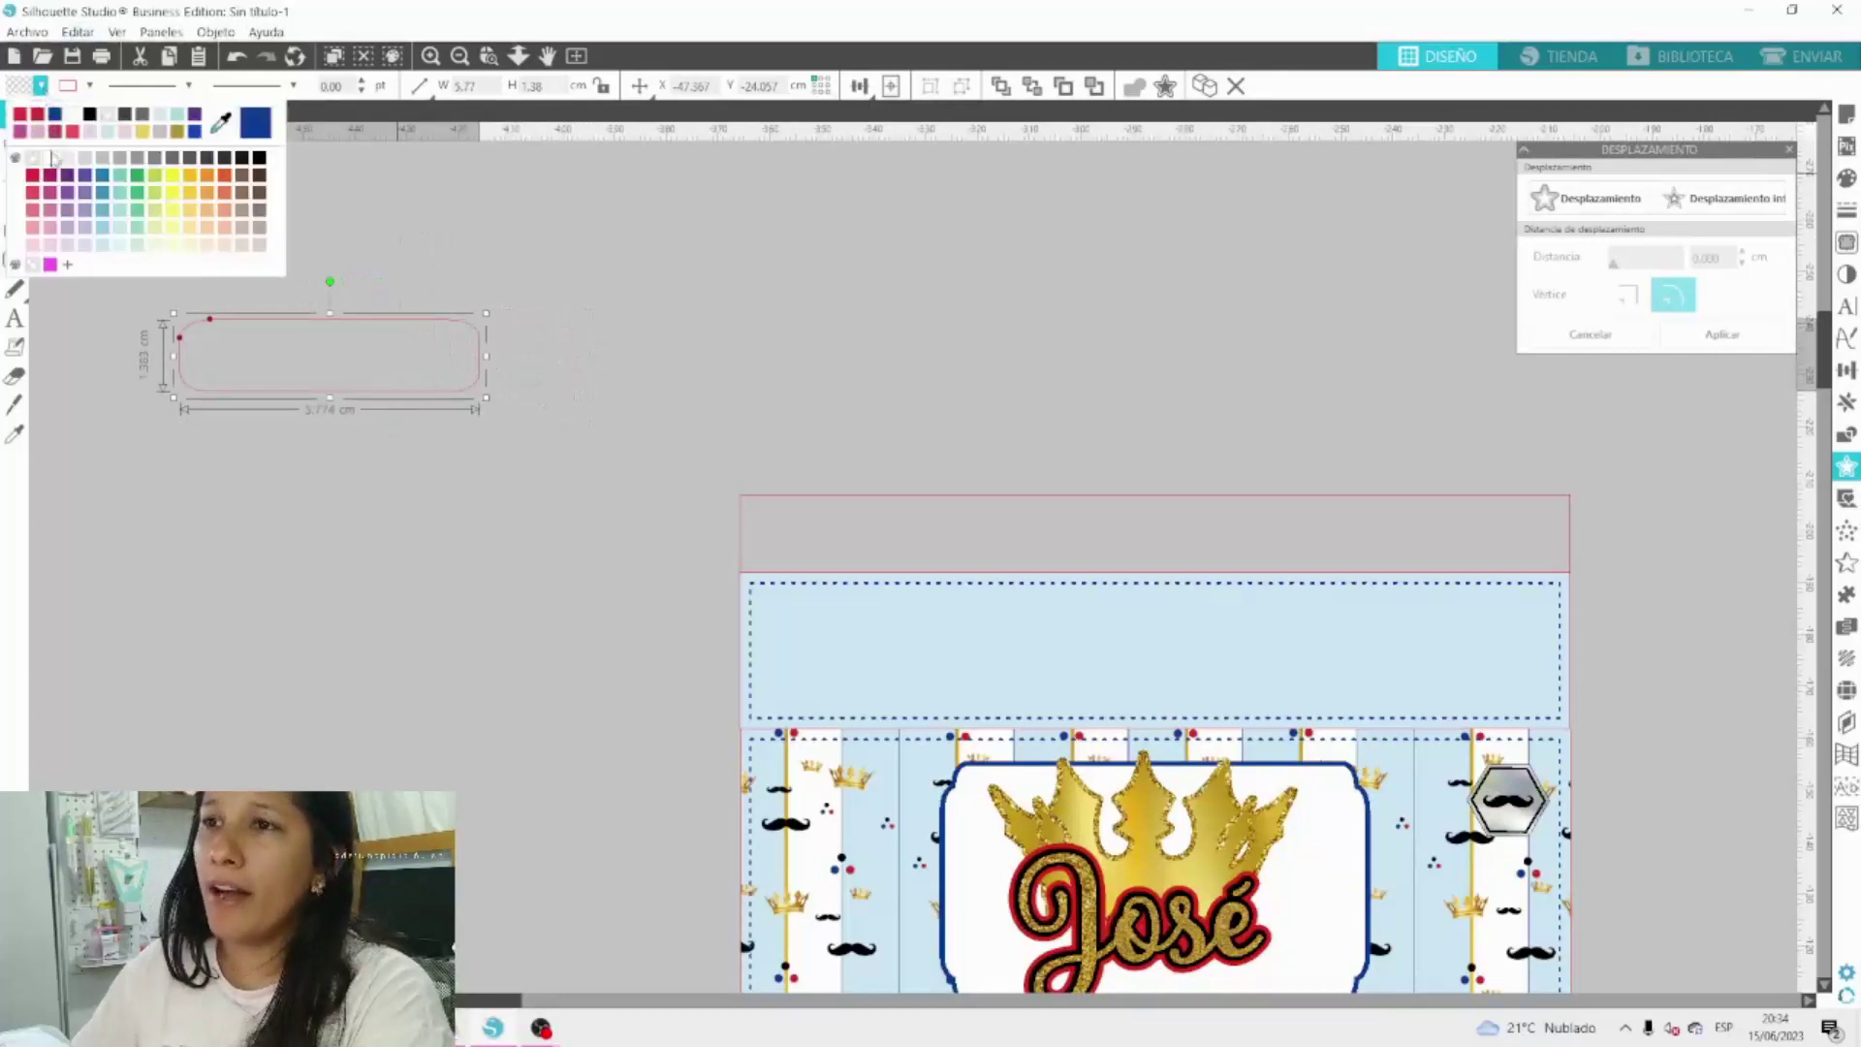
left_click(50, 149)
Add a 0.1 cm offset with rounded corners around the white rectangle and fill it dark blue.
left_click(1537, 199)
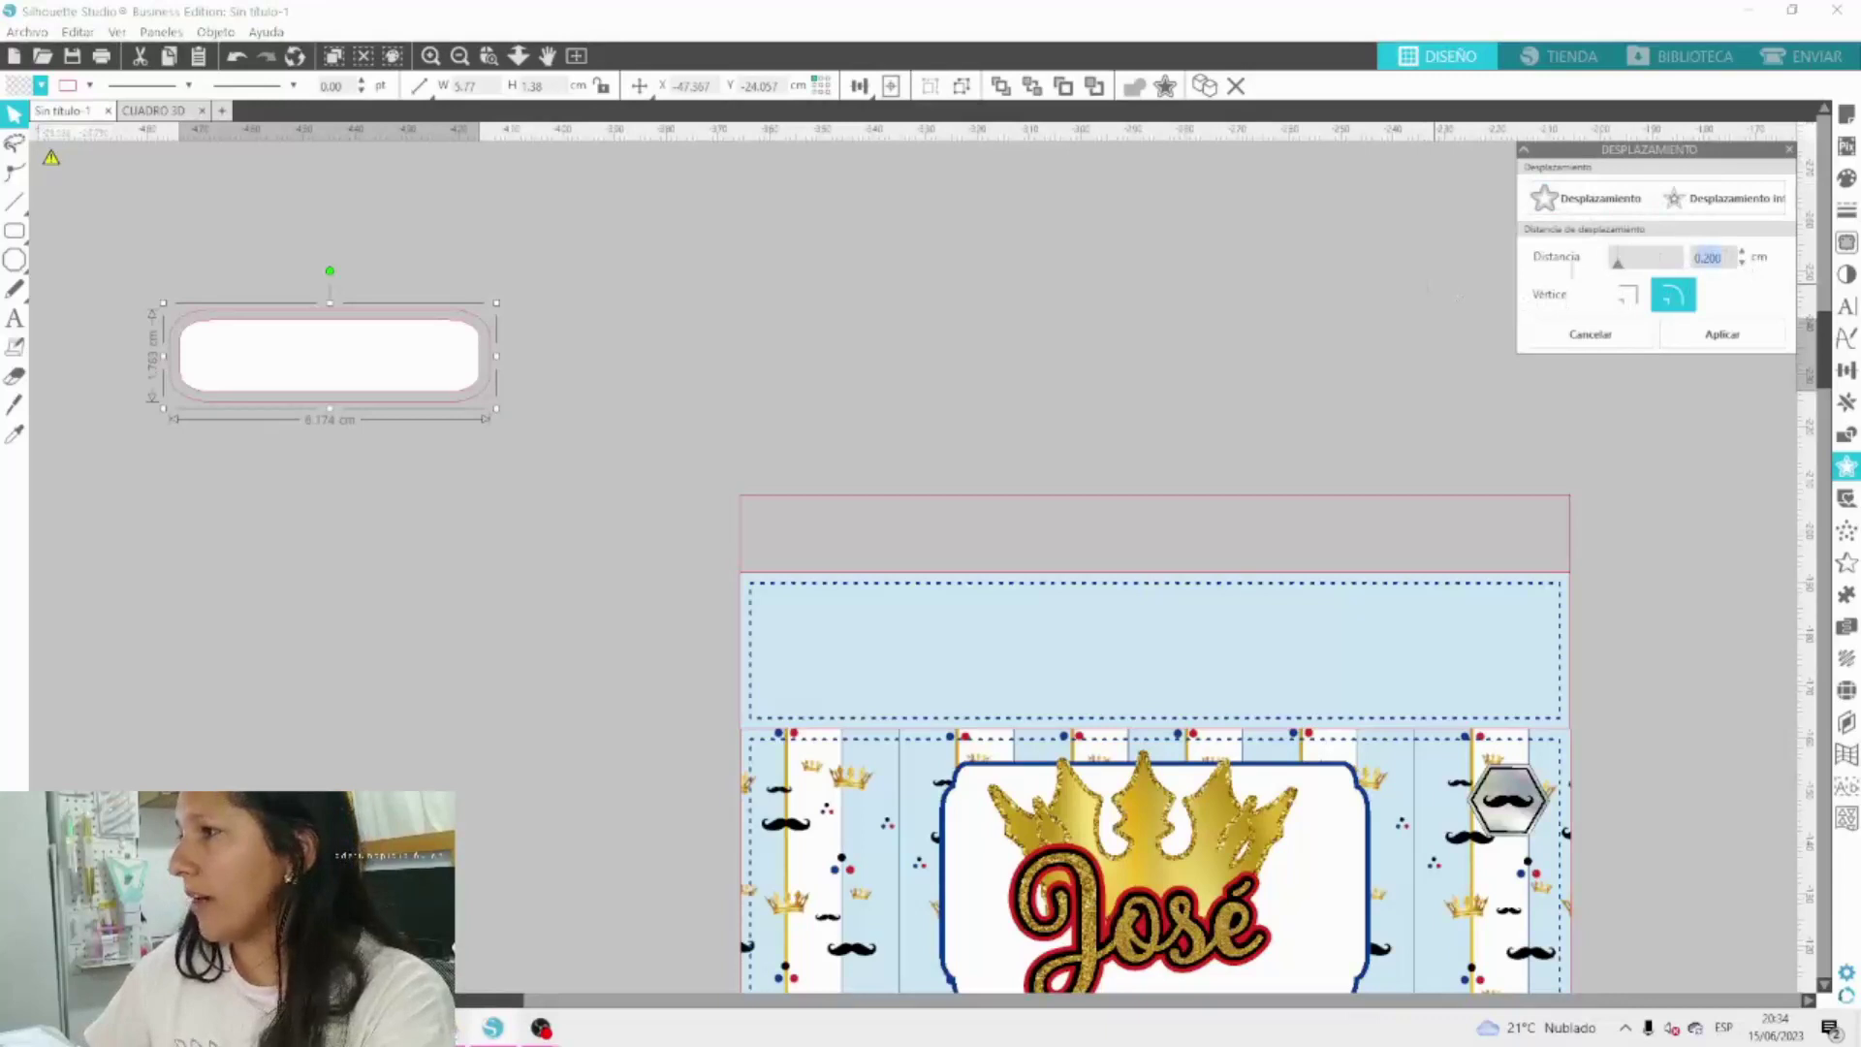
type("0.1")
key("Return")
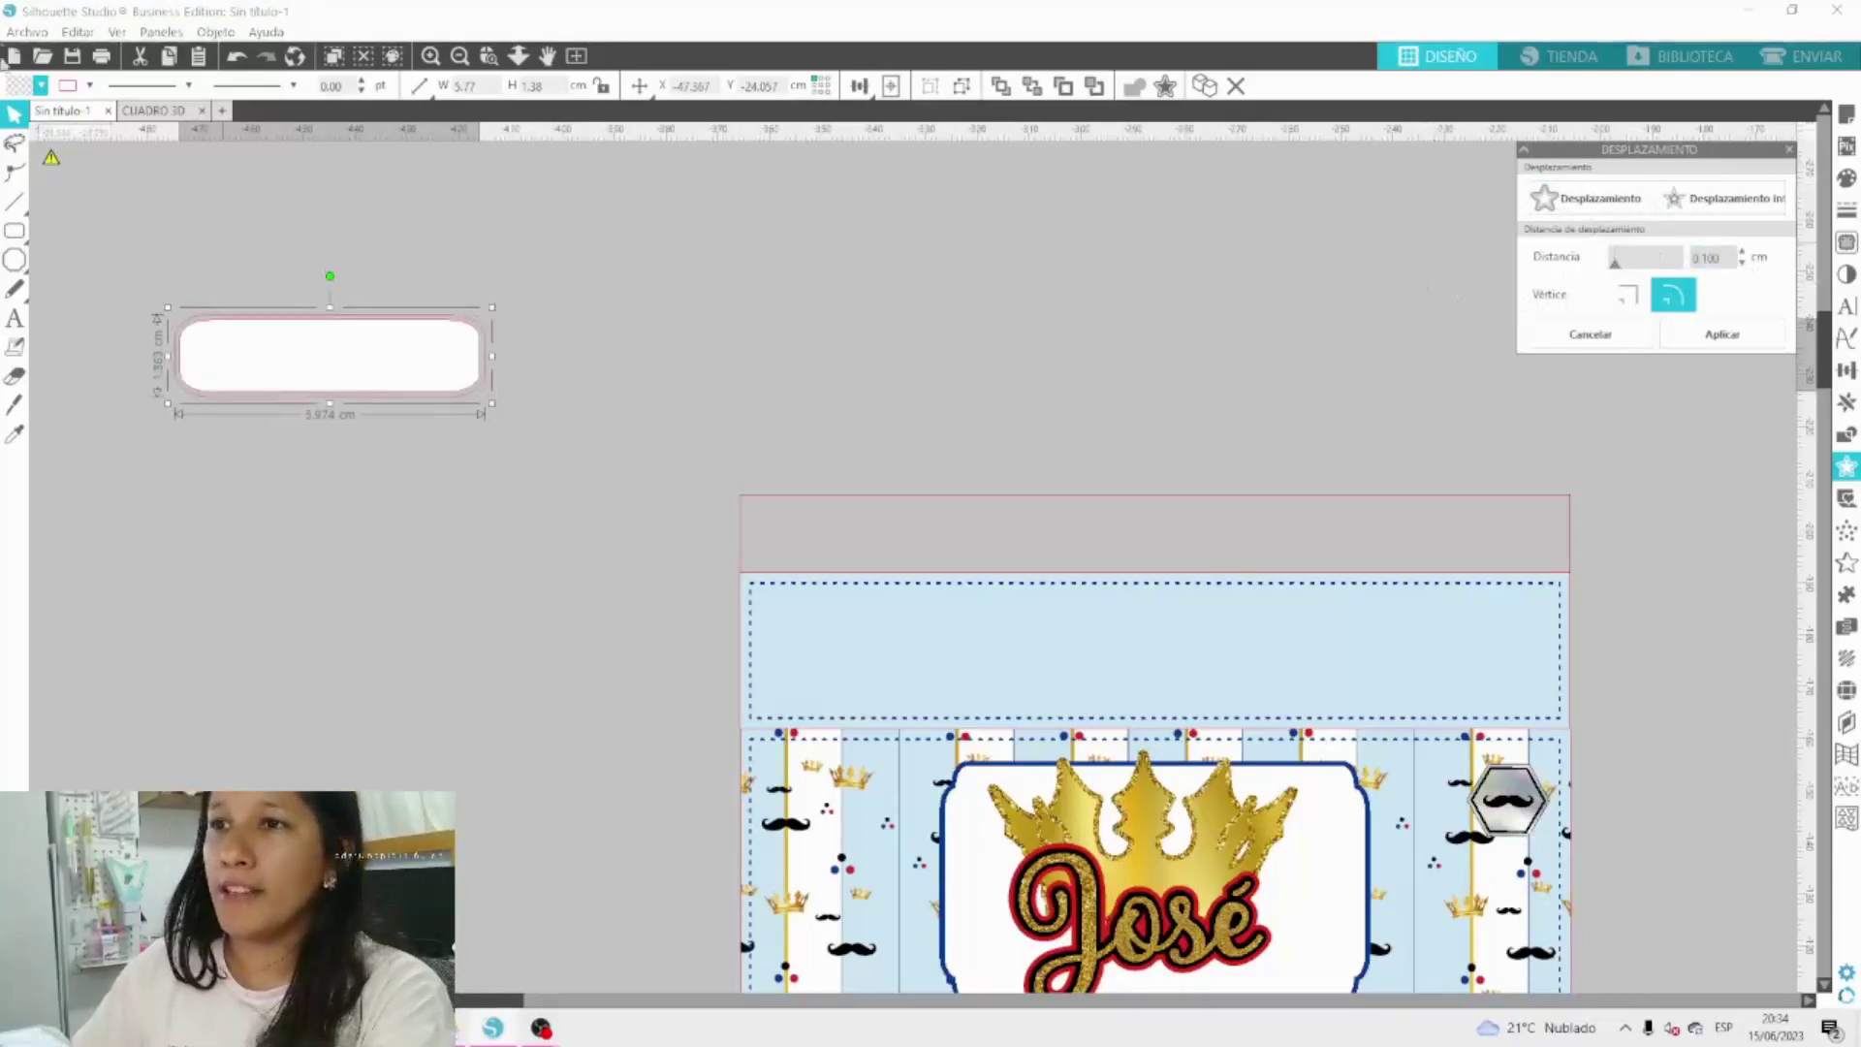
left_click(41, 85)
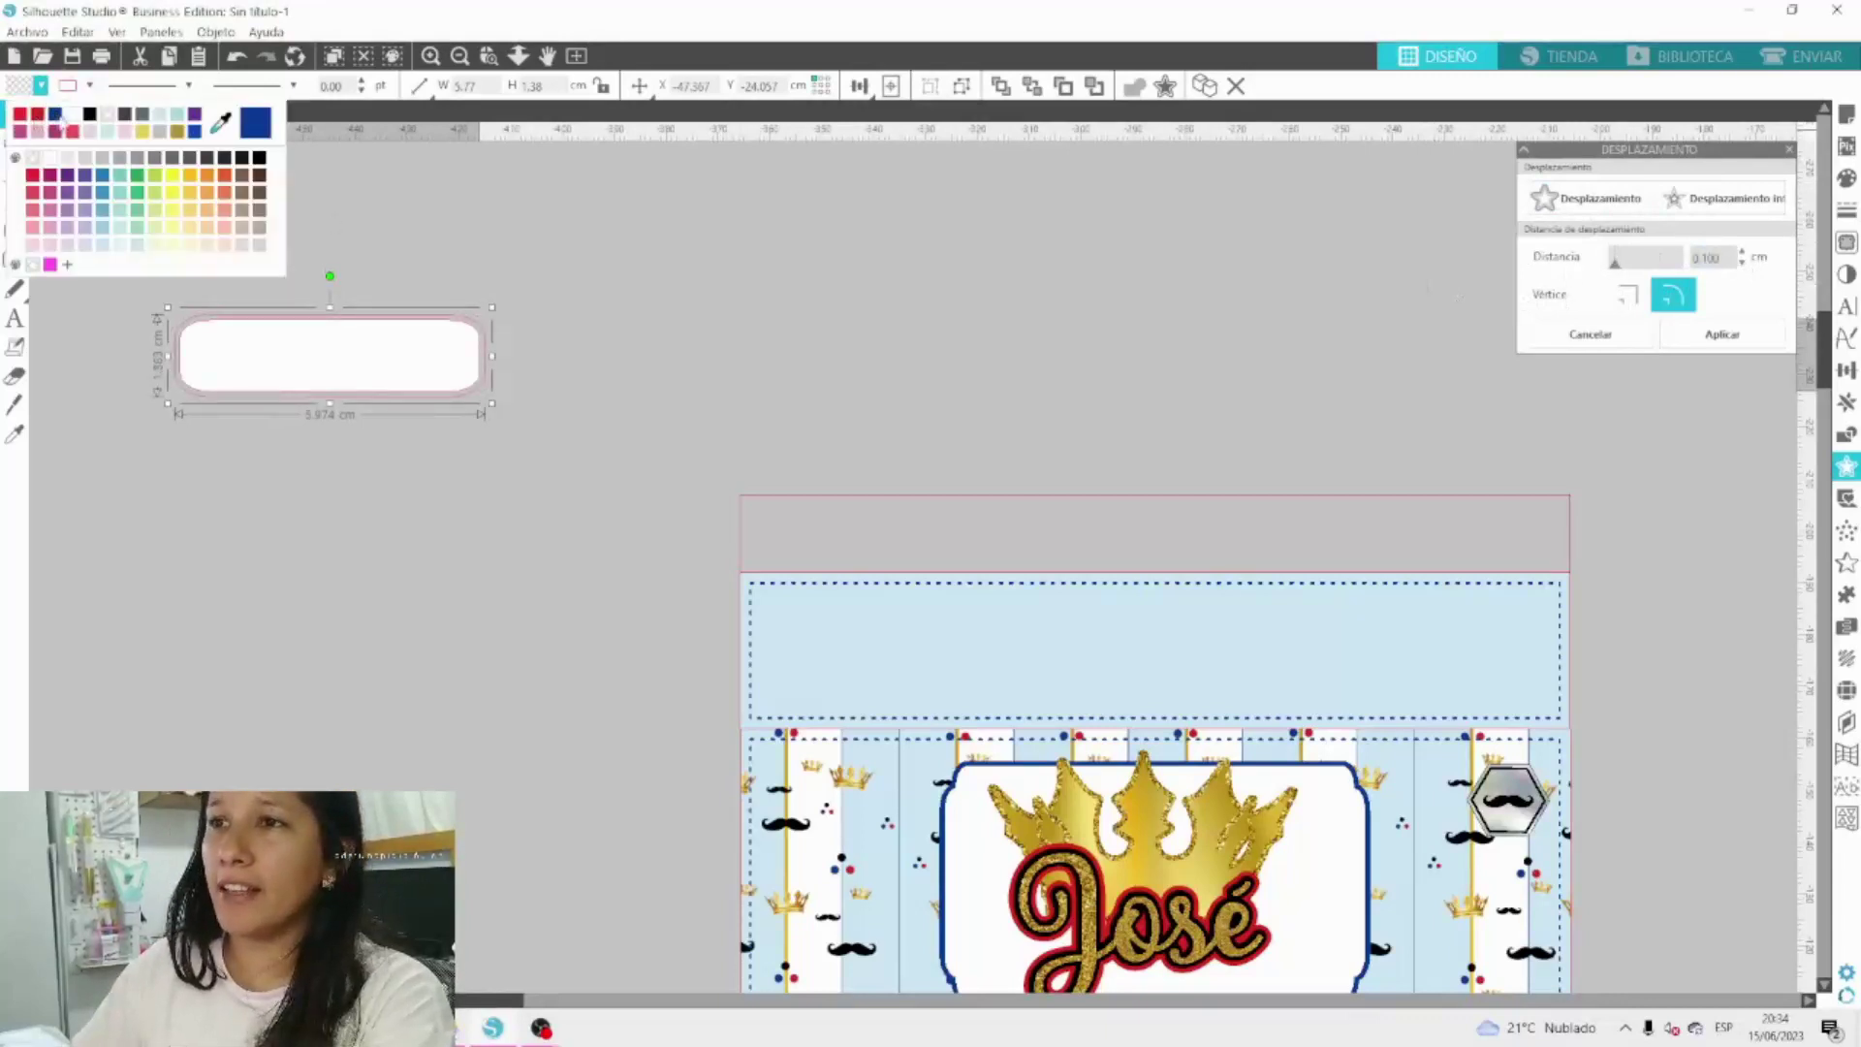
left_click(57, 115)
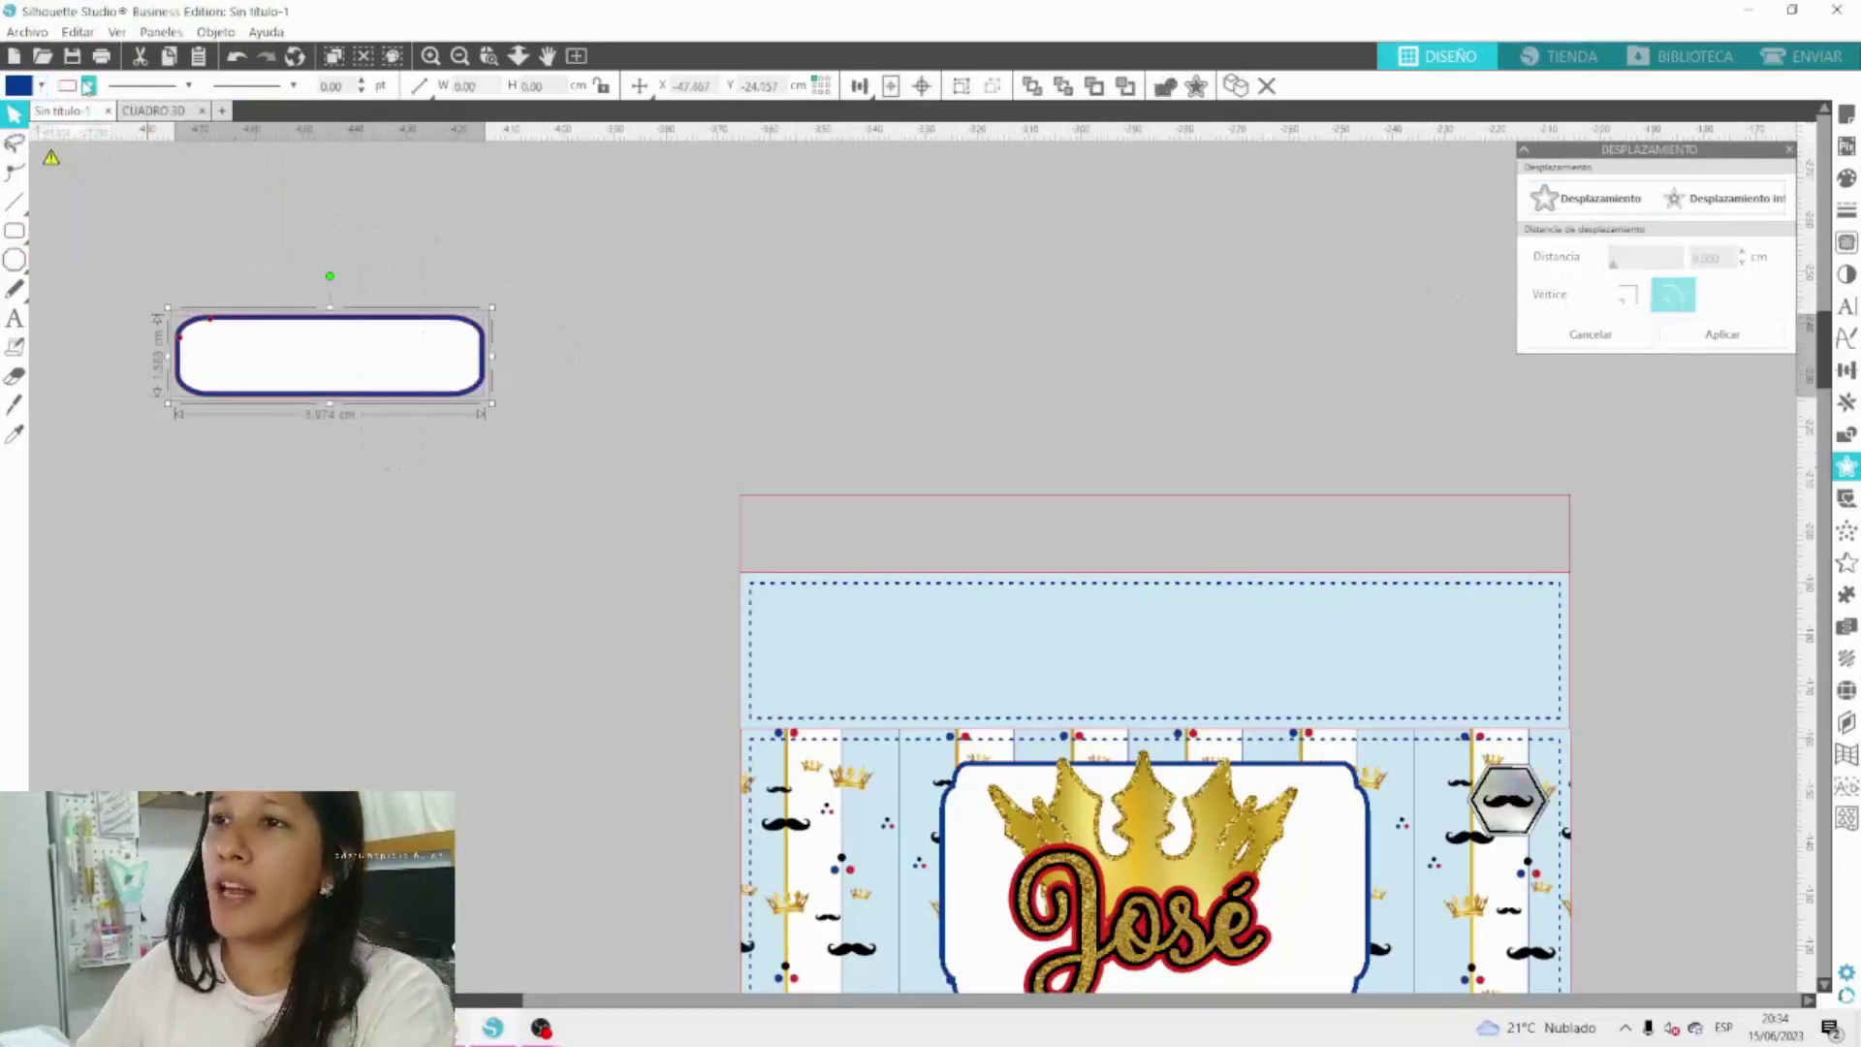
Remove the line colour from the white rectangle and its blue offset, and group the two shapes.
left_click(87, 85)
left_click(90, 157)
right_click(351, 383)
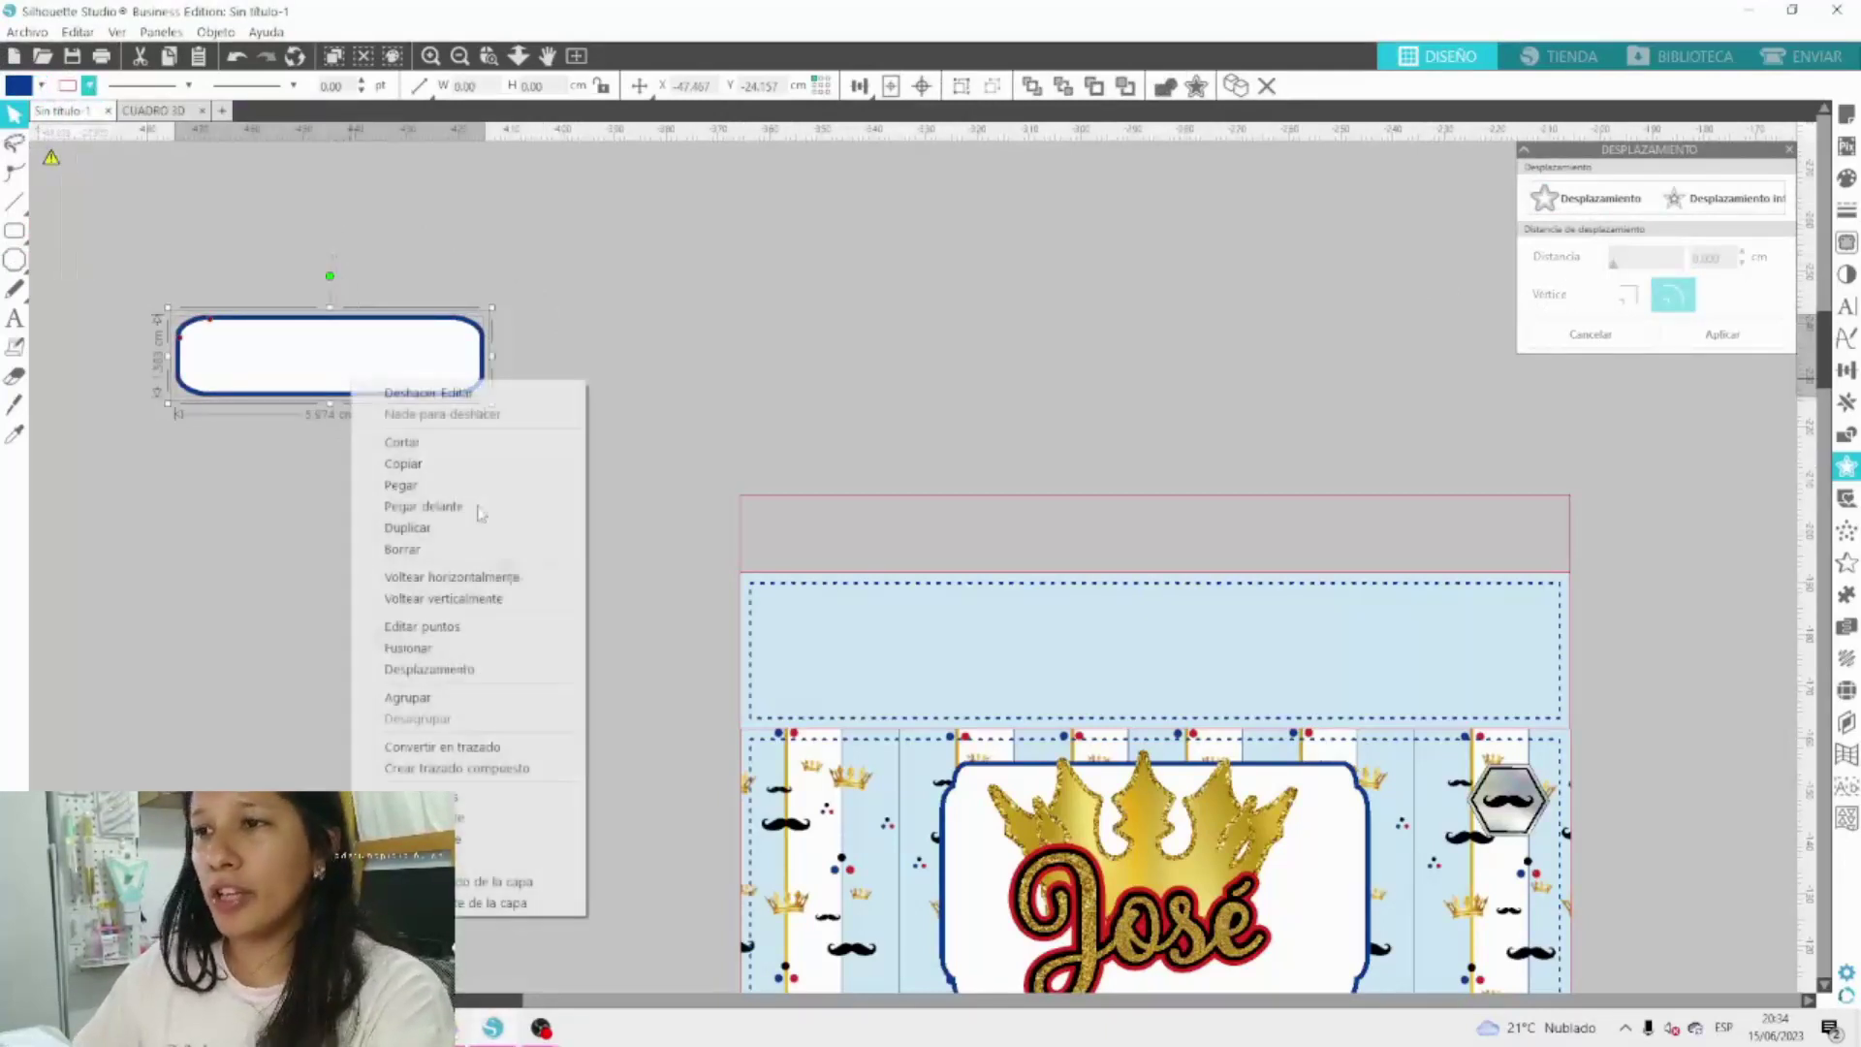
left_click(482, 698)
Place the white and blue plate in the lower-left corner of the label's patterned band, scaled to about 2.82 by 0.75 cm.
left_click_drag(442, 392, 625, 587)
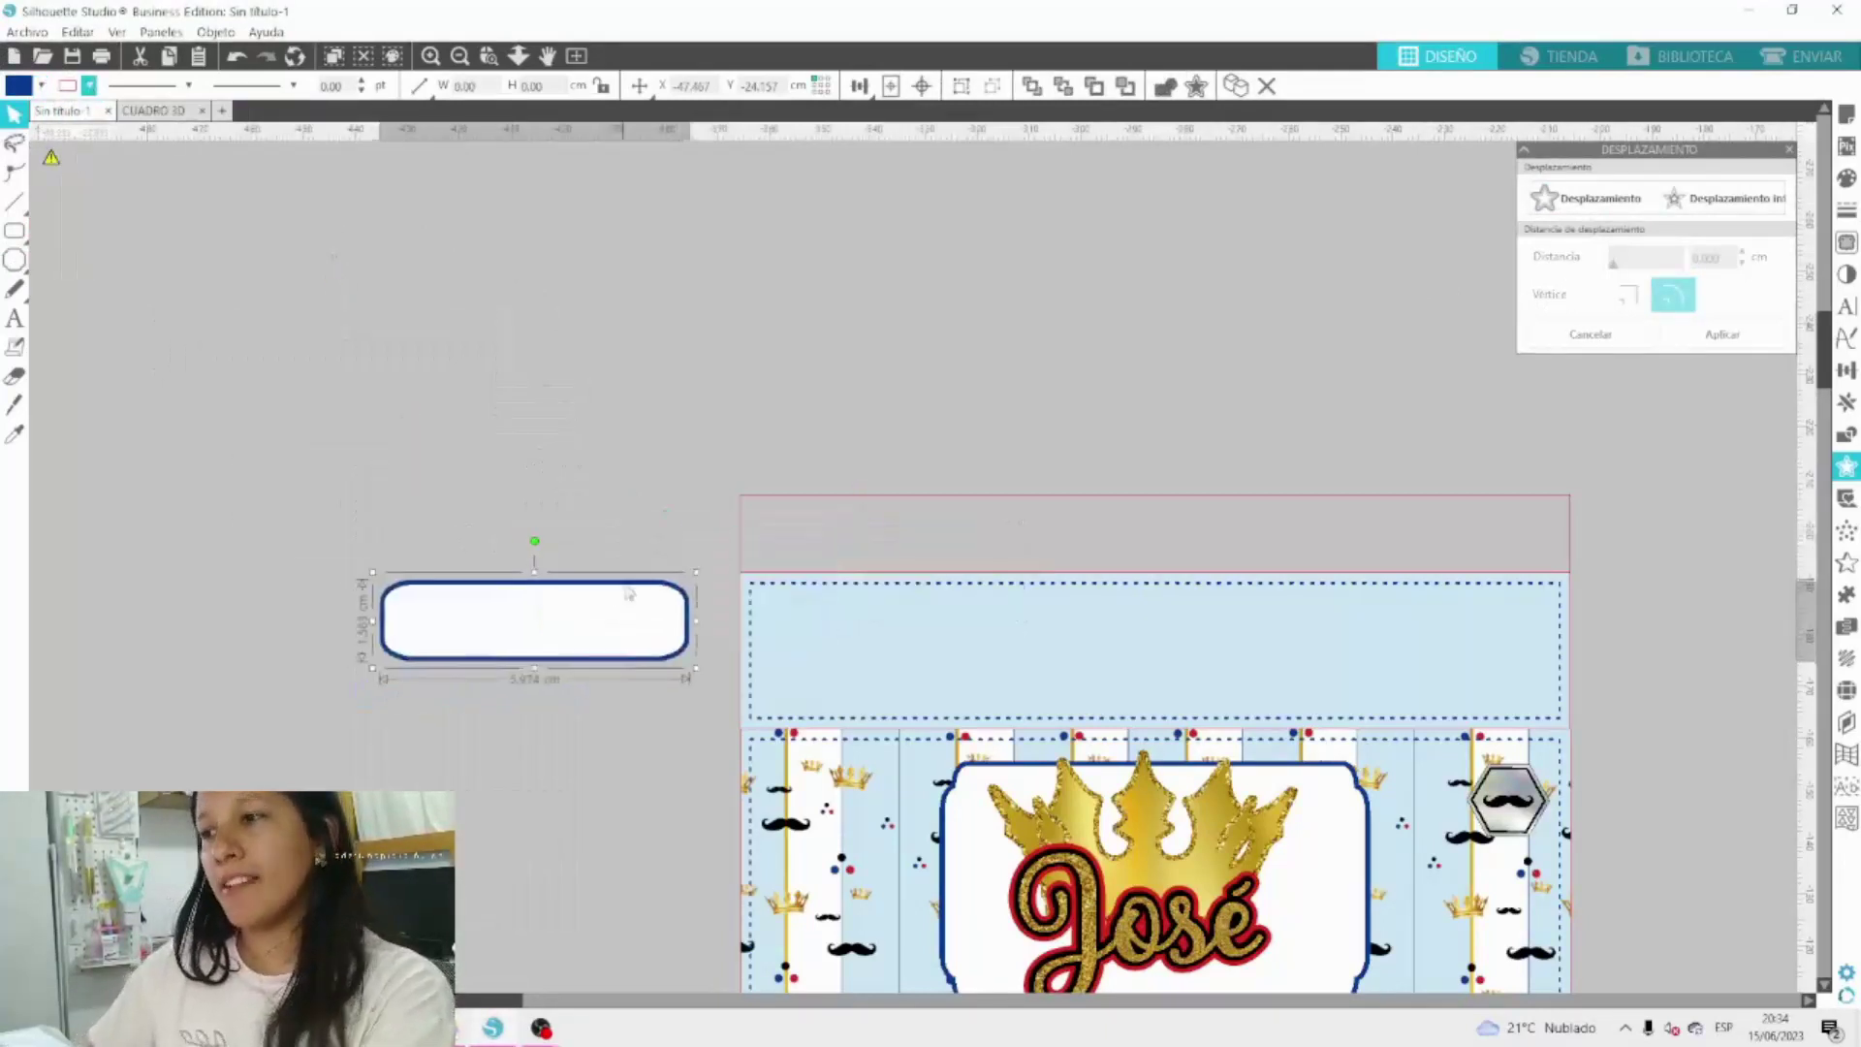
scroll(628, 594, "down", 3)
left_click_drag(604, 376, 960, 746)
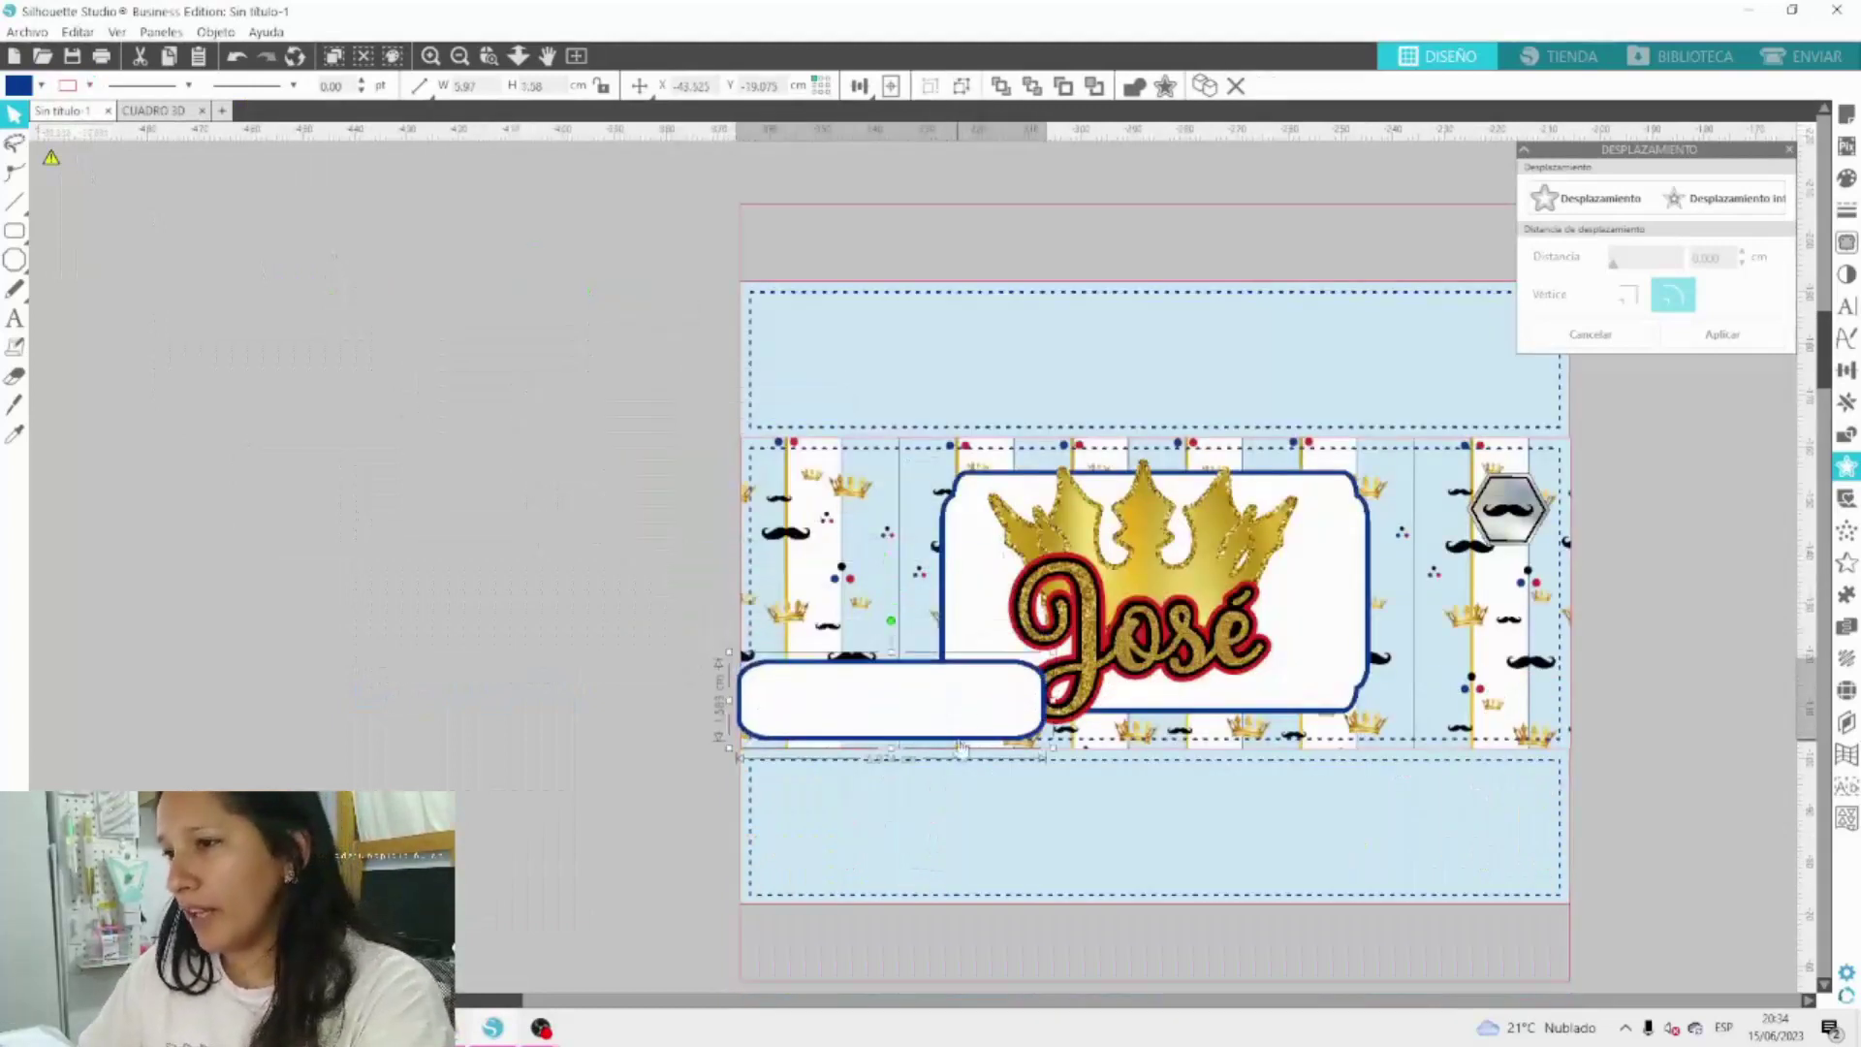
left_click_drag(1053, 654, 887, 720)
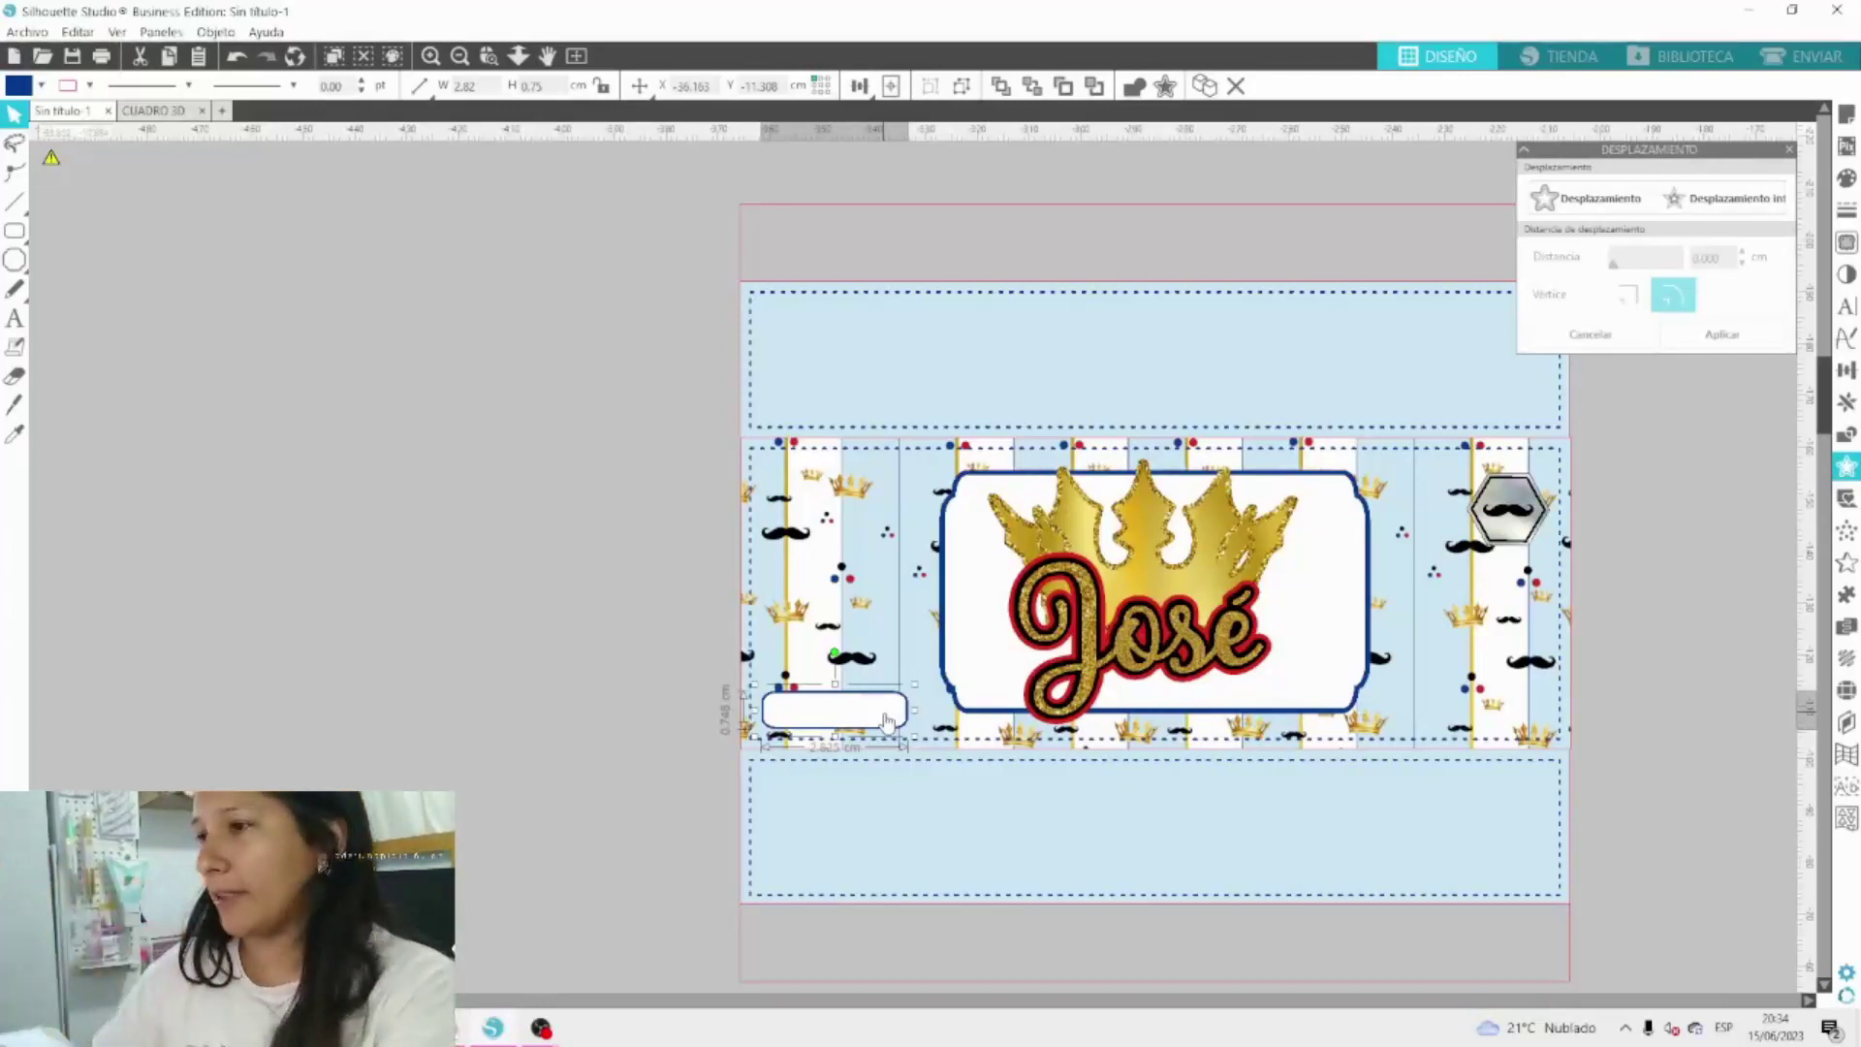
Add the text "feliz dia" in the empty area beside the label and correct its spelling to "feliz día".
left_click(14, 318)
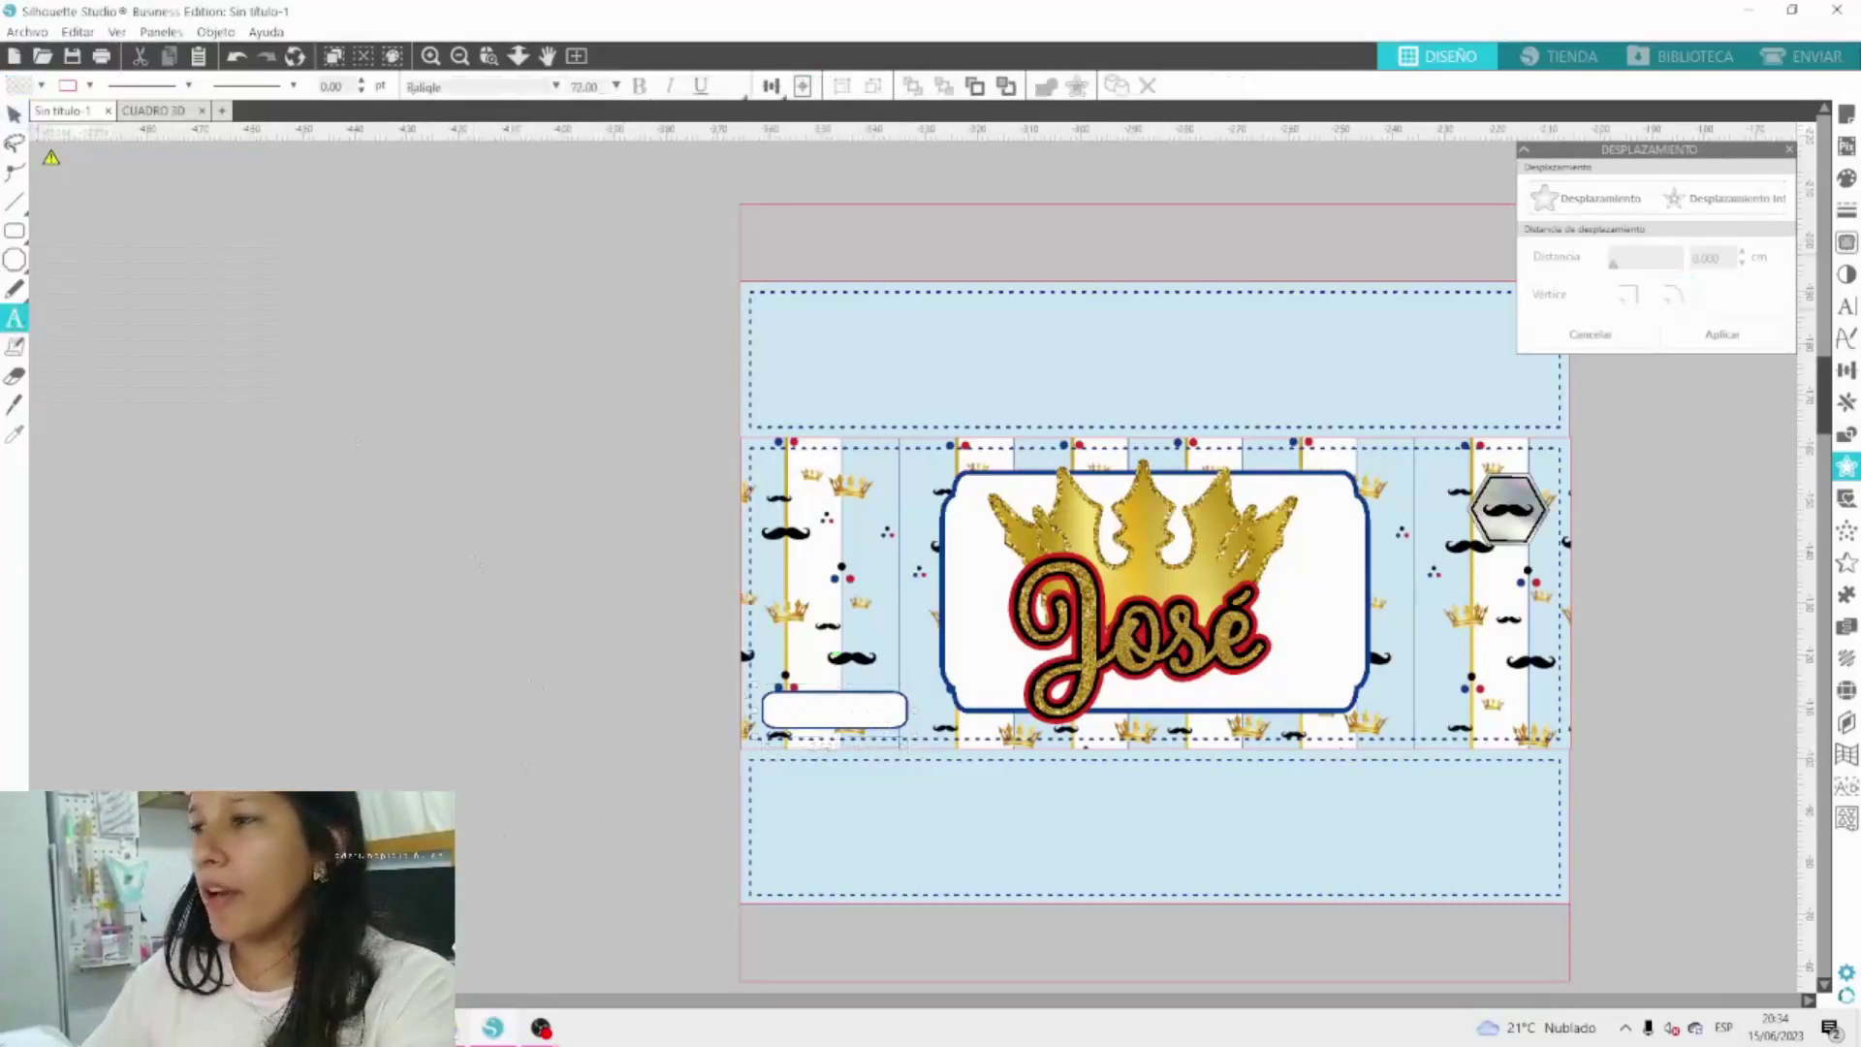
left_click(296, 343)
type("feli")
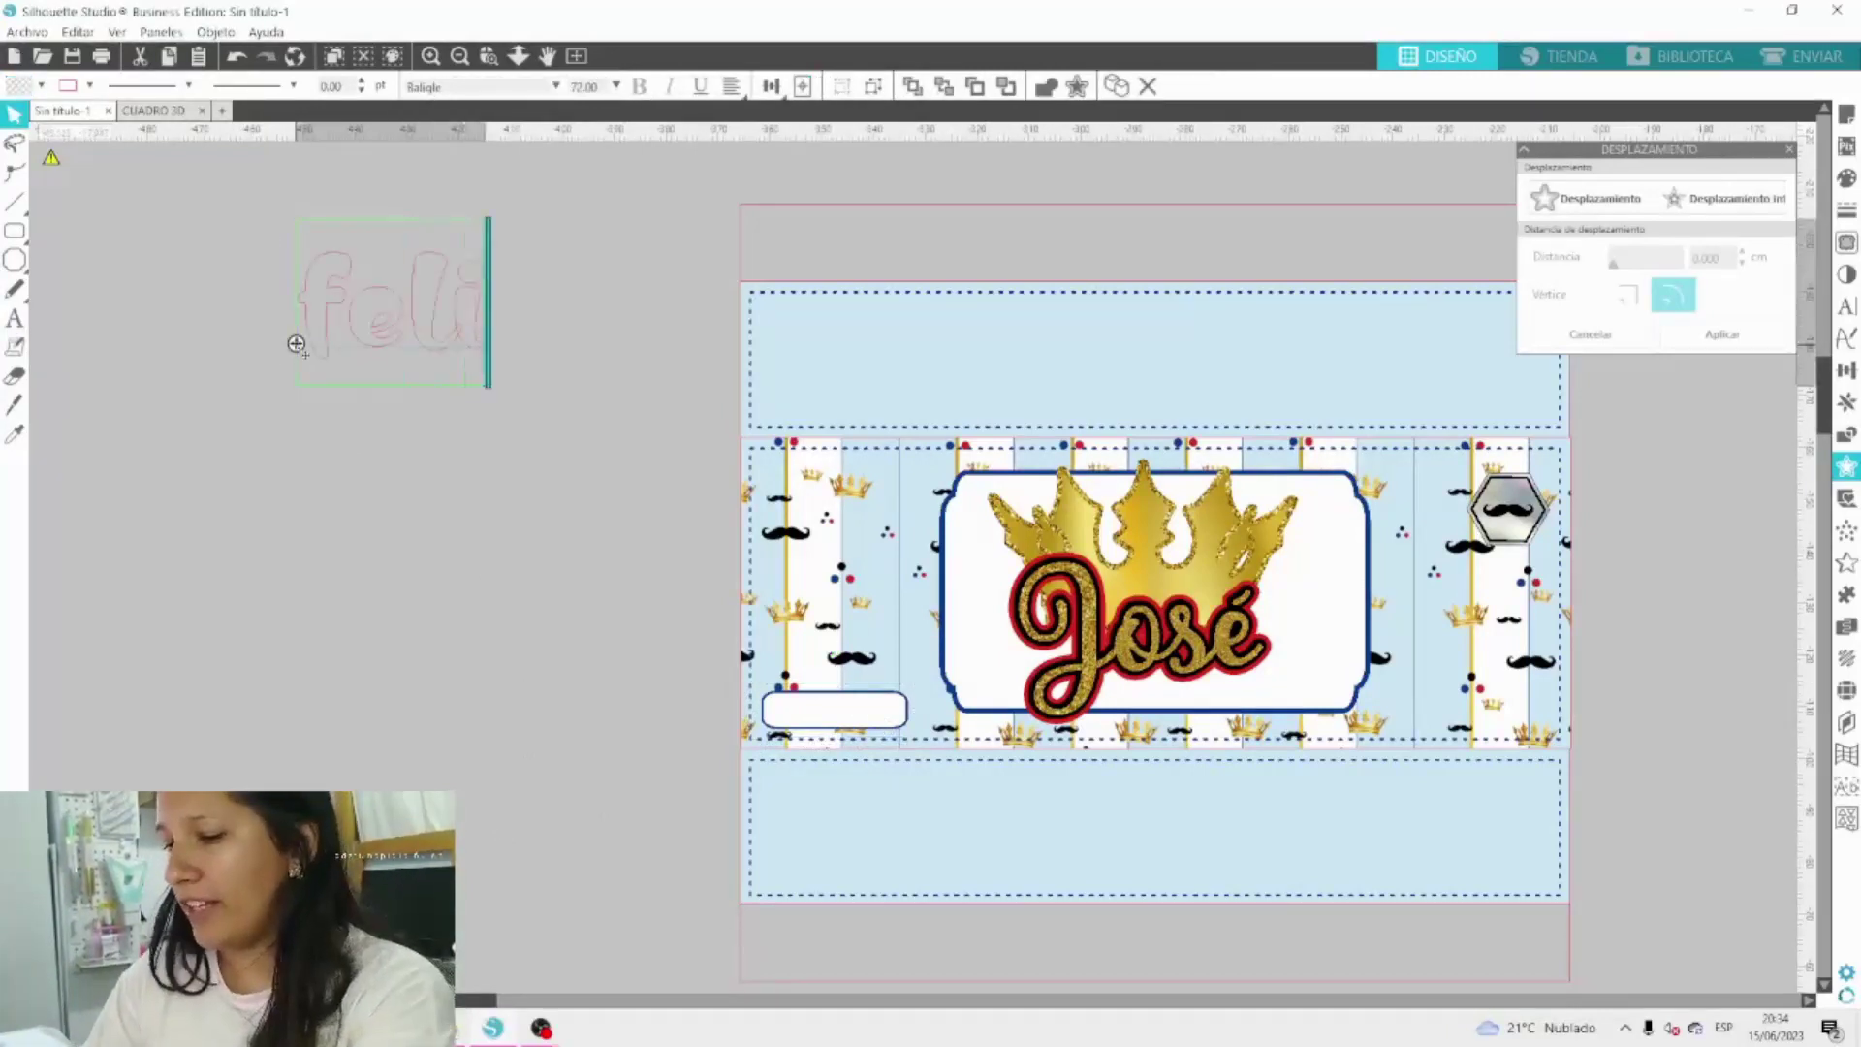
type("z dia")
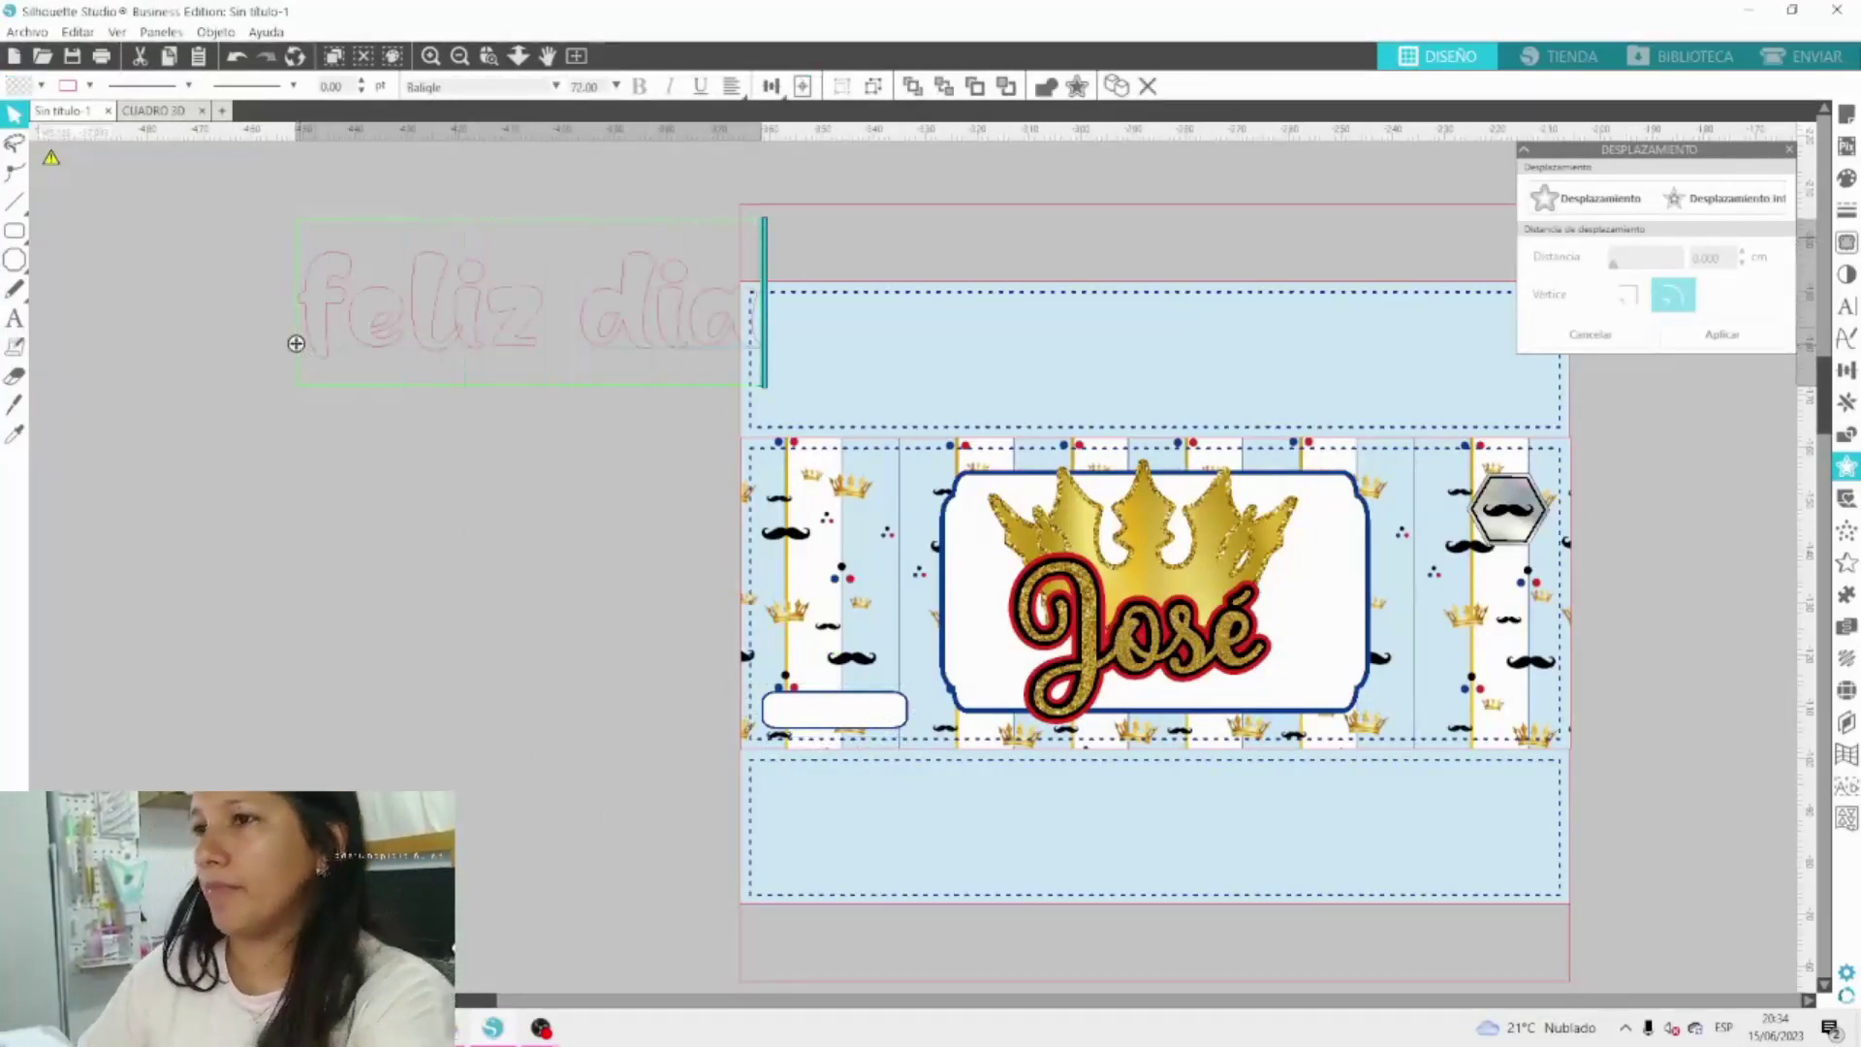
left_click_drag(533, 299, 299, 367)
right_click(444, 386)
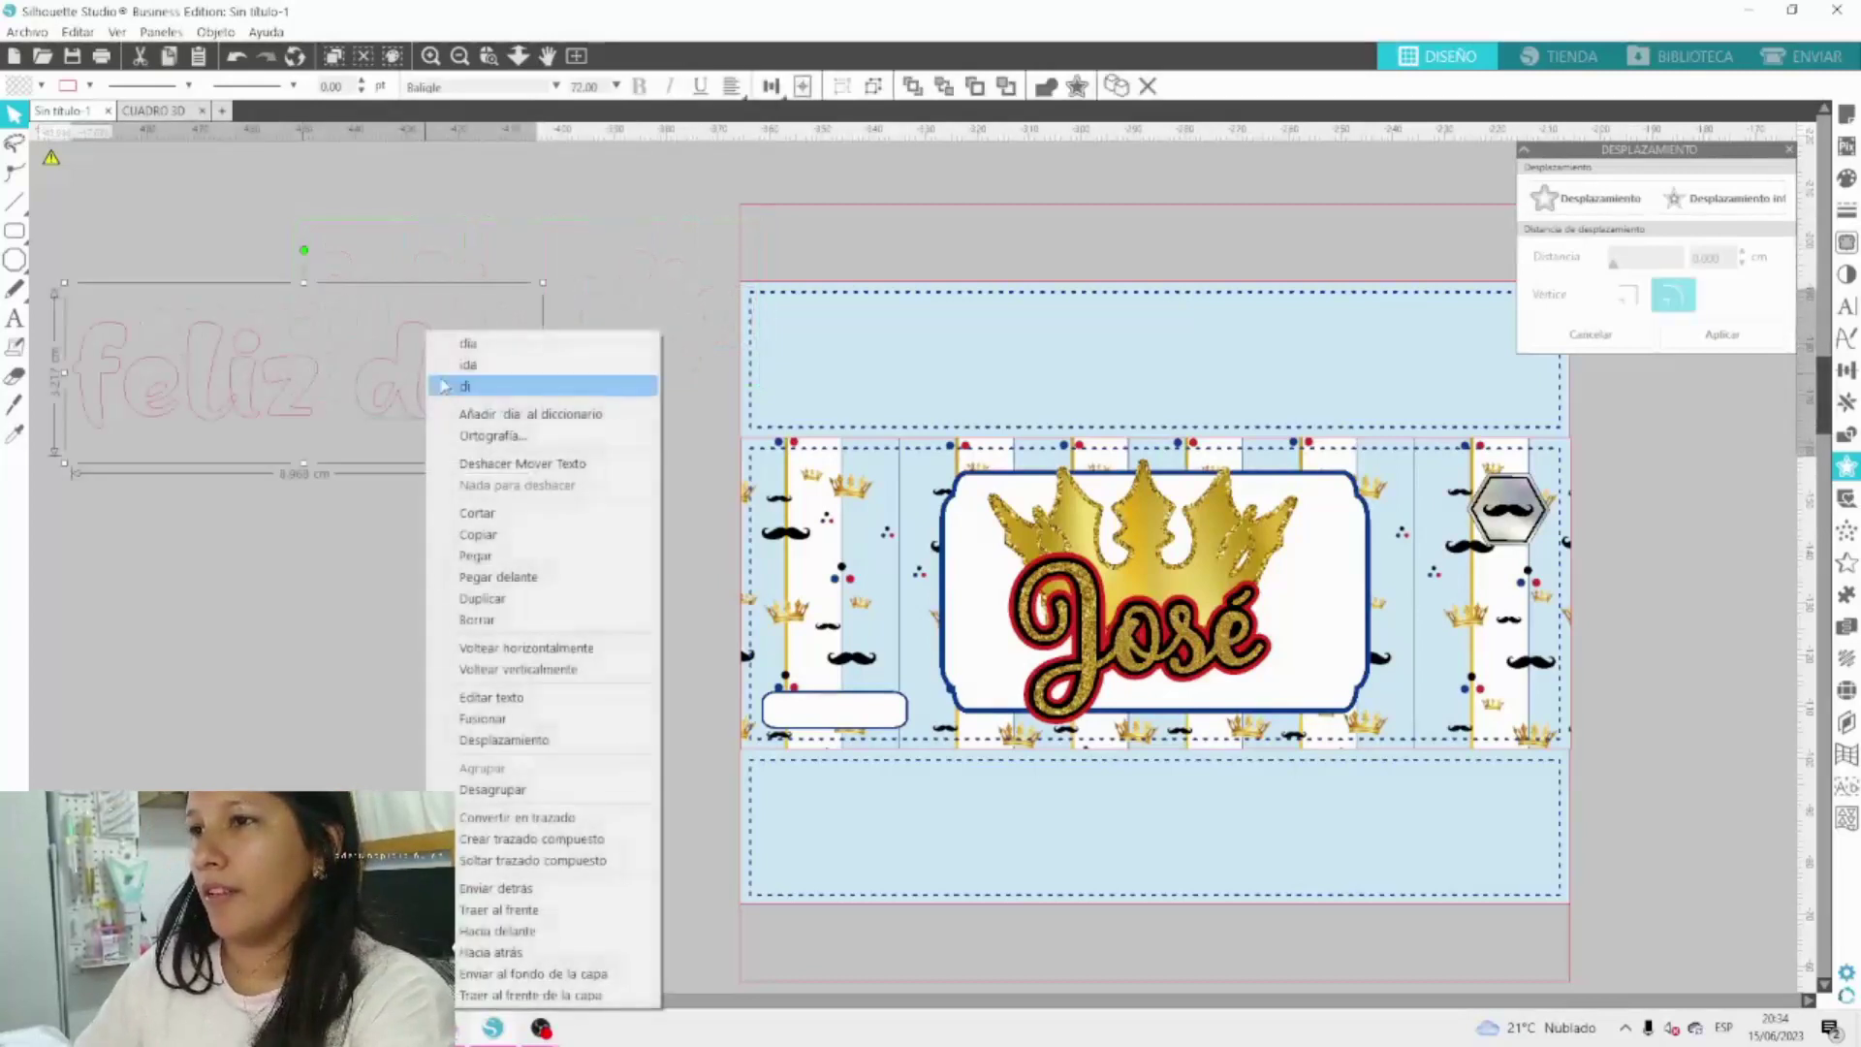
left_click(468, 343)
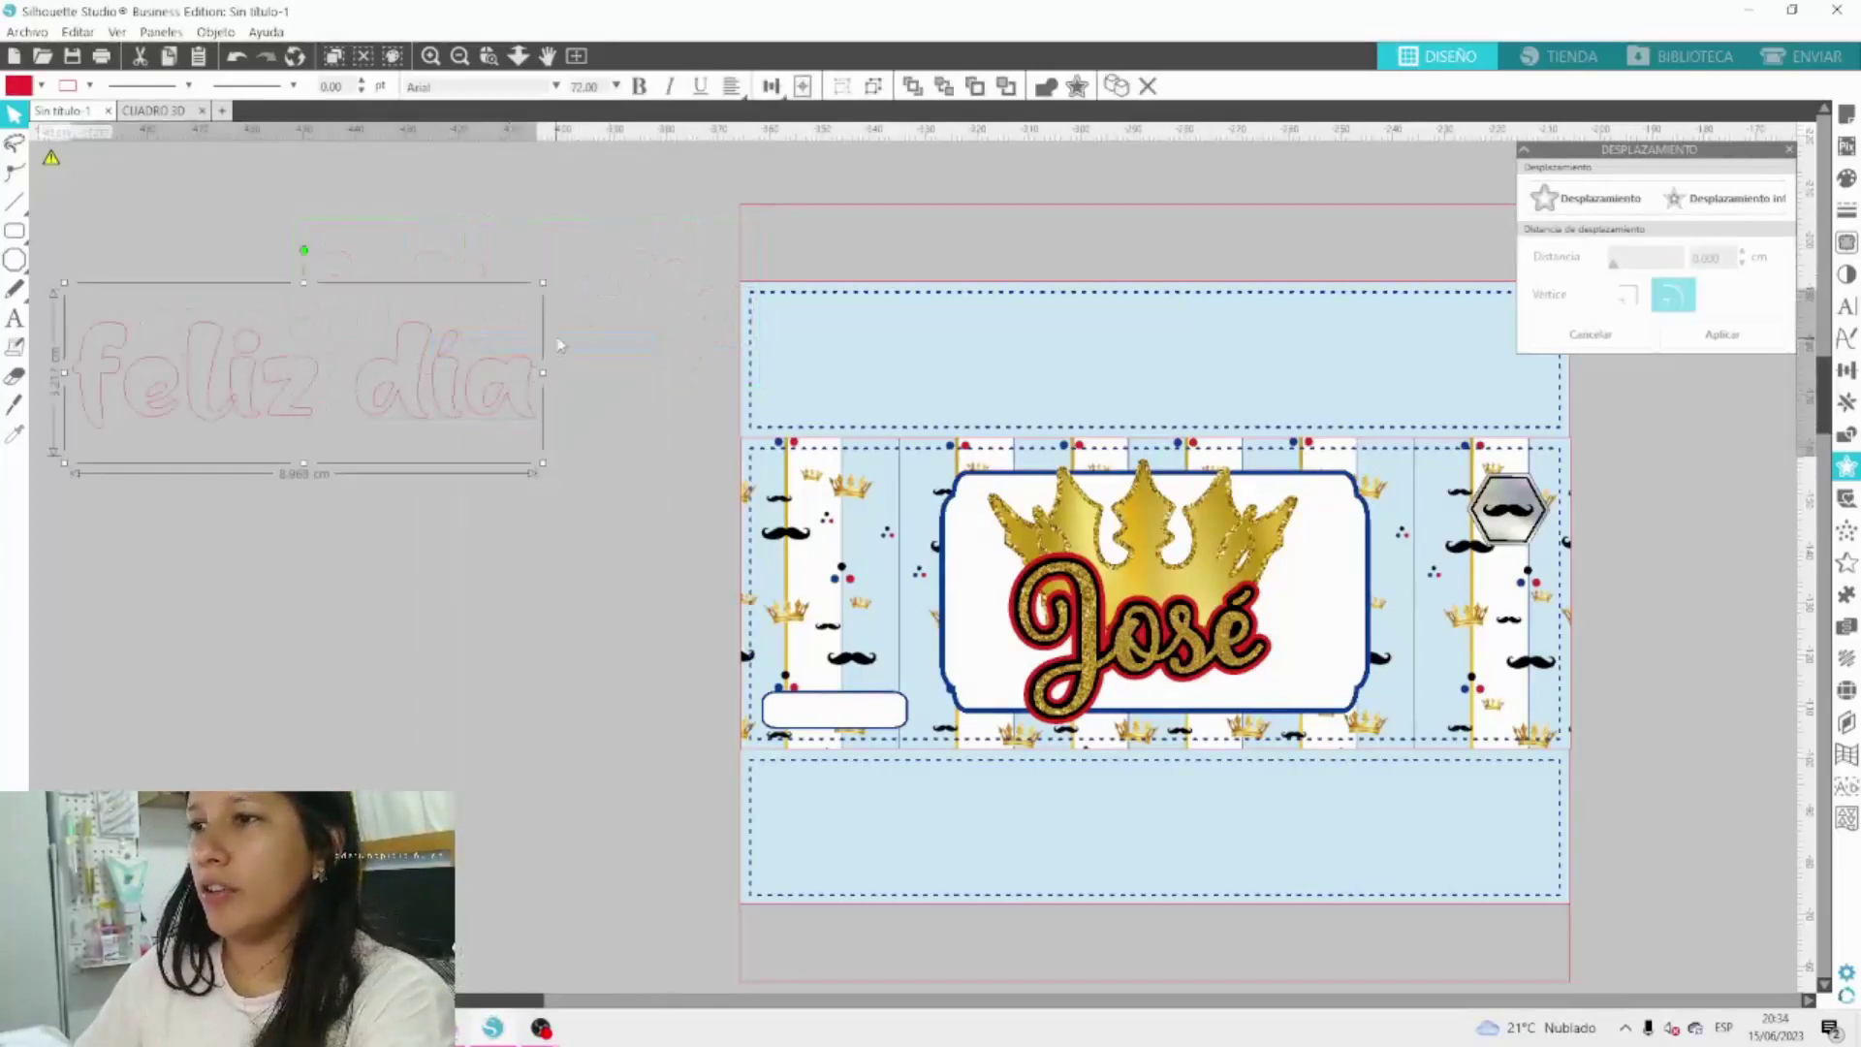
Shrink the text "feliz día" to about 4.7 cm wide and fill it red.
left_click_drag(541, 281, 476, 351)
left_click(42, 88)
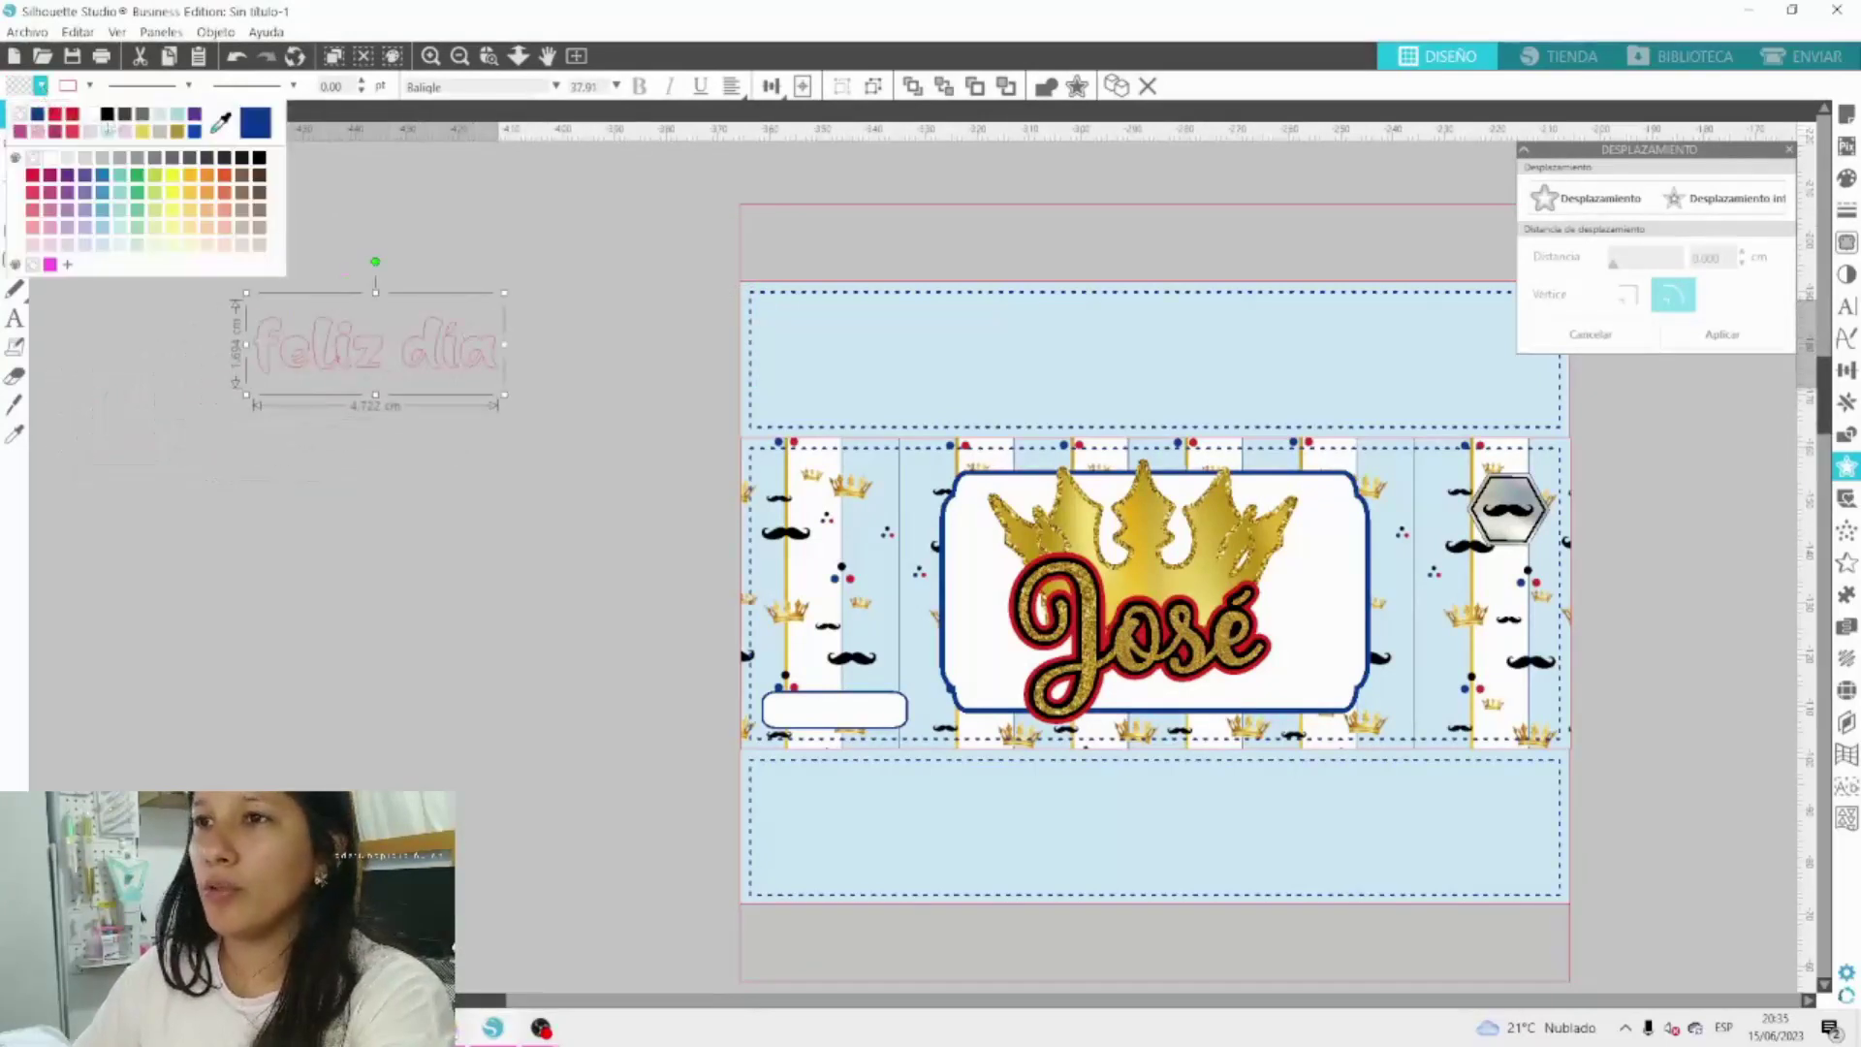
left_click(55, 114)
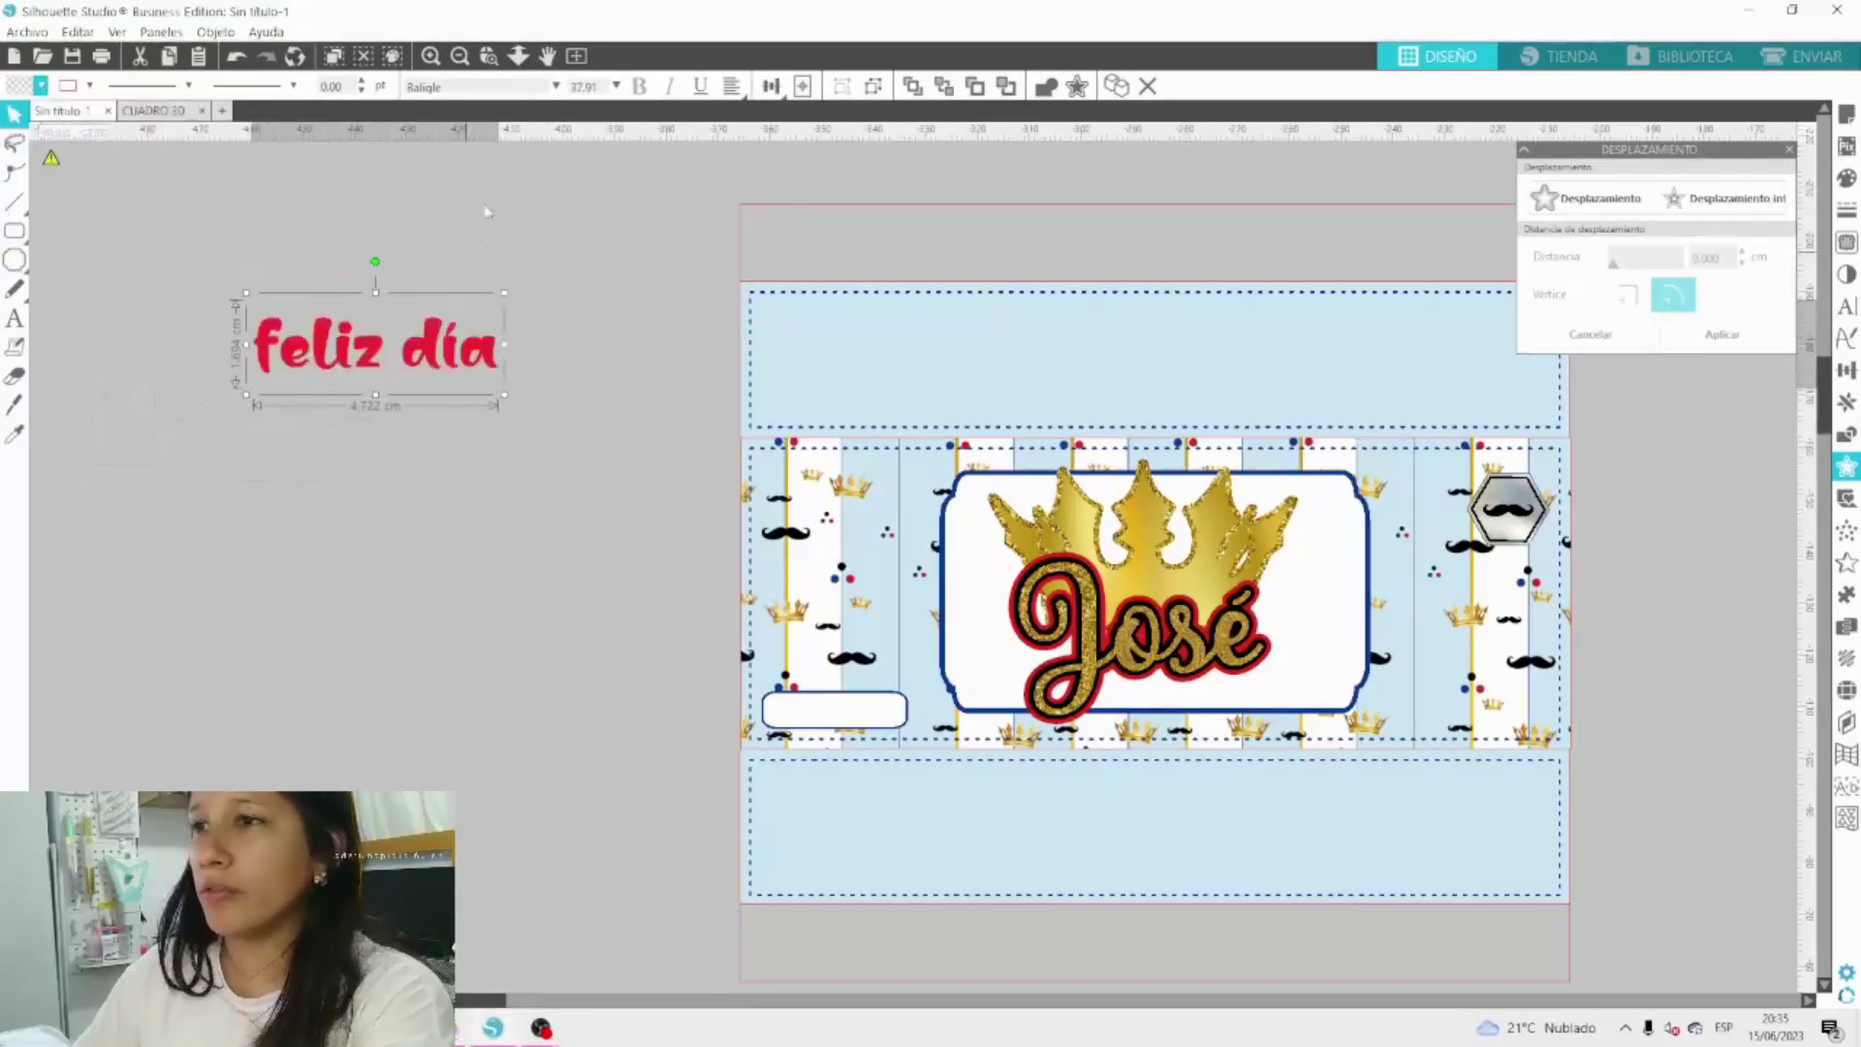
Enlarge the red "feliz día" text to about 8.6 cm wide and move it lower beside the label.
right_click(475, 351)
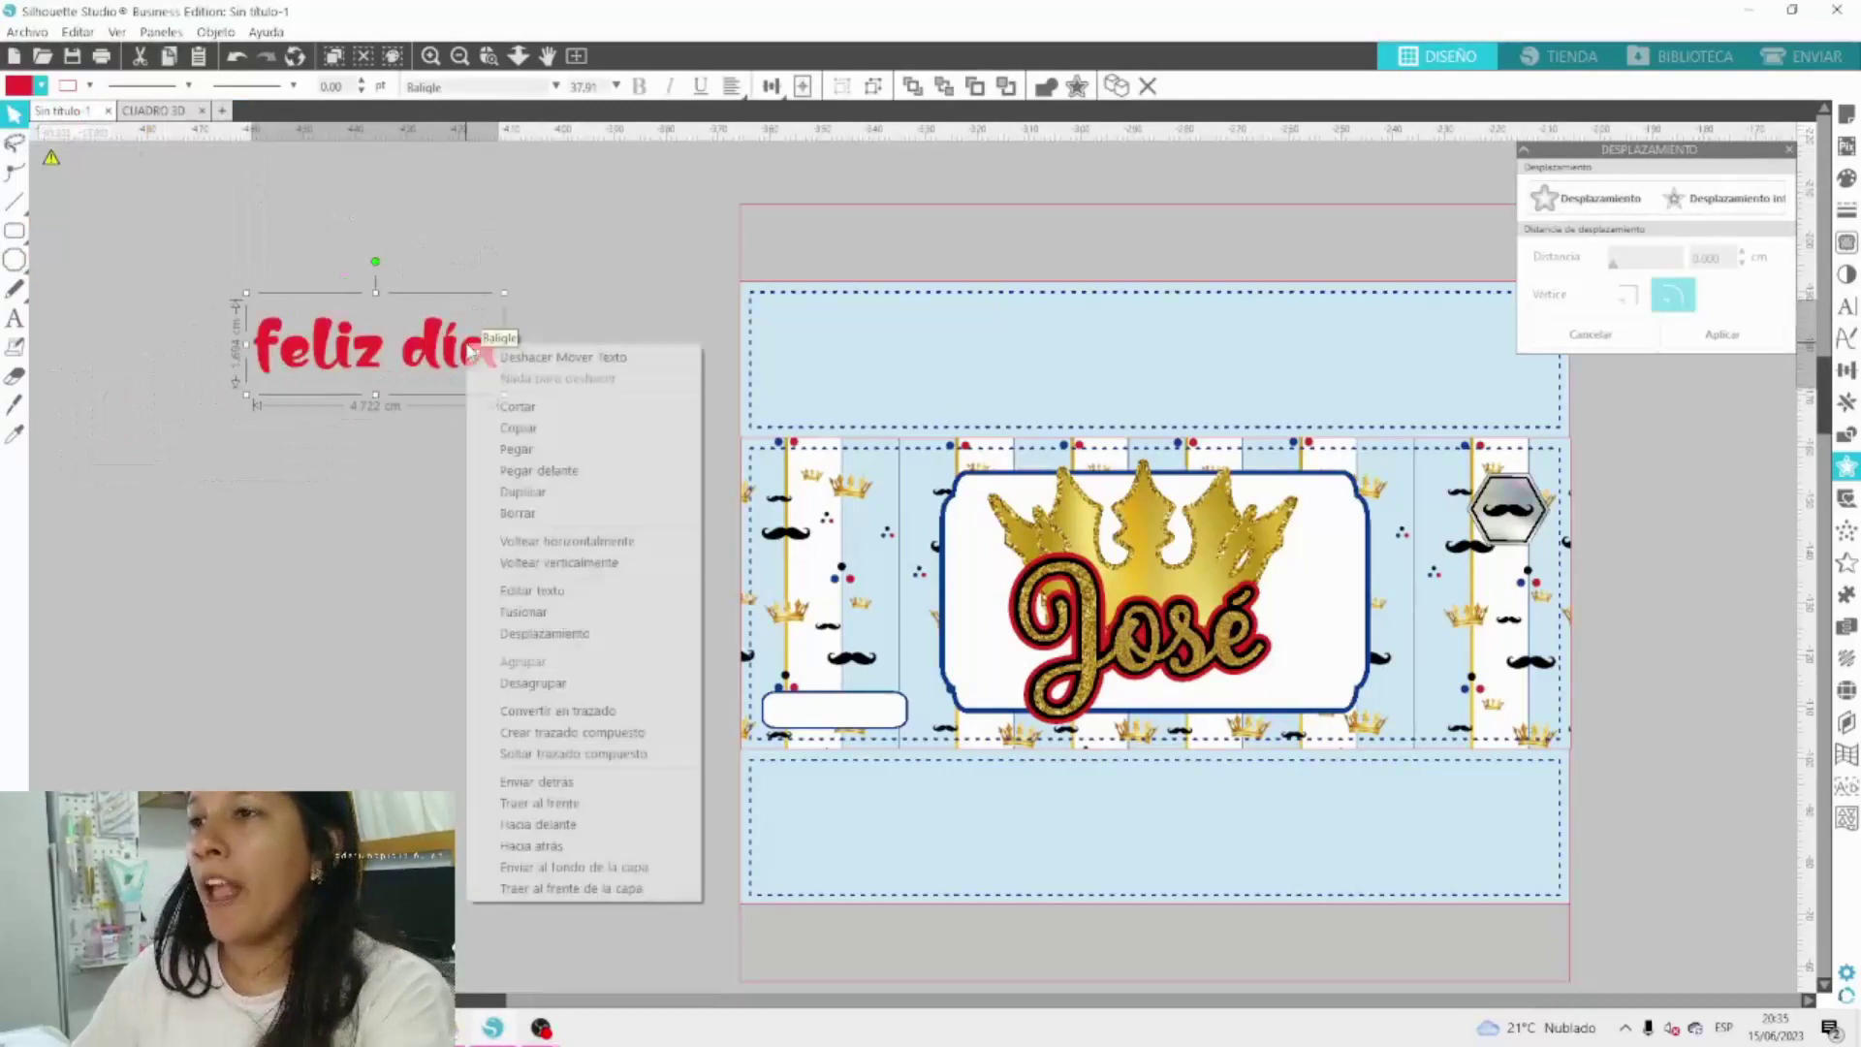
left_click(370, 586)
left_click(477, 352)
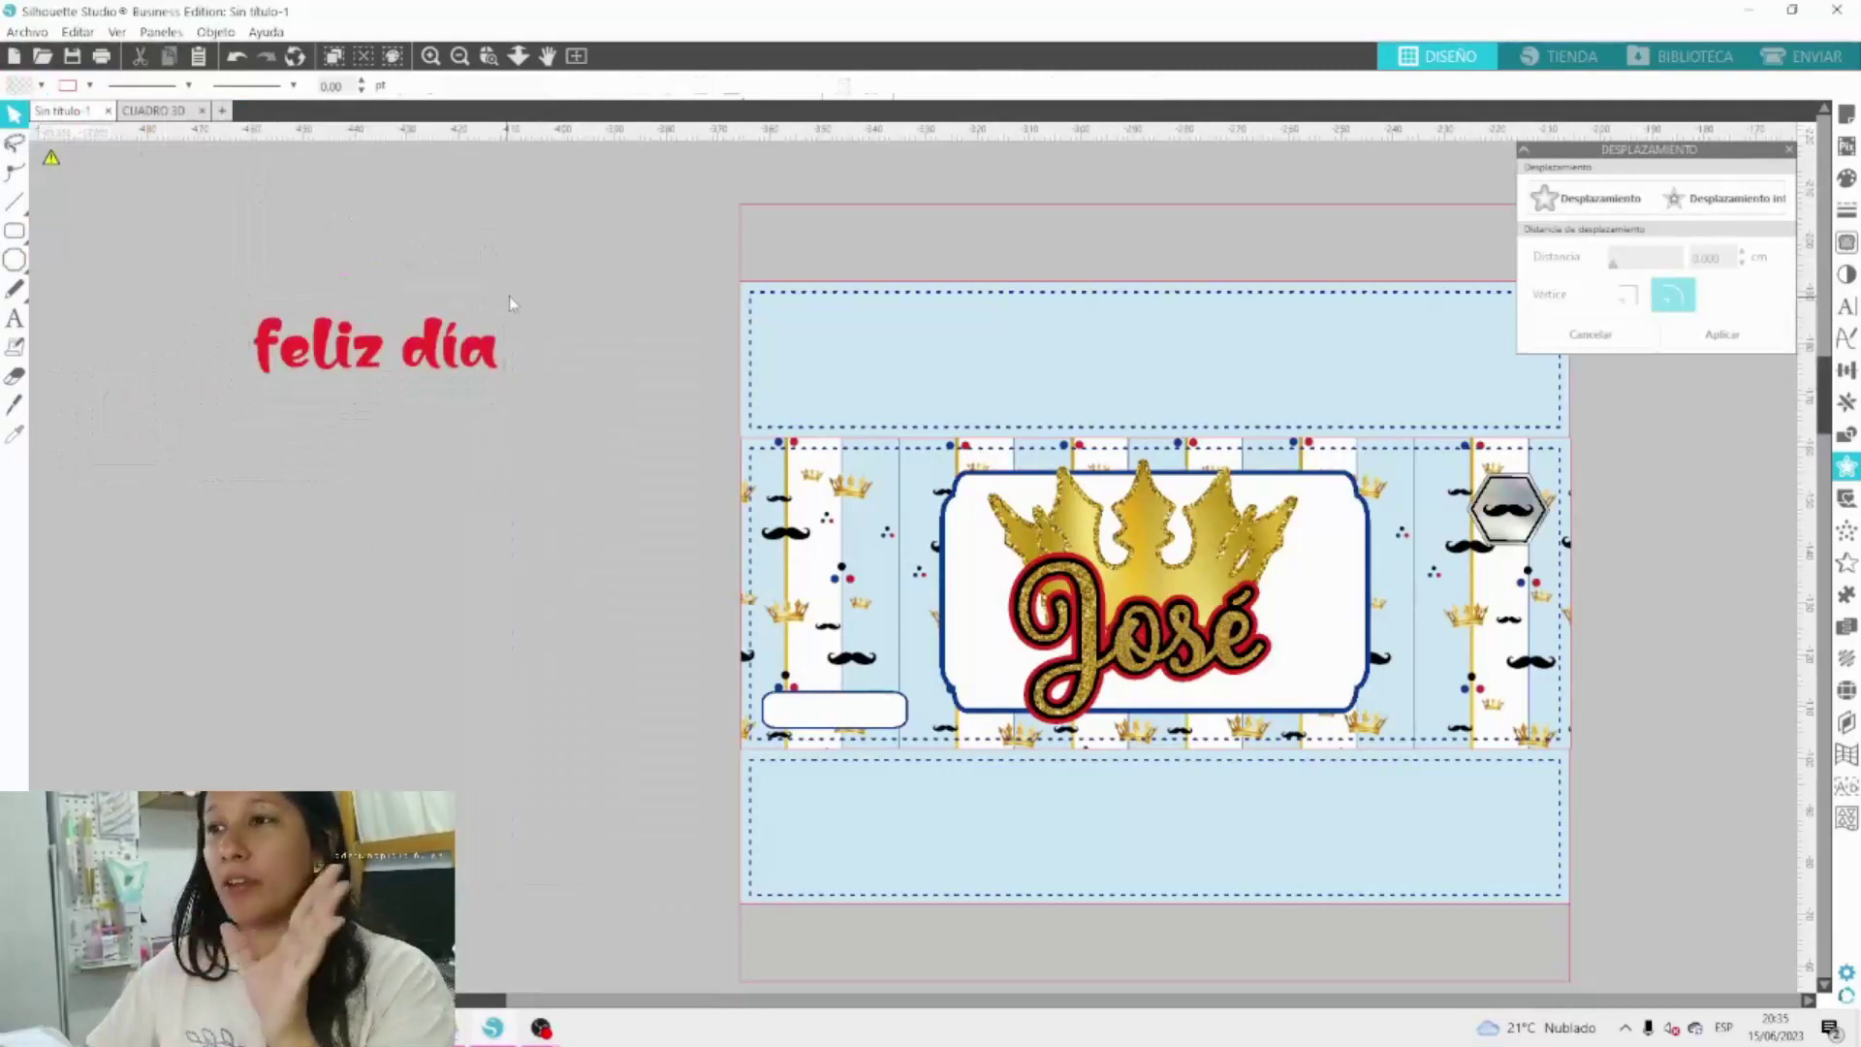
left_click_drag(505, 292, 705, 221)
left_click_drag(691, 312, 672, 437)
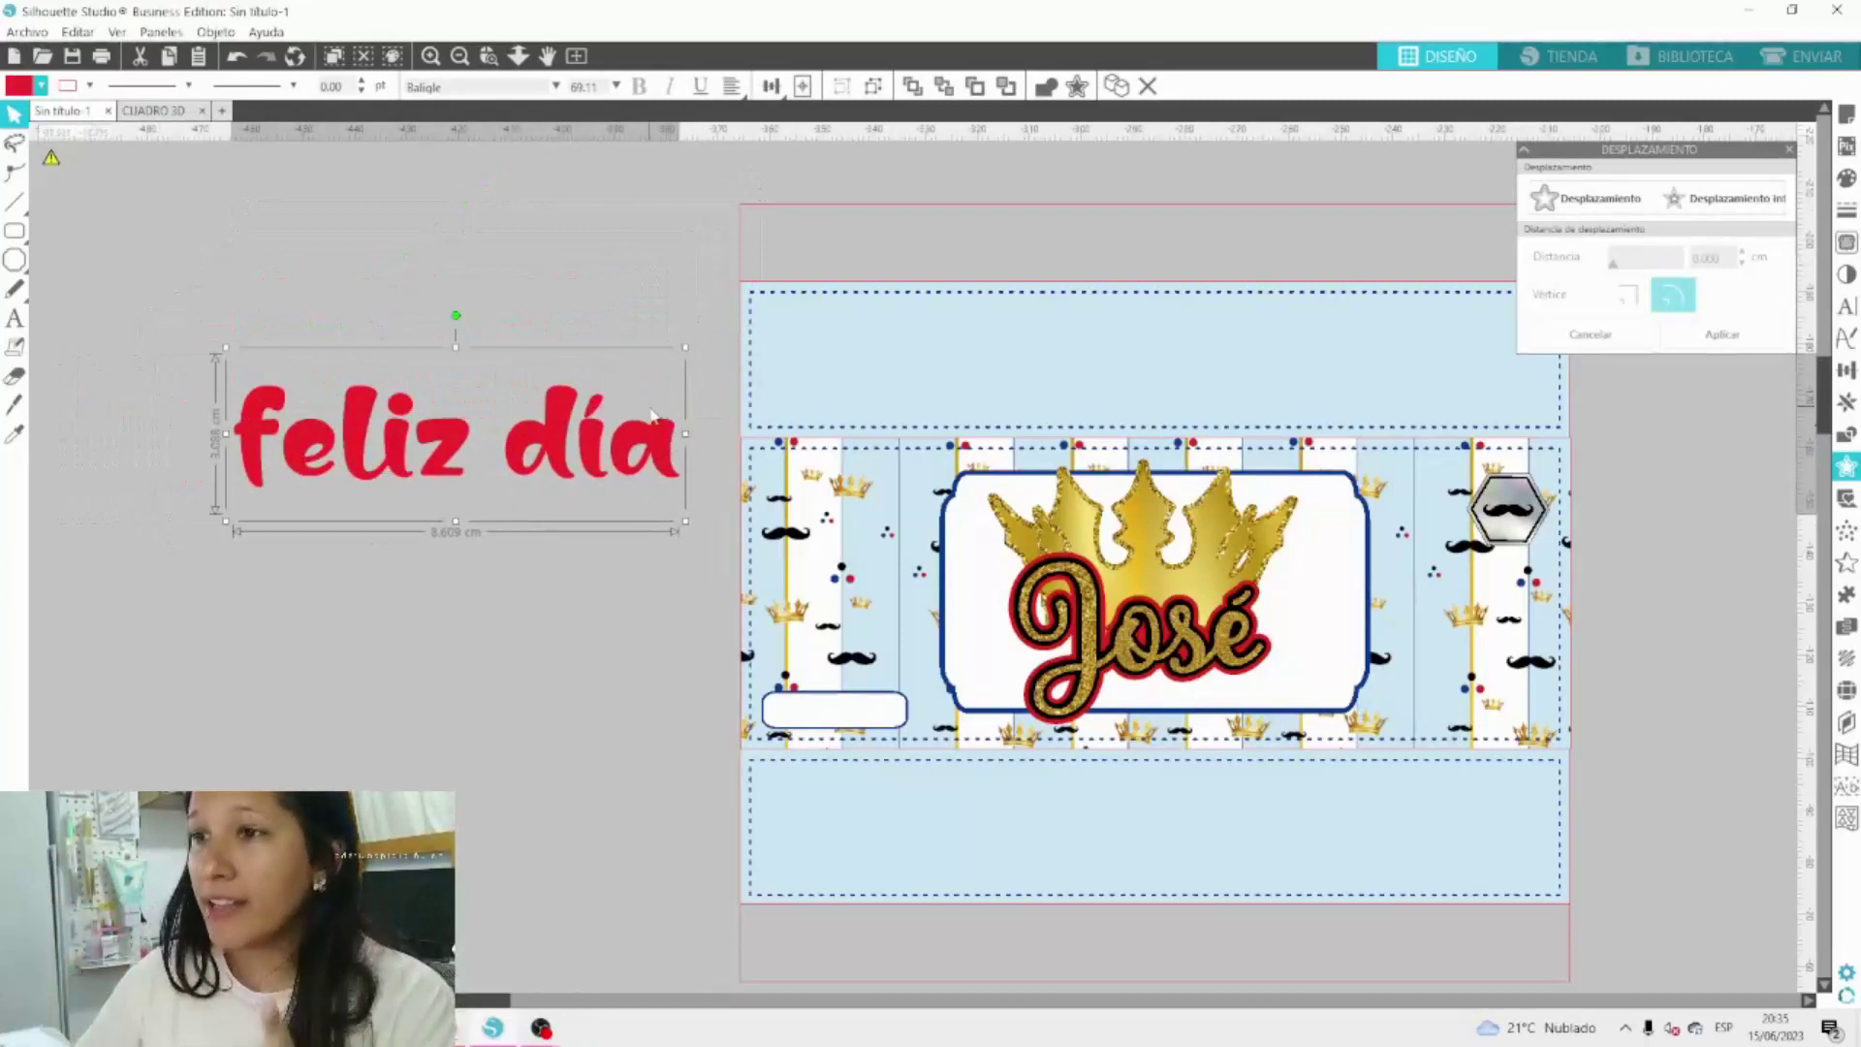
Ungroup the text "feliz día" into separate letters and nudge the "f" and "e" toward the "l".
right_click(643, 425)
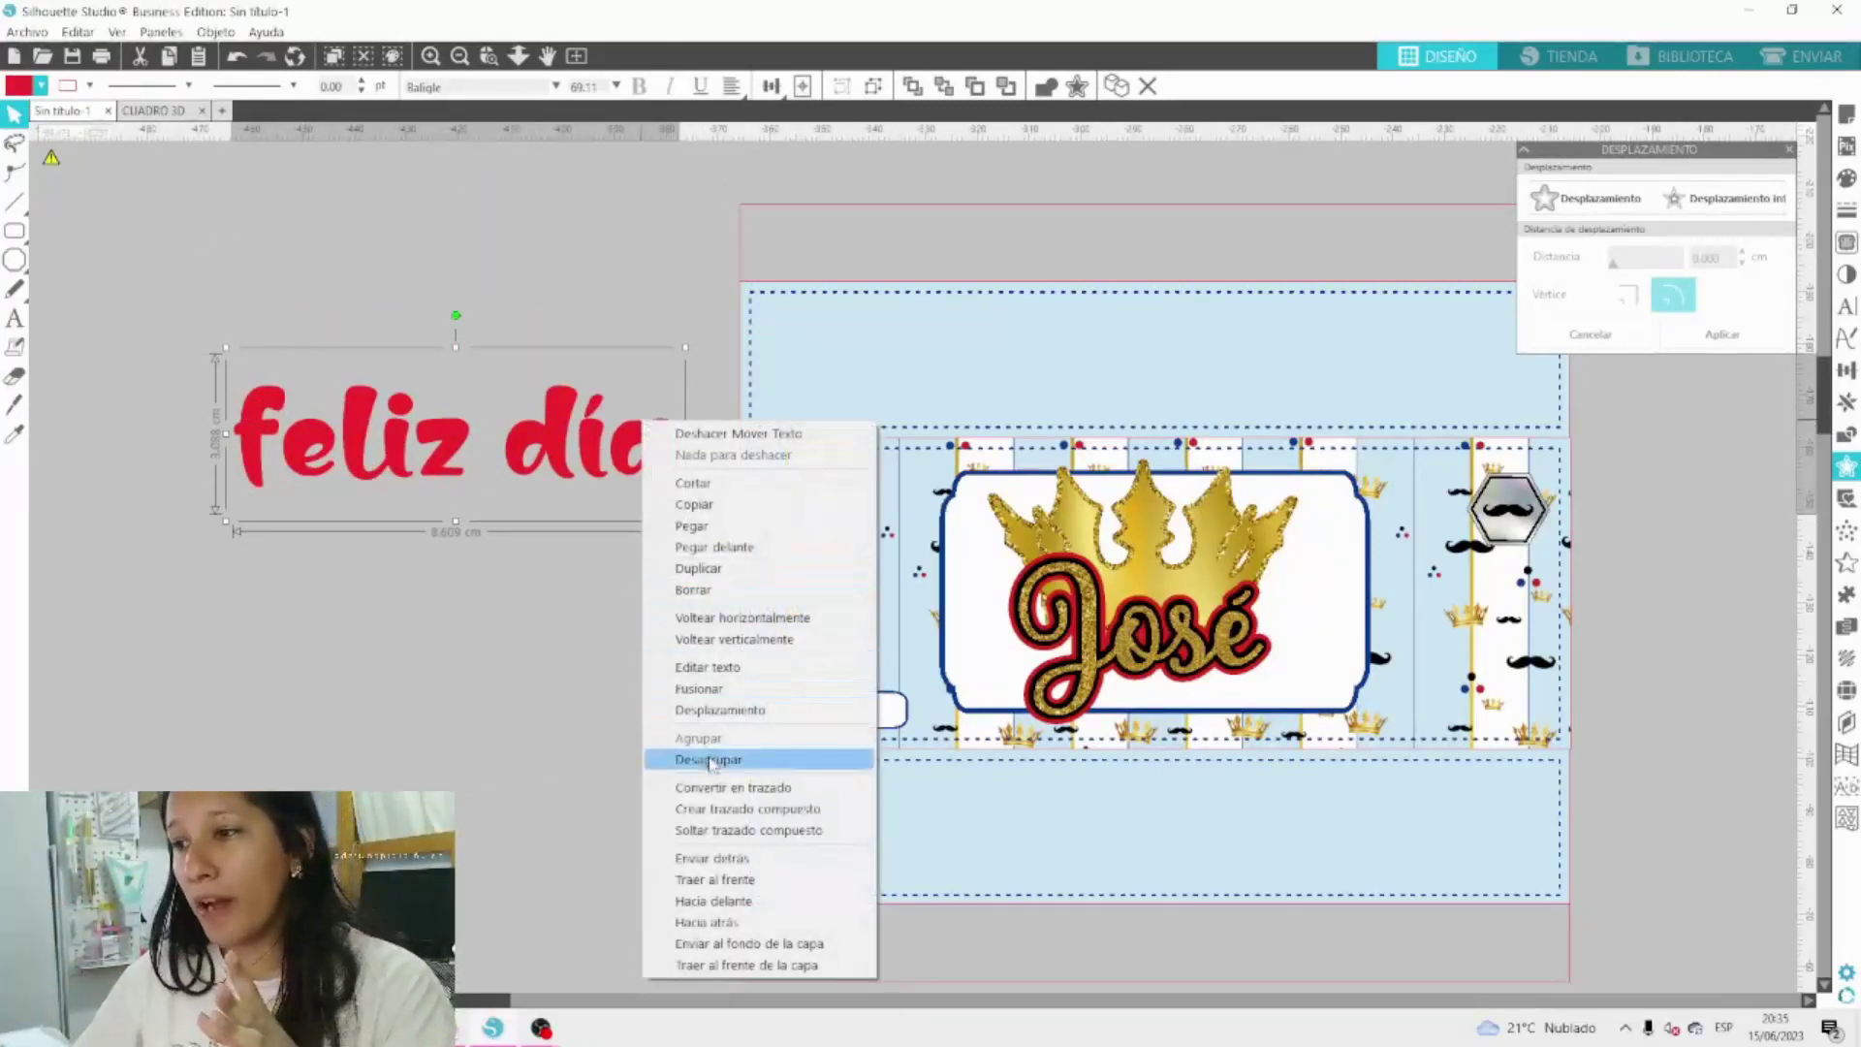
left_click(428, 612)
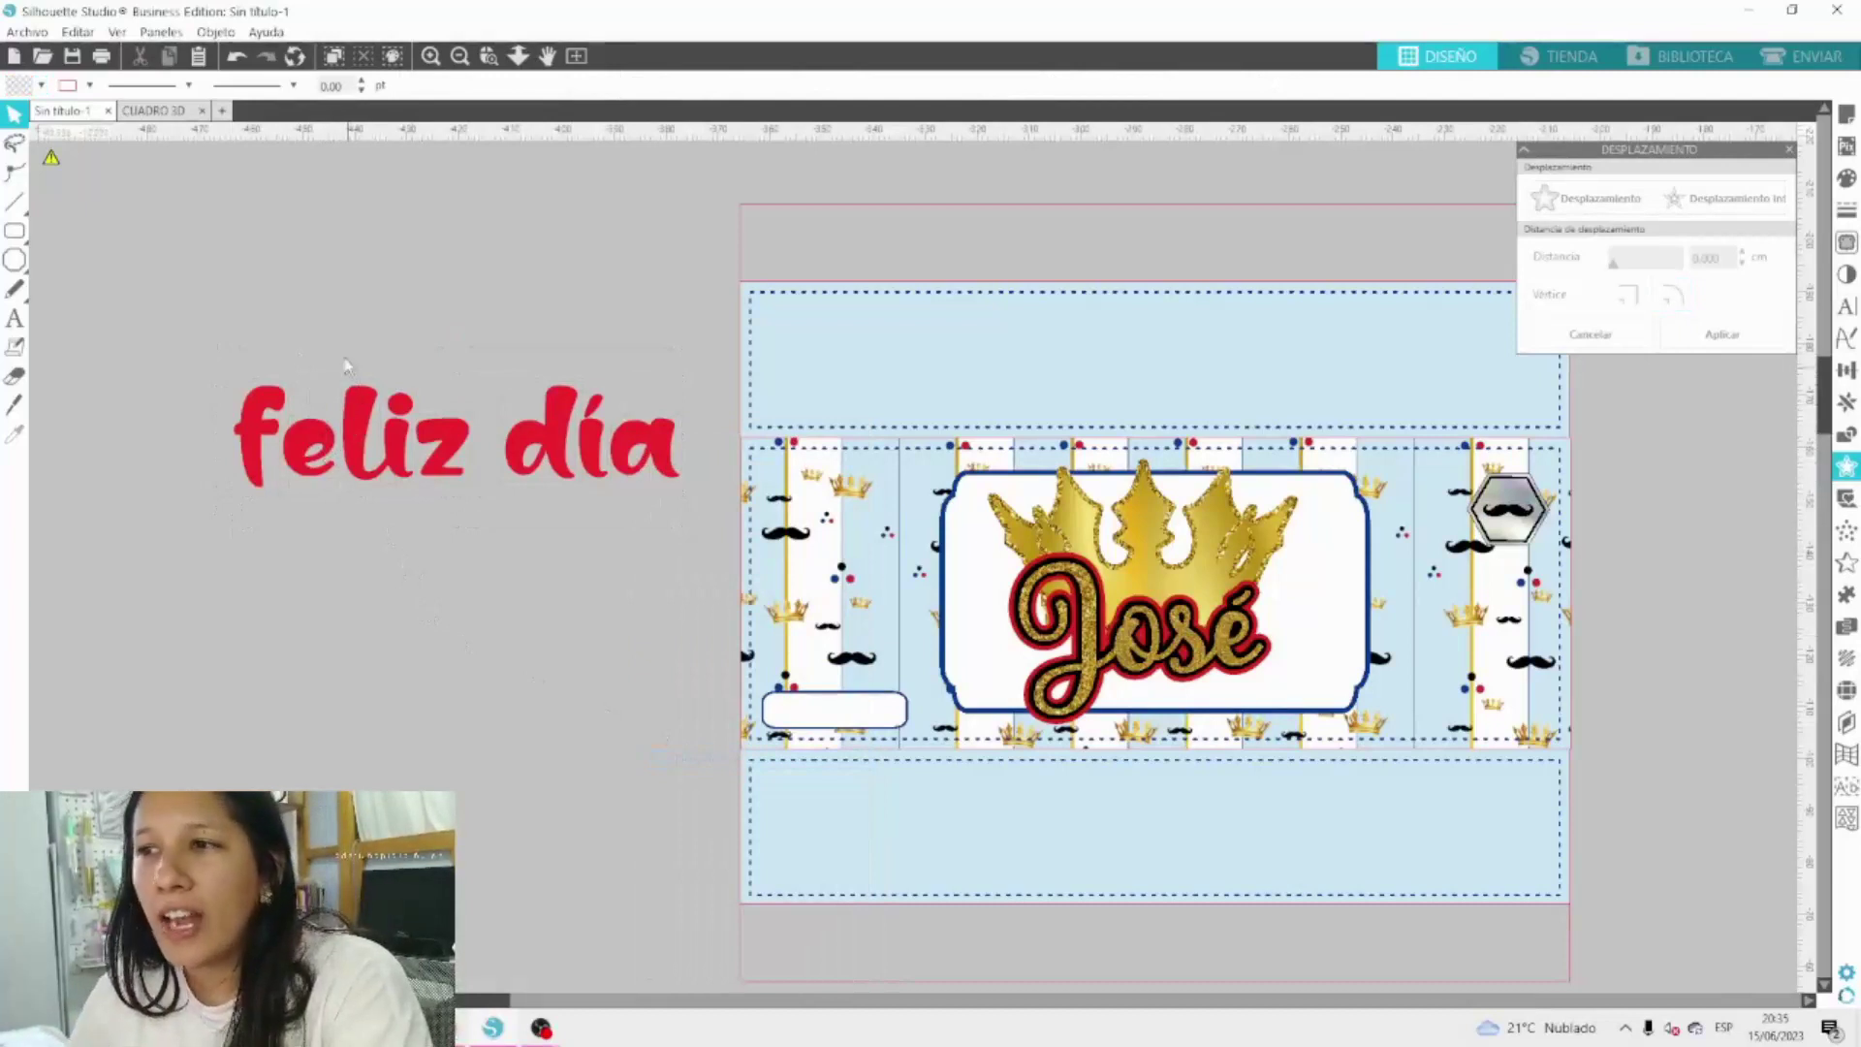
left_click_drag(238, 391, 309, 494)
key("Right")
key("Right")
key("Right")
key("Right")
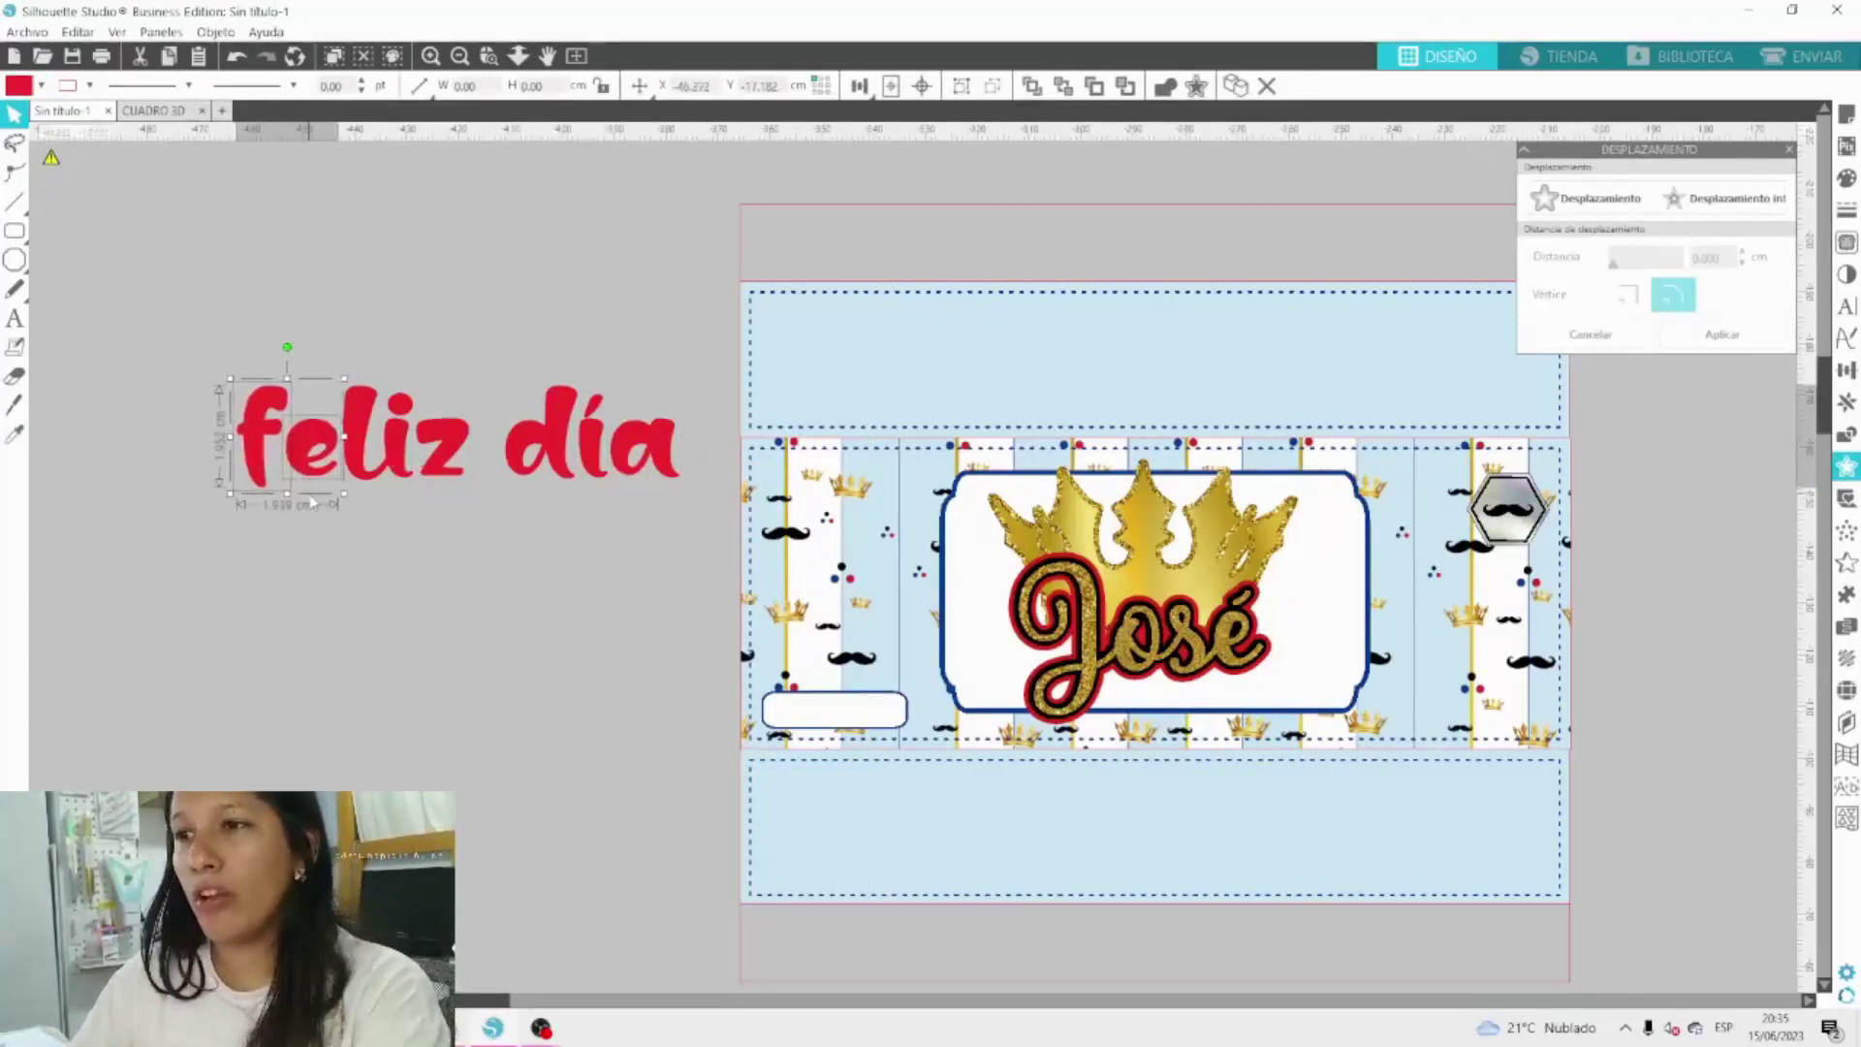
left_click(290, 332)
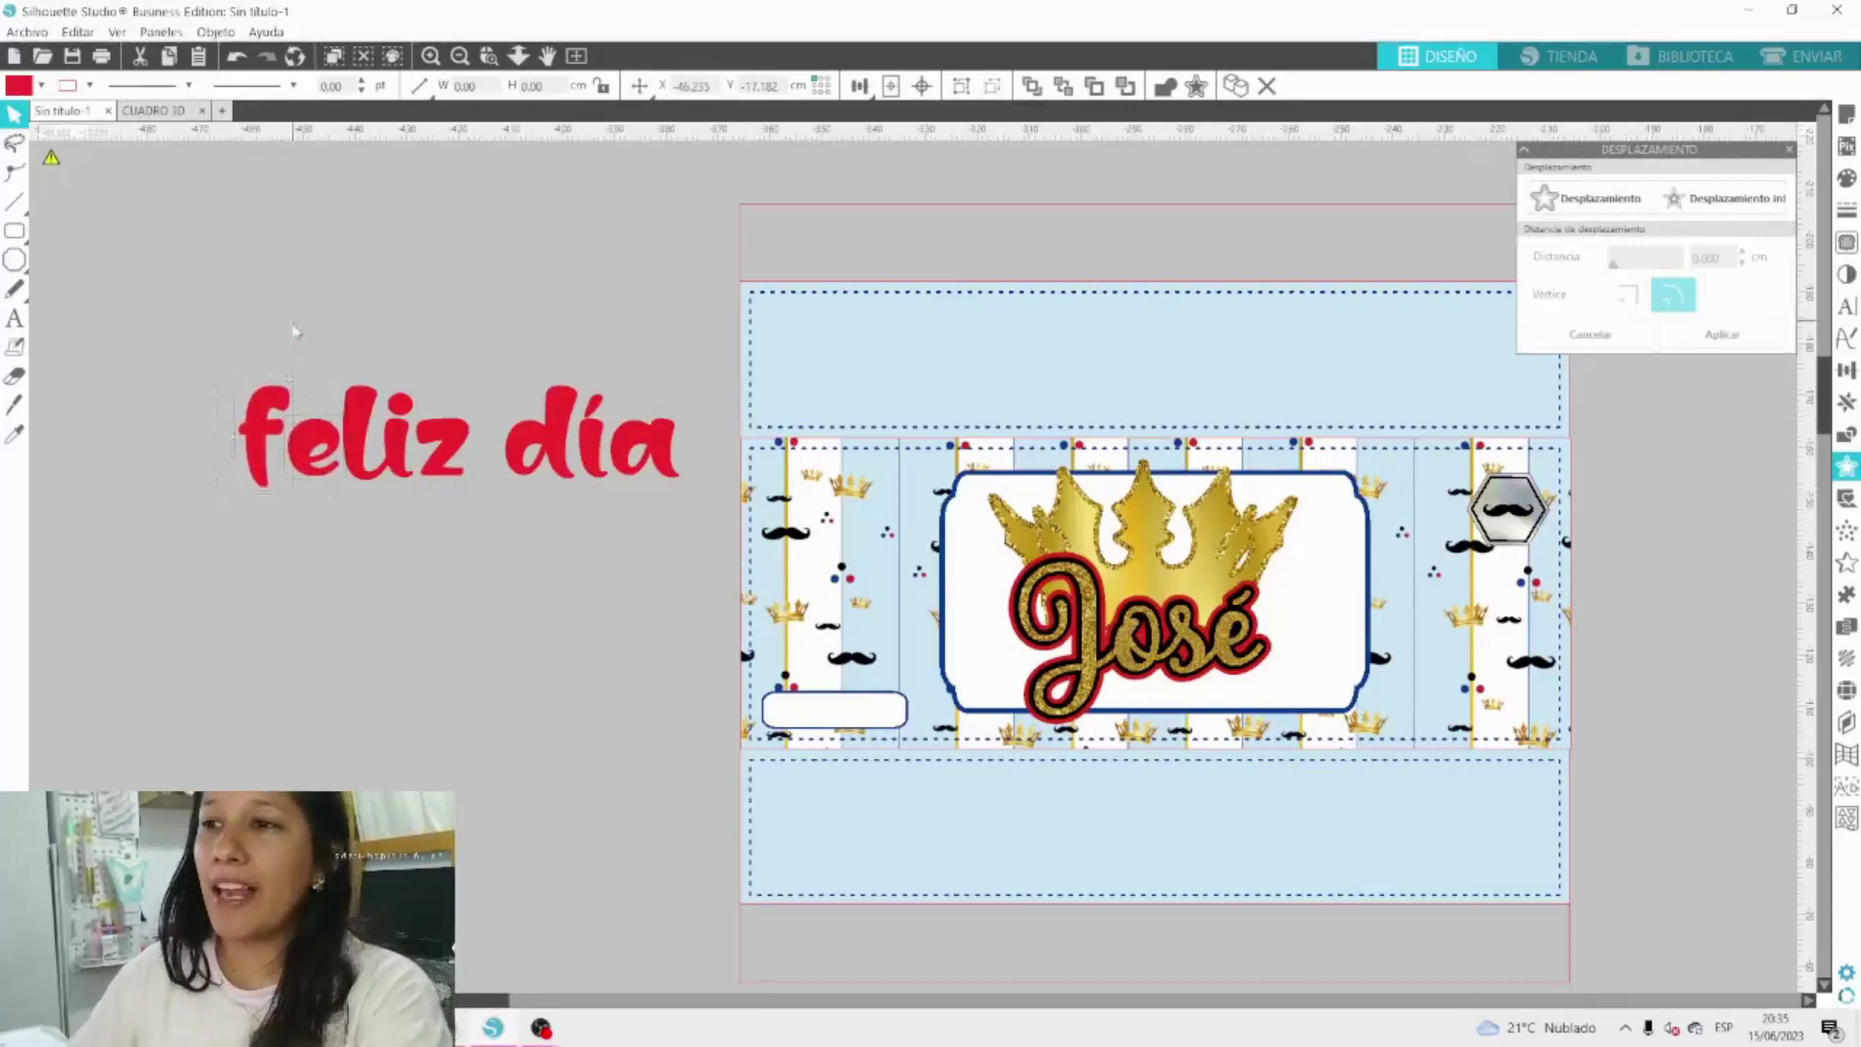
Move the letter "f" slightly up and against the "e" so that the two letters overlap.
left_click(254, 434)
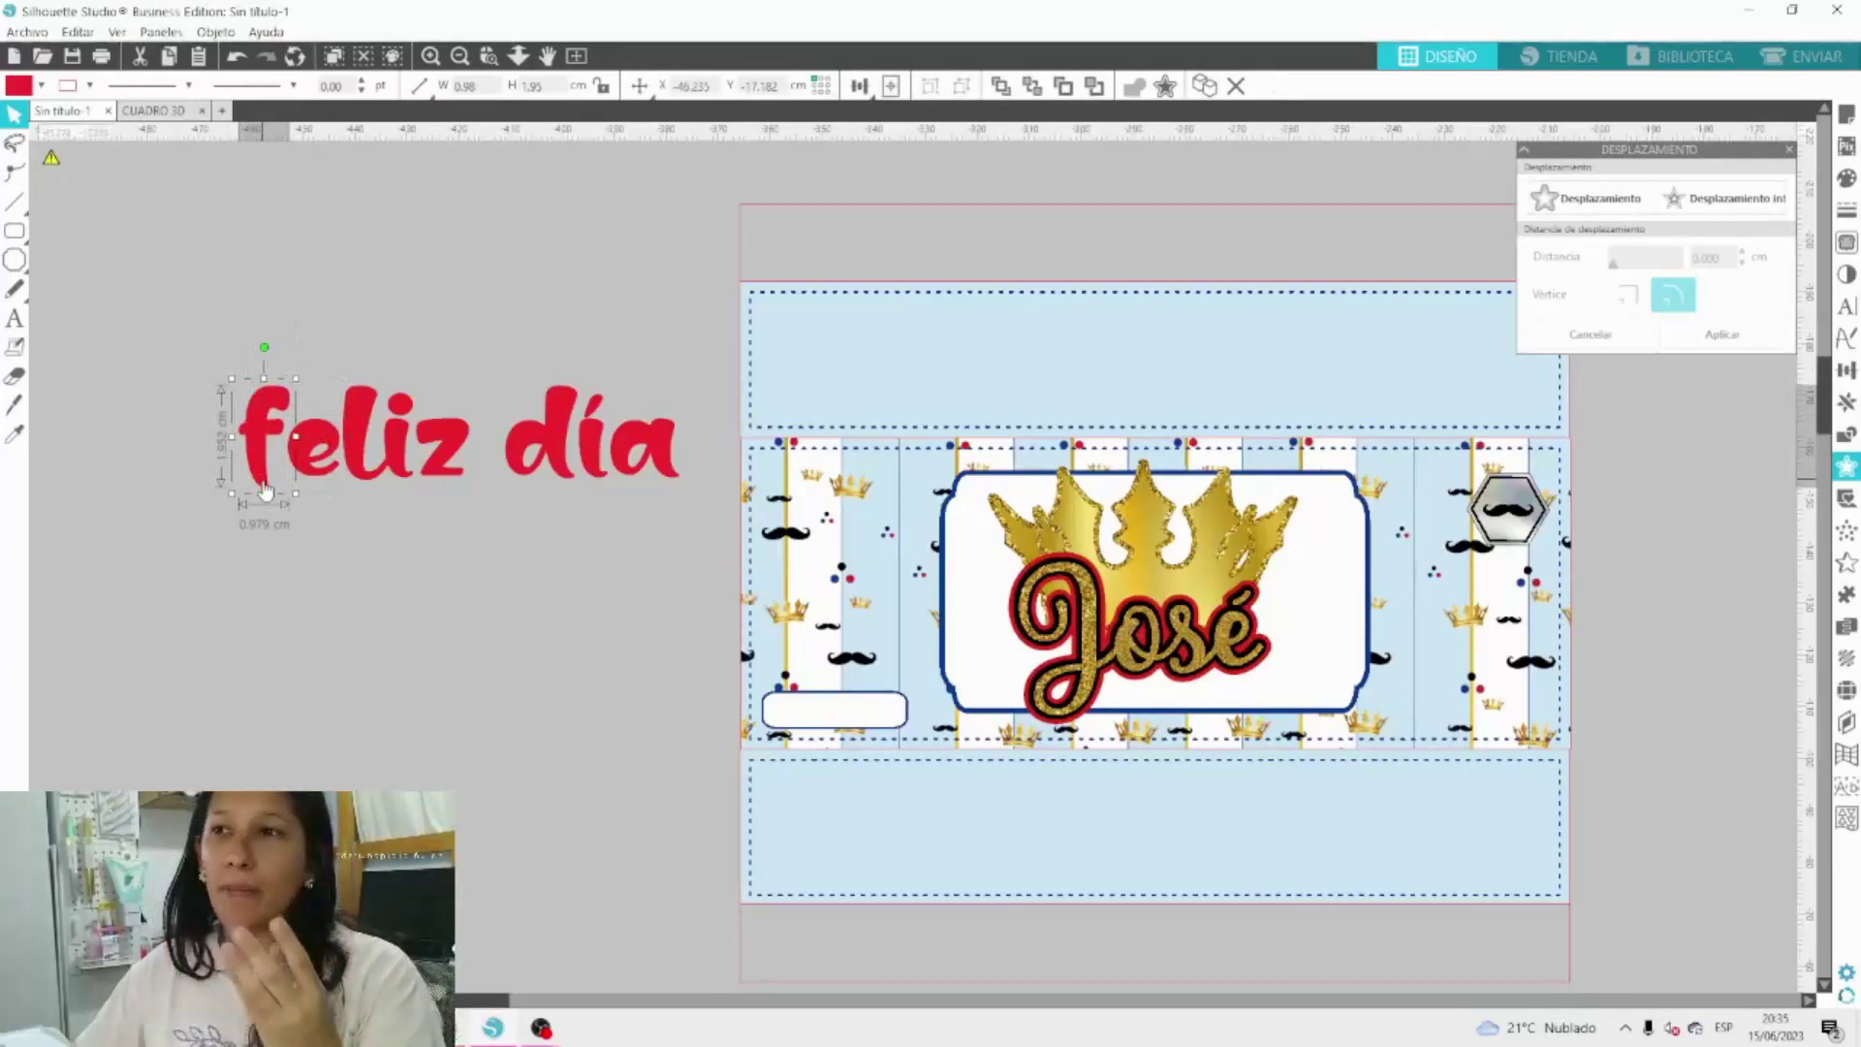
mouse_move(266, 489)
left_mouse_down()
mouse_move(270, 561)
mouse_move(271, 480)
left_mouse_up()
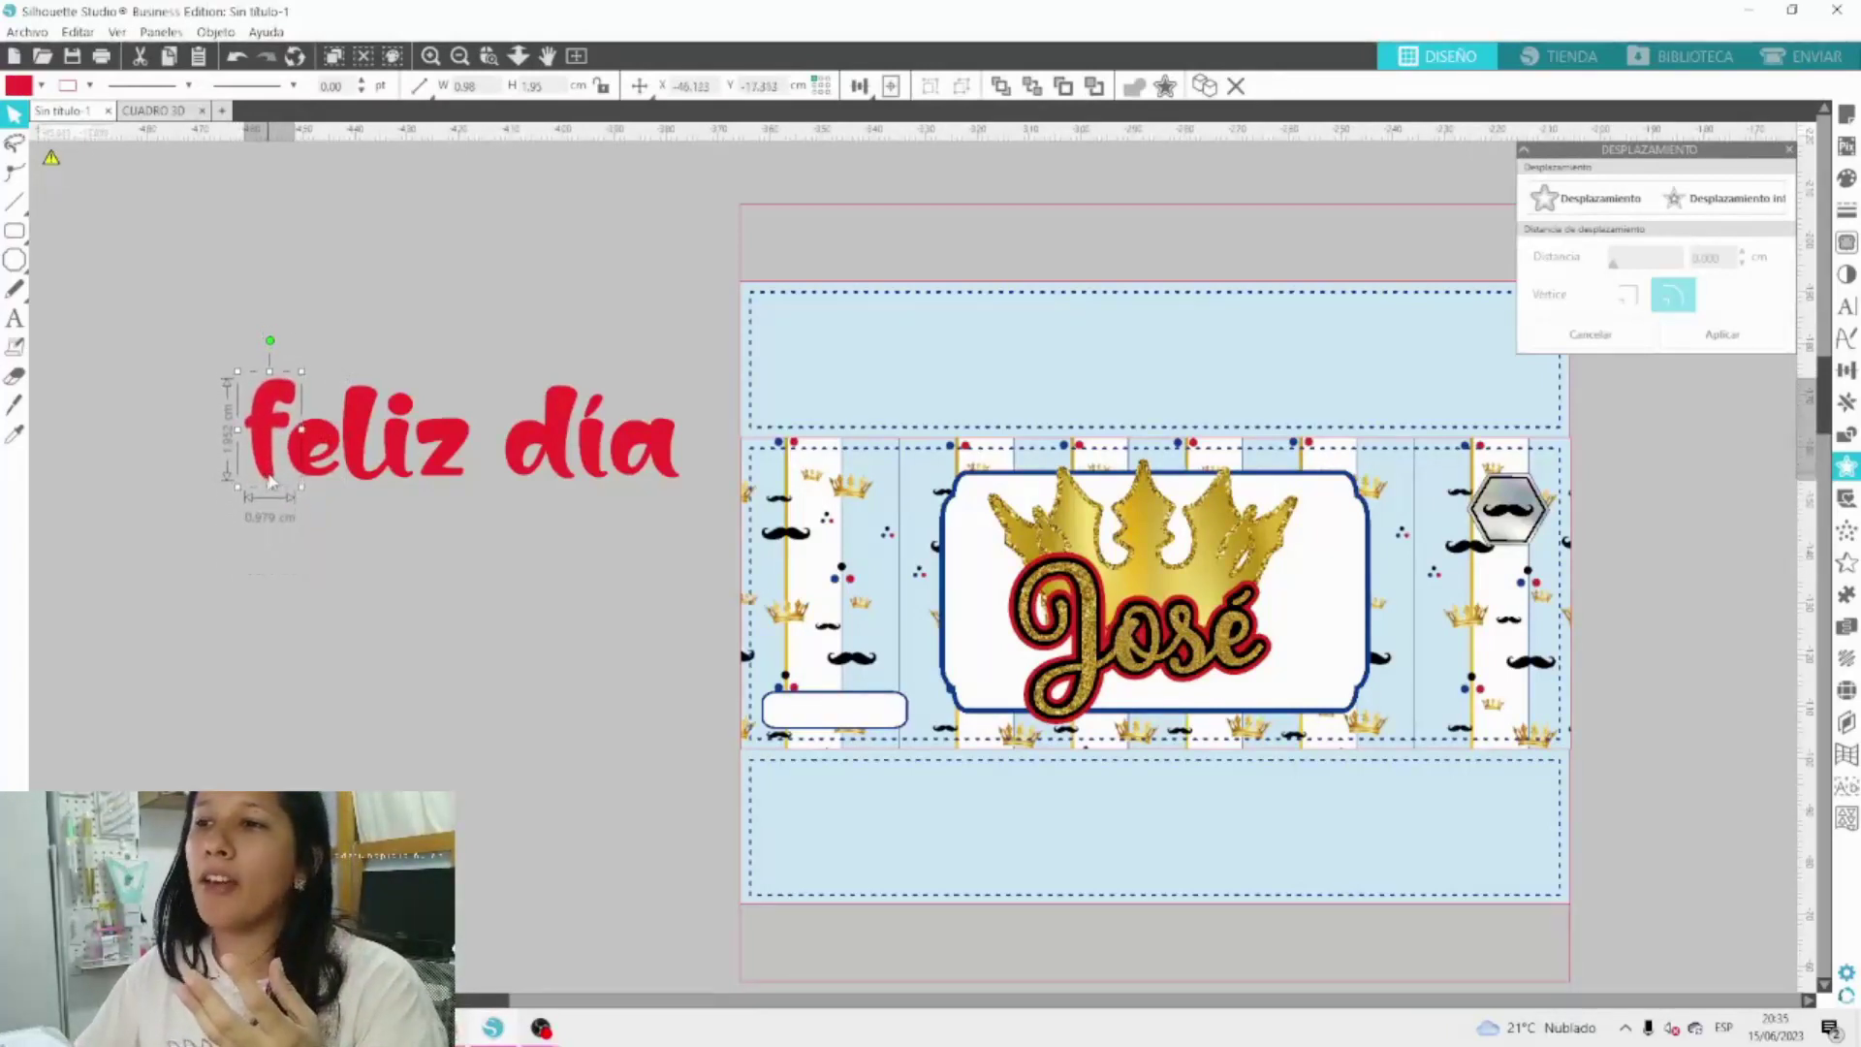
left_click(363, 548)
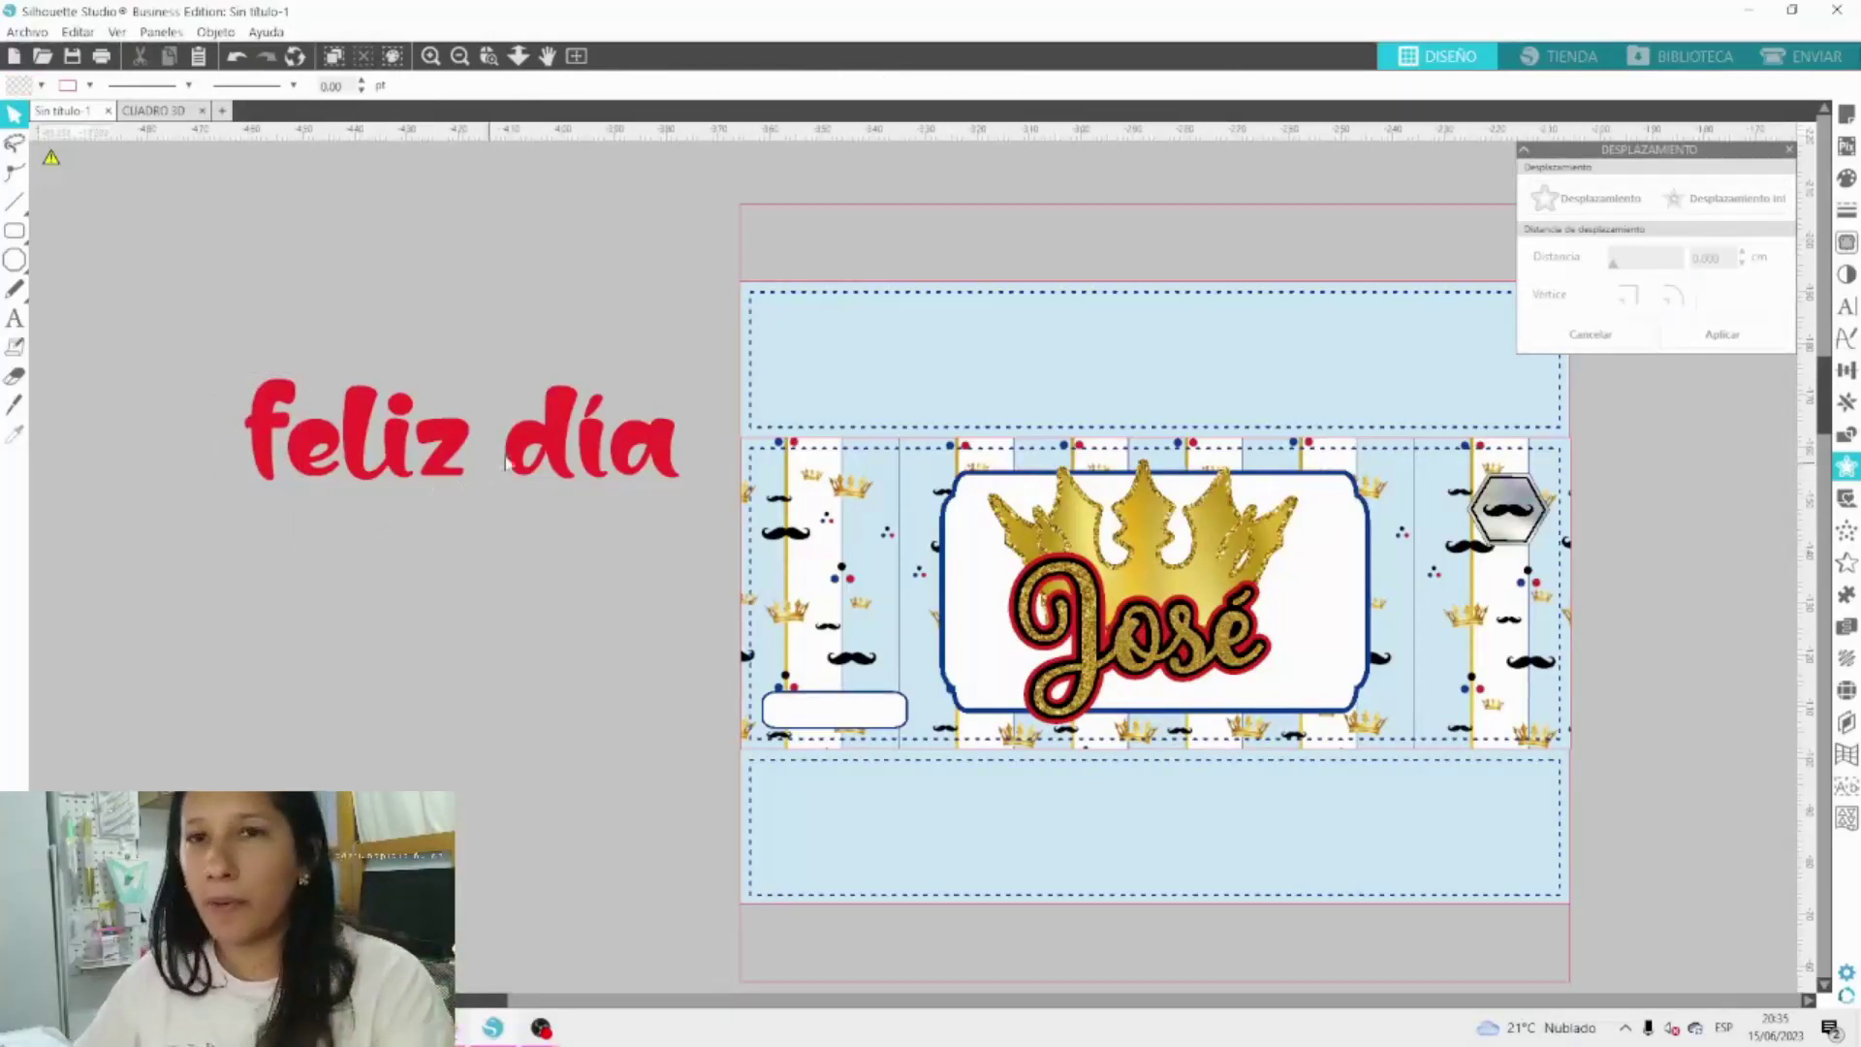
left_click(438, 473)
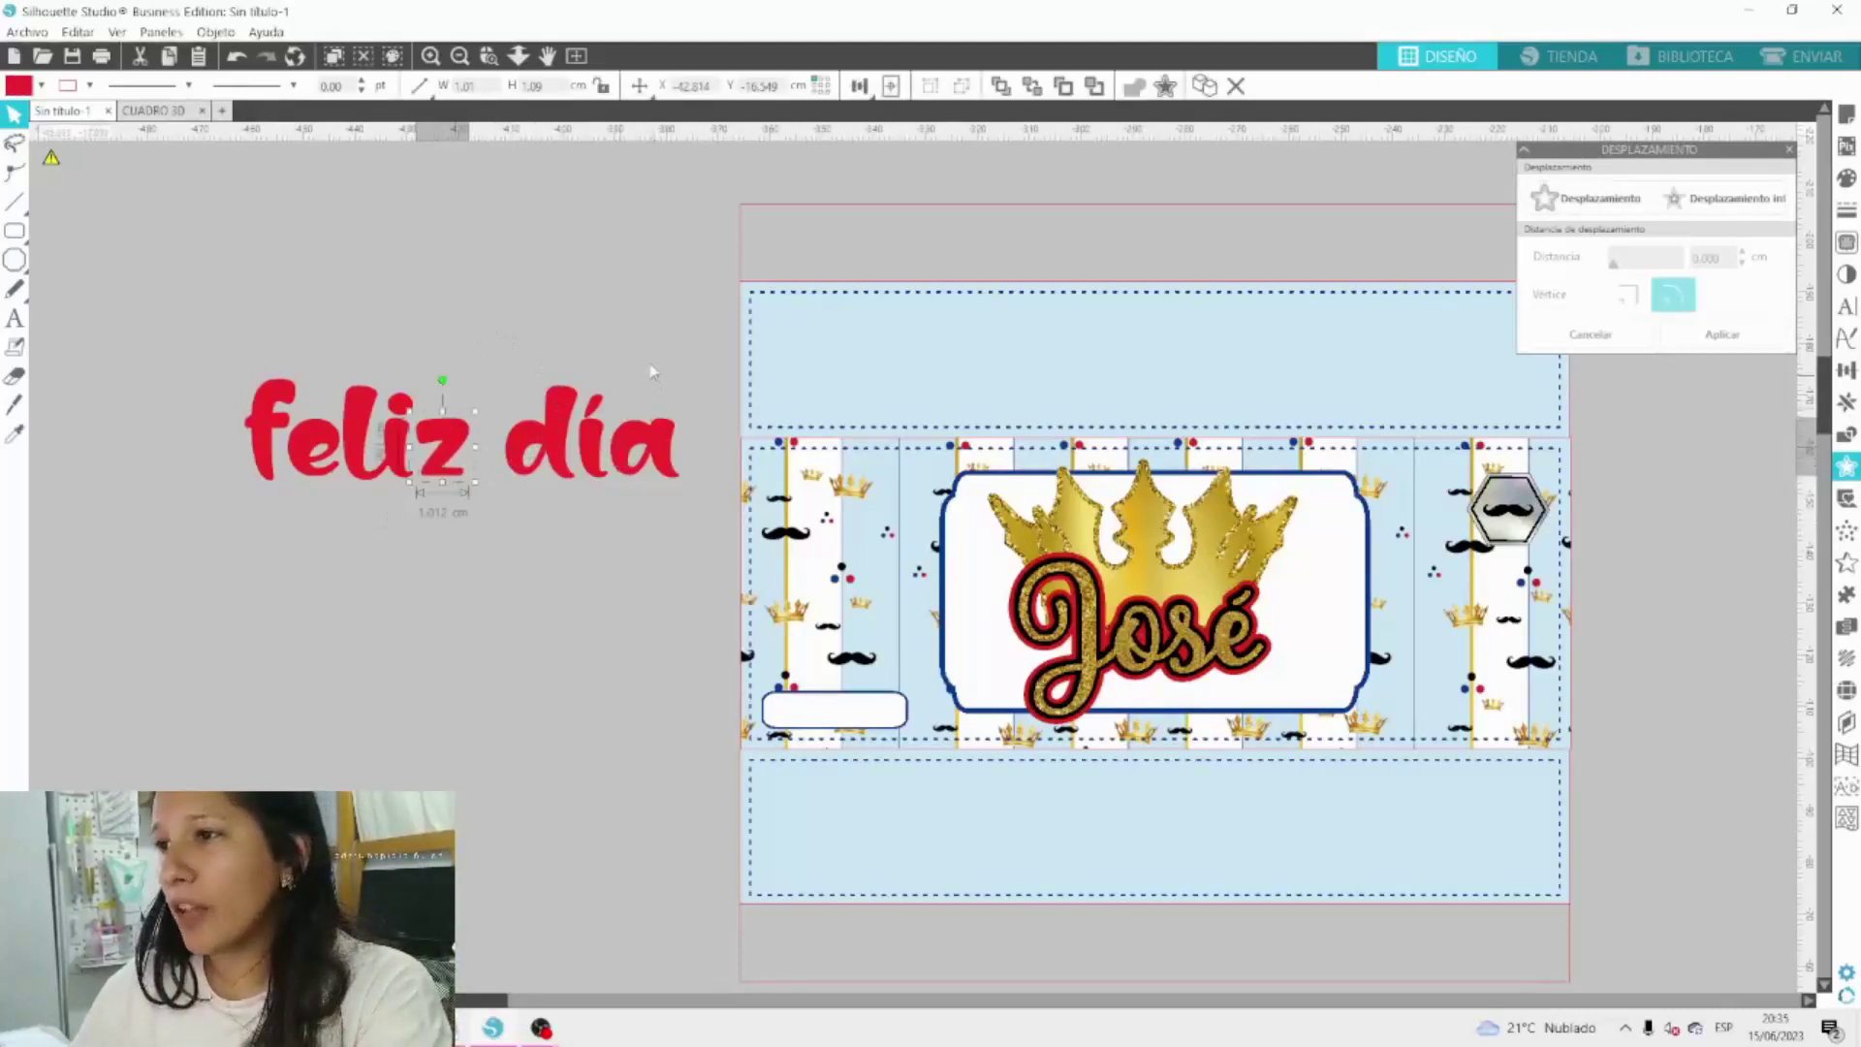
left_click(441, 576)
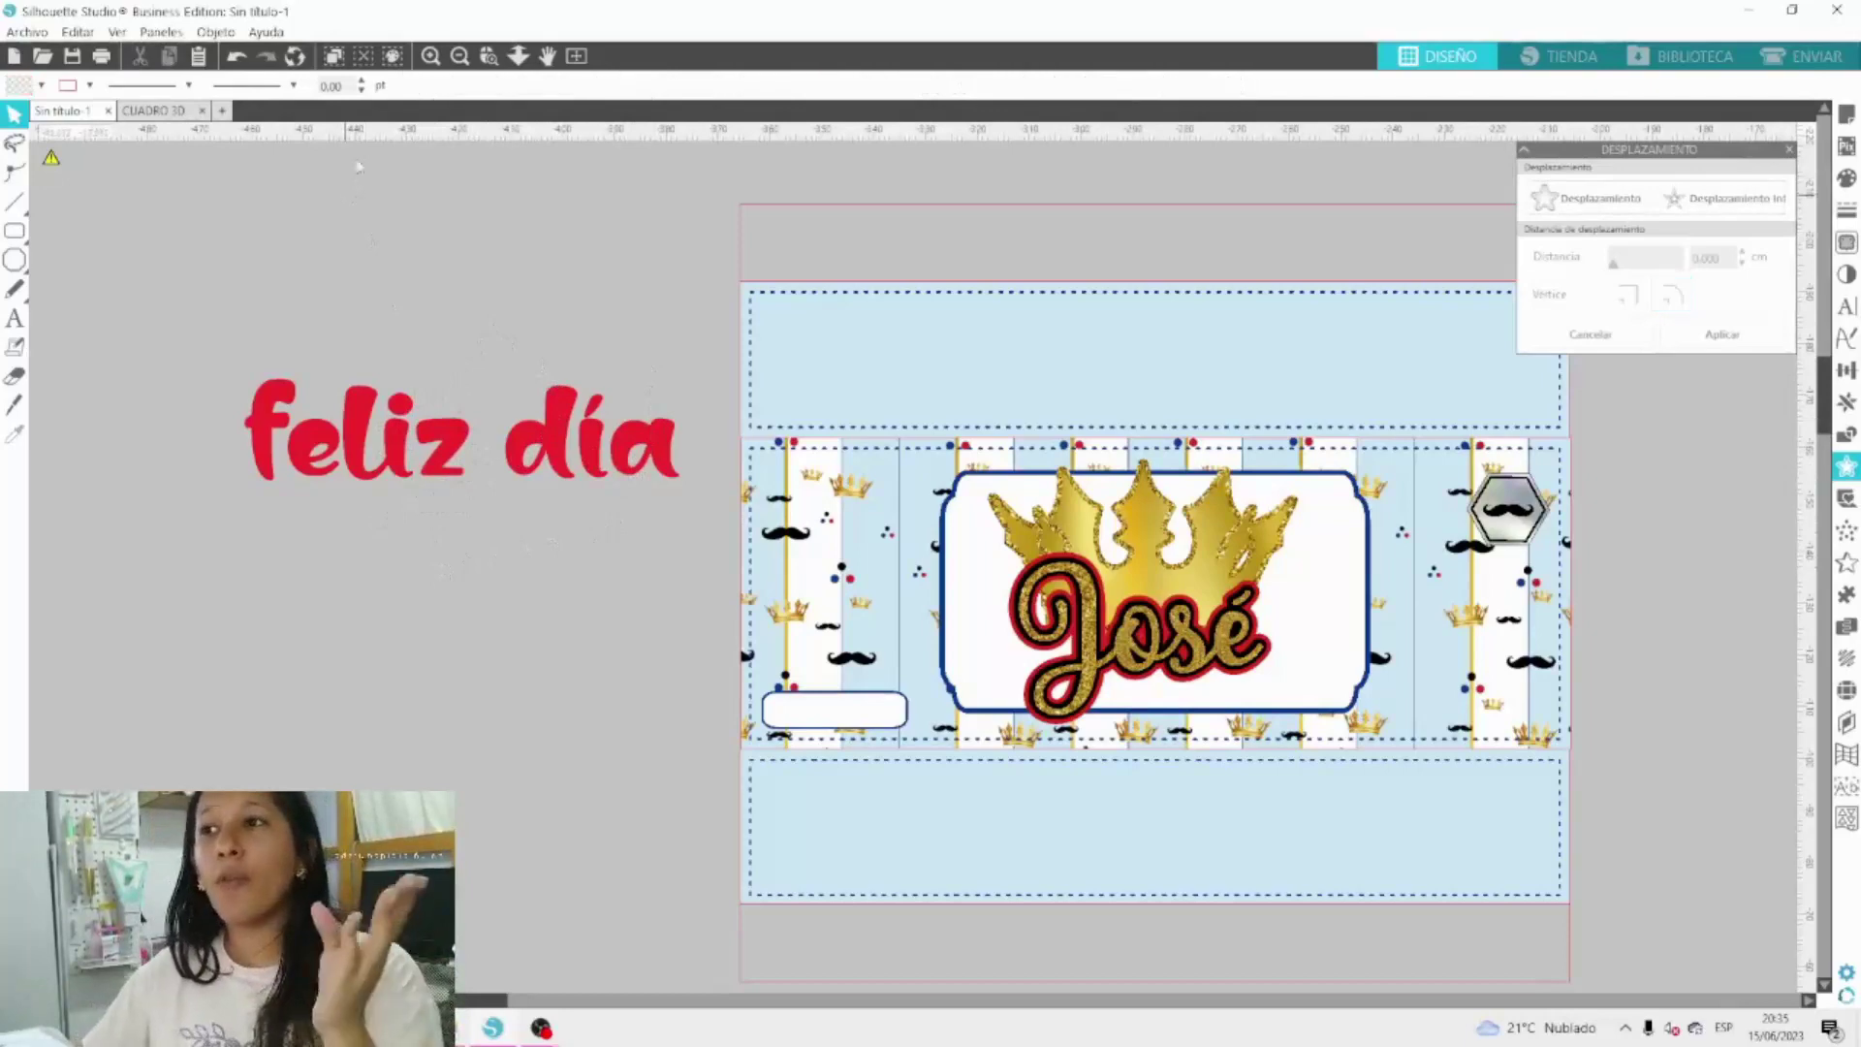
Cut the curved tail off a copy of the "l" with the Knife and lay it between the "e" and "l".
left_click(431, 55)
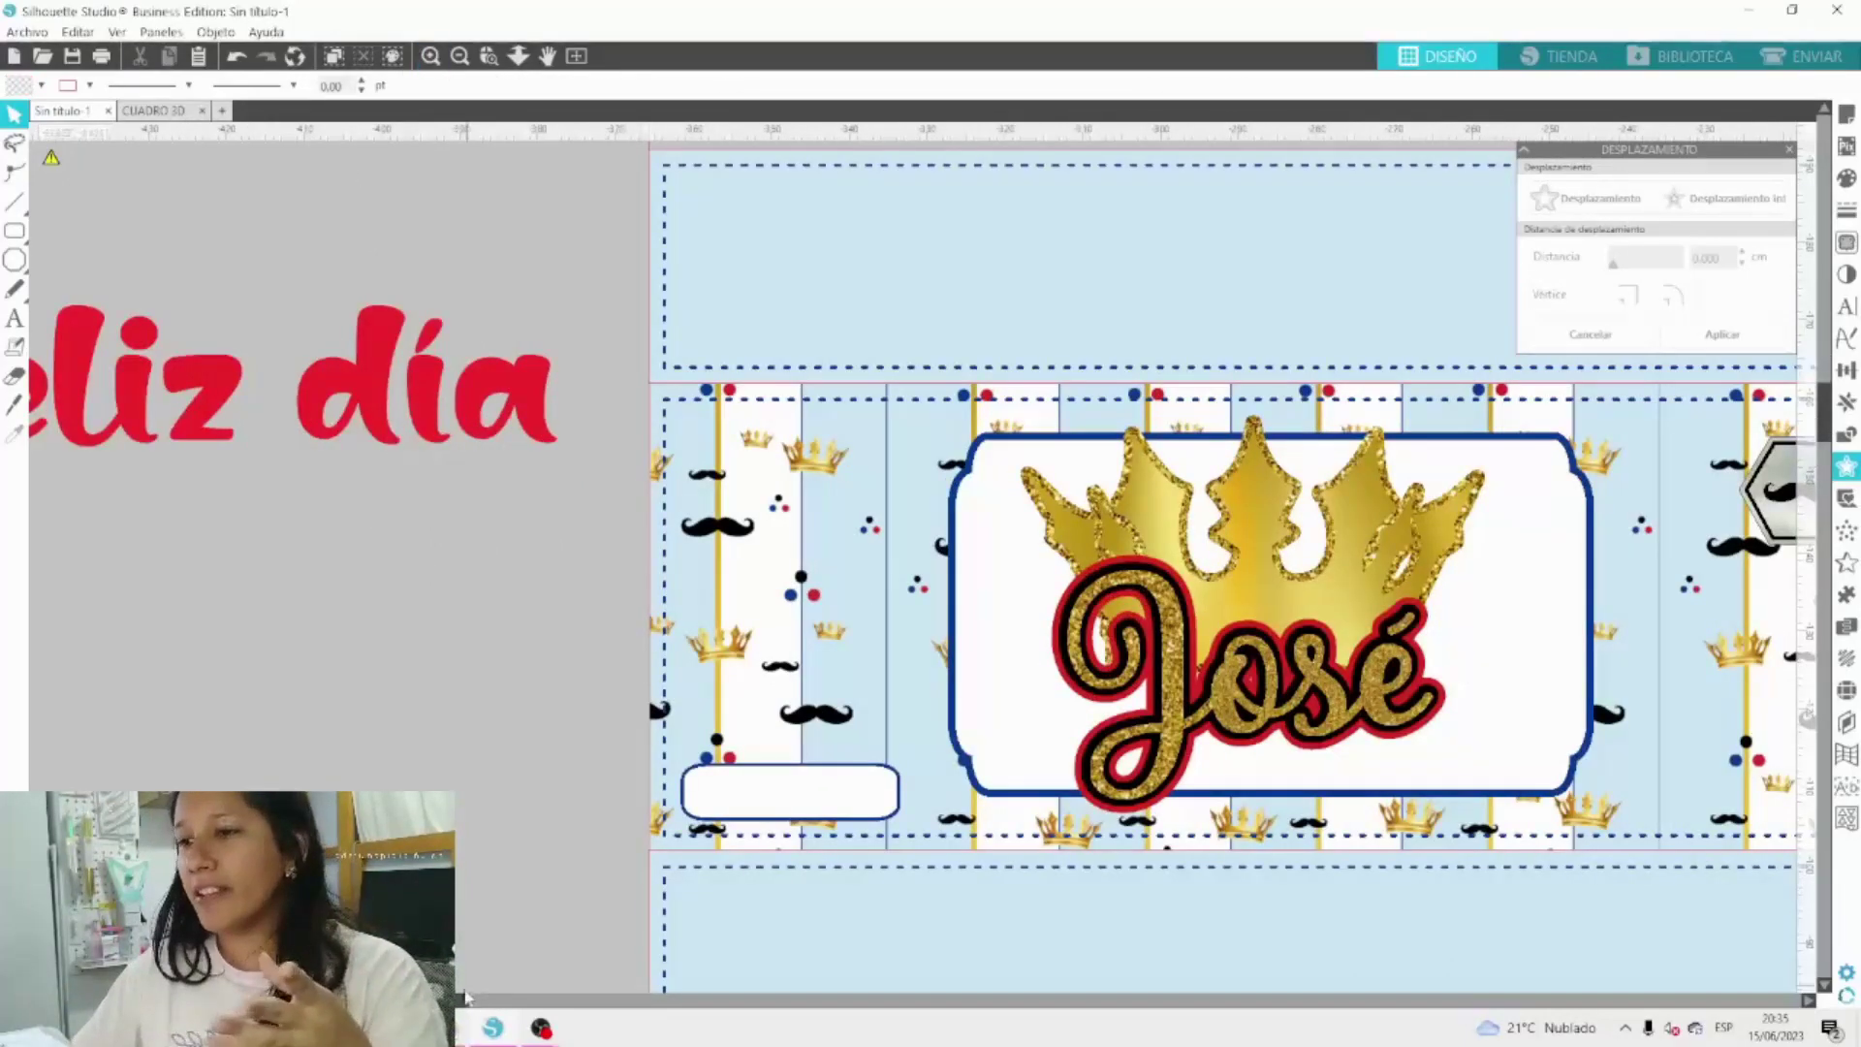
left_click_drag(458, 1002, 368, 1003)
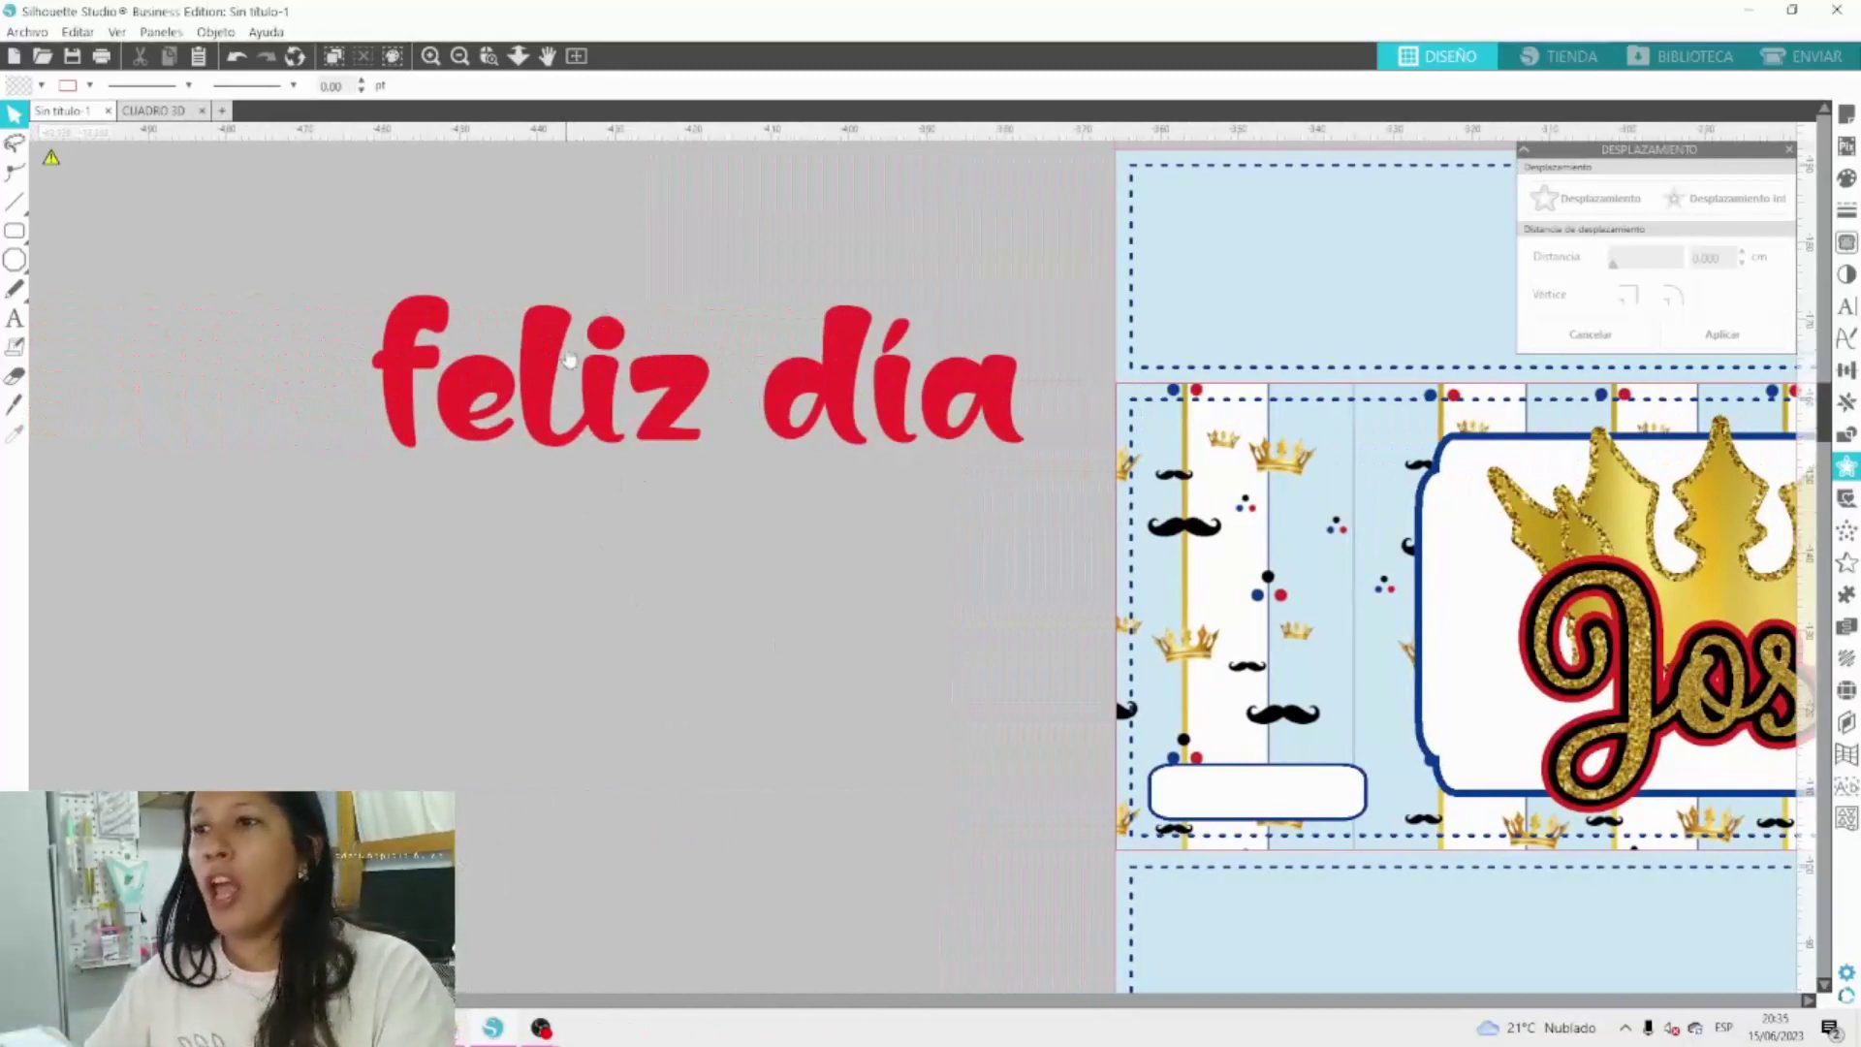
left_click(557, 449)
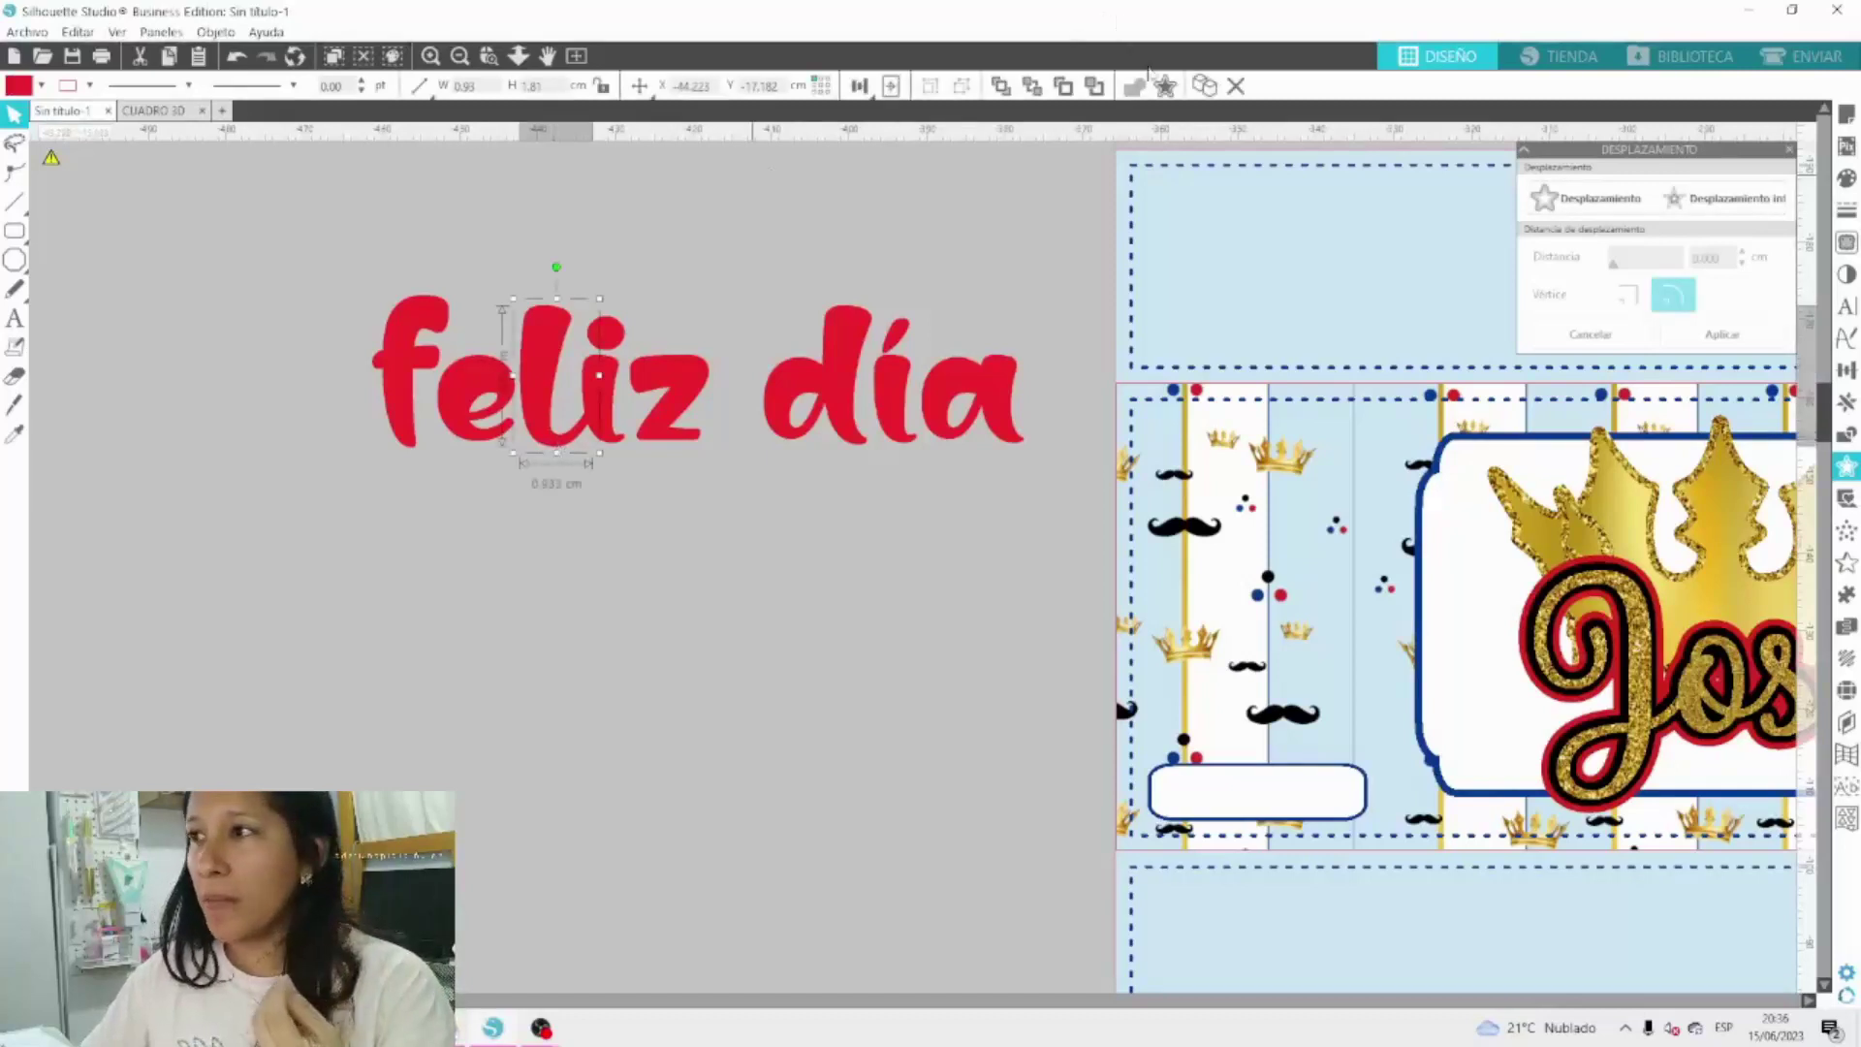
left_click_drag(535, 388, 434, 663)
left_click(13, 405)
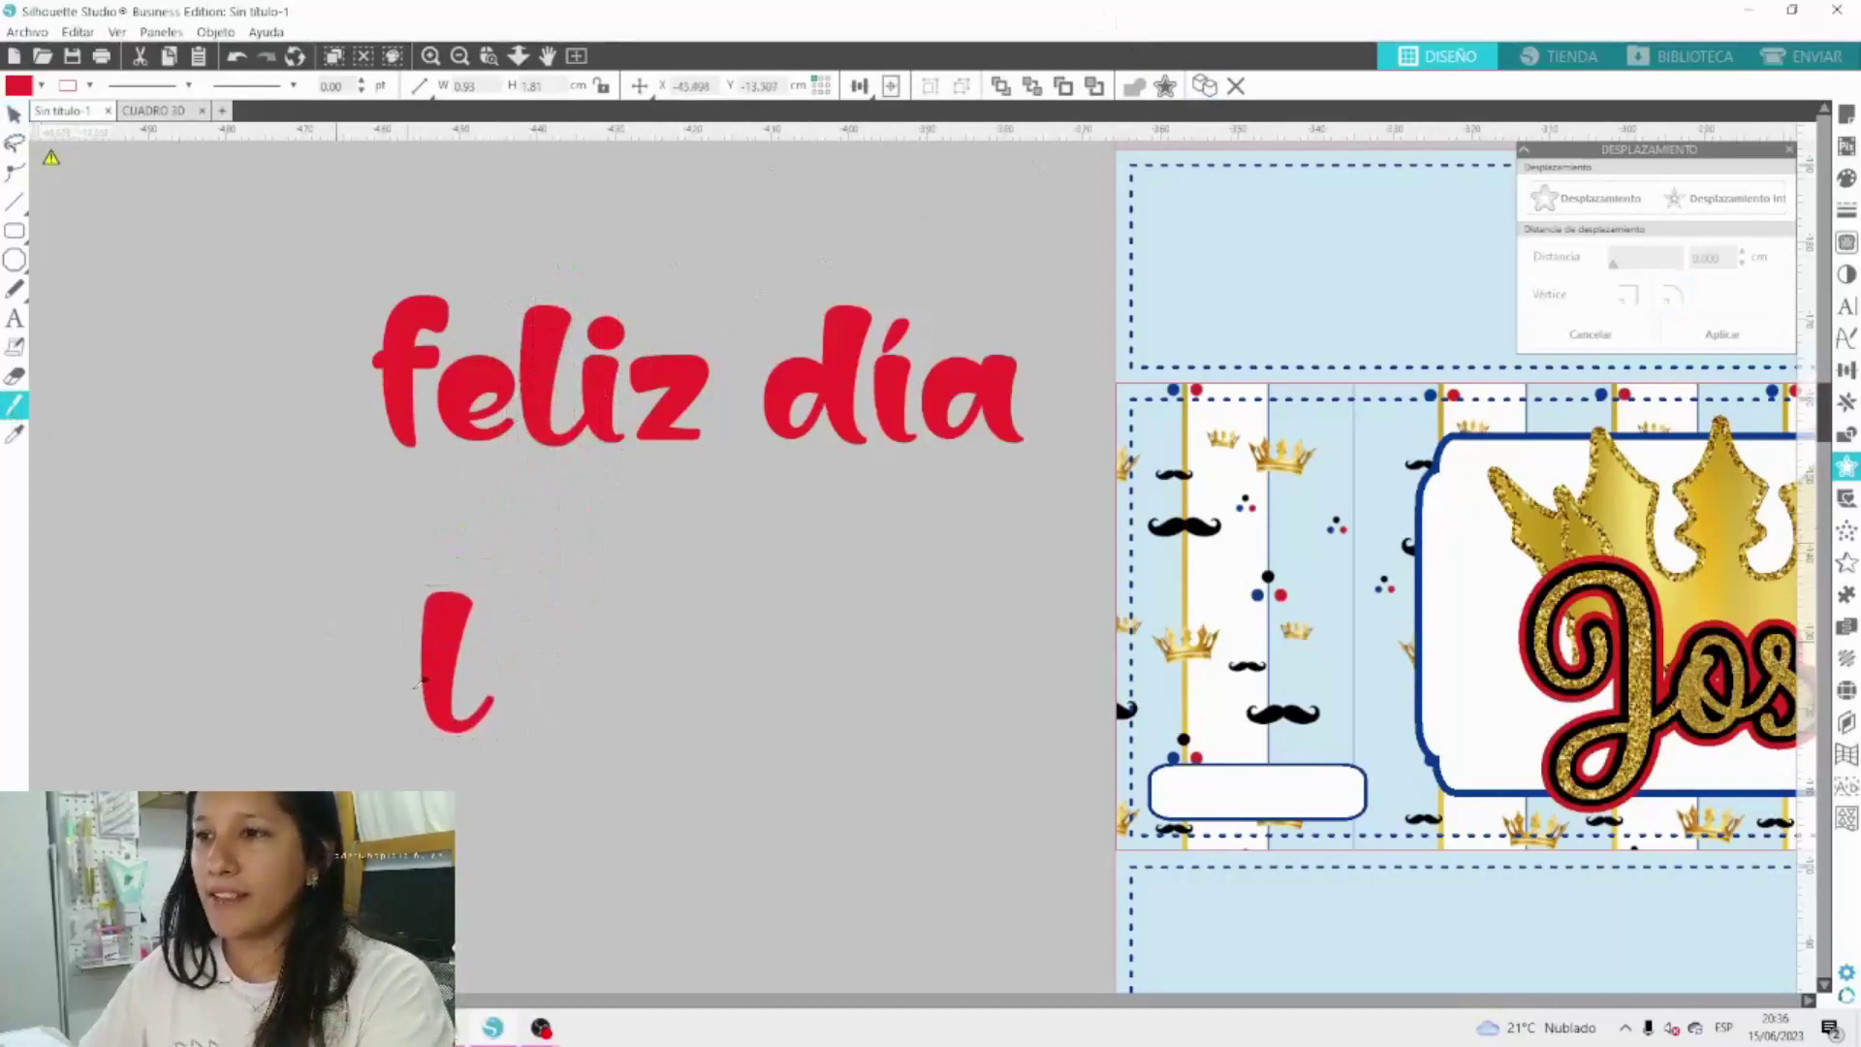
left_click_drag(420, 748, 474, 652)
left_click(14, 114)
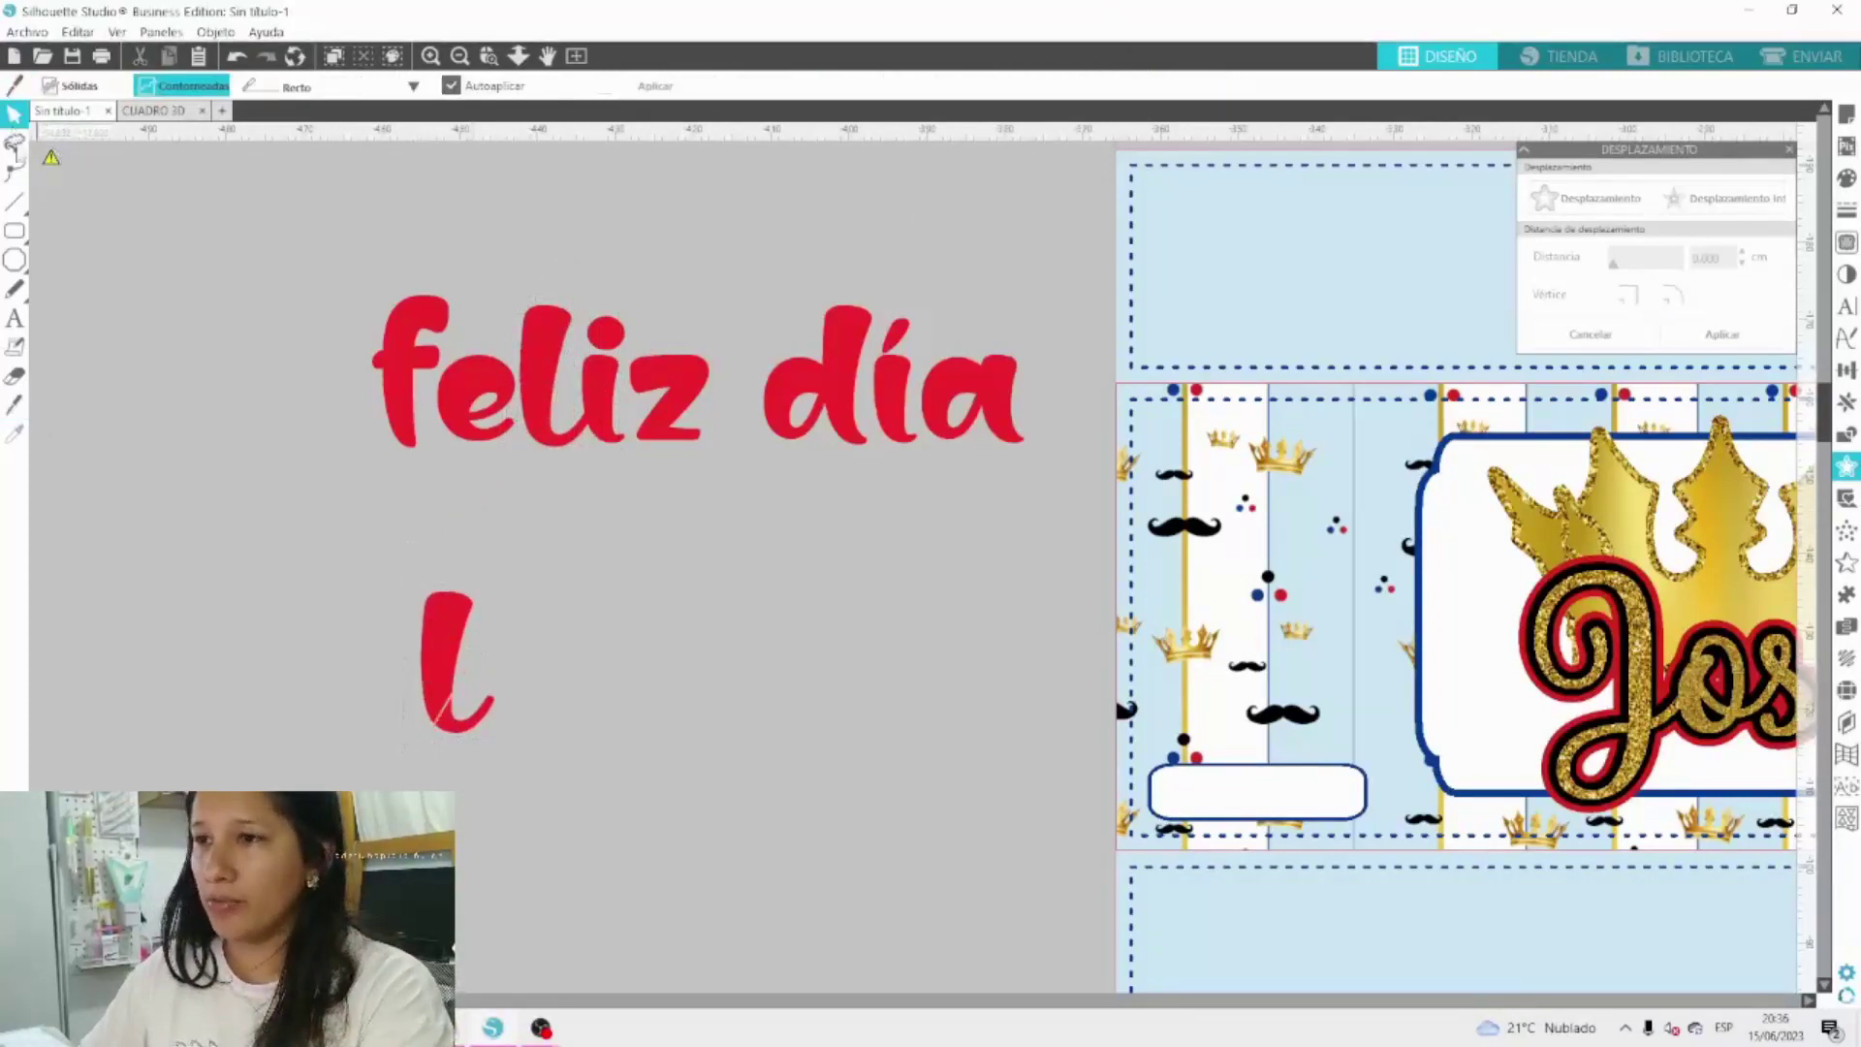
left_click(467, 729)
key("Delete")
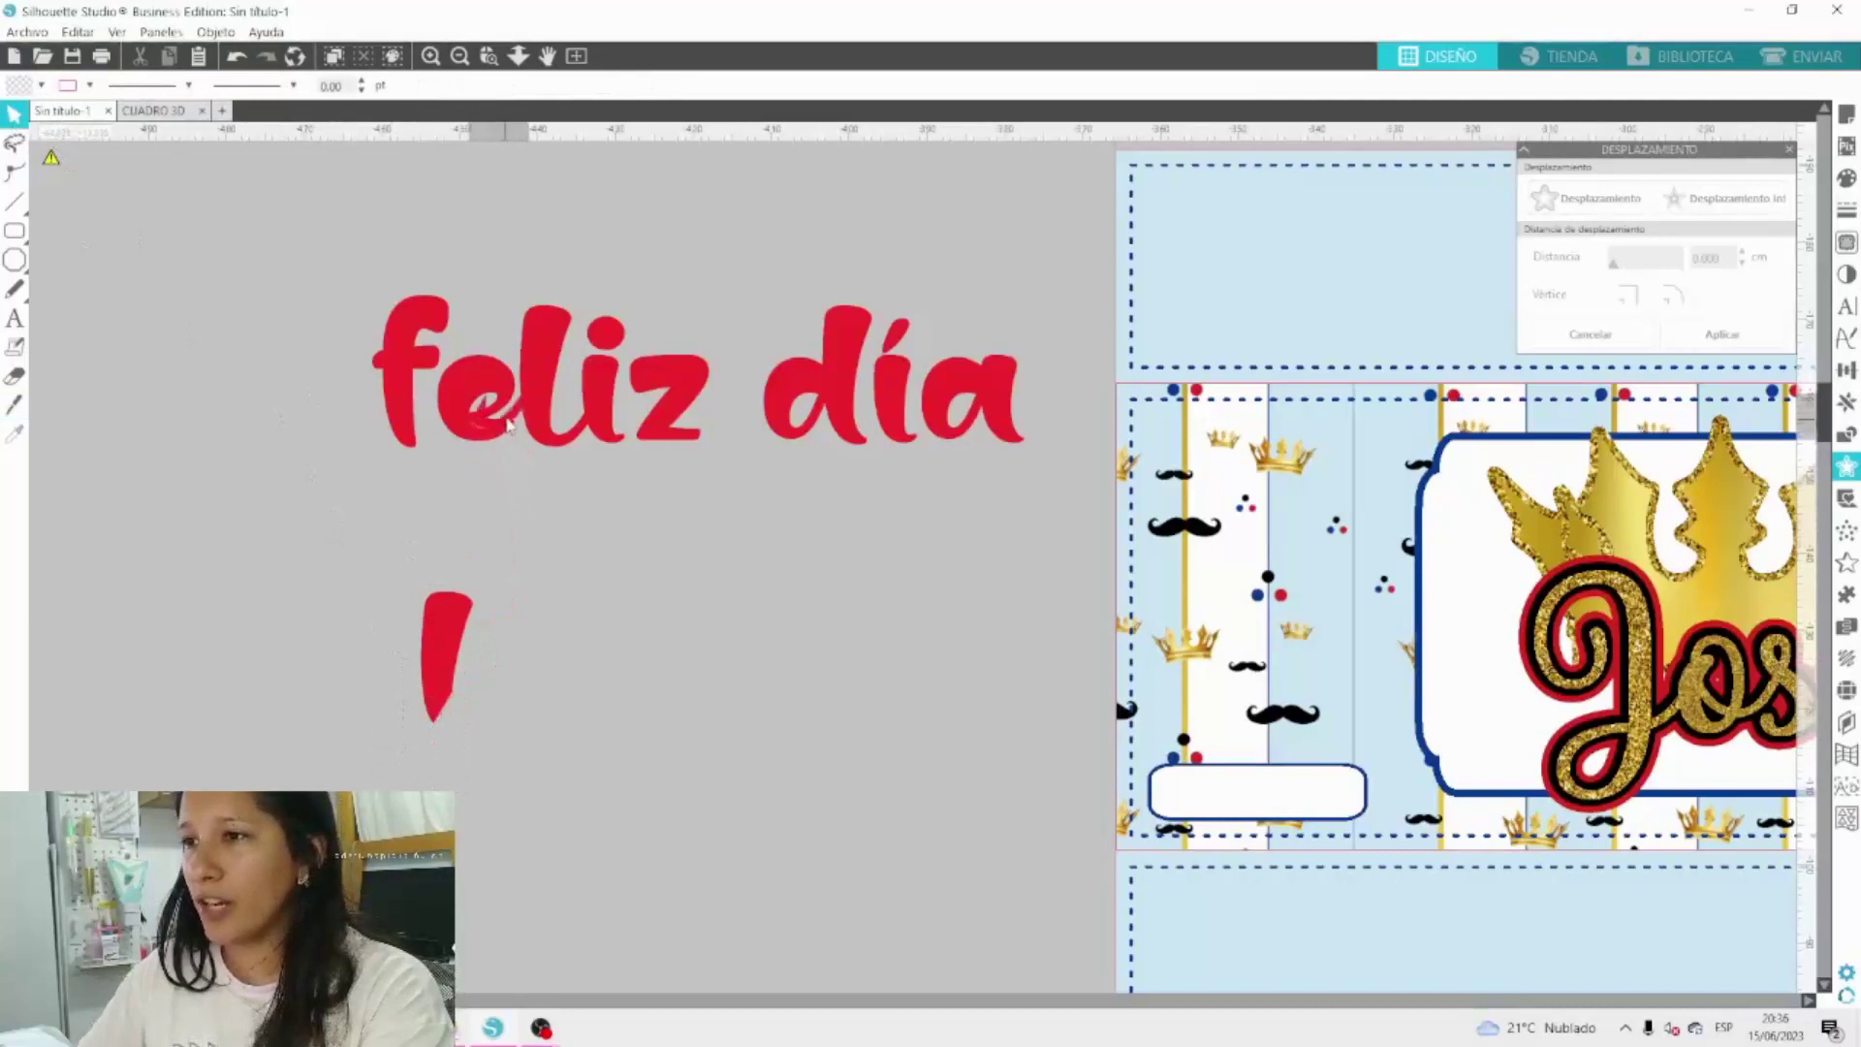
Trim the tail piece with the Knife and place its upturned end as a connector between the "e" and "l".
left_click(508, 424)
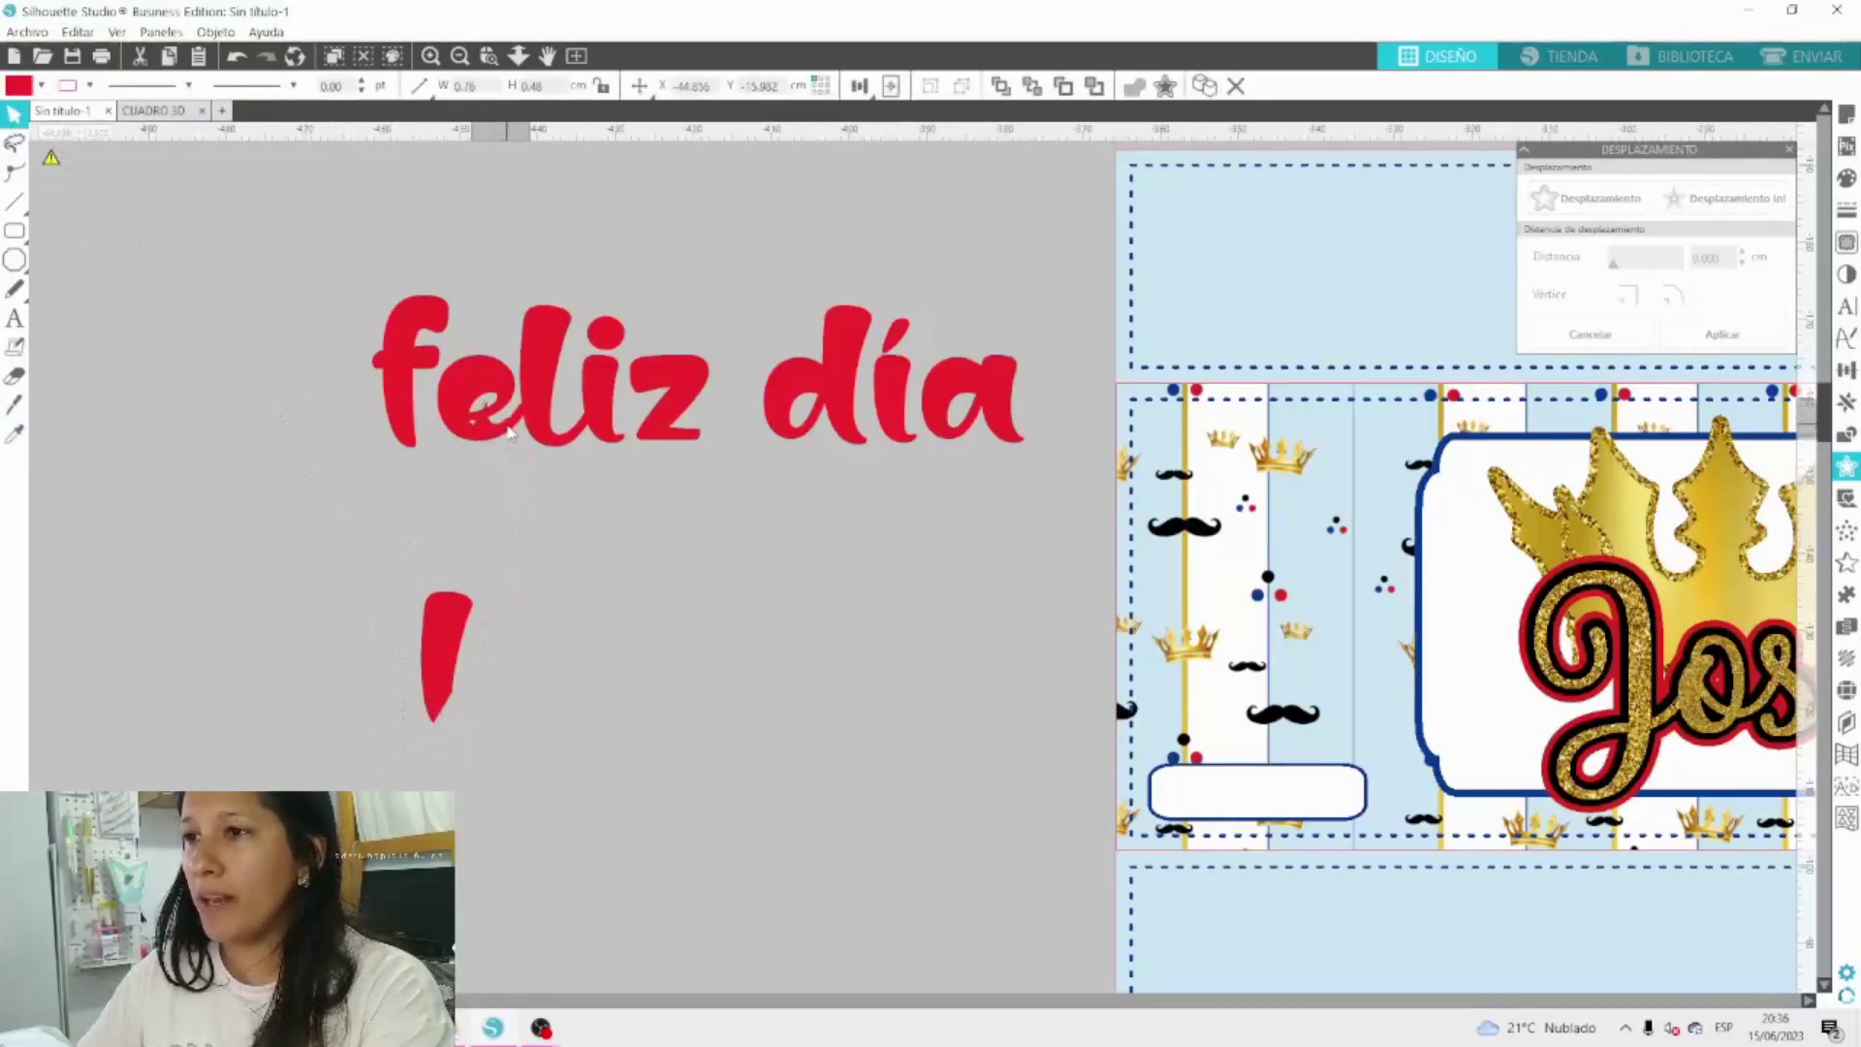
left_click_drag(507, 427, 509, 683)
left_click(13, 405)
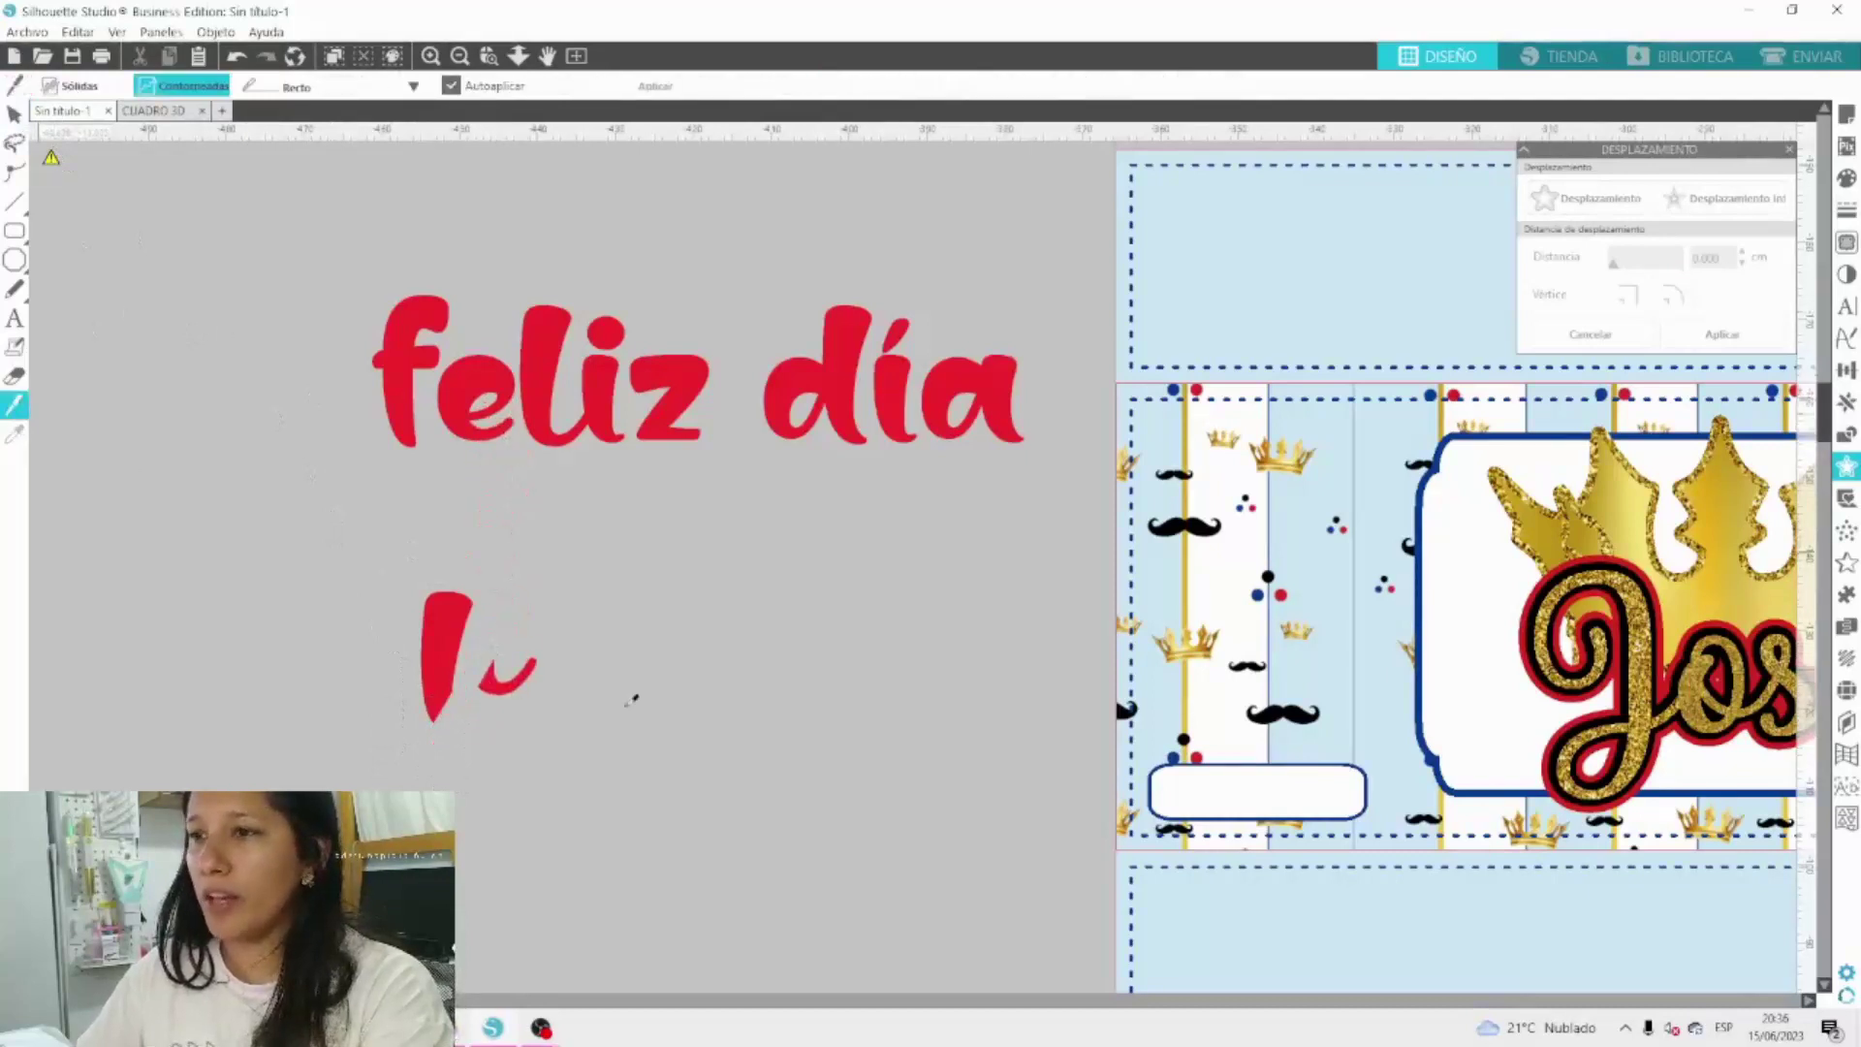
left_click(17, 112)
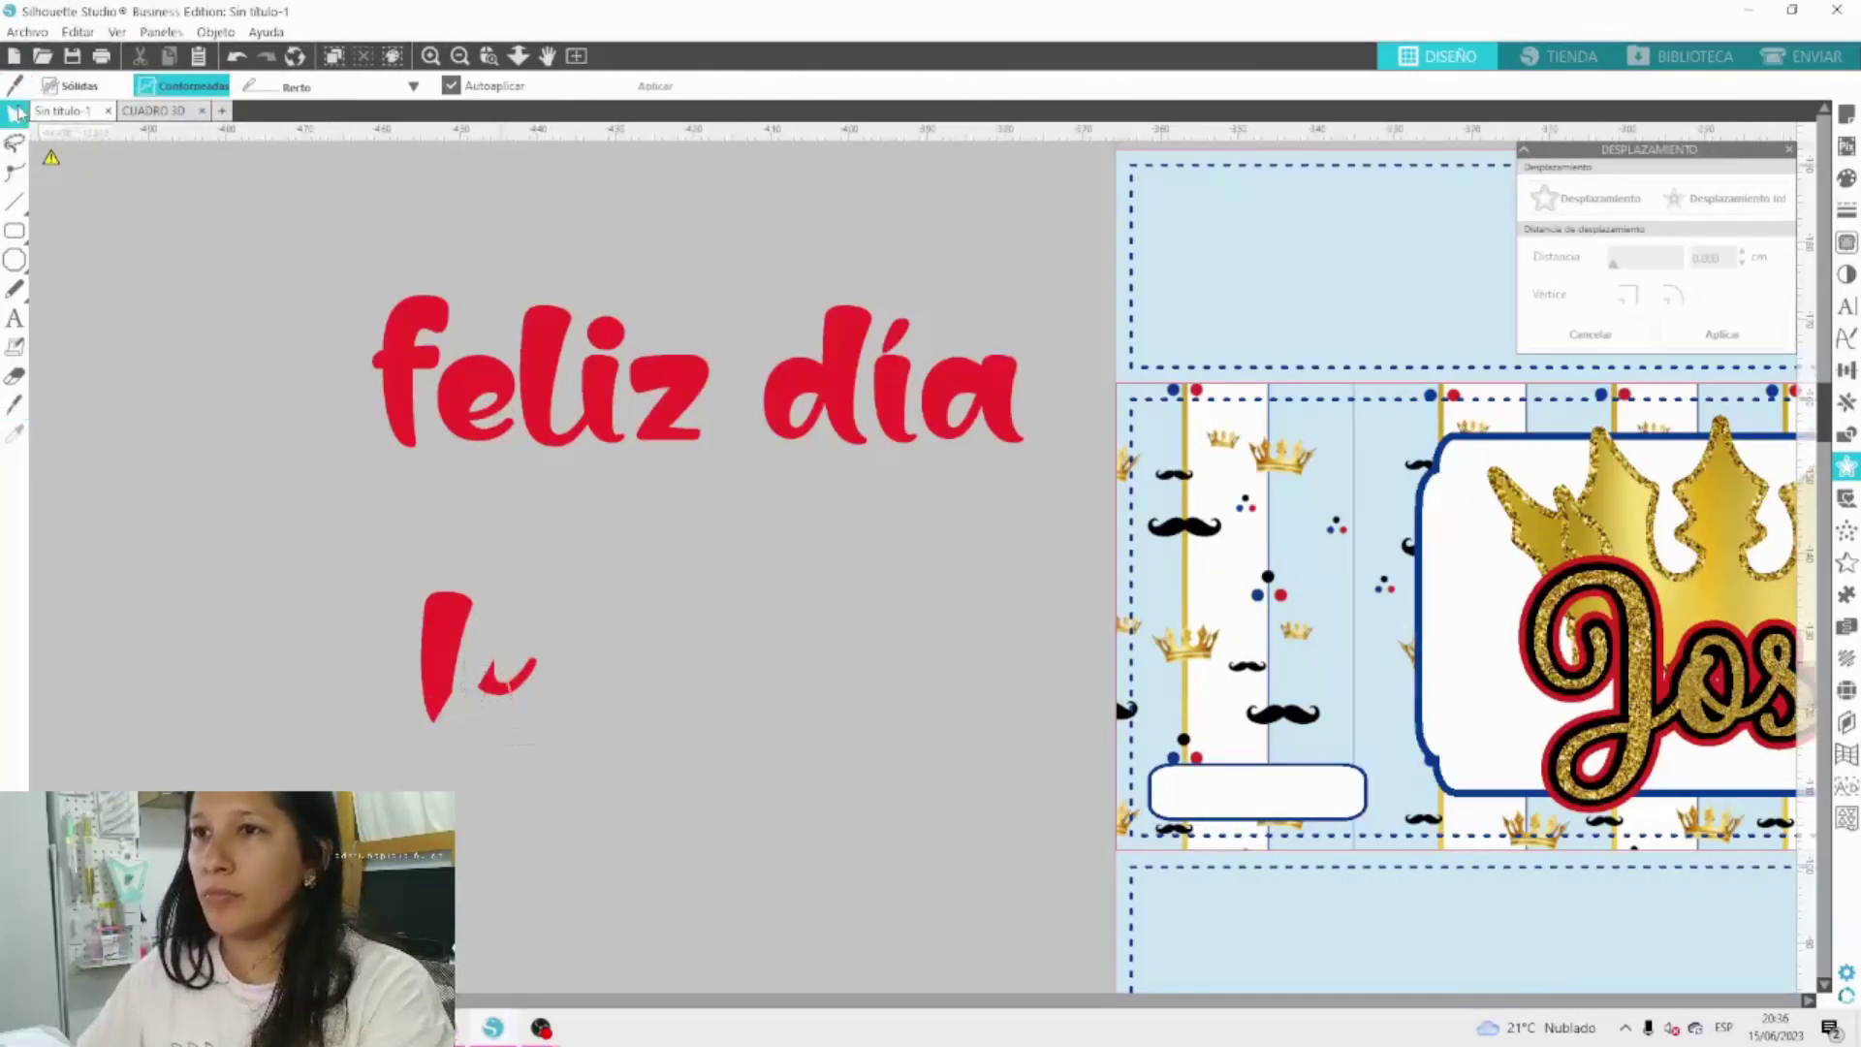
left_click_drag(530, 681, 517, 424)
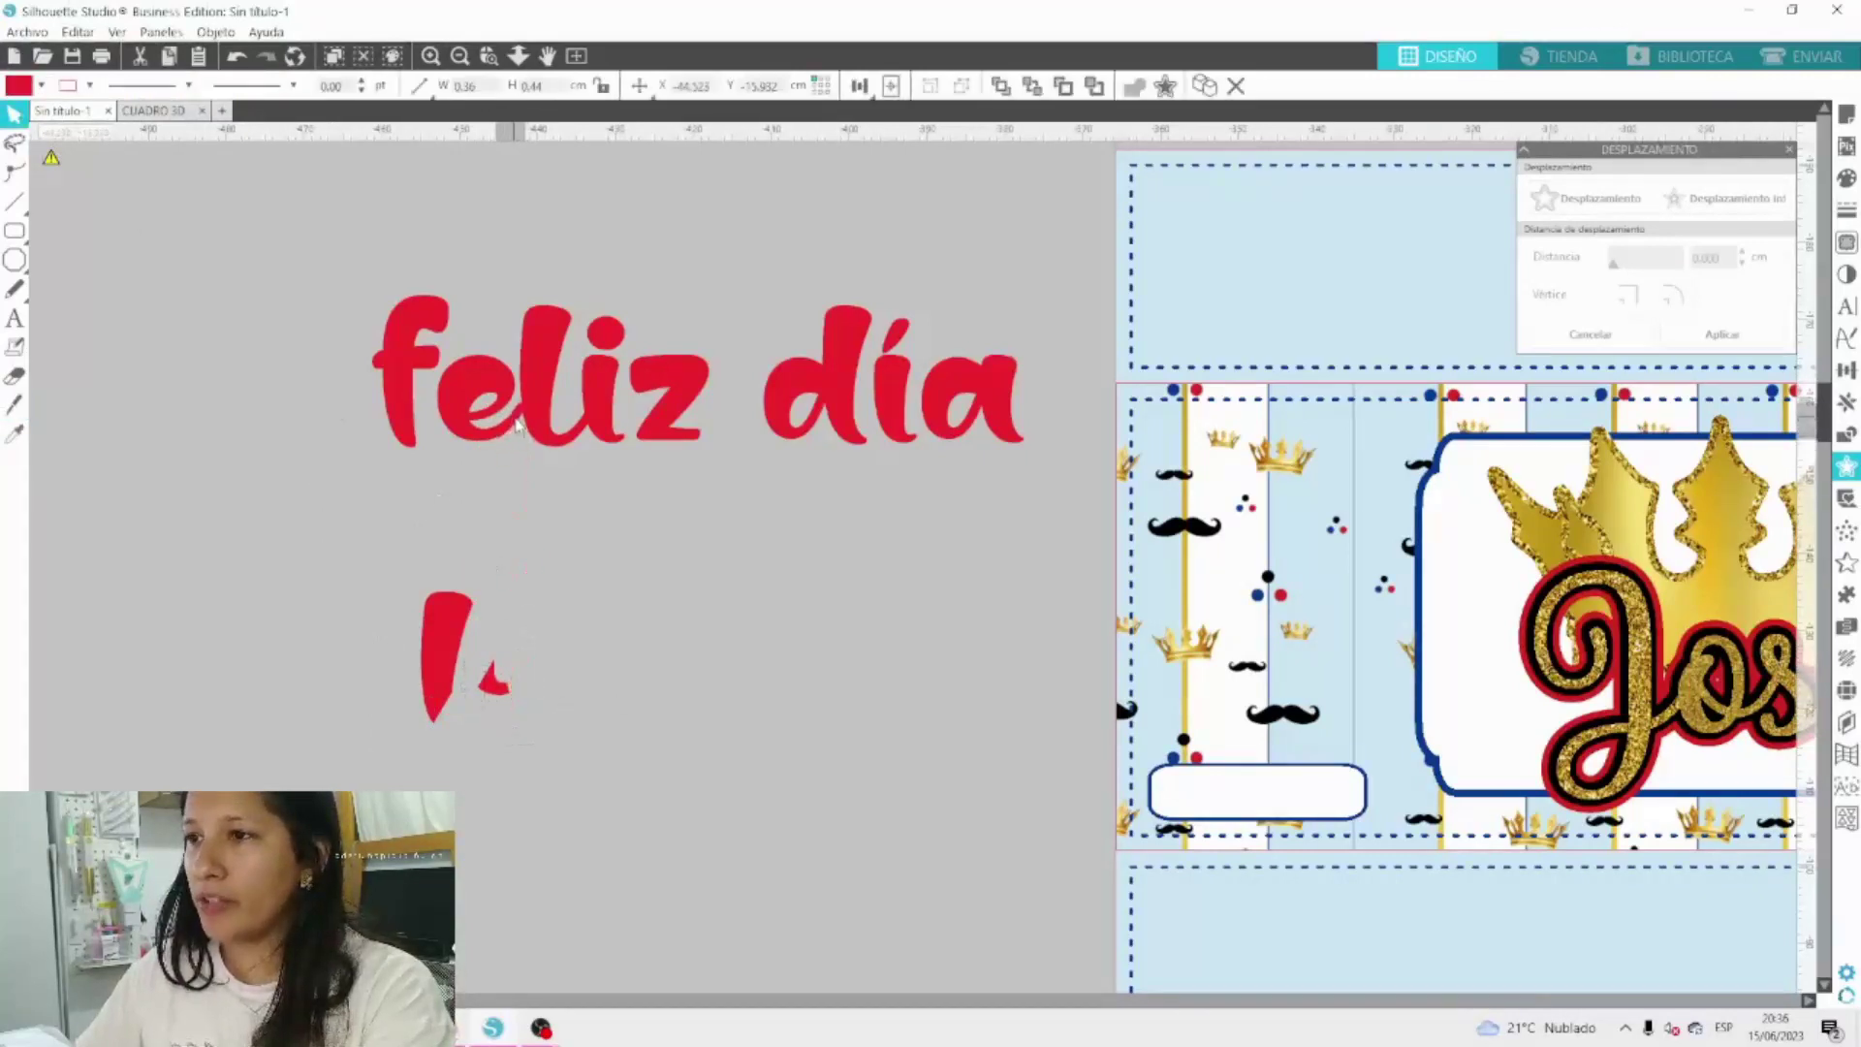
Nudge the letter "l" of "feliz" slightly toward the "e" to close the gap.
left_click(540, 423)
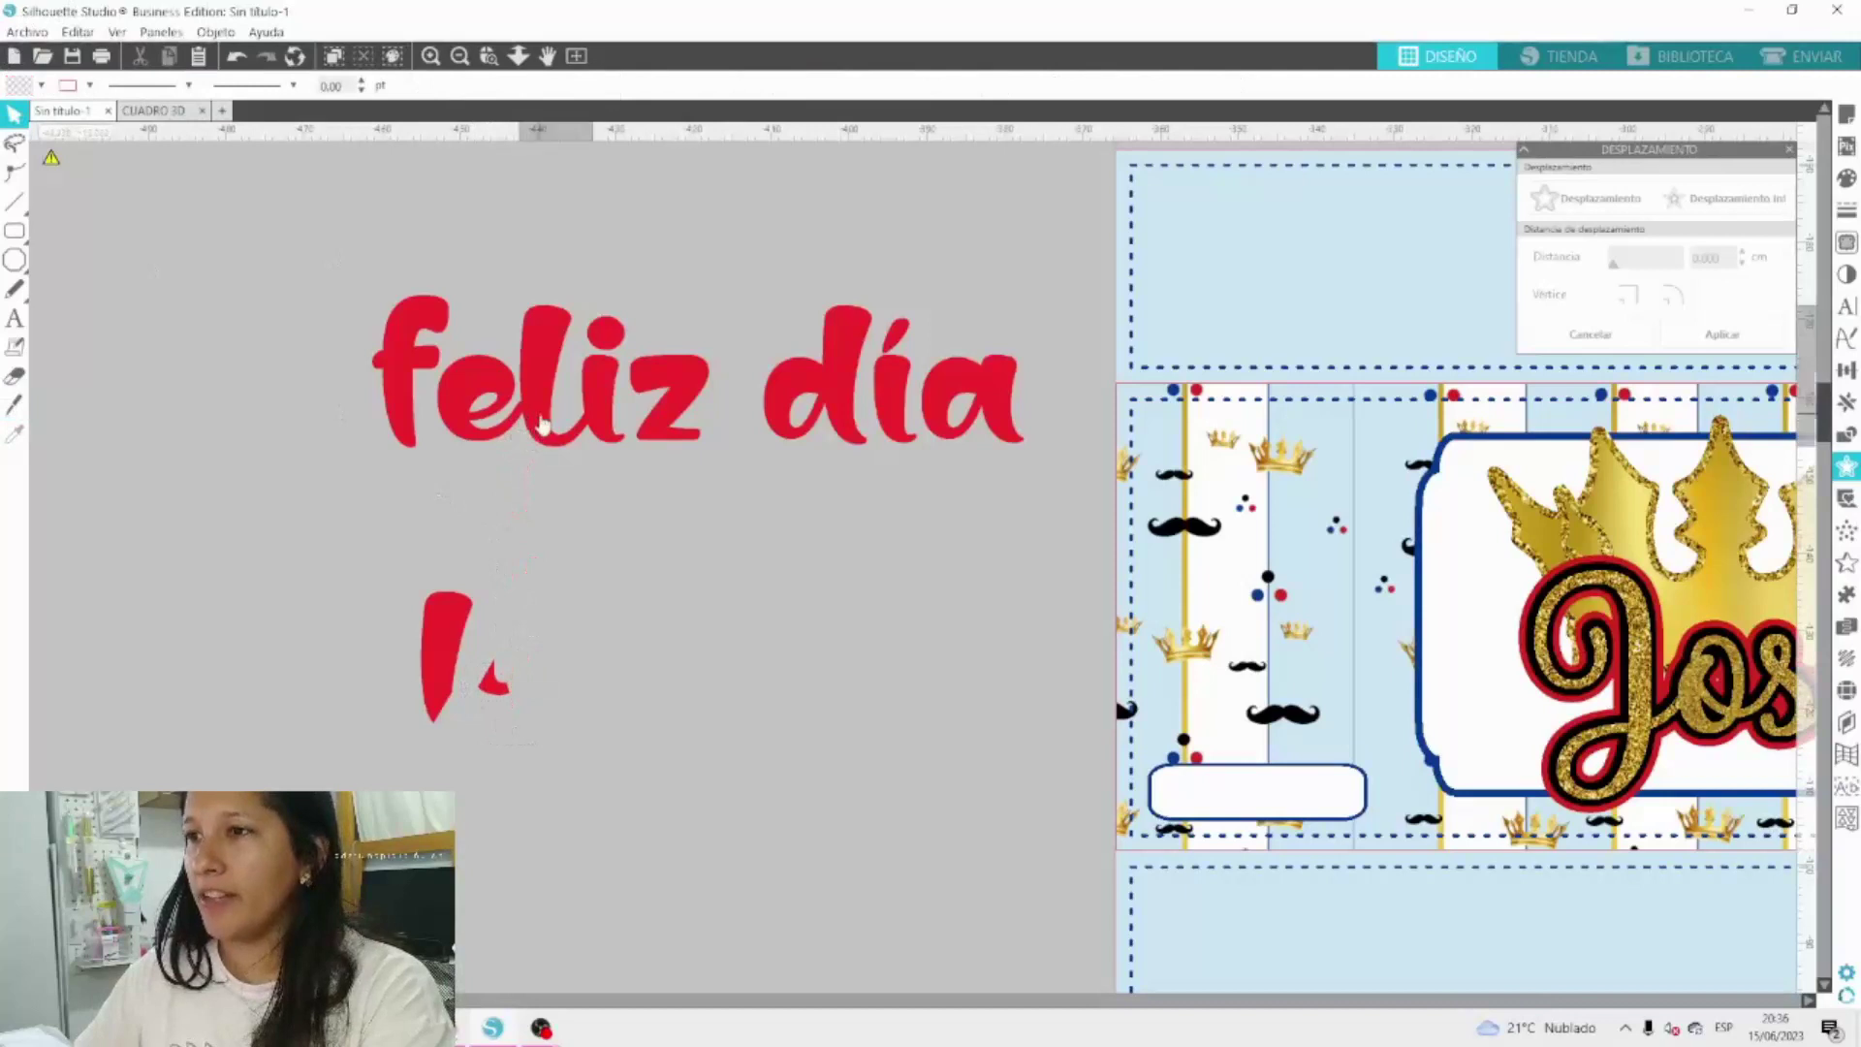
key("Left")
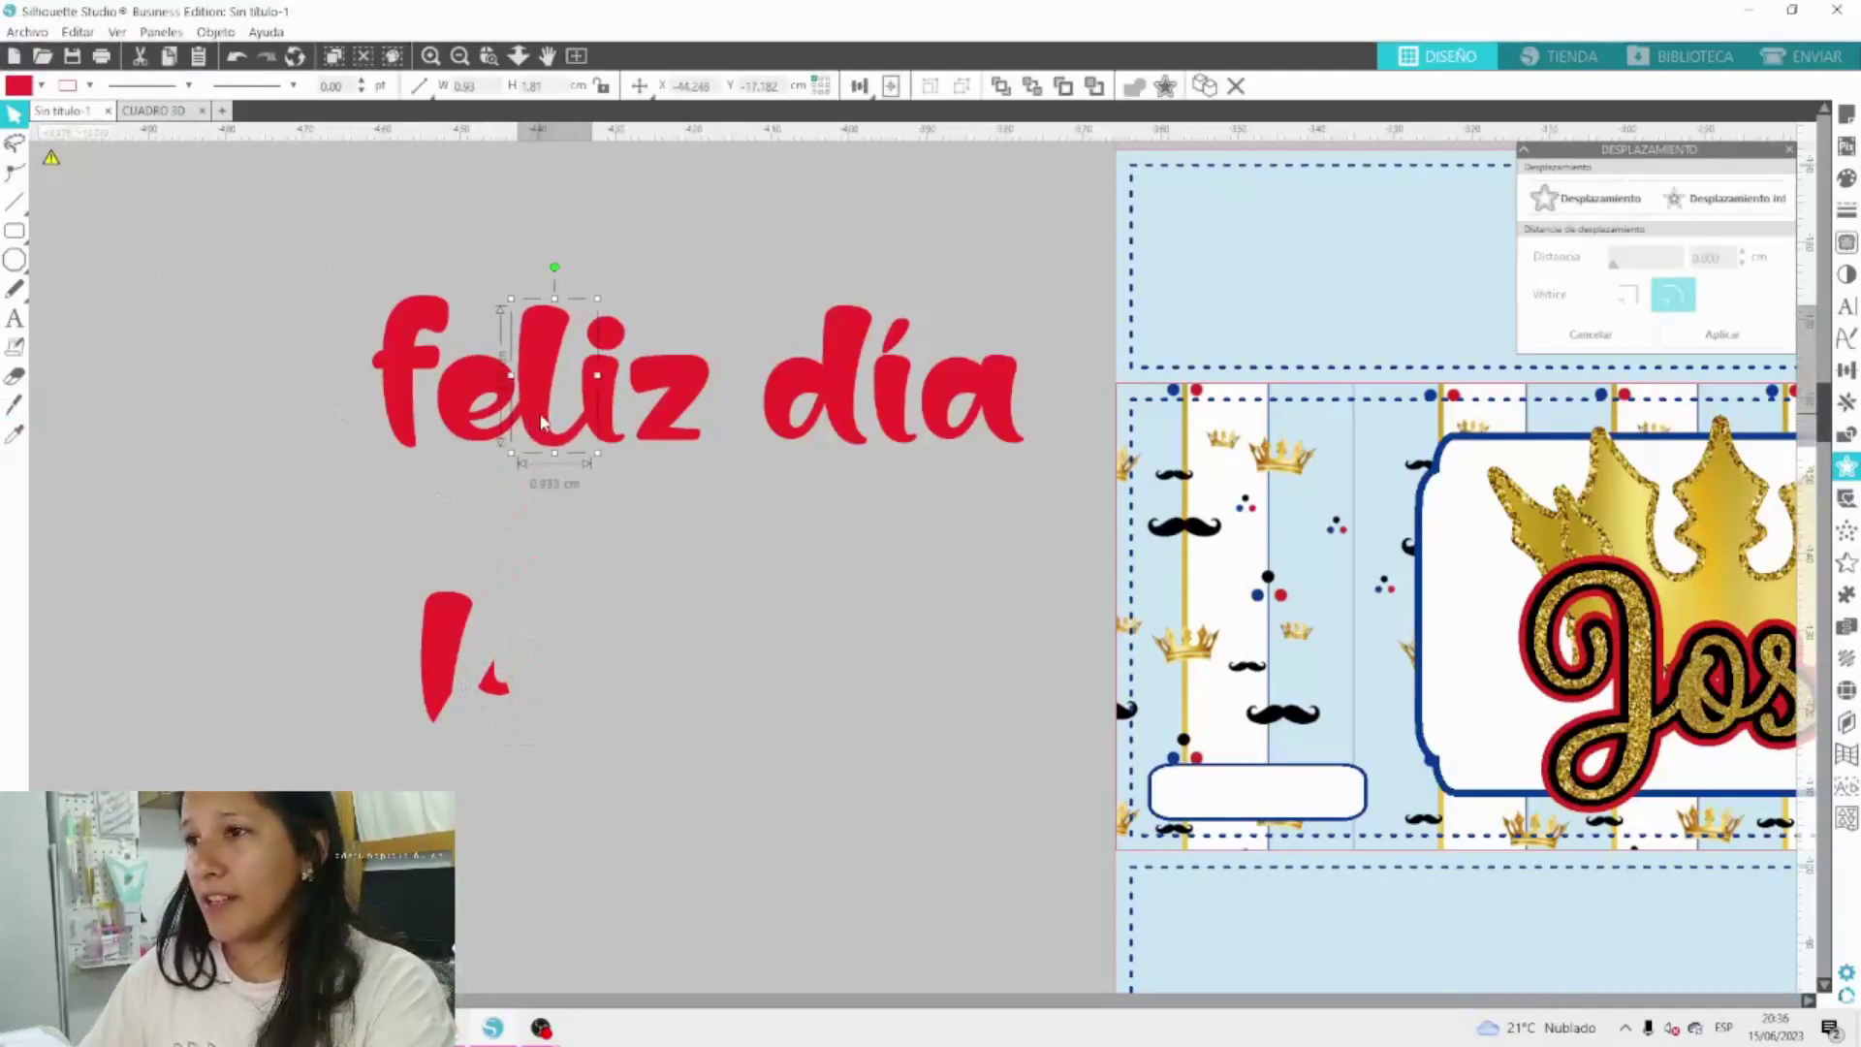
left_click(629, 592)
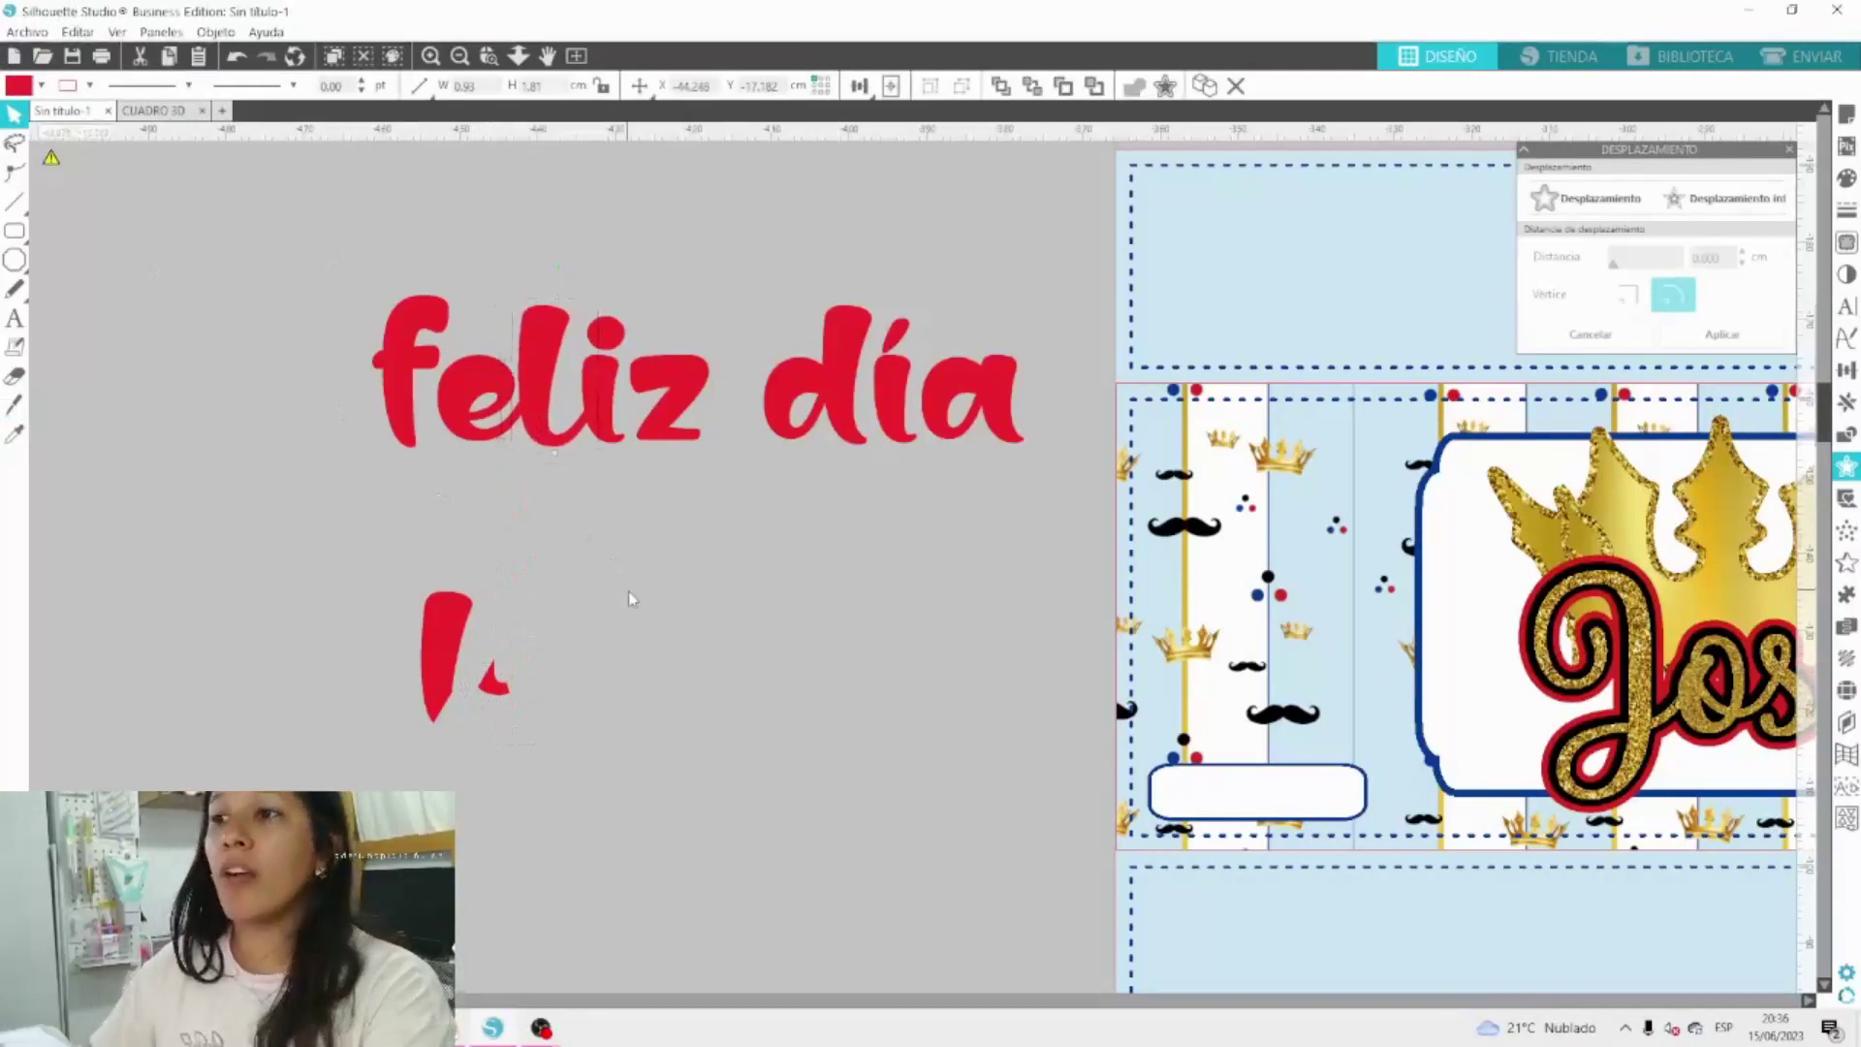
Place a slightly rotated copy of the connector between the "i" and "z" and nudge the "z" toward it.
left_click(519, 425)
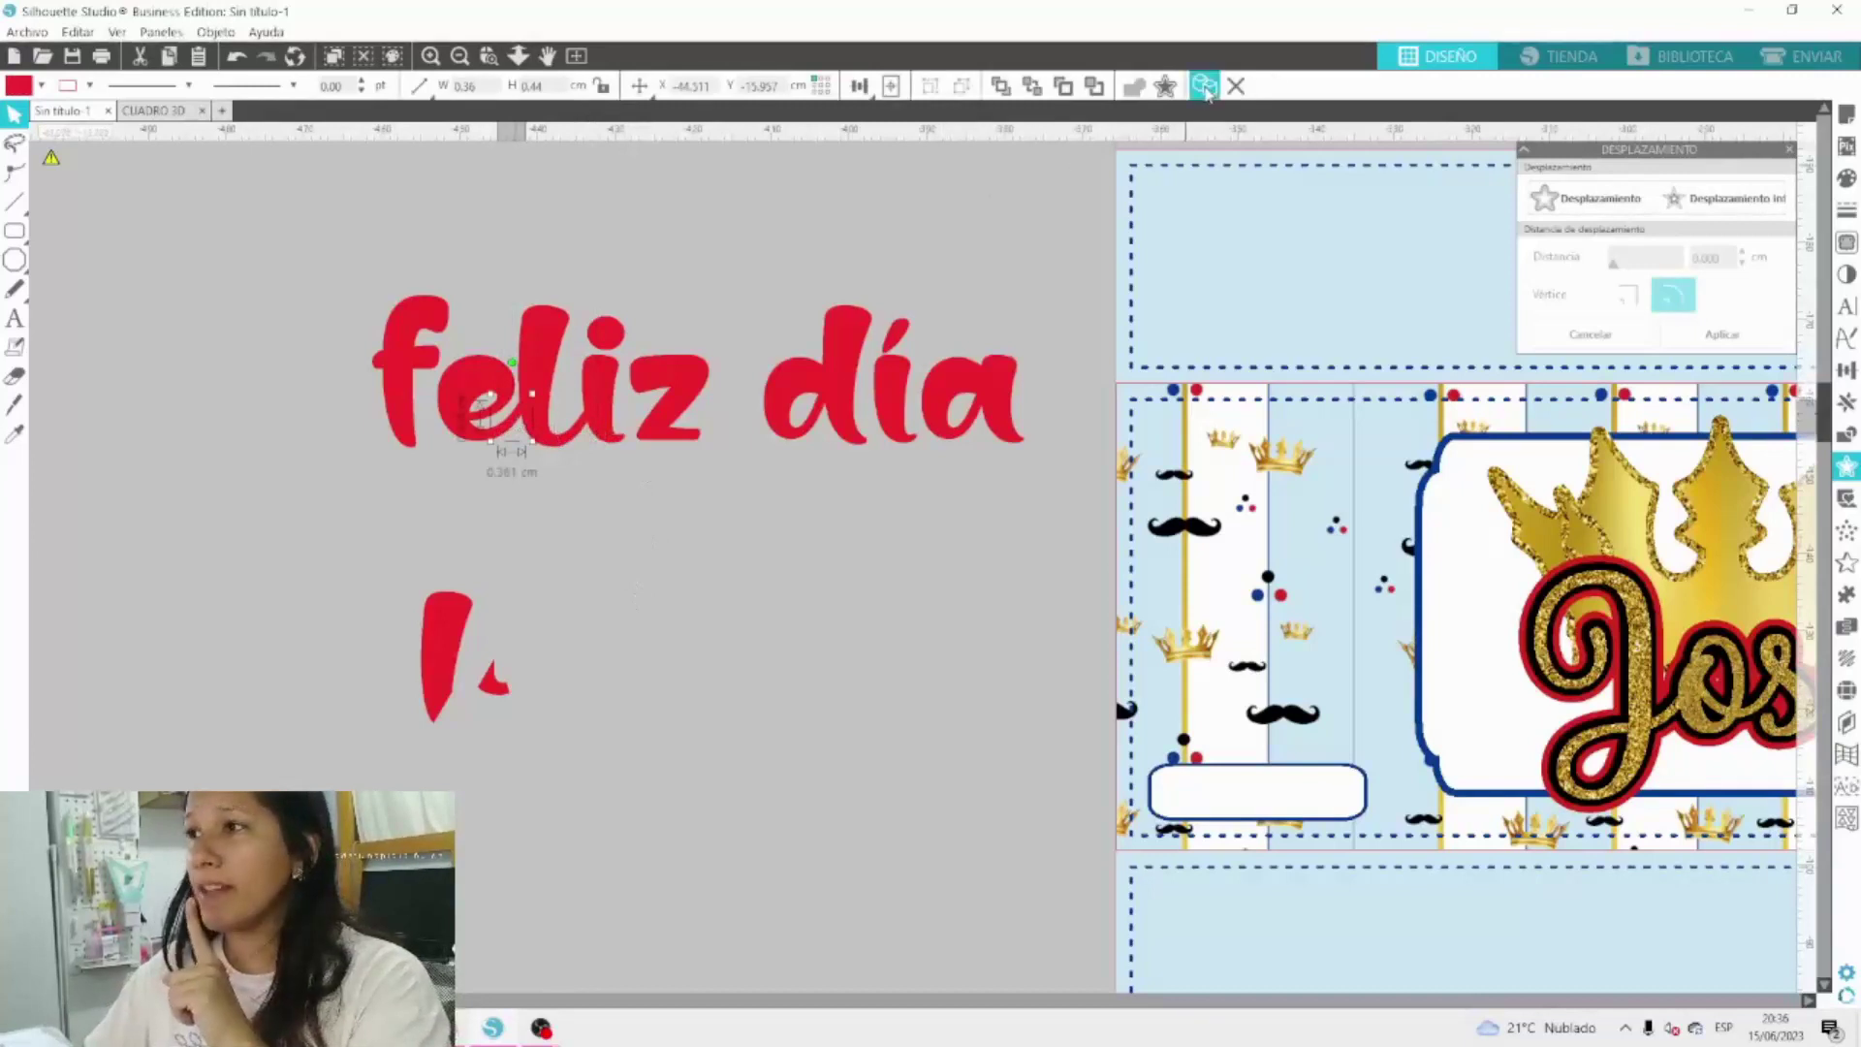
left_click_drag(499, 431, 634, 430)
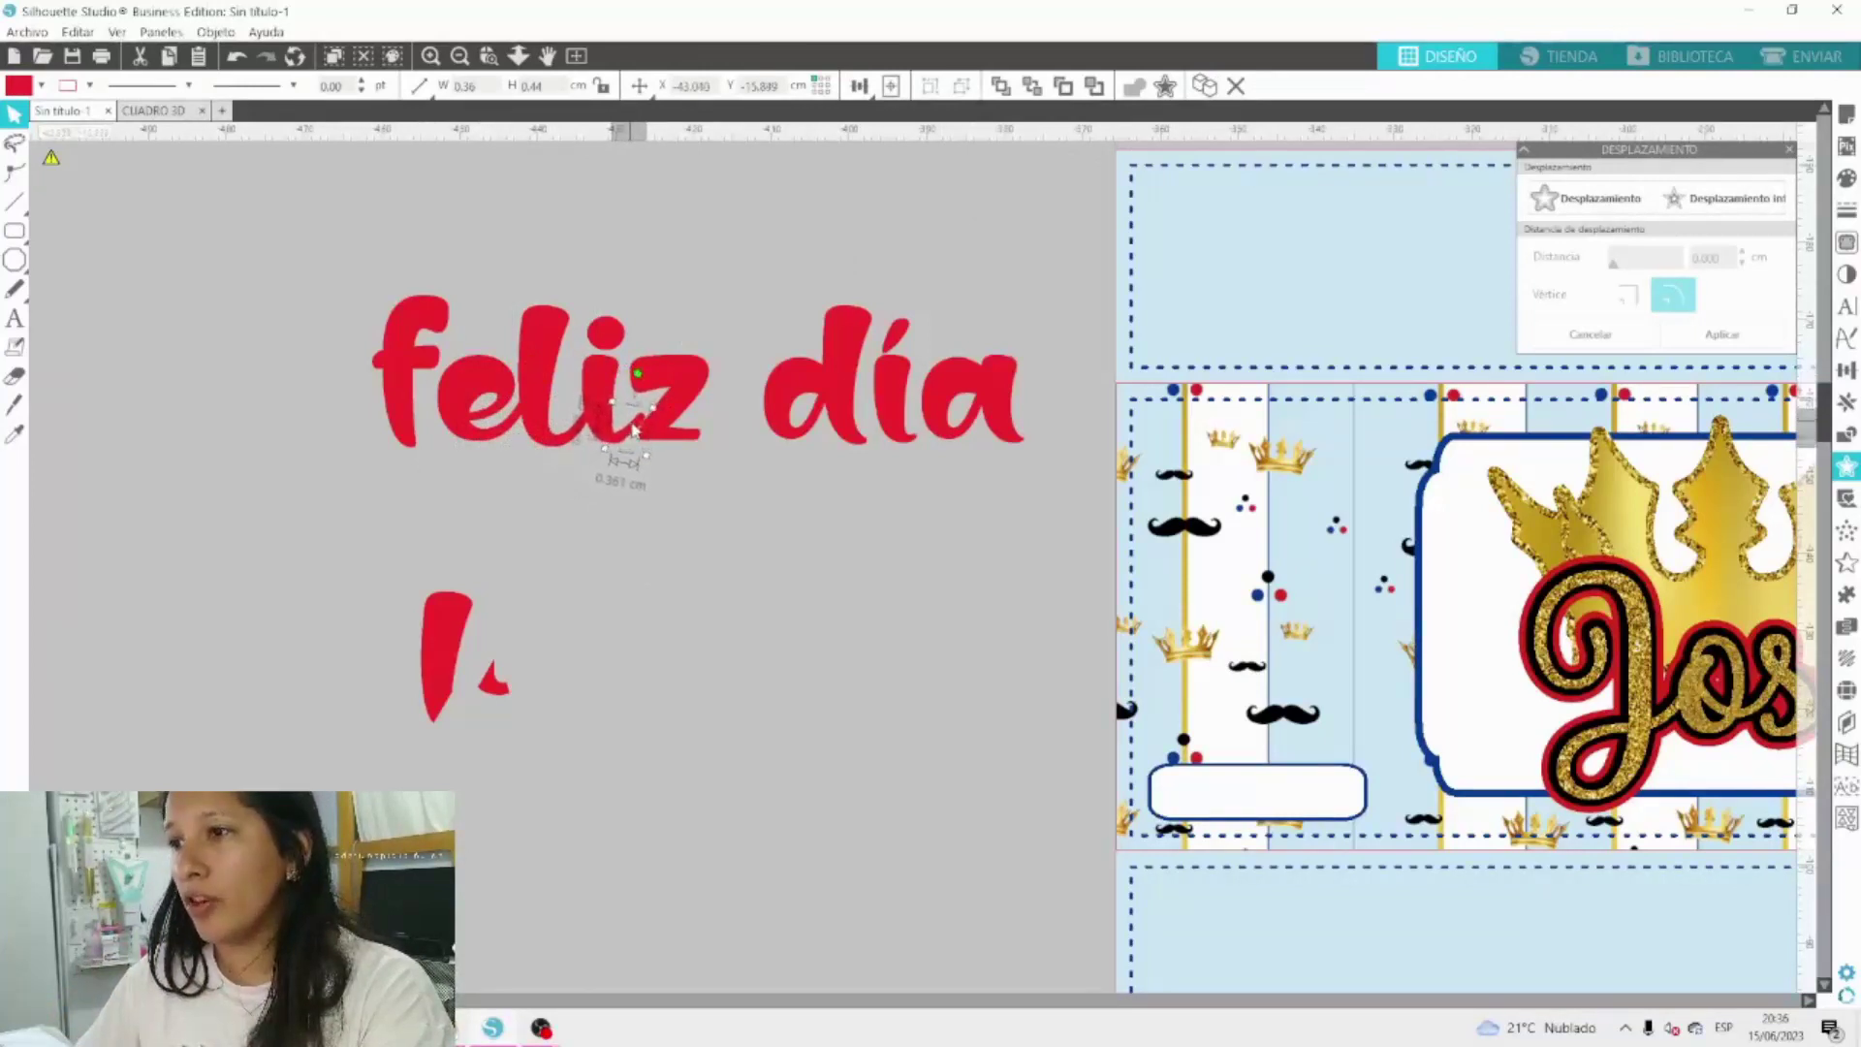
left_click(666, 405)
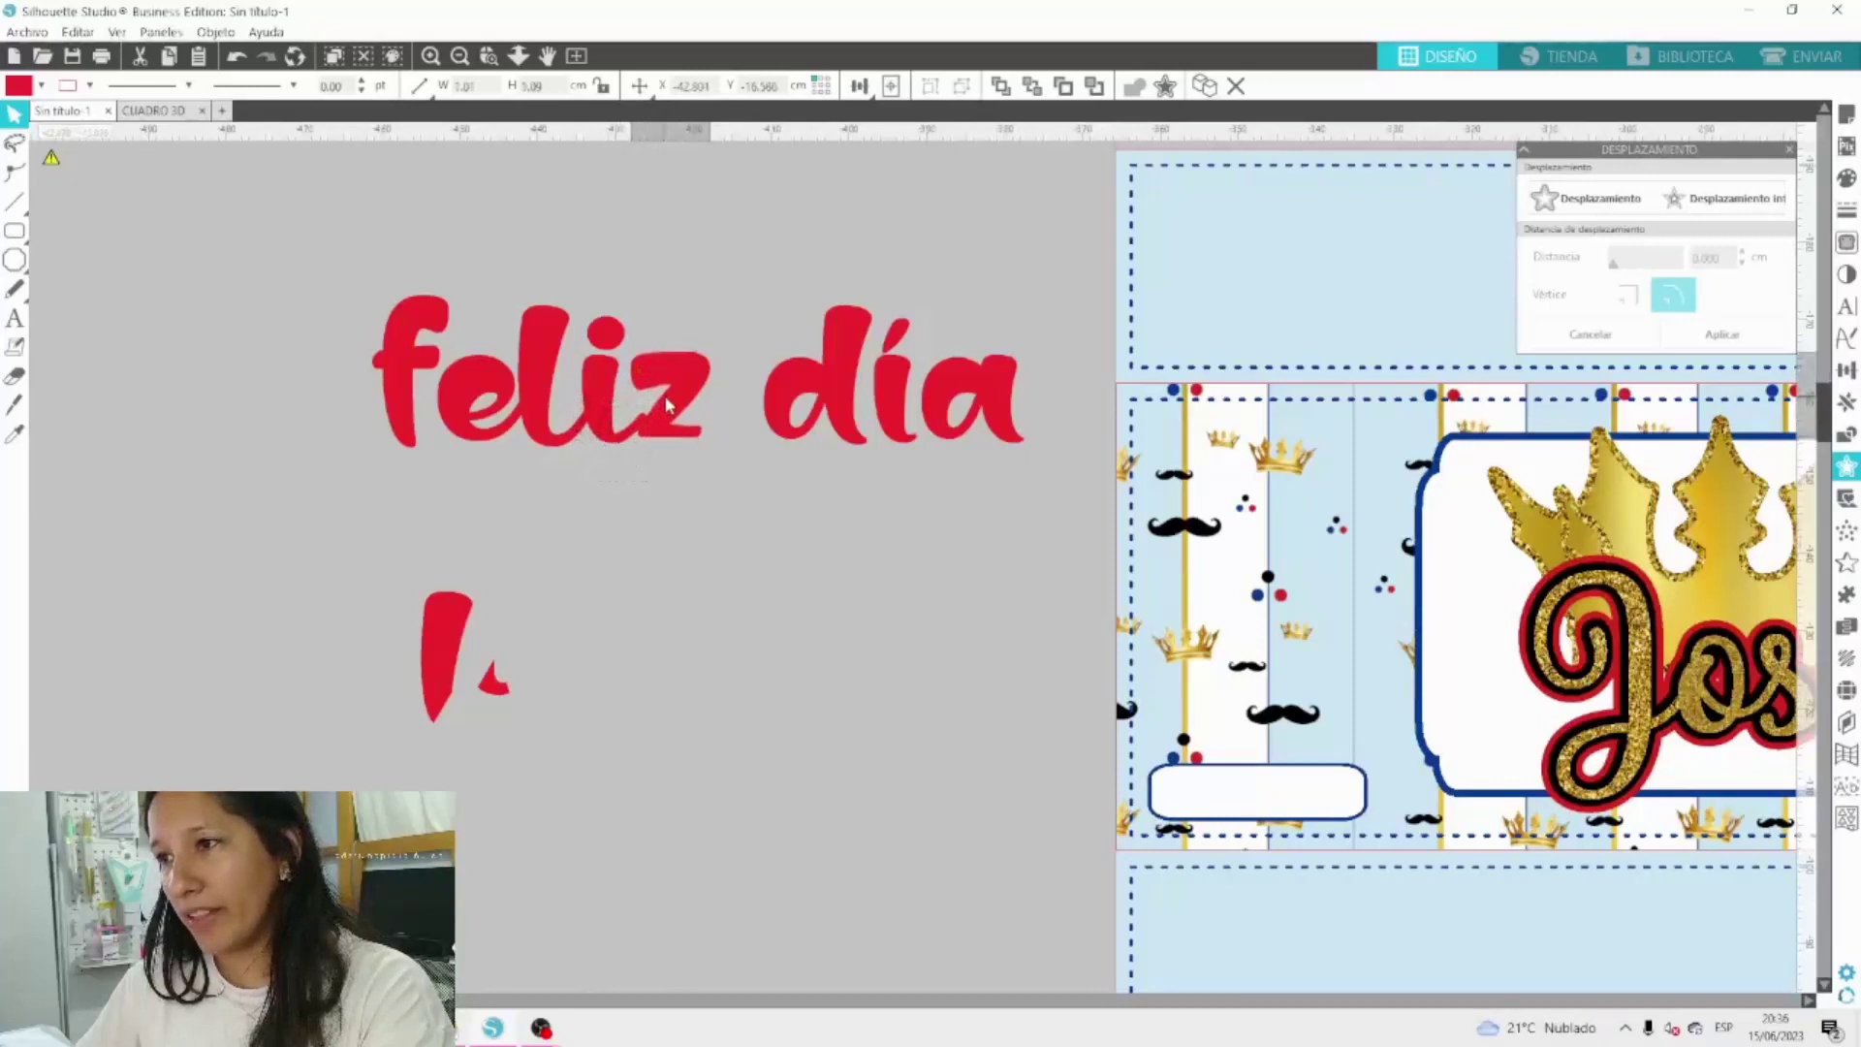
Reposition the connector between the "i" and "z" and edit its lower-end points to follow the base of the "i".
left_click(430, 55)
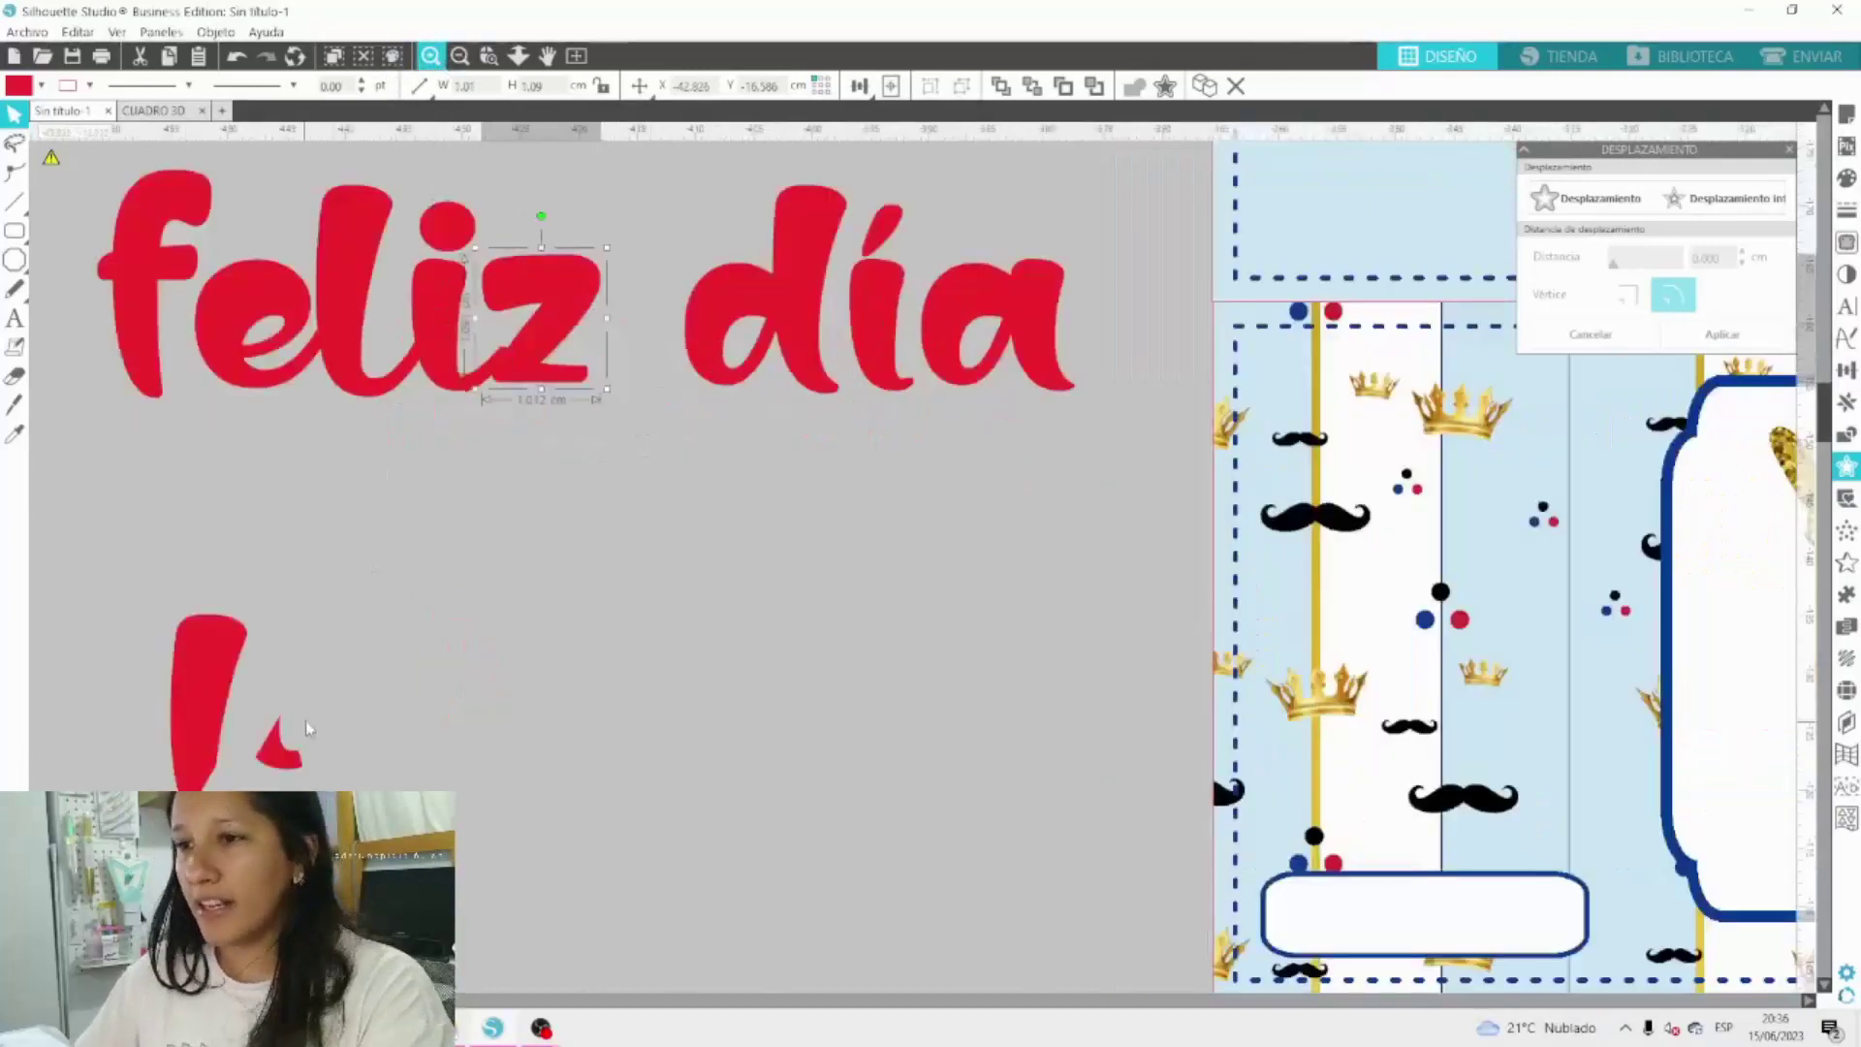
scroll(307, 727, "up", 1)
left_click(481, 427)
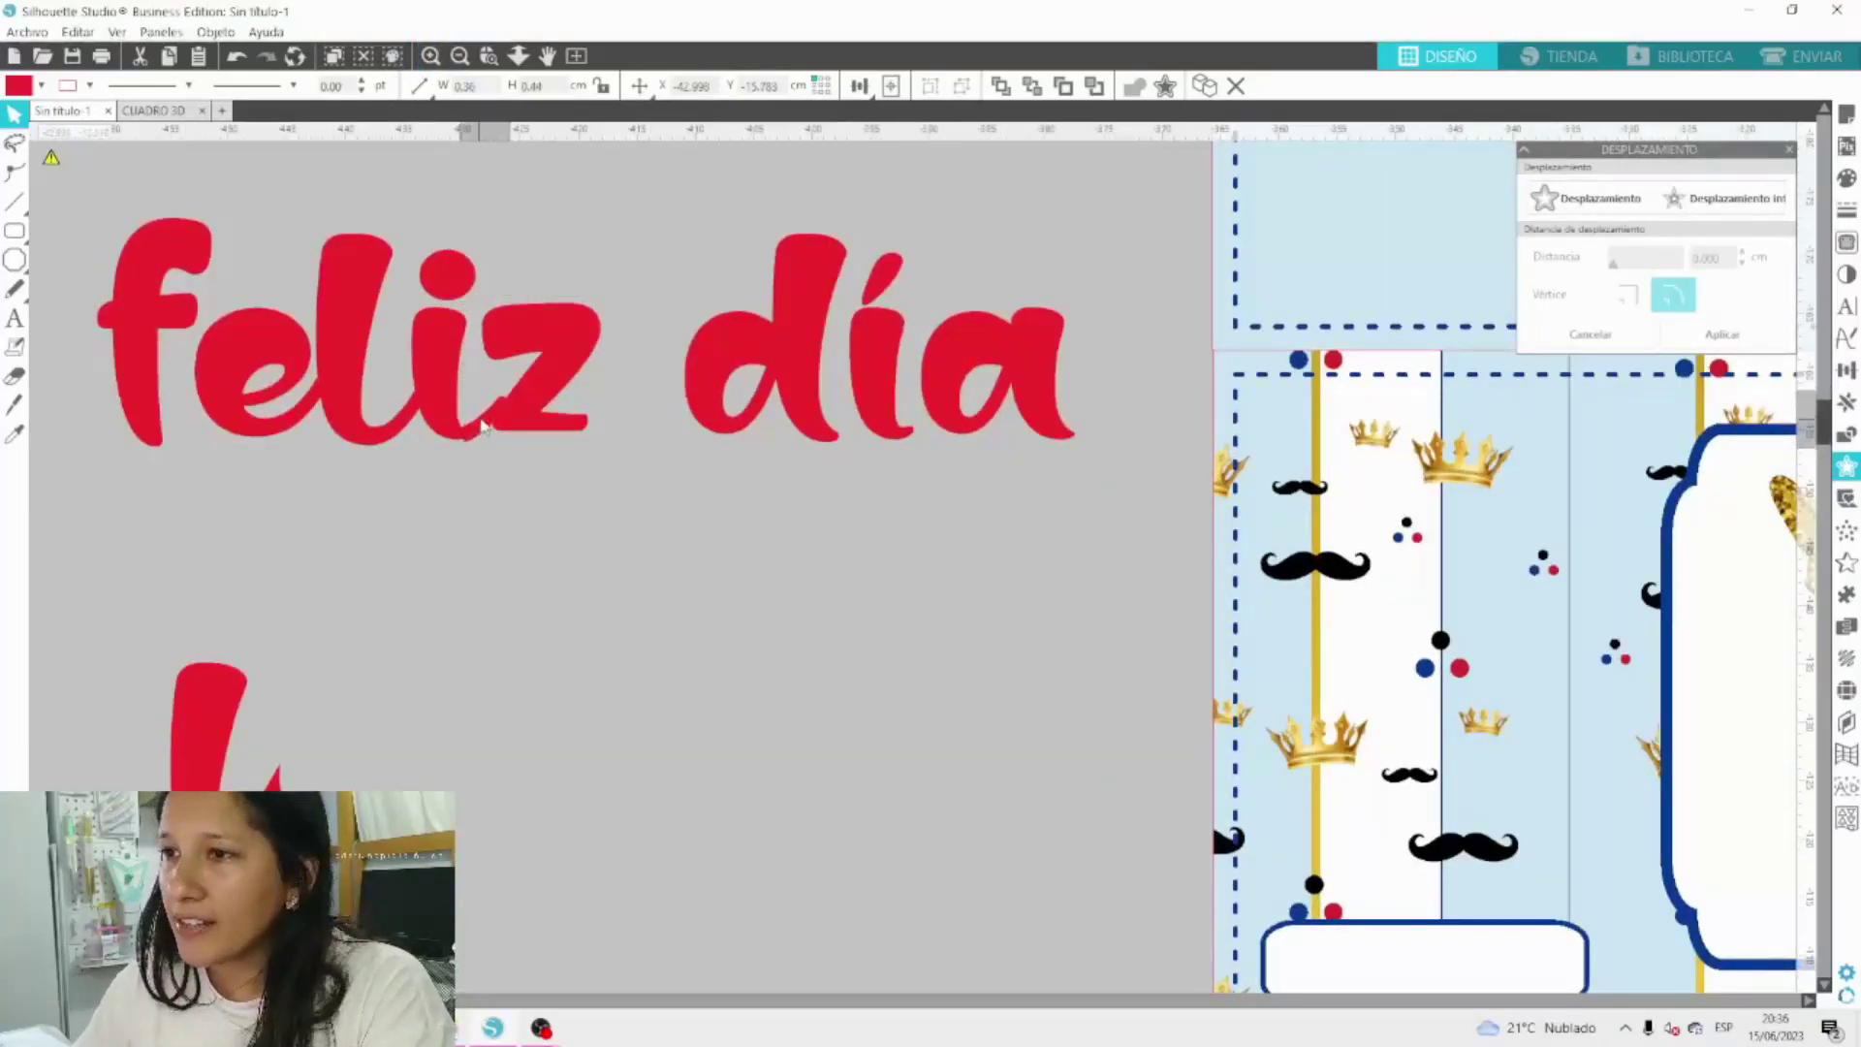
mouse_move(478, 424)
left_mouse_down()
mouse_move(520, 426)
mouse_move(460, 426)
mouse_move(483, 446)
left_mouse_up()
left_click(490, 431)
double_click(480, 442)
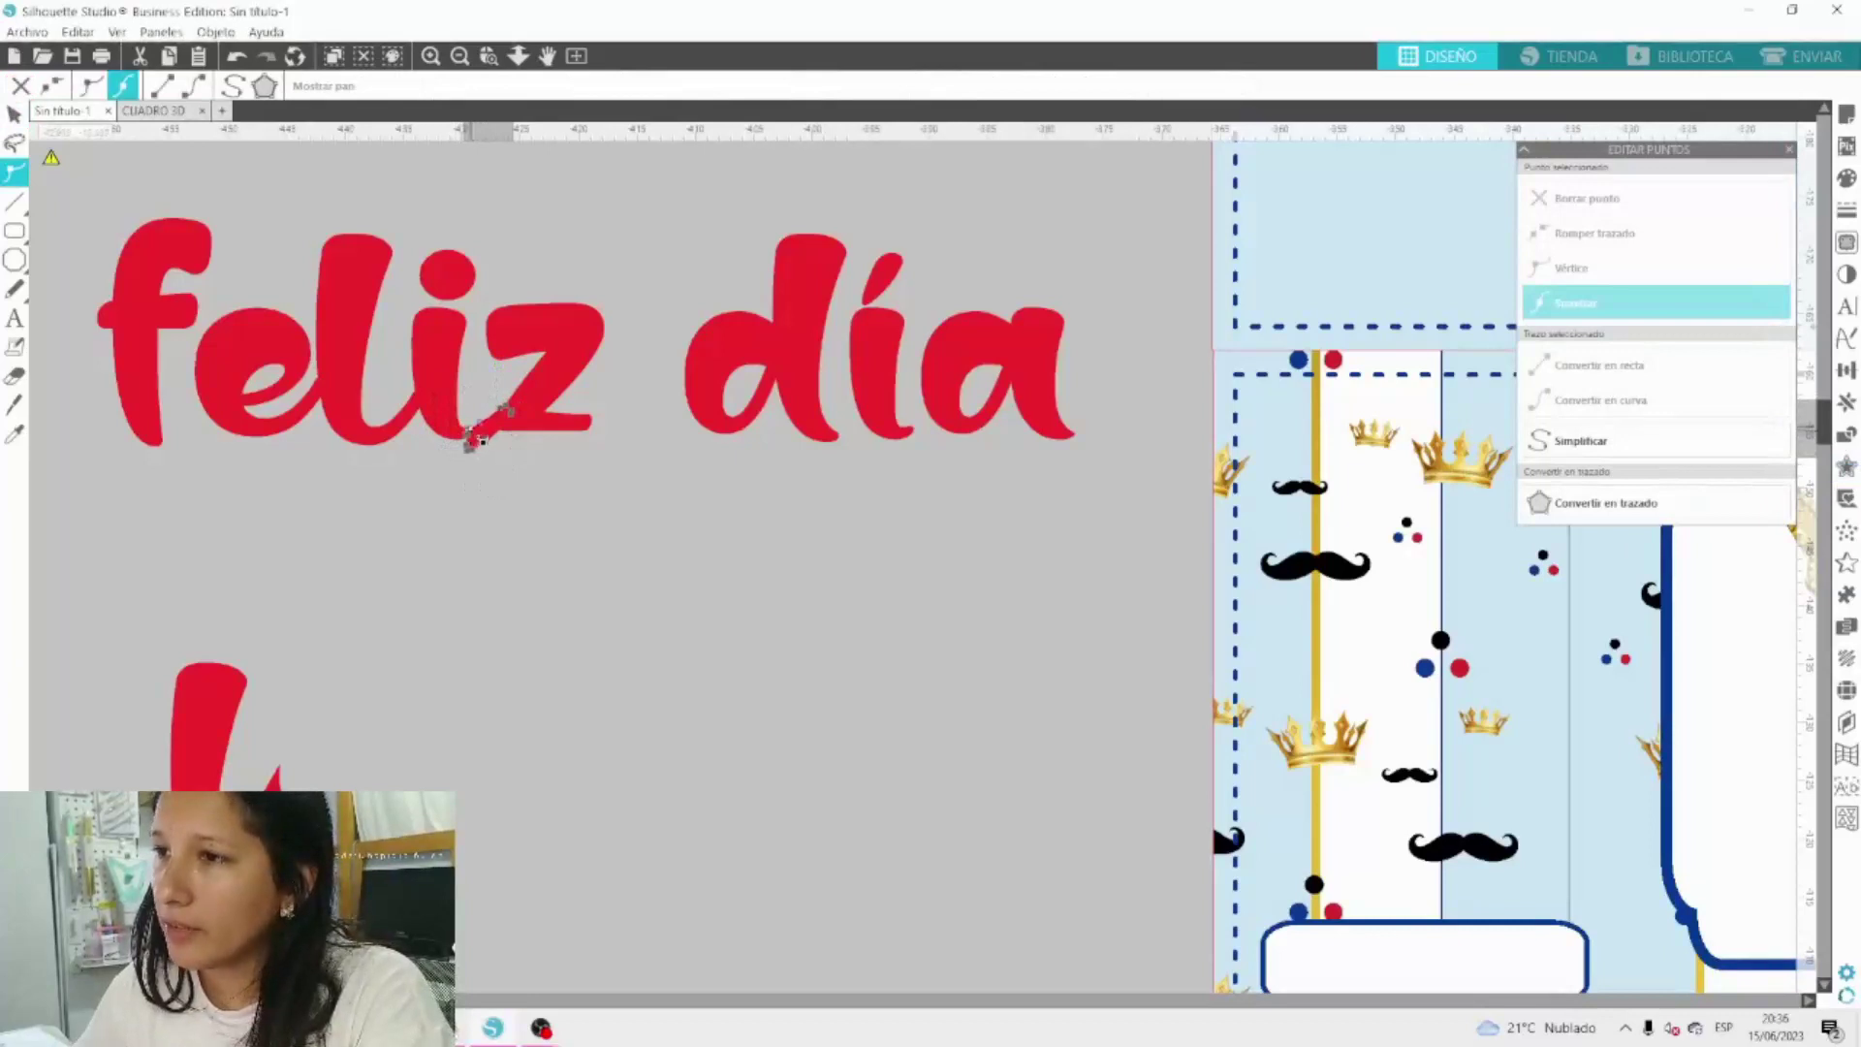
left_click(487, 446)
left_click(476, 447)
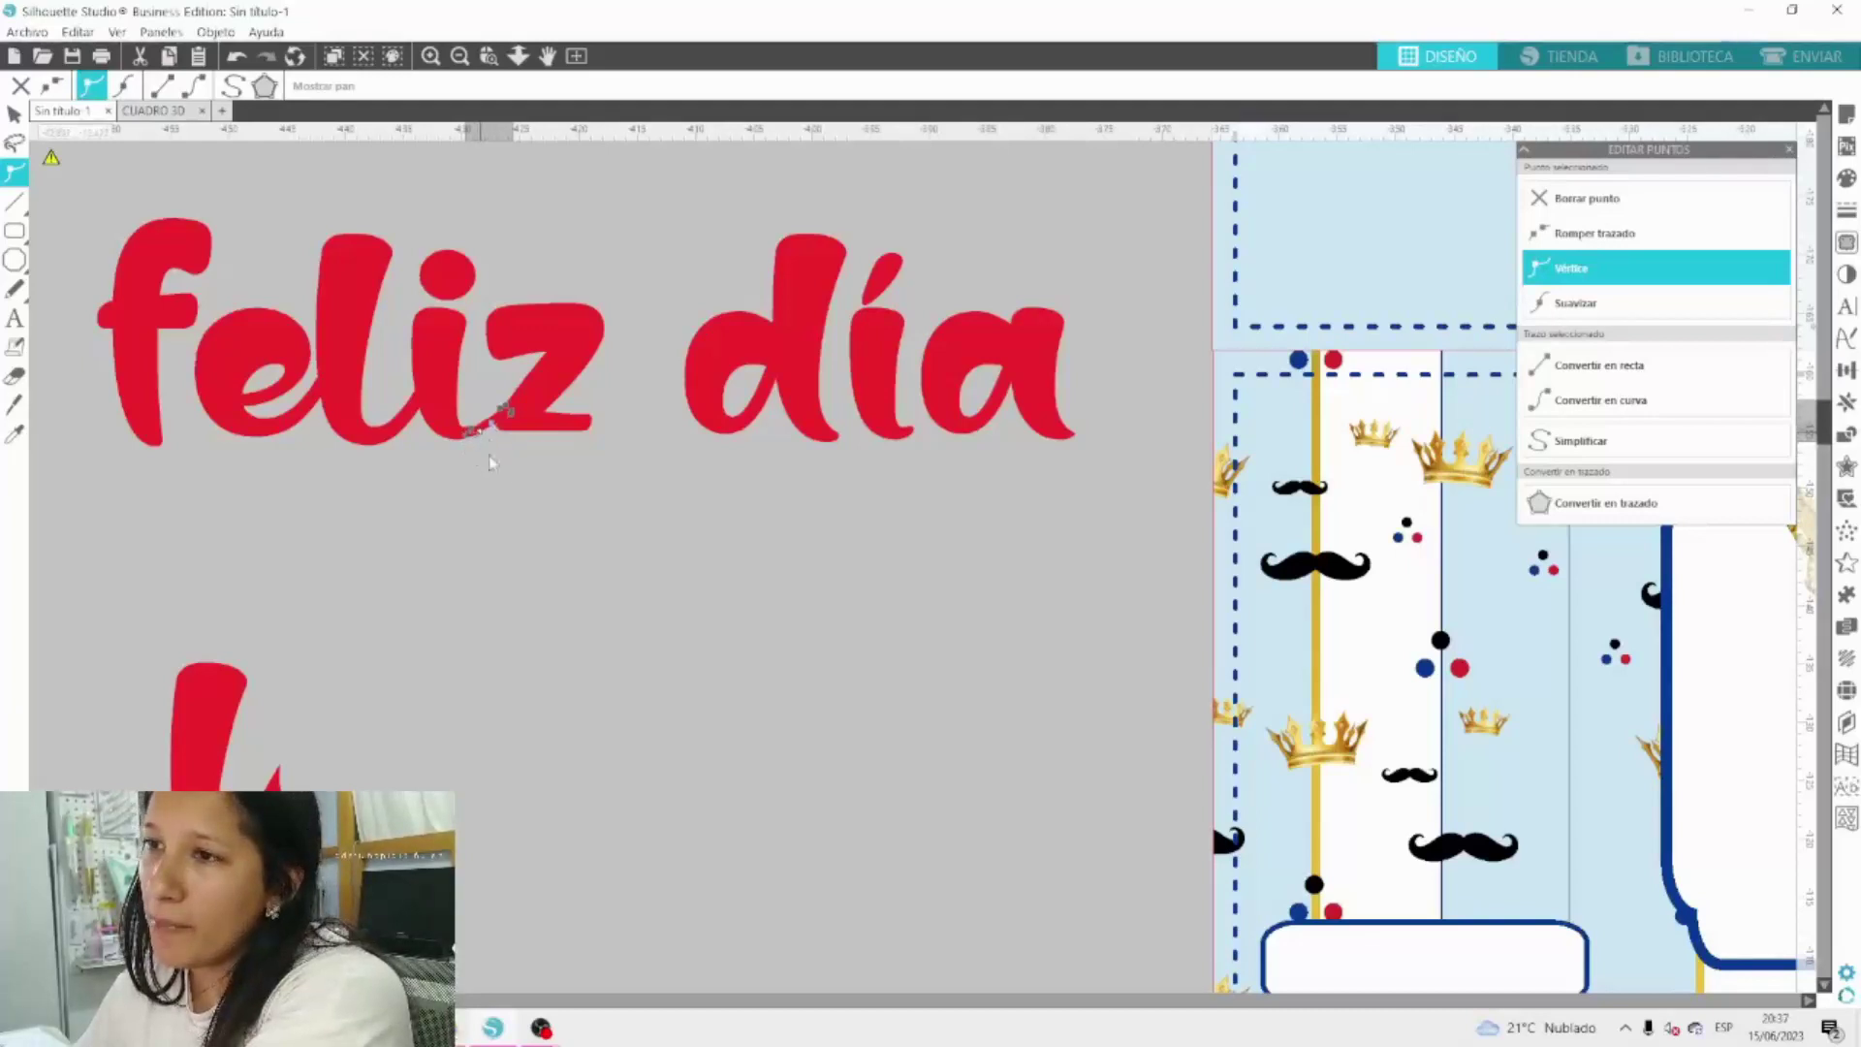
left_click(502, 468)
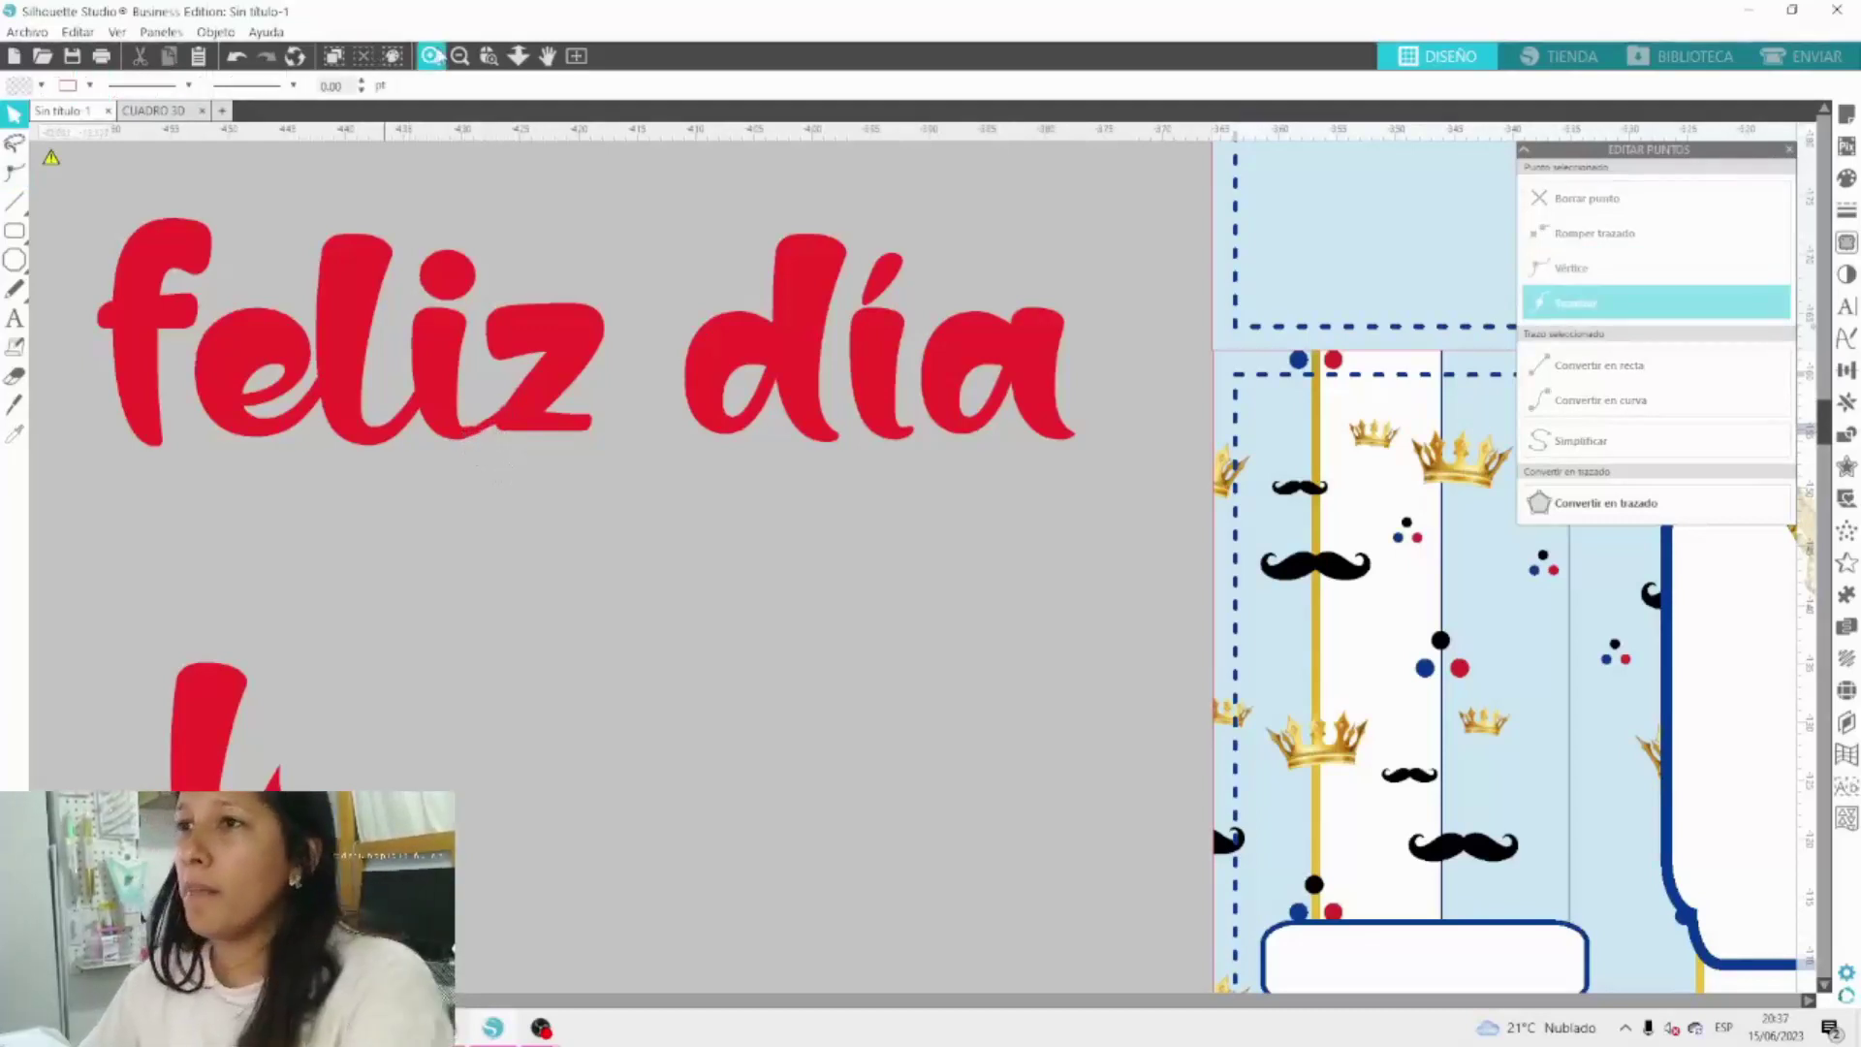
Refine the connector's lower-end points so its edge follows the base of the "i" toward the "z".
left_click(431, 55)
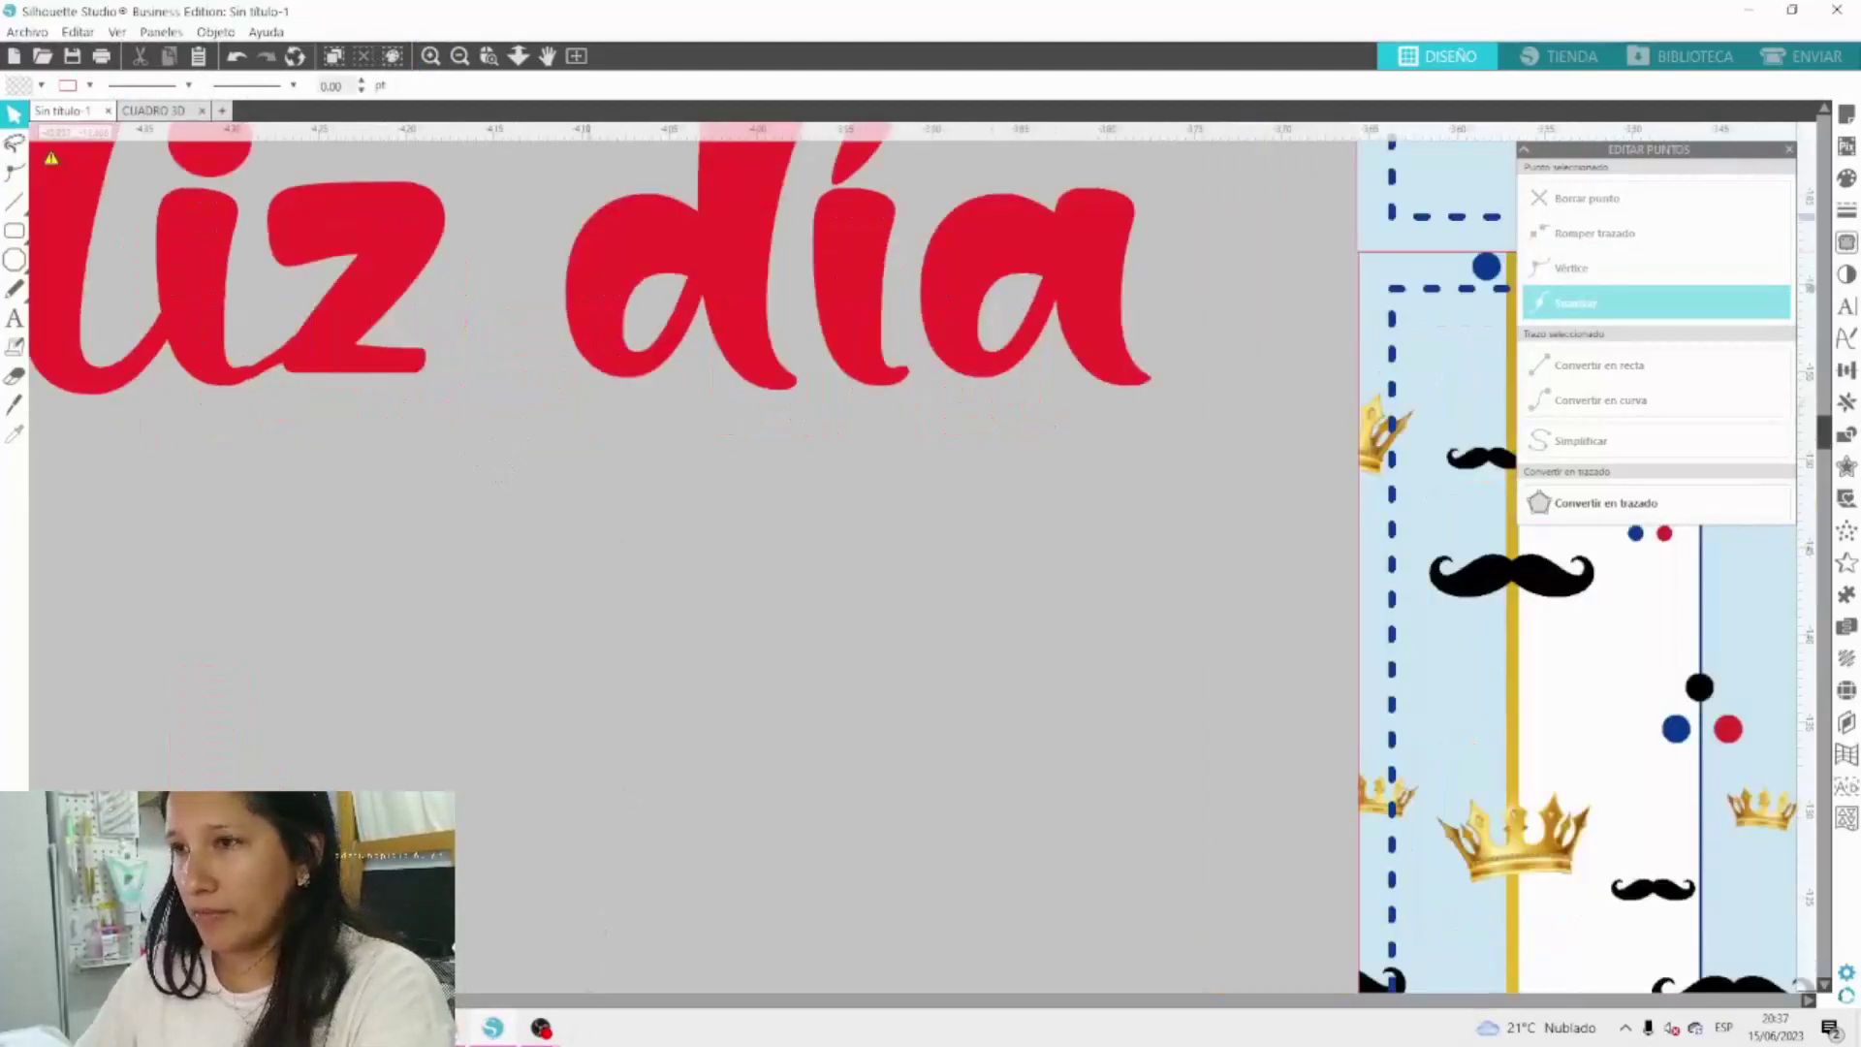
scroll(631, 615, "left", 5)
scroll(631, 614, "up", 3)
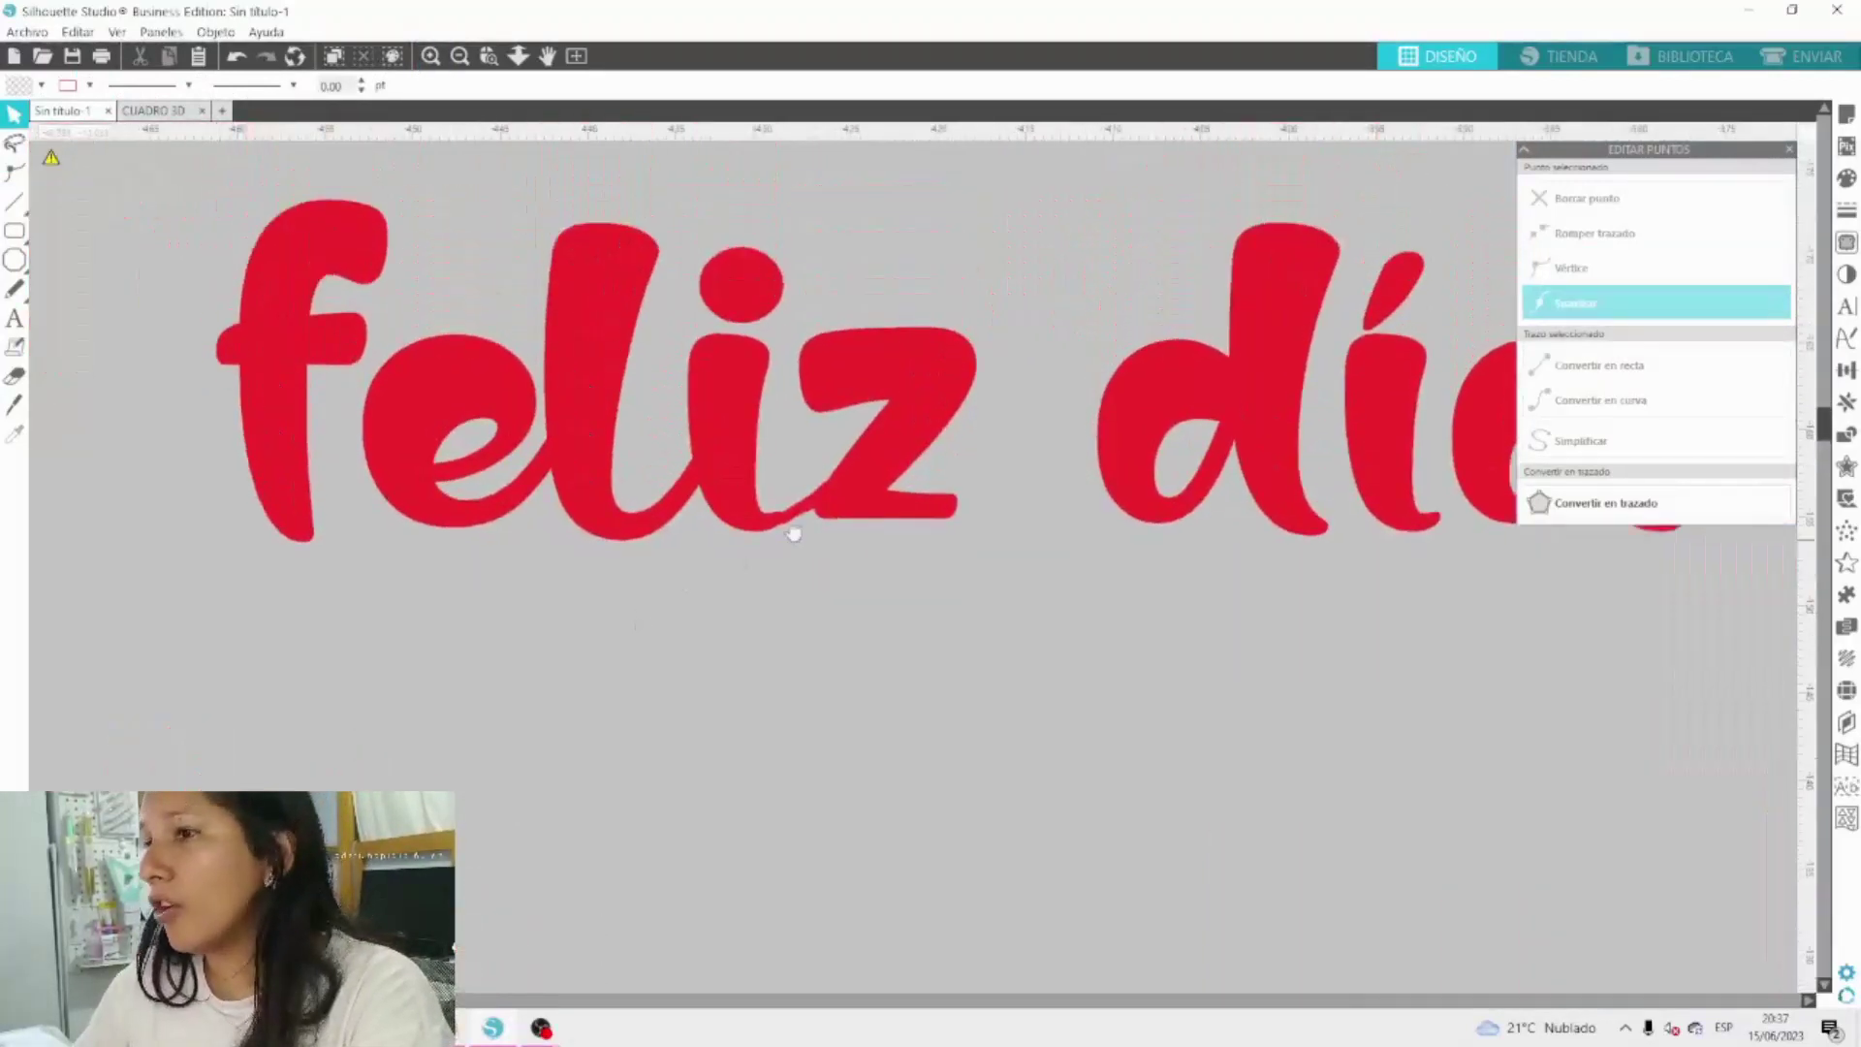
double_click(788, 526)
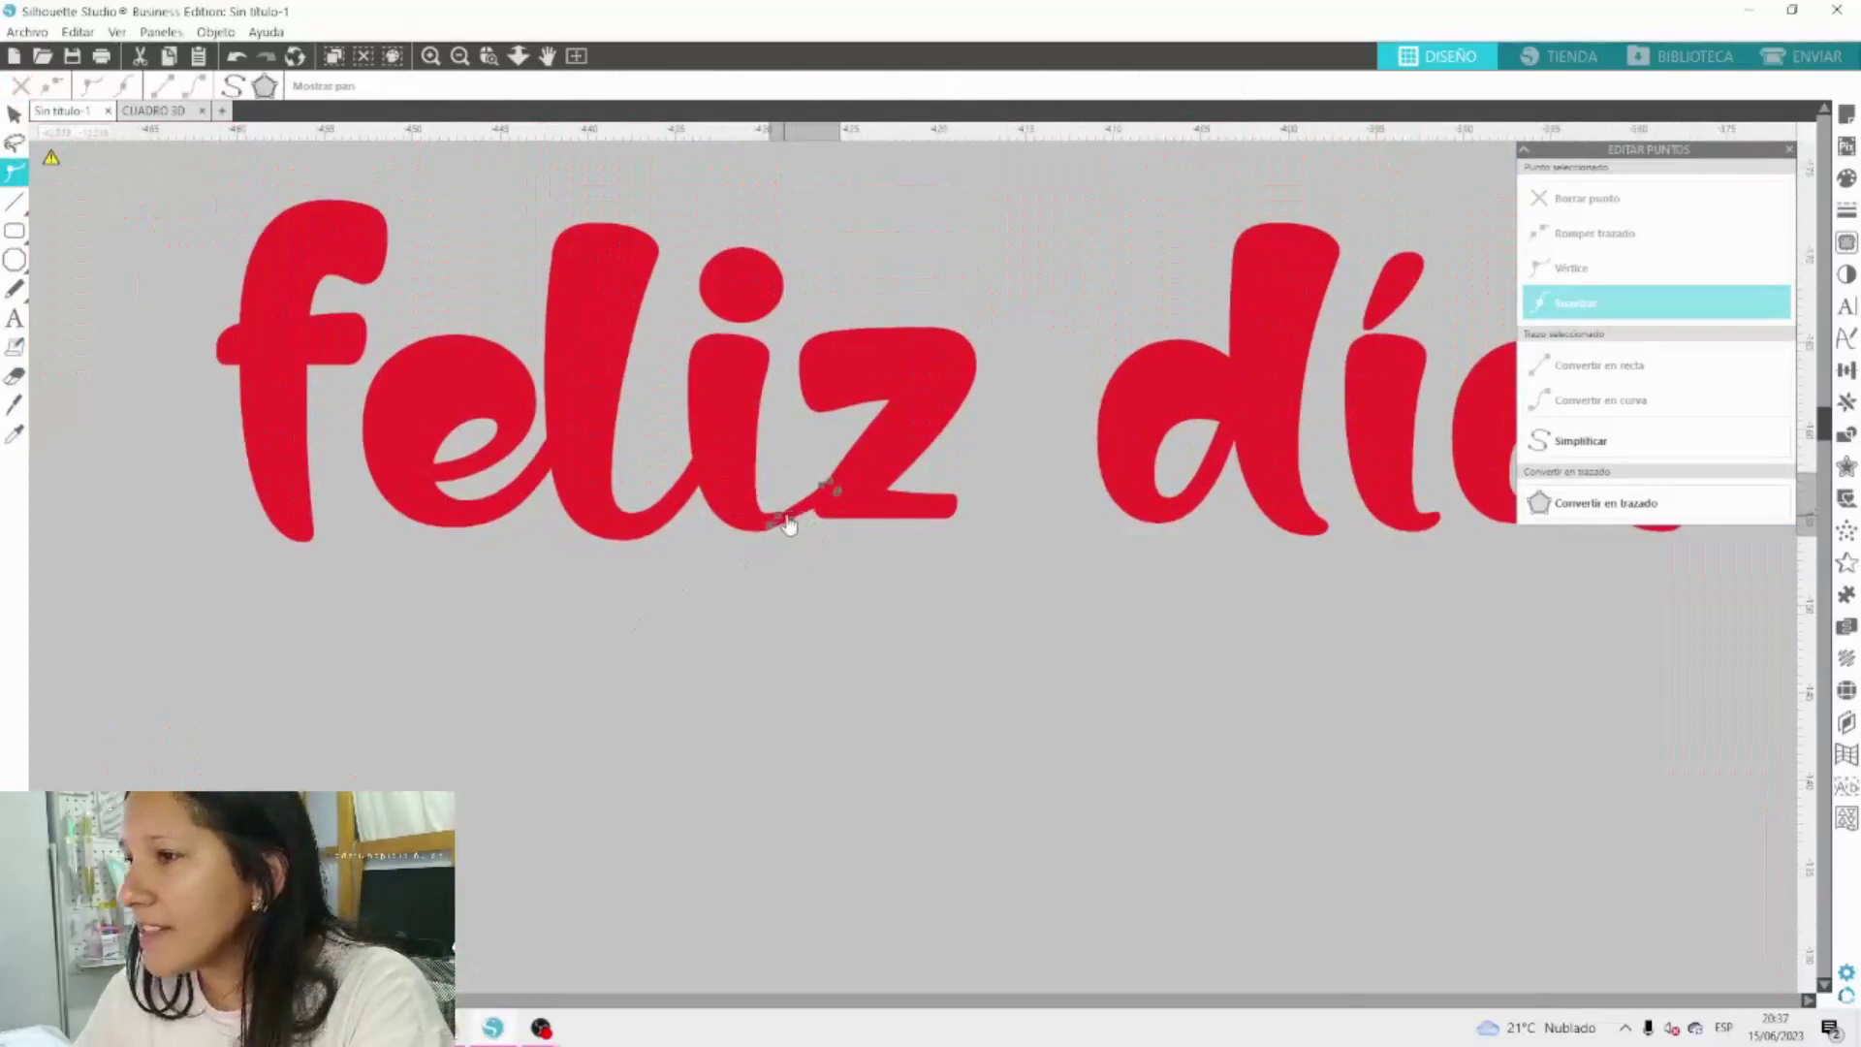
left_click(782, 520)
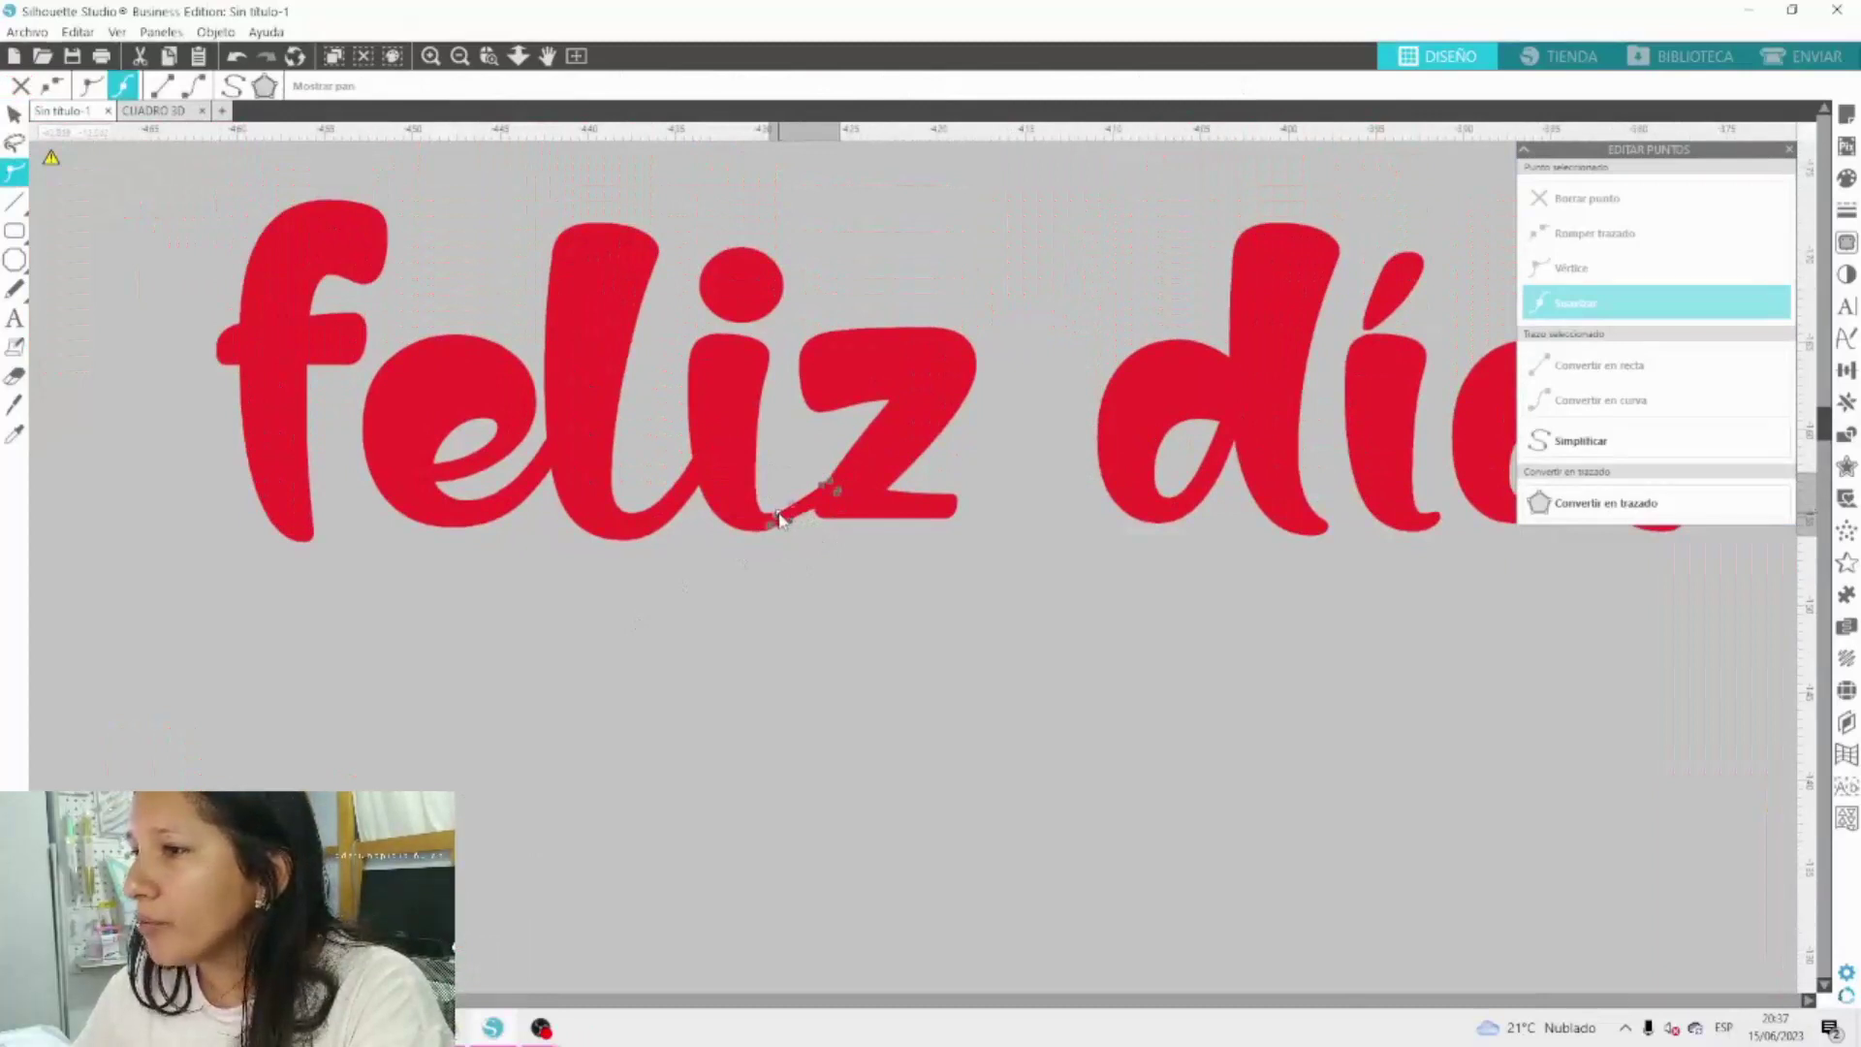
left_click(783, 524)
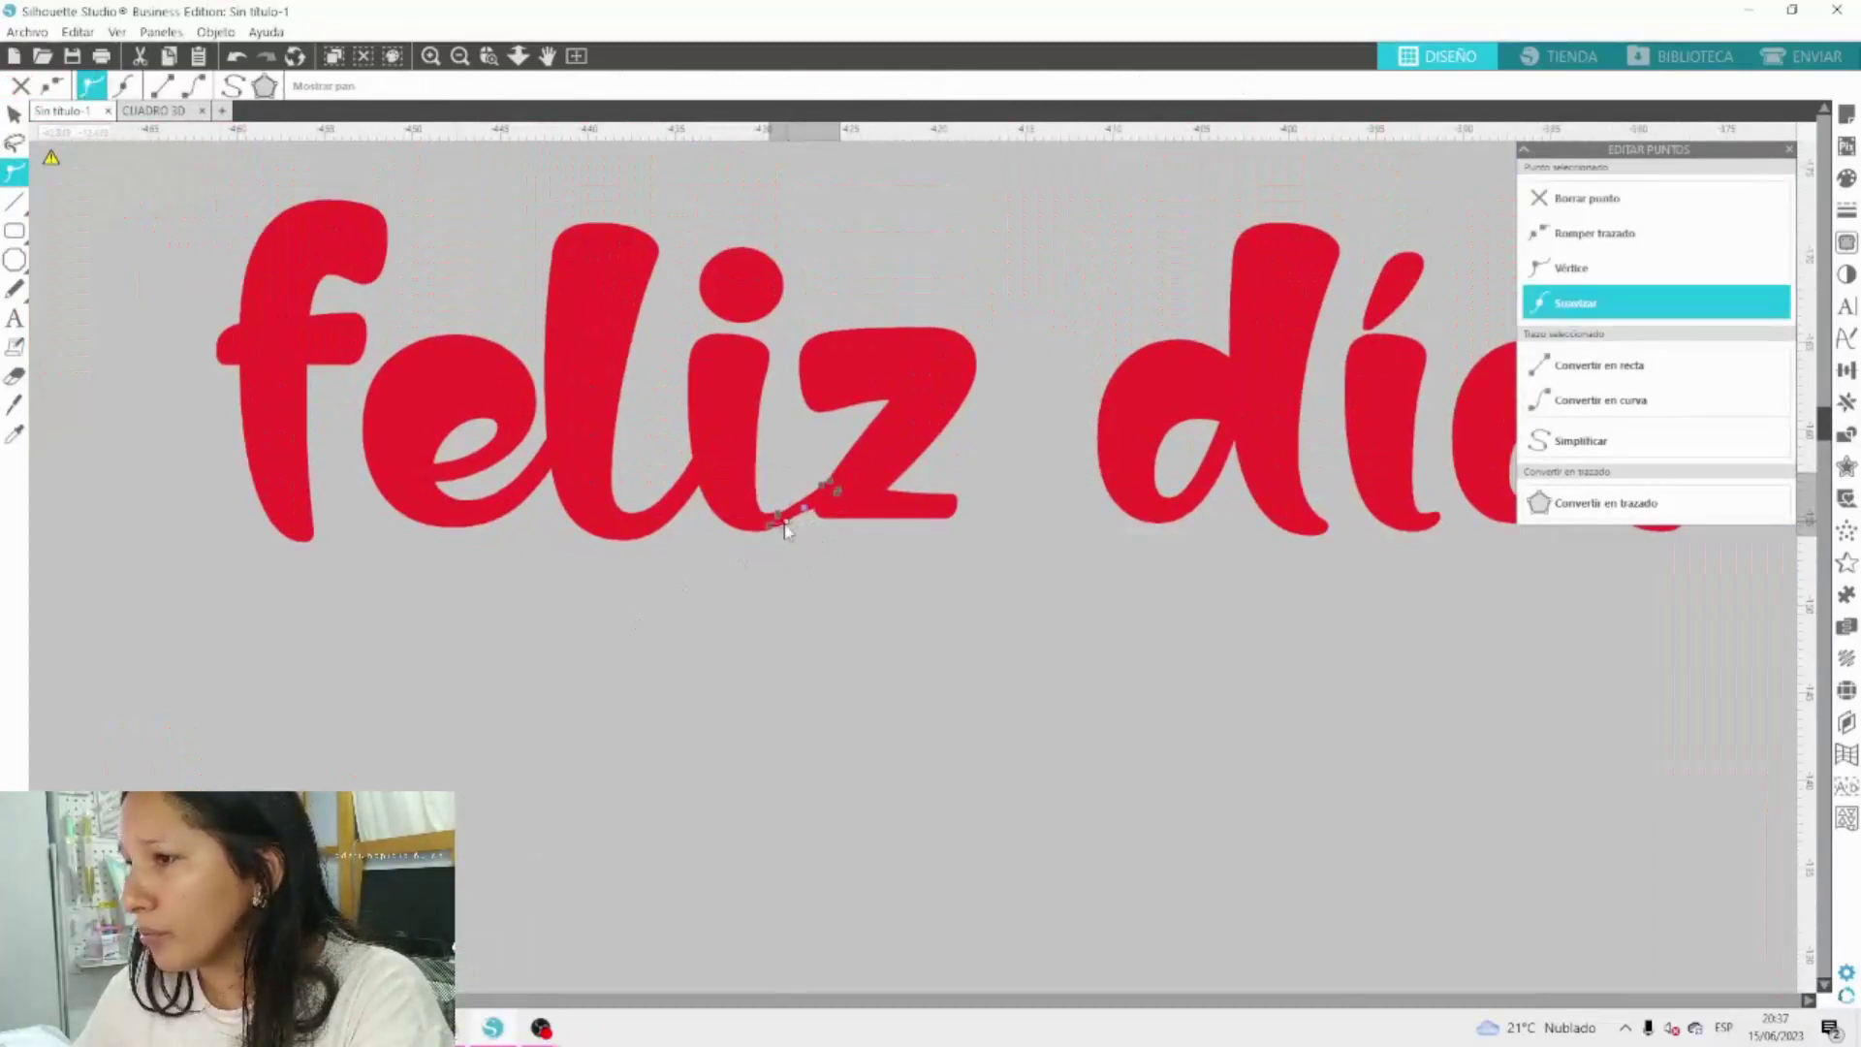
left_click(789, 808)
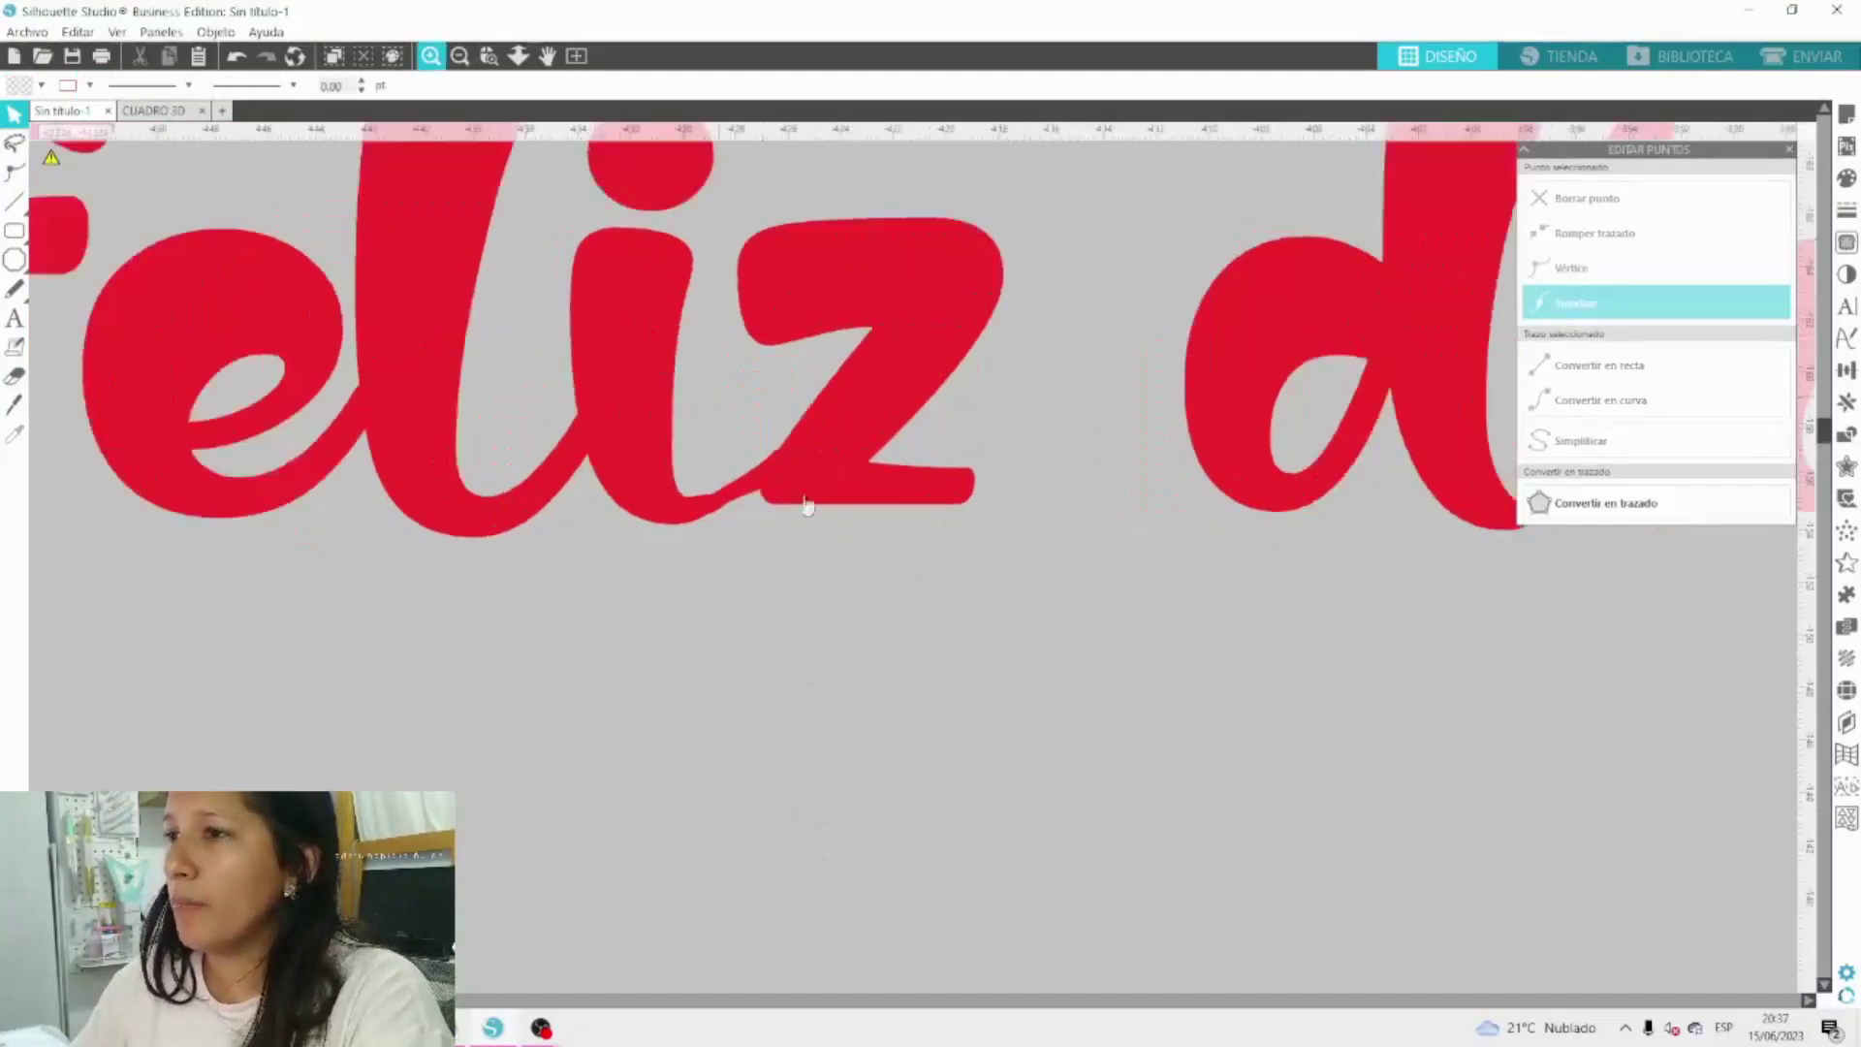
Move the spare copy of the letter "l" below the word and weld the overlapping letters and connectors of "feliz".
left_click(563, 481)
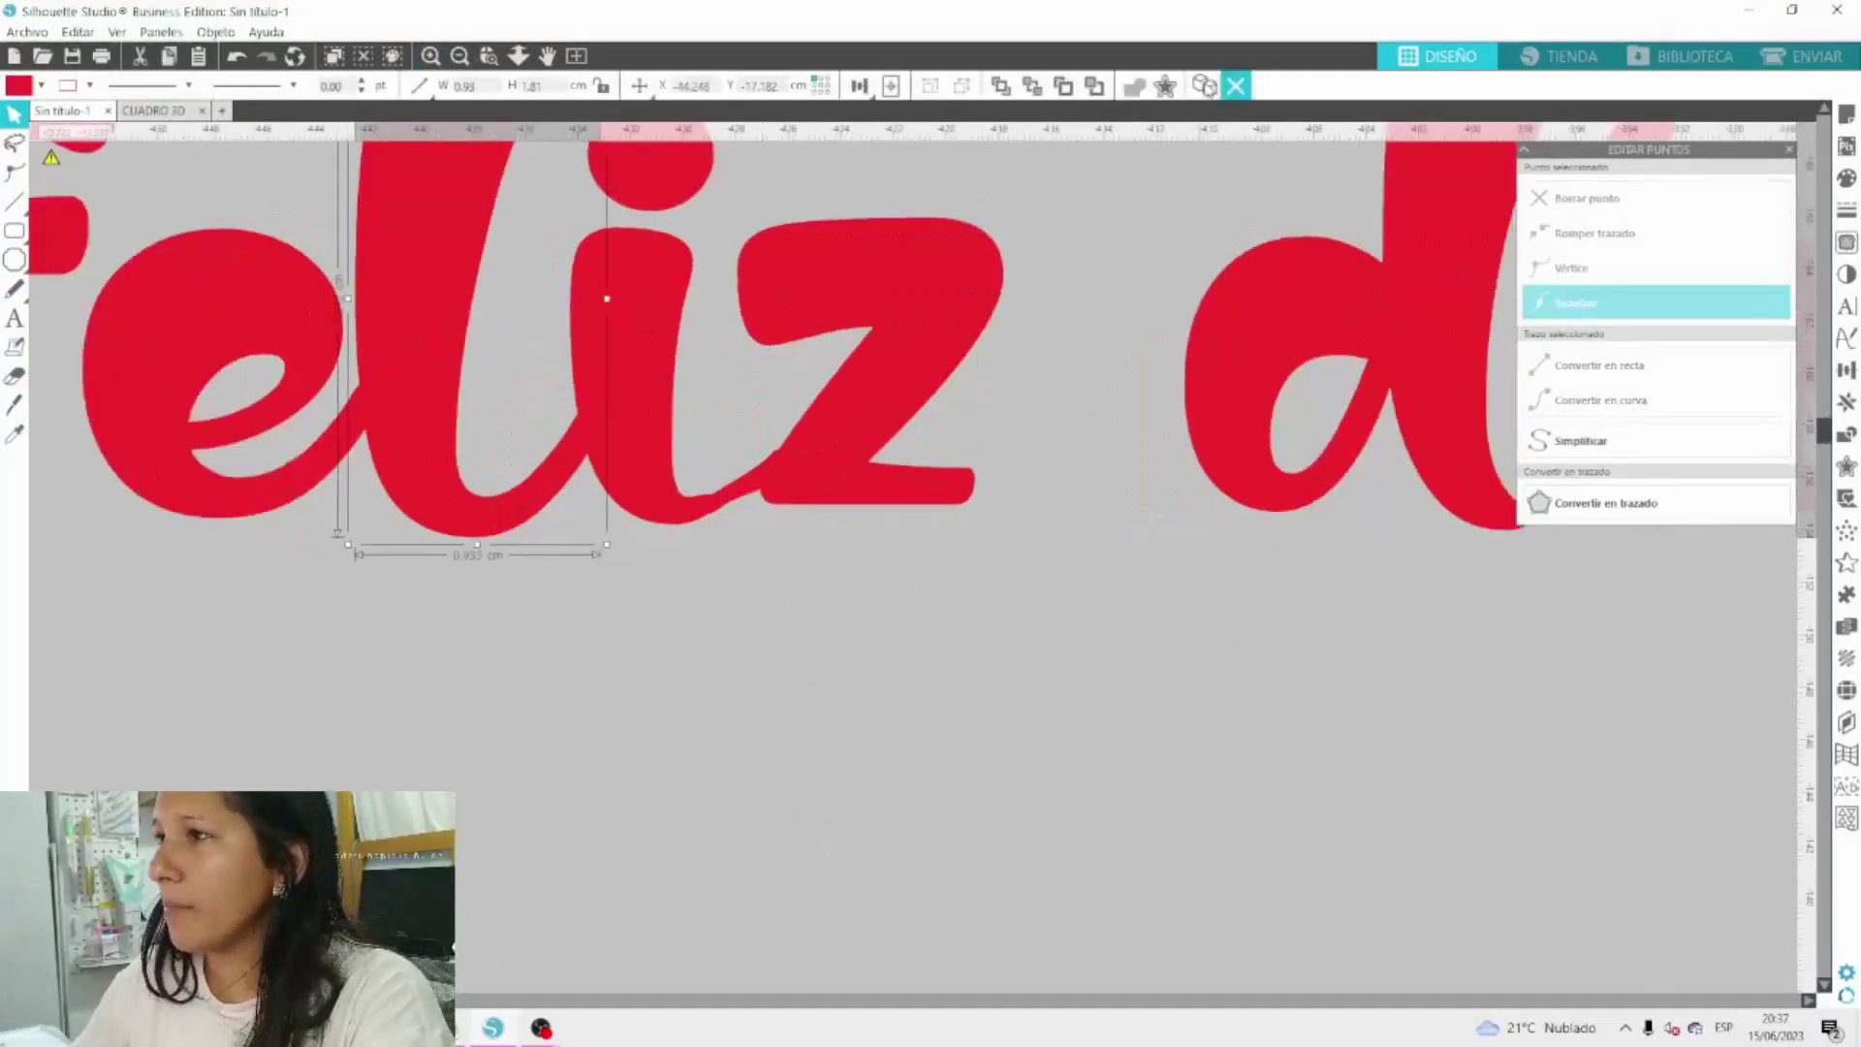
left_click_drag(460, 281, 729, 972)
scroll(847, 627, "up", 1)
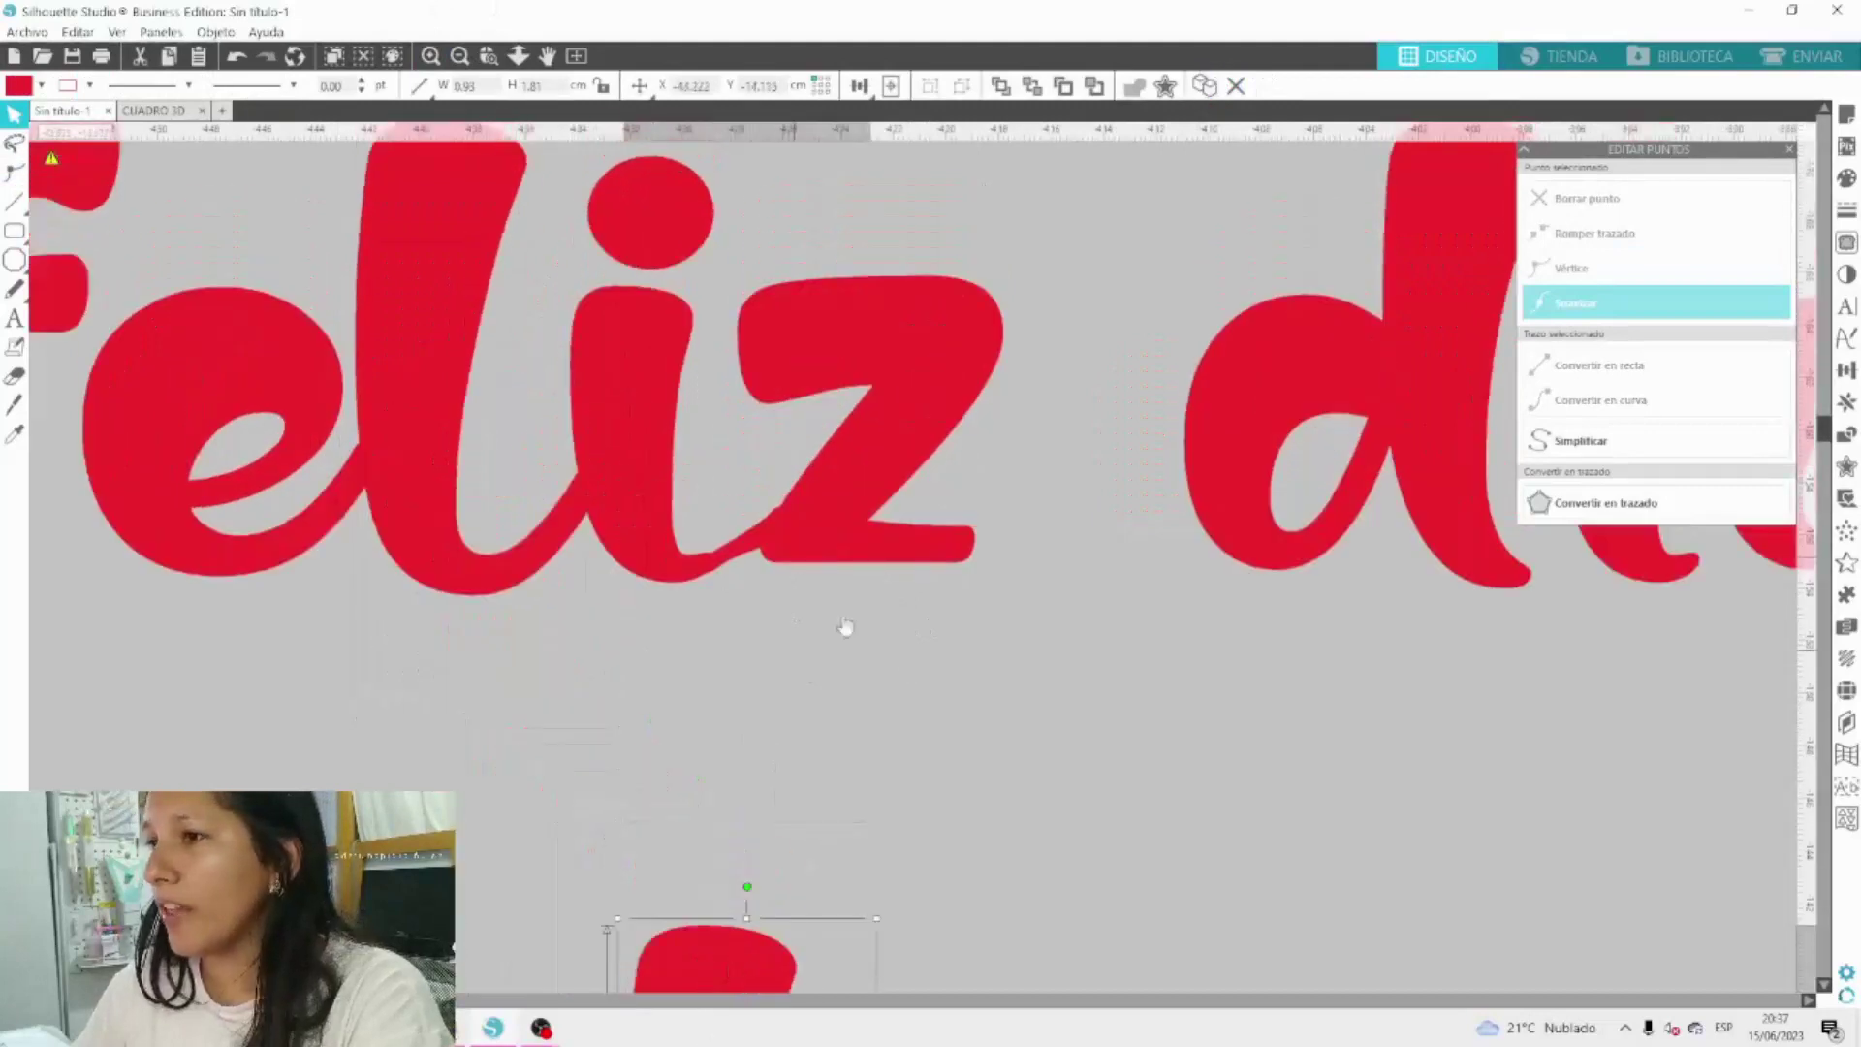
left_click_drag(847, 627, 34, 272)
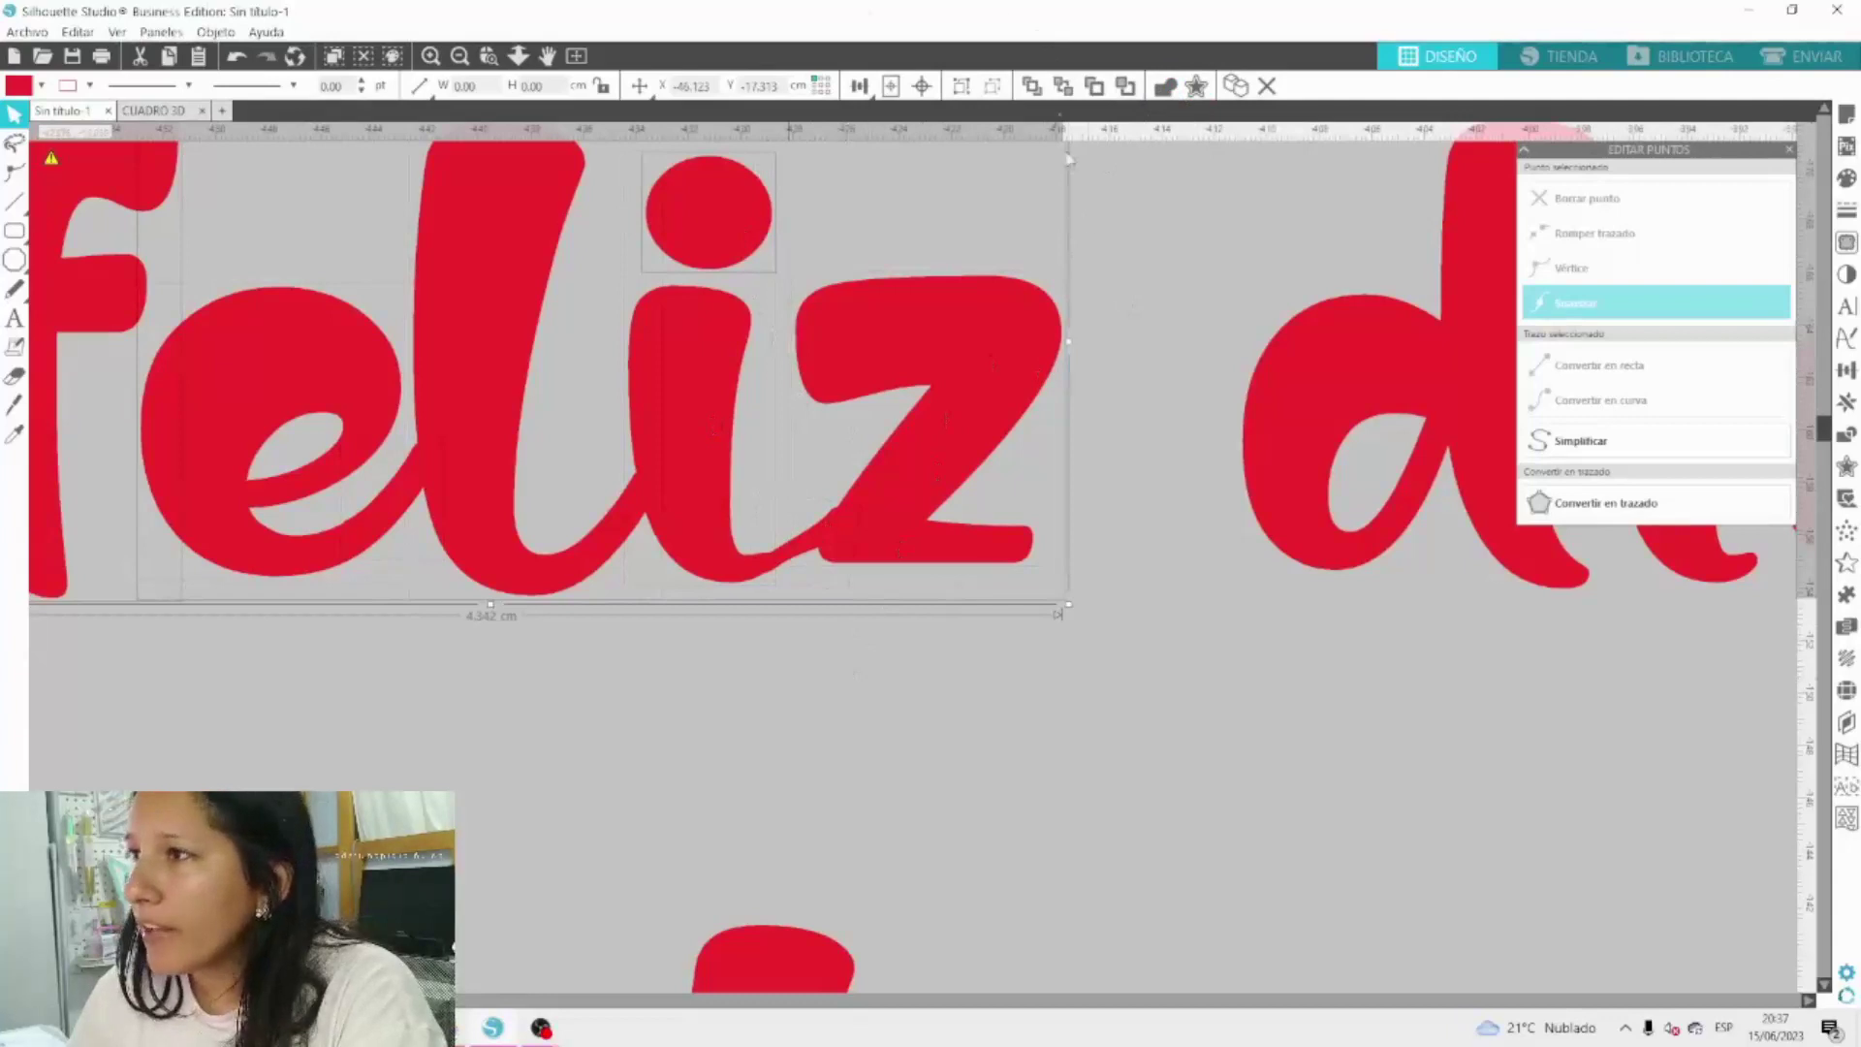
Edit and smooth the welded outline's points along the underside of the join between the "i" and "z".
double_click(787, 566)
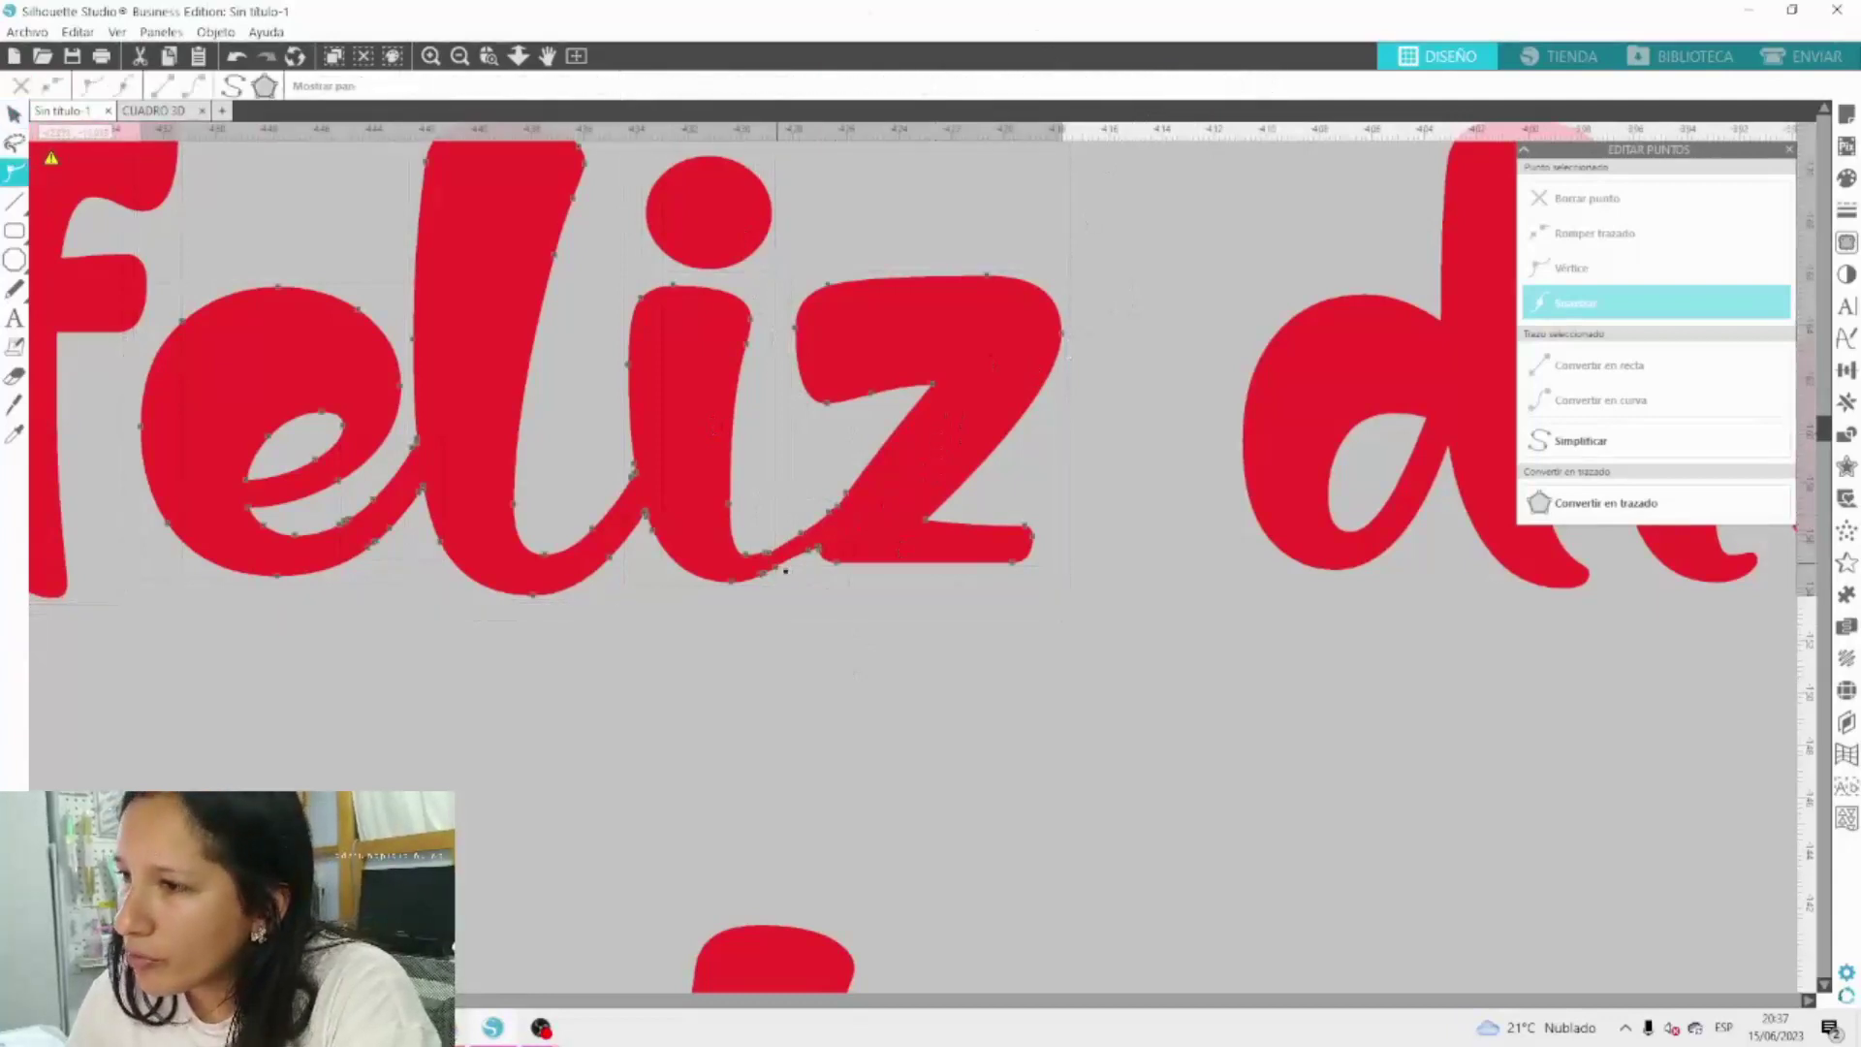
left_click(776, 567)
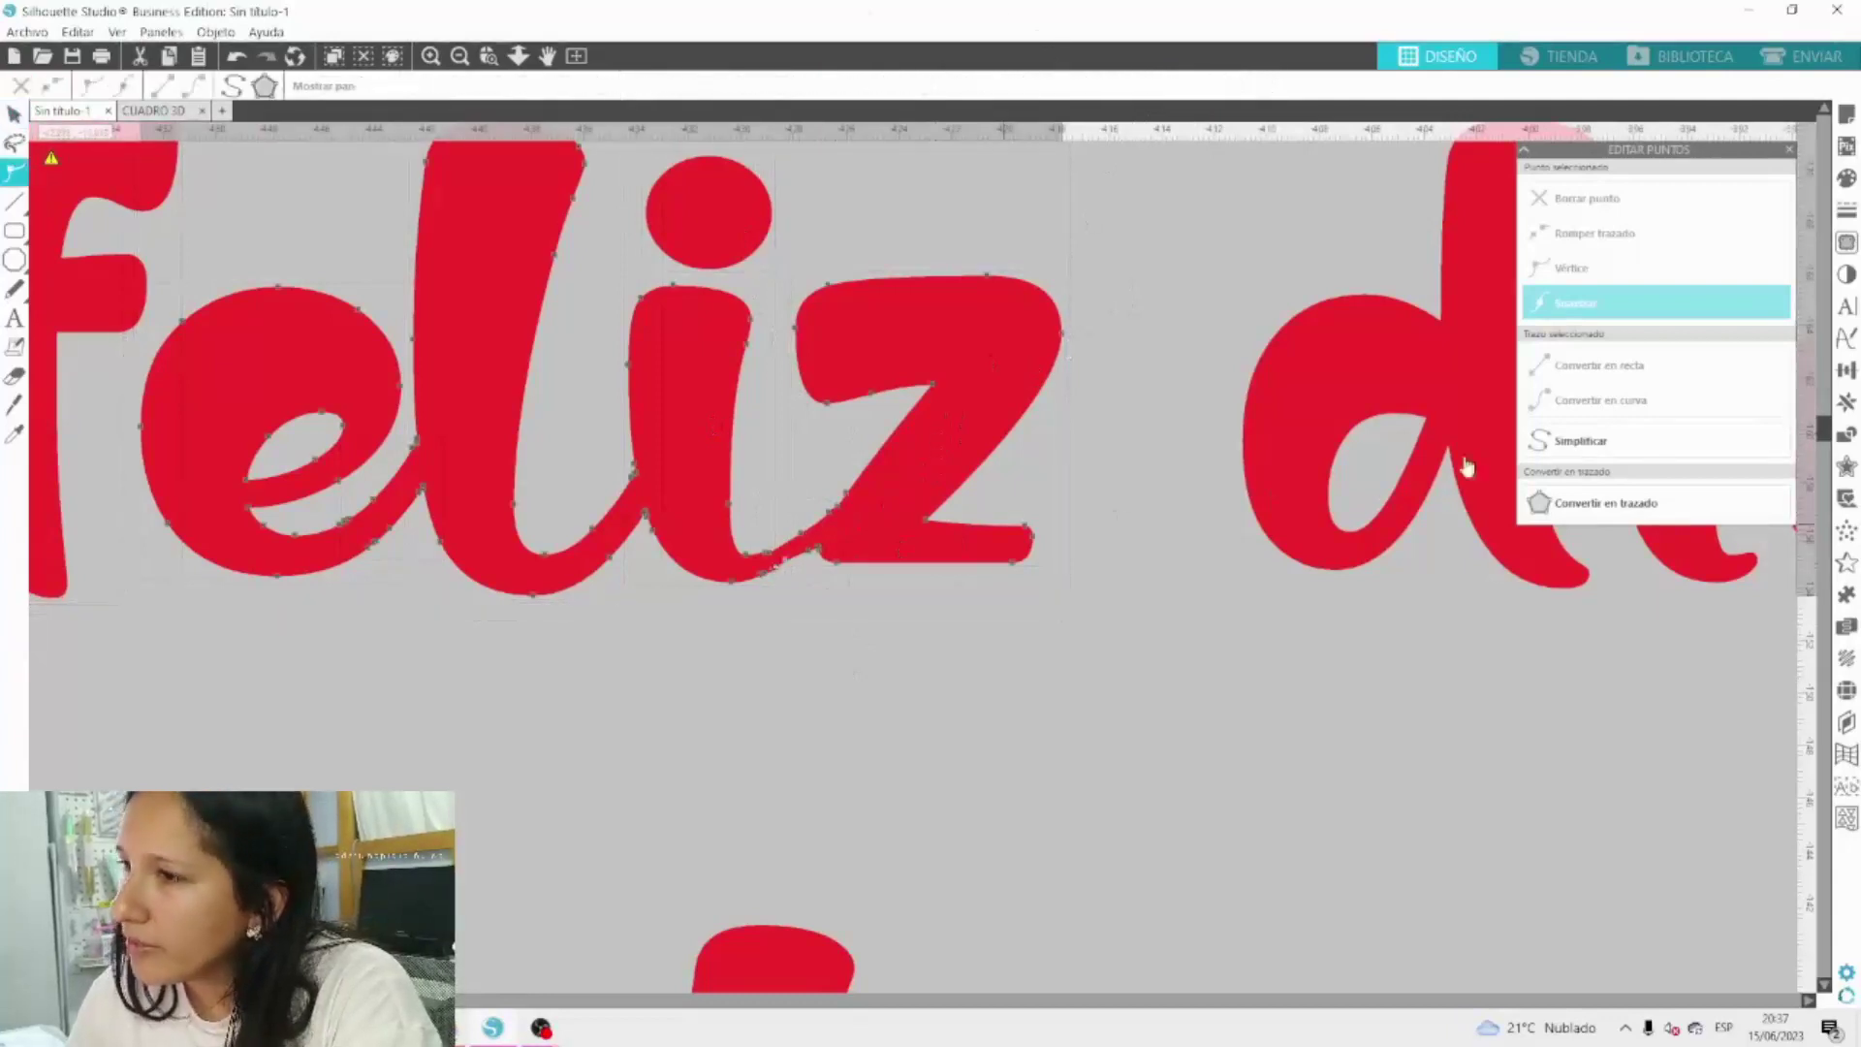
left_click(1614, 306)
left_click(872, 661)
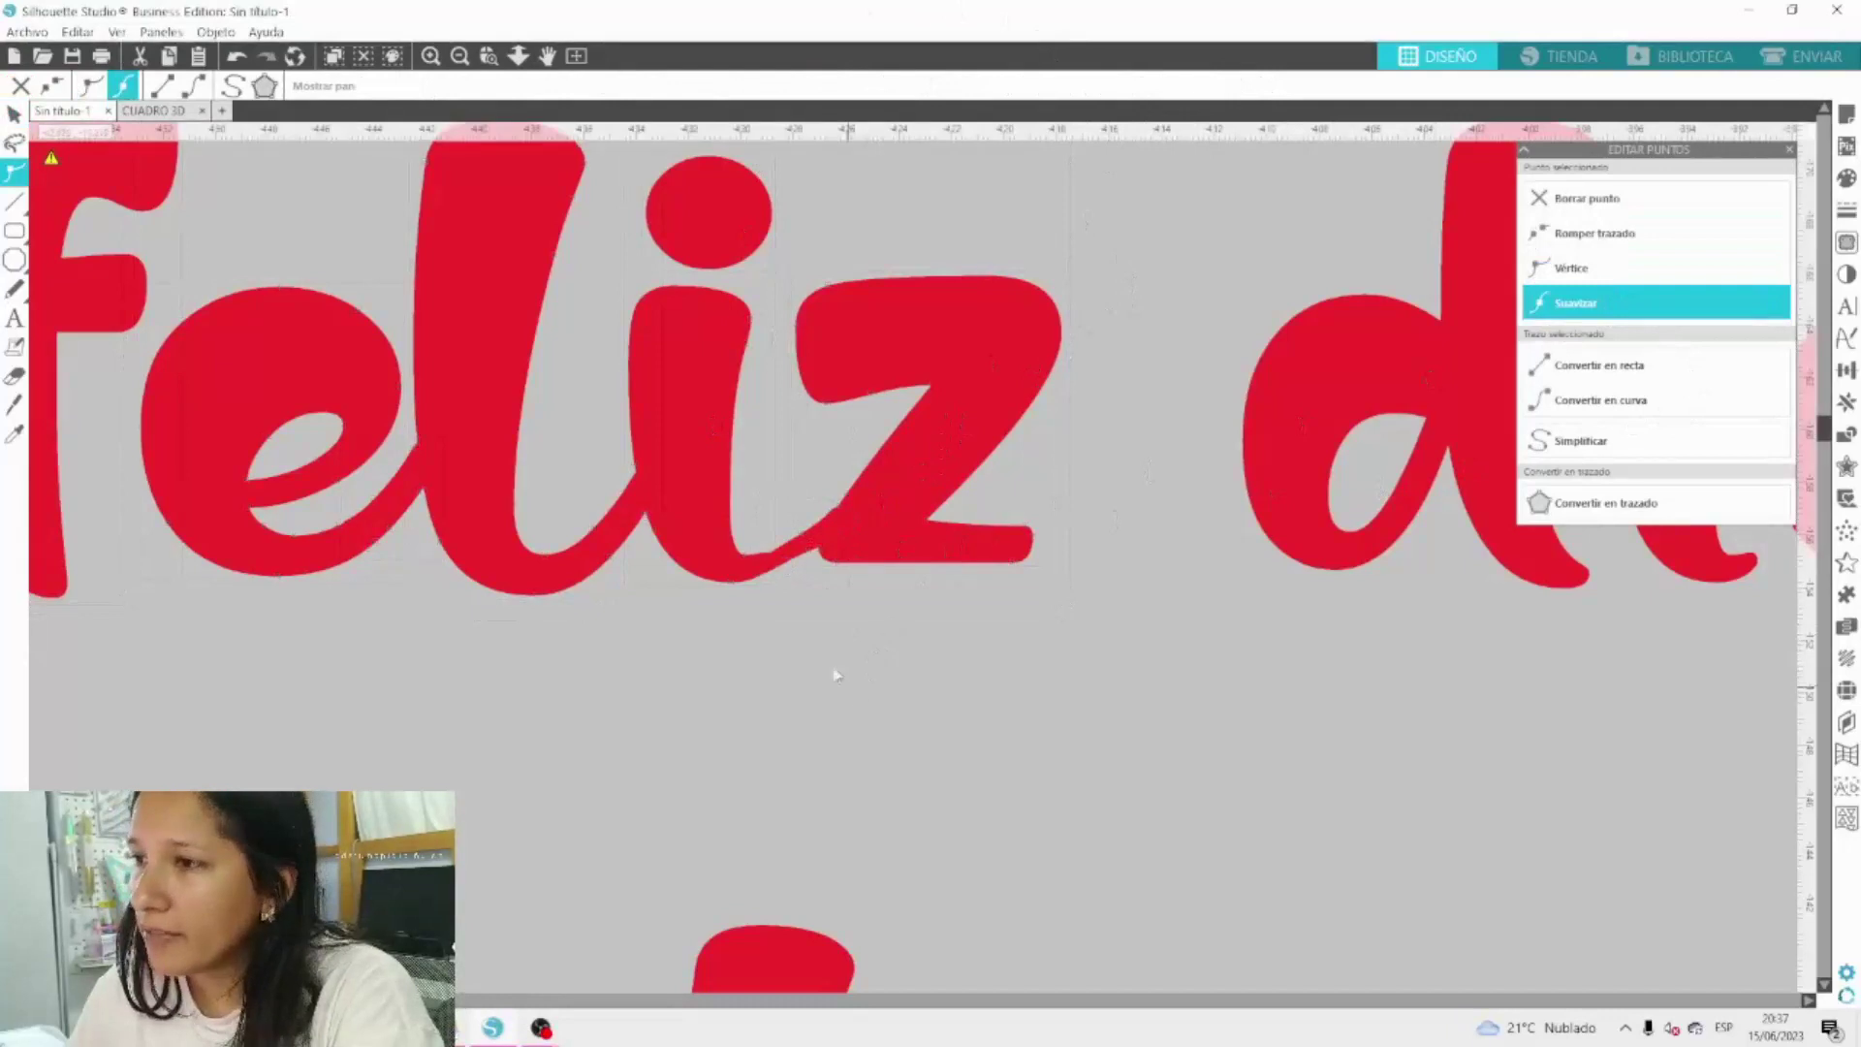
left_click(787, 562)
left_click(775, 556)
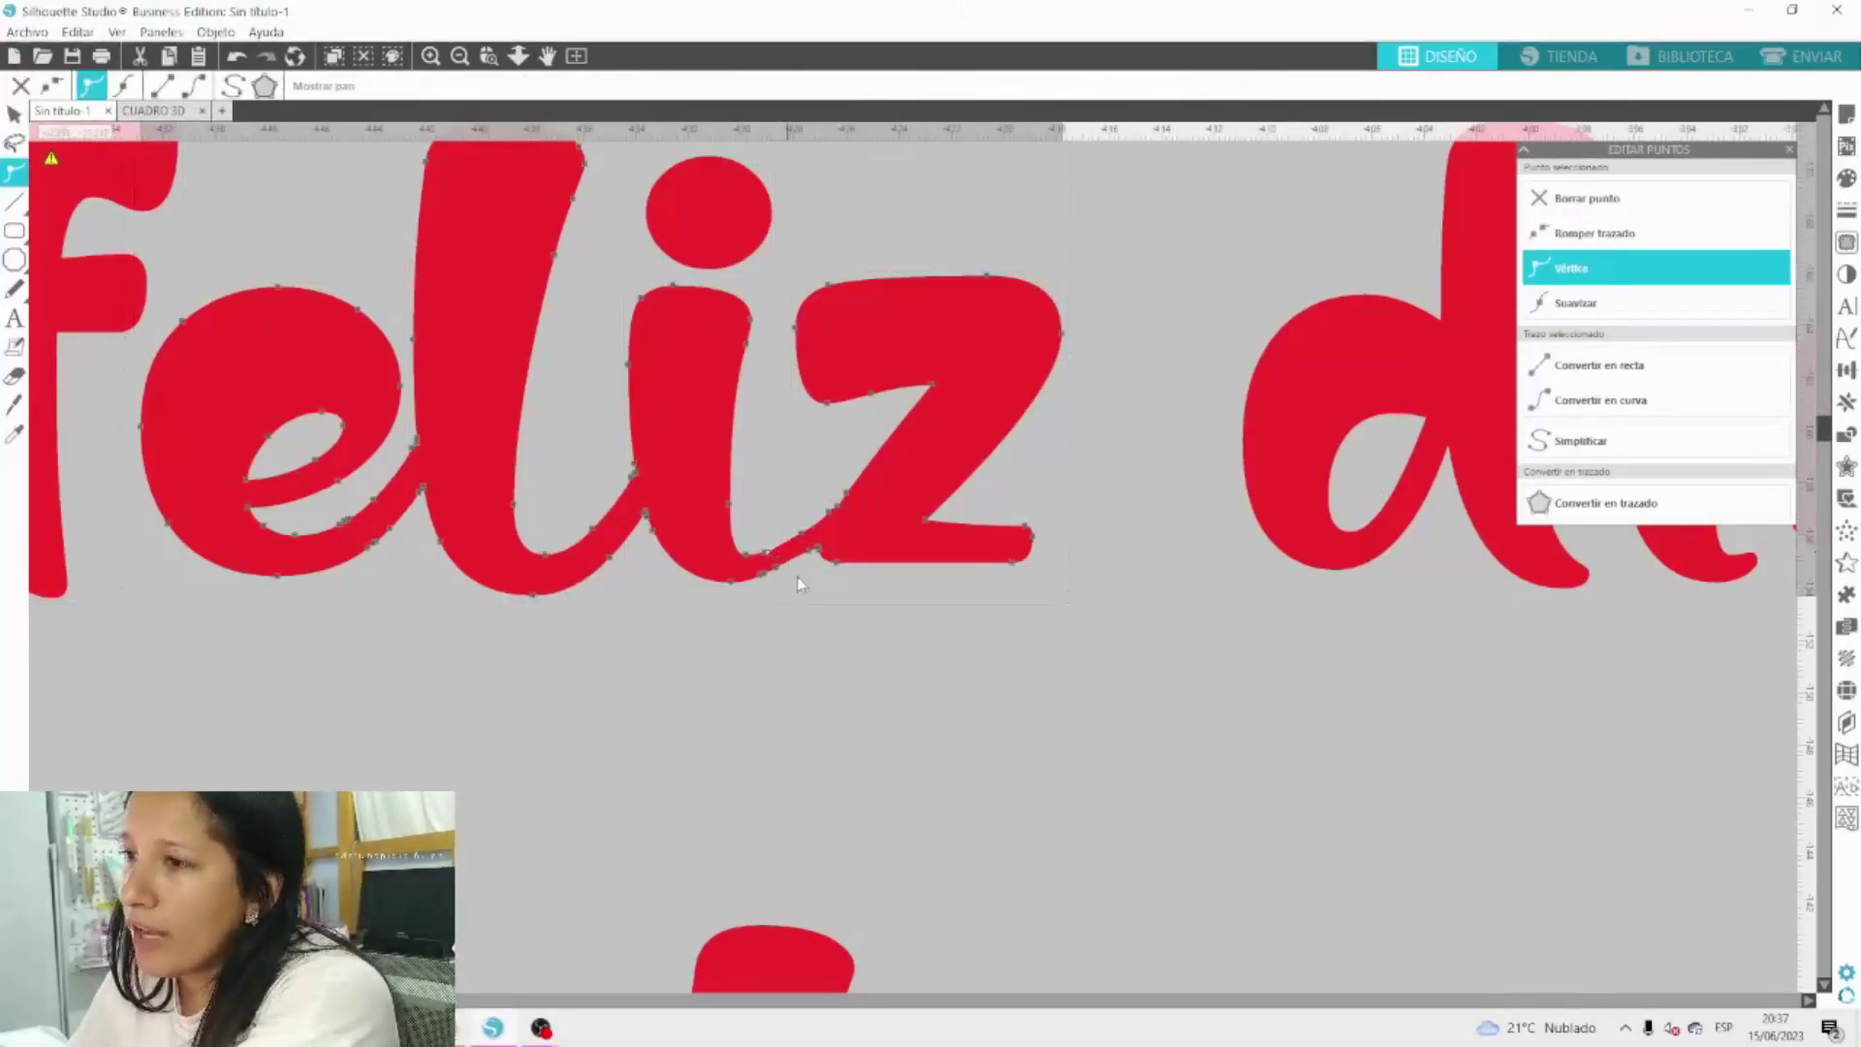
left_click(801, 583)
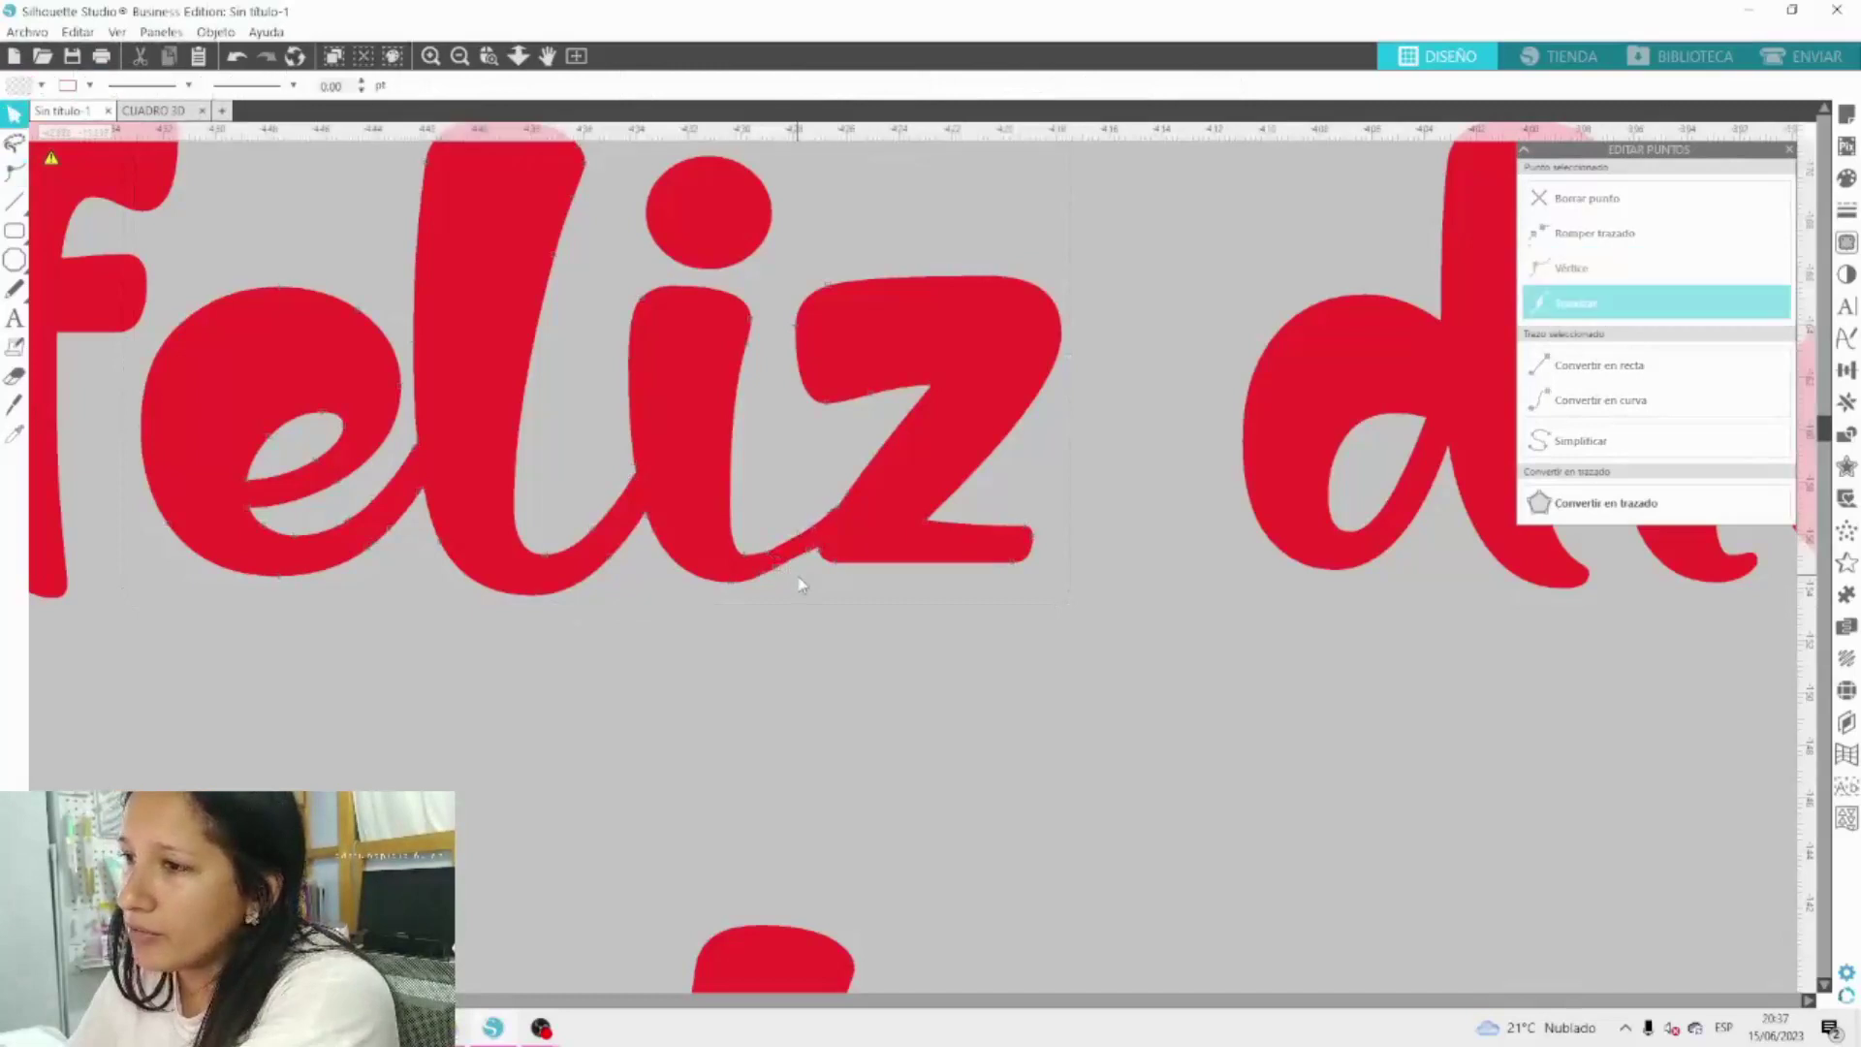
Adjust the outline points where the connector meets the diagonal stroke of the "z".
left_click(844, 508)
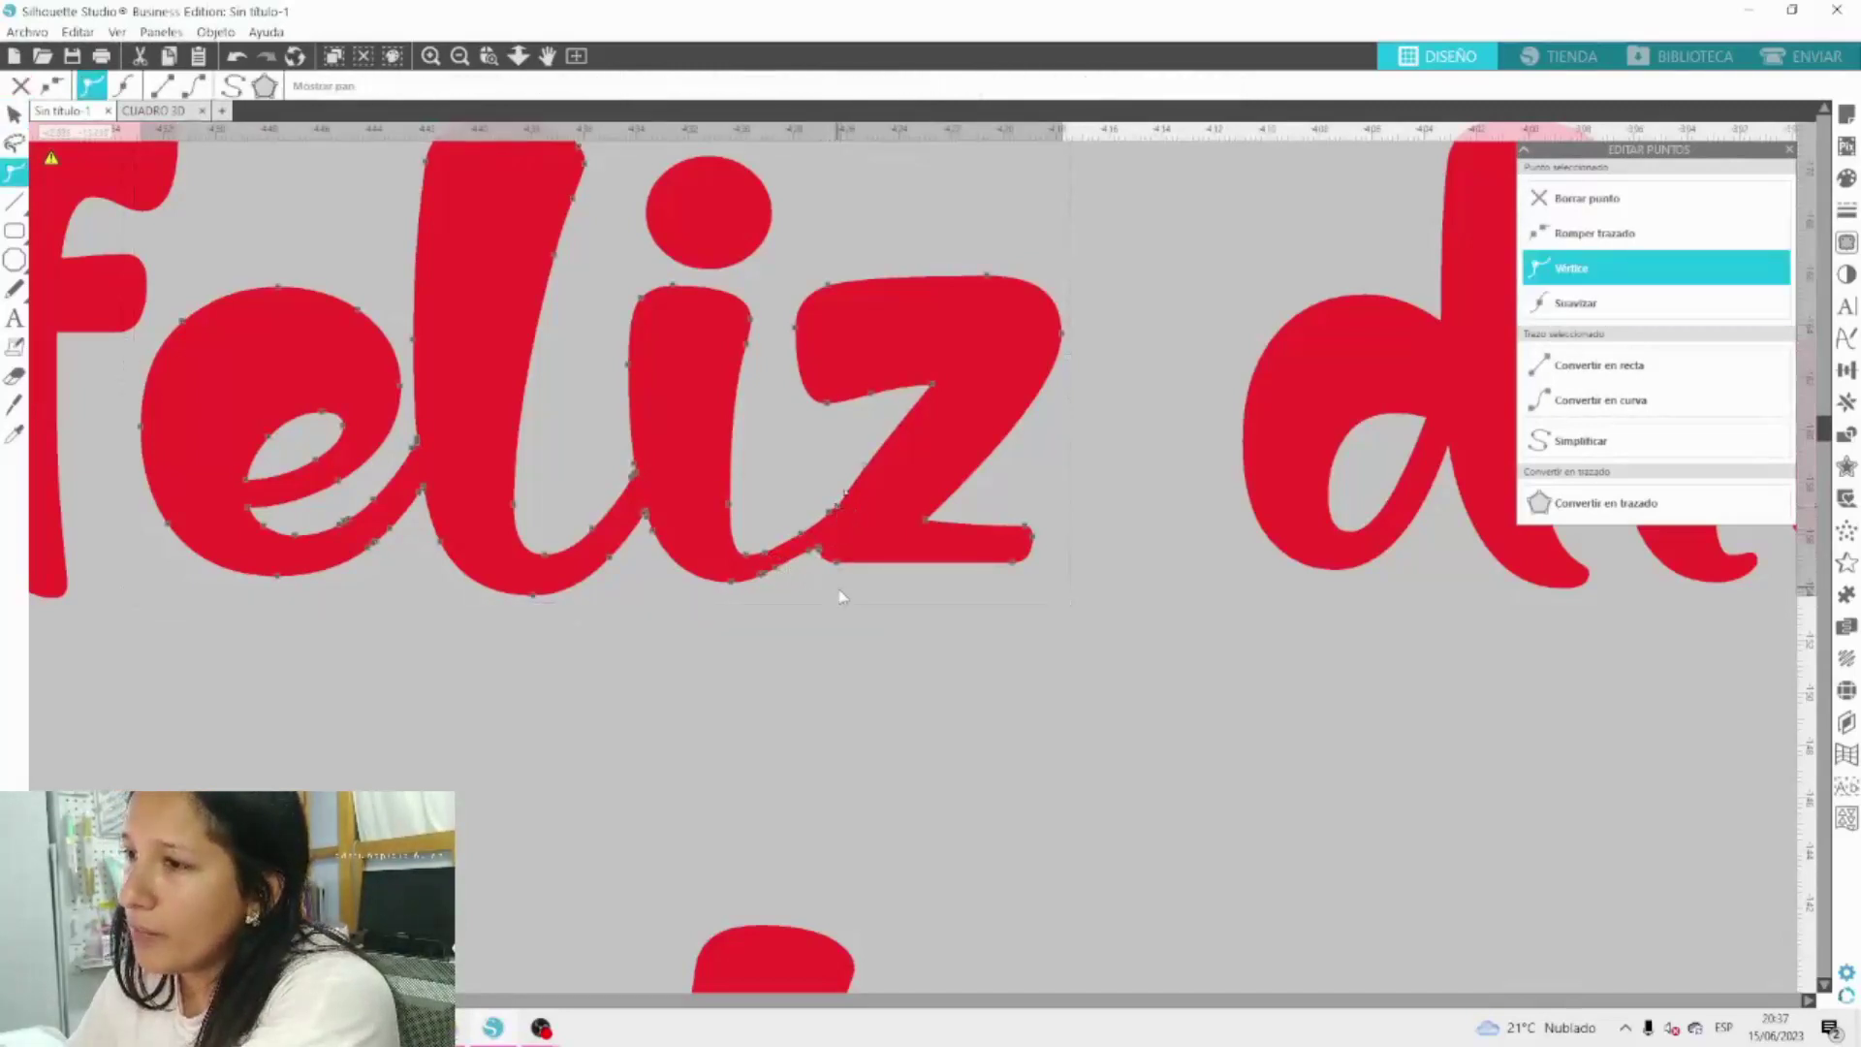
left_click(844, 593)
left_click(854, 529)
double_click(852, 524)
left_click(847, 519)
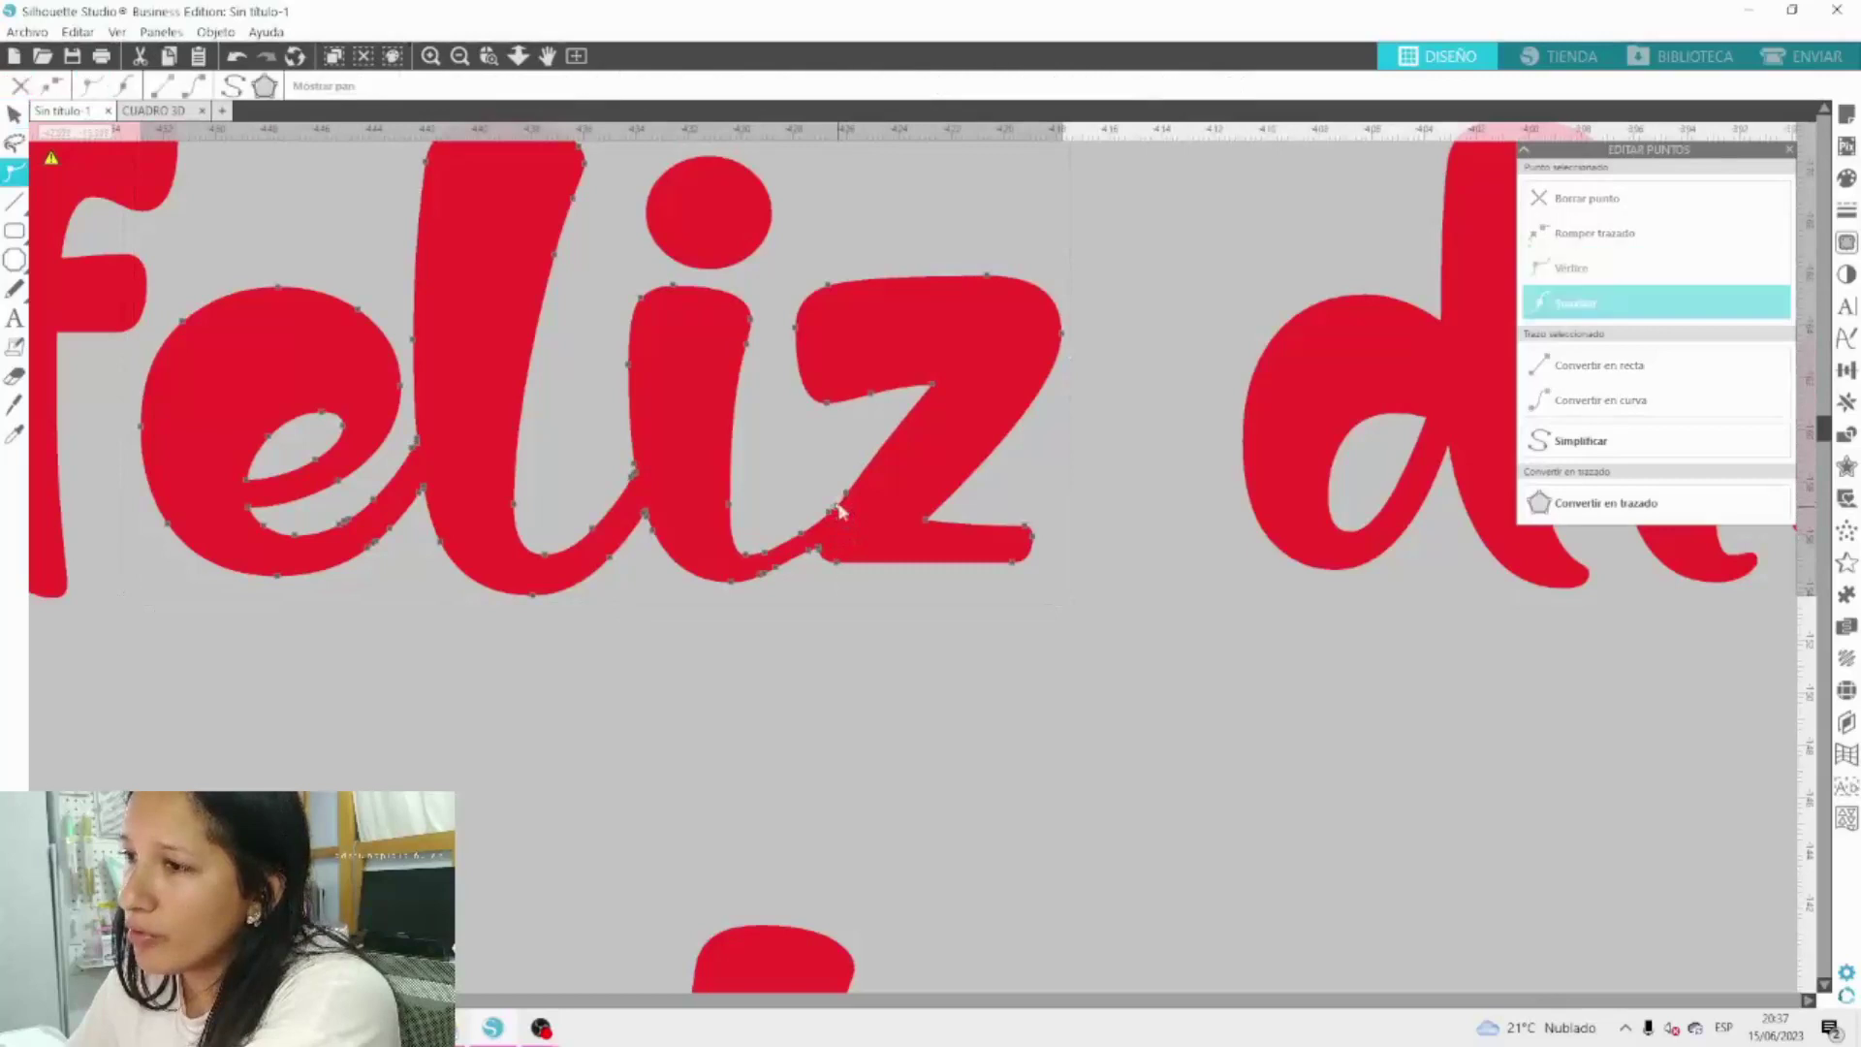
left_click(845, 529)
left_click(853, 636)
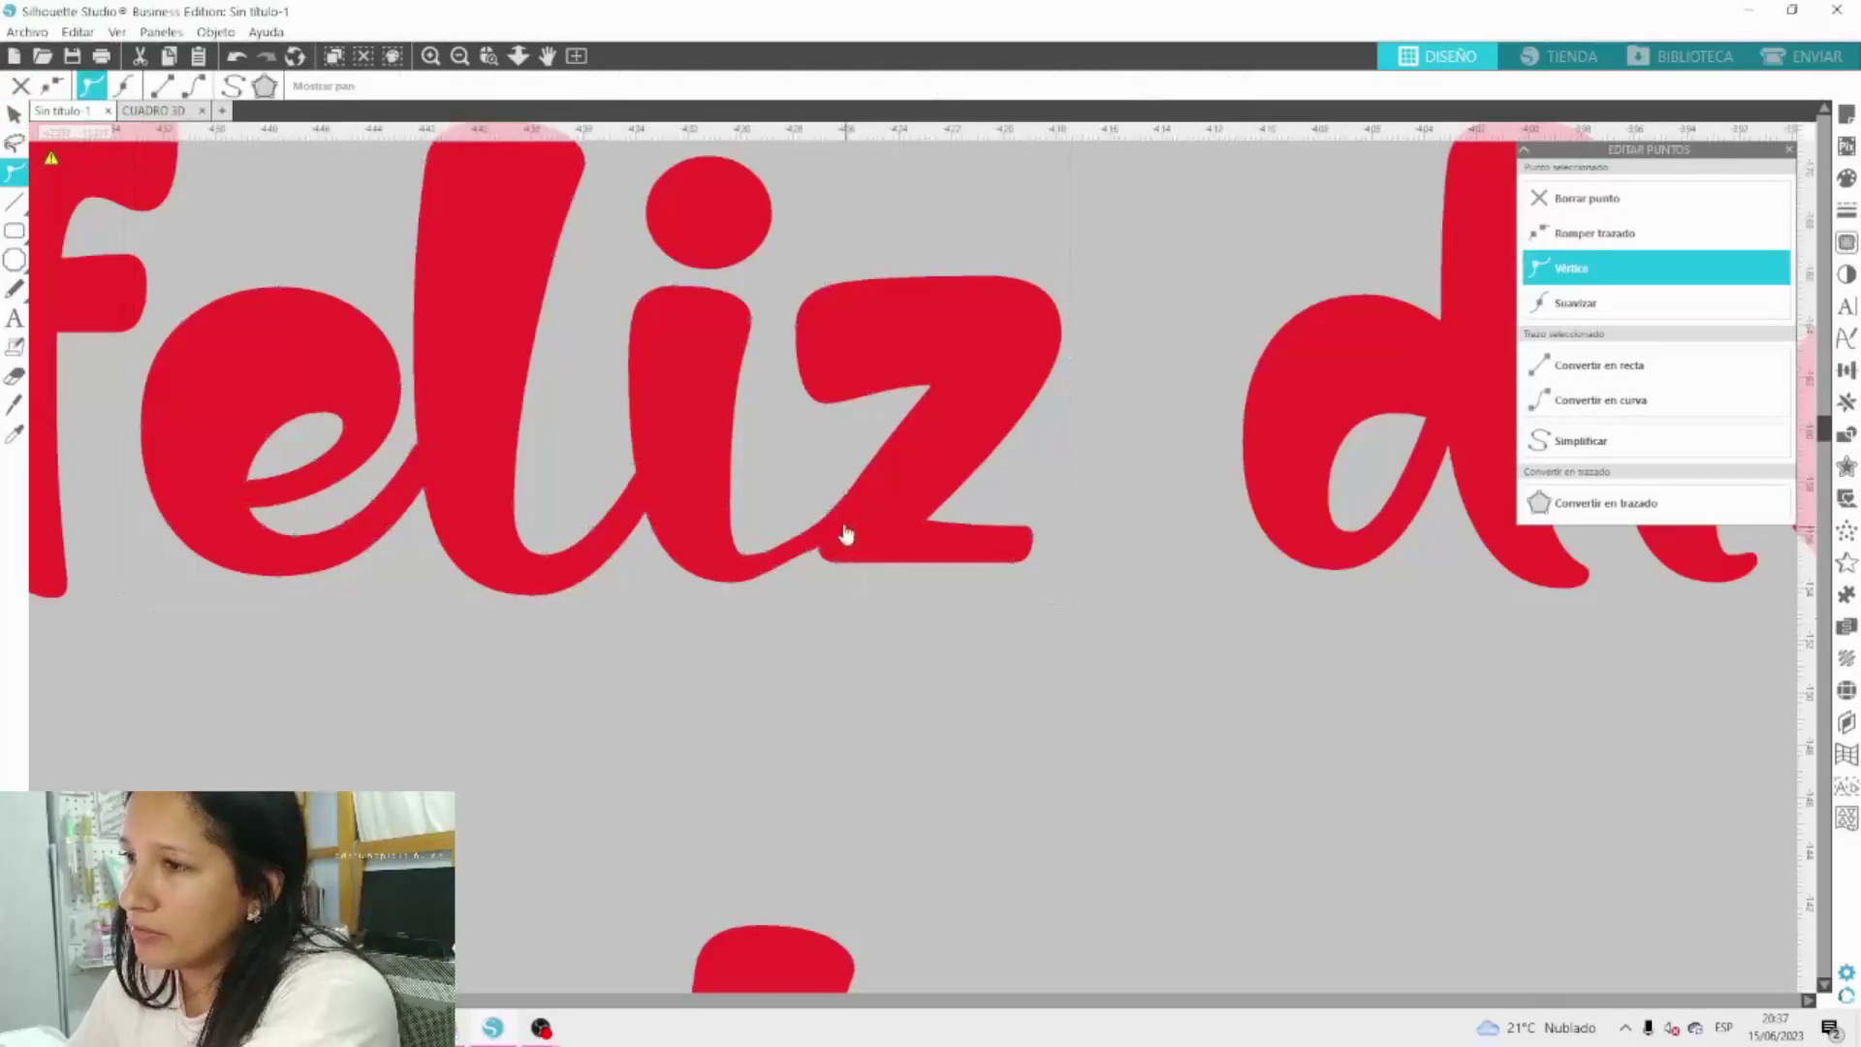
Adjust the outline points where the connector leaves the base of the "i".
double_click(790, 561)
left_click(768, 553)
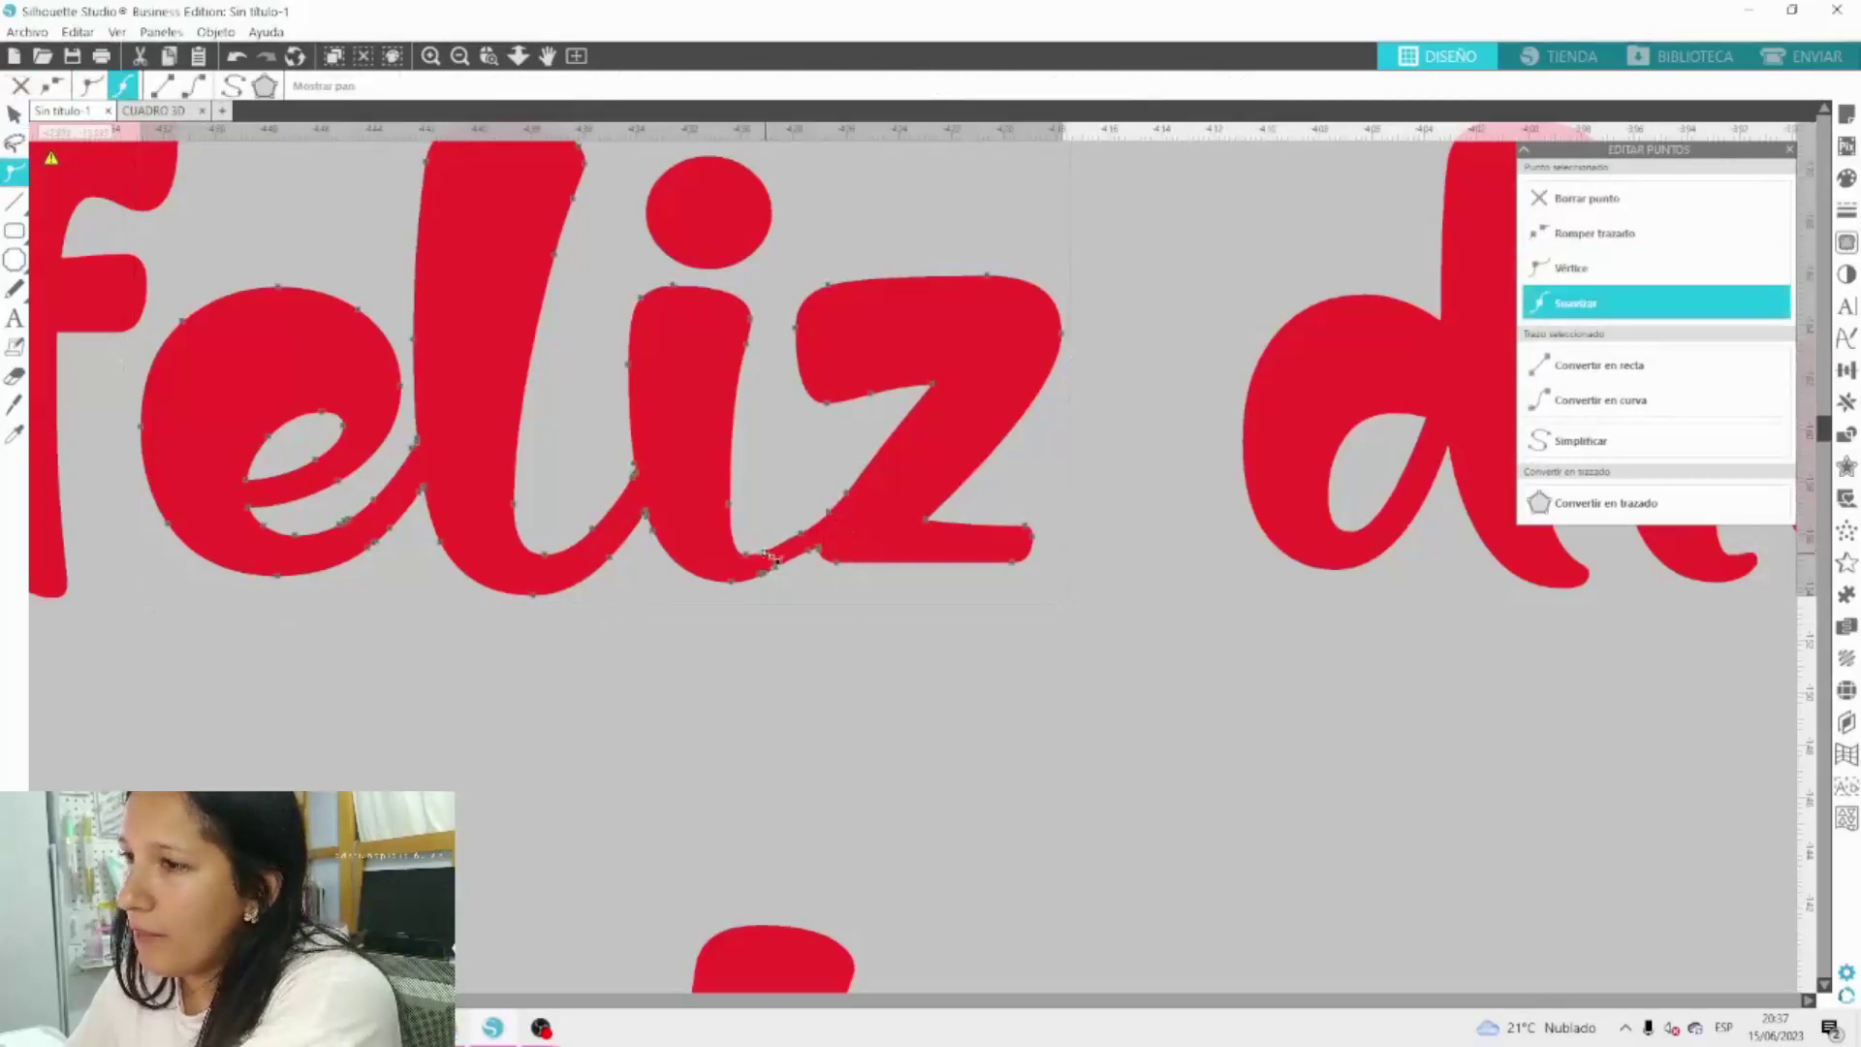
left_click(762, 570)
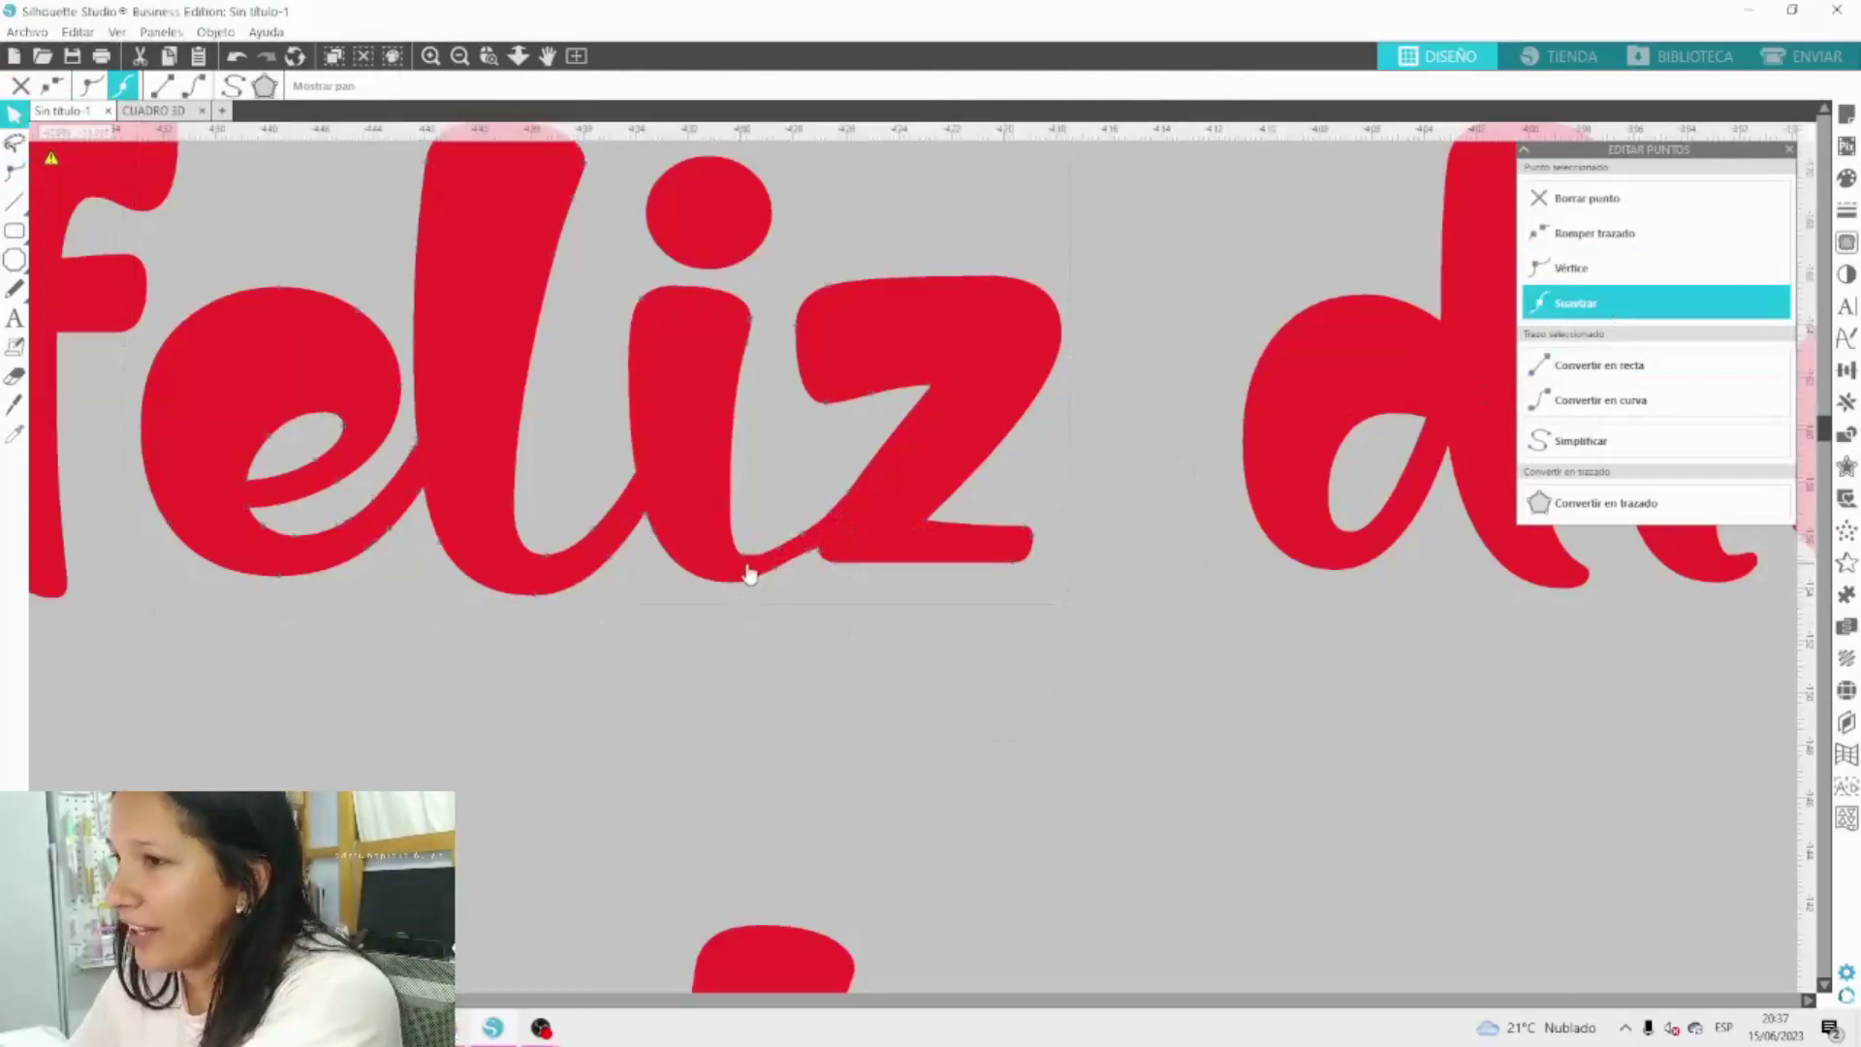
double_click(763, 573)
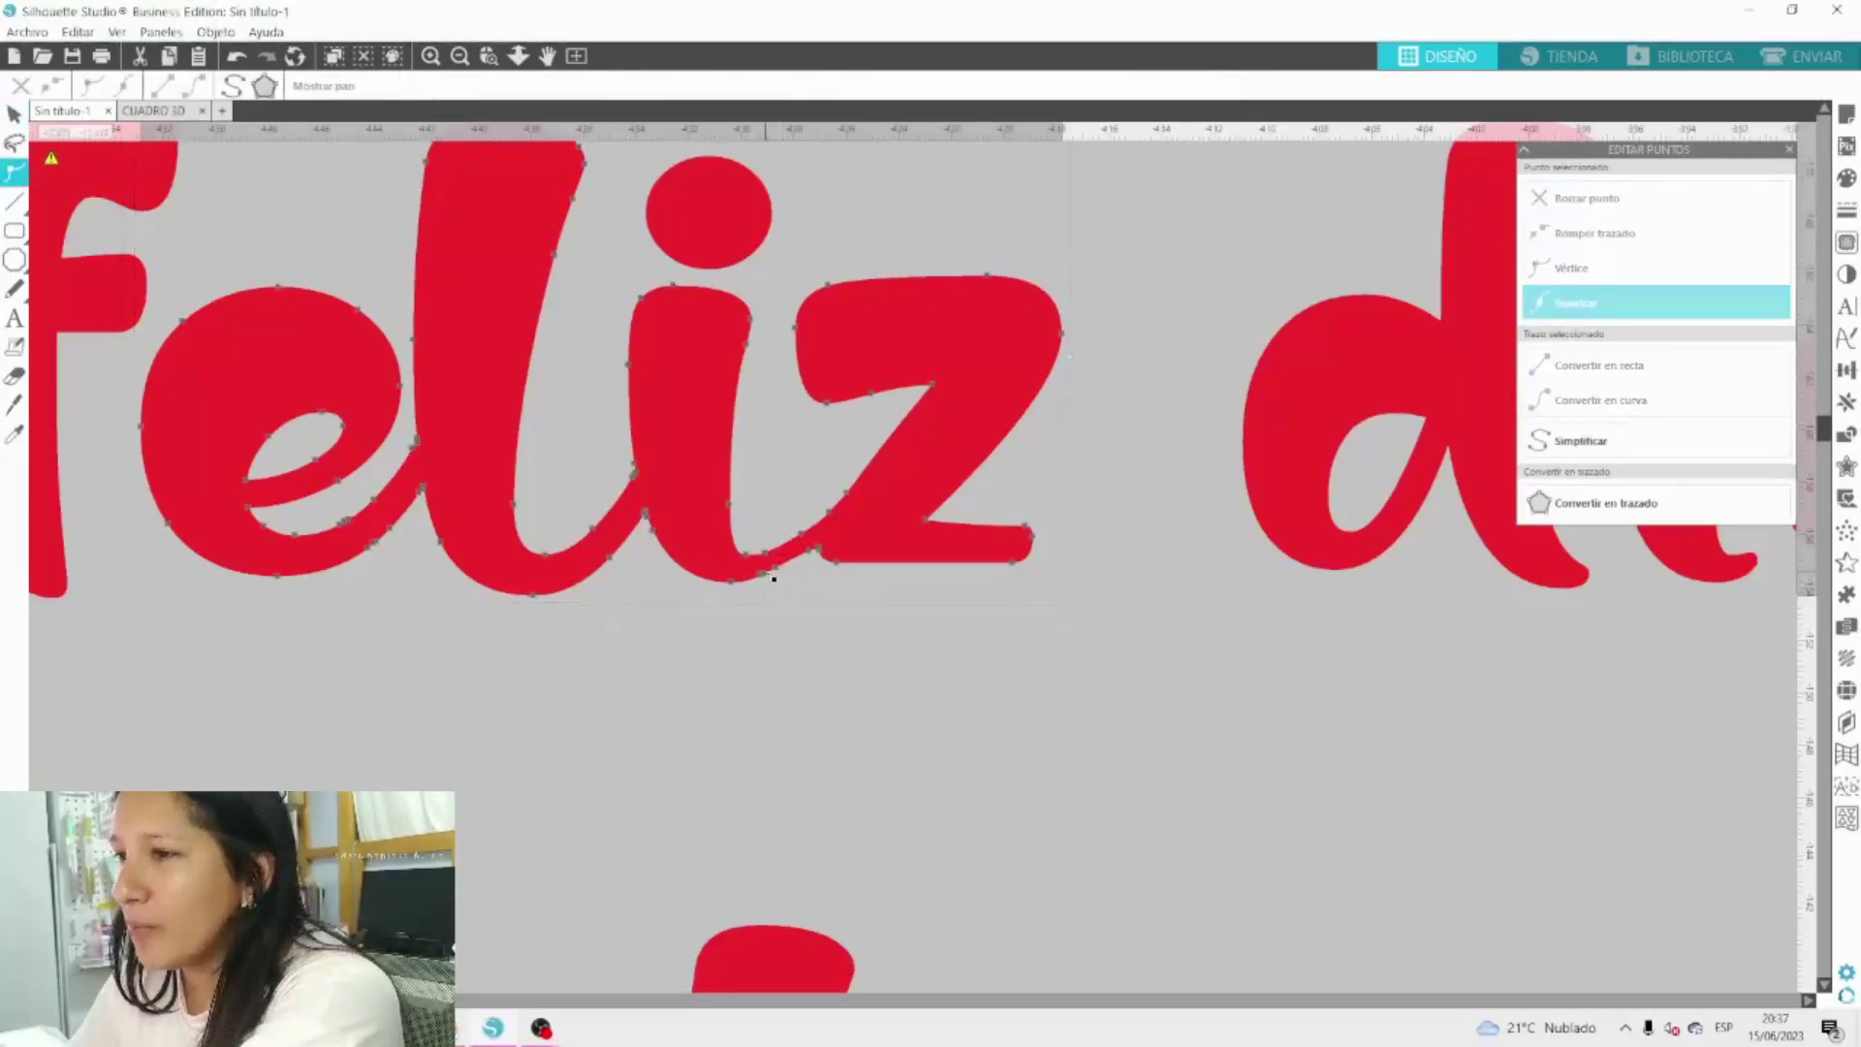
left_click(765, 586)
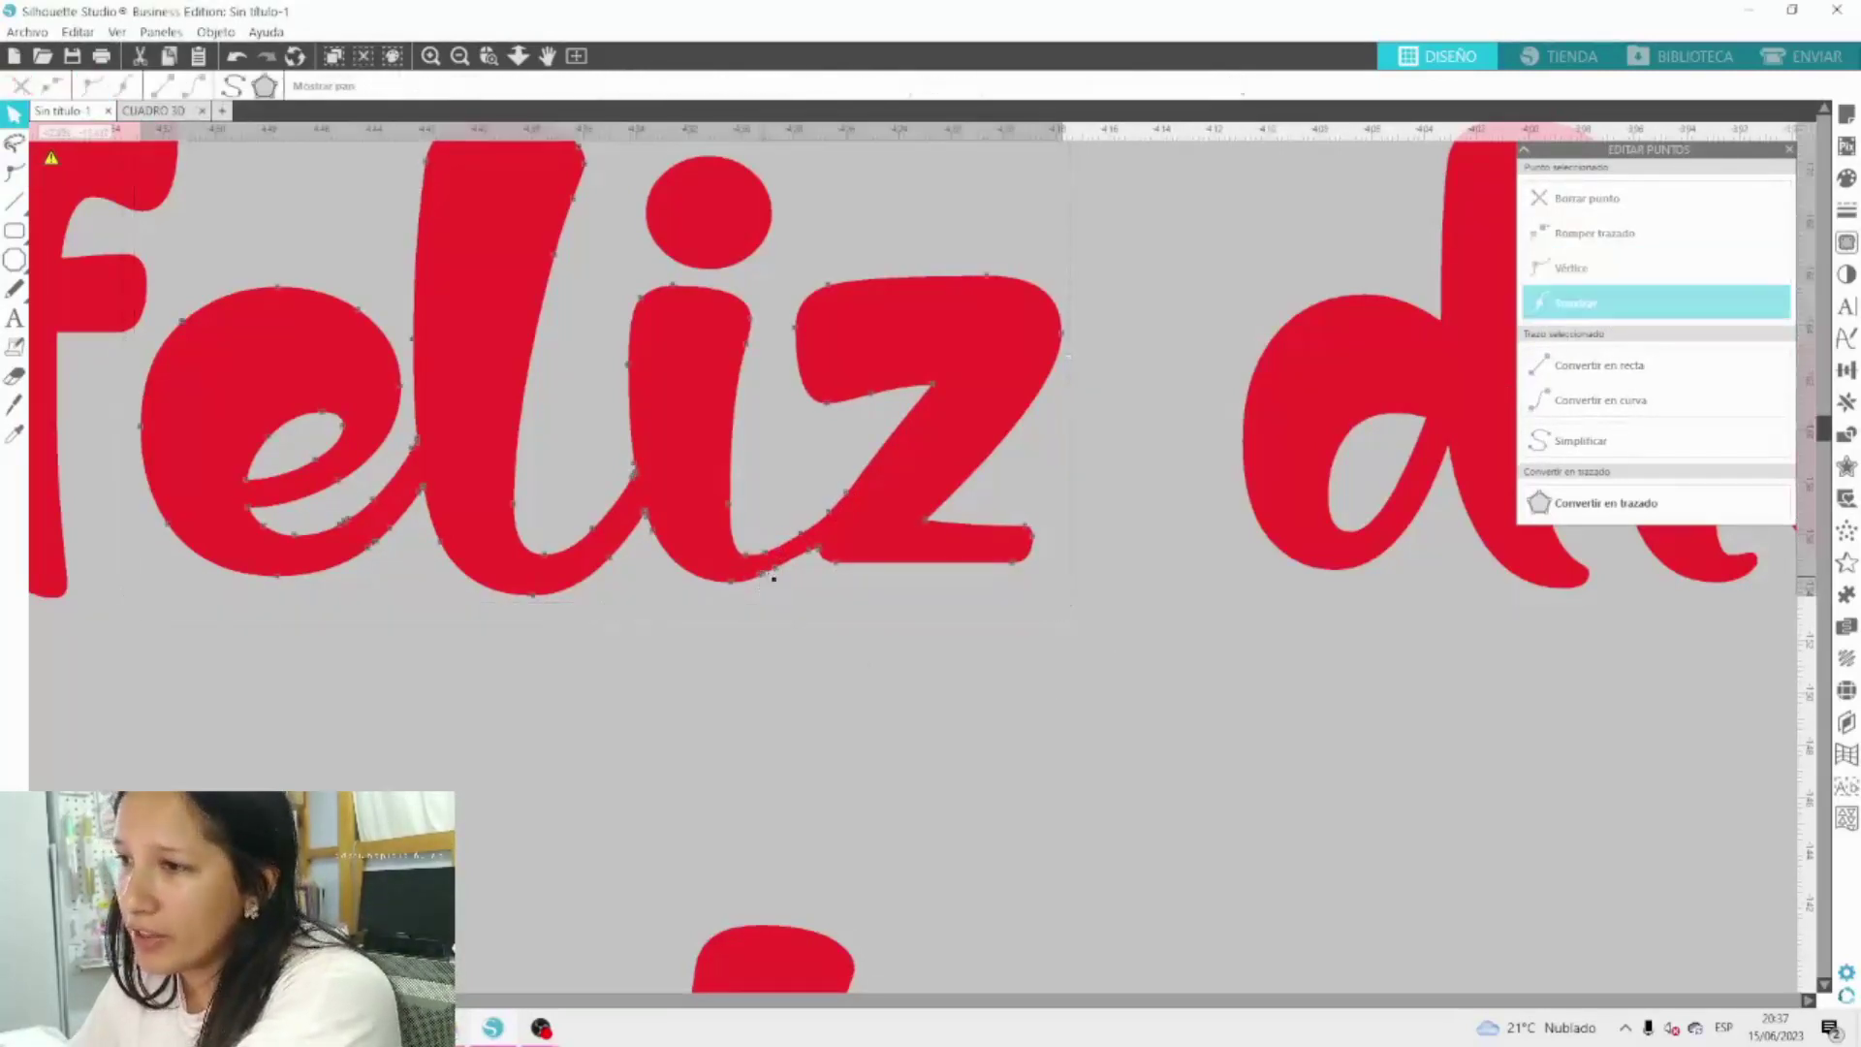
Delete the surplus points under the base of the "i" and even out the curve running into the "z".
double_click(764, 573)
left_click(765, 575)
key("Delete")
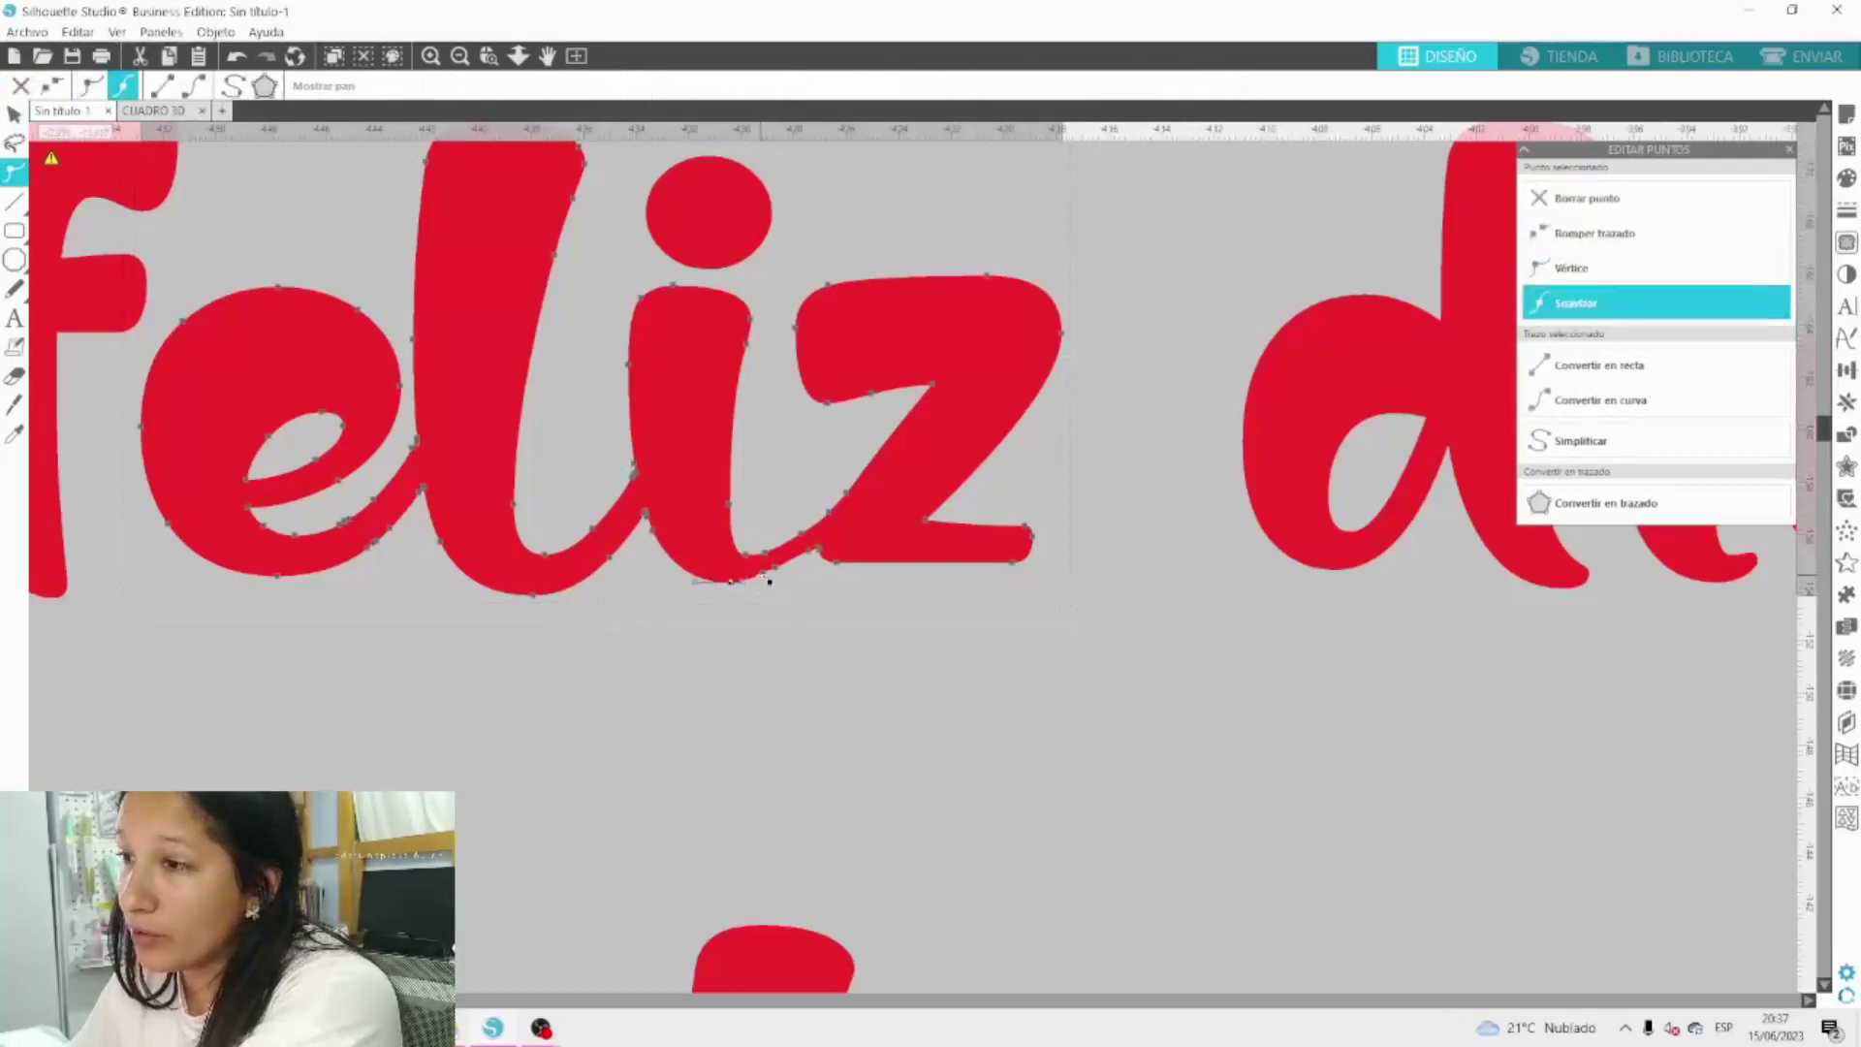
left_click(764, 575)
key("Delete")
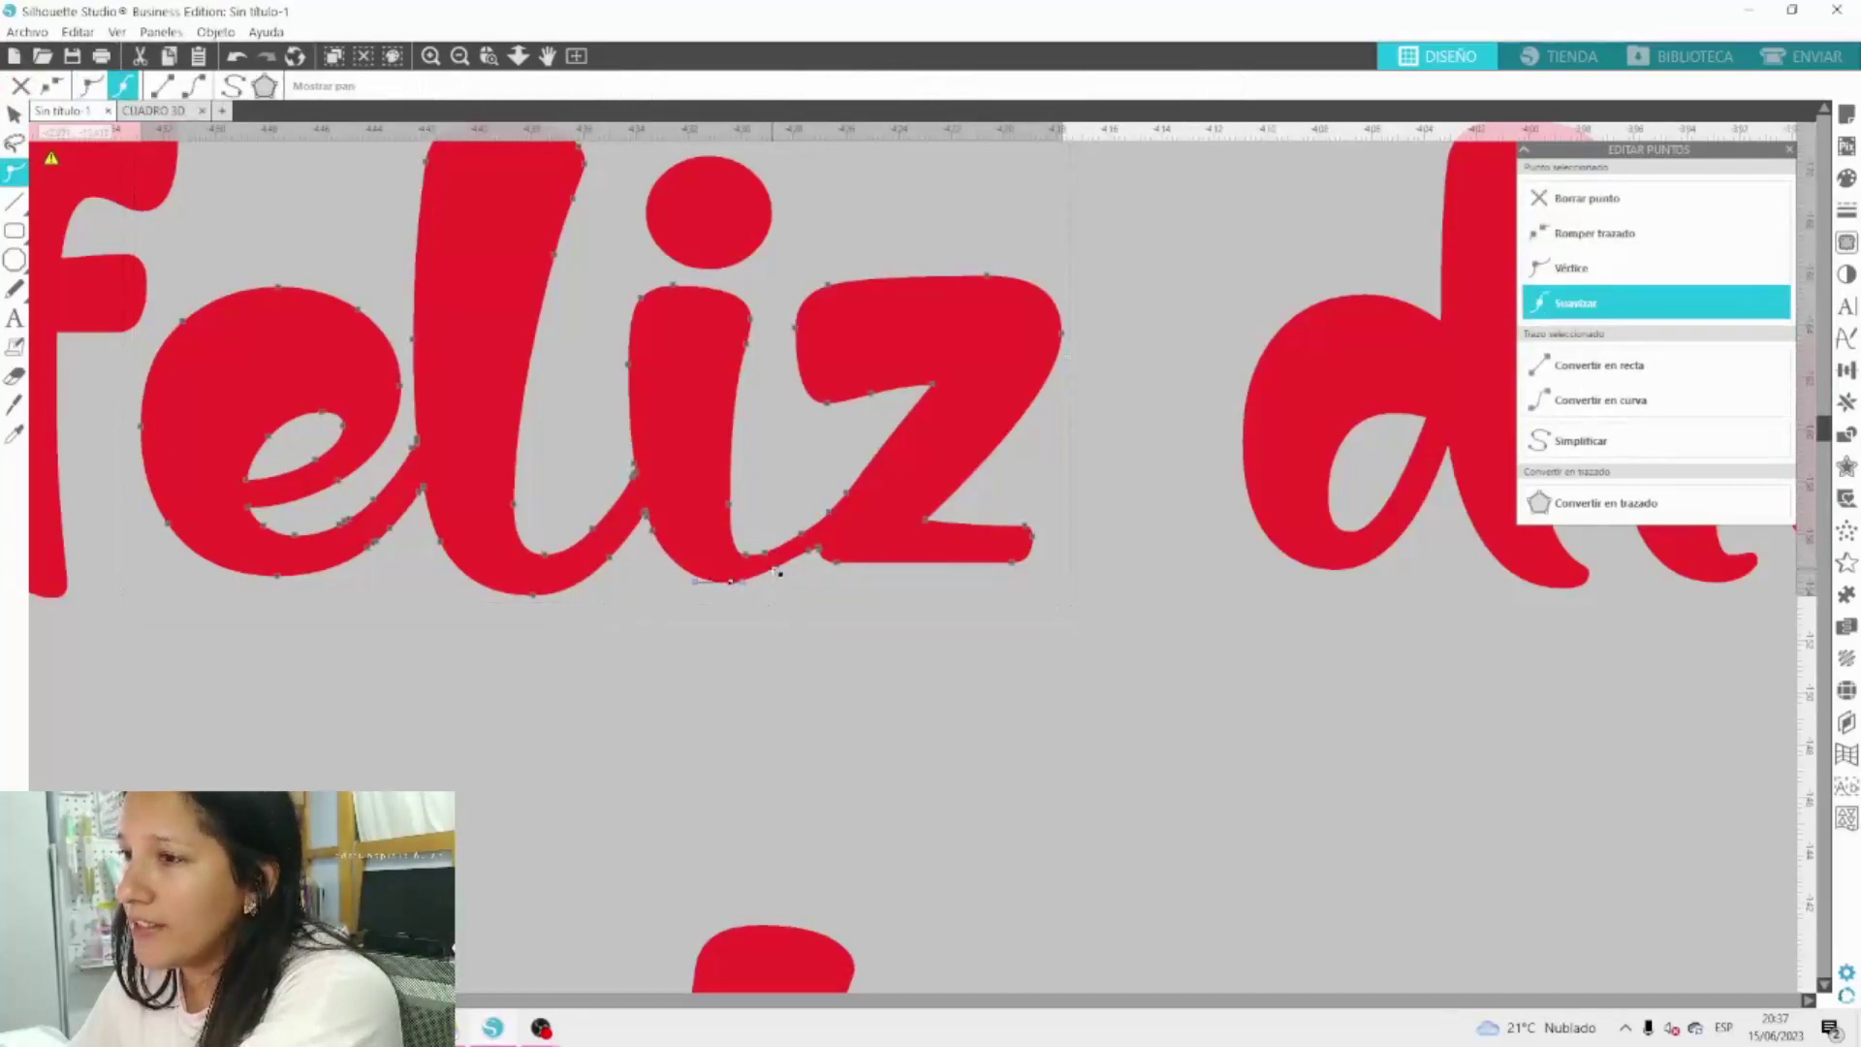
left_click(779, 574)
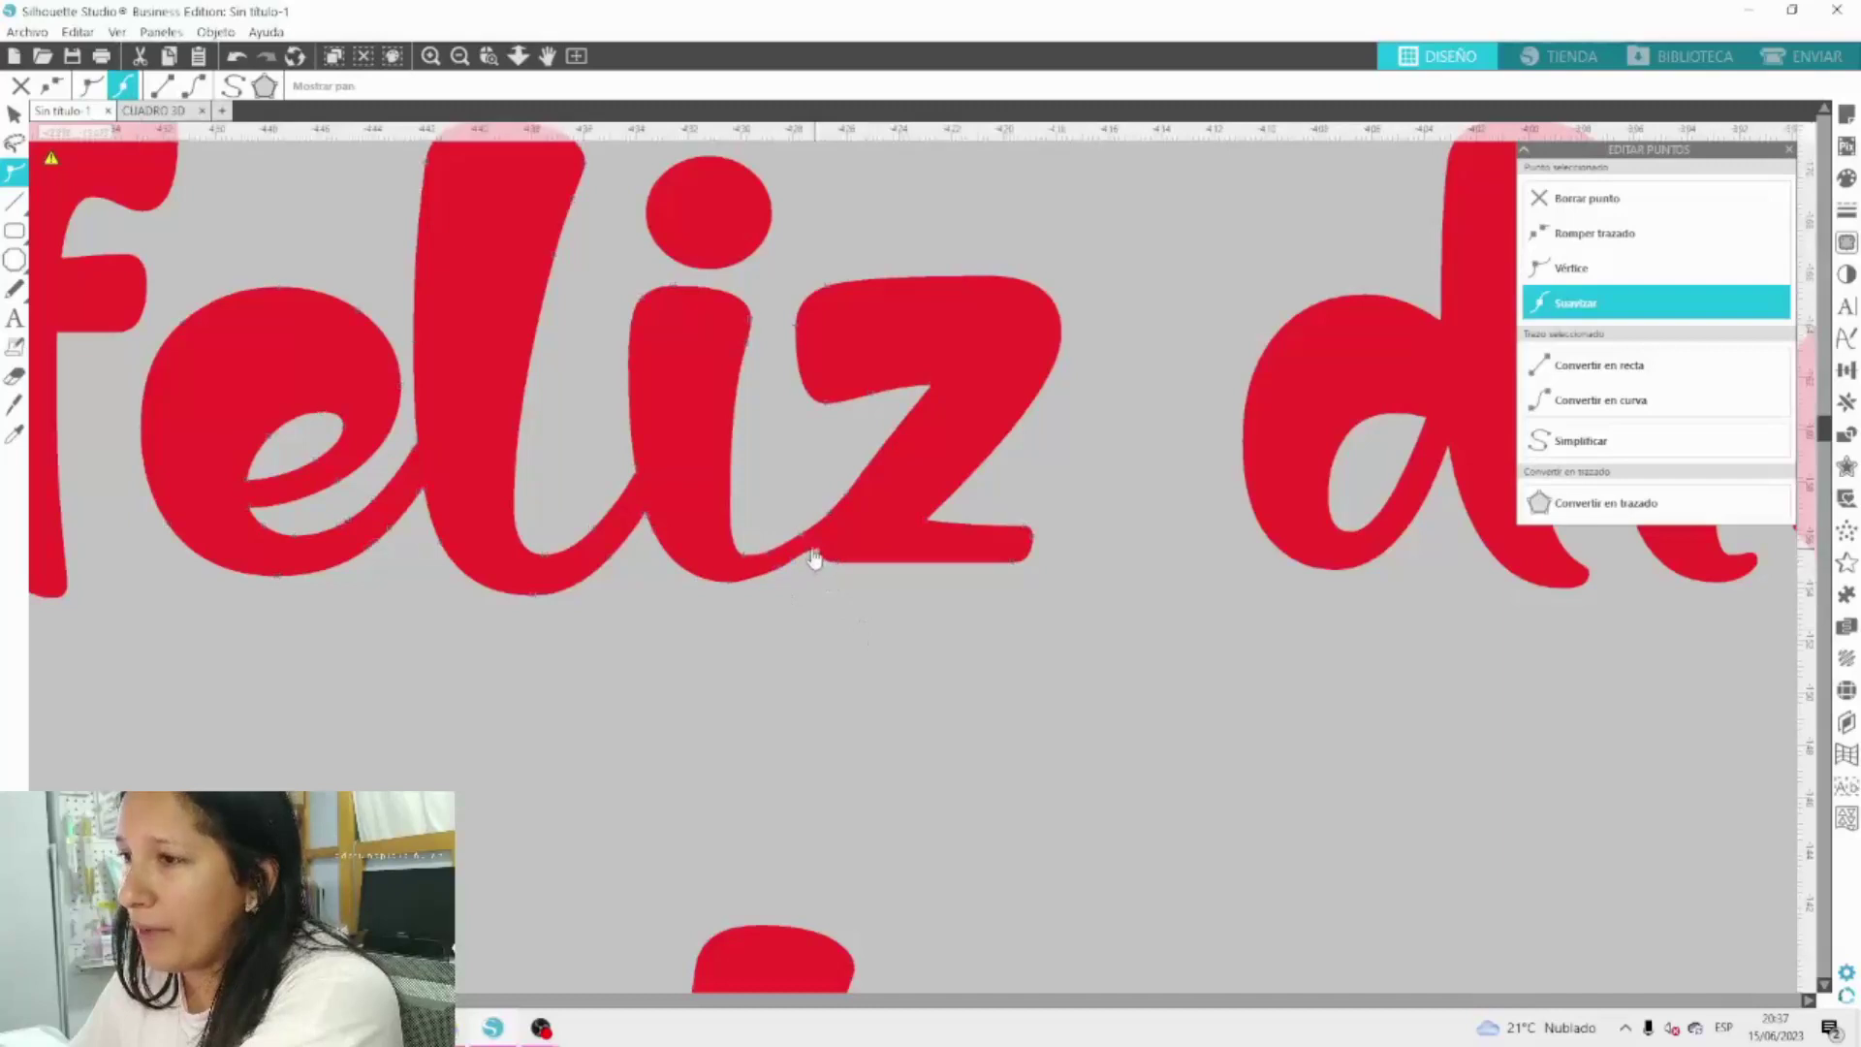
left_click(810, 551)
left_click(829, 640)
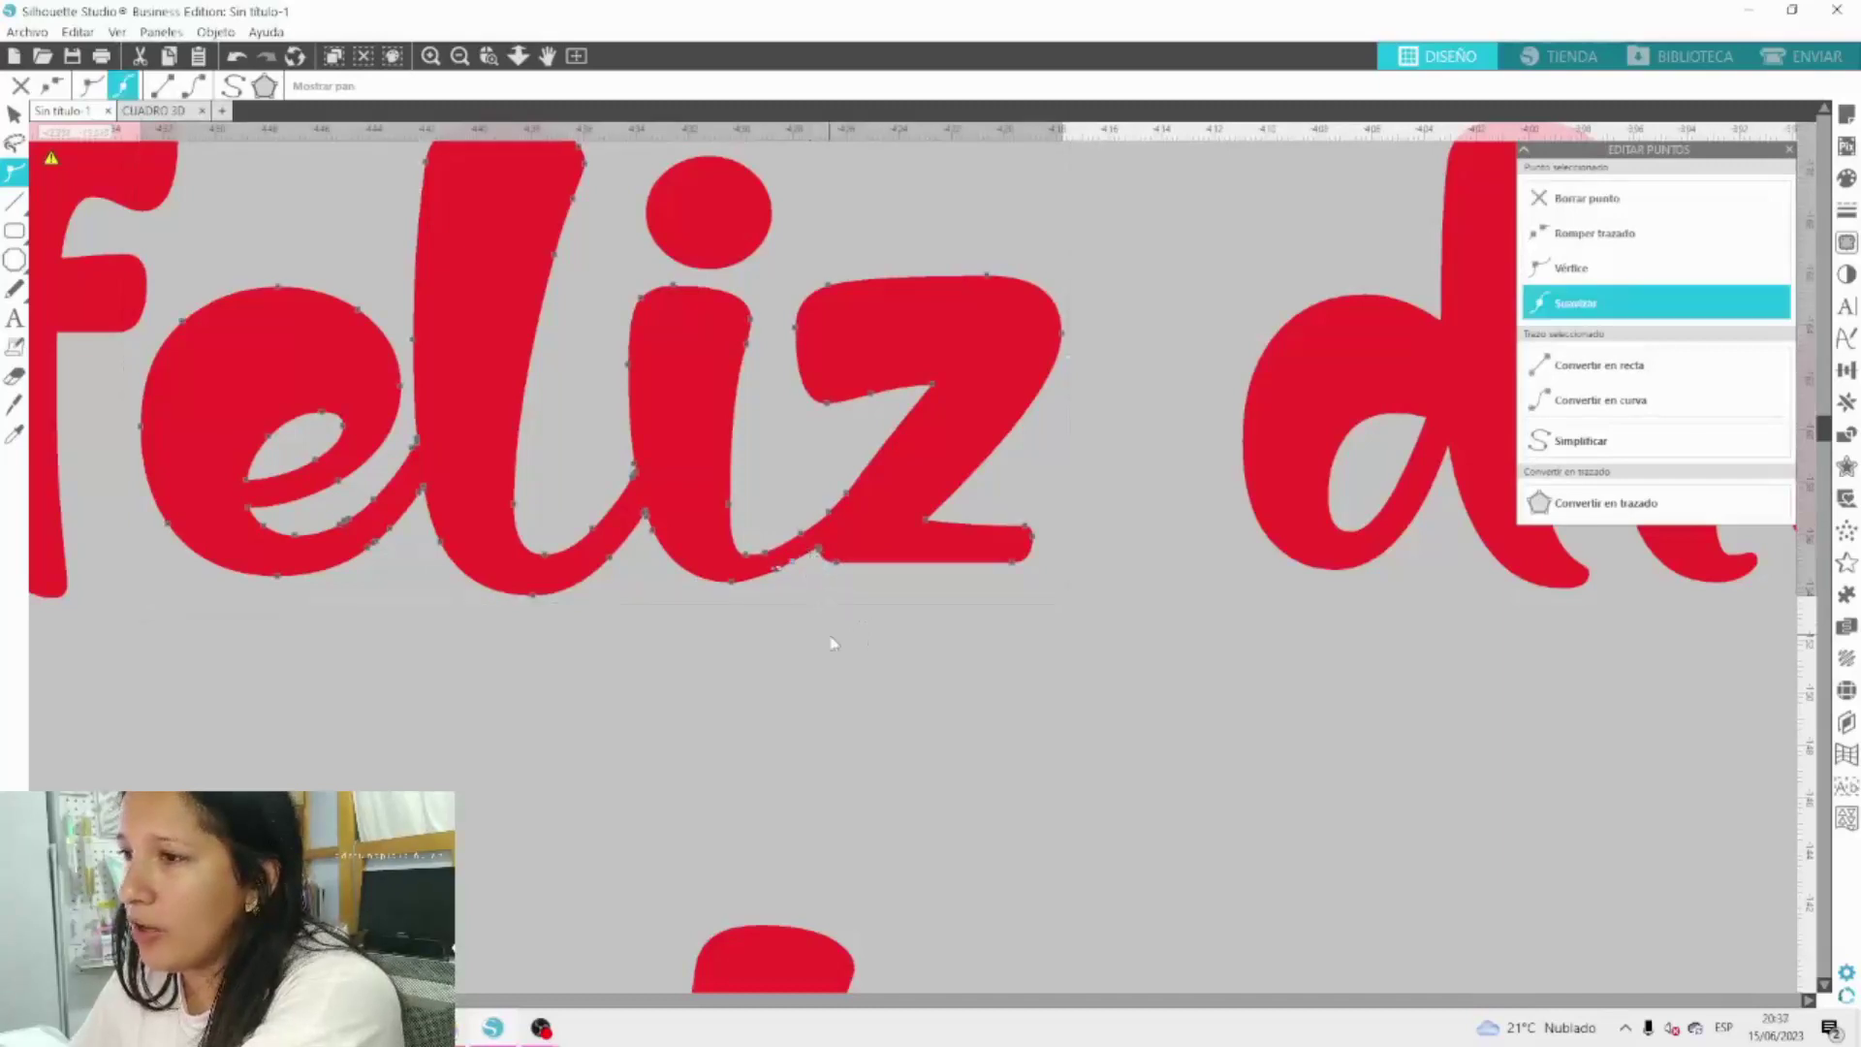
Edit the outline points at the upper side of the join between the "e" and "l".
scroll(625, 338, "up", 2)
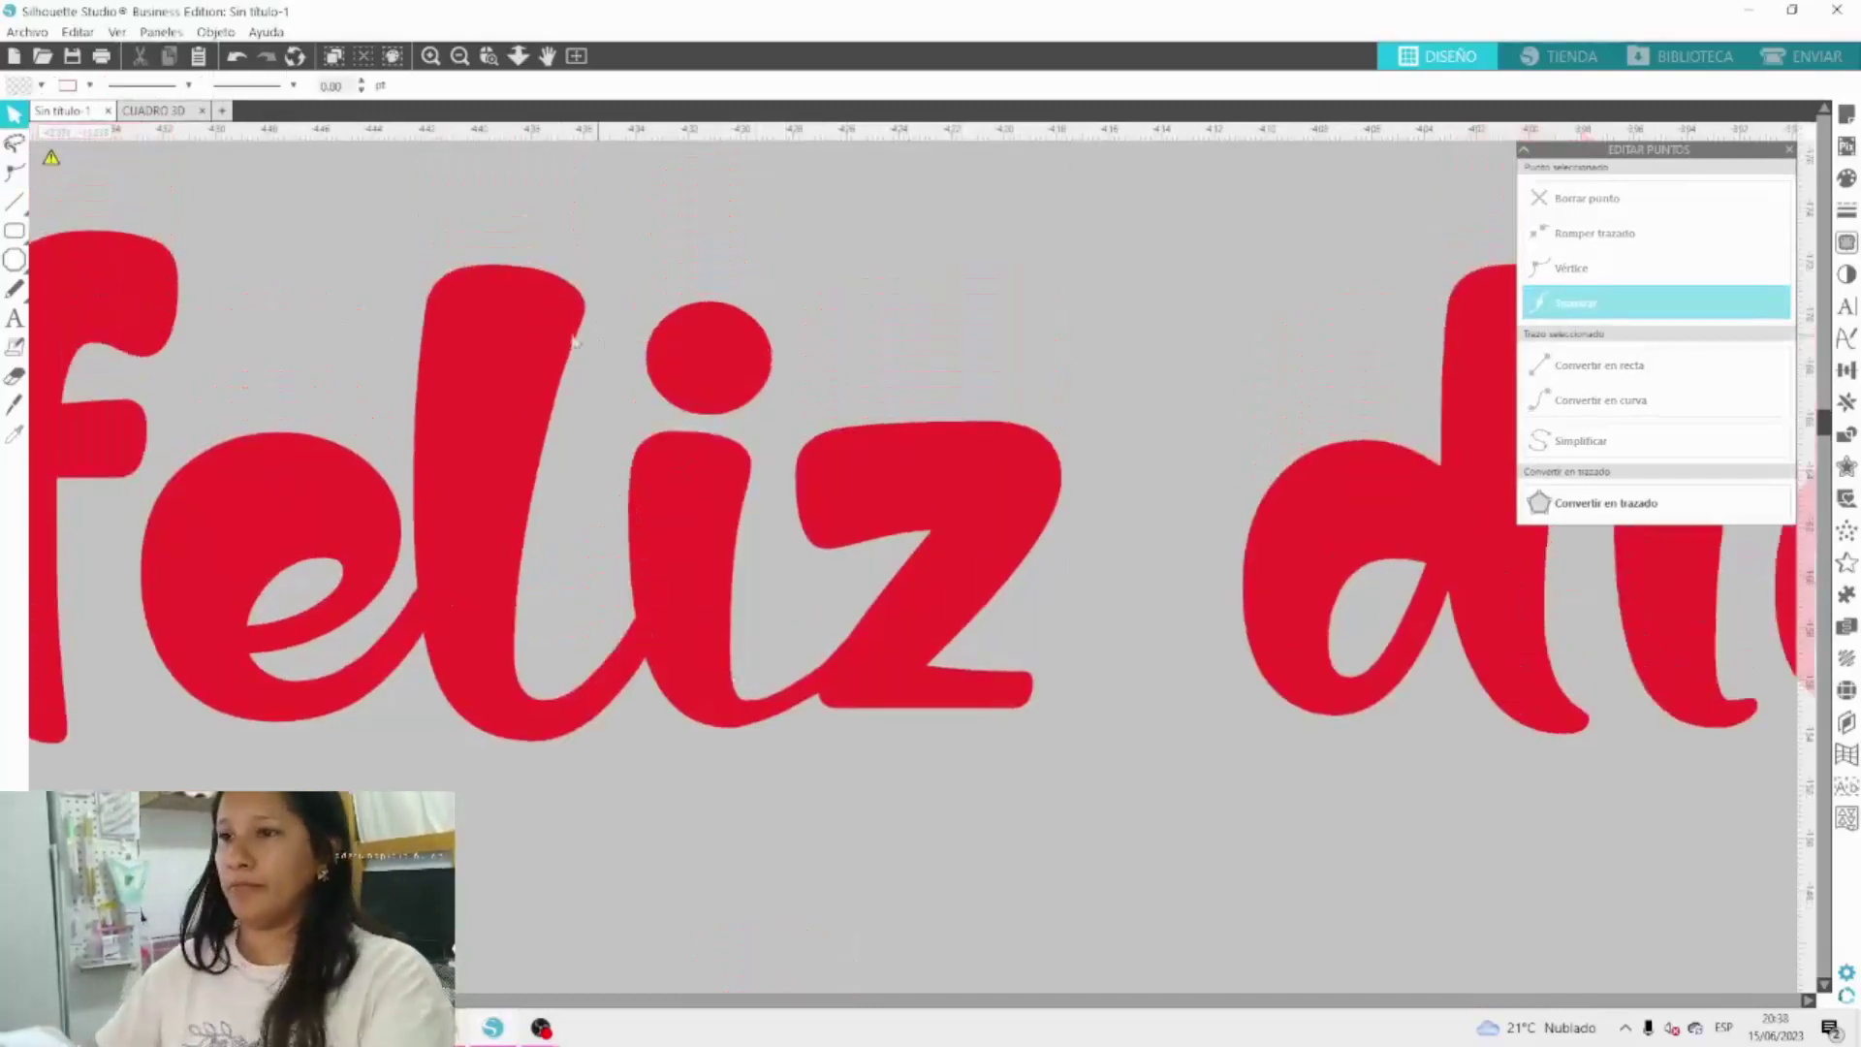
left_click(420, 593)
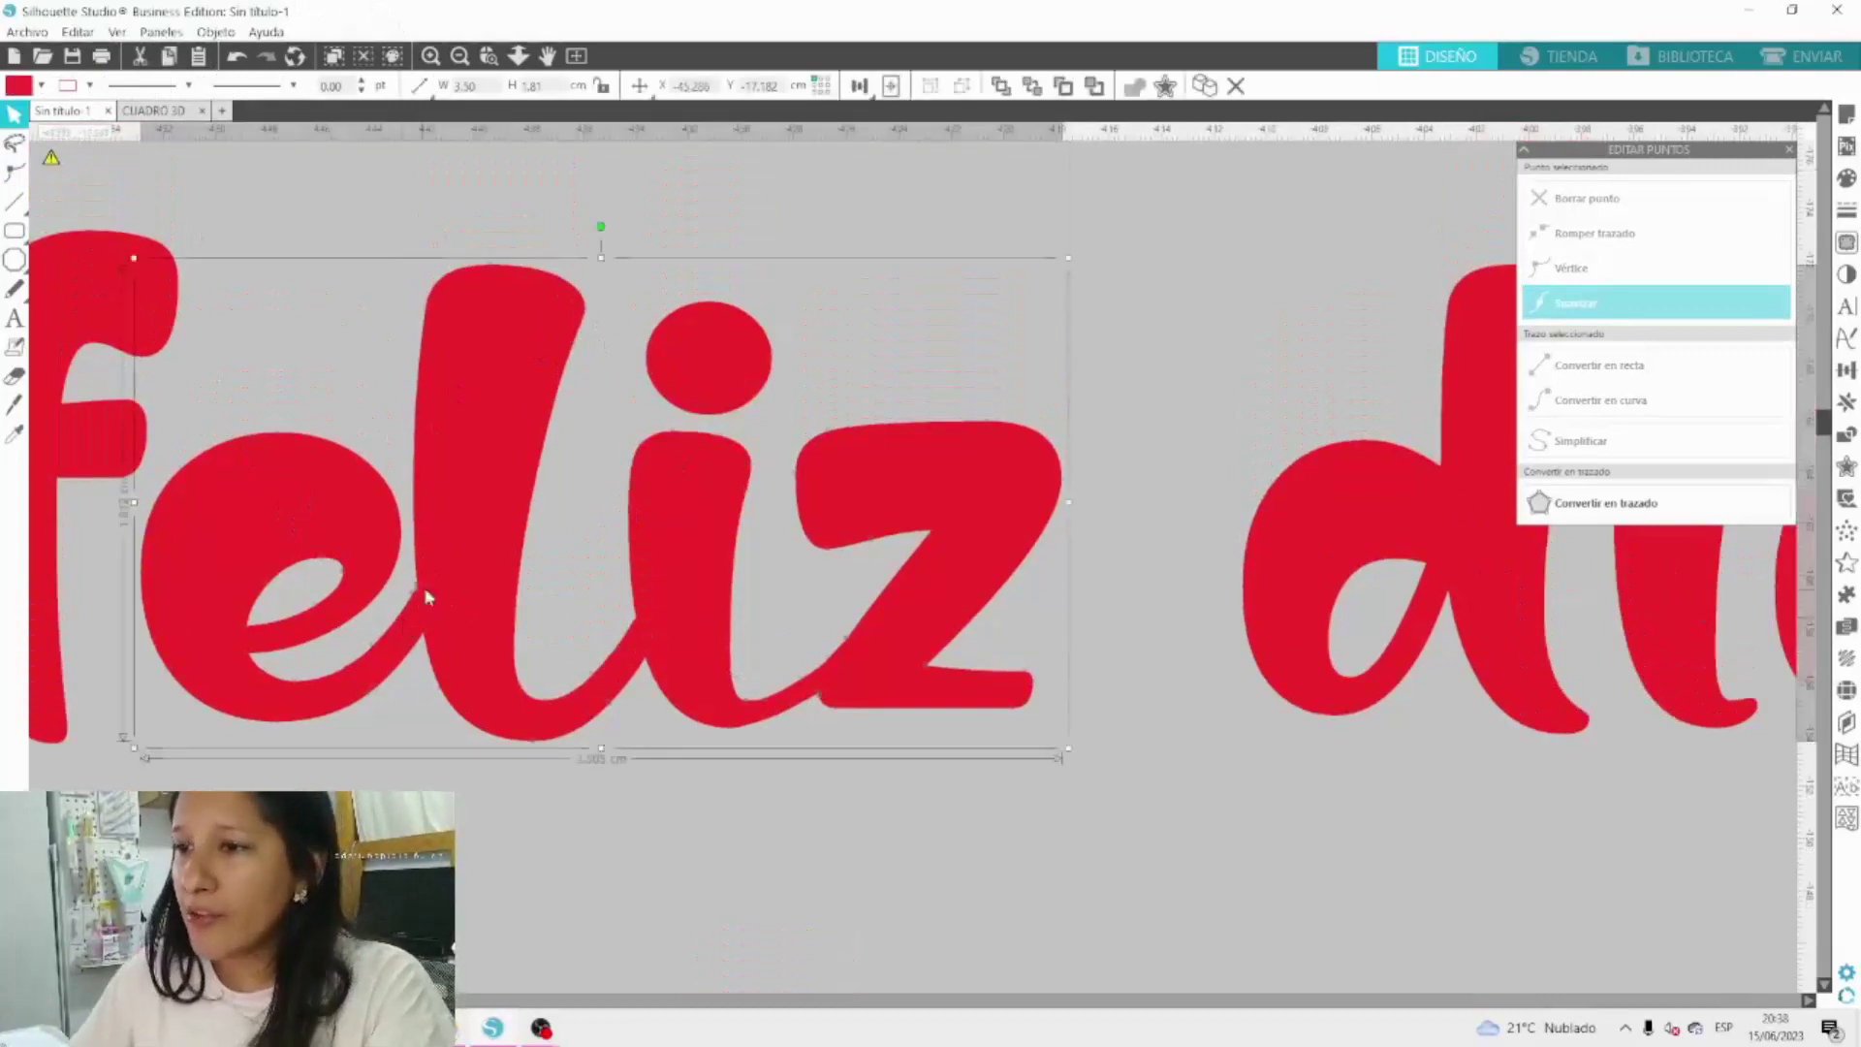
double_click(423, 594)
left_click(424, 594)
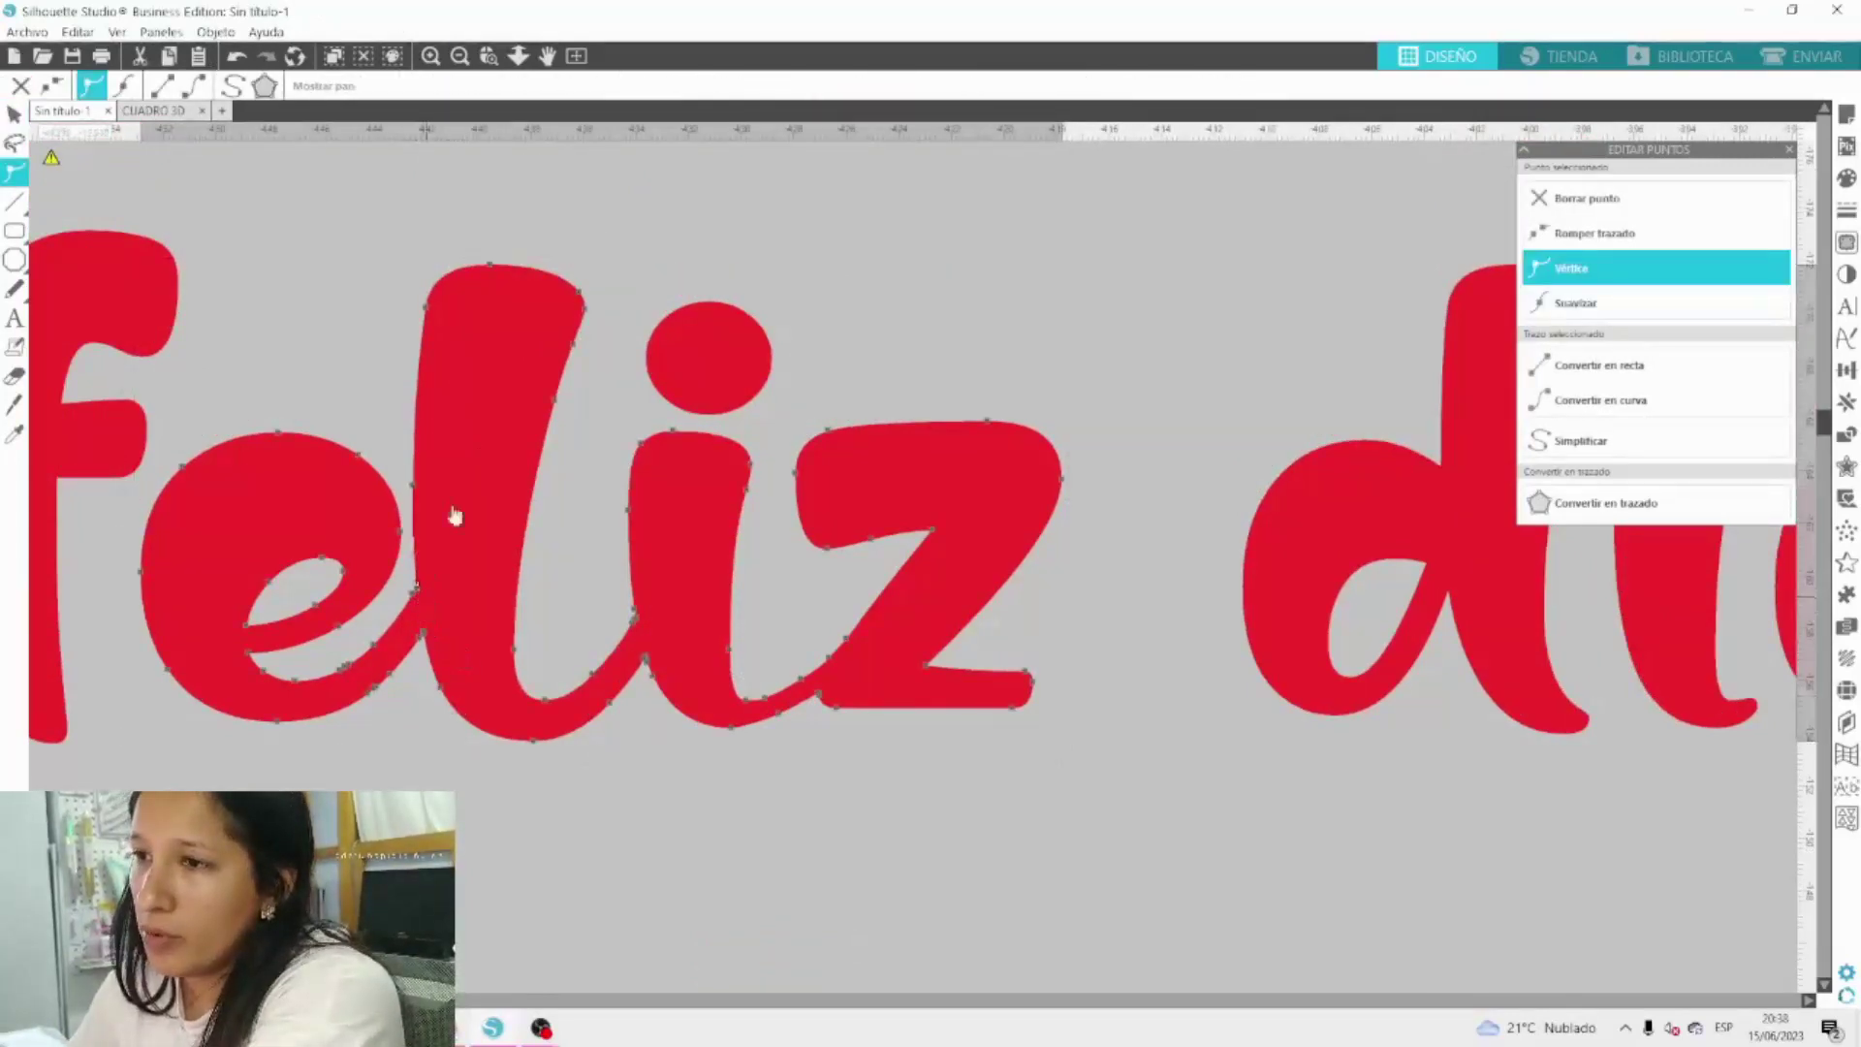
double_click(436, 591)
double_click(424, 593)
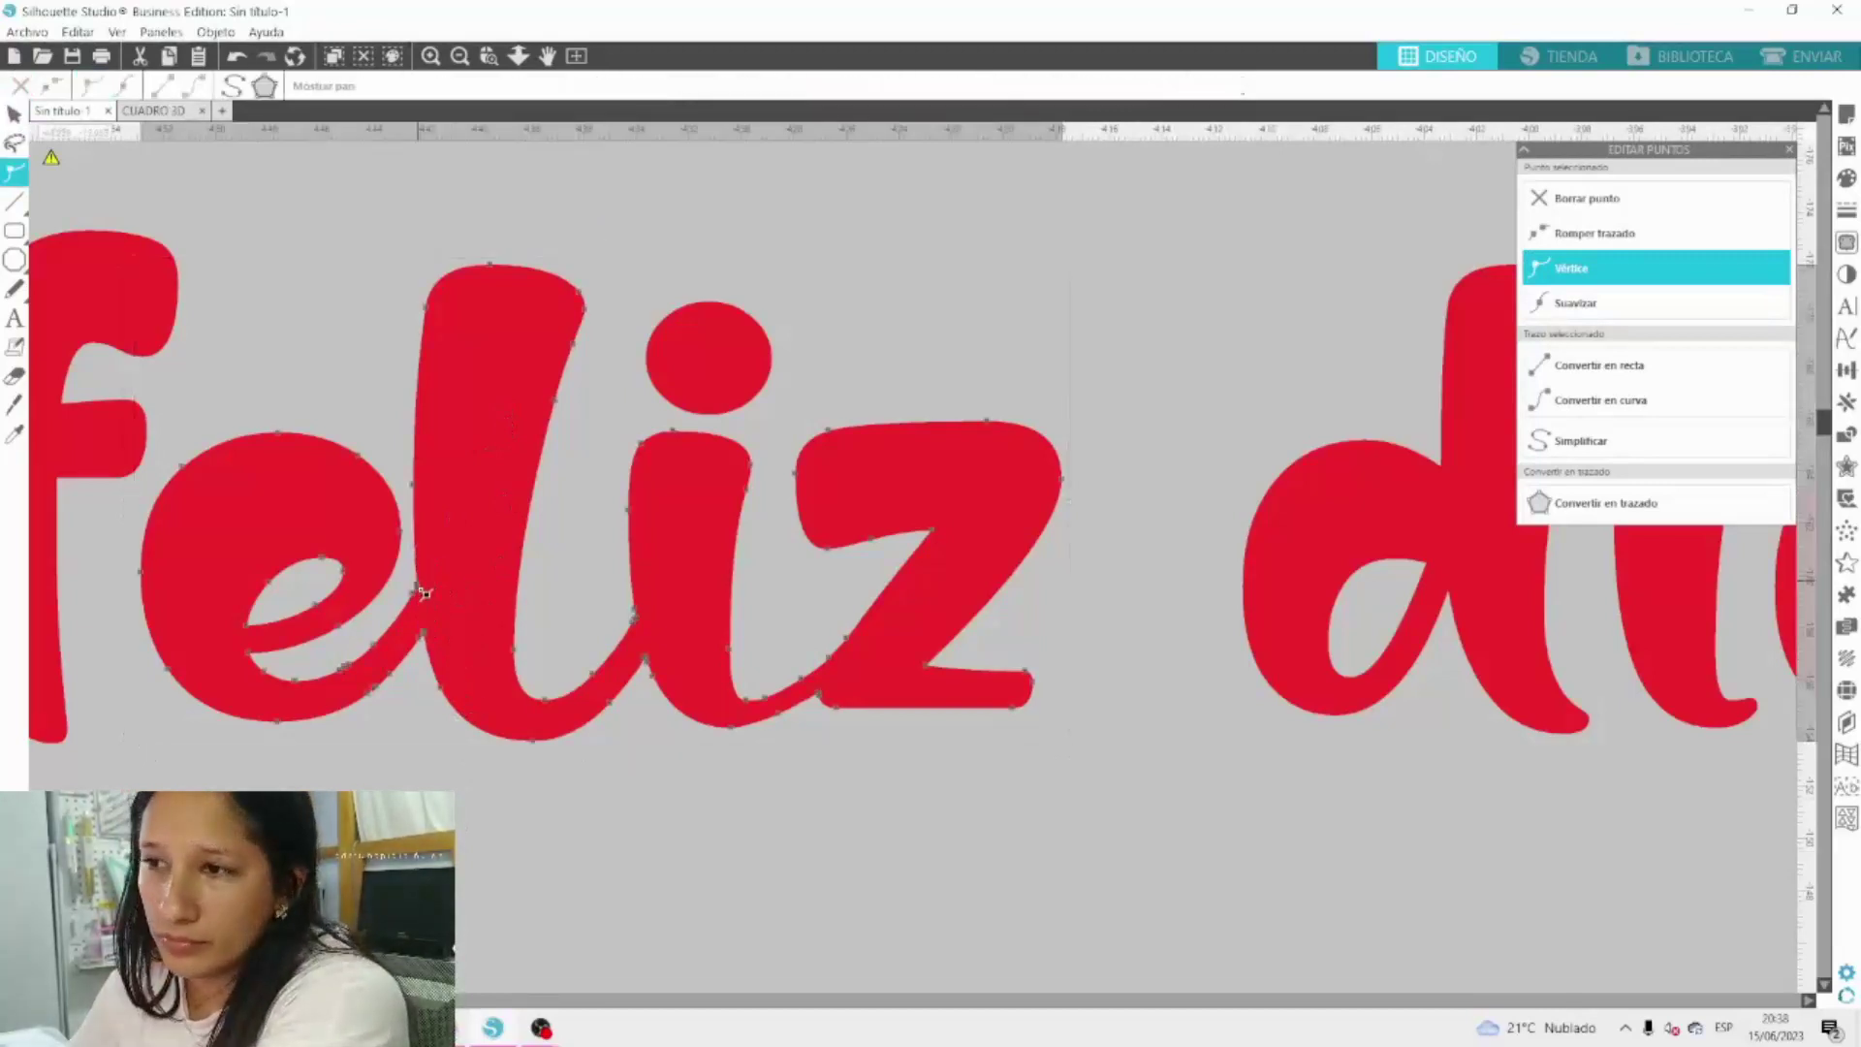
left_click(423, 596)
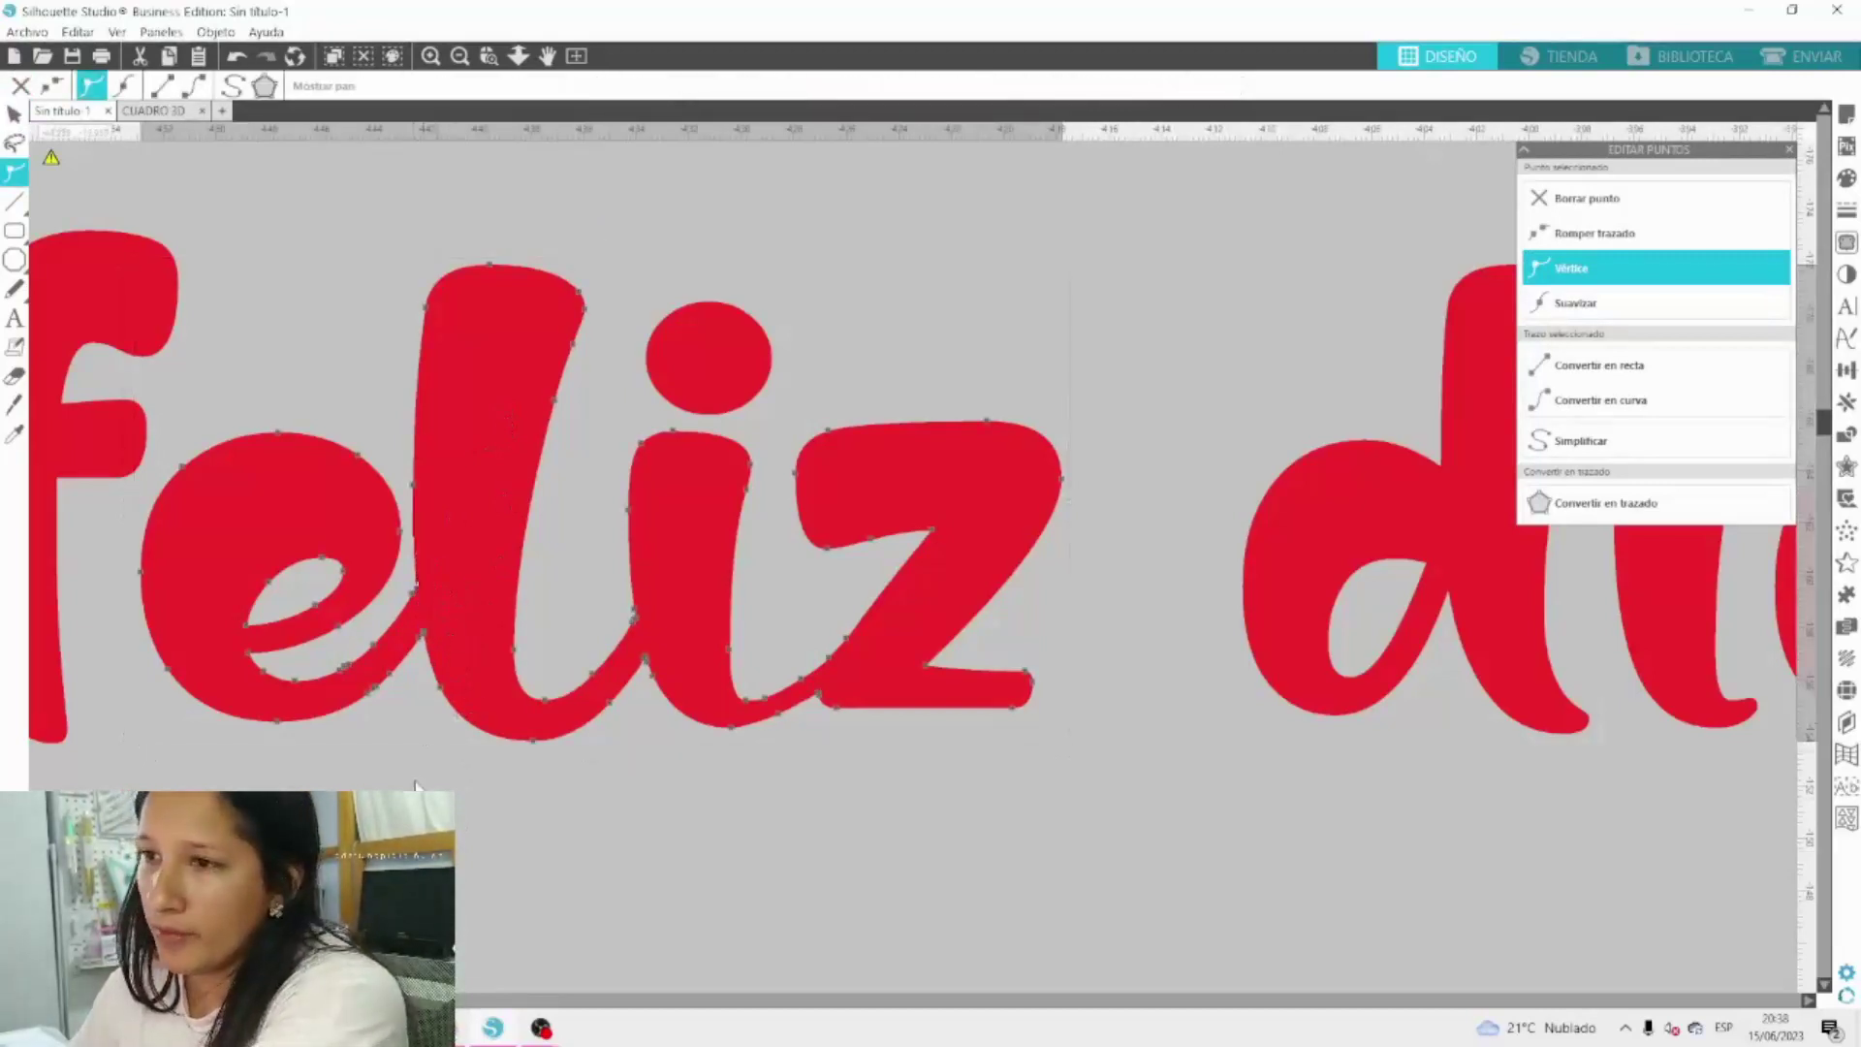
left_click(420, 743)
Enlarge the "f" of "feliz" to about 1.04 × 2.07 cm and position it against the "e".
left_click(463, 56)
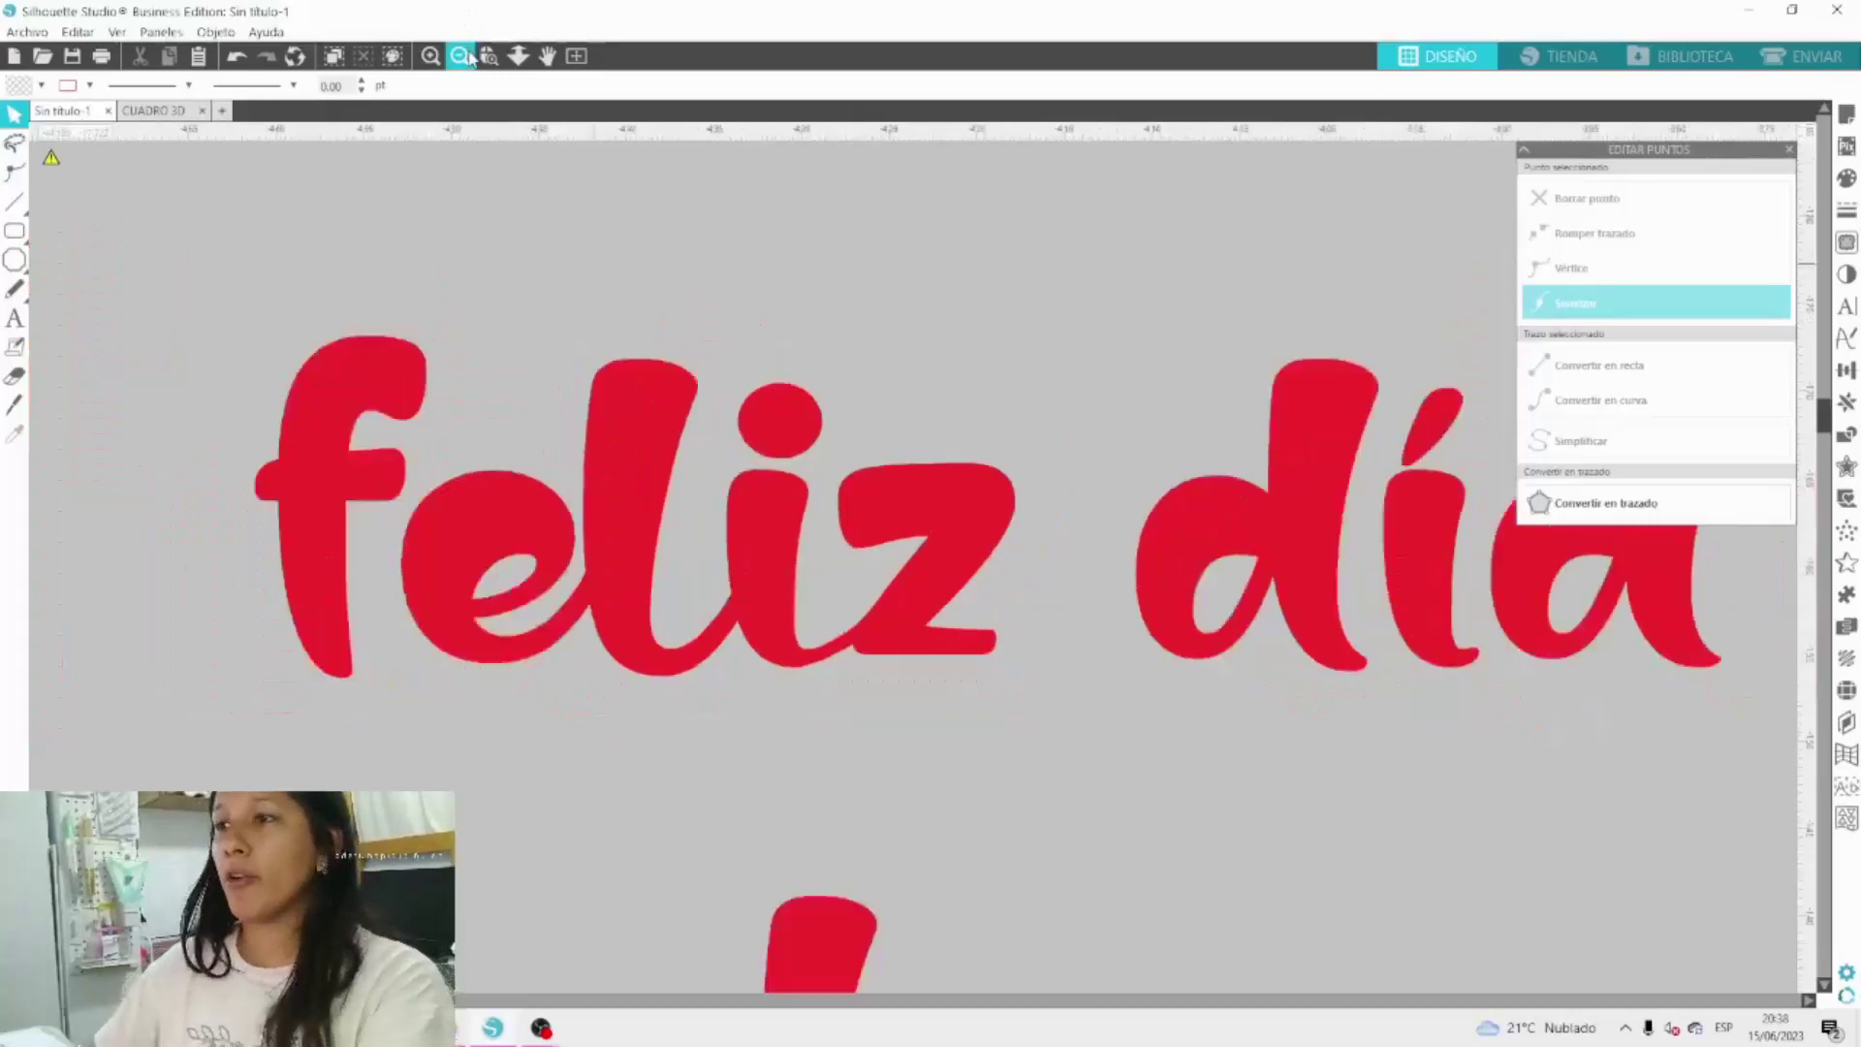
left_click(463, 56)
left_click_drag(377, 353, 961, 708)
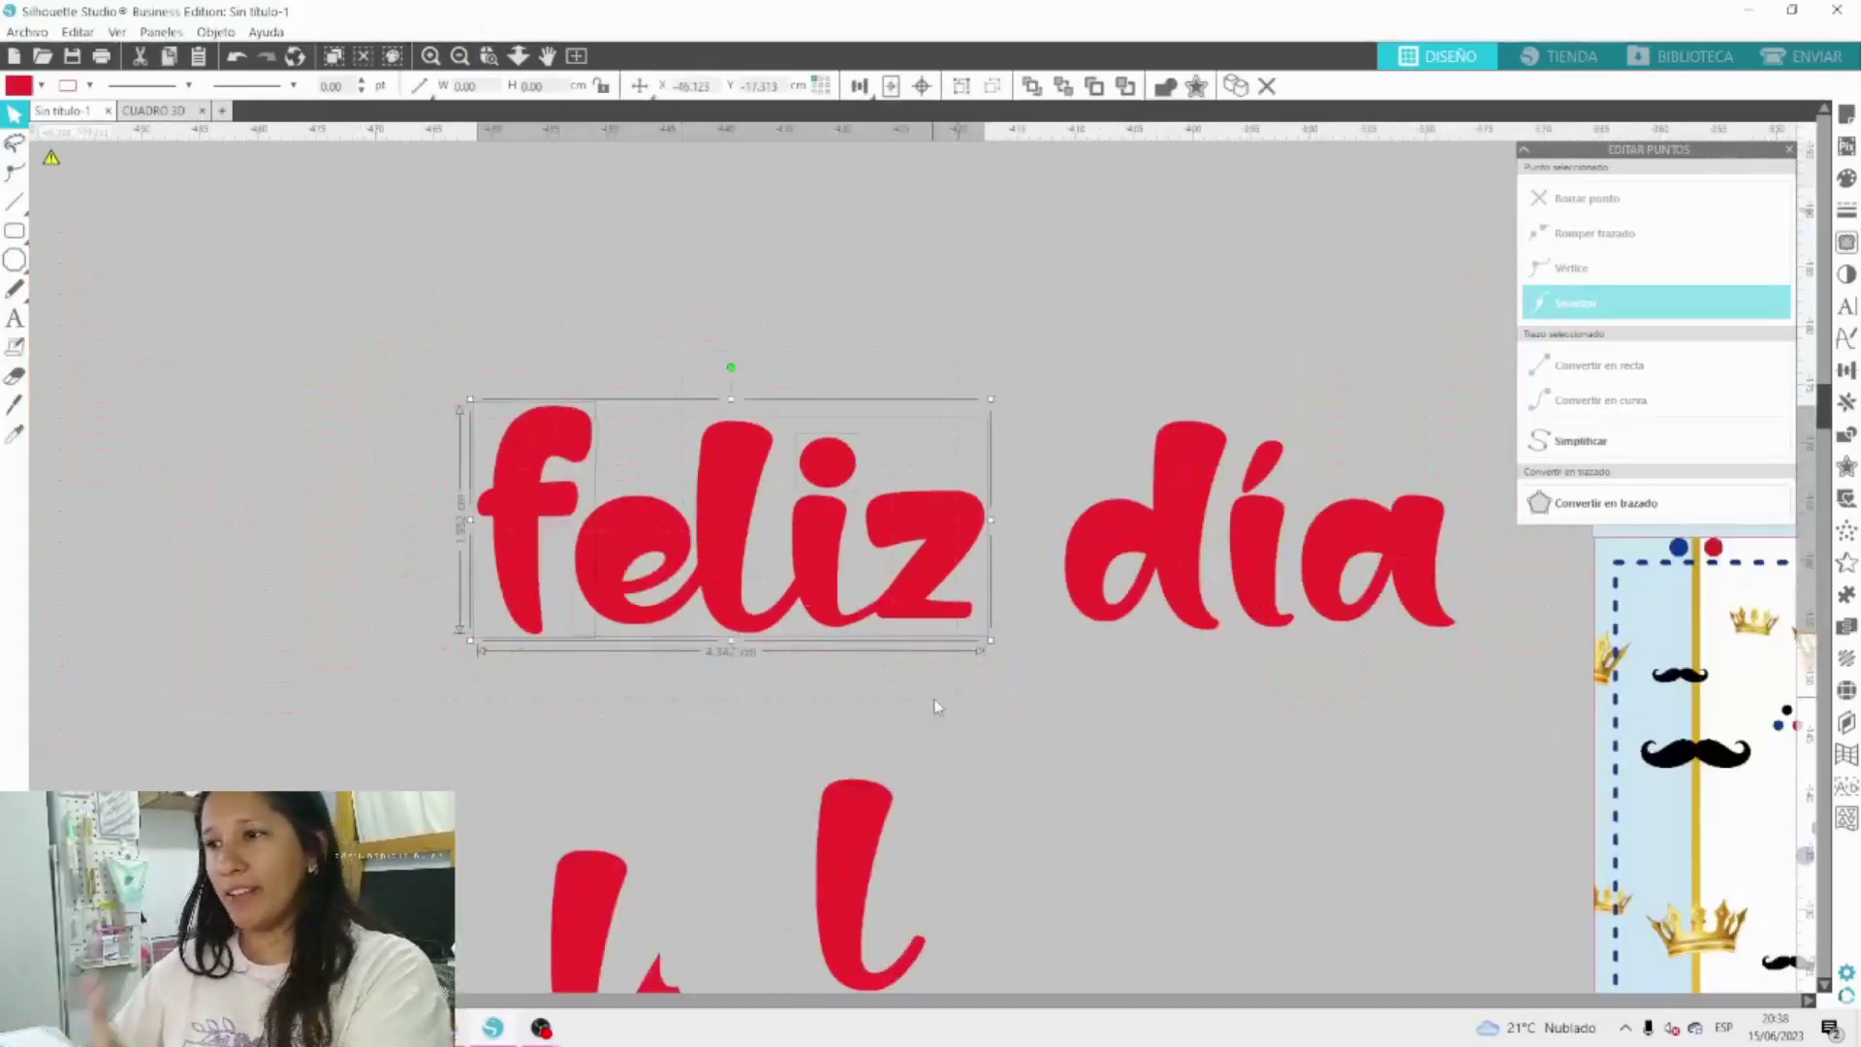
left_click(999, 707)
mouse_move(524, 563)
left_mouse_down()
mouse_move(519, 475)
mouse_move(535, 548)
left_mouse_up()
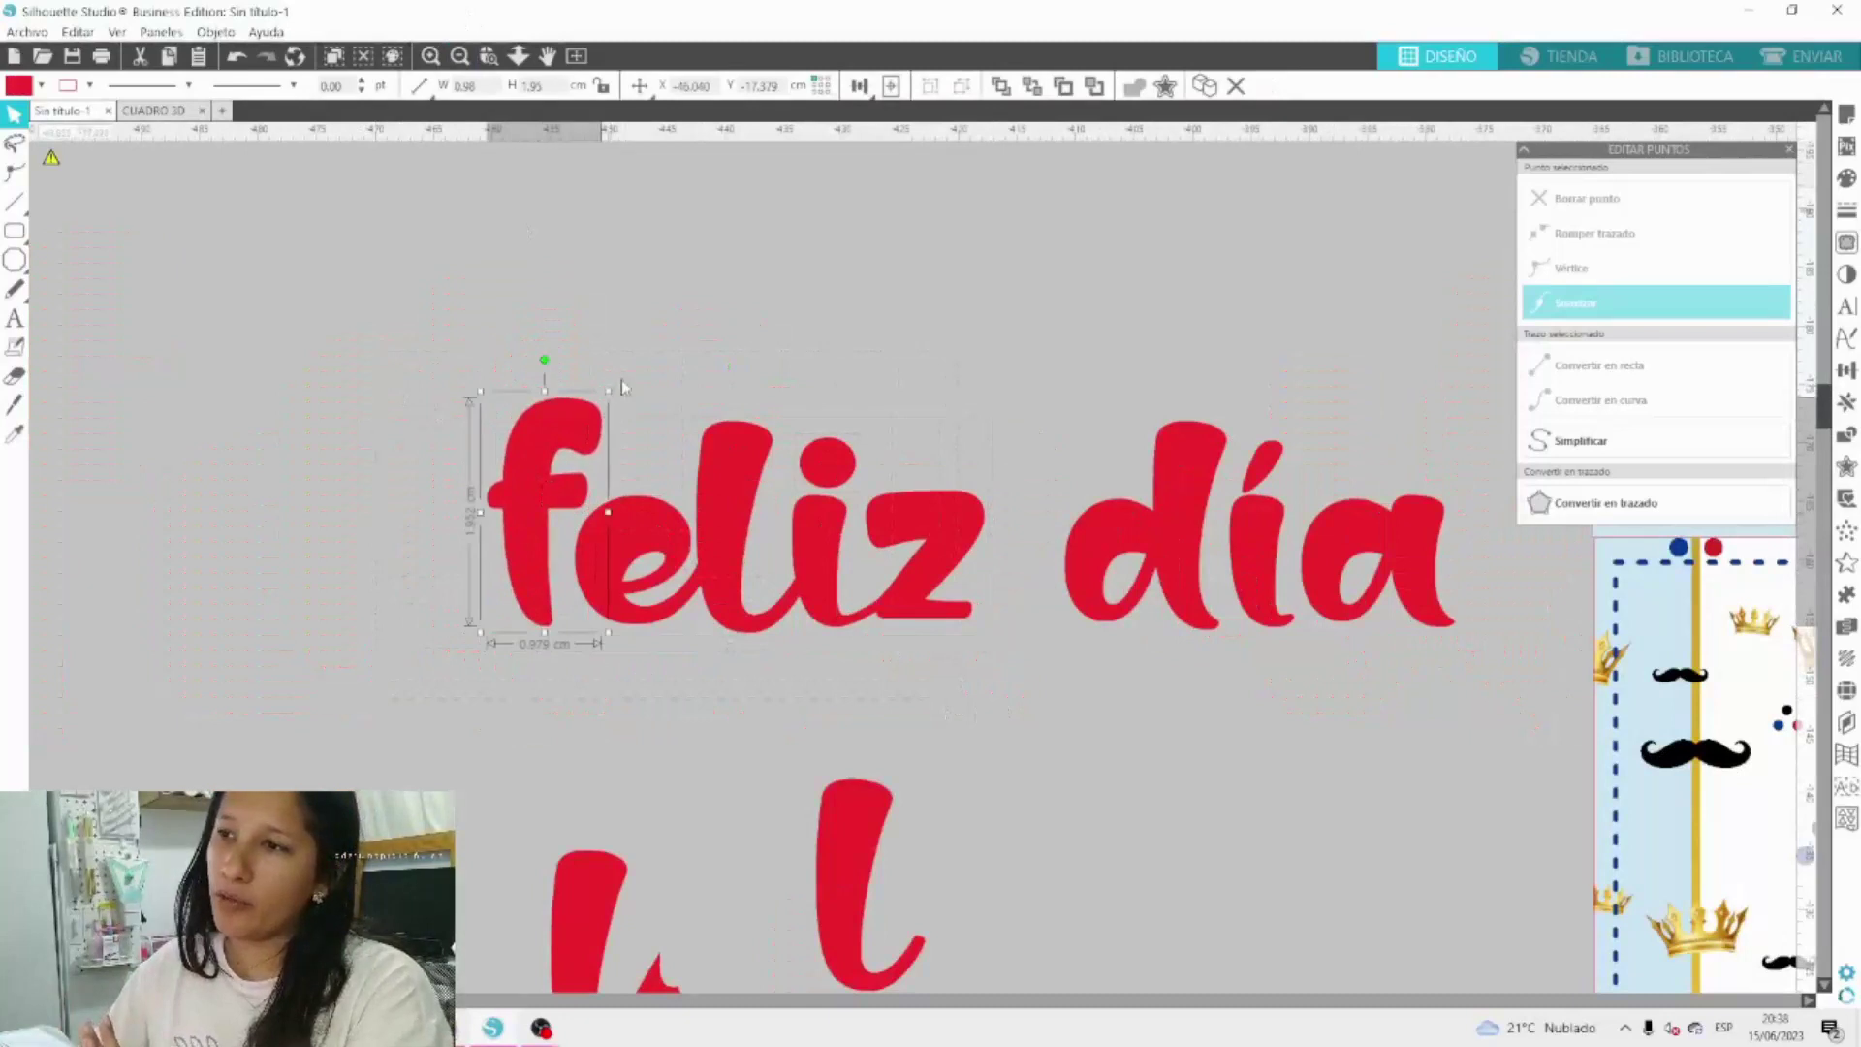
left_click_drag(609, 391, 567, 416)
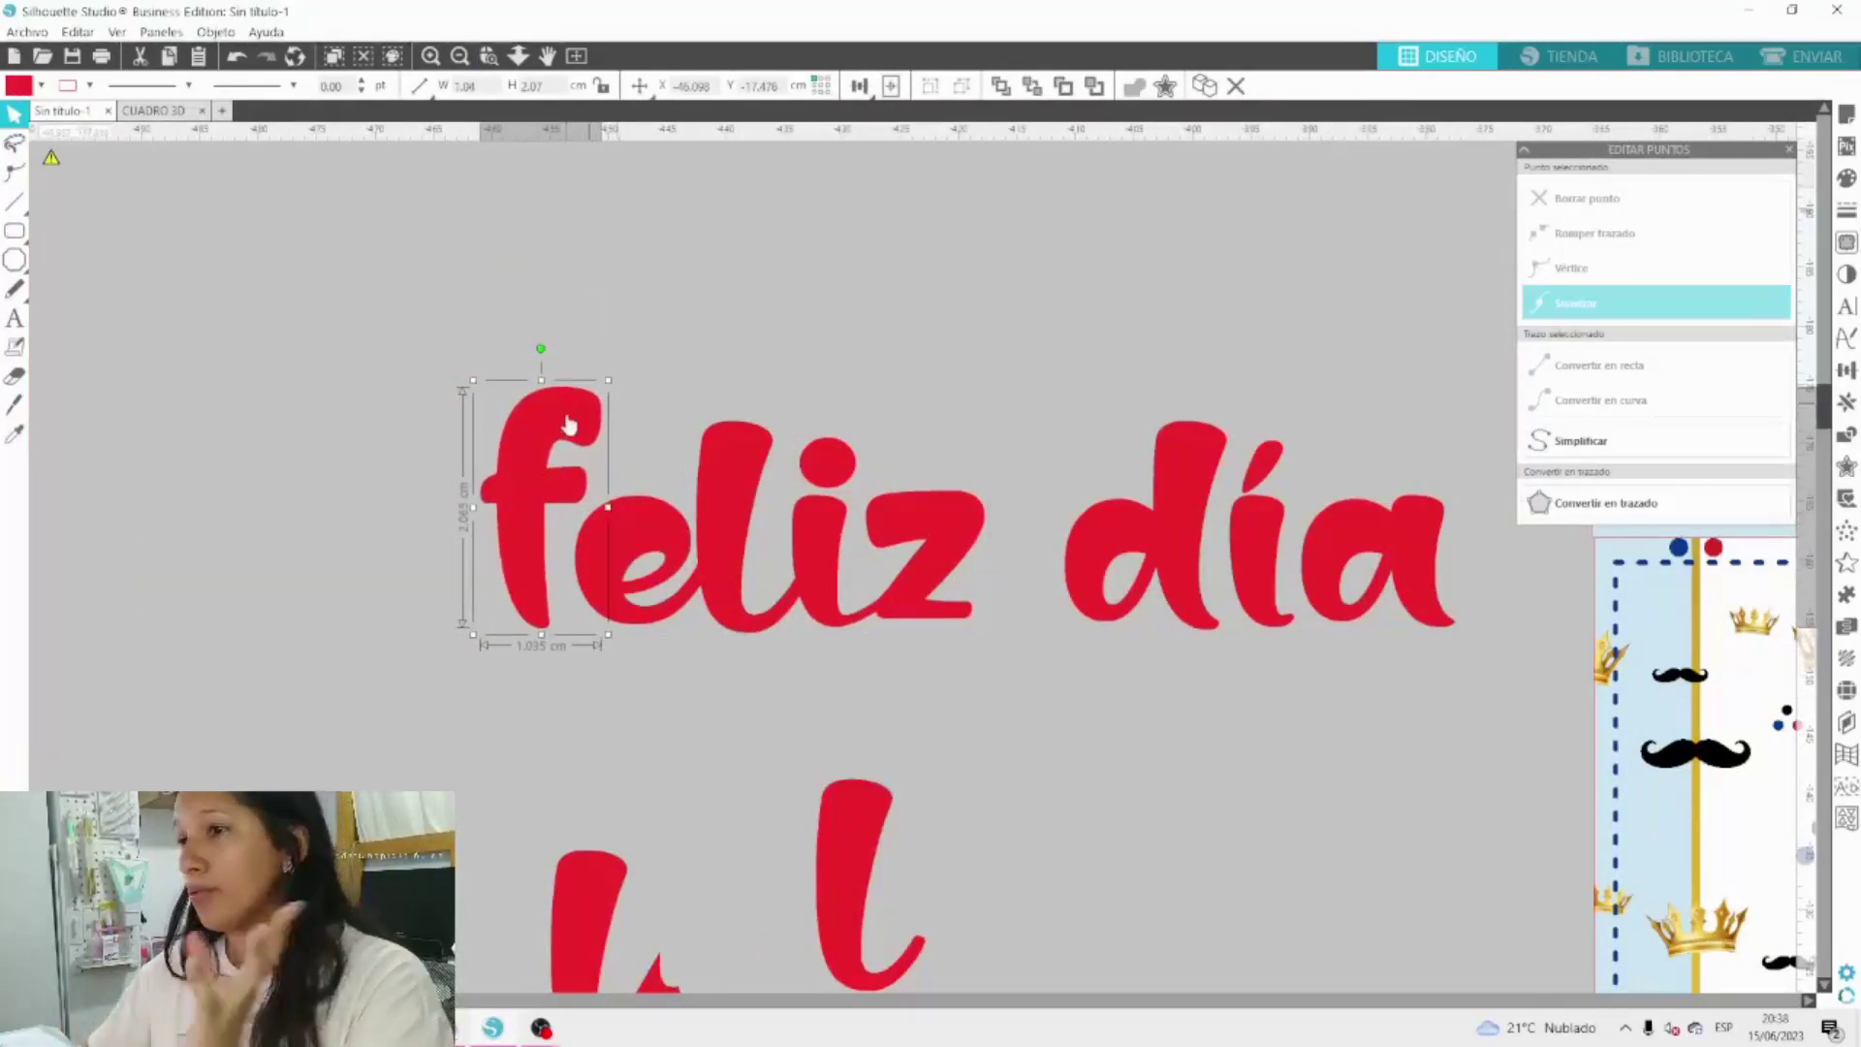
key("Right")
key("Right")
key("Right")
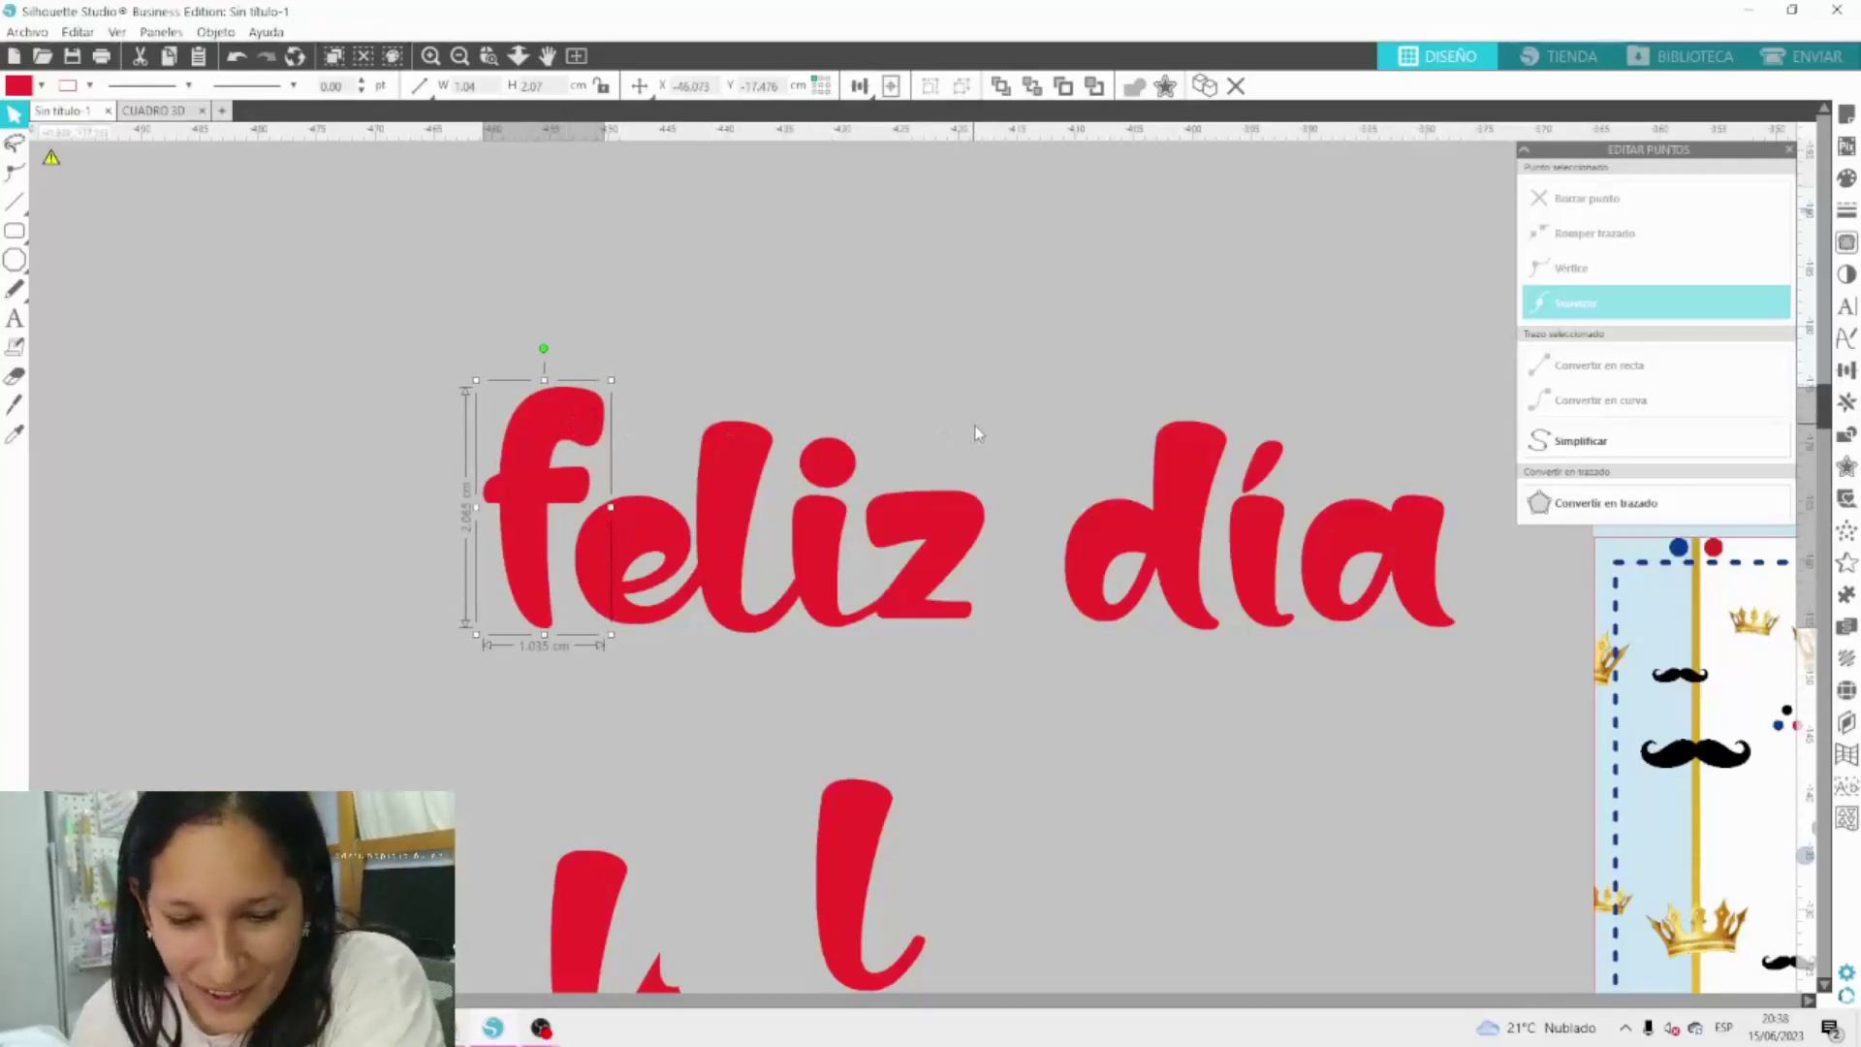
left_click_drag(1099, 410, 1462, 707)
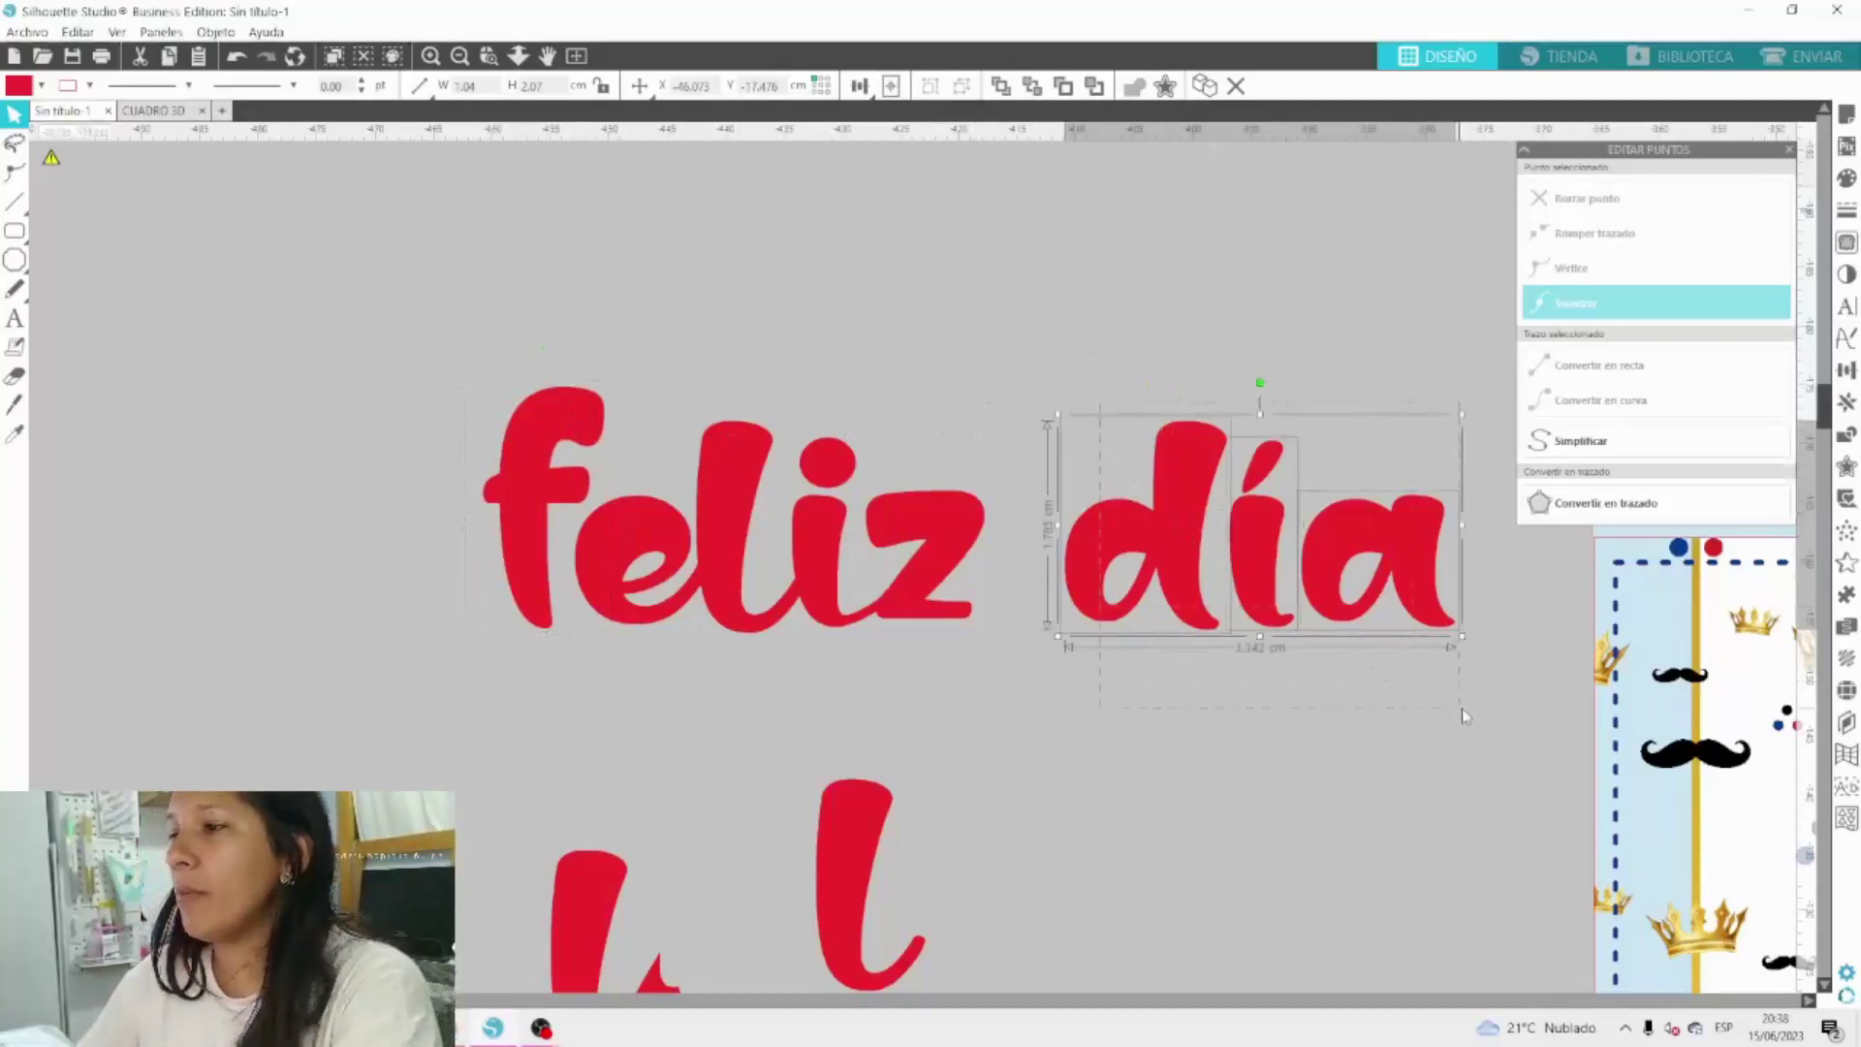
left_click(1338, 677)
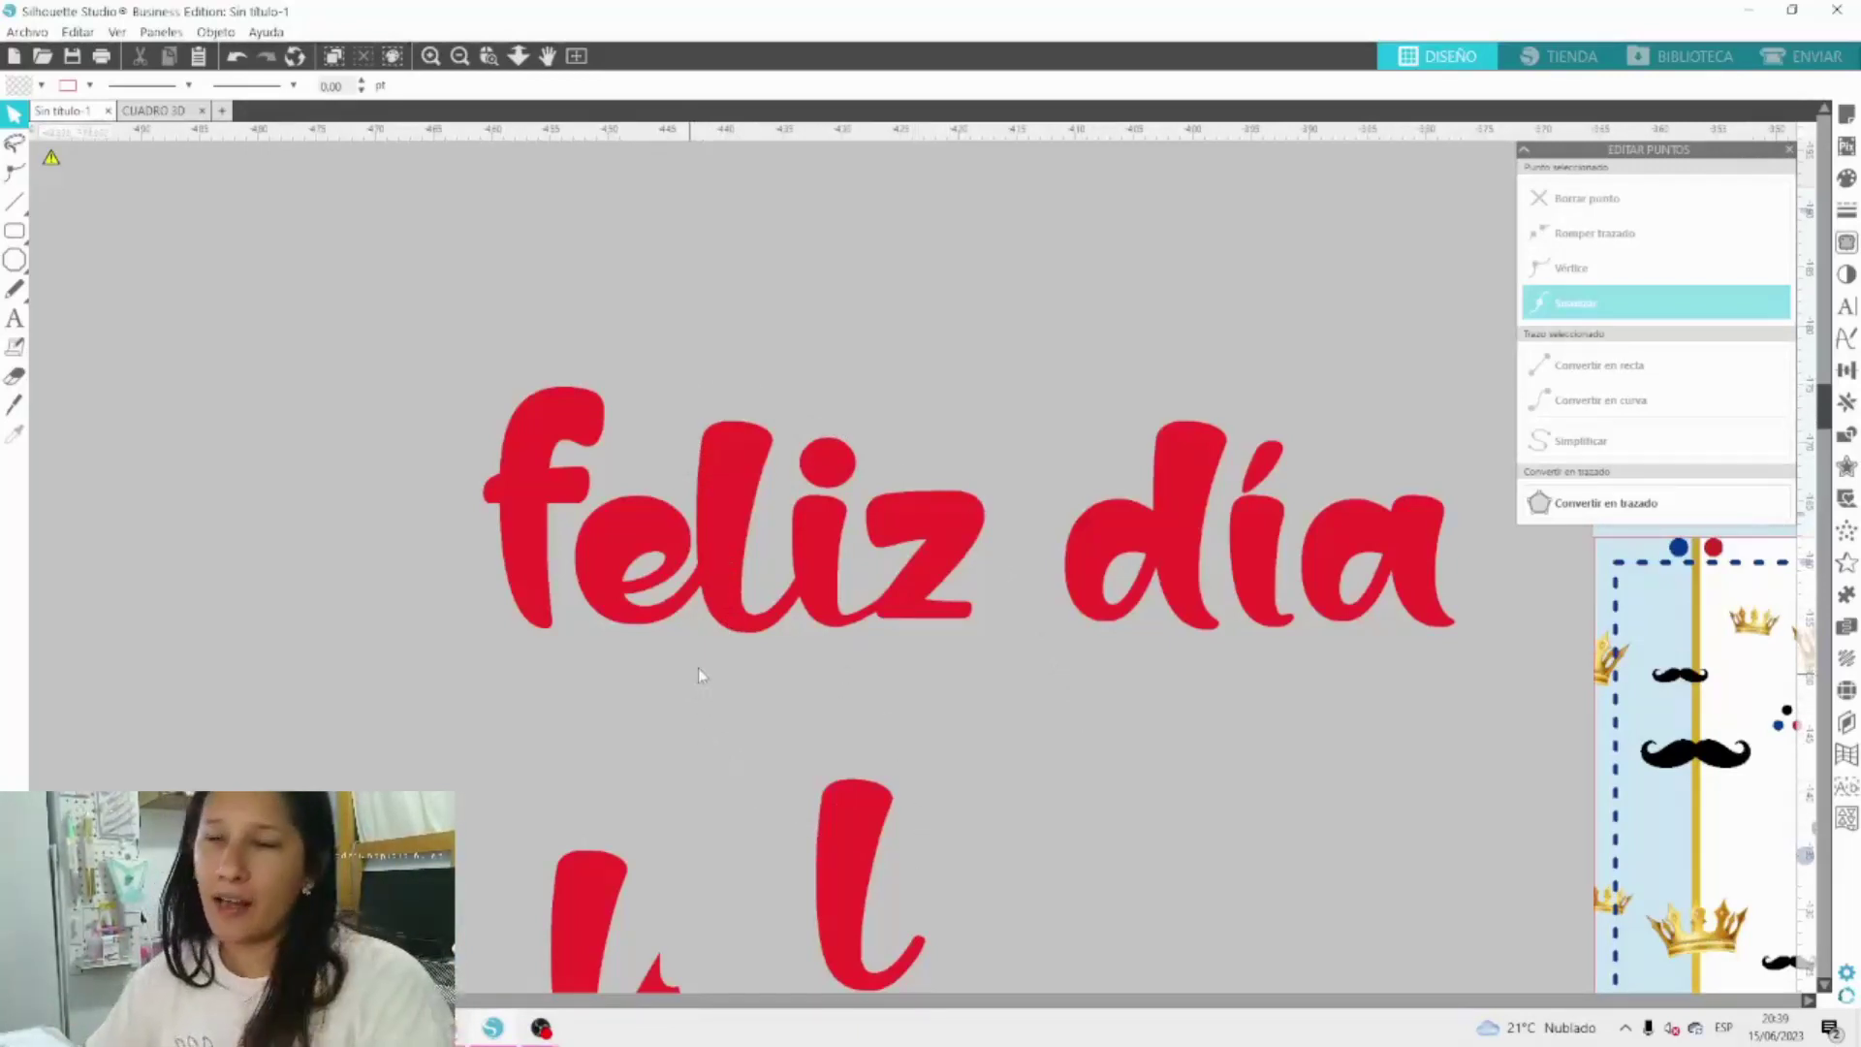
scroll(403, 740, "right", 6)
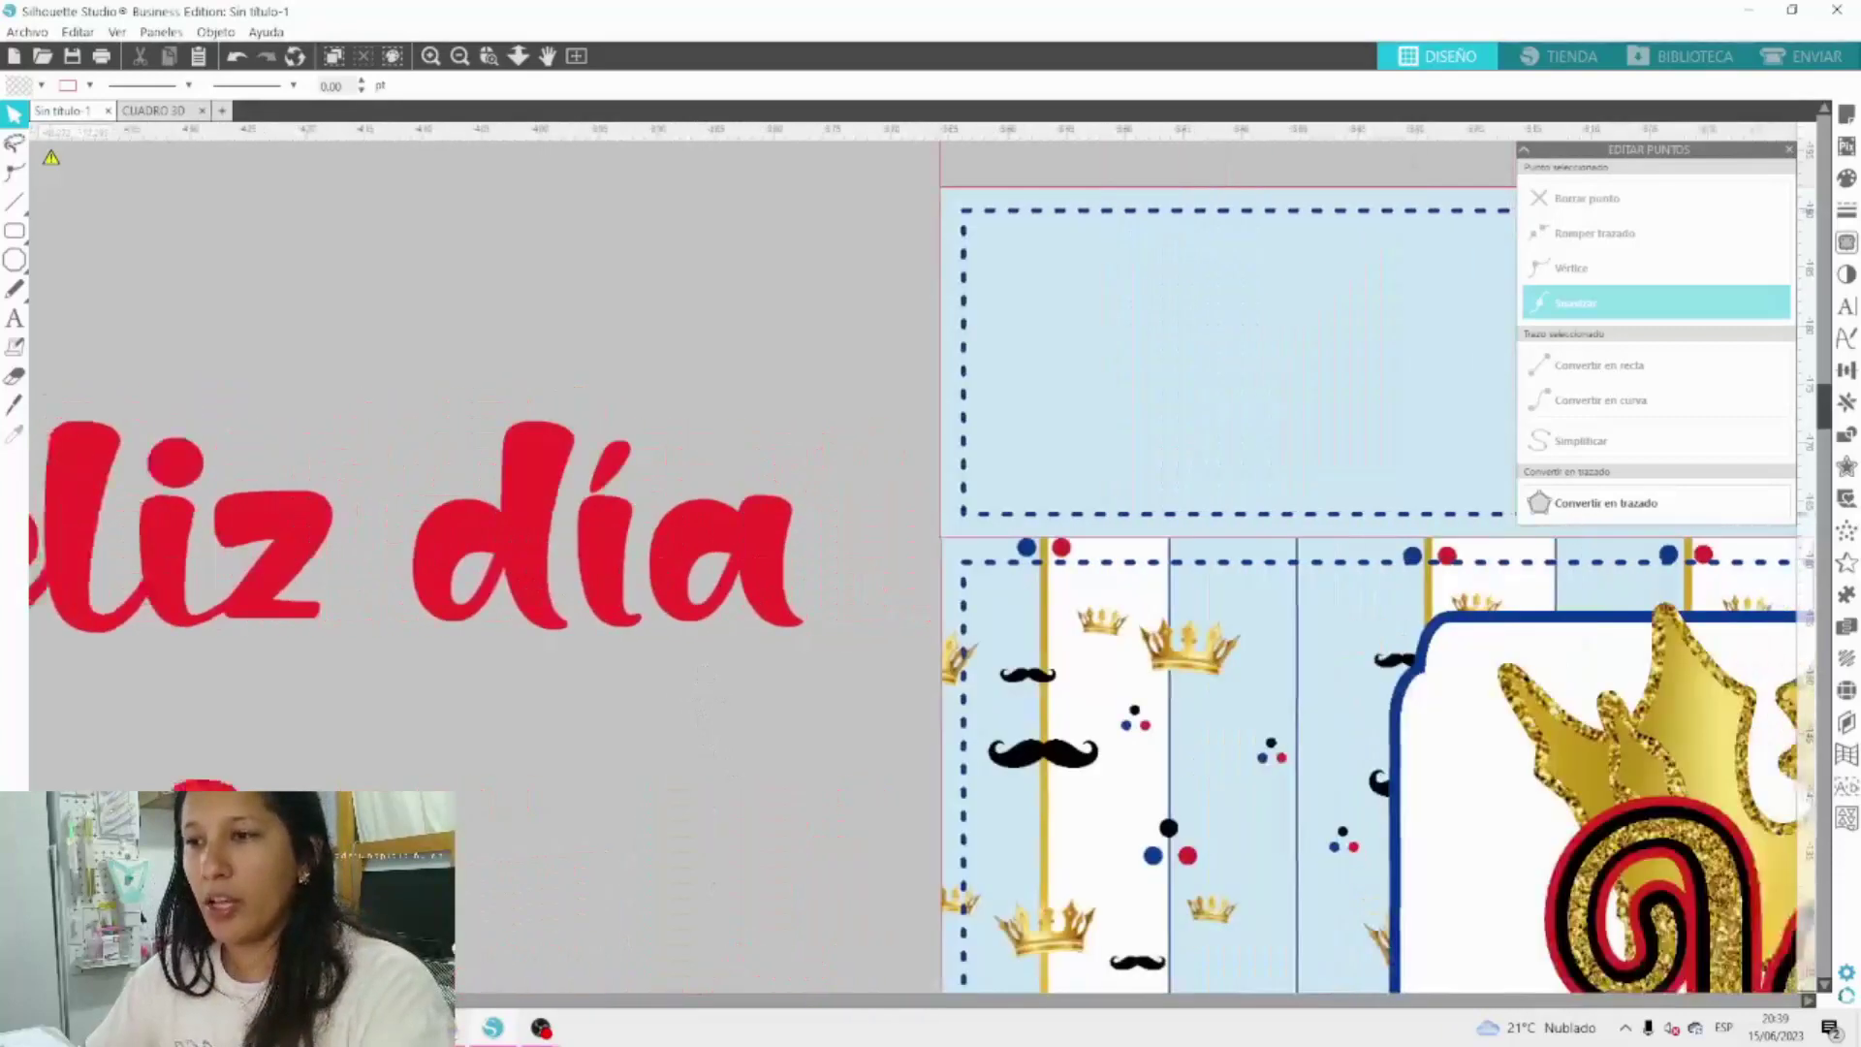
scroll(404, 741, "left", 5)
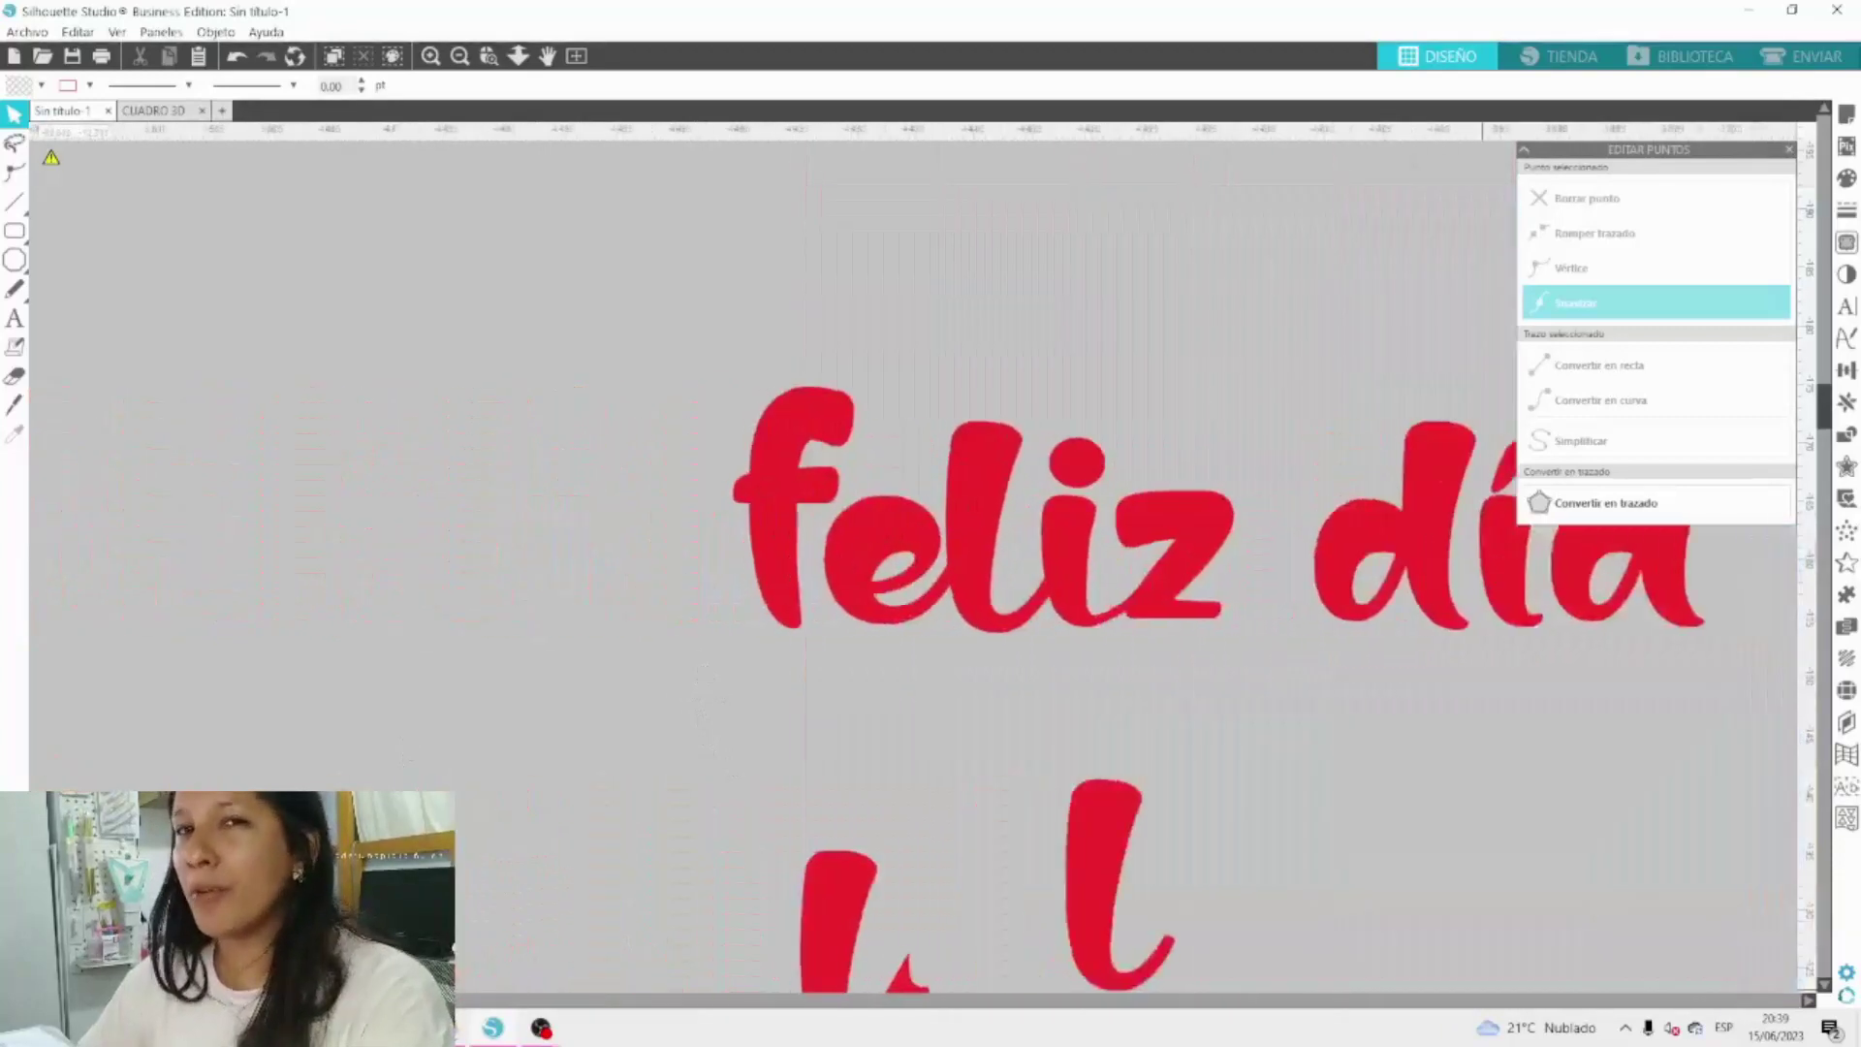
scroll(913, 568, "right", 2)
Move the spare "l" onto the stem of the "d" in "día" so its tail reaches the "í".
left_click_drag(594, 881, 929, 508)
left_click(903, 563)
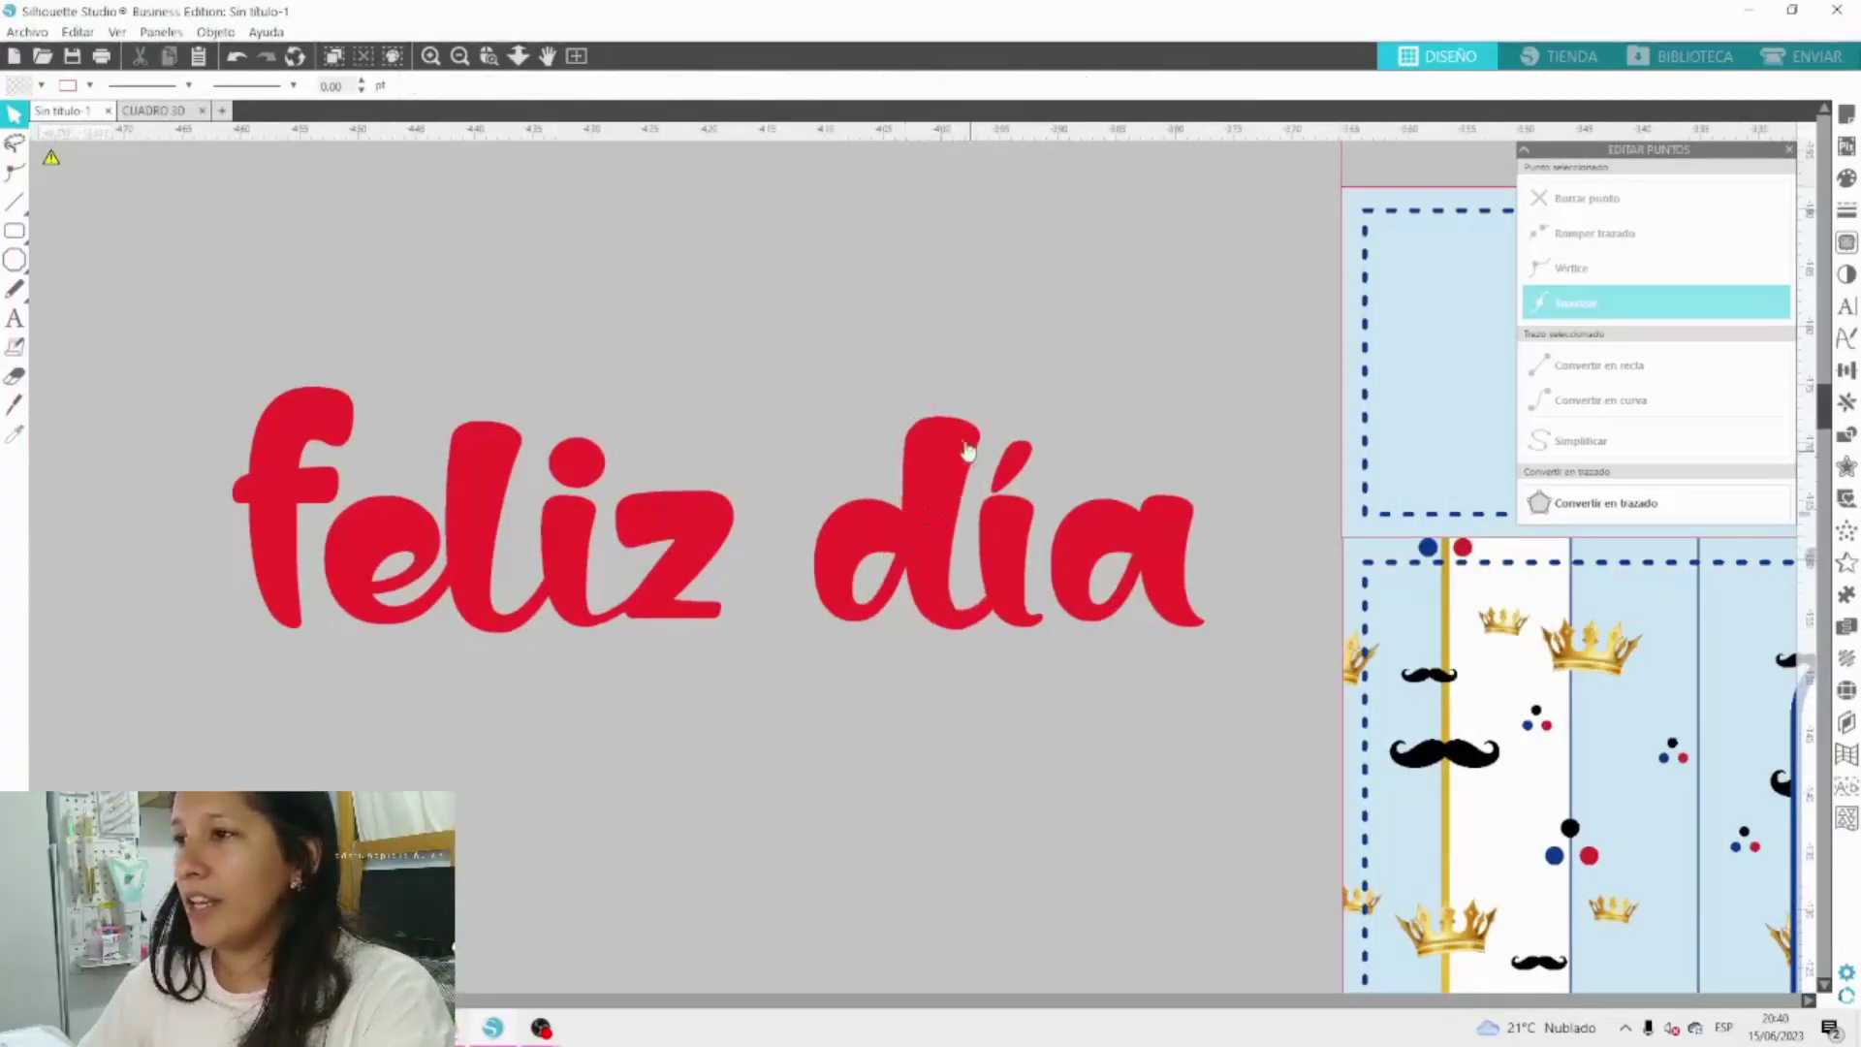
left_click_drag(960, 440, 676, 388)
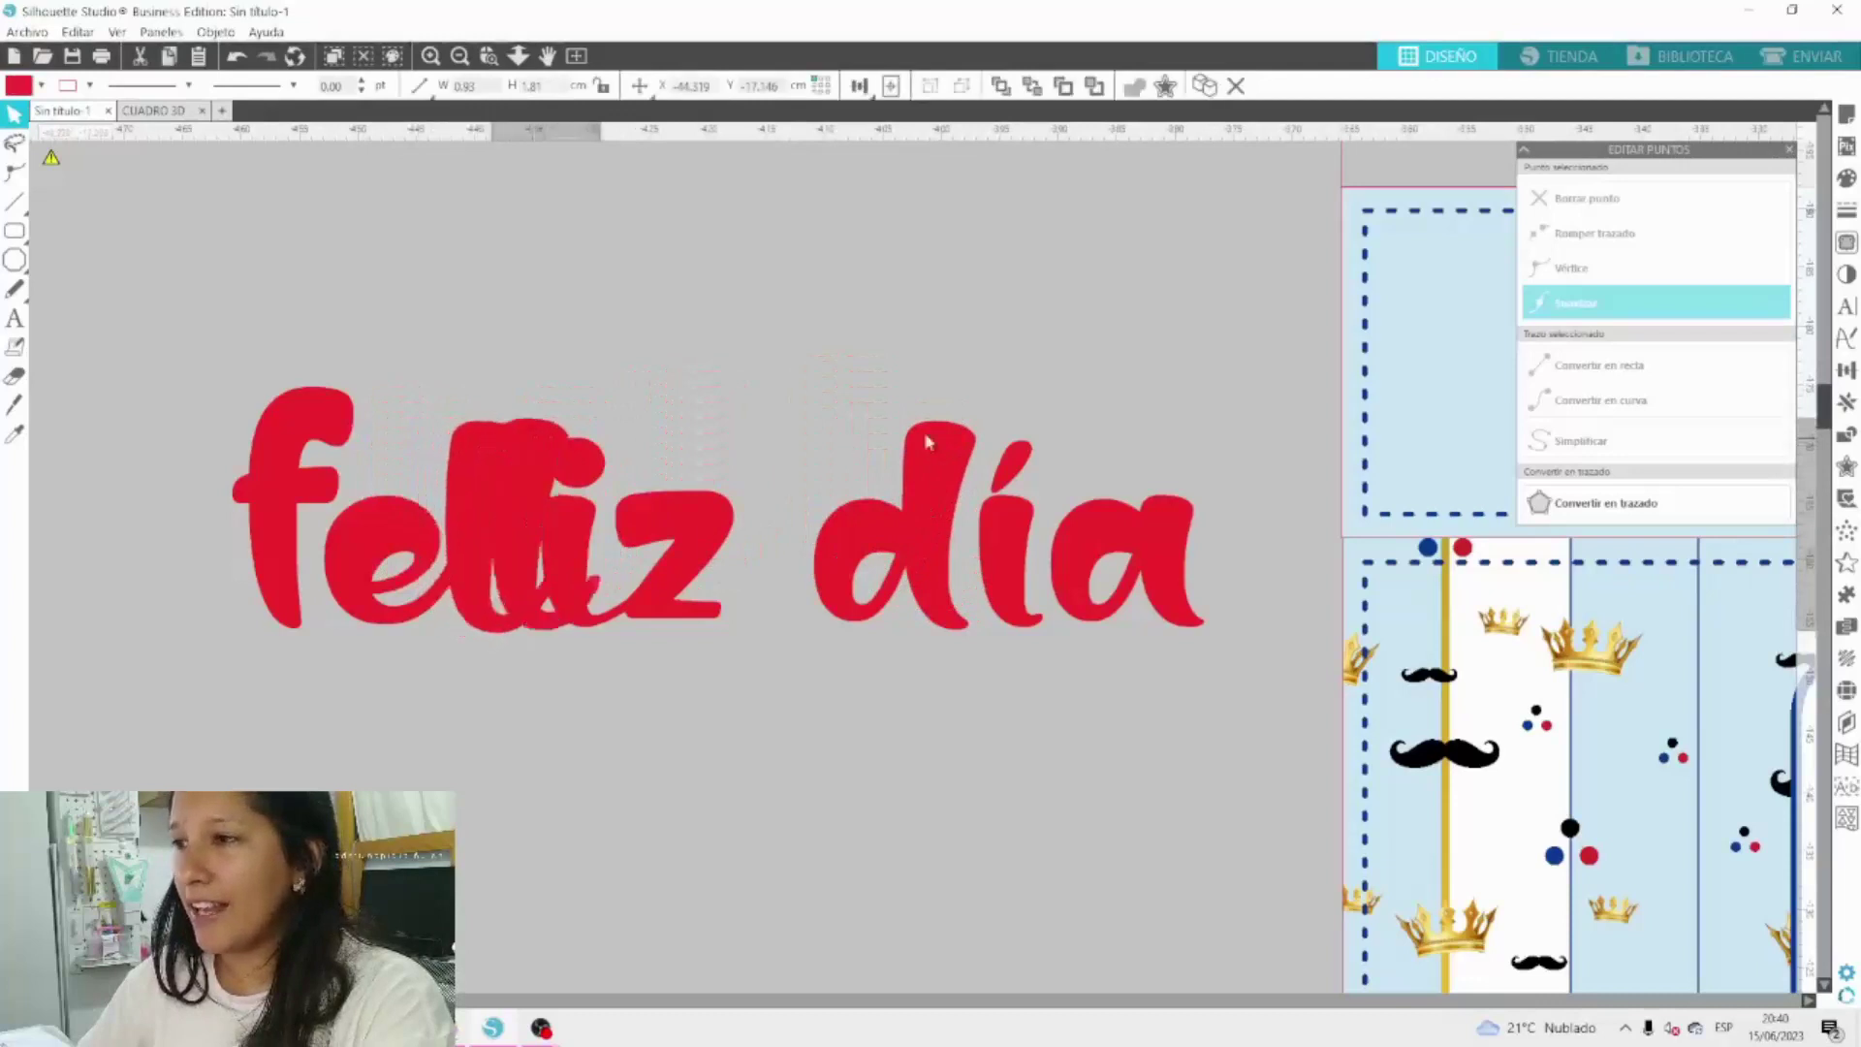
left_click_drag(948, 411, 956, 439)
left_click(1002, 856)
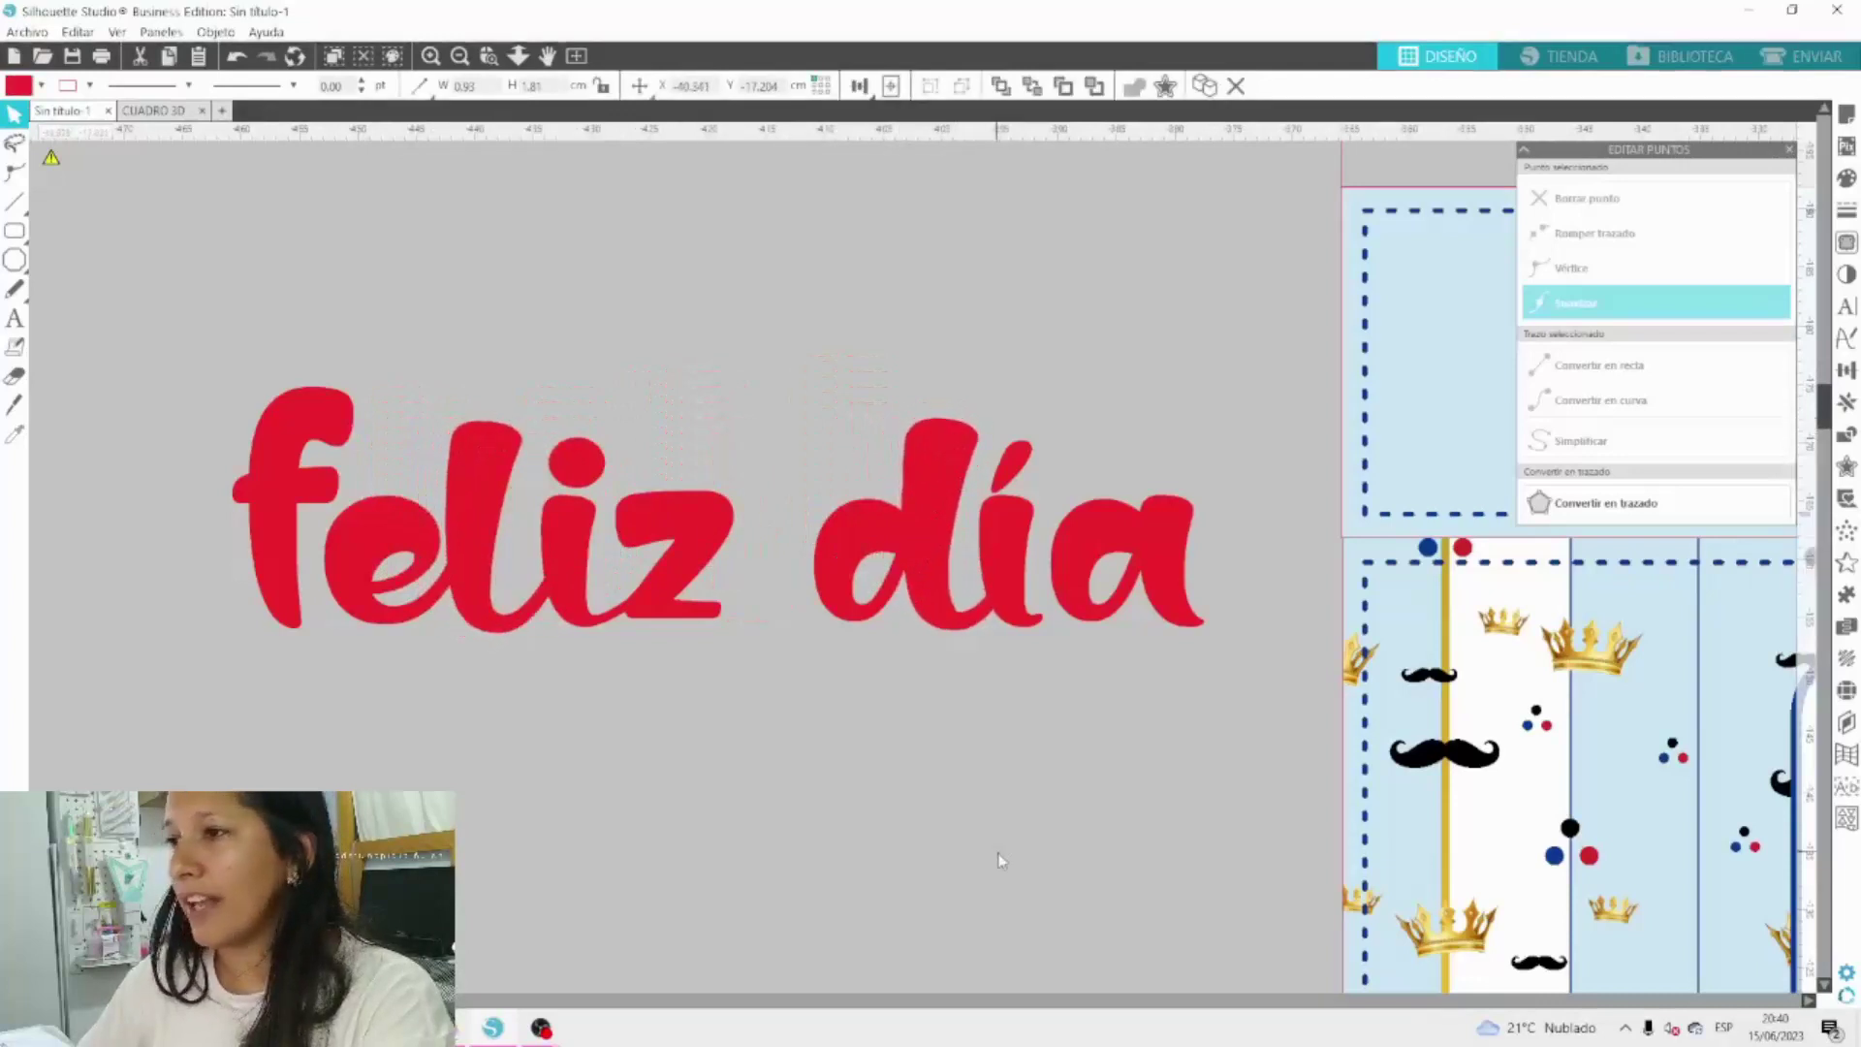
Place a copy of the "l" below "día" and slice off its tail with the Knife tool.
left_click(947, 455)
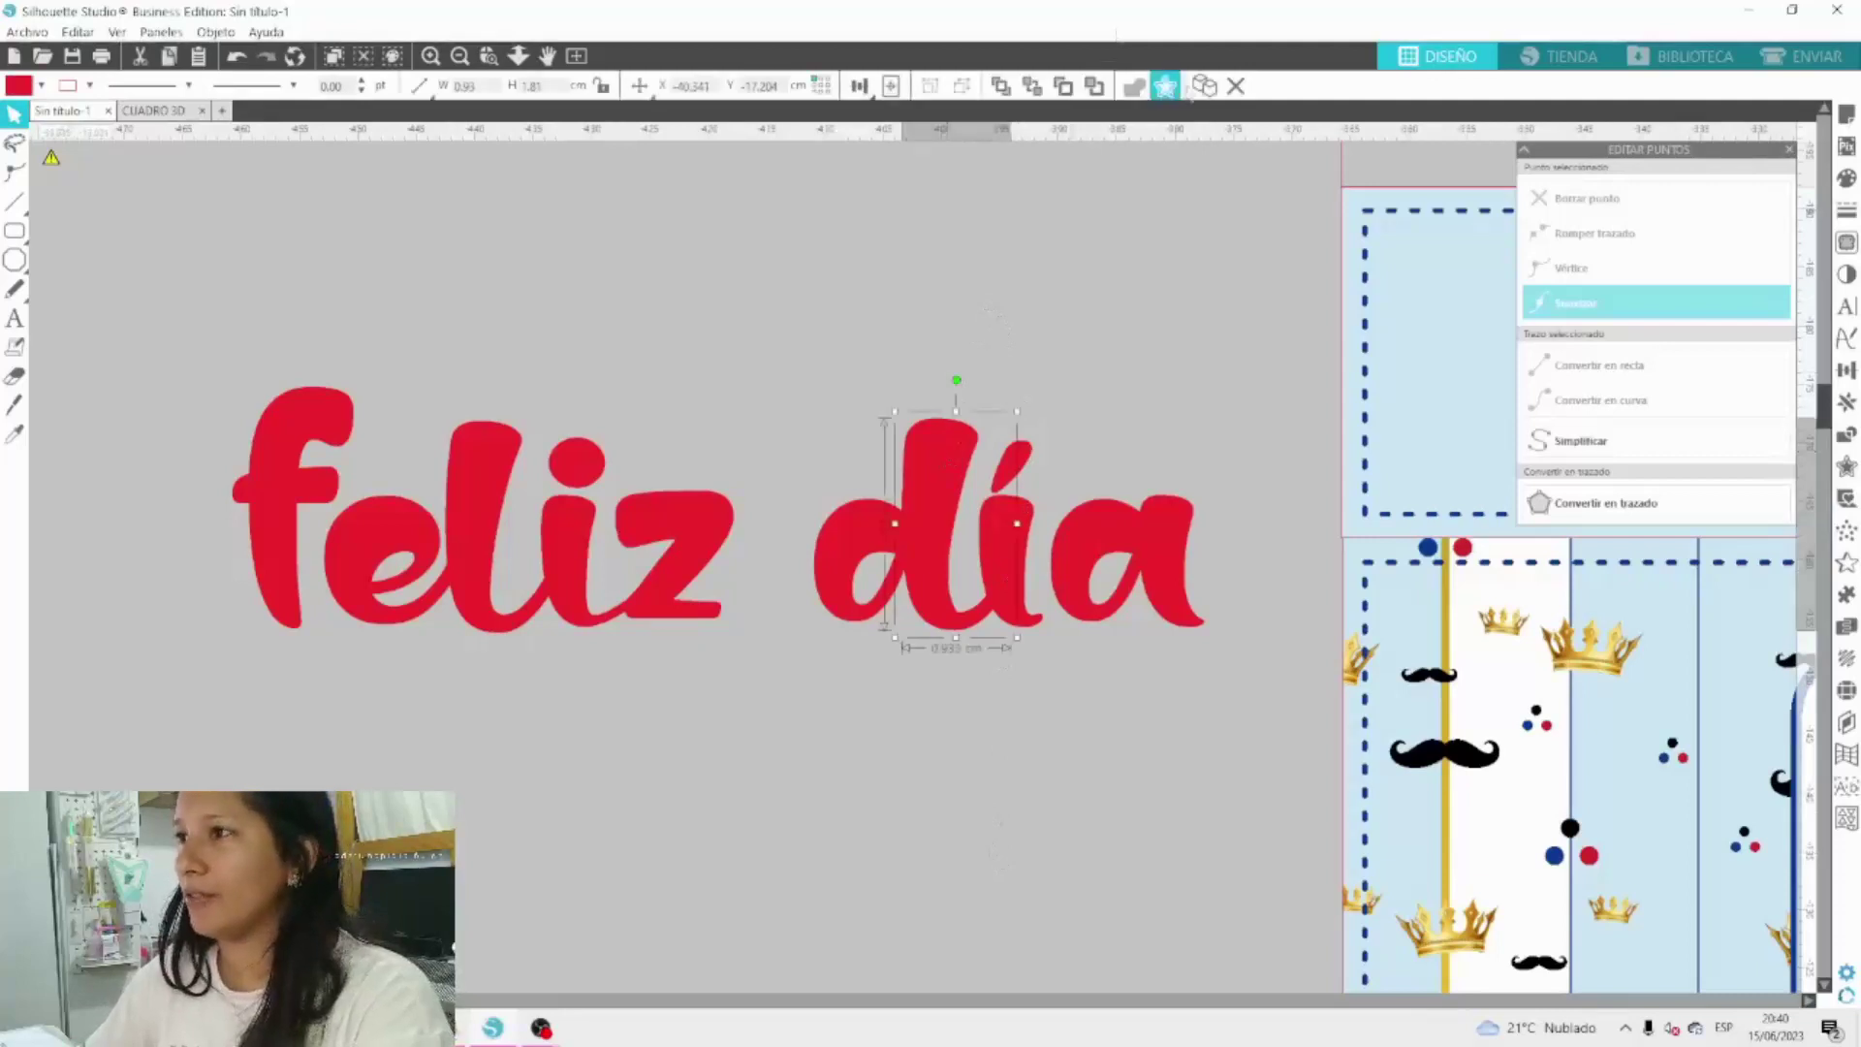
left_click_drag(940, 439, 822, 707)
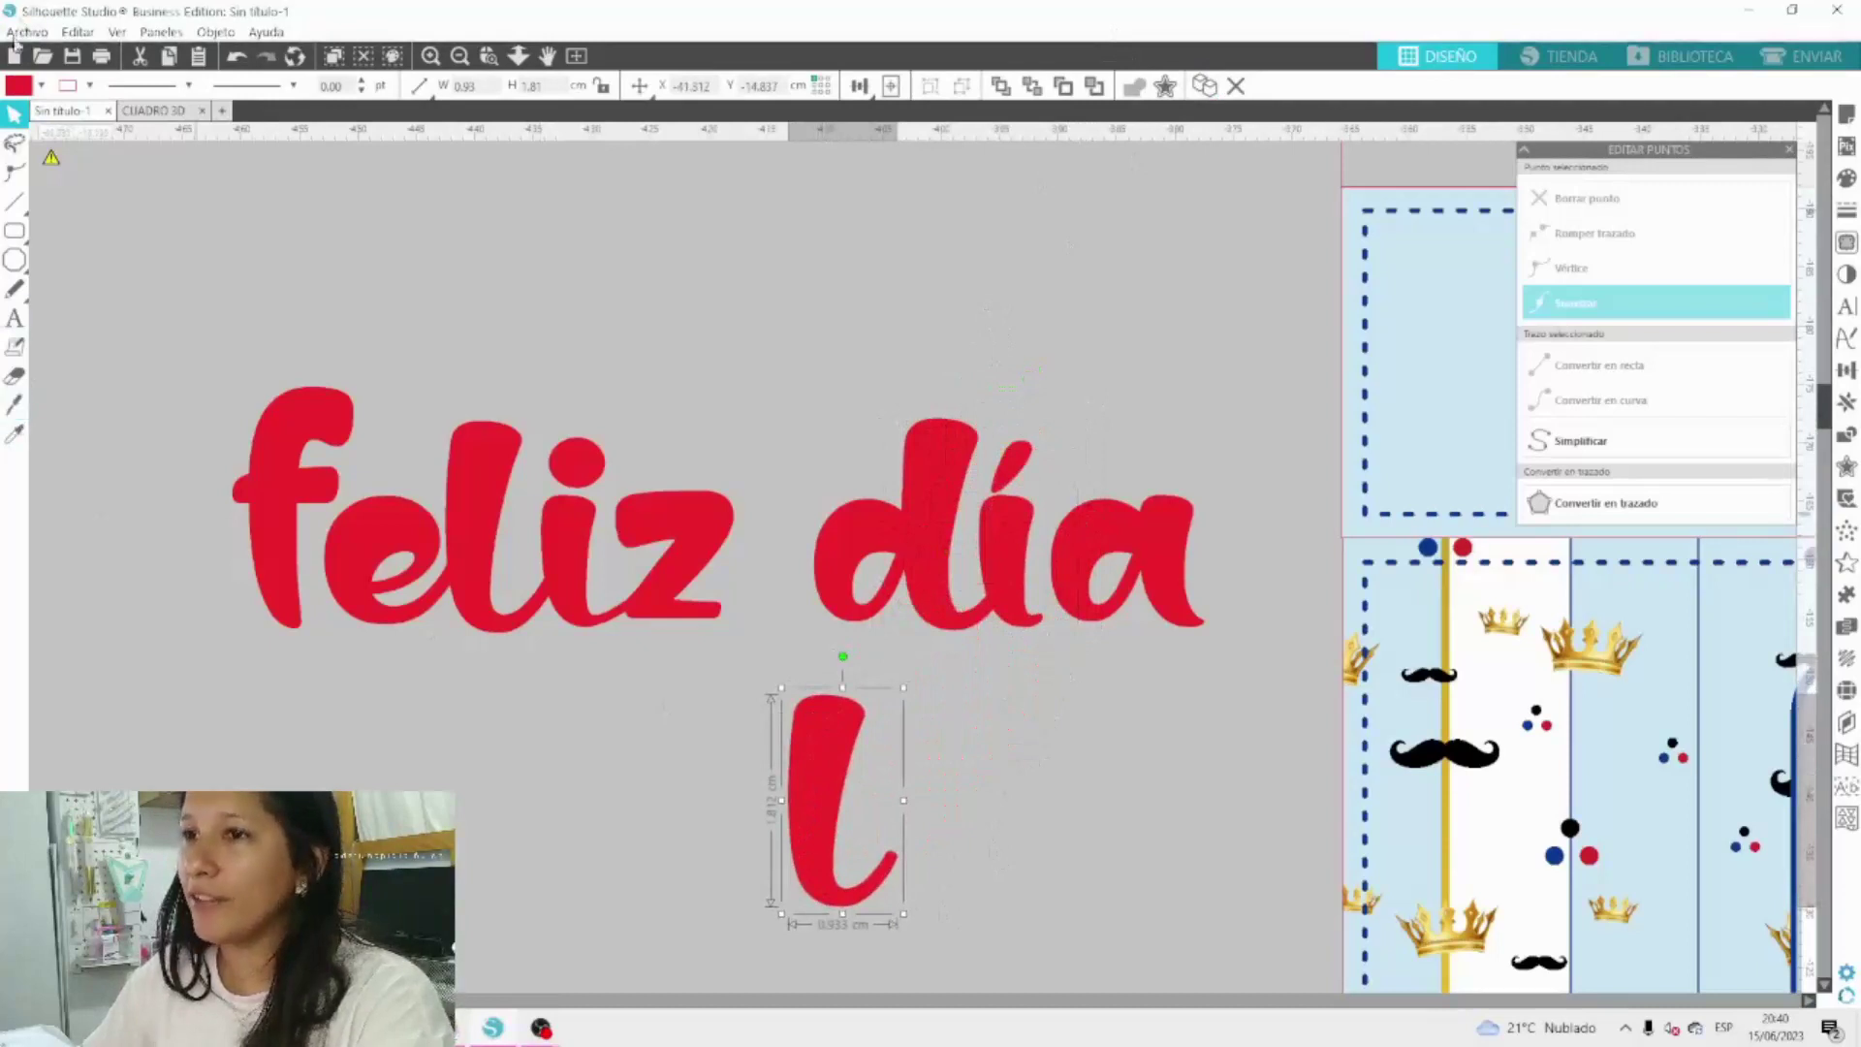
left_click(14, 407)
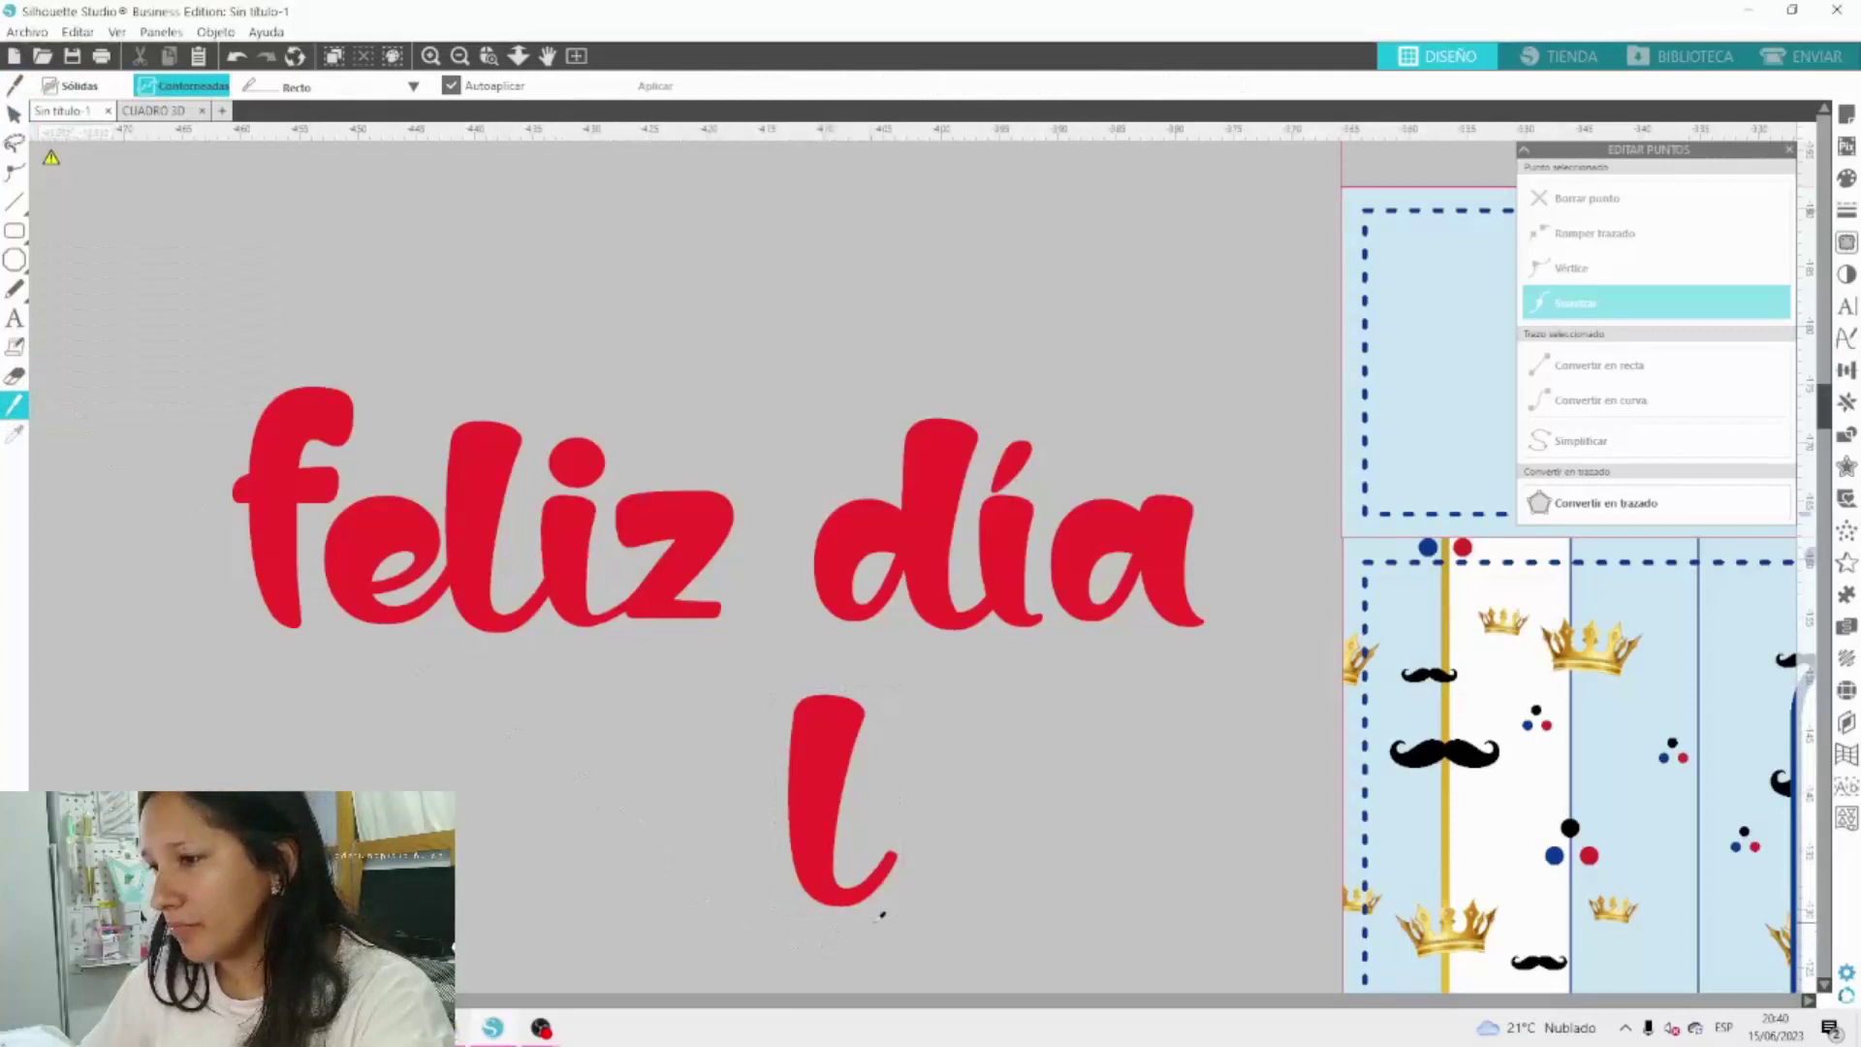
left_click_drag(873, 924, 857, 850)
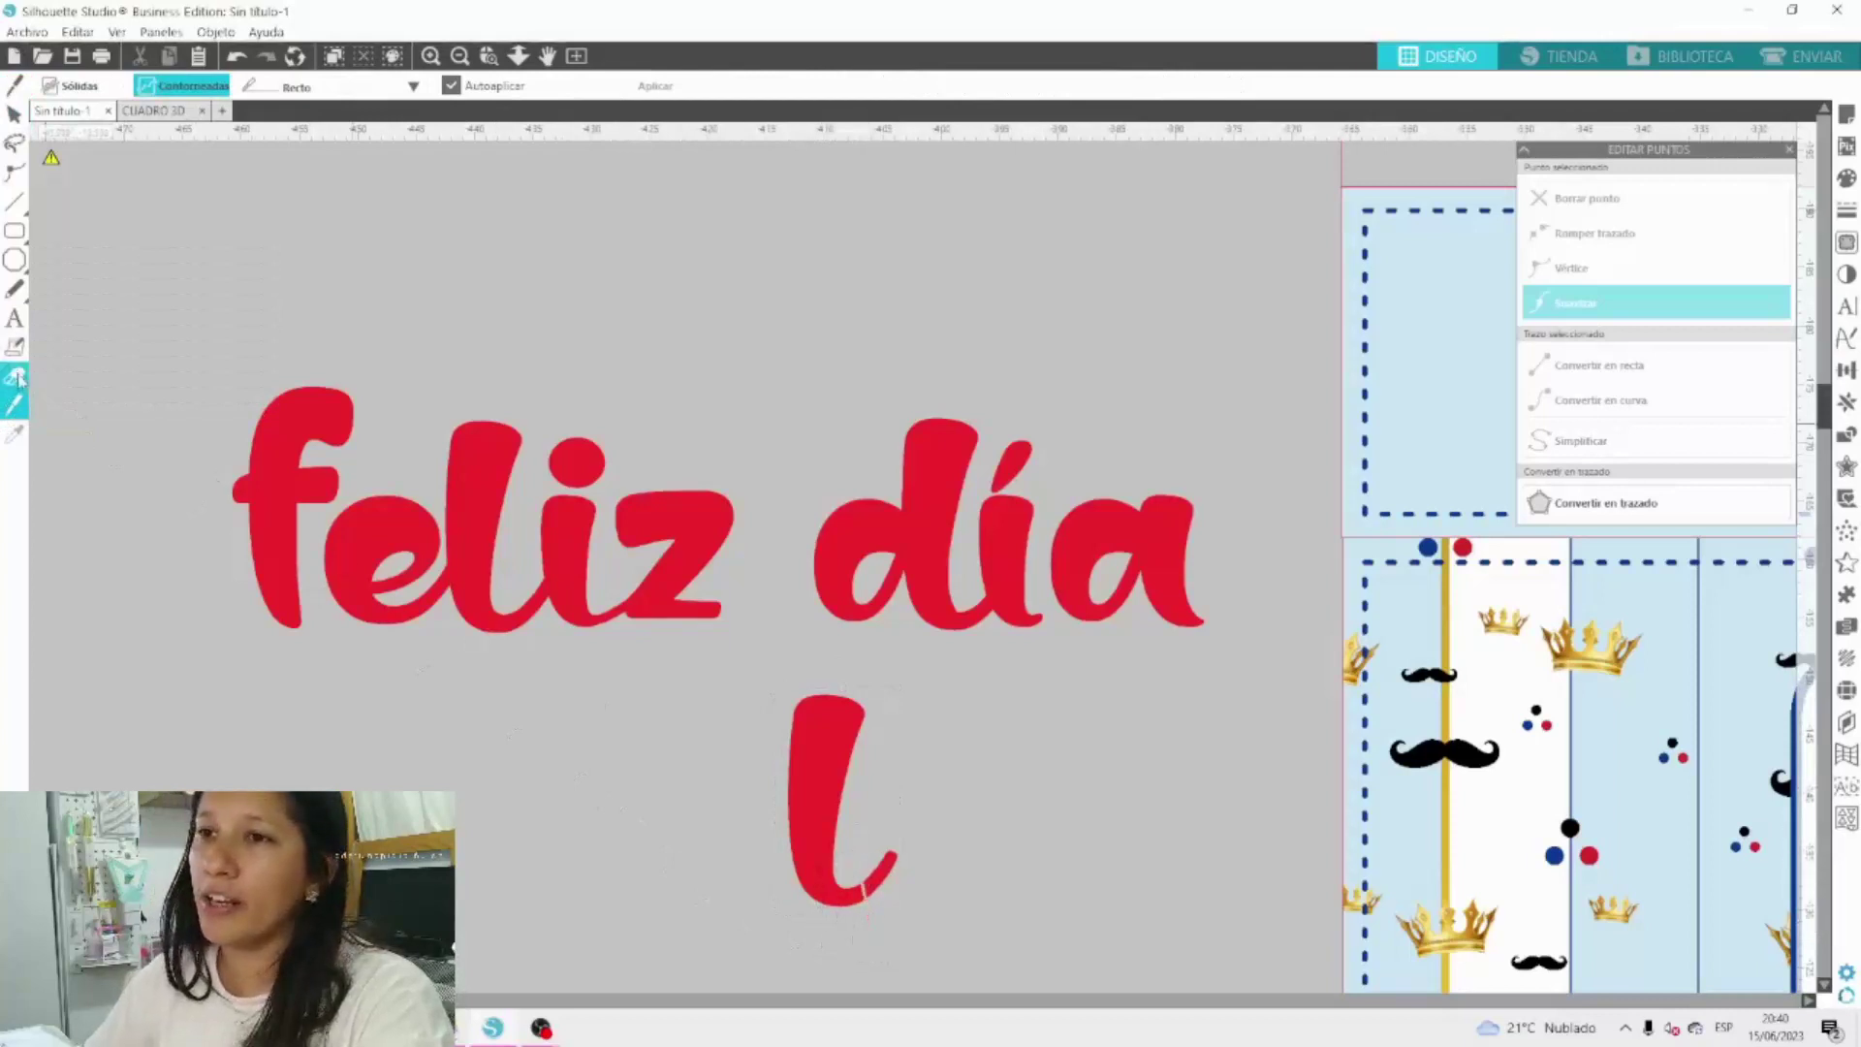
Erase the body of the copied "l" with a round 1.60 cm eraser, keeping the cut tail piece.
left_click(16, 376)
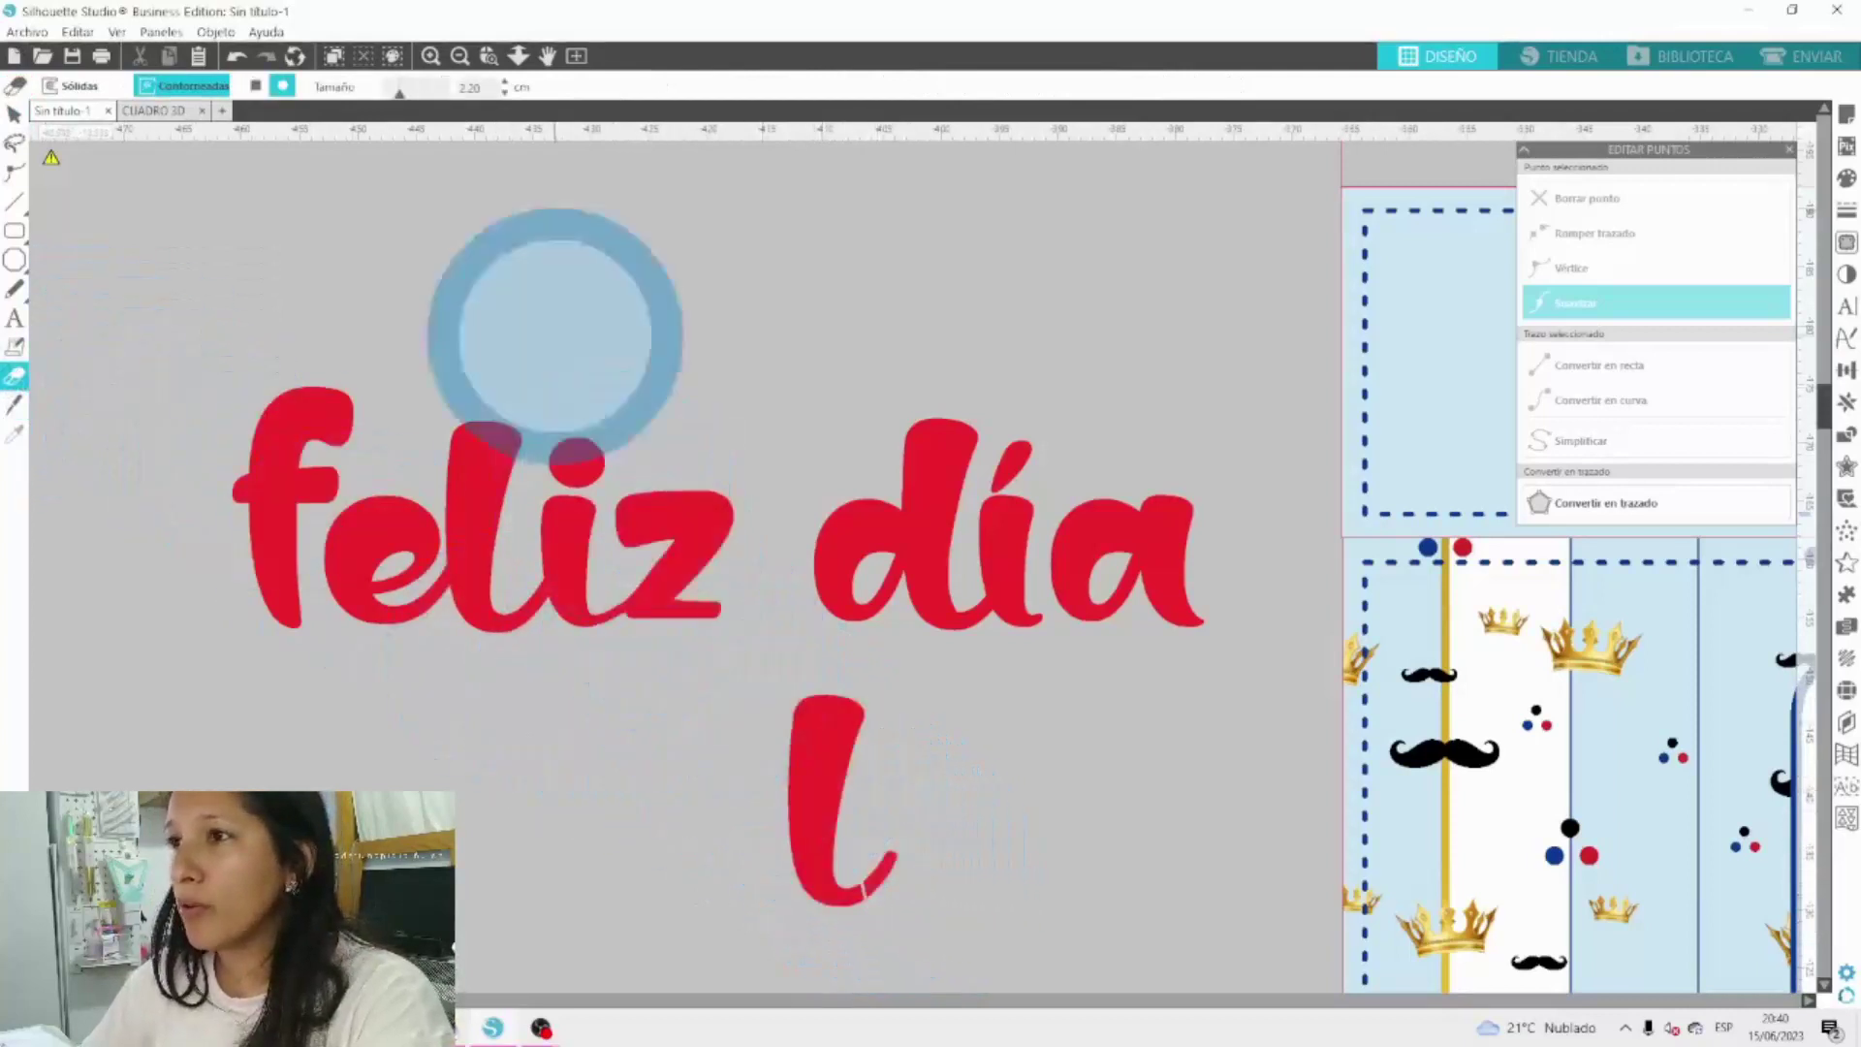
left_click_drag(398, 92, 395, 92)
mouse_move(844, 766)
left_mouse_down()
mouse_move(851, 811)
mouse_move(831, 748)
mouse_move(783, 756)
mouse_move(757, 789)
mouse_move(747, 852)
mouse_move(769, 914)
left_mouse_up()
key("ctrl+n")
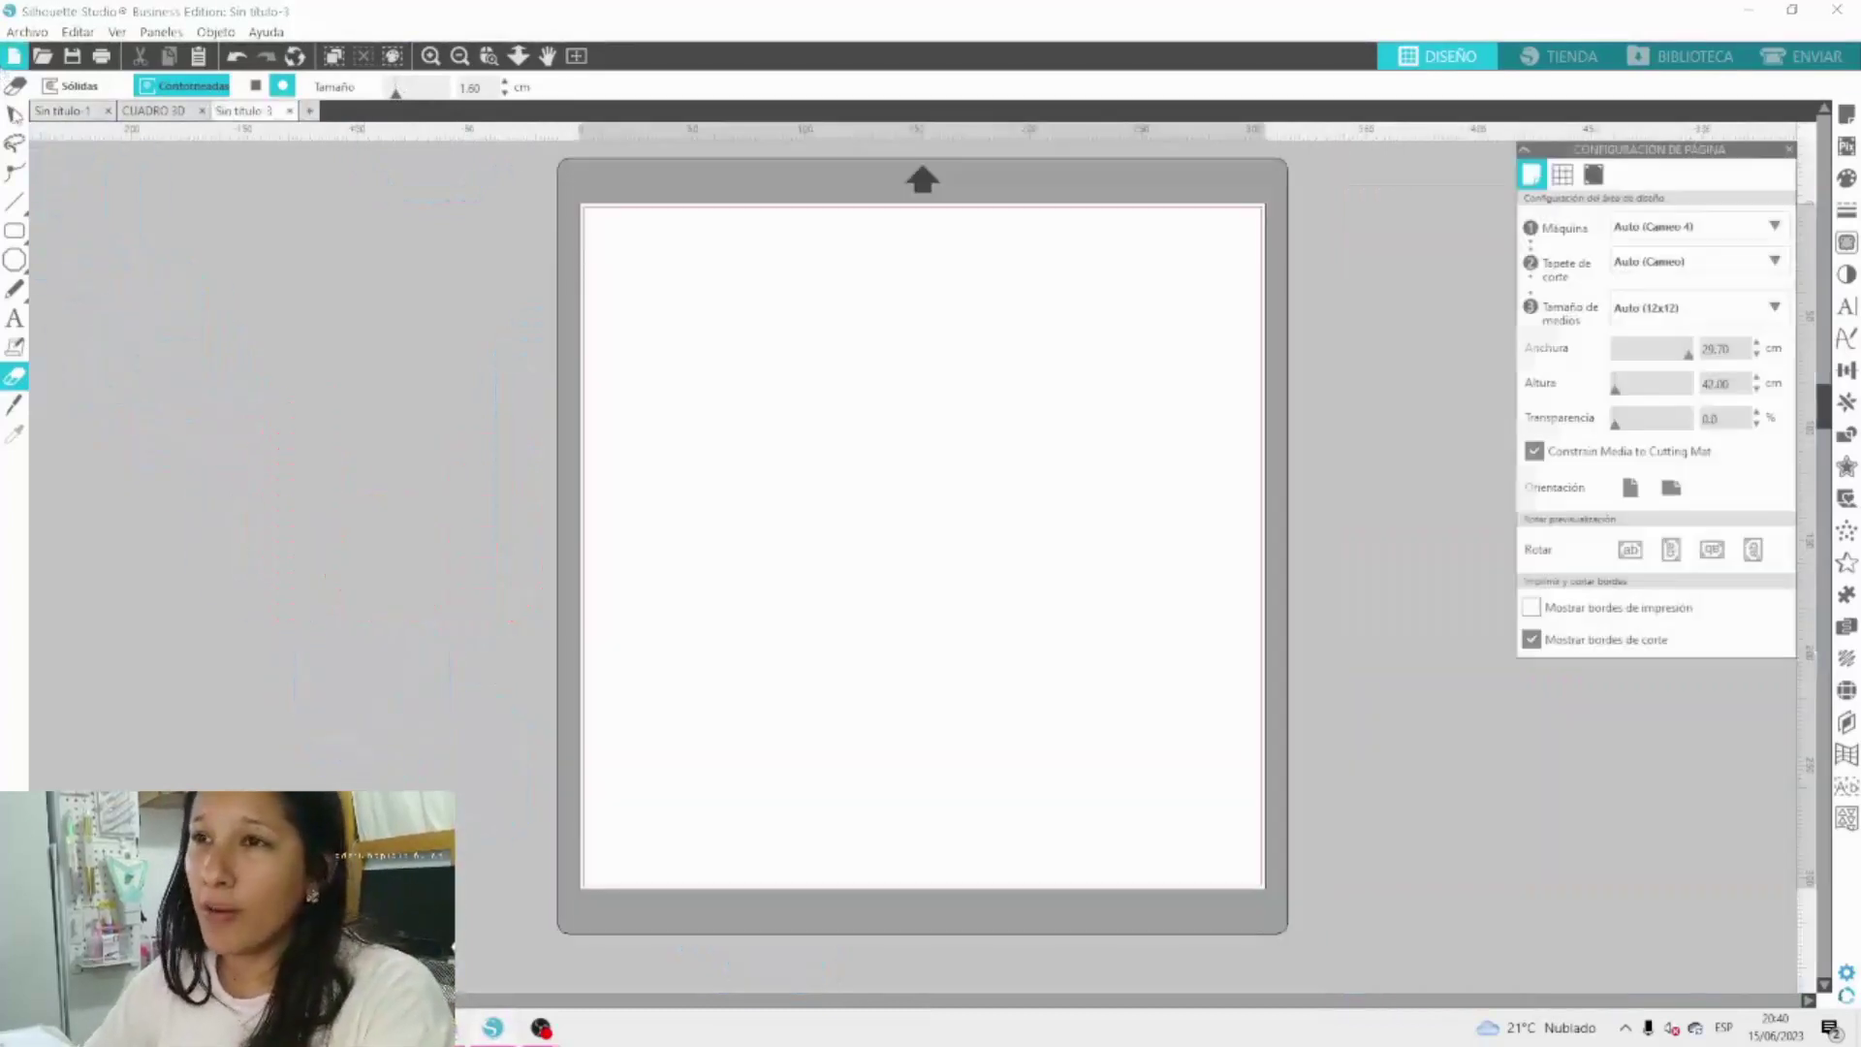
left_click(70, 112)
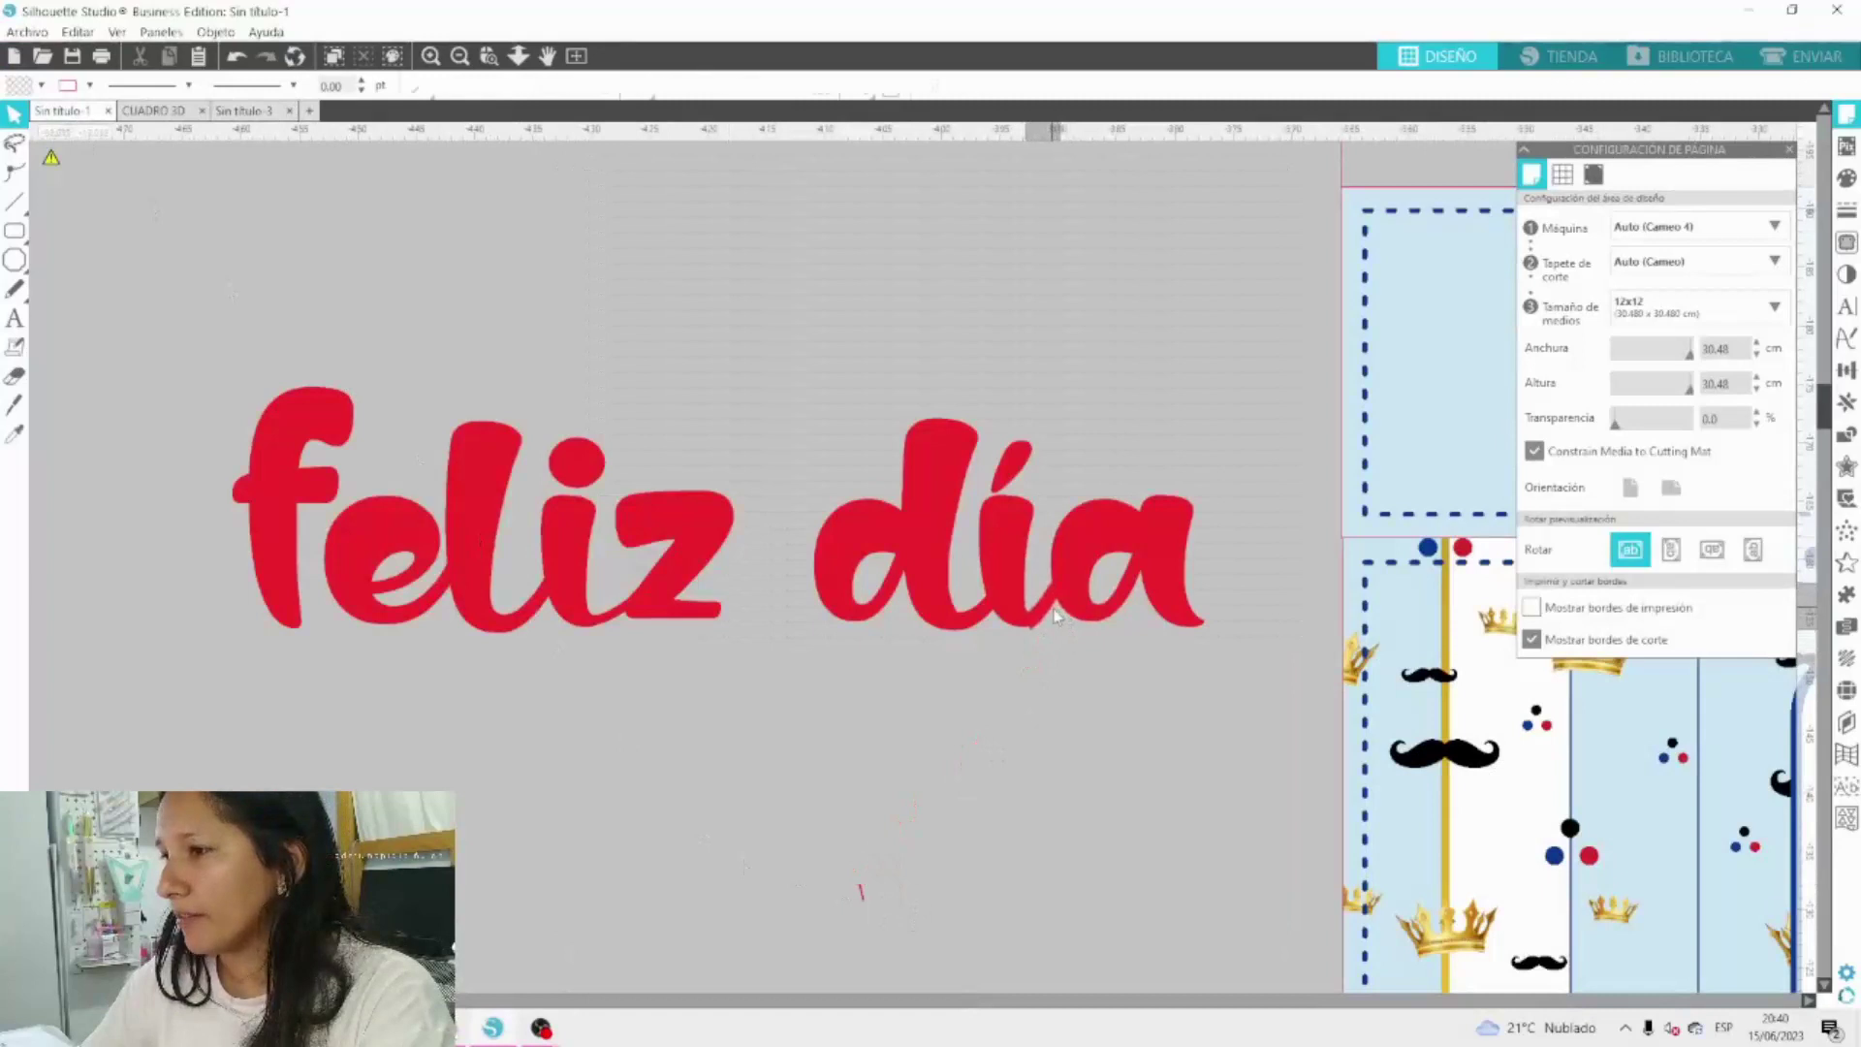
Rotate the cut tail piece slightly and fit it as a connector between the "í" and "a" of "día".
left_click(1034, 580)
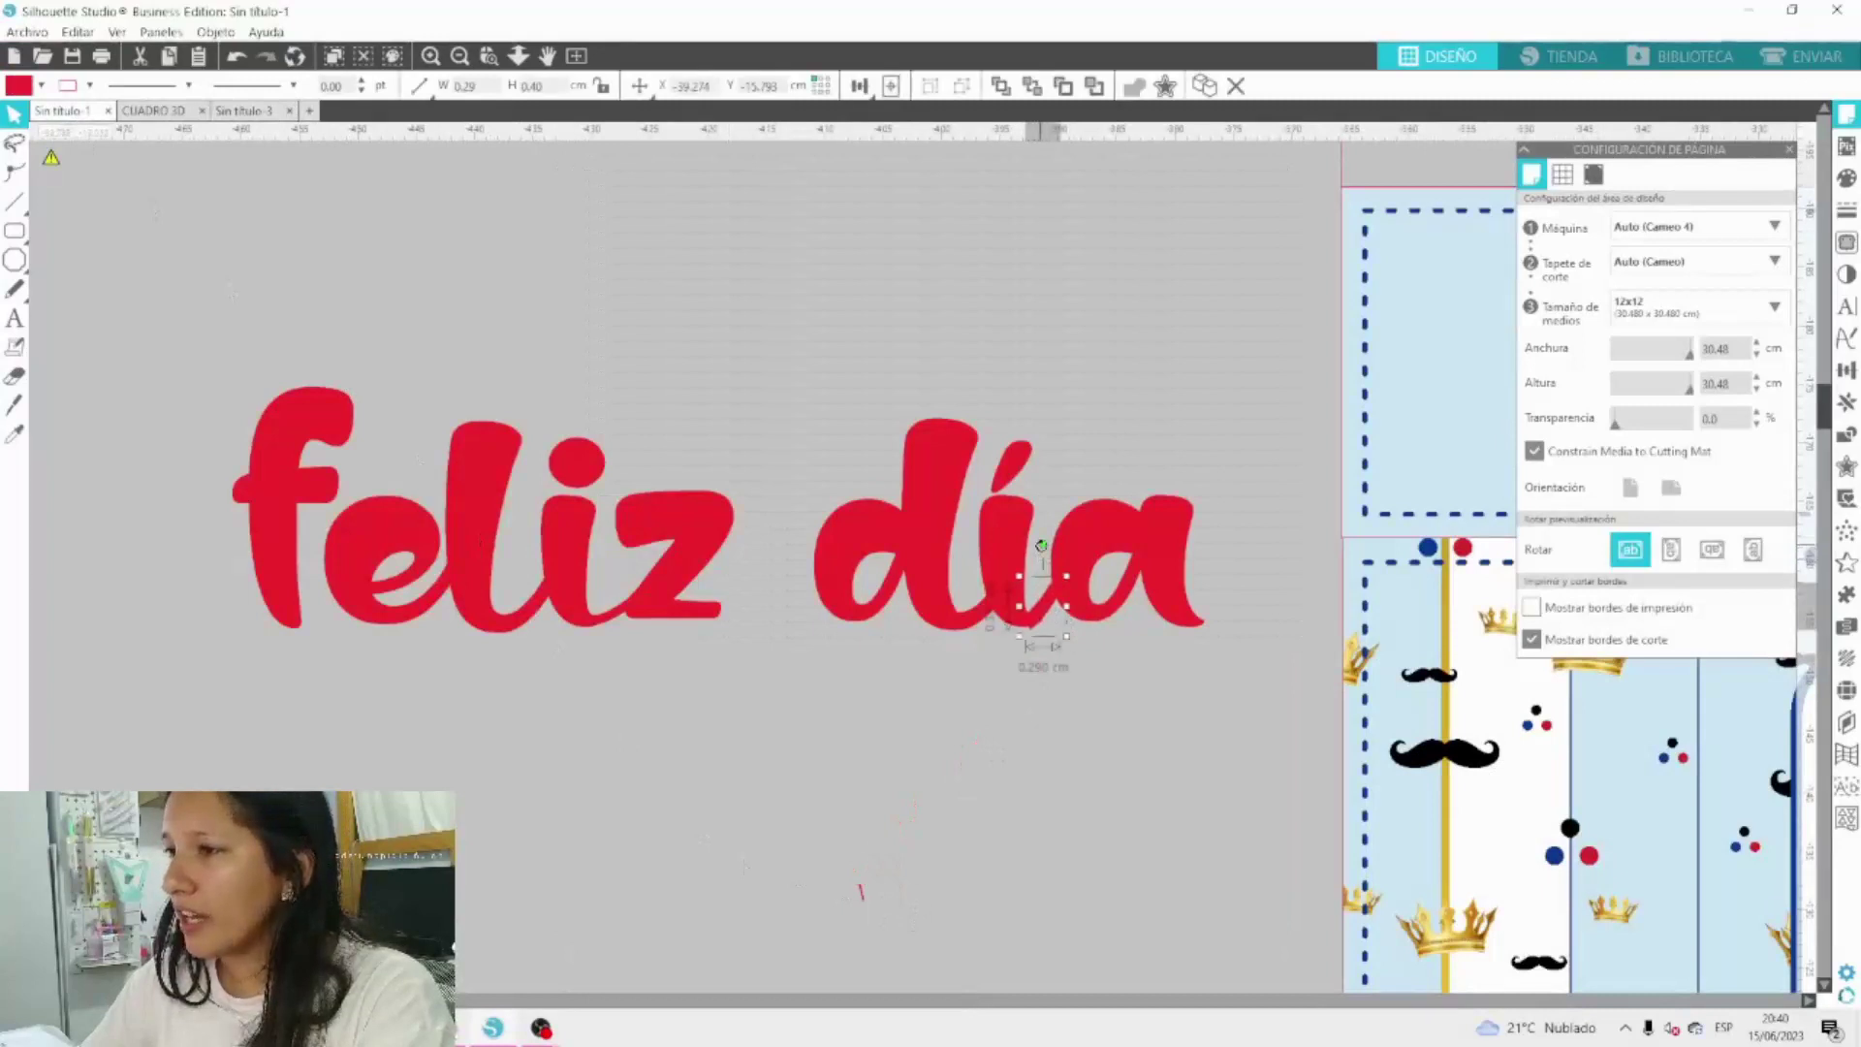
left_click_drag(1041, 545, 1047, 551)
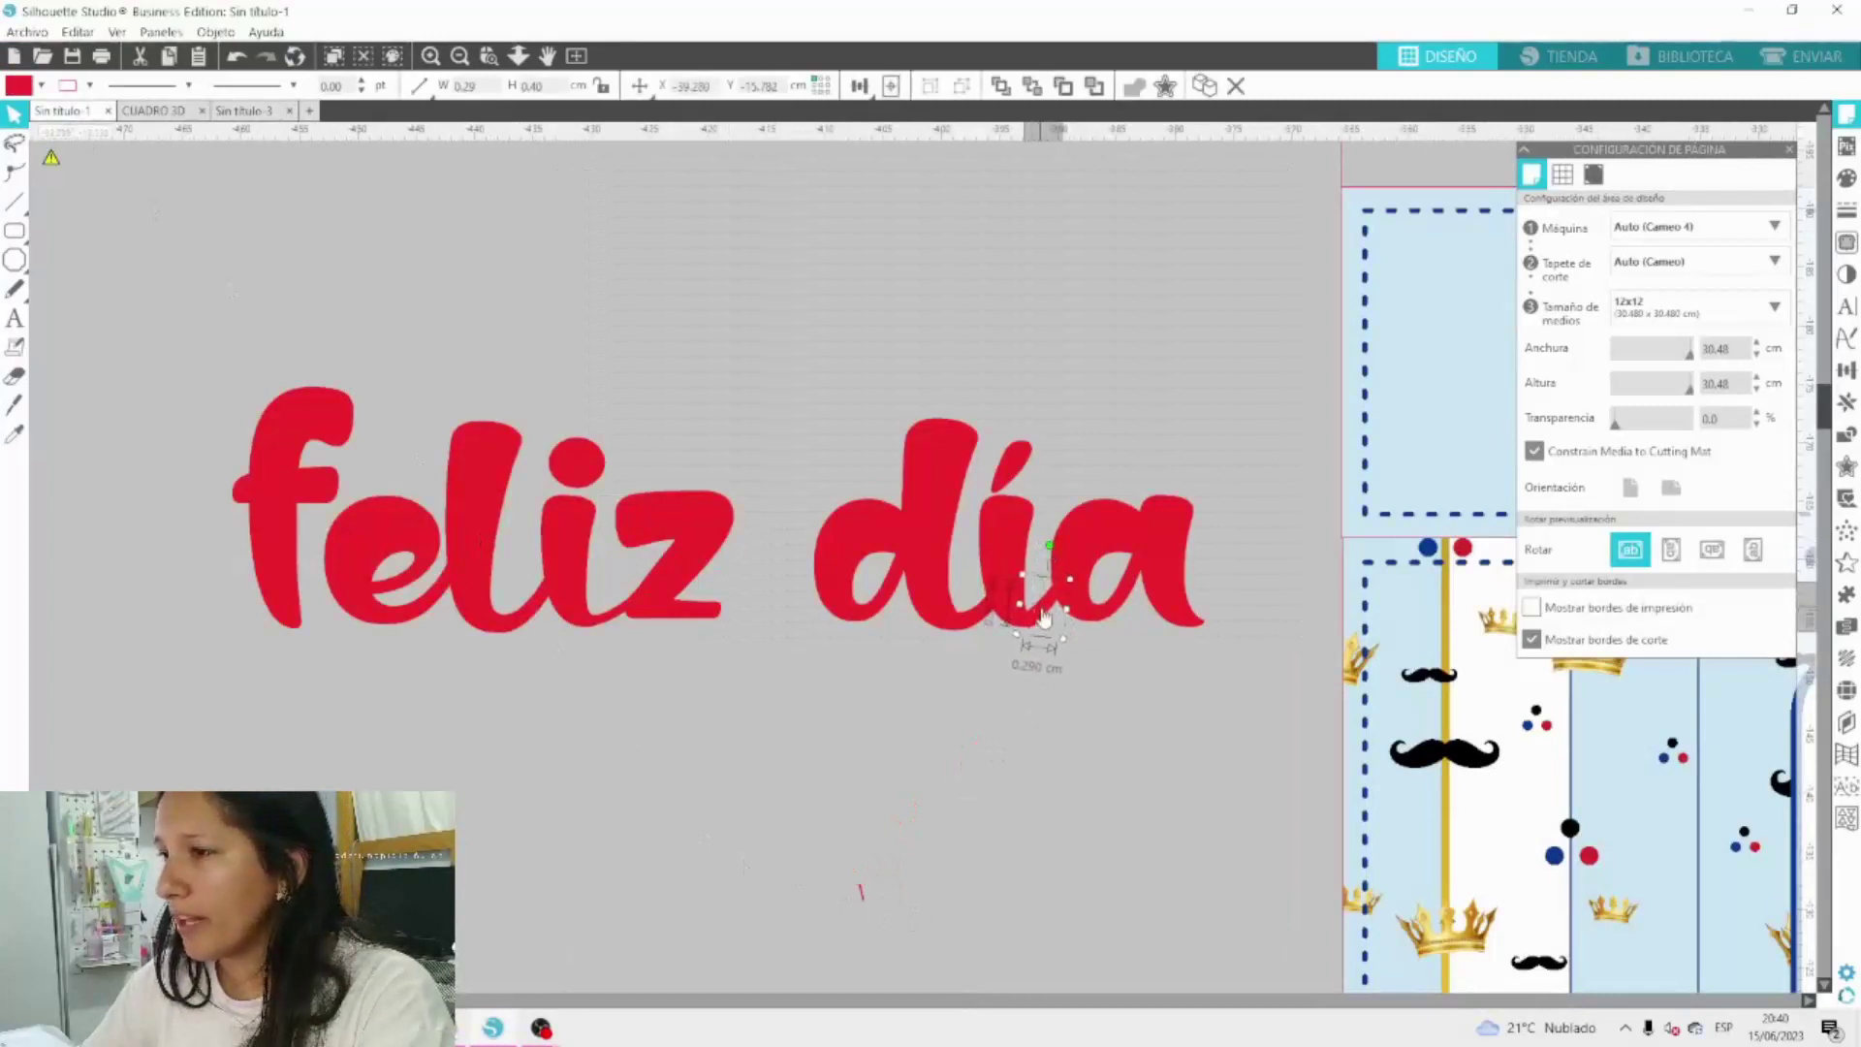
left_click_drag(1043, 617, 1049, 619)
left_click(1121, 711)
Weld the letters and connectors of "día" into a single shape.
left_click_drag(1257, 677, 764, 588)
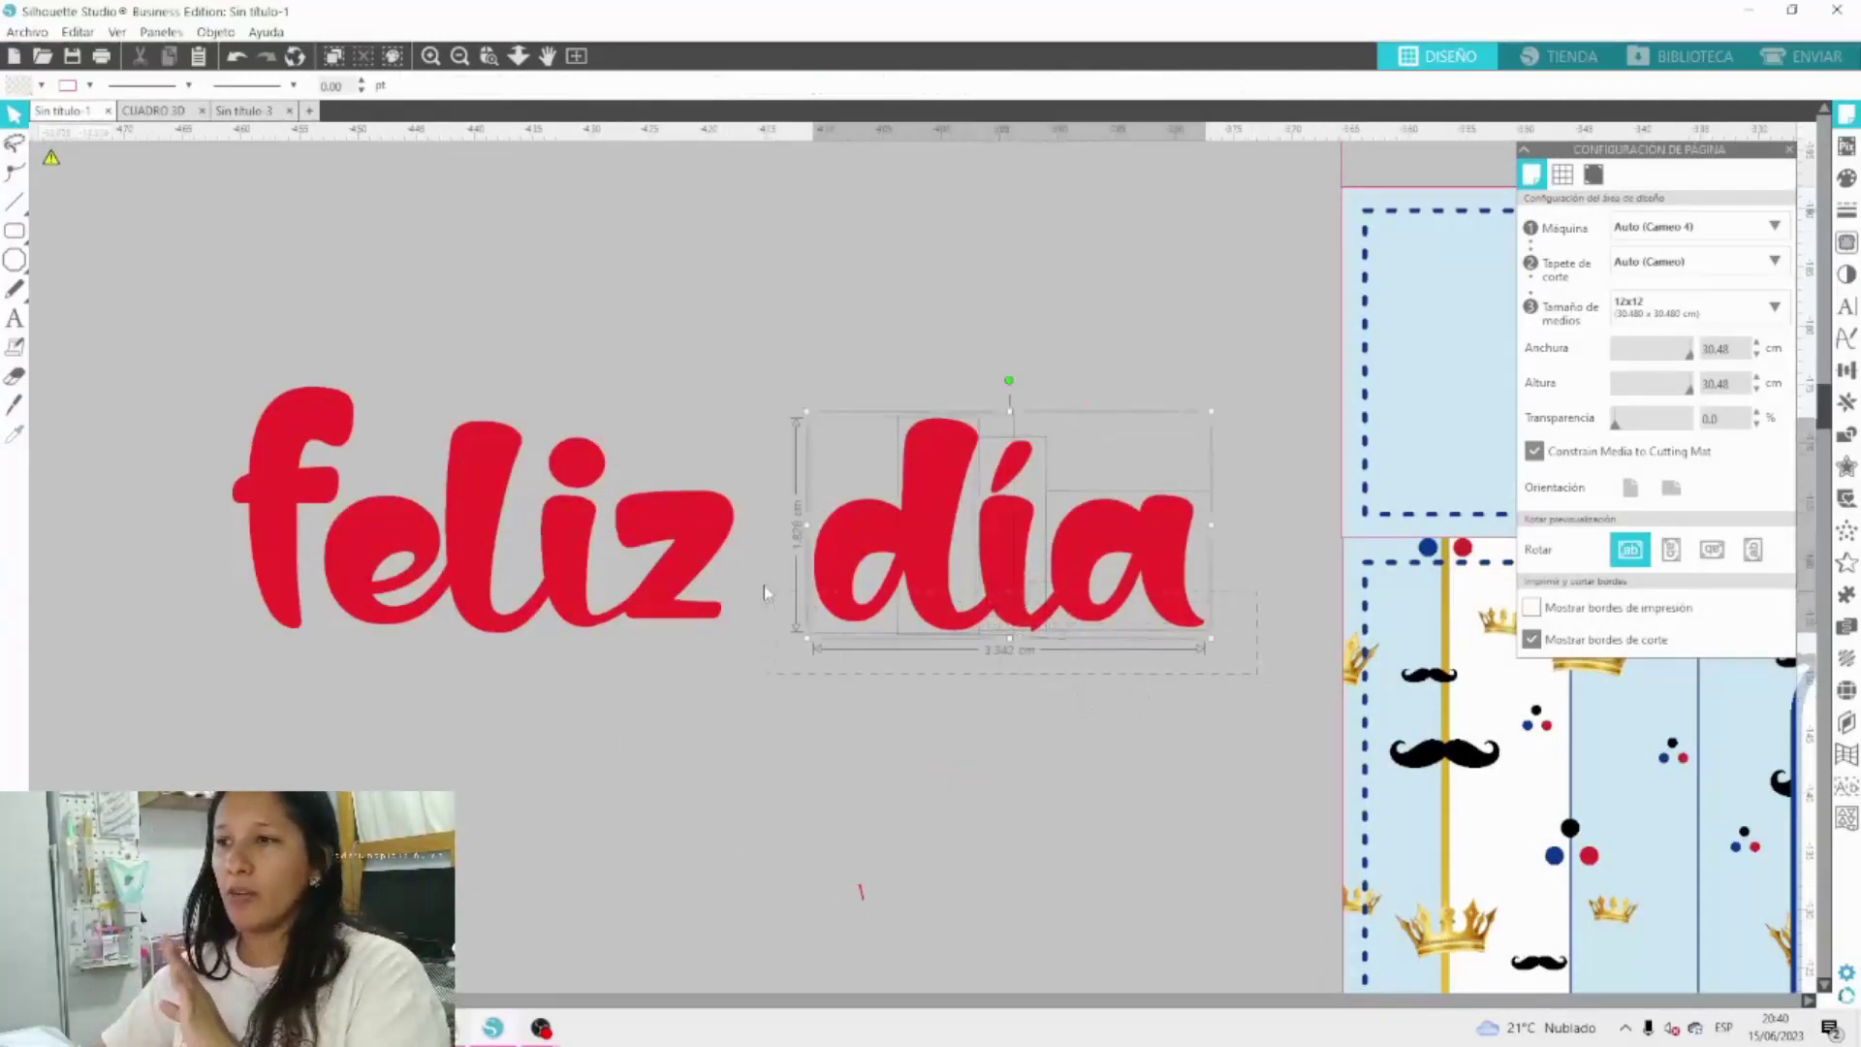
left_click_drag(757, 370, 757, 369)
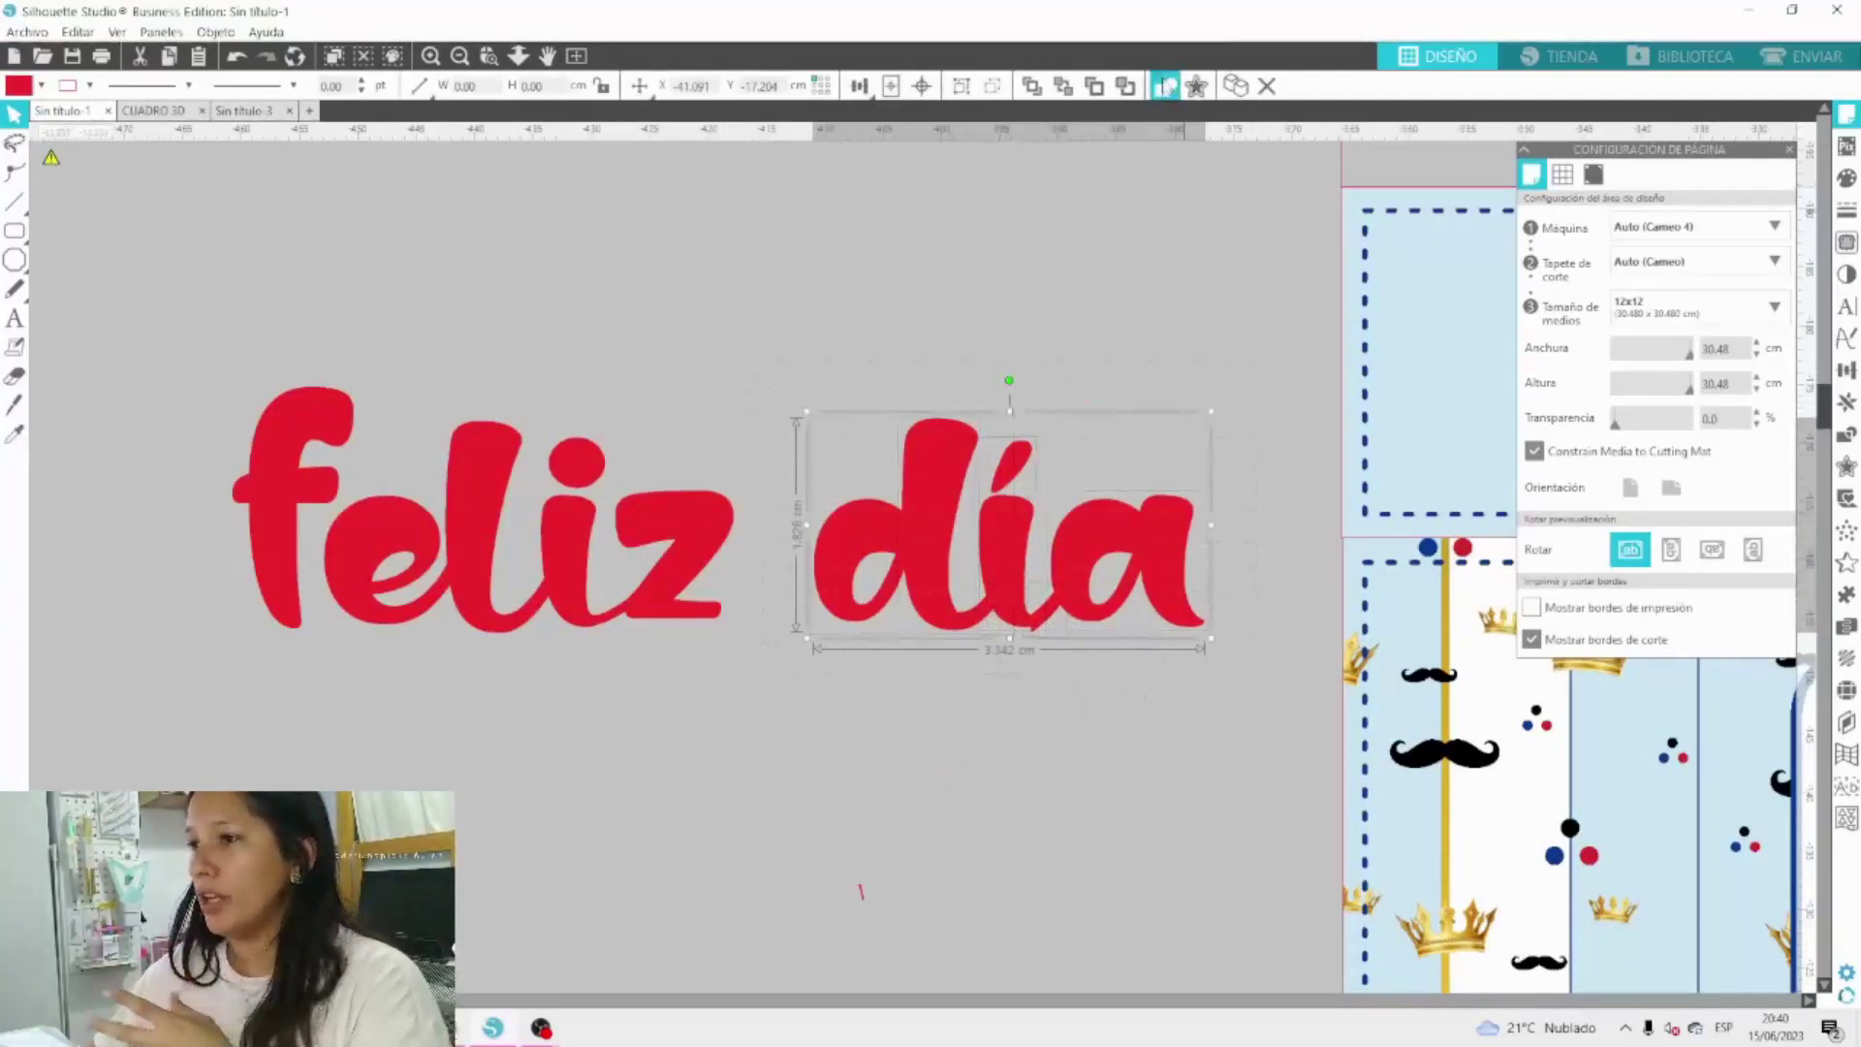
left_click(1042, 805)
Edit the points of the welded "día" and smooth the upper edge of the connector between the "í" and "a".
left_click(432, 58)
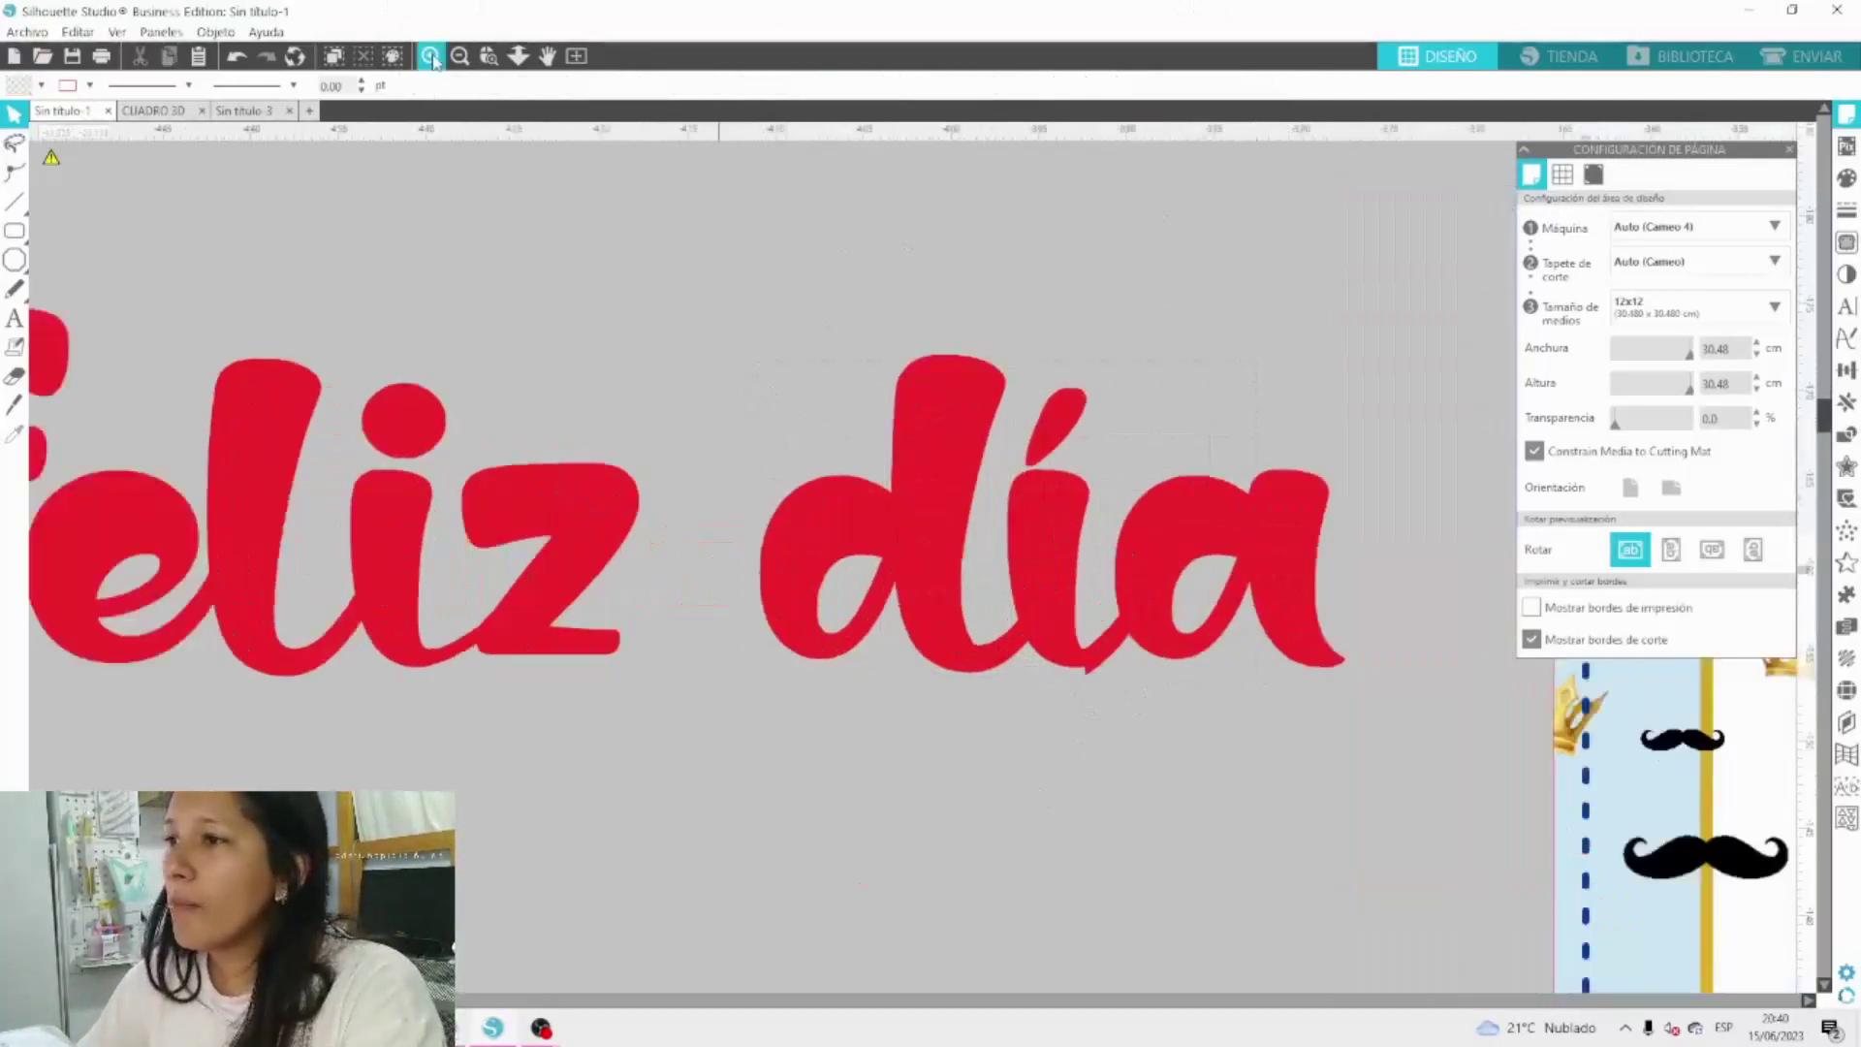
left_click(431, 58)
left_click(1171, 725)
double_click(1173, 722)
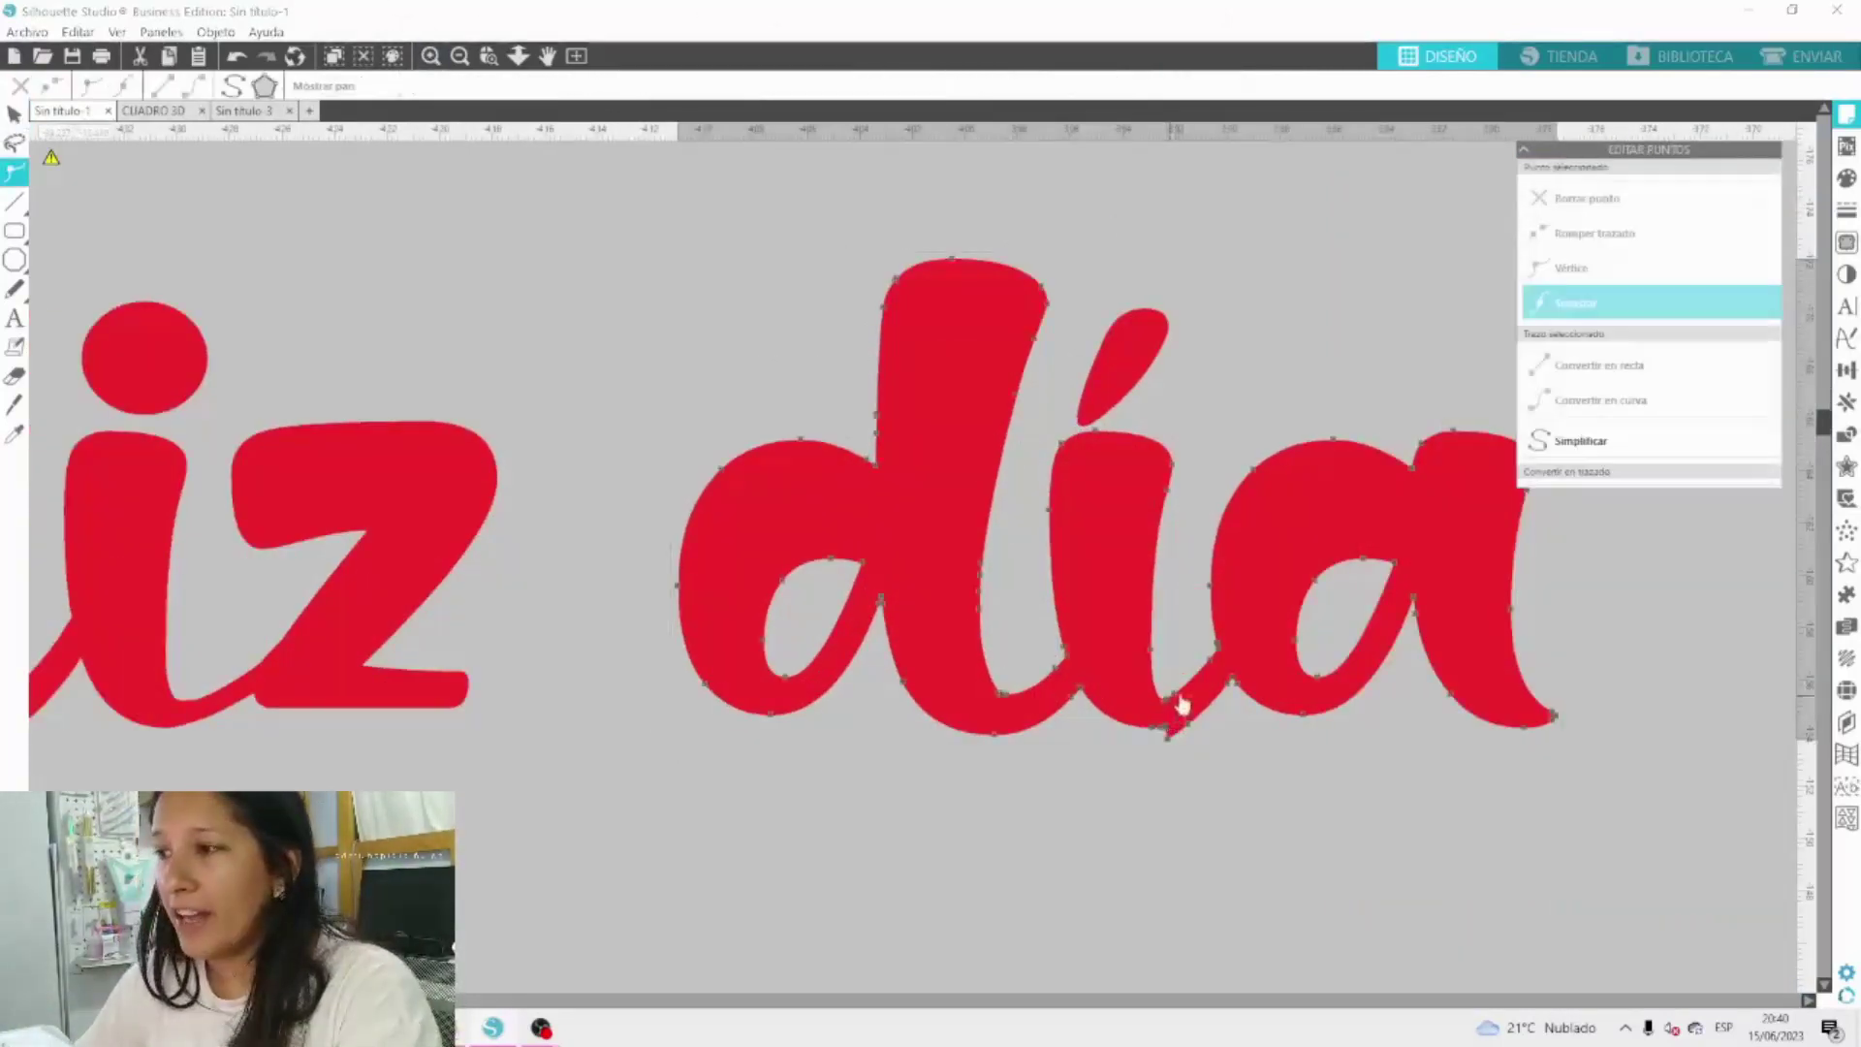
left_click(1190, 855)
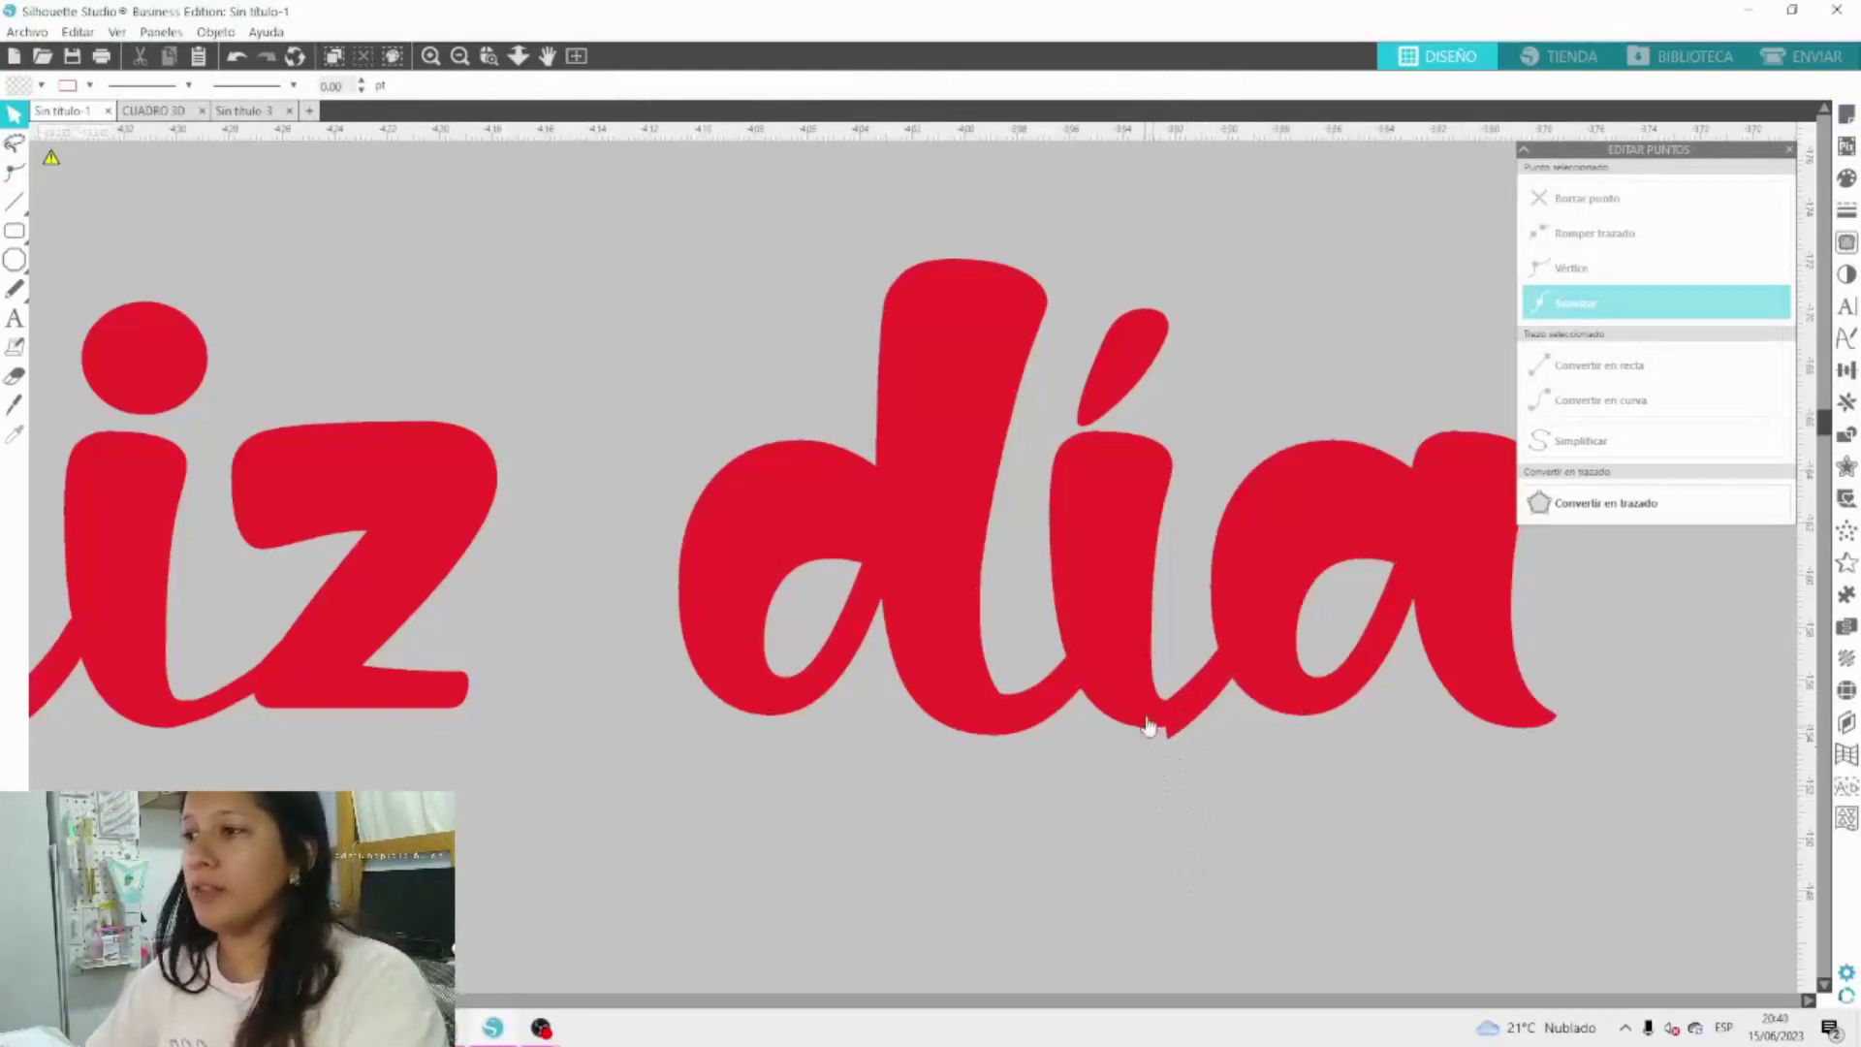
double_click(1150, 722)
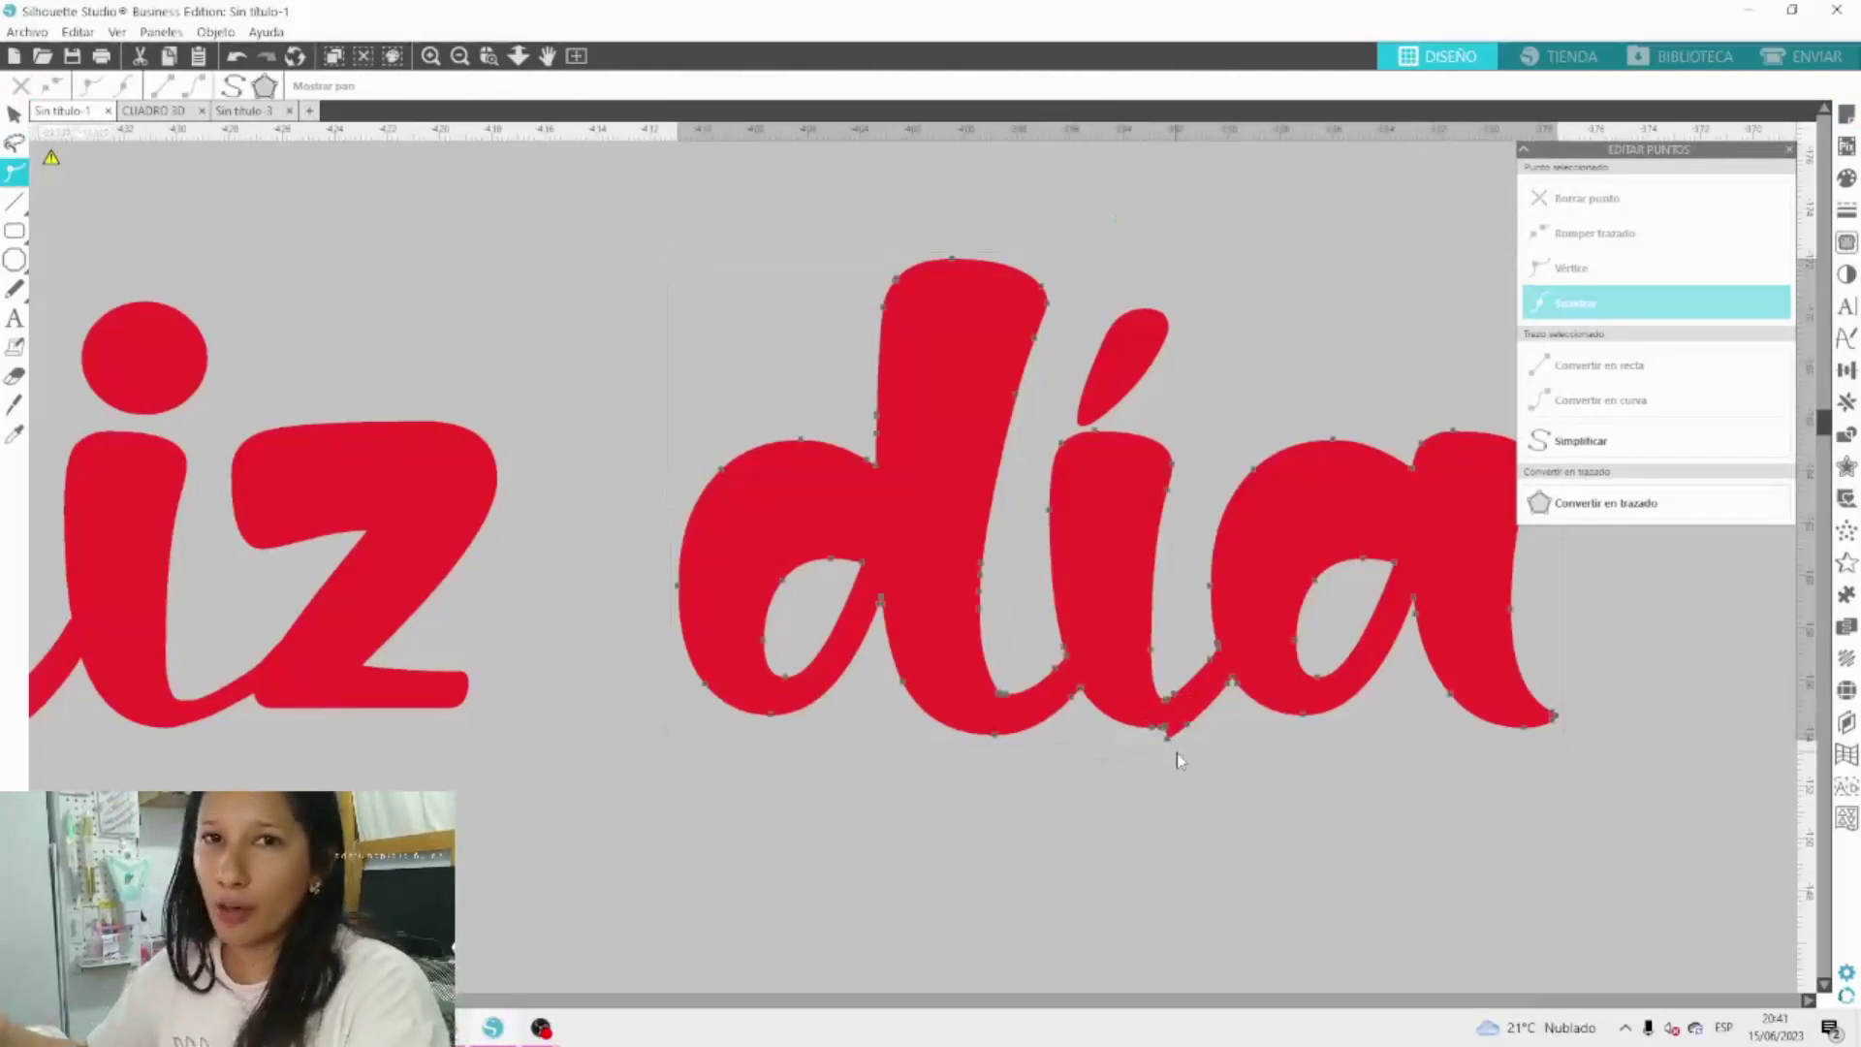
left_click(1176, 699)
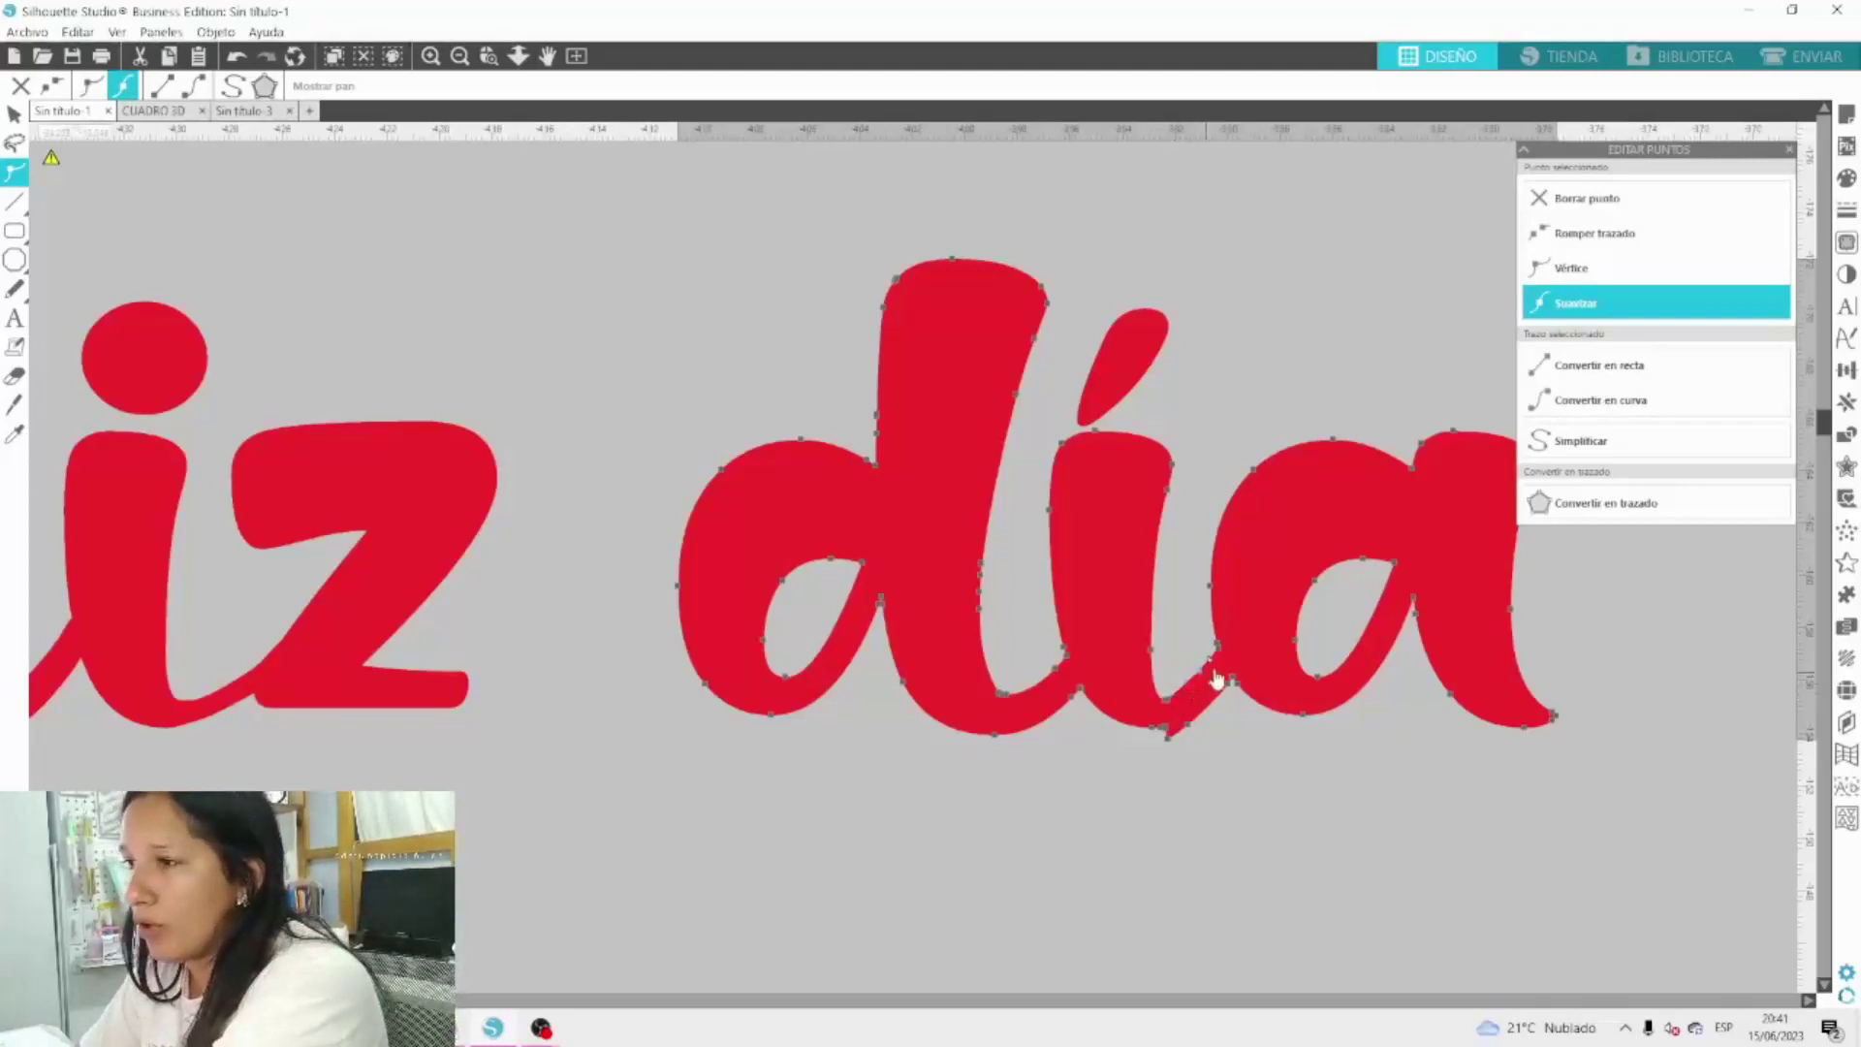
left_click(1172, 726)
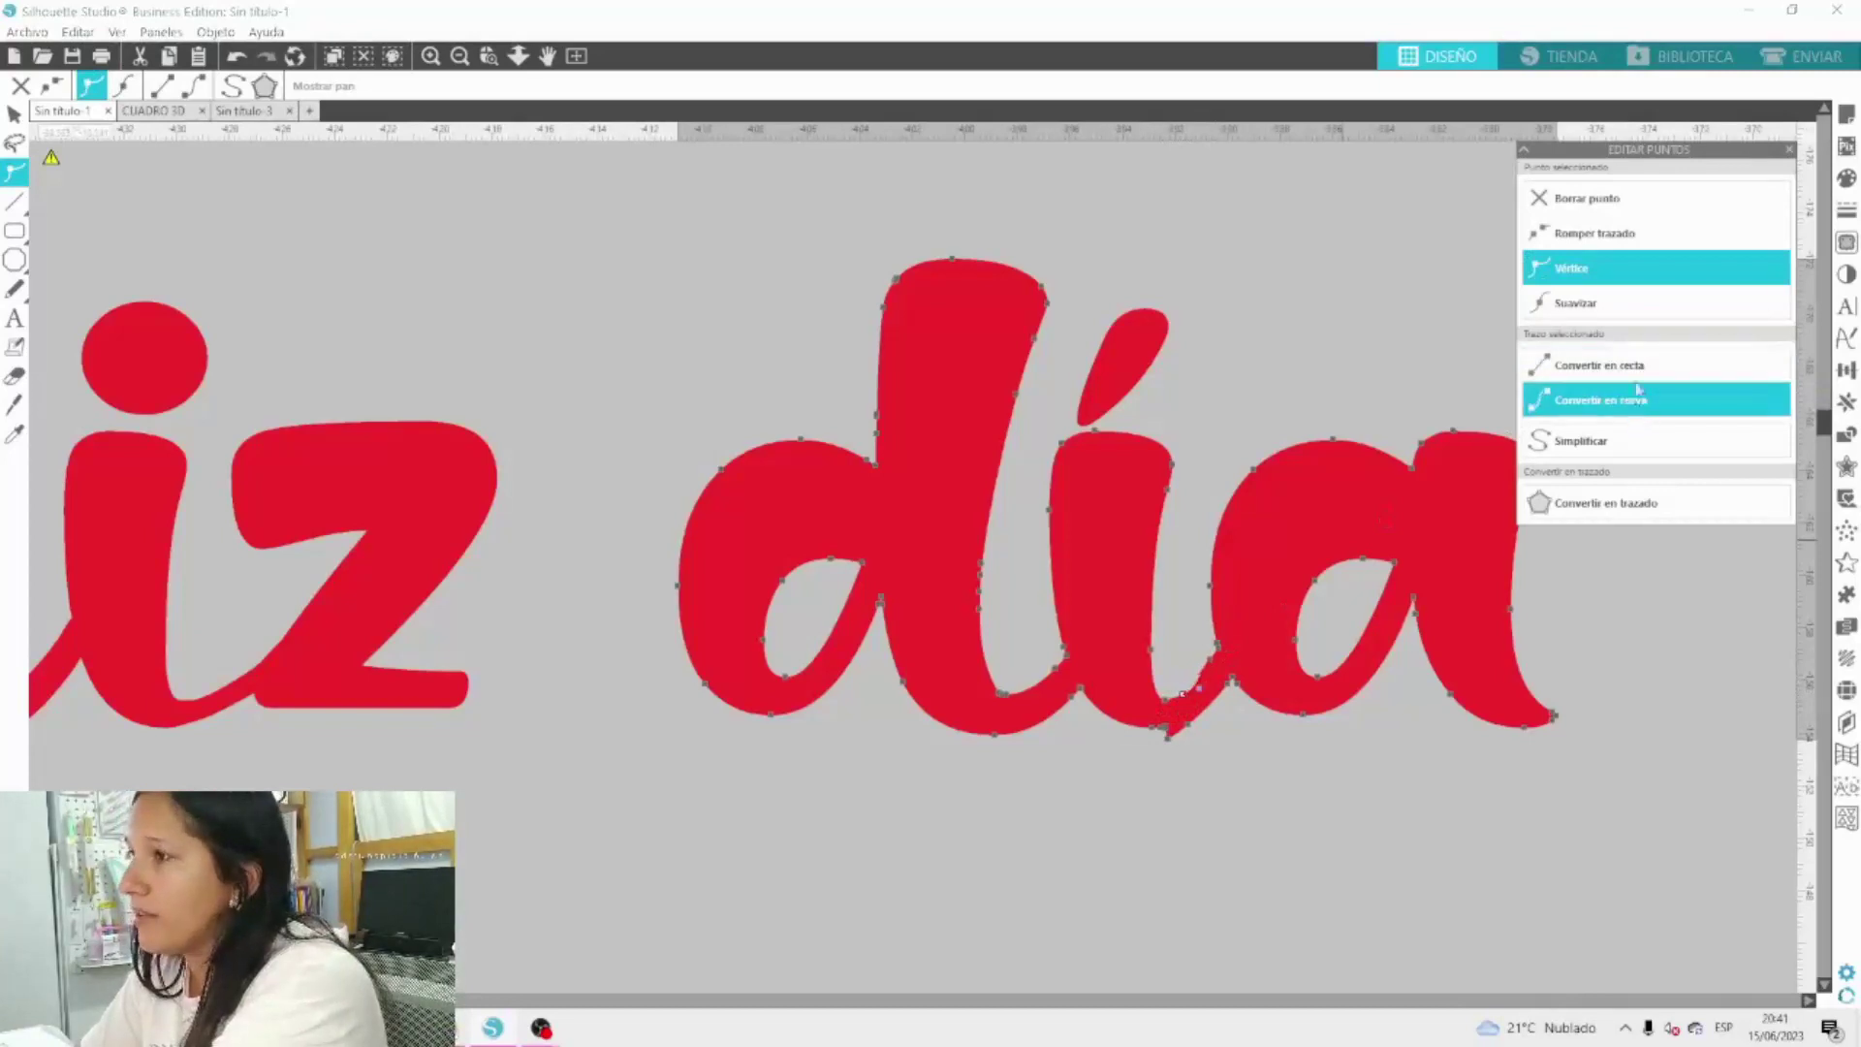
left_click(1609, 306)
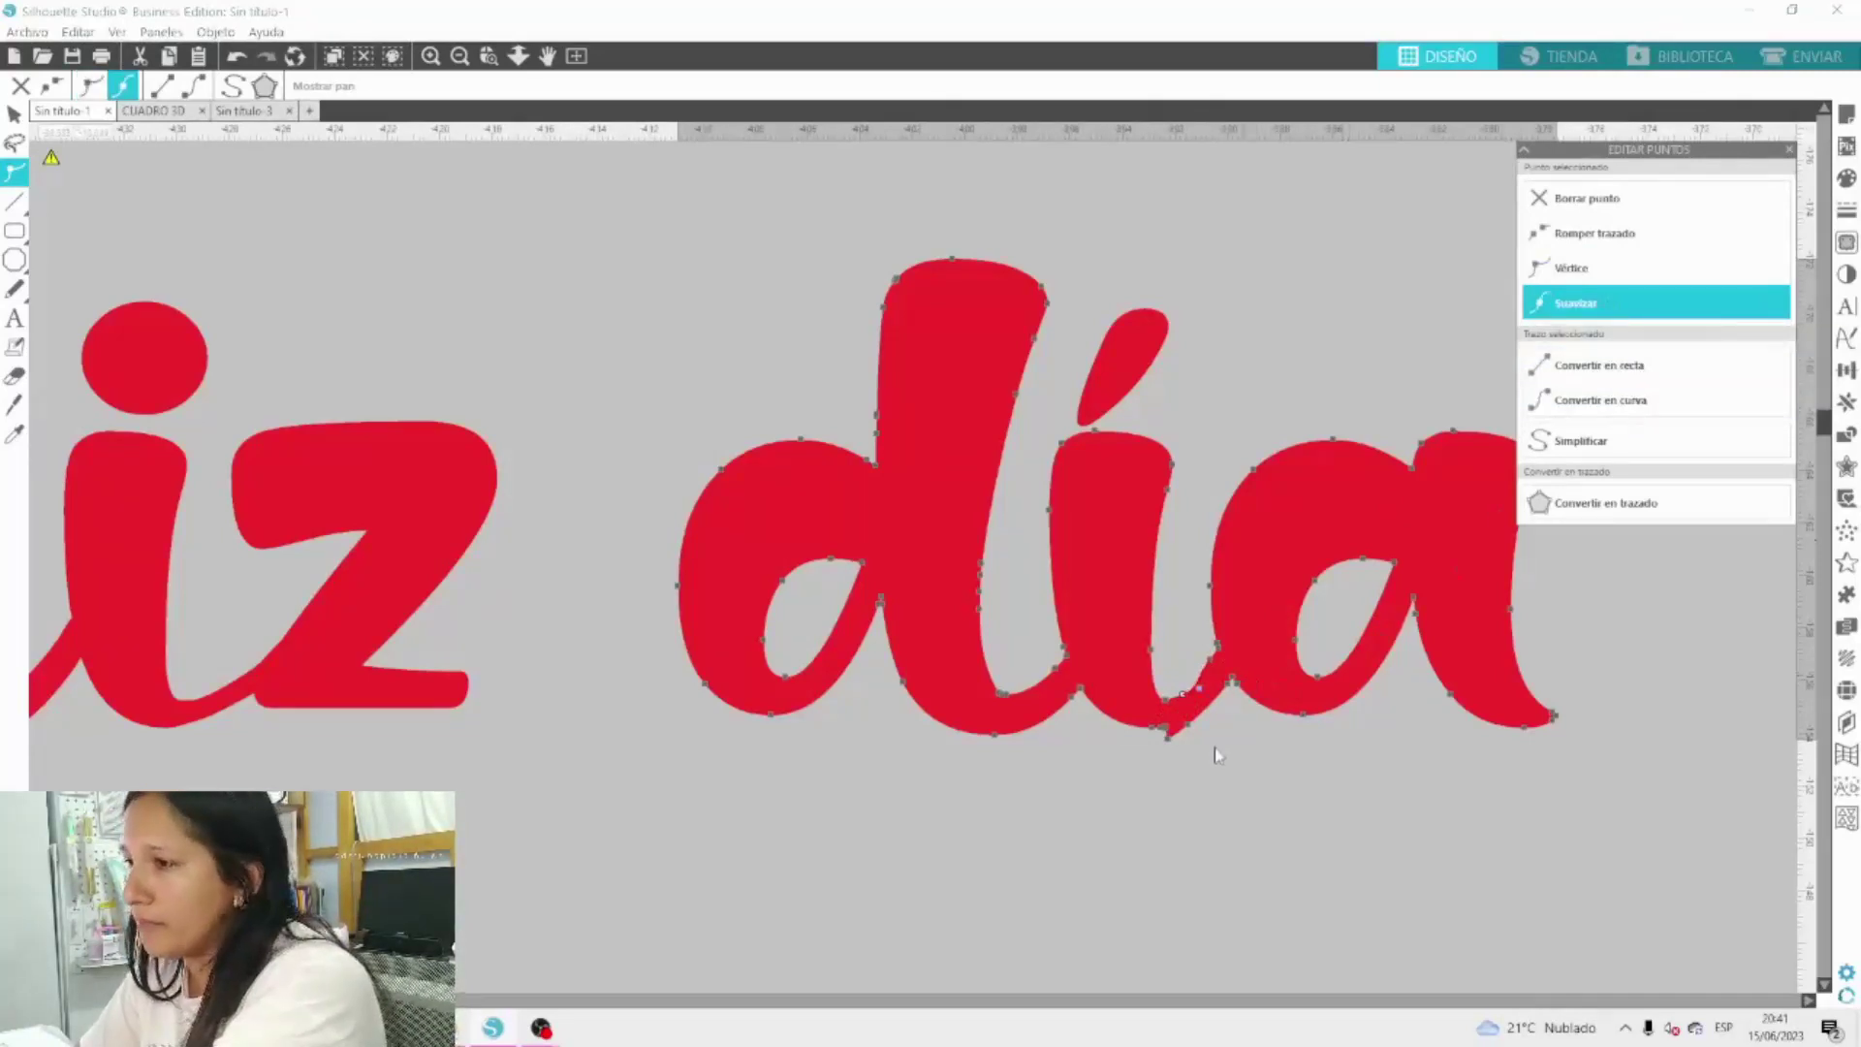
Refine the points at both ends of the upper curve joining the "í" to the "a".
left_click(1219, 660)
left_click(1219, 660)
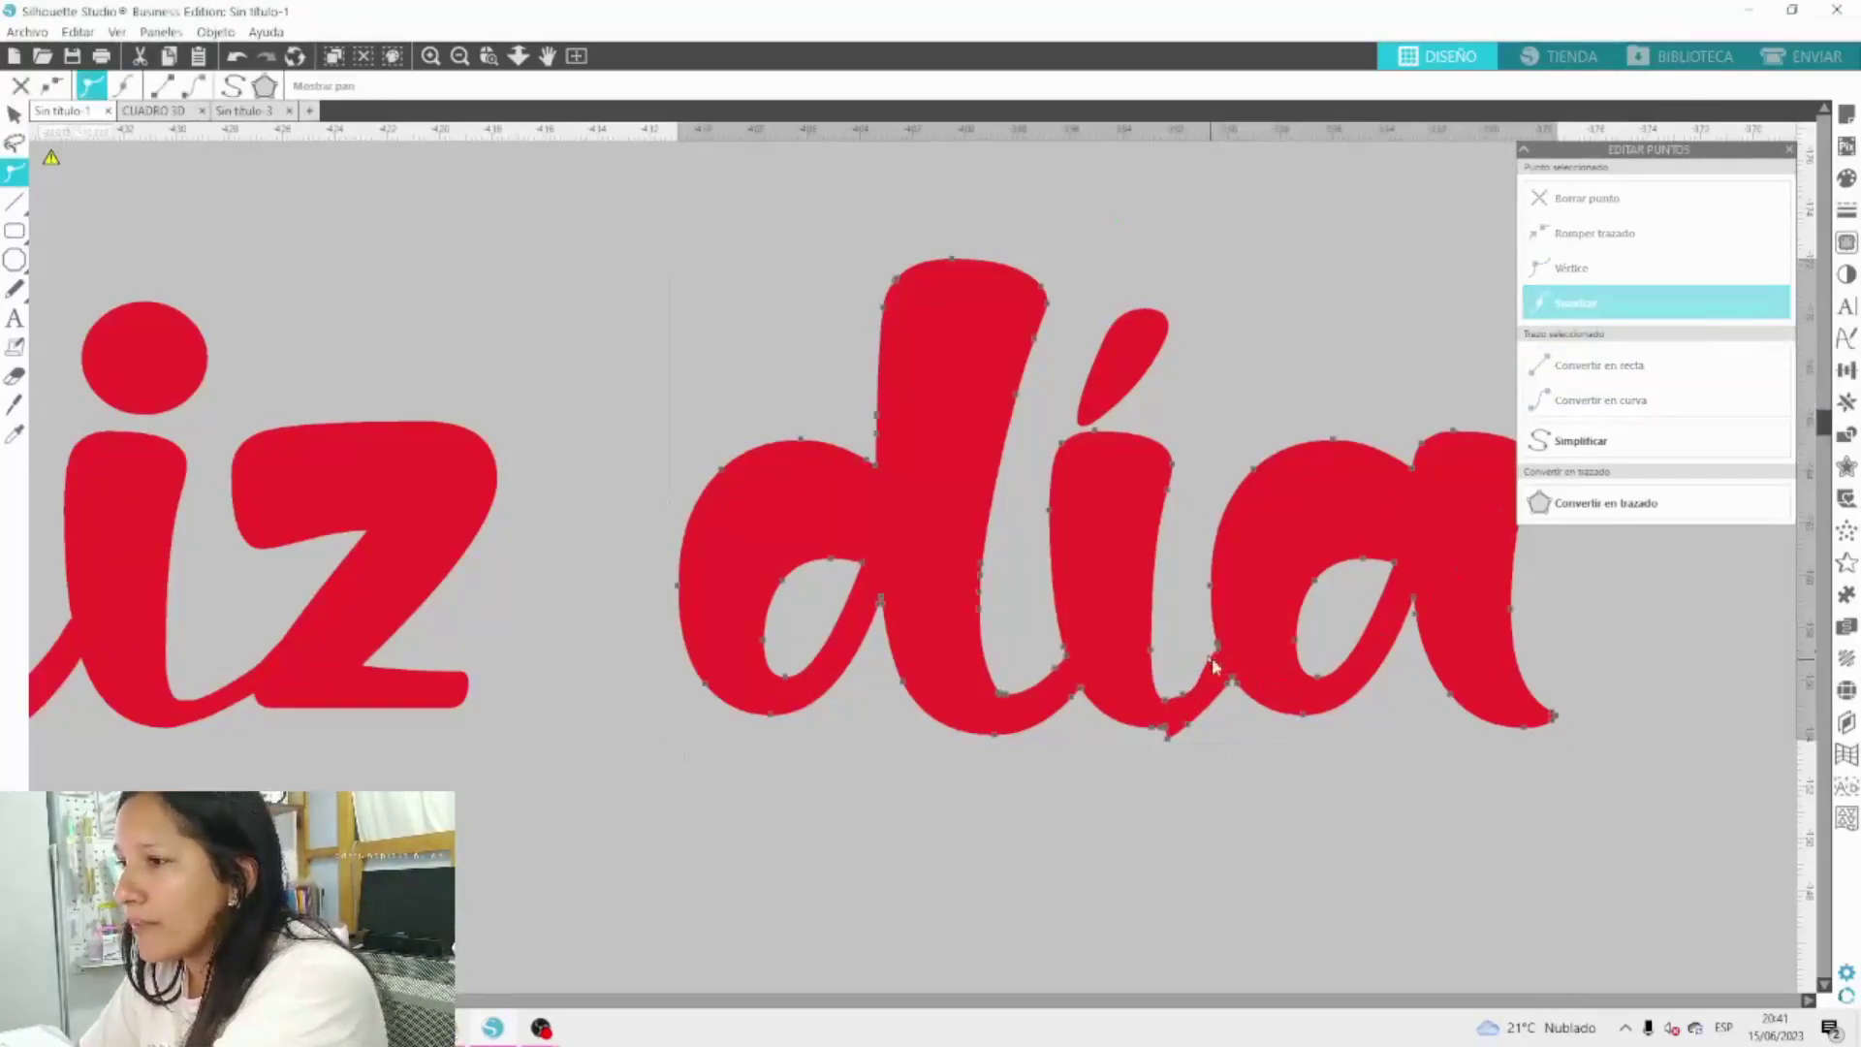
left_click(1251, 726)
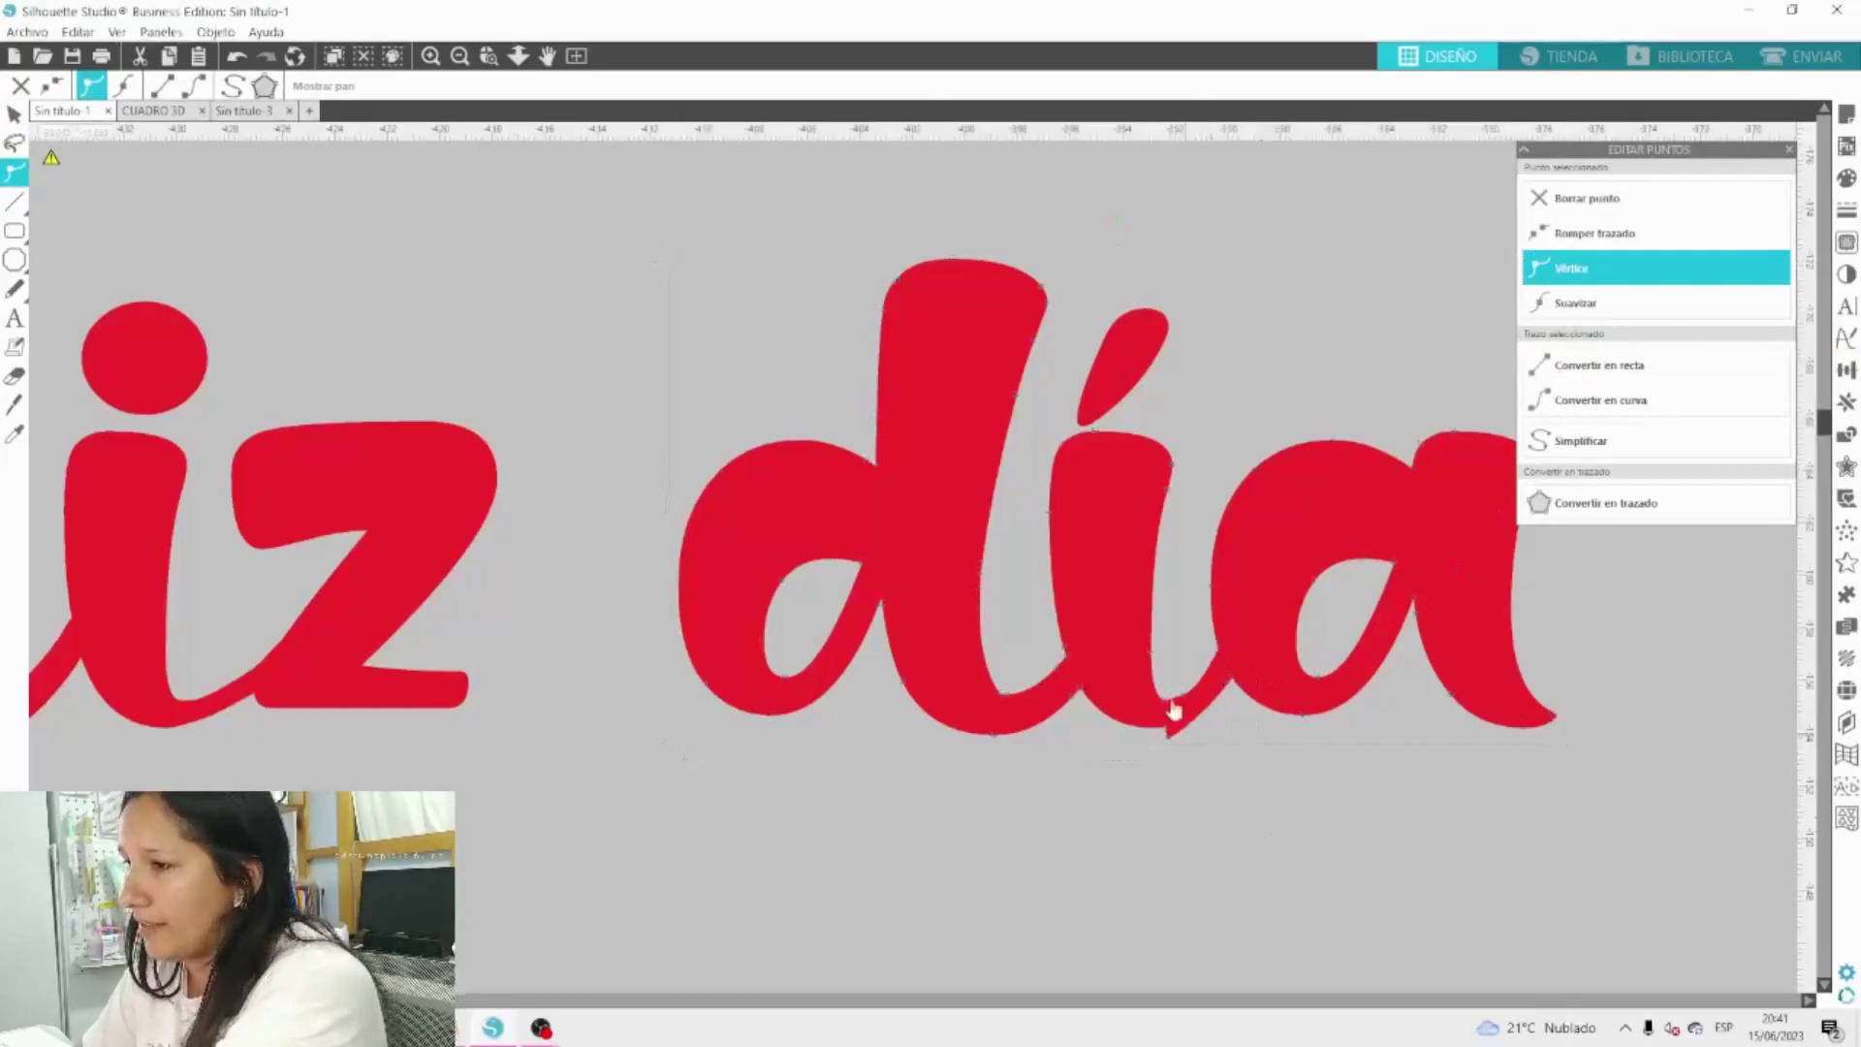
double_click(1182, 708)
double_click(1181, 700)
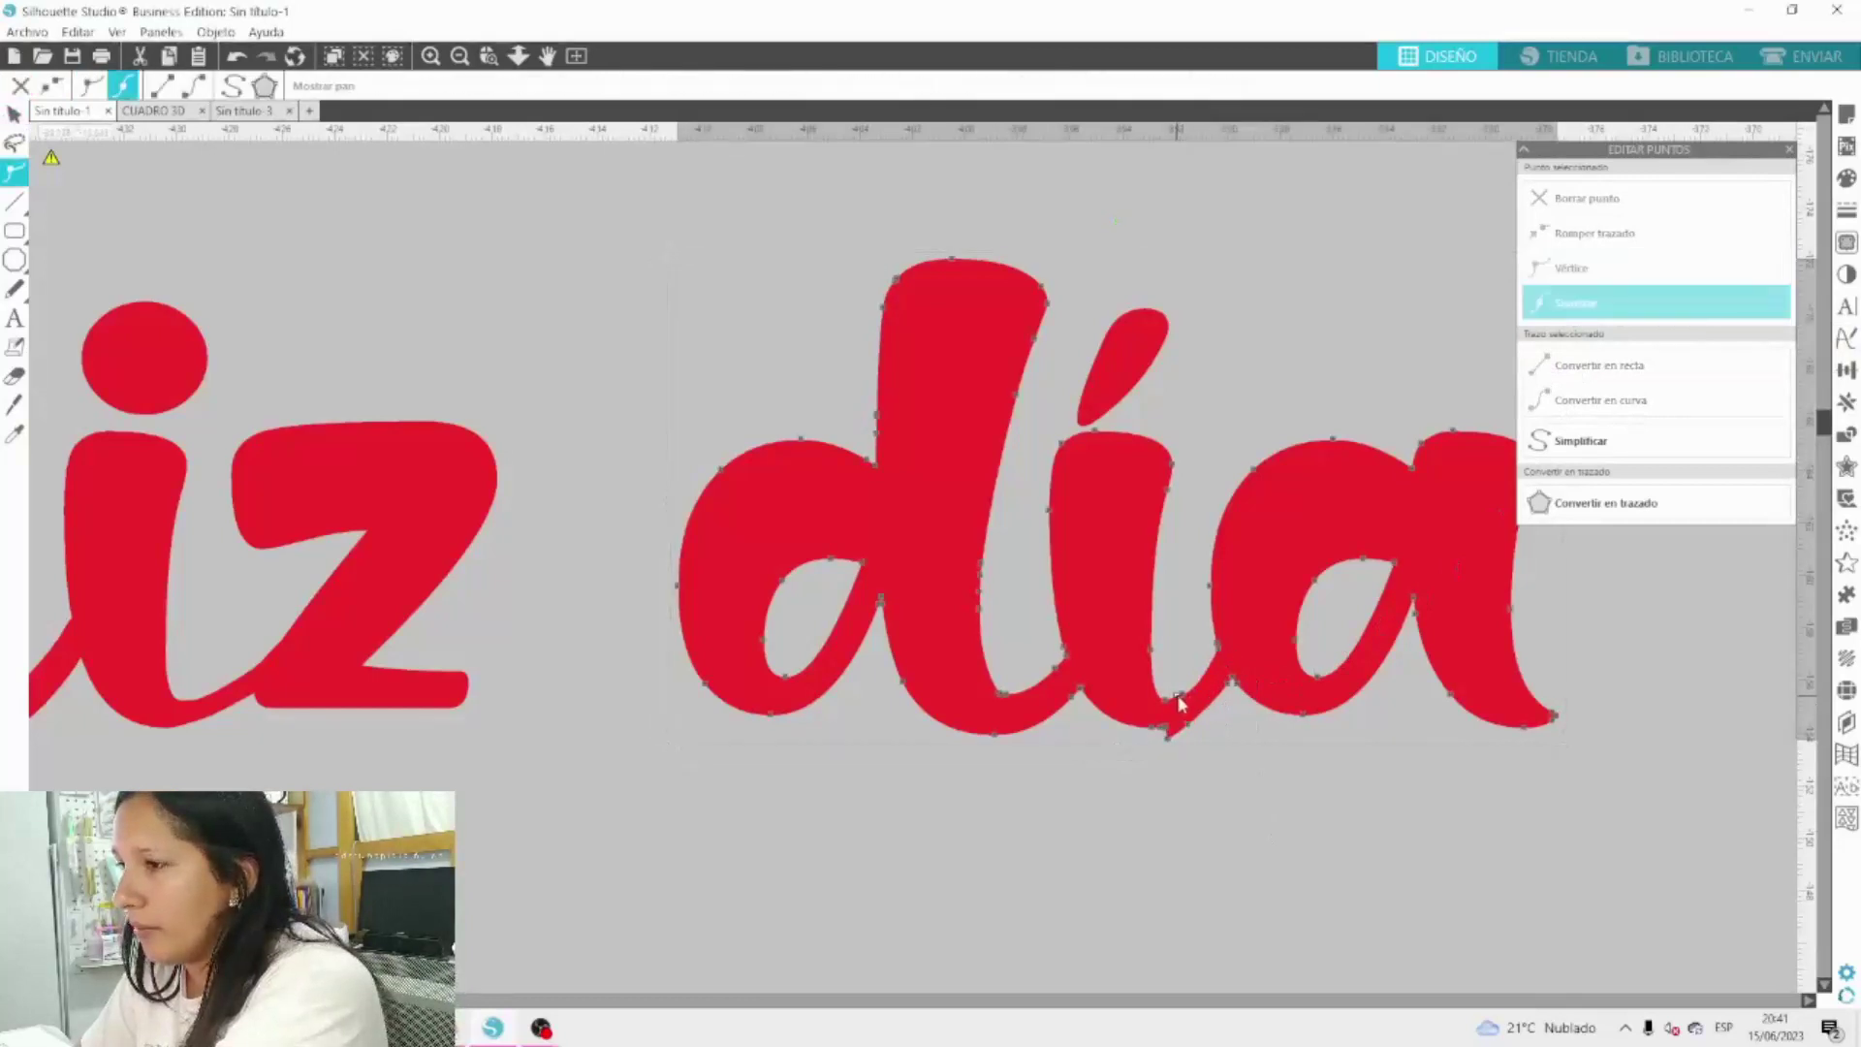
left_click(1212, 741)
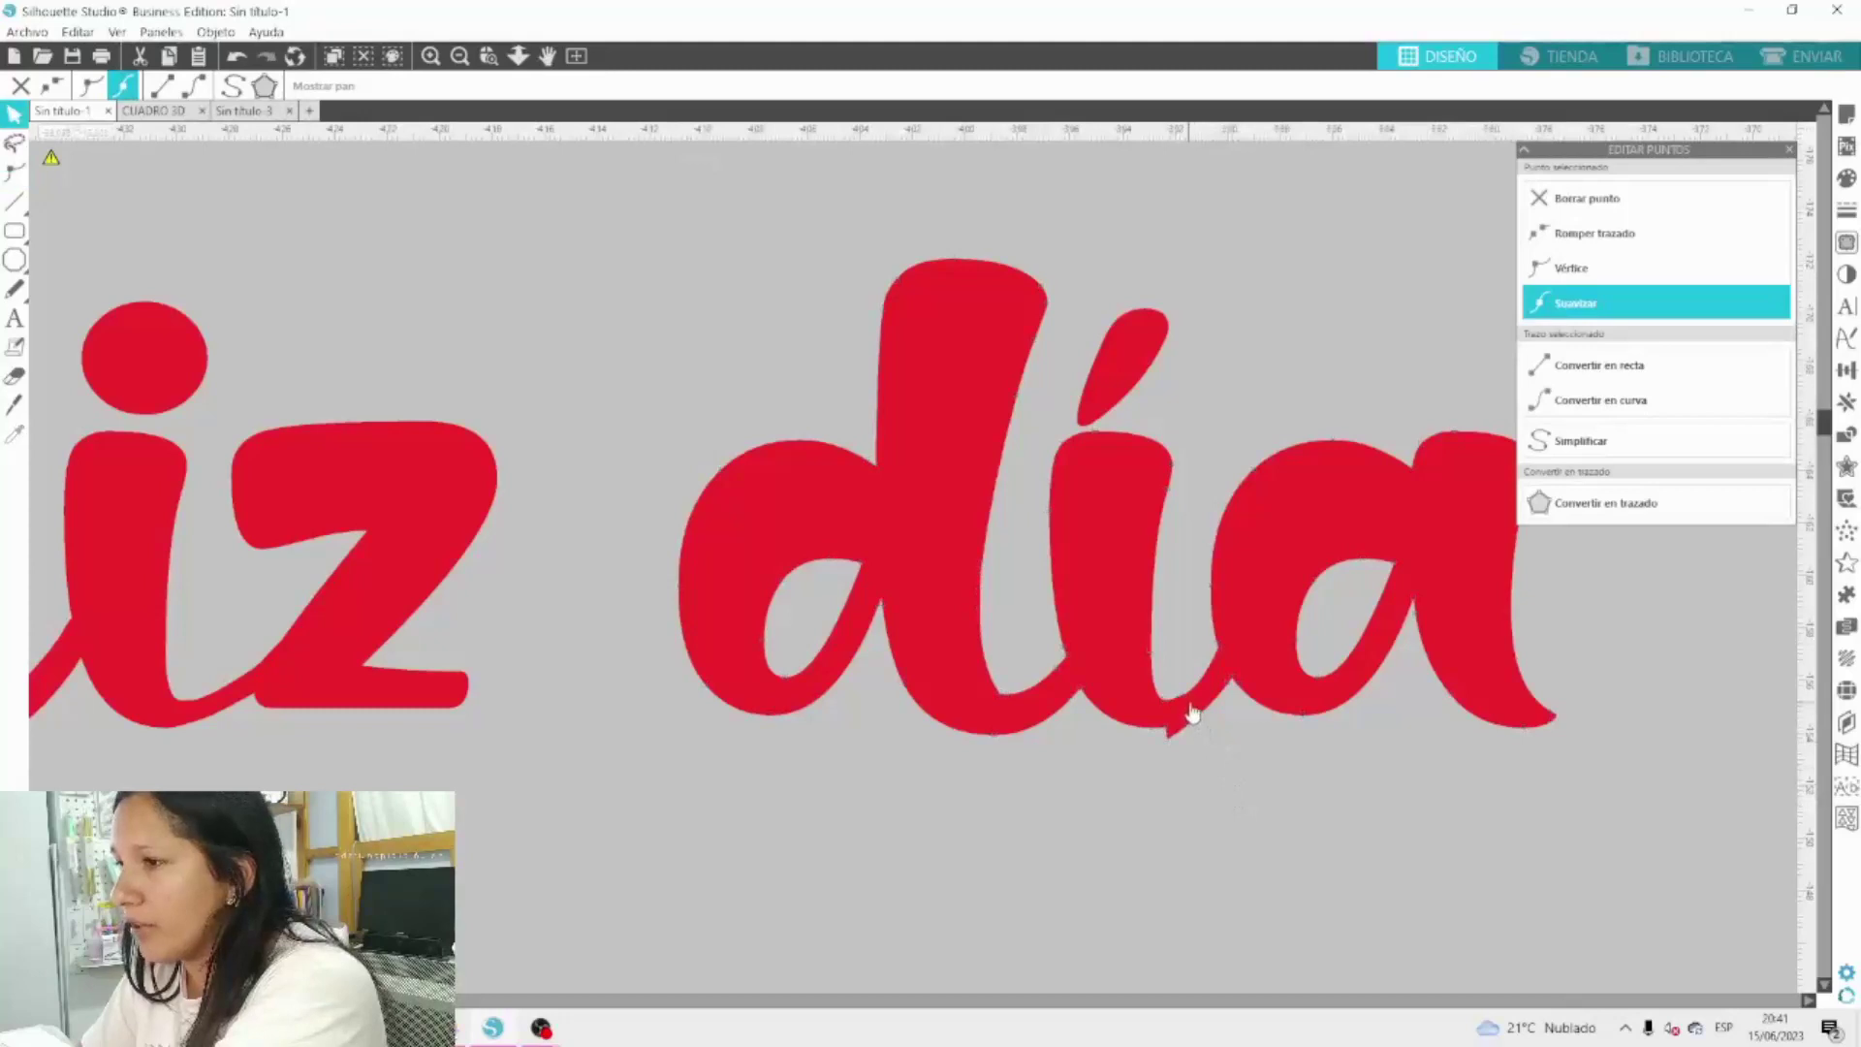
Delete the point that forms the protruding corner under the base of the "í" in "día".
double_click(1185, 709)
double_click(1179, 735)
left_click(1171, 745)
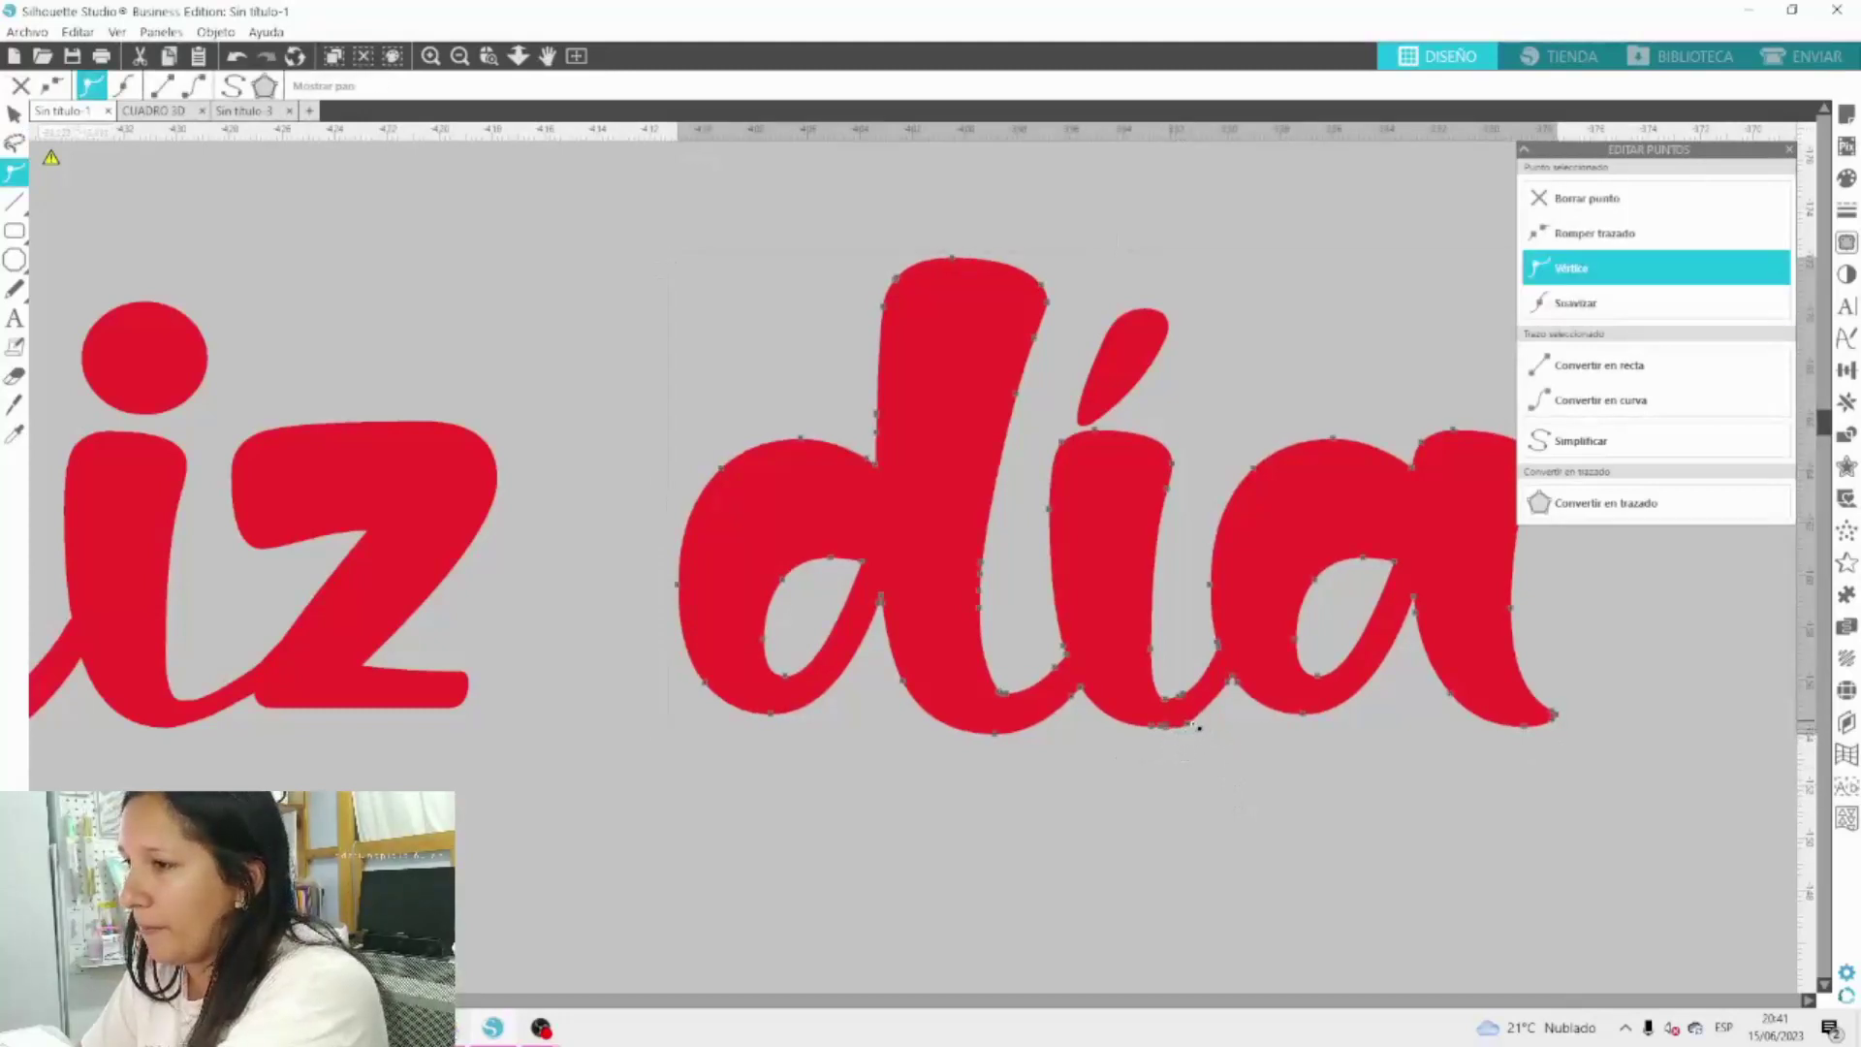
left_click(1278, 769)
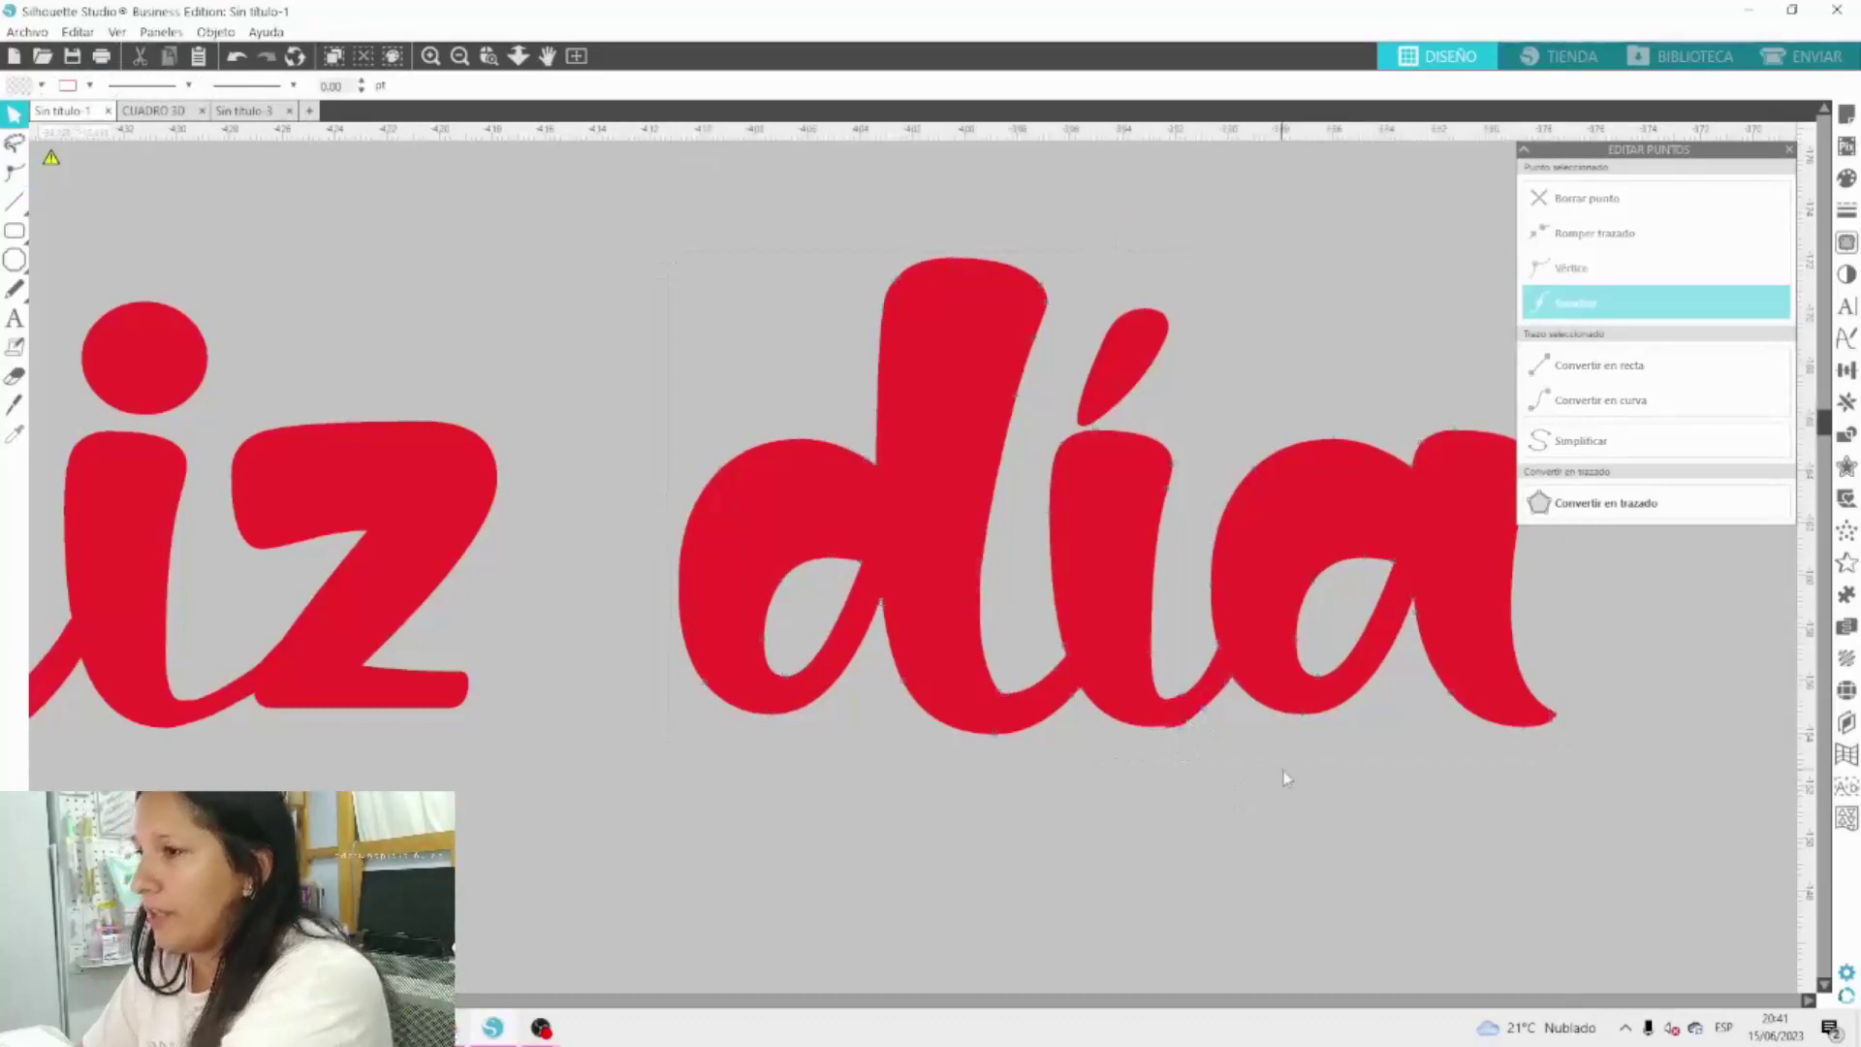
Edit the points of the welded "día" and adjust the ones along the lower curve joining the "í" to the "a".
left_click(431, 56)
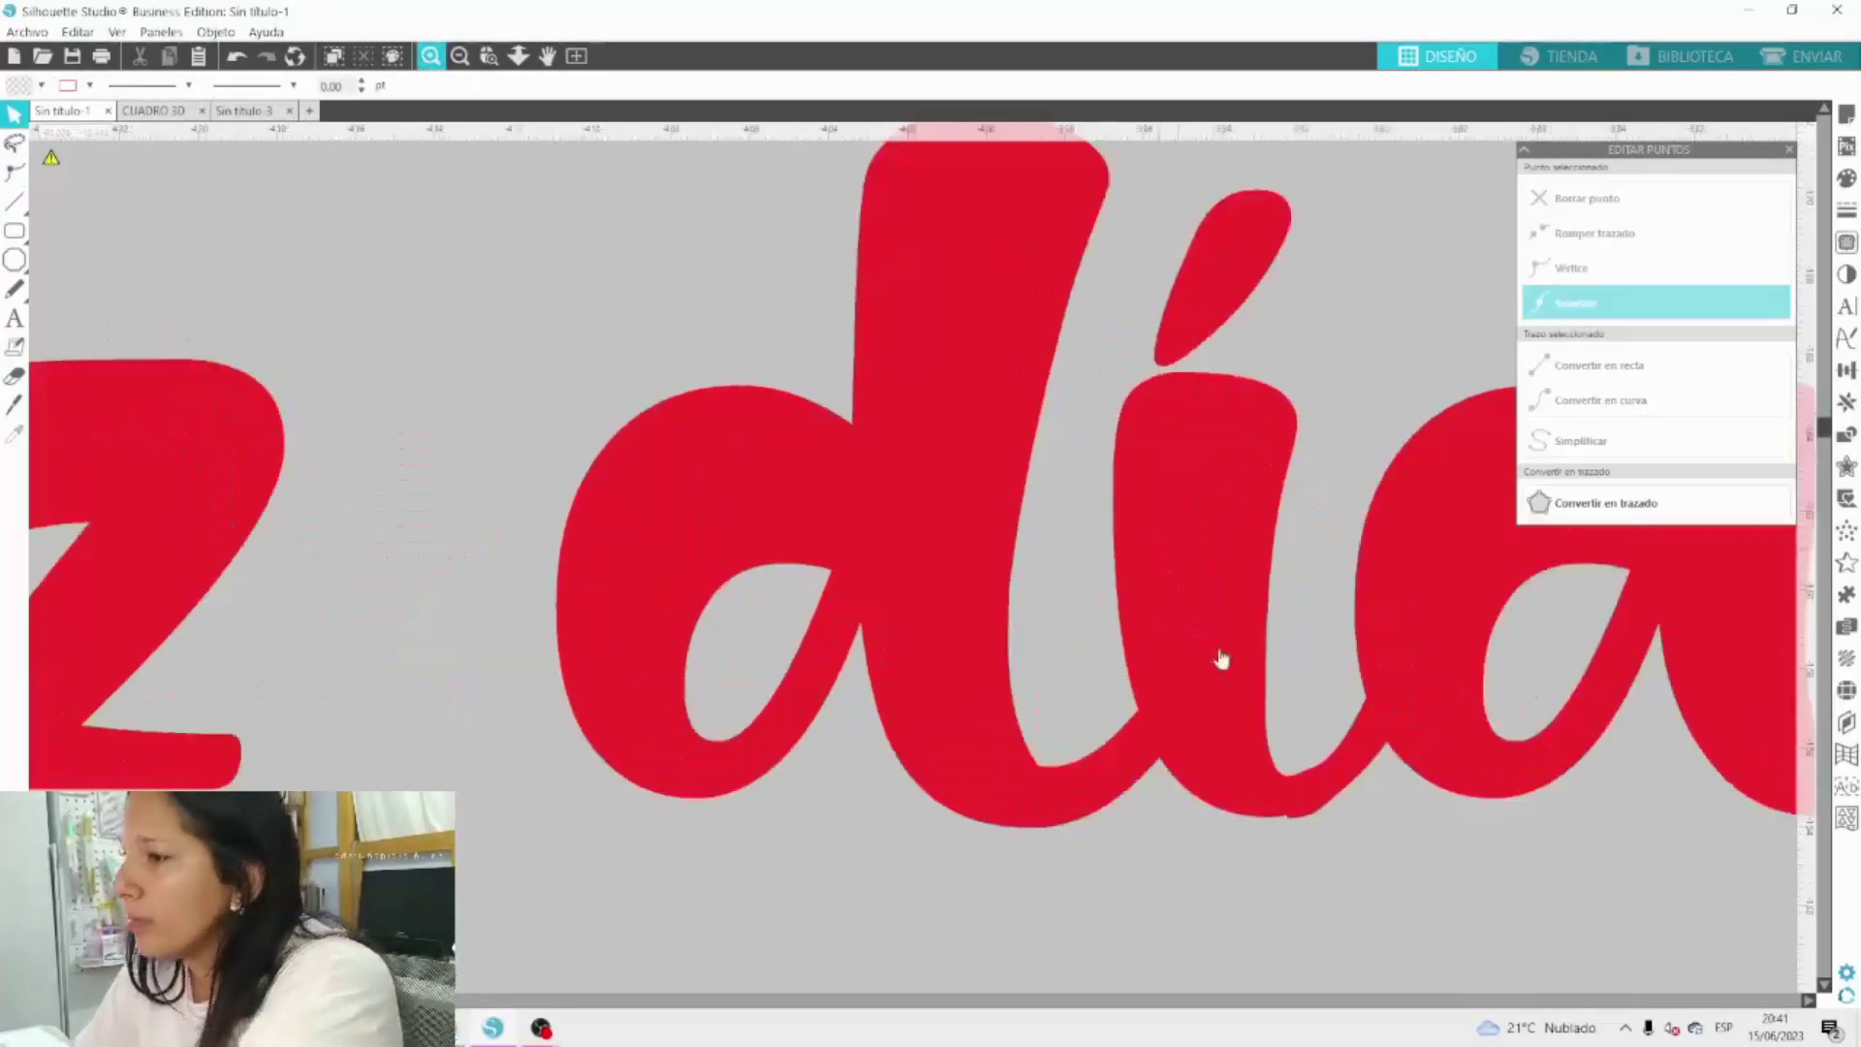
scroll(1218, 656, "down", 1)
left_click(1317, 755)
double_click(1316, 760)
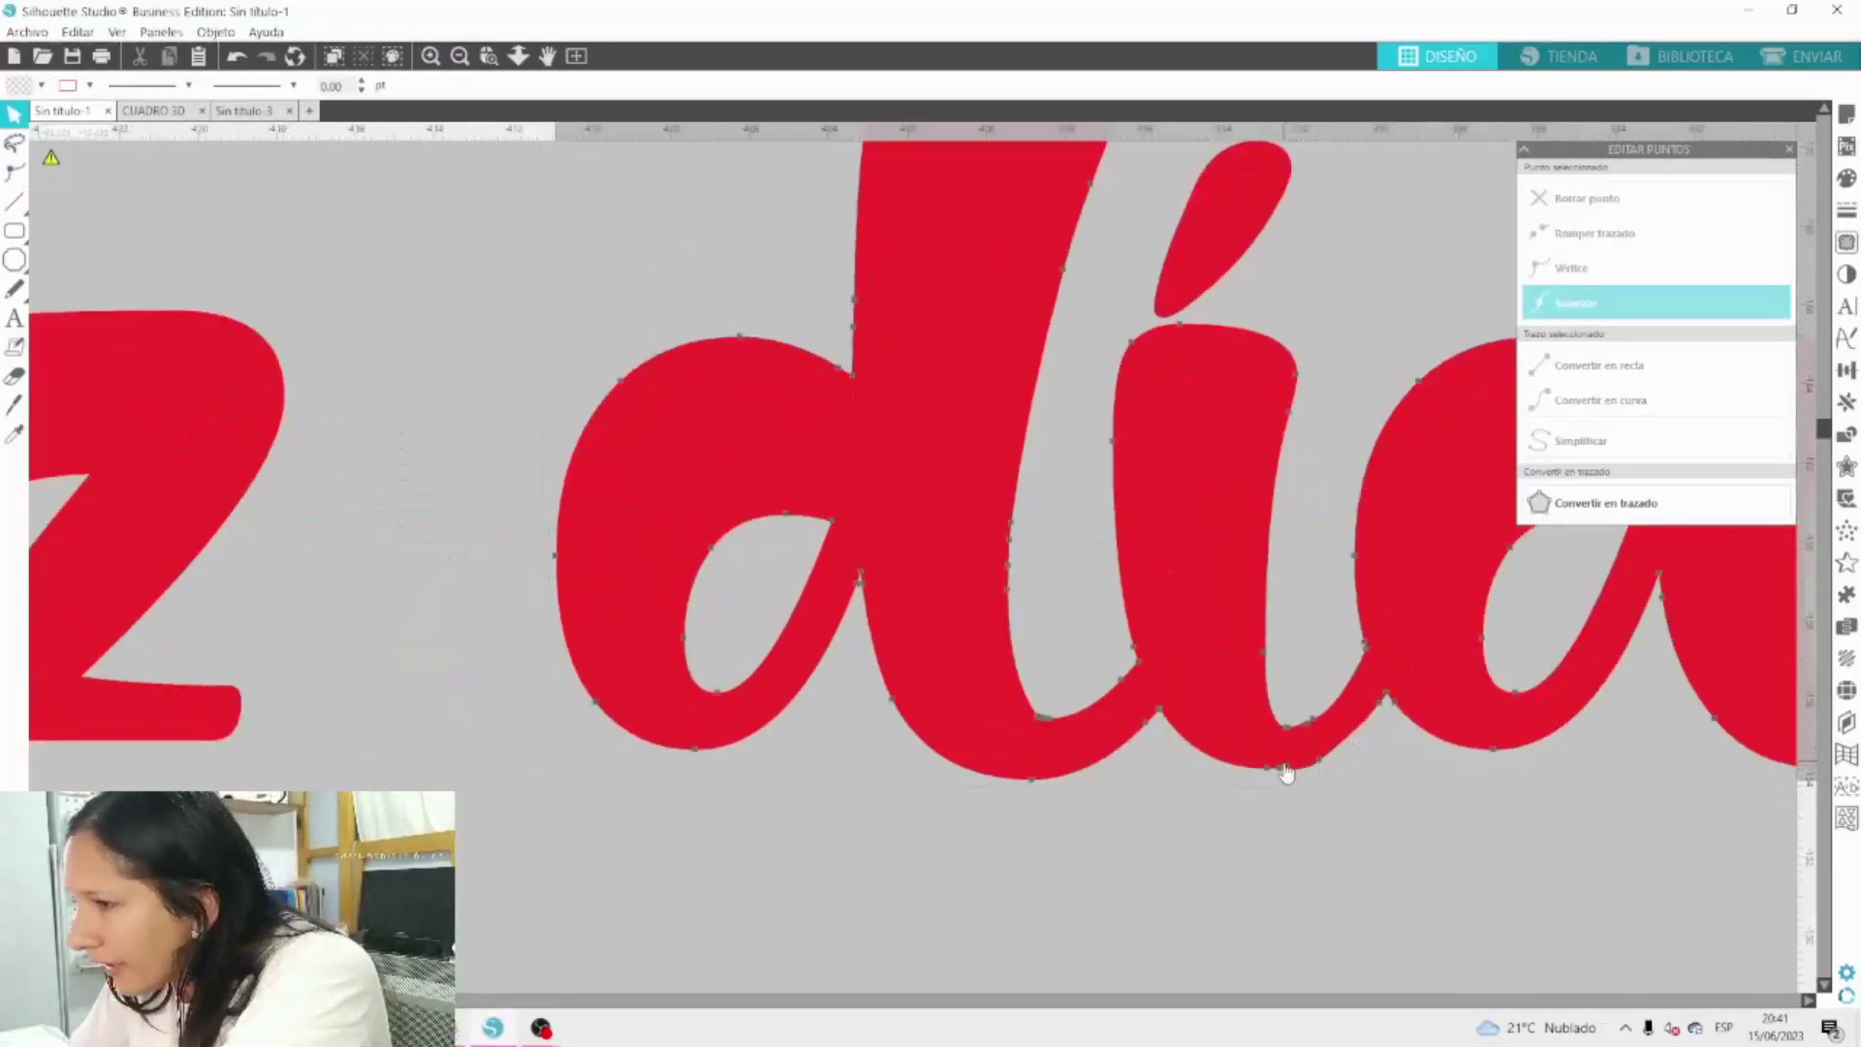
left_click(1287, 771)
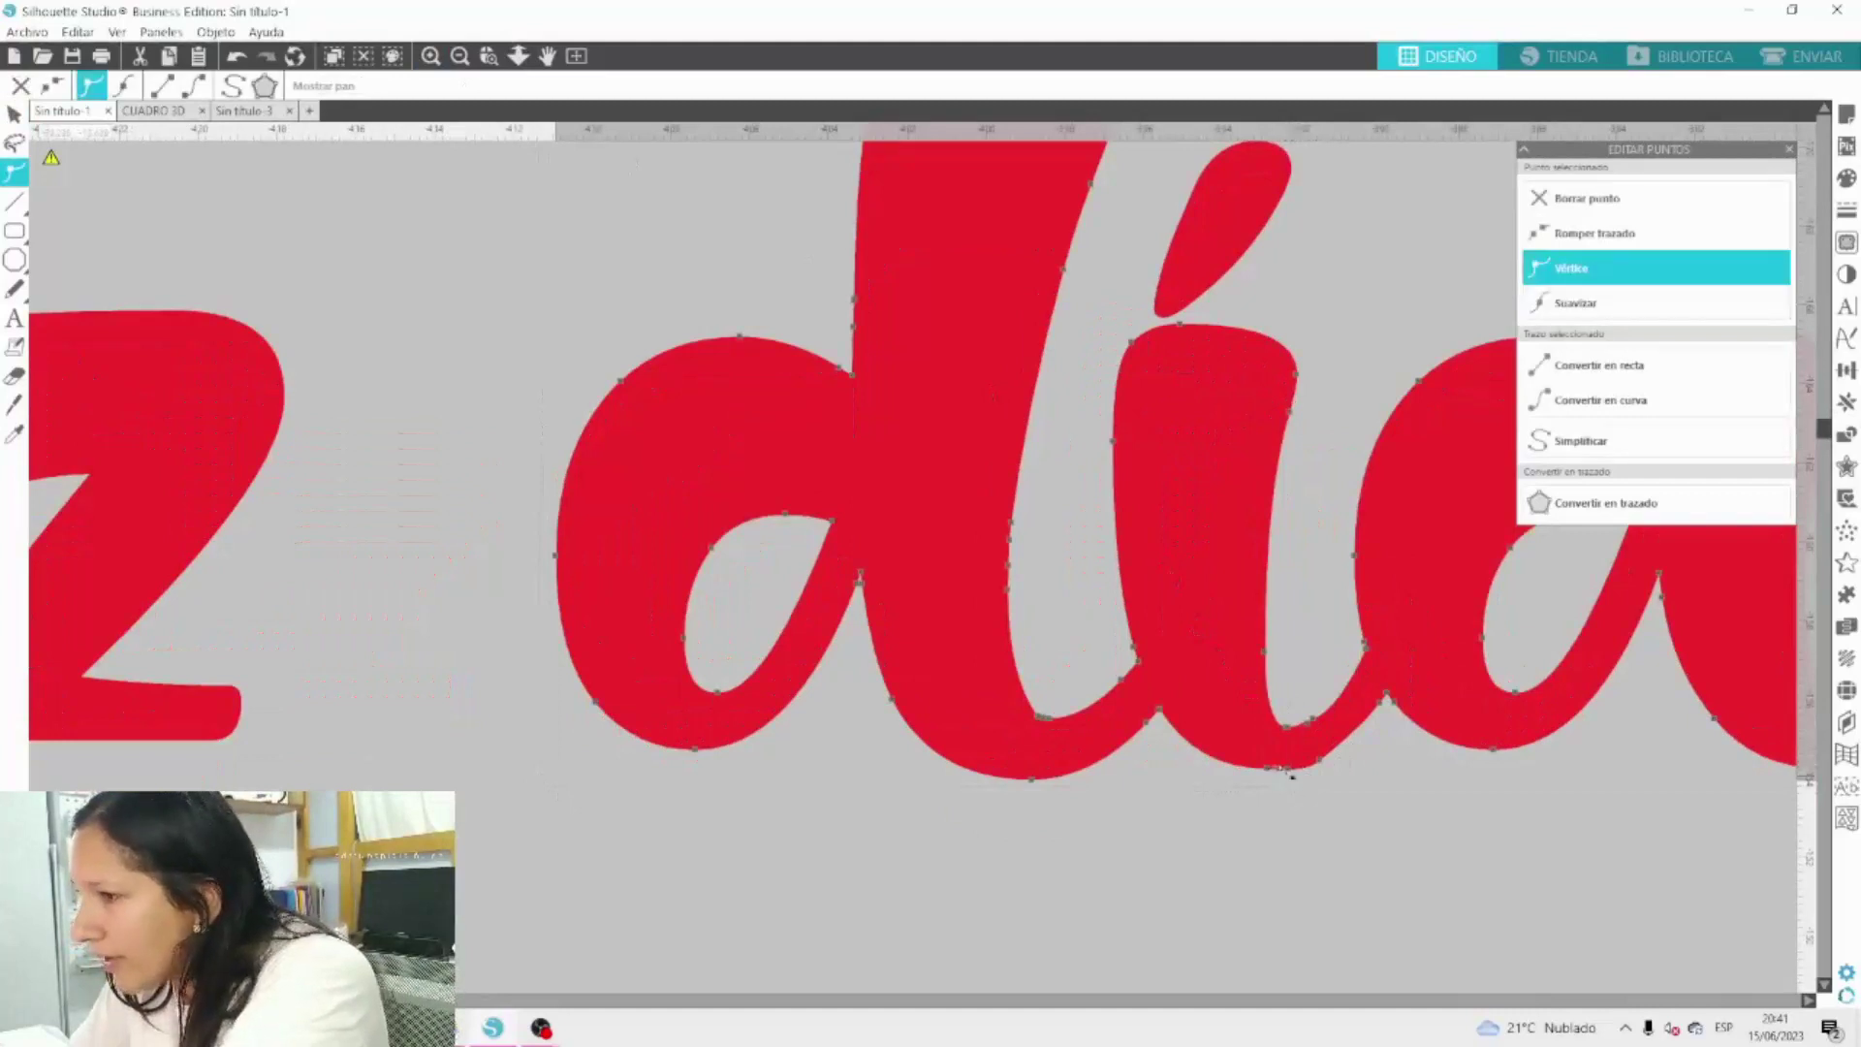
left_click(1305, 789)
double_click(1319, 760)
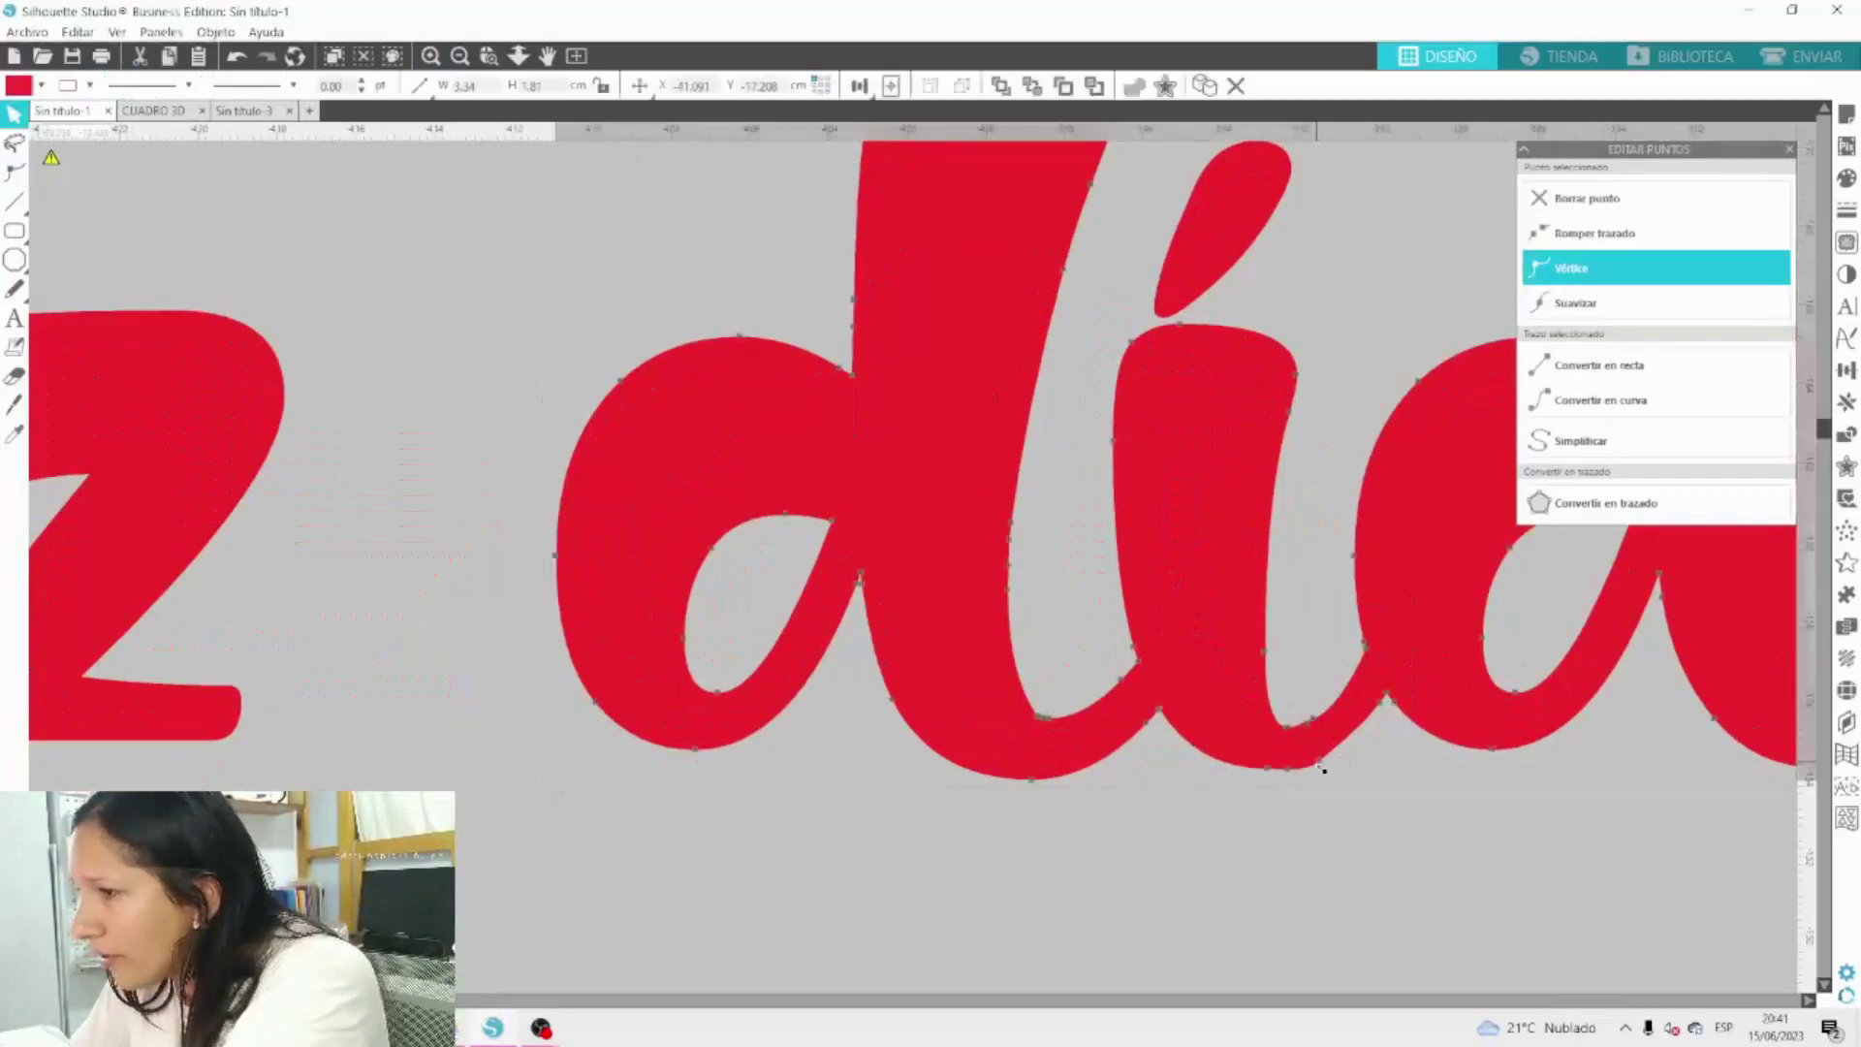
left_click(1322, 765)
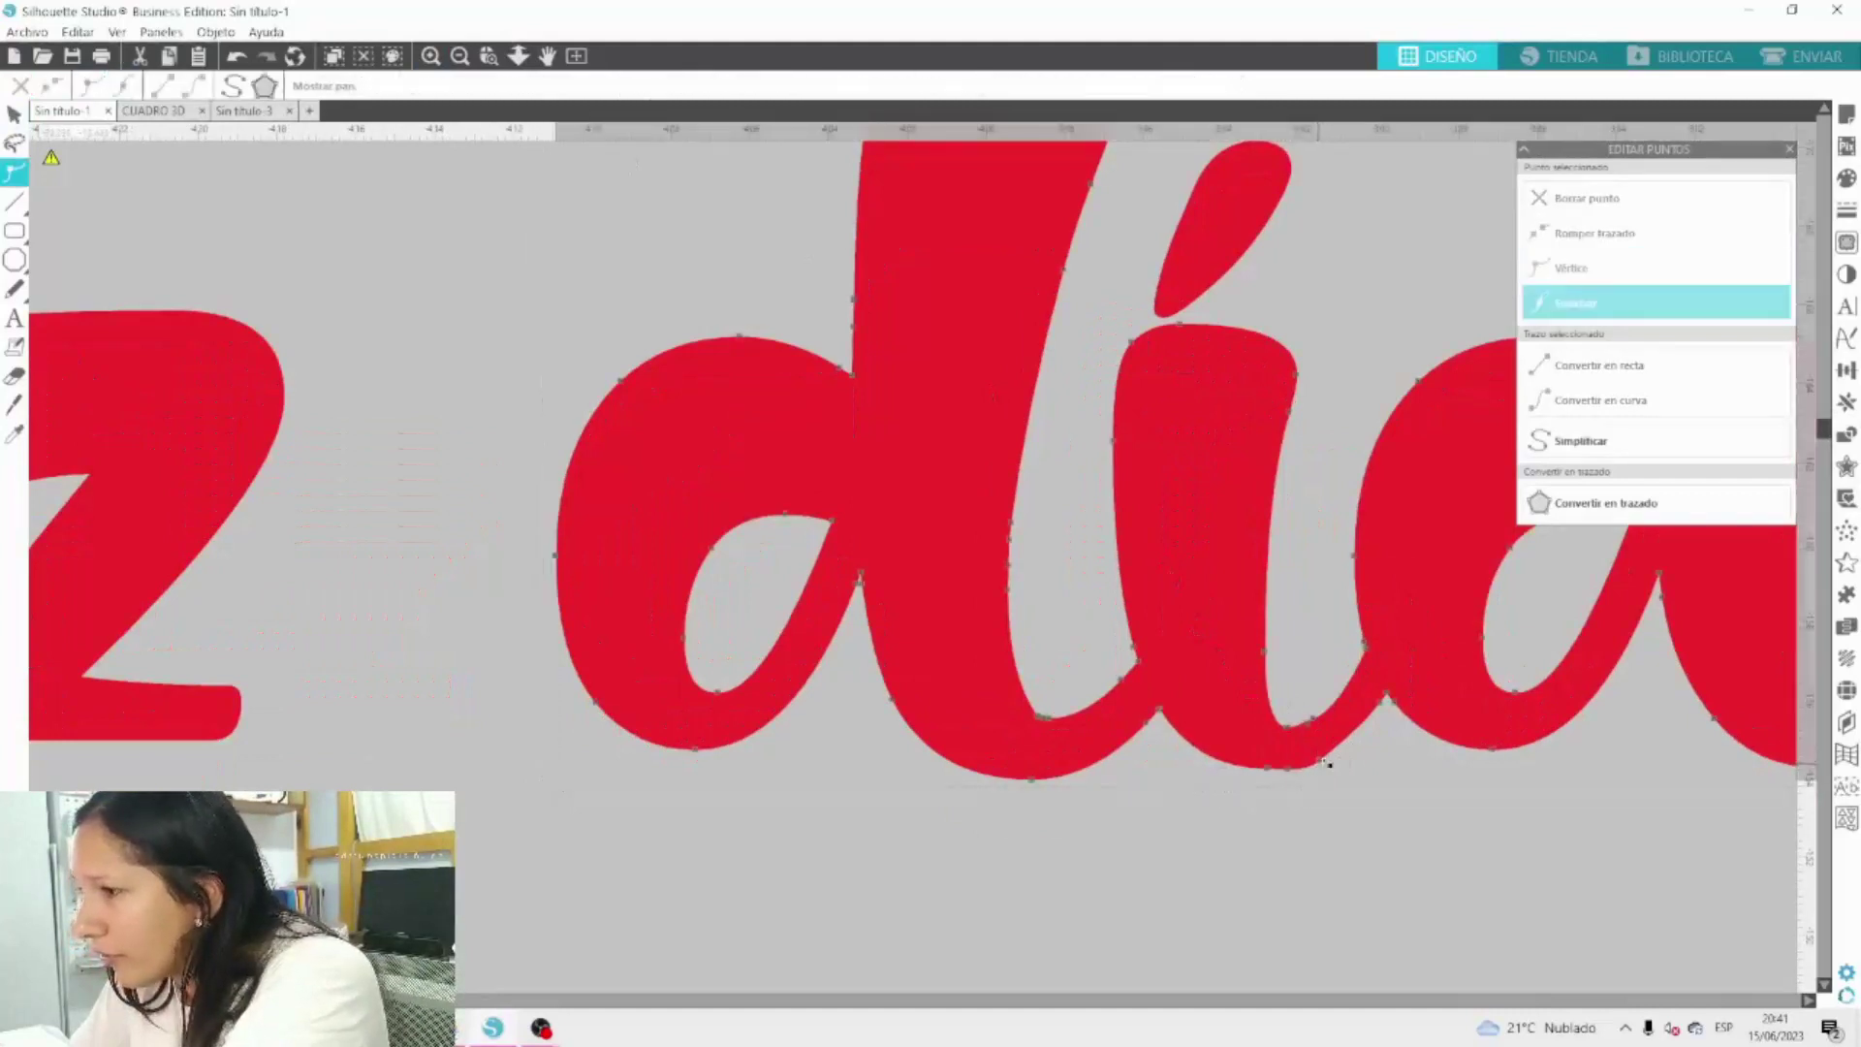
left_click(1385, 845)
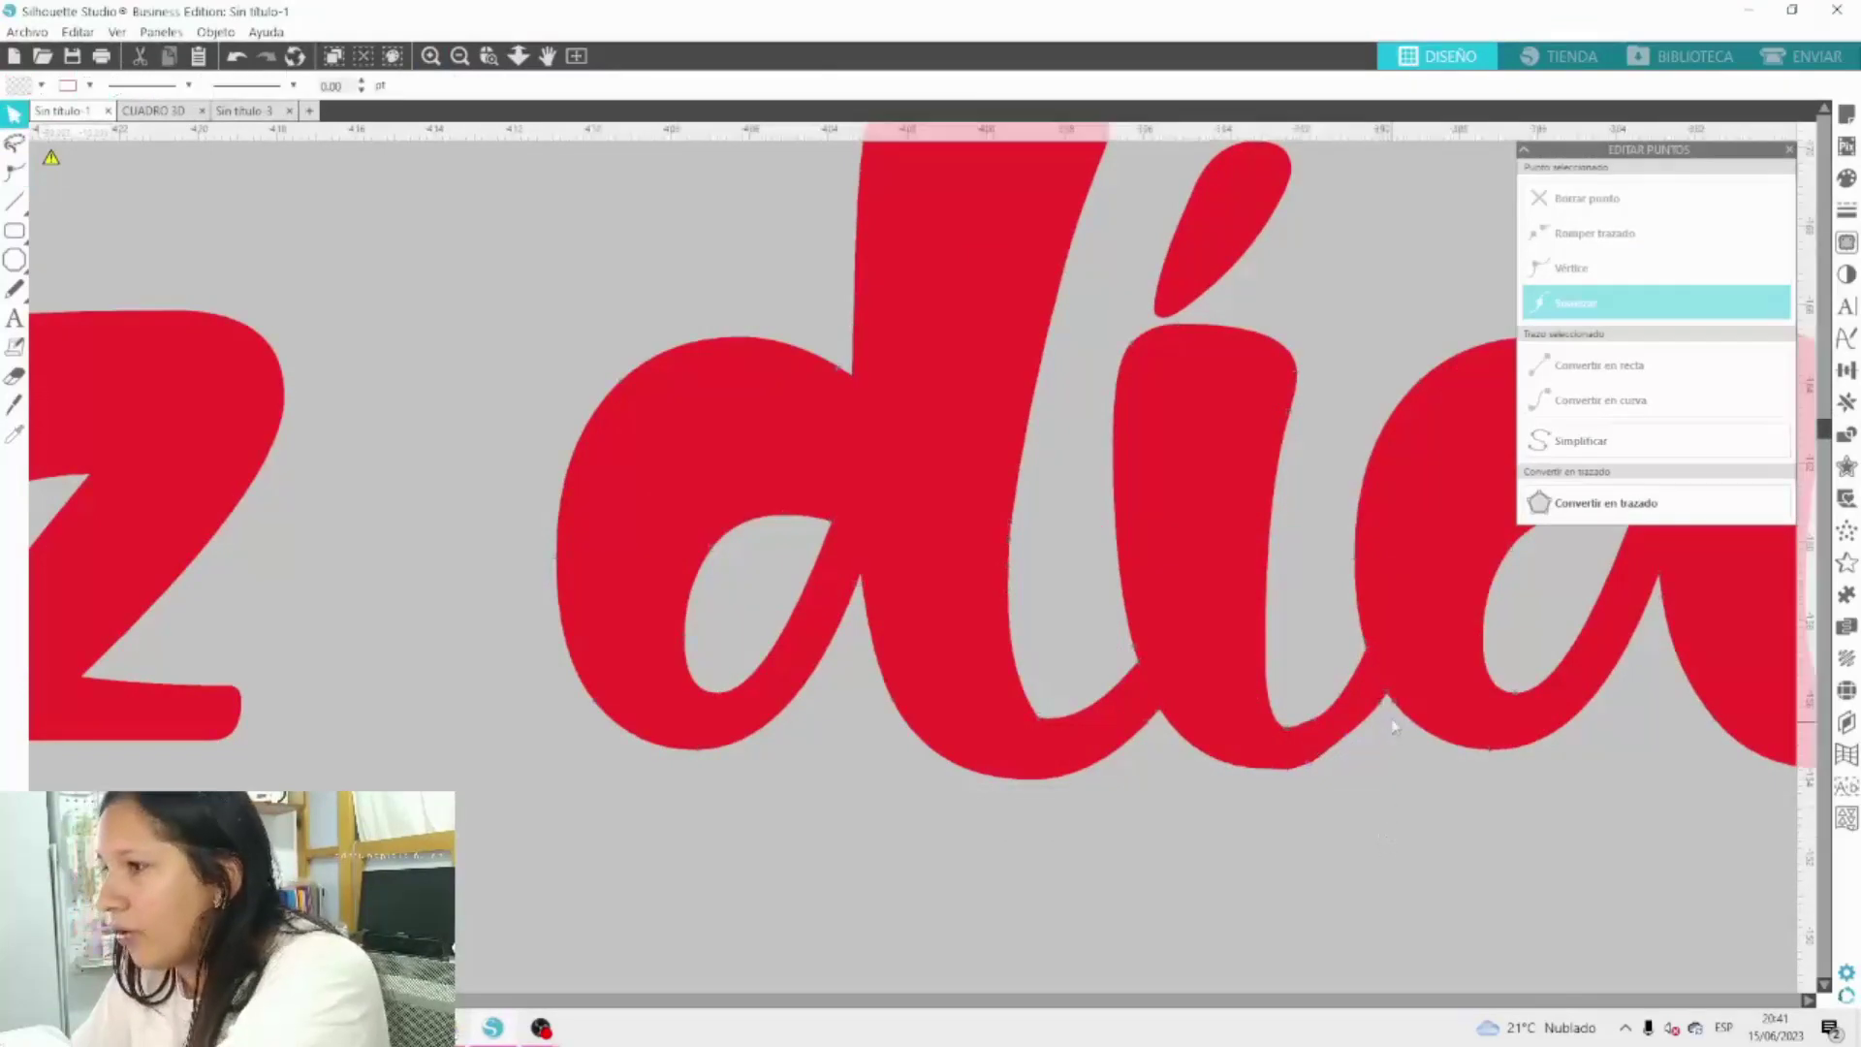
Smooth the remaining corner point under the base of the "í" so the lower edge of "día" curves evenly.
left_click(1288, 774)
key("Delete")
left_click(1304, 797)
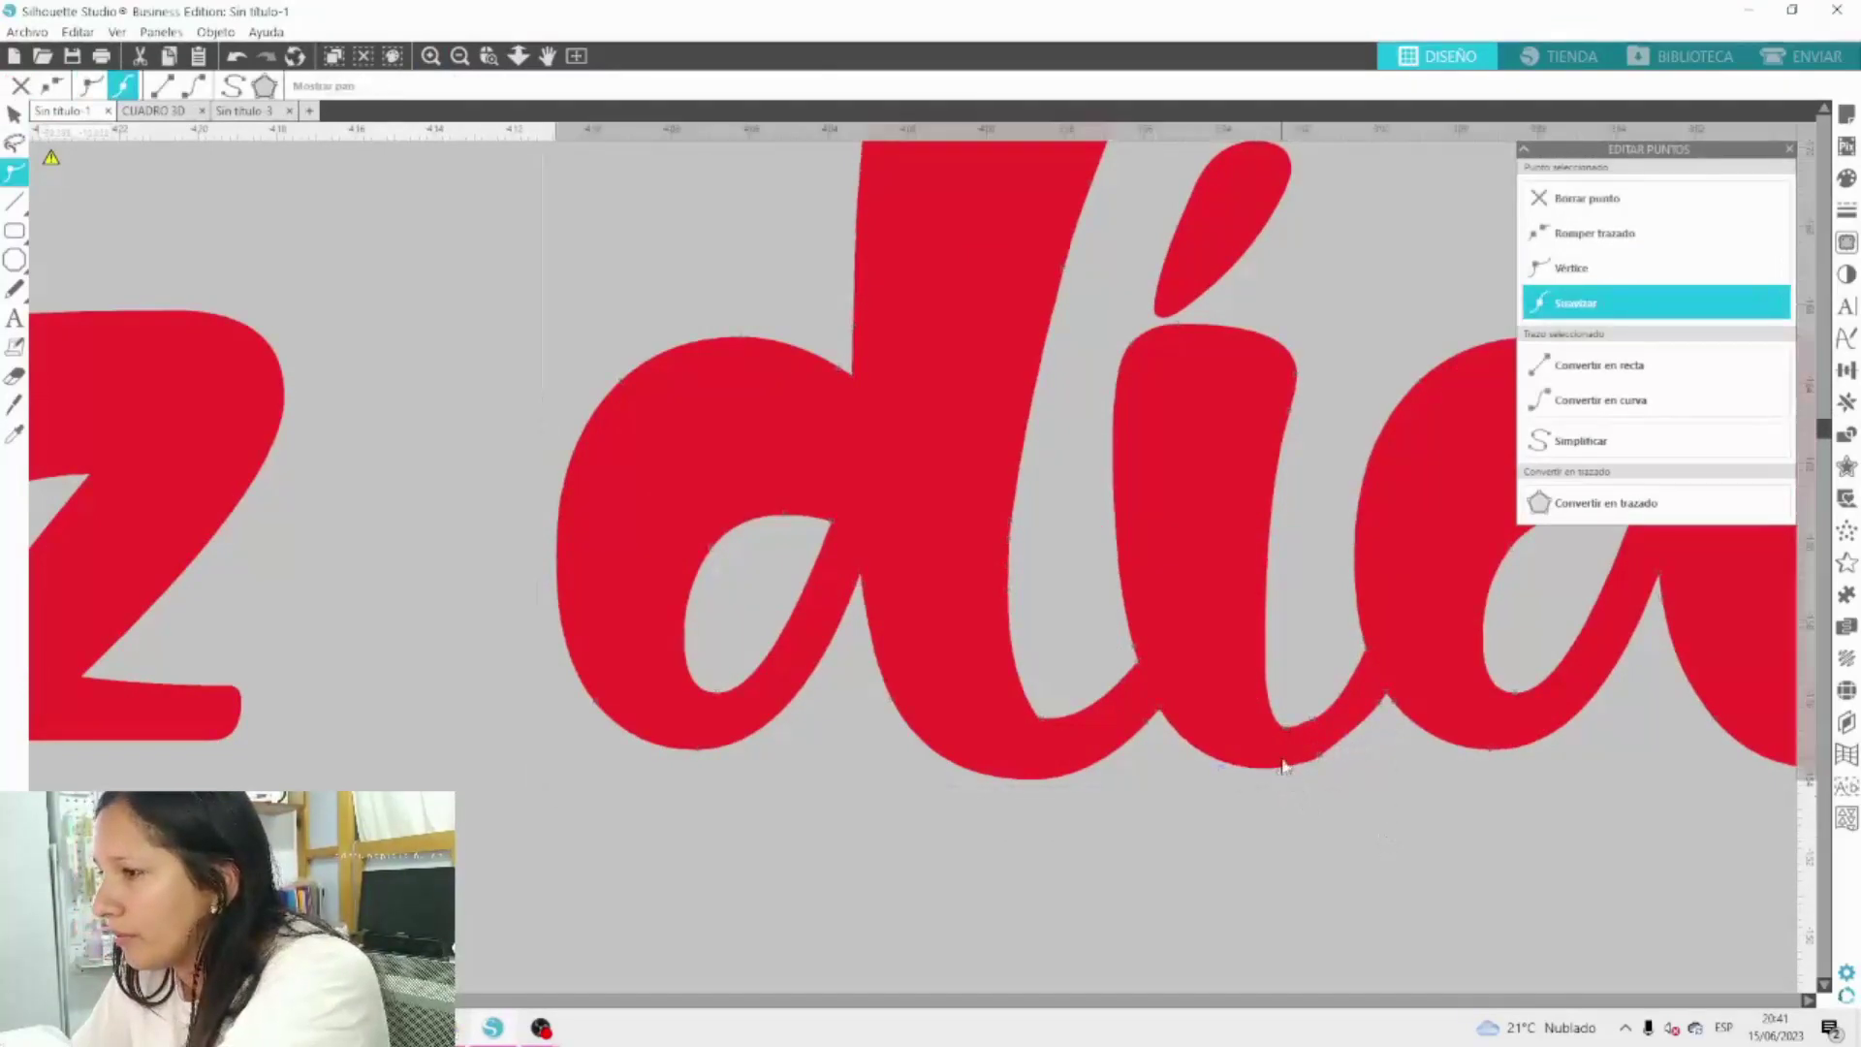
left_click_drag(1285, 765, 1287, 771)
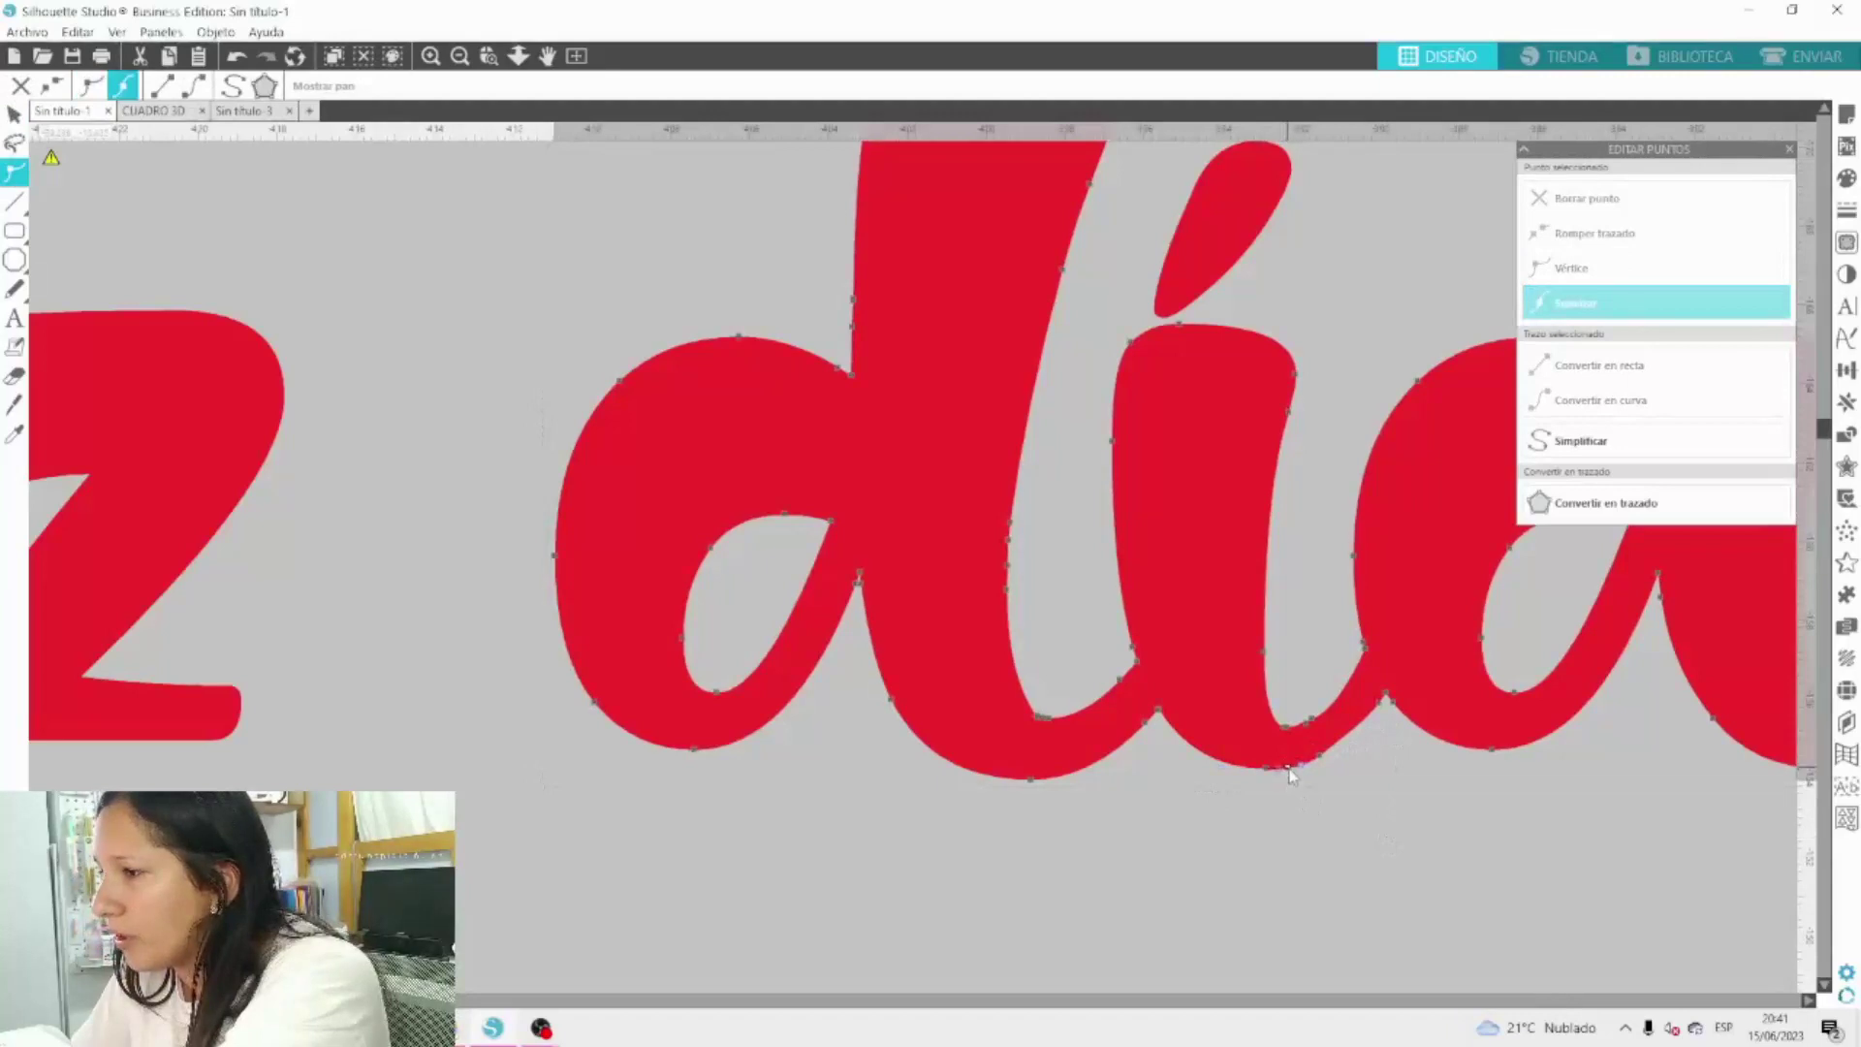
left_click(1356, 817)
scroll(1125, 374, "up", 1)
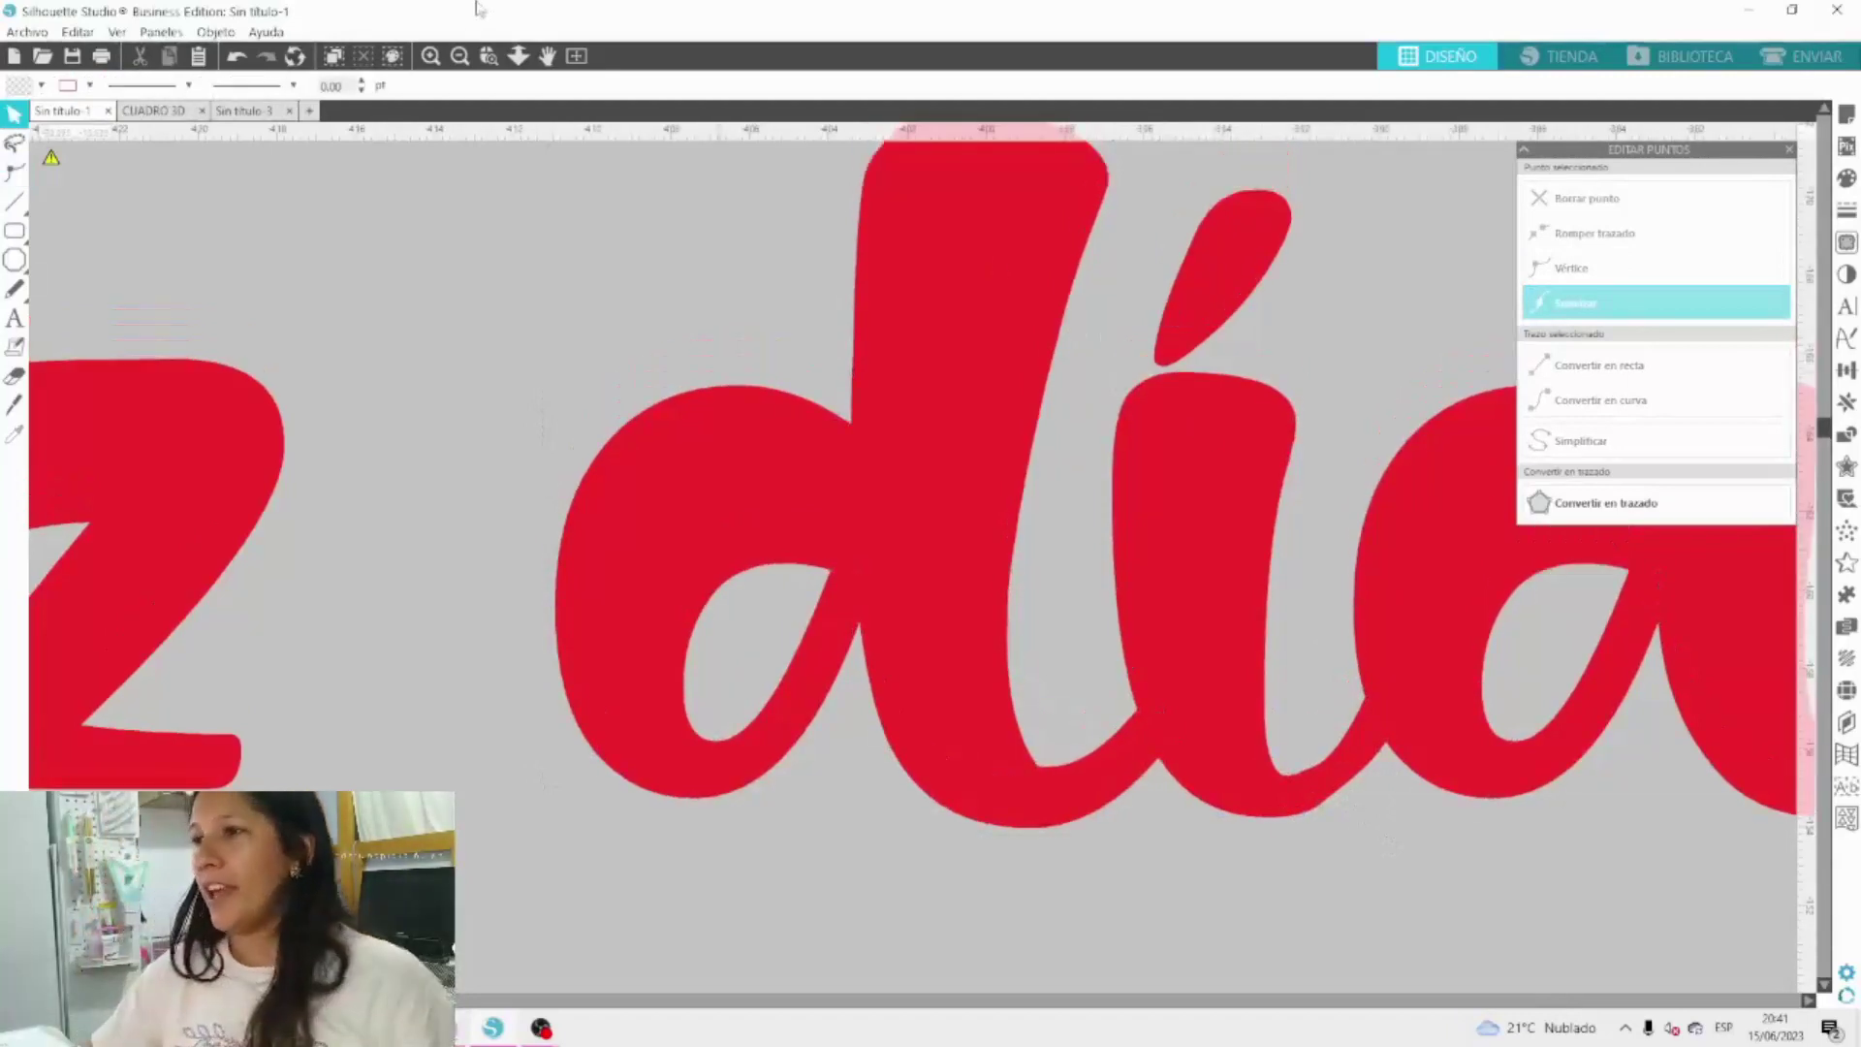
Group the words "feliz día" and scale them down proportionally to about 4.13 cm wide.
left_click(459, 55)
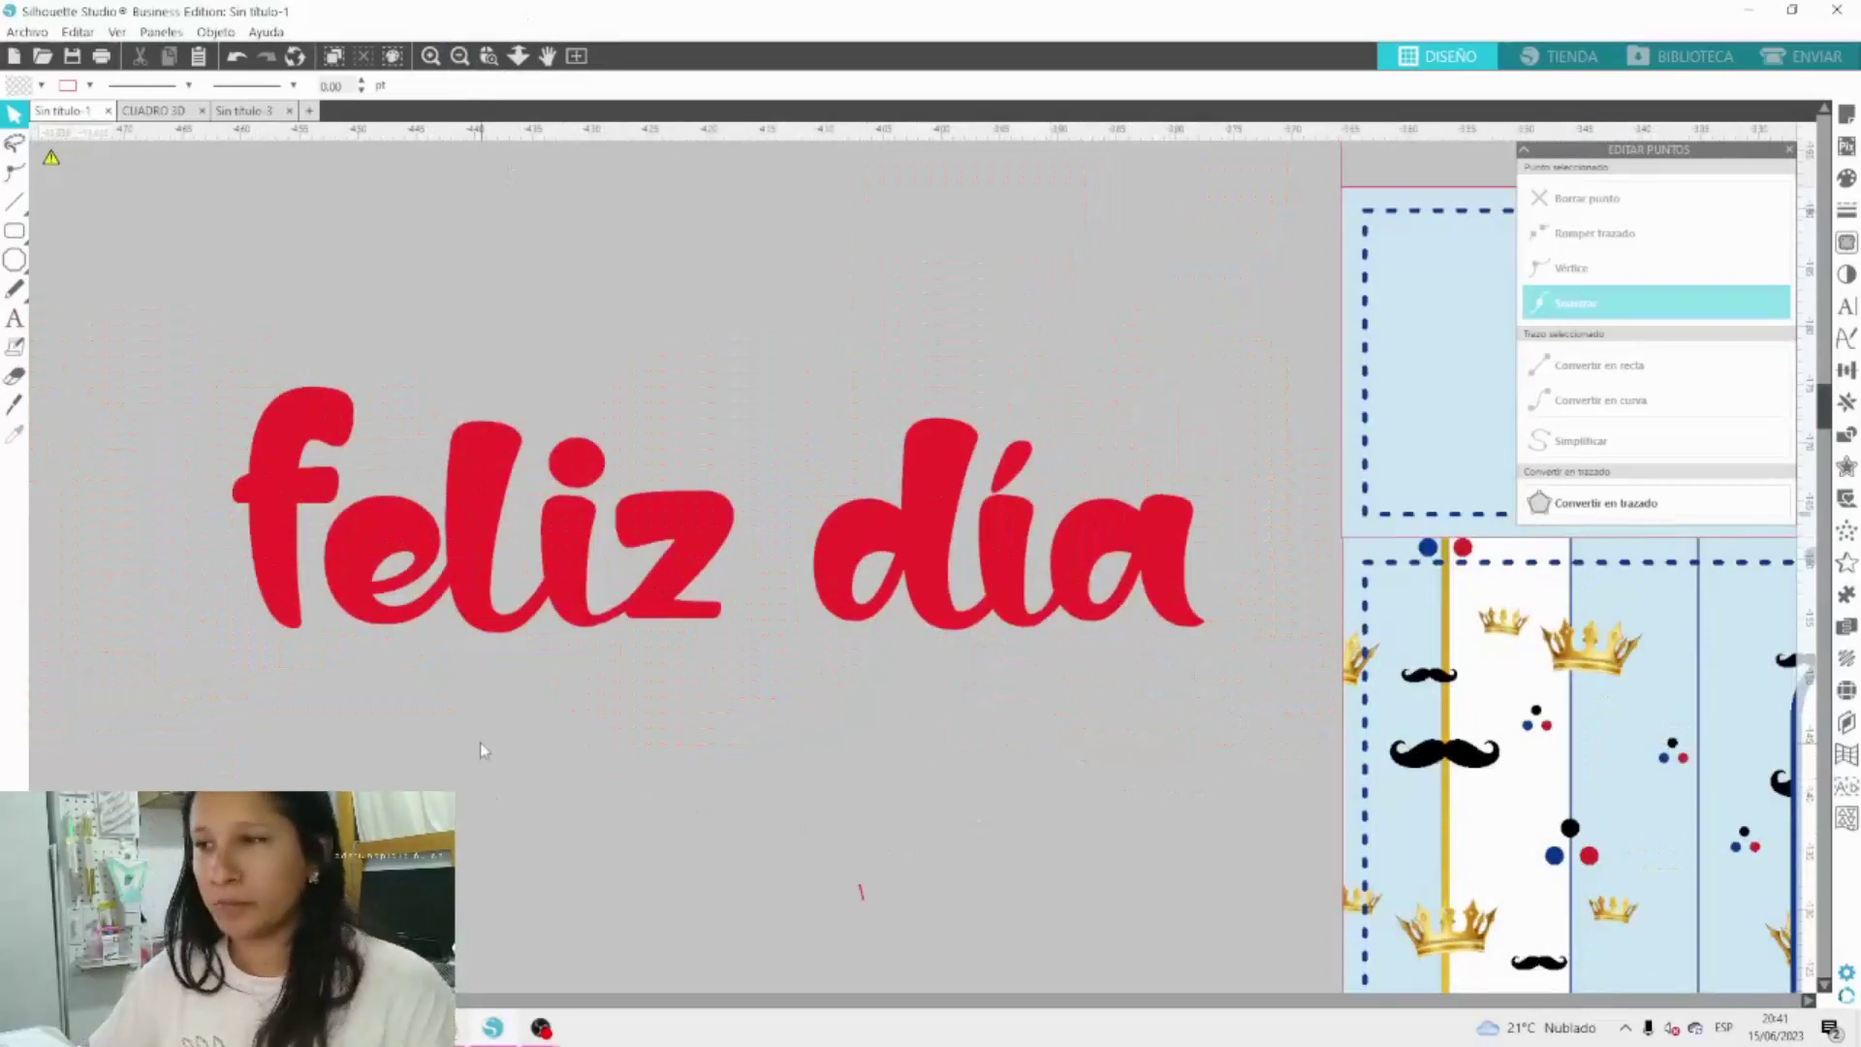
left_click_drag(158, 380, 1243, 743)
left_click(963, 86)
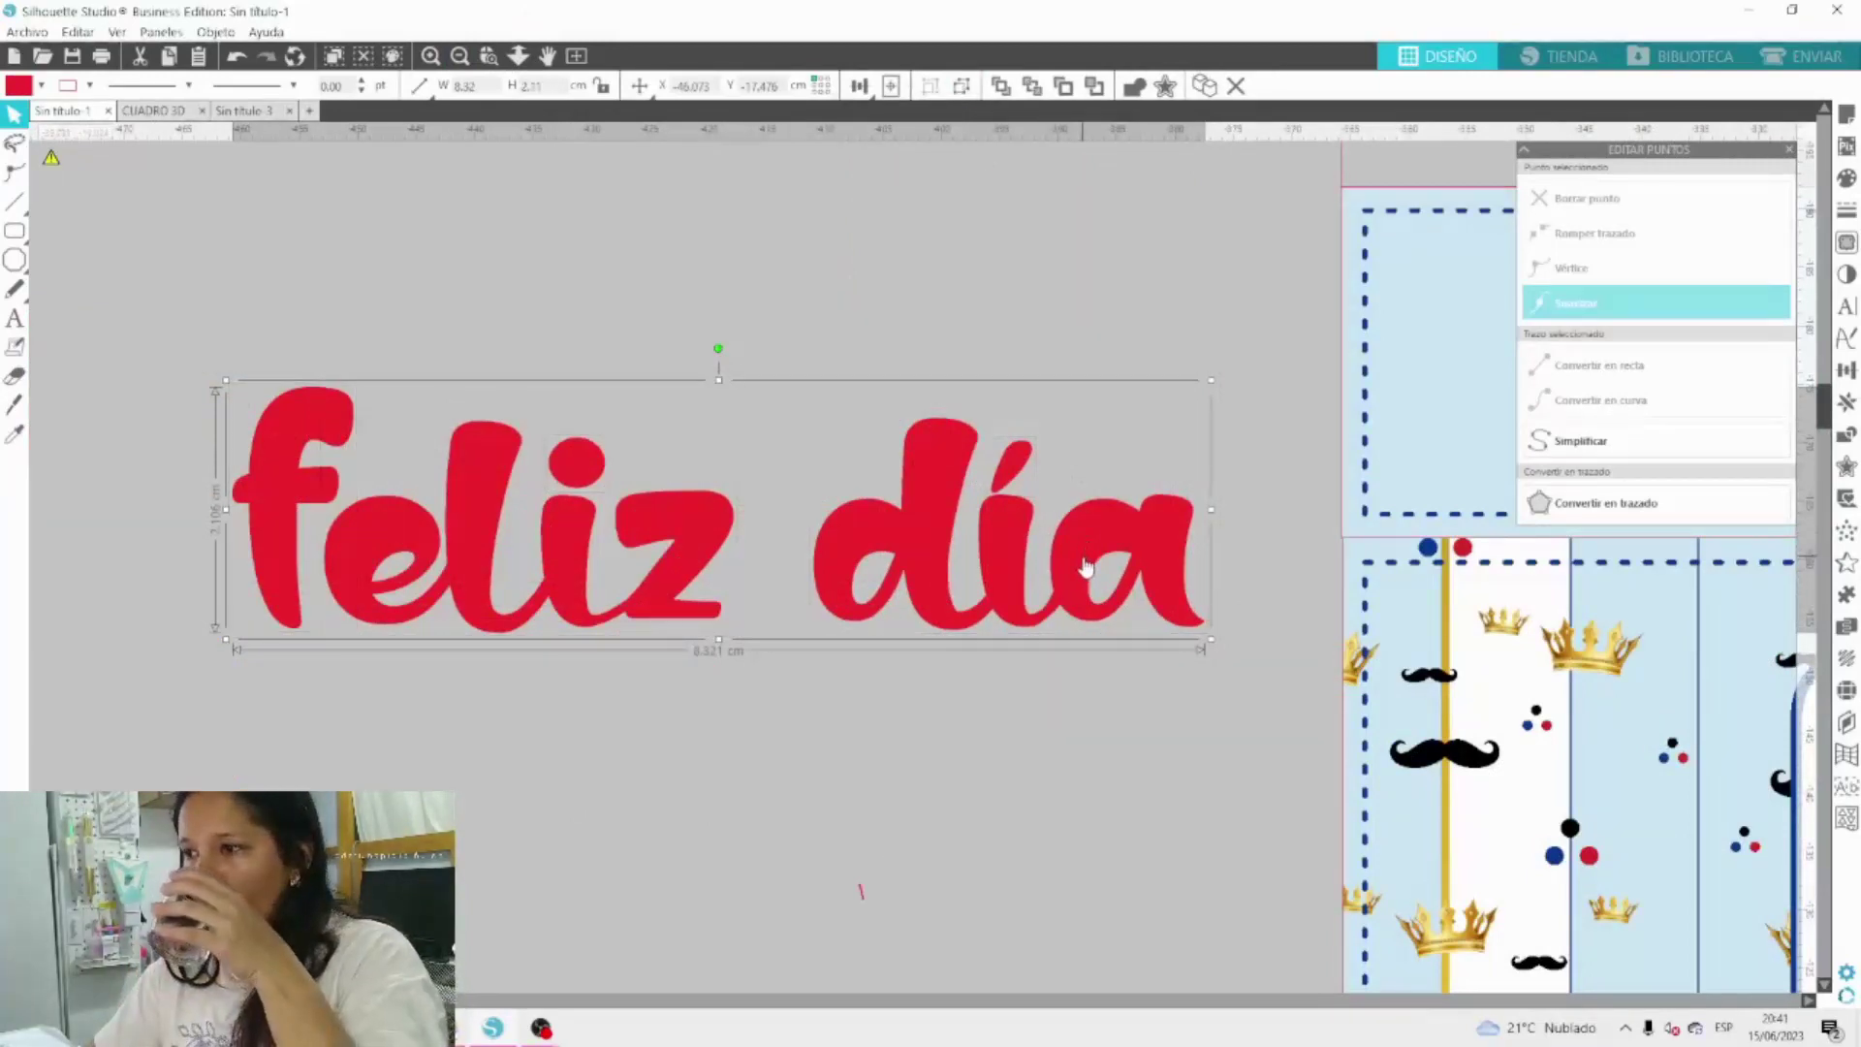
left_click_drag(1219, 379, 603, 617)
left_click_drag(723, 533, 1071, 350)
left_click_drag(902, 578, 989, 560)
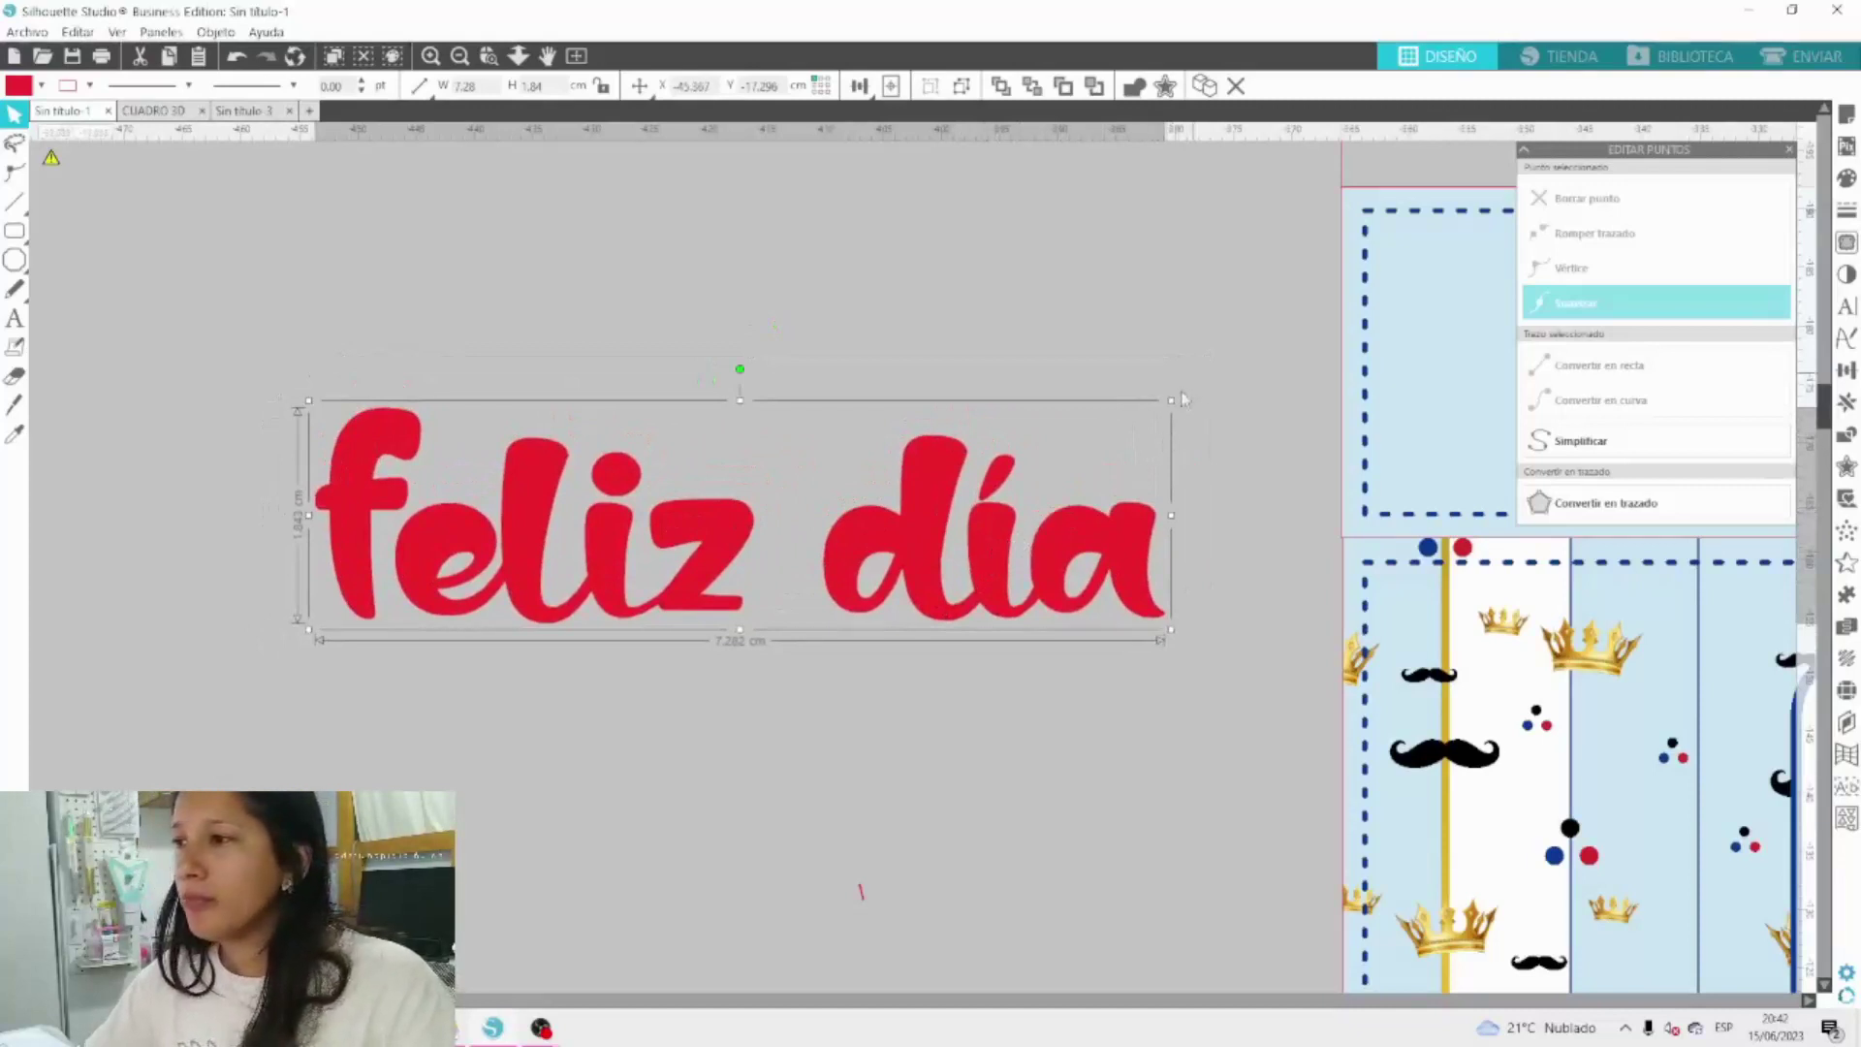
left_click_drag(1173, 398, 950, 557)
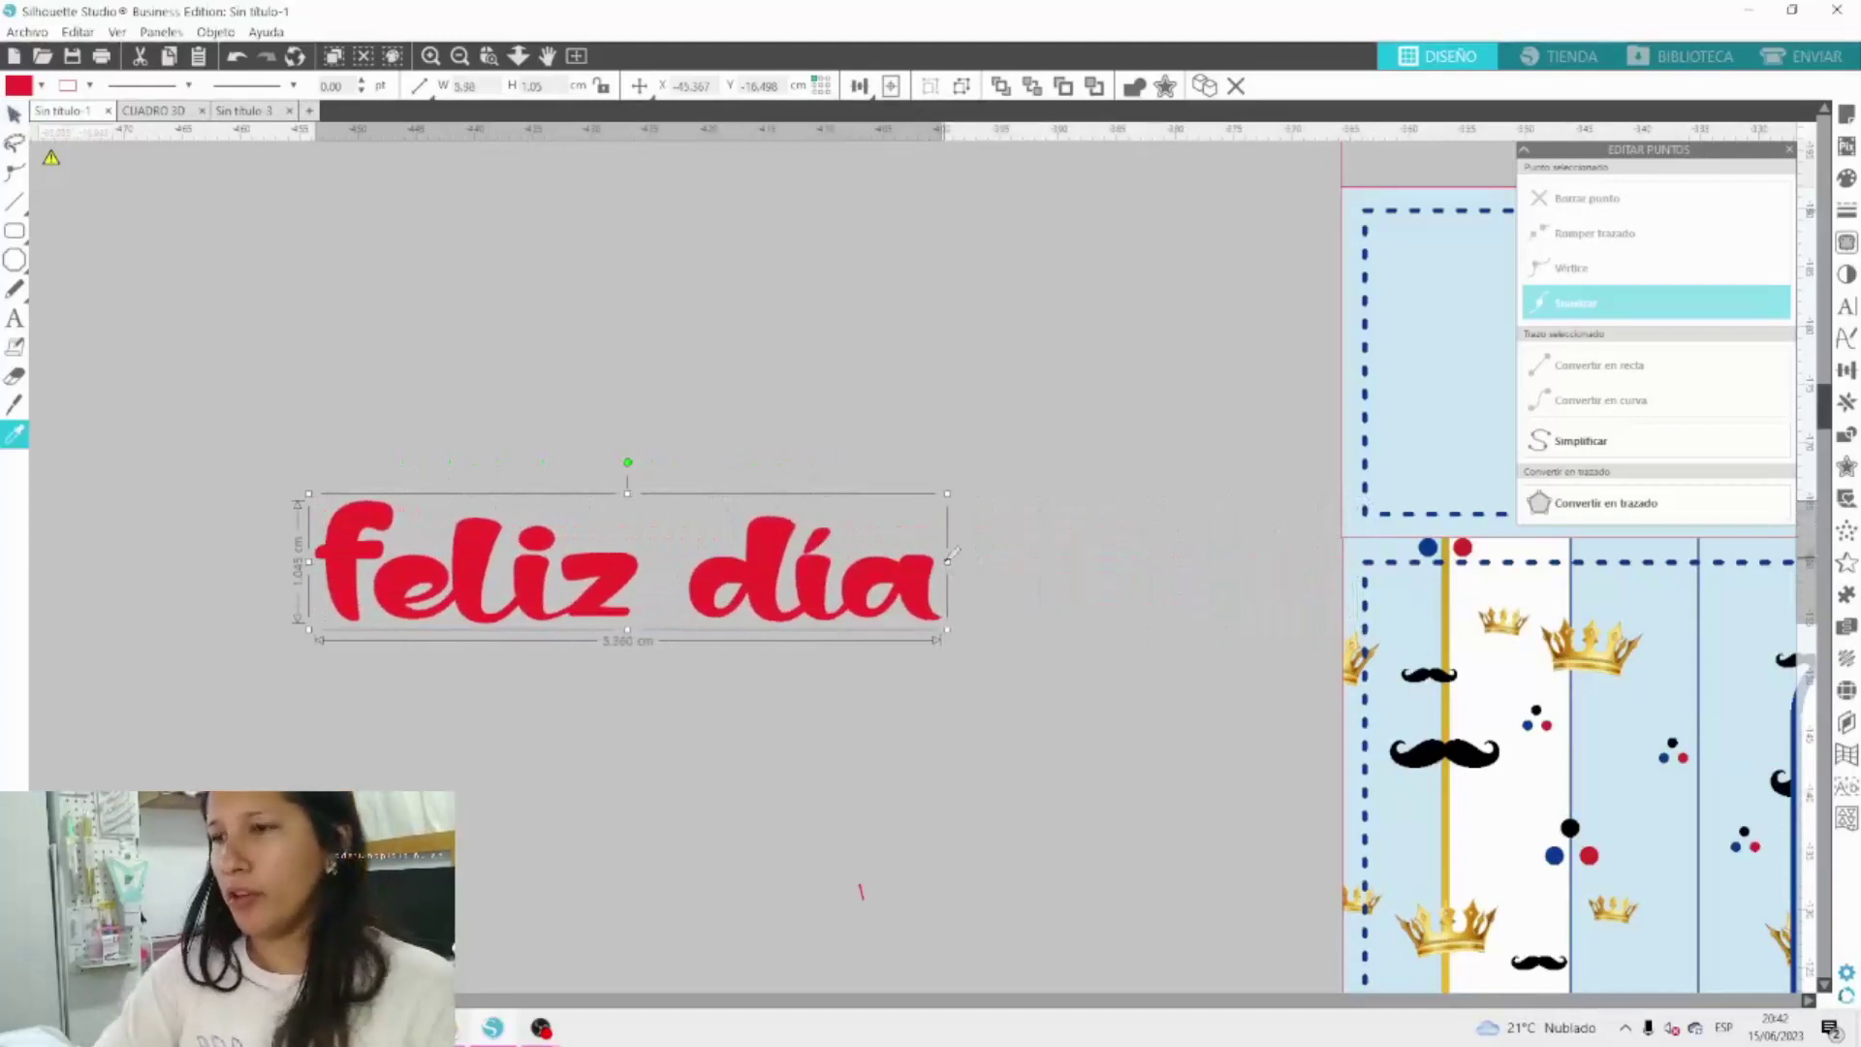
key("ctrl+z")
Place "feliz día" on the small white plate with the blue border and shrink it to about 1.95 cm wide.
scroll(911, 504, "down", 3)
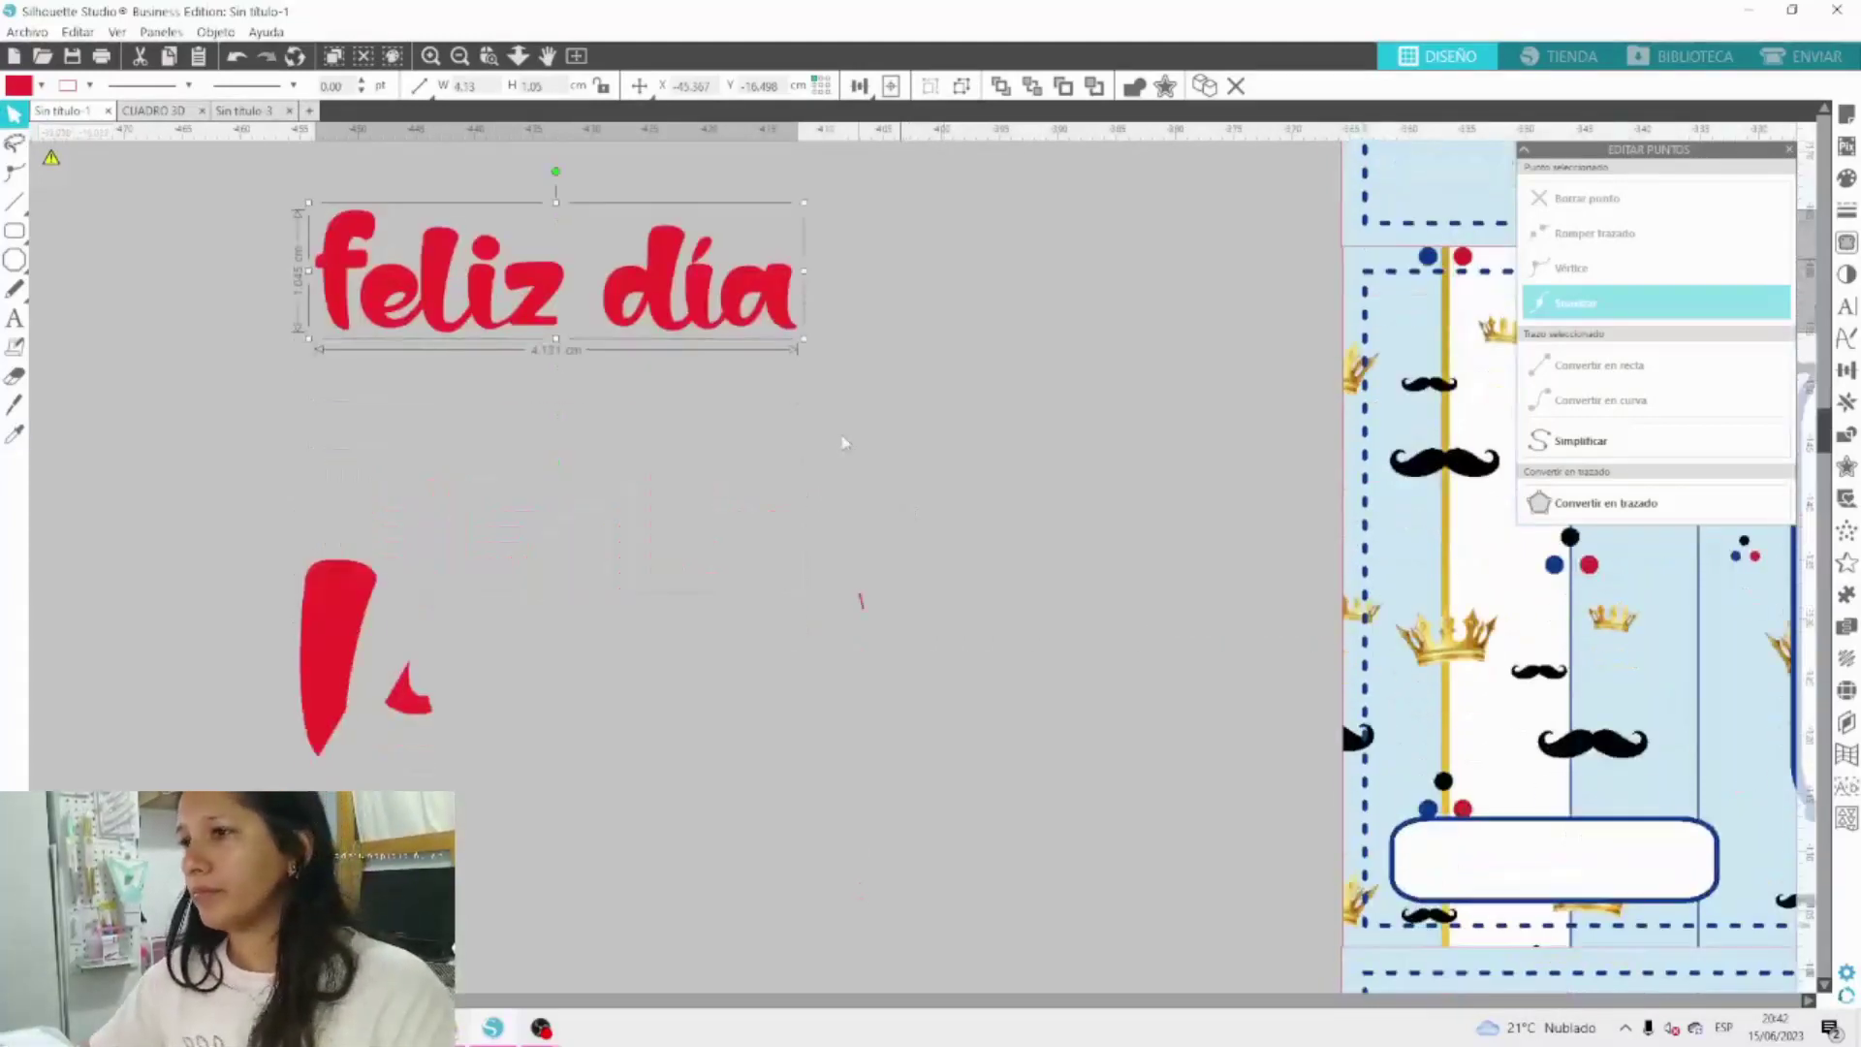
left_click_drag(788, 312, 1759, 861)
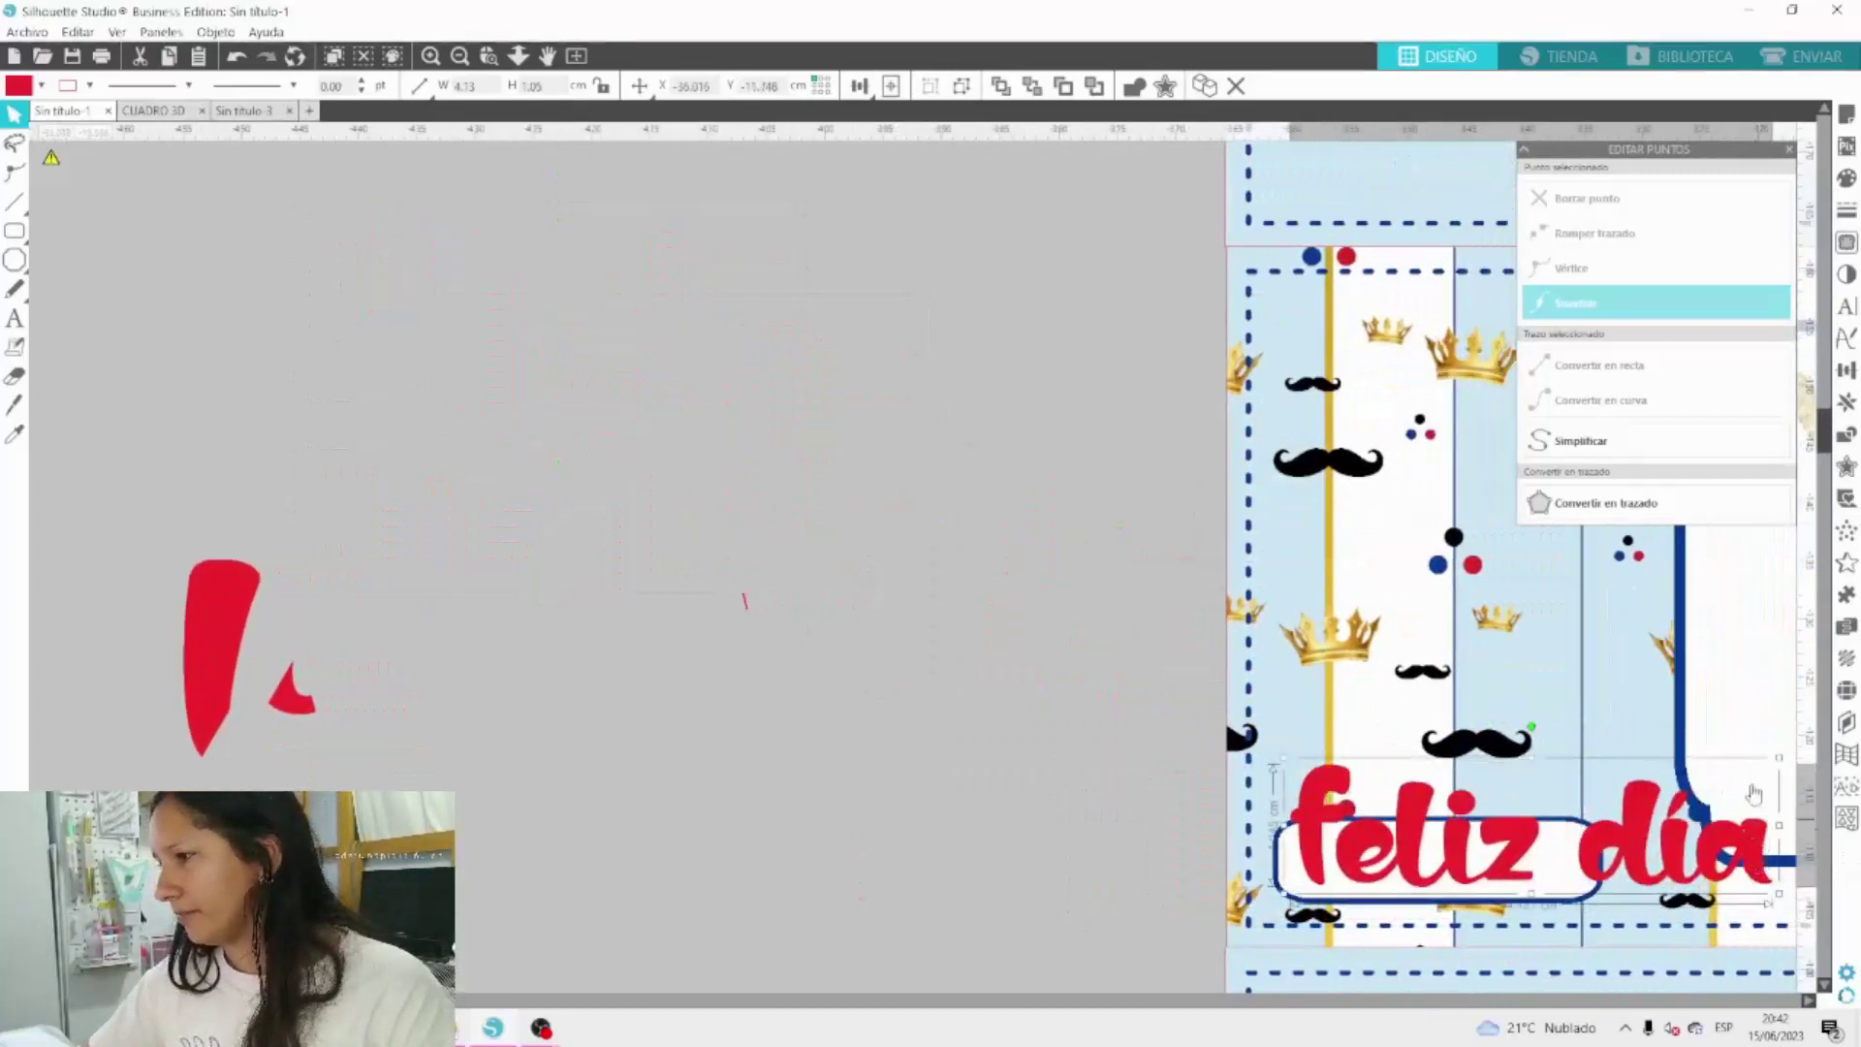
left_click_drag(1785, 763, 1541, 866)
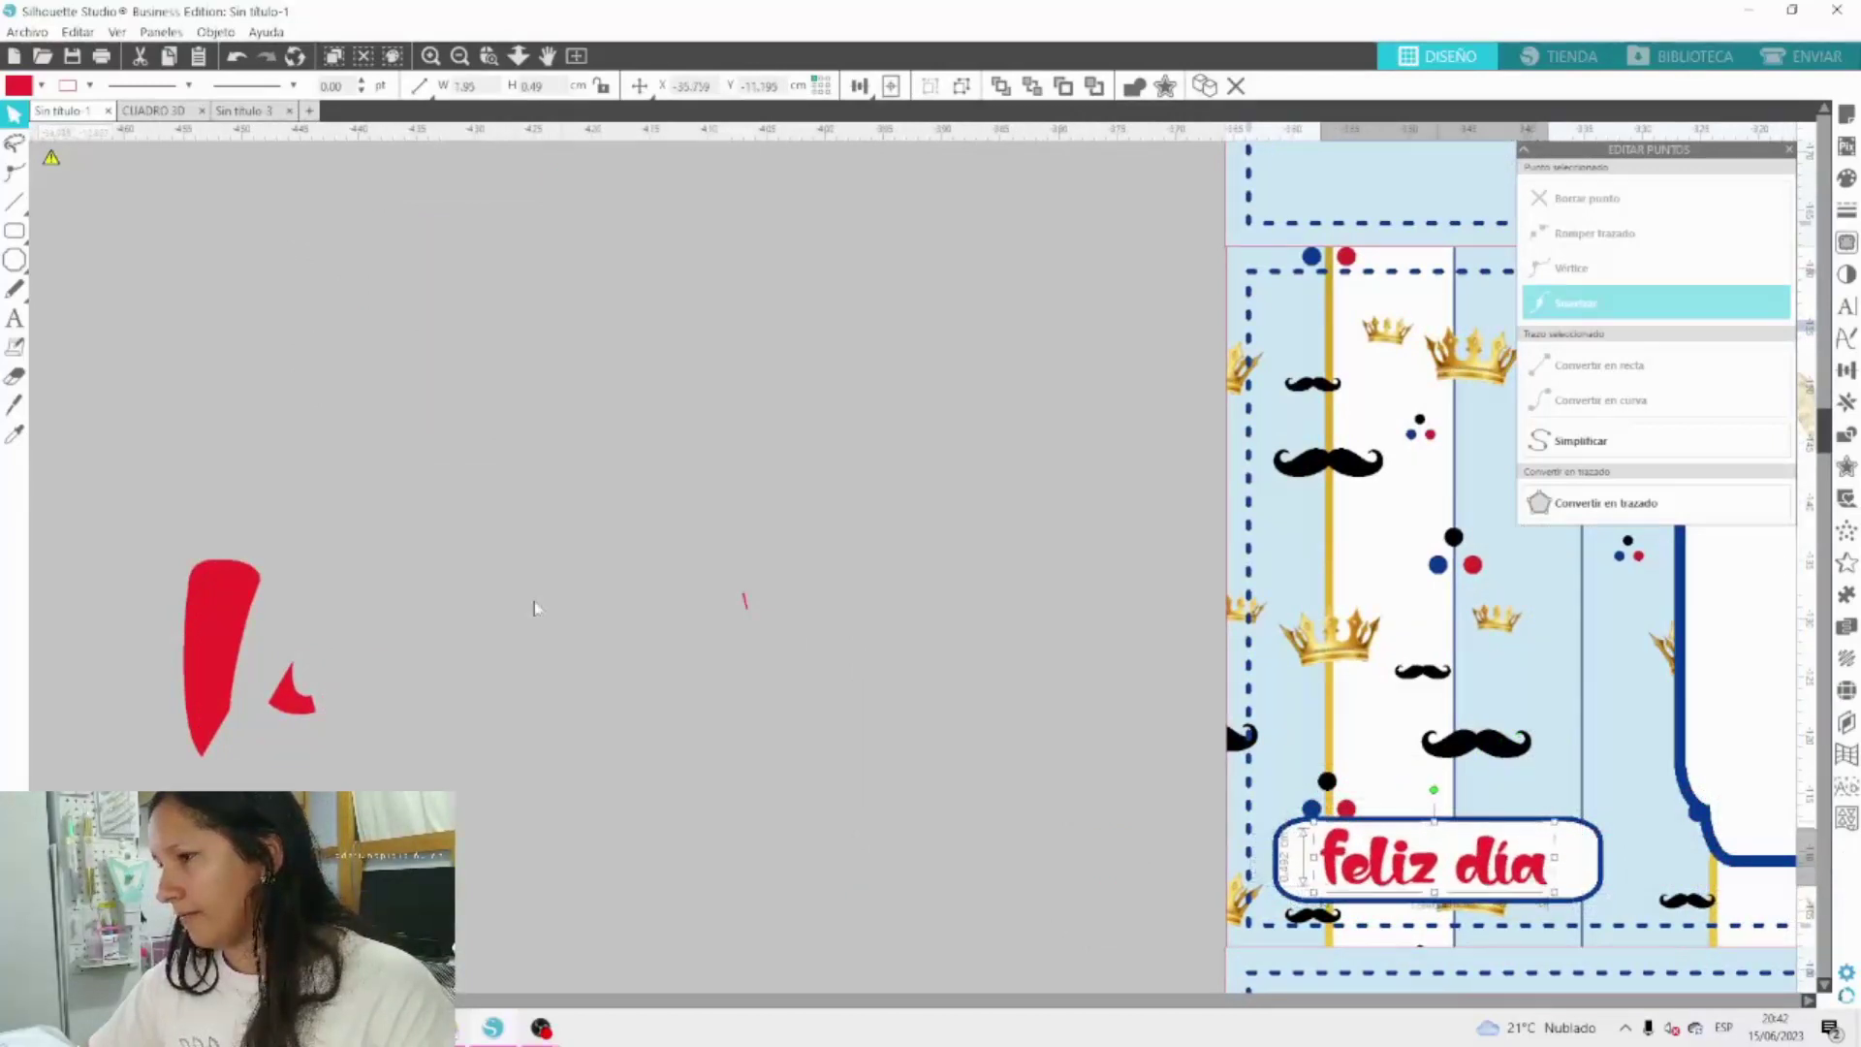
Delete the leftover red letter scraps outside the label.
left_click(526, 621)
left_click_drag(128, 387, 896, 898)
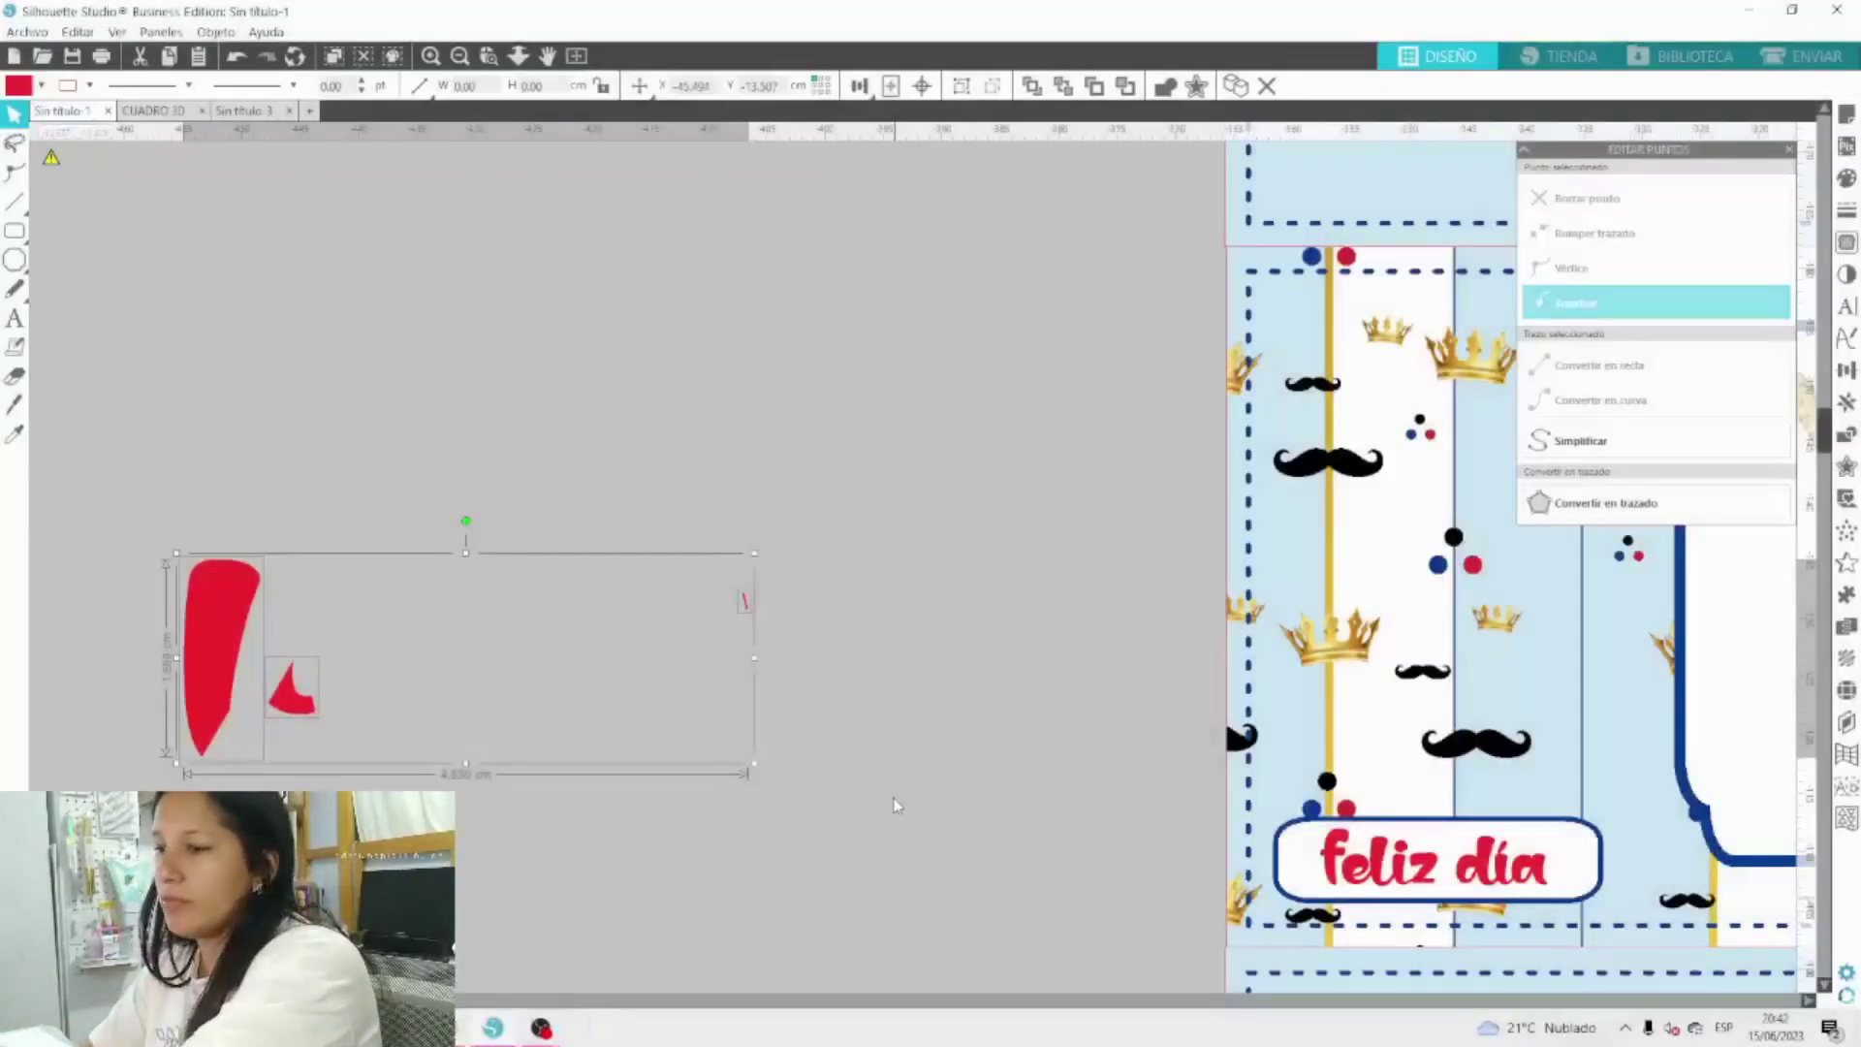
key("Delete")
Enlarge the moustache hexagon to about 1.92 cm wide and reposition it near the upper corner of the label's side panel.
left_click(430, 55)
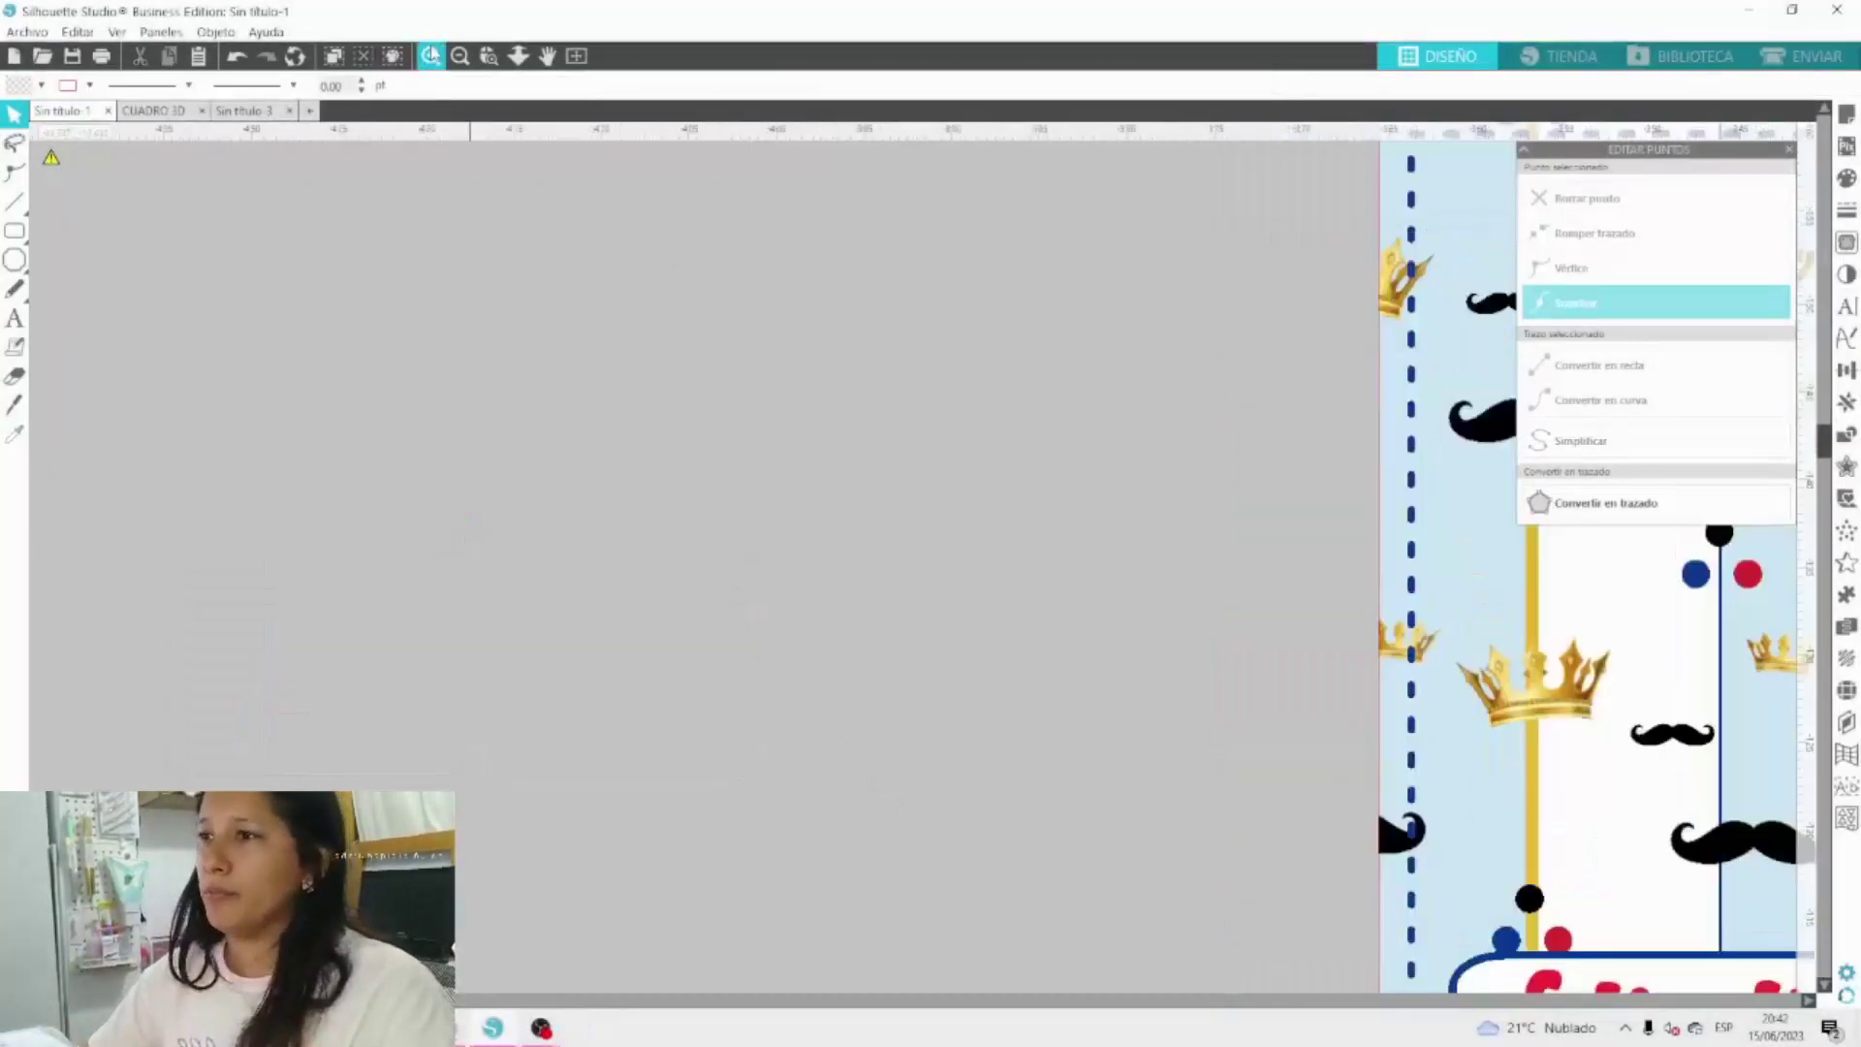
left_click(459, 56)
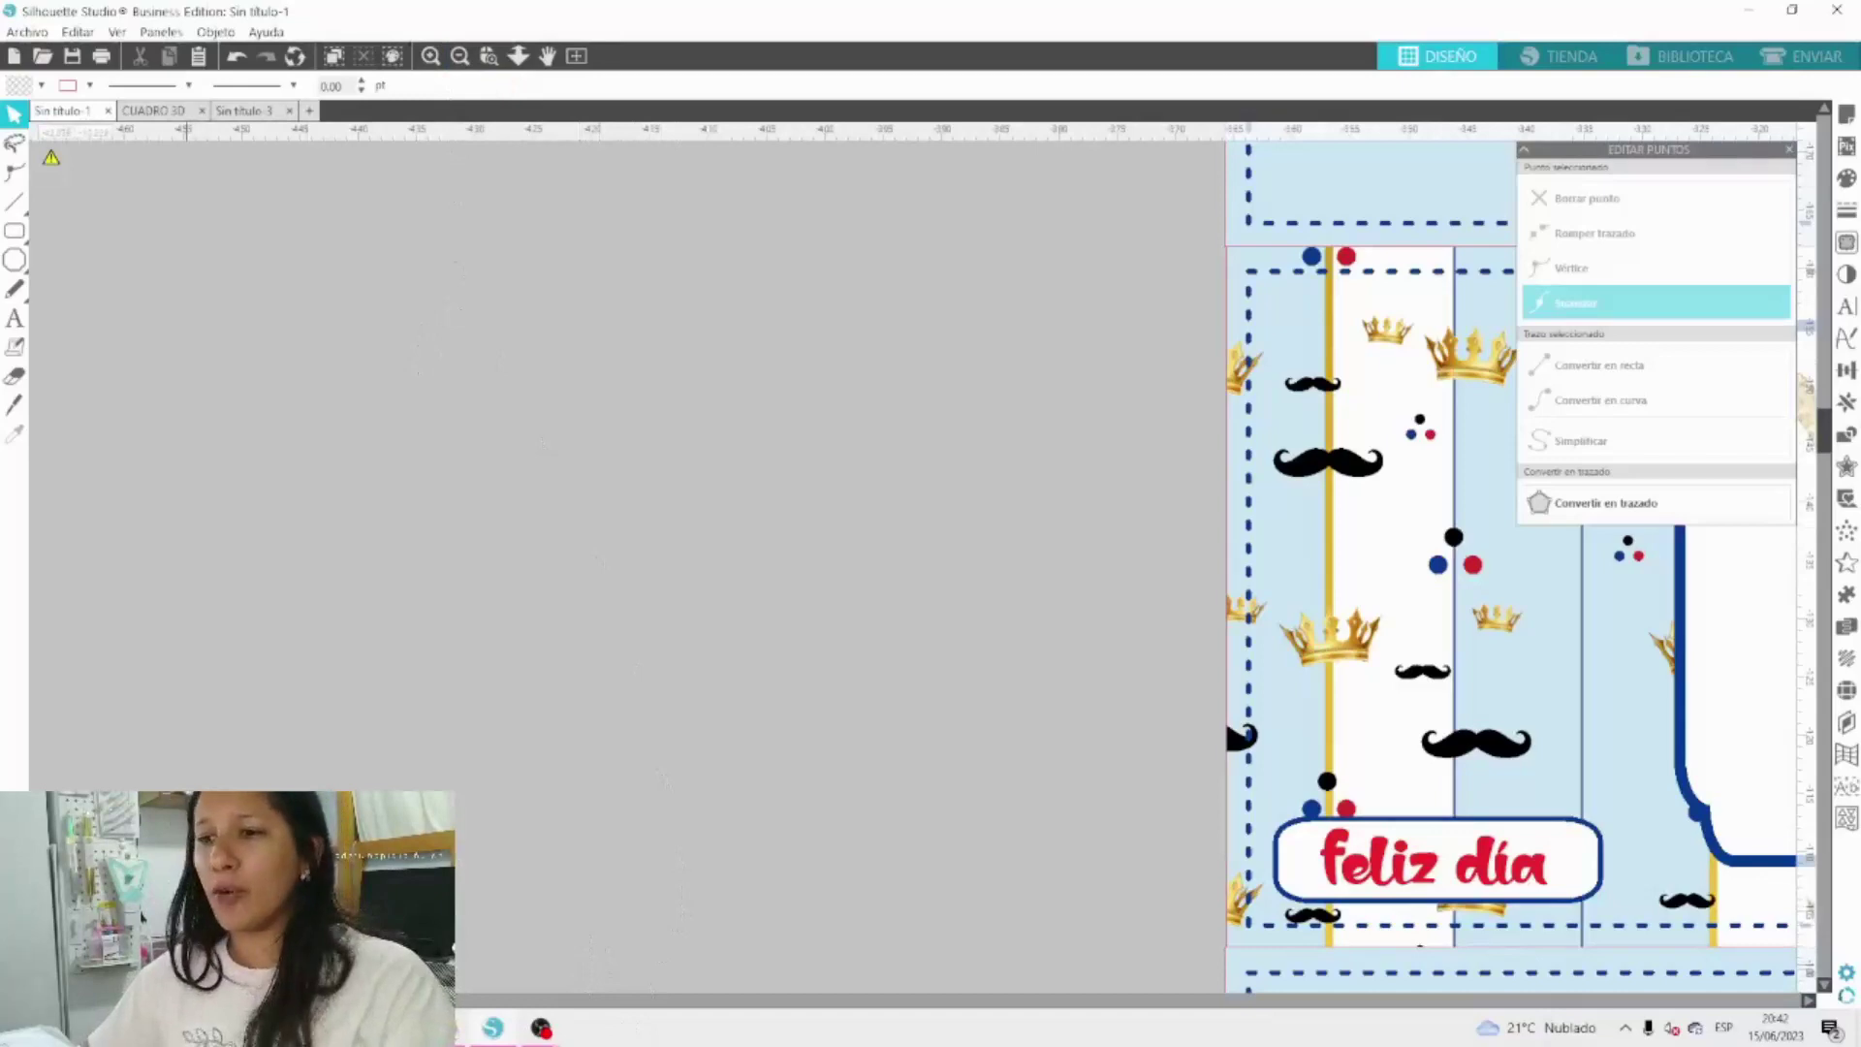
left_click_drag(264, 999, 411, 999)
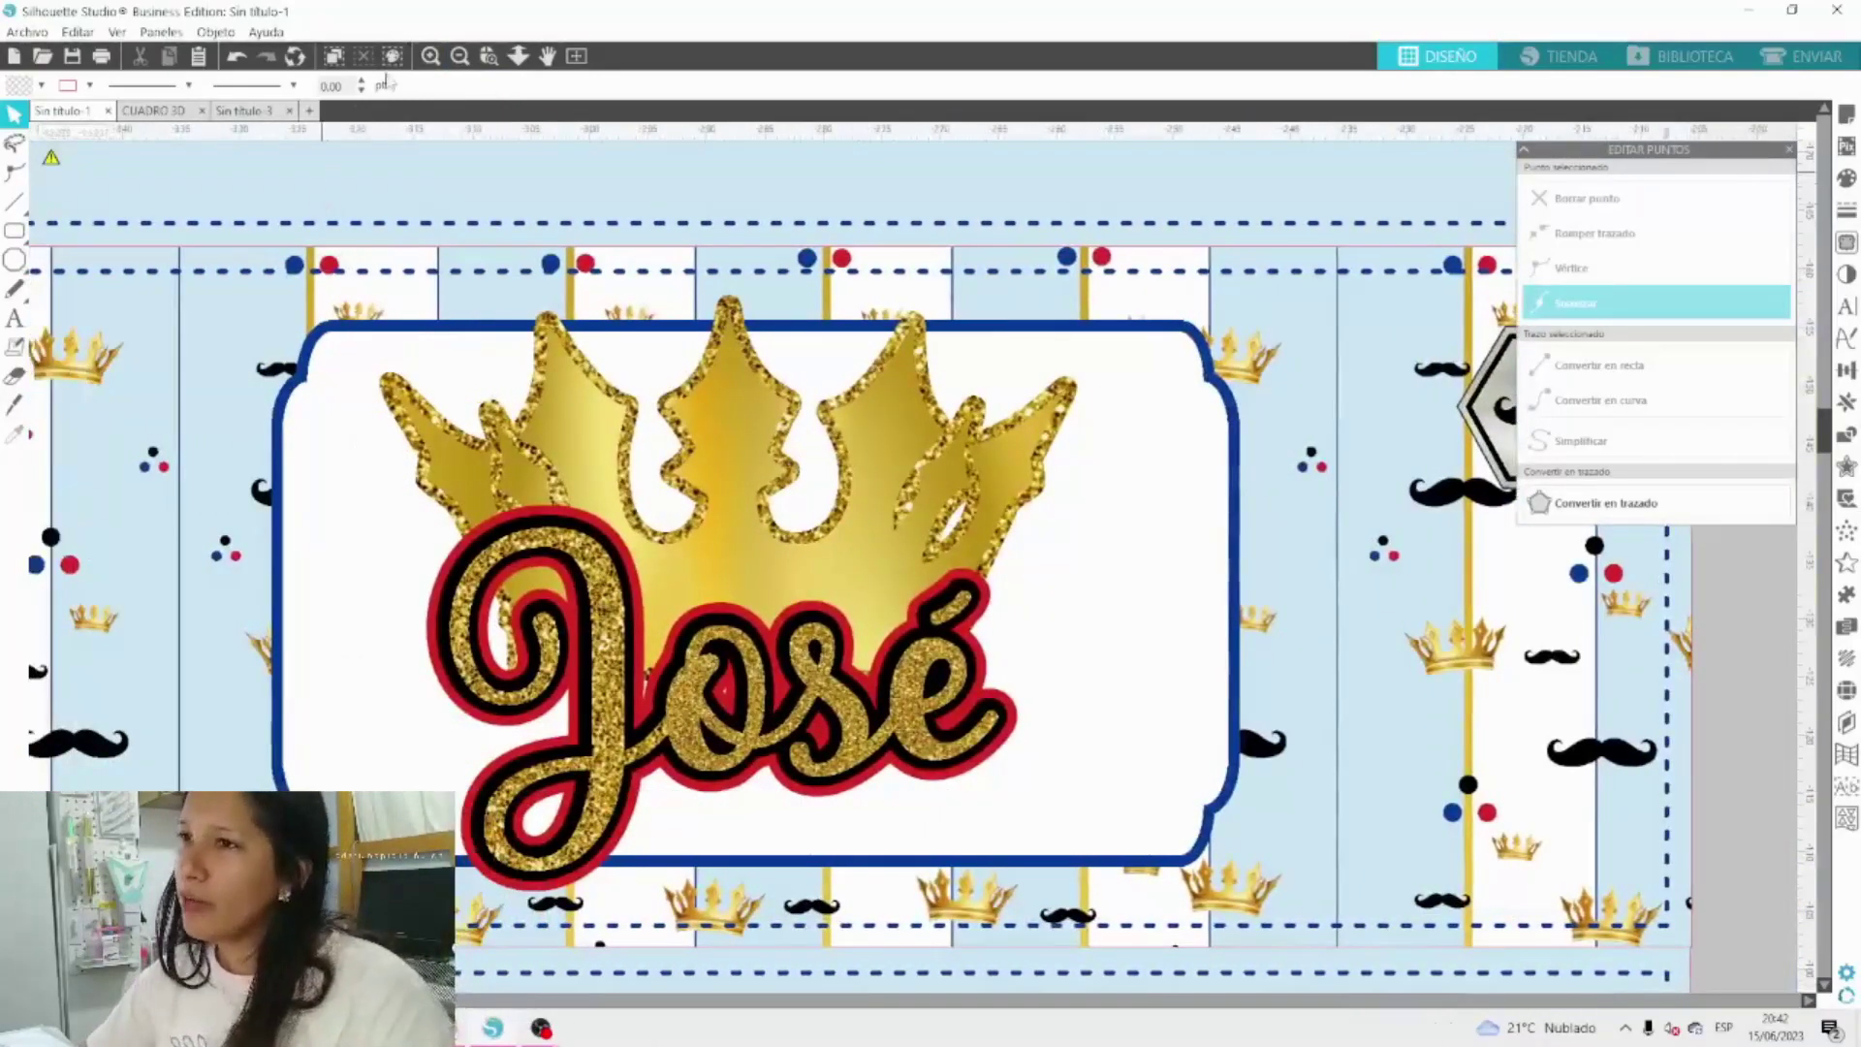
left_click(461, 56)
left_click_drag(1338, 474, 1229, 504)
left_click_drag(1338, 455, 1349, 448)
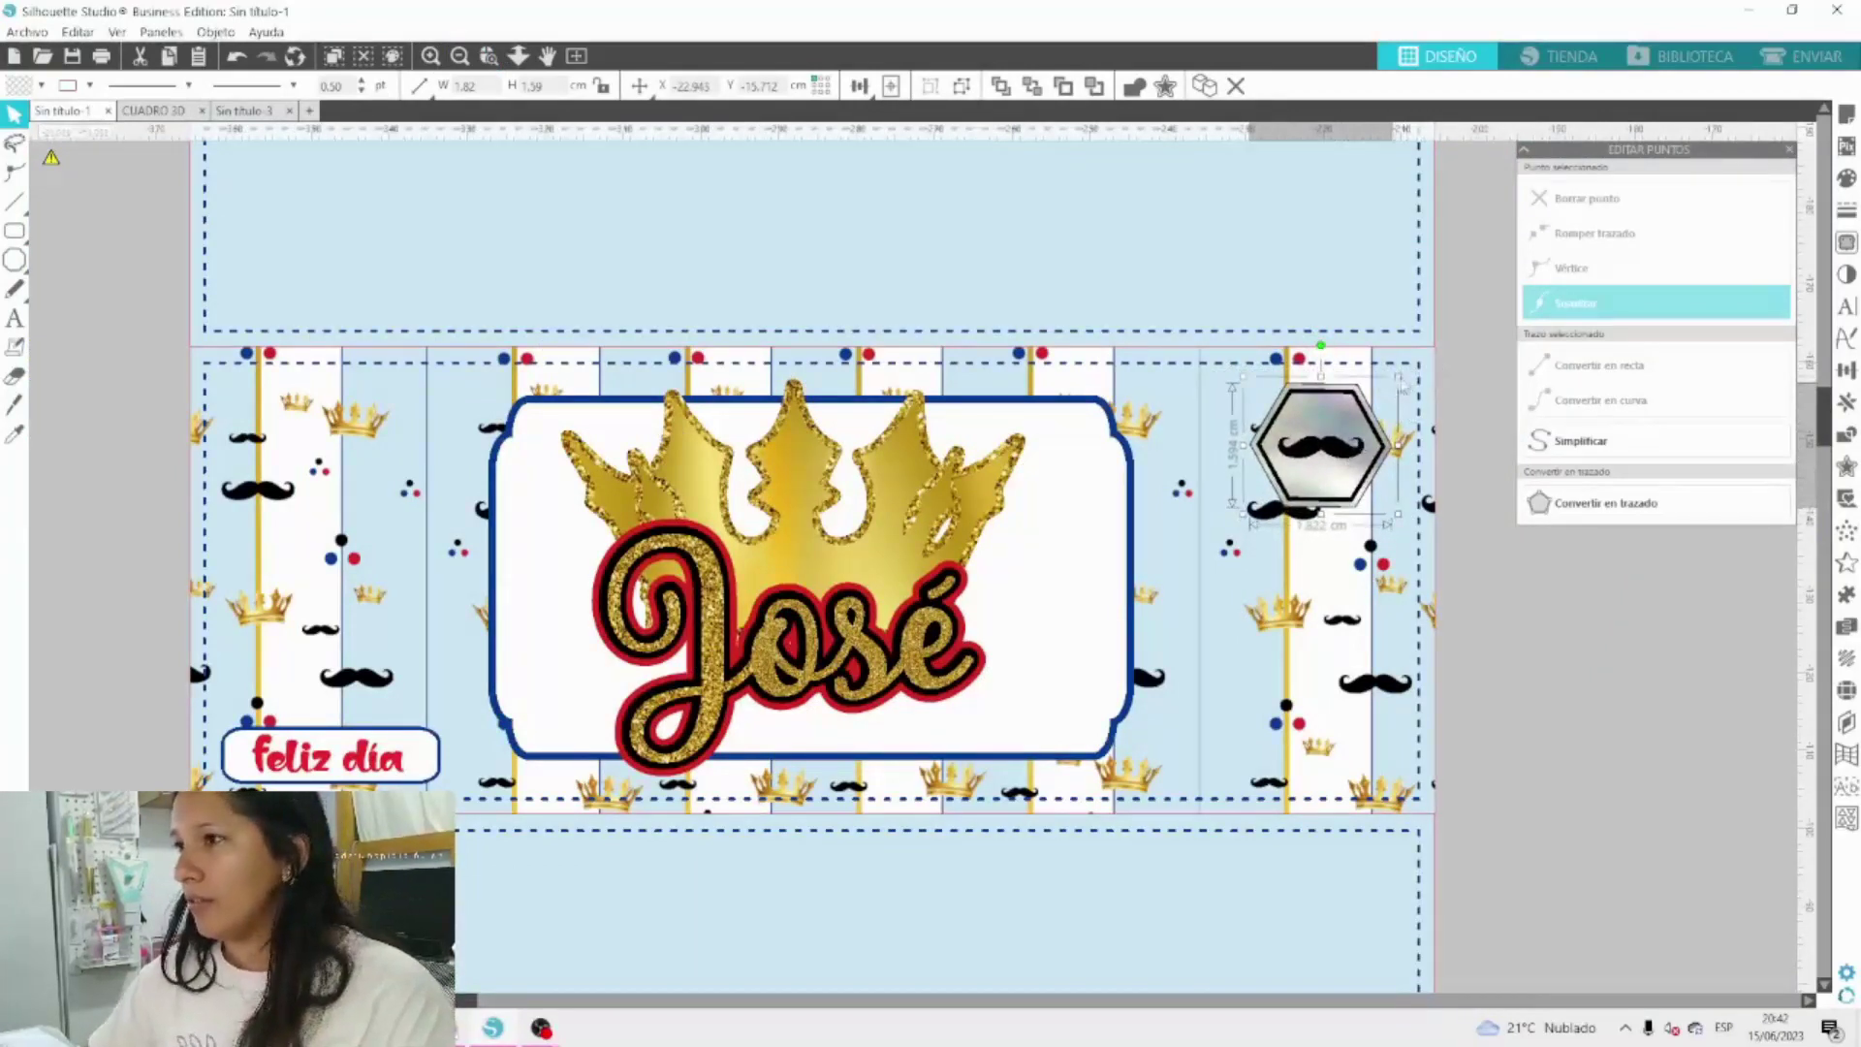
left_click_drag(1402, 385, 1411, 381)
left_click_drag(1334, 449, 1329, 454)
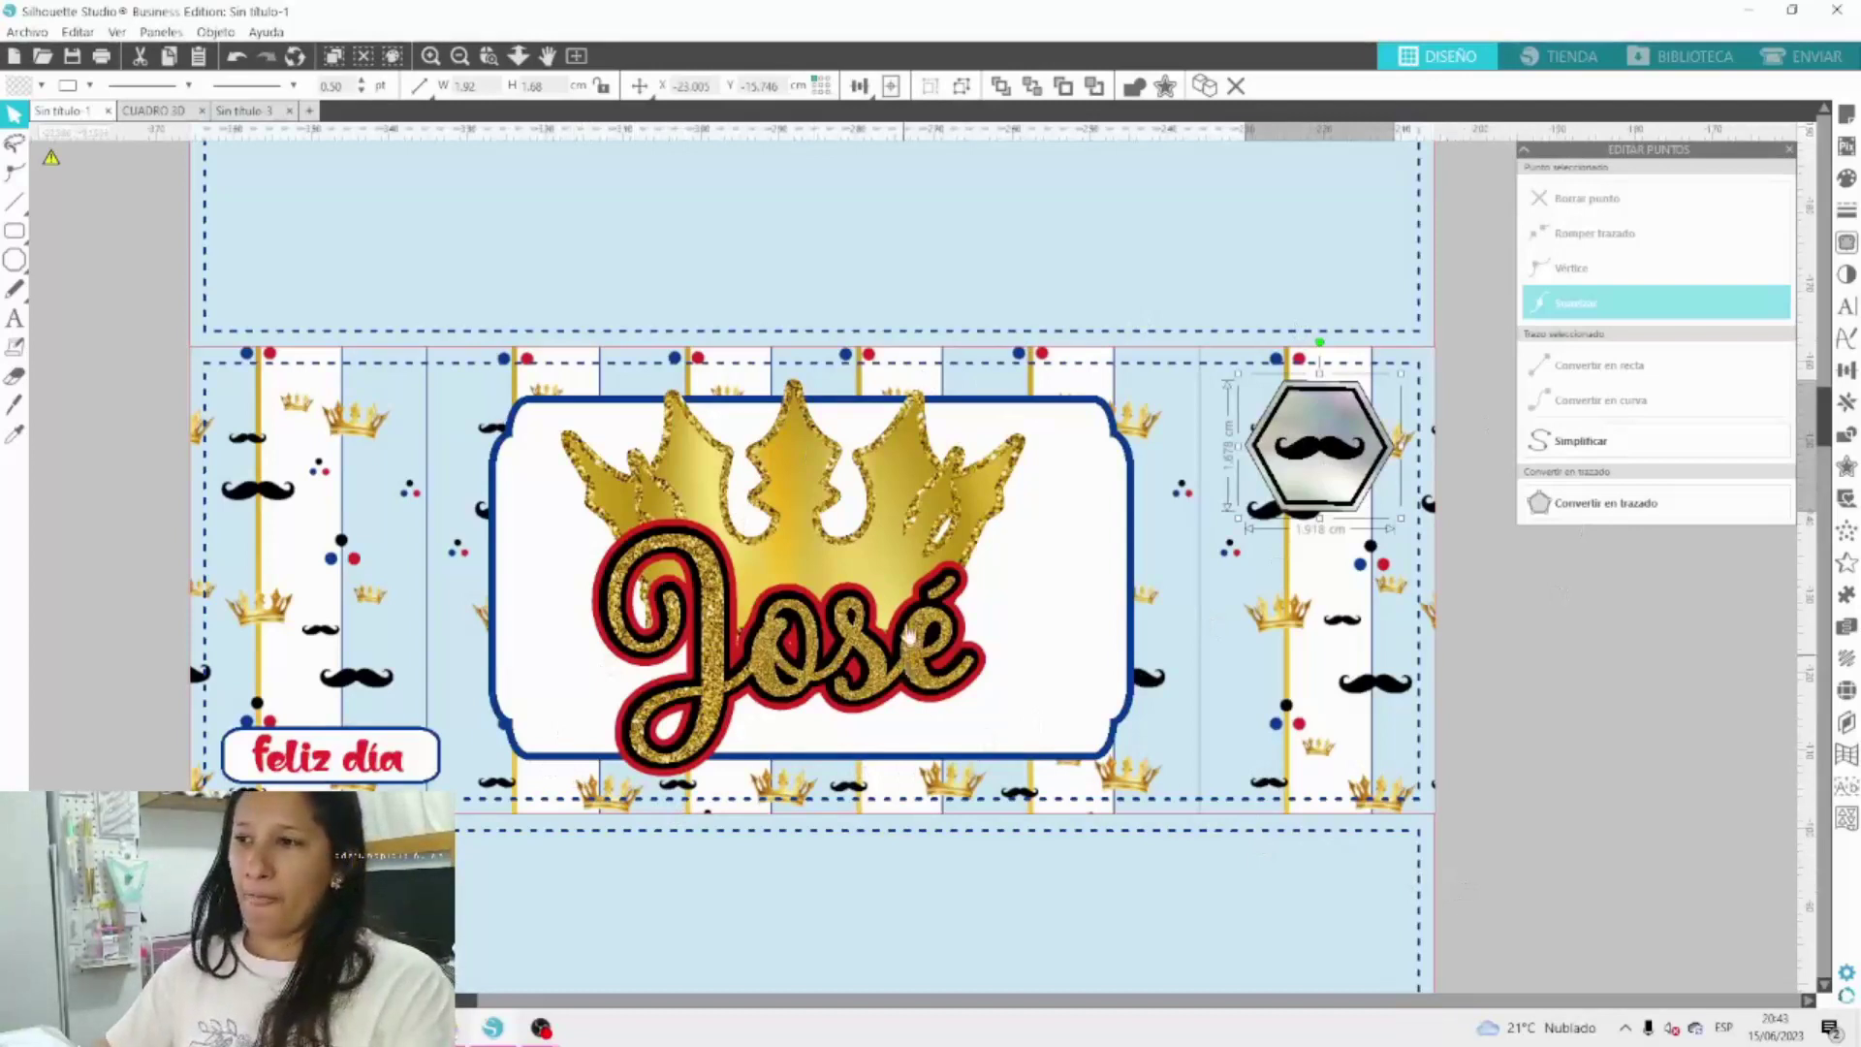
Shift the glitter name and the large white blue-bordered plate slightly so the name and crown sit centred on the plate.
left_click_drag(905, 657, 918, 666)
left_click(1257, 463)
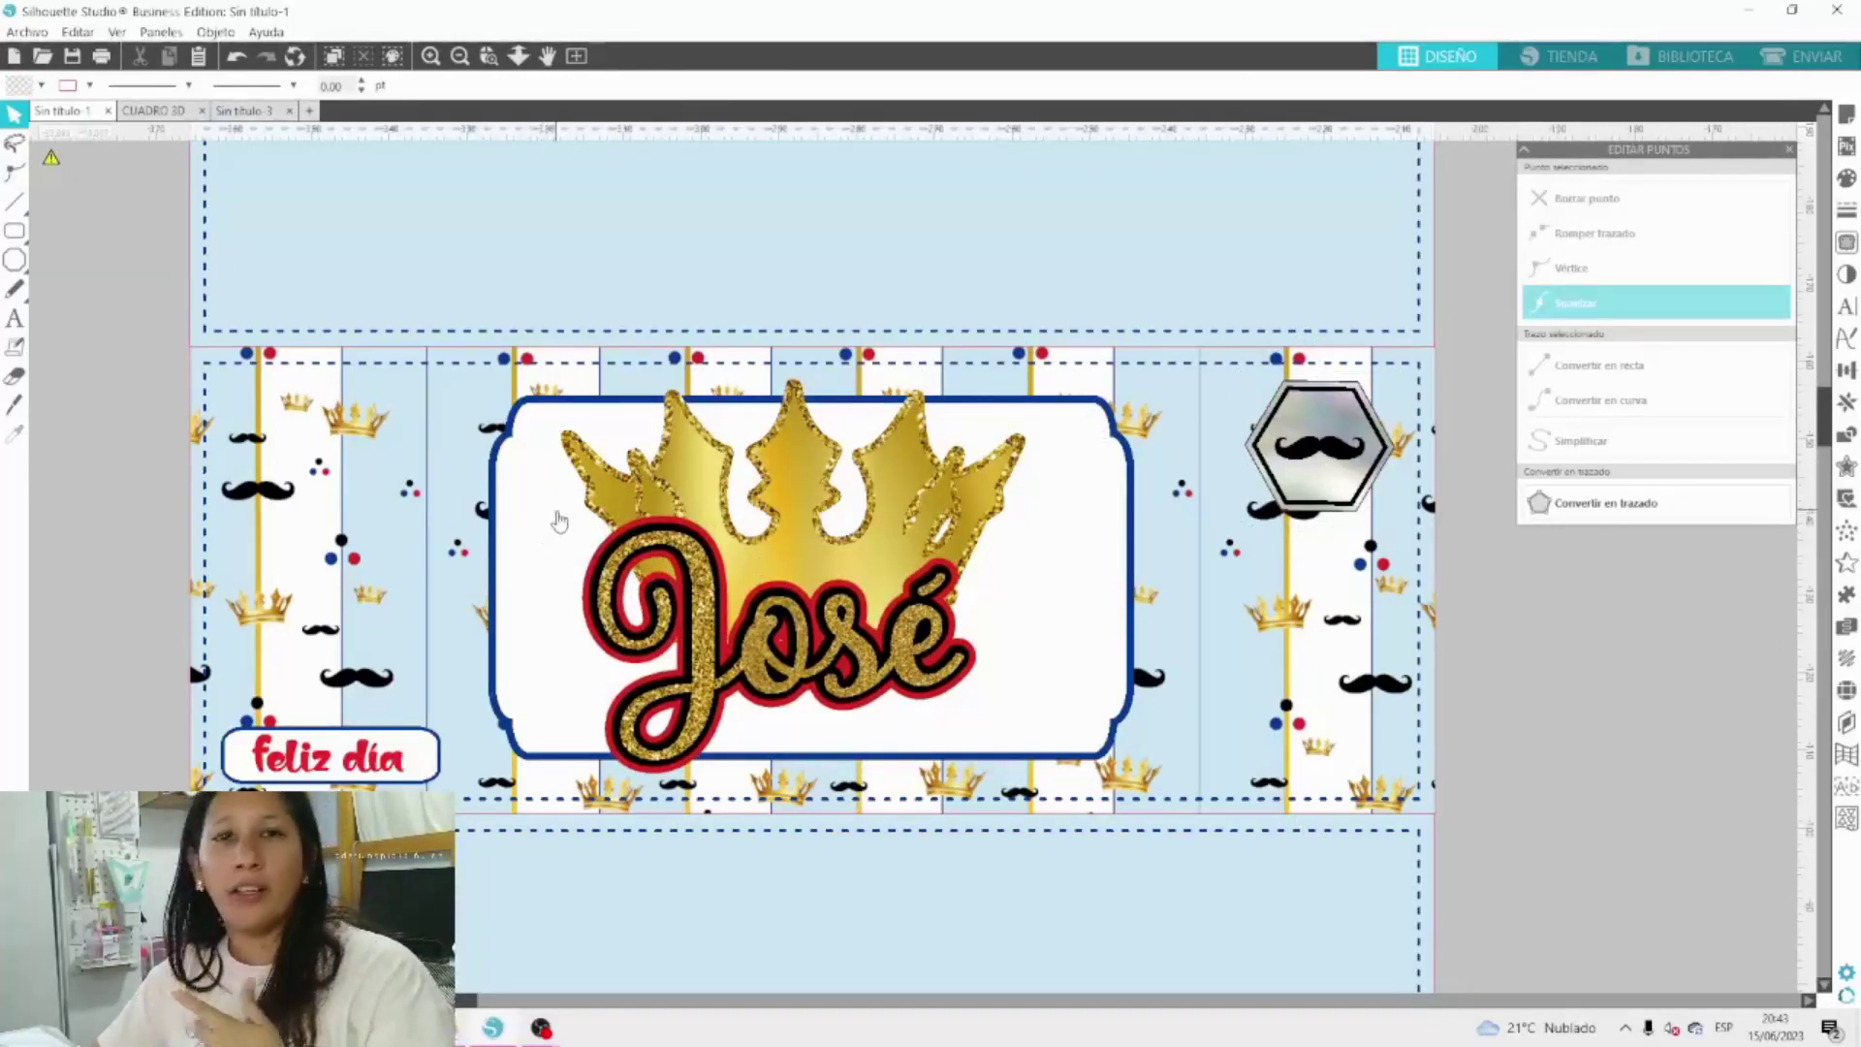
left_click_drag(559, 521, 373, 493)
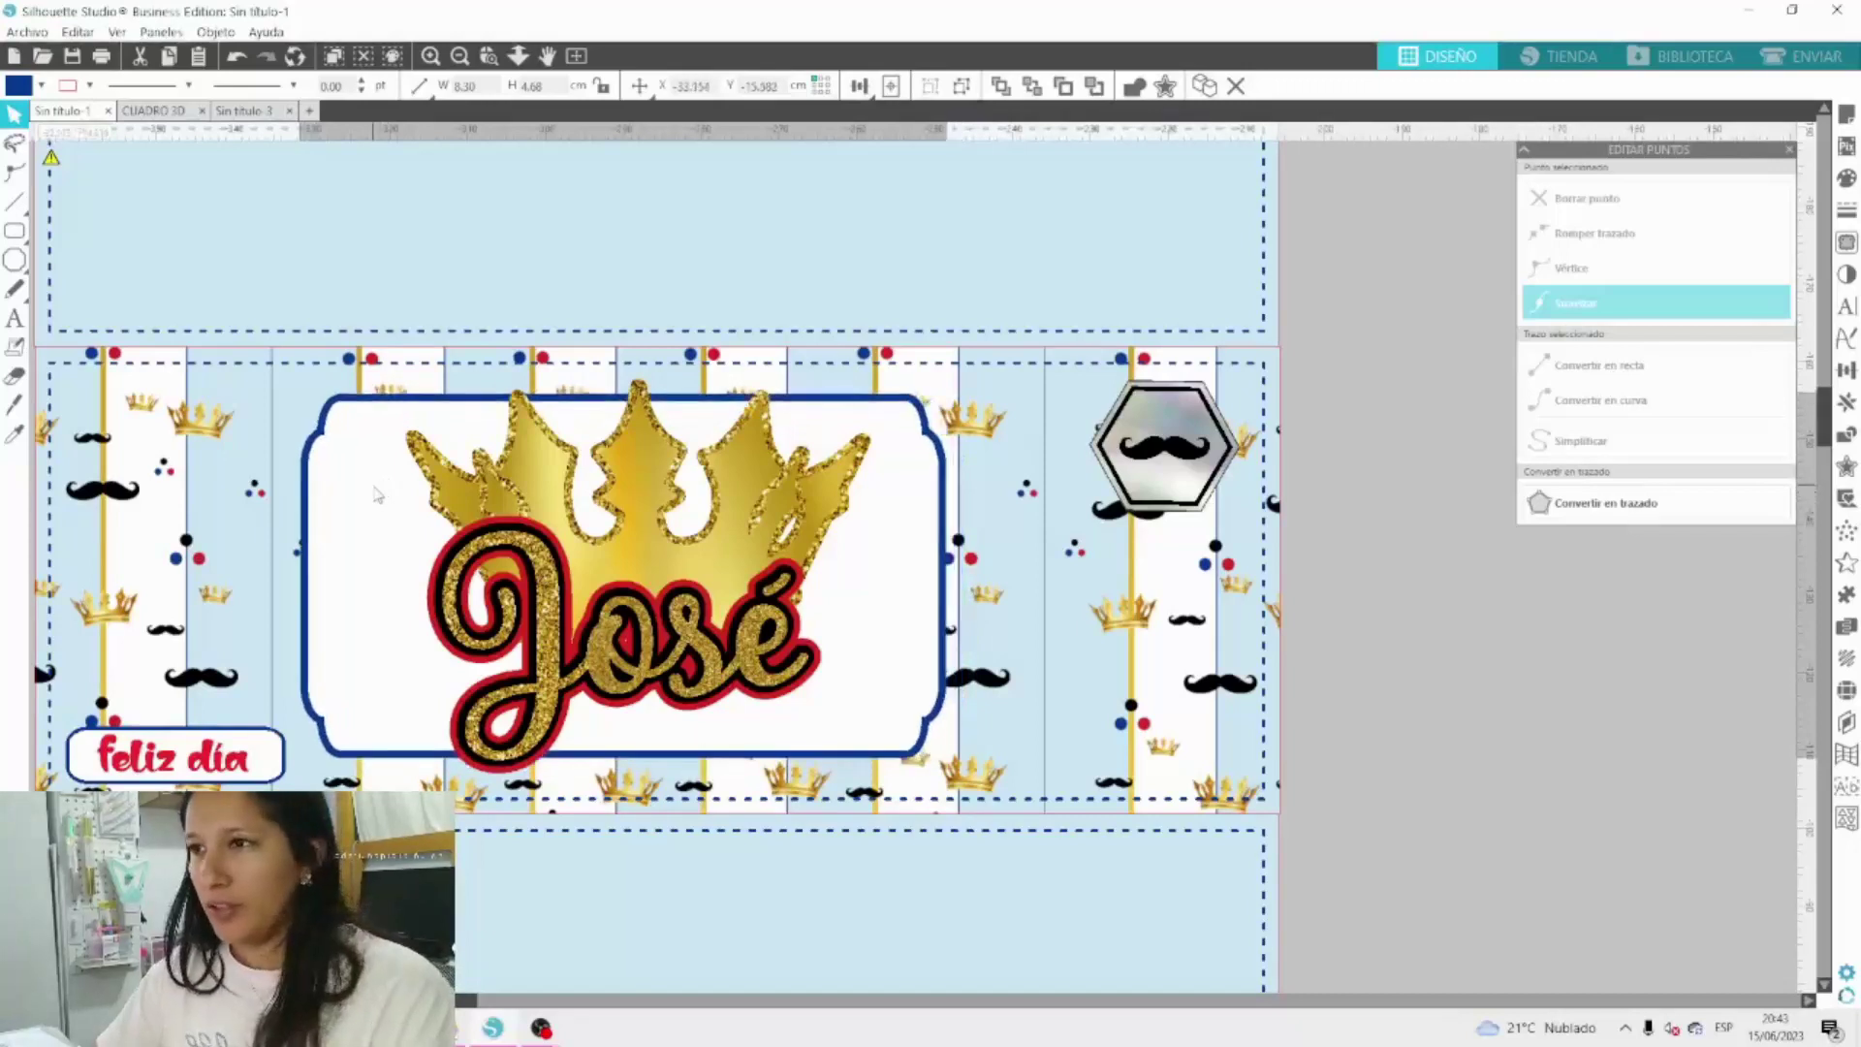
left_click(483, 547)
left_click_drag(937, 626, 952, 620)
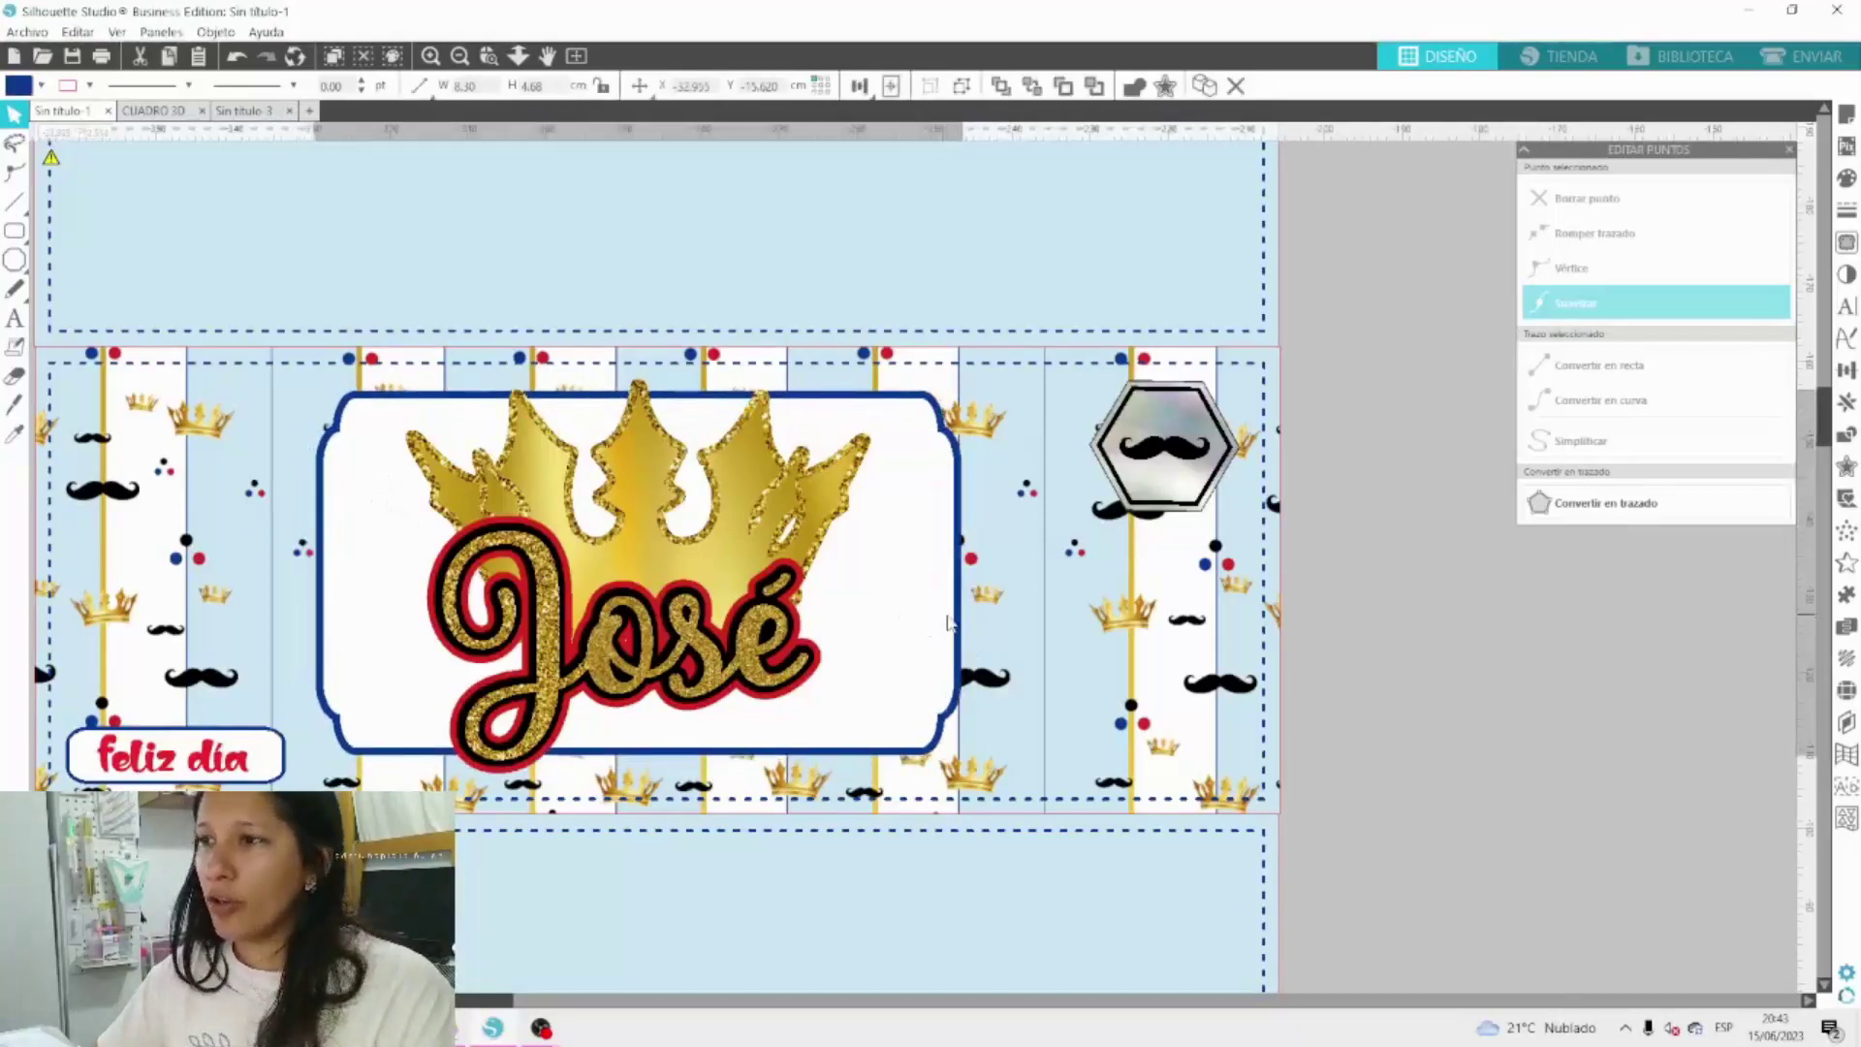
key("Escape")
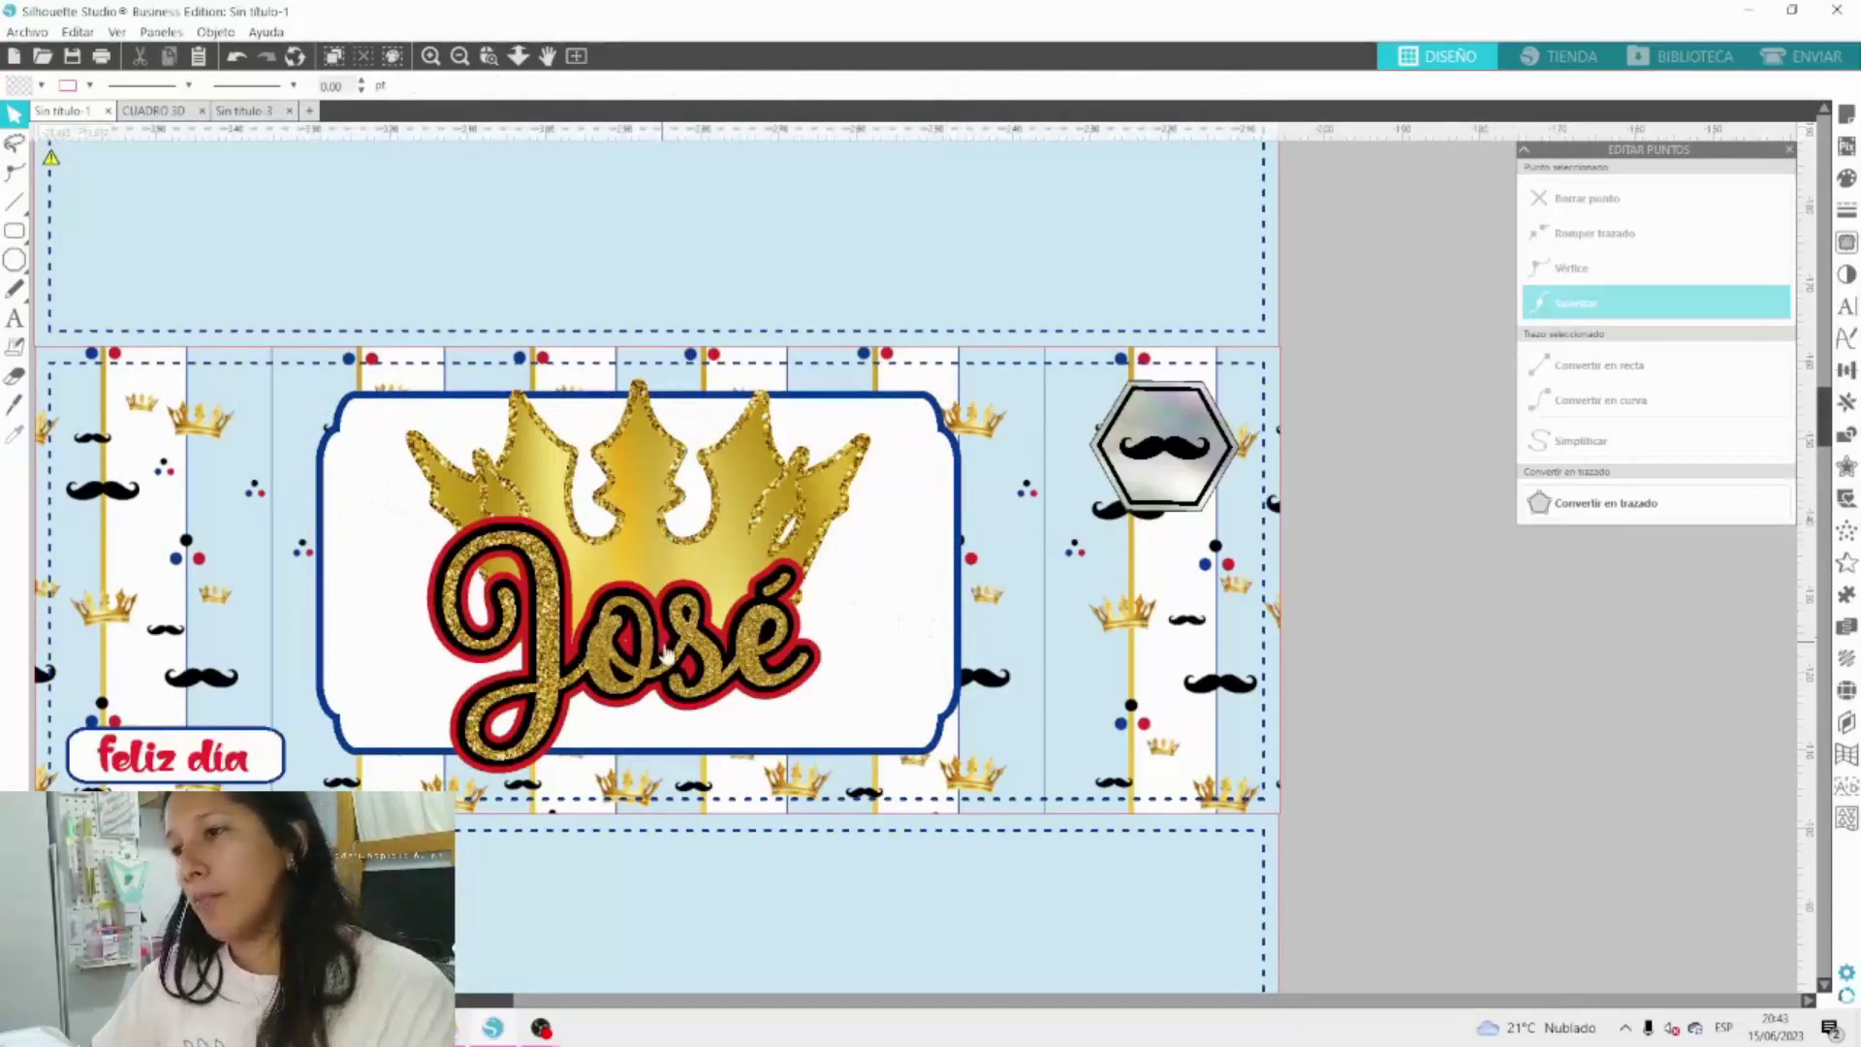
left_click_drag(662, 645, 666, 644)
key("Escape")
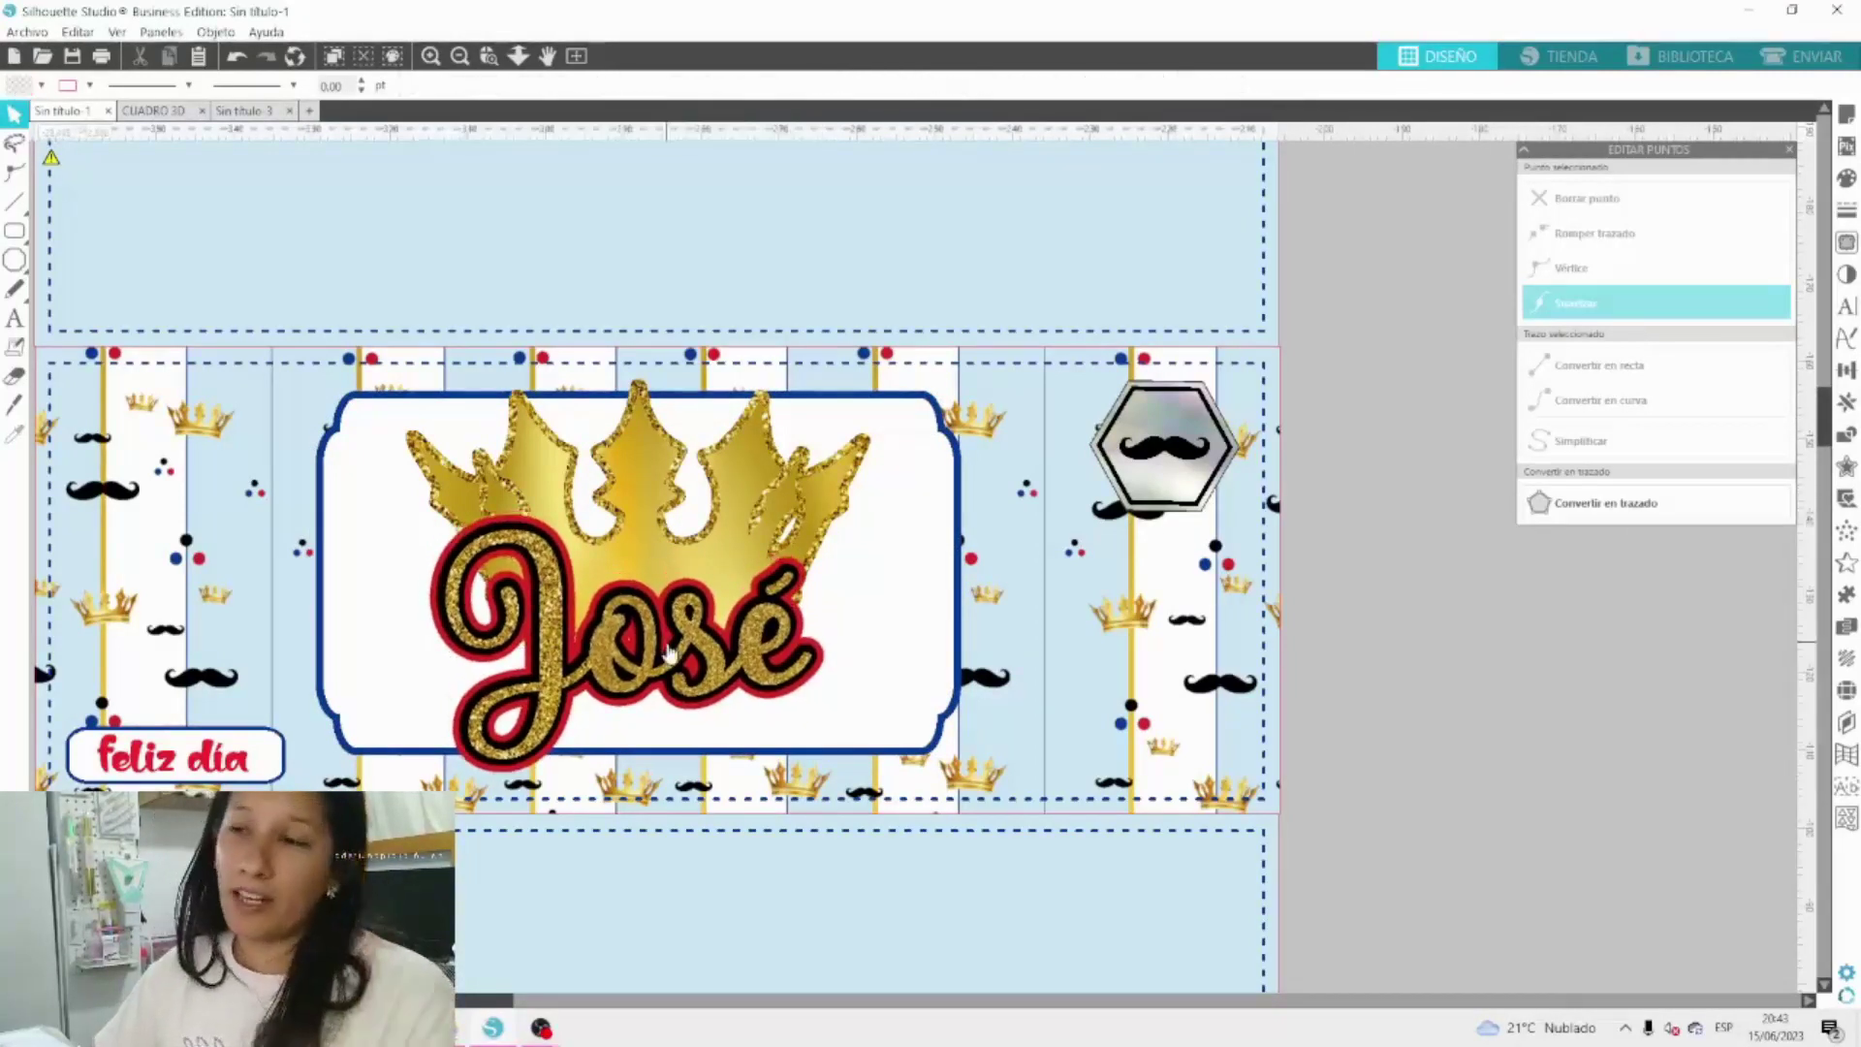
Check the whole label layout and look through the installed font list for the font used for "feliz día".
scroll(669, 651, "up", 3)
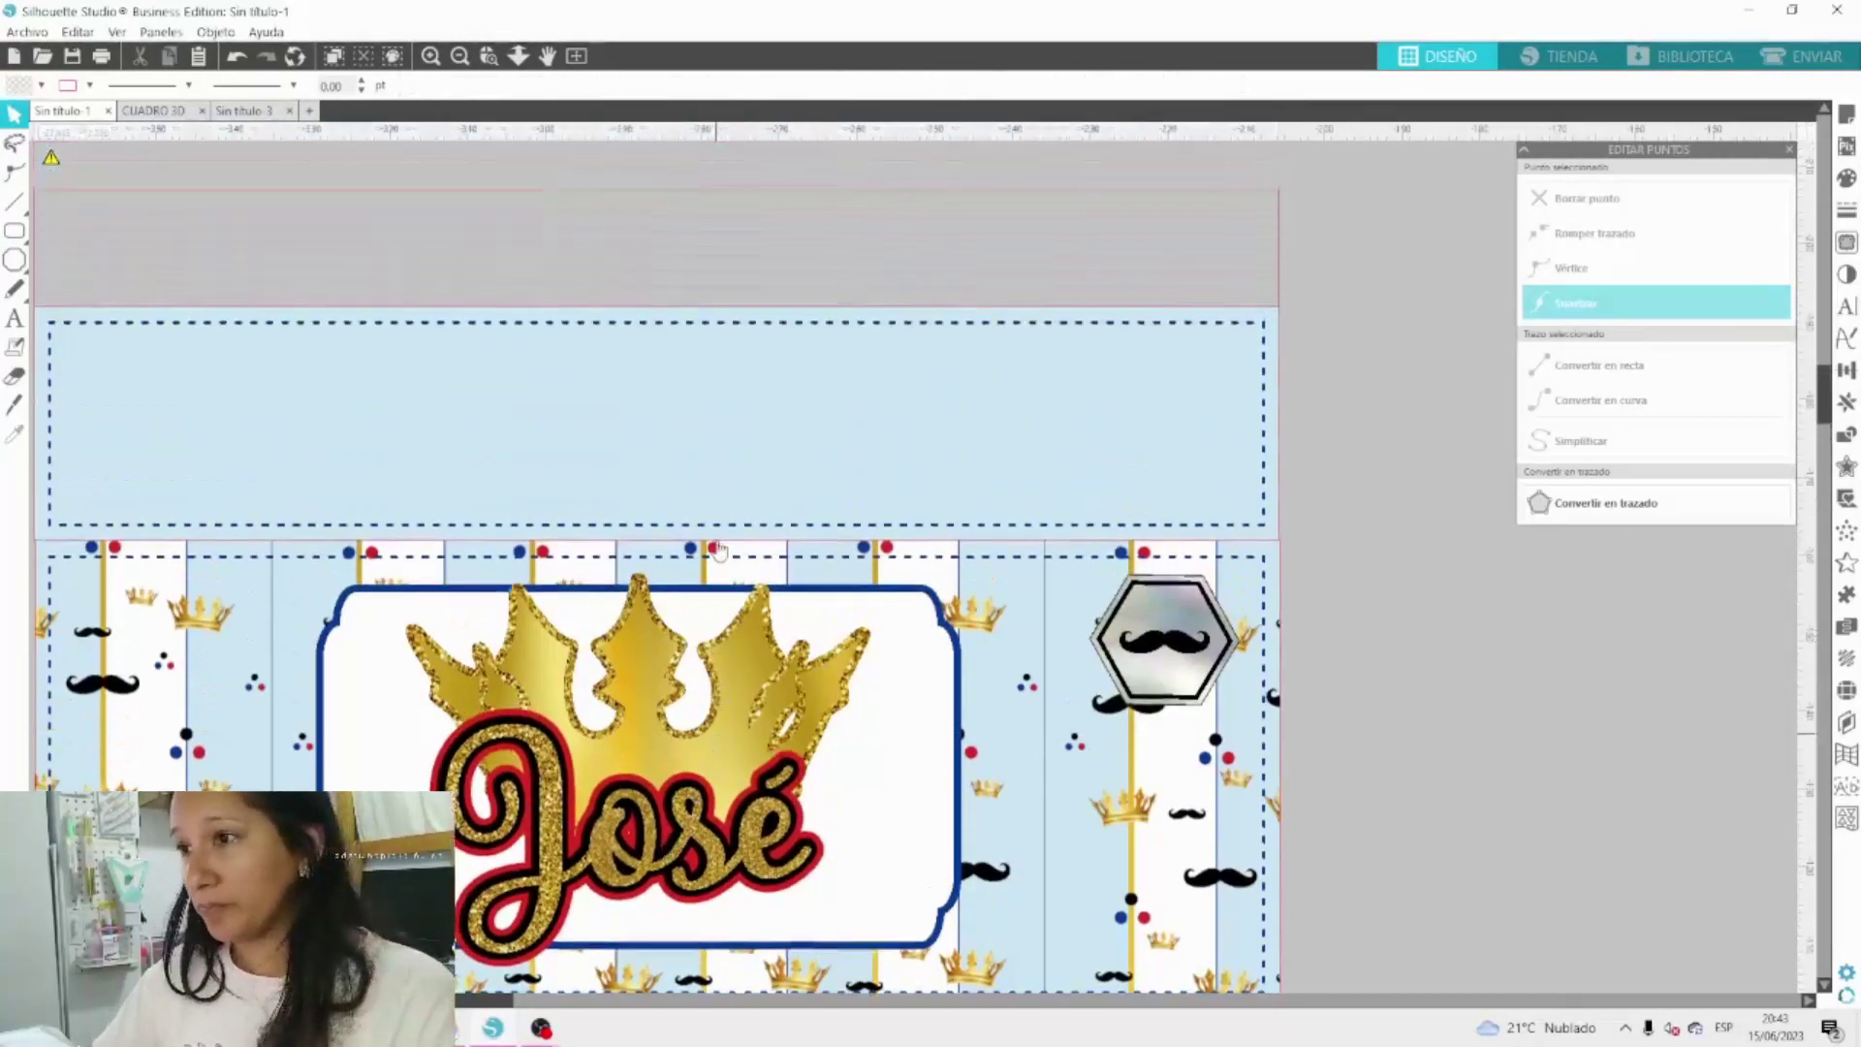
left_click(459, 55)
scroll(801, 465, "down", 3)
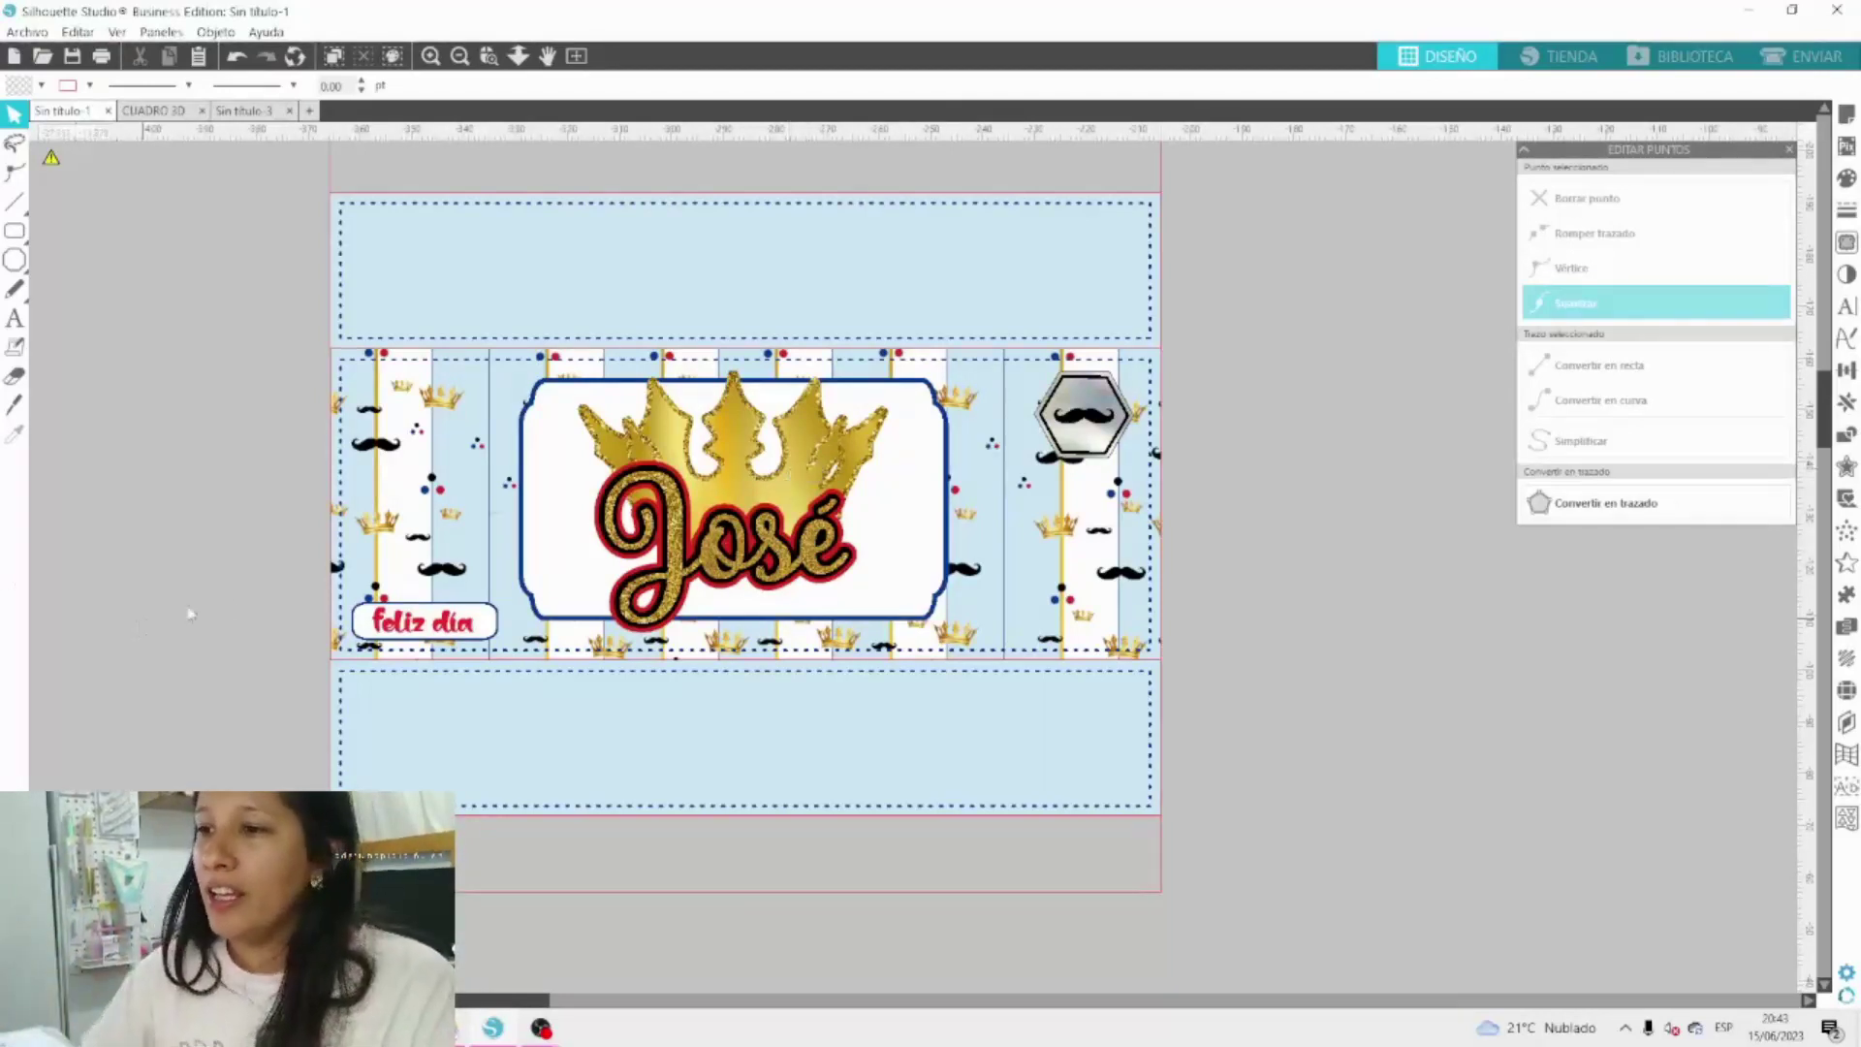
left_click(422, 625)
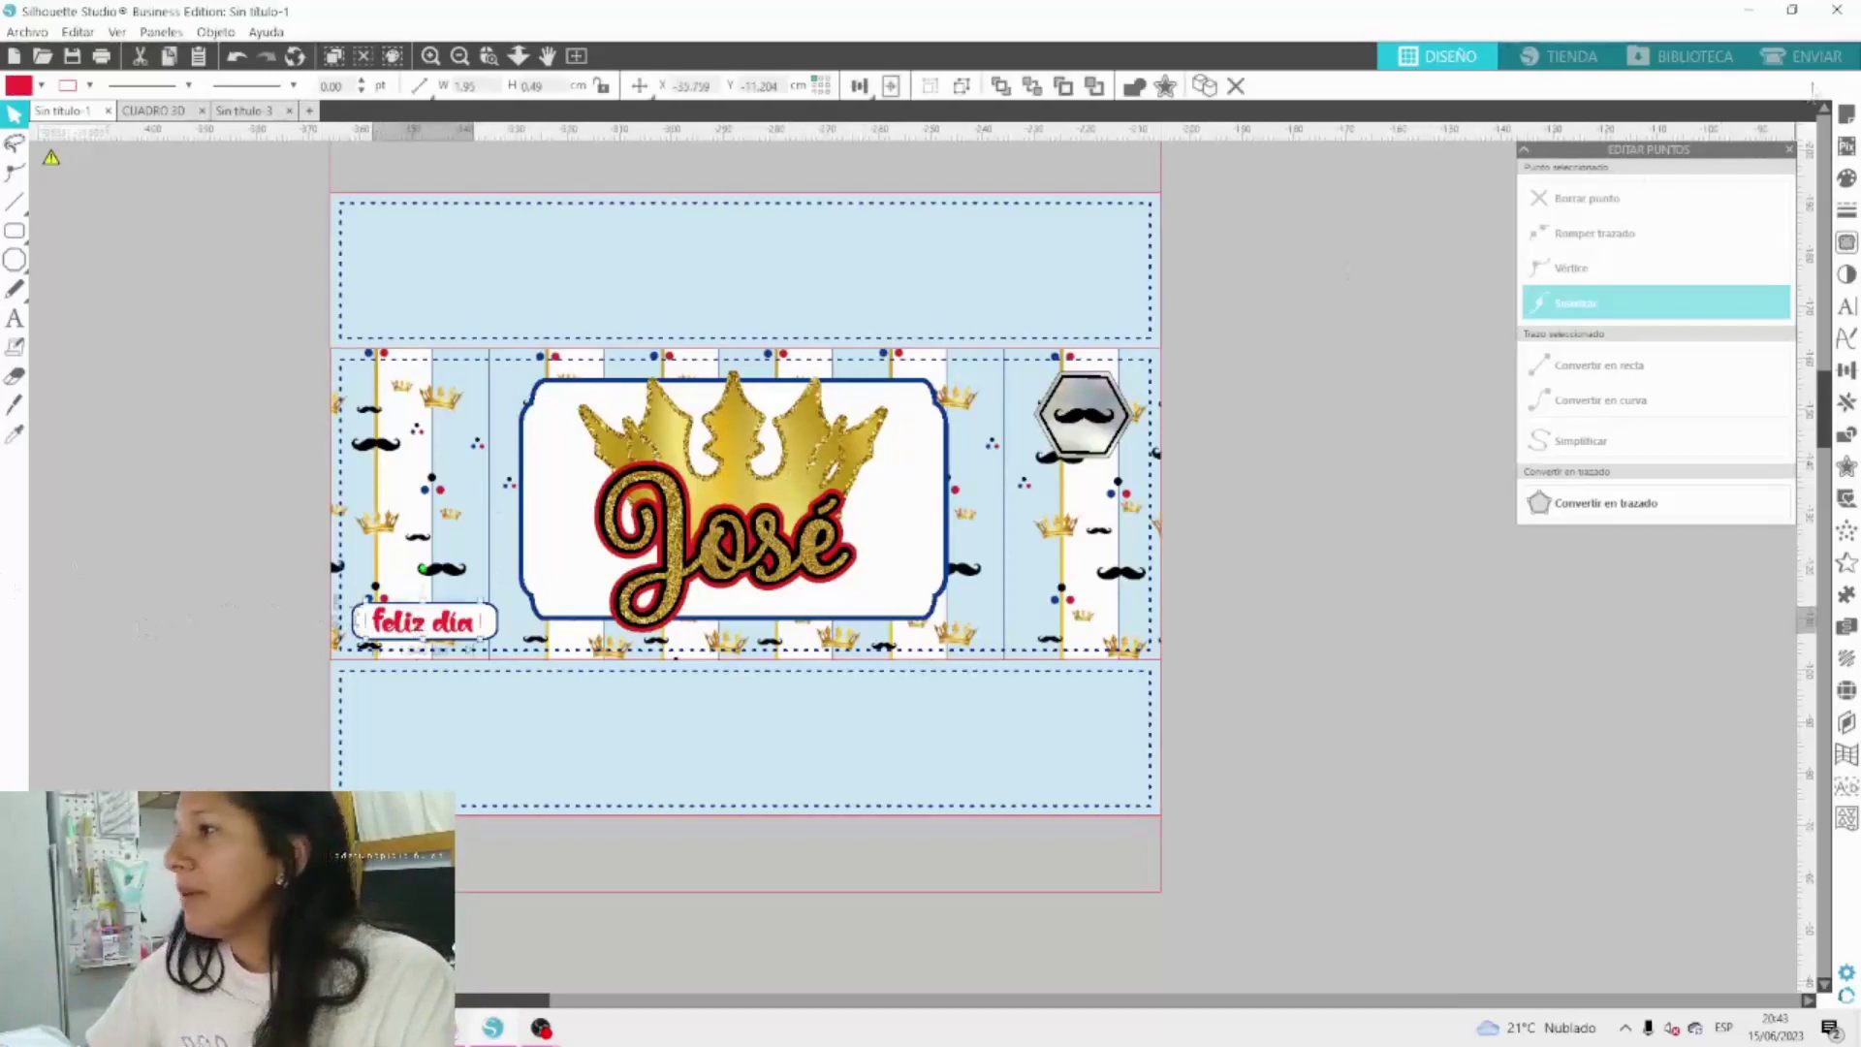
left_click(1847, 306)
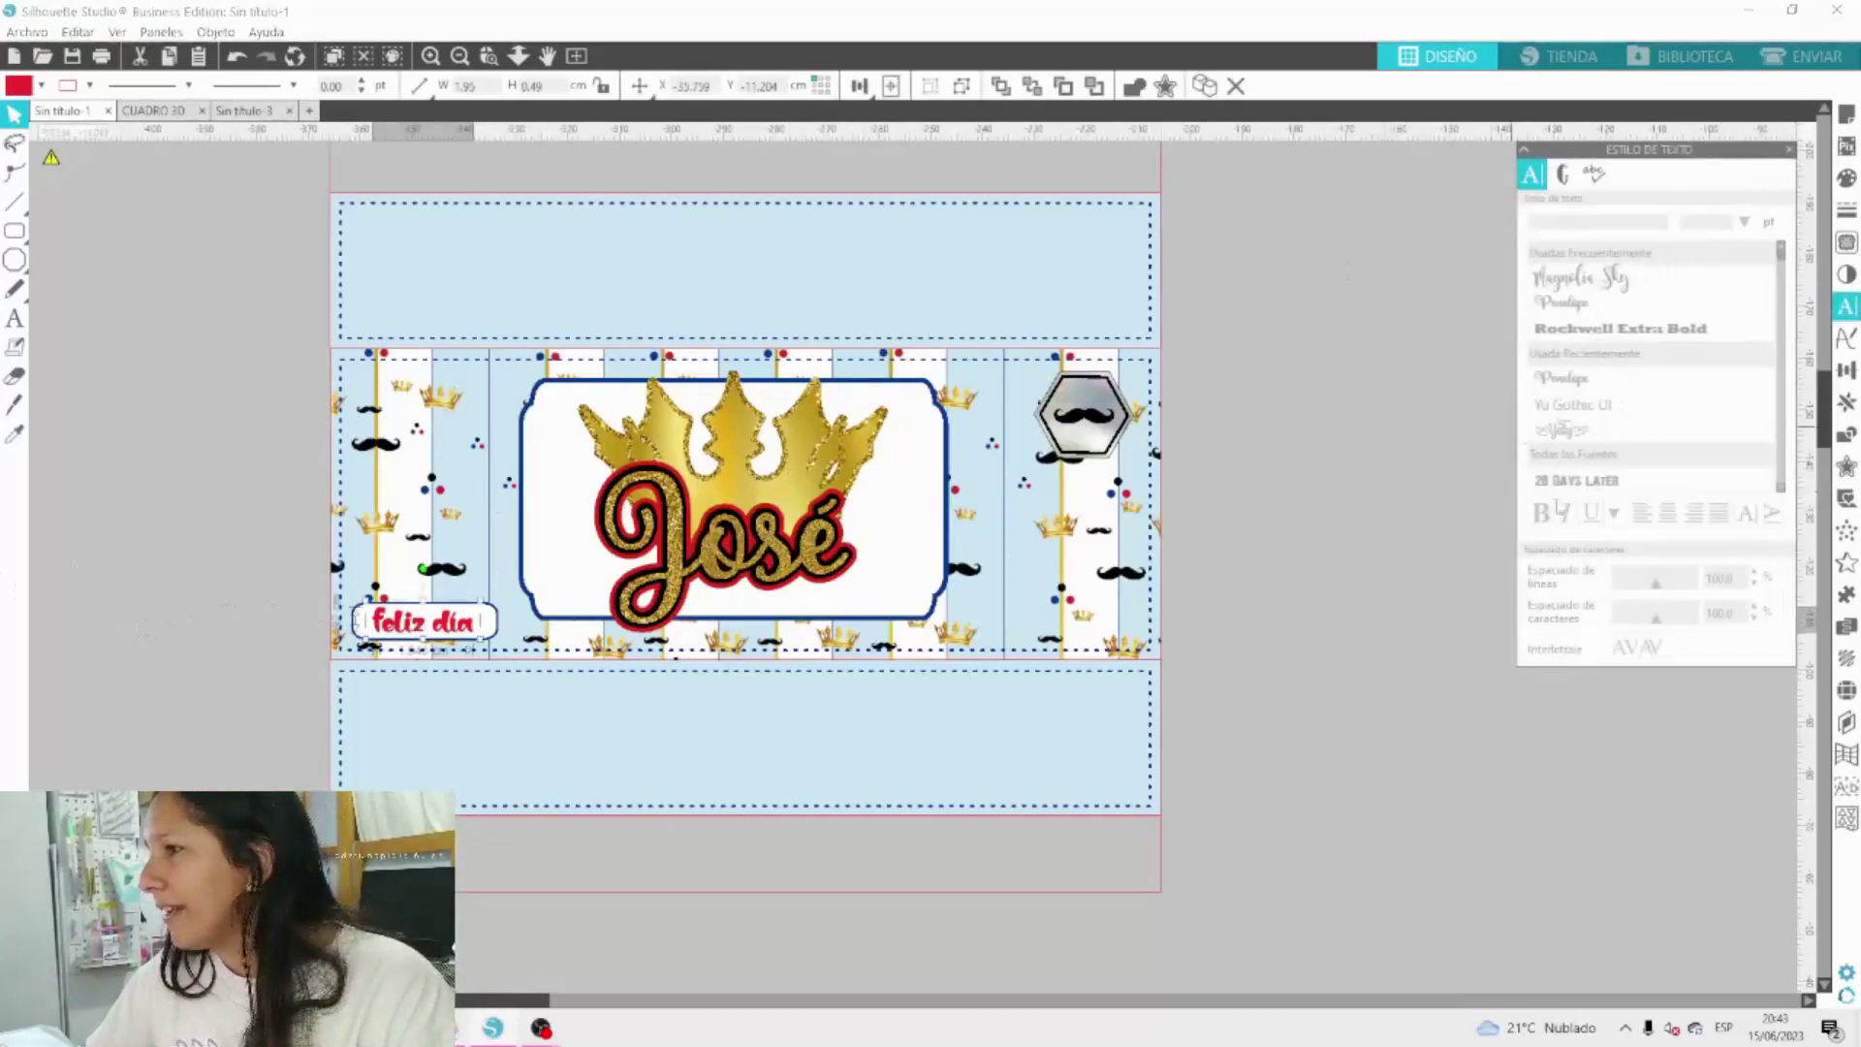
left_click(1411, 475)
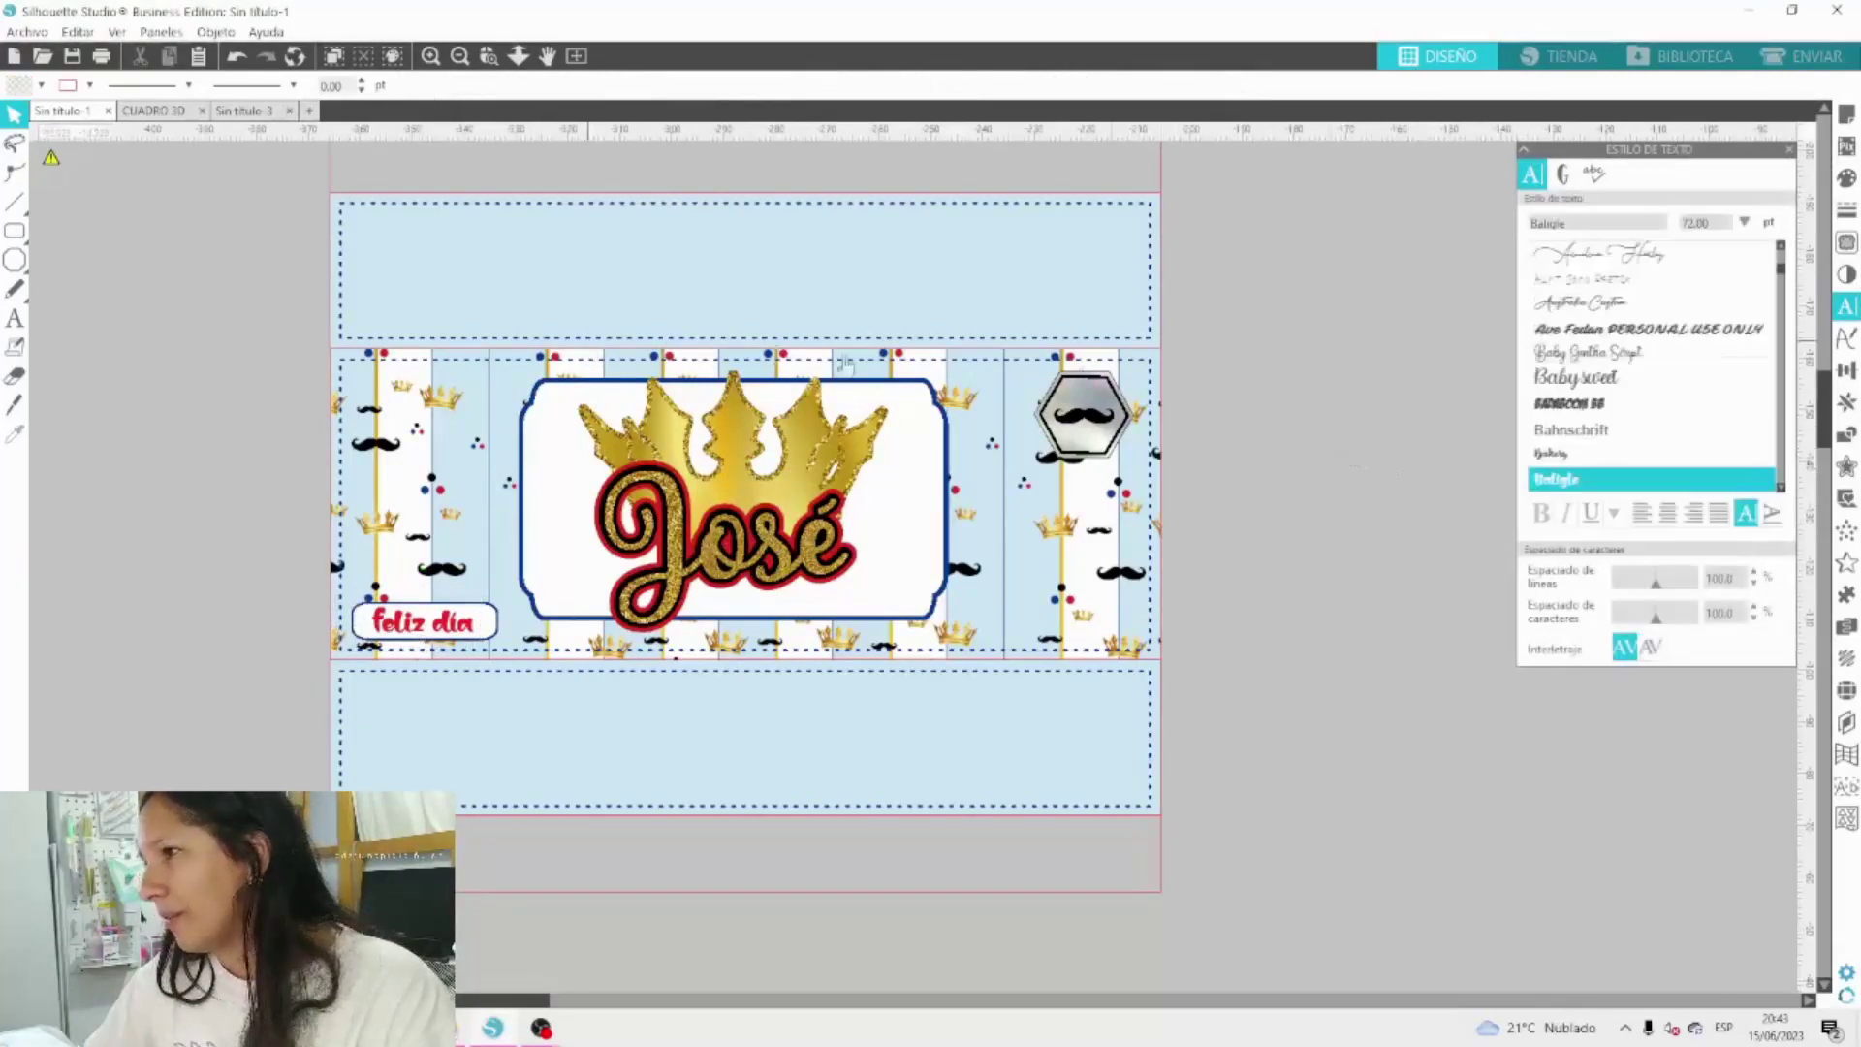
scroll(1667, 419, "down", 1)
scroll(1670, 420, "up", 3)
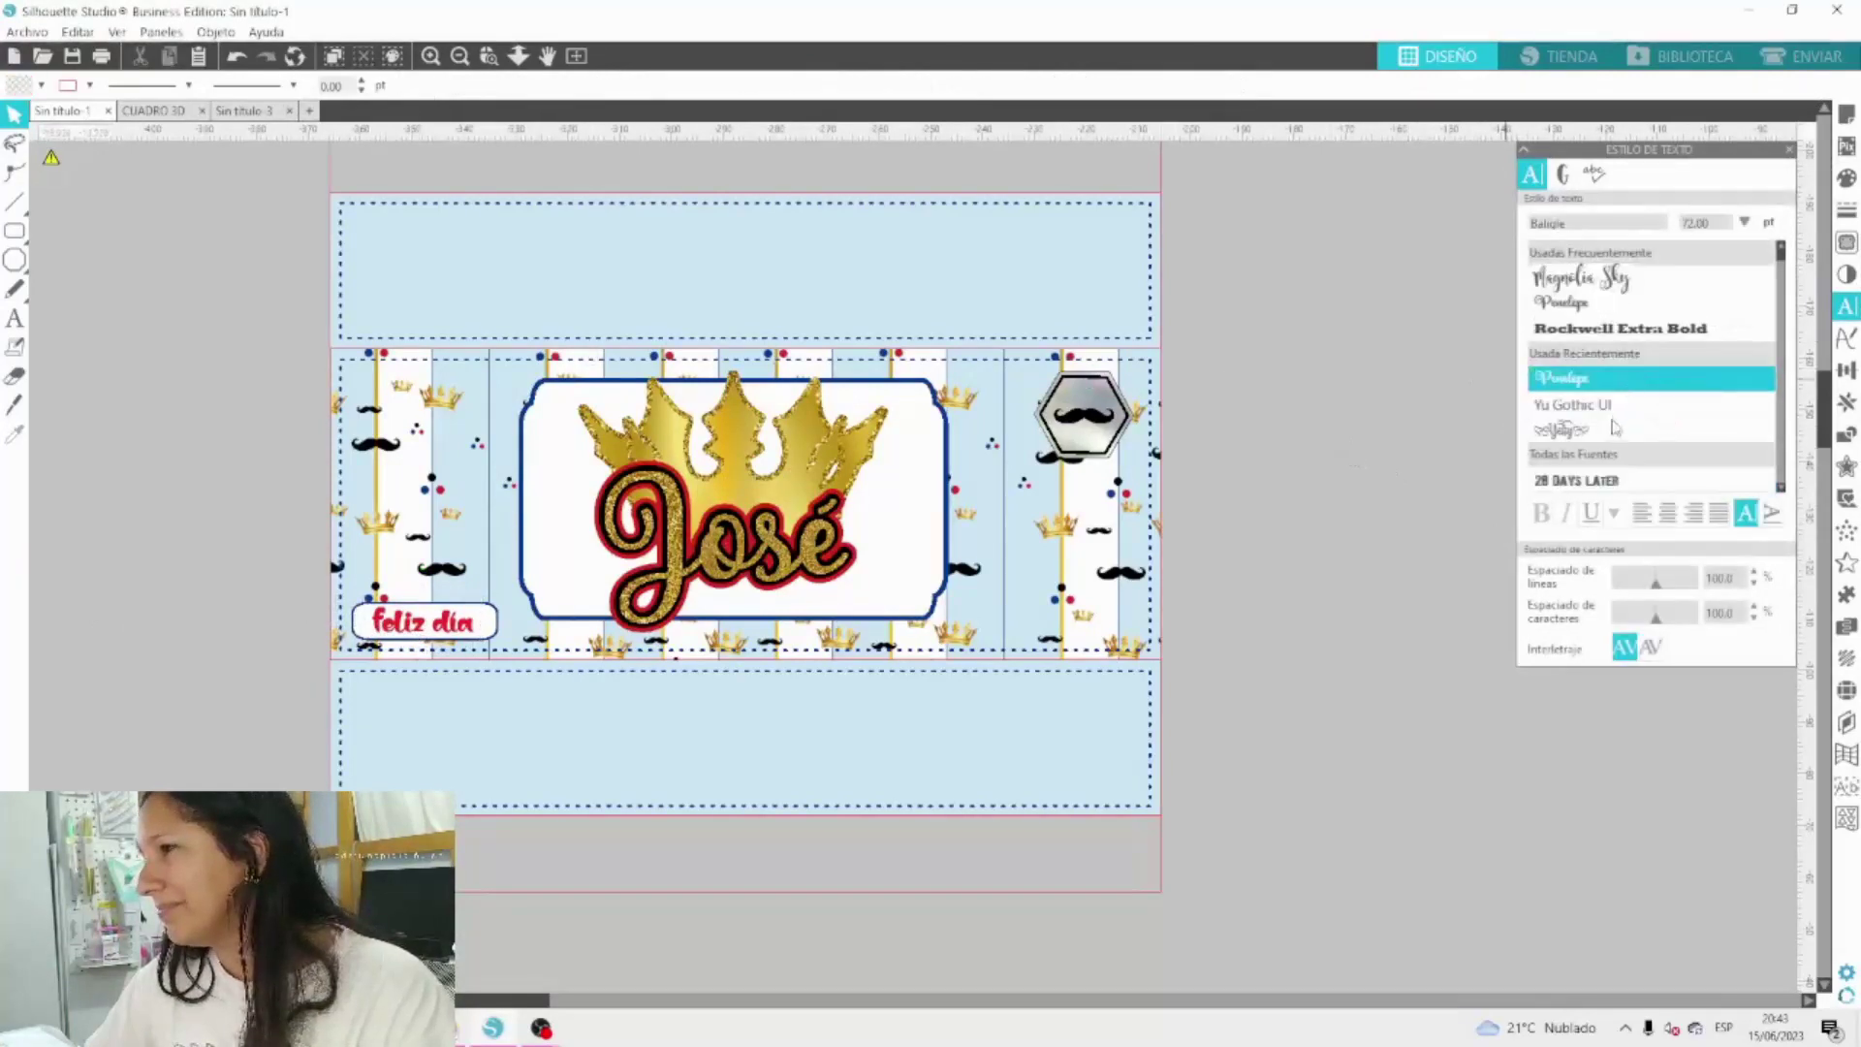
scroll(1786, 266, "down", 1)
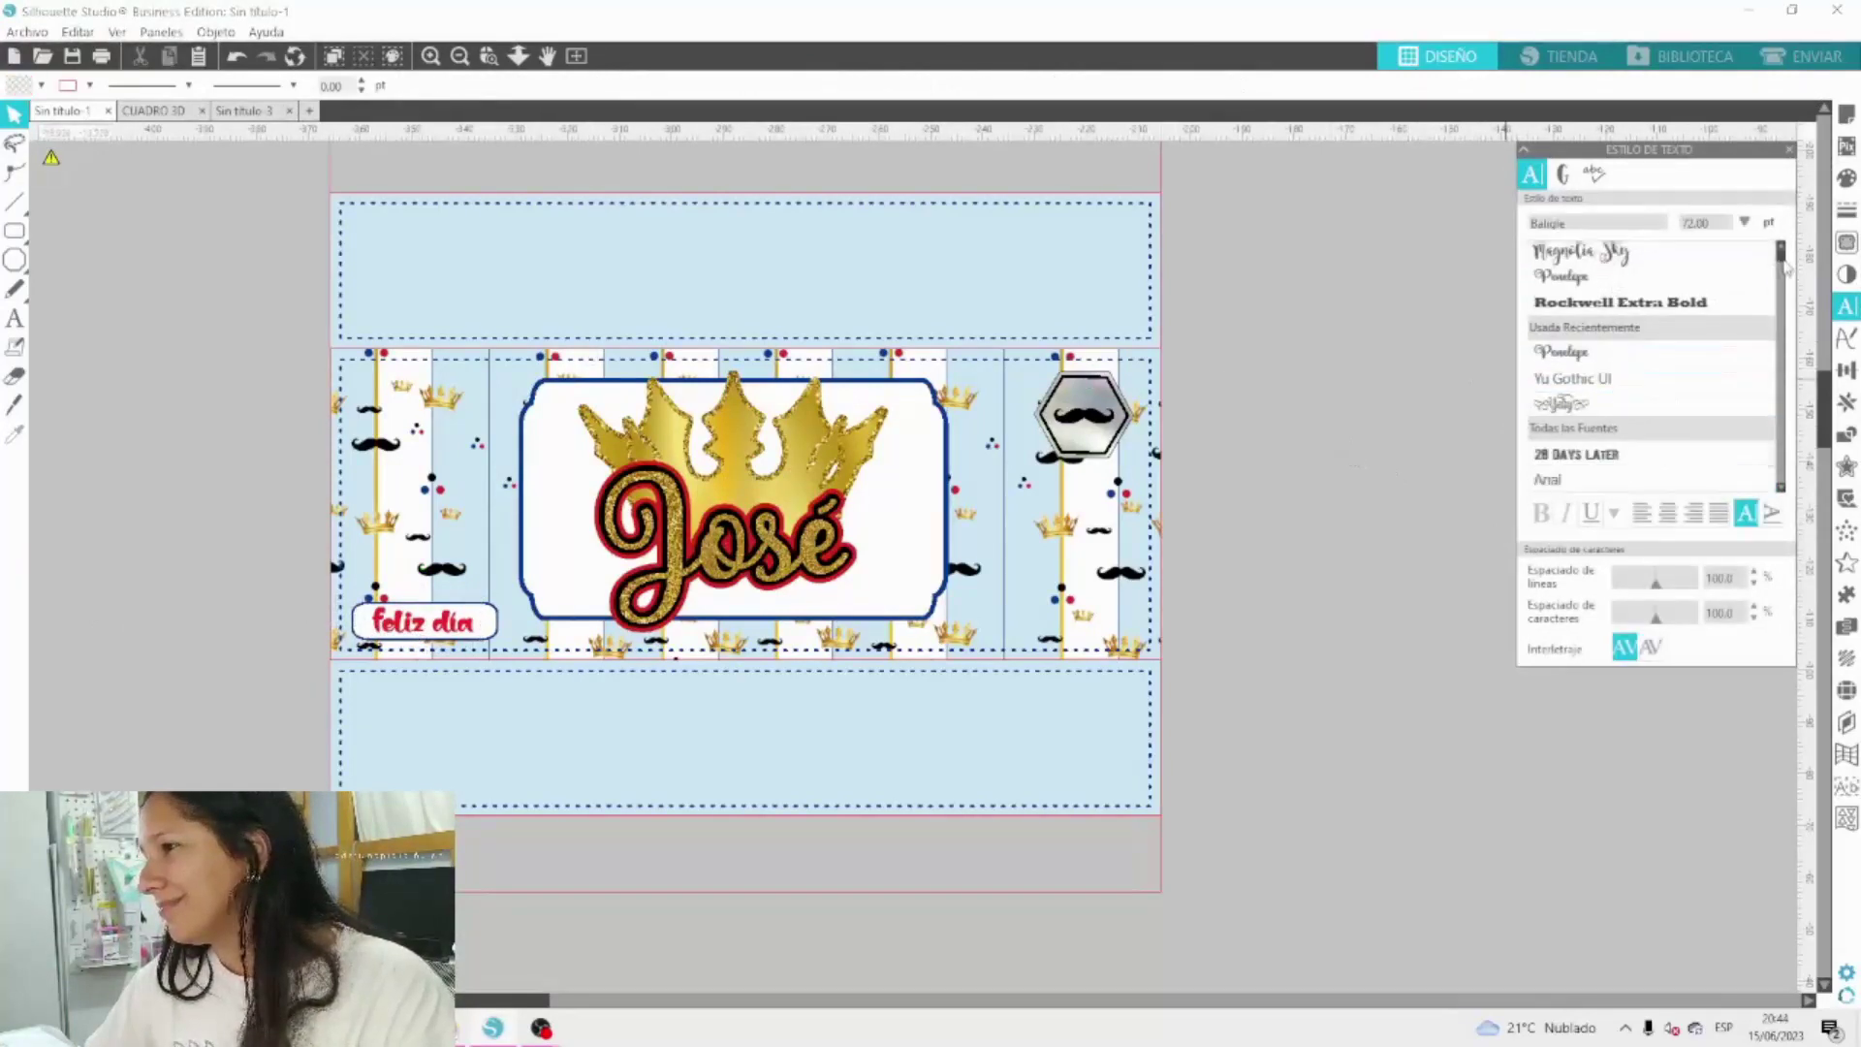
left_click_drag(1787, 267, 1788, 293)
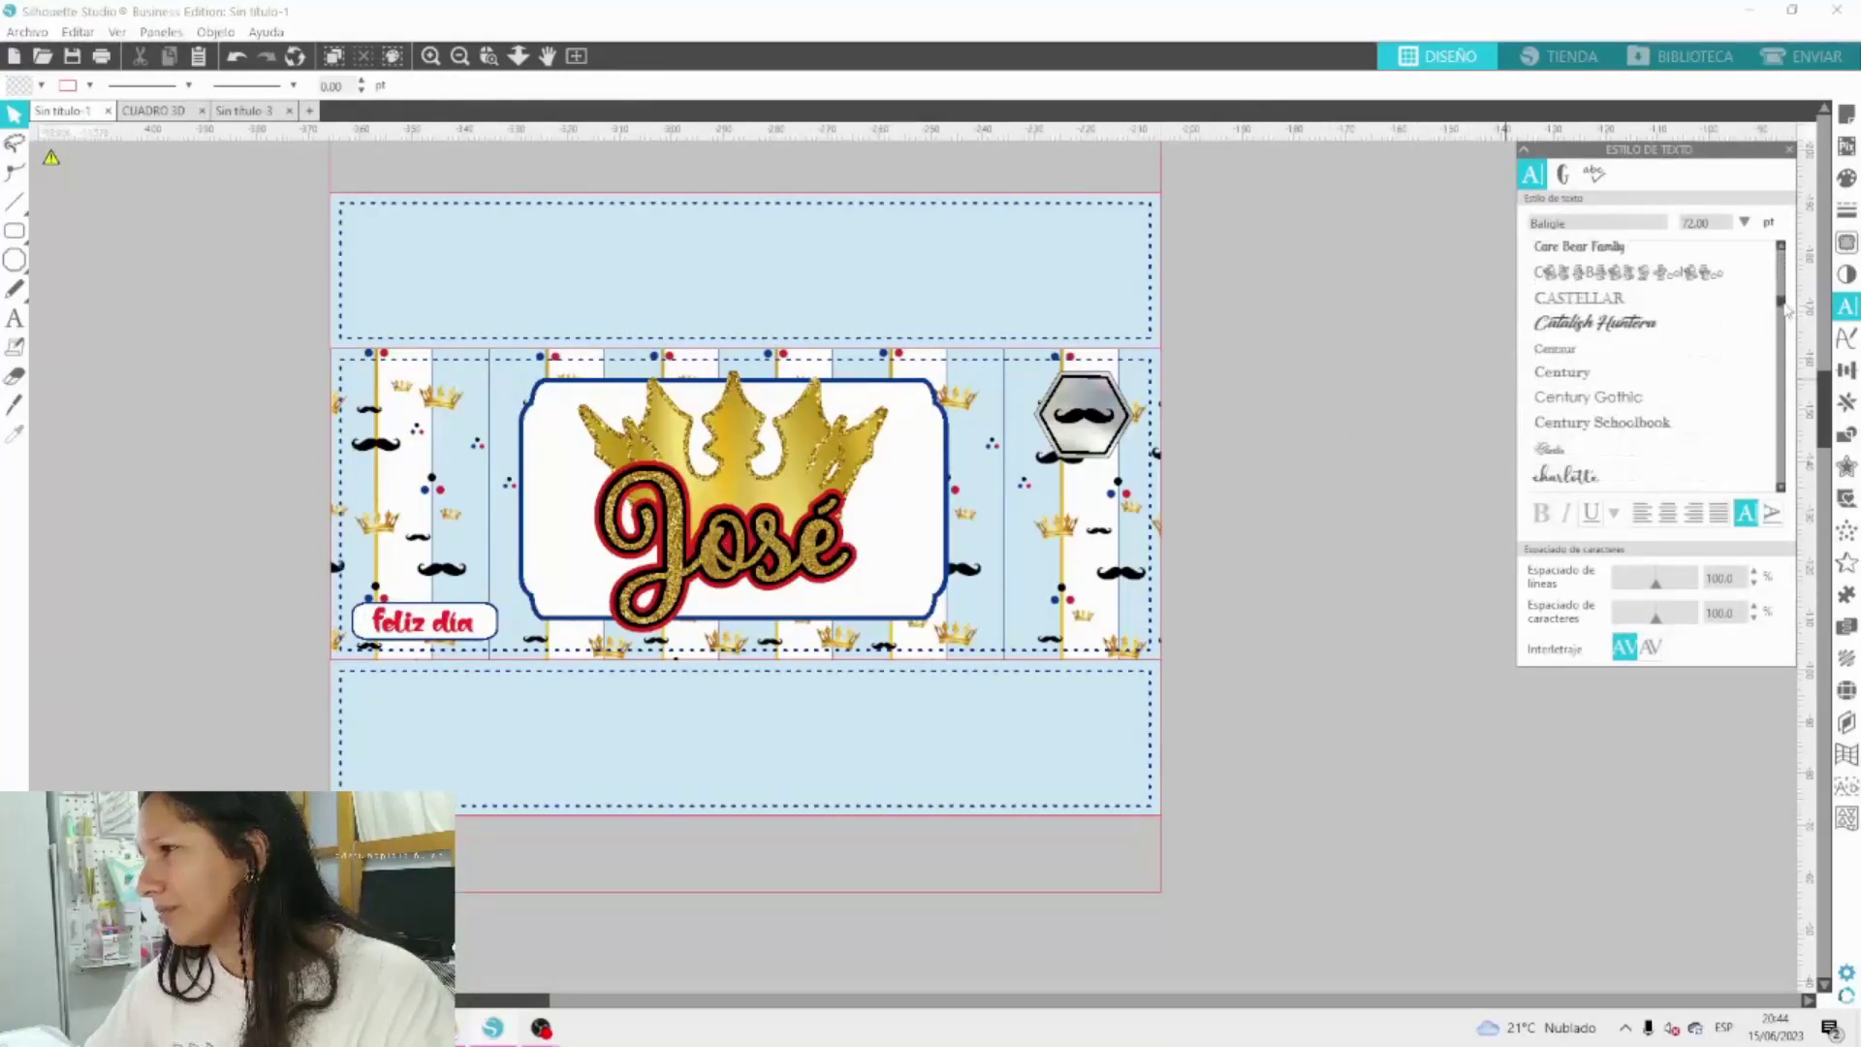
left_click_drag(1788, 318, 1785, 261)
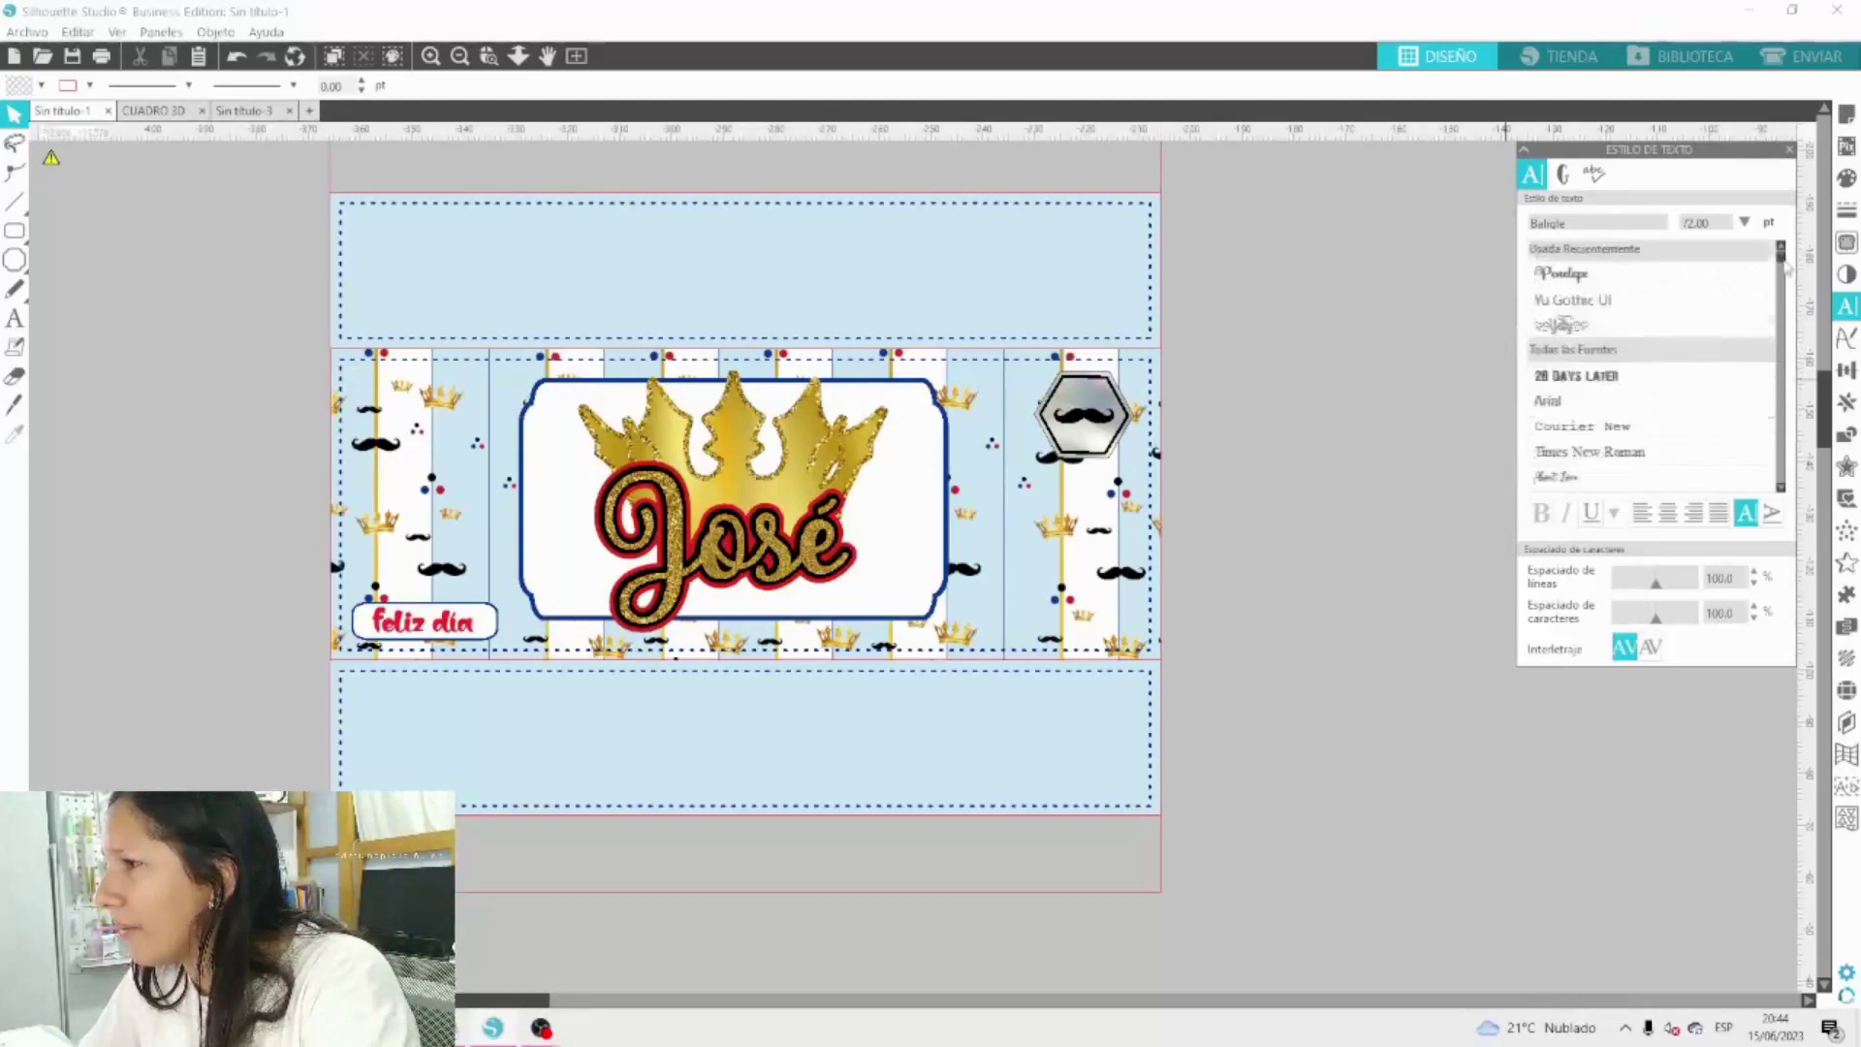
scroll(1787, 268, "down", 3)
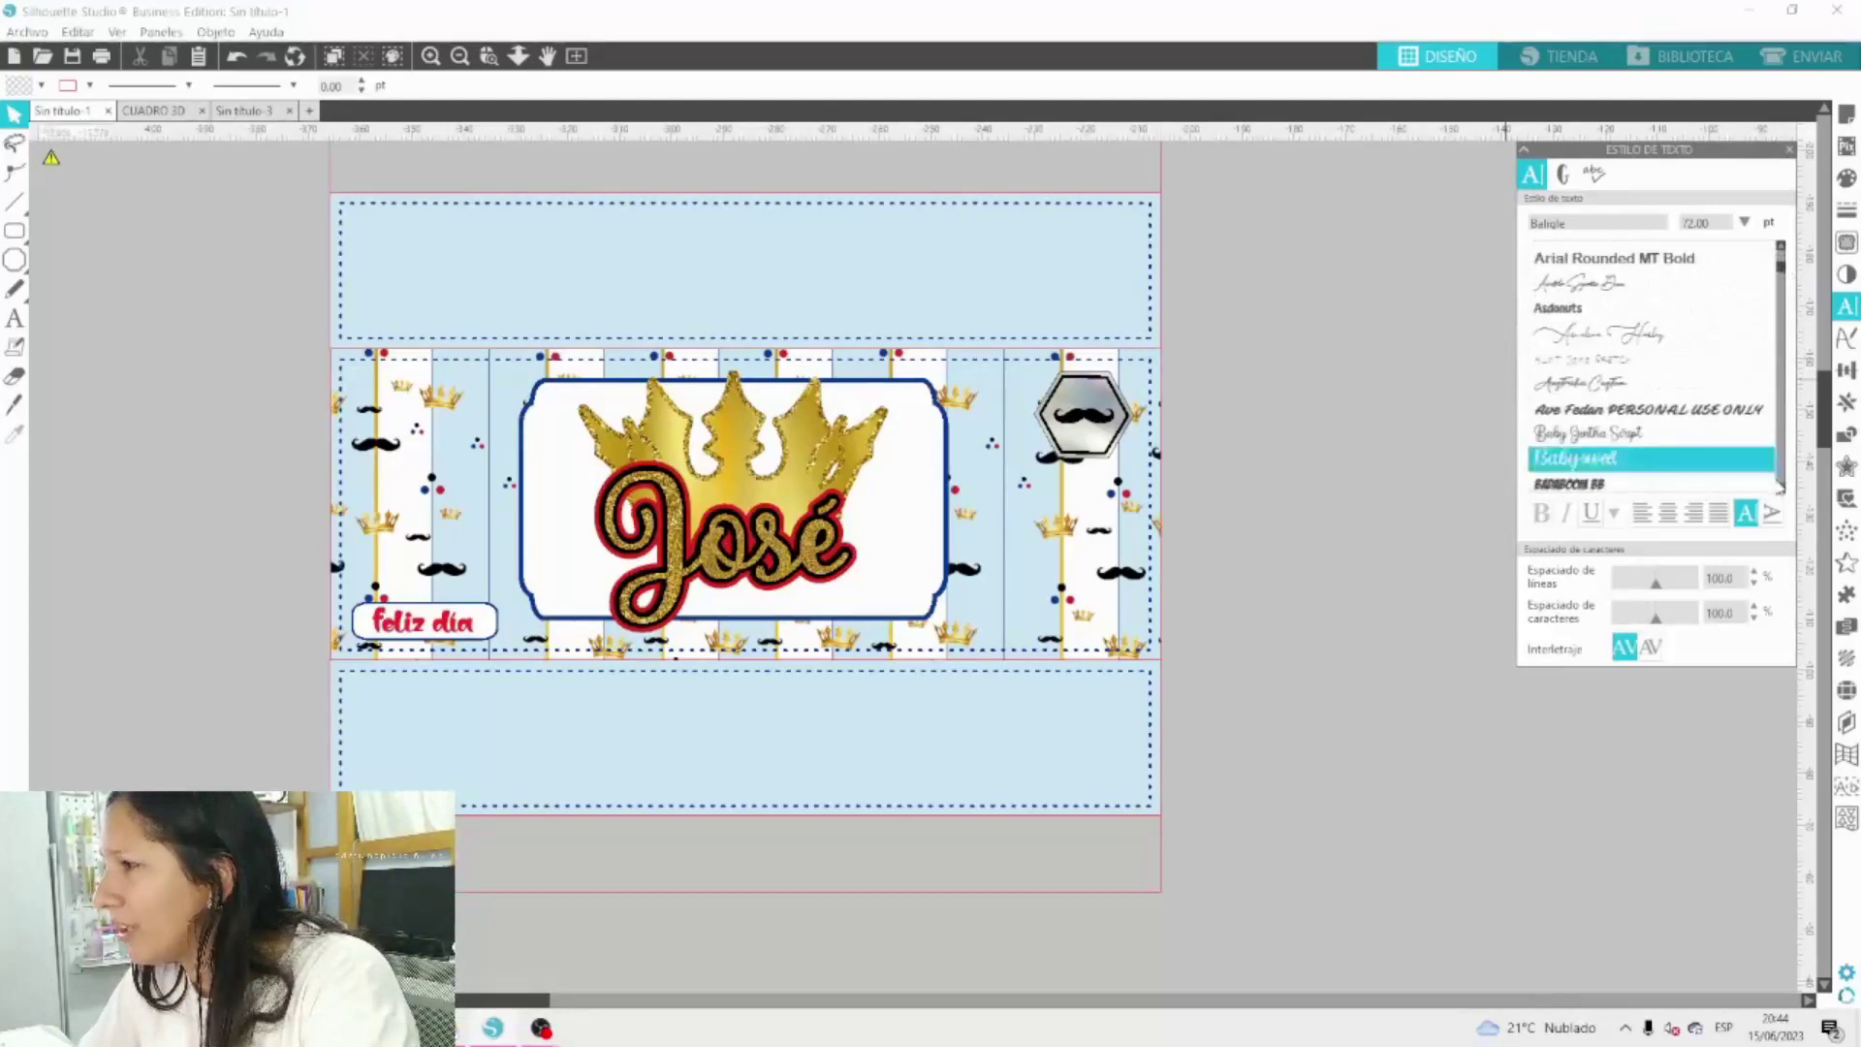
scroll(1745, 465, "down", 3)
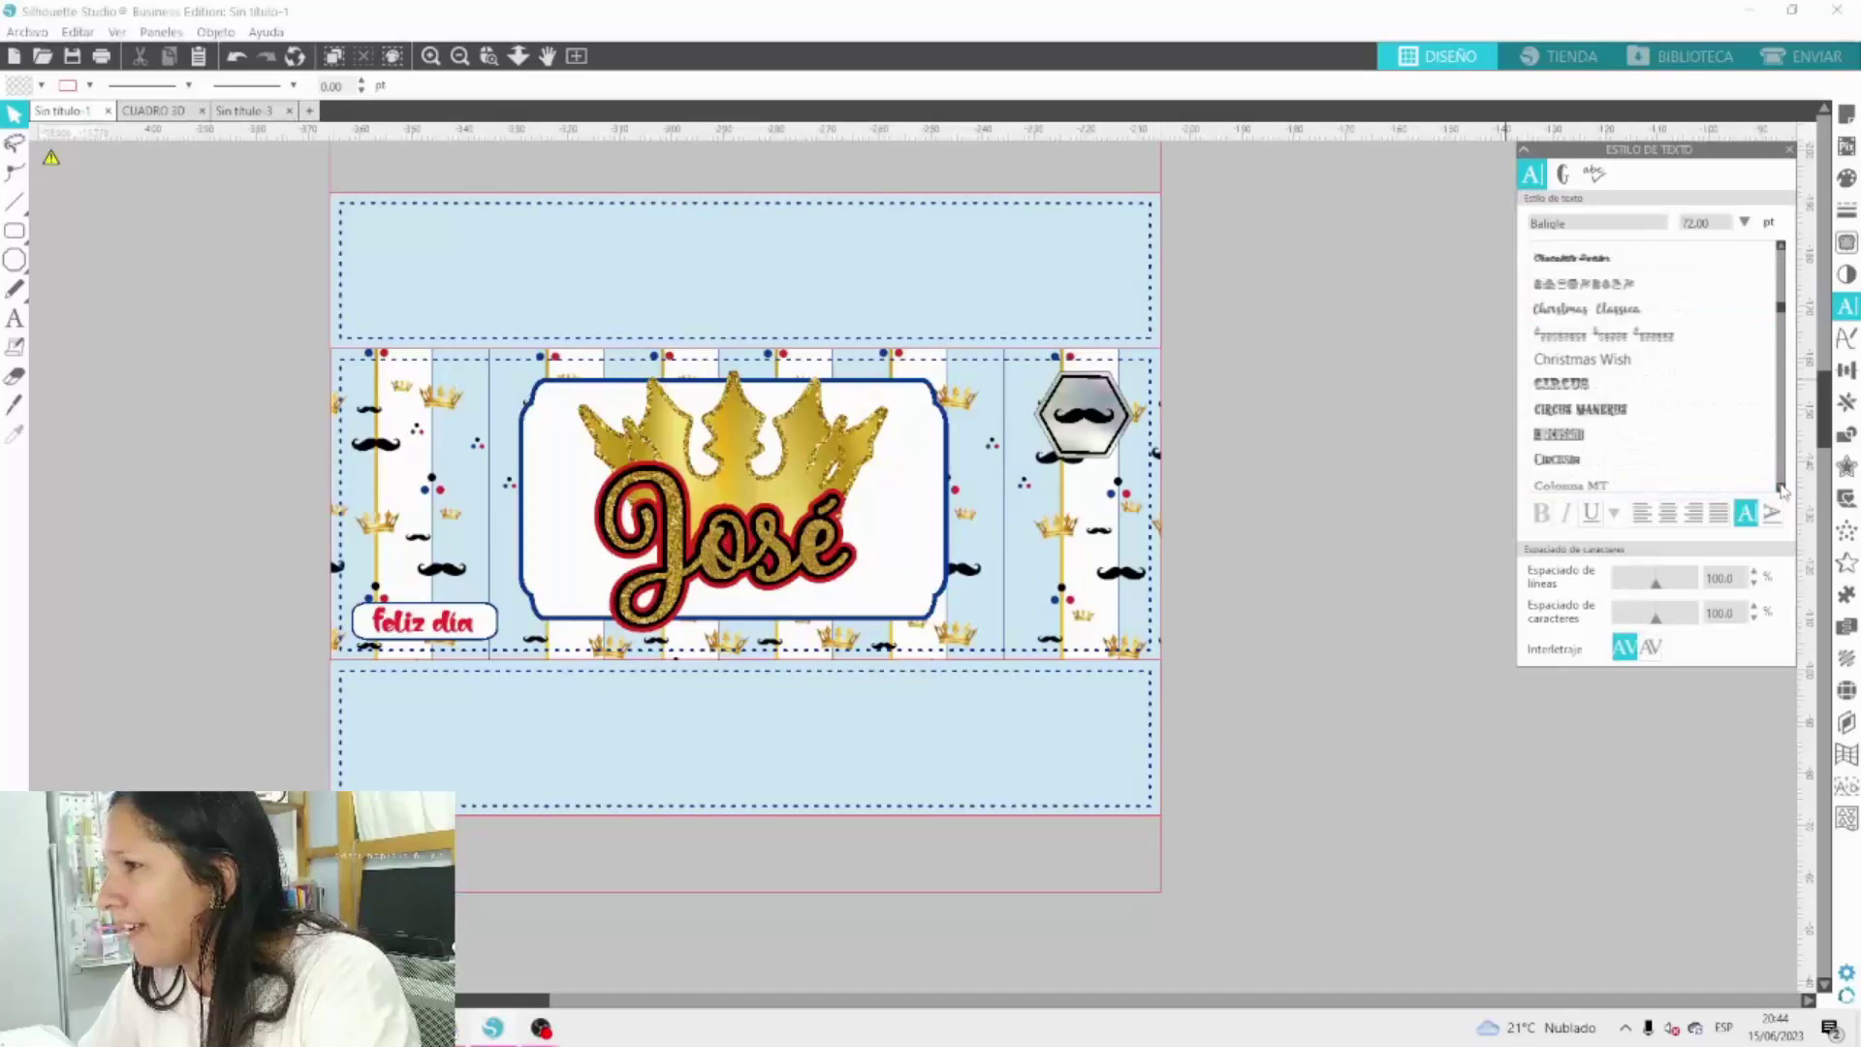
scroll(1784, 492, "down", 10)
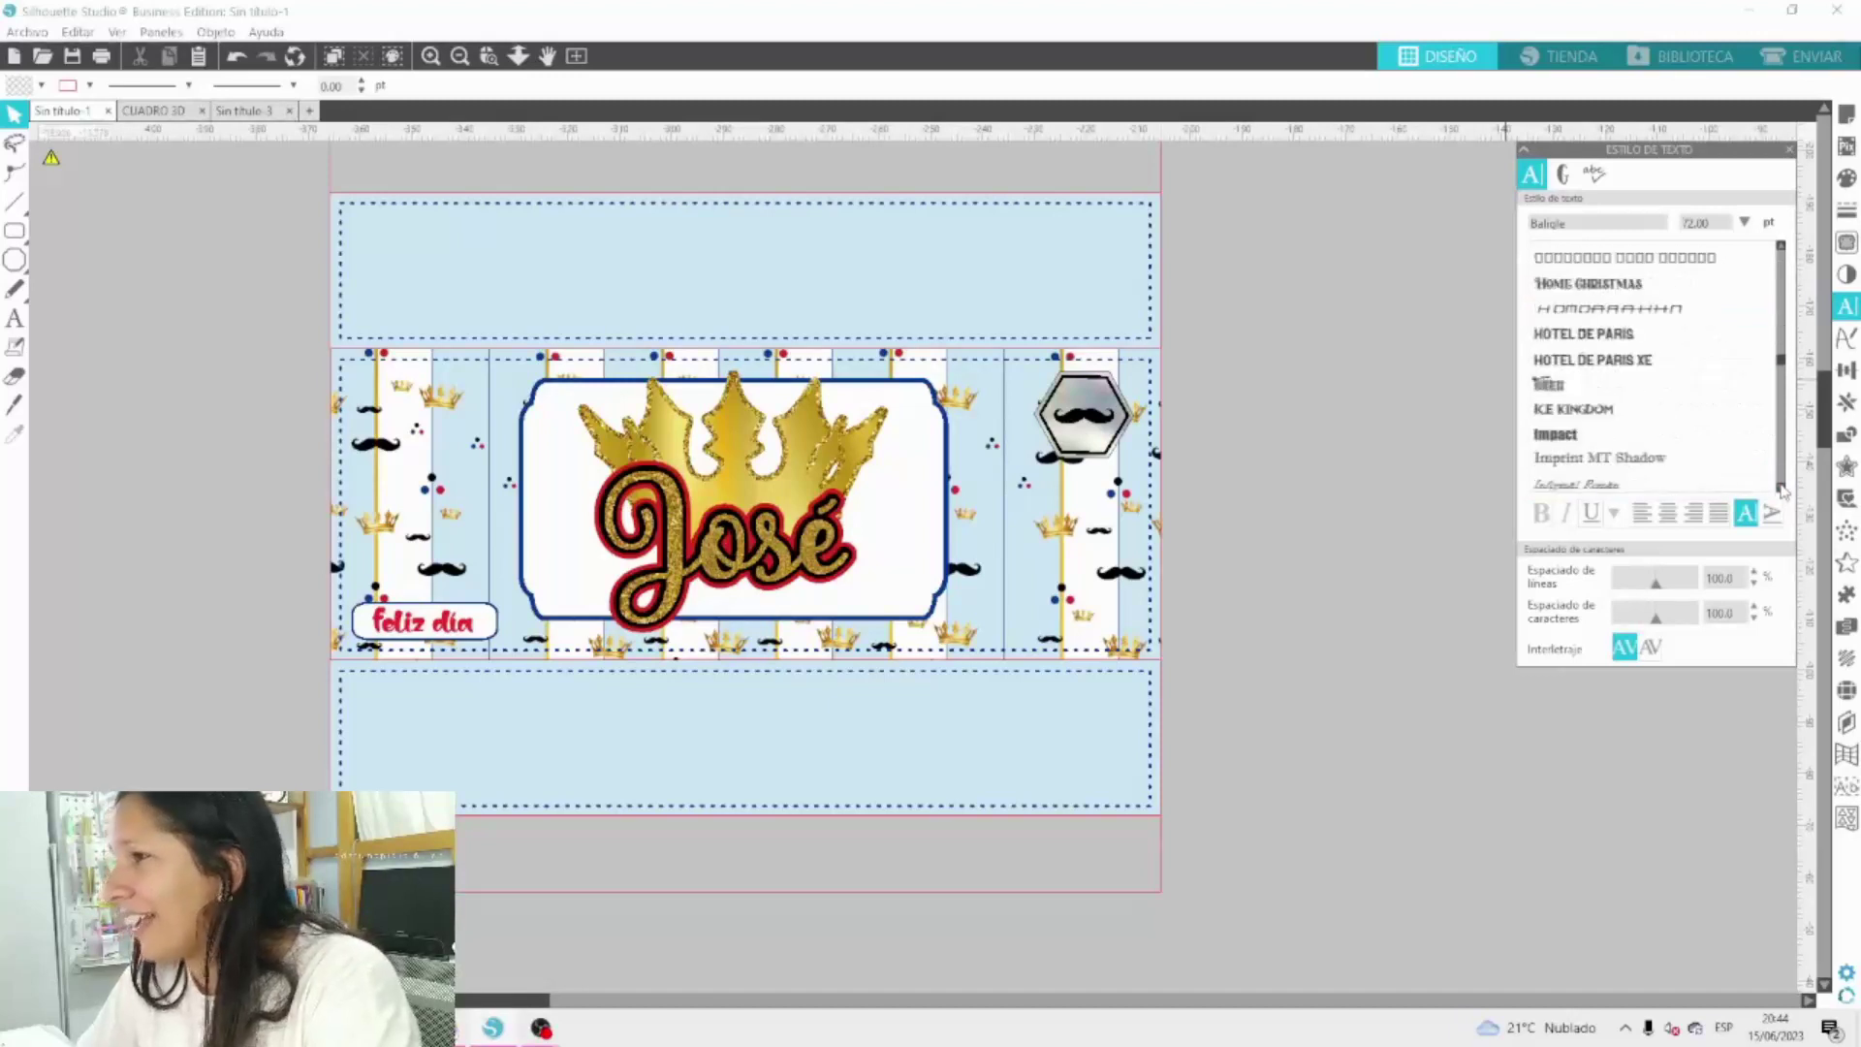
scroll(1784, 492, "down", 10)
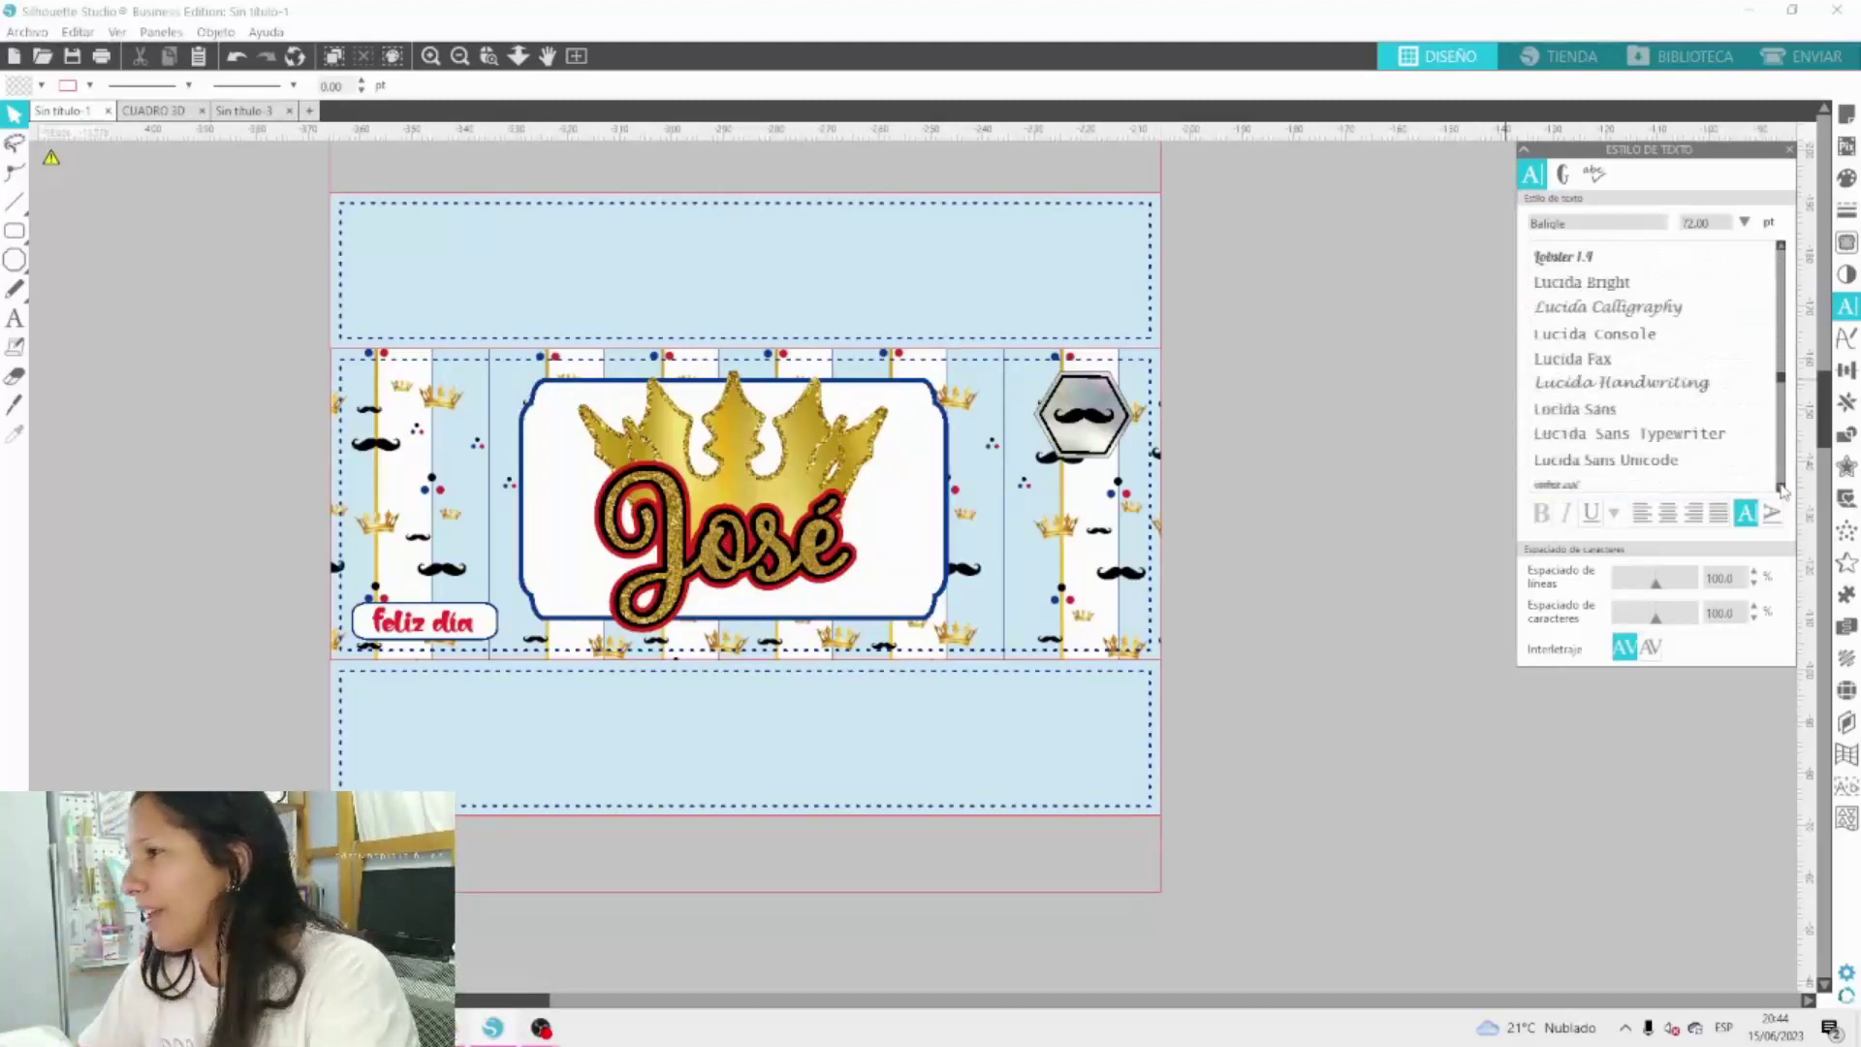
scroll(1784, 491, "down", 8)
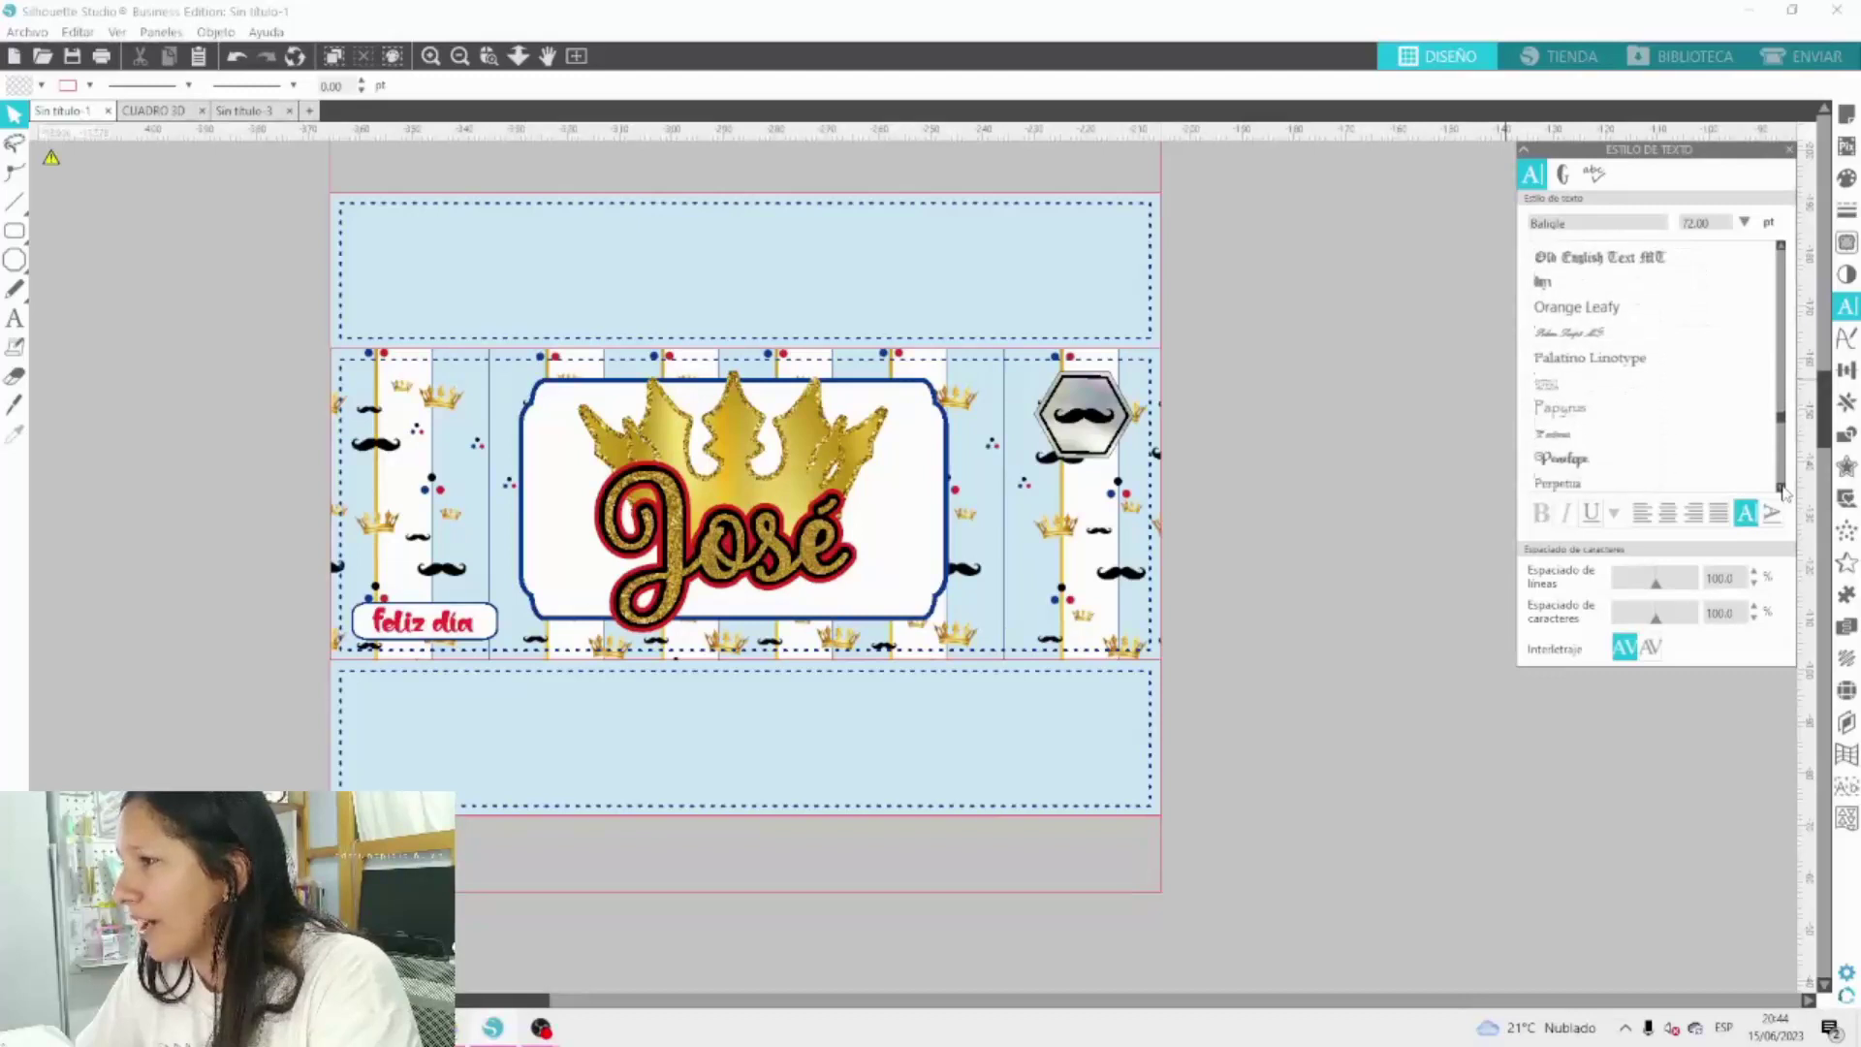
left_click(1781, 487)
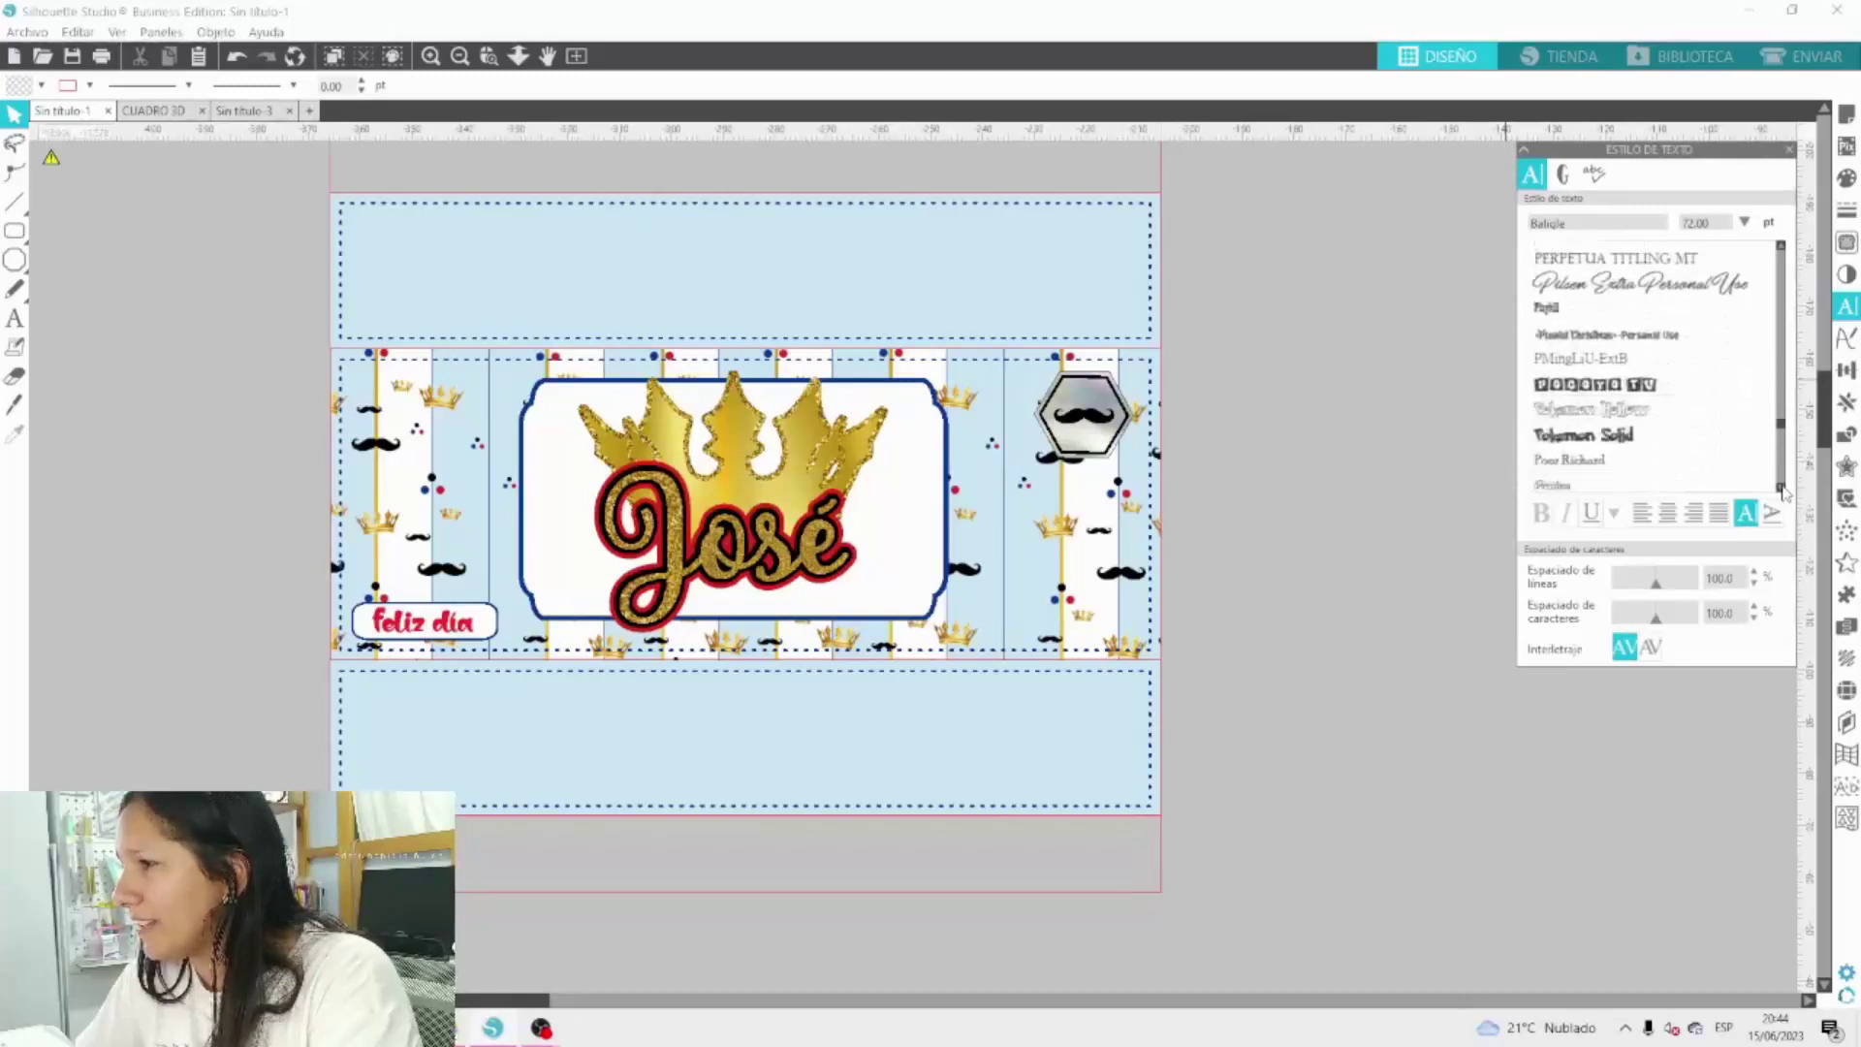
left_click_drag(1781, 487, 1781, 488)
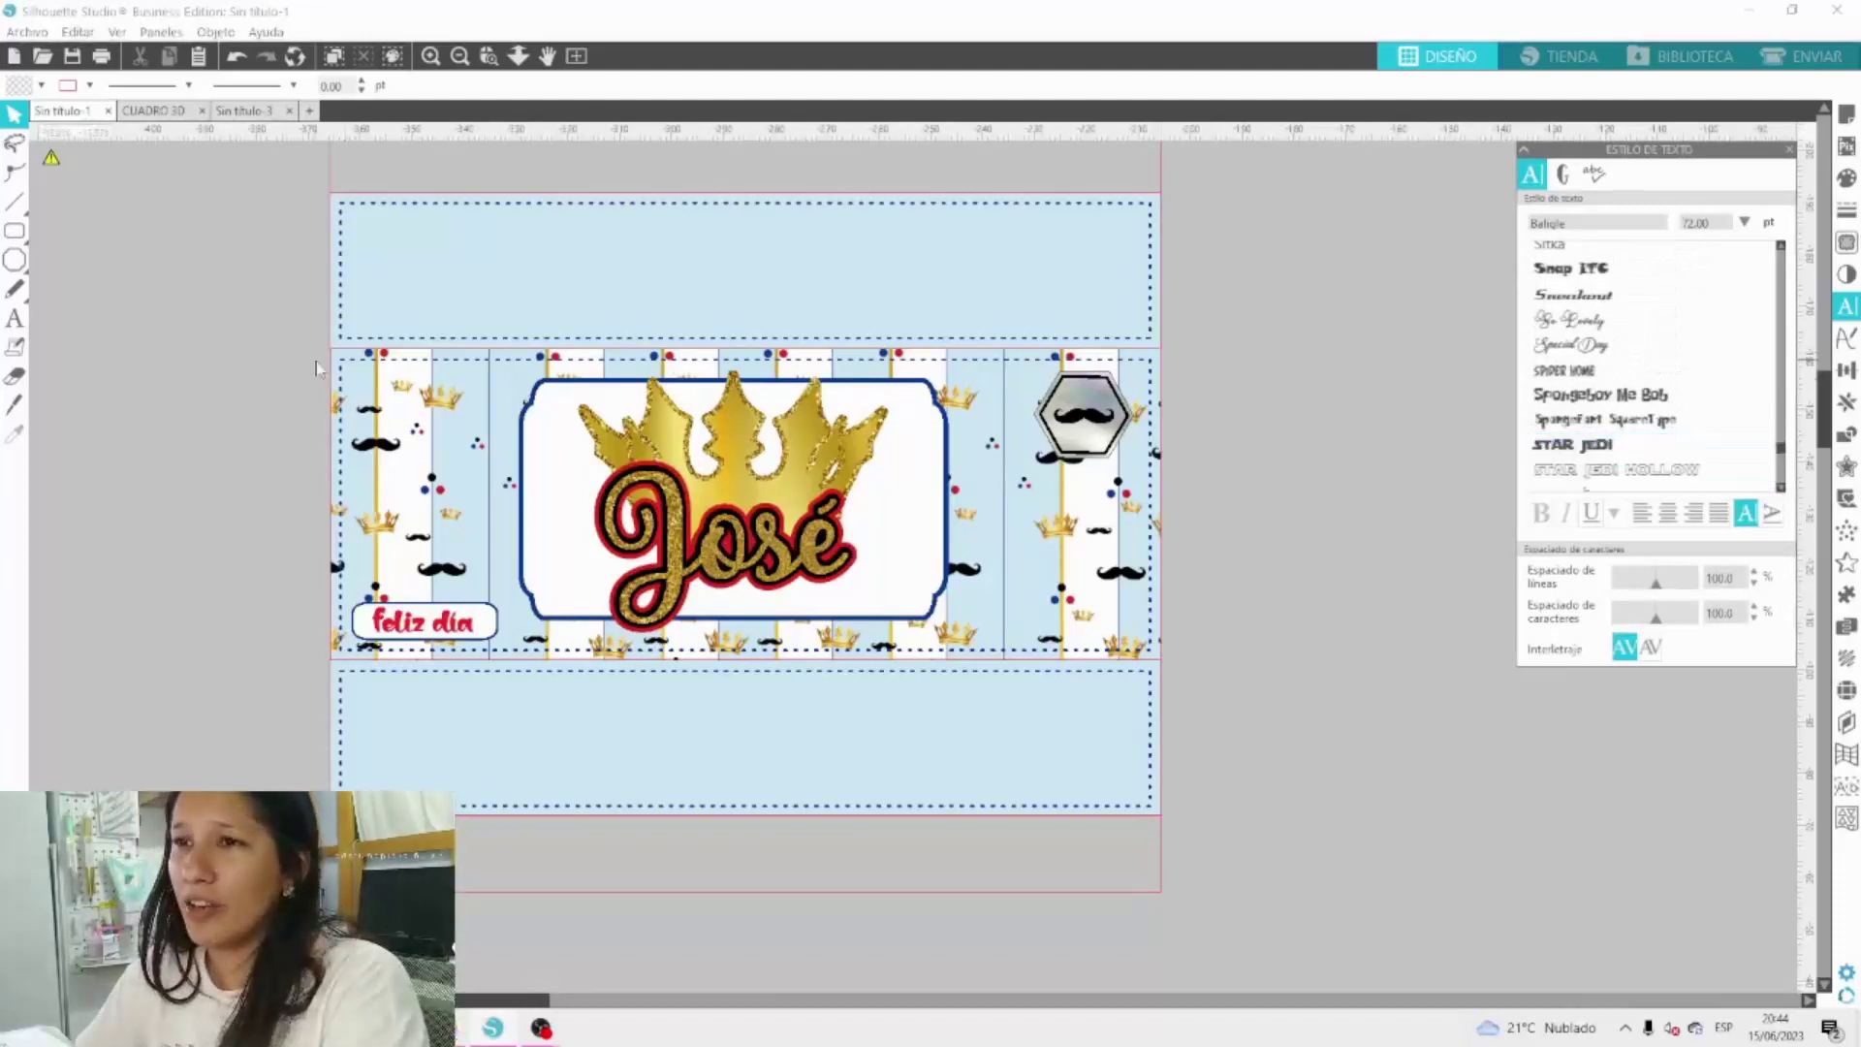
Add the sample text "bhh" in the empty area beside the label.
left_click(15, 318)
left_click(118, 316)
type("bhh")
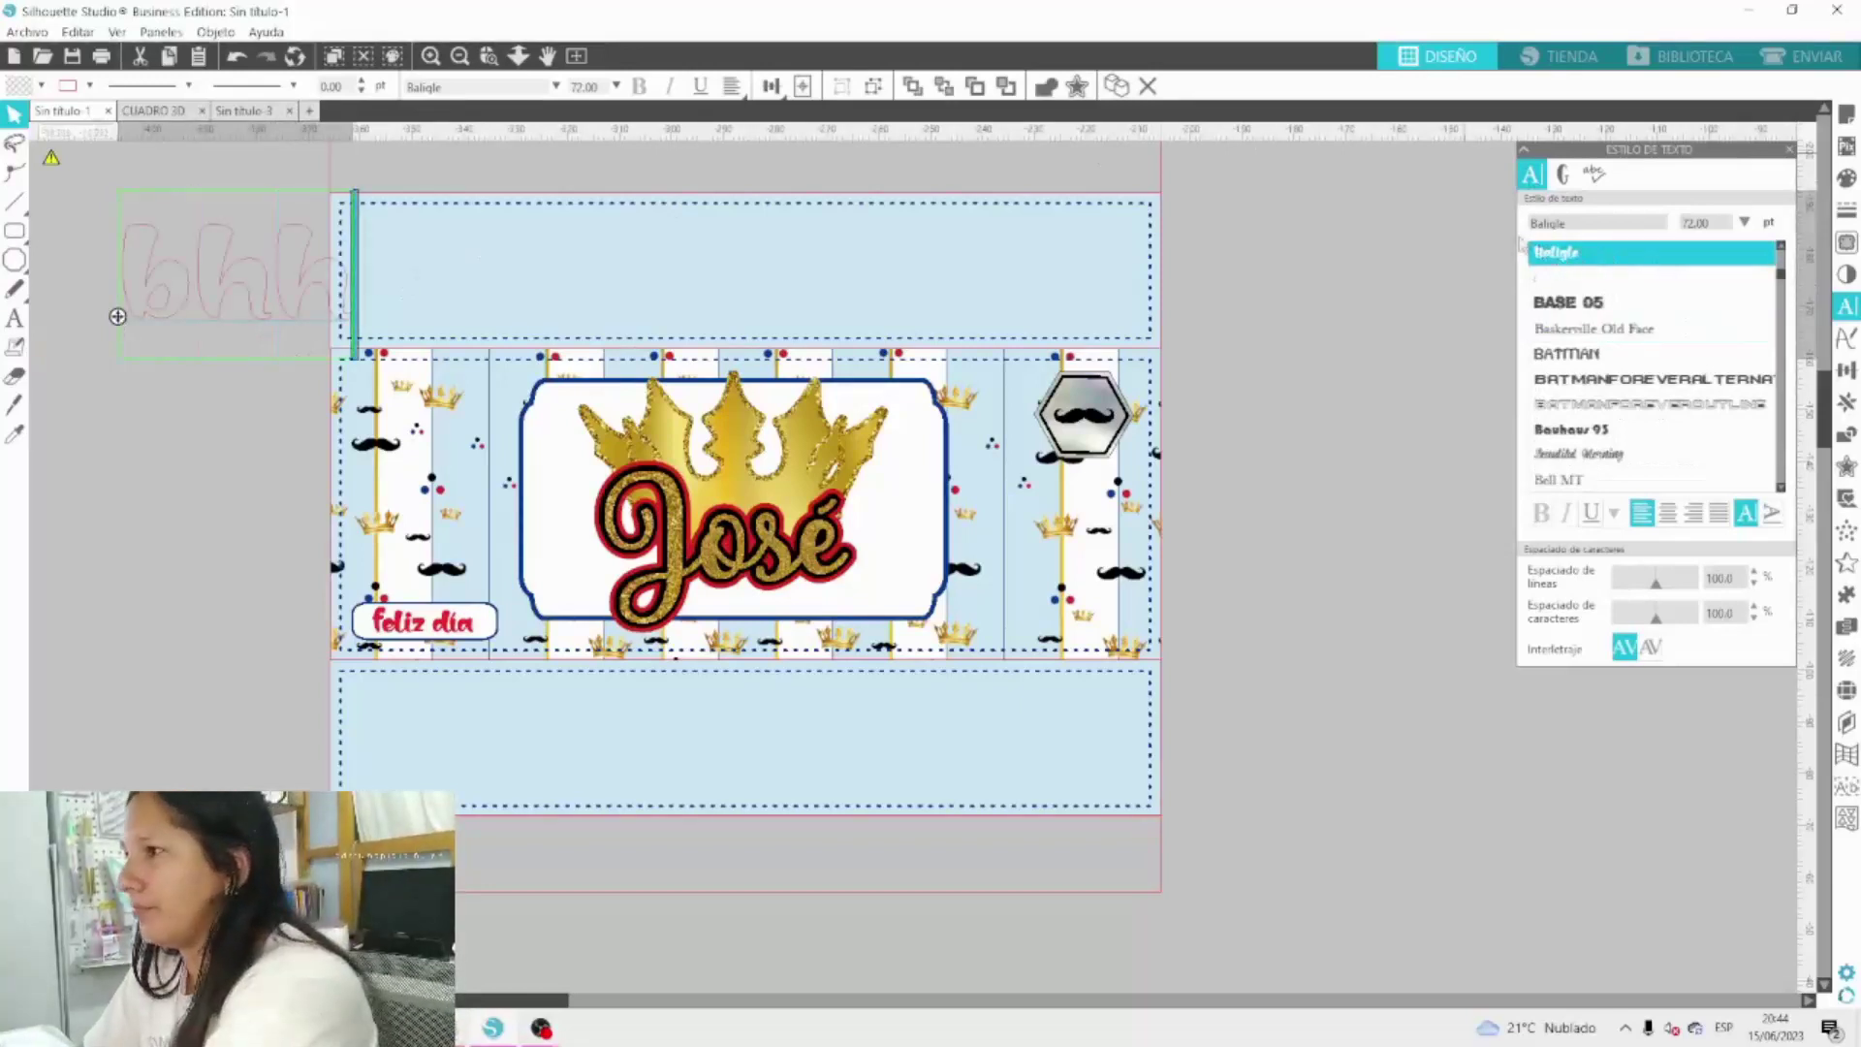
Copy a screen capture of the Baligle font name, paste it into the design and enlarge it to about 16.4 cm wide.
key("super+shift+s")
left_click_drag(1508, 221, 1648, 289)
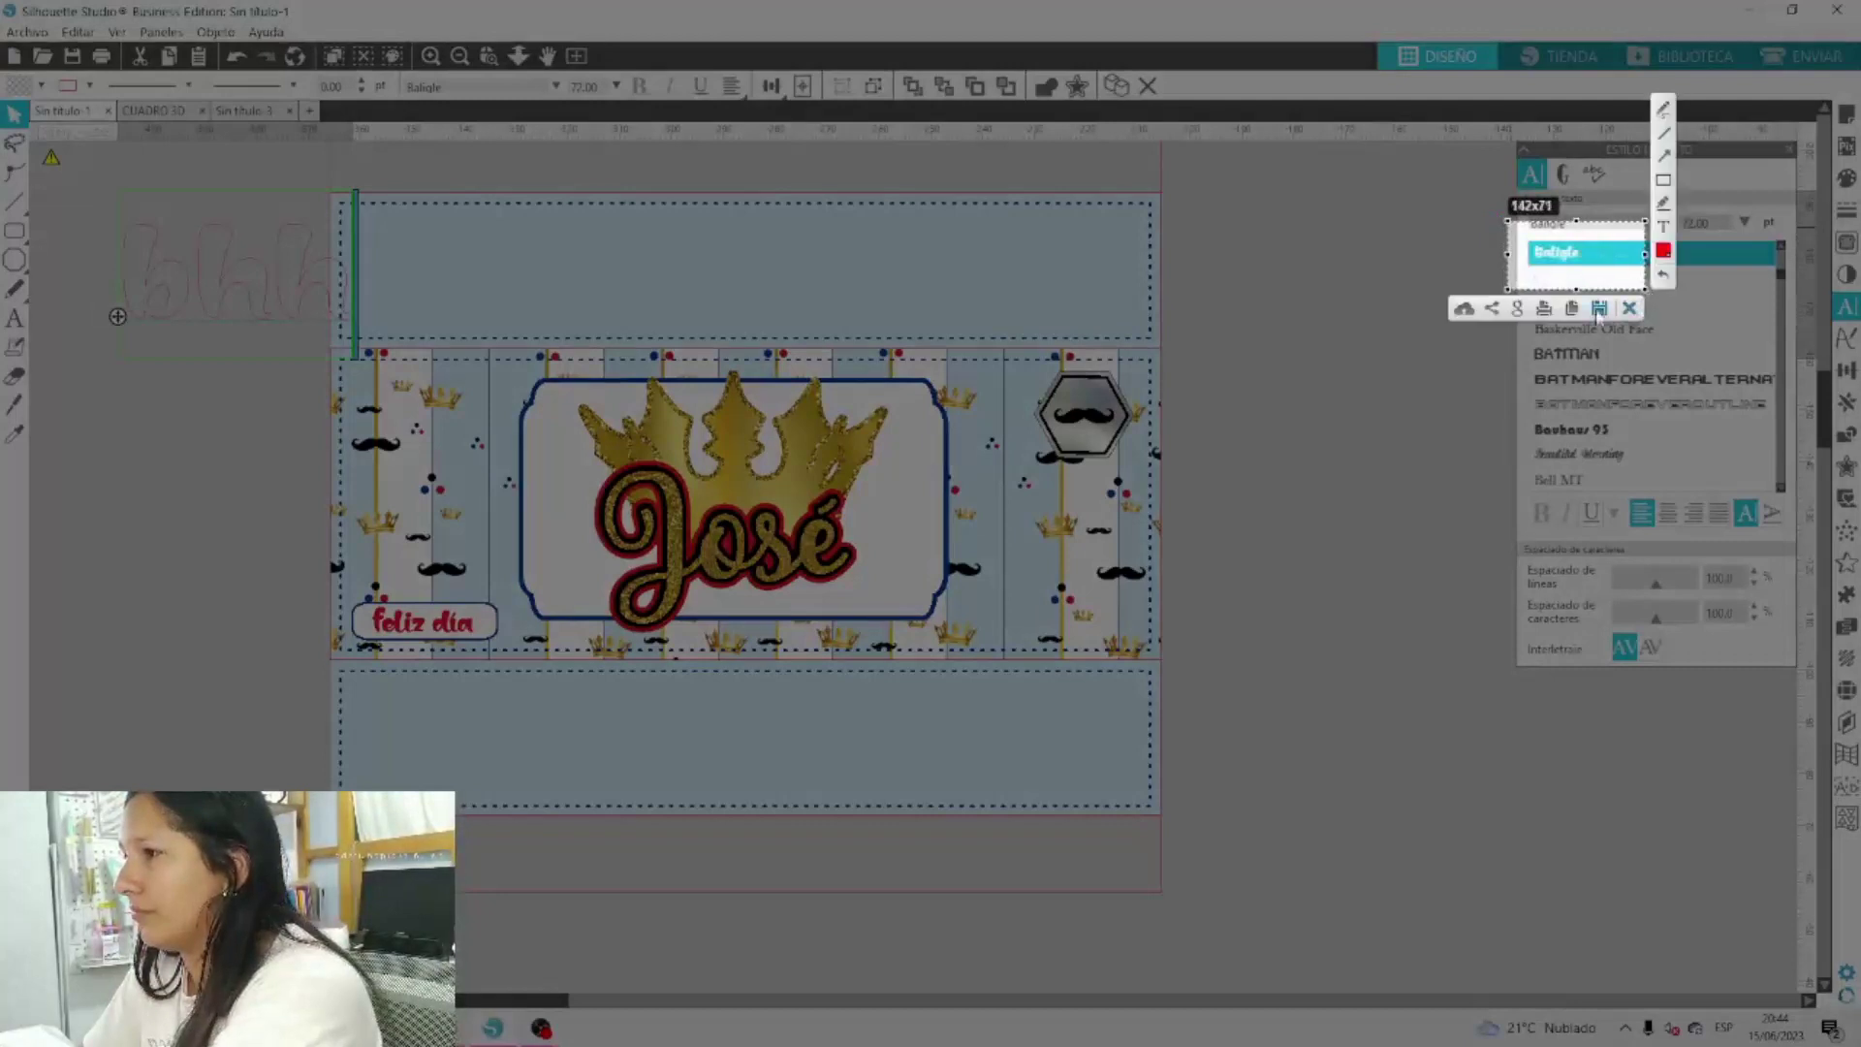
left_click(1571, 313)
right_click(1283, 297)
left_click(1332, 401)
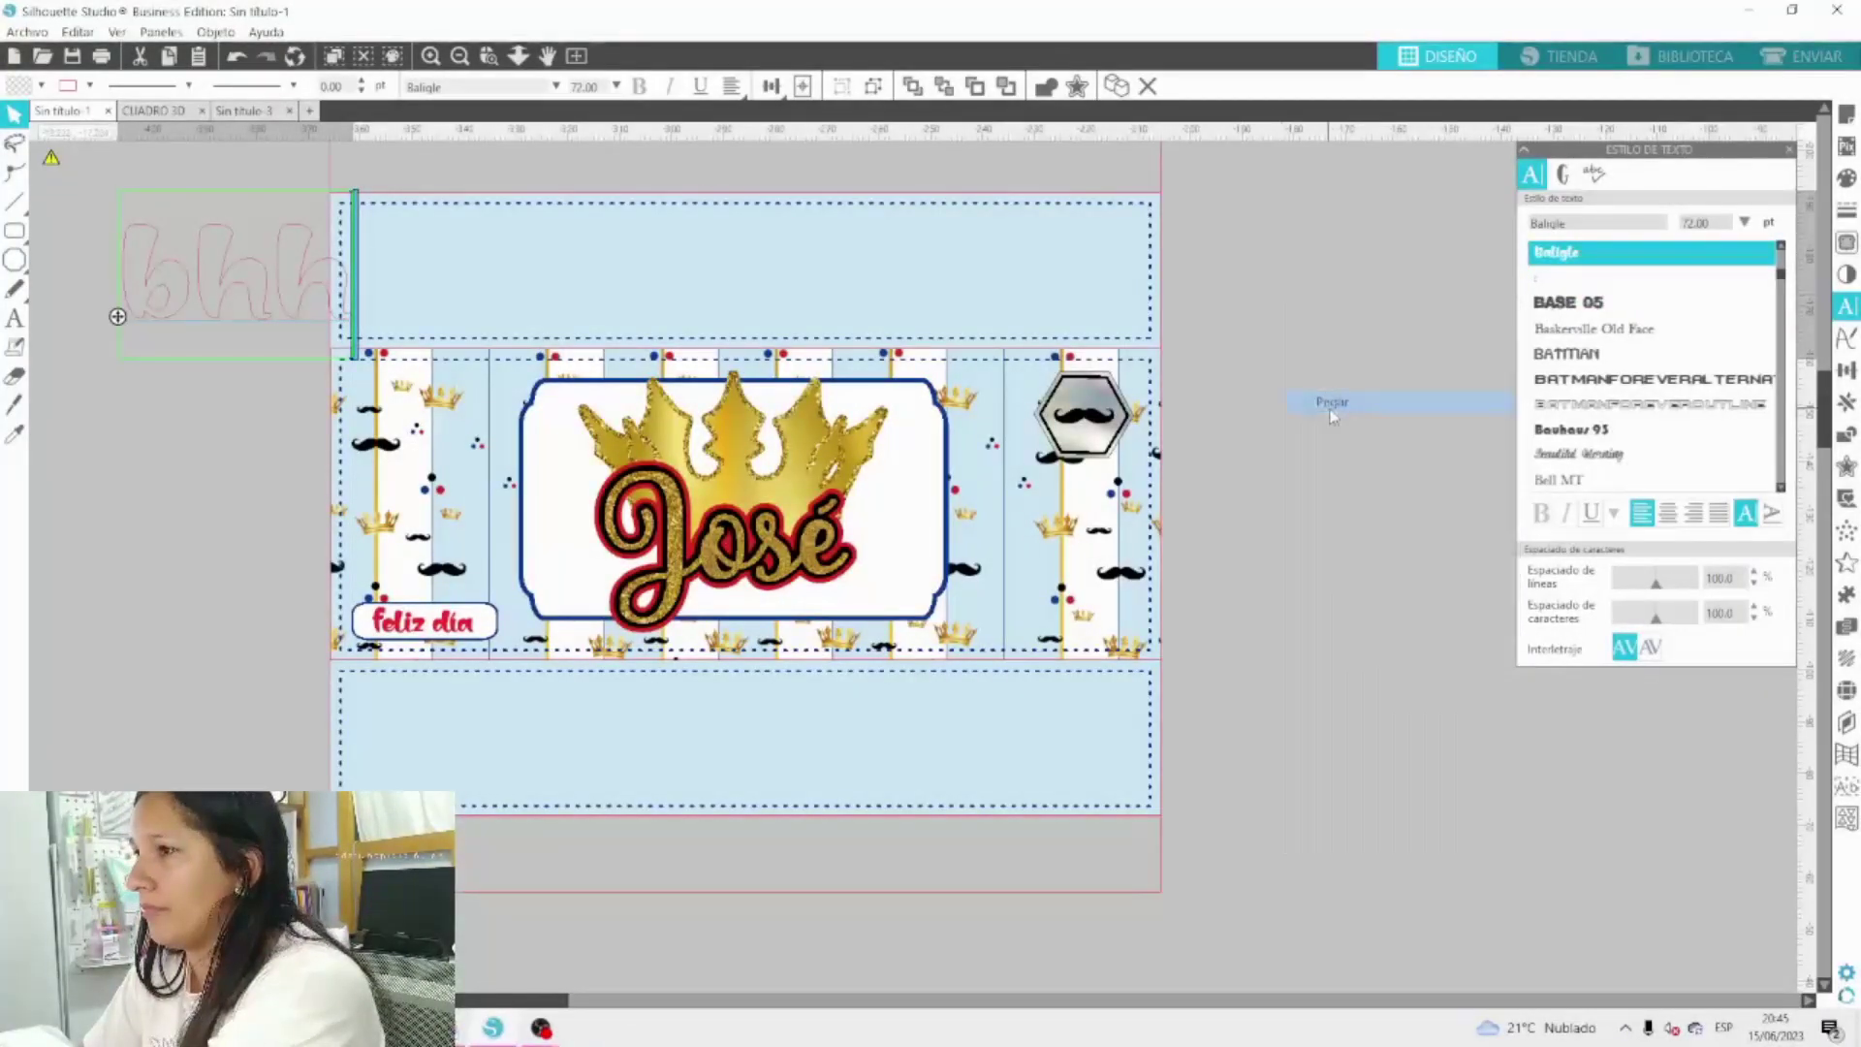
scroll(833, 359, "up", 1)
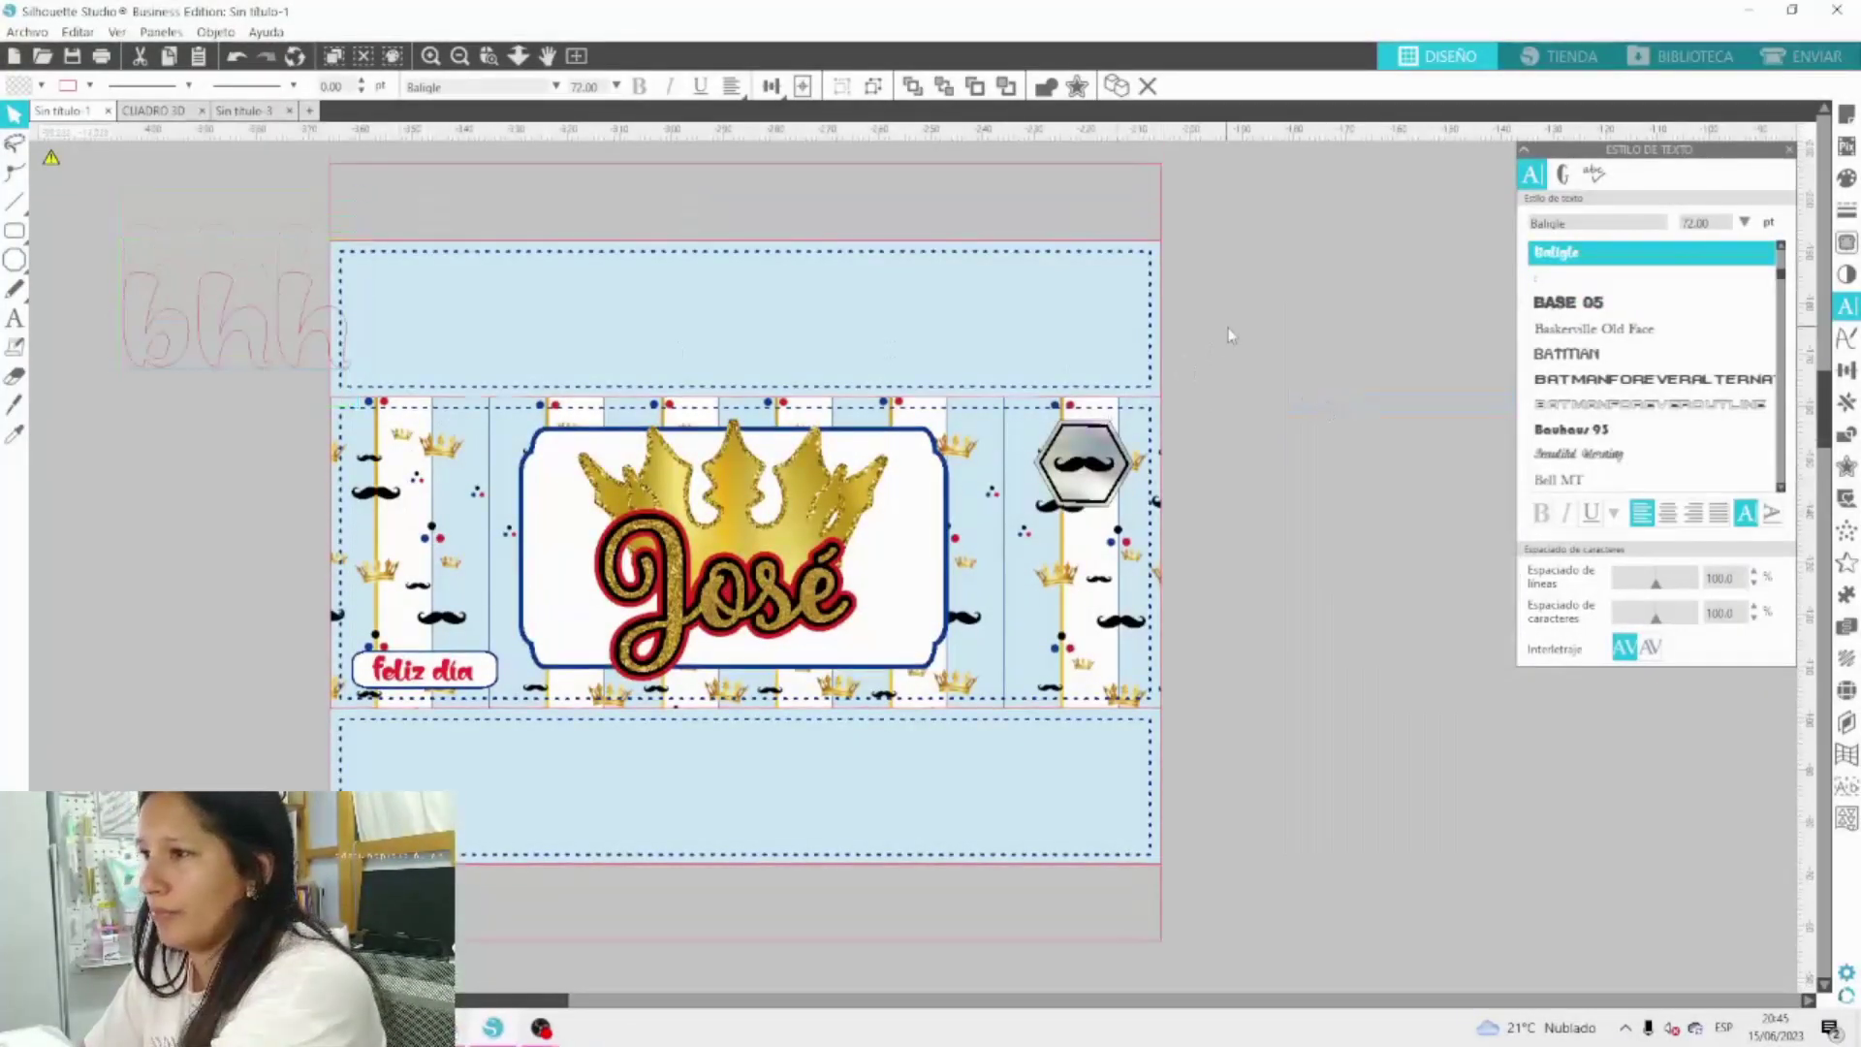
right_click(1231, 331)
left_click(1297, 419)
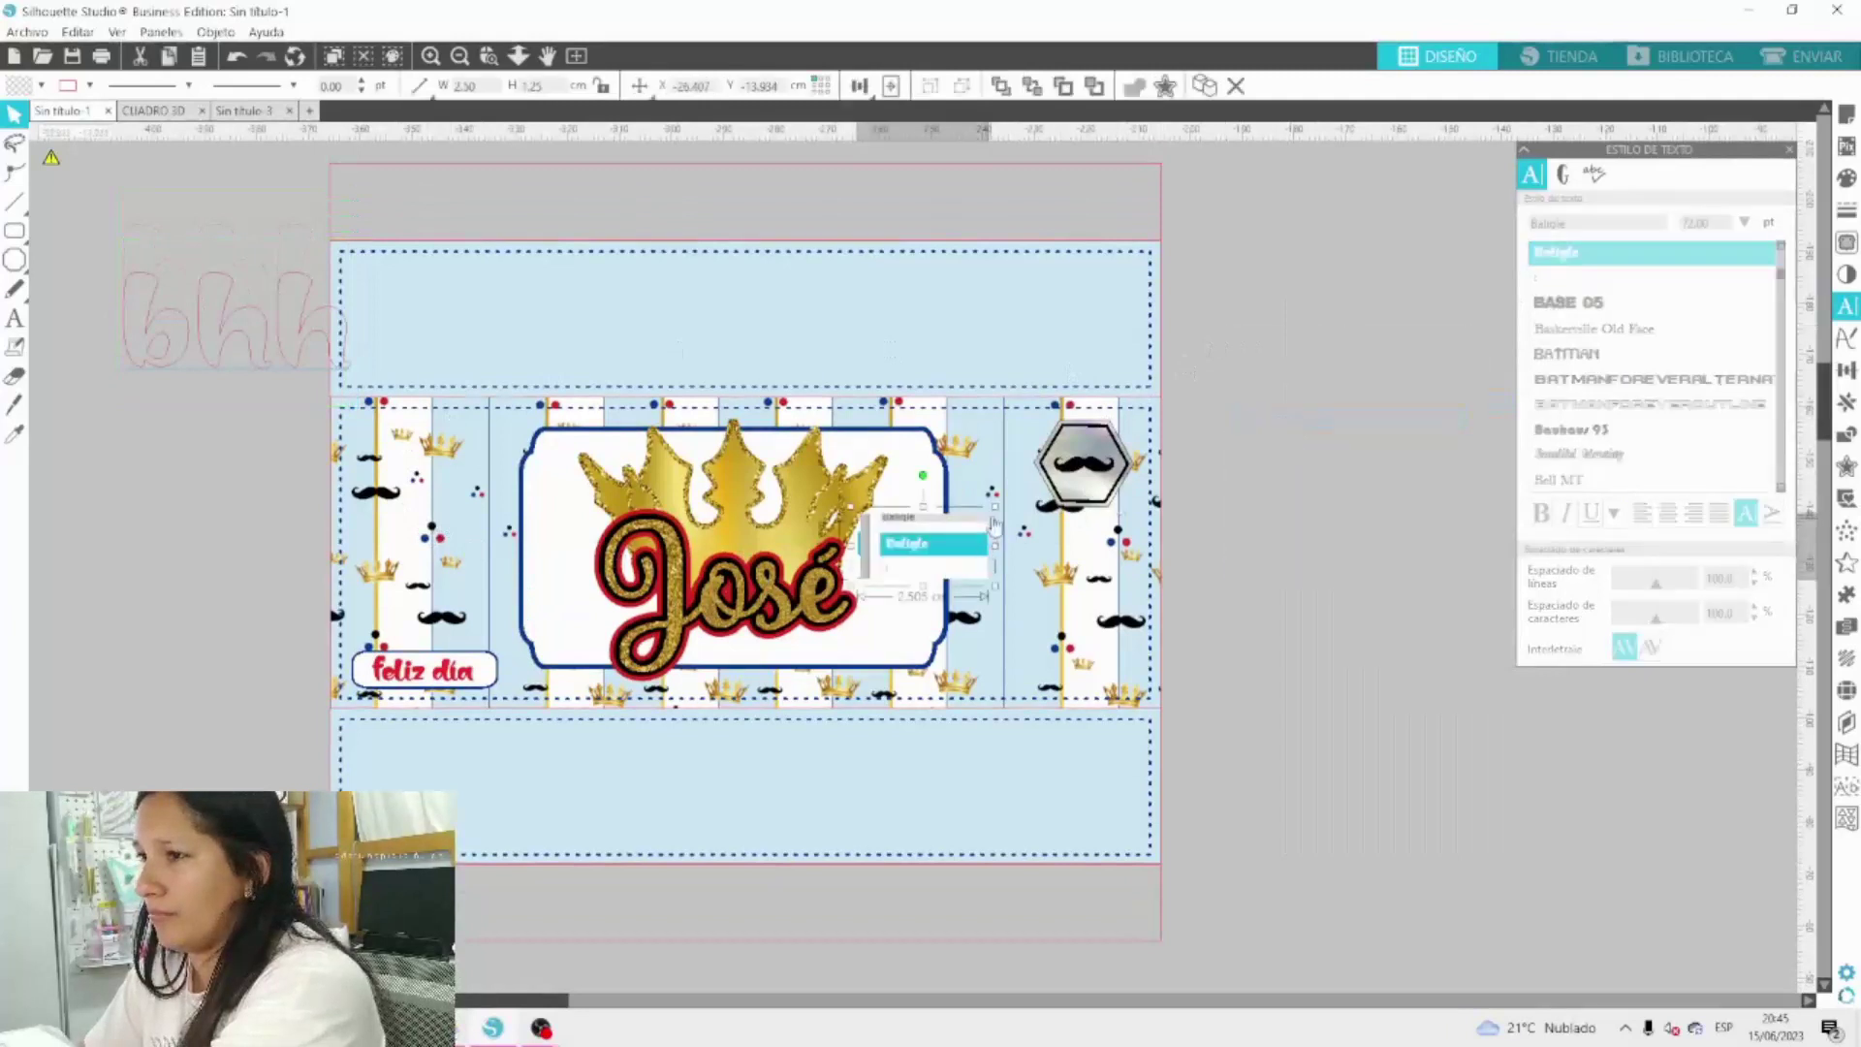
left_click_drag(995, 507, 1716, 146)
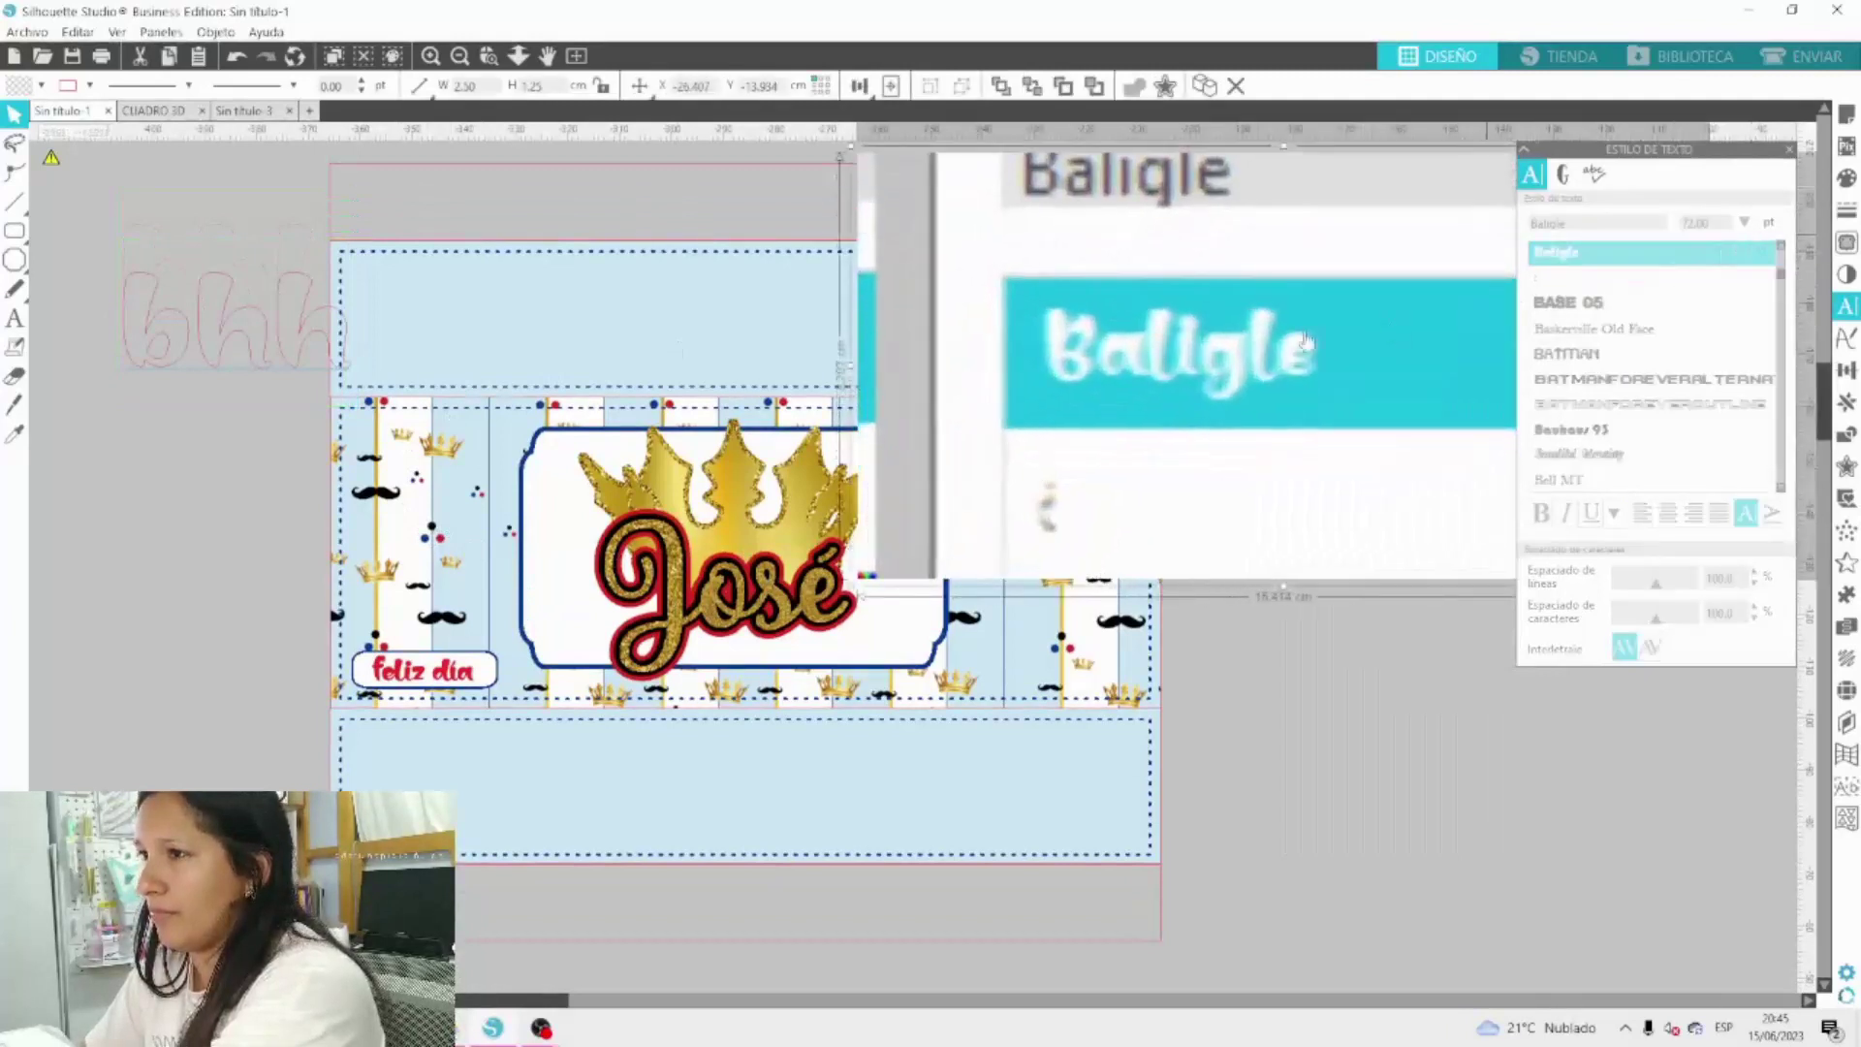
Delete the "bhh" sample text and move the enlarged Baligle capture off the label into the empty area beside it.
left_click_drag(1252, 356, 1145, 622)
left_click(245, 351)
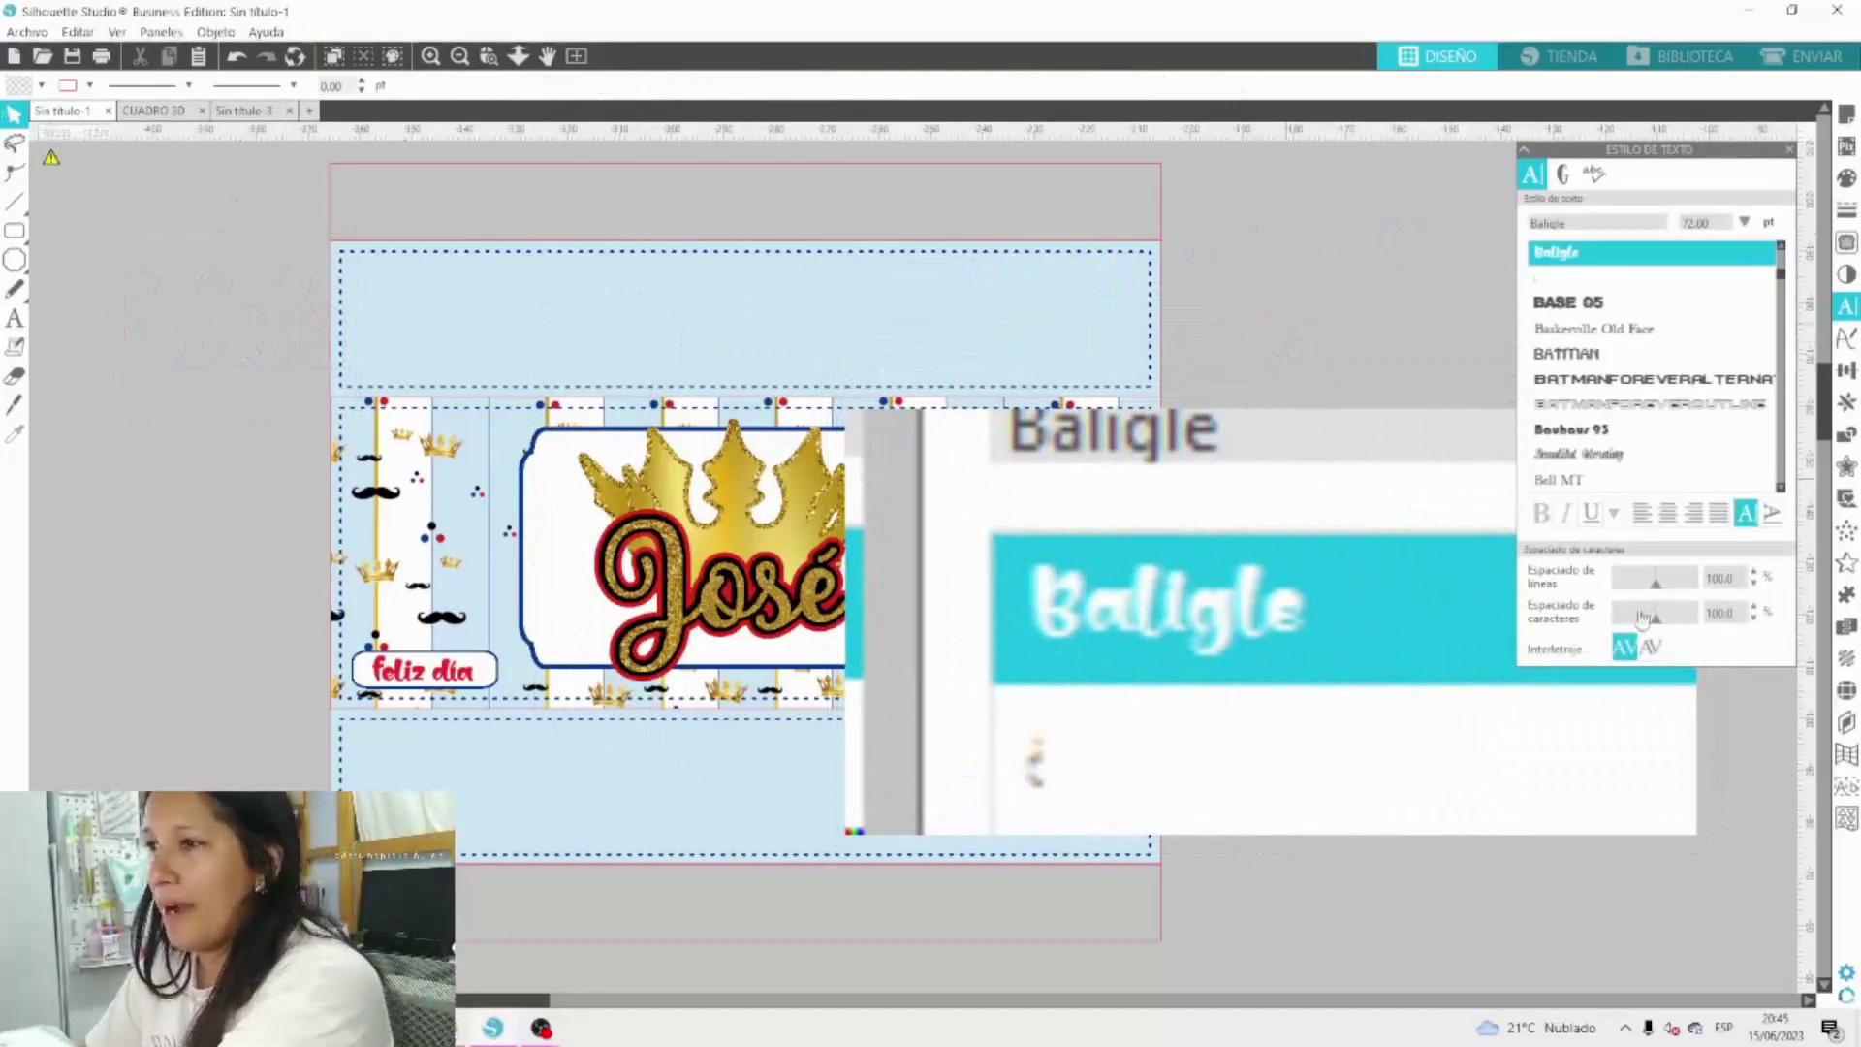
left_click_drag(1254, 603, 1338, 485)
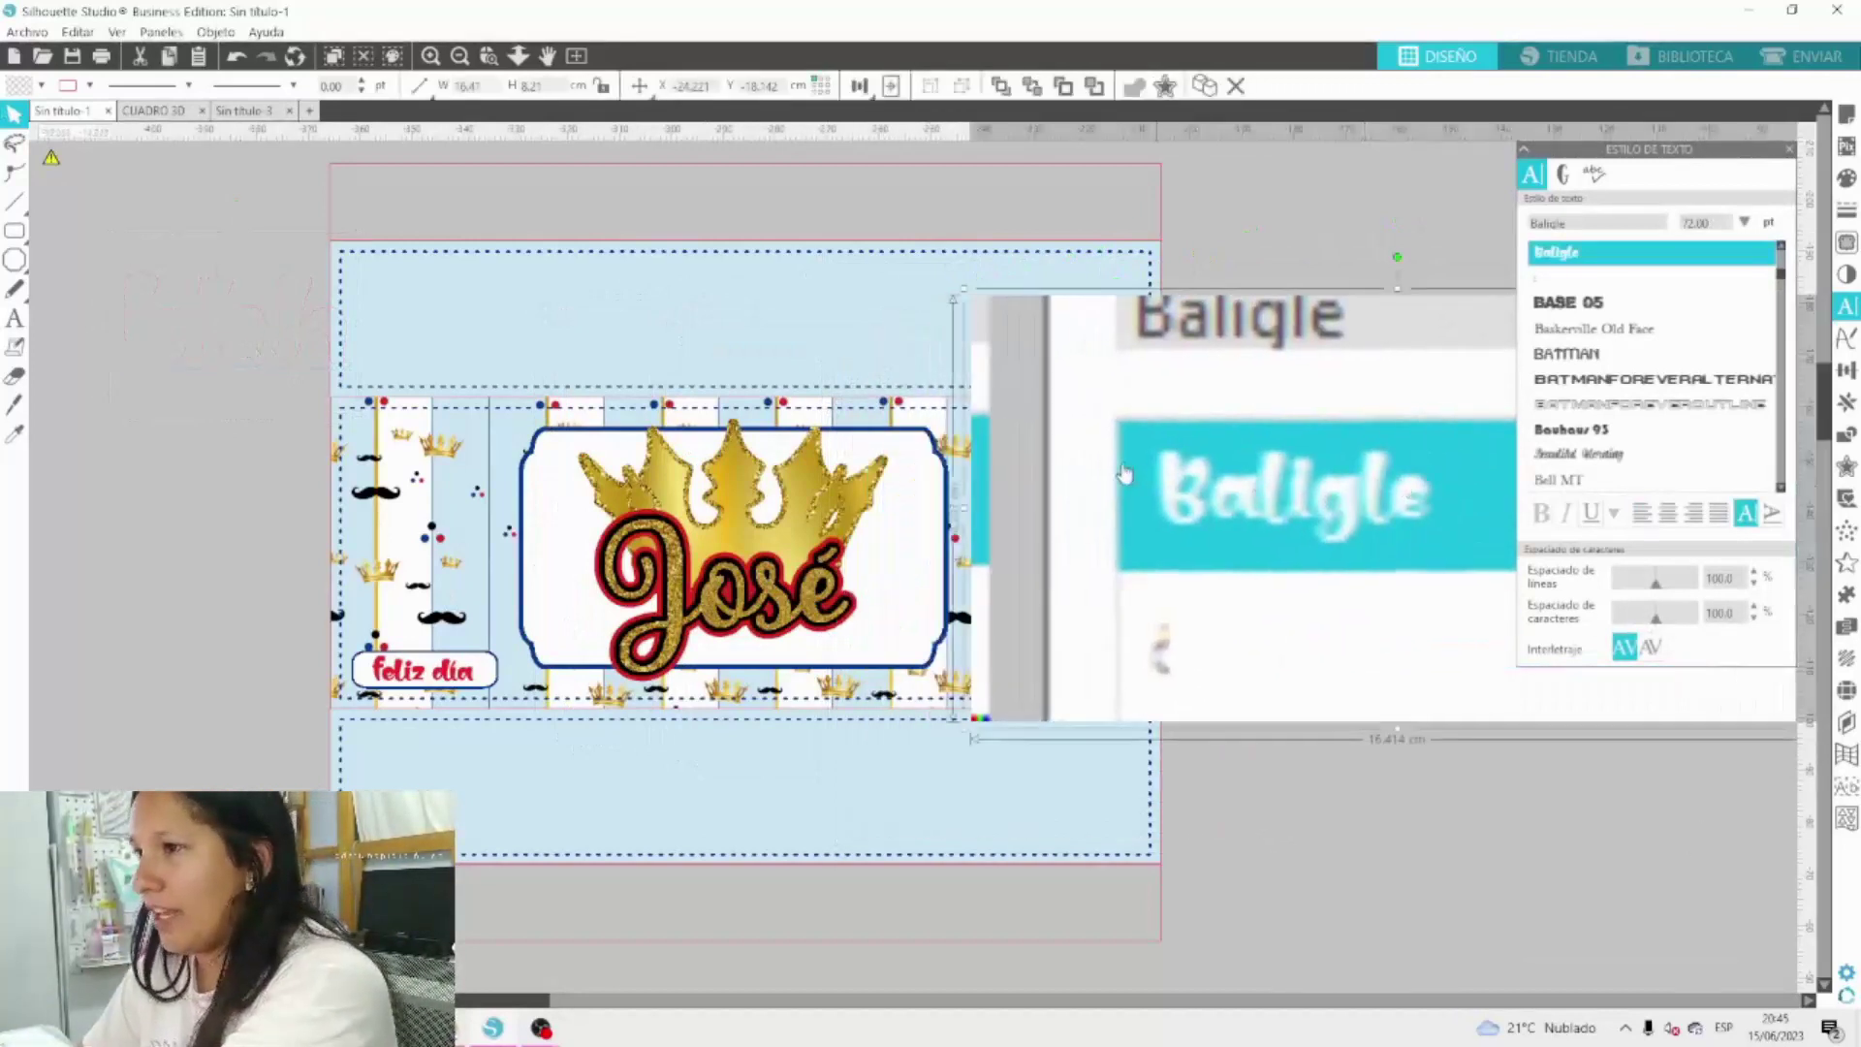
left_click_drag(1125, 480, 1416, 347)
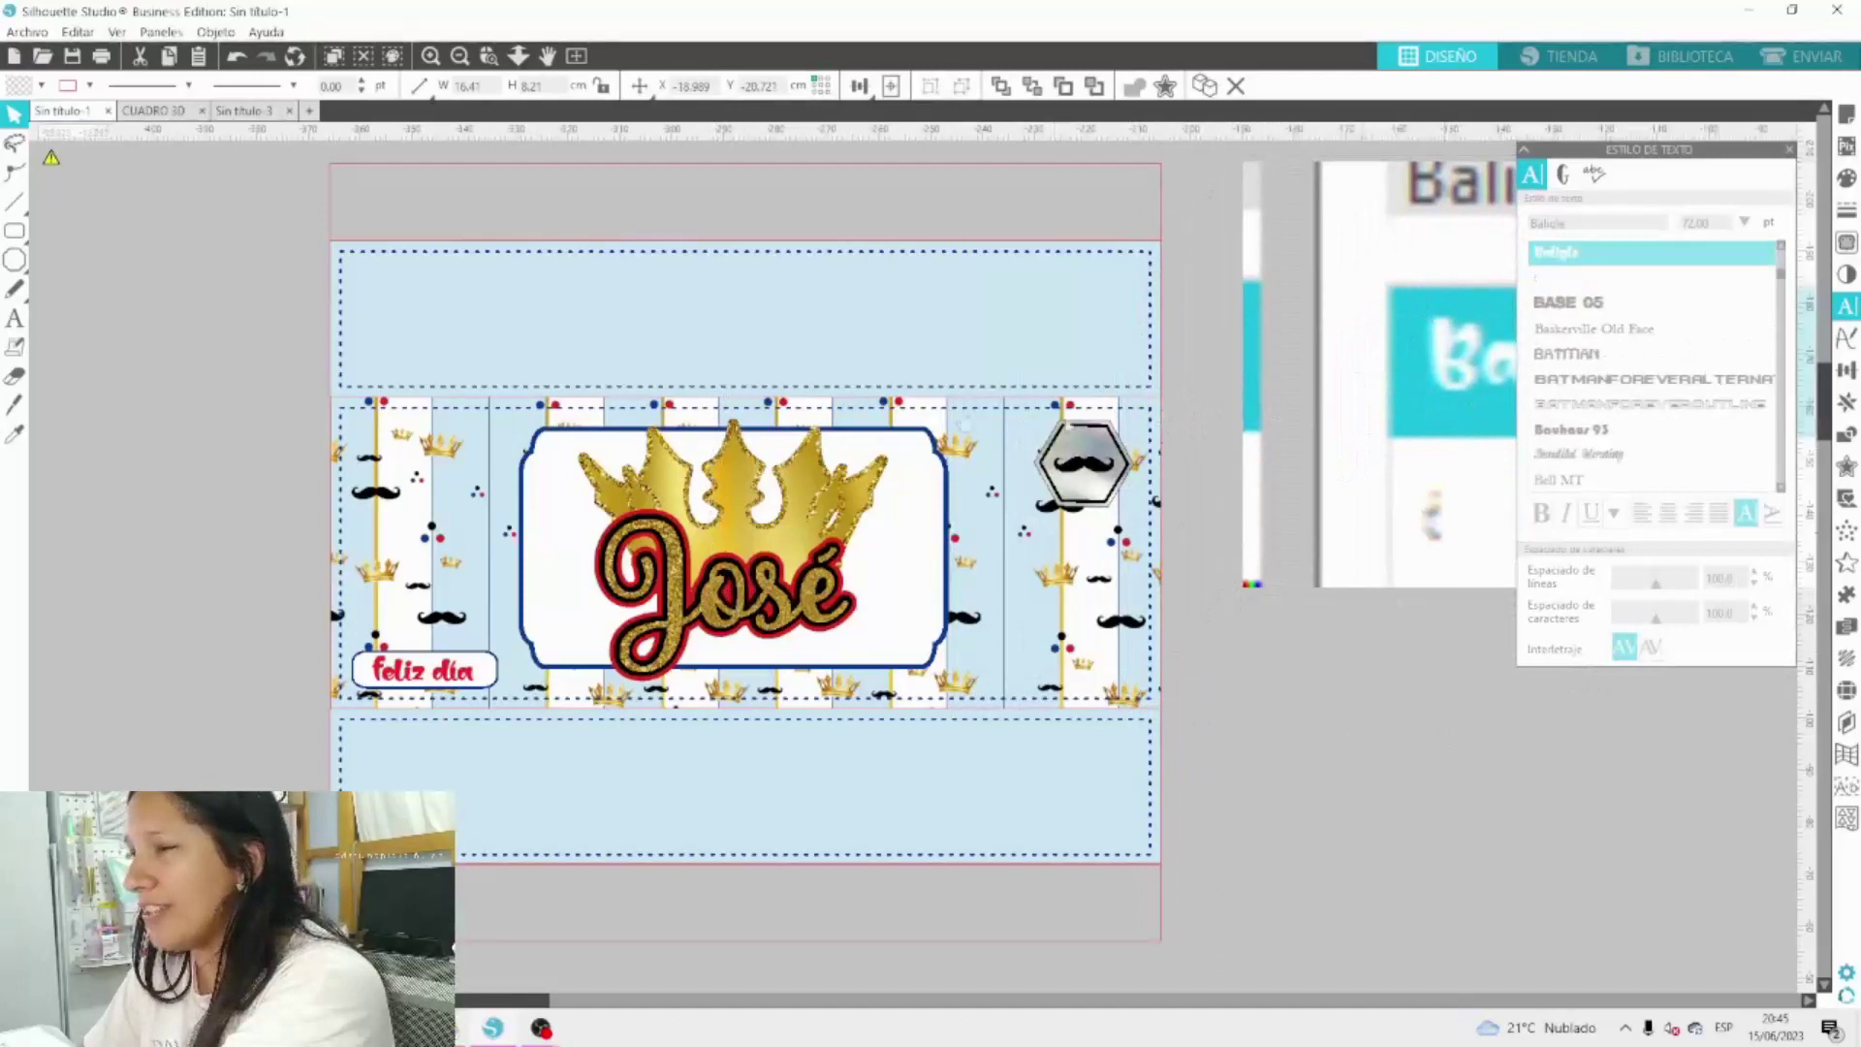
Paste a screen capture of the Penelope font name, enlarge it to about 14.5 cm wide and move it beside the label.
left_click(1446, 748)
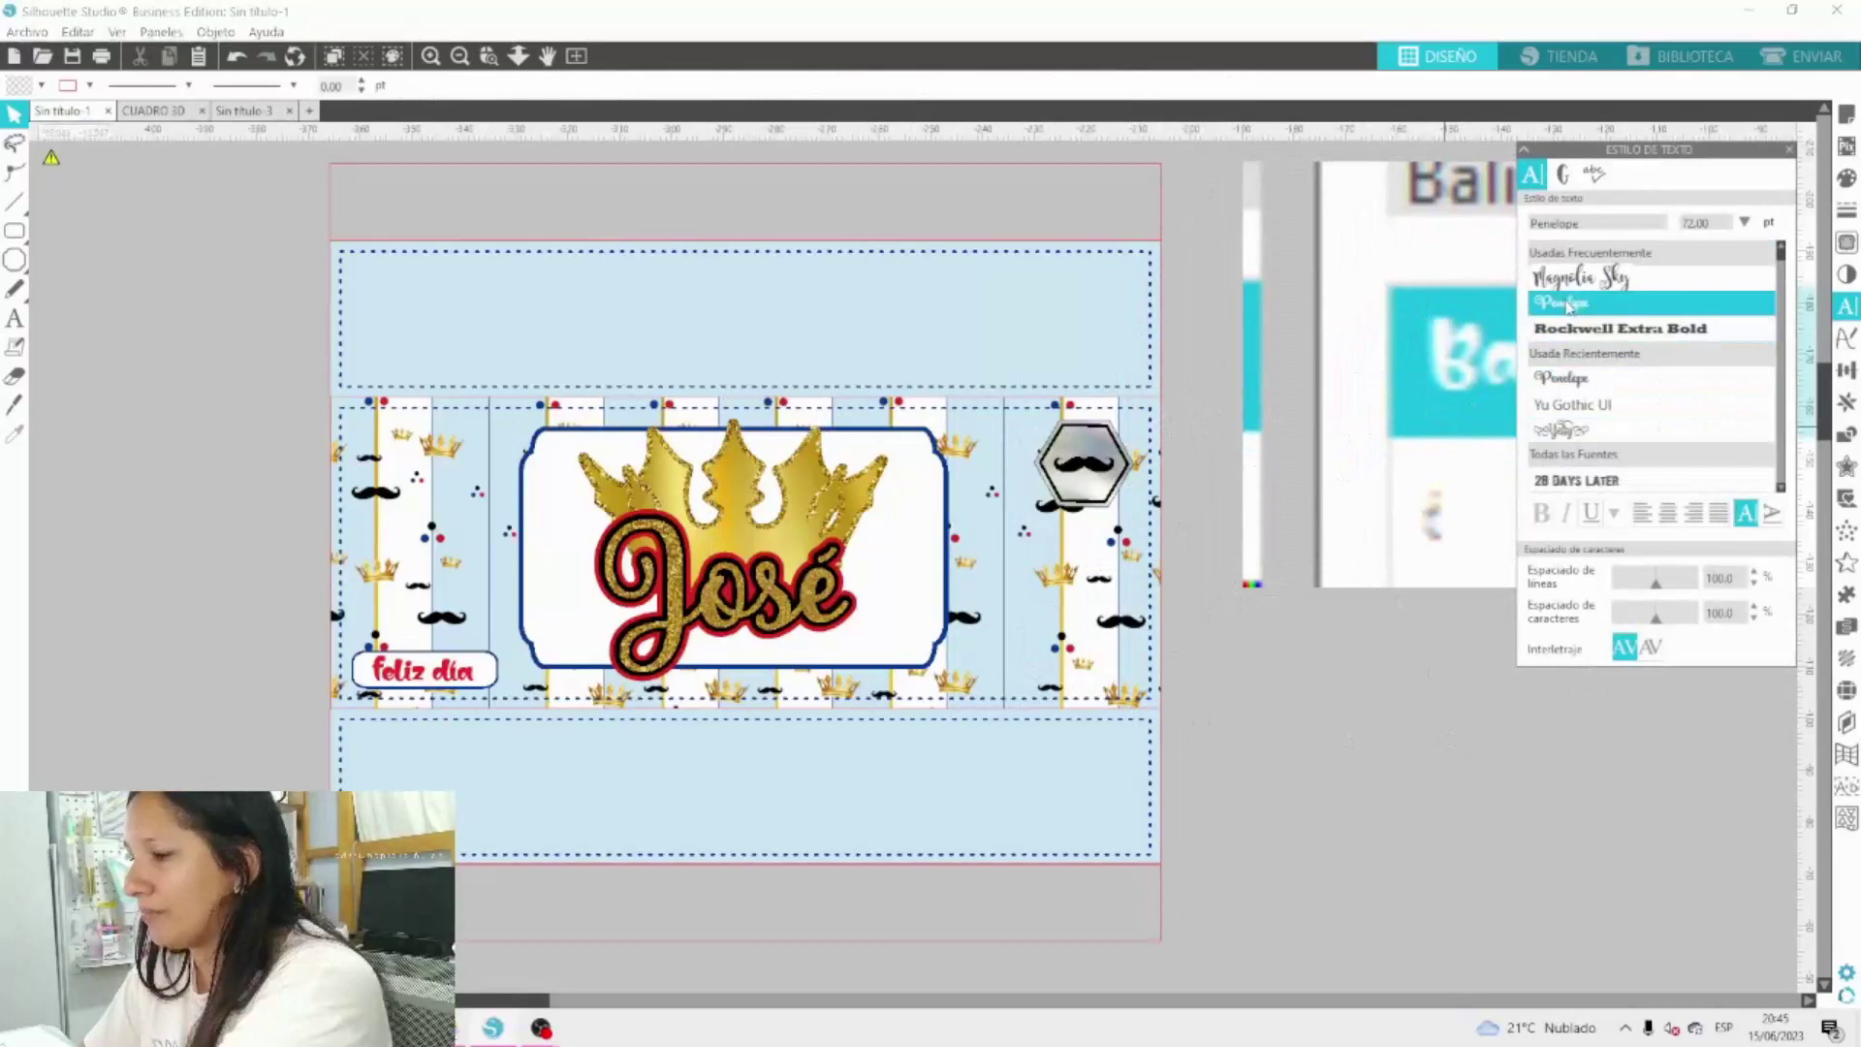
key("Print")
left_click_drag(1488, 270, 1704, 357)
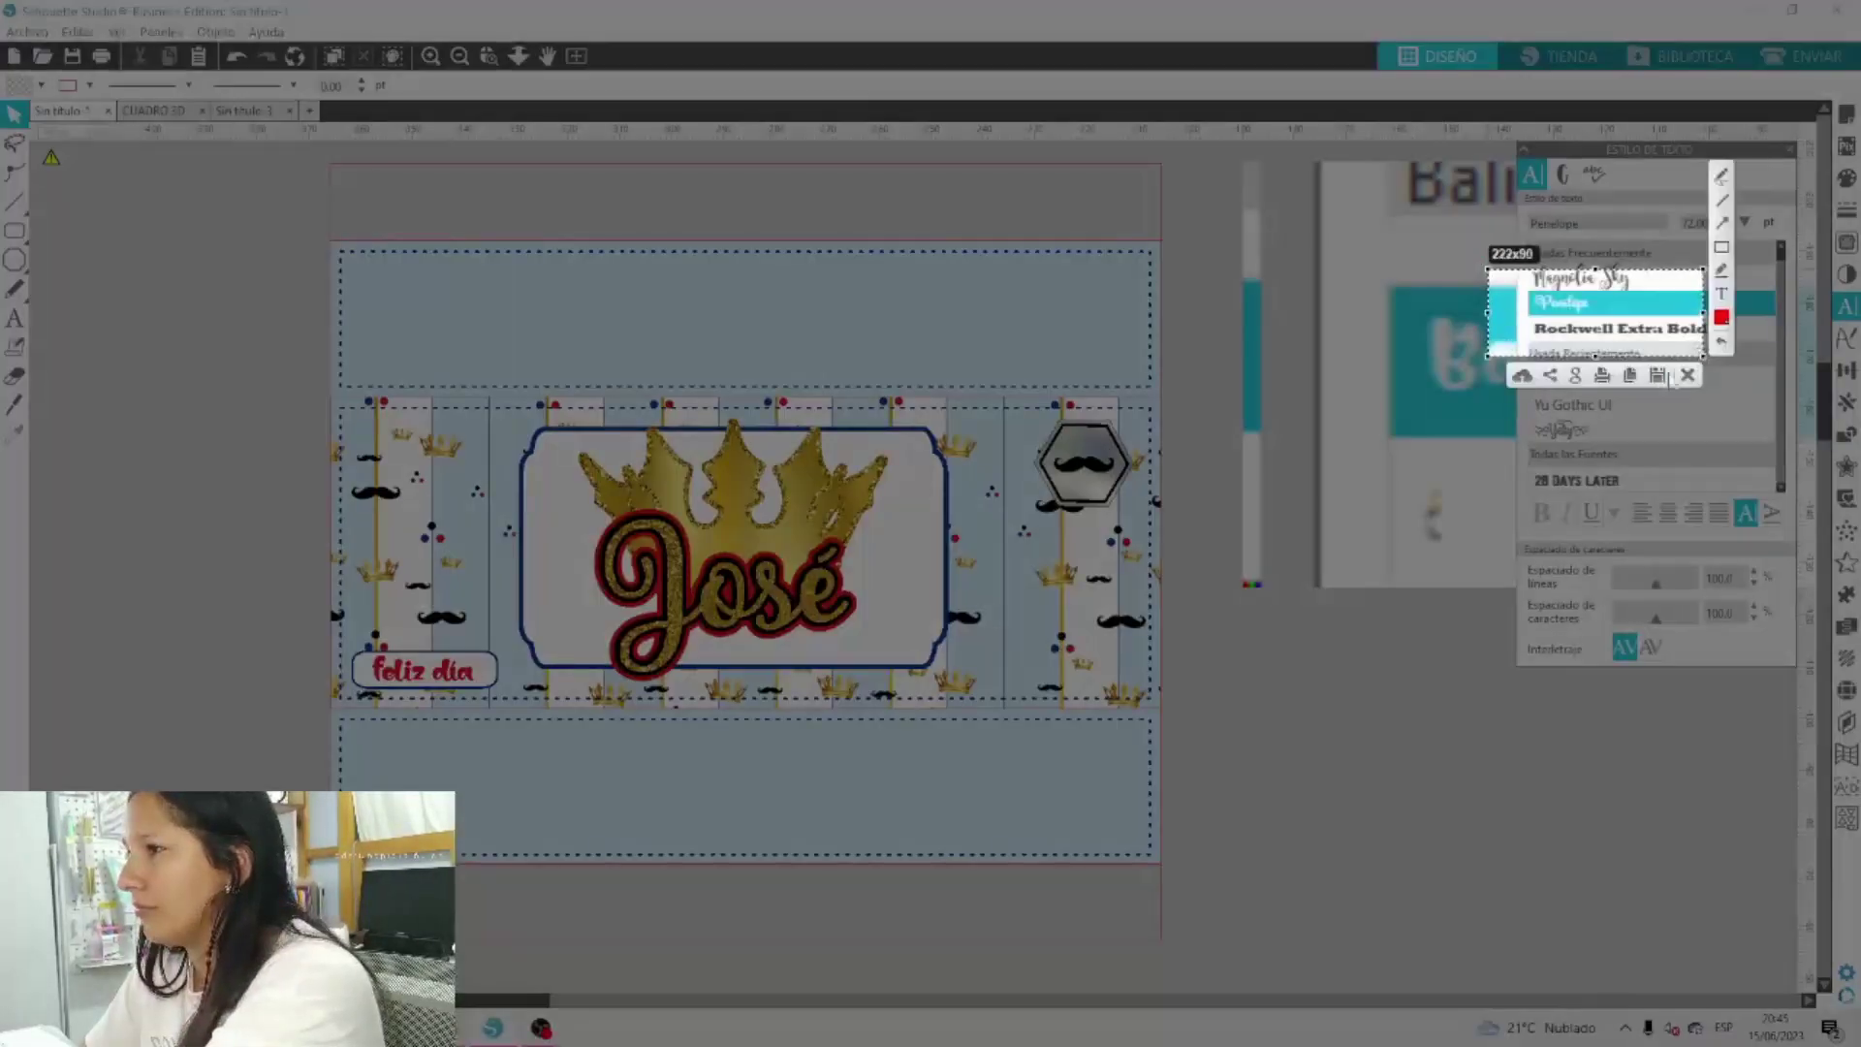
left_click(1630, 375)
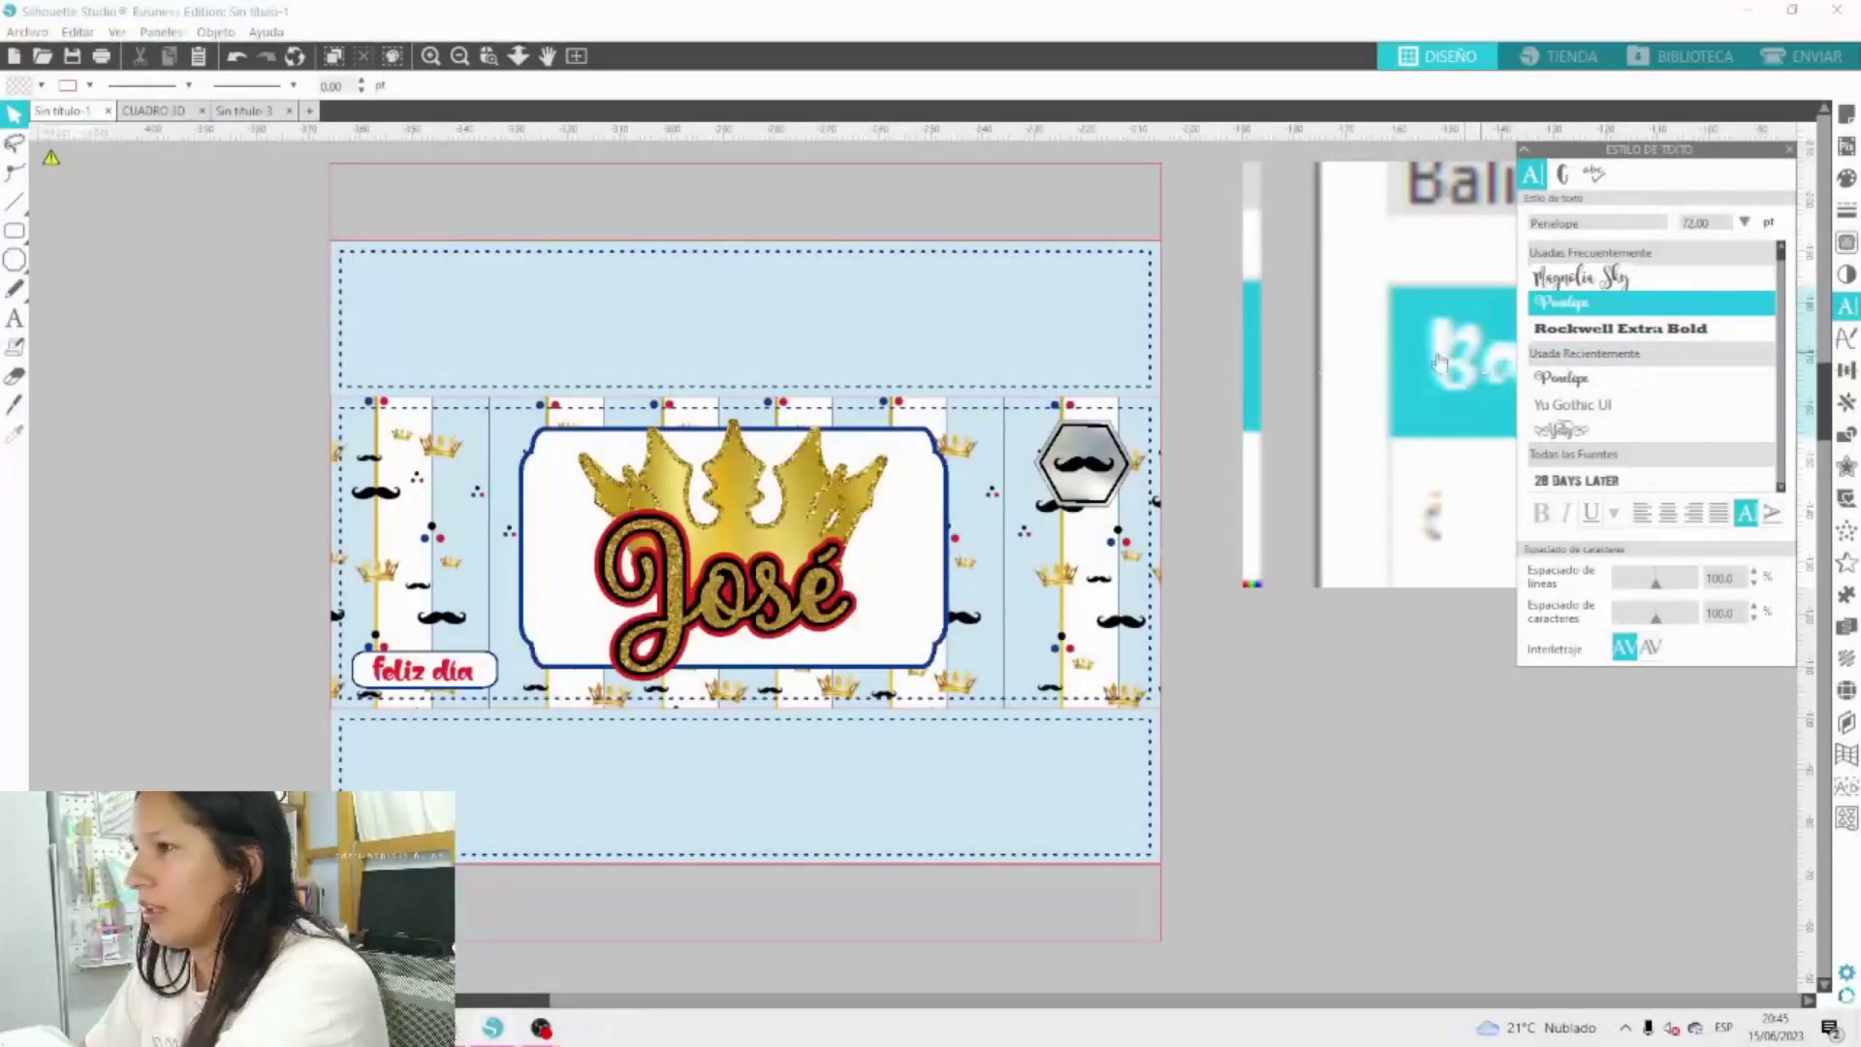
right_click(1184, 349)
left_click(1231, 420)
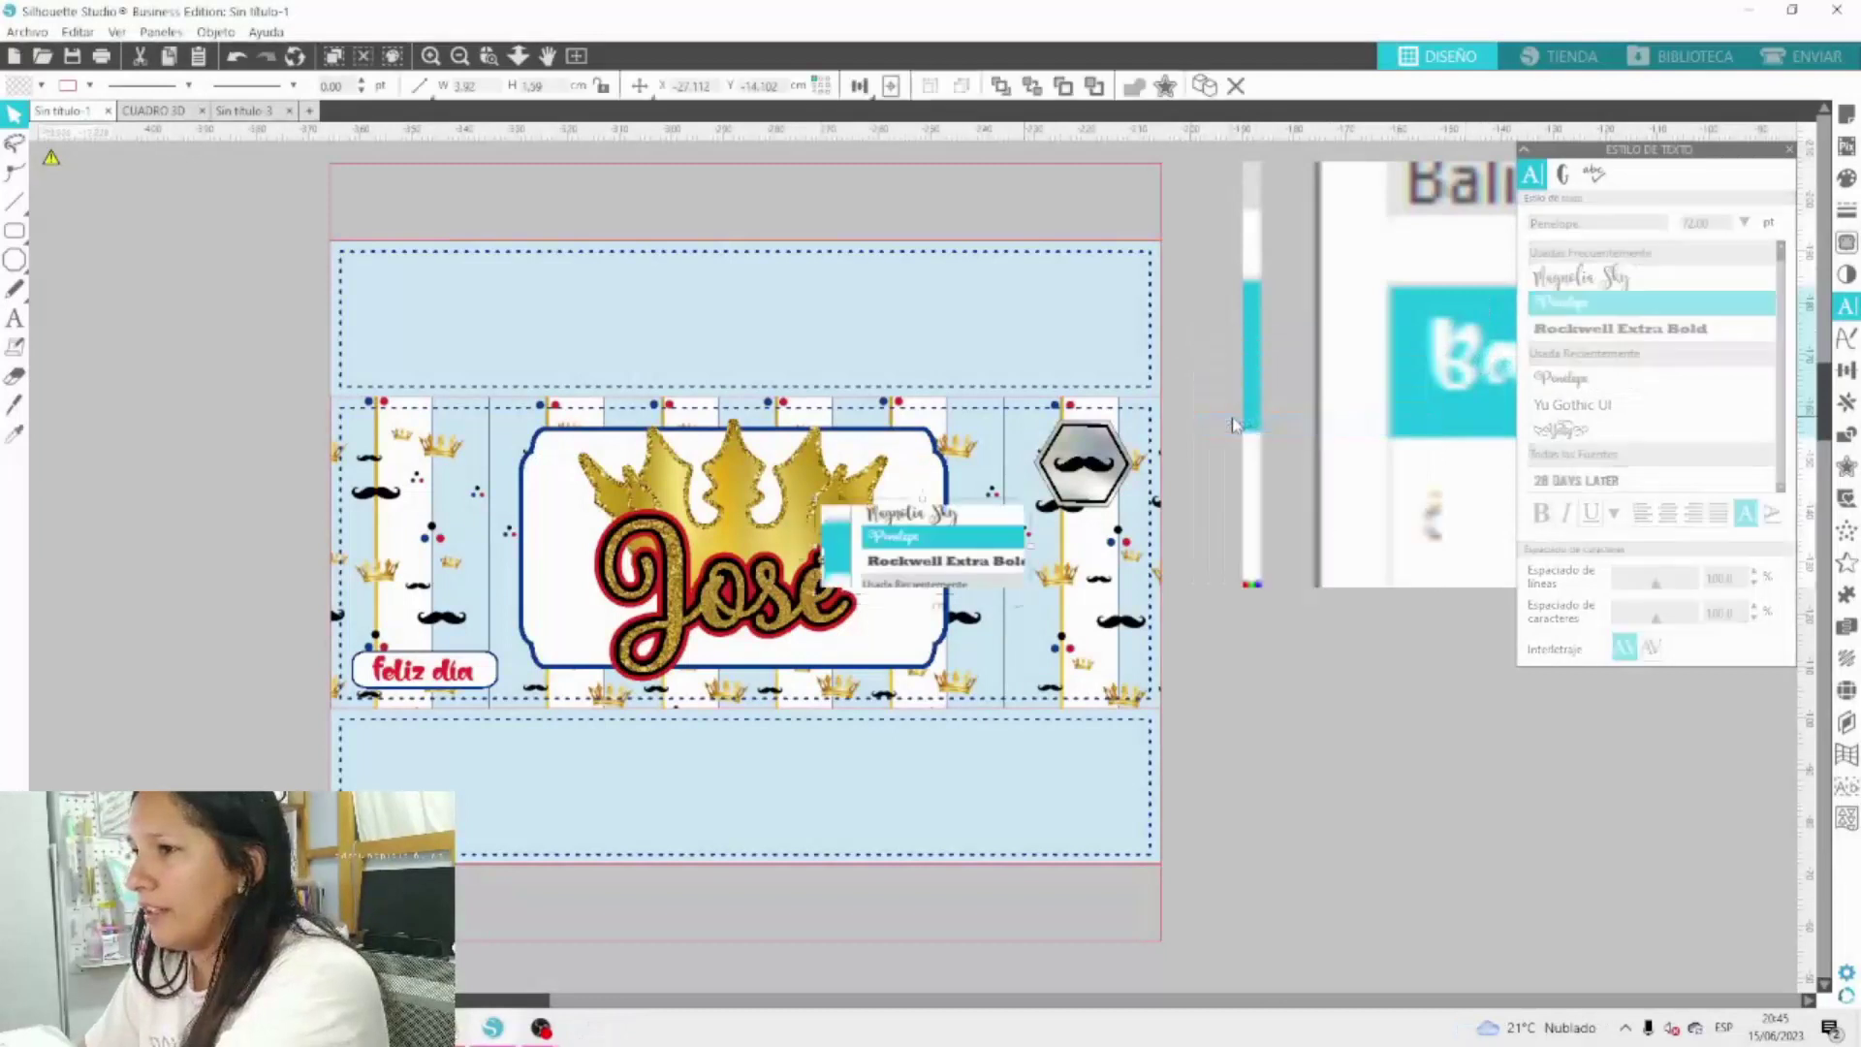
left_click(936, 565)
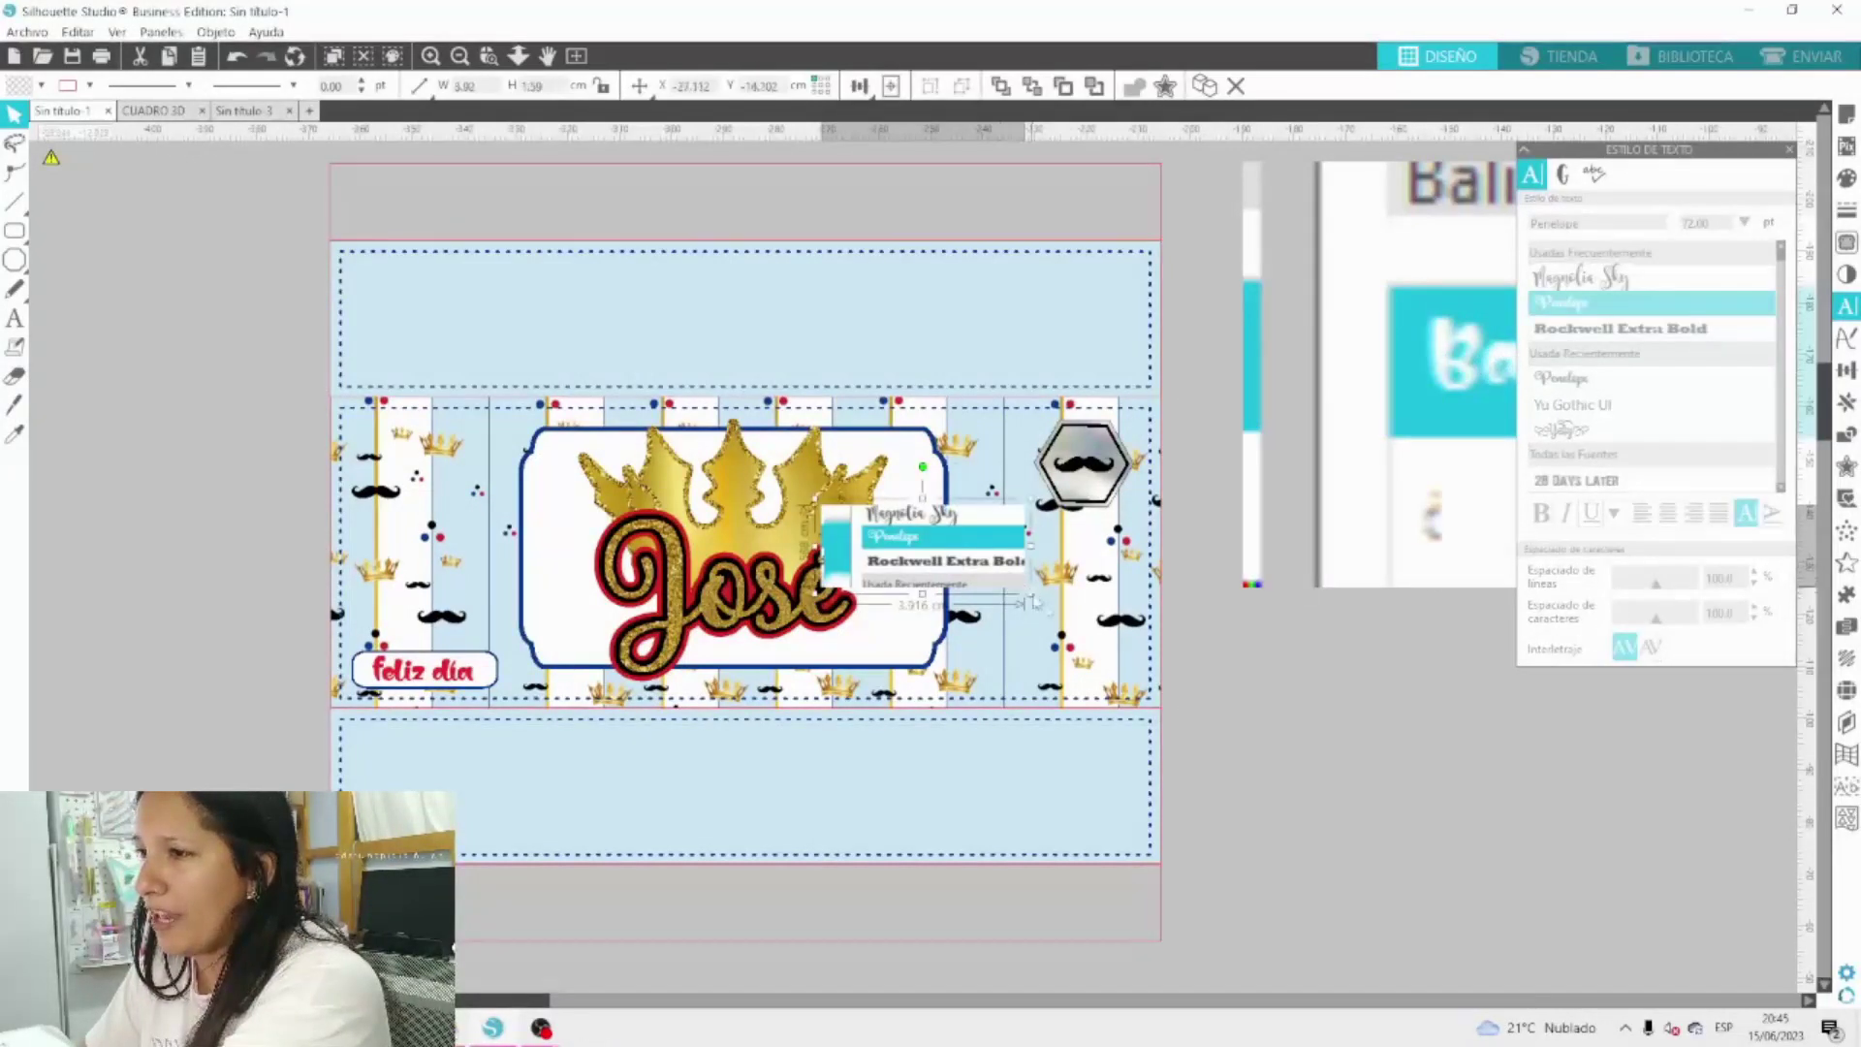
left_click_drag(1034, 601, 1545, 911)
left_click_drag(1045, 692, 1574, 358)
Delete both enlarged font-name captures beside the label and leave nothing selected.
left_click(1357, 347)
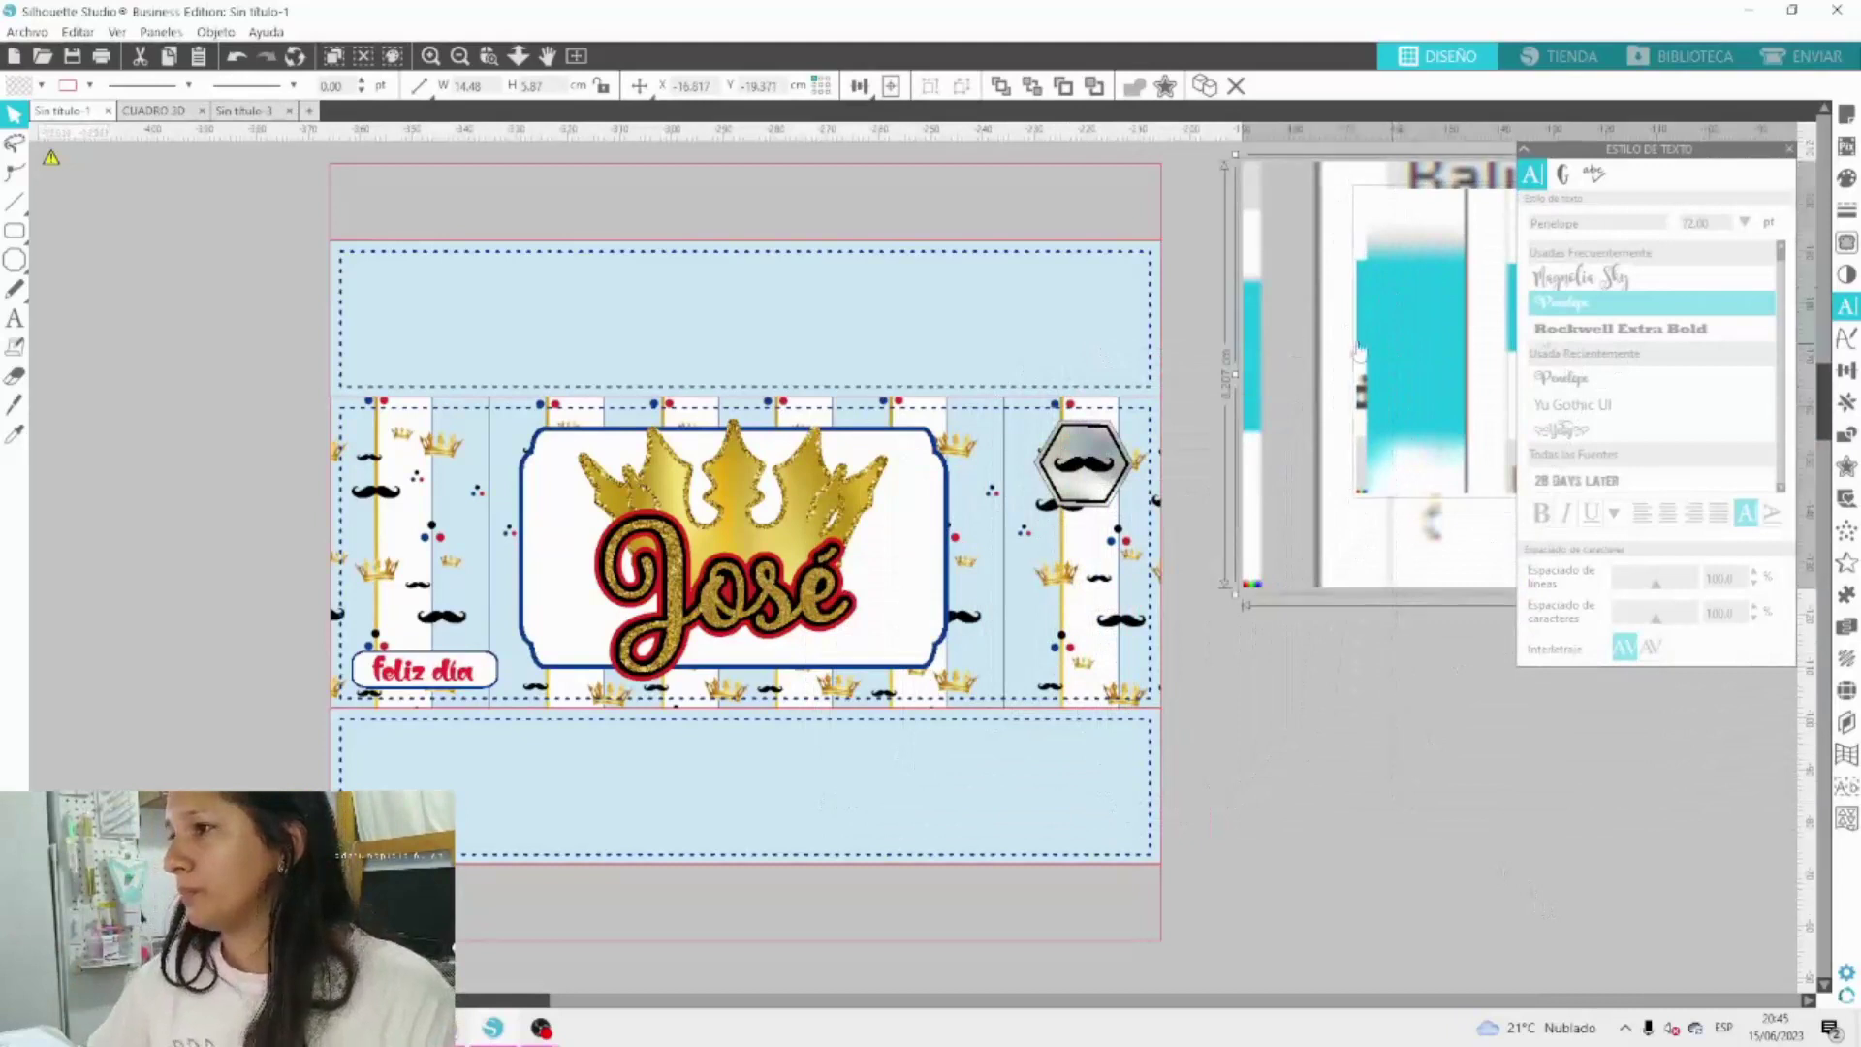
key("Delete")
scroll(1357, 351, "right", 1)
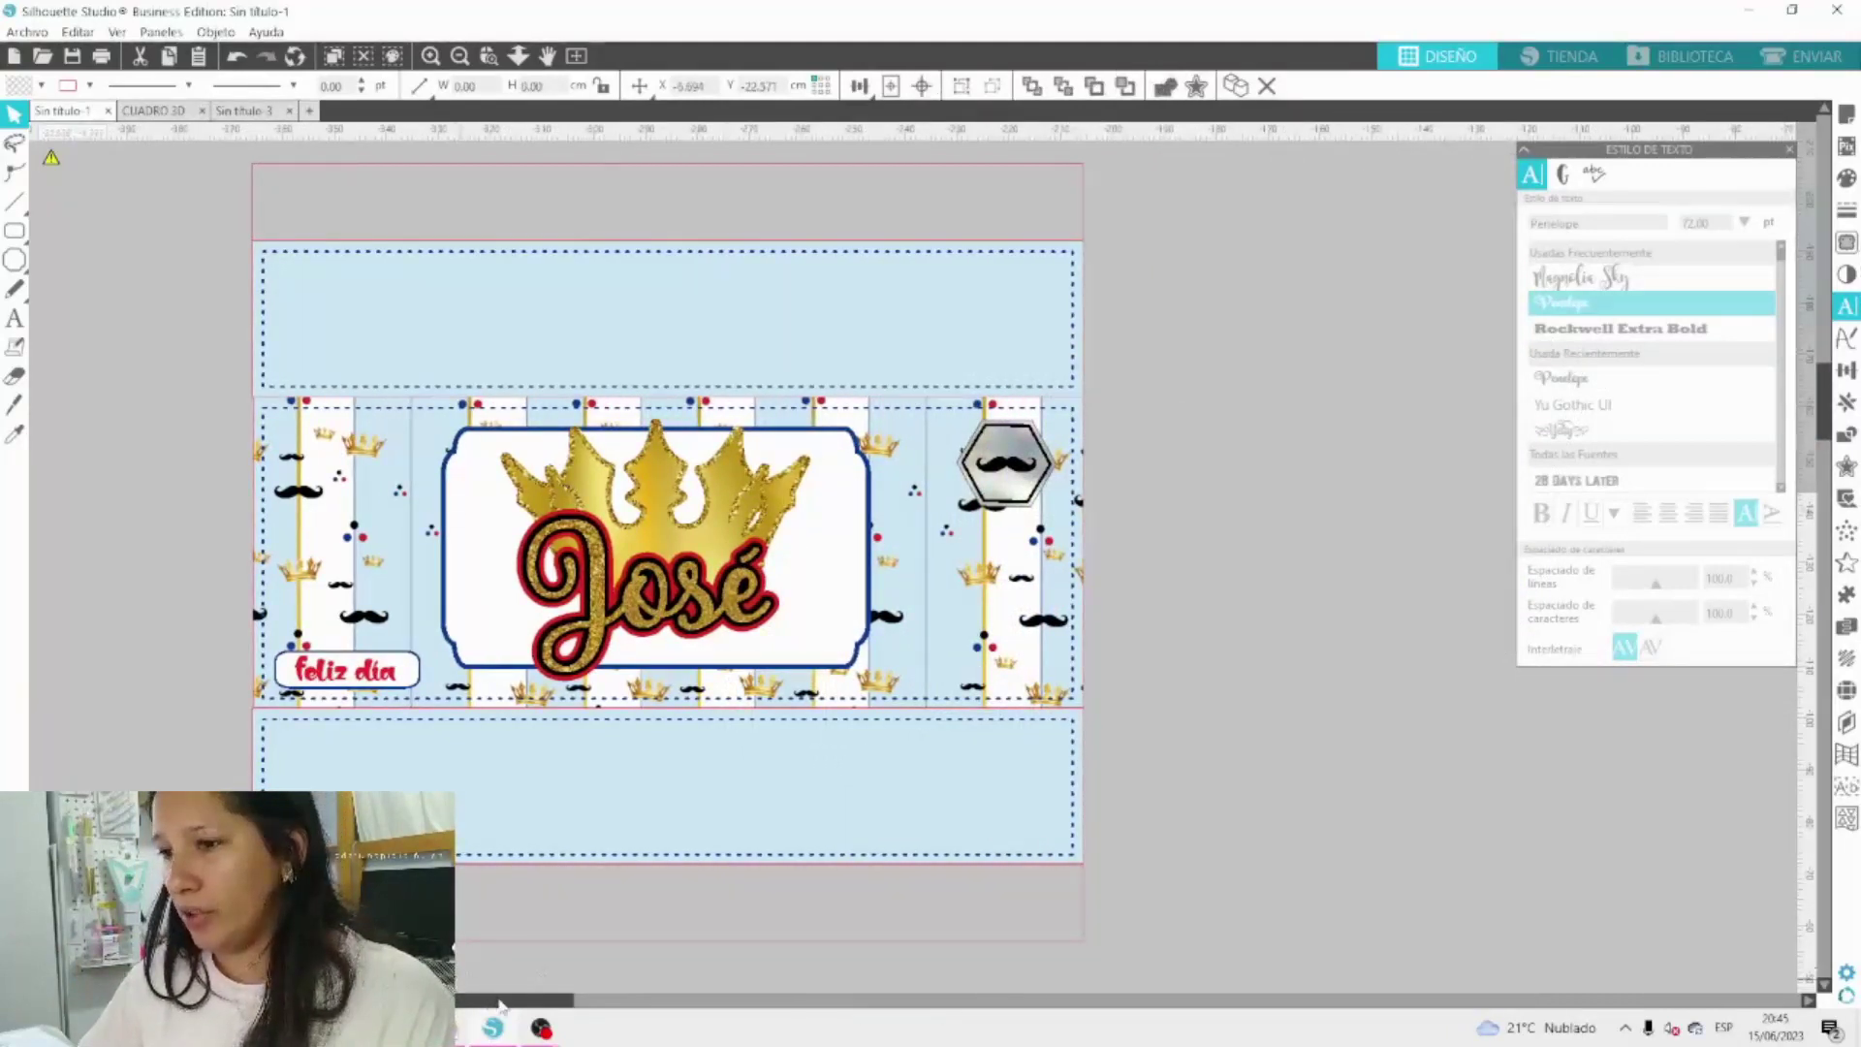
scroll(499, 1005, "left", 4)
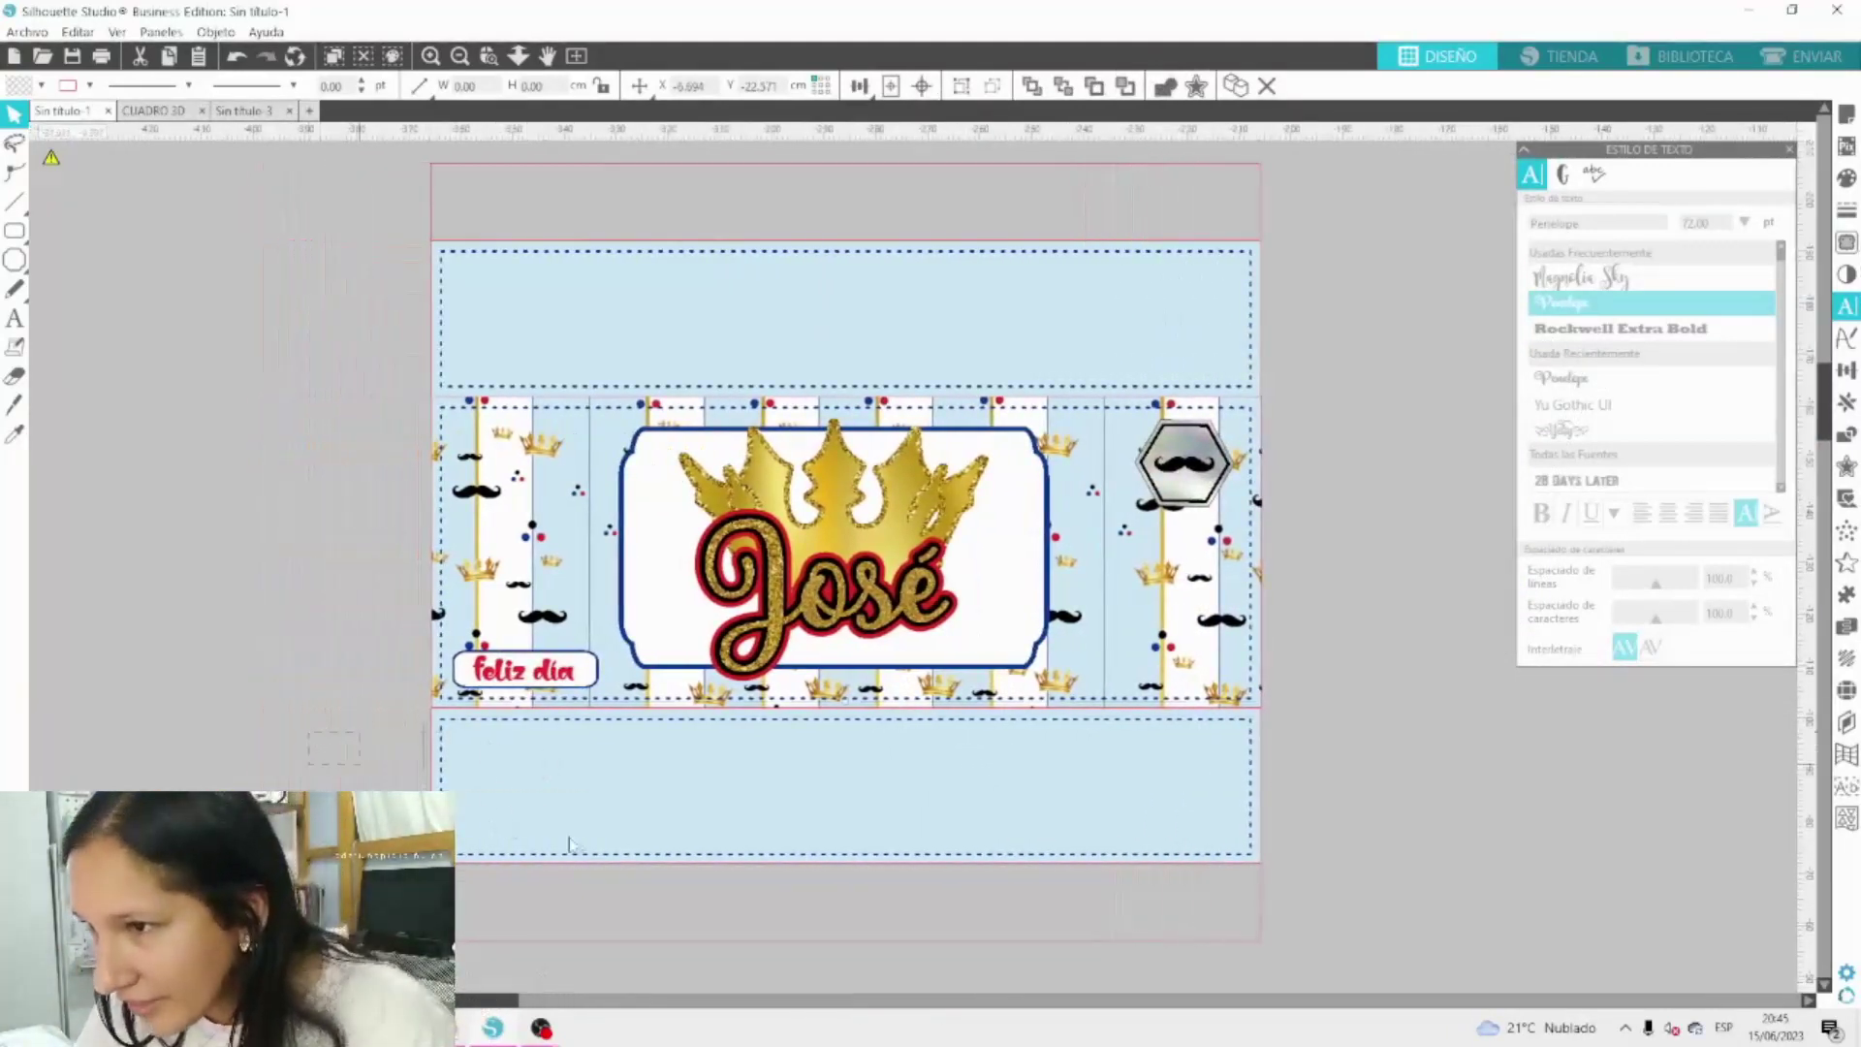
left_click(572, 845)
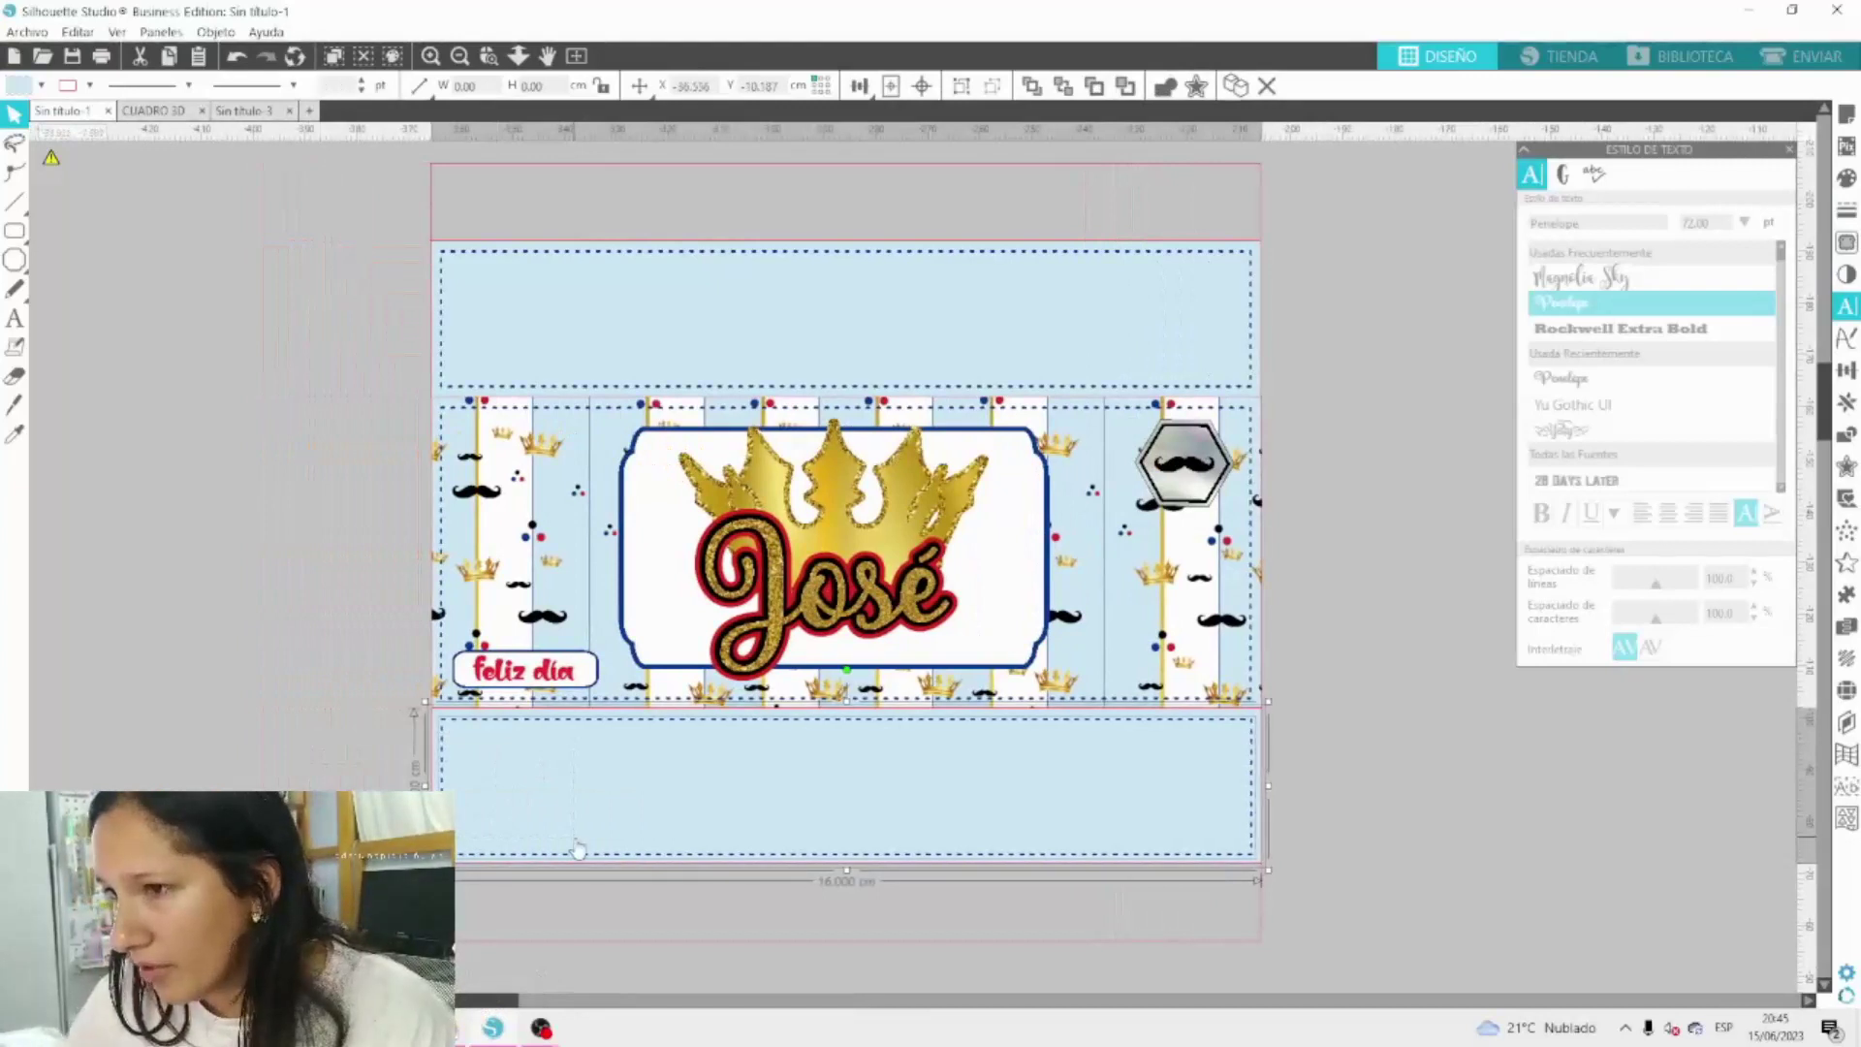
left_click(1359, 373)
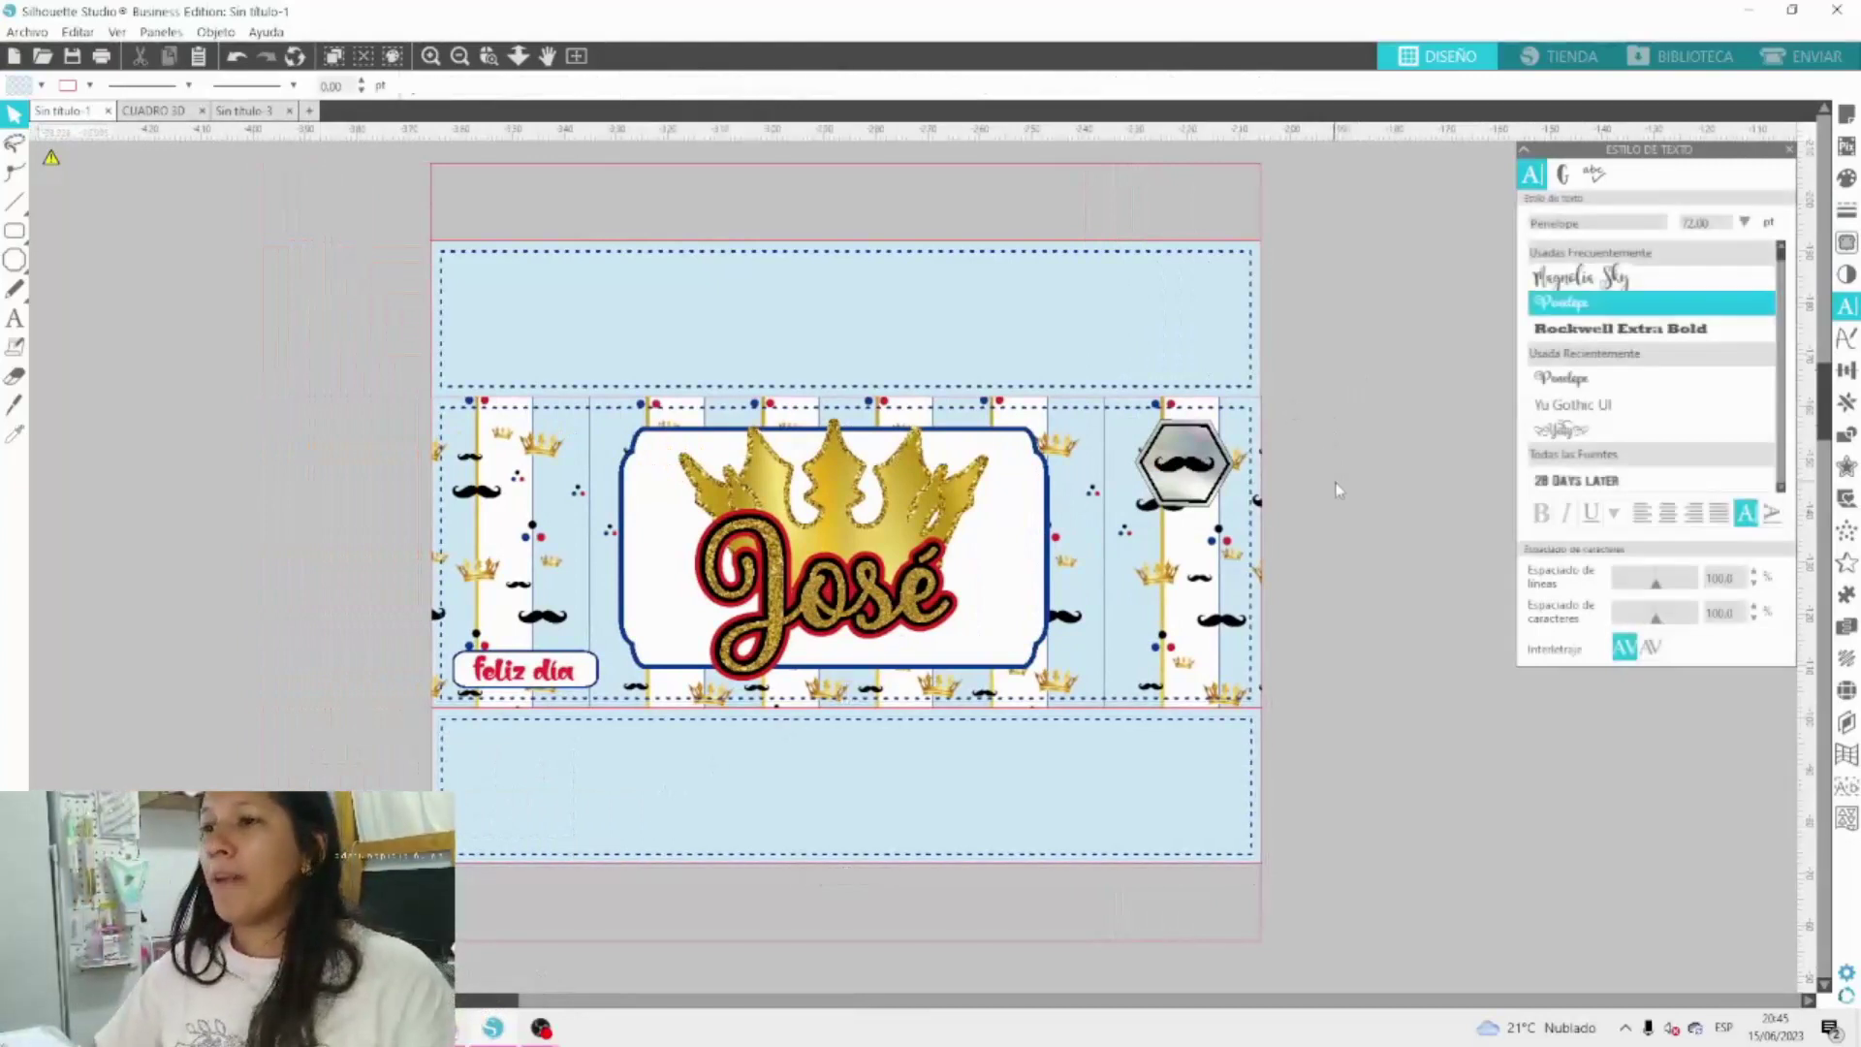
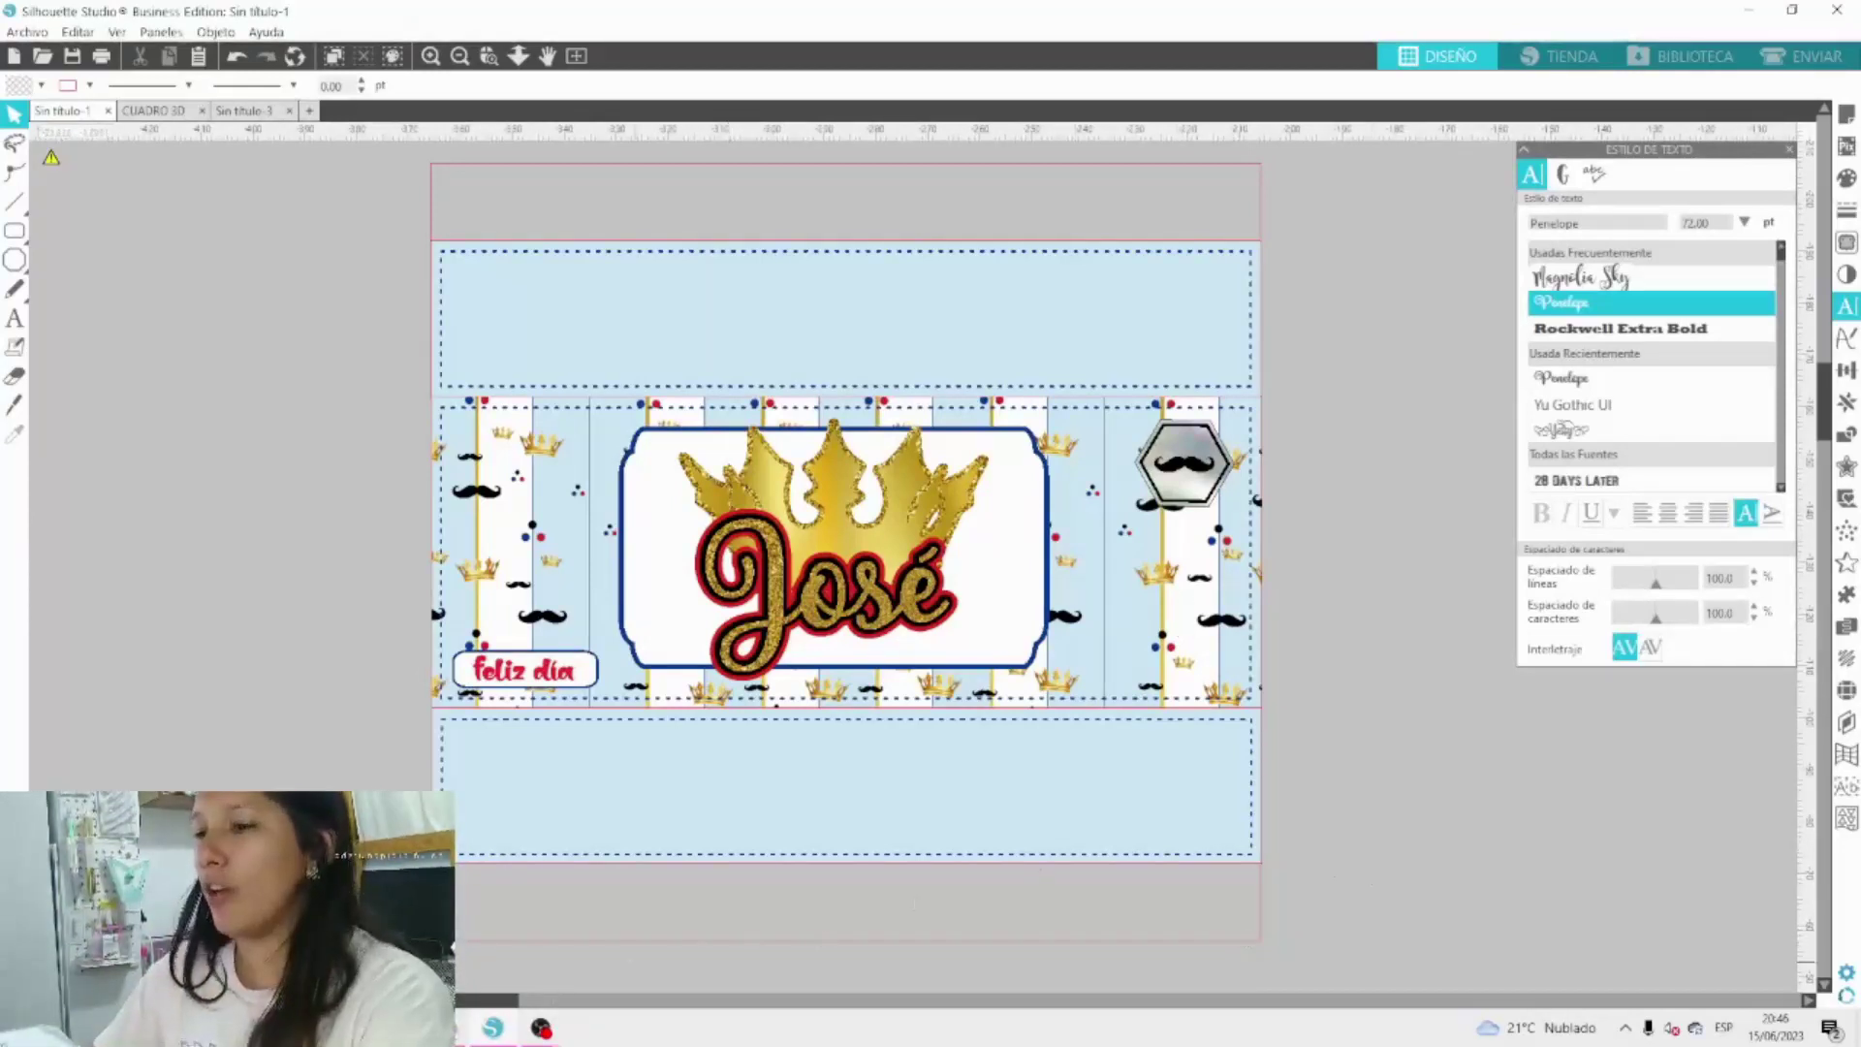
Switch to File Explorer, open the KIMAVC folder and insert the round CAJITAS PERSONALIZADAS logo image into the Silhouette Studio design.
key("alt+Tab")
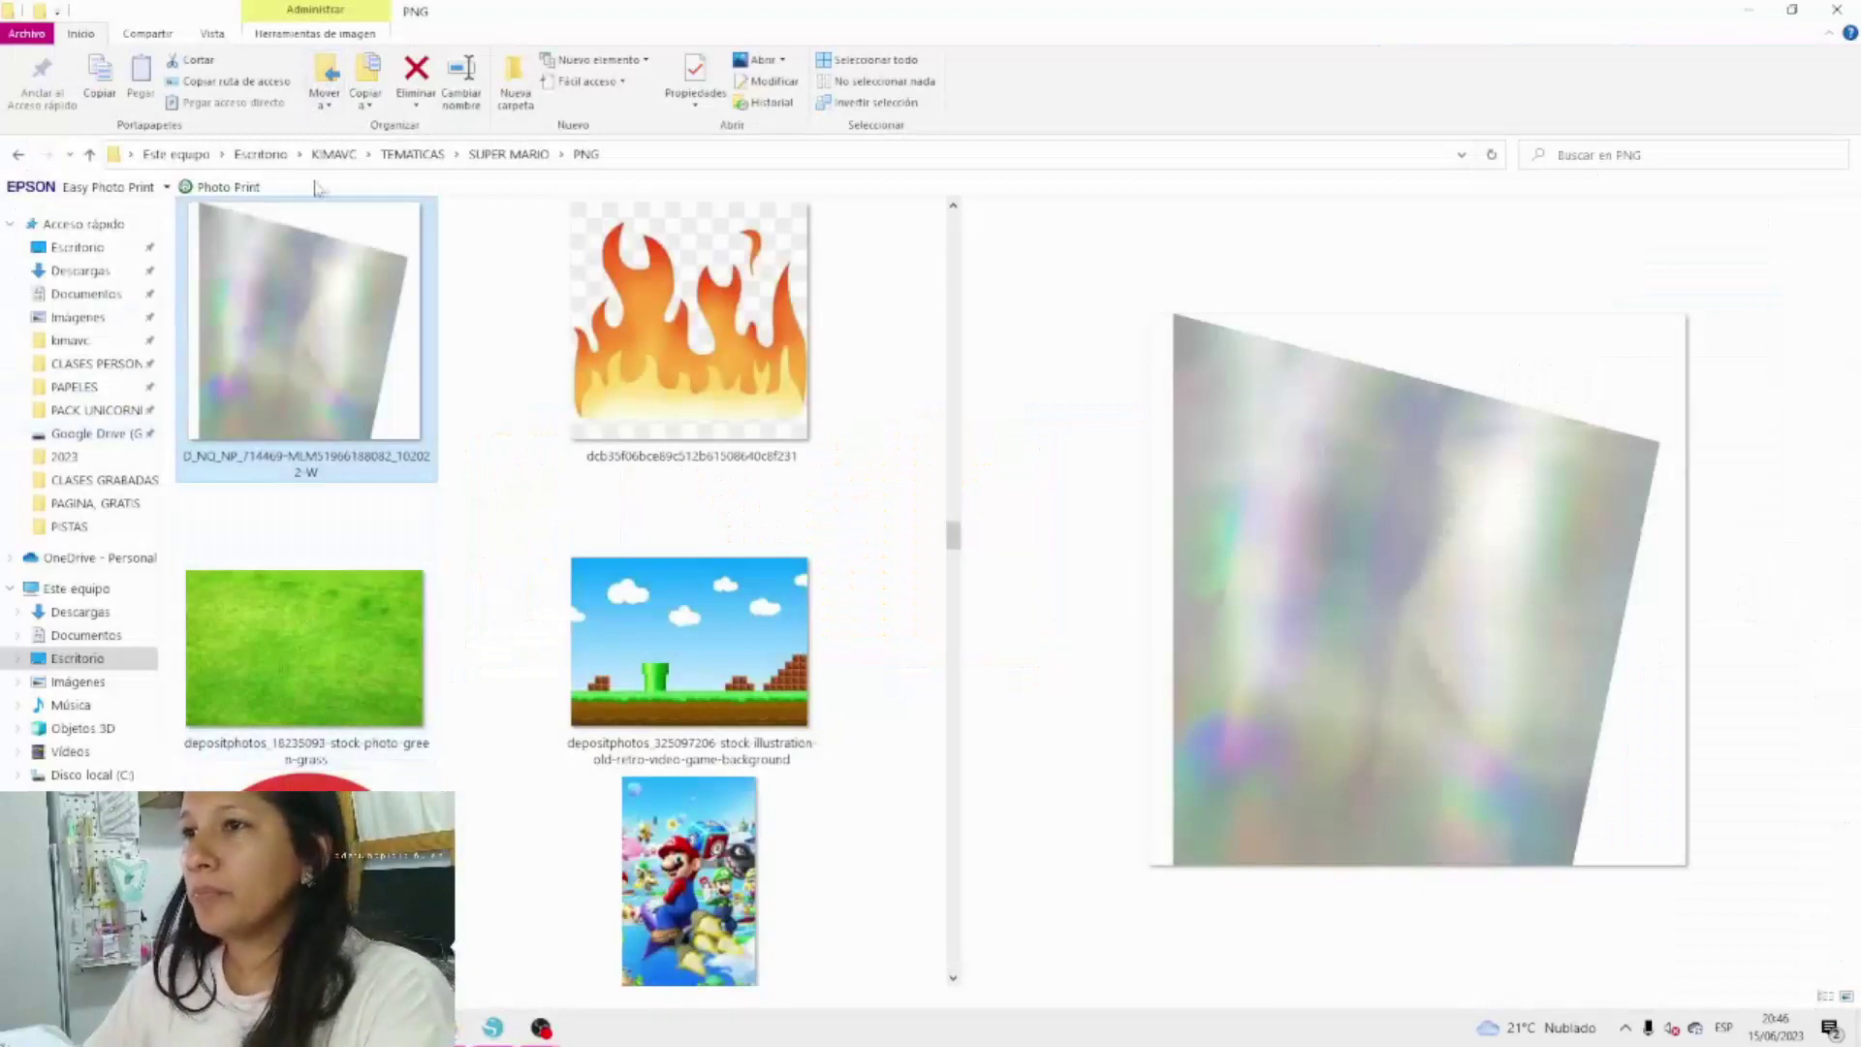
left_click(334, 154)
scroll(604, 510, "down", 10)
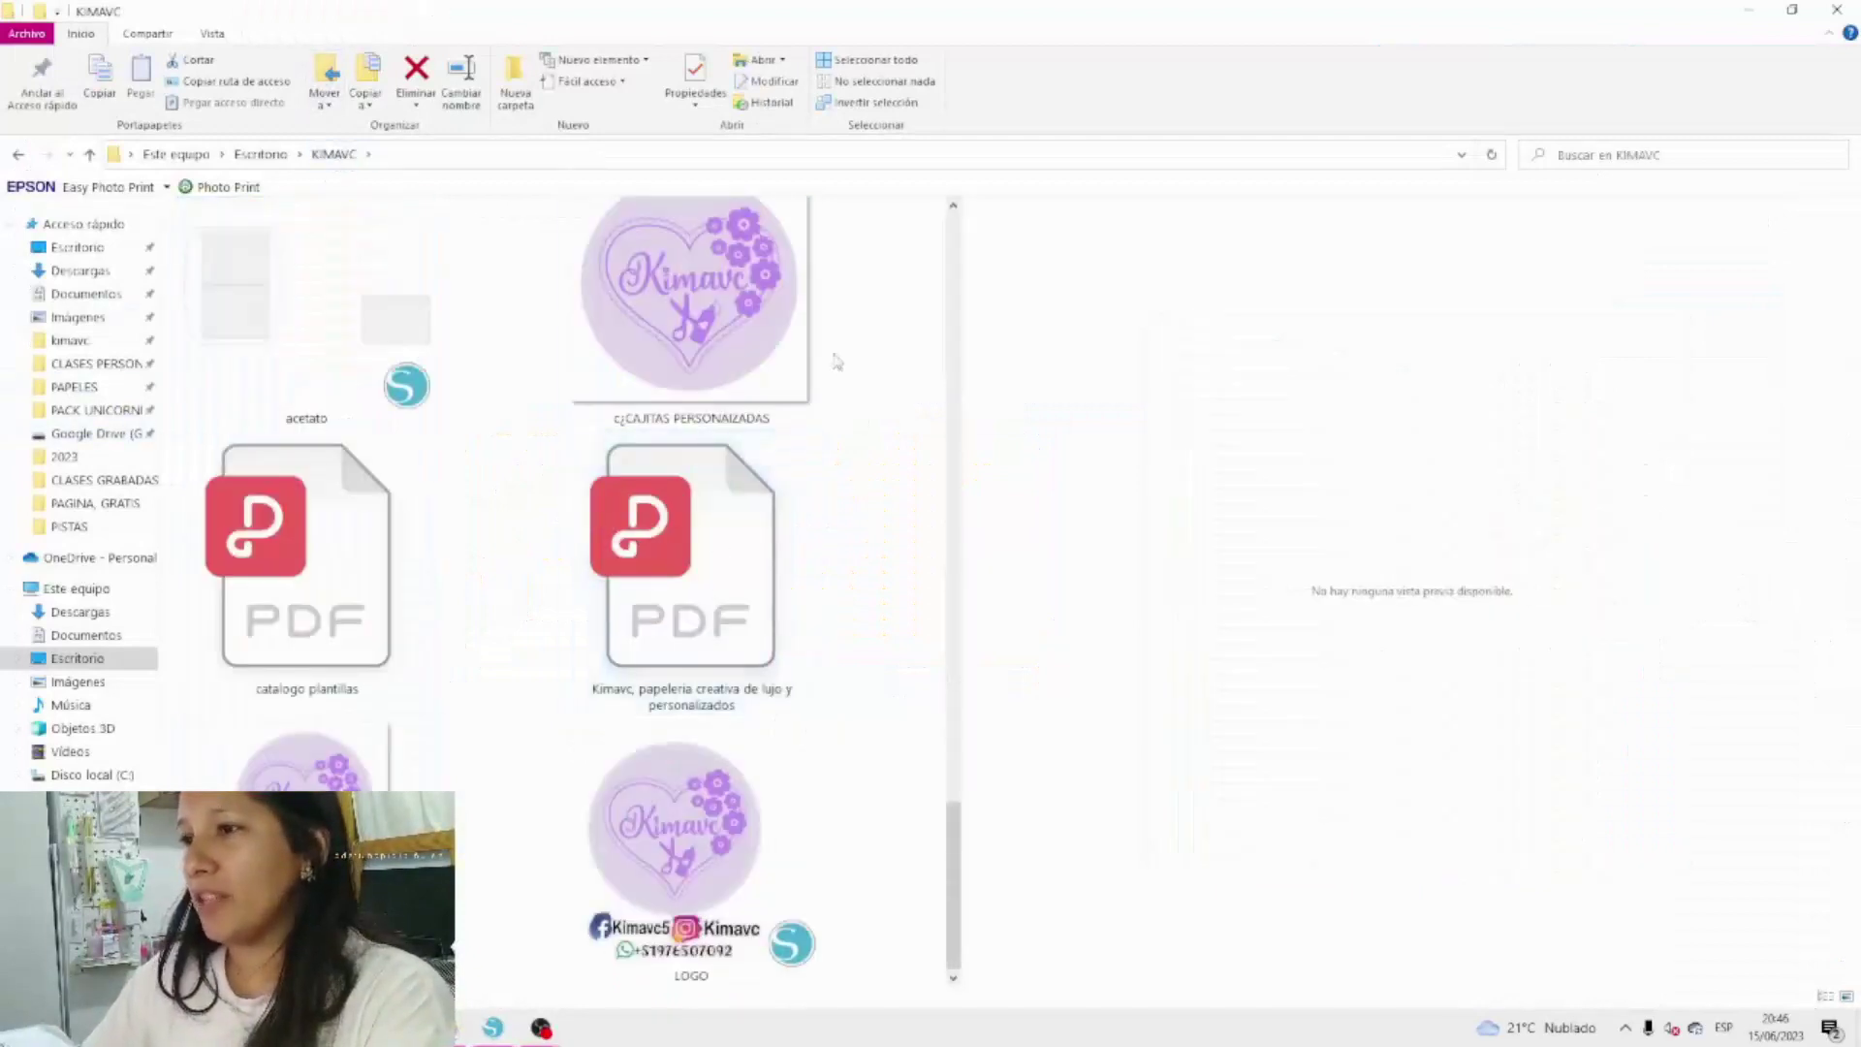
left_click(706, 403)
left_click_drag(705, 405, 503, 989)
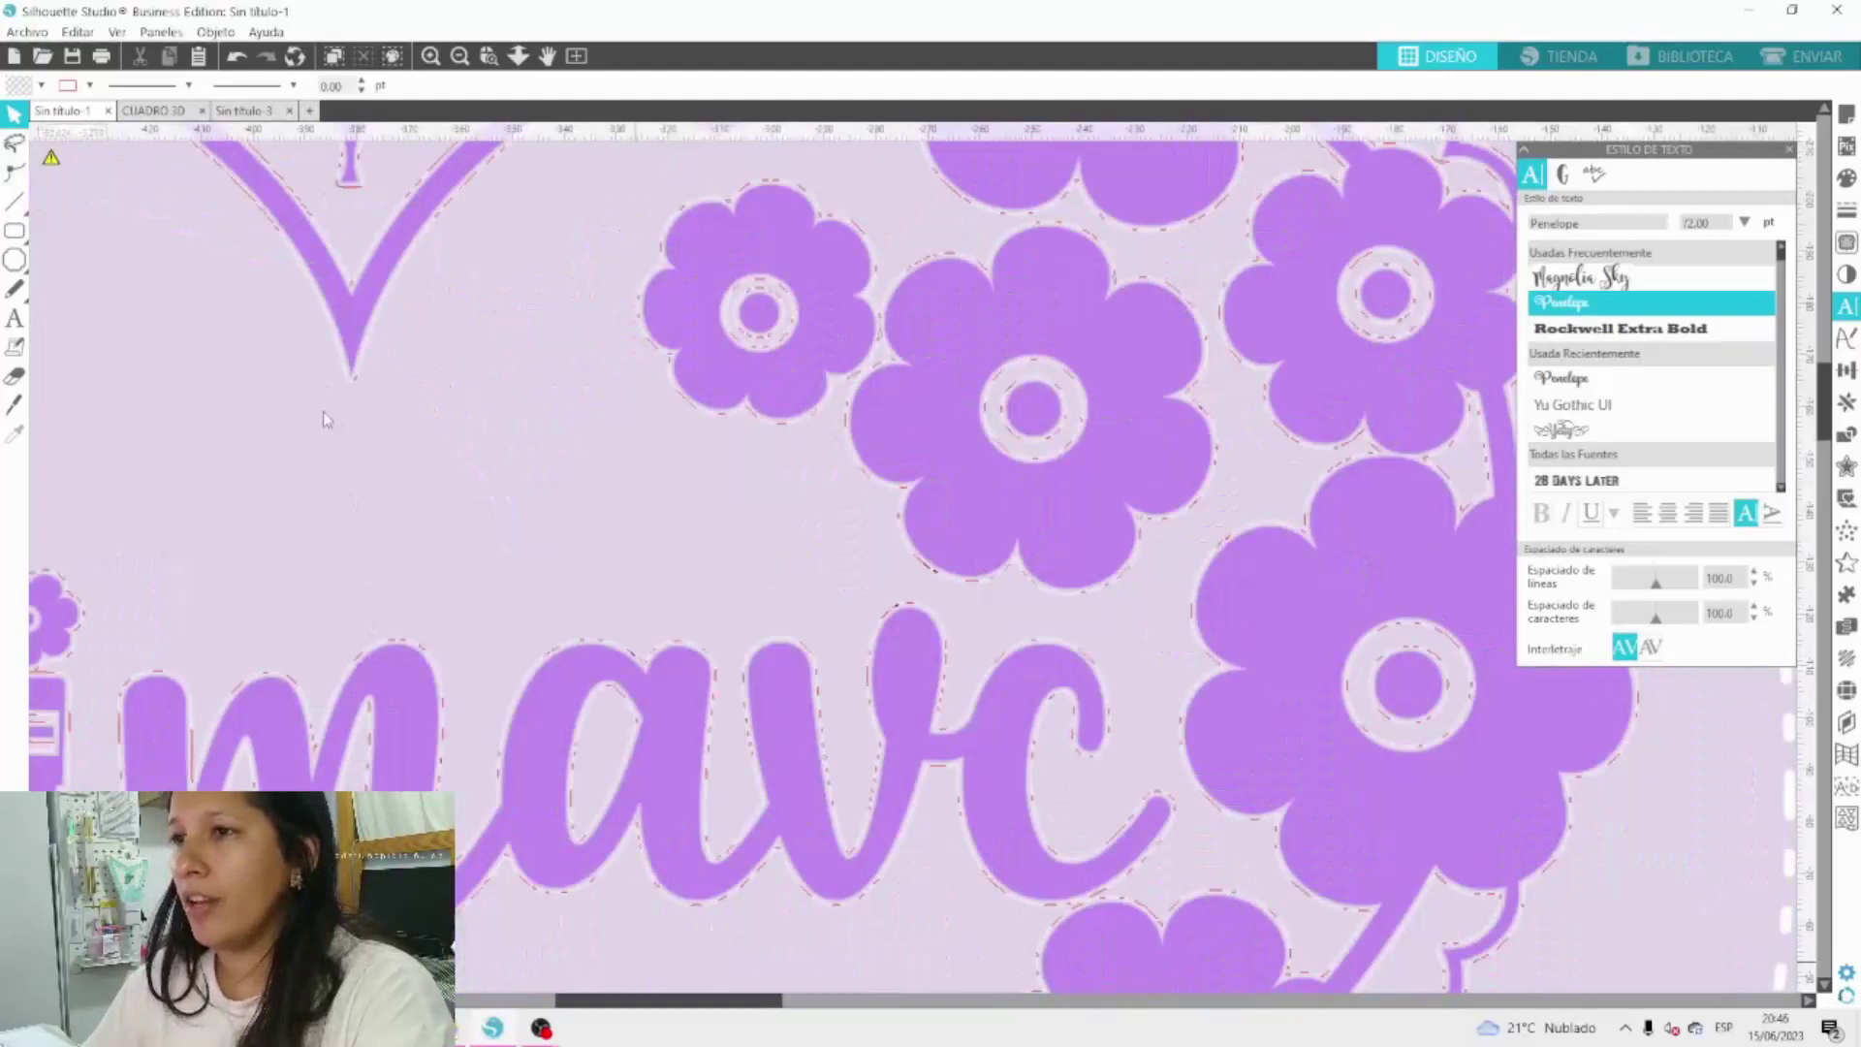
Scale the inserted Kimavc logo to 33% twice, bringing it down to 6.46 cm wide.
left_click(378, 337)
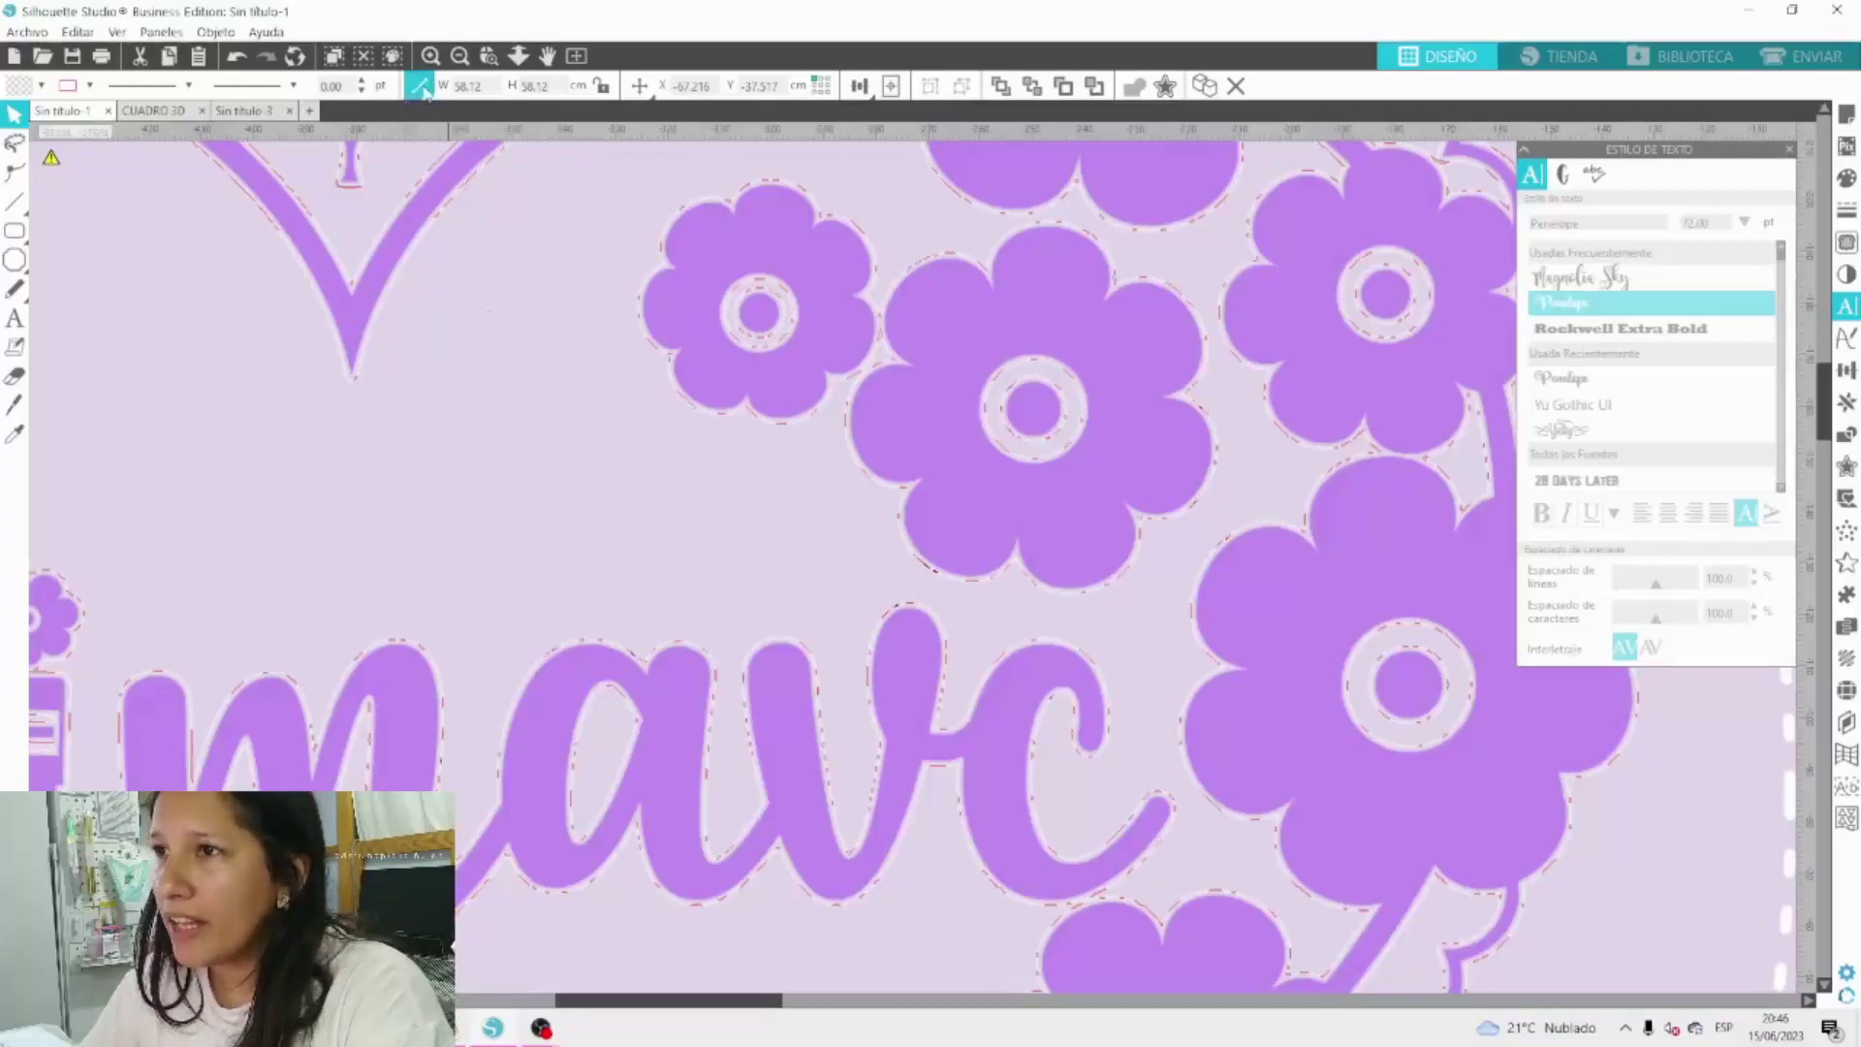
mouse_move(429, 101)
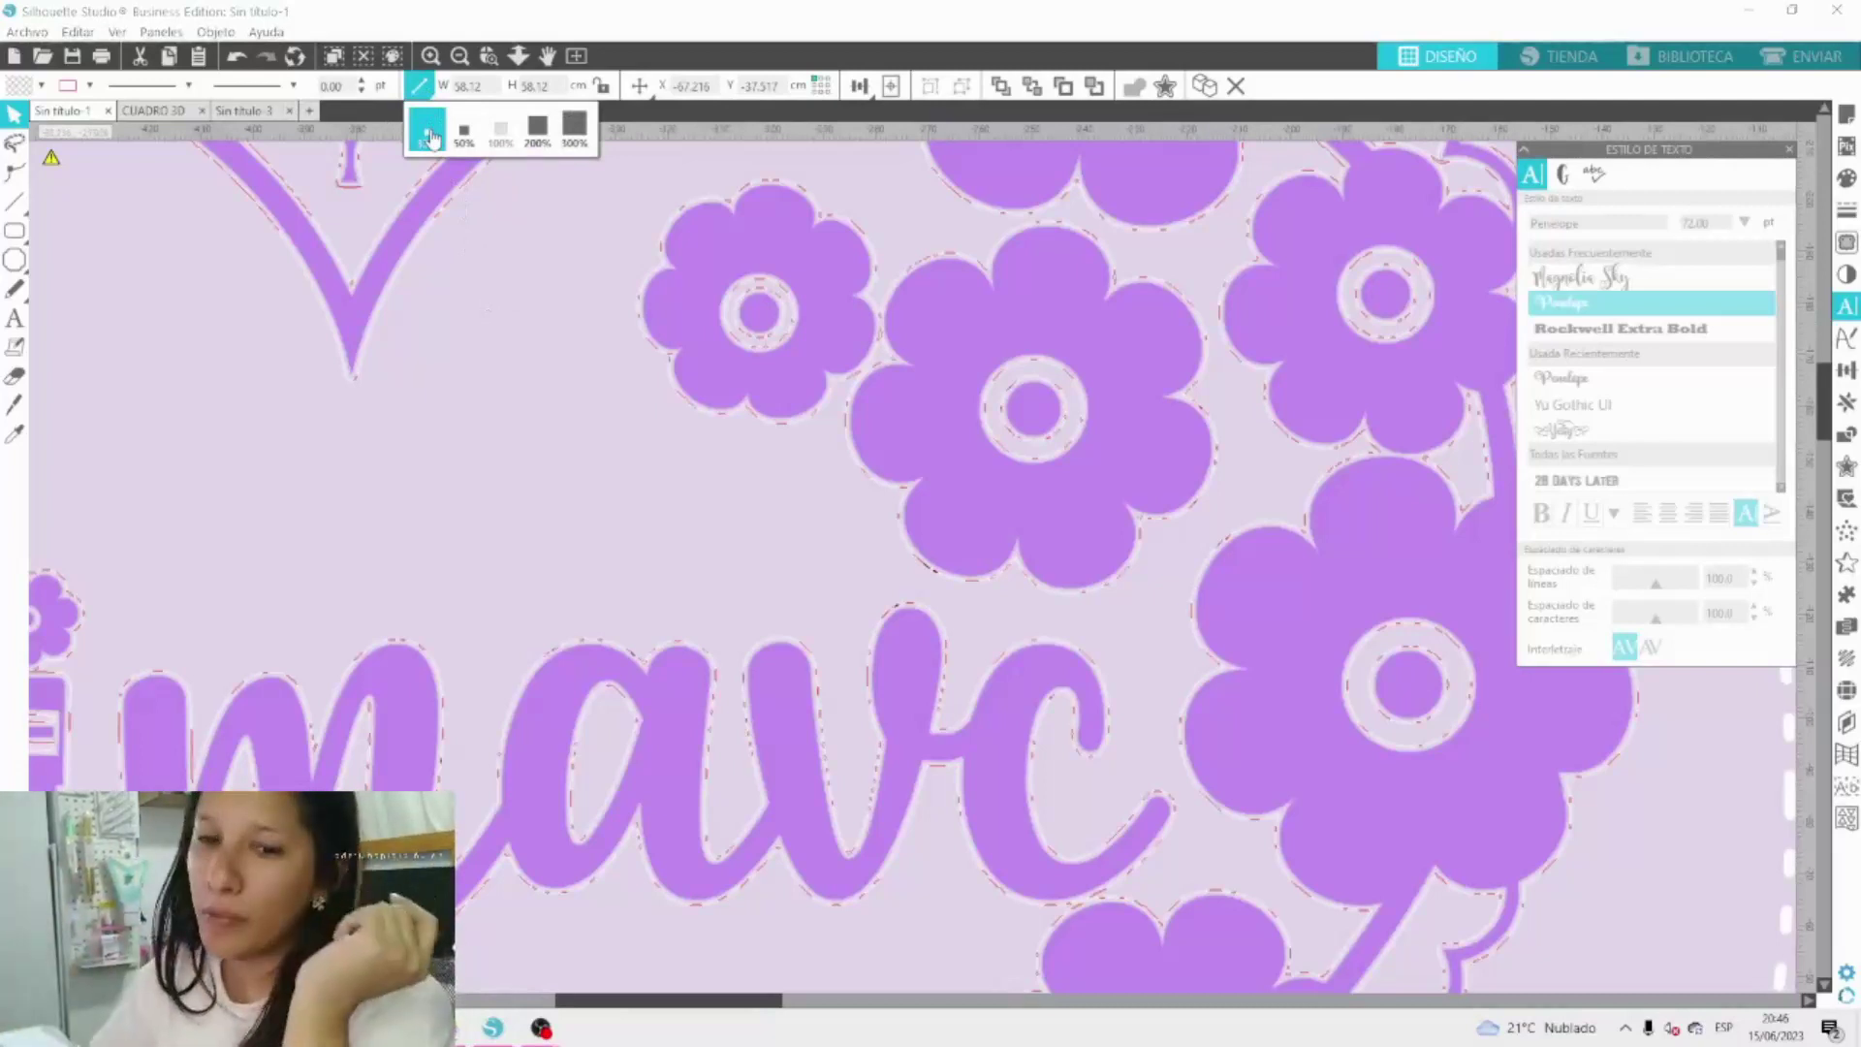
left_click(430, 132)
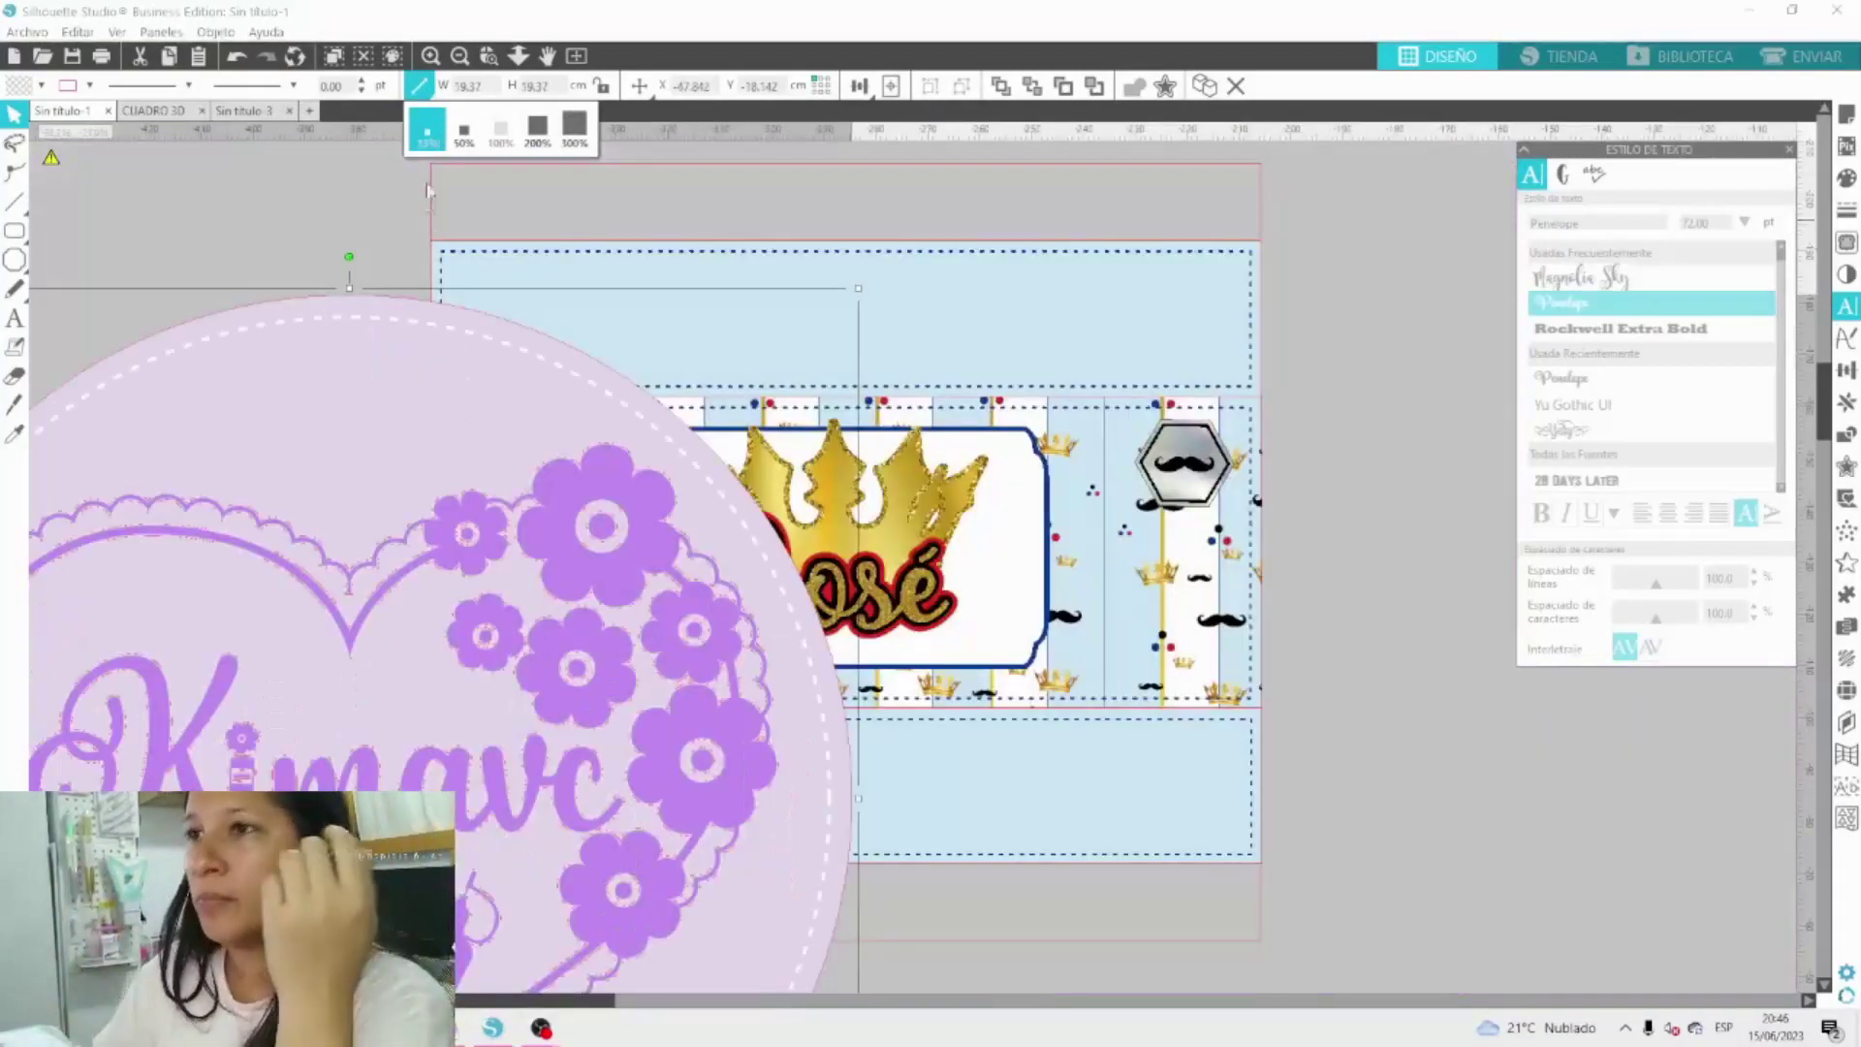
left_click(434, 144)
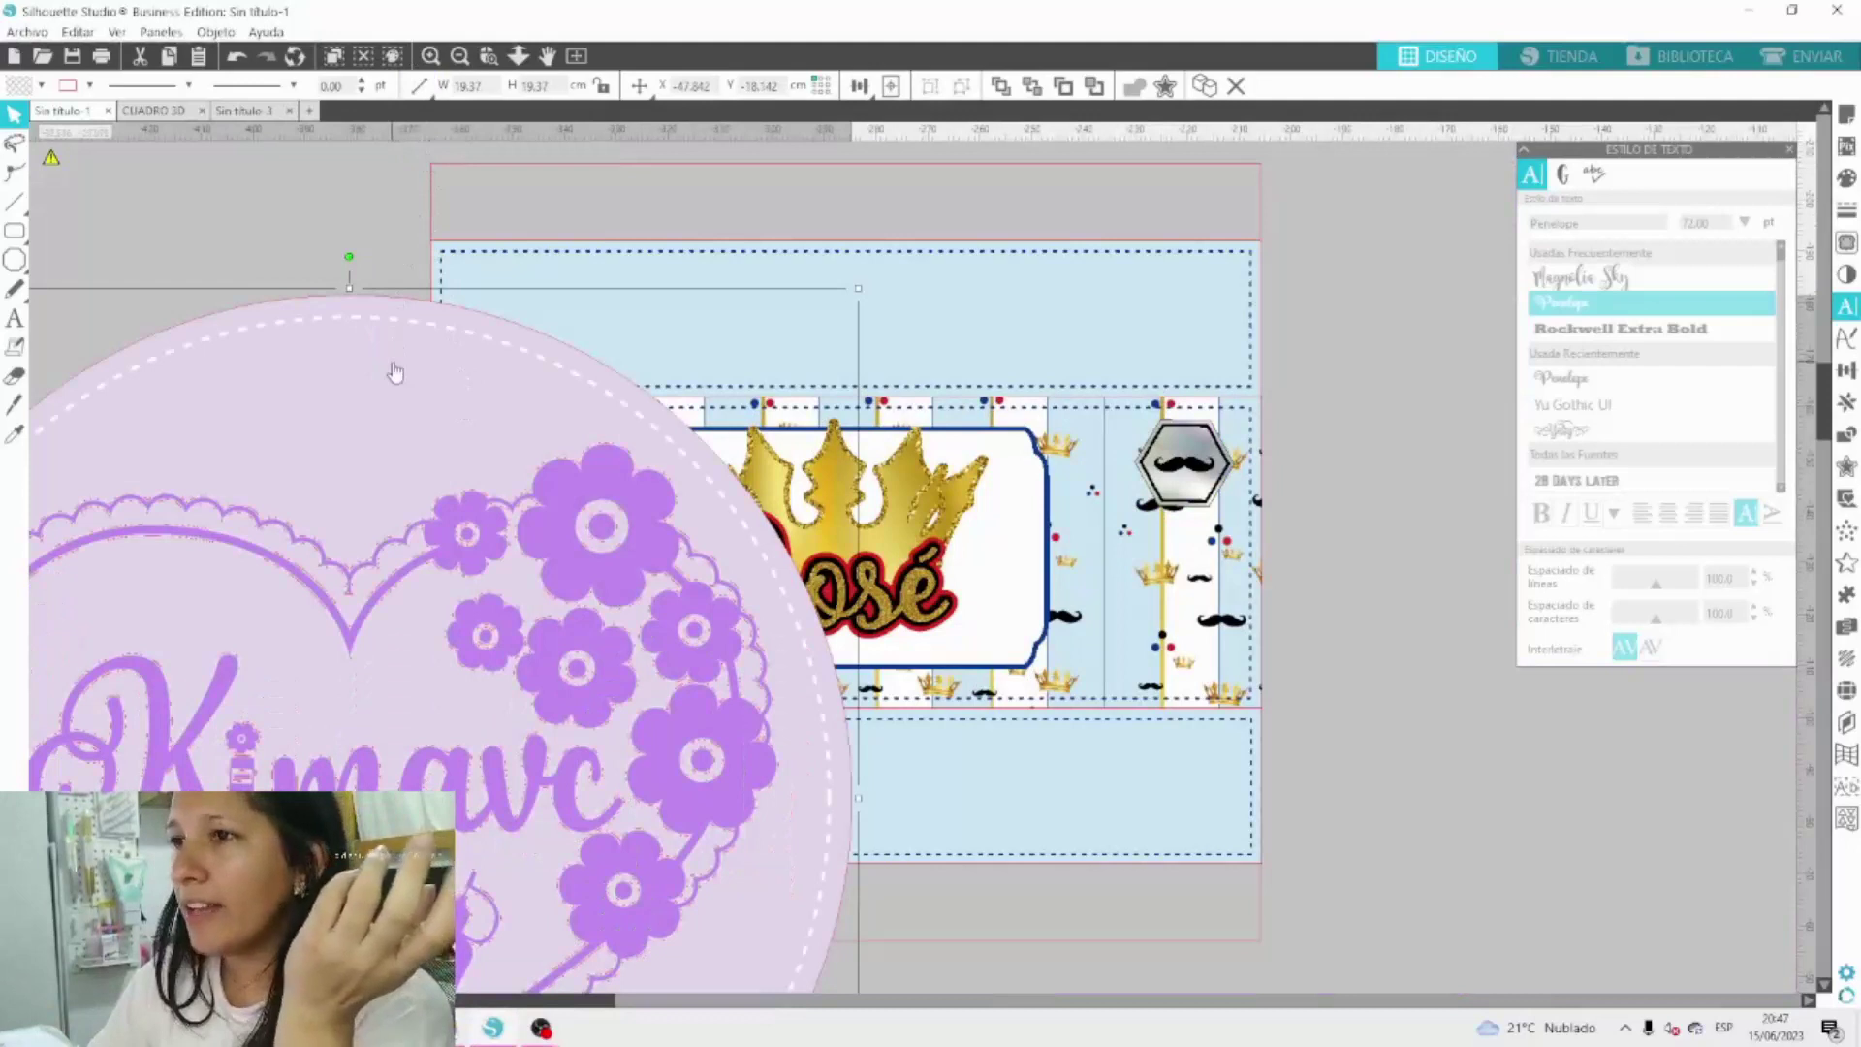
left_click(419, 85)
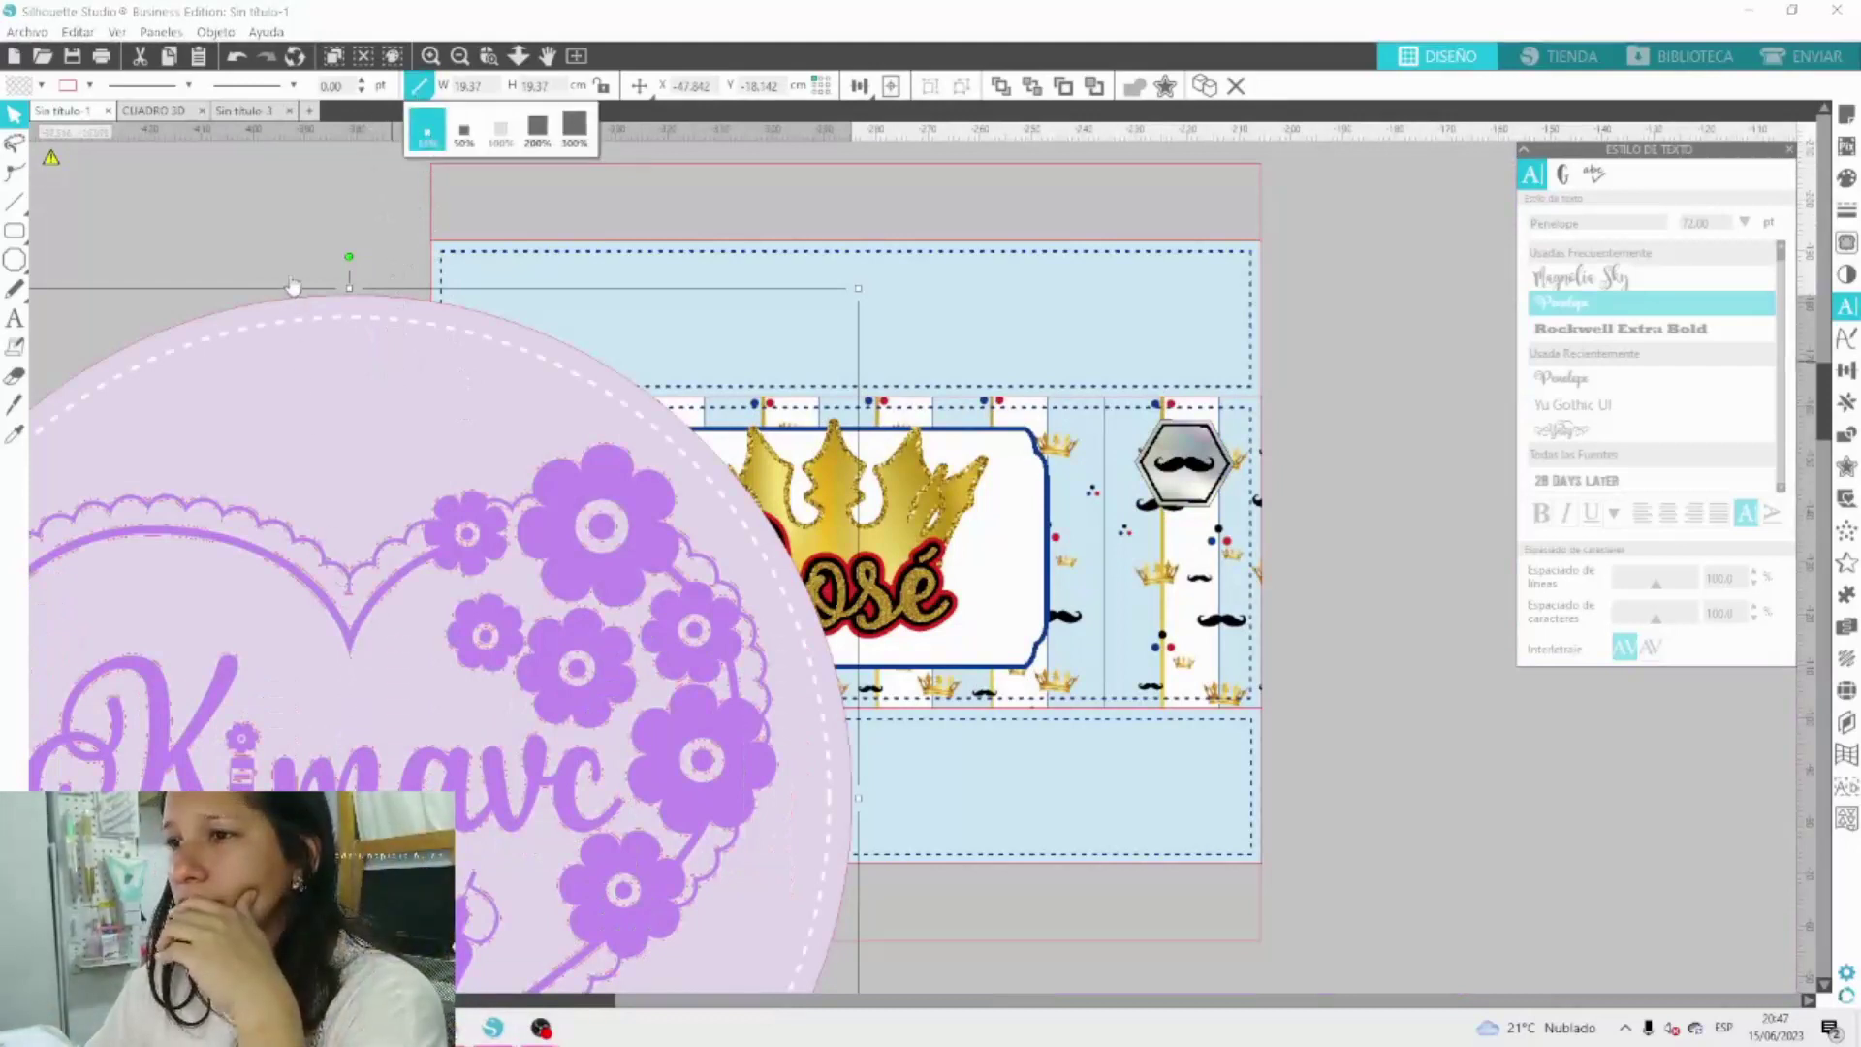
left_click(427, 131)
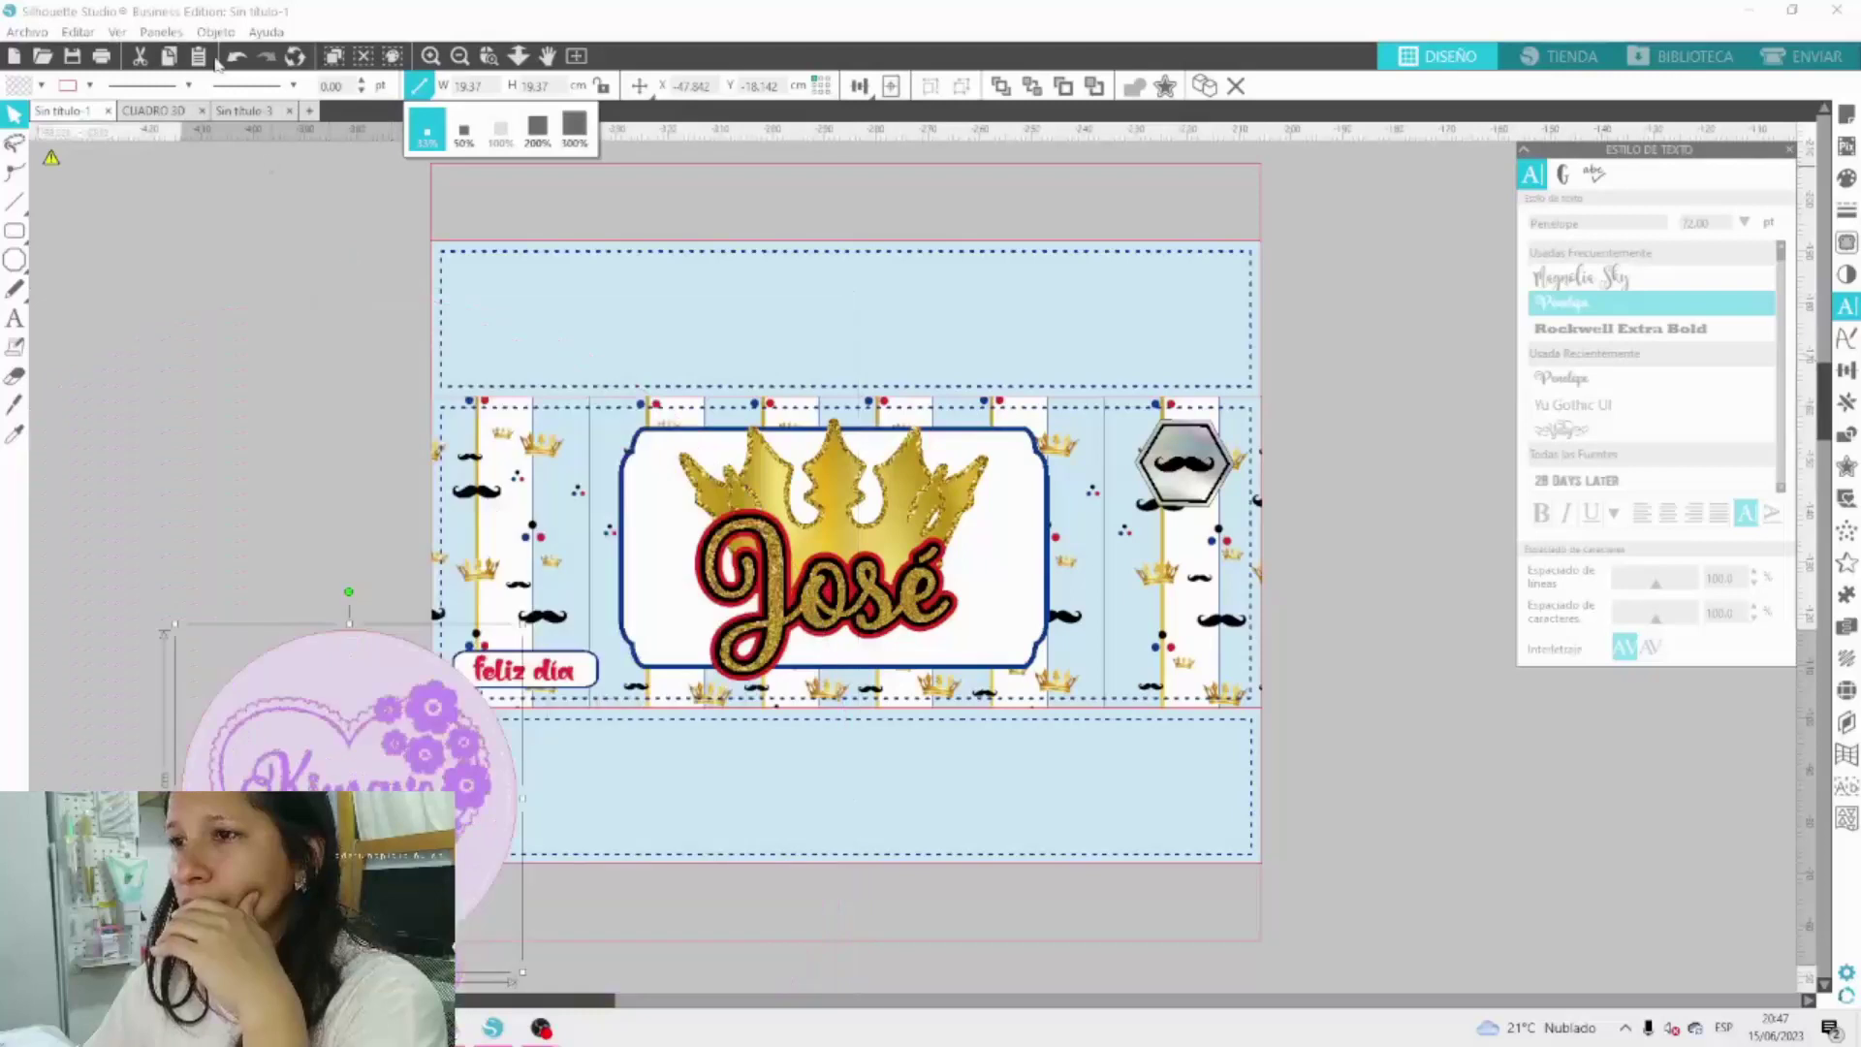
Shrink the Kimavc logo to about 1.8 cm wide and place it near the right end of the label's lower blue panel.
left_click(89, 85)
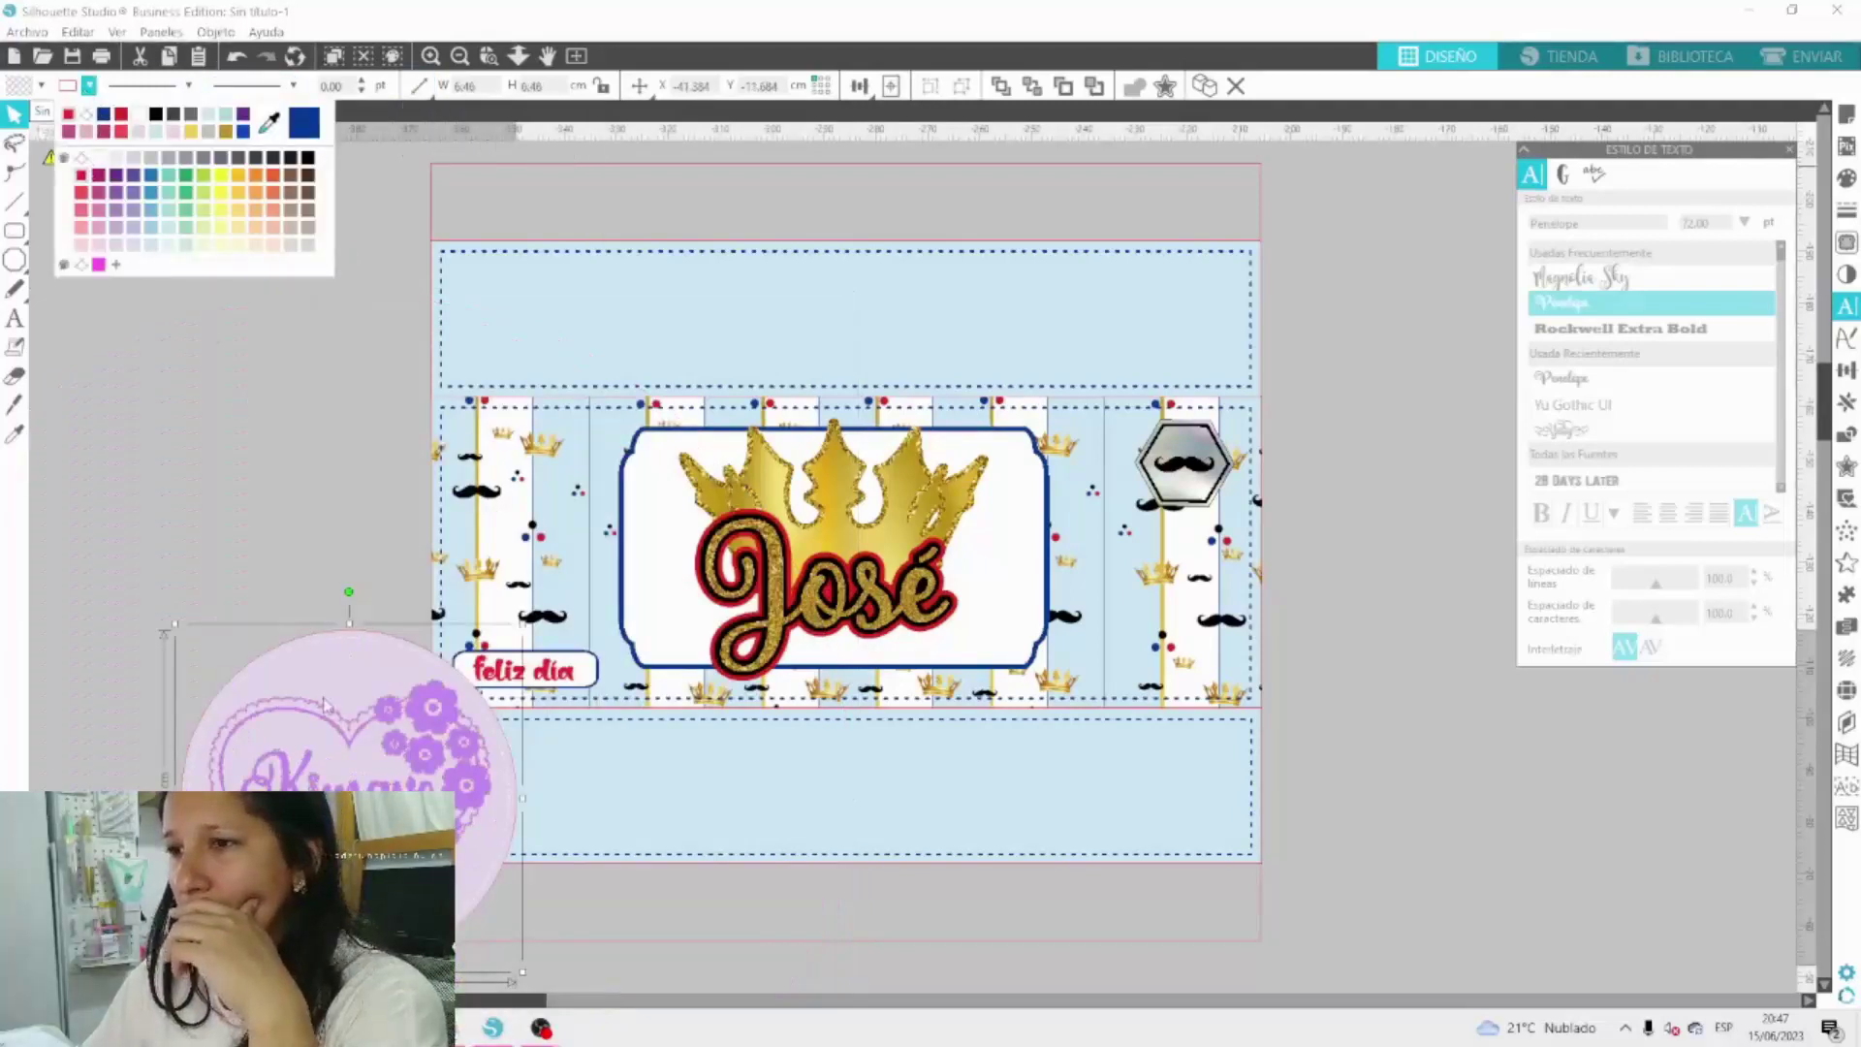
left_click_drag(324, 705, 321, 665)
left_click_drag(519, 586, 499, 606)
key("Delete")
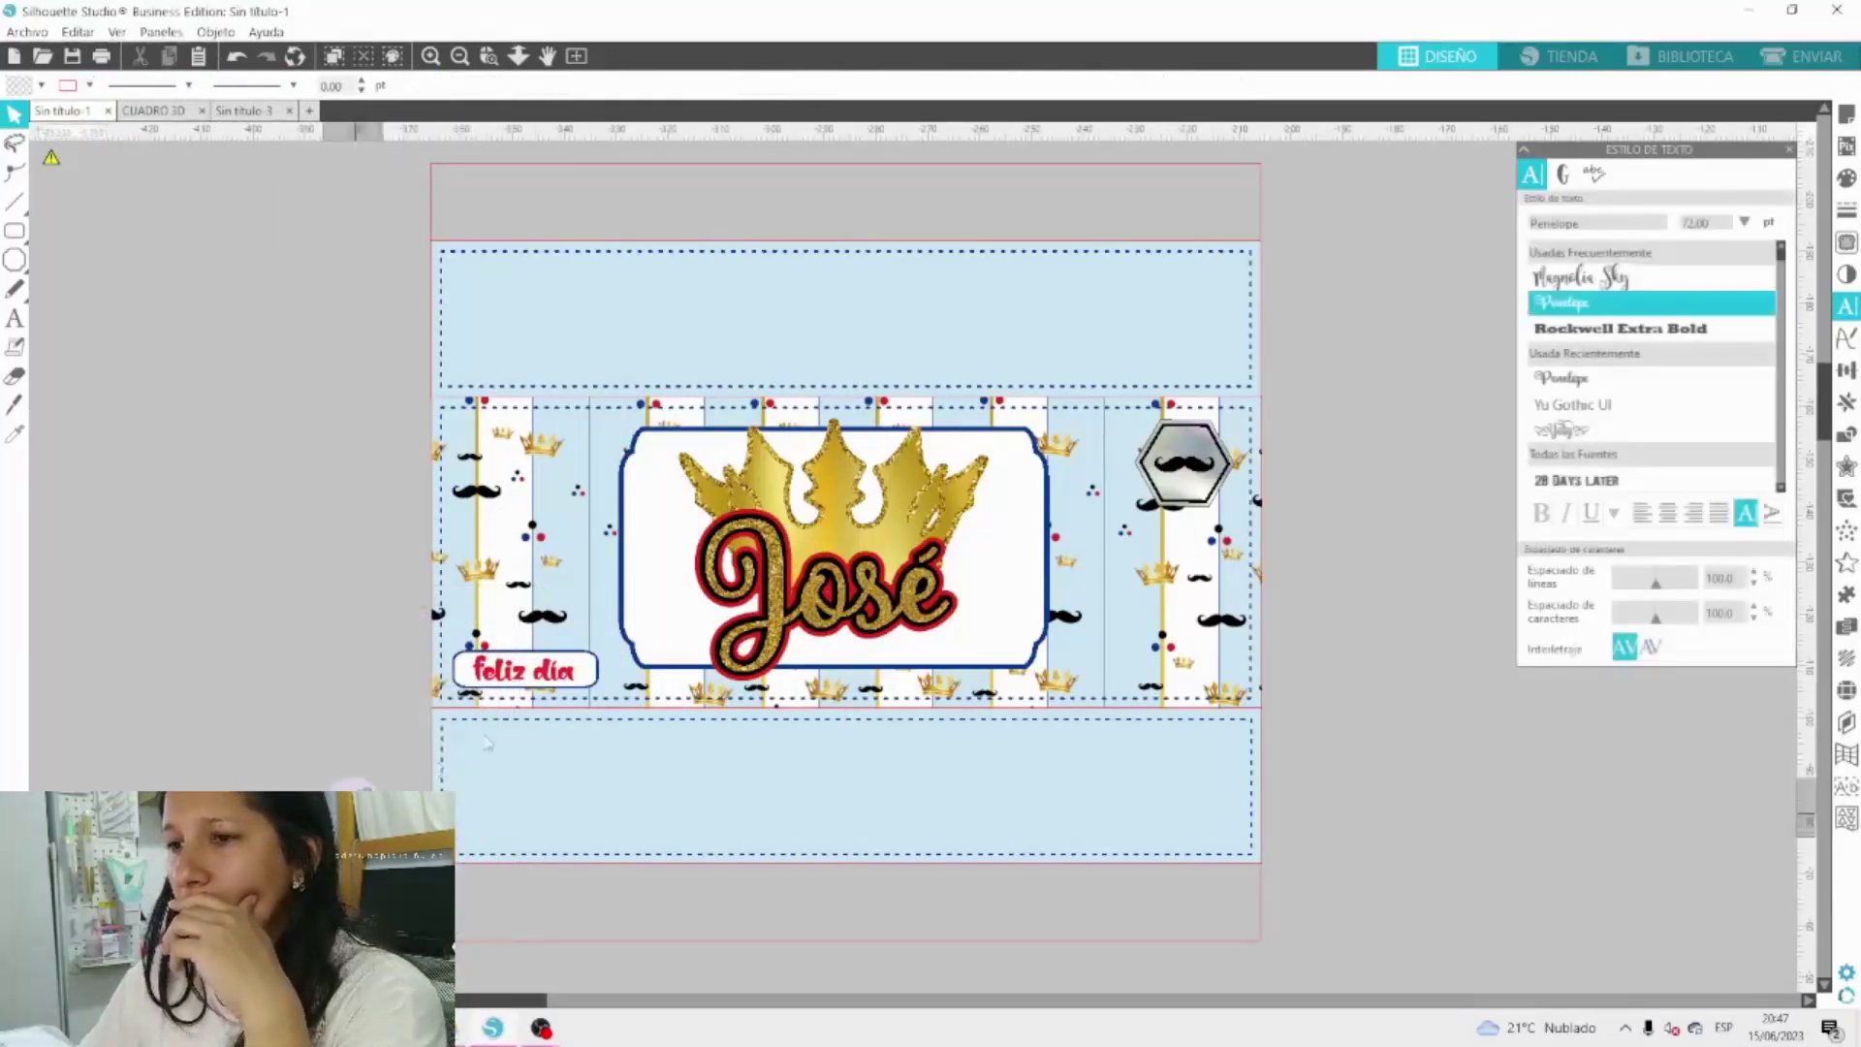
left_click(1174, 314)
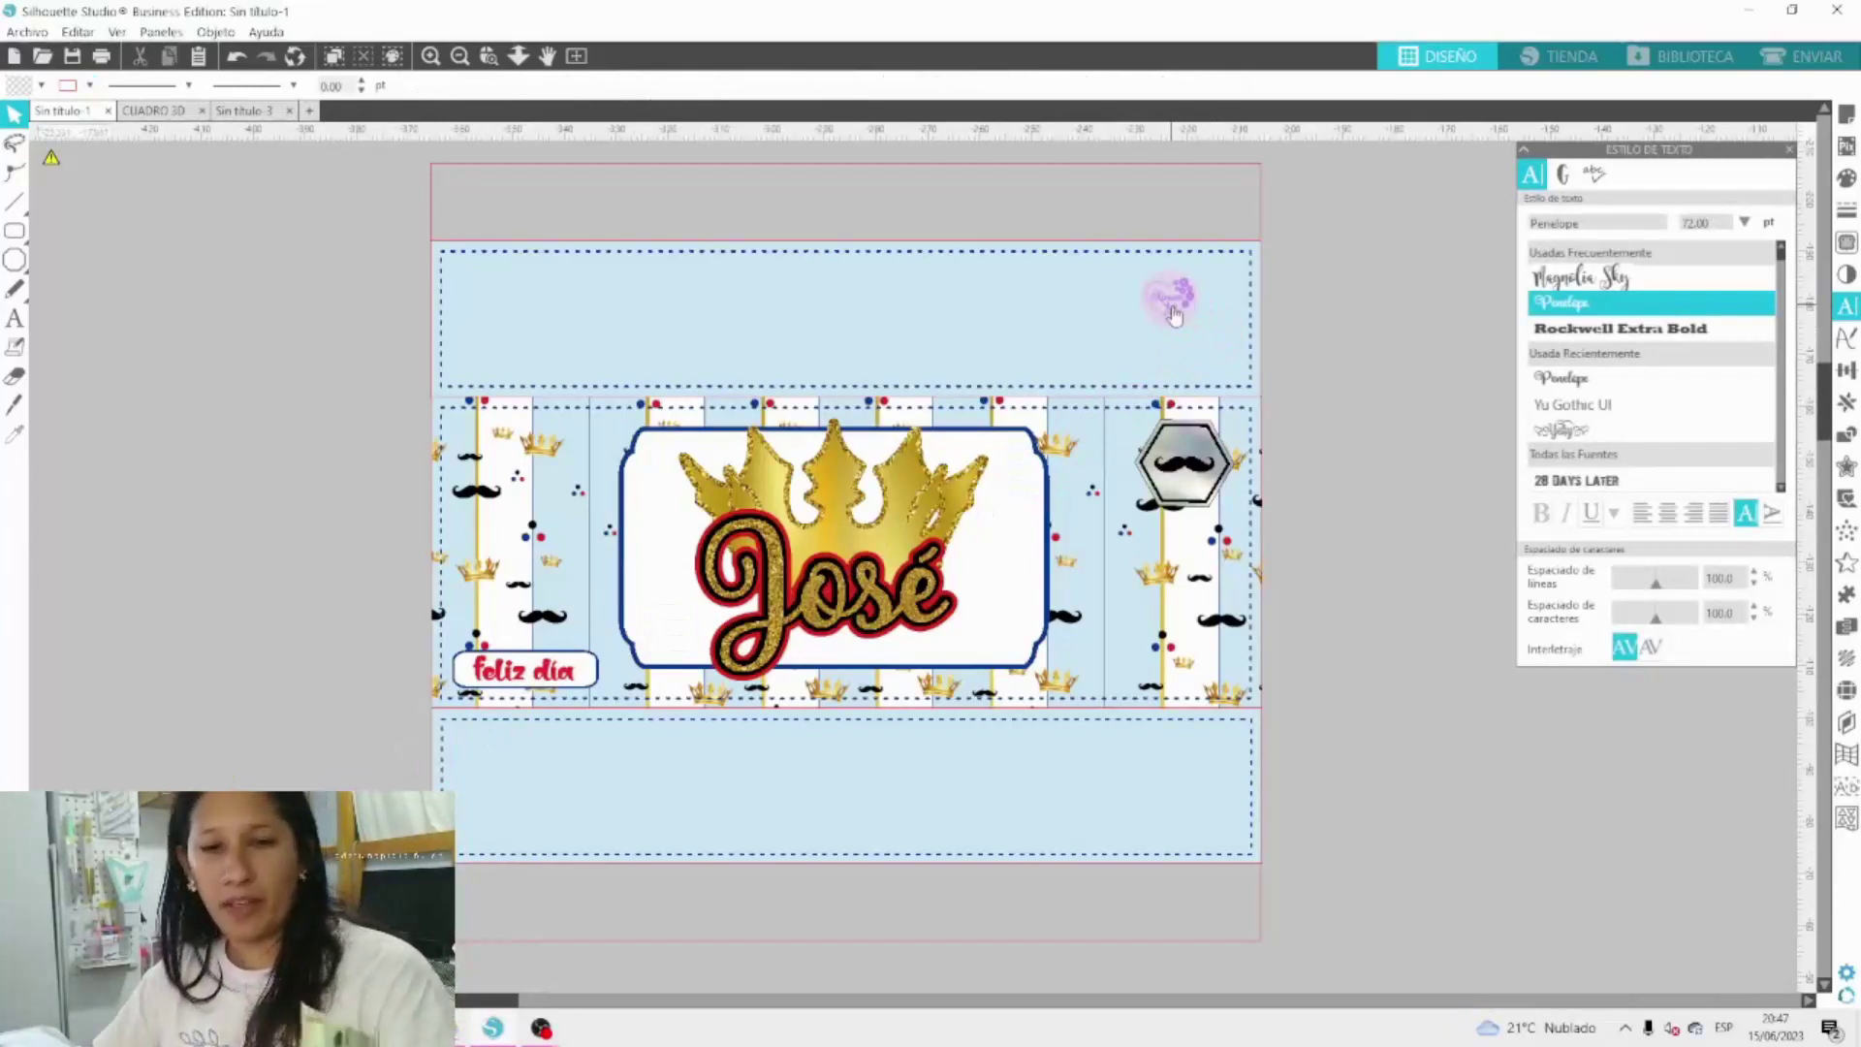
left_click_drag(1174, 314, 1188, 803)
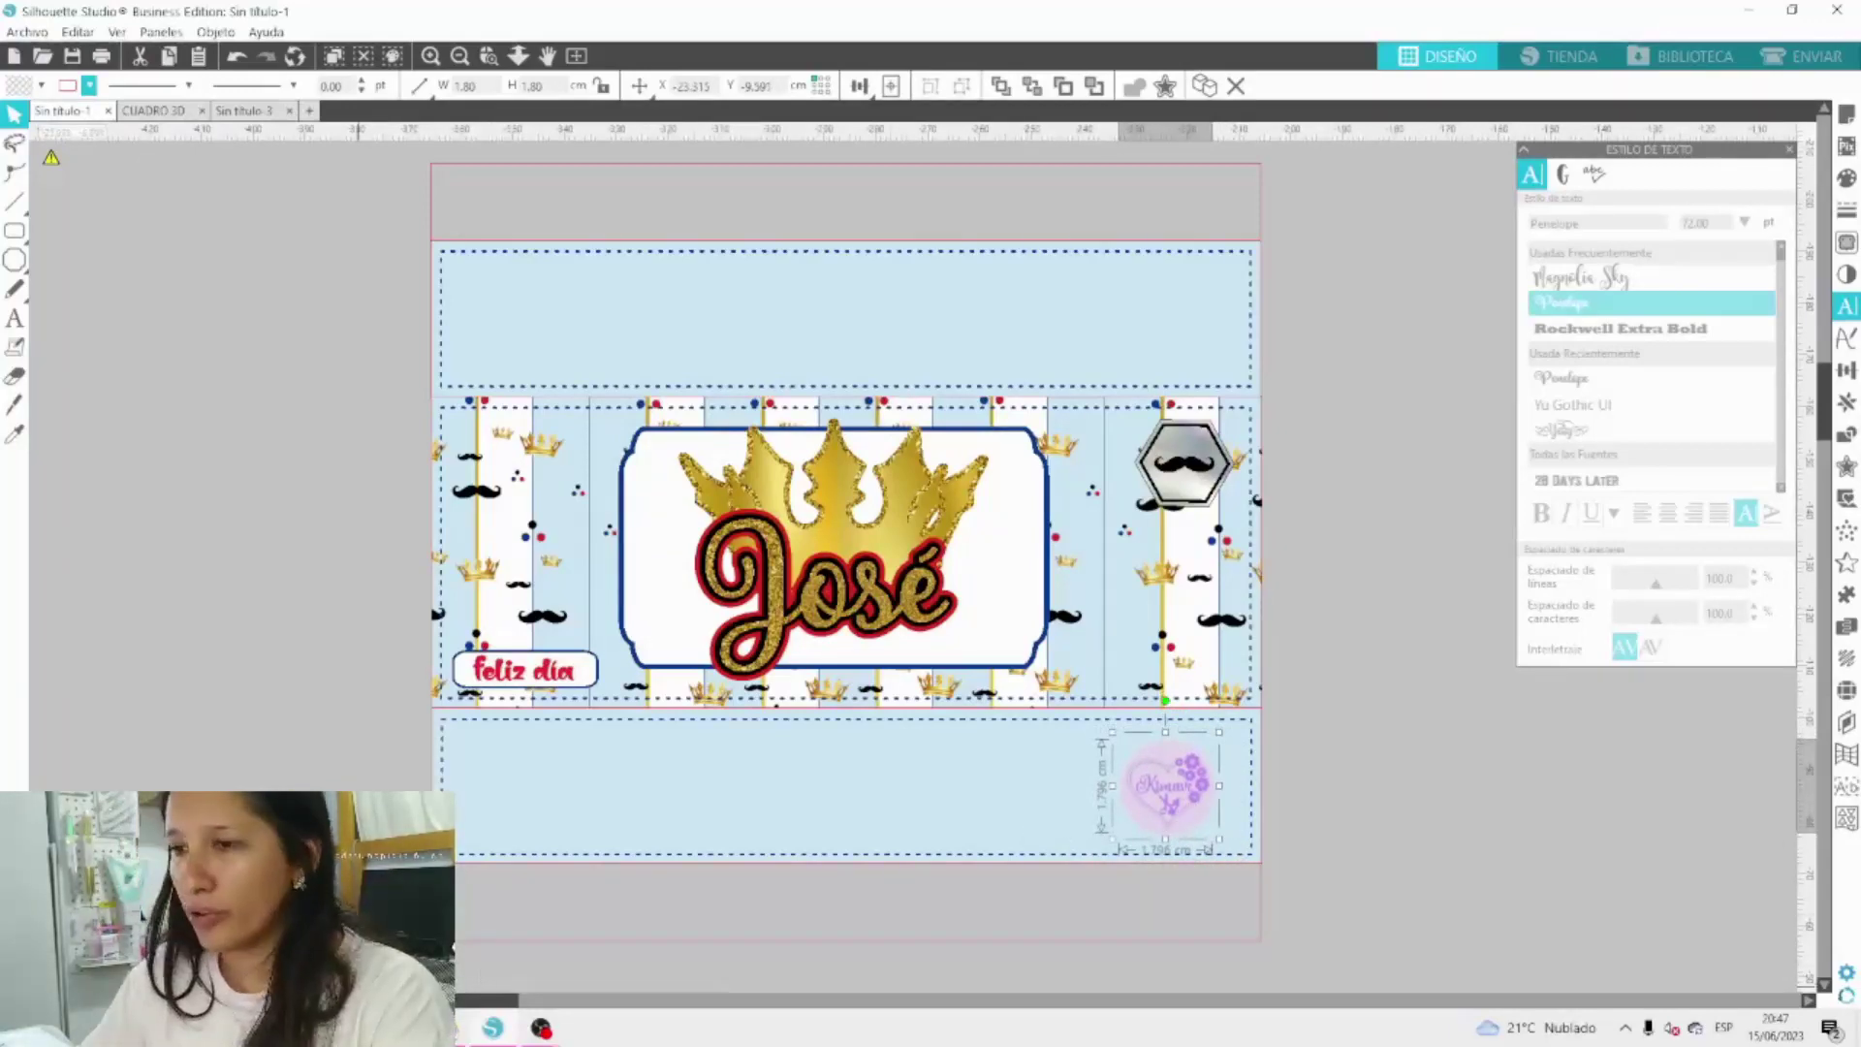
Switch to File Explorer and examine the other Kimavc logo versions that include social media contact details.
key("alt+Tab")
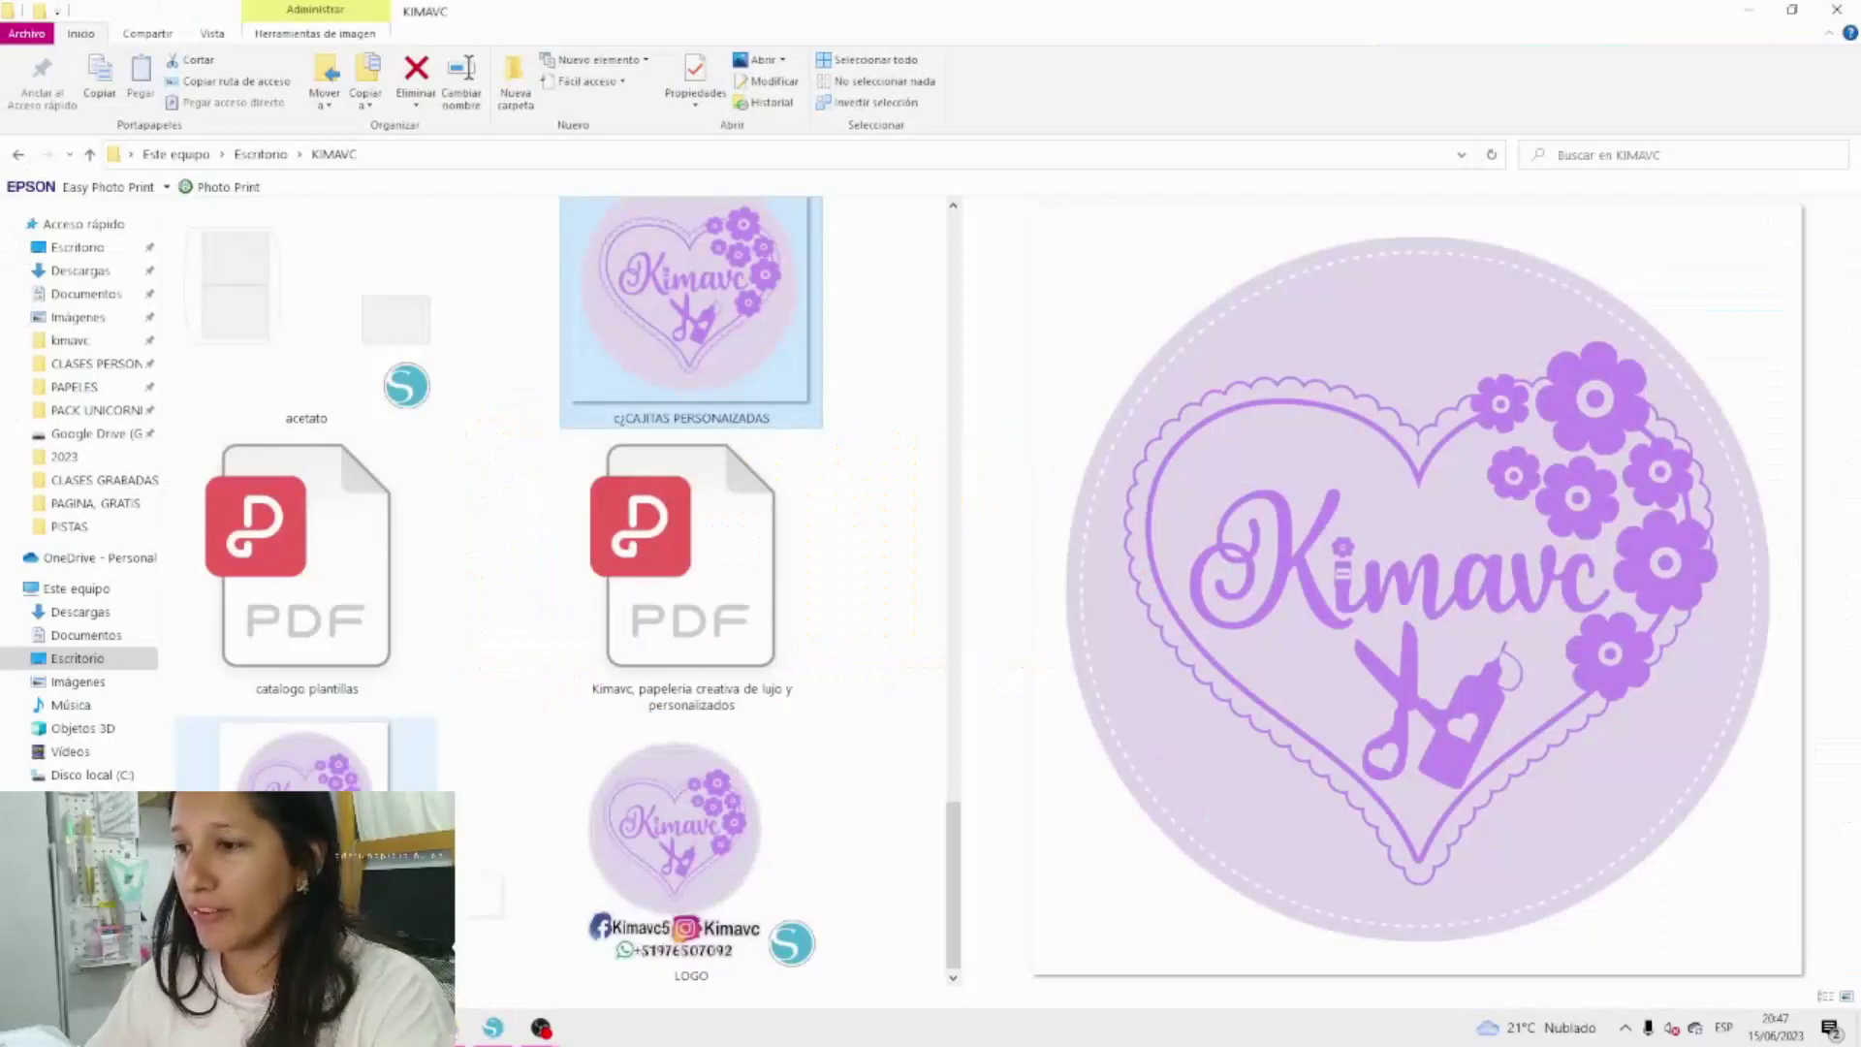
left_click(676, 827)
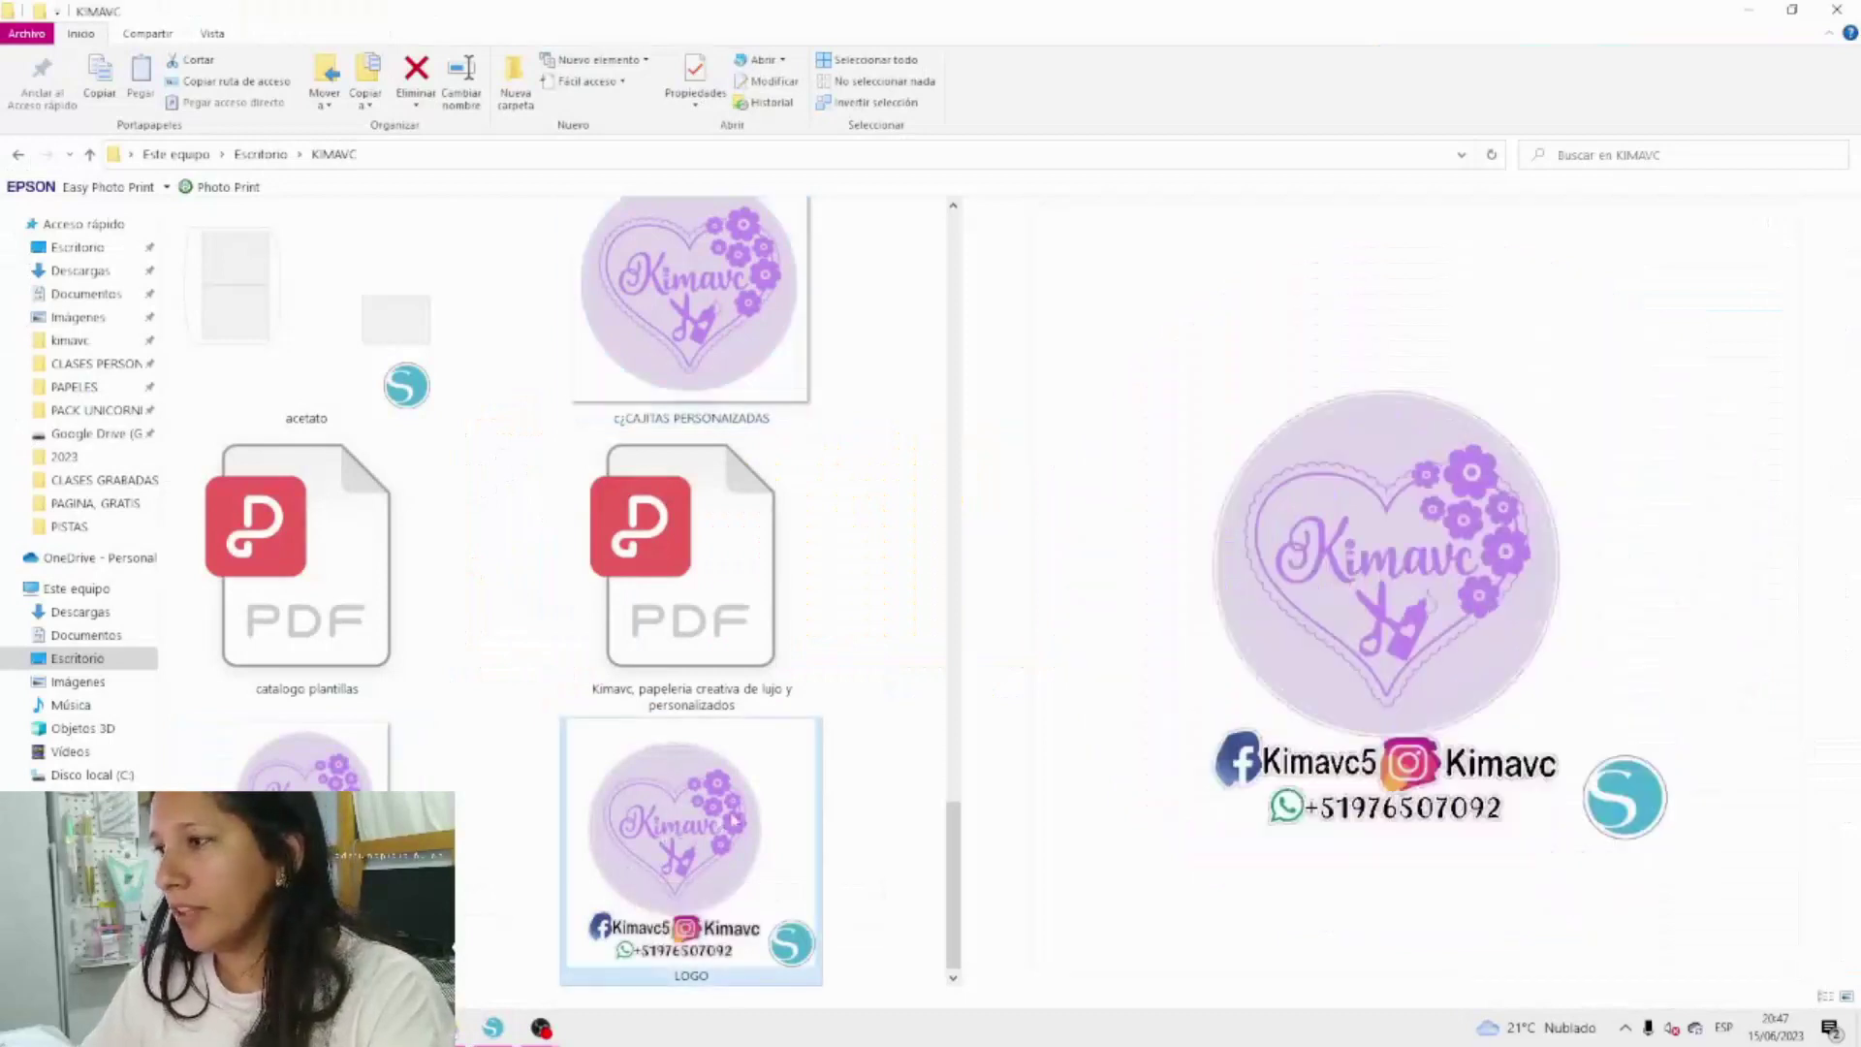
left_click(305, 766)
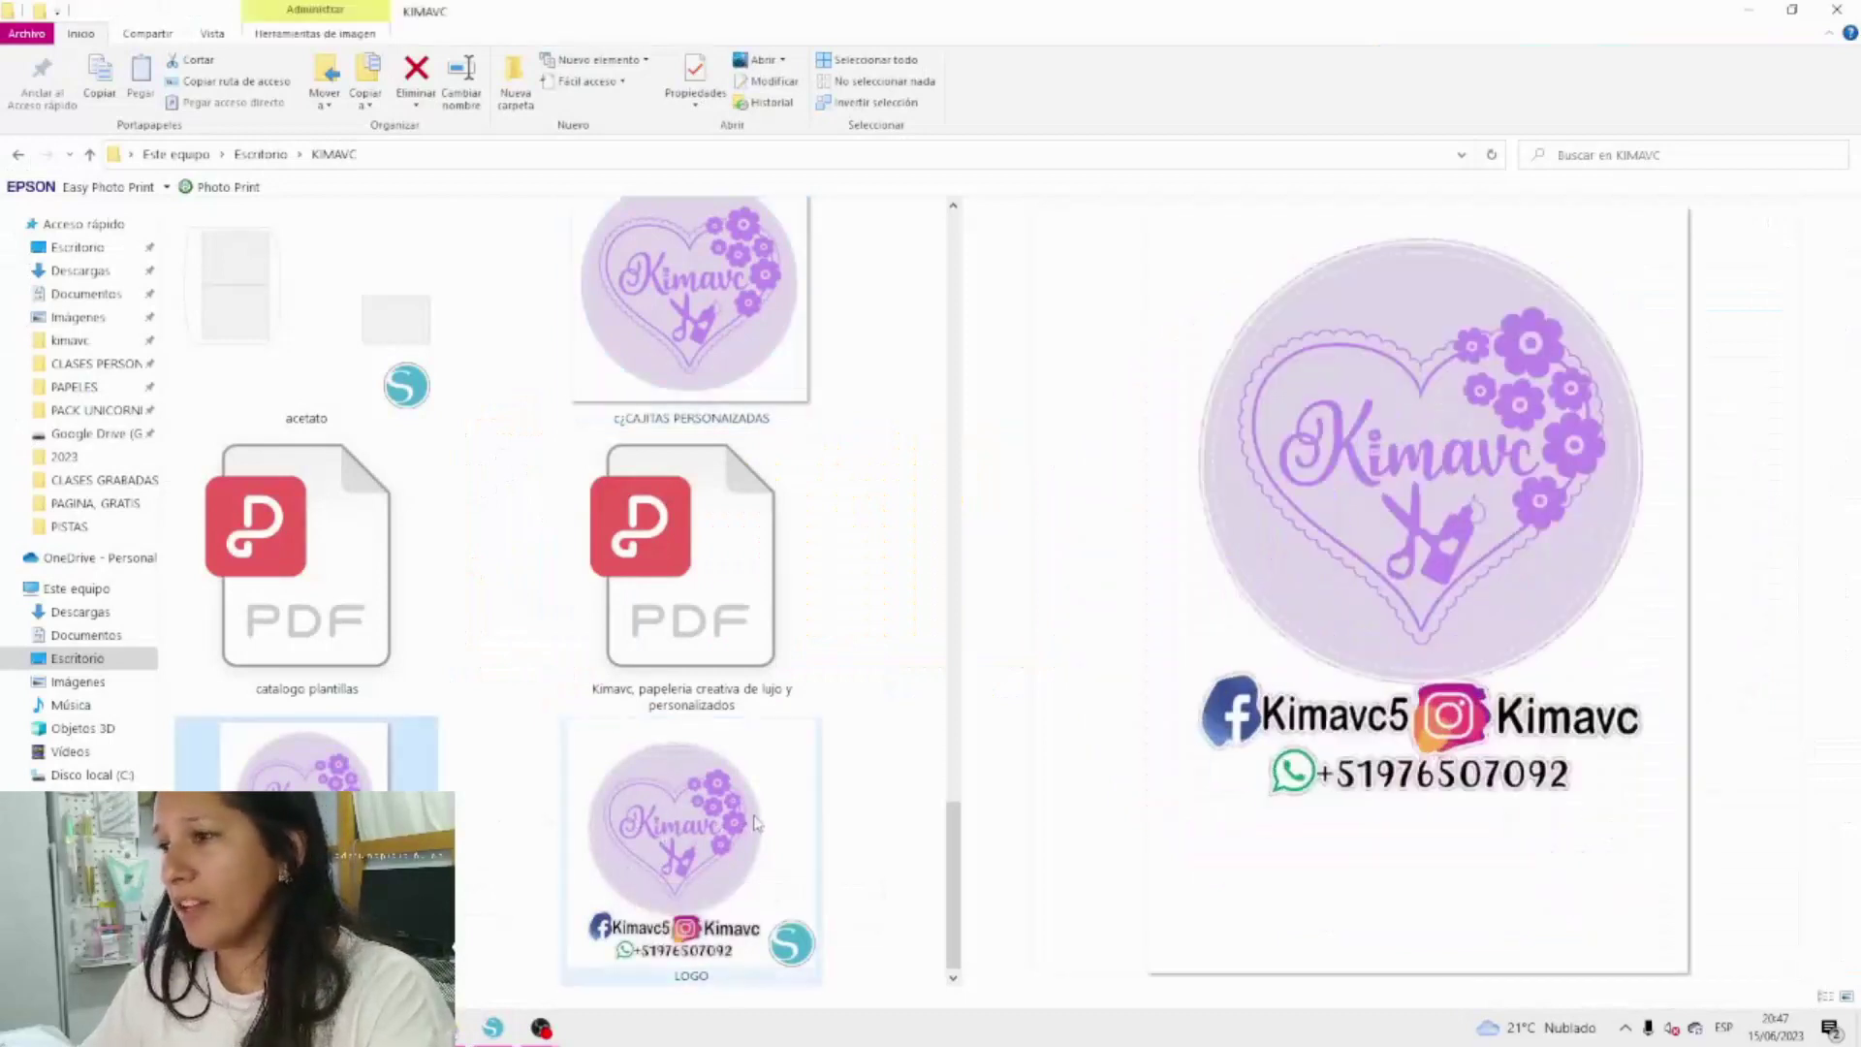
left_click(755, 817)
scroll(725, 608, "up", 1)
scroll(727, 606, "up", 3)
scroll(727, 606, "down", 6)
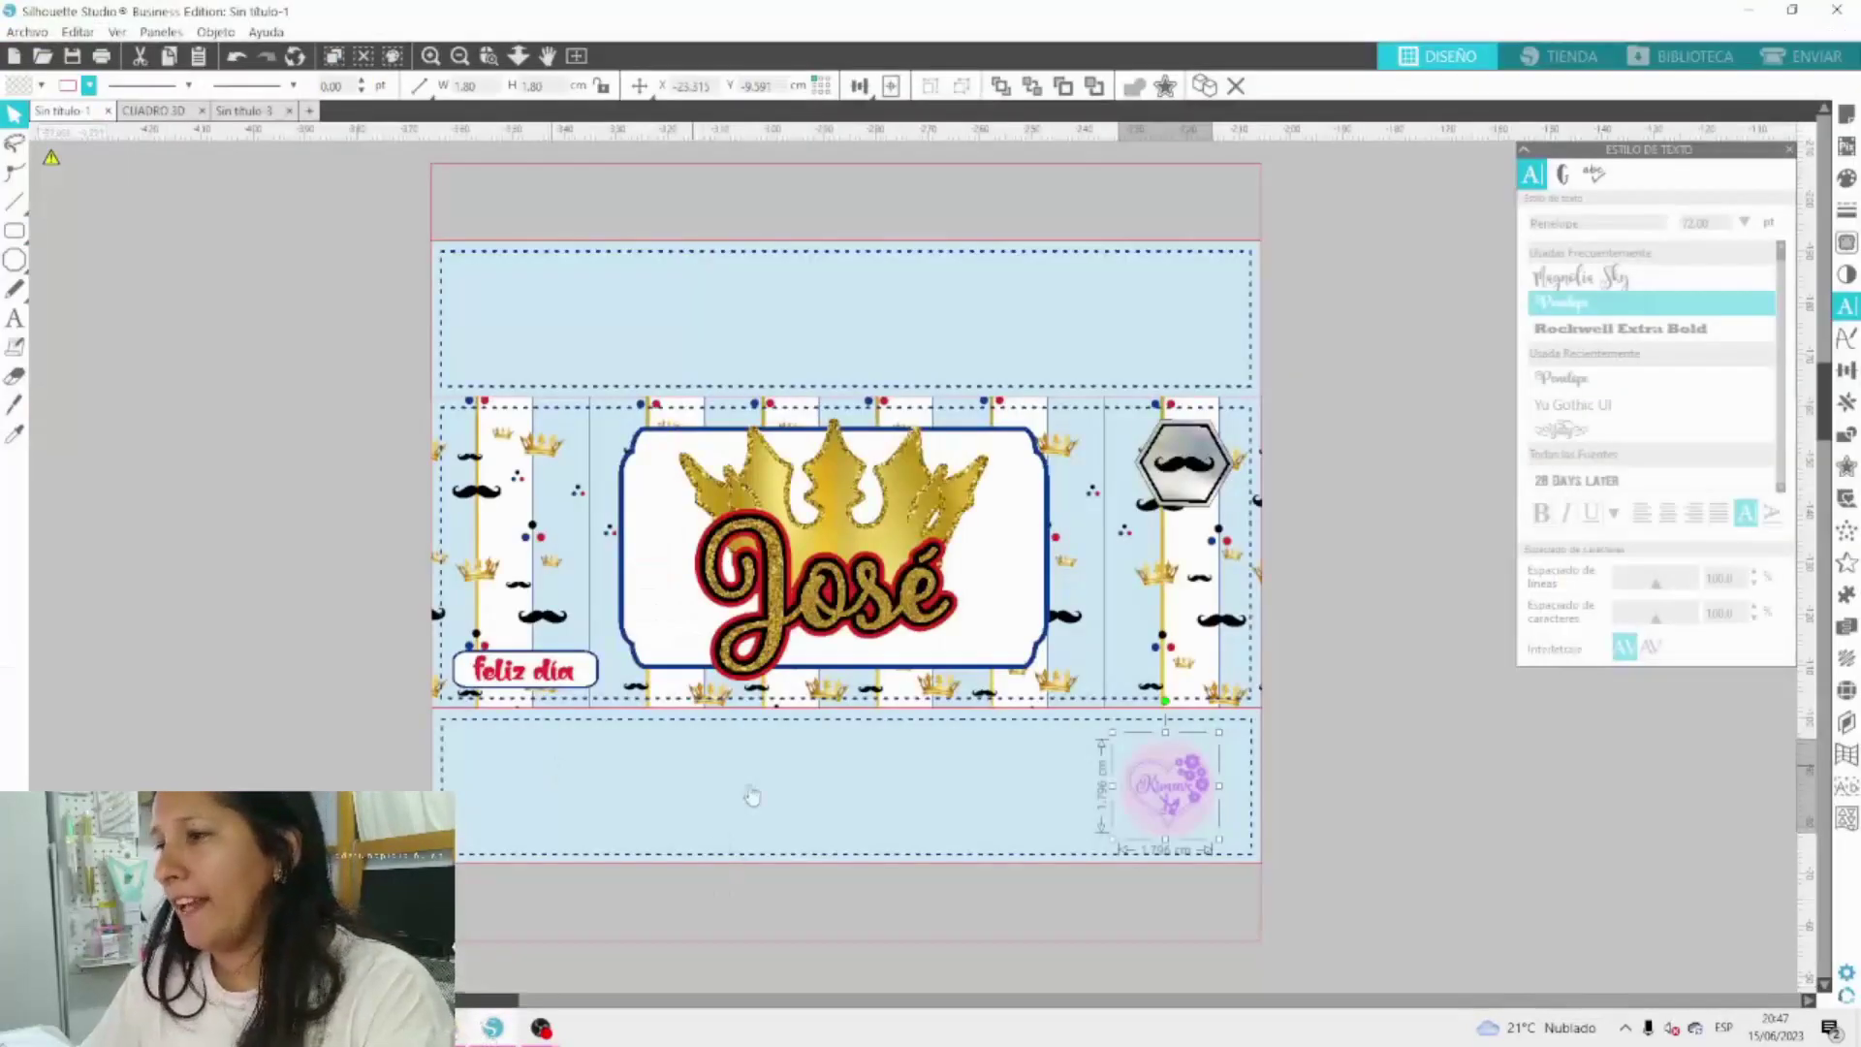
Switch to Chrome and run a Google image search in a new tab for "codigo de barra png".
left_click(457, 1030)
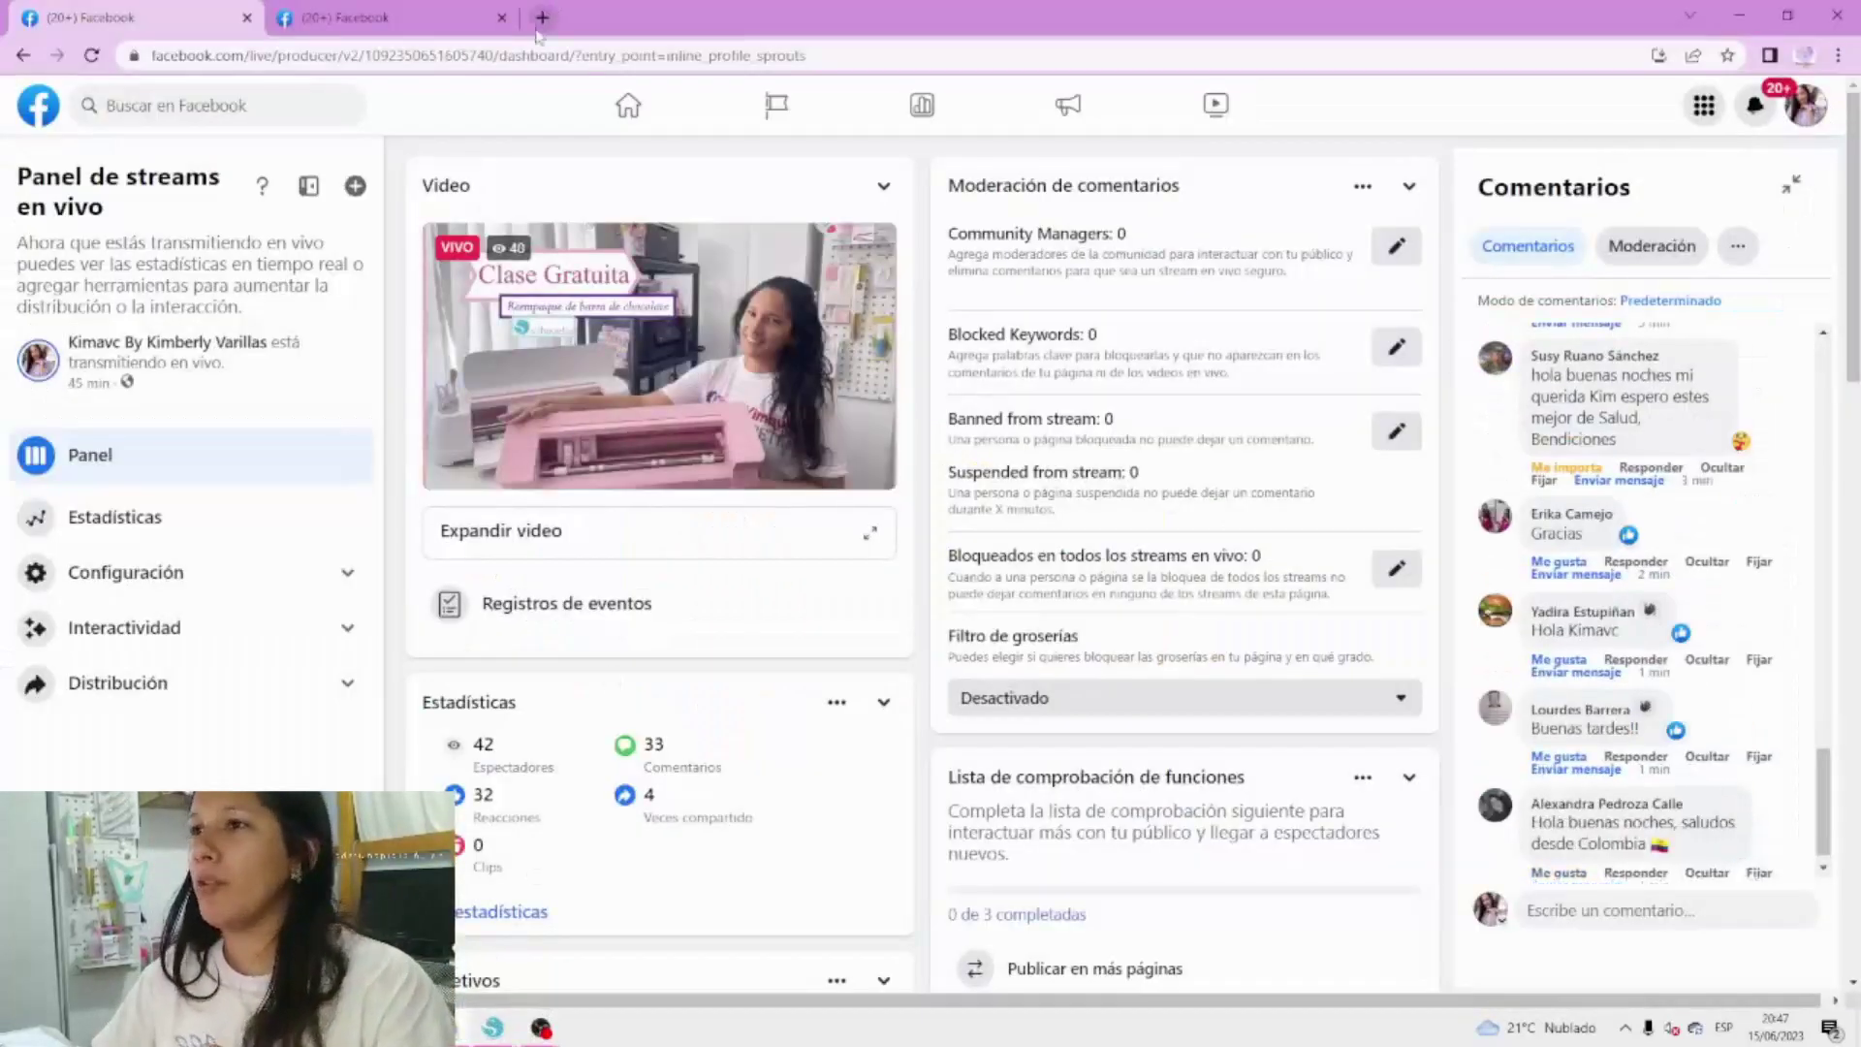
left_click(540, 20)
left_click(869, 417)
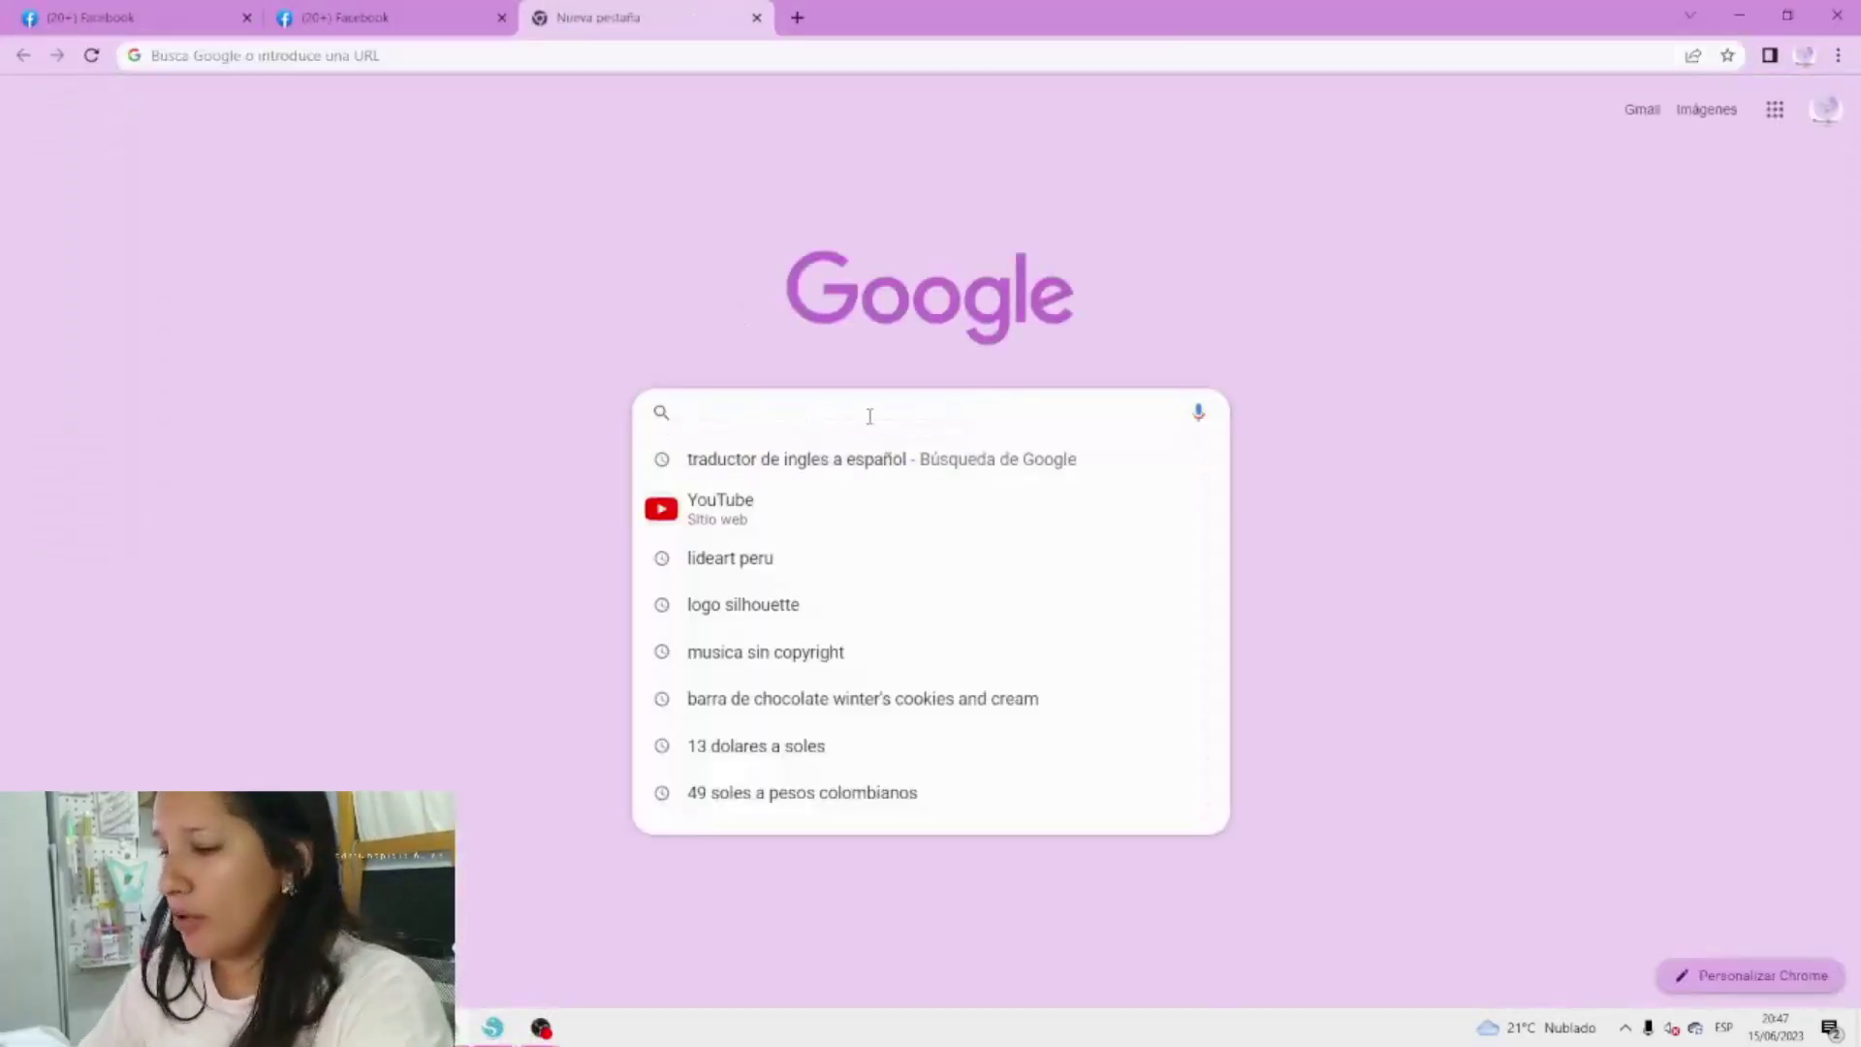
type("codigo de ba")
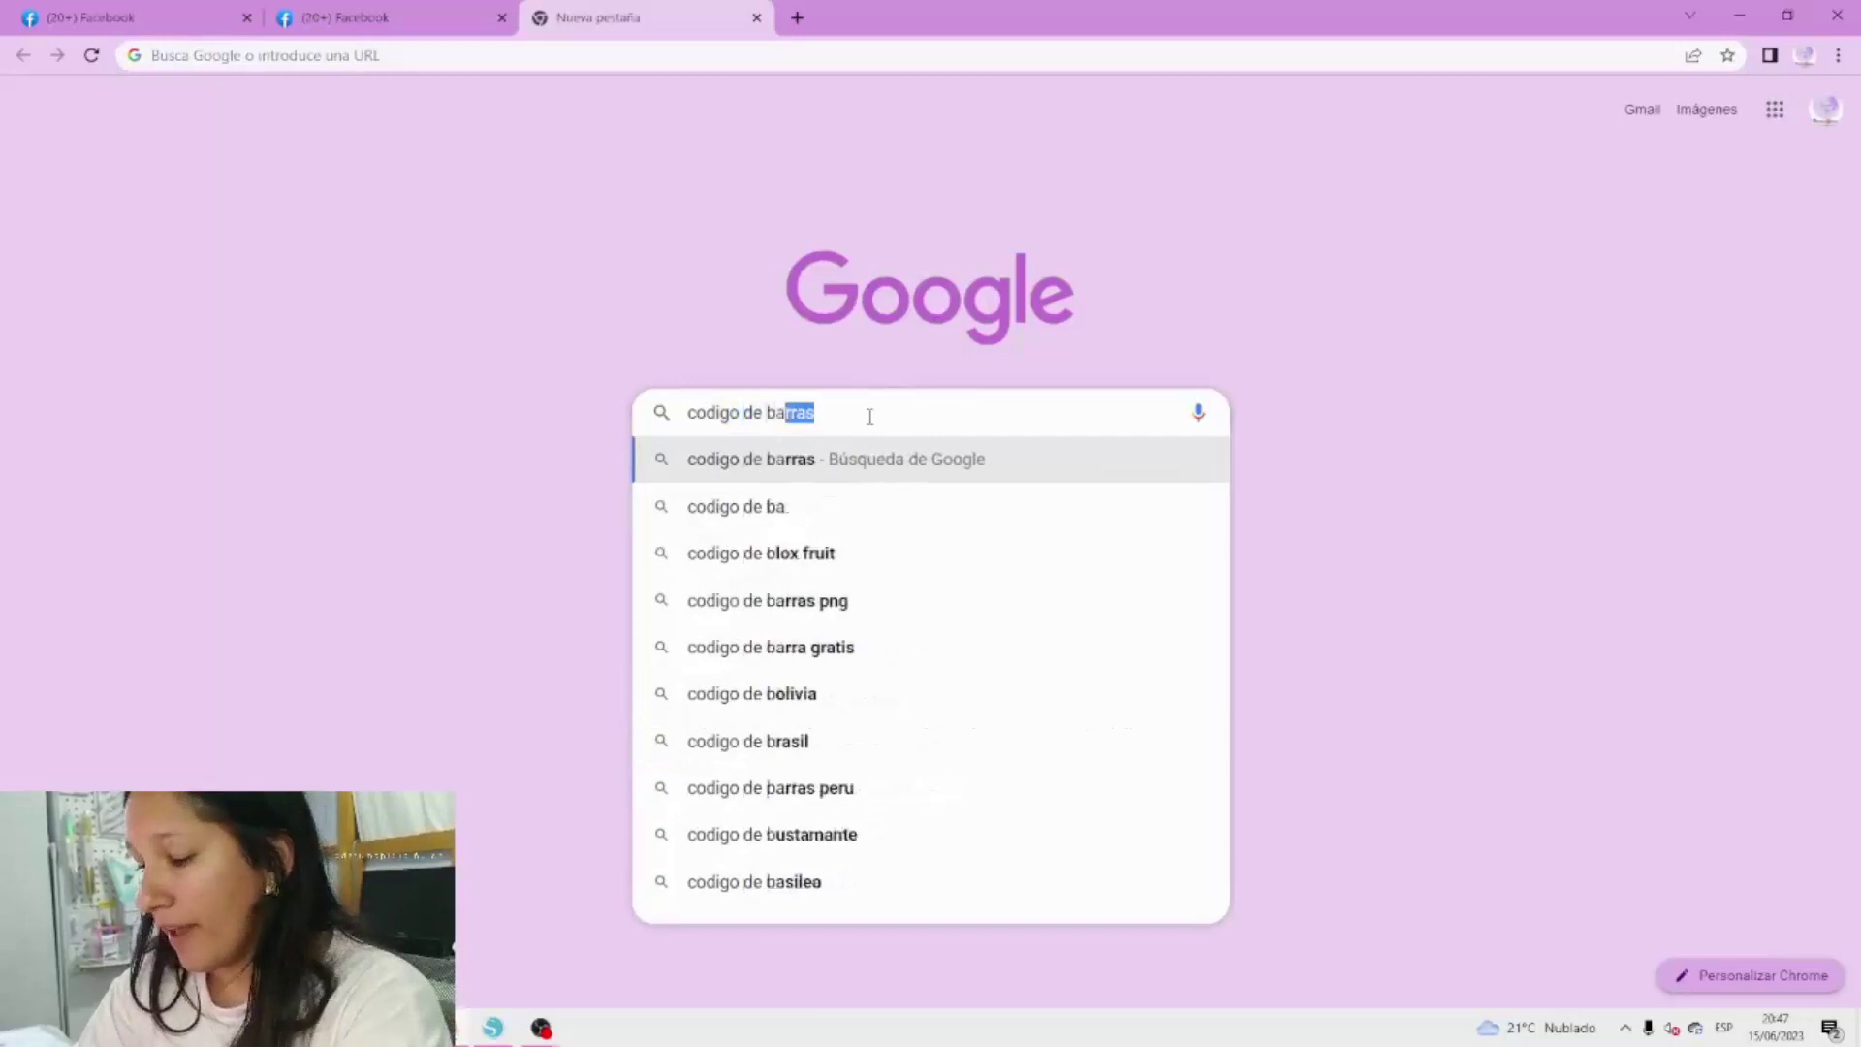
type("rra")
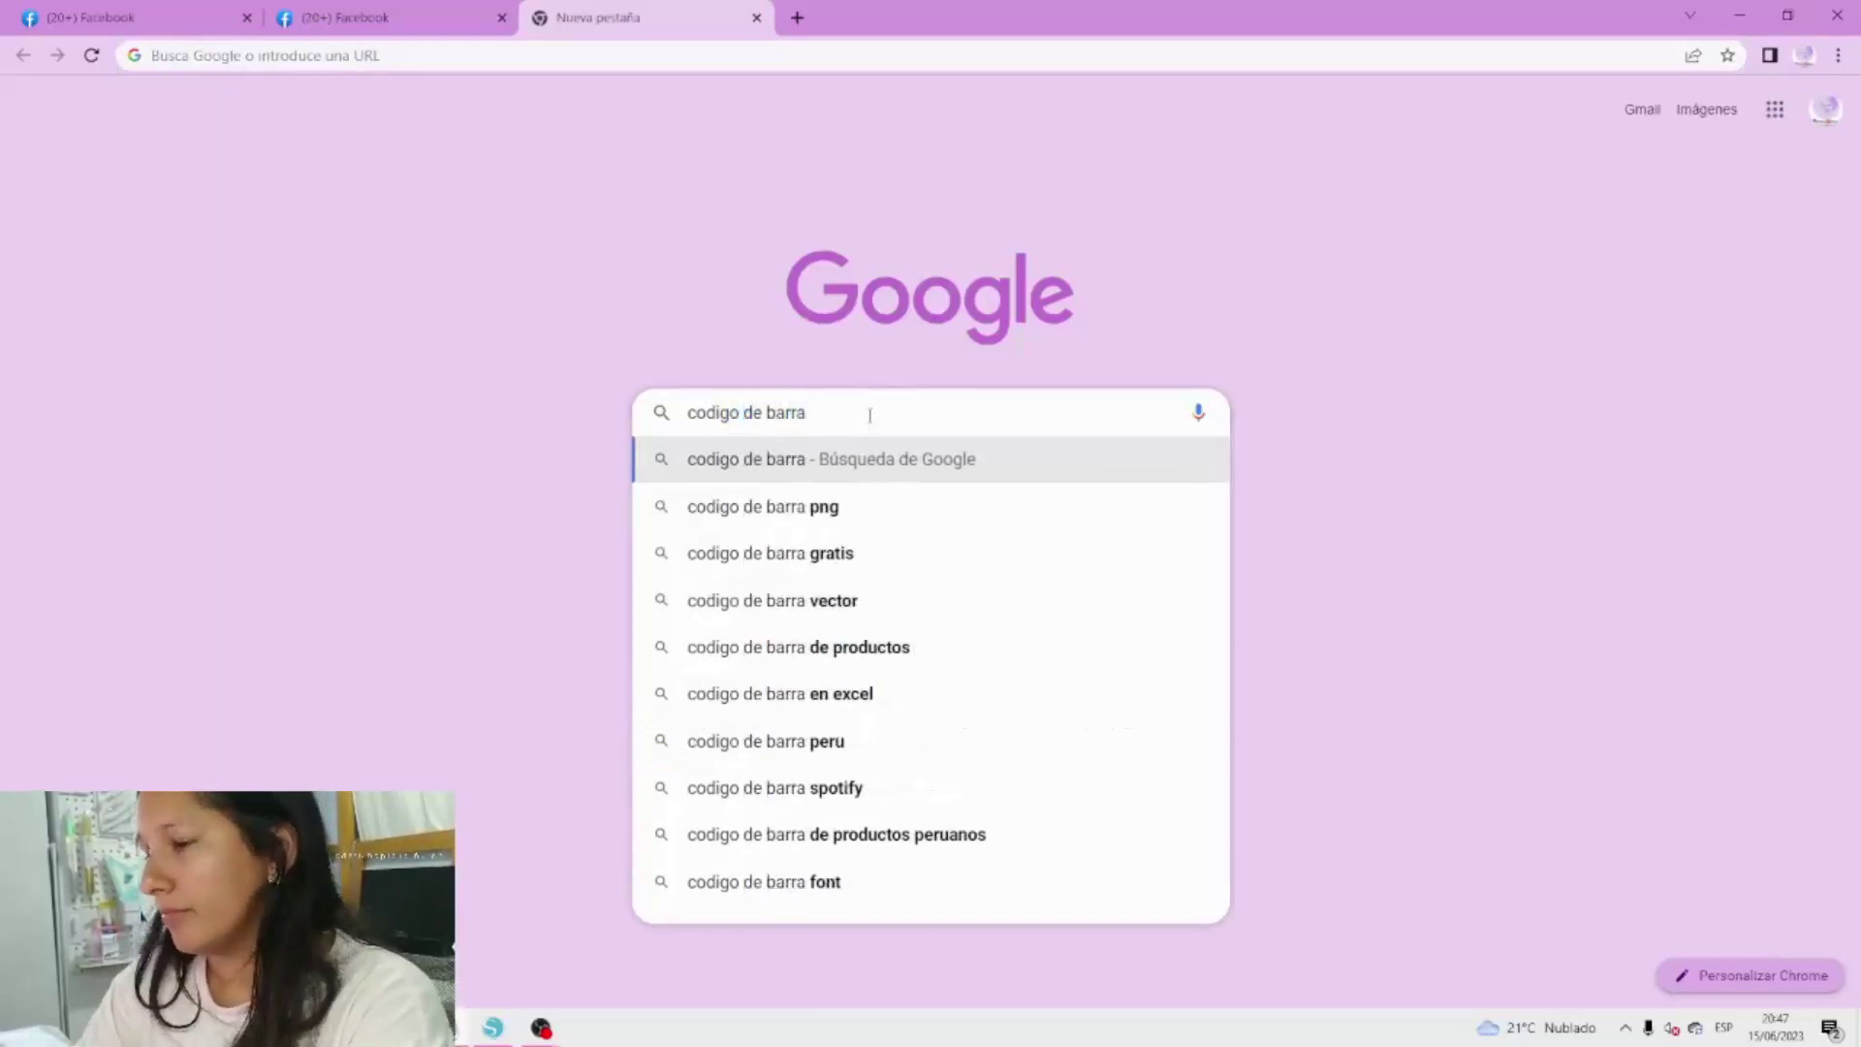
left_click(834, 508)
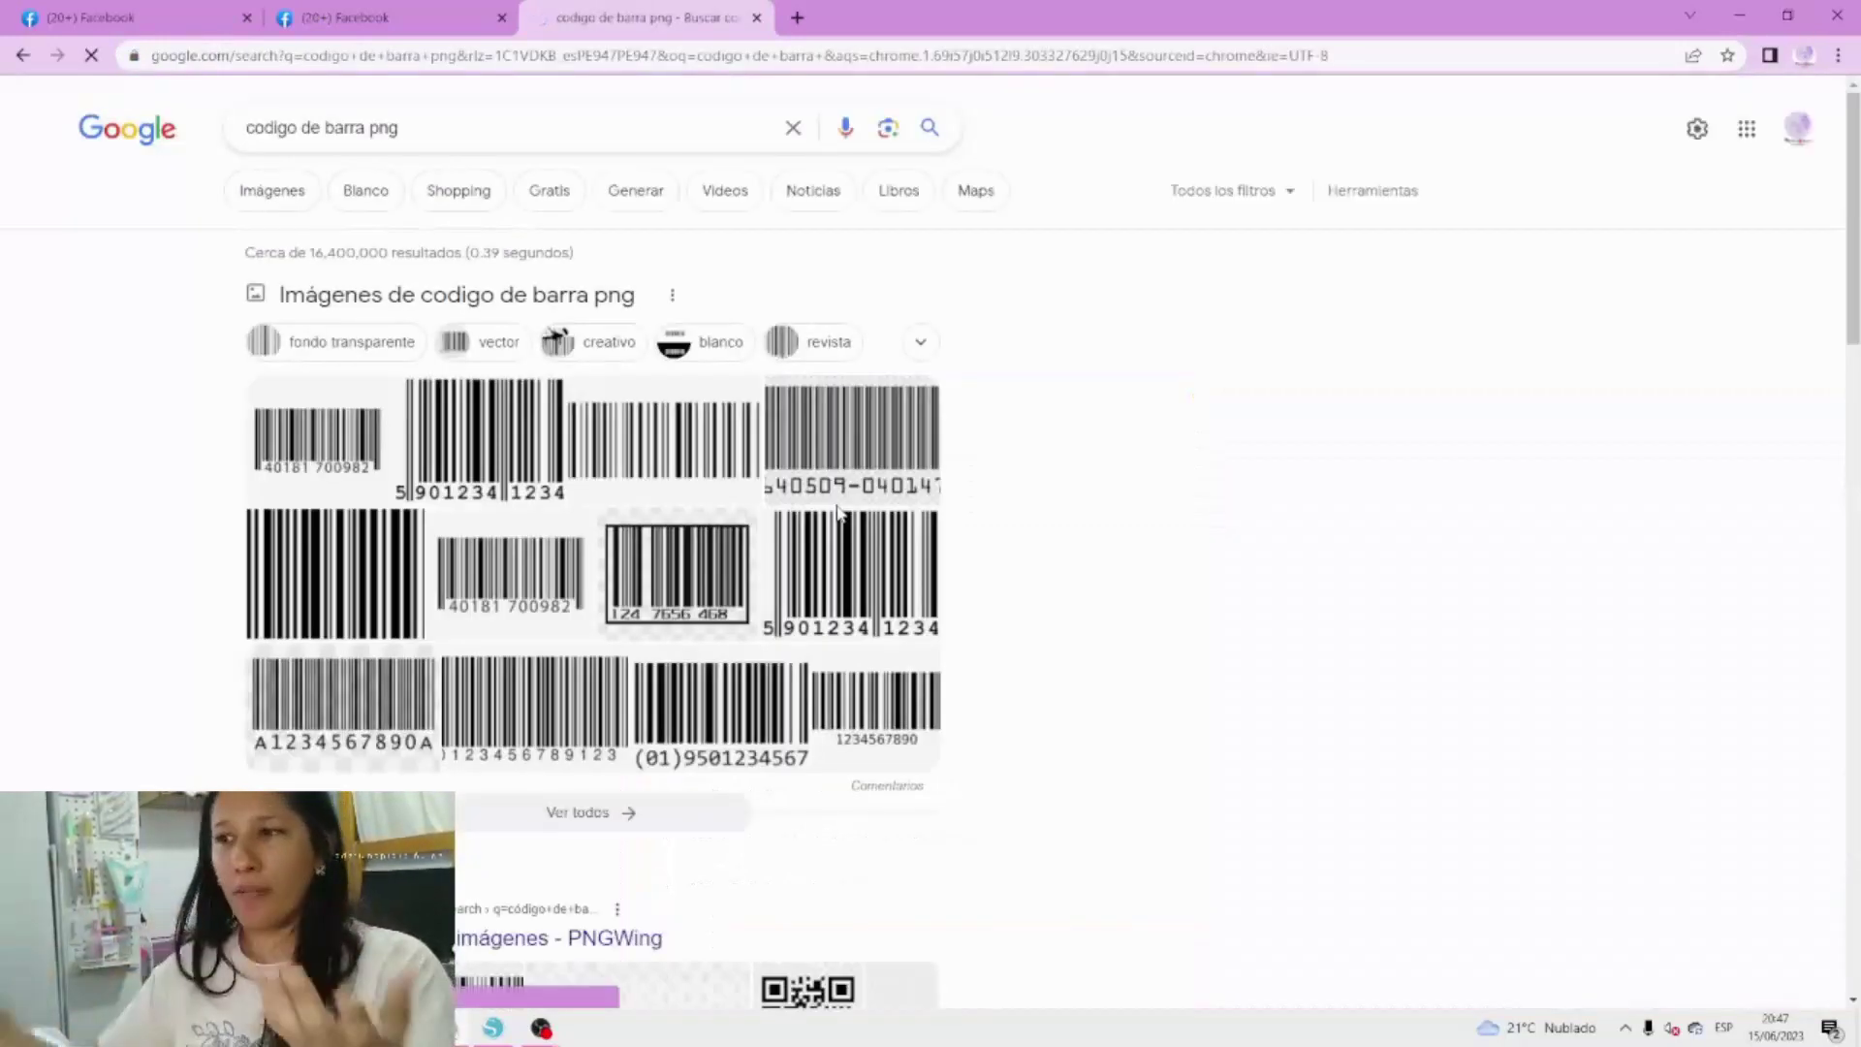
left_click(267, 194)
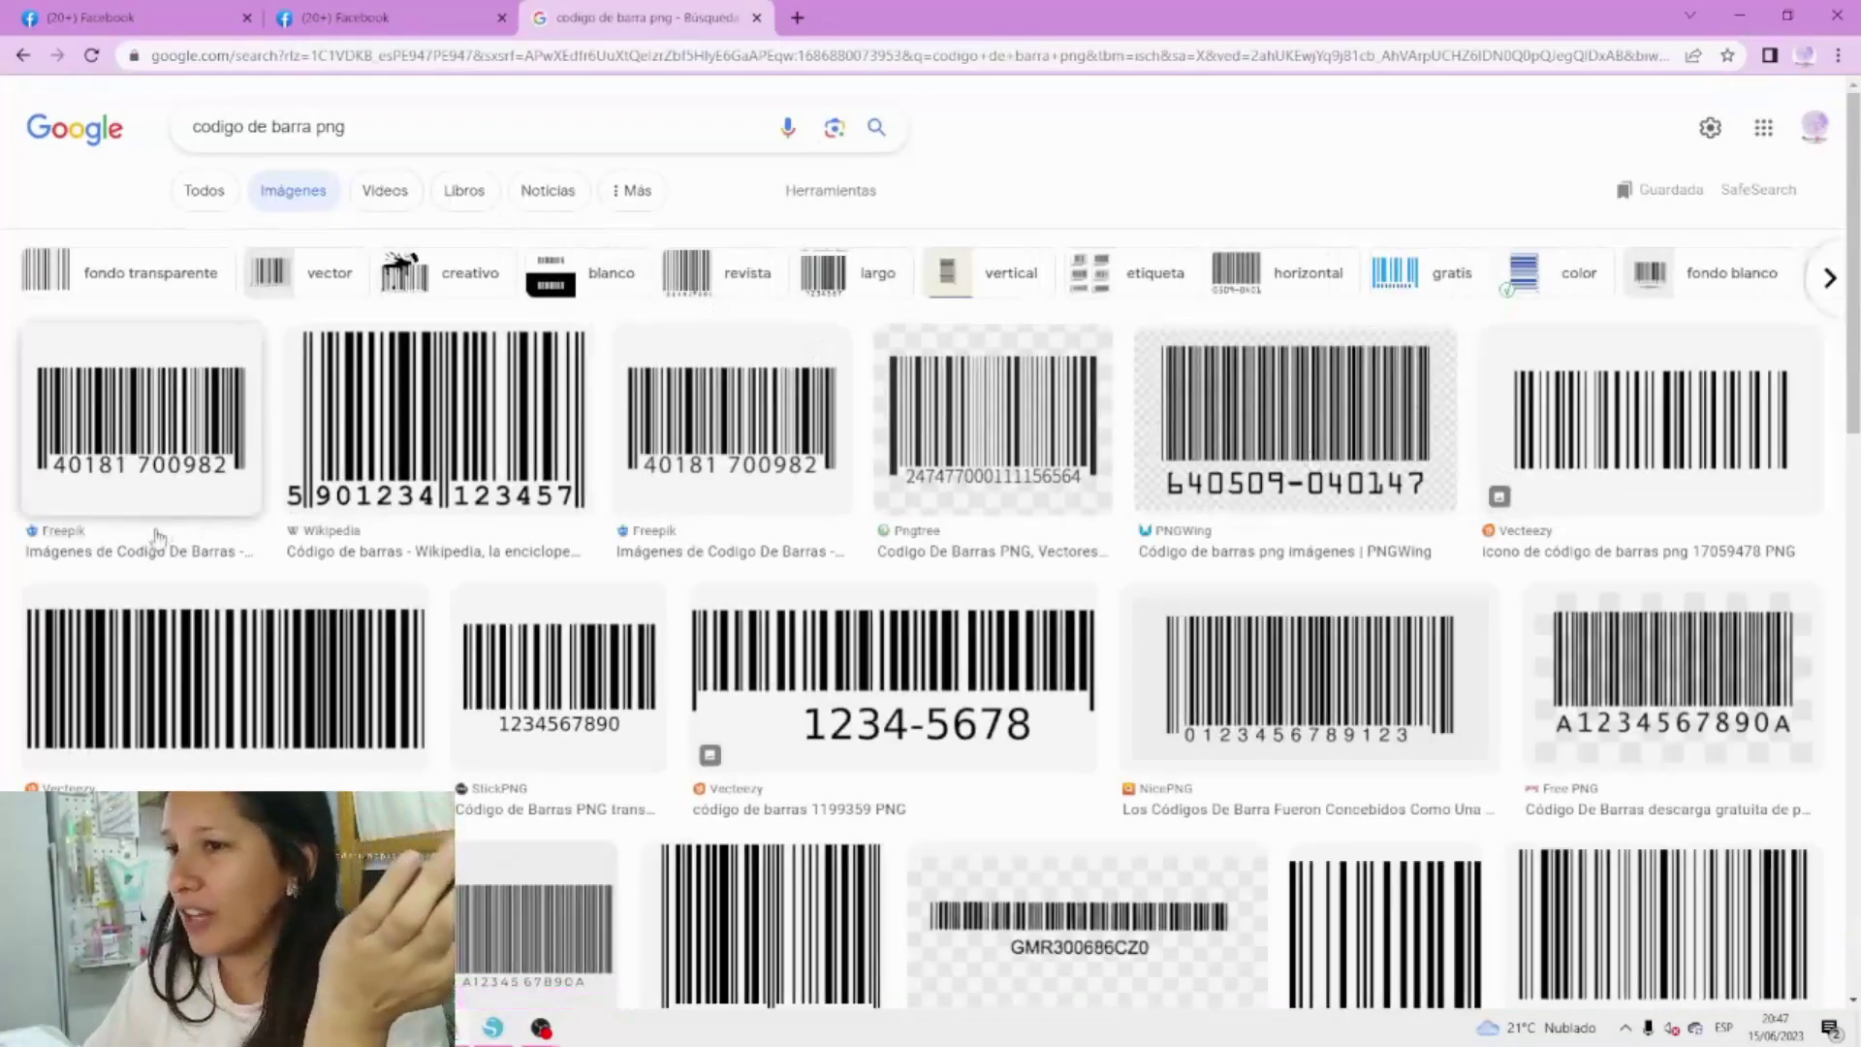
Browse the barcode results and preview the world-map, torn-open and worker-figure creative designs.
scroll(250, 524, "down", 7)
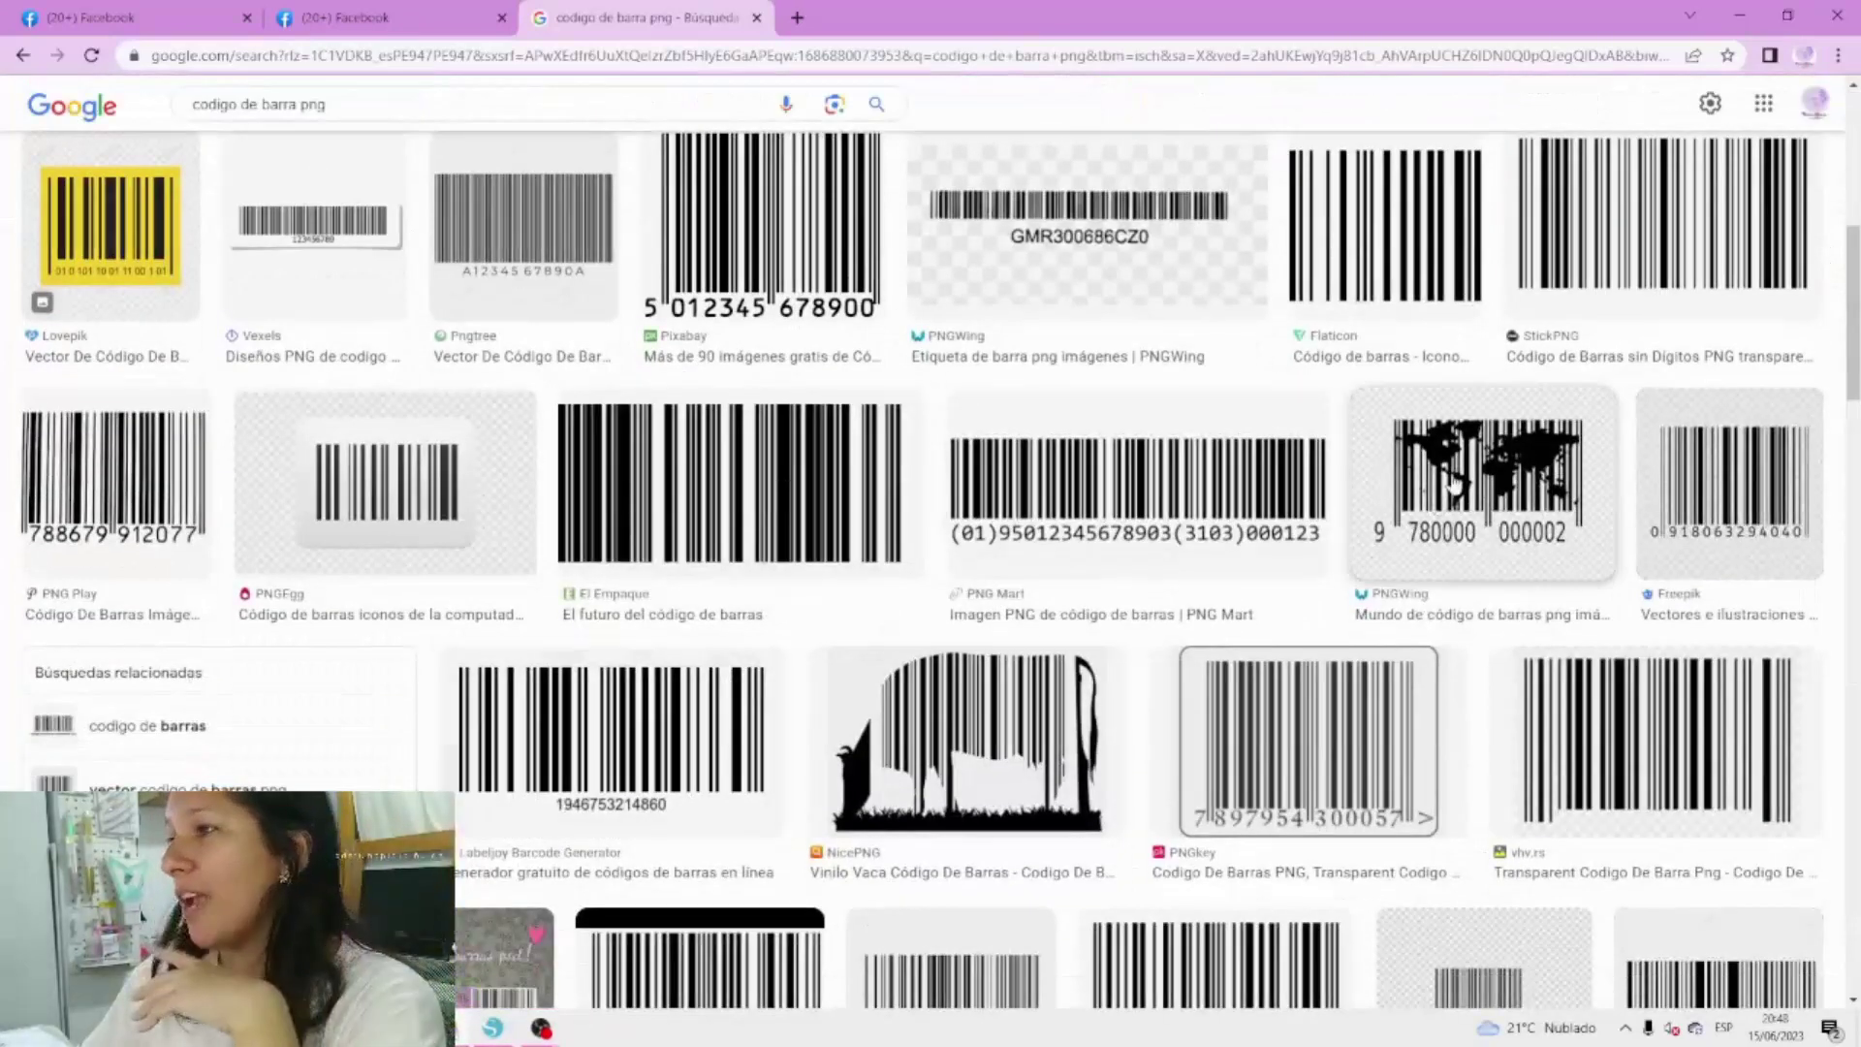
left_click(1483, 485)
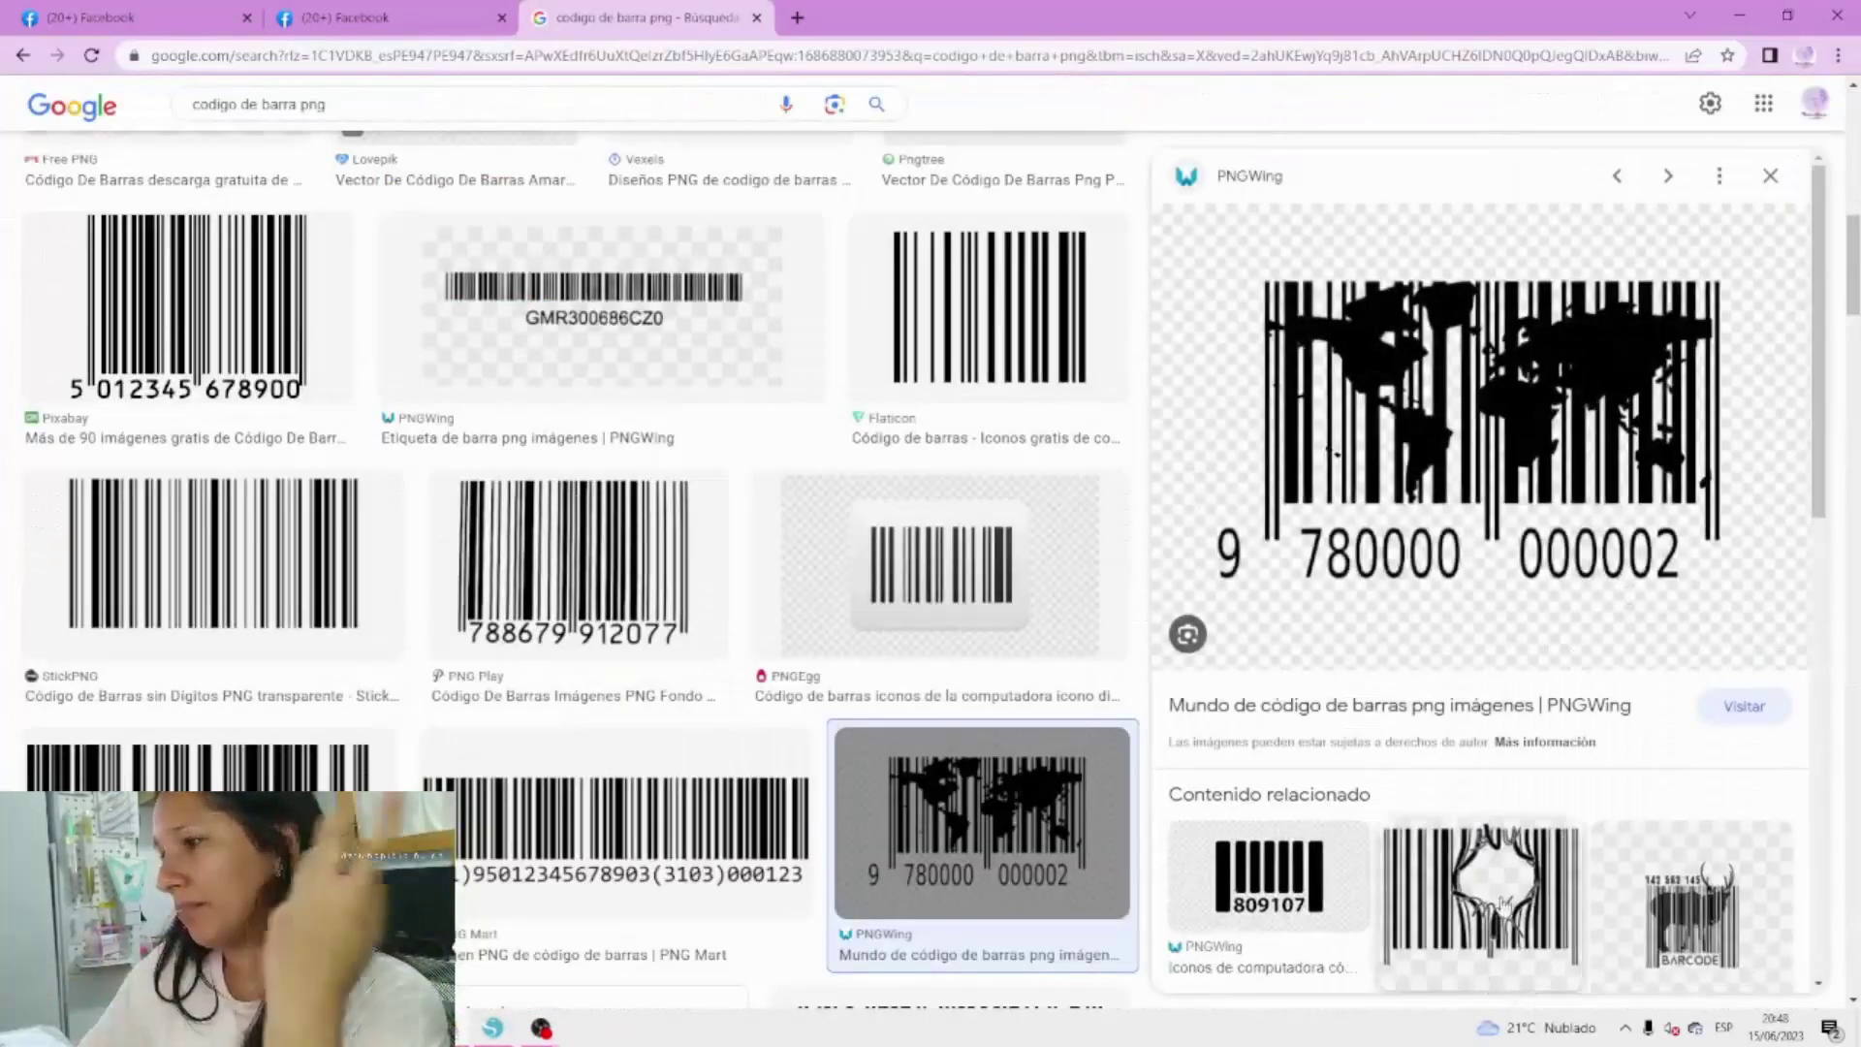
scroll(1478, 581, "down", 2)
left_click(1481, 543)
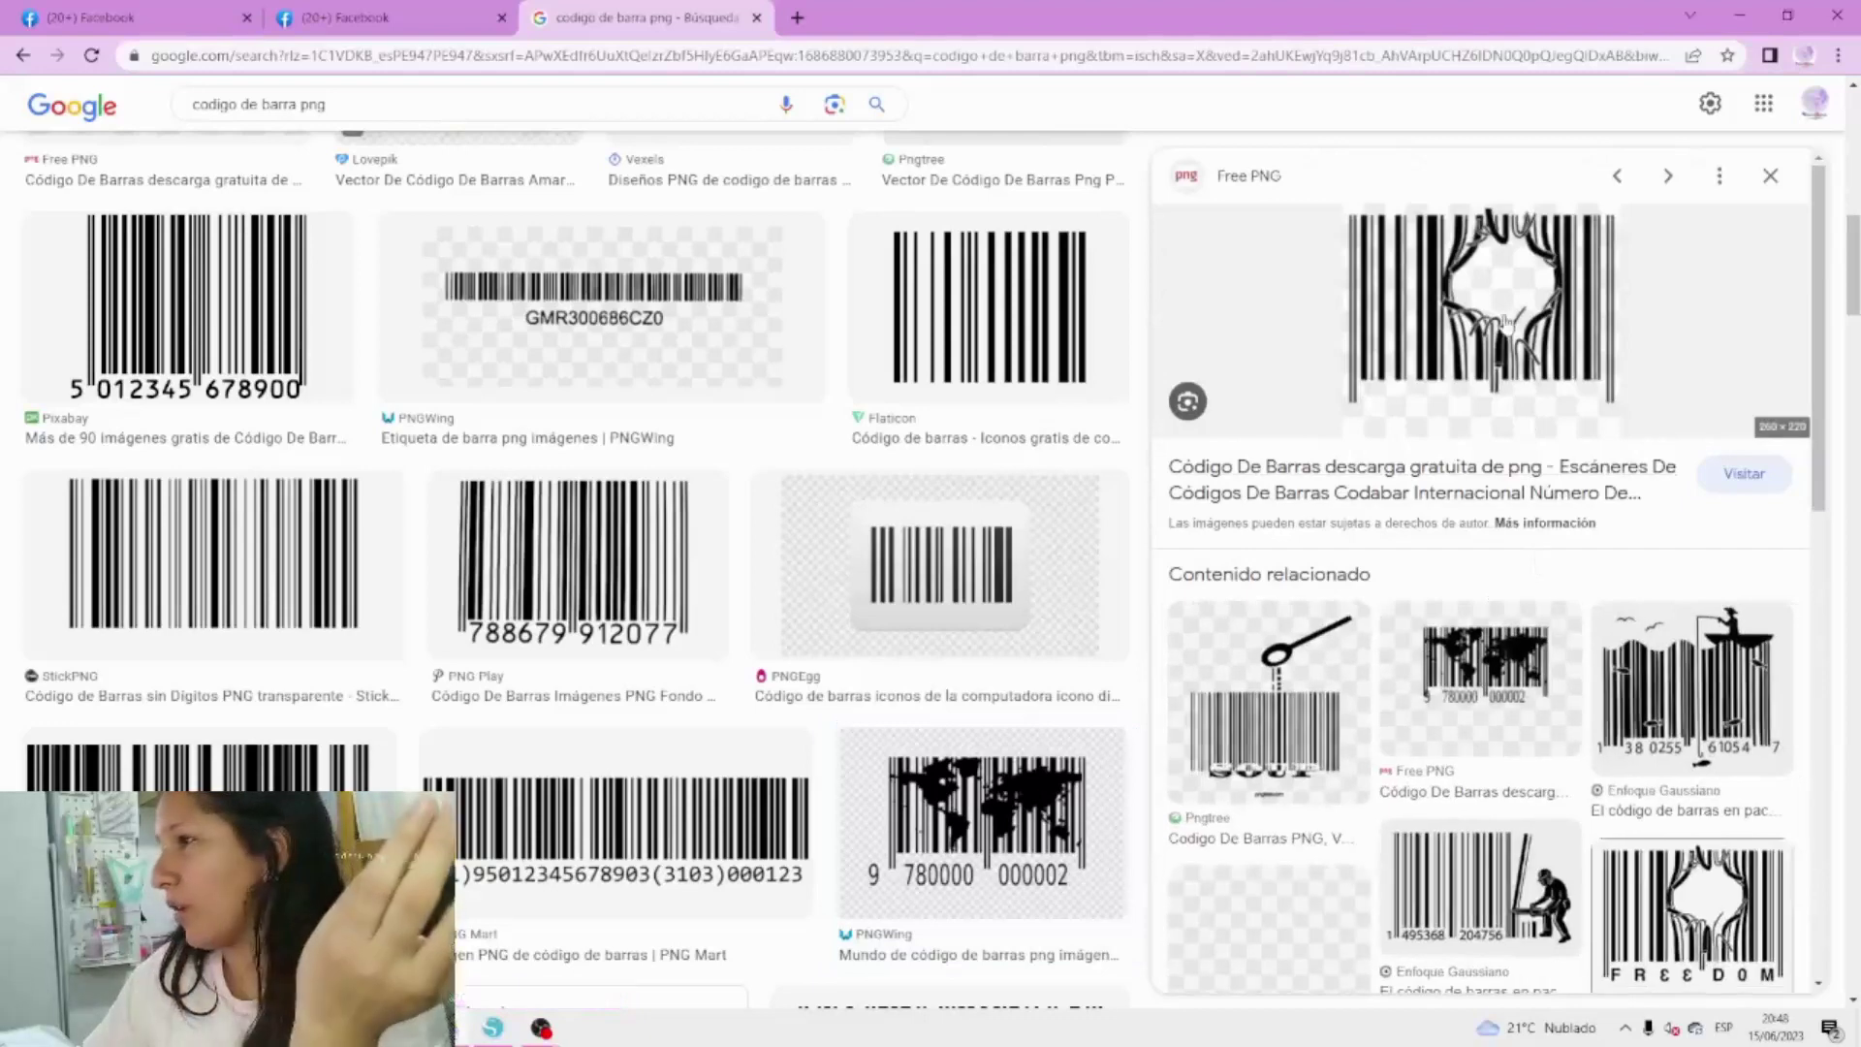
scroll(1551, 630, "down", 4)
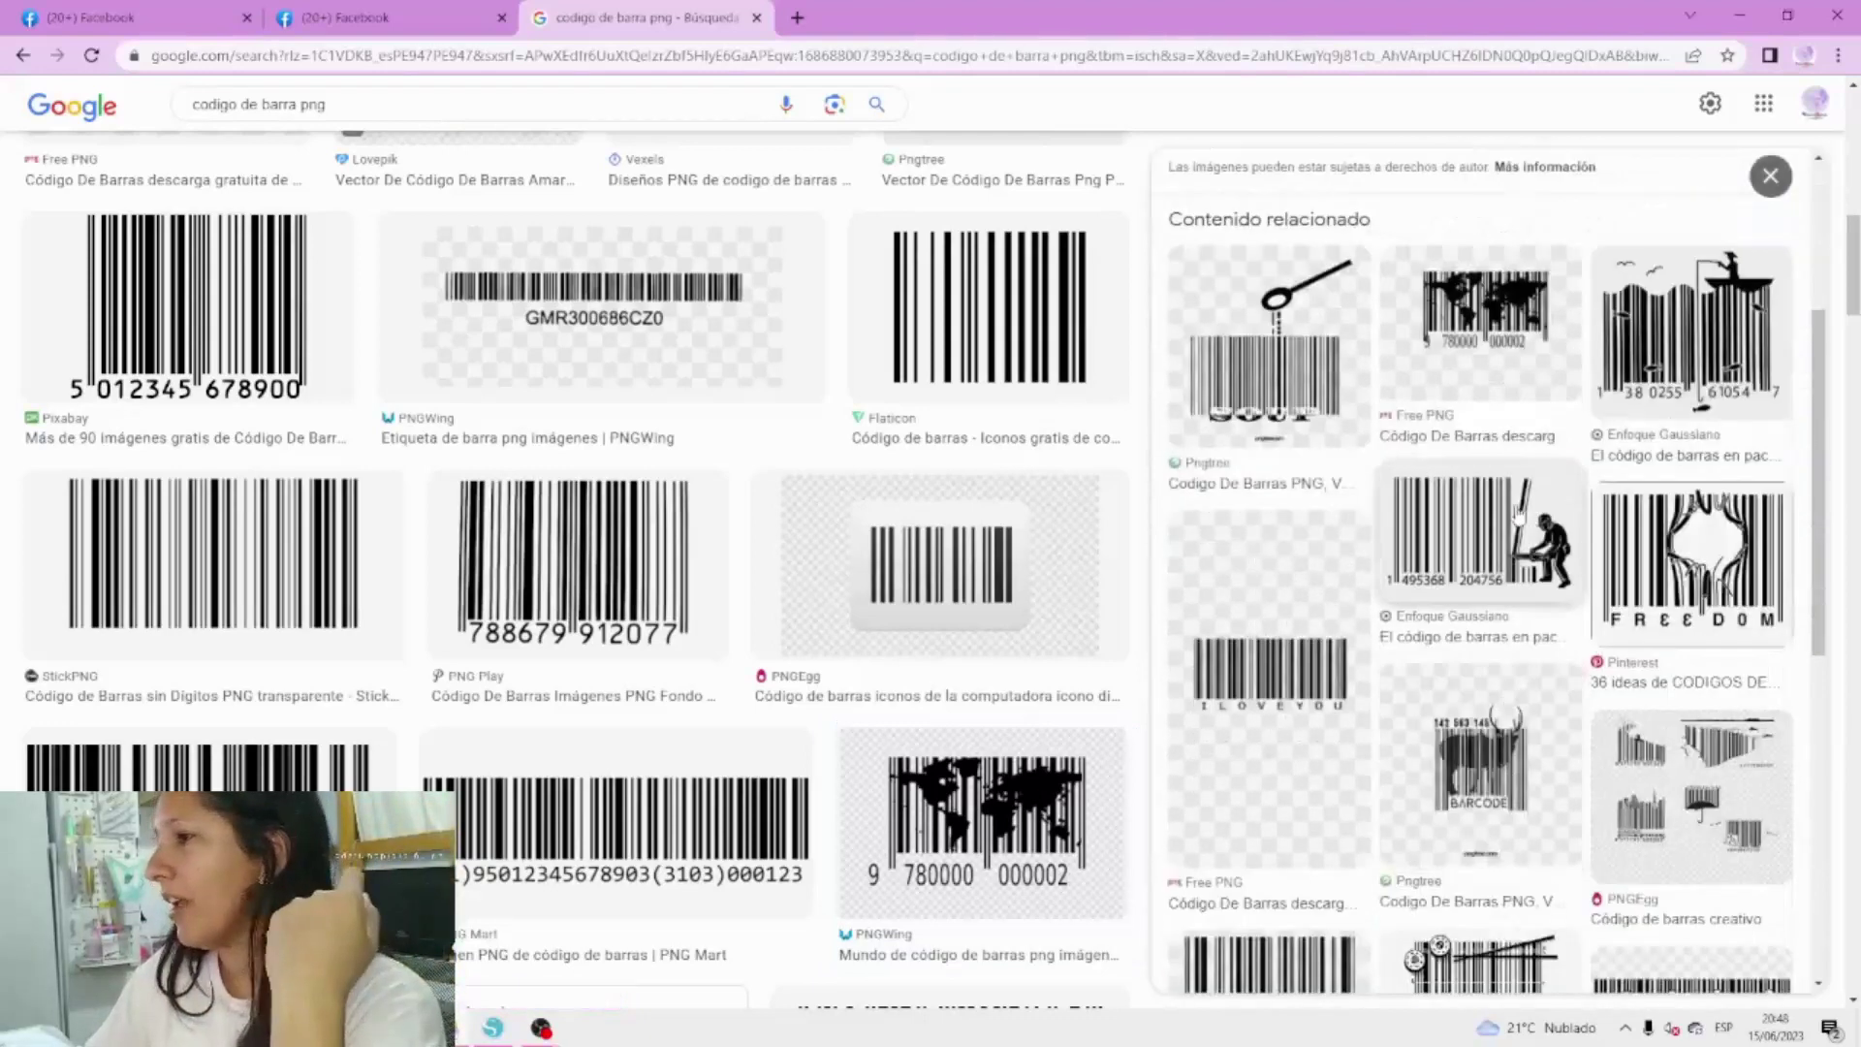
left_click(1602, 719)
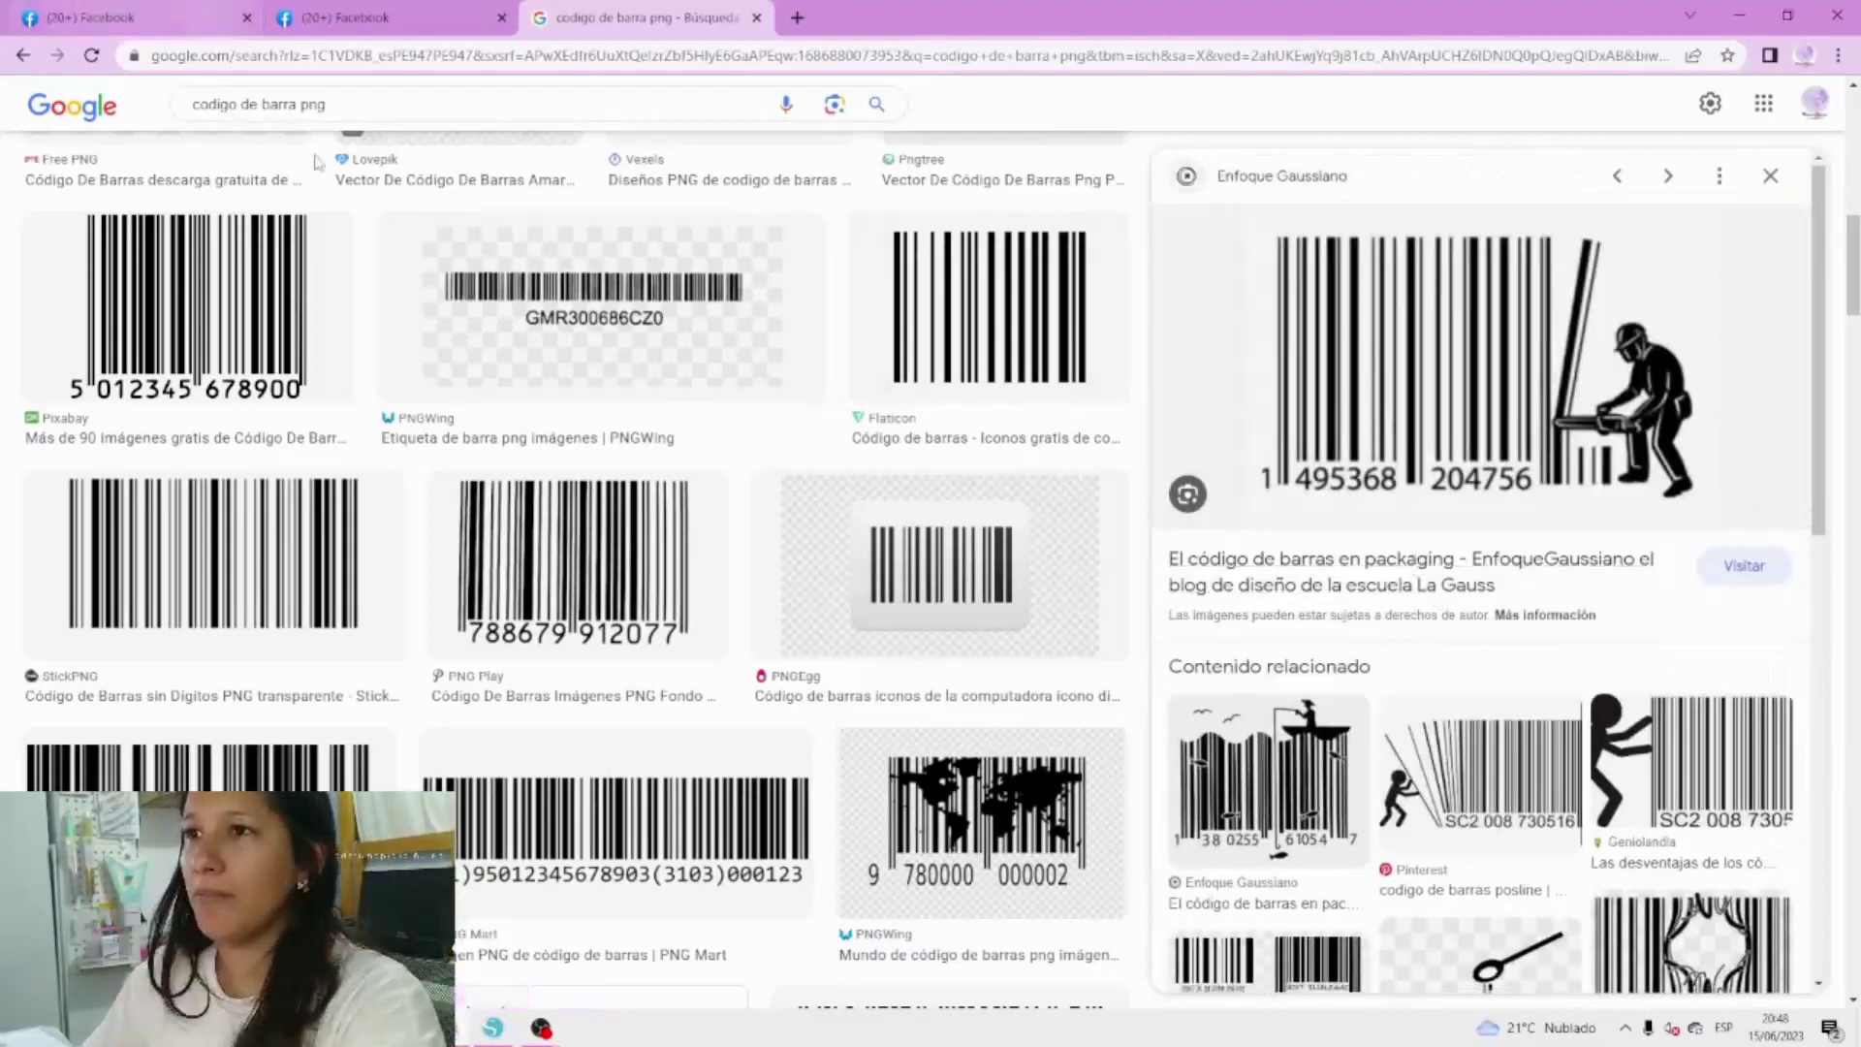
Refine the image search to "codigo de barra dia del padre png".
left_click(296, 107)
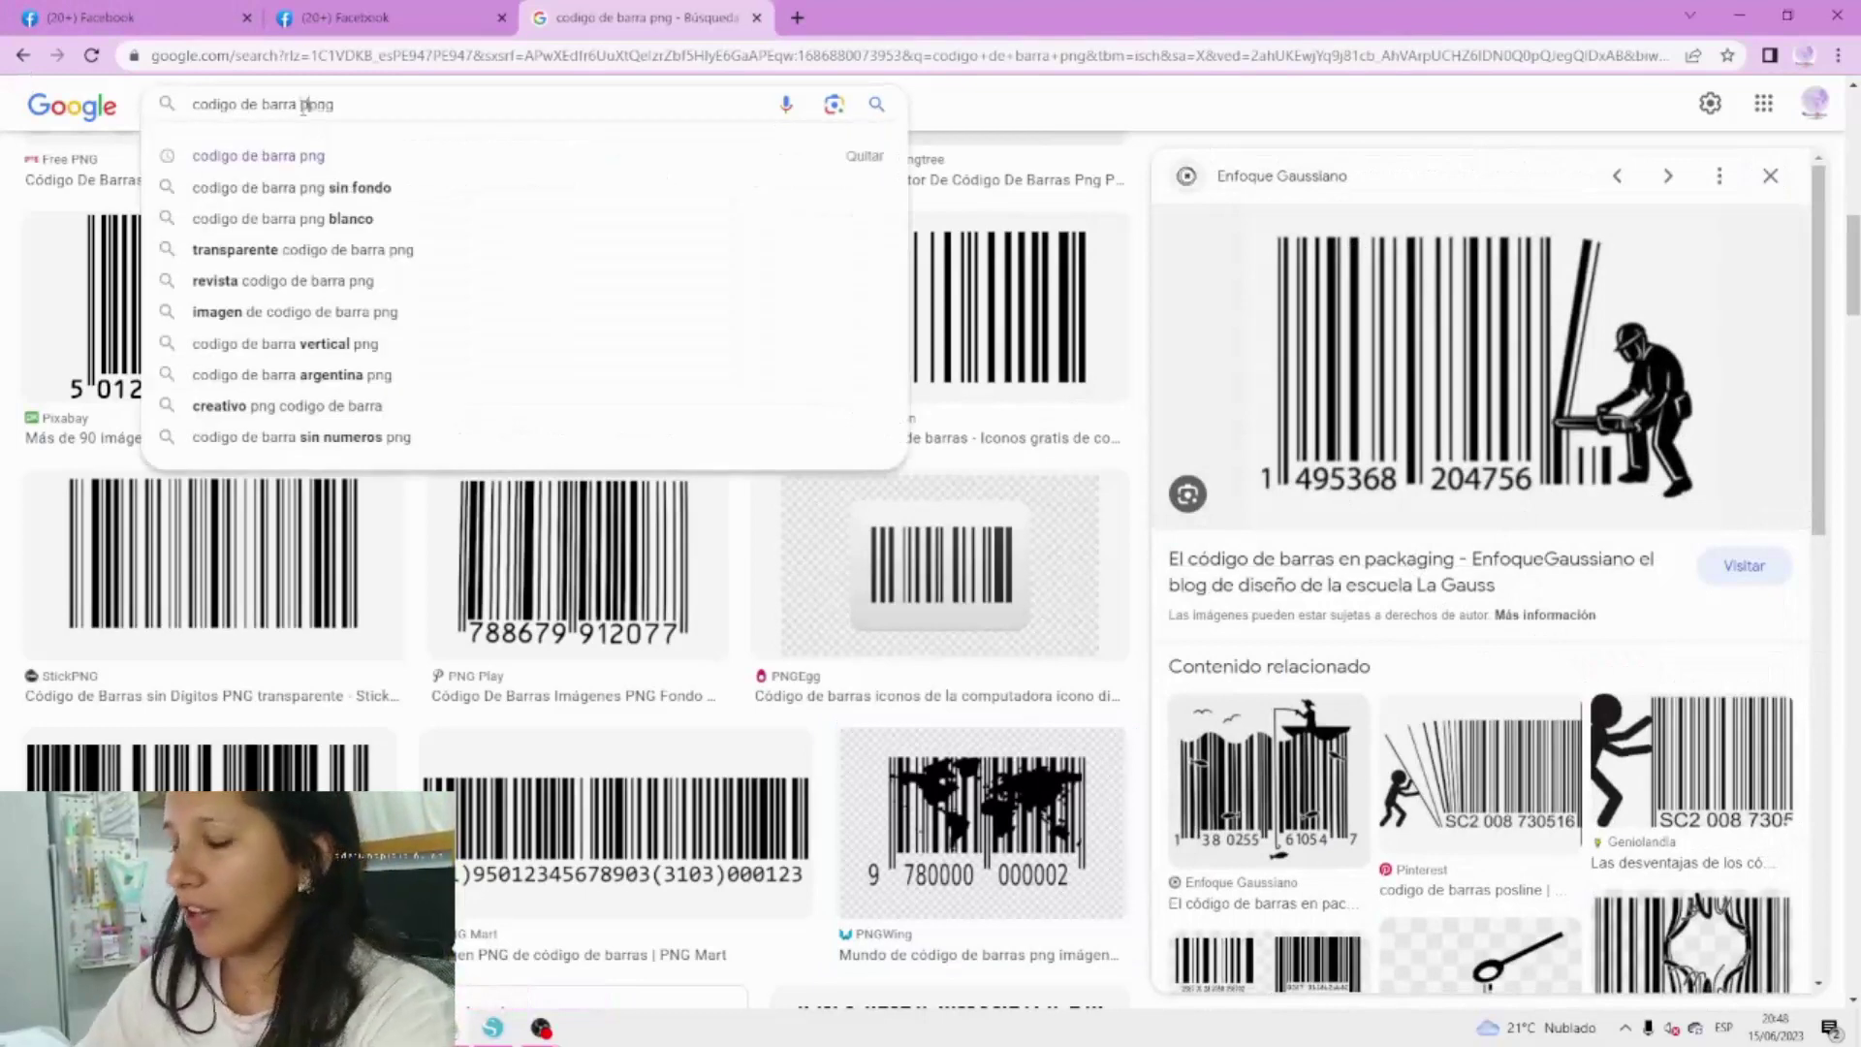
type("dia del padre")
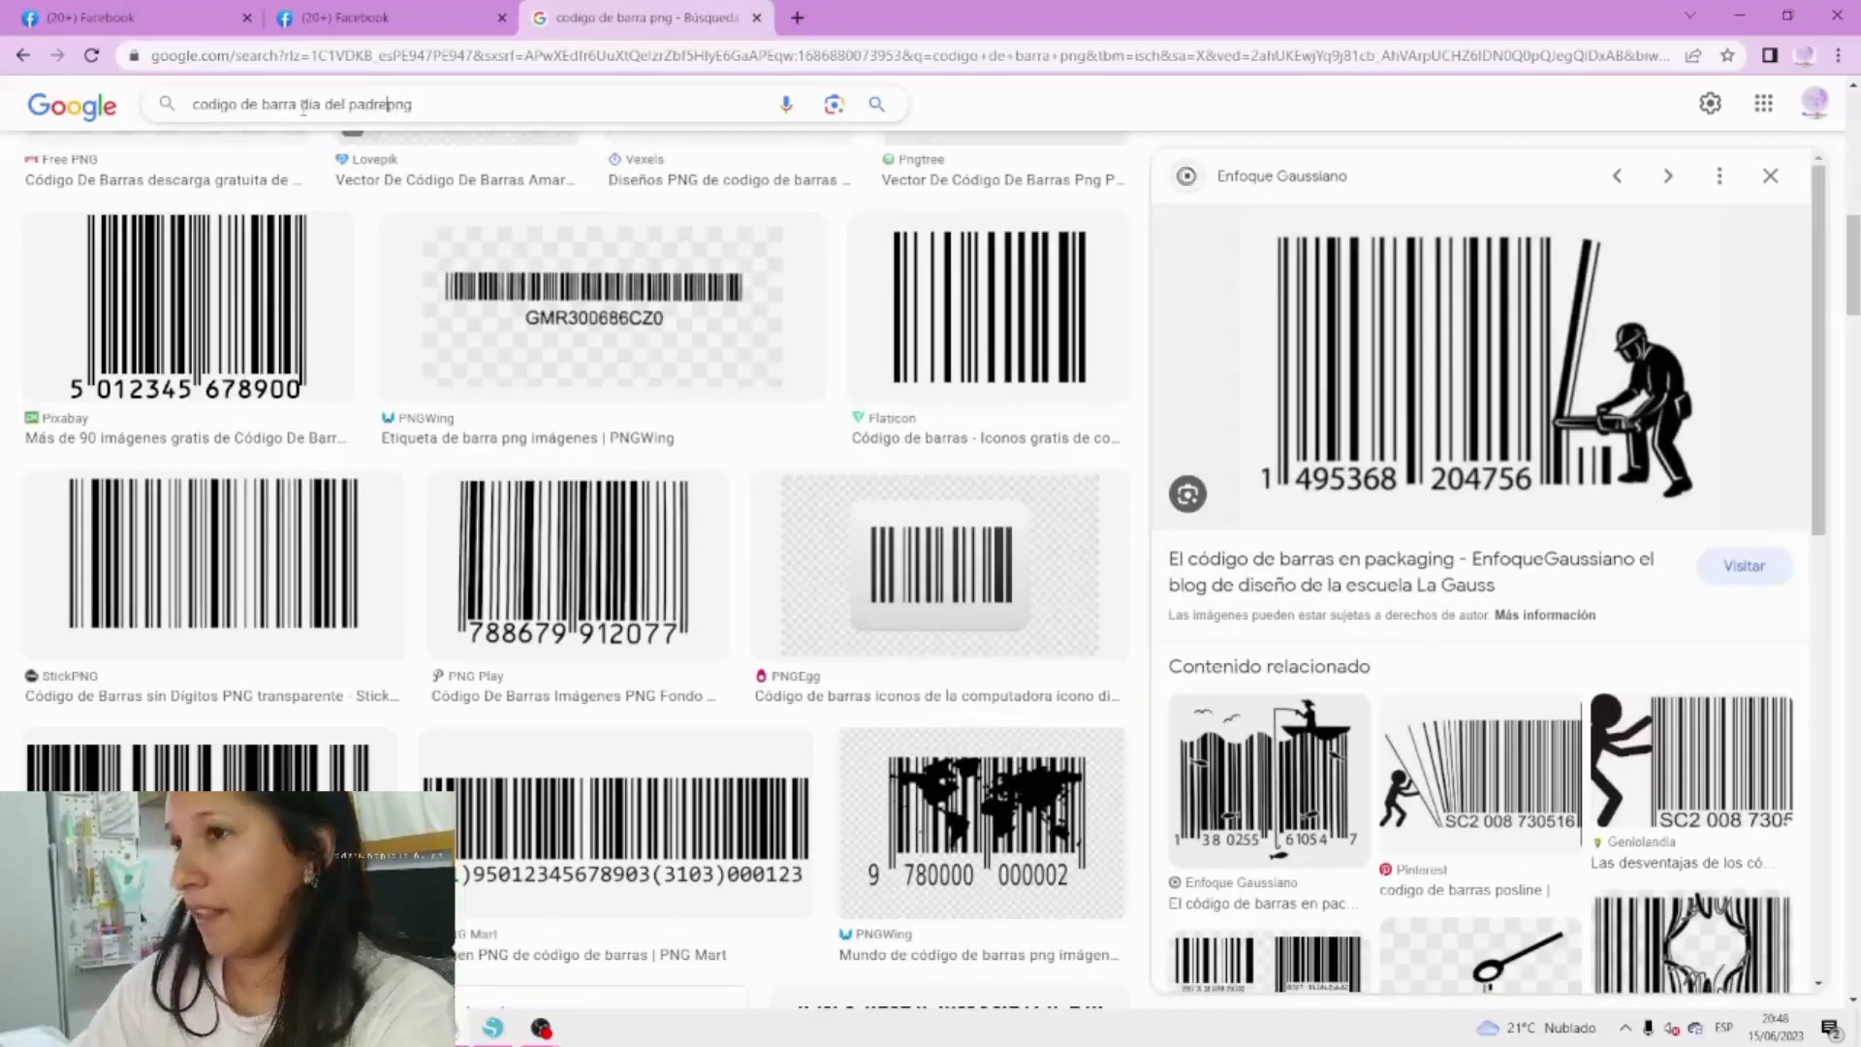
key("Return")
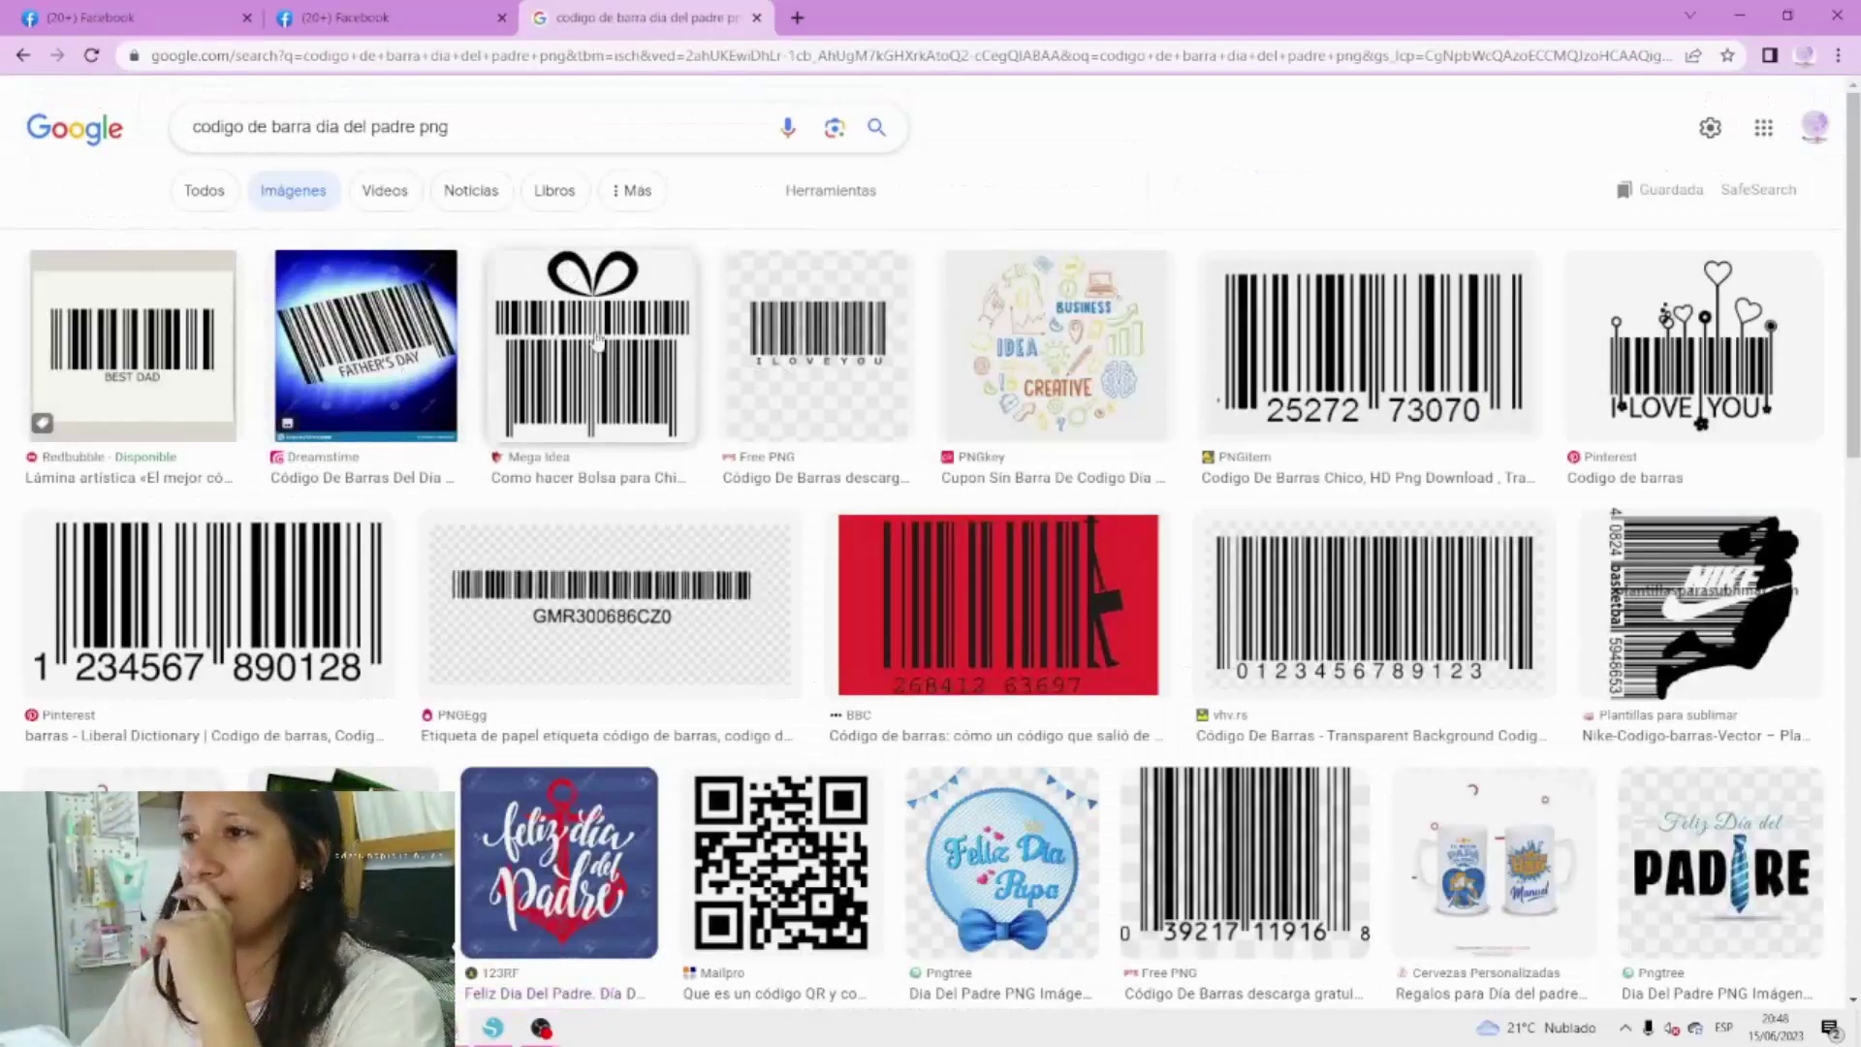
Preview the gift-shaped barcode from Mega Idea and save its image to the Escritorio folder.
left_click(514, 375)
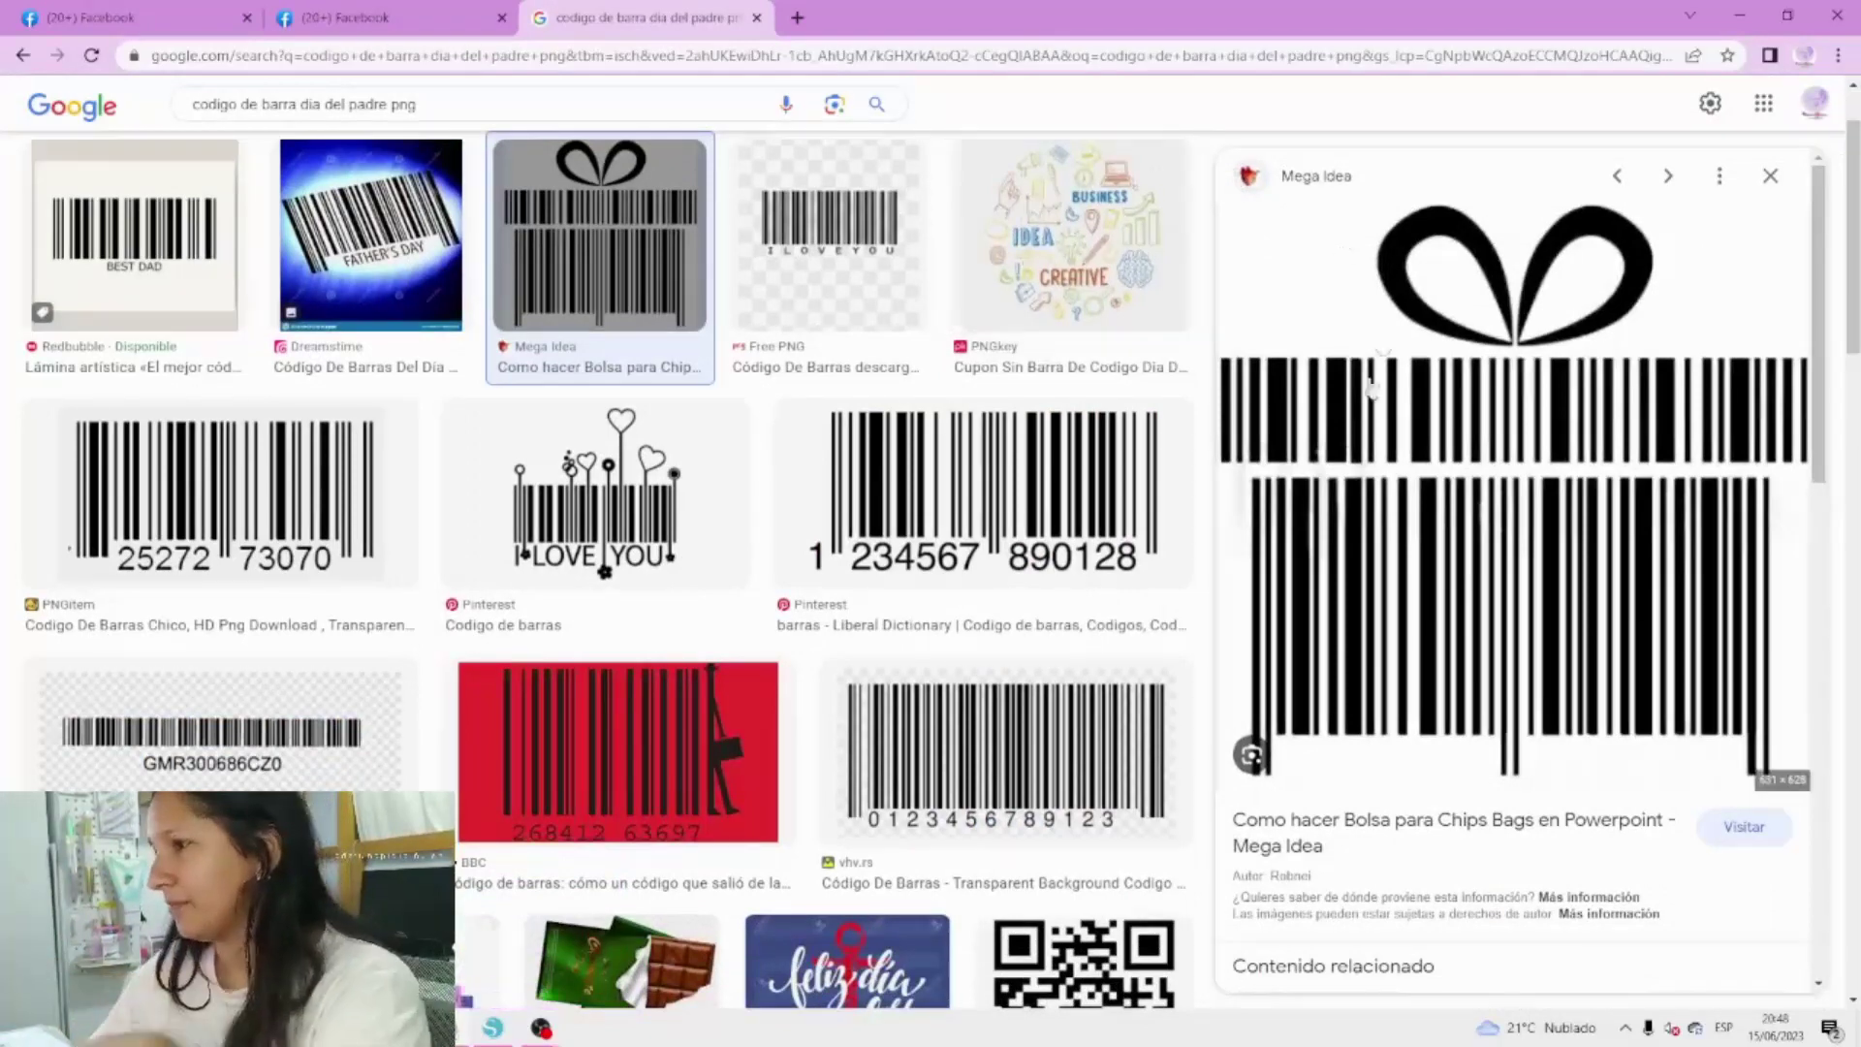
right_click(1425, 512)
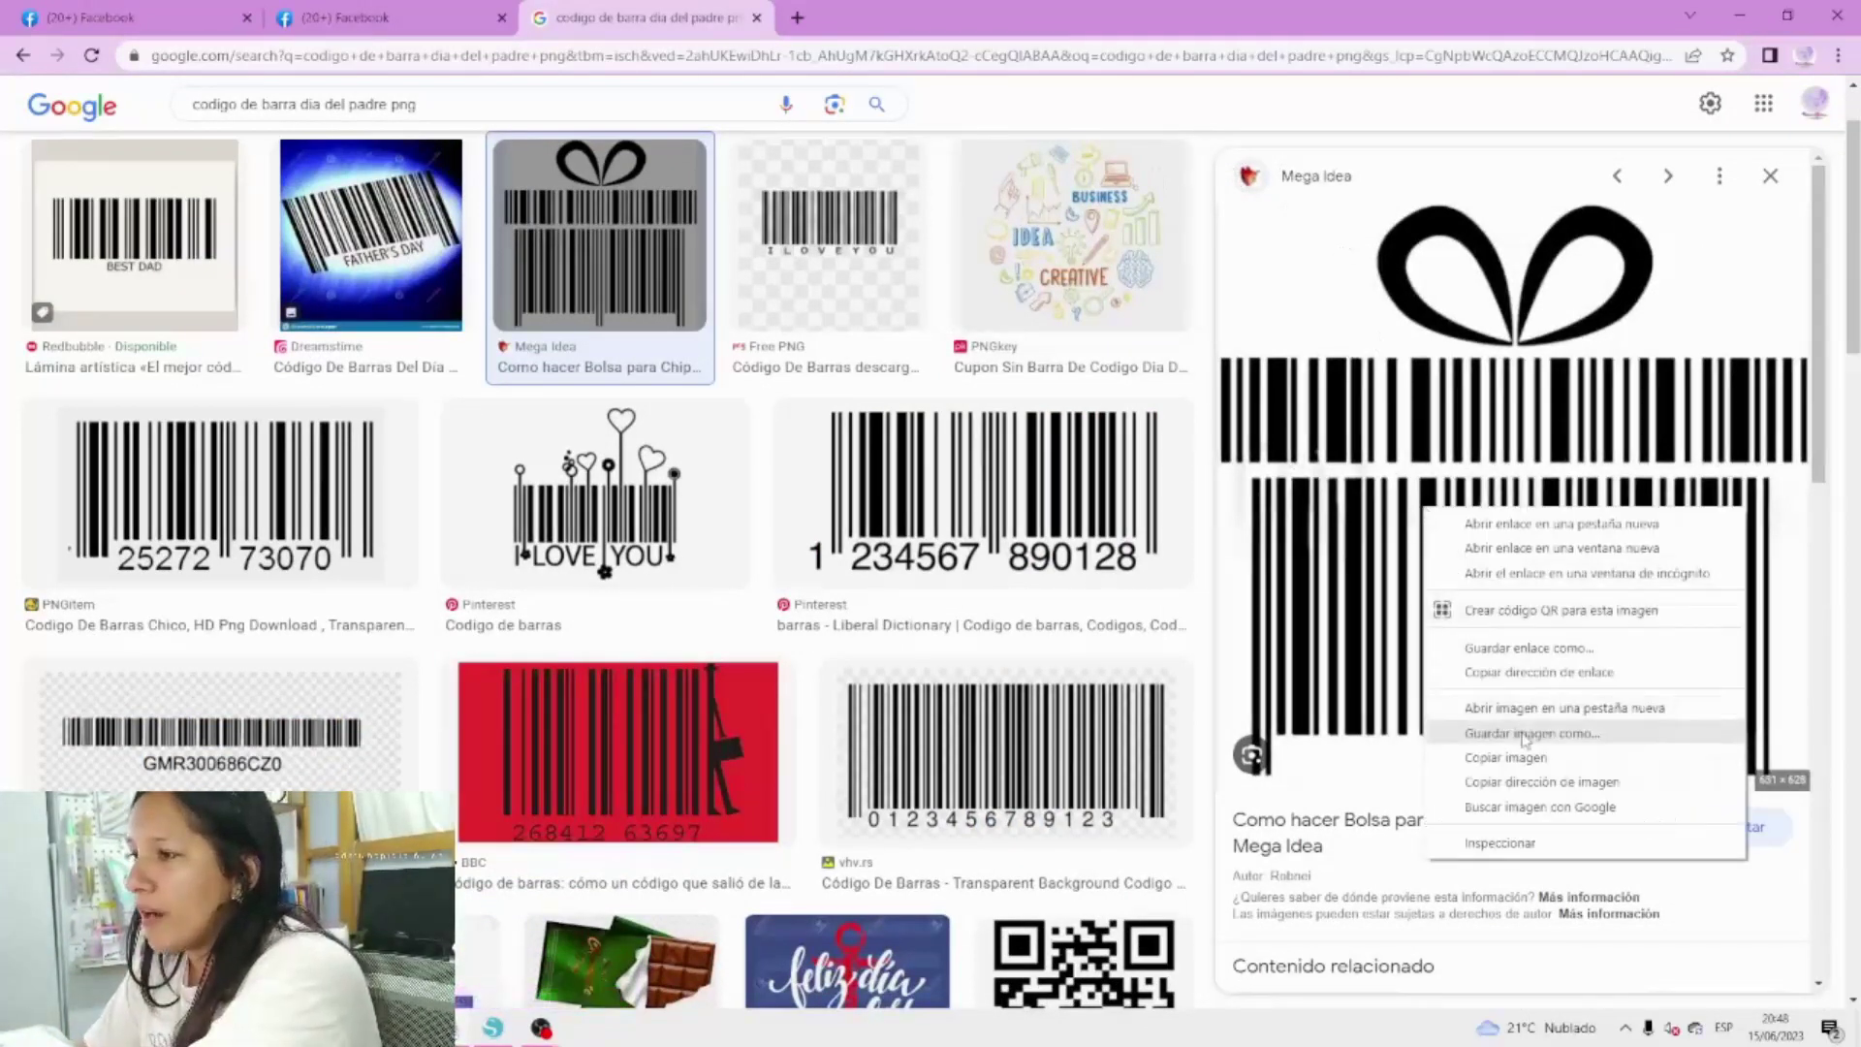
left_click(1524, 737)
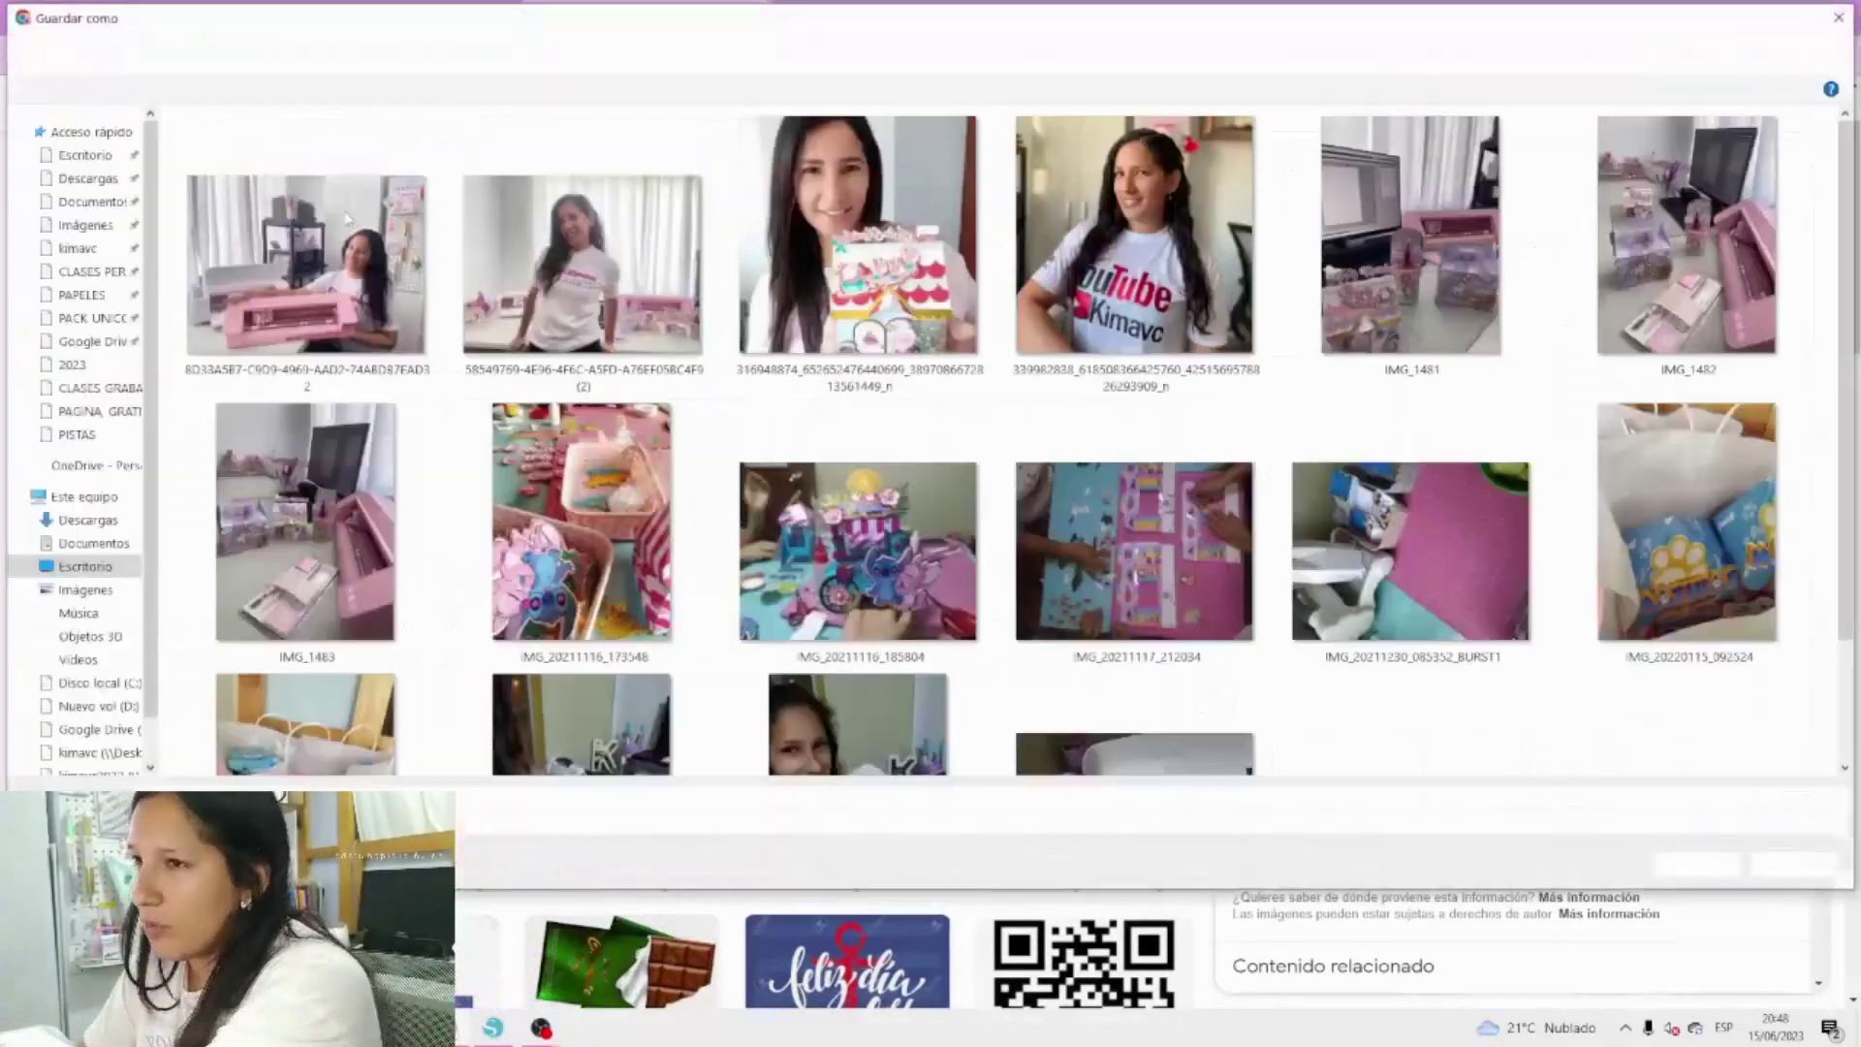
left_click(83, 155)
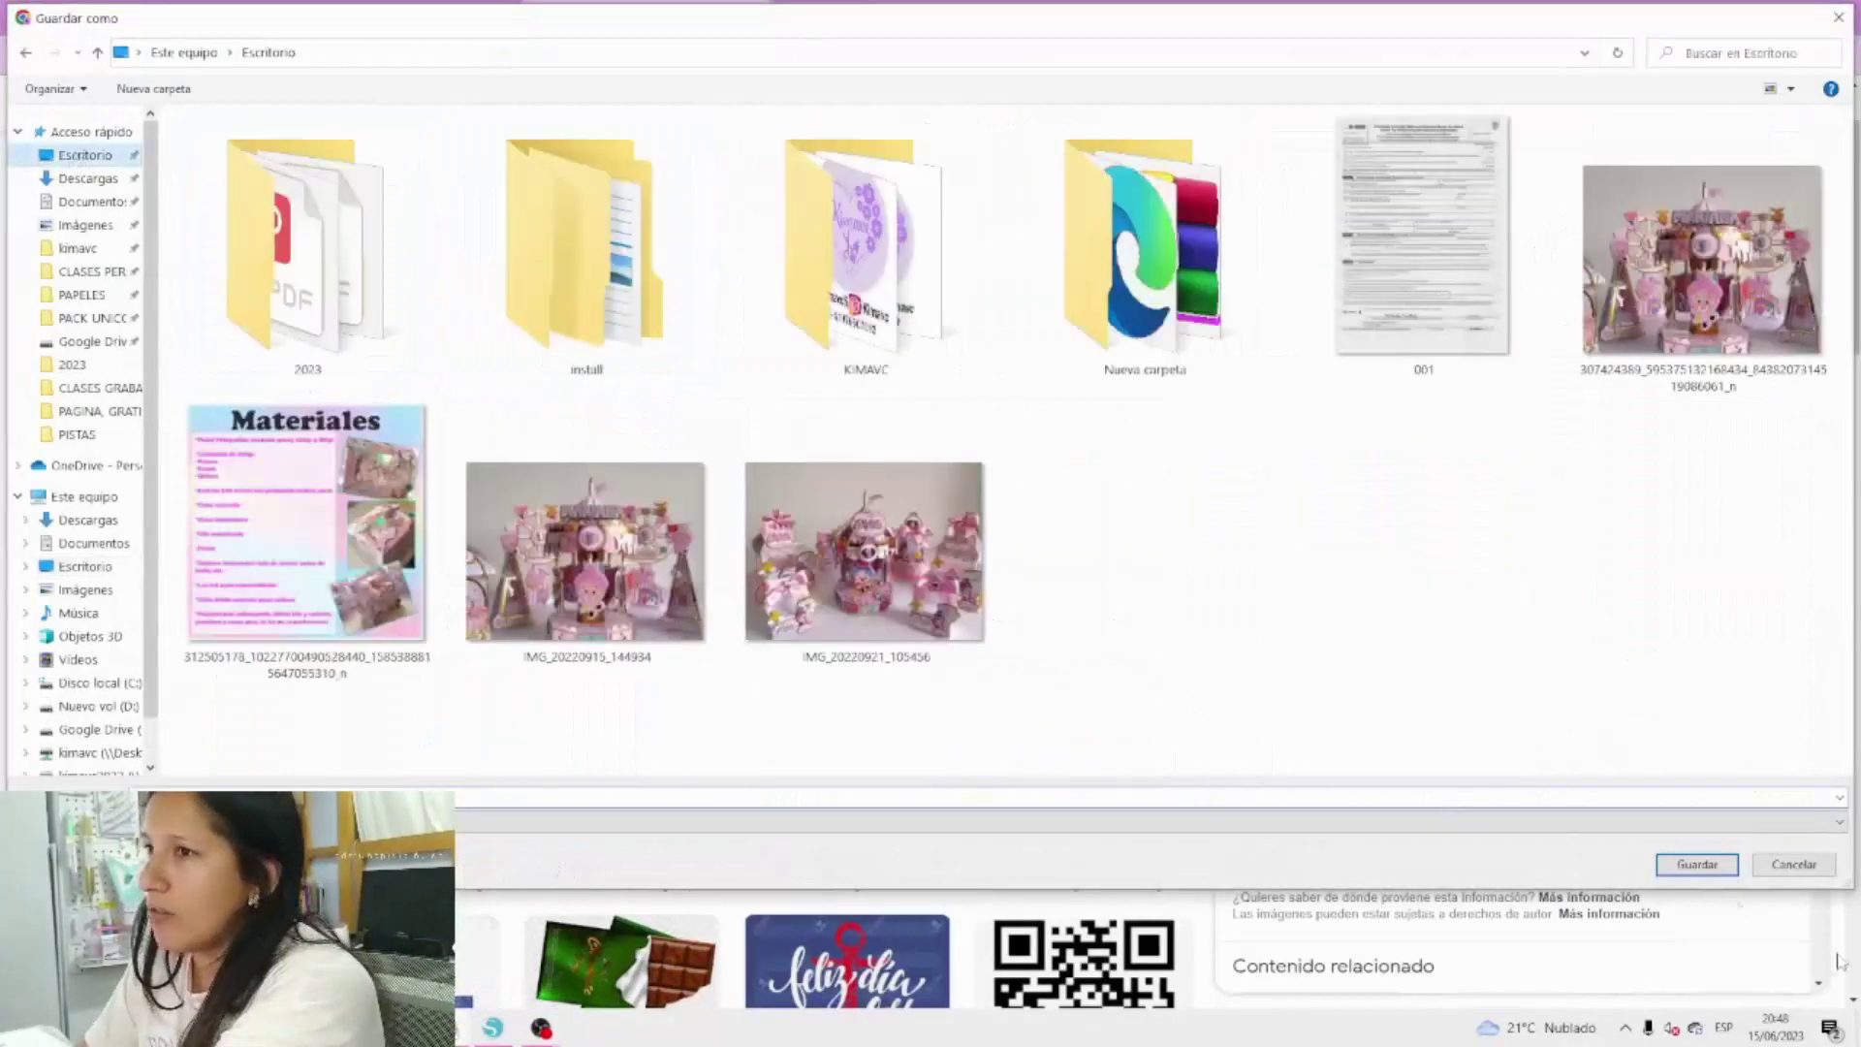
left_click(1696, 864)
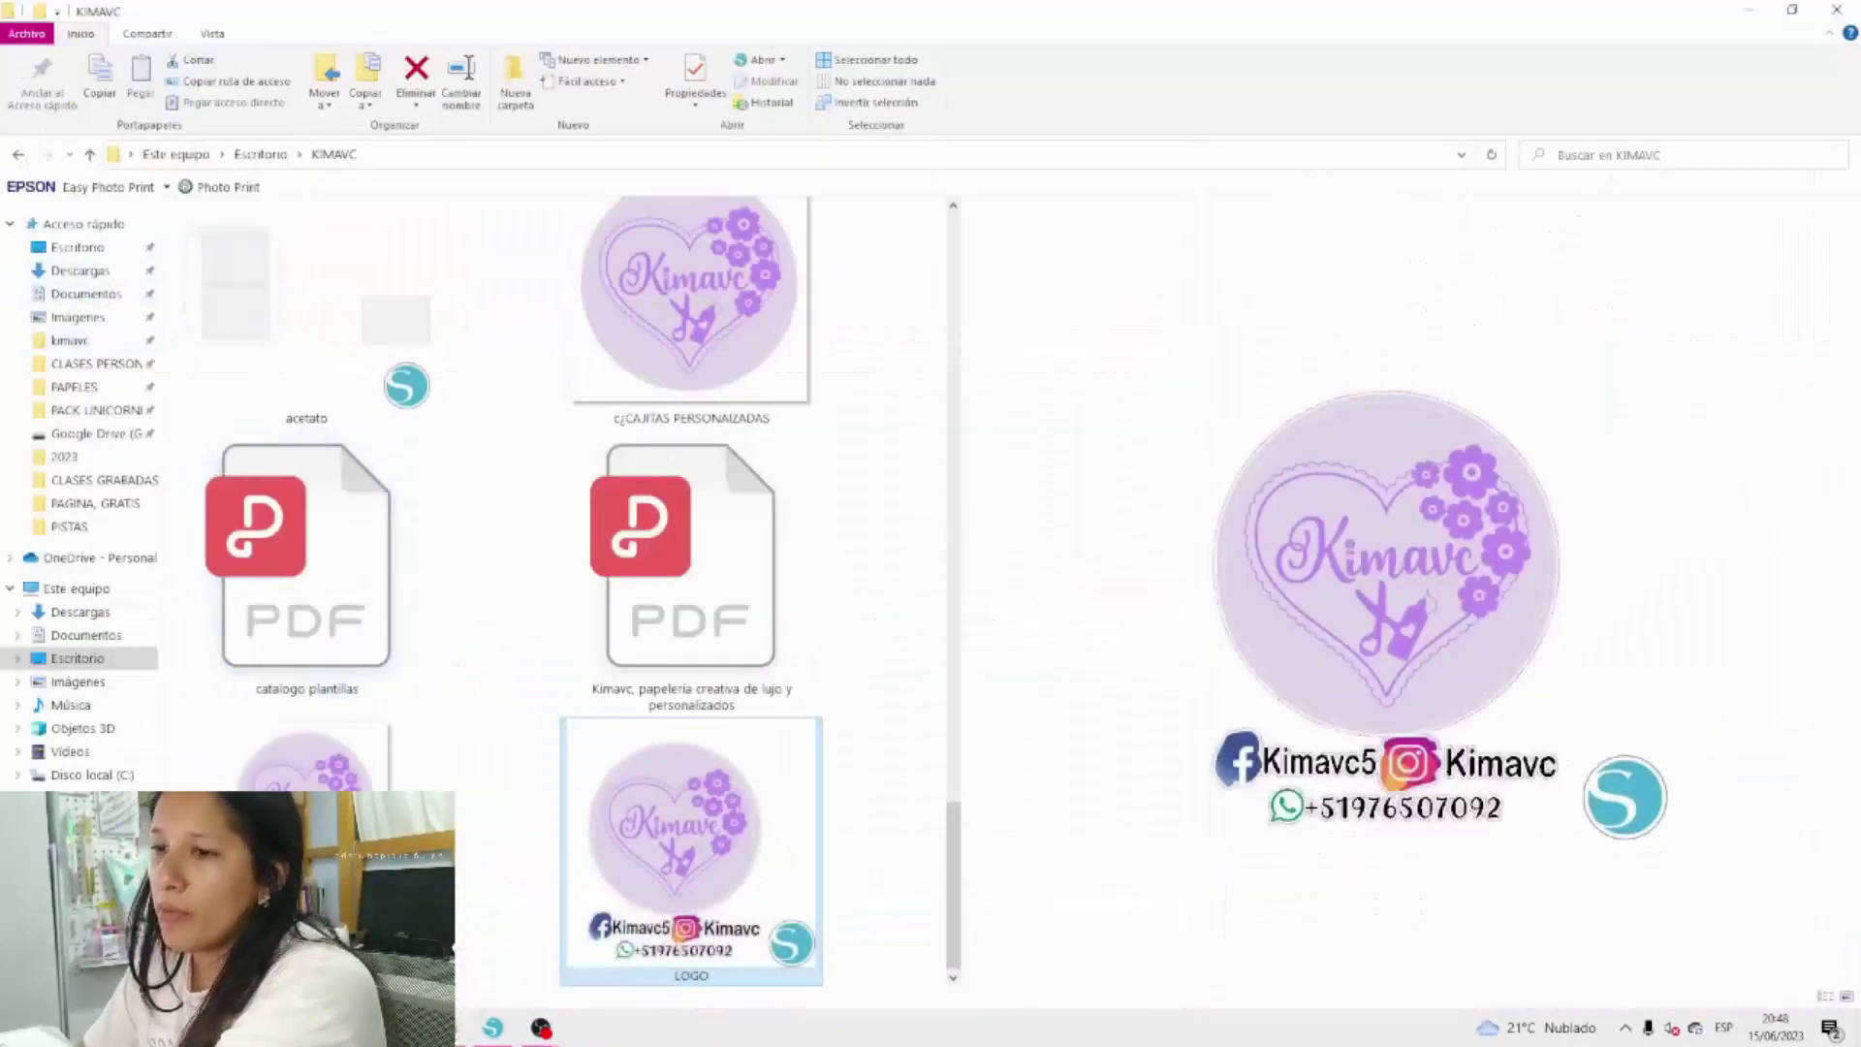
Bring the saved codigo-barra-regalo image from the Escritorio folder into the Silhouette Studio design, placing it beside the chocolate wrapper.
left_click(494, 1027)
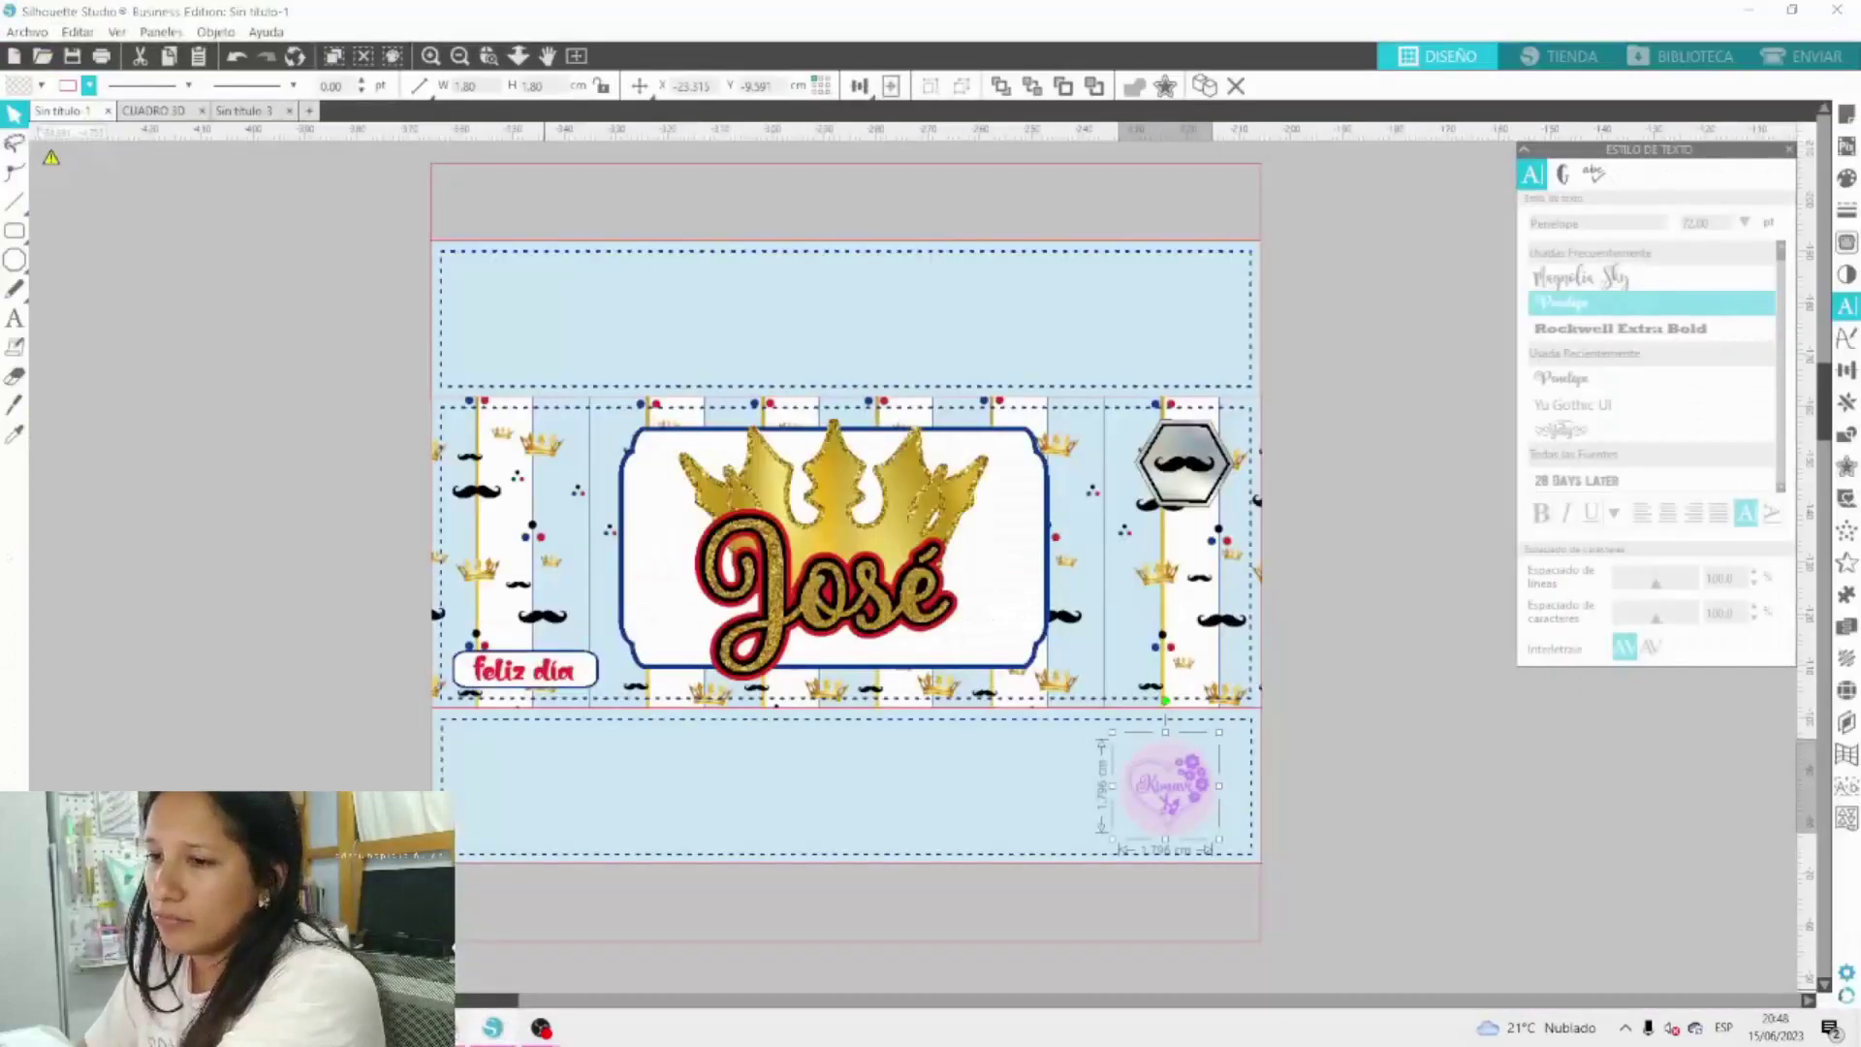
key("alt+Tab")
left_click(77, 247)
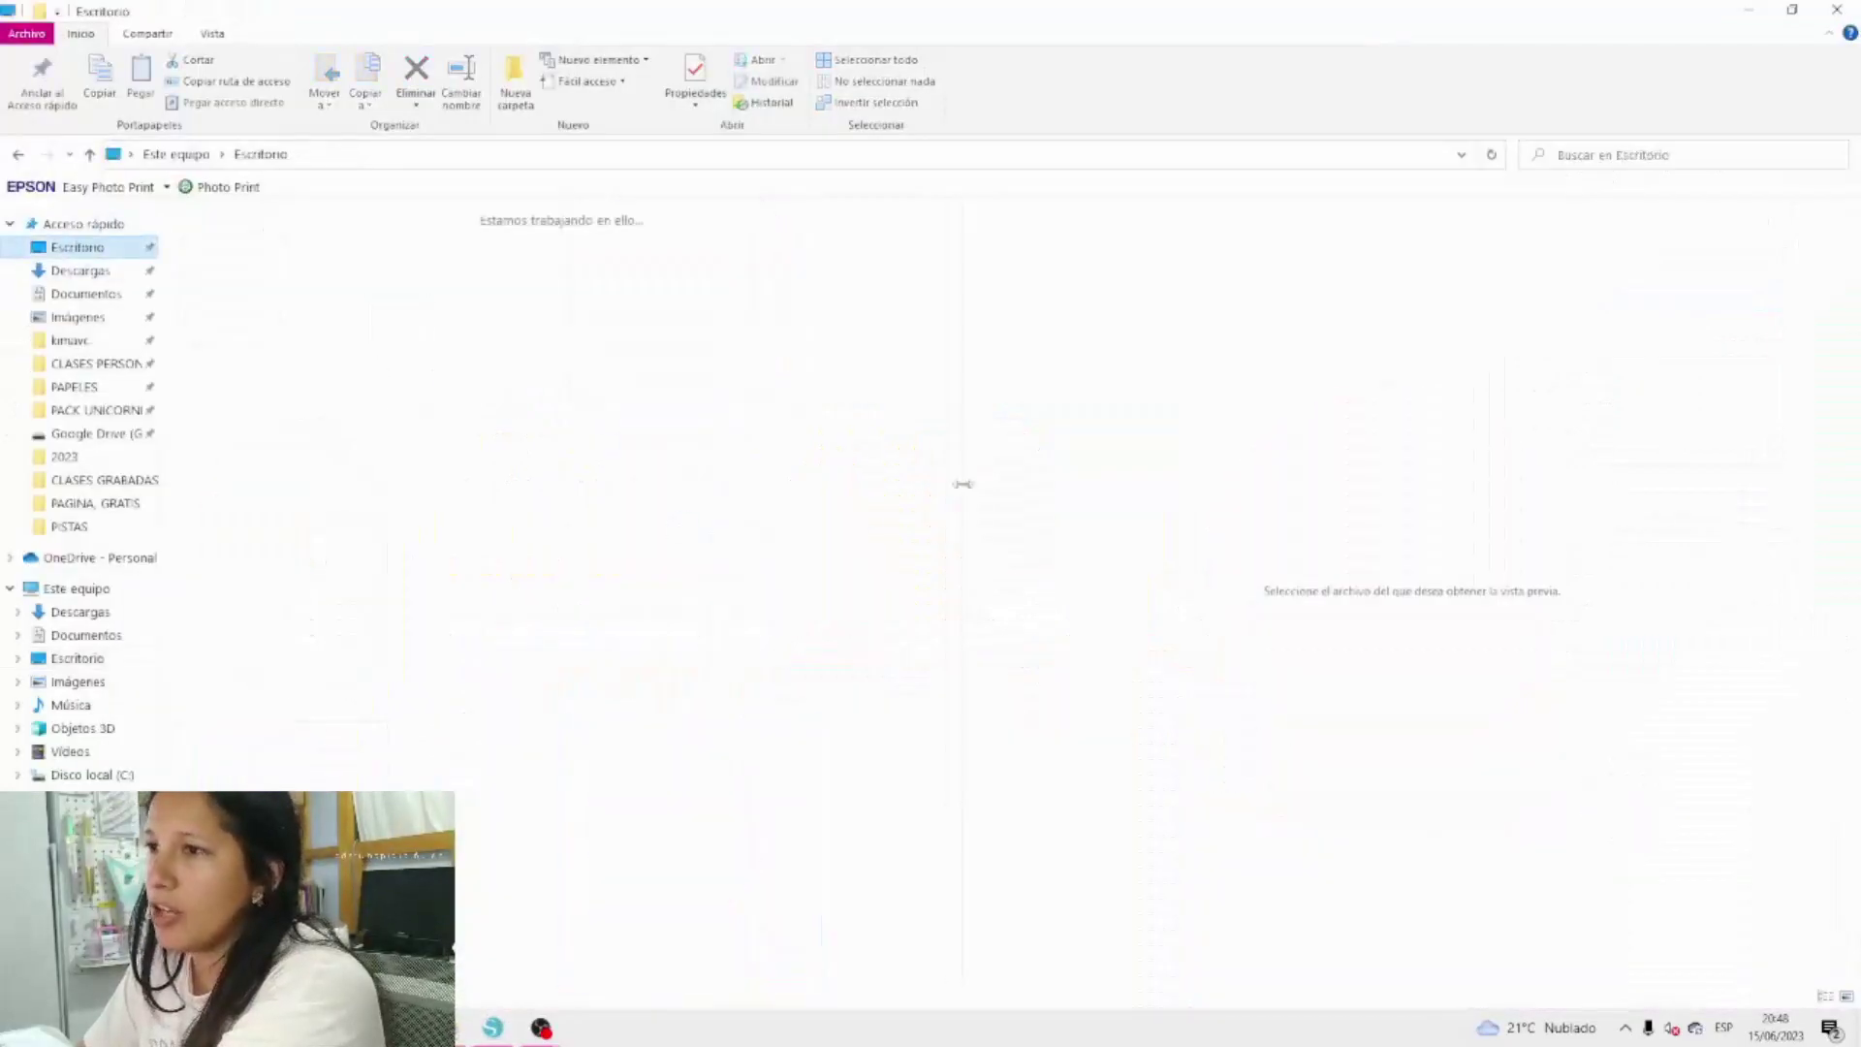
scroll(703, 528, "down", 5)
scroll(702, 527, "up", 5)
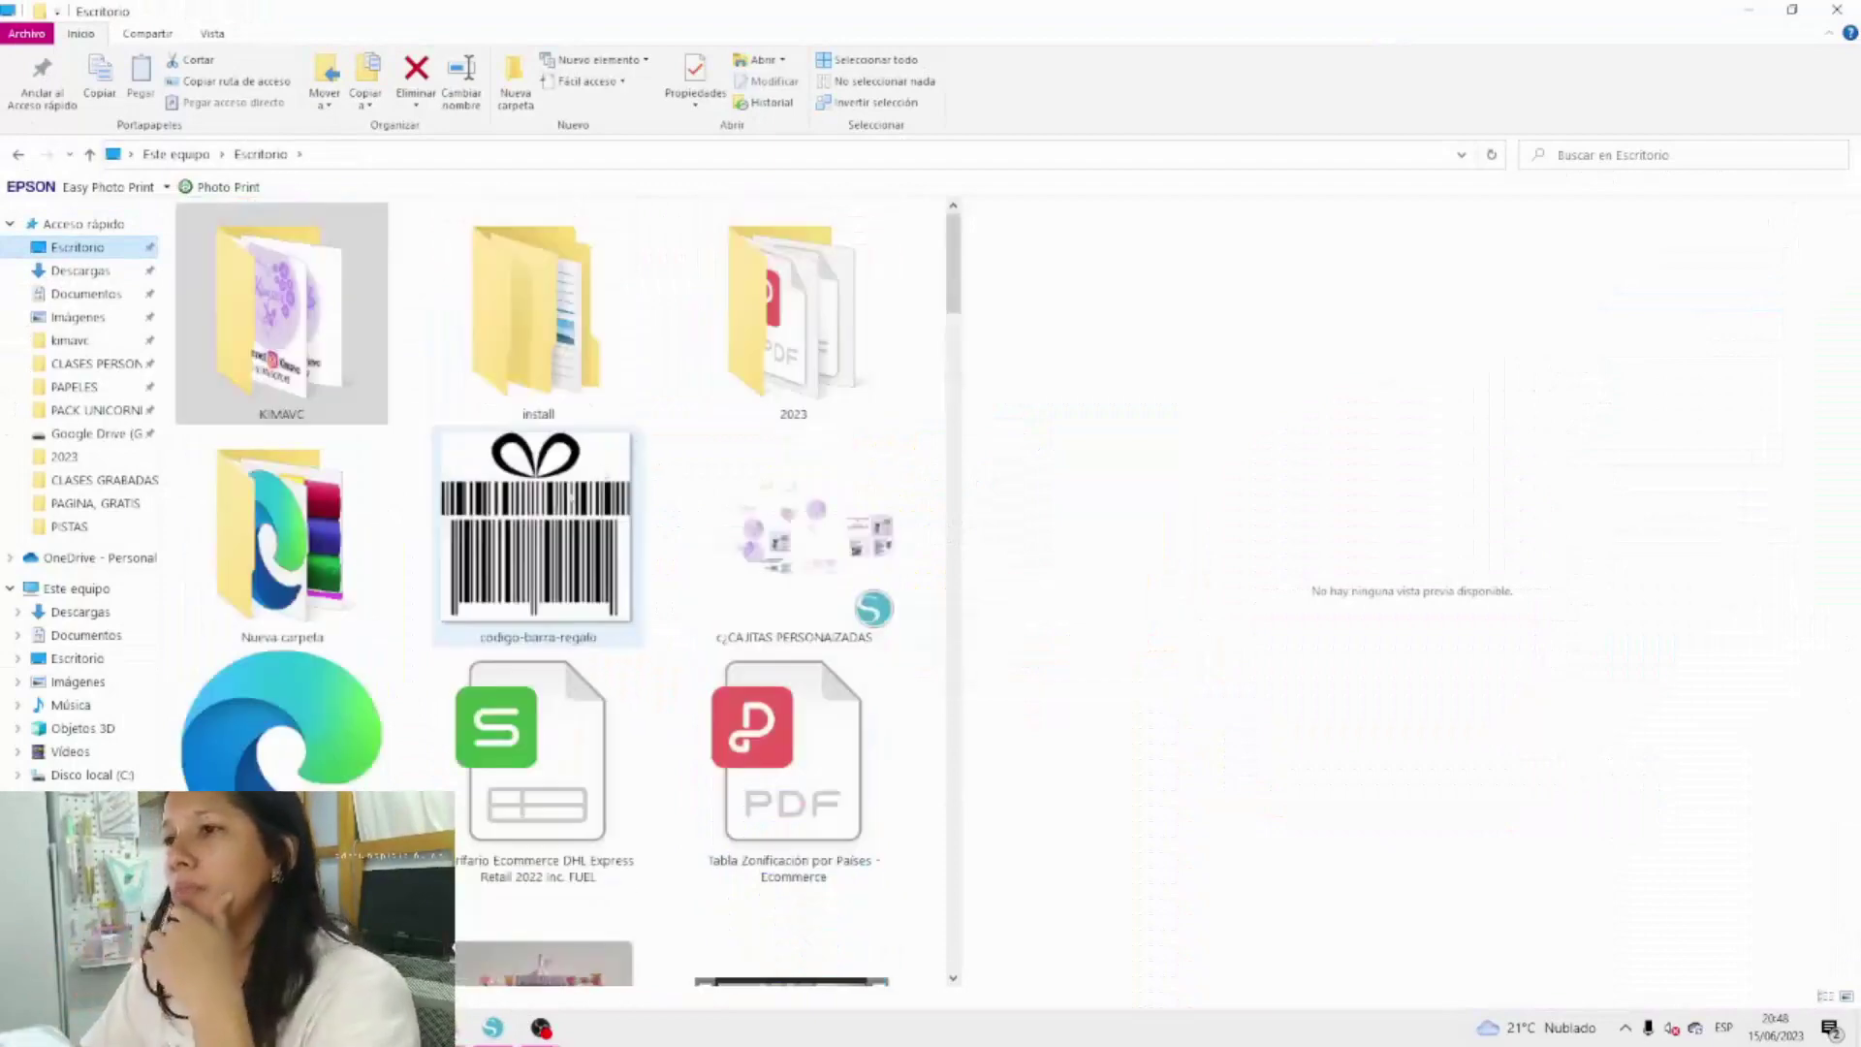
left_click_drag(557, 533, 496, 1004)
left_click_drag(689, 465, 511, 476)
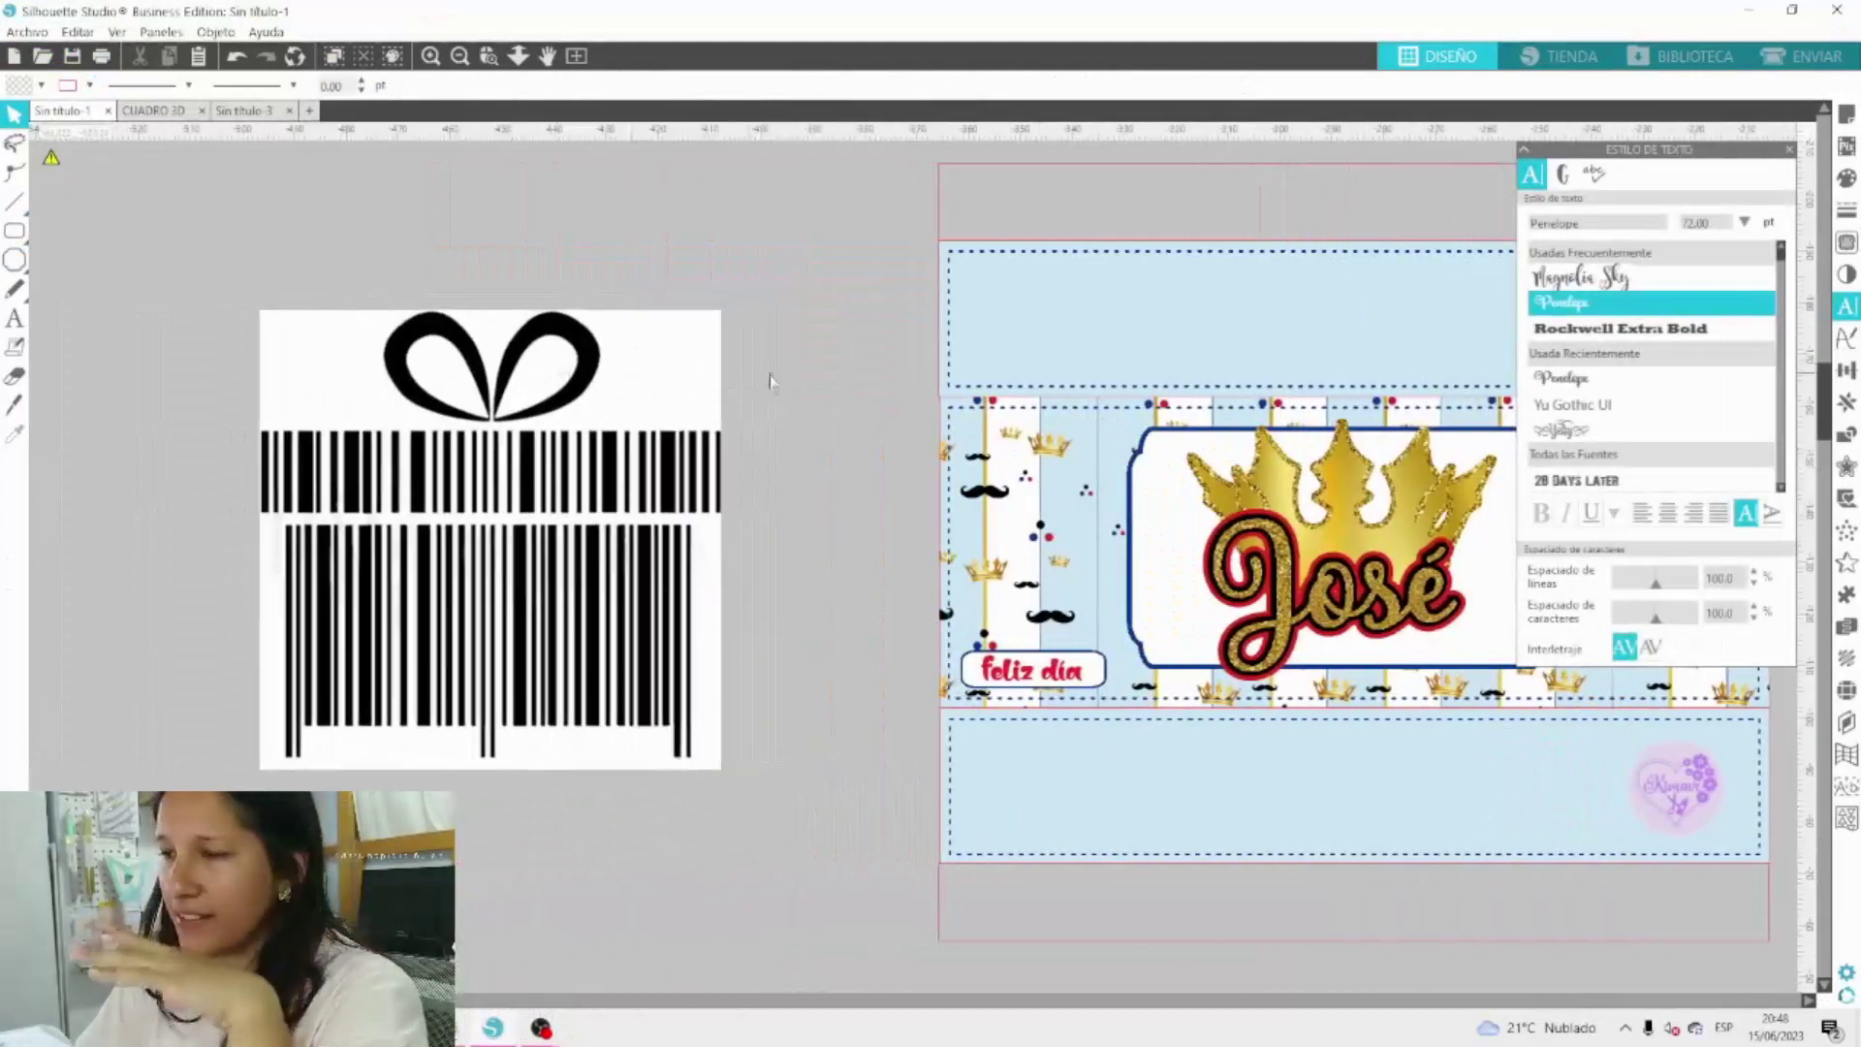
Define a trace area around the whole gift barcode image and raise the trace threshold.
left_click(1847, 242)
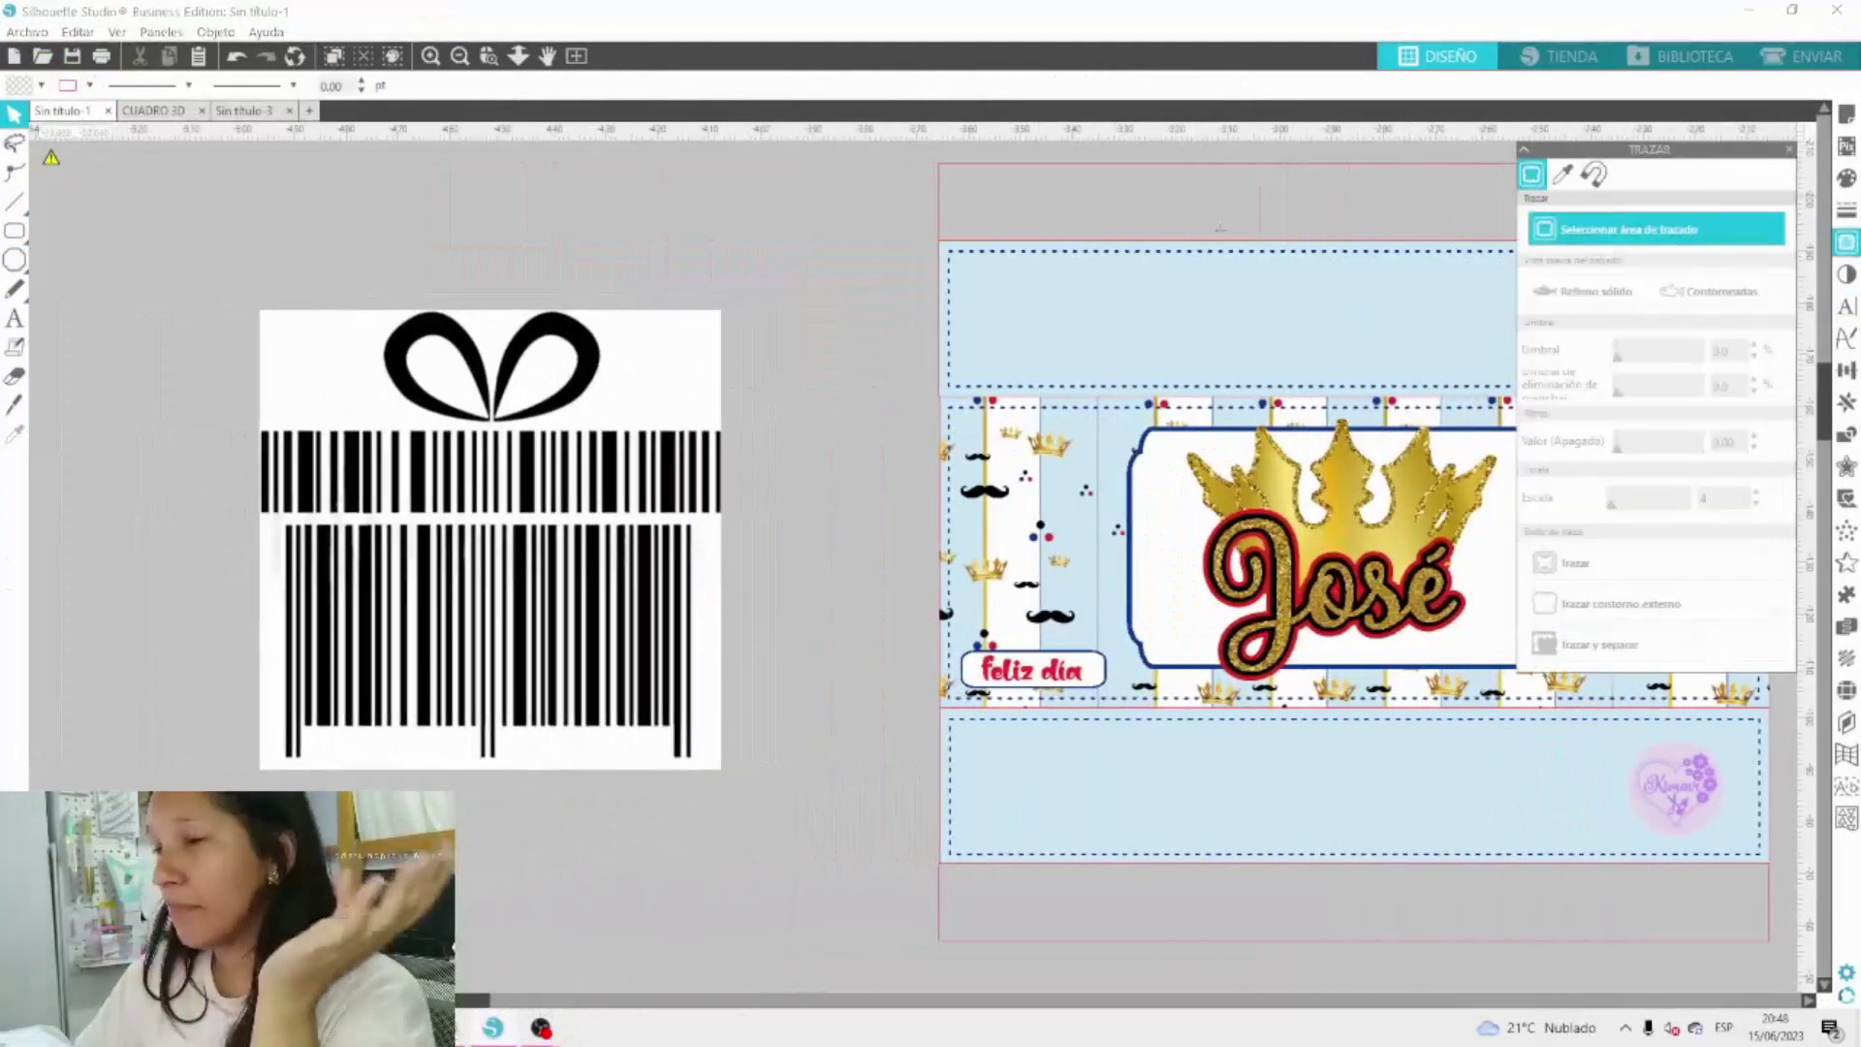
mouse_move(230, 268)
left_mouse_down()
mouse_move(721, 852)
mouse_move(757, 867)
left_mouse_up()
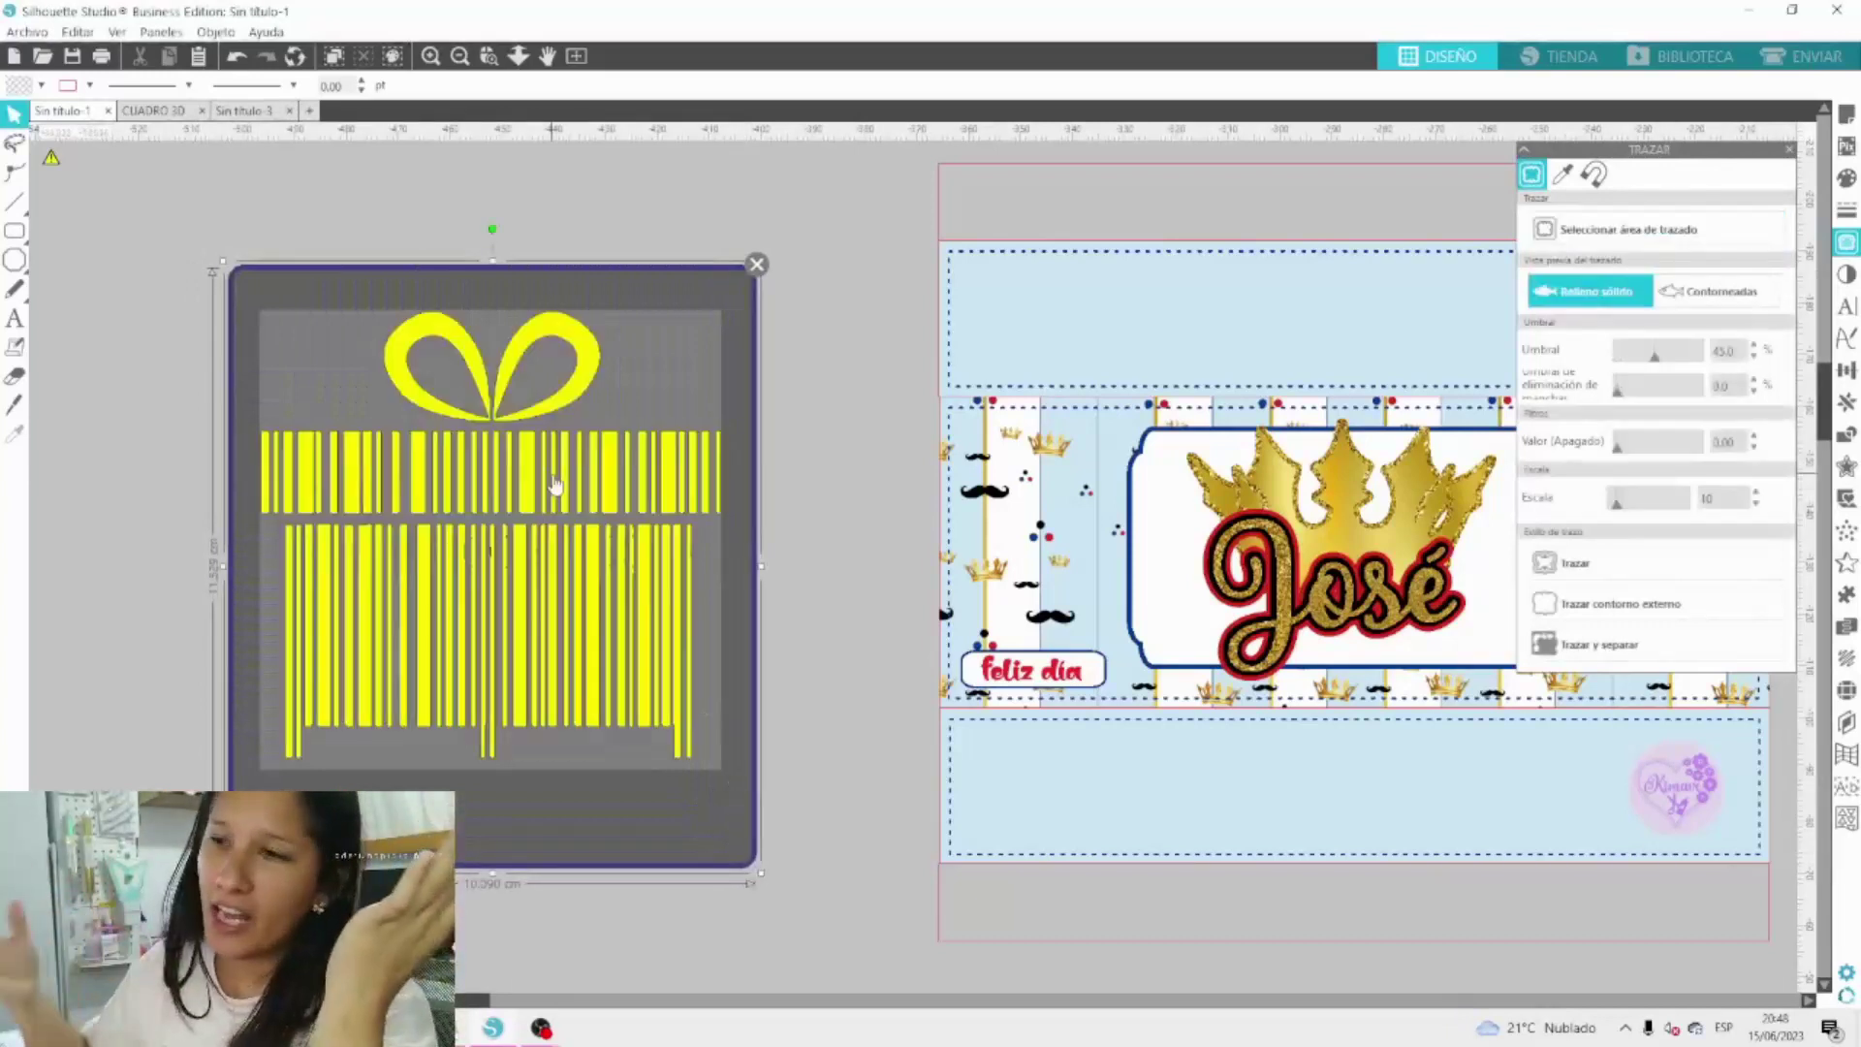
left_click(1754, 345)
left_click(1754, 345)
left_click(1754, 345)
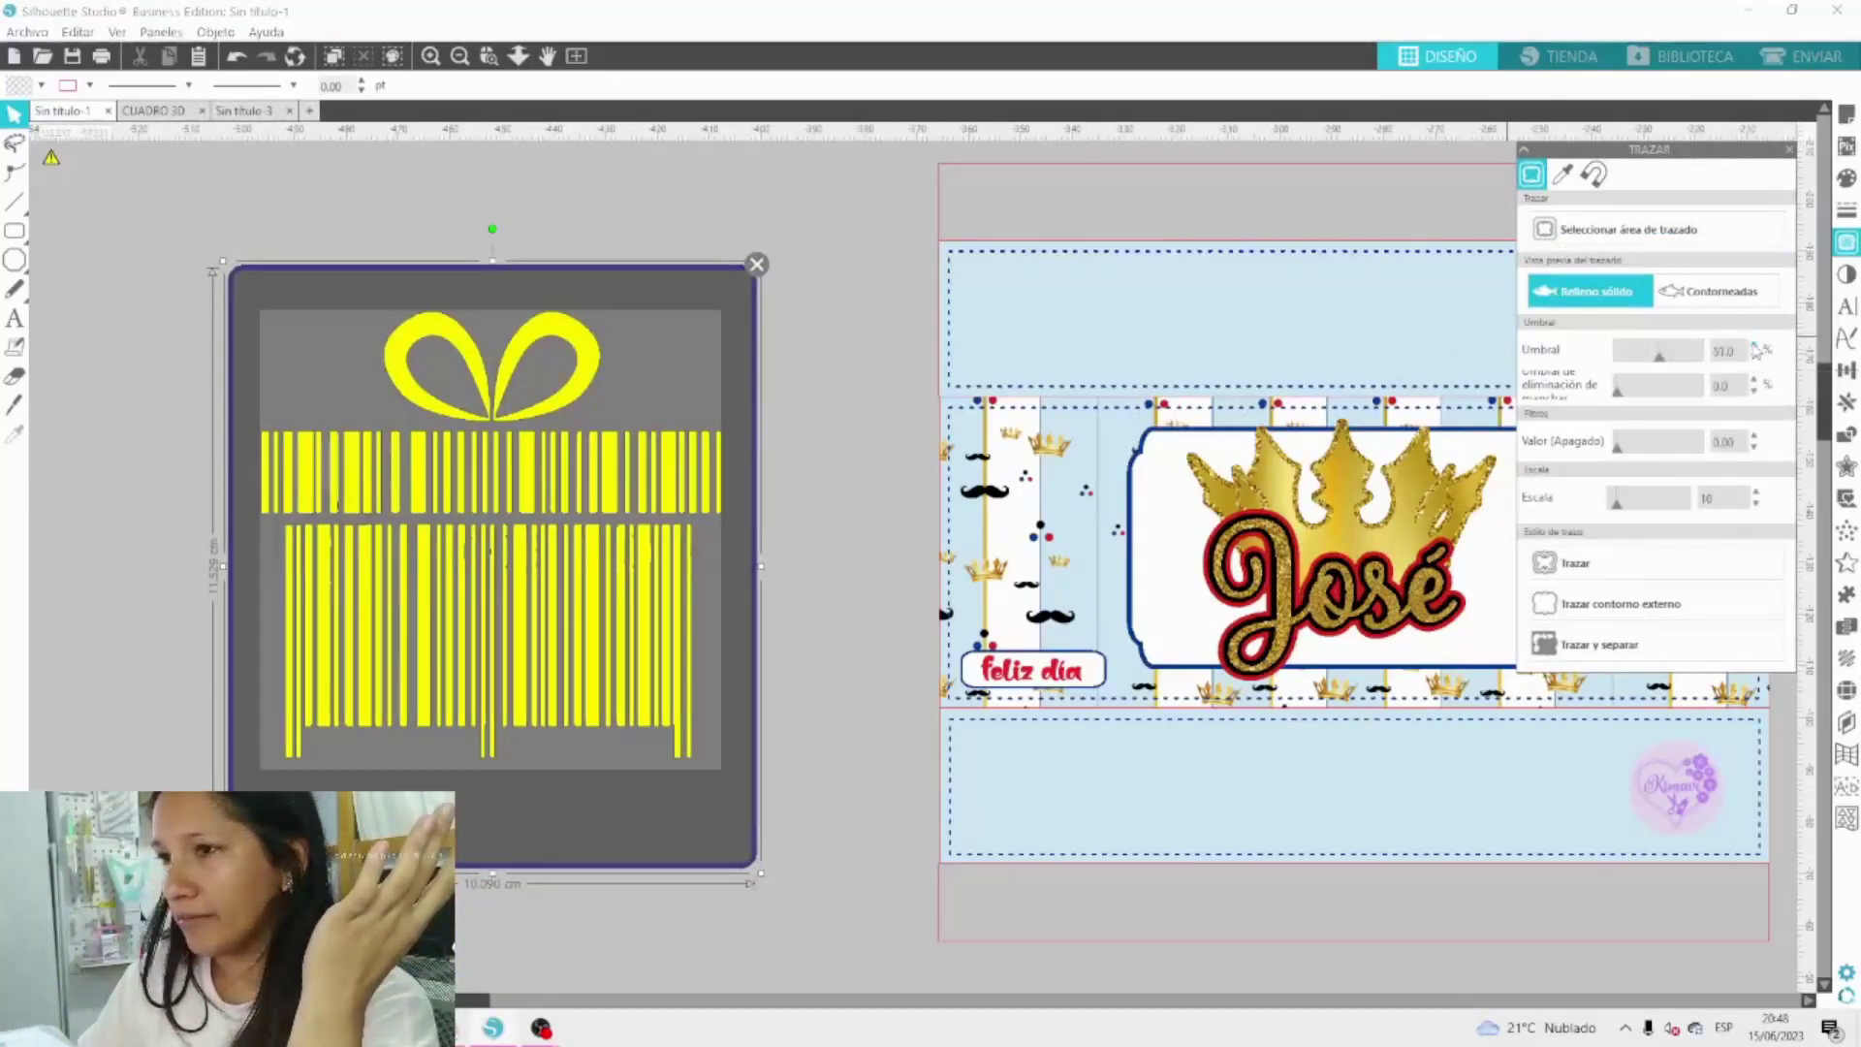
left_click(1754, 345)
left_click(1755, 345)
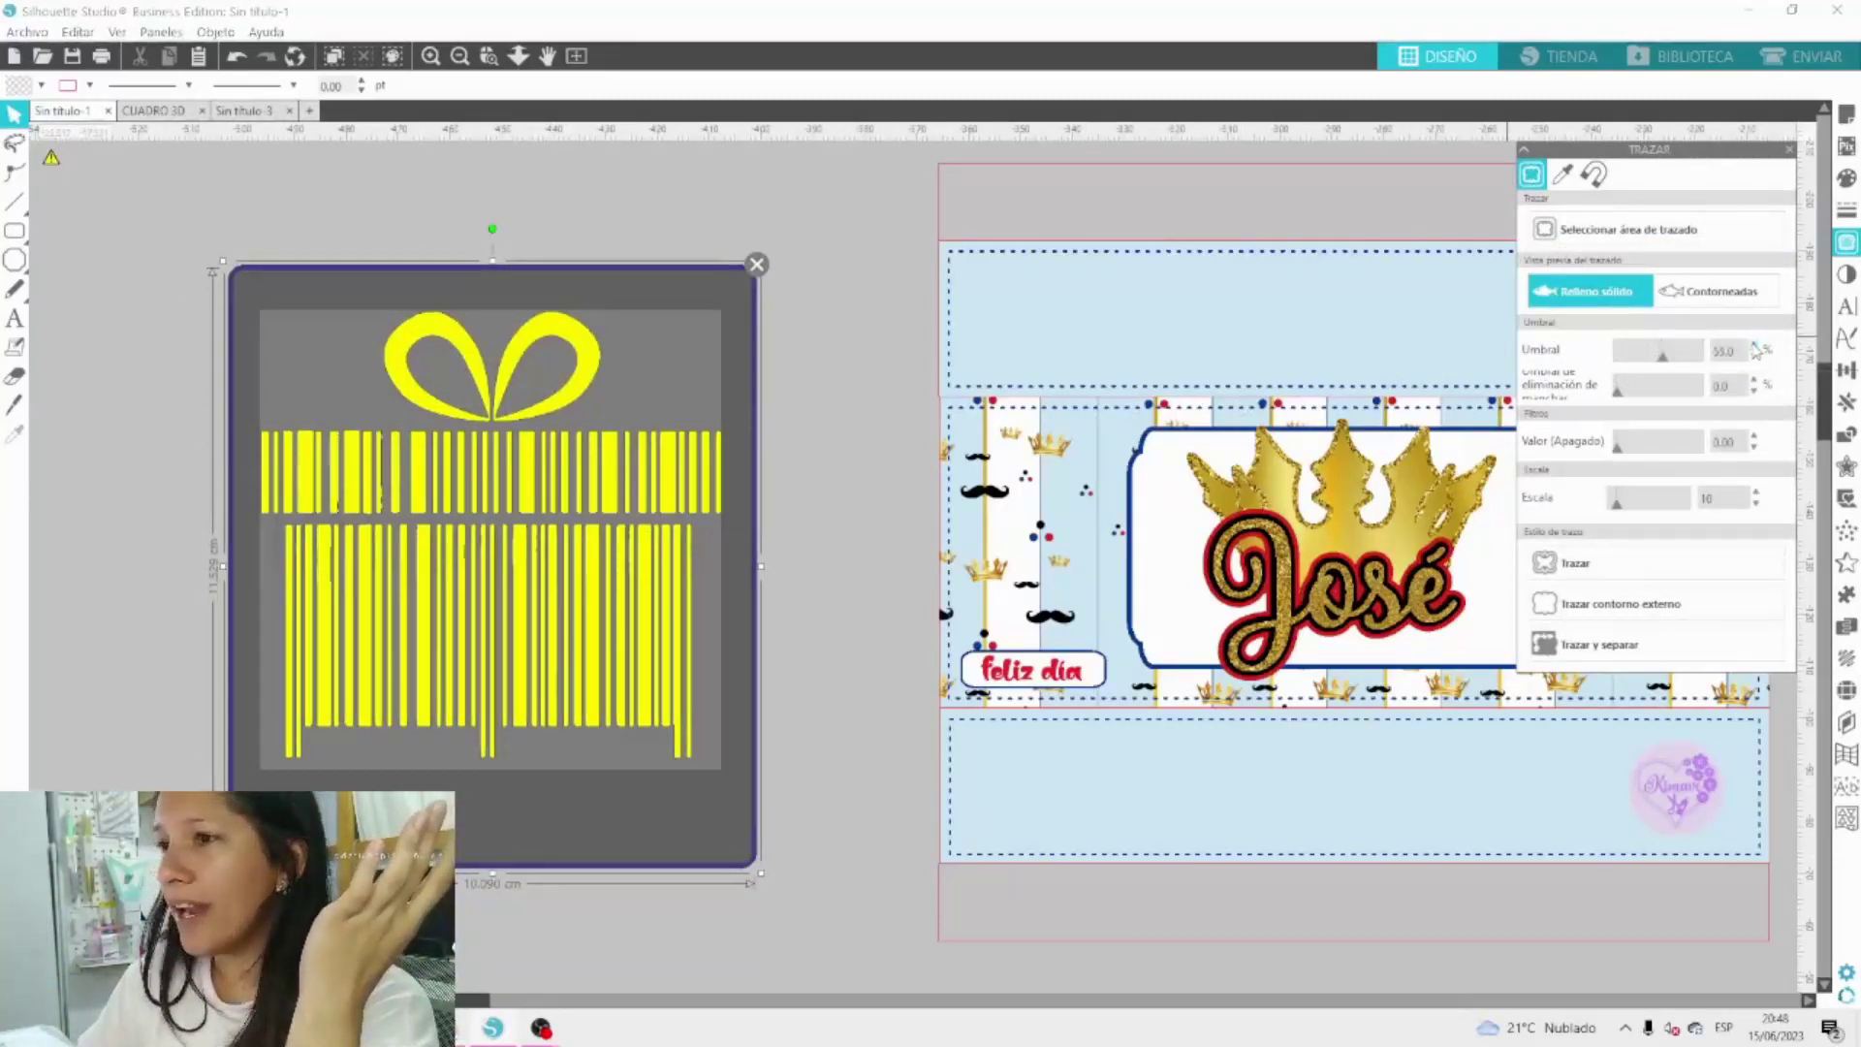
left_click(1755, 345)
left_click(1754, 345)
left_click(1755, 346)
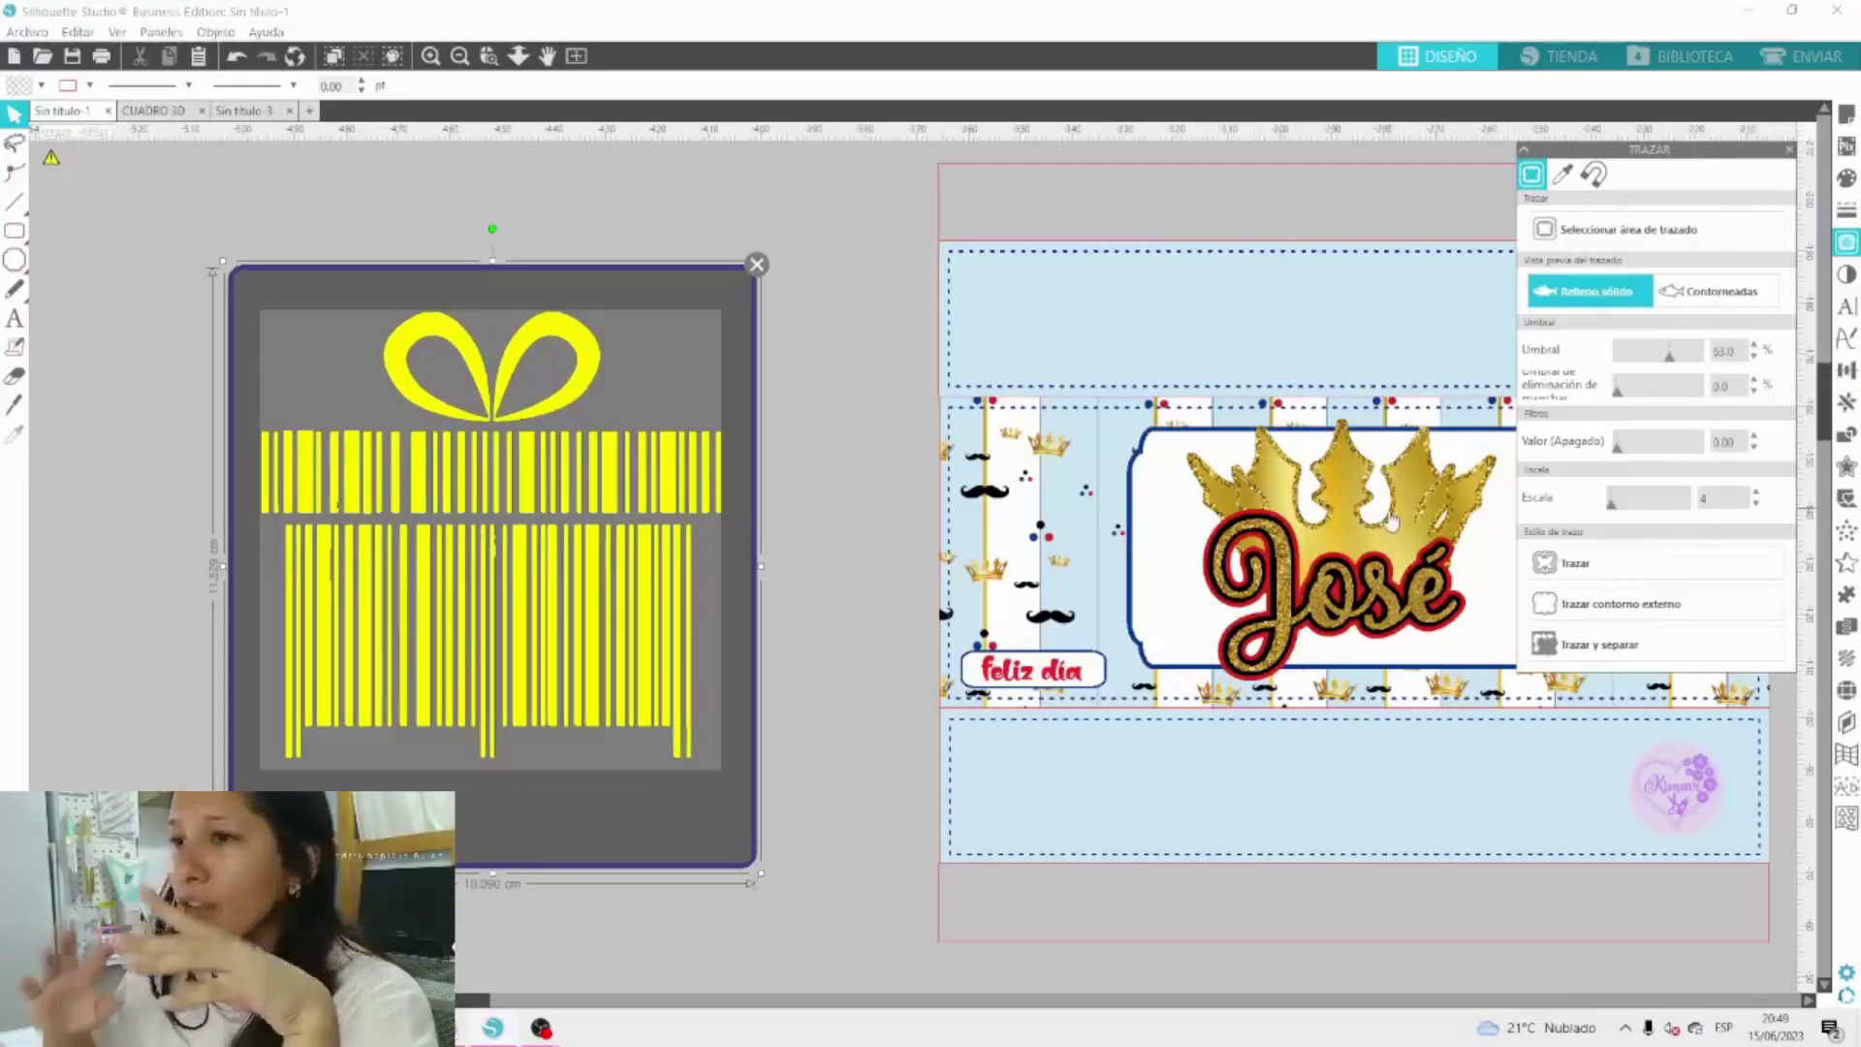
Trace and detach the gift barcode, then delete the leftover white background image.
left_click(1595, 648)
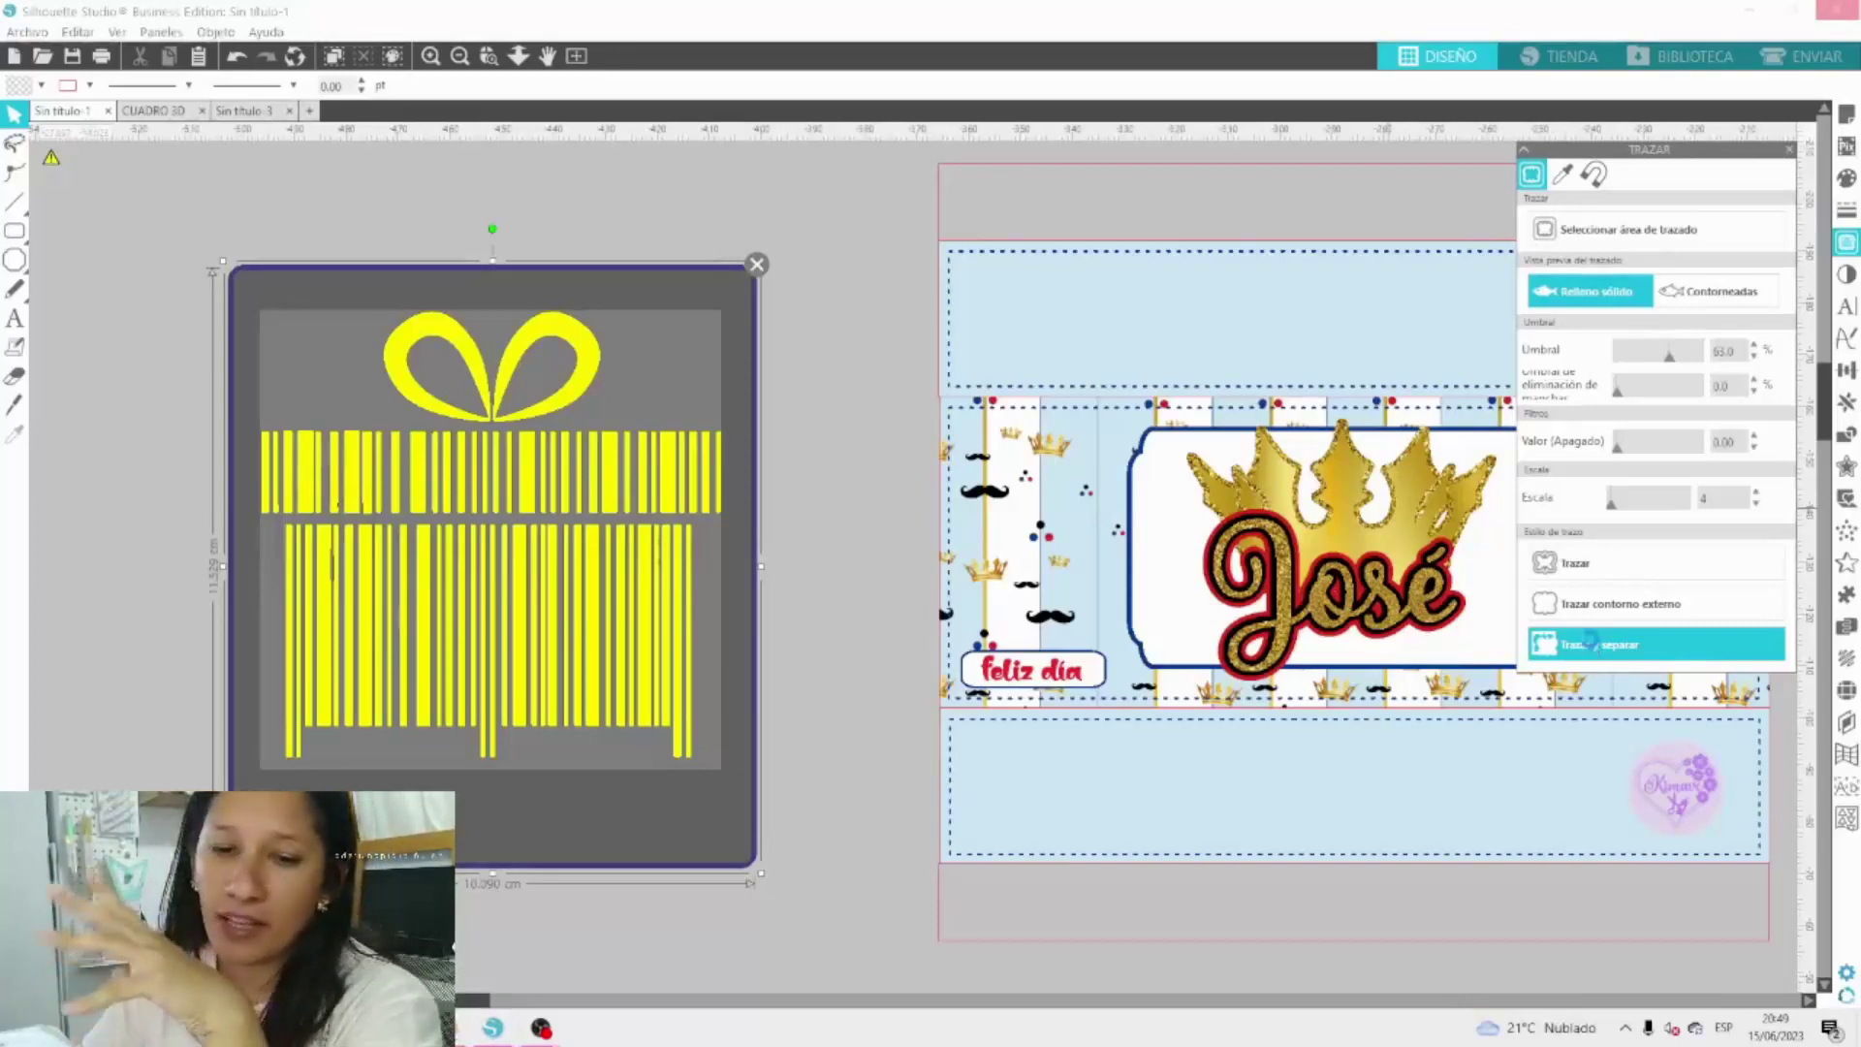
left_click(1589, 643)
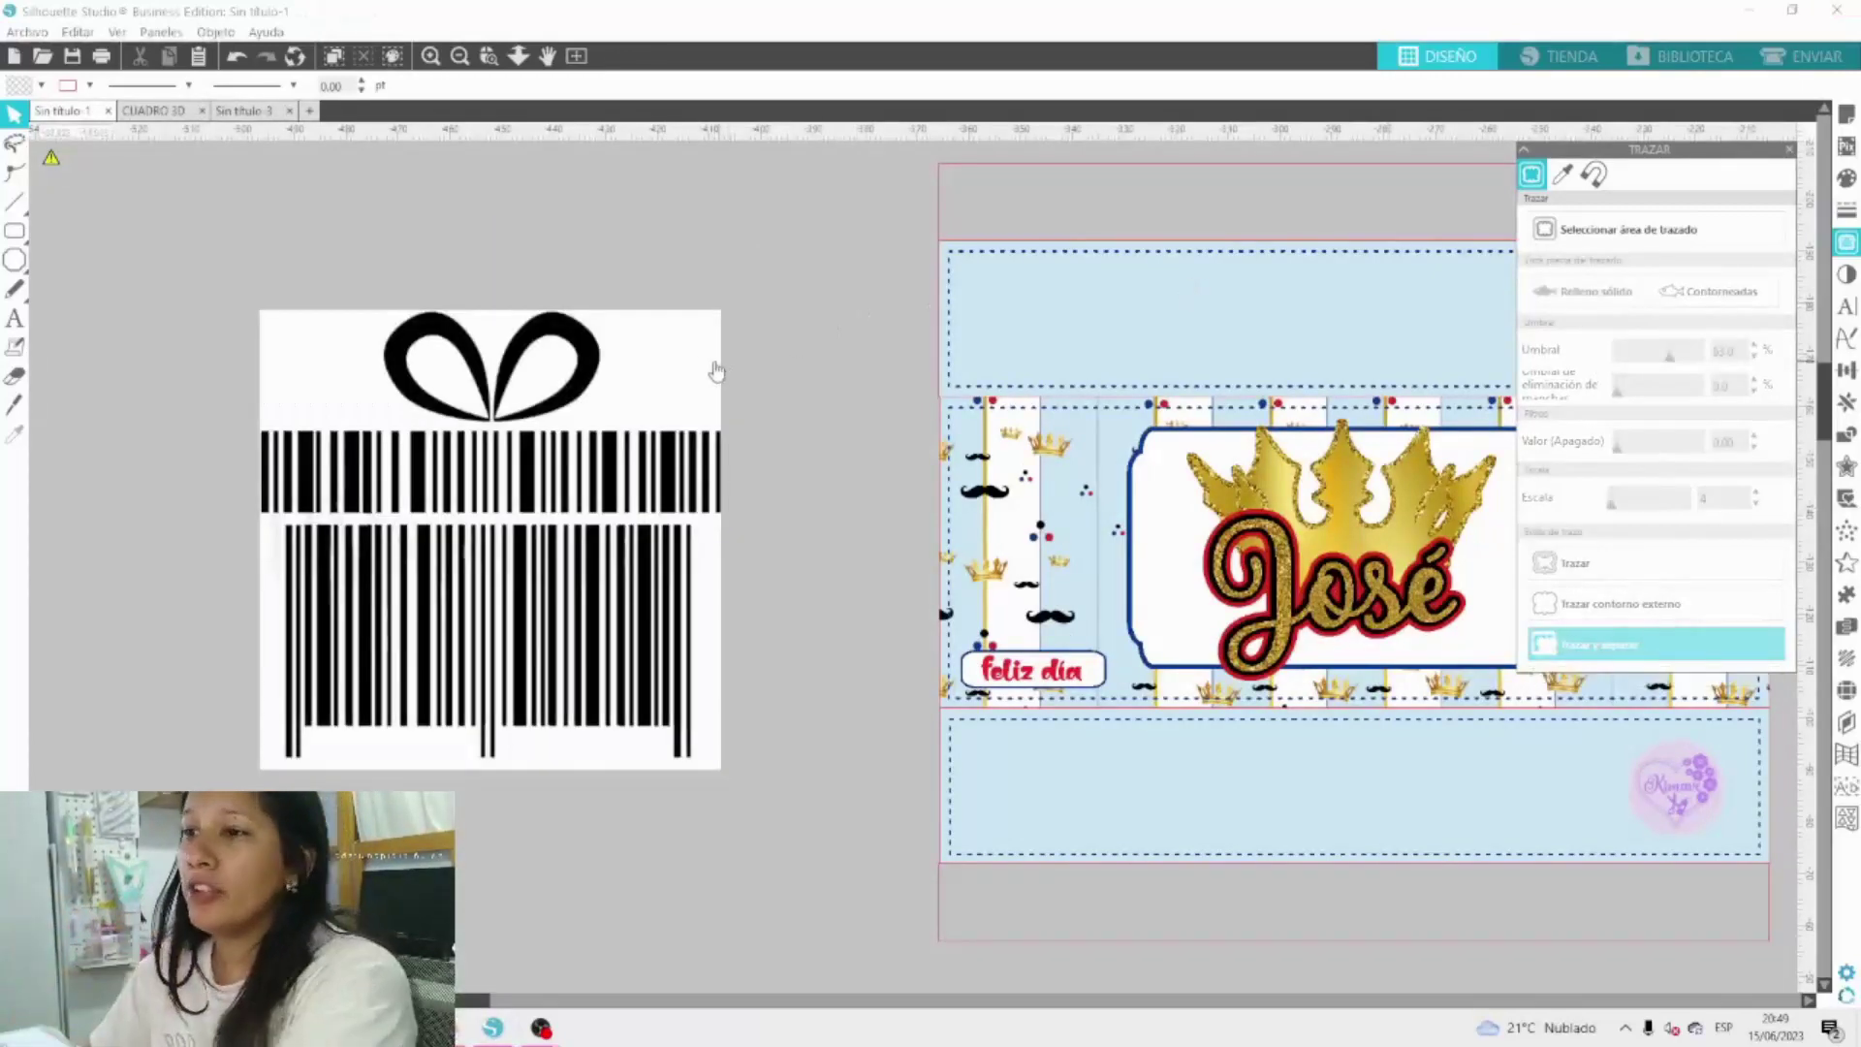
left_click_drag(712, 364, 782, 304)
key("Delete")
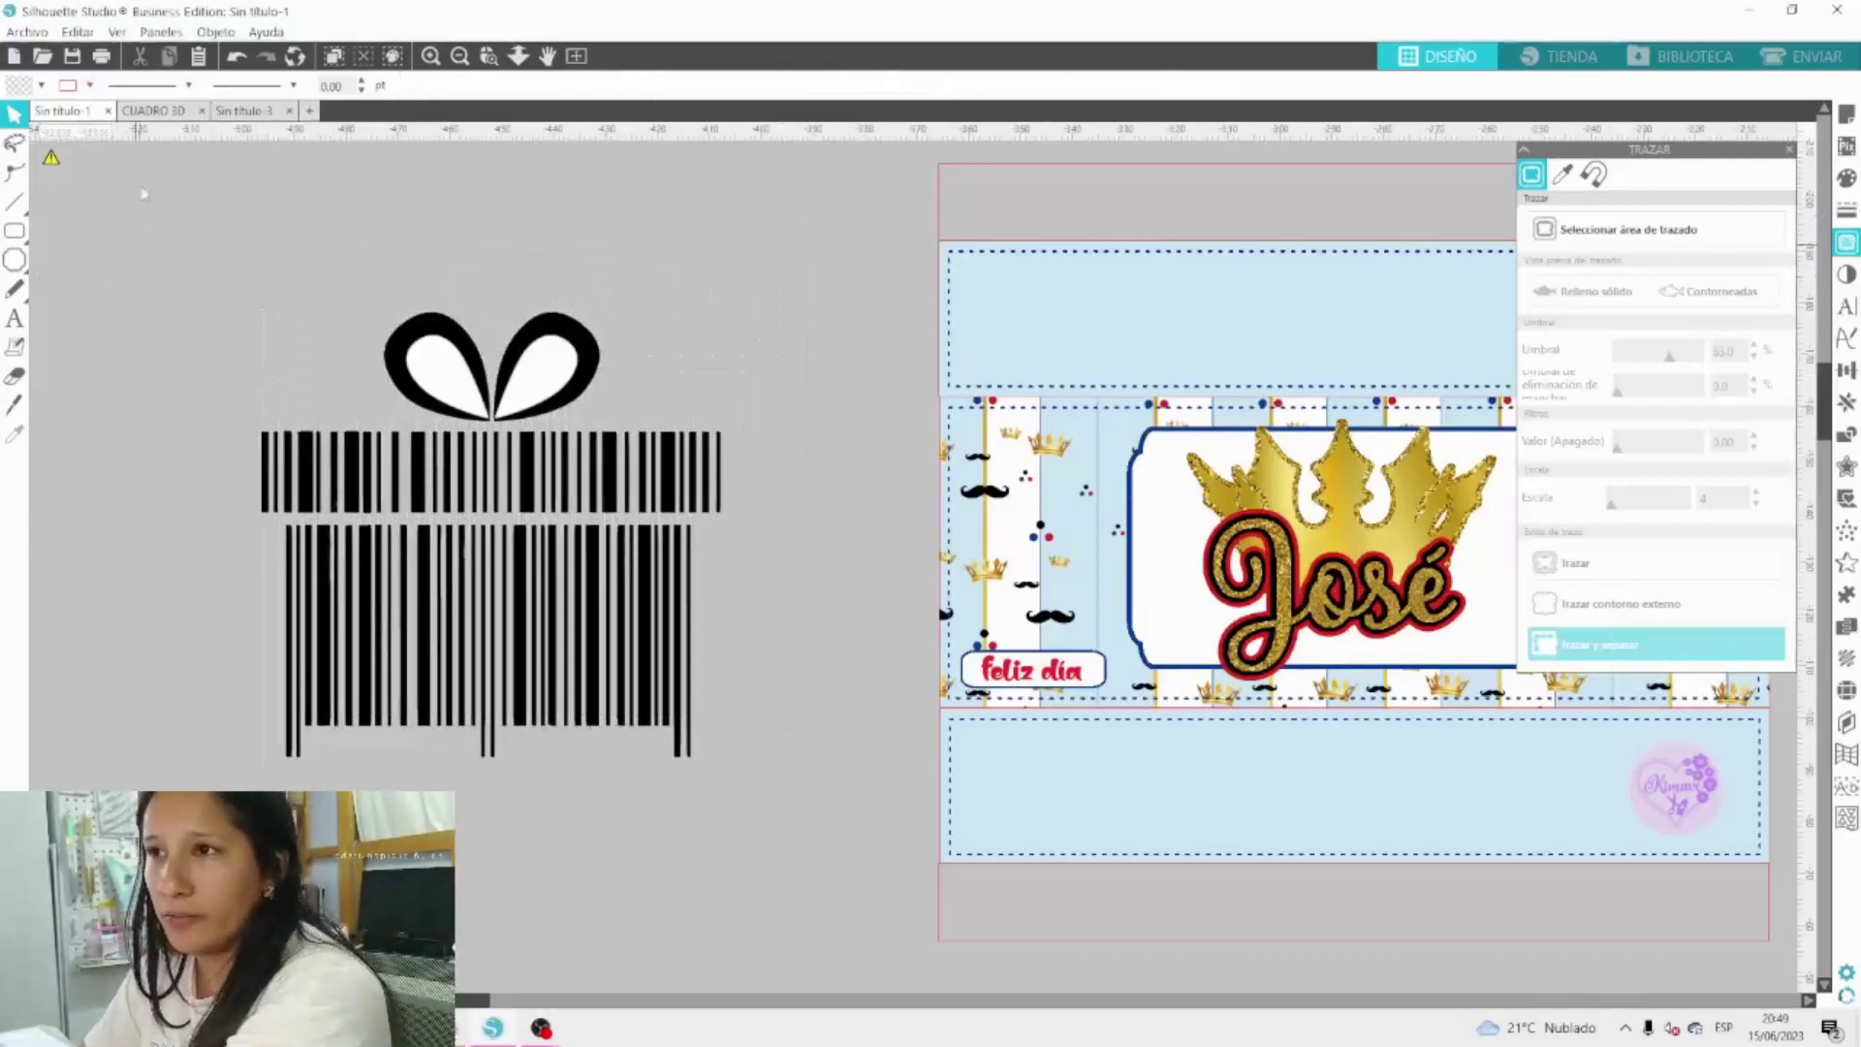
Trace only the bow above the barcode, with the trace area's lower edge adjusted to exclude the bars.
left_click(434, 58)
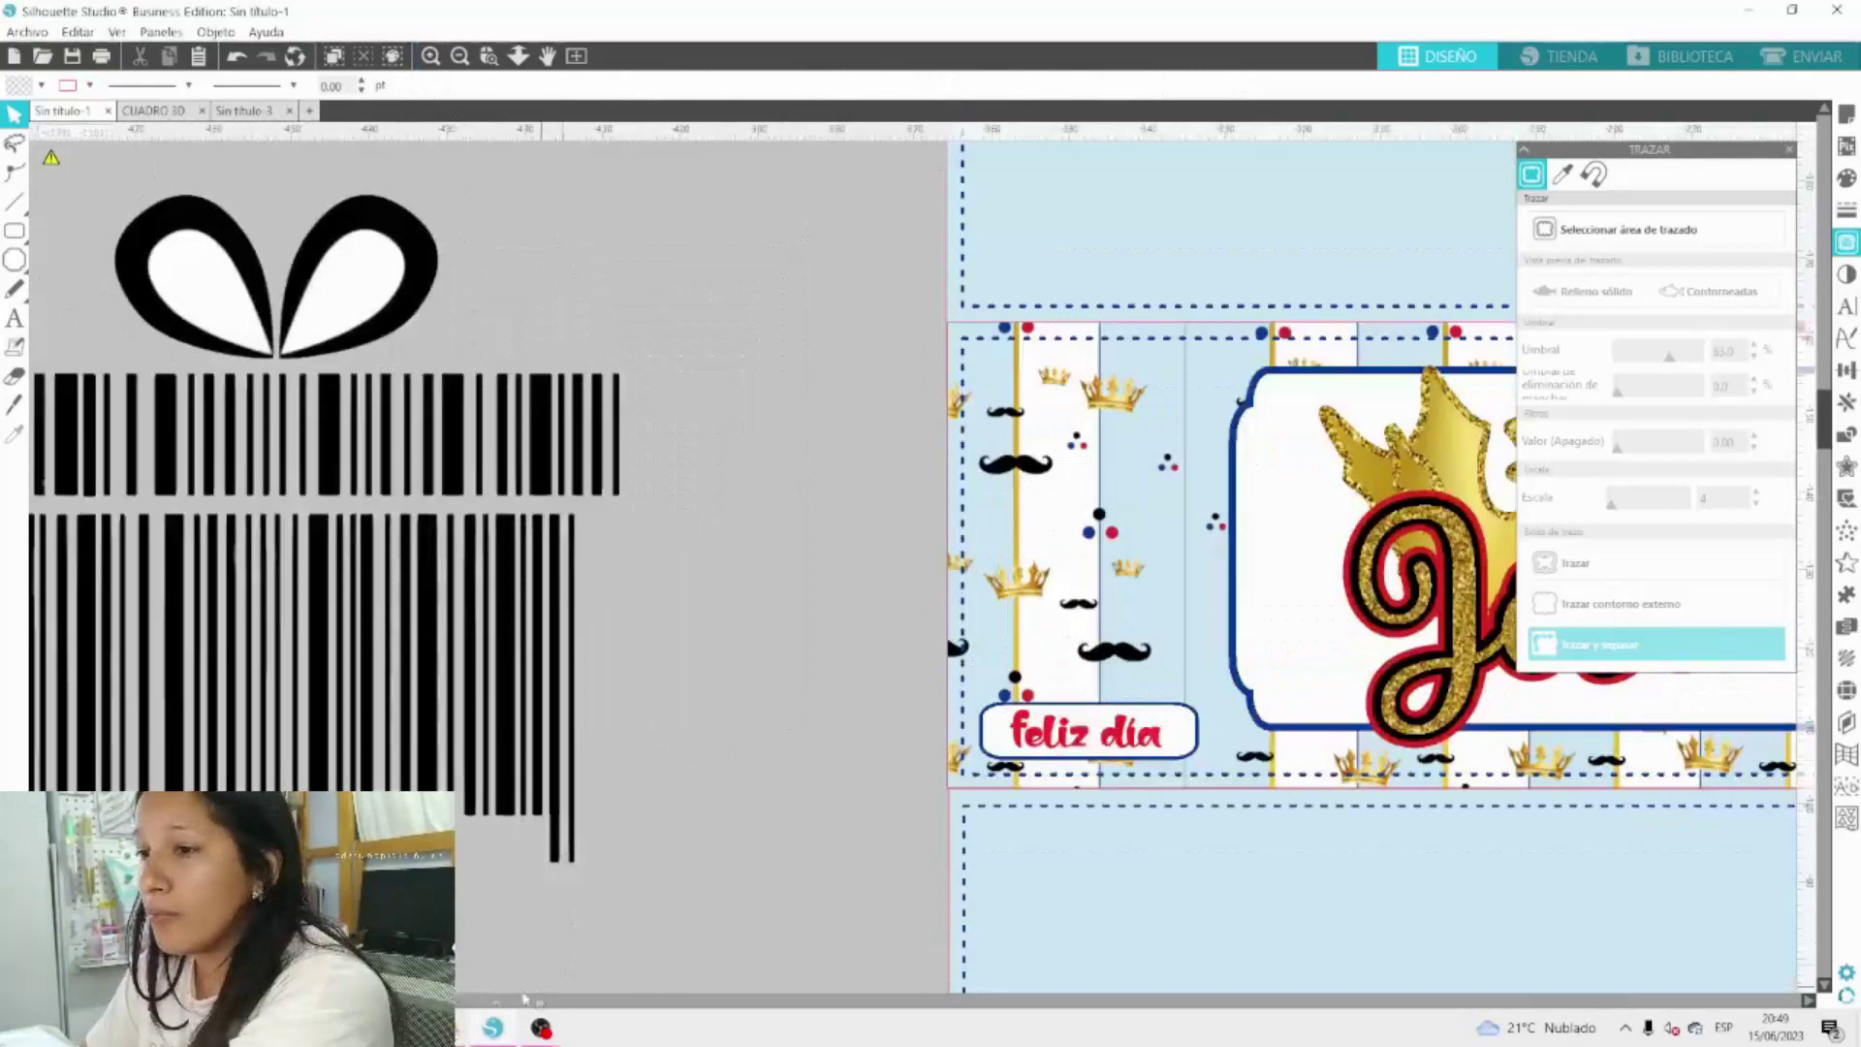
left_click_drag(446, 998, 334, 998)
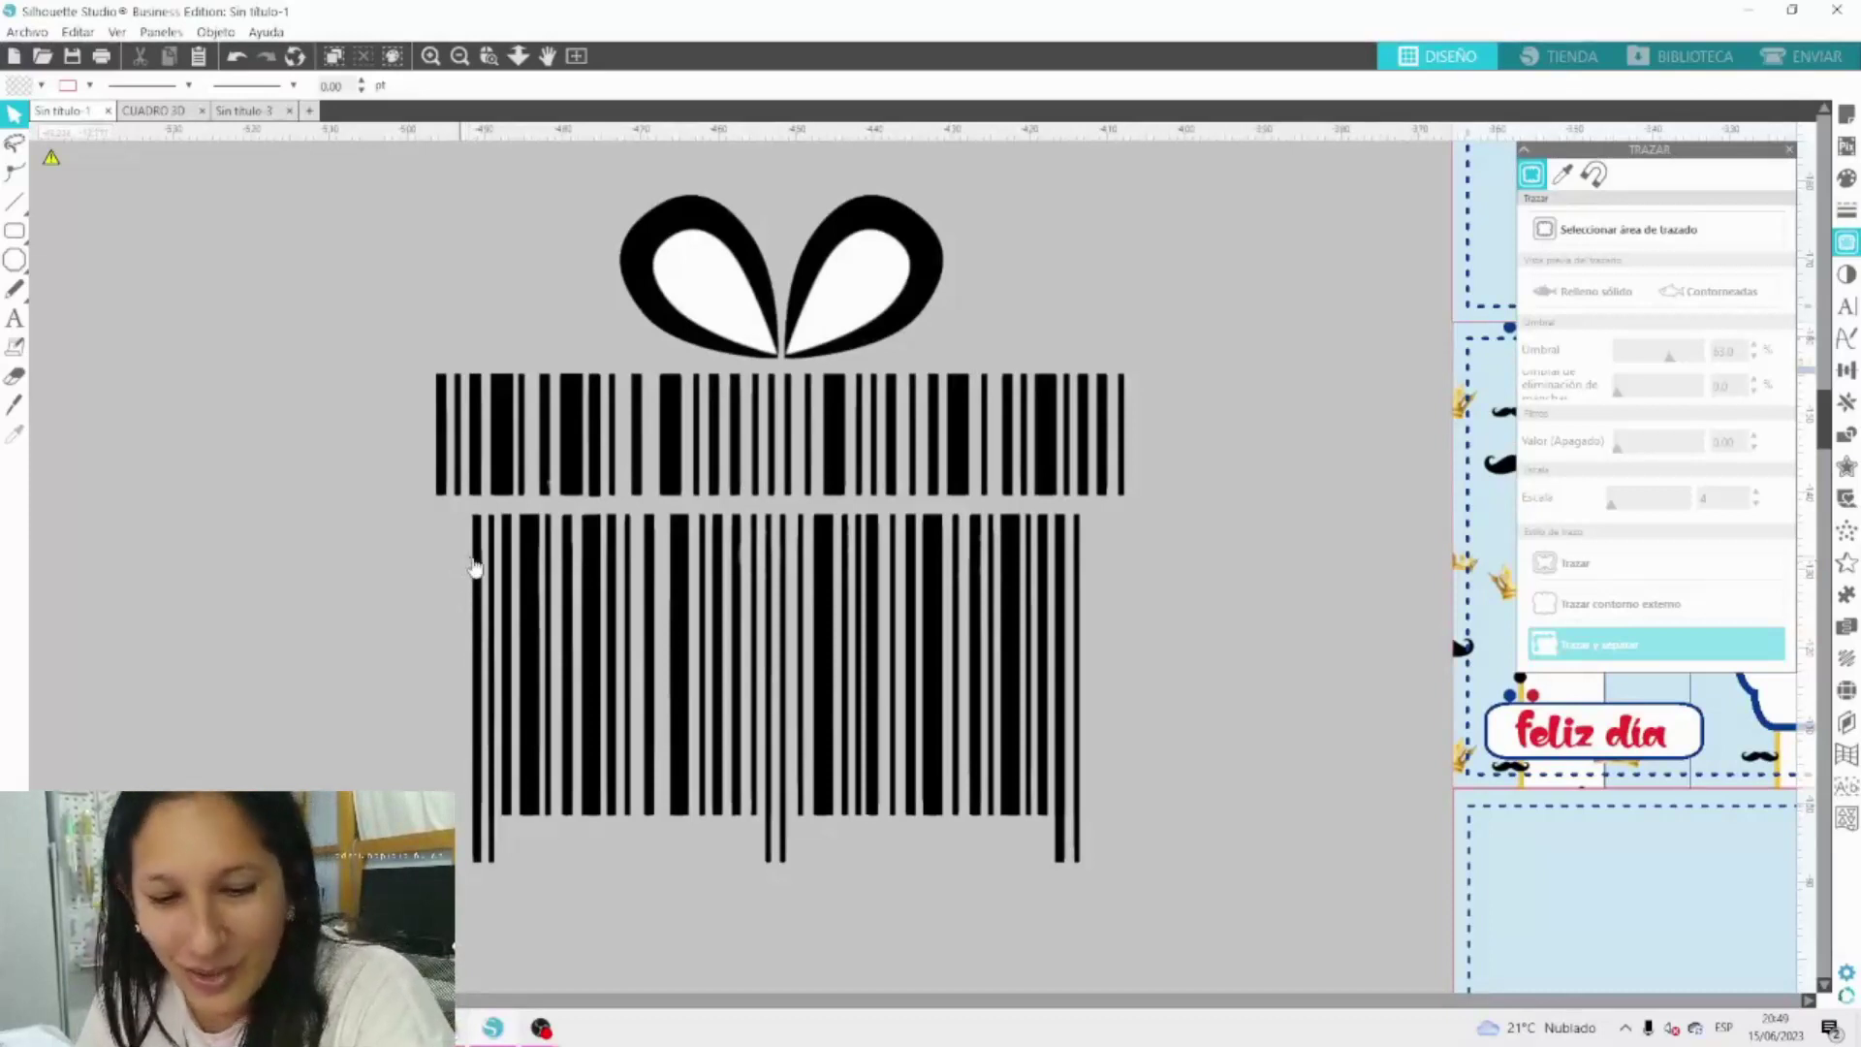
scroll(720, 360, "up", 1)
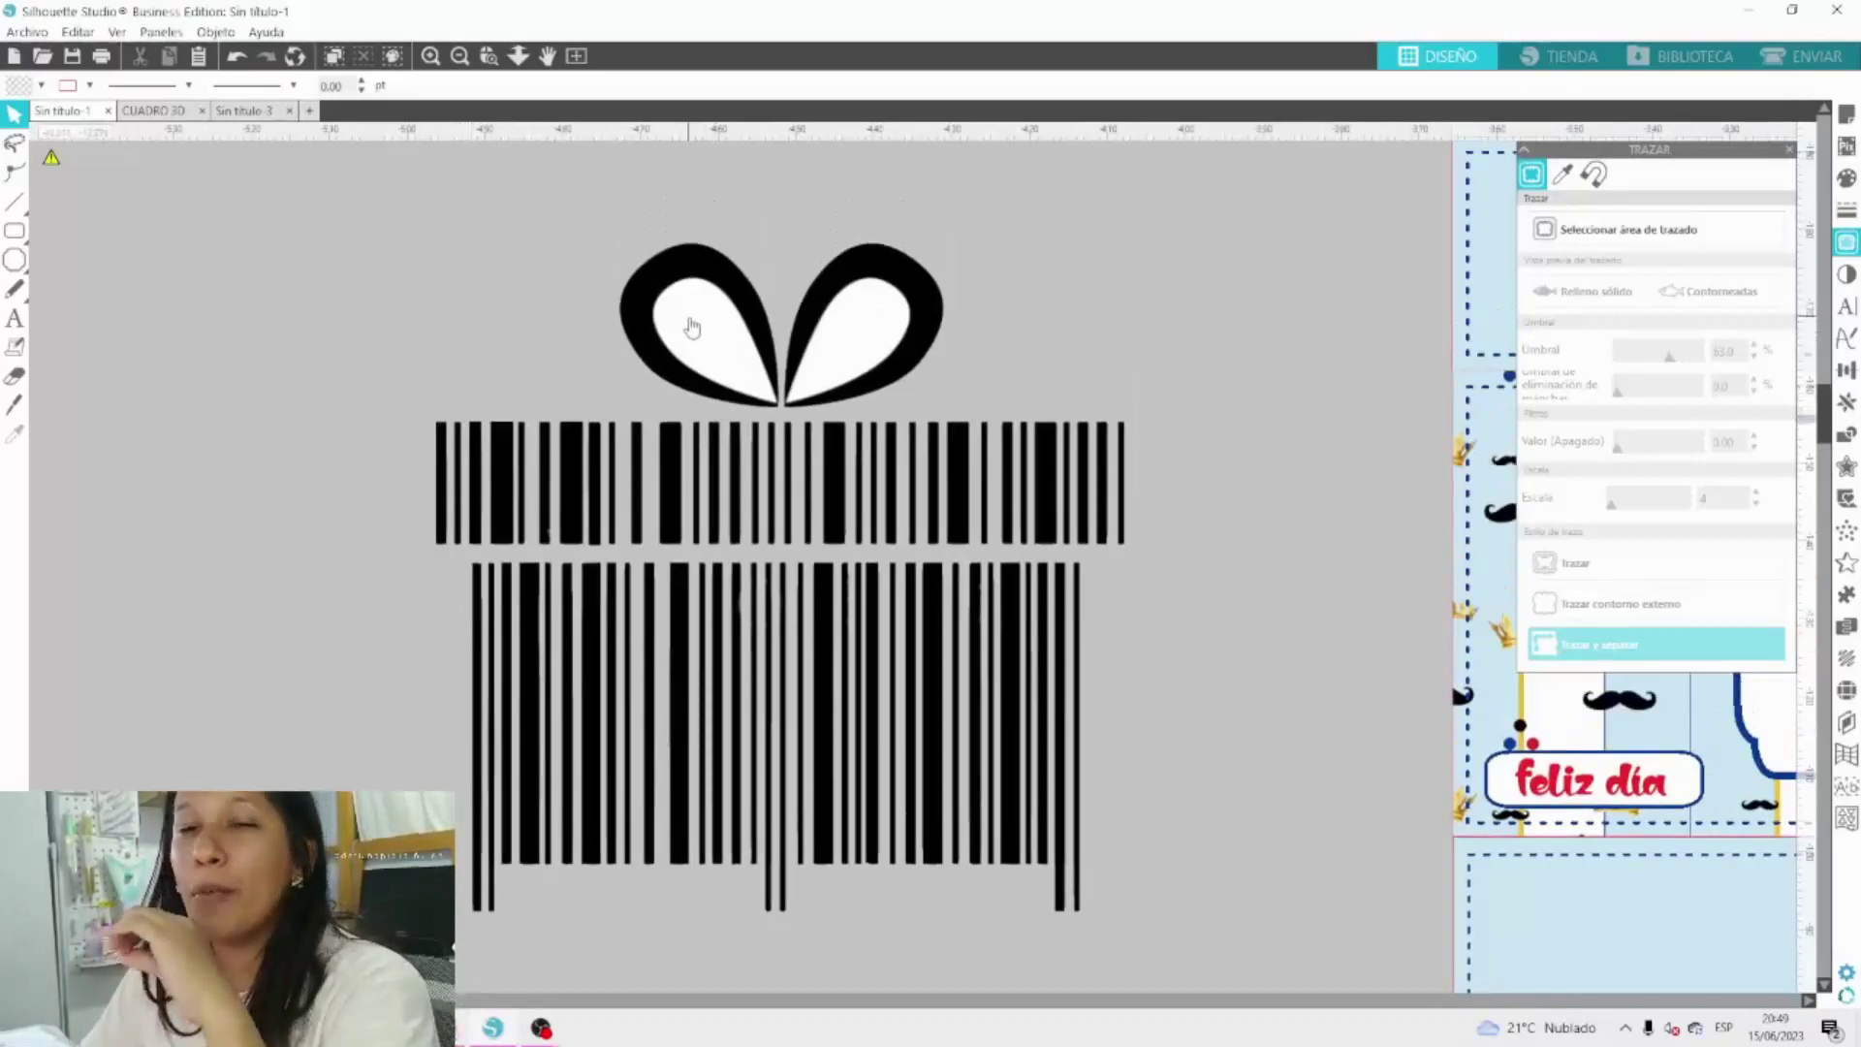
left_click(696, 325)
left_click(785, 214)
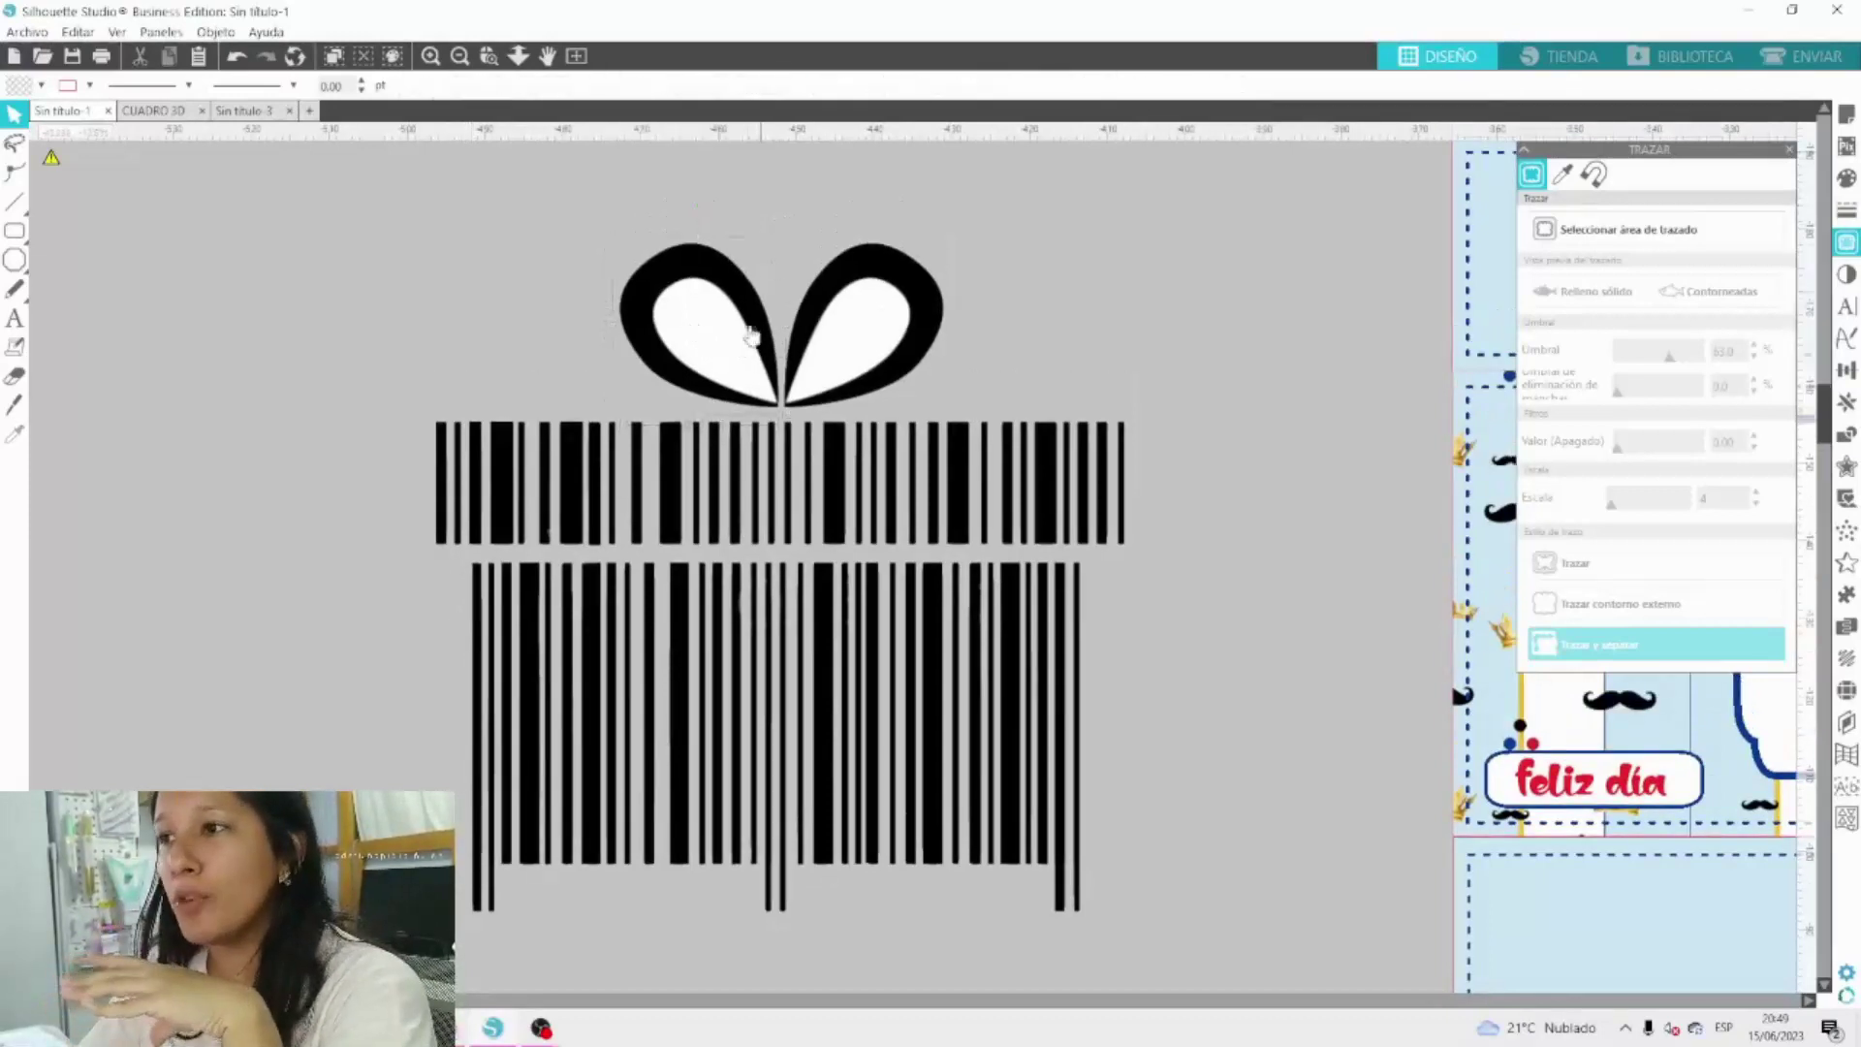
left_click(744, 341)
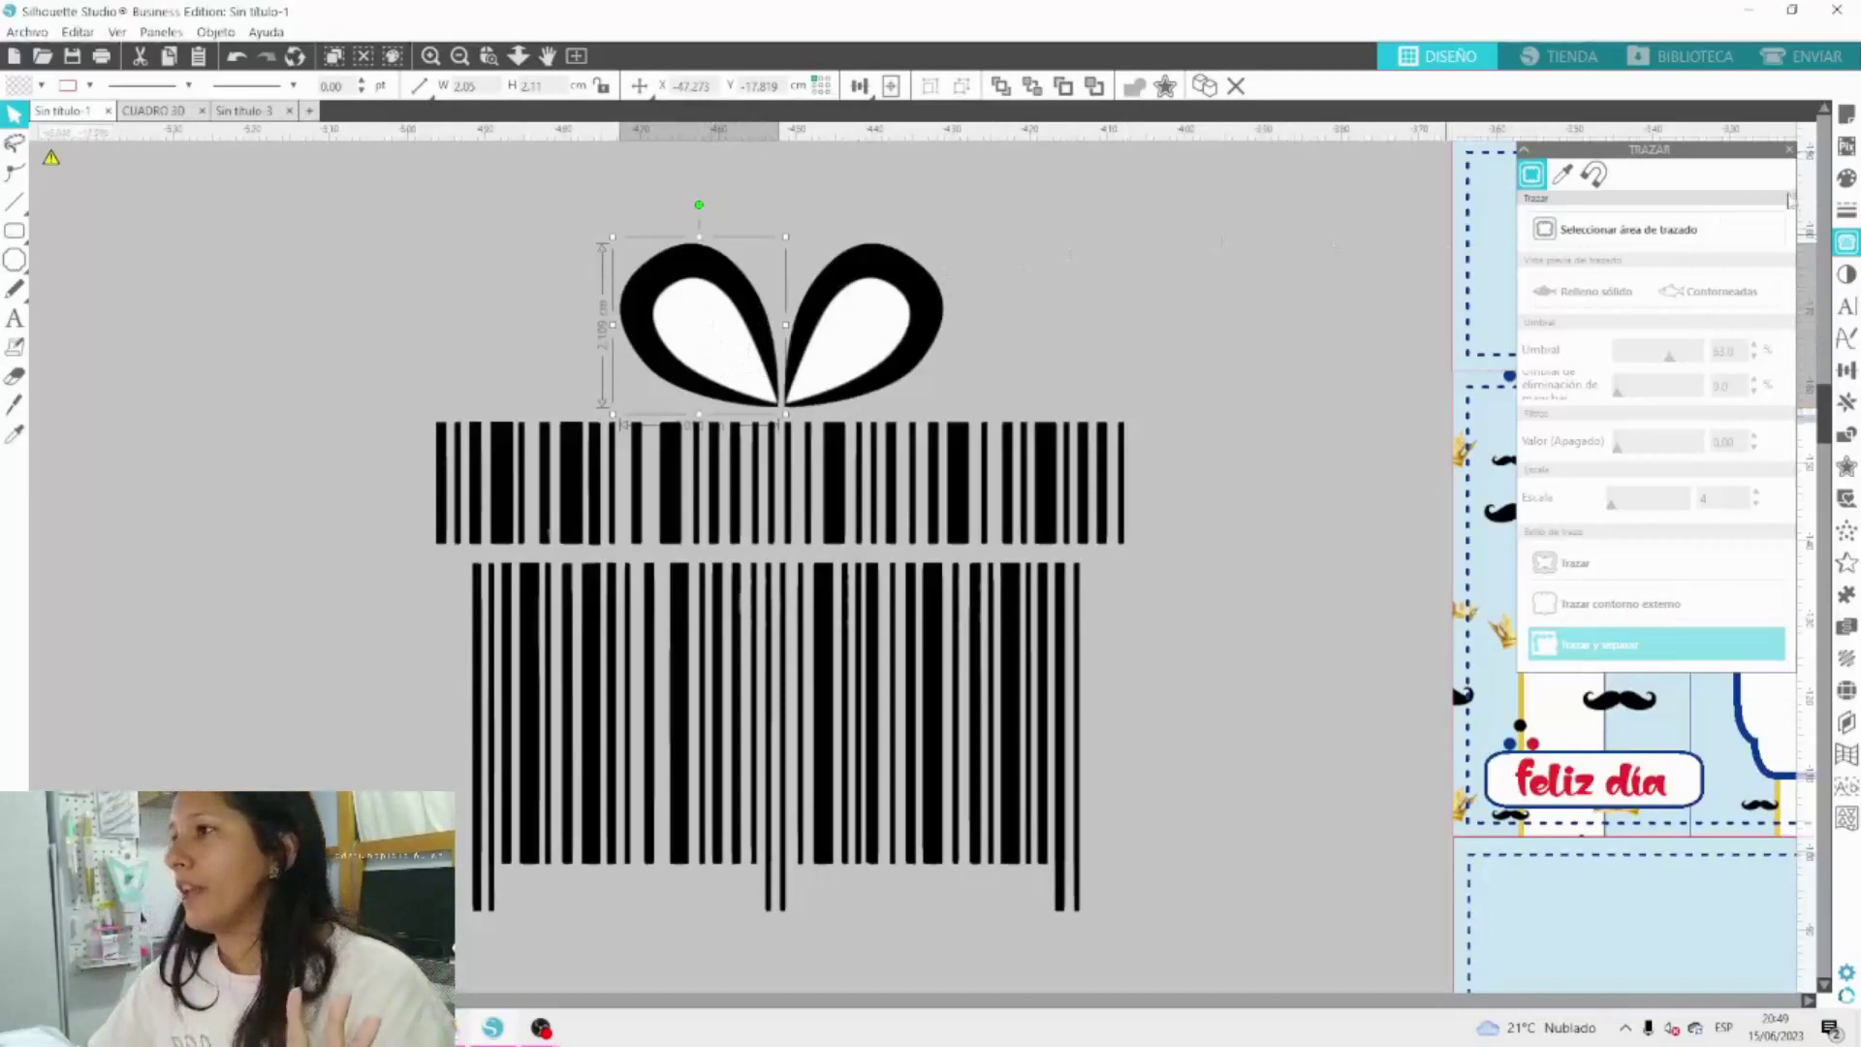
left_click(1571, 230)
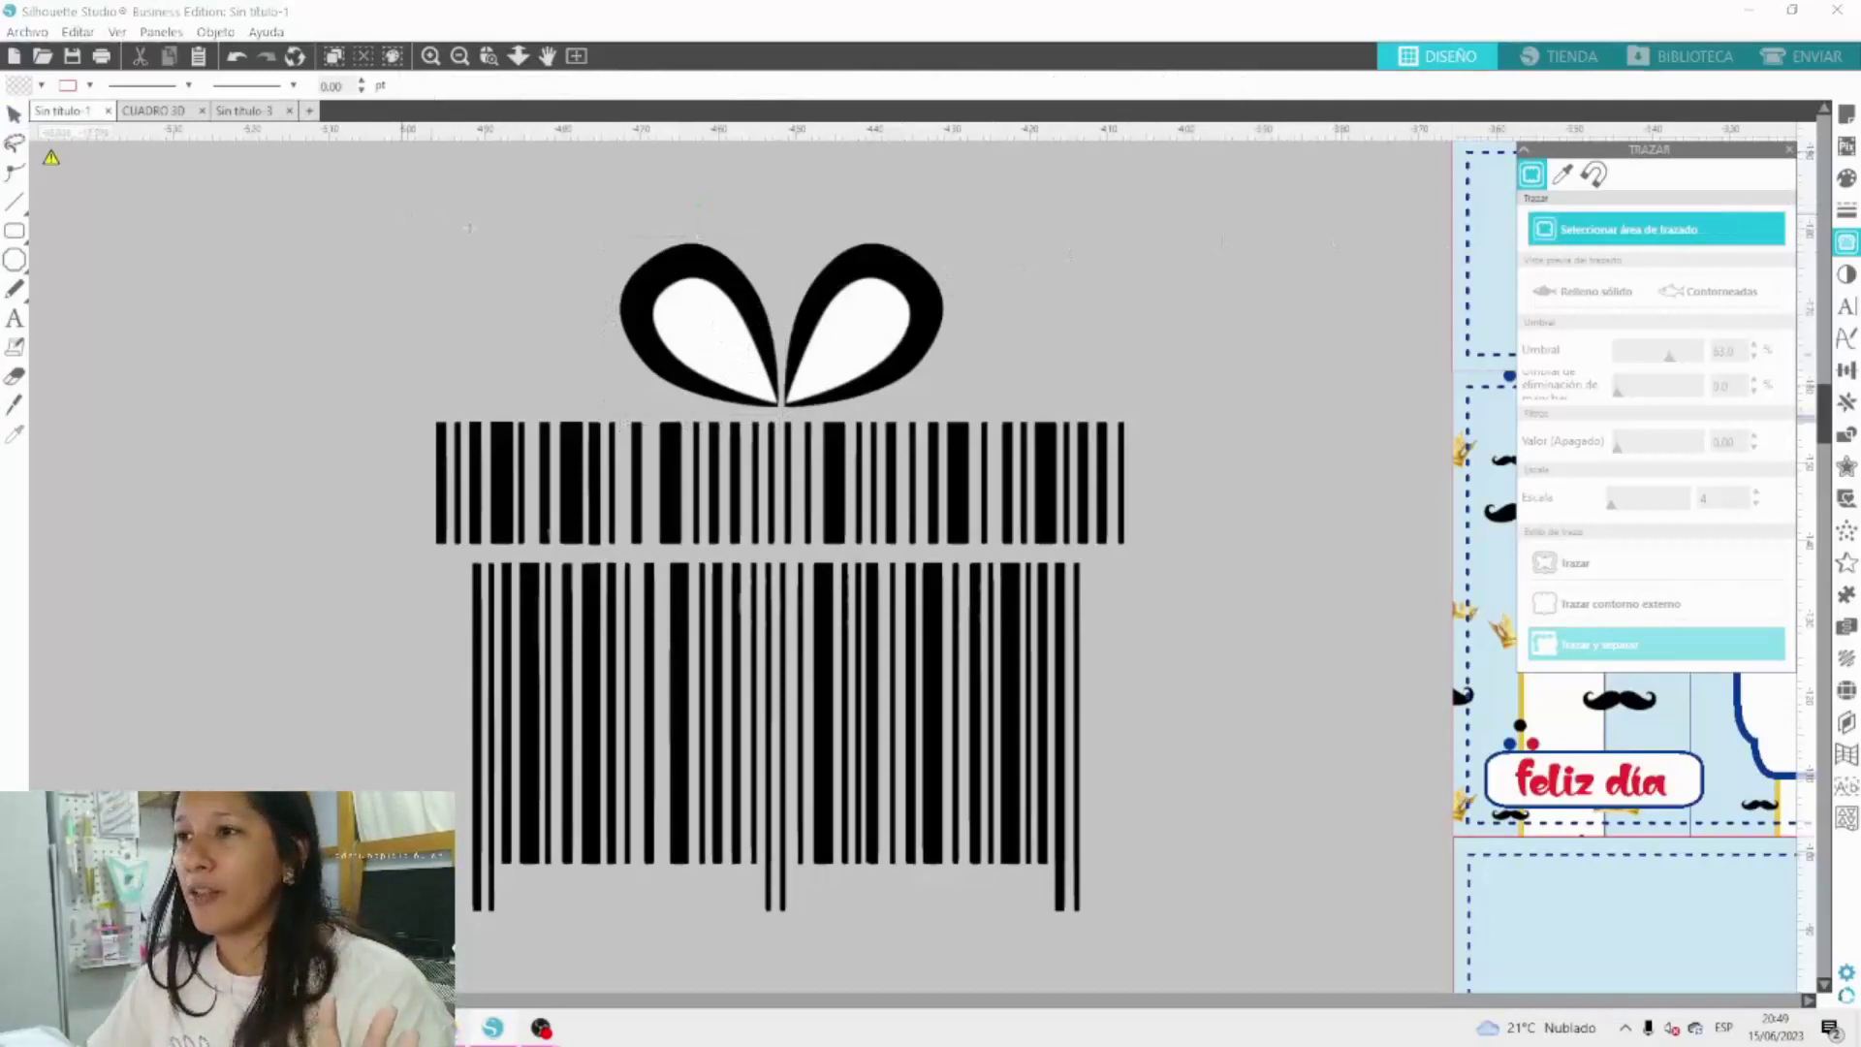
mouse_move(541, 202)
left_mouse_down()
mouse_move(968, 415)
mouse_move(1075, 429)
left_mouse_up()
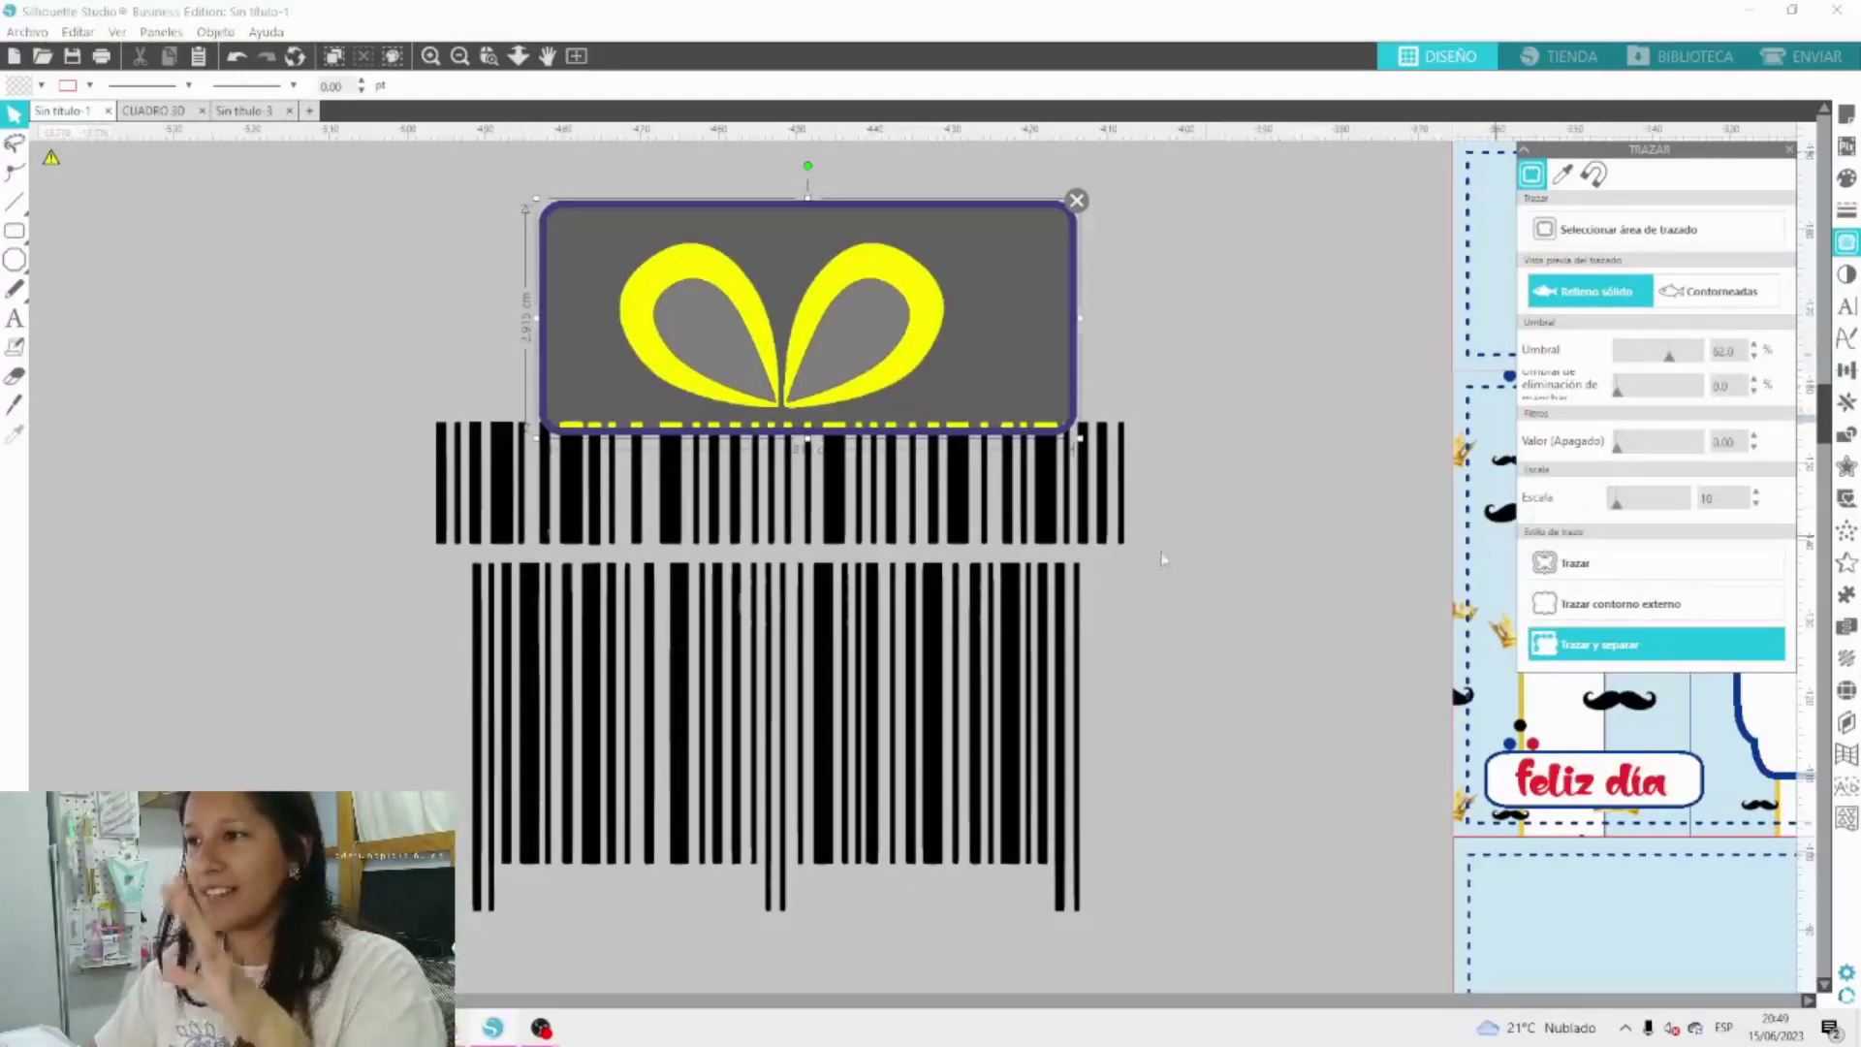
left_click_drag(807, 437, 809, 423)
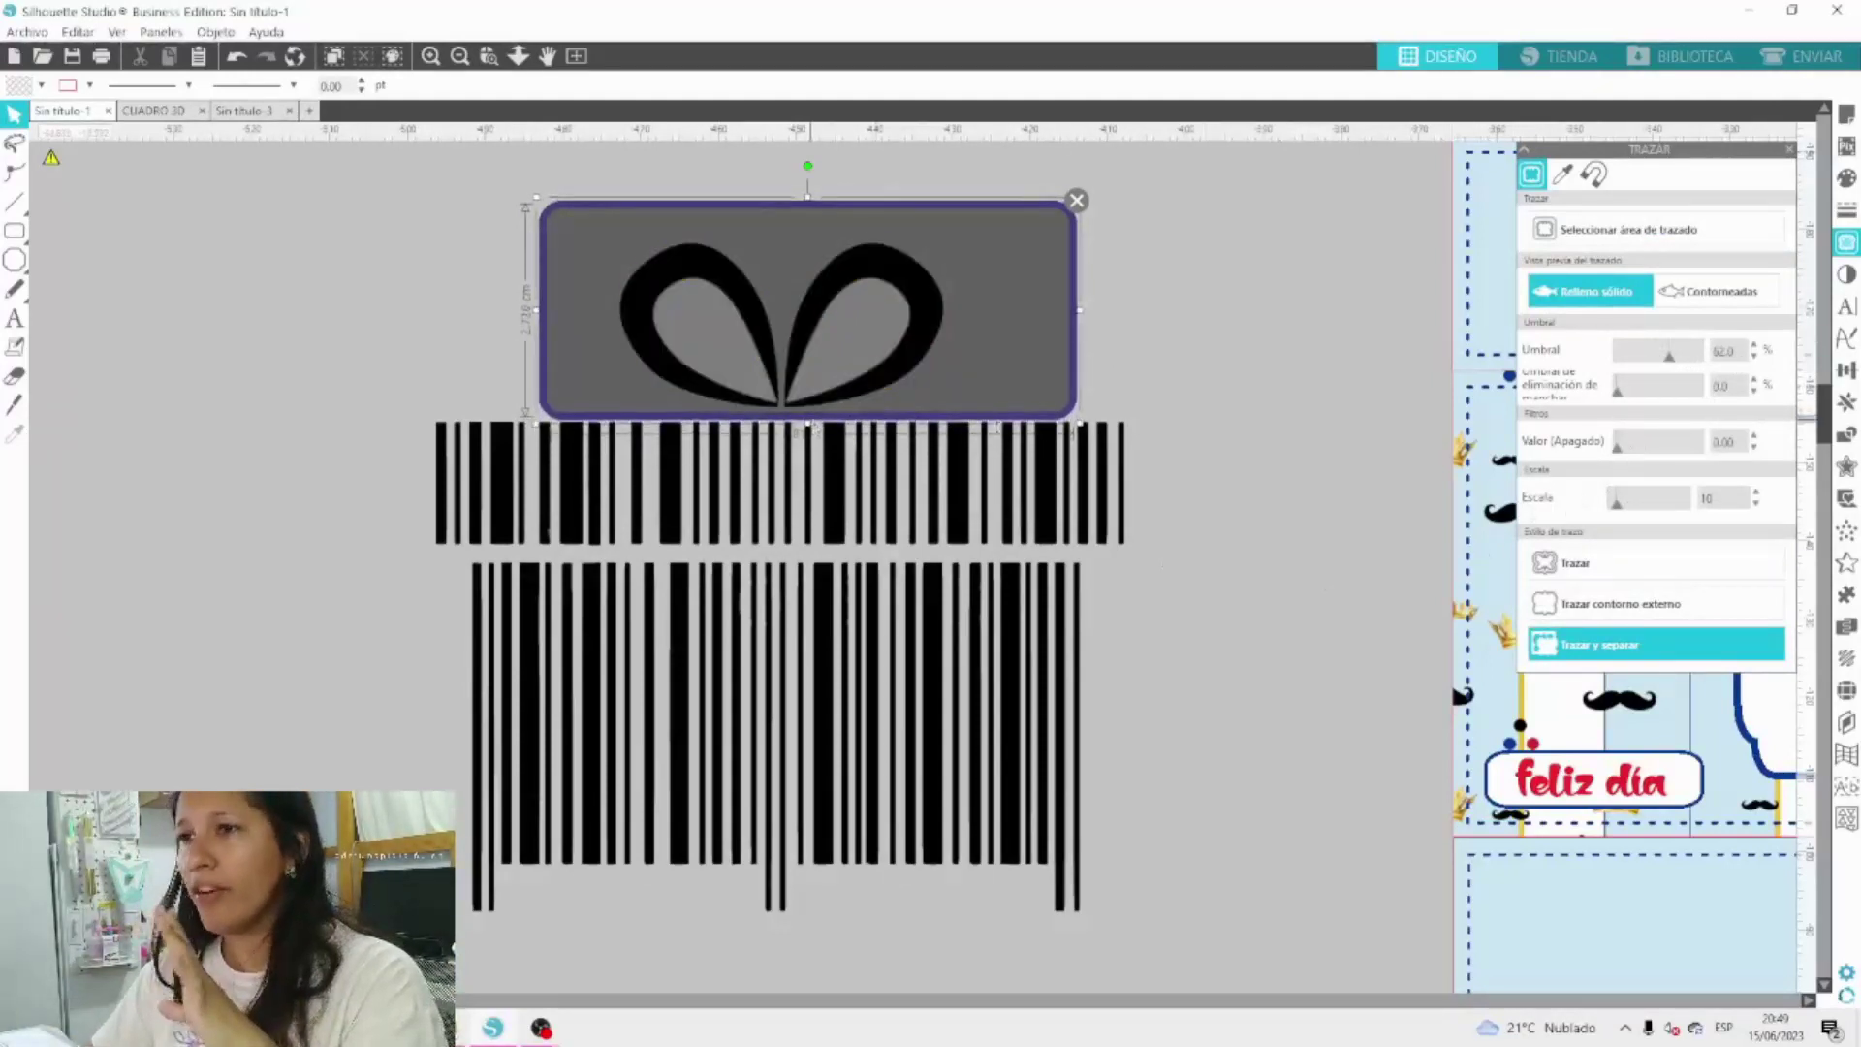
left_click(1574, 568)
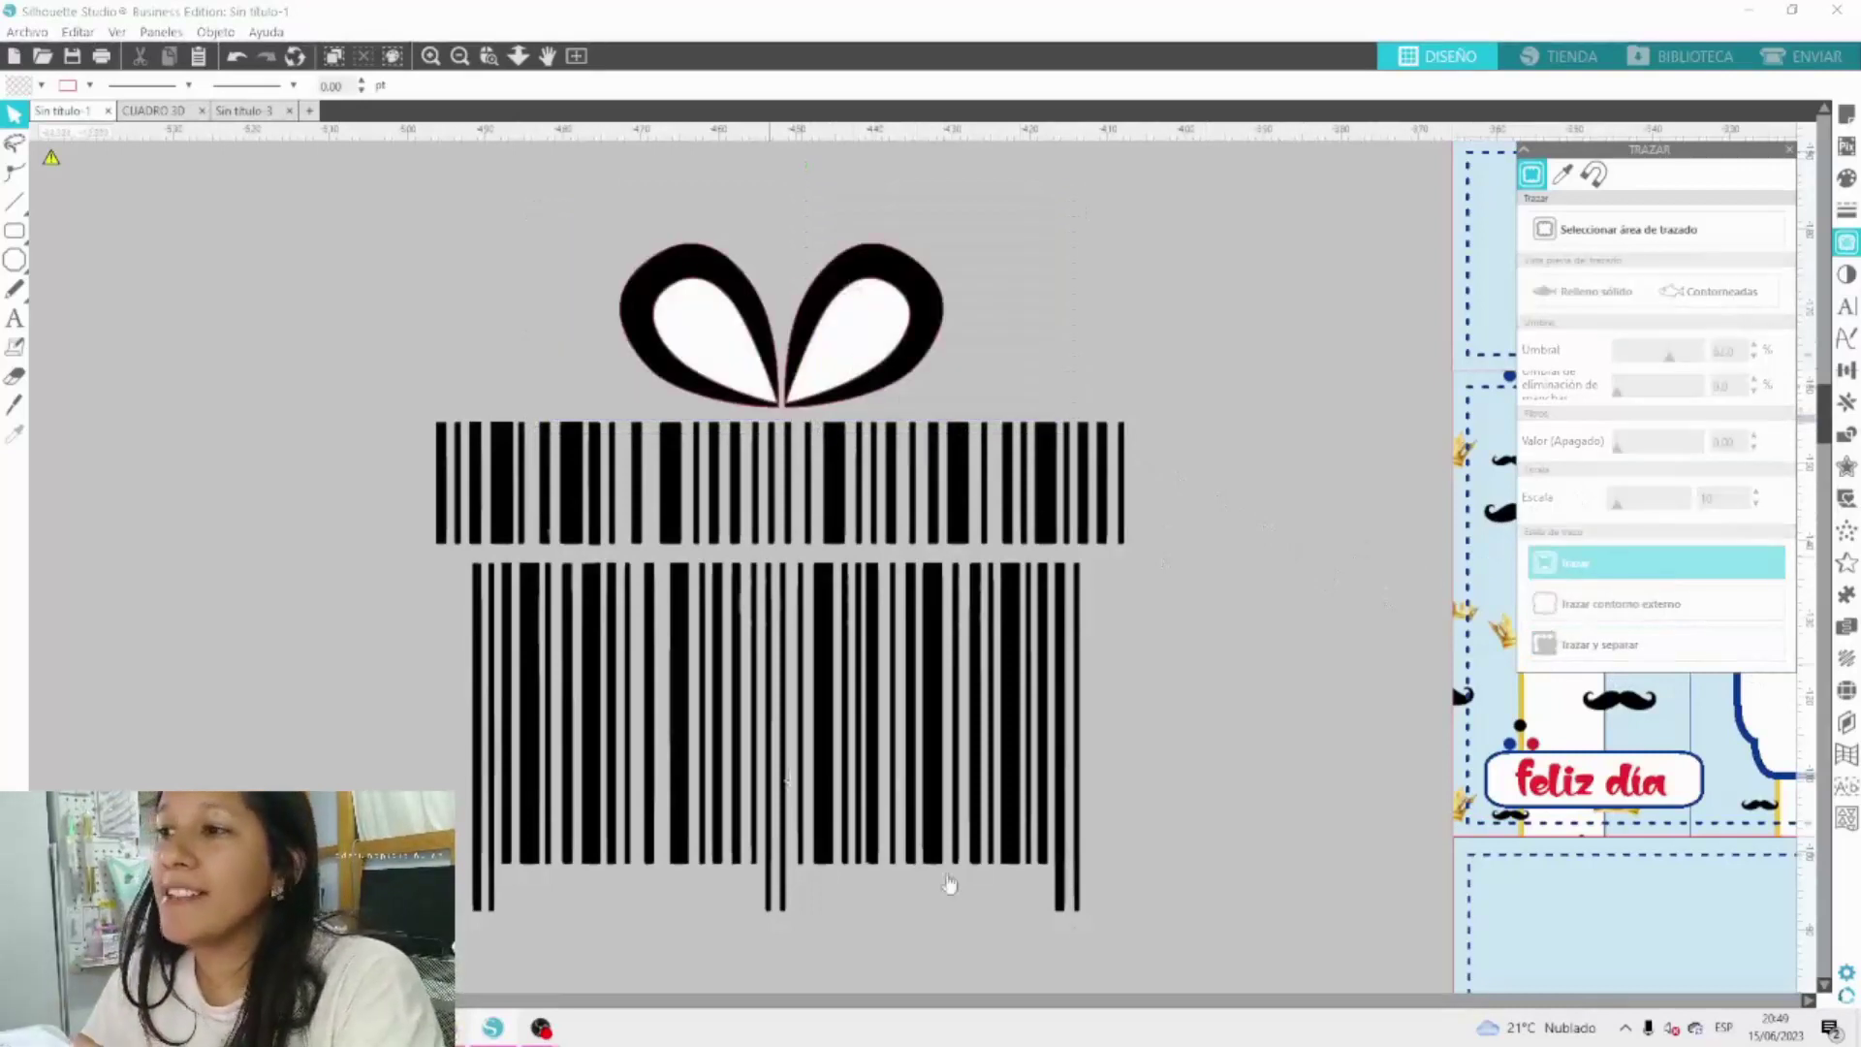
Select the bars together with the black bow and move them away from the bow's traced outlines.
left_click_drag(1199, 938, 428, 459)
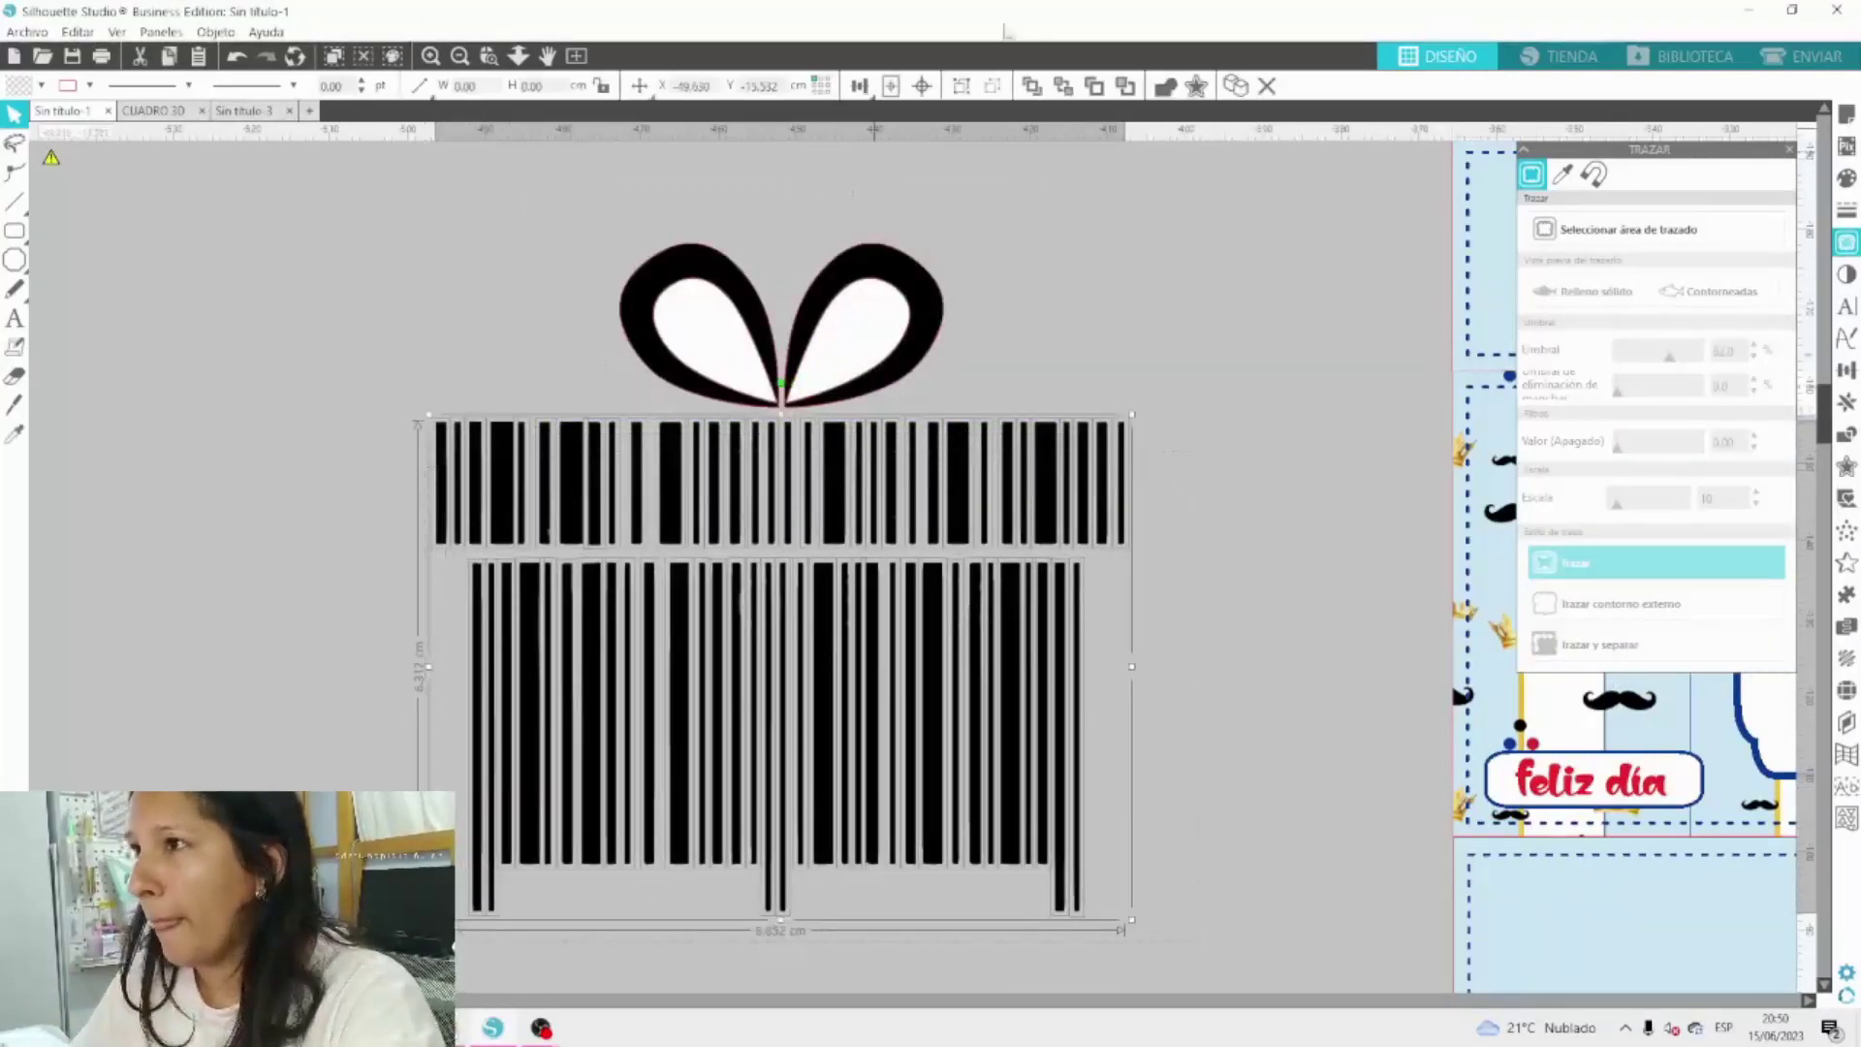
left_click(893, 273, "shift")
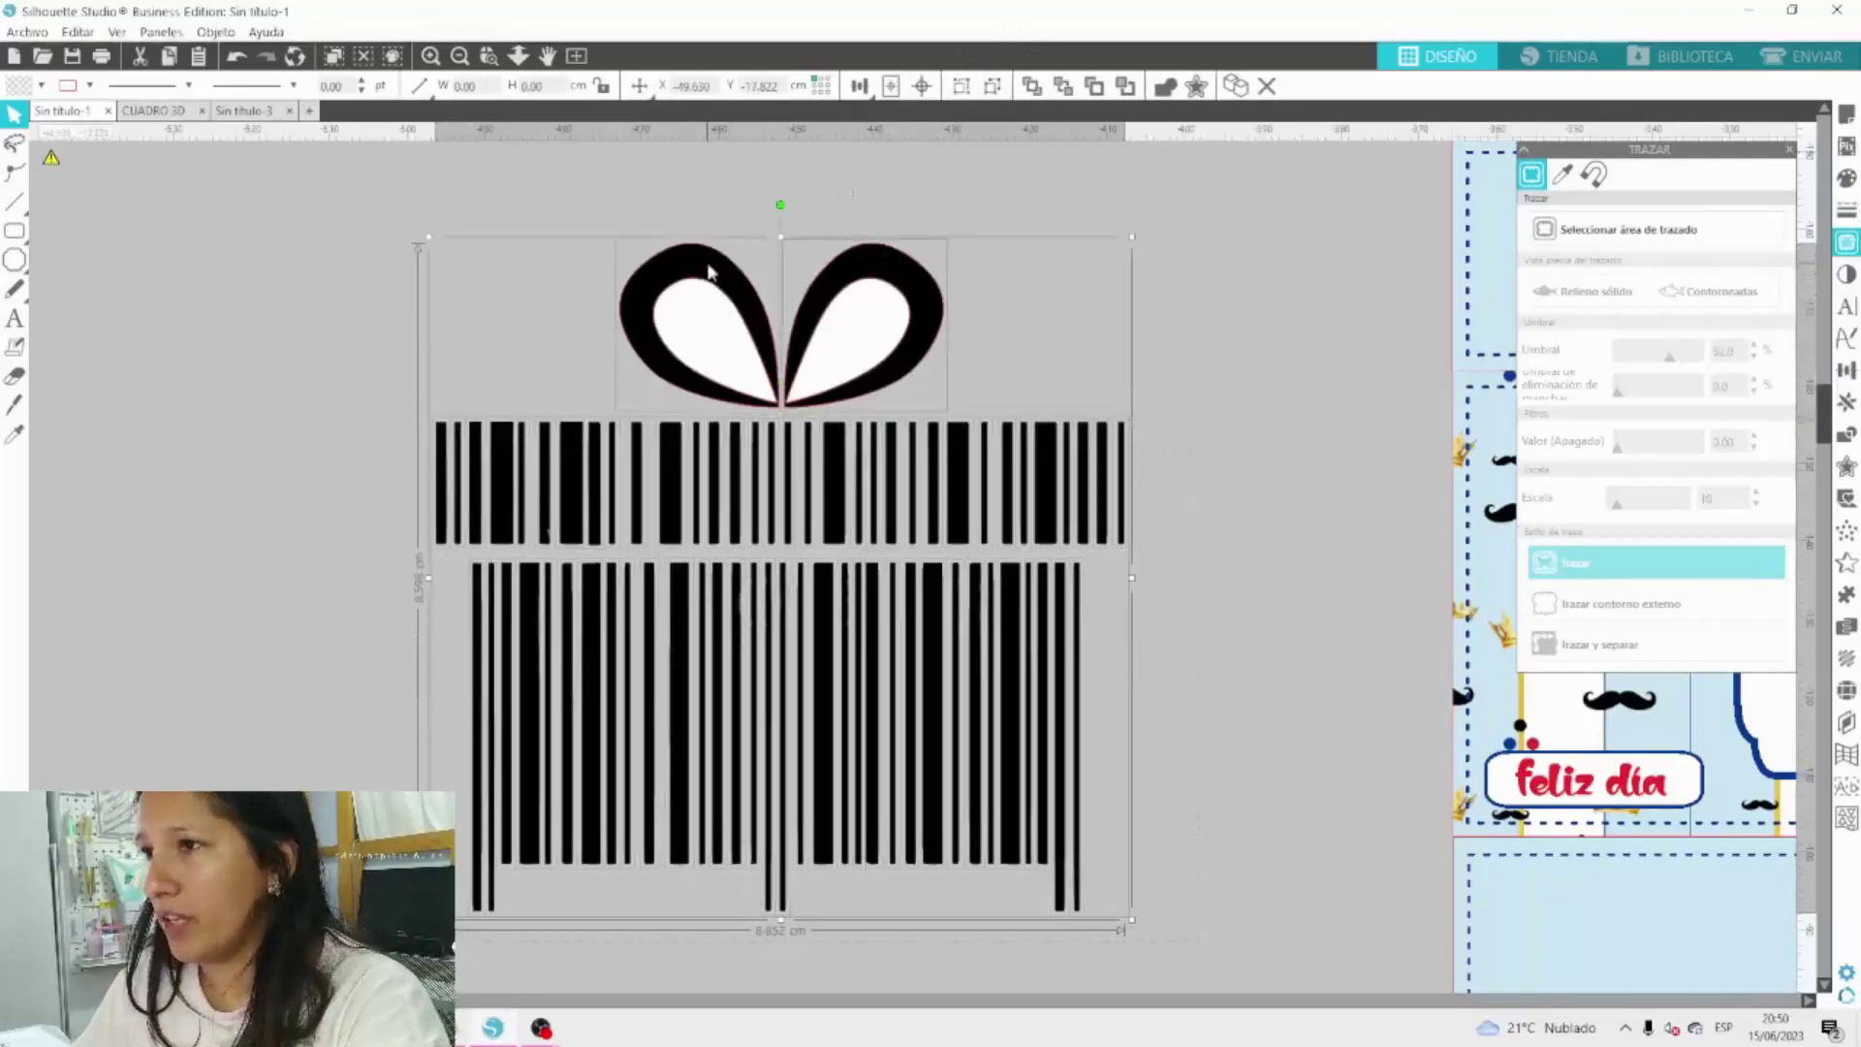
left_click_drag(715, 279, 208, 294)
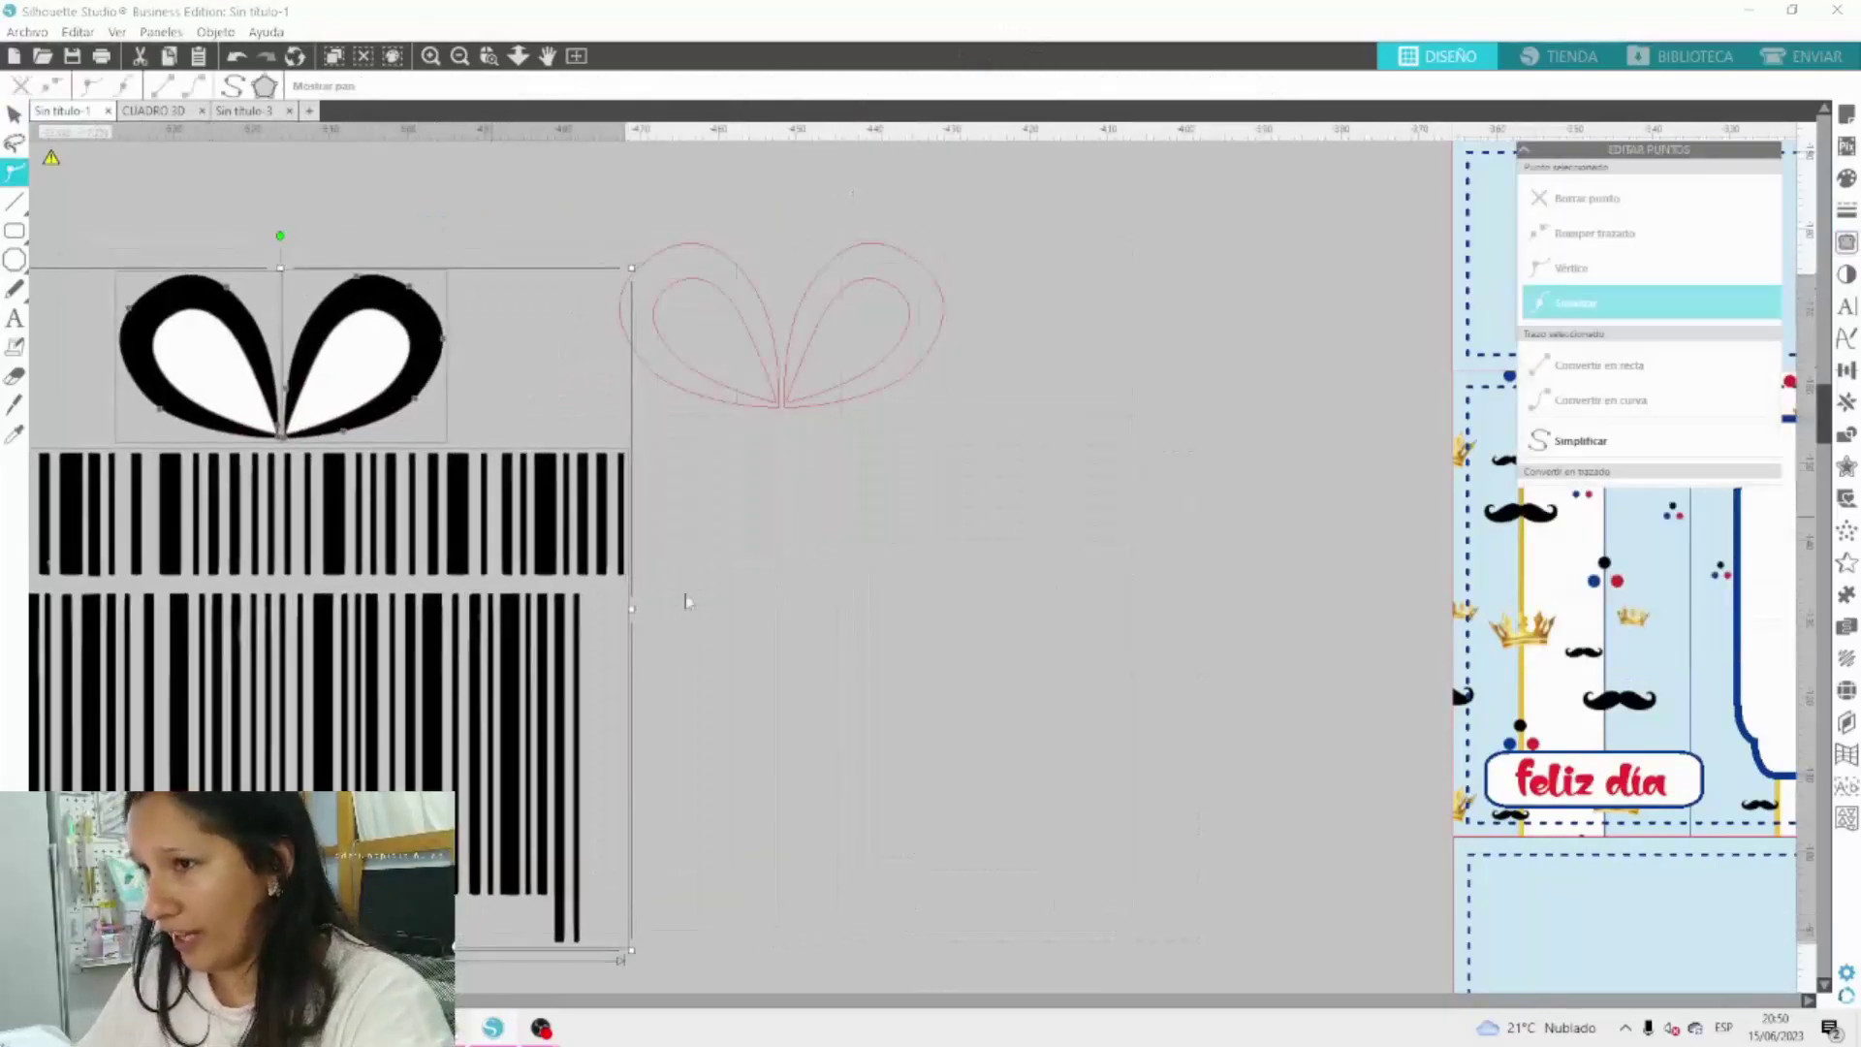
left_click(863, 595)
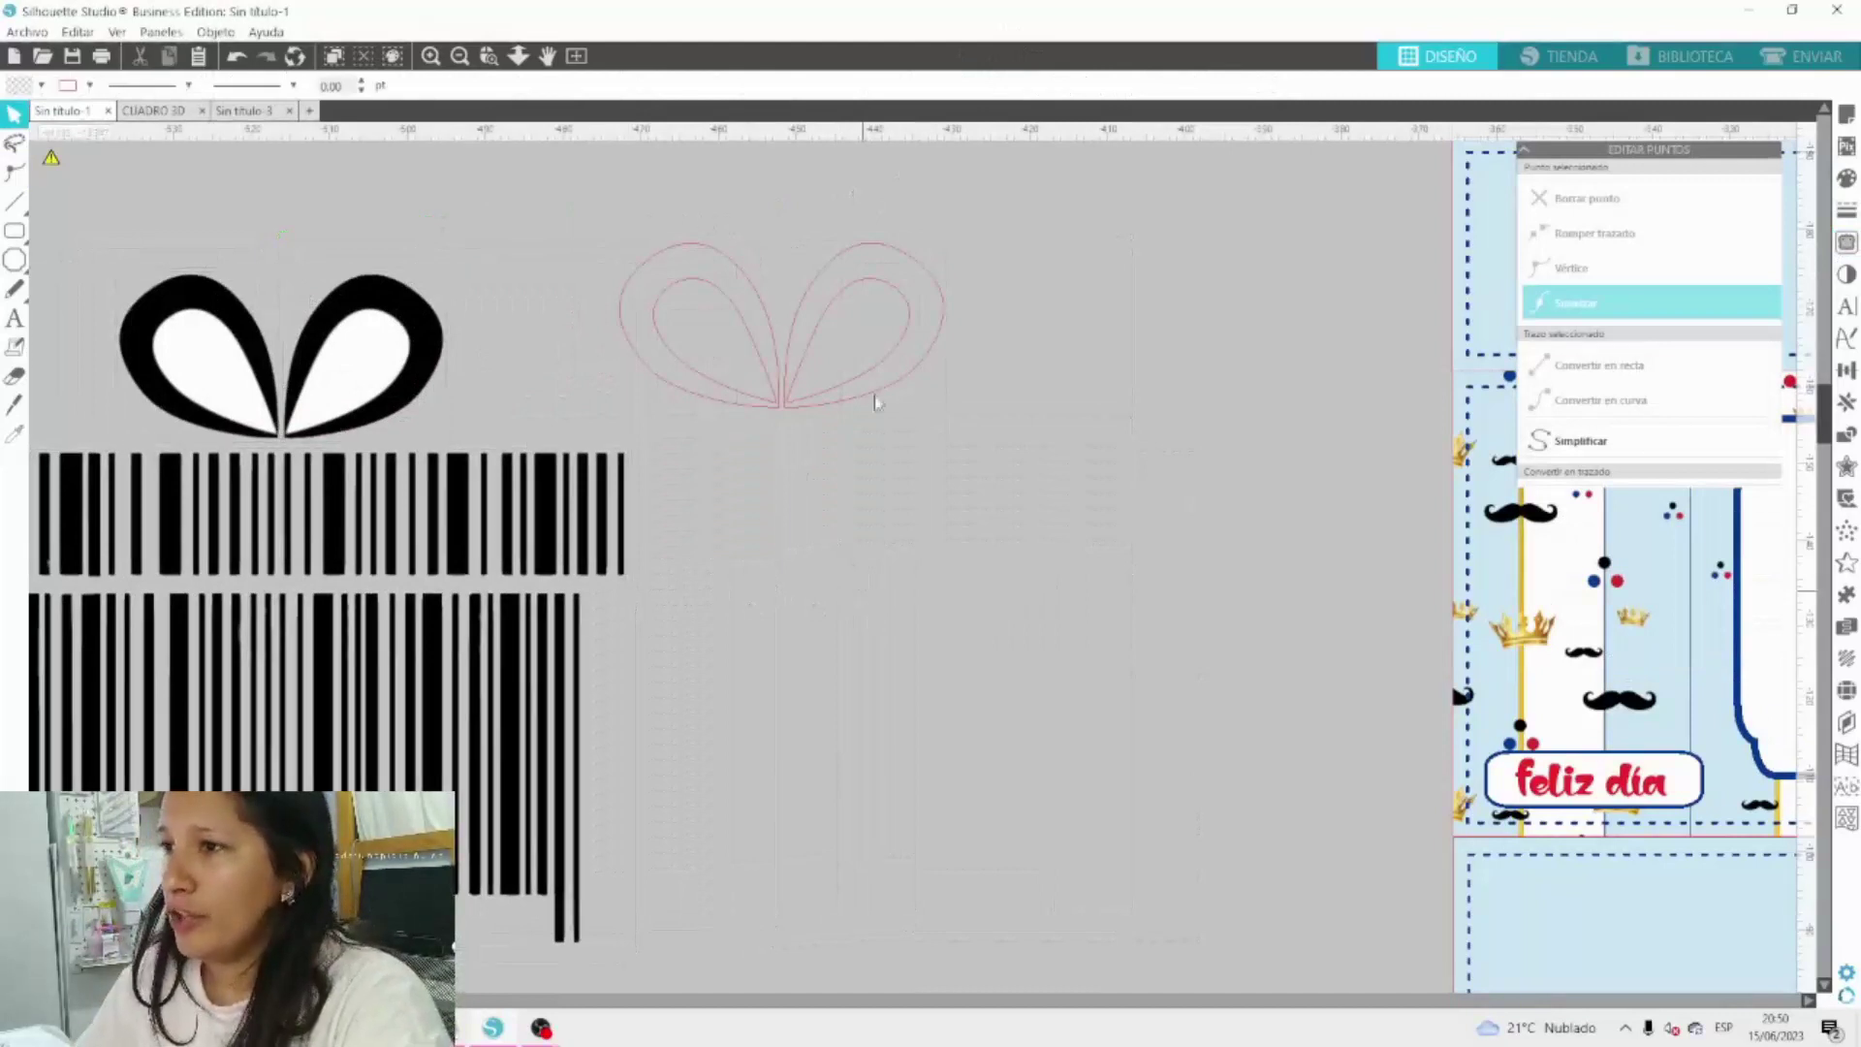
Release the compound path of the bow's traced outlines.
left_click_drag(1003, 394, 558, 332)
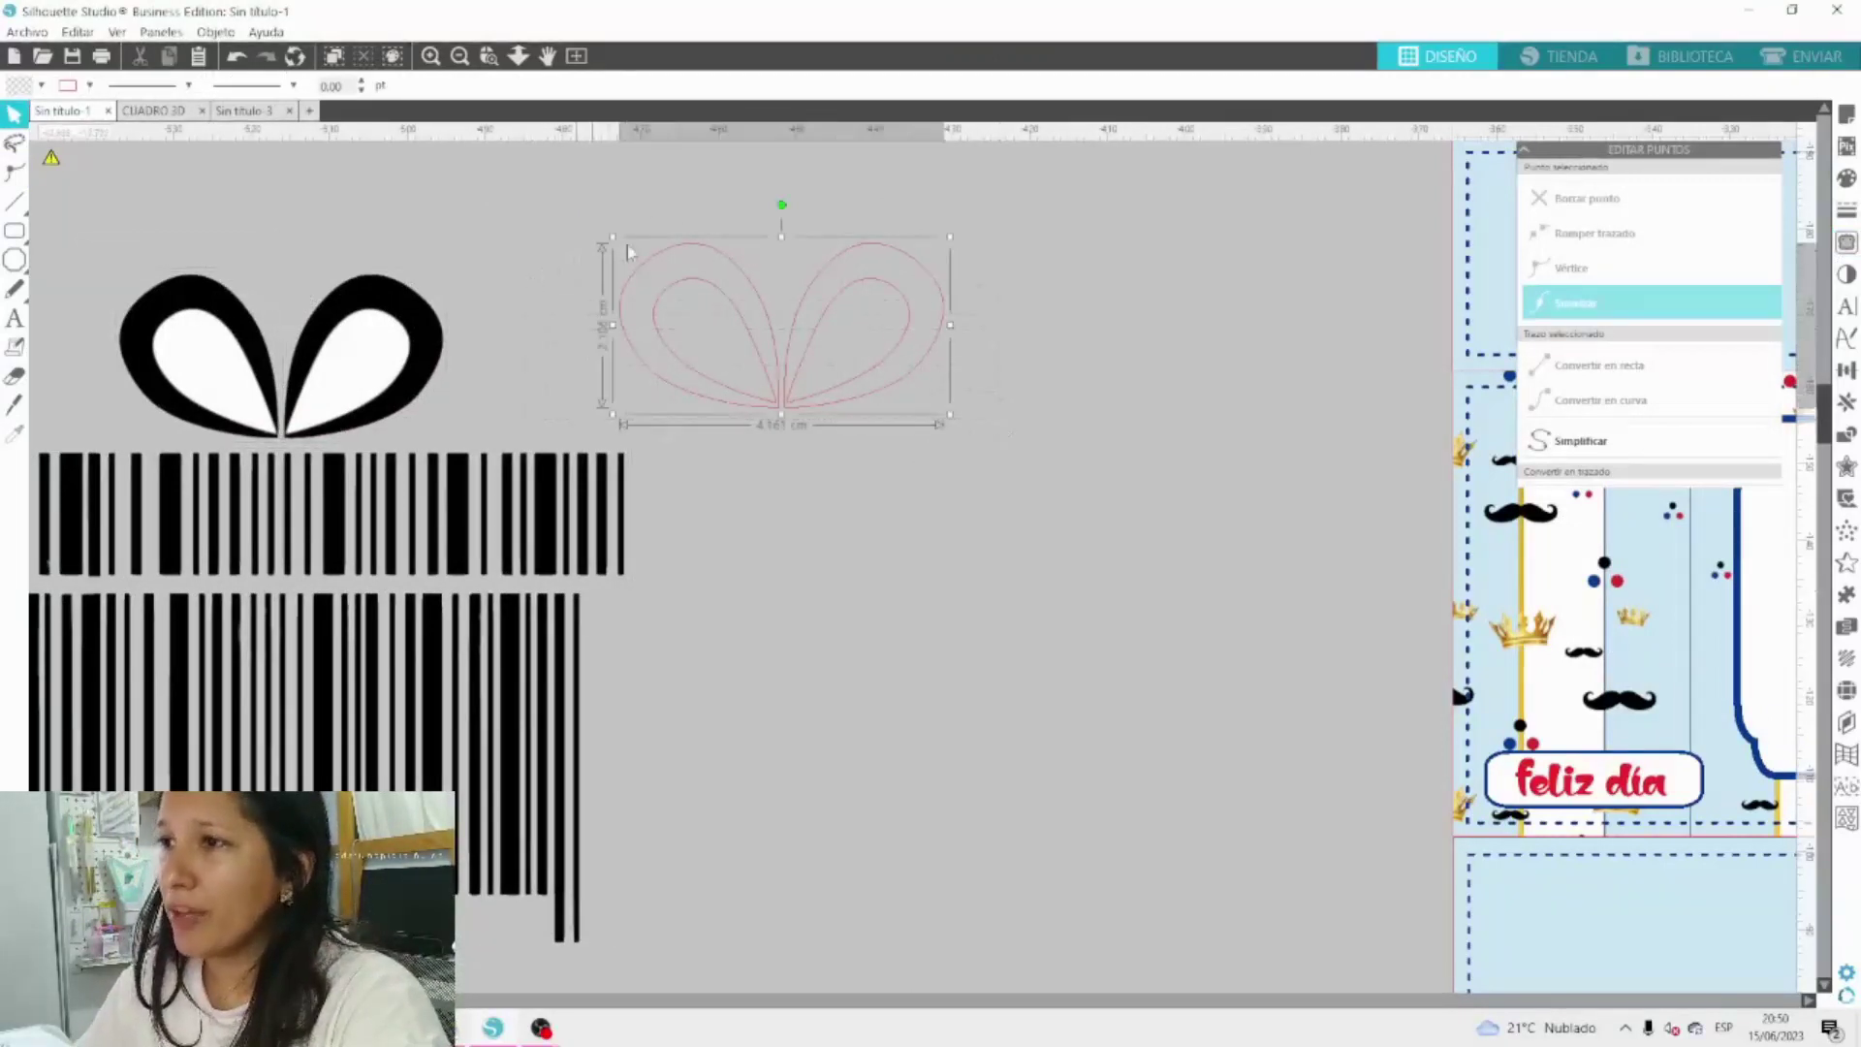
right_click(700, 287)
left_click(815, 678)
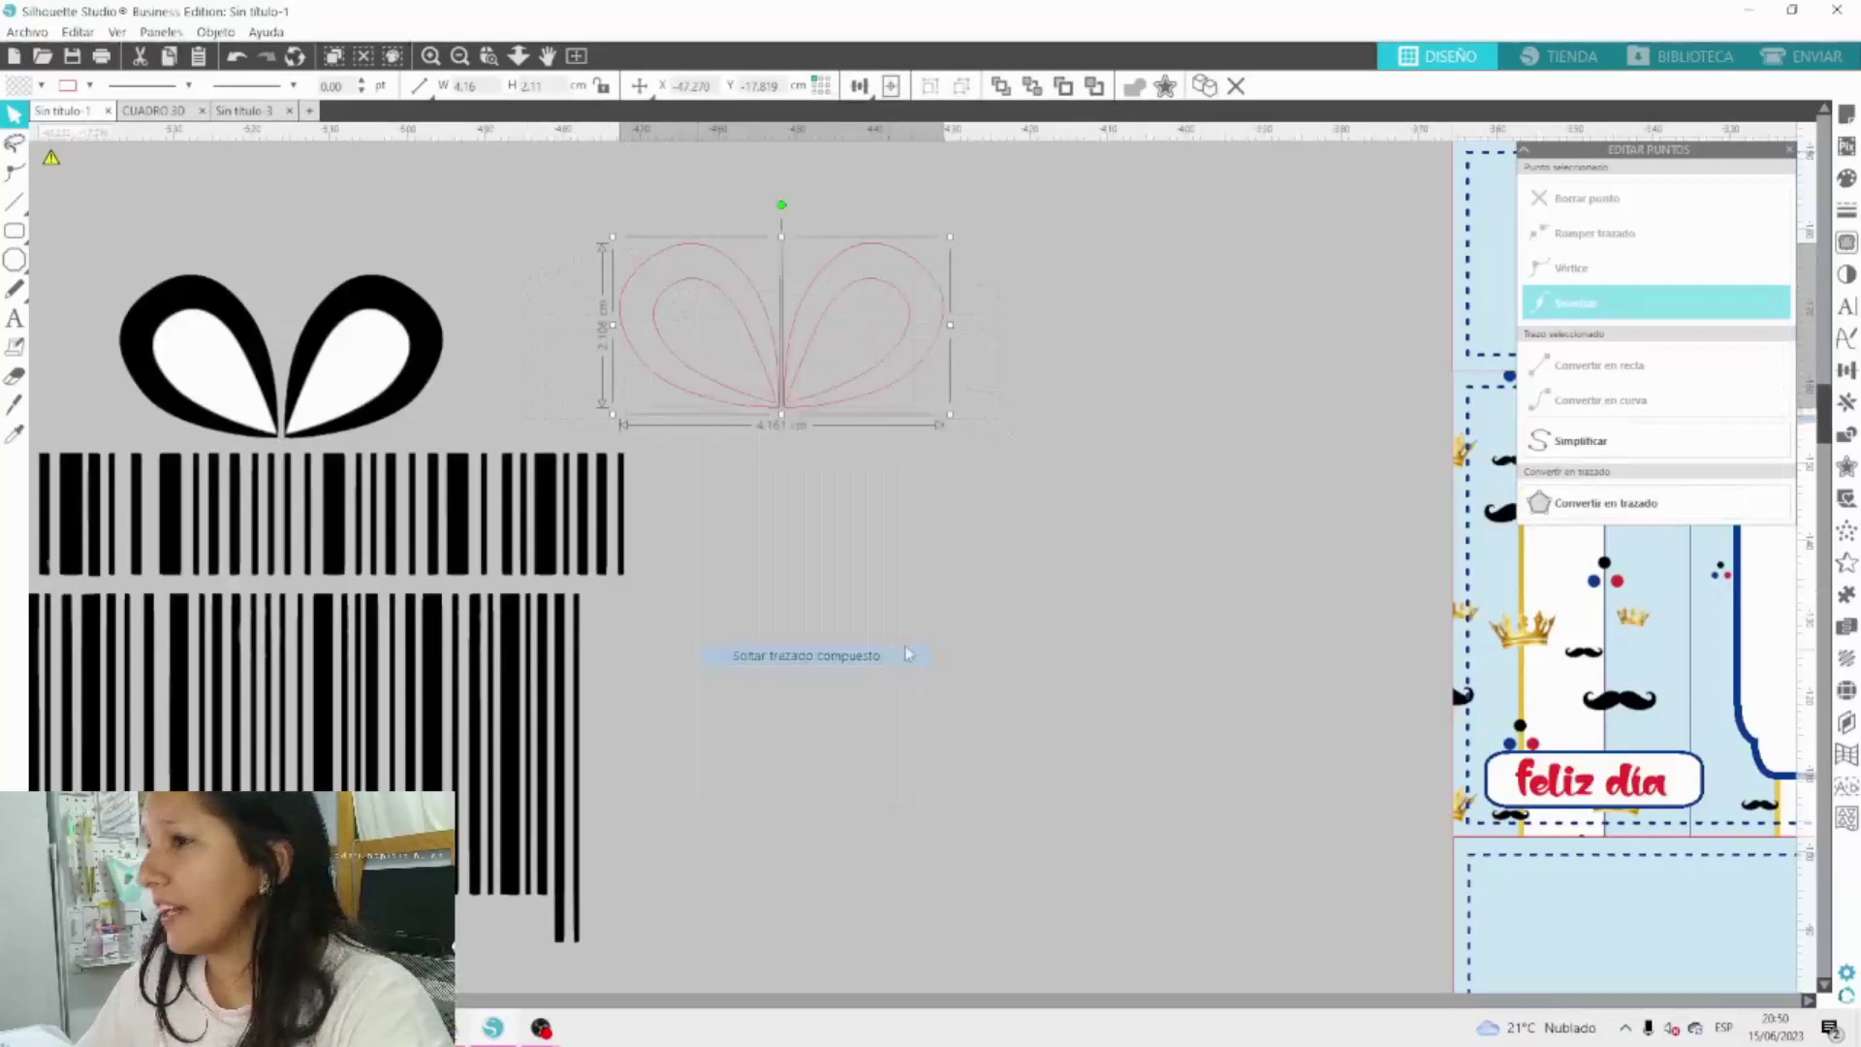
Place the two inner teardrop outlines over the white centres of the black bow's loops.
left_click_drag(717, 285, 205, 321)
left_click(208, 321)
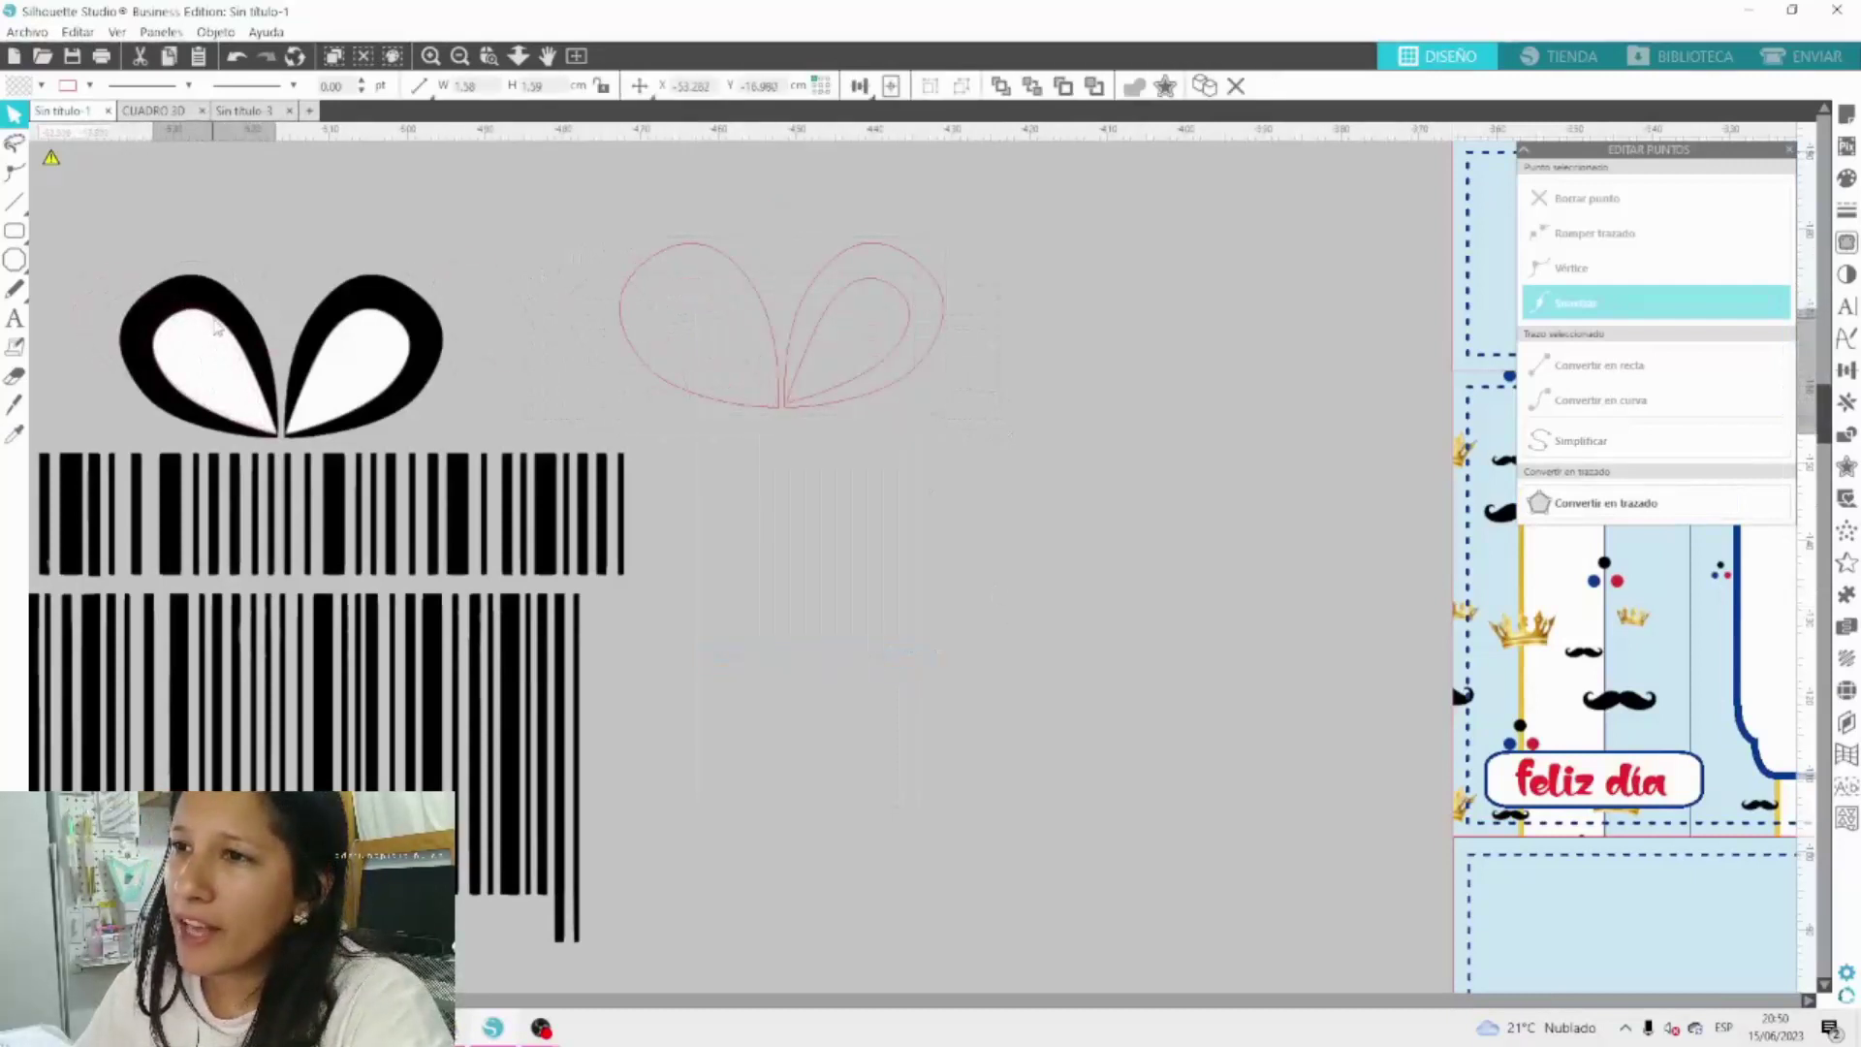
left_click(343, 339)
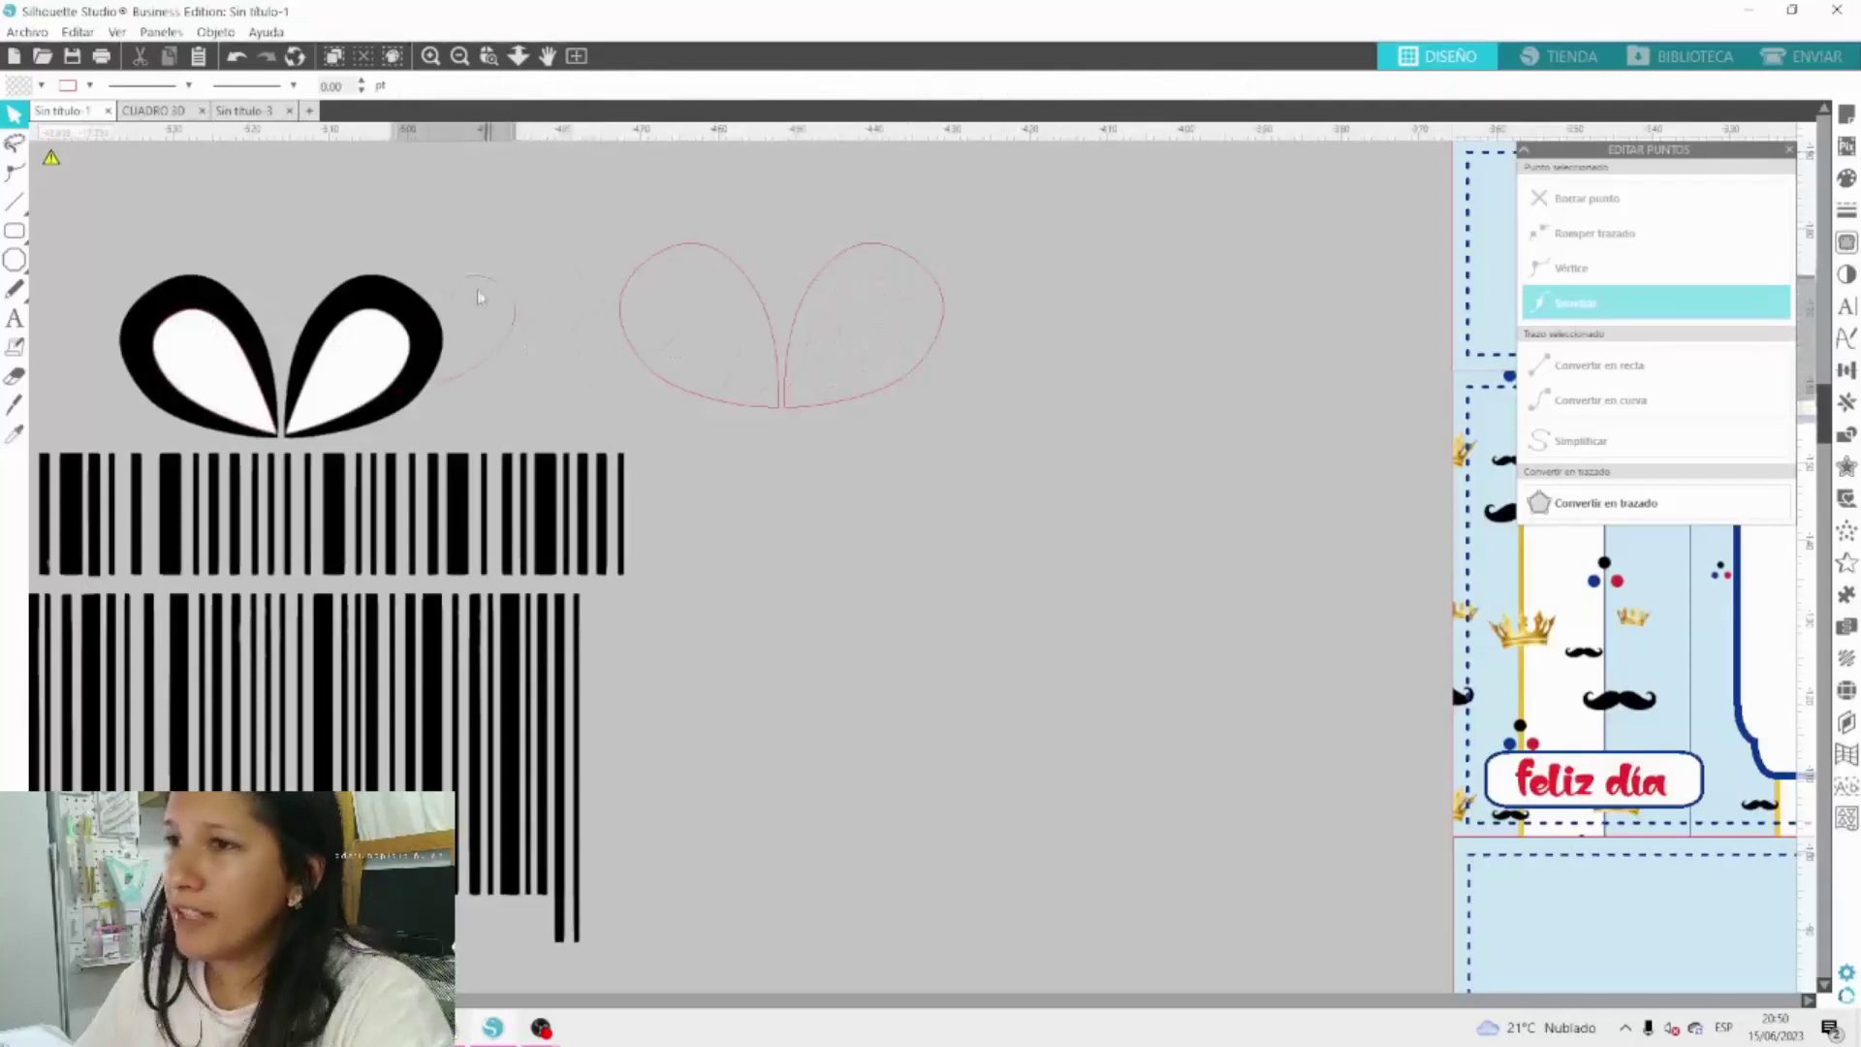
left_click(380, 320)
left_click_drag(381, 321, 384, 322)
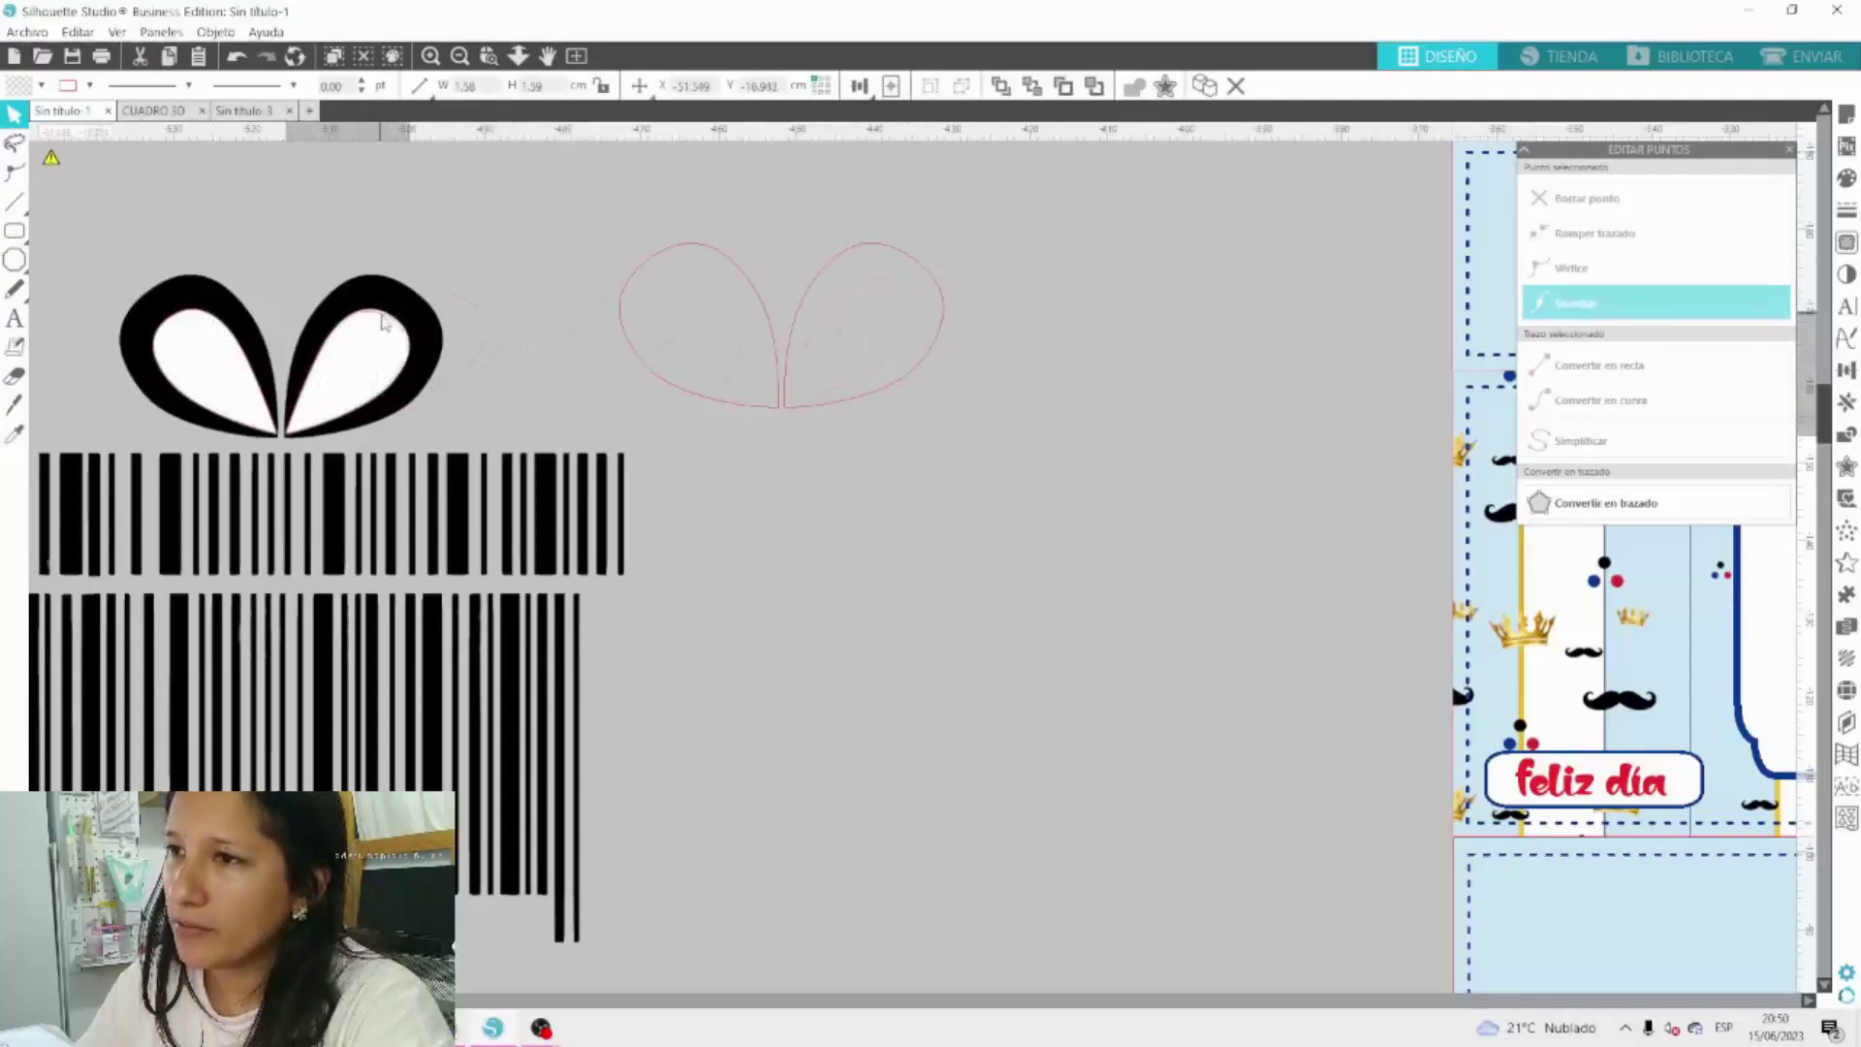
Delete the two leftover outer traced outlines of the bow beside the gift-shaped barcode.
left_click_drag(601, 215, 1161, 422)
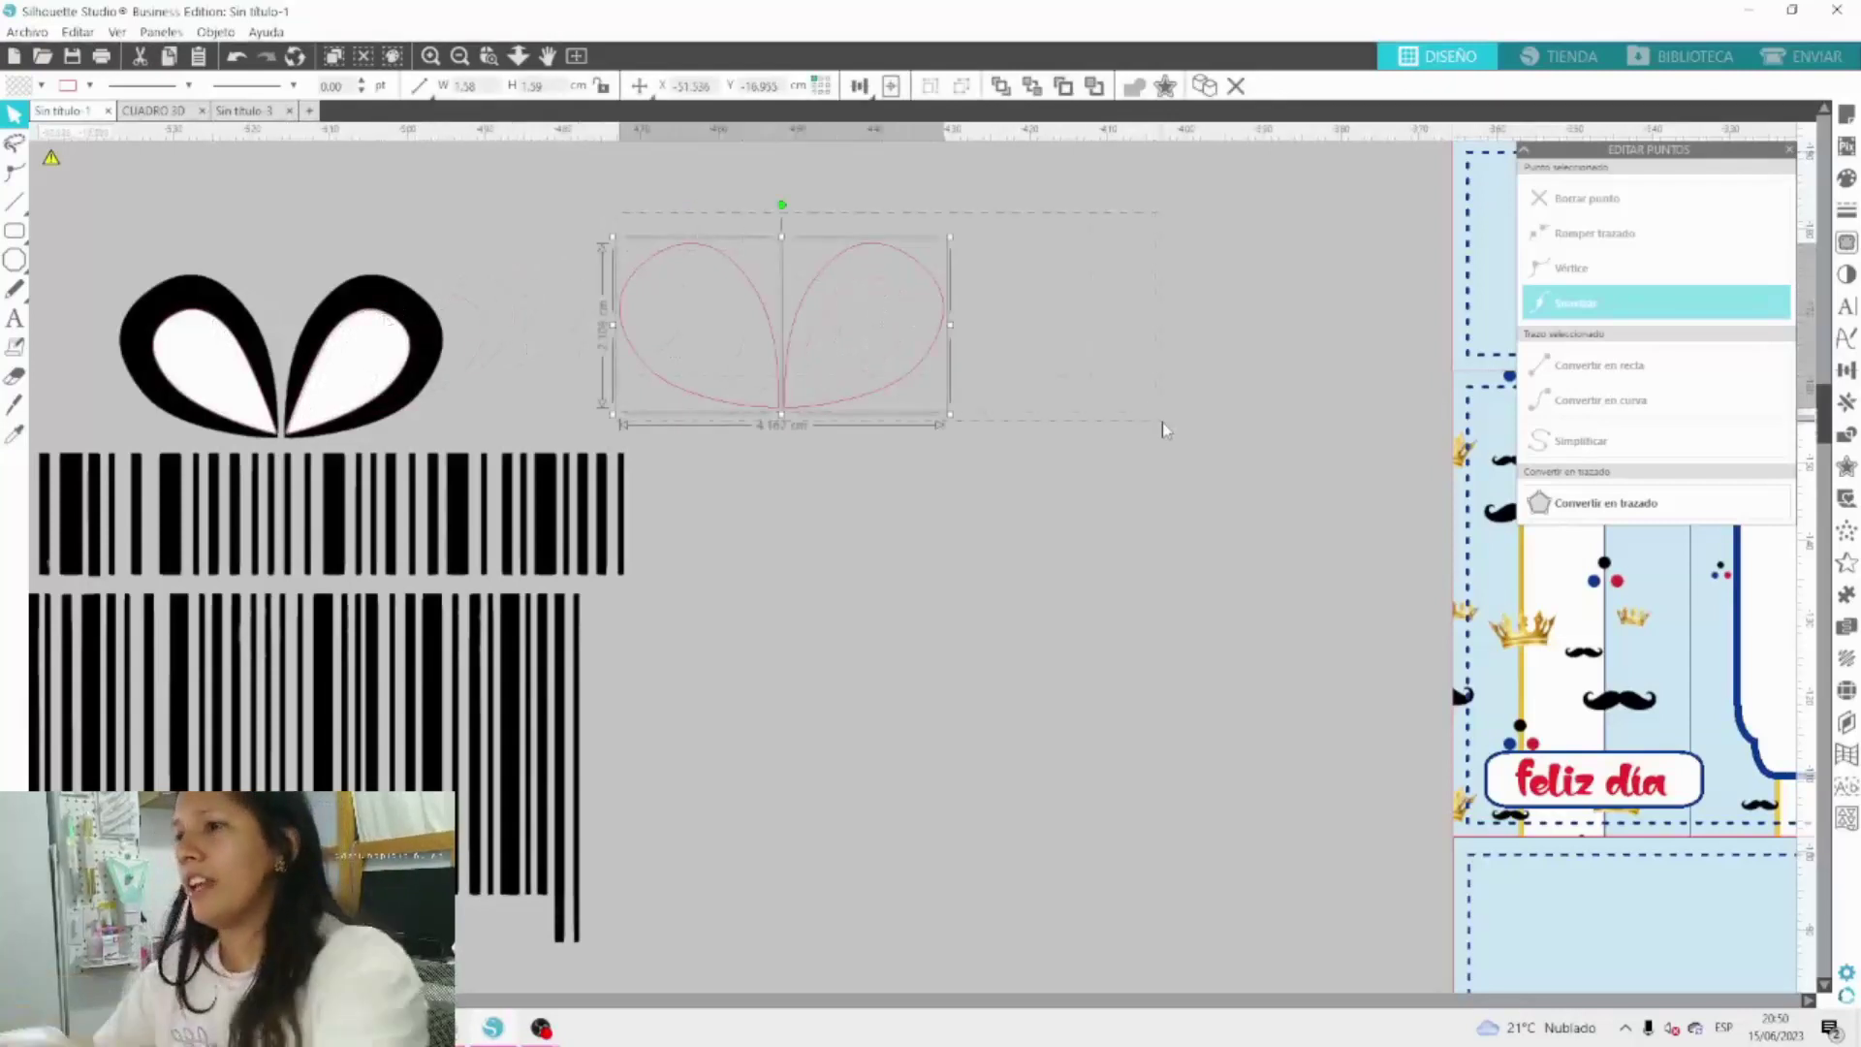
key("Delete")
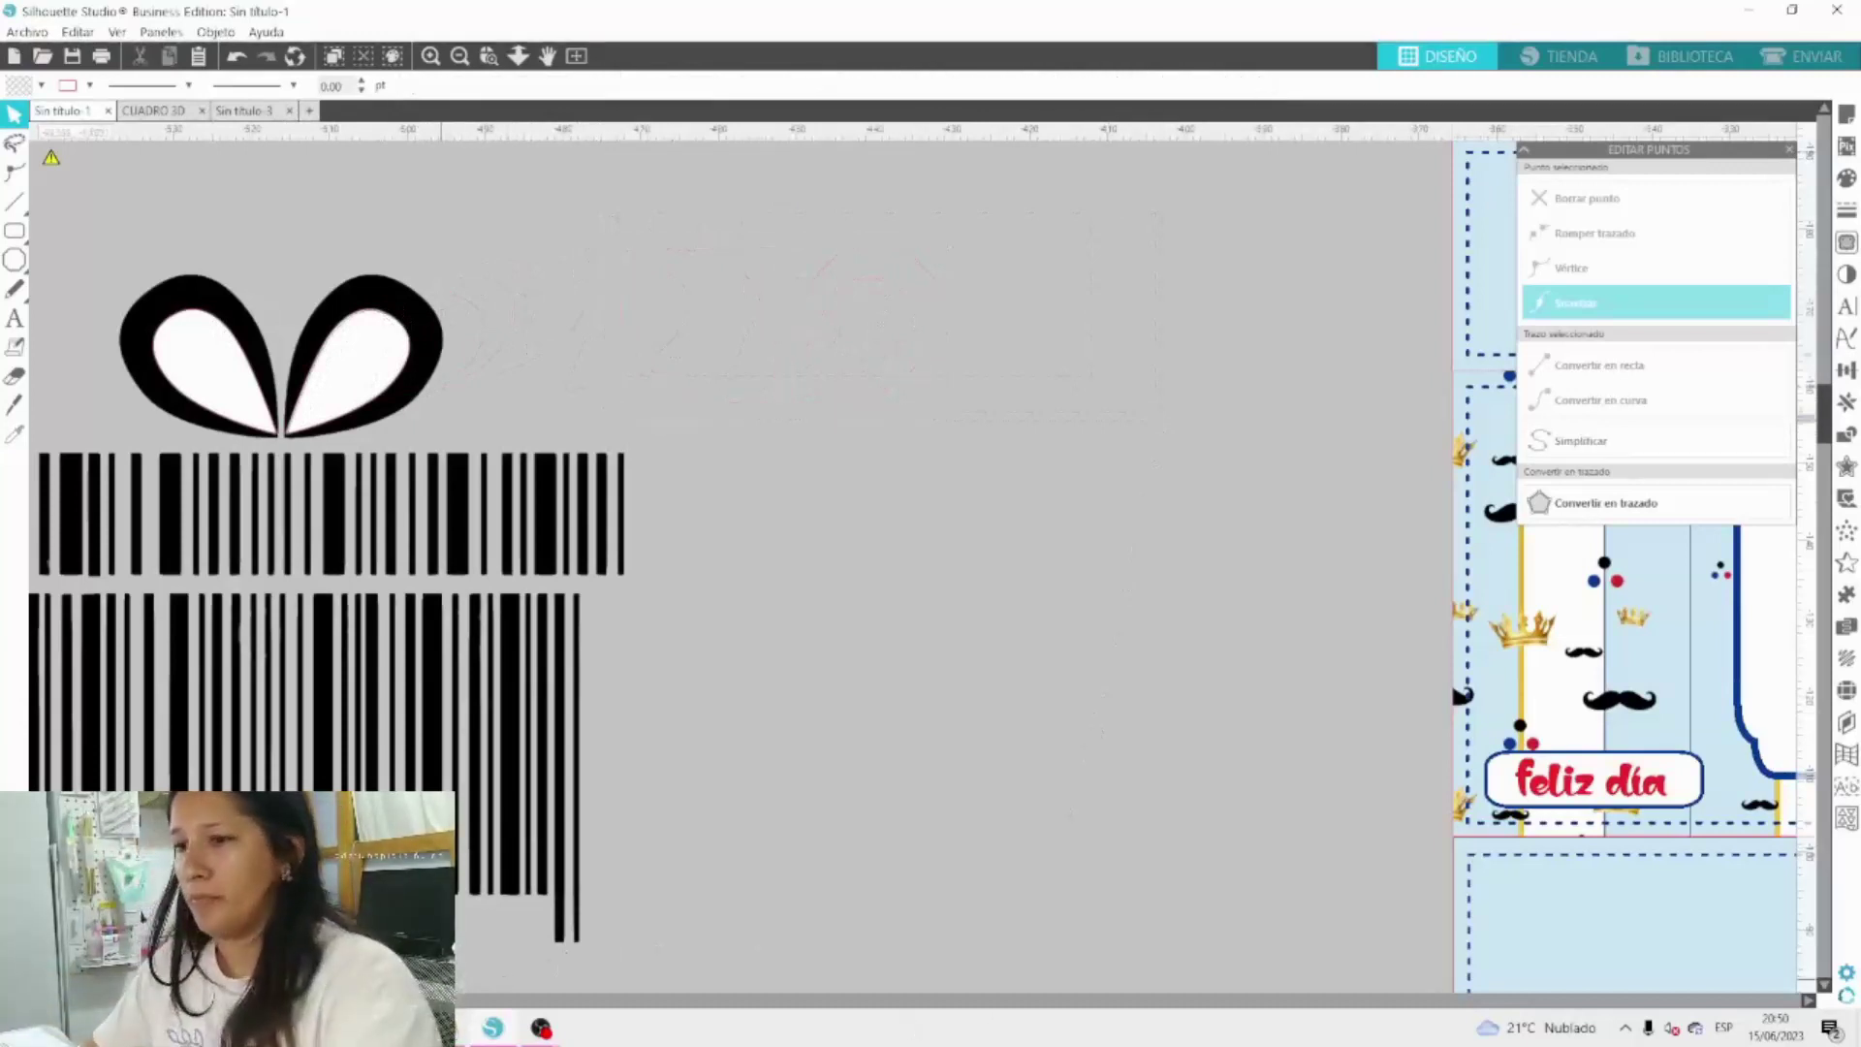
Select the black bow together with its two inner teardrop outlines and open the Modify options for combining shapes.
scroll(820, 567, "left", 4)
scroll(931, 543, "left", 1)
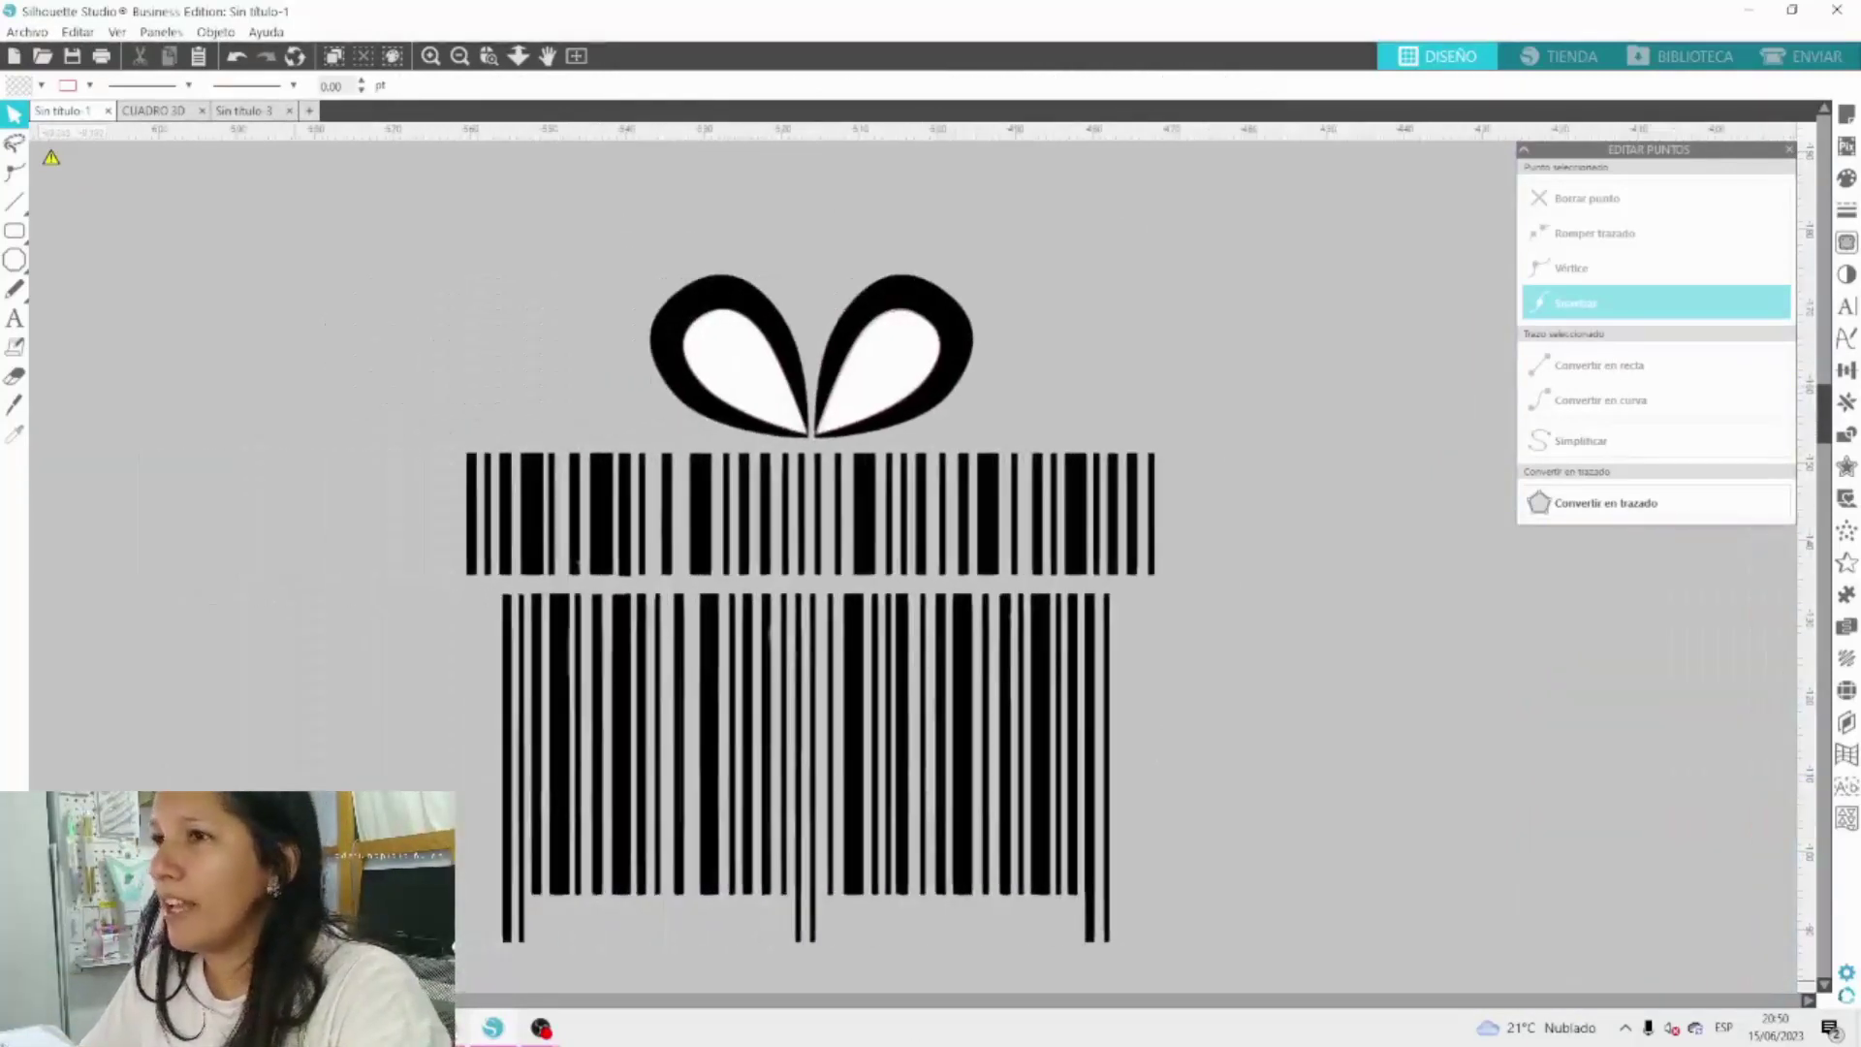
scroll(859, 383, "up", 2)
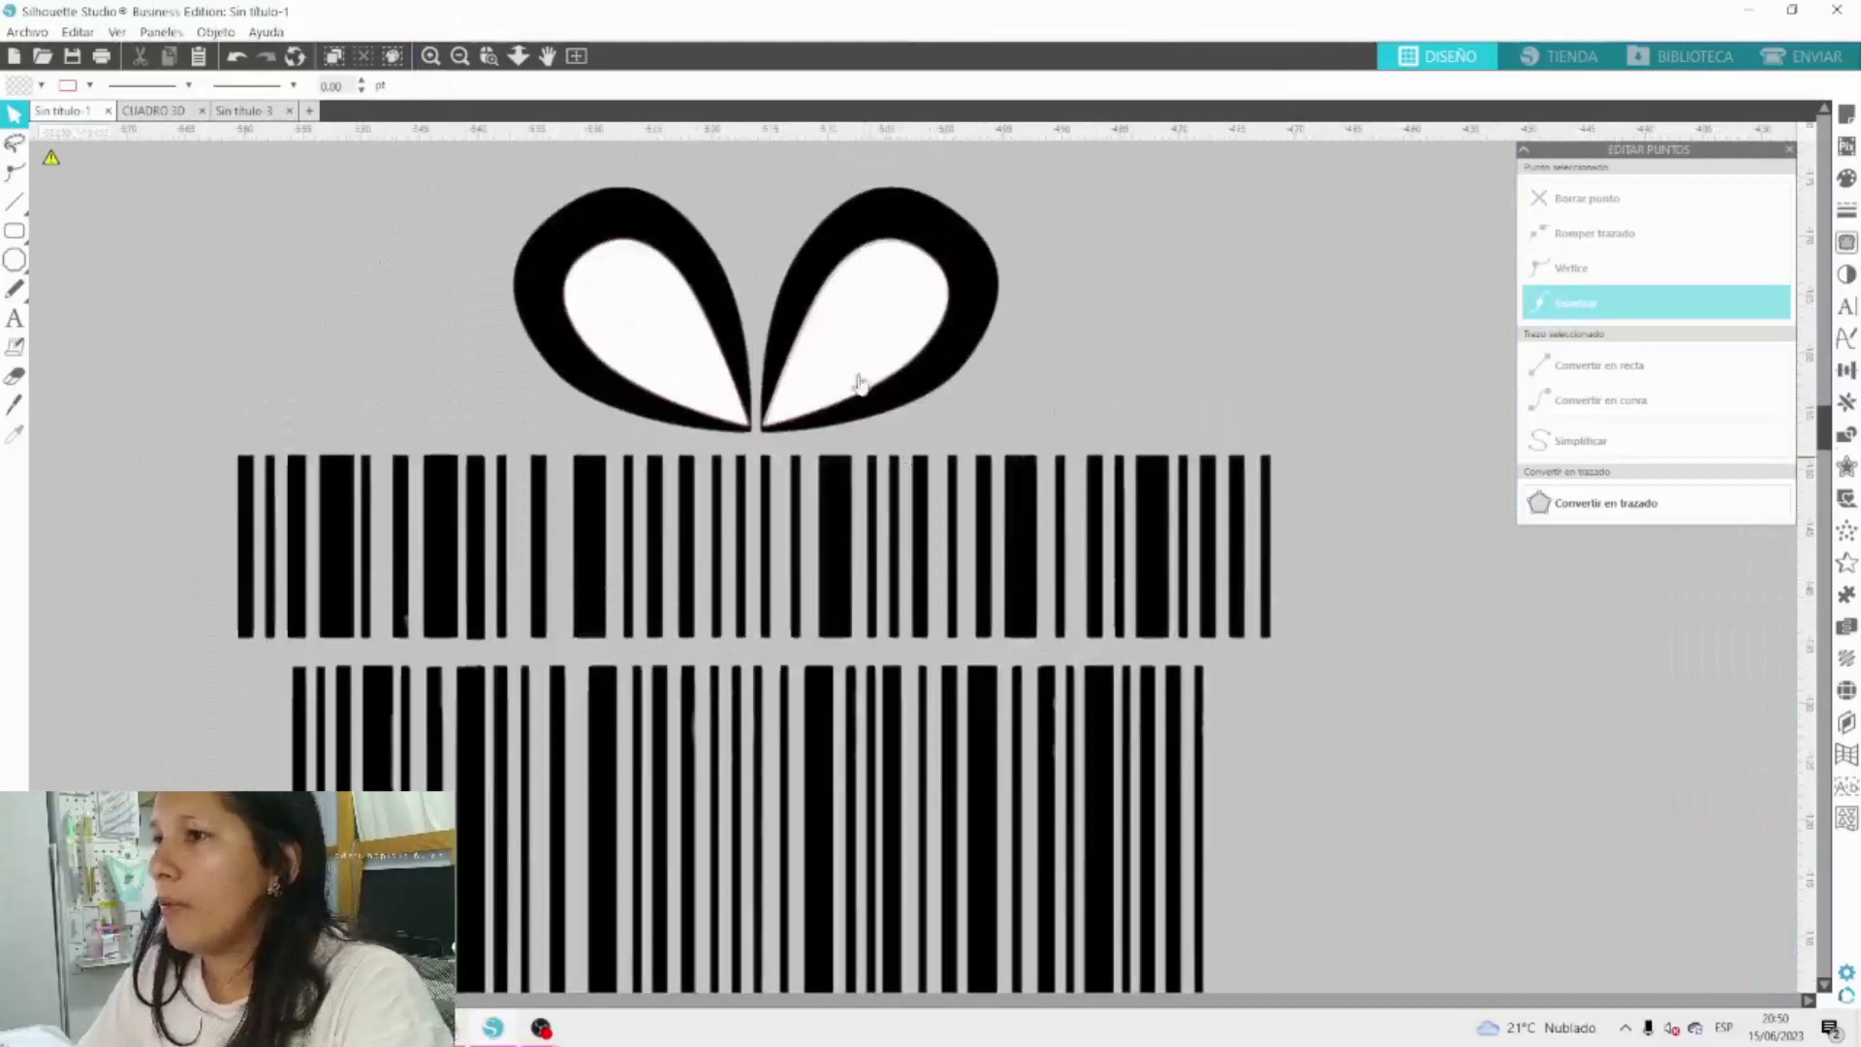
left_click(850, 264)
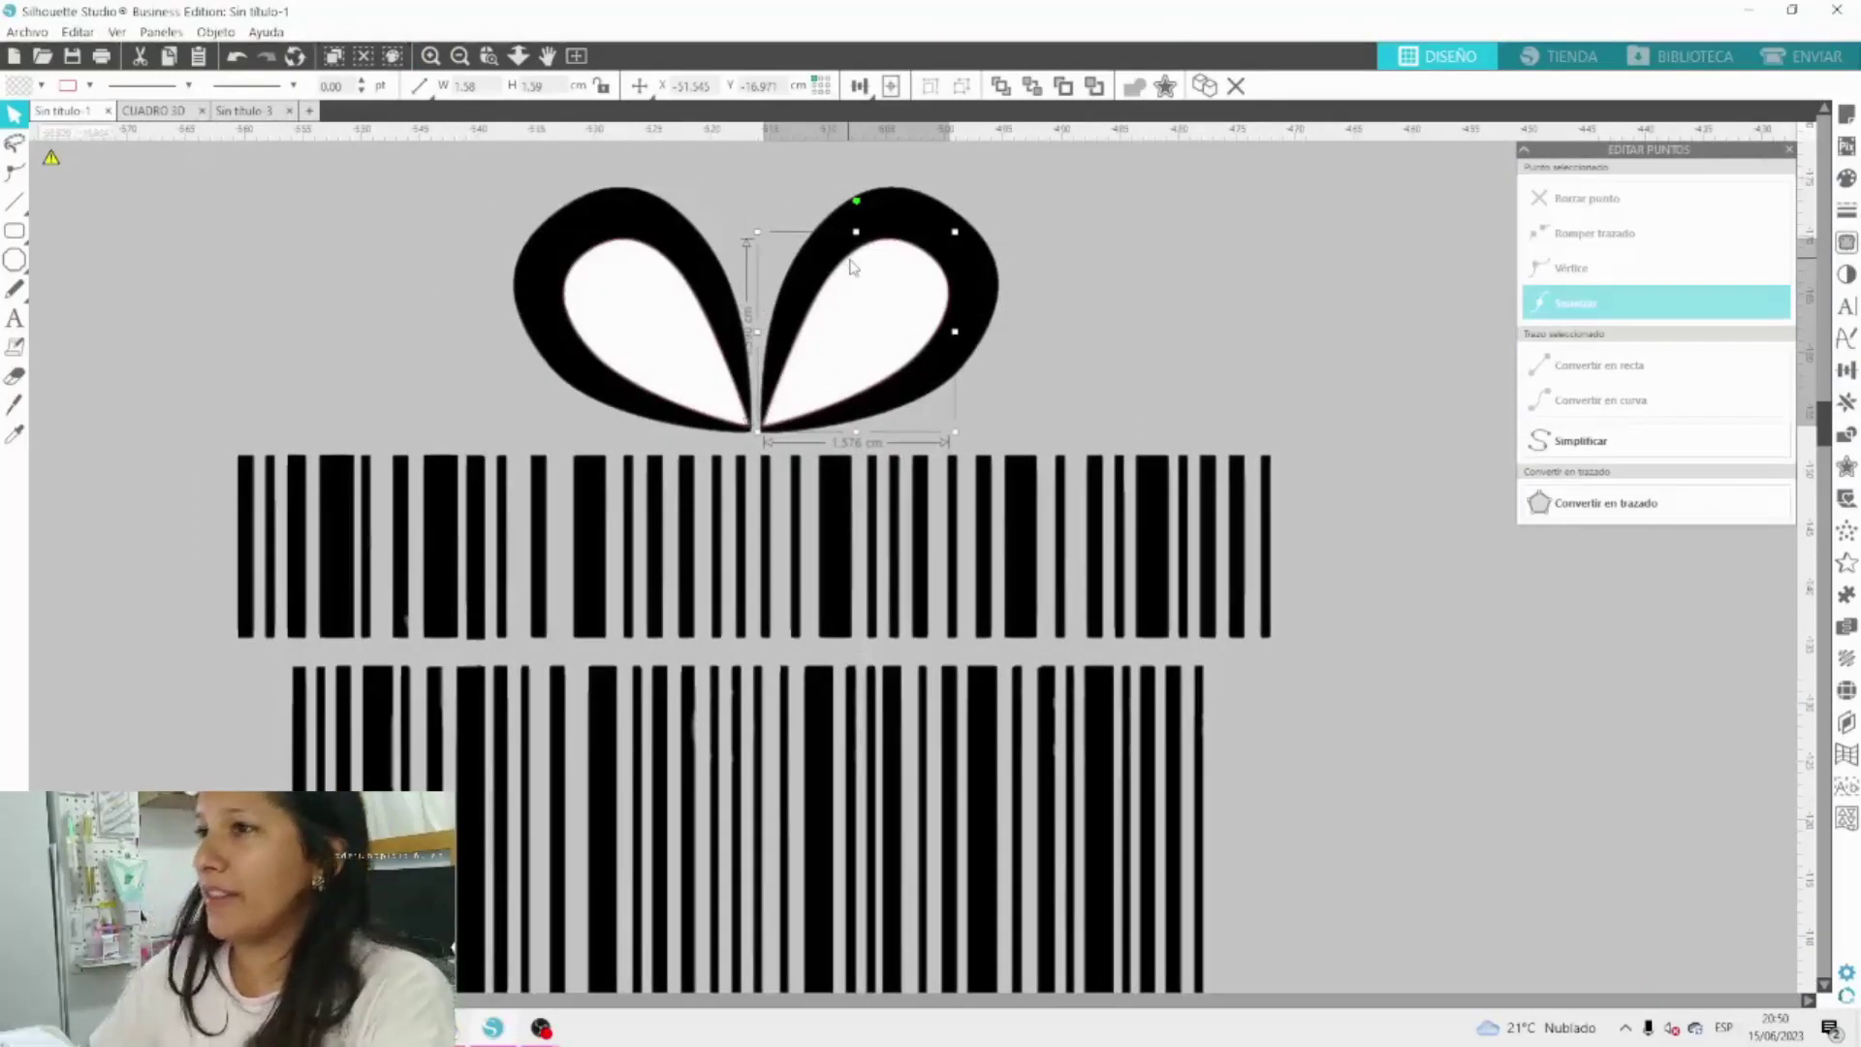
left_click(885, 316)
left_click(882, 325)
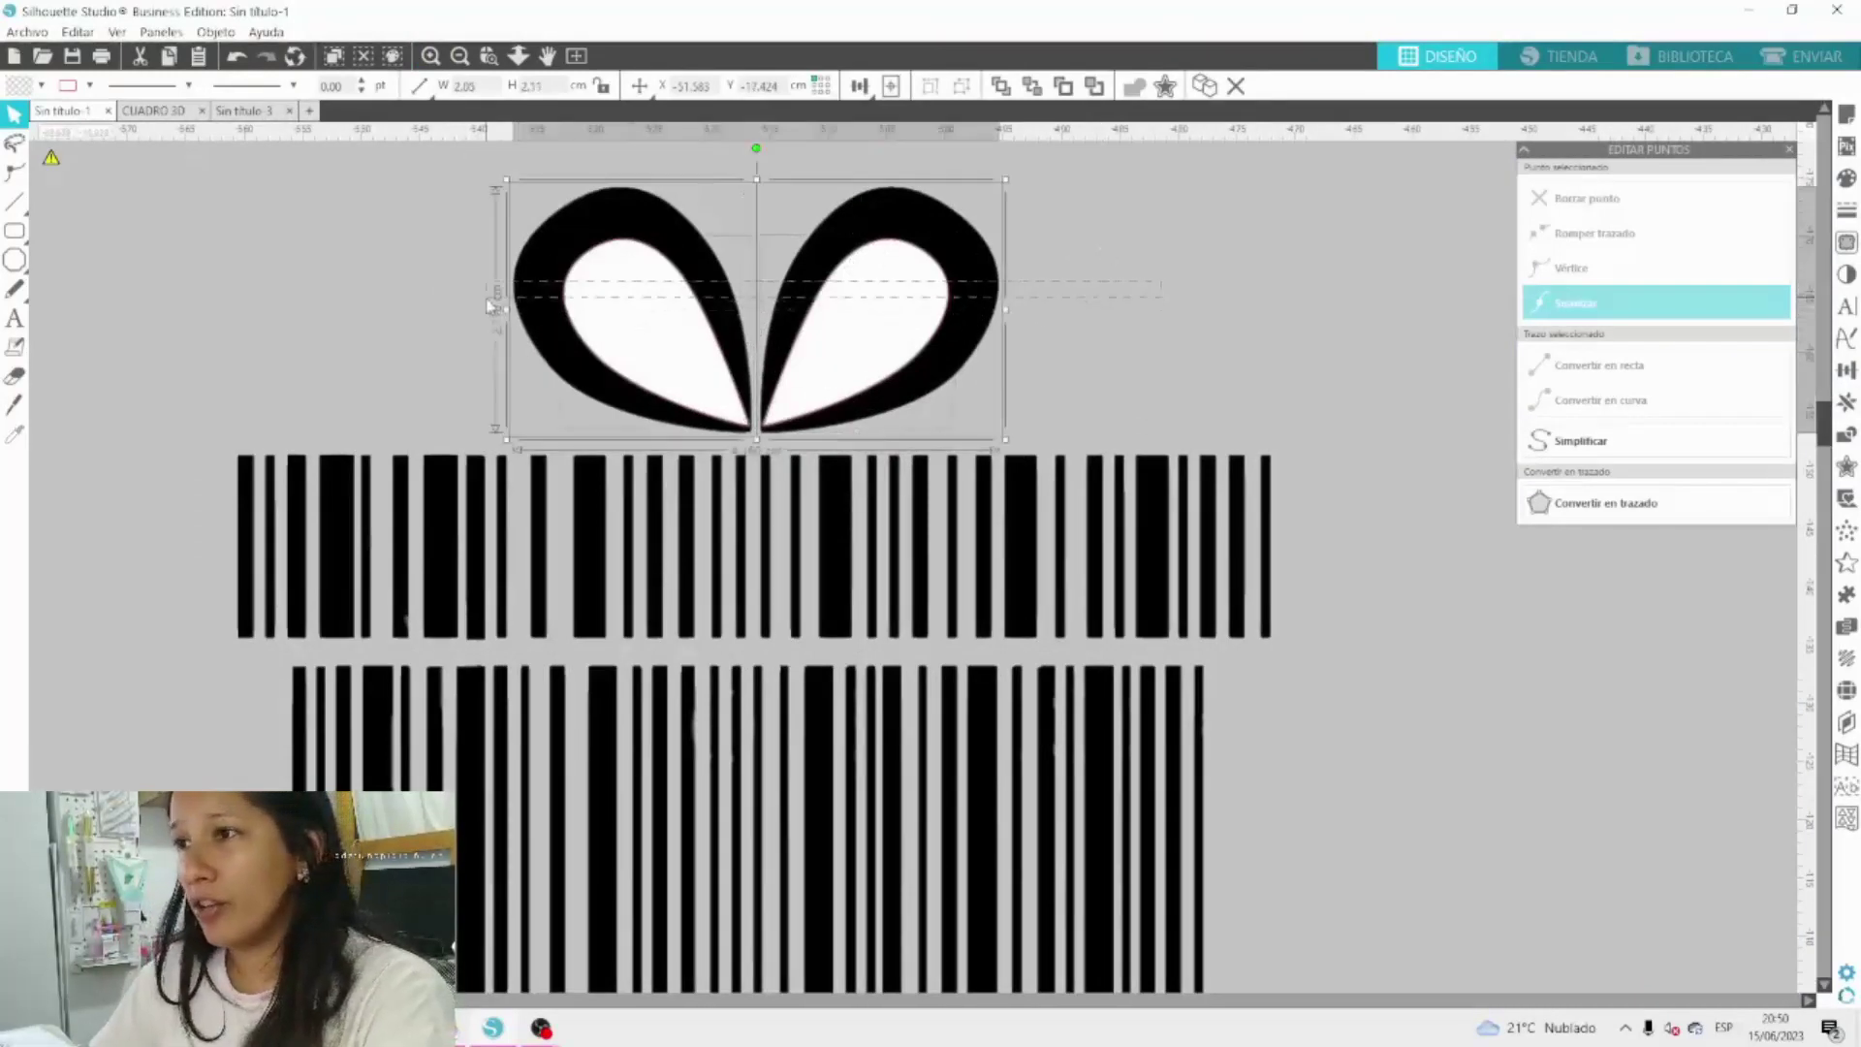
left_click(1846, 438)
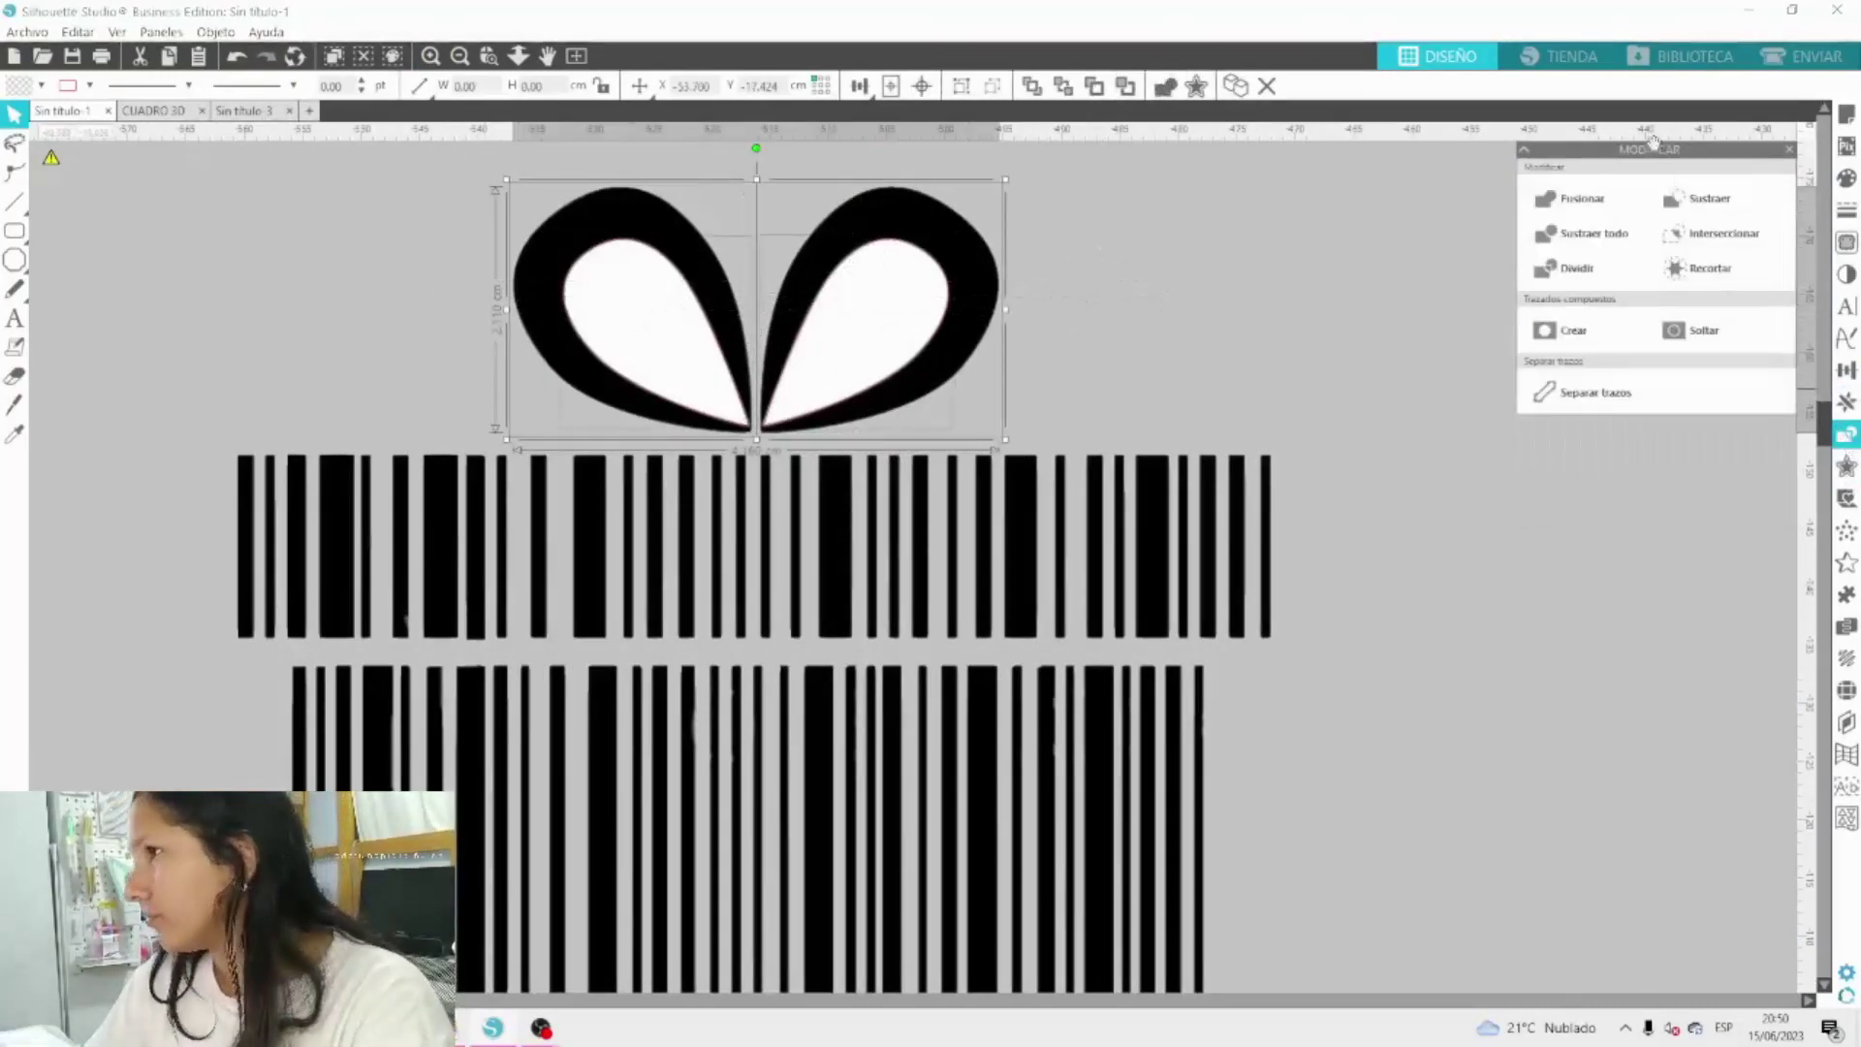
Subtract the white inner teardrop from the black loop on the right side of the bow.
left_click(1693, 204)
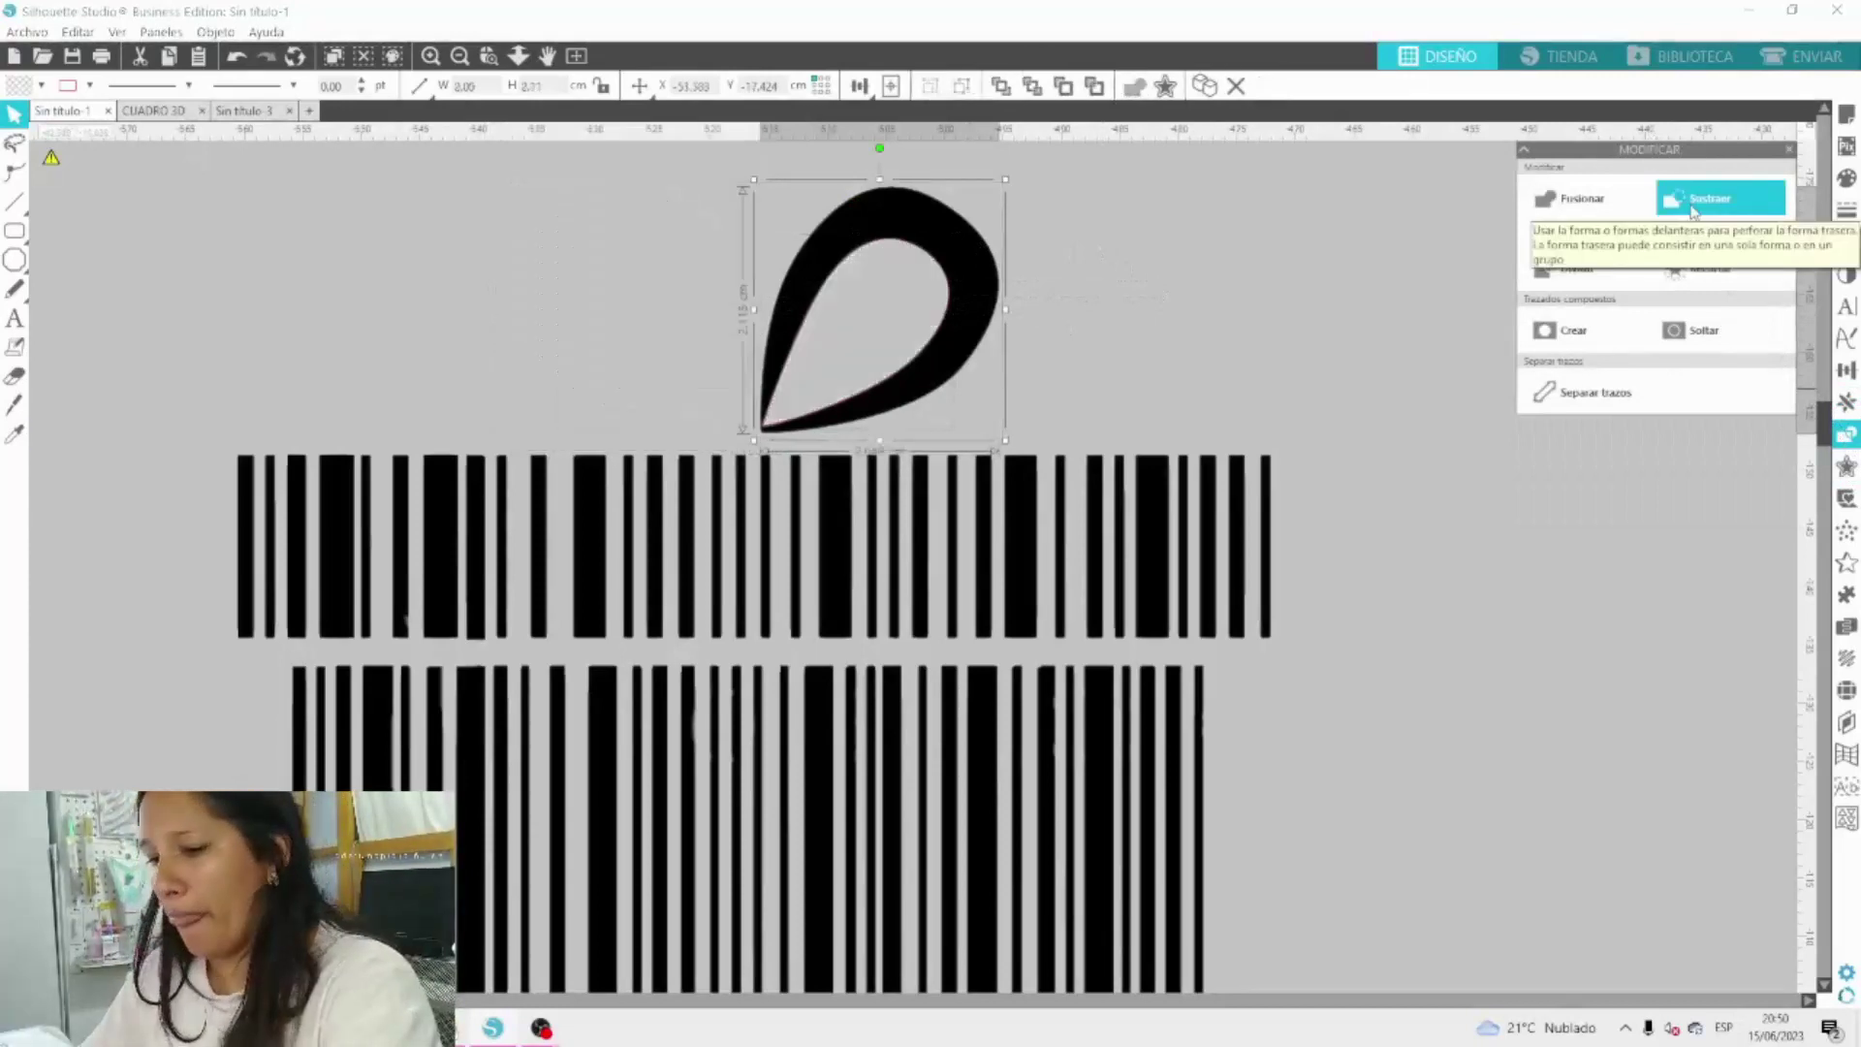
key("ctrl+z")
left_click_drag(1144, 247, 882, 310)
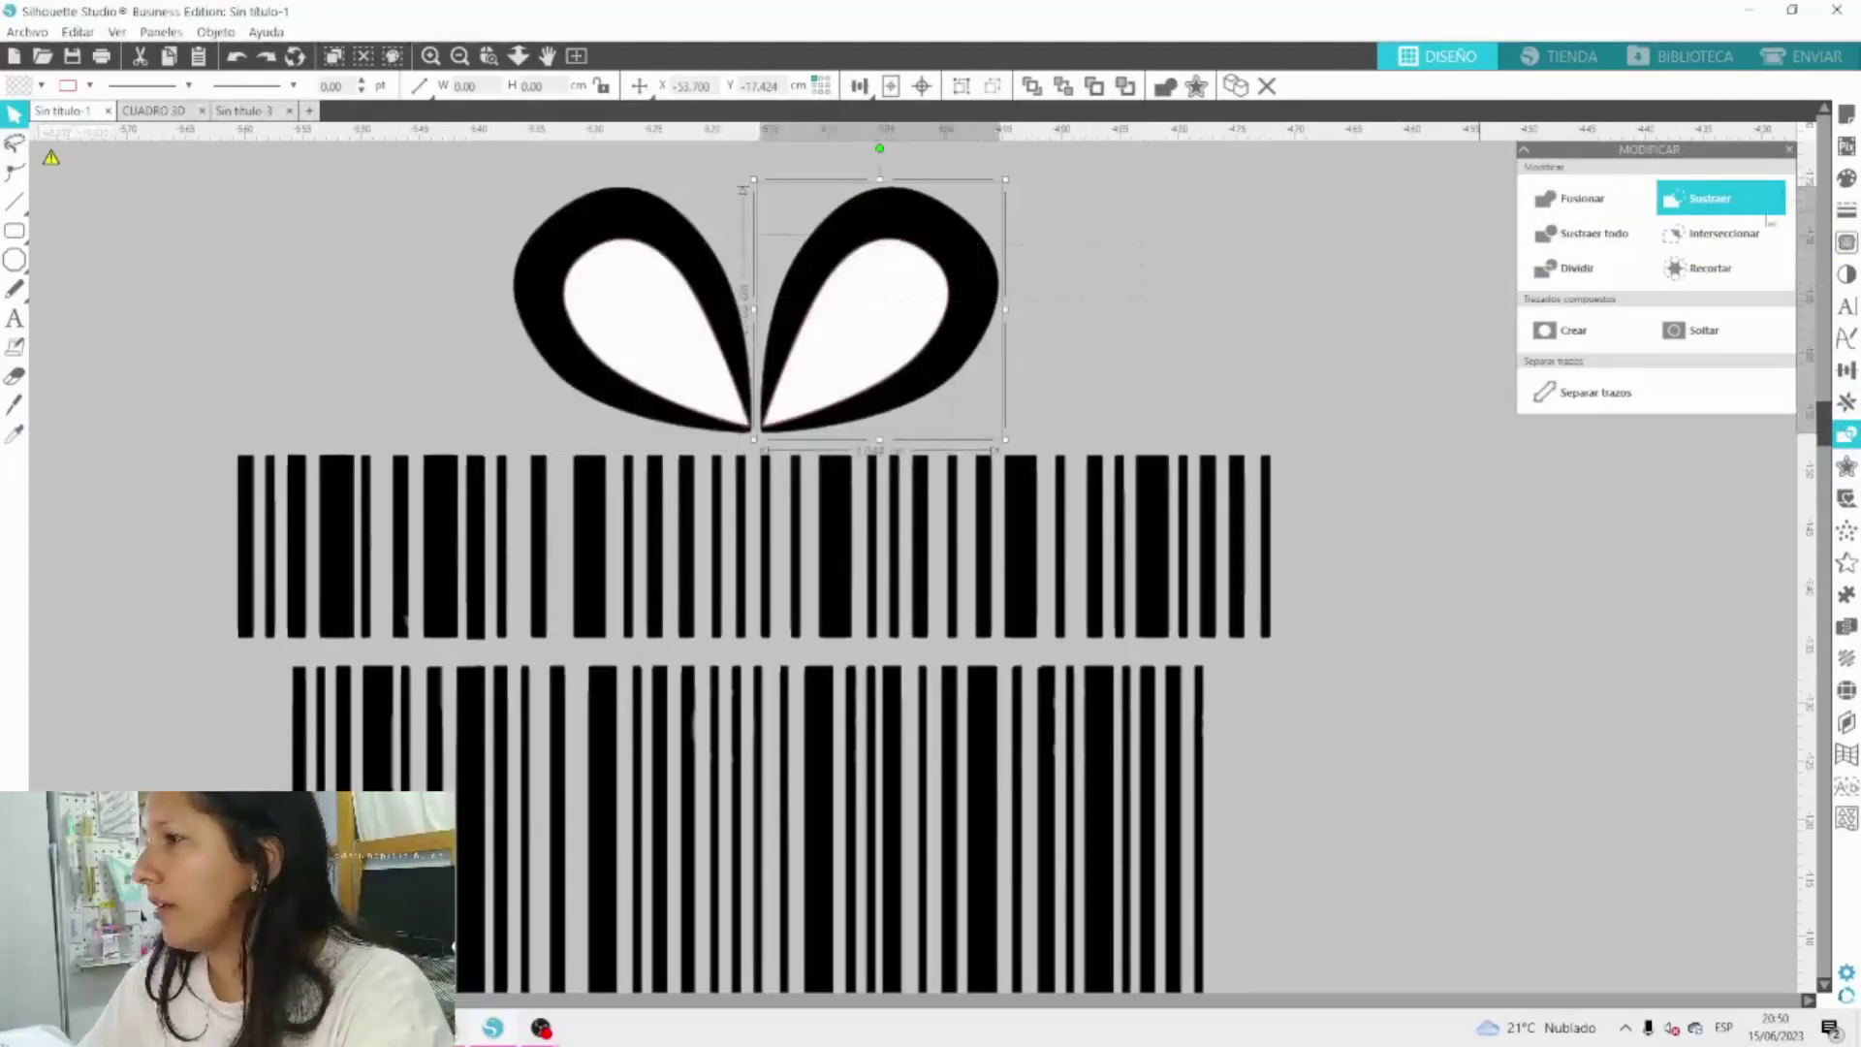
left_click(1706, 271)
key("ctrl+z")
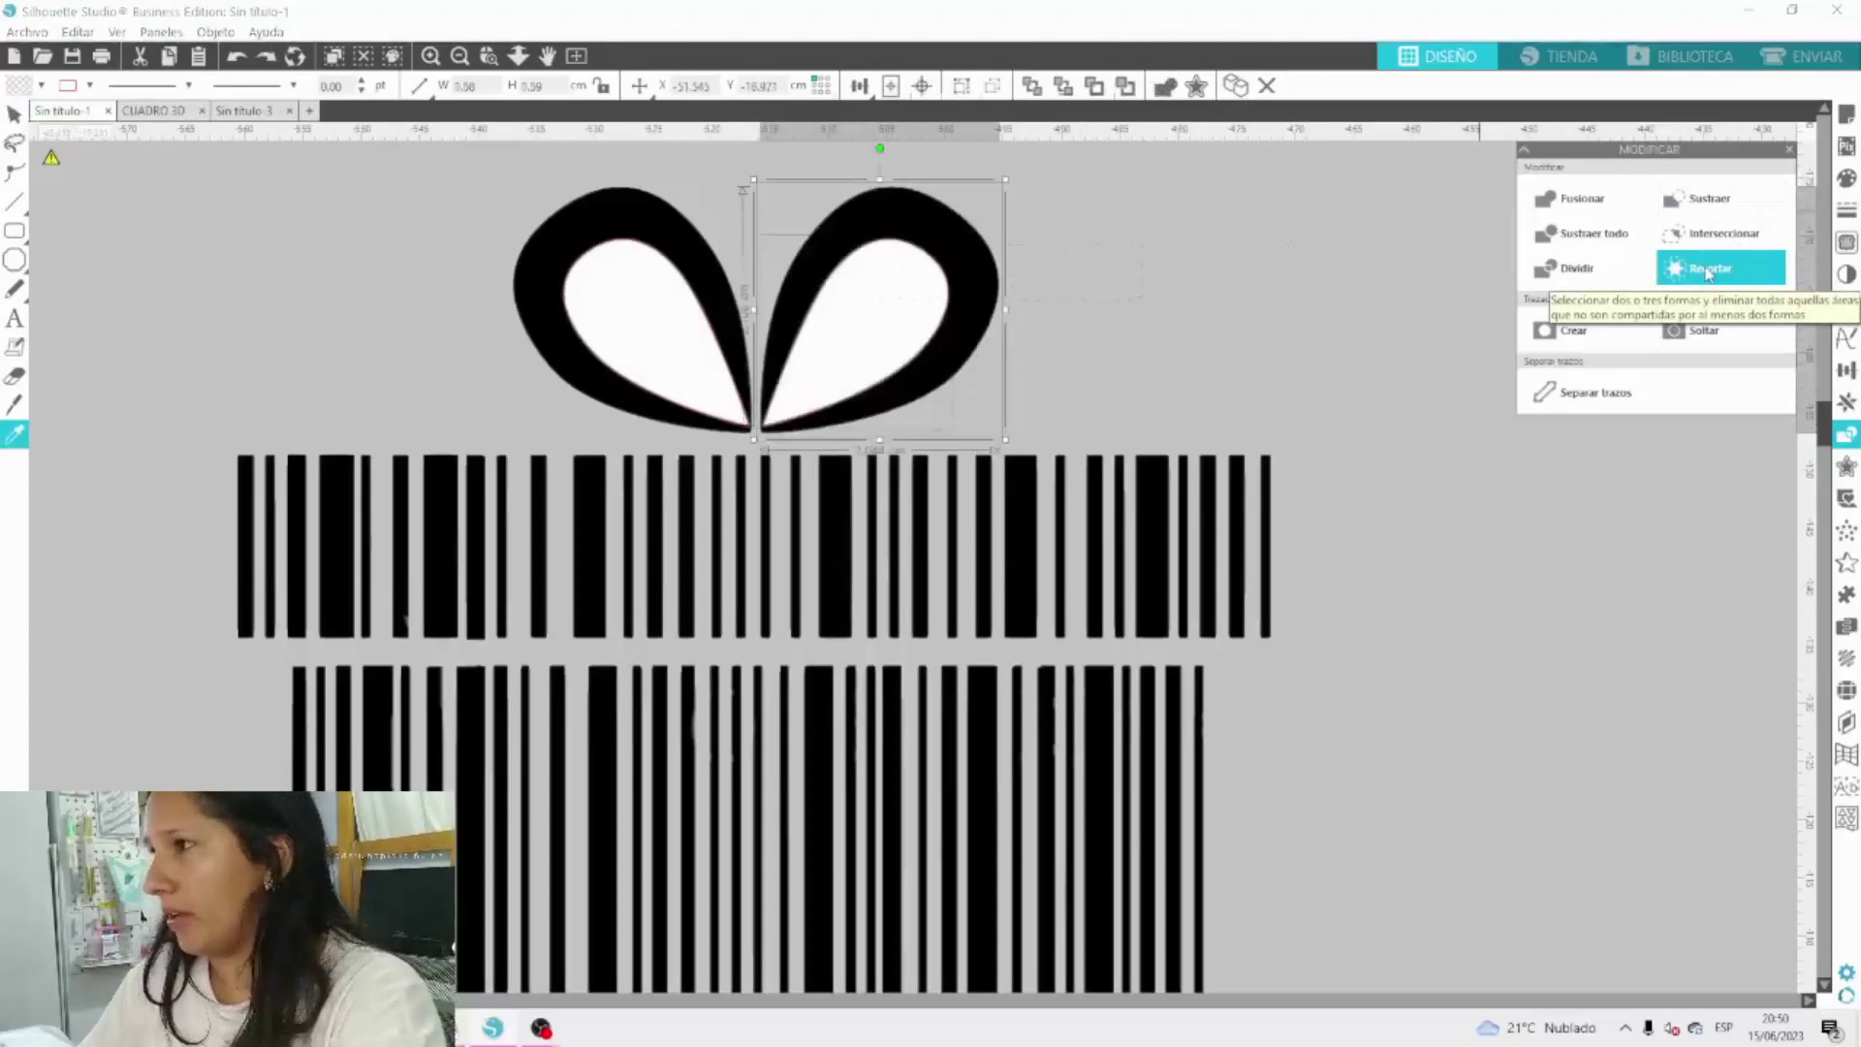
left_click(1703, 199)
left_click(1084, 282)
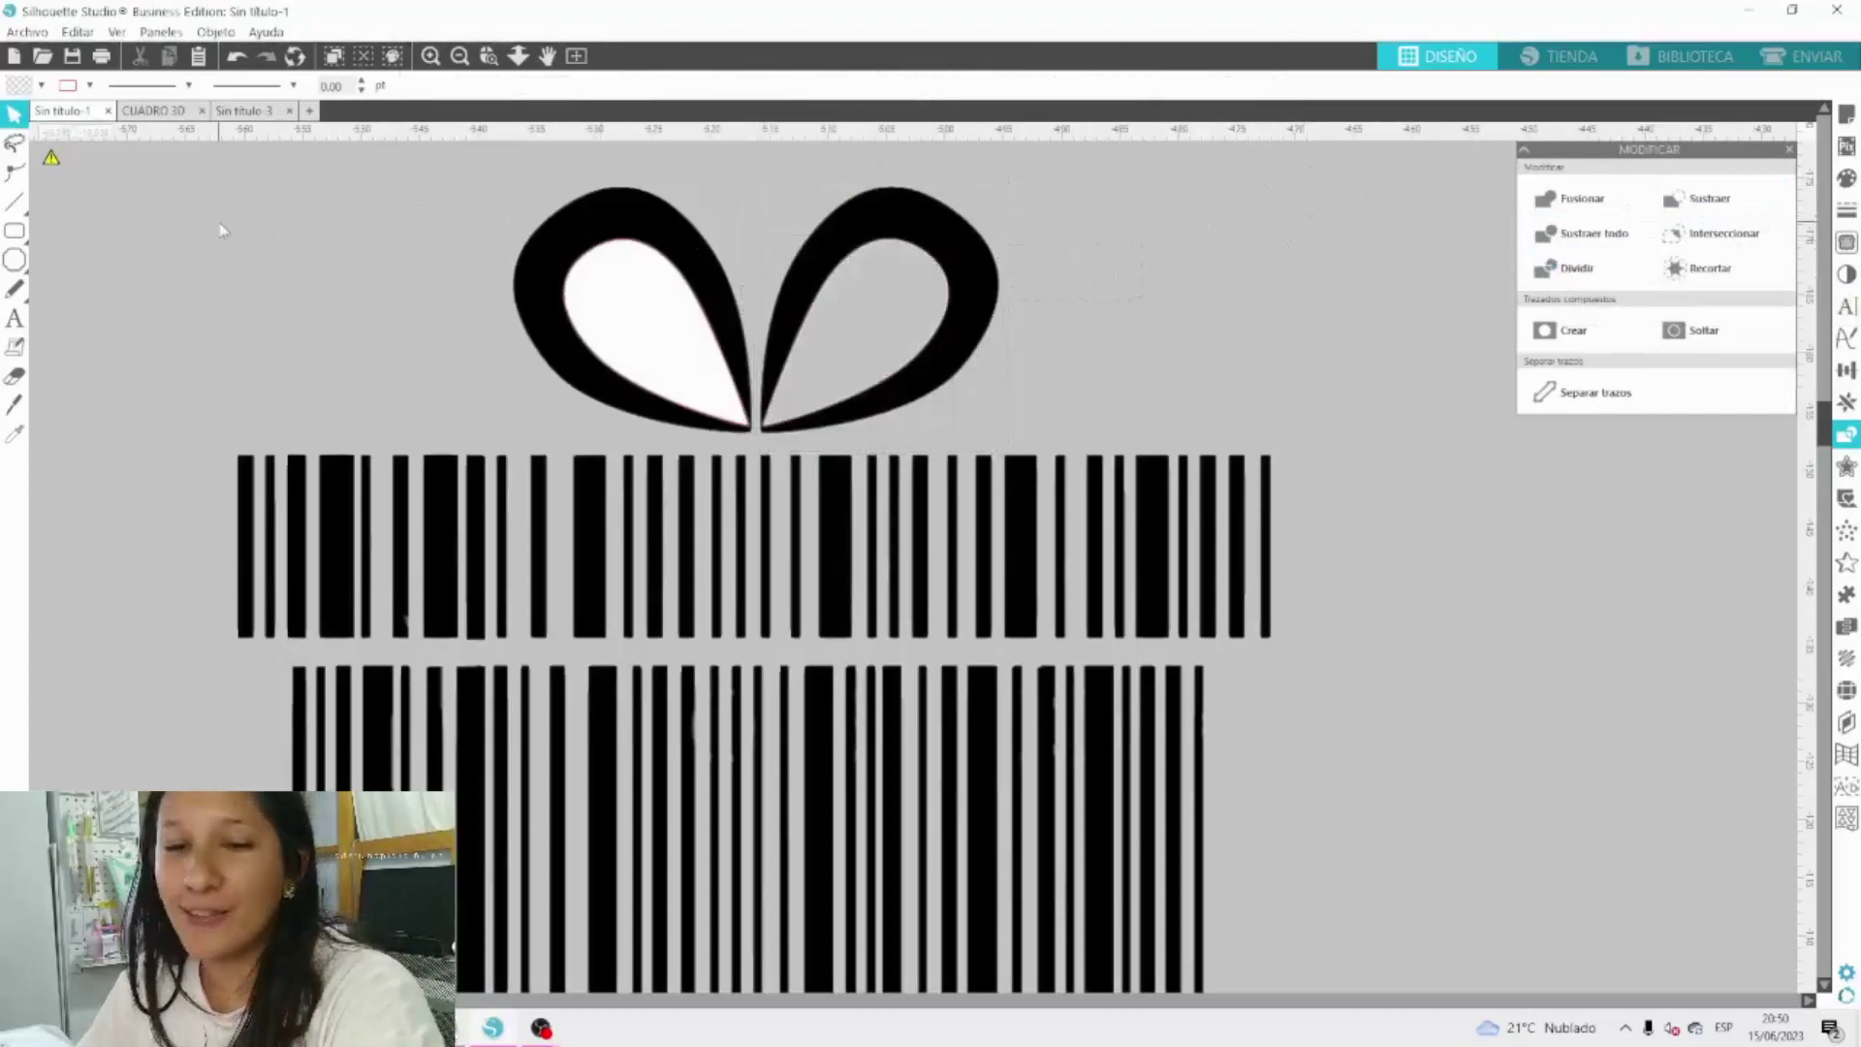
Subtract the white inner teardrop from the bow's left loop.
left_click(594, 278)
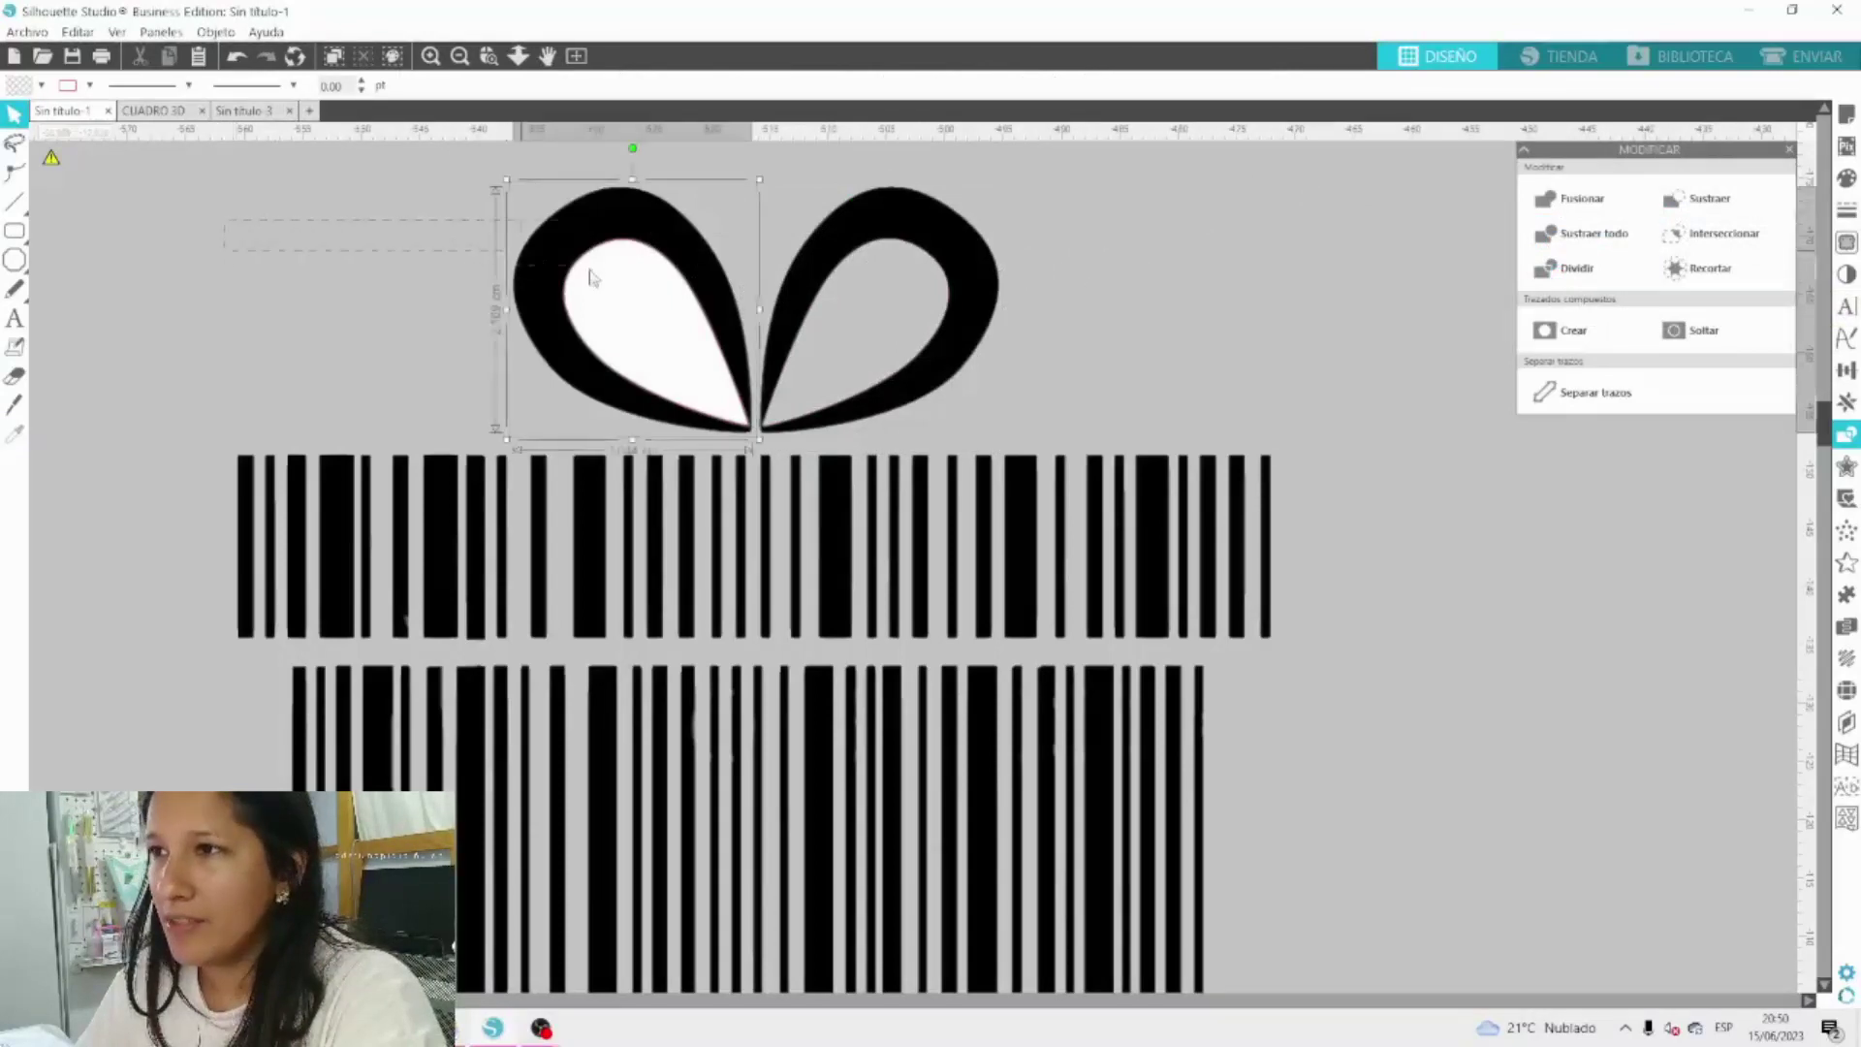
left_click(1712, 199)
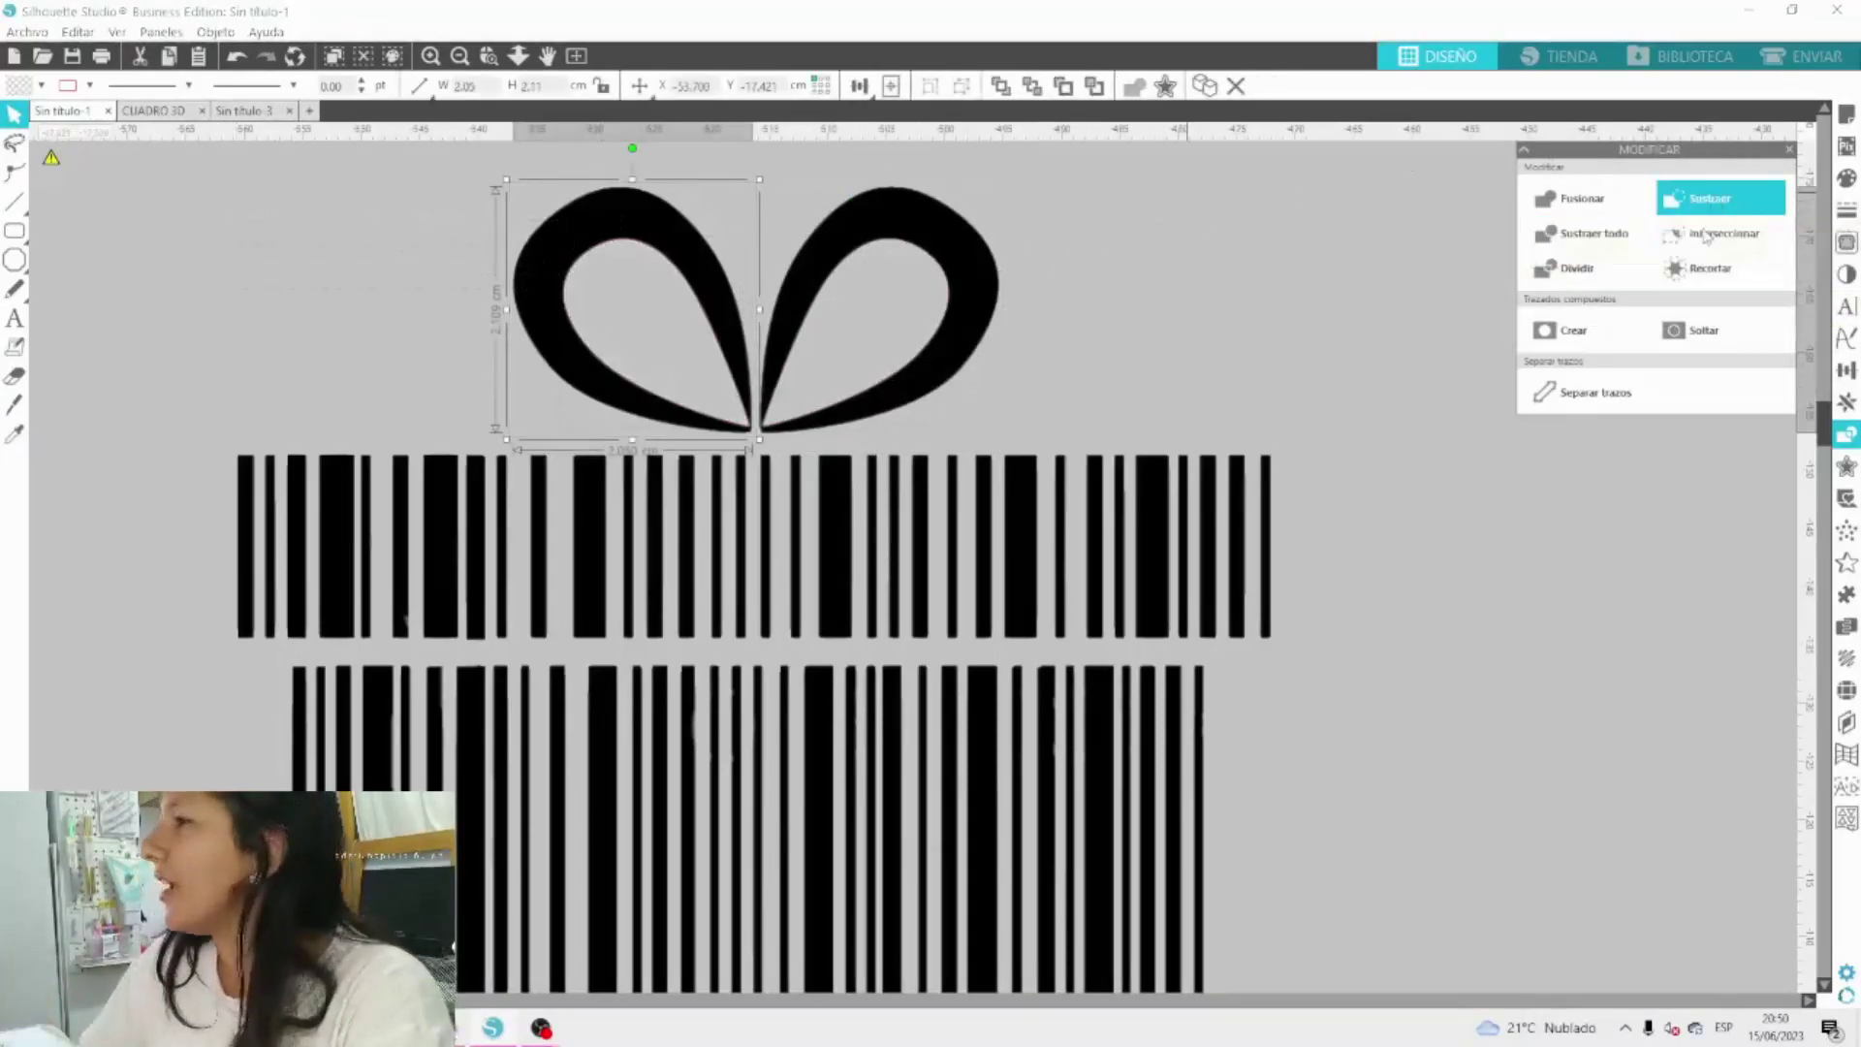
left_click(1066, 291)
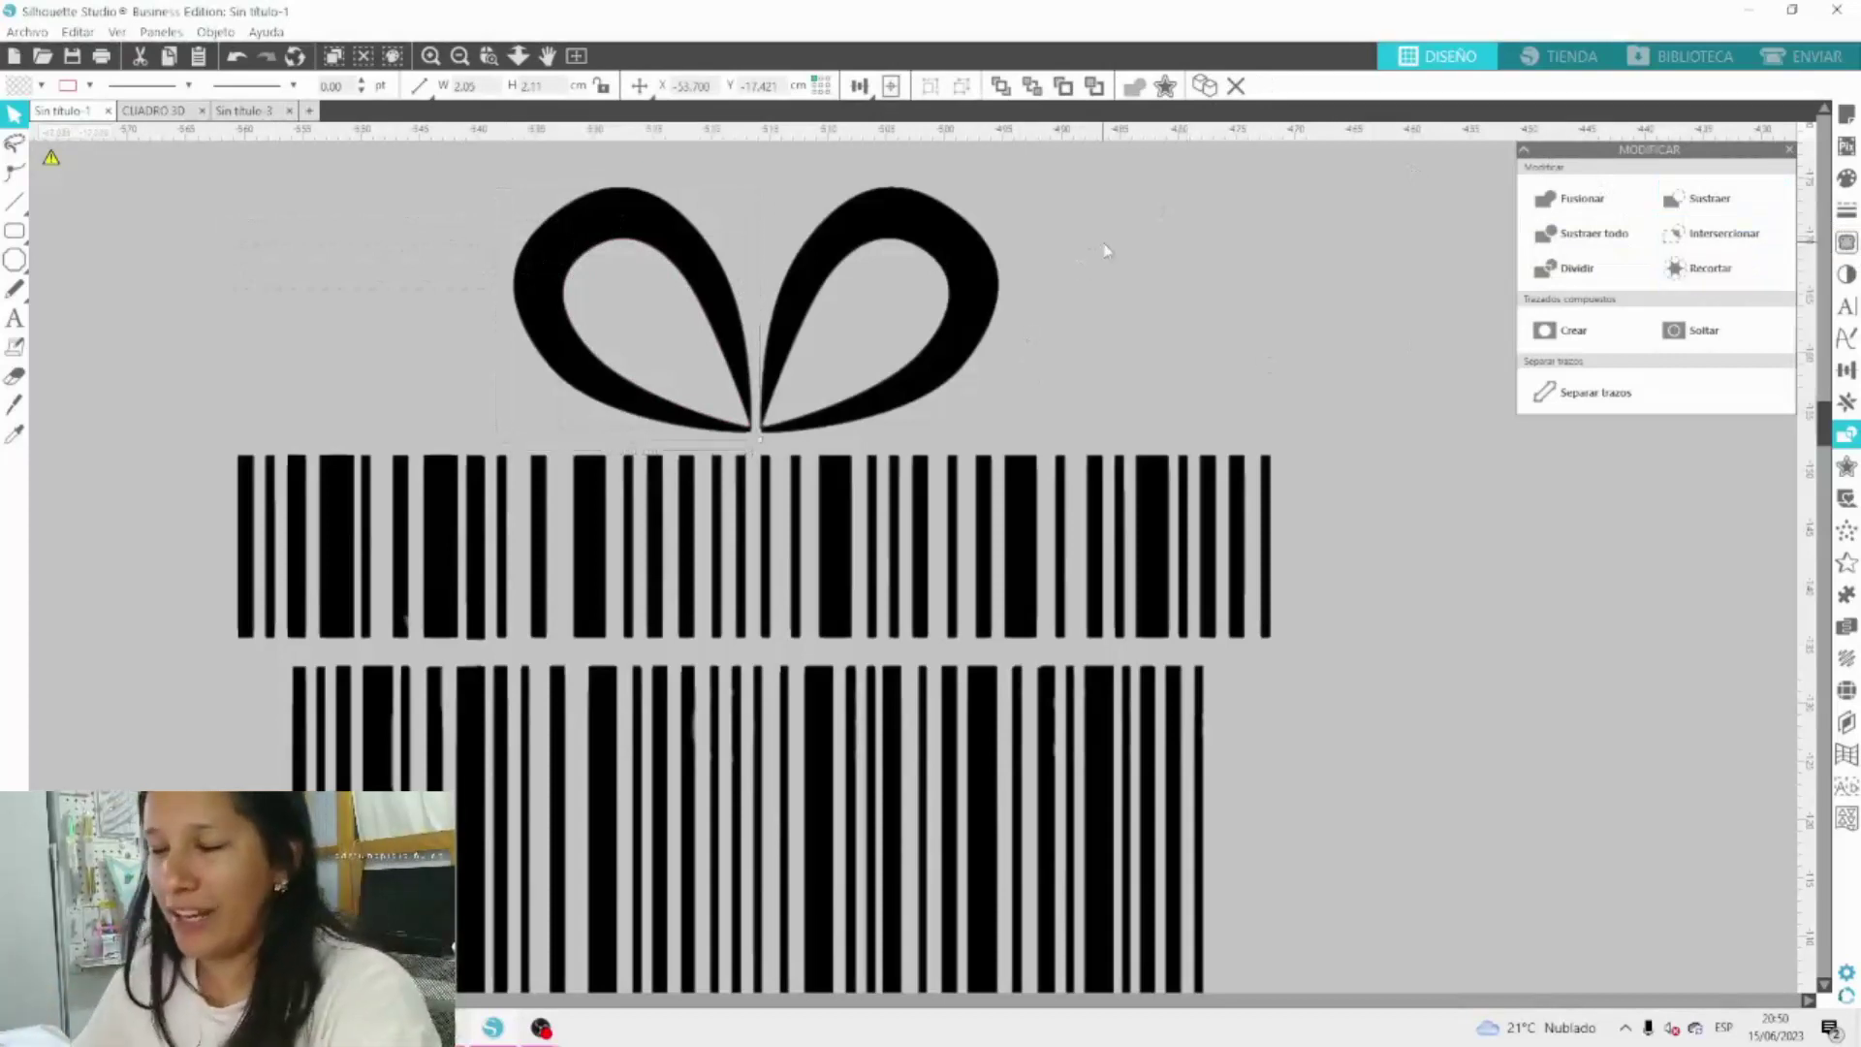
Group the bow and all the barcode bars into a single gift figure.
left_click(460, 56)
left_click(460, 55)
scroll(573, 228, "down", 3)
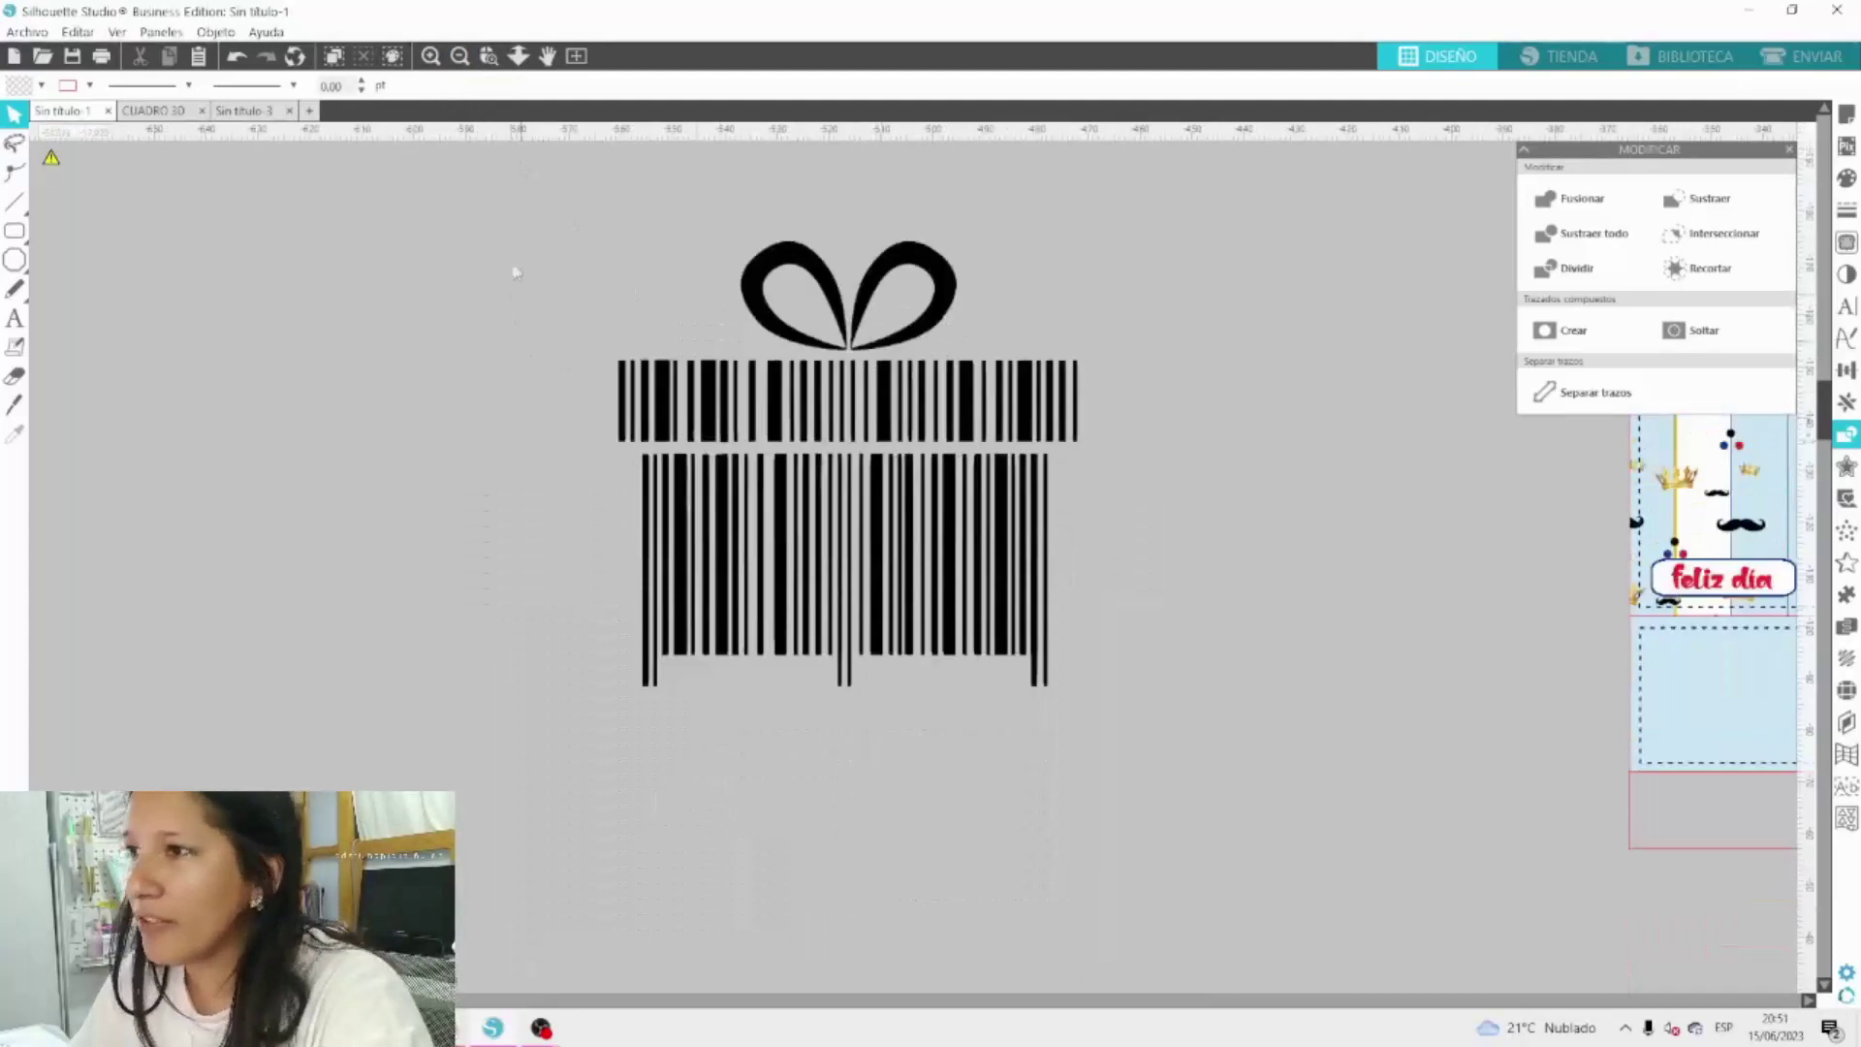
left_click_drag(515, 270, 1113, 747)
right_click(953, 504)
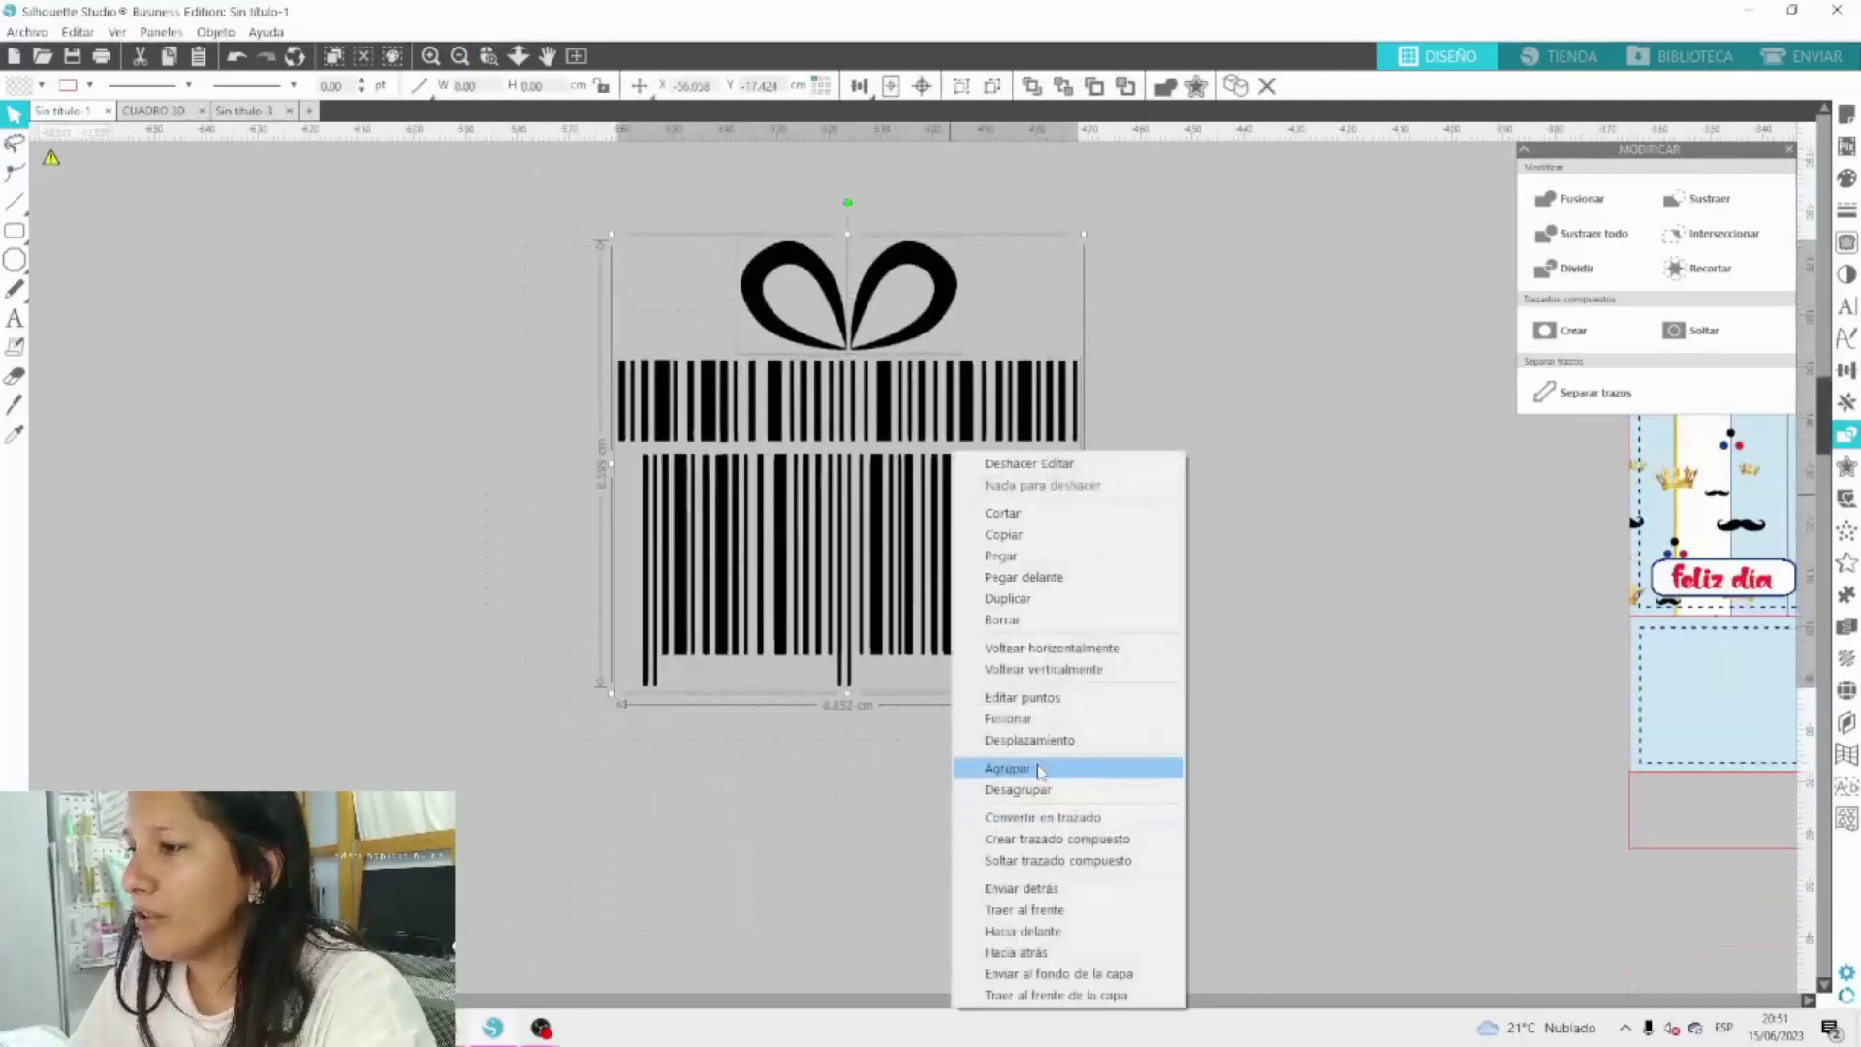
left_click(1028, 769)
Scale the grouped barcode gift down to about 1.8 cm wide and place it on the empty area beside the label.
left_click_drag(1062, 514, 1312, 556)
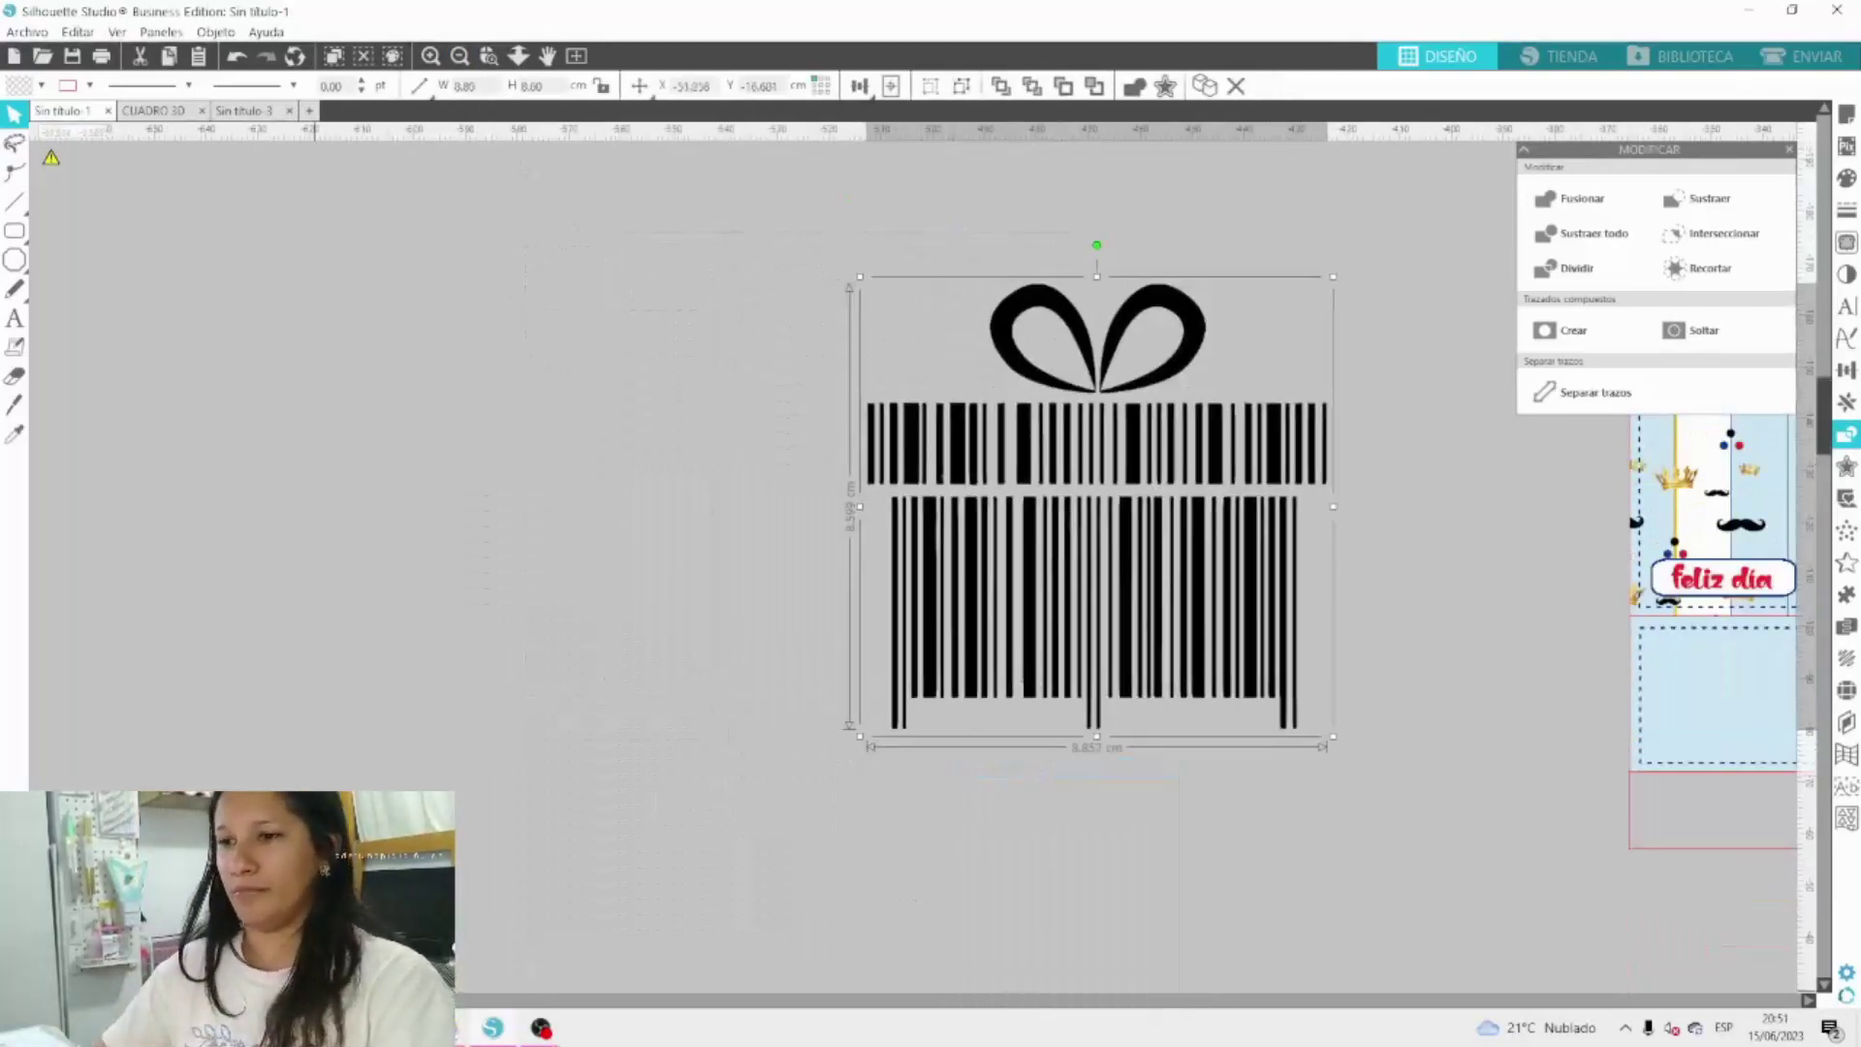
left_click_drag(1149, 648, 558, 644)
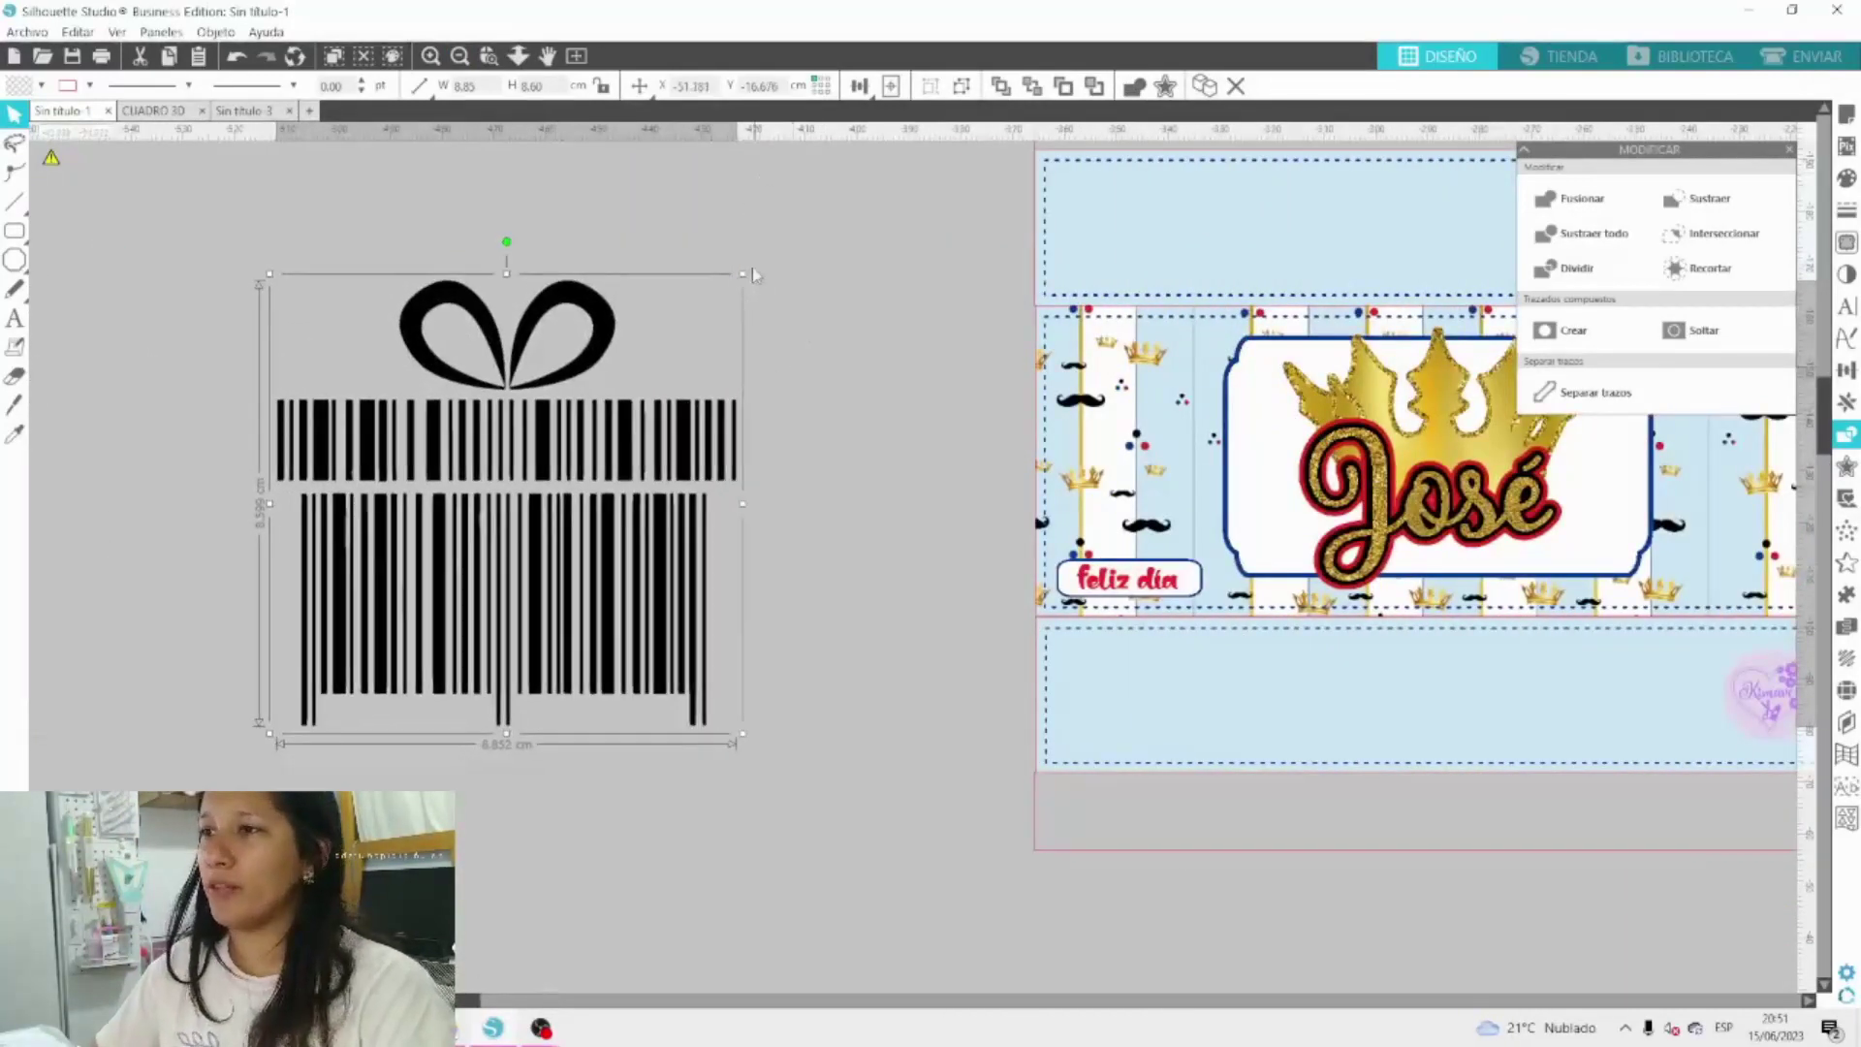
left_click_drag(743, 273, 452, 555)
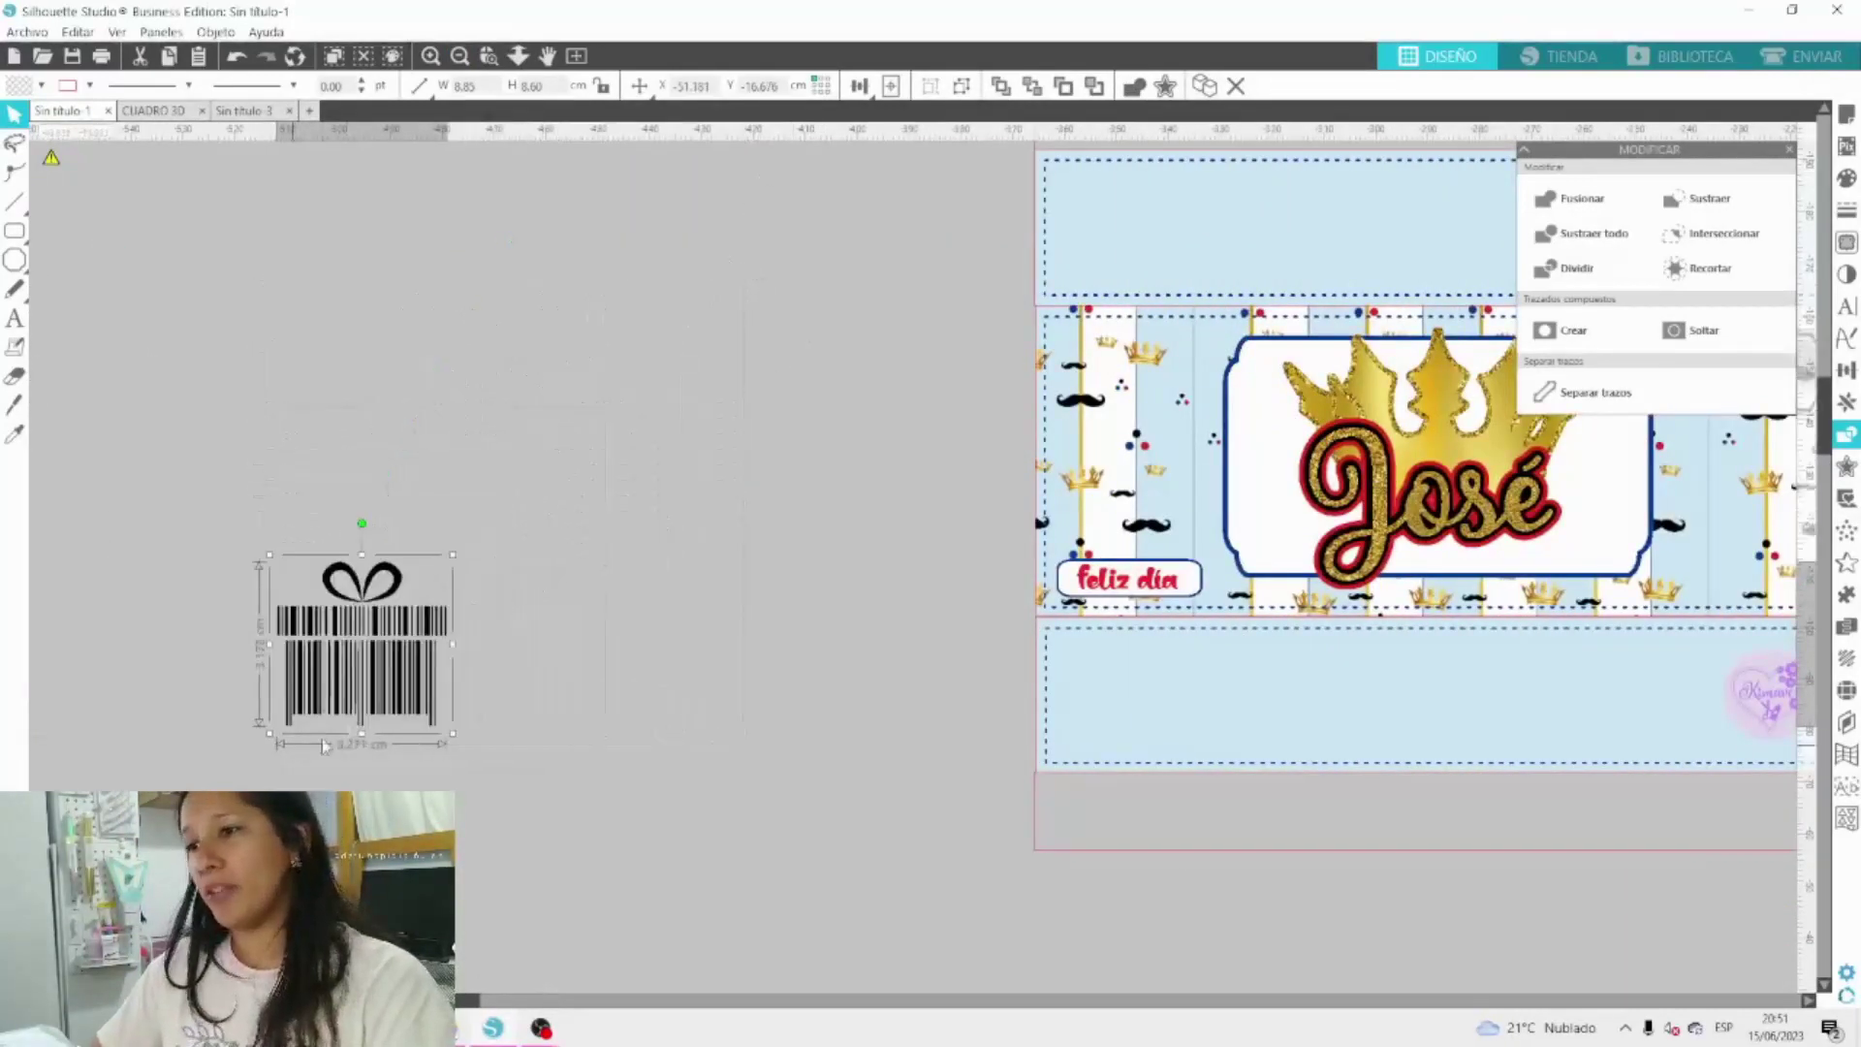
left_click_drag(381, 660, 744, 356)
key("Escape")
scroll(1221, 289, "up", 1)
left_click(507, 300)
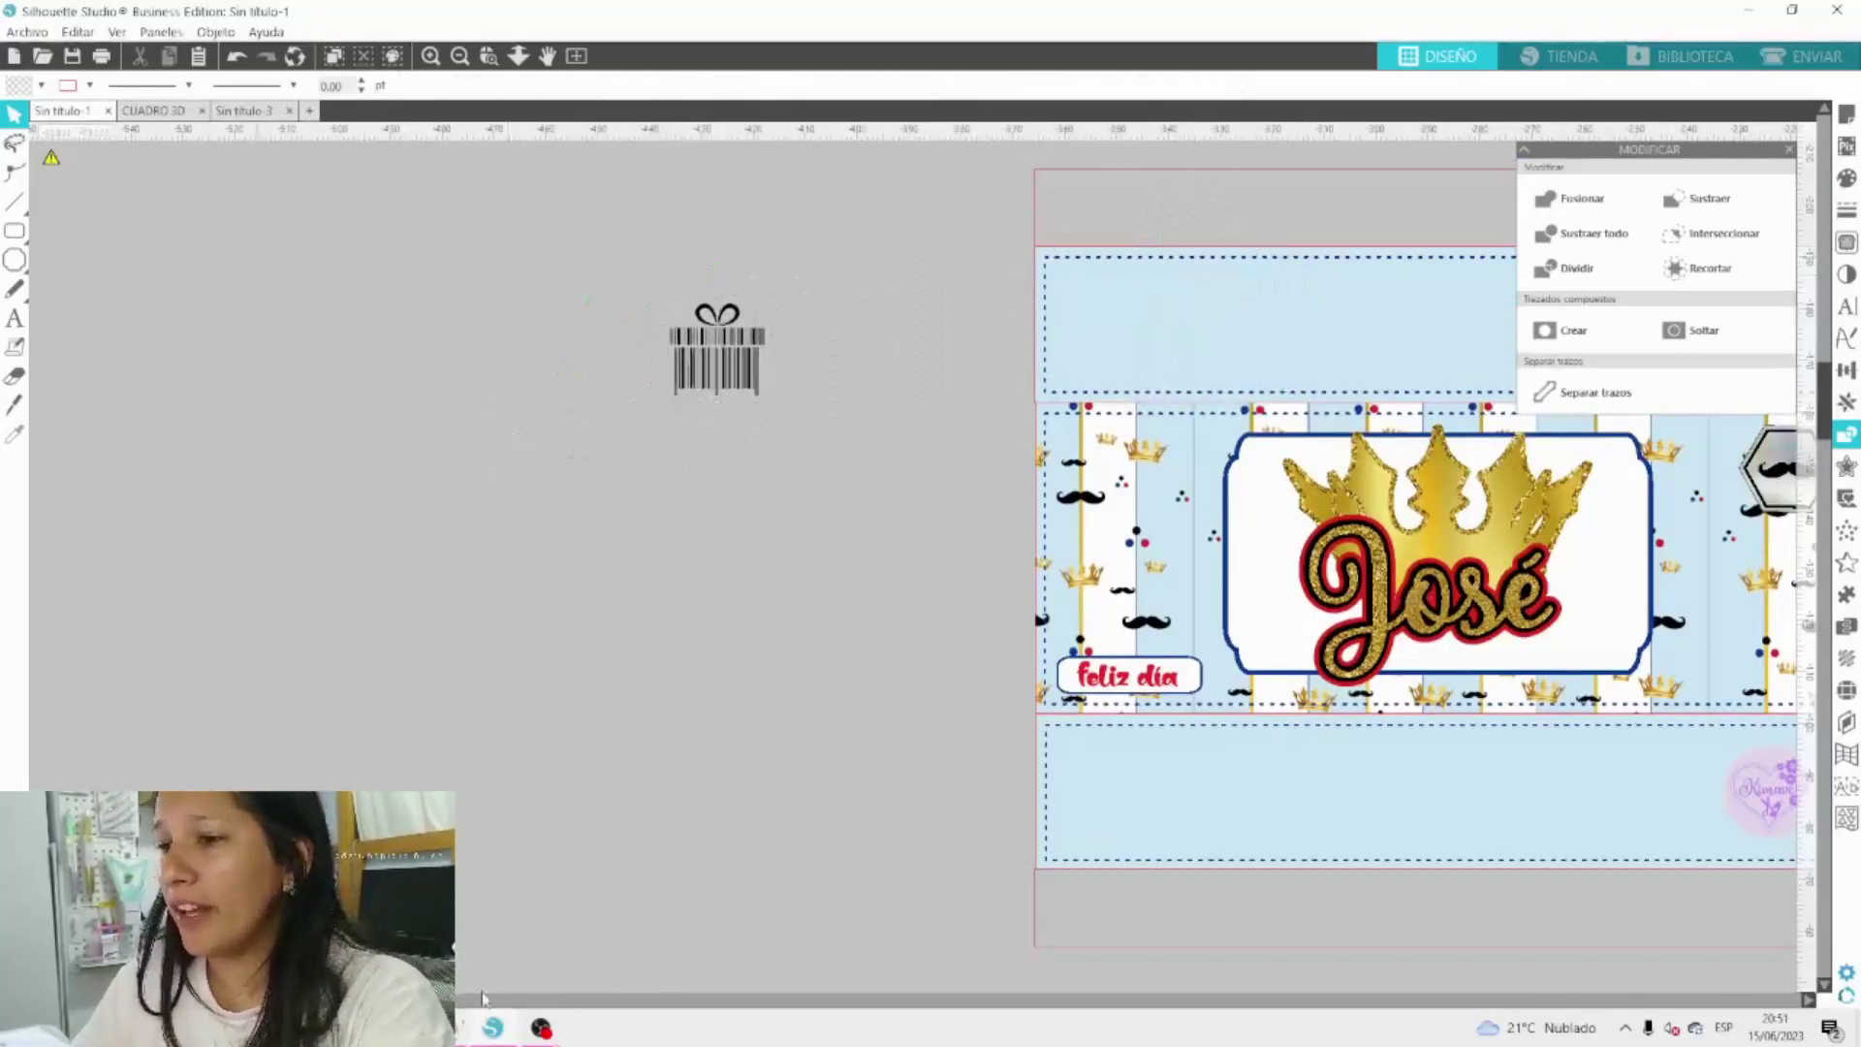
left_click(432, 56)
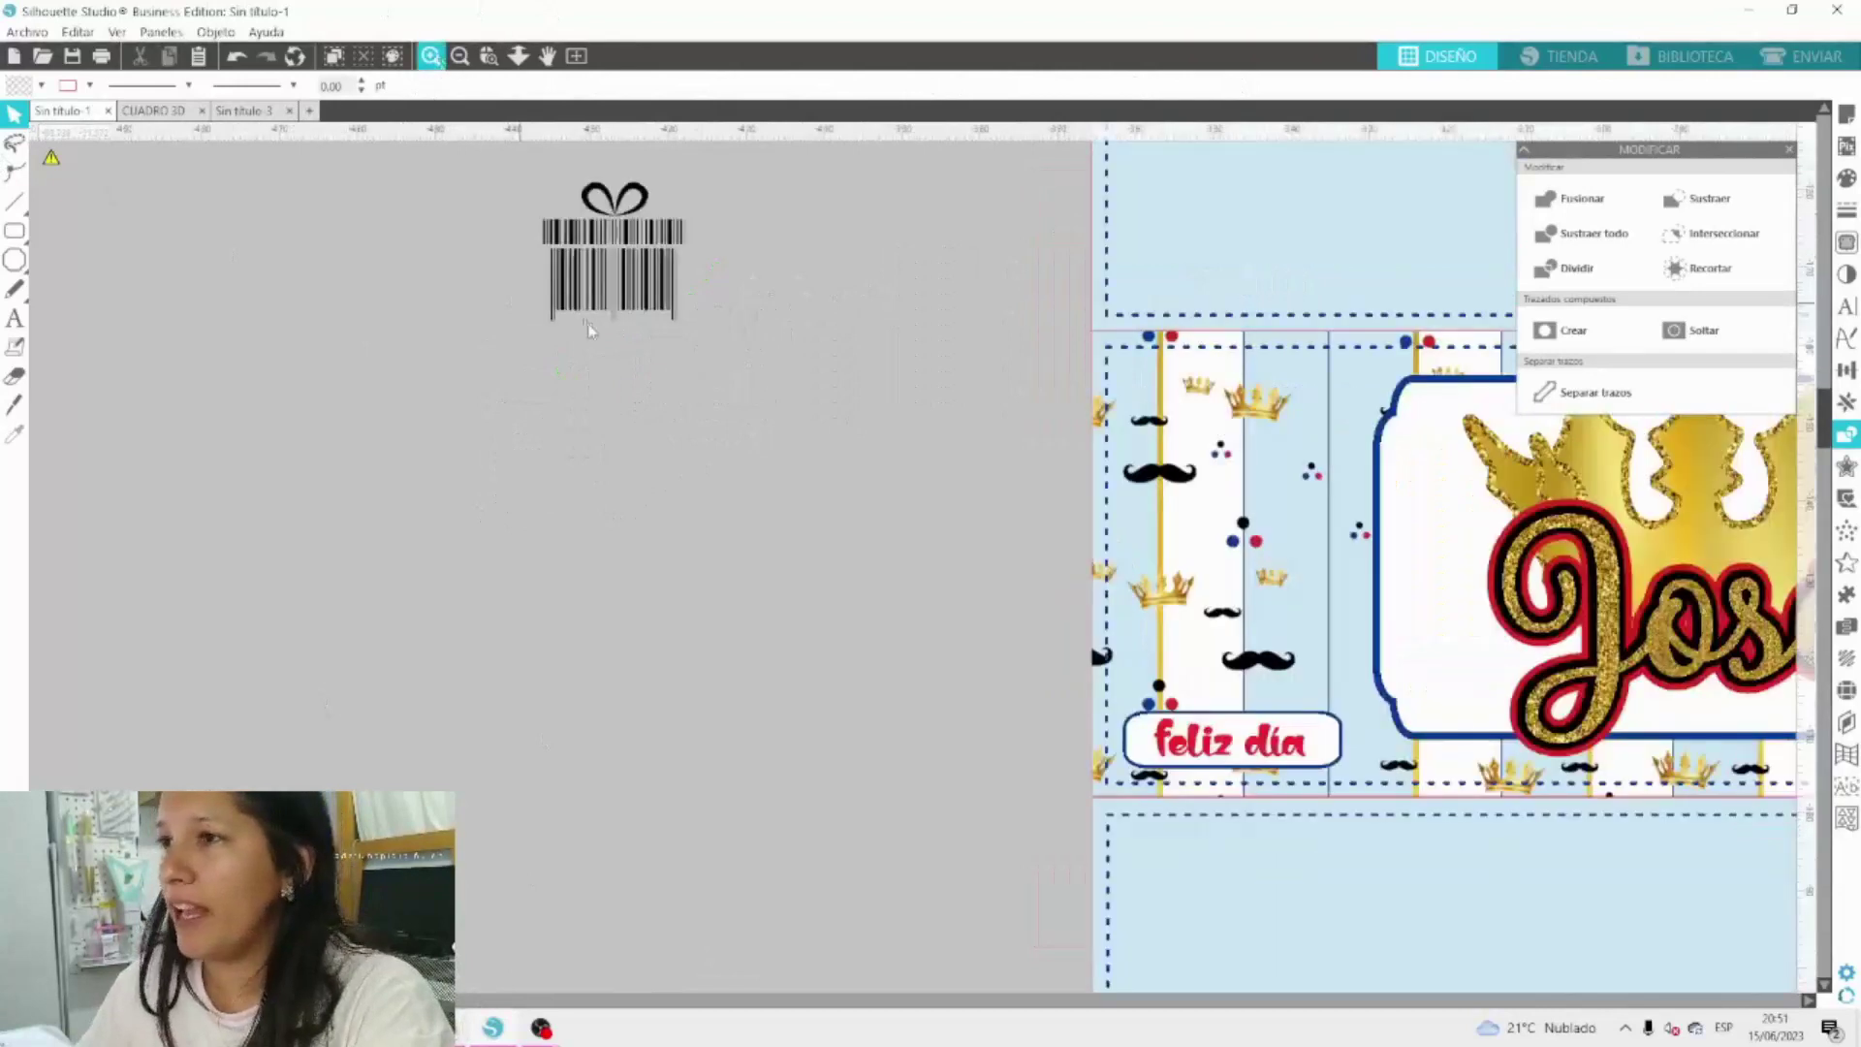
scroll(589, 330, "up", 1)
left_click_drag(632, 365, 645, 423)
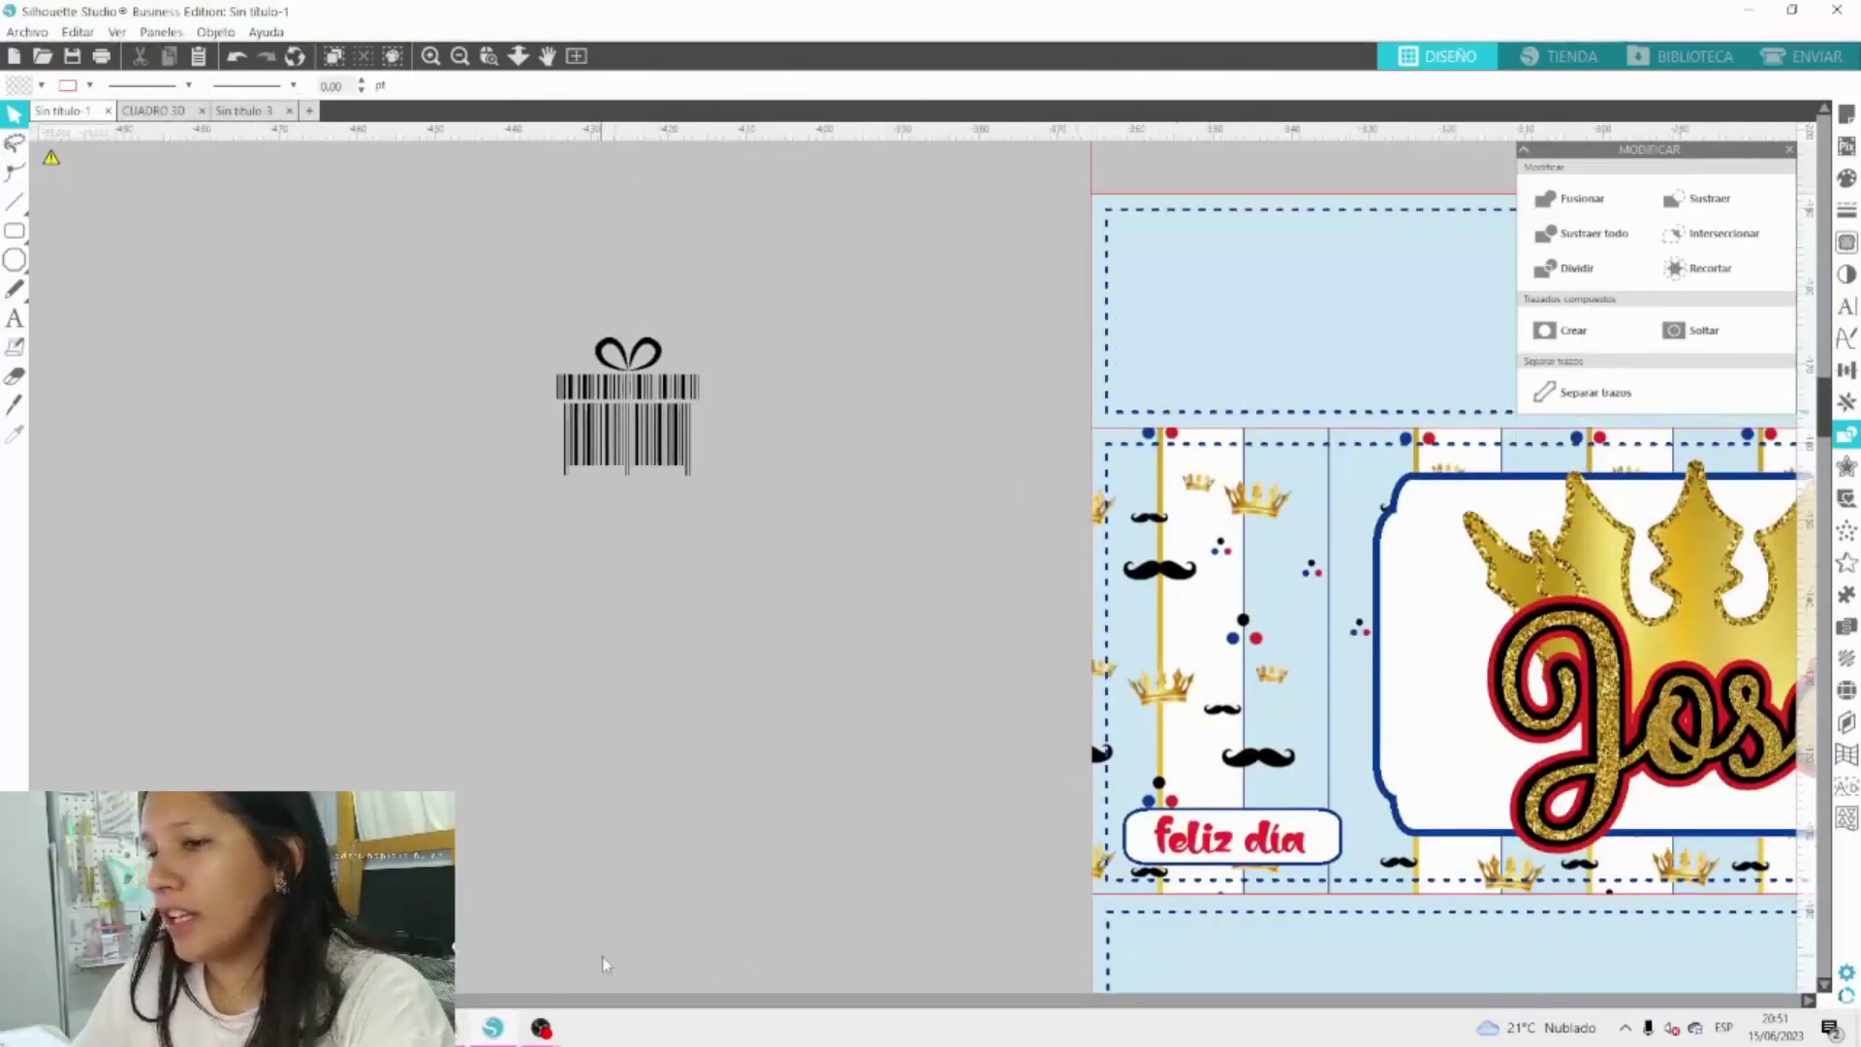
Duplicate the label's moustache hexagon and place the copy beside the barcode gift, outside the label.
scroll(1224, 616, "right", 10)
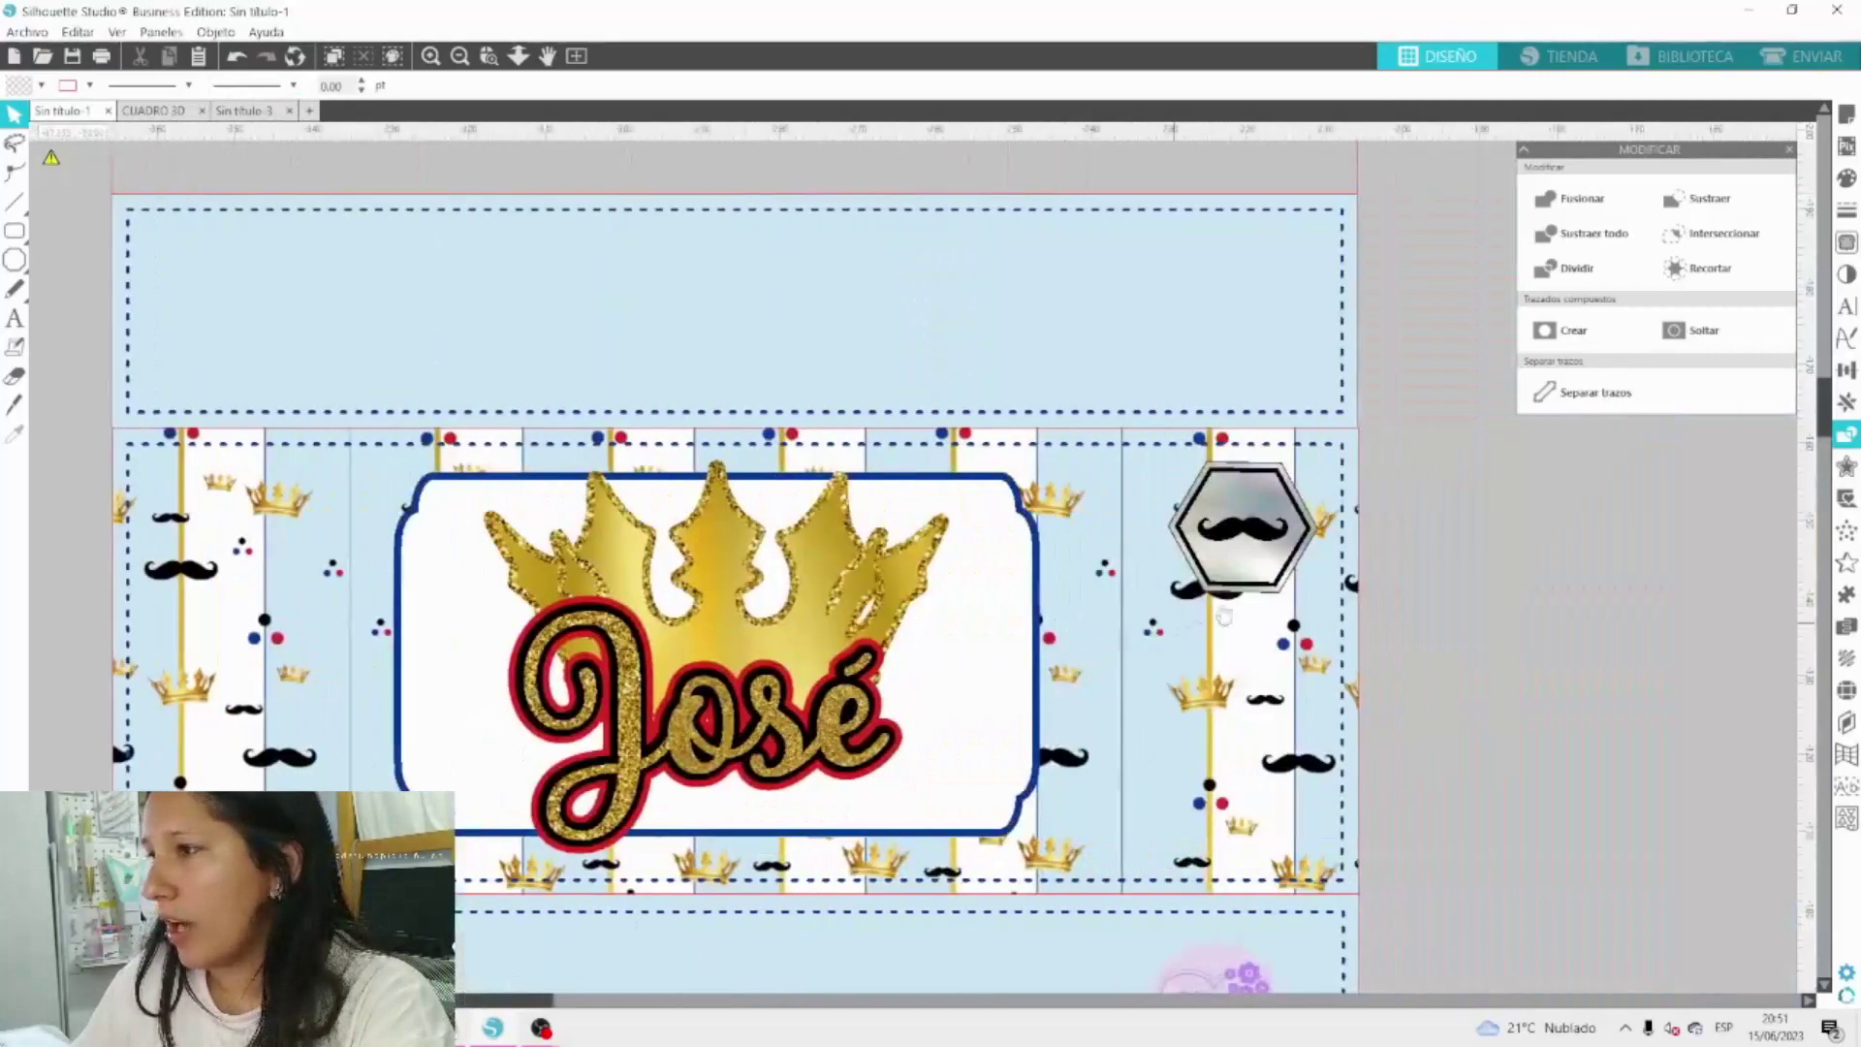
left_click(1269, 546)
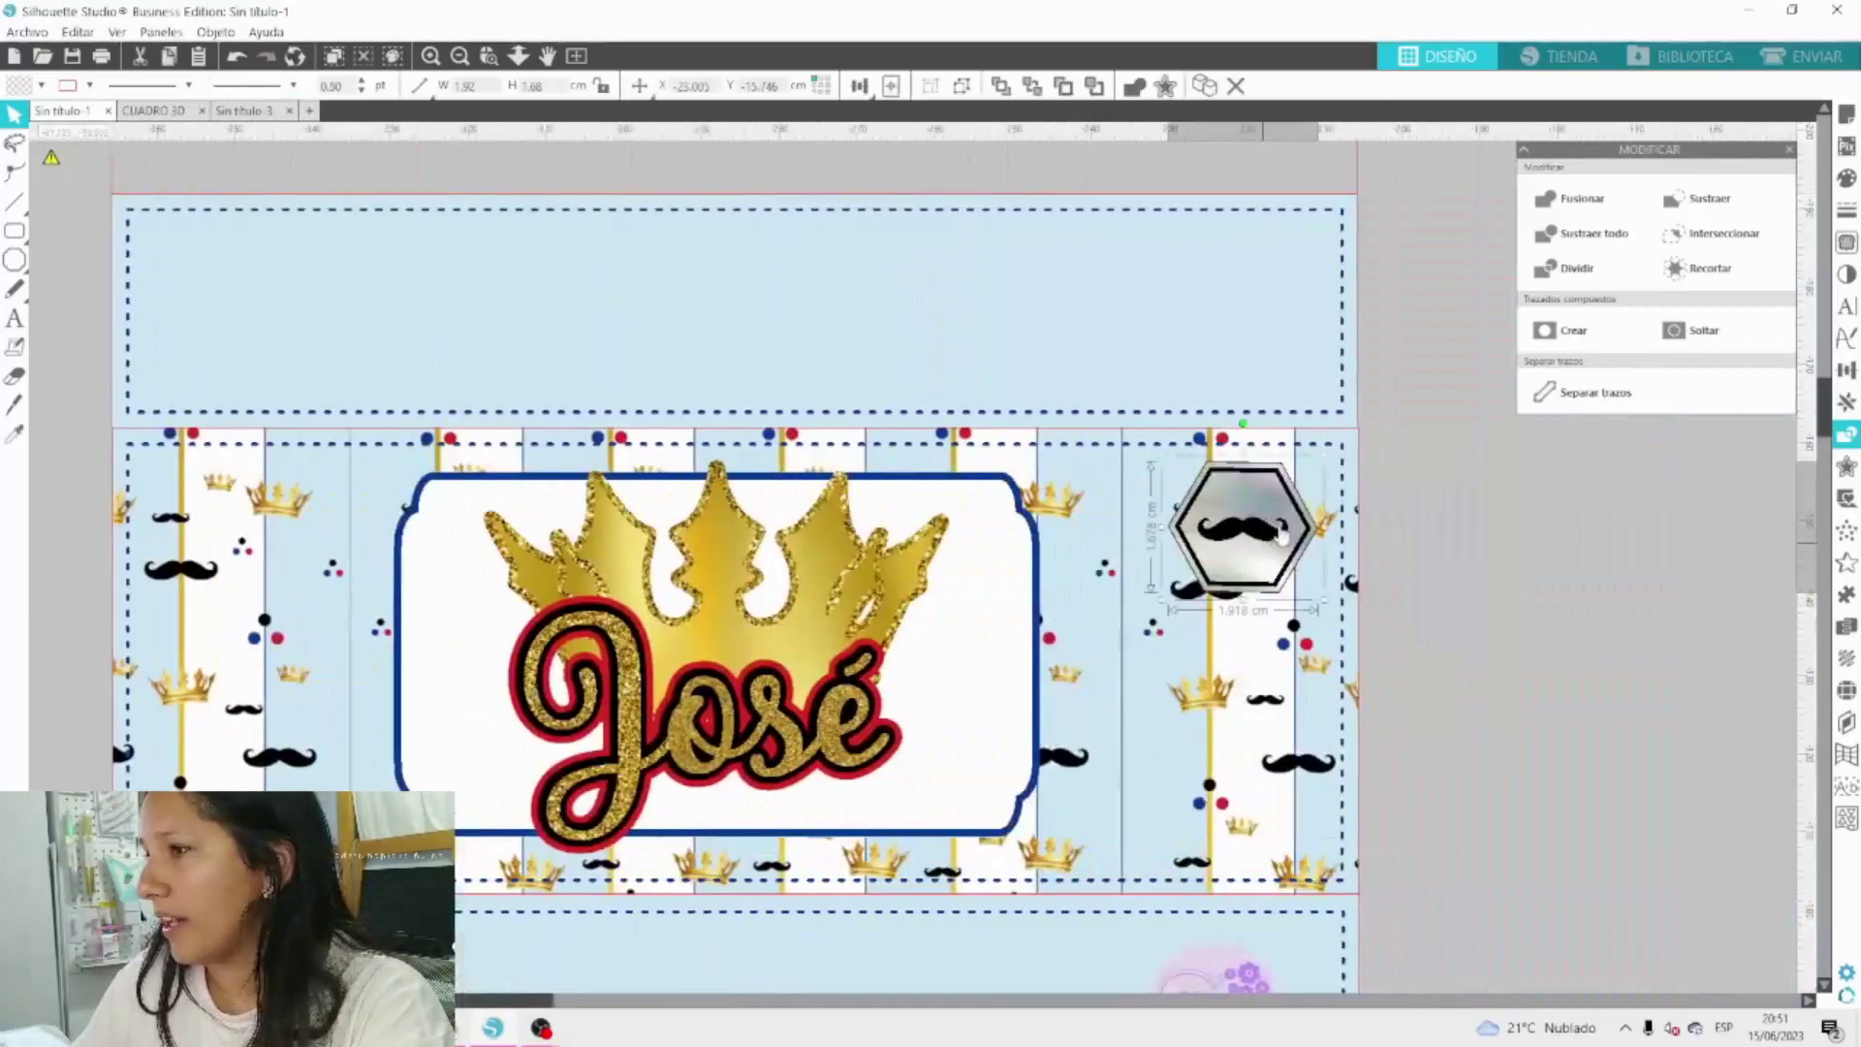
left_click(1205, 87)
left_click_drag(1286, 541, 11, 607)
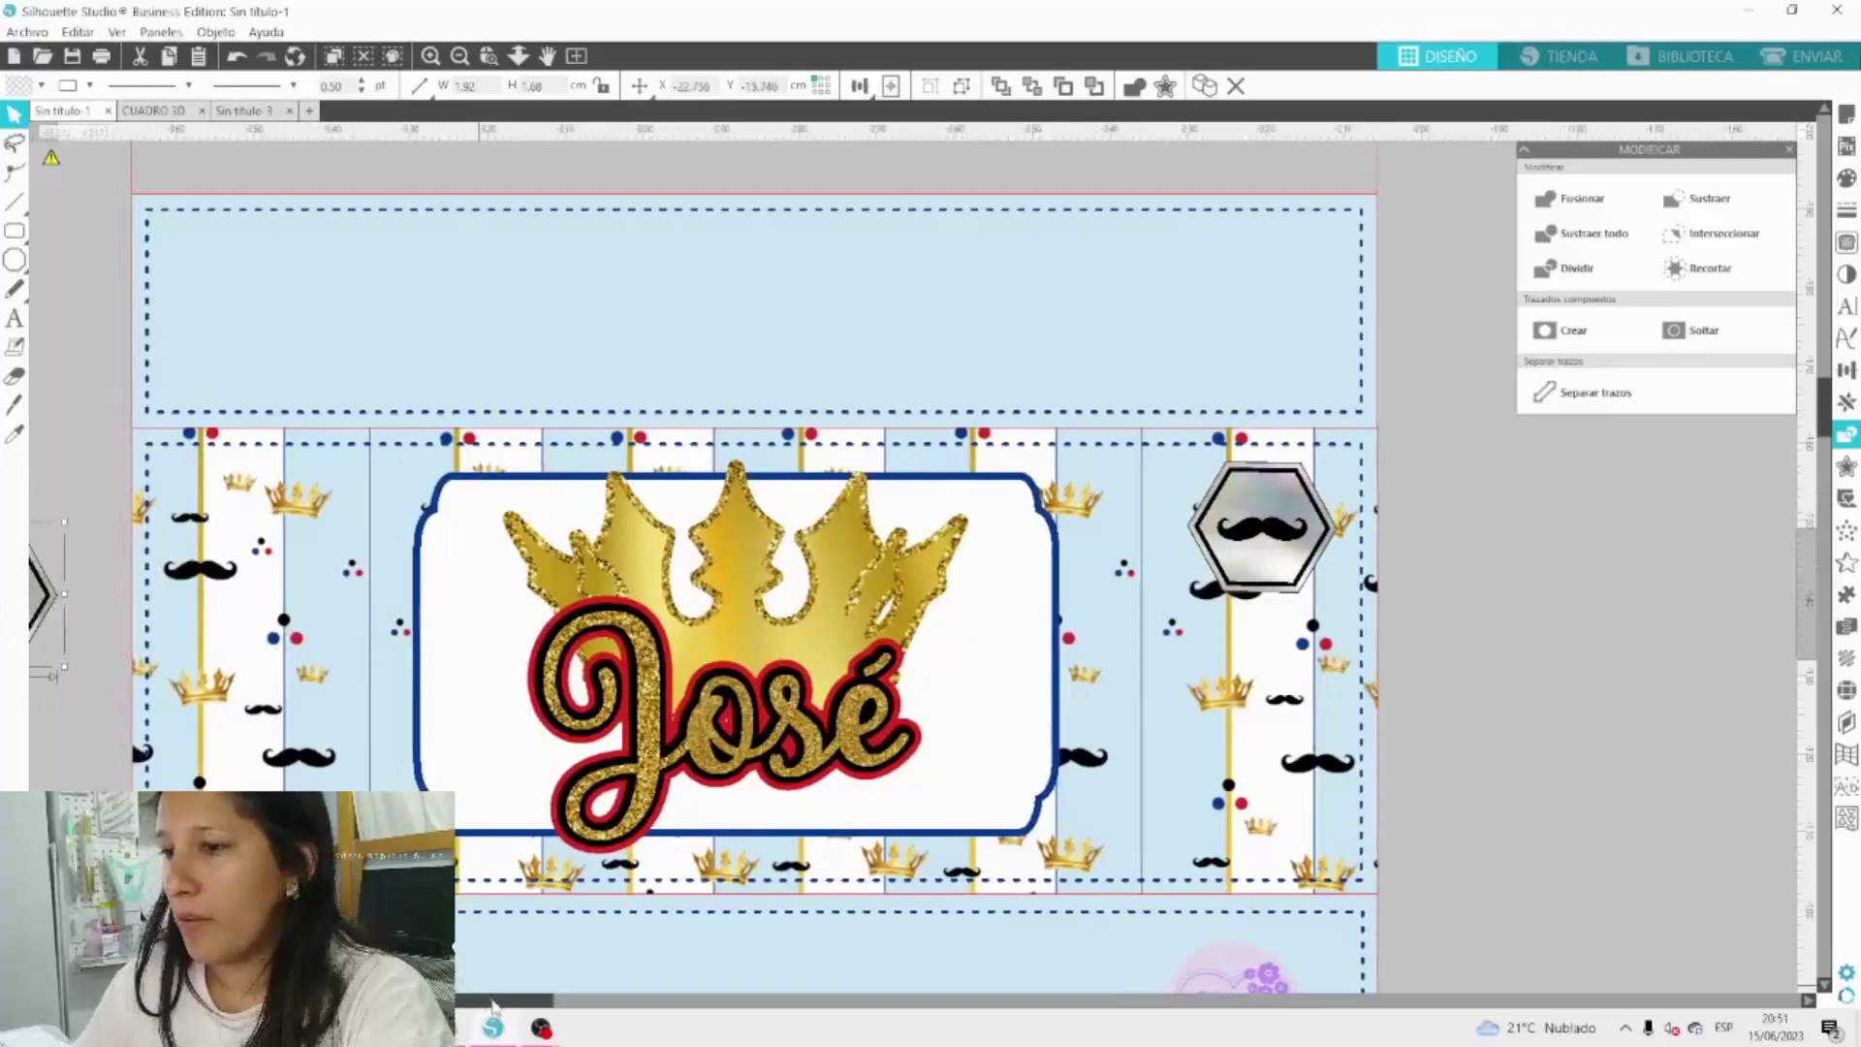
left_click_drag(492, 1003, 388, 1002)
left_click_drag(946, 603, 527, 620)
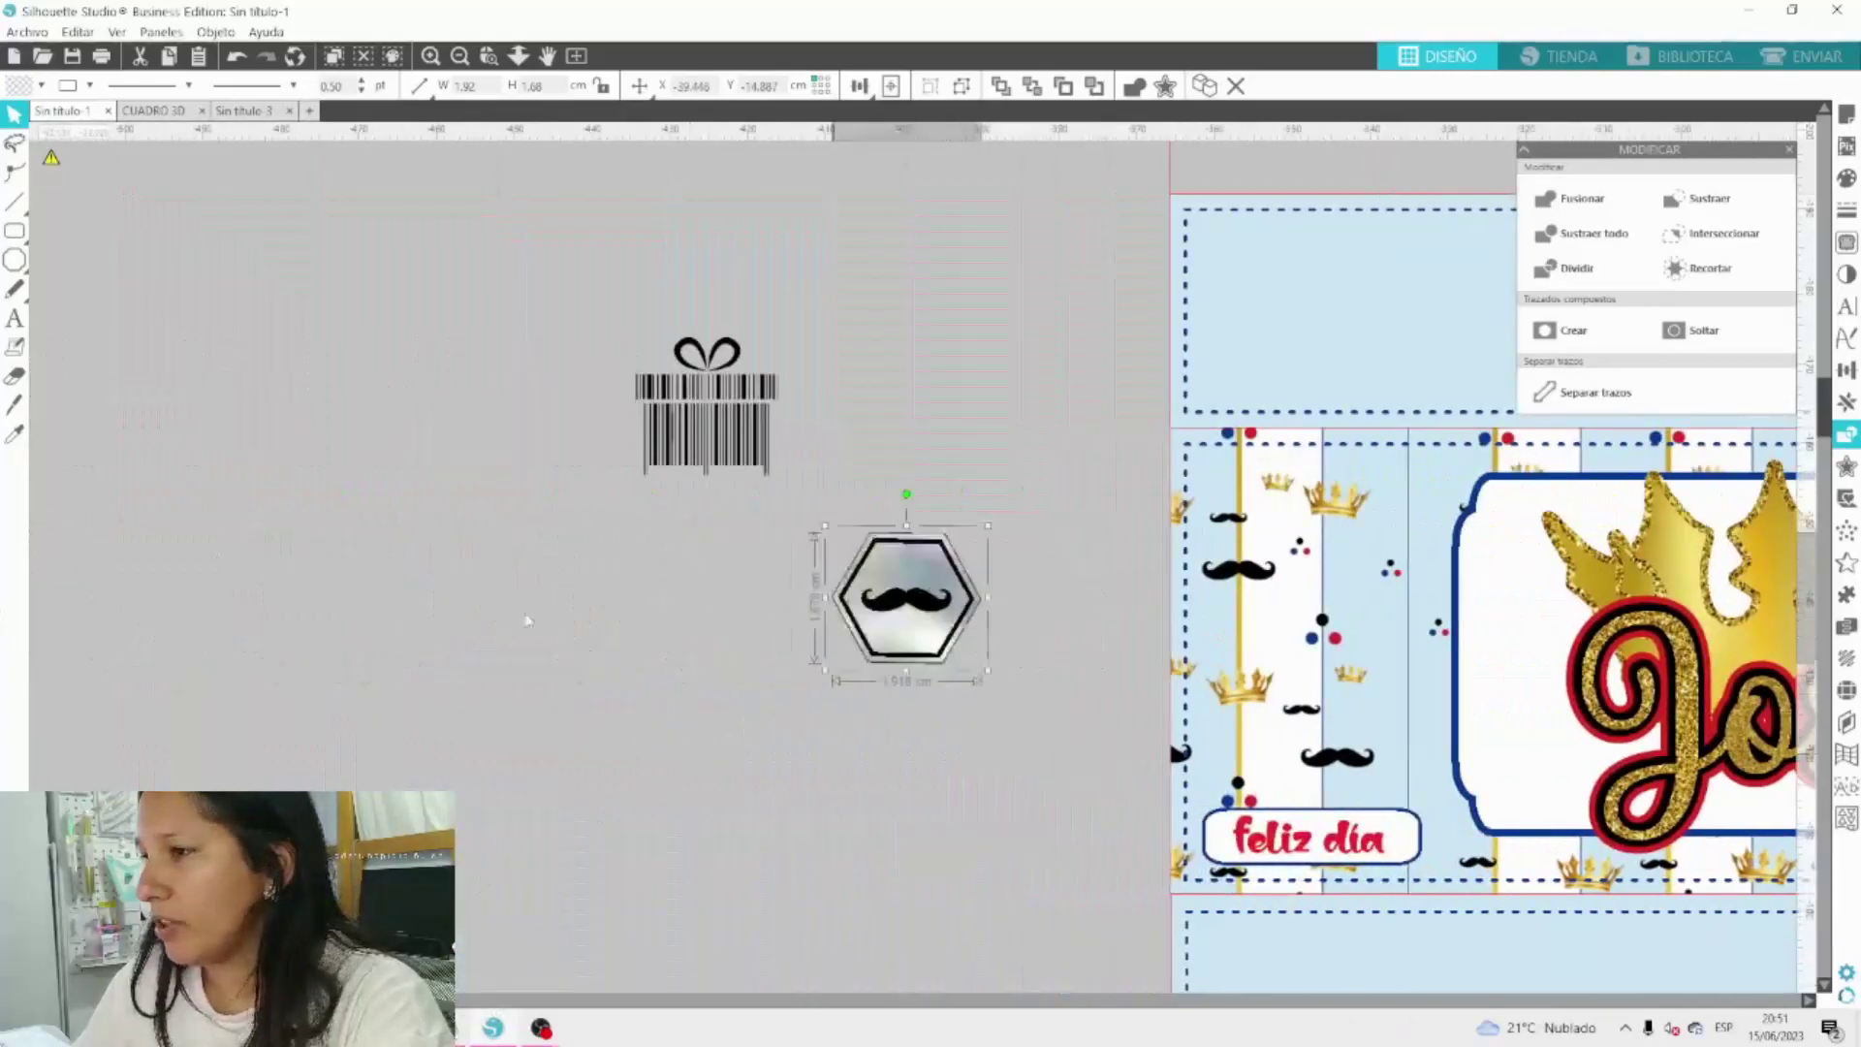
Ungroup the hexagon copy to move its moustache onto the gift's box, and delete the leftover hexagon.
right_click(588, 589)
left_click(675, 368)
left_click(832, 629)
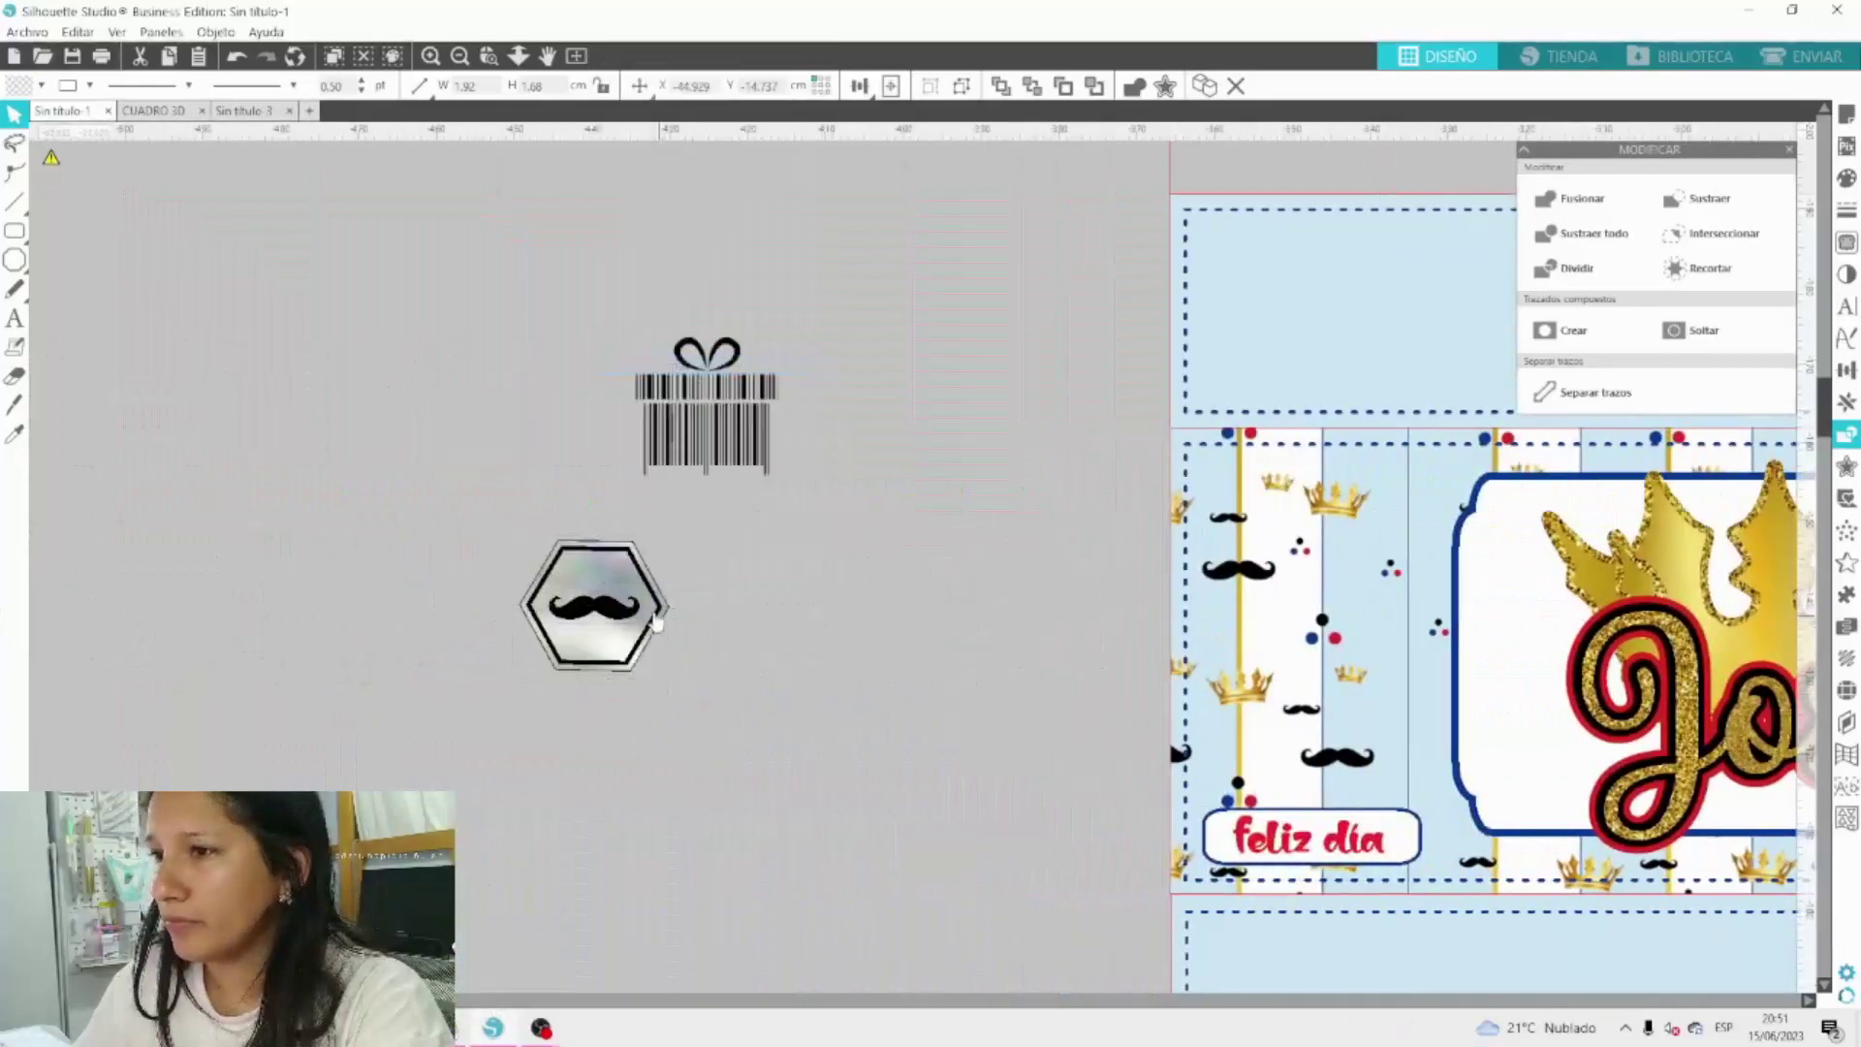
left_click_drag(656, 623, 767, 449)
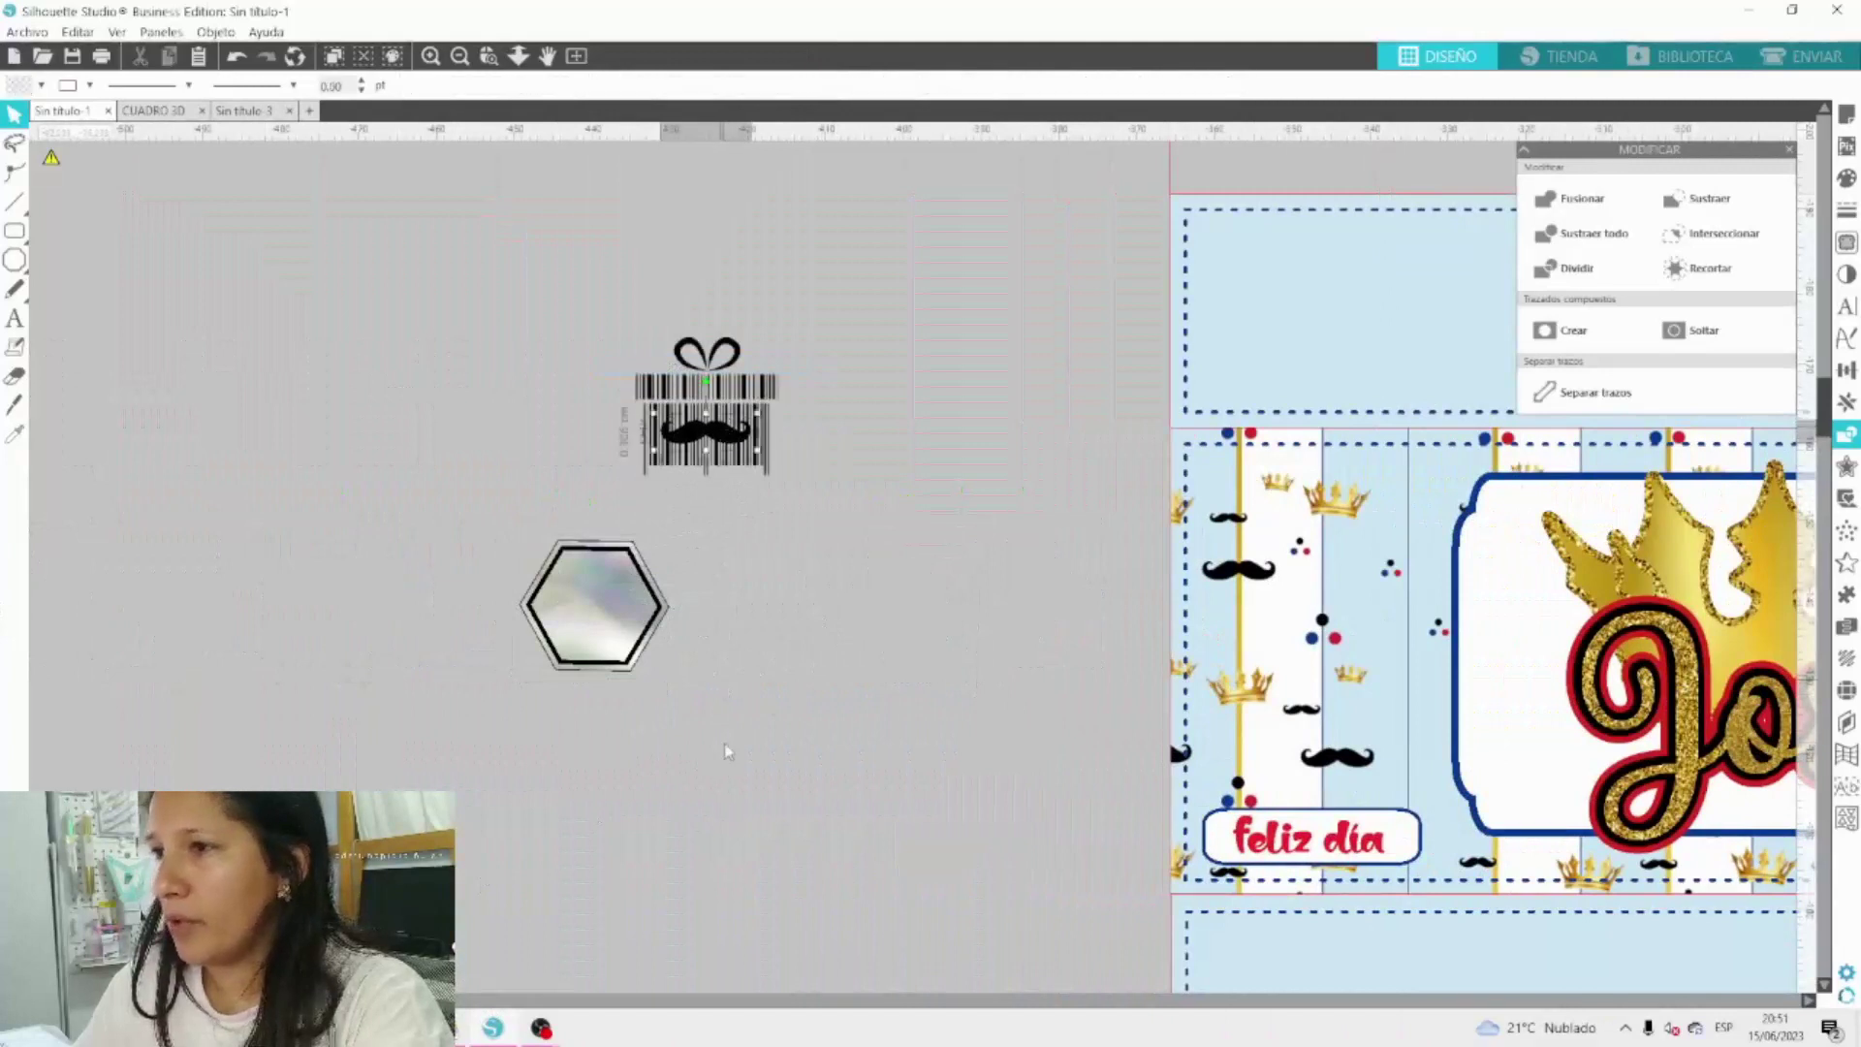
left_click_drag(728, 751, 488, 512)
key("Delete")
Group the barcode gift with its moustache and move it closer to the label.
left_click_drag(586, 228, 838, 512)
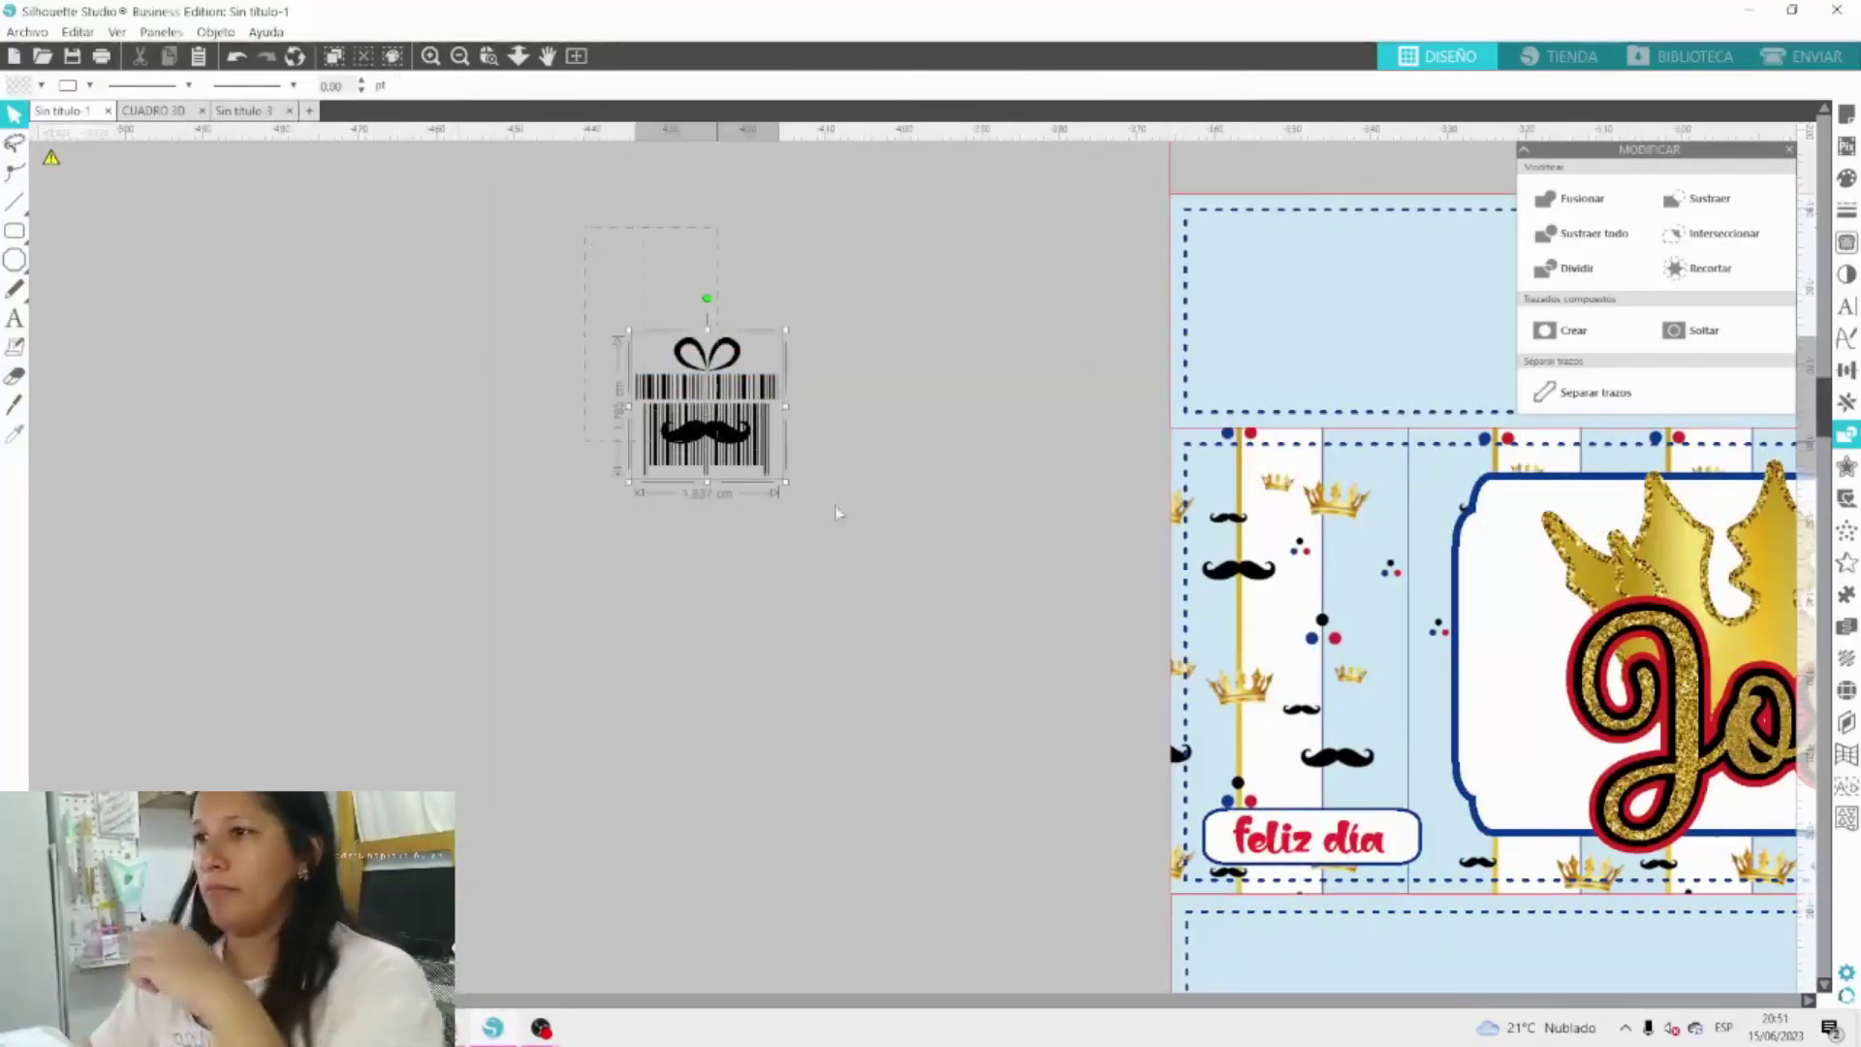
right_click(727, 408)
left_click(819, 727)
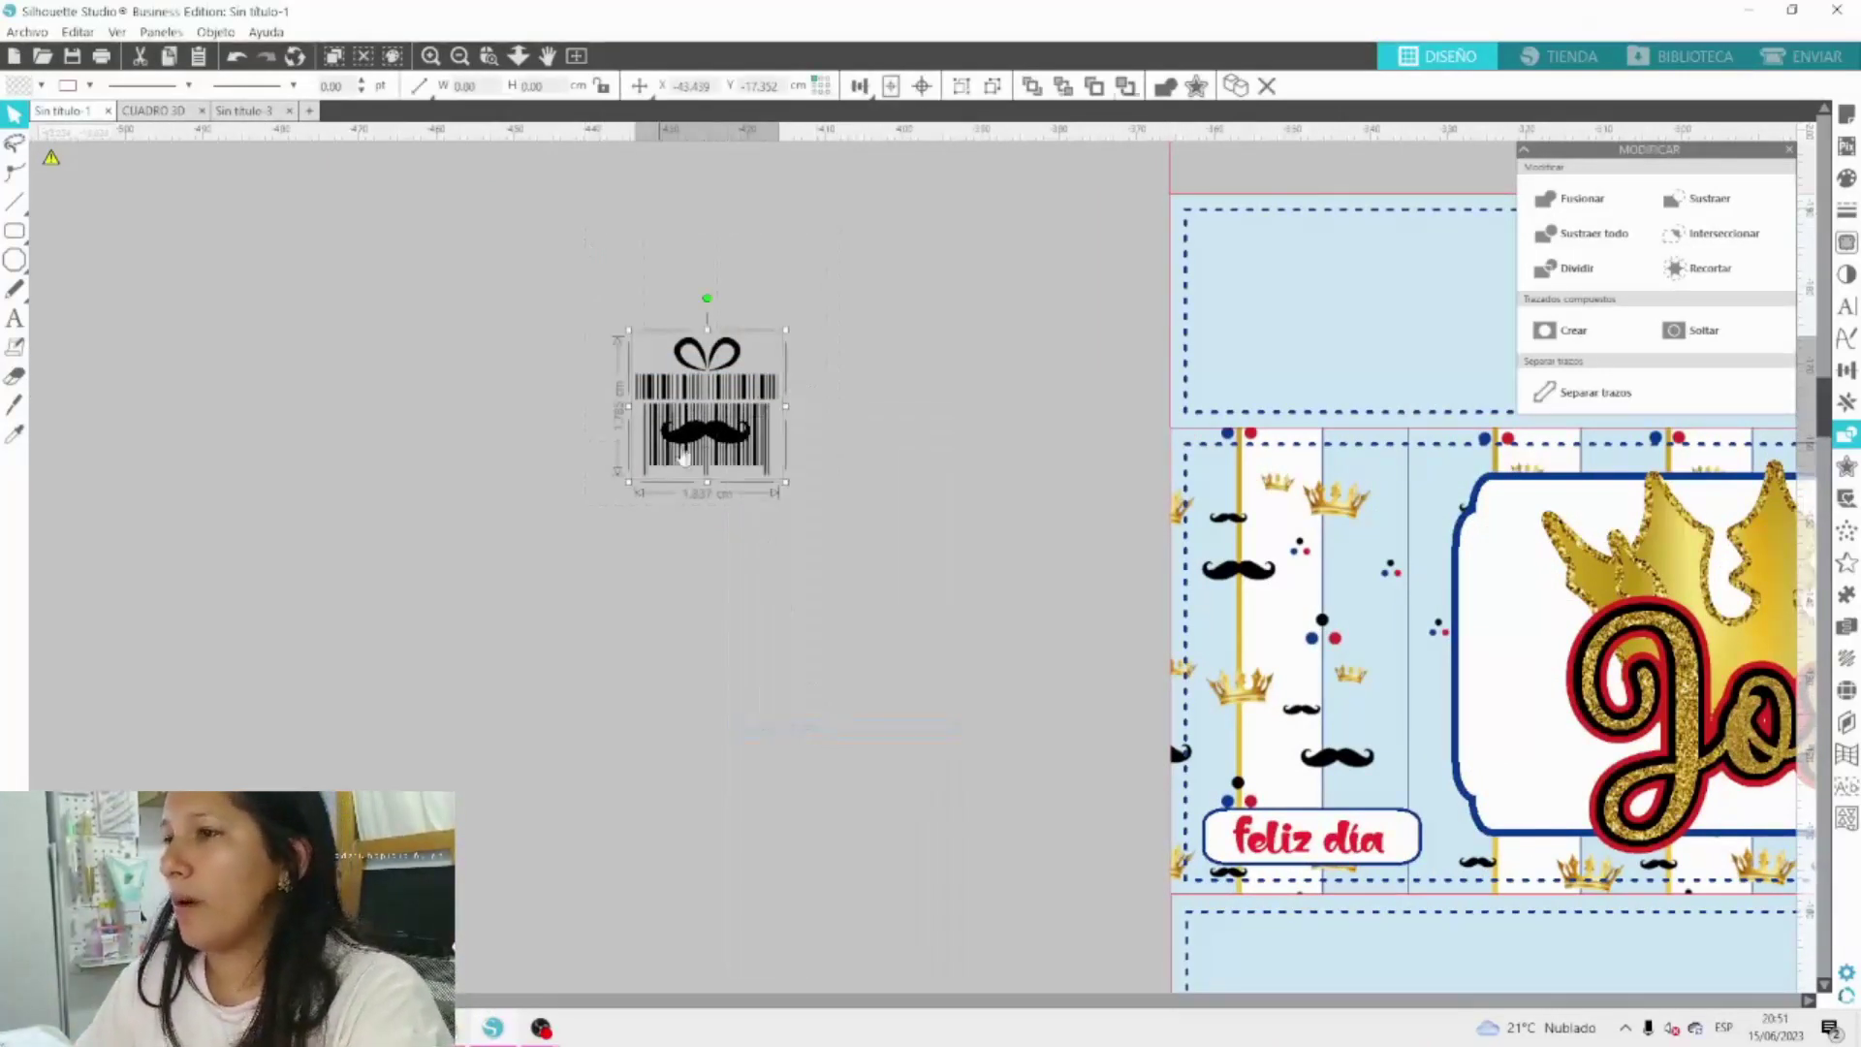
left_click_drag(685, 456, 867, 464)
left_click(964, 511)
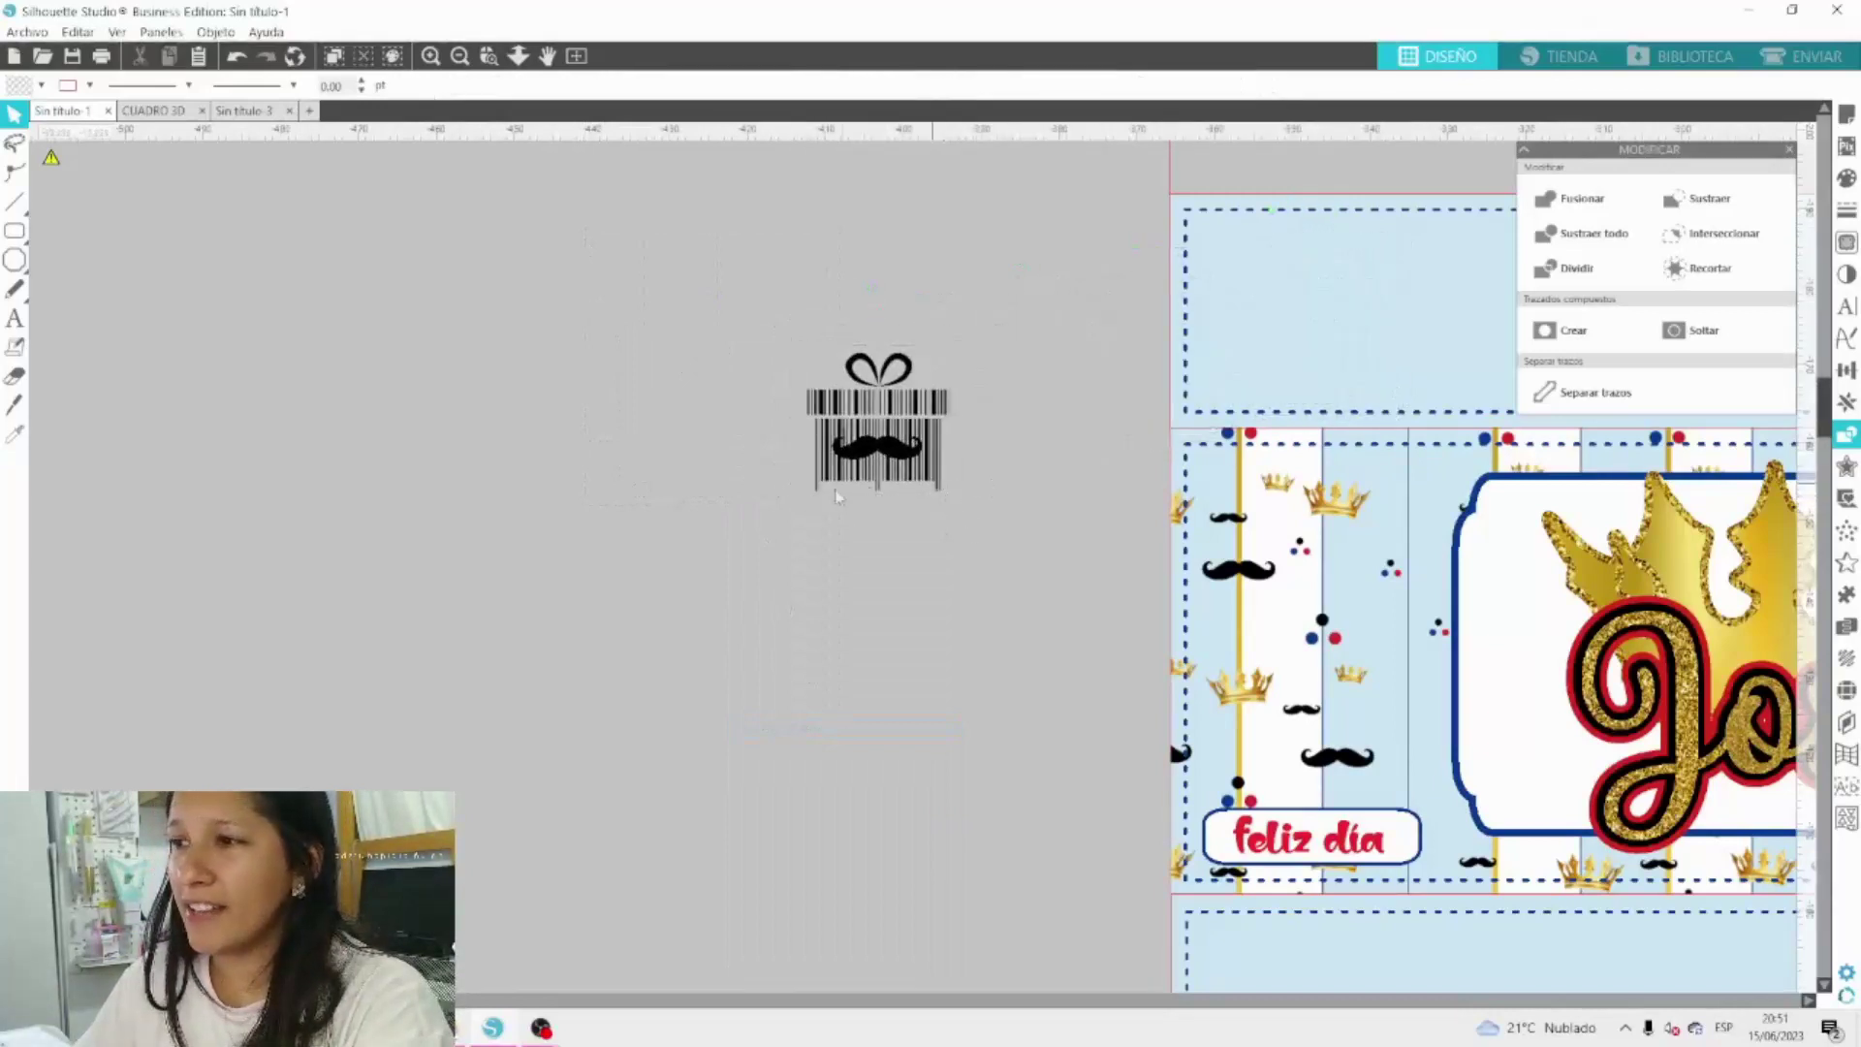
Cut straight across the gift's protruding lower bars with the Knife and move the upper part away from the cut ends.
left_click(14, 407)
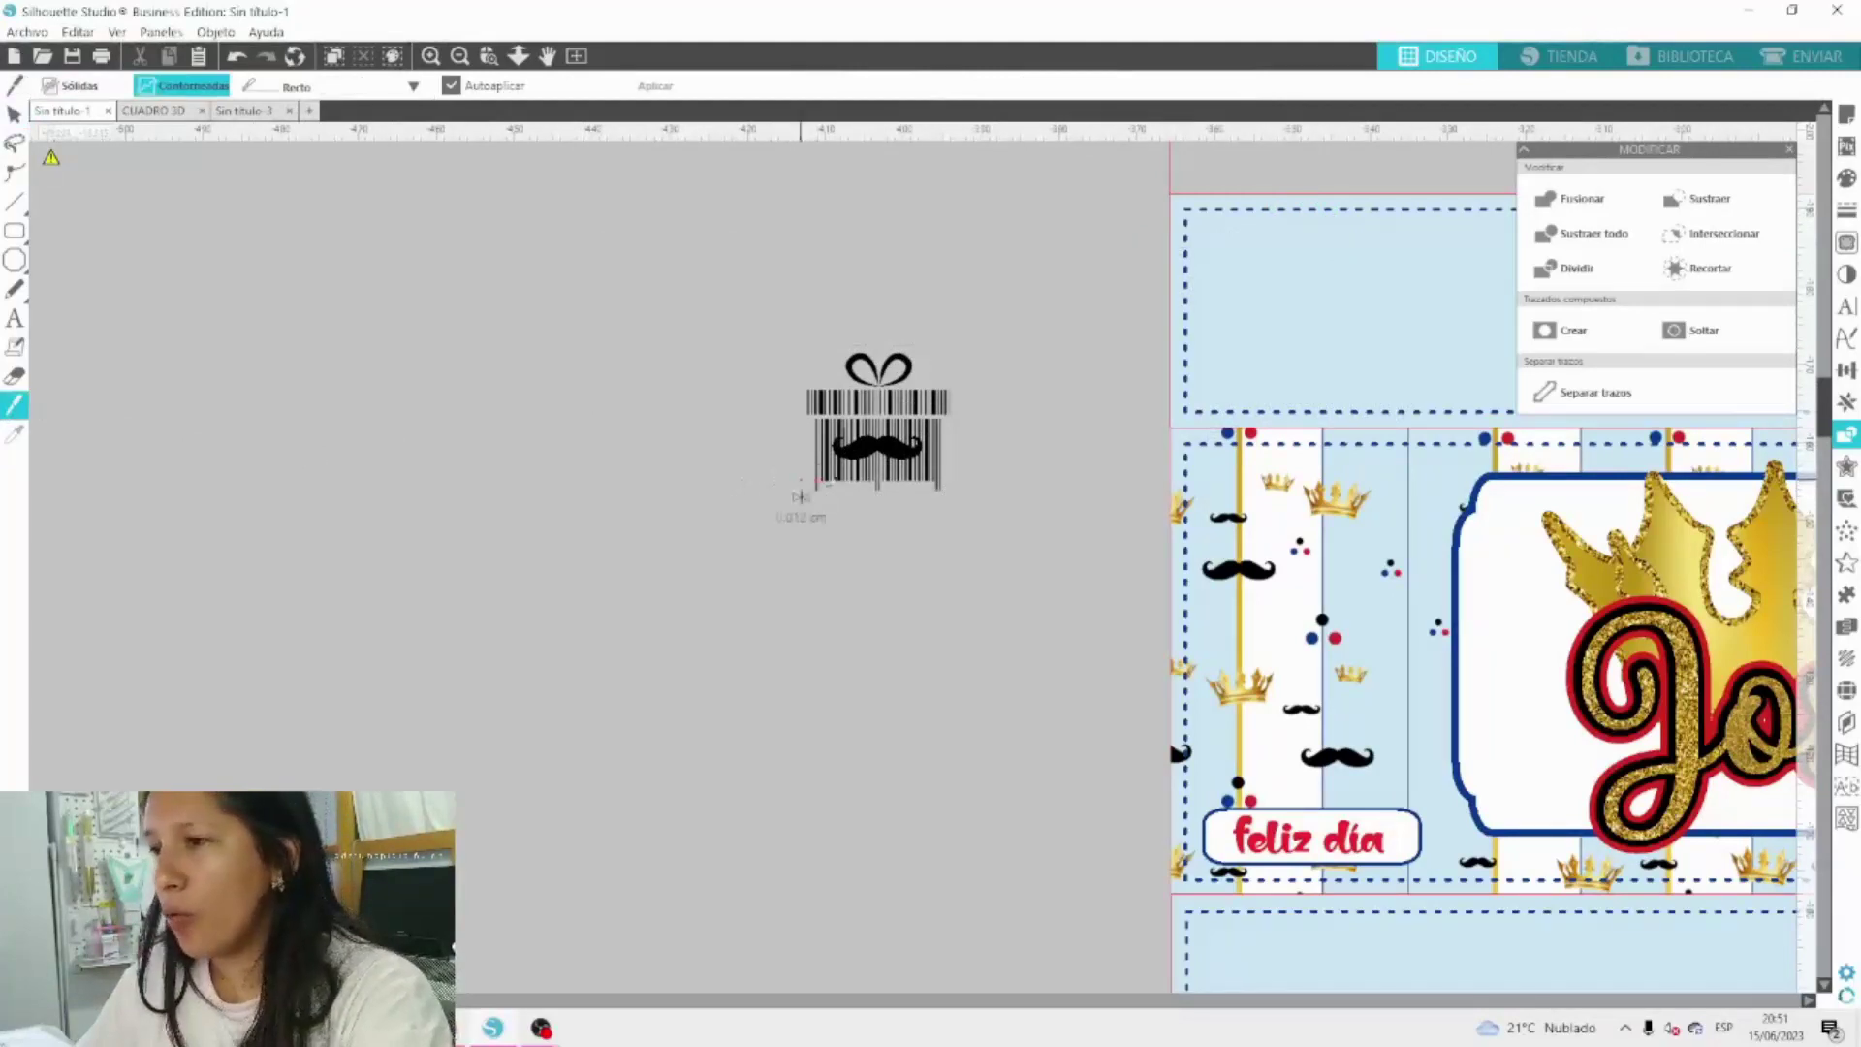
left_click_drag(803, 481, 991, 498)
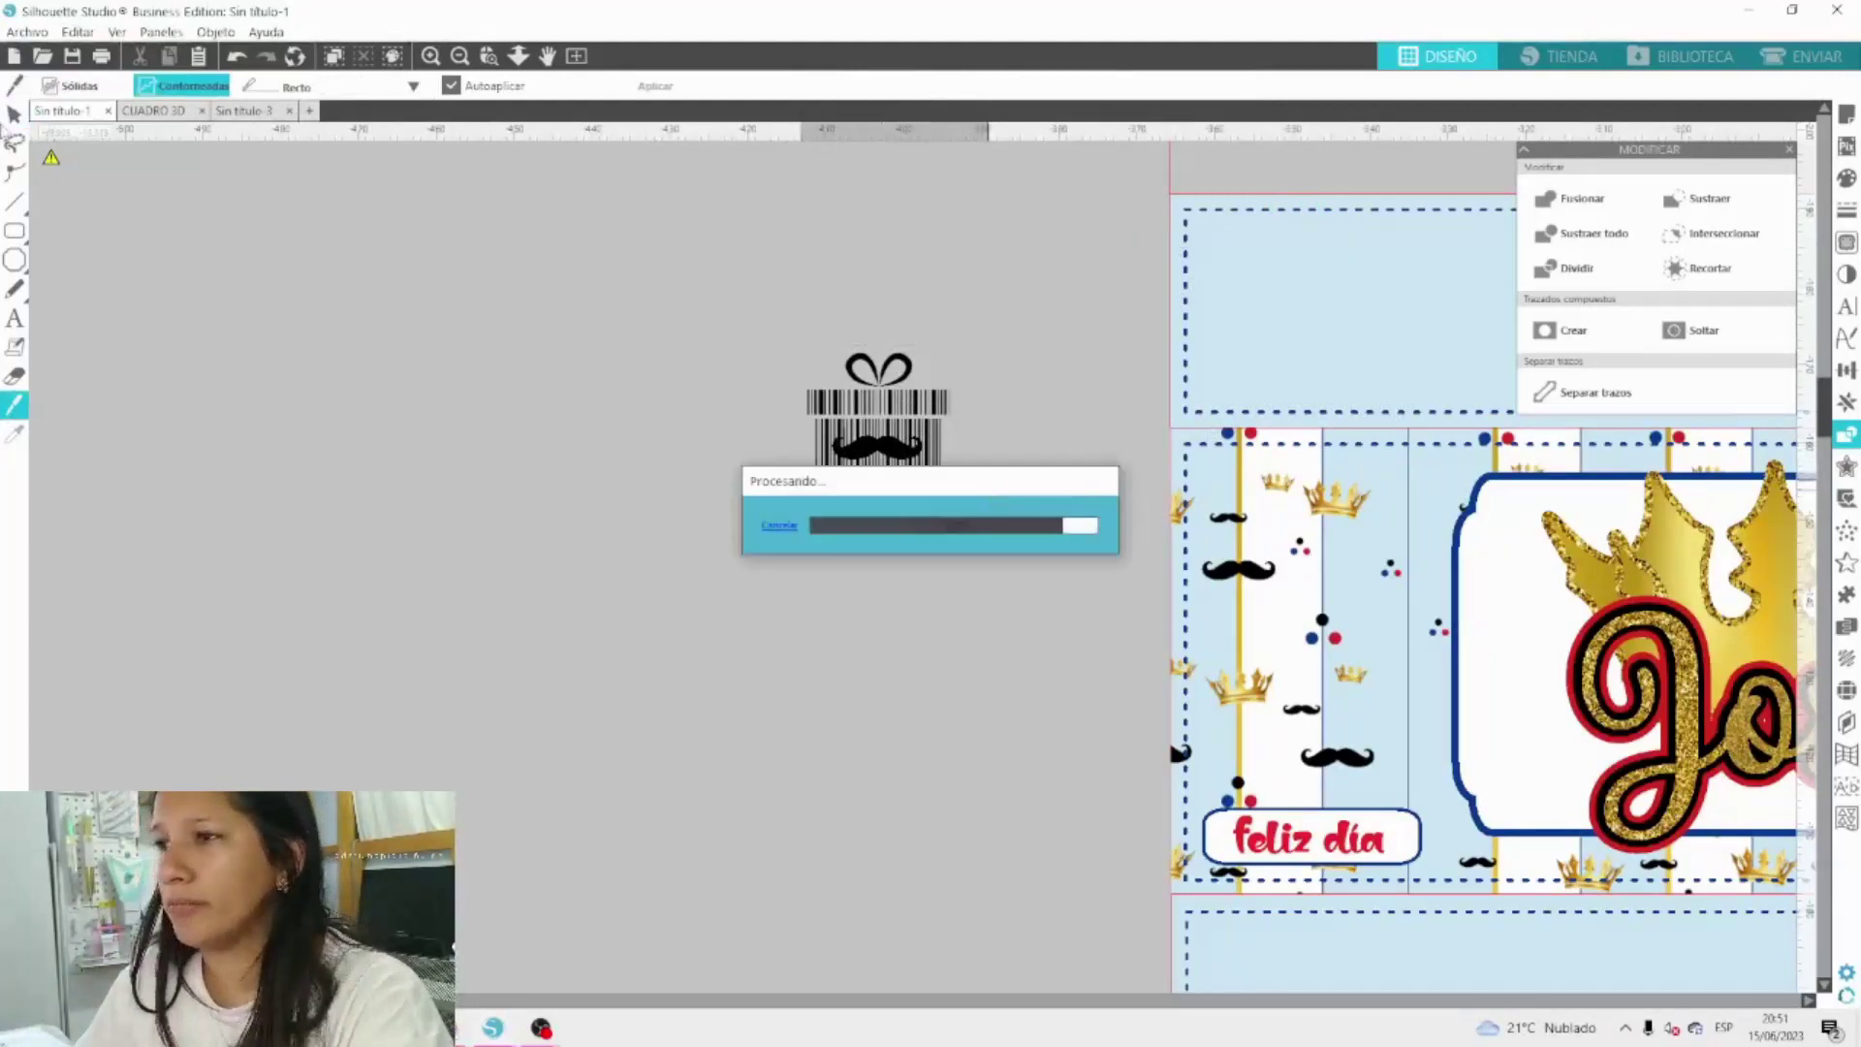
left_click_drag(787, 393, 960, 469)
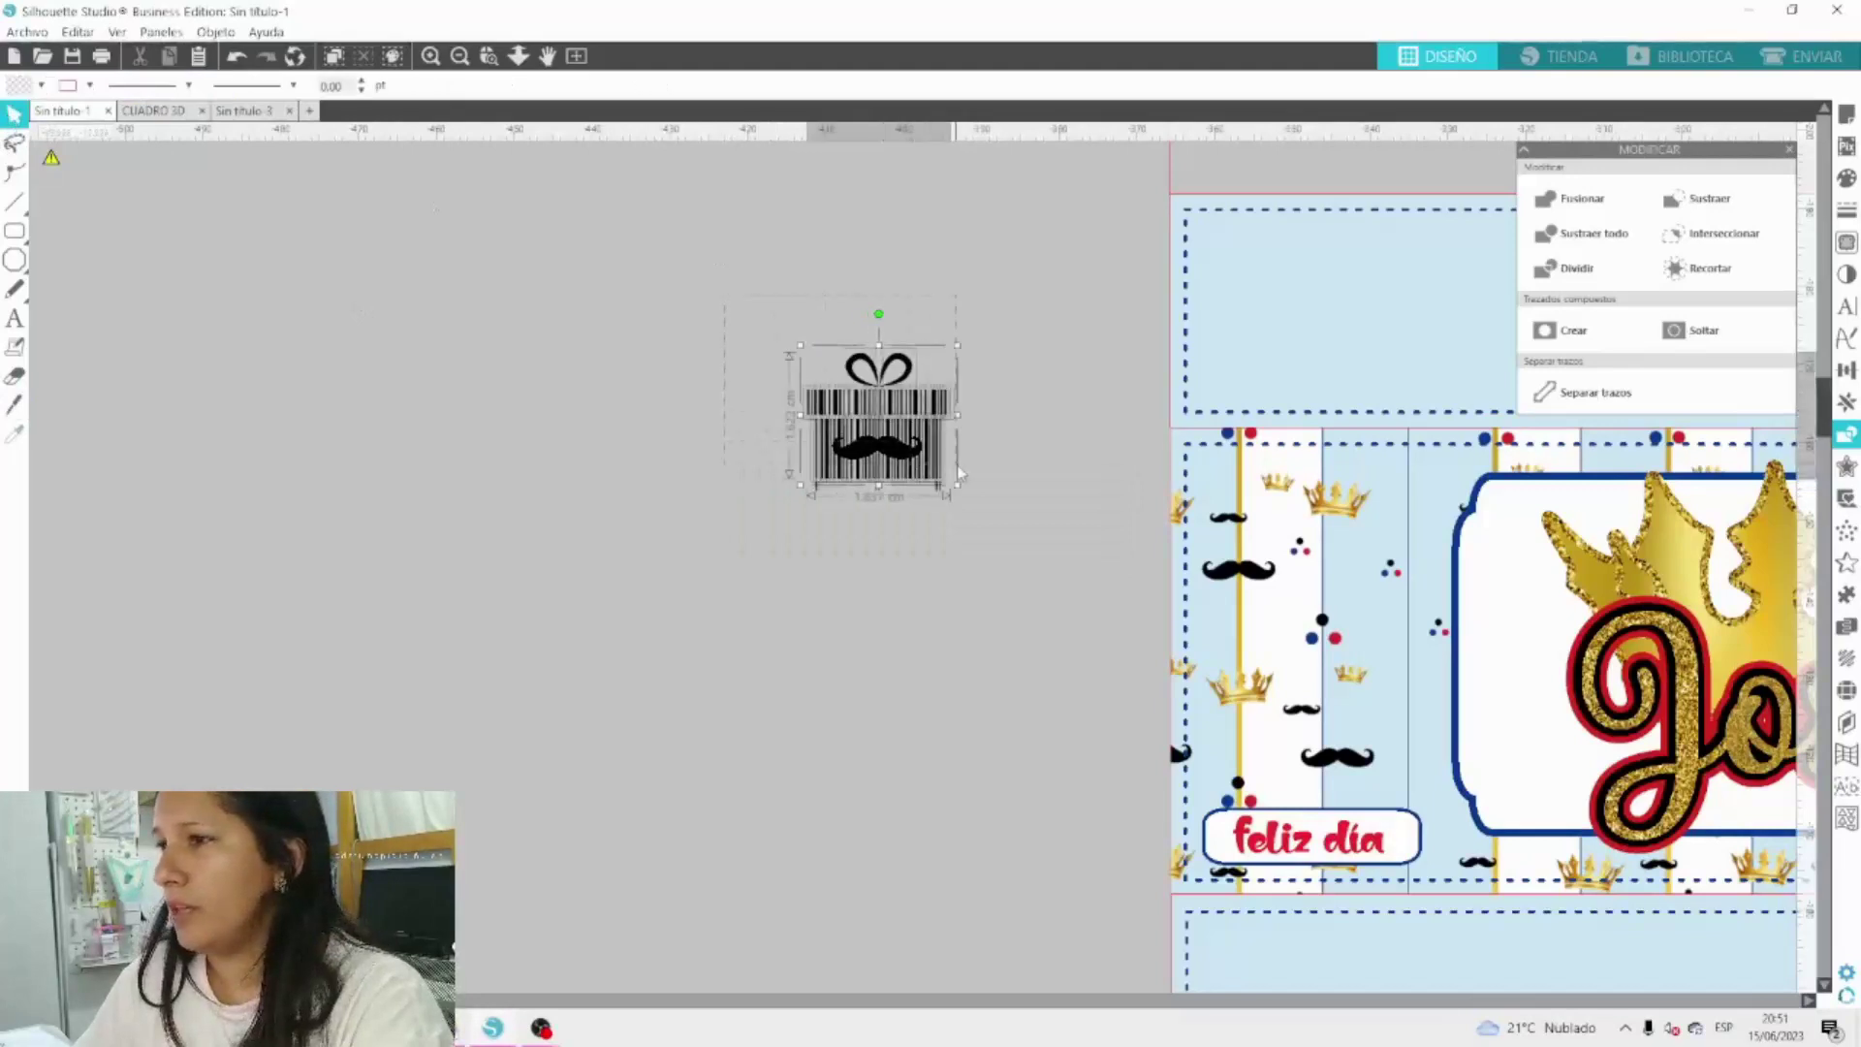
left_click_drag(909, 392, 898, 326)
Group the pieces of the trimmed gift and delete the cut-off bar ends.
right_click(914, 384)
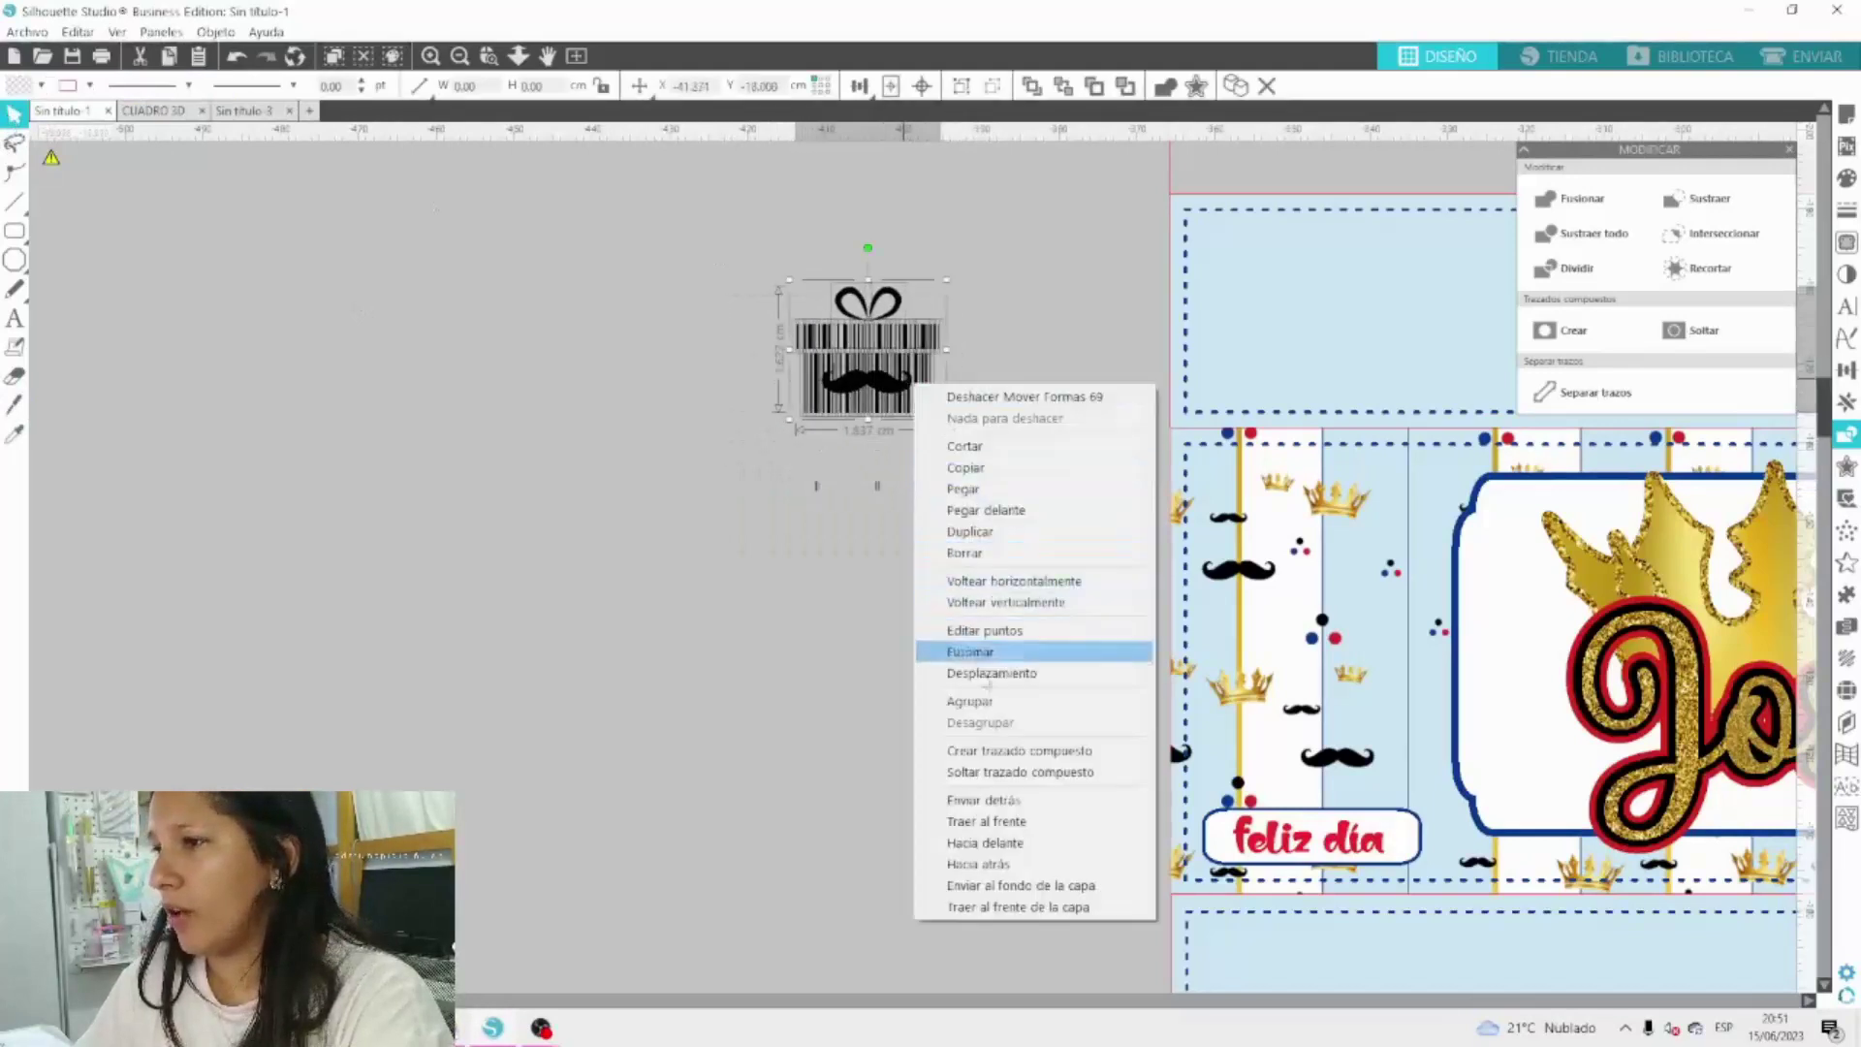
left_click(977, 702)
left_click_drag(963, 559, 653, 447)
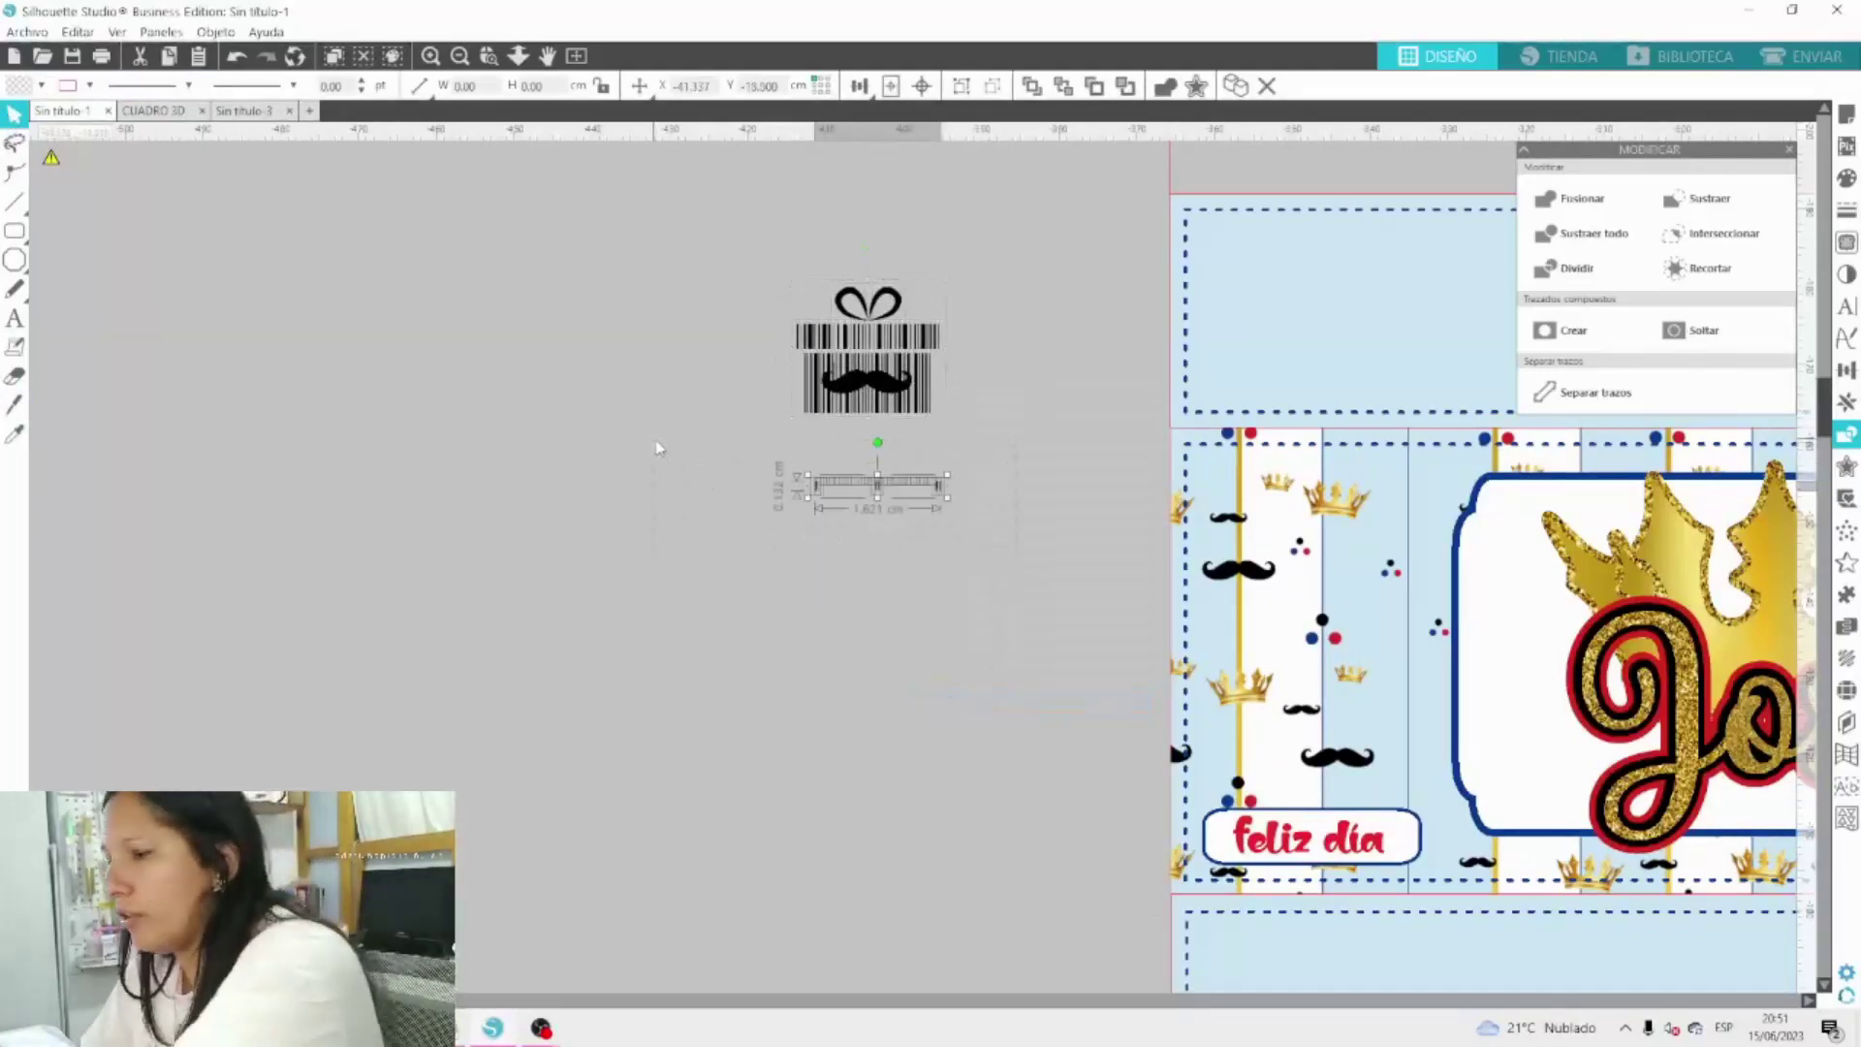
key("Delete")
Enlarge the barcode gift and place it at the left end of the label's lower light-blue panel, opposite the round logo.
left_click_drag(878, 381, 1429, 411)
left_click(947, 398)
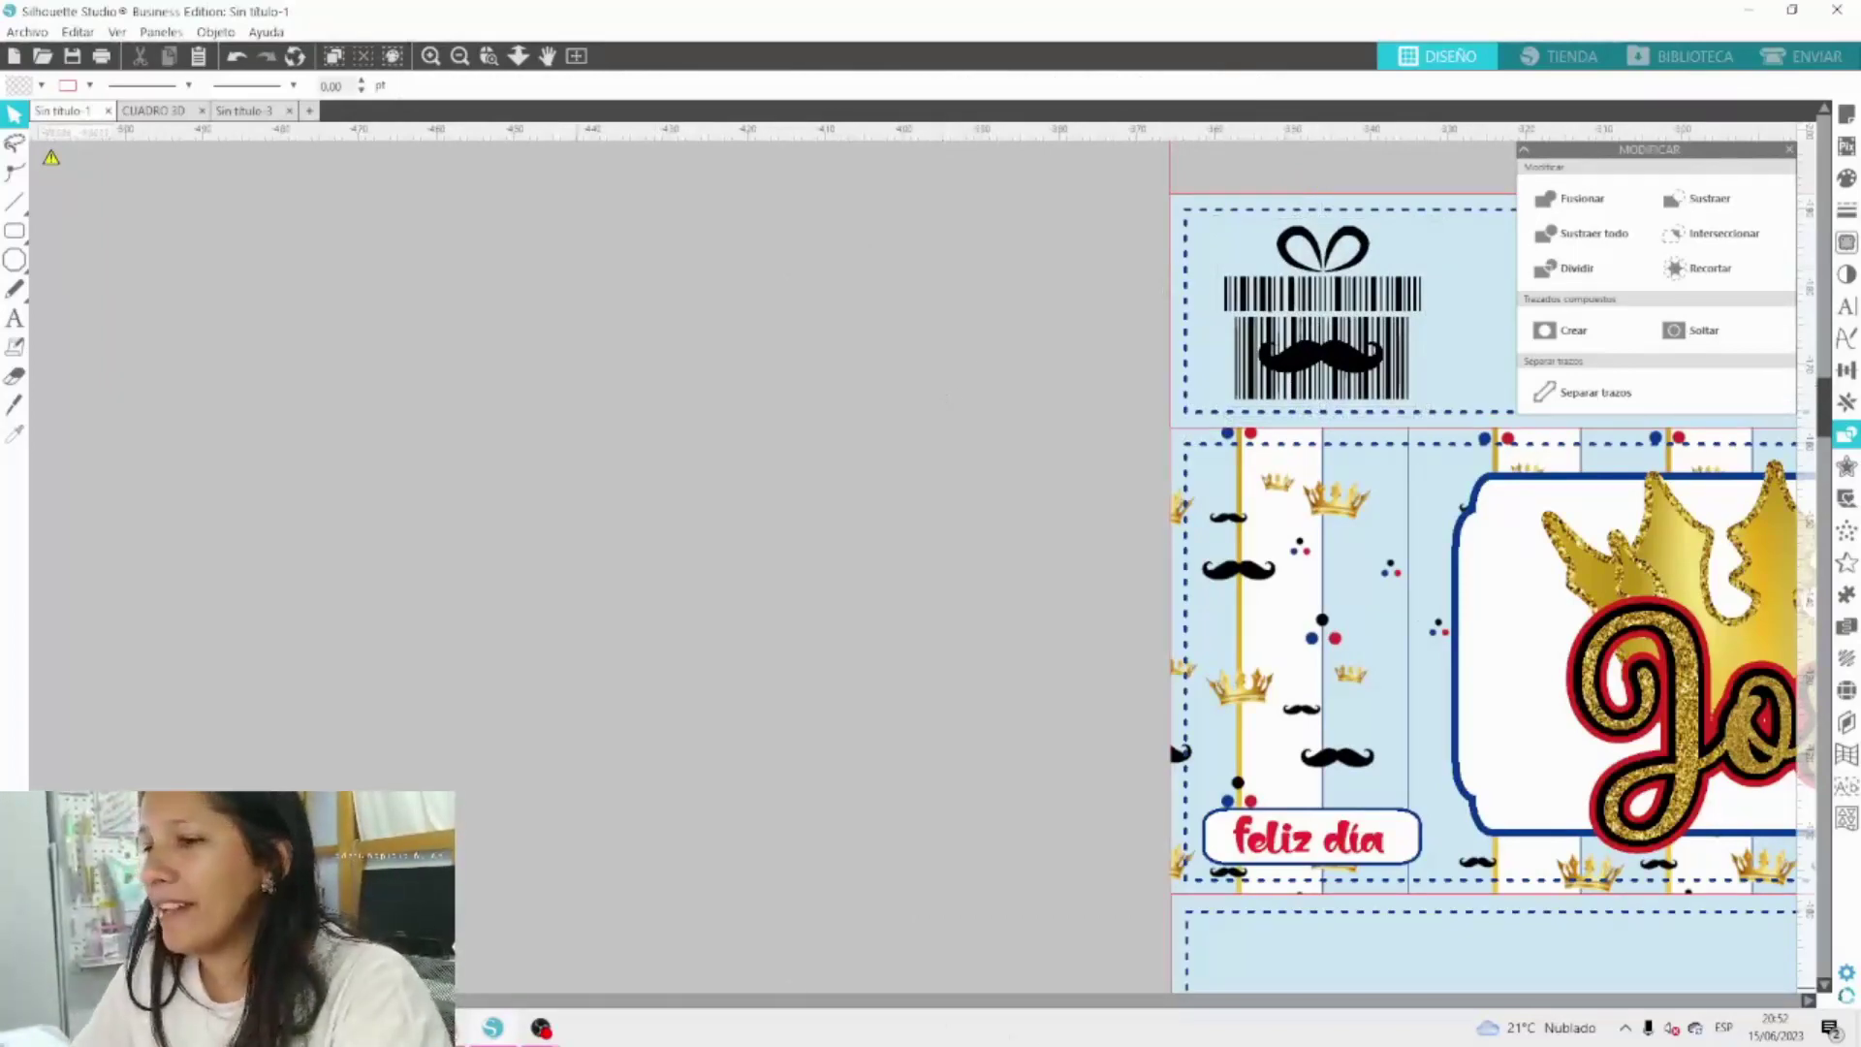
scroll(947, 397, "right", 10)
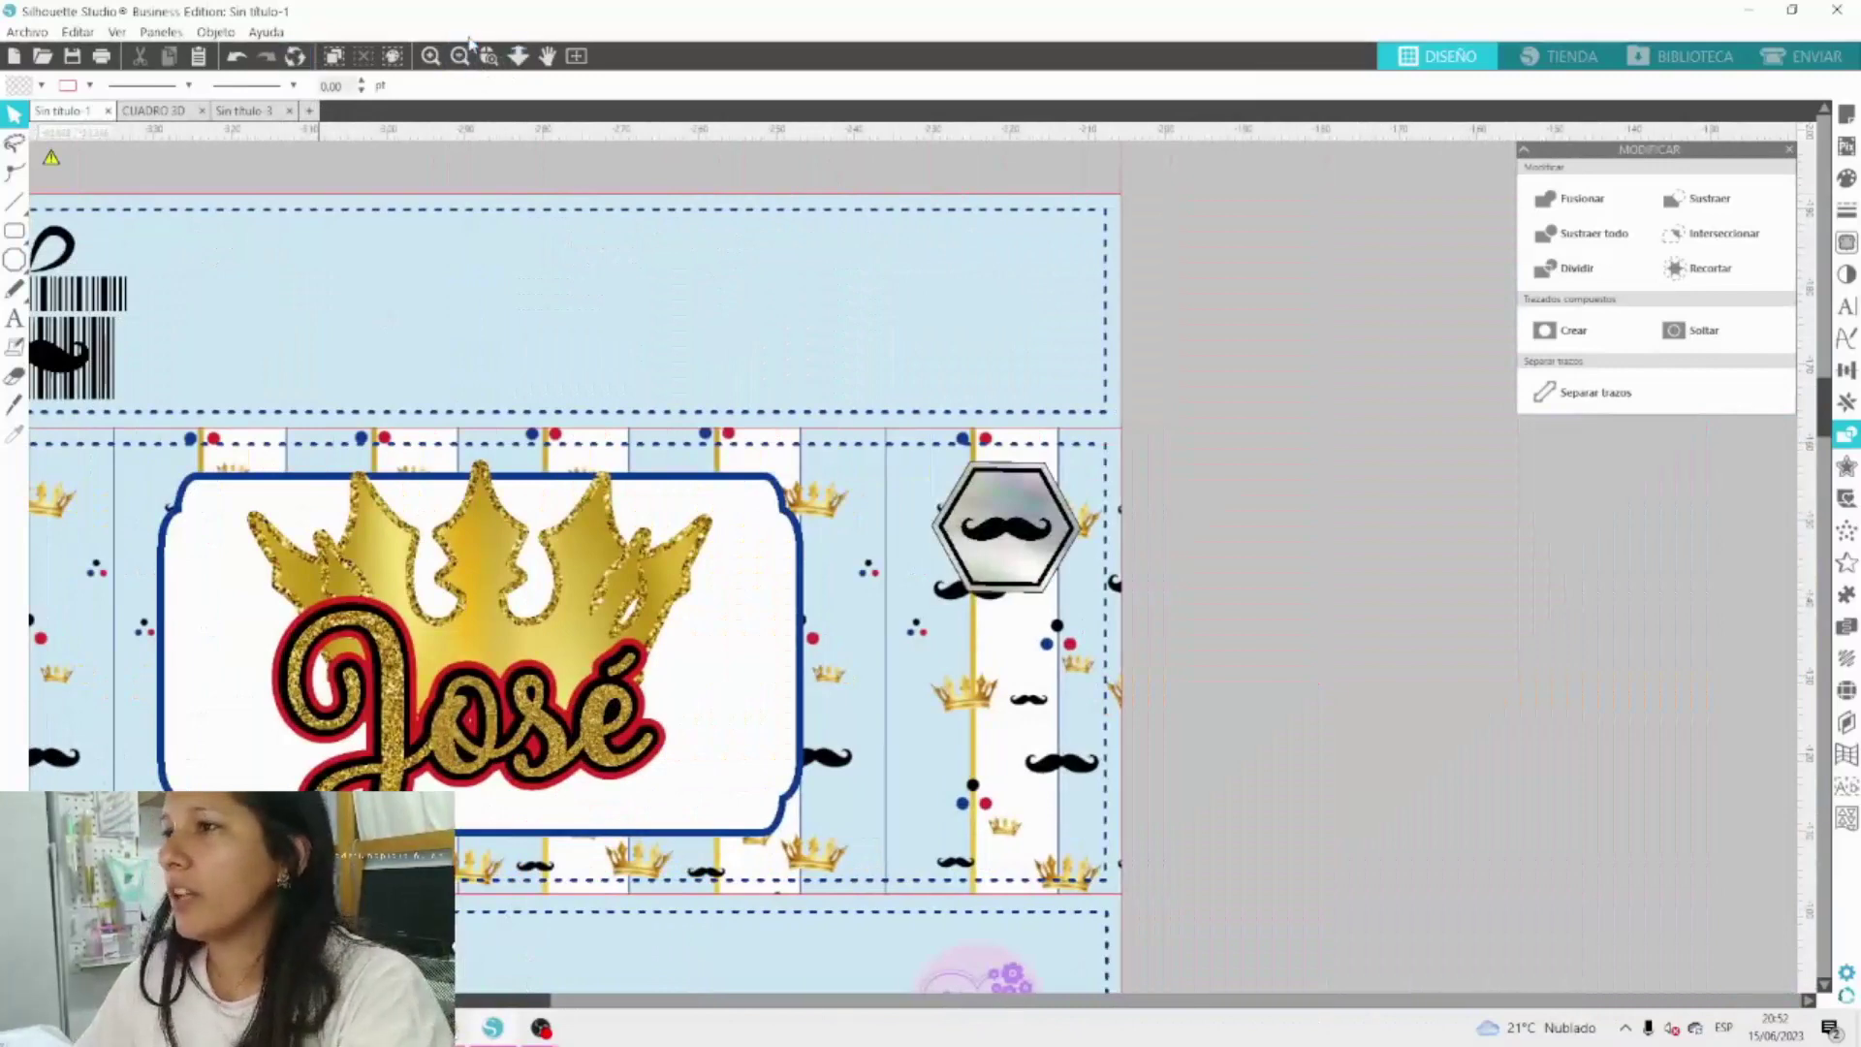
scroll(1336, 559, "down", 3)
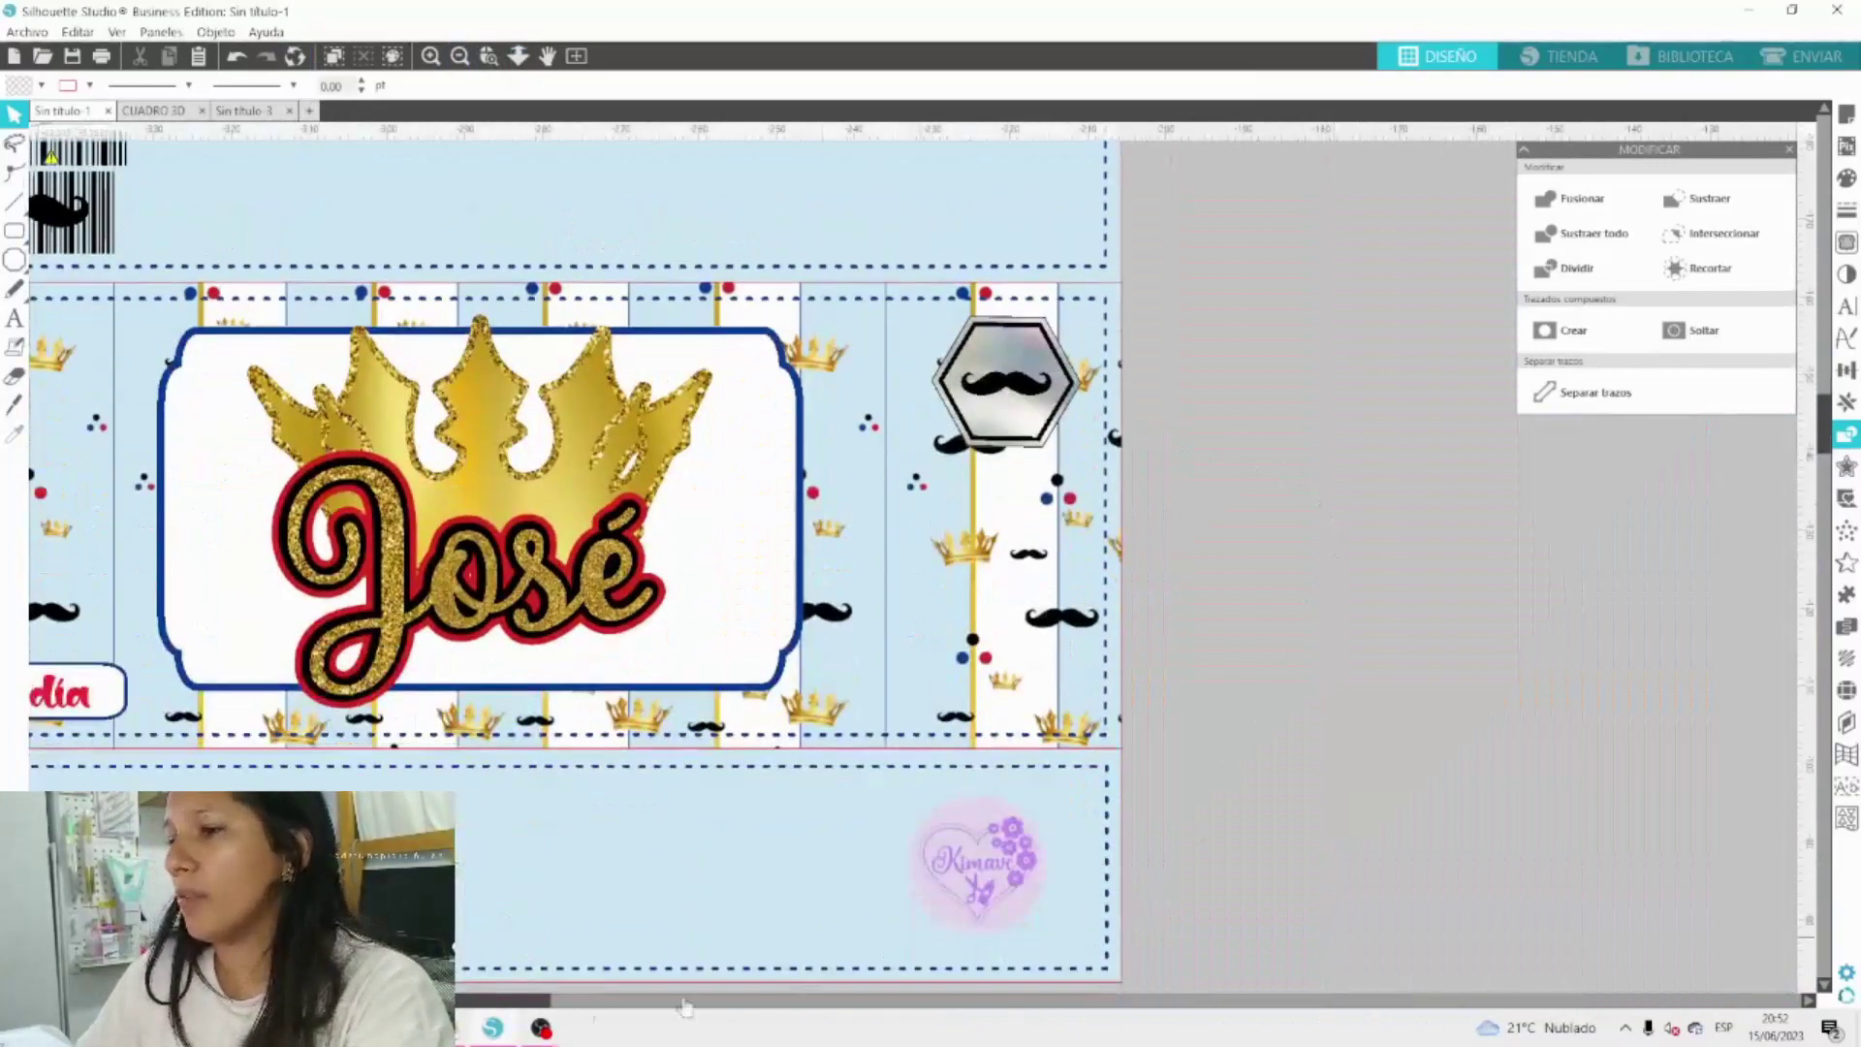
scroll(679, 533, "left", 5)
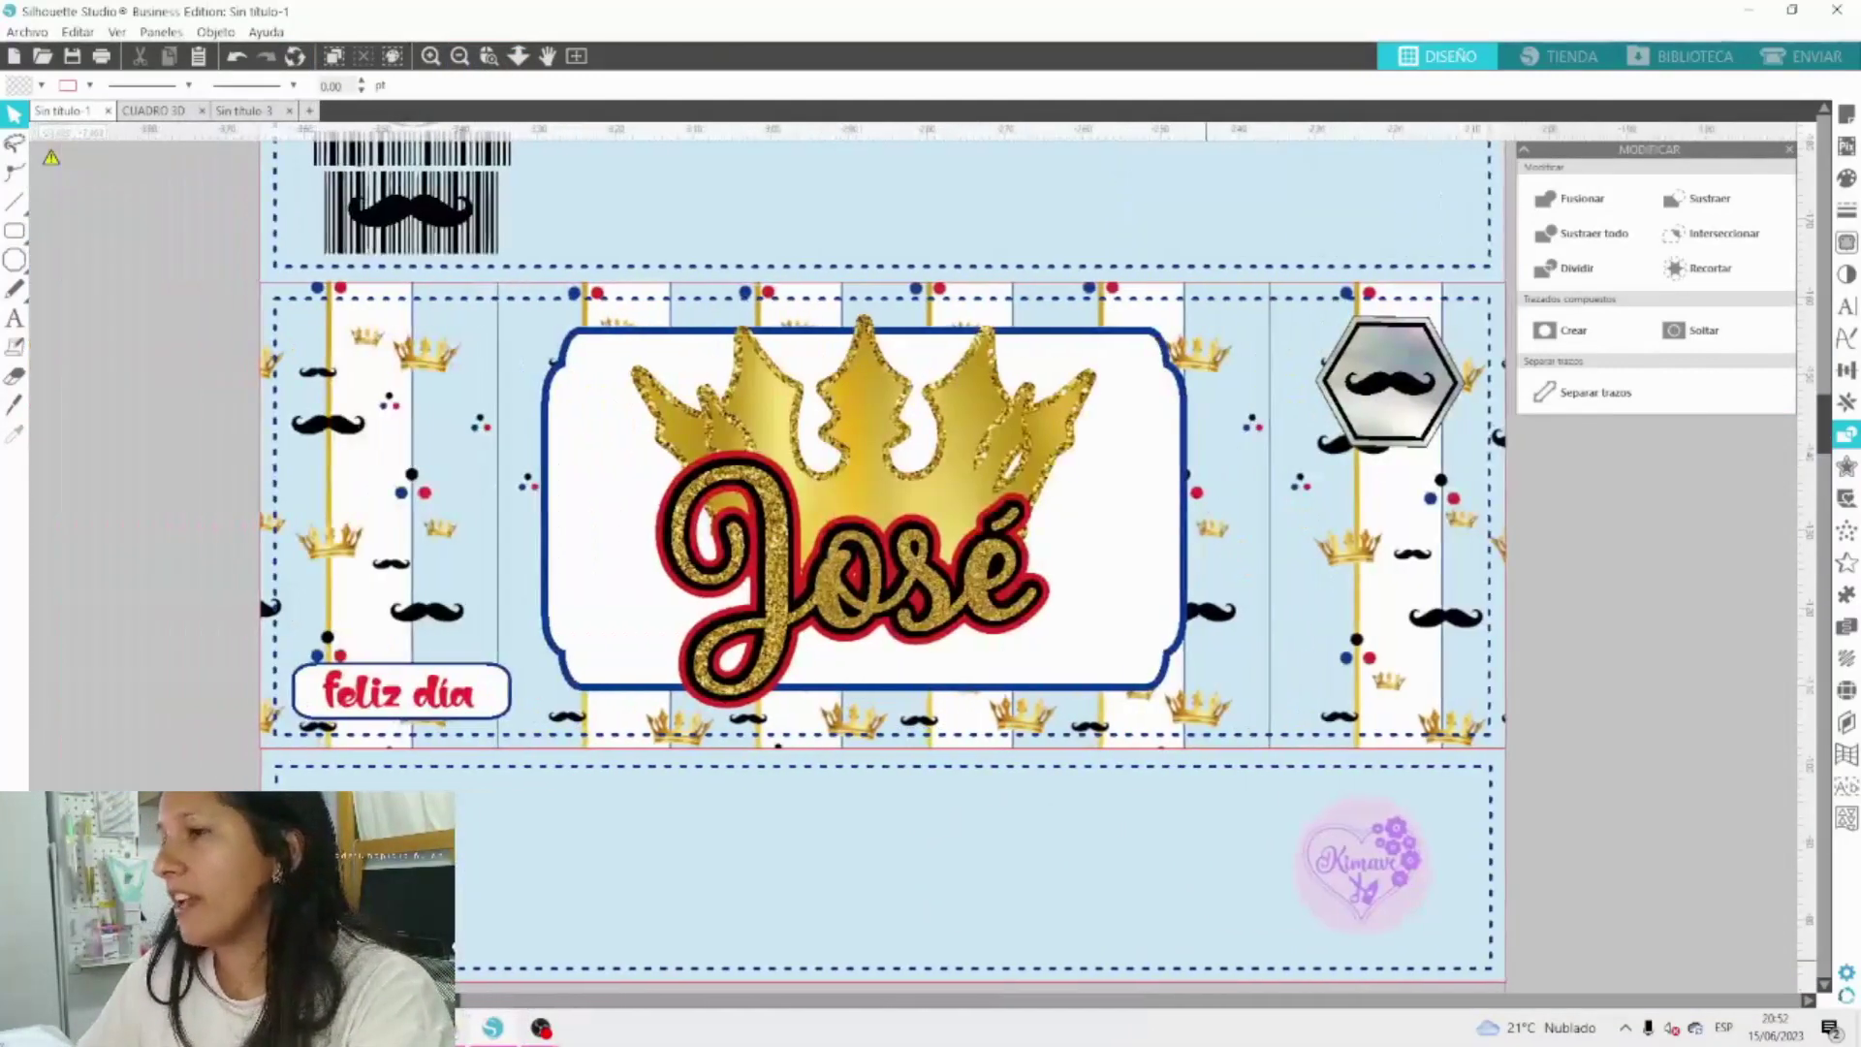
left_click_drag(491, 227, 508, 919)
left_click(557, 919)
Fill the label's lower panel with the middle panel's striped crown and moustache pattern using the Eyedropper.
left_click(841, 900)
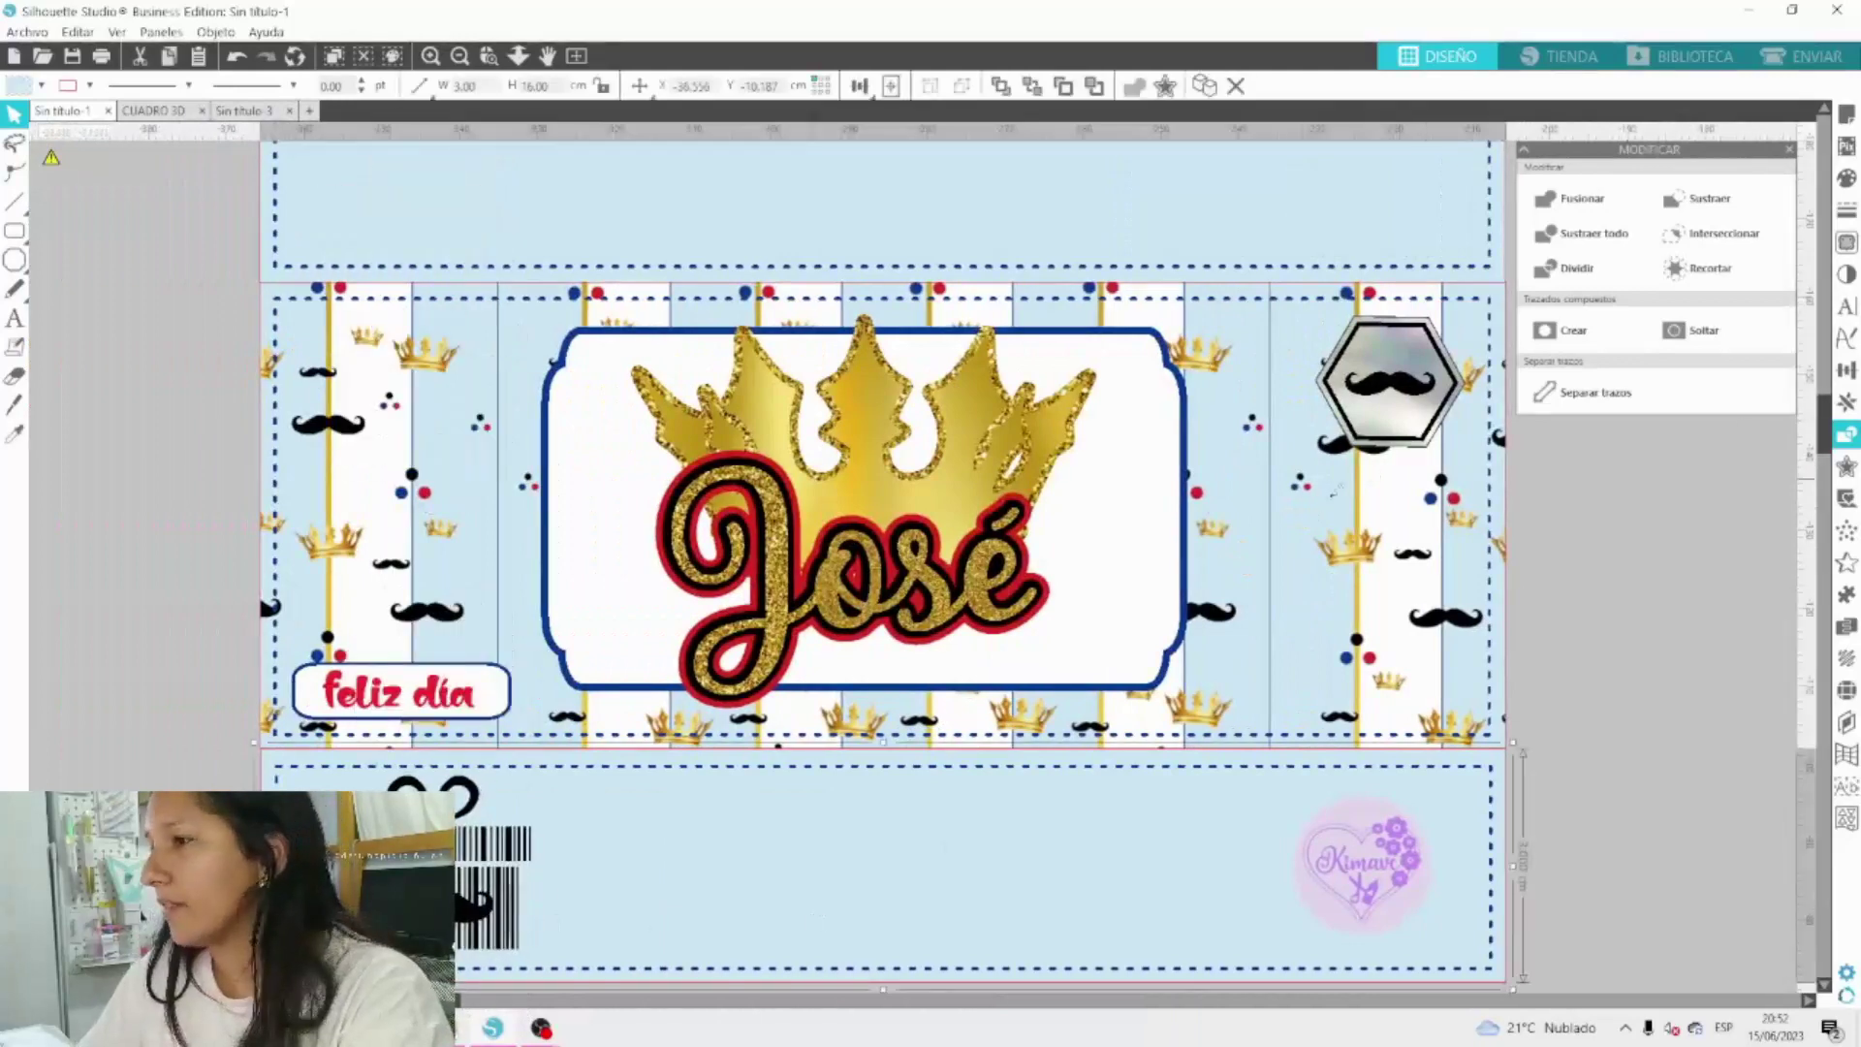
key("i")
left_click(1298, 505)
scroll(1270, 705, "down", 3)
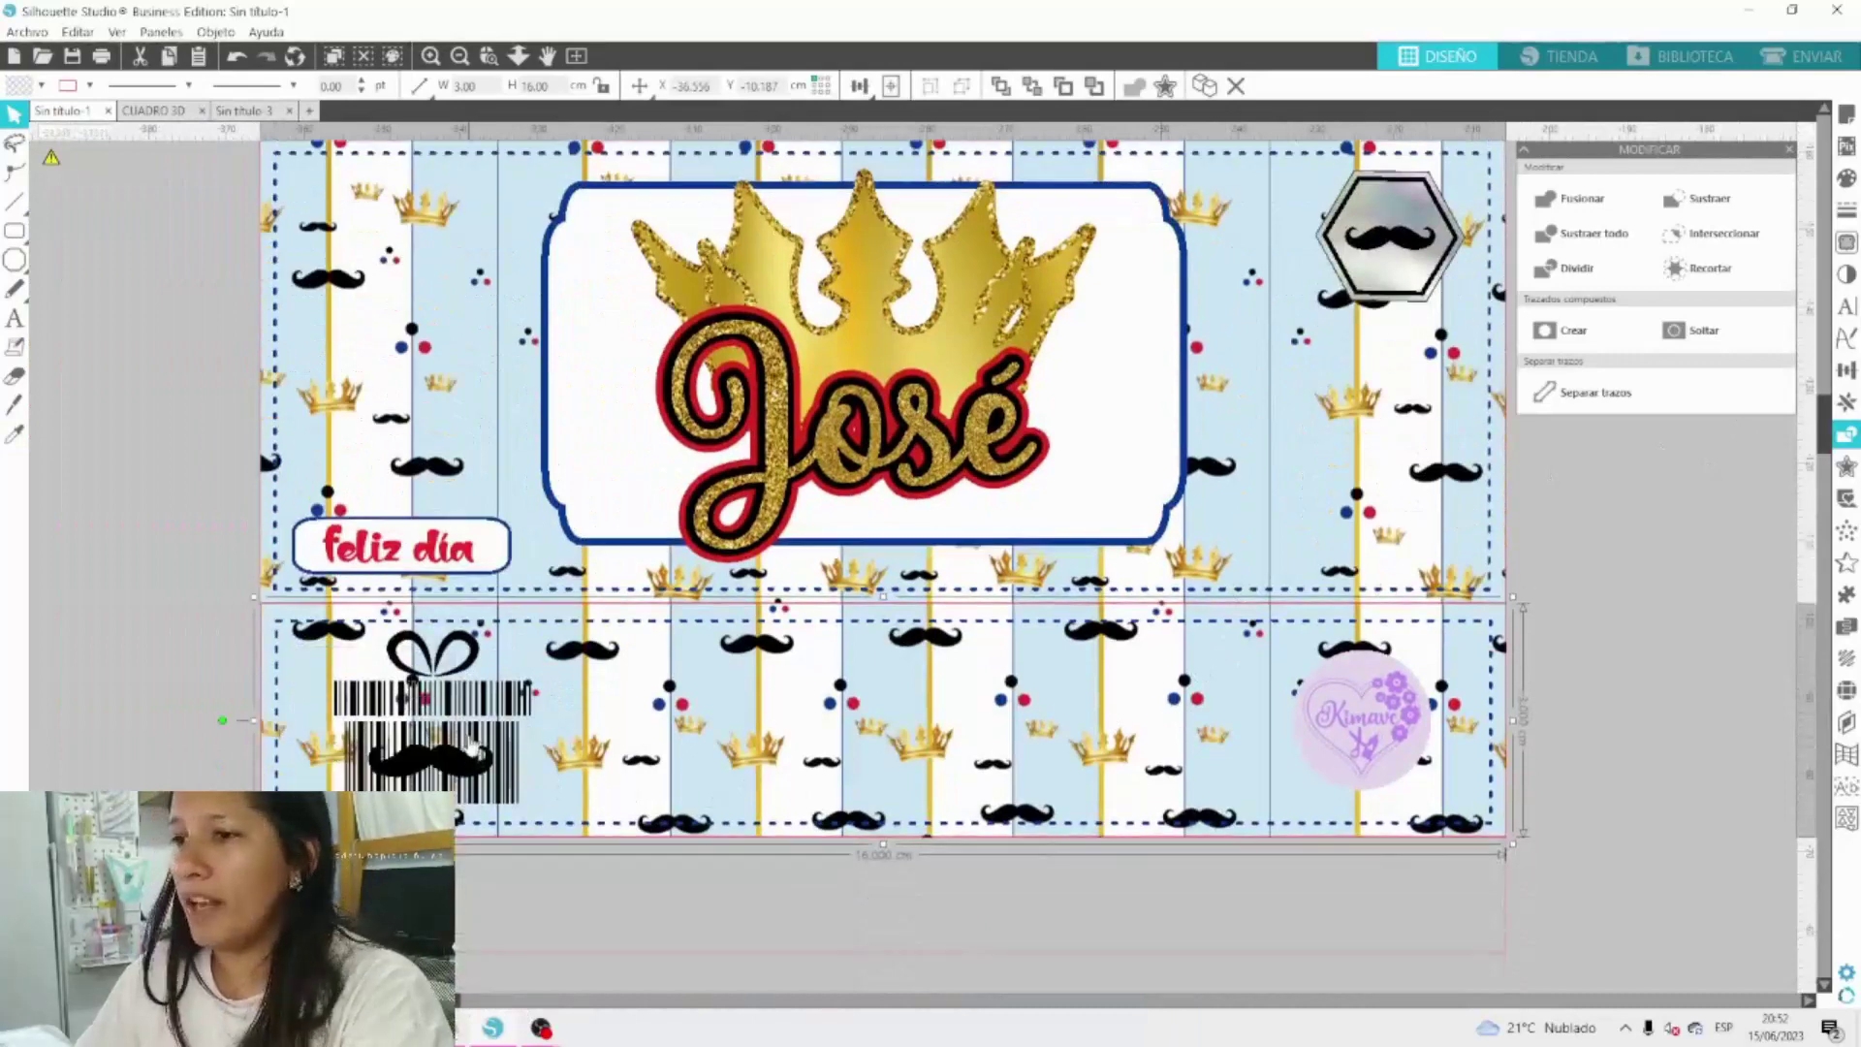
Shift the barcode gift slightly toward the panel's edge and create a 0.200 cm rounded offset around it.
left_click(473, 752)
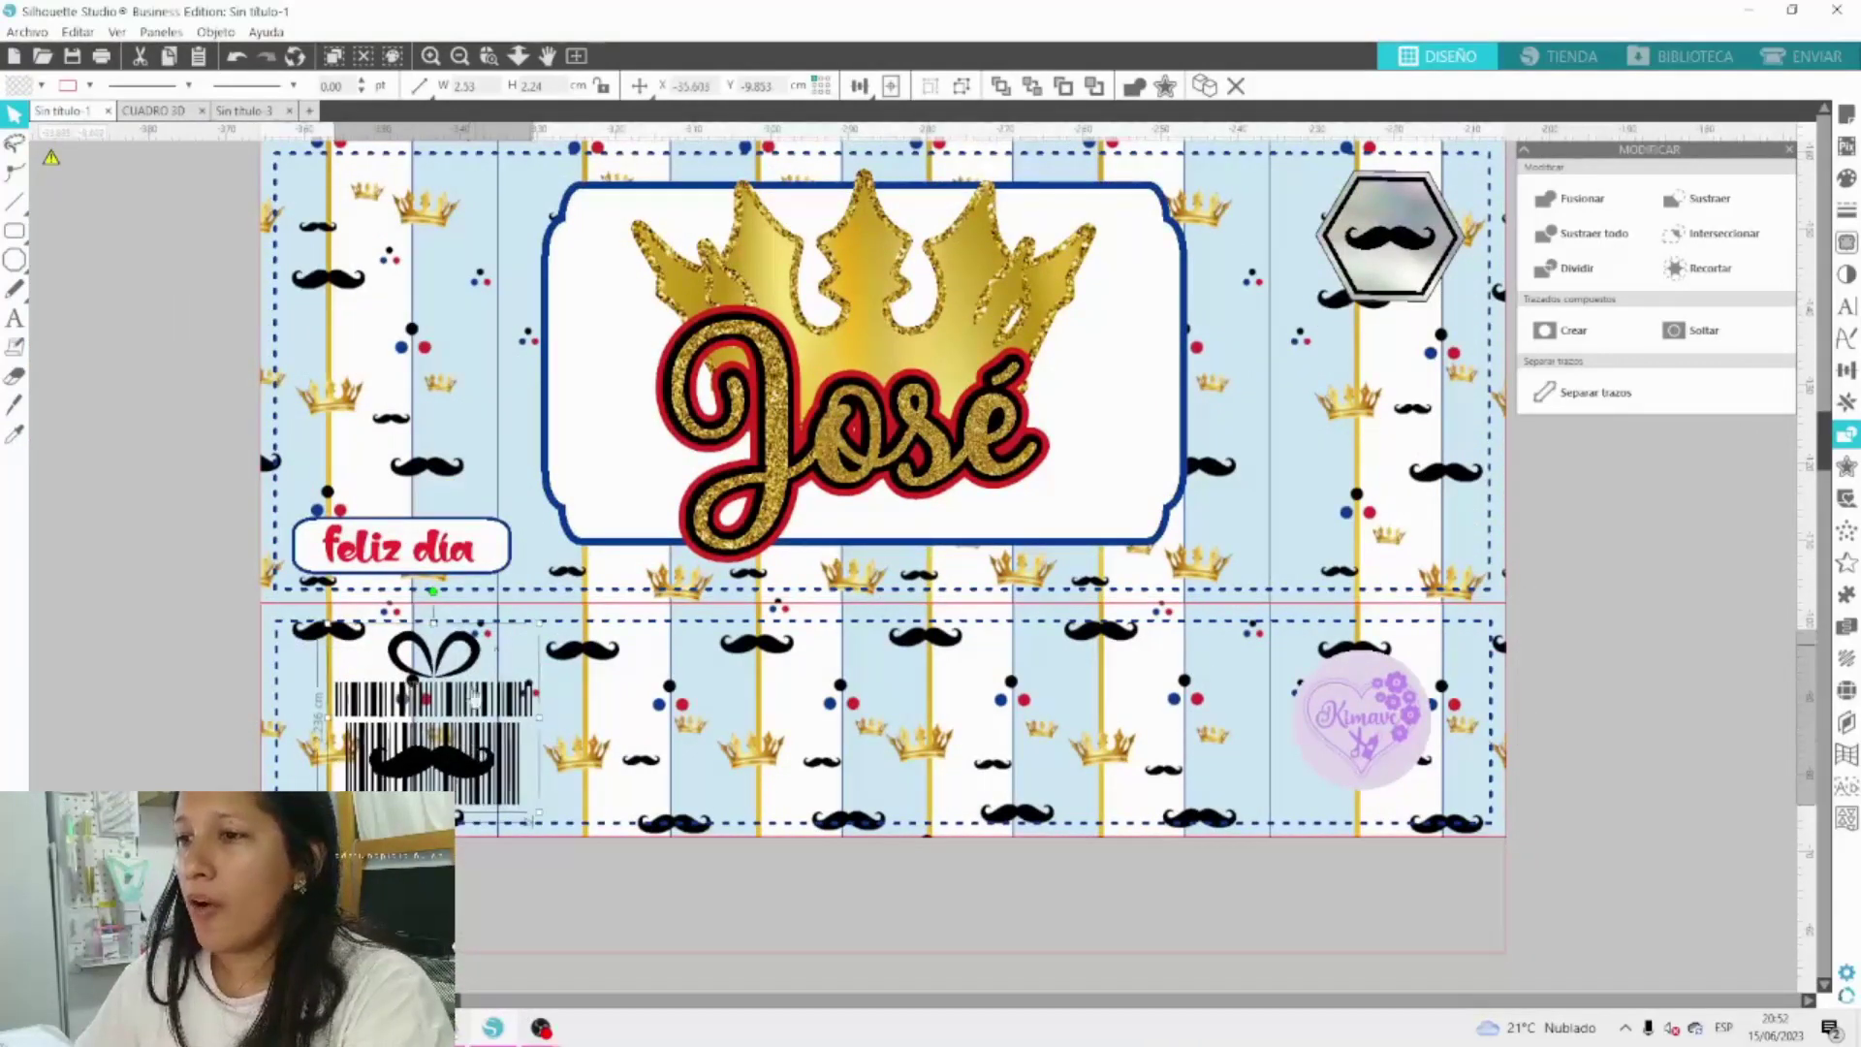
left_click_drag(475, 753, 443, 762)
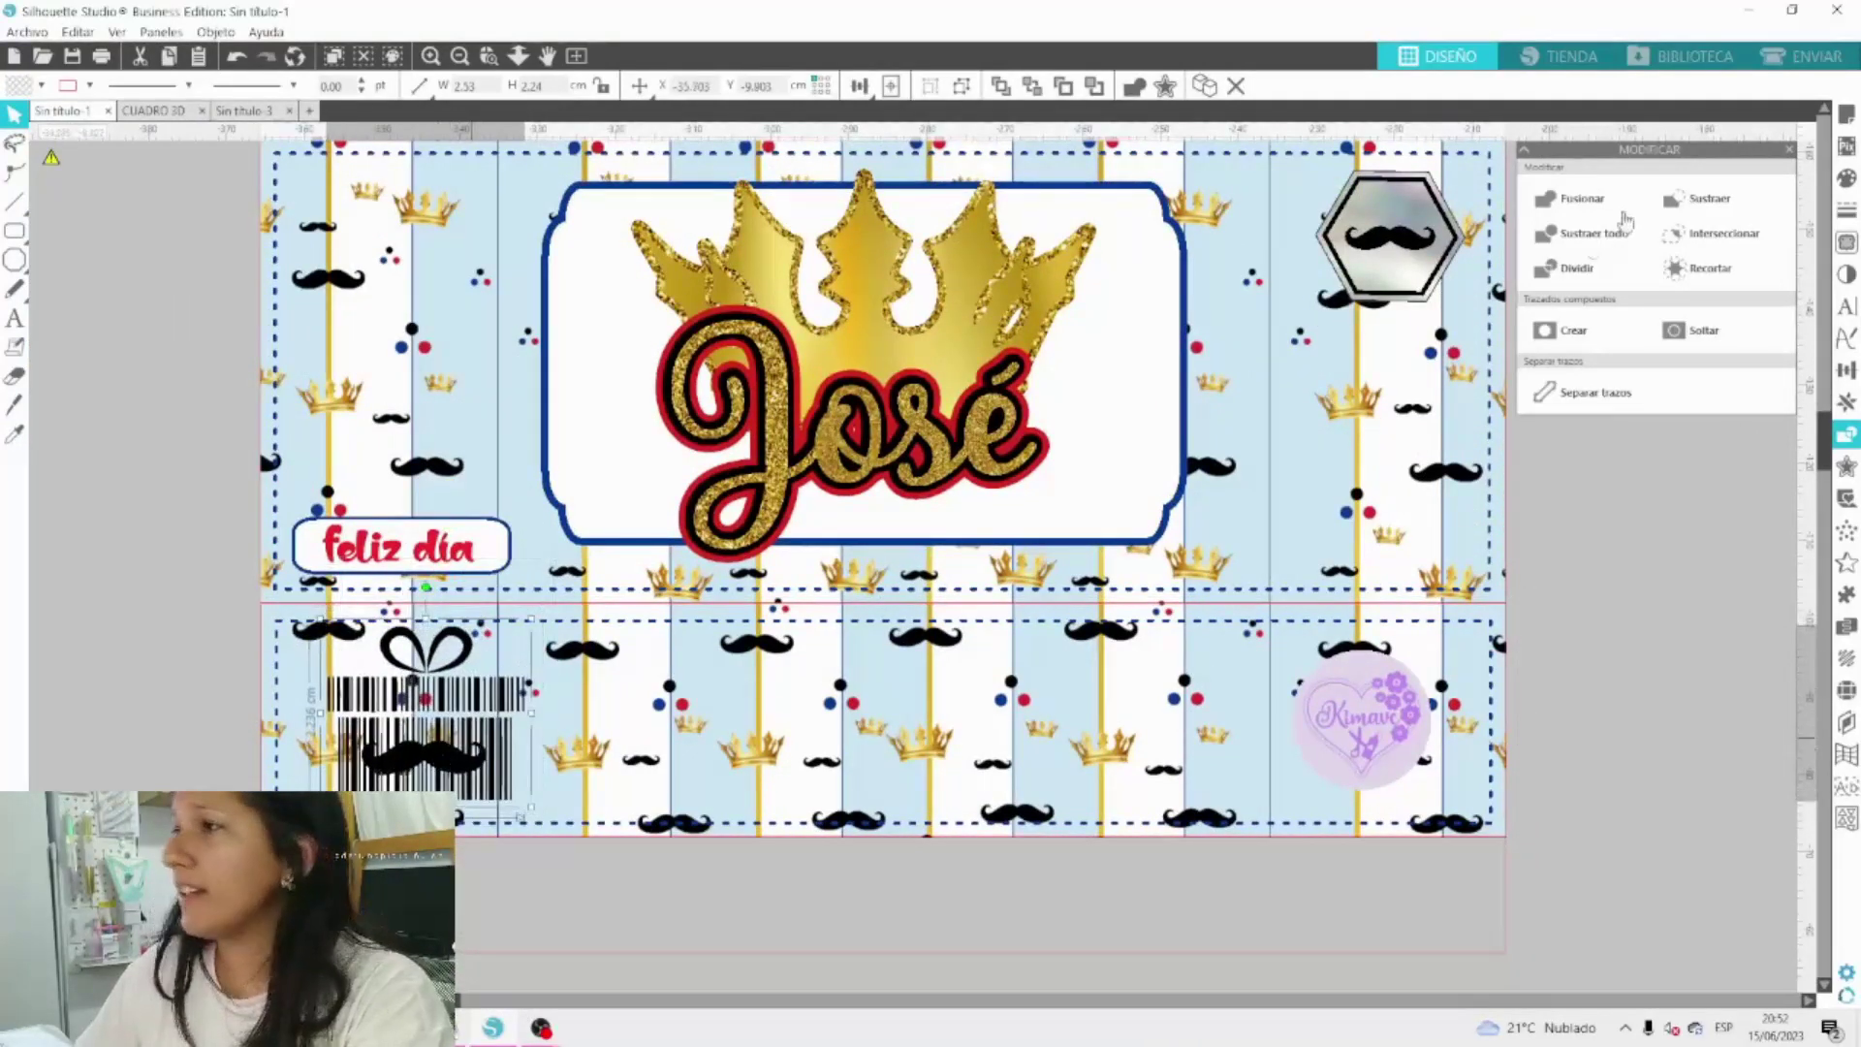
left_click(1849, 467)
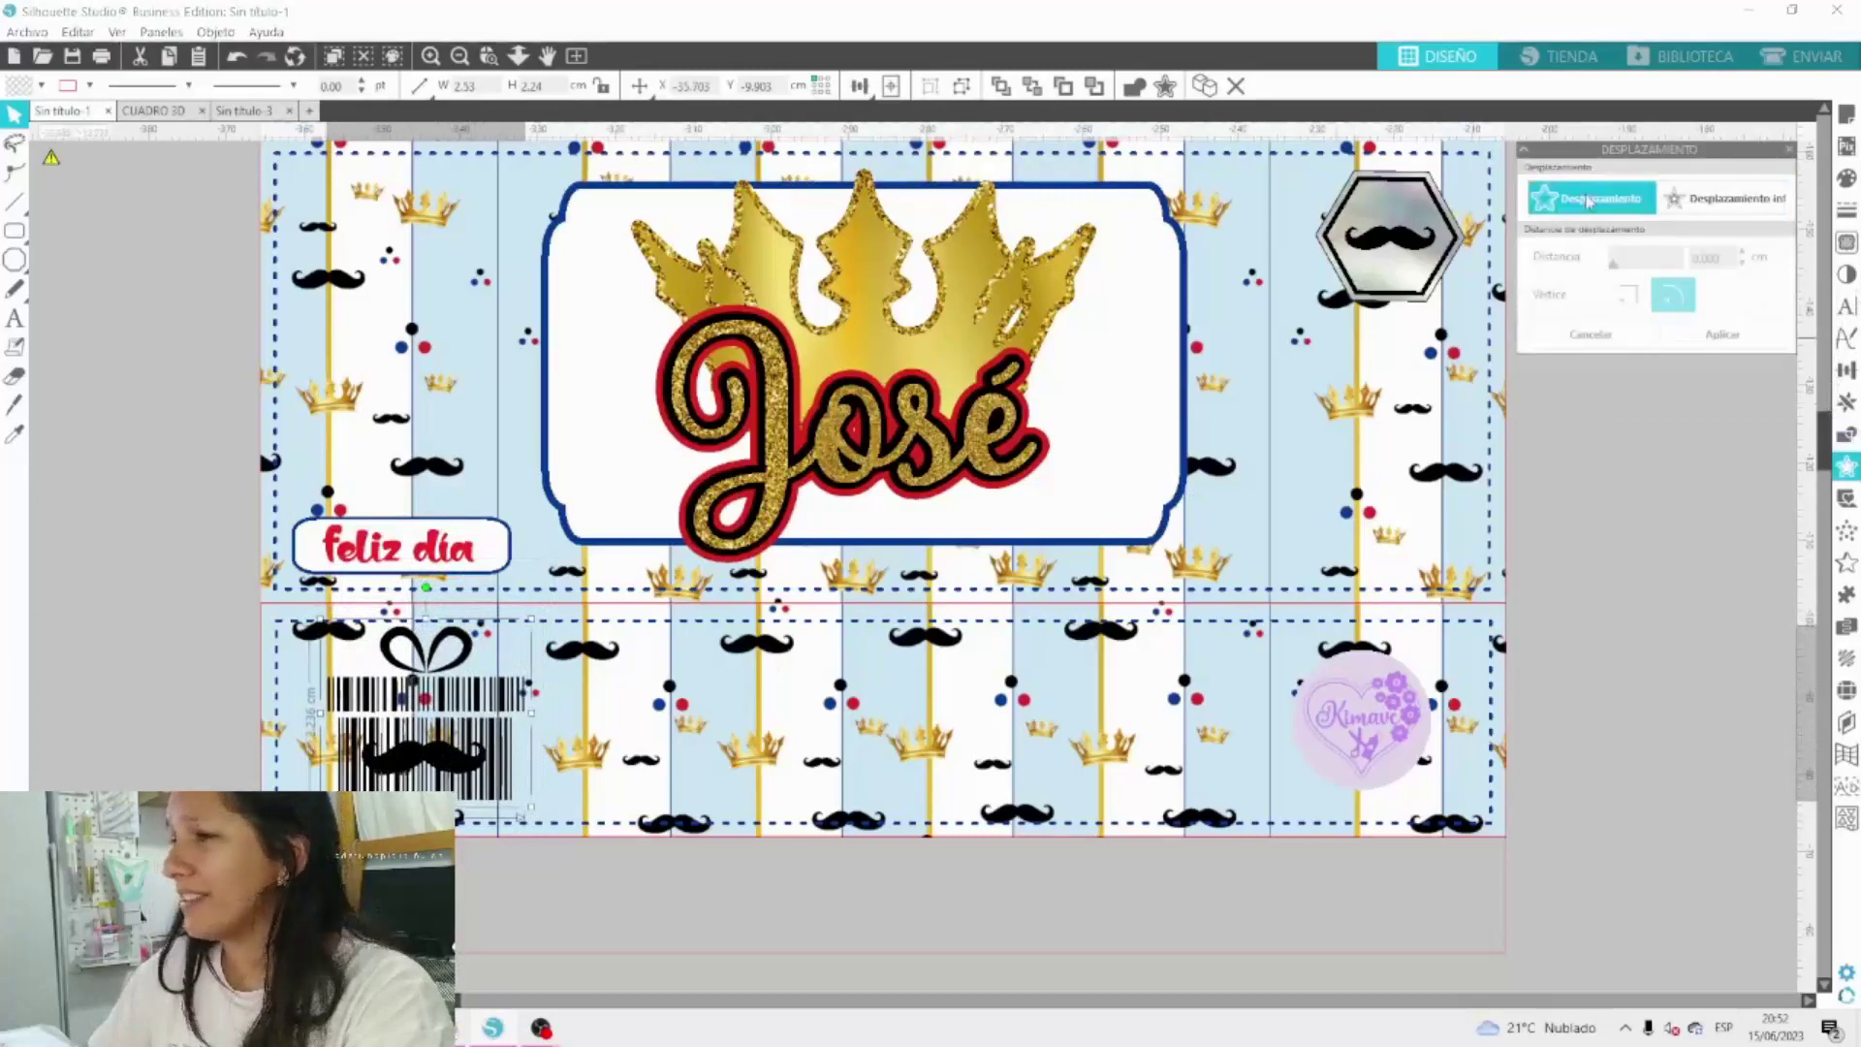
left_click(1592, 198)
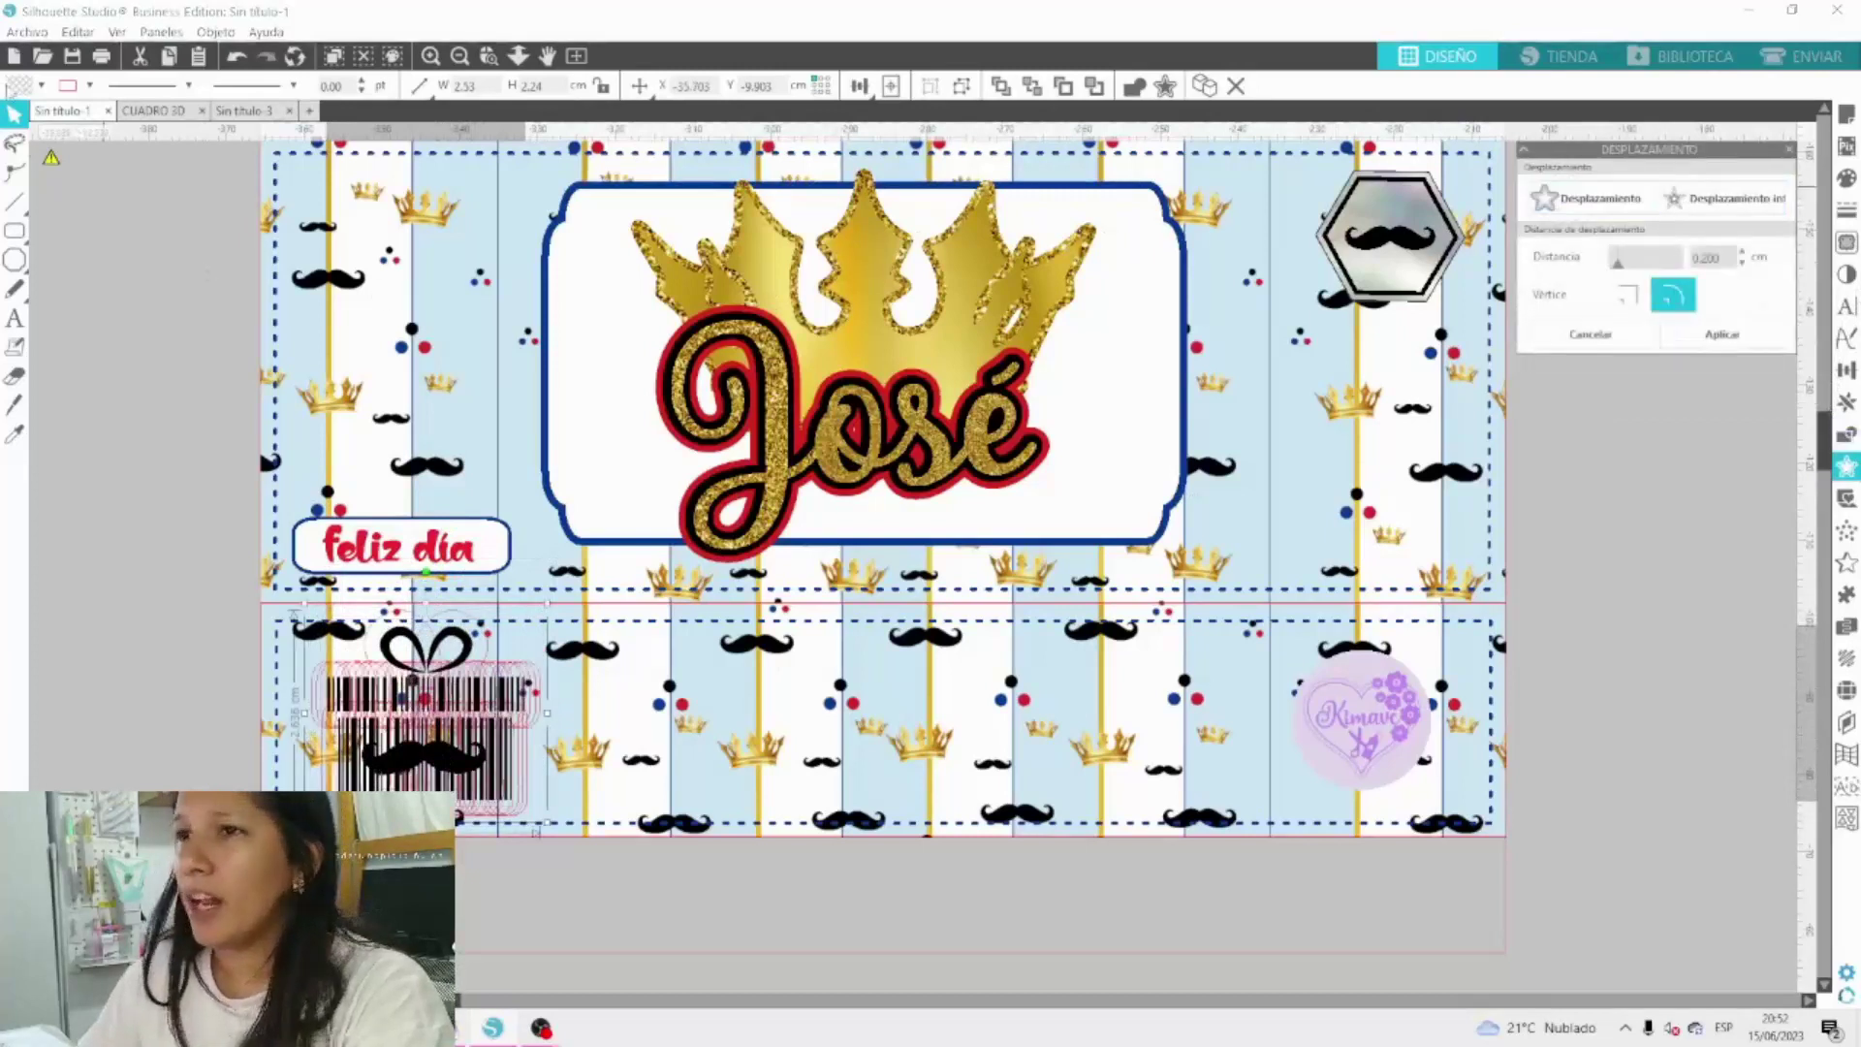
Fill the gift's offset with white, hide its red outline and weld it into a single backing shape.
left_click(40, 85)
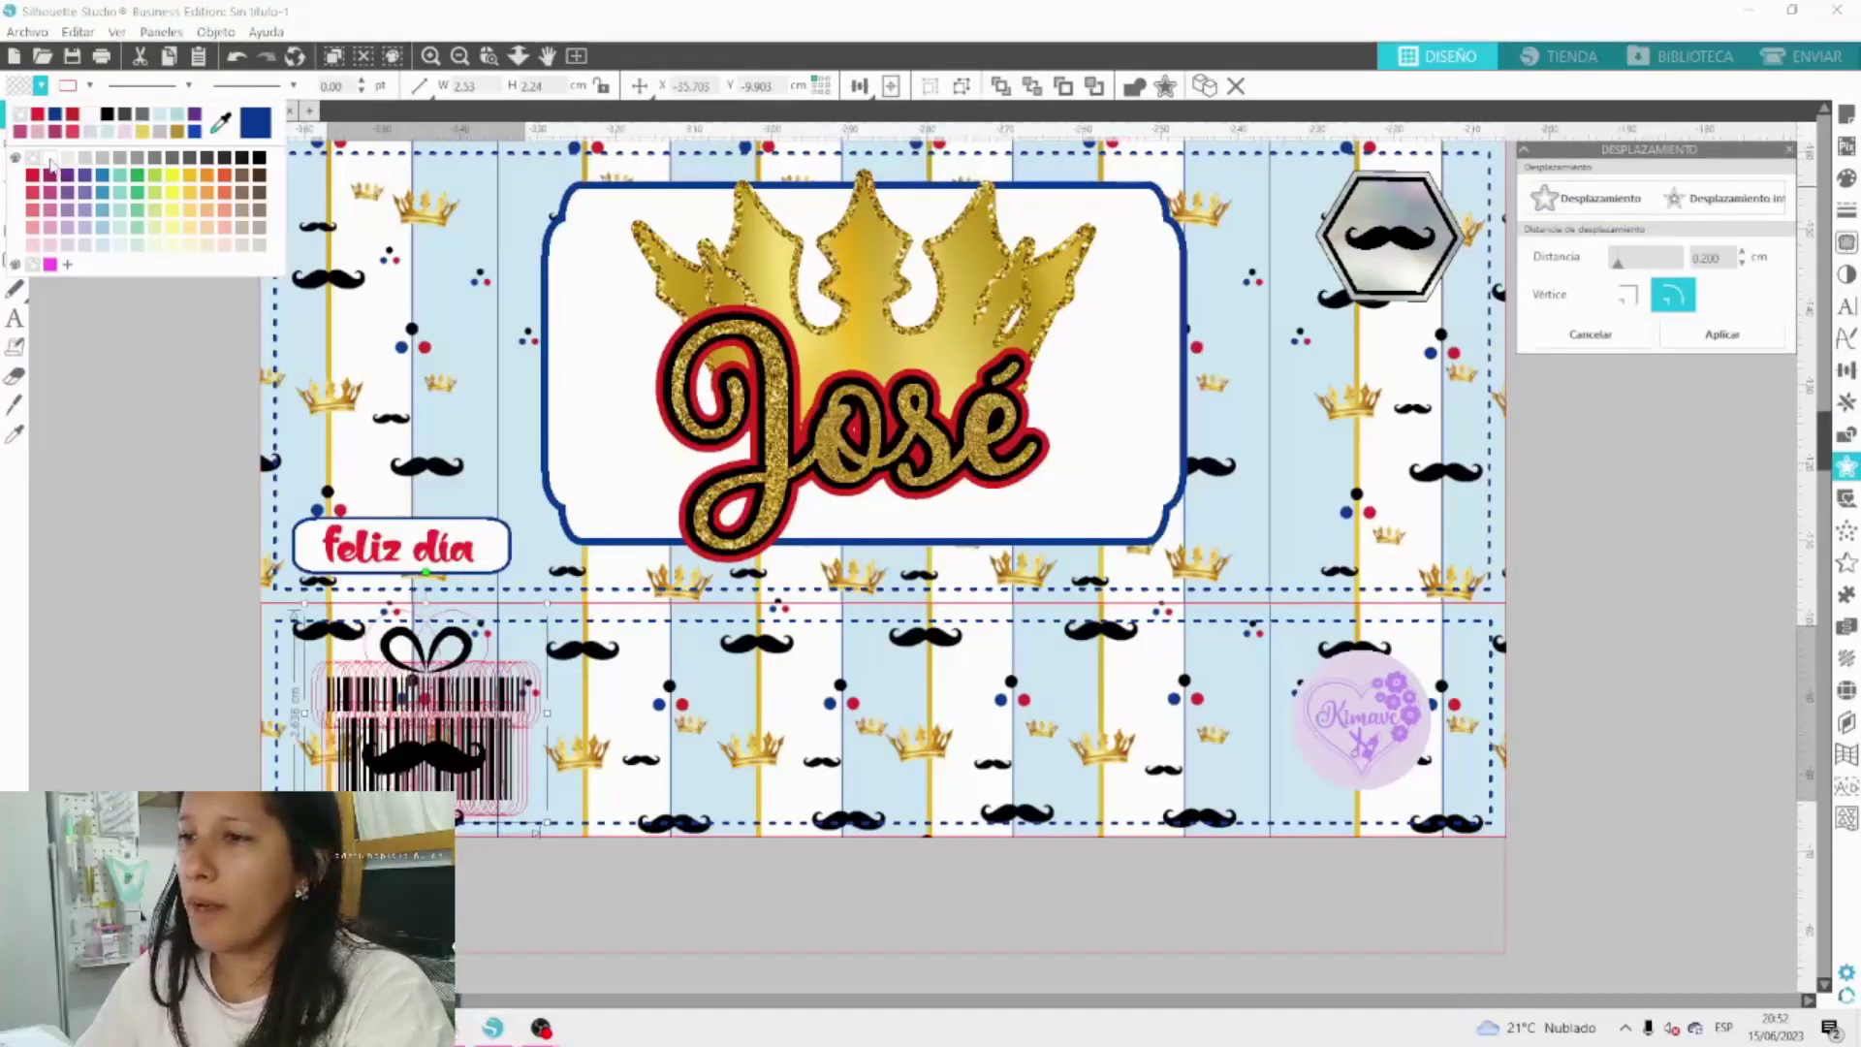
left_click(50, 160)
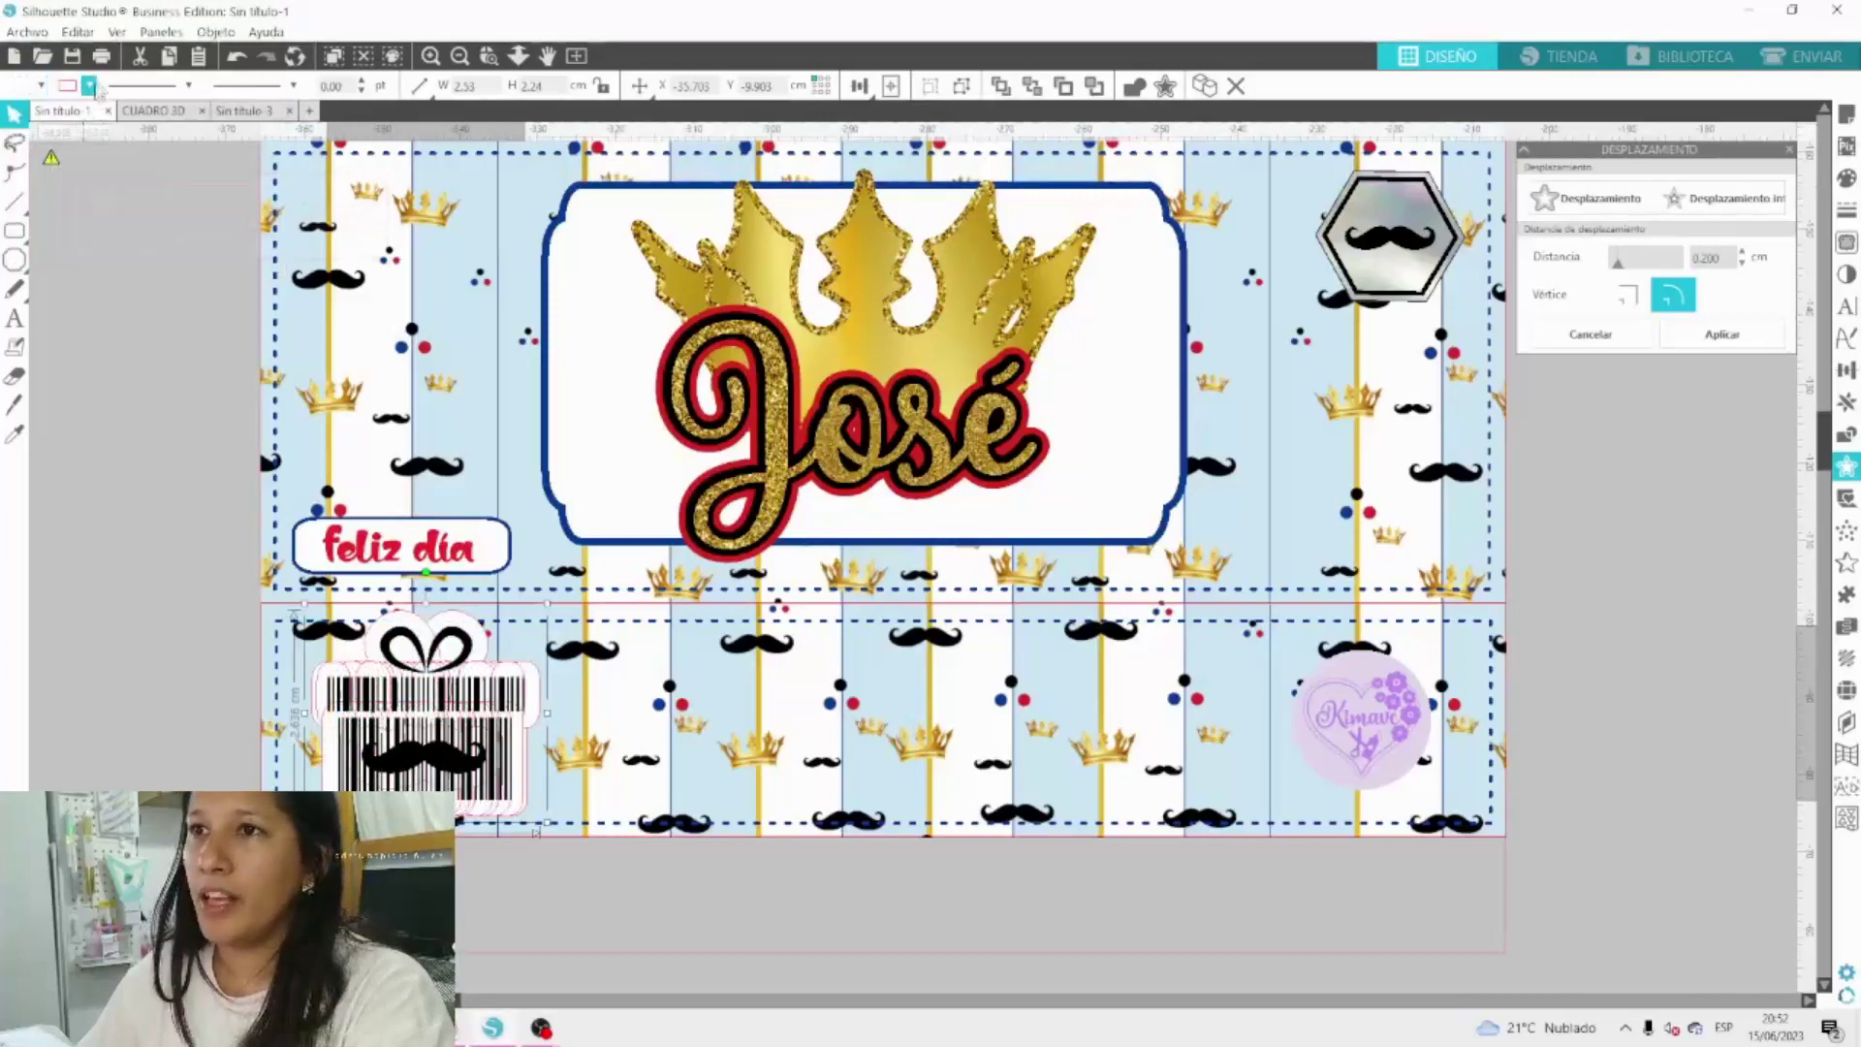
left_click(92, 87)
left_click(1134, 86)
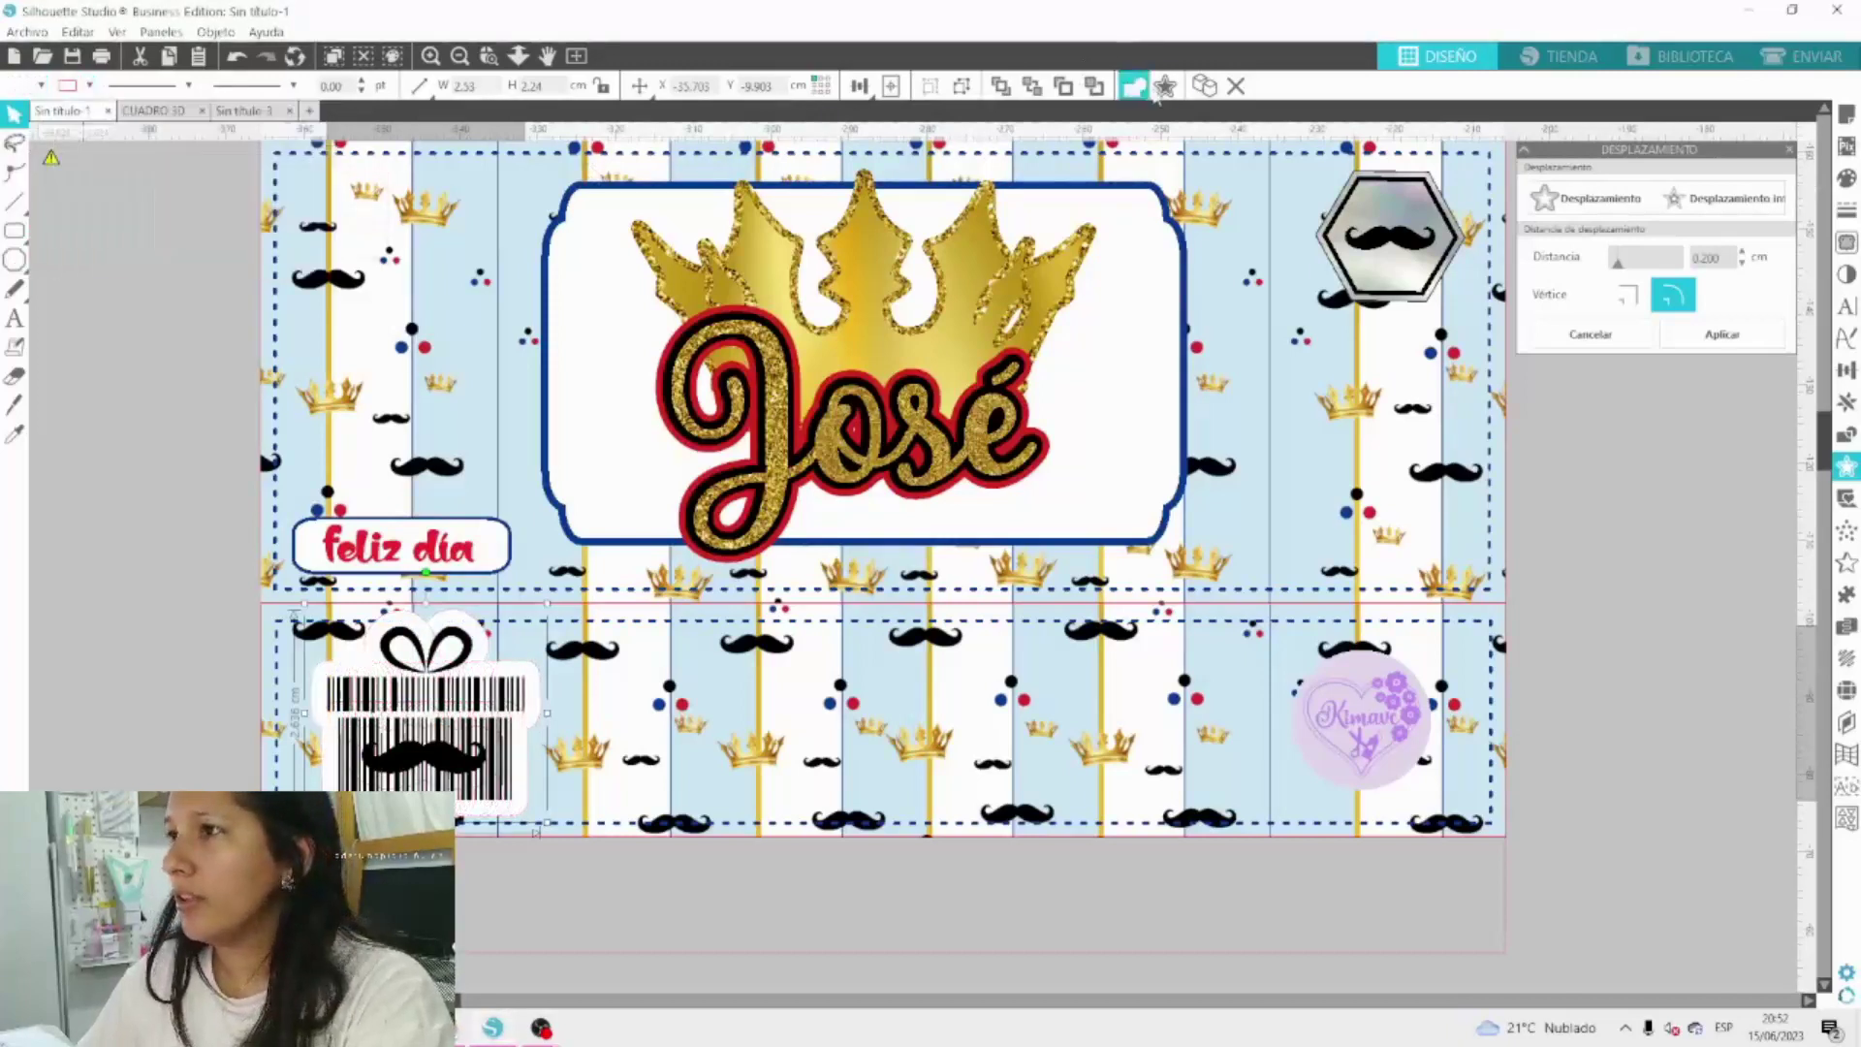
left_click(1146, 89)
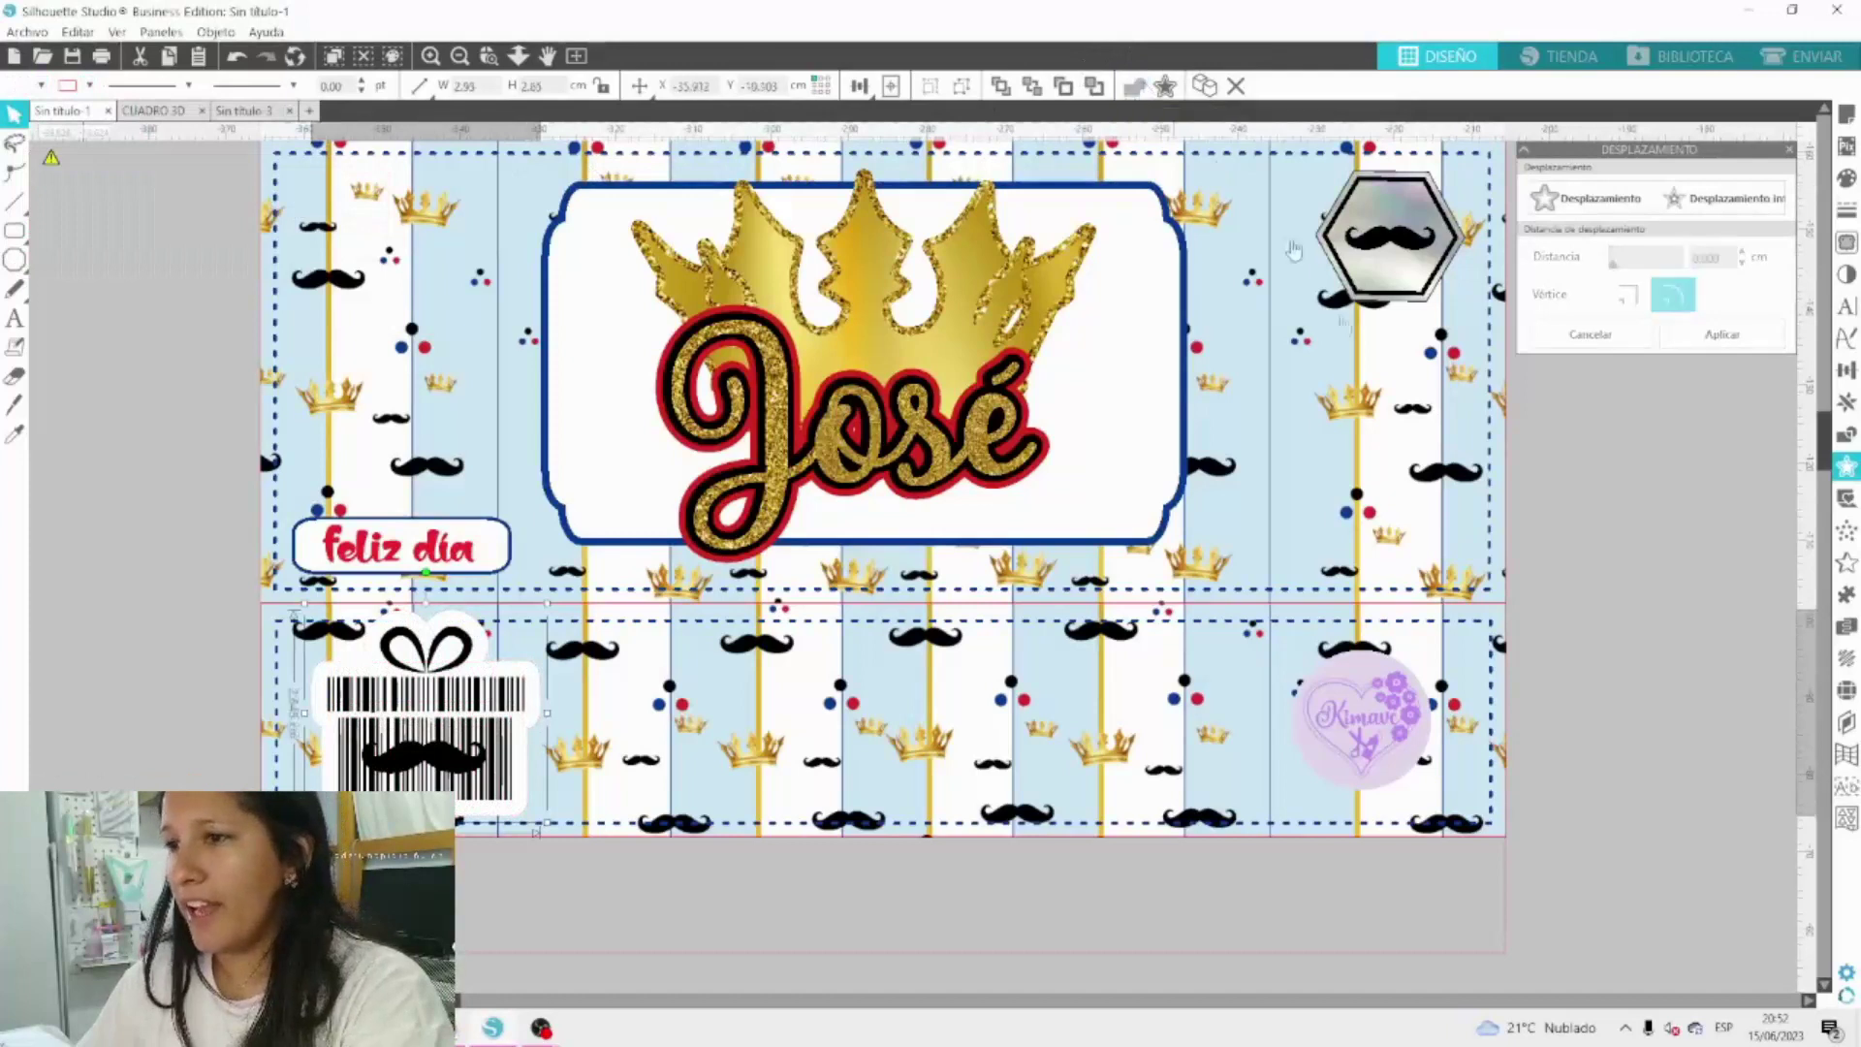
Scale the gift and its white backing down to about 2.68 cm wide, and shift it and the round logo inward.
left_click(391, 648)
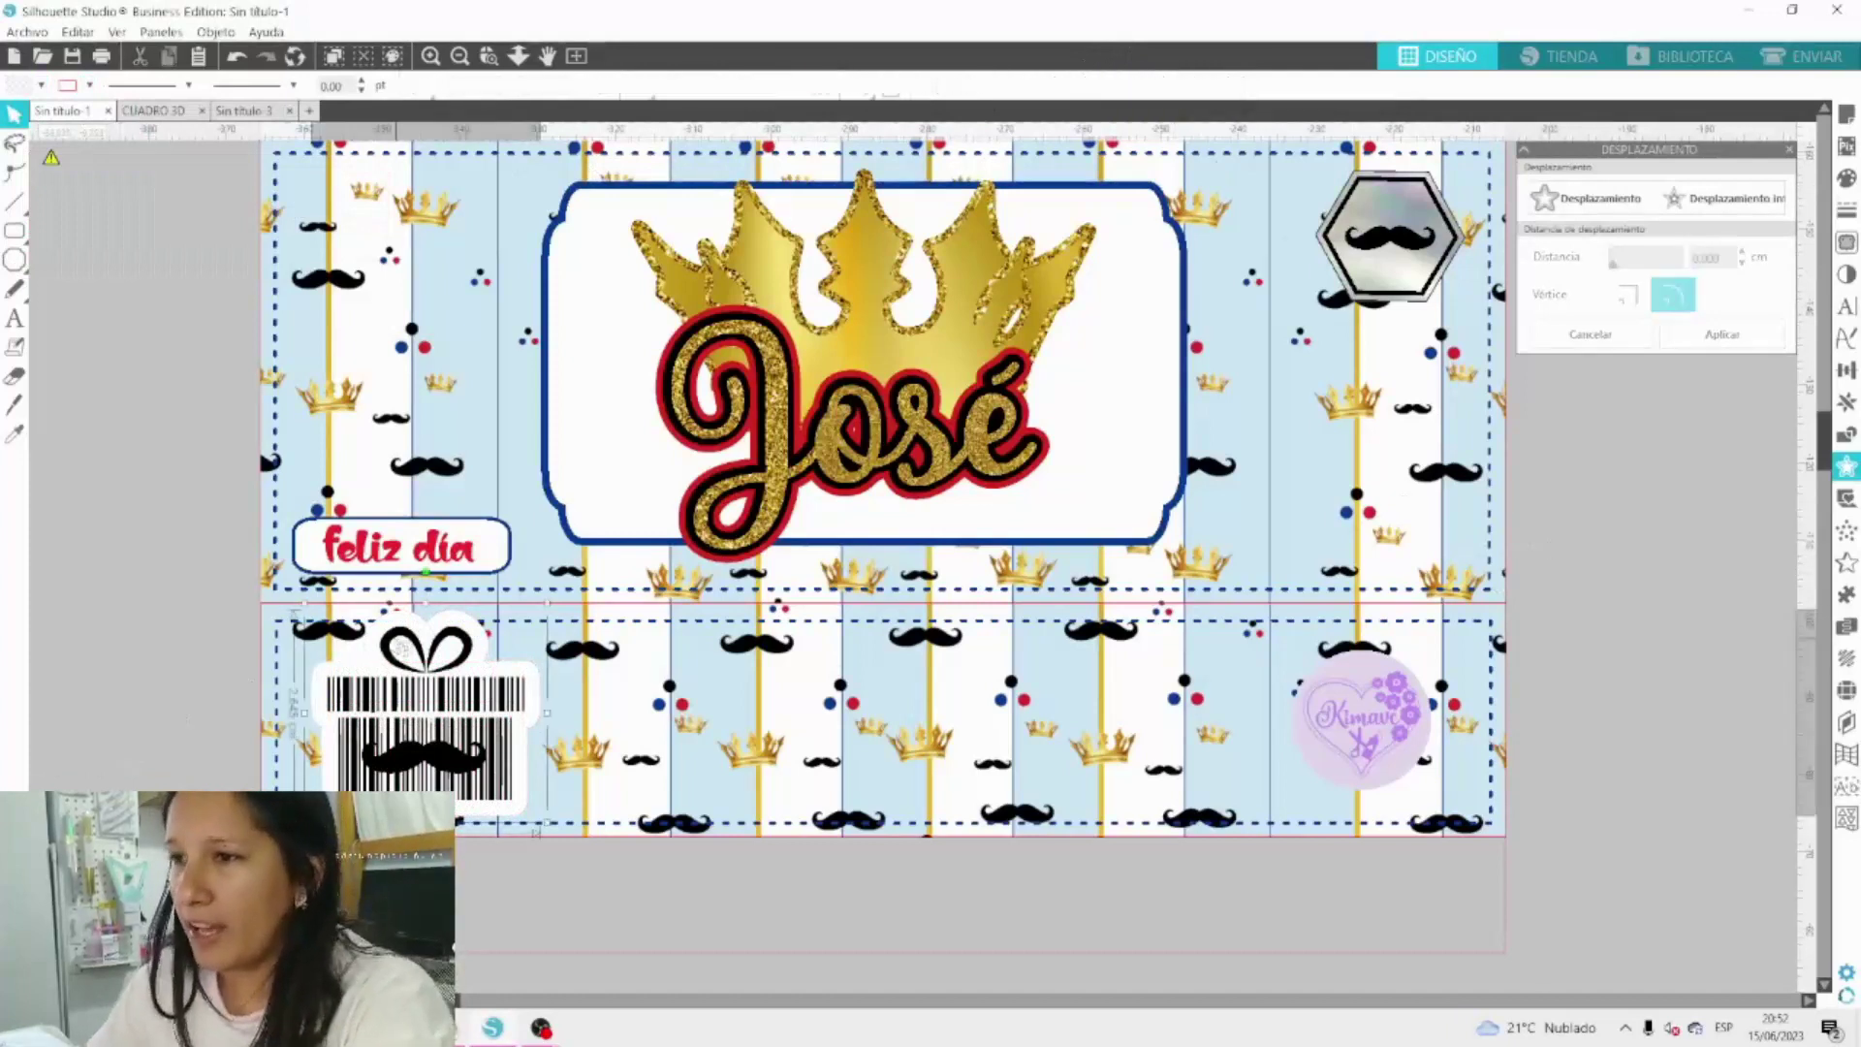
left_click(550, 628)
left_click(461, 655)
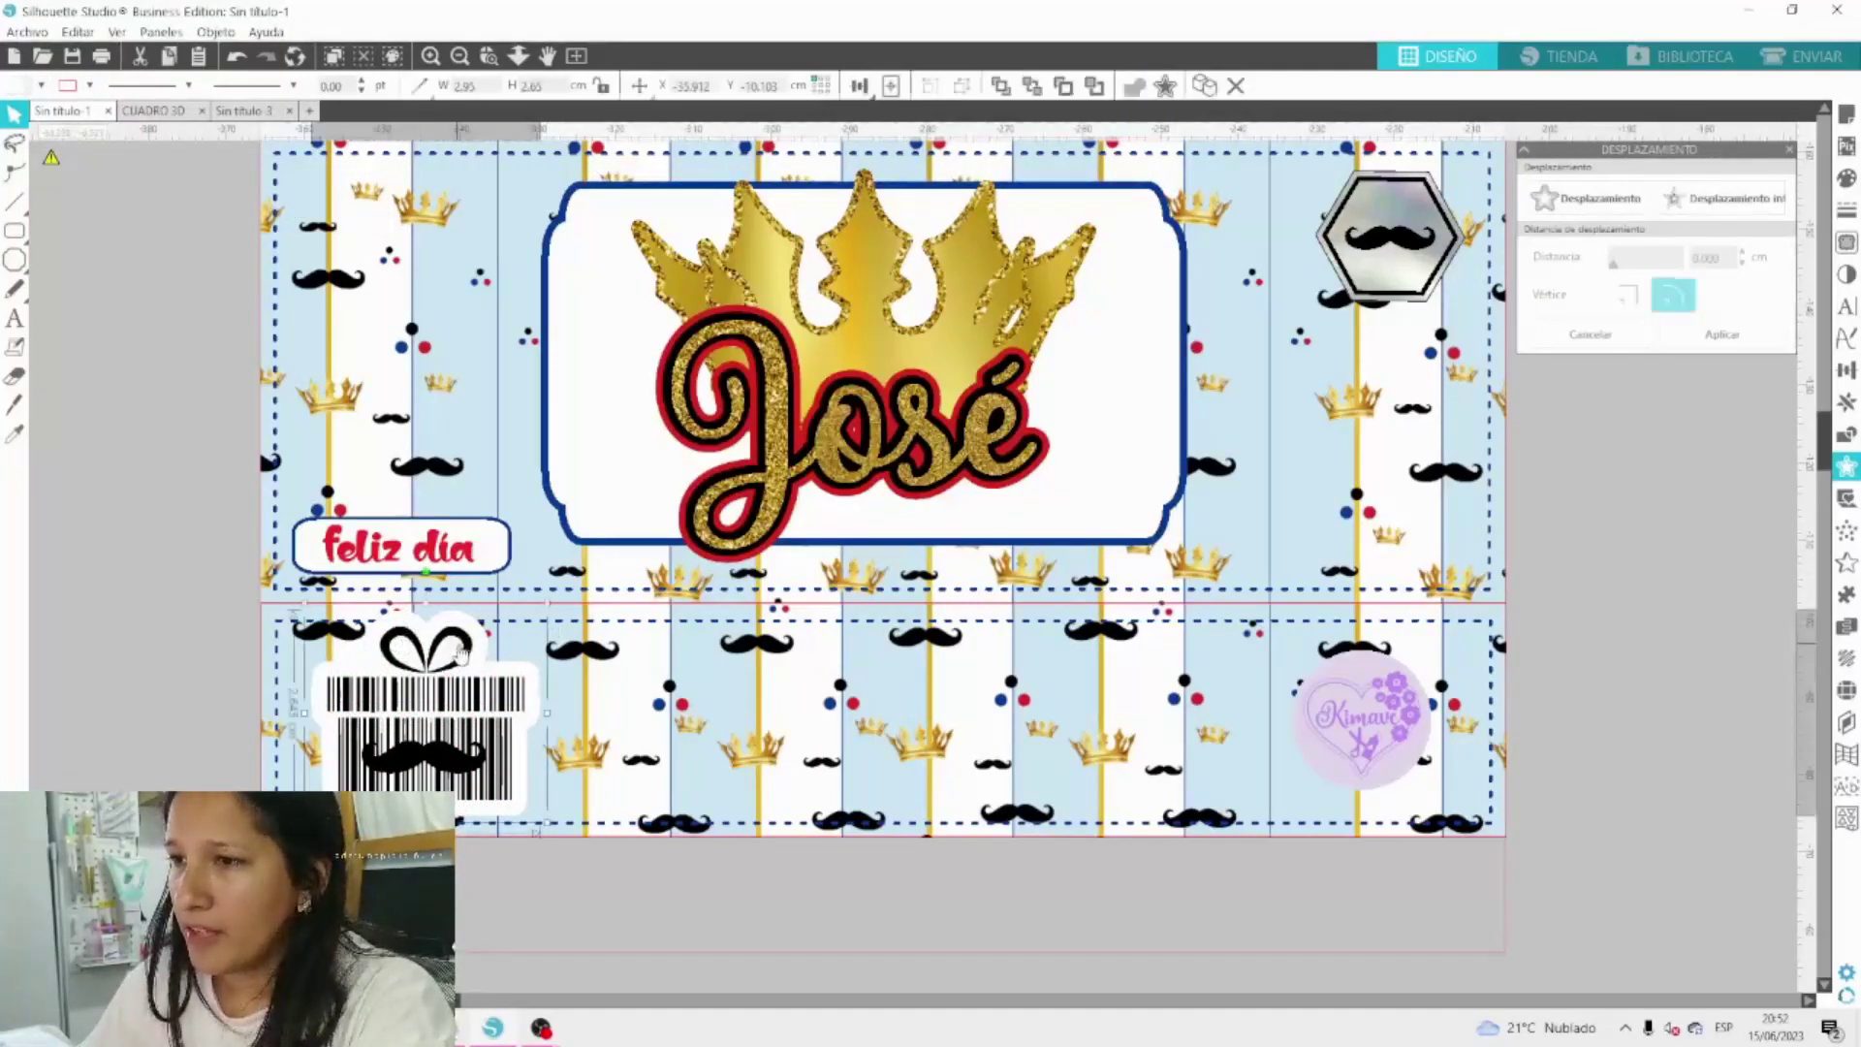
left_click(466, 648, "shift")
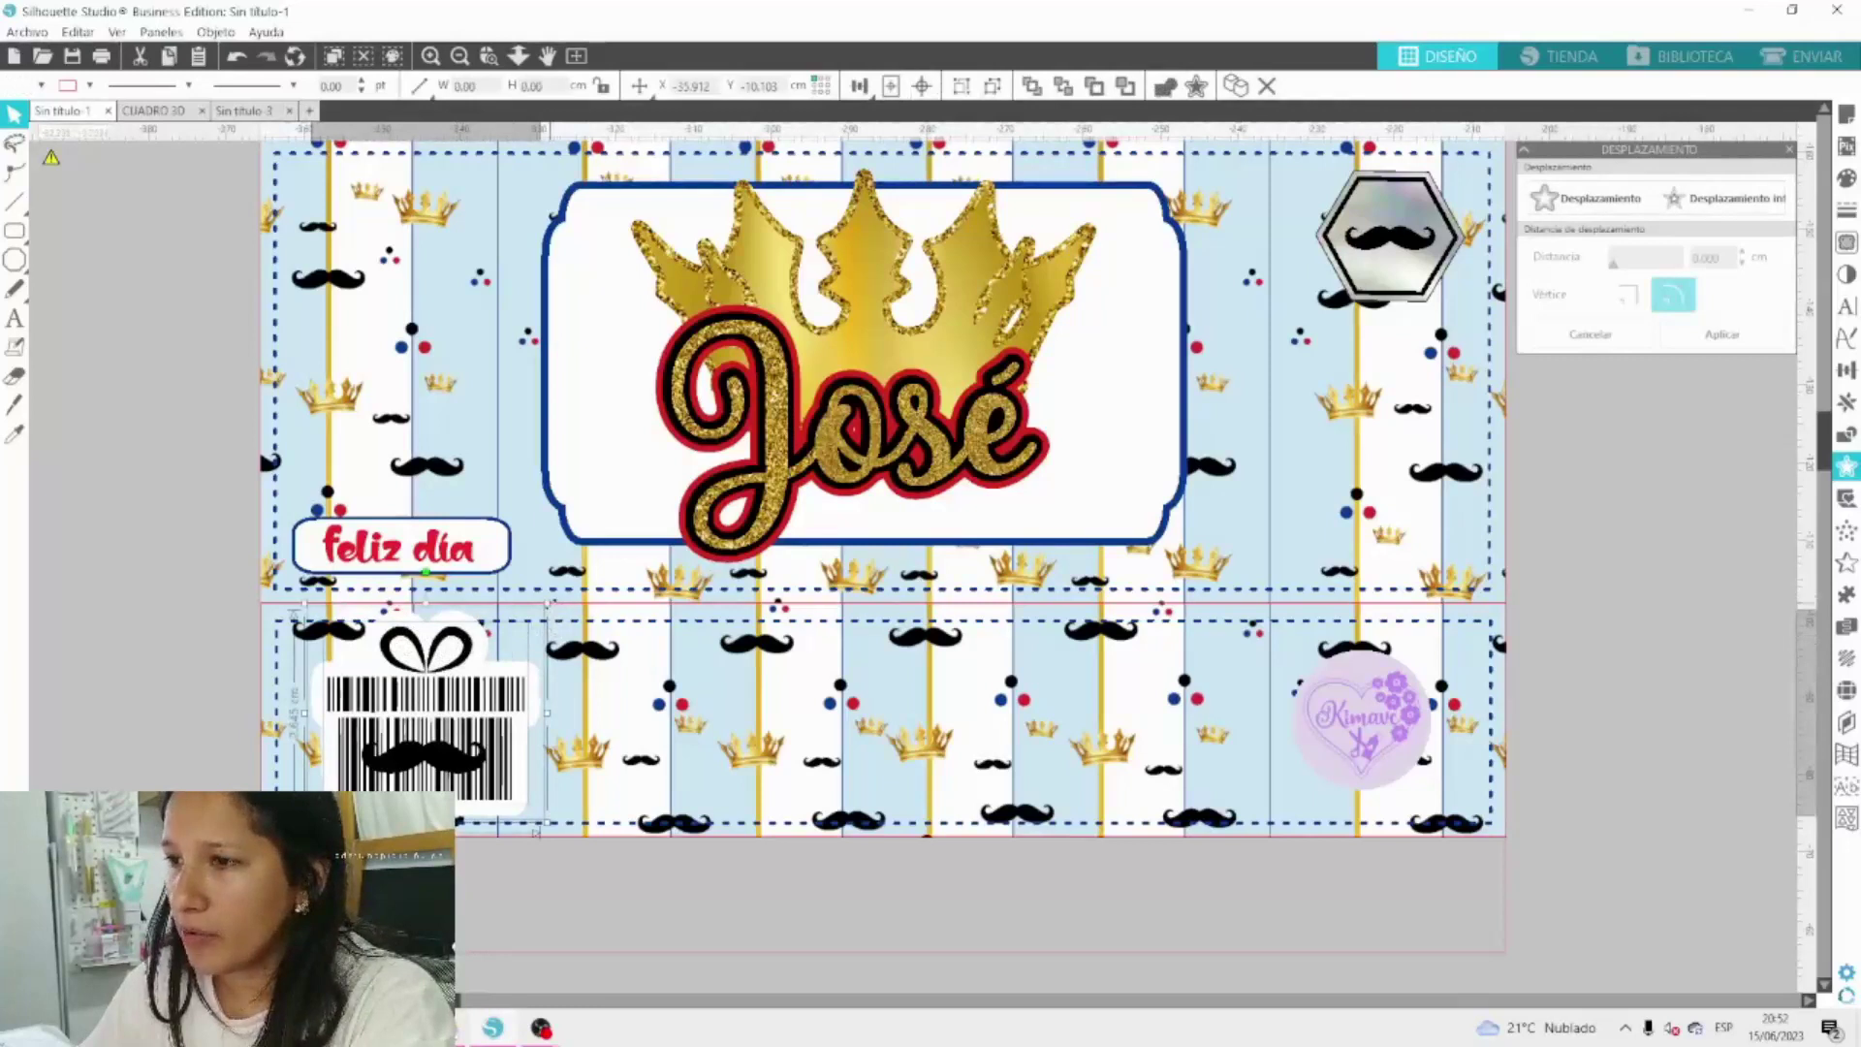
left_click_drag(550, 604, 526, 621)
left_click_drag(446, 726, 540, 730)
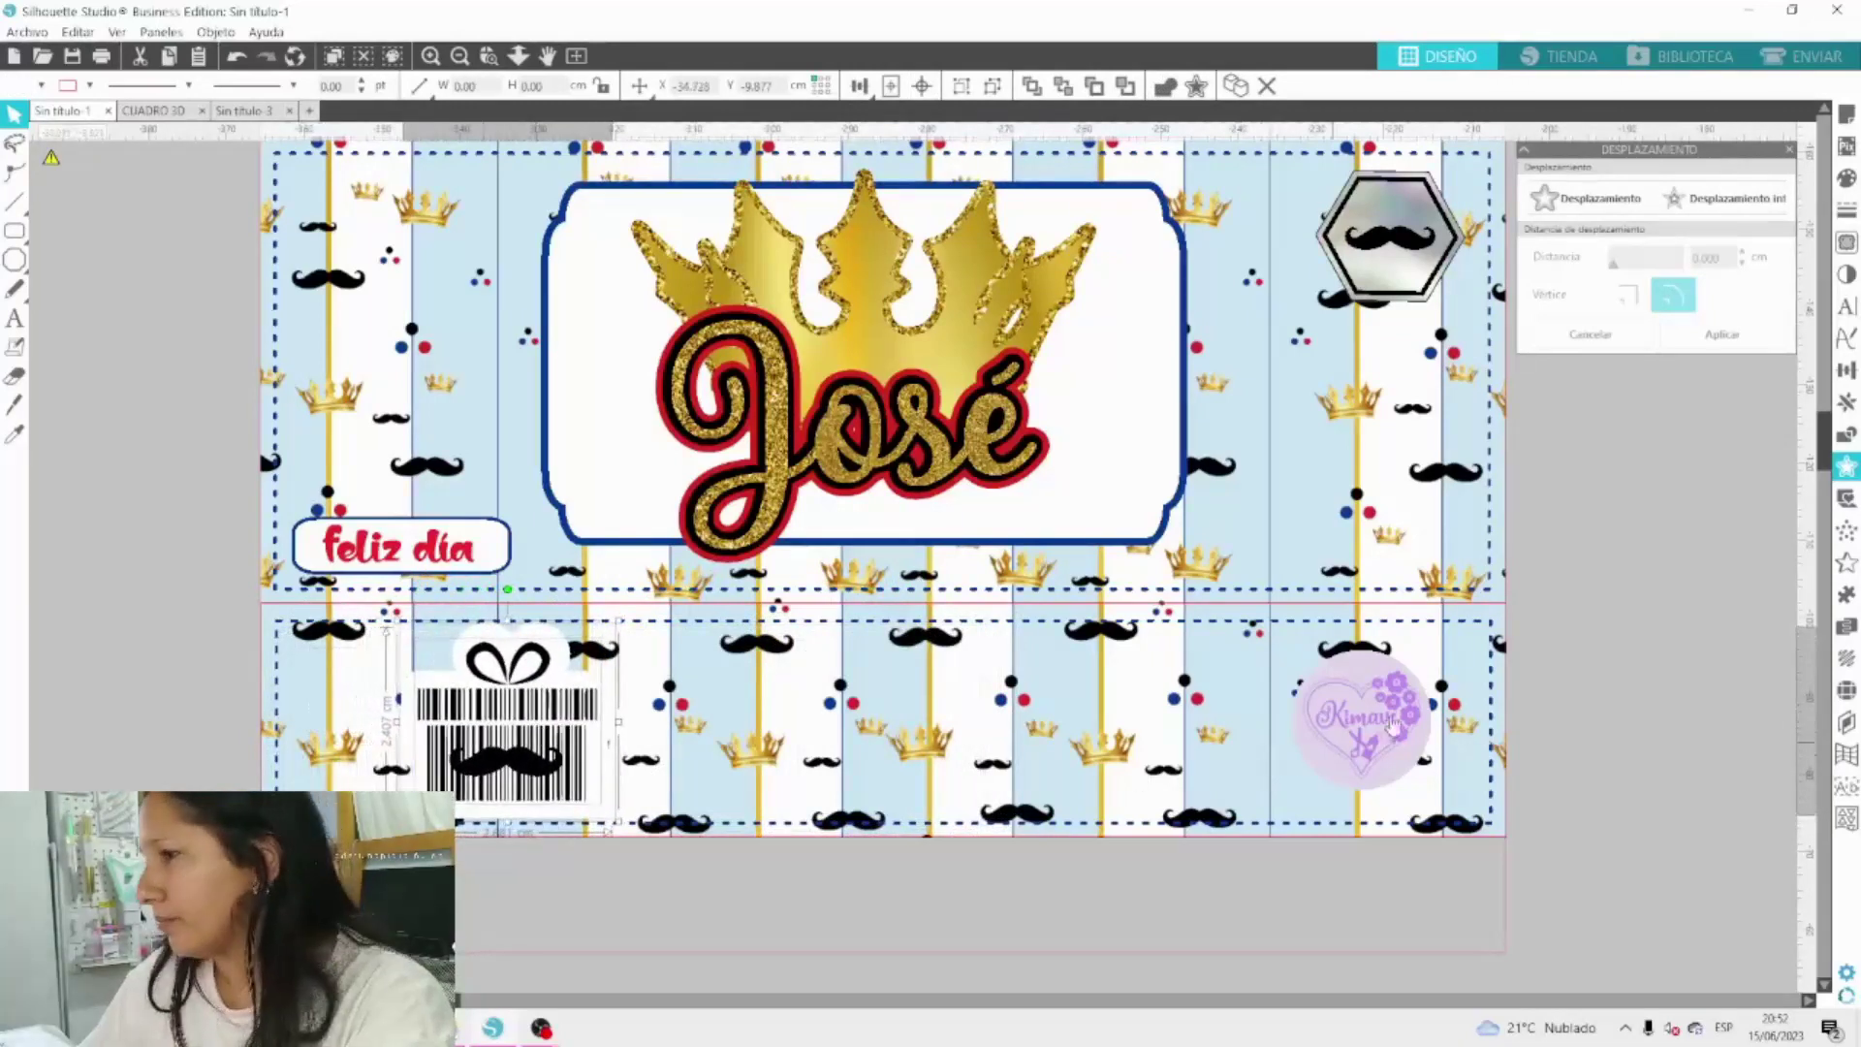
left_click_drag(1391, 725, 1365, 731)
left_click(1551, 728)
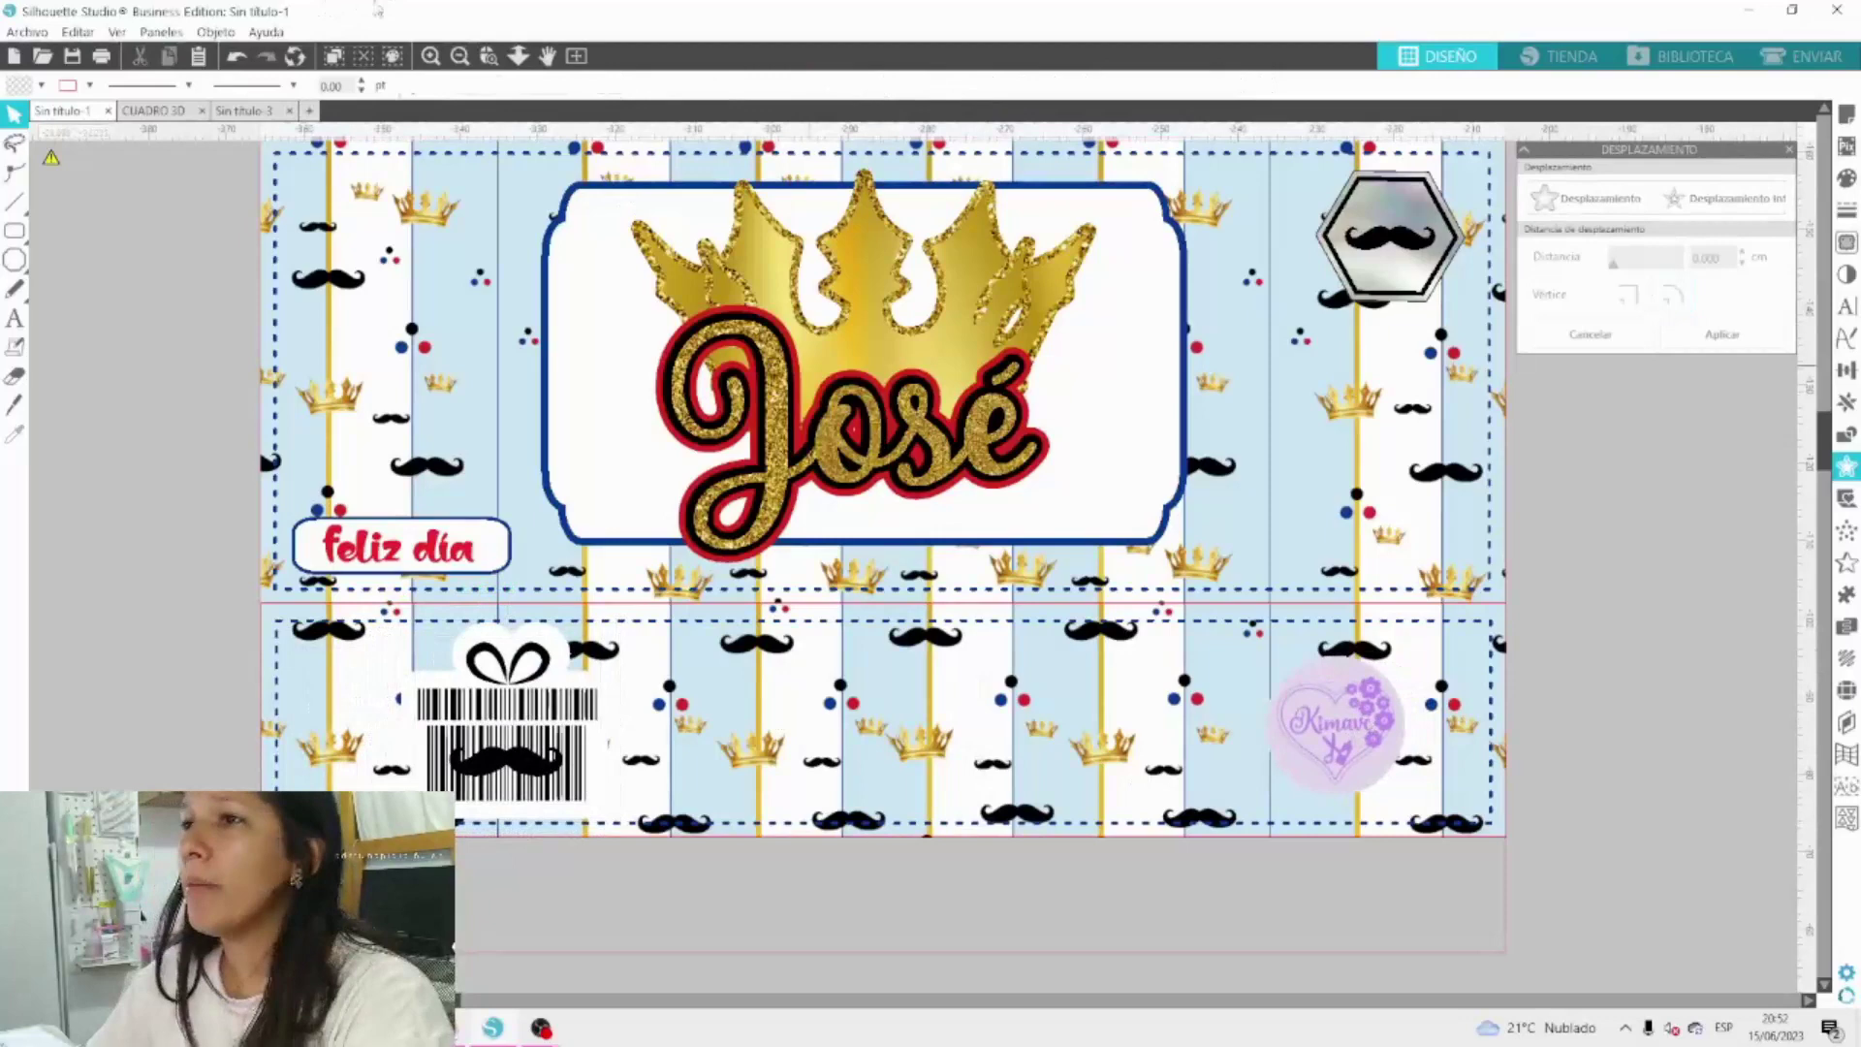
Fill the label's lowest and uppermost flaps with the plain light blue of the upper panel using the Eyedropper.
left_click(460, 56)
left_click(459, 56)
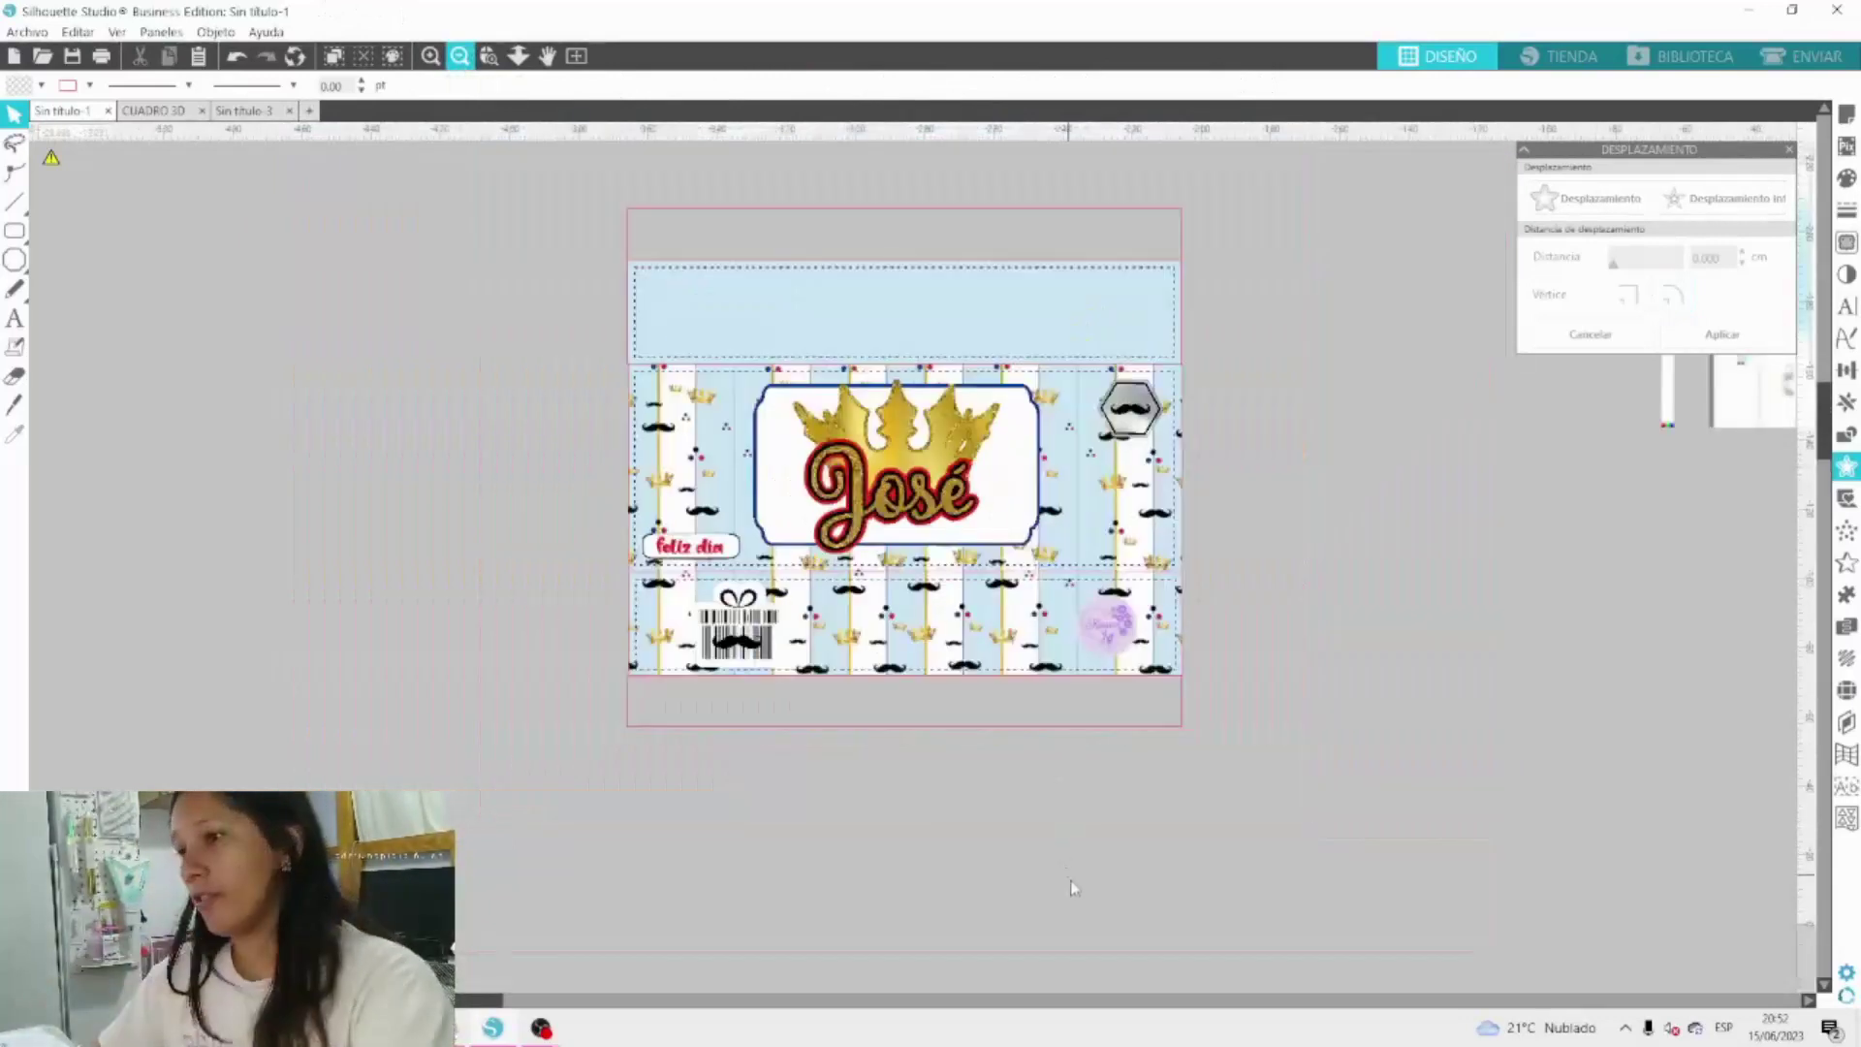
left_click(1025, 754)
left_click(1086, 373)
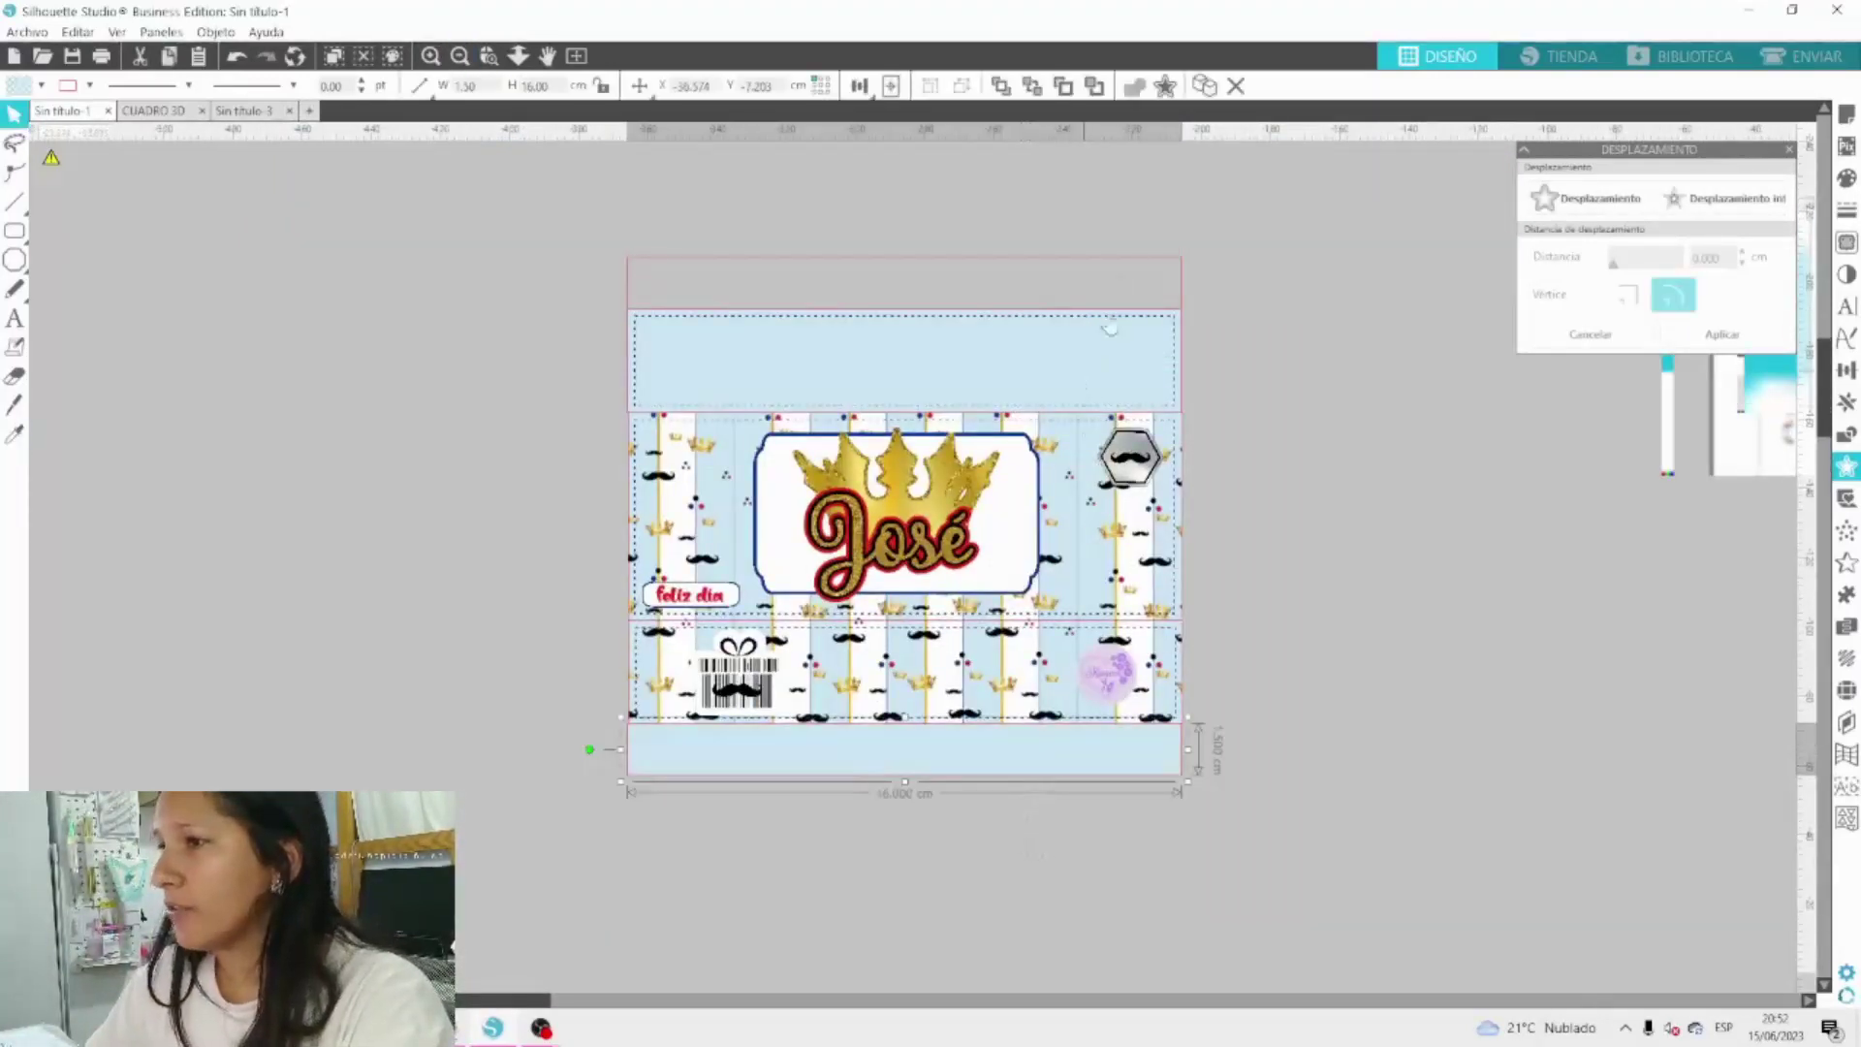
left_click(1115, 268)
left_click(1094, 361)
Fill the label's plain upper panel with the lower panel's striped crown and moustache pattern using the Eyedropper.
left_click(1090, 366)
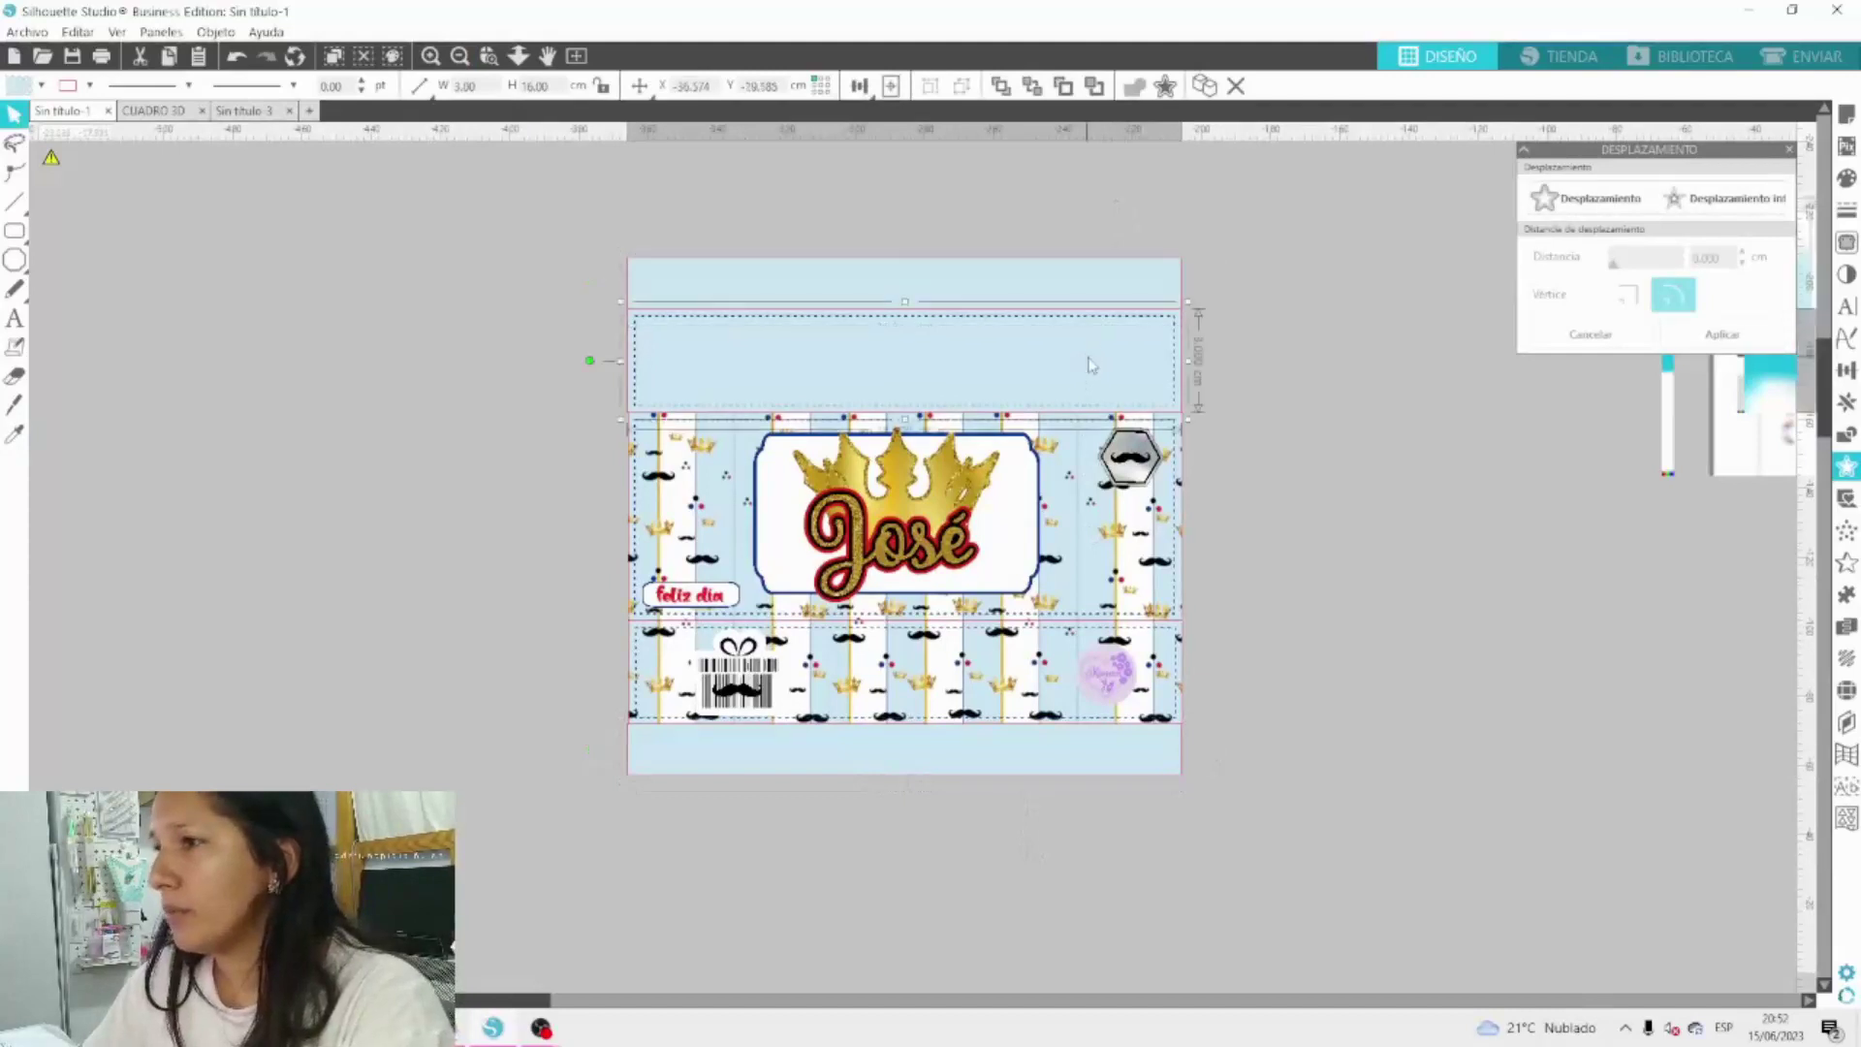
key("i")
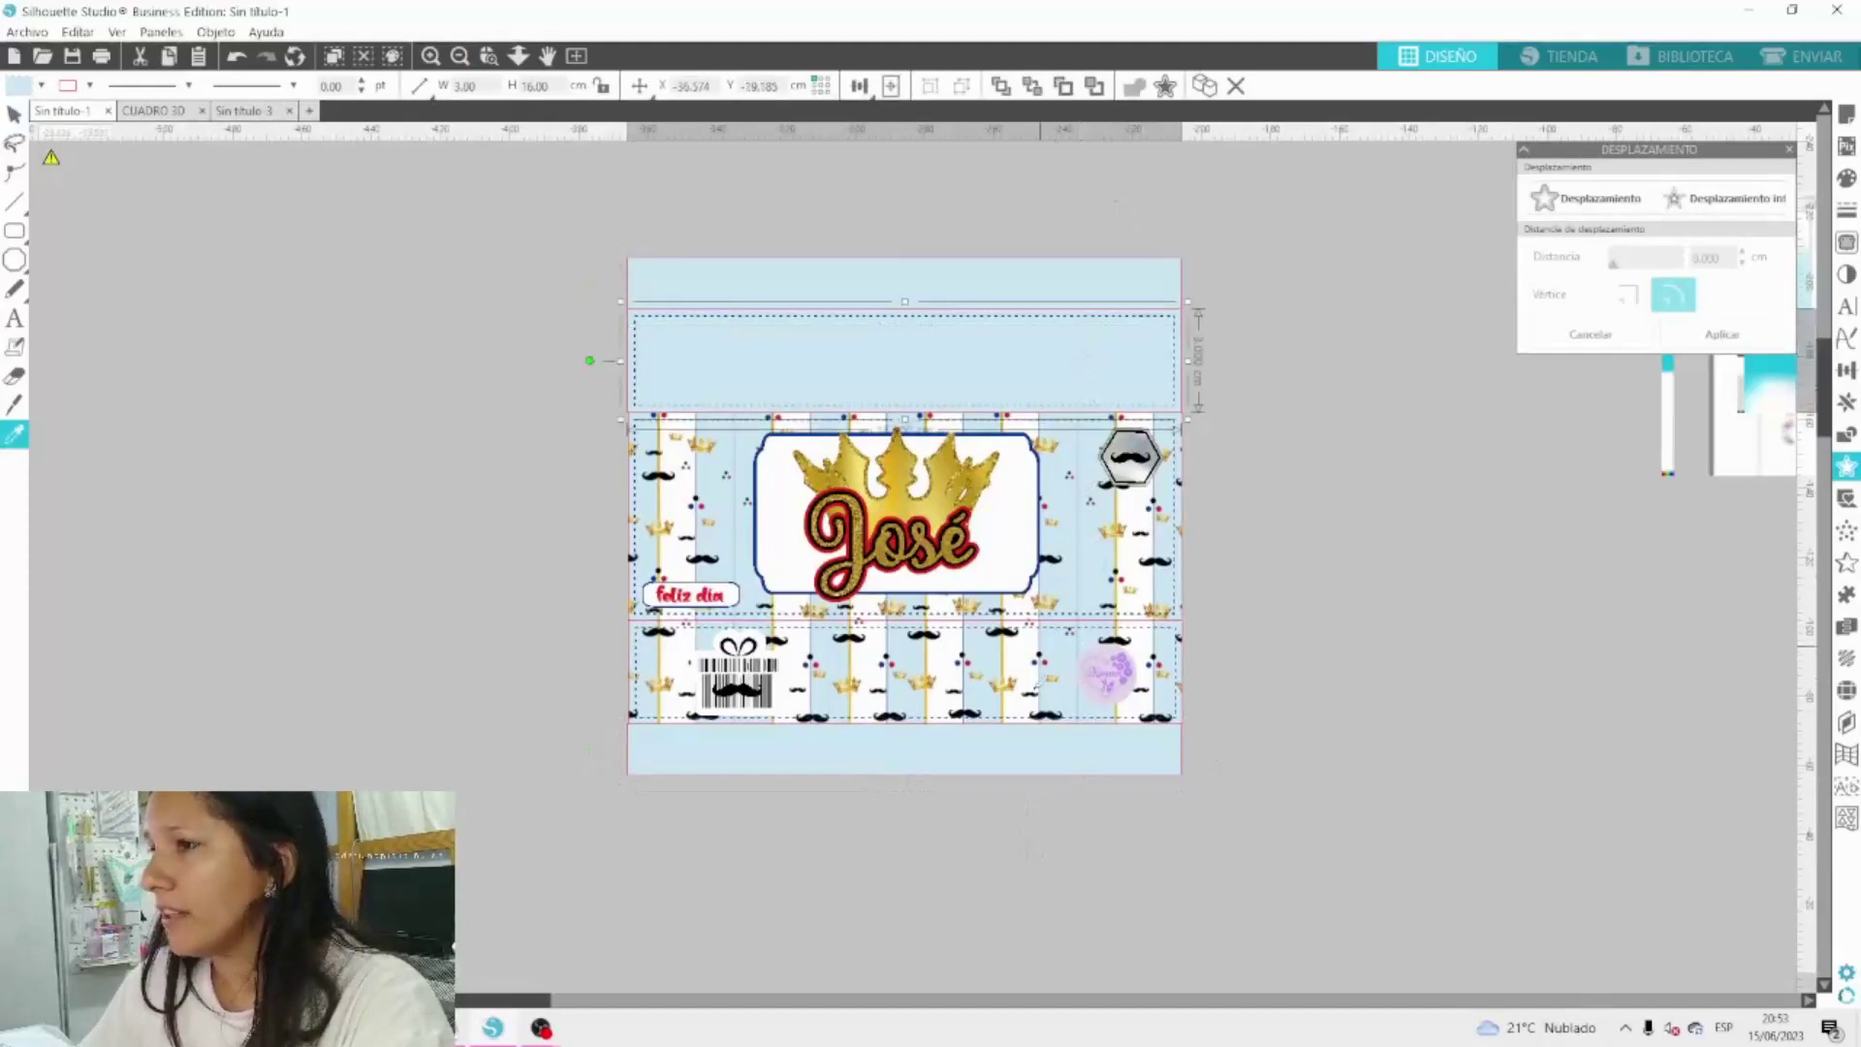
left_click(1050, 676)
key("Escape")
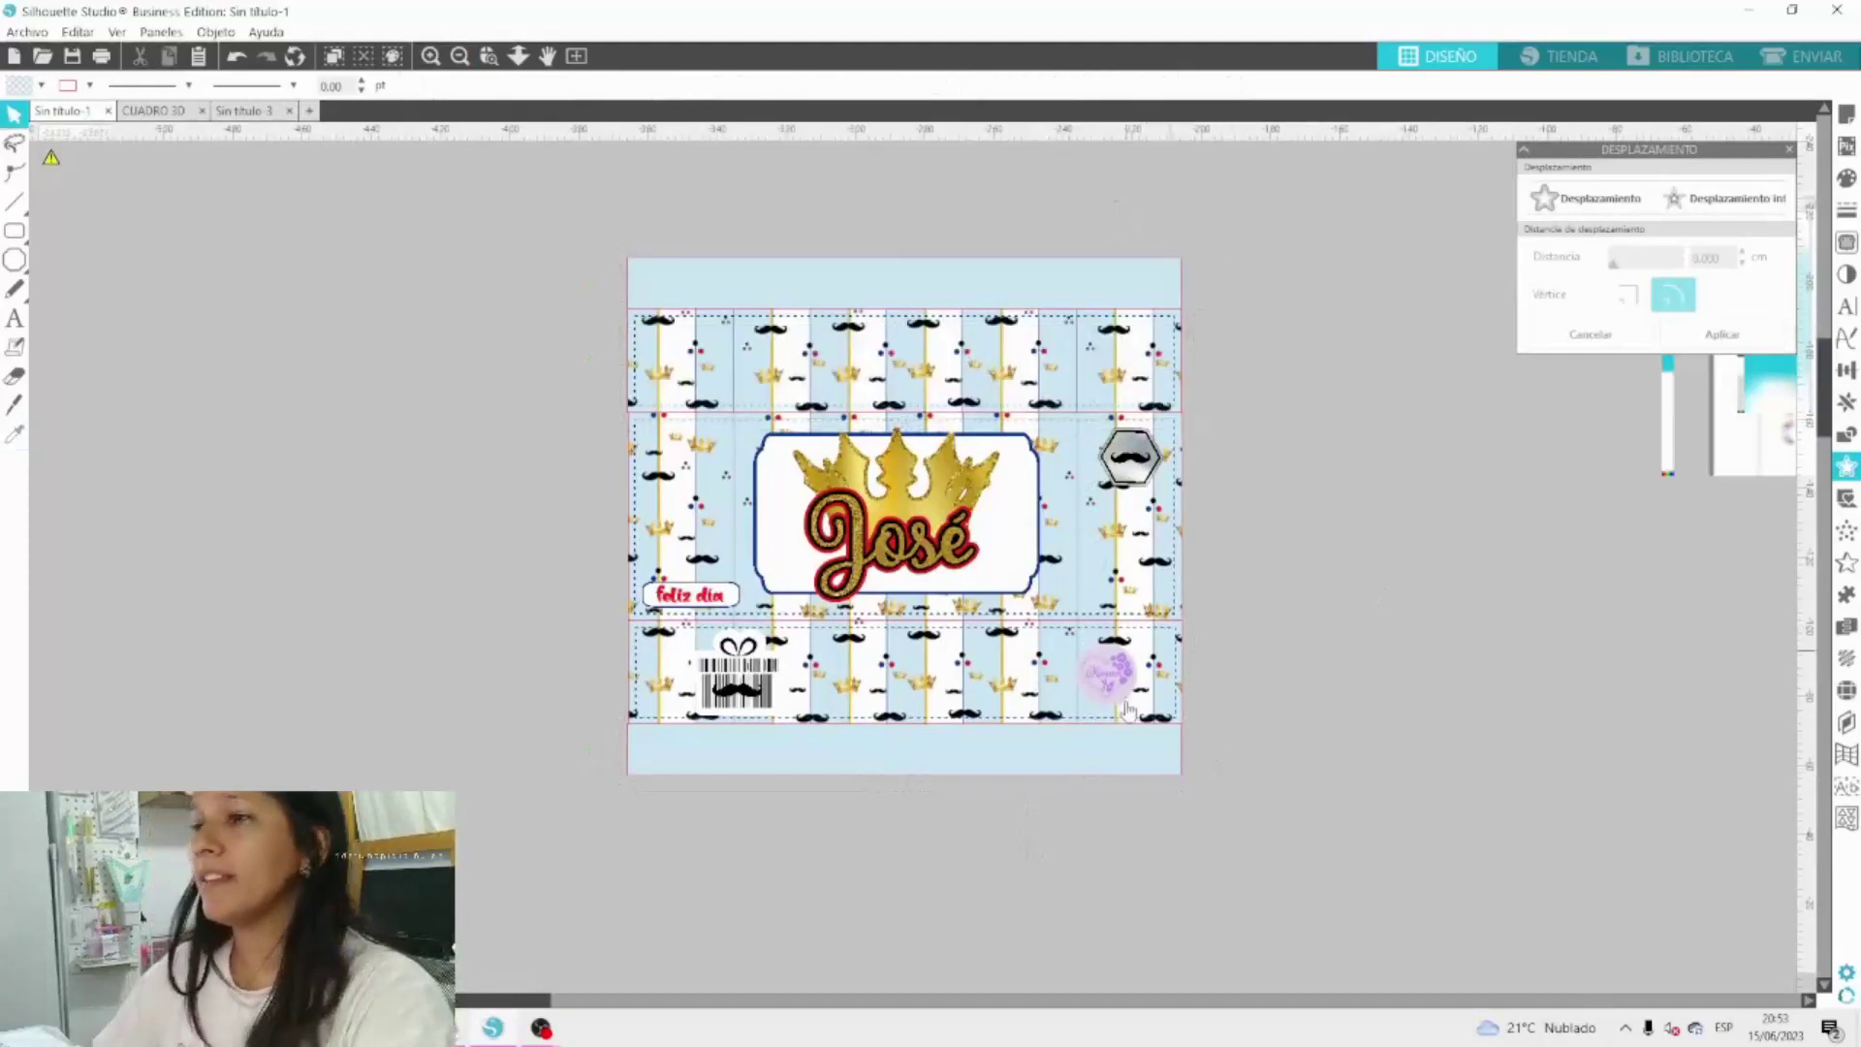
Move the barcode gift together with its white backing further inward along the lower panel.
left_click_drag(715, 692, 896, 686)
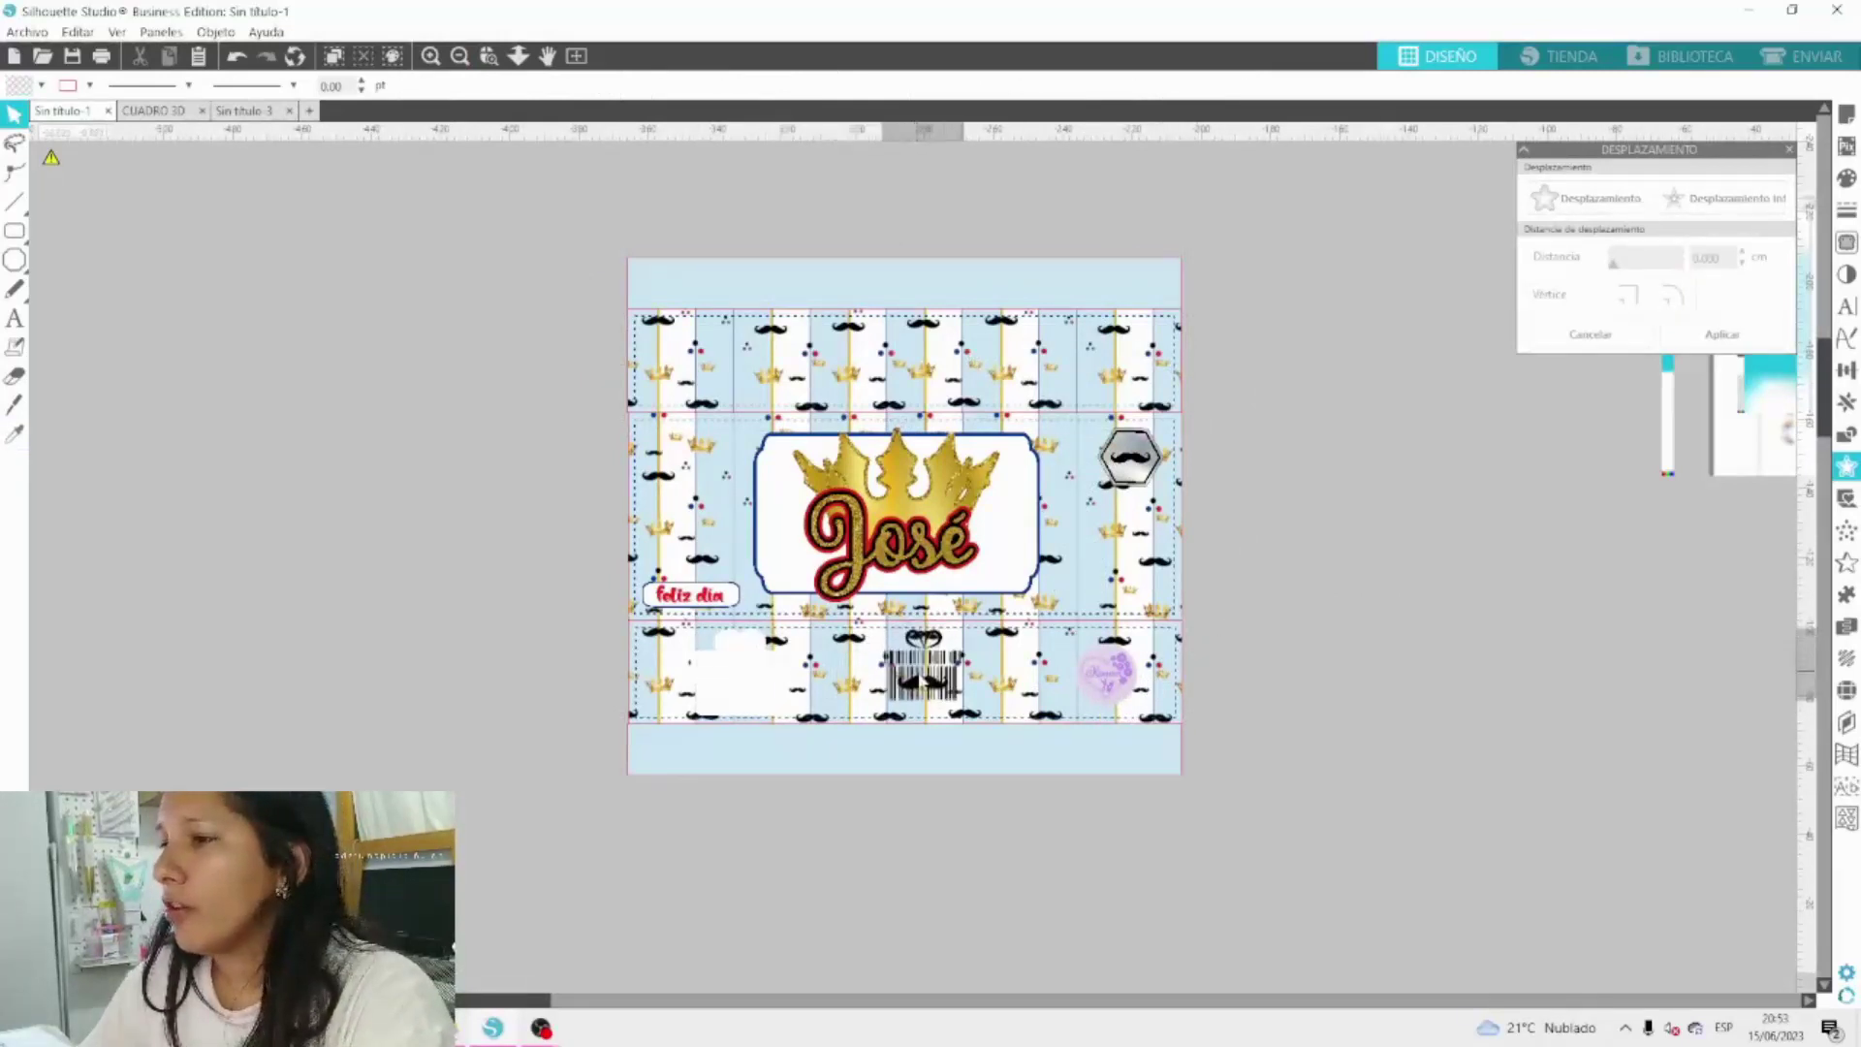
key("ctrl+z")
left_click(743, 677)
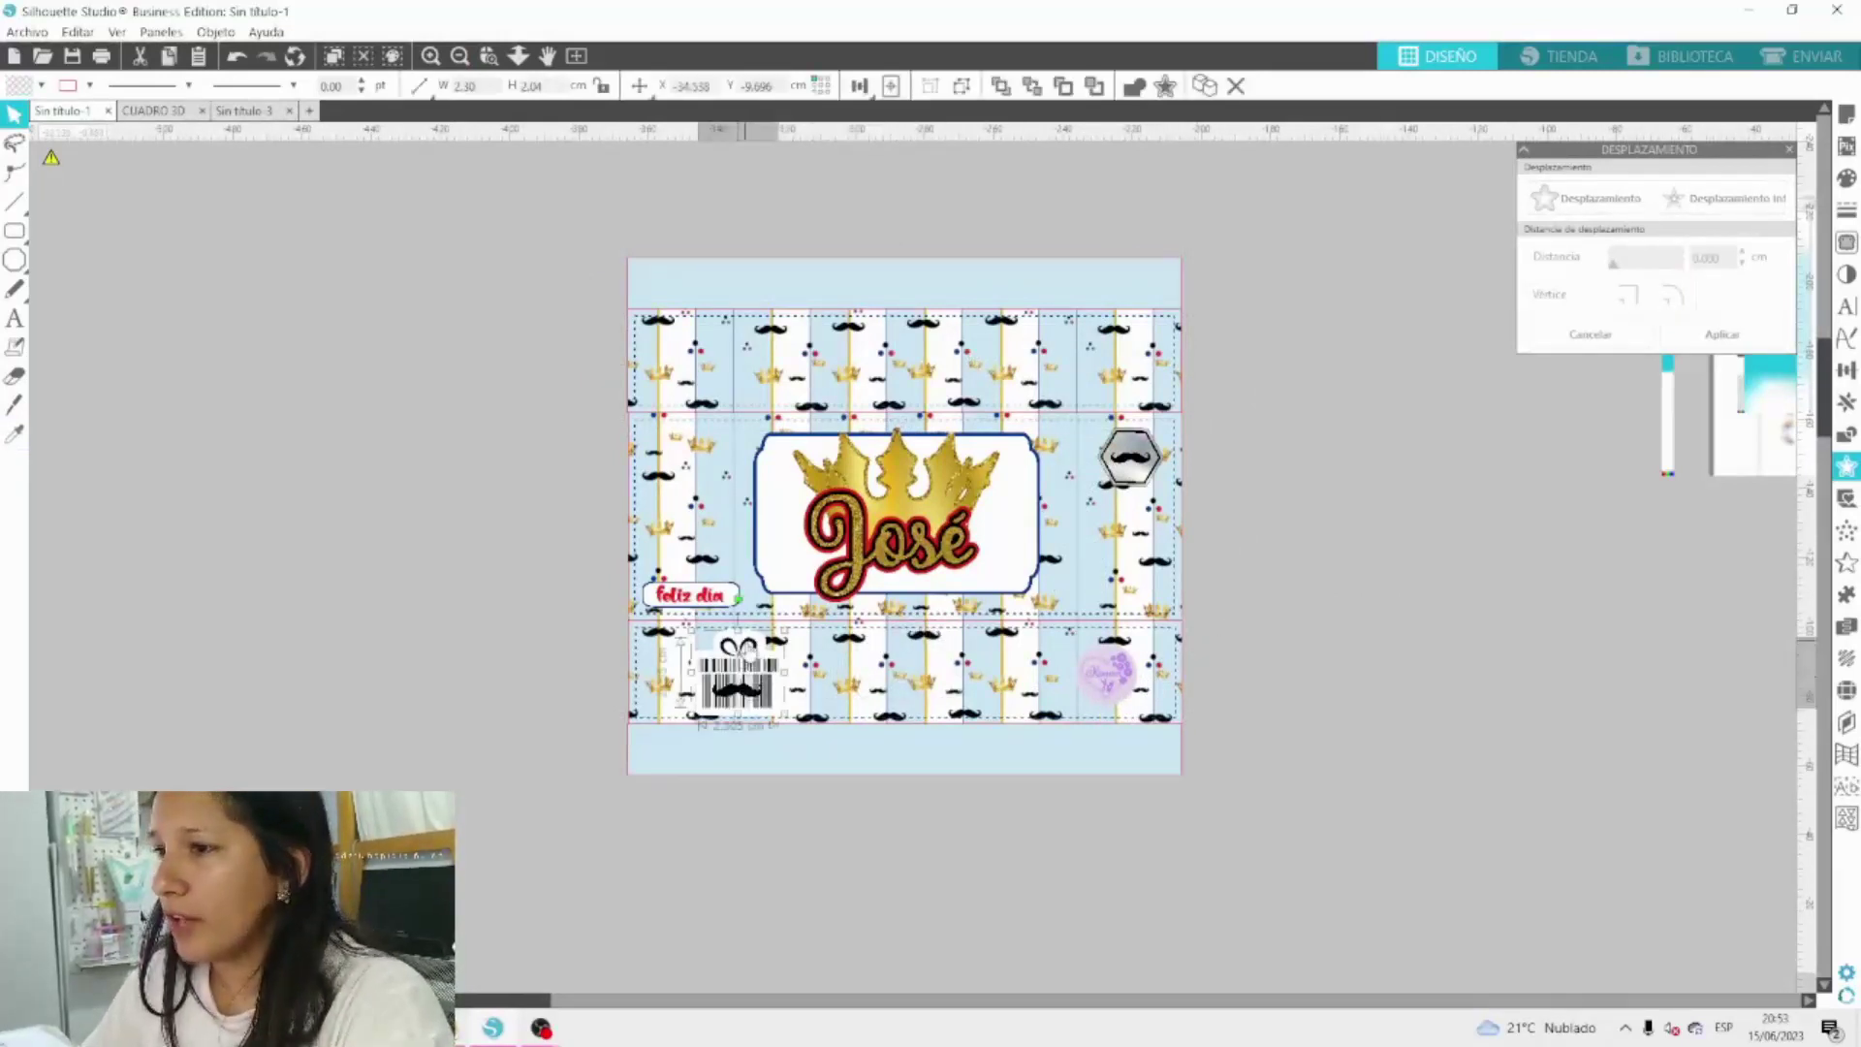
left_click_drag(748, 657, 791, 664)
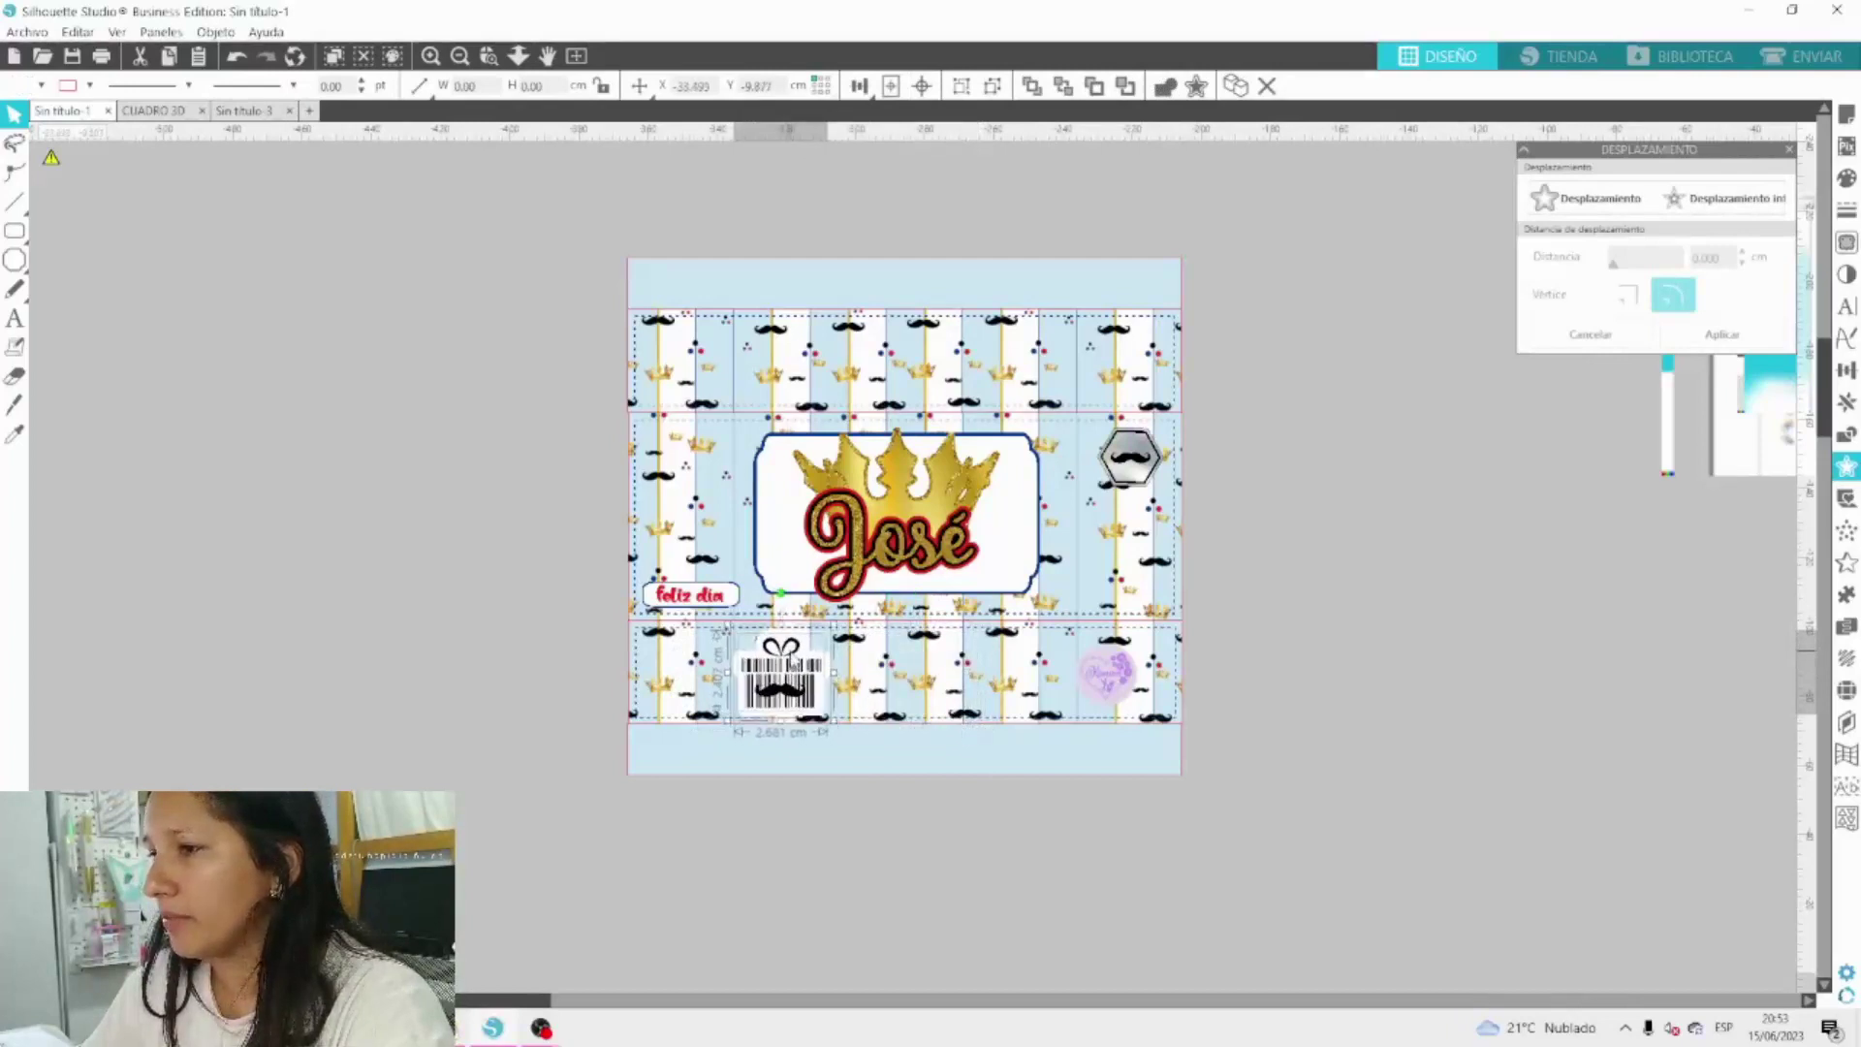
Move the round logo inward along the lower panel and resize it to about 2.22 cm.
left_click_drag(1094, 676, 1002, 682)
left_click_drag(1087, 635, 1034, 684)
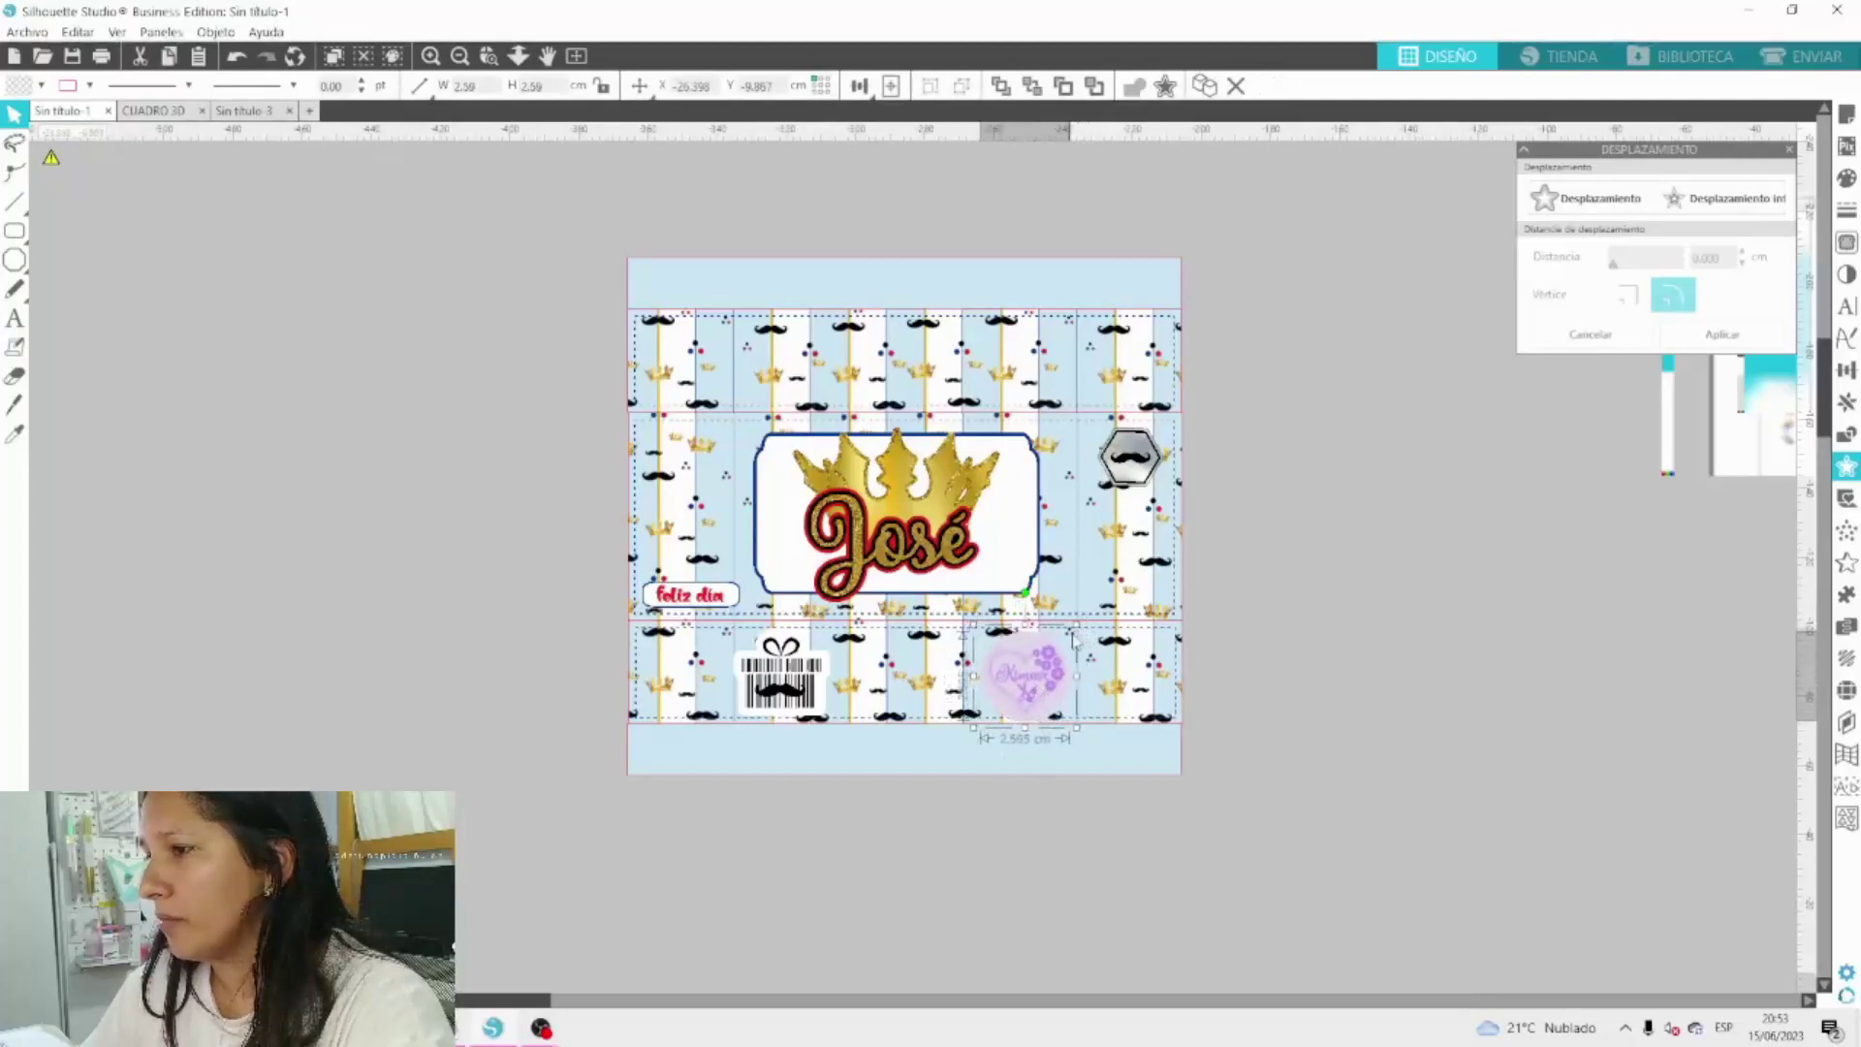
left_click_drag(1046, 686, 1036, 691)
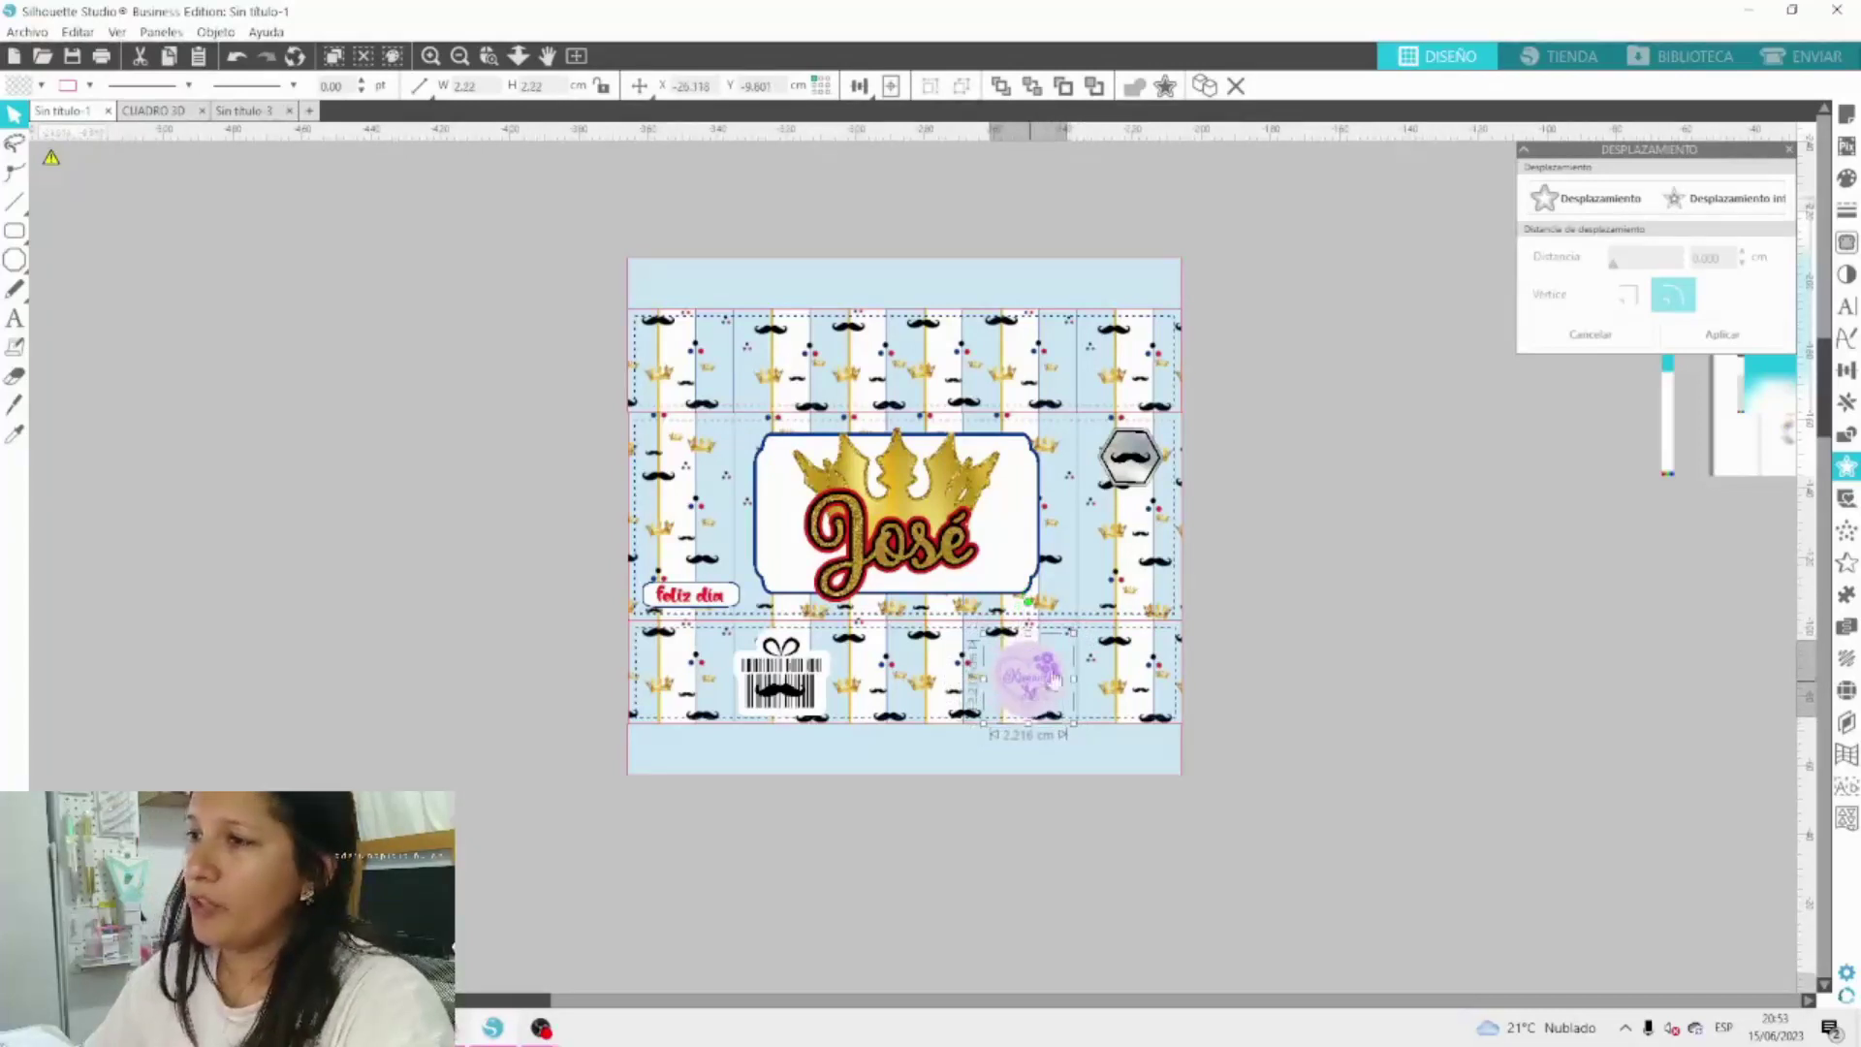
Delete the round logo from the label's lower panel.
double_click(1034, 680)
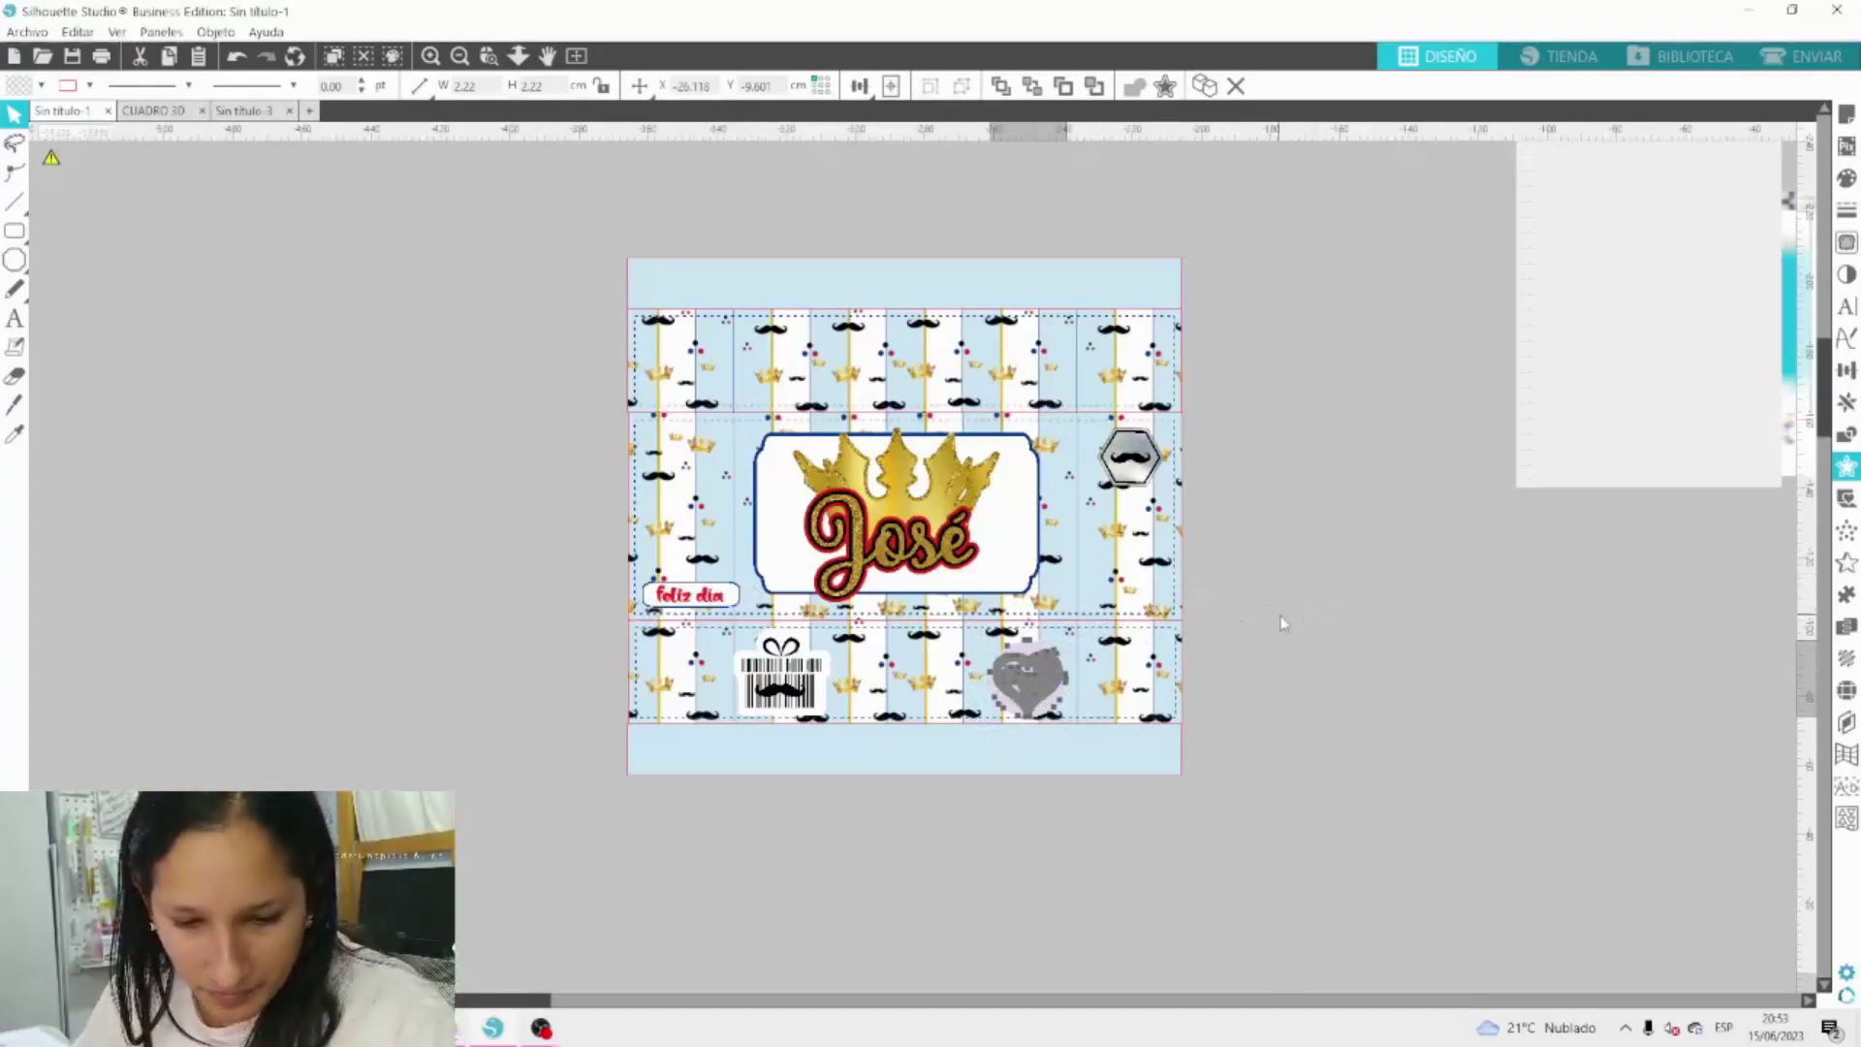
double_click(1161, 422)
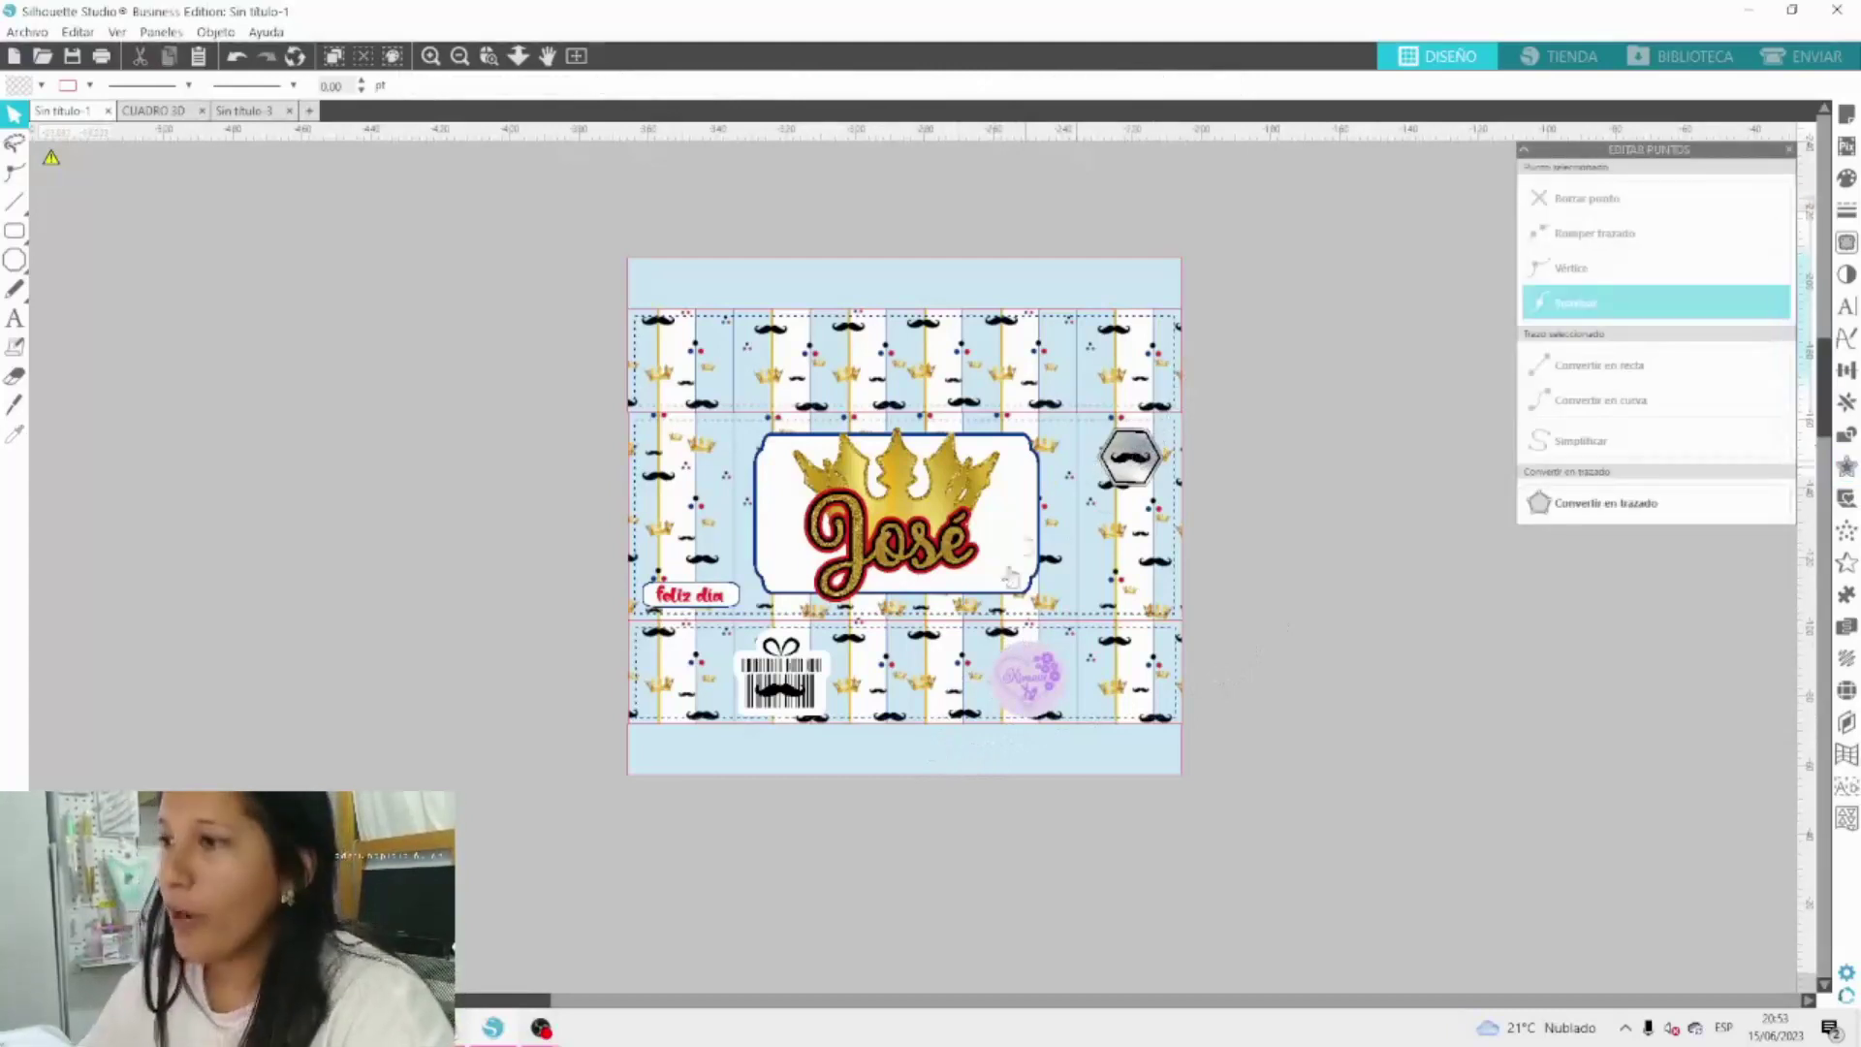
left_click(1038, 686)
key("Delete")
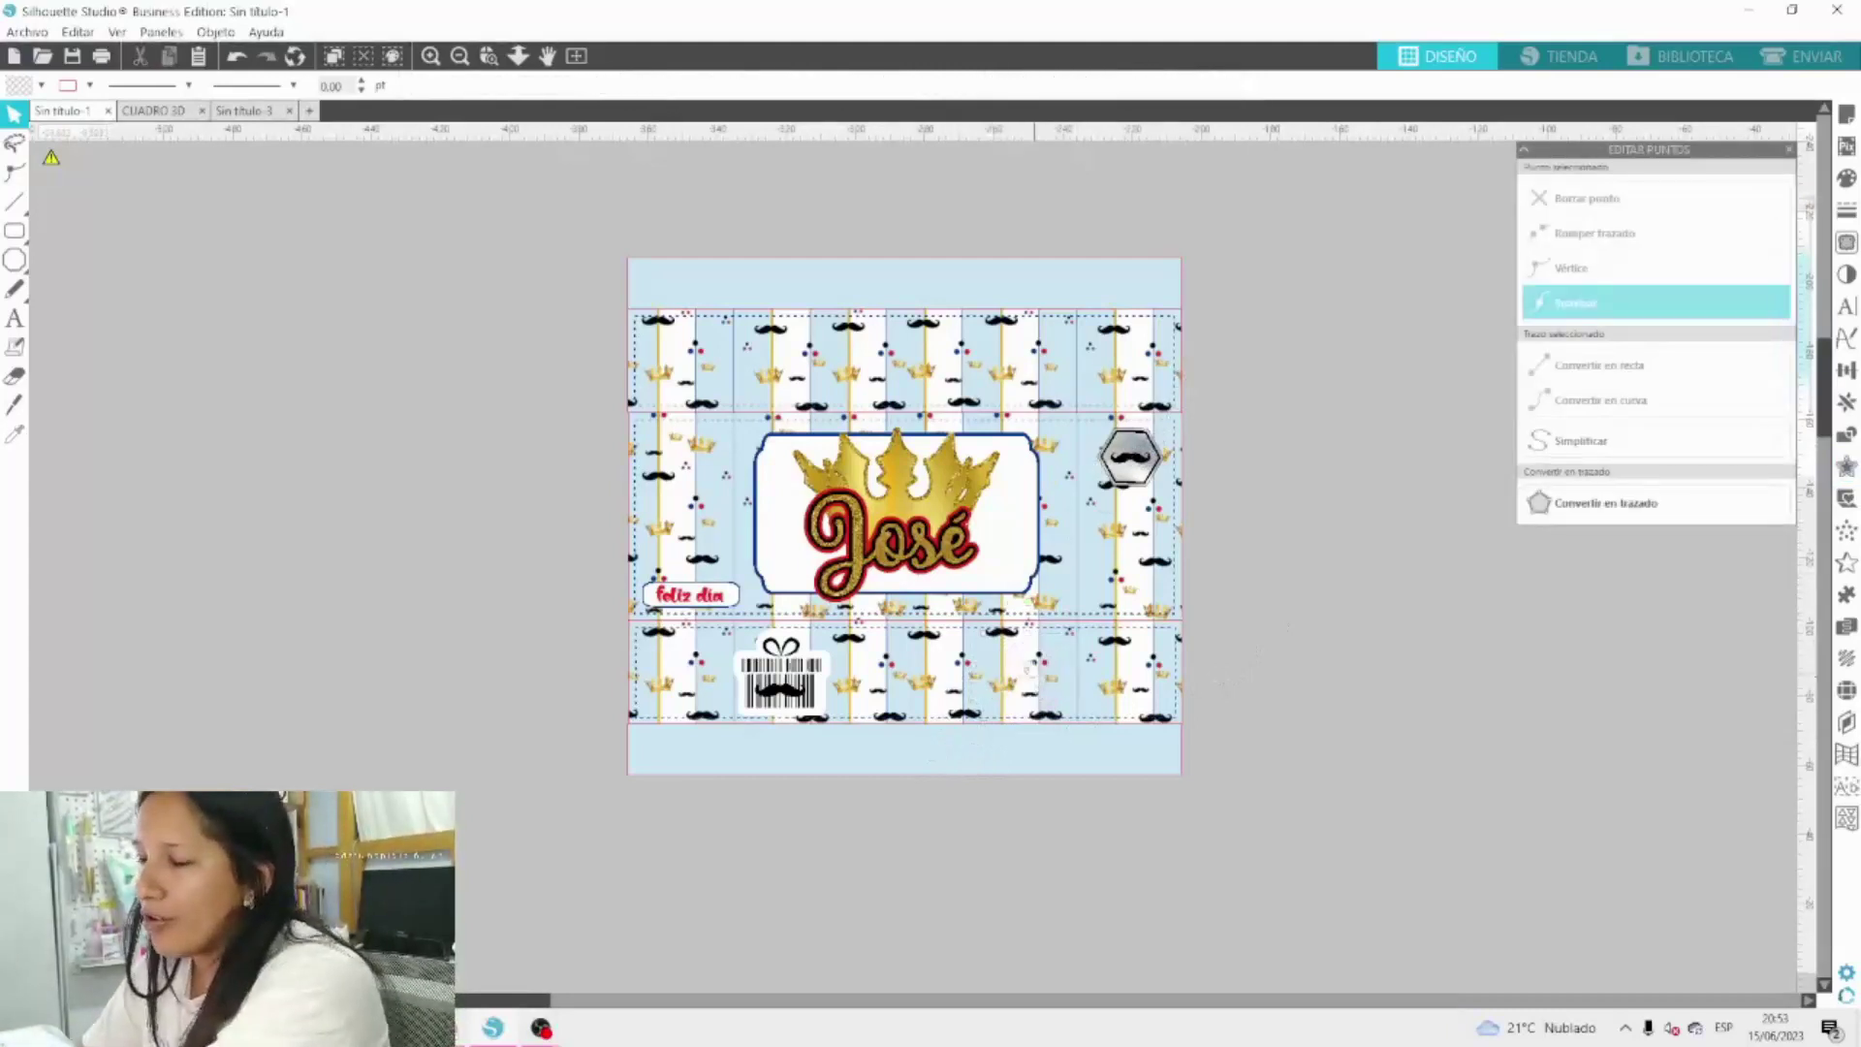
Move the barcode gift with its white backing off the label and group the two together.
left_click_drag(782, 679, 898, 660)
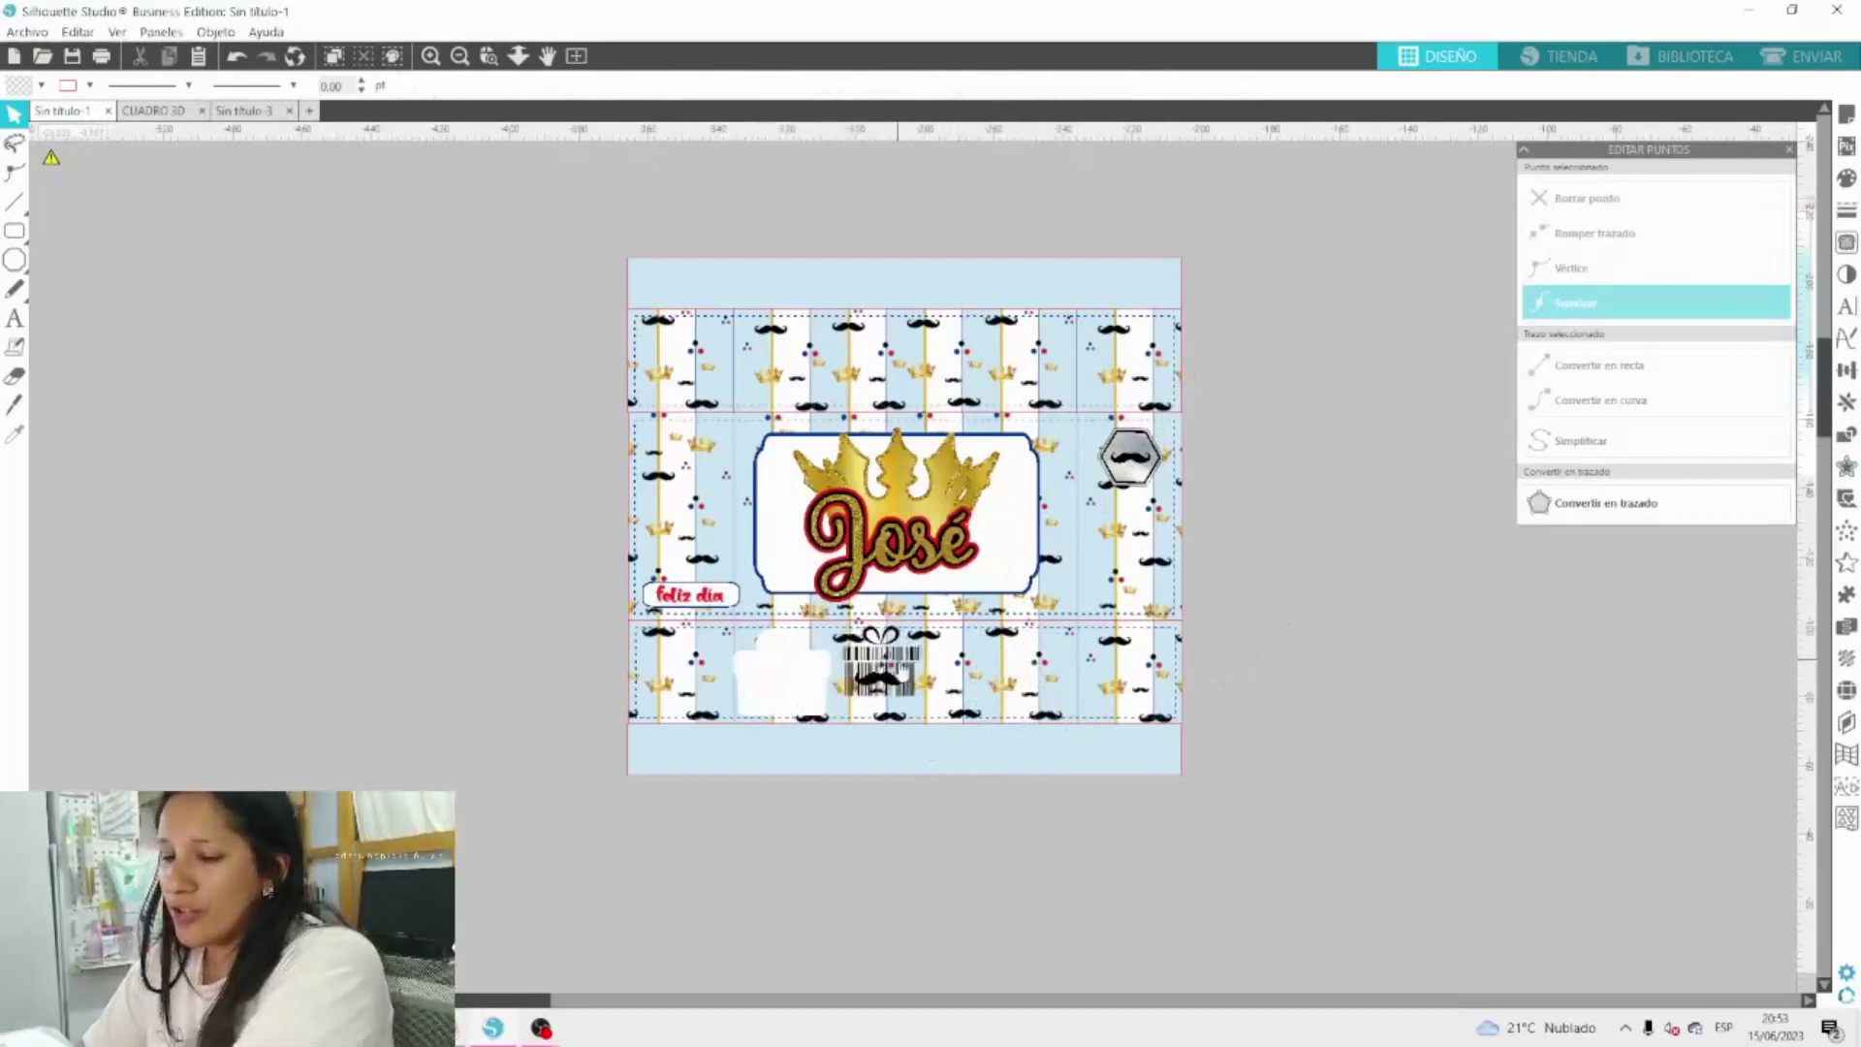
key("ctrl+z")
left_click(814, 683)
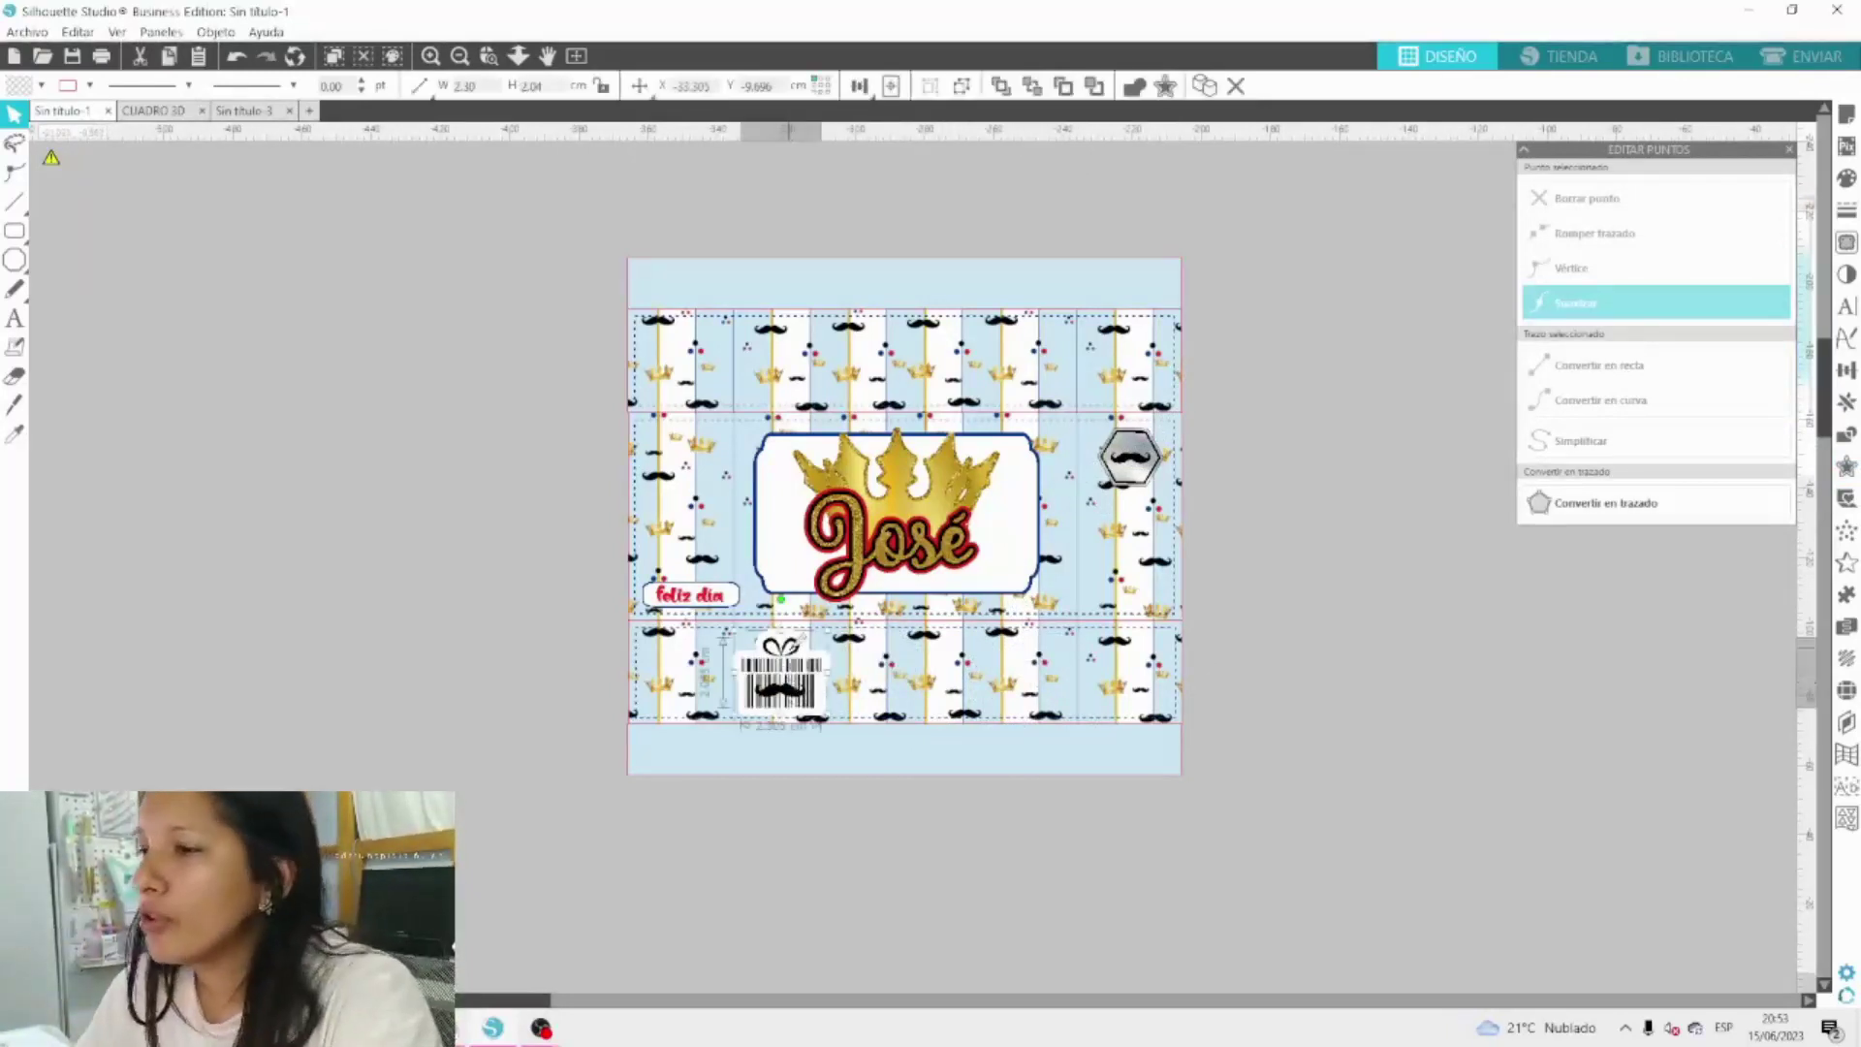
left_click_drag(787, 655, 464, 660)
right_click(465, 660)
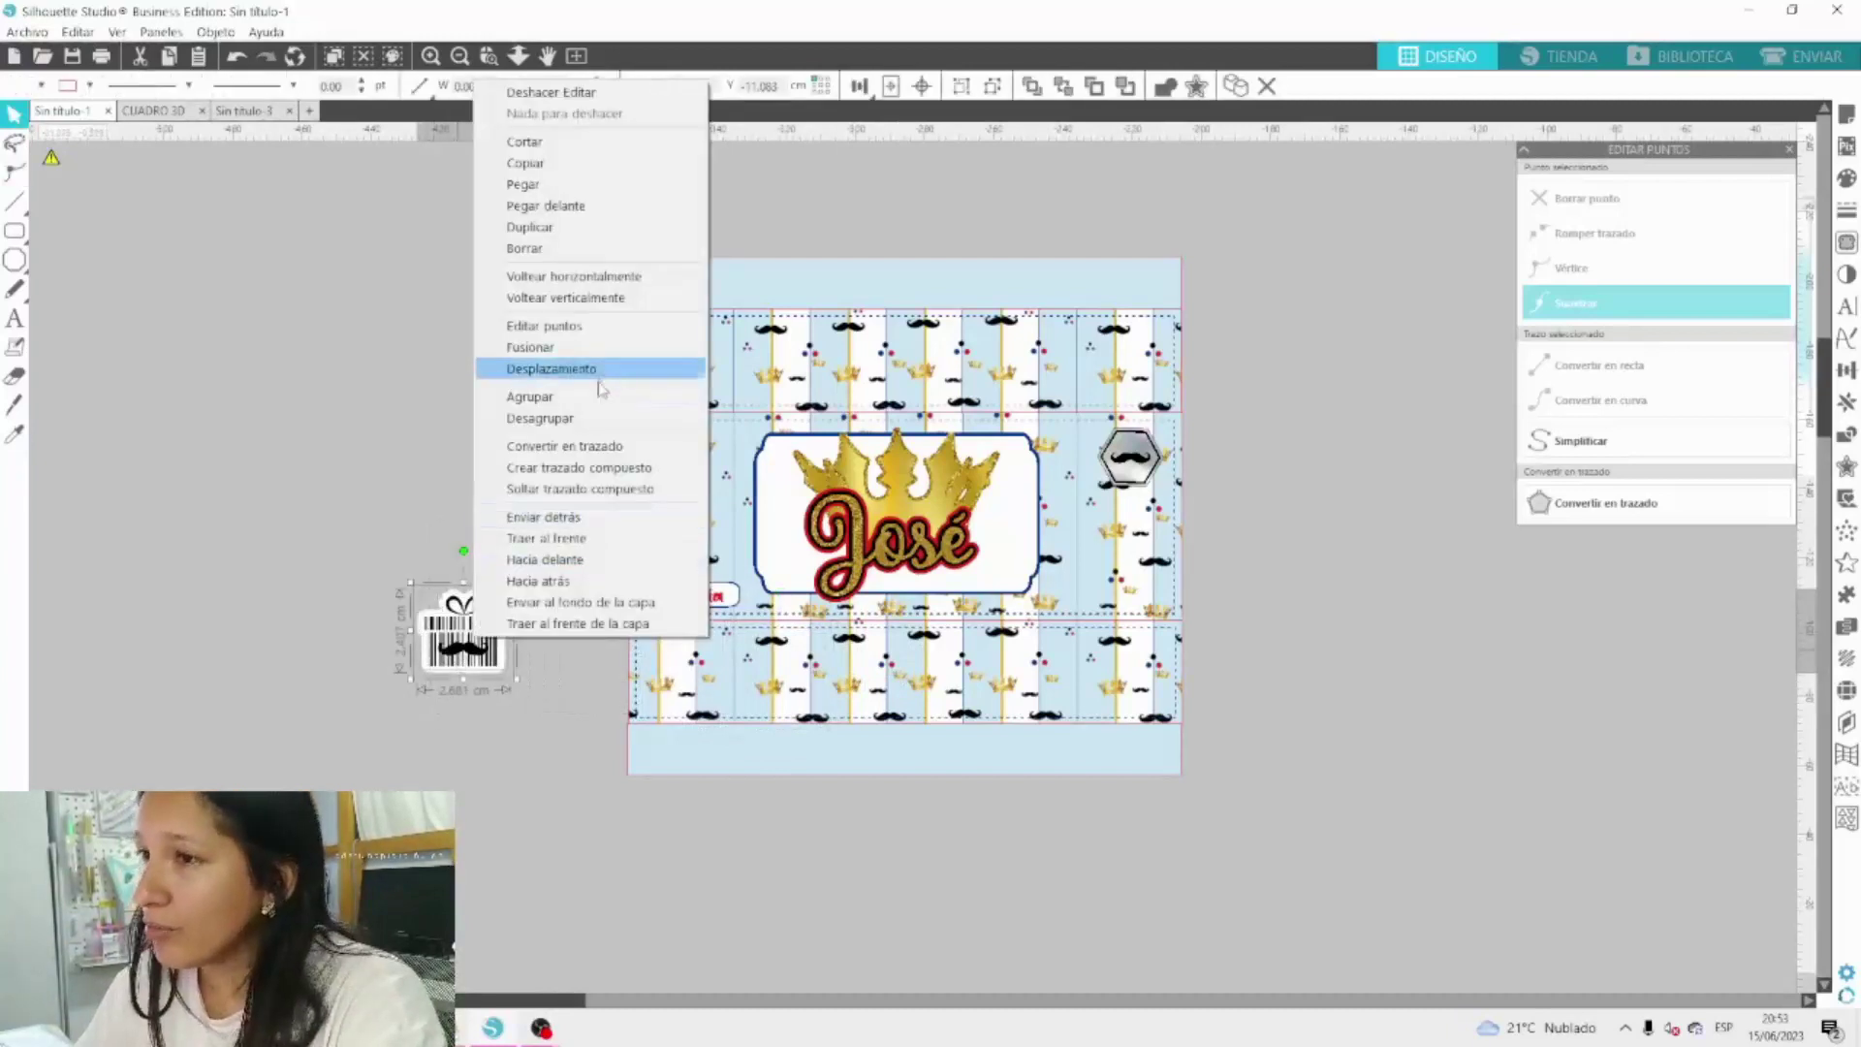
left_click(516, 395)
Place the grouped gift in the middle of the lower panel and enlarge it to about 2.78 cm wide.
left_click_drag(475, 645, 927, 683)
left_click(1332, 672)
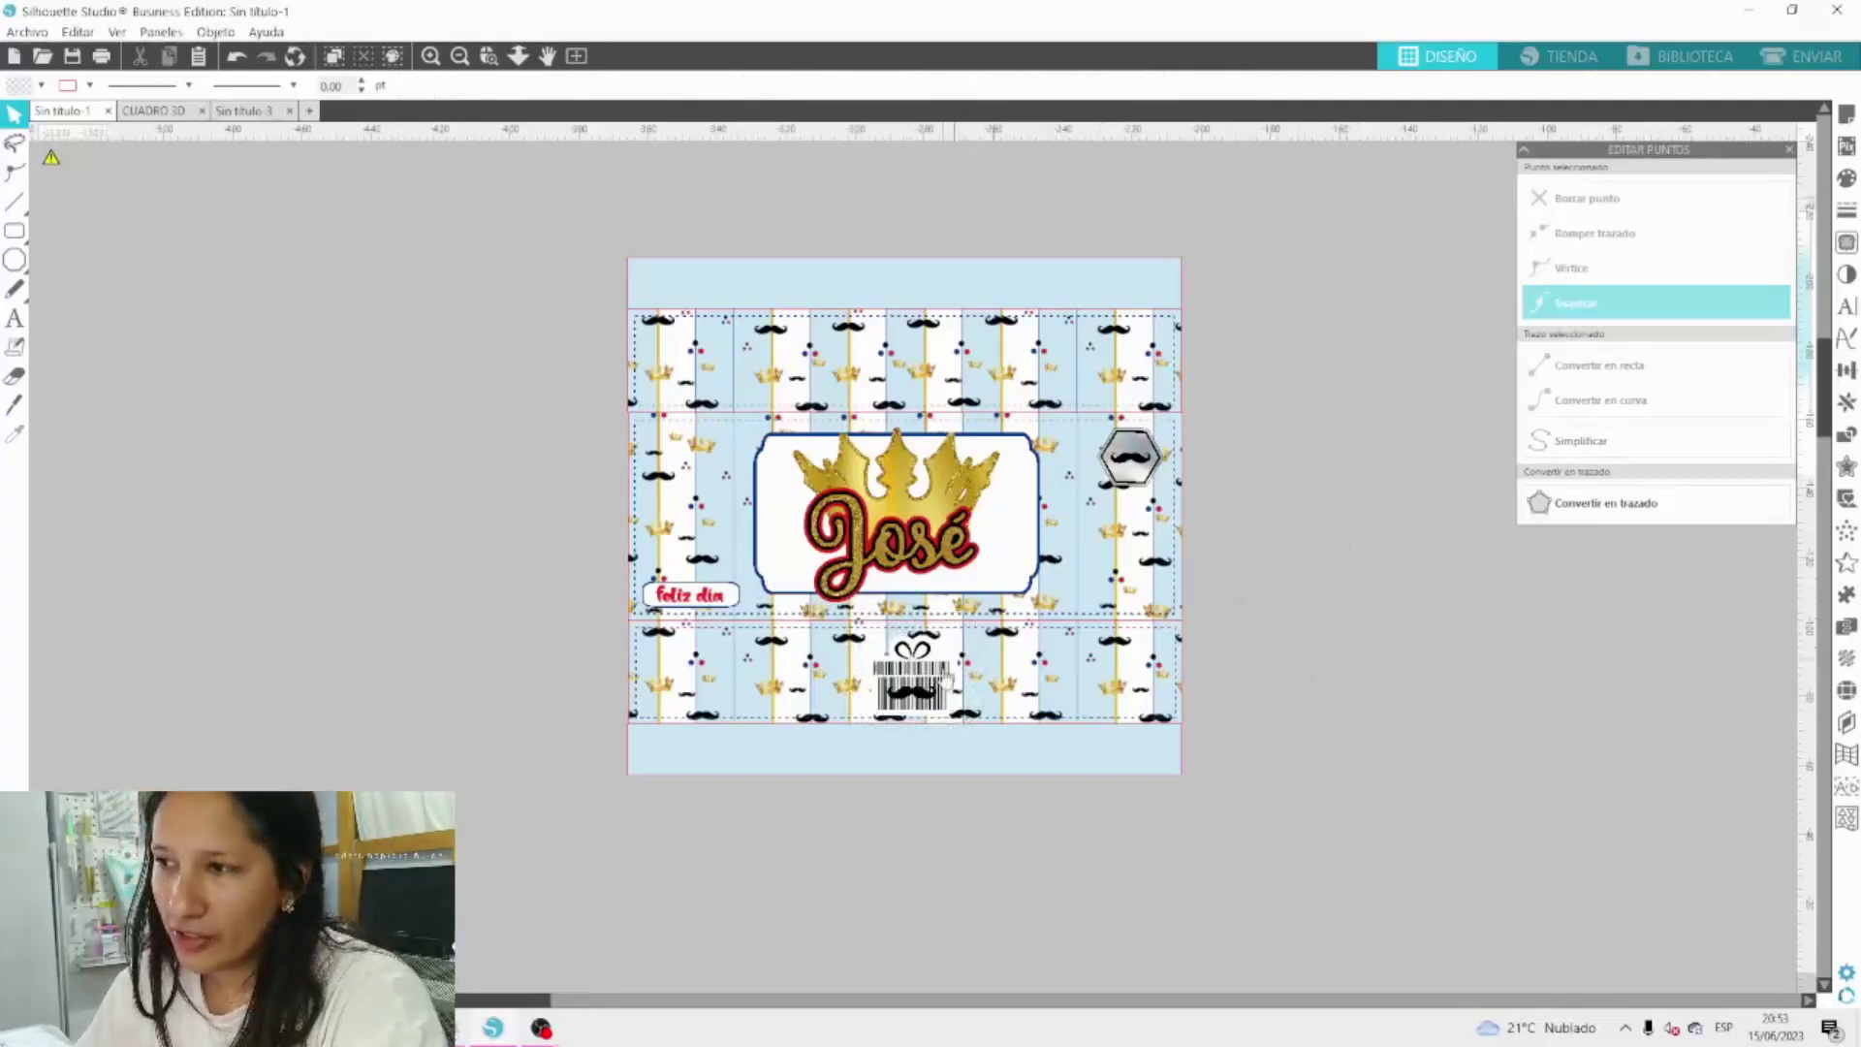
left_click(933, 679)
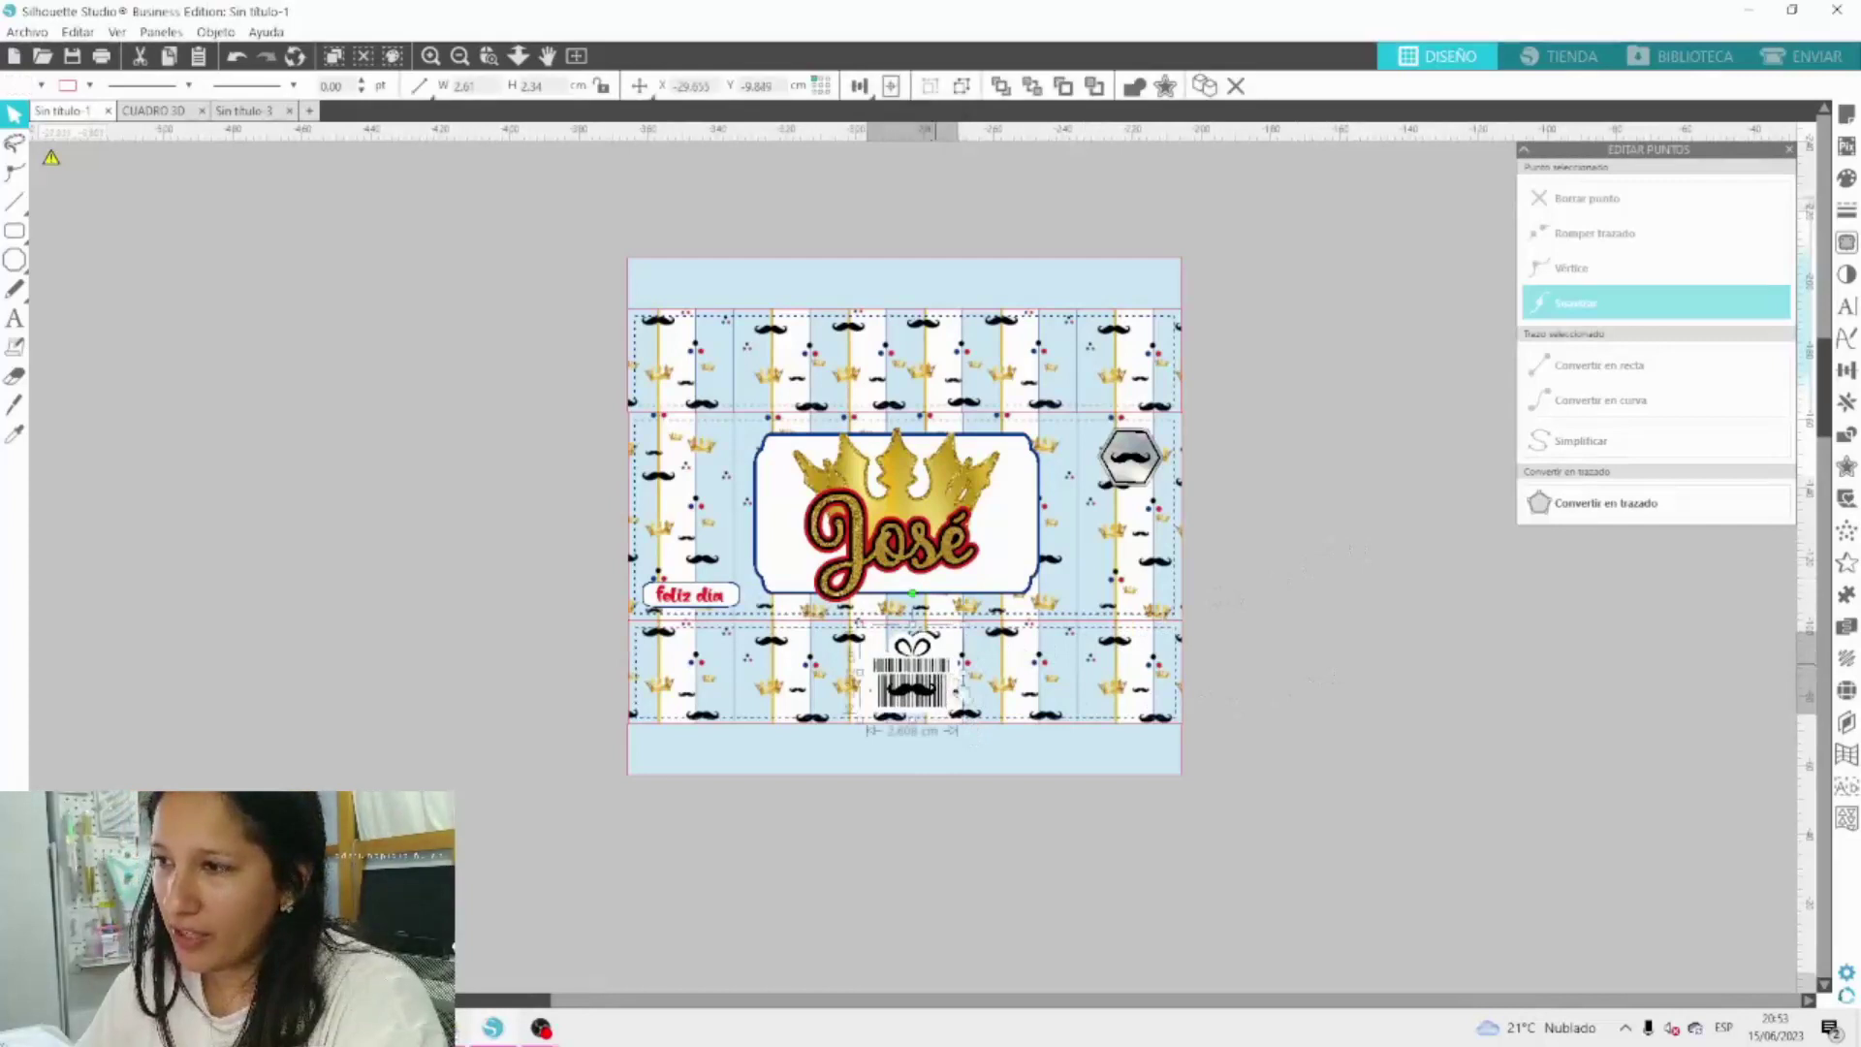
left_click_drag(967, 724, 972, 722)
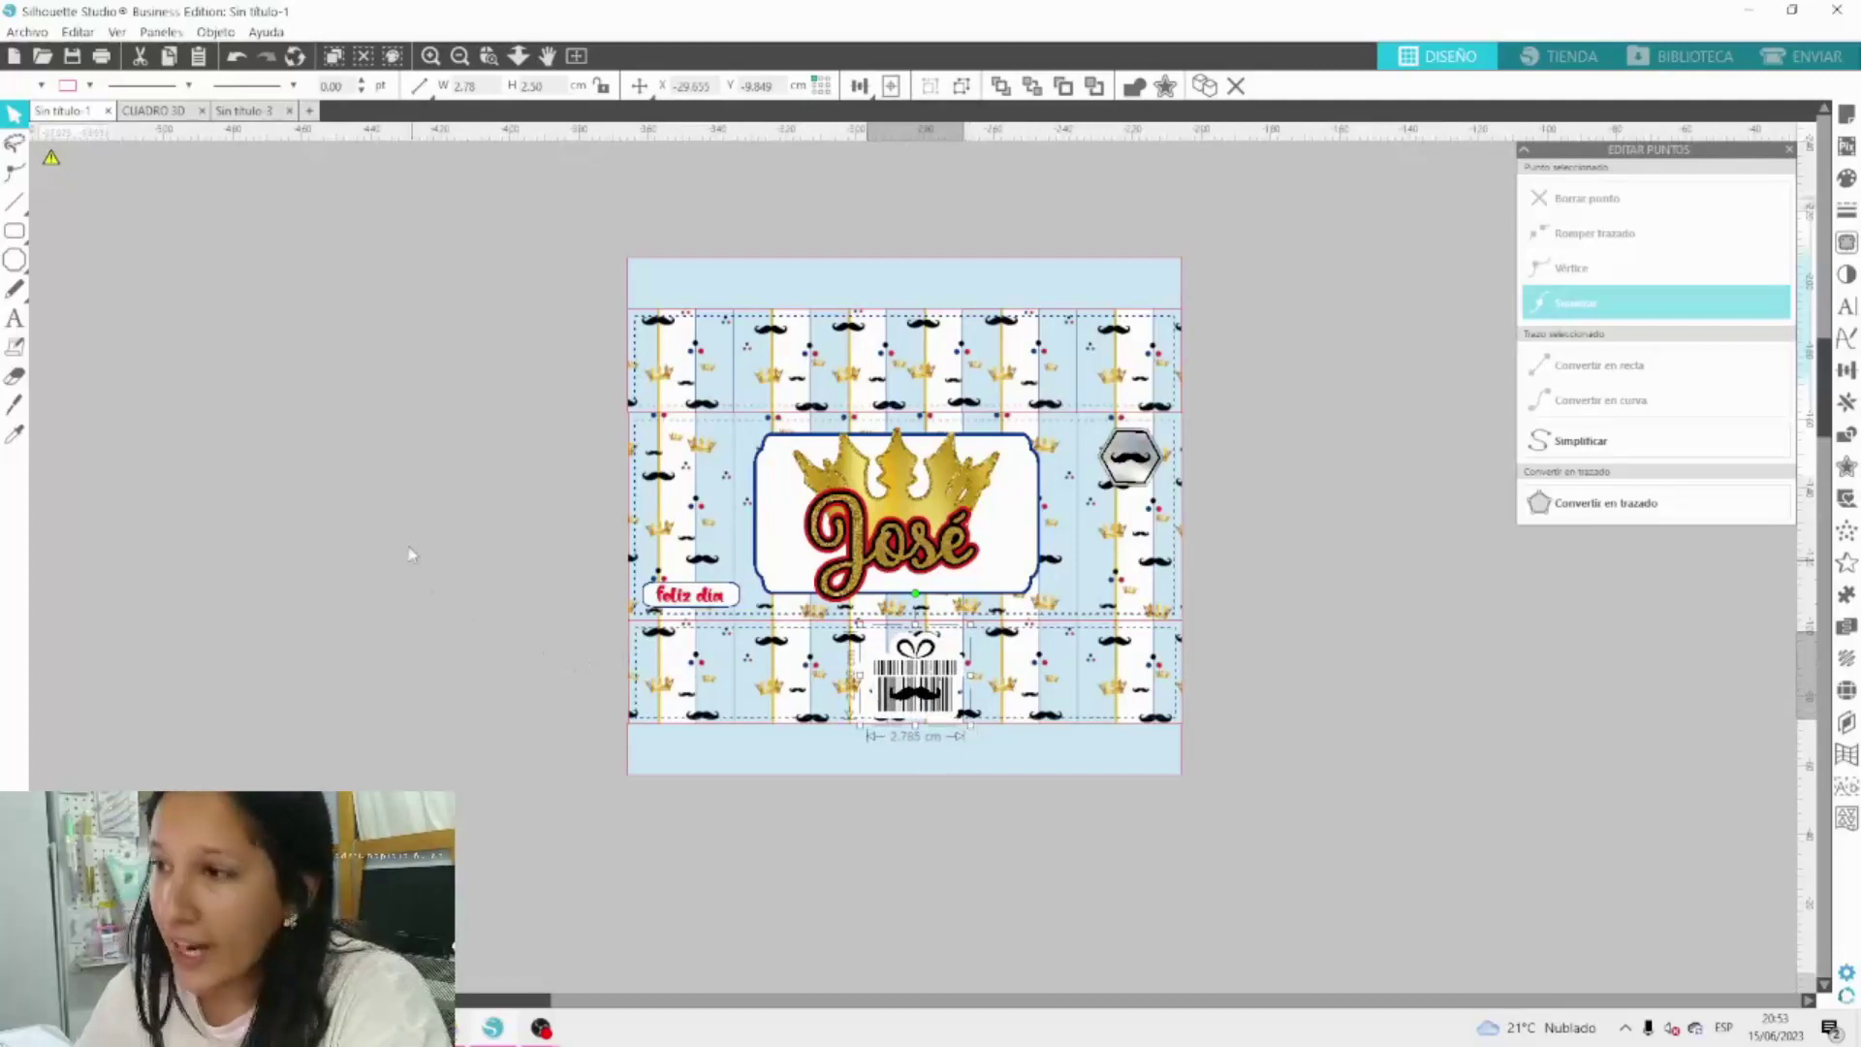
left_click_drag(930, 715, 933, 692)
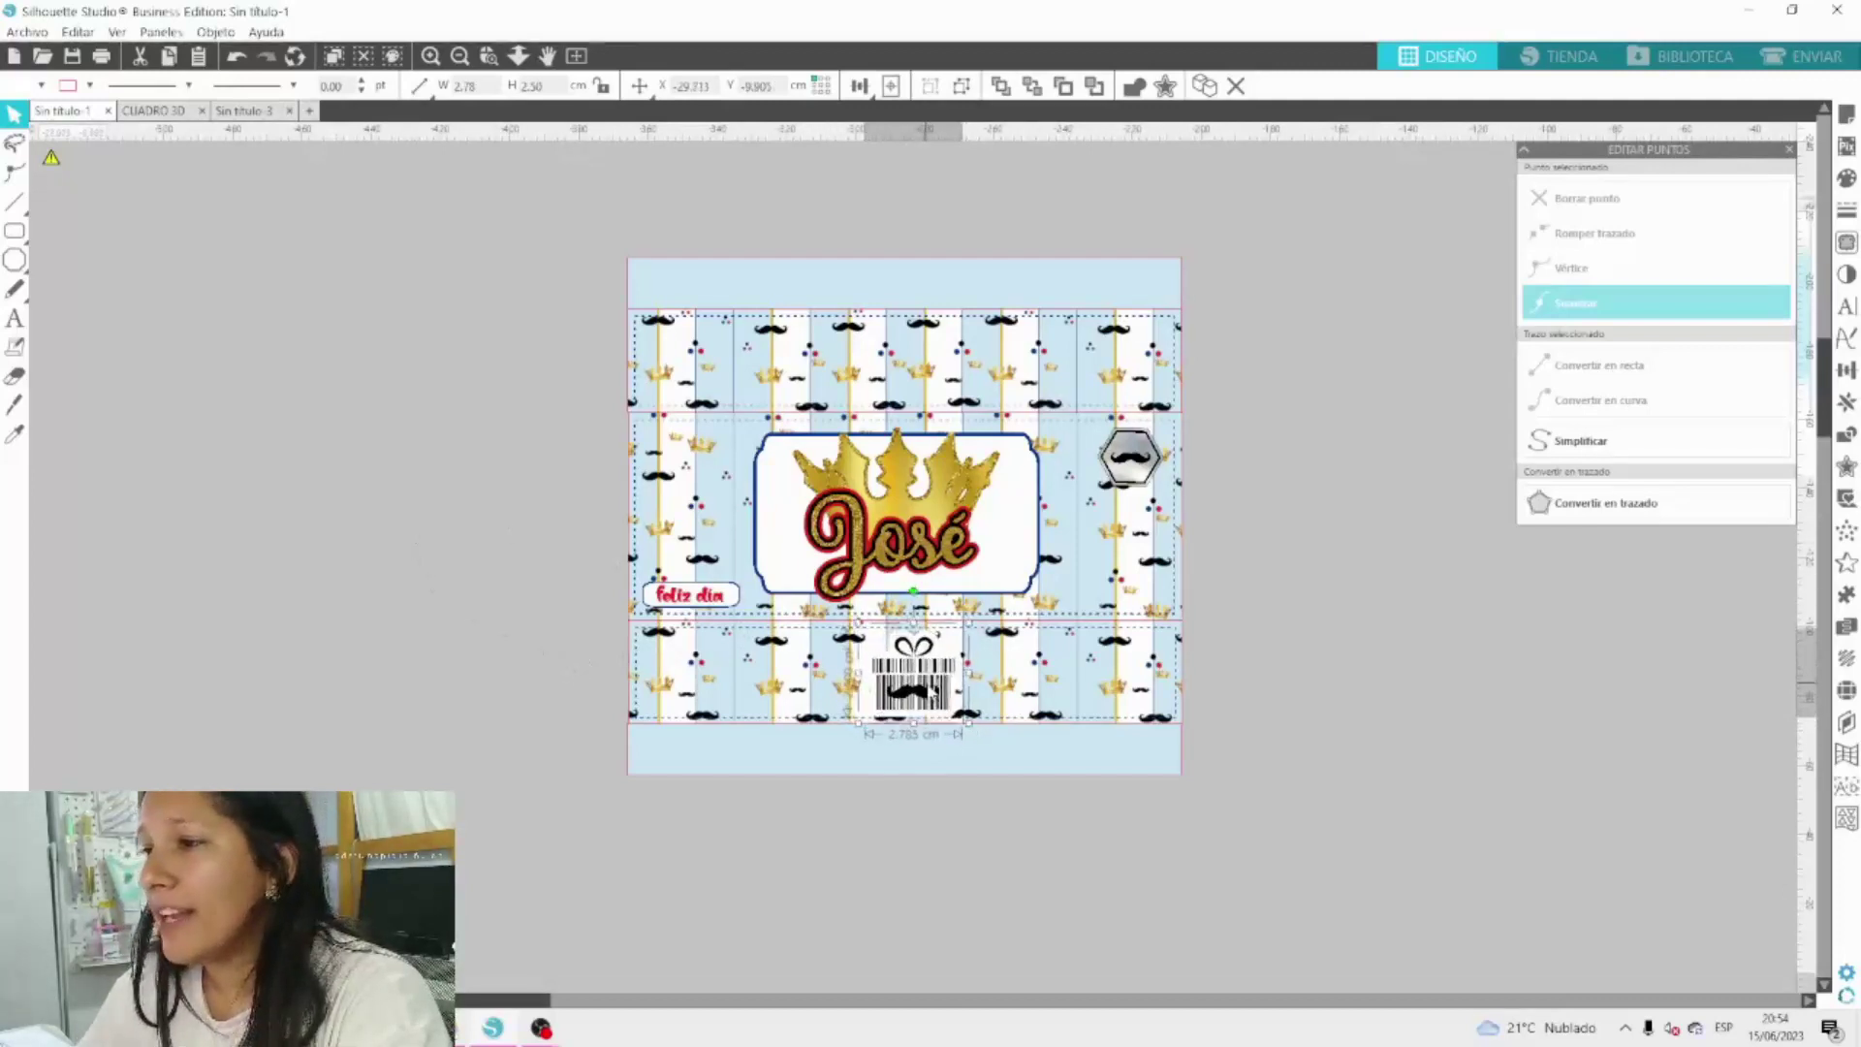
left_click(1410, 620)
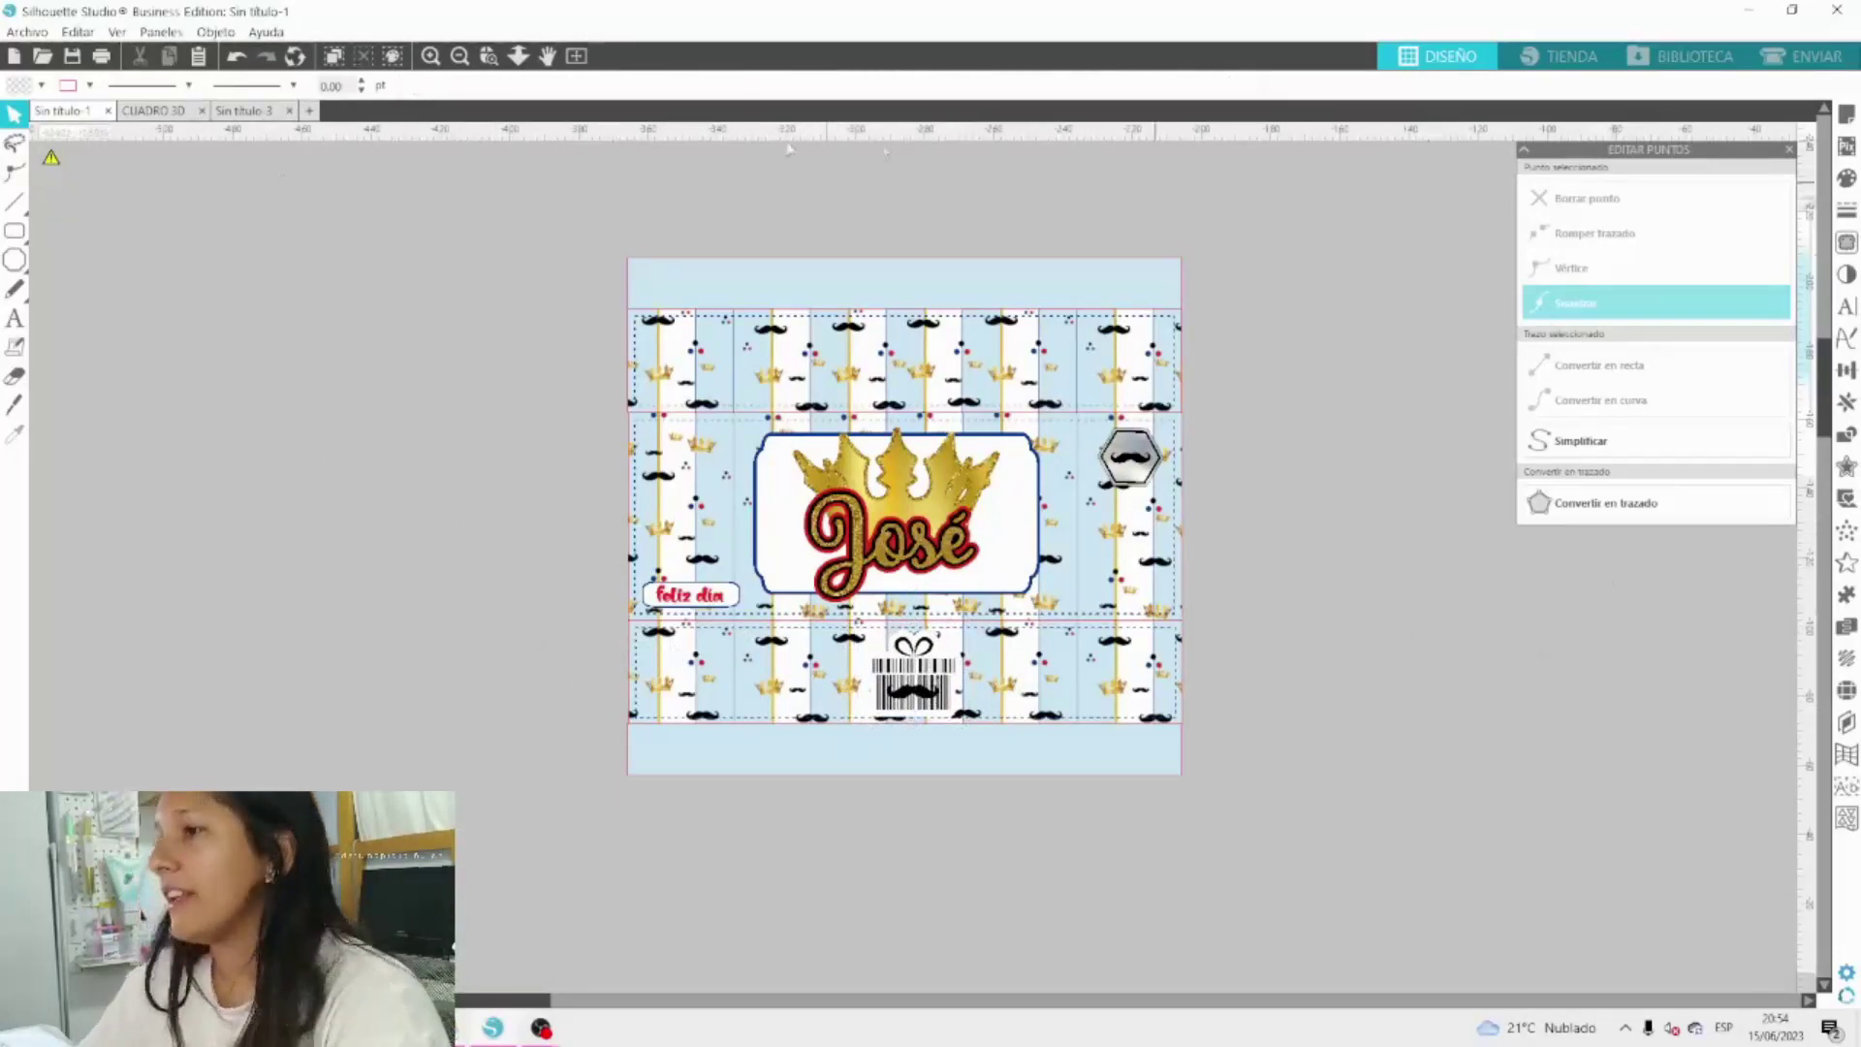
left_click(434, 58)
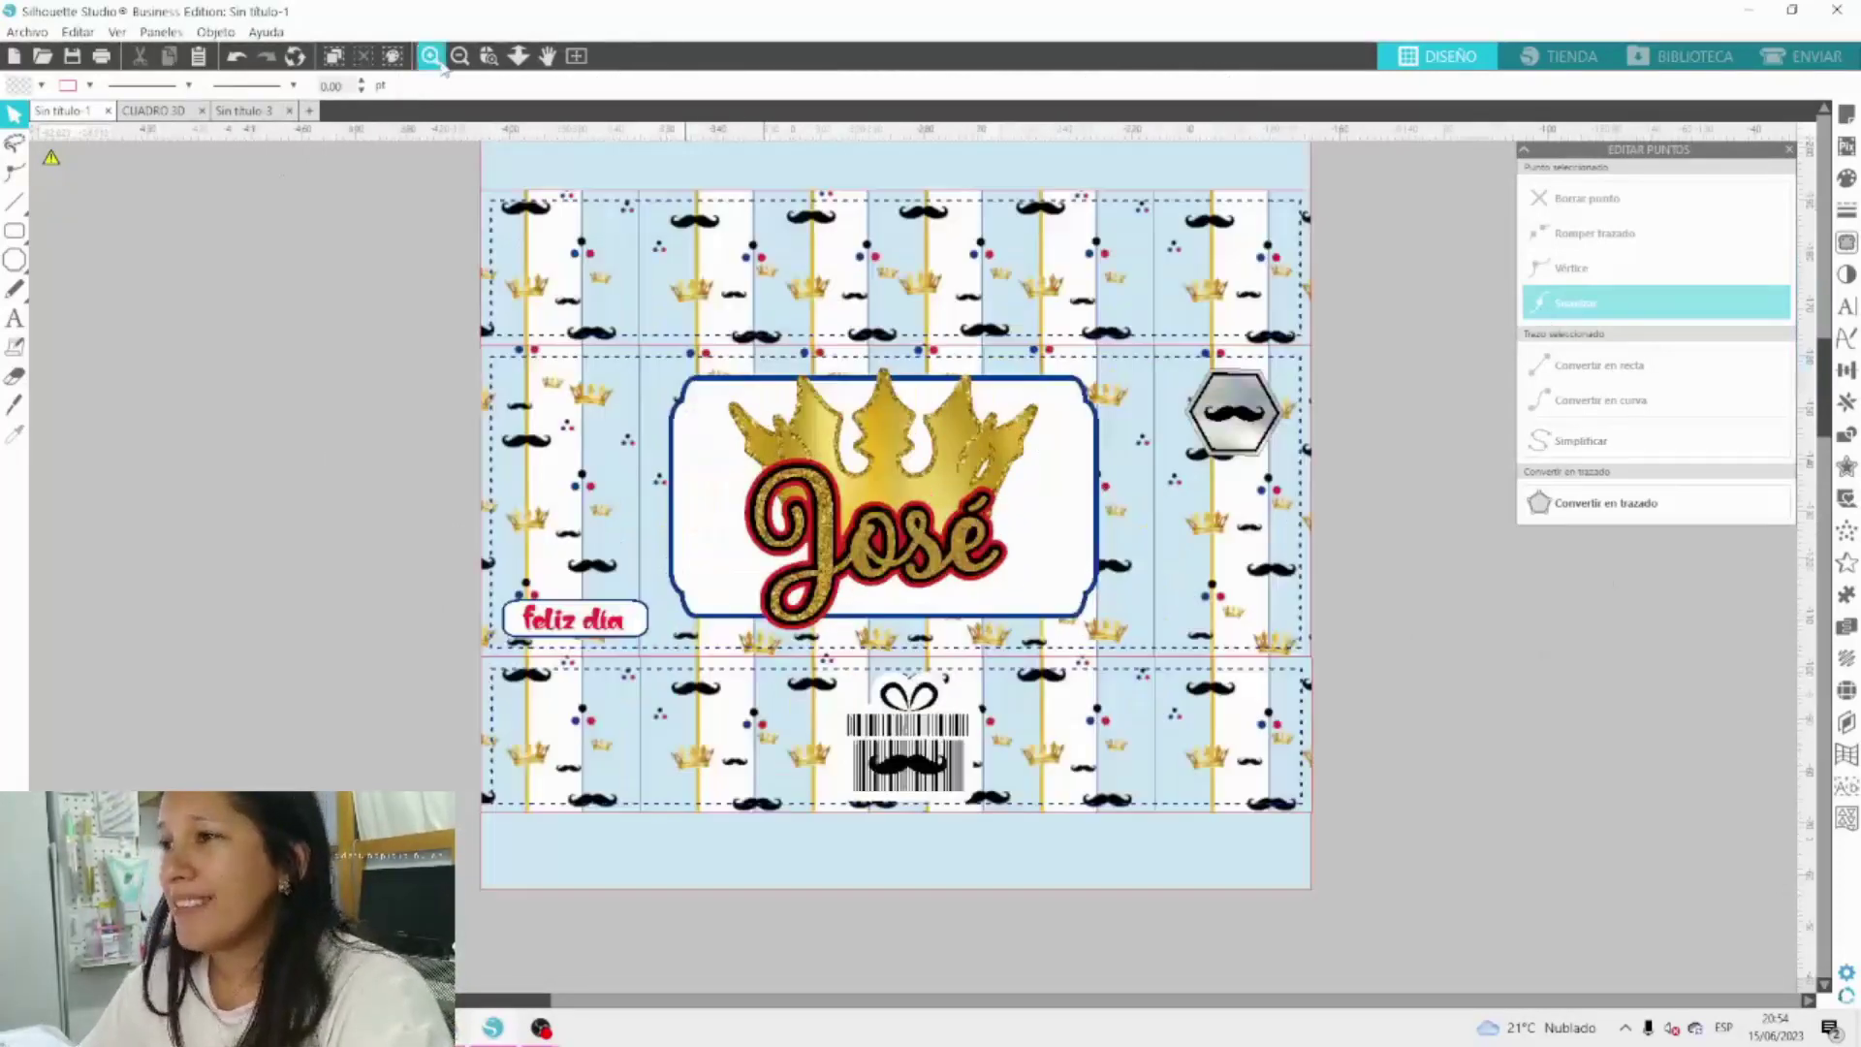
Move the hexagonal moustache badge slightly inward on the middle panel.
scroll(729, 390, "up", 3)
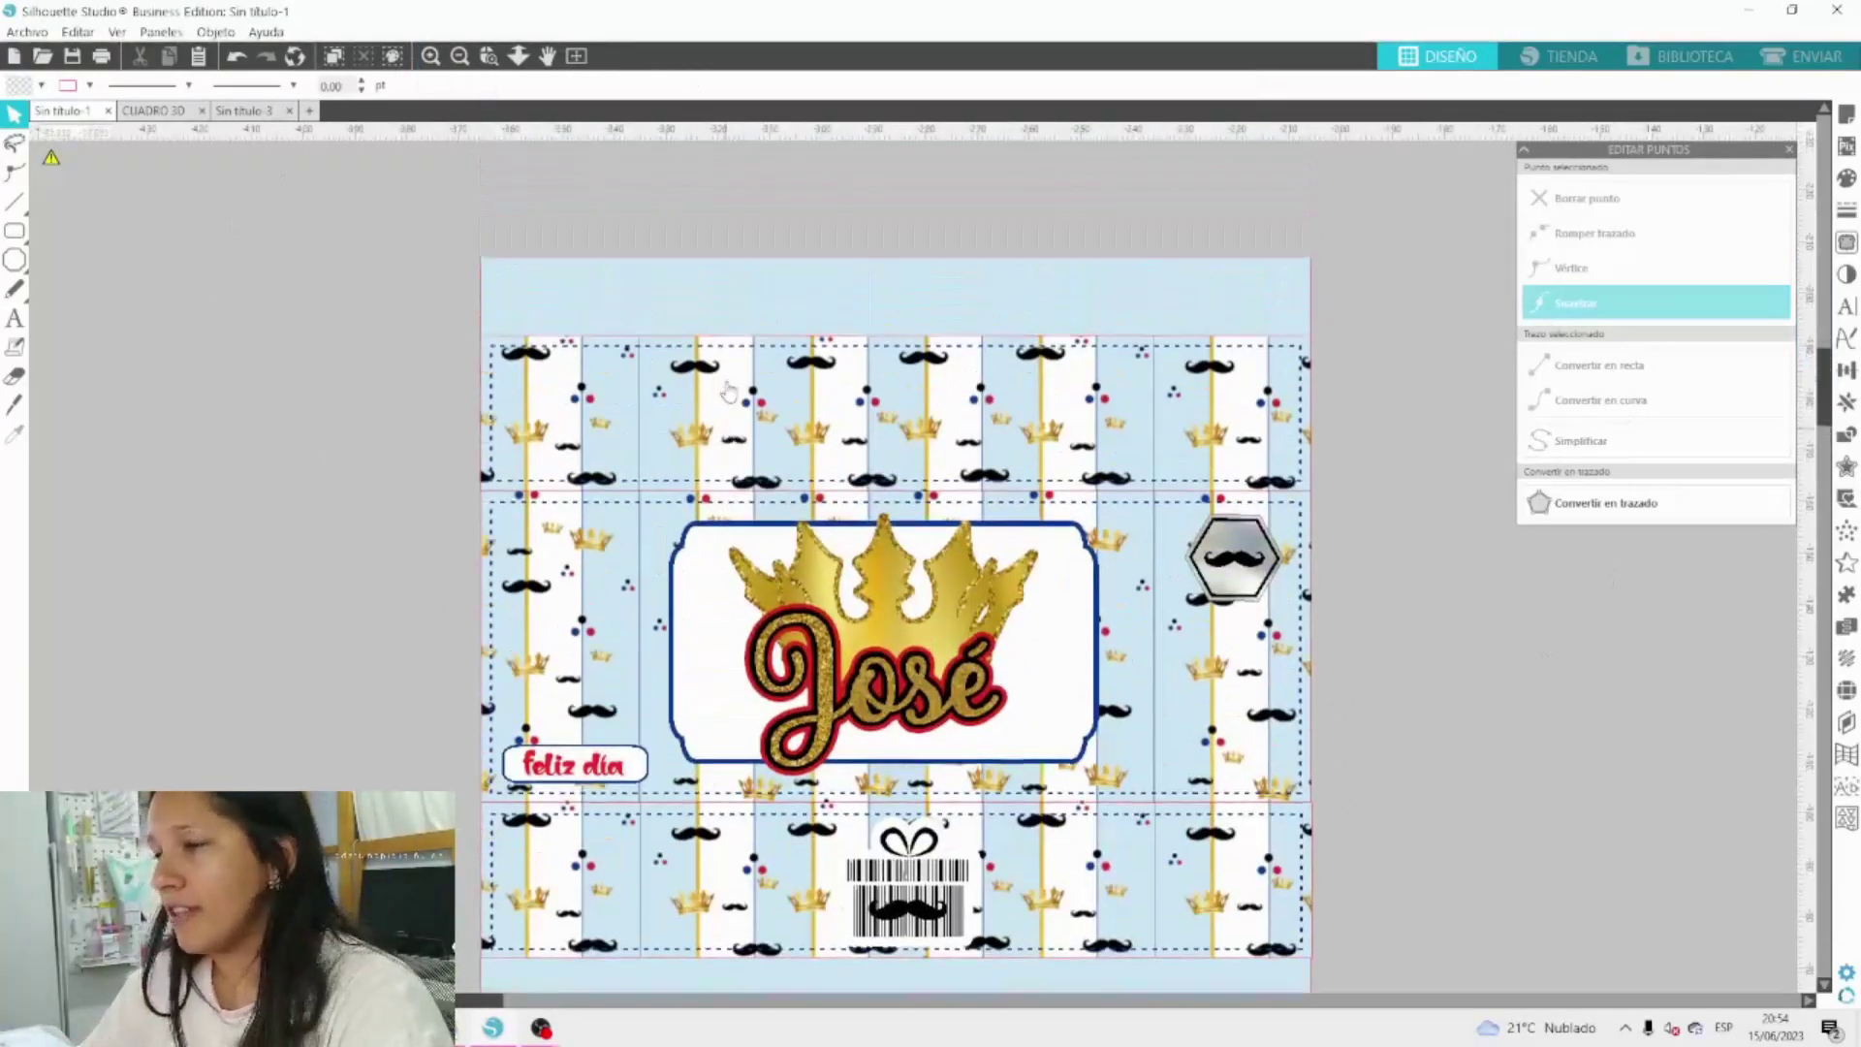
left_click_drag(1224, 556, 1210, 556)
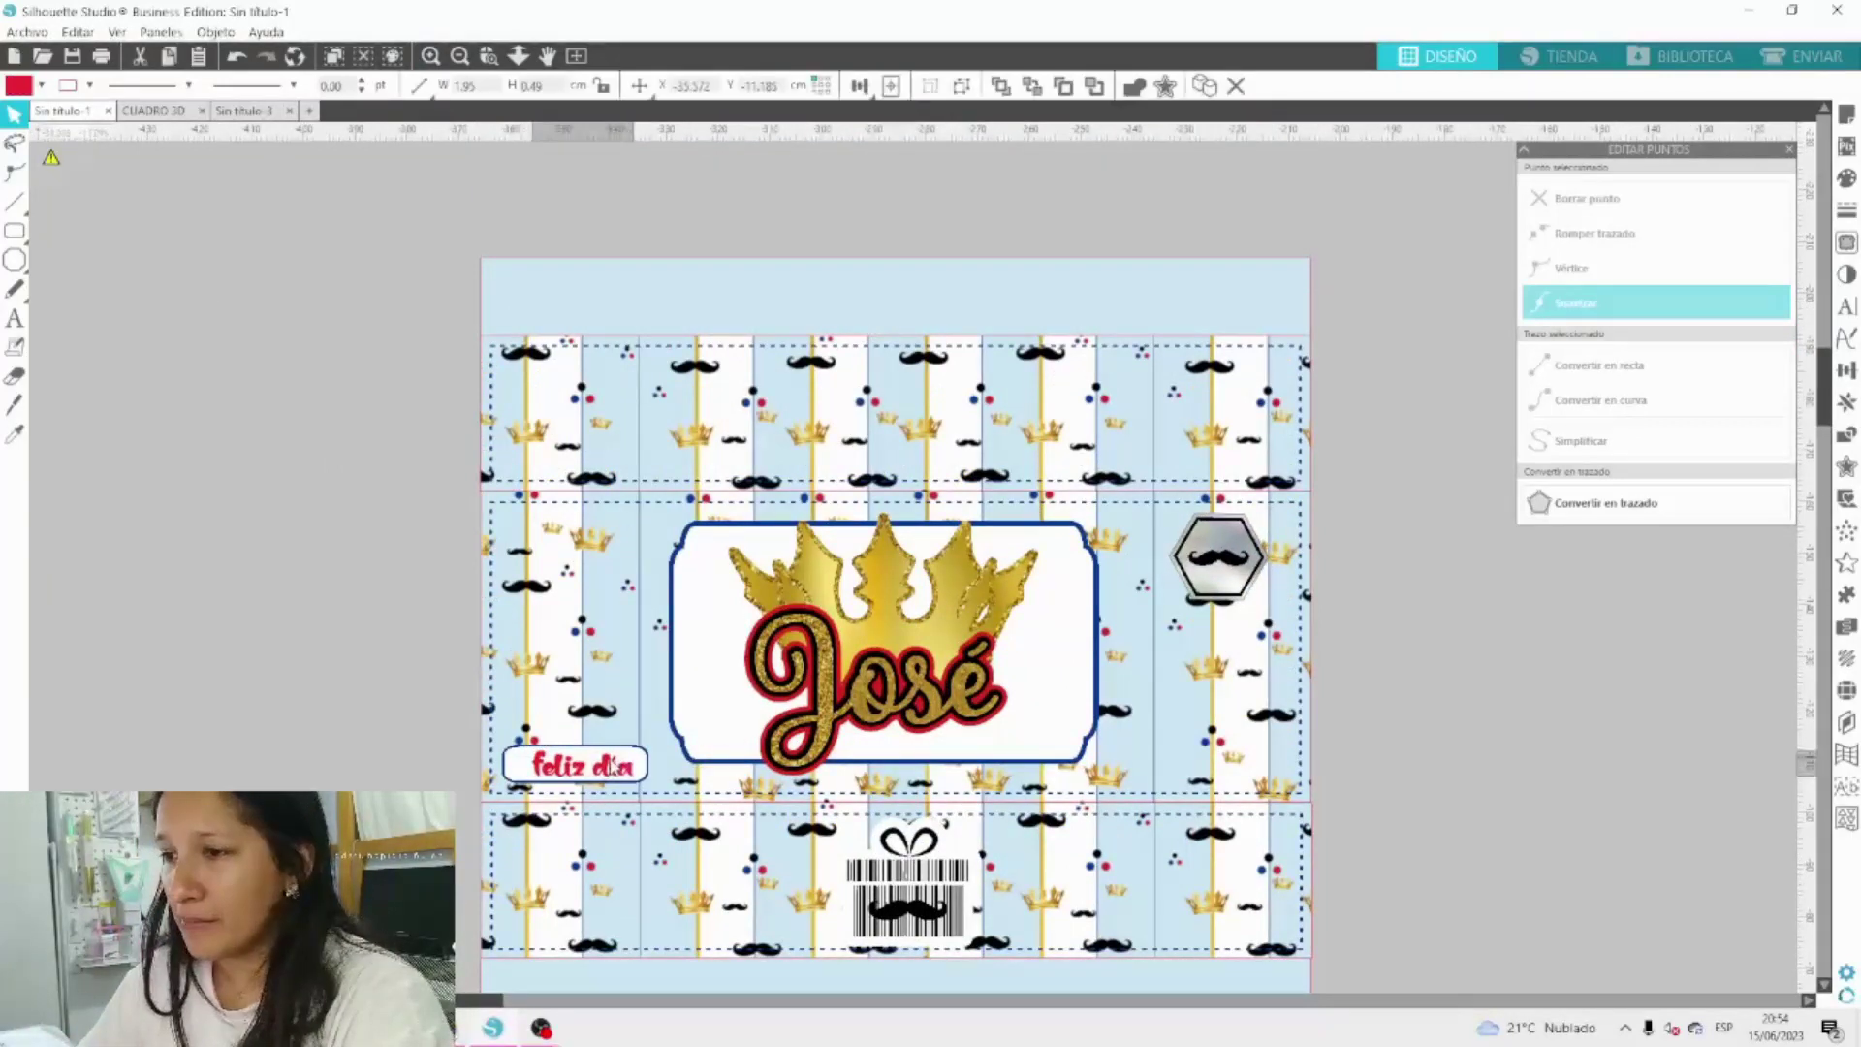
Centre the "feliz día" text on its white tag, group both together and move the tag slightly inward.
left_click(612, 766)
left_click(677, 683)
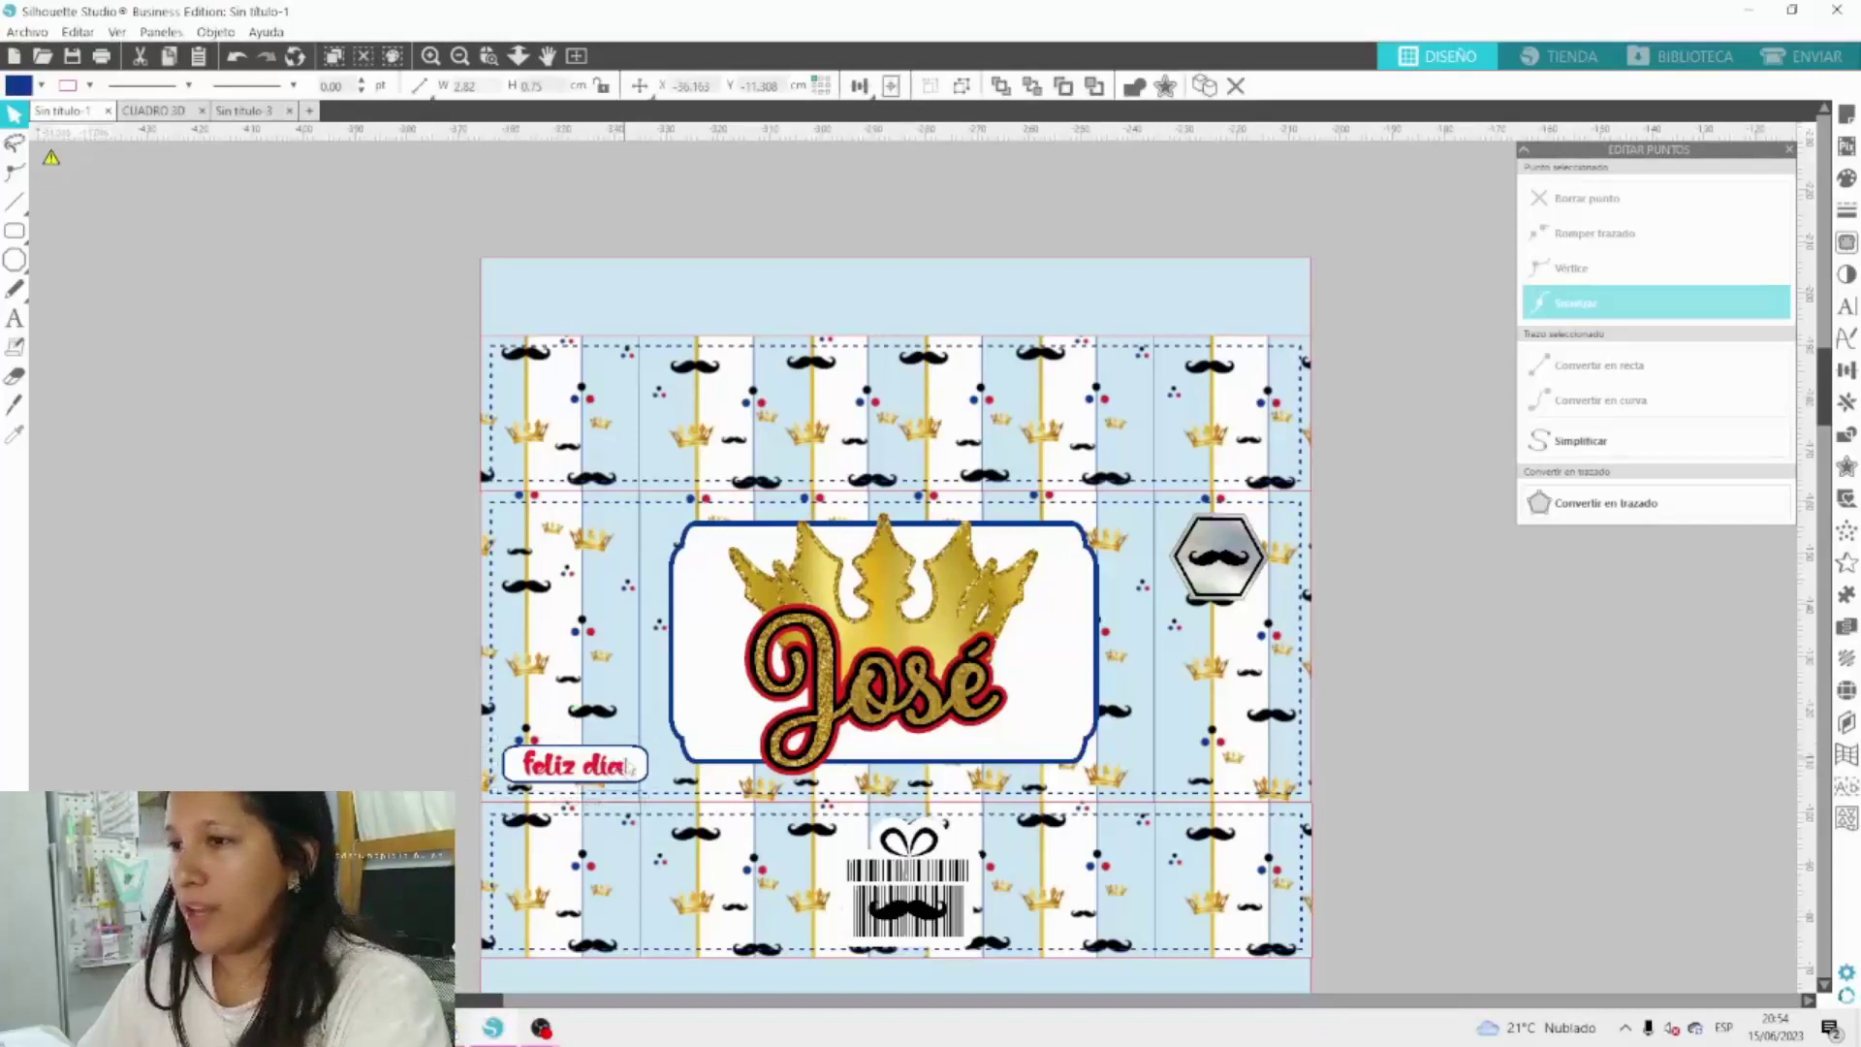
left_click(628, 767)
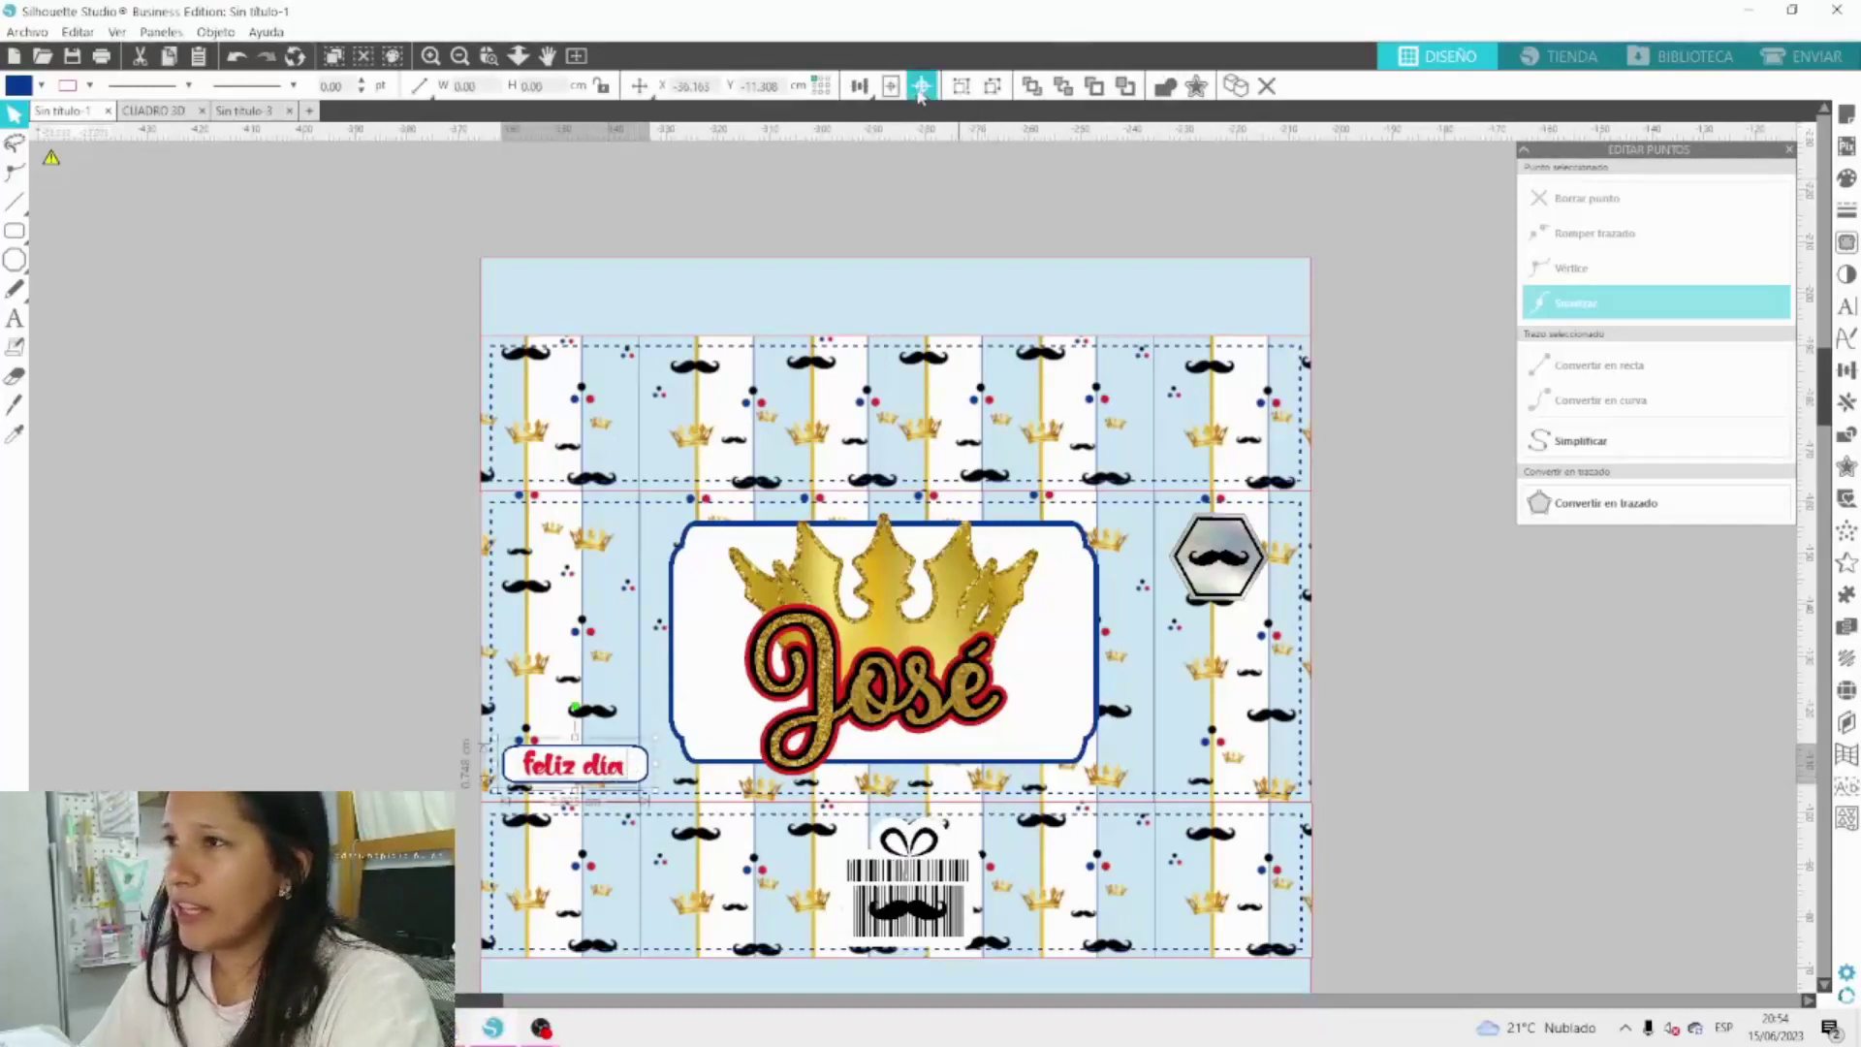
left_click(922, 87)
left_click(961, 86)
left_click_drag(611, 794, 626, 792)
scroll(1290, 409, "down", 1)
scroll(1290, 410, "down", 3)
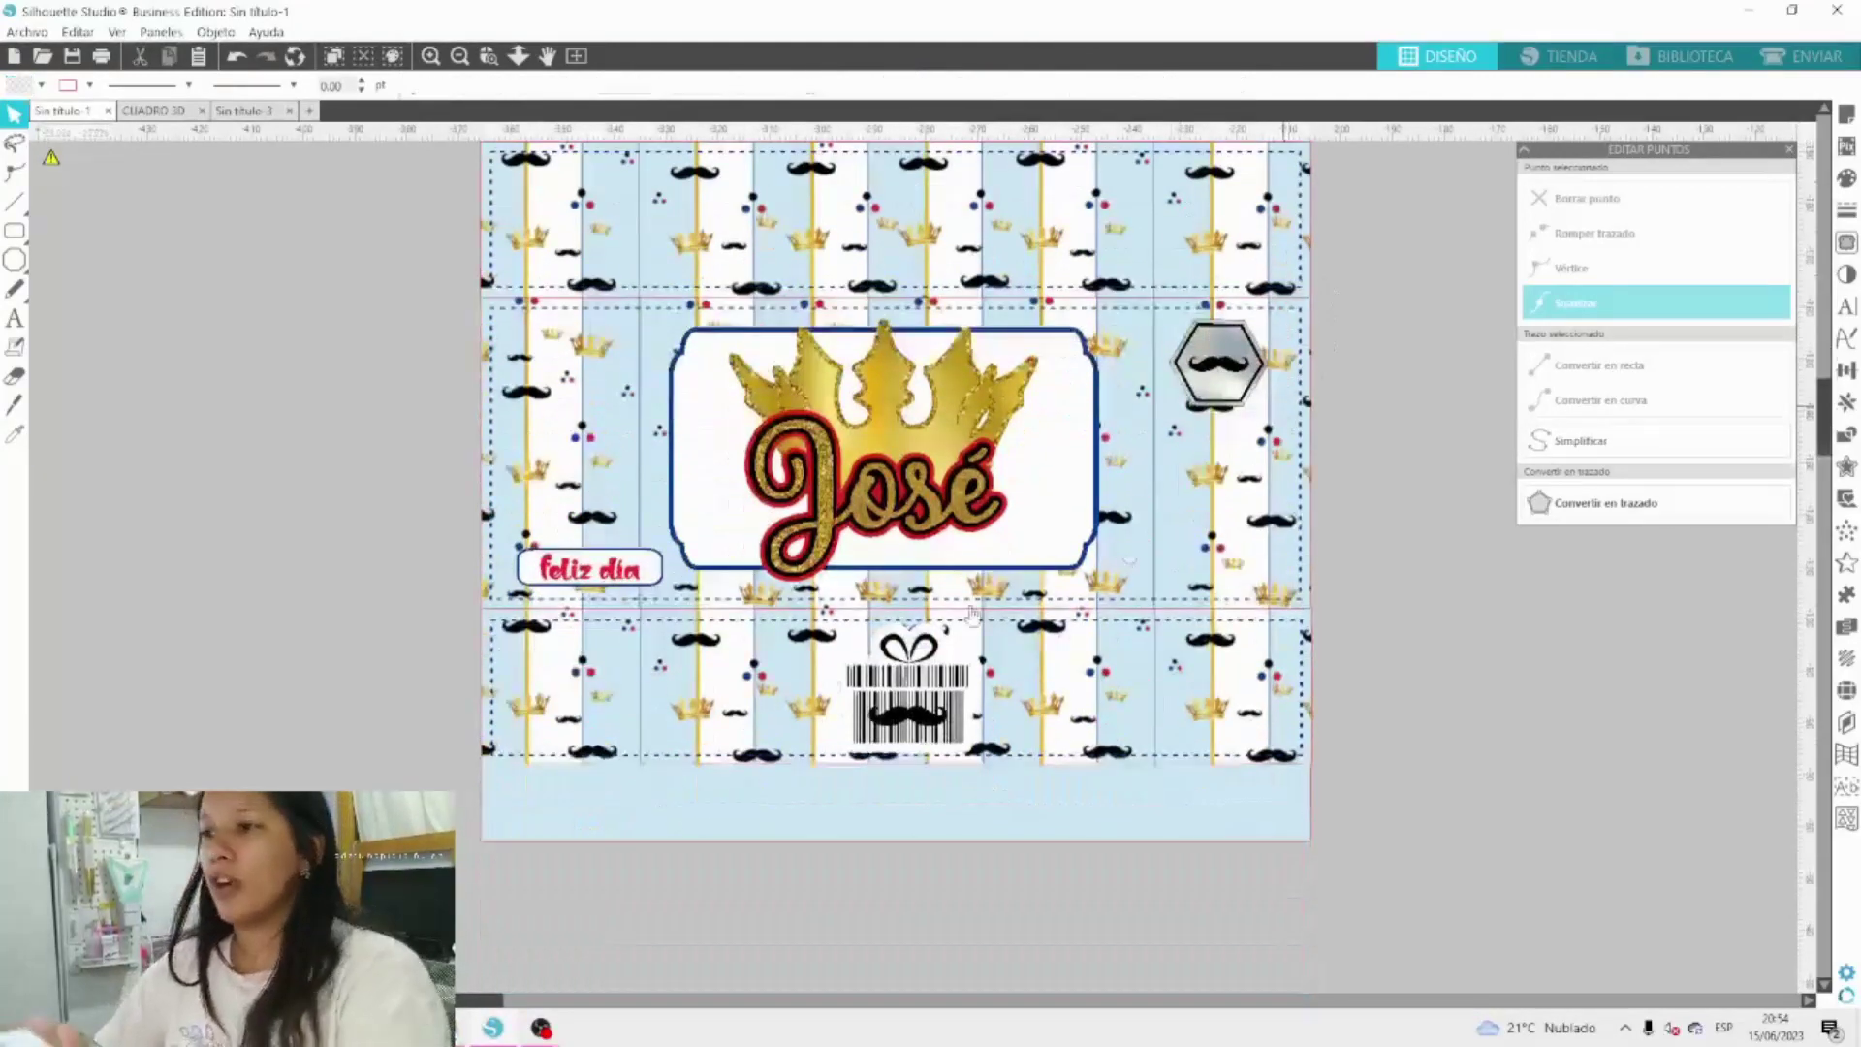
scroll(587, 388, "up", 2)
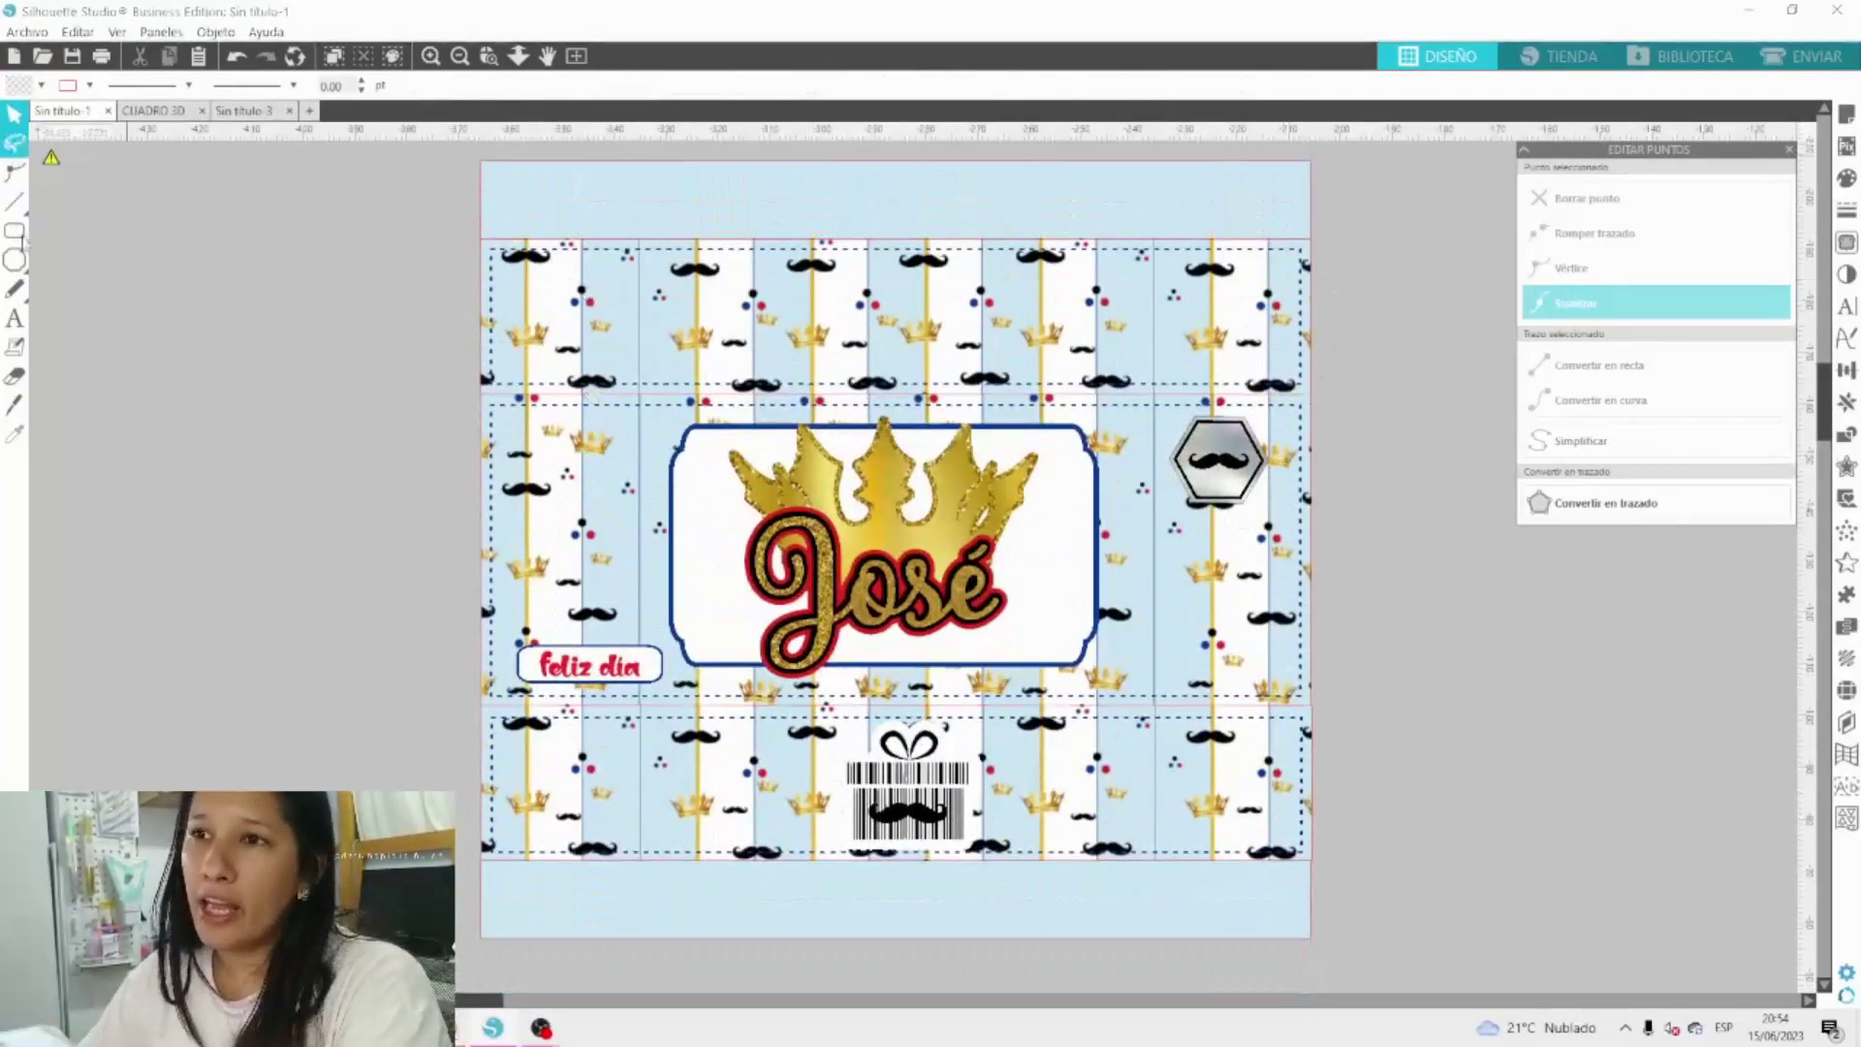
Draw a white-filled rounded rectangle about 13.58 by 2.13 cm across the label's upper patterned panel.
left_click(14, 230)
left_click_drag(555, 260, 1260, 380)
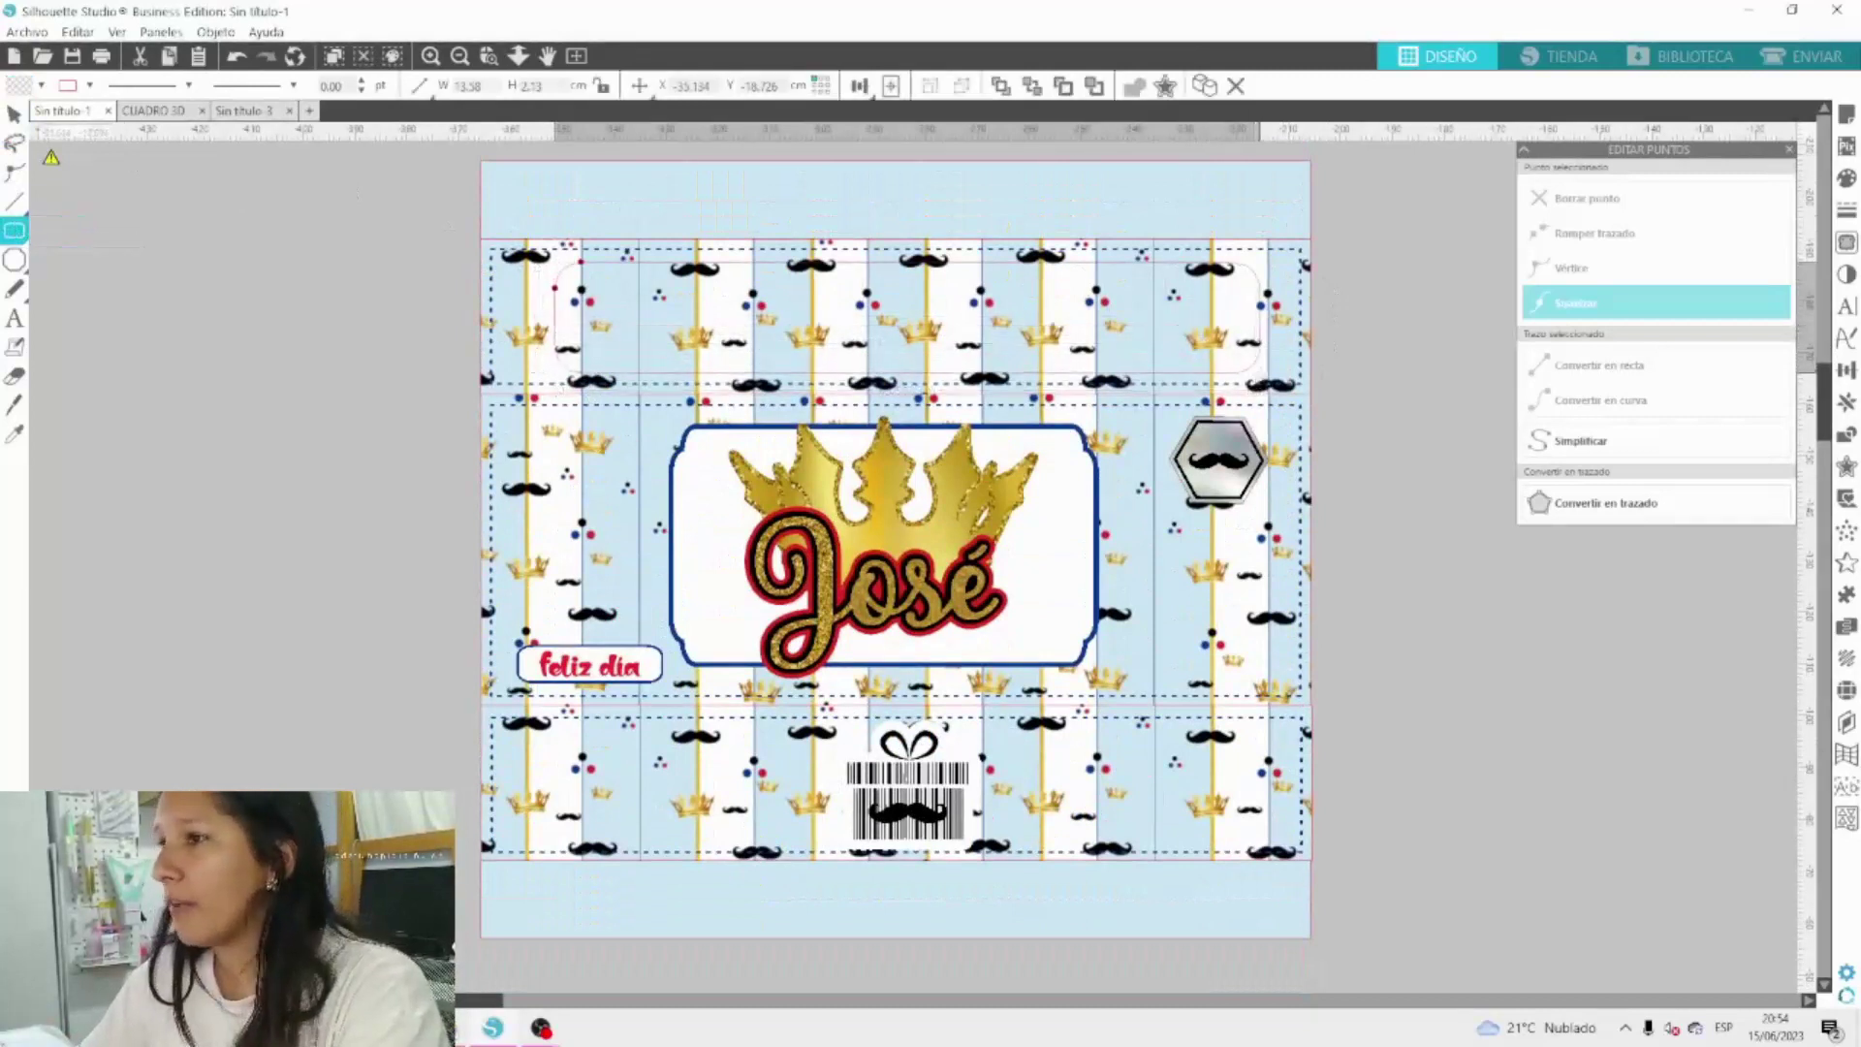
left_click(41, 85)
left_click(58, 157)
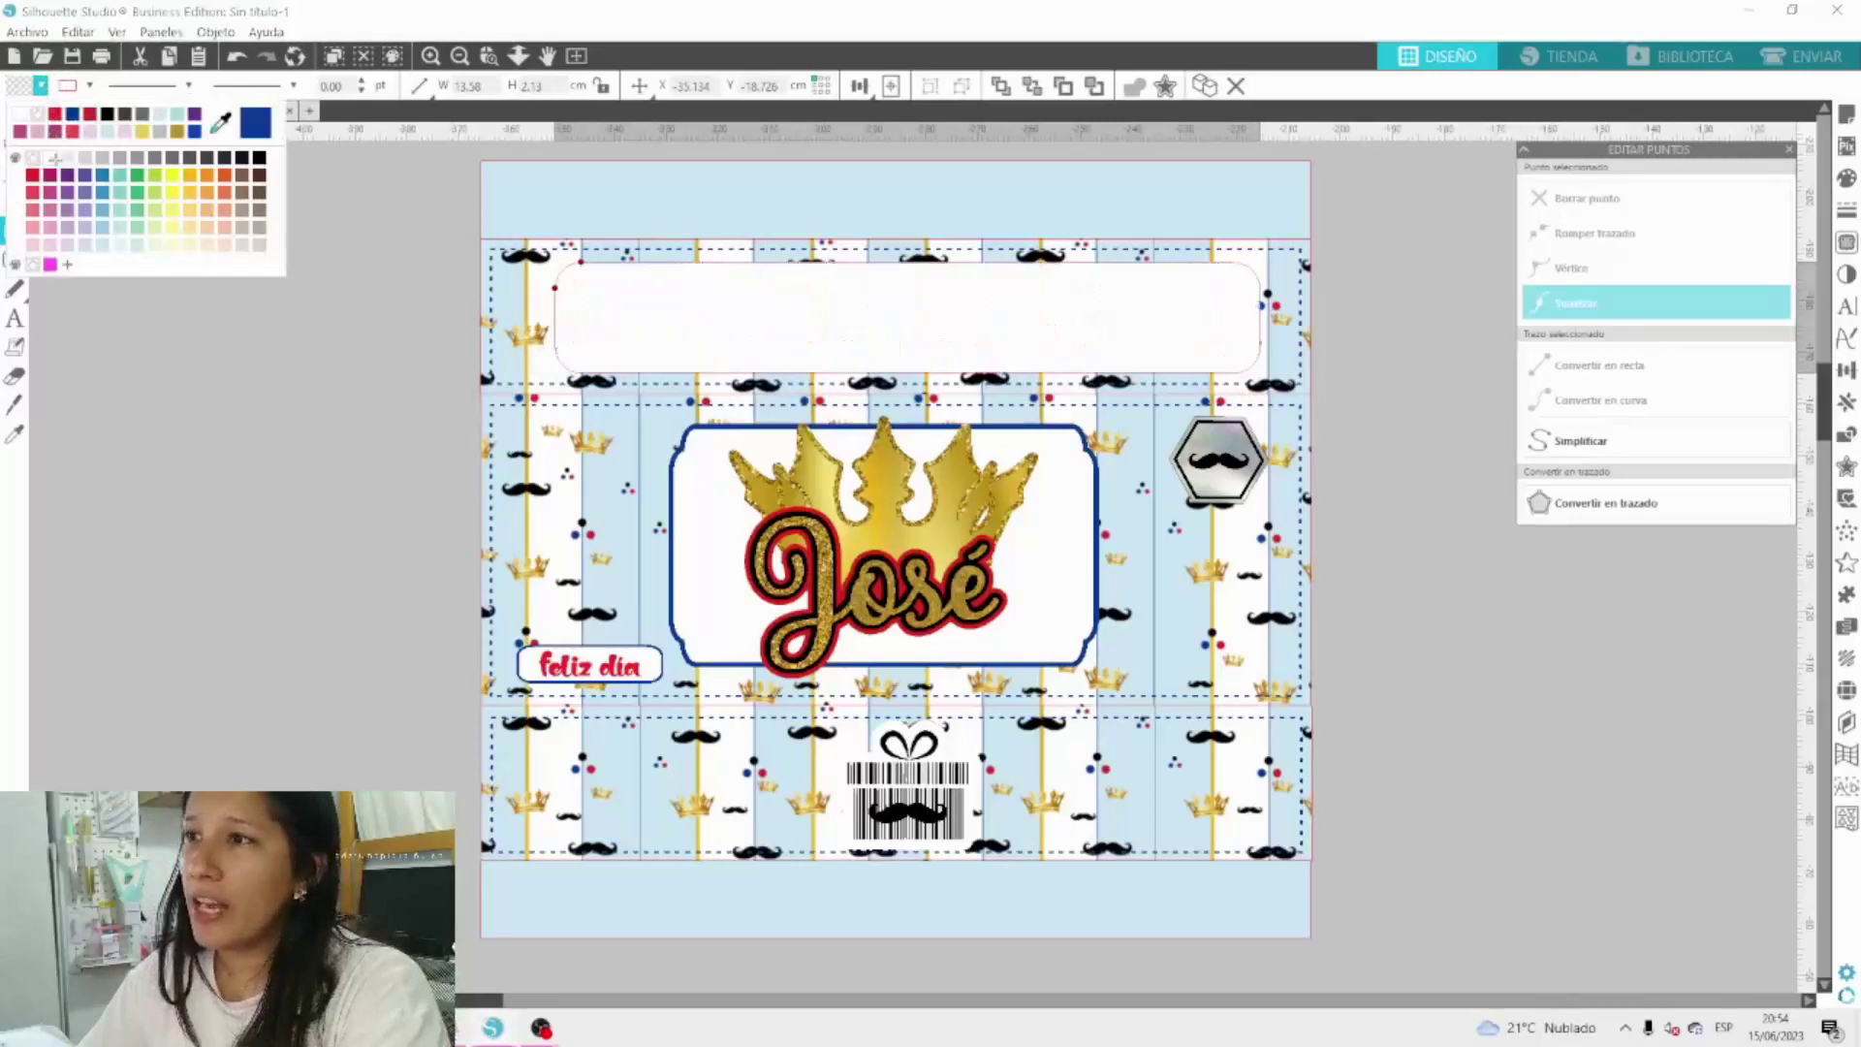
left_click(13, 113)
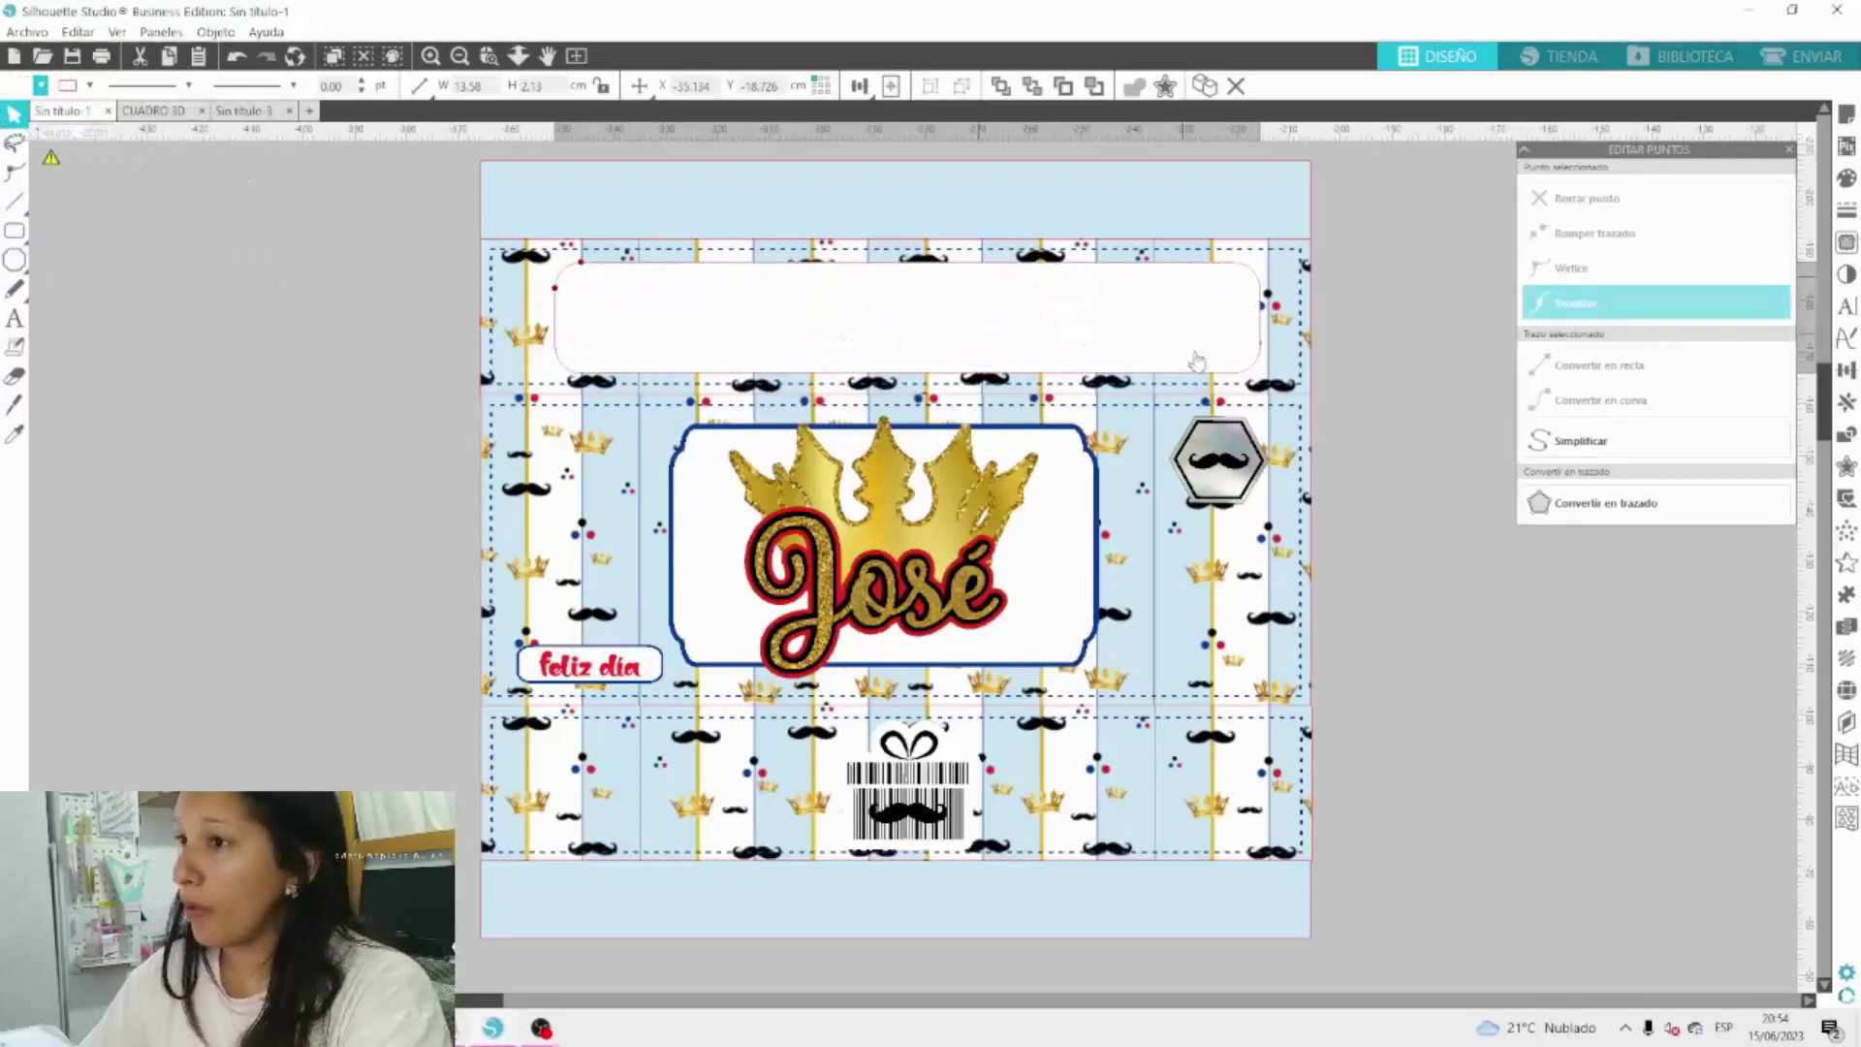
left_click_drag(1139, 372, 1091, 362)
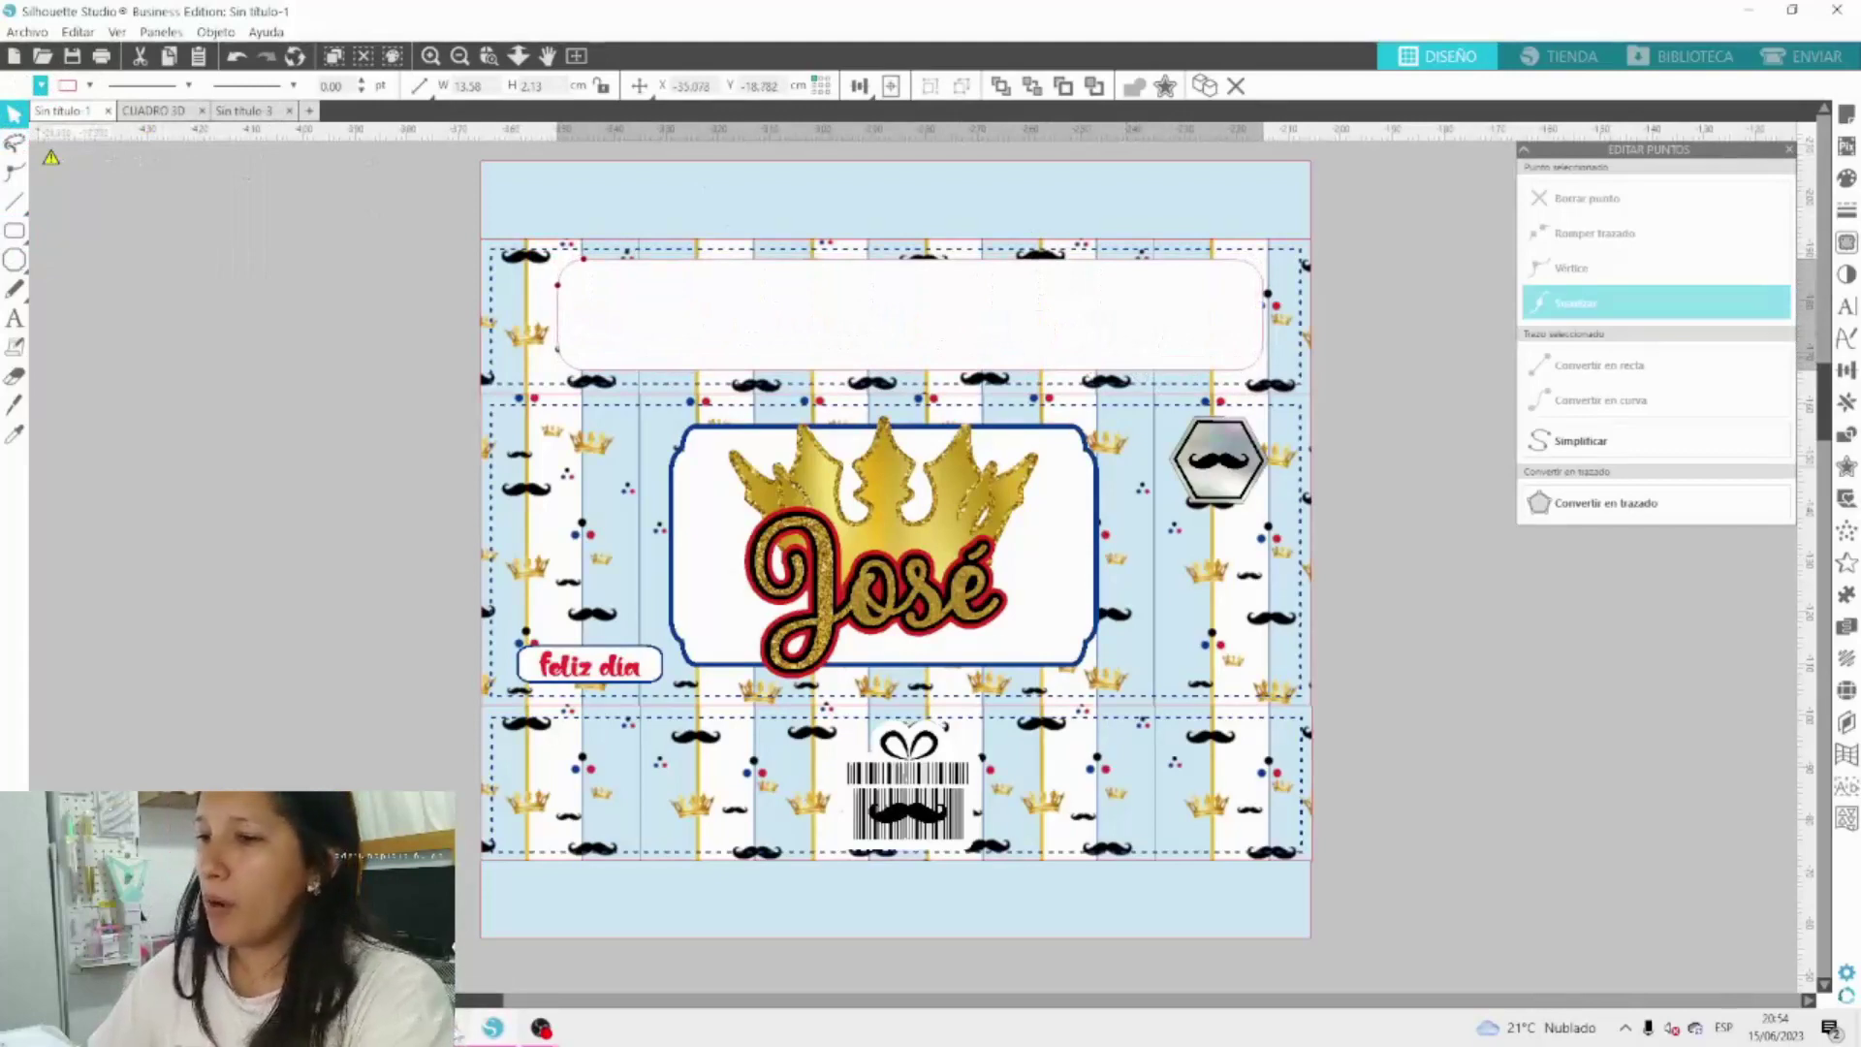
Switch to the browser and search Google Images for "frase para dia del padre".
key("alt+Tab")
left_click_drag(433, 104, 2, 120)
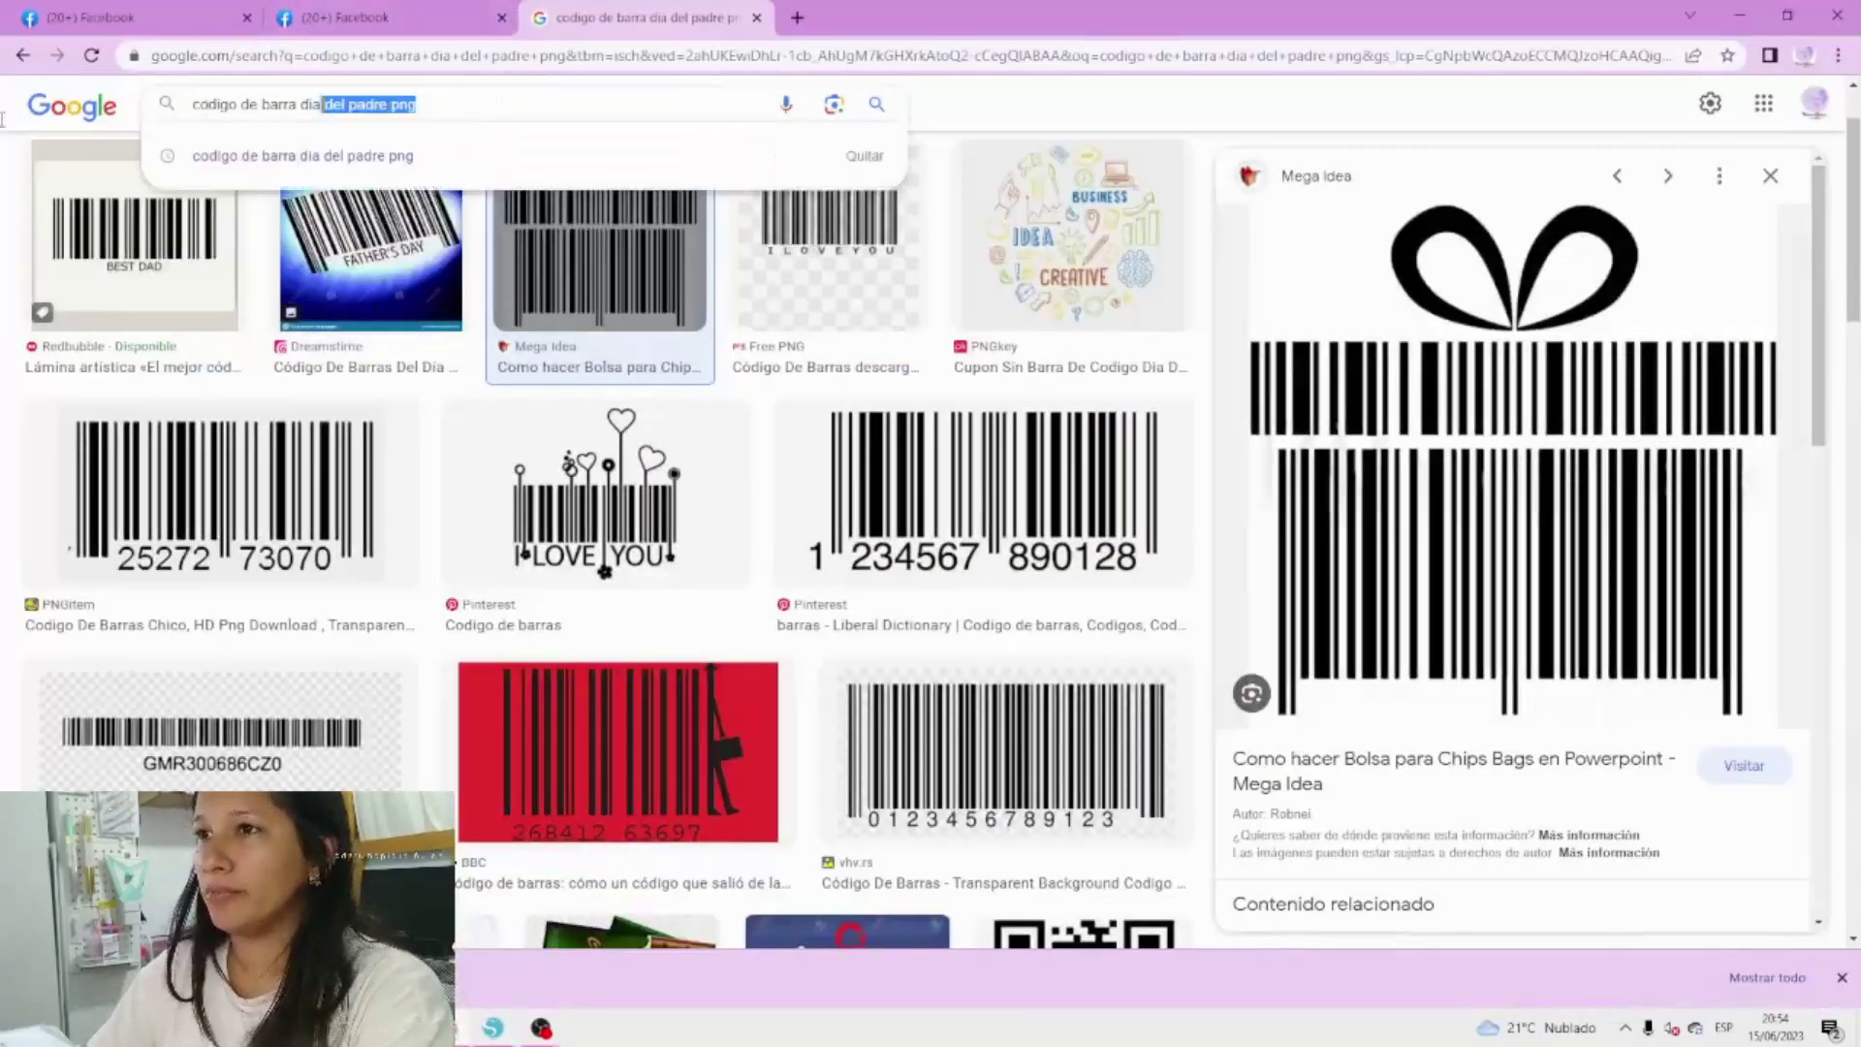
key("ctrl+a")
type("frase pa")
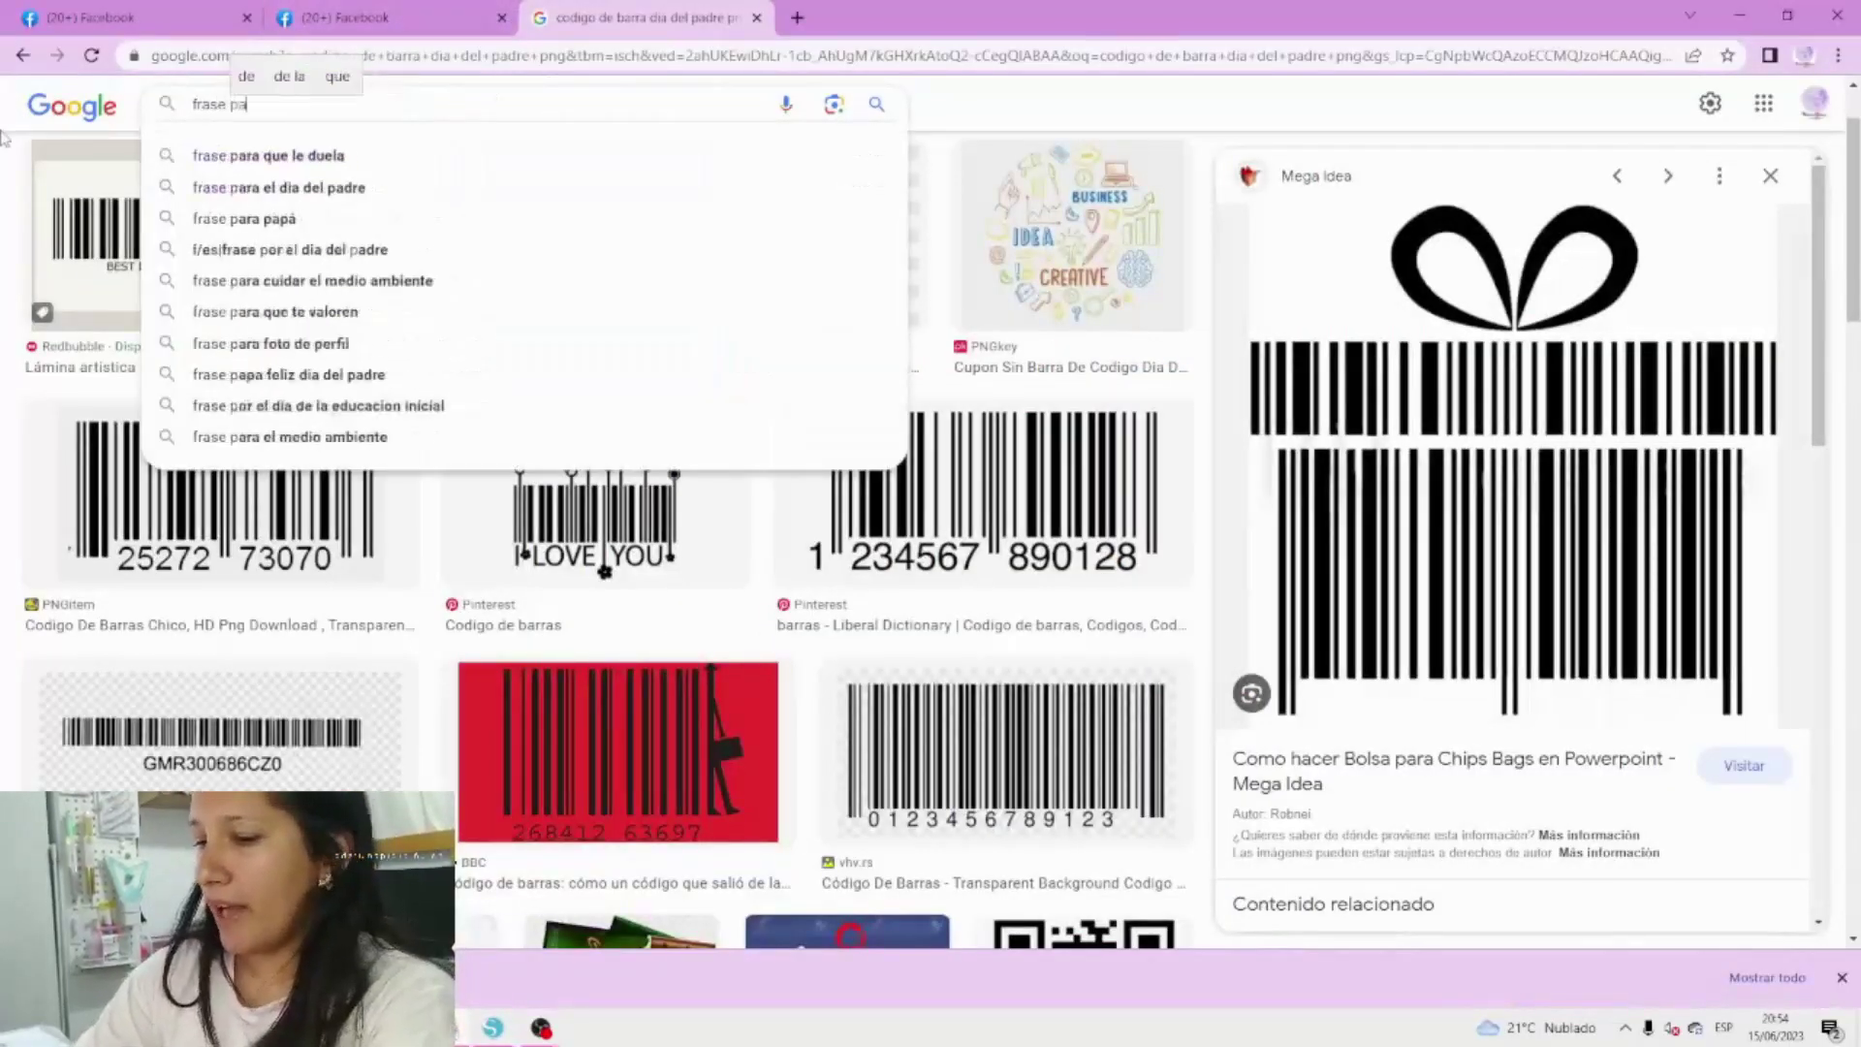
type("ra dia del padr")
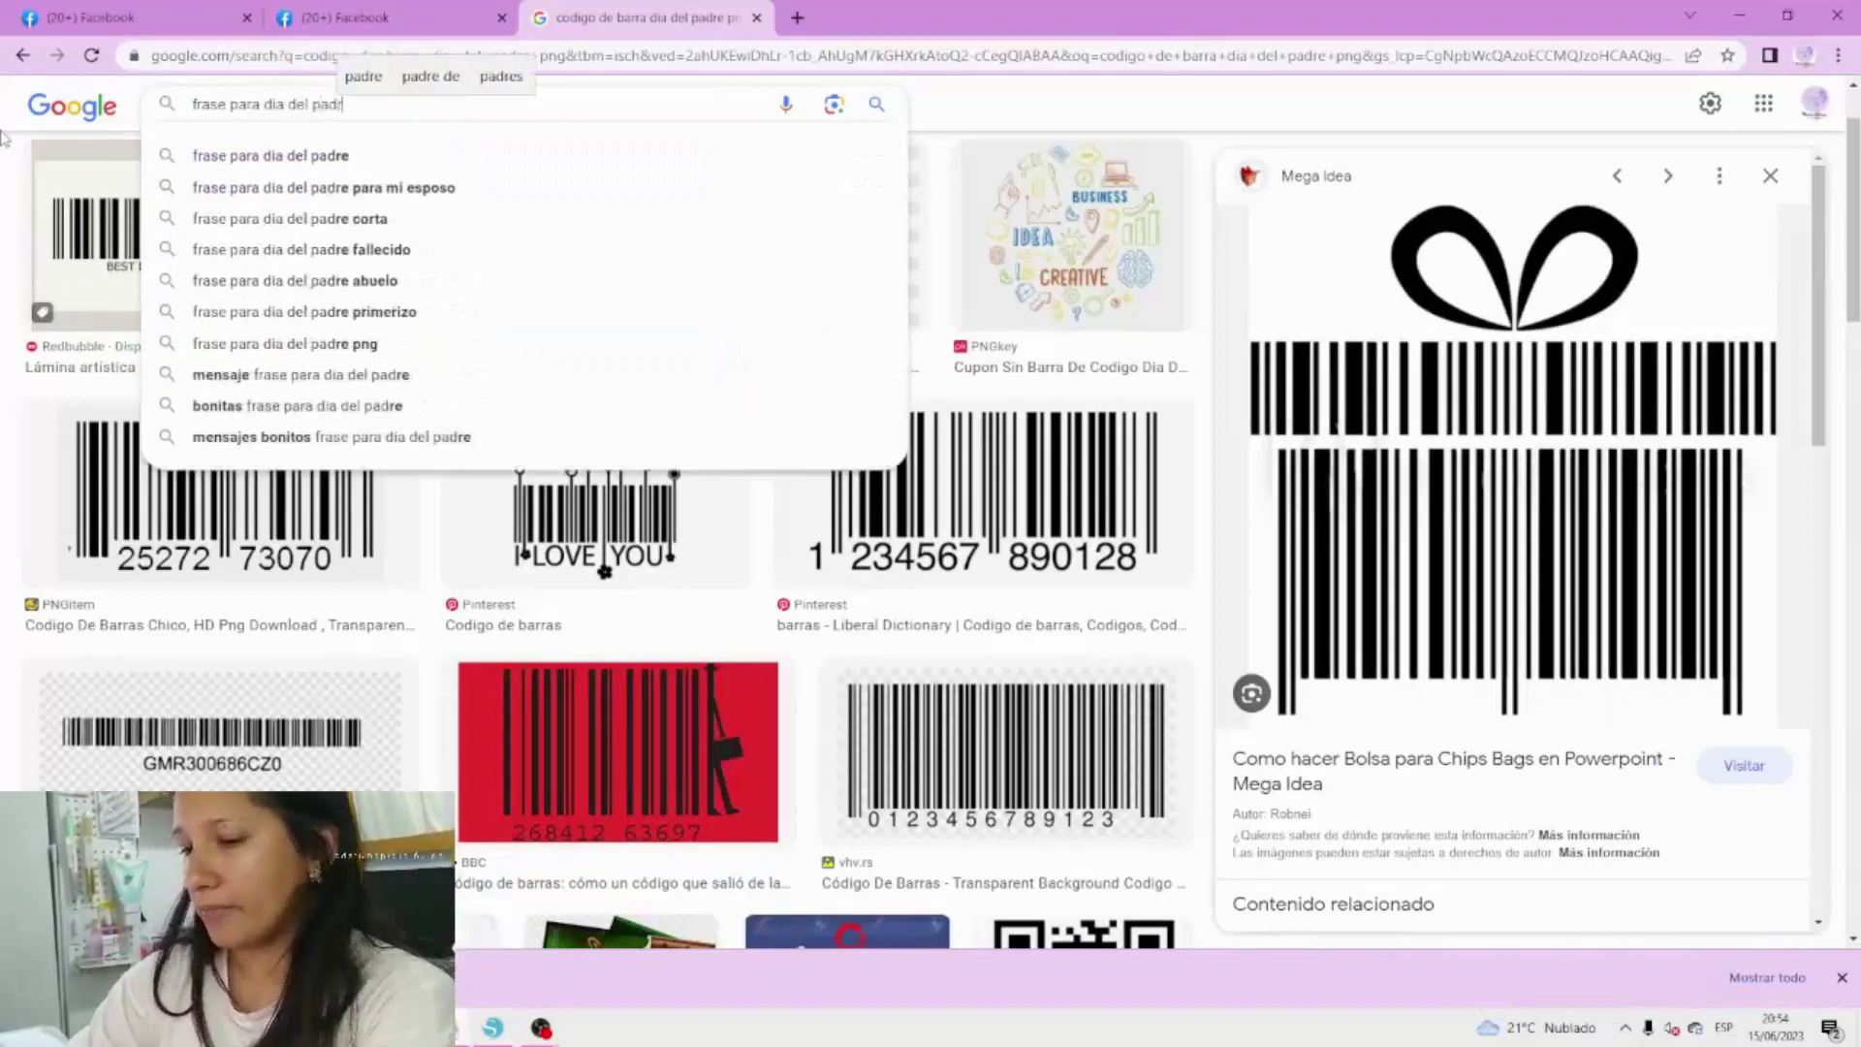
type("e")
key("Return")
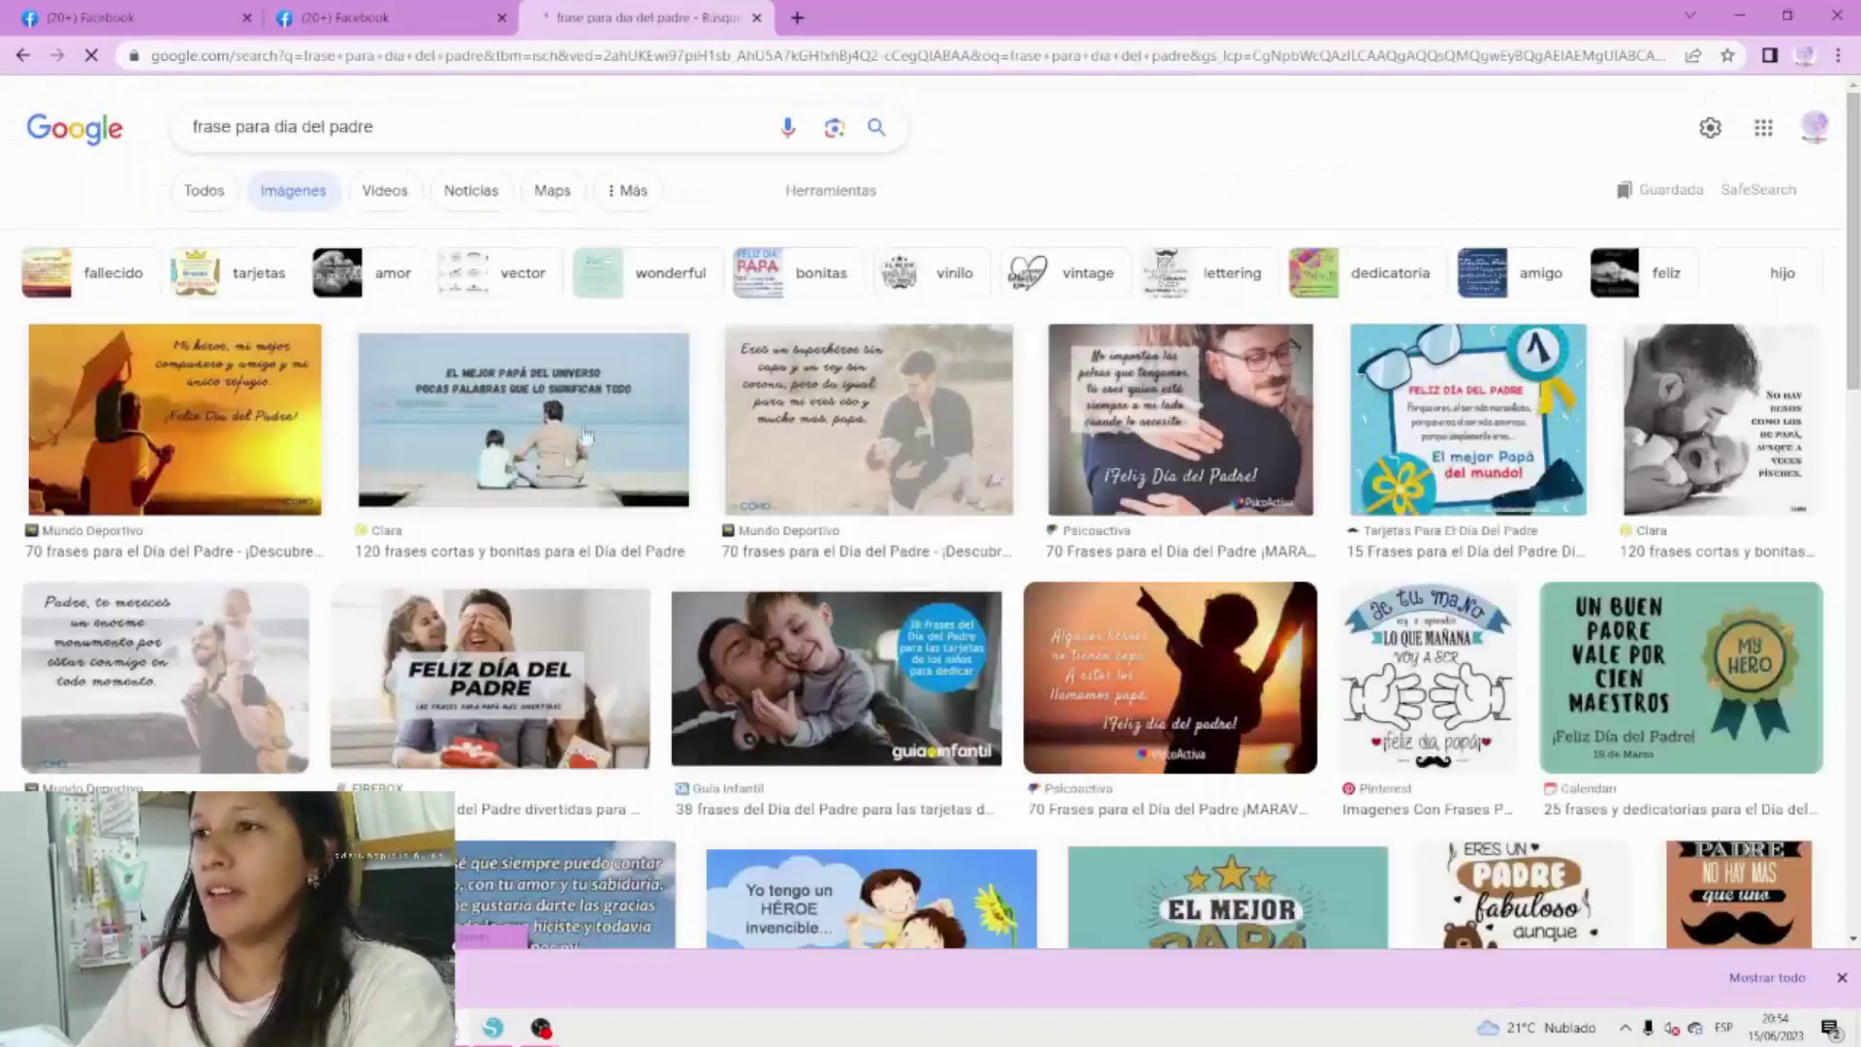
Preview the "Eres un superhéroe sin capa" quote image and take a screen capture of just its text area.
left_click(585, 435)
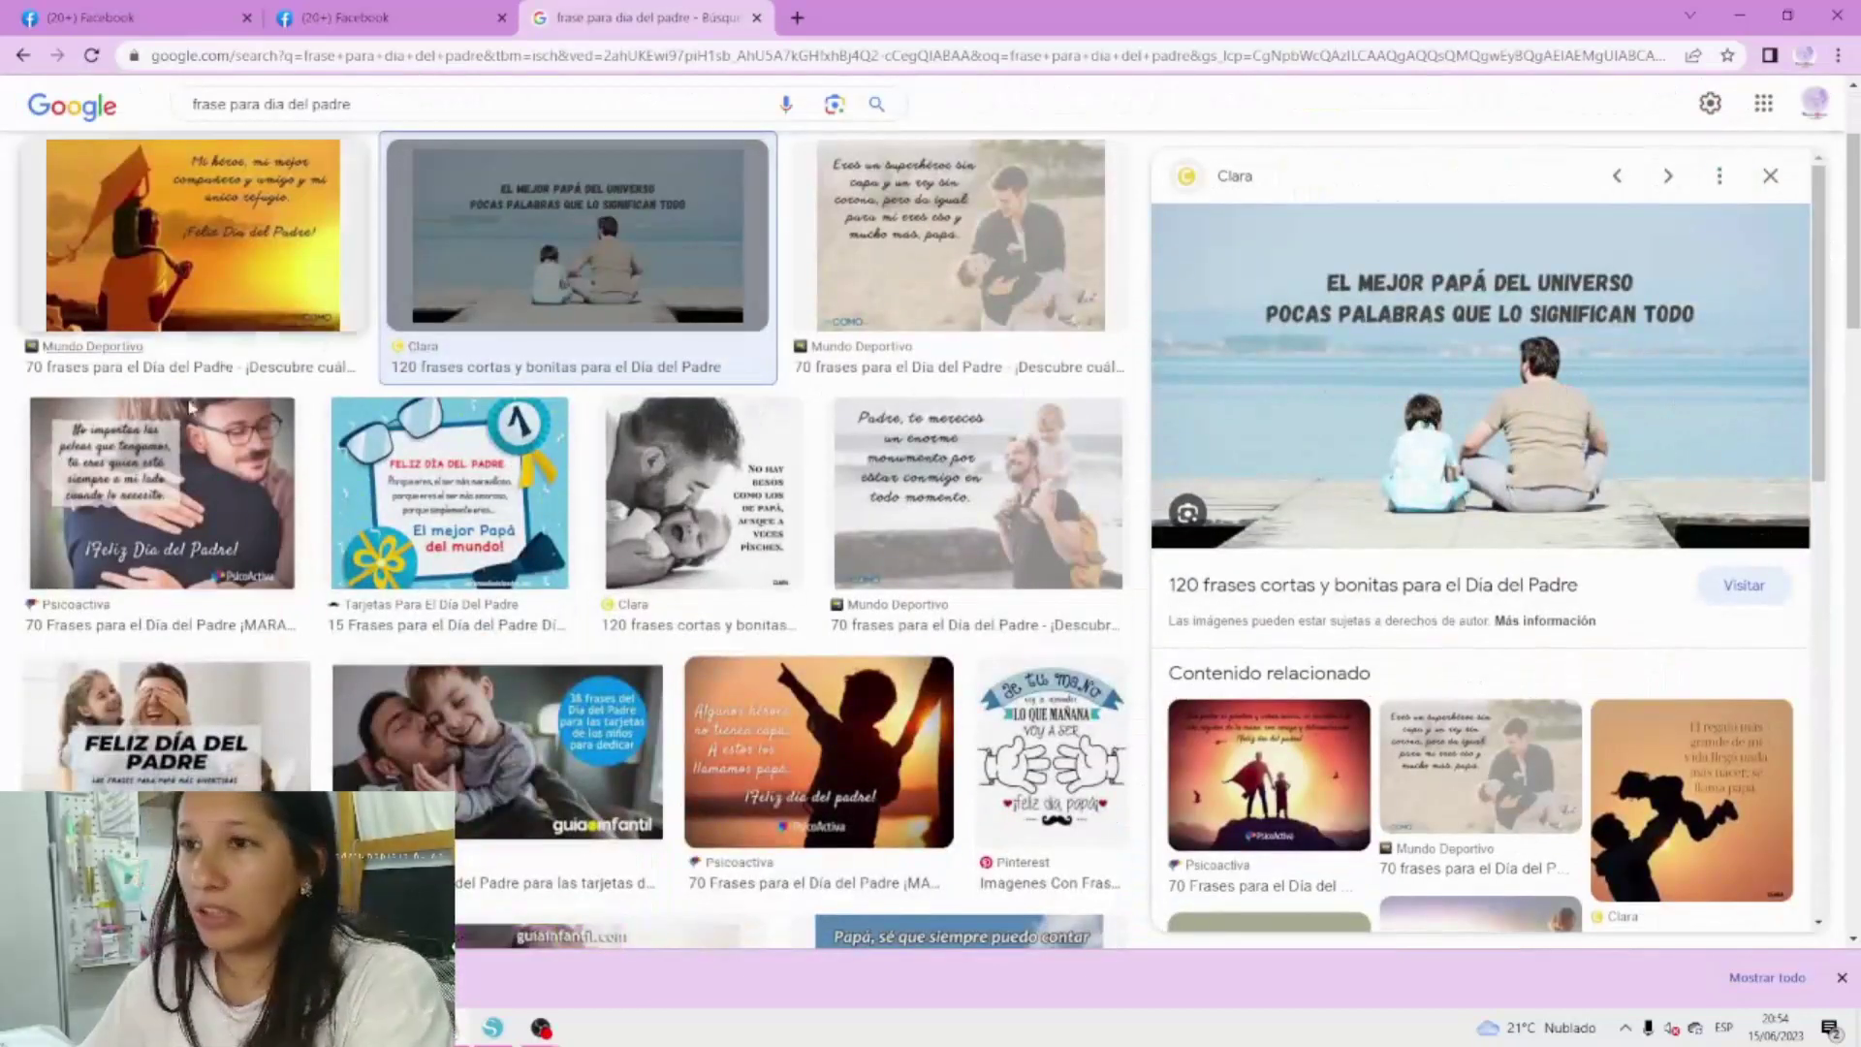
left_click(965, 274)
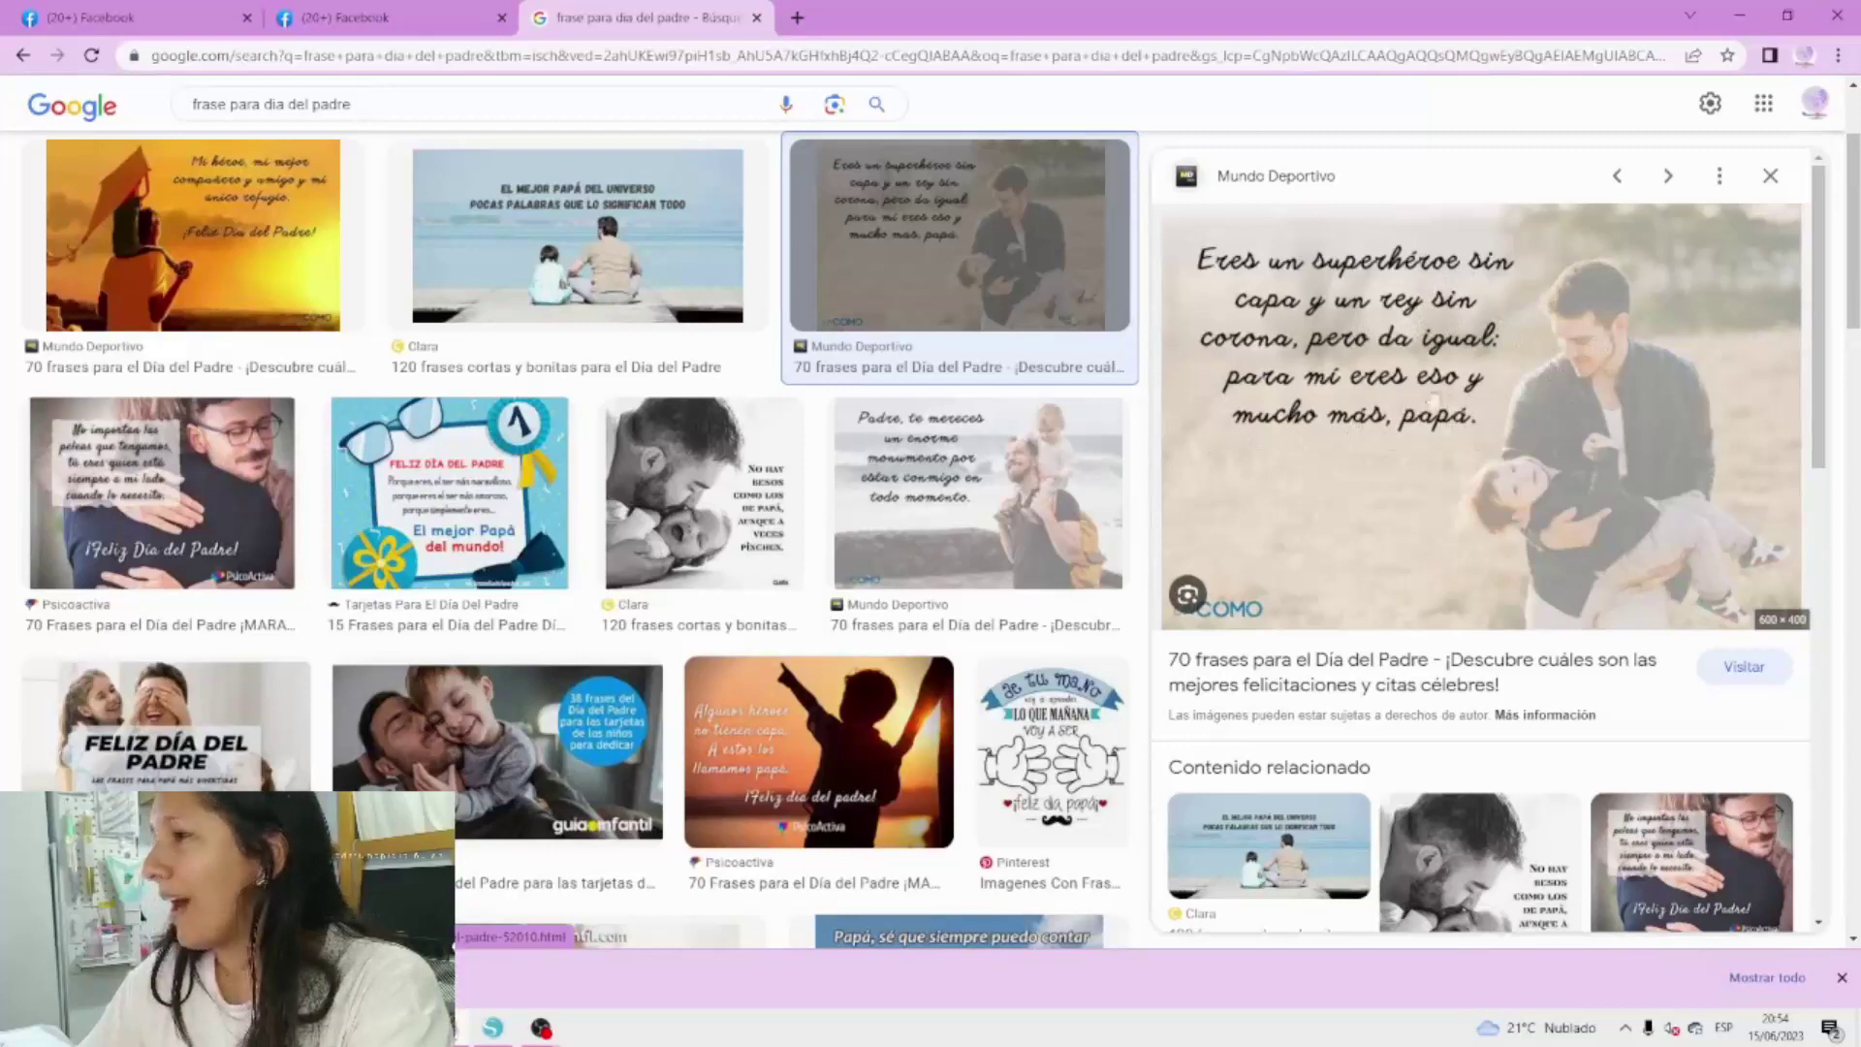
key("Print")
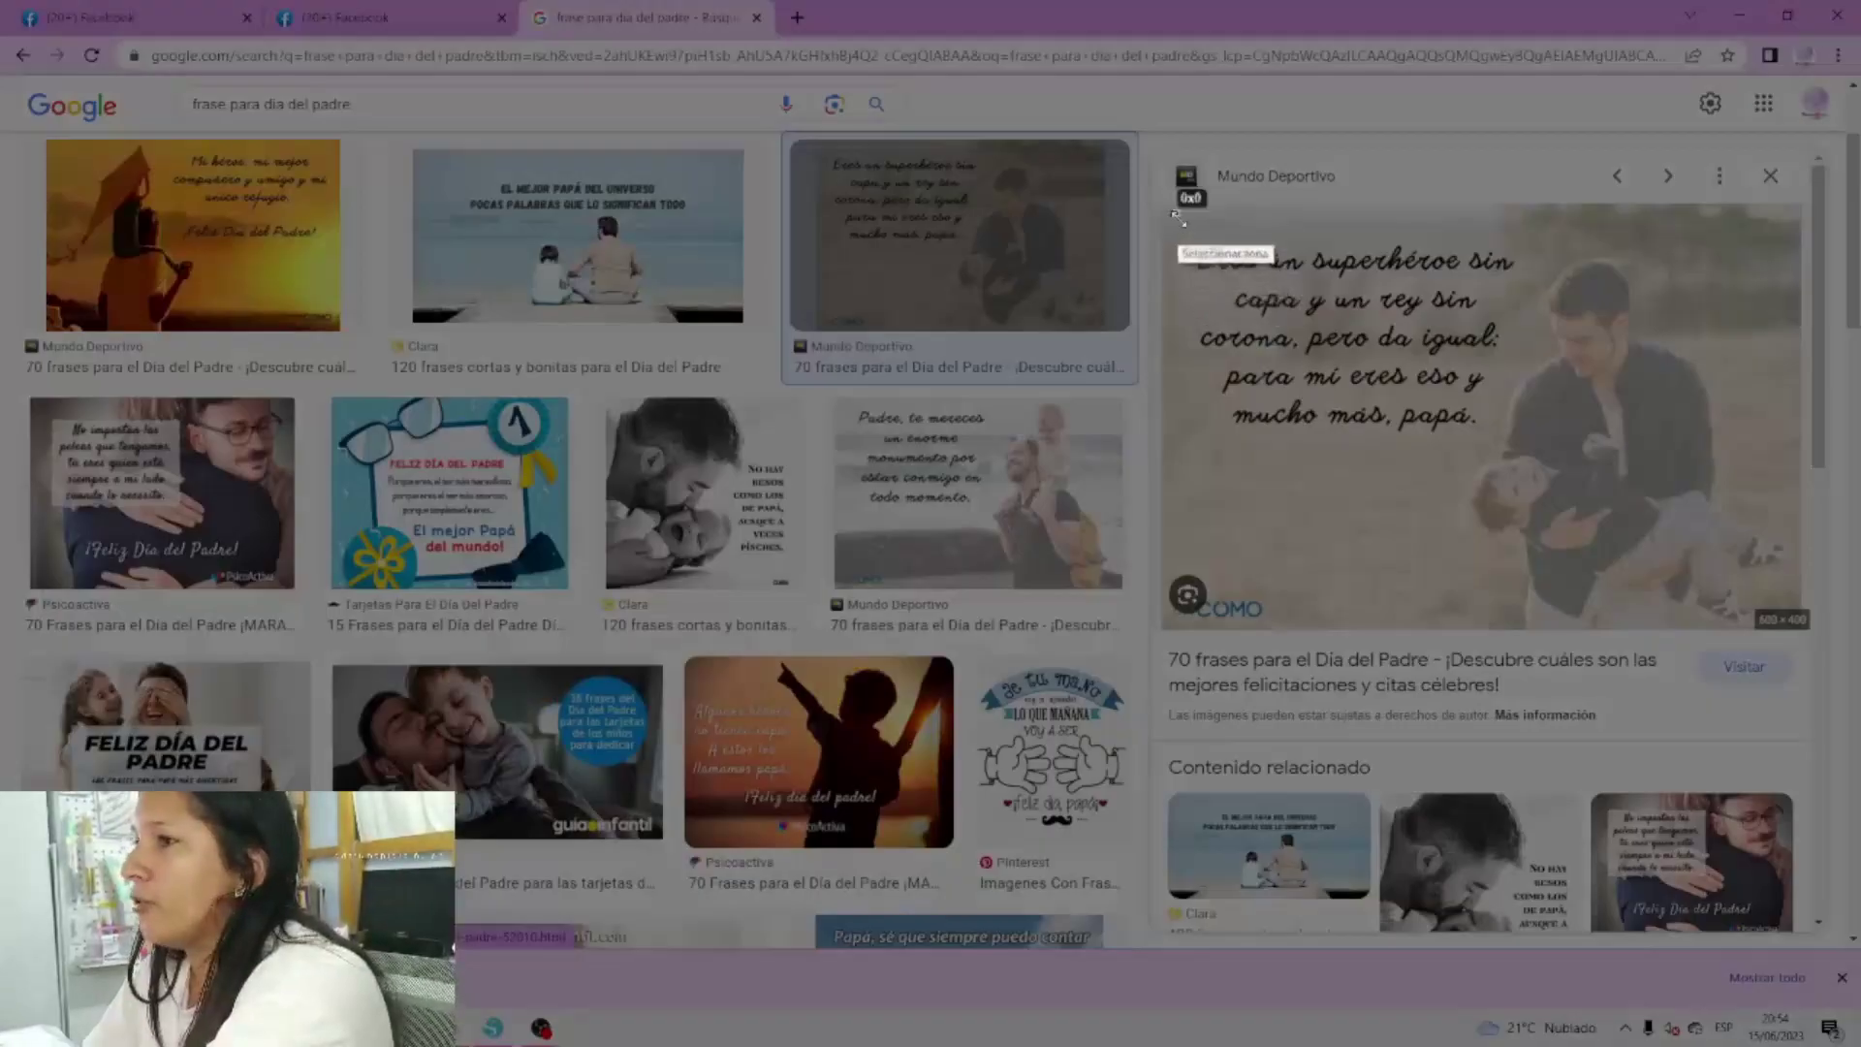
left_click_drag(1176, 213, 1503, 485)
left_click(1435, 507)
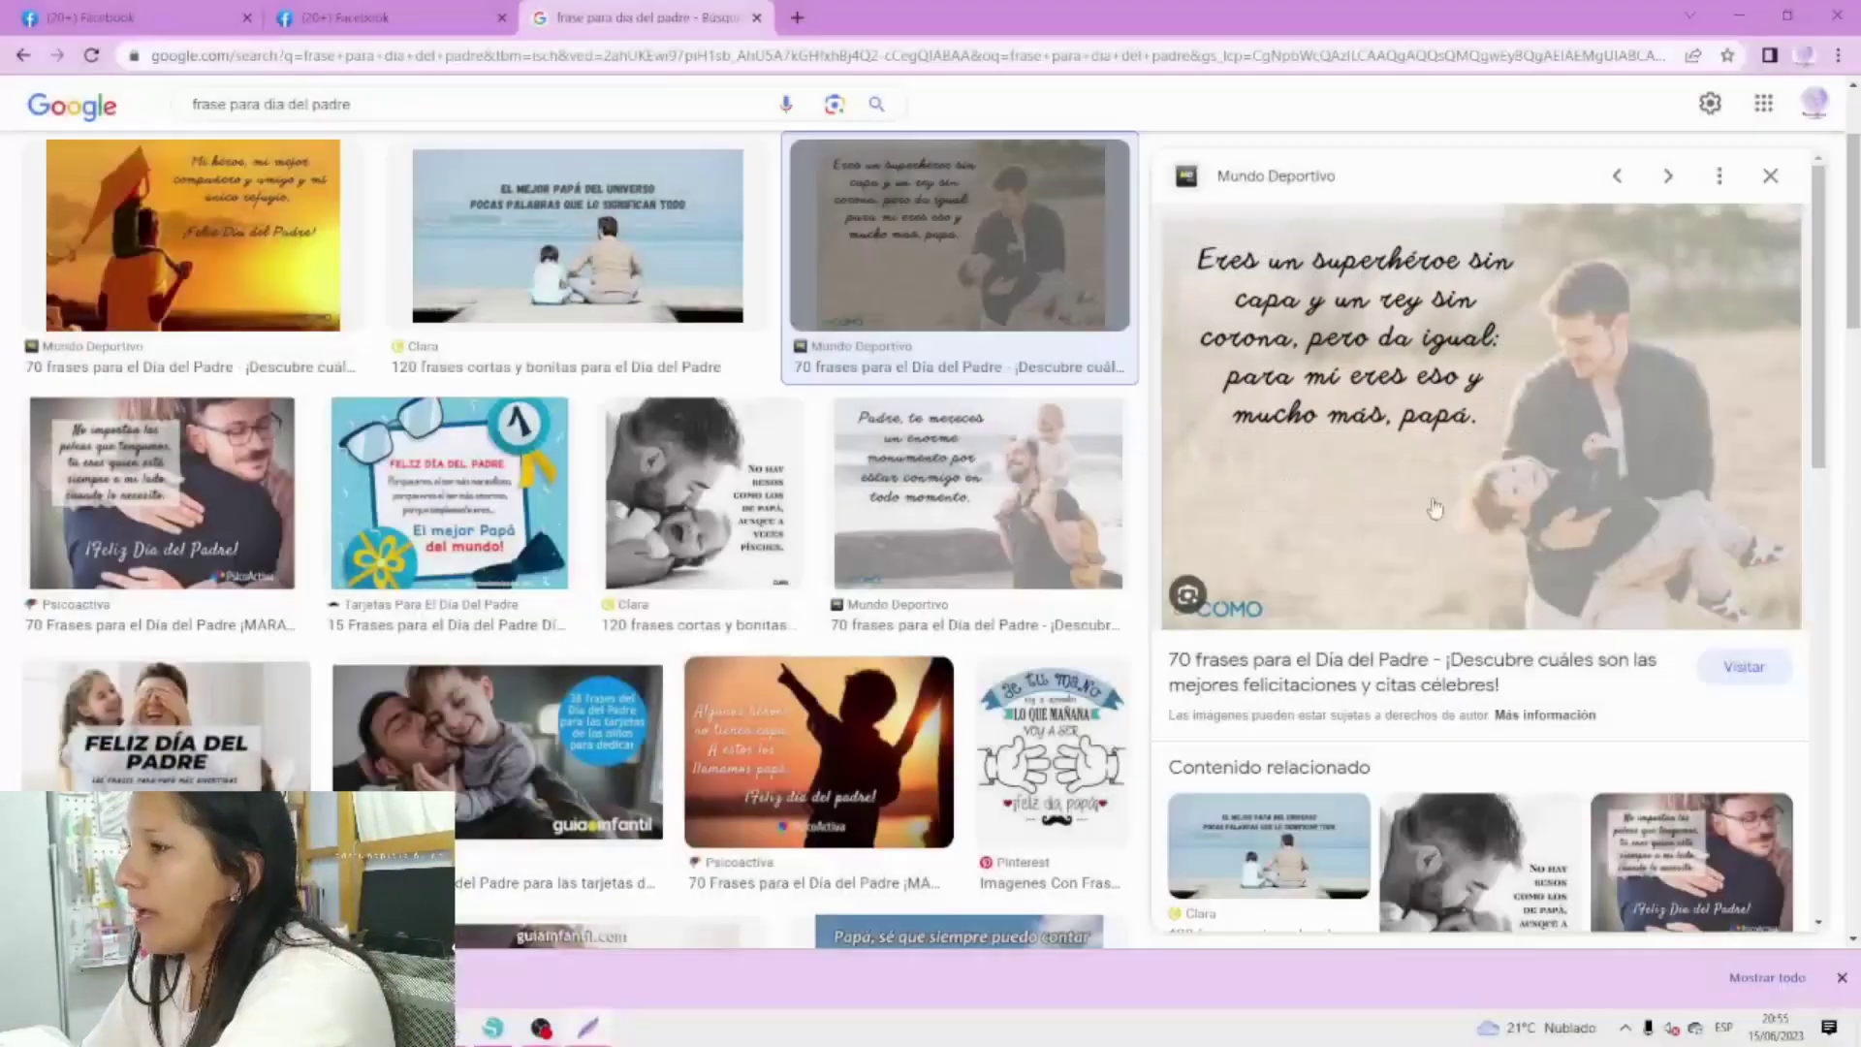
Switch back to Silhouette Studio, paste the captured quote and place it above the label as a reference.
left_click(493, 1029)
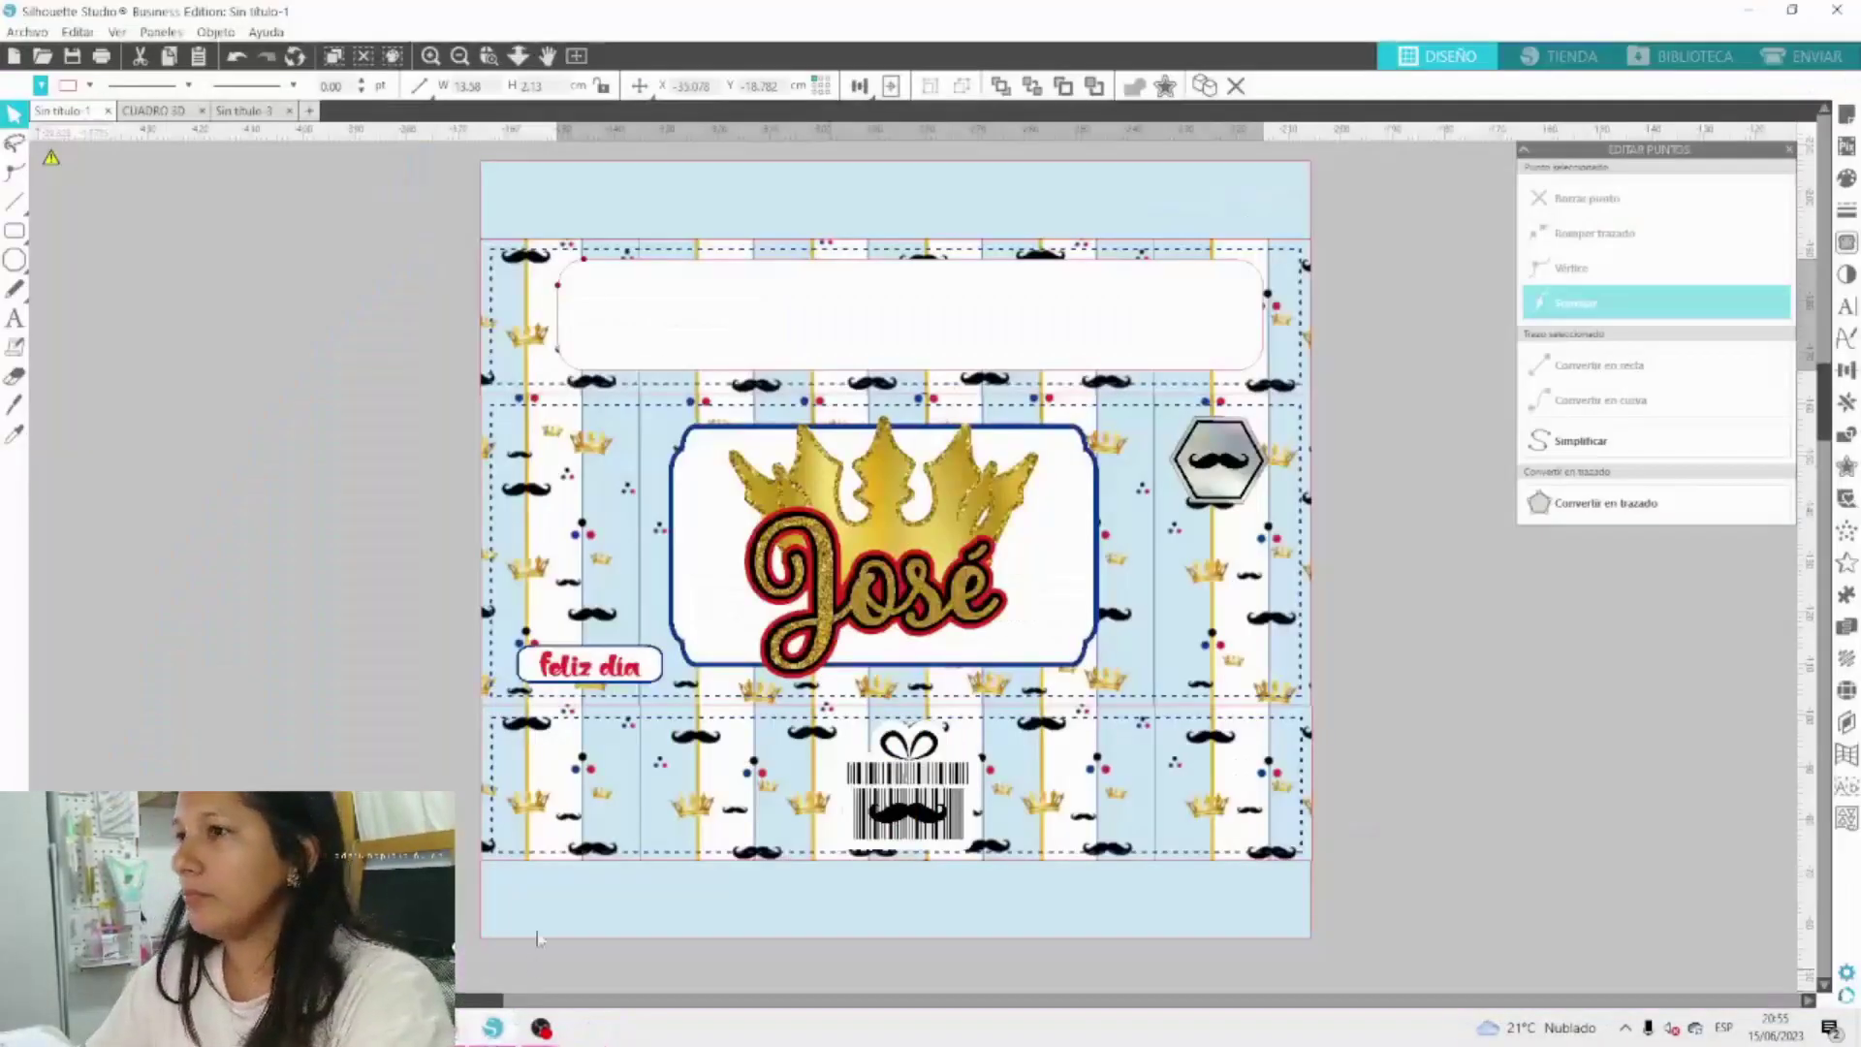
scroll(737, 527, "up", 3)
right_click(822, 294)
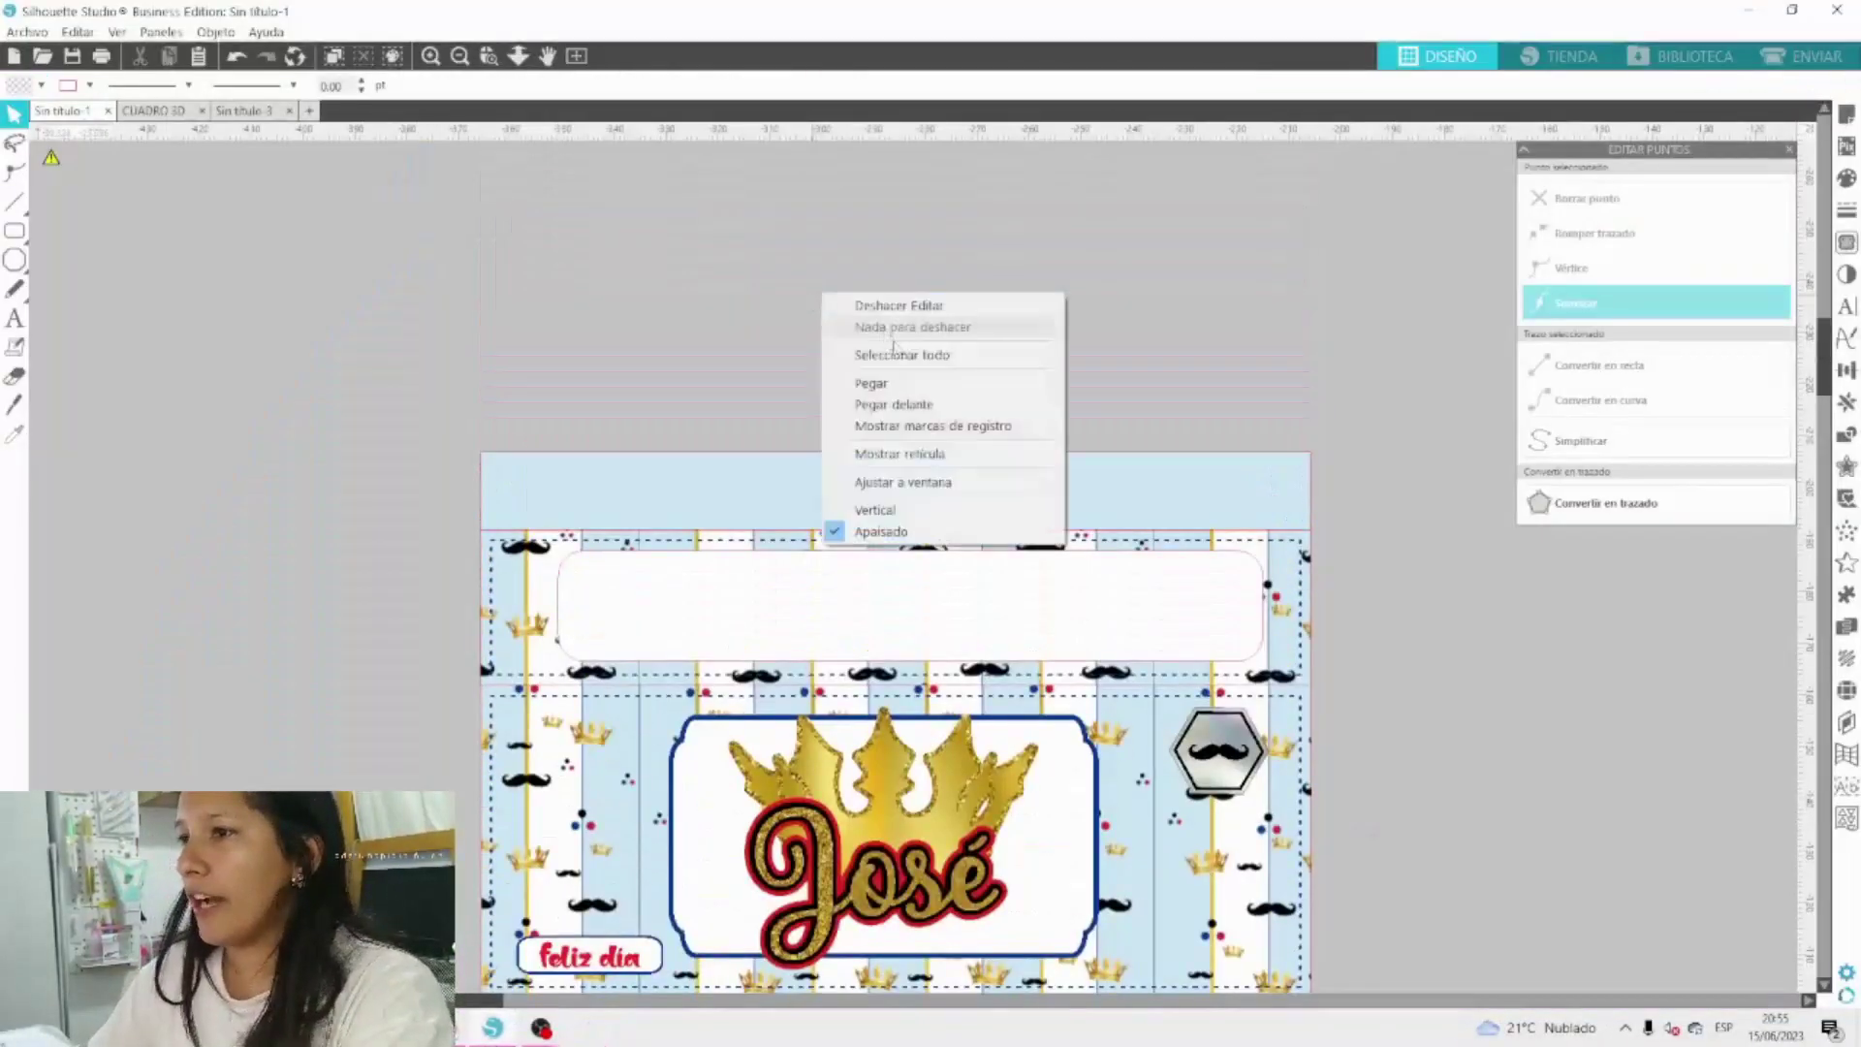
left_click(893, 390)
left_click_drag(1001, 606, 927, 260)
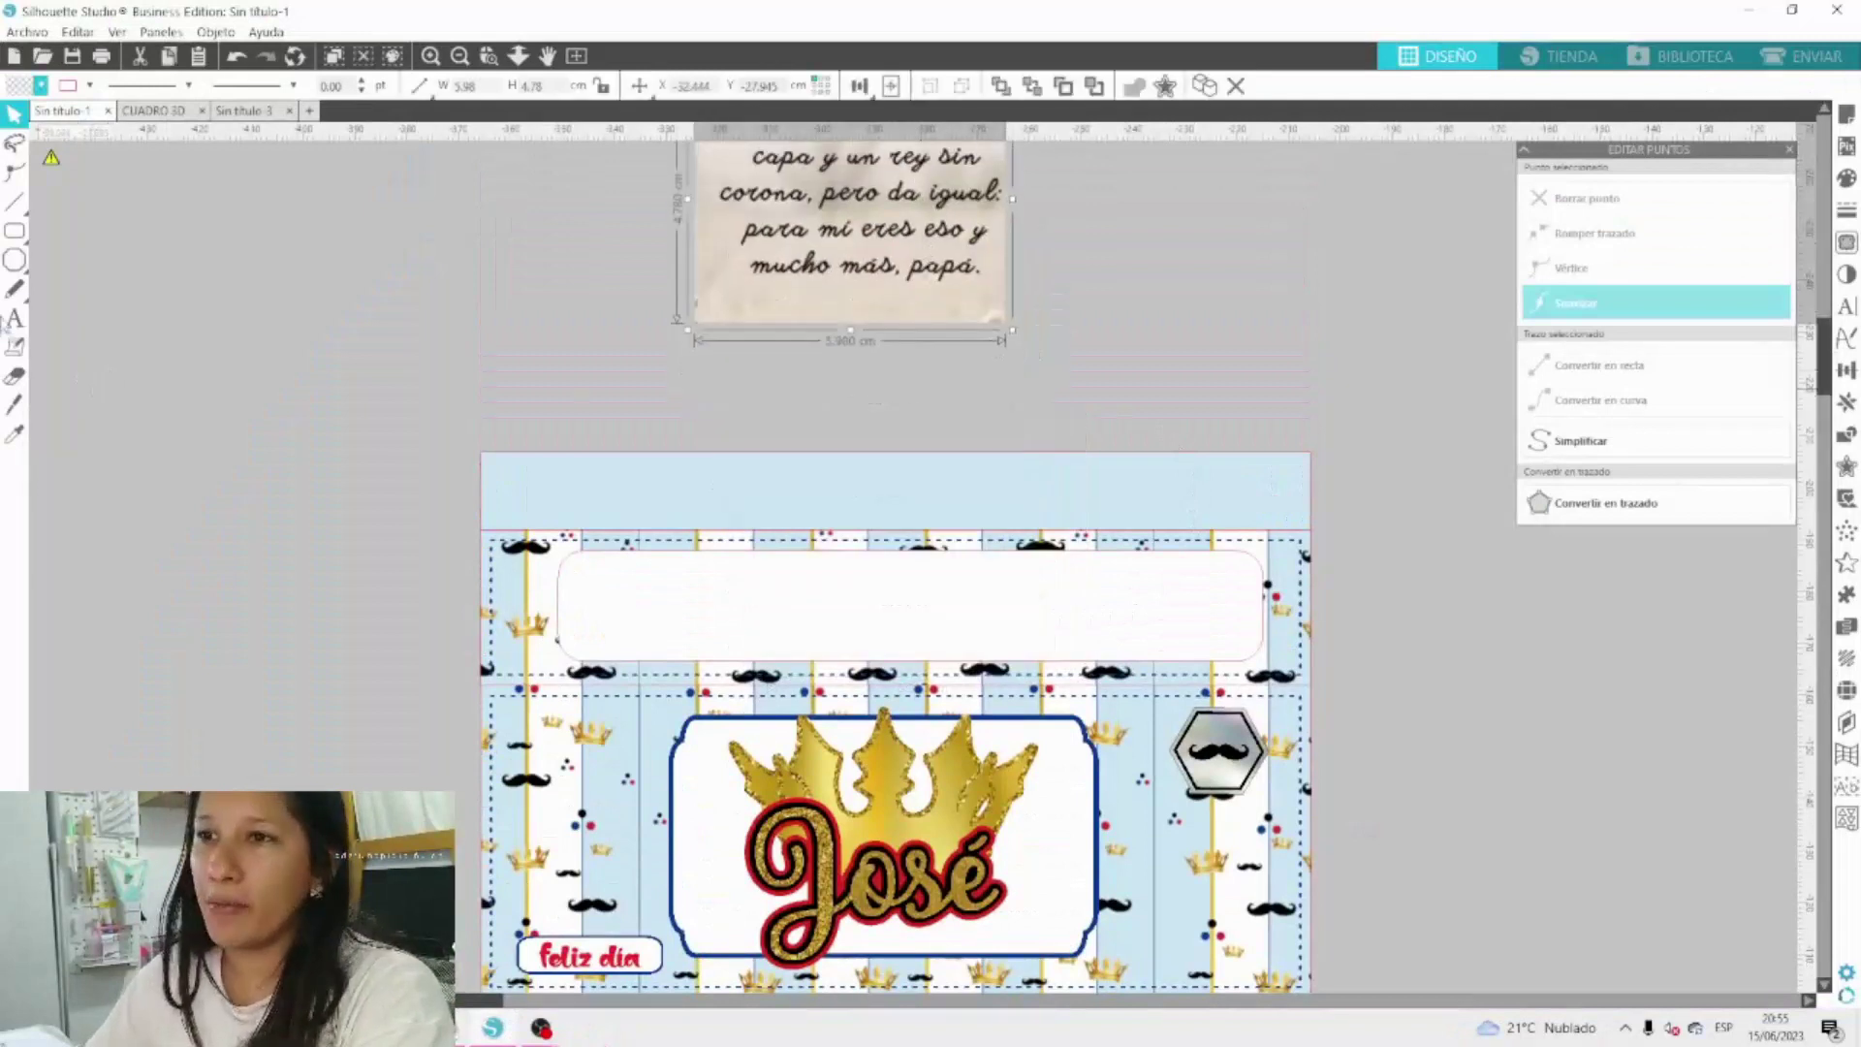
Start a text object beside the reference quote reading "Eres un superheroe sin capa y un rey sin corana".
left_click(14, 319)
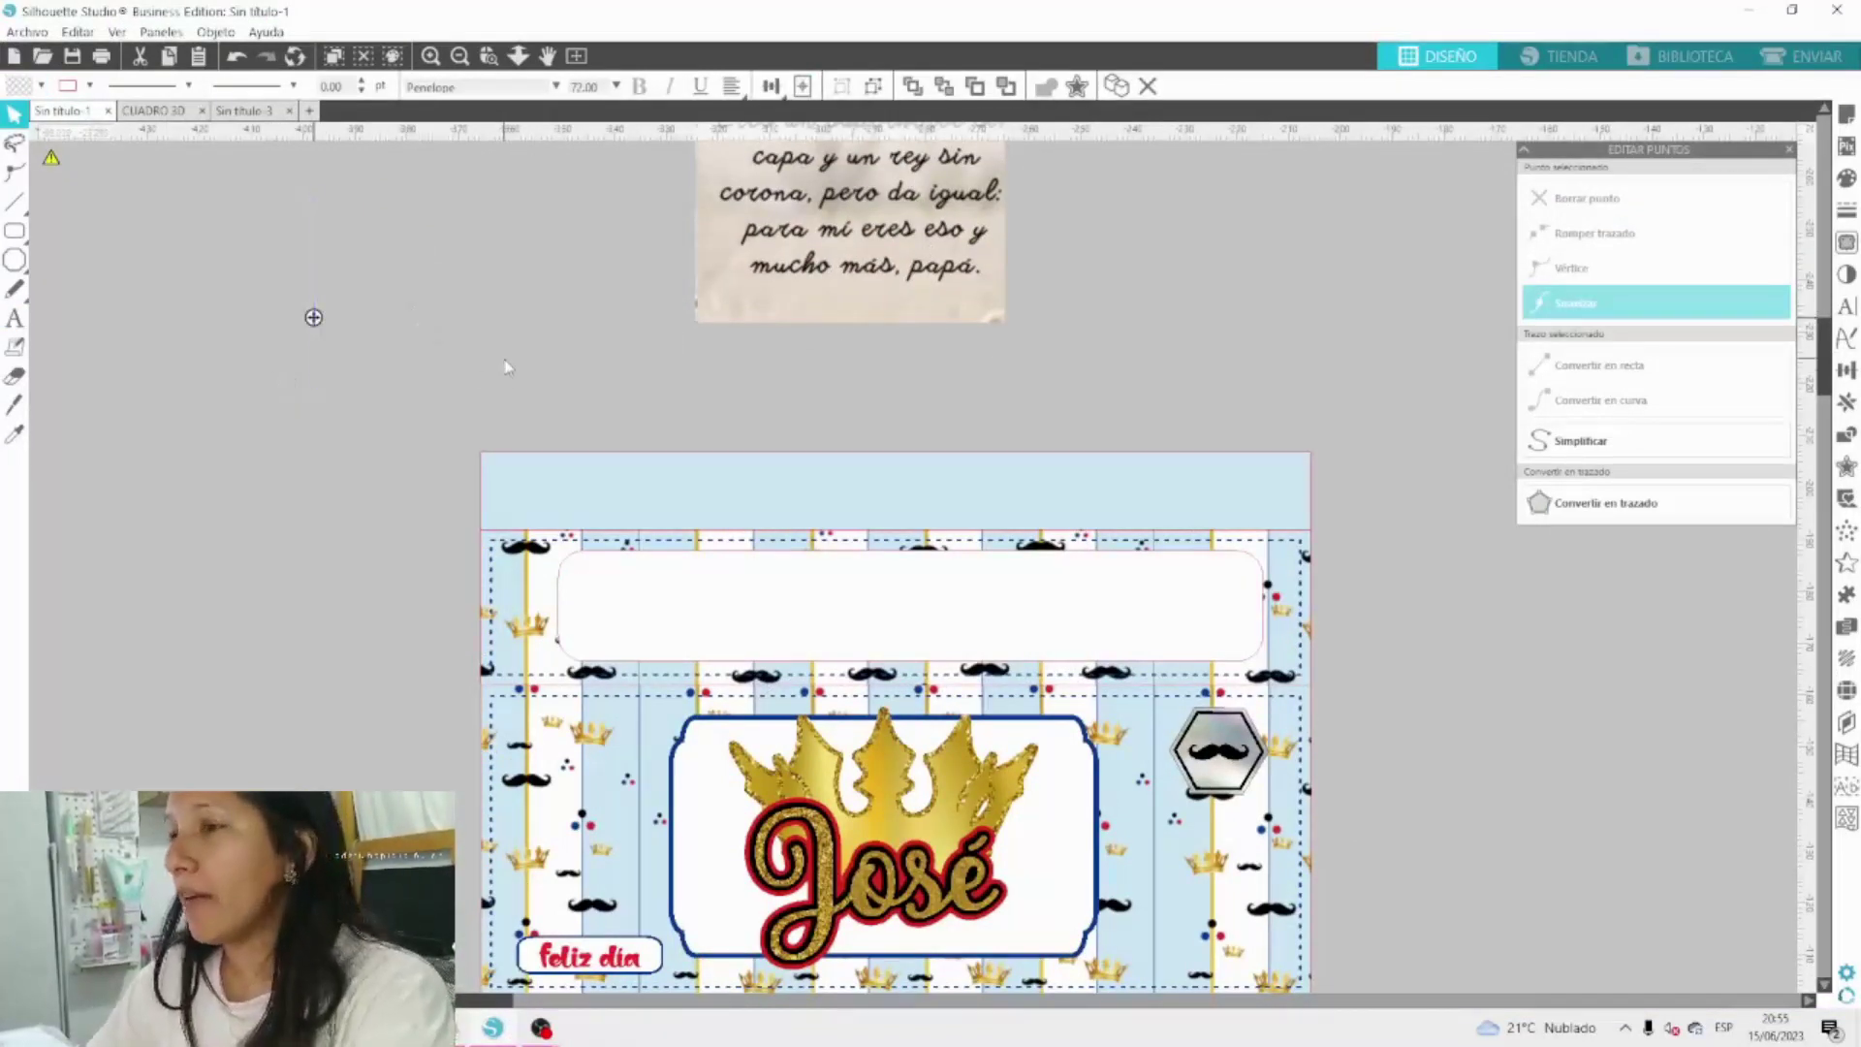
scroll(504, 366, "up", 1)
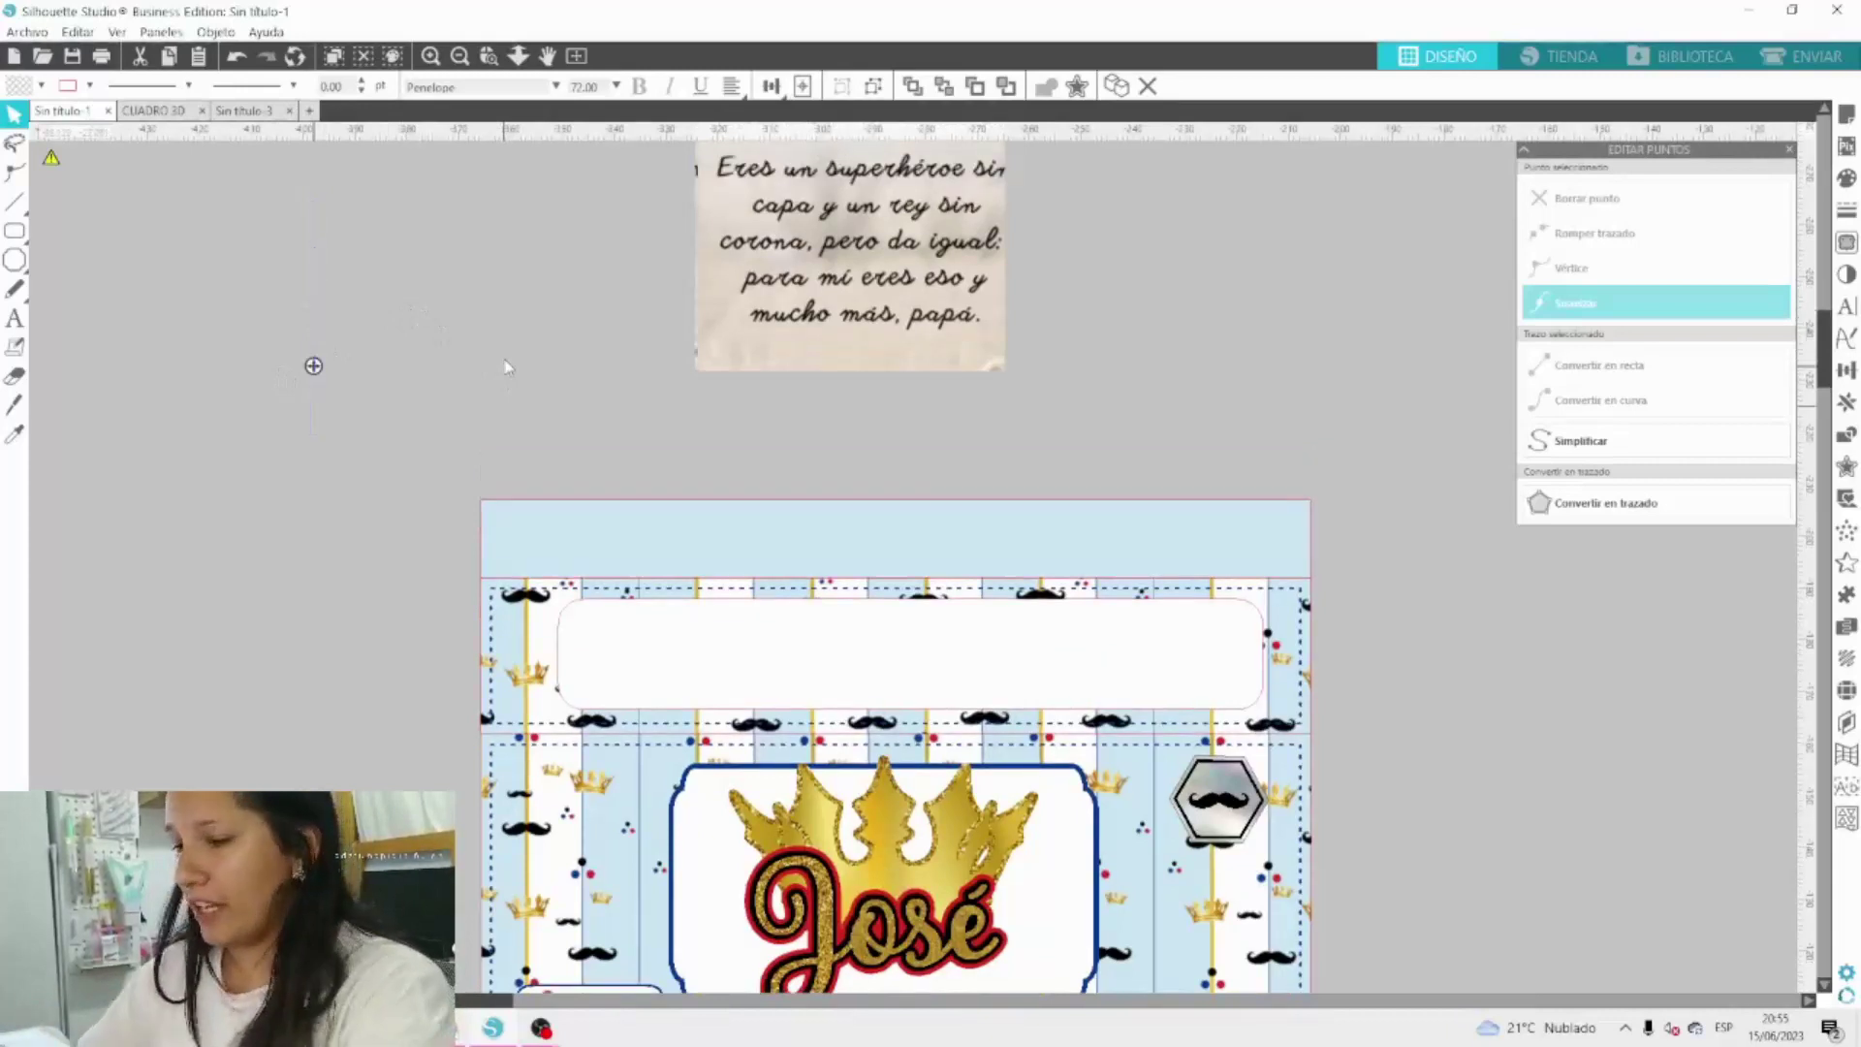
type("Eres")
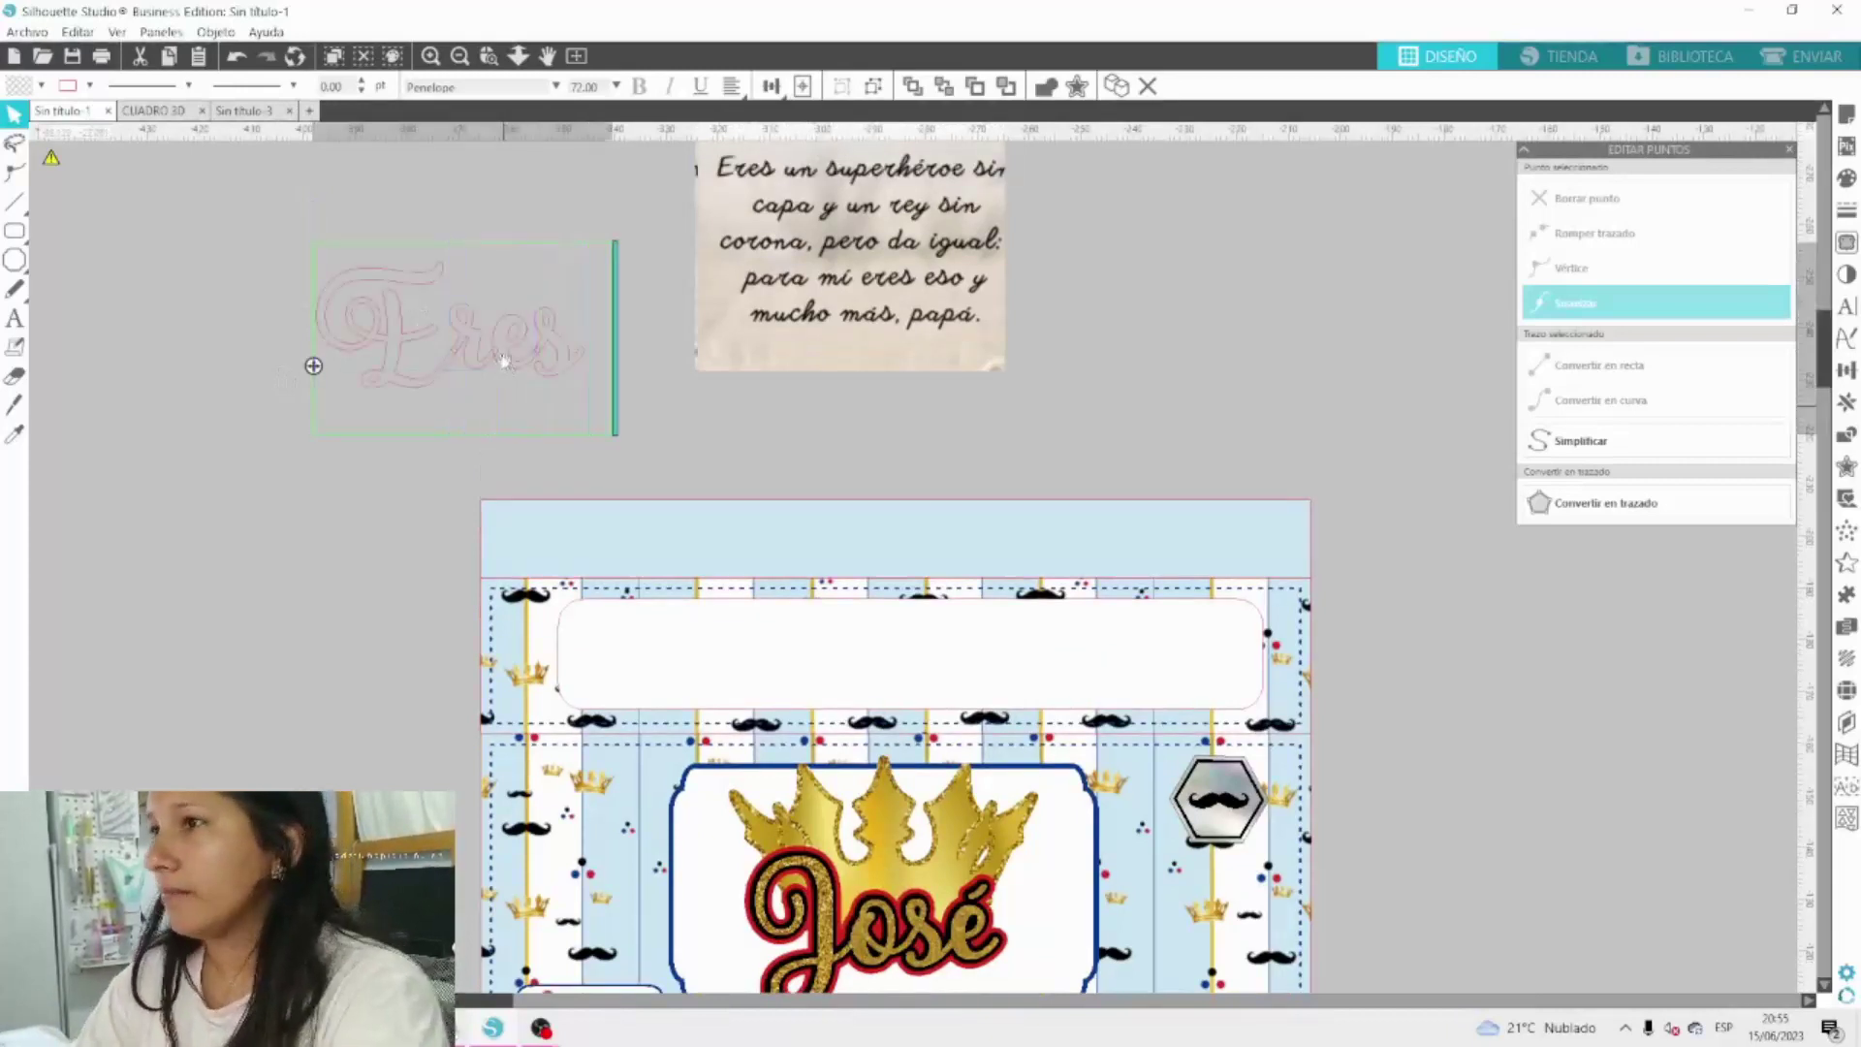
type(" un")
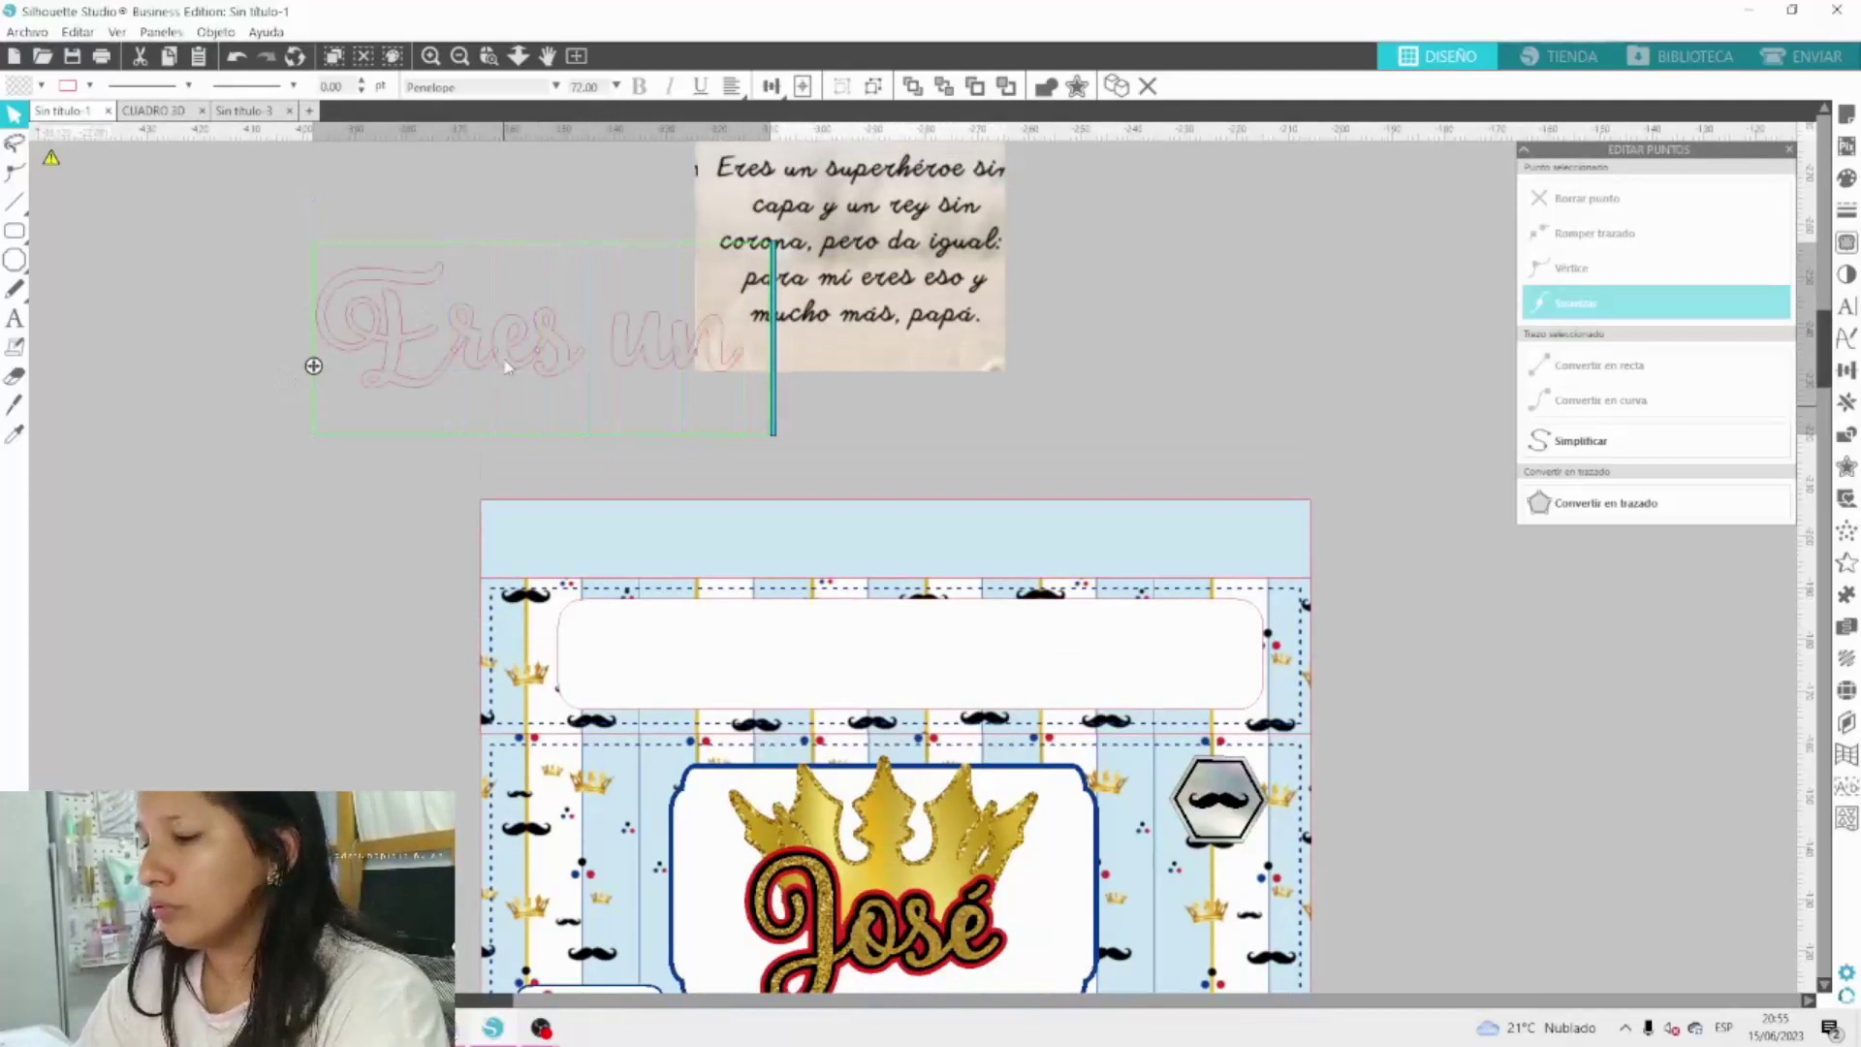
type(" superhero")
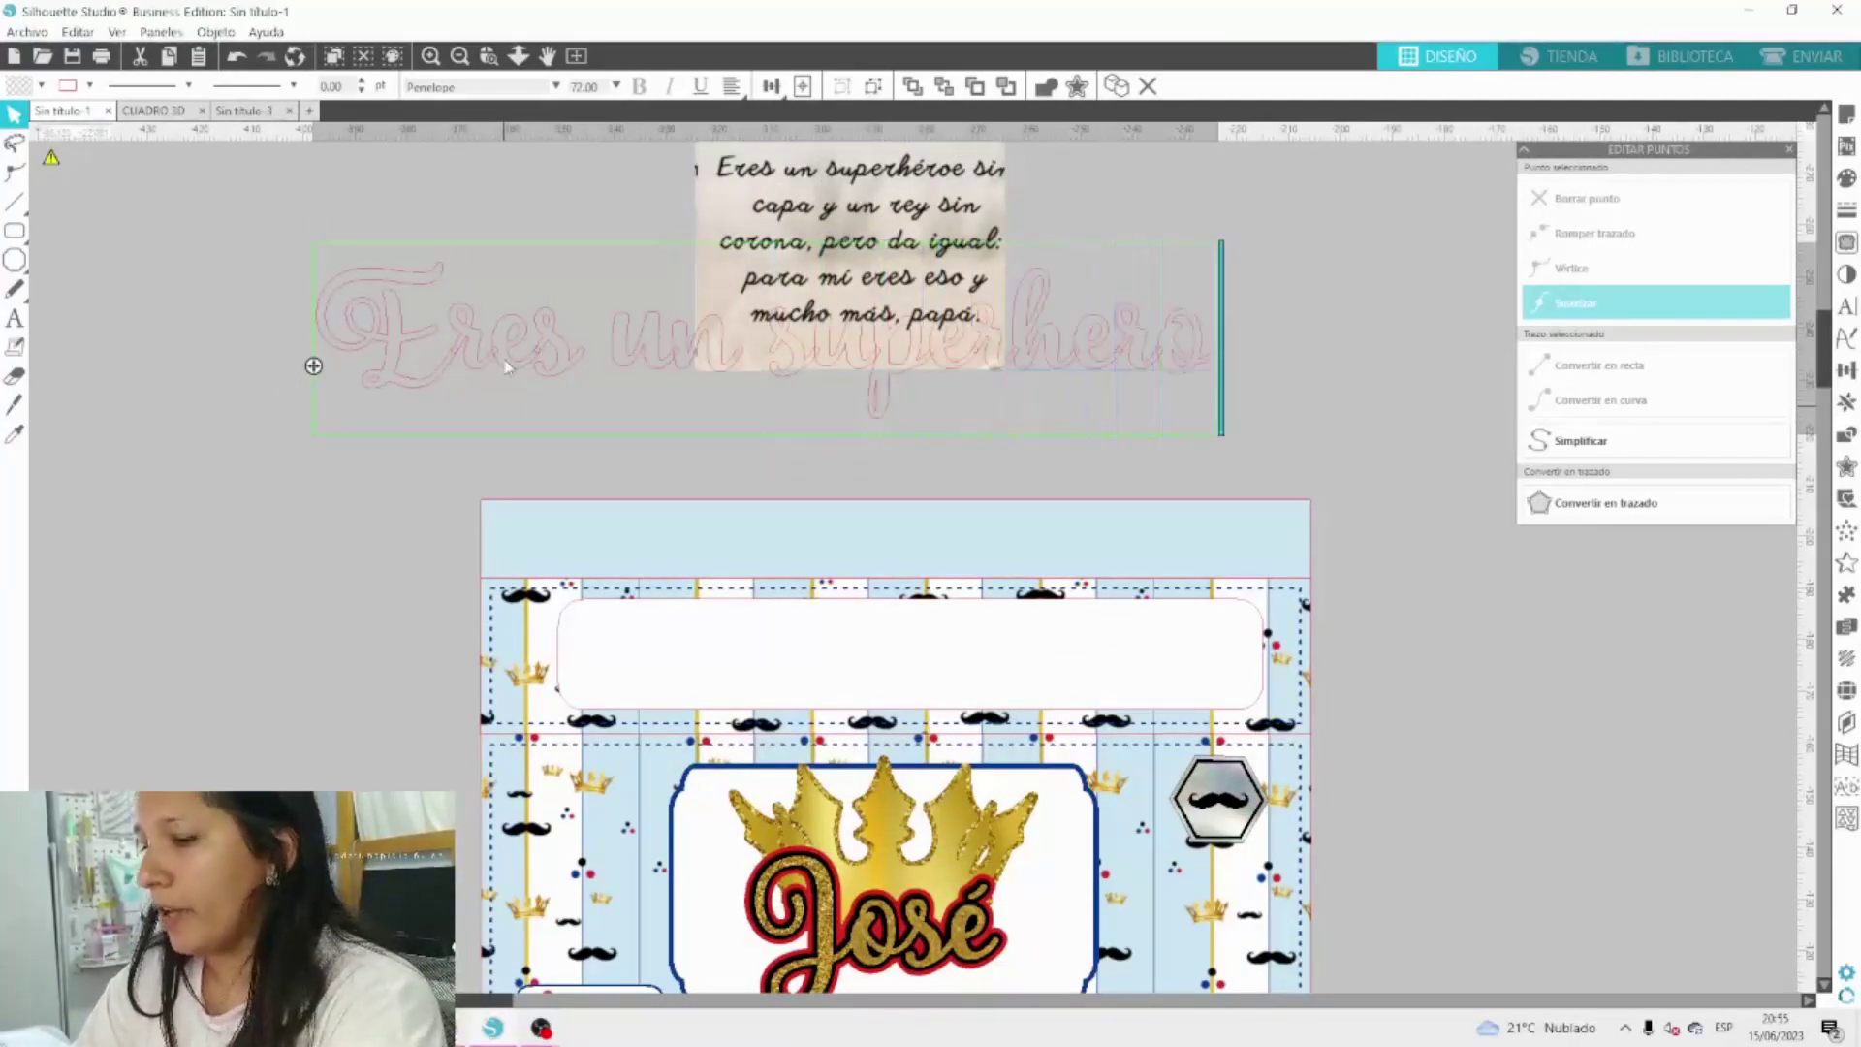
type("e sin")
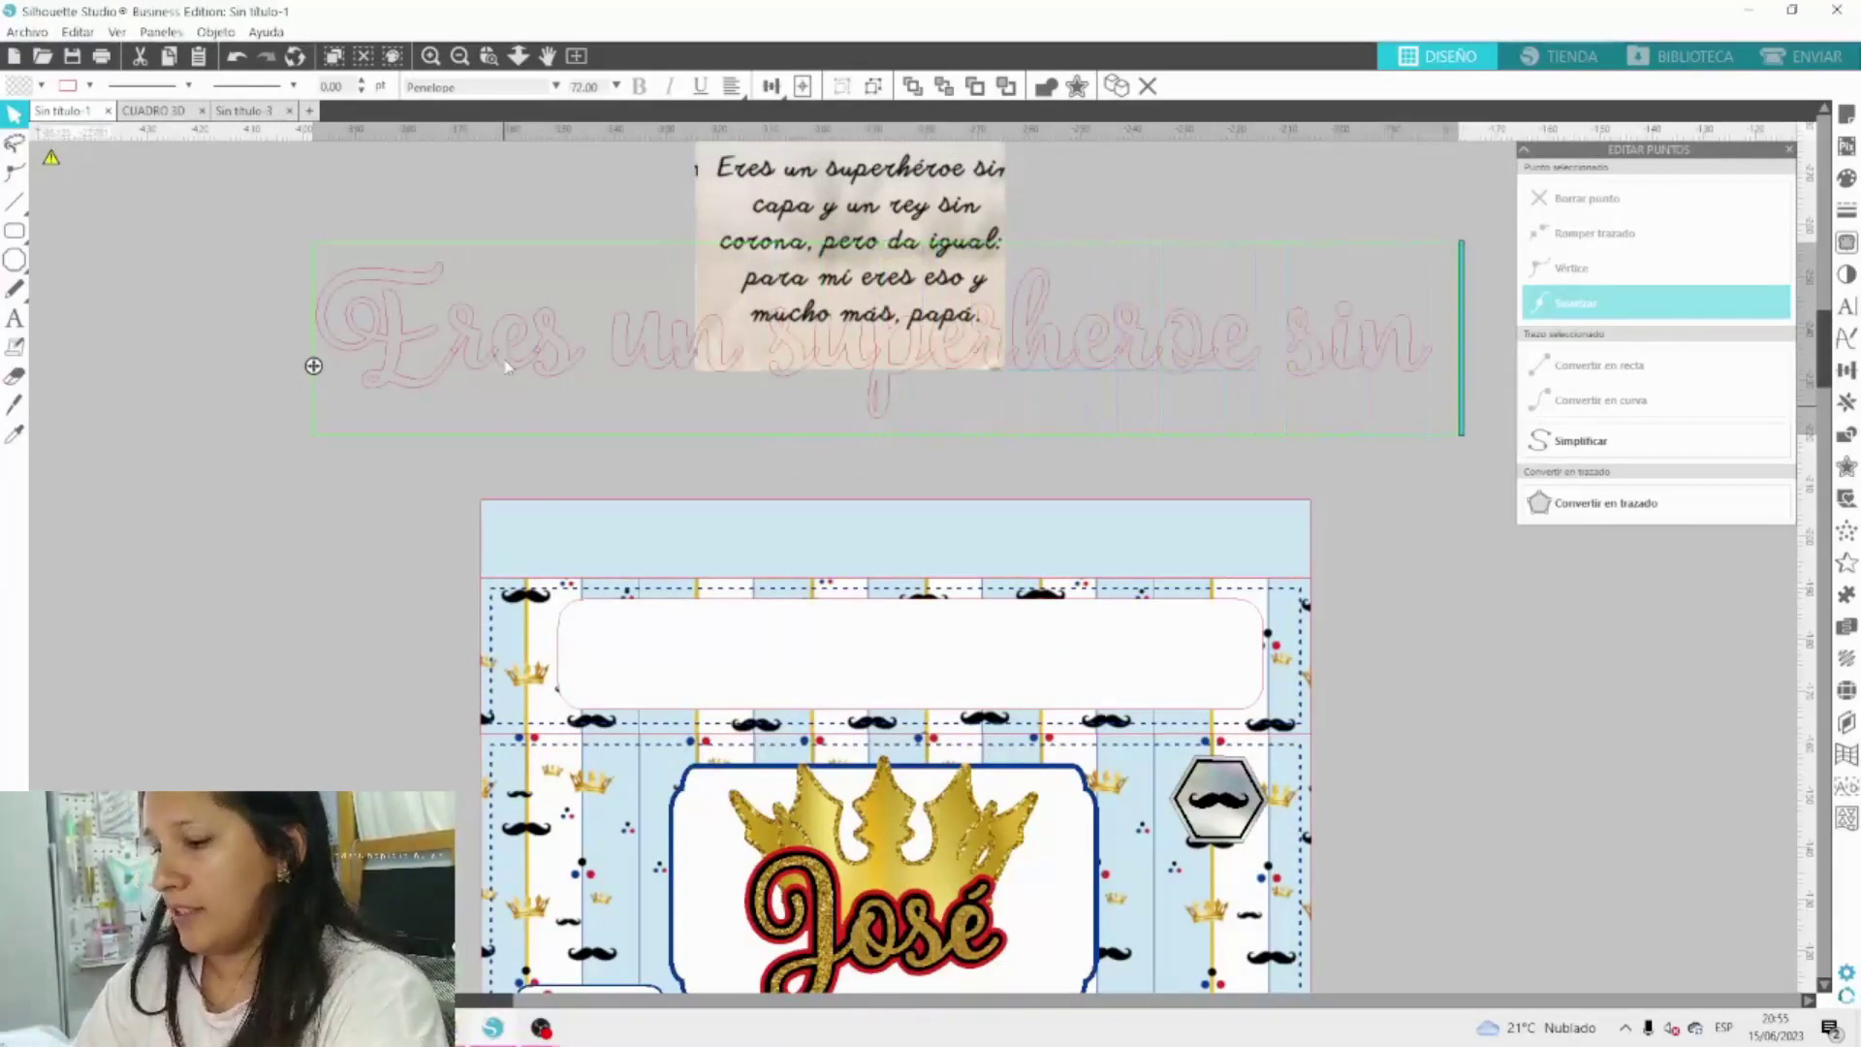
type(" capa y")
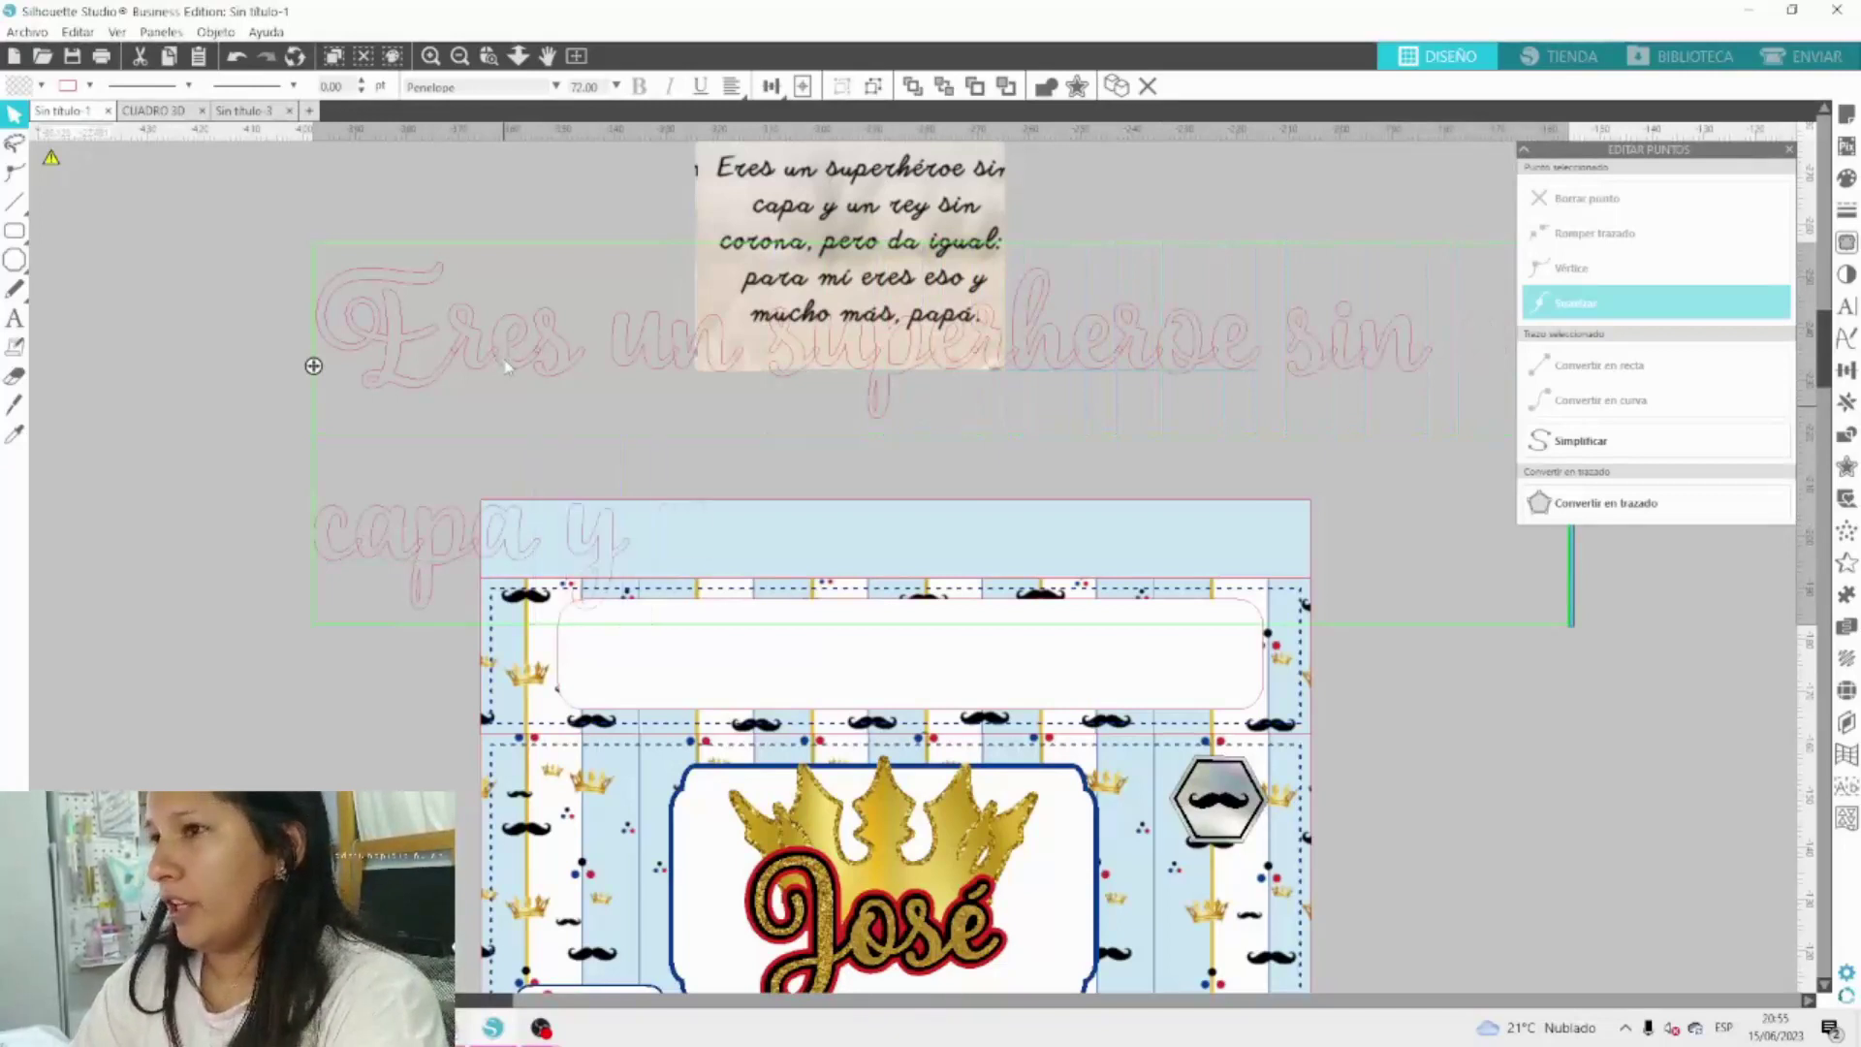
type(" un rey")
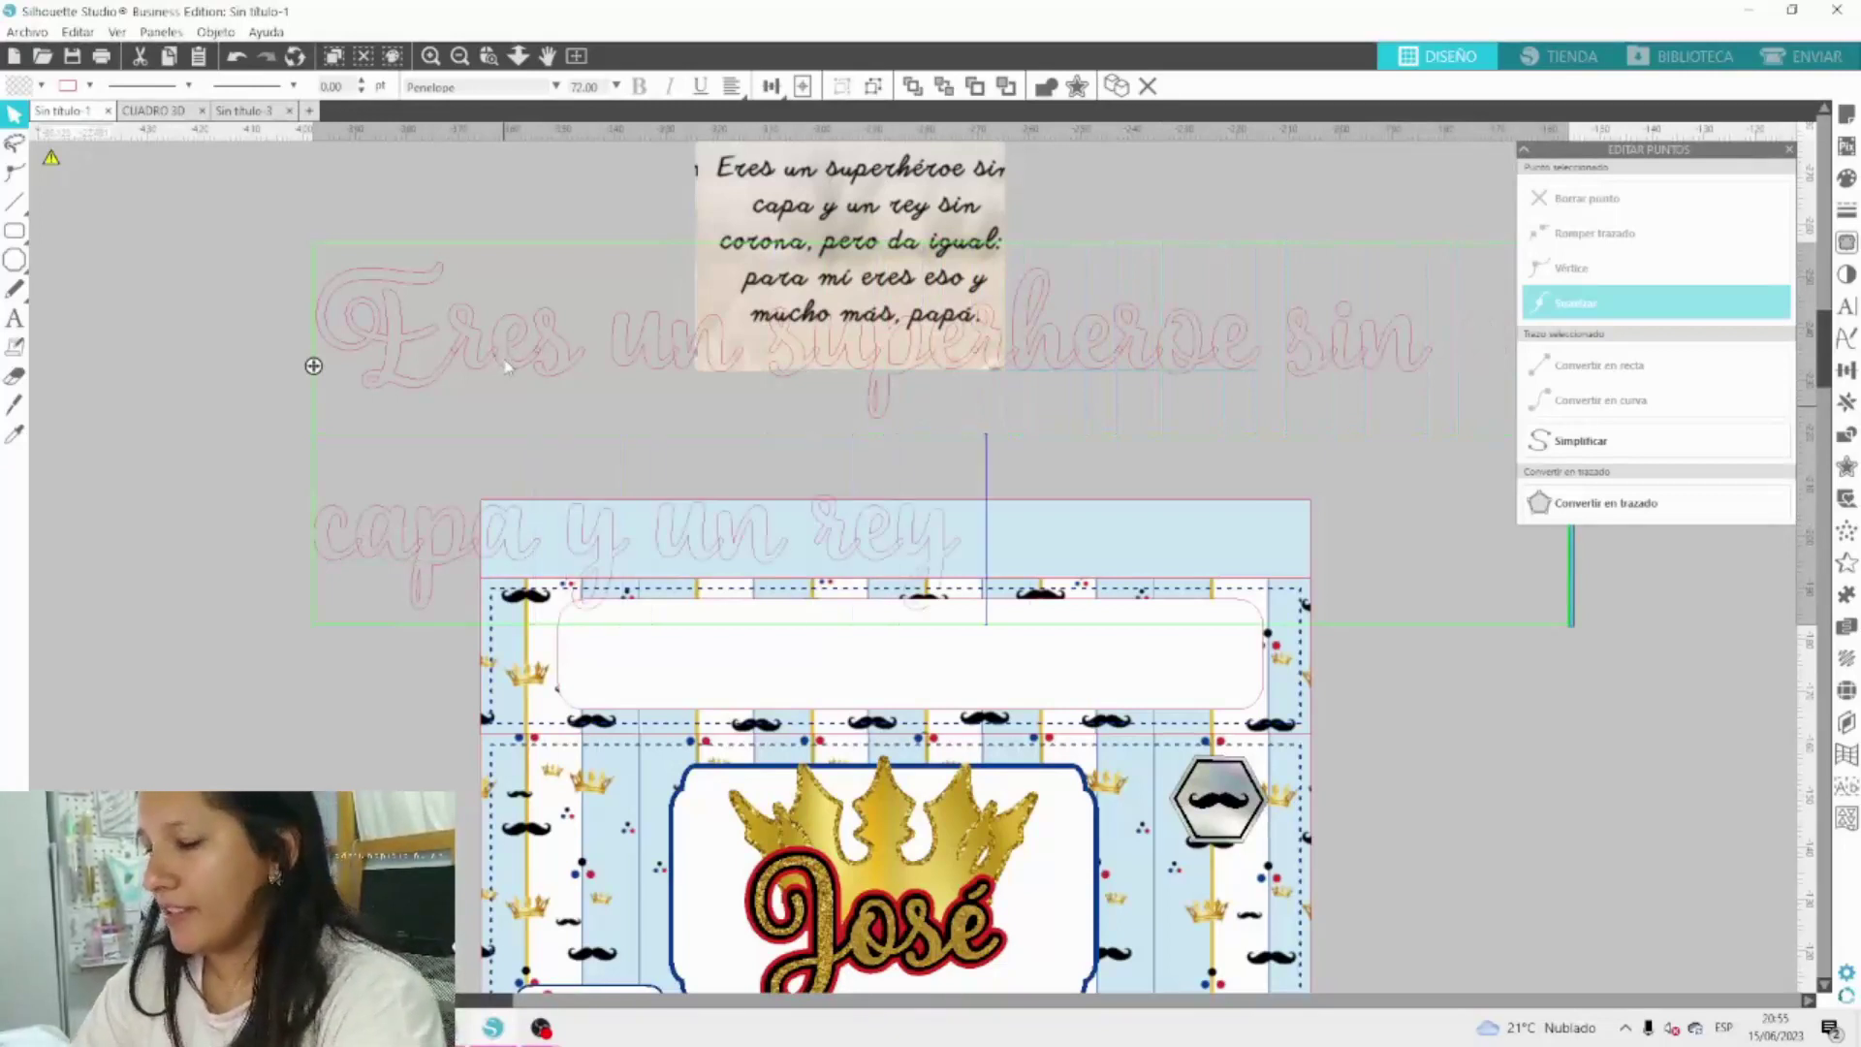
type(" sin corona")
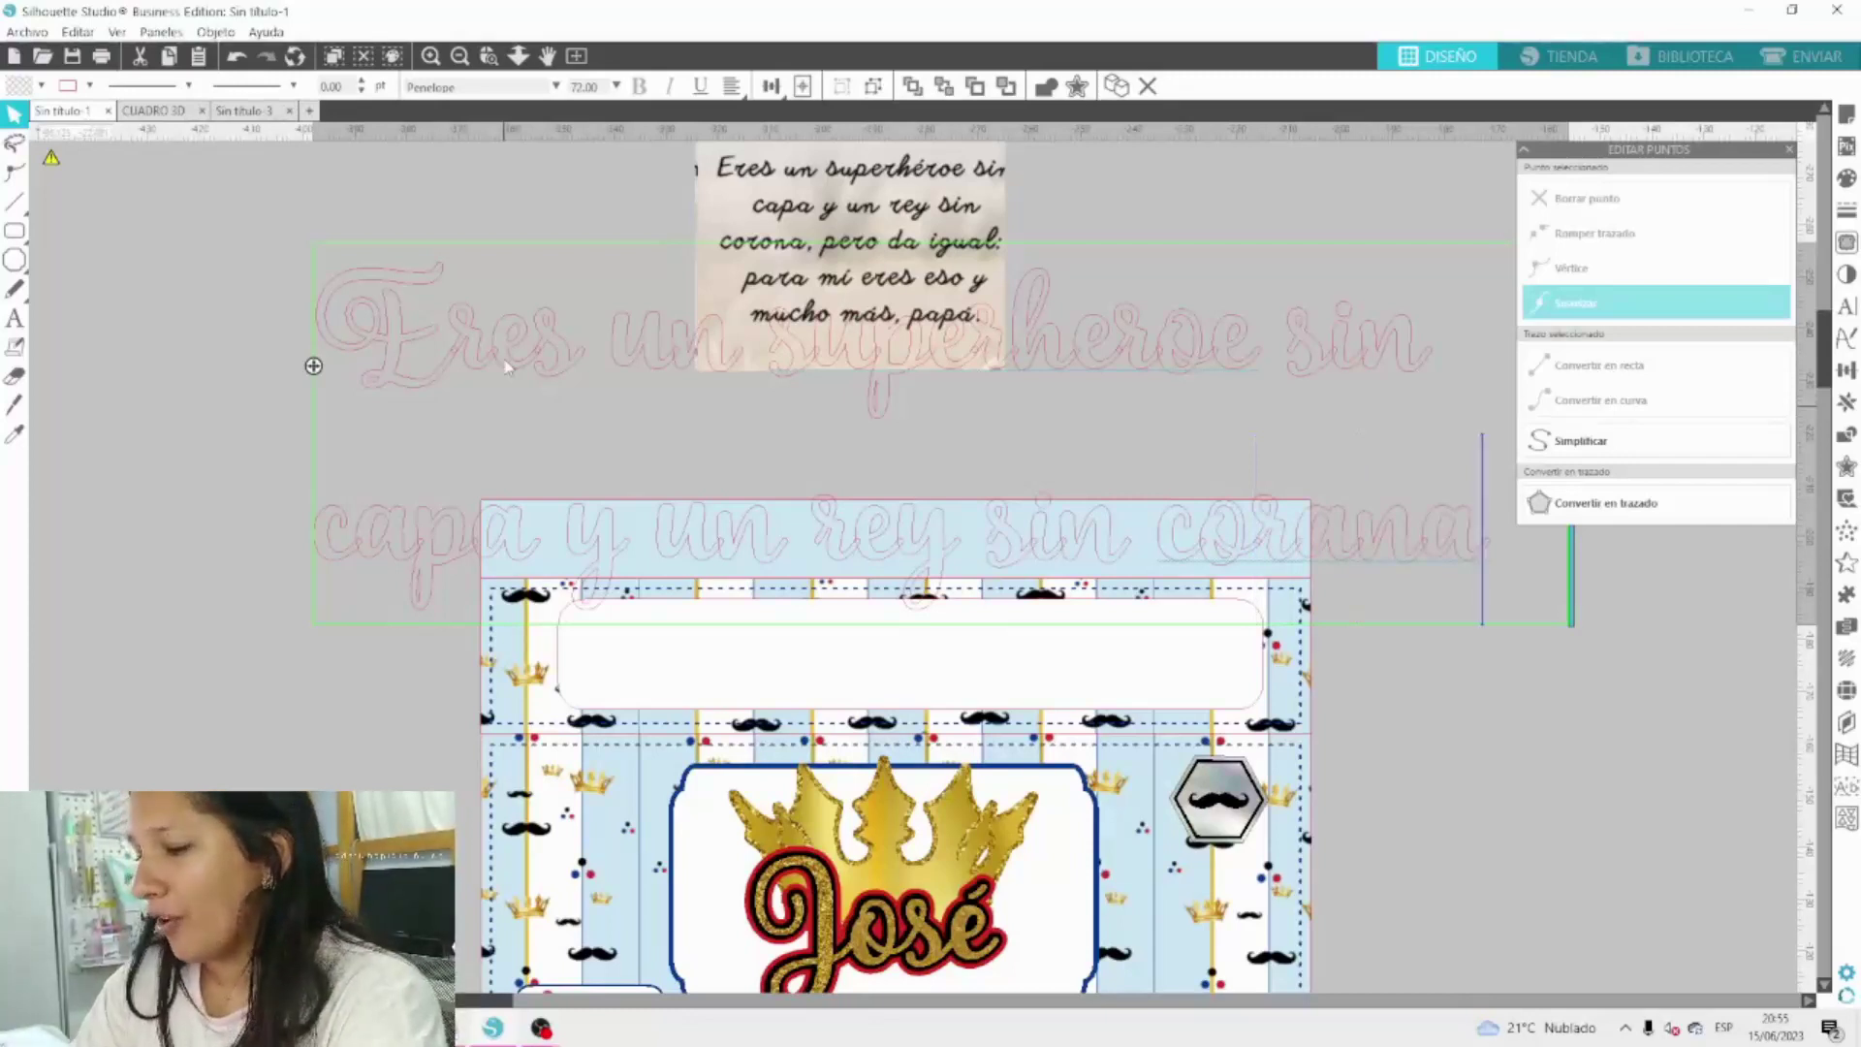
Continue the quote text with a comma and a new line reading "pero da igual:".
type(",")
key("Return")
type("pero da igual")
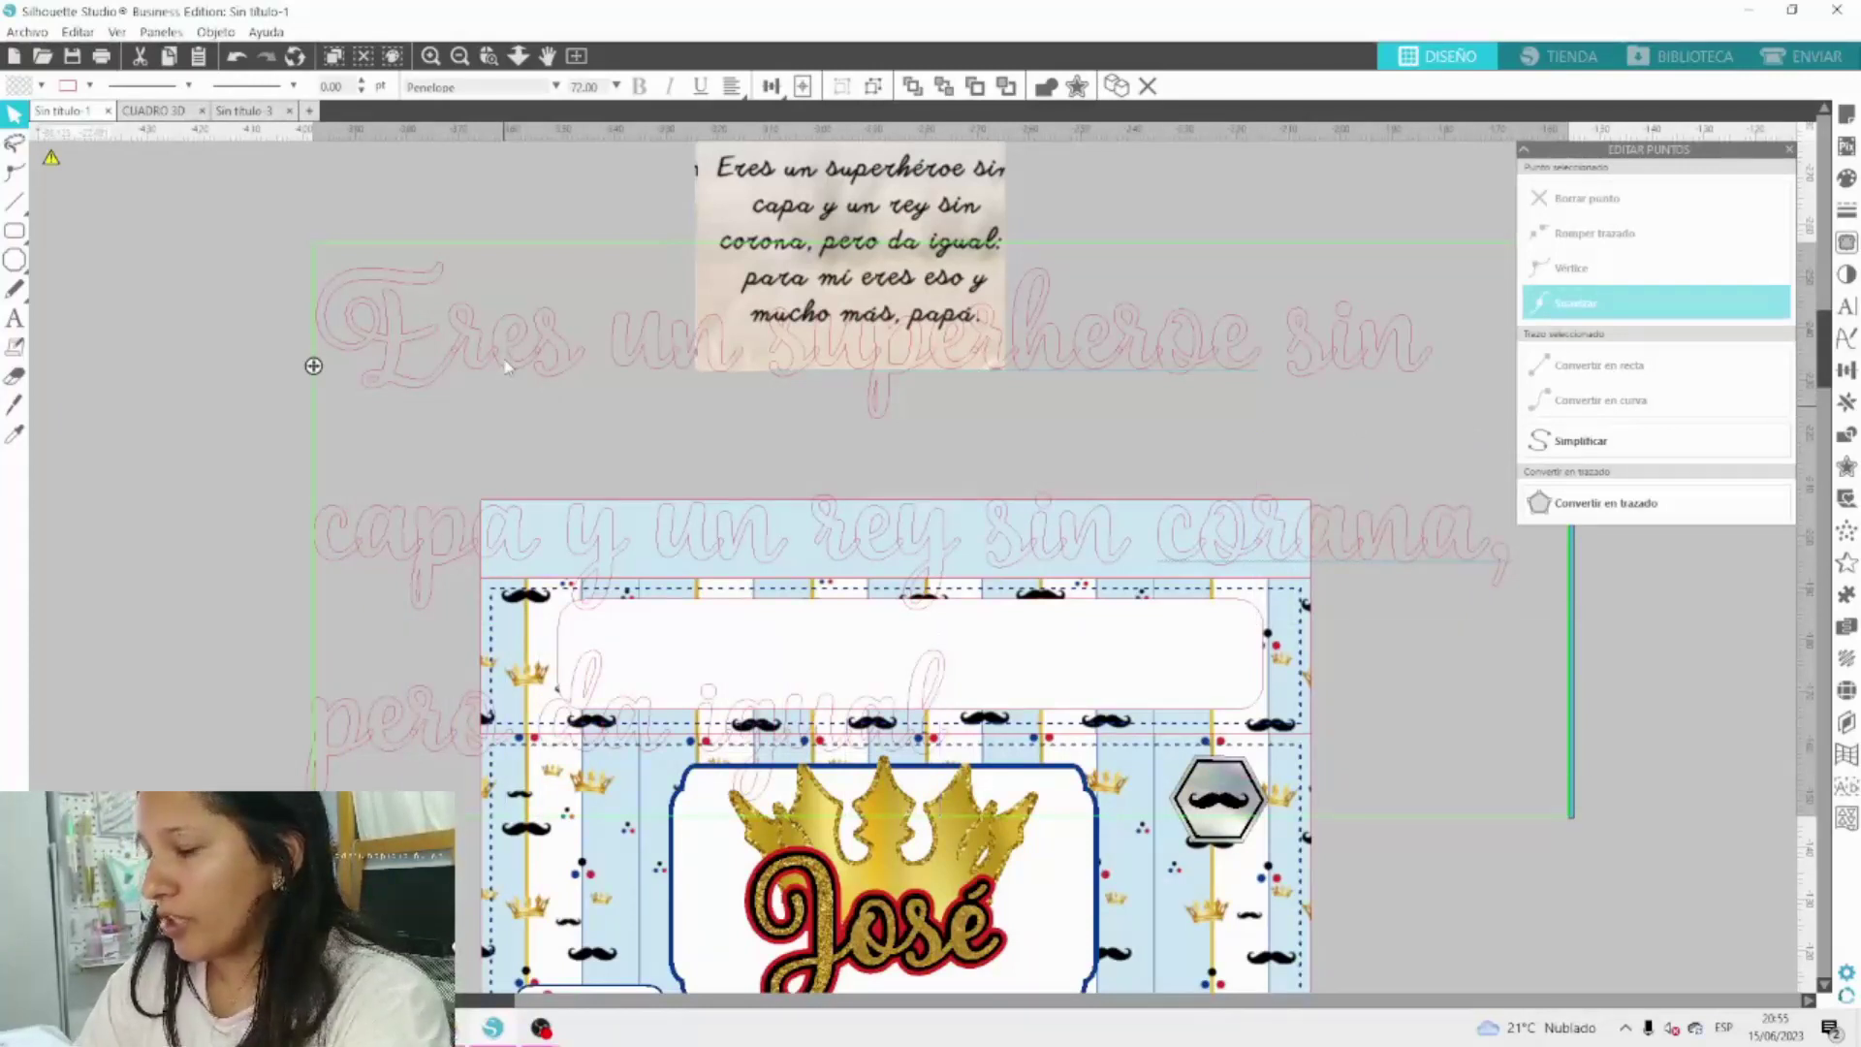
type("Ñ")
key("BackSpace")
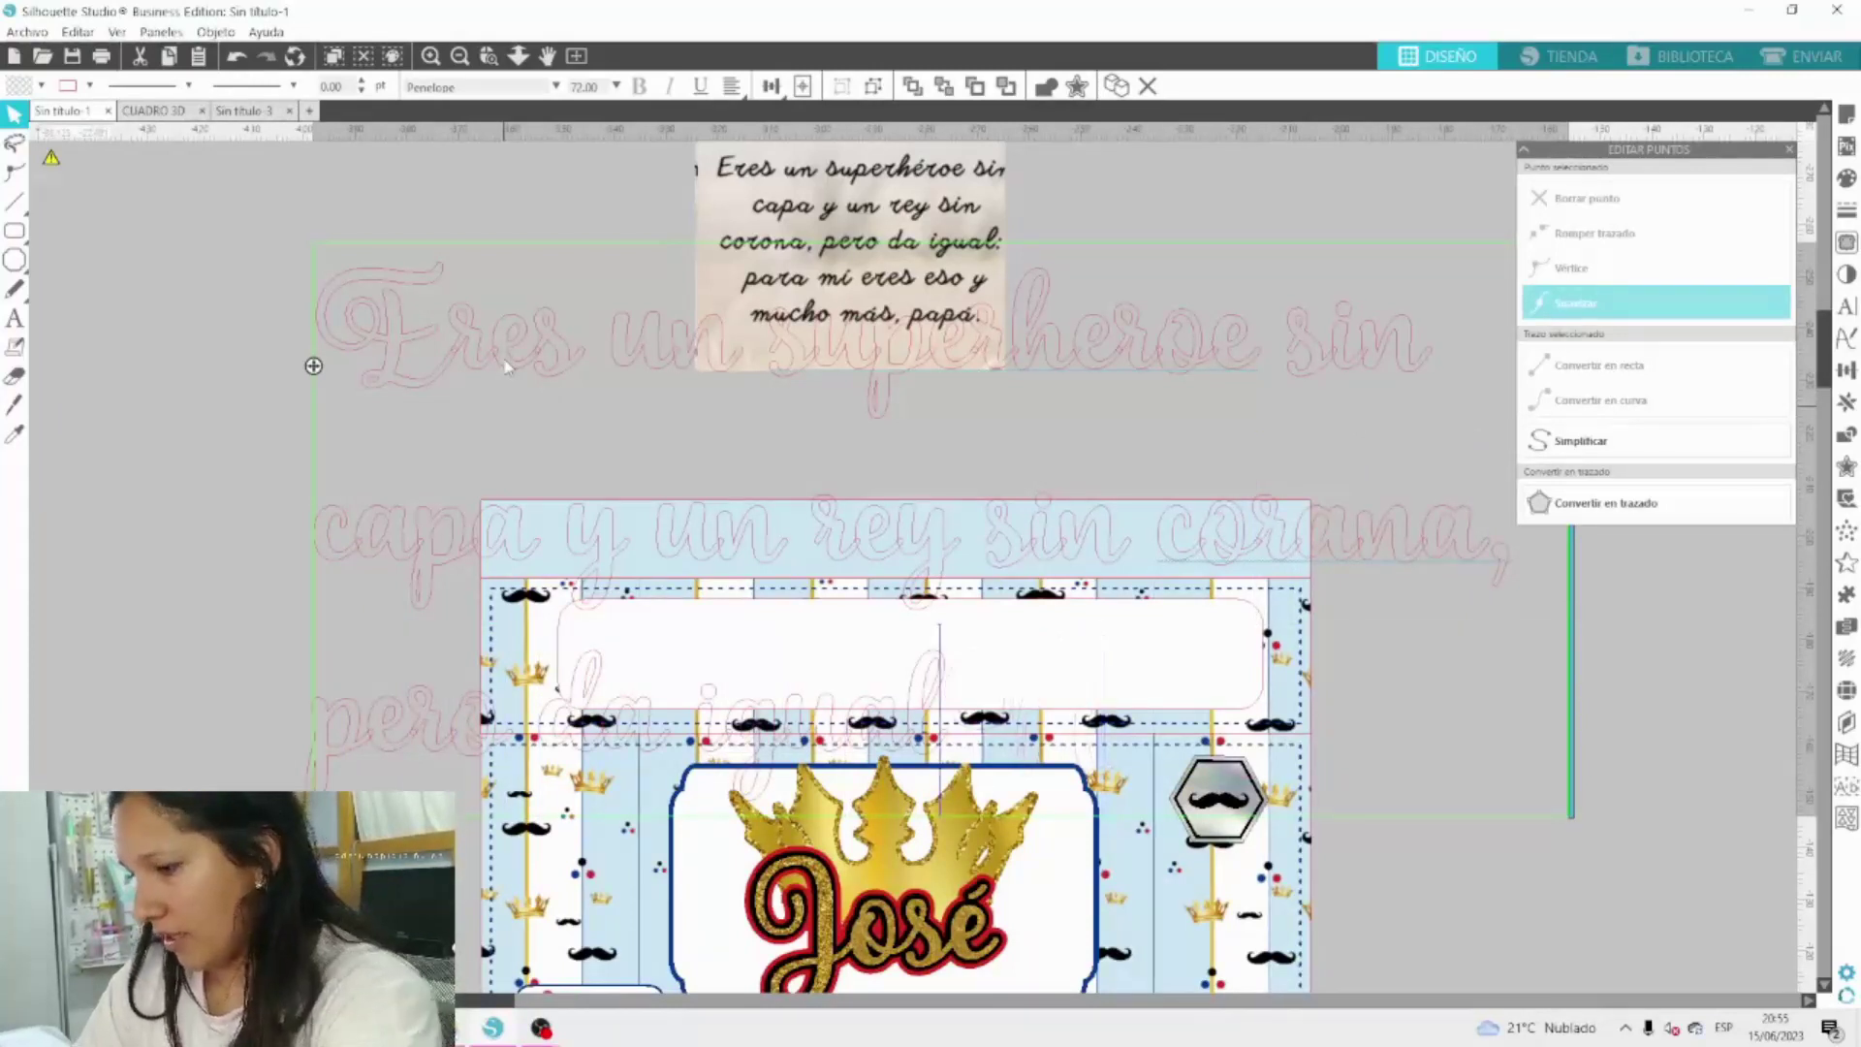
type(";+")
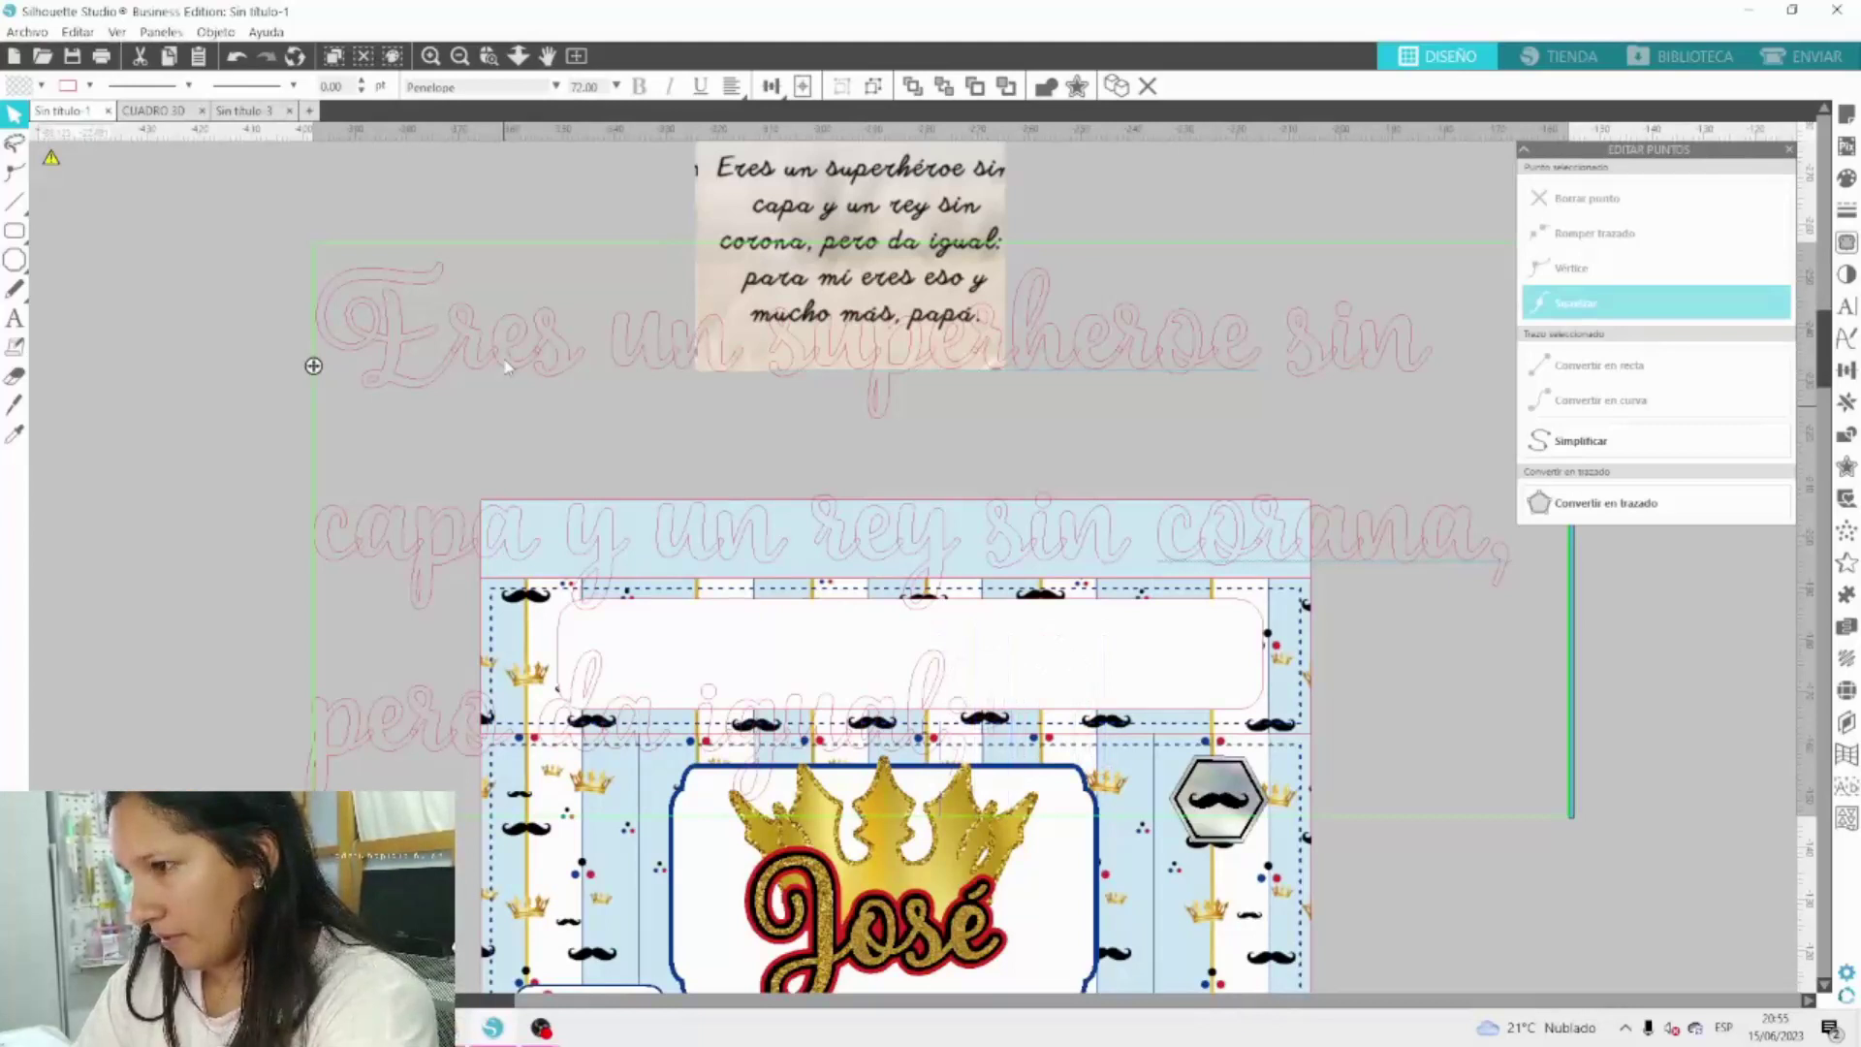
key("BackSpace")
key("BackSpace")
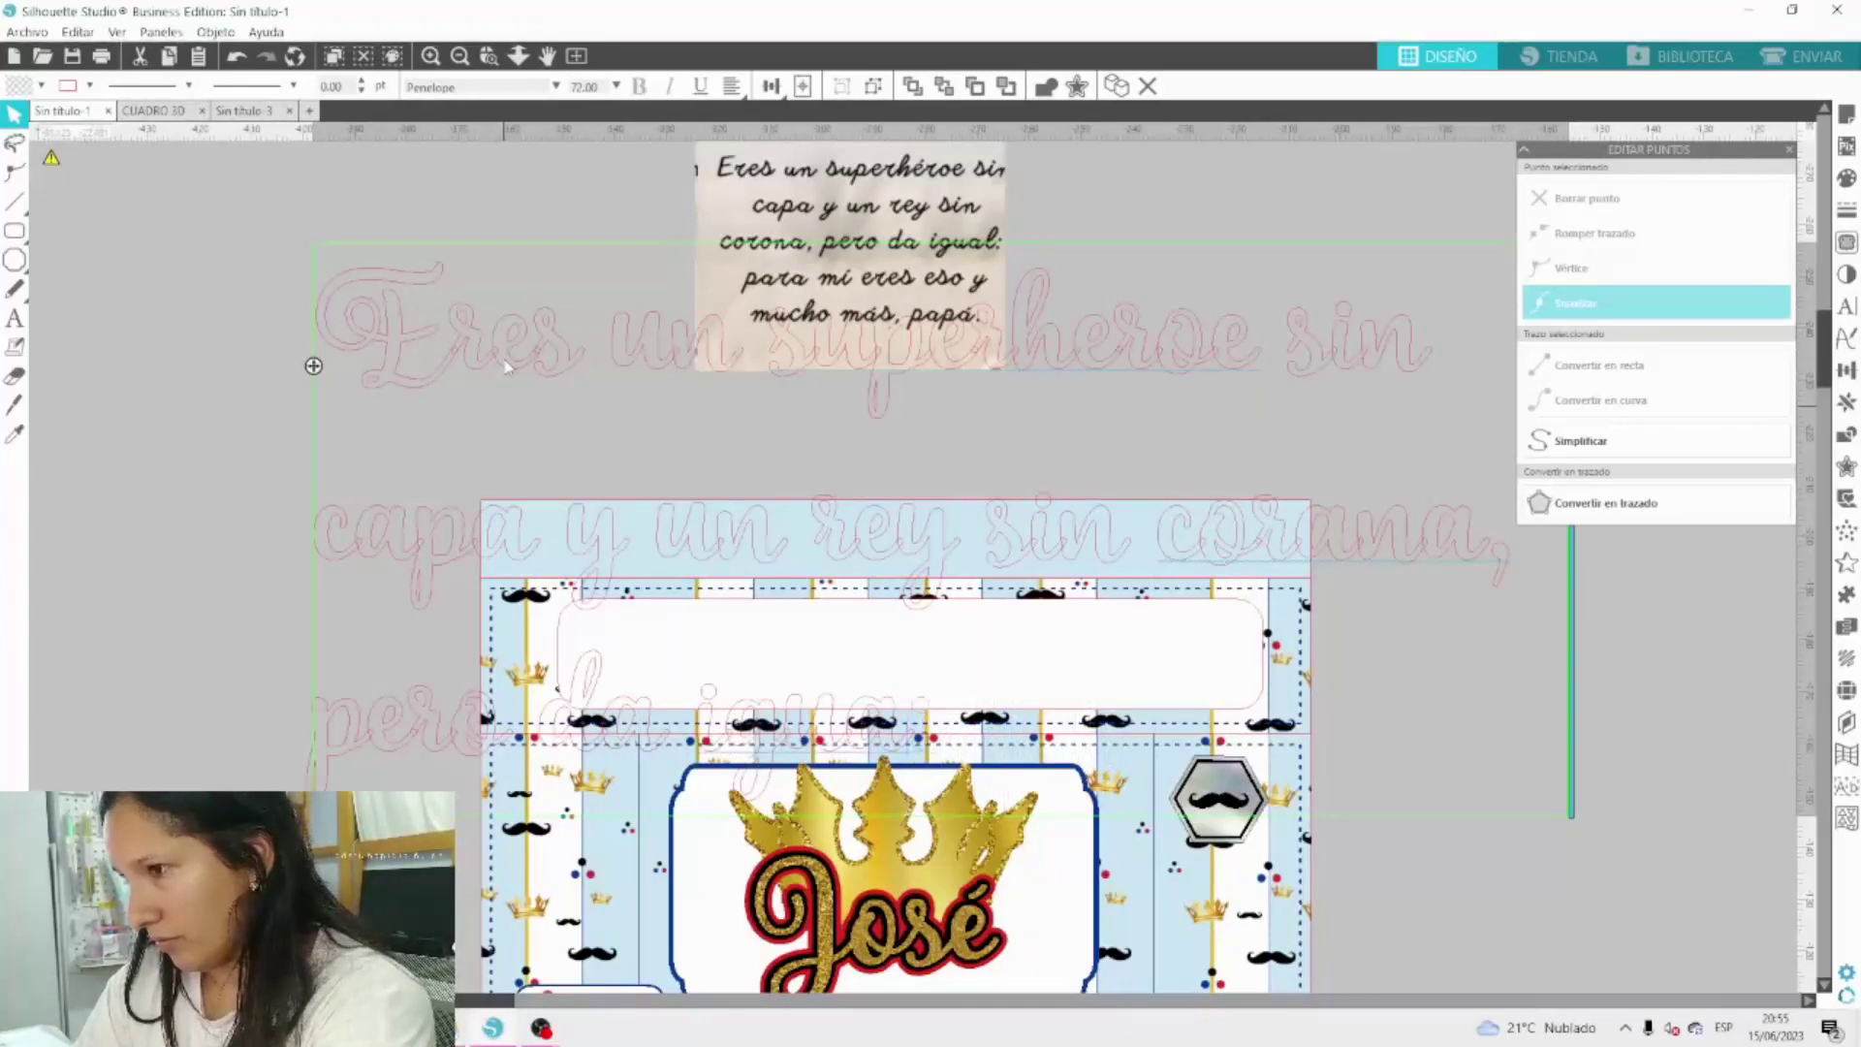
type("l")
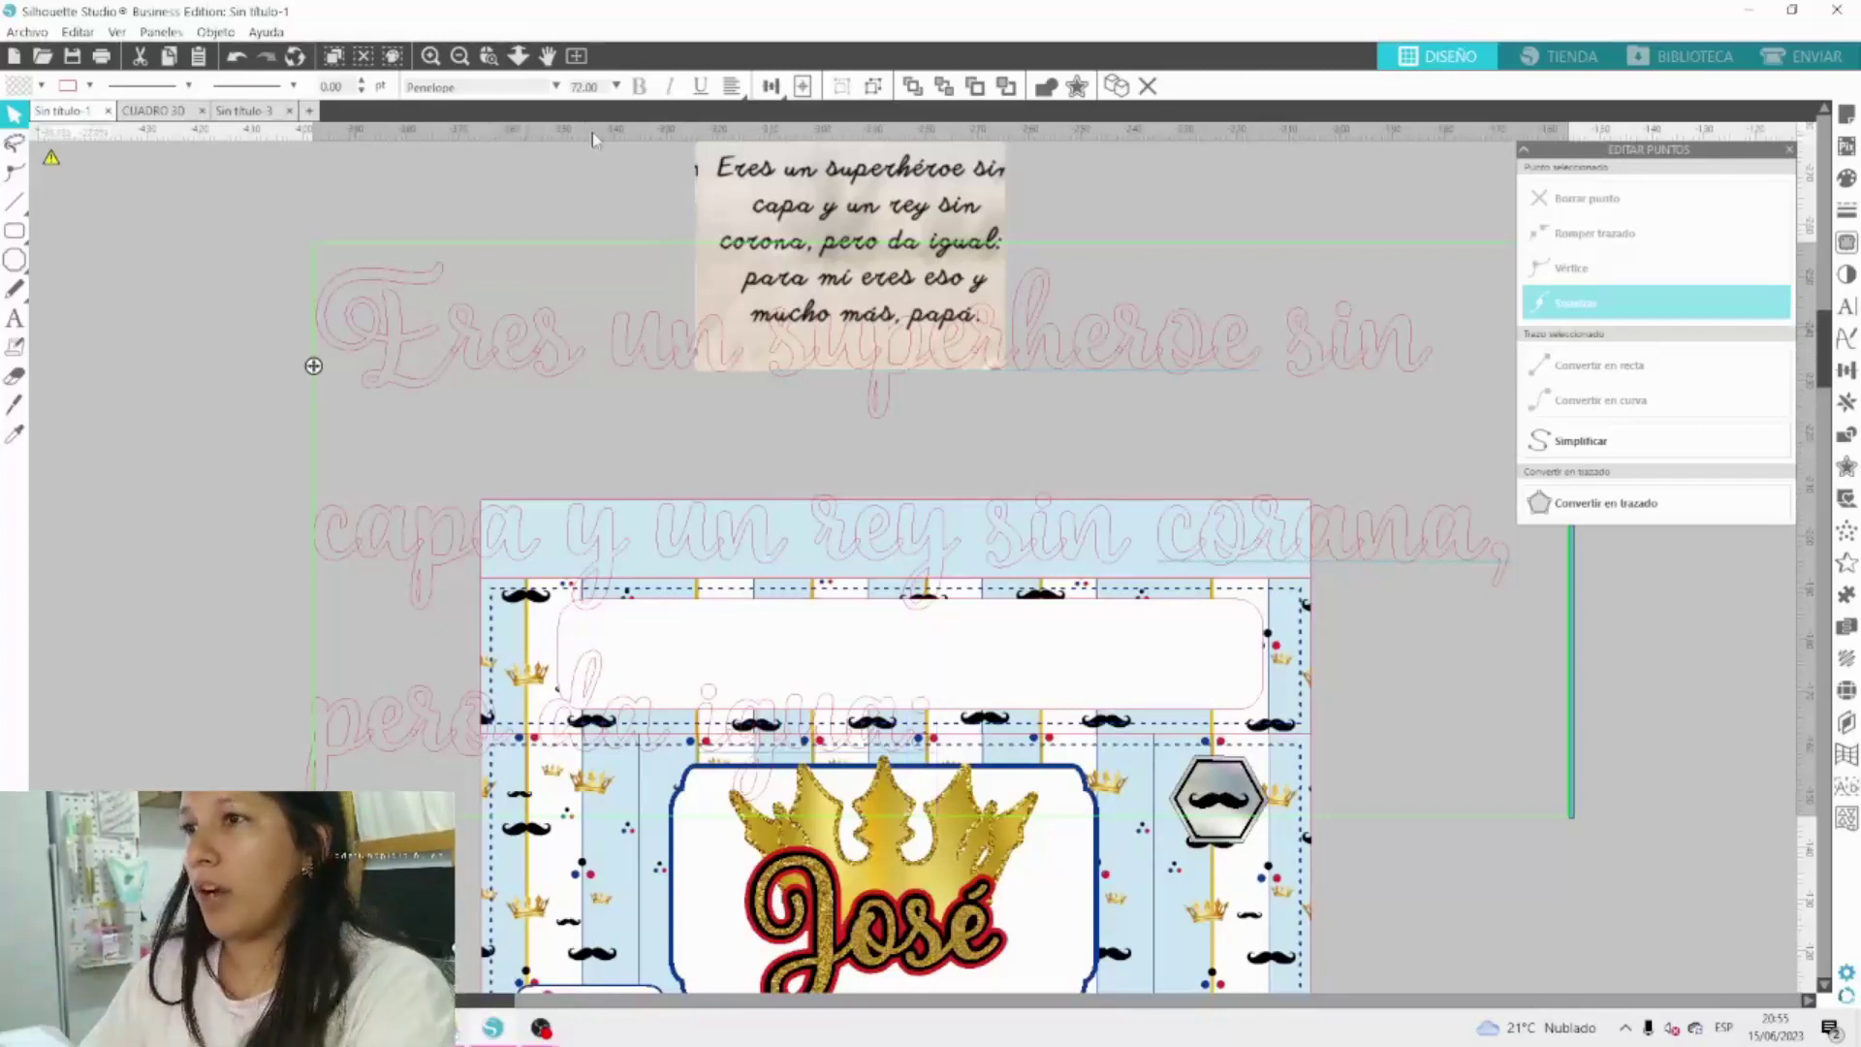
Finish editing the quote text and fill its letters with black.
left_click(572, 190)
left_click(532, 362)
left_click(41, 85)
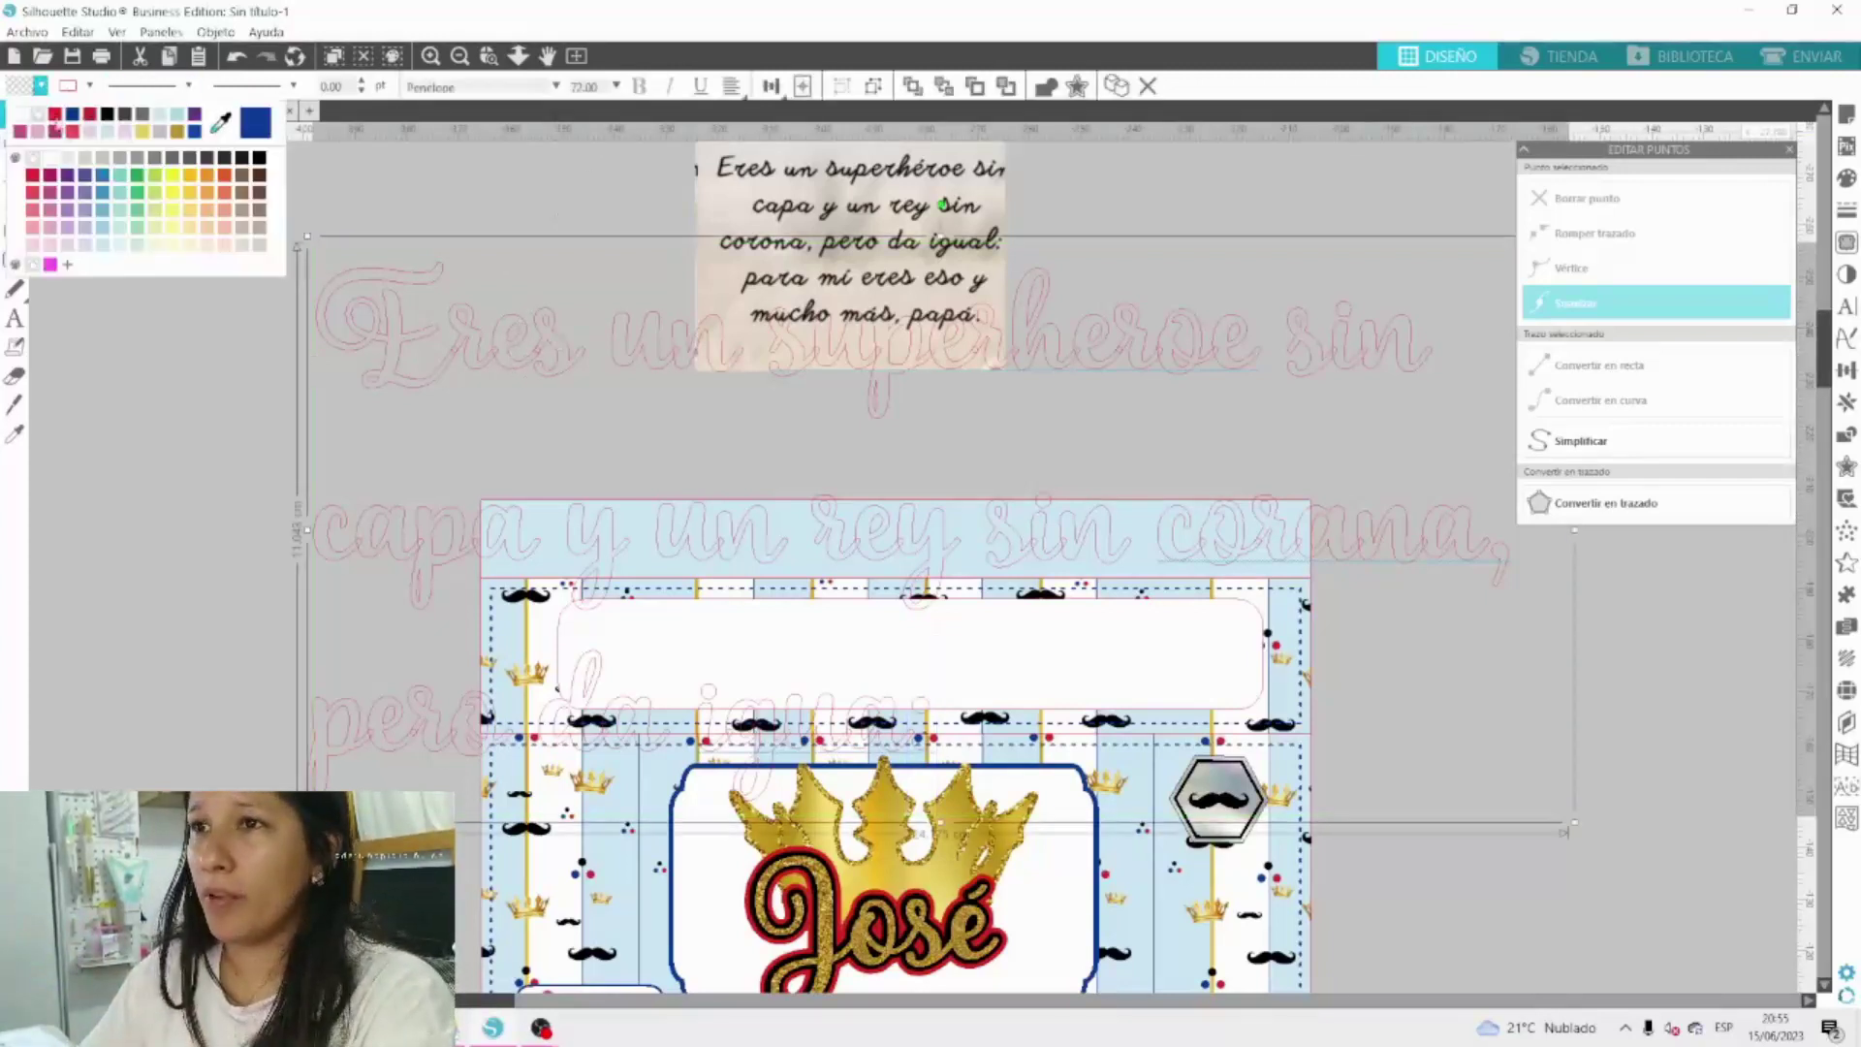
left_click(107, 115)
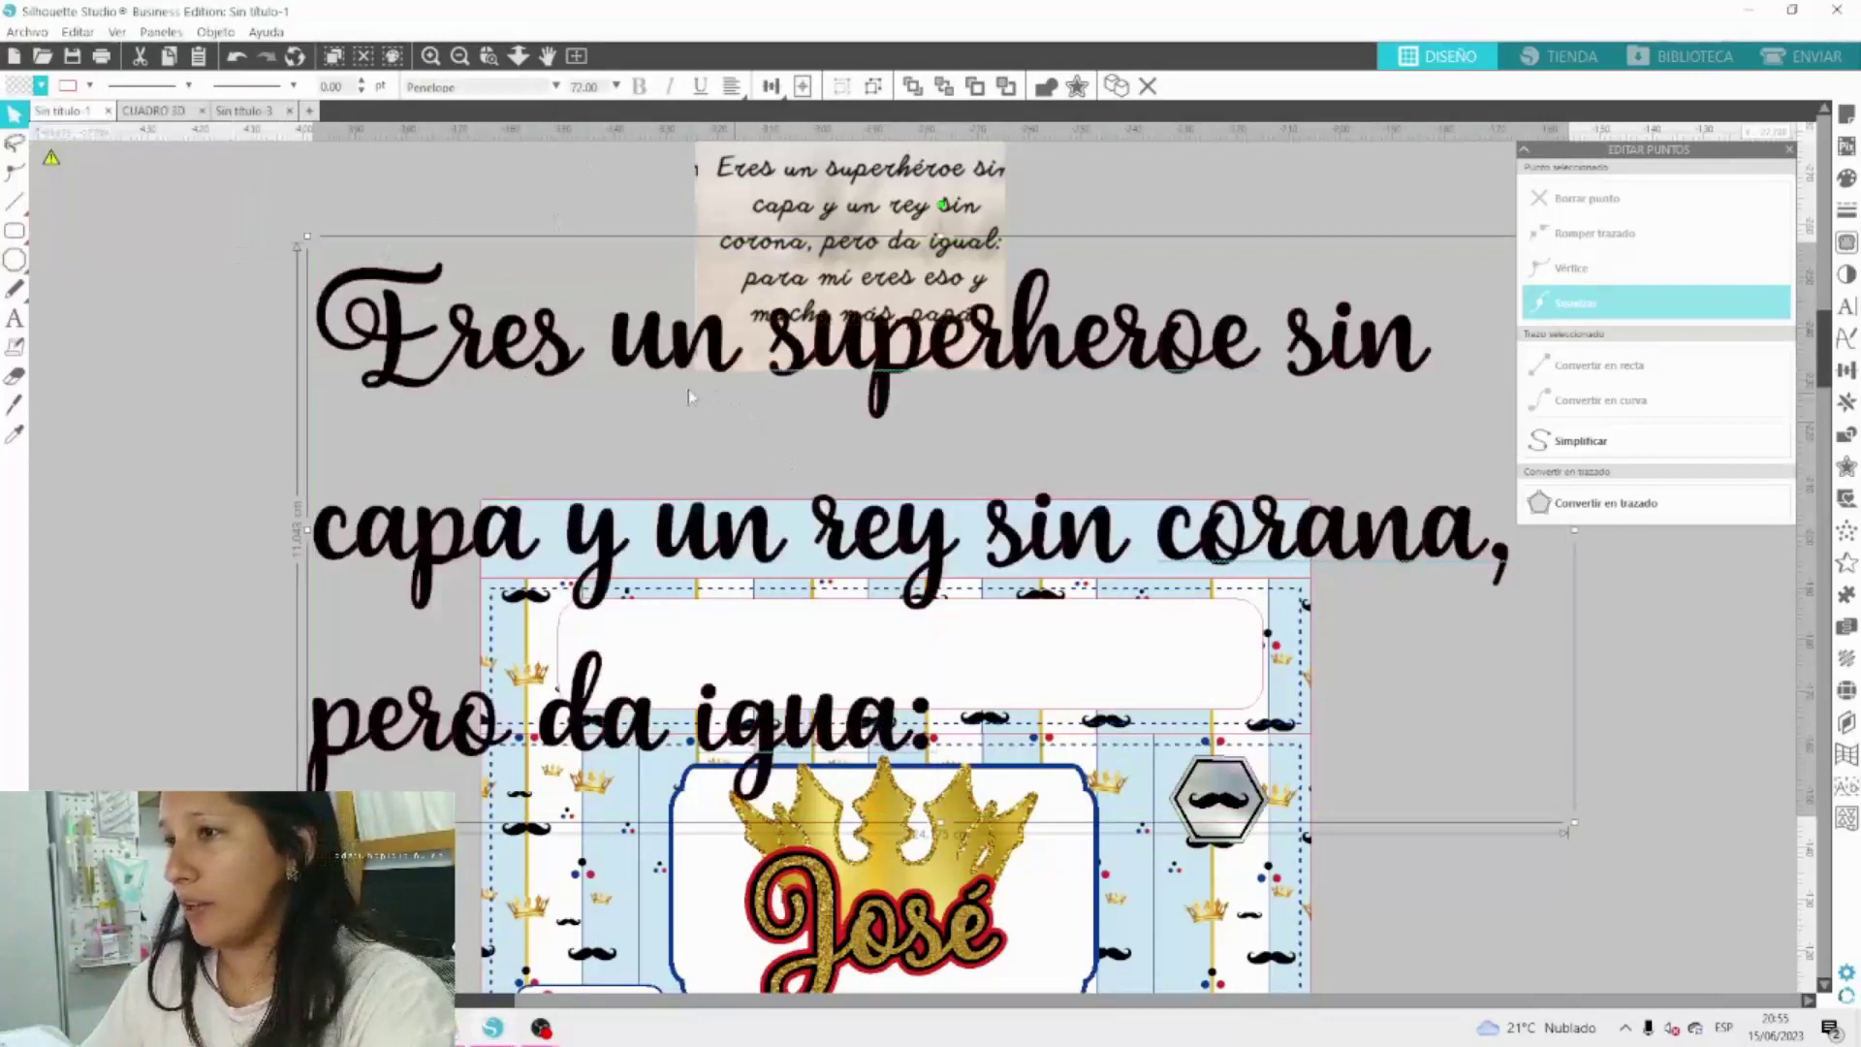
Correct the ending of the third line to "igual:" and continue the quote with "para mi eres eso y mucho mas".
double_click(884, 719)
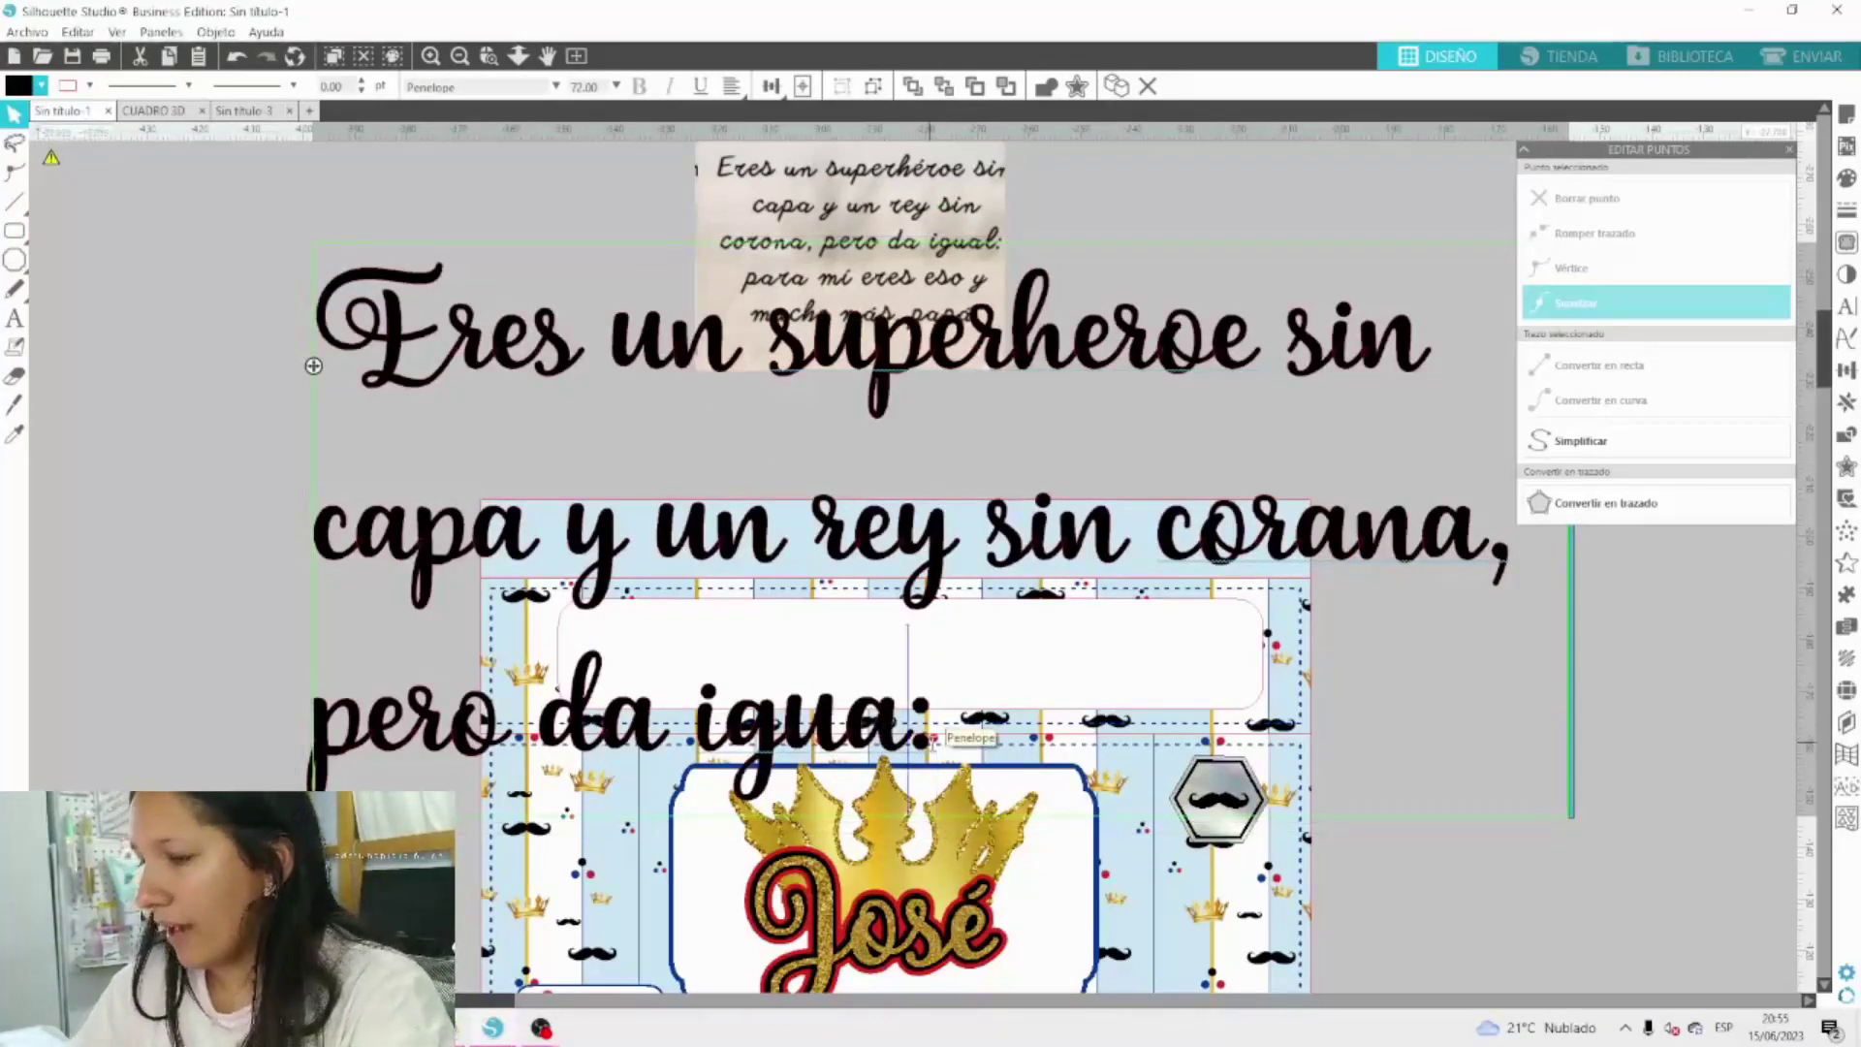
type("l:")
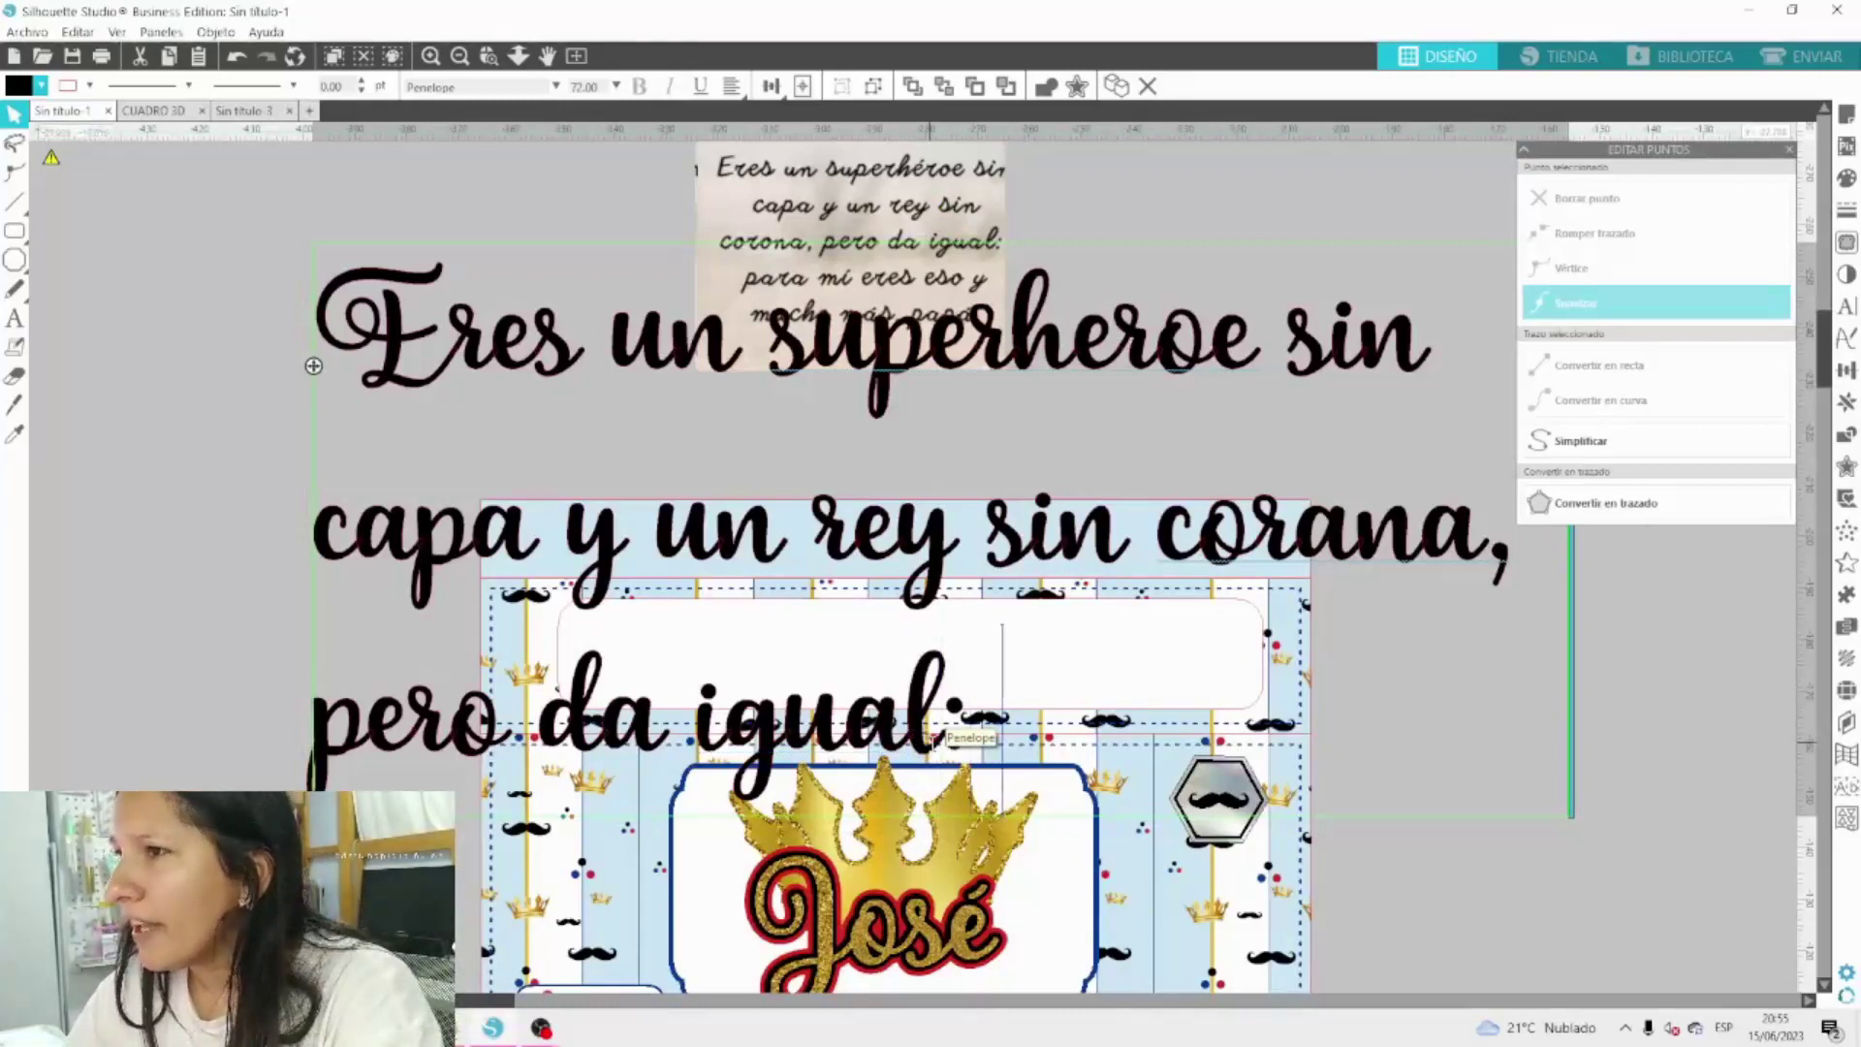
type(" pa")
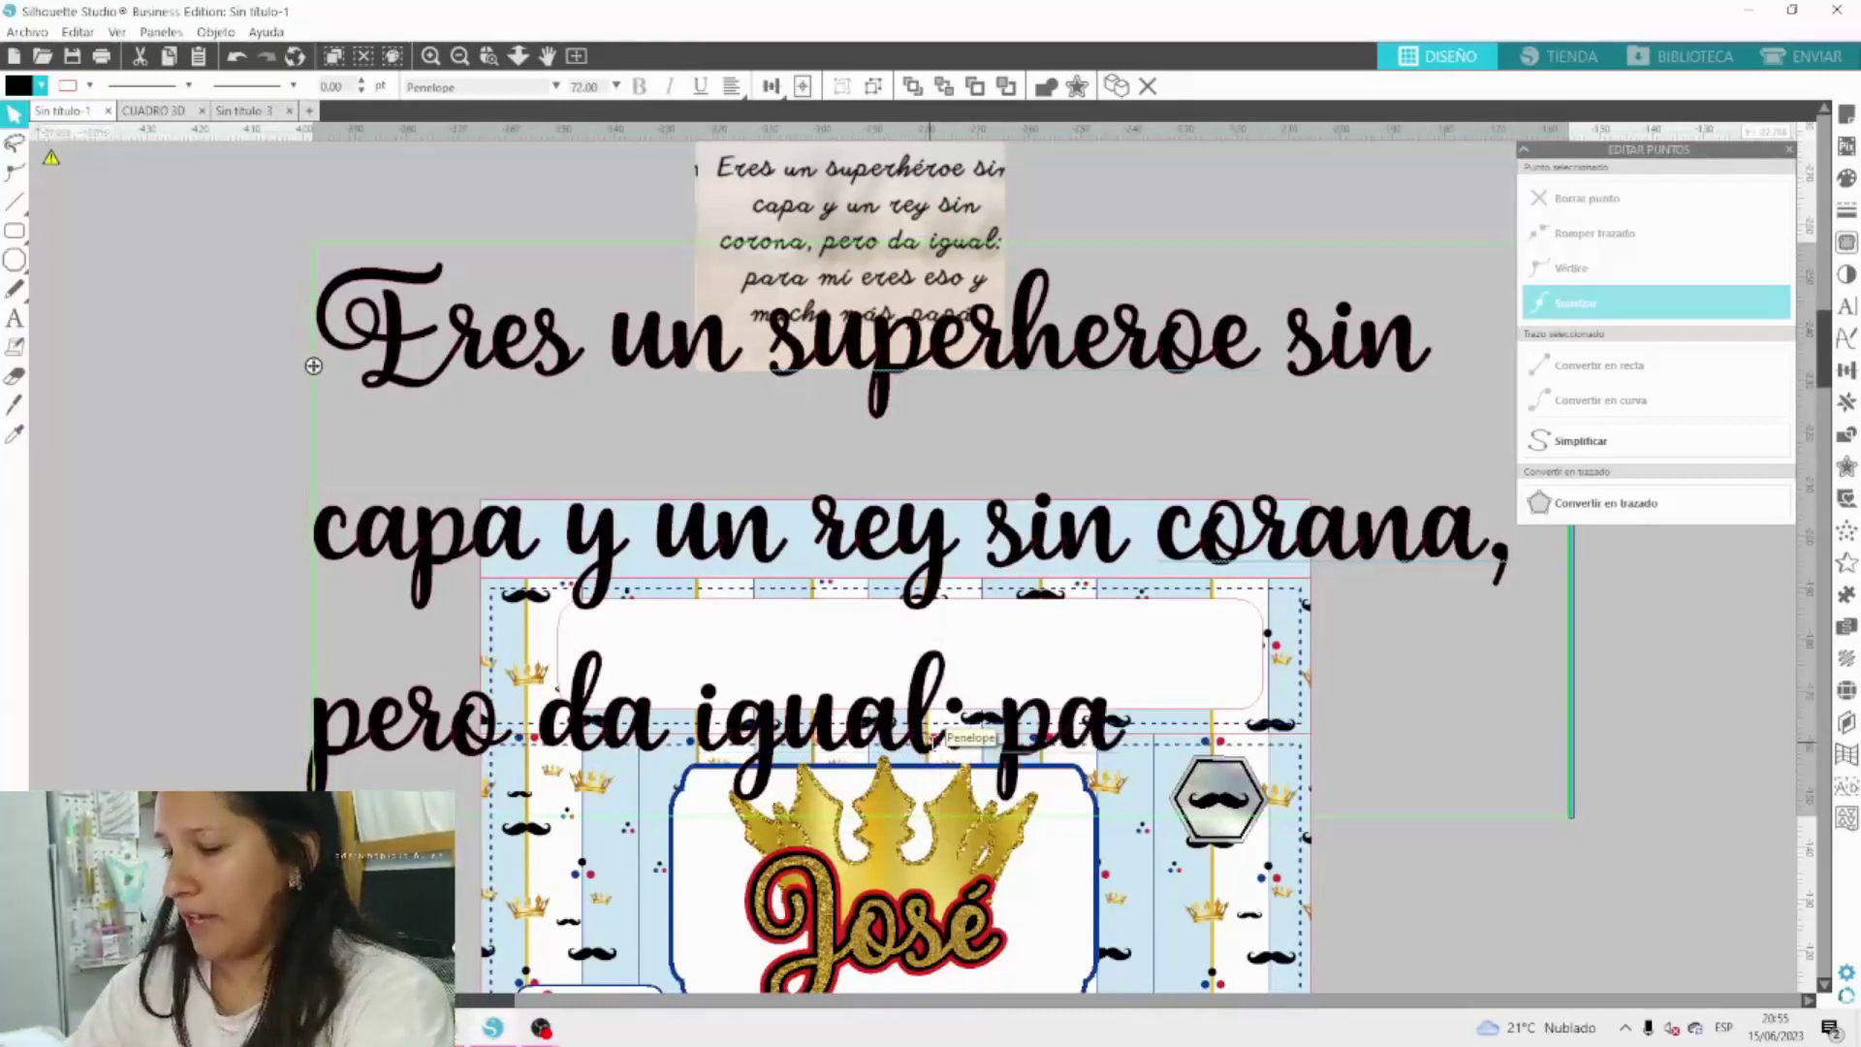
type("ra mi eres eso")
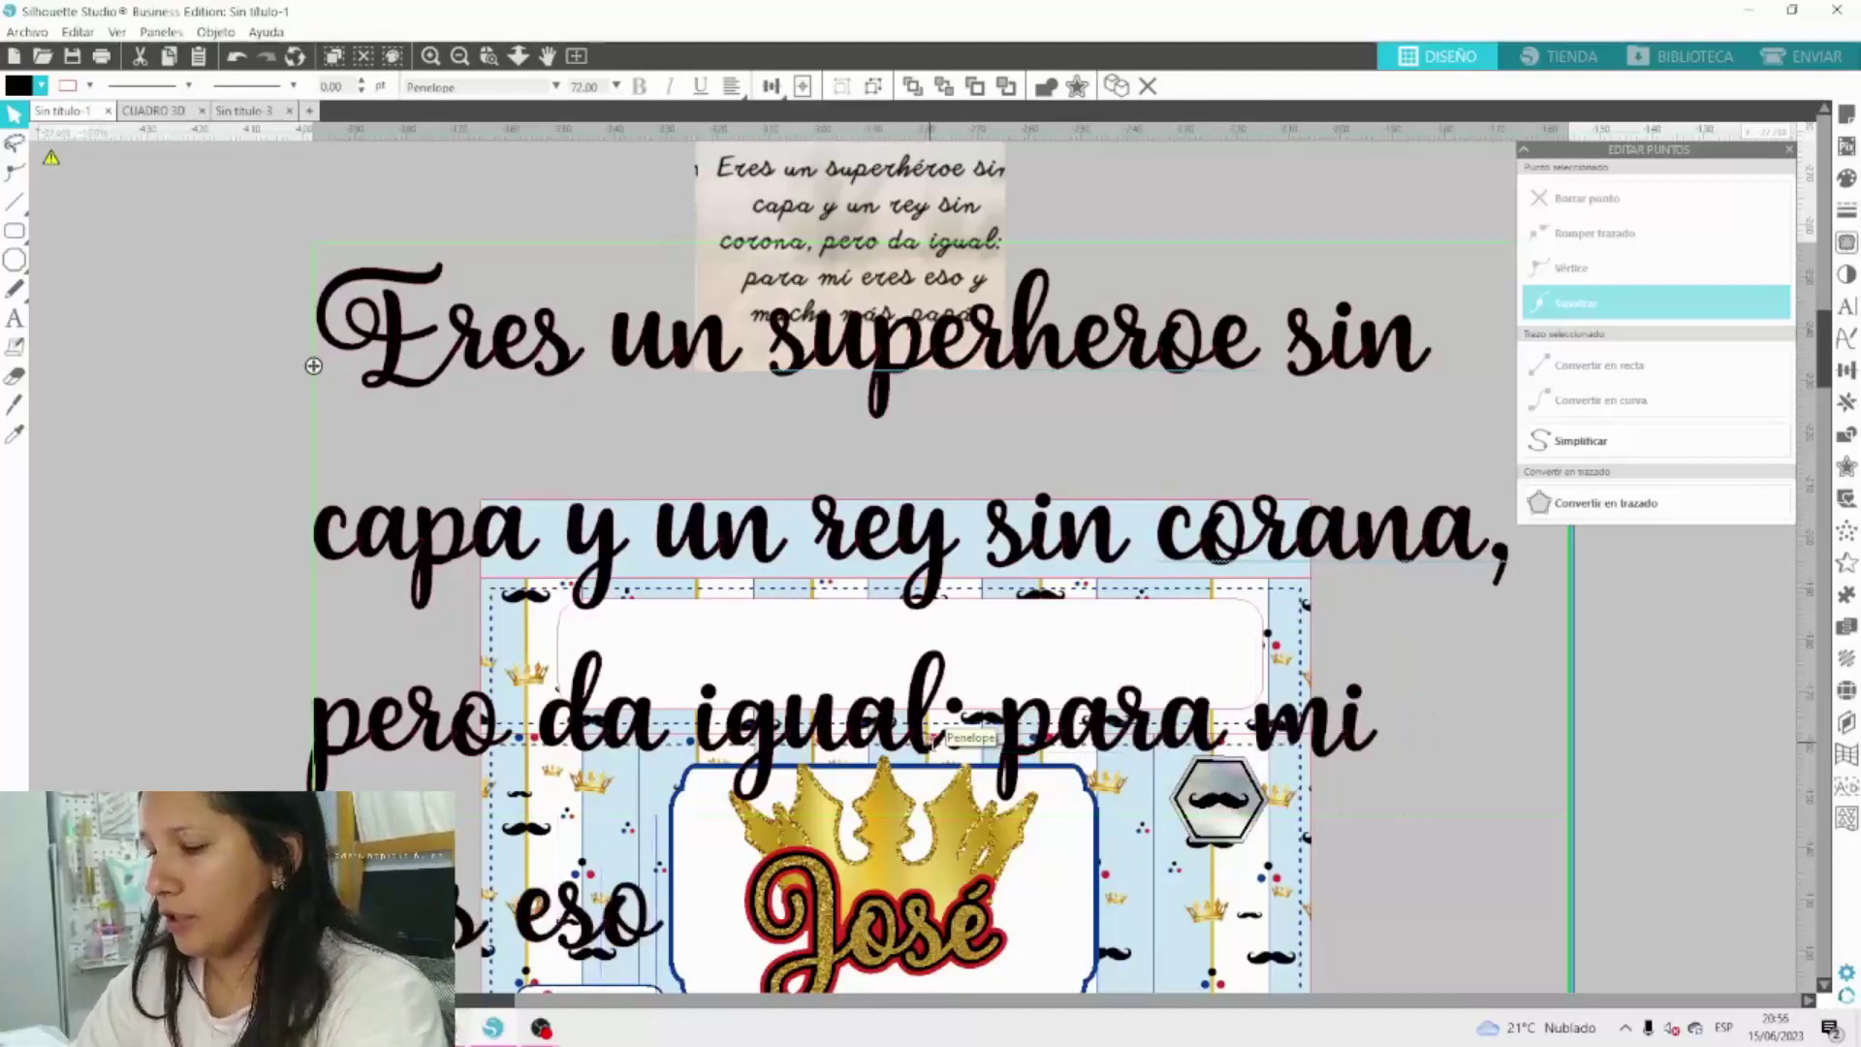
type(" y mucho ma")
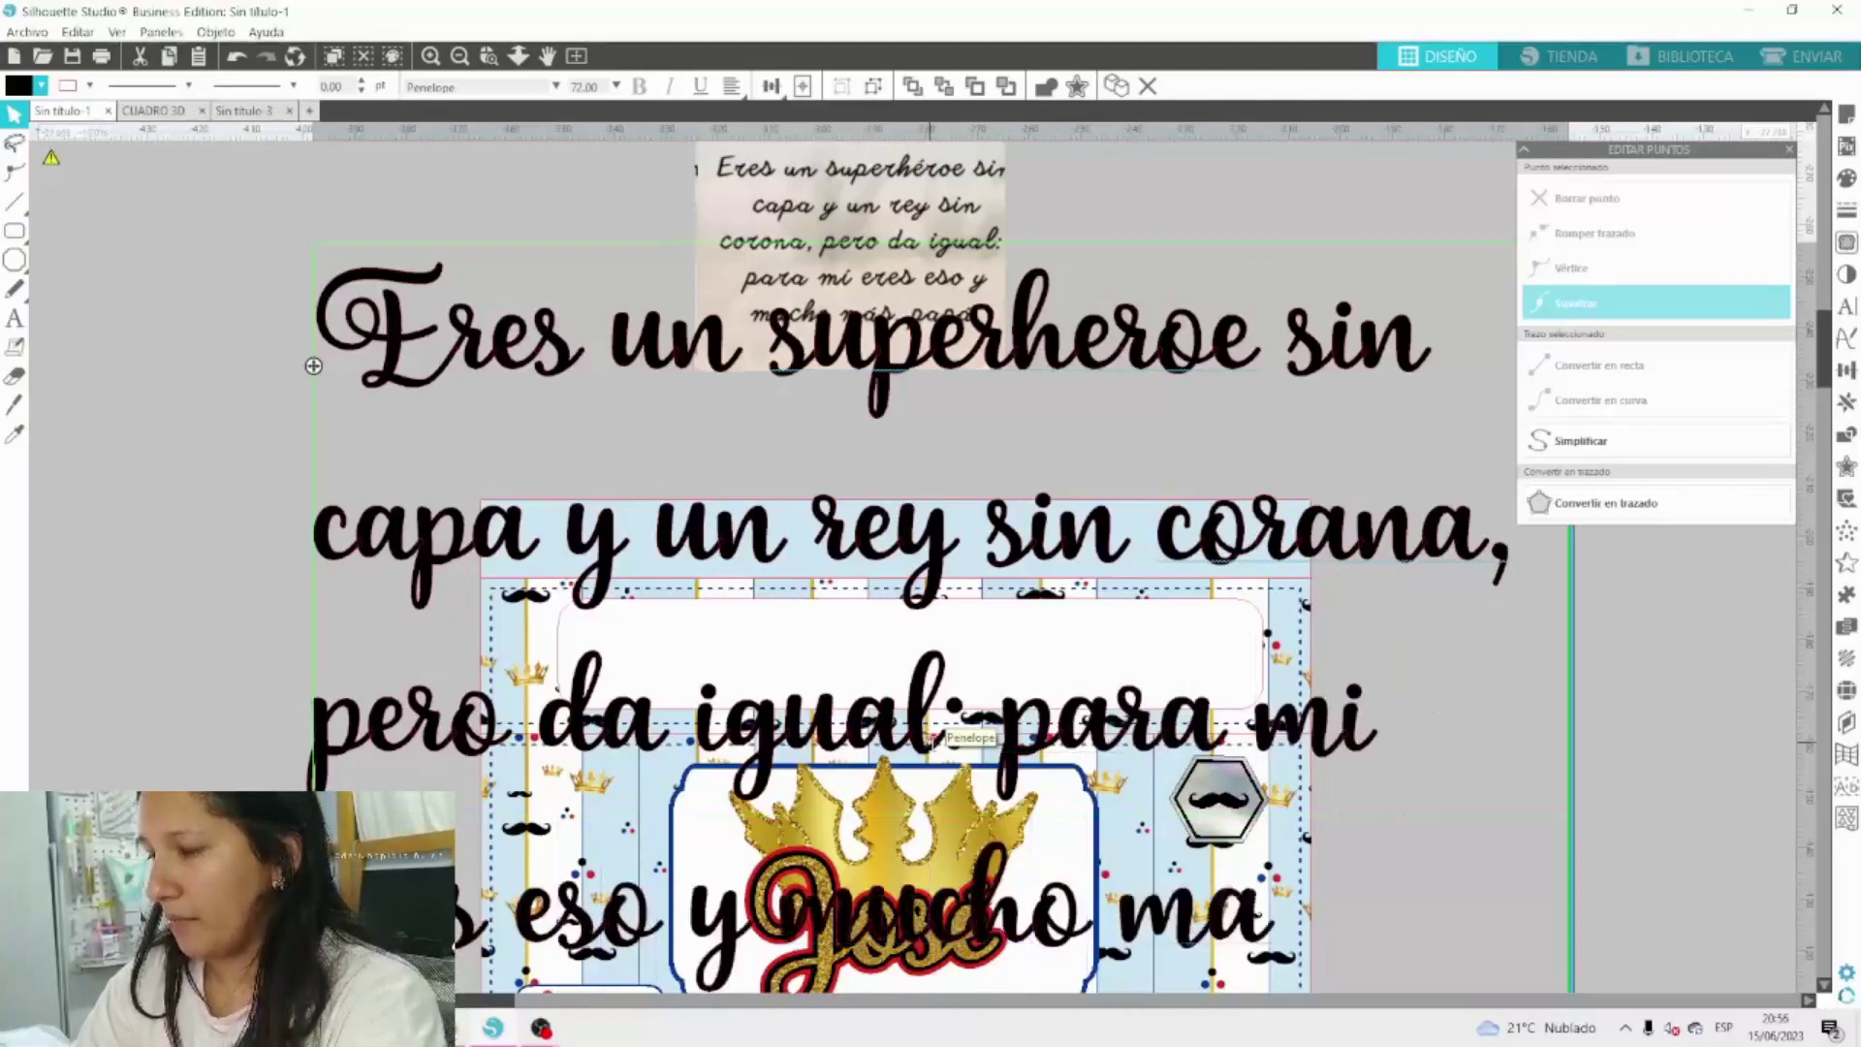
type("s")
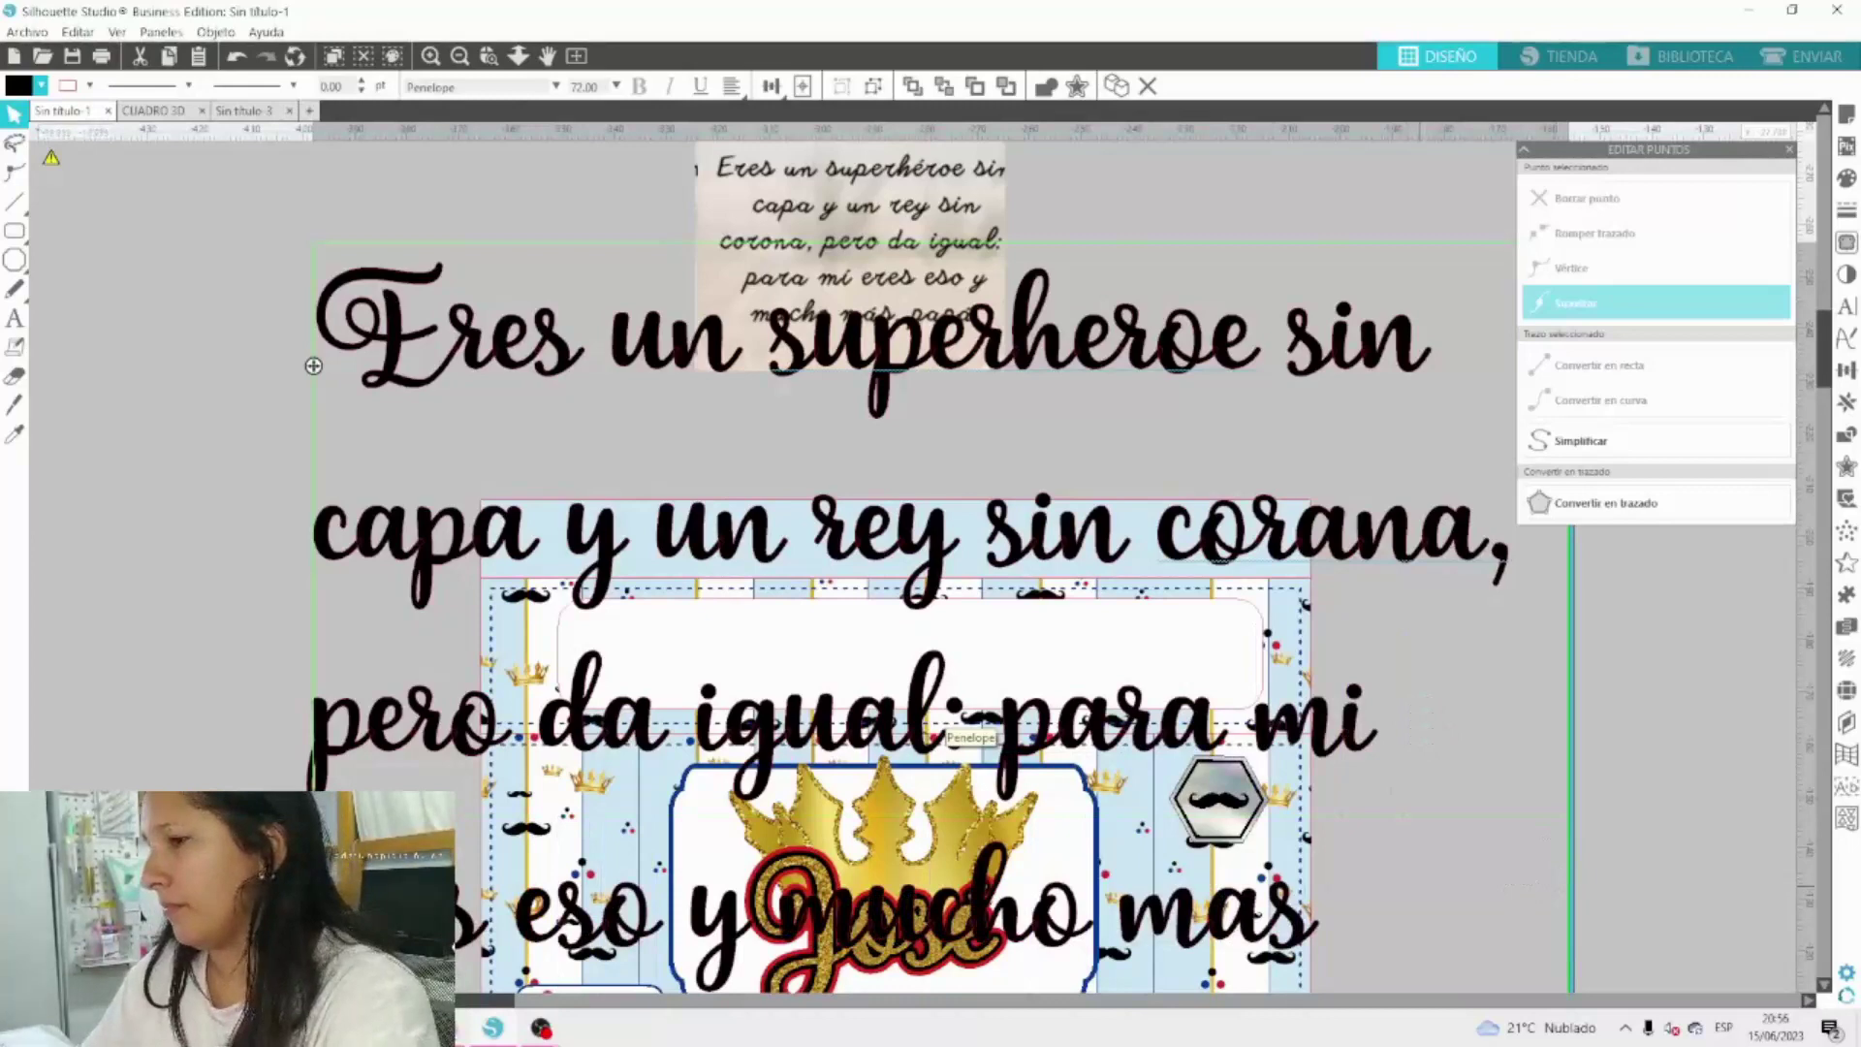
End the quote with the accented word "papá", correcting the mistyped characters.
scroll(970, 732, "down", 3)
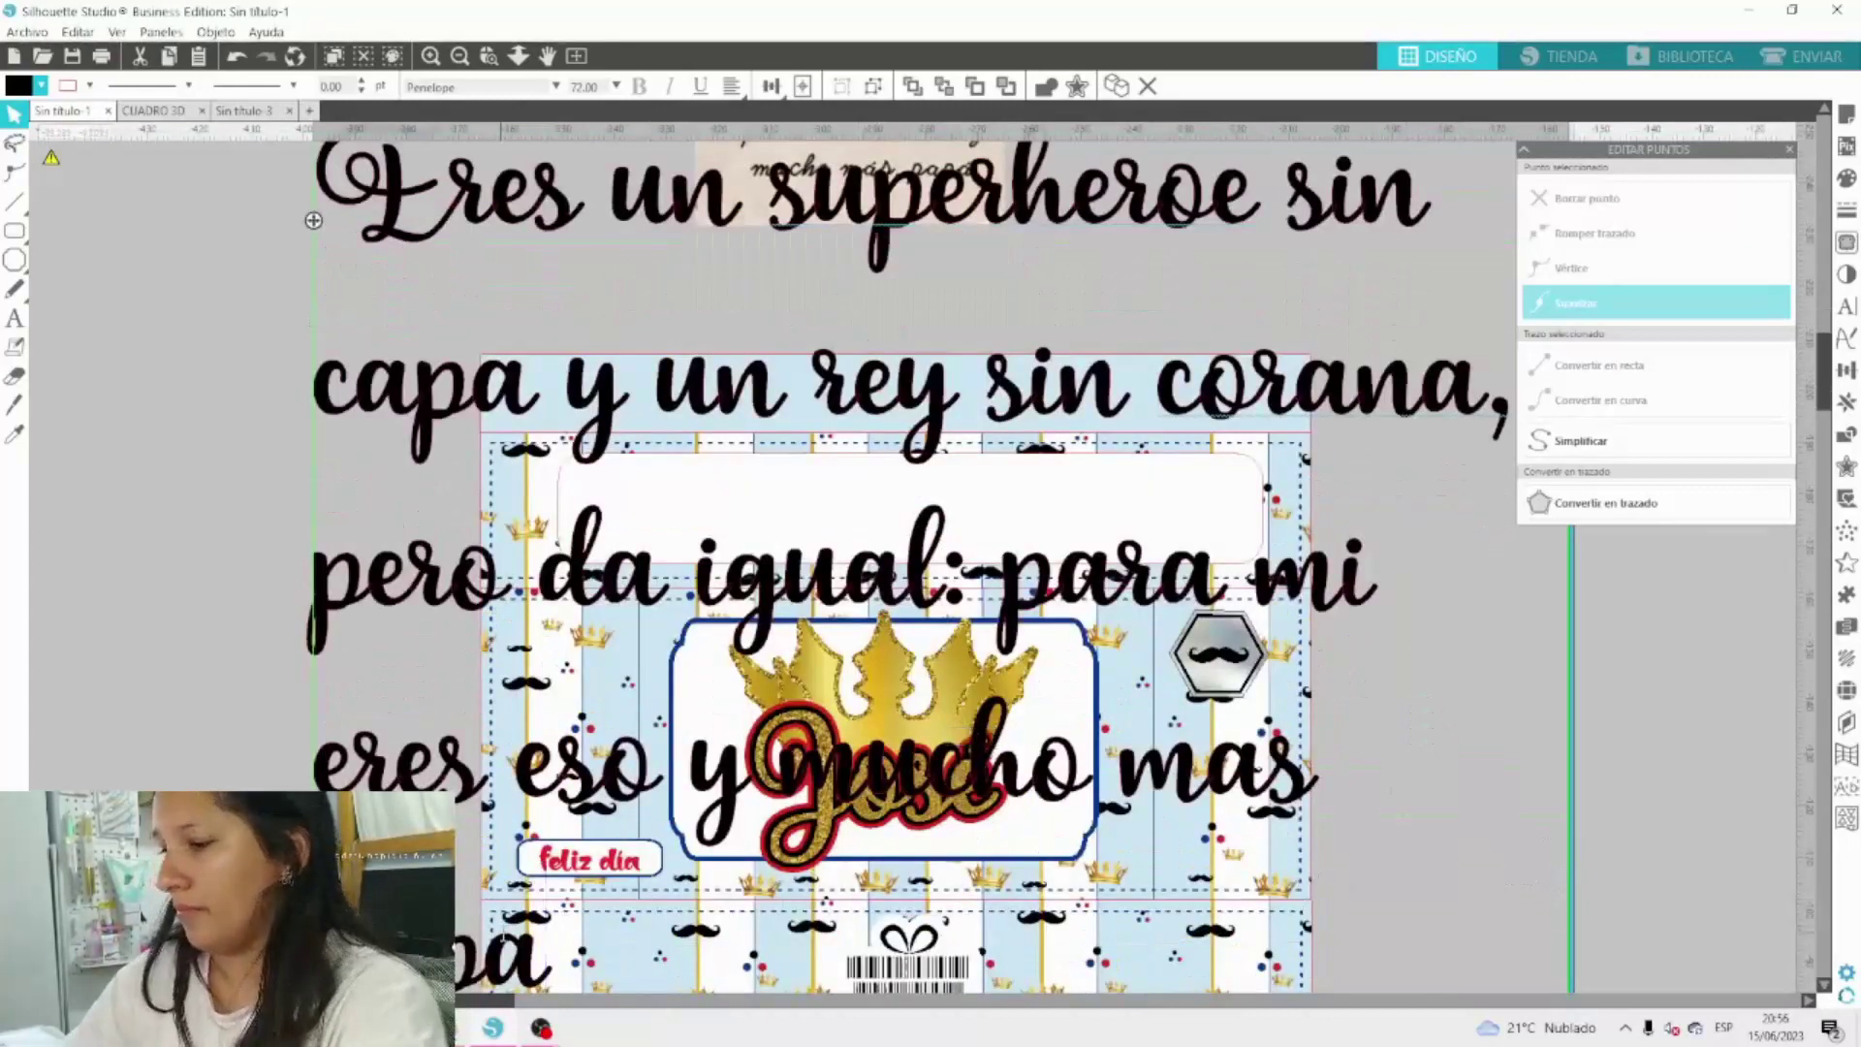
key("BackSpace")
type("+a")
key("BackSpace")
type("á")
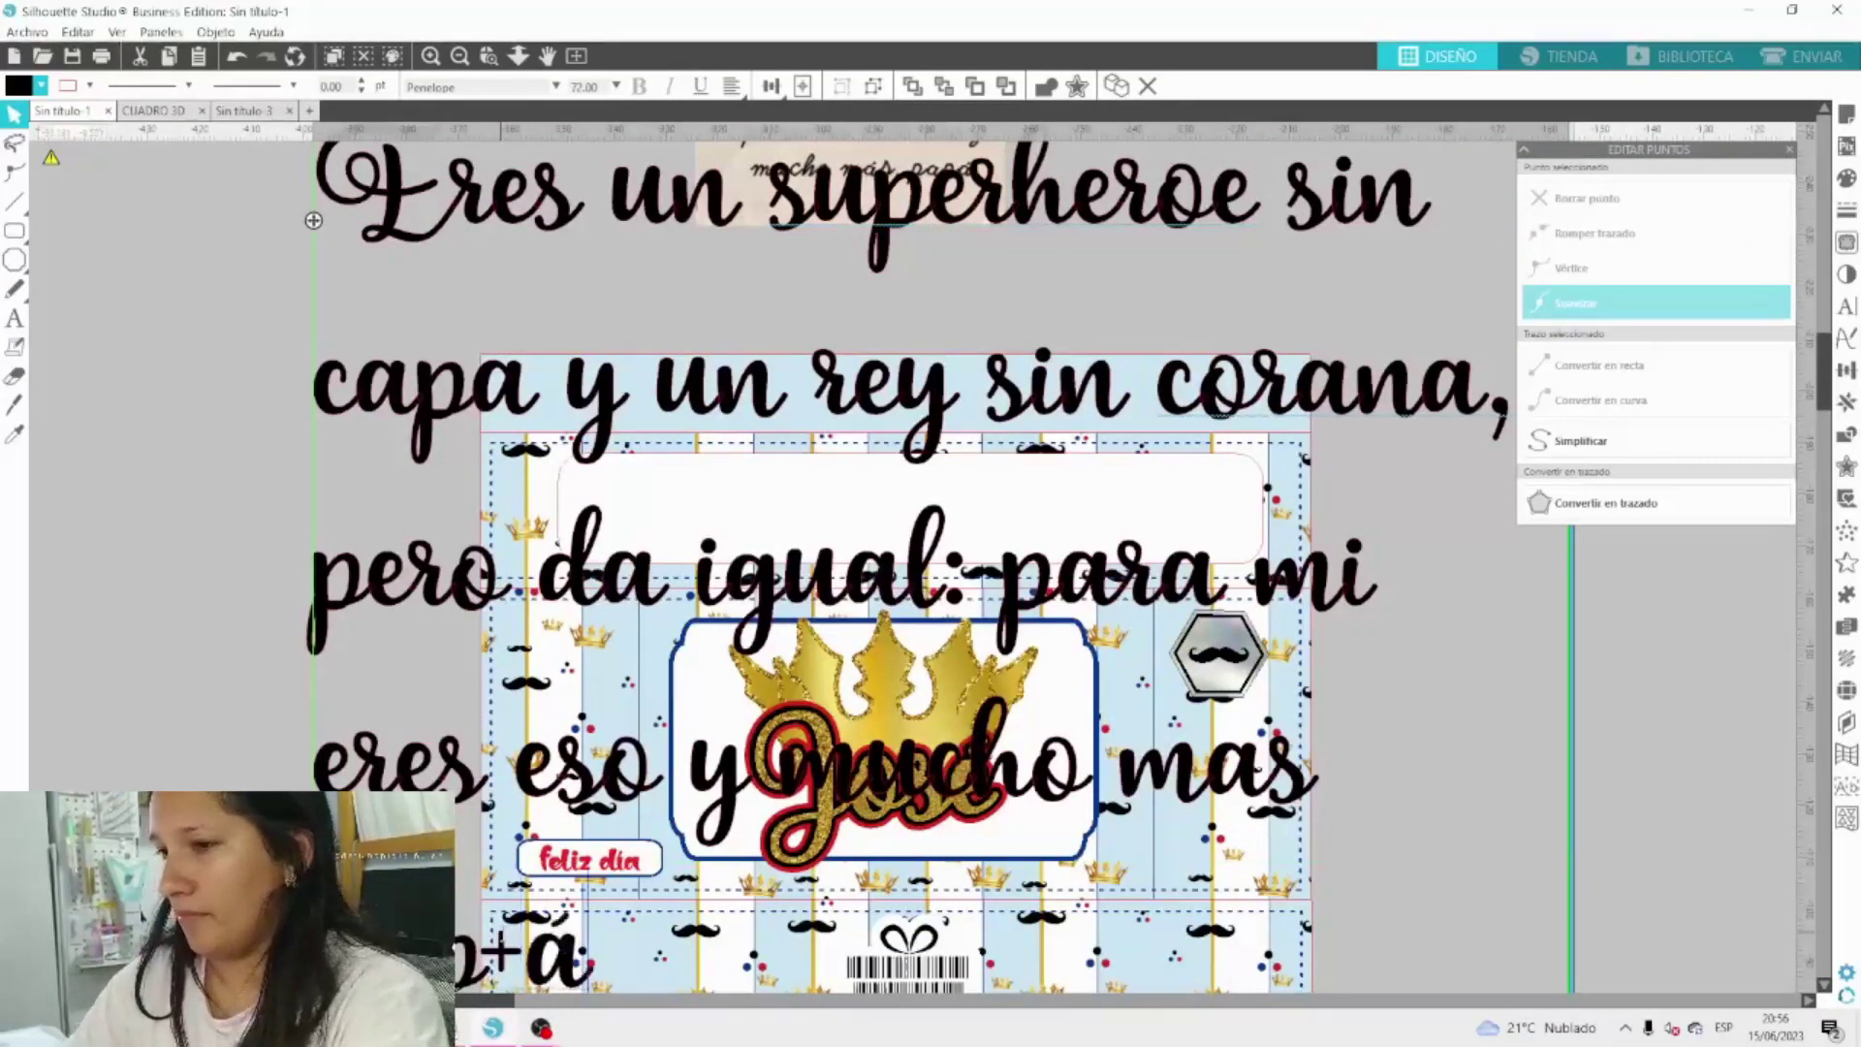
key("BackSpace")
key("BackSpace")
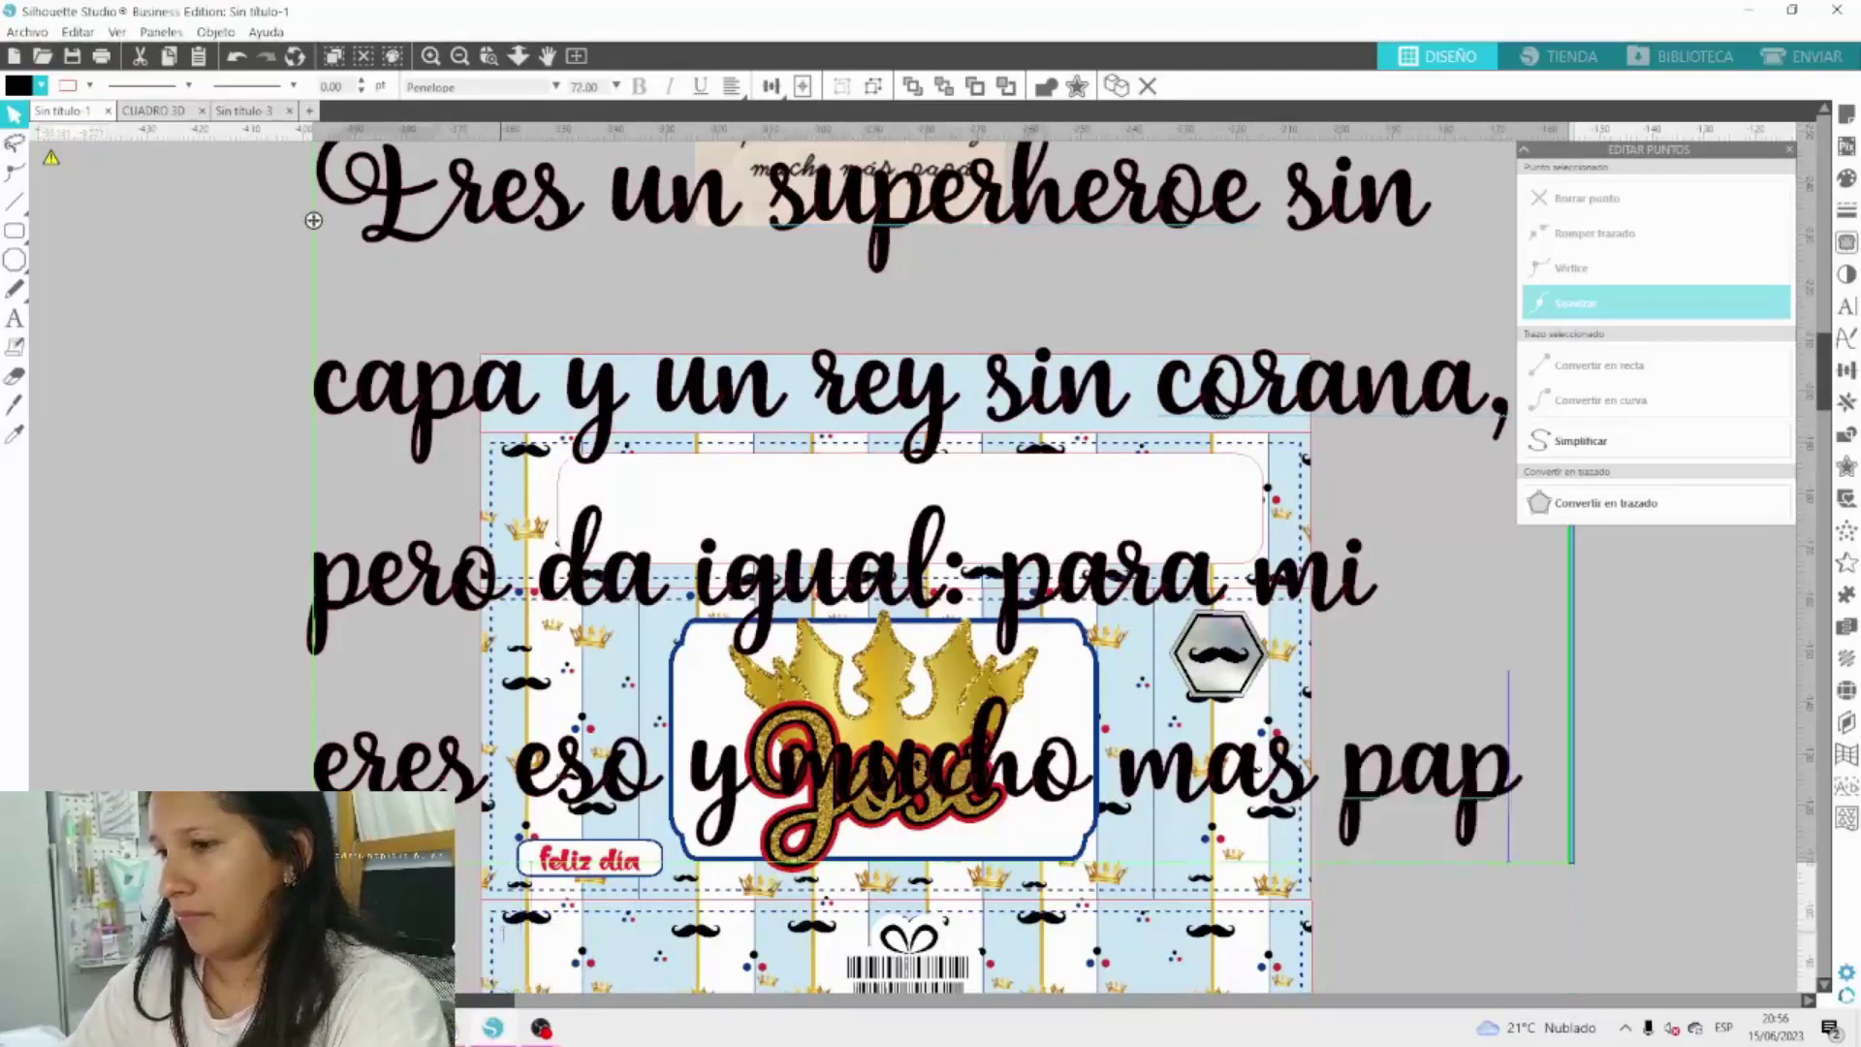
type("pa")
key("BackSpace")
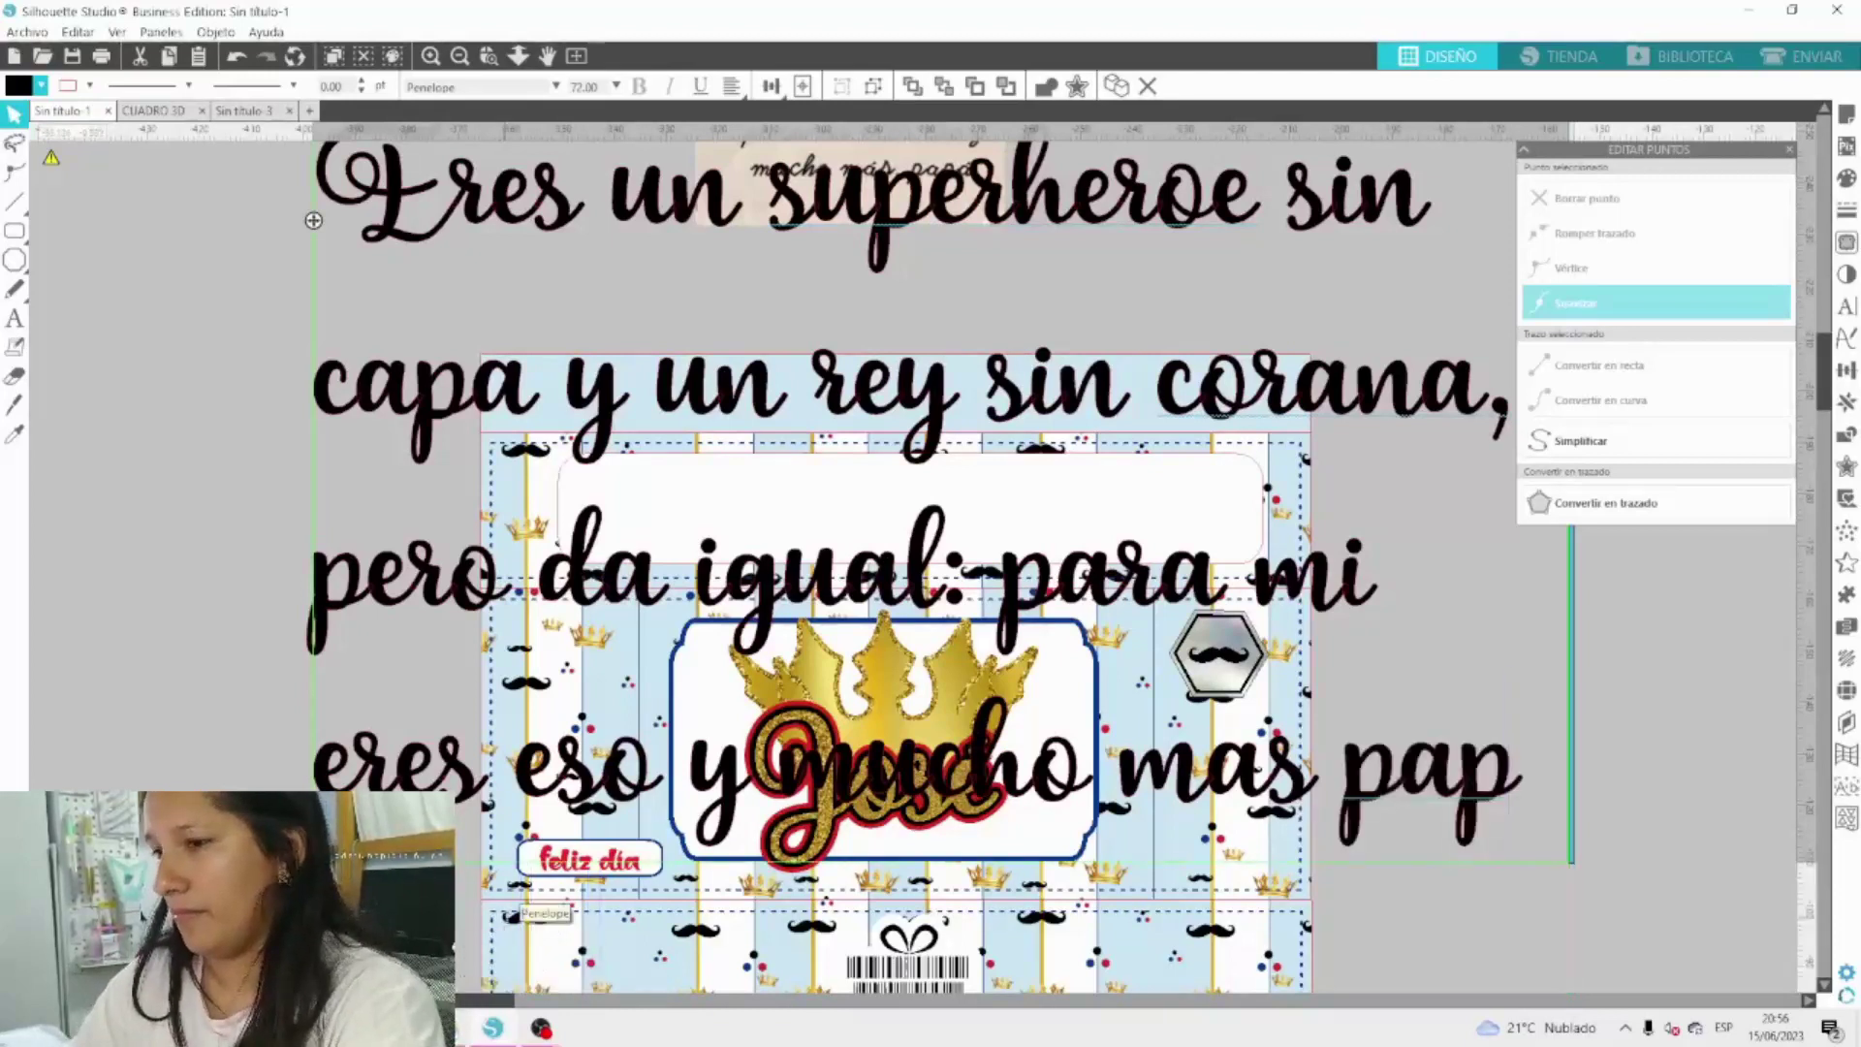
type("á")
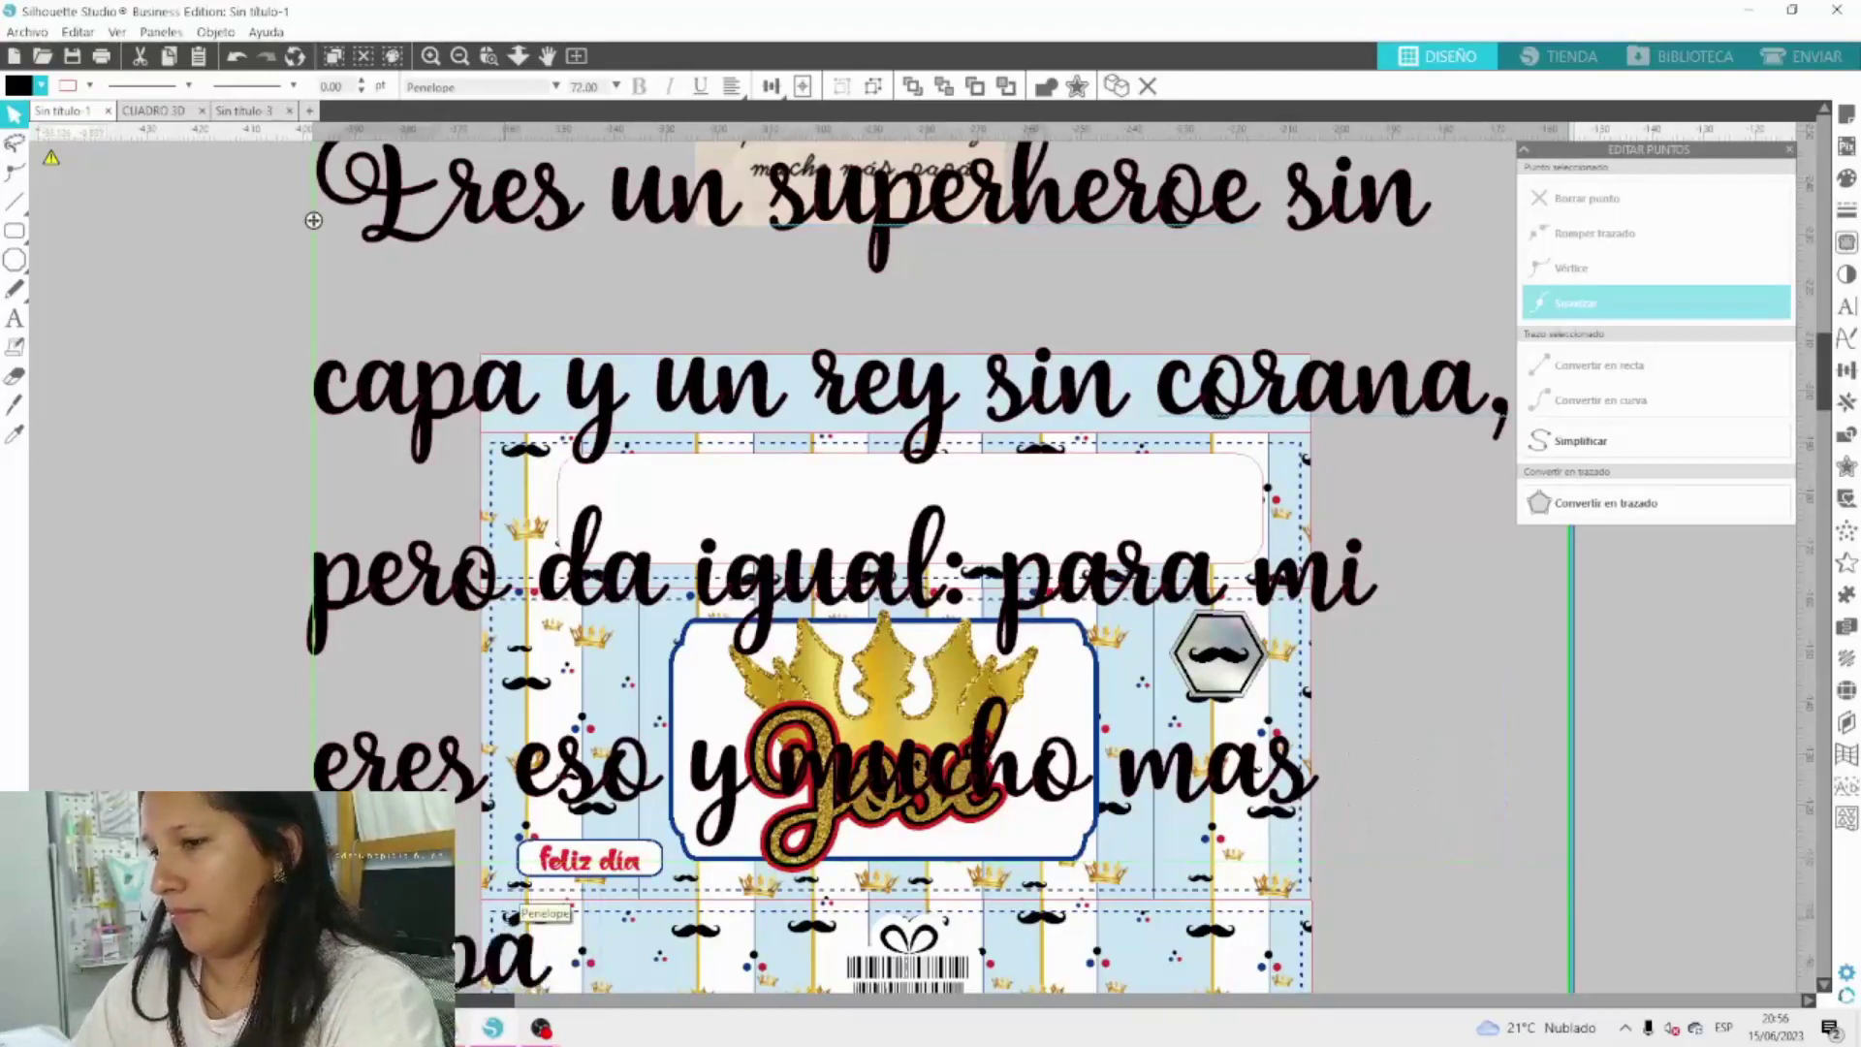
Move the quote partly off the label toward the empty area beside it and widen its text box so it wraps onto four lines.
left_click(459, 56)
left_click(460, 56)
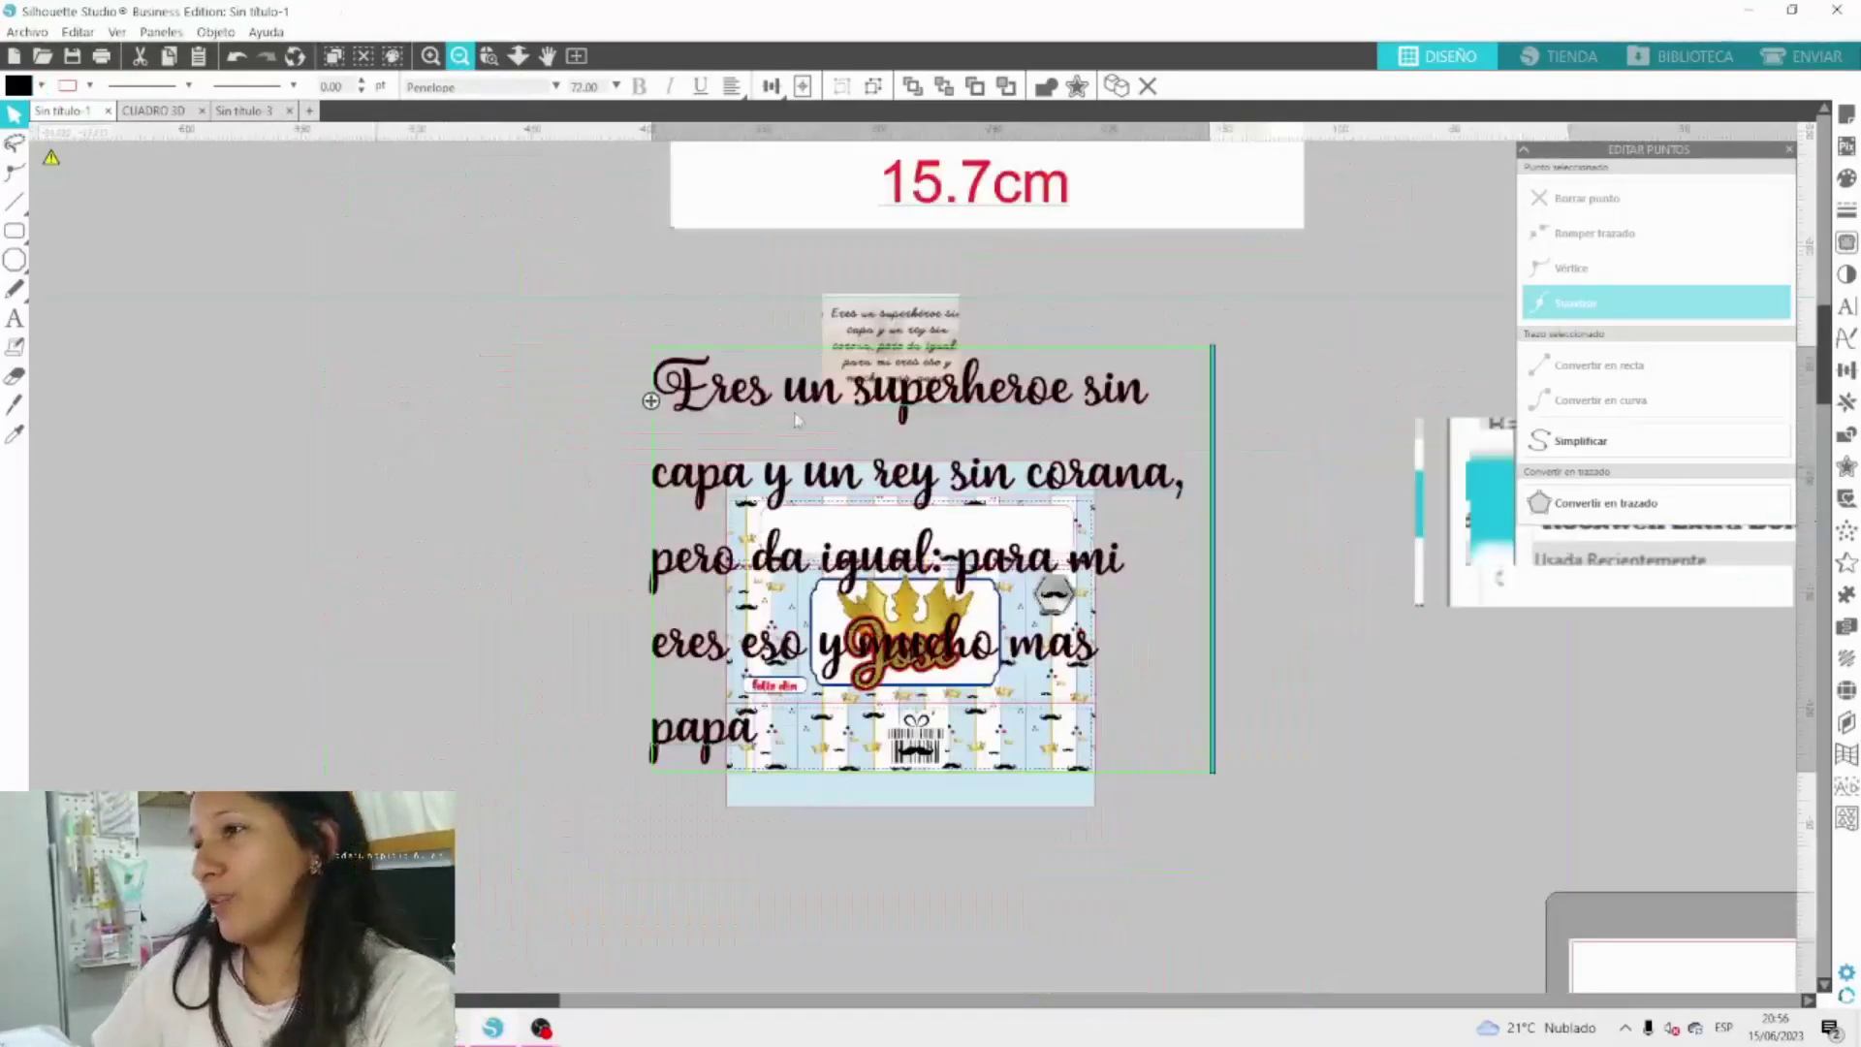
left_click_drag(797, 419, 497, 467)
left_click(533, 294)
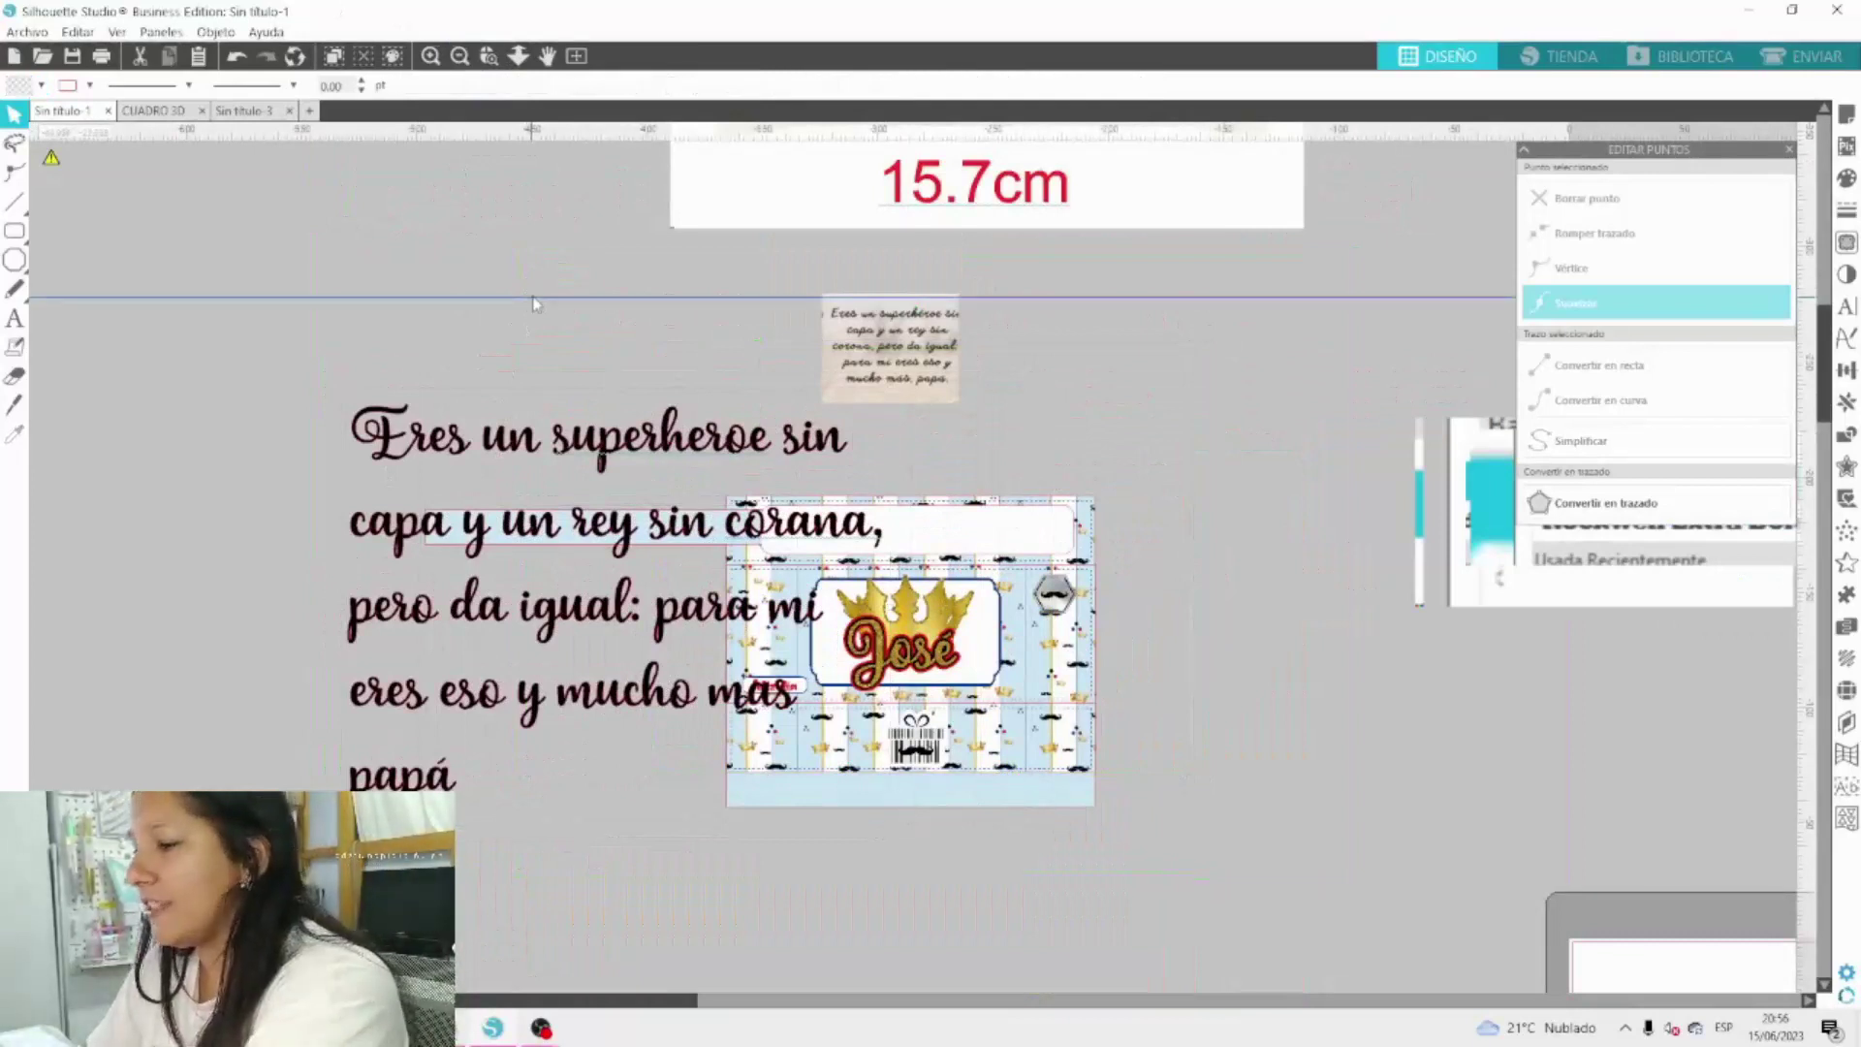
double_click(572, 438)
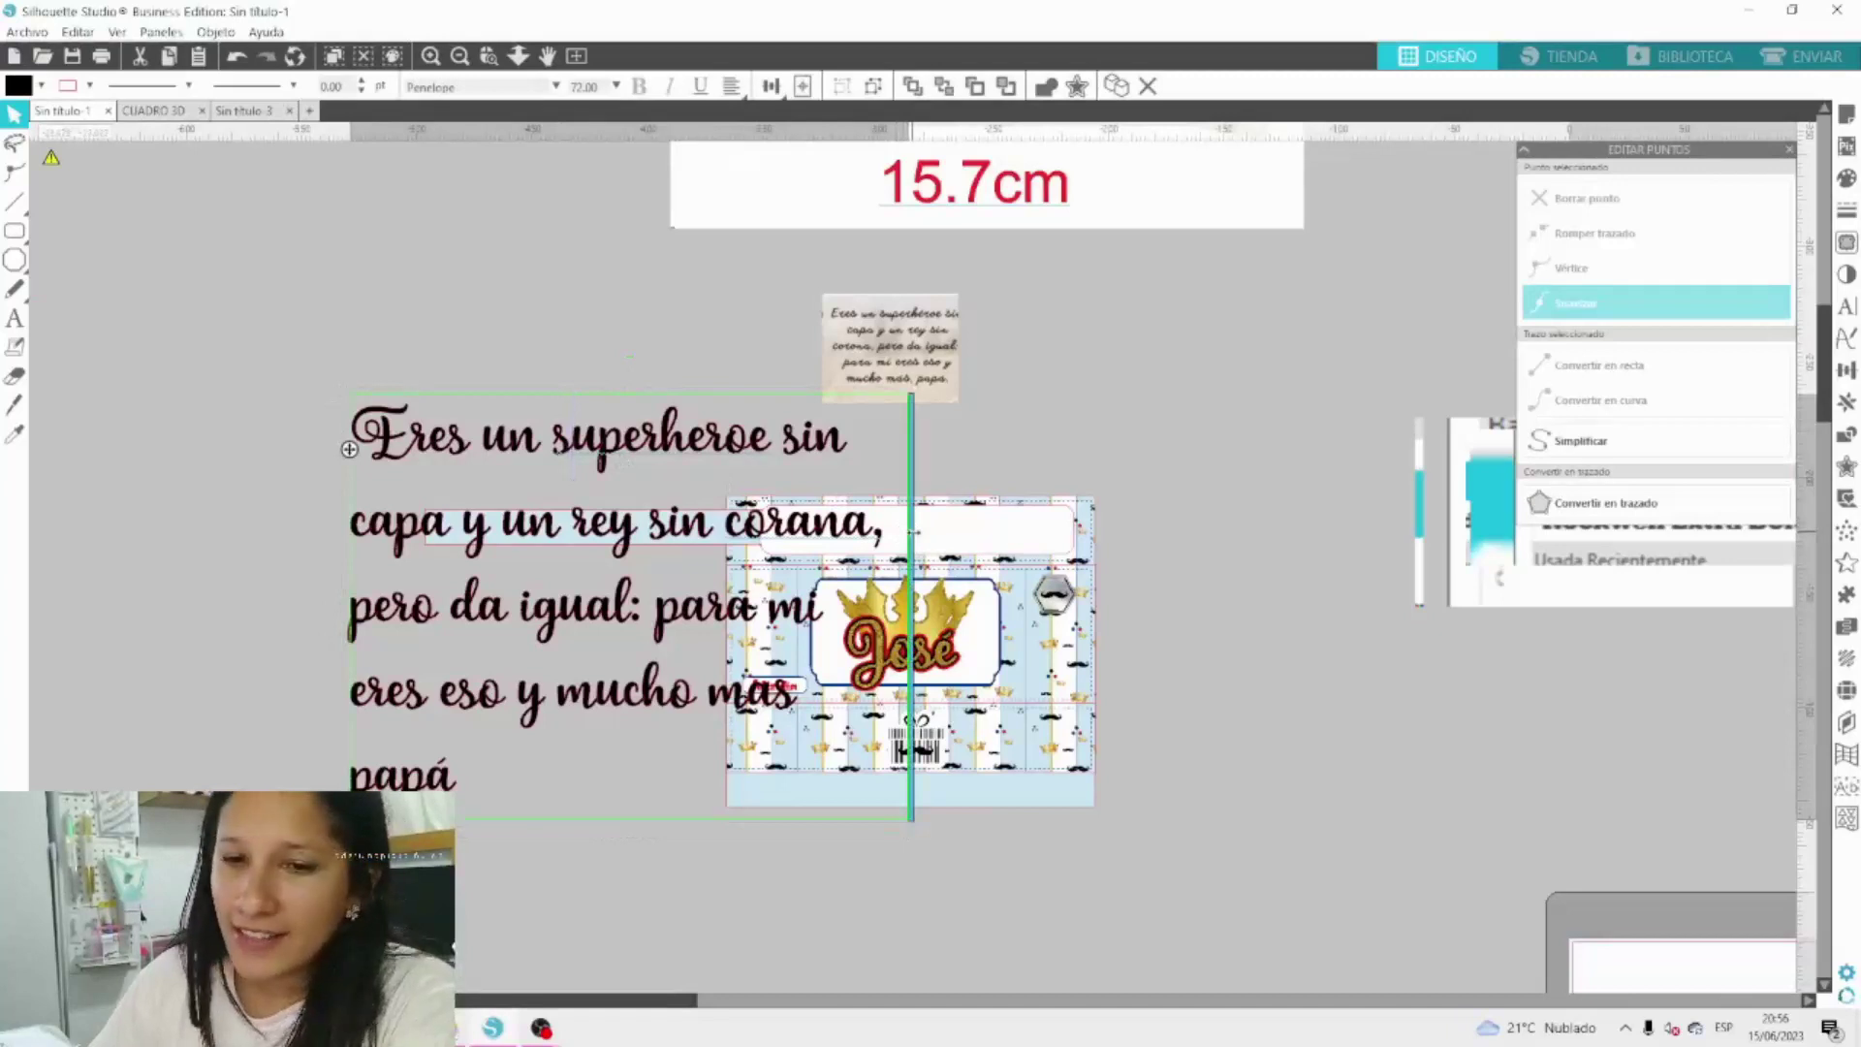
left_click_drag(914, 531, 1067, 538)
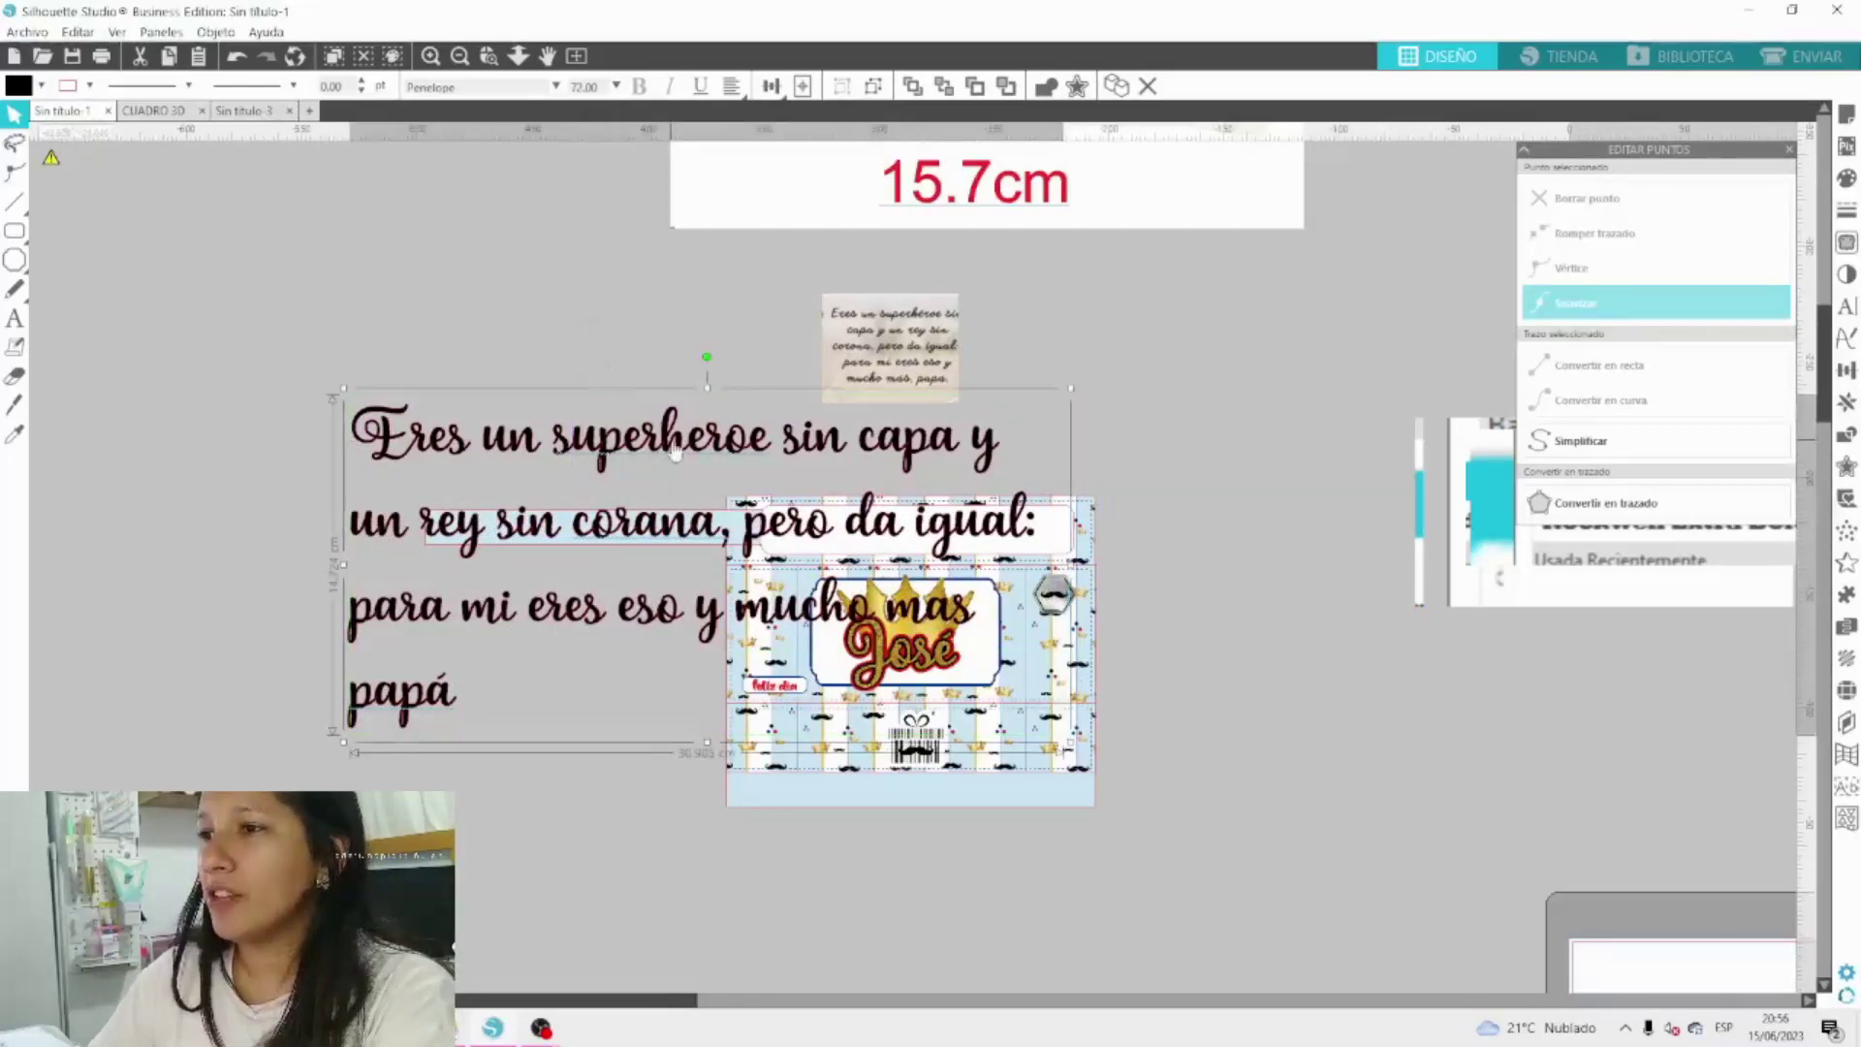
Move the quote completely clear of the label and put the displaced light-blue strip back along the label's upper edge.
left_click_drag(678, 456, 256, 490)
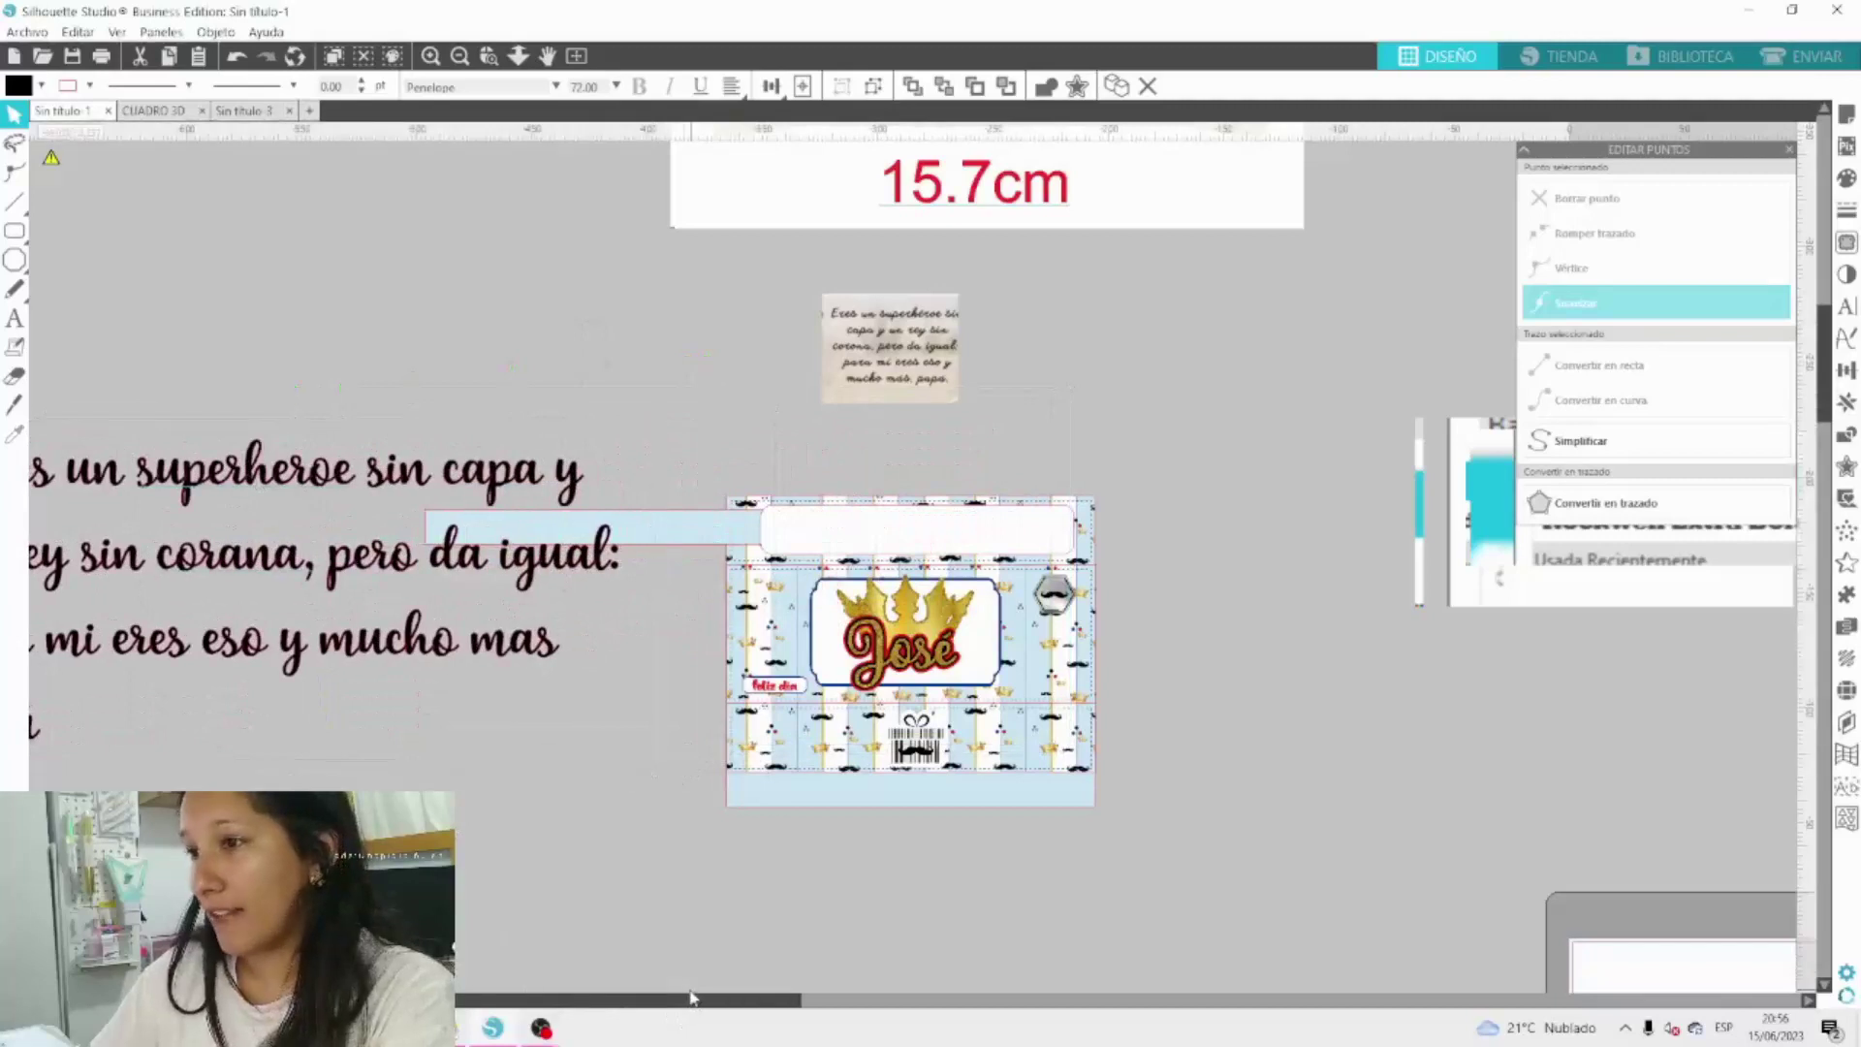
left_click_drag(689, 998, 580, 1001)
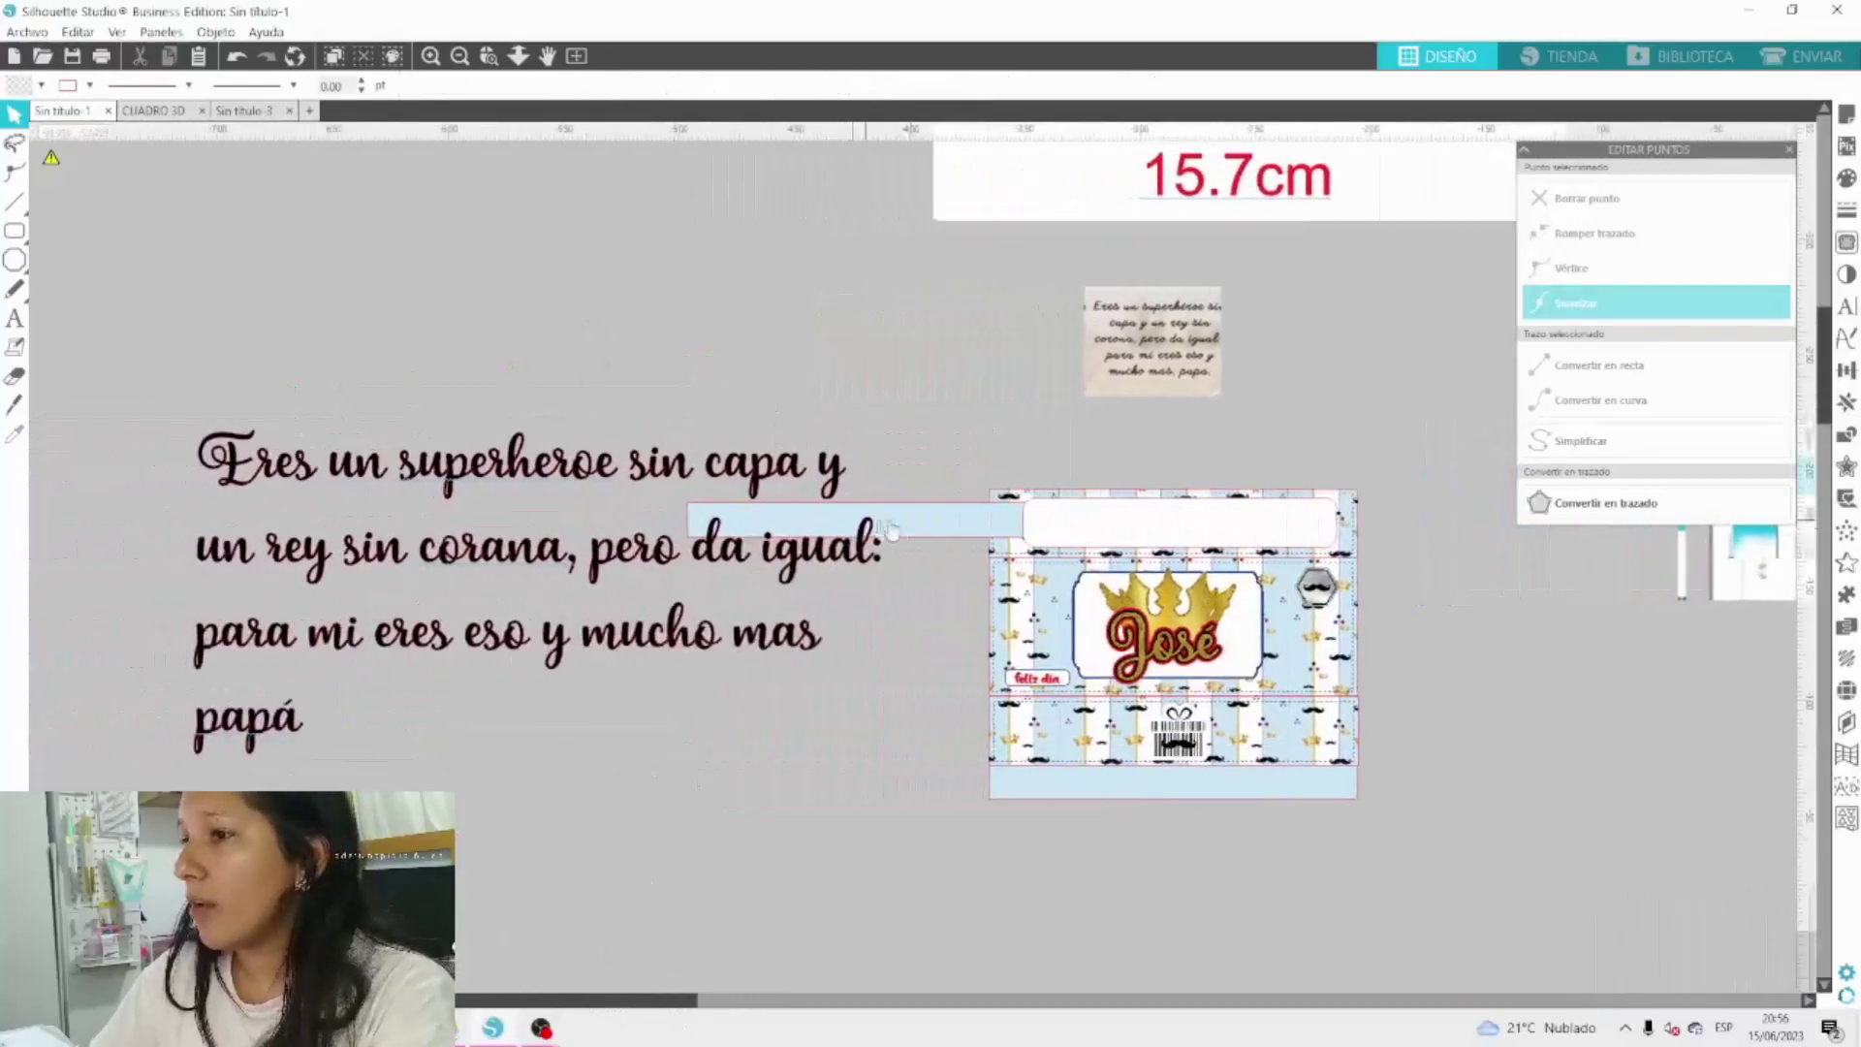
left_click_drag(884, 528, 1208, 482)
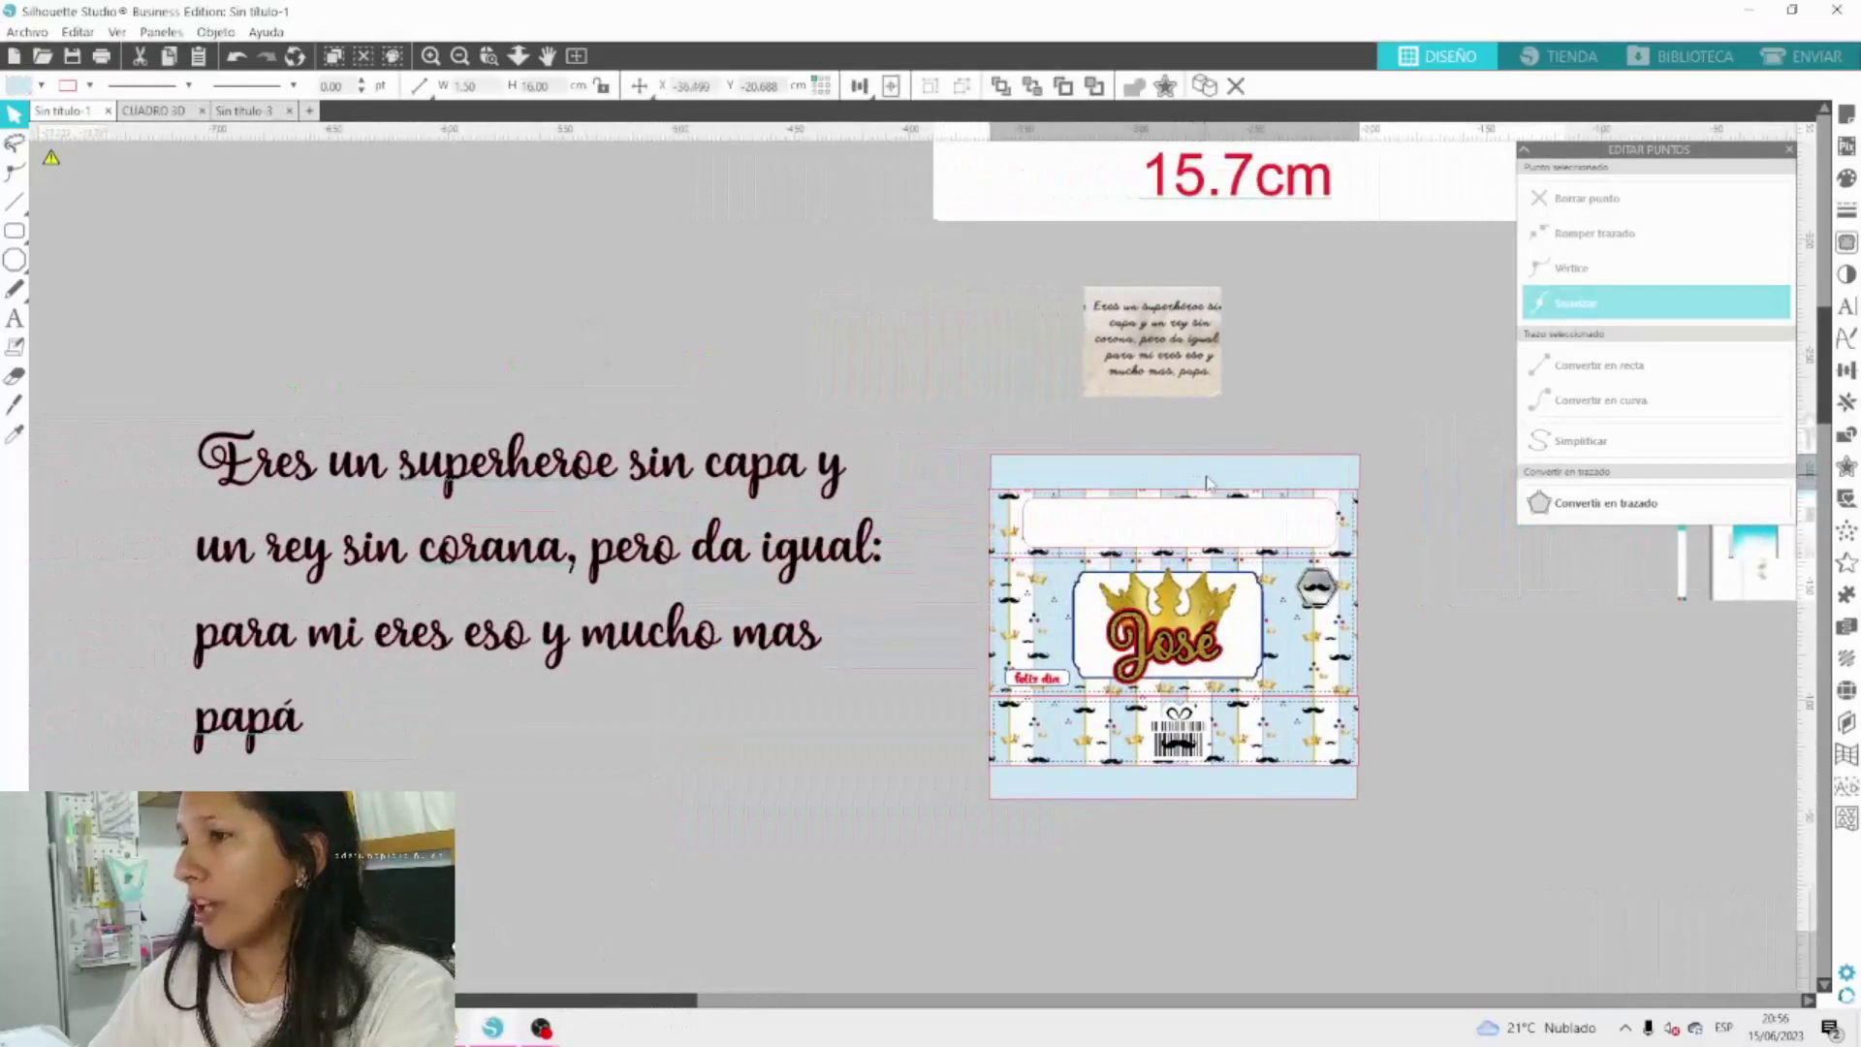
Capitalise the first letters of "papá" and "para" in the quote so they read "Papá" and "Para".
left_click(222, 732)
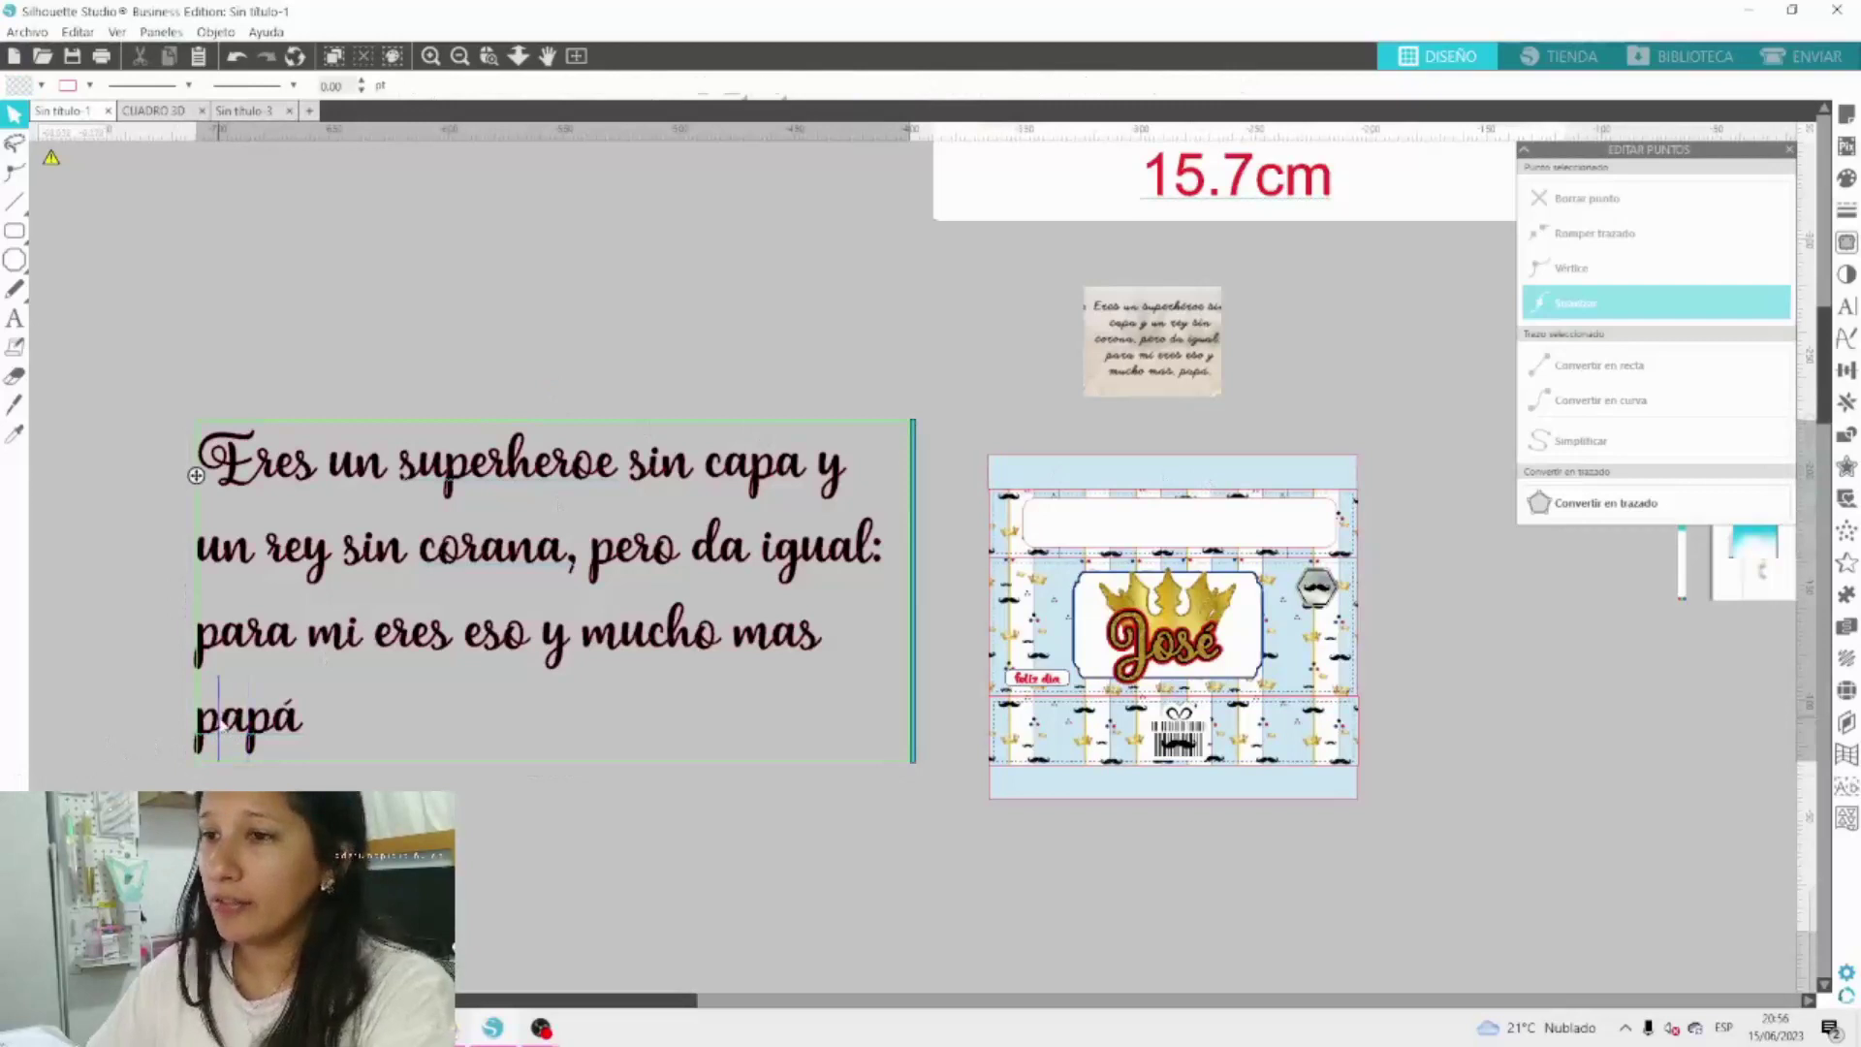
key("BackSpace")
type("P")
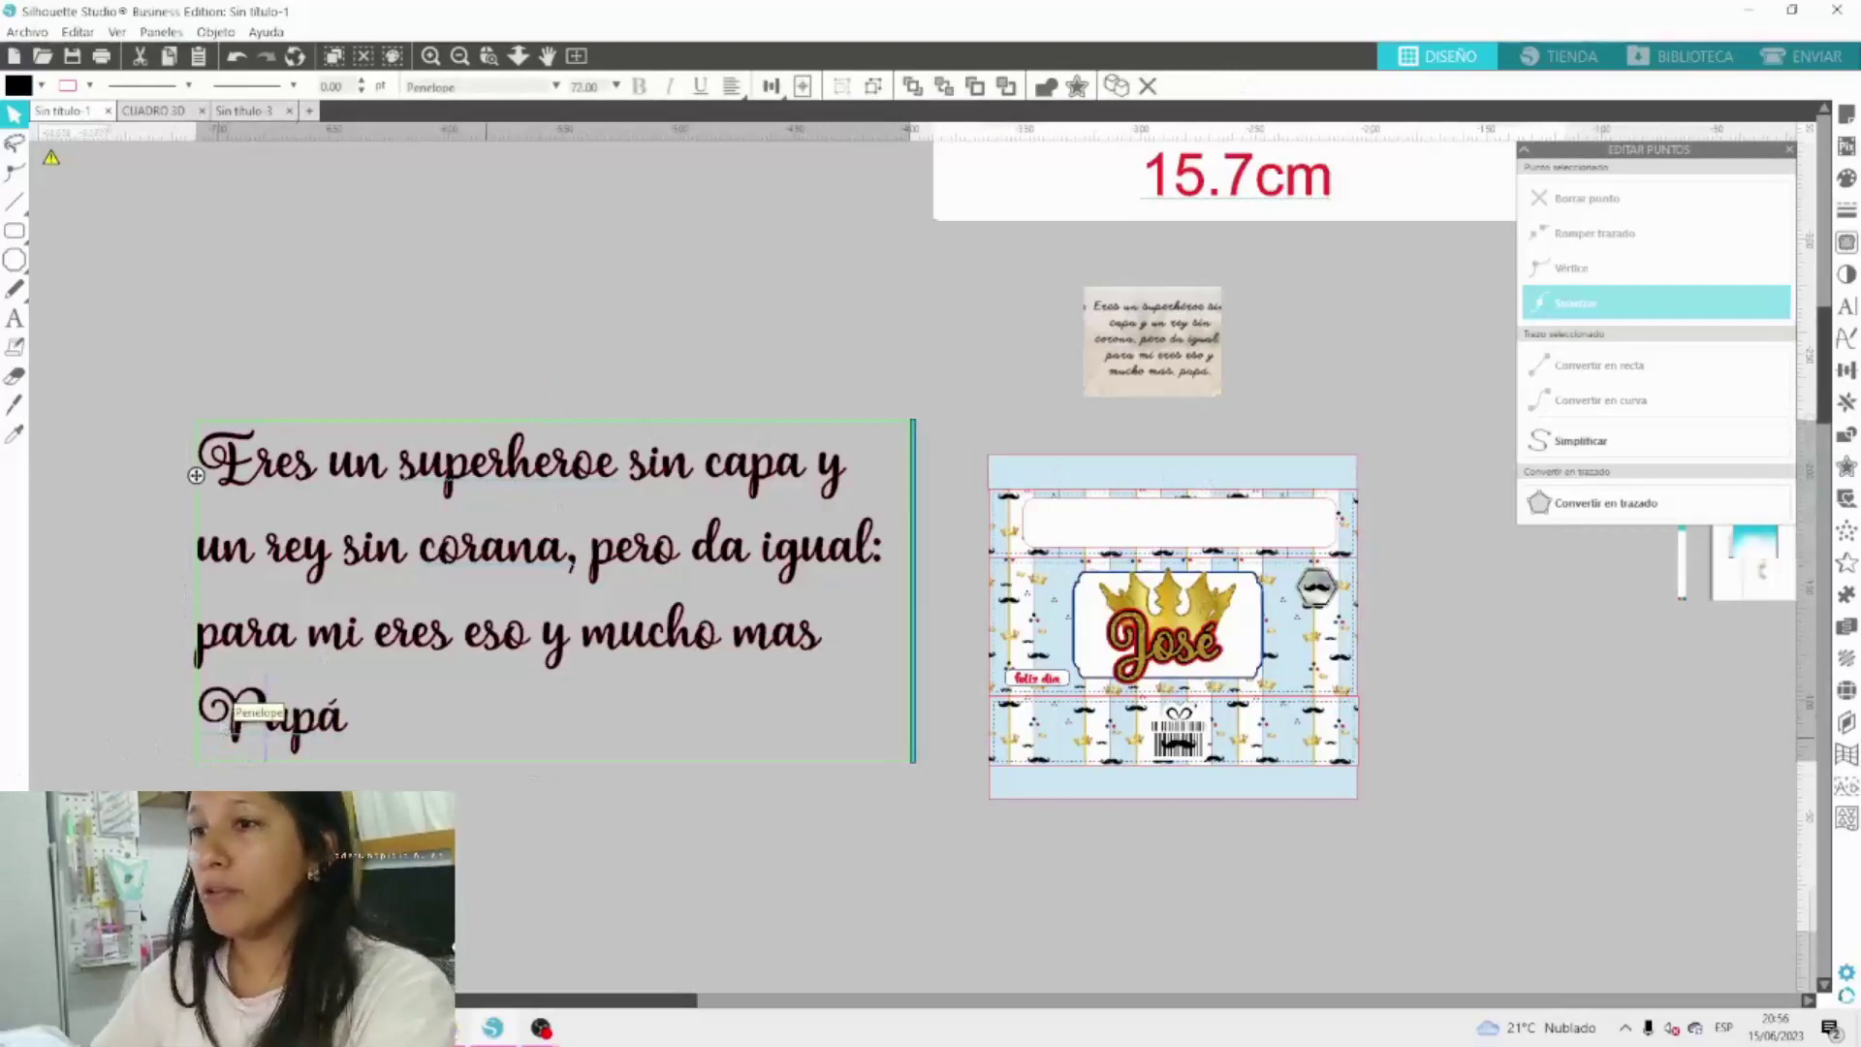
left_click_drag(344, 717, 241, 630)
left_click(218, 616)
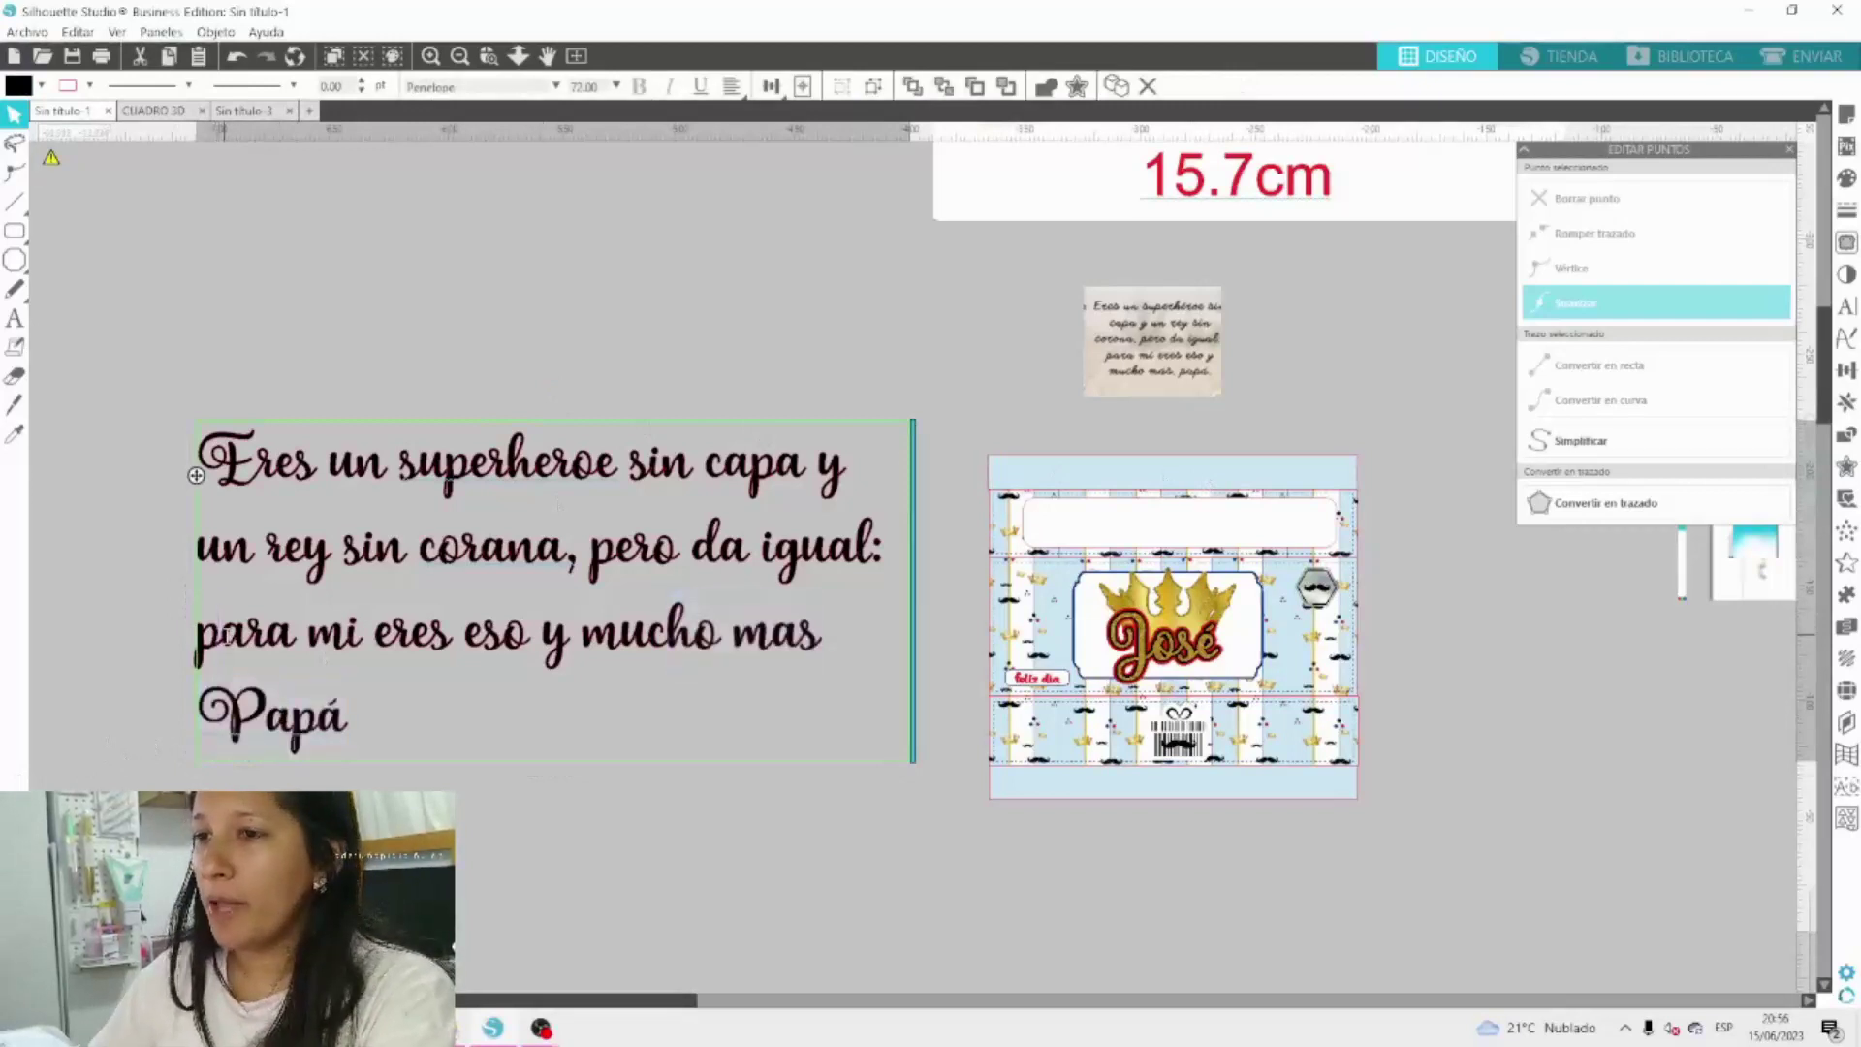
key("BackSpace")
type("P")
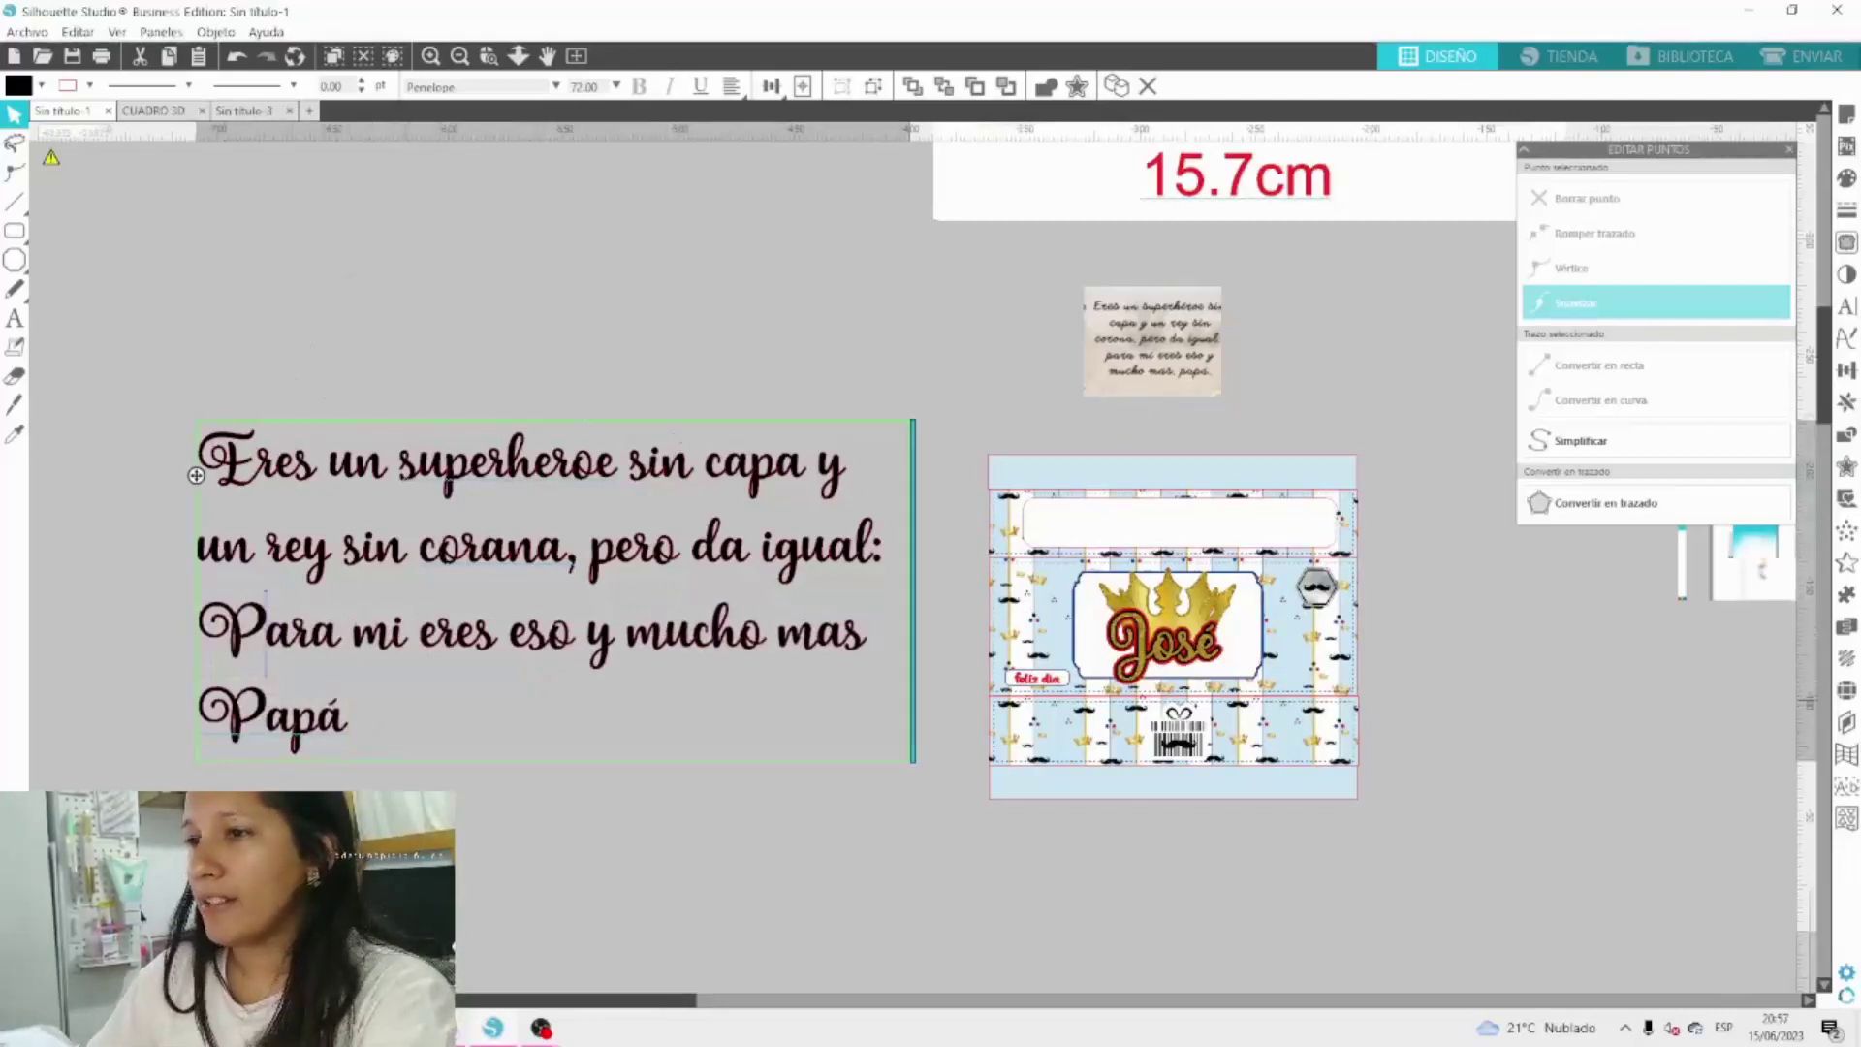
right_click(451, 438)
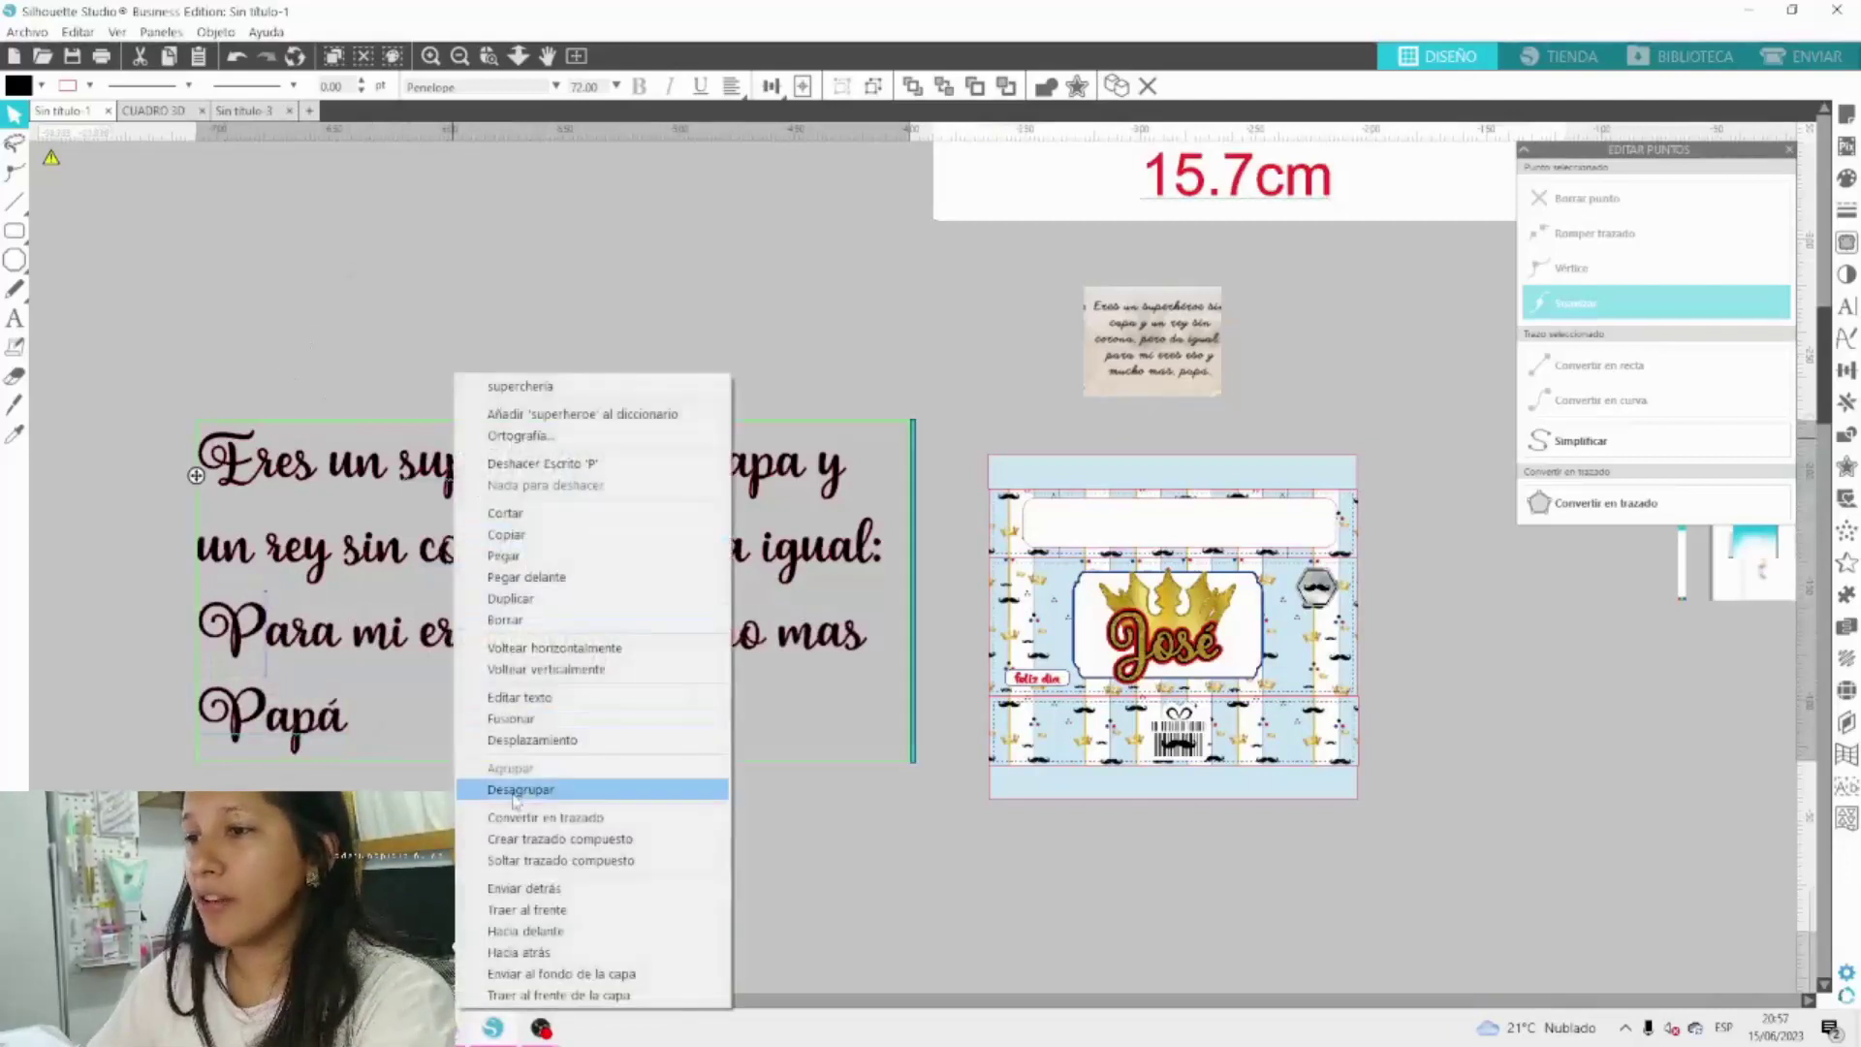
left_click(352, 452)
left_click(336, 412)
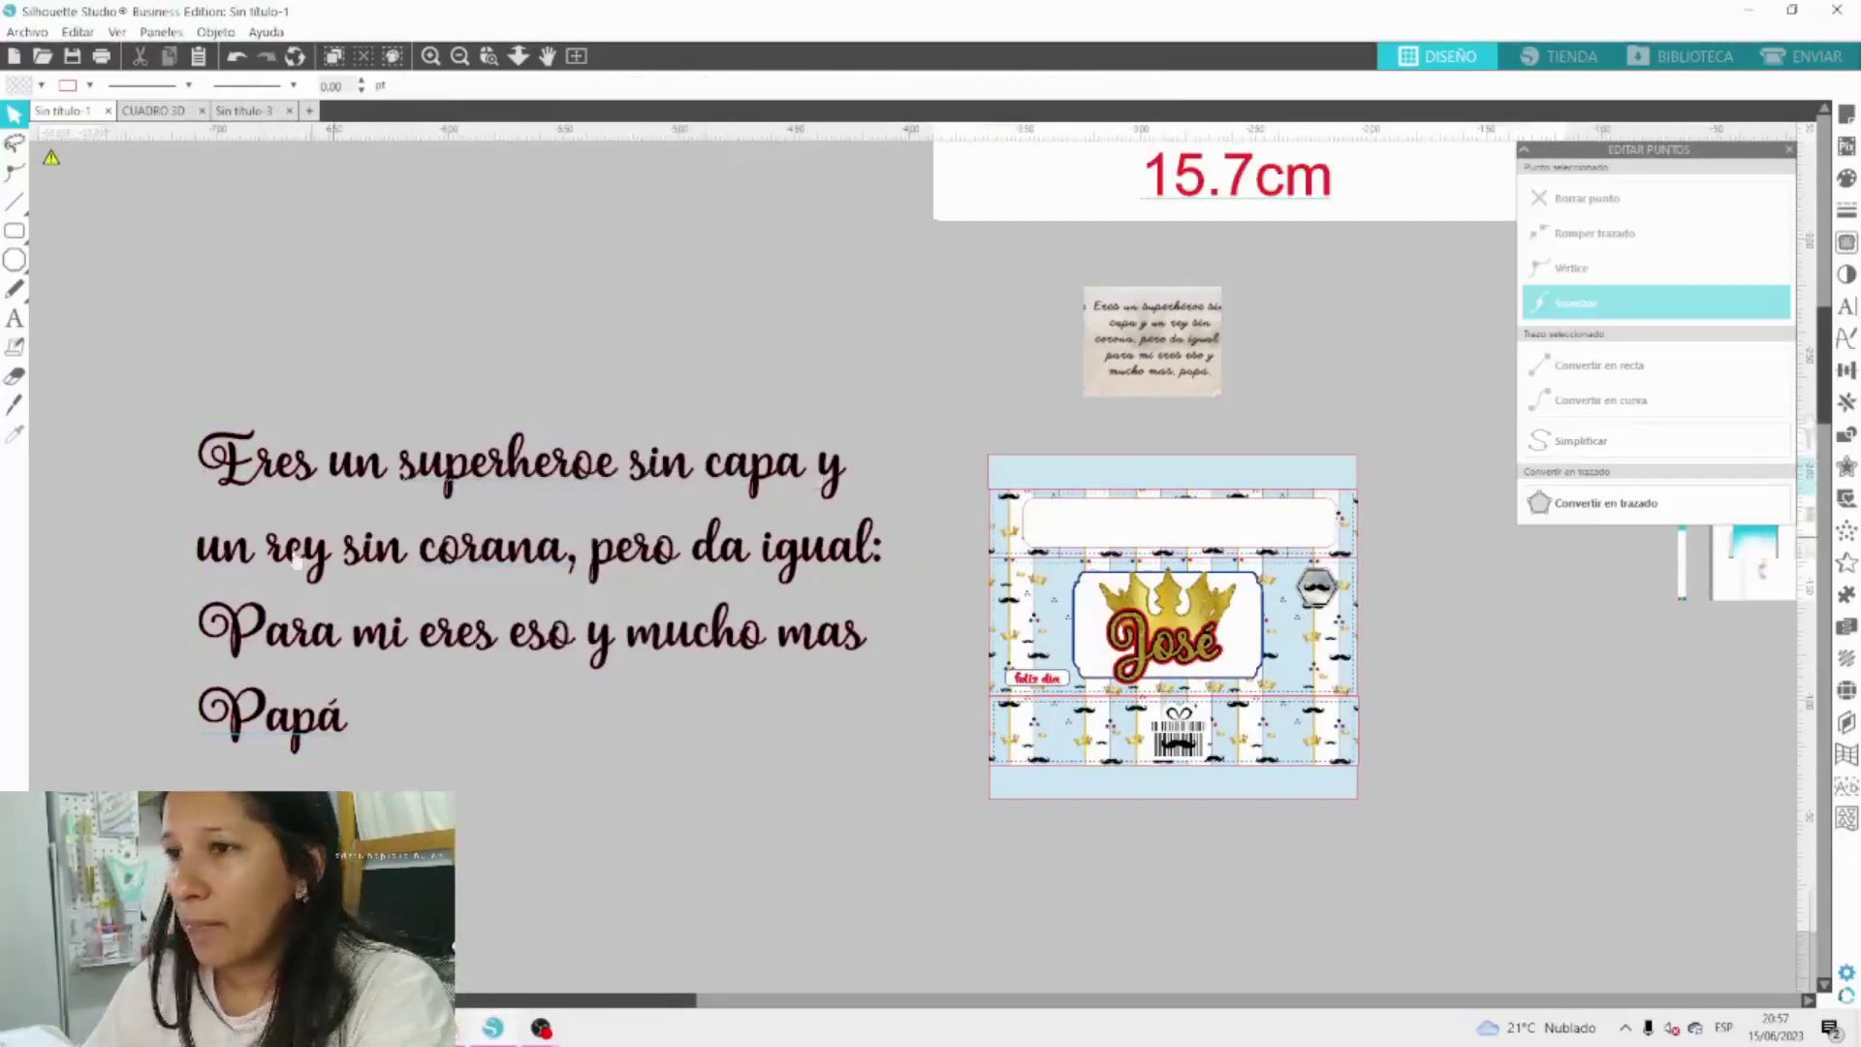
Add "!!!" after "mas" in the quote and widen the text box slightly so "Papá" sits alone on the last line.
double_click(855, 648)
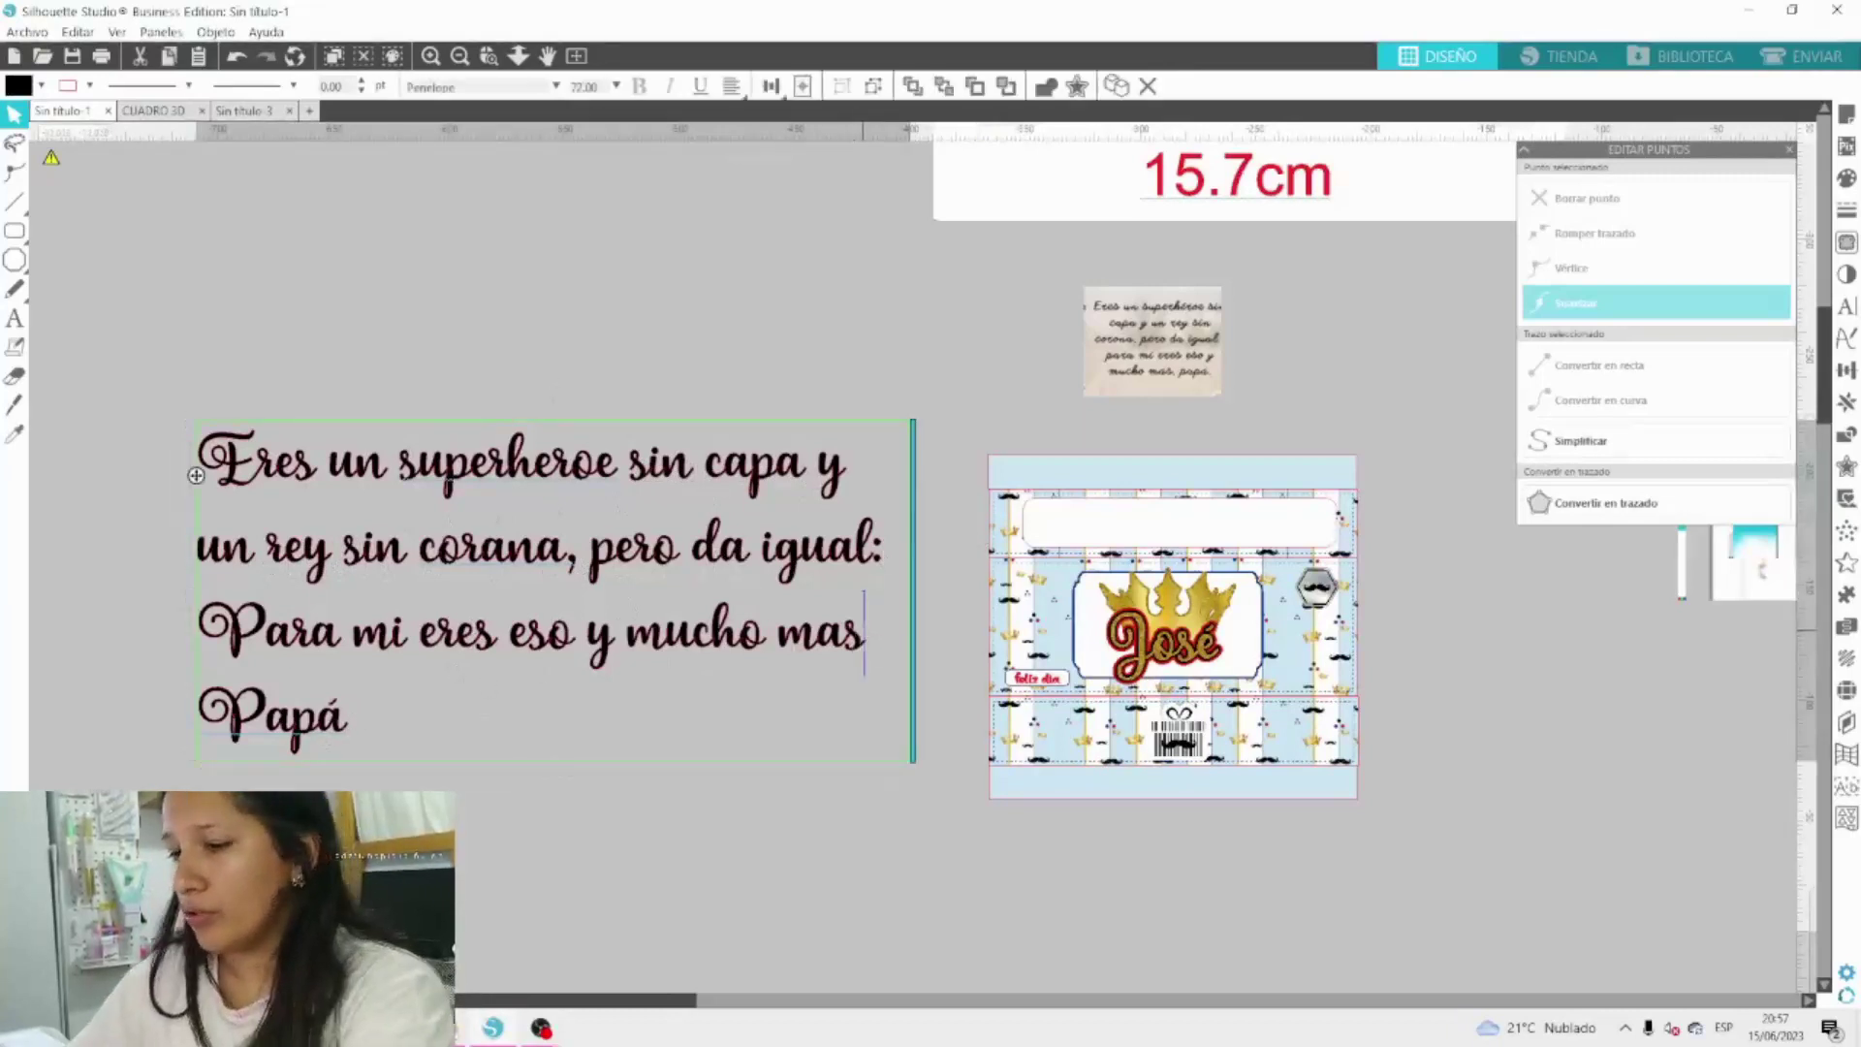
type("!!")
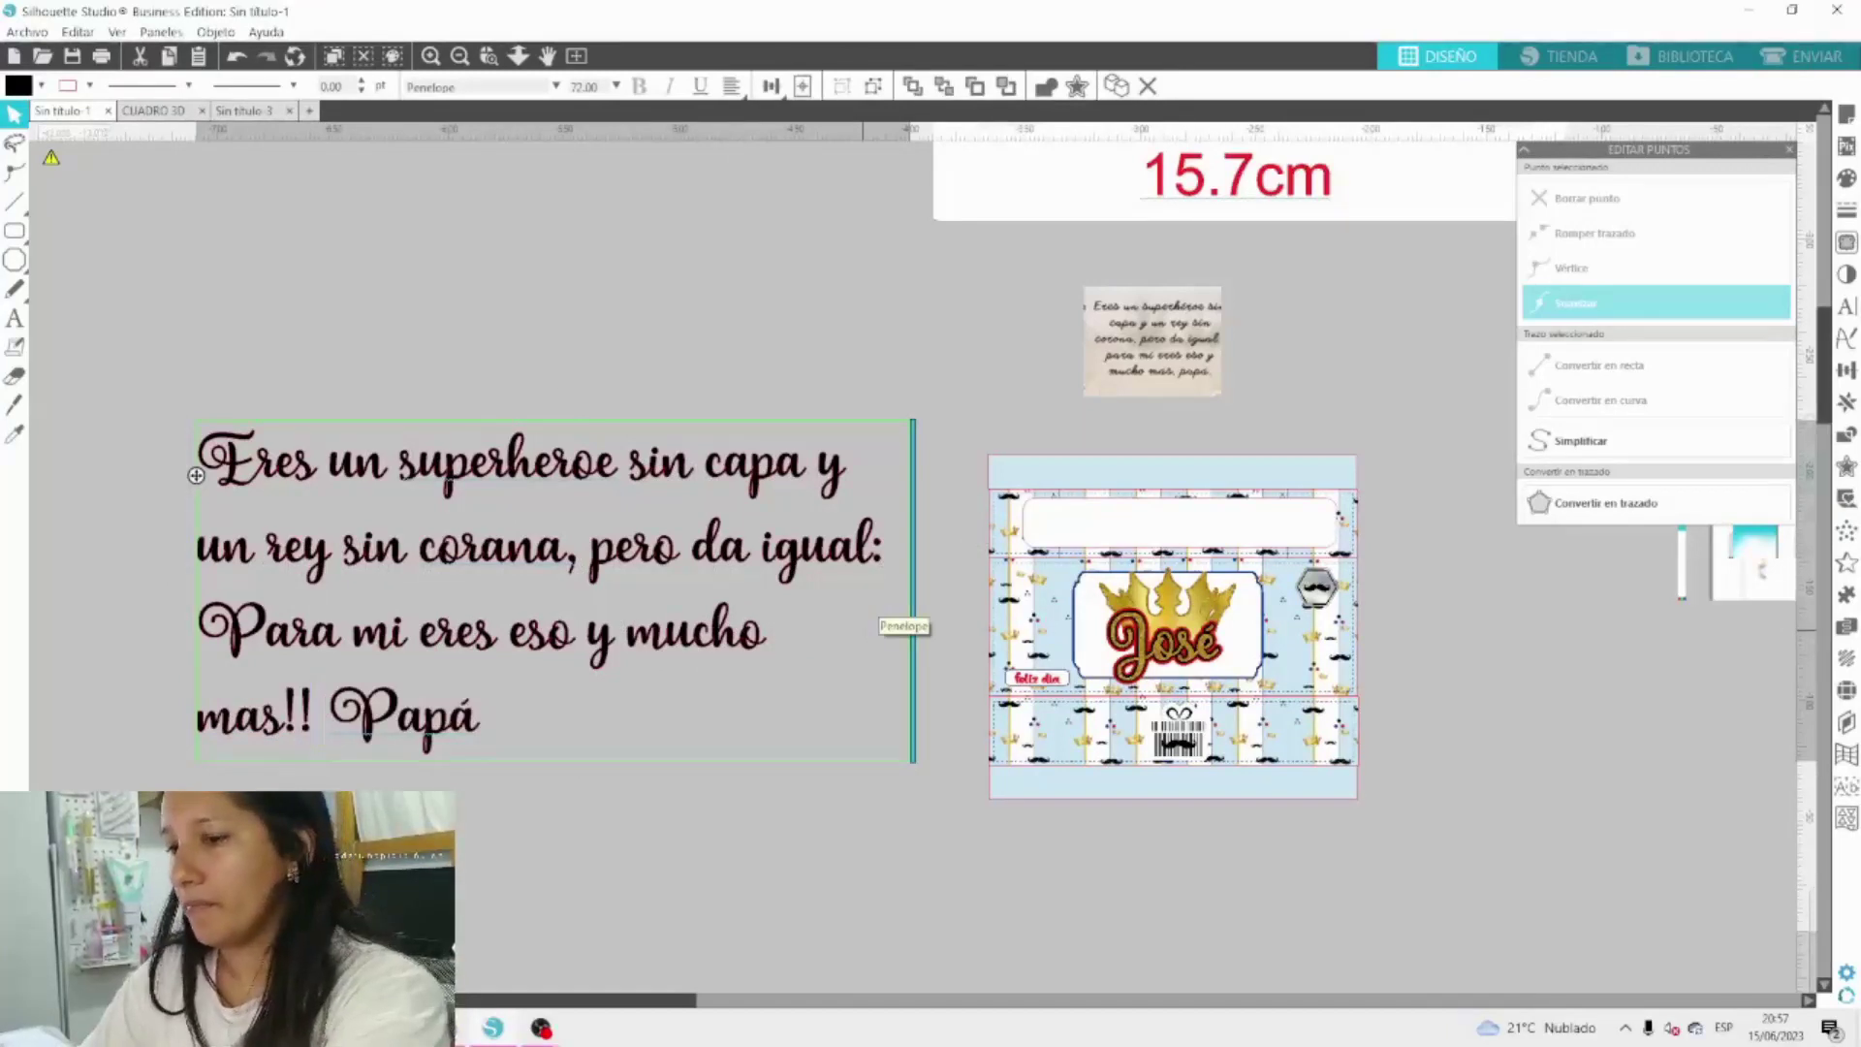
type("!")
left_click_drag(913, 606, 952, 615)
Ungroup the quote text object.
right_click(729, 465)
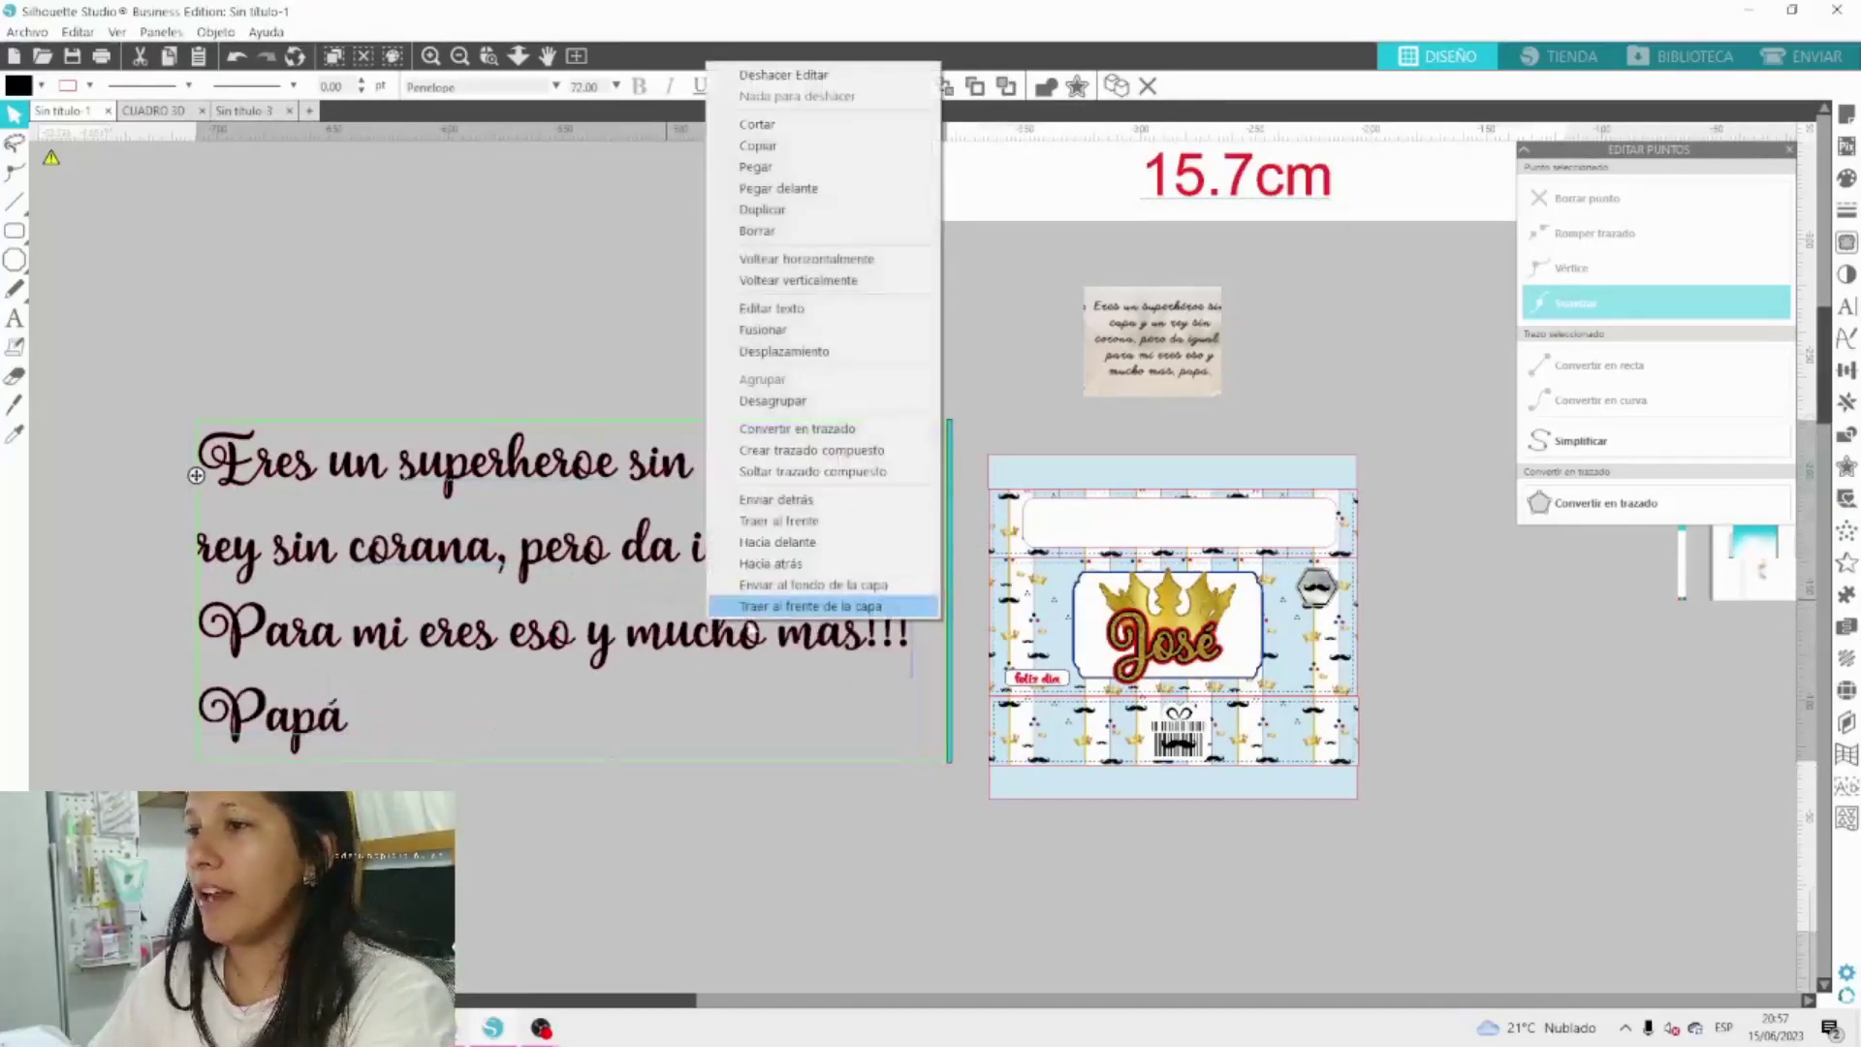
left_click(761, 401)
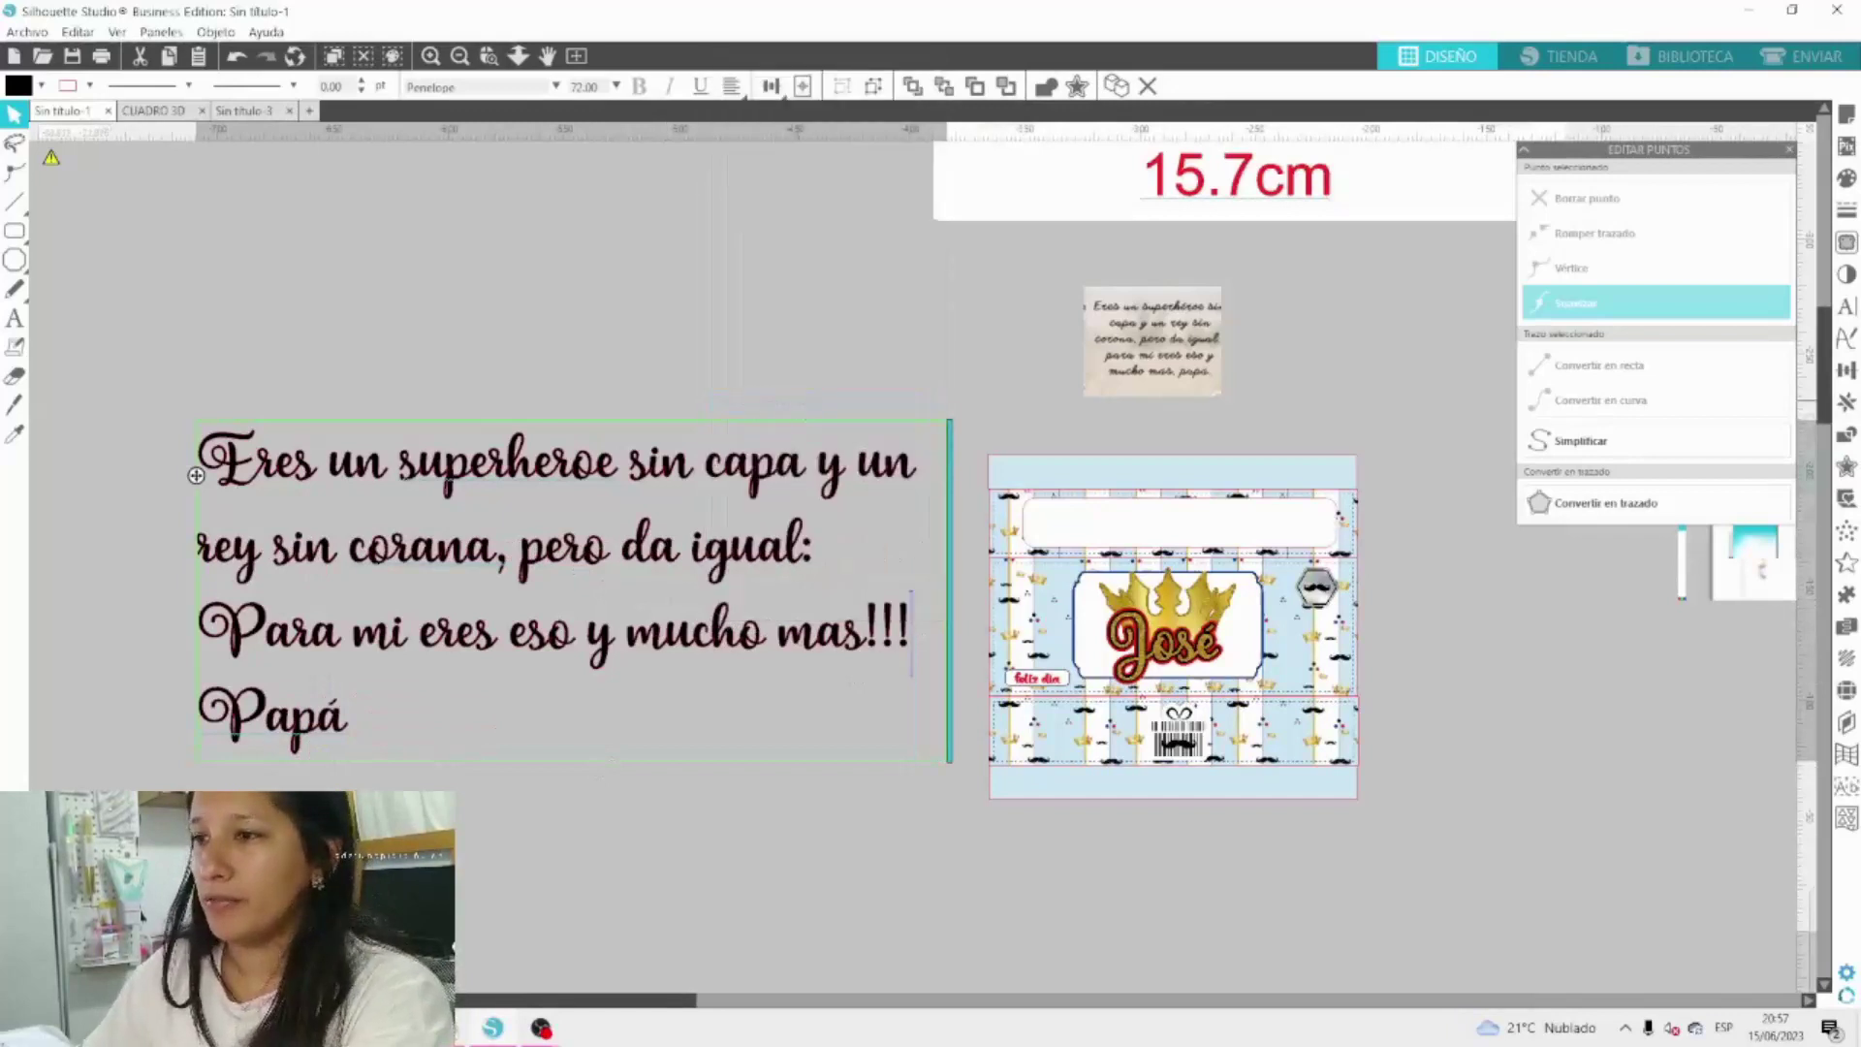
Fill the words "rey" and "superheroe" in the quote with red.
left_click(184, 475)
left_click(171, 475)
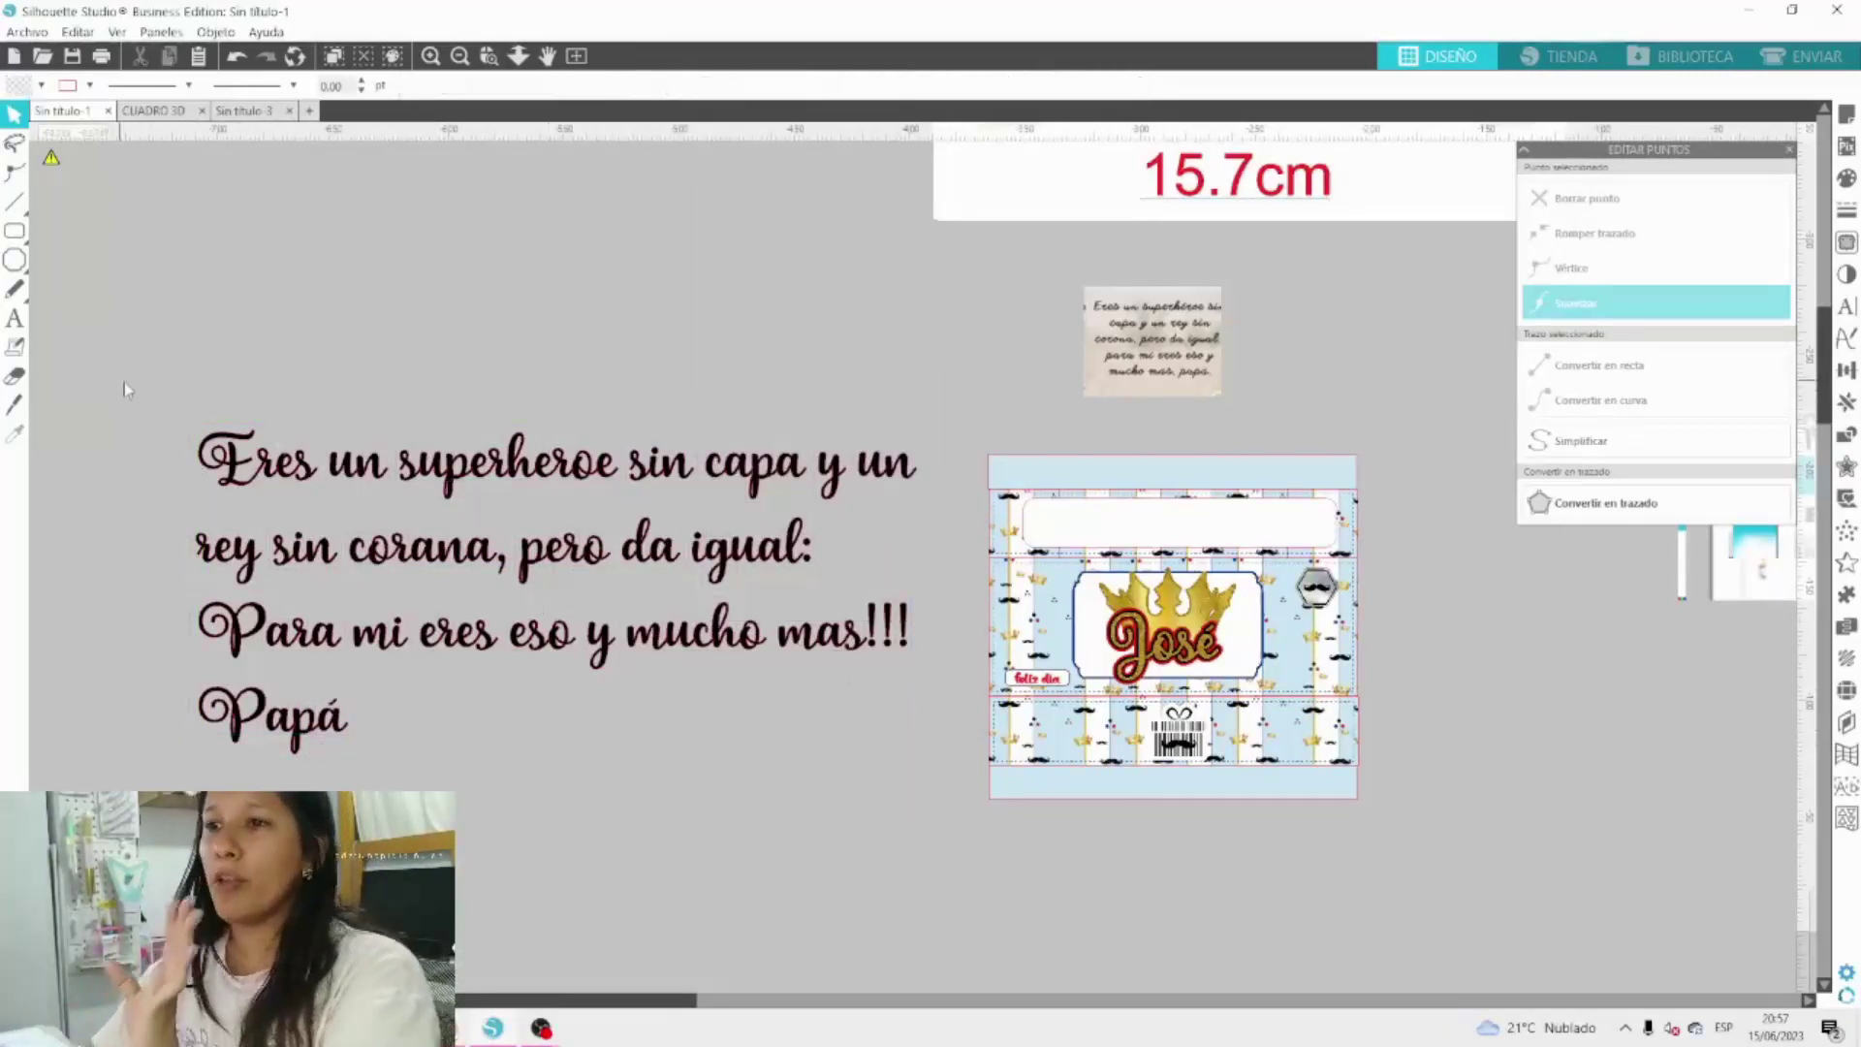
left_click_drag(125, 382, 907, 497)
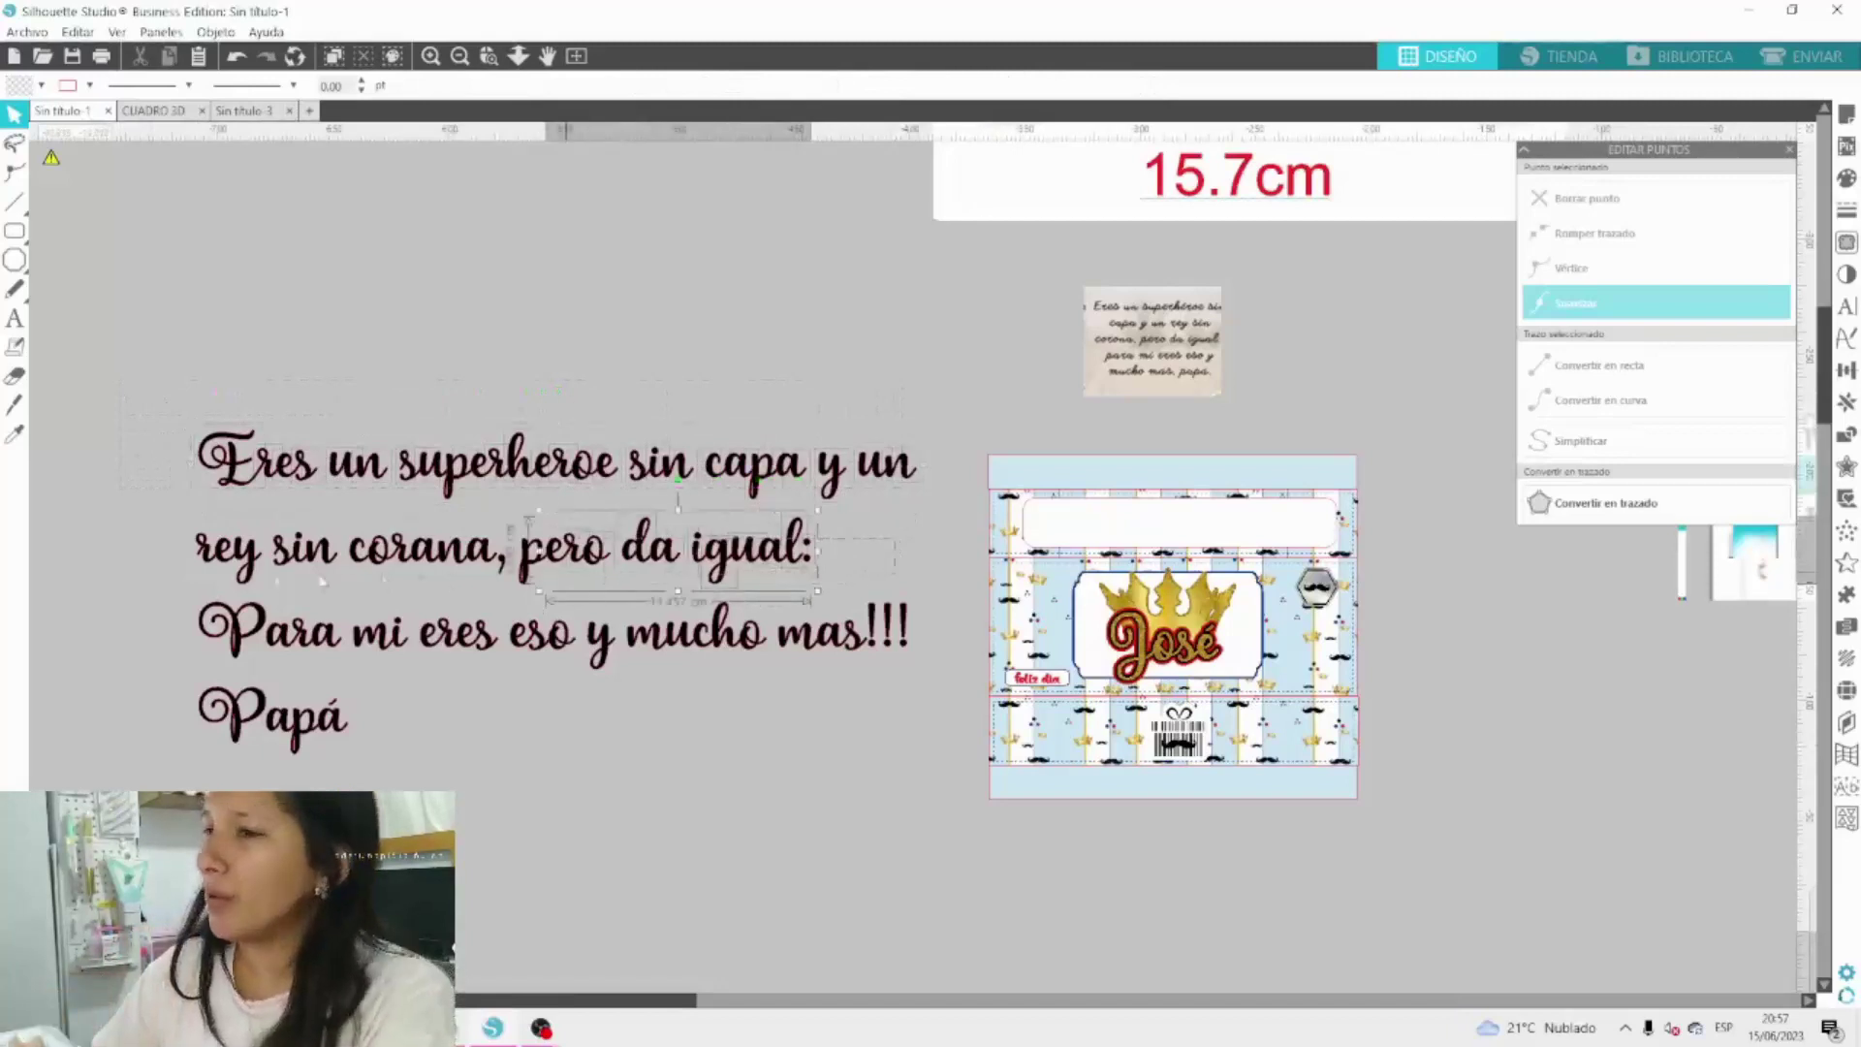
left_click_drag(136, 603, 943, 665)
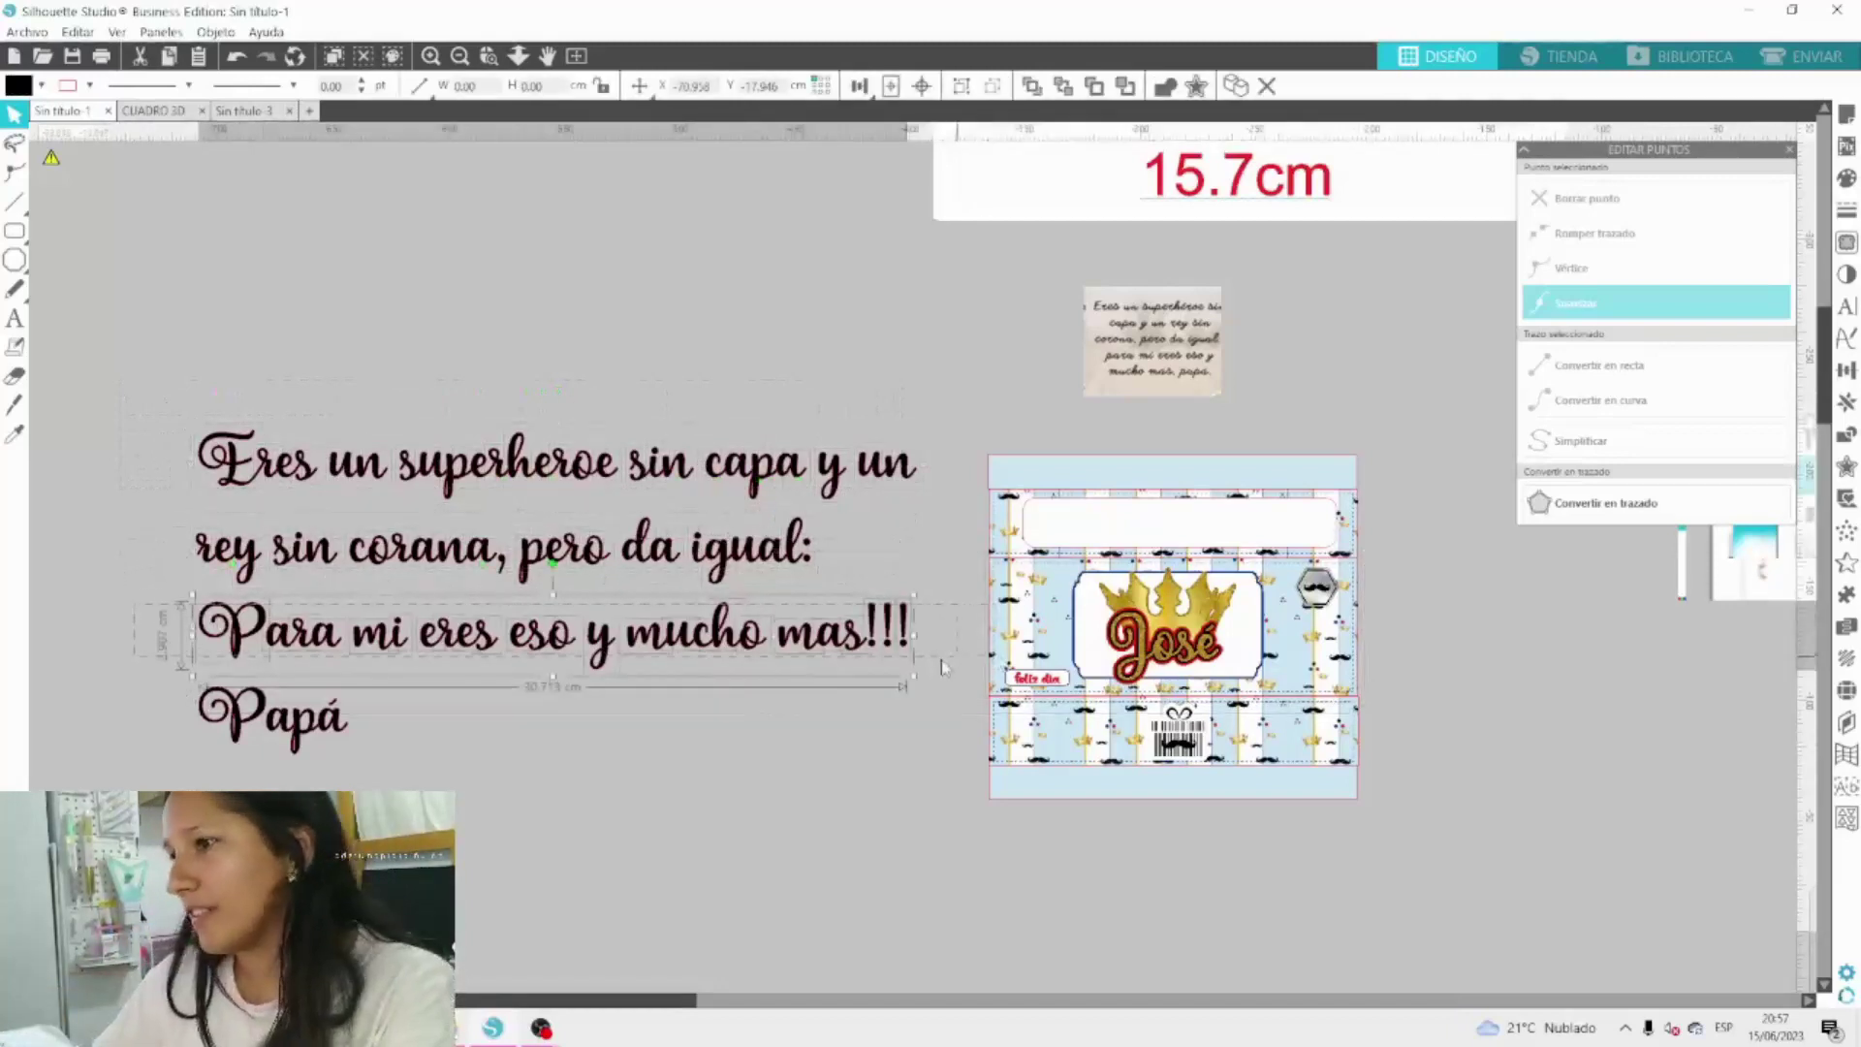
left_click(171, 540)
left_click_drag(171, 540, 259, 567)
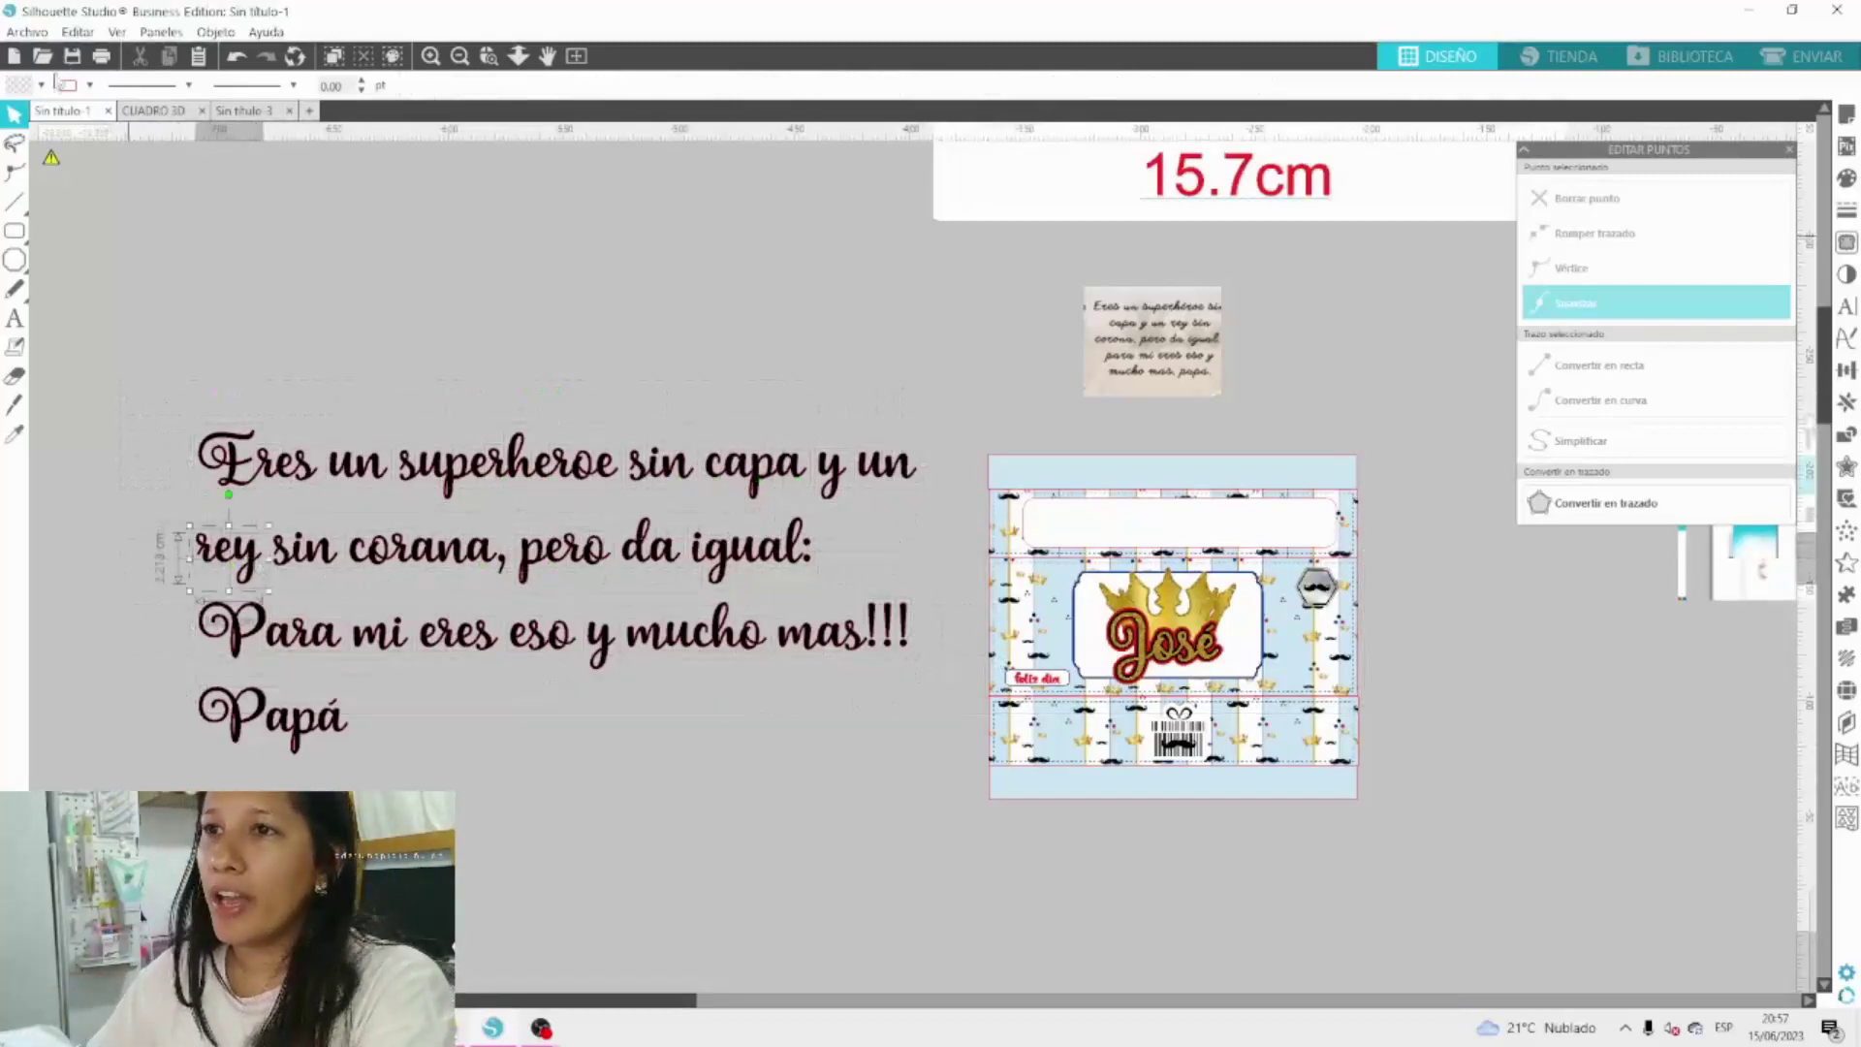
left_click(41, 85)
left_click(56, 115)
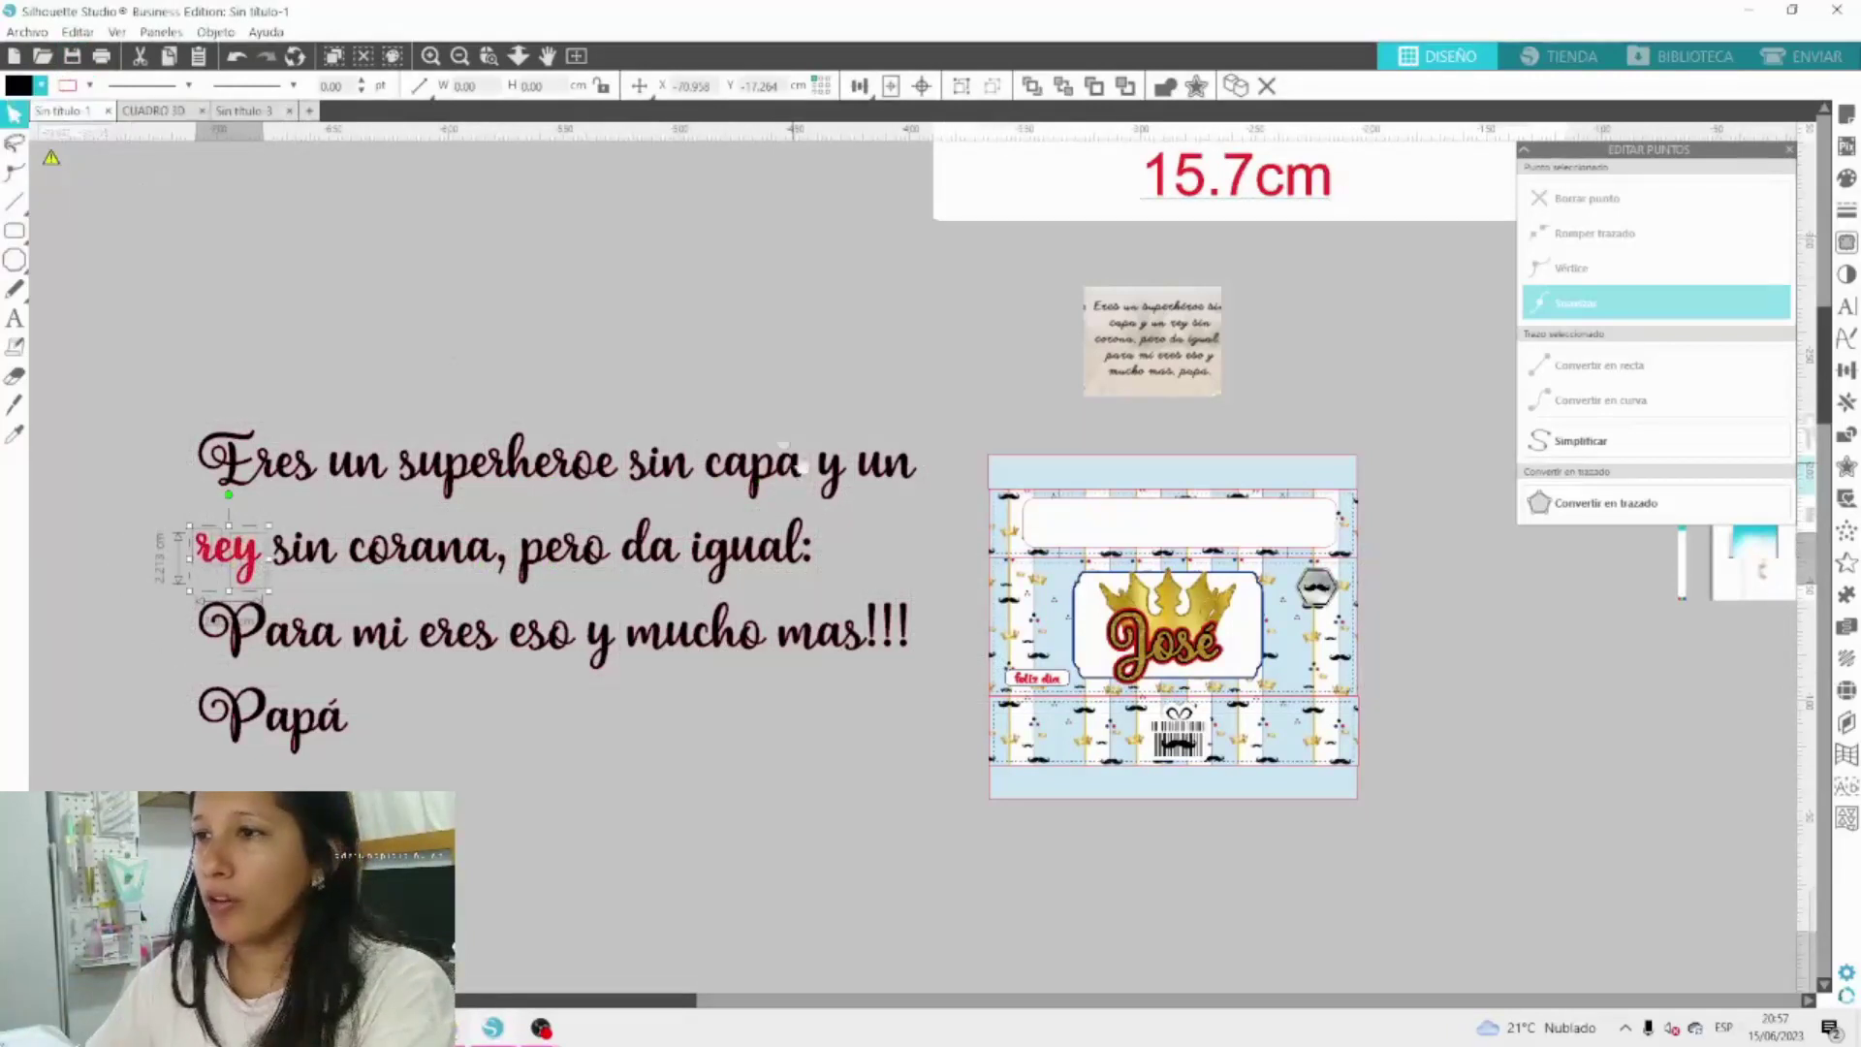
left_click_drag(395, 424, 623, 496)
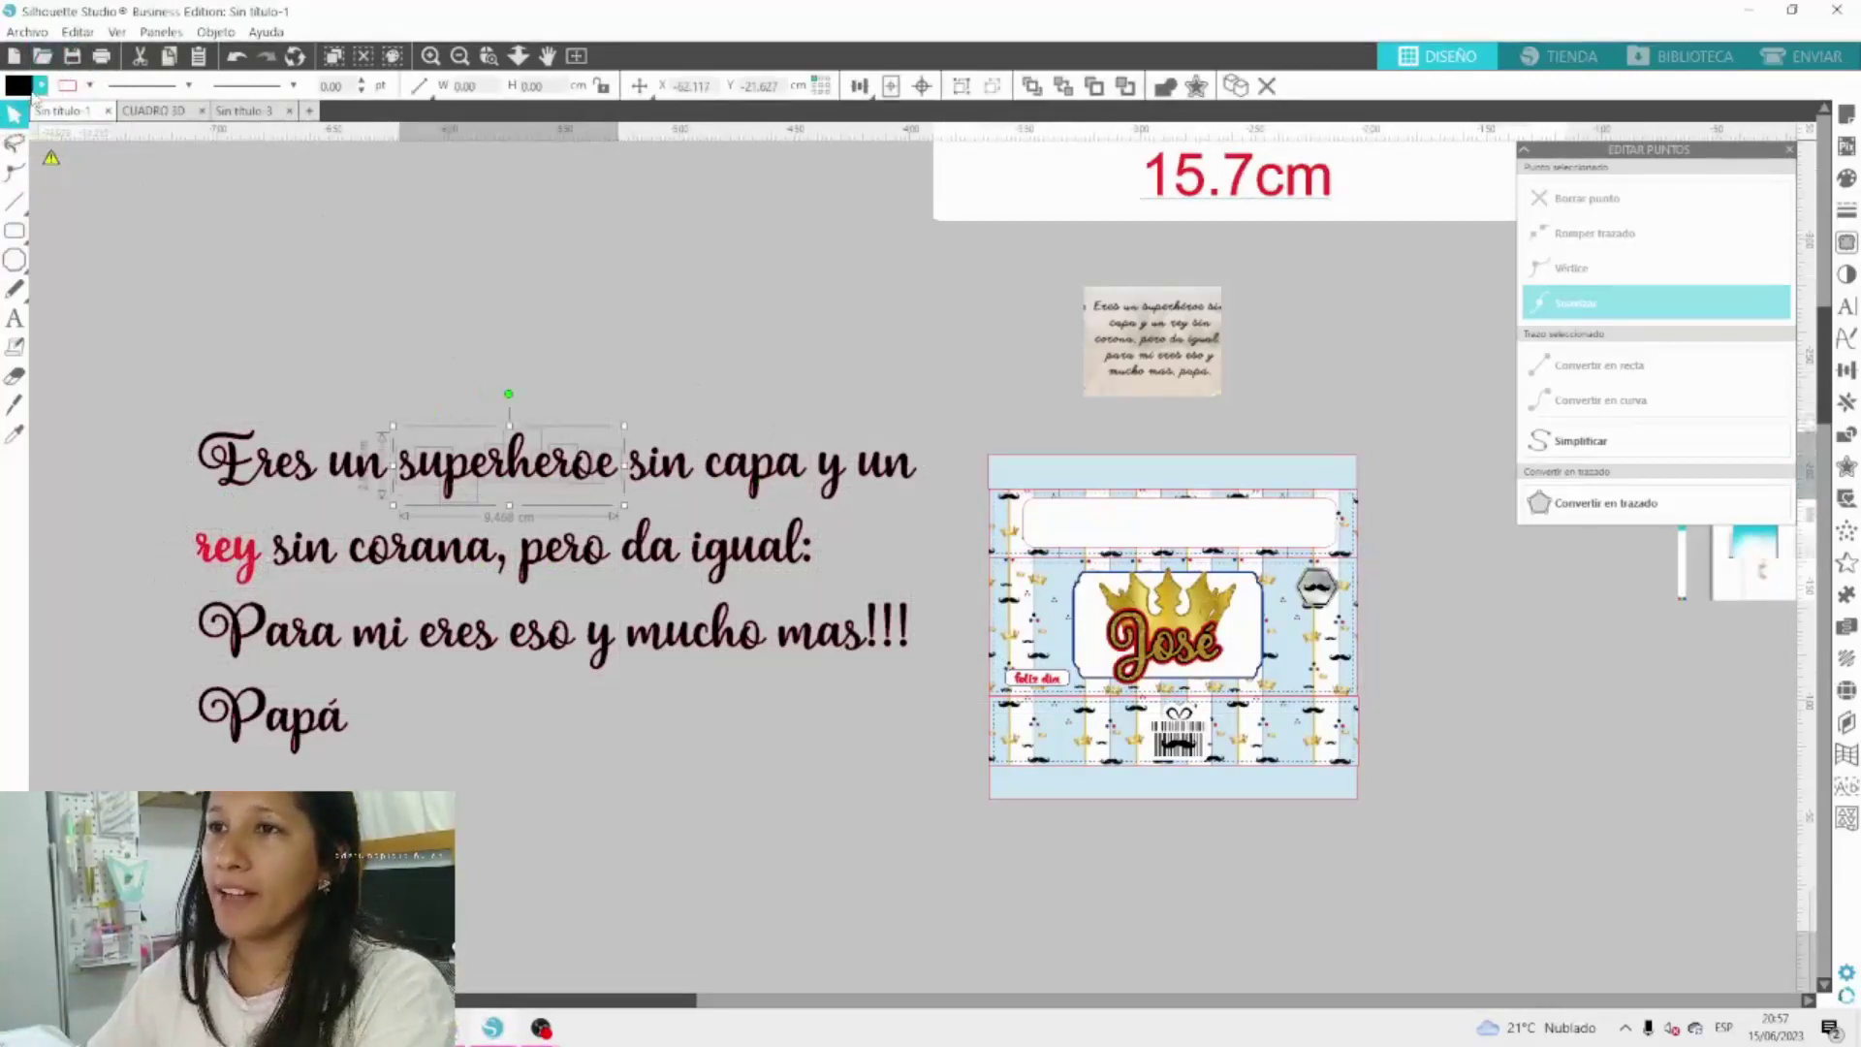
left_click(41, 85)
left_click(57, 114)
Fill the word "Papá" on the quote's last line with dark blue.
left_click(272, 717)
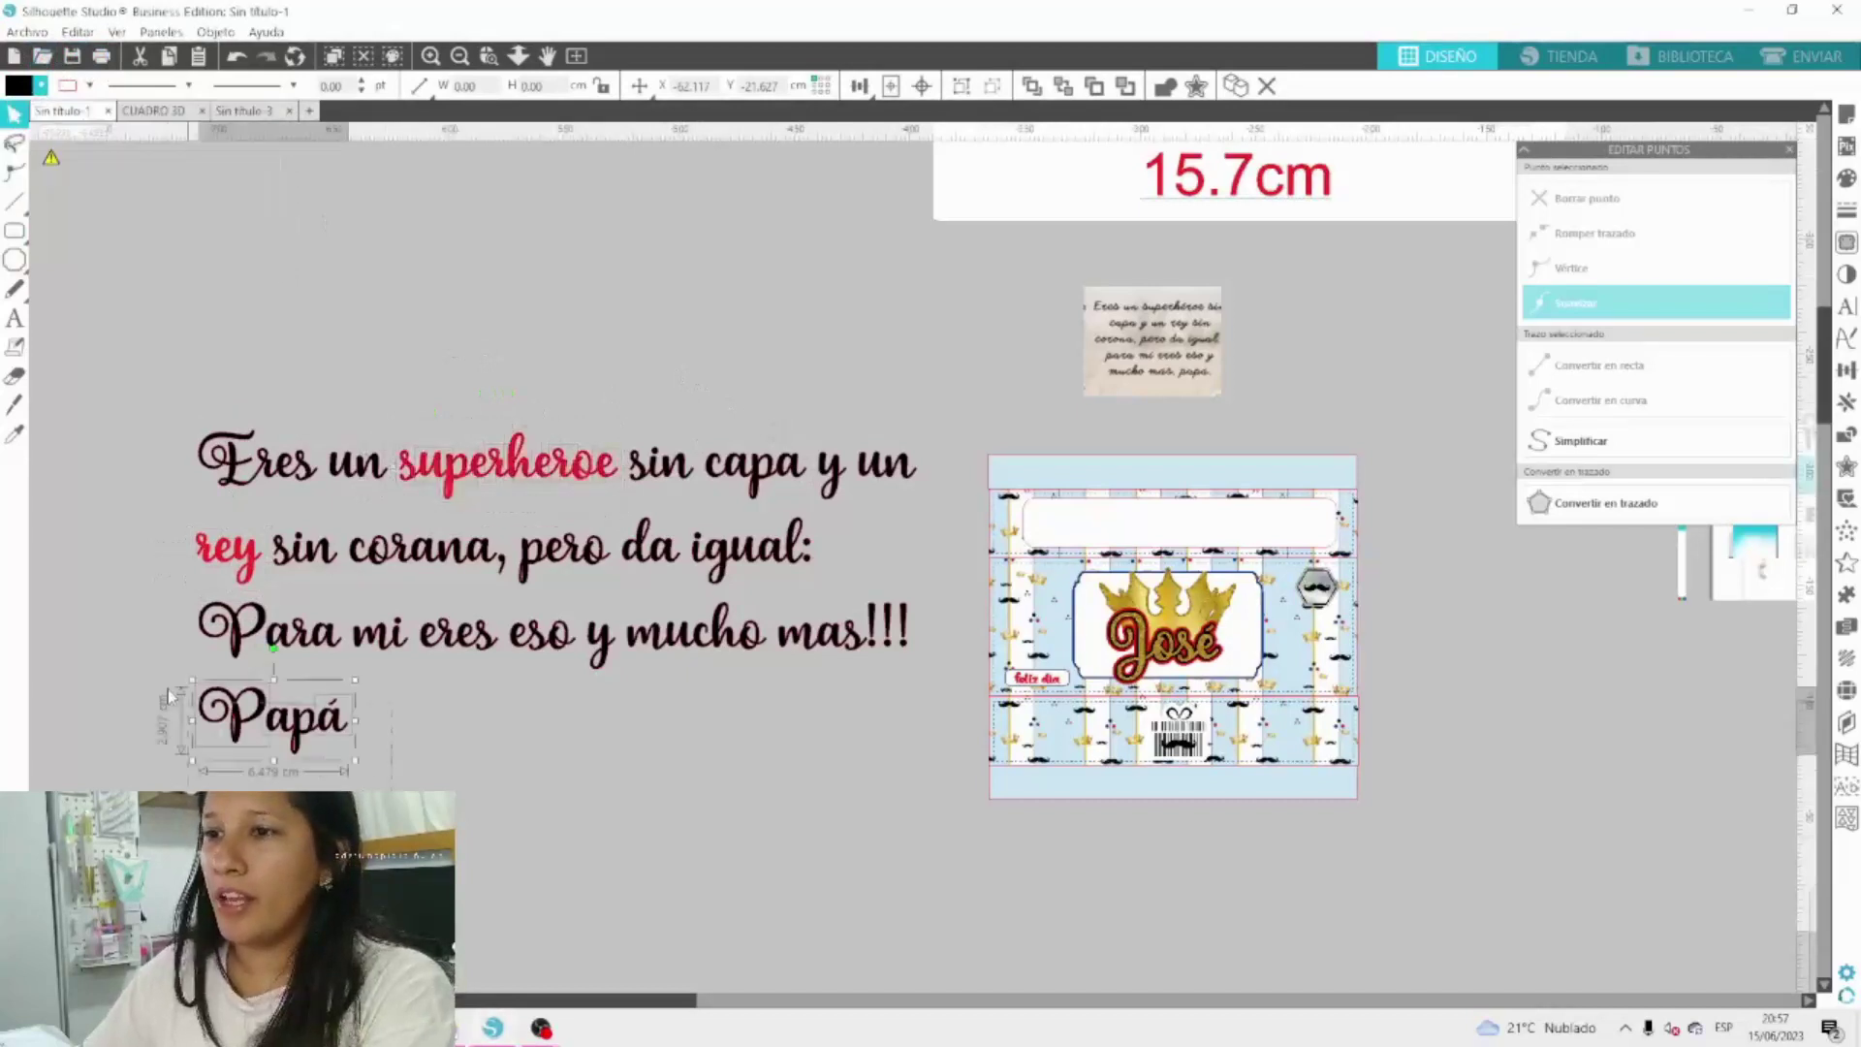
left_click(41, 86)
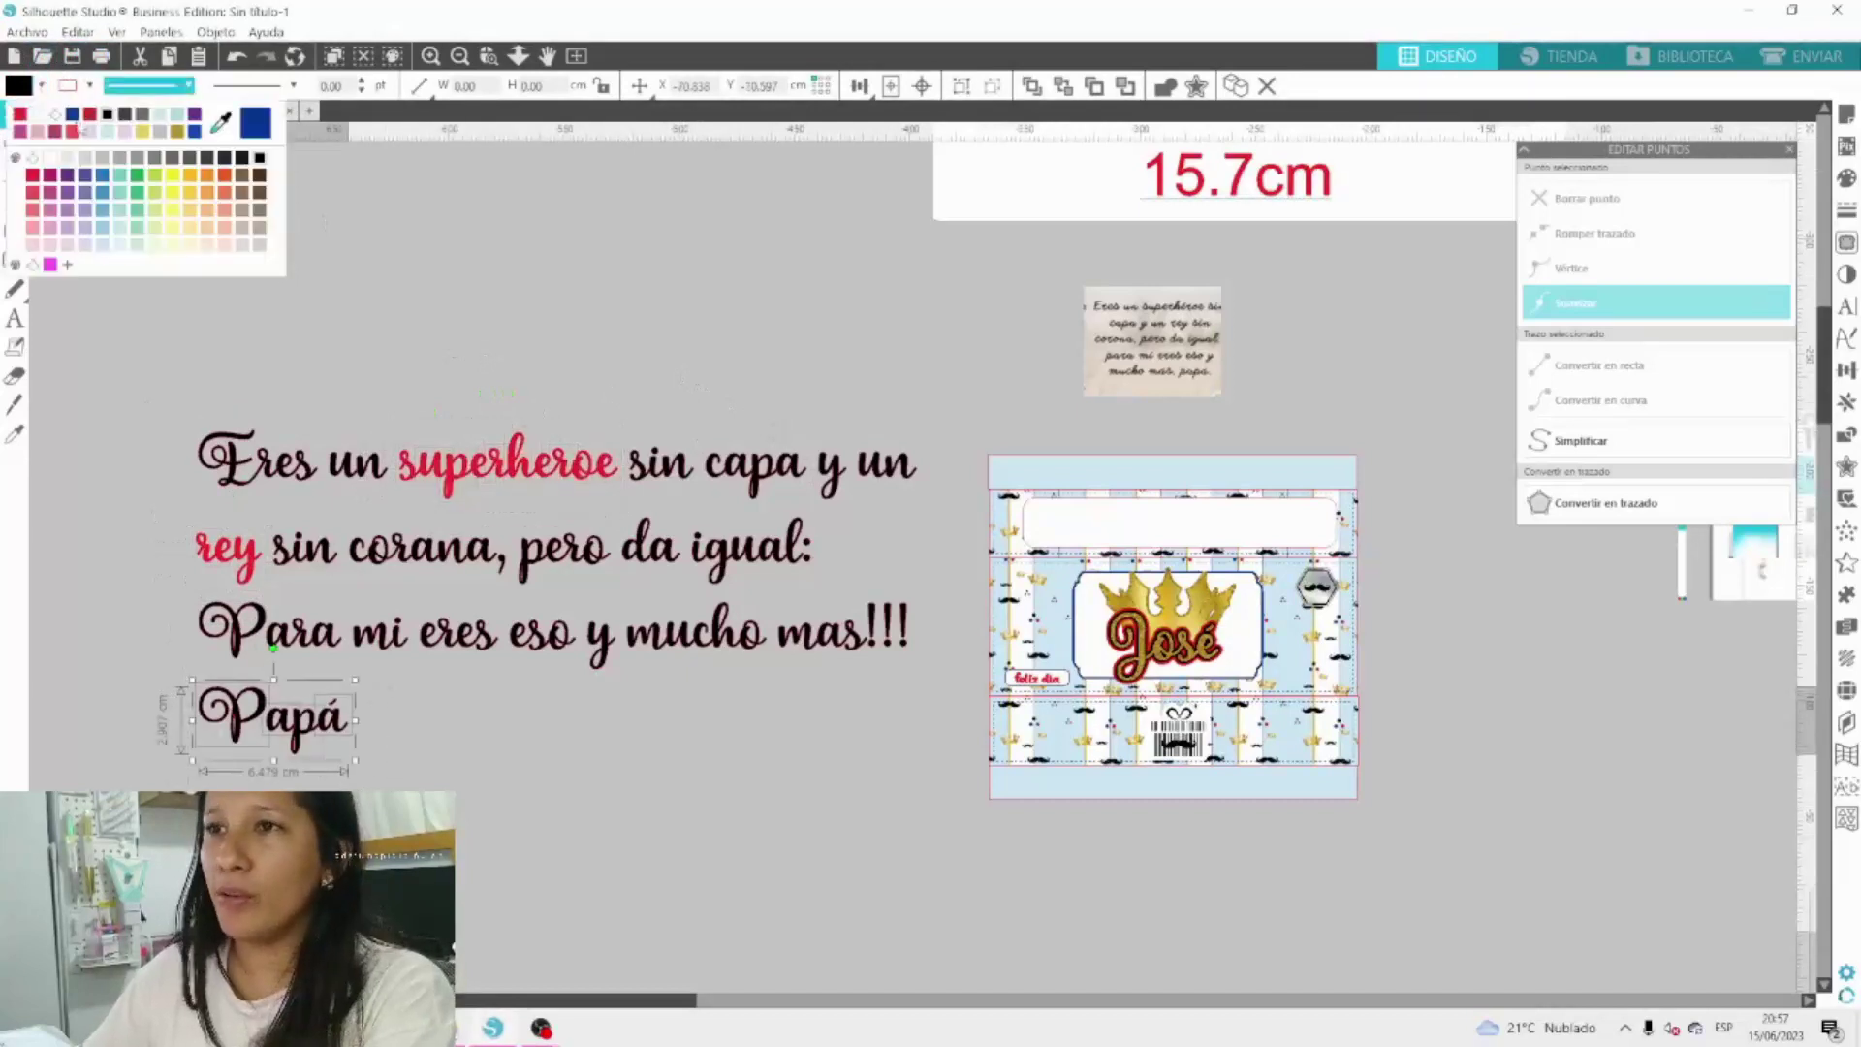
left_click(256, 123)
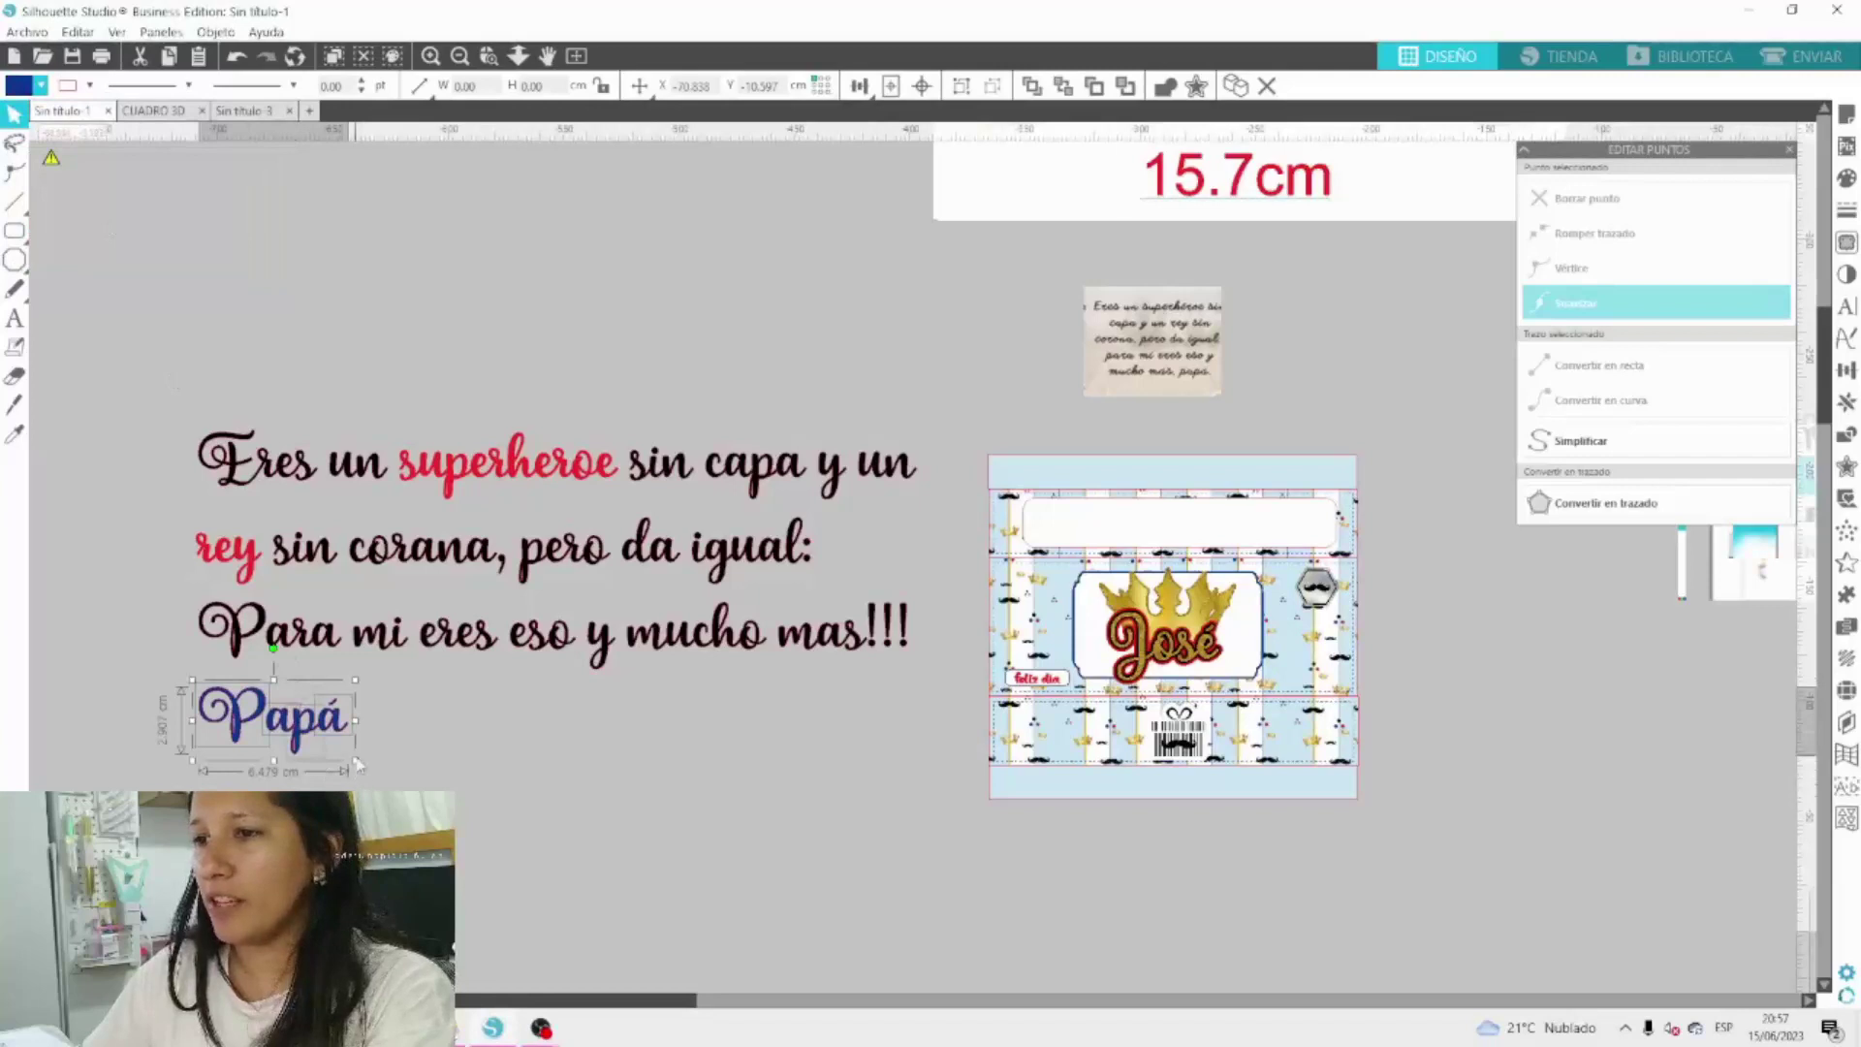
Enlarge "Papá" to about 10.6 cm wide and centre it beneath the third line of the quote.
left_click_drag(354, 759, 462, 795)
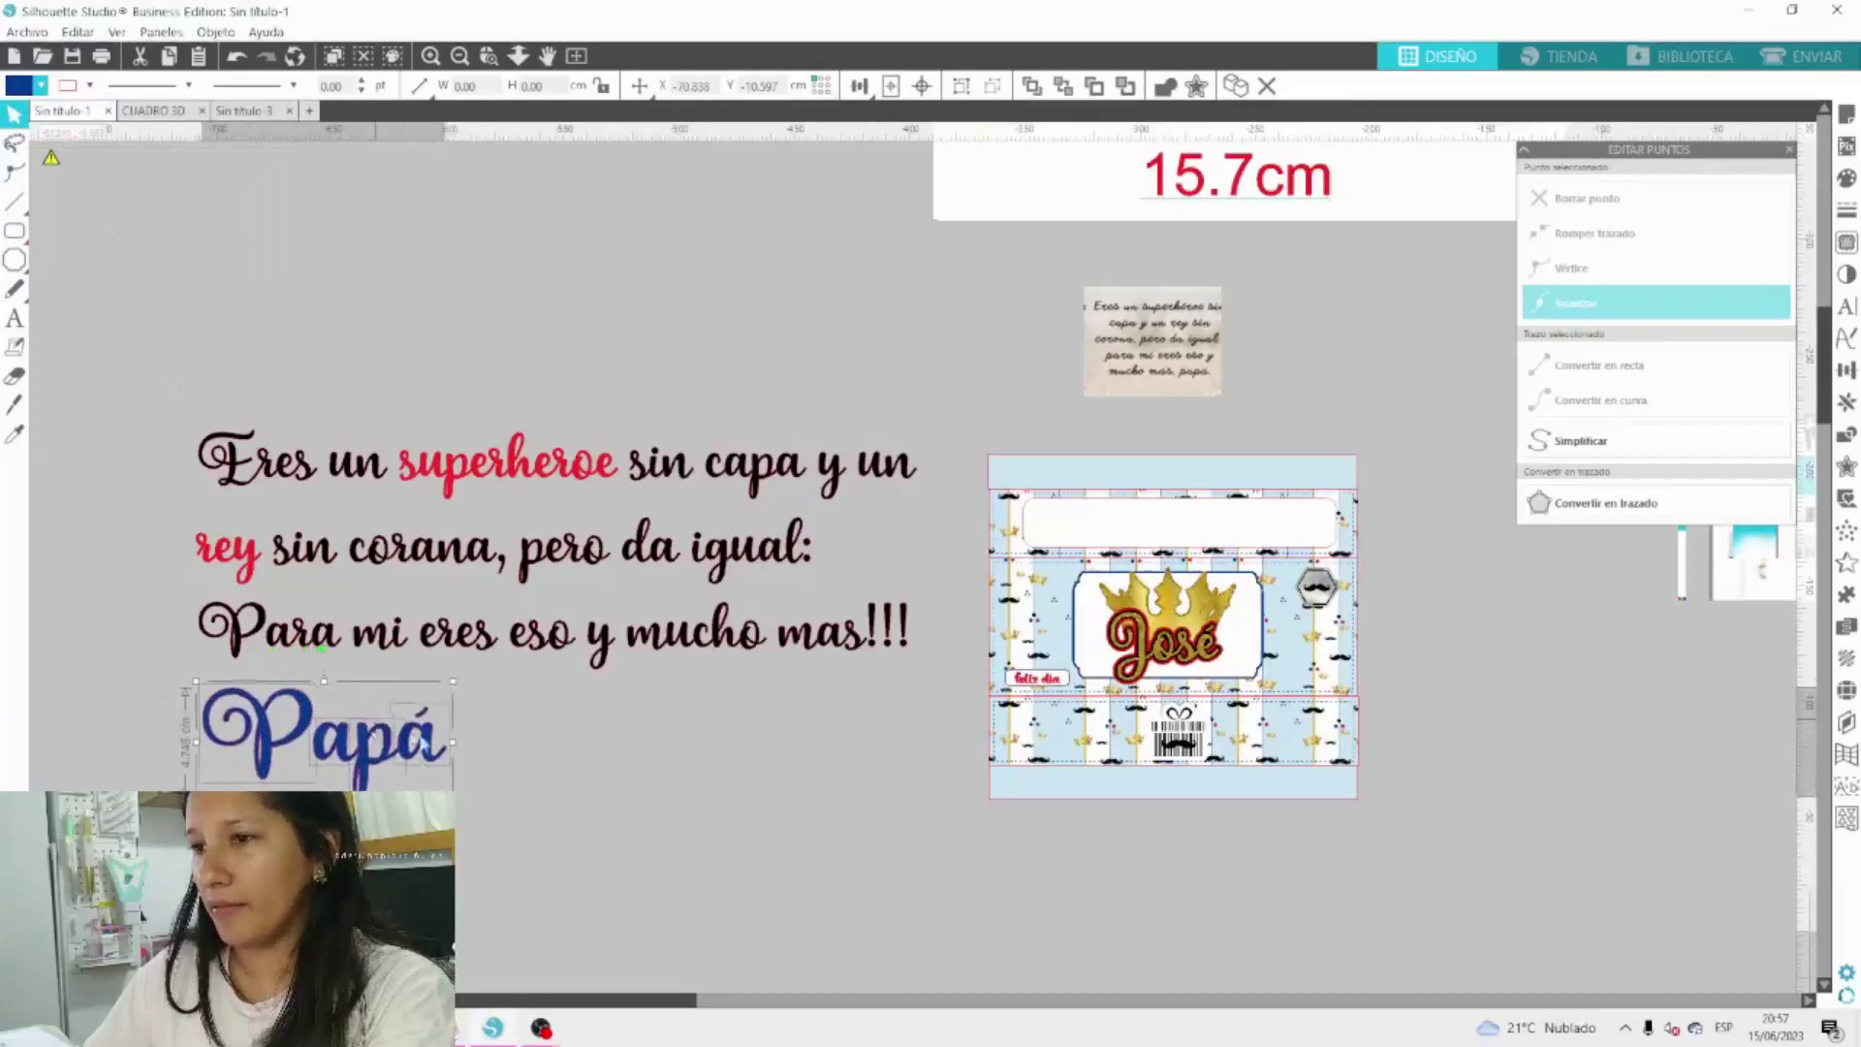
left_click_drag(385, 725, 552, 711)
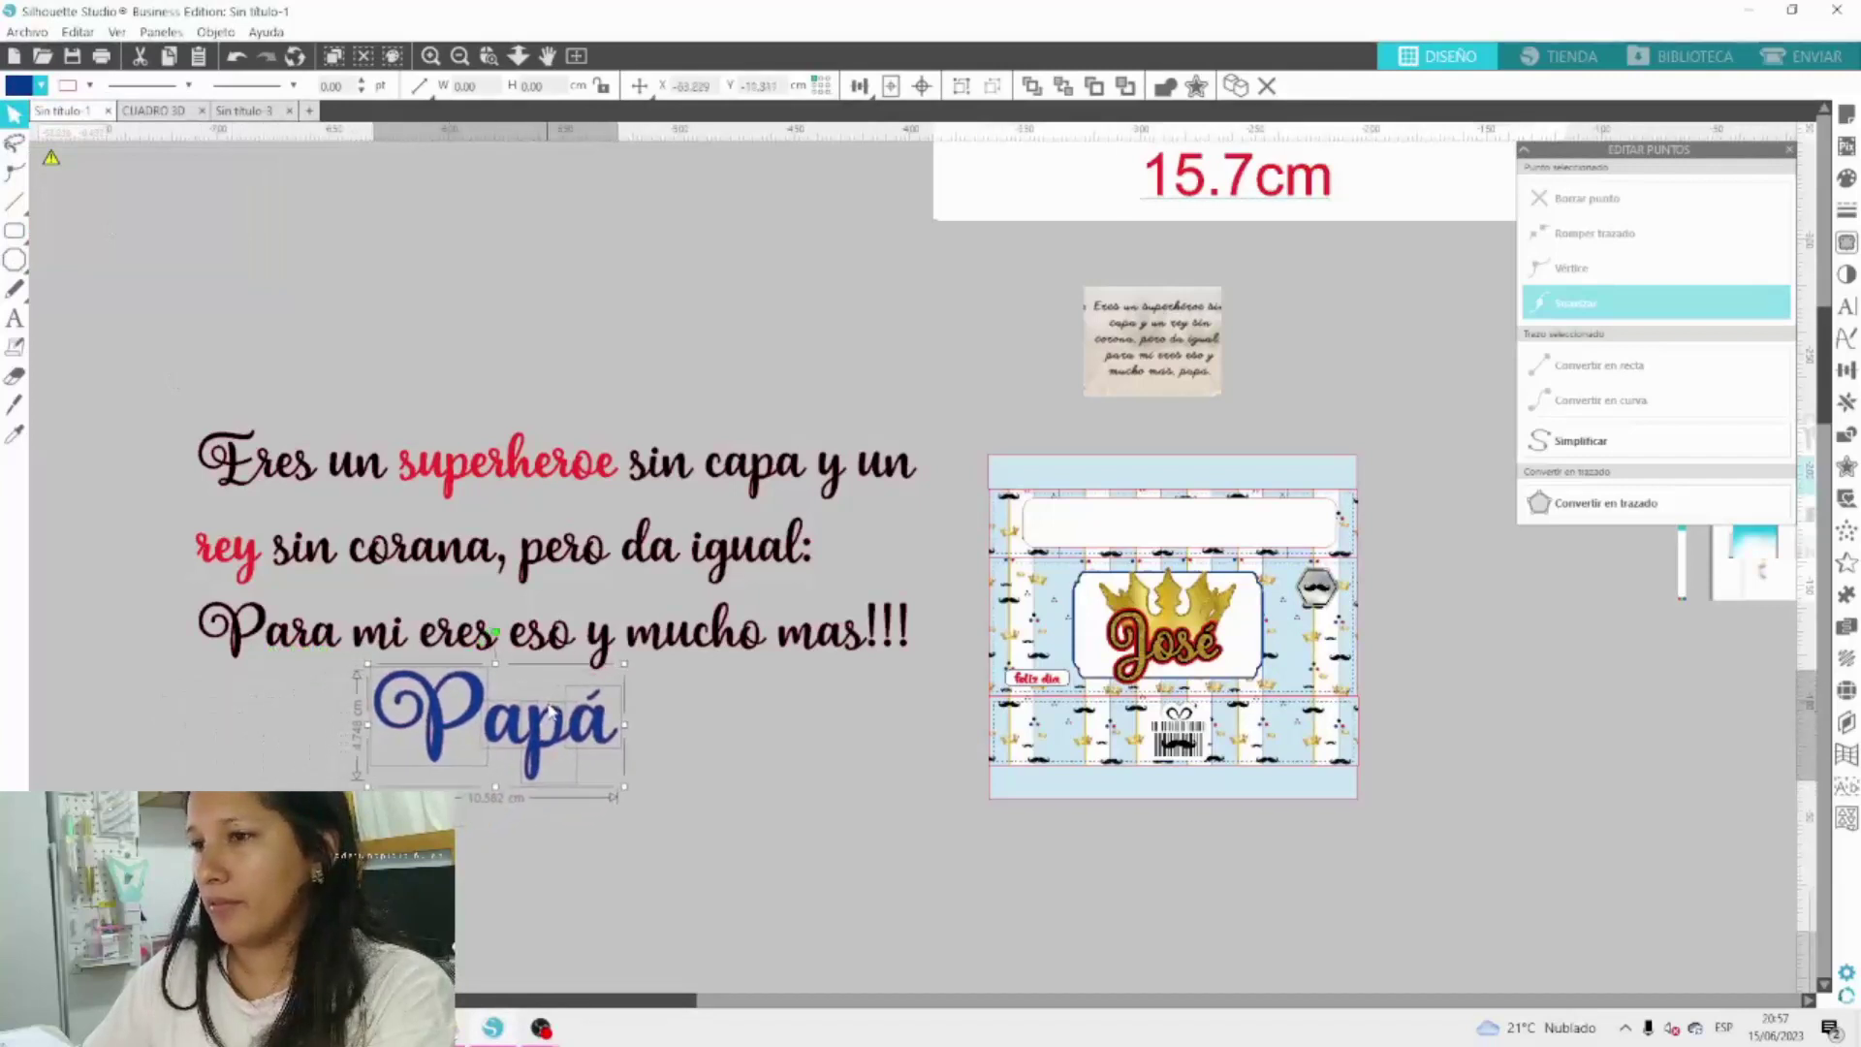
left_click(658, 792)
left_click_drag(418, 700, 431, 699)
Group all the letters of the quote and scale the group down to about 14.8 cm wide.
left_click_drag(889, 805, 92, 388)
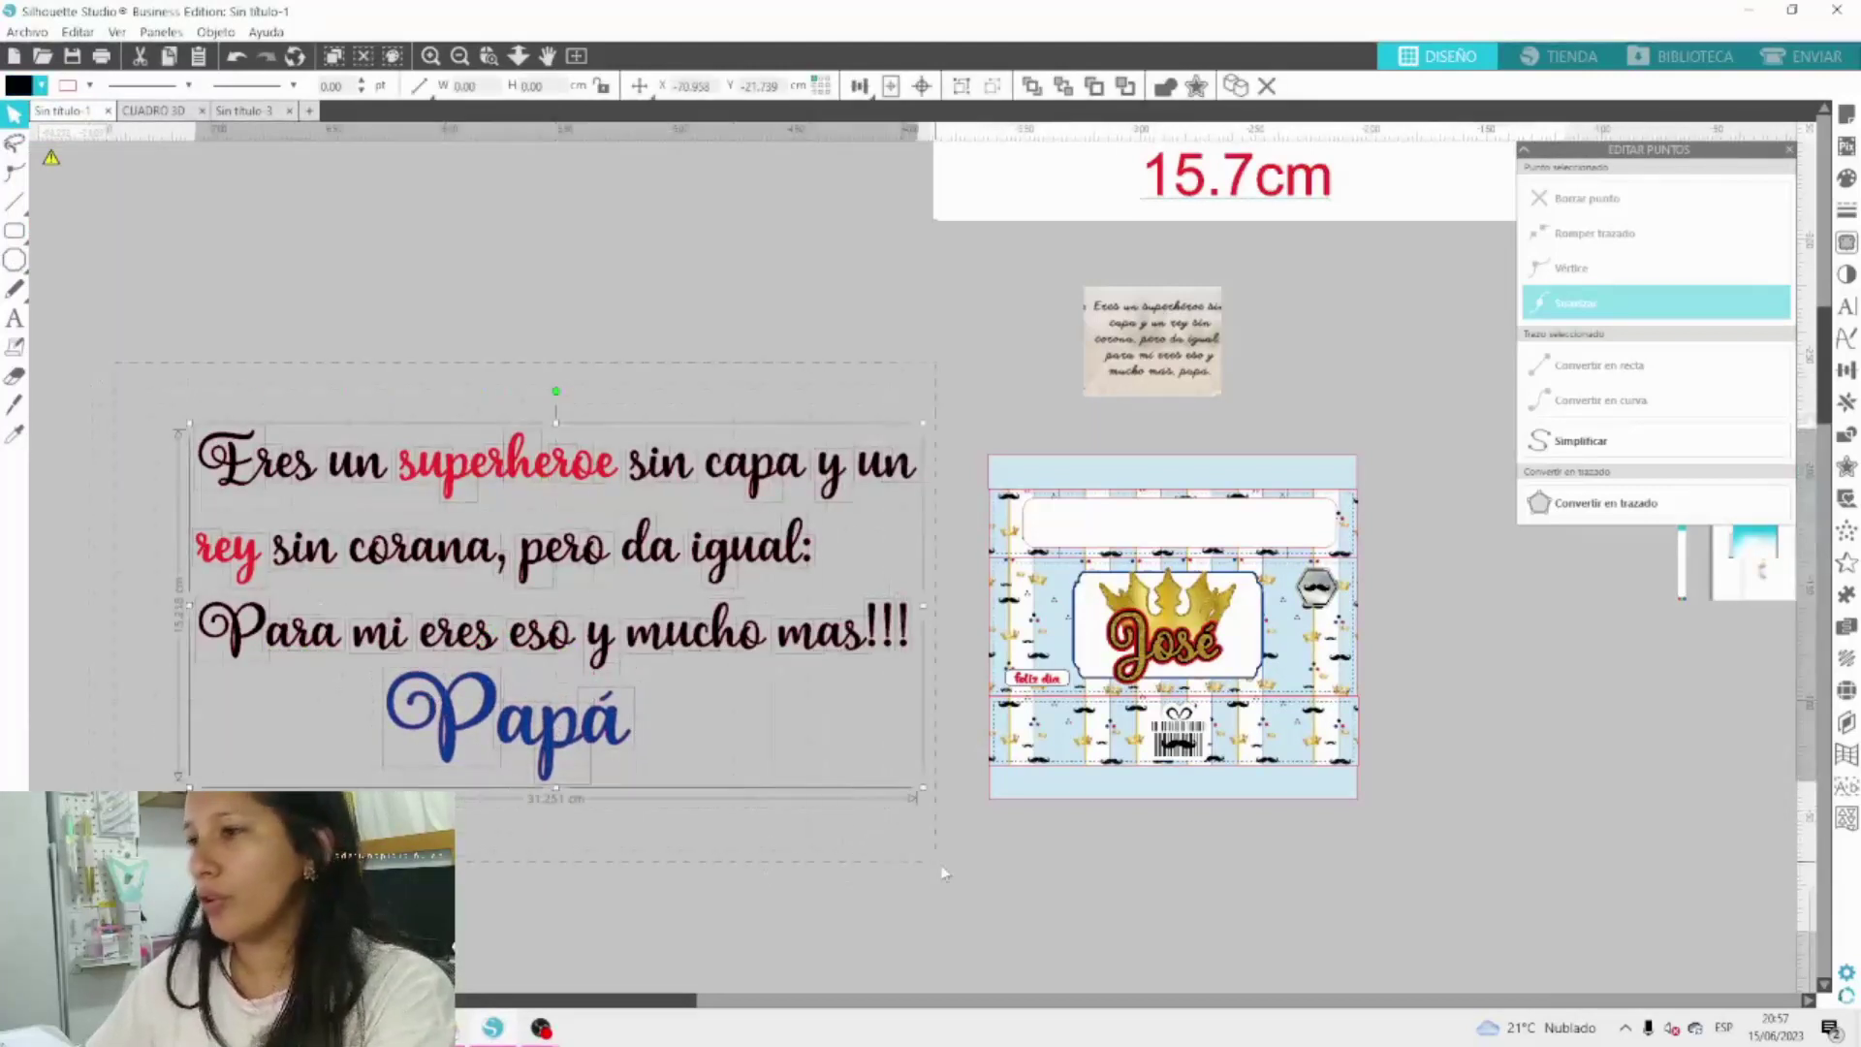
left_click(961, 86)
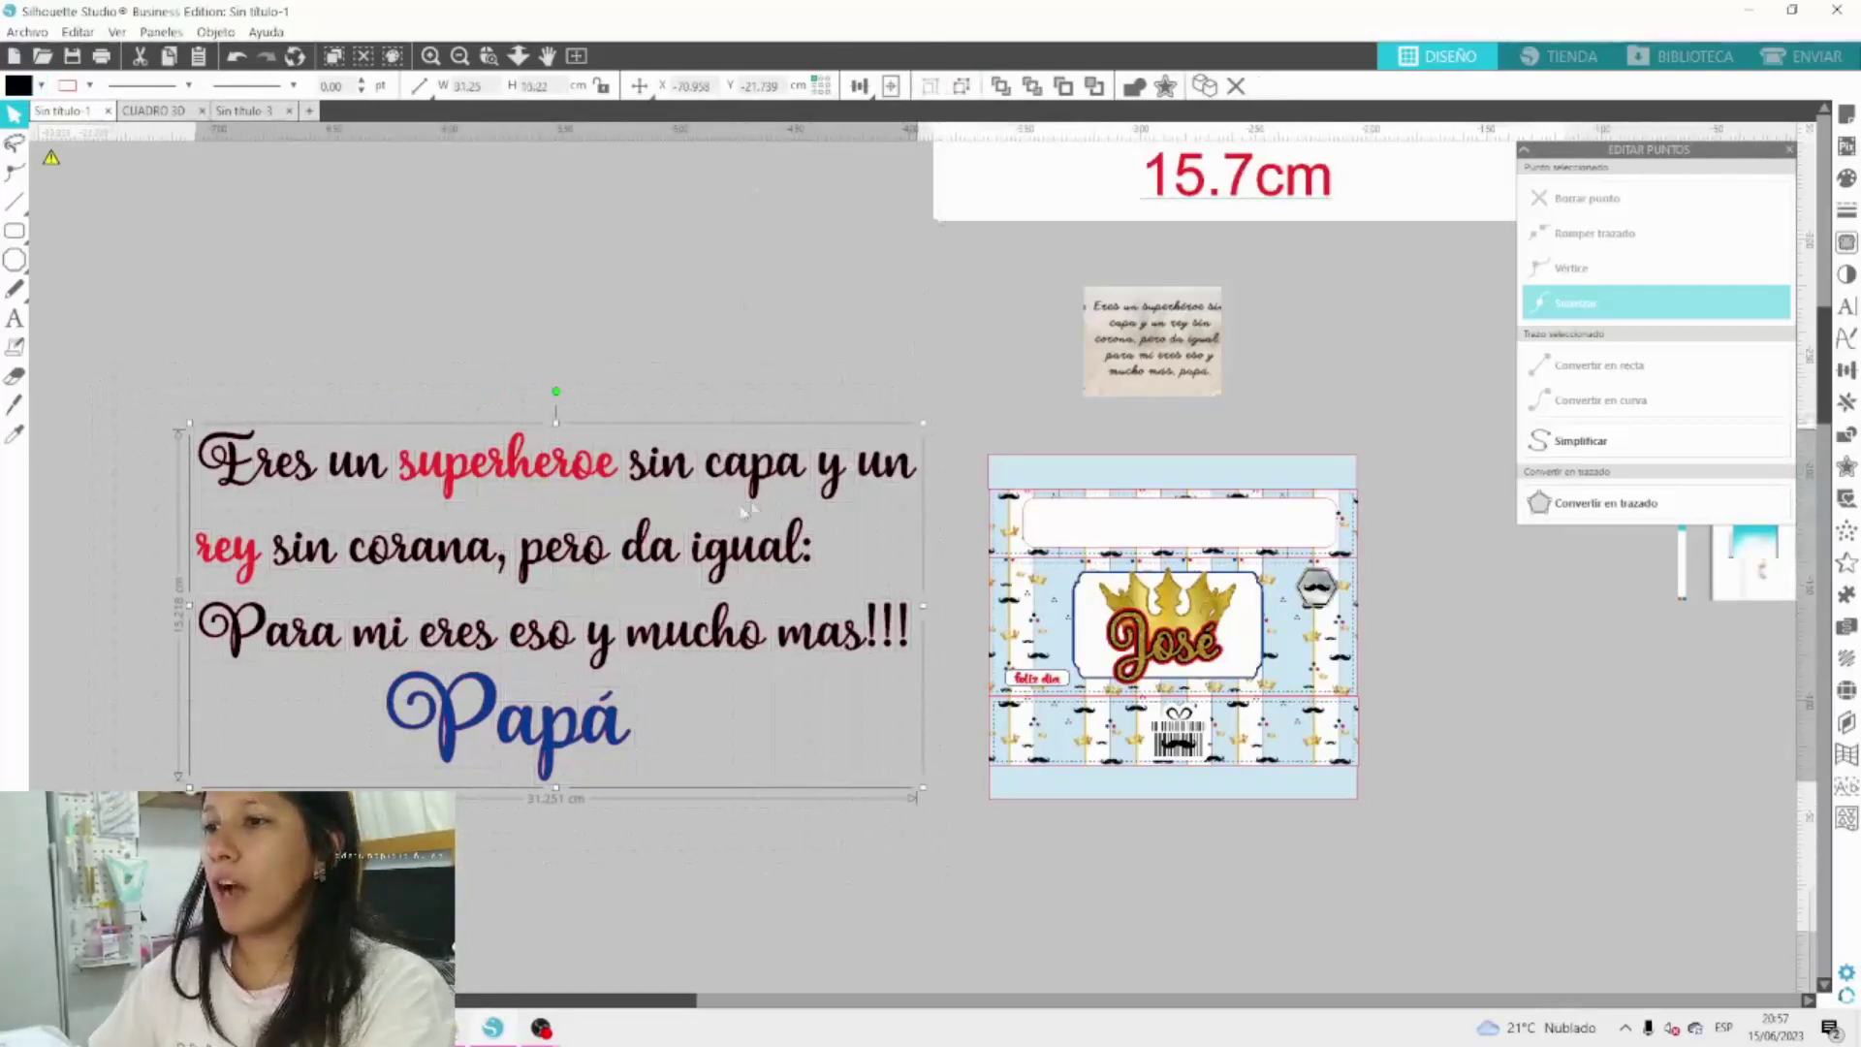
left_click_drag(923, 424, 537, 610)
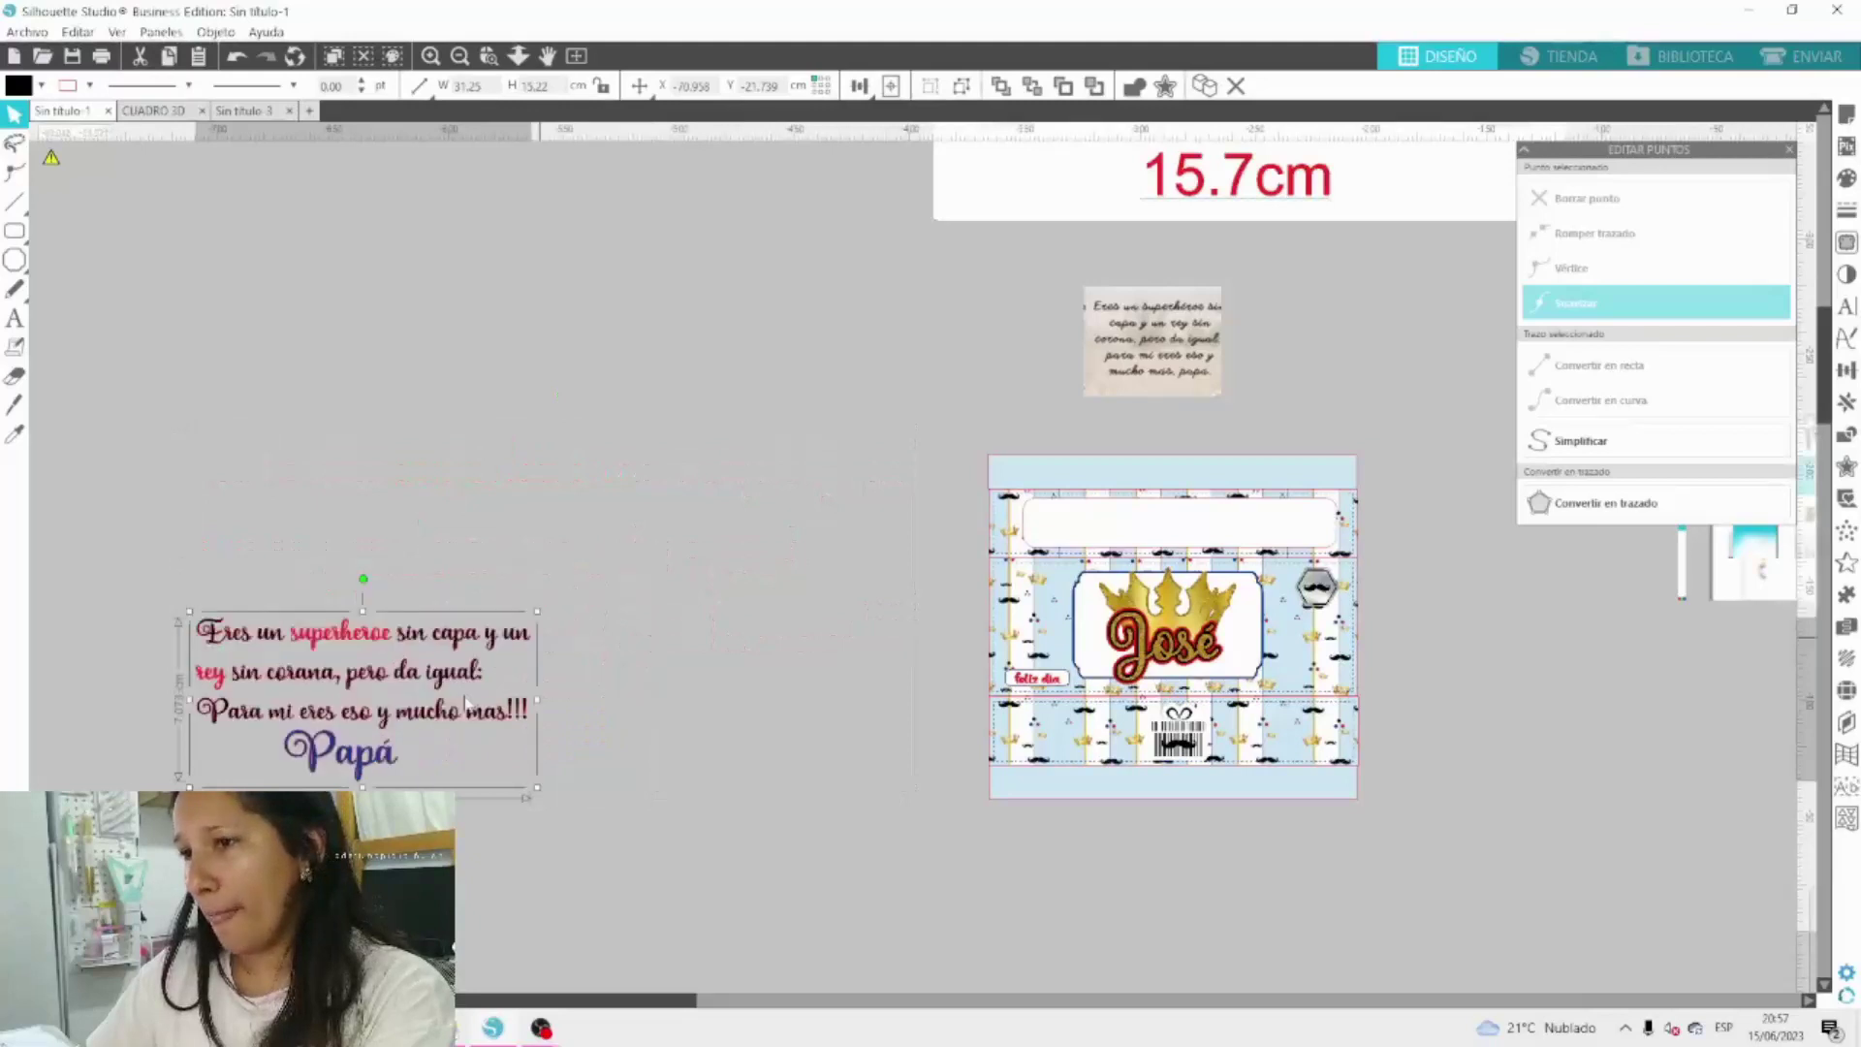
Remove the quote's outline colour and place it beside the label's upper-left corner at about 6.76 cm wide.
left_click(89, 86)
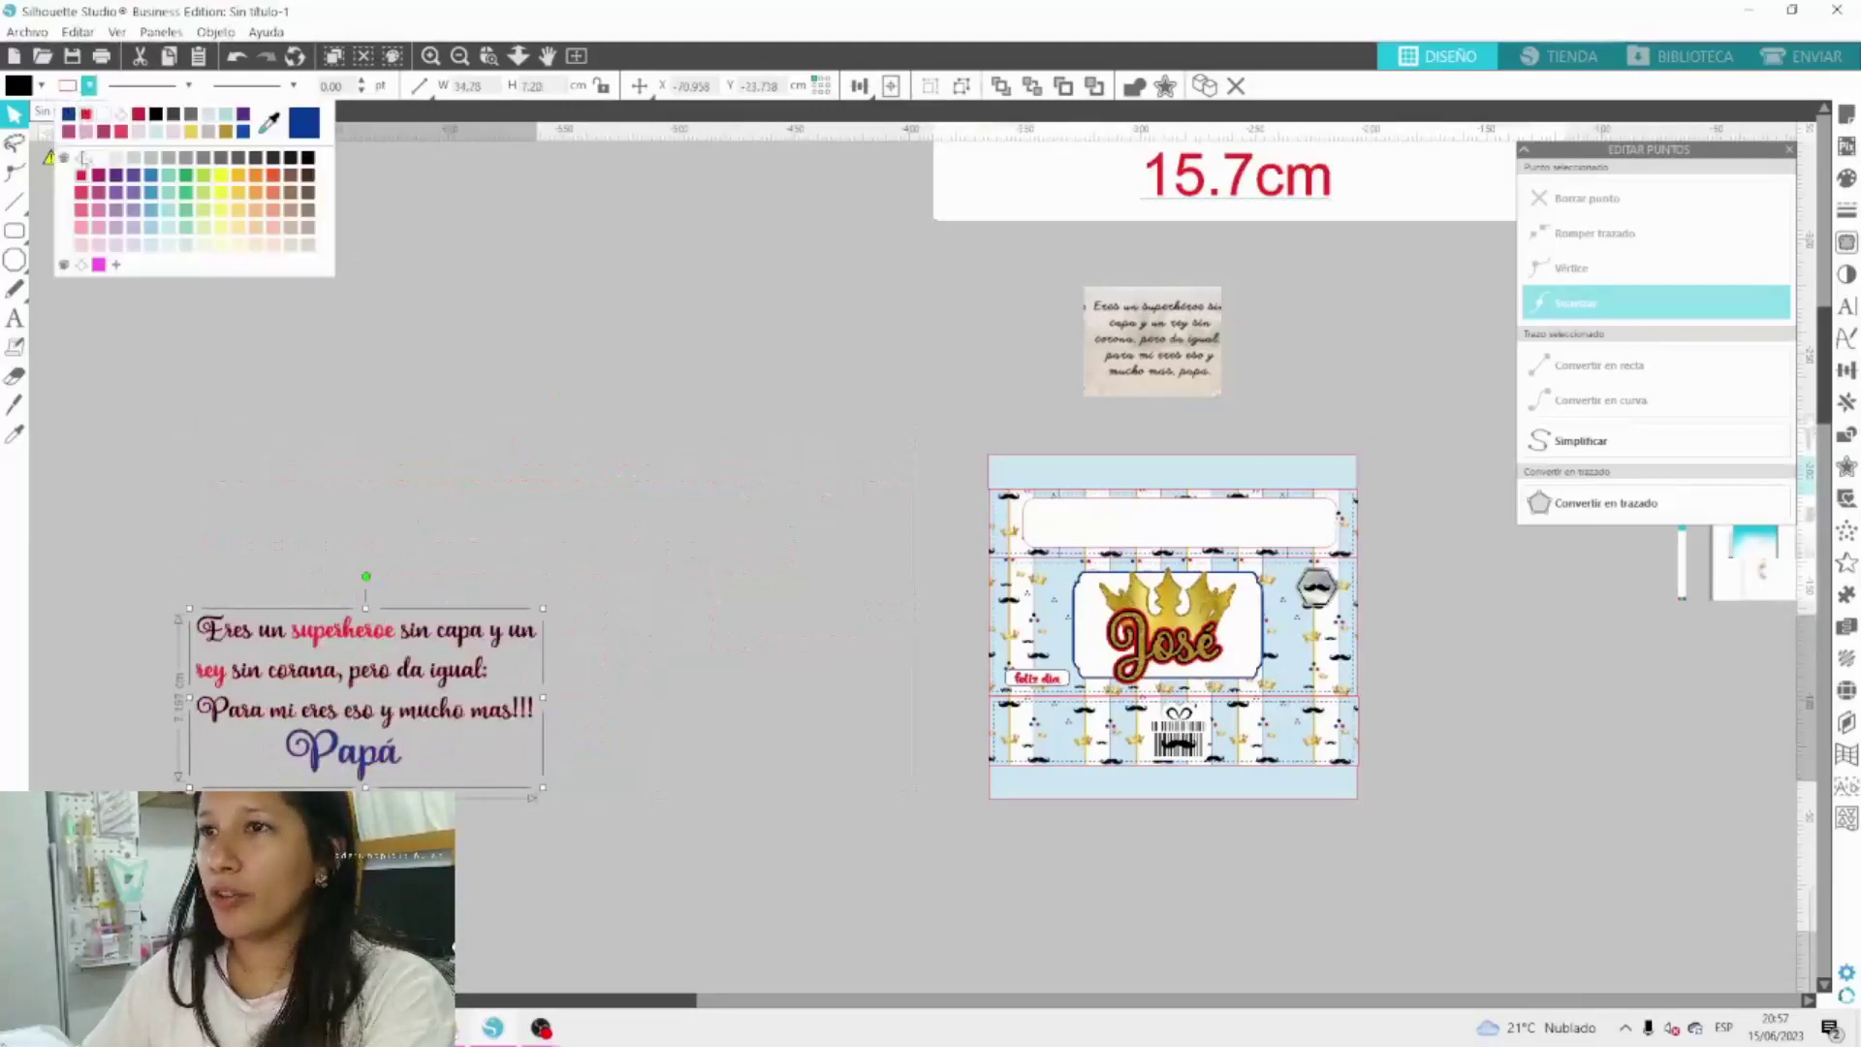
left_click_drag(471, 685, 1297, 566)
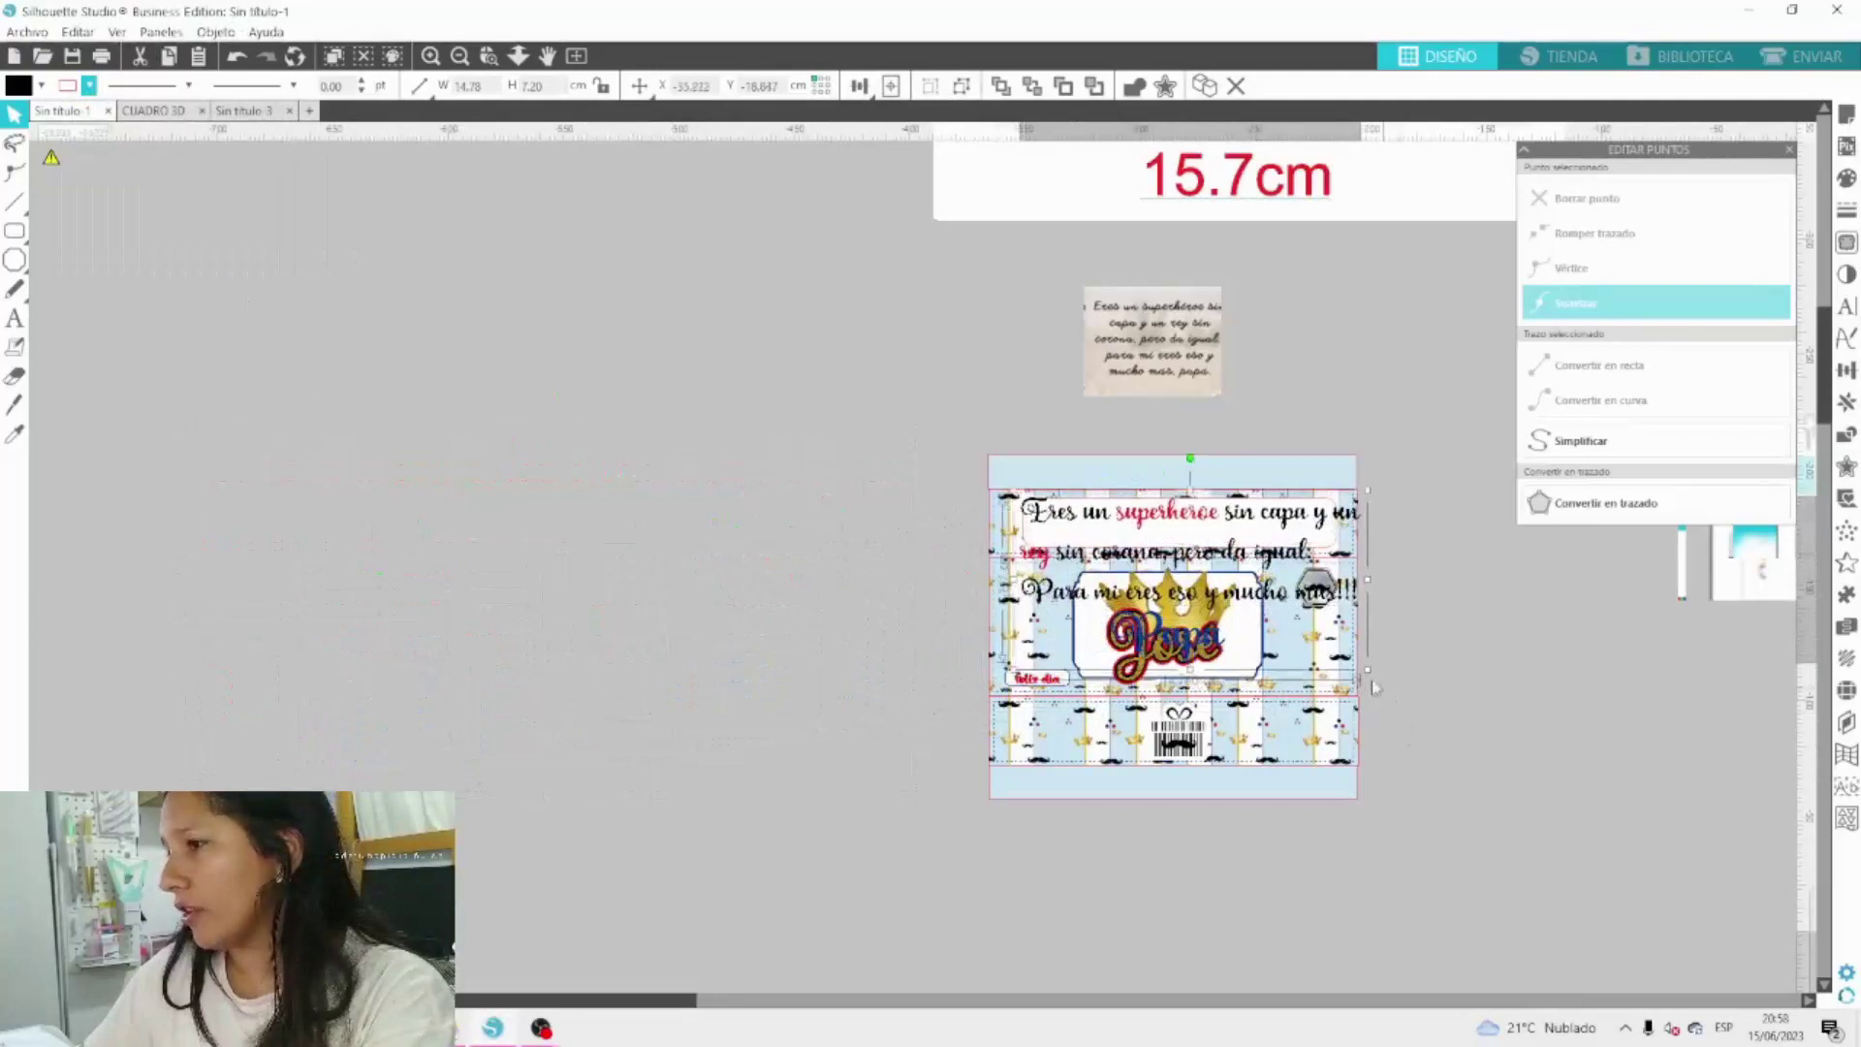
left_click_drag(1365, 669, 1071, 250)
left_click(431, 55)
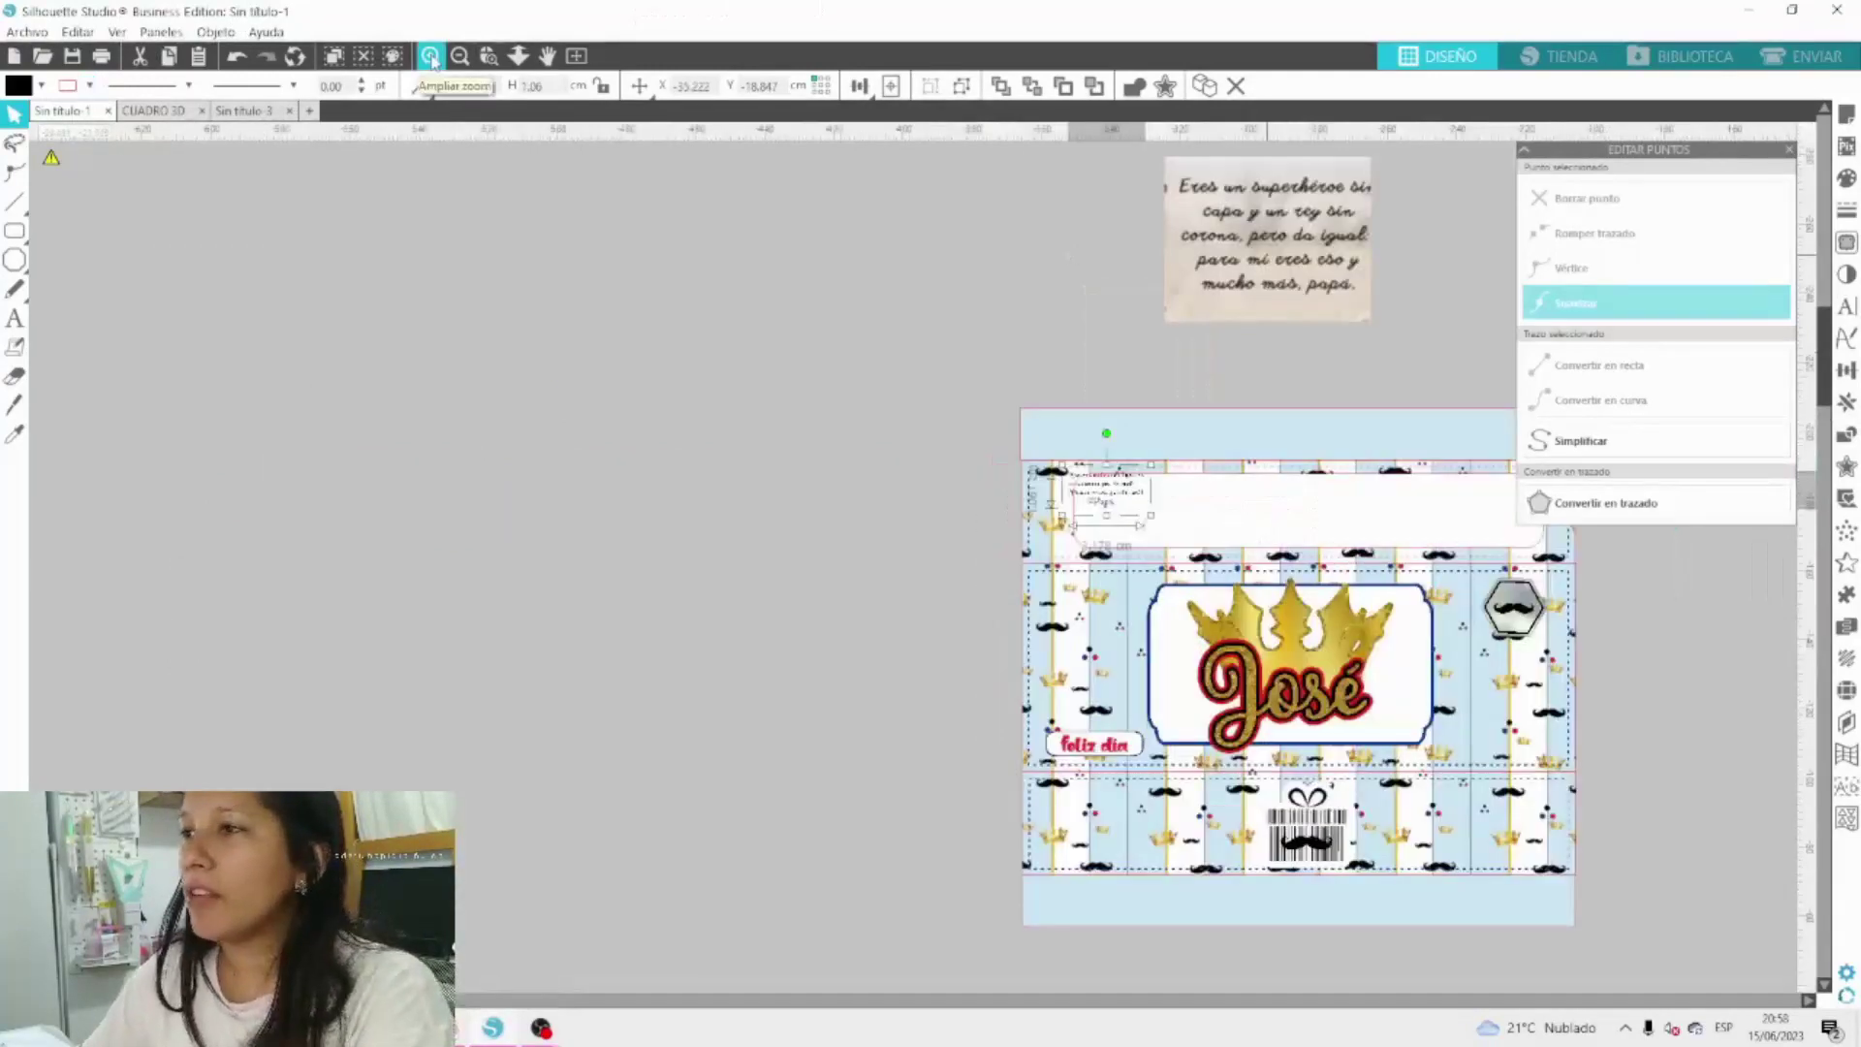
left_click(431, 55)
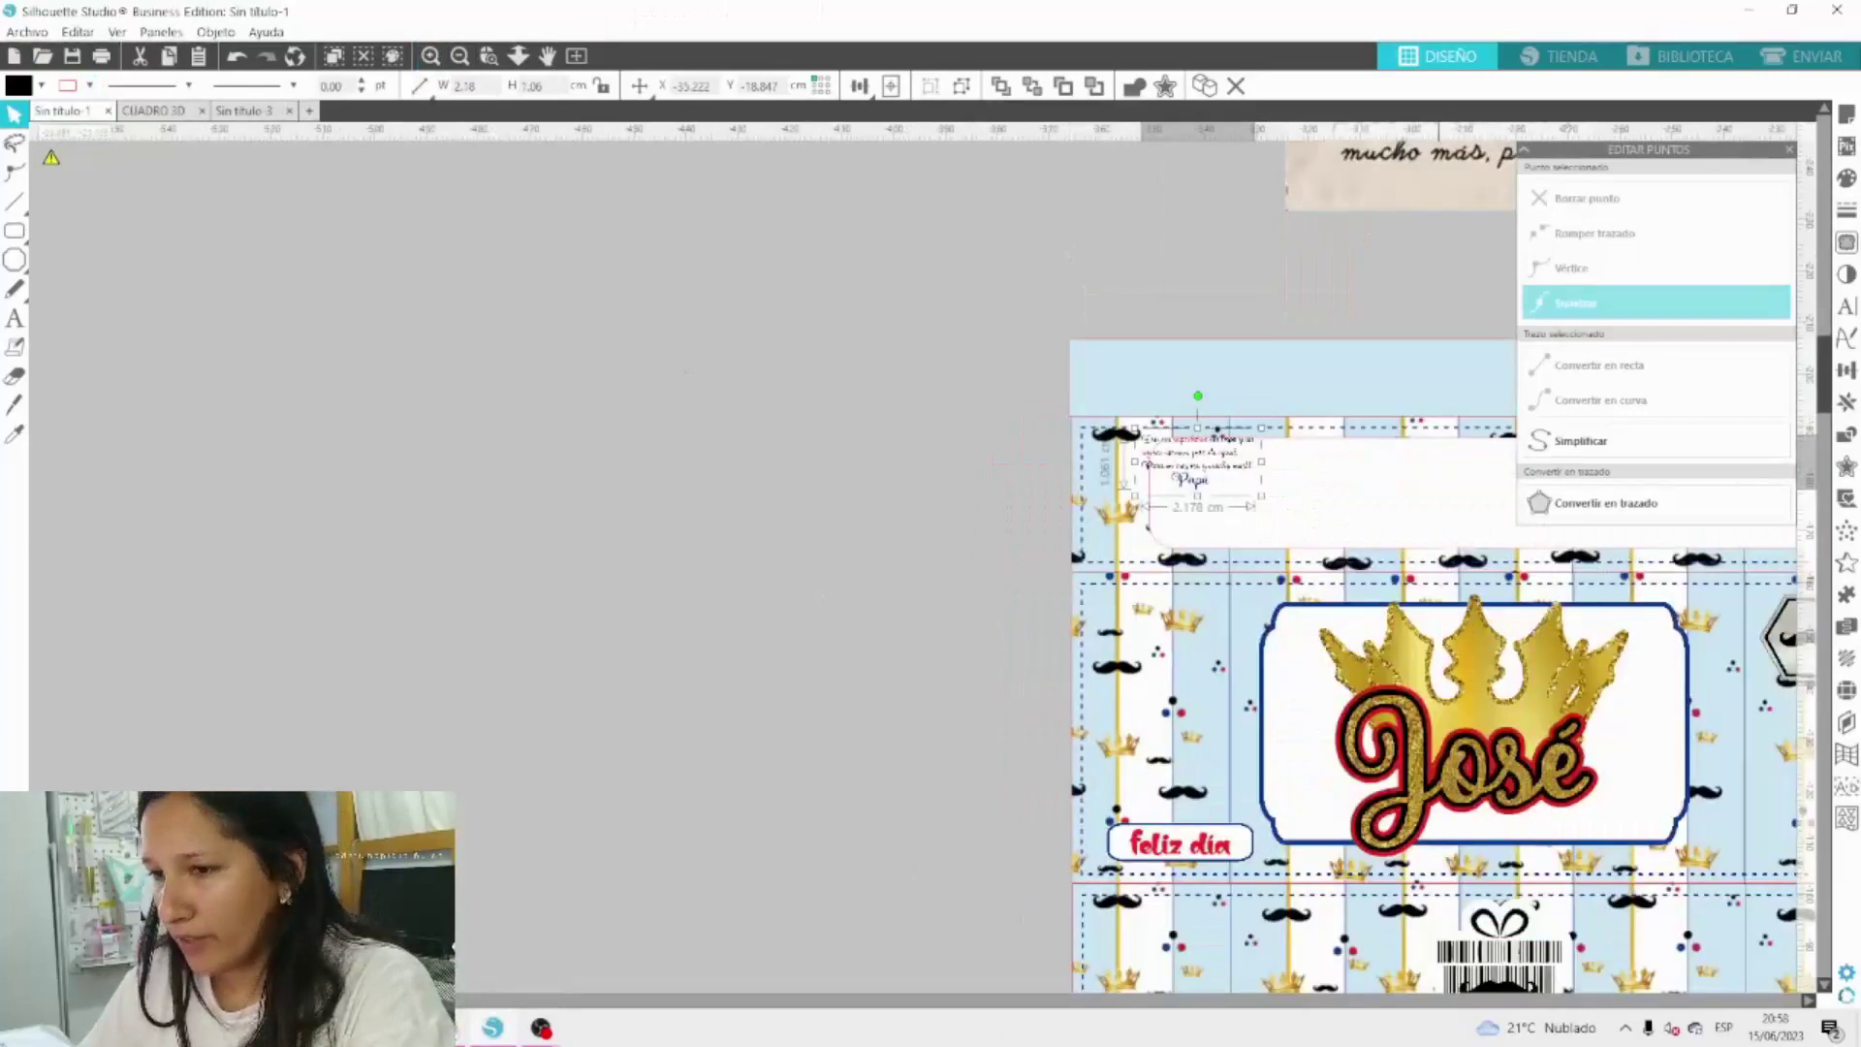
scroll(561, 686, "left", 5)
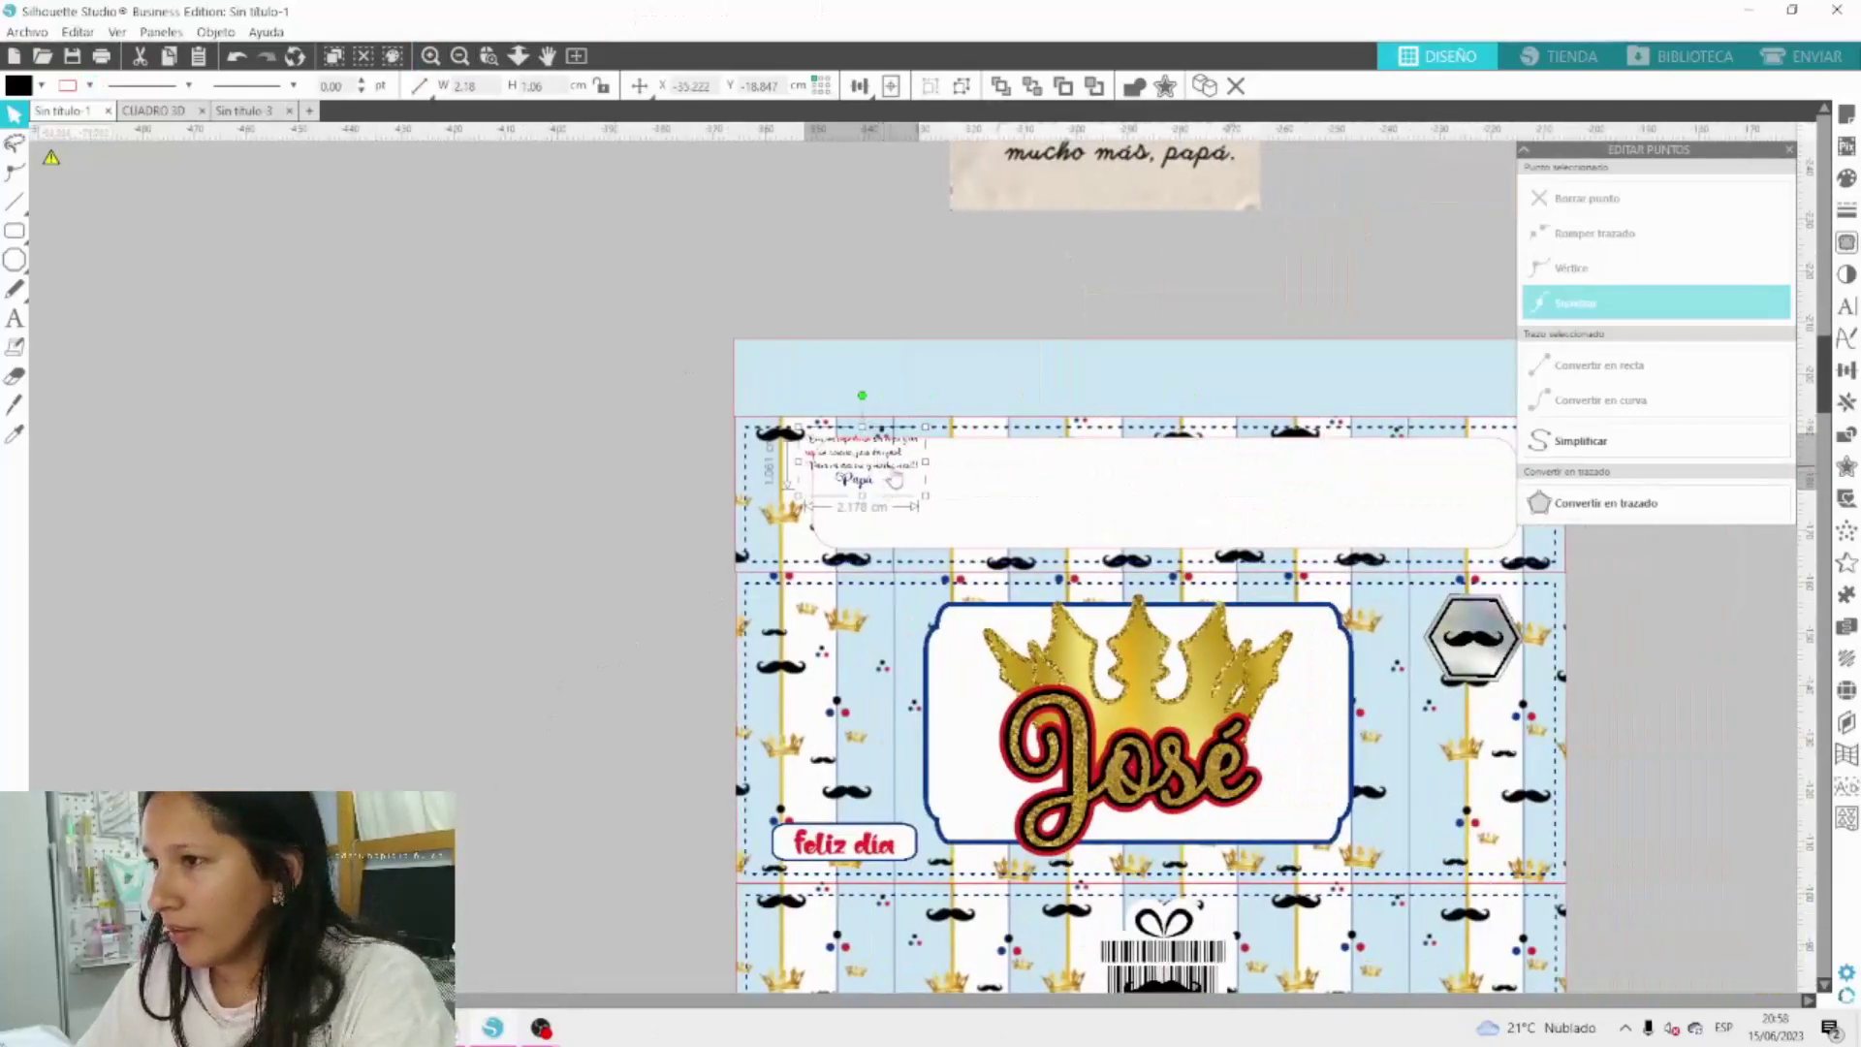
left_click_drag(894, 480, 733, 377)
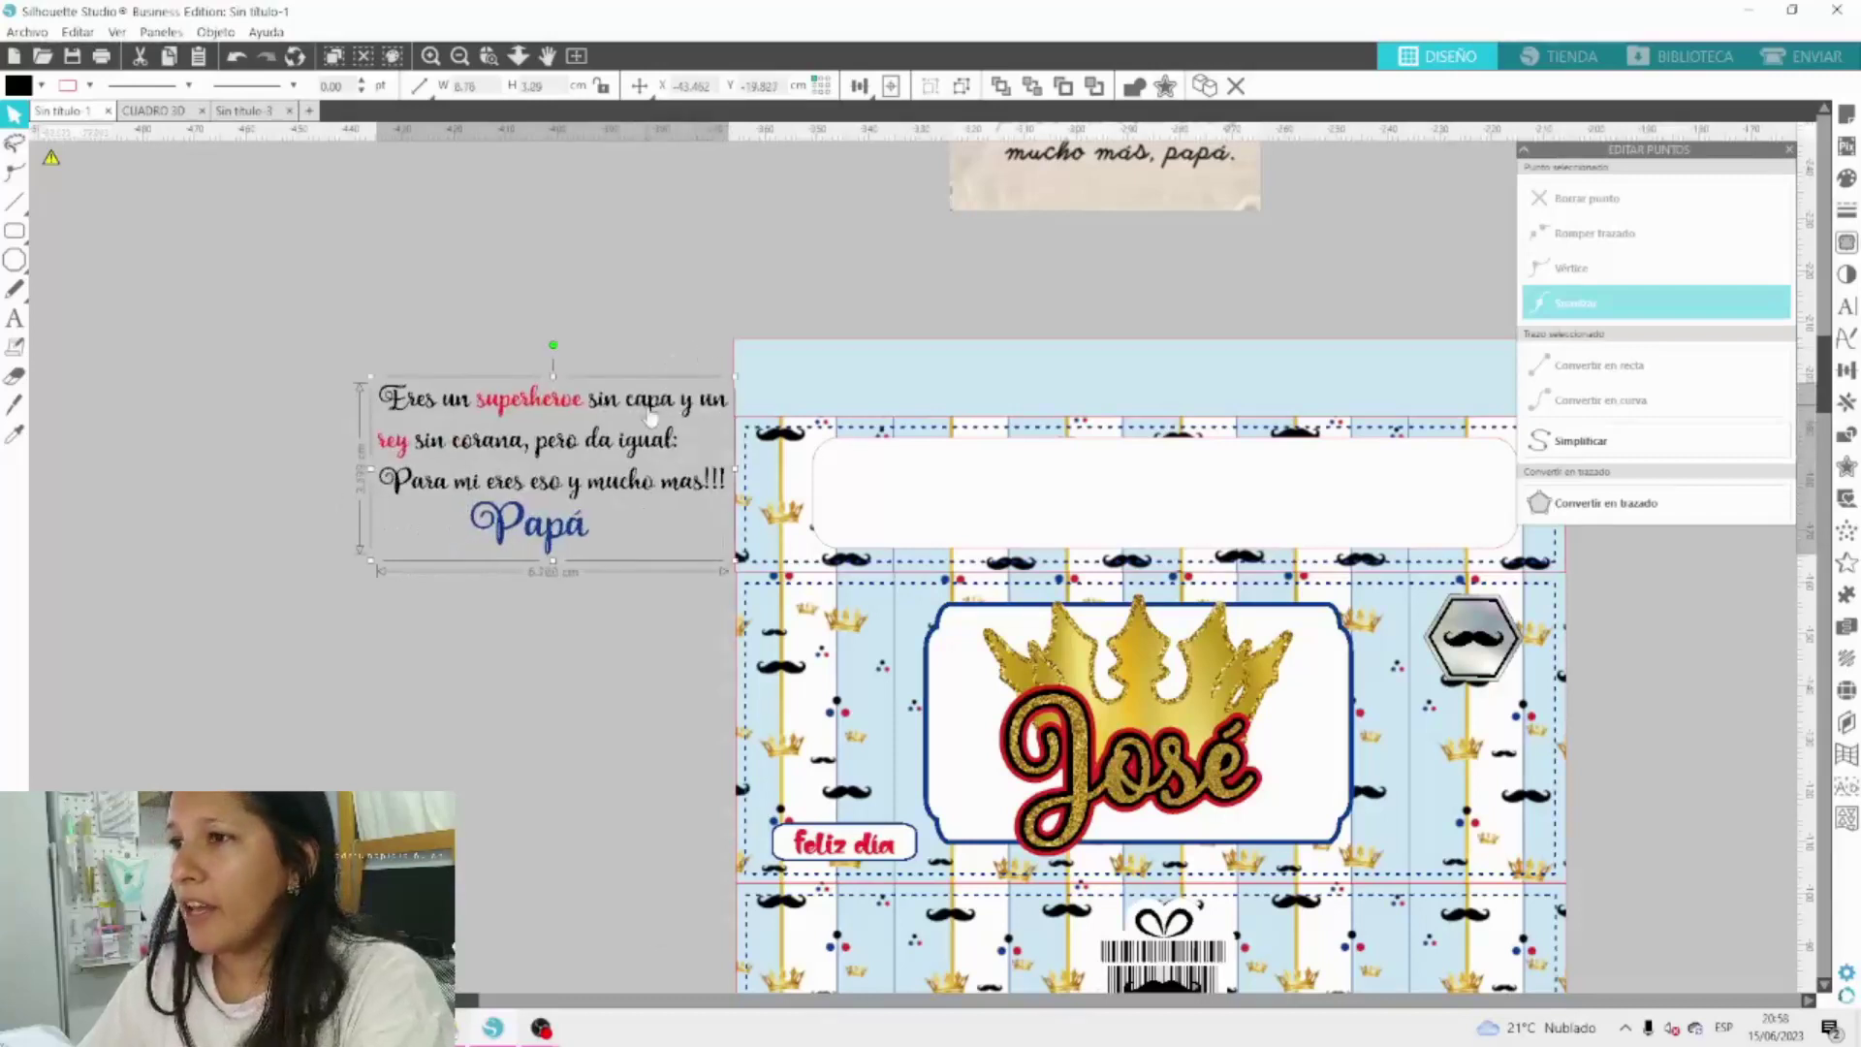
Ungroup the quote and move all its letters together a little farther away from the label.
right_click(644, 398)
left_click(718, 725)
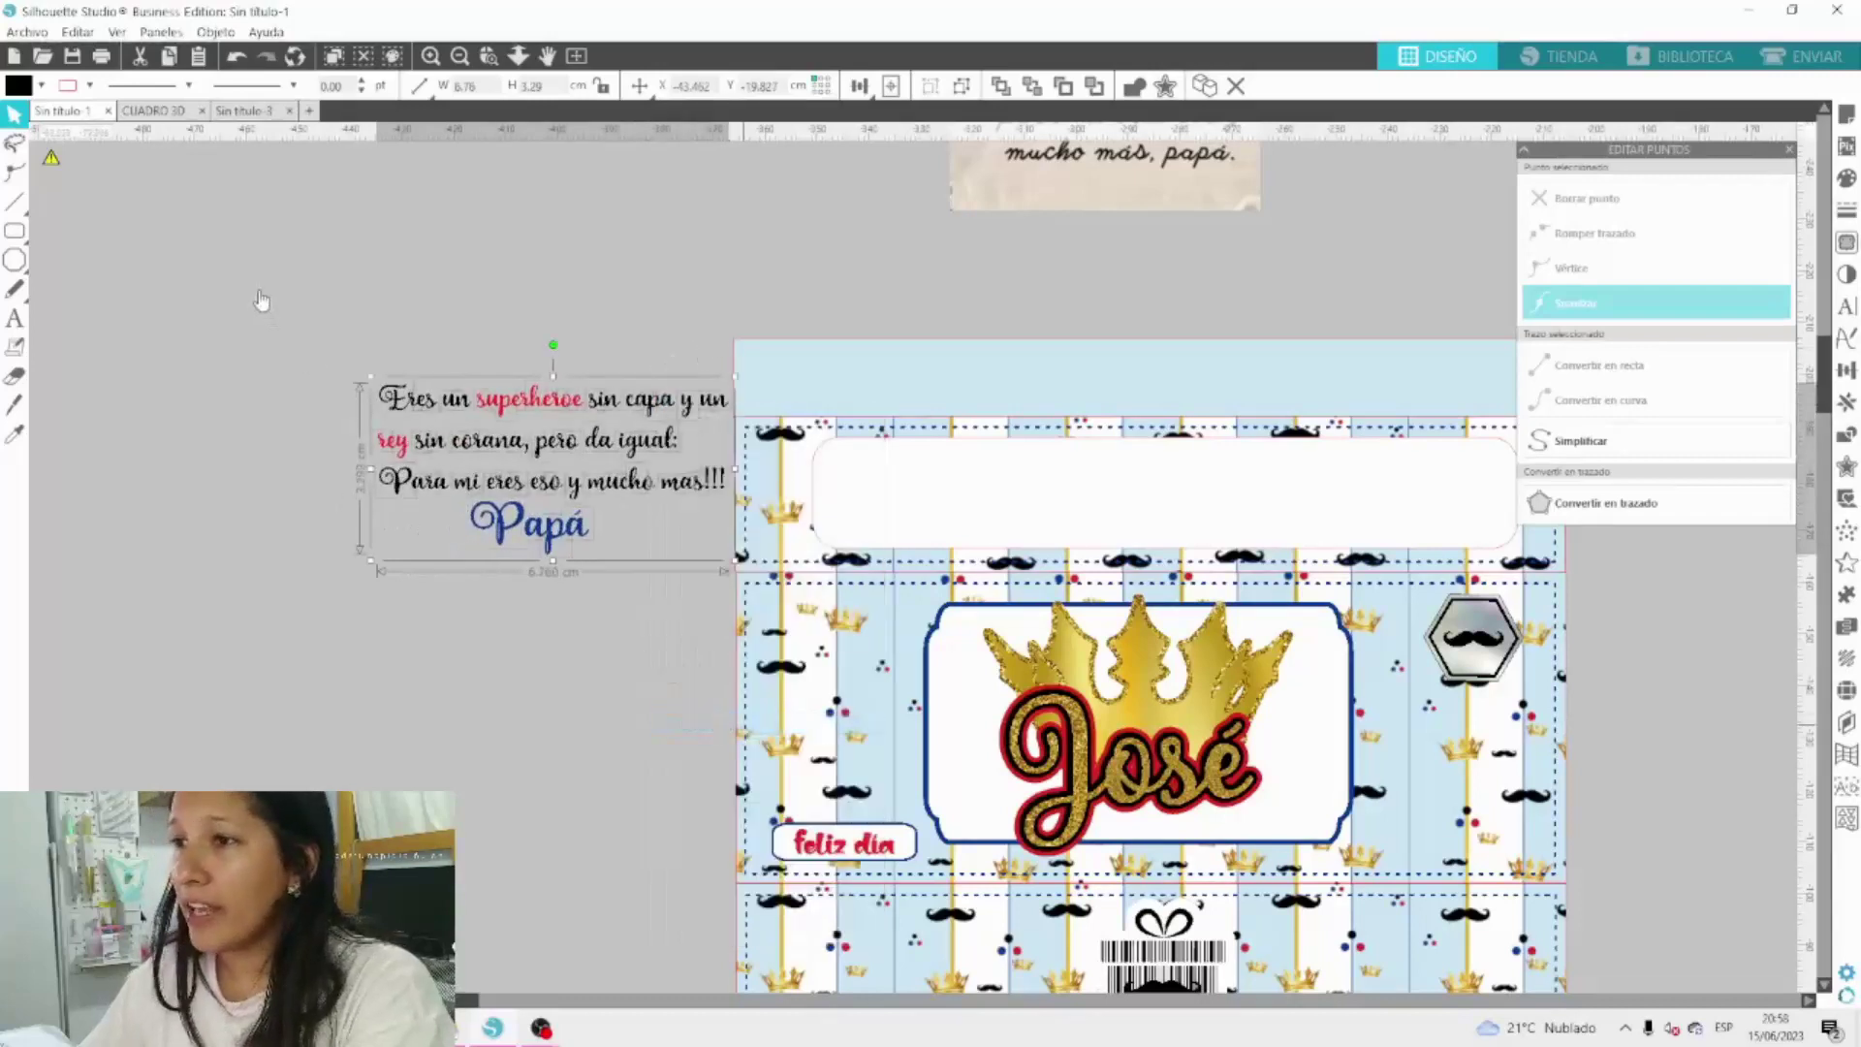
left_click_drag(242, 291, 732, 615)
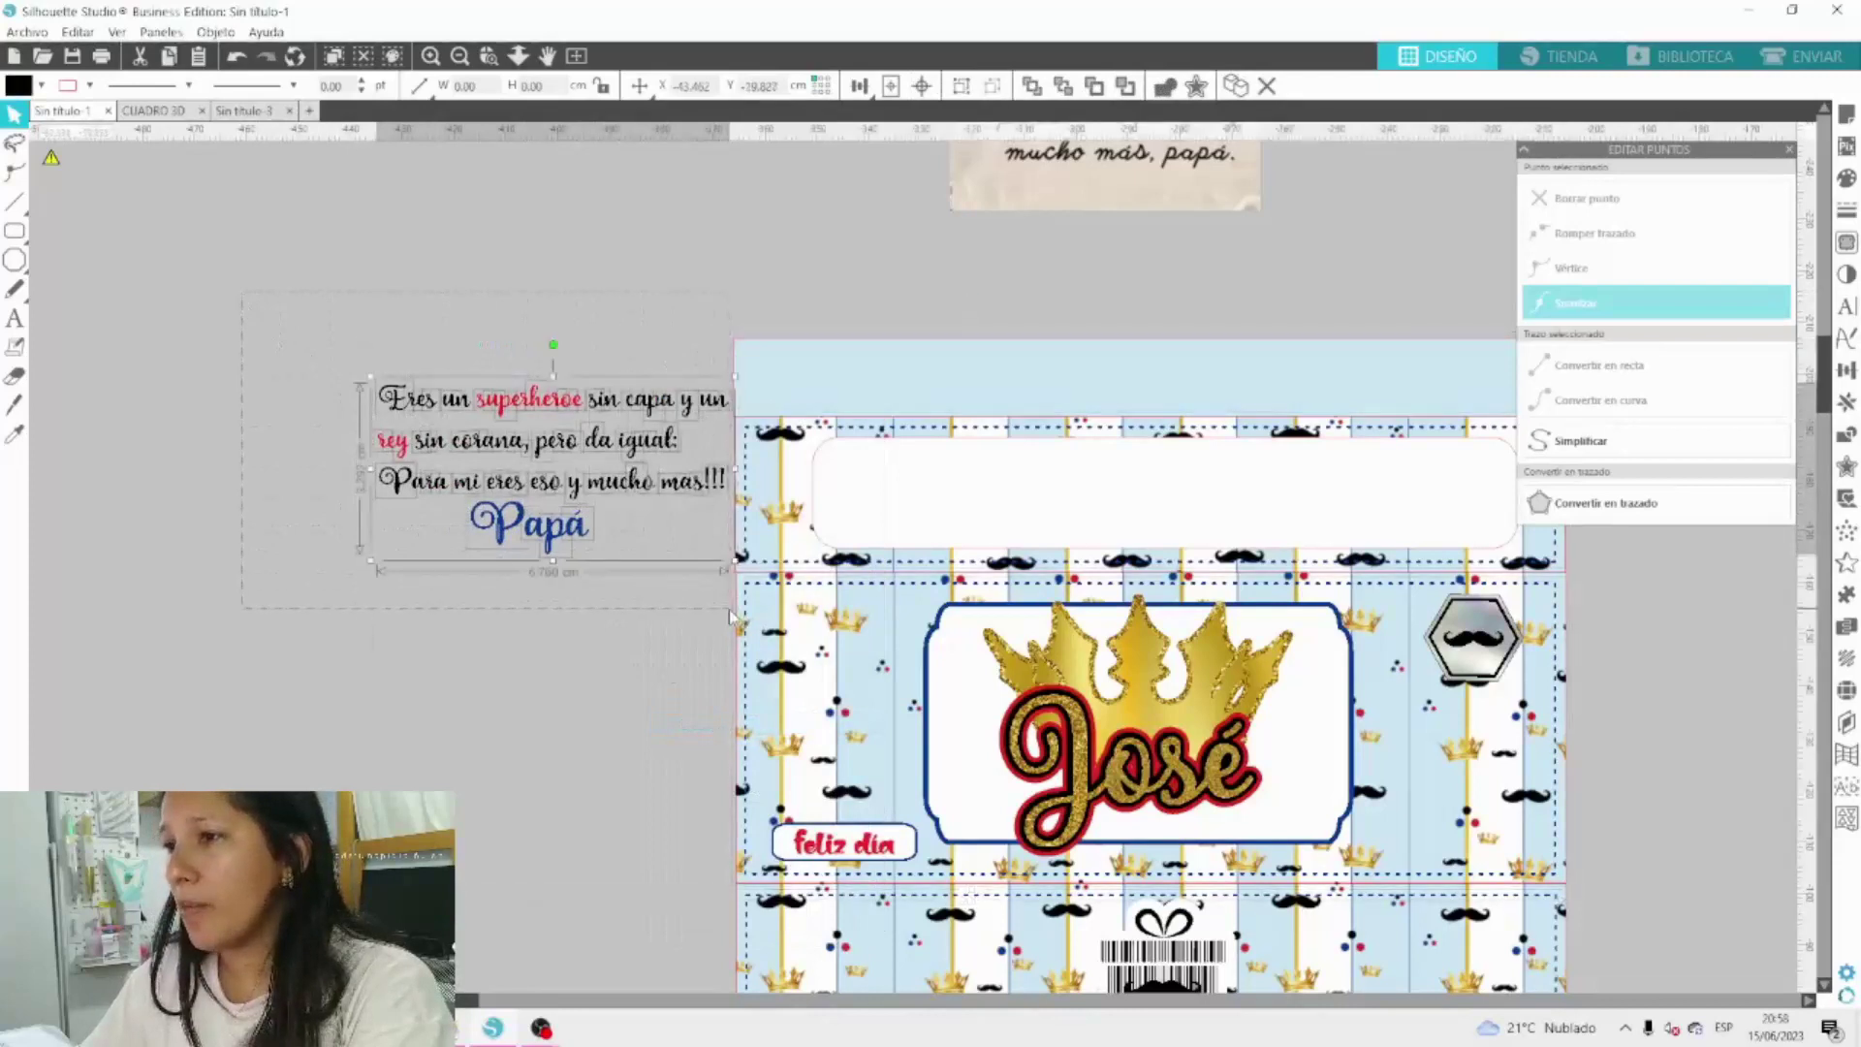
left_click_drag(714, 490, 622, 499)
left_click(666, 543)
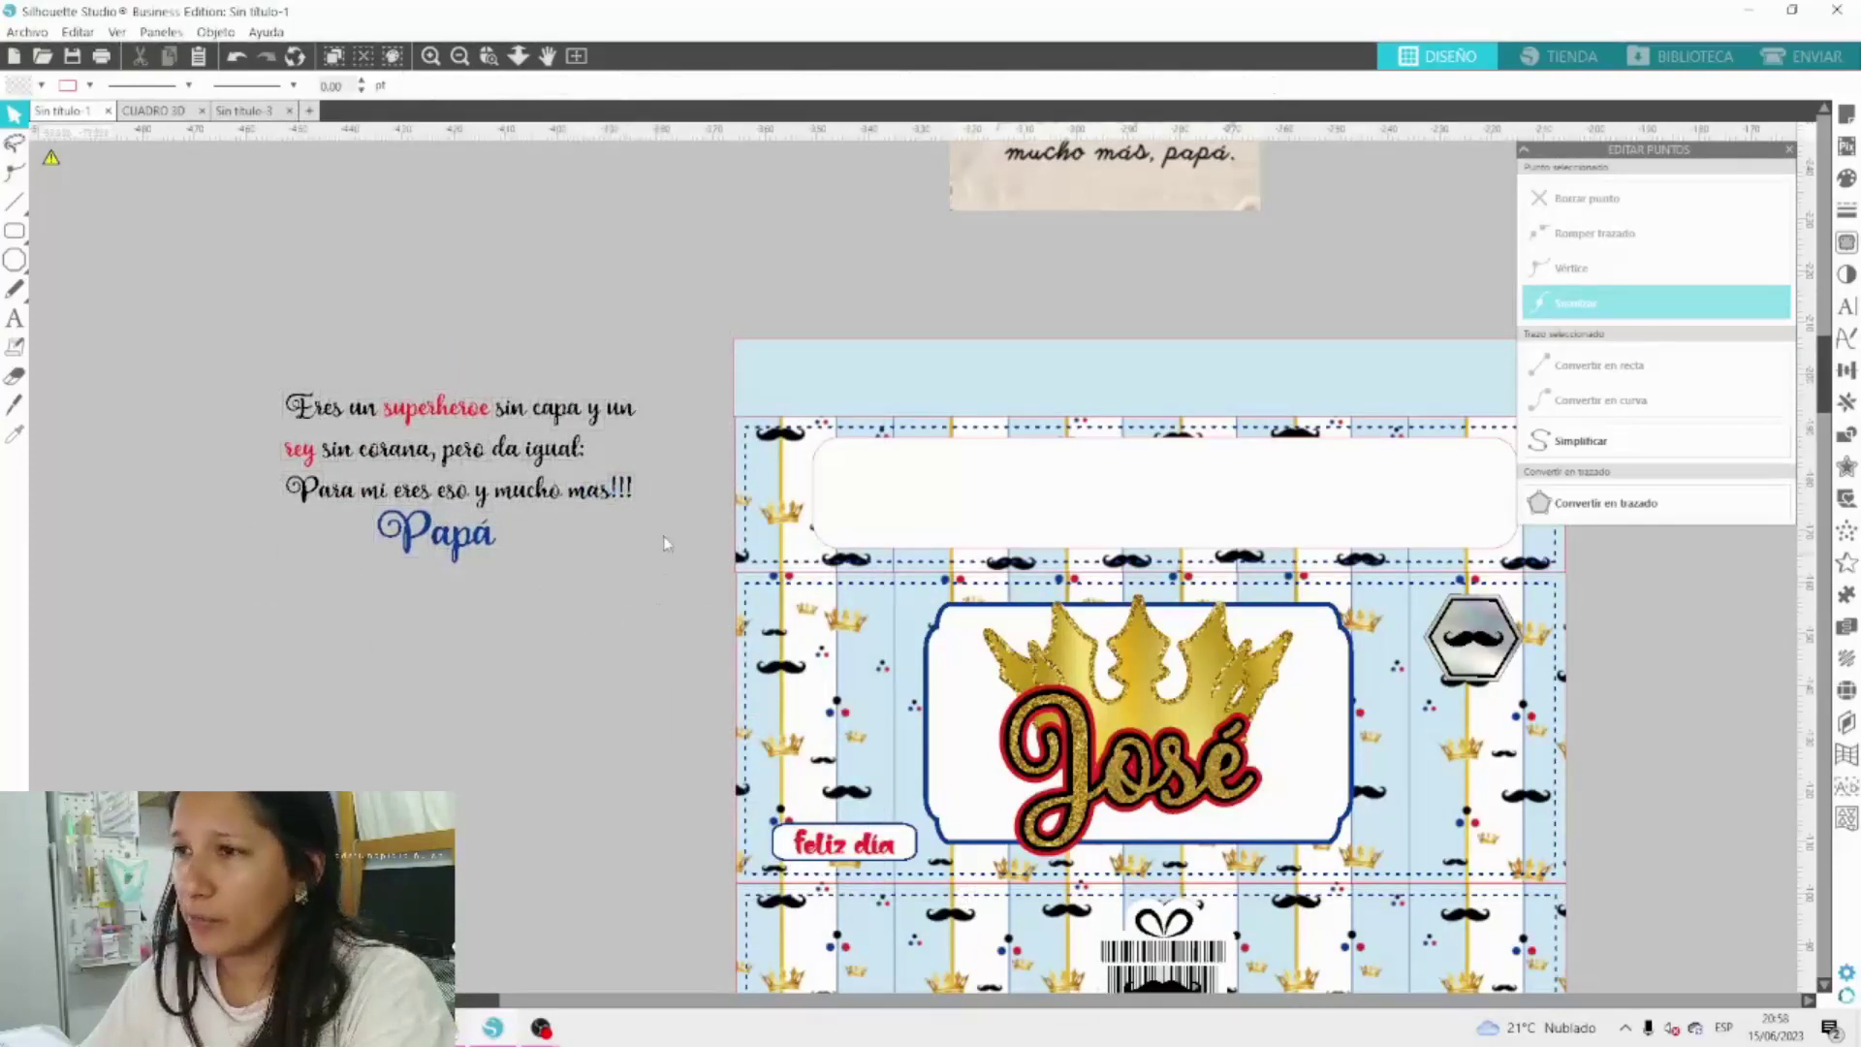
Nudge the lower three lines of the quote up to tighten the gap below the first line.
left_click_drag(397, 570, 270, 447)
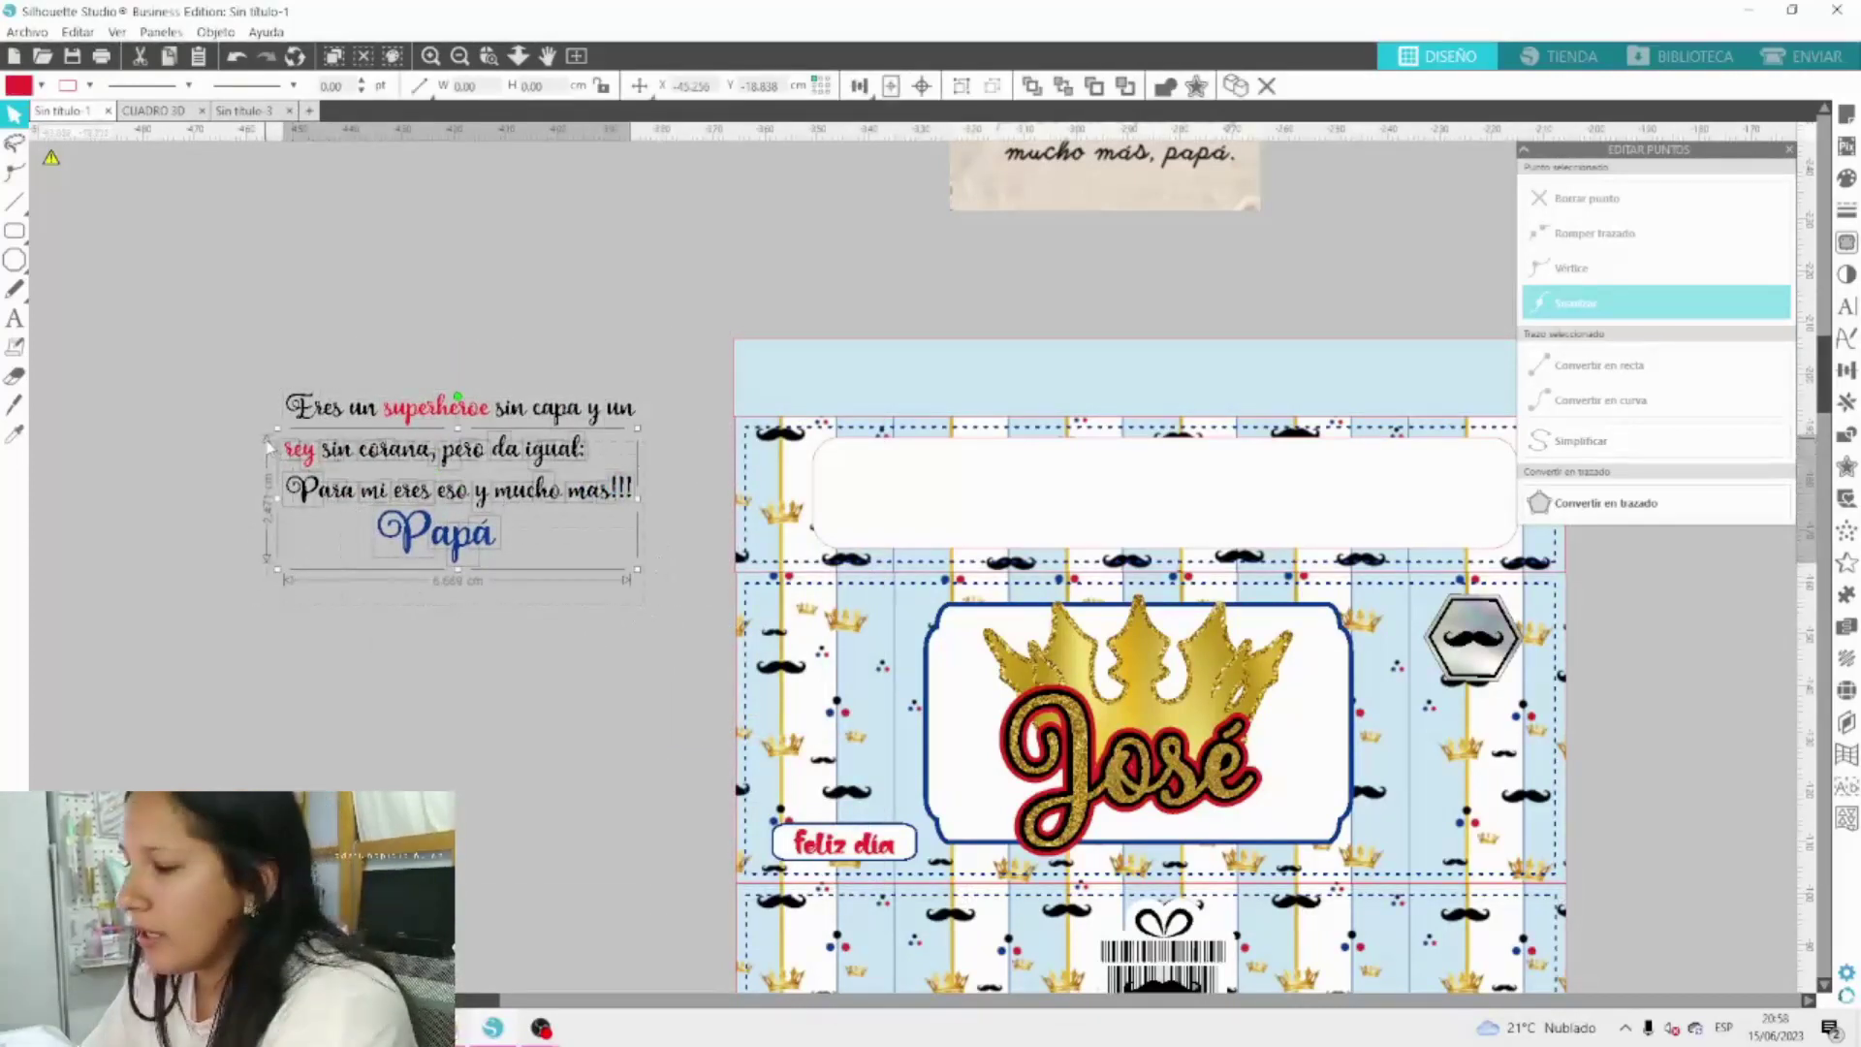
key("Up")
key("Up")
key("Up")
key("Up")
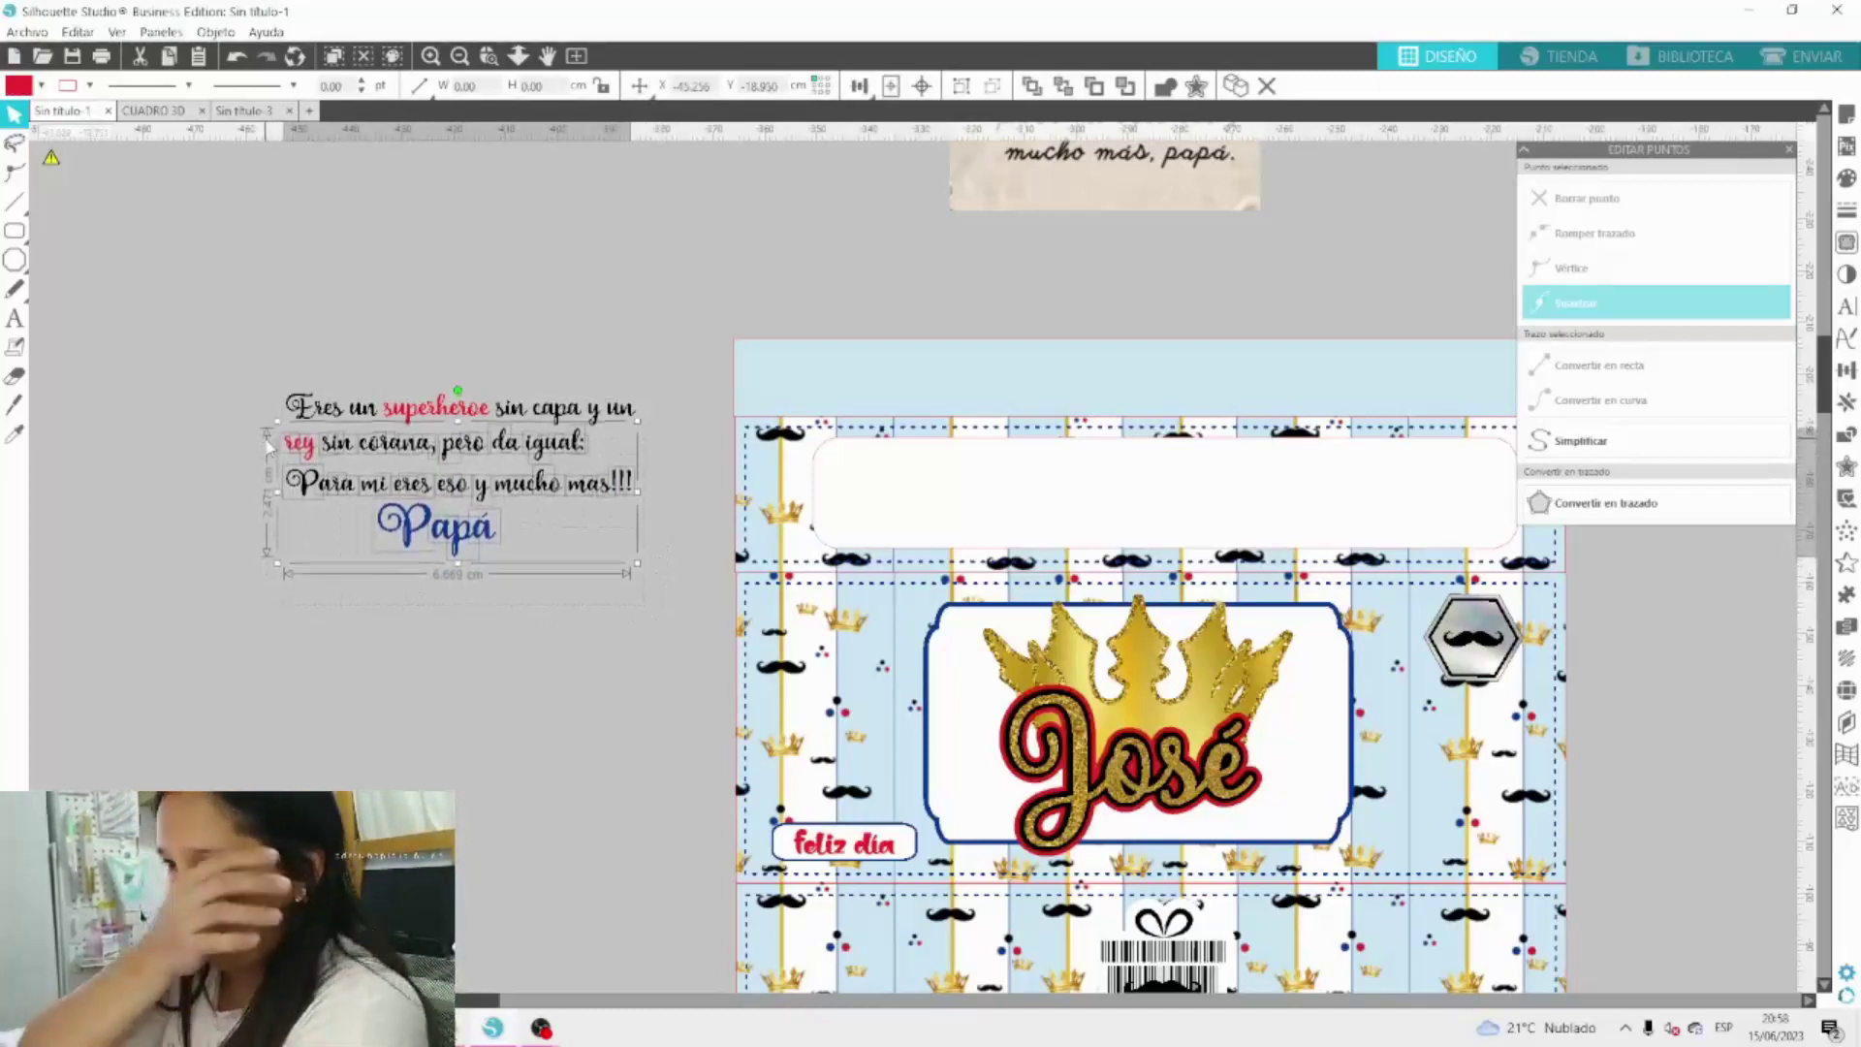
key("Up")
key("Up")
left_click(669, 689)
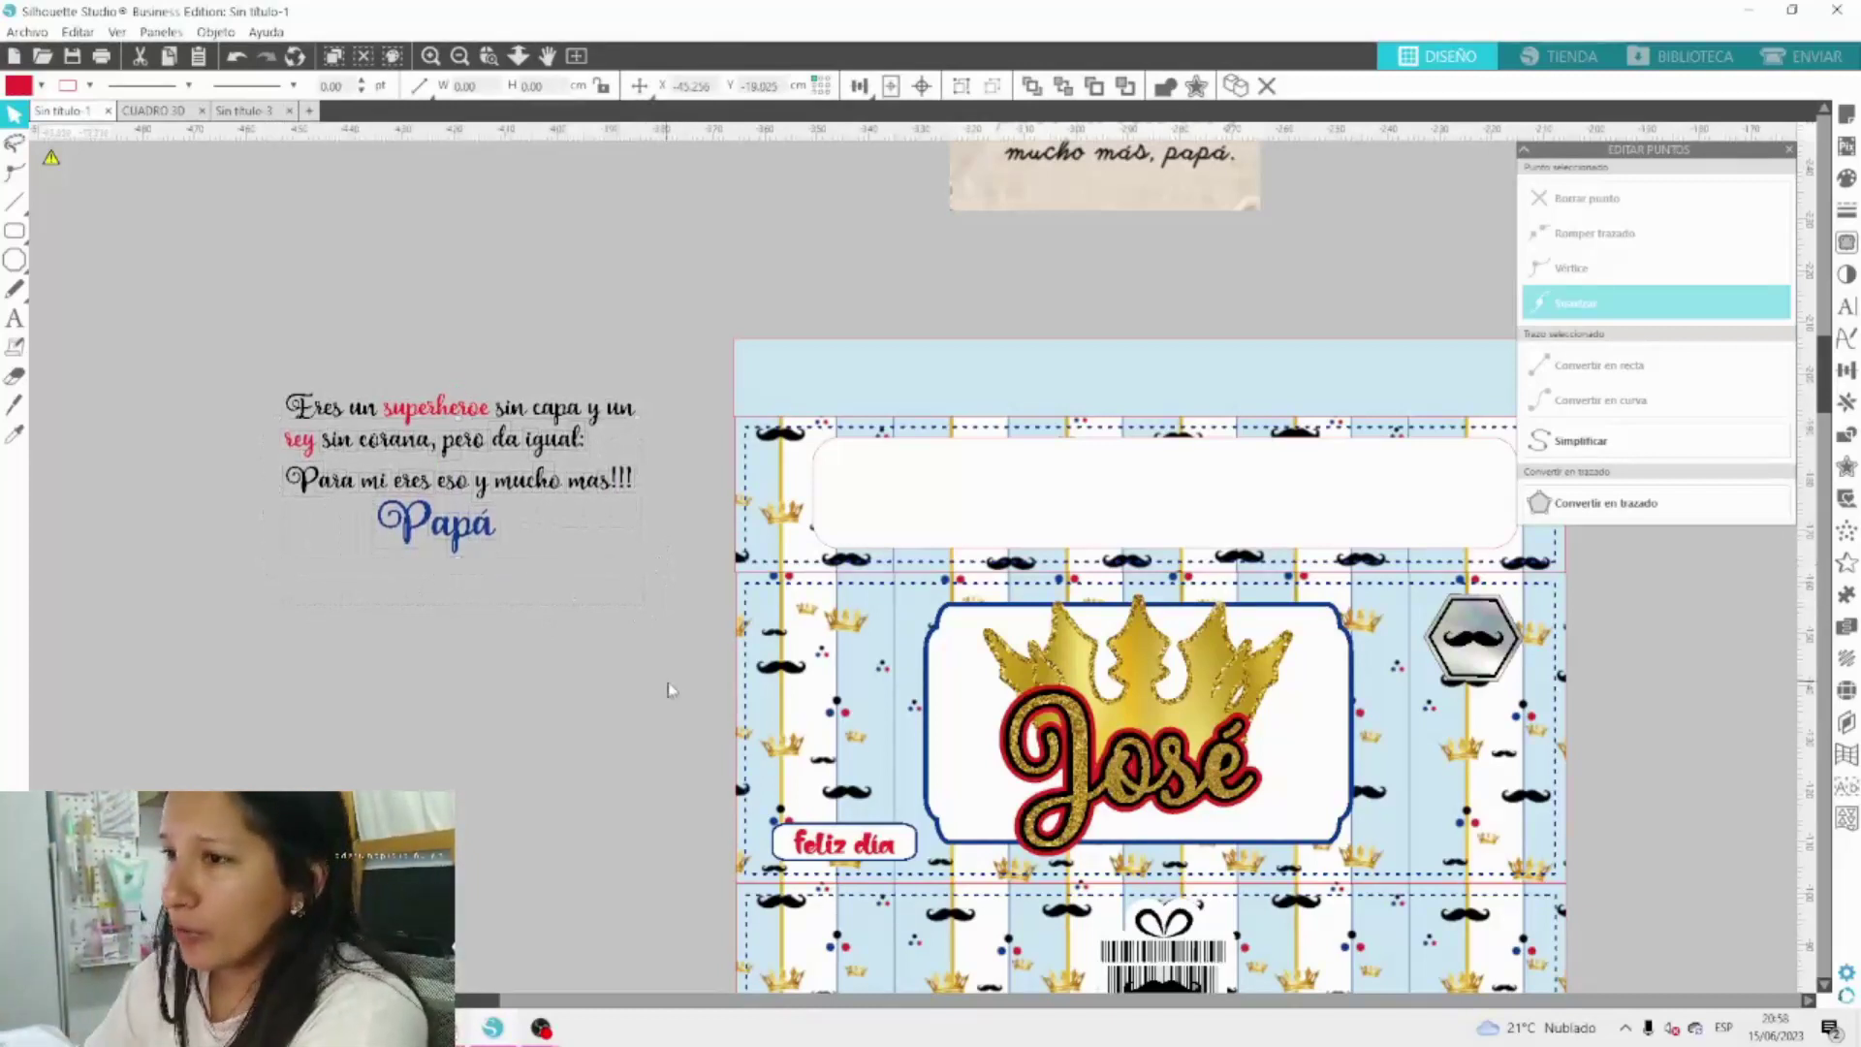
Nudge the "Para mi eres eso y mucho mas!!!" line and "Papá" up closer to the second line.
left_click_drag(296, 532, 213, 463)
key("Up")
key("Up")
key("Up")
key("Up")
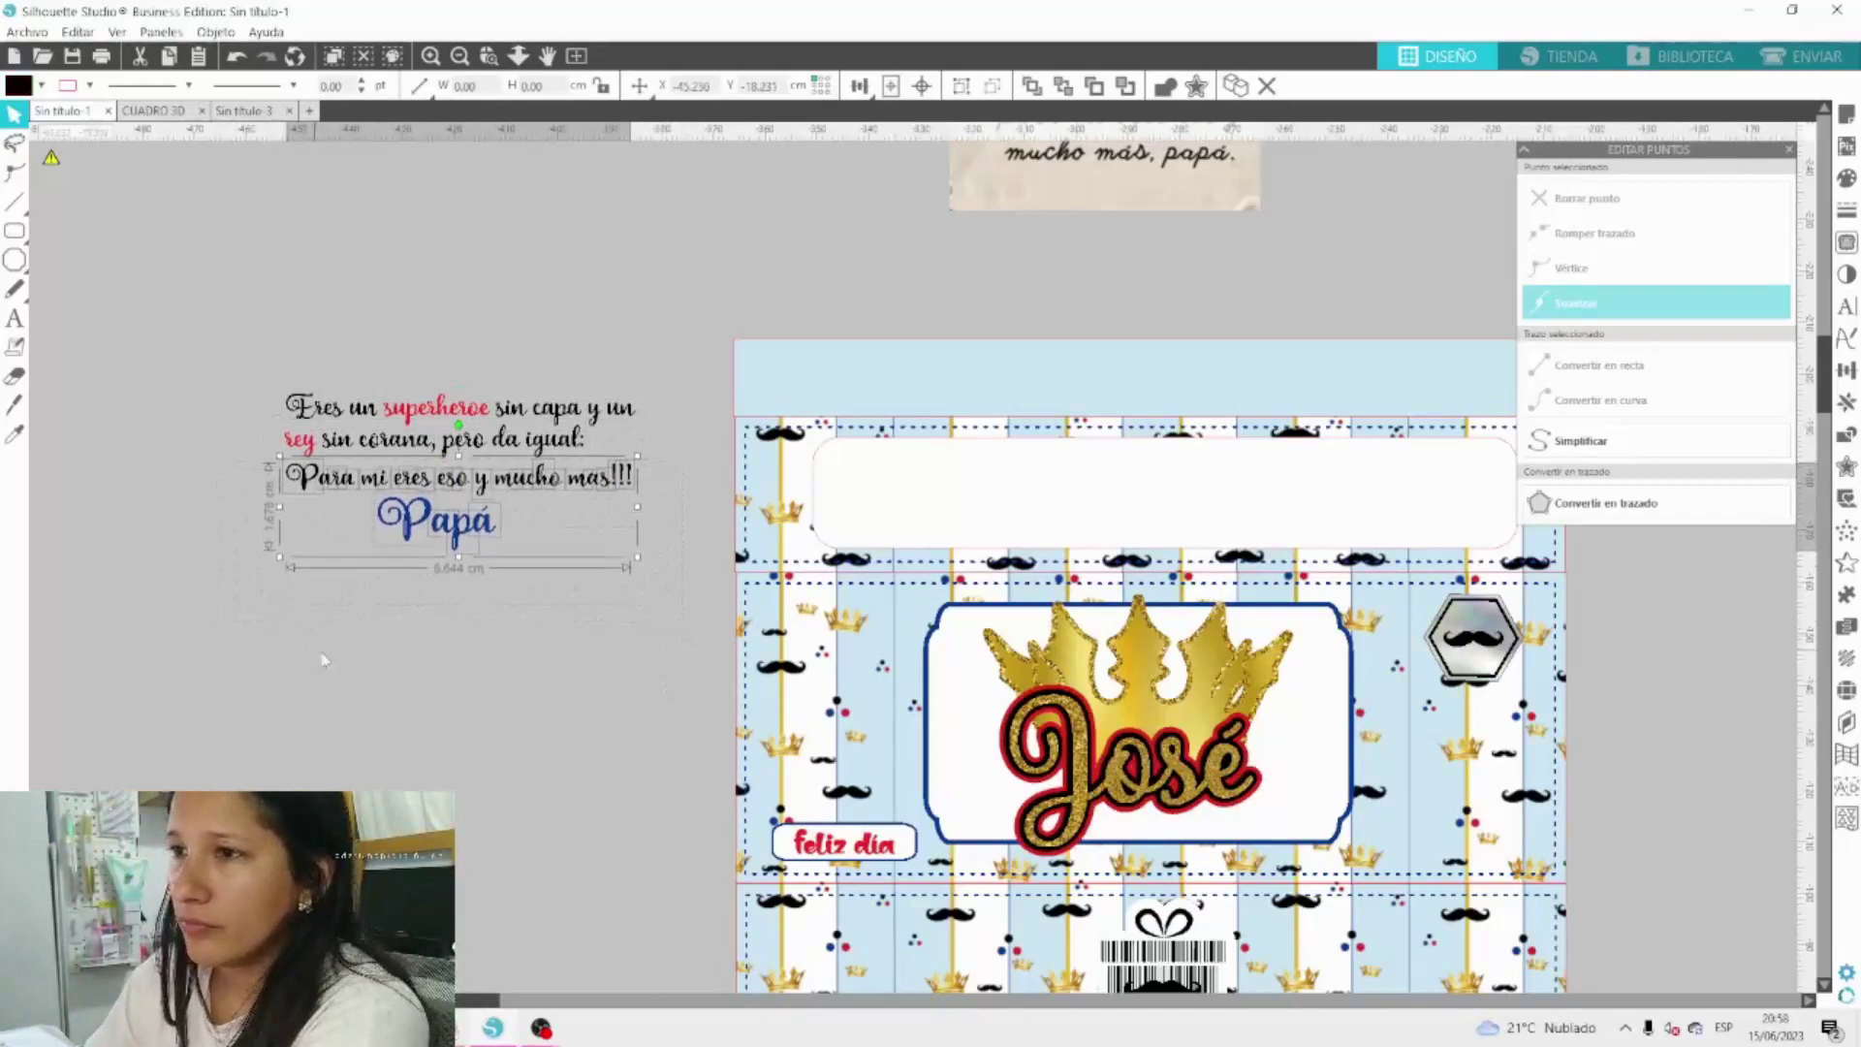
Shift the quote's second line right to centre it under the first, and lower it slightly to even the spacing.
left_click(593, 448)
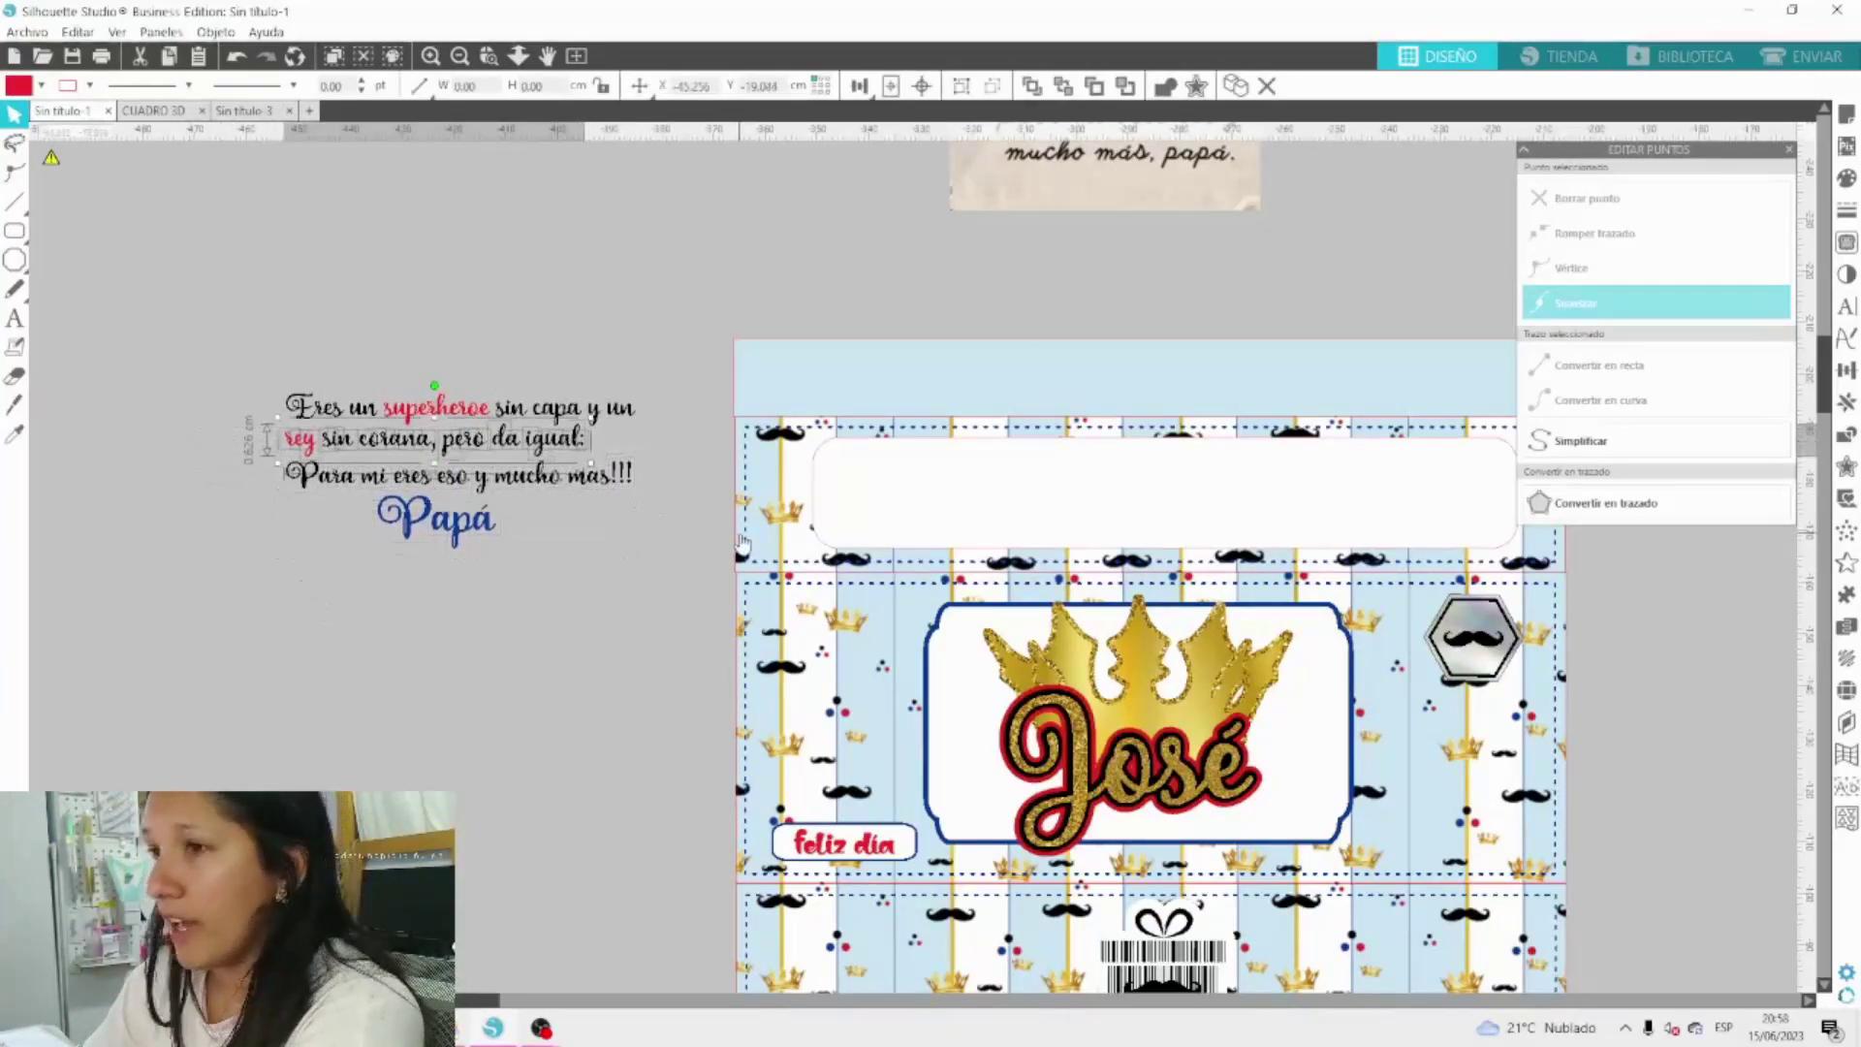
key("Right")
key("Right")
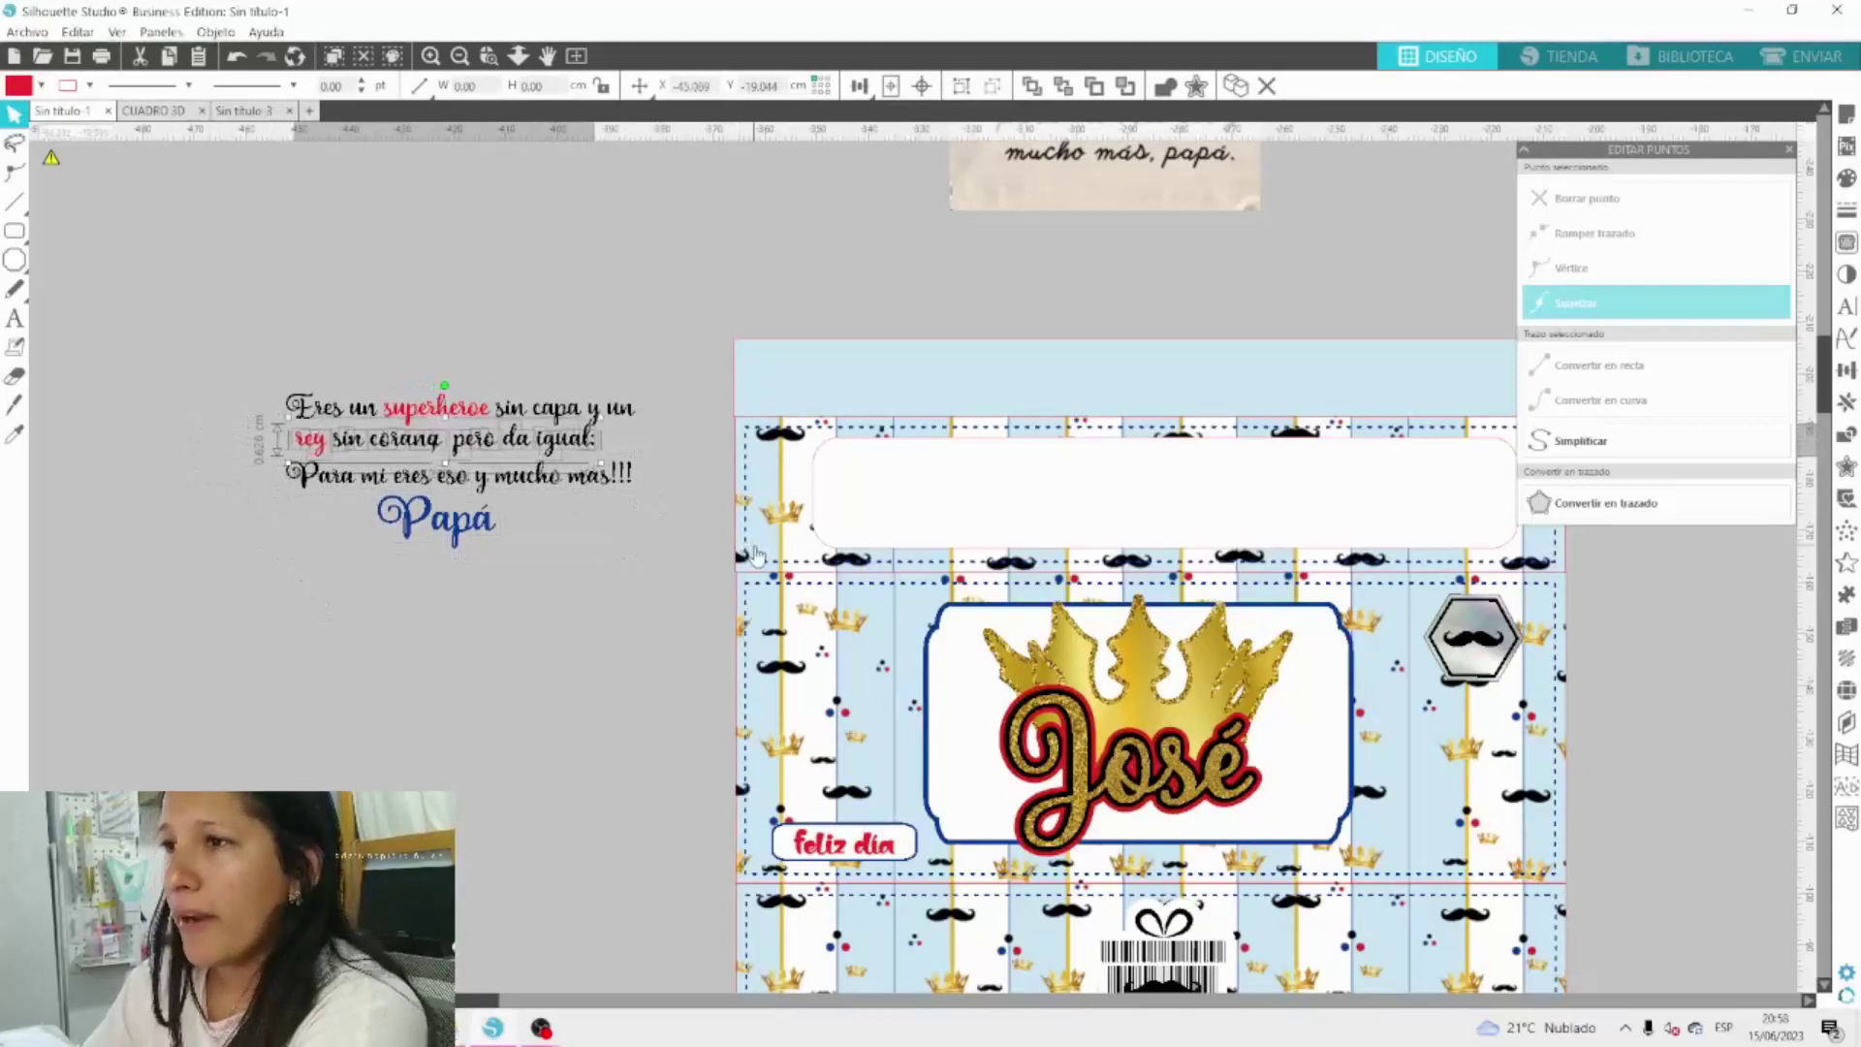
key("Right")
key("Right")
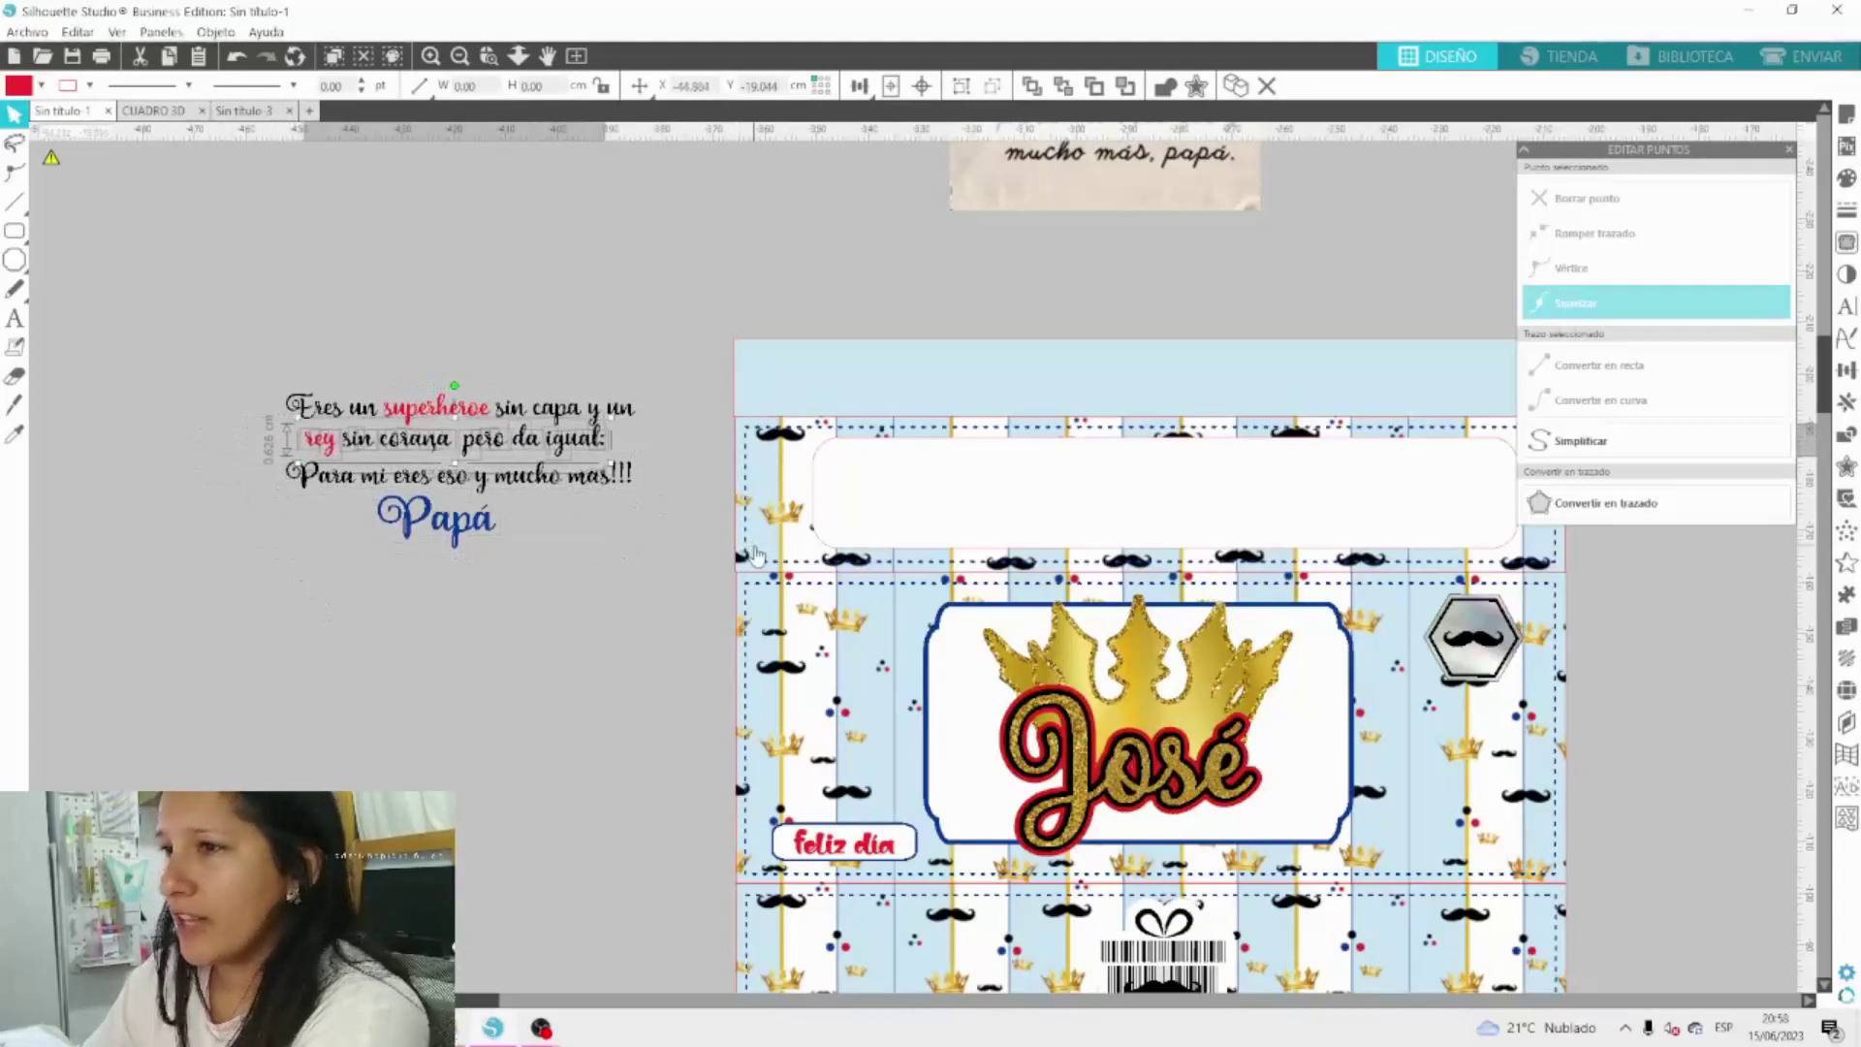
key("Right")
key("Right")
key("Down")
key("Down")
key("Down")
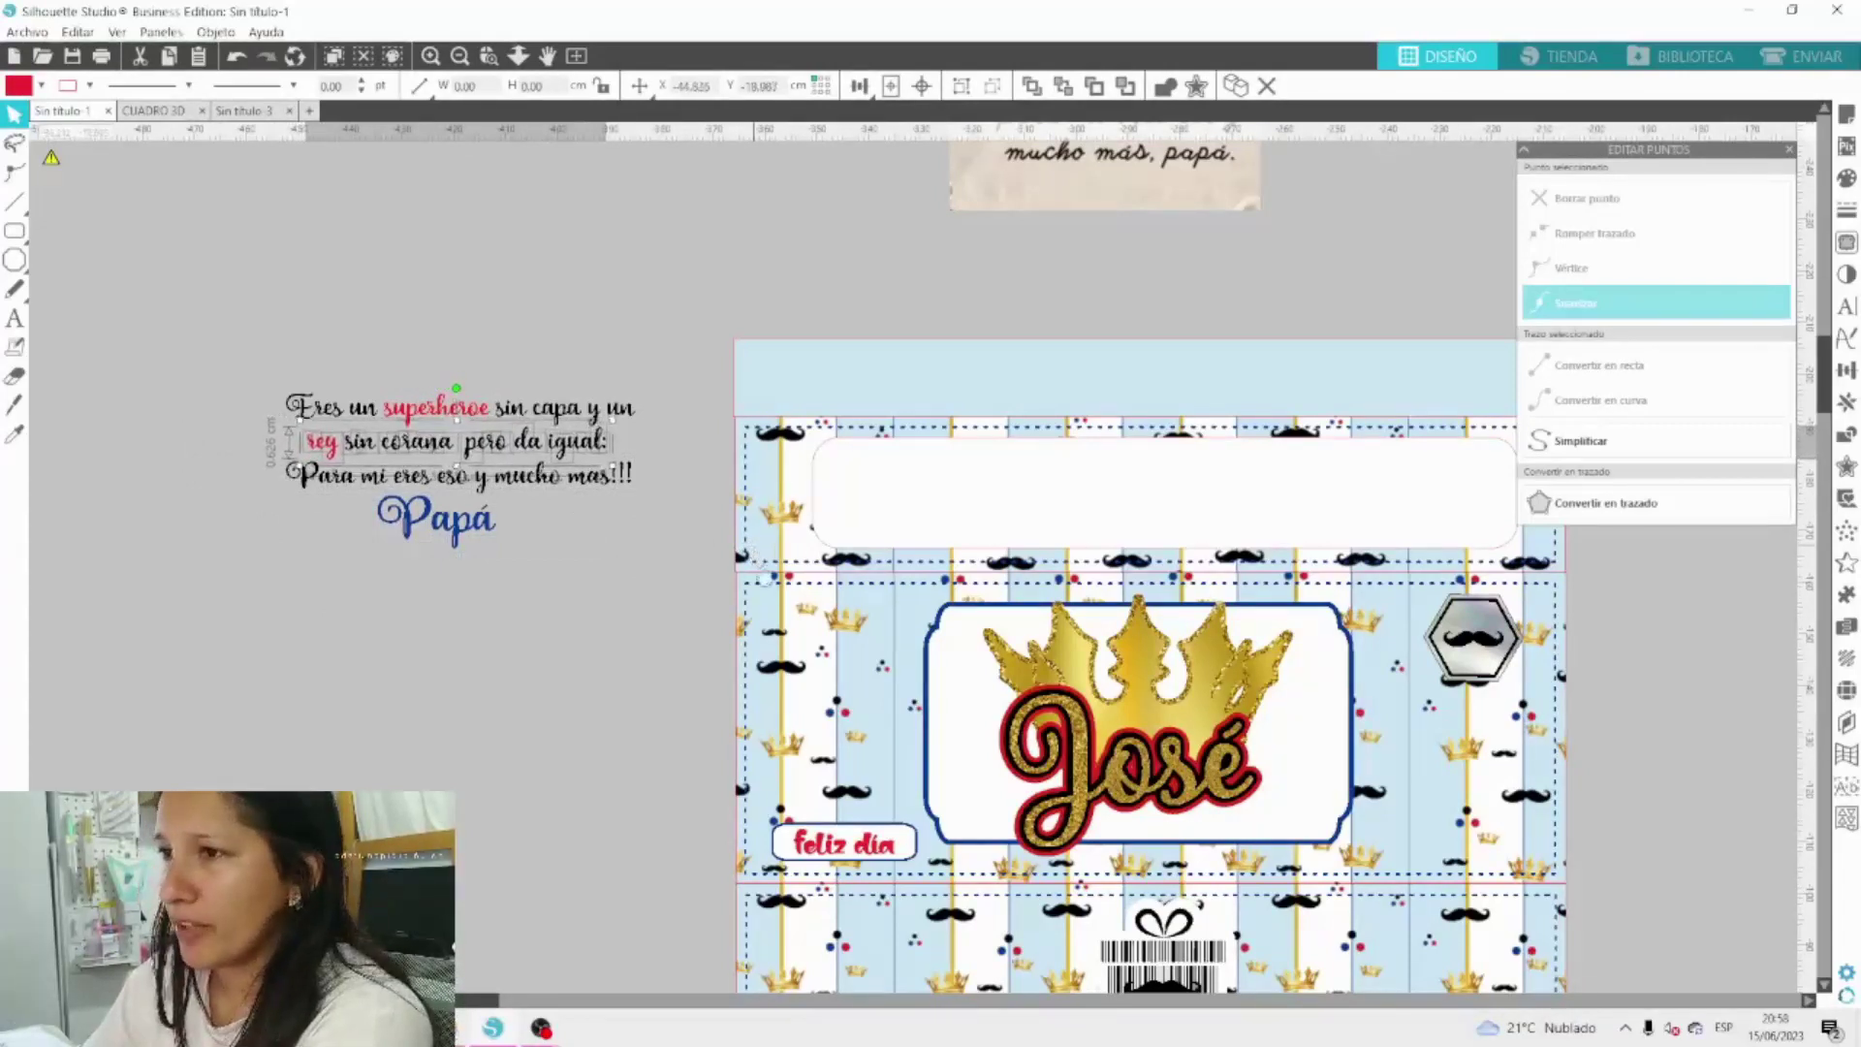
left_click(613, 532)
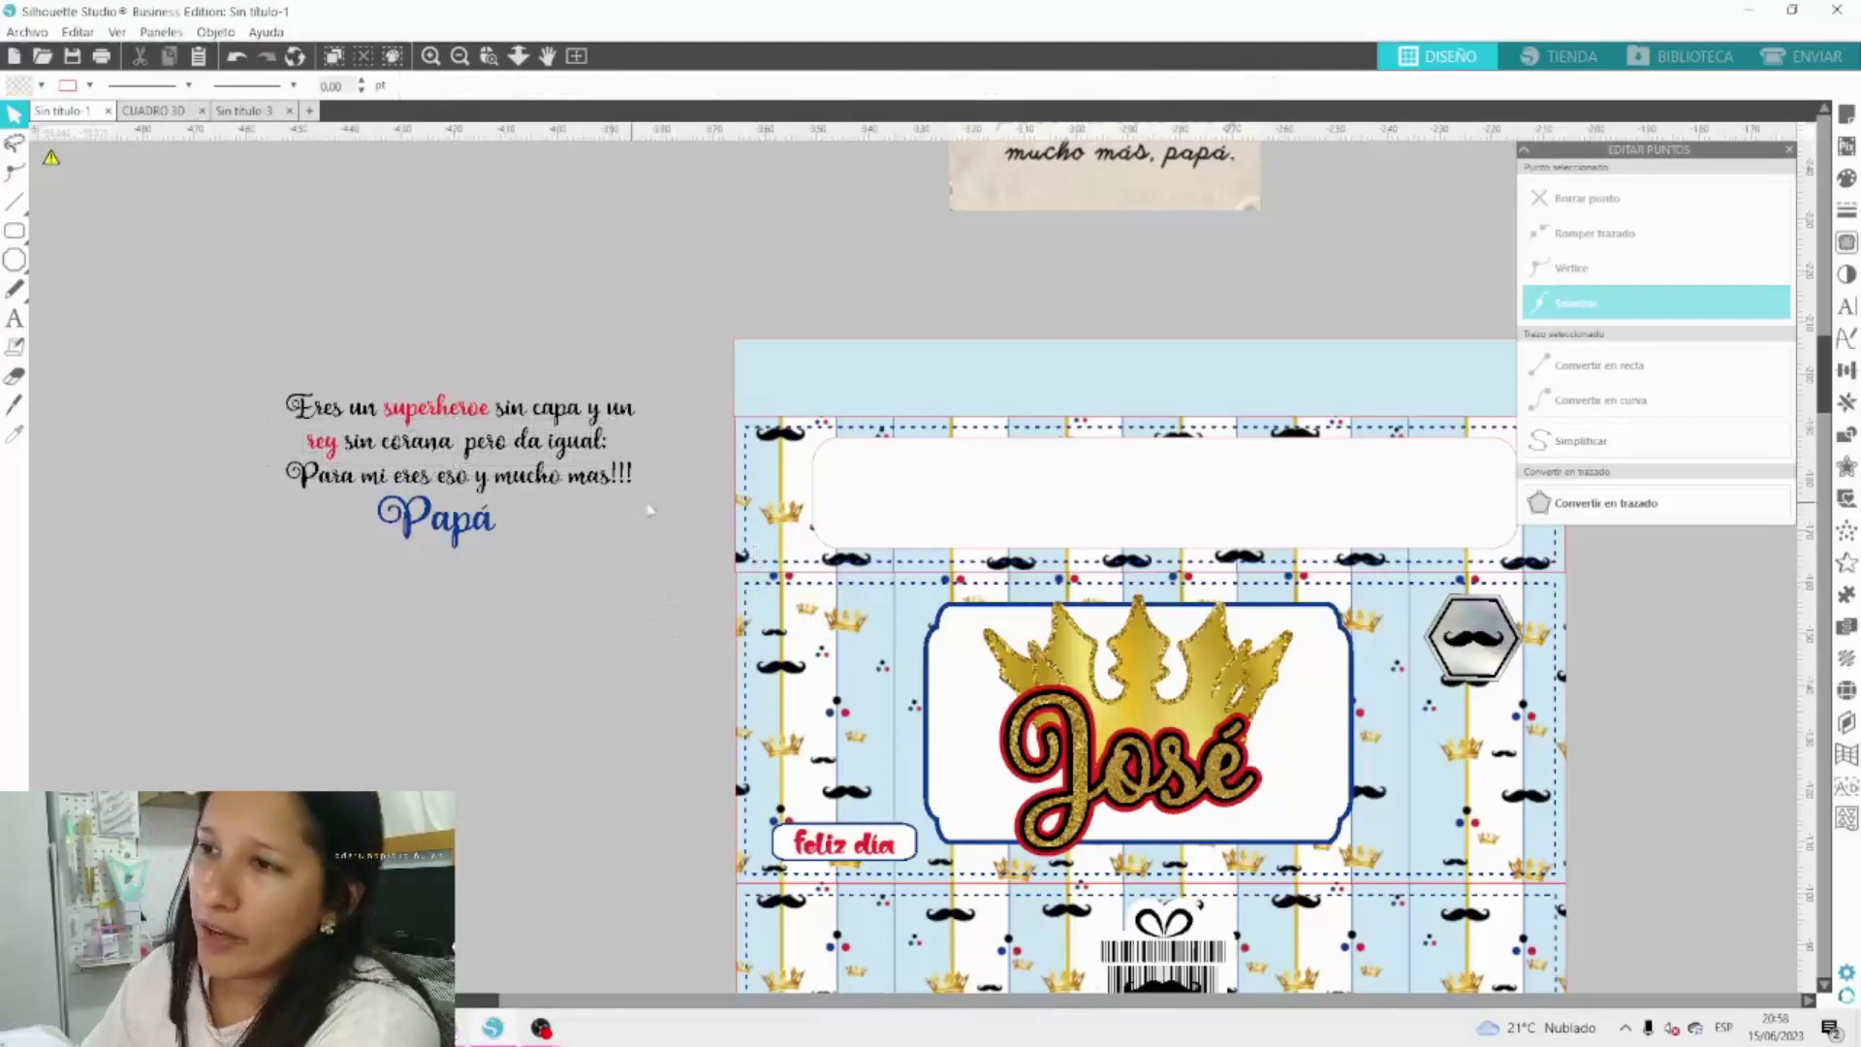
Nudge the third line and "Papá" together slightly up and left beneath the second line.
left_click_drag(648, 511, 262, 488)
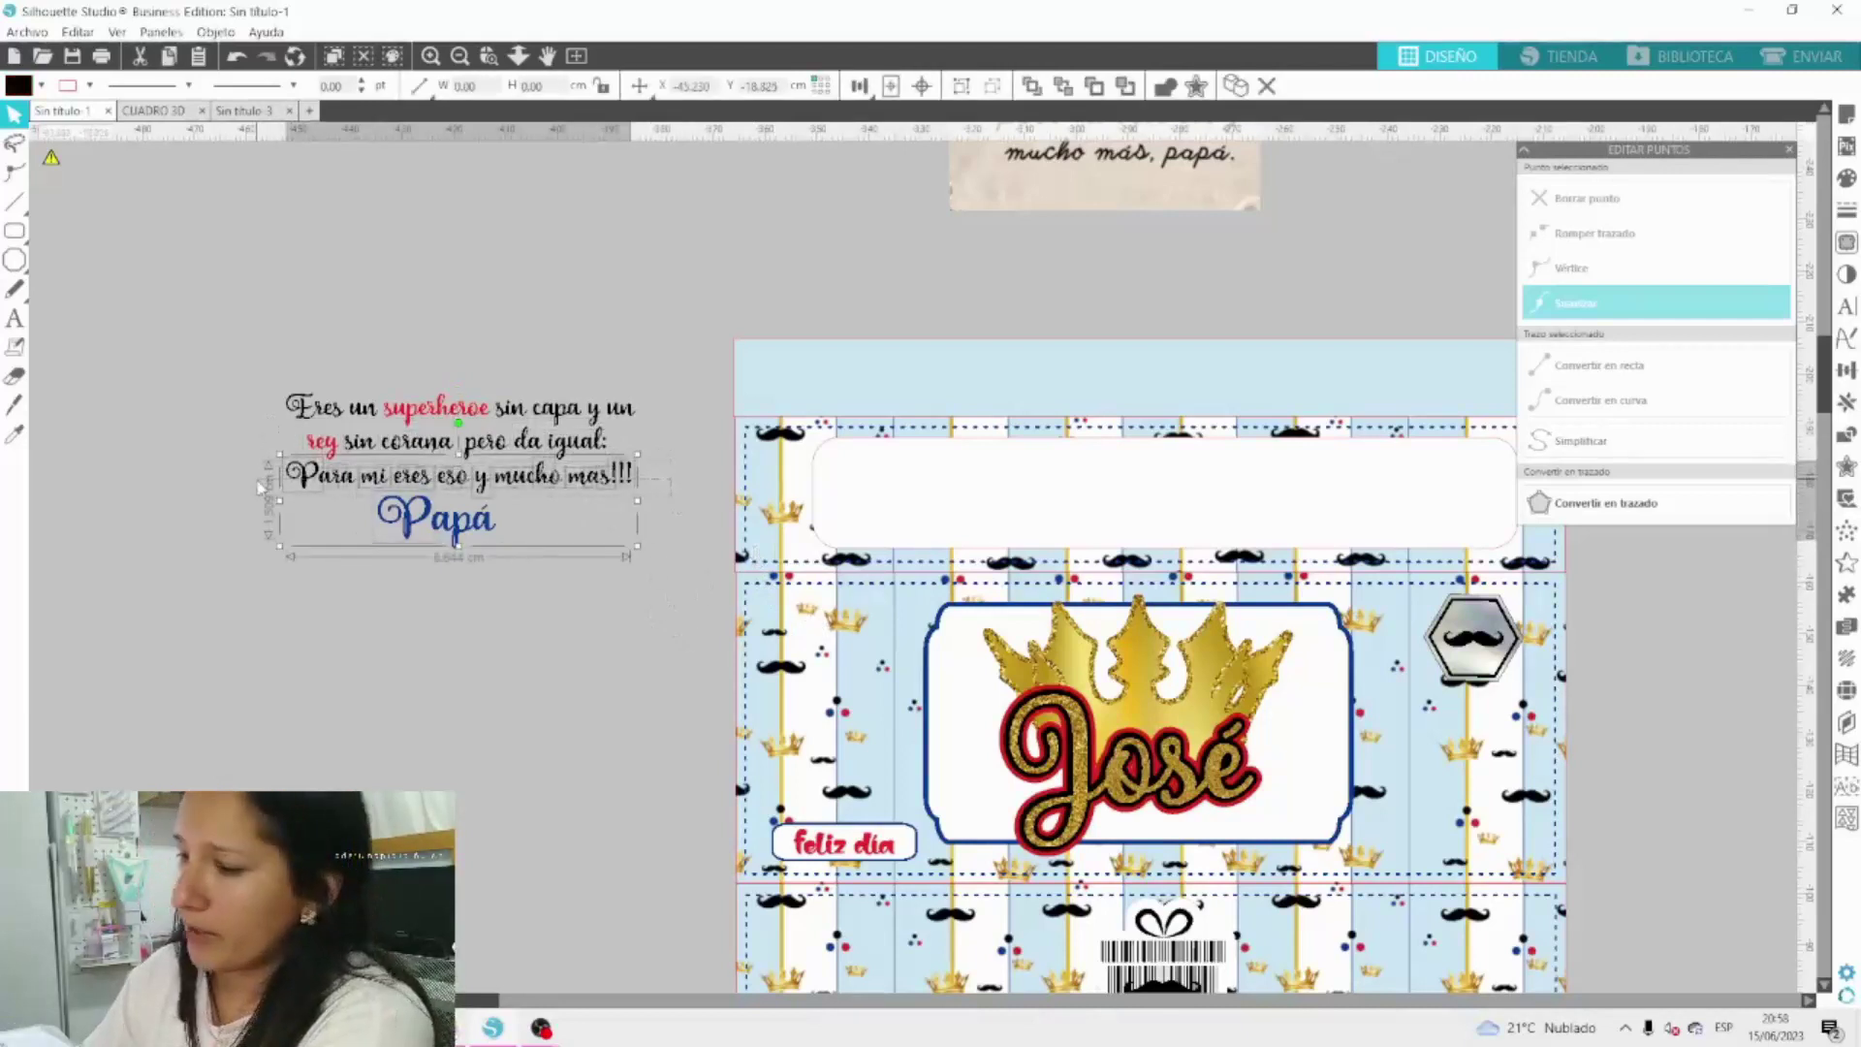
key("Up")
key("Up")
key("Up")
key("Up")
key("Left")
key("Left")
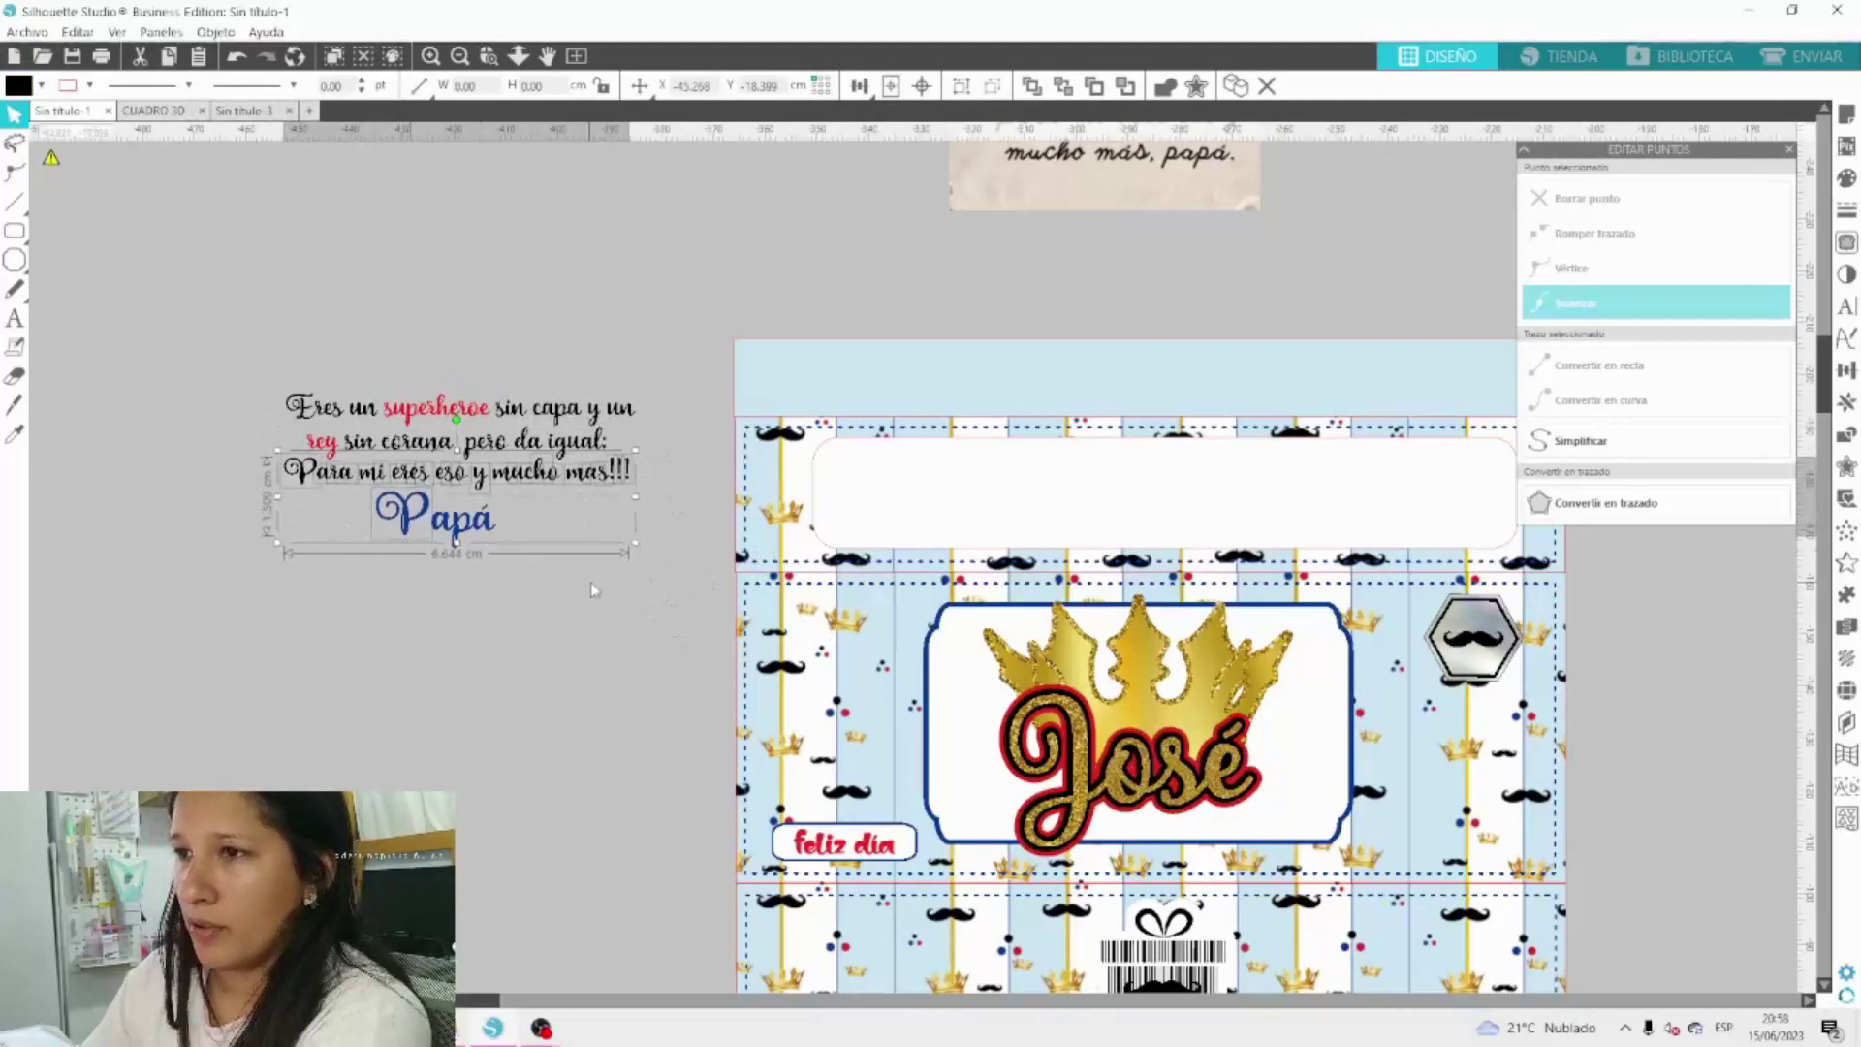
left_click(594, 588)
Nudge the "P" of "Papá" slightly right to sit closer to the rest of the word.
left_click(397, 513)
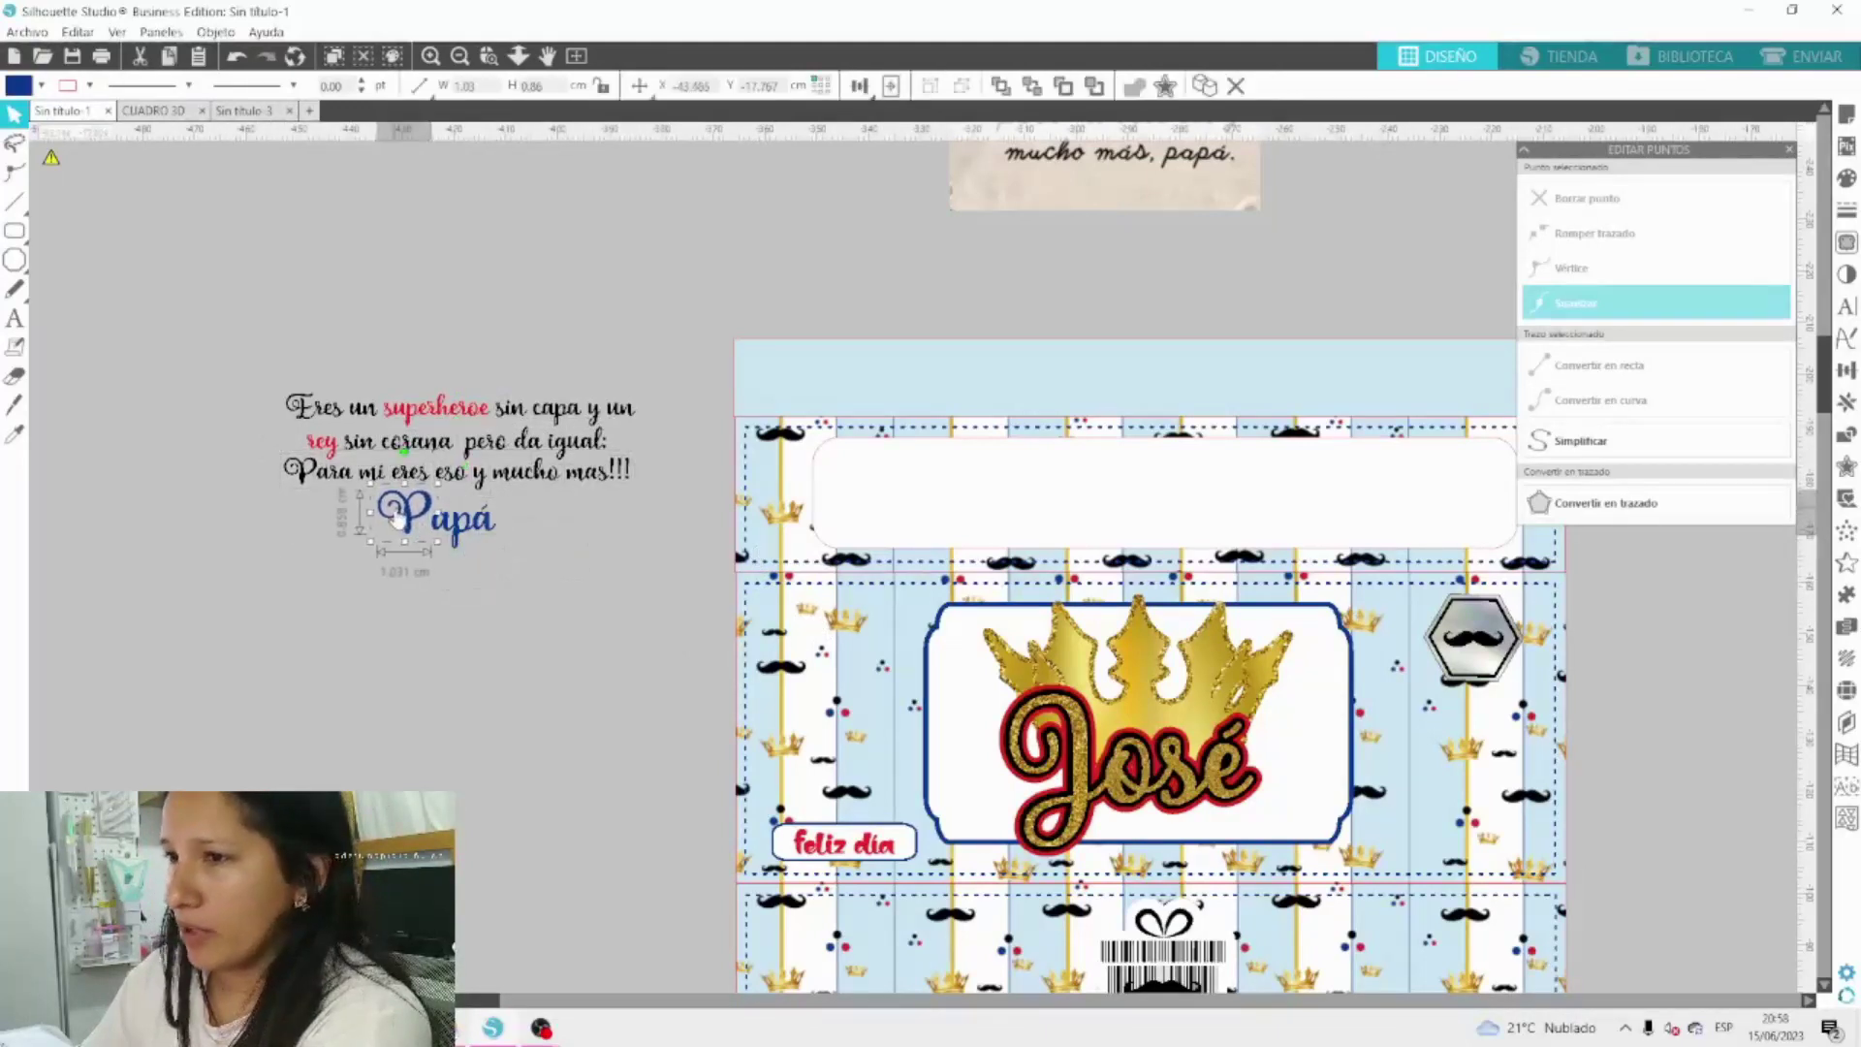
key("Right")
key("Right")
key("Right")
left_click_drag(365, 564, 502, 489)
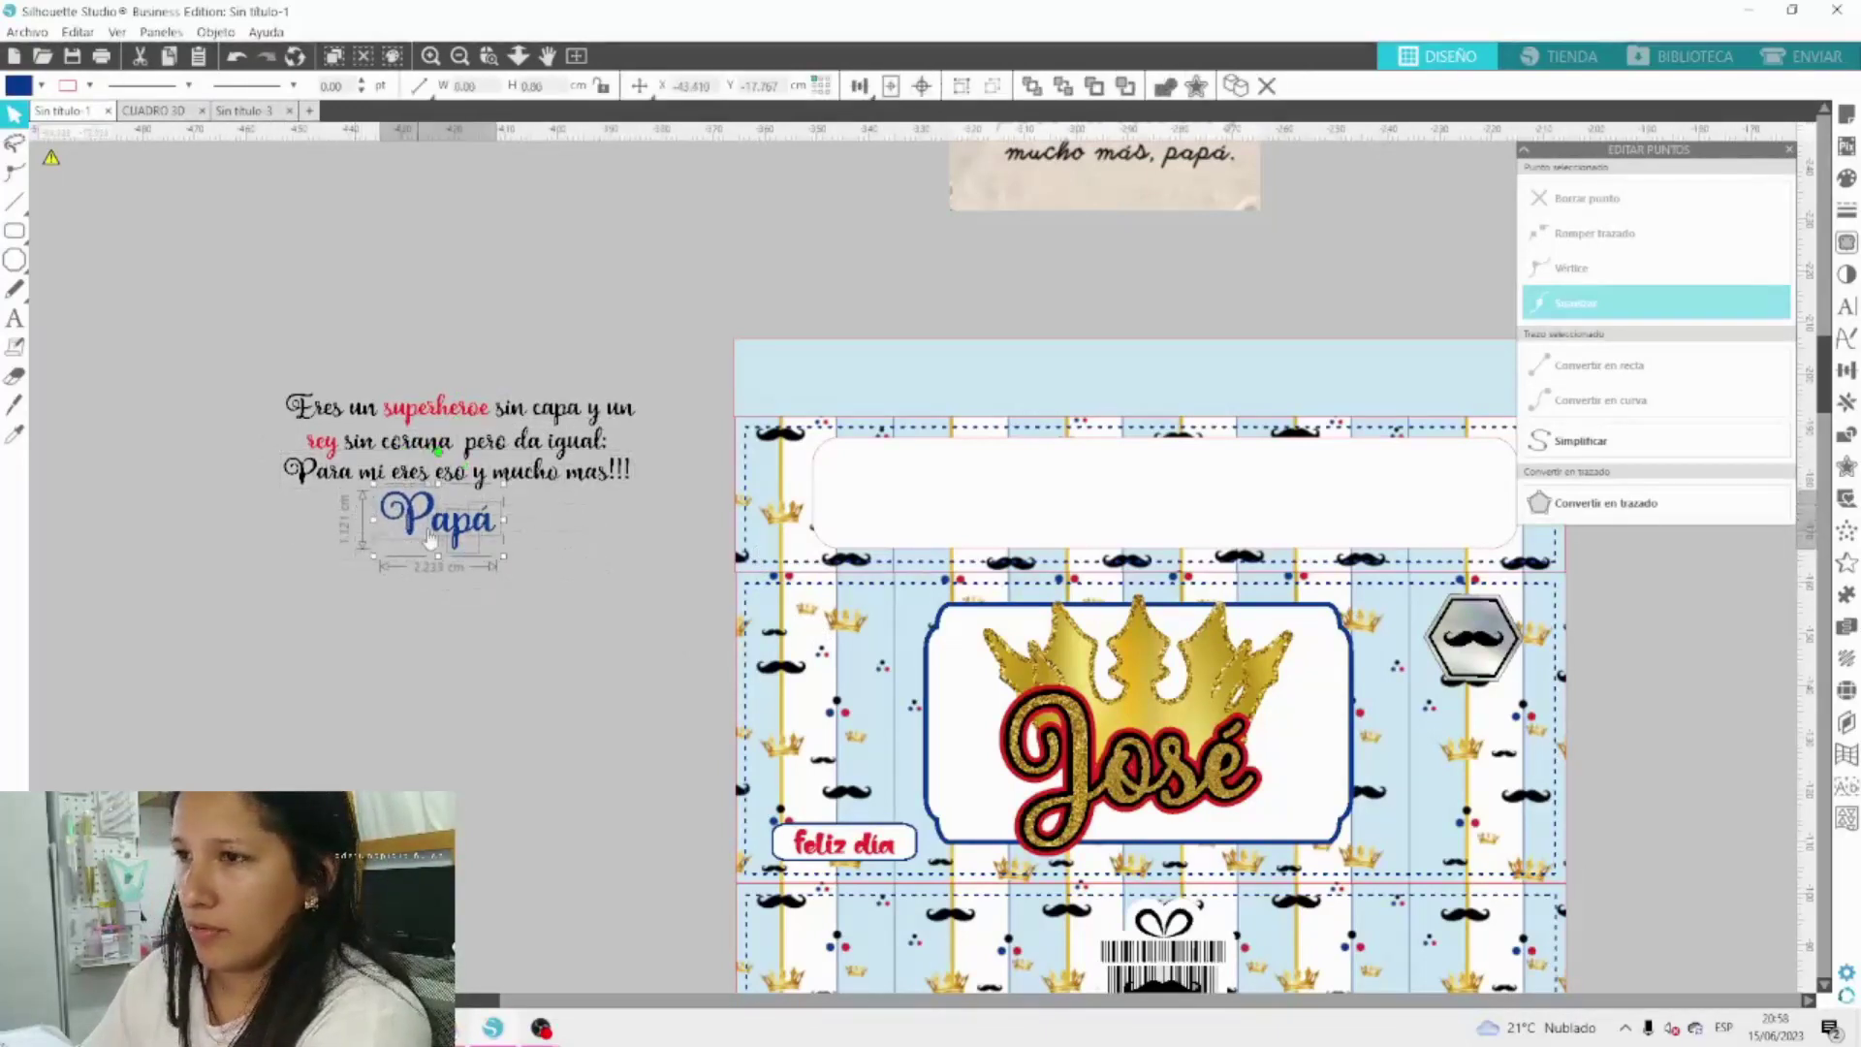
Group all four lines of the quote and place them in the white rounded box, scaled down to about 5.77 cm wide.
left_click_drag(594, 553, 643, 607)
left_click(207, 363)
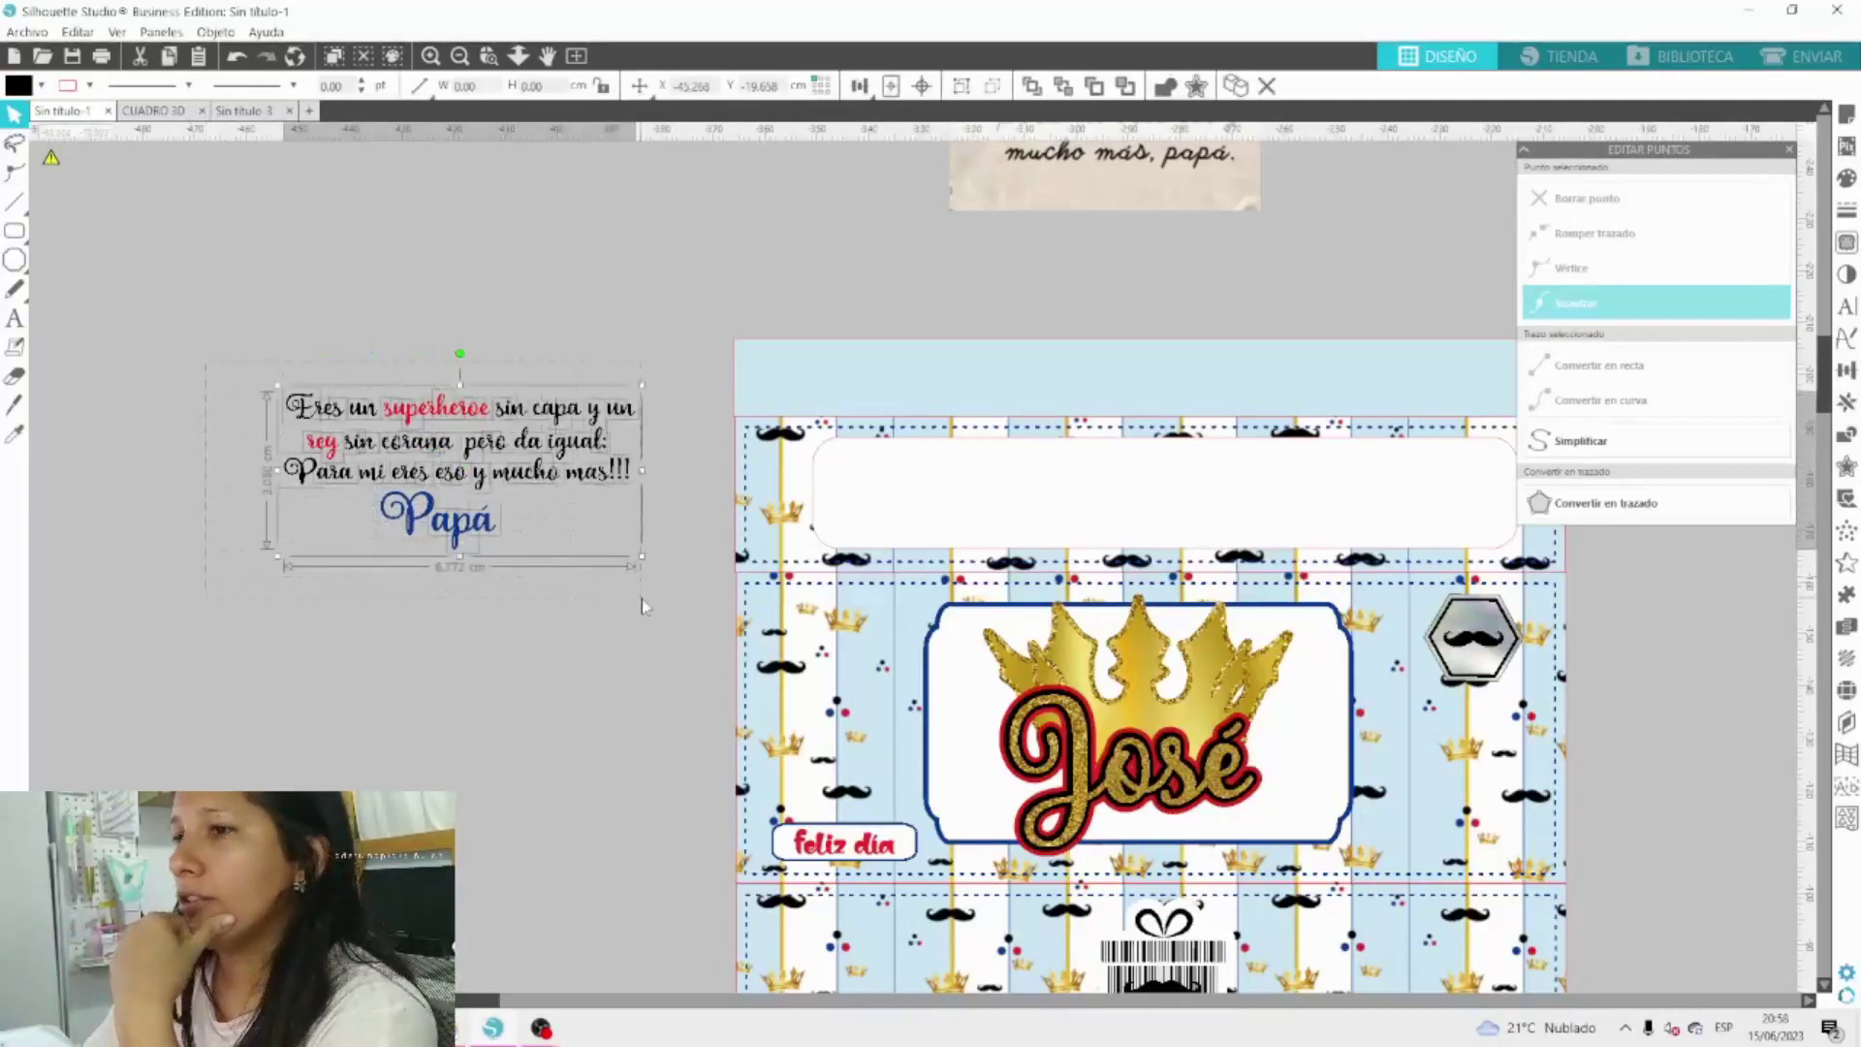
right_click(594, 412)
left_click(719, 718)
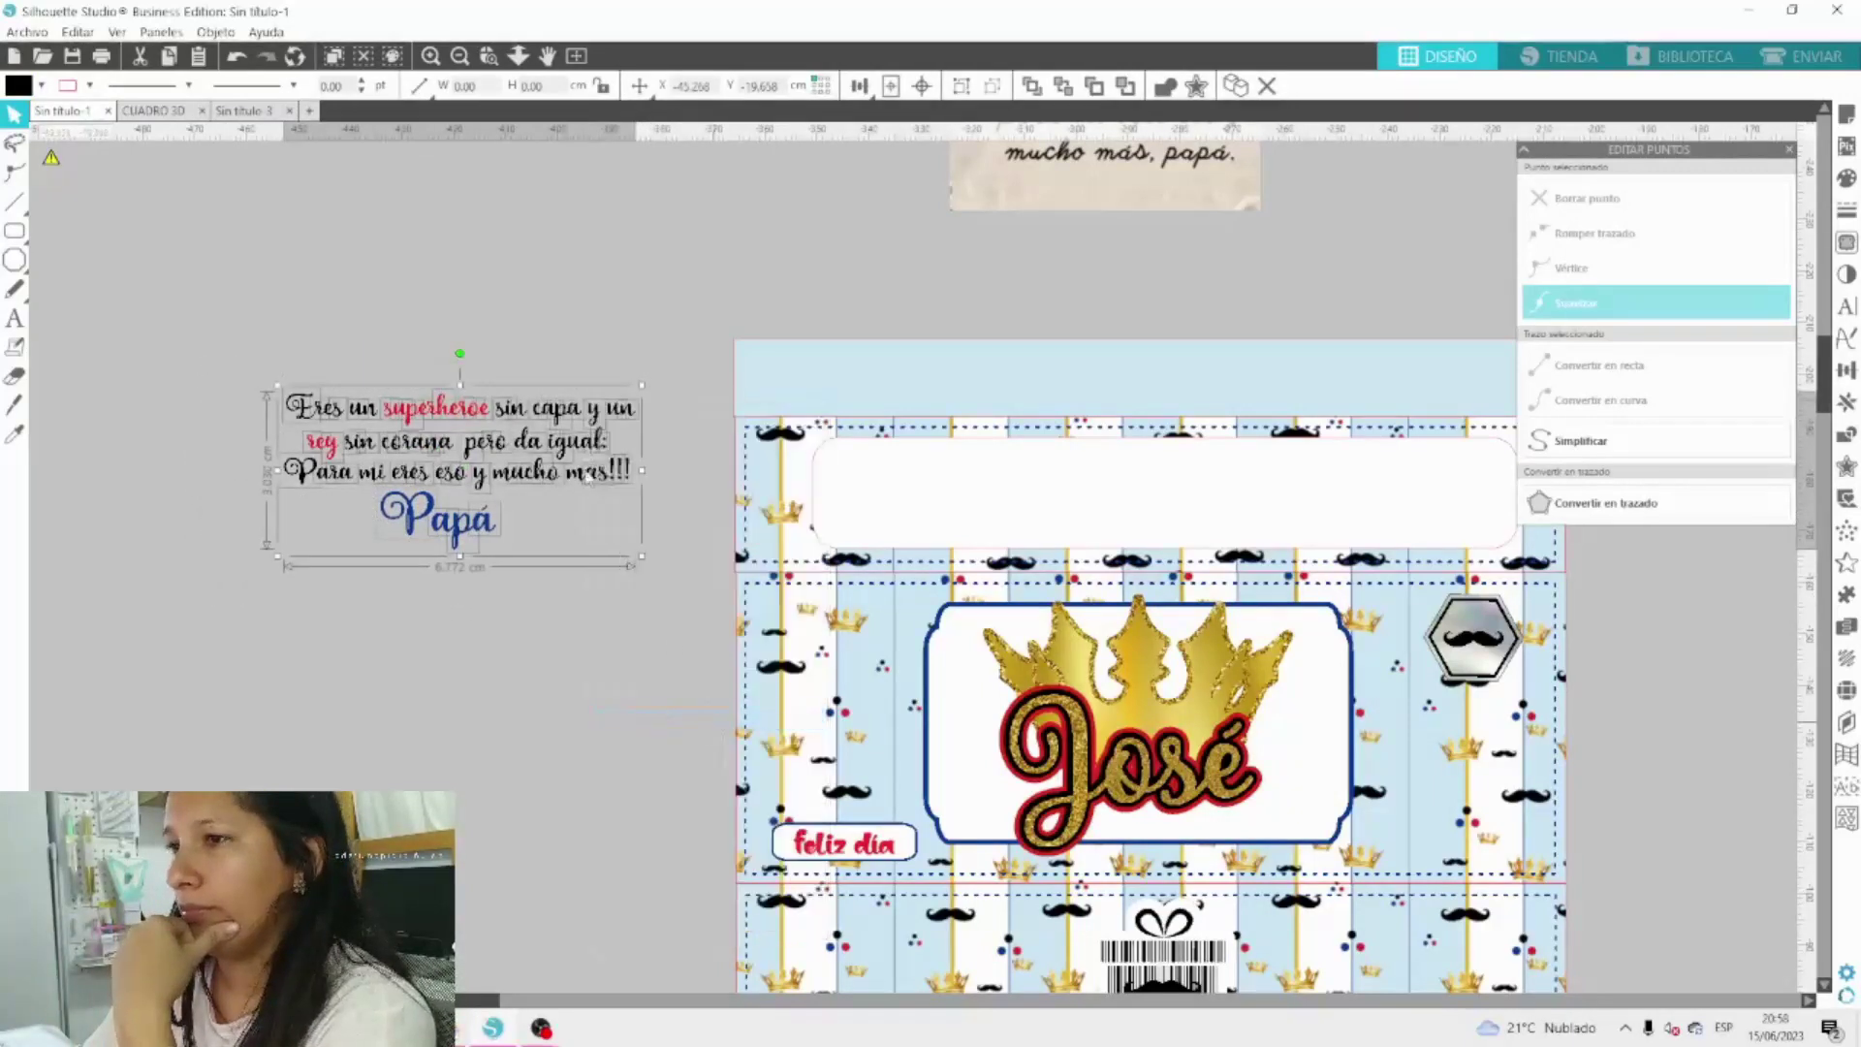
left_click_drag(588, 477, 1301, 528)
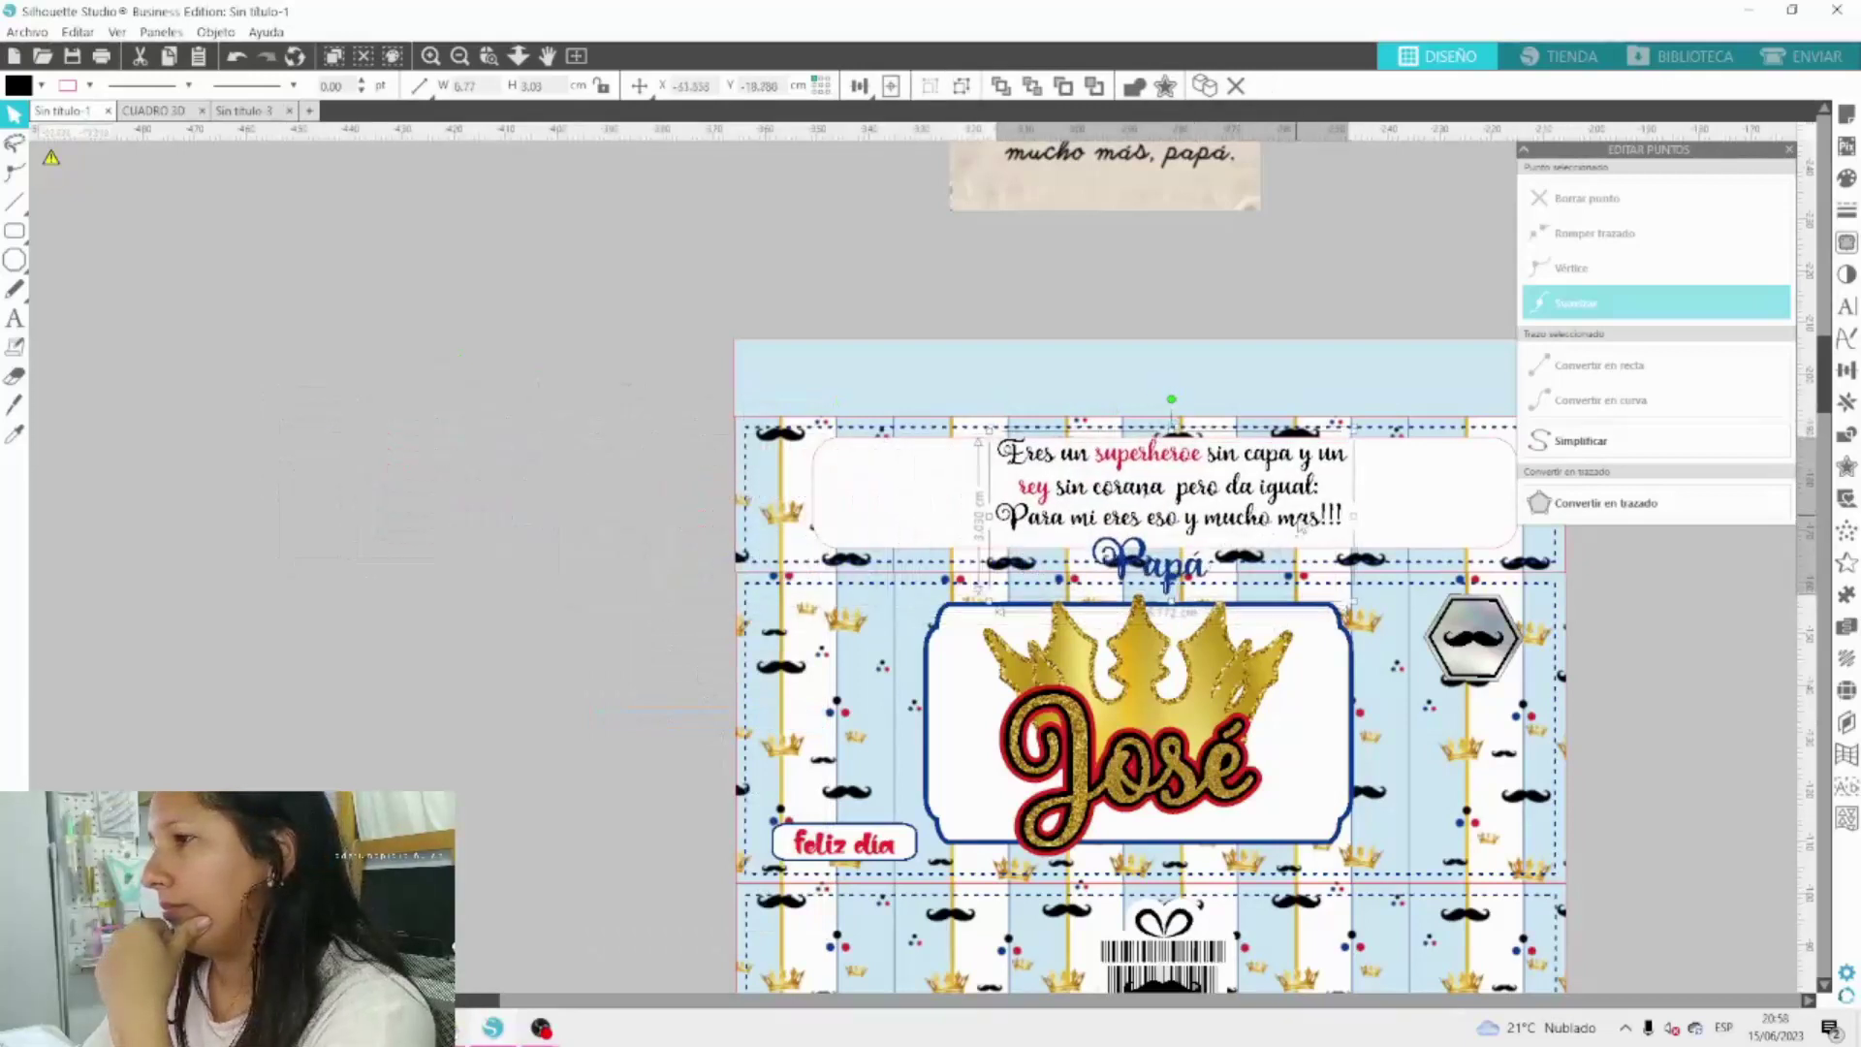
left_click_drag(1344, 601, 1302, 558)
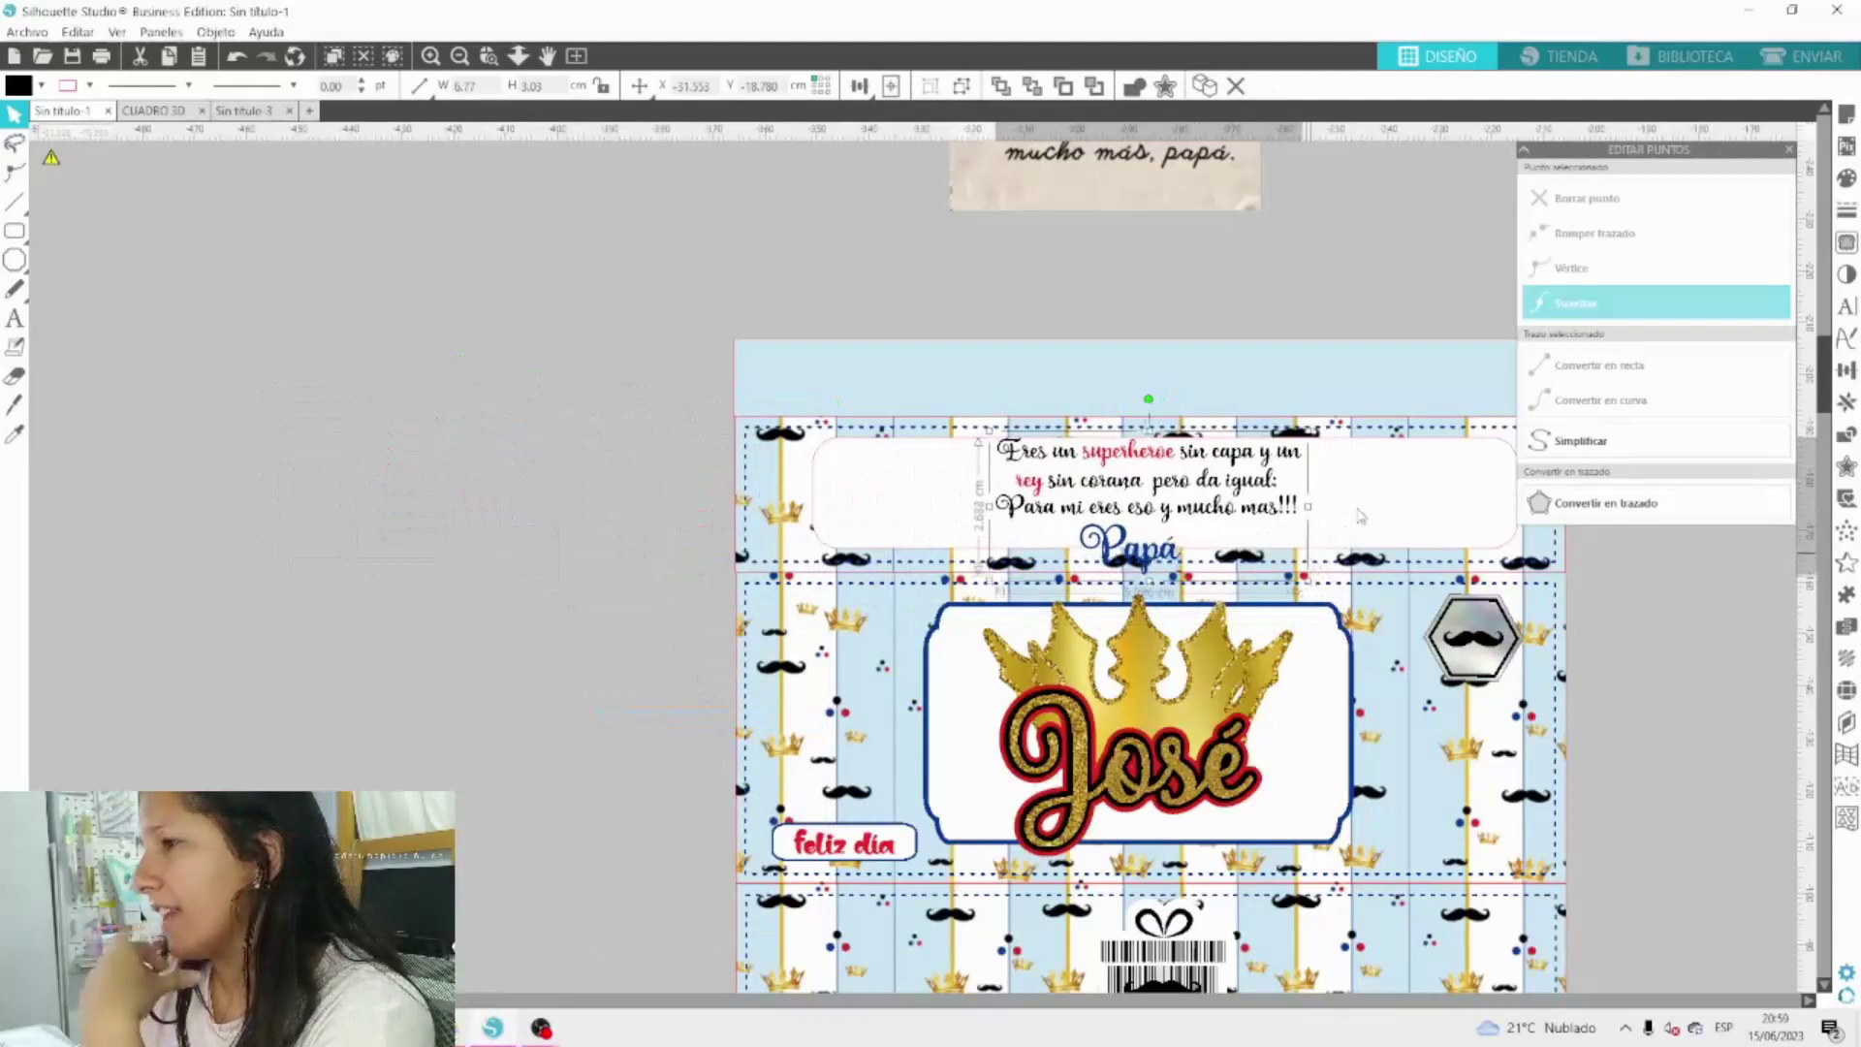
Stretch the white rounded box vertically to about 2.45 cm tall and nudge it slightly up.
left_click(1358, 516)
left_click_drag(1167, 563, 1170, 574)
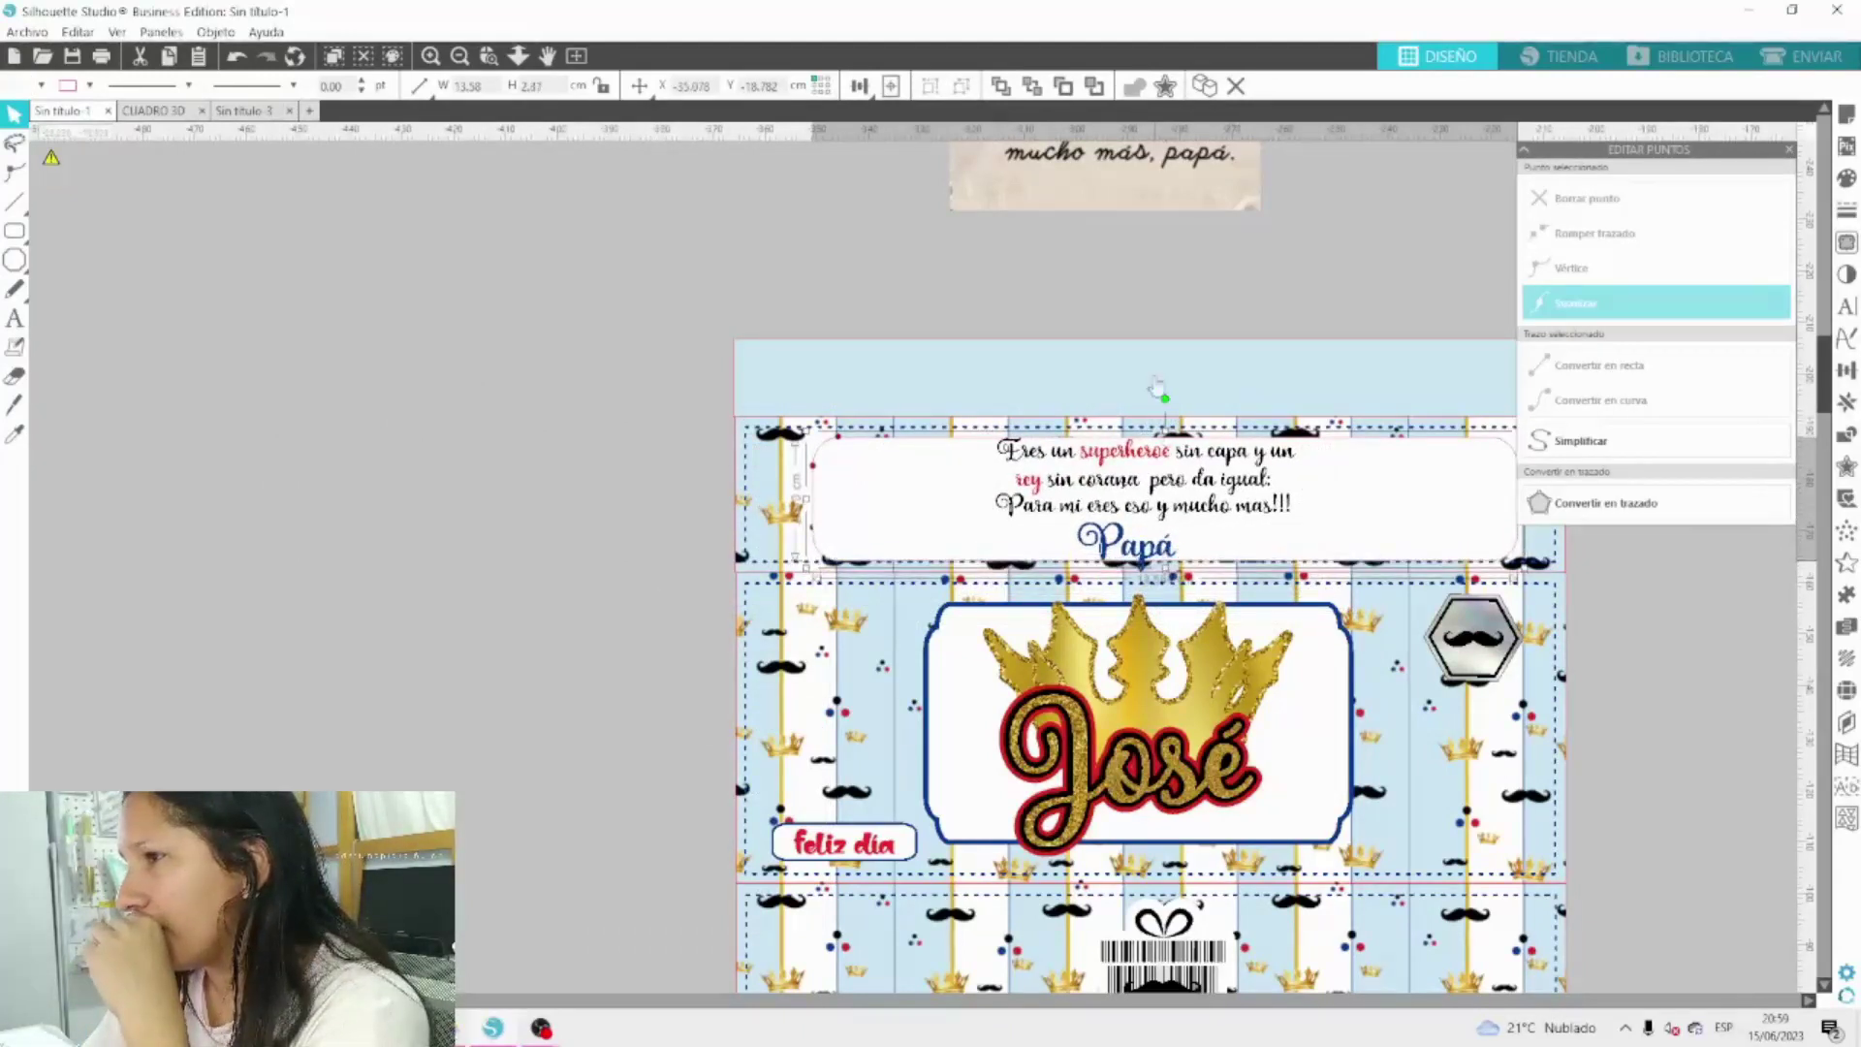
left_click_drag(1167, 440, 1167, 430)
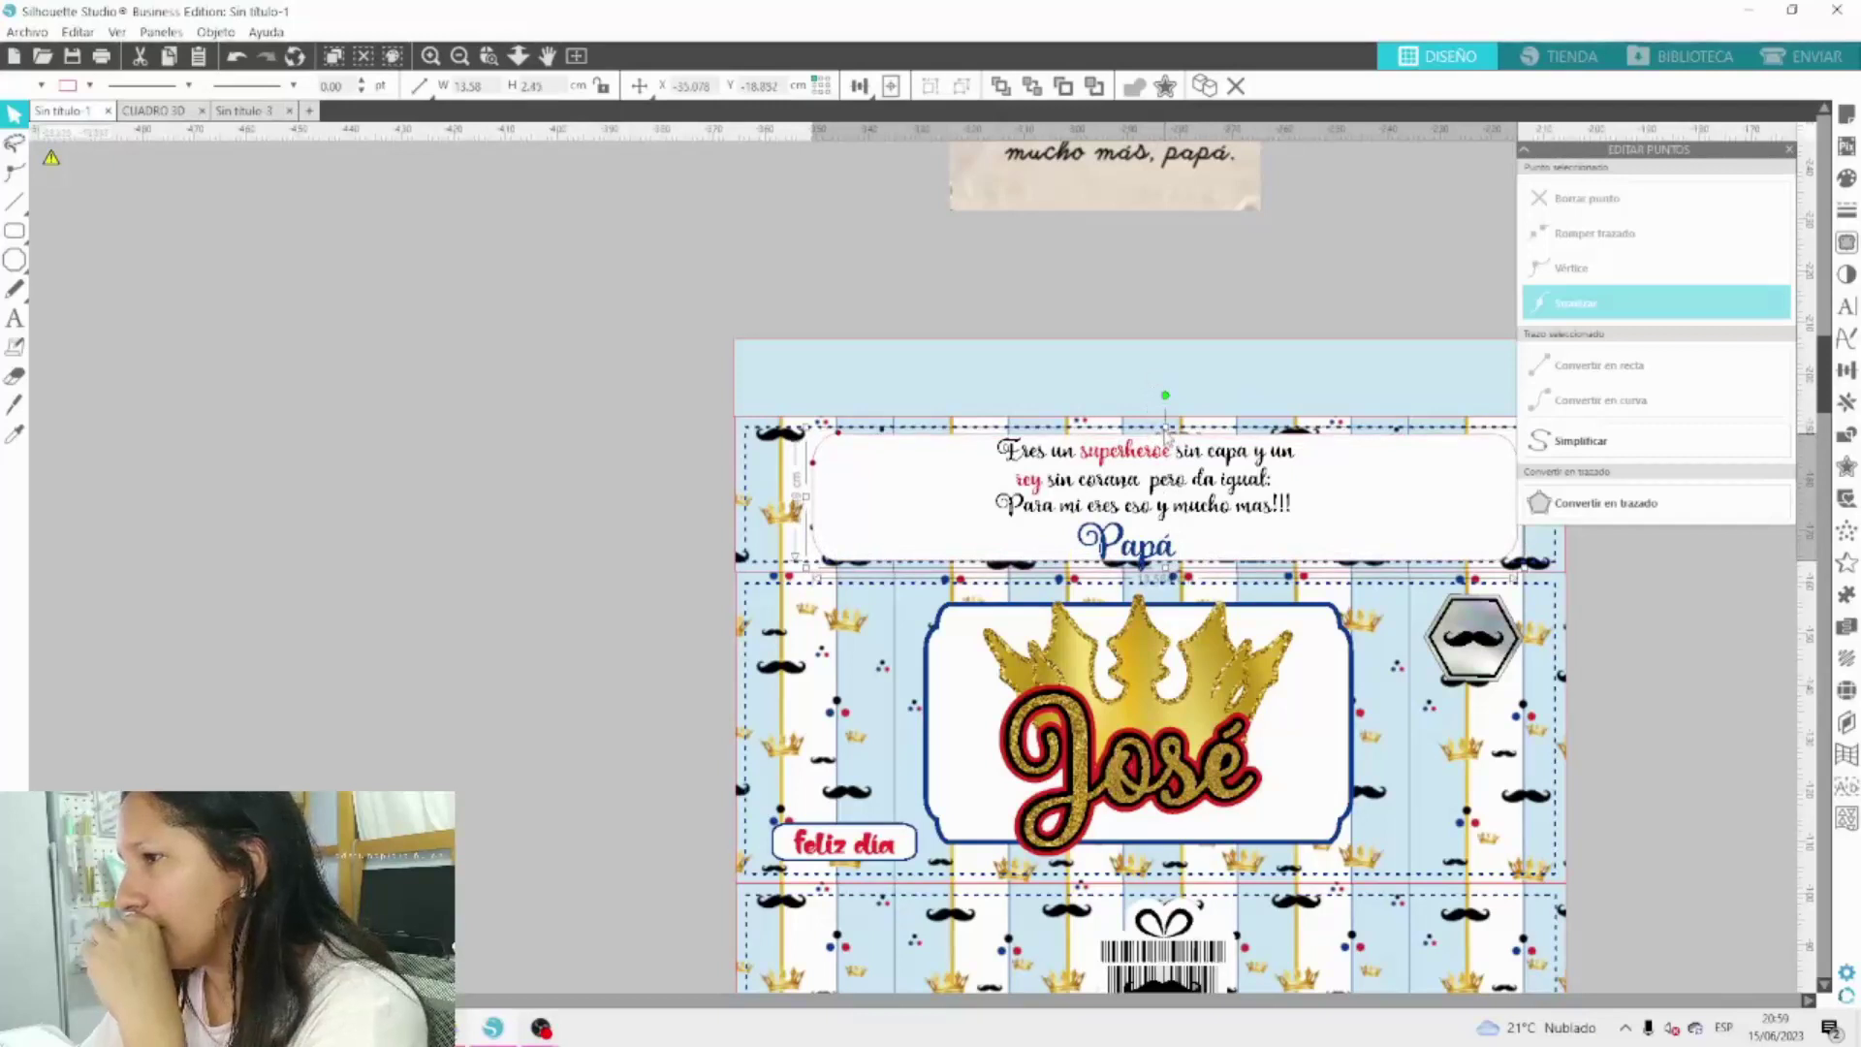
key("Up")
key("Up")
key("Up")
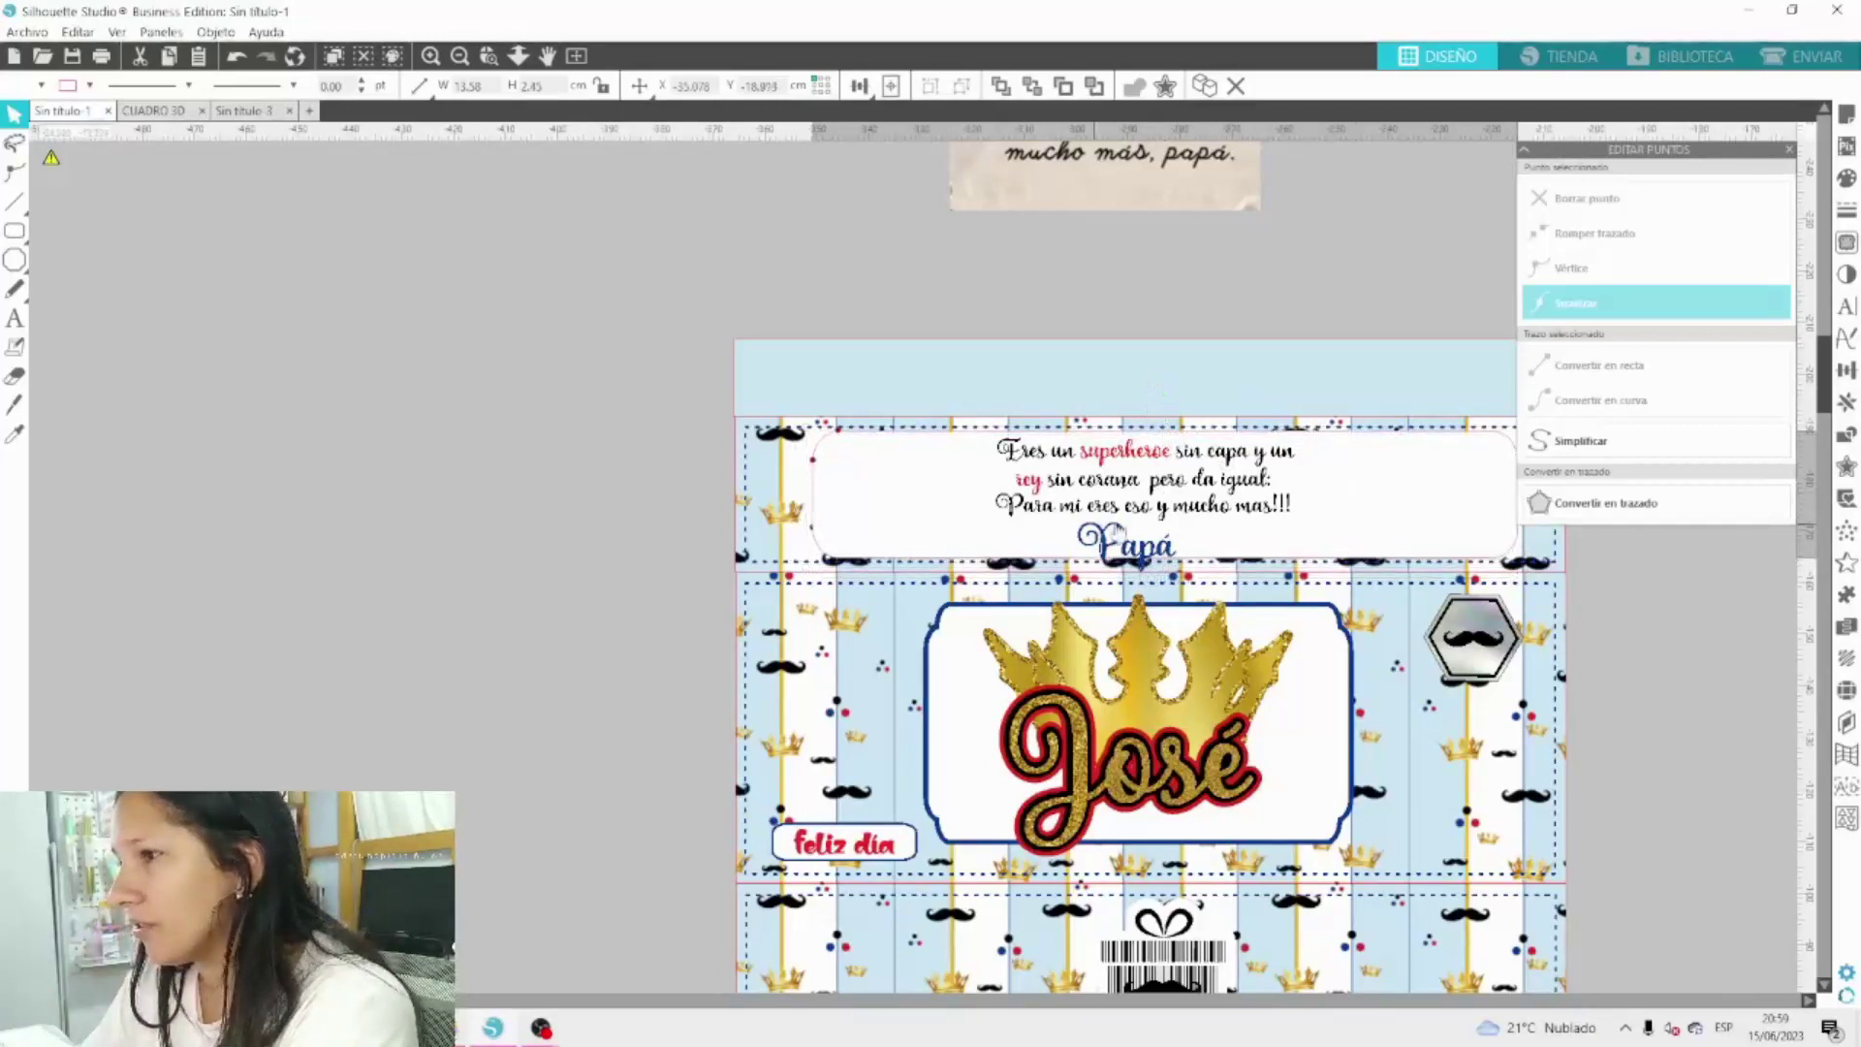
Nudge the grouped quote up and slightly right inside the white rounded box.
left_click(1145, 545)
key("Up")
key("Up")
key("Up")
key("Up")
key("Up")
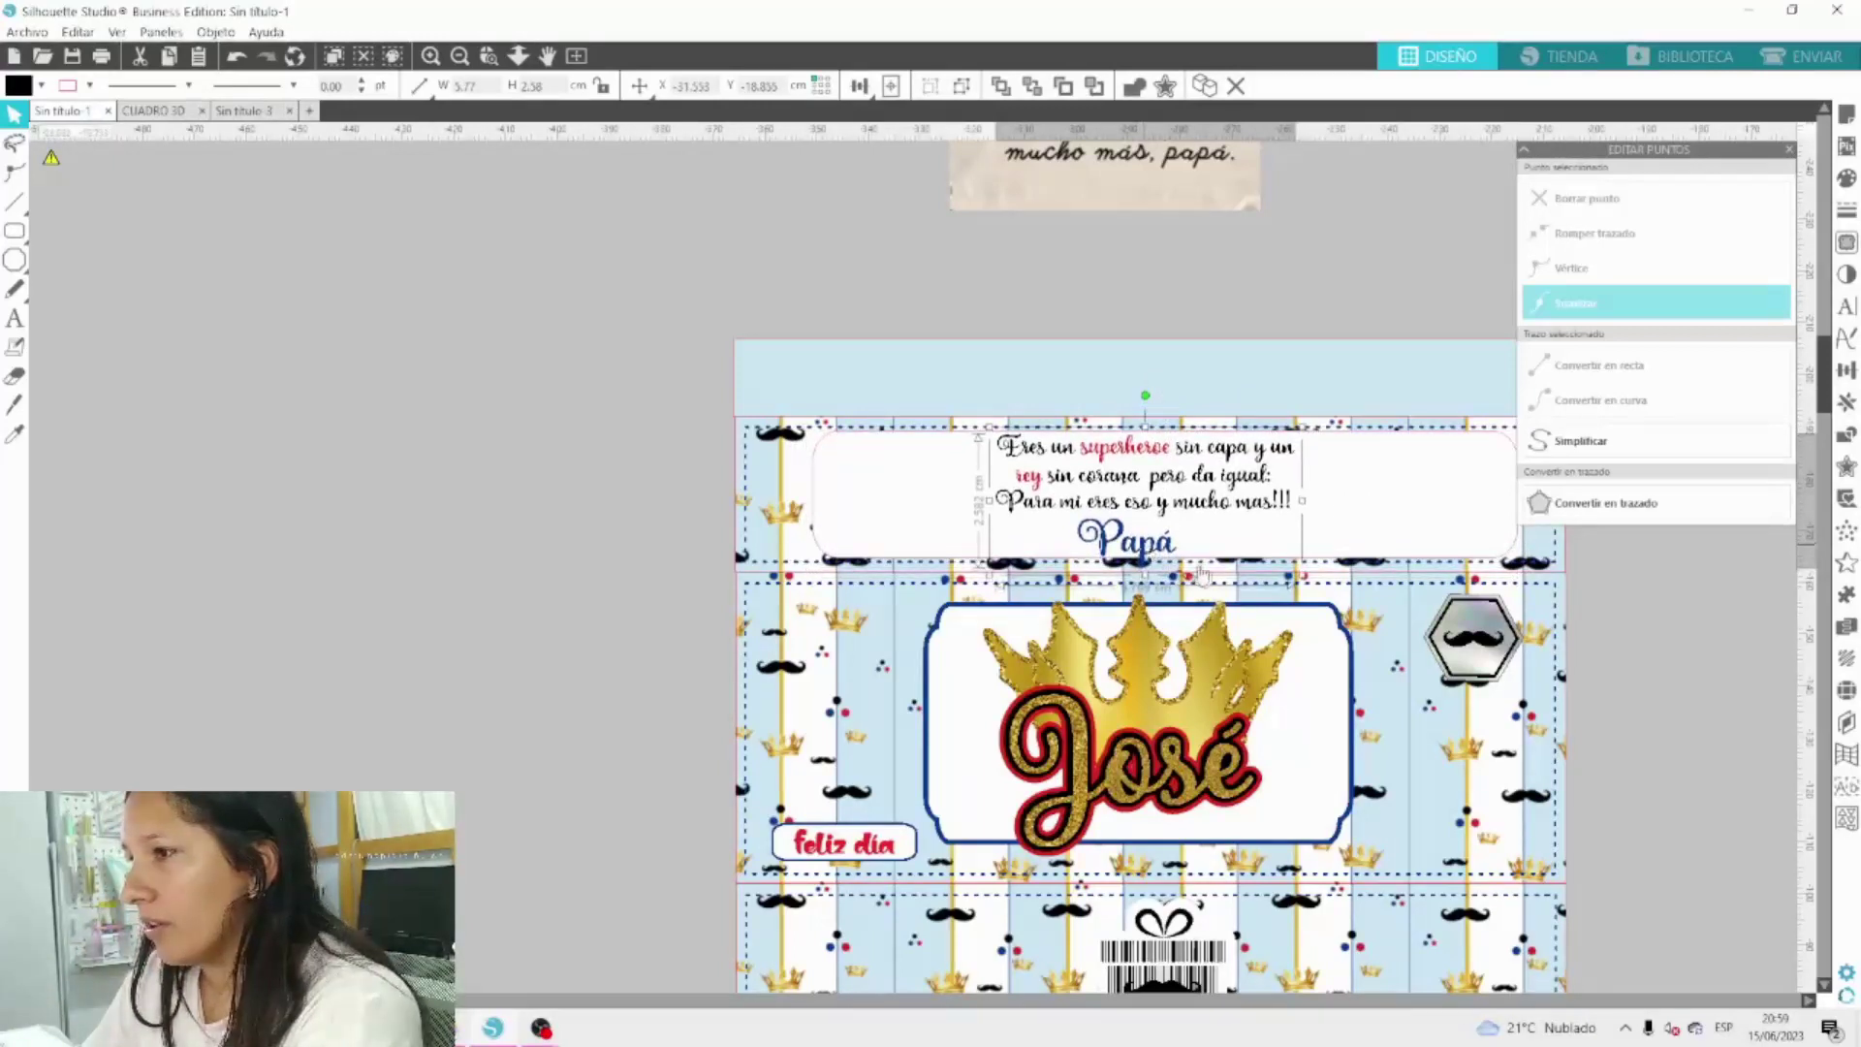
key("Right")
key("Right")
left_click(595, 366)
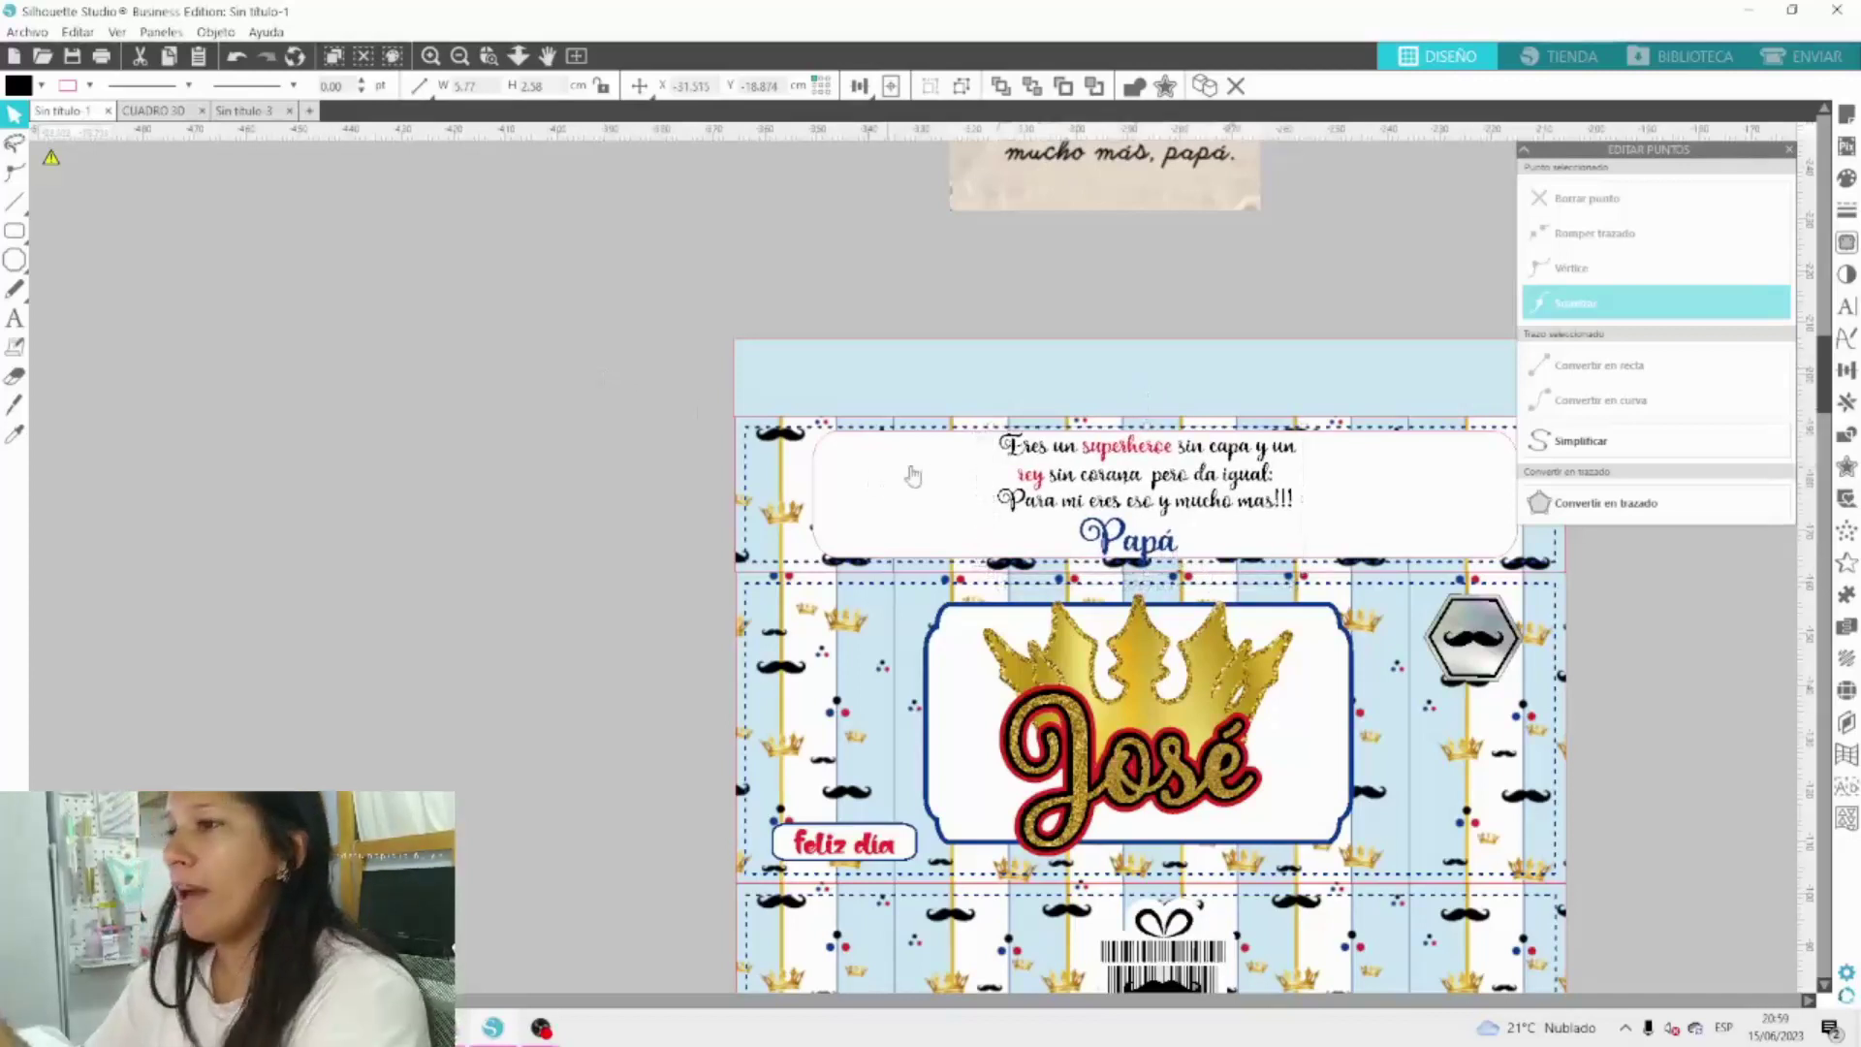
Narrow the white rounded box from both sides to about 7.79 cm wide around the quote.
left_click(954, 492)
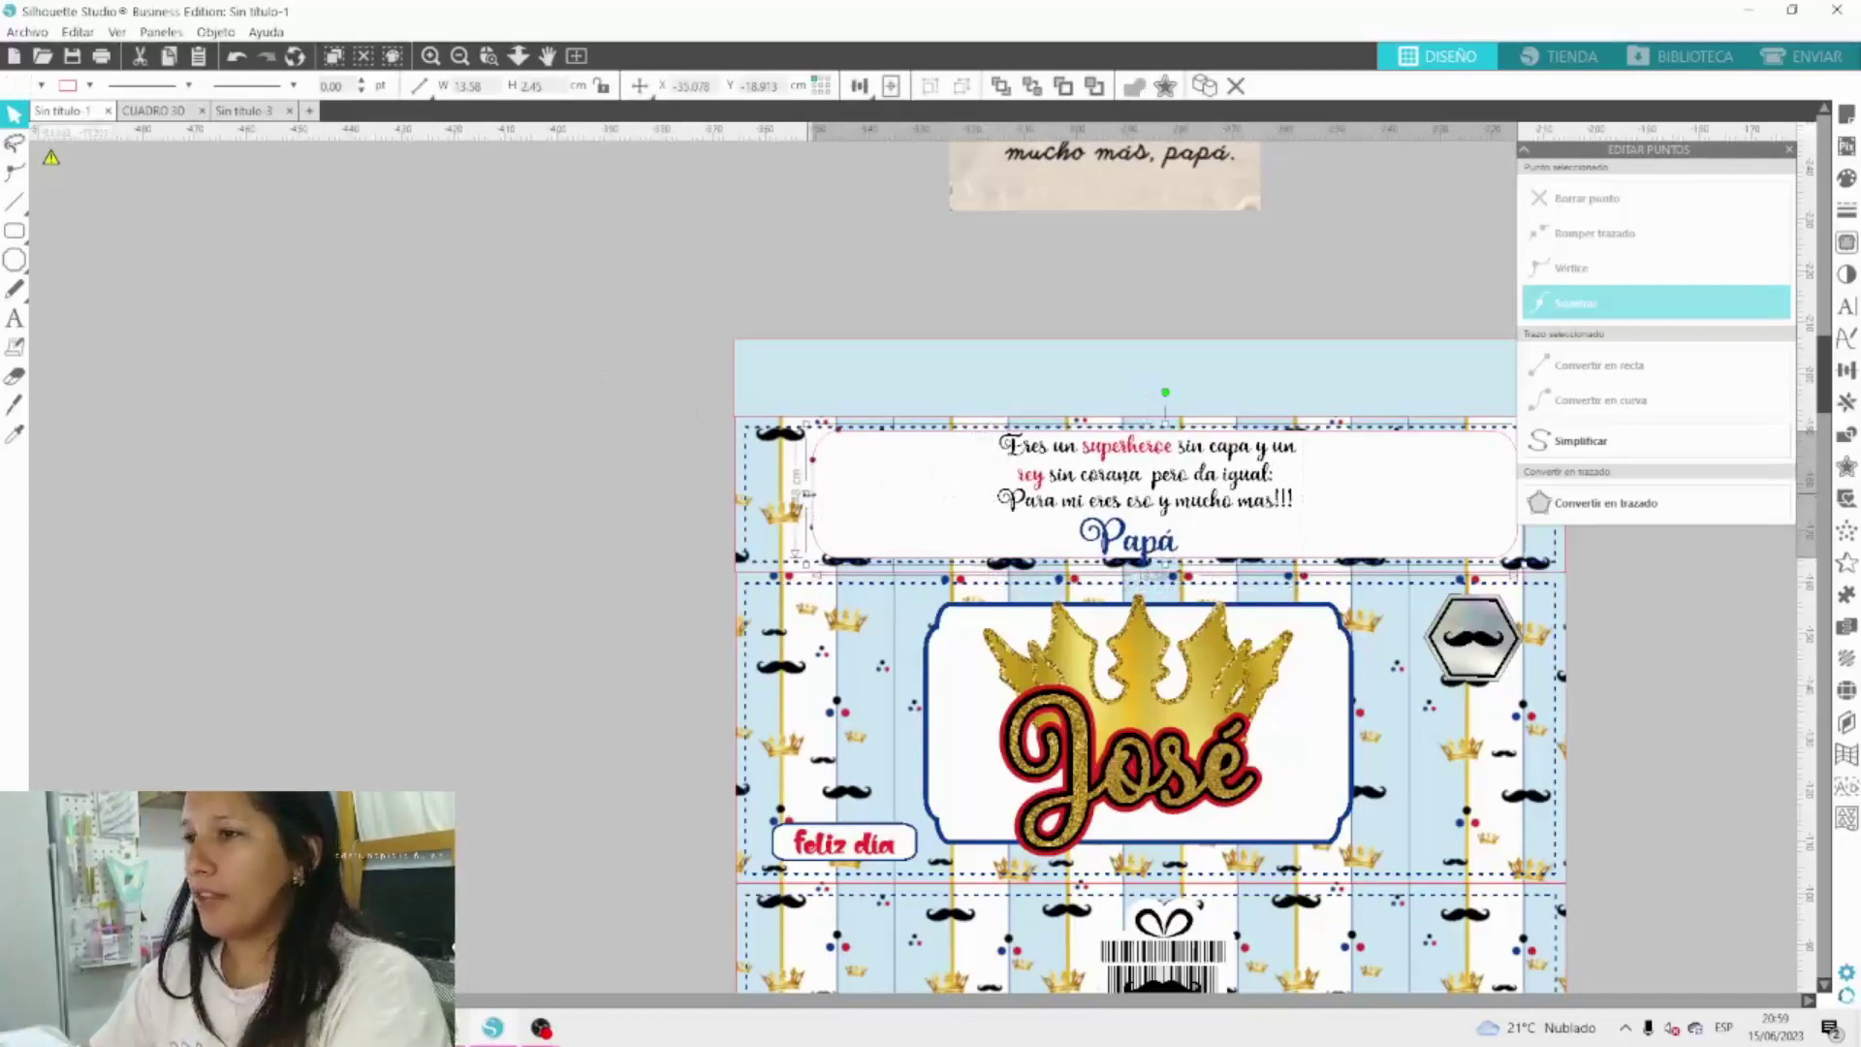
left_click_drag(808, 495, 933, 495)
scroll(1511, 598, "up", 2)
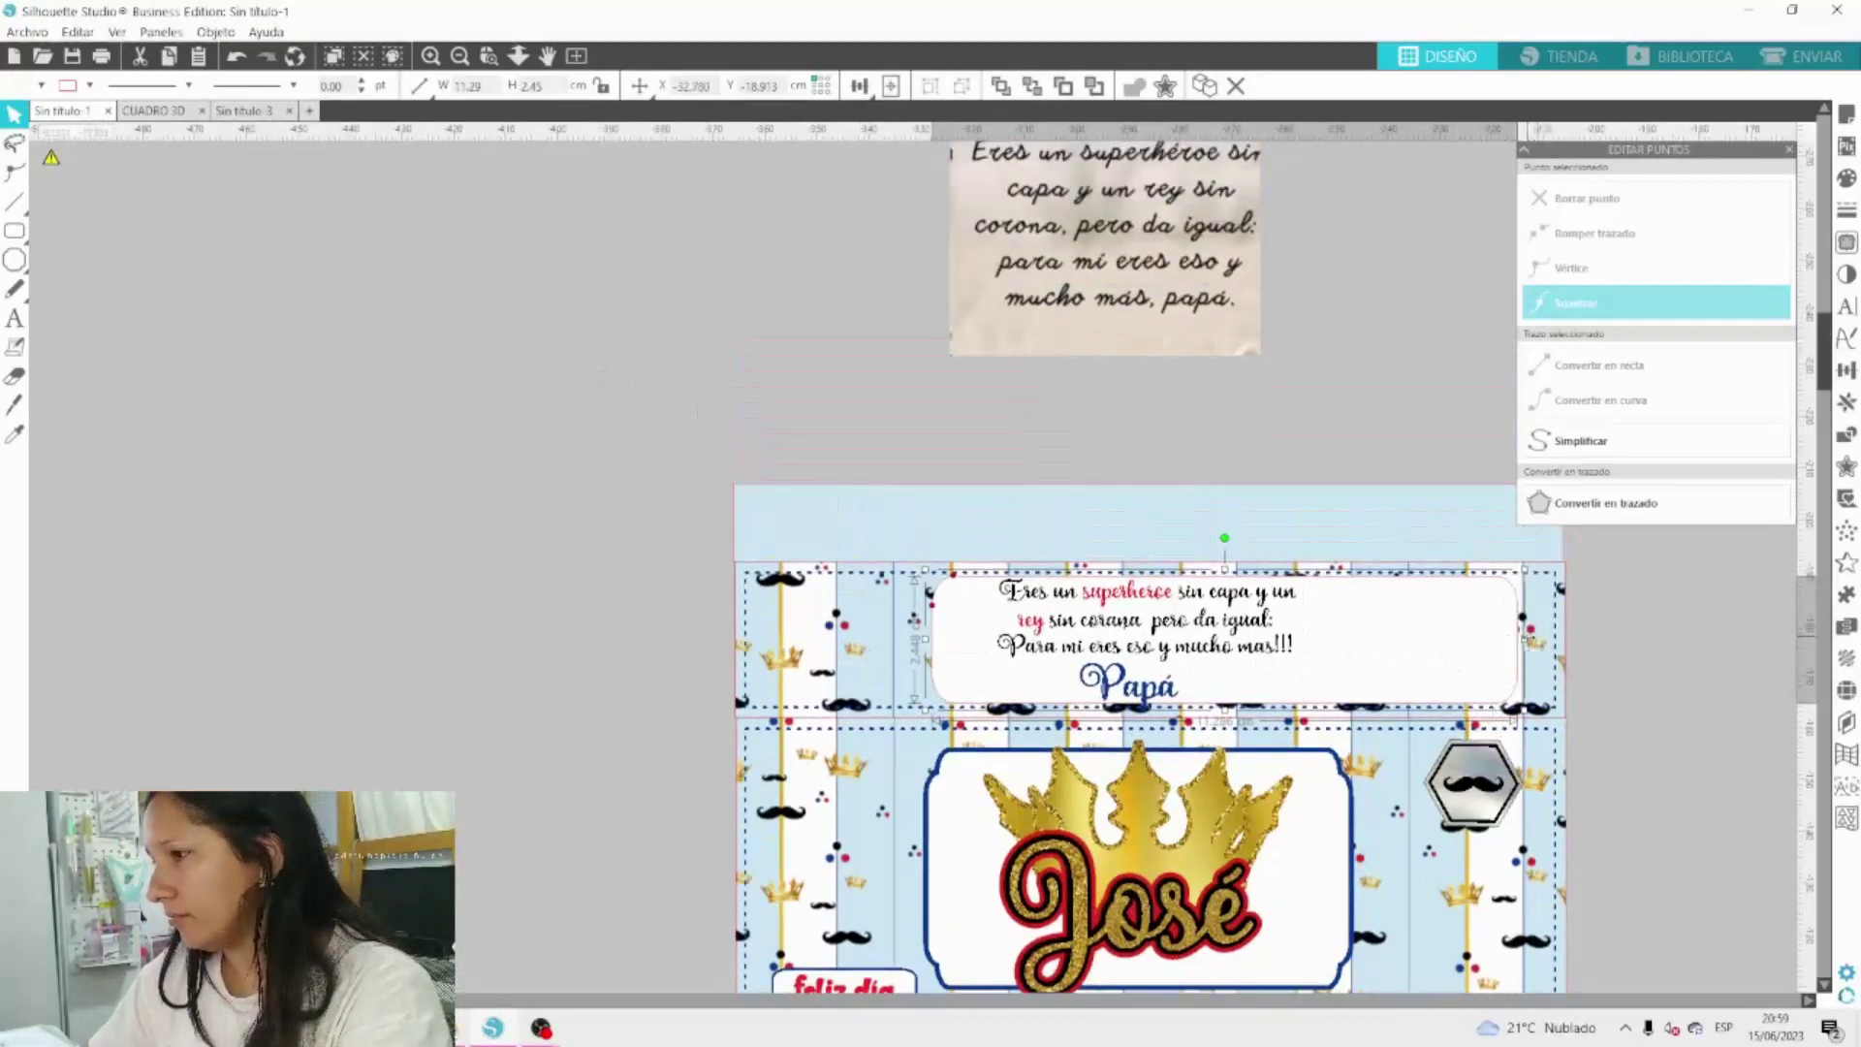
left_click_drag(1526, 636, 1348, 646)
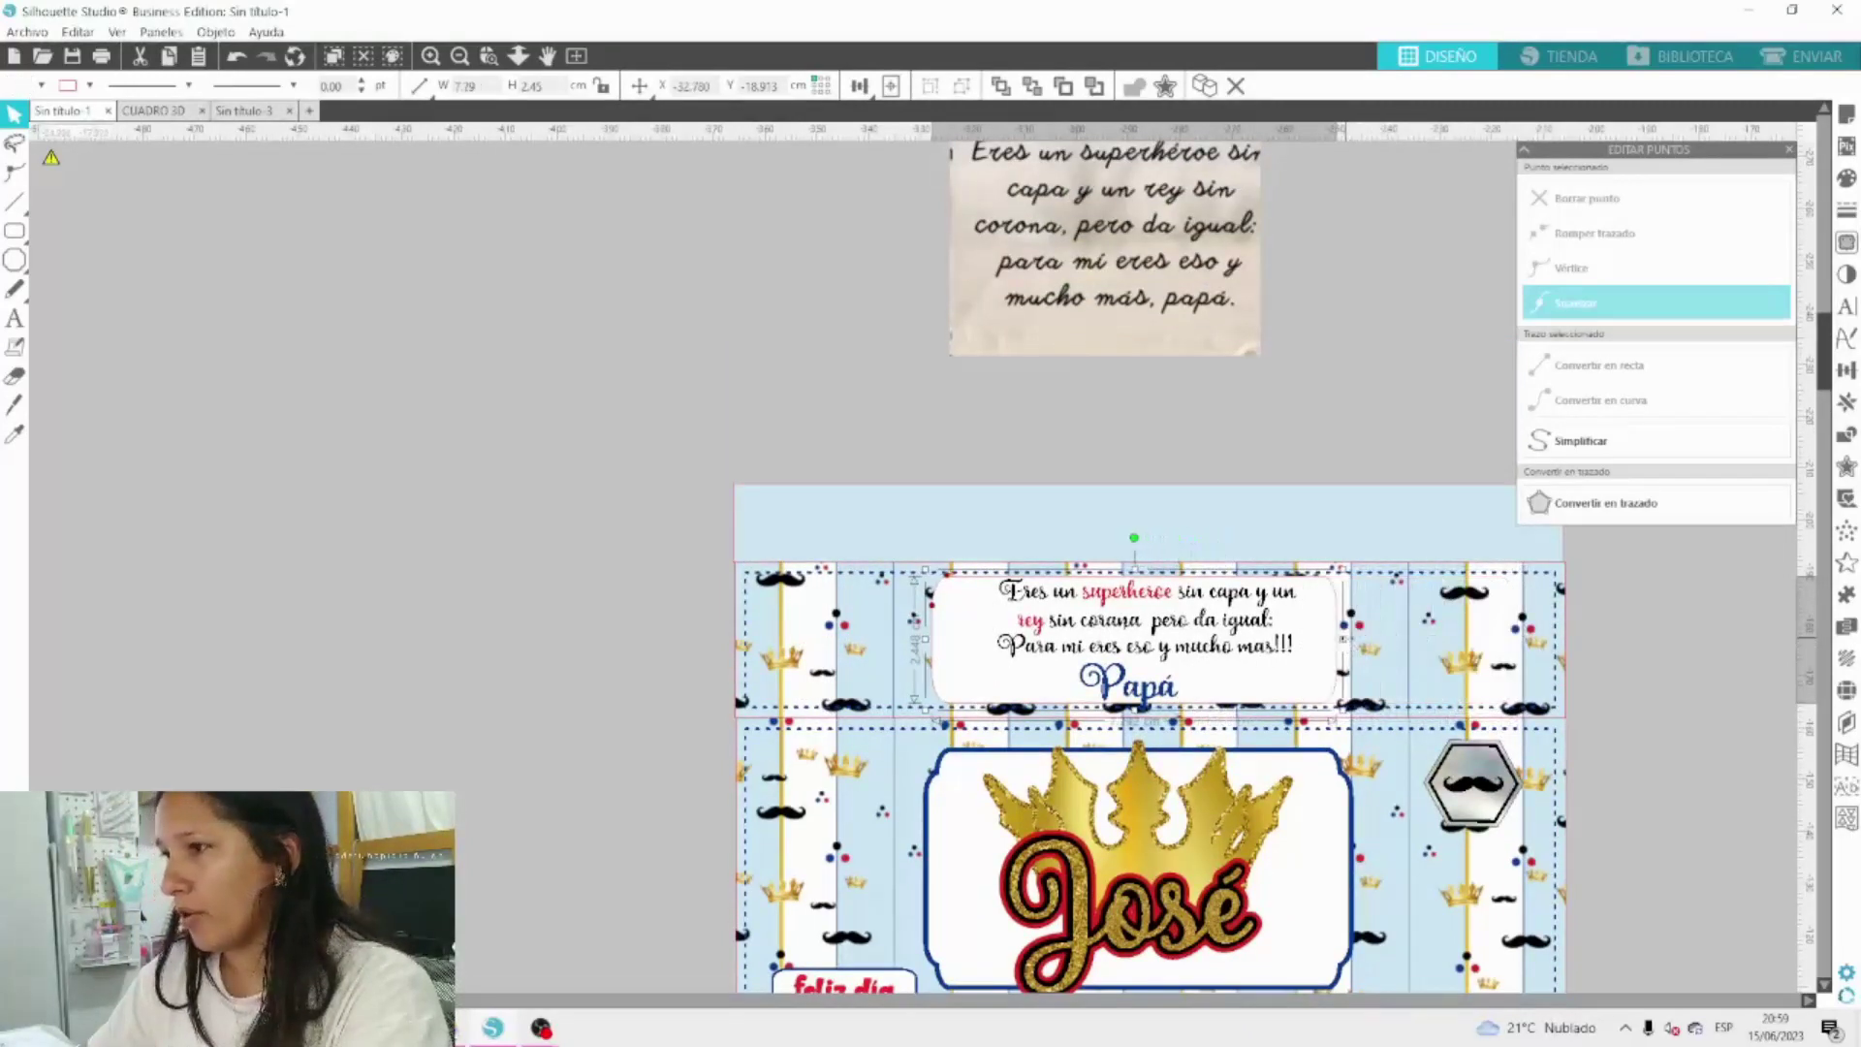
Create an outward rounded offset of 0.1 cm around the white rounded box.
left_click(1846, 466)
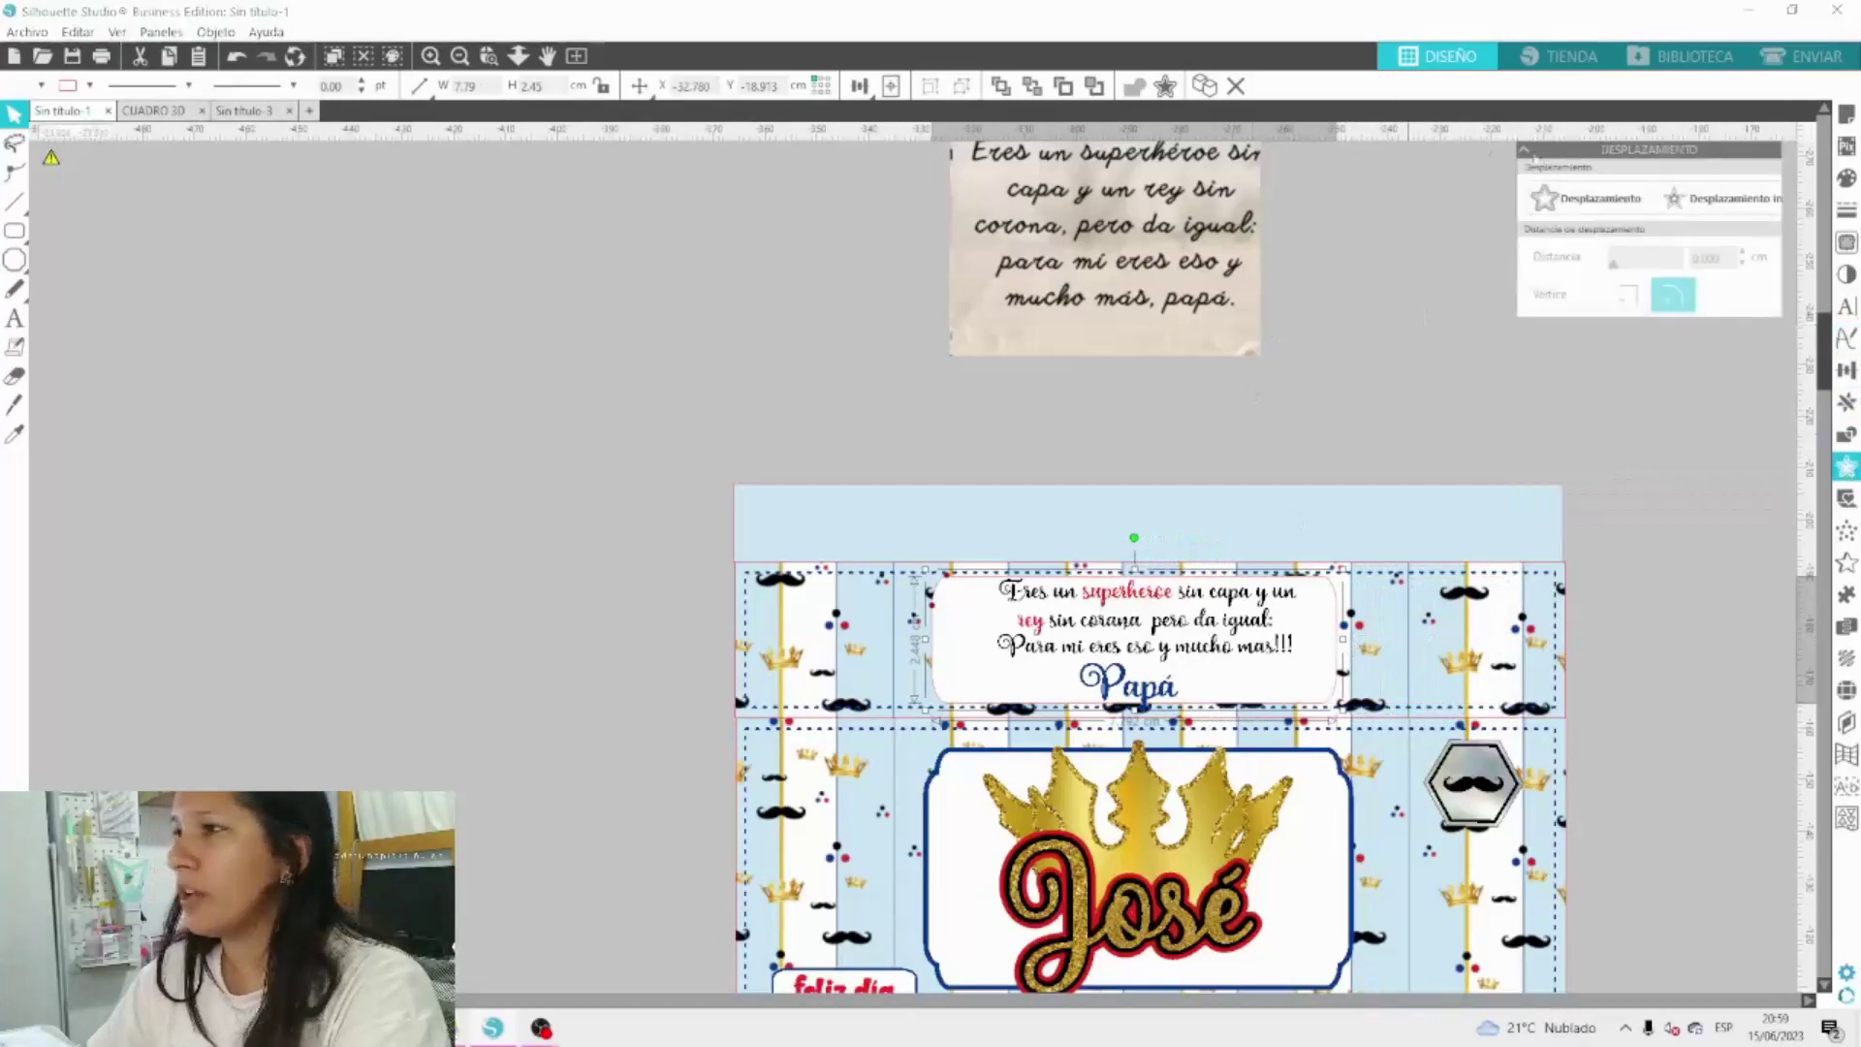
left_click(1608, 199)
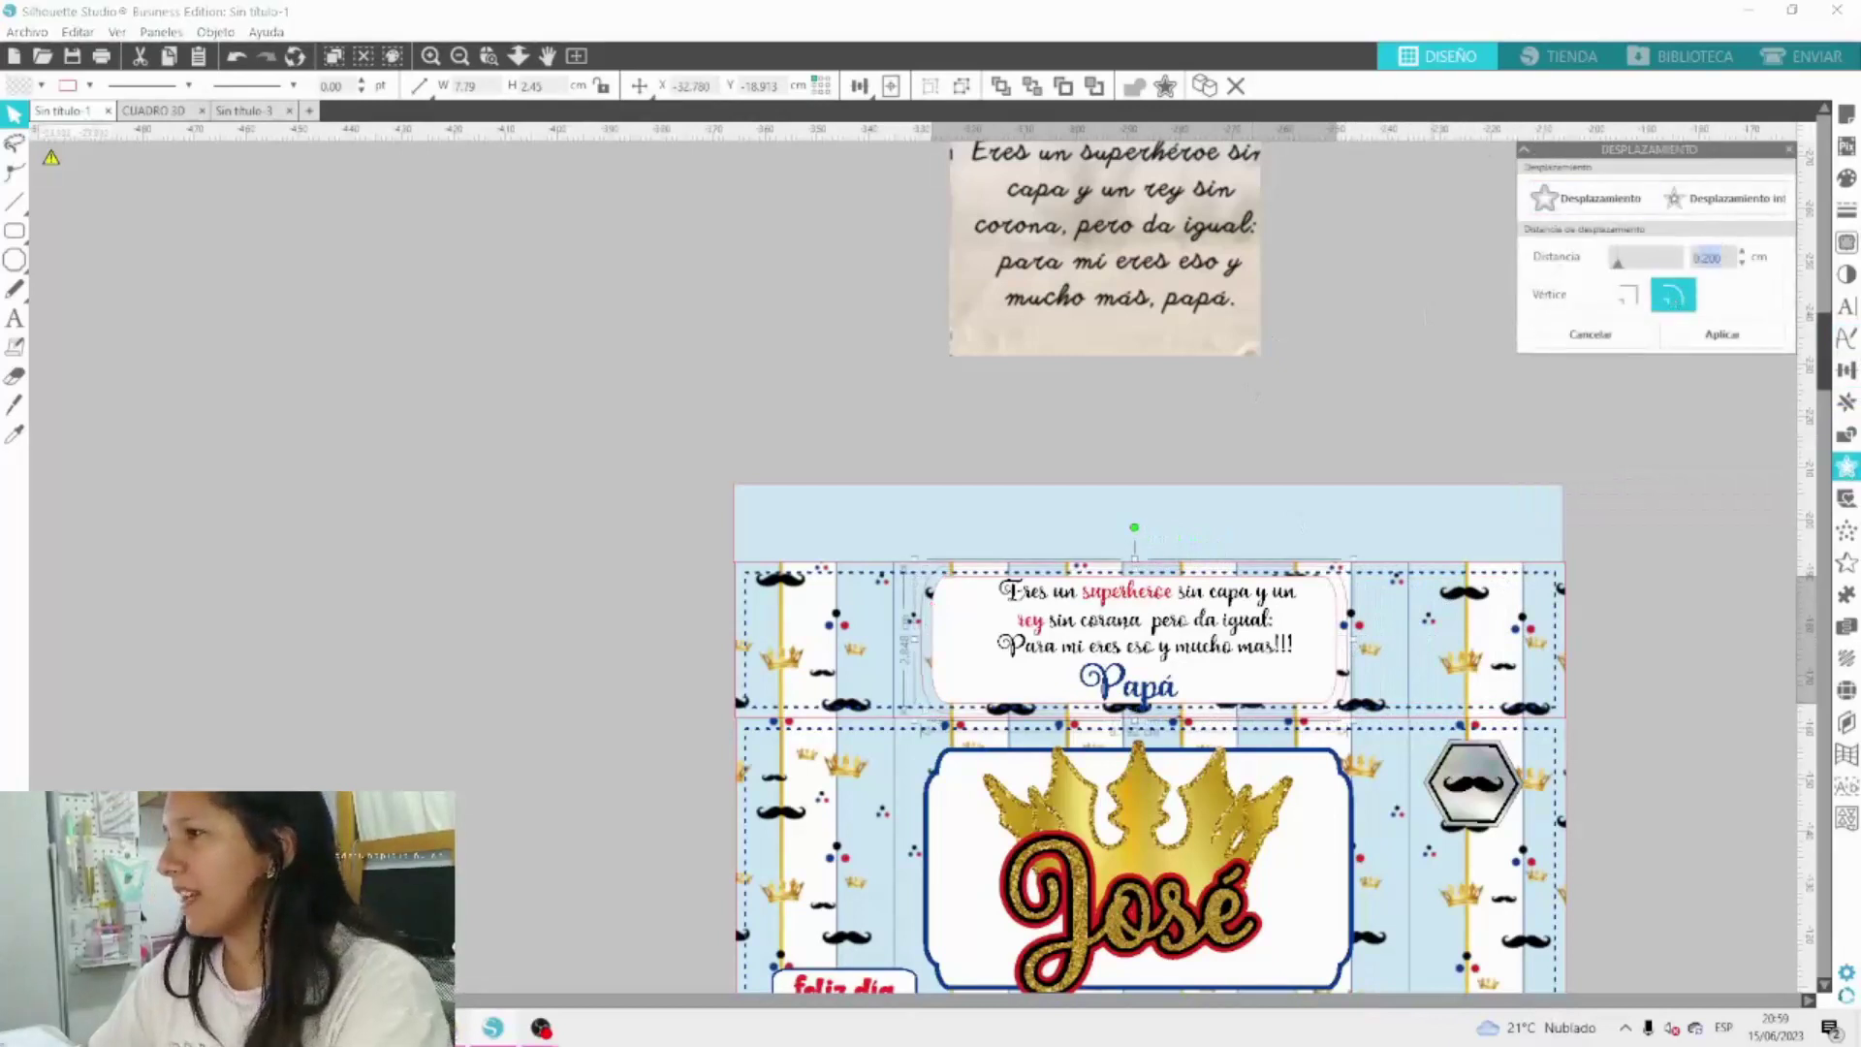
key("Return")
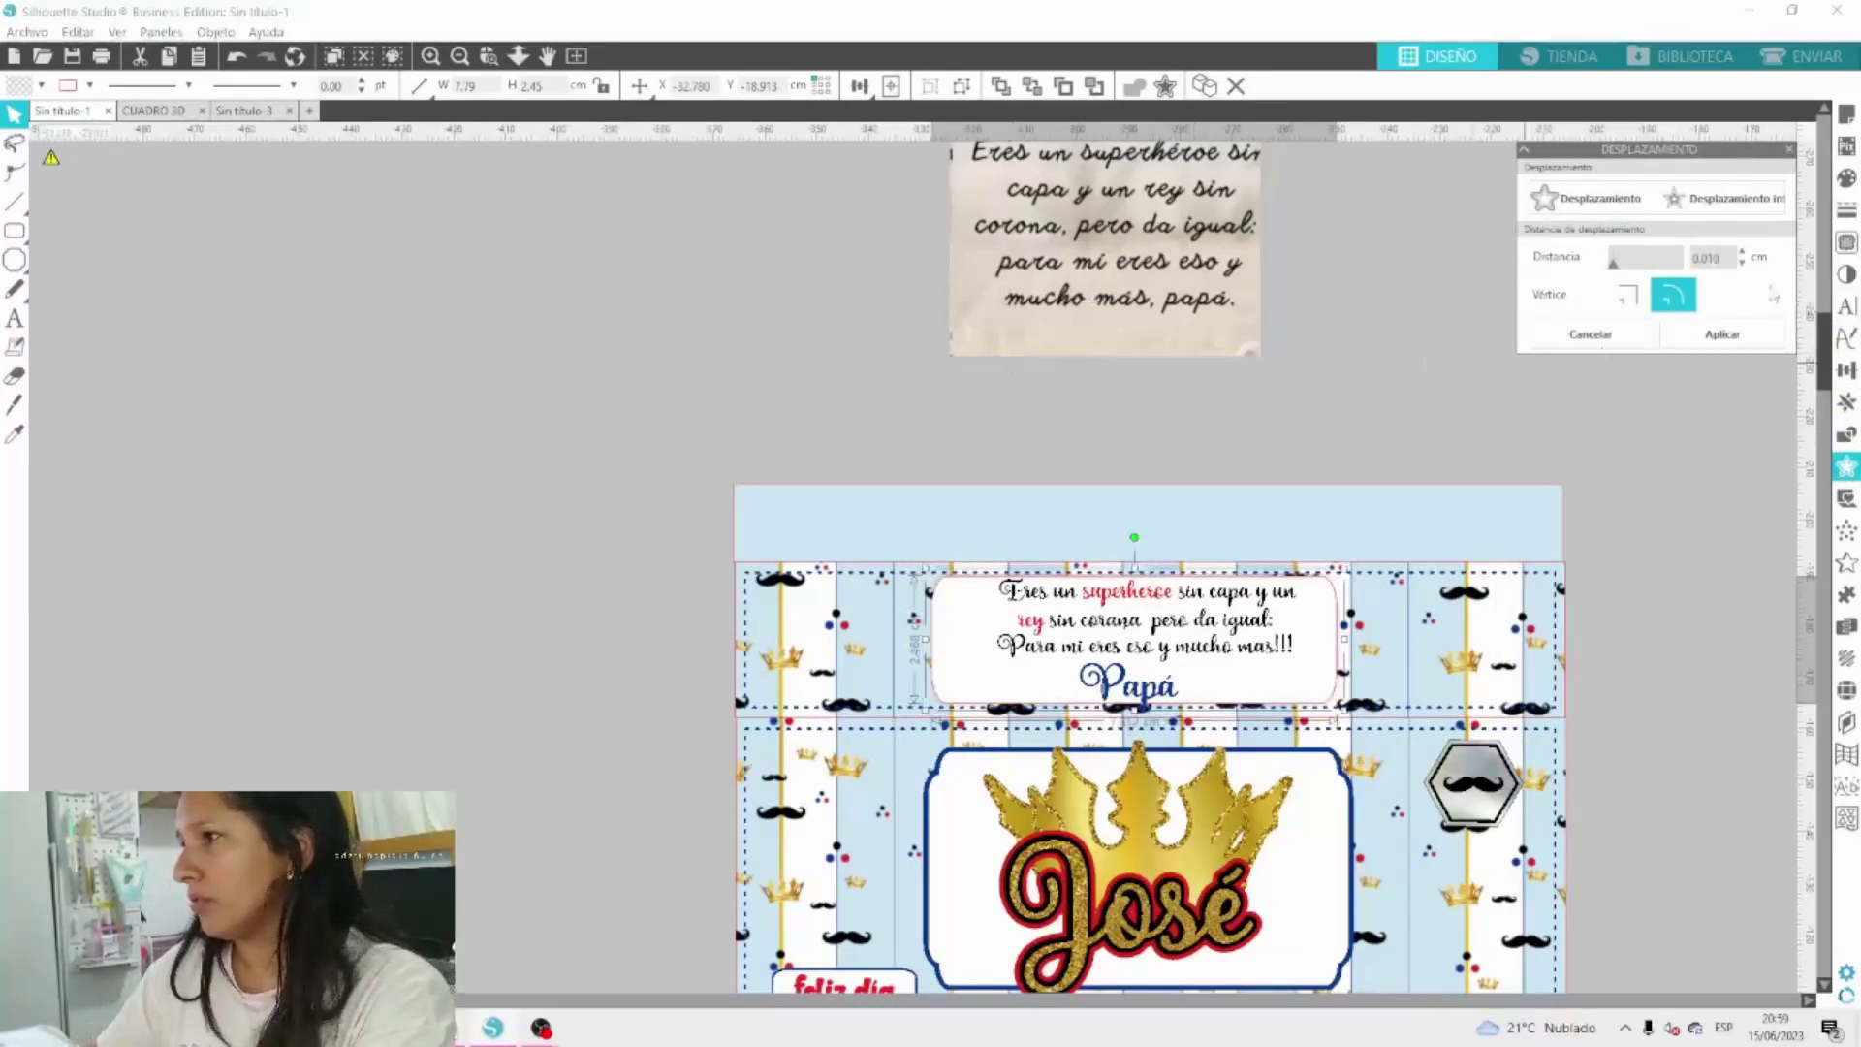
type(".1")
key("Return")
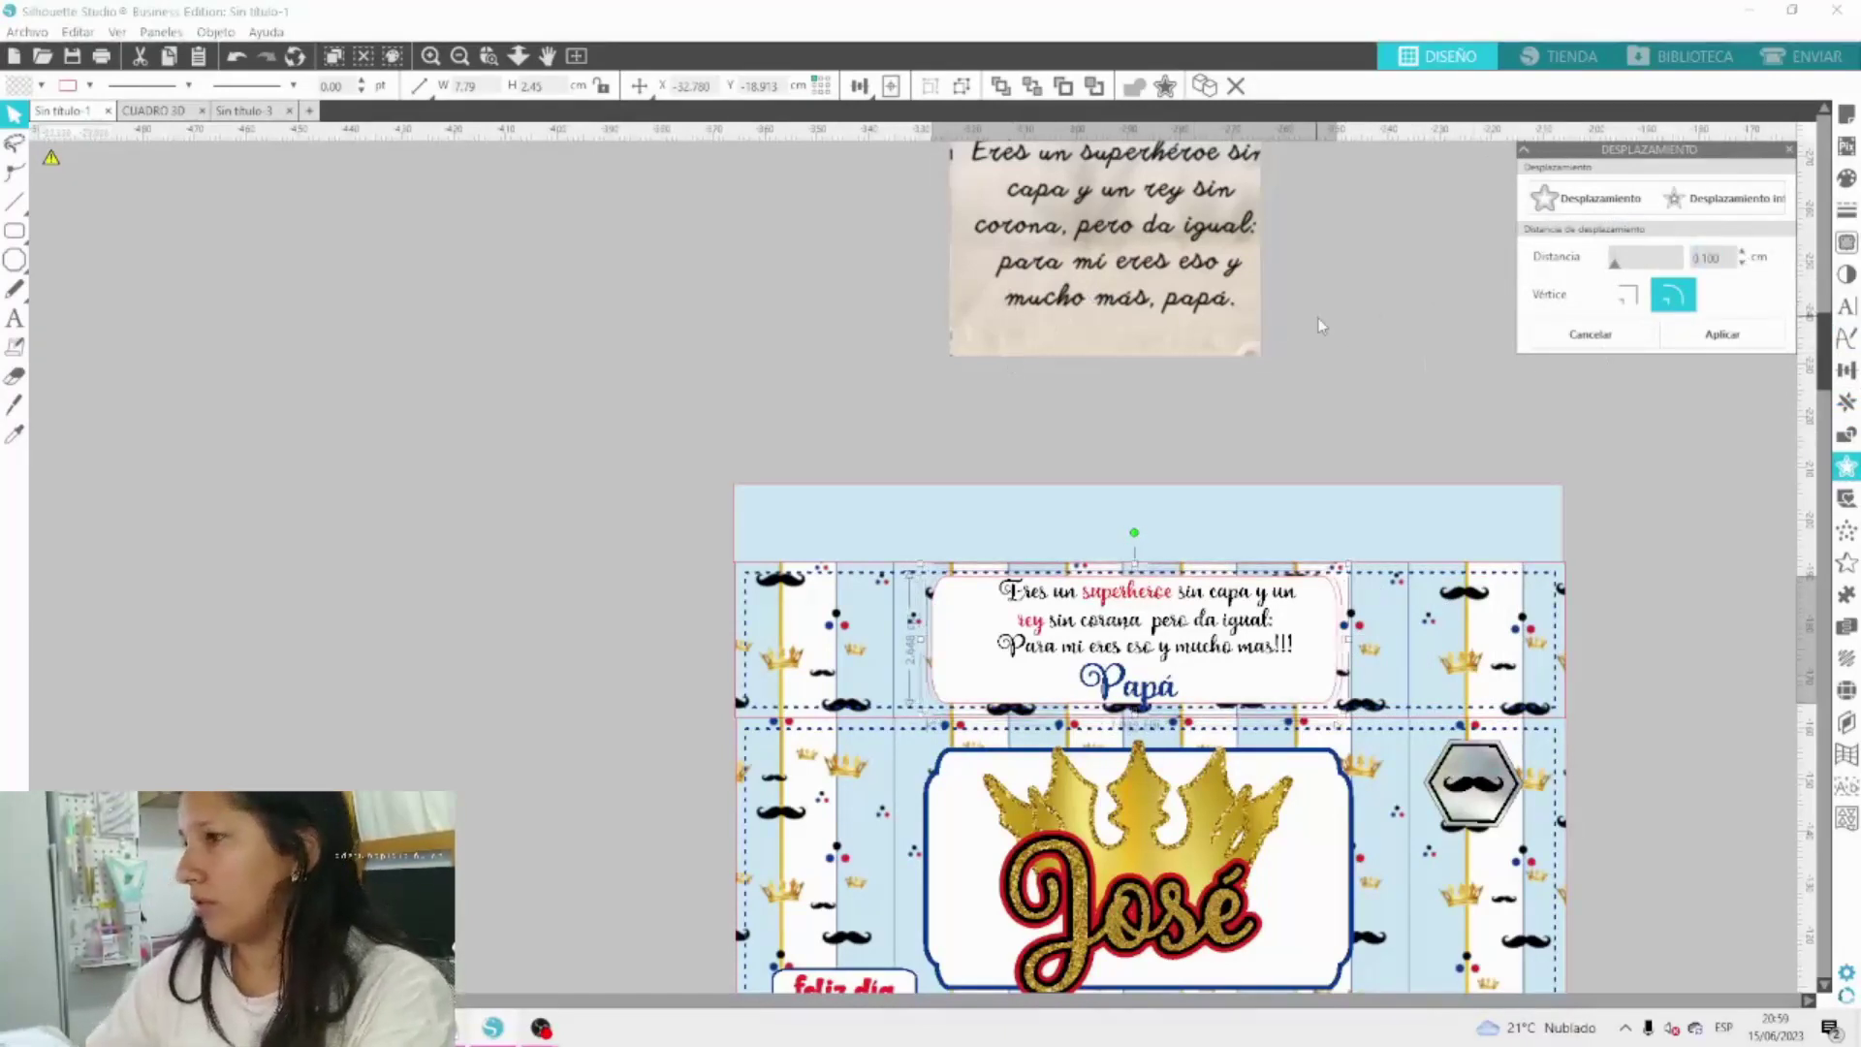
Fill the offset shape behind the quote box with dark blue to make a frame.
left_click(41, 86)
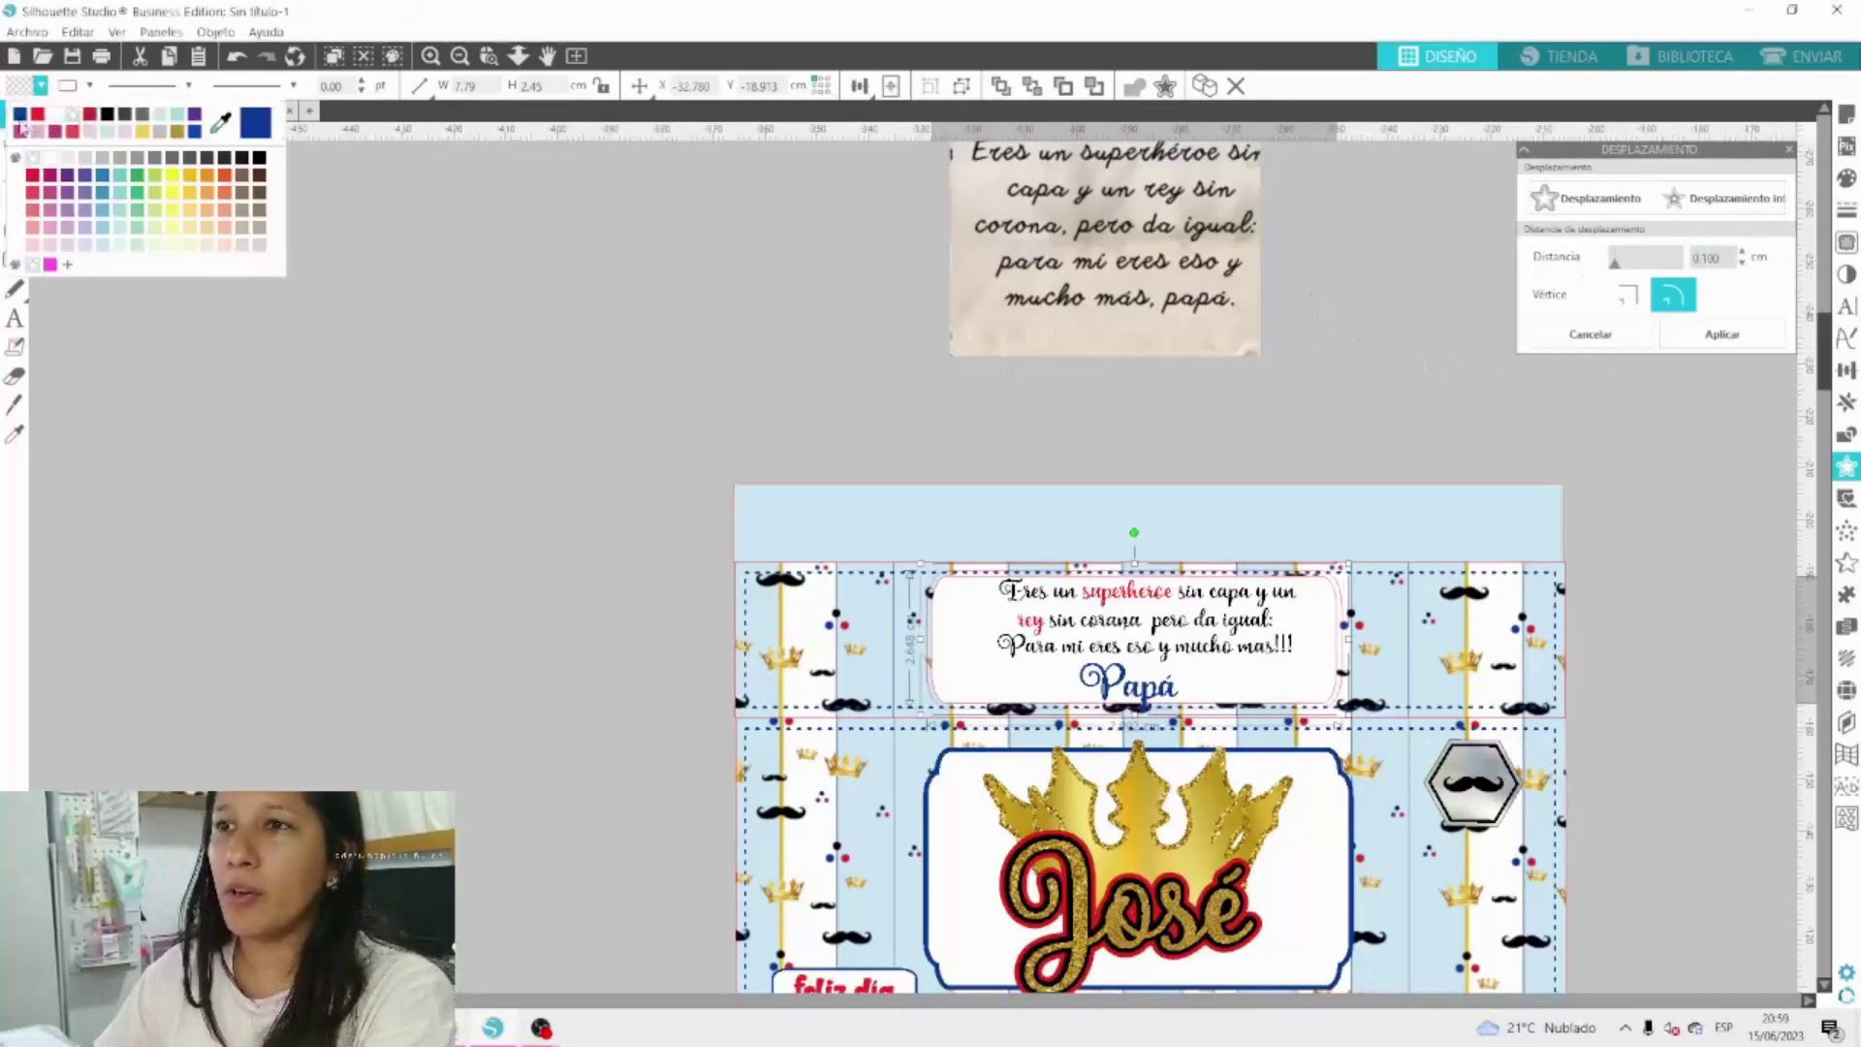
left_click(20, 115)
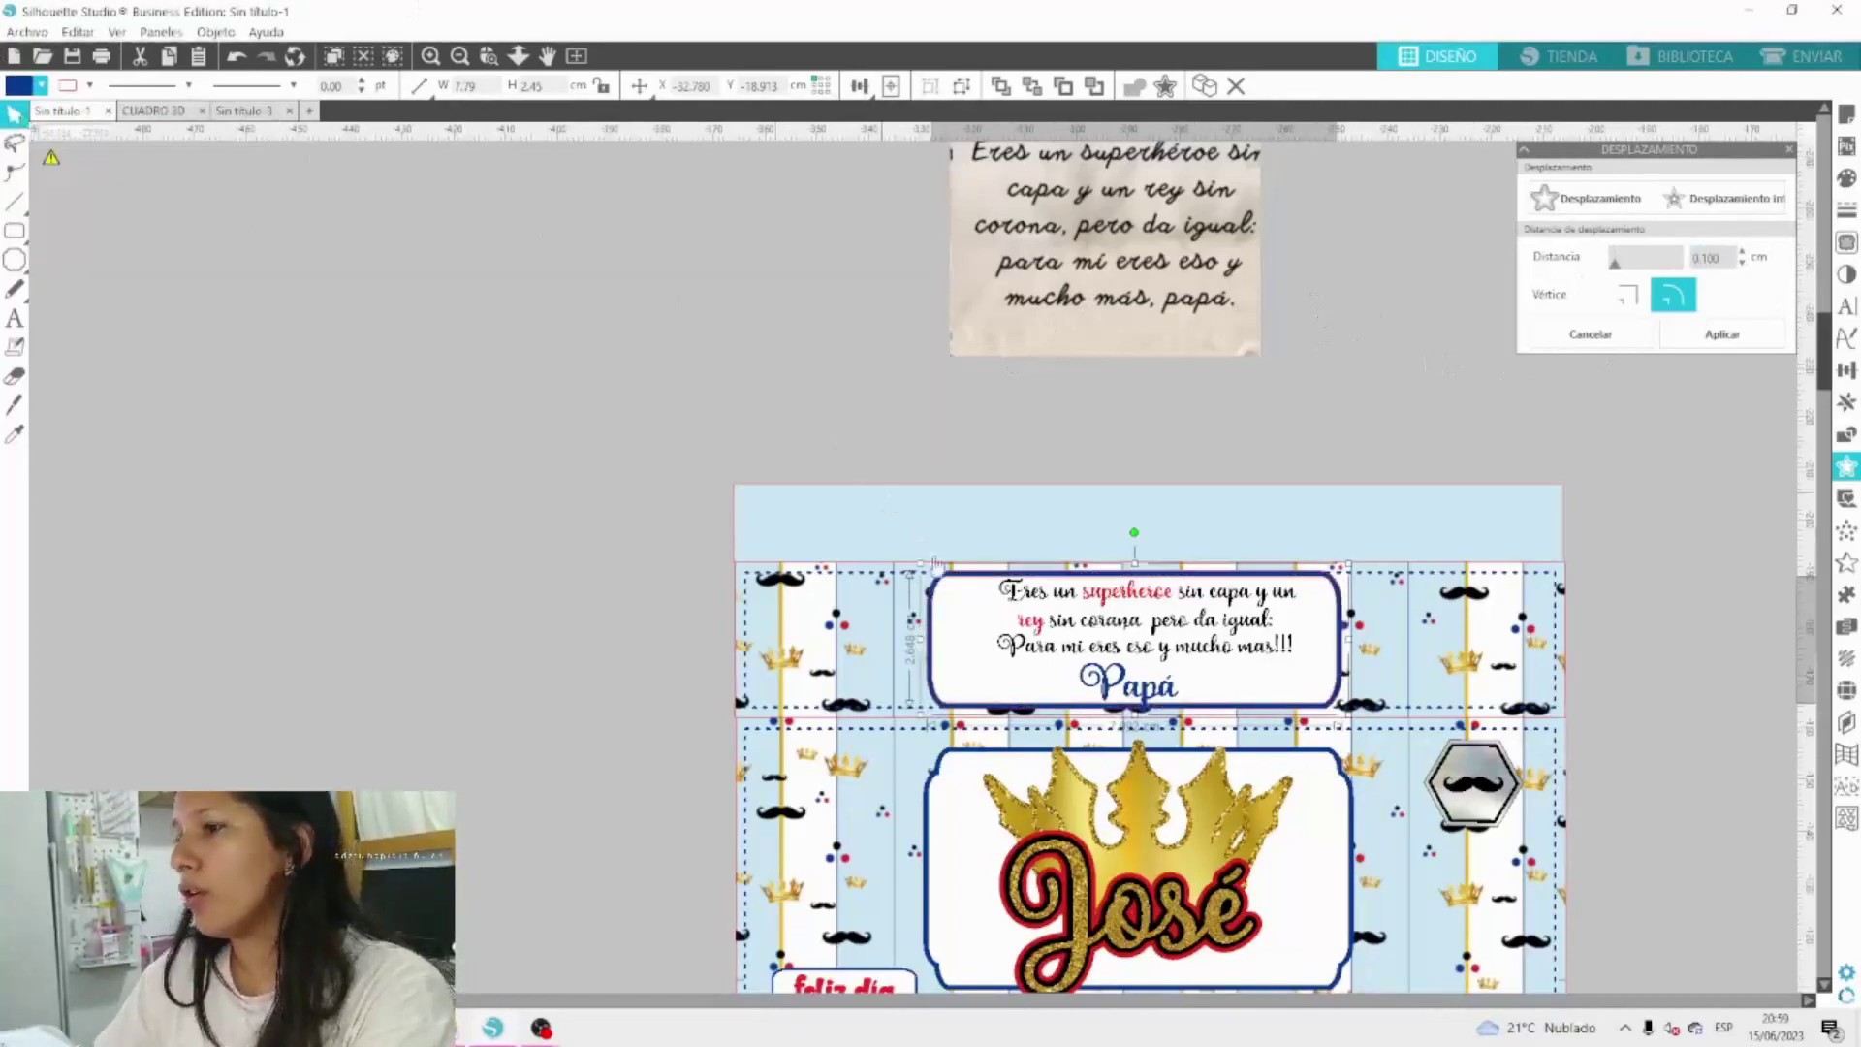
scroll(936, 565, "down", 3)
left_click(542, 531)
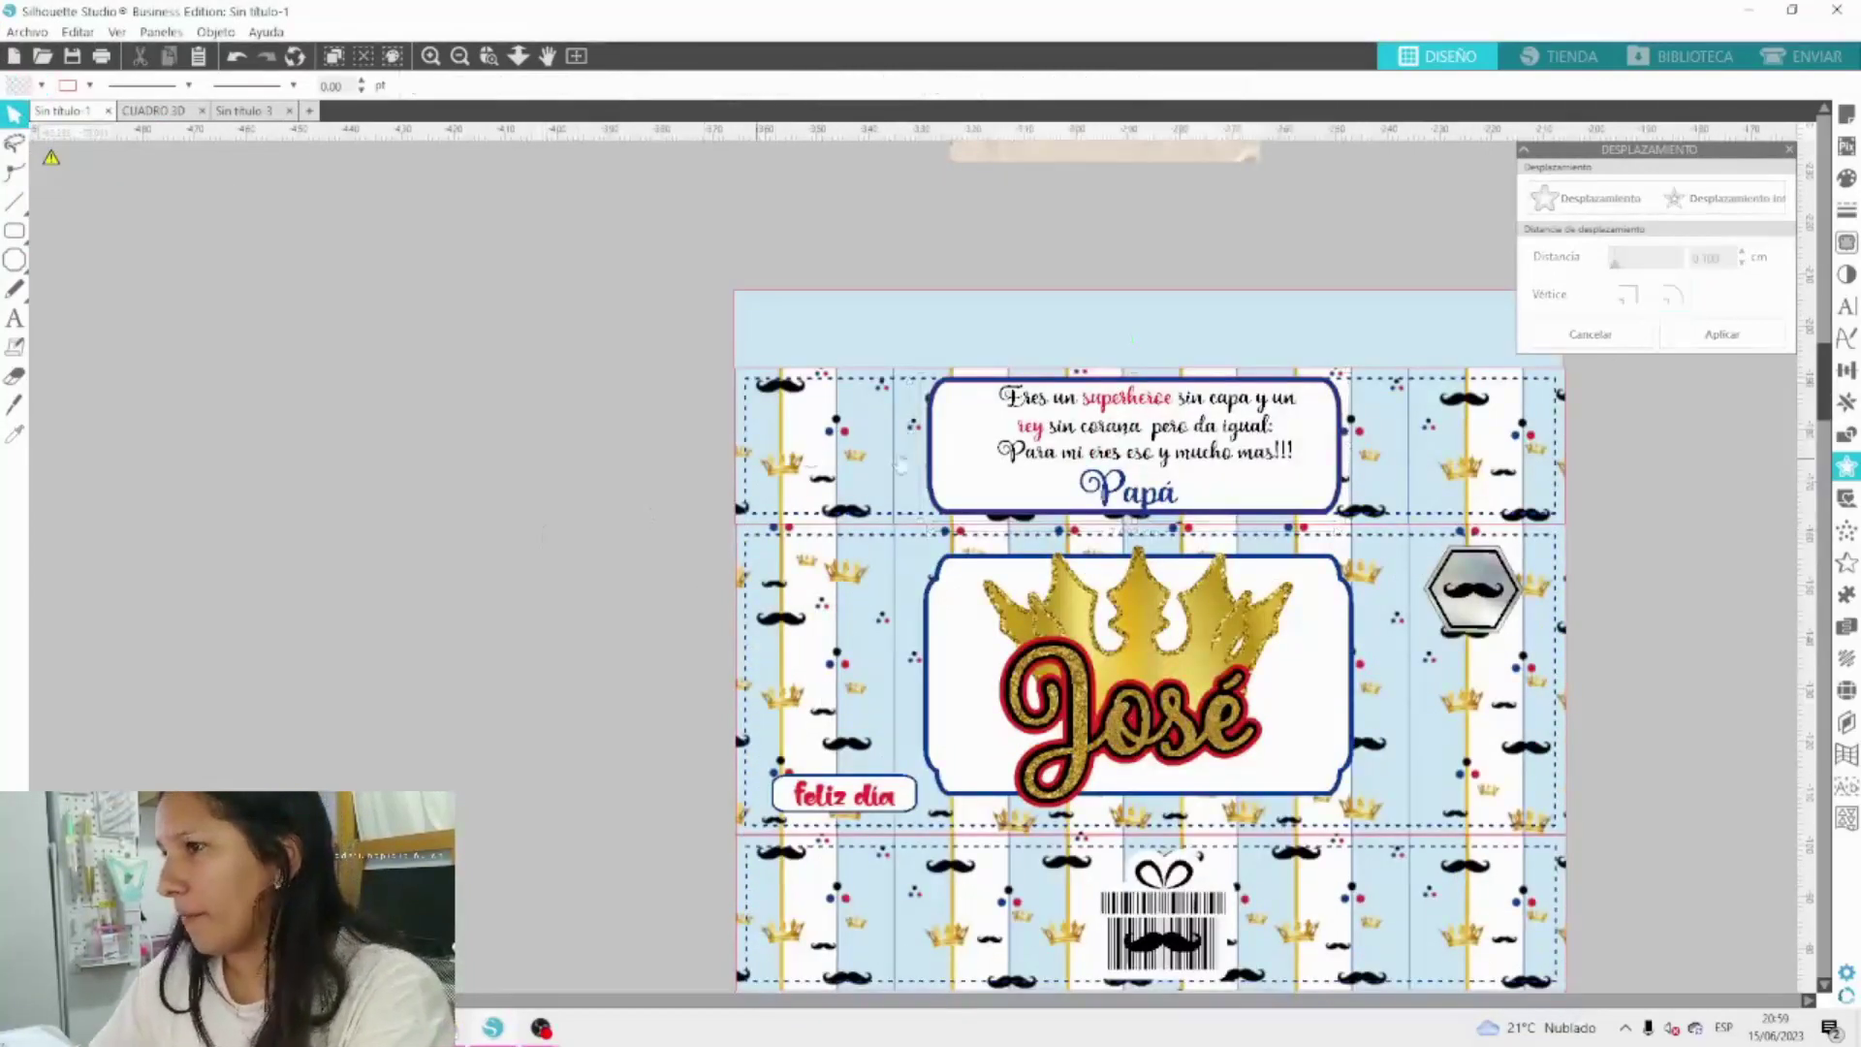
Remove the red outline from the white quote box and its blue frame.
left_click(963, 405)
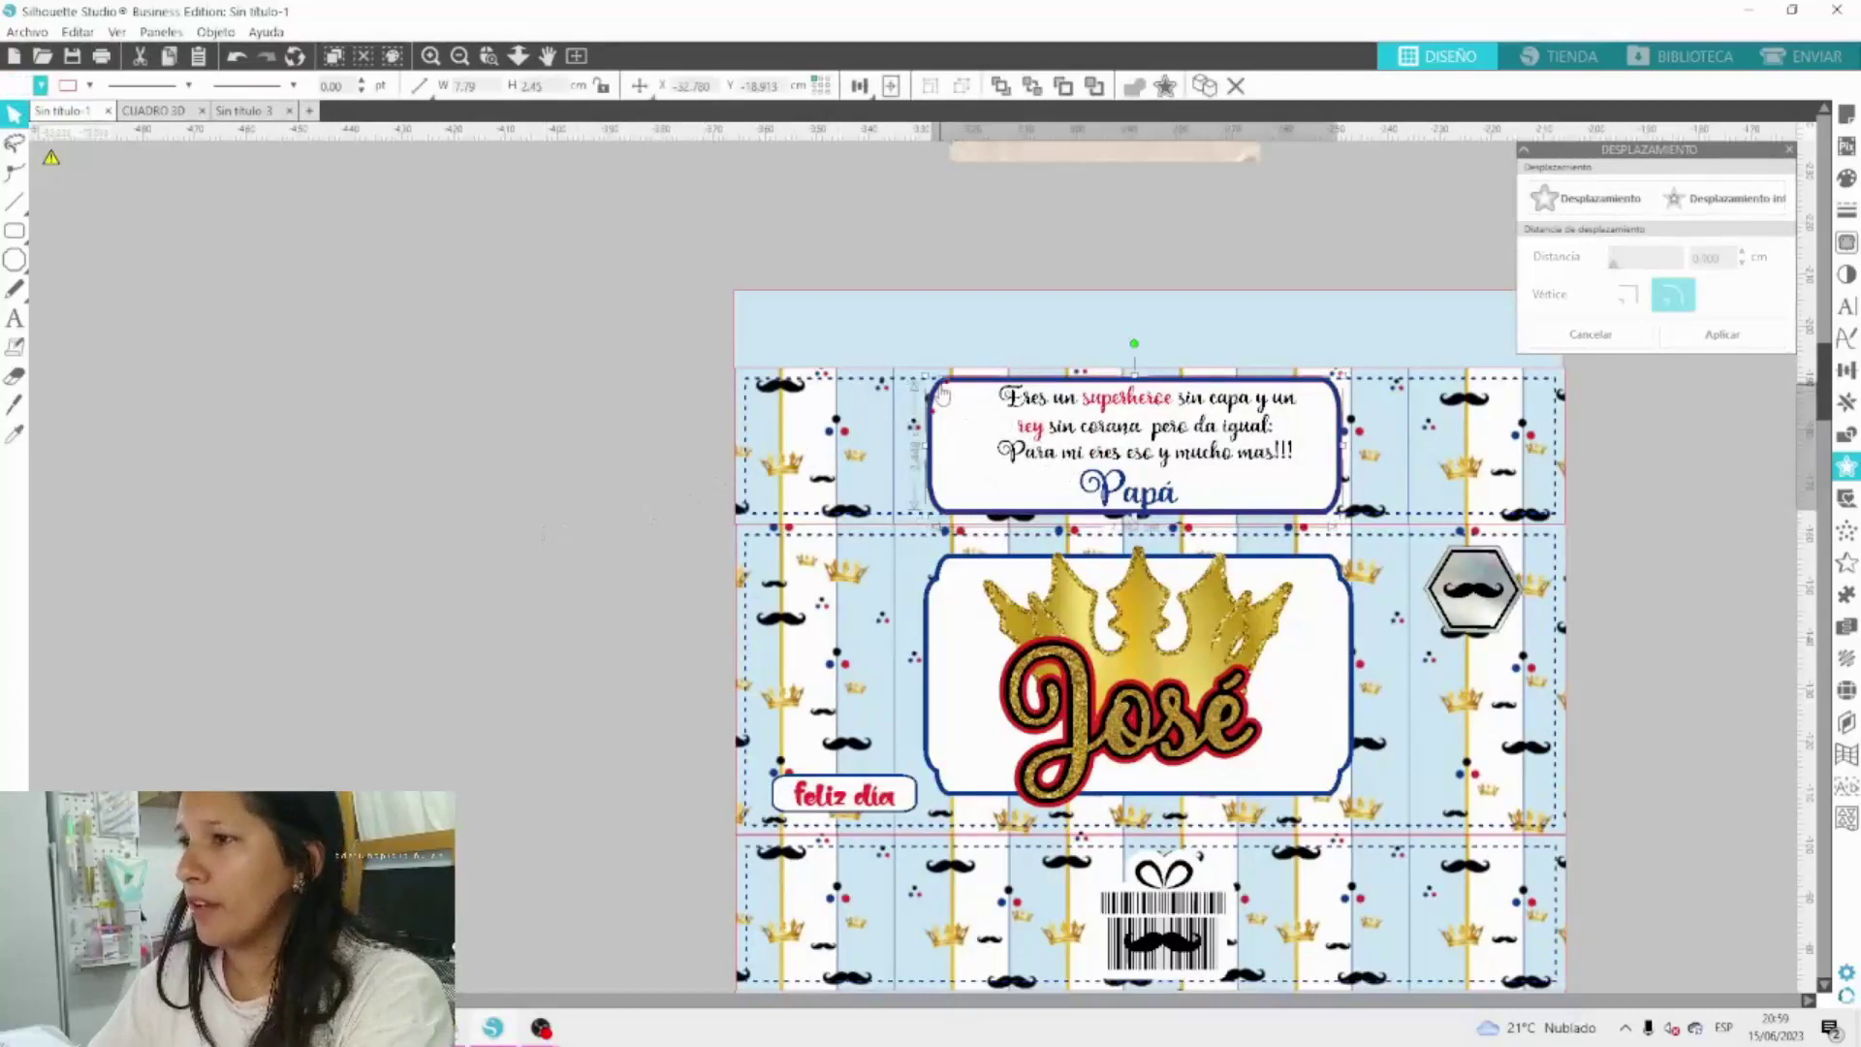
left_click(942, 398)
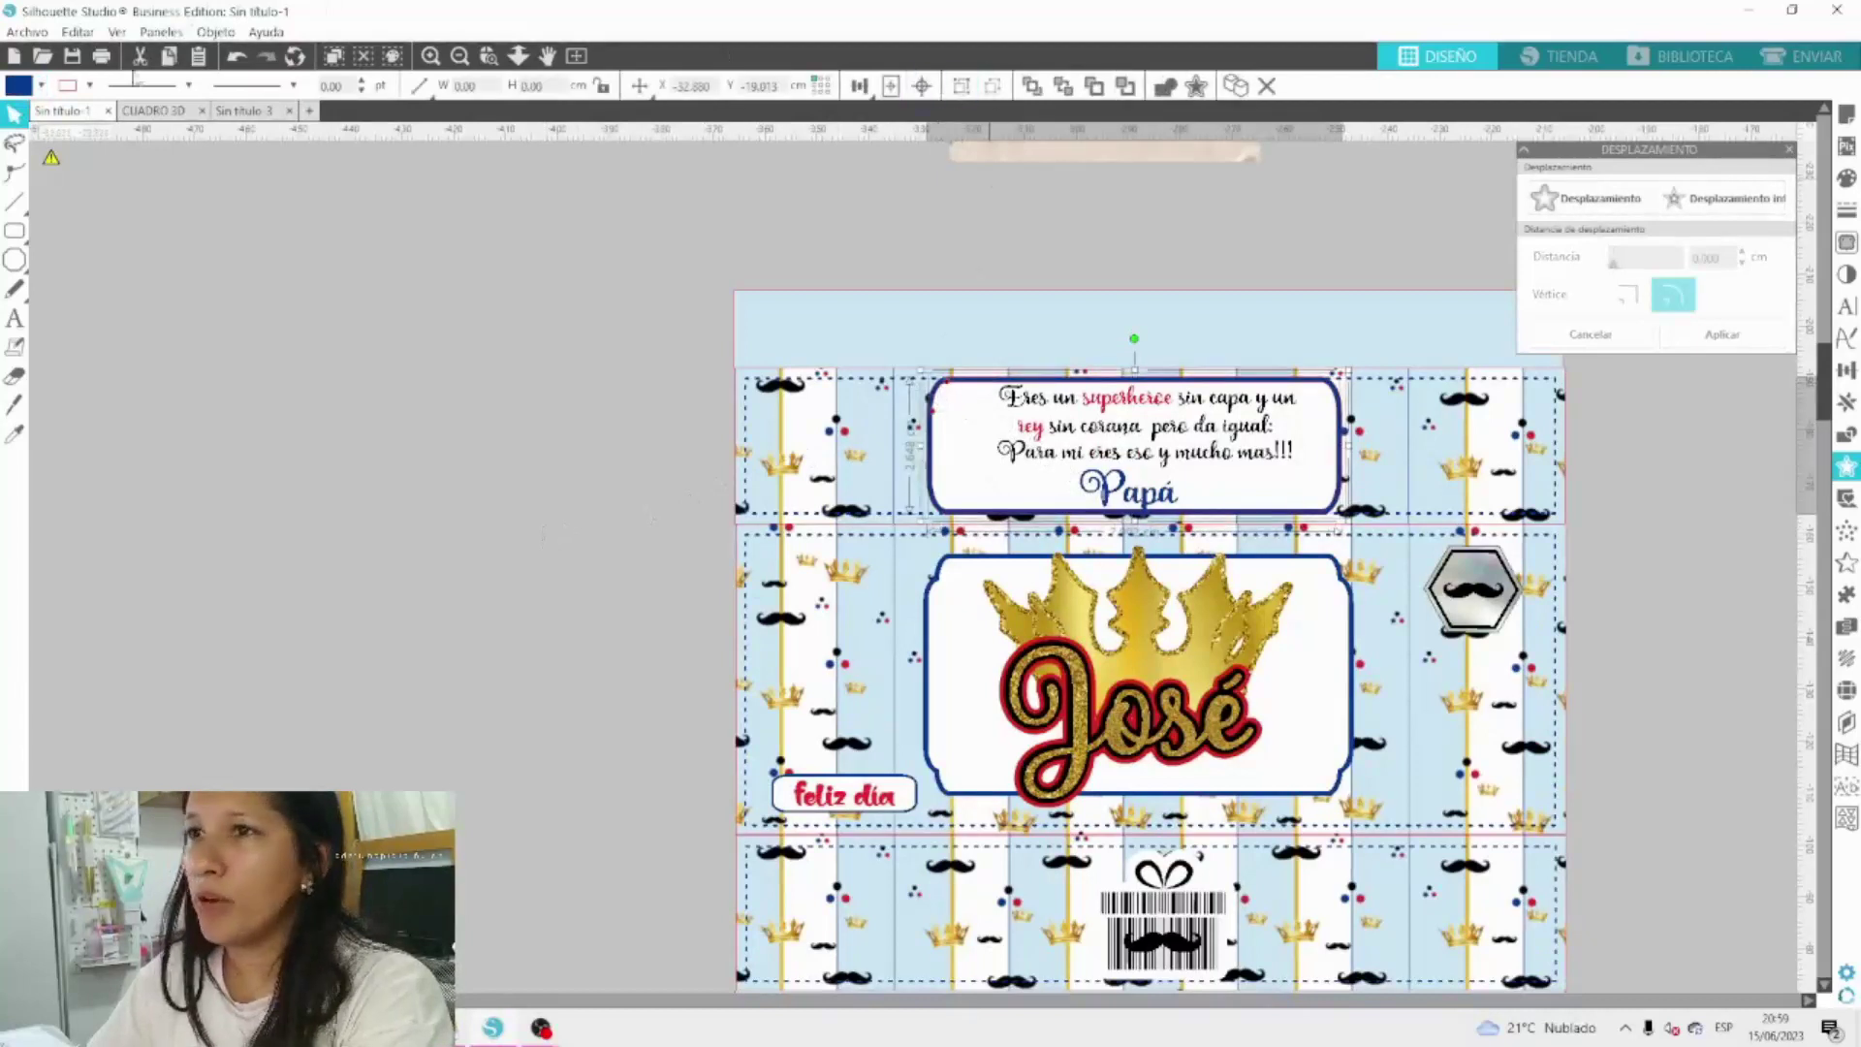
left_click(78, 86)
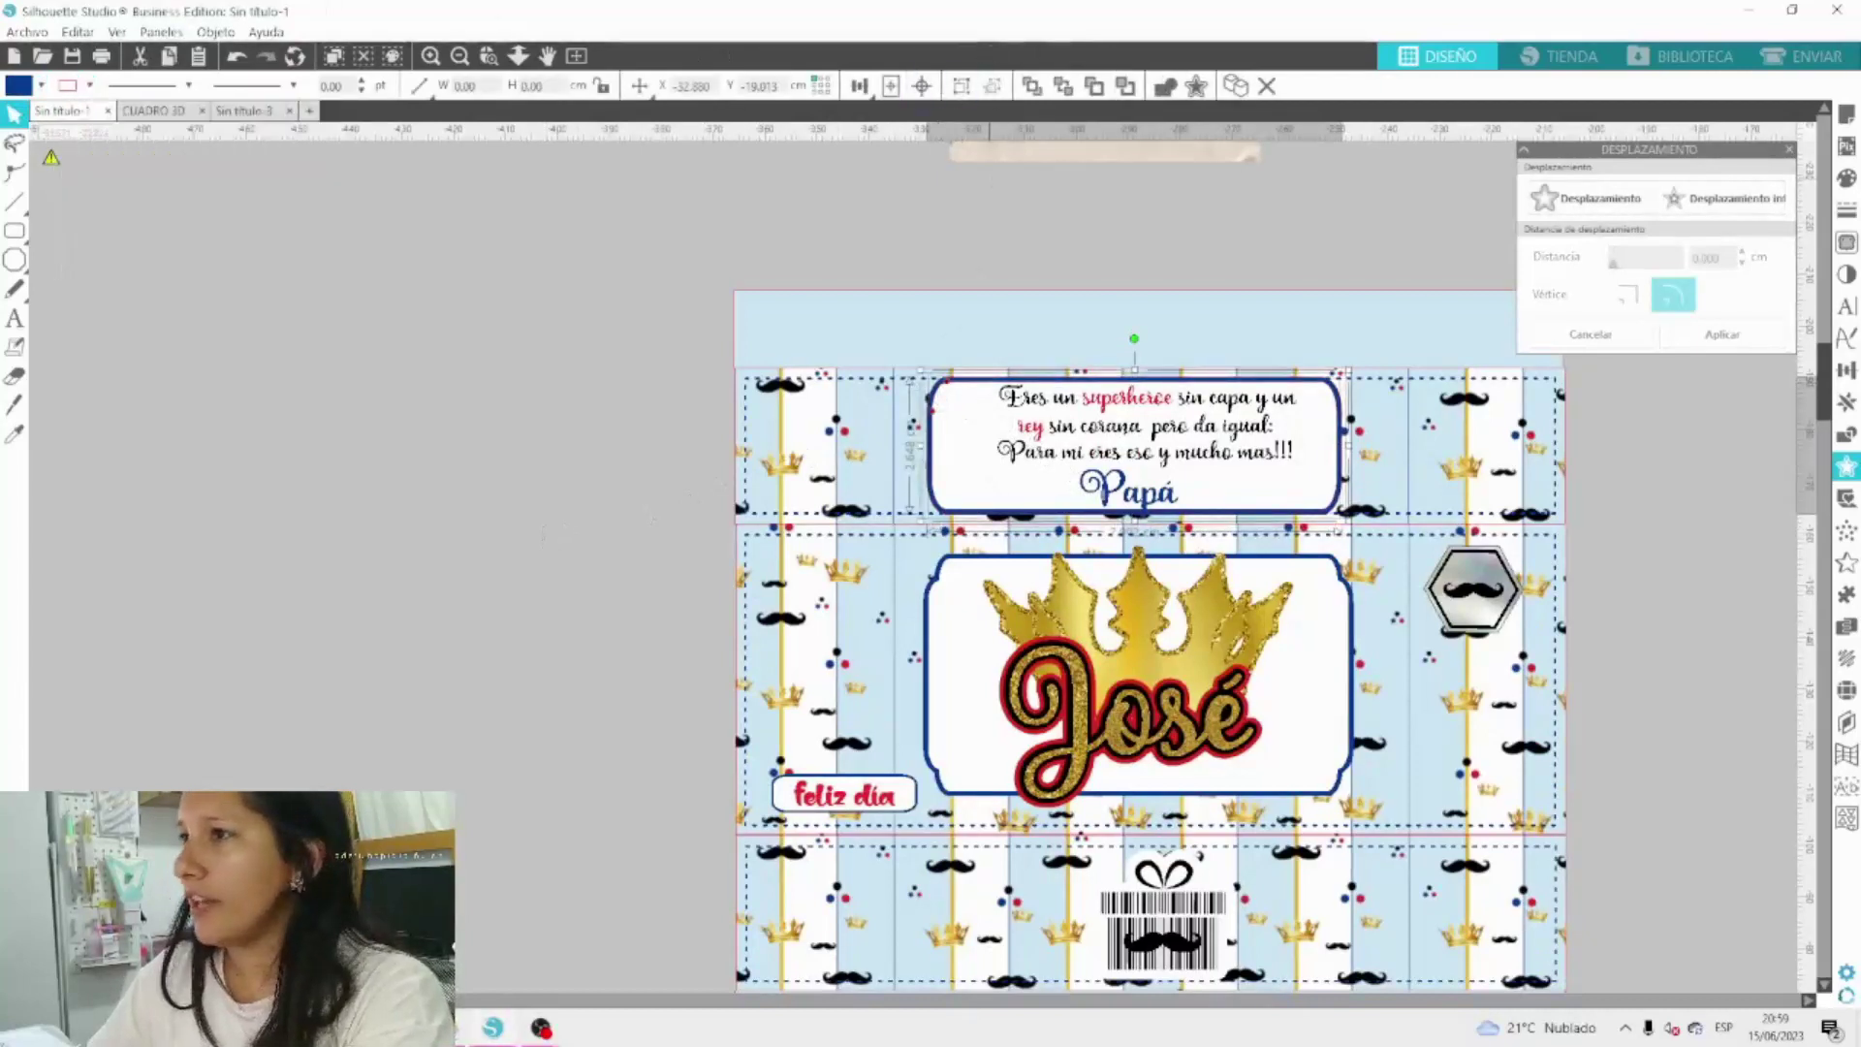
left_click(1139, 229)
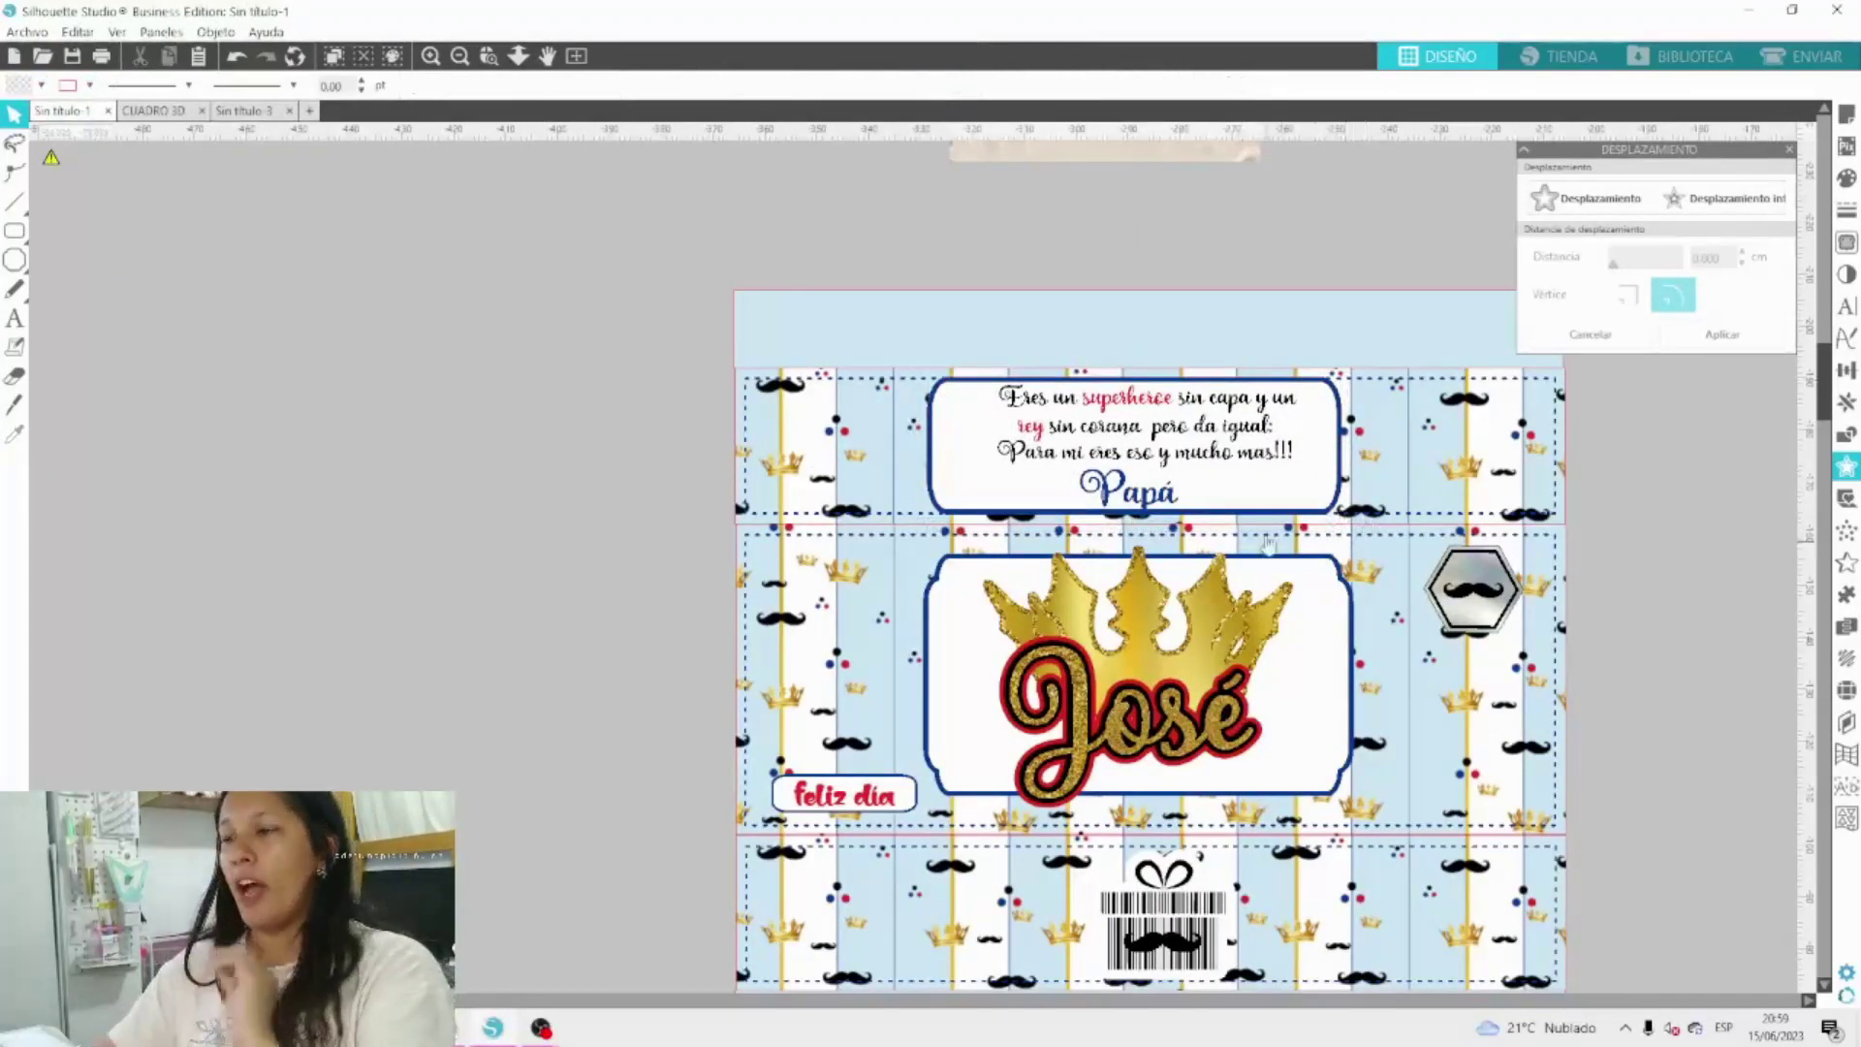
Shift the blue-framed box slightly down in the upper panel and lower the quote to centre it inside.
left_click(1207, 485)
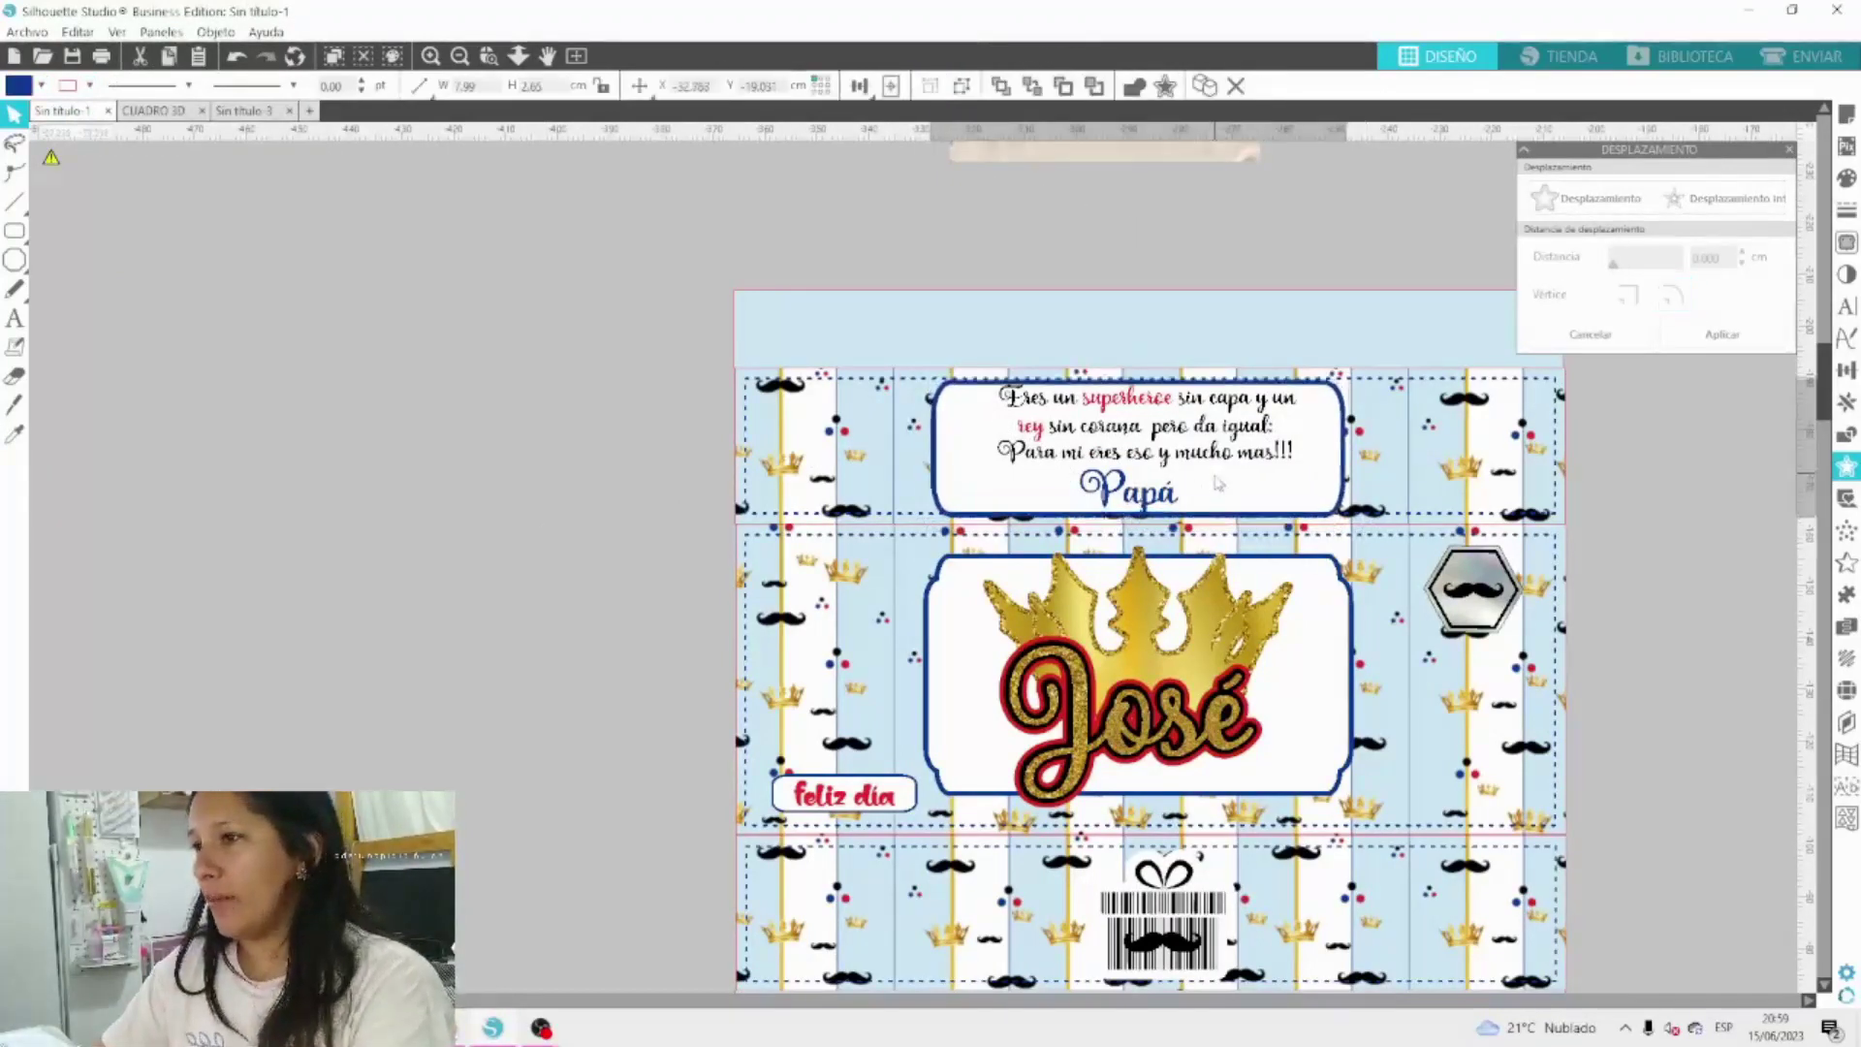
left_click(1200, 437)
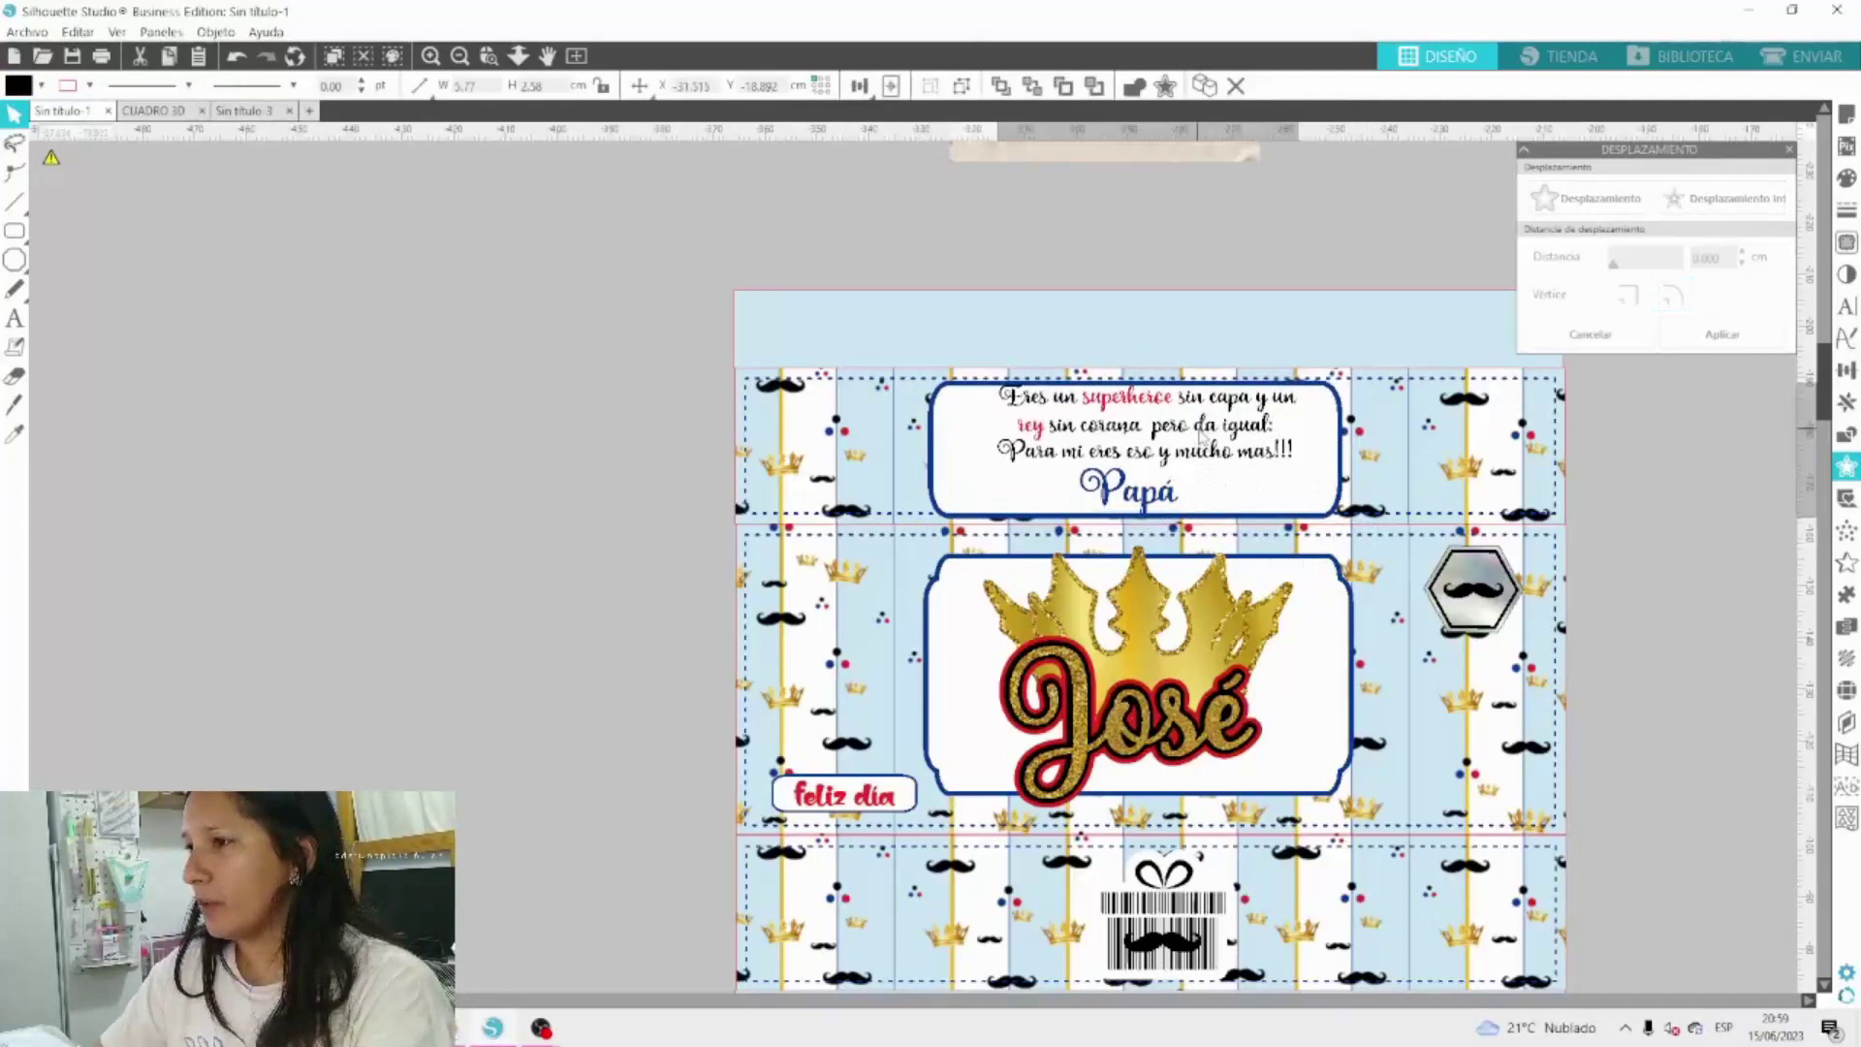
left_click_drag(1200, 437, 1202, 441)
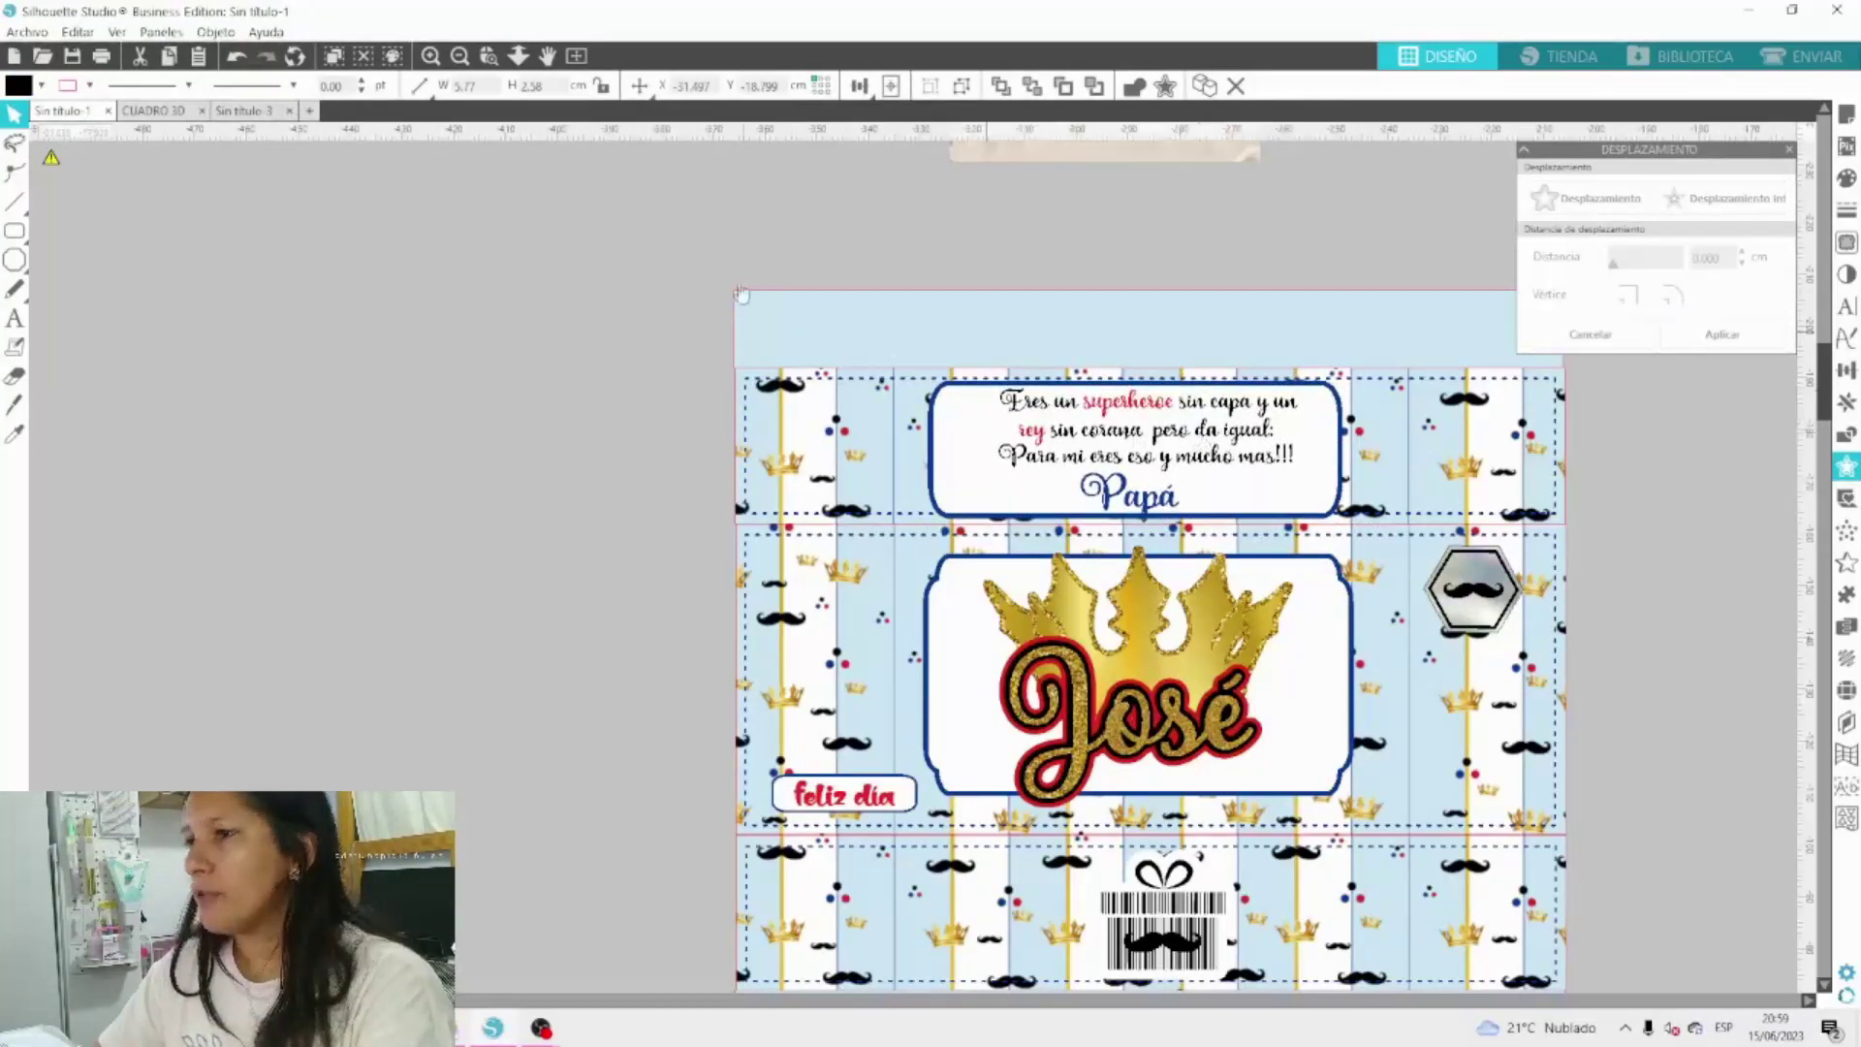
left_click(726, 253)
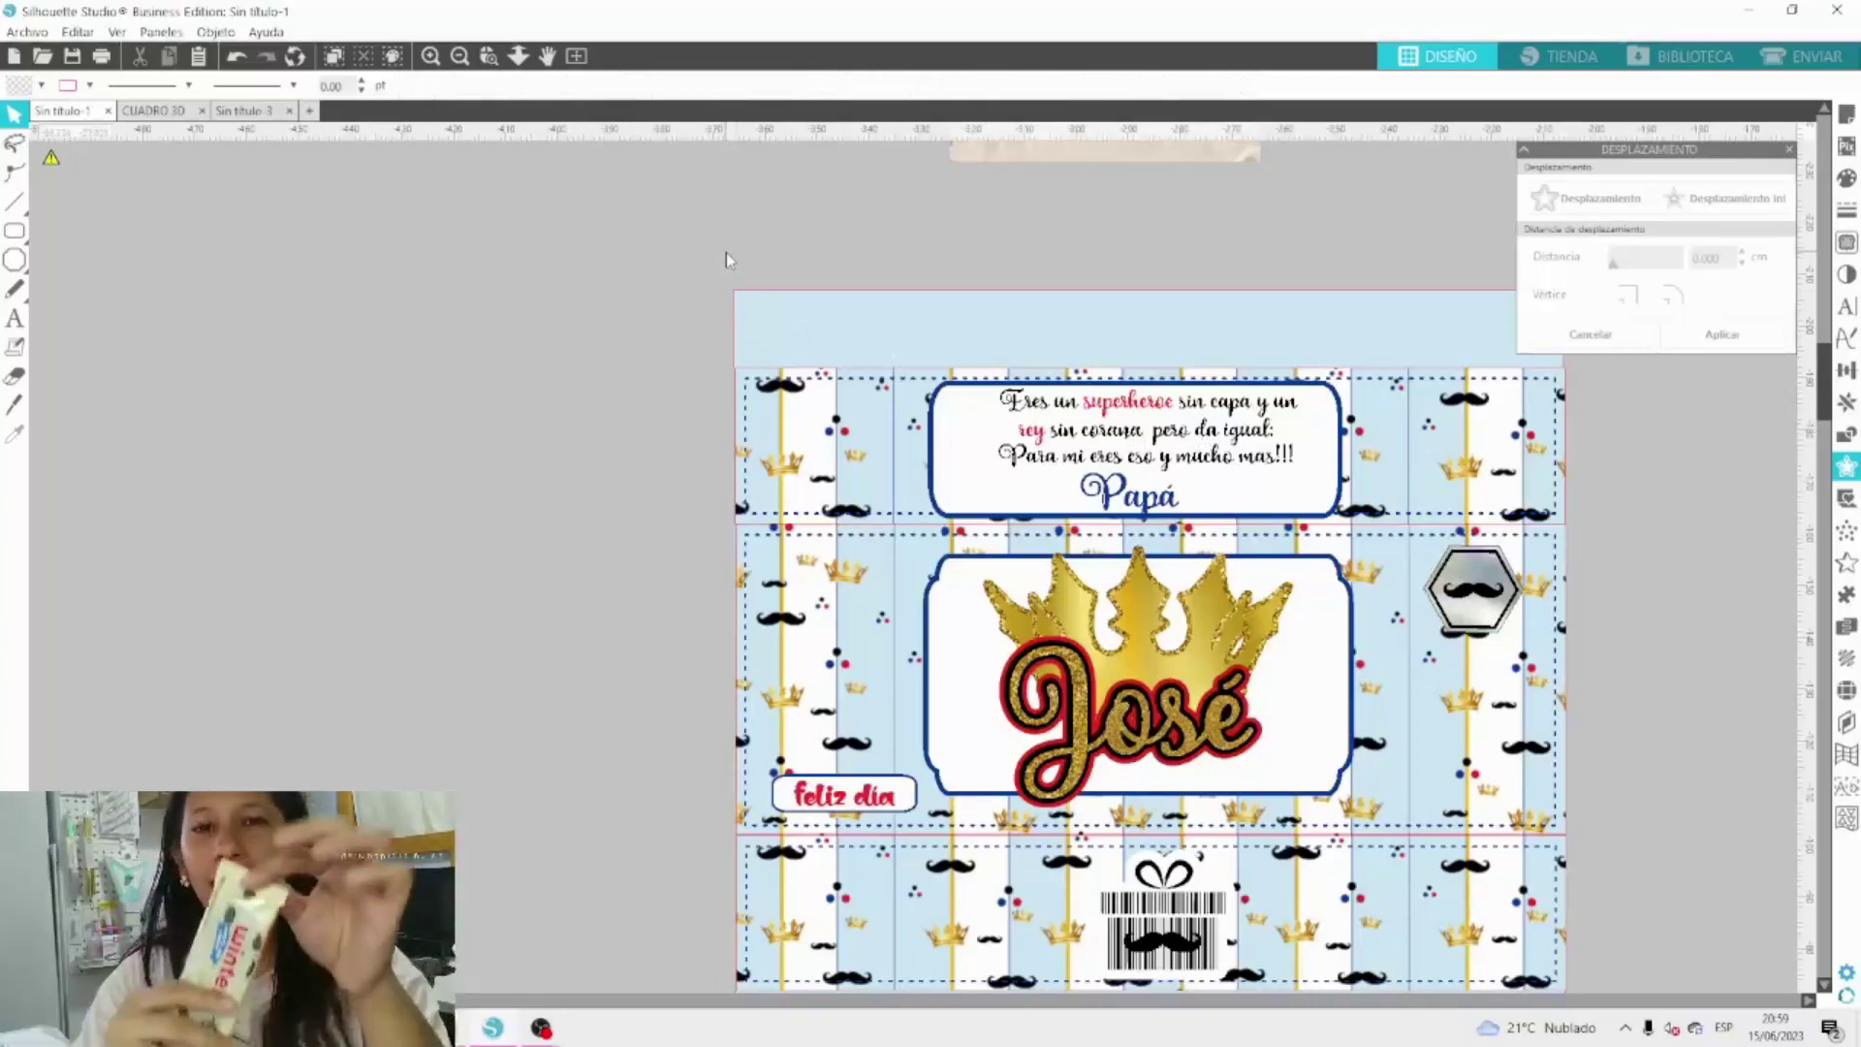
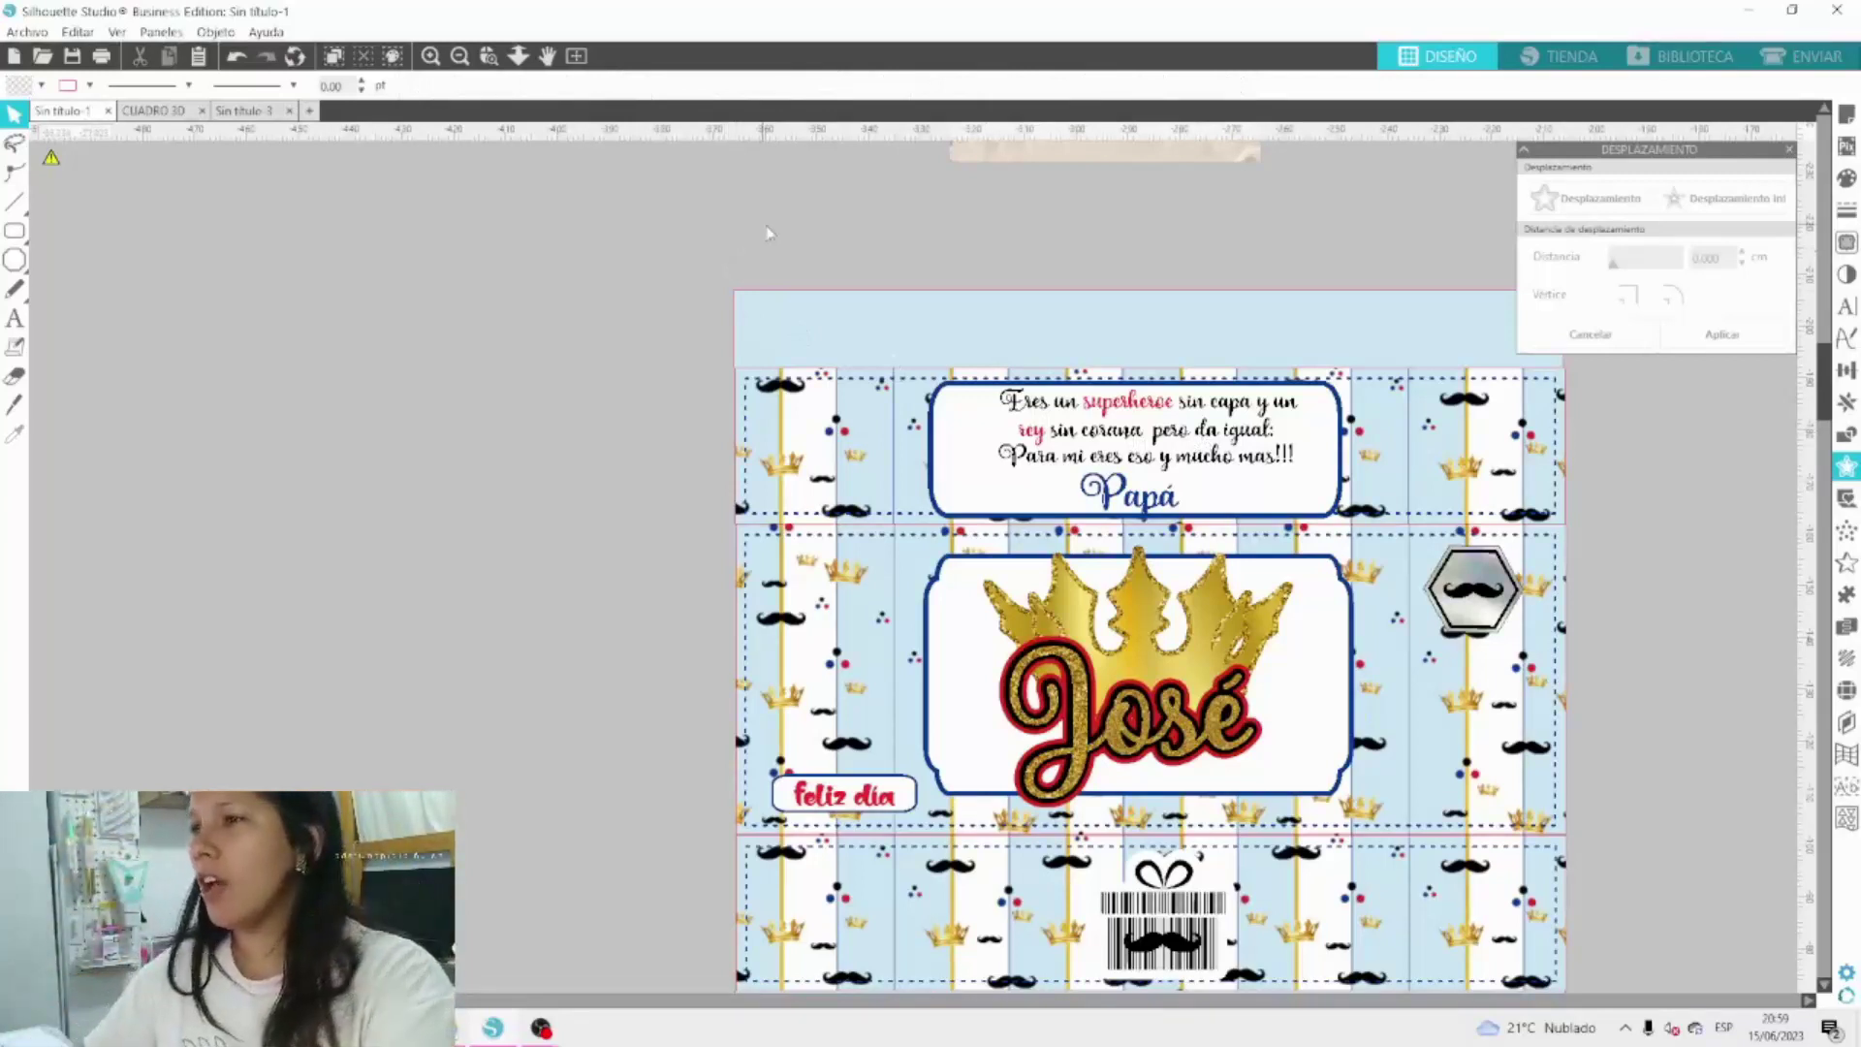
Check the dimensions and alignment of the light-blue end strips and the lower barcode panel.
left_click(460, 55)
left_click(1030, 404)
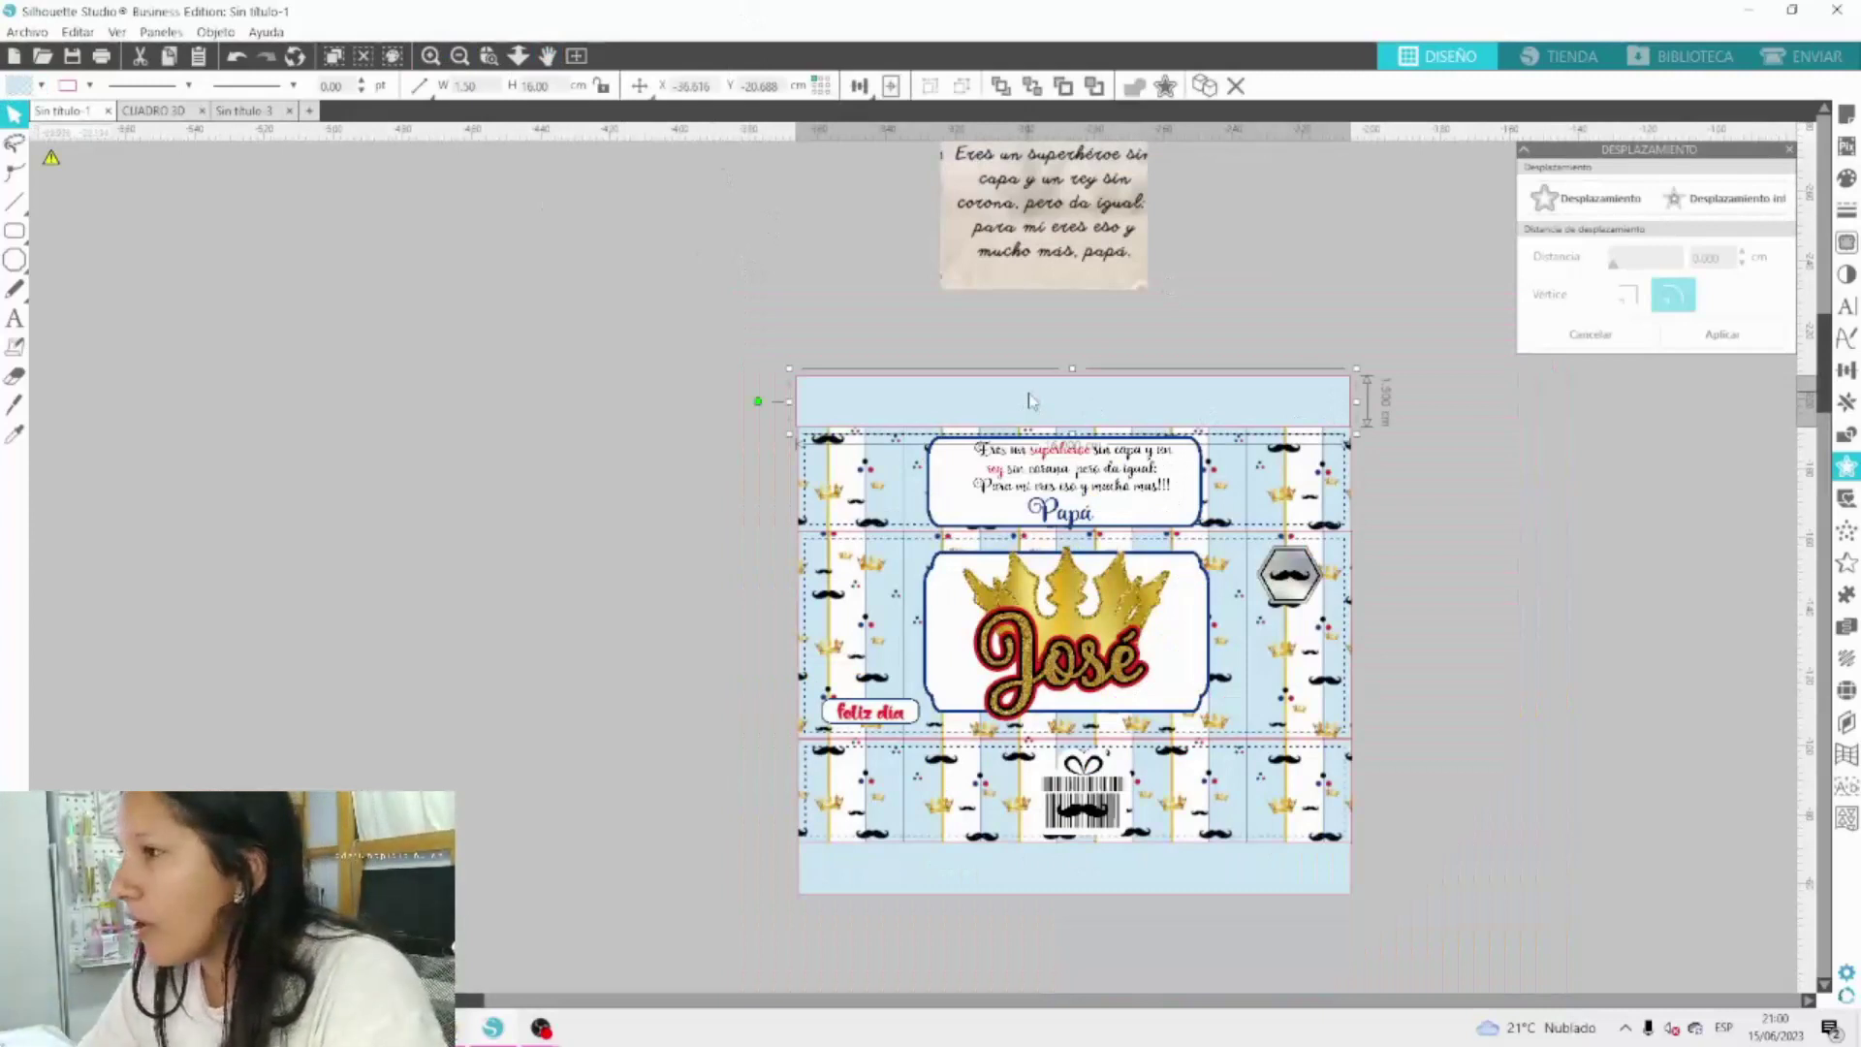
left_click(1046, 867)
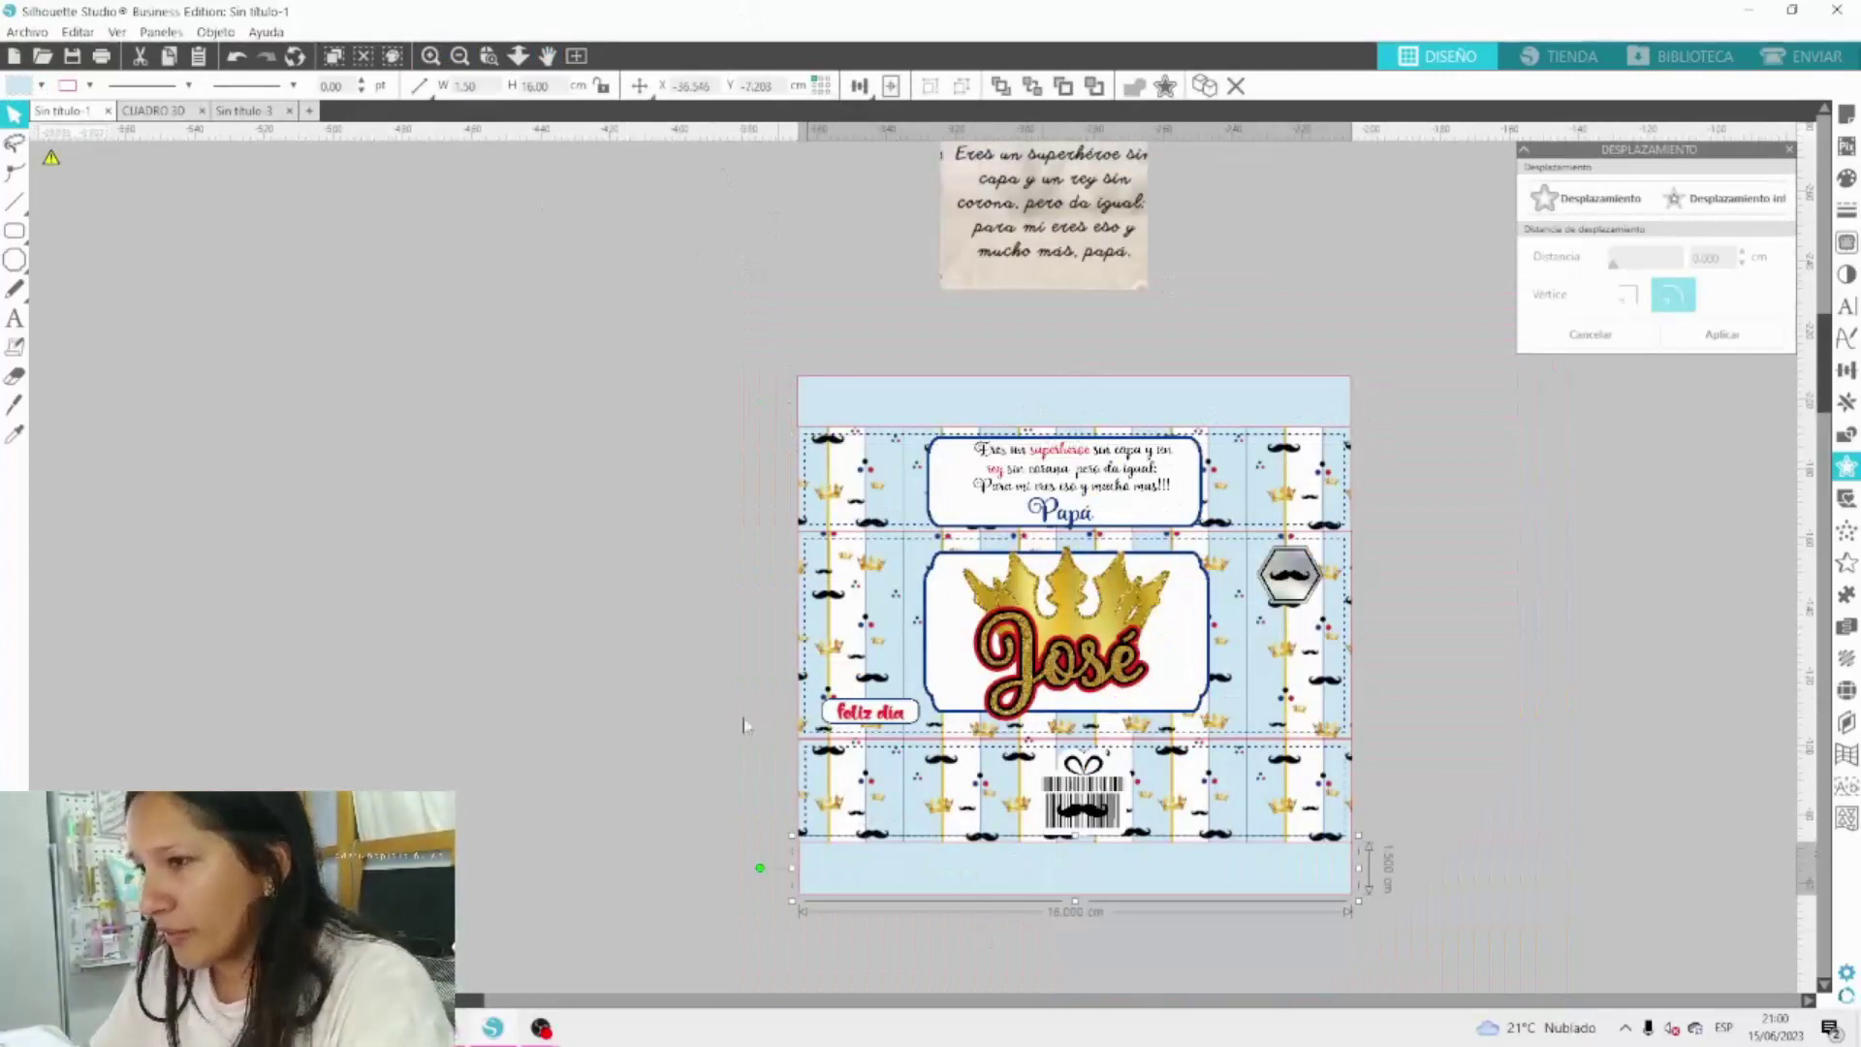
left_click(1173, 839)
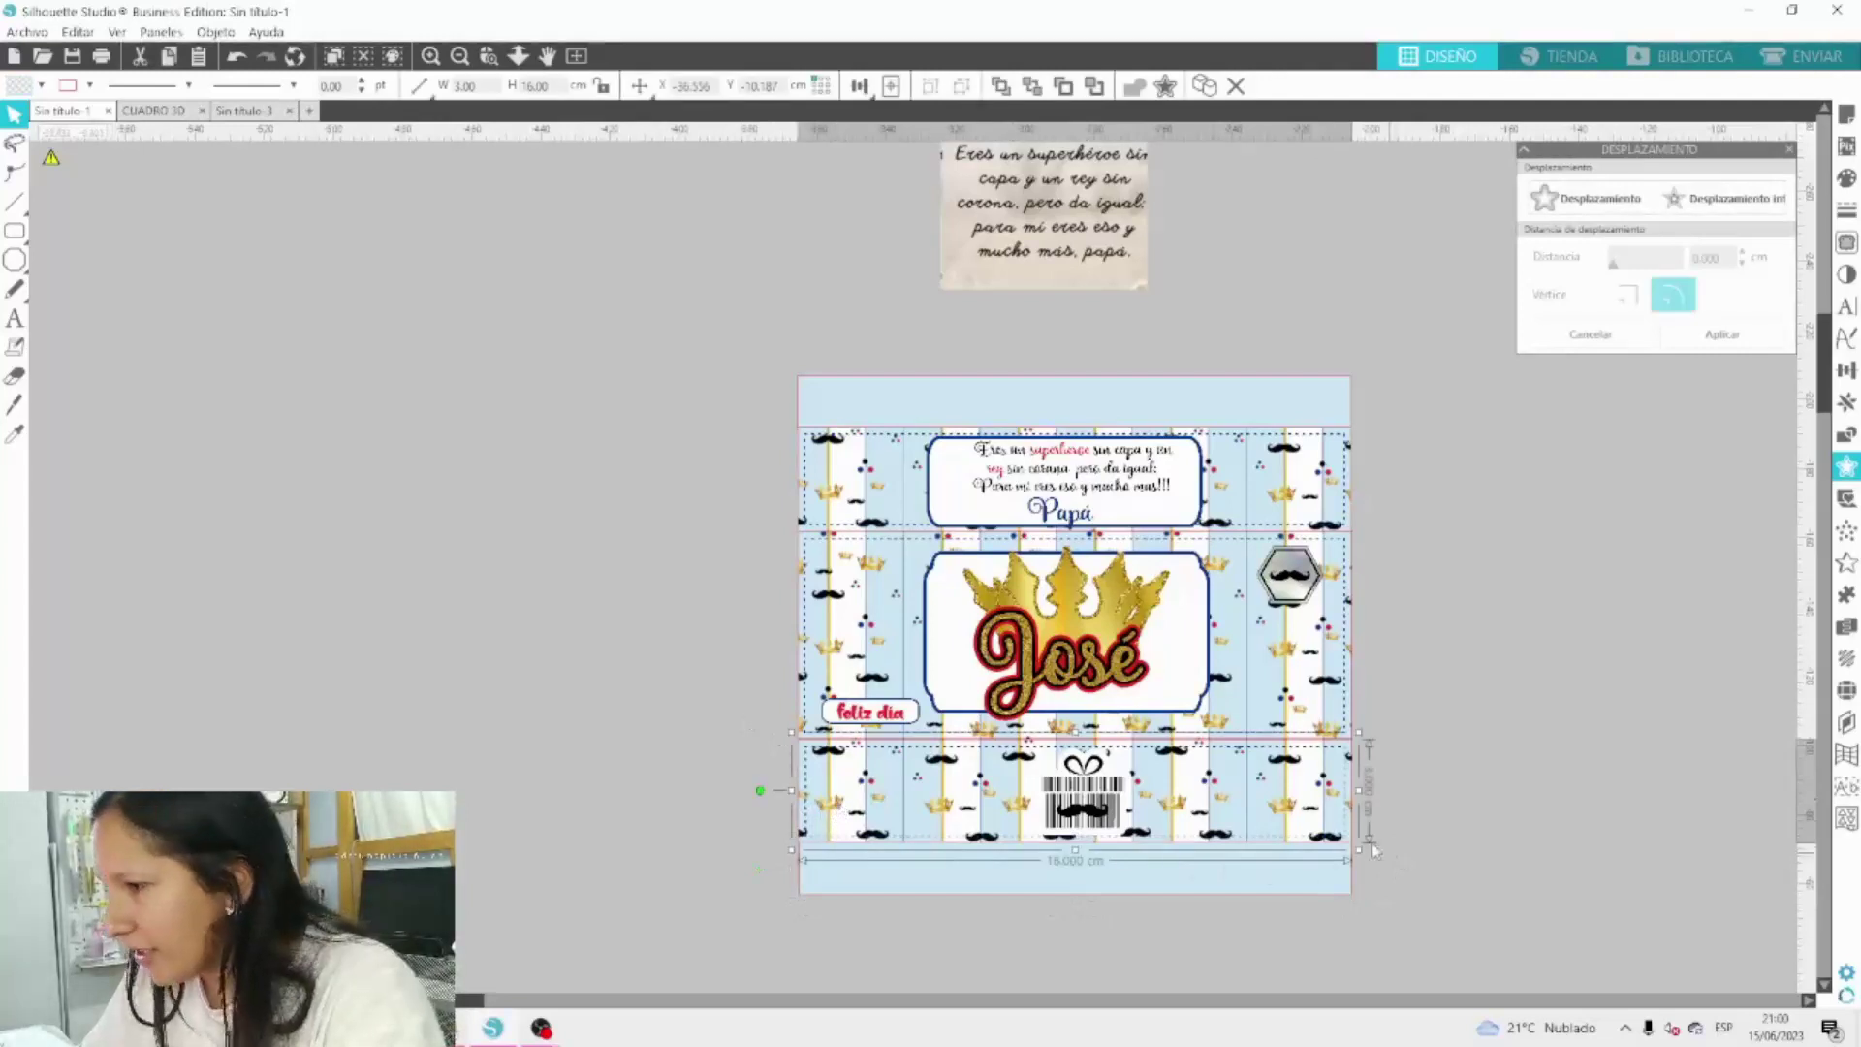
left_click_drag(1373, 850, 1369, 845)
left_click(1307, 864)
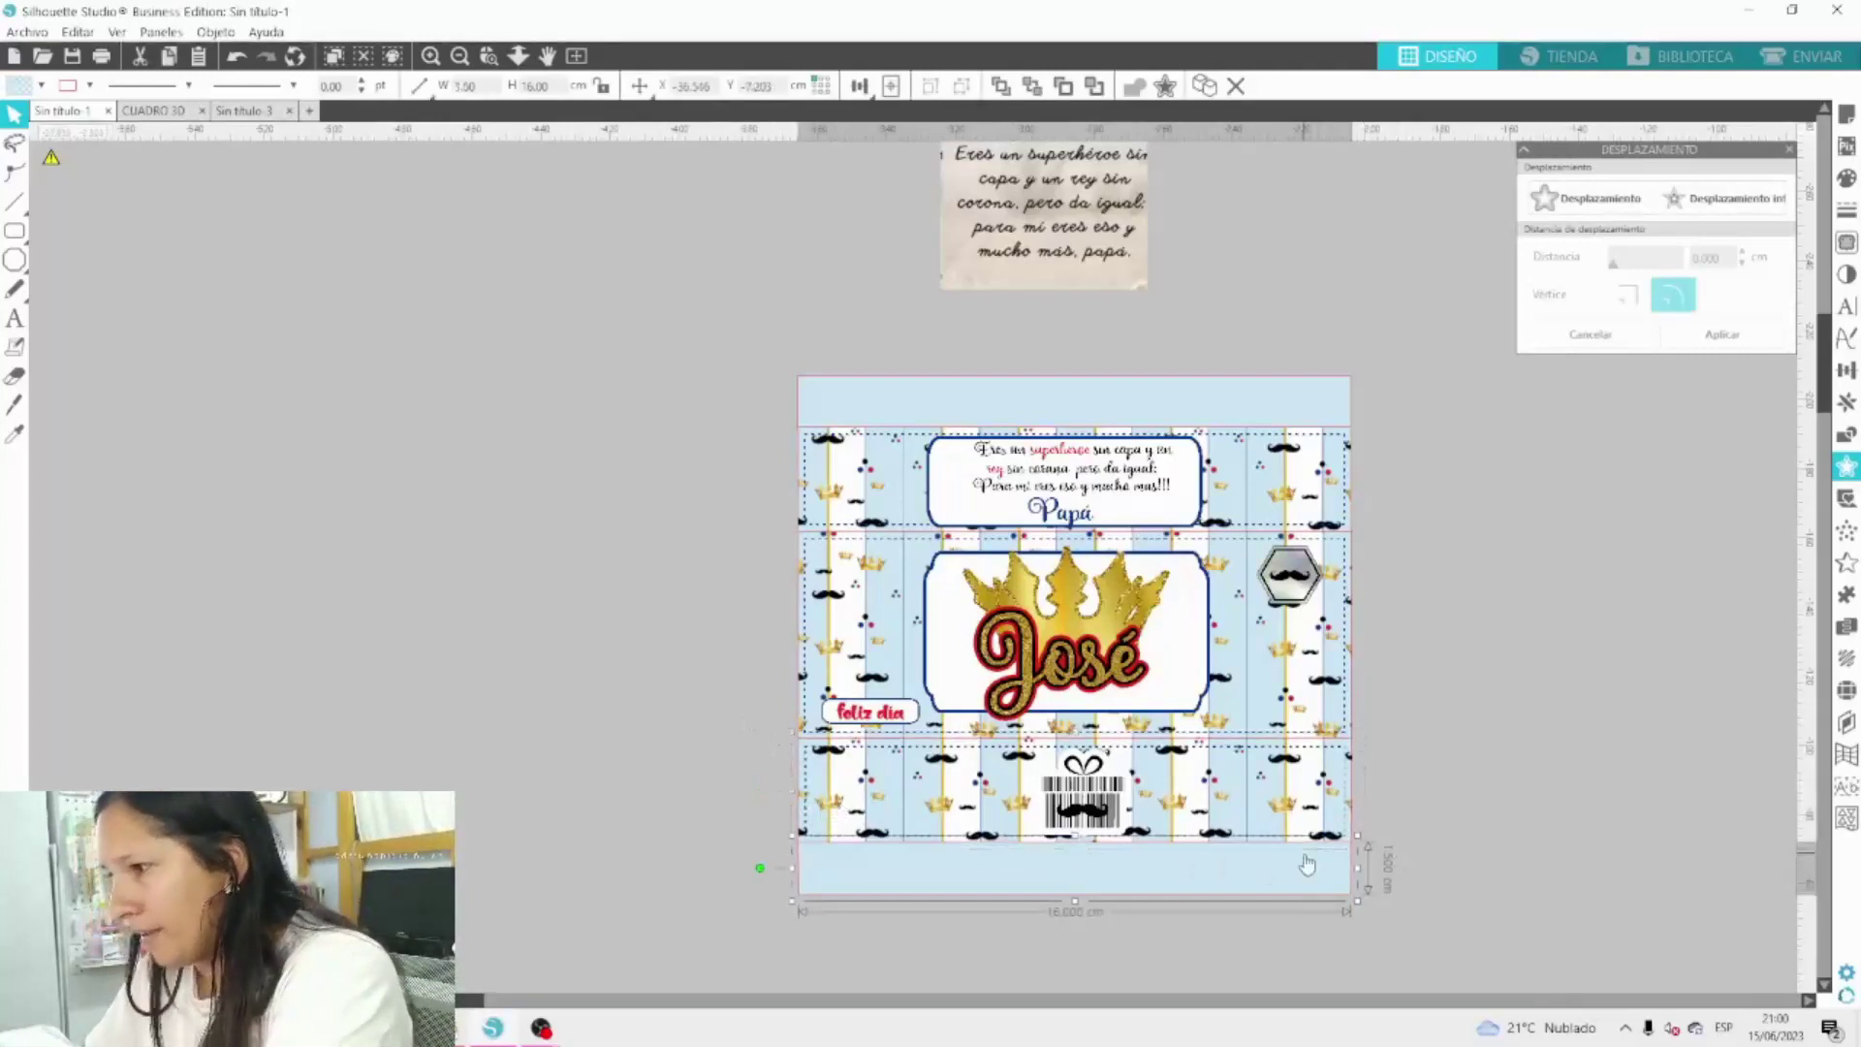
left_click(1386, 753)
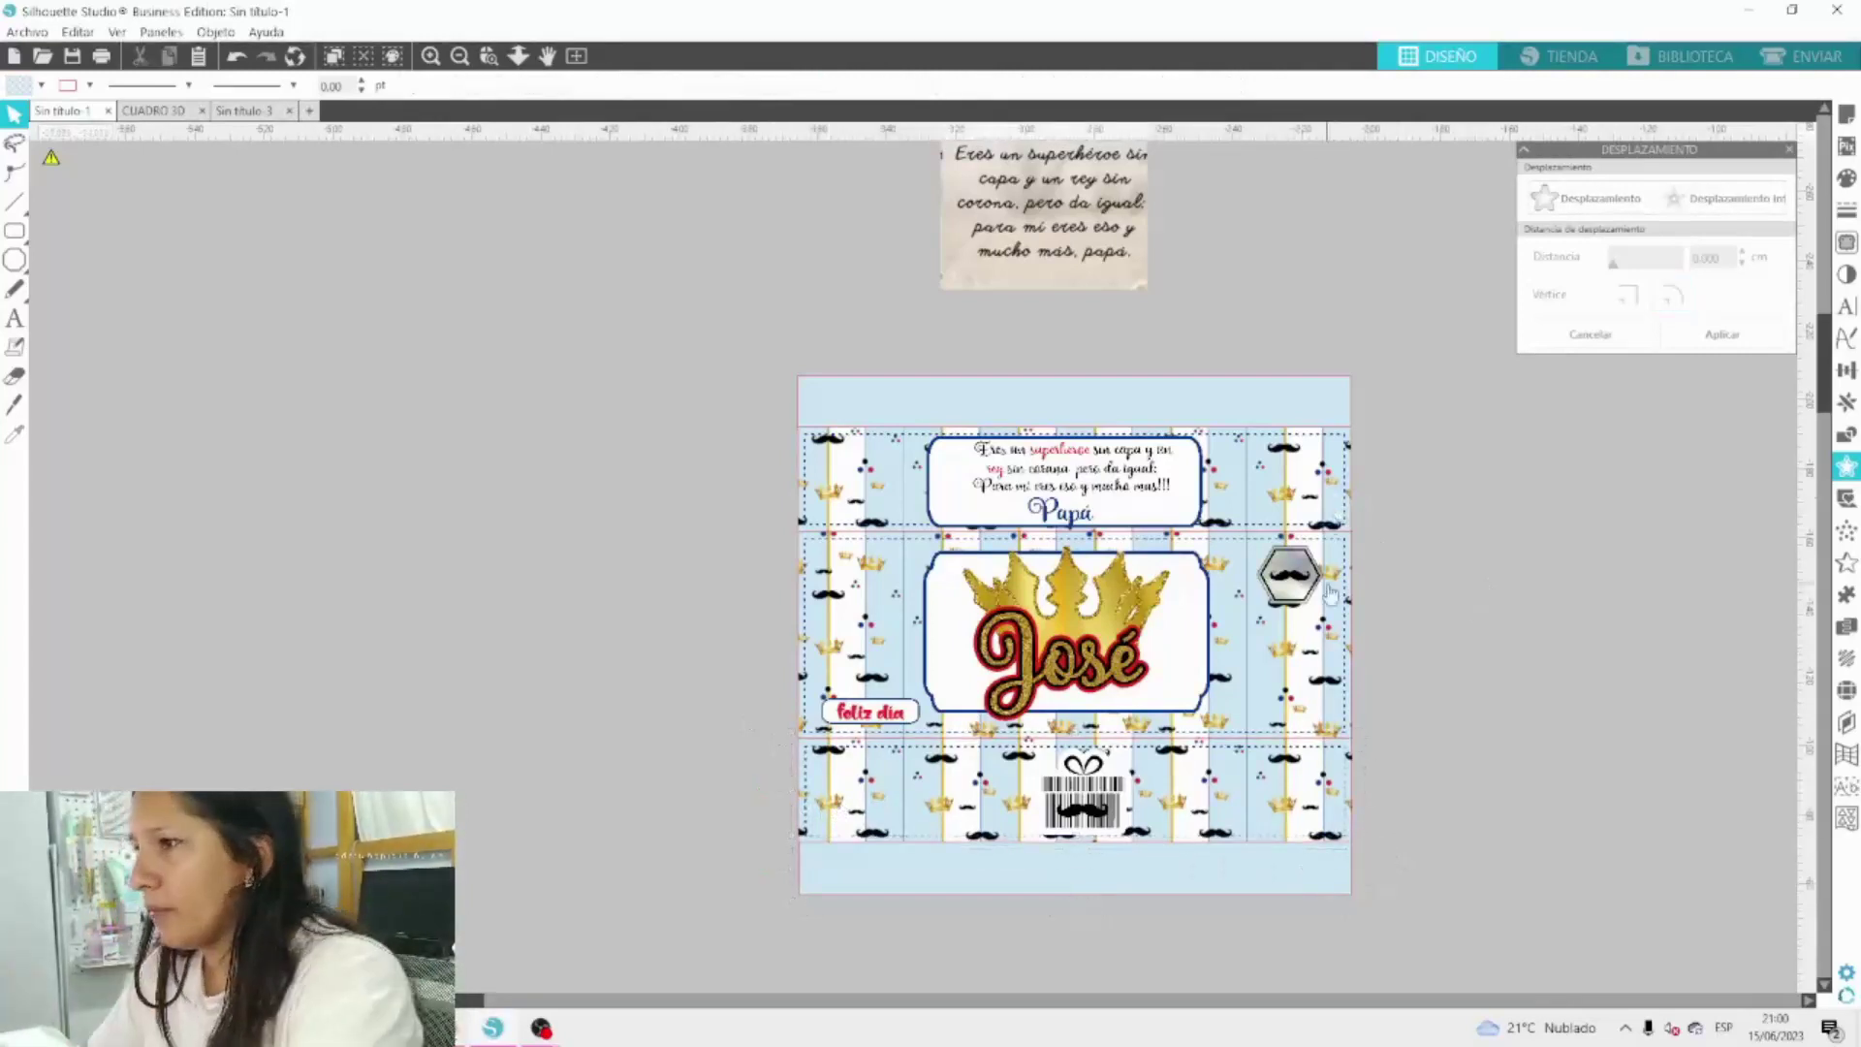
Draw a narrow vertical rectangle about 0.92 by 14.99 cm along the label's left edge, spanning its full height.
left_click(1331, 593)
left_click(1442, 591)
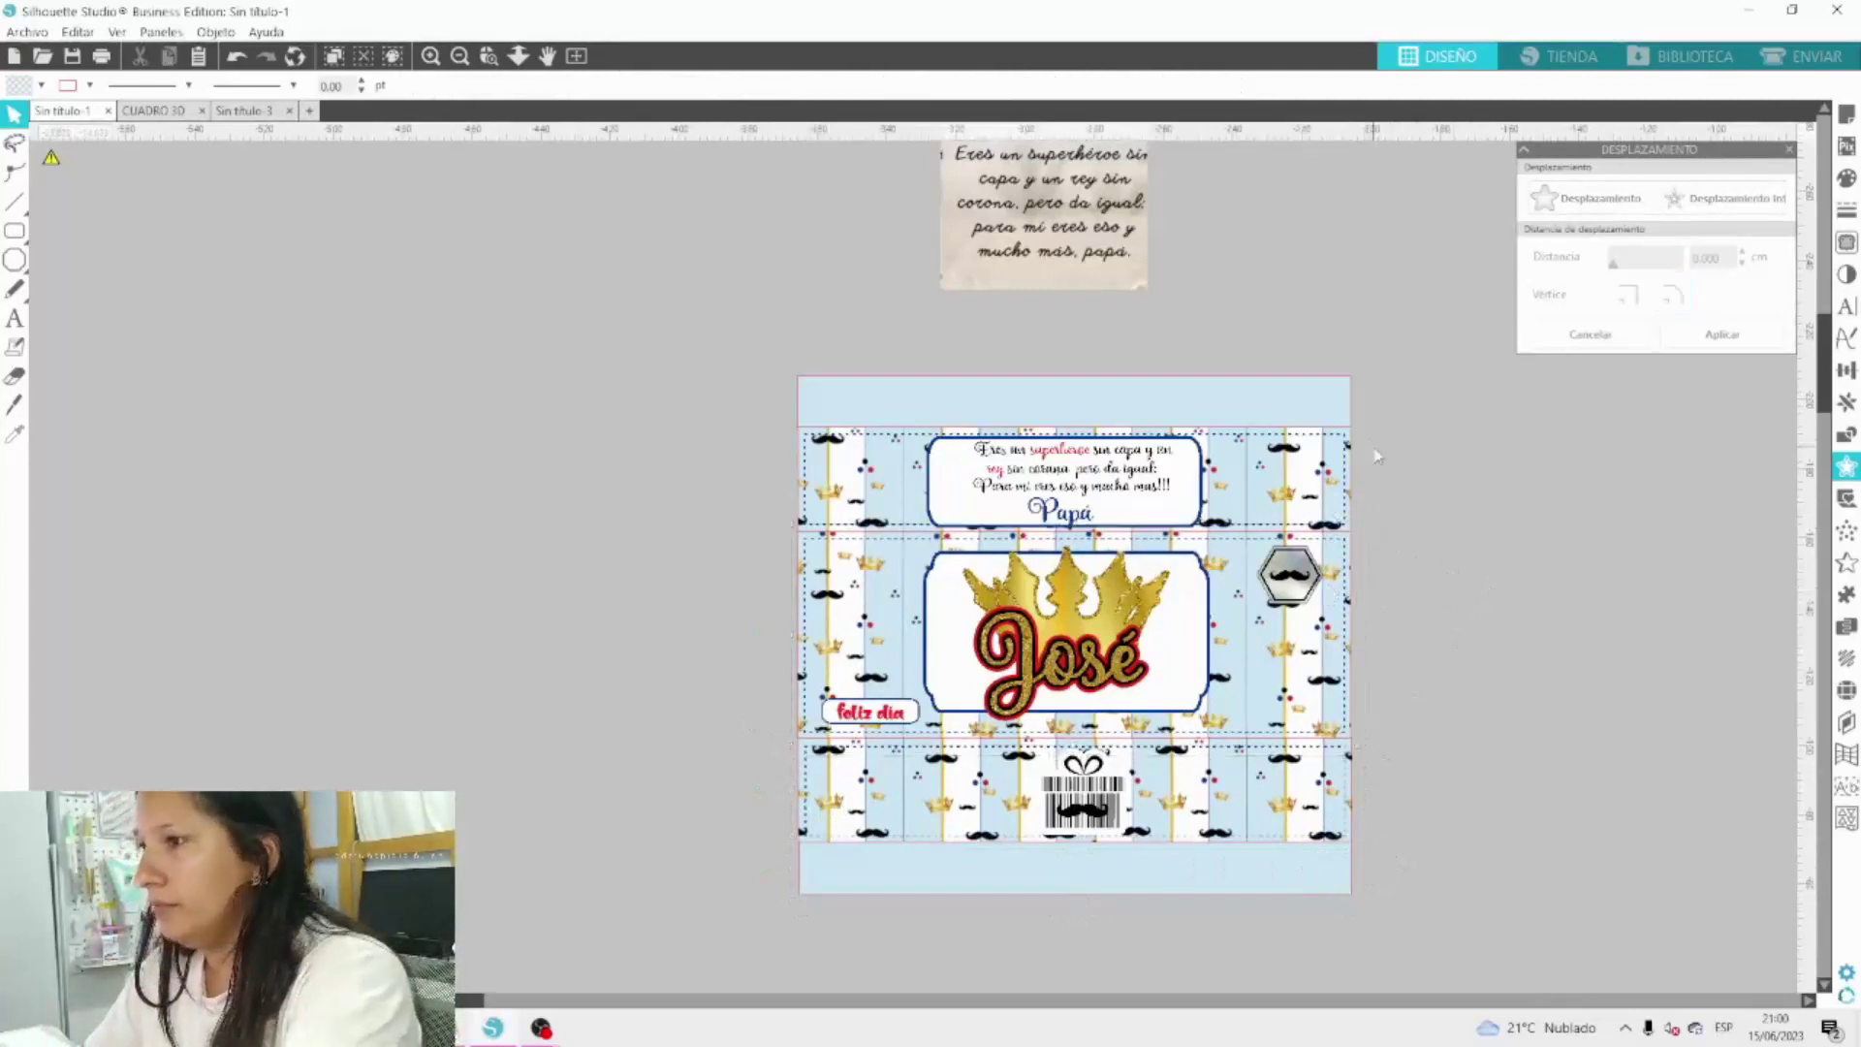
left_click(840, 404)
left_click(778, 291)
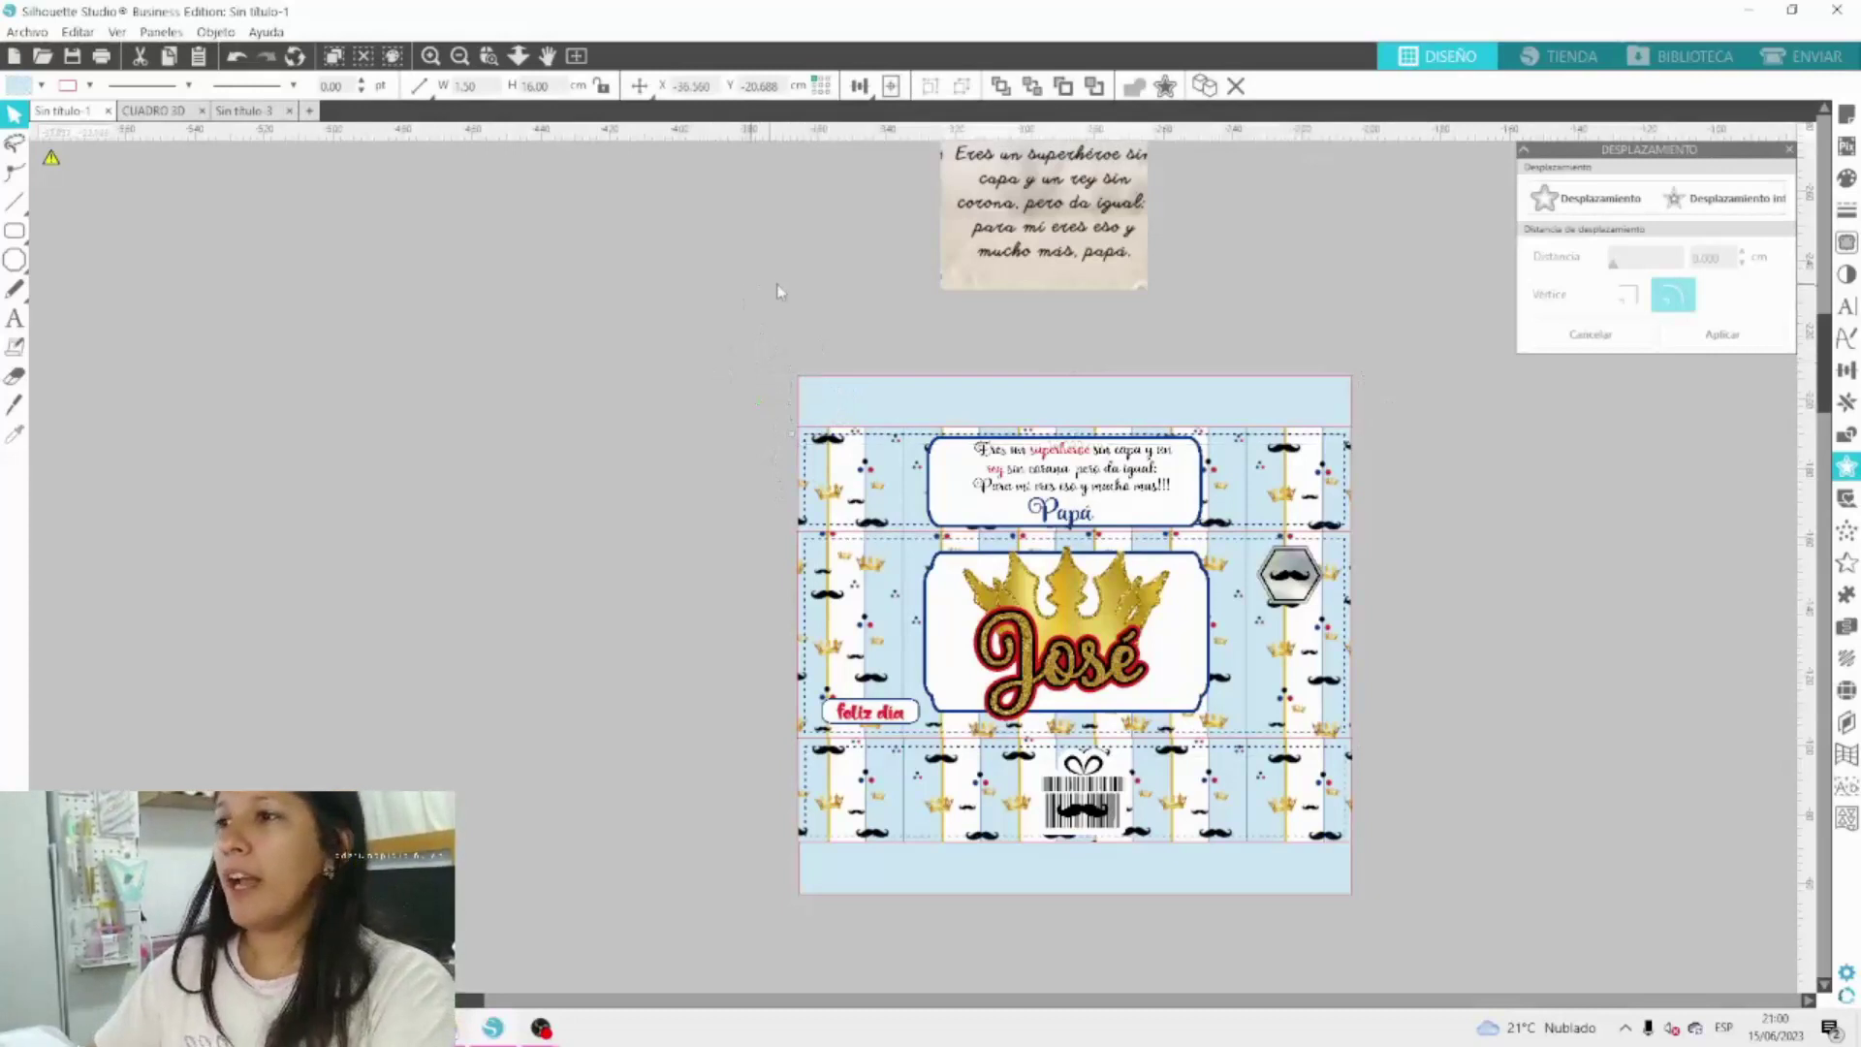
left_click(43, 232)
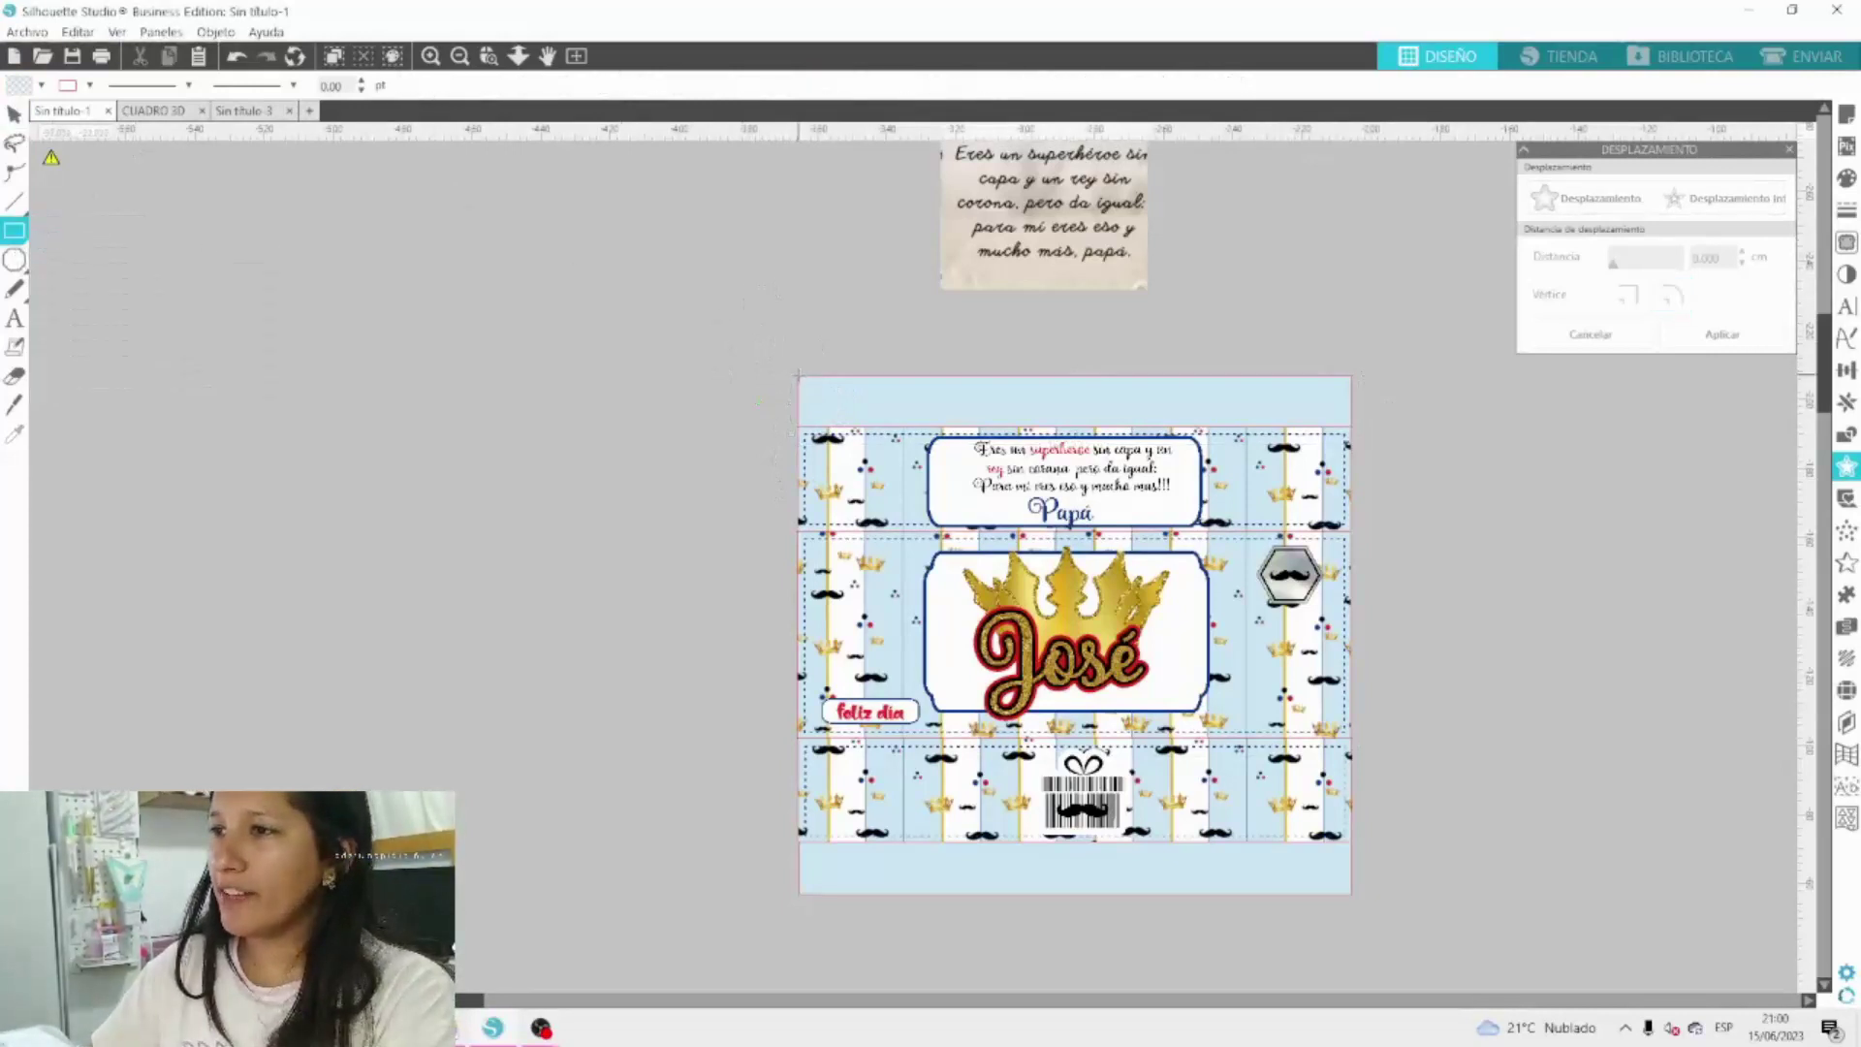
left_click_drag(798, 375, 835, 904)
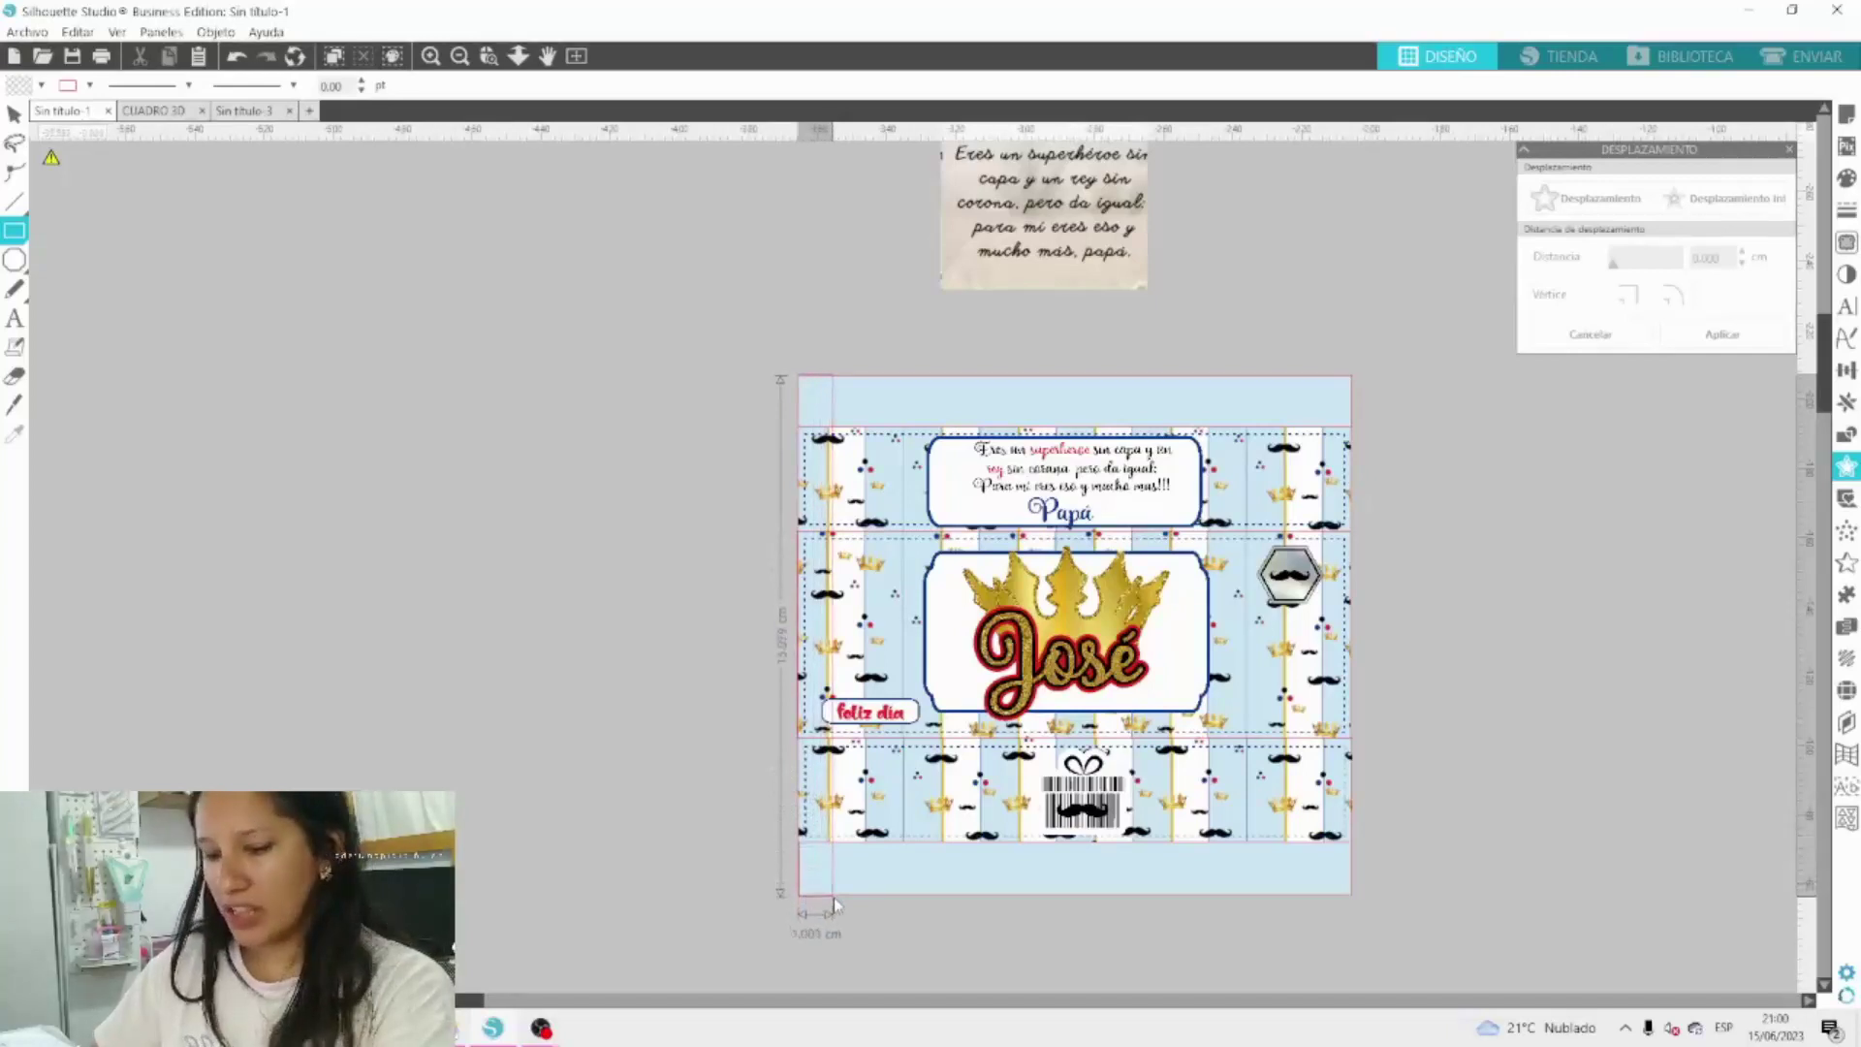
left_click_drag(835, 905, 829, 894)
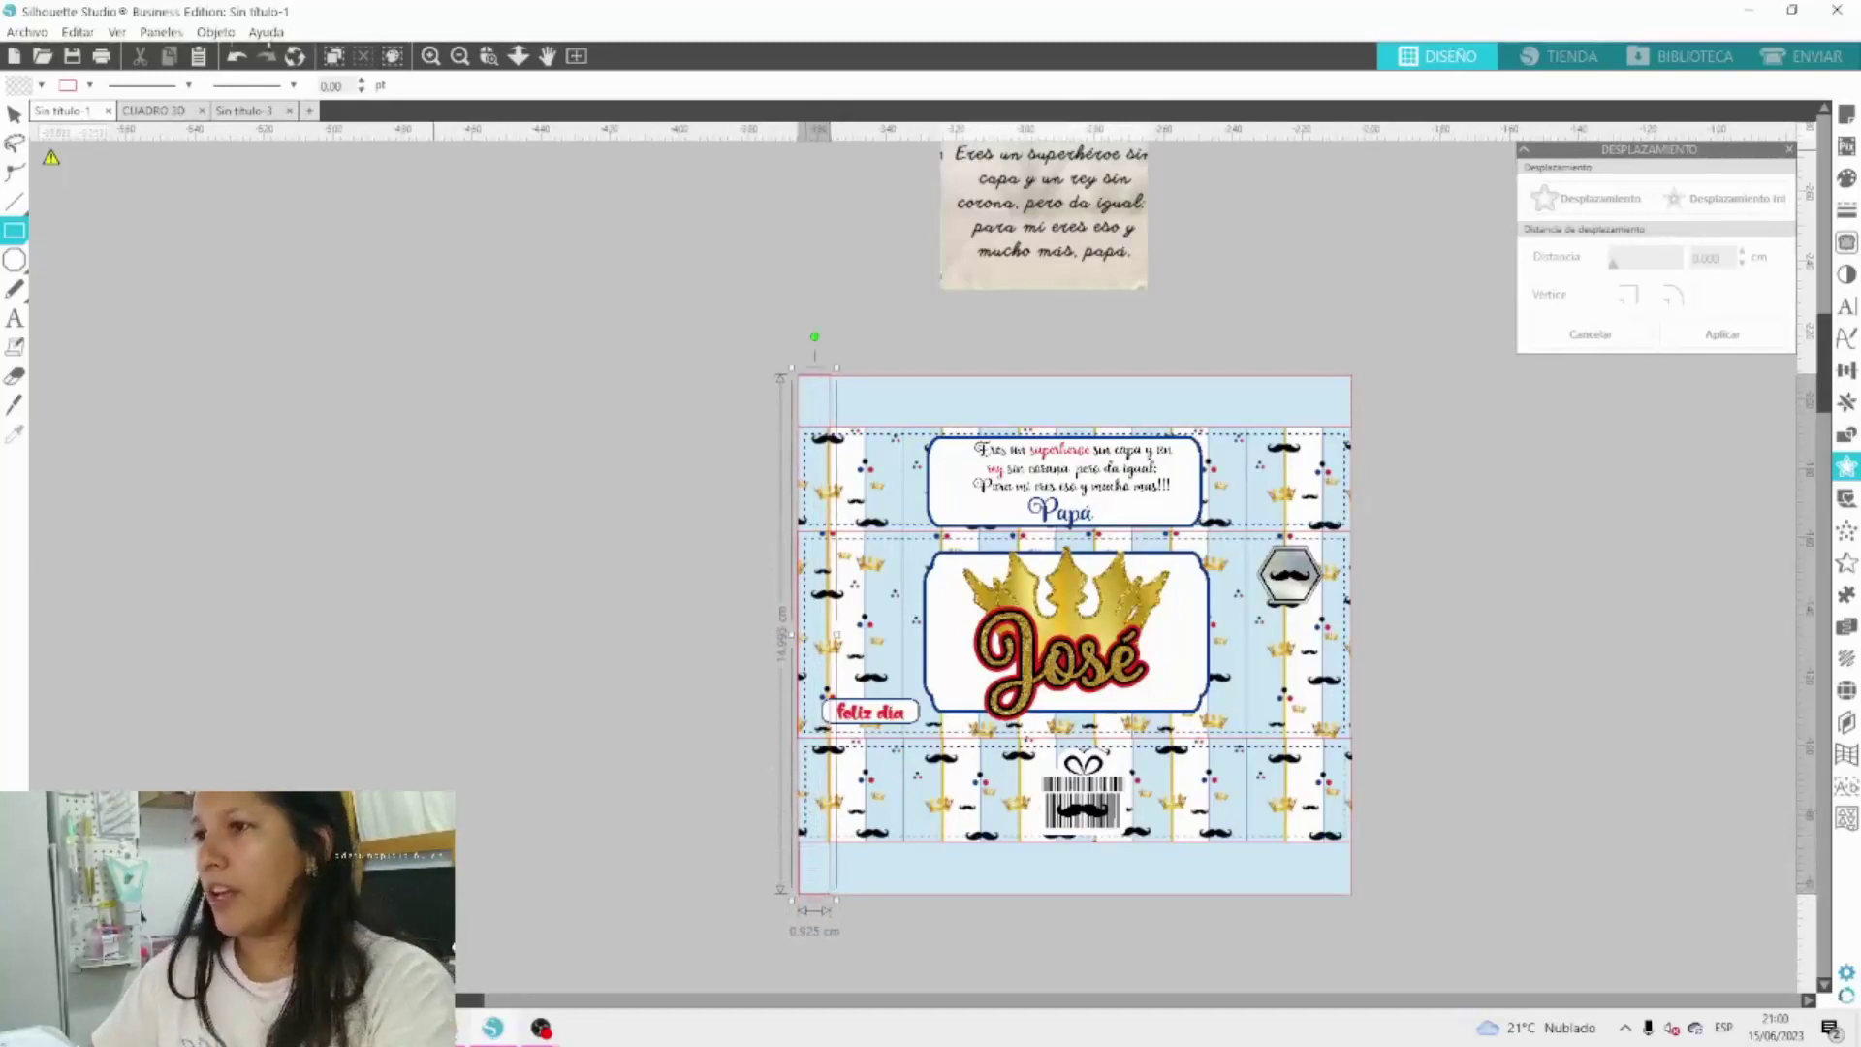
Fill the narrow strip with the smooth gold digital paper and place a copy along the label's opposite side edge.
left_click(1848, 180)
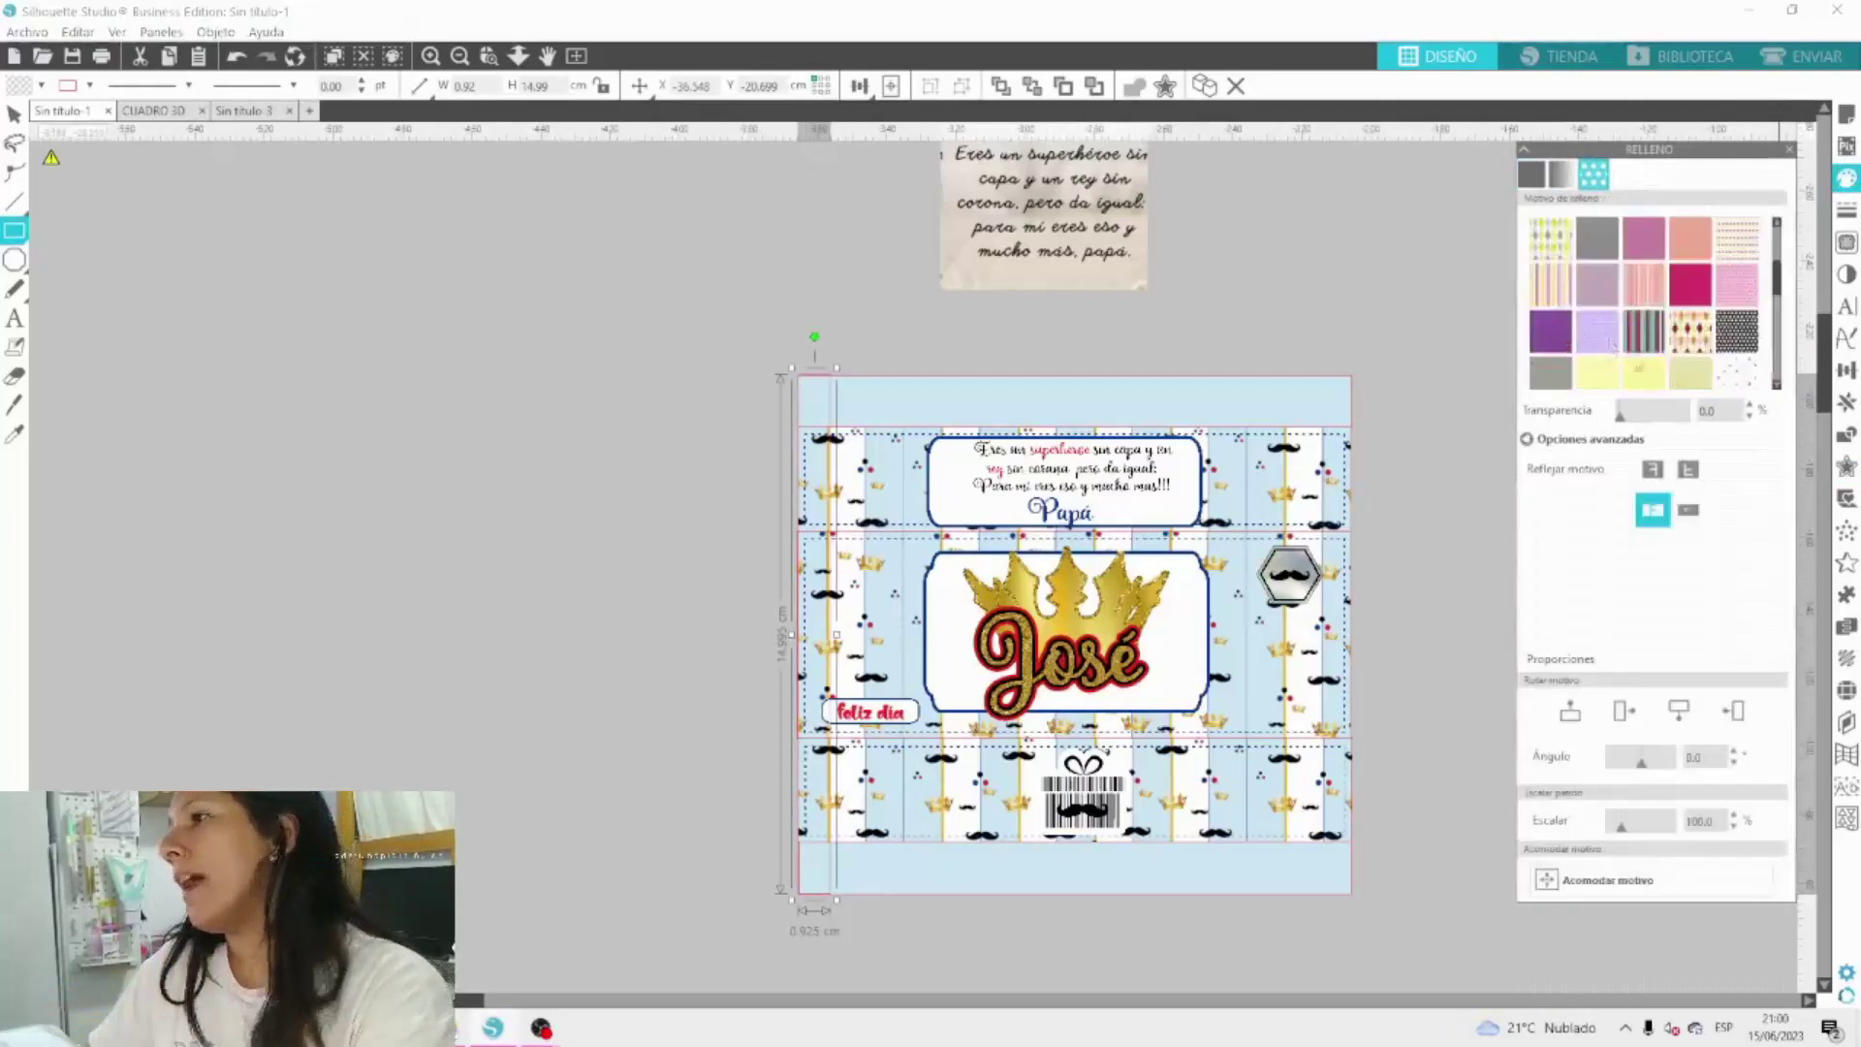
left_click(1597, 367)
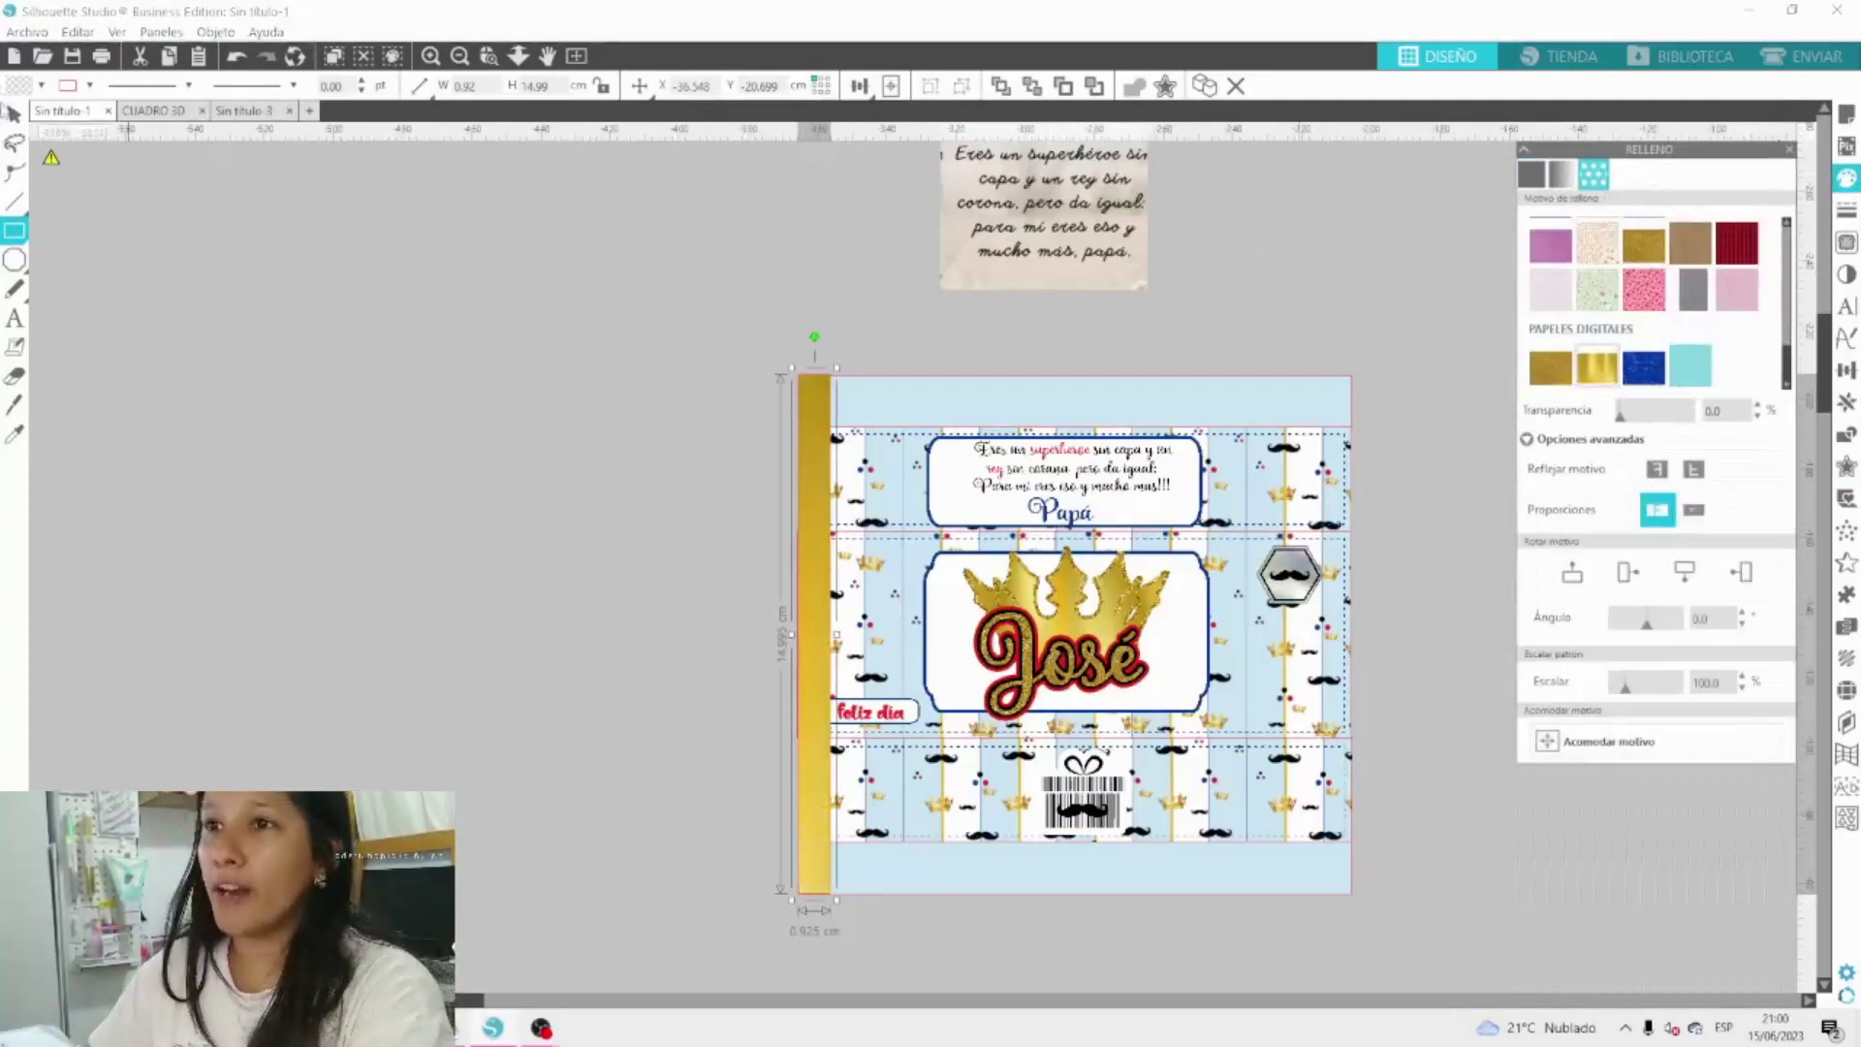
left_click(12, 114)
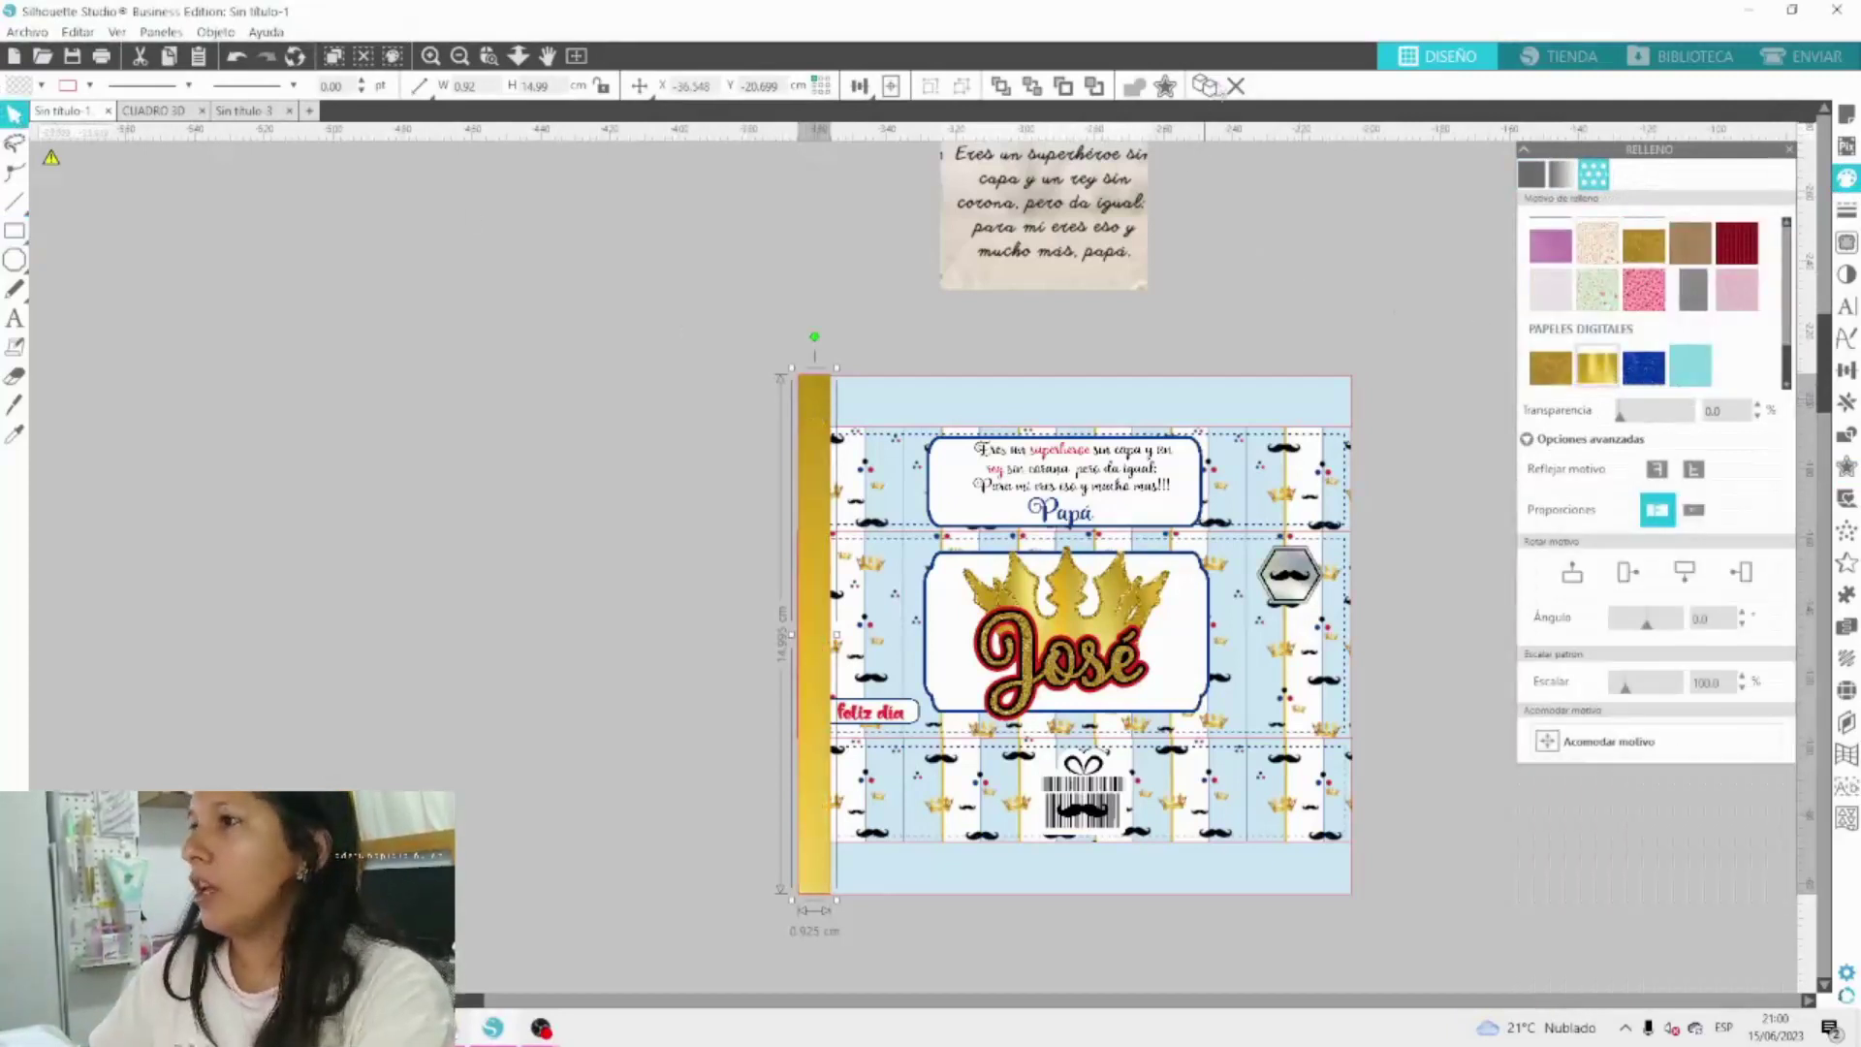
left_click(1207, 86)
left_click_drag(839, 441, 1343, 442)
left_click(1414, 328)
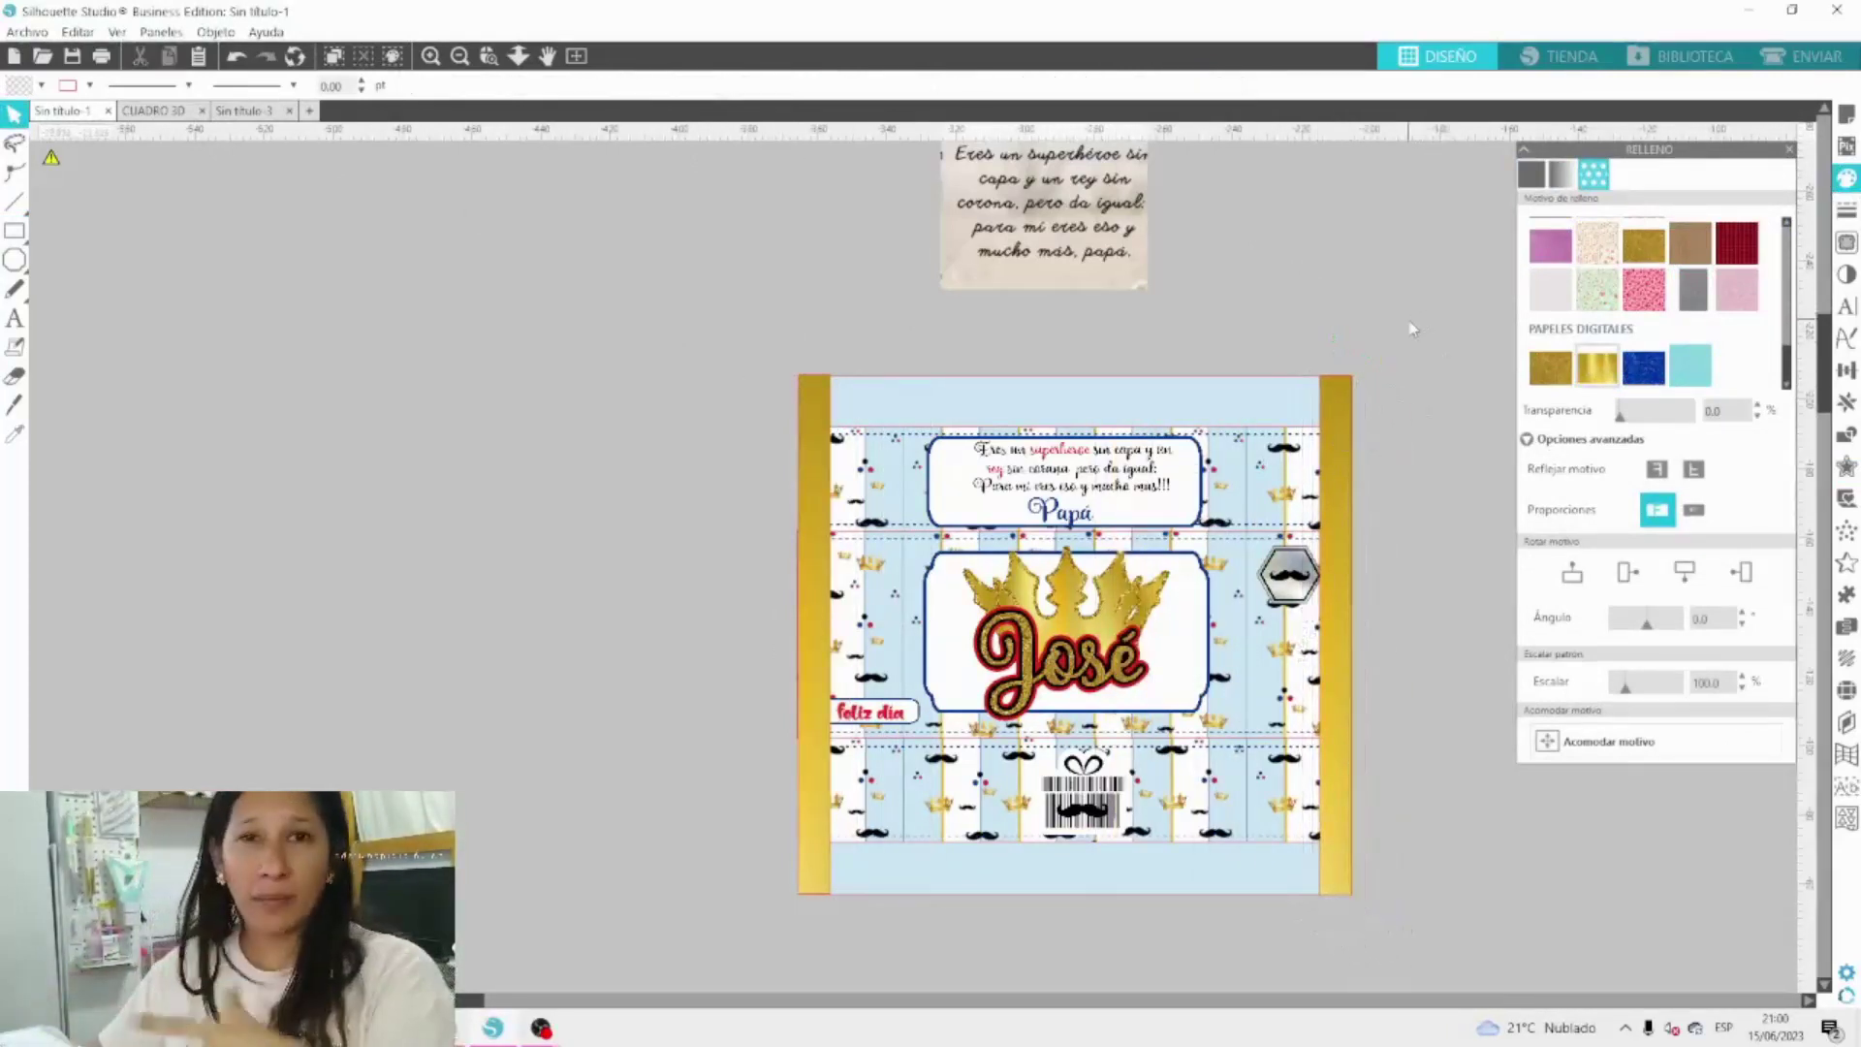
Narrow the central panel's dashed border from both ends so it fits between the gold side strips.
left_click(1224, 549)
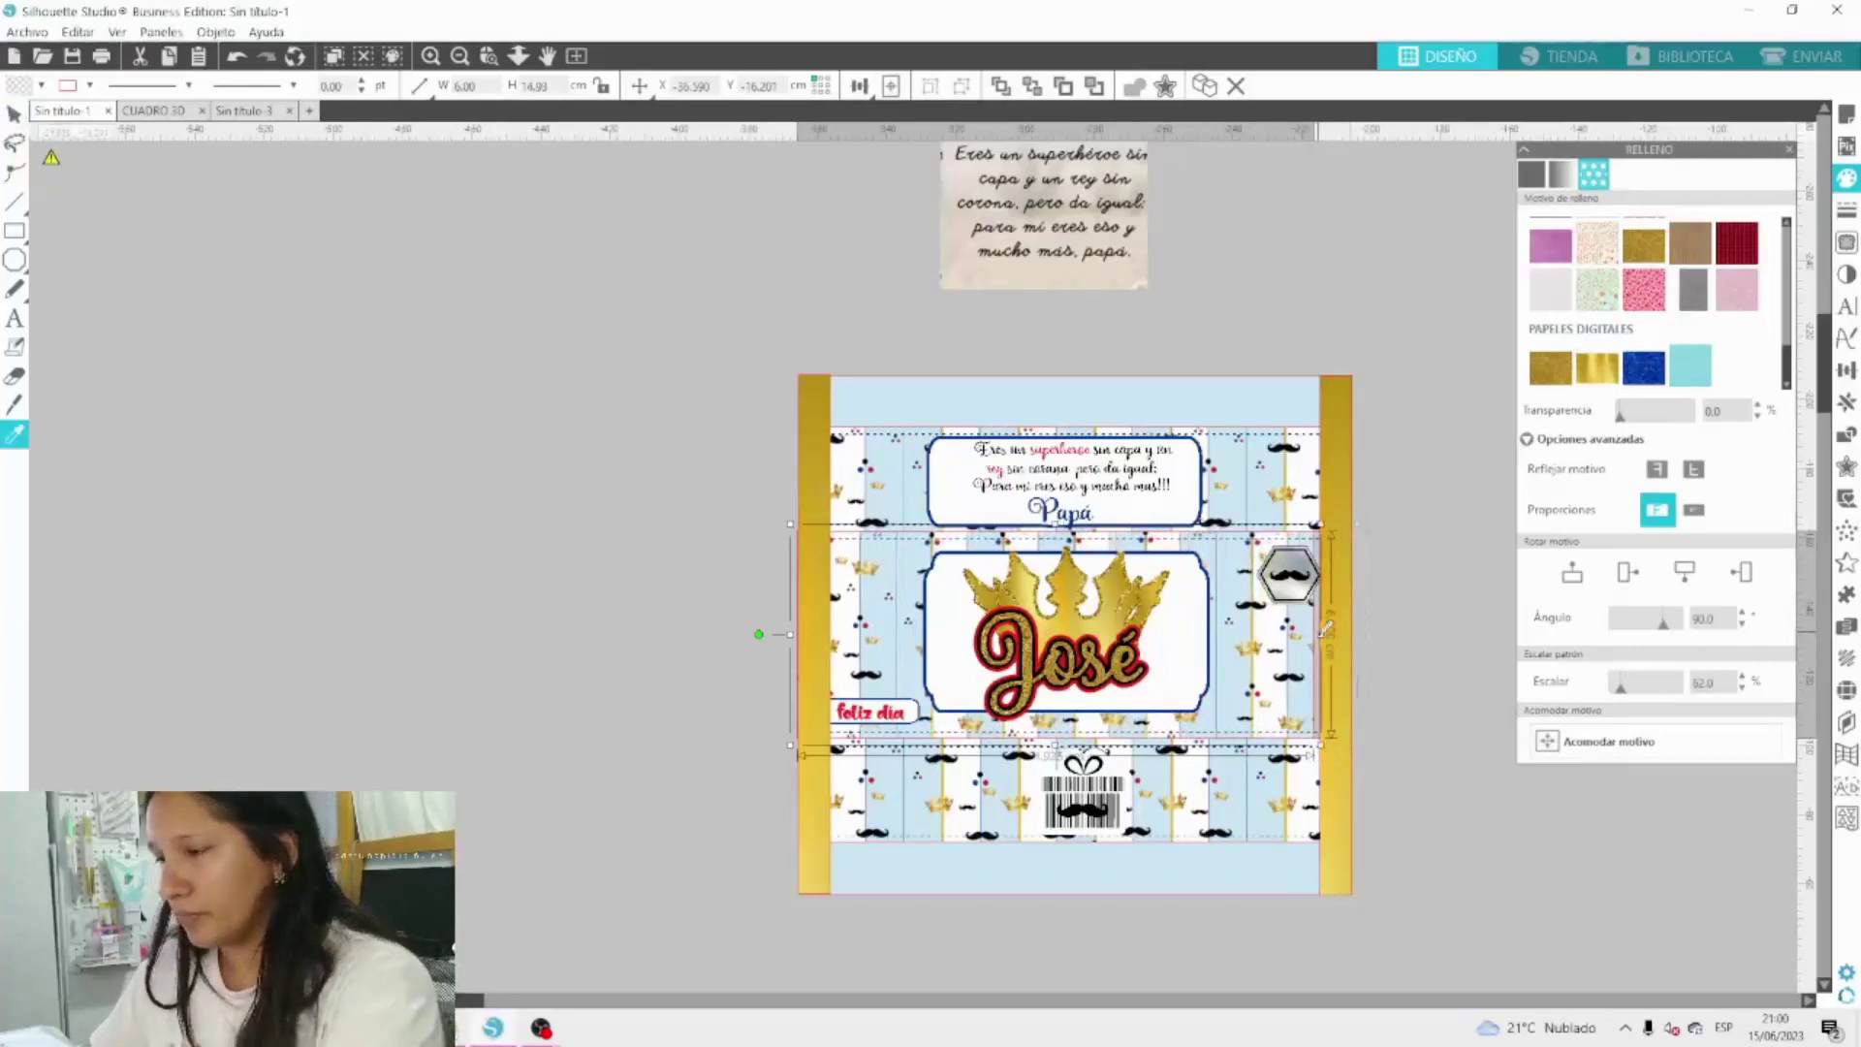
left_click(1357, 621)
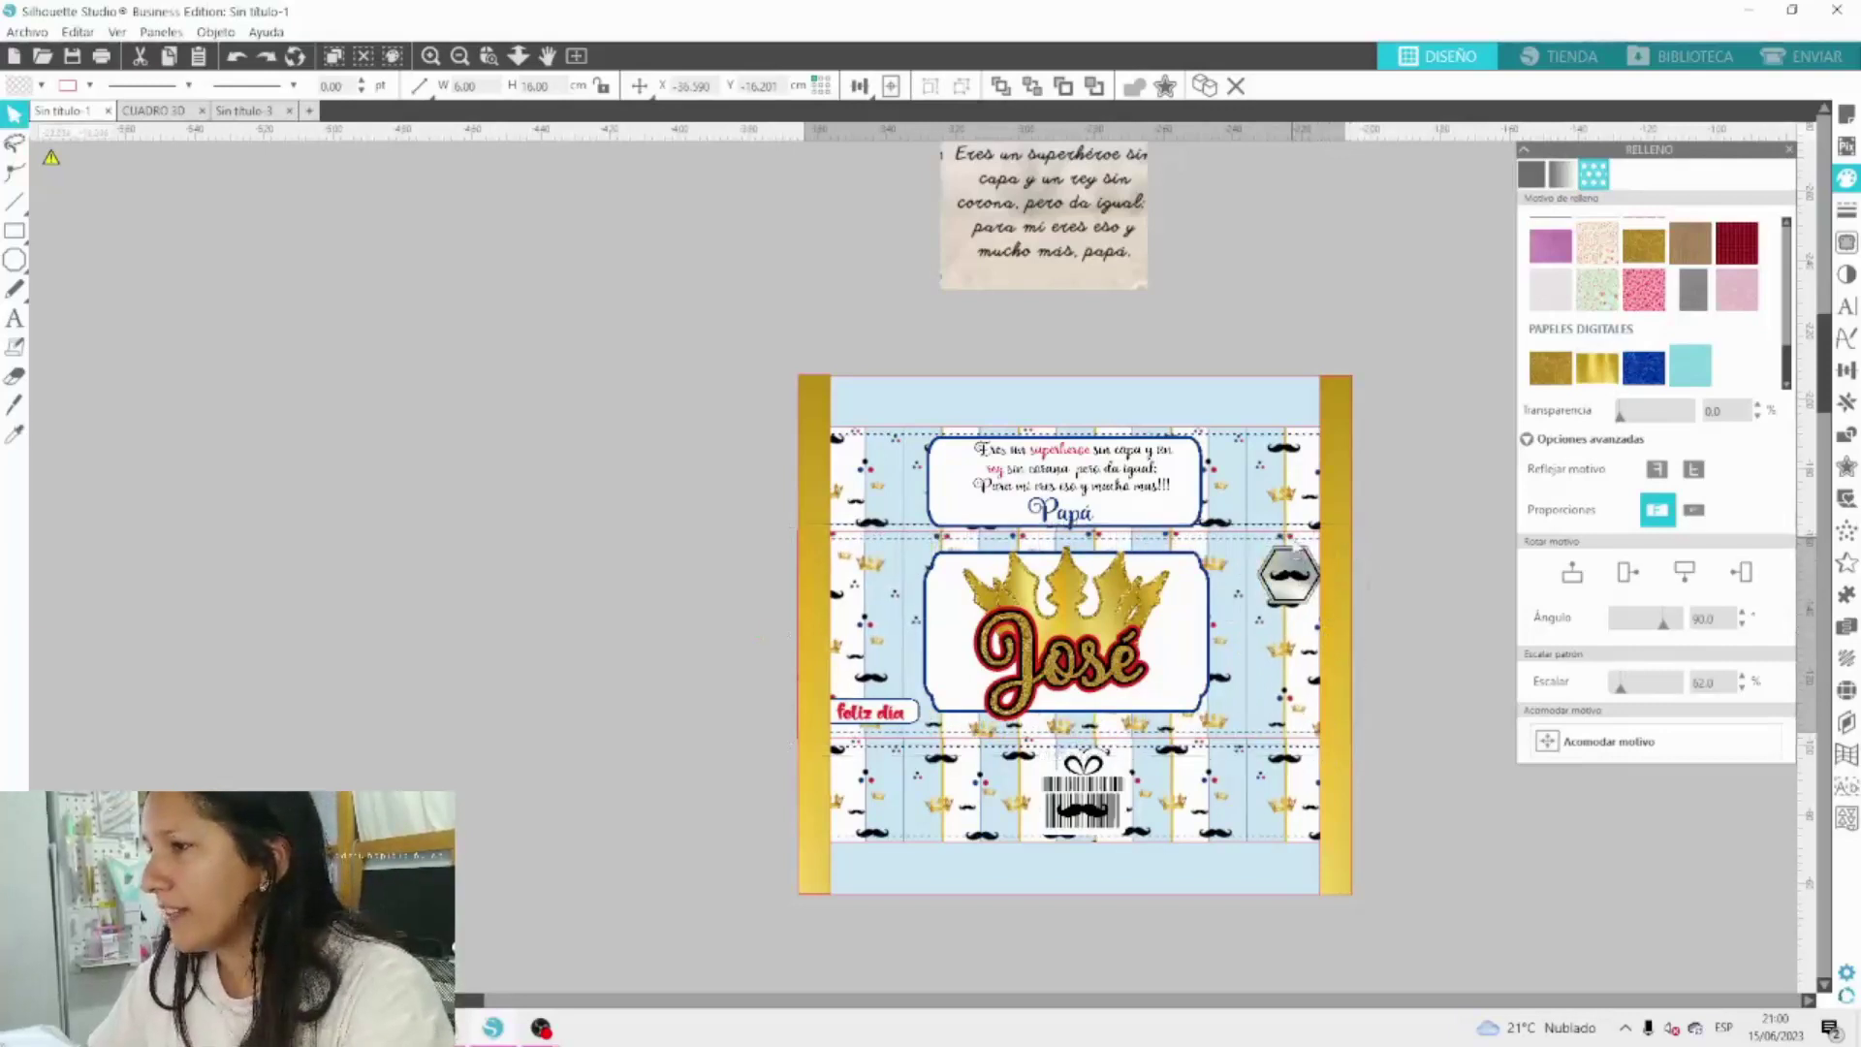
left_click_drag(1351, 637, 1323, 648)
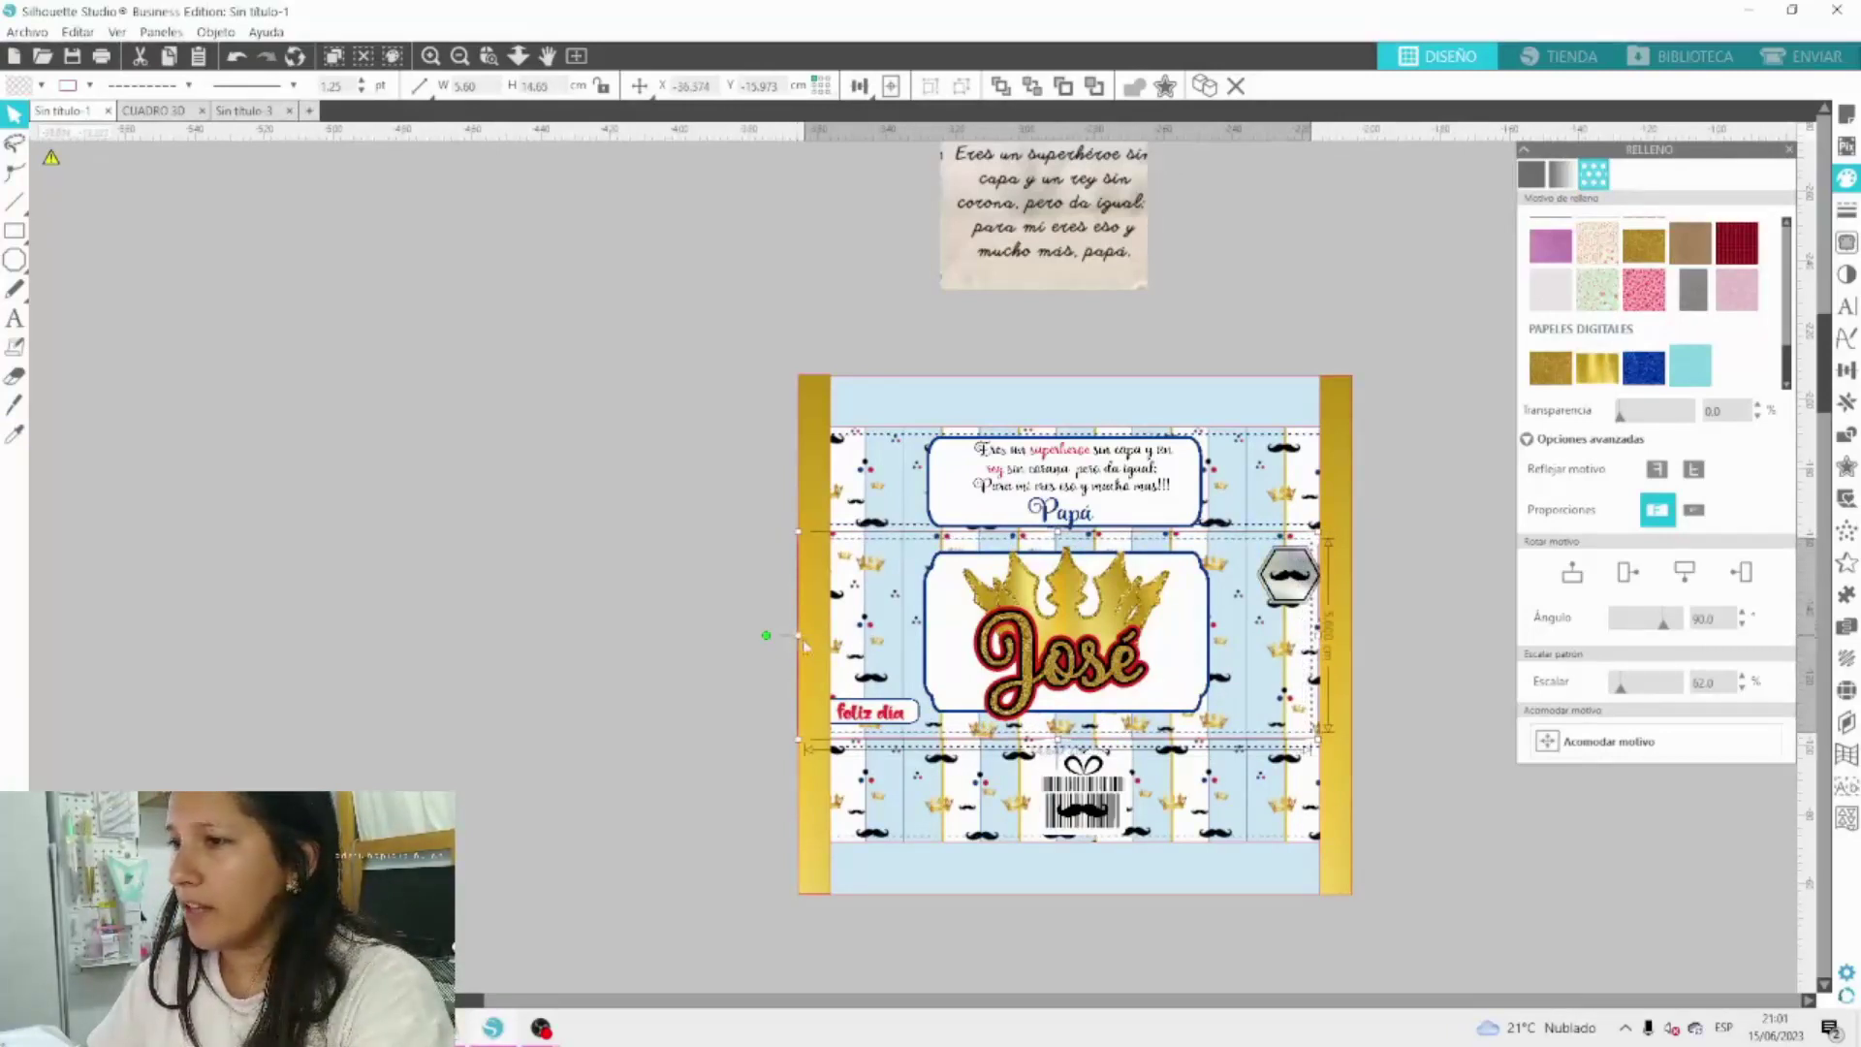
left_click_drag(804, 646, 836, 647)
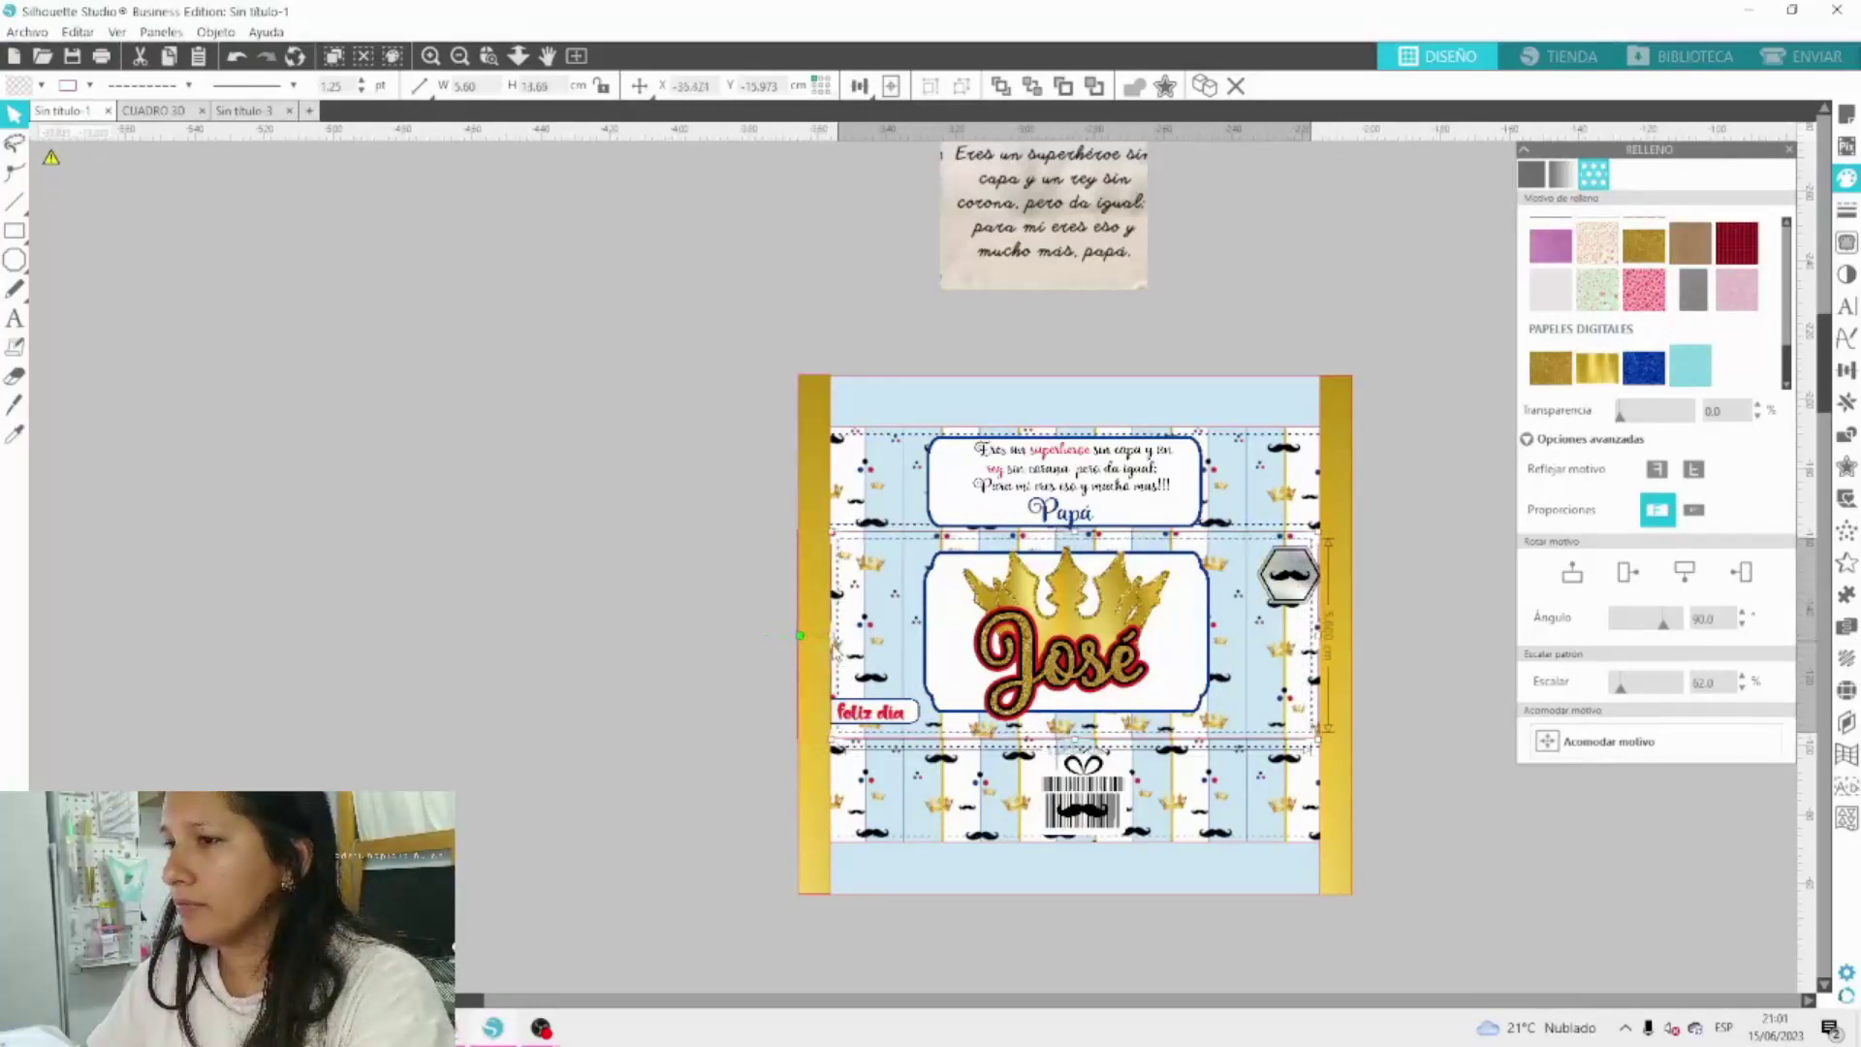
Move the "feliz dia" tag and moustache hexagon inward, and shrink the blue frame around the name to about 7.87 by 4.44 cm.
left_click_drag(893, 727, 911, 729)
left_click(925, 714)
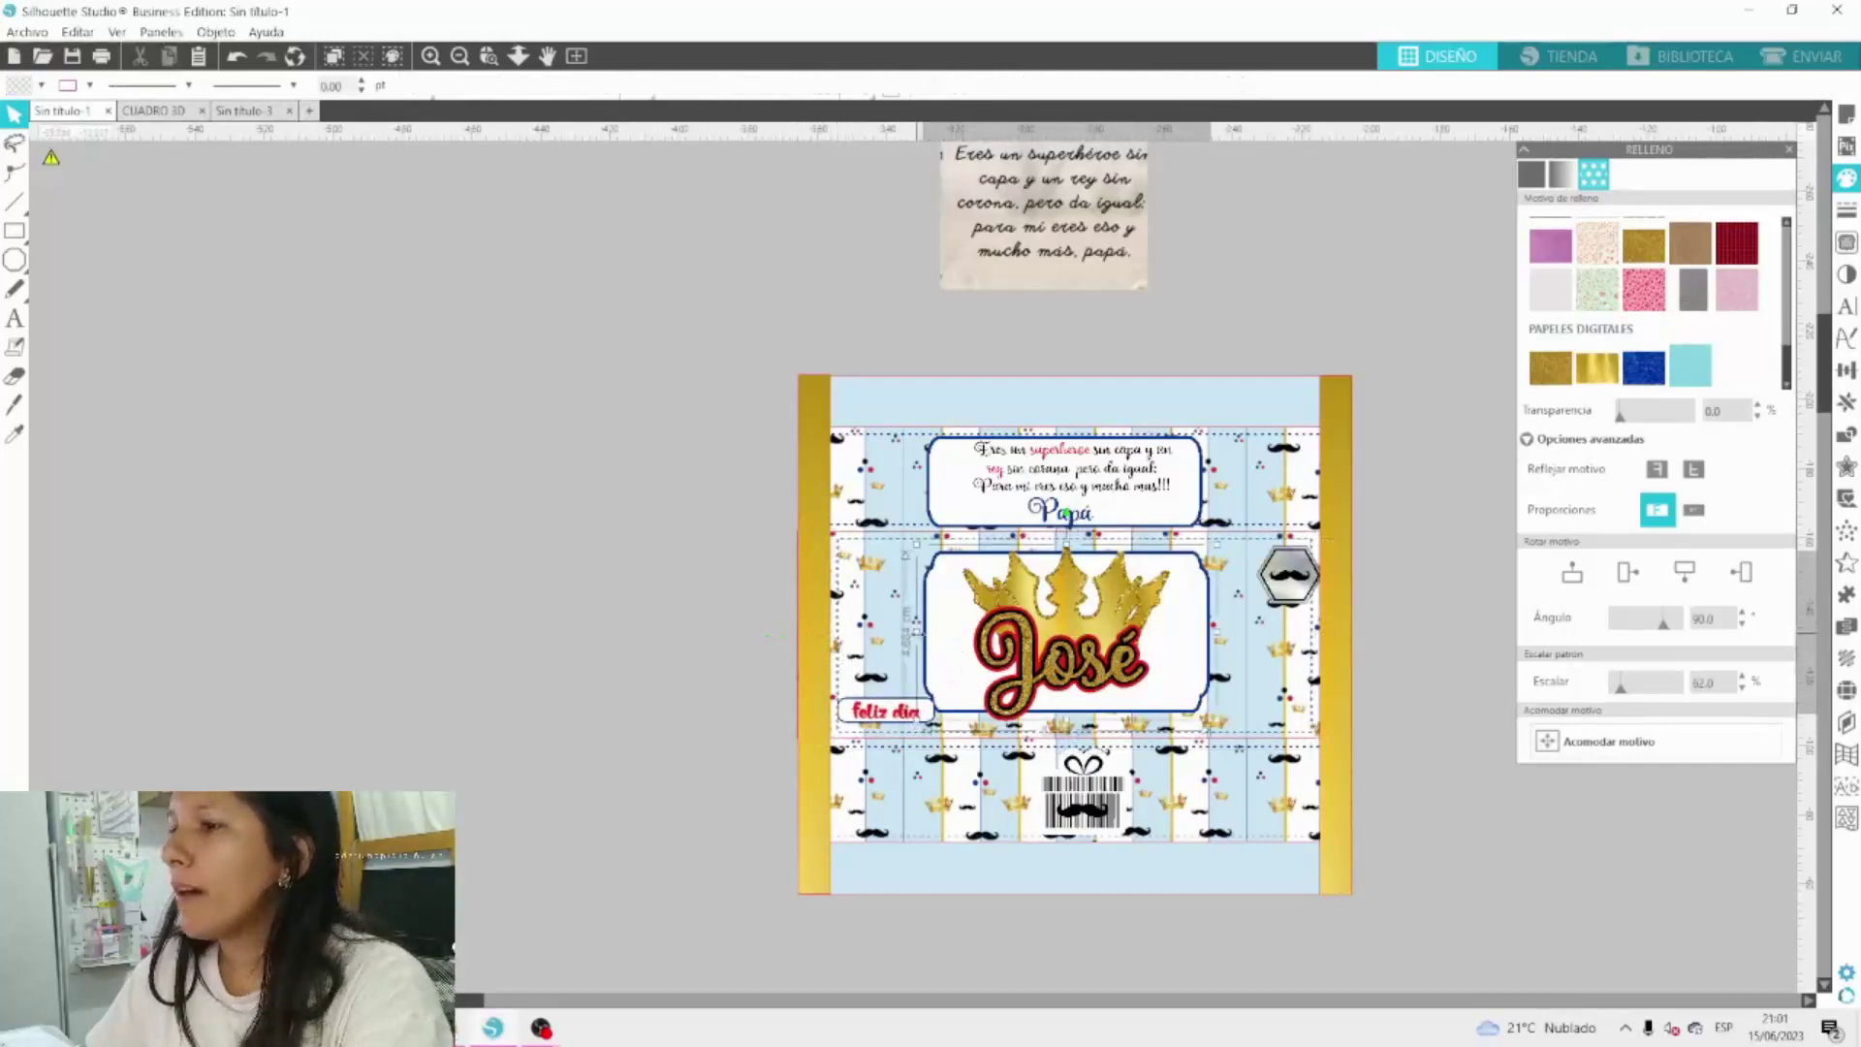
left_click_drag(926, 713, 976, 667)
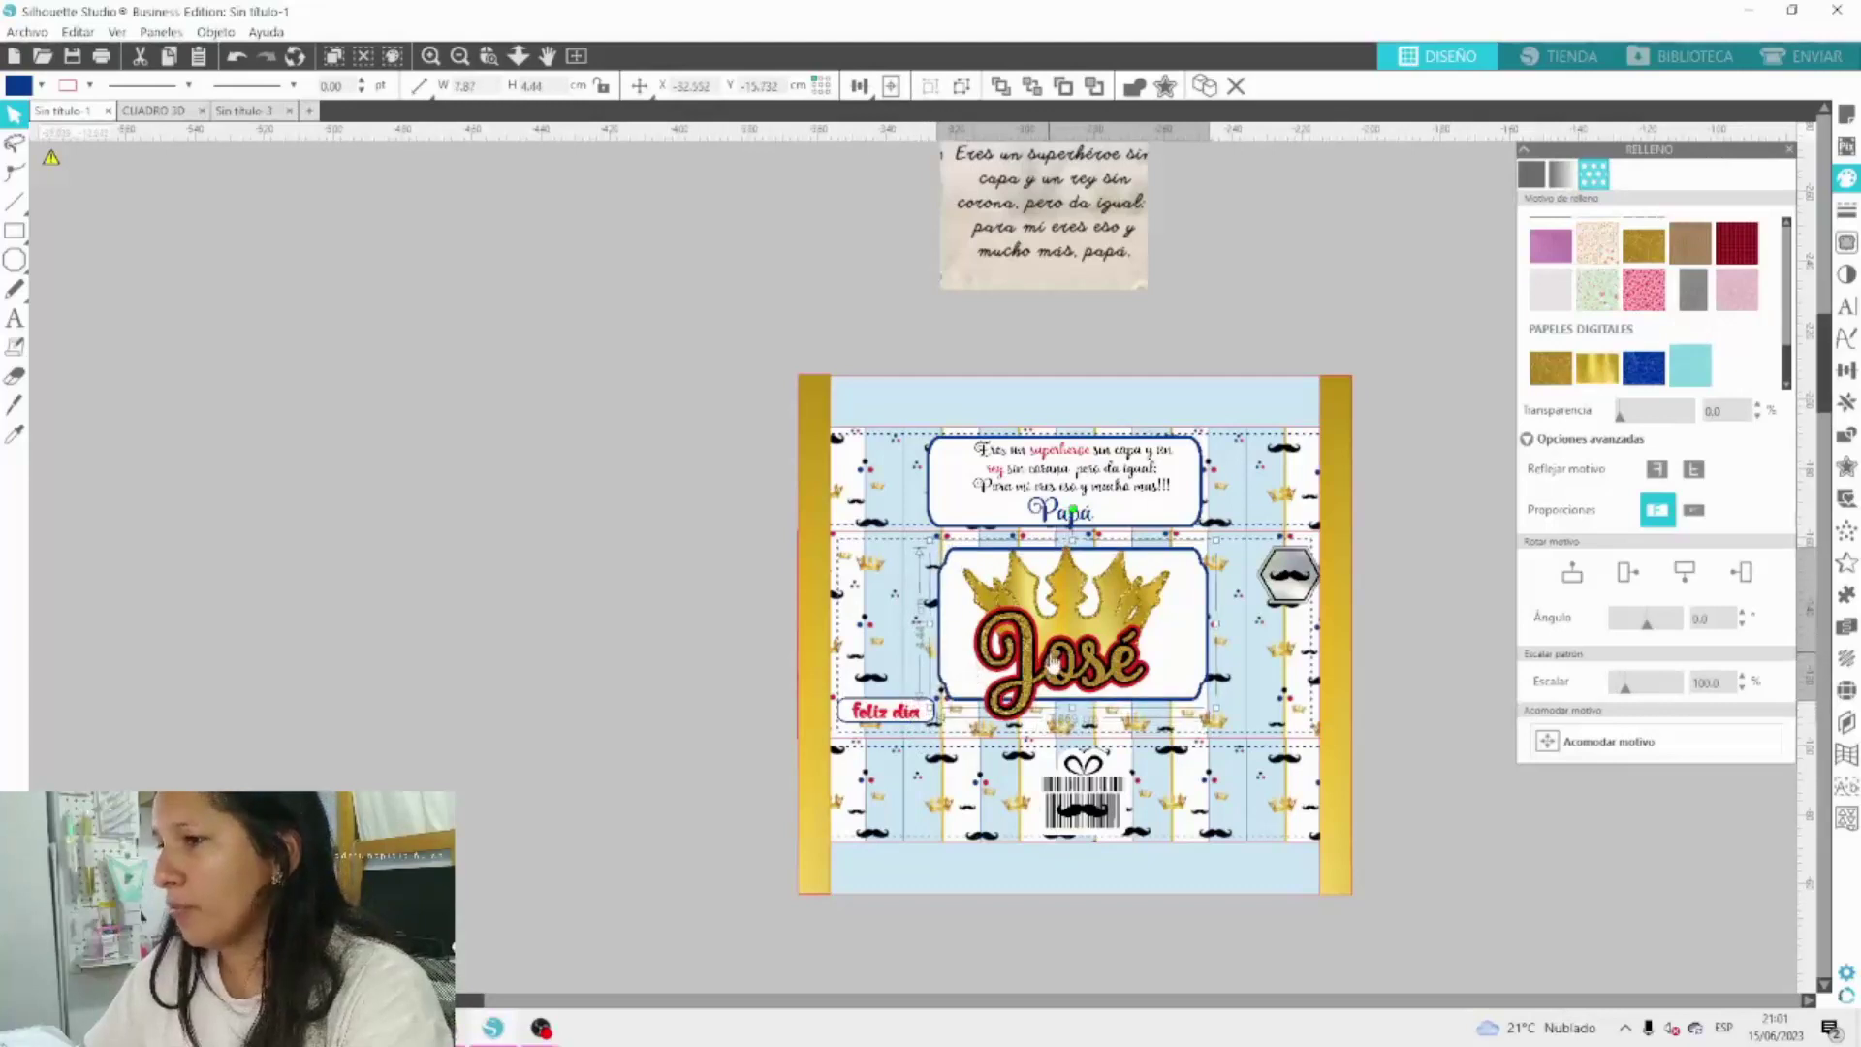
left_click_drag(1275, 587, 1256, 586)
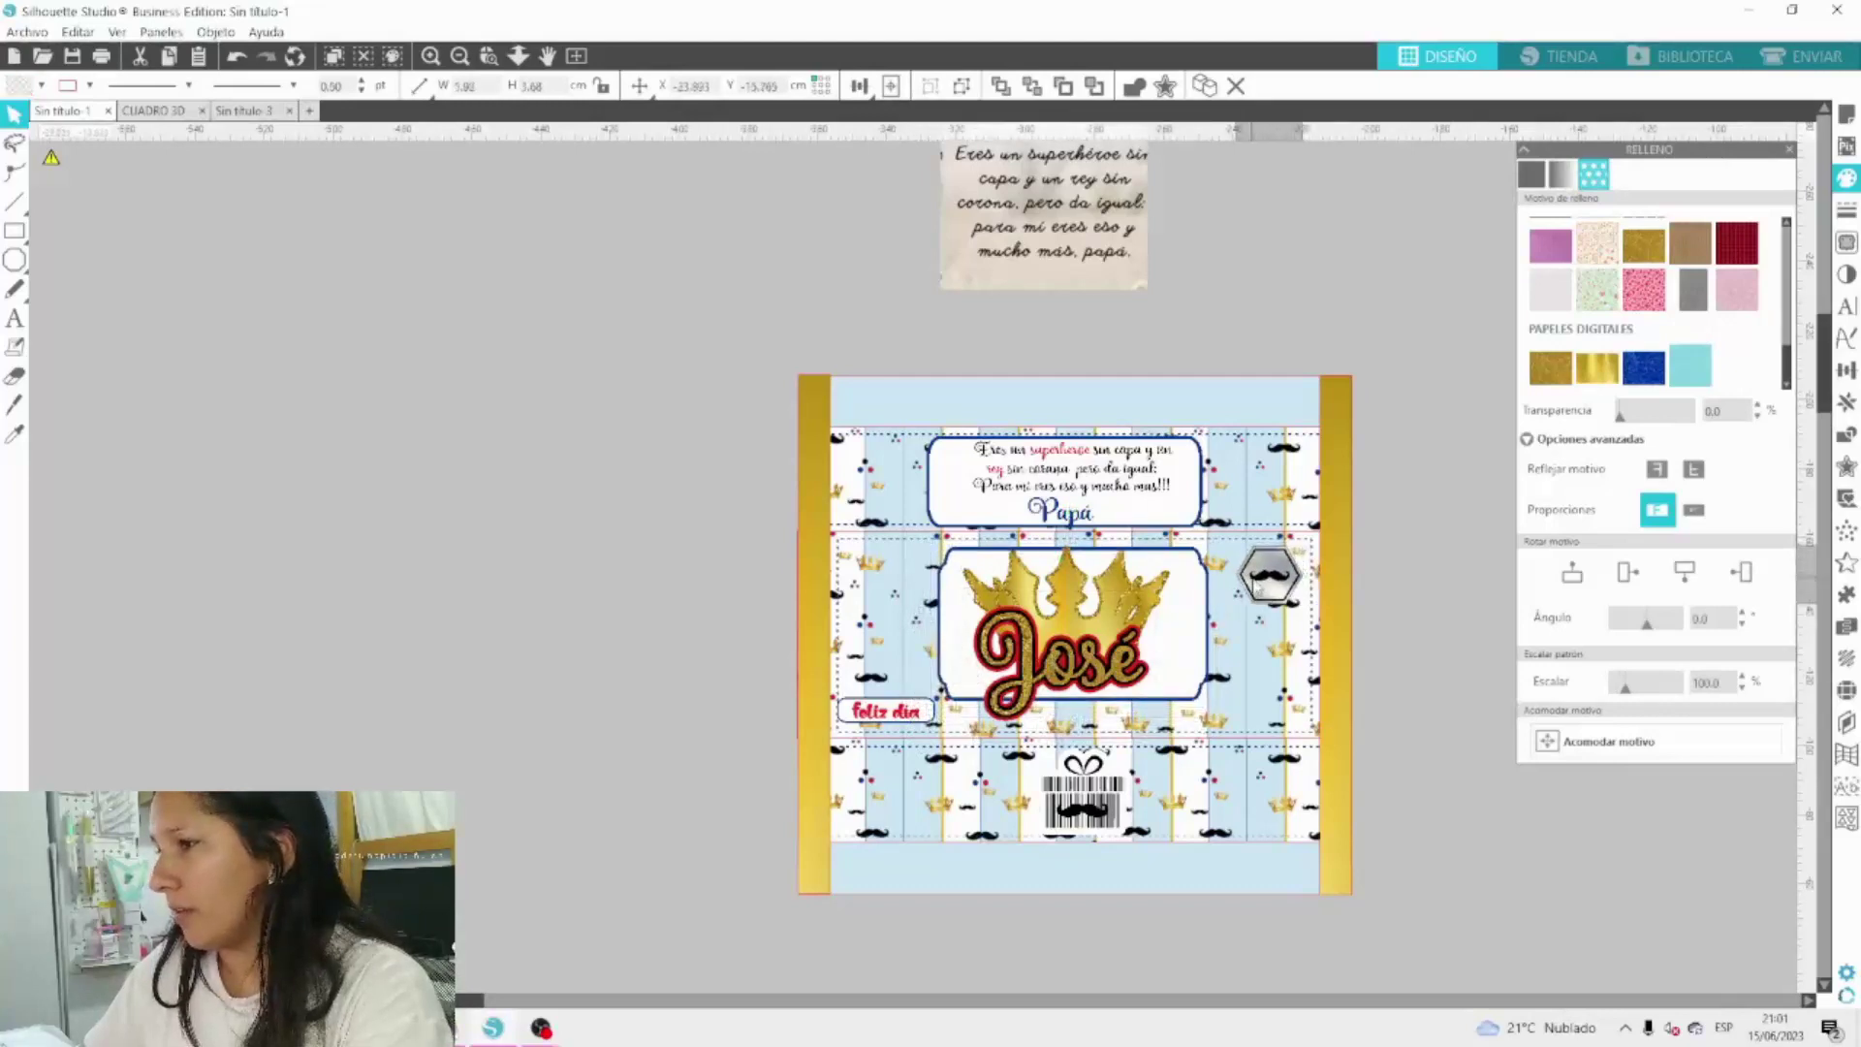
Narrow the upper quote panel's dashed border to about 13.72 cm so it fits between the gold side strips.
left_click(818, 466)
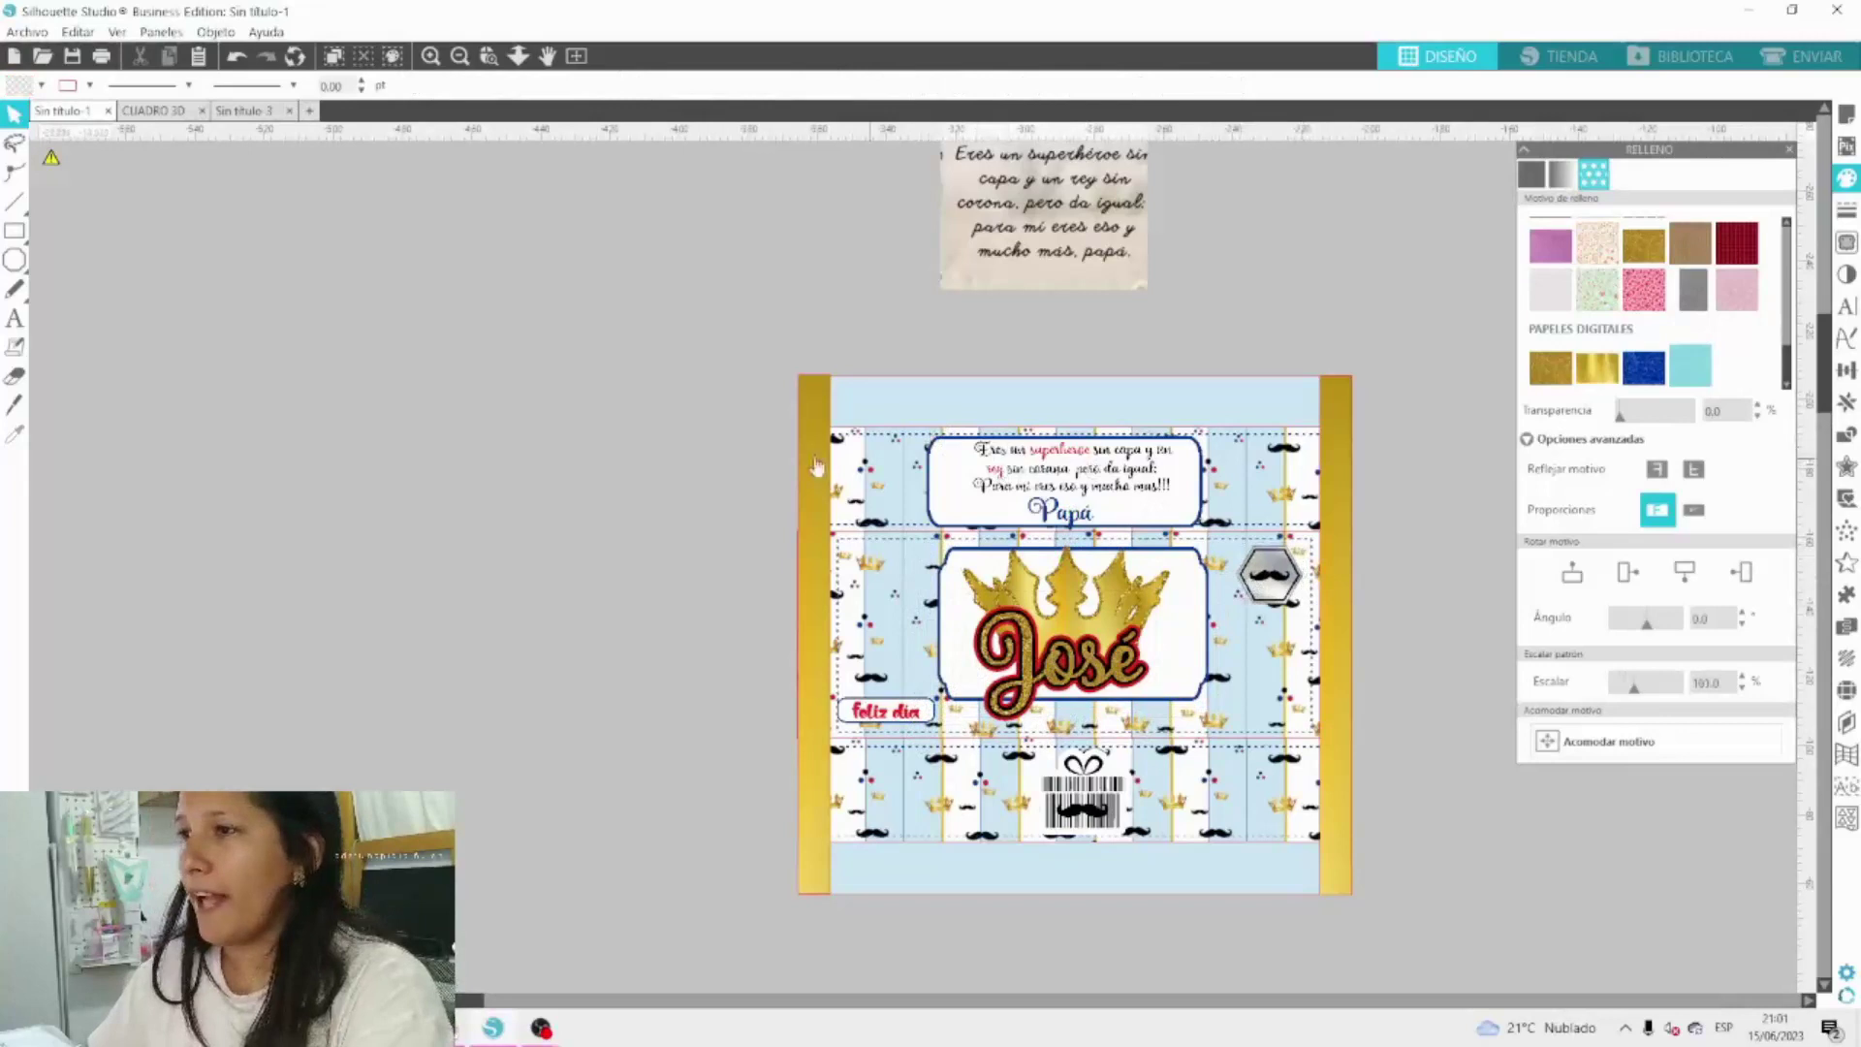
left_click(863, 443)
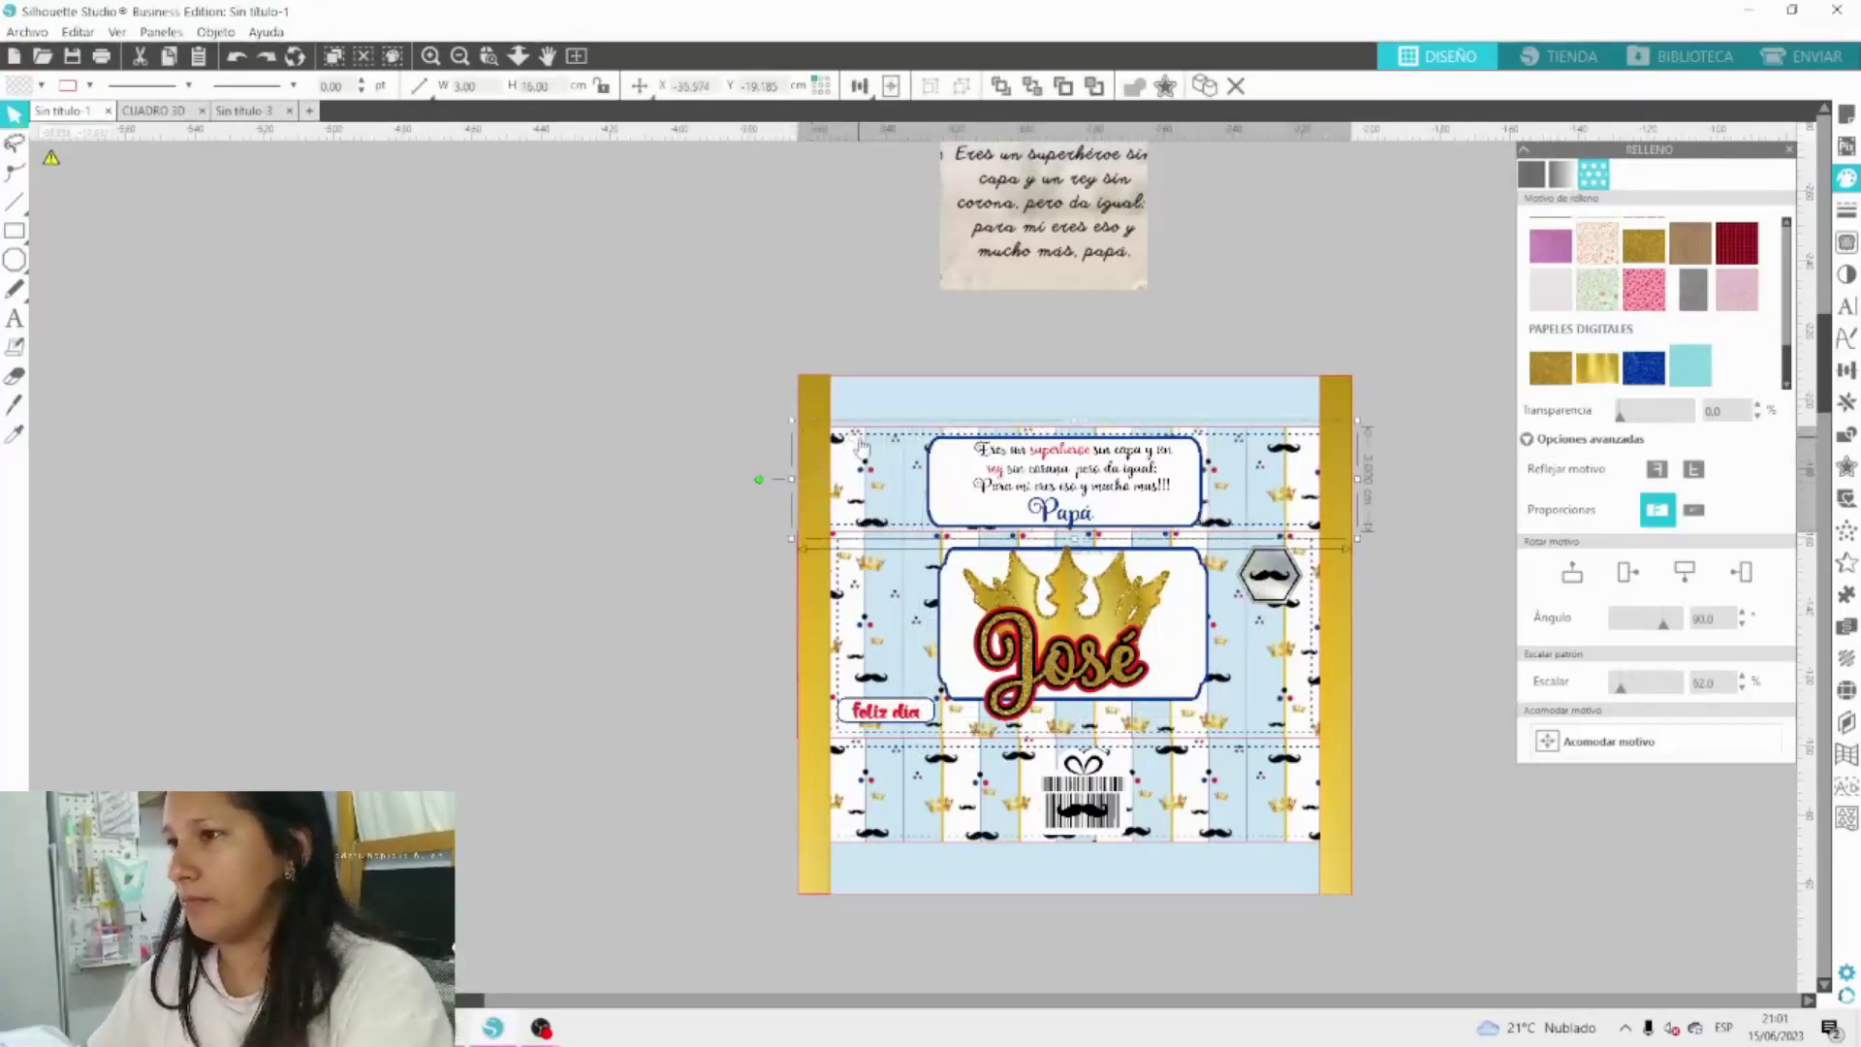
left_click(829, 480)
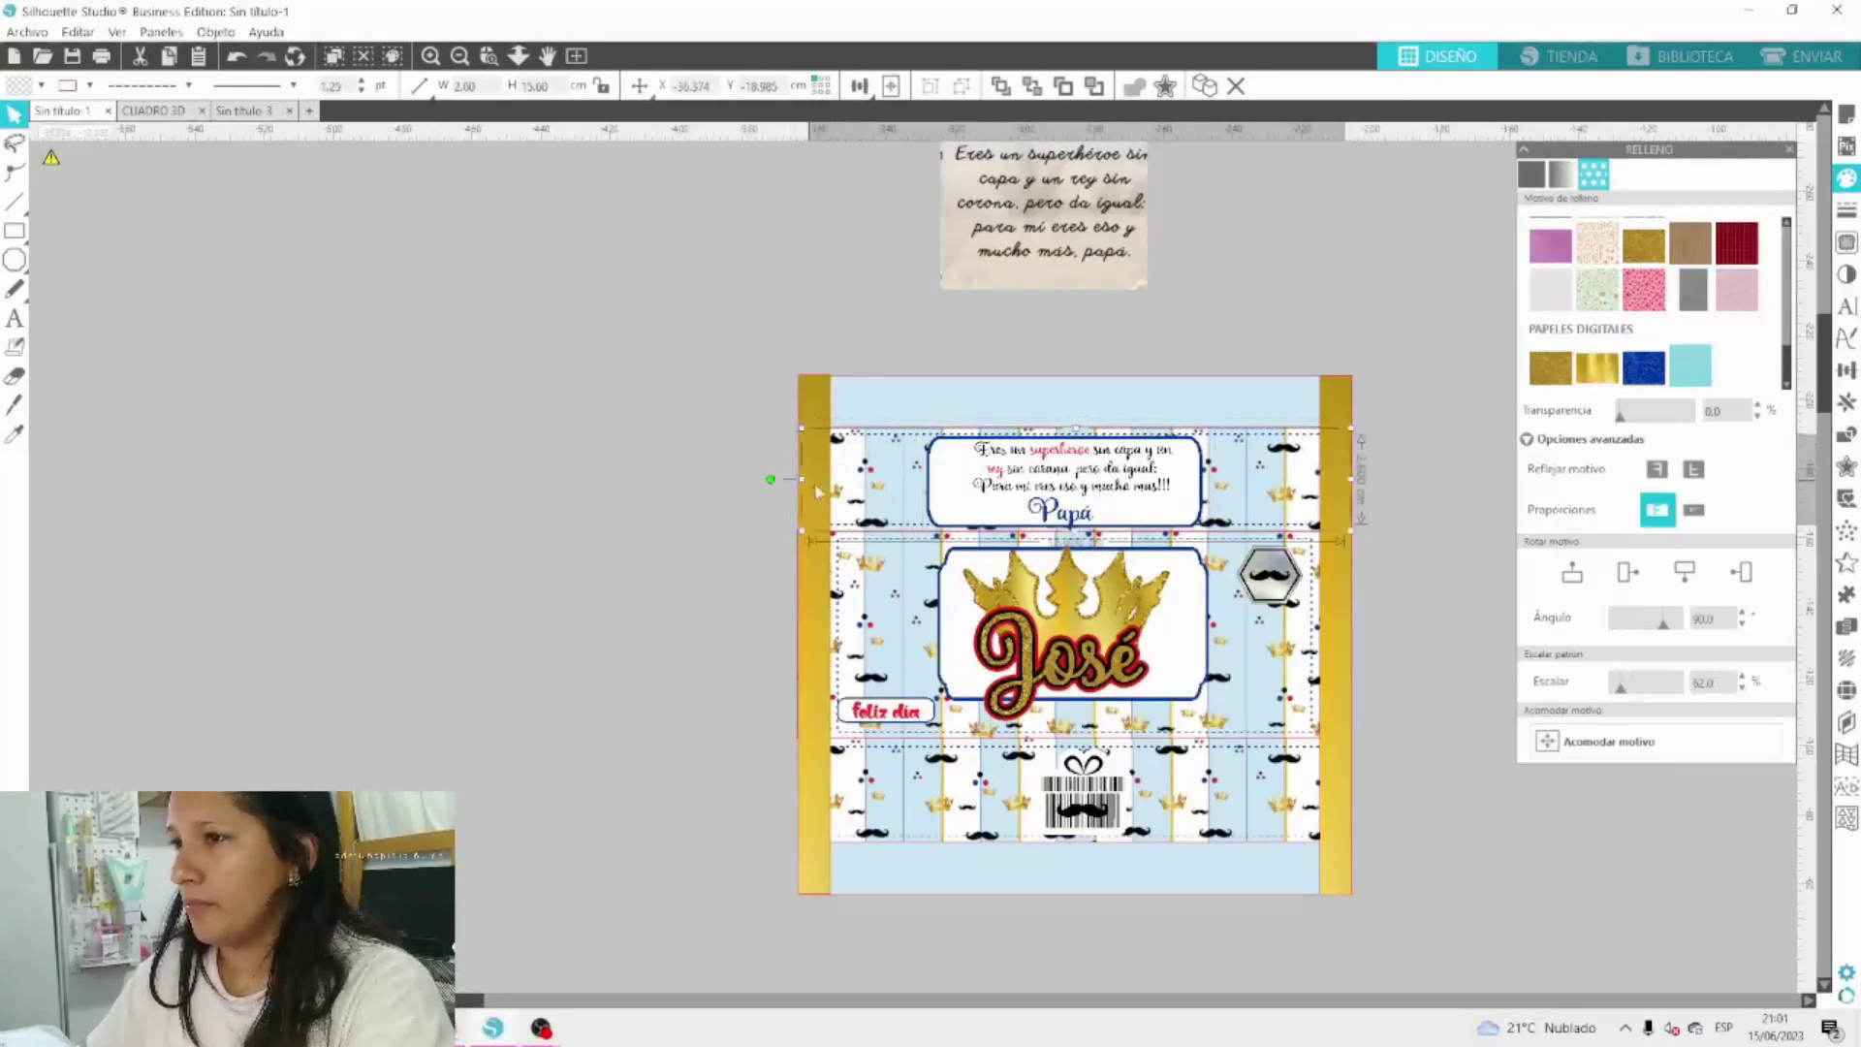
left_click_drag(818, 492, 835, 490)
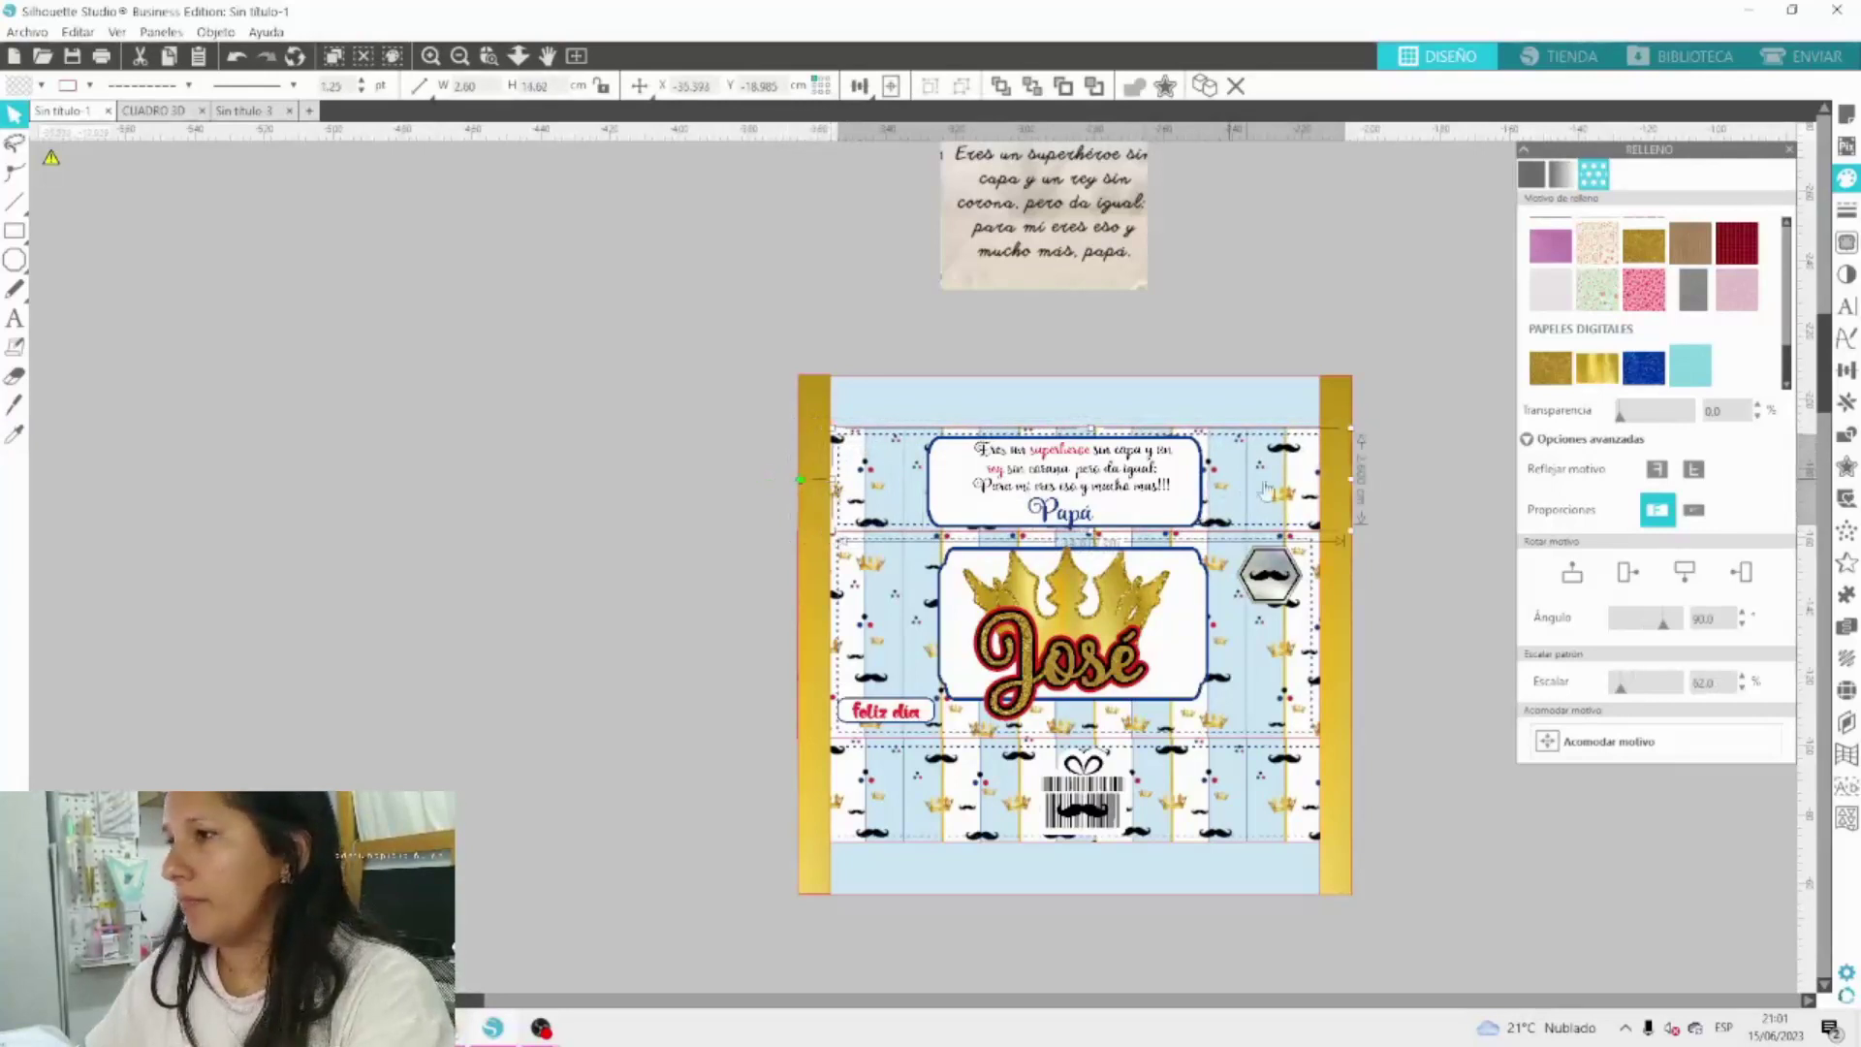
left_click_drag(1349, 479, 1321, 490)
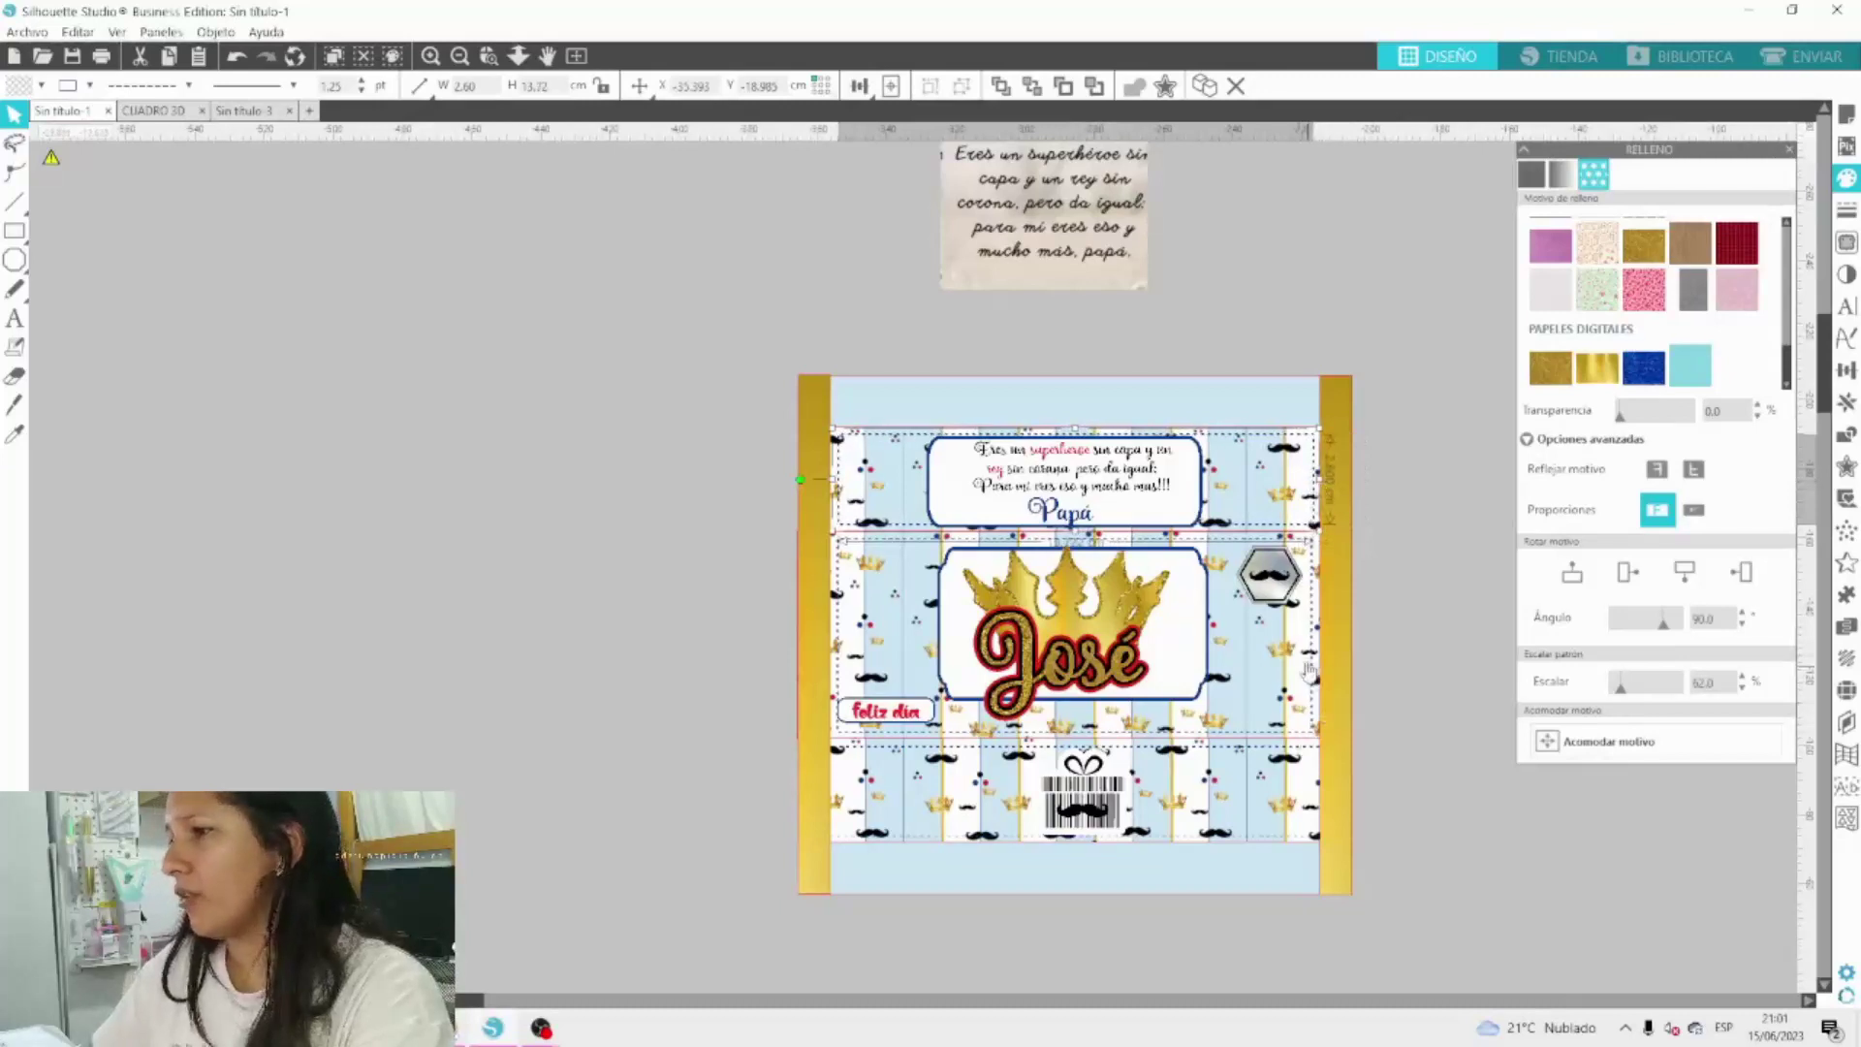
Narrow the lower barcode panel's dashed border to about 13.8 cm so it fits between the gold side strips.
left_click(1299, 842)
left_click(1319, 761)
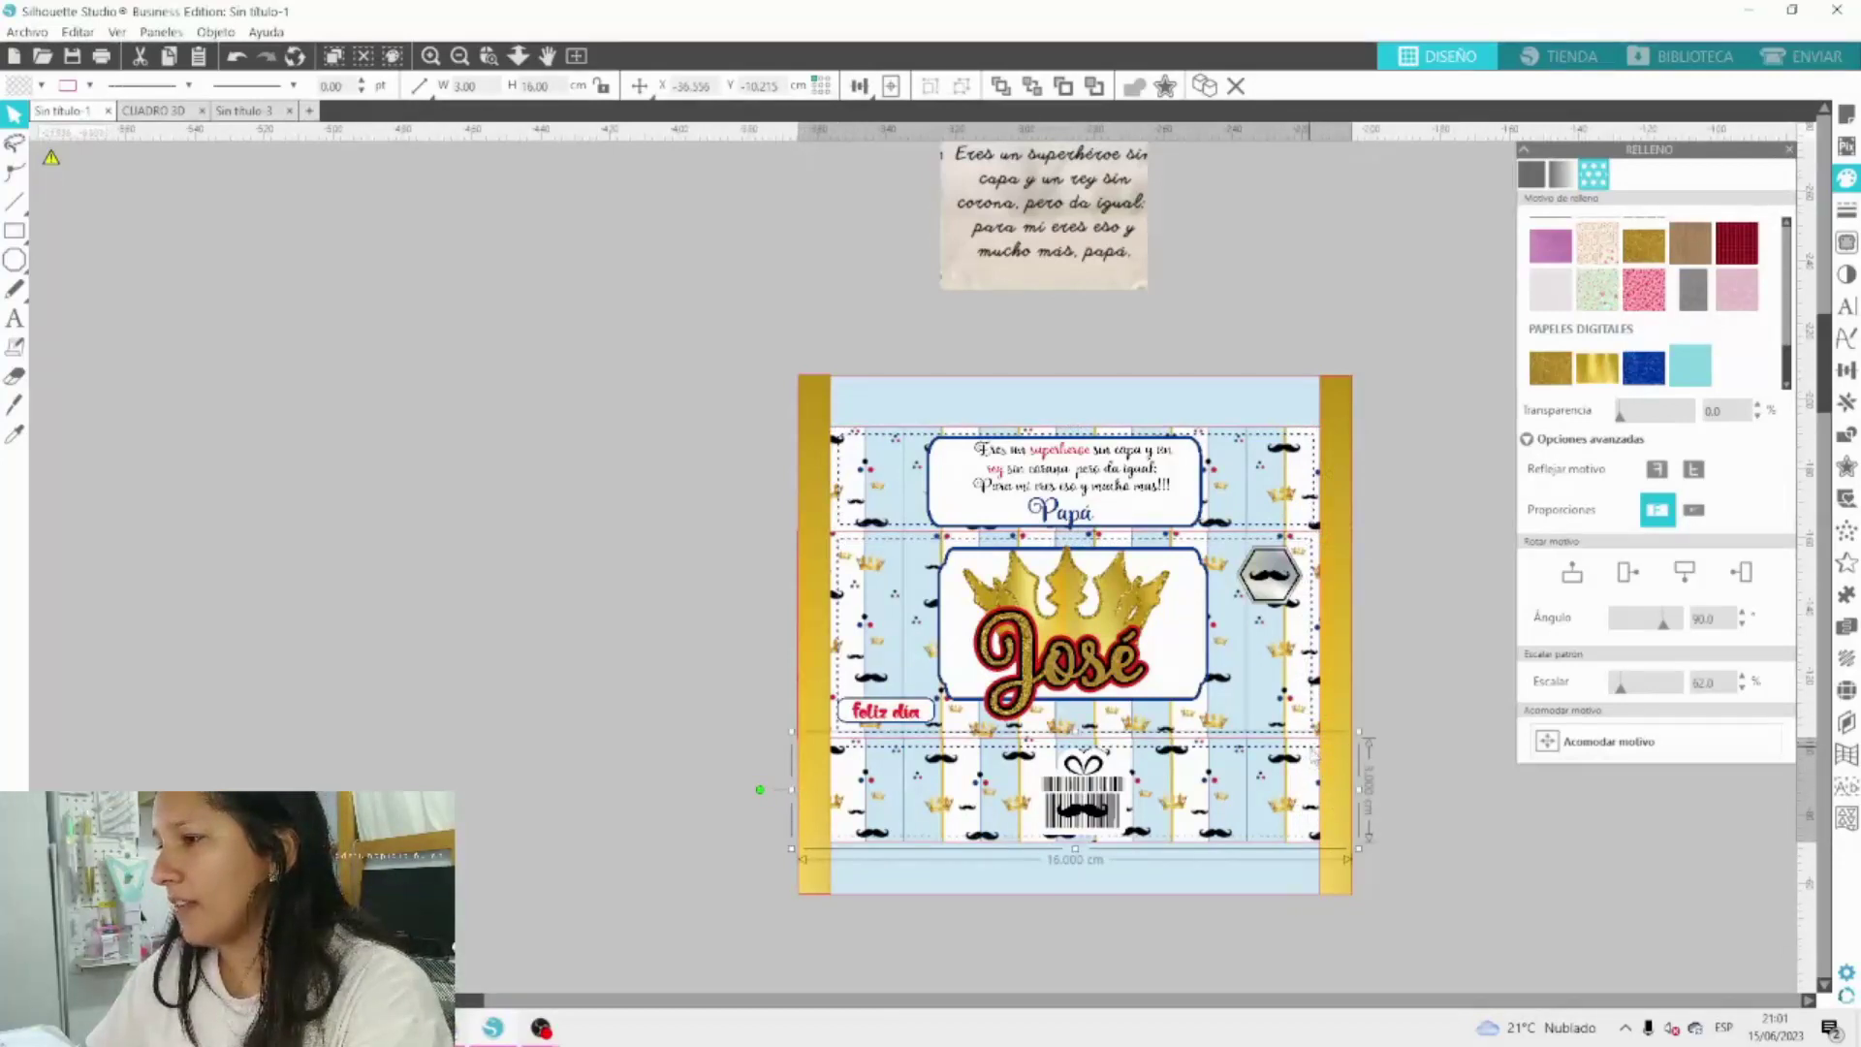
left_click(1324, 766)
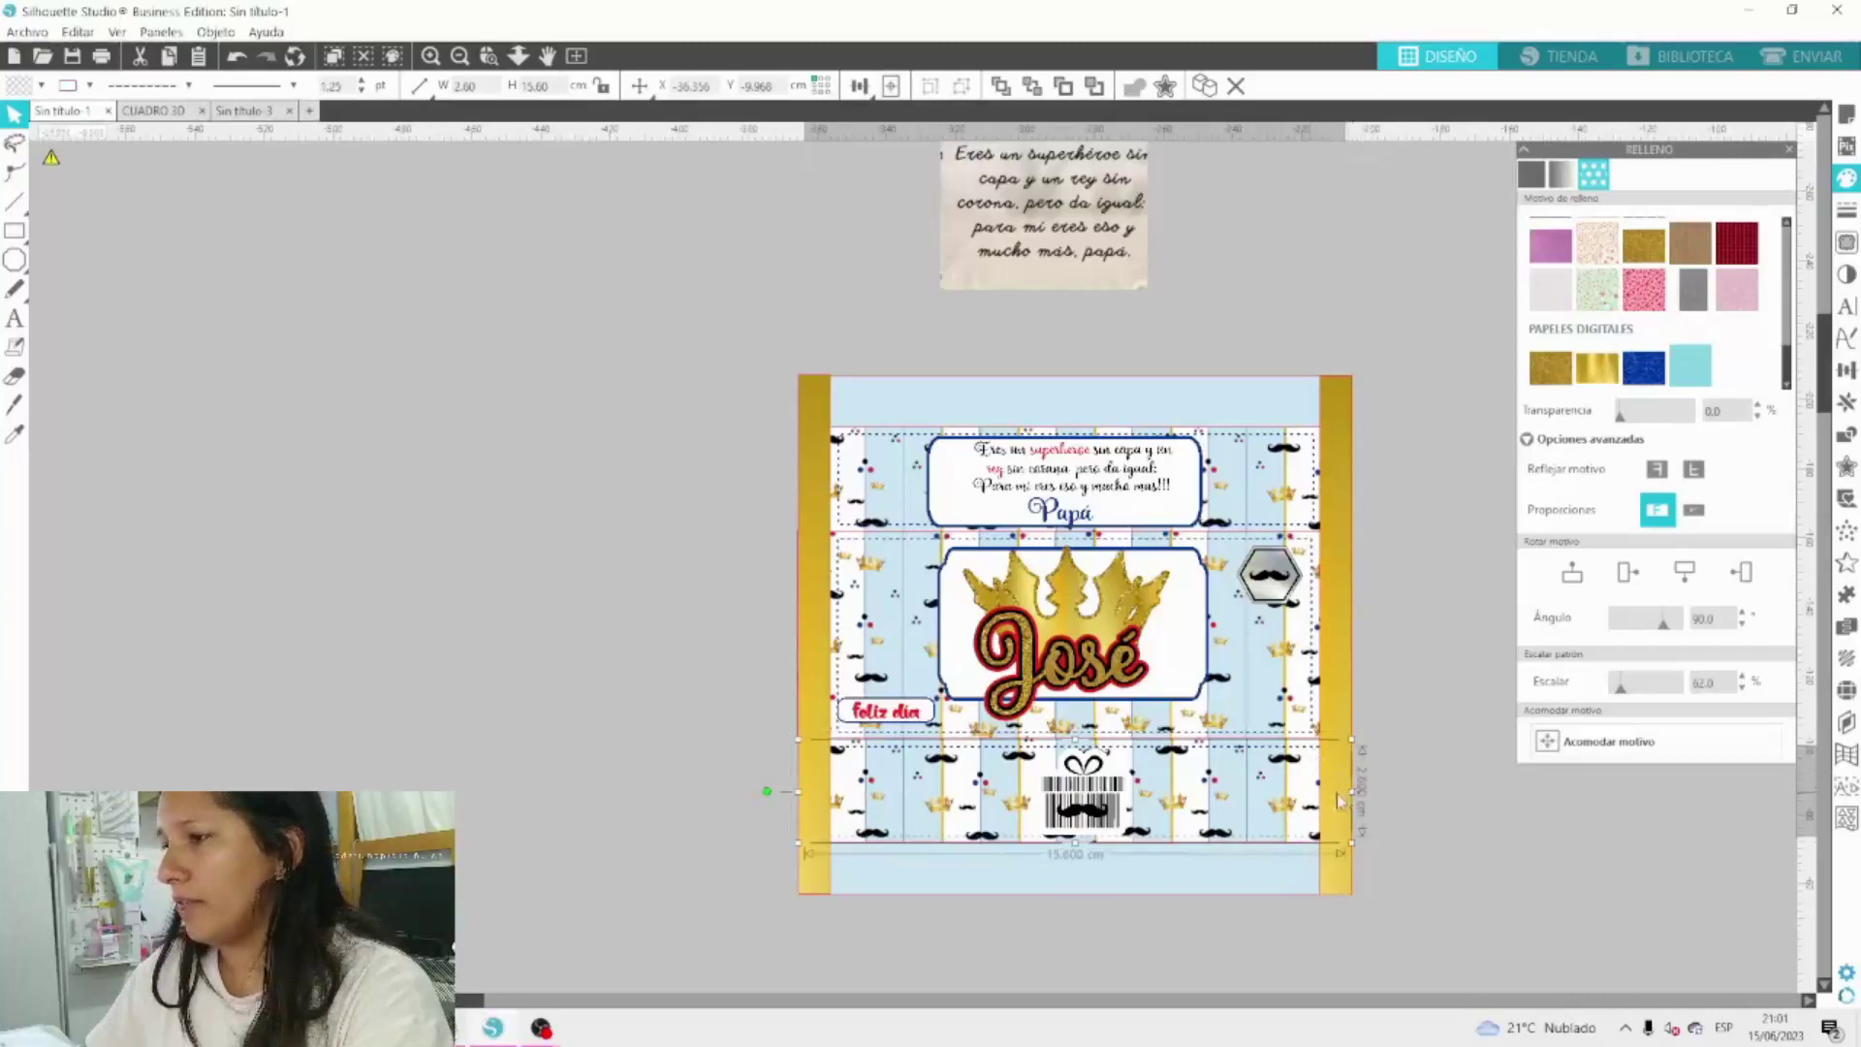
left_click_drag(1337, 797, 1326, 795)
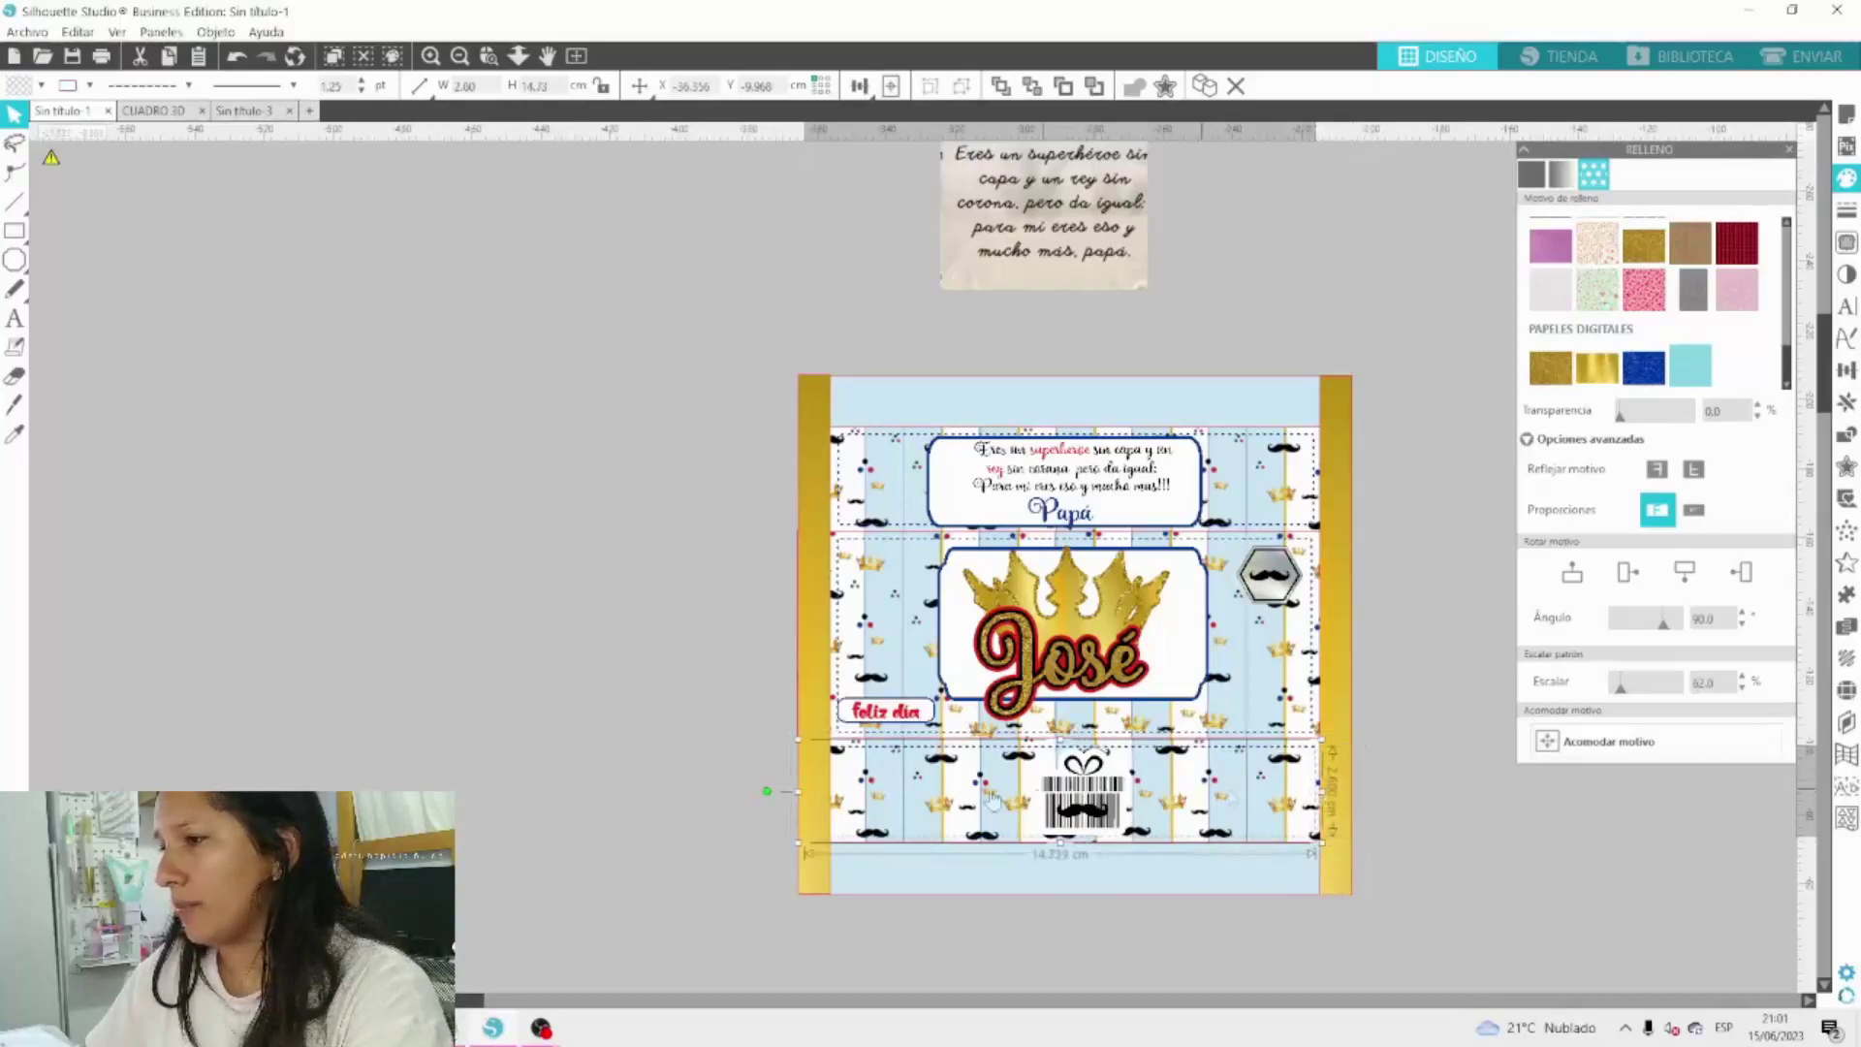
left_click_drag(797, 795, 827, 795)
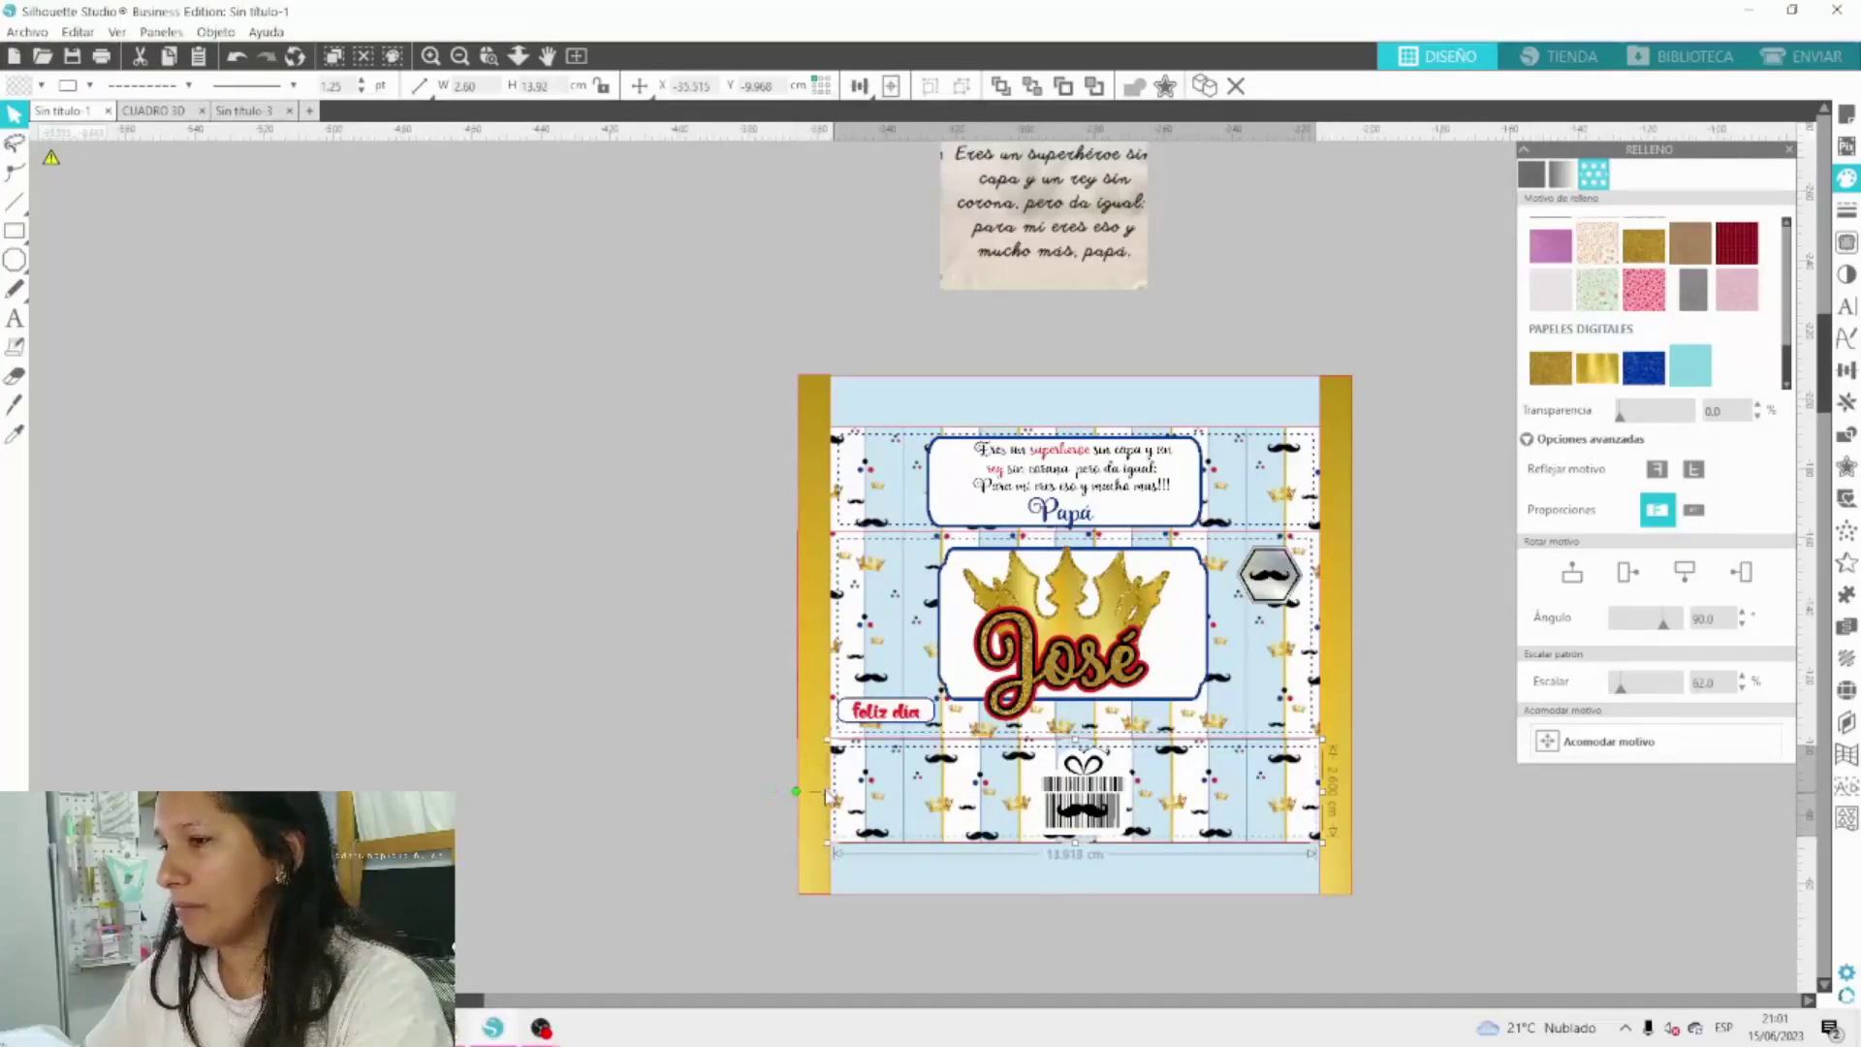
left_click_drag(826, 795, 829, 796)
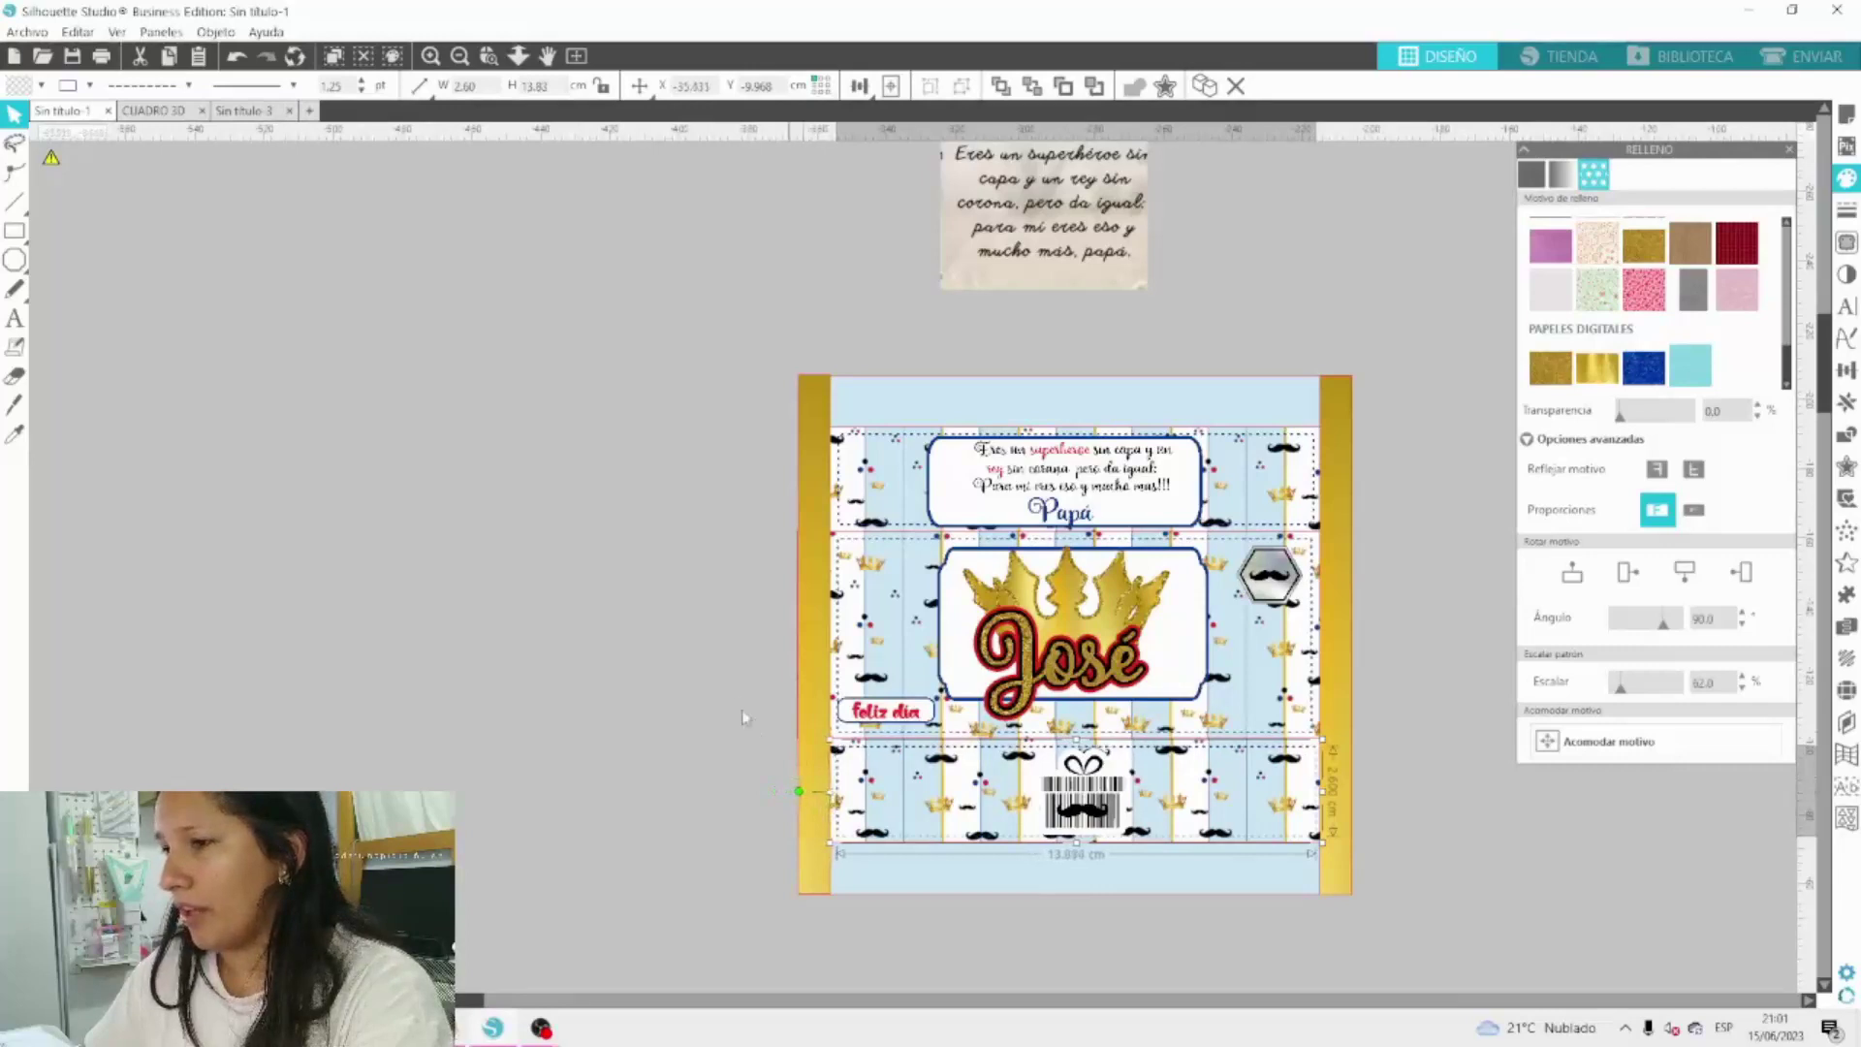
Check both gold side strips and delete the handwritten quote reference photo above the label.
left_click(776, 707)
left_click(804, 700)
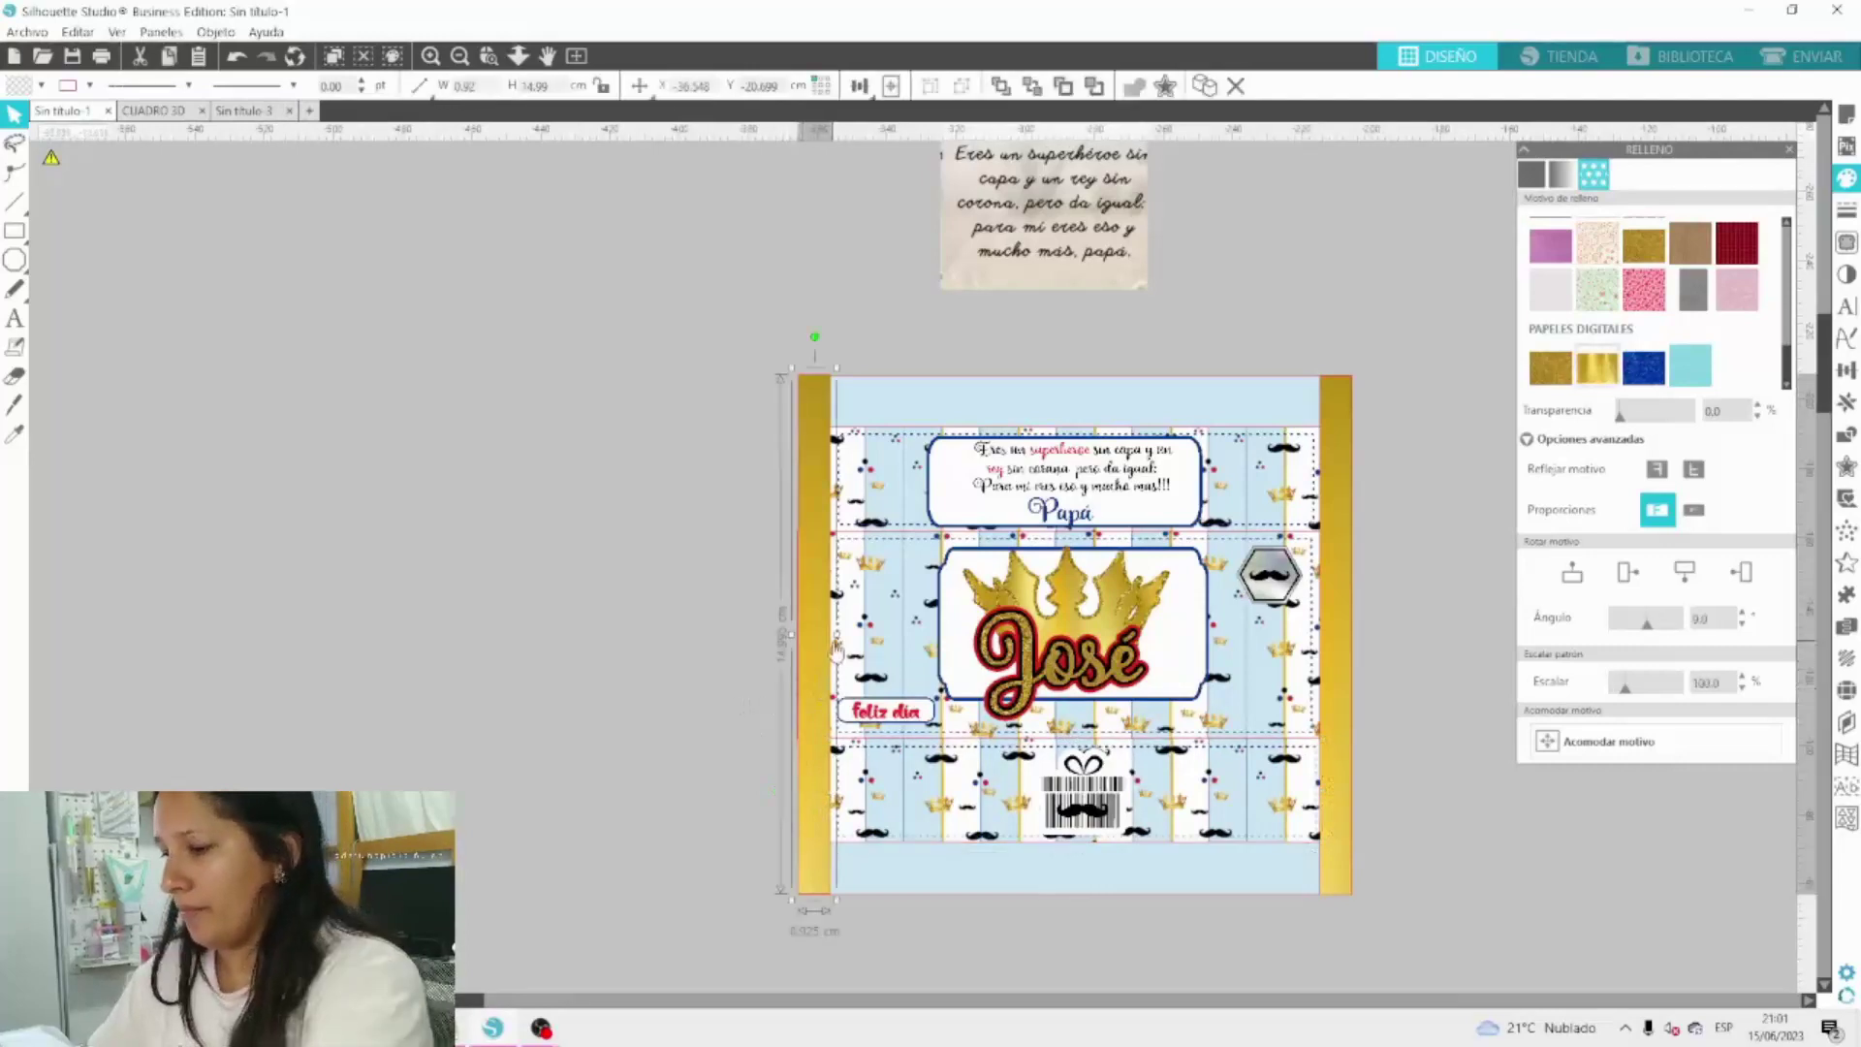
left_click(1341, 632)
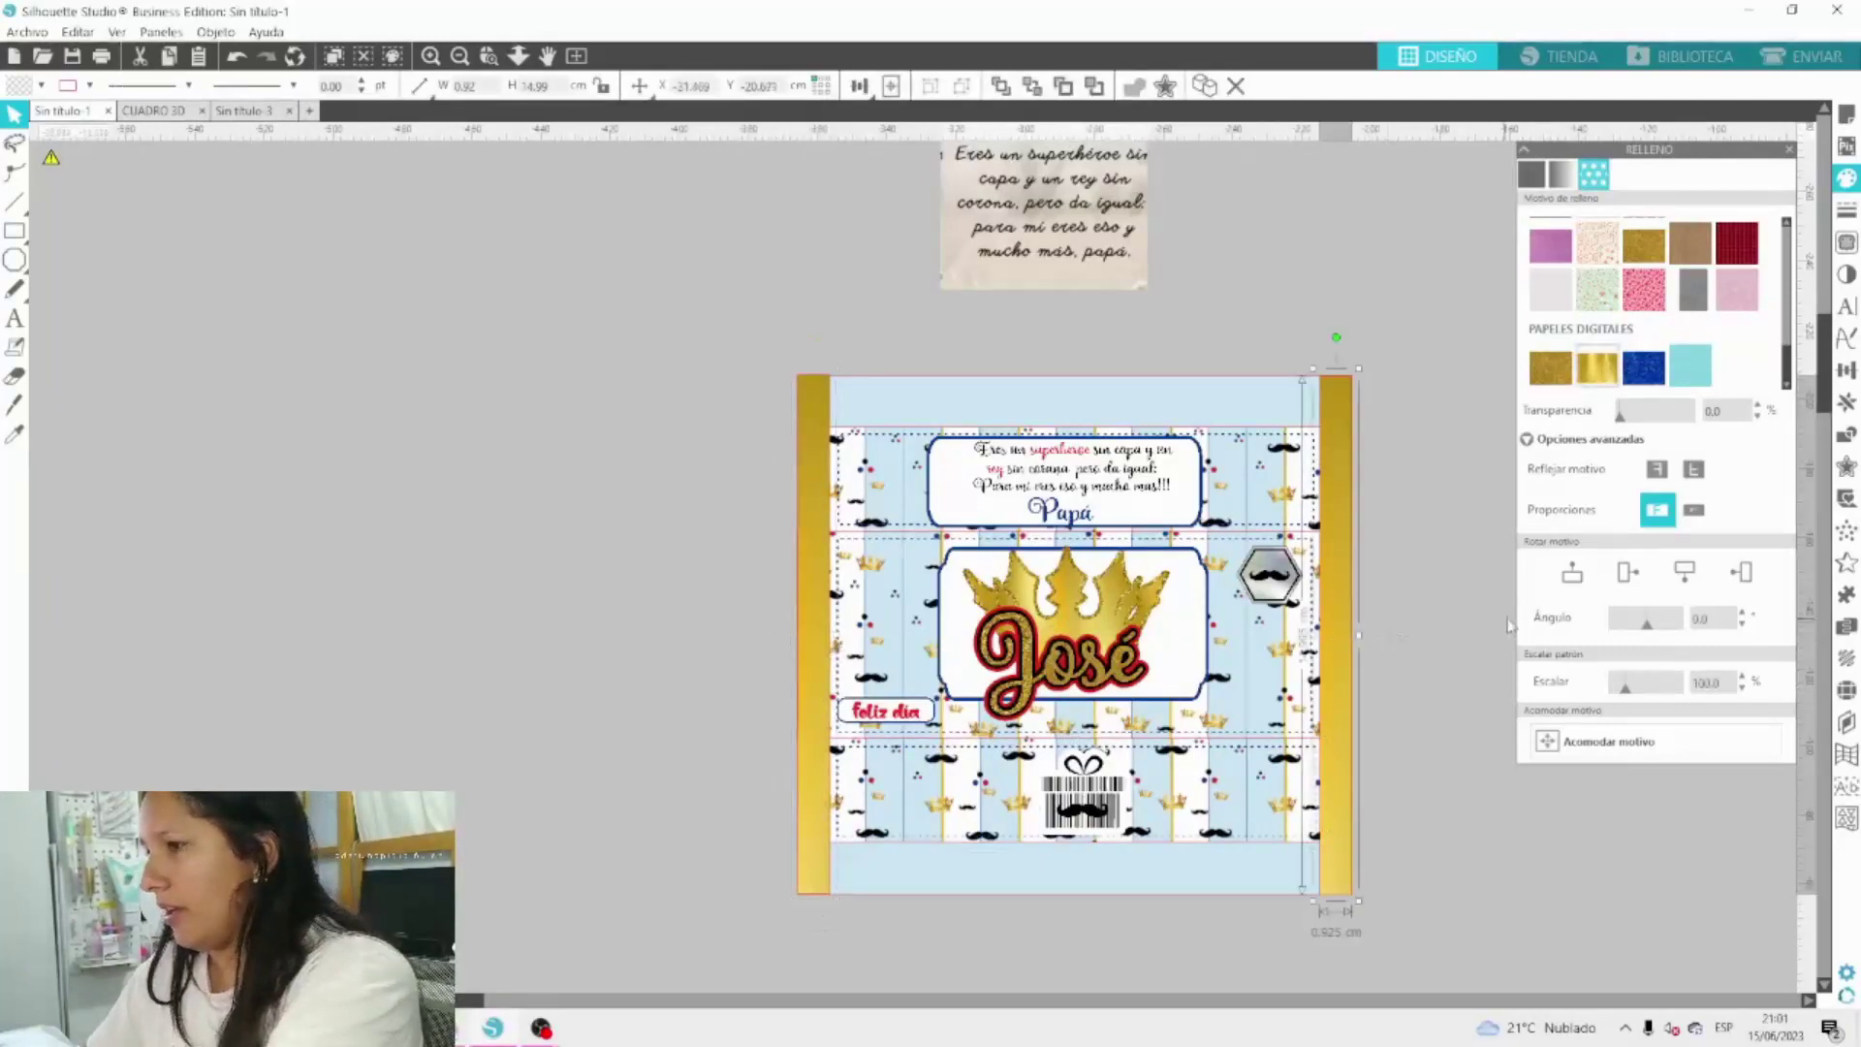
left_click(1457, 598)
left_click(1014, 251)
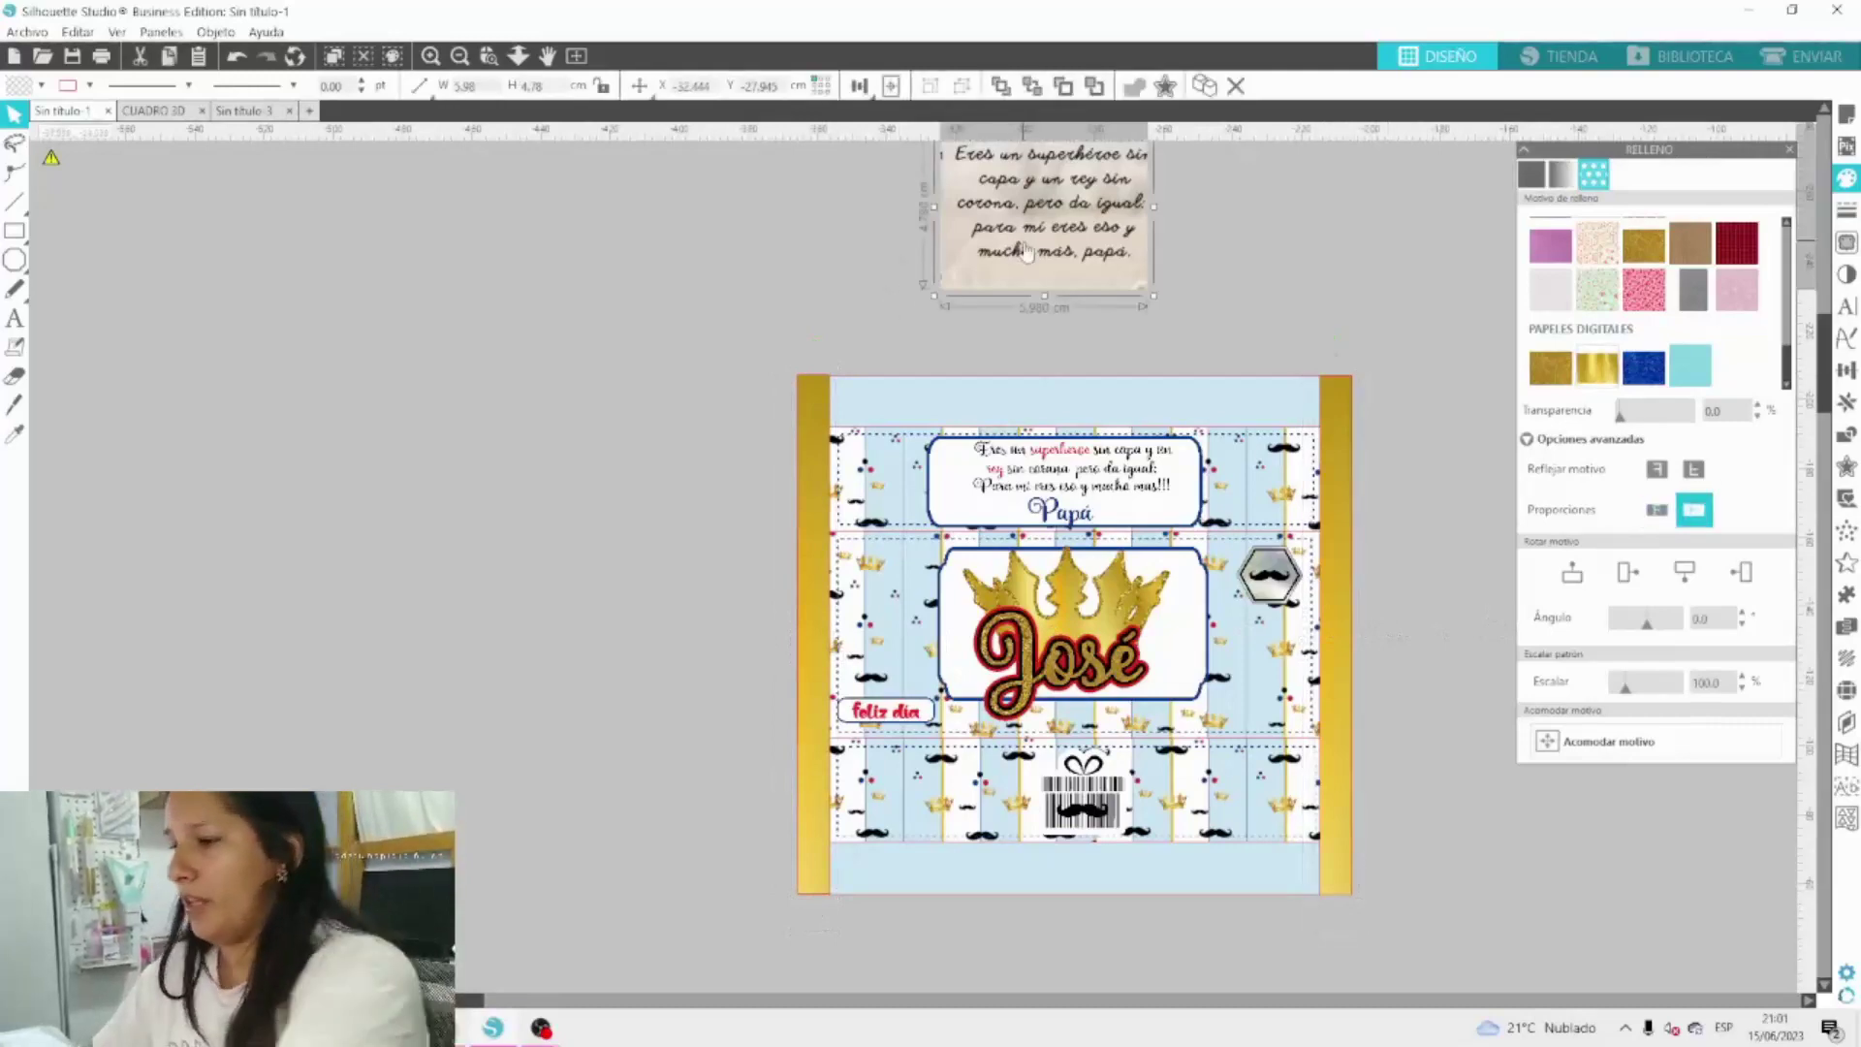
key("Delete")
Shift the blue-framed plaque in the central panel slightly down and adjust the name and crown over it.
left_click(431, 55)
left_click(431, 55)
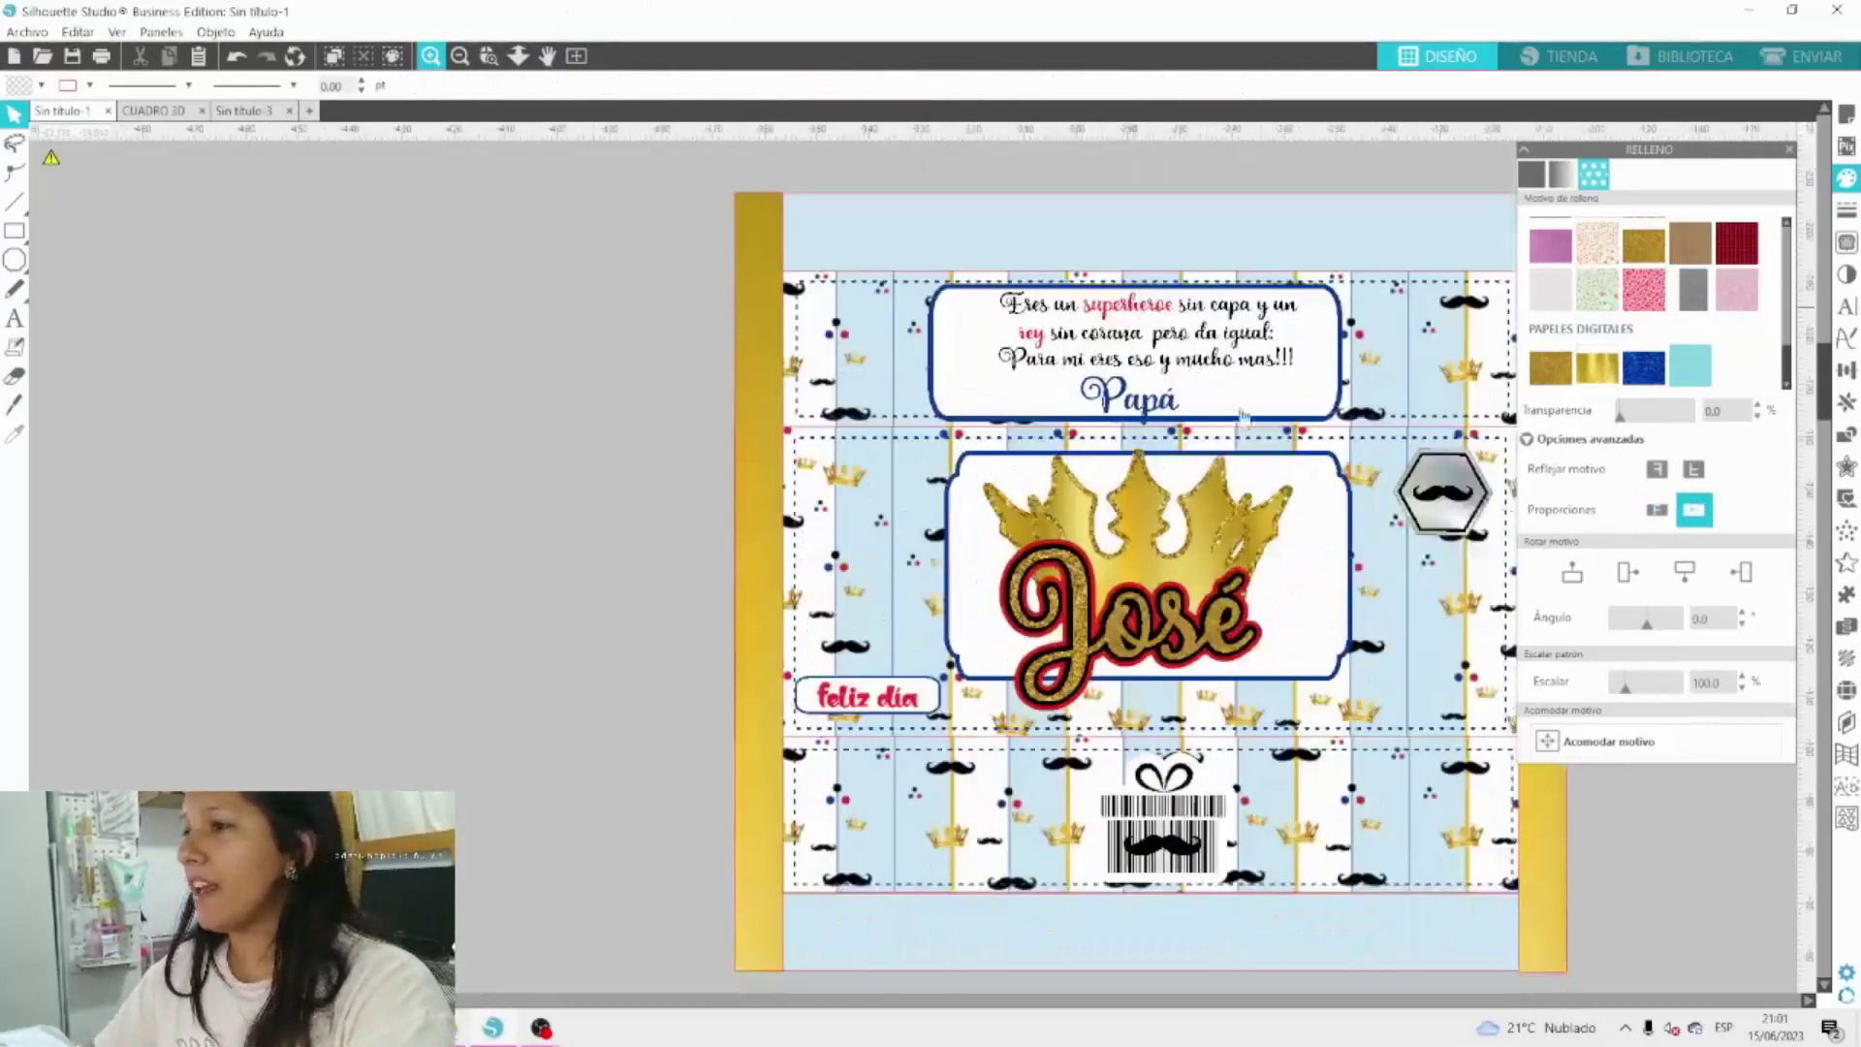
left_click_drag(442, 999, 469, 1000)
scroll(785, 887, "up", 1)
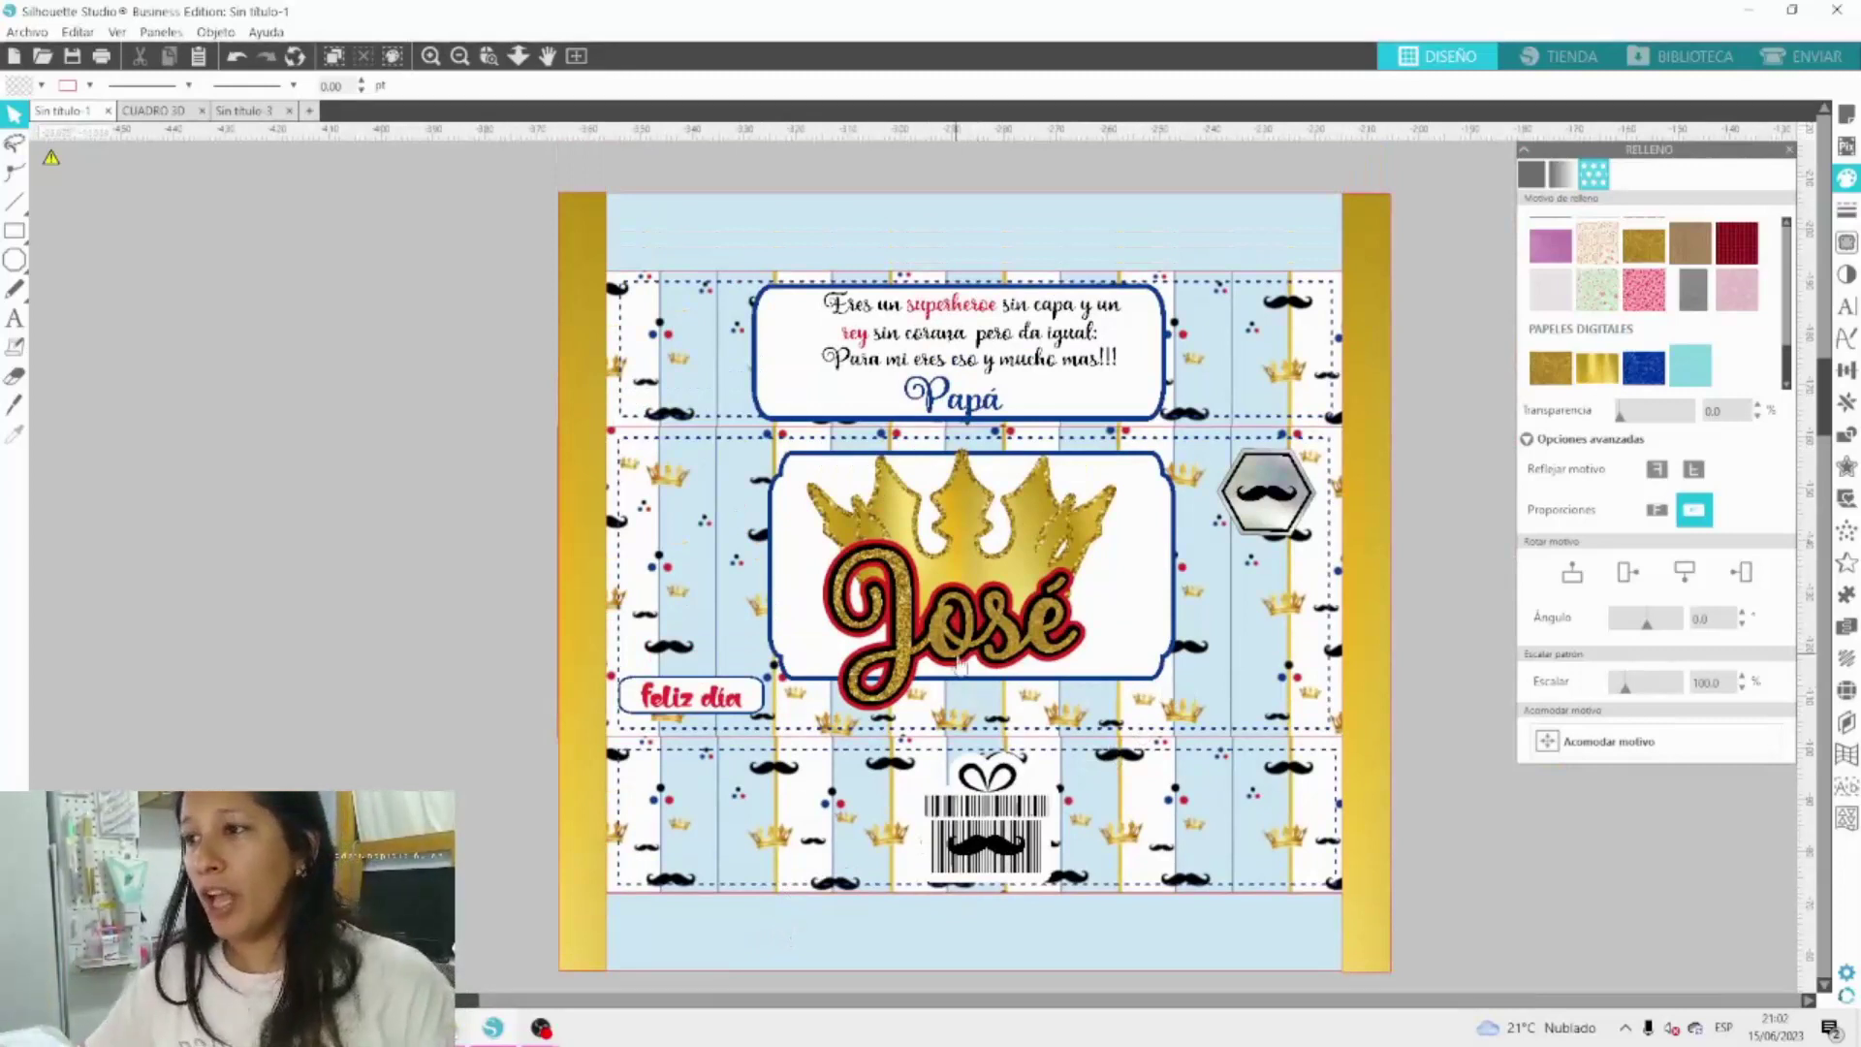
left_click_drag(958, 662, 979, 684)
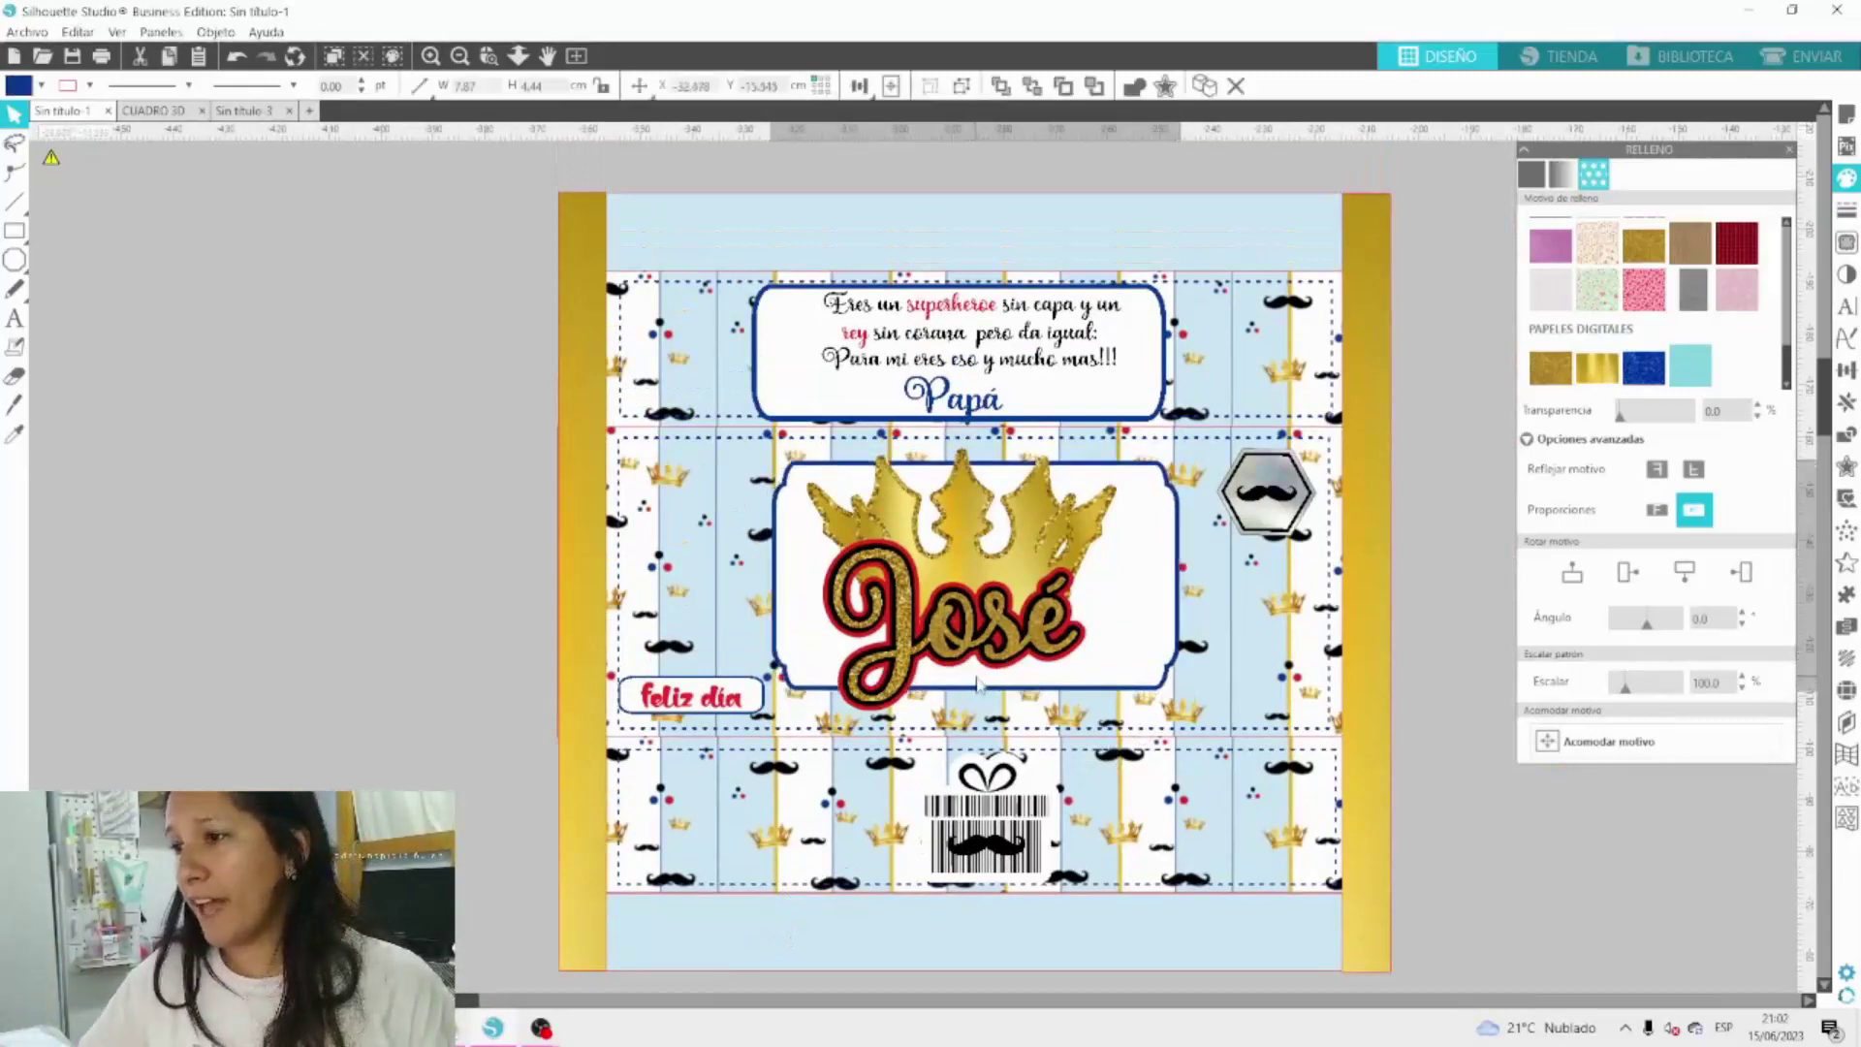
mouse_move(994, 552)
left_mouse_down()
mouse_move(970, 615)
mouse_move(996, 563)
left_mouse_up()
left_click(999, 570)
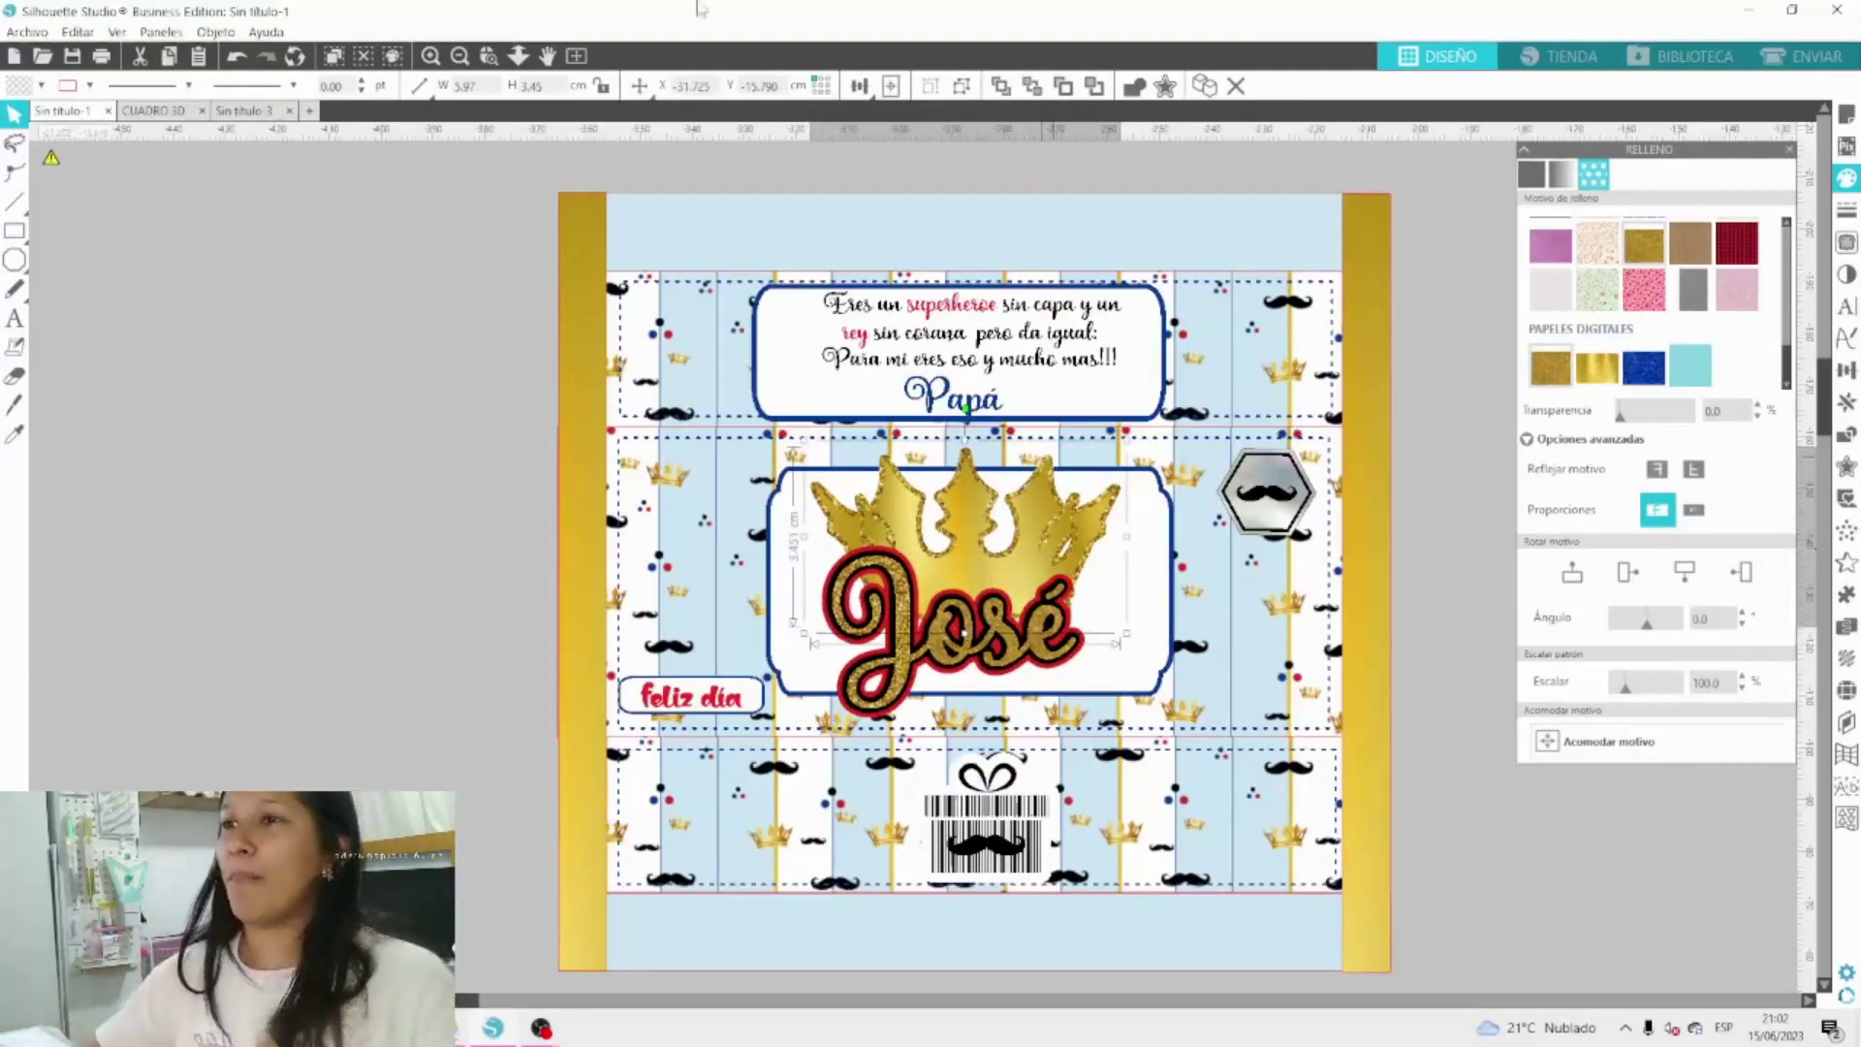
Delete the plain Winter's bar reference photo below the wrapper design.
left_click(459, 56)
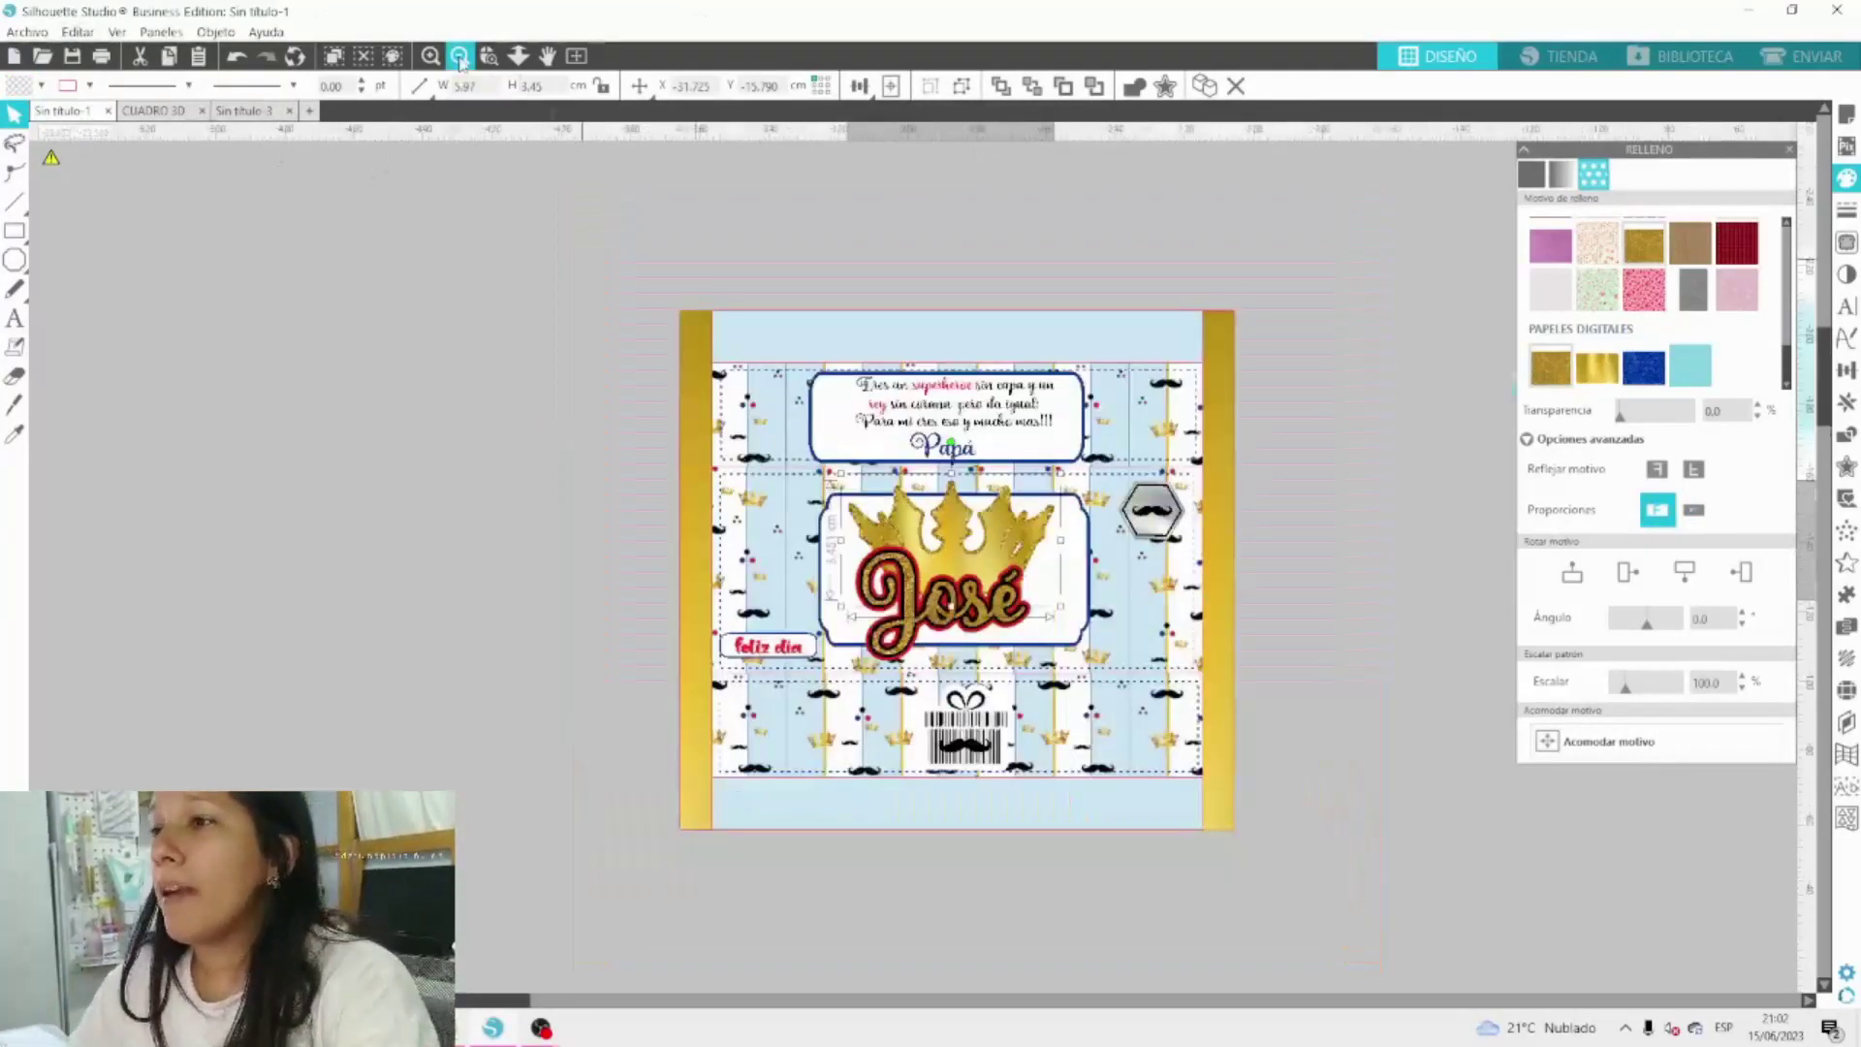
left_click(460, 56)
scroll(793, 909, "down", 2)
scroll(793, 908, "down", 3)
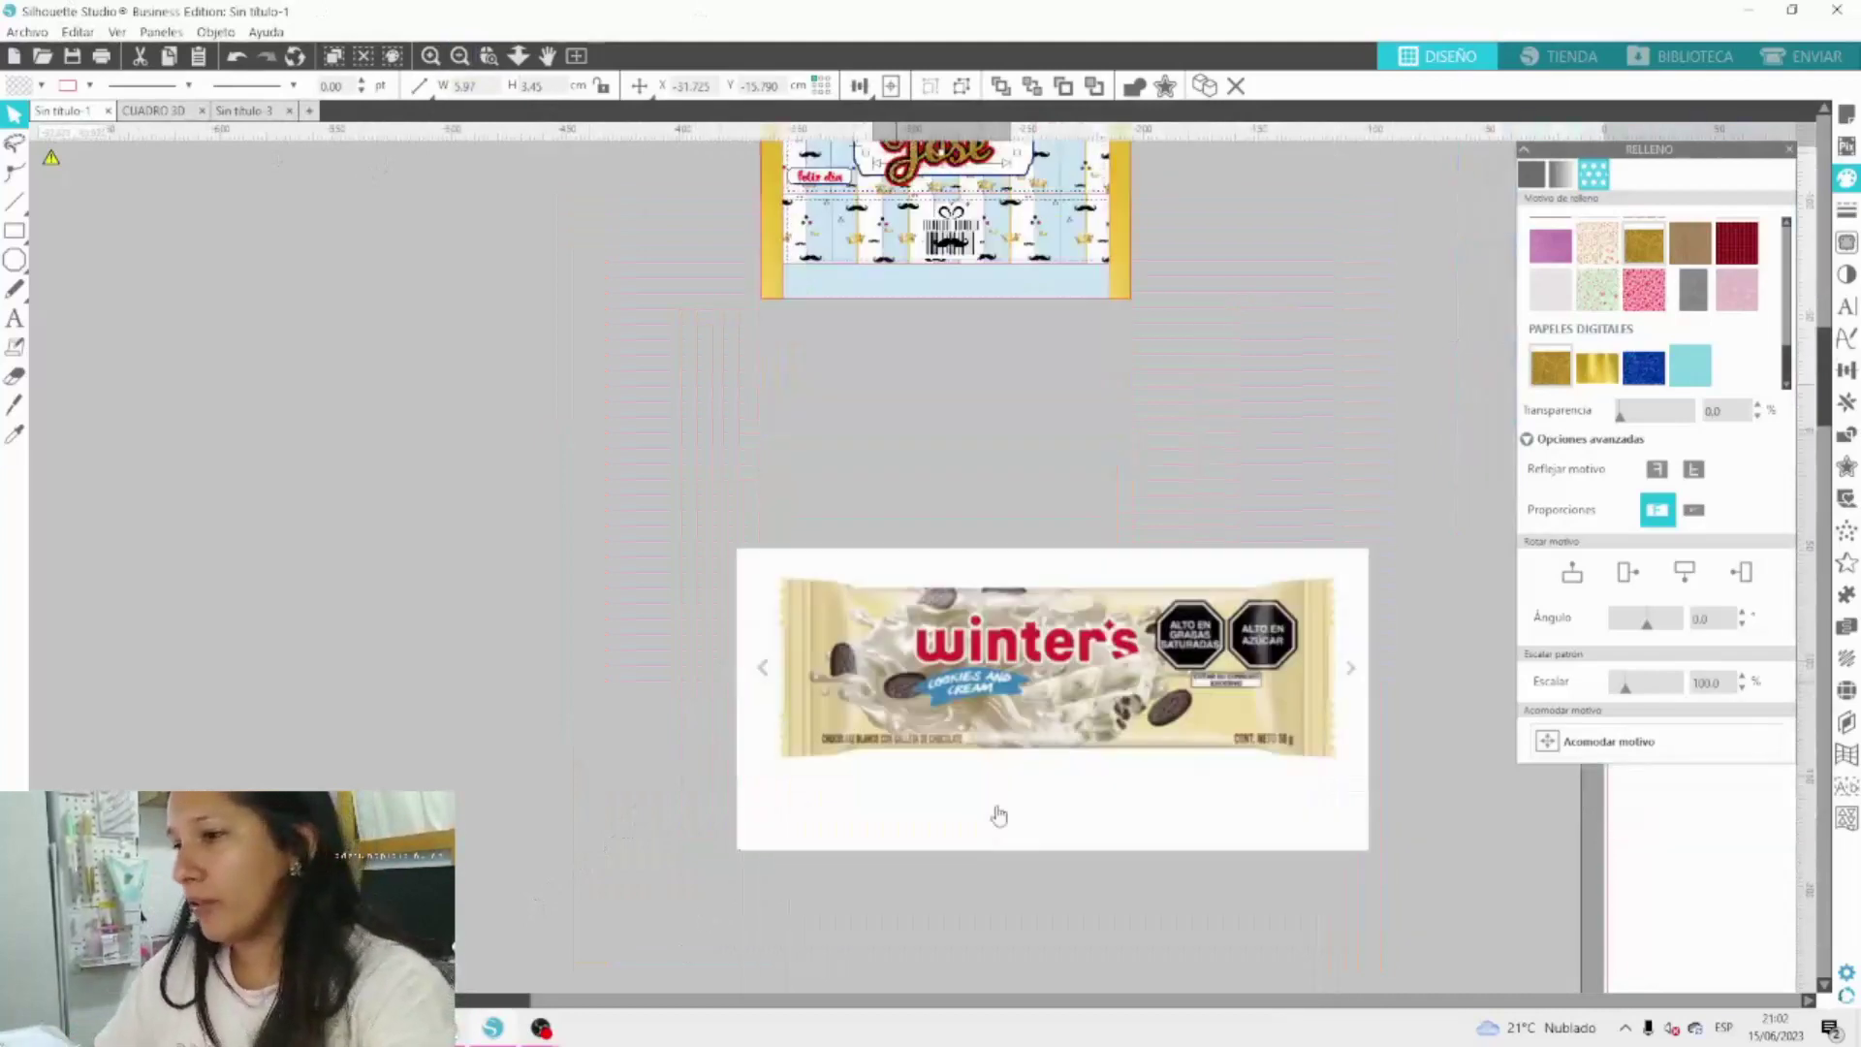
left_click(973, 781)
key("Delete")
Spread out and check the font-name screenshots (Baligle, Penelope) beside the wrapper and delete them all.
left_click_drag(479, 999, 926, 964)
scroll(914, 540, "up", 3)
left_click_drag(564, 220, 1124, 655)
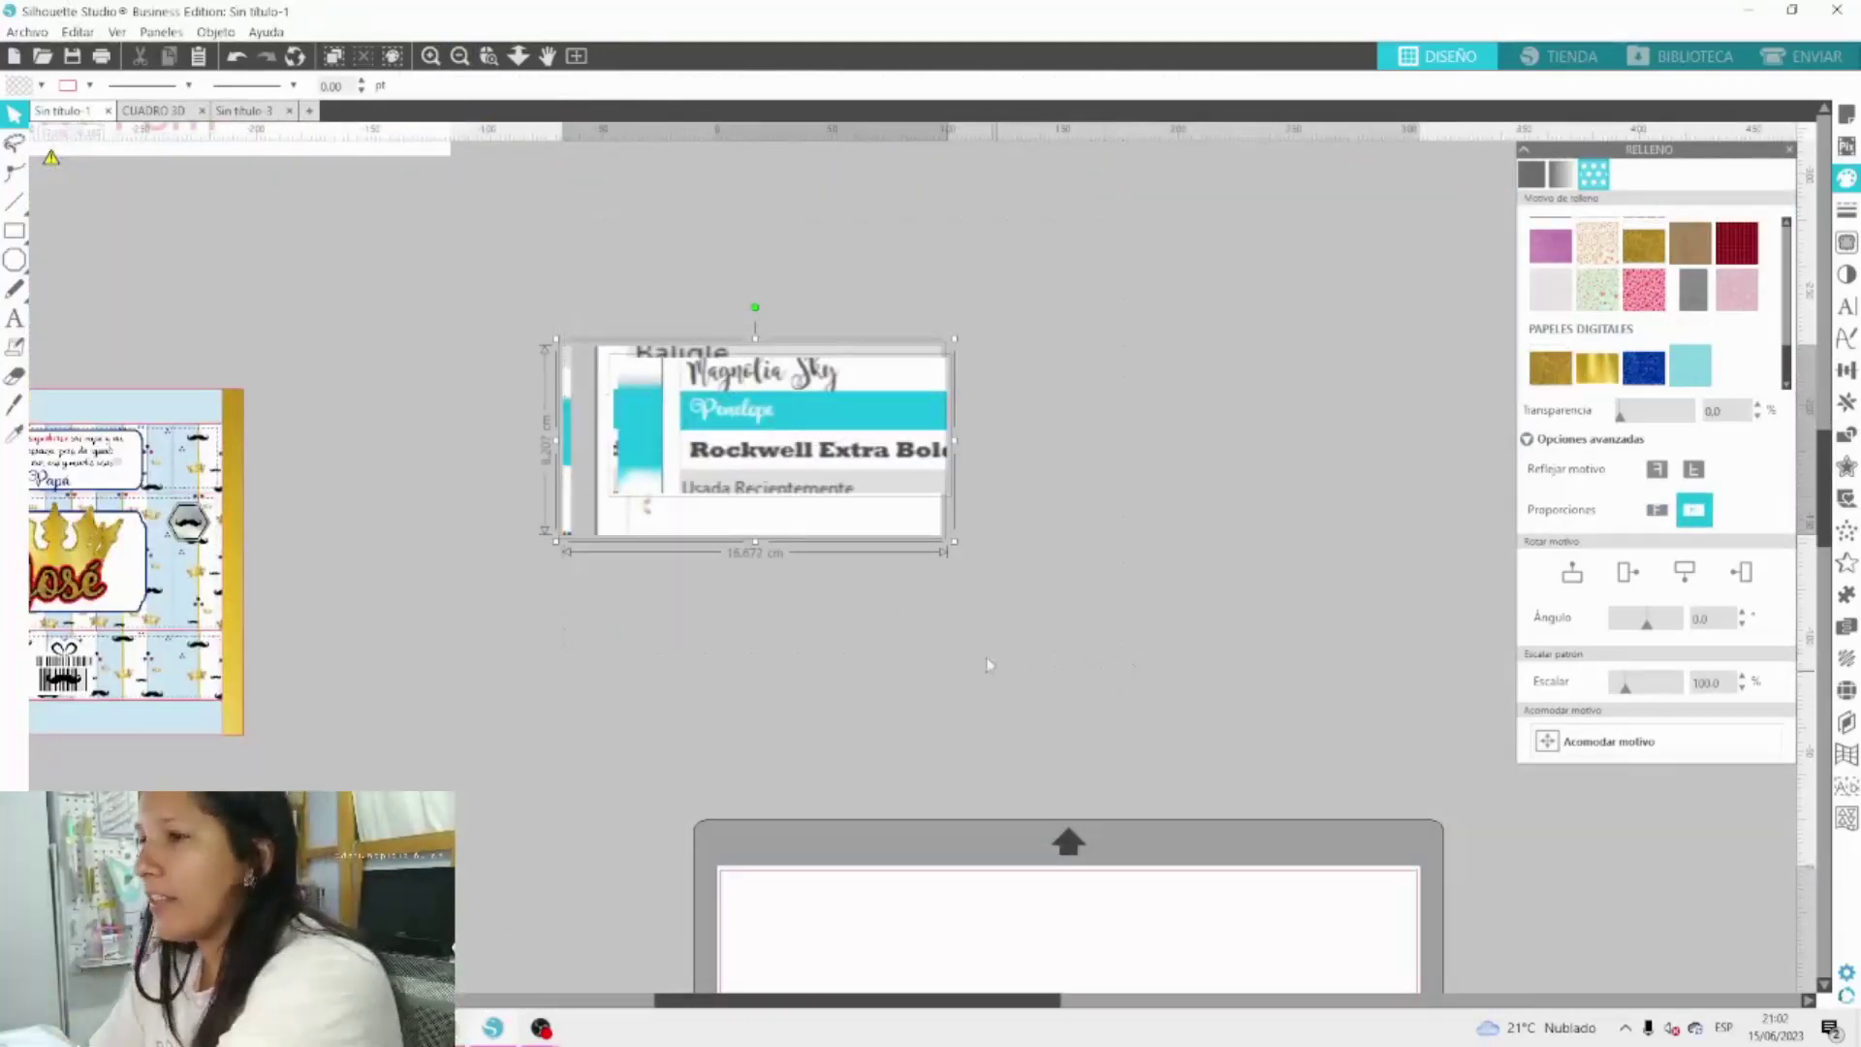
left_click_drag(825, 460, 1159, 480)
key("Escape")
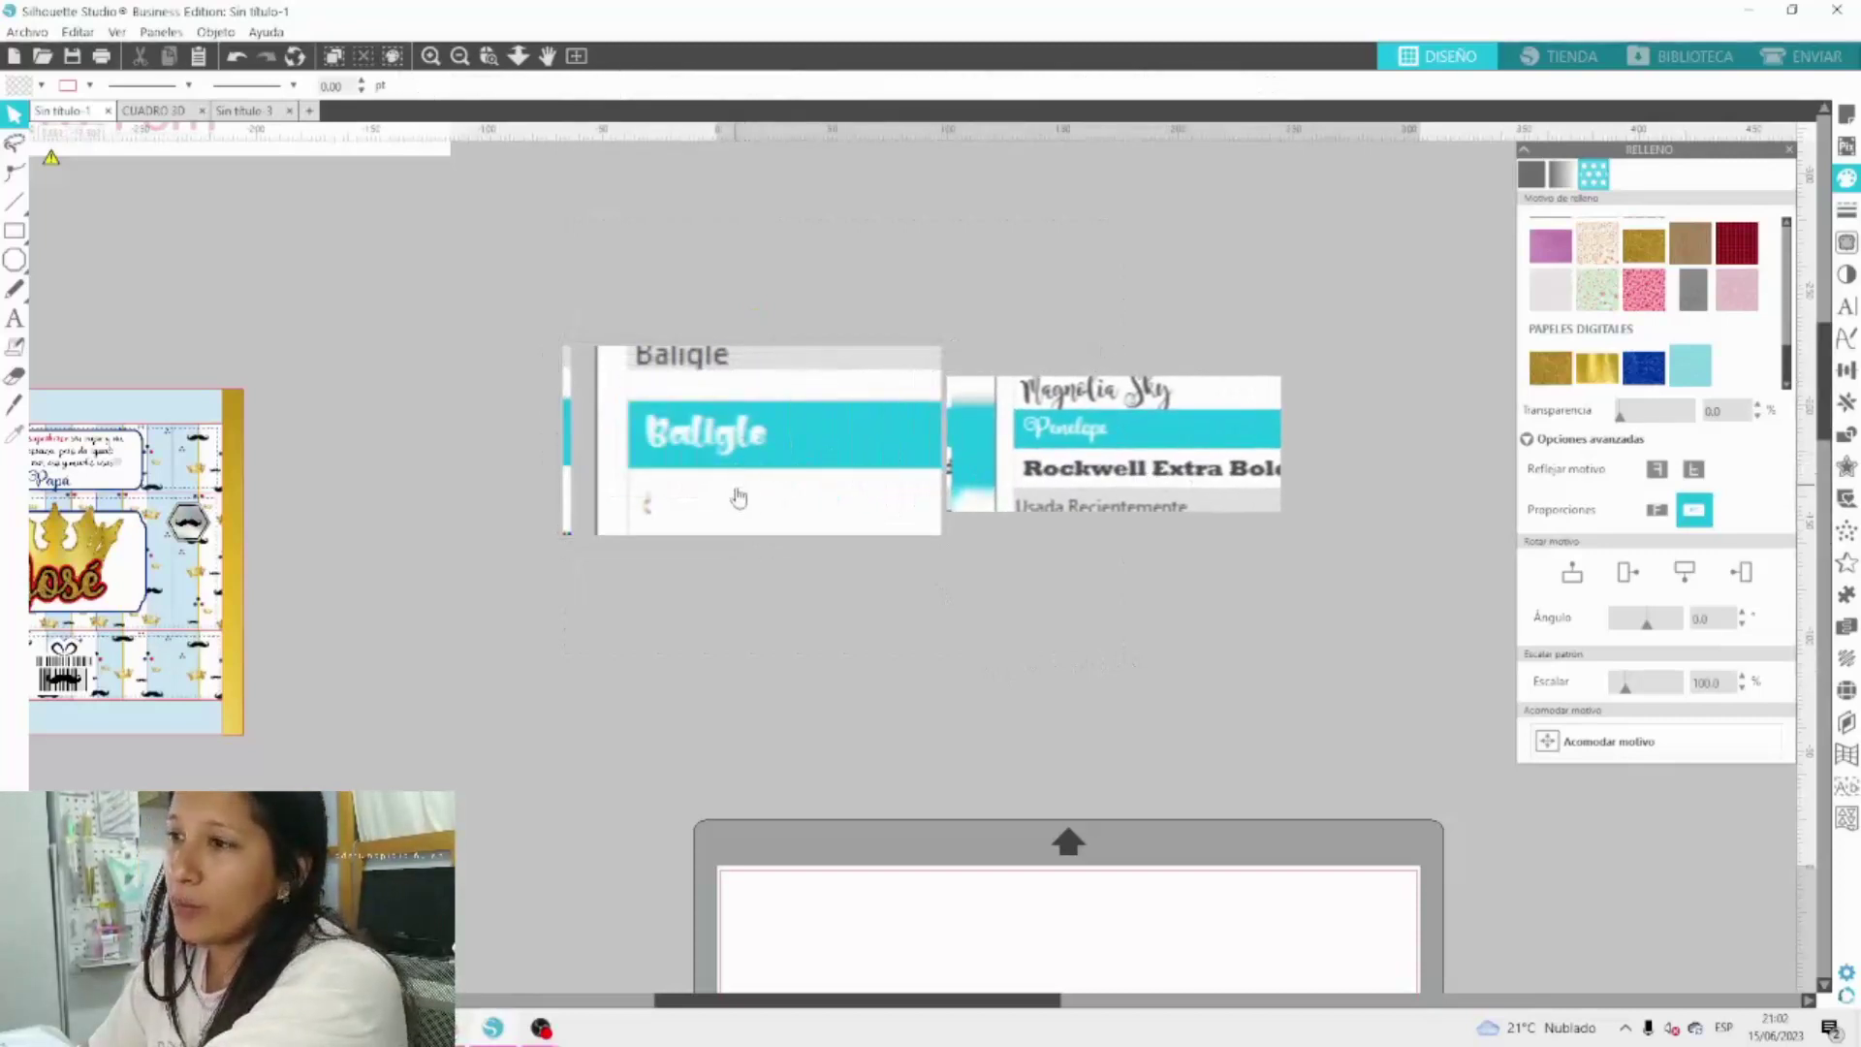
mouse_move(1037, 427)
left_mouse_down()
mouse_move(1036, 392)
mouse_move(1035, 451)
left_mouse_up()
left_click_drag(731, 471, 748, 451)
left_click_drag(1128, 494, 826, 498)
left_click_drag(813, 244, 883, 767)
key("Delete")
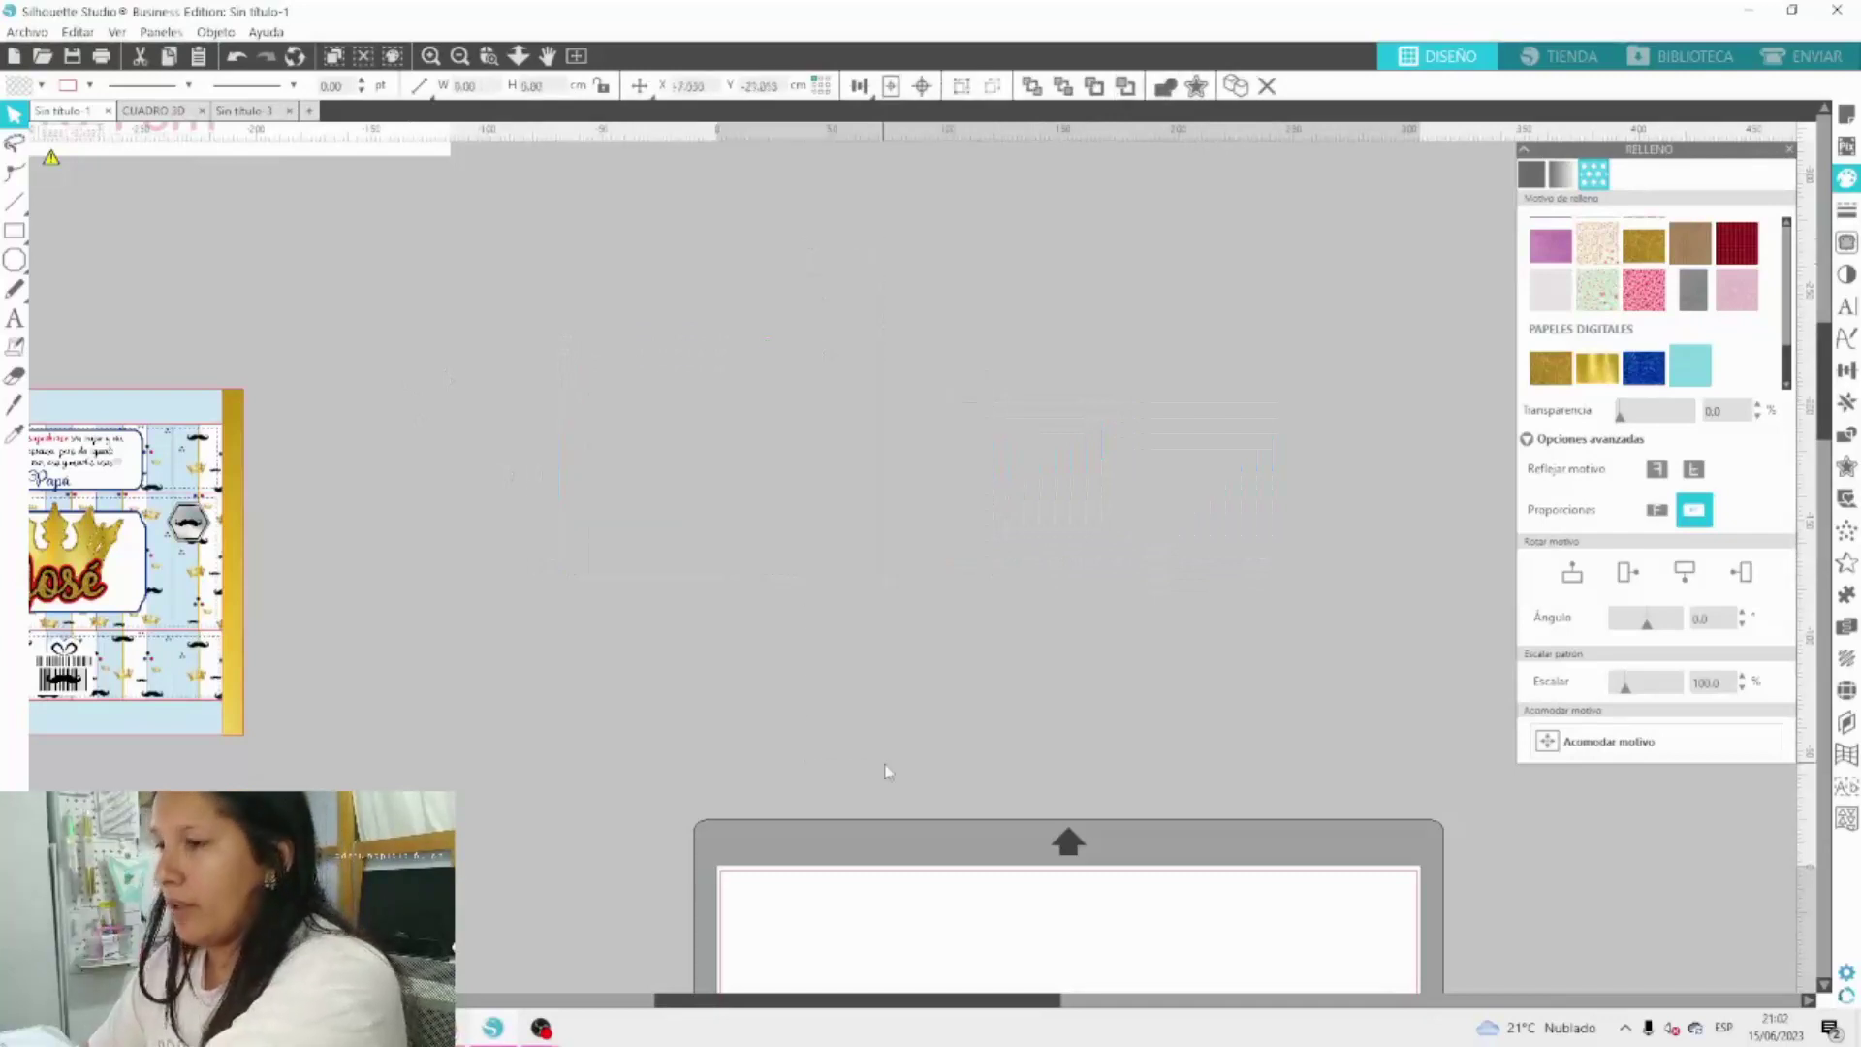
Delete the Winter's bar photo above the wrapper together with its 15.7cm and 5.6cm dimension texts.
left_click_drag(814, 1004, 615, 1004)
scroll(1209, 536, "up", 5)
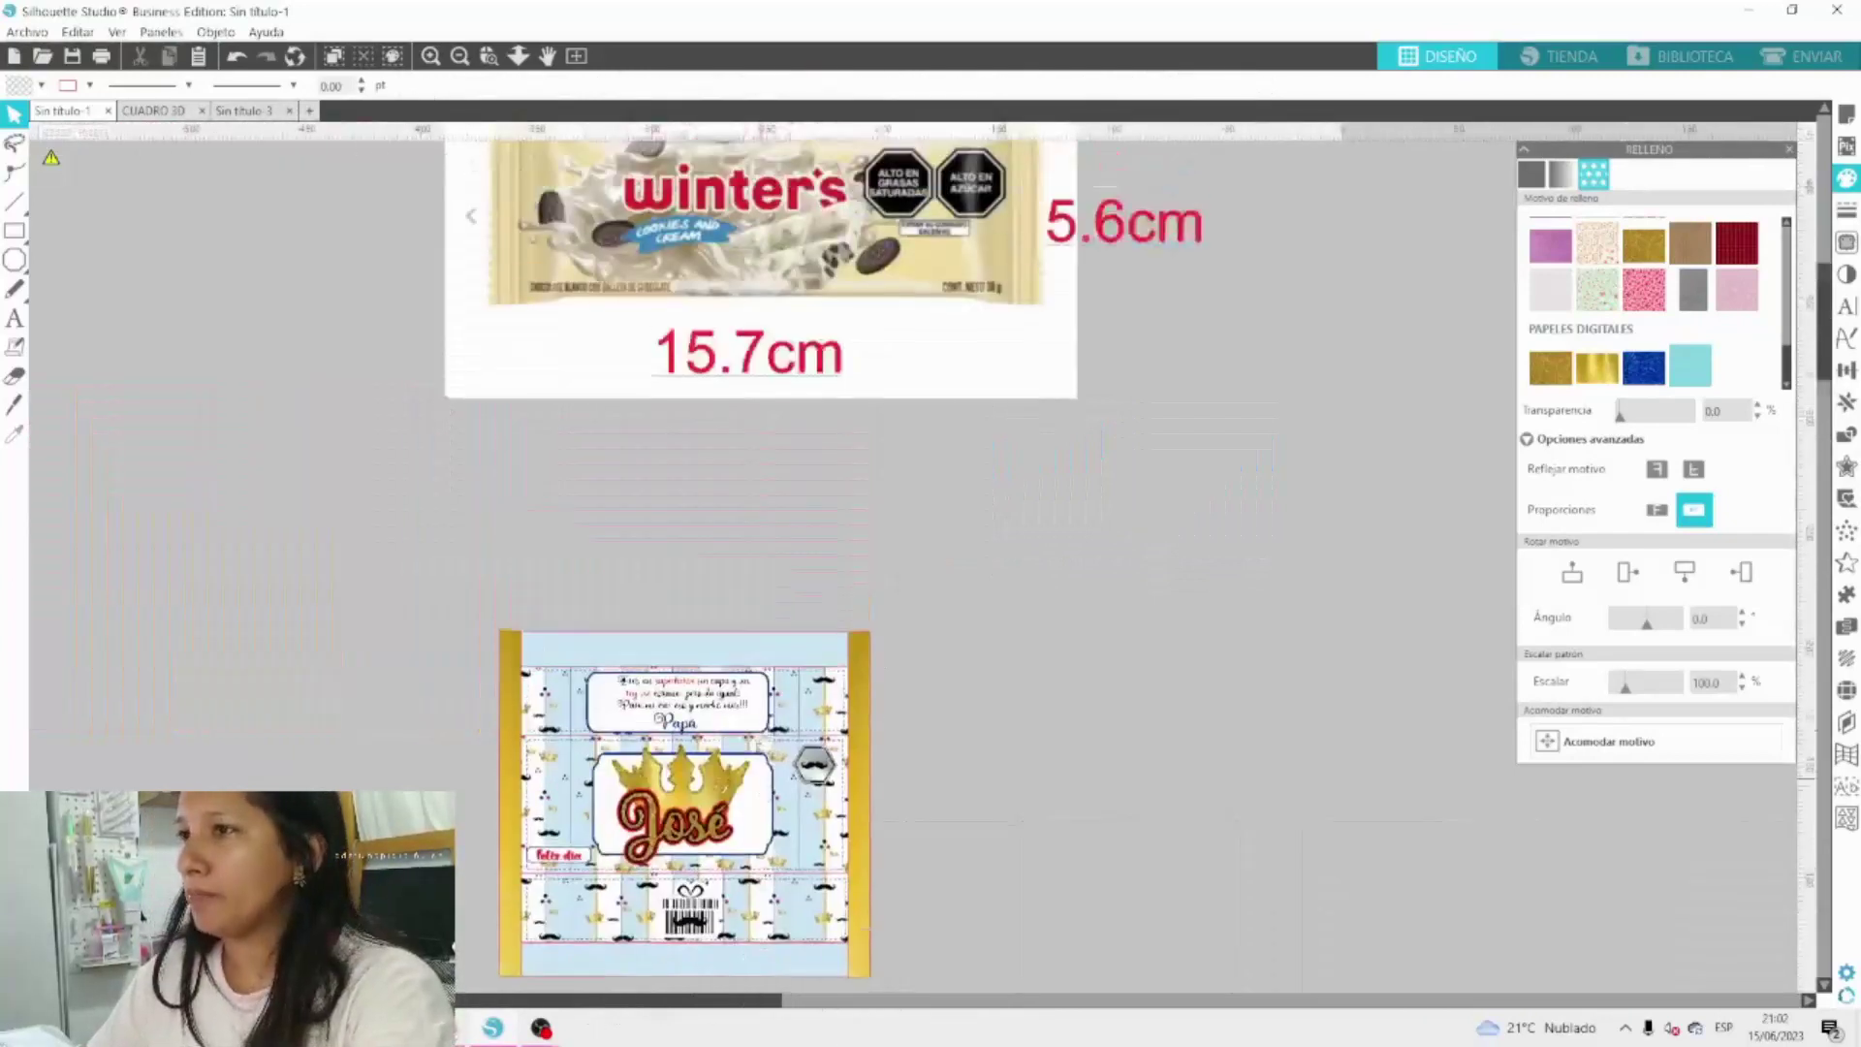
left_click_drag(1209, 536, 591, 339)
left_click(1084, 555)
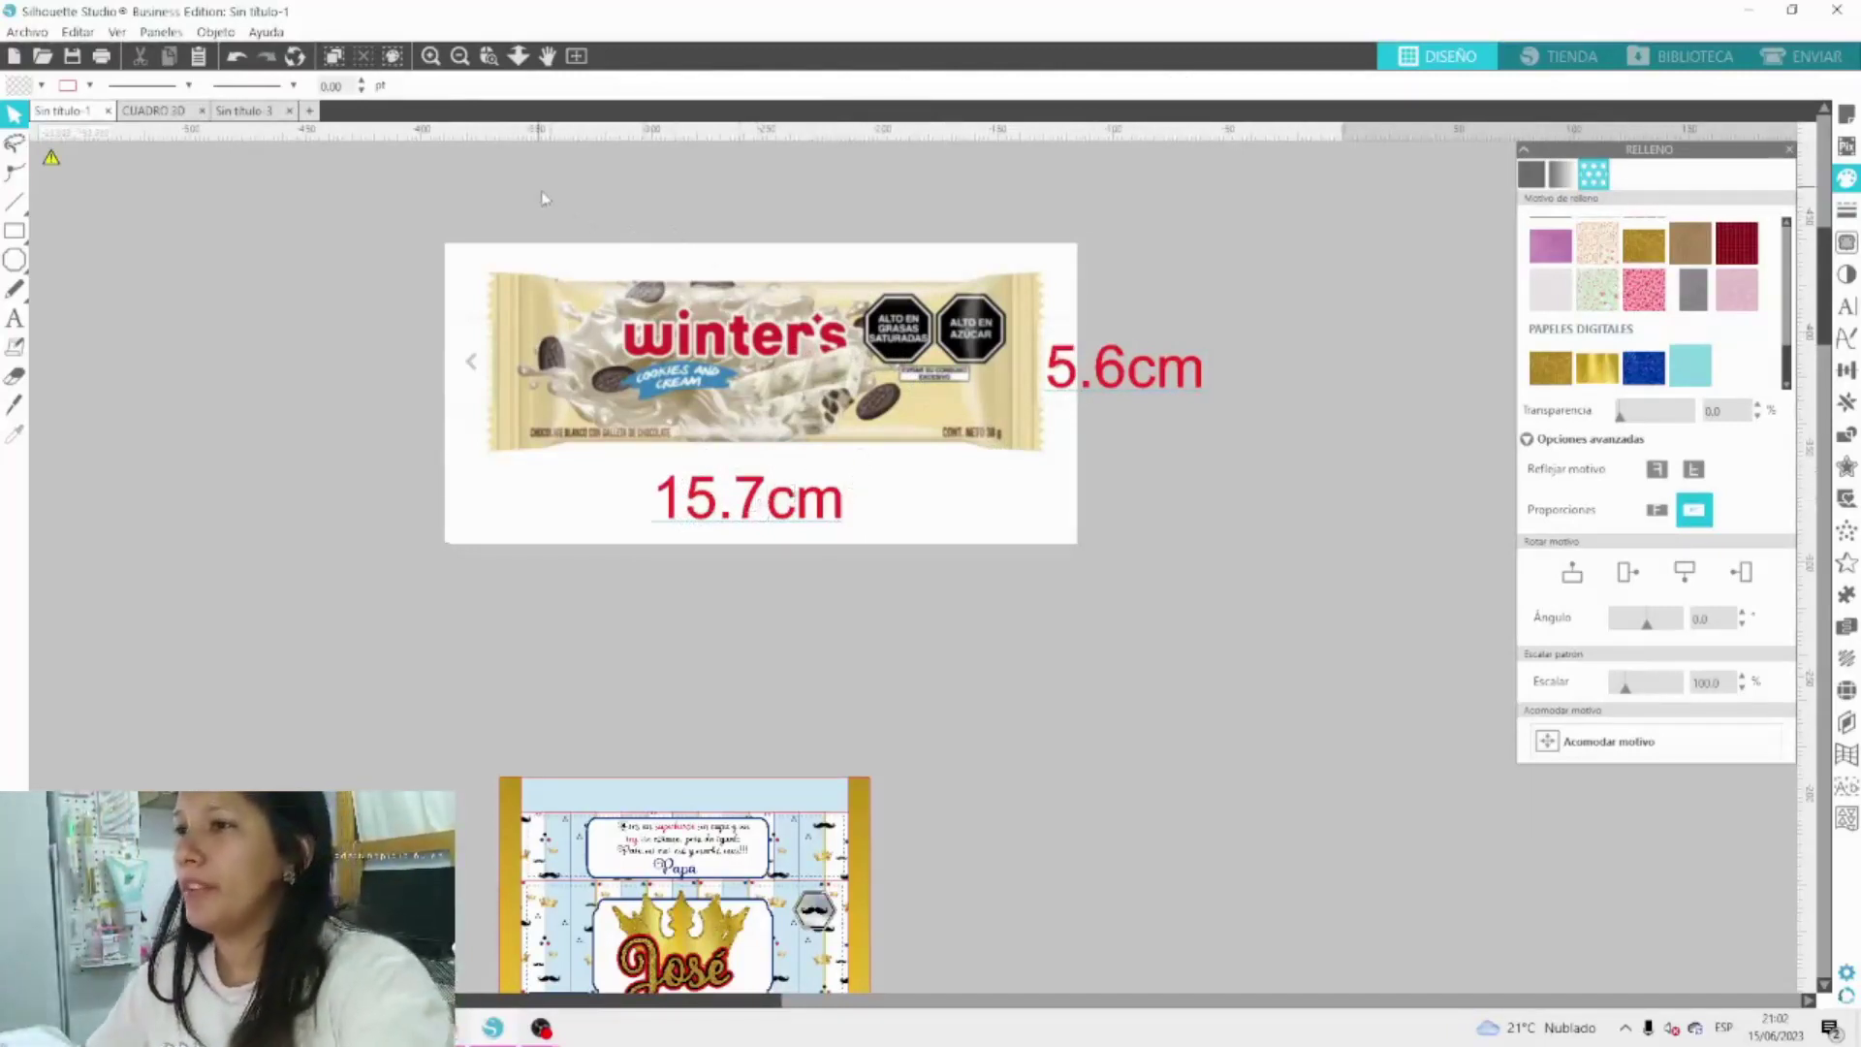
left_click_drag(540, 191, 1350, 603)
key("Delete")
scroll(814, 736, "down", 5)
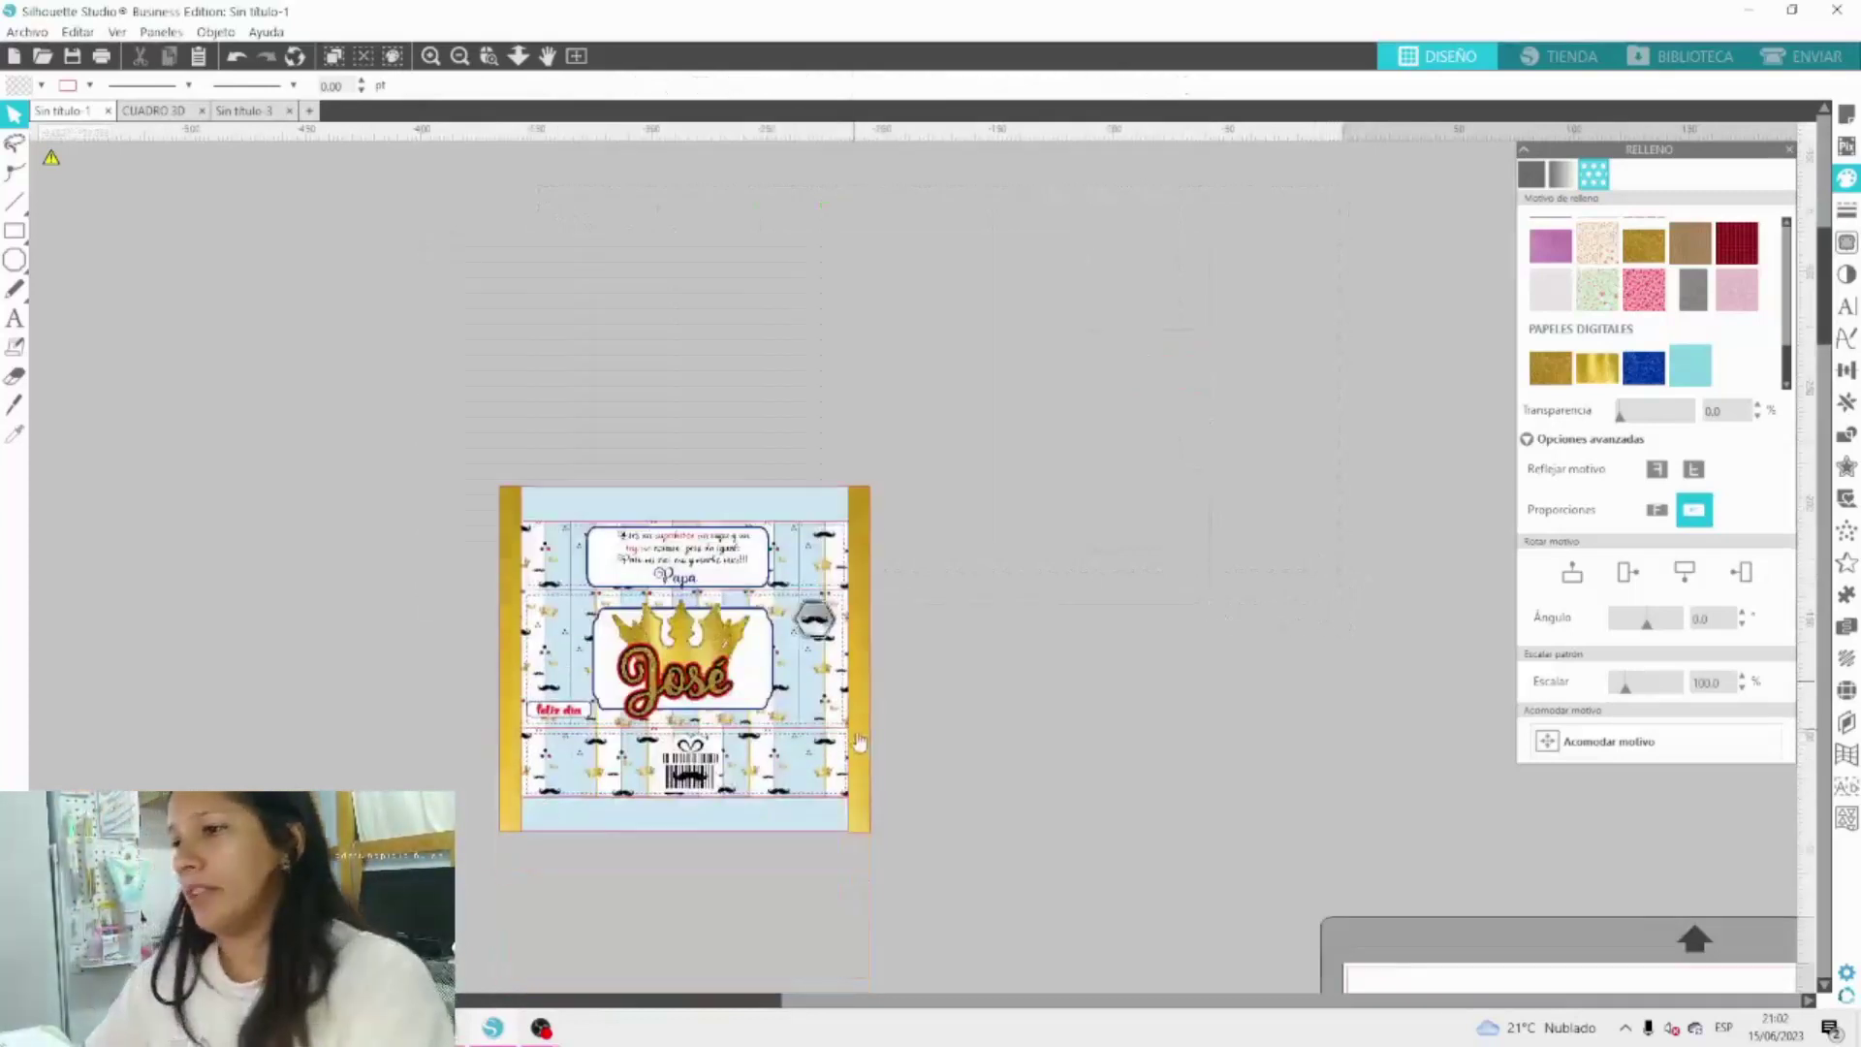
Move the complete wrapper from the workspace onto the upper-left corner of the cutting mat page.
left_click_drag(759, 1005, 810, 1005)
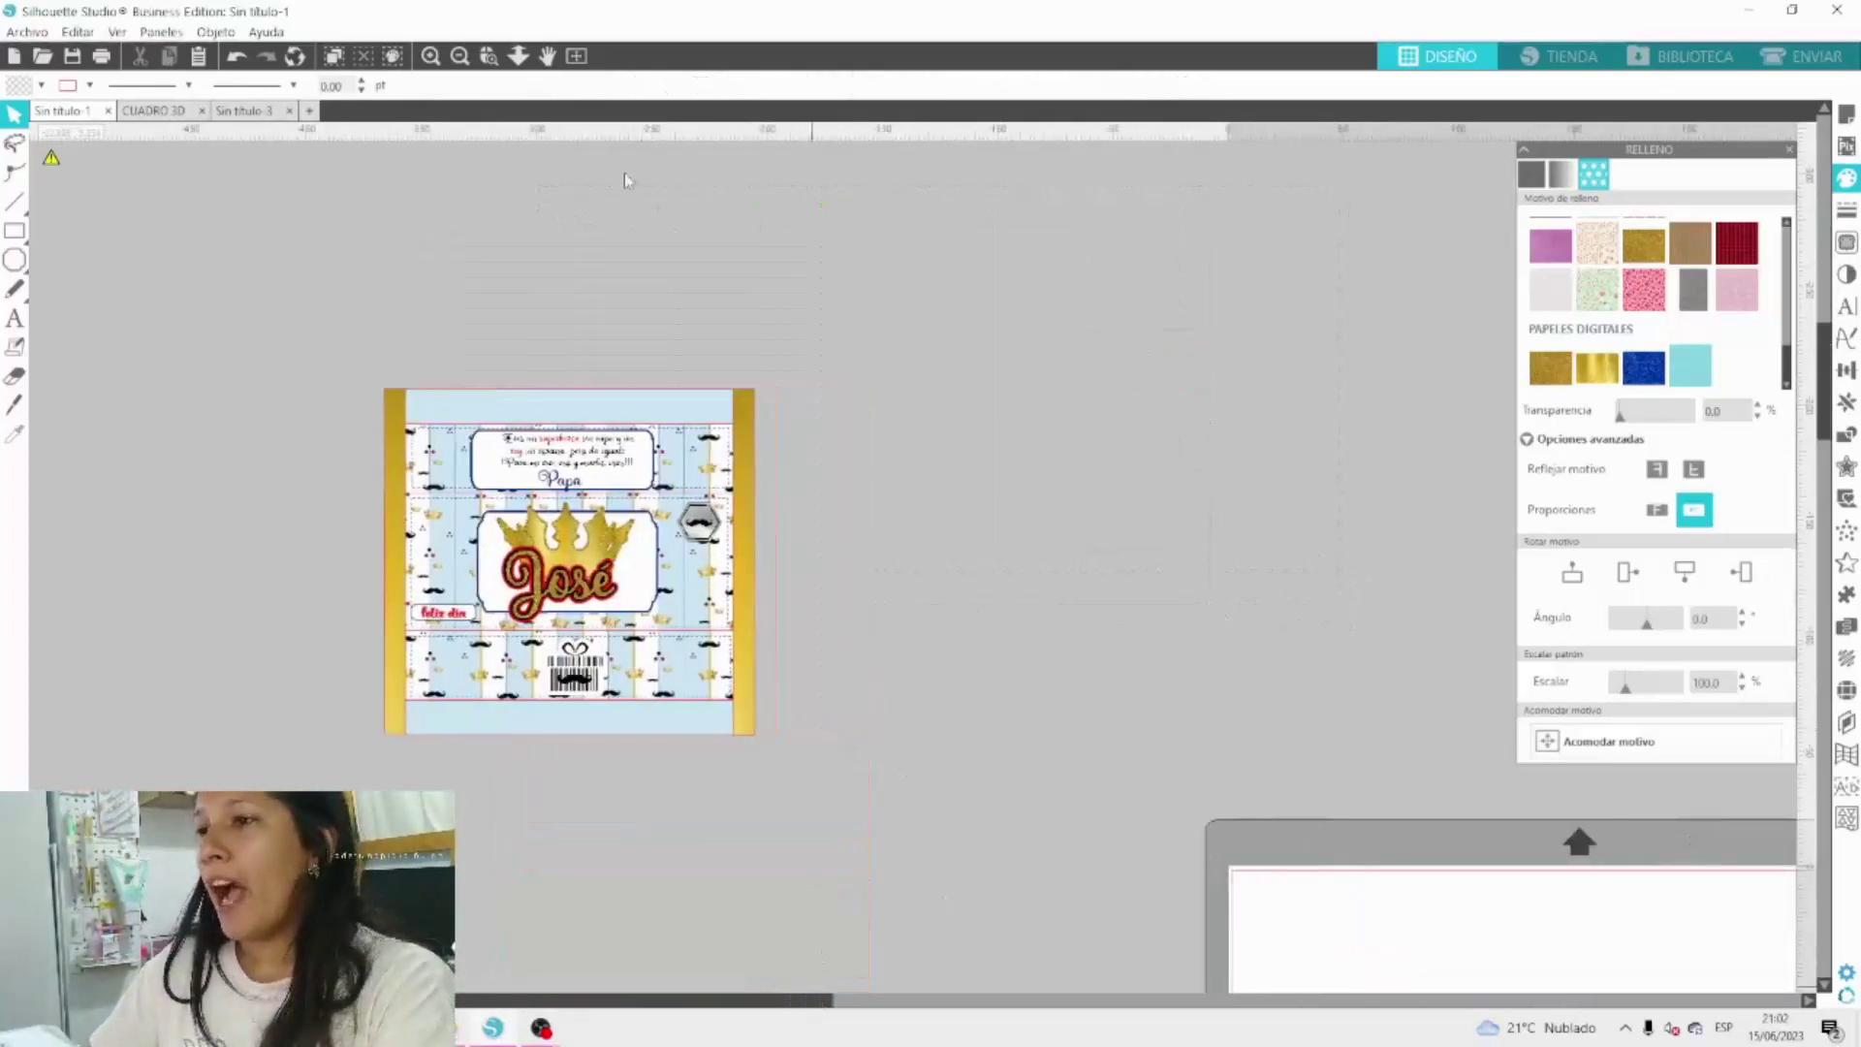
left_click(461, 56)
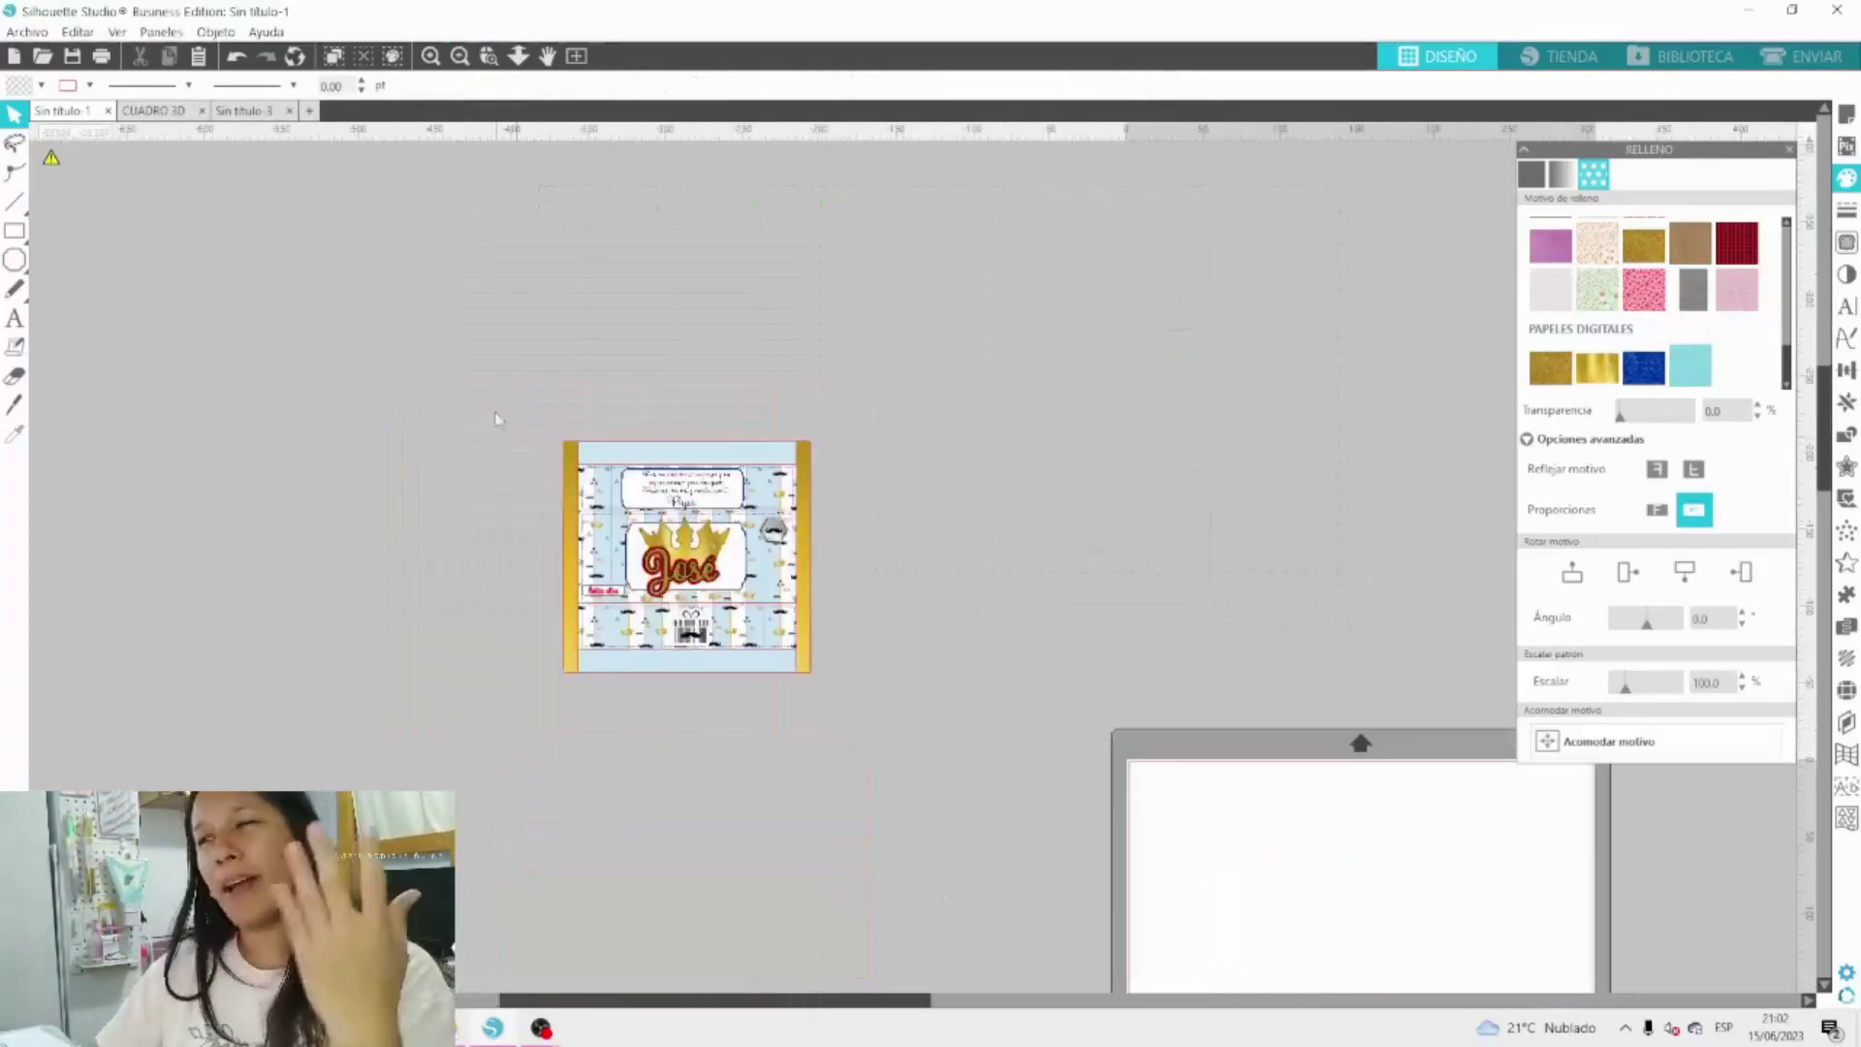
left_click(657, 531)
left_click_drag(623, 530, 1267, 938)
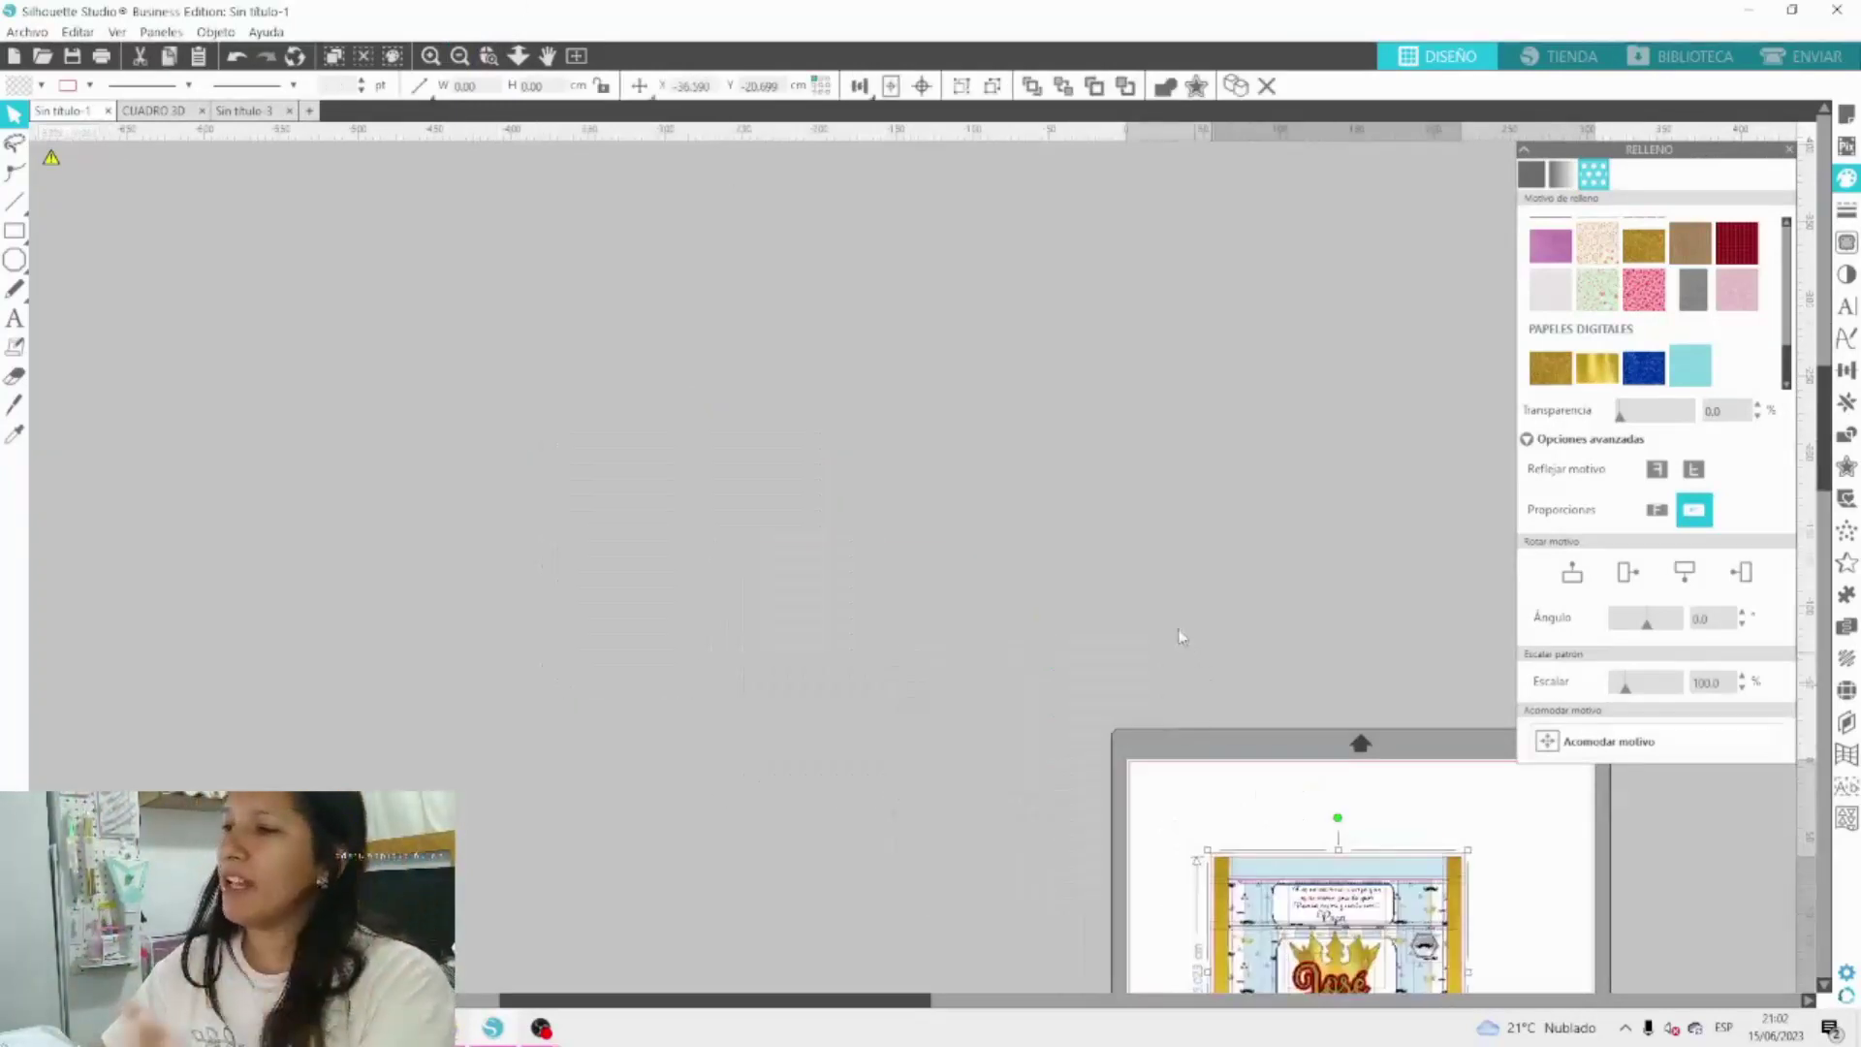
scroll(1181, 637, "down", 3)
left_click_drag(765, 1005, 928, 1023)
left_click_drag(987, 753, 916, 667)
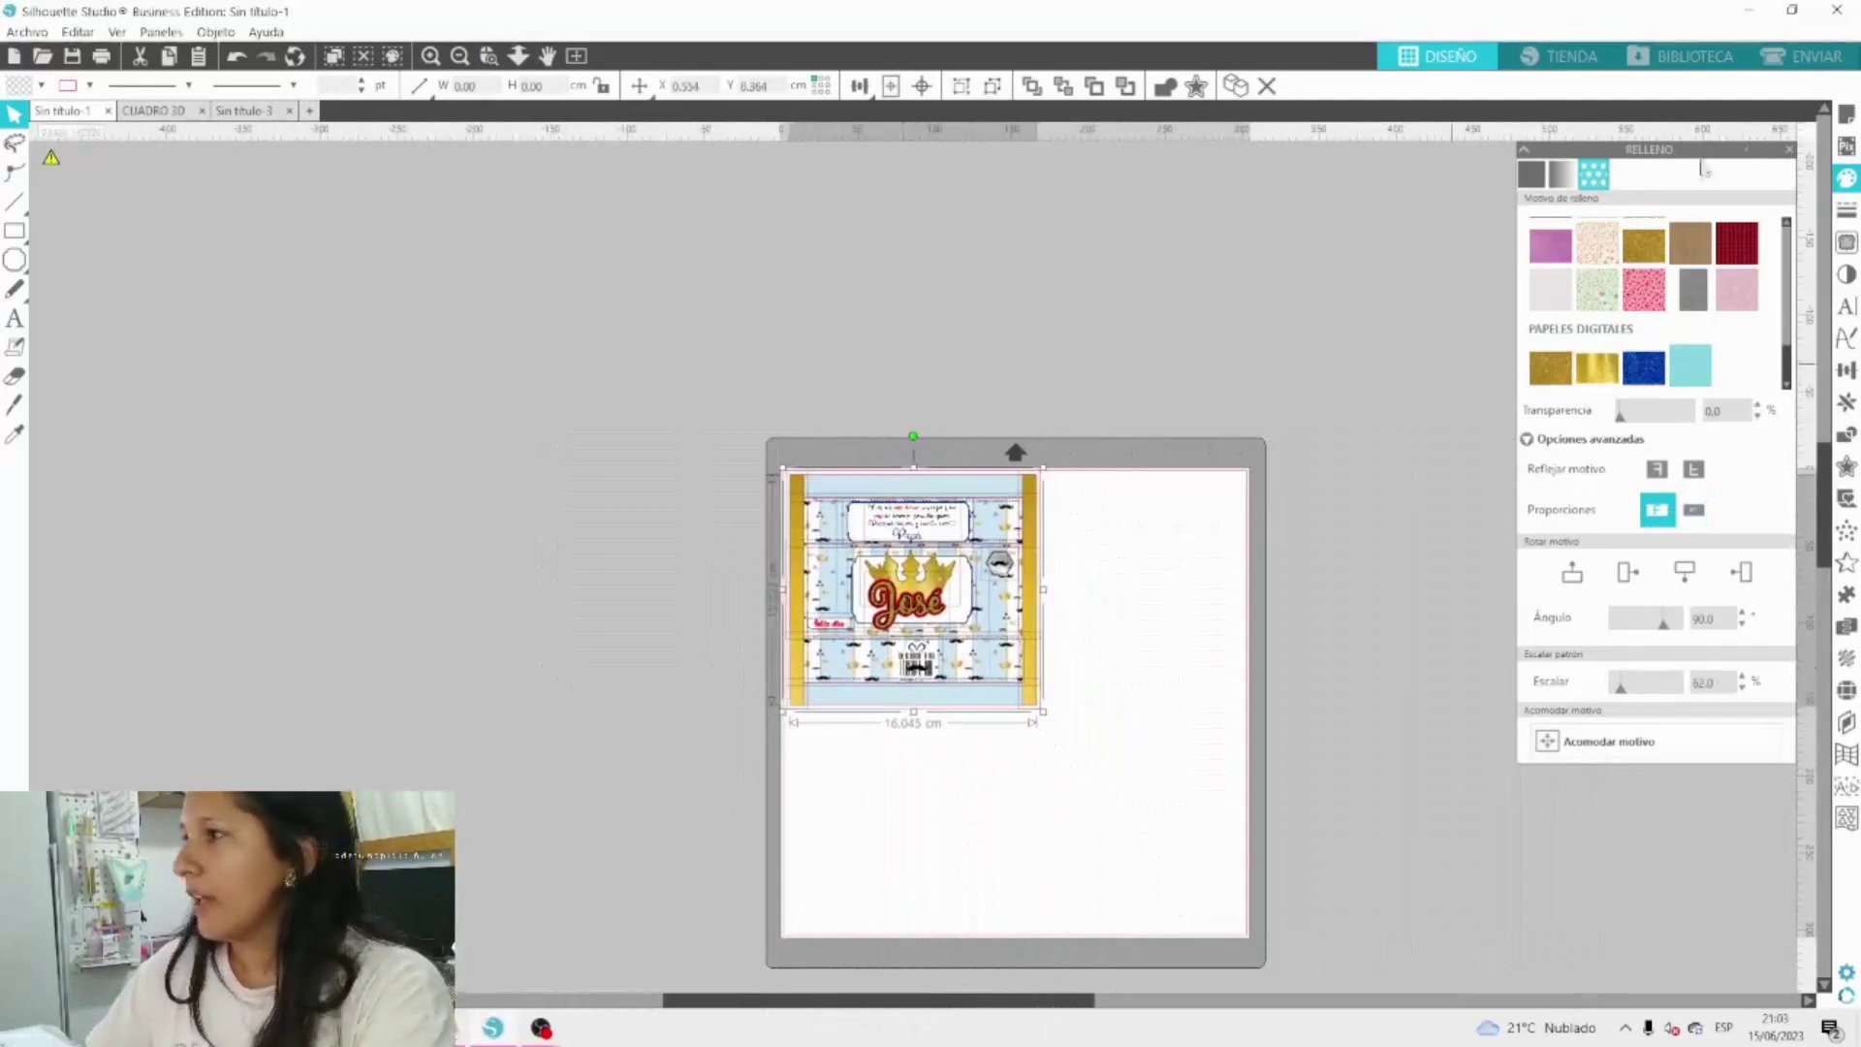
Set the media size to A4 and place the wrapper near the centre of the page's upper half.
left_click(1847, 114)
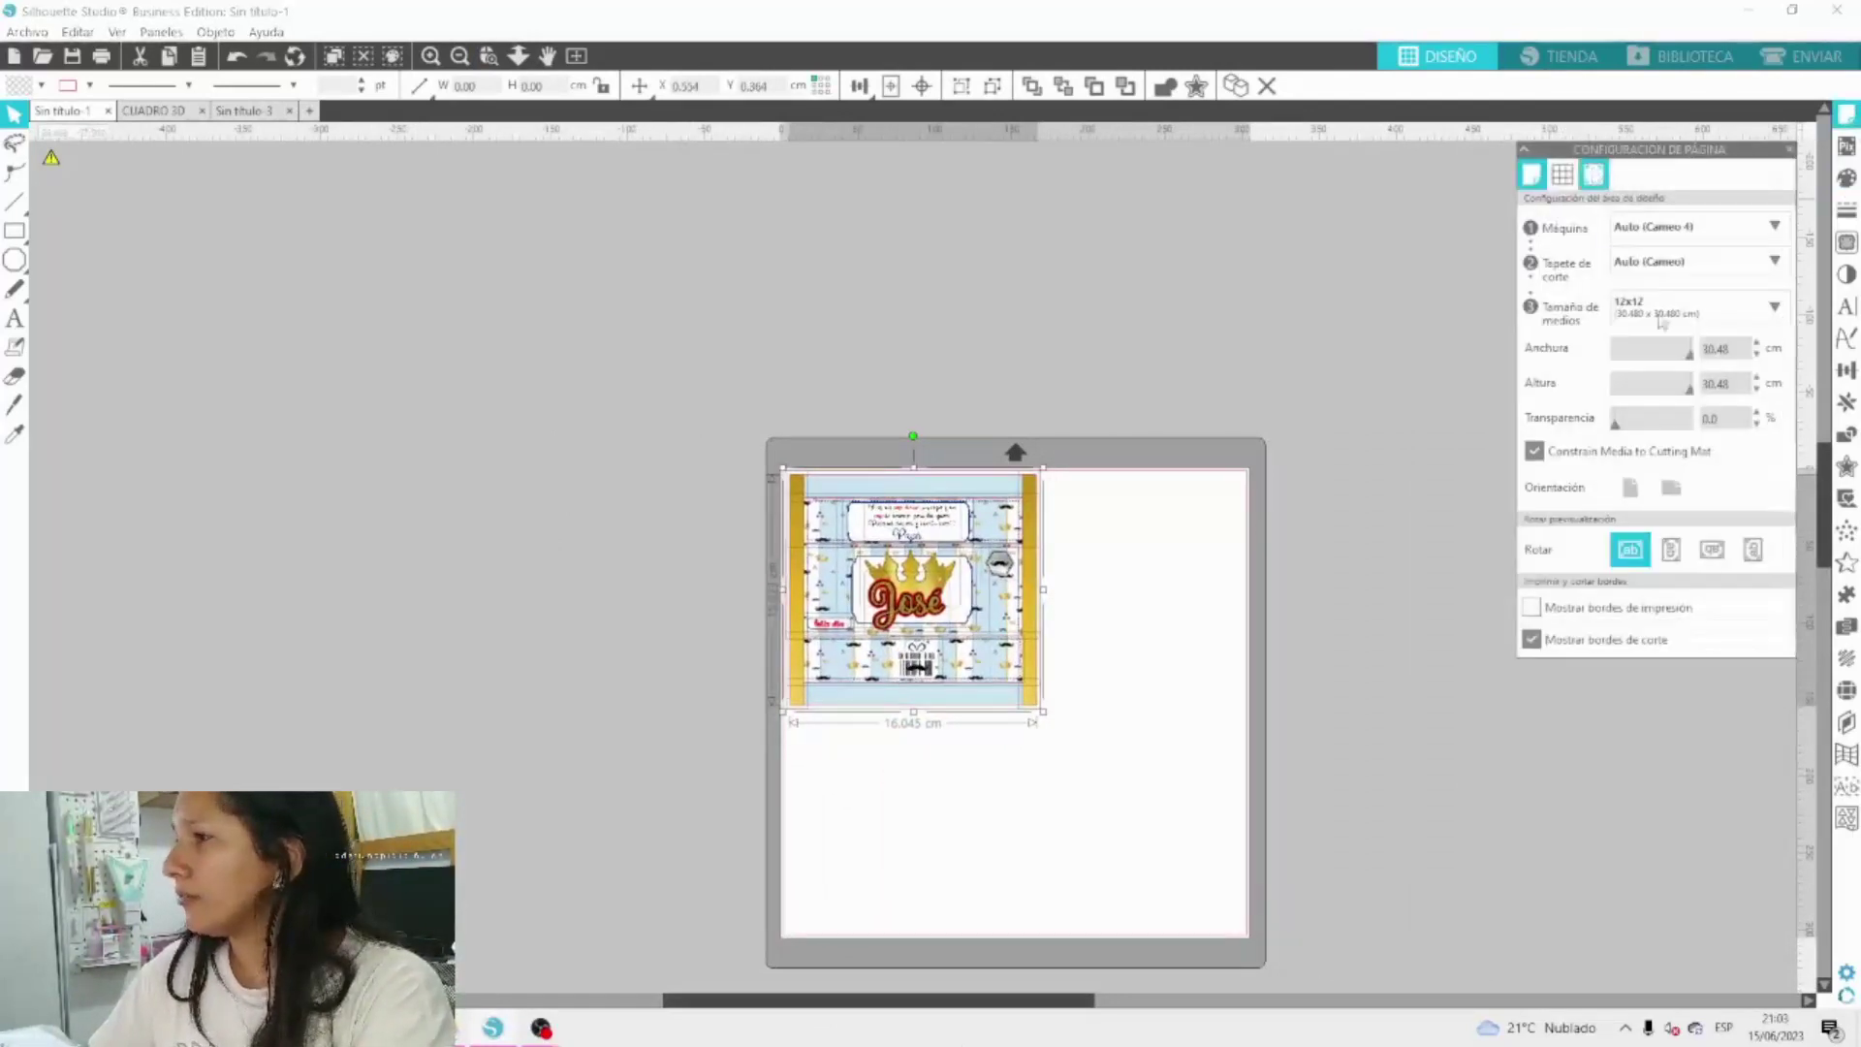
left_click(1660, 320)
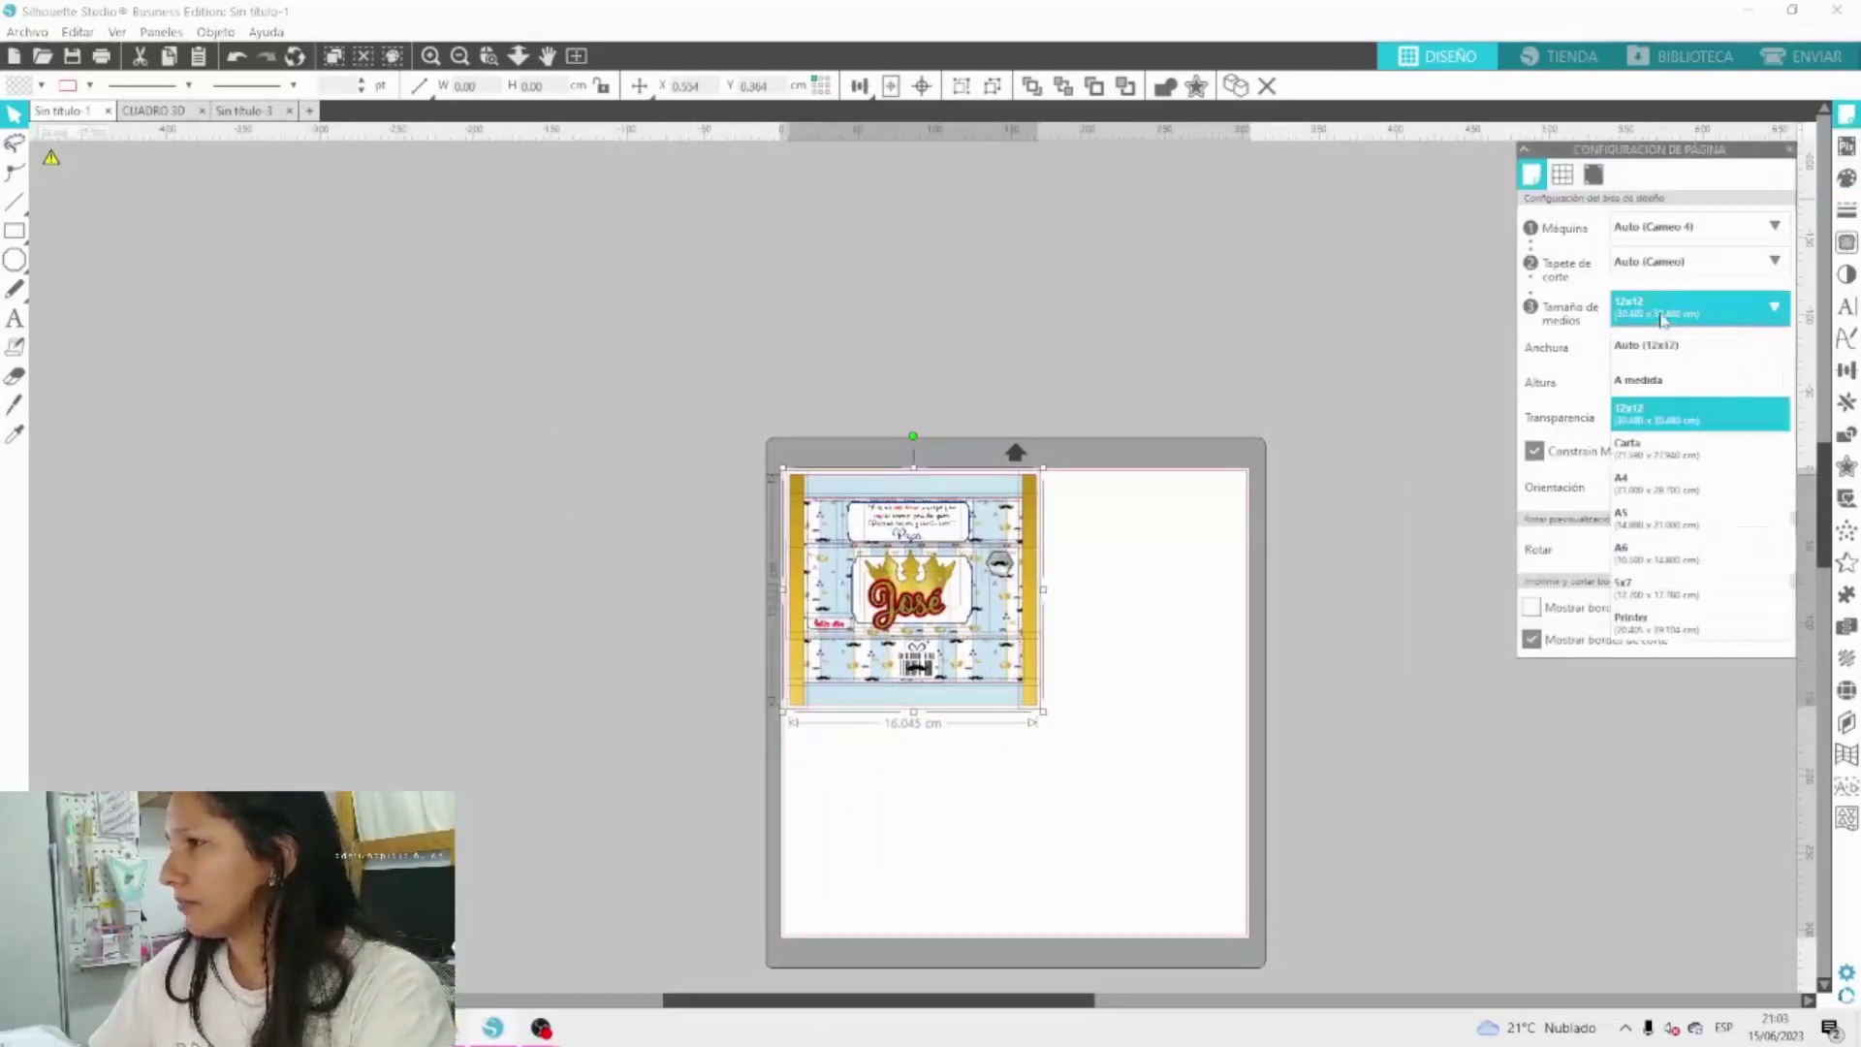
left_click(1638, 488)
mouse_move(929, 579)
left_mouse_down()
mouse_move(949, 583)
mouse_move(956, 559)
left_mouse_up()
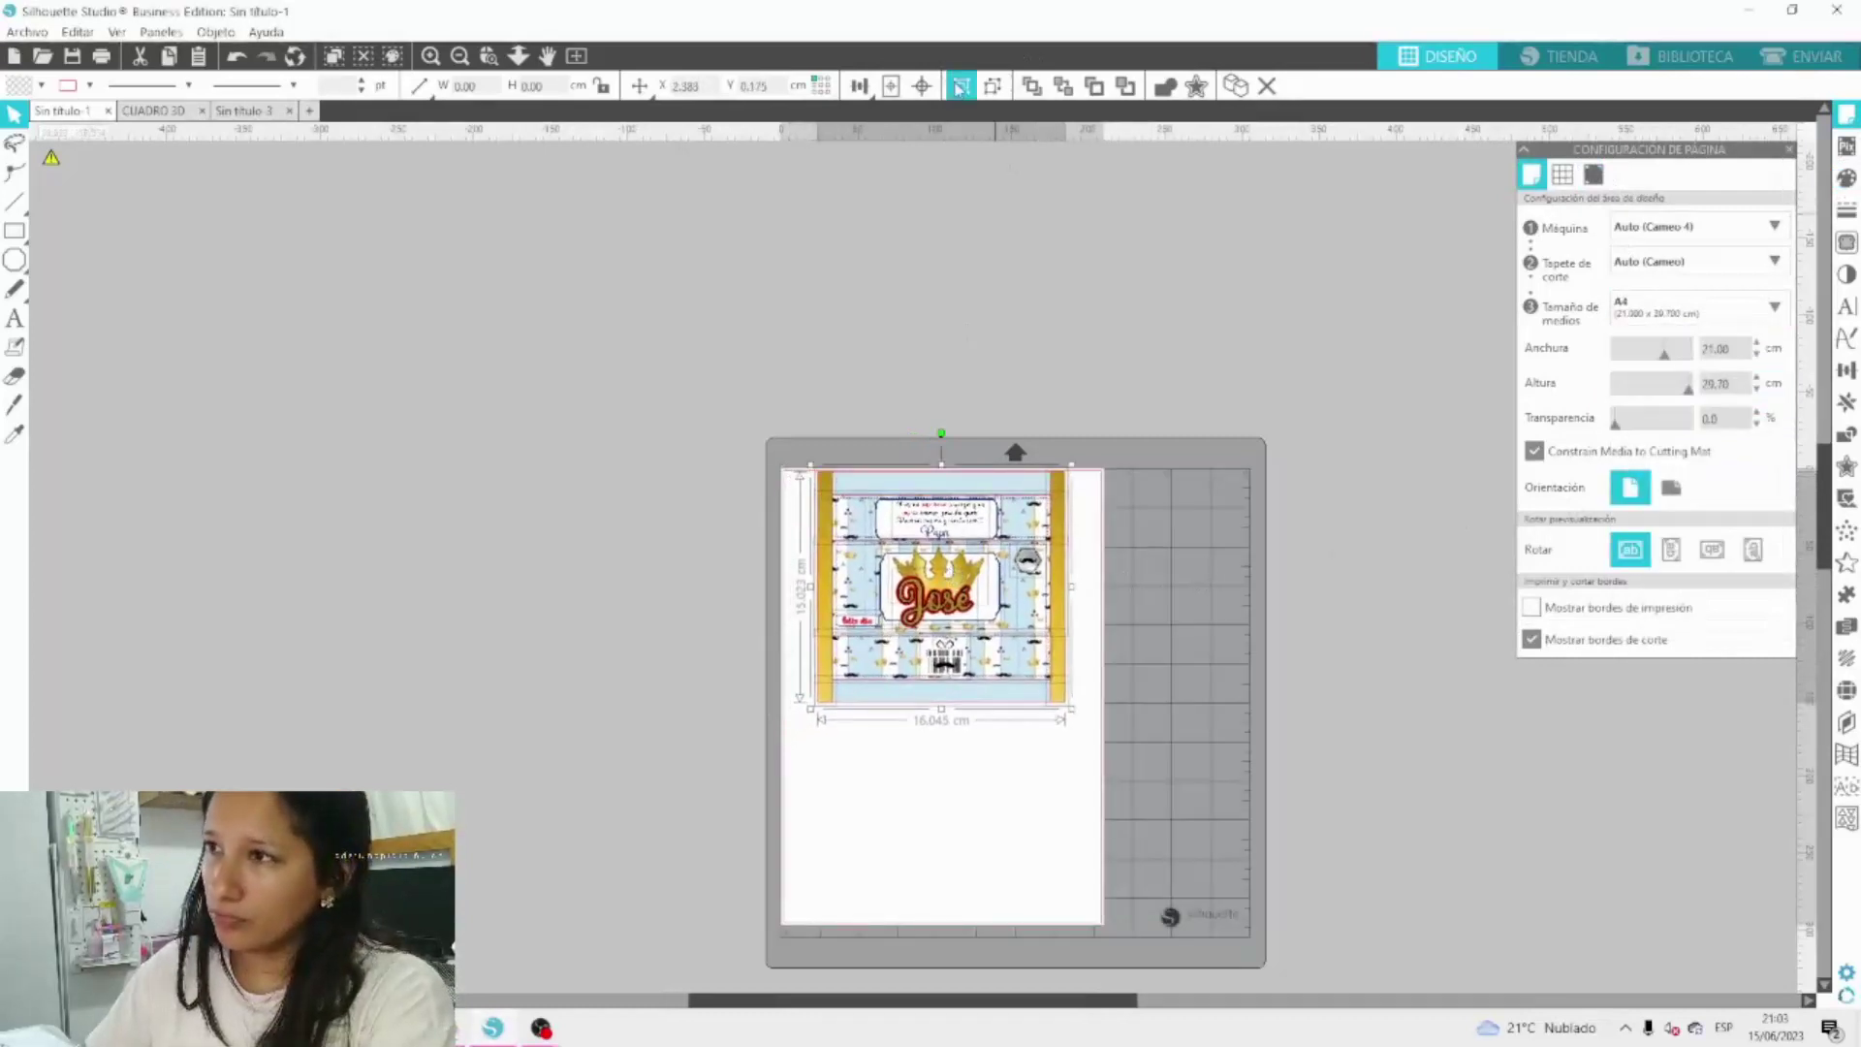
Group the wrapper, duplicate it below the original and centre both copies on the A4 page.
left_click(961, 86)
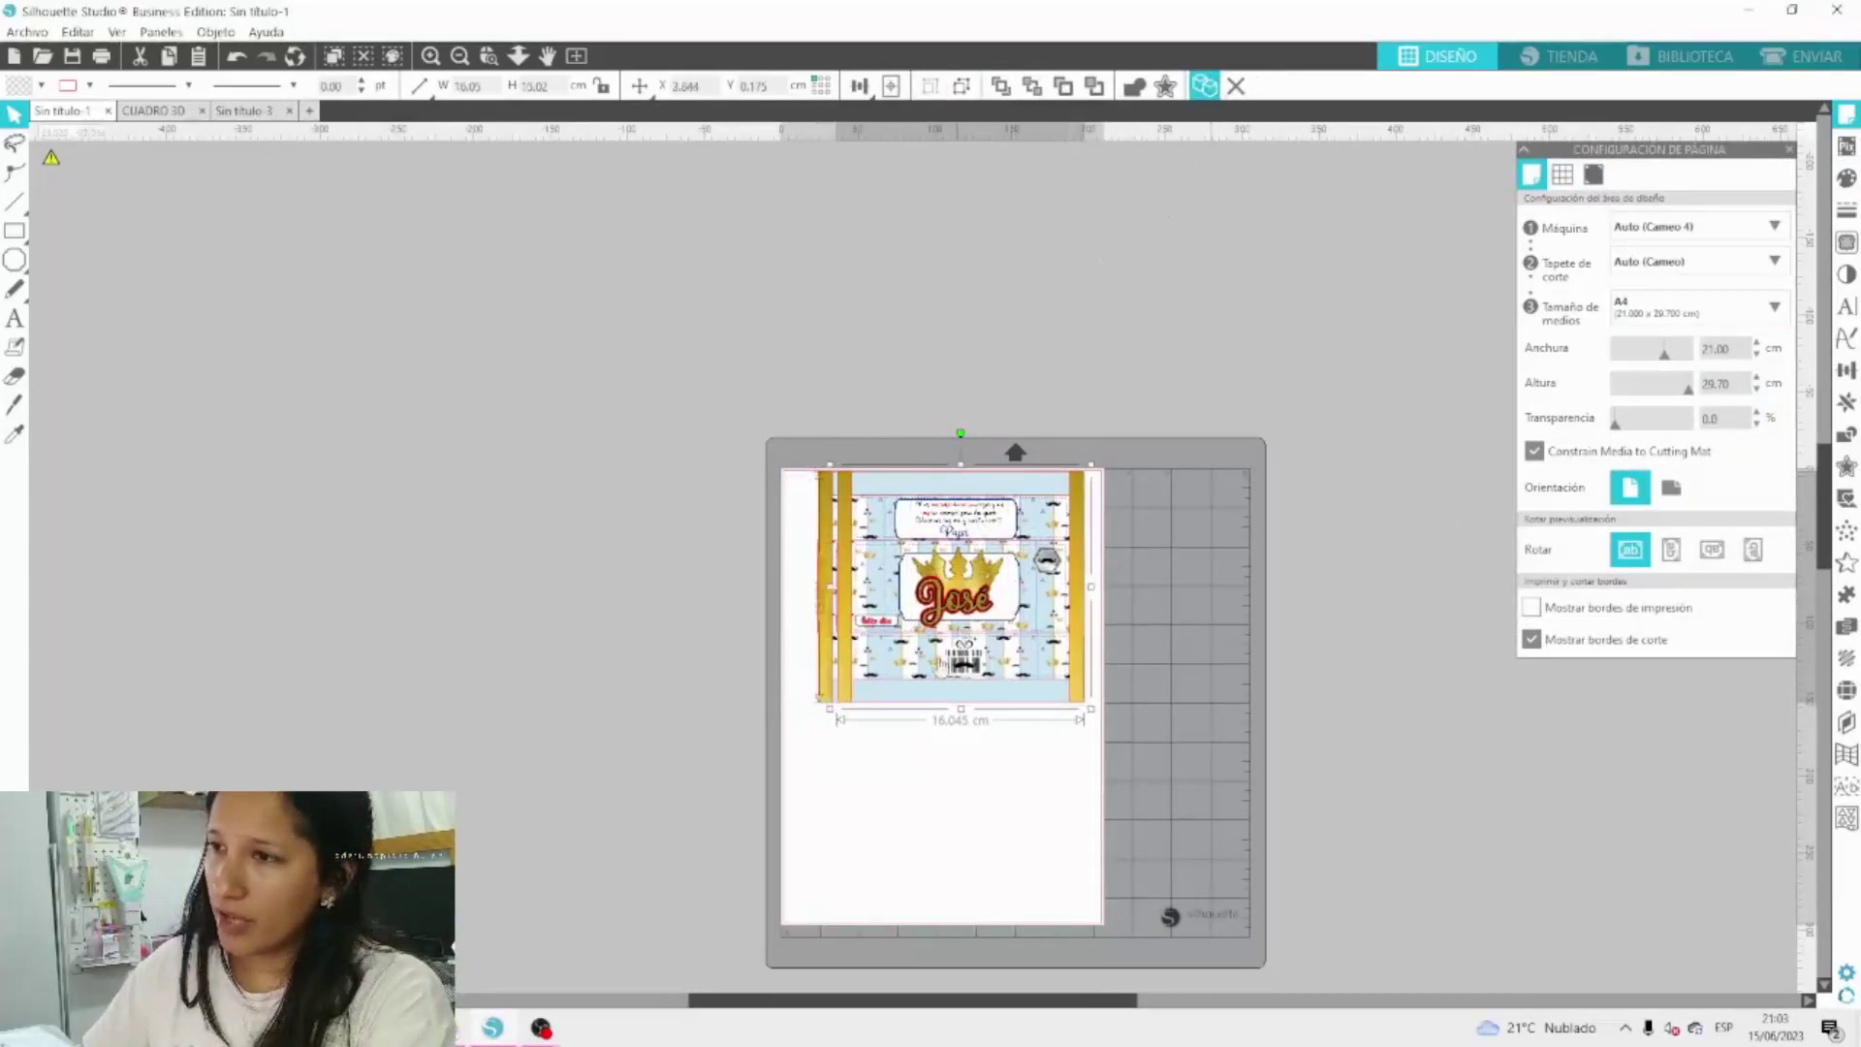
left_click(1204, 86)
left_click_drag(994, 749, 1003, 832)
left_click_drag(979, 387, 874, 915)
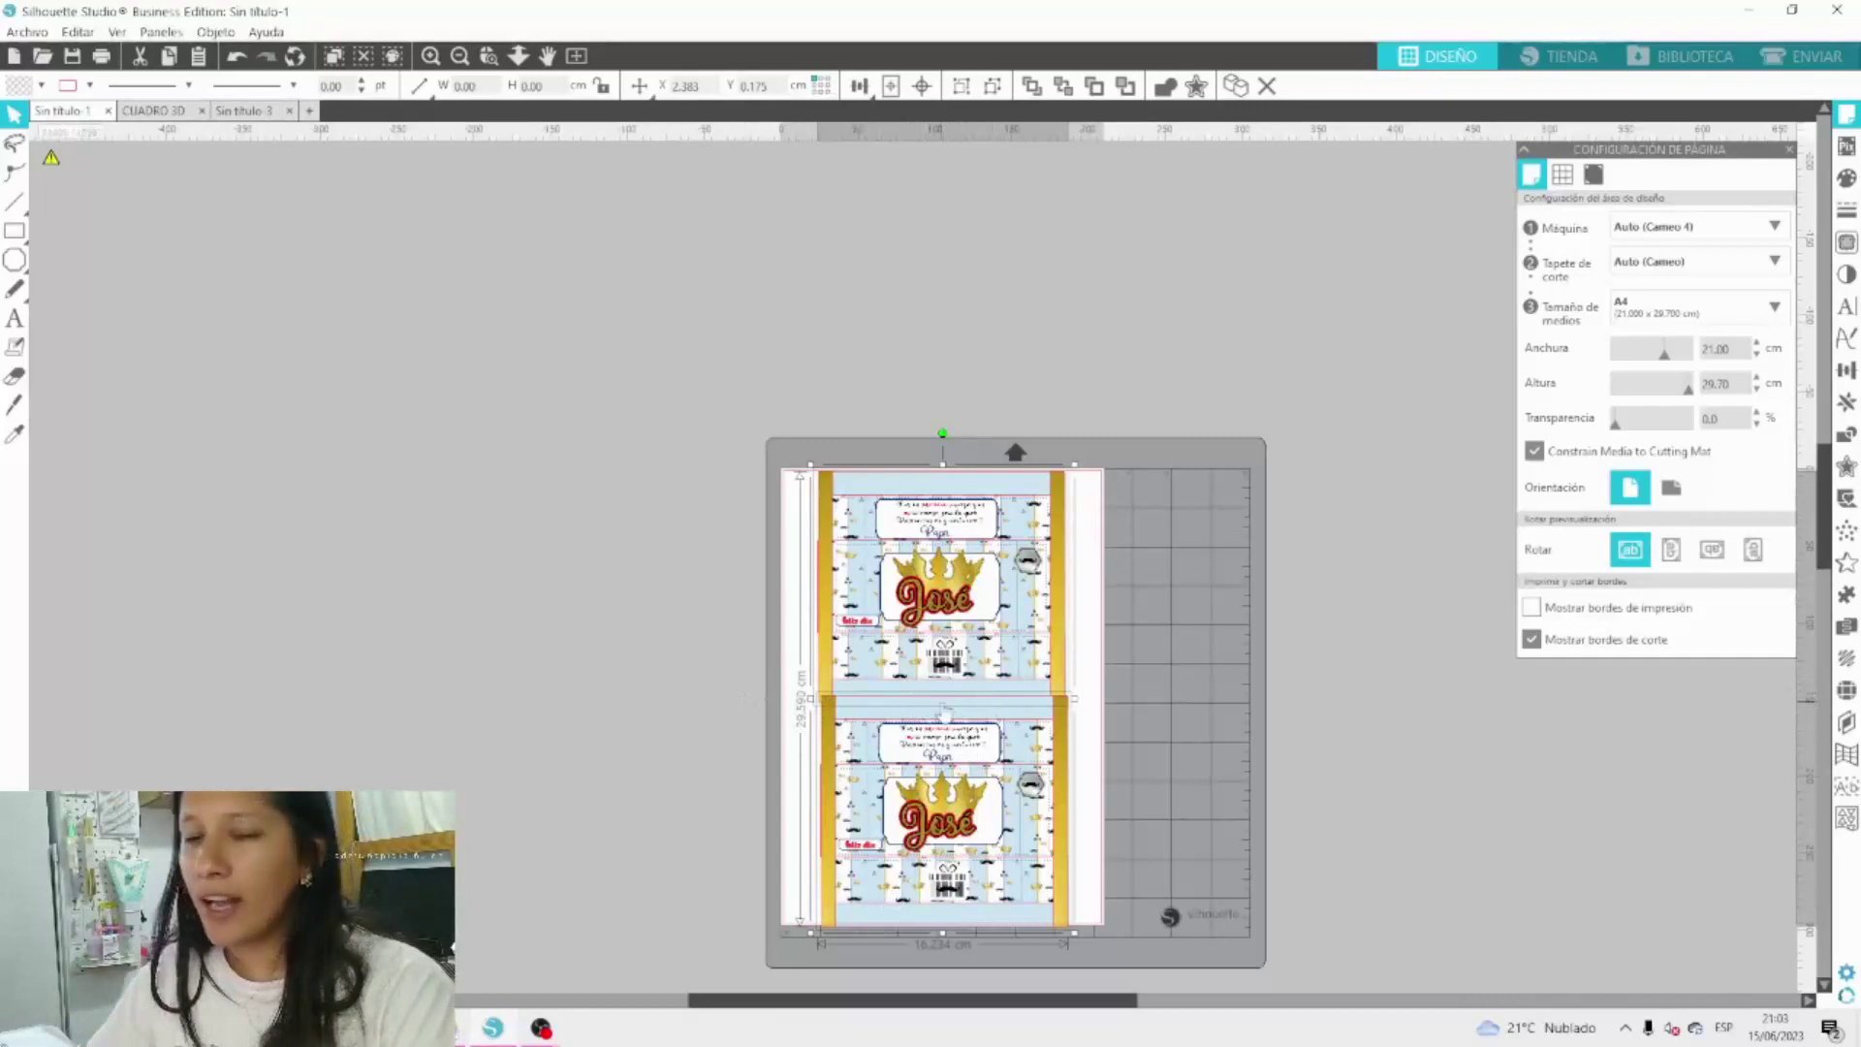
mouse_move(945, 712)
left_mouse_down()
mouse_move(942, 659)
mouse_move(950, 711)
left_mouse_up()
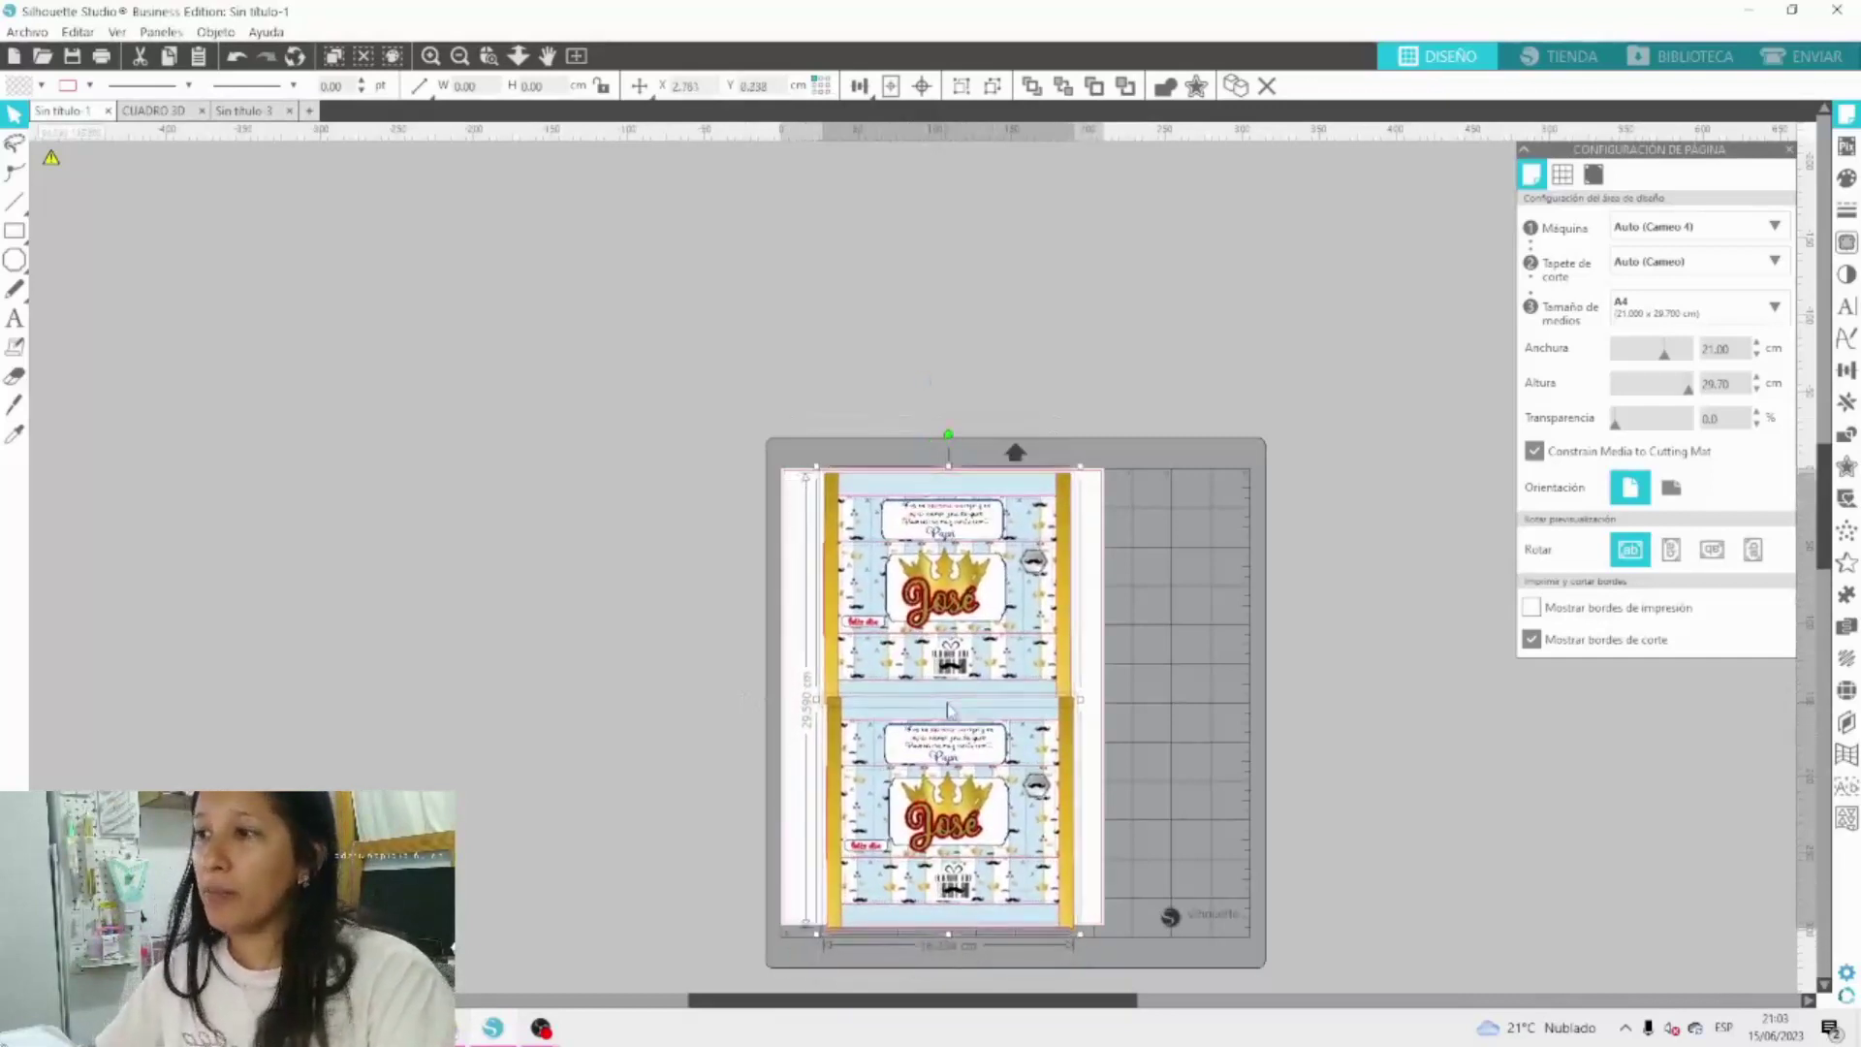
Turn on the registration marks and reduce their inset to 1.00 cm.
left_click(1593, 174)
left_click(1561, 230)
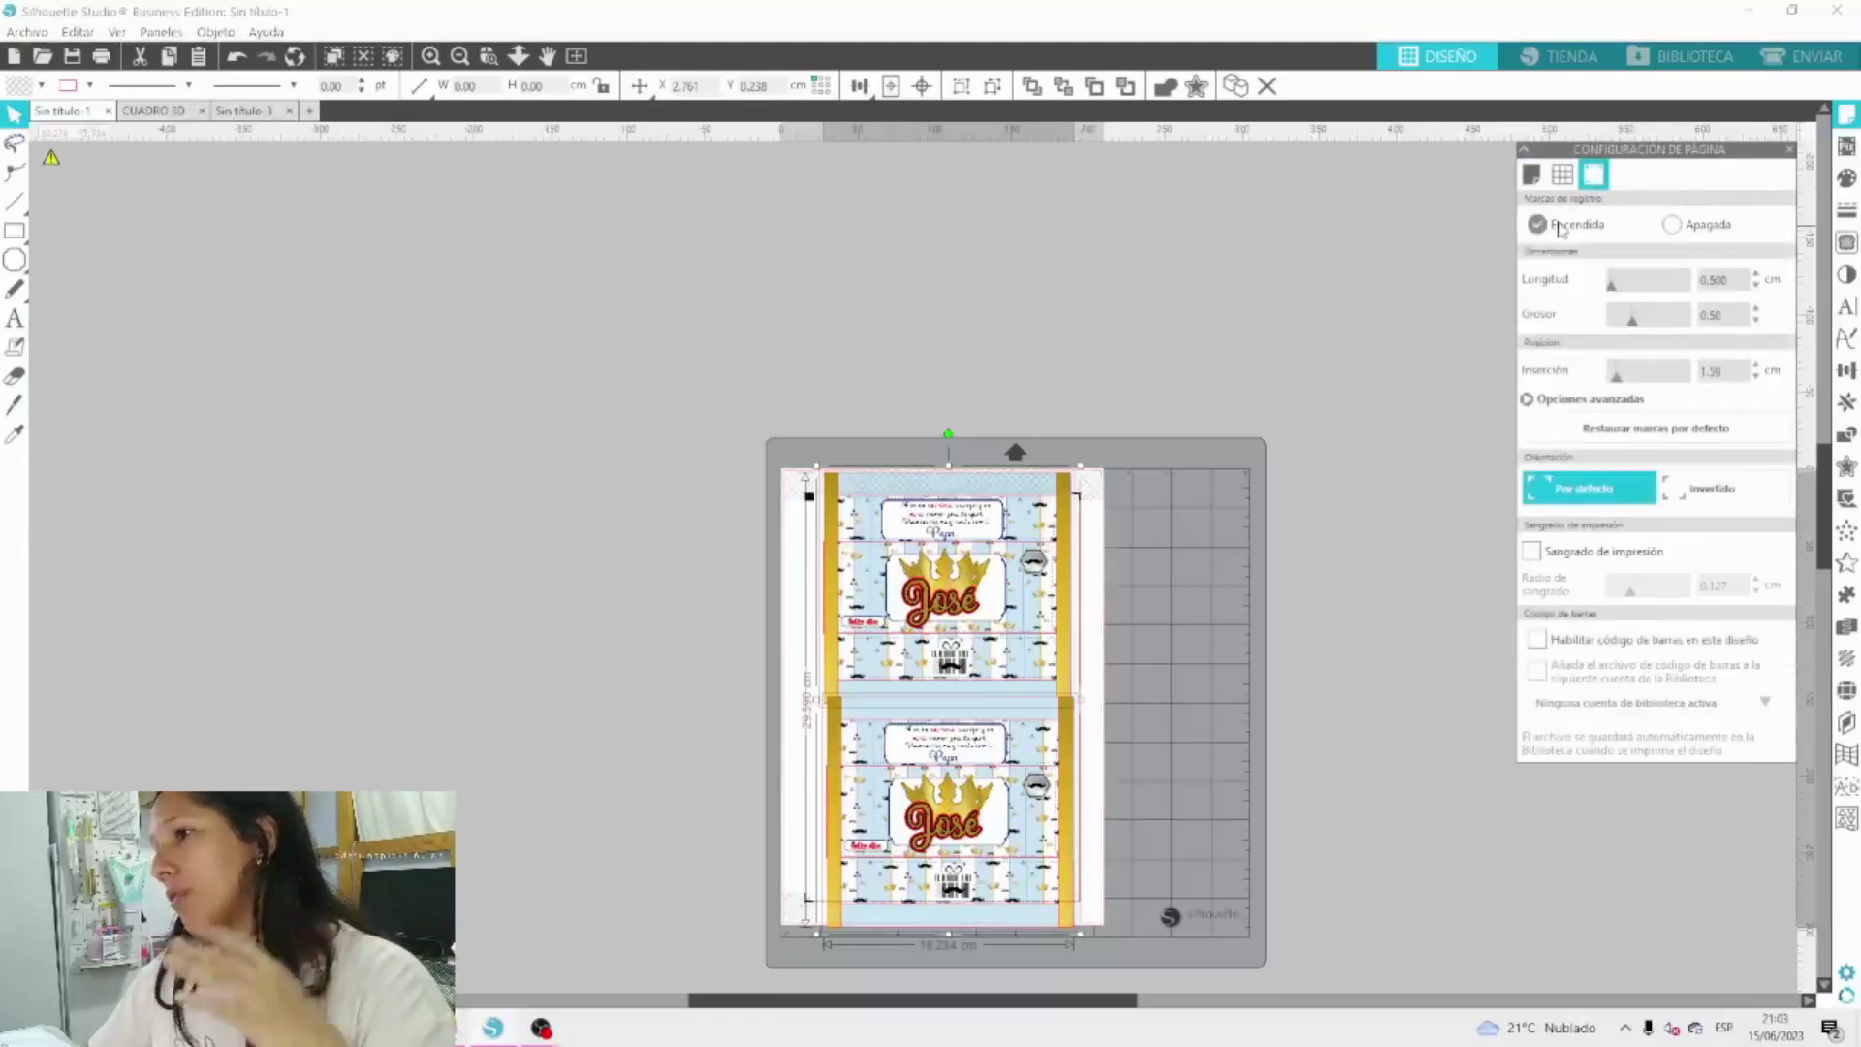
left_click_drag(1618, 378, 1526, 381)
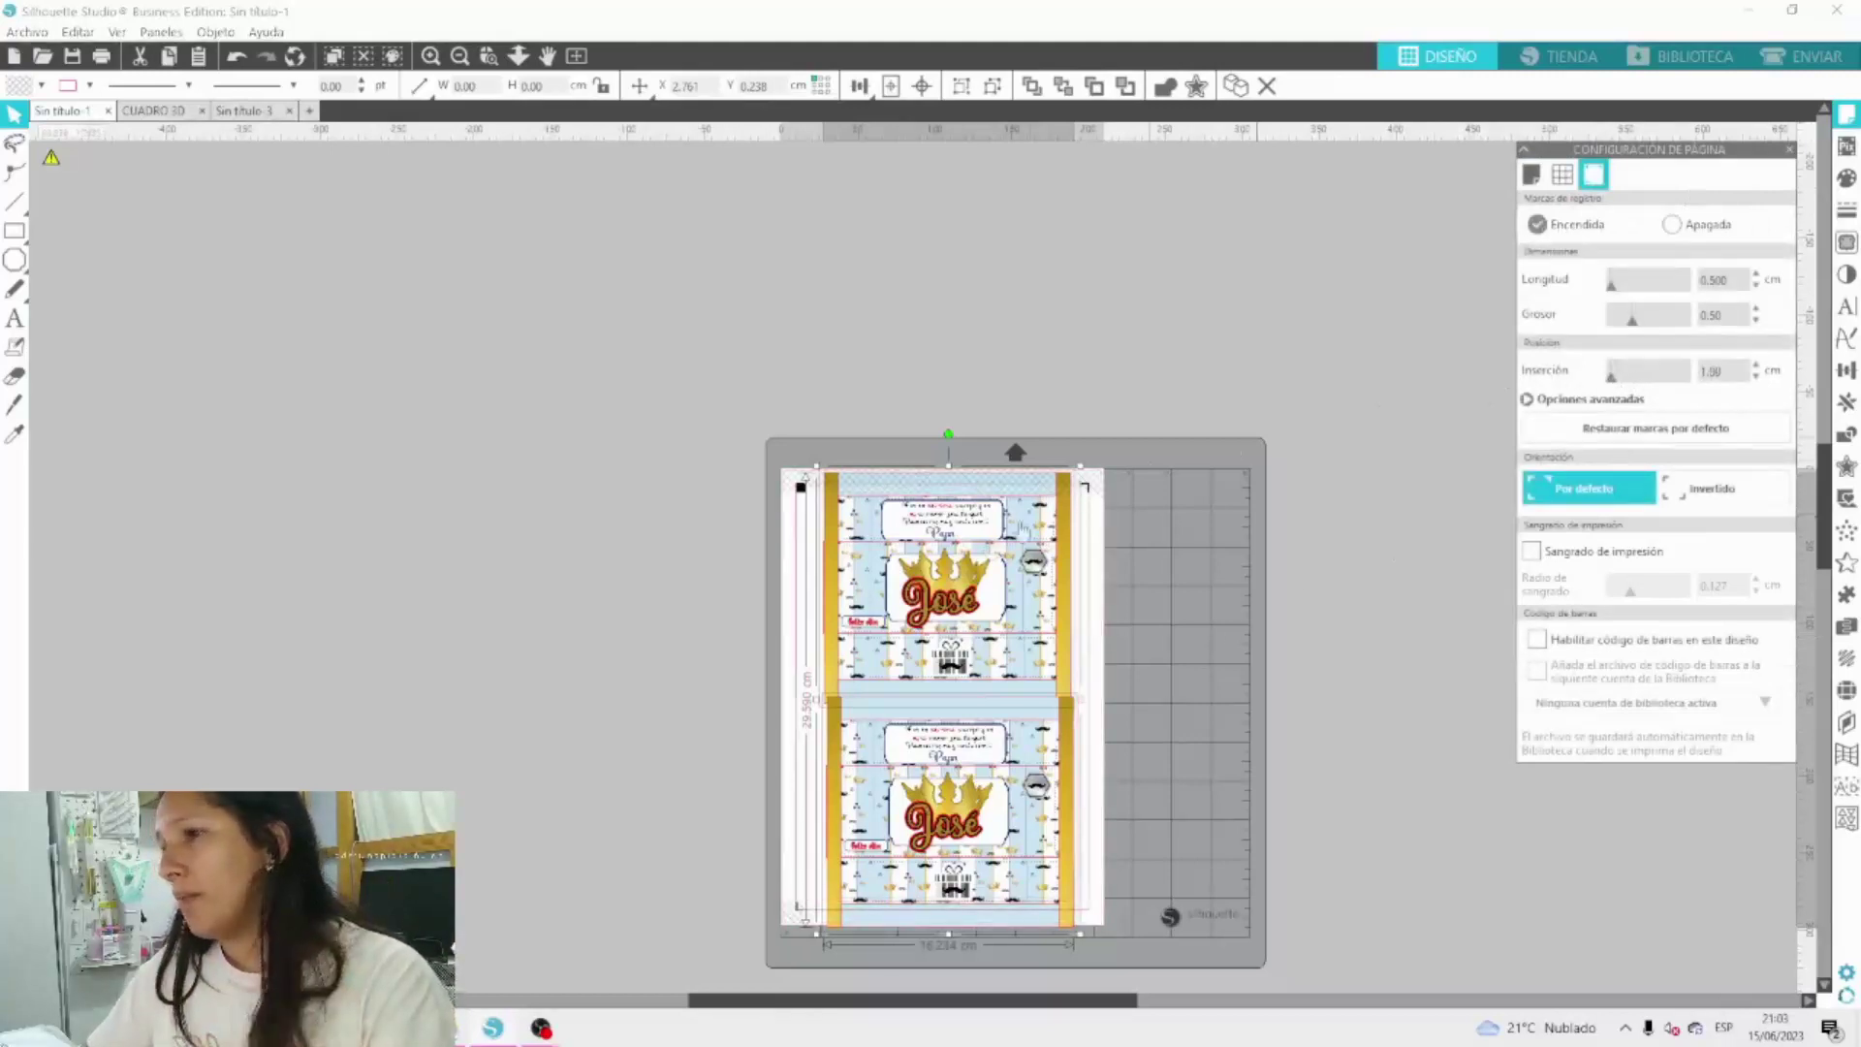
Try to fit both wrappers, stacked one above the other, inside the registration mark area.
left_click_drag(976, 576, 974, 595)
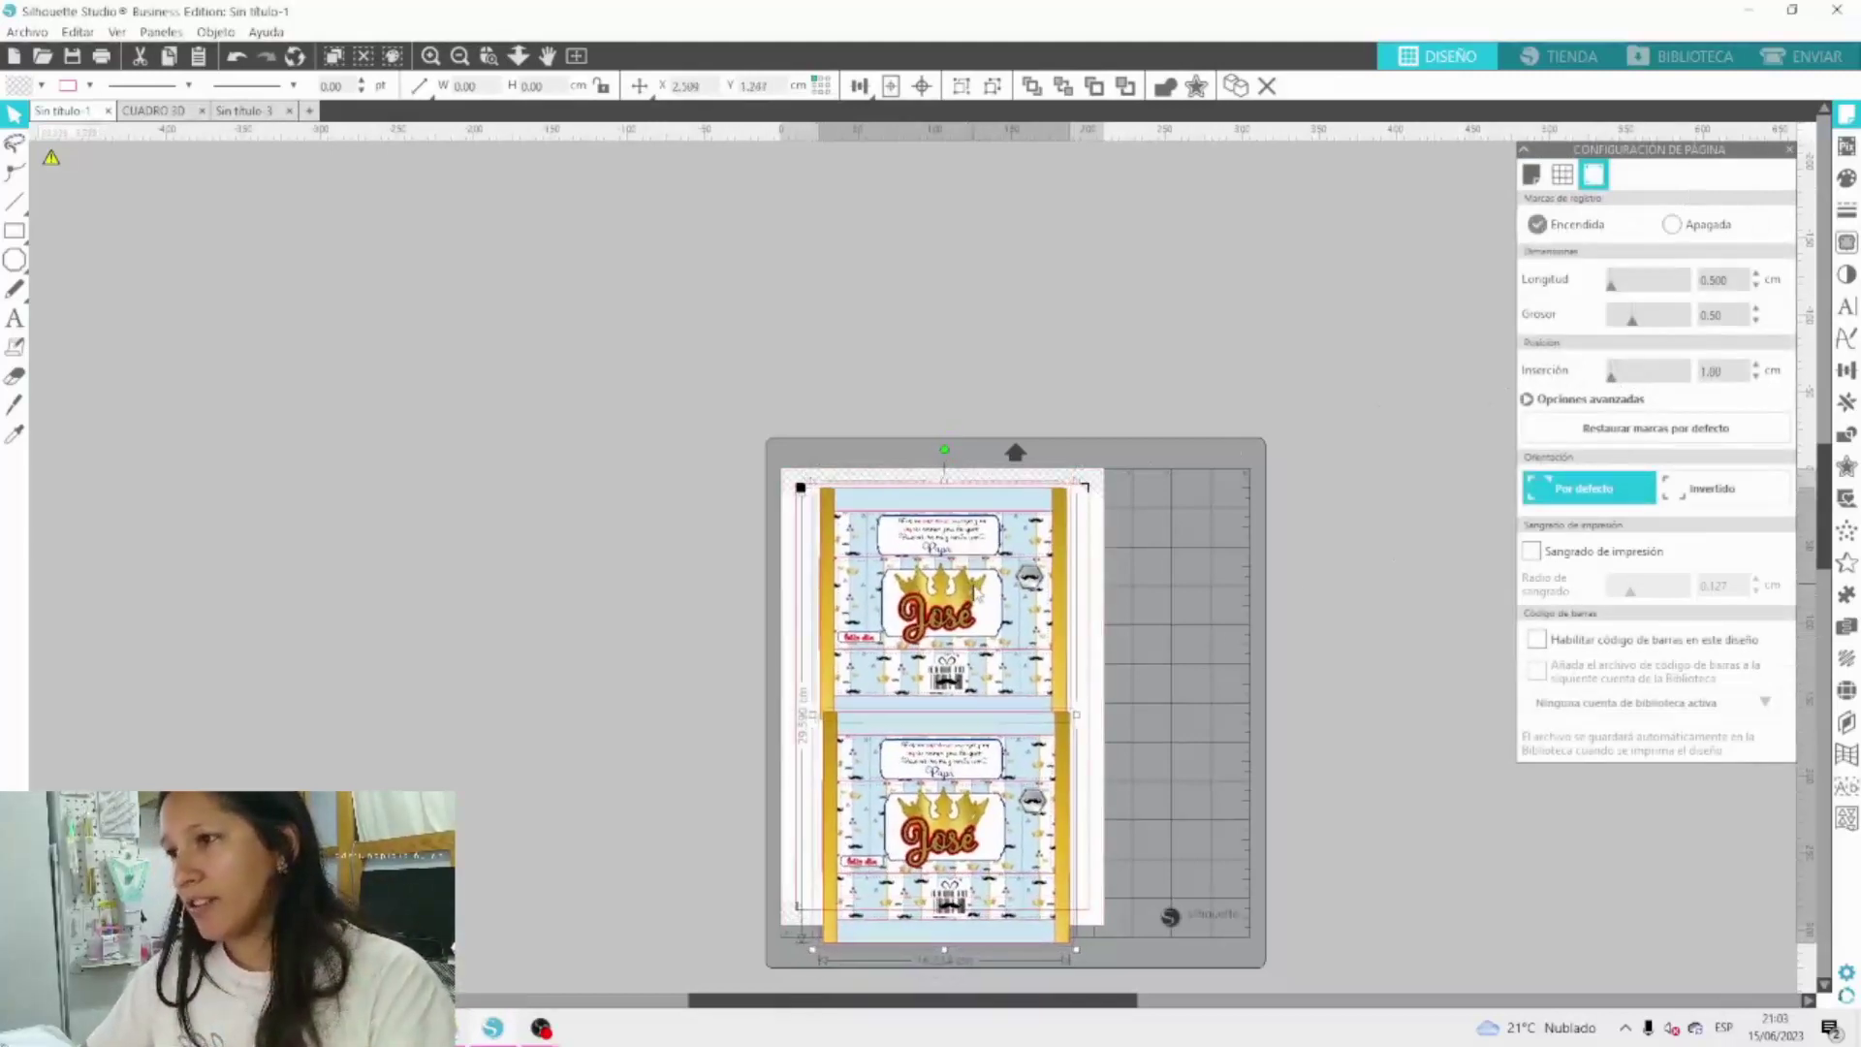
left_click(1103, 543)
left_click(1033, 748)
left_click_drag(1034, 745, 1035, 748)
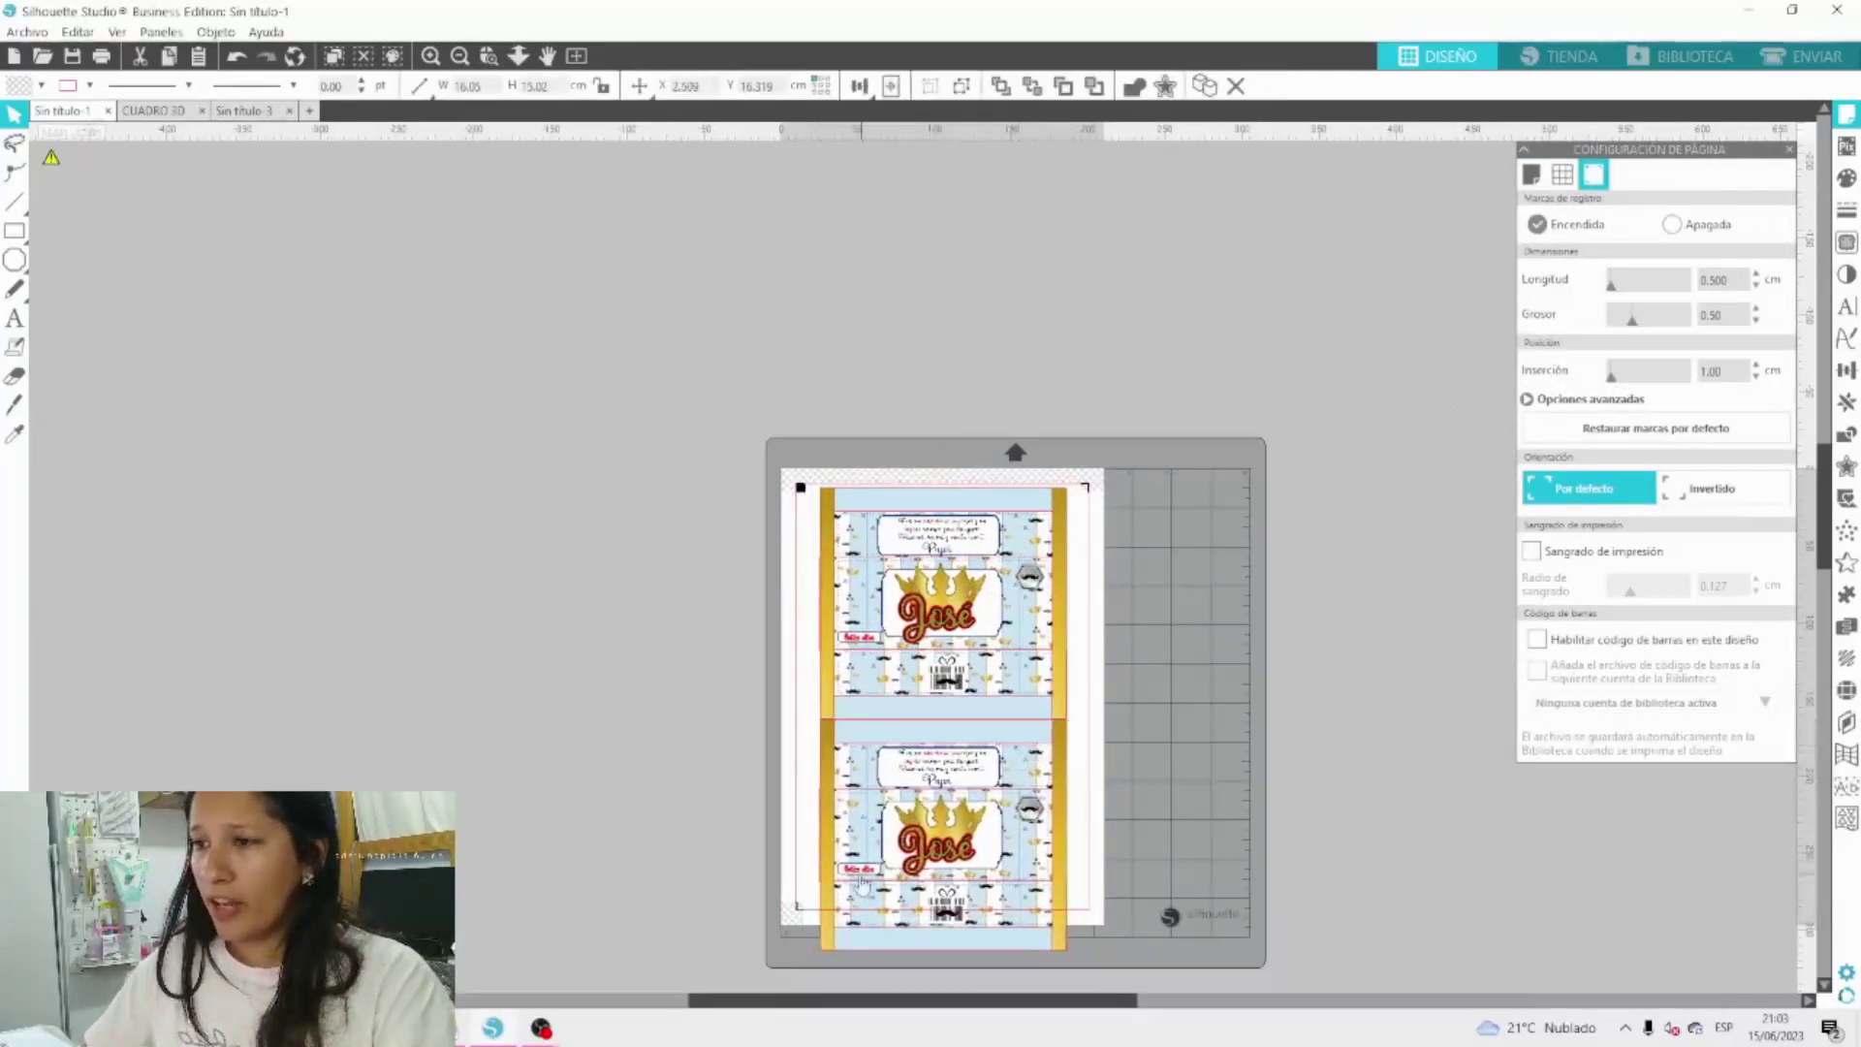
left_click(793, 957)
left_click_drag(921, 496, 921, 481)
left_click_drag(917, 755, 919, 739)
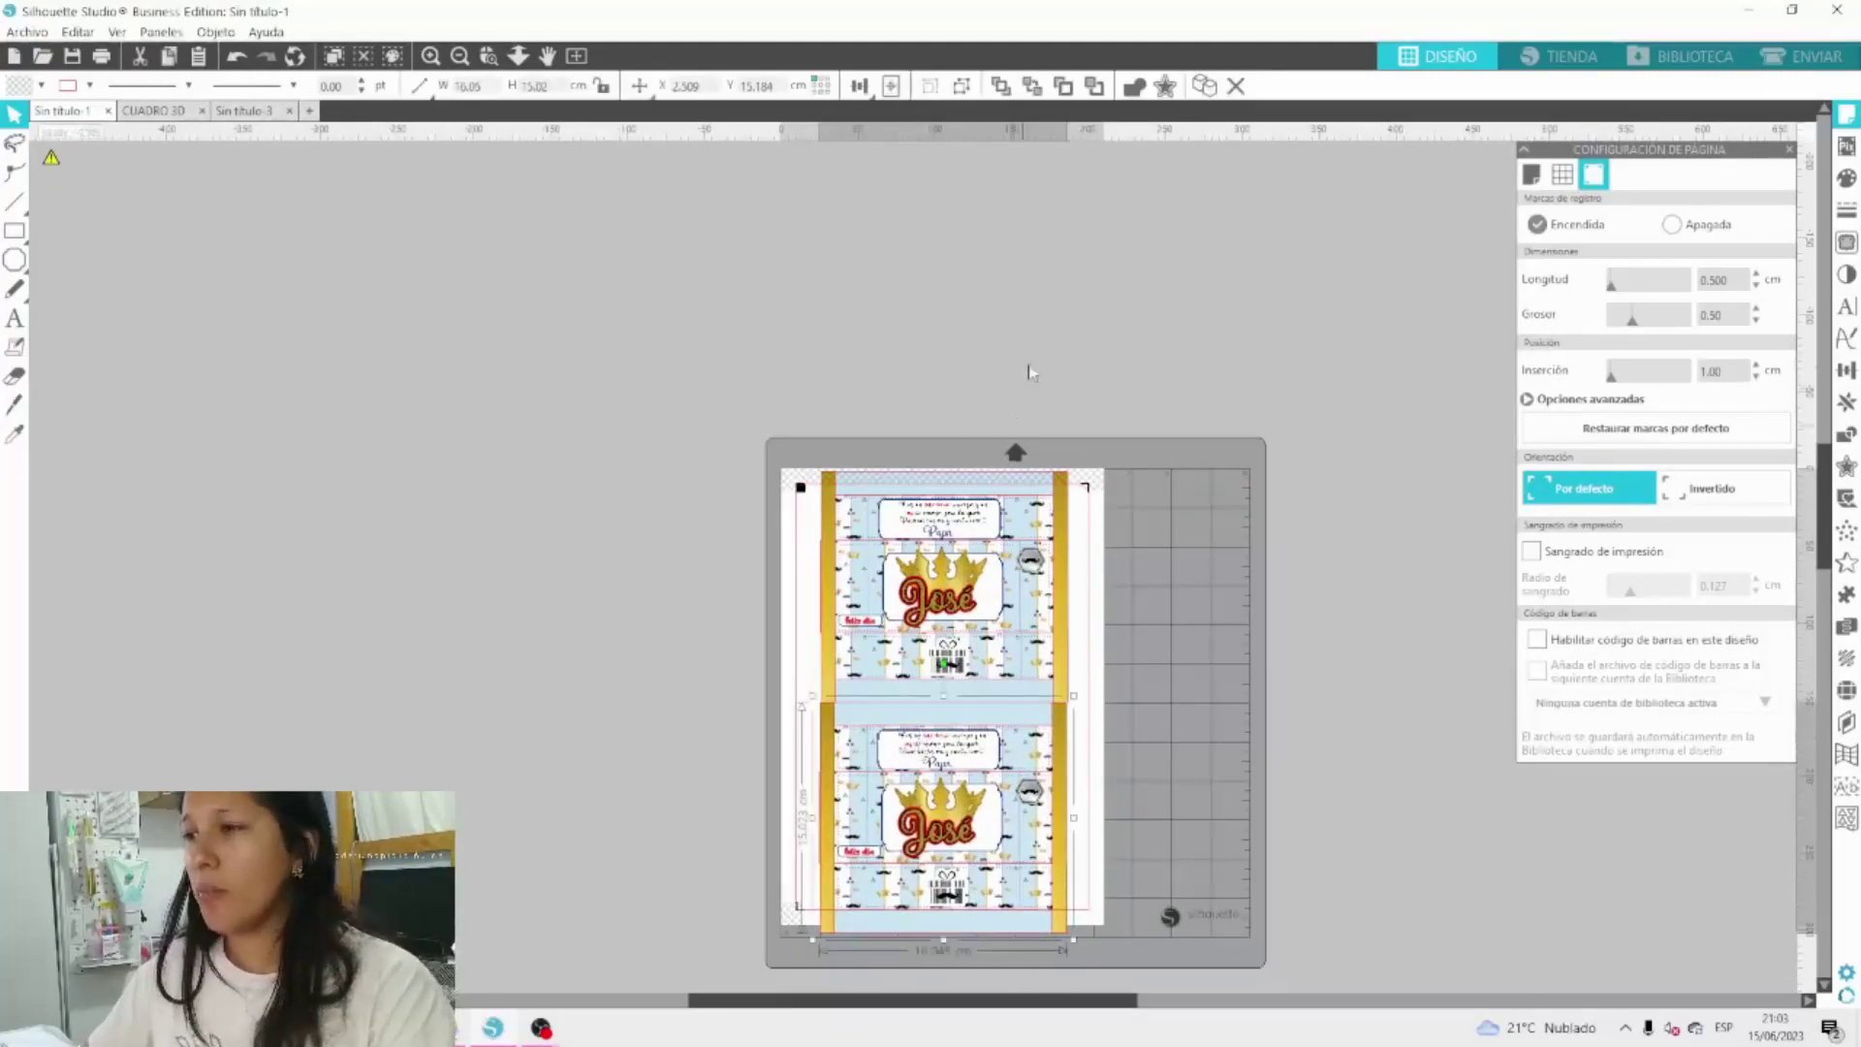
Take both wrappers off the page and place a single one back inside the registration mark area.
left_click_drag(1028, 363, 974, 748)
left_click_drag(479, 604, 937, 700)
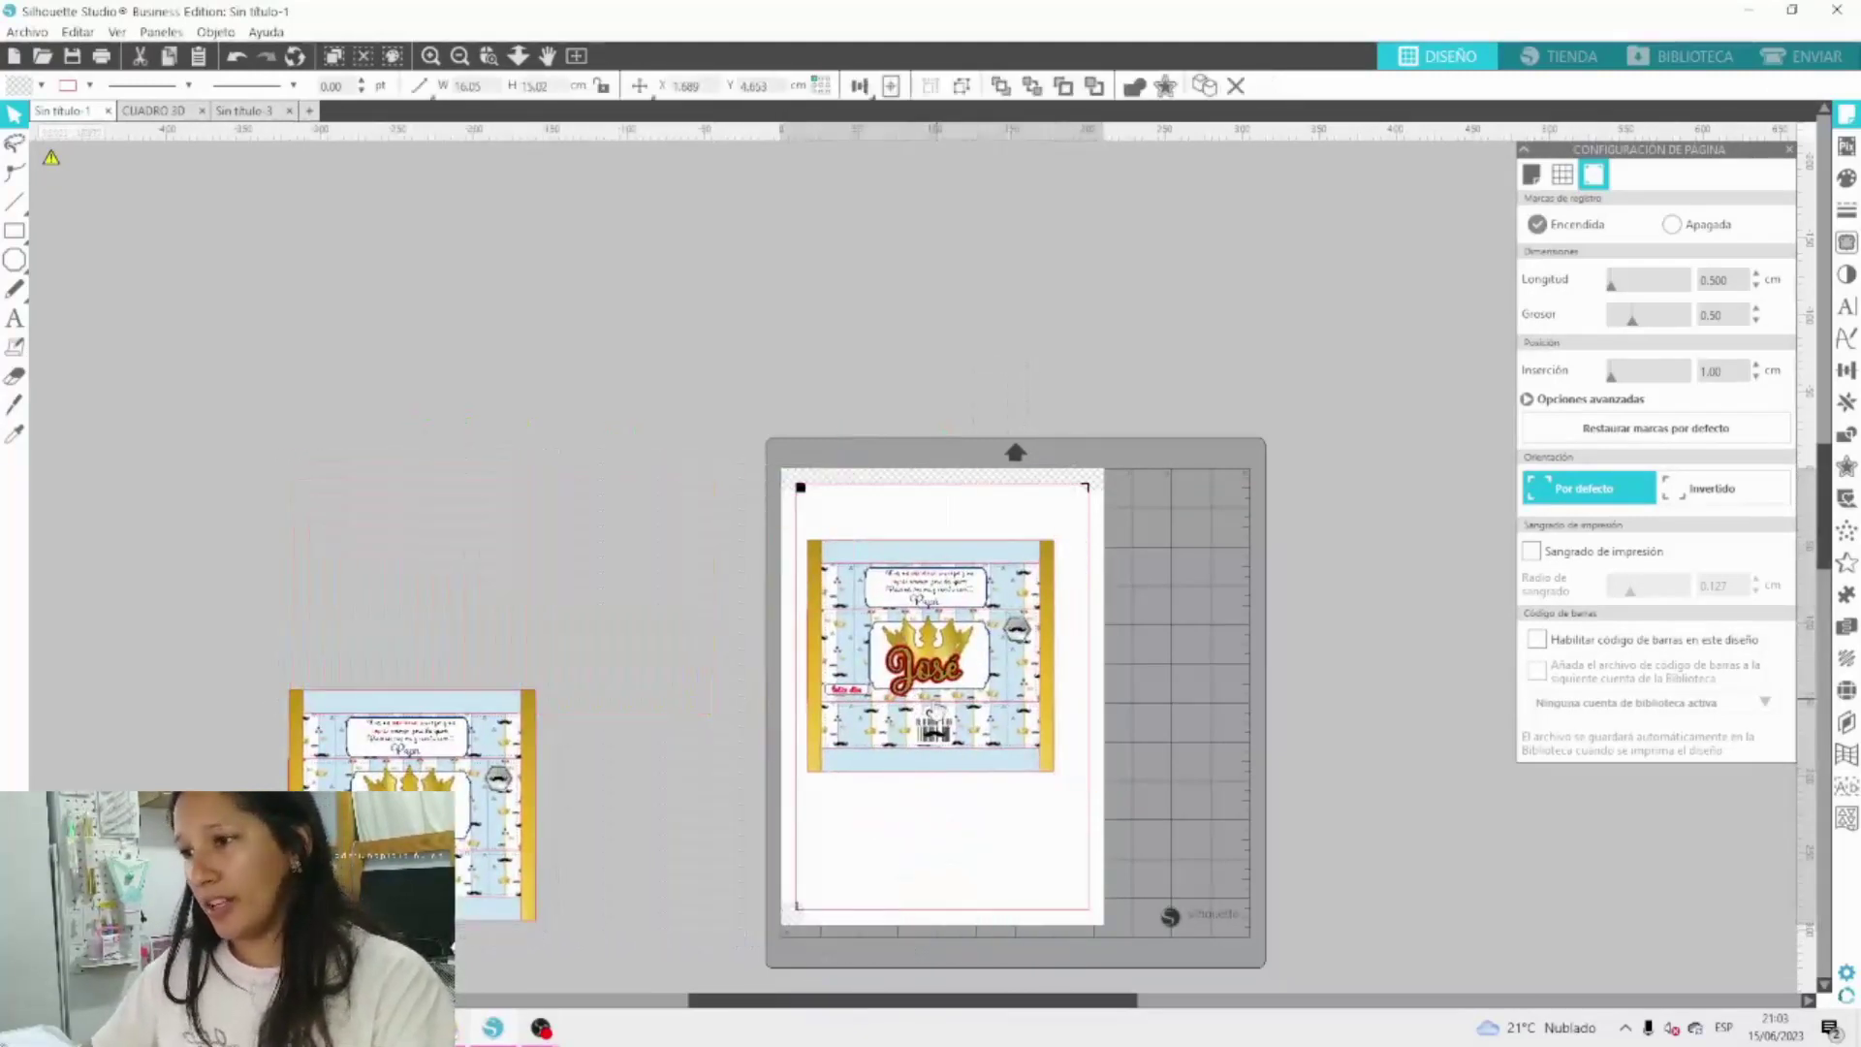
Review the wrapper's cut lines in the send view, set the whole wrapper to No cortar and return to the design view.
left_click(1803, 57)
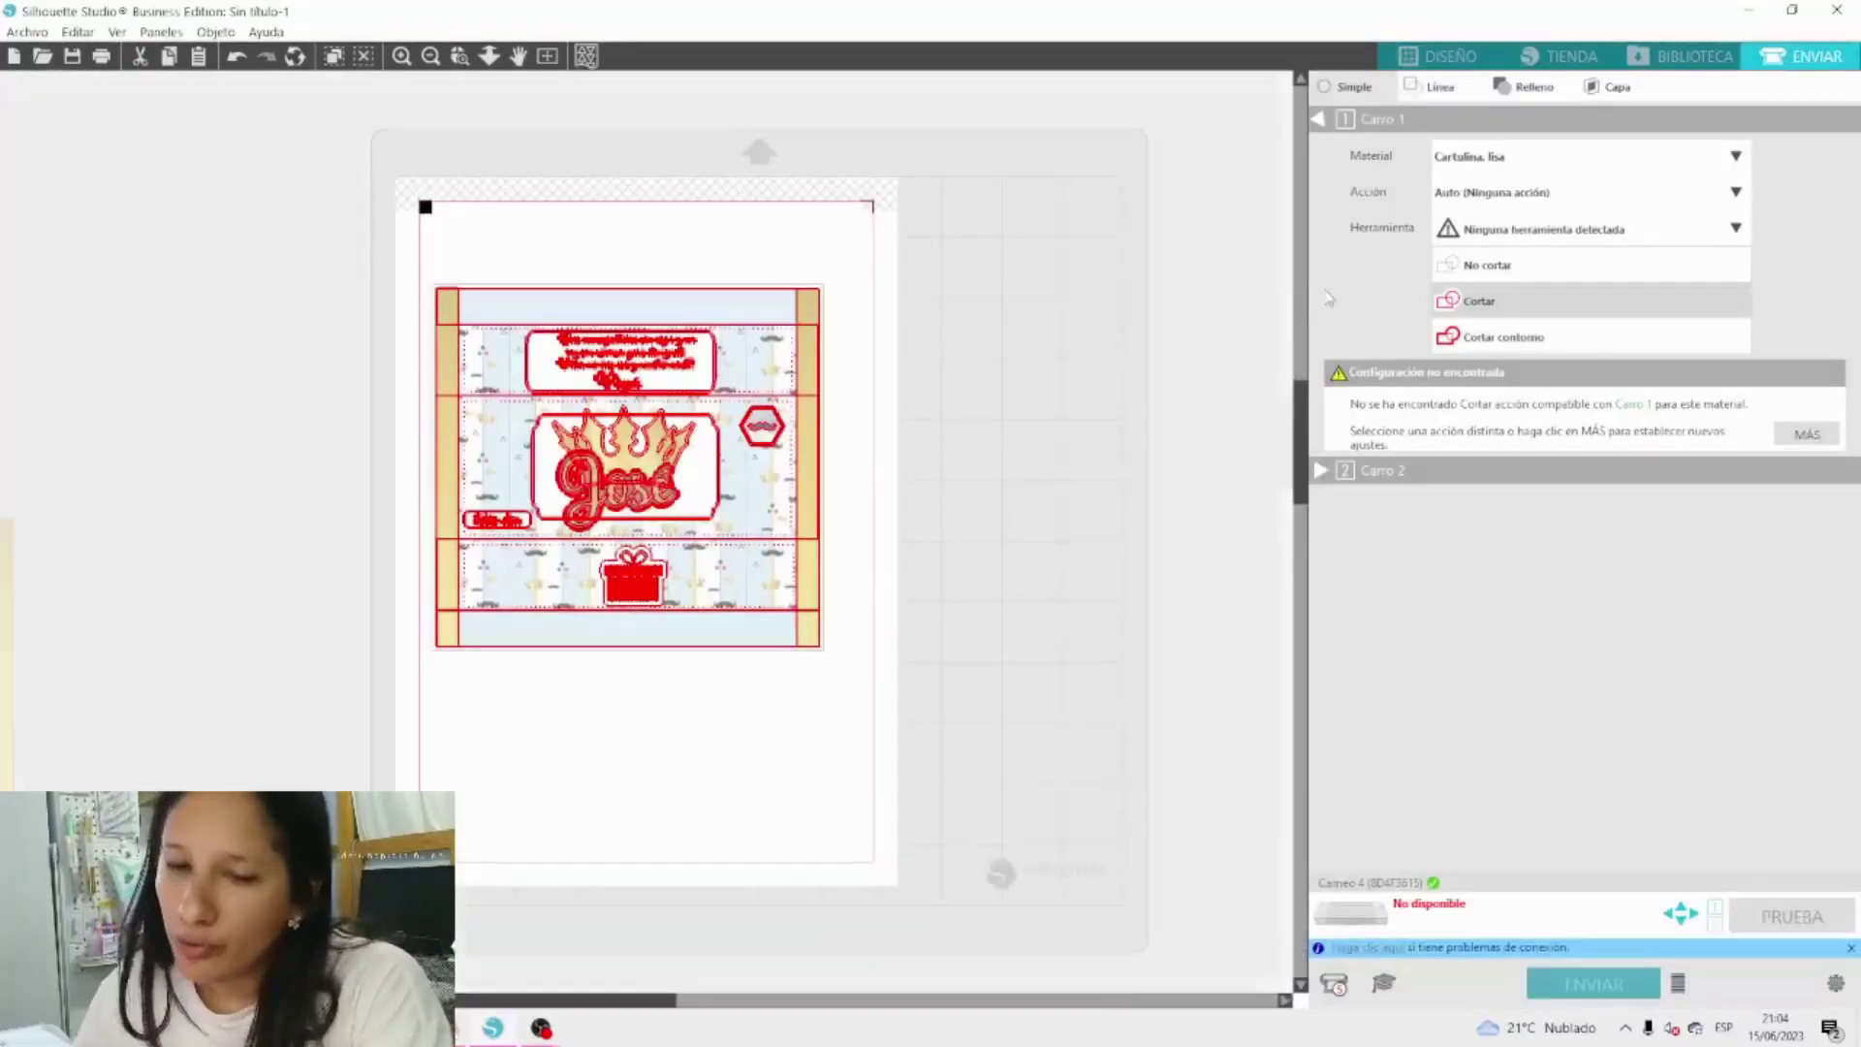
left_click_drag(734, 437, 755, 439)
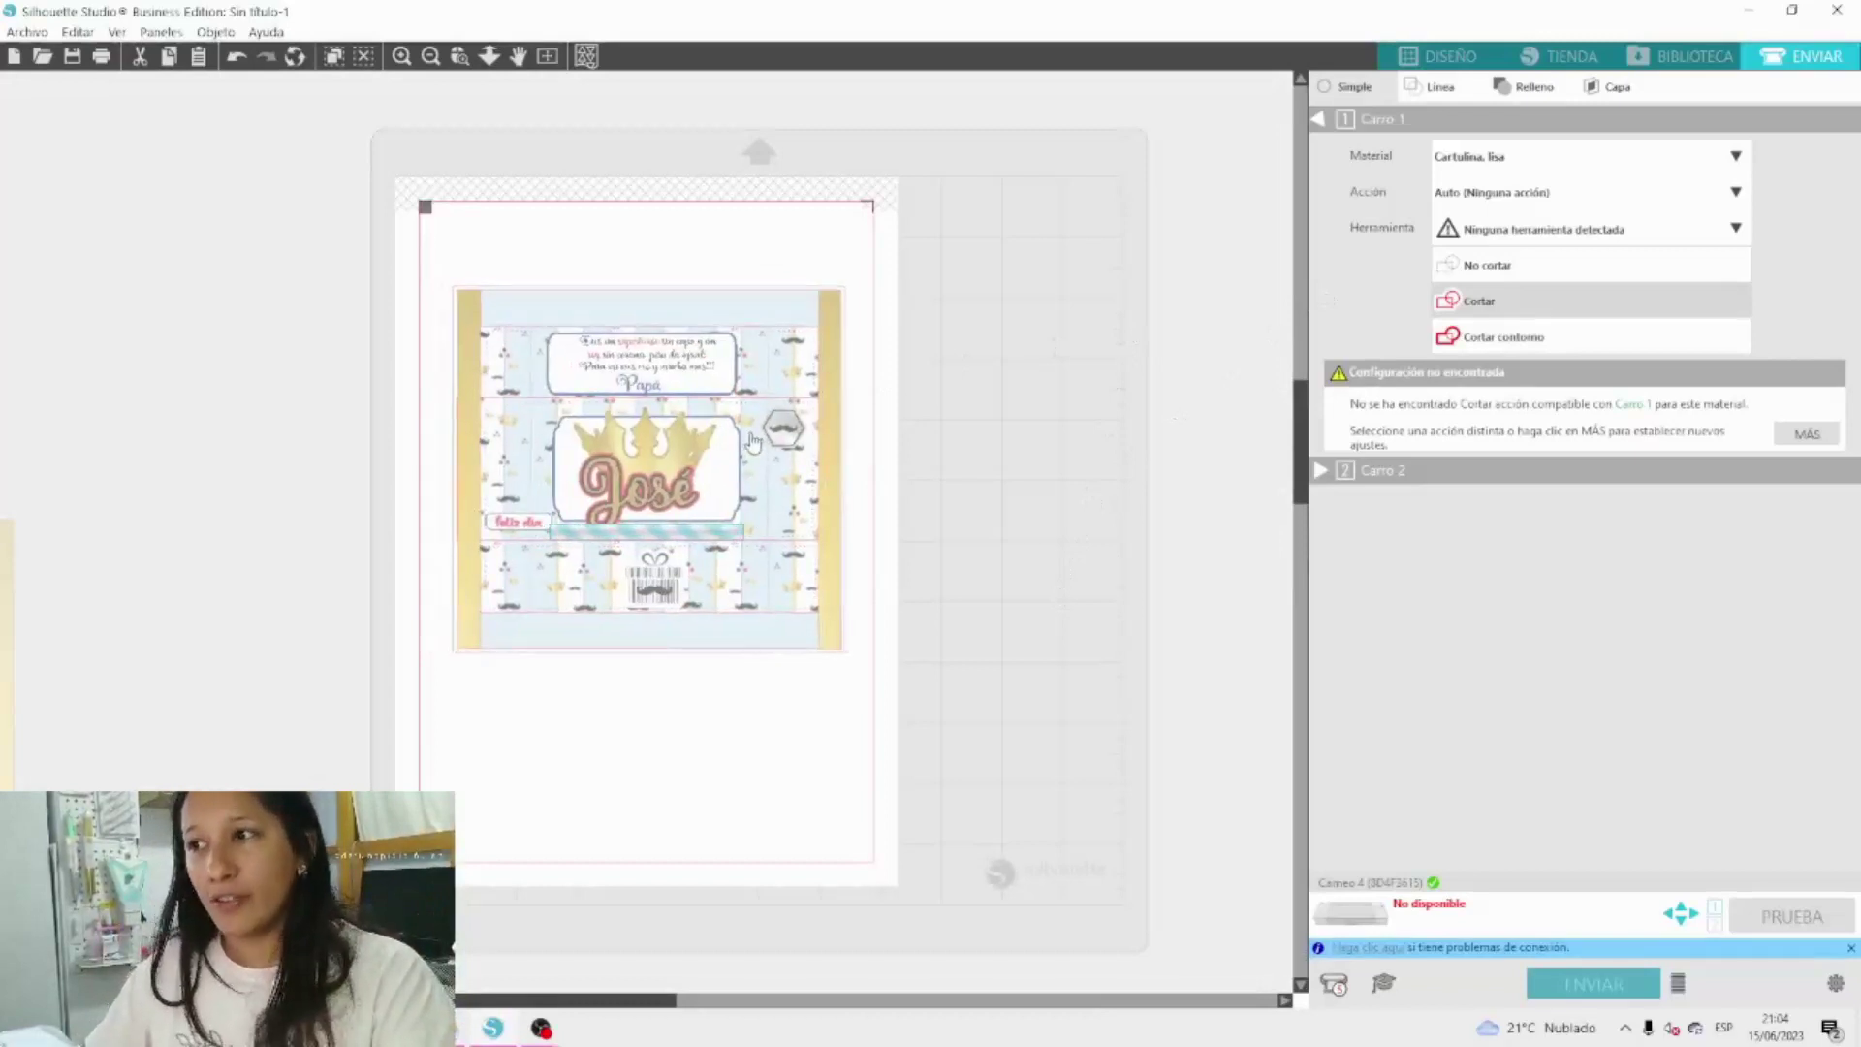
left_click(1466, 268)
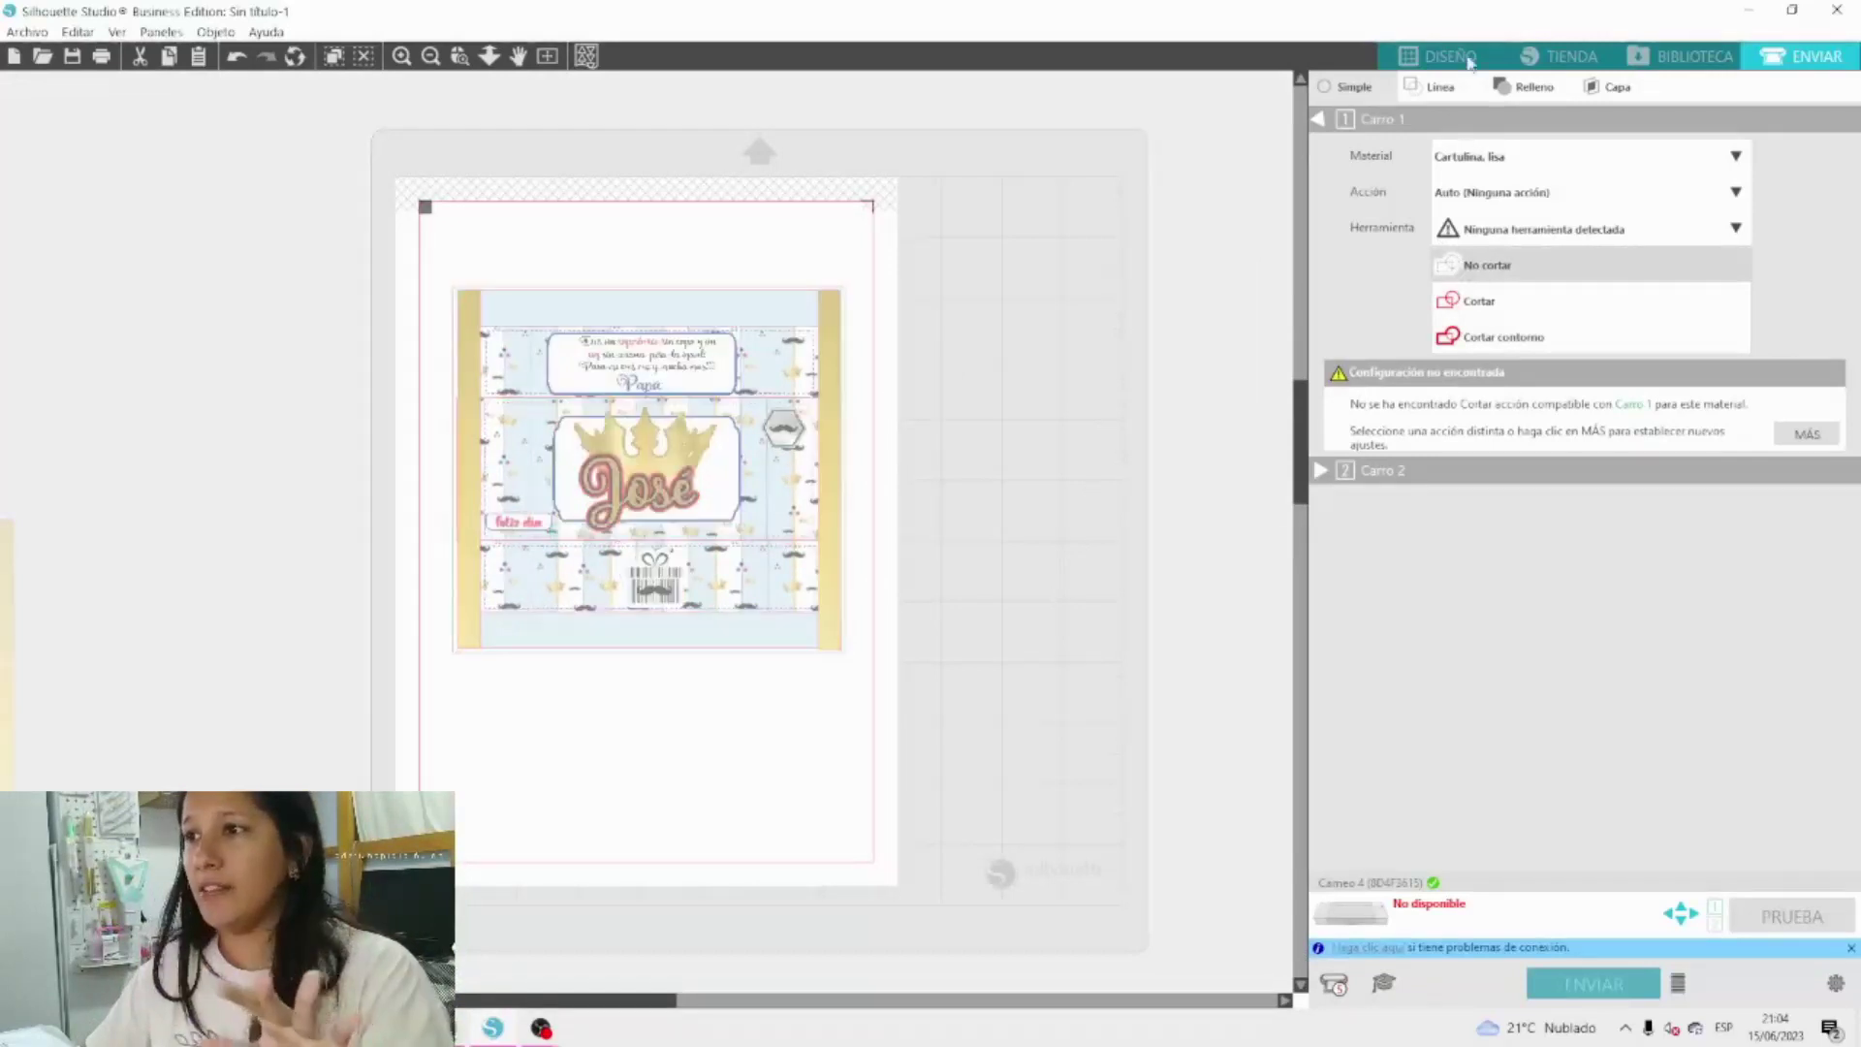
left_click(1409, 68)
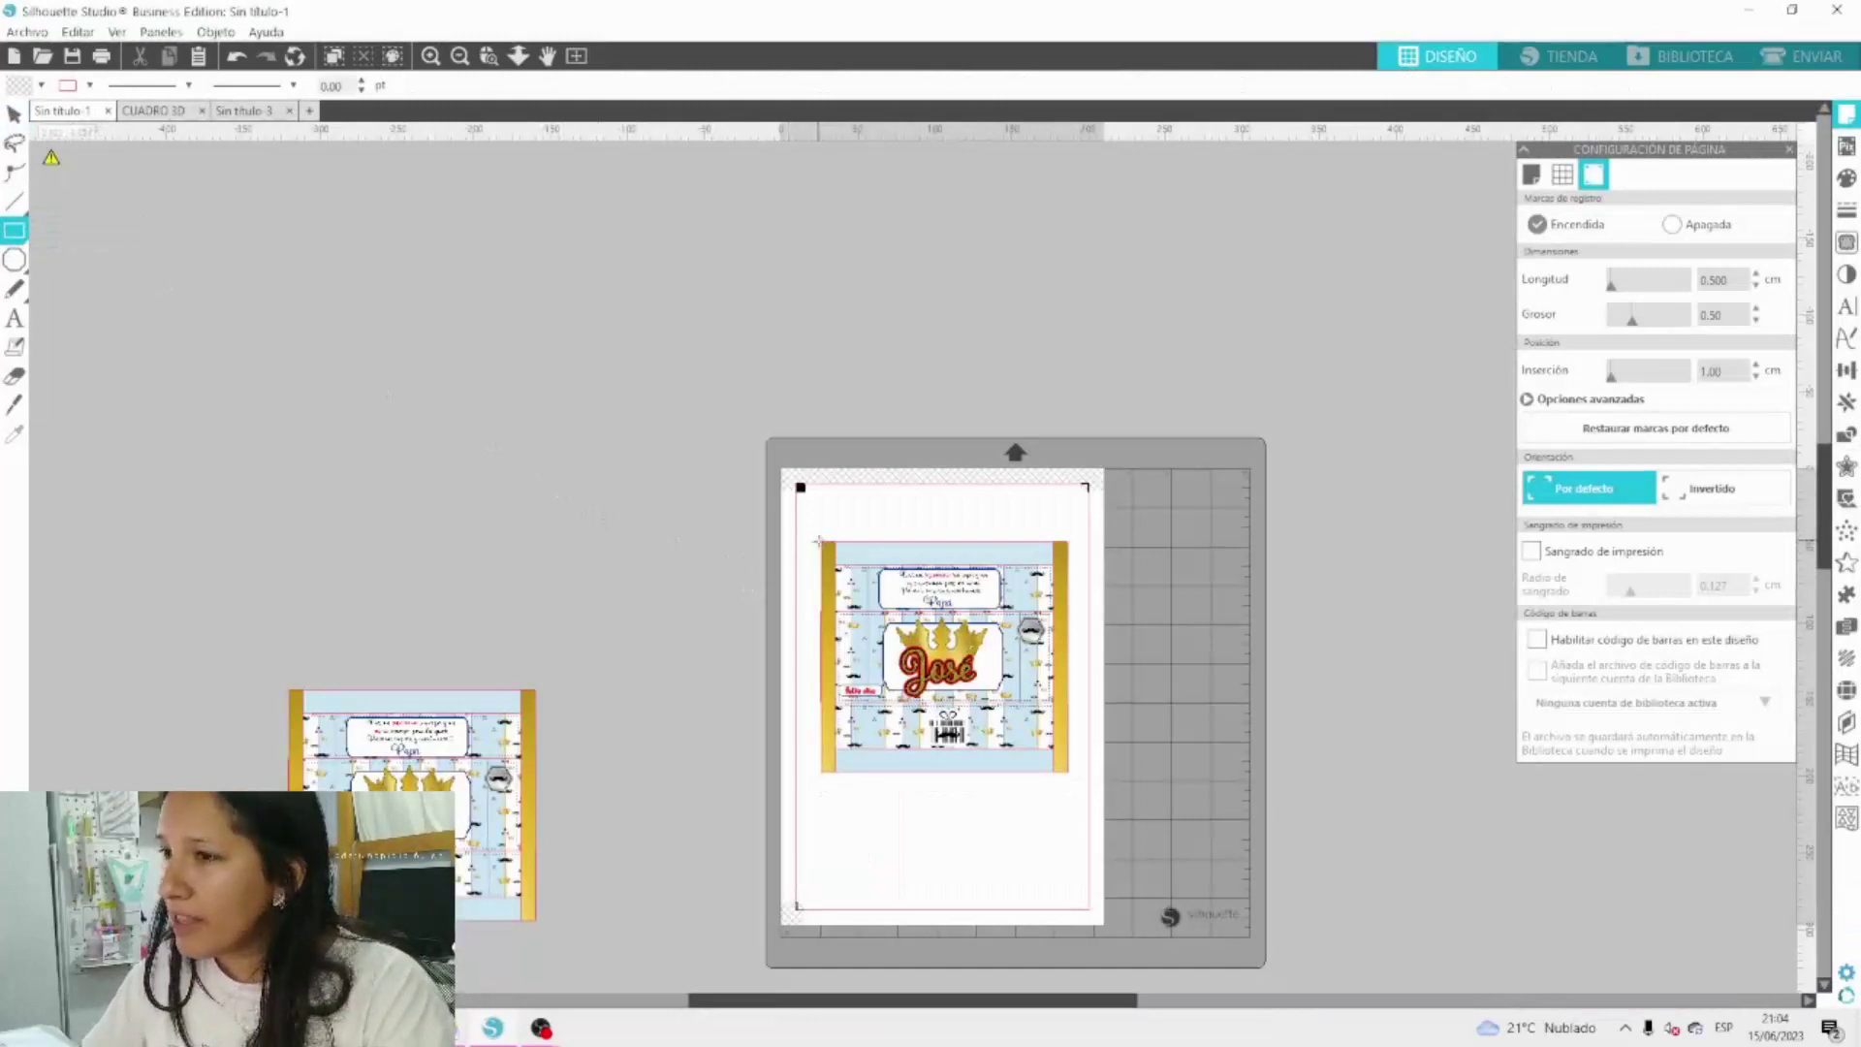
Draw a cutting rectangle around the wrapper and fit its edges to the outline, about 16.1 cm wide and 15 cm high.
left_click_drag(820, 545, 1075, 778)
left_click(15, 114)
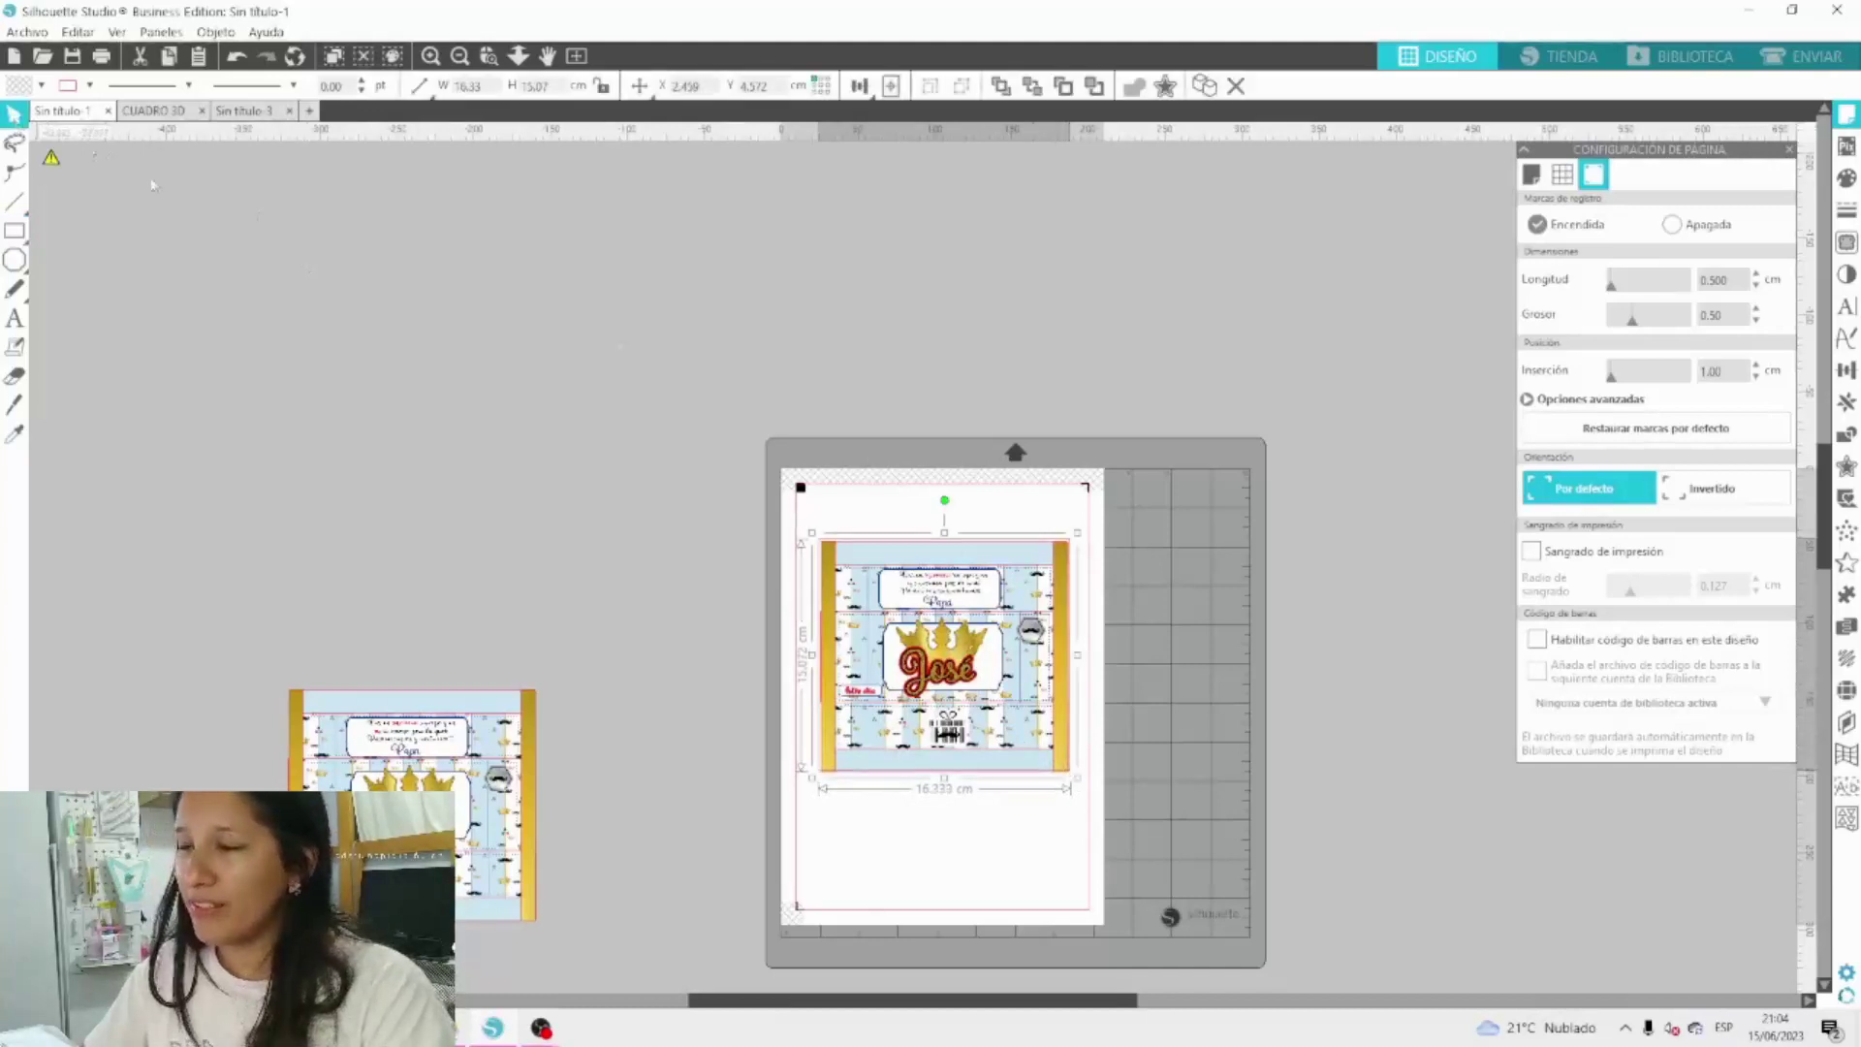
left_click_drag(813, 658, 820, 665)
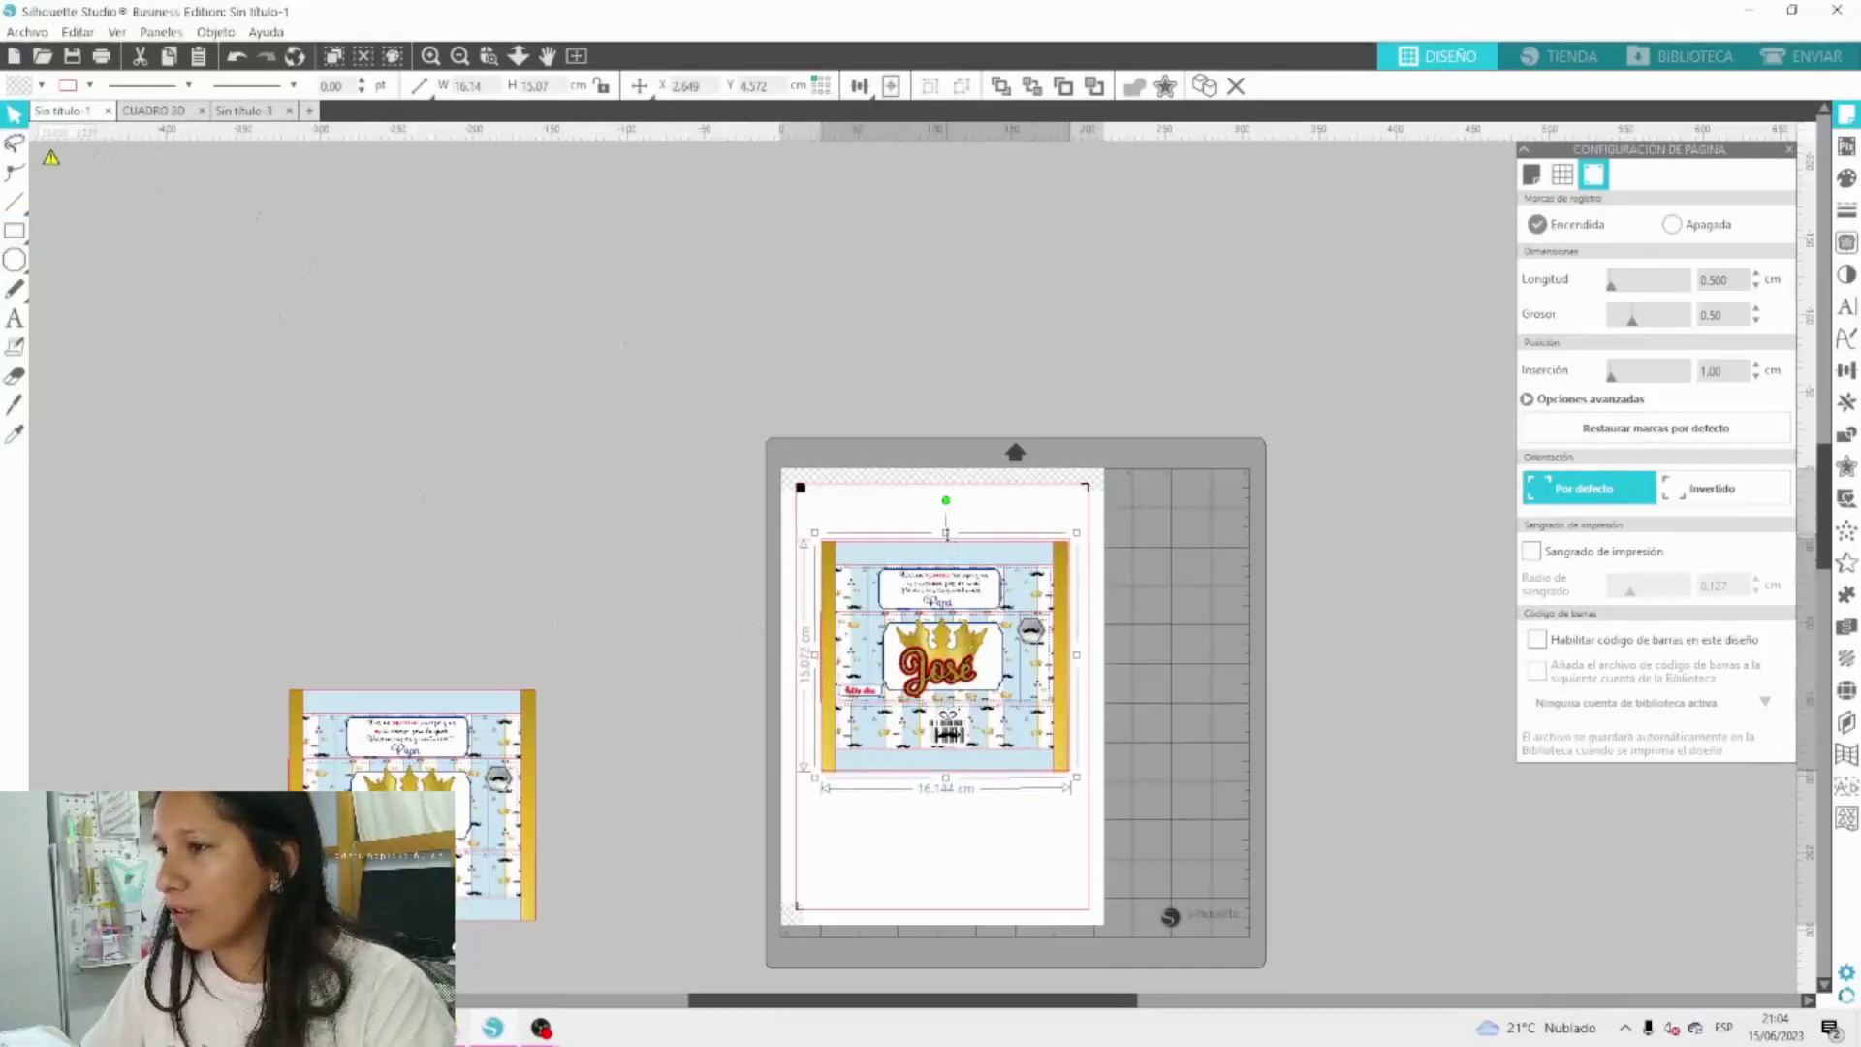
left_click_drag(946, 535, 949, 543)
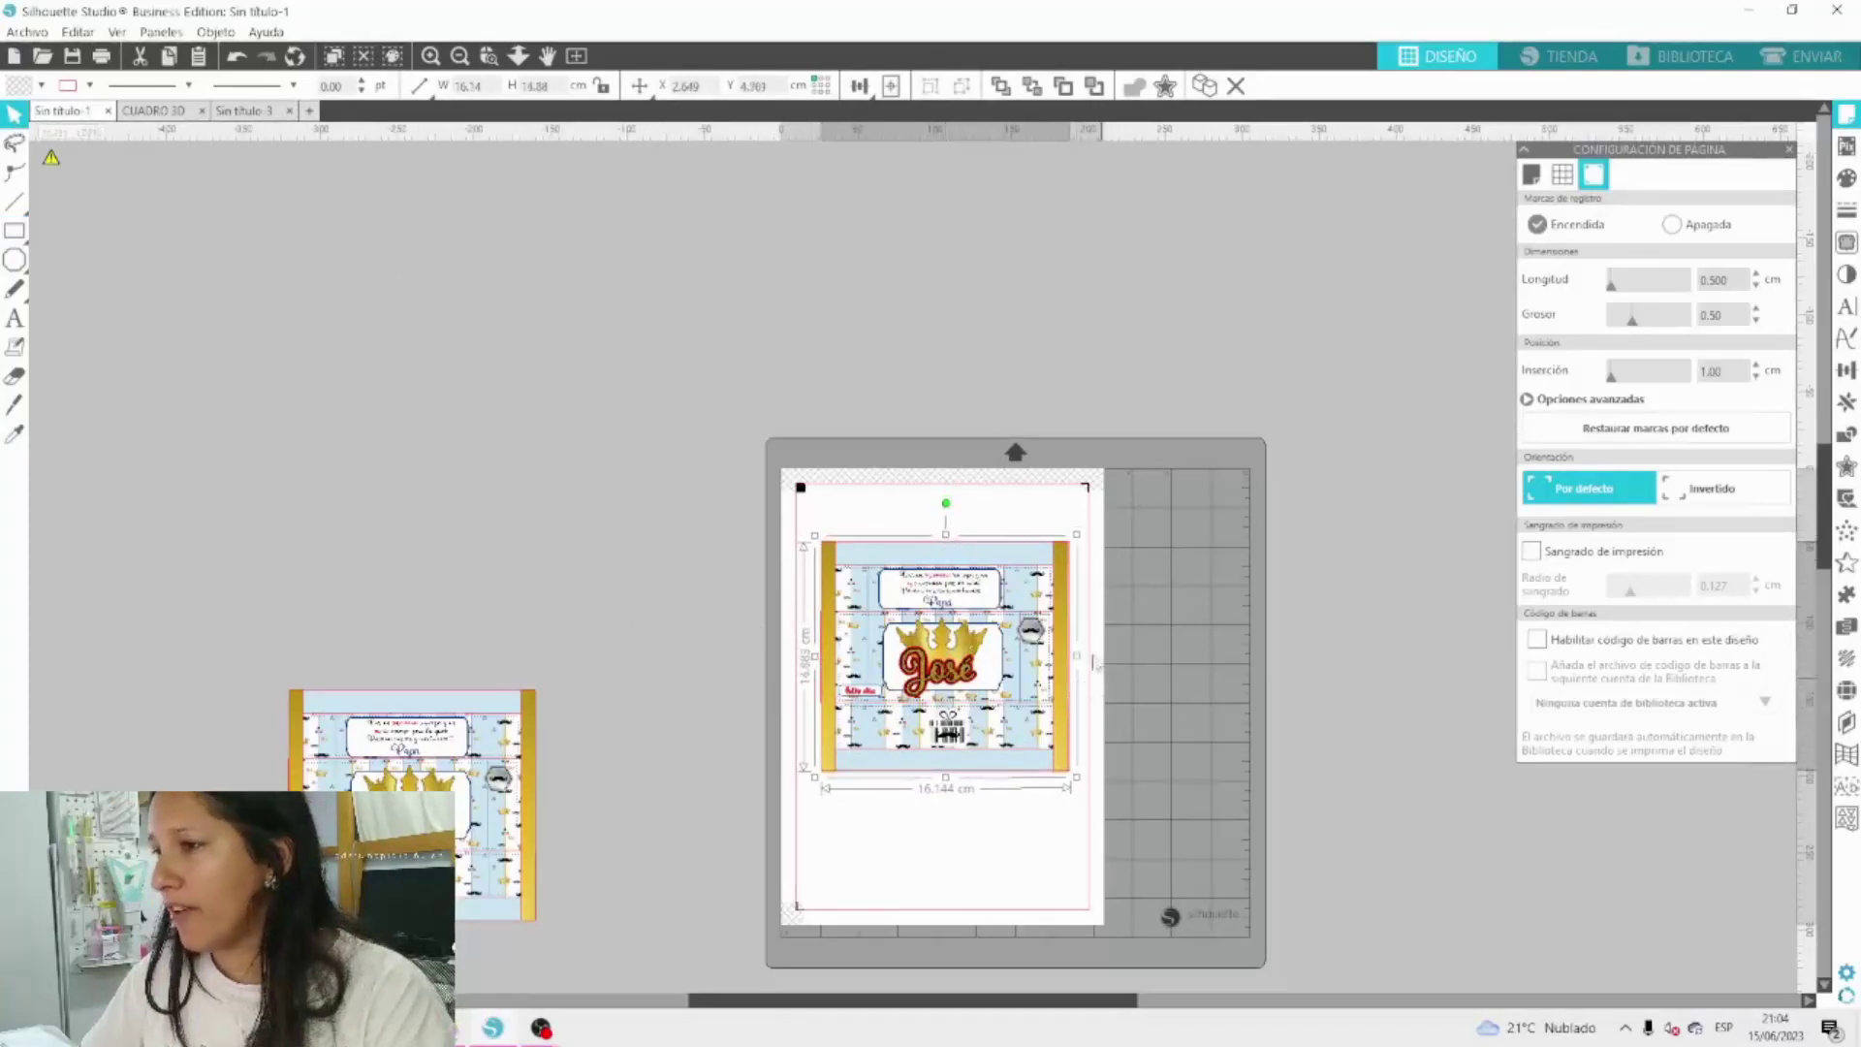
left_click_drag(1077, 657, 1081, 660)
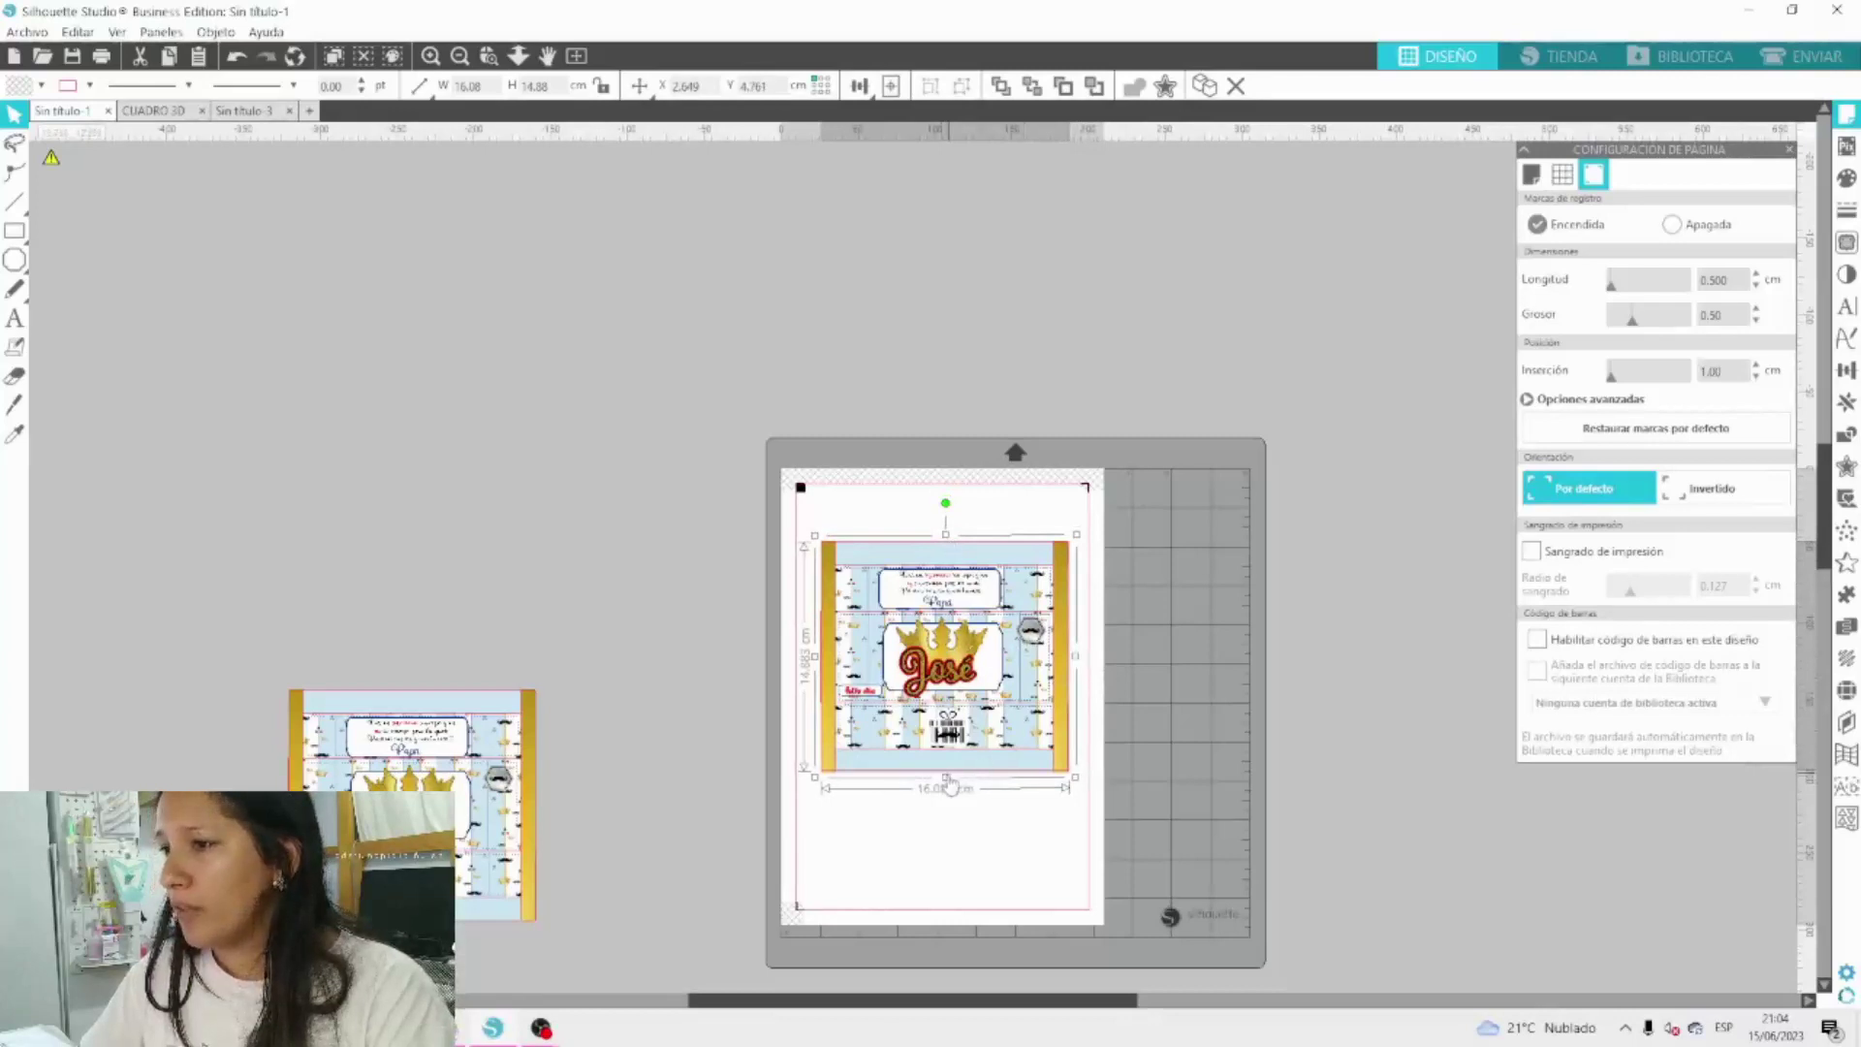
left_click_drag(946, 777, 948, 788)
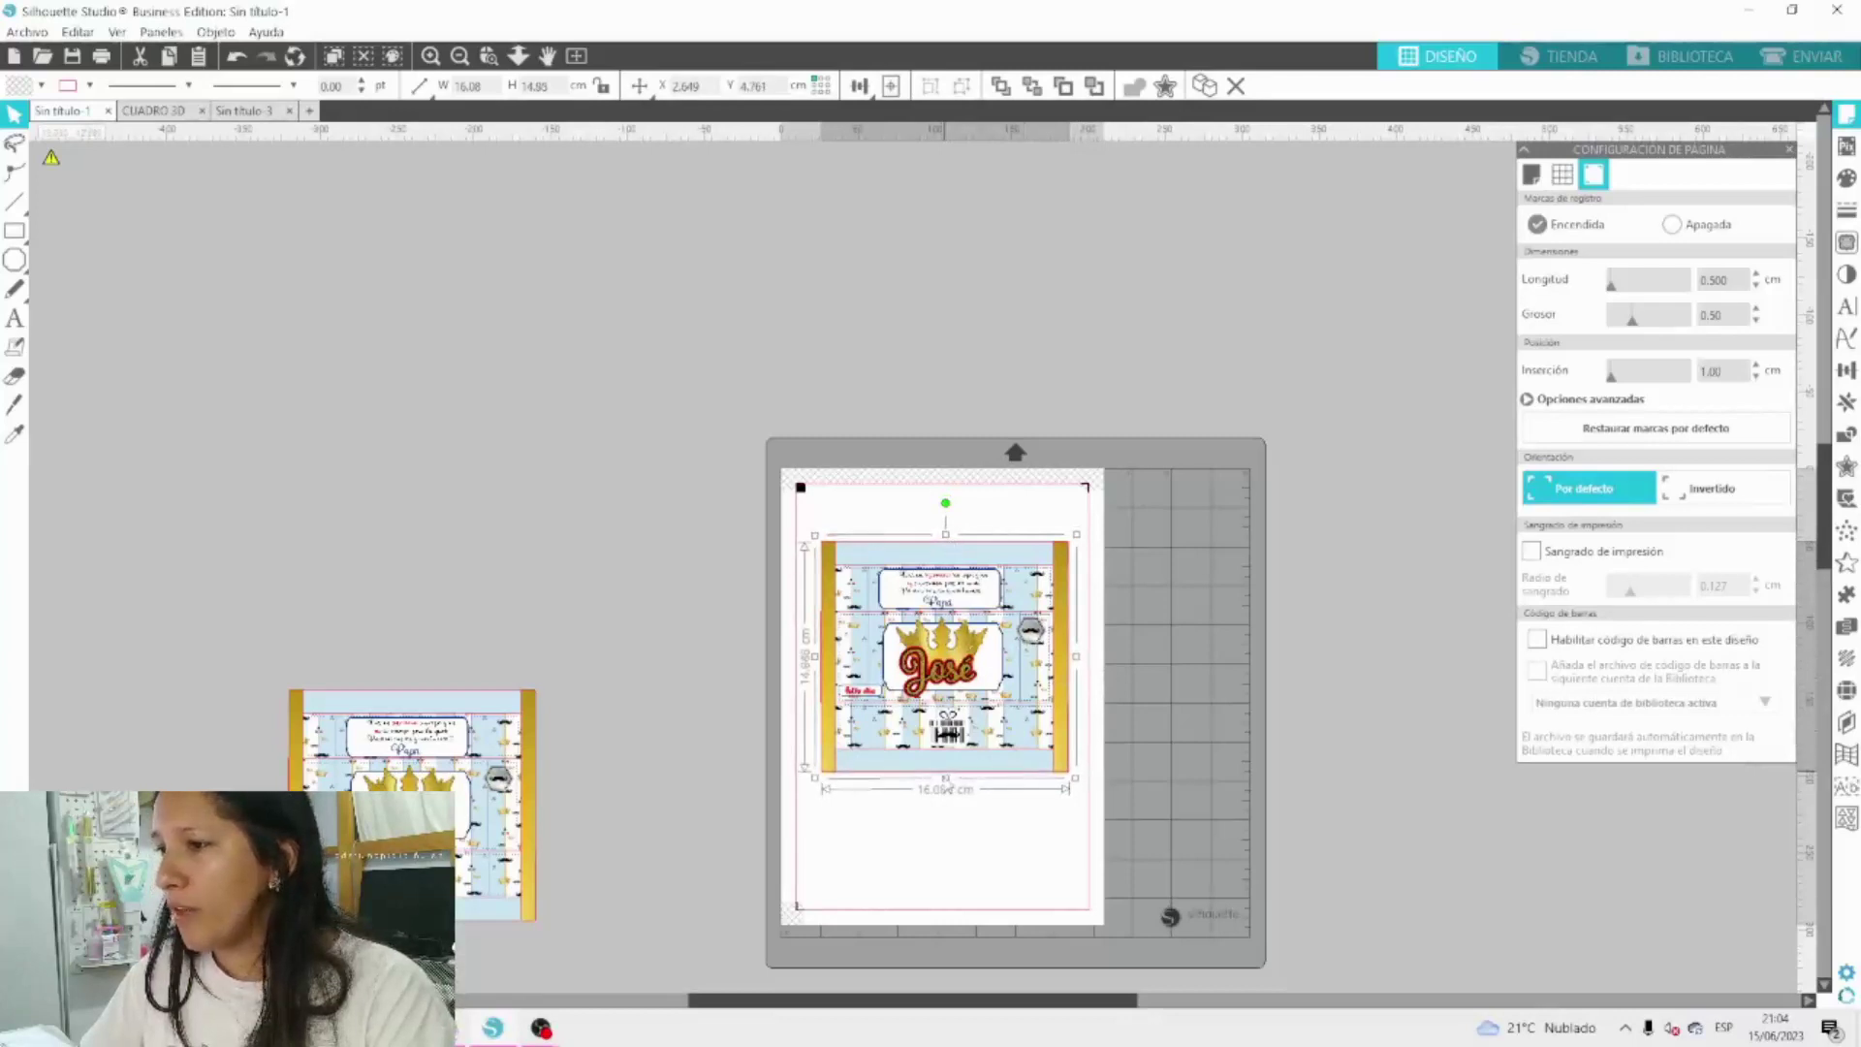
Check the outer rectangle's cut line in the send view and go back to the design view.
left_click(1803, 56)
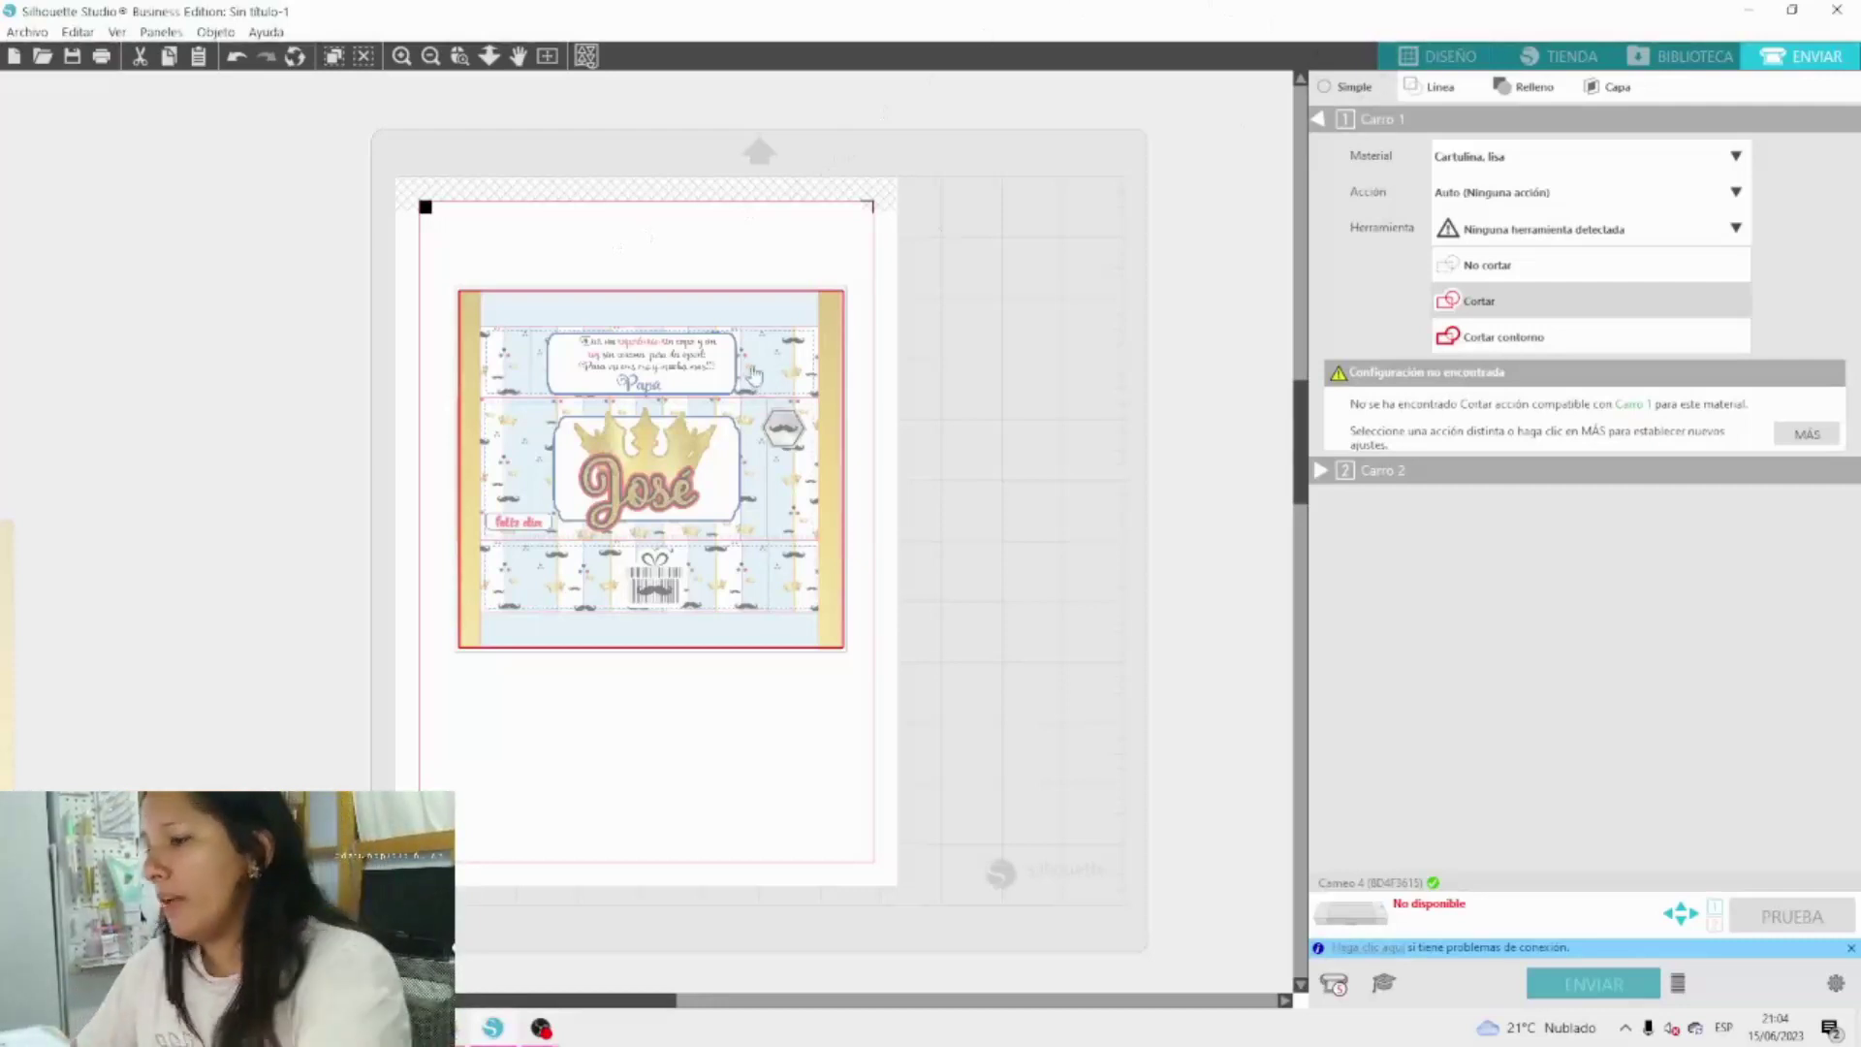
left_click(1440, 57)
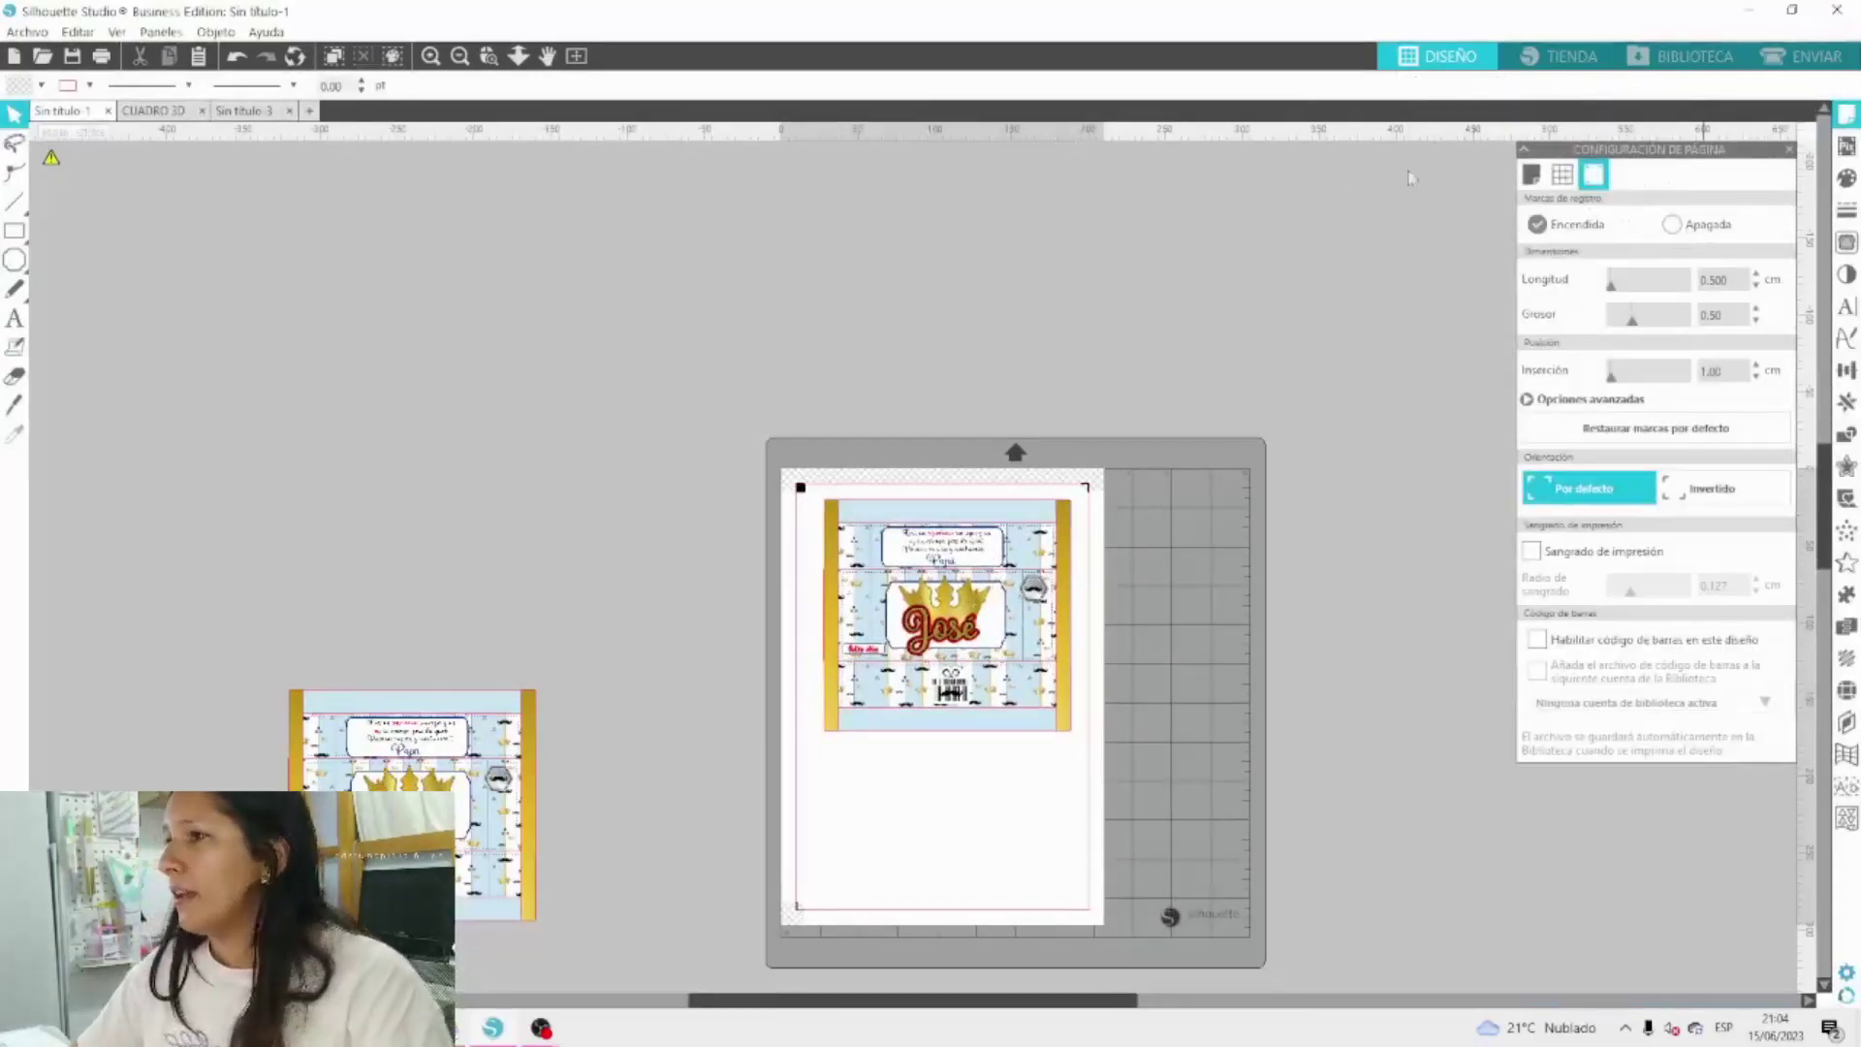
Turn off the registration marks and reposition the wrapper with its cutting rectangle in the upper part of the A4 page.
left_click(1673, 225)
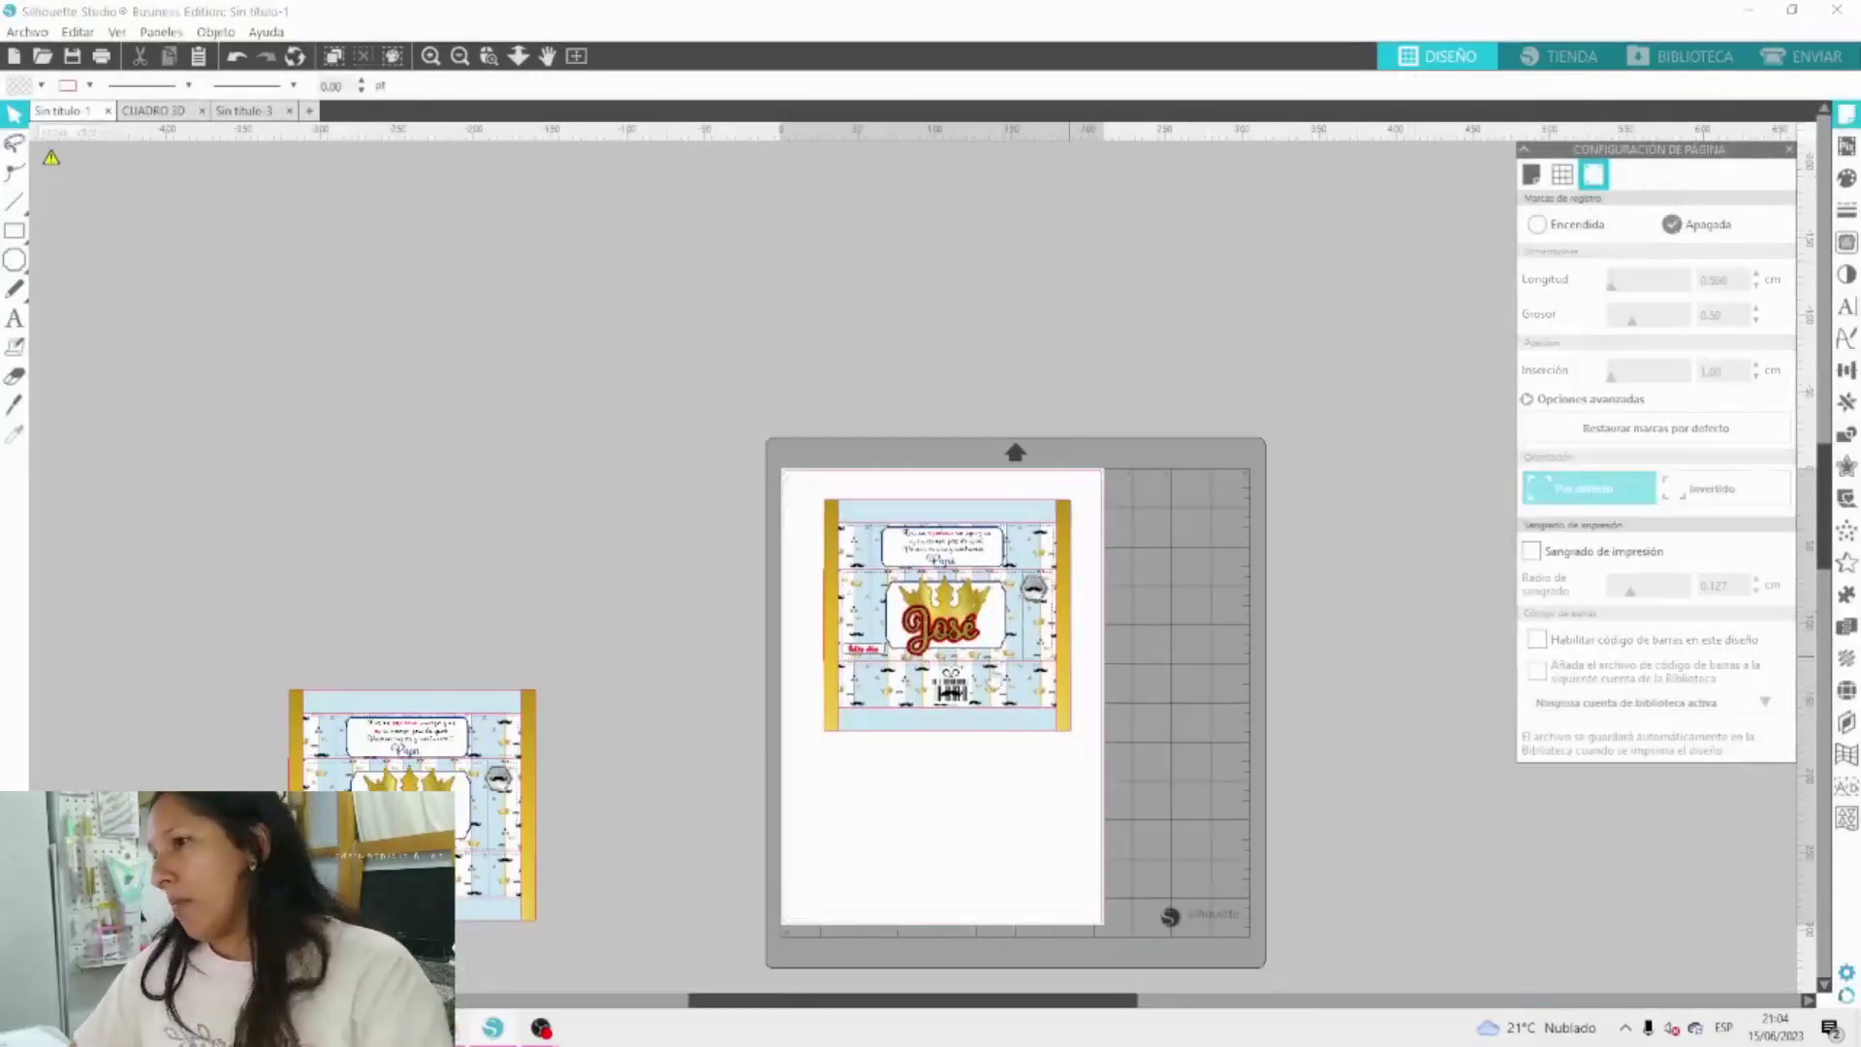
left_click_drag(989, 669, 1012, 540)
left_click(1168, 214)
left_click(1182, 212)
left_click(1532, 177)
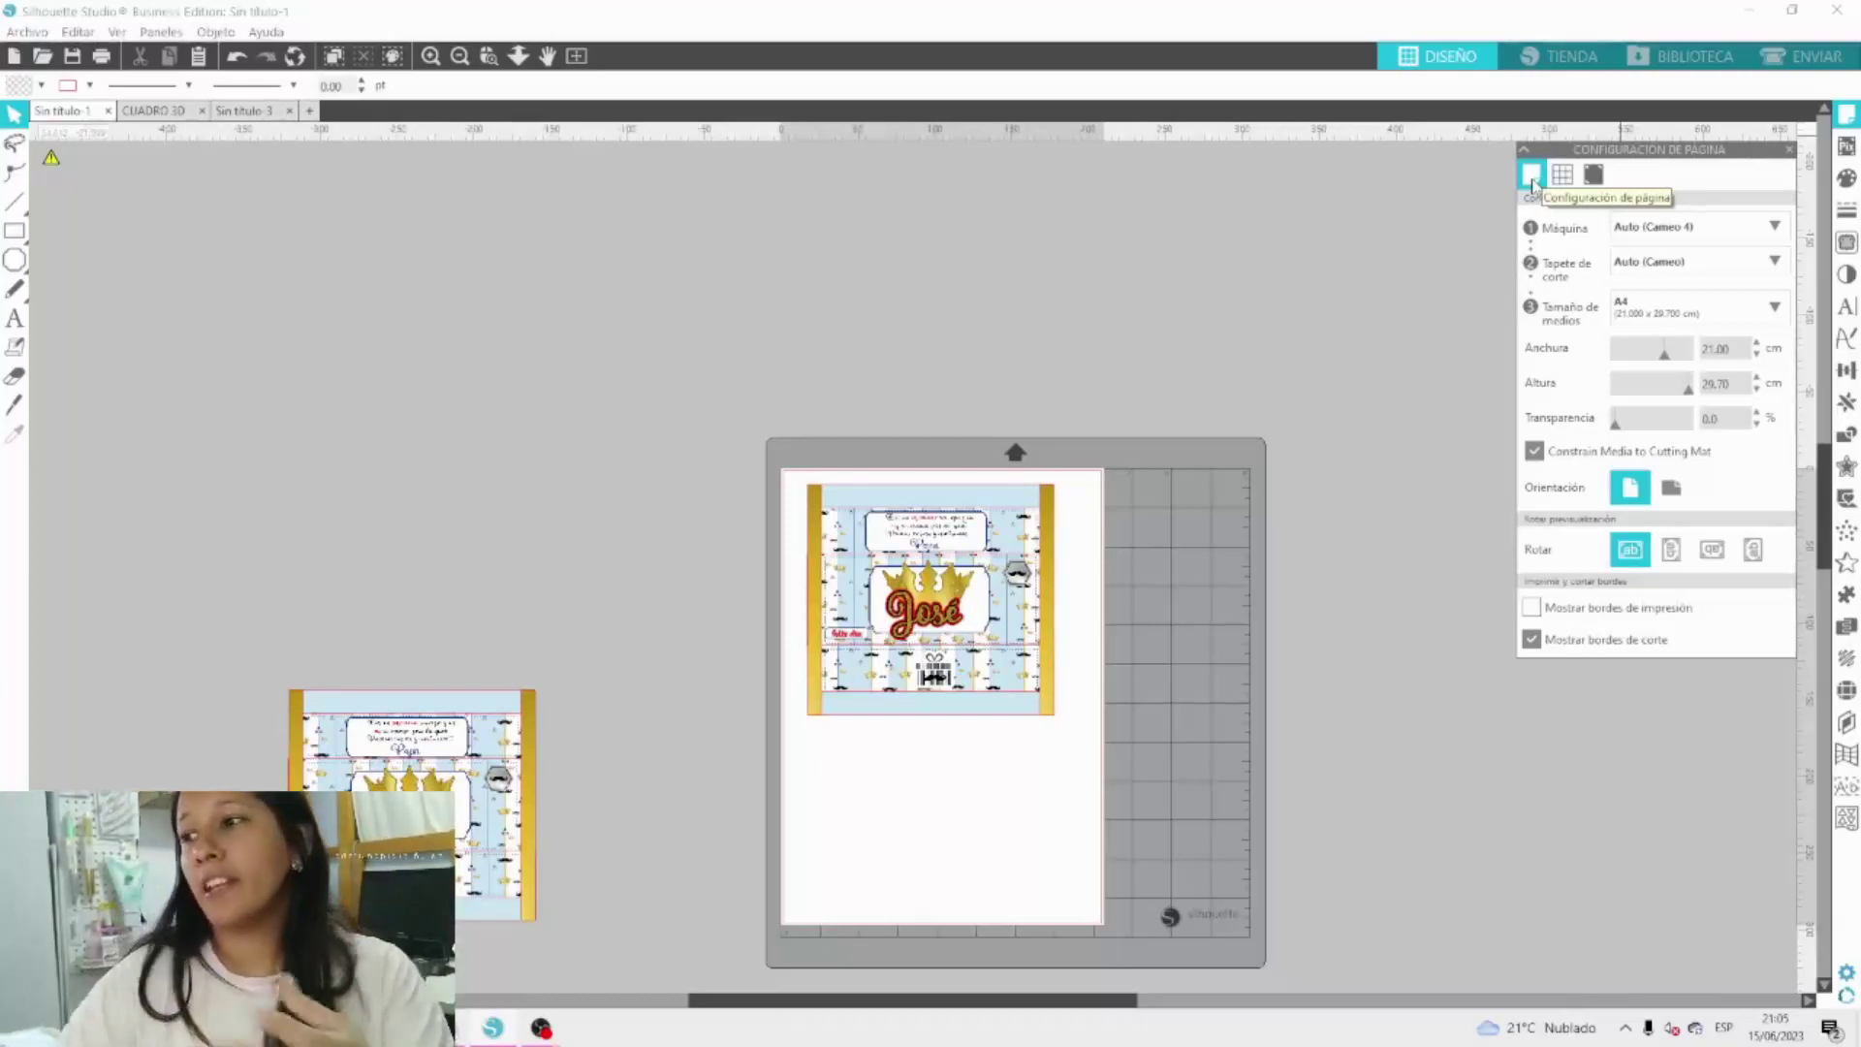
left_click(461, 56)
scroll(1152, 471, "down", 3)
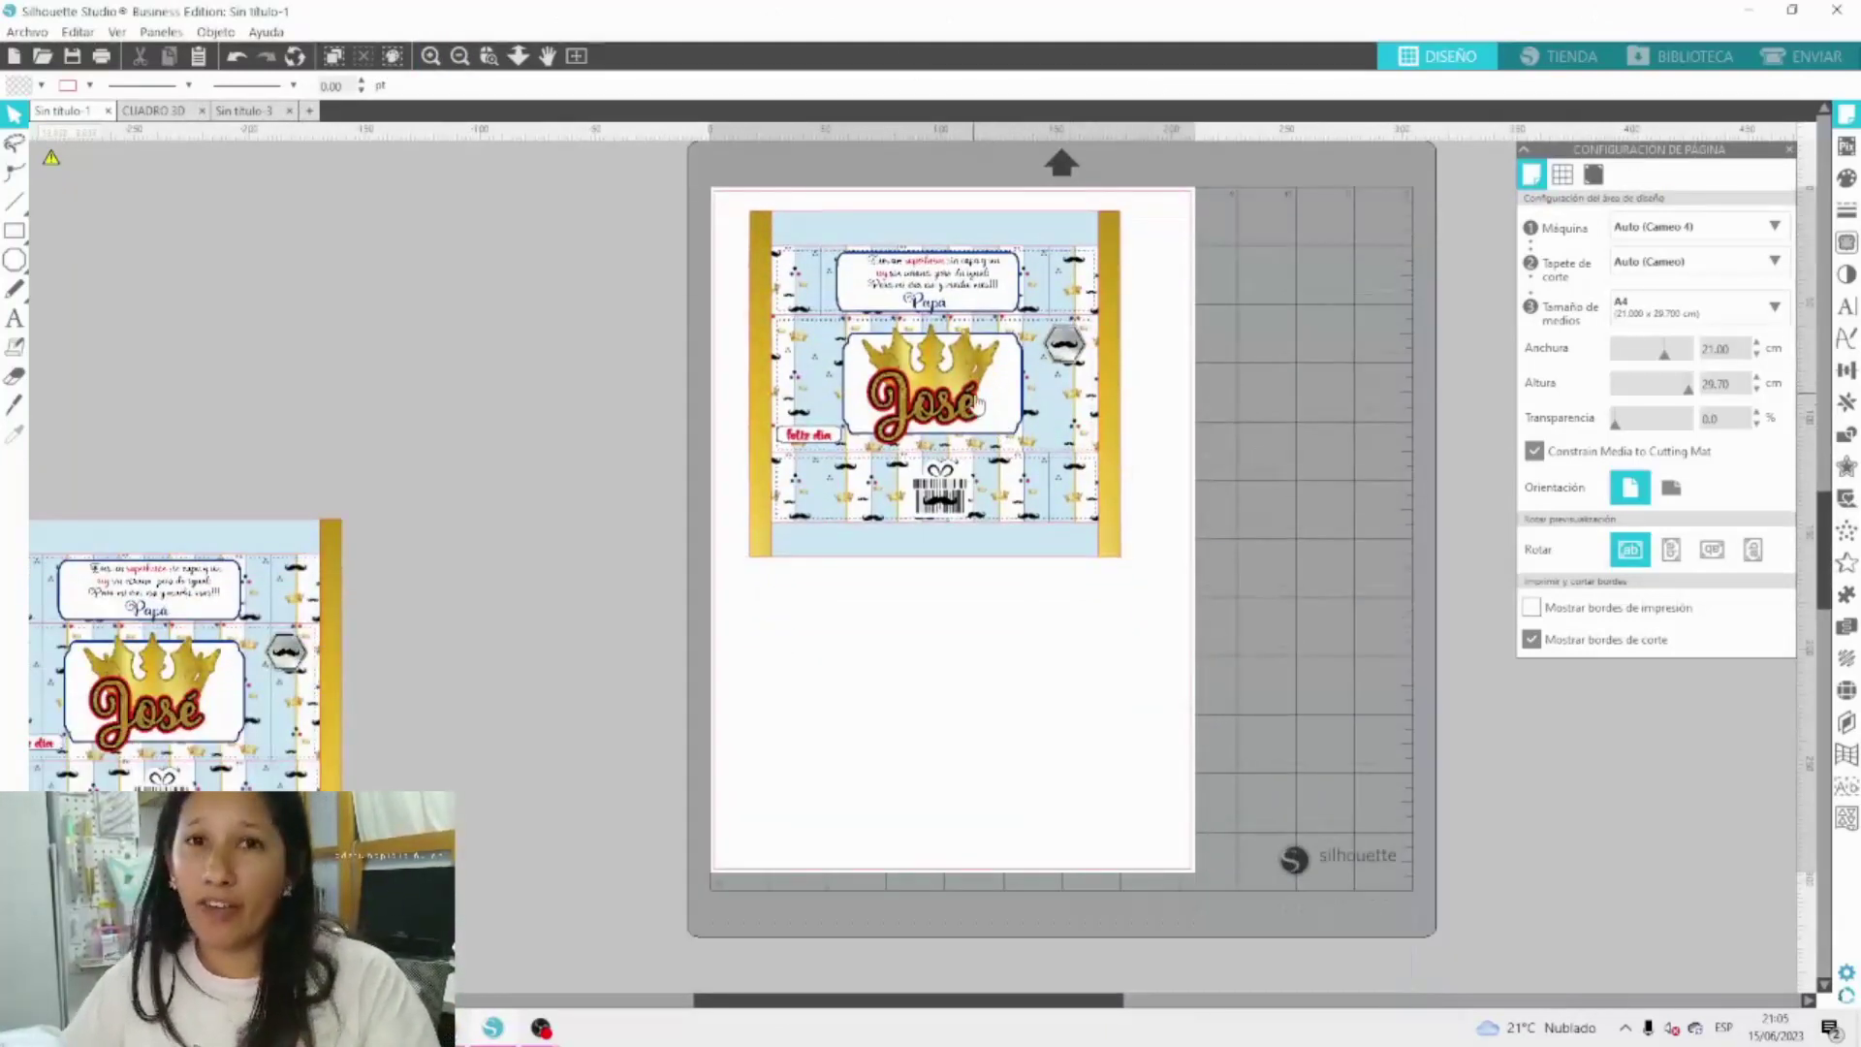
left_click_drag(978, 405, 985, 434)
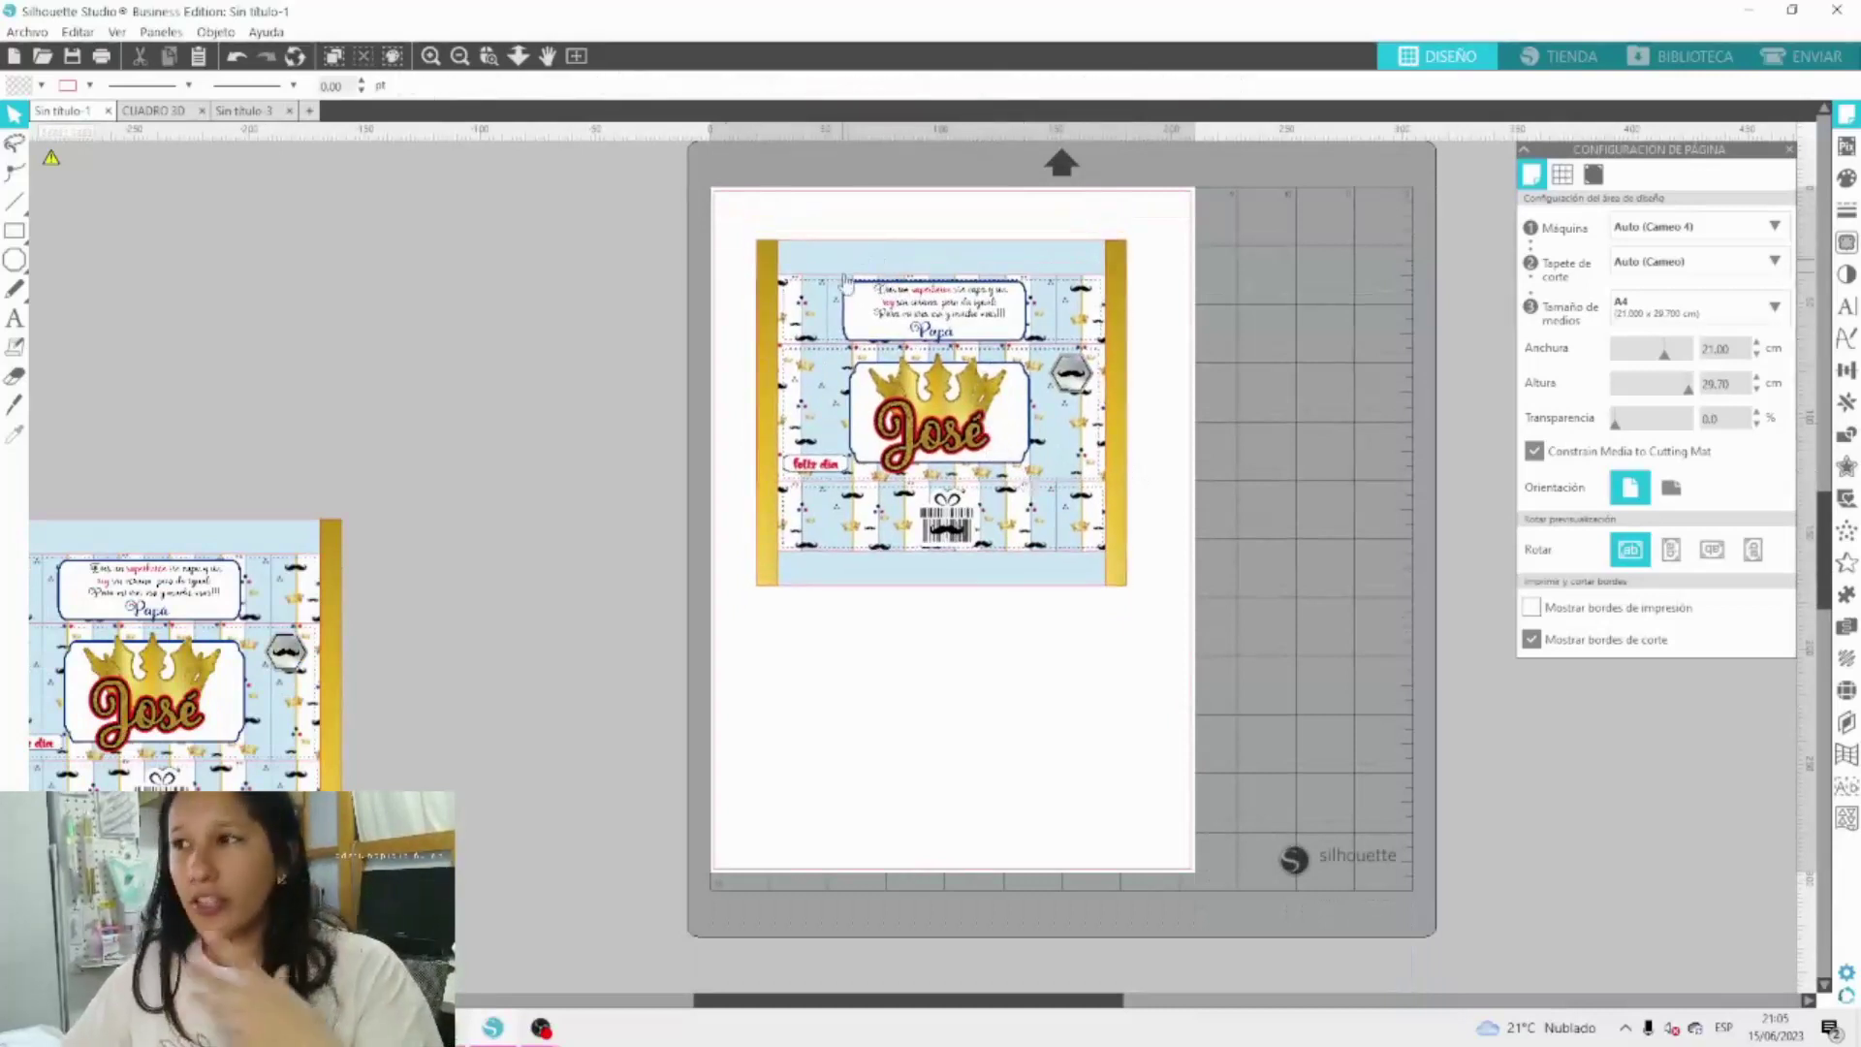
Review the file types offered for saving the design to the hard drive and leave without saving.
left_click(32, 34)
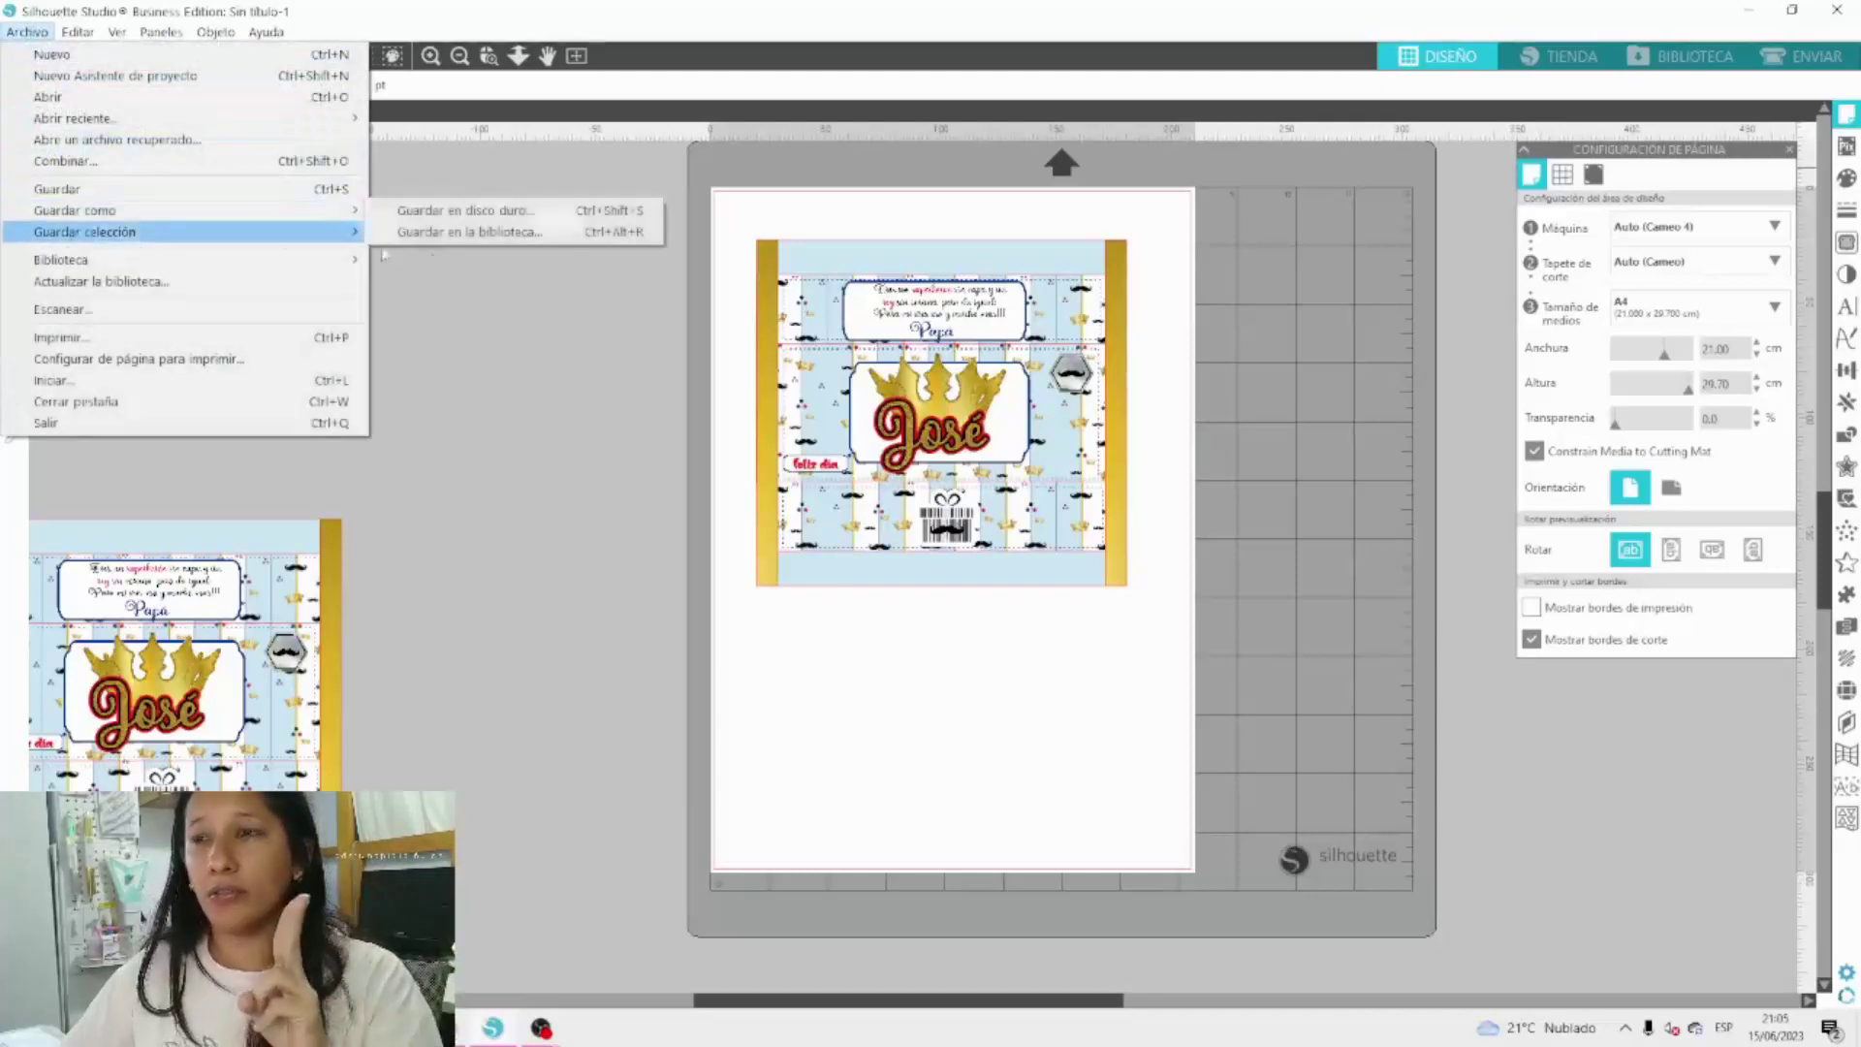
mouse_move(239, 213)
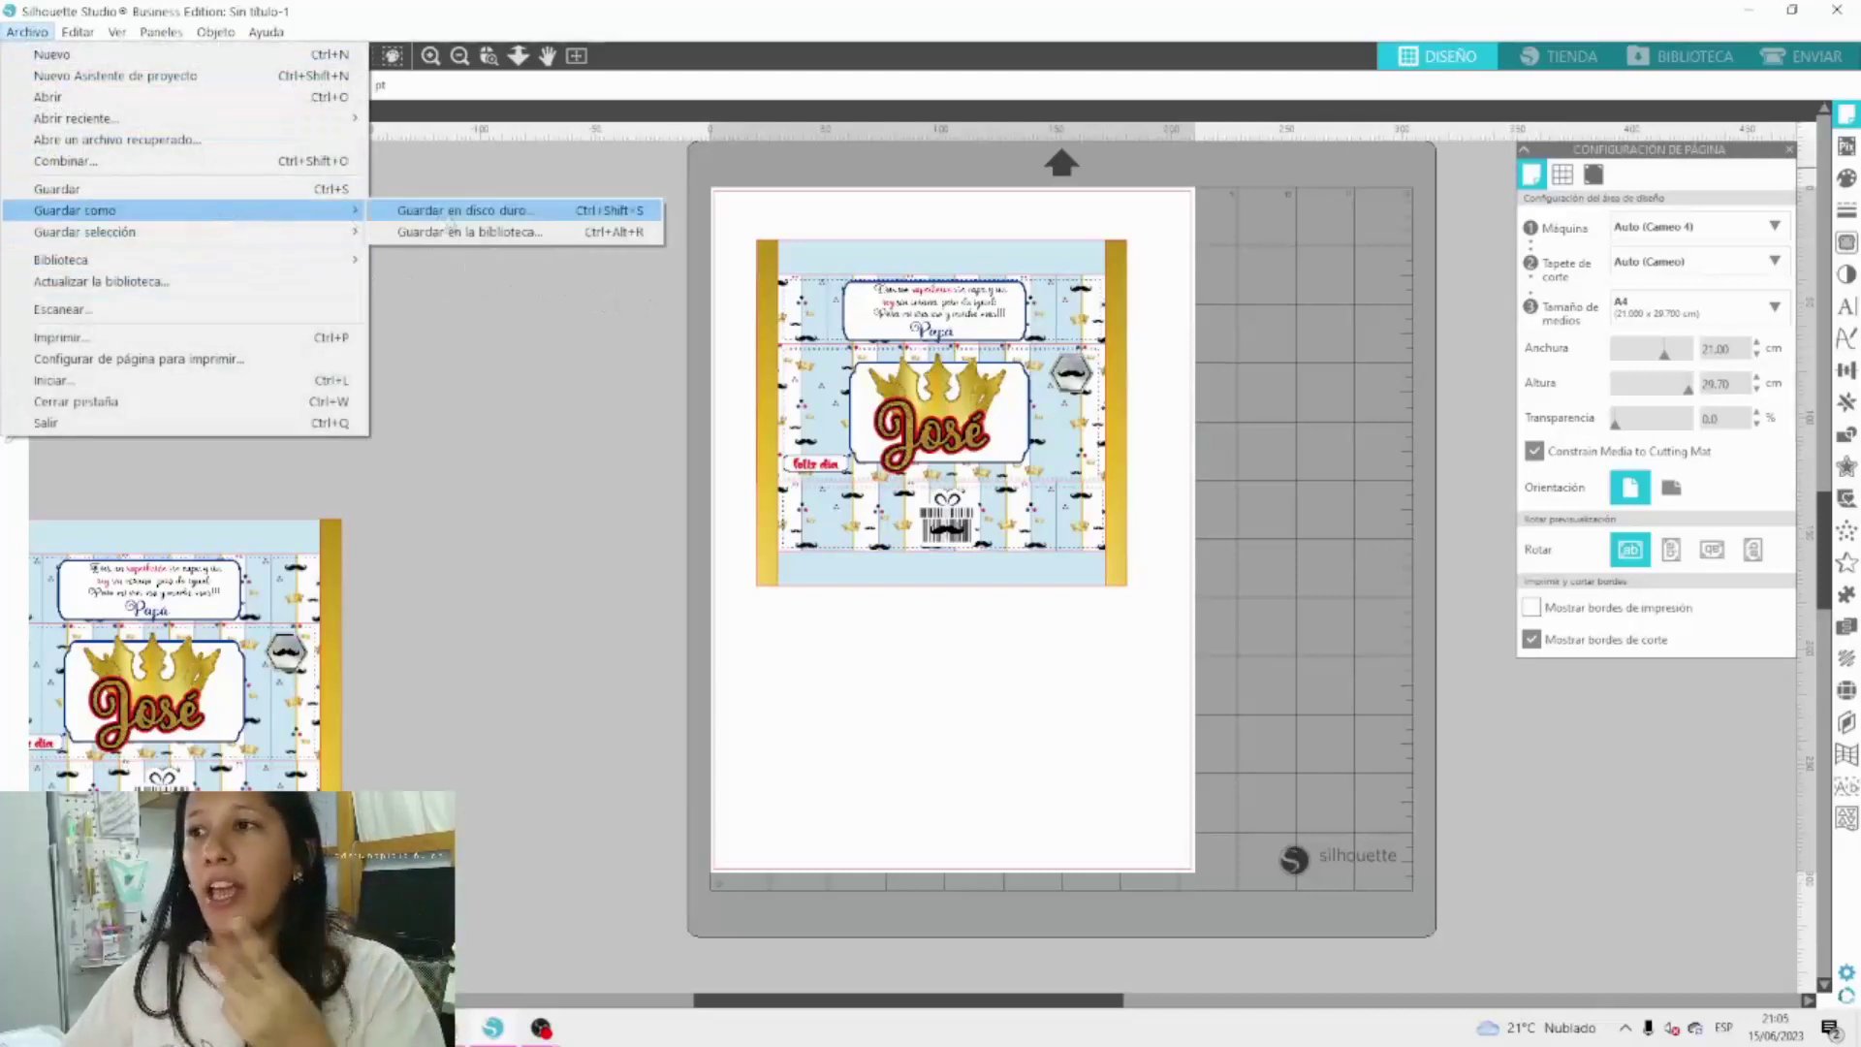
left_click(448, 213)
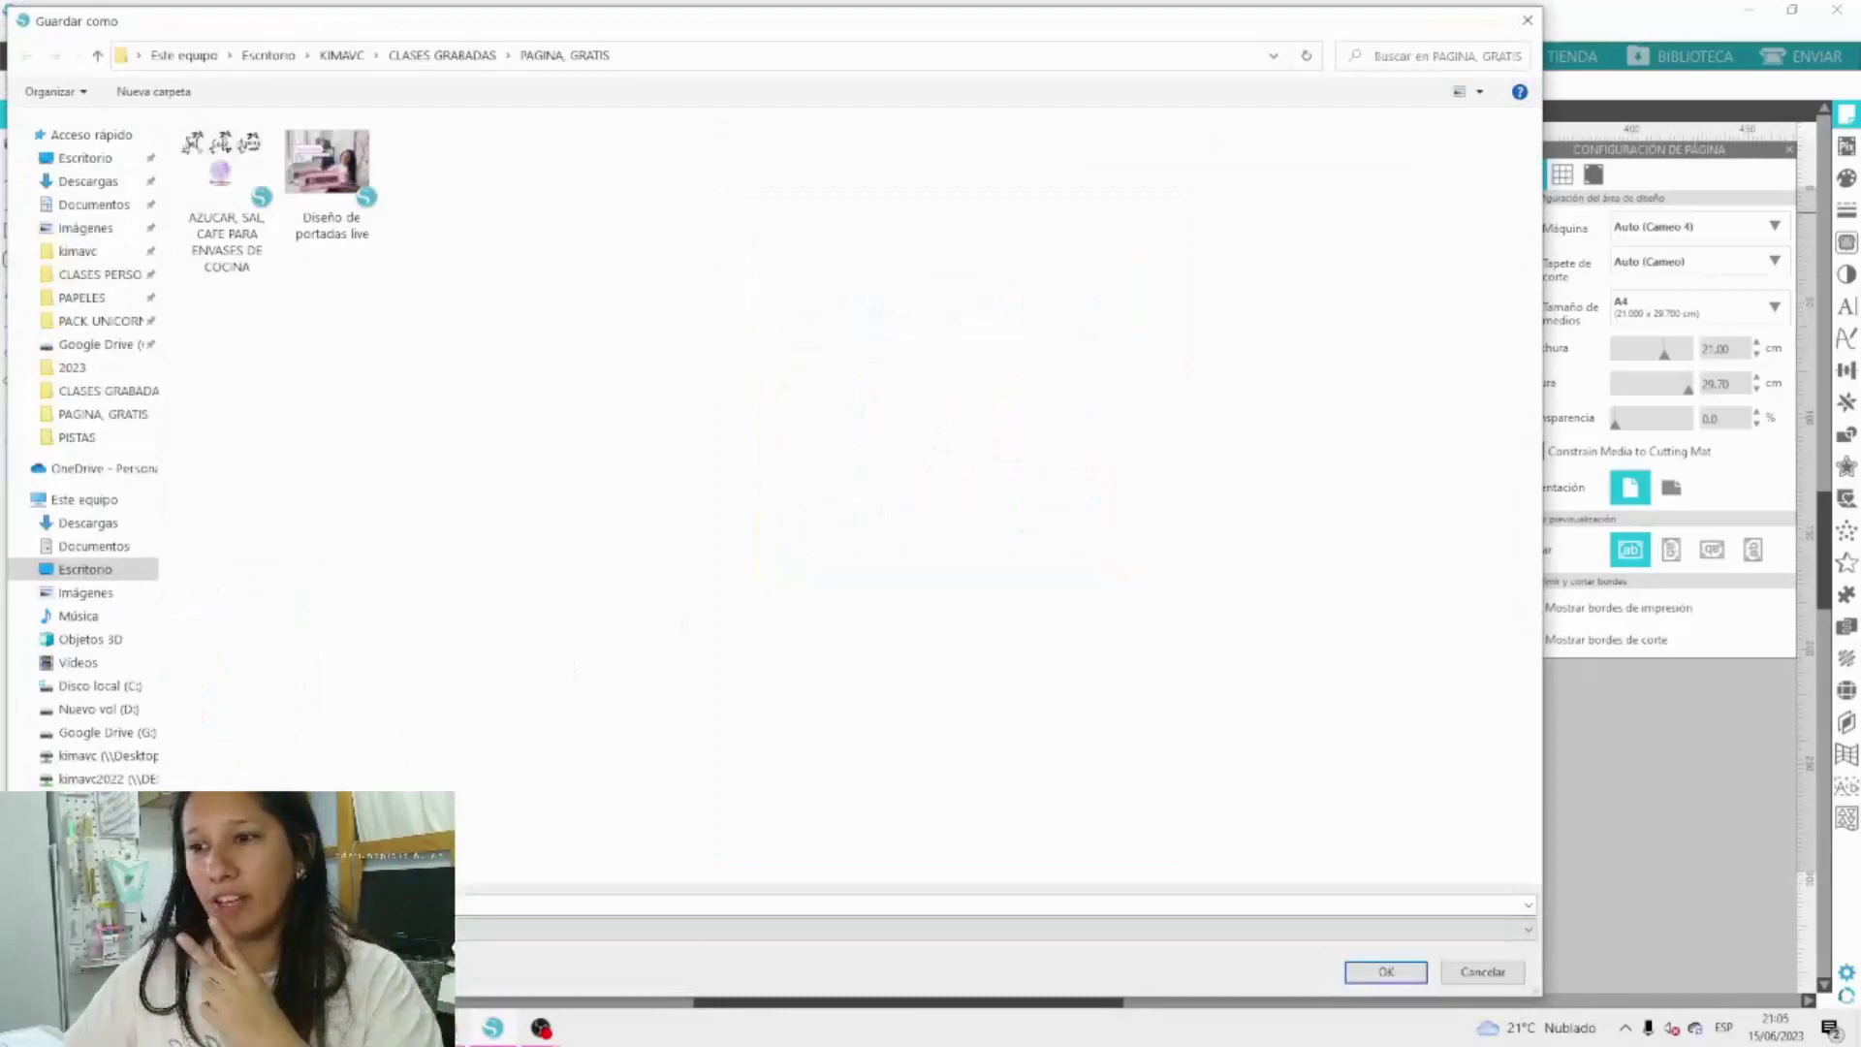
left_click(291, 929)
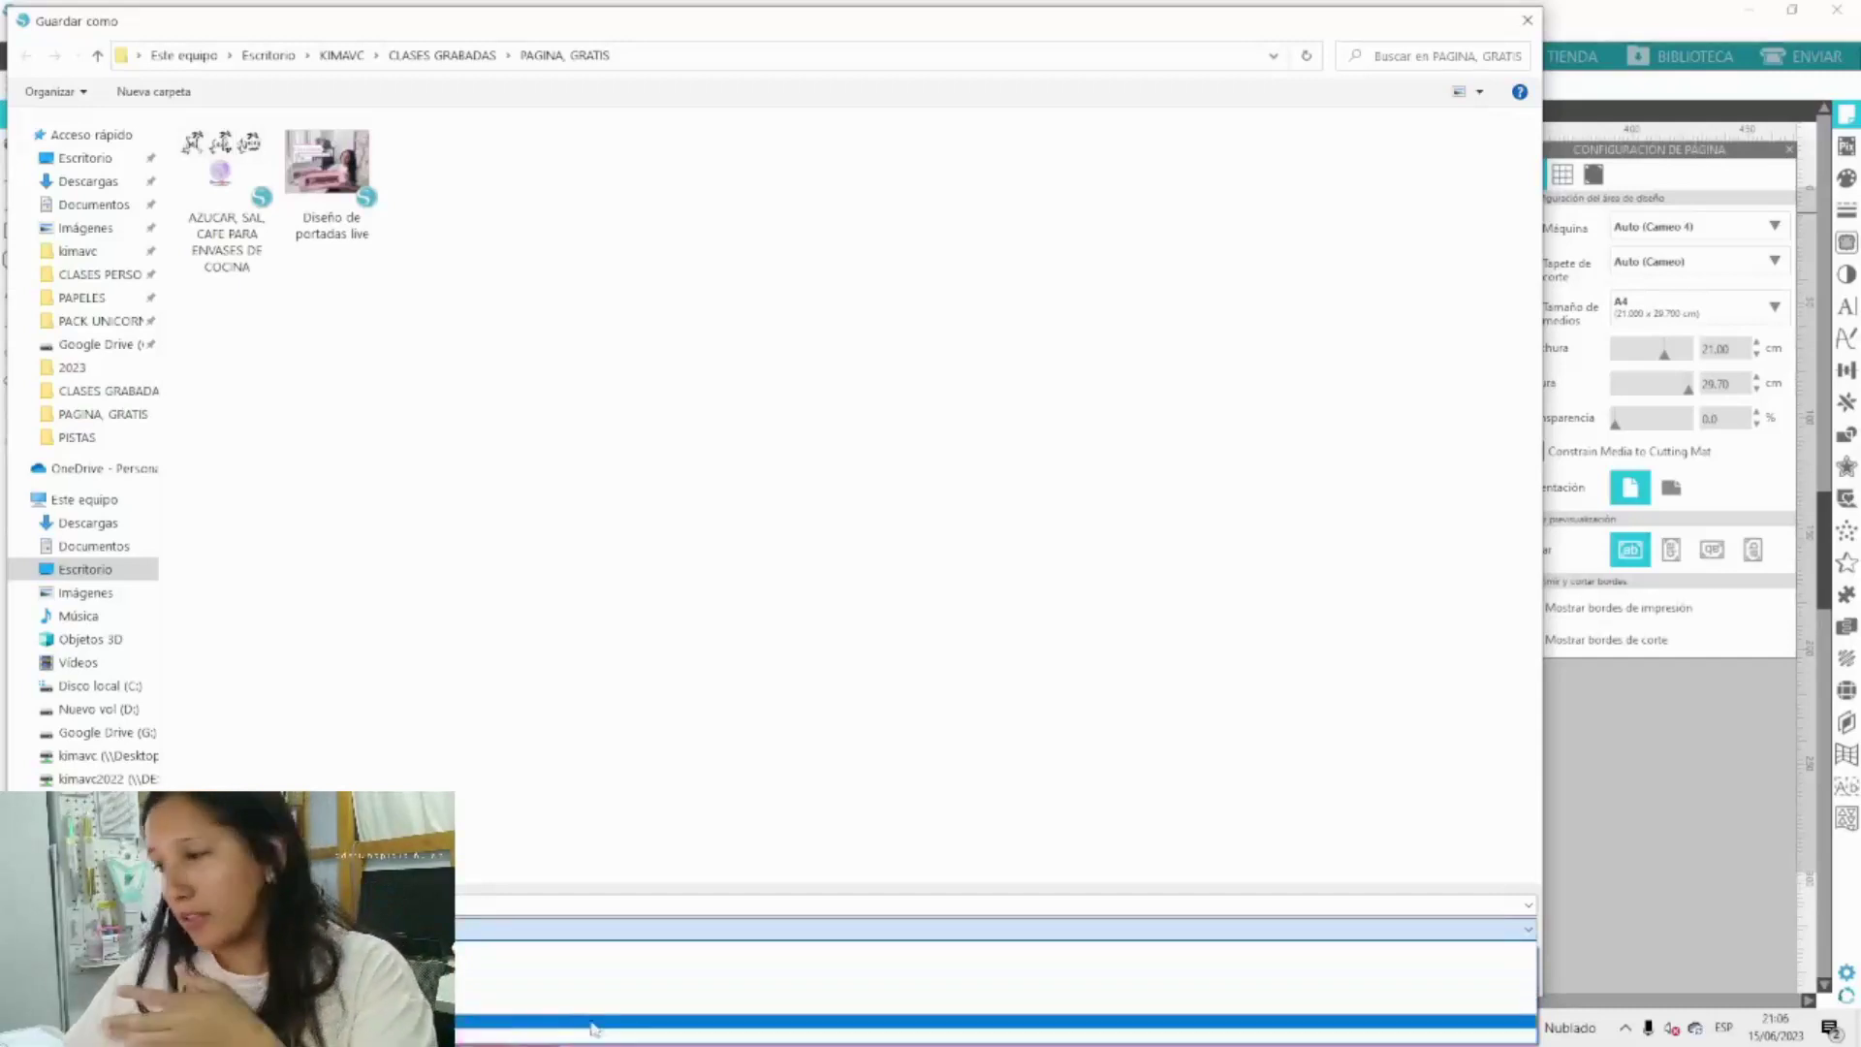
left_click(1528, 21)
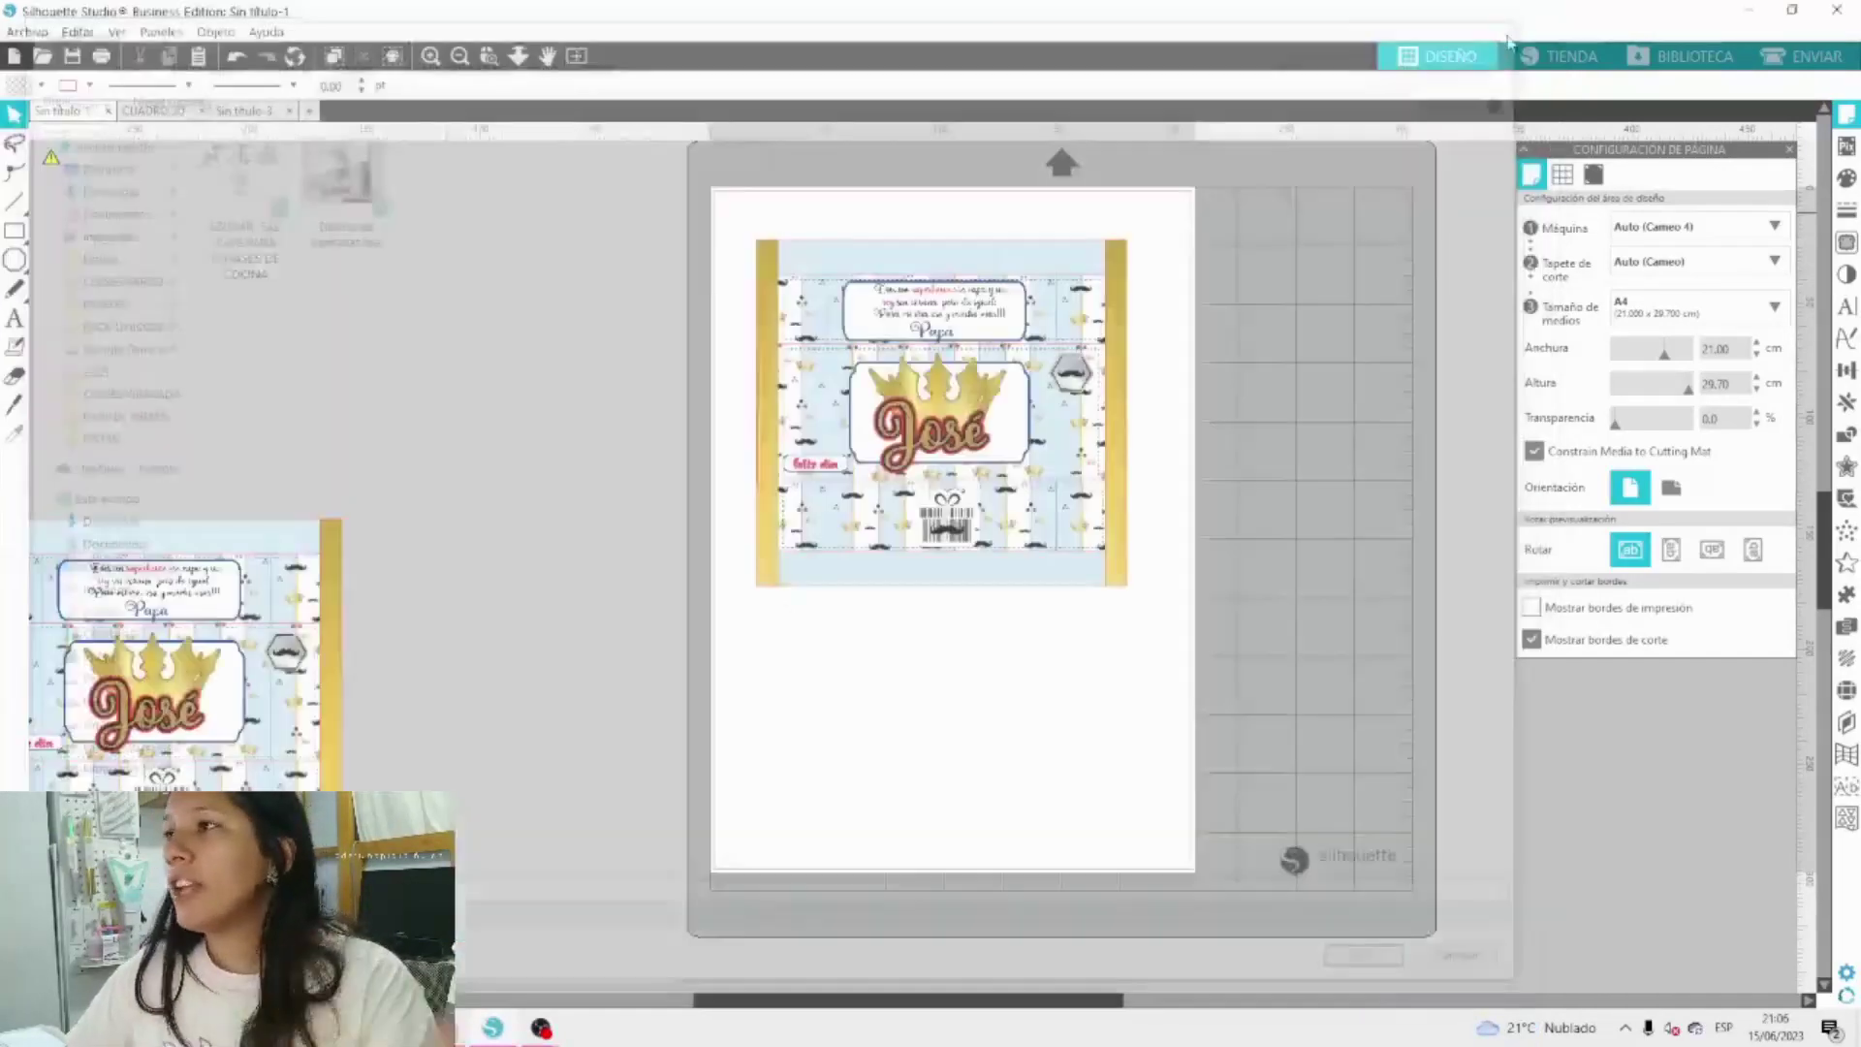
Review the wrapper's print preview and the available printers, including Bullzip PDF Printer, and leave without printing.
left_click(101, 57)
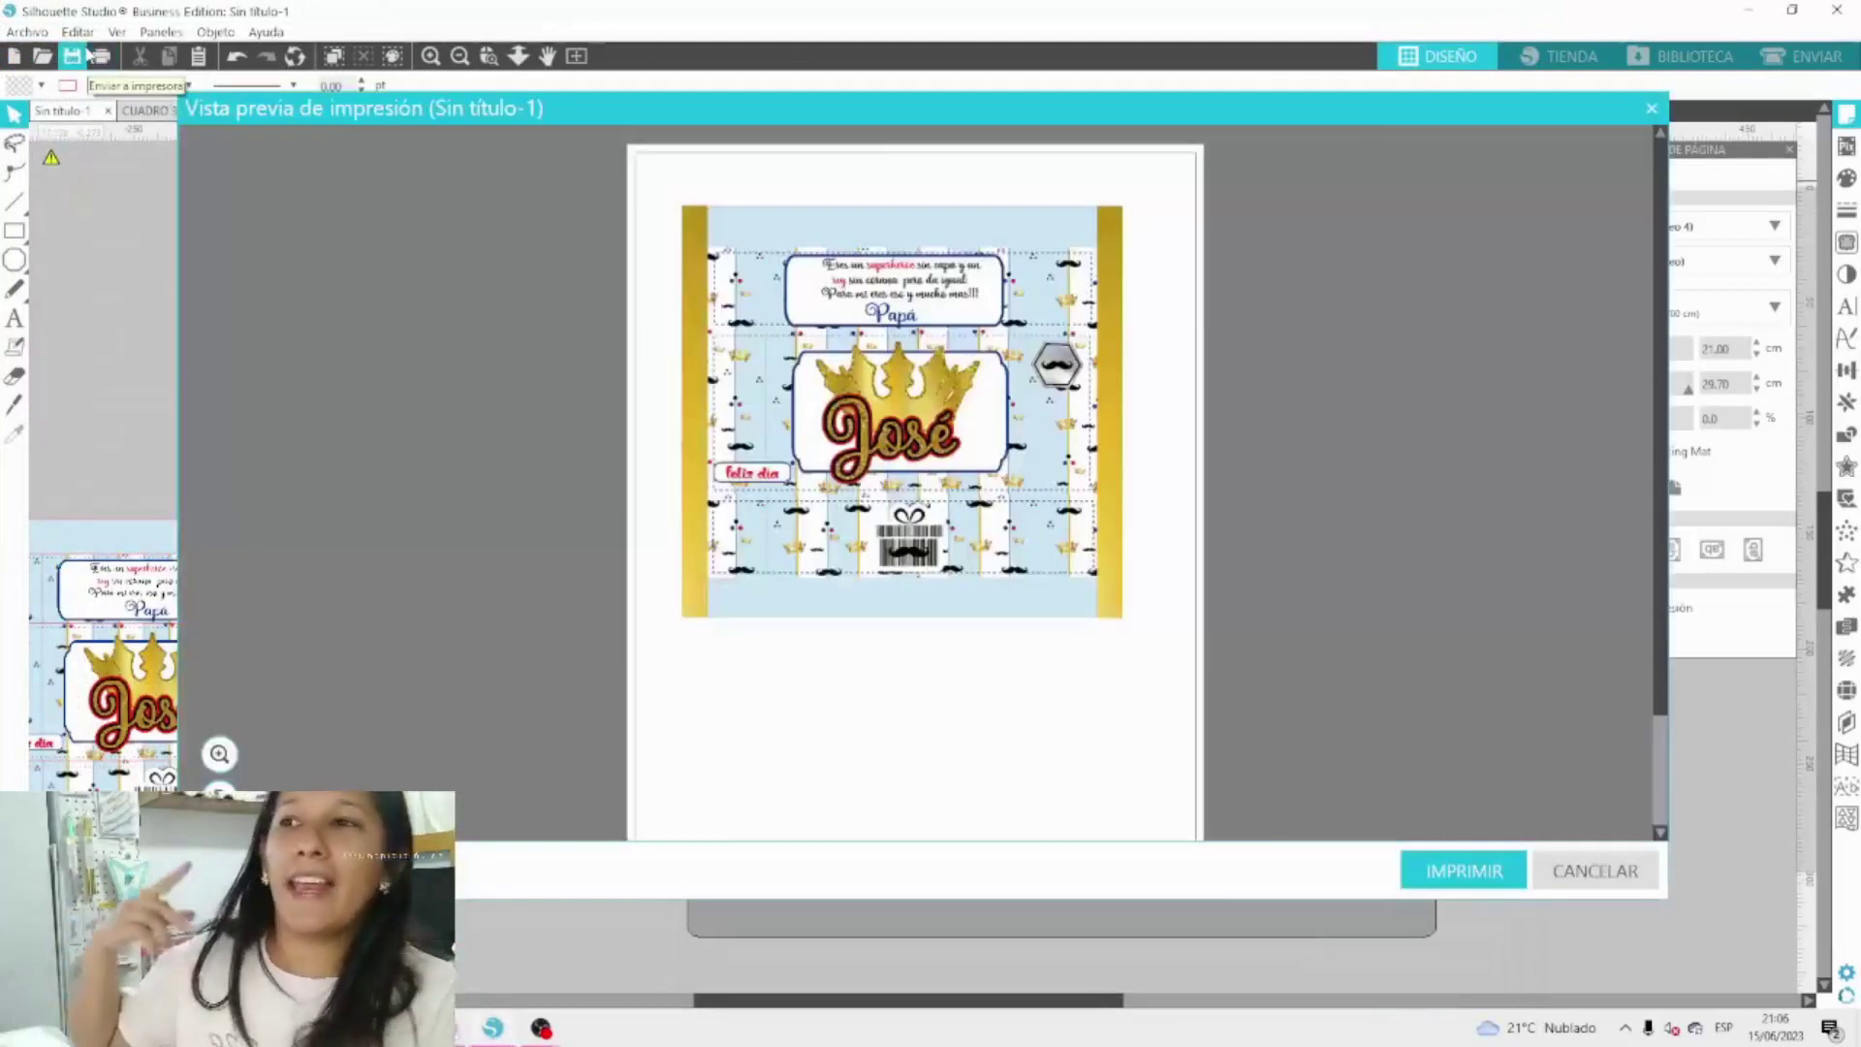
left_click(1464, 872)
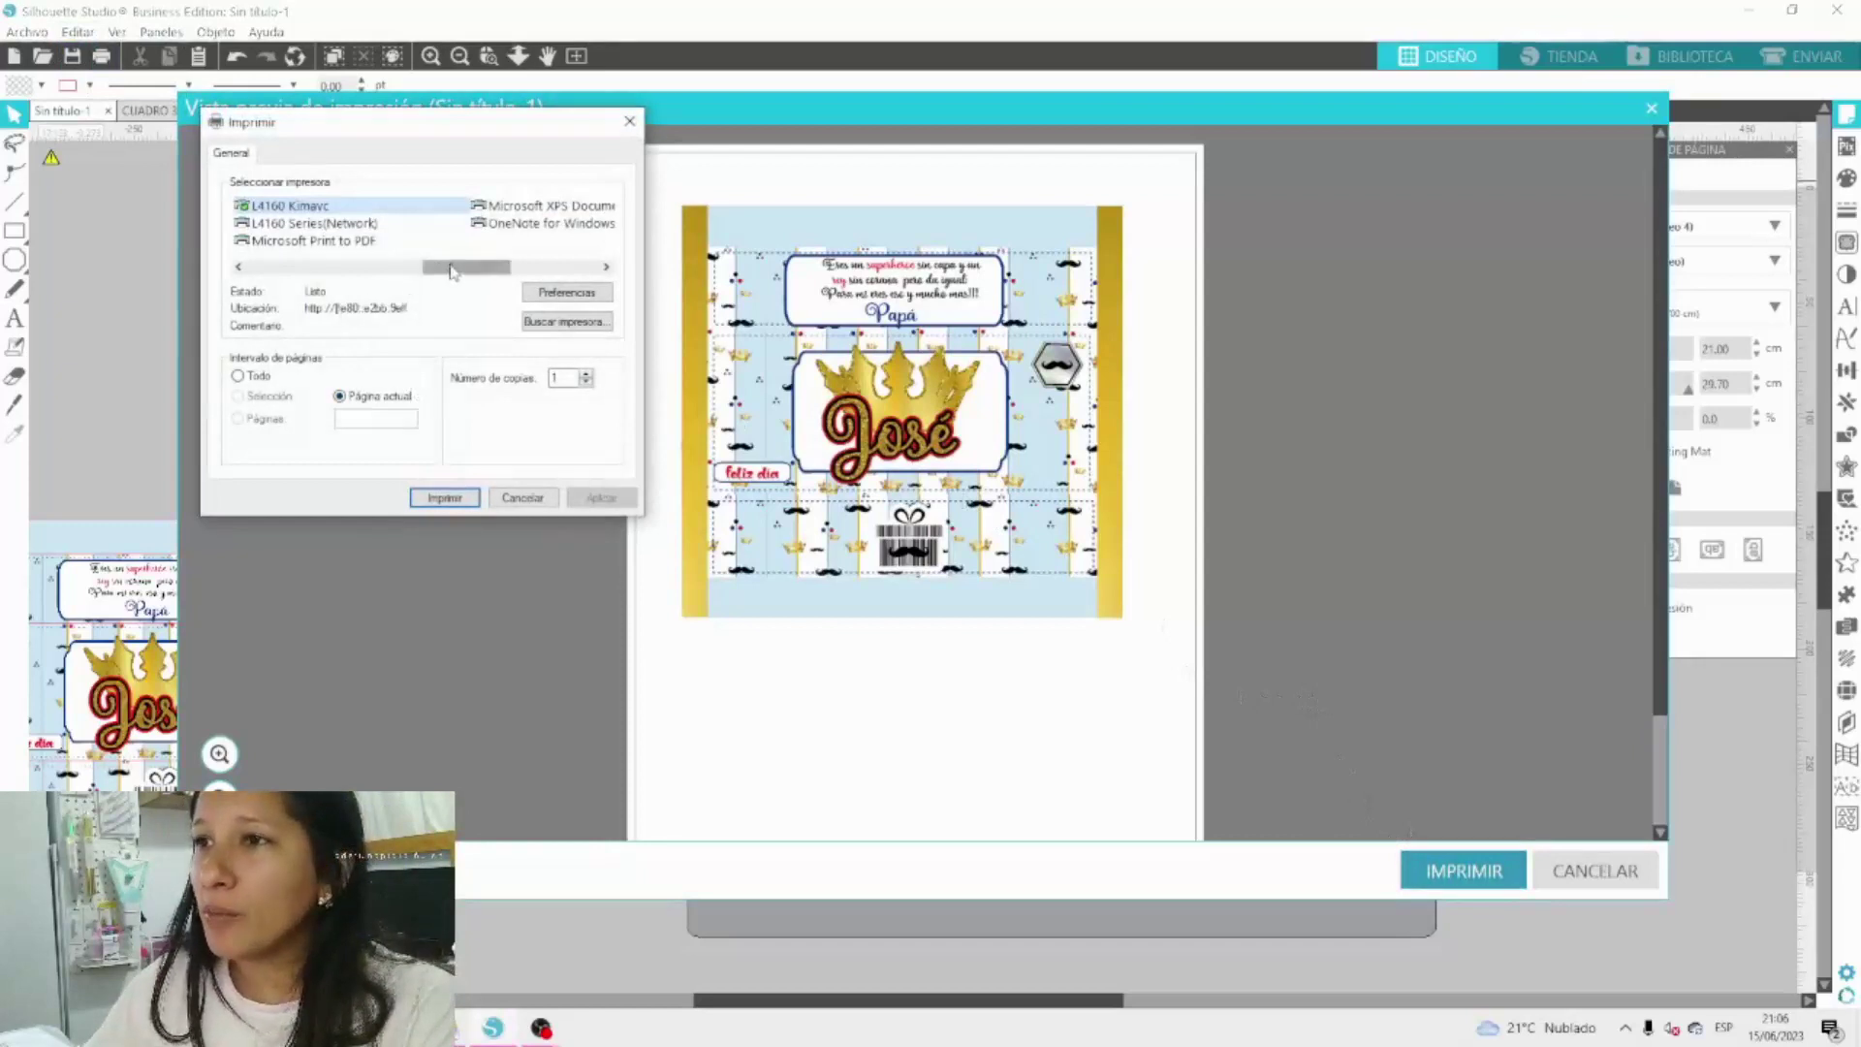
left_click_drag(460, 267, 198, 260)
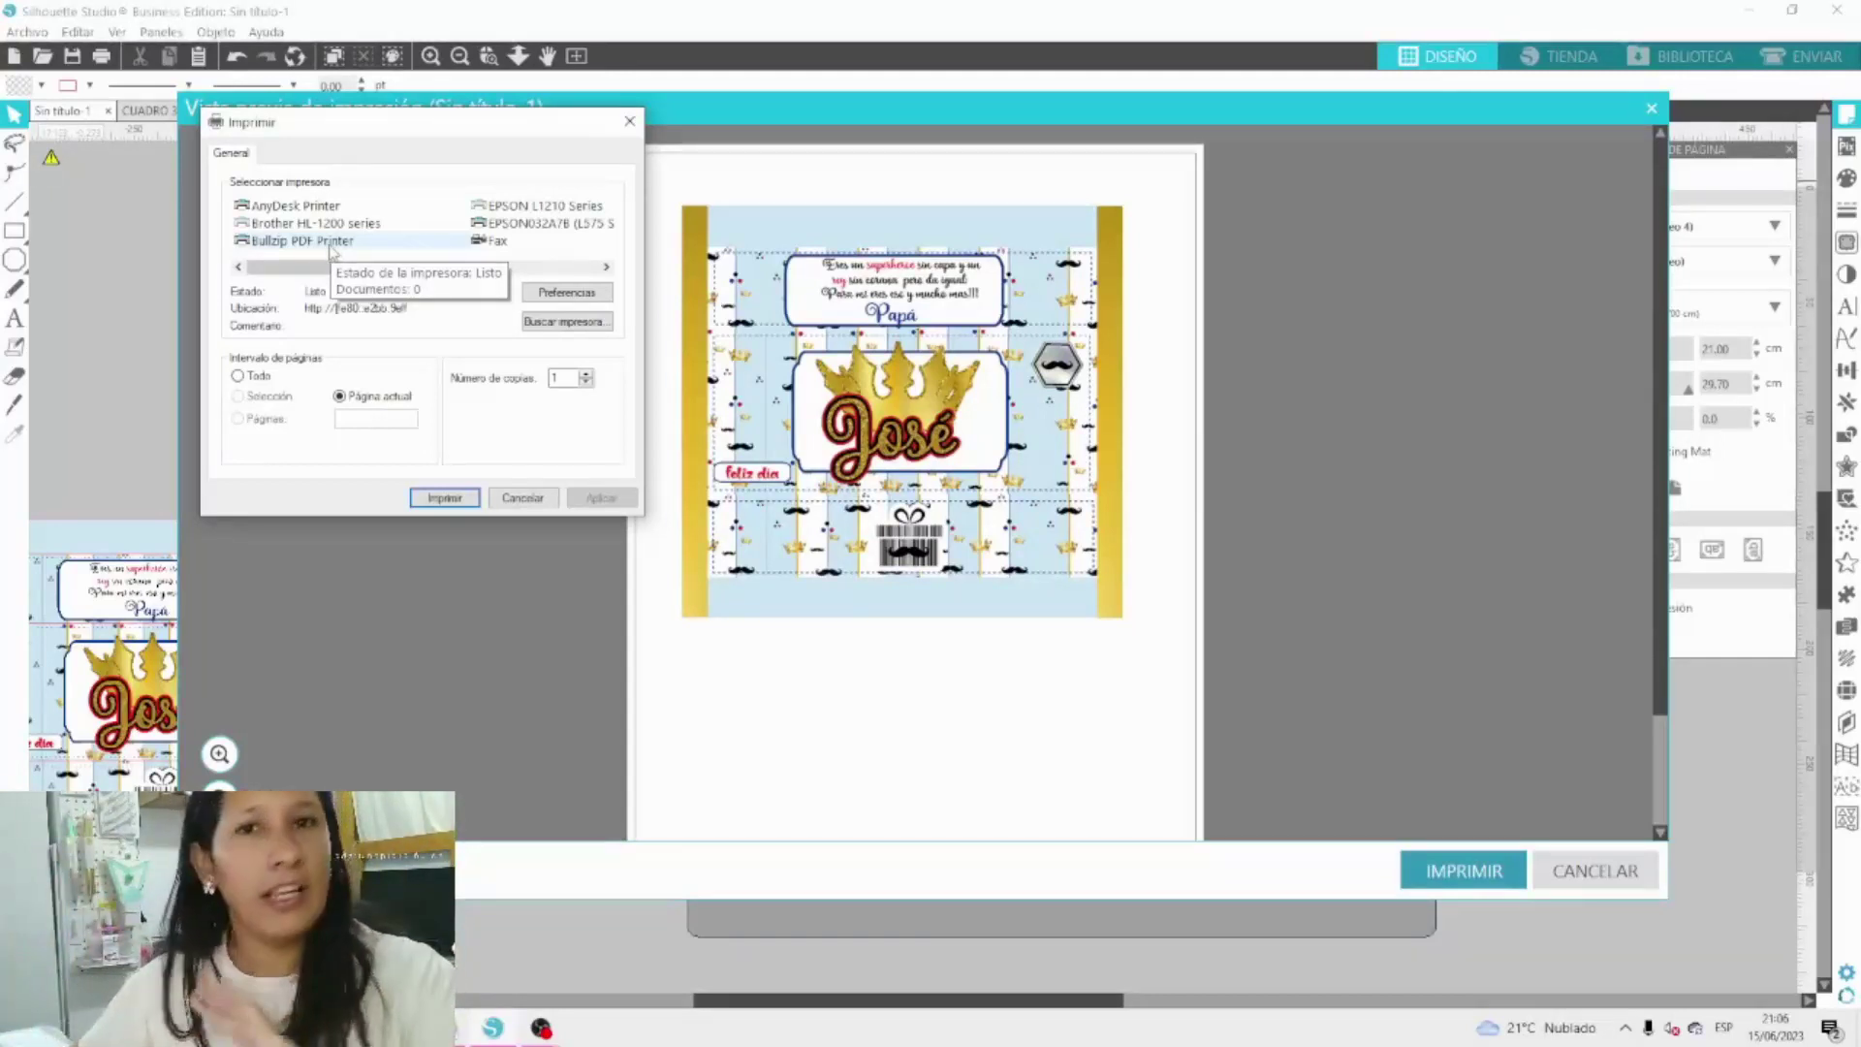
left_click(523, 498)
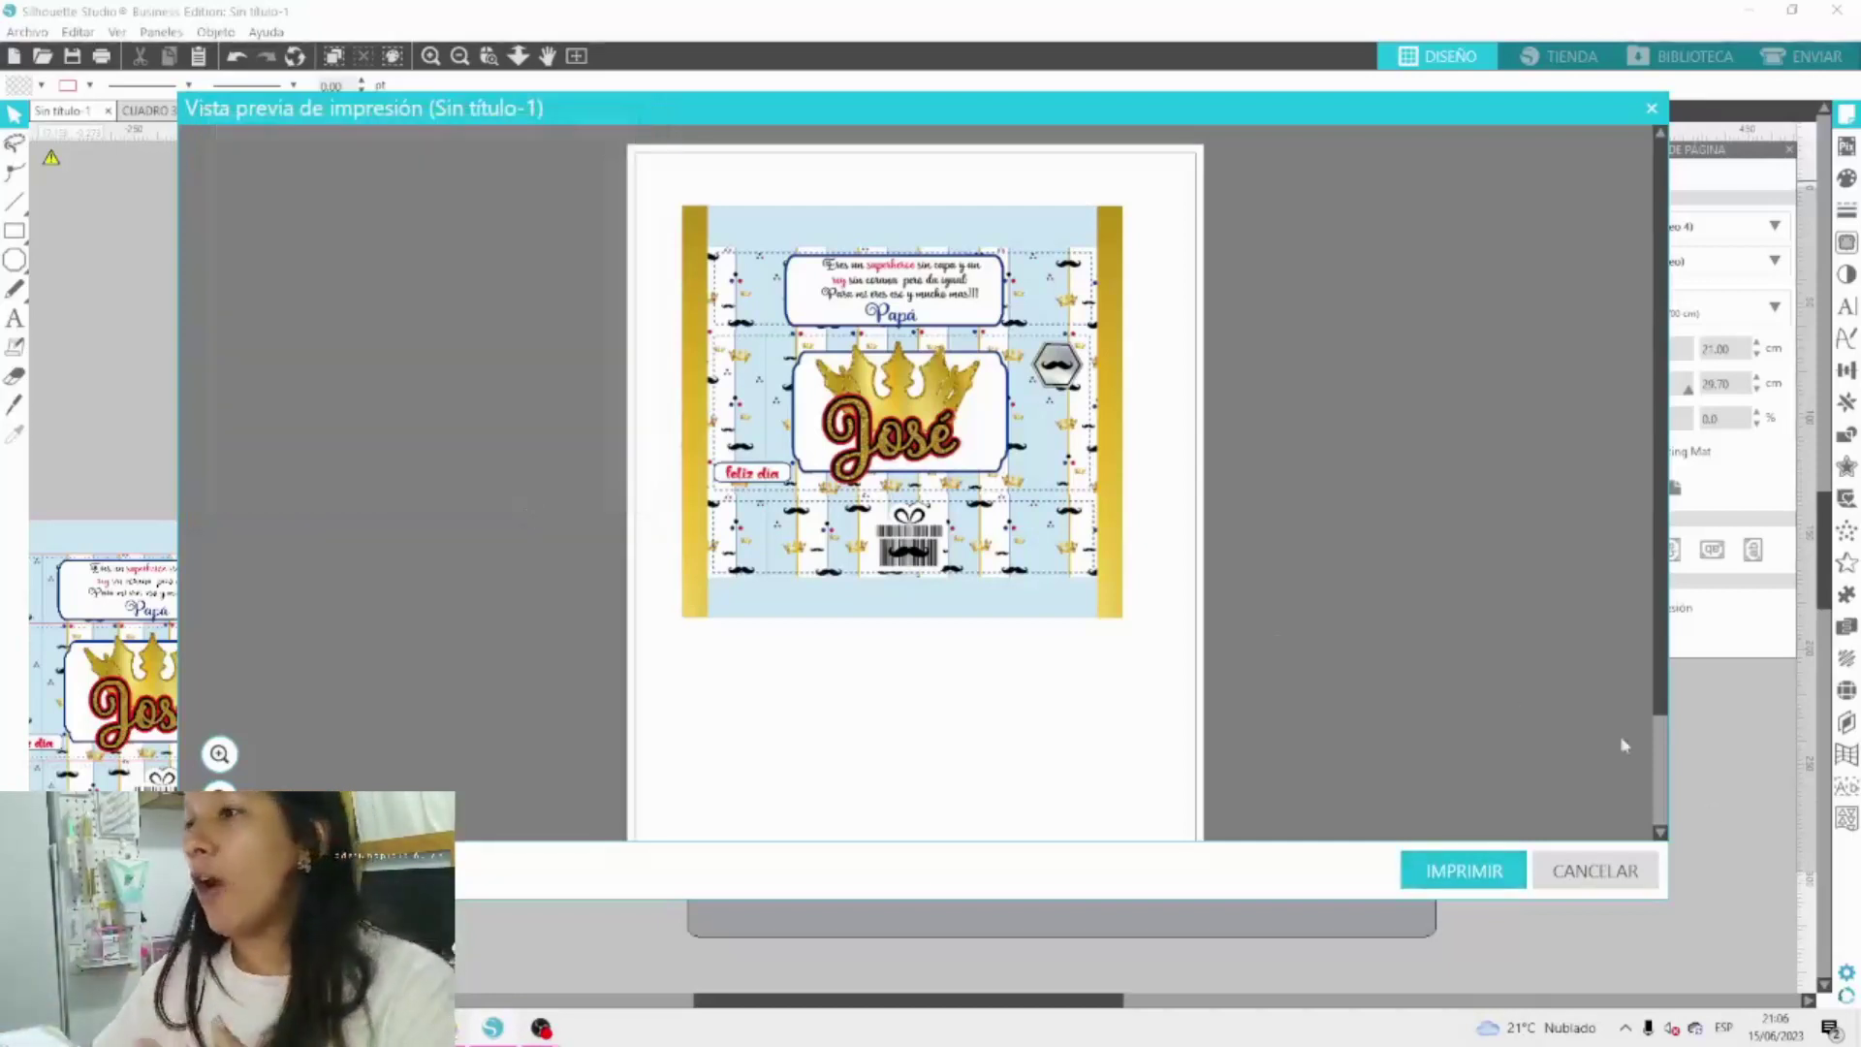
left_click(1599, 870)
Shift the wrapper slightly up on the page, and open the L4160 printer's preferences to check the A4 document size.
mouse_move(972, 424)
left_mouse_down()
mouse_move(984, 446)
mouse_move(993, 416)
left_mouse_up()
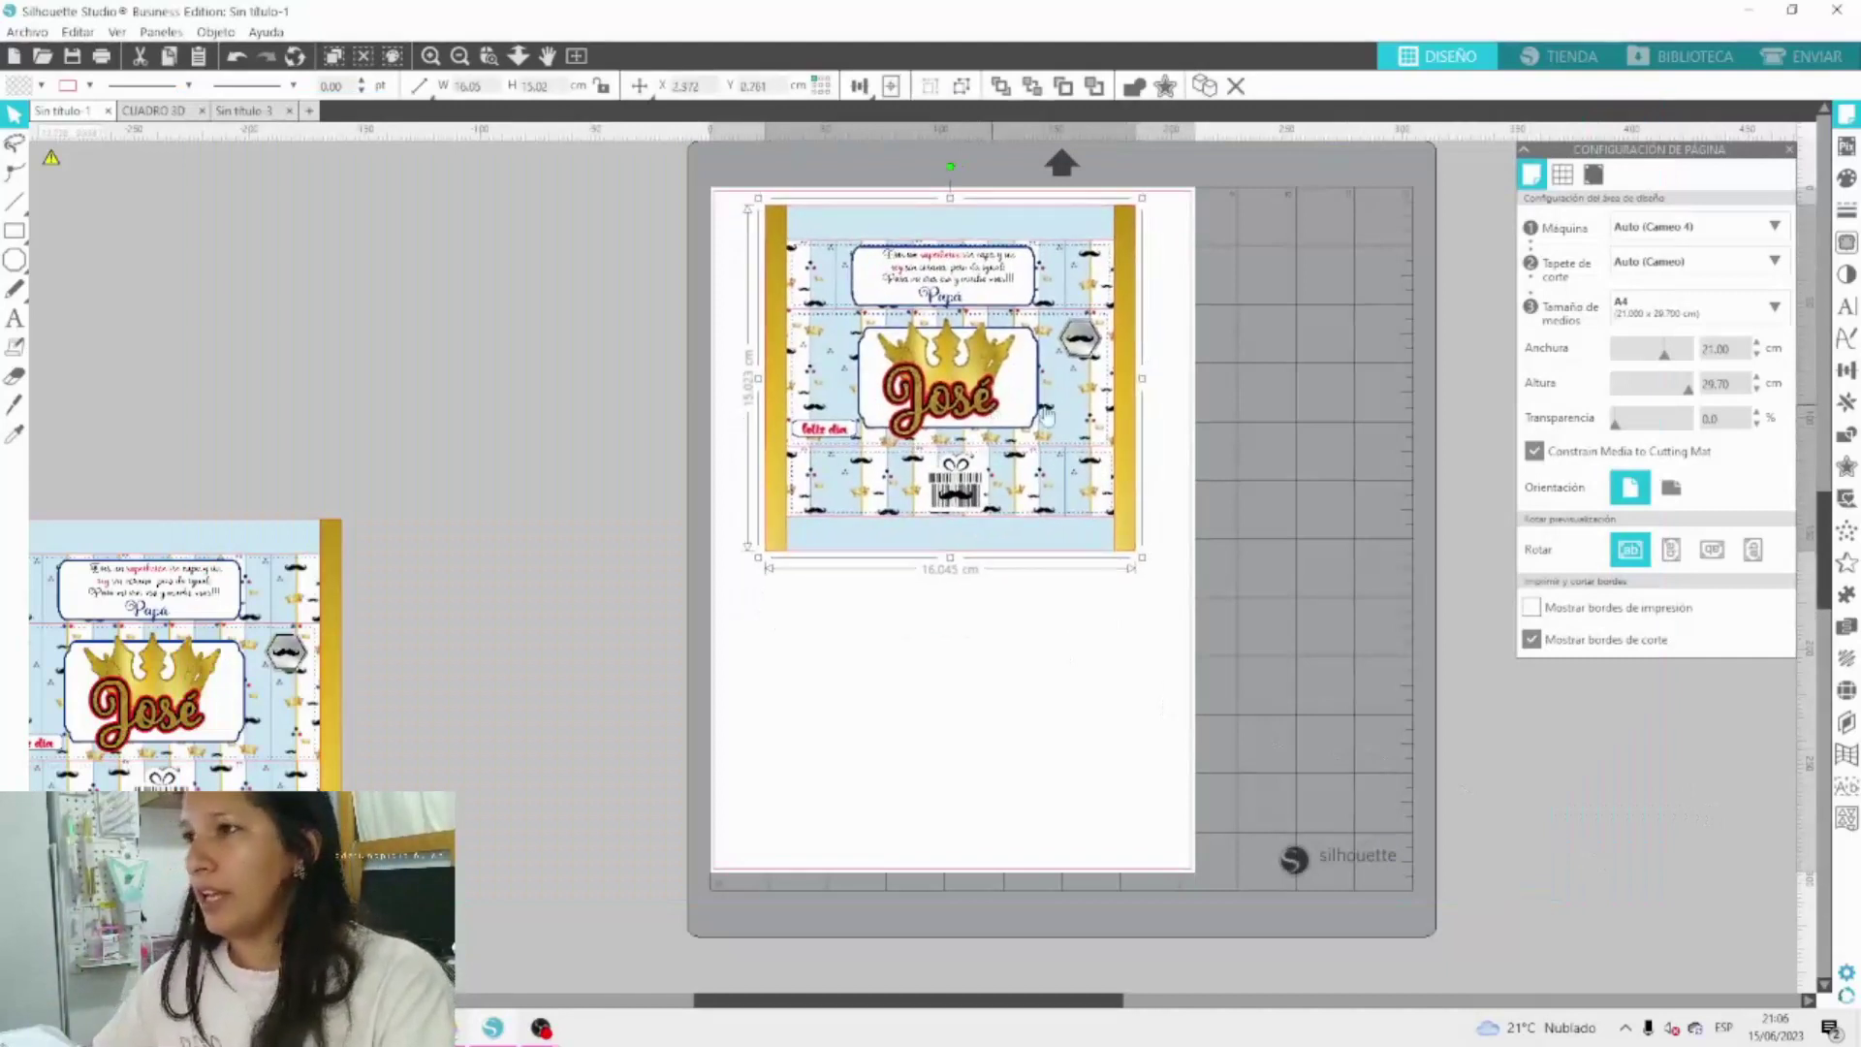
left_click(102, 56)
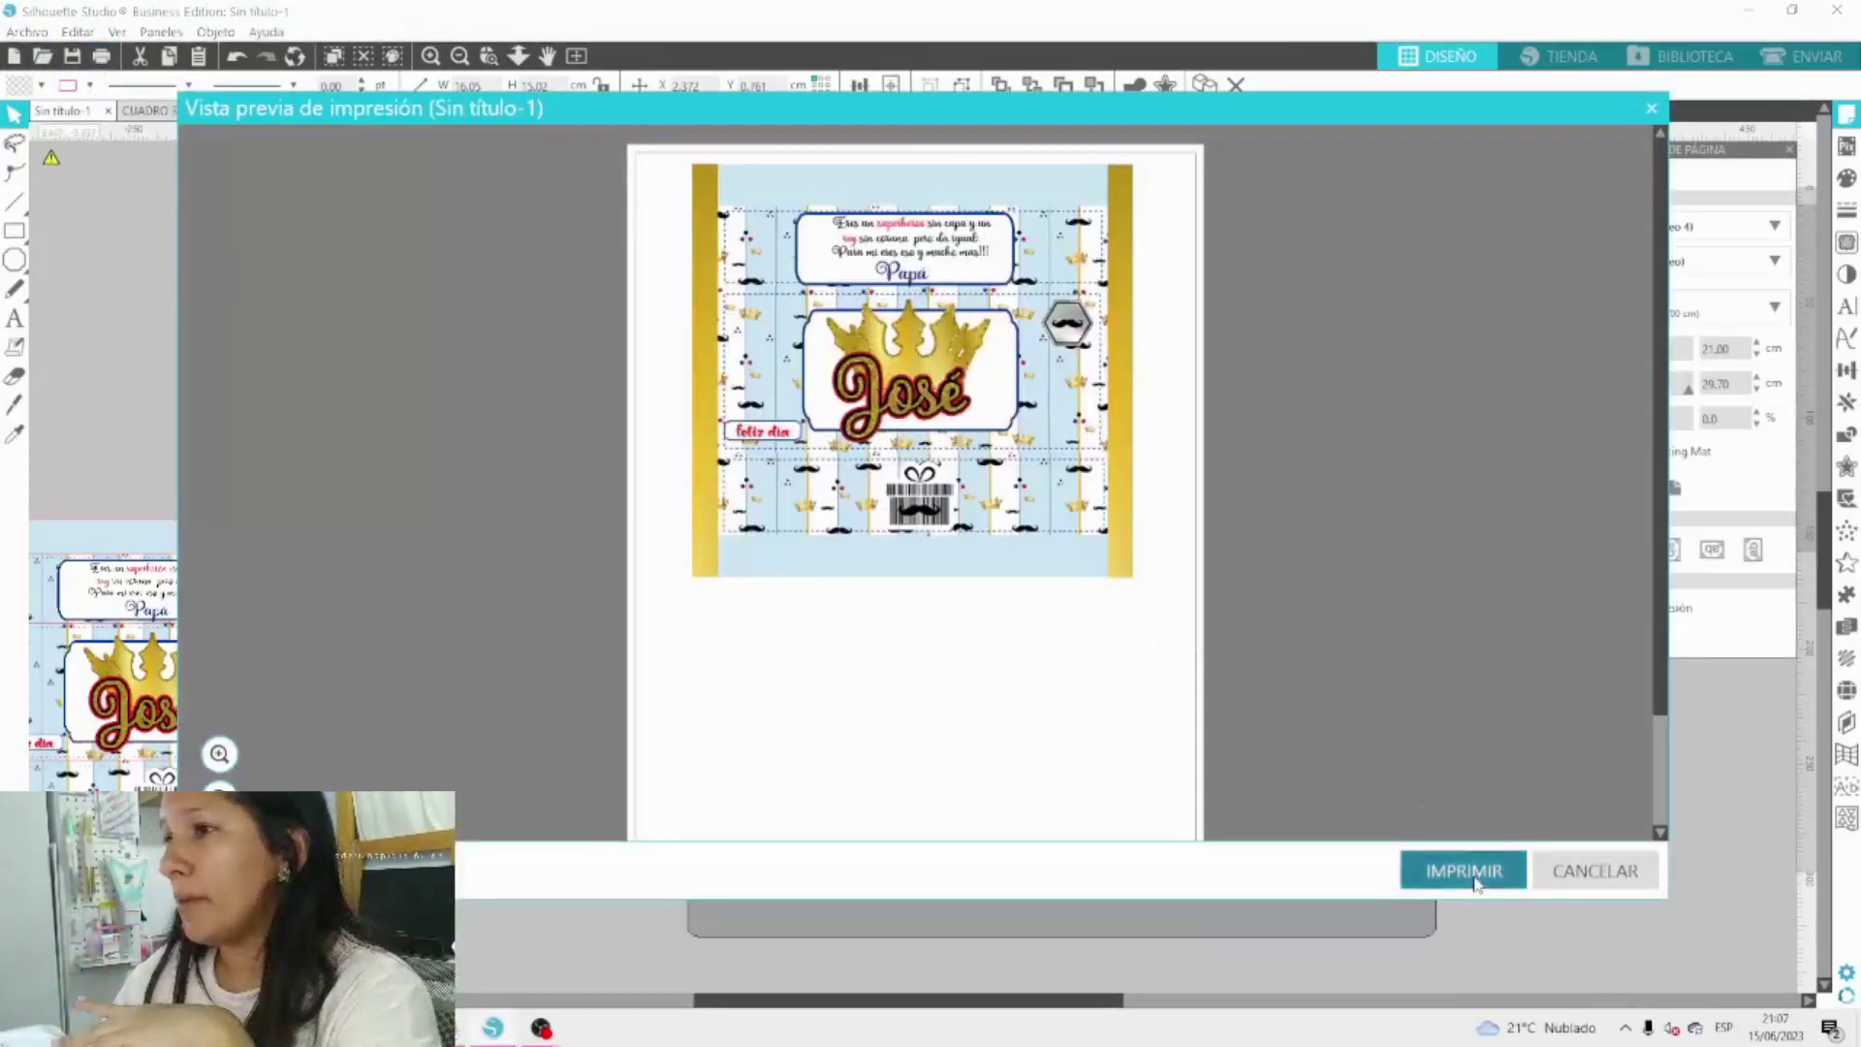
left_click(1465, 870)
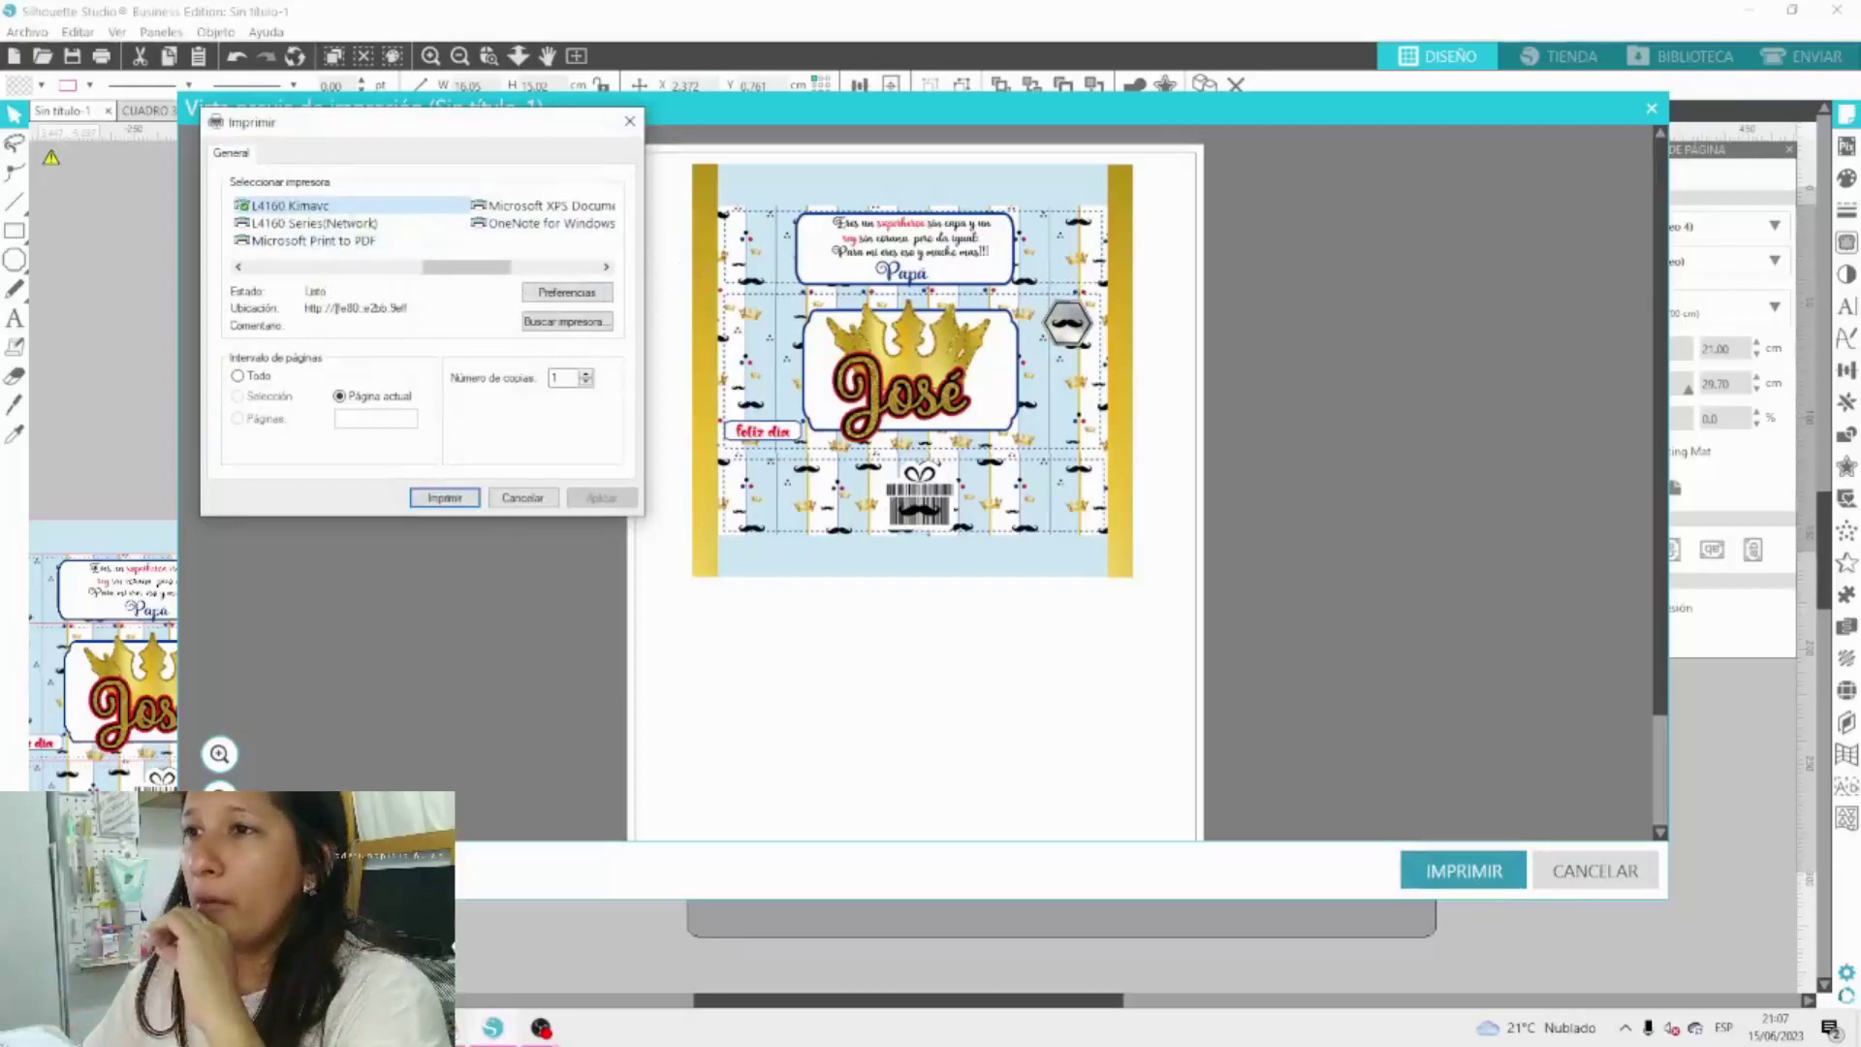
left_click(582, 292)
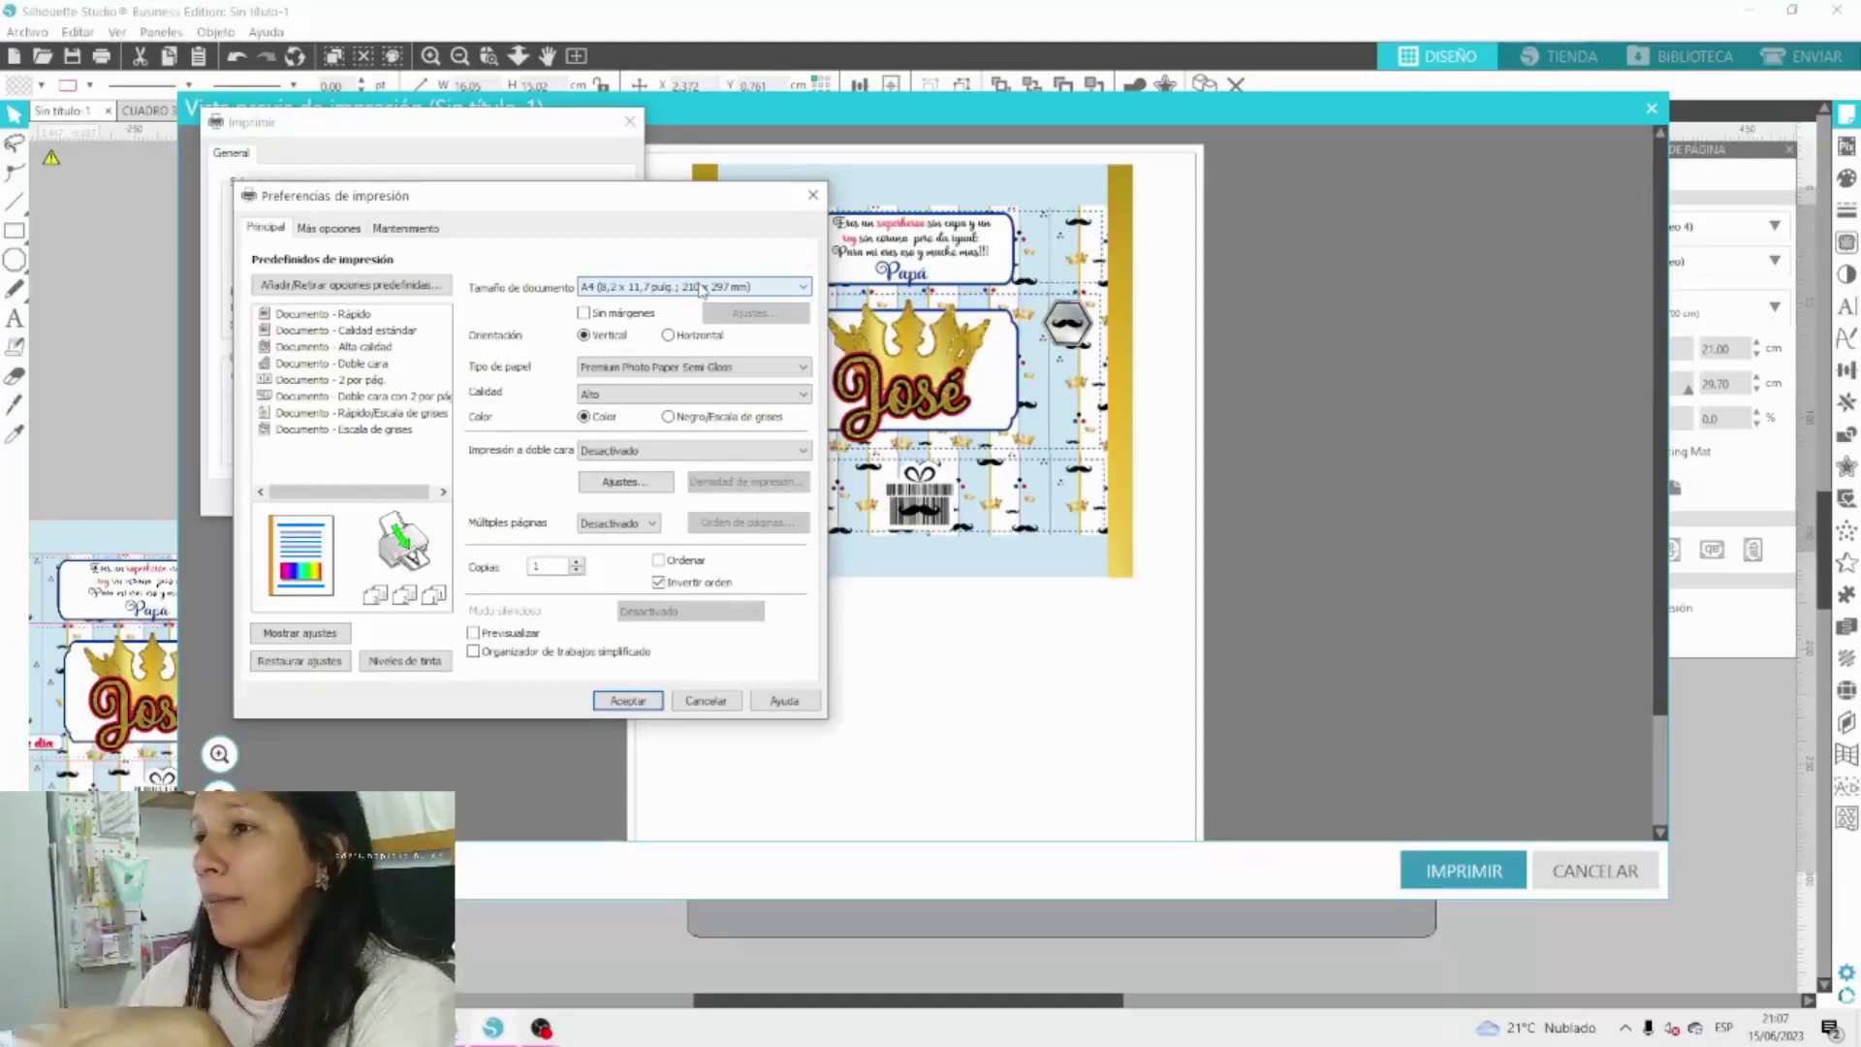
left_click(702, 290)
left_click(702, 290)
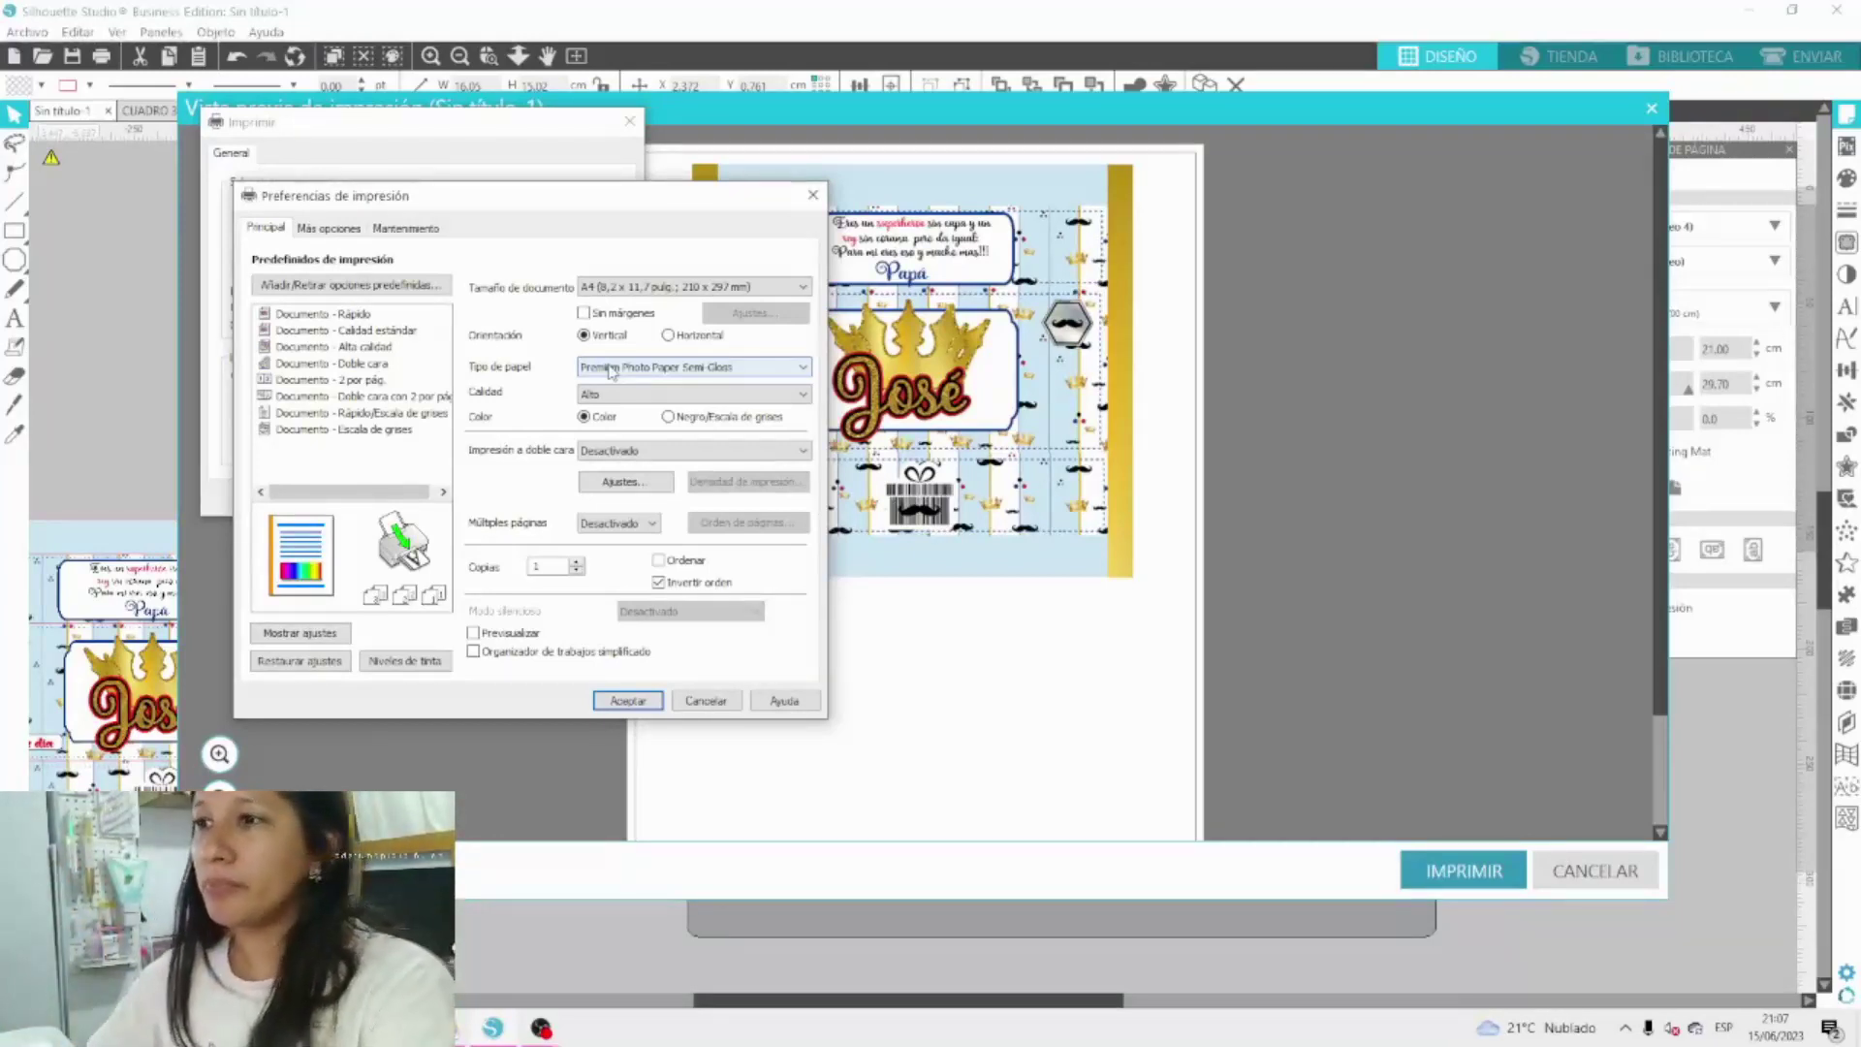
Choose Premium Photo Paper Semi Gloss with Alta quality in the printer preferences, apply them and close the print preview without printing.
left_click(741, 377)
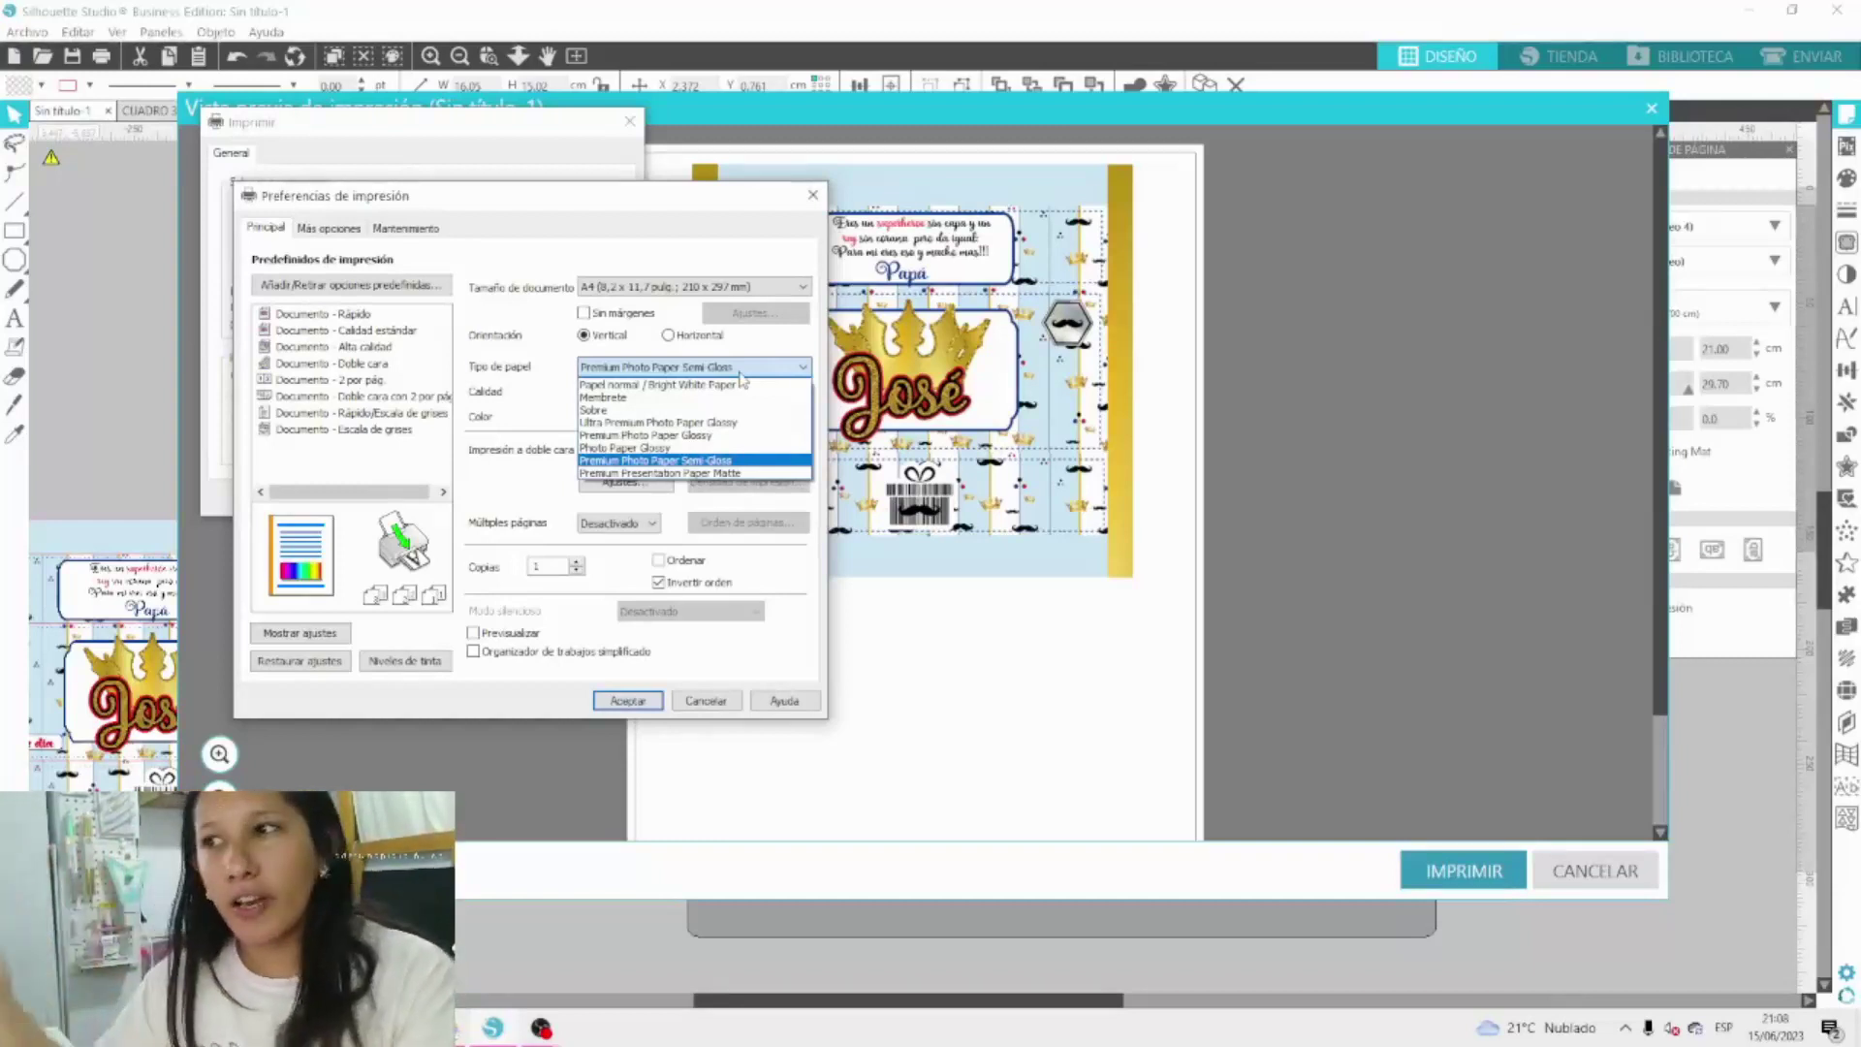
left_click(719, 465)
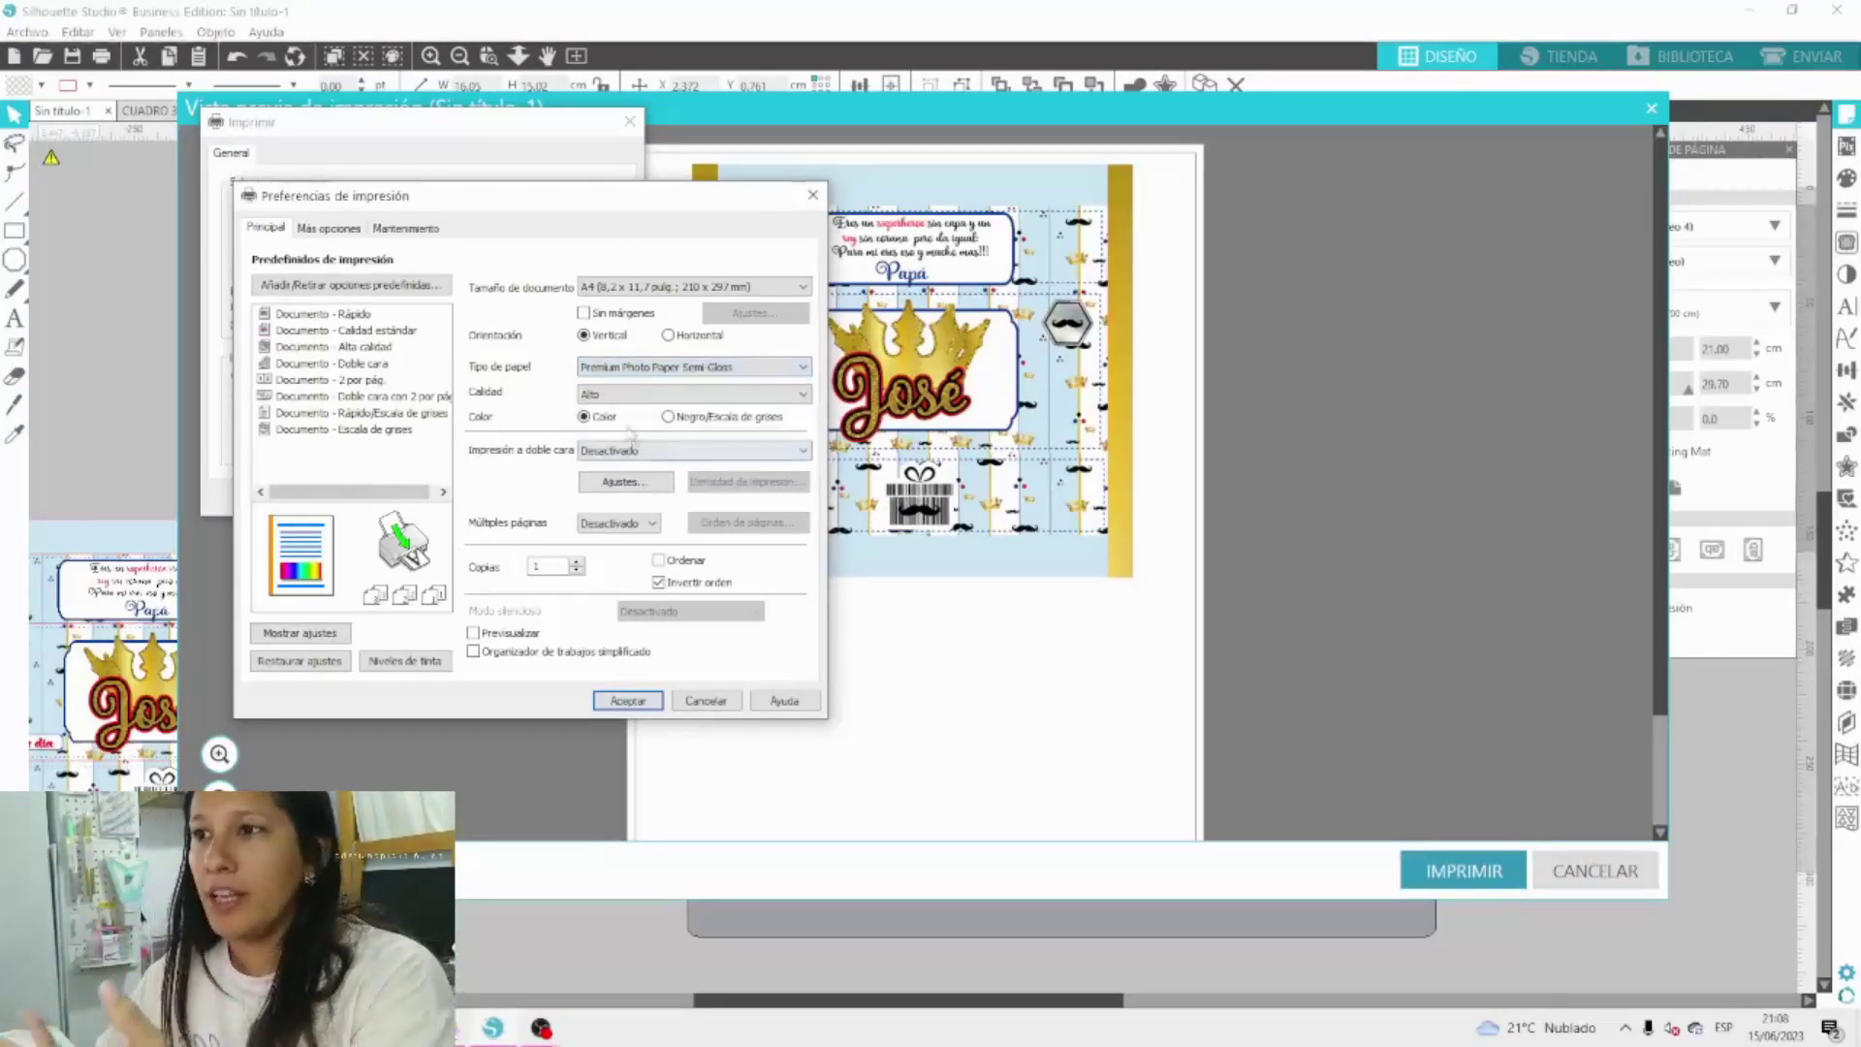
left_click(619, 395)
left_click(617, 437)
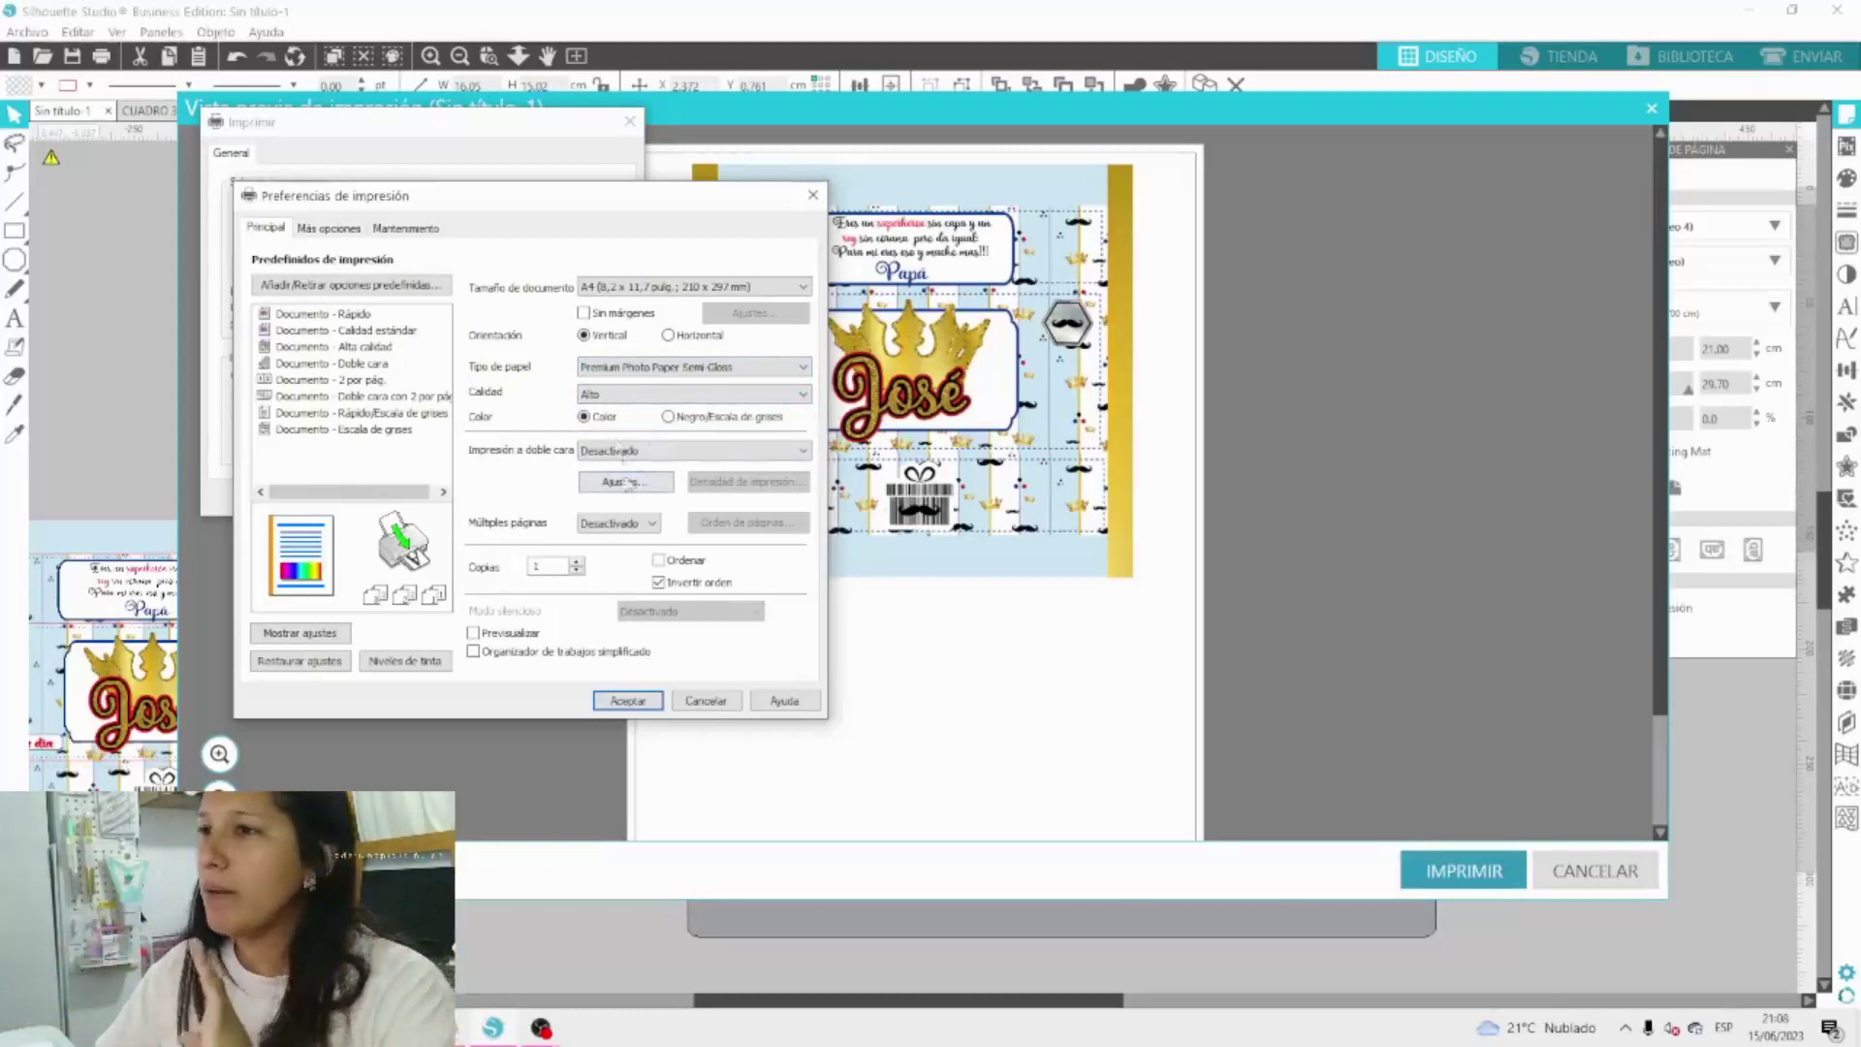
left_click(644, 704)
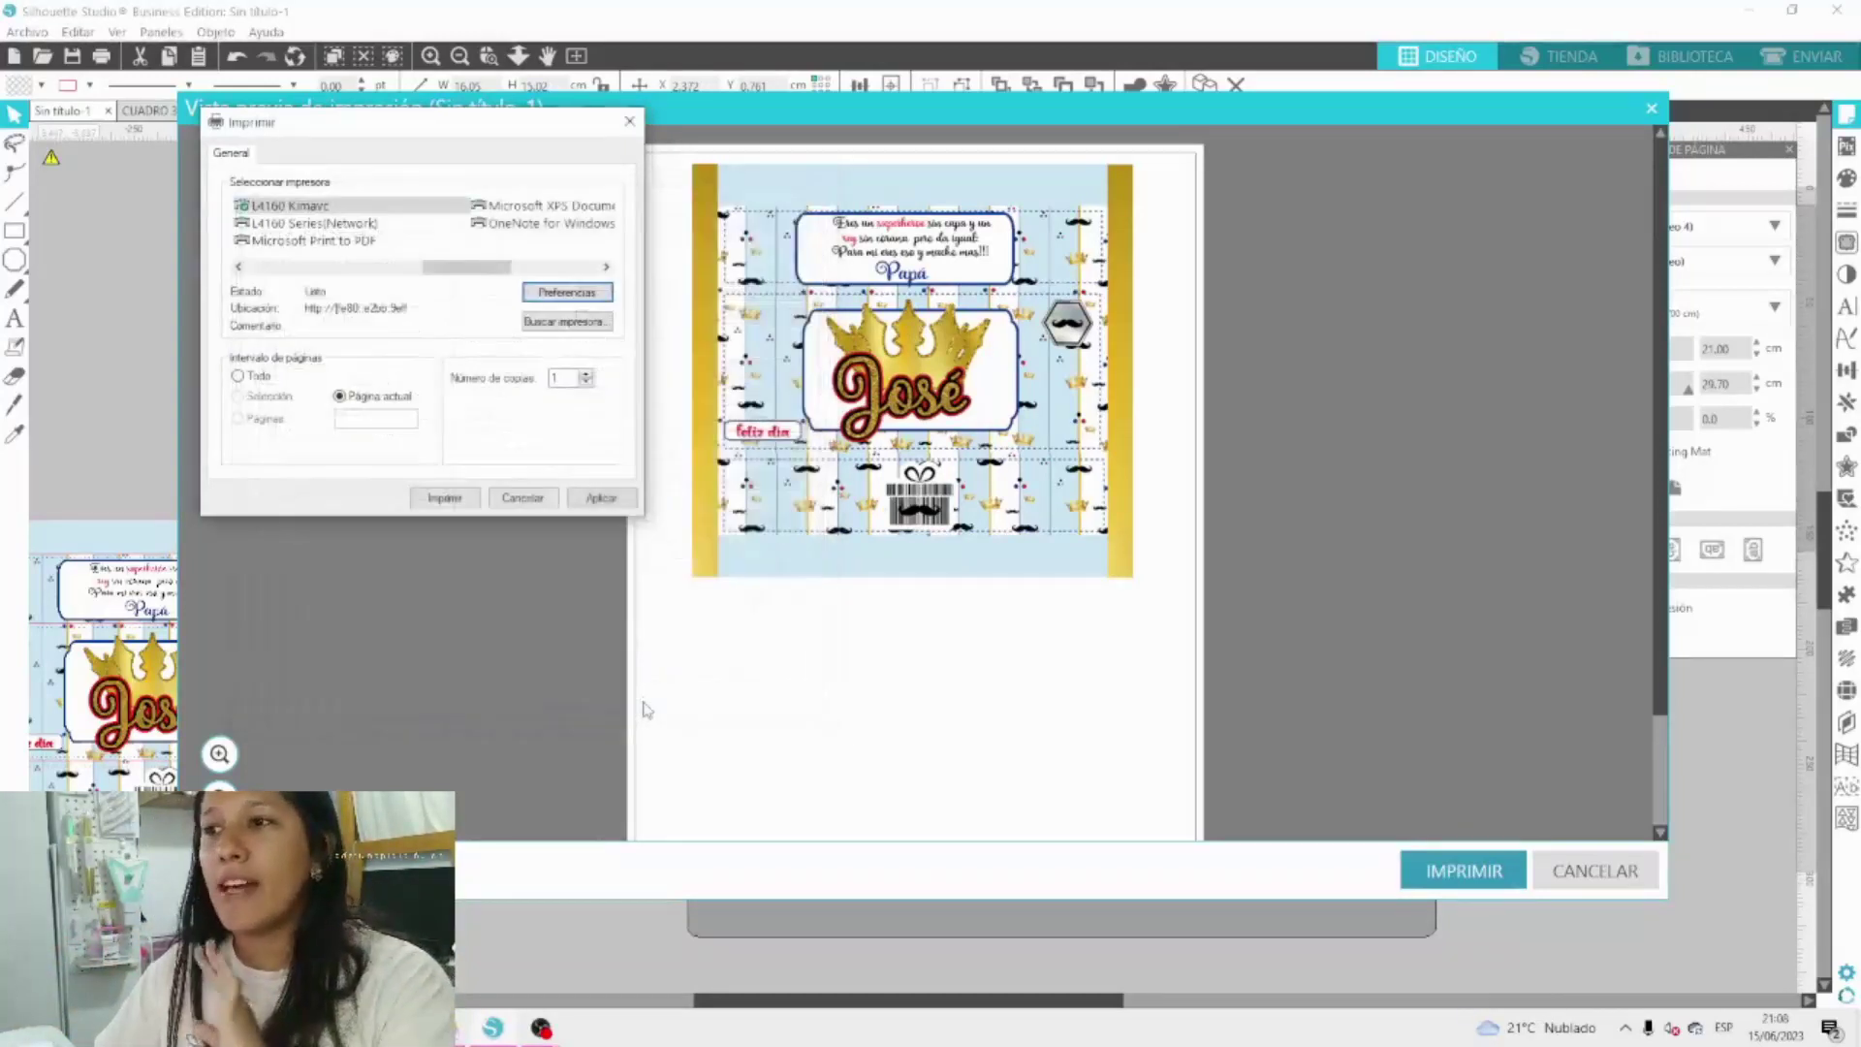
left_click(603, 497)
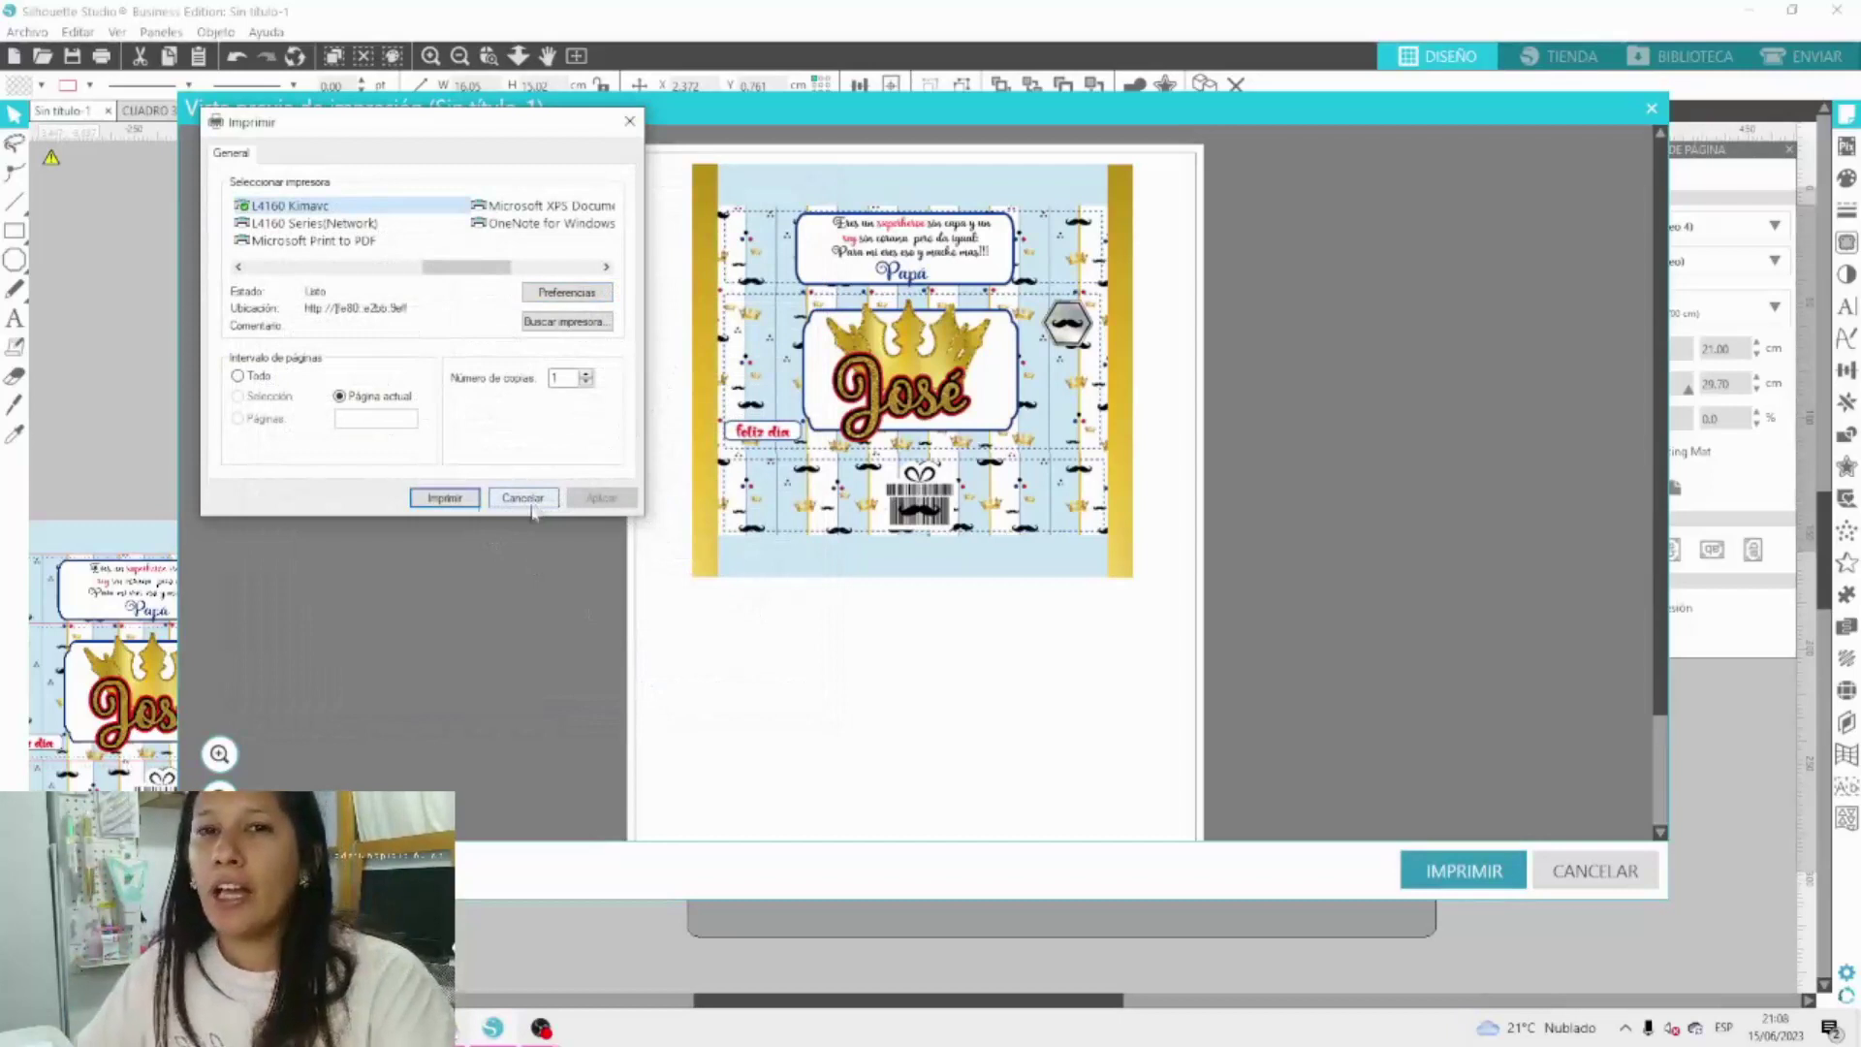
left_click(475, 512)
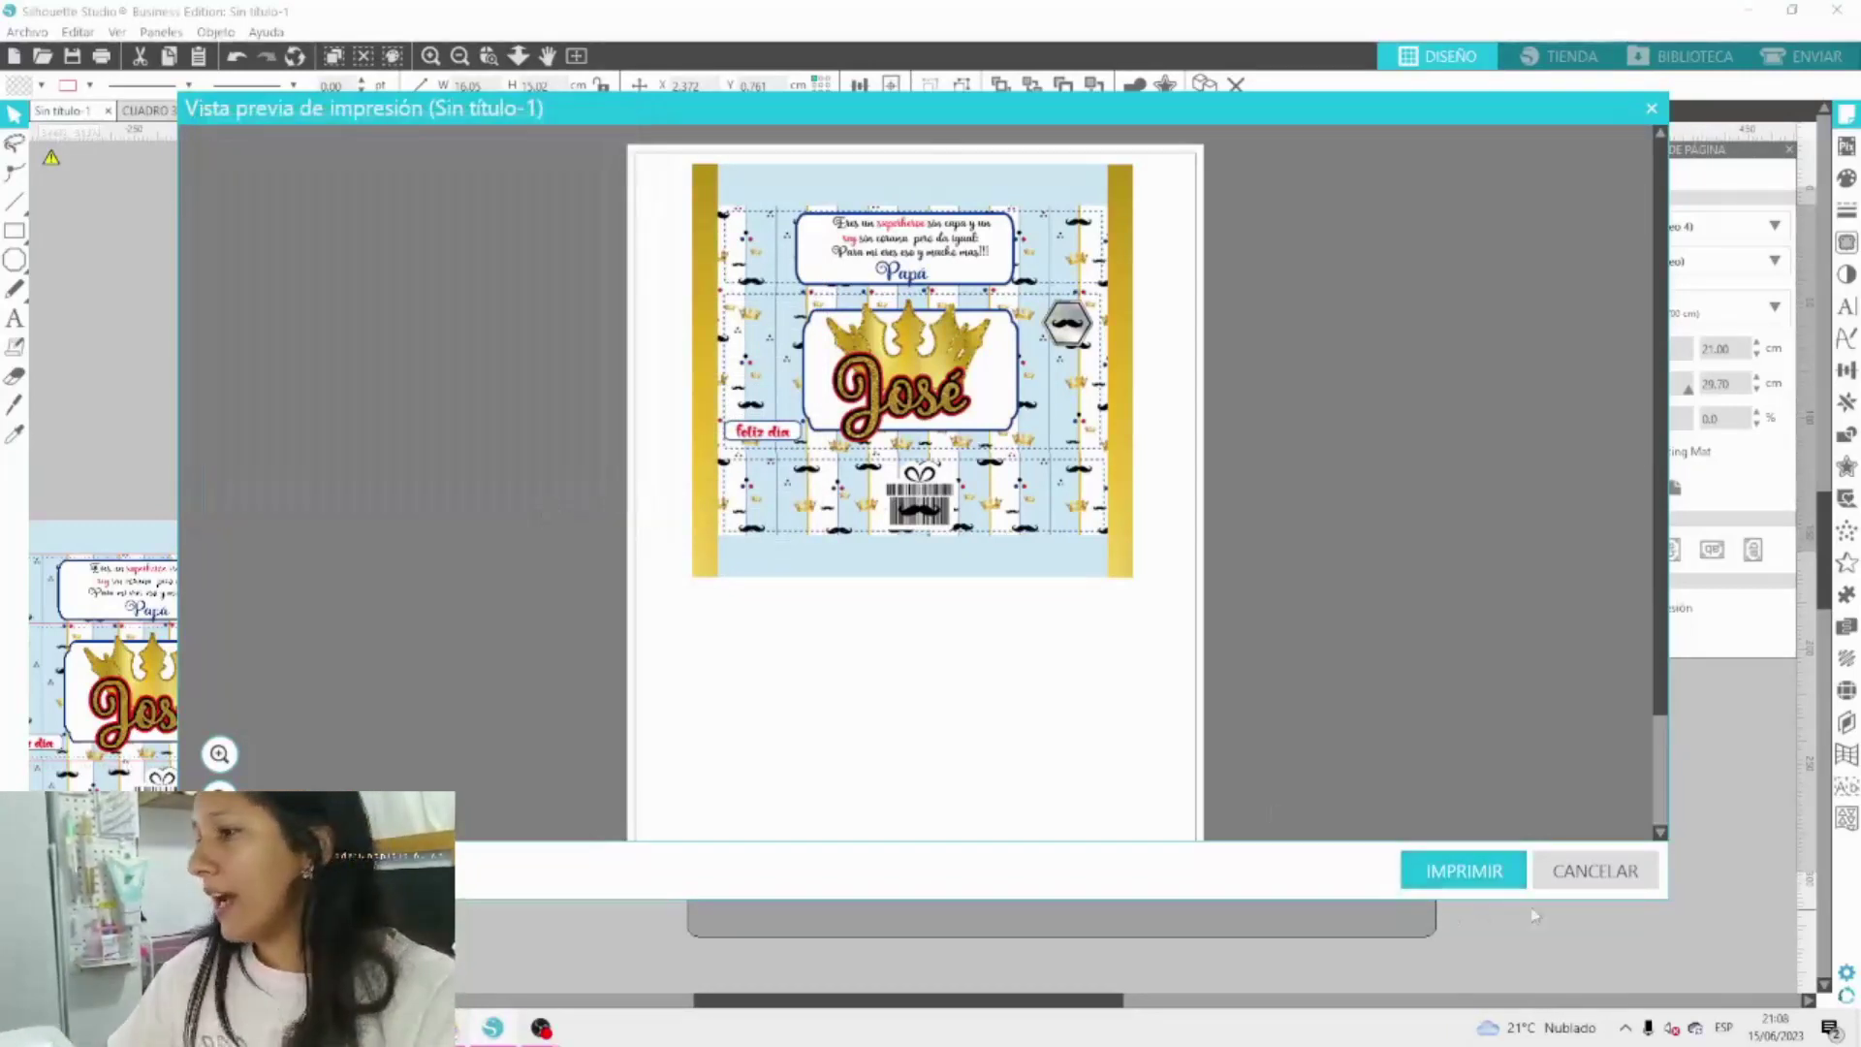
left_click(1625, 879)
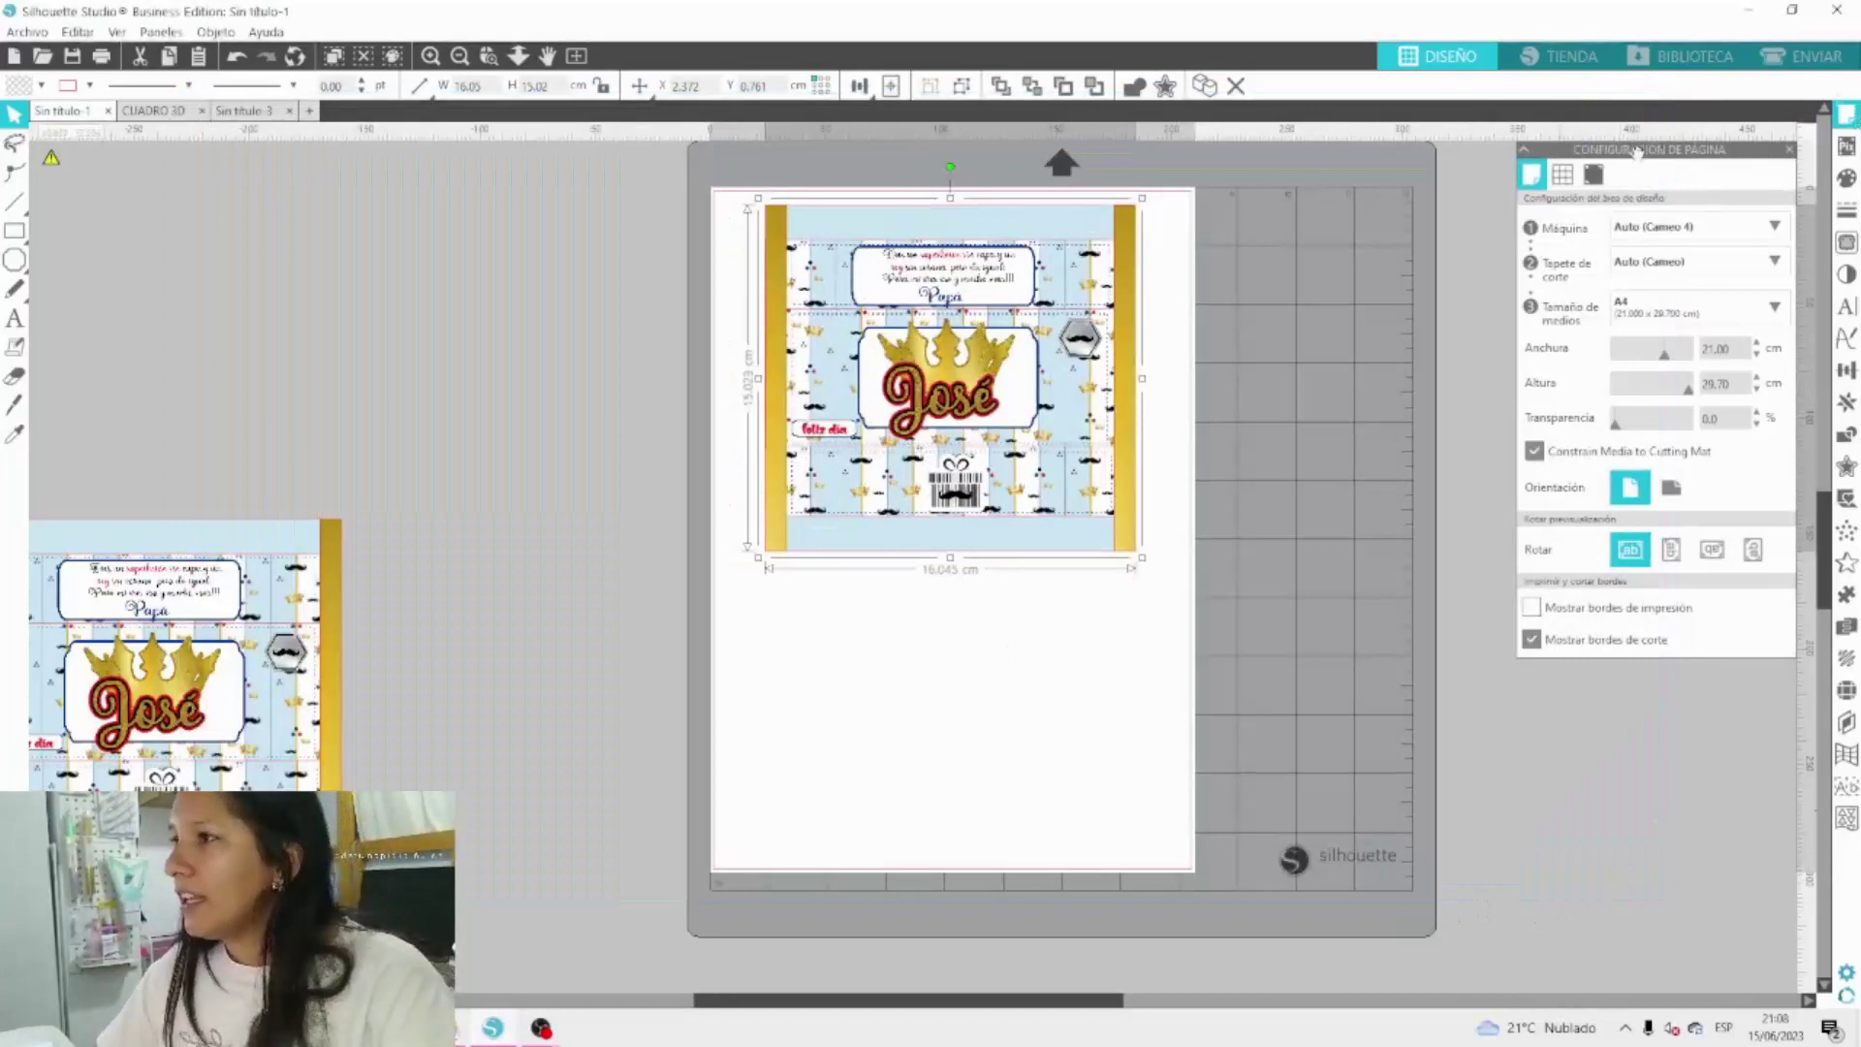
Reopen the page setup and select A4 as the media size.
left_click(1848, 116)
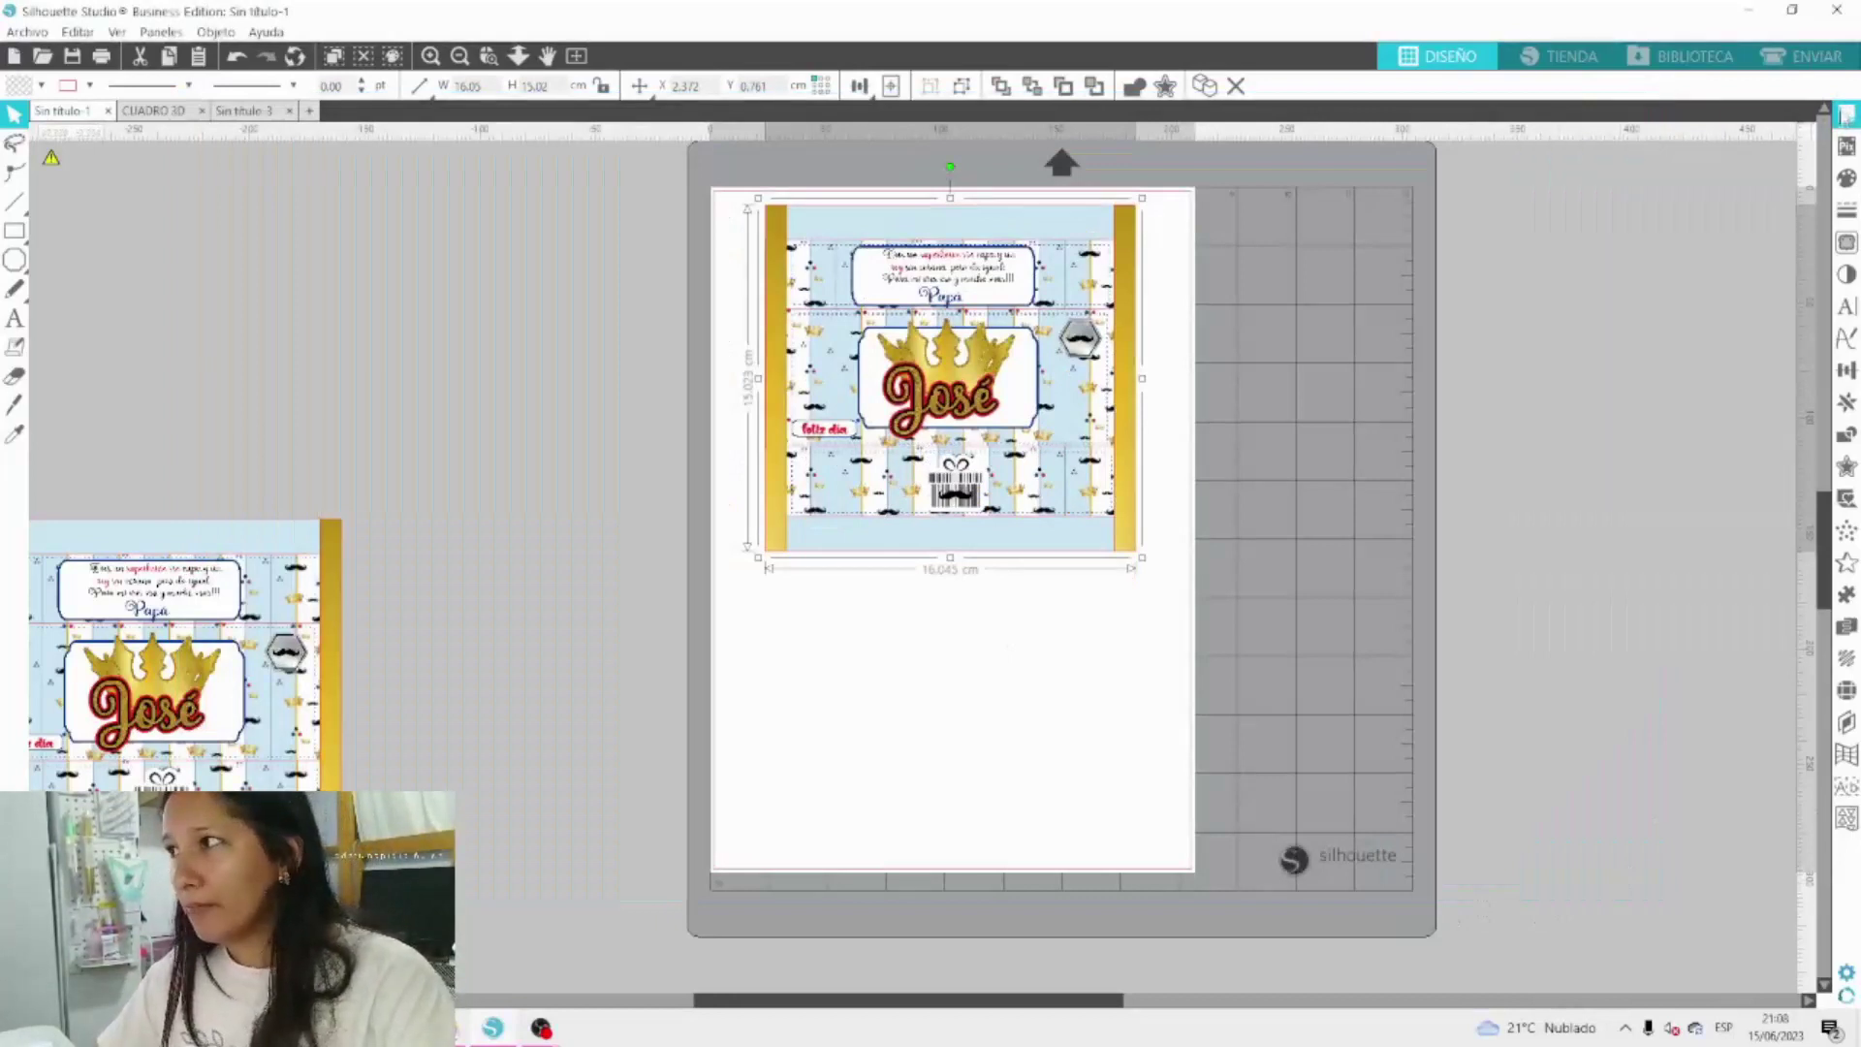
left_click(1847, 114)
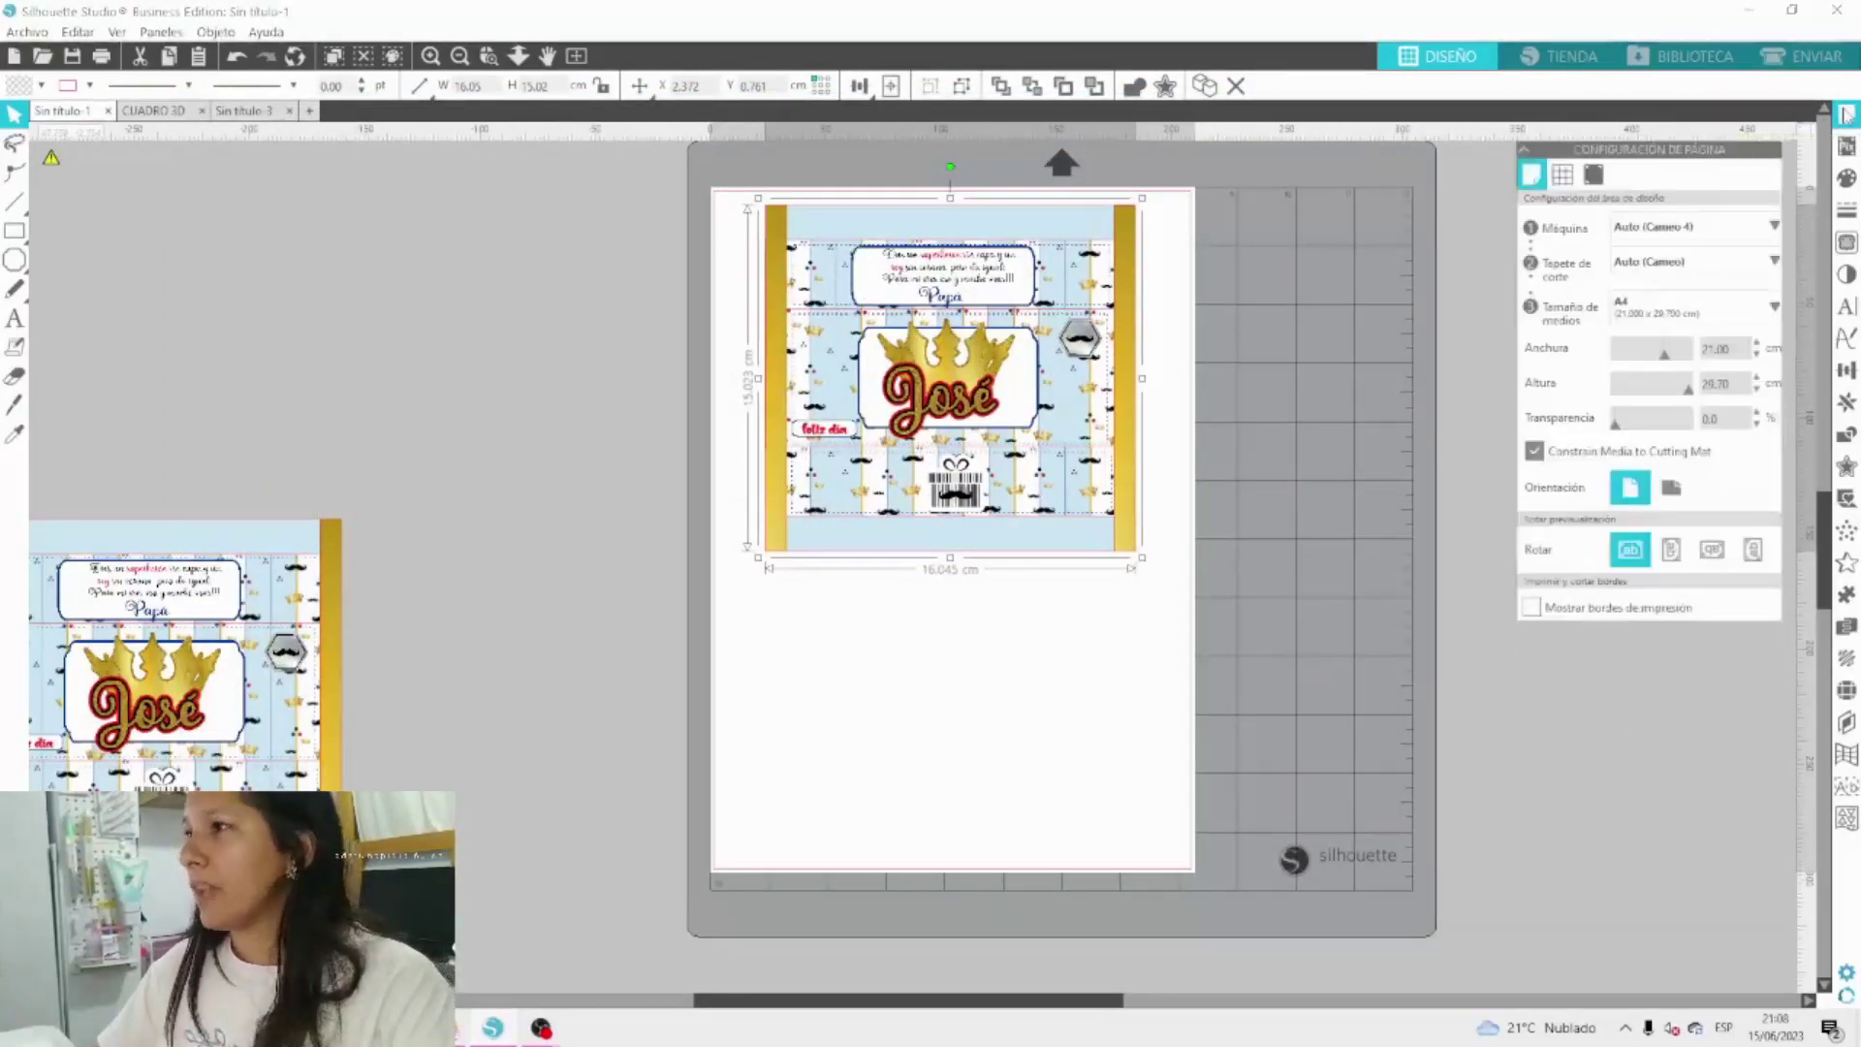
left_click(1648, 310)
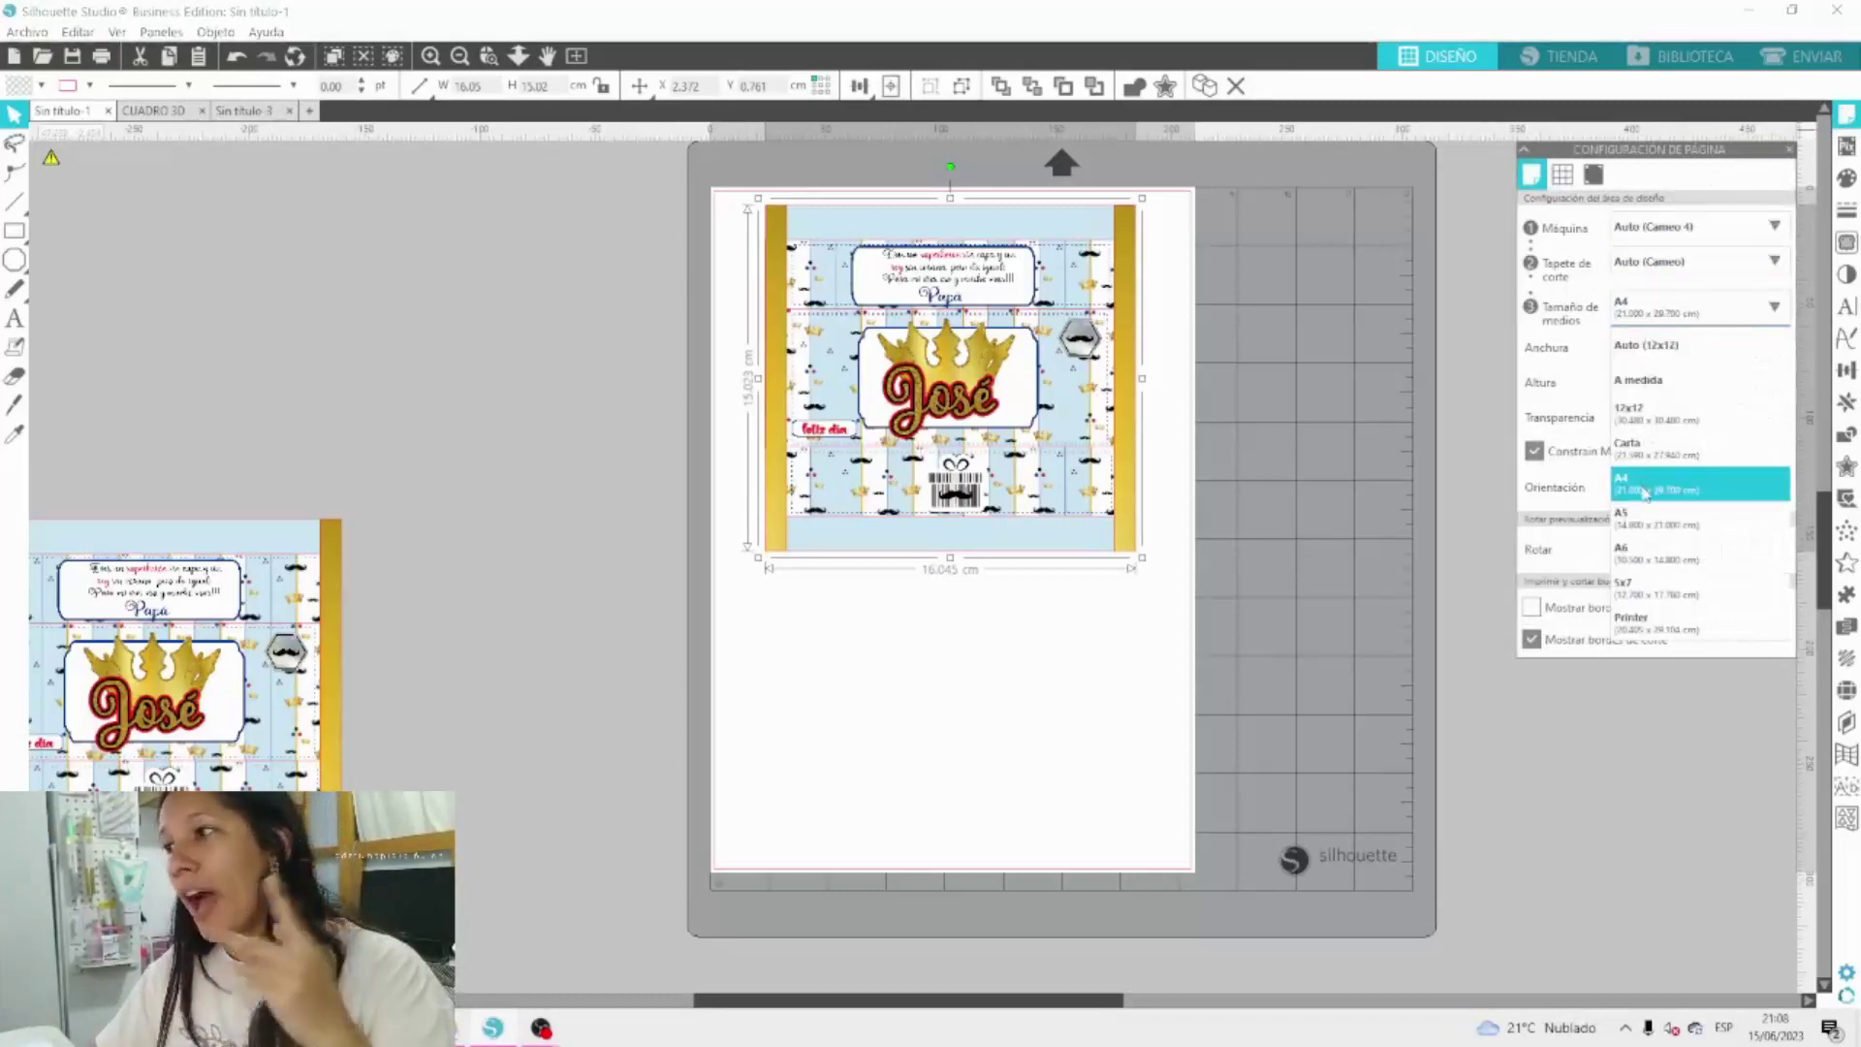
left_click(1645, 492)
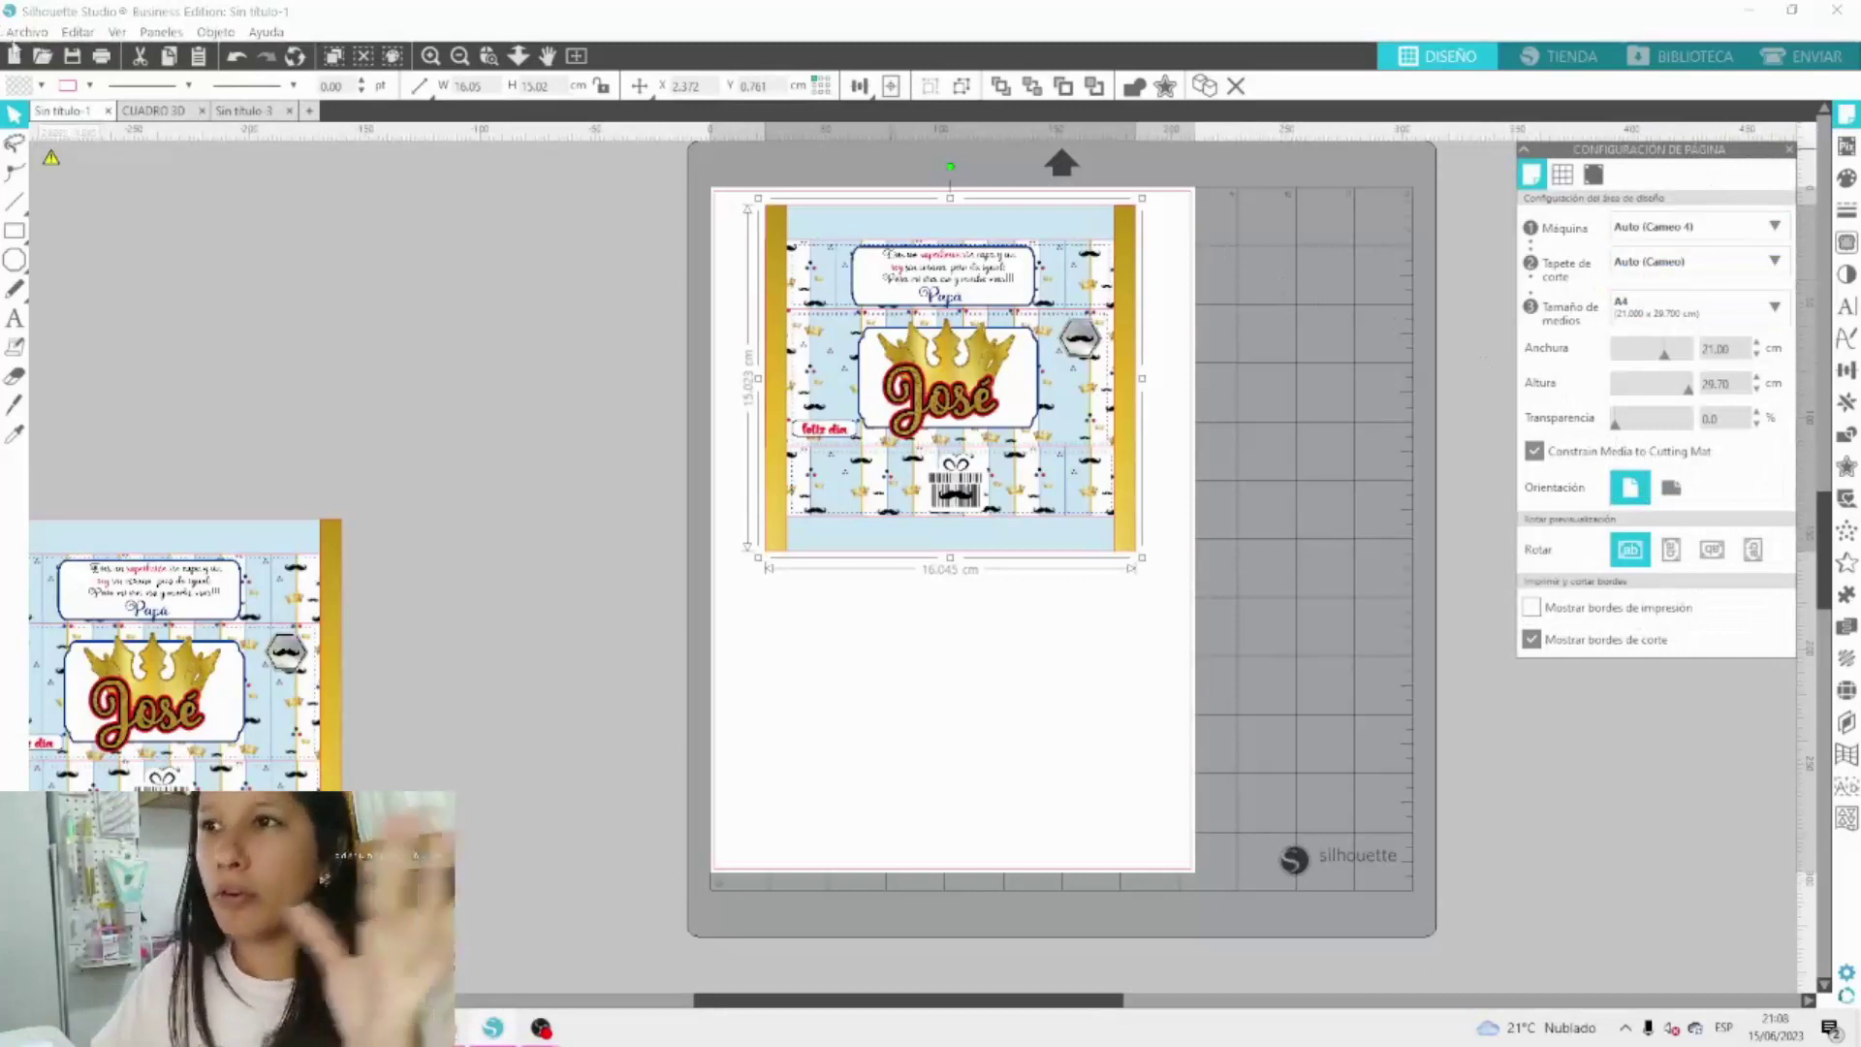
Print the wrapper page on the L4160 printer, accepting A4, Premium Photo Paper Semi Gloss and Alta quality in its preferences.
left_click(101, 56)
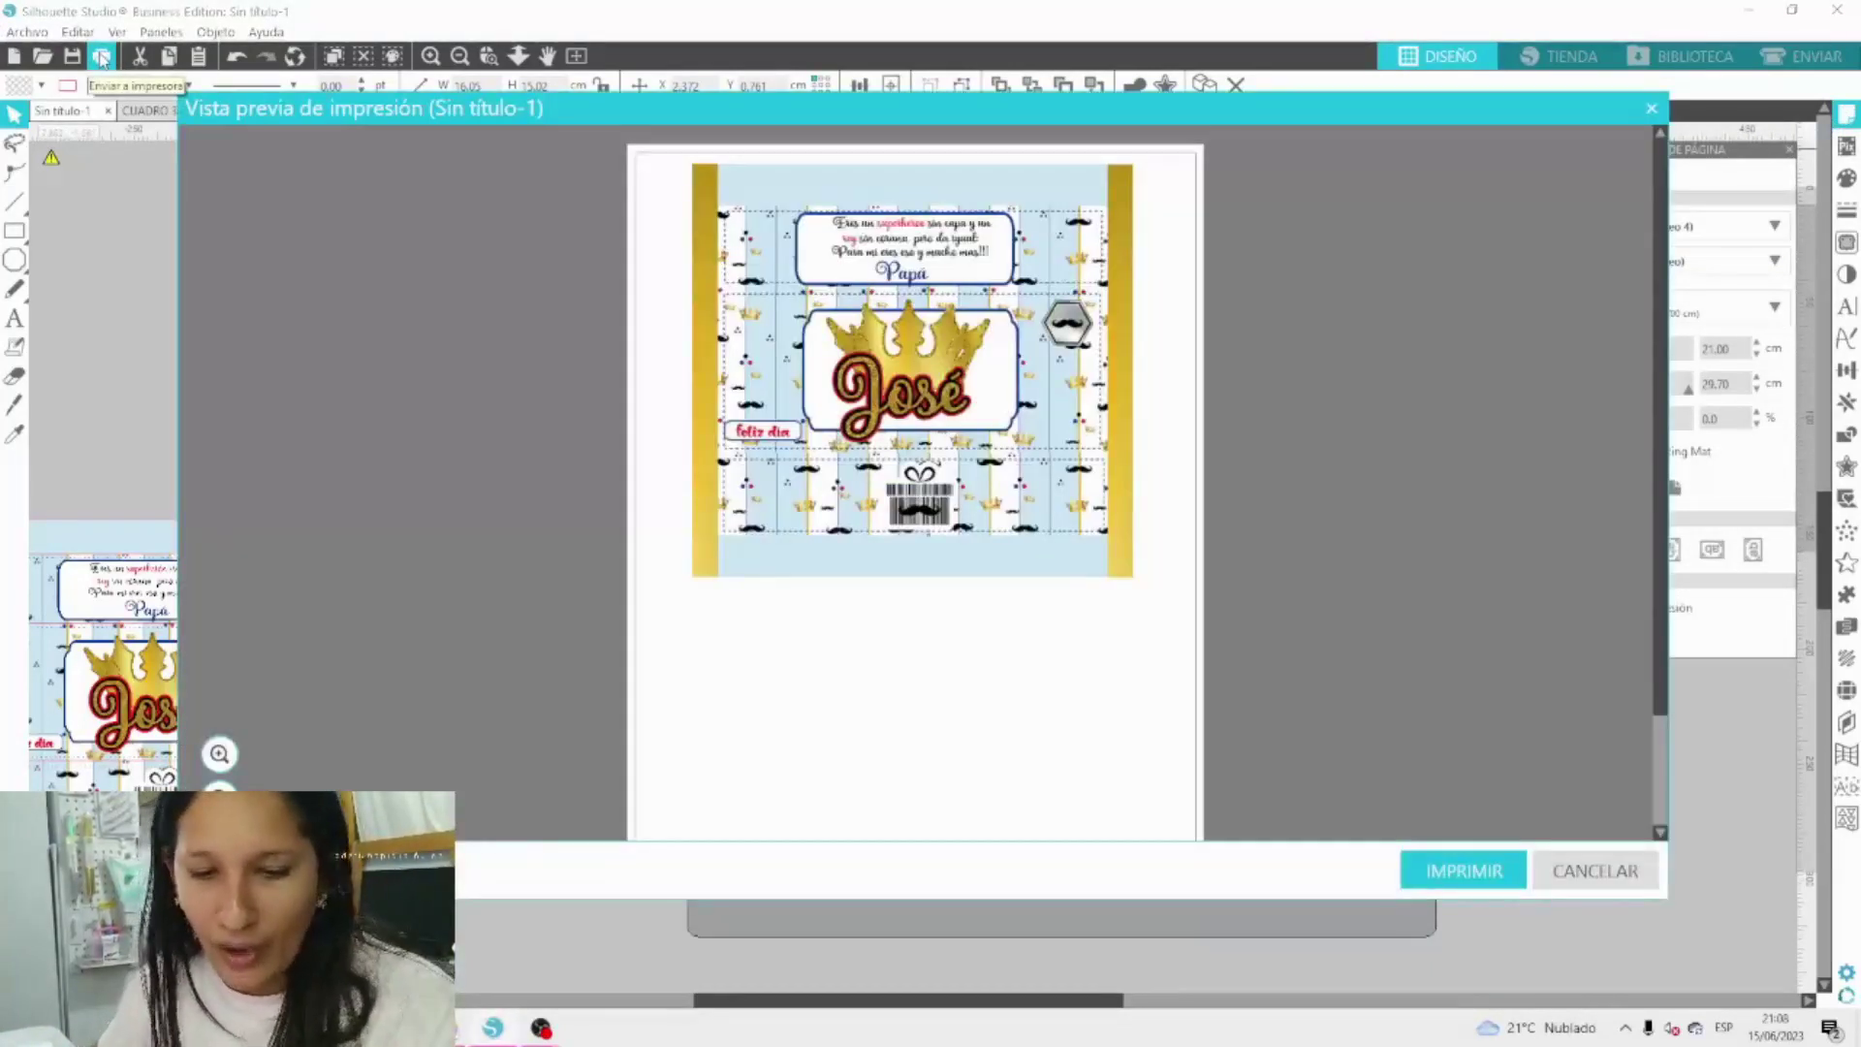
left_click(1418, 877)
left_click(586, 299)
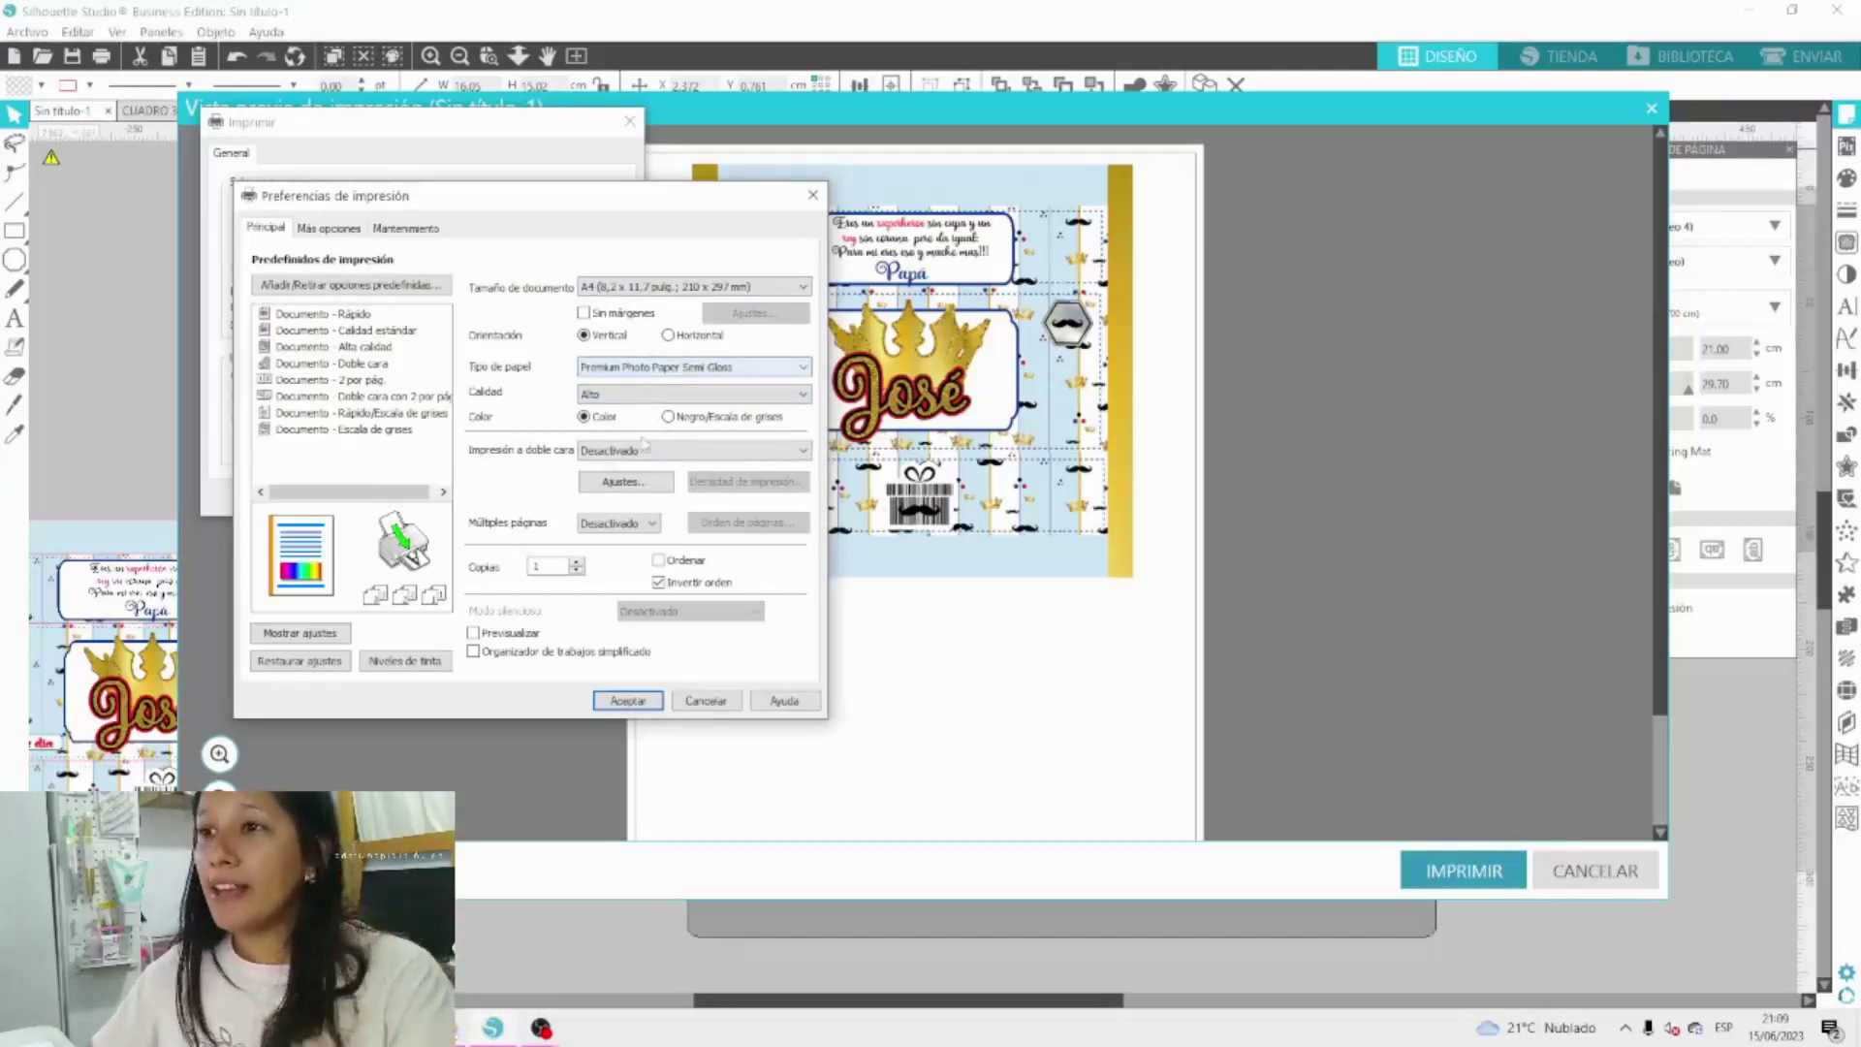
left_click(640, 700)
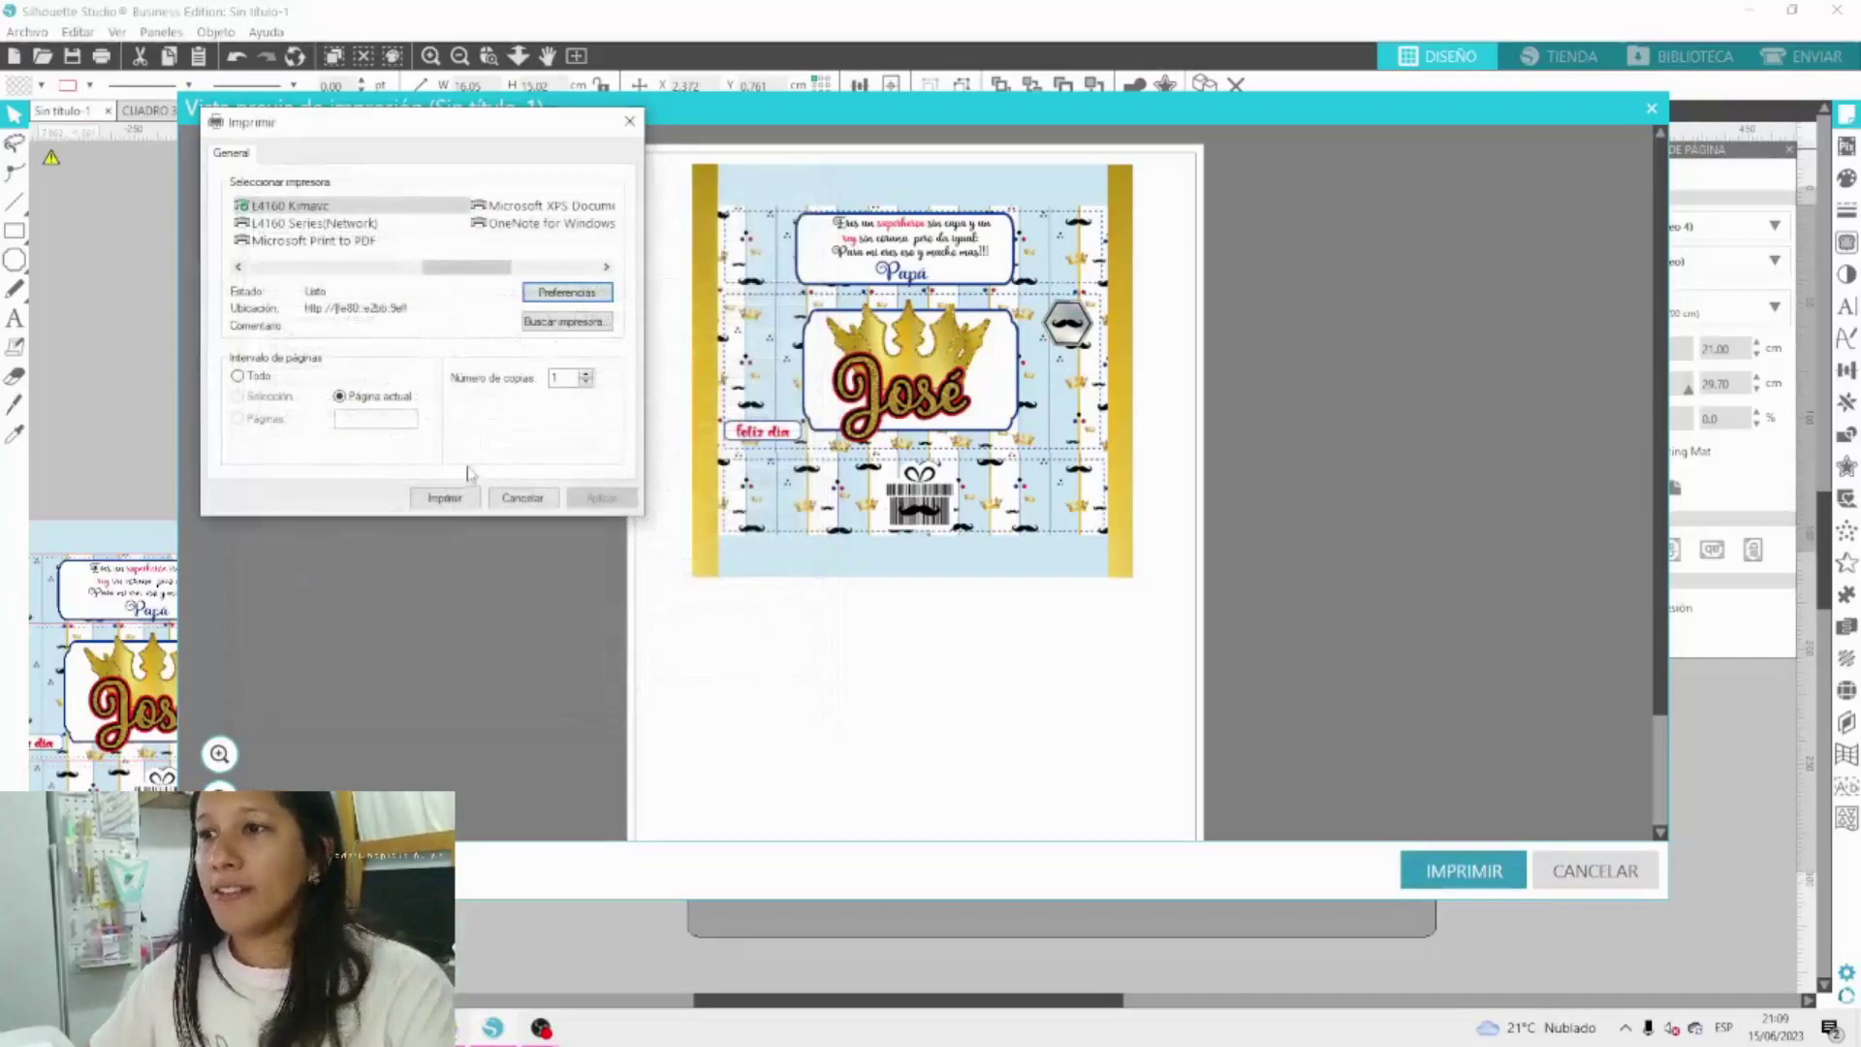
left_click(444, 497)
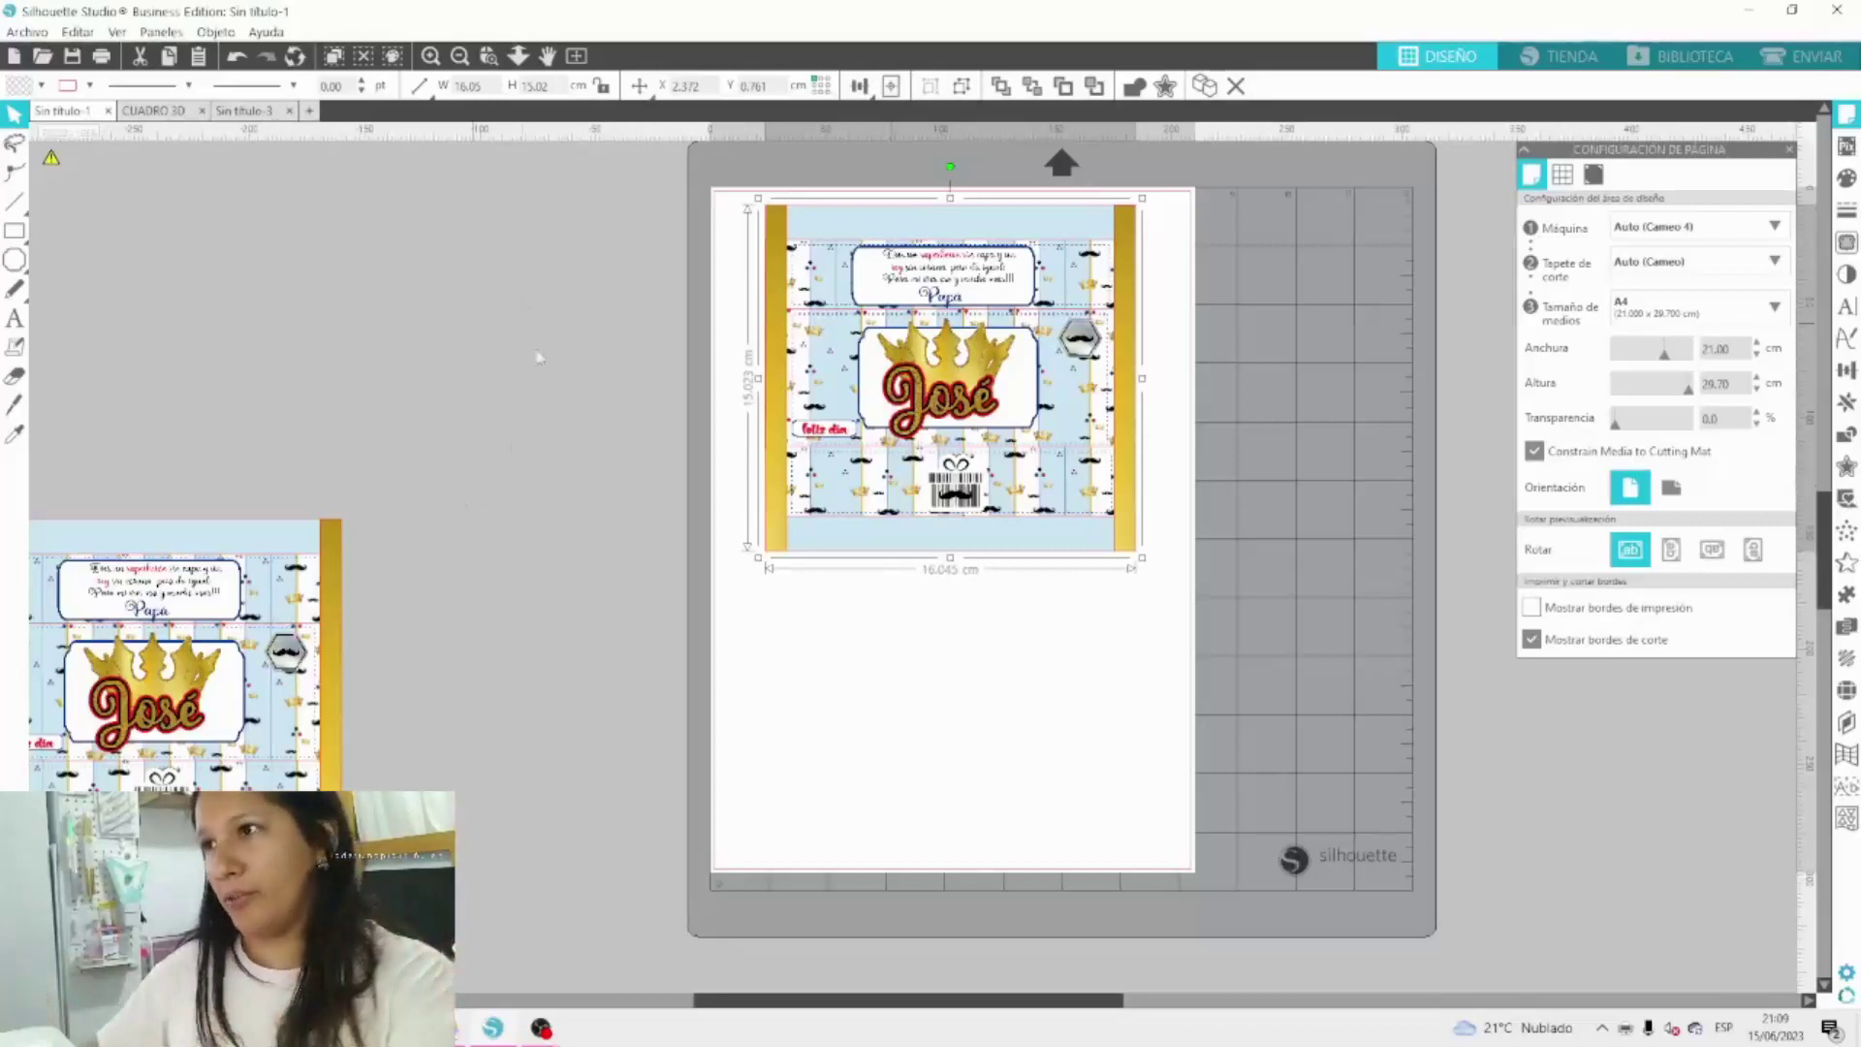
Nudge the wrapper left and up, and move it off the page into the empty workspace beside the cutting mat.
key("Left")
key("Left")
key("Up")
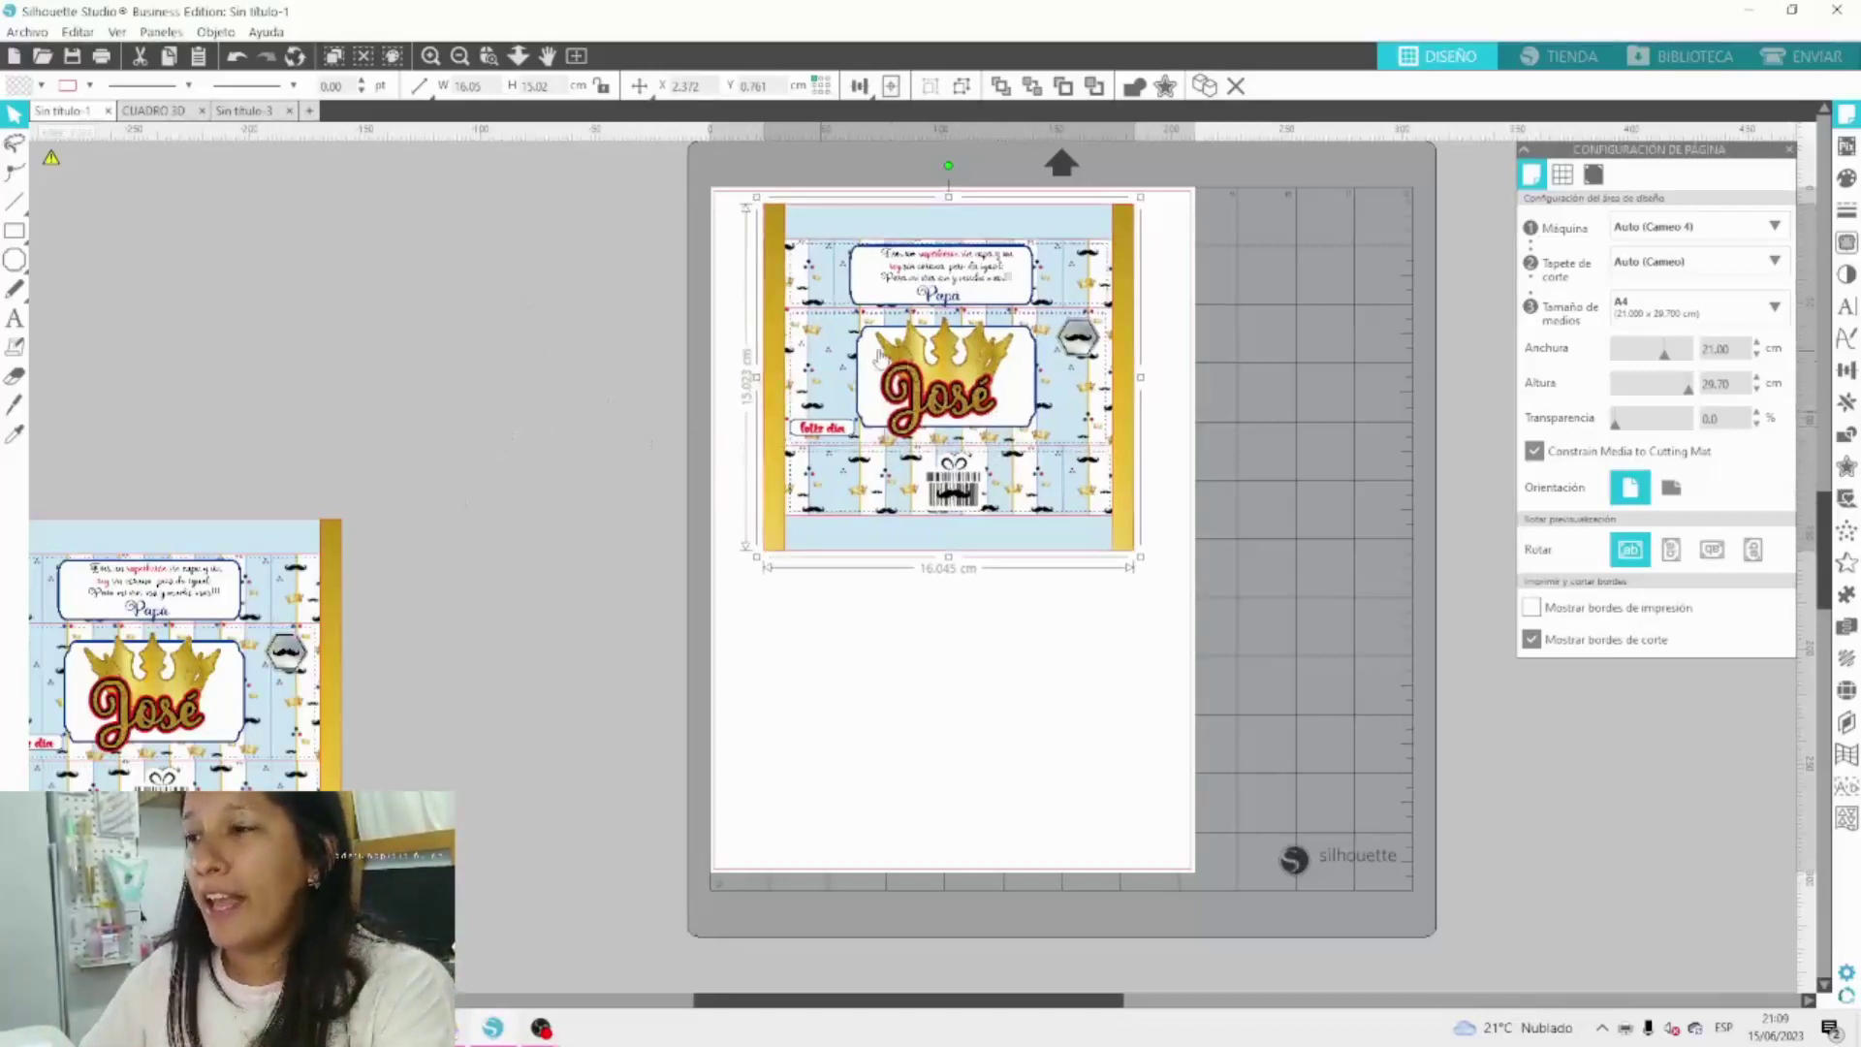
left_click_drag(965, 388, 456, 359)
scroll(450, 359, "up", 4)
left_click_drag(455, 552, 415, 247)
scroll(446, 291, "up", 5)
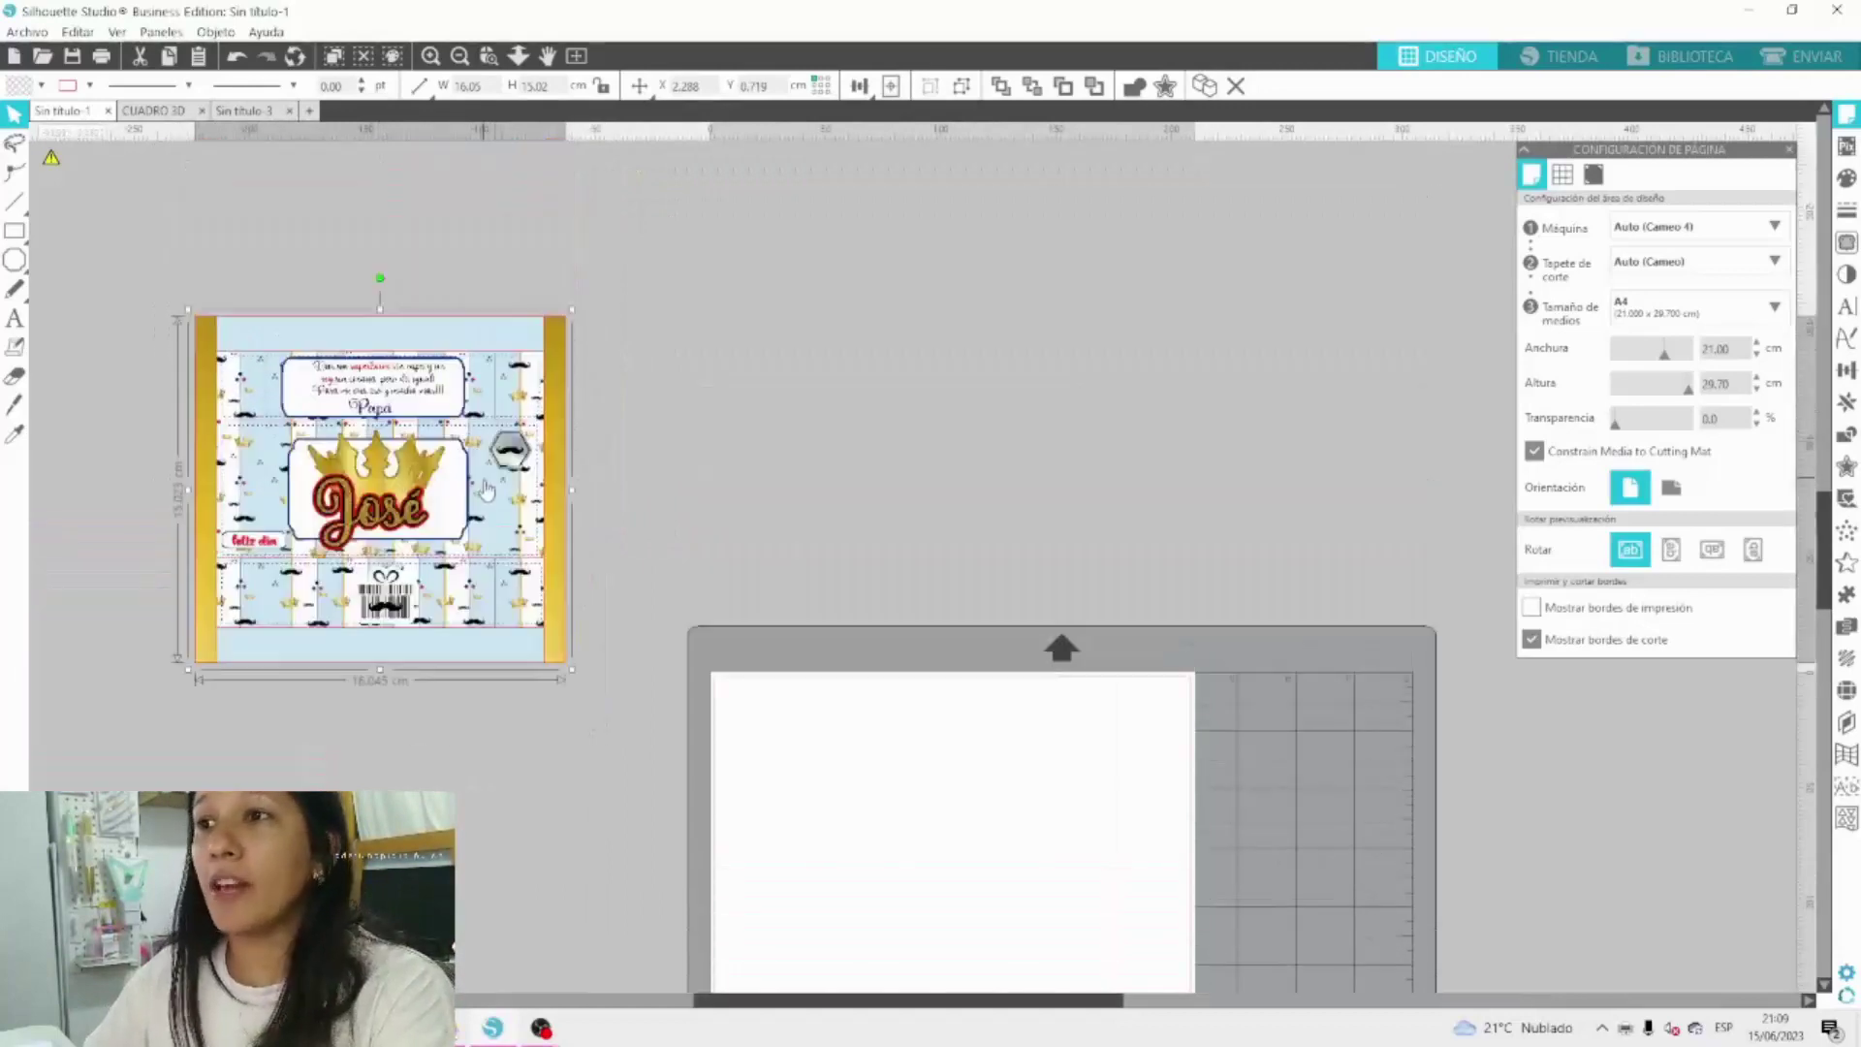
Move the wrapper design further up in the empty workspace and ungroup it.
left_click_drag(485, 488, 482, 370)
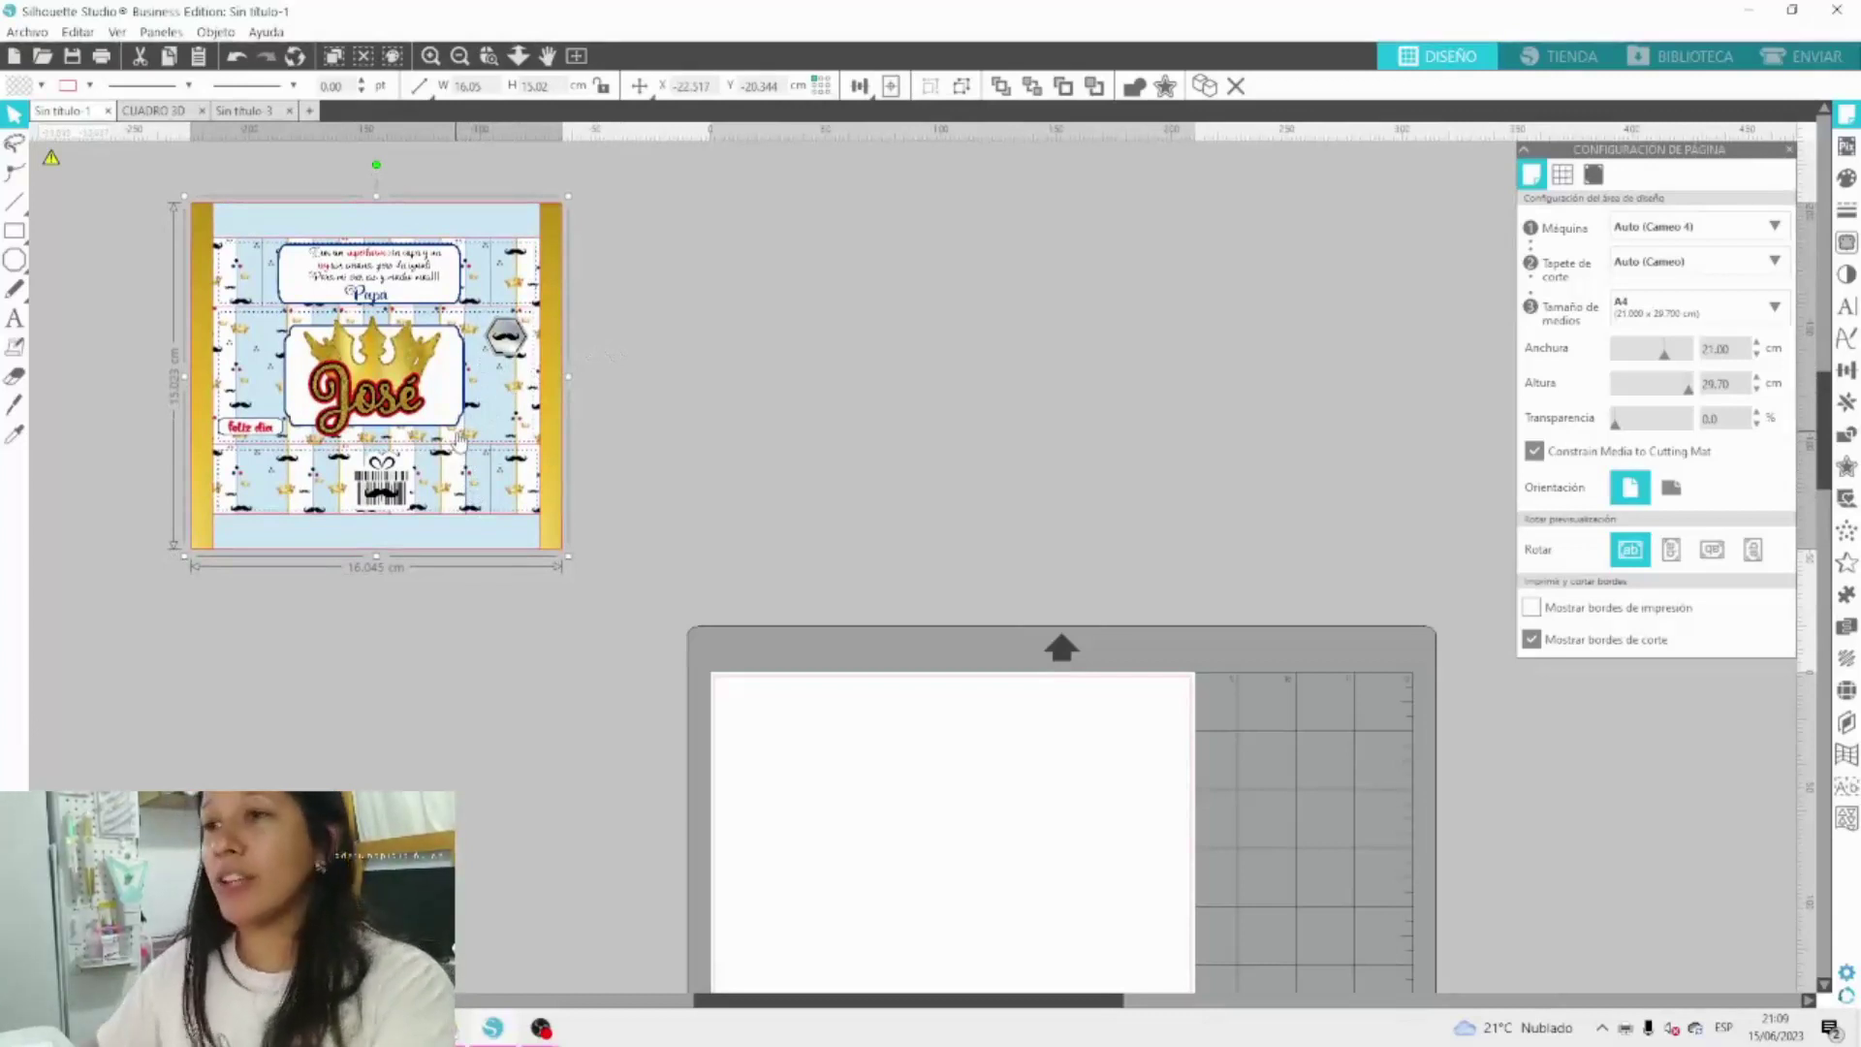
right_click(420, 369)
left_click(542, 686)
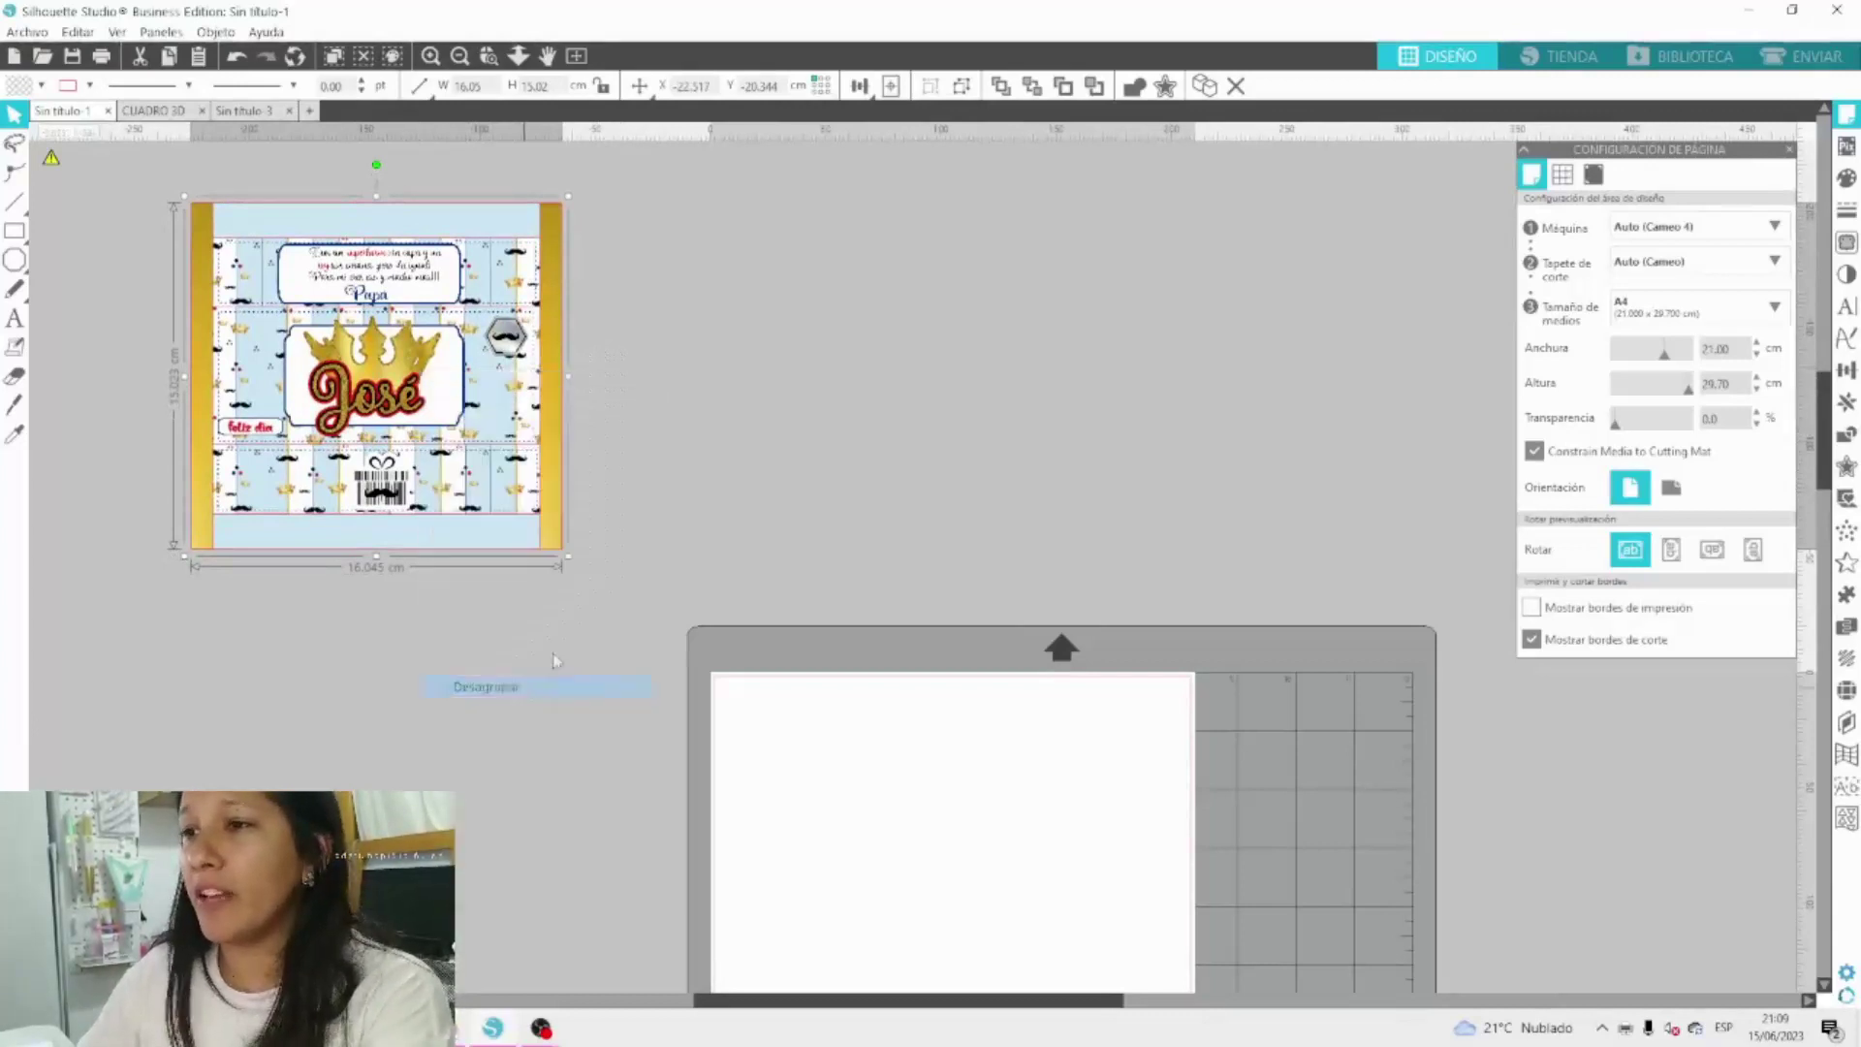
left_click(684, 527)
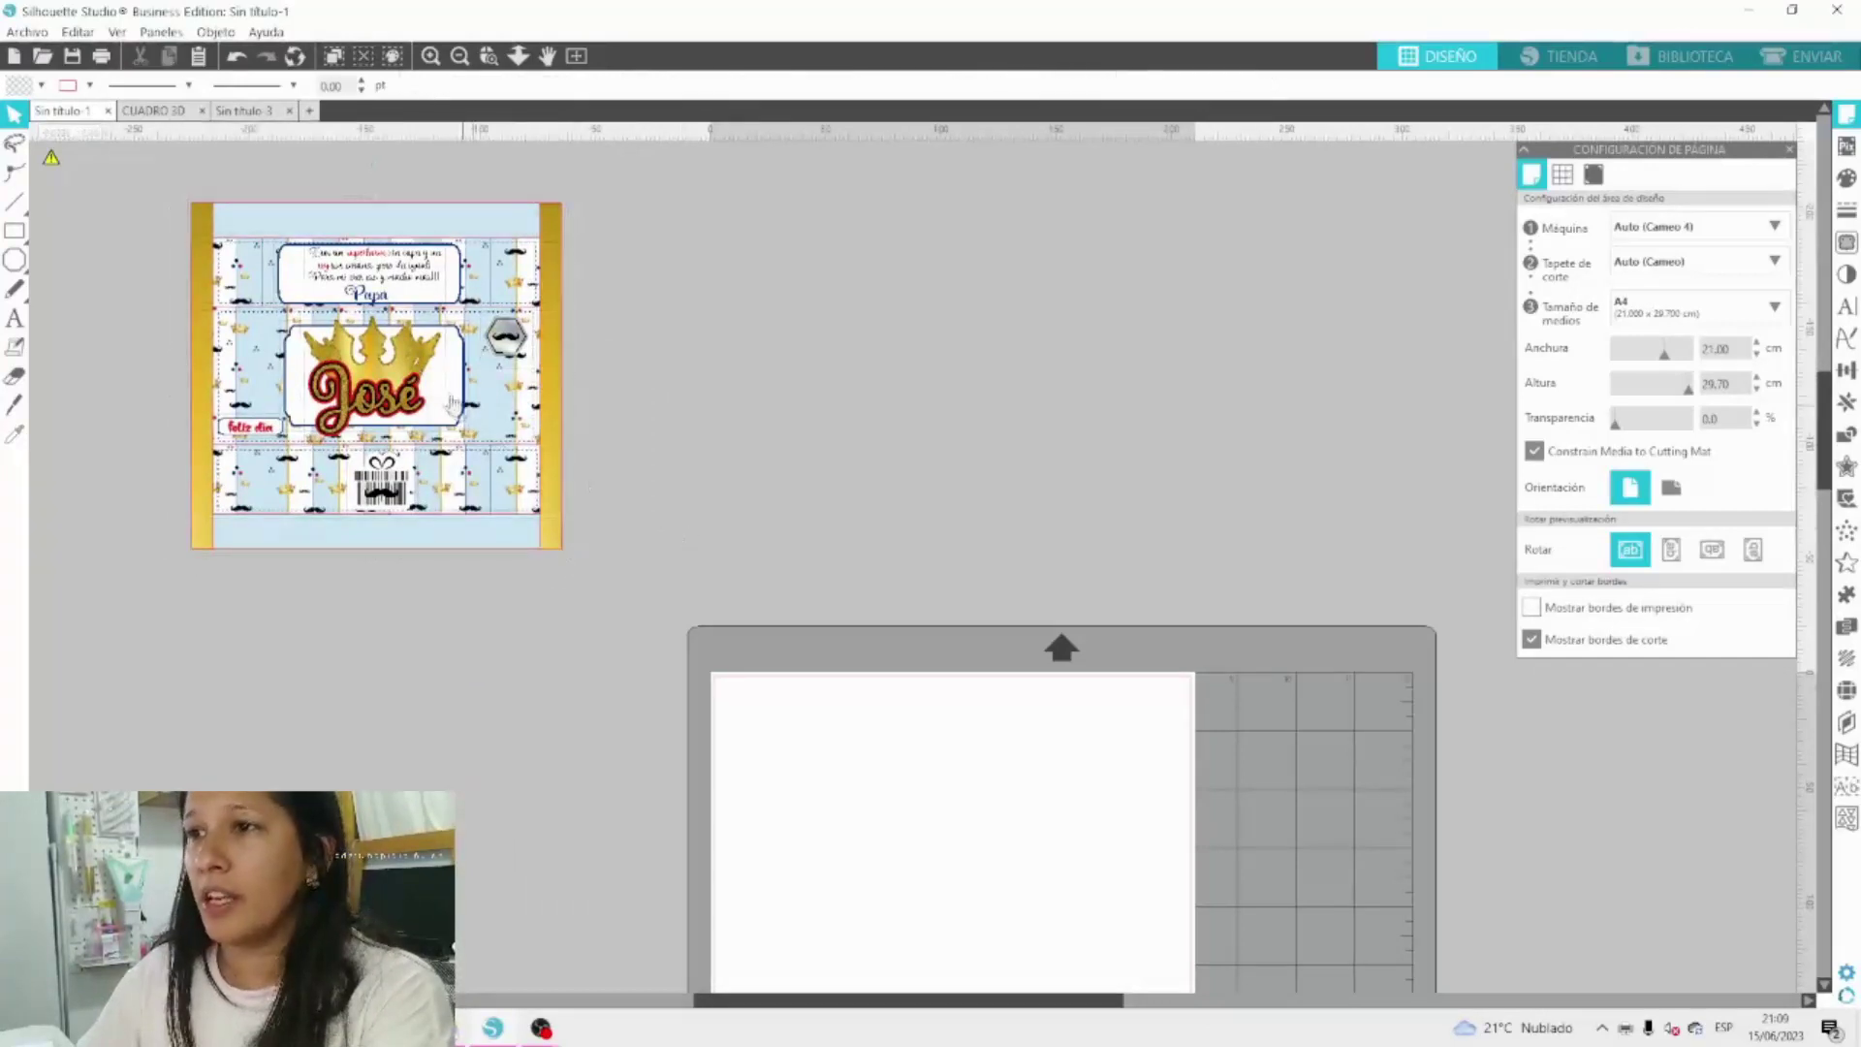
Pull the white label frame, the crown and the name lettering out of the wrapper and stack them beside it.
left_click_drag(451, 402, 876, 355)
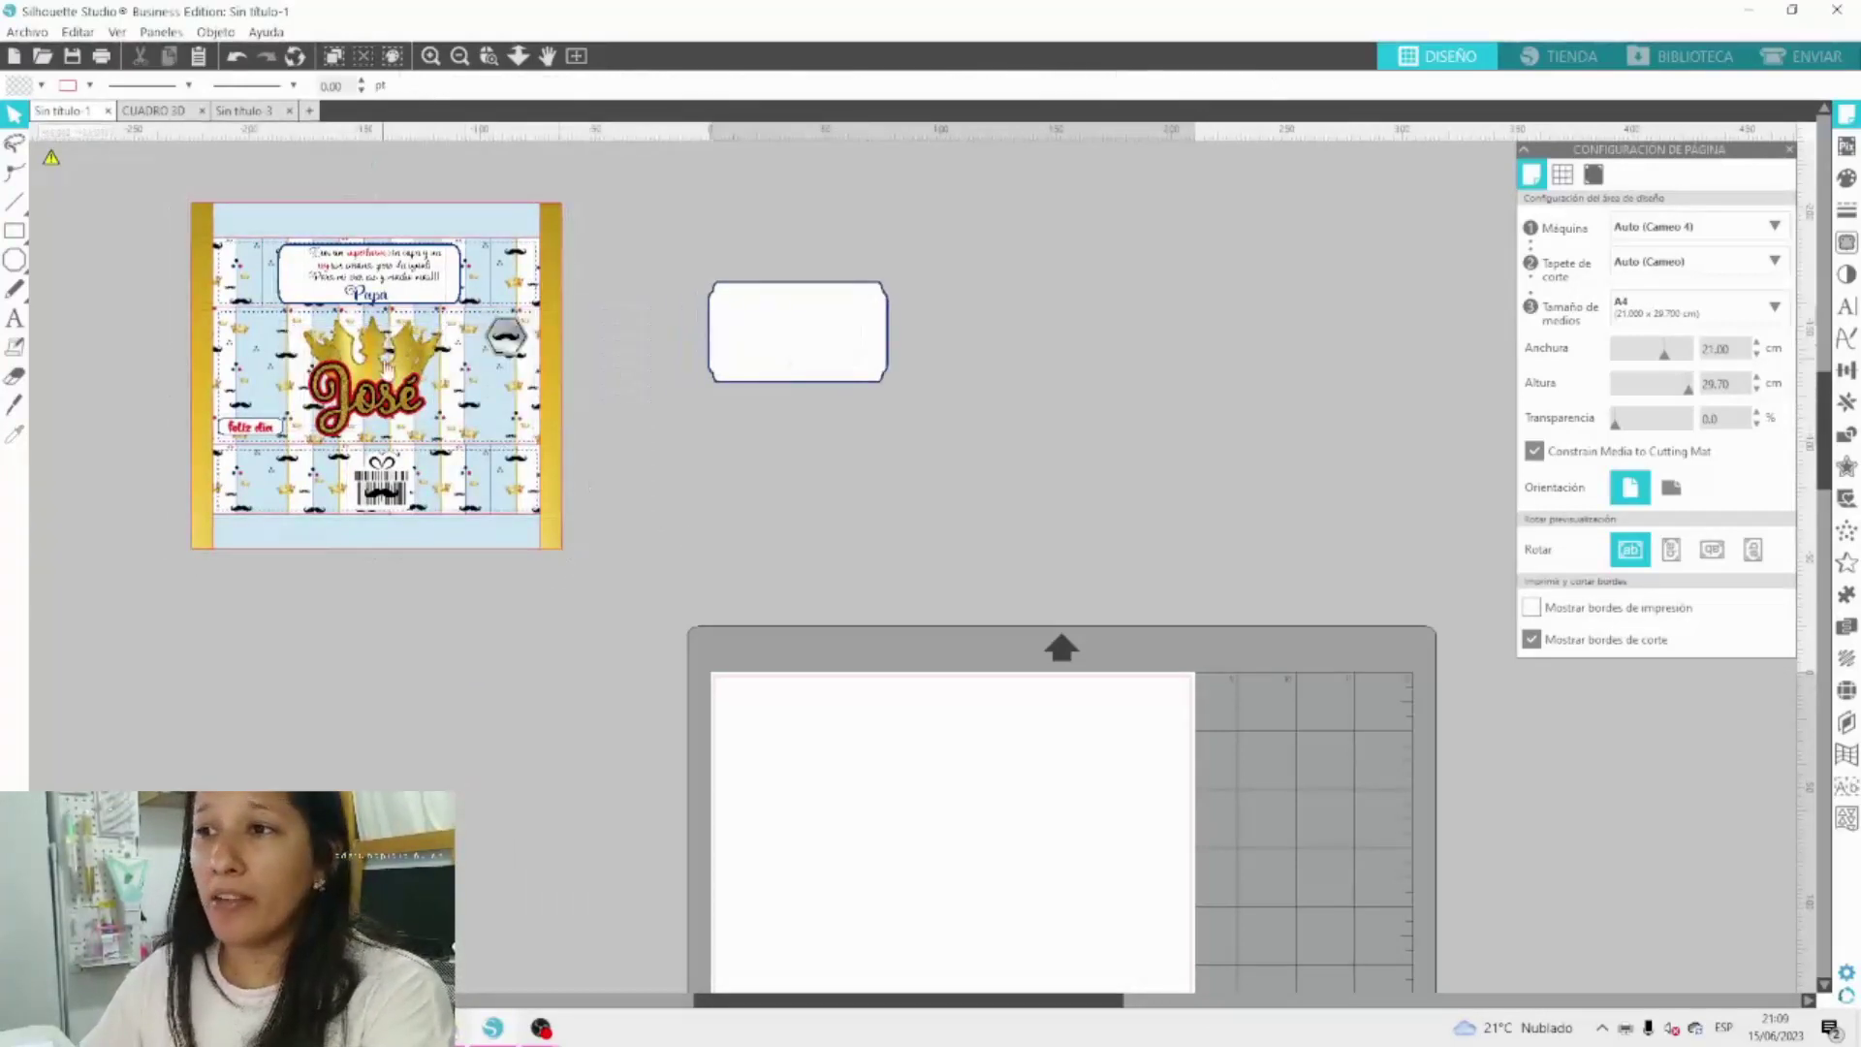
left_click_drag(386, 365, 774, 401)
key("ctrl+z")
left_click_drag(408, 366, 858, 442)
left_click_drag(407, 411, 822, 548)
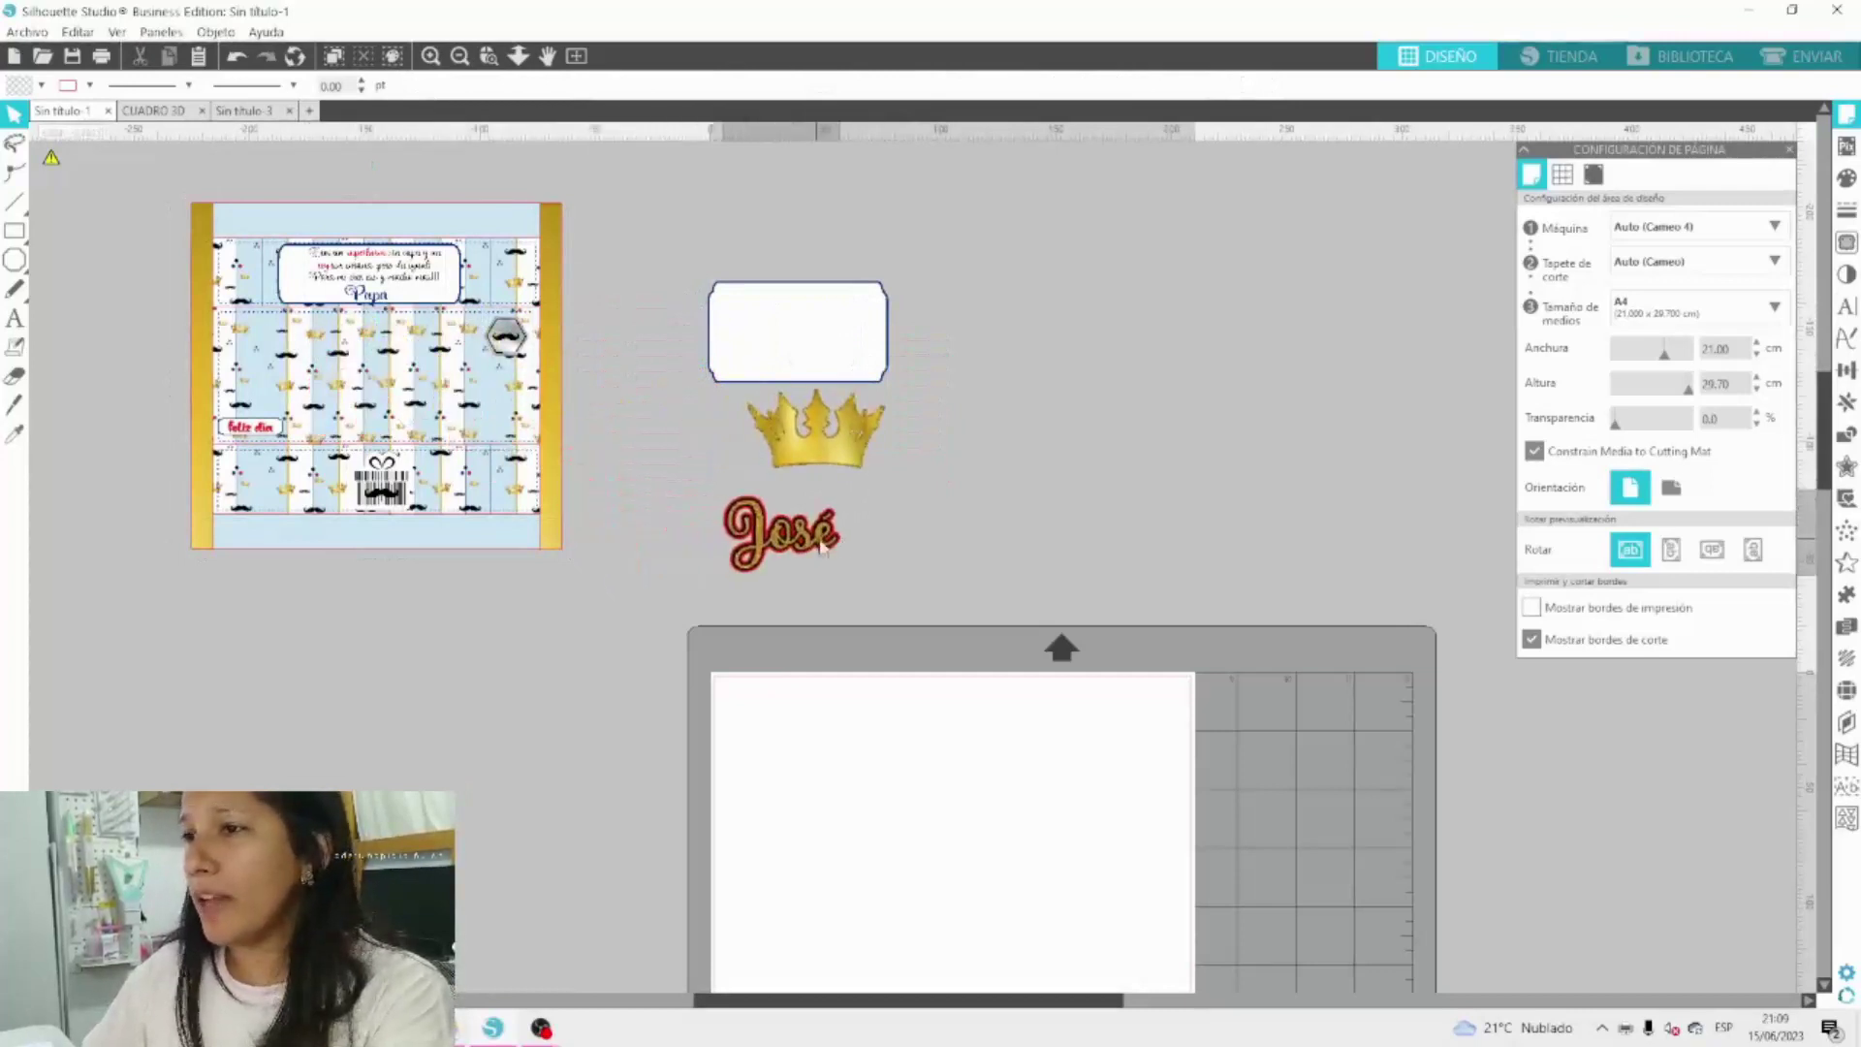
Group the remaining wrapper pieces and move the group away from the extracted frame, crown and name.
left_click(557, 538)
right_click(570, 547)
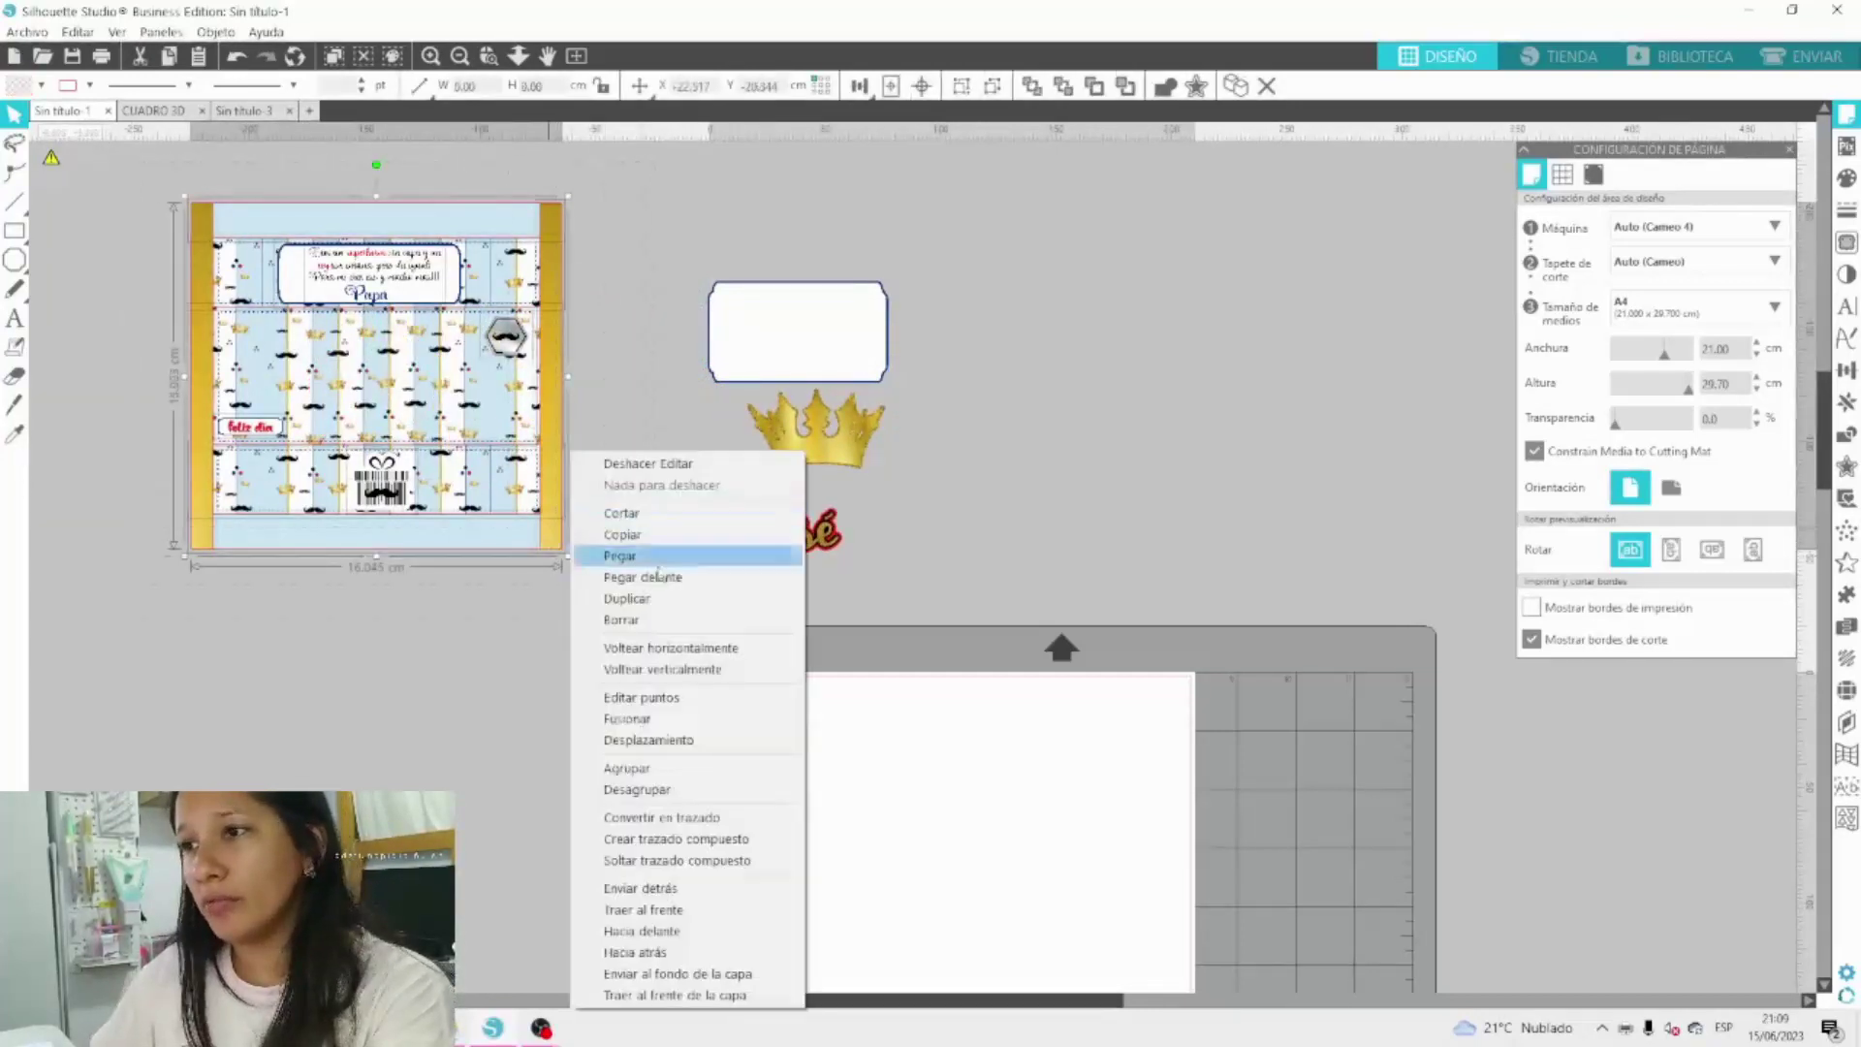
left_click(678, 771)
left_click_drag(476, 396, 356, 382)
Nudge the label frame upward, and ungroup the frame, crown and name lettering into their separate layers.
mouse_move(747, 340)
left_mouse_down()
mouse_move(727, 280)
mouse_move(742, 321)
left_mouse_up()
left_click_drag(669, 237, 959, 607)
right_click(786, 519)
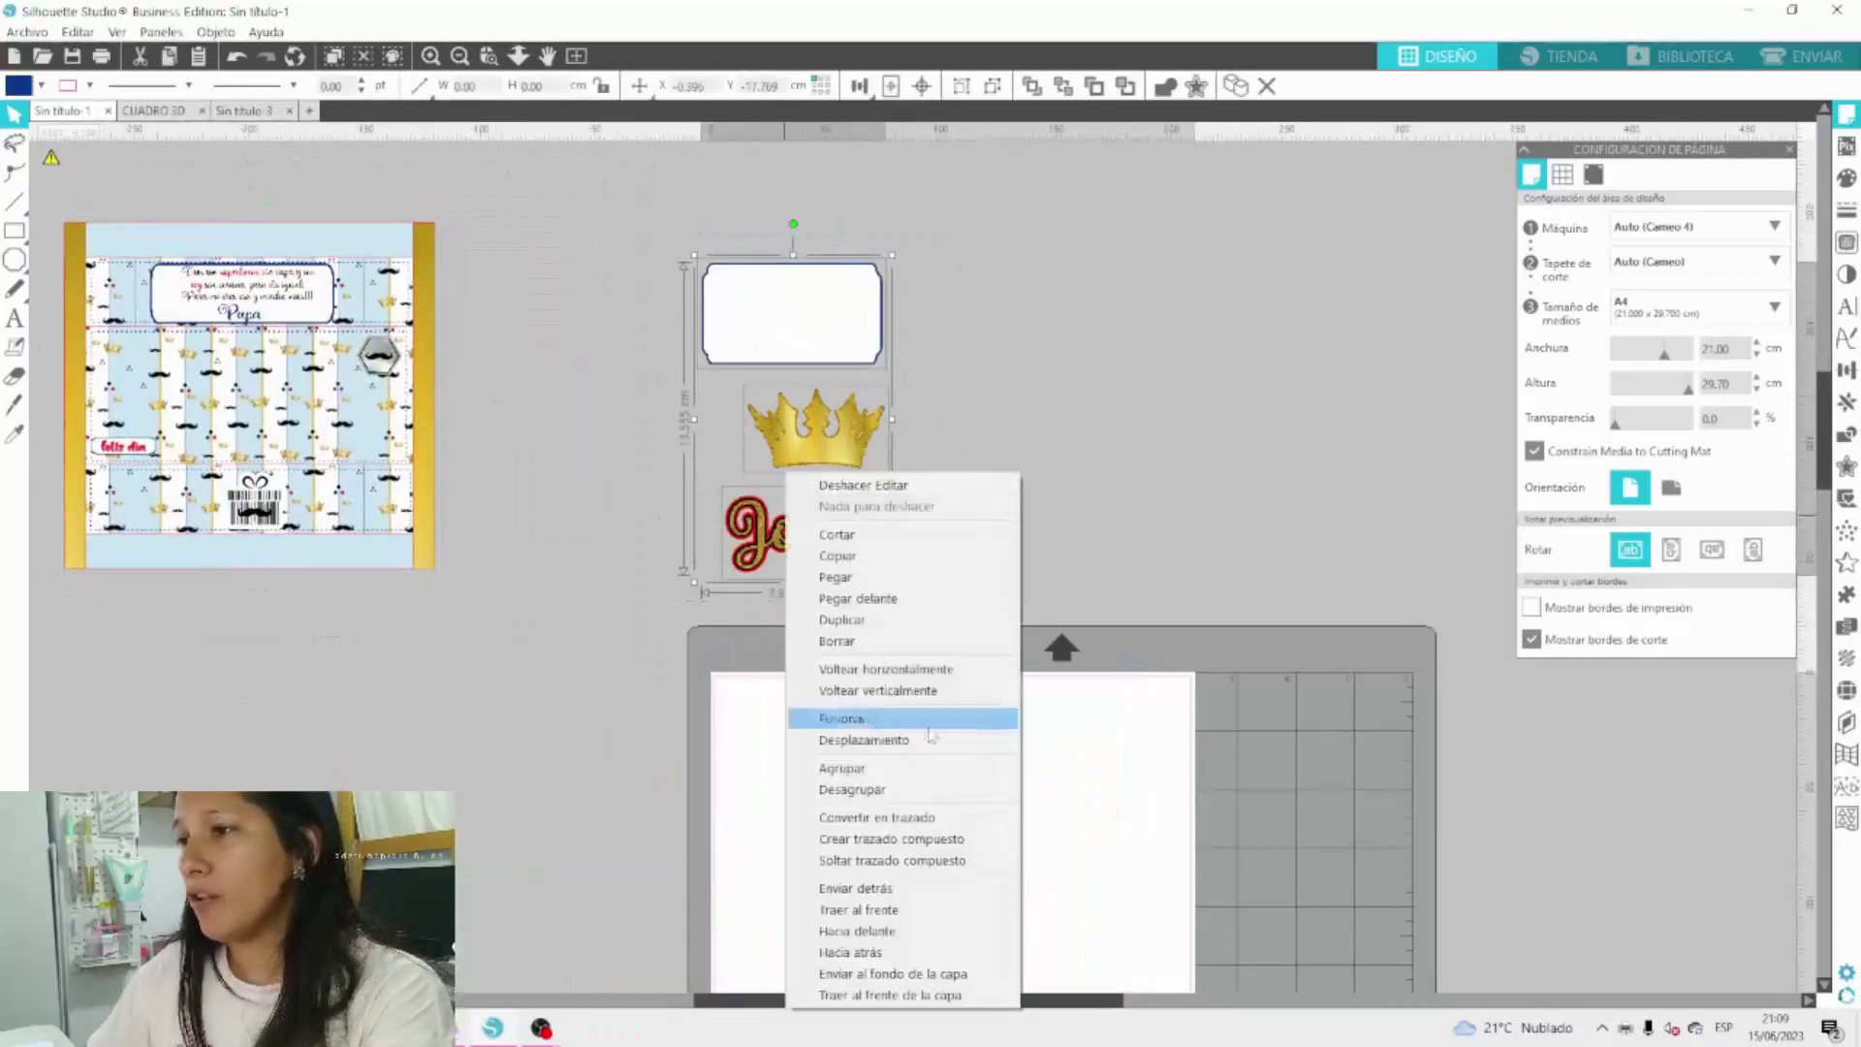
left_click(872, 789)
Separate the stacked layers by moving the white panel, smooth gold crown, black name and red name to the right.
left_click(802, 332)
left_click_drag(801, 332, 1105, 329)
left_click_drag(815, 432, 1041, 430)
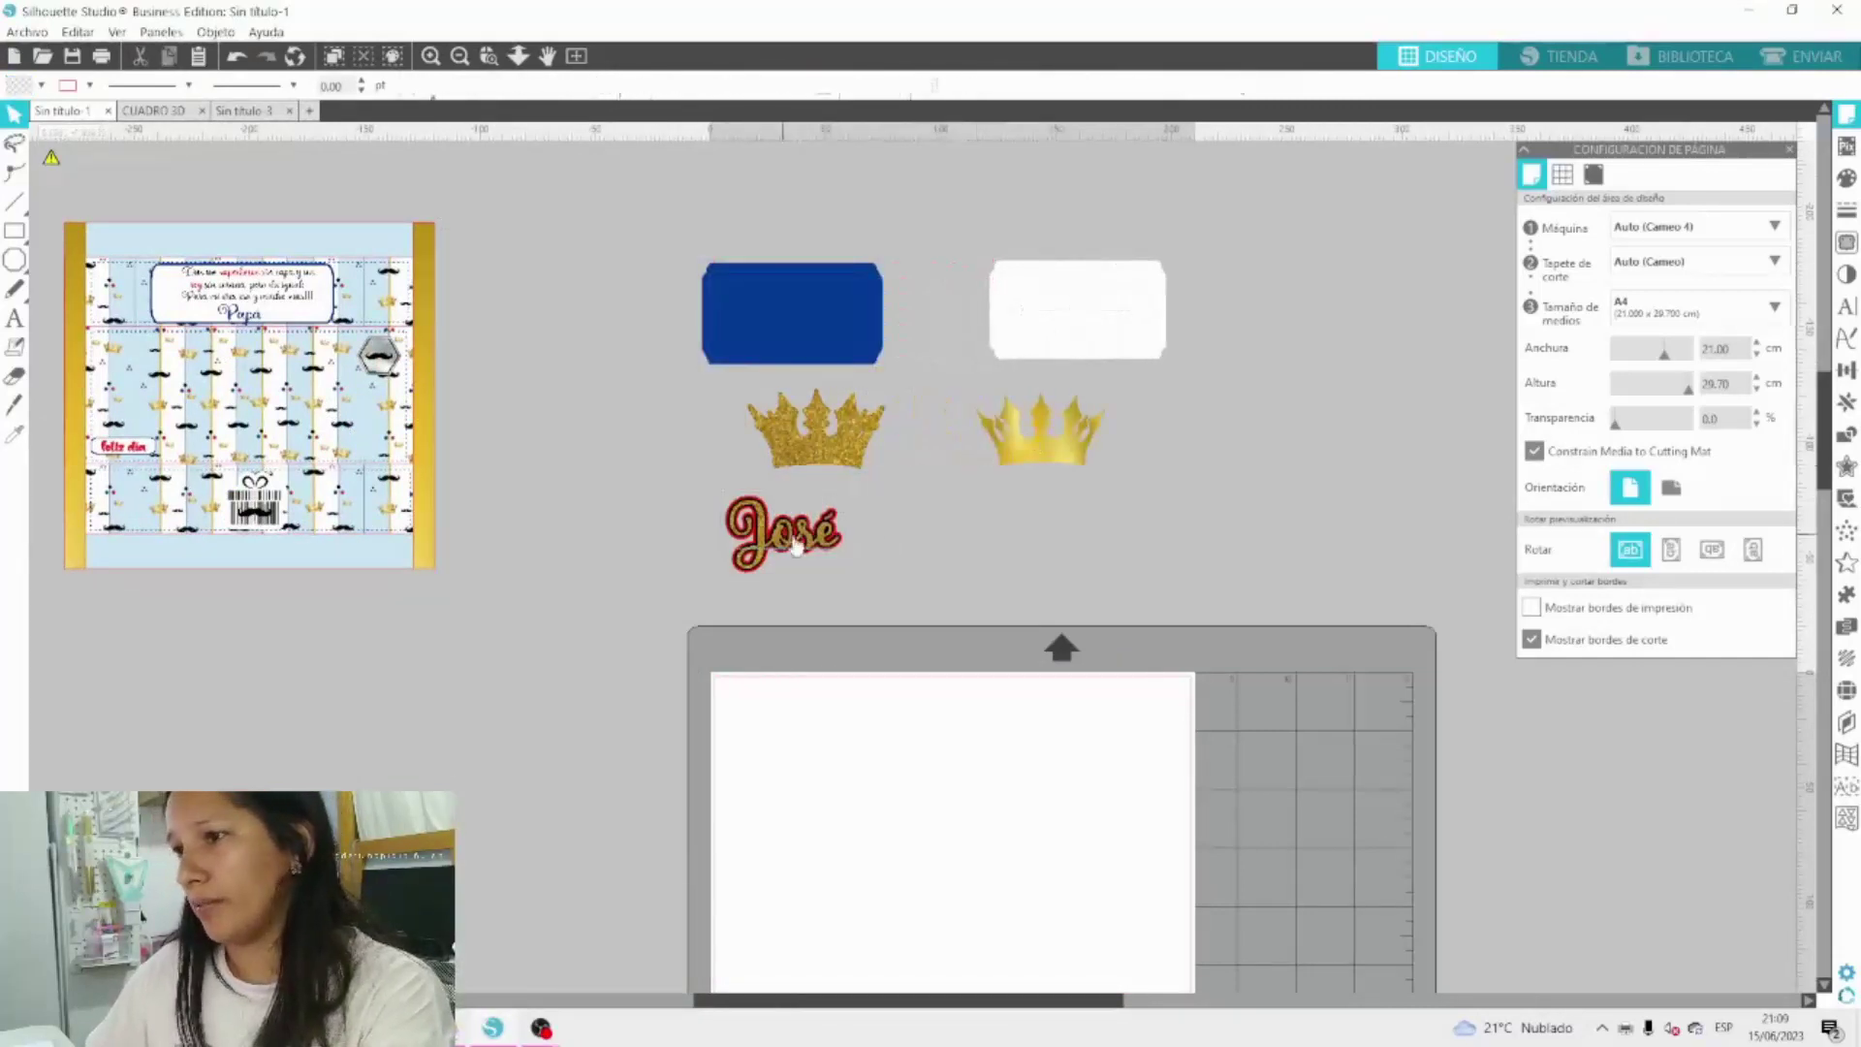
left_click_drag(795, 546, 1054, 546)
left_click_drag(809, 547, 1213, 546)
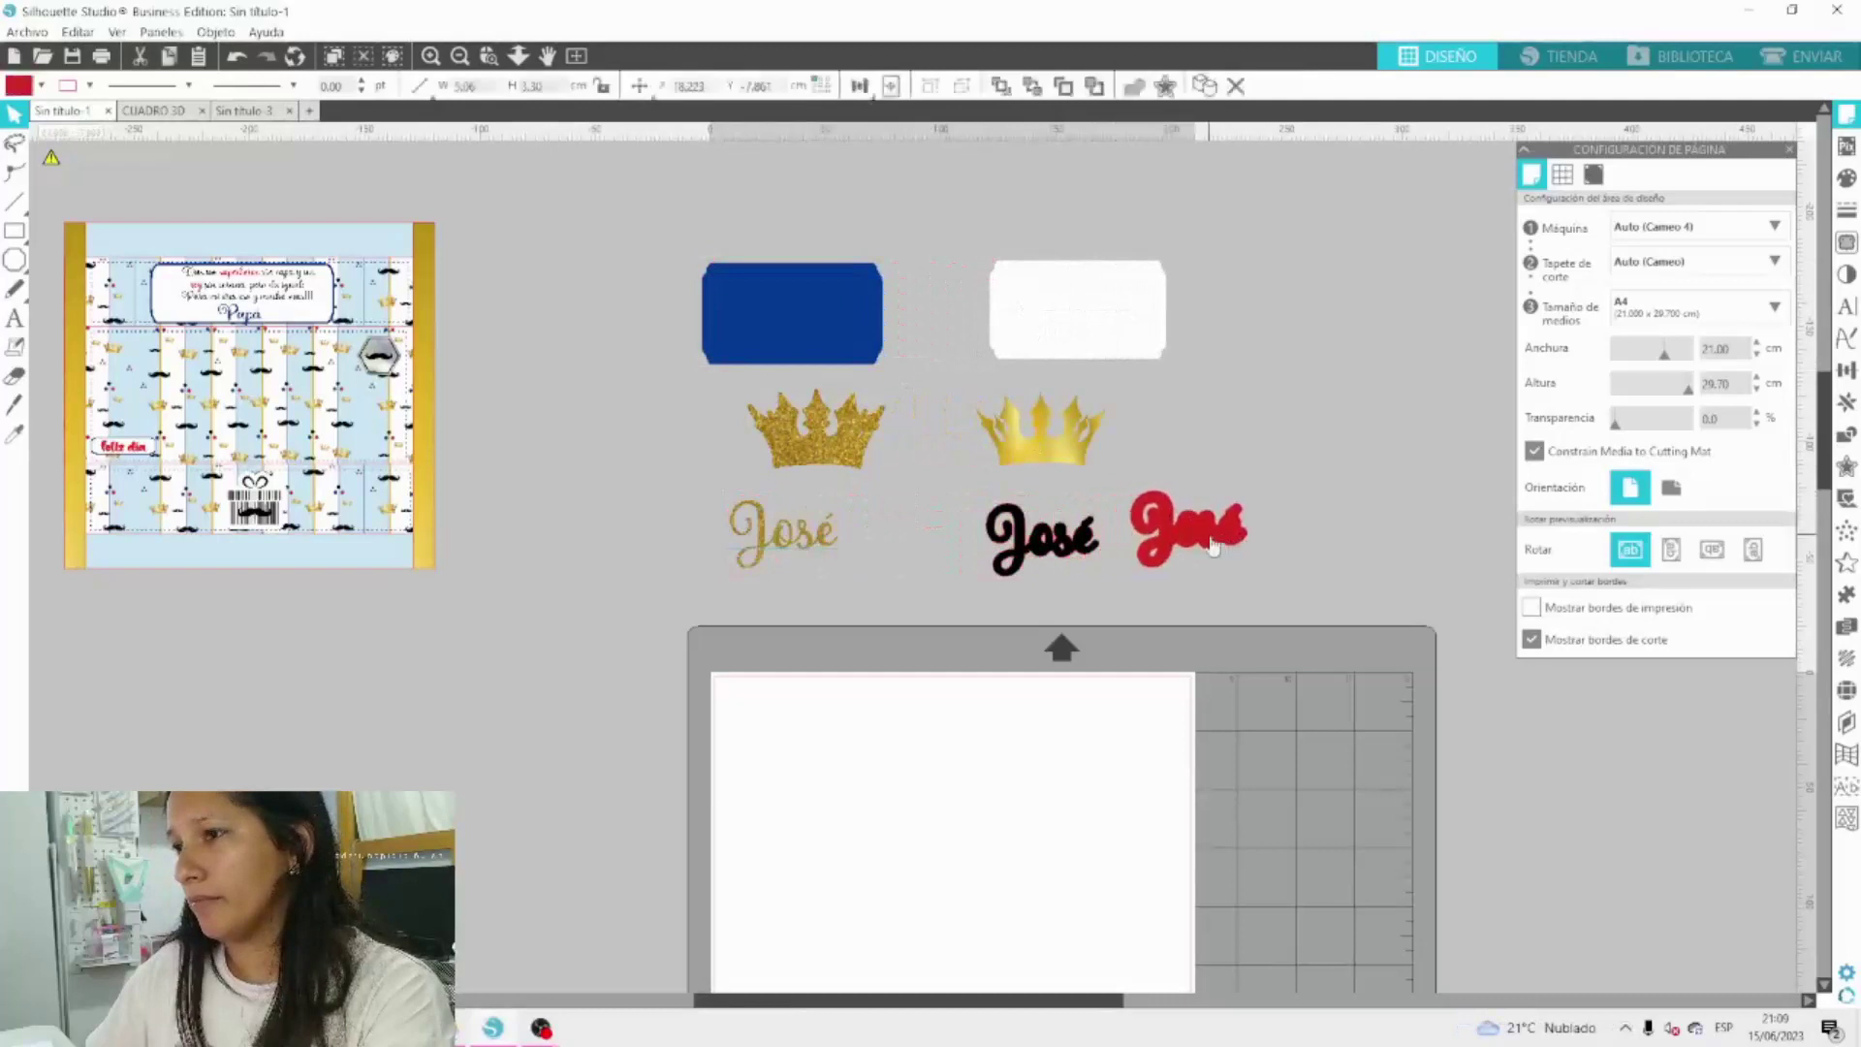
left_click(1214, 546)
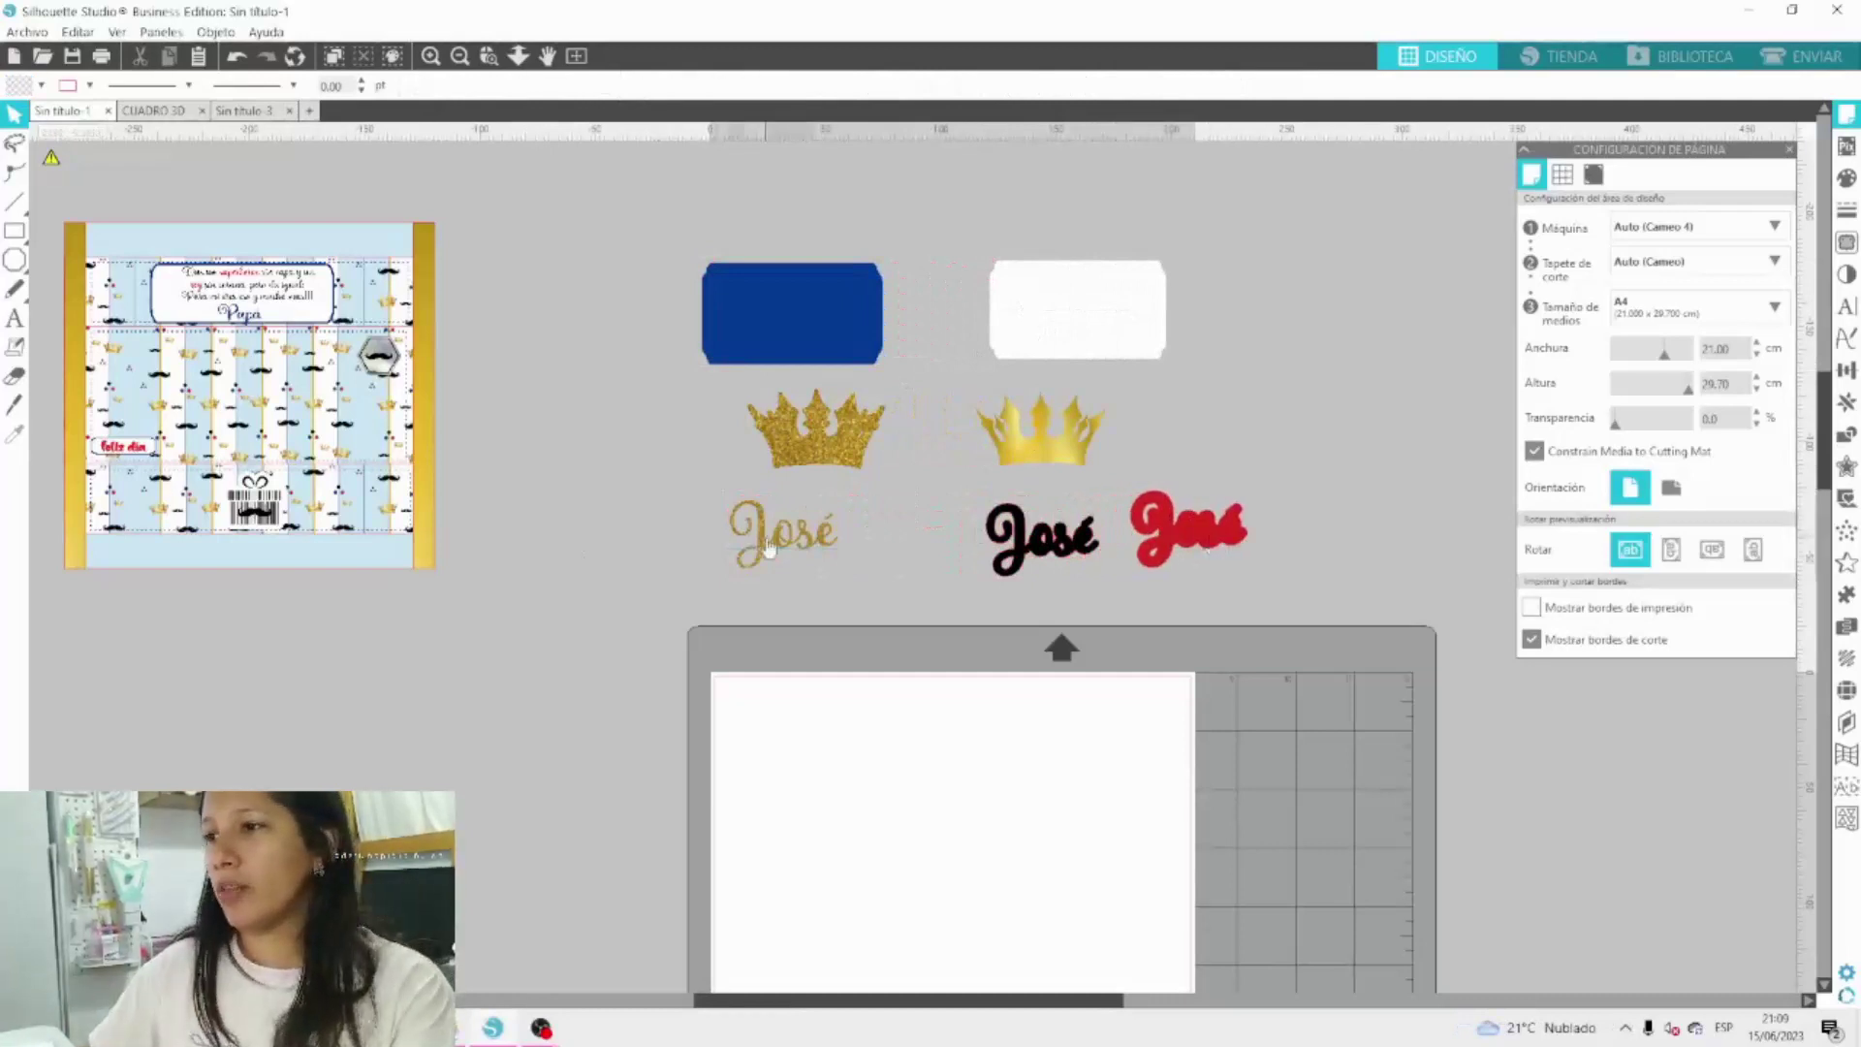
Shift the glitter crown and gold glitter name to the left, and weld the gold name's letters.
left_click_drag(771, 548, 689, 577)
left_click_drag(877, 441, 744, 445)
left_click(758, 493)
left_click_drag(632, 544, 812, 605)
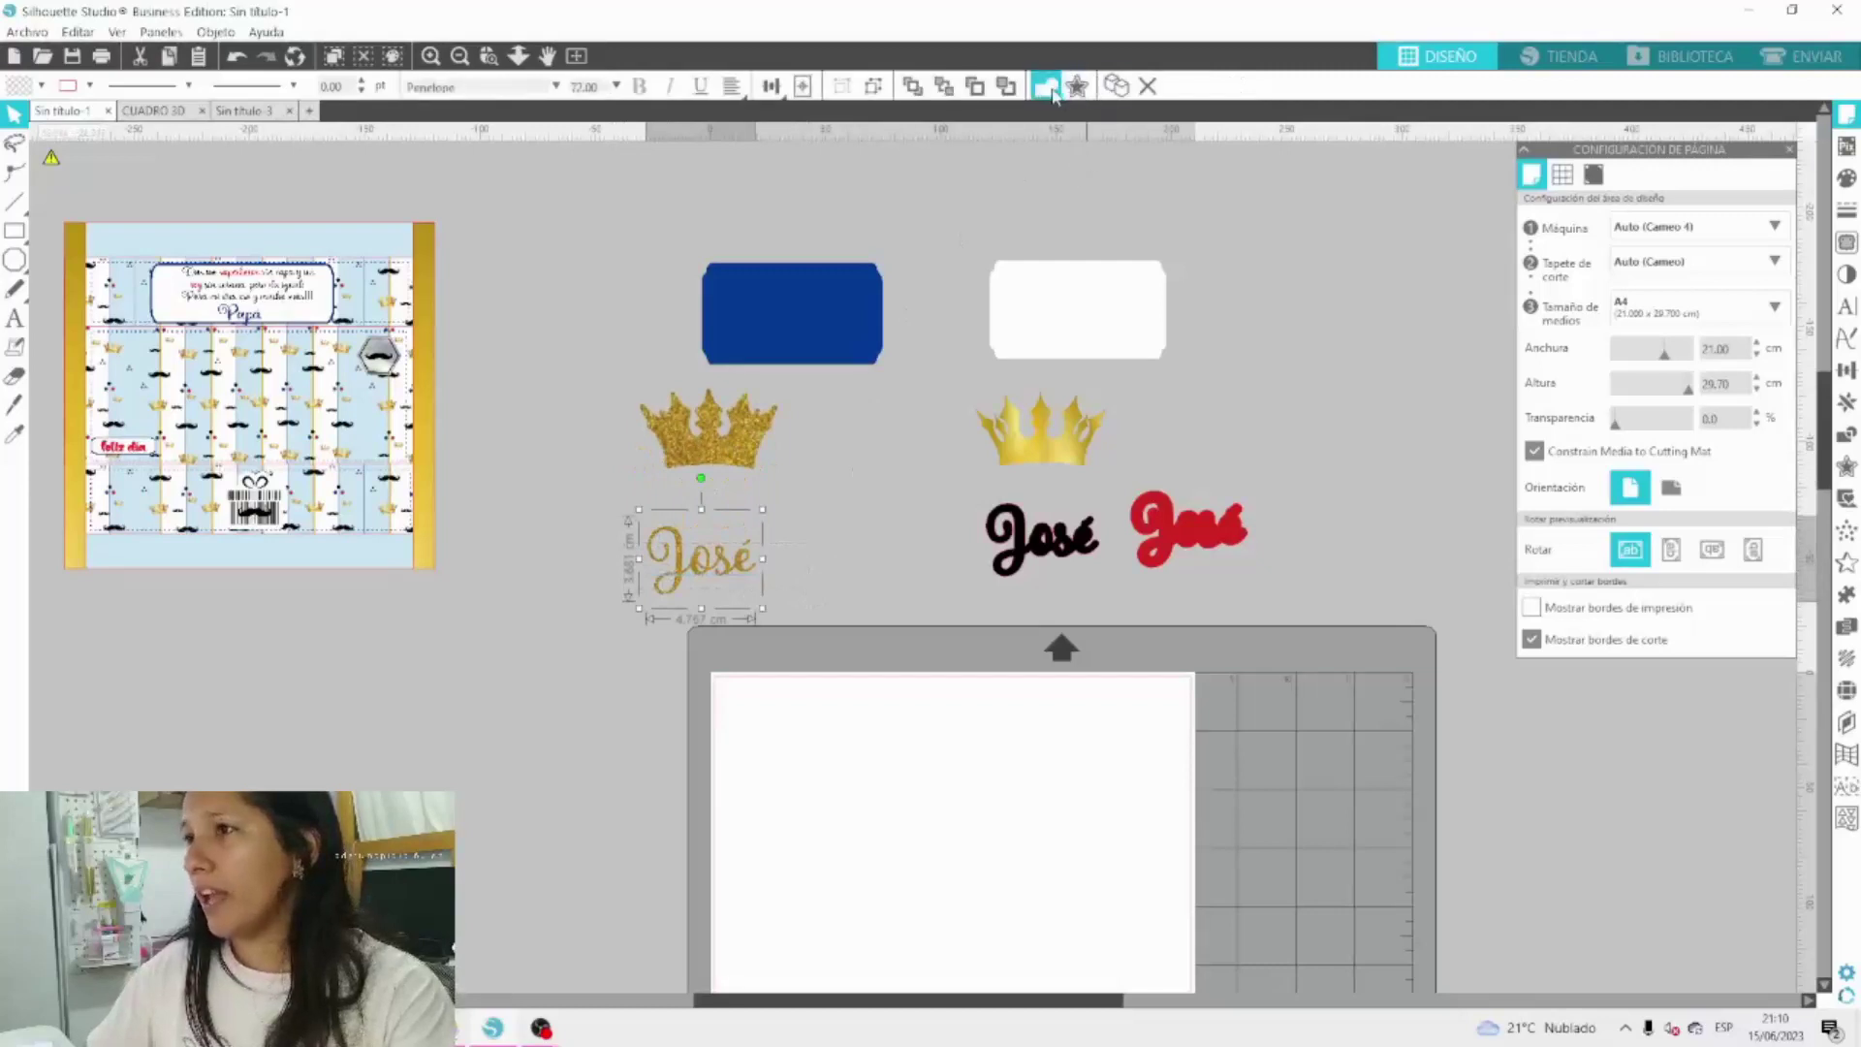
left_click(1049, 89)
Adjust the spacing of the separated layers by shifting the blue panel, white panel, black name and red name slightly.
left_click(1033, 545)
left_click(1089, 332)
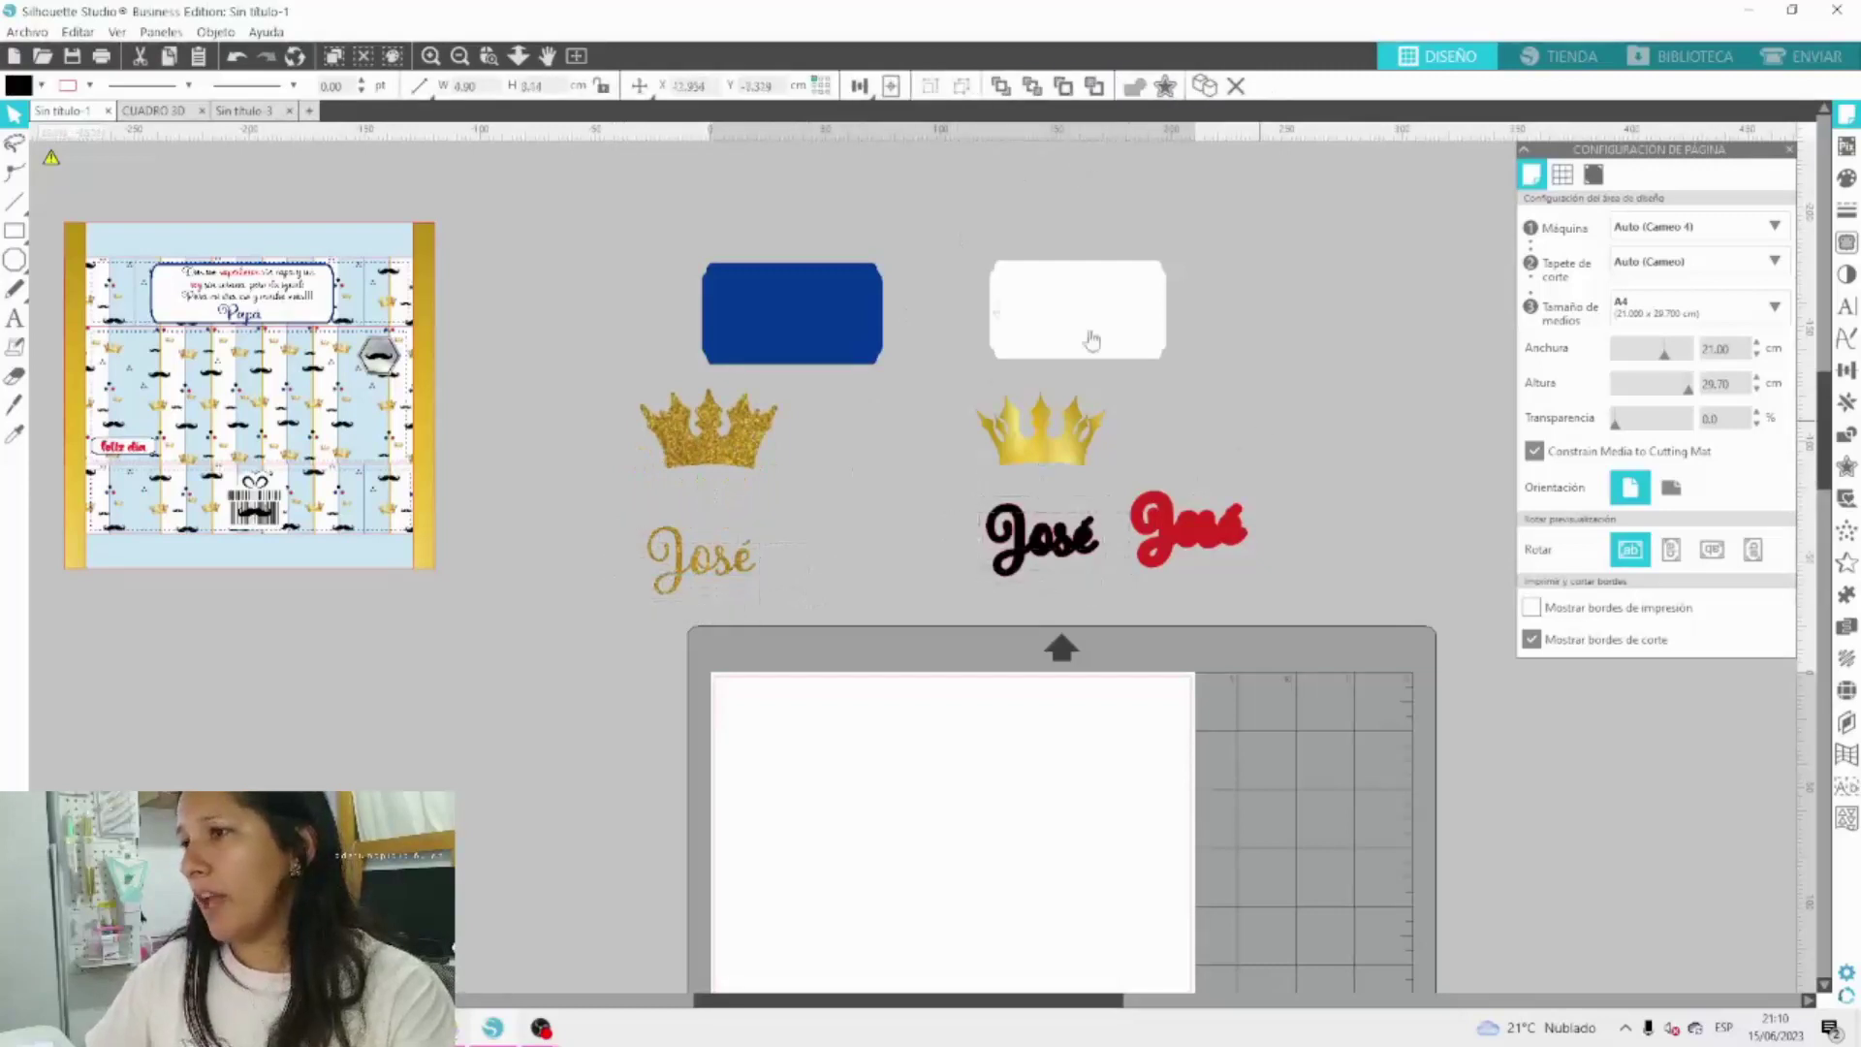
left_click_drag(825, 305, 792, 290)
left_click(1023, 306)
left_click_drag(1026, 313, 1005, 312)
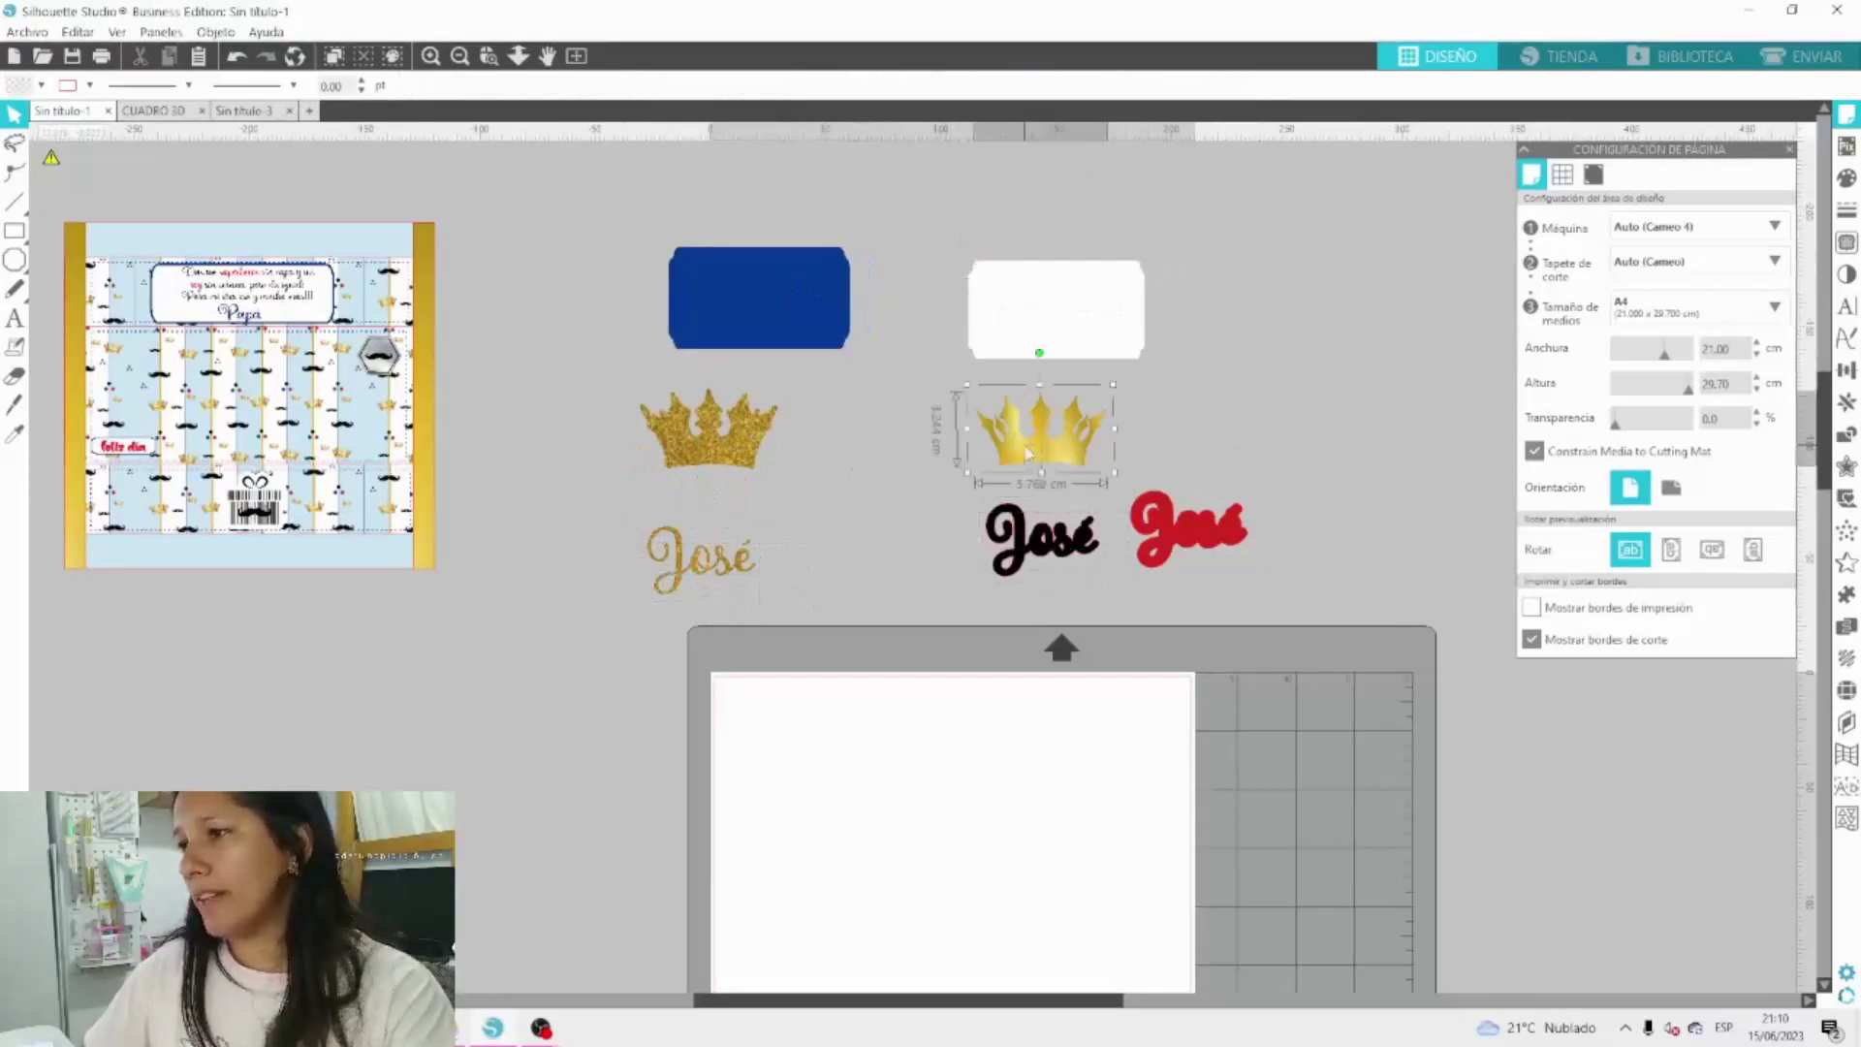
left_click(1045, 544)
left_click_drag(1047, 548, 1020, 535)
left_click_drag(1170, 544, 1164, 543)
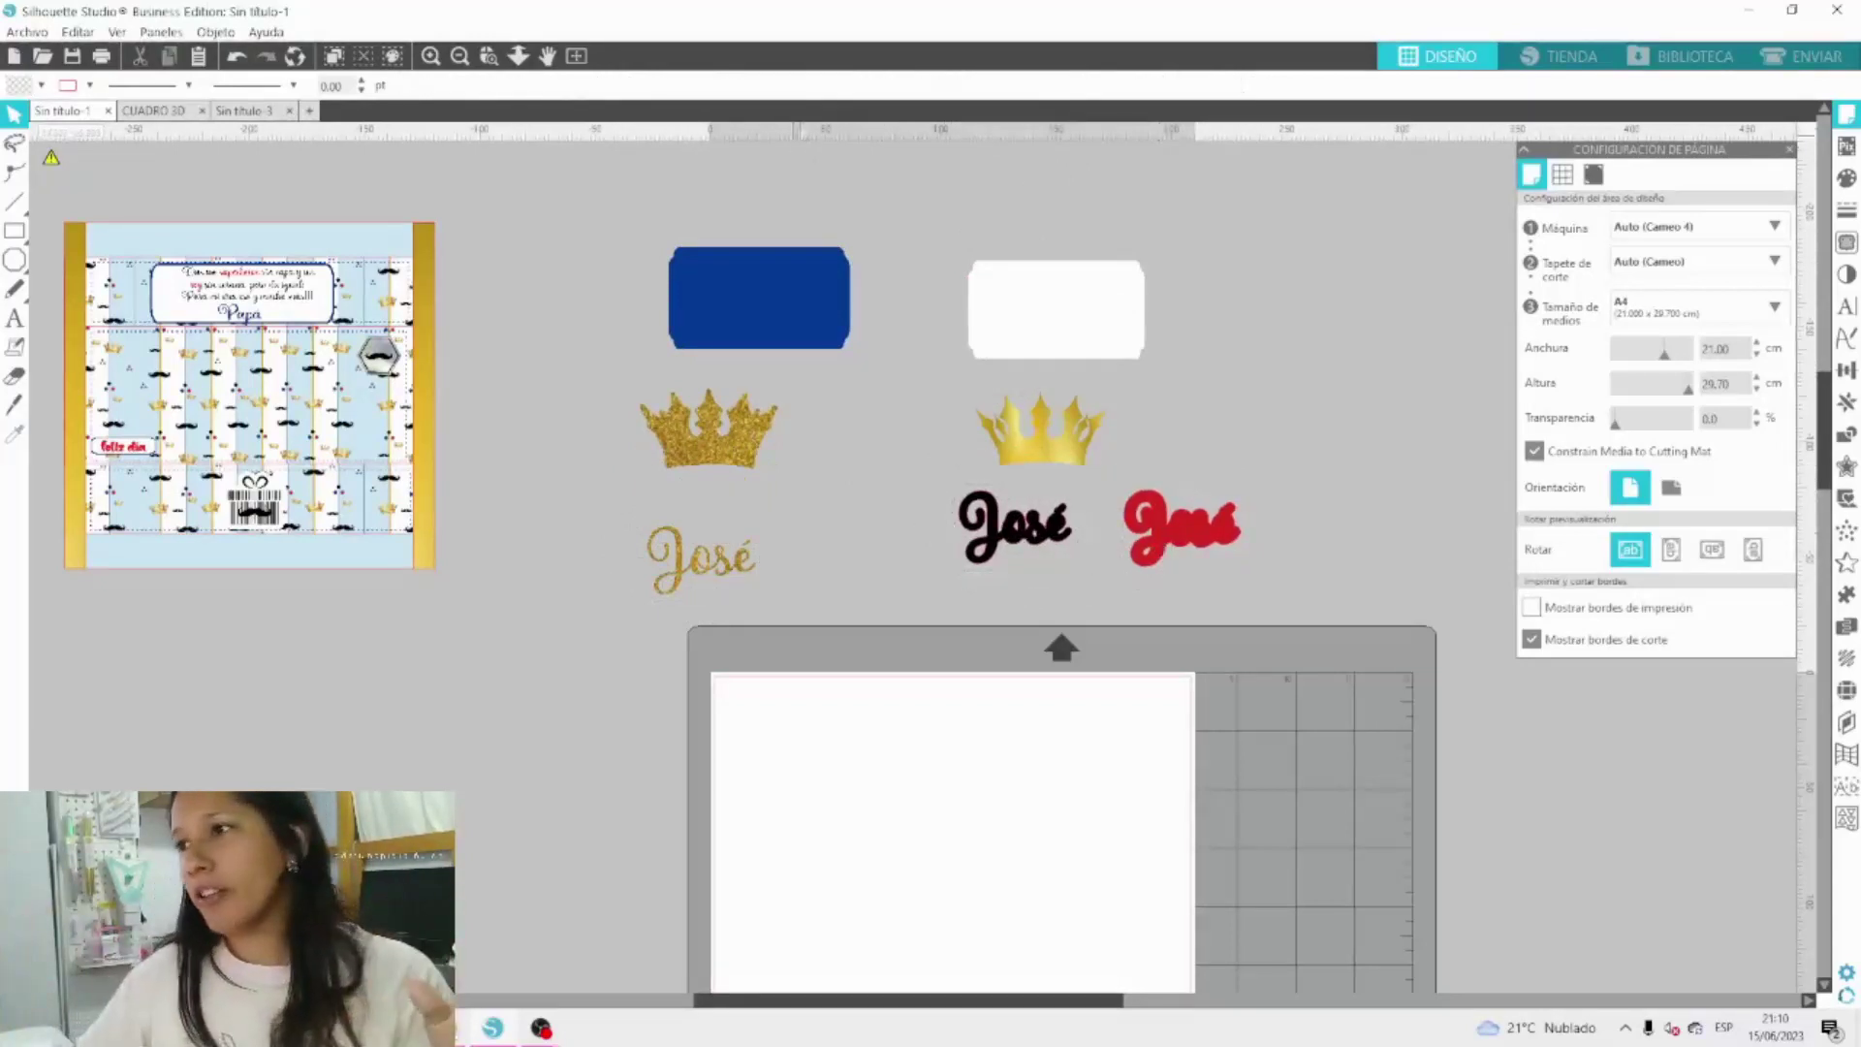
left_click(1031, 298)
left_click(812, 190)
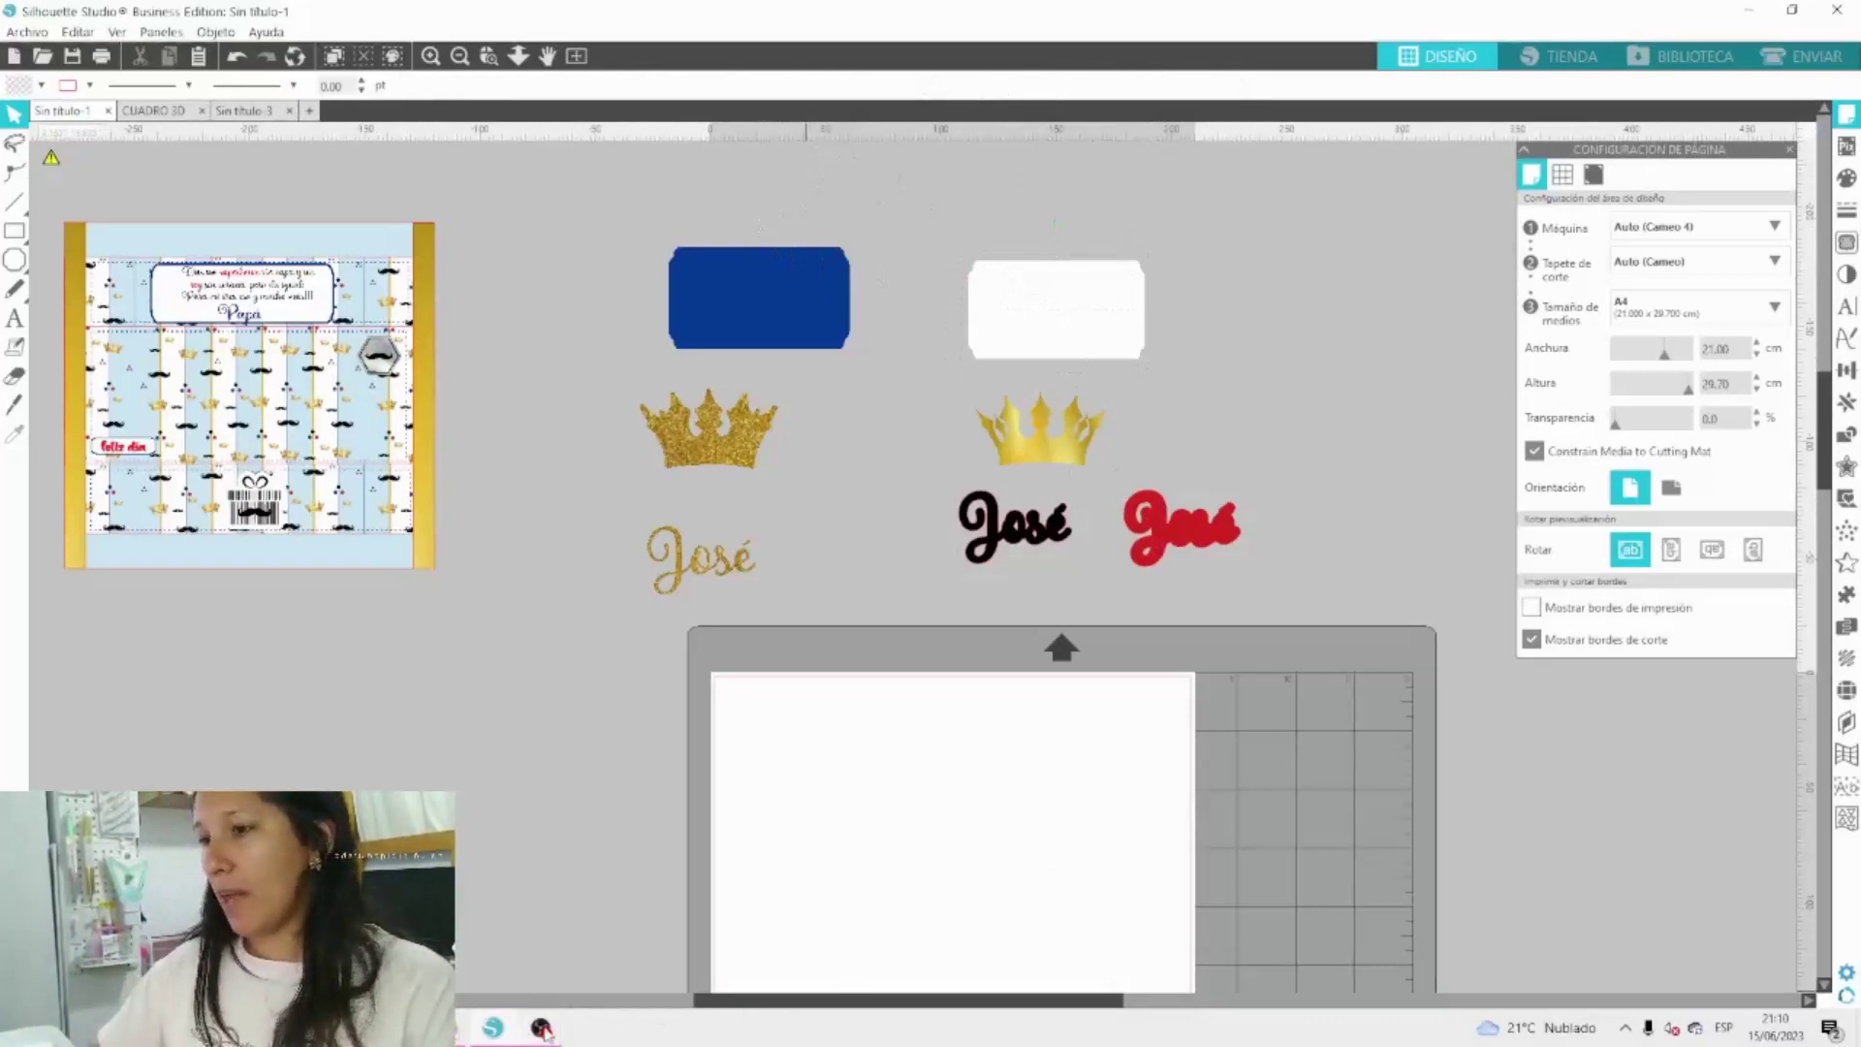
Switch to OBS and enlarge the DroidCam camera source until it fills the whole scene.
mouse_move(543, 1031)
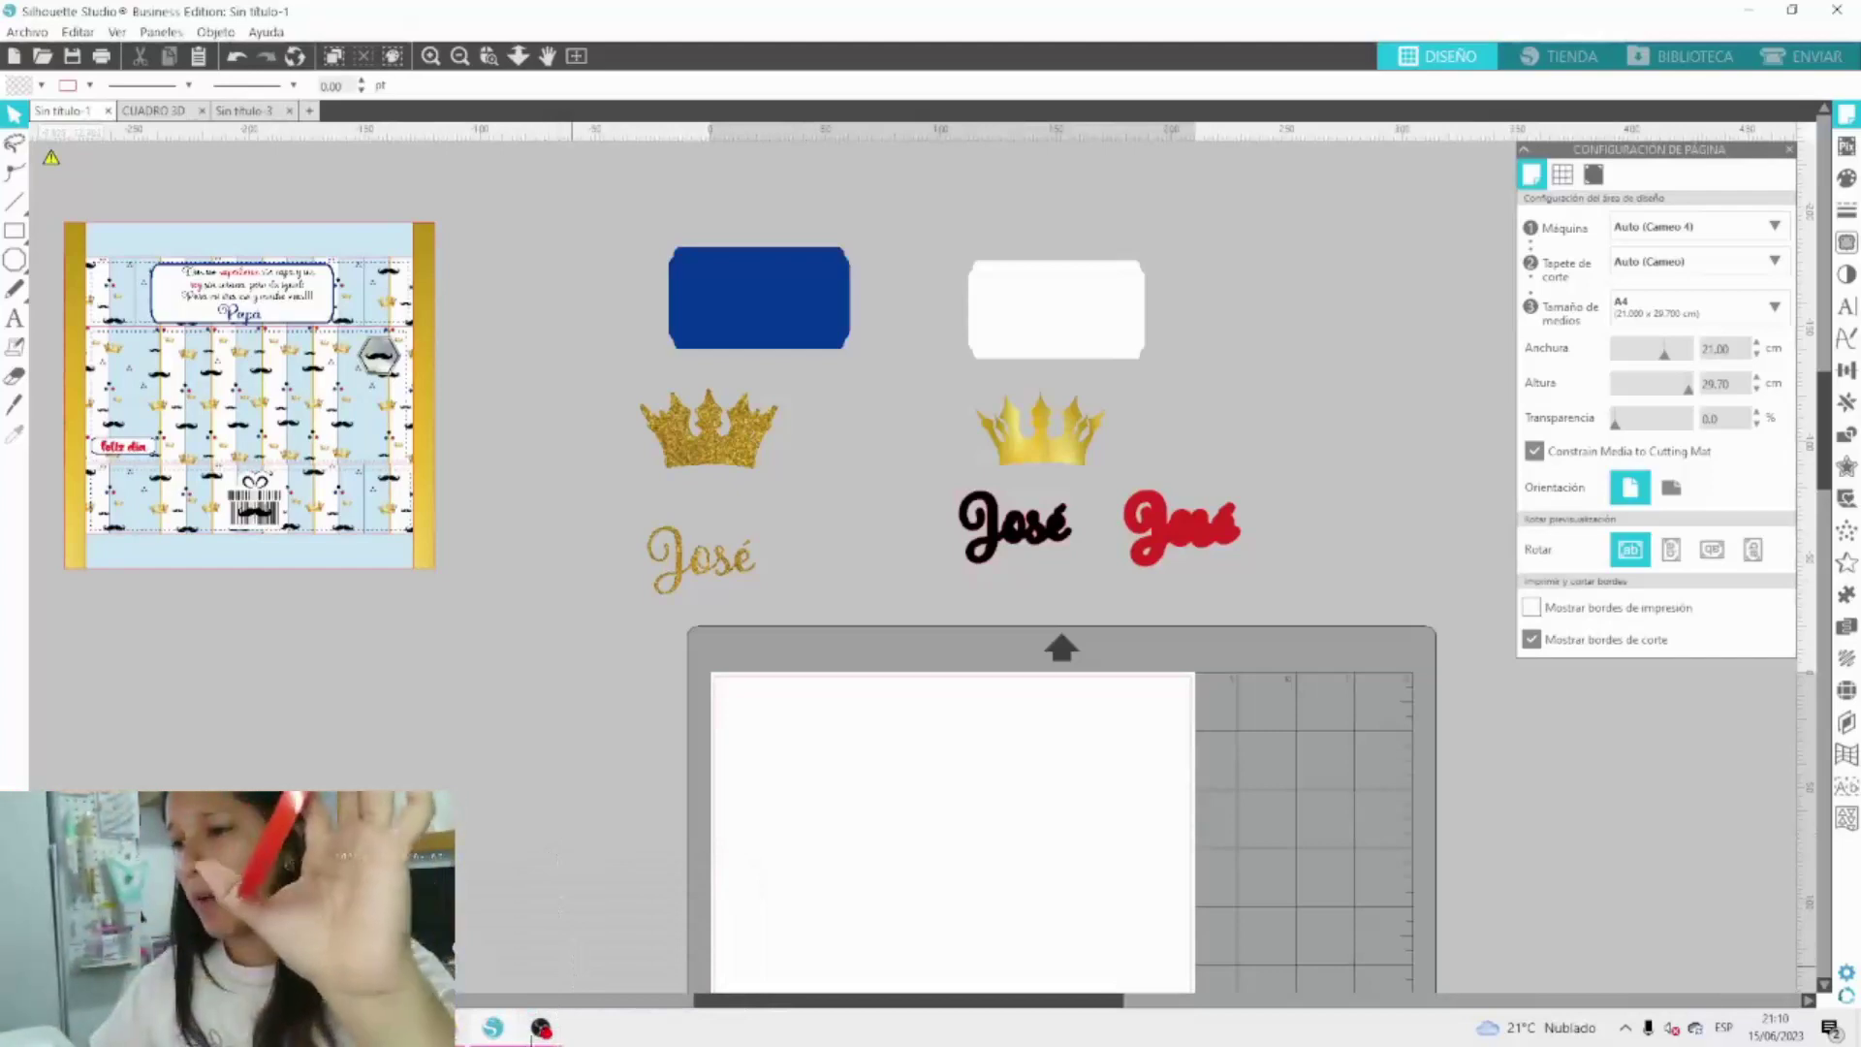
left_click(472, 967)
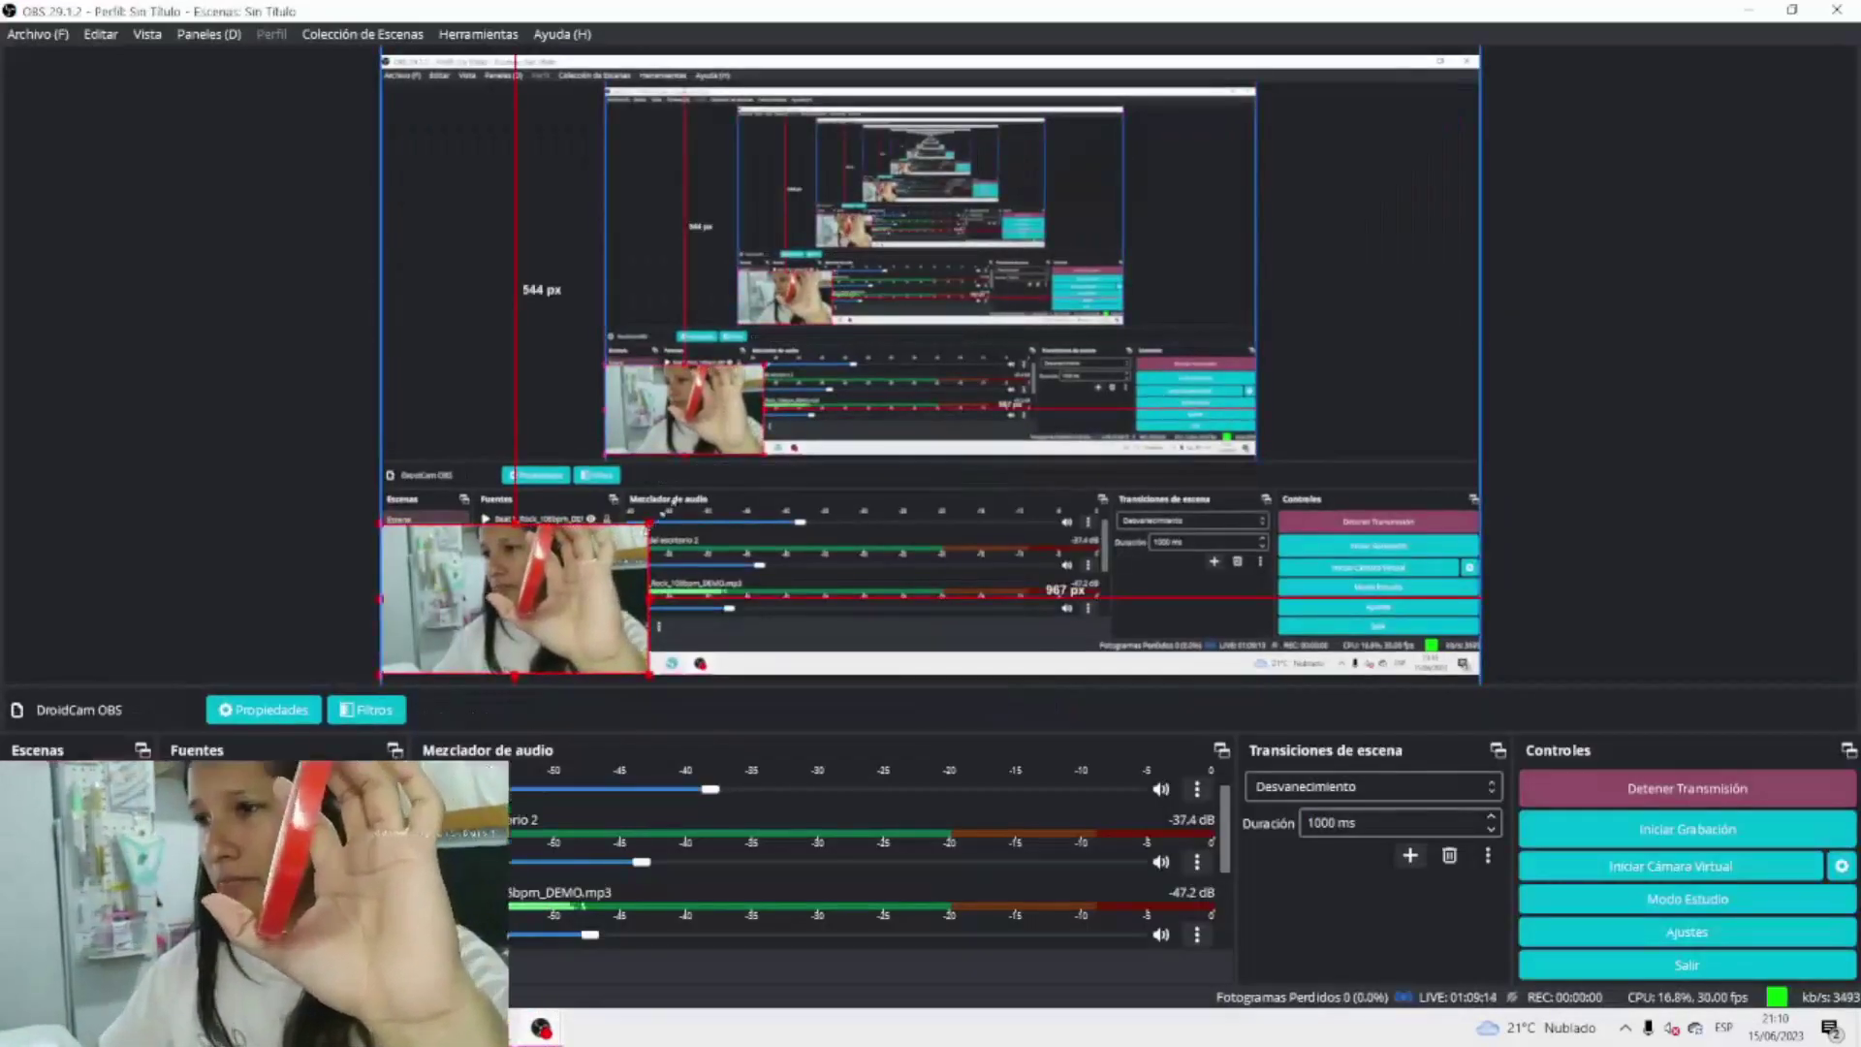
left_click_drag(649, 524, 1122, 190)
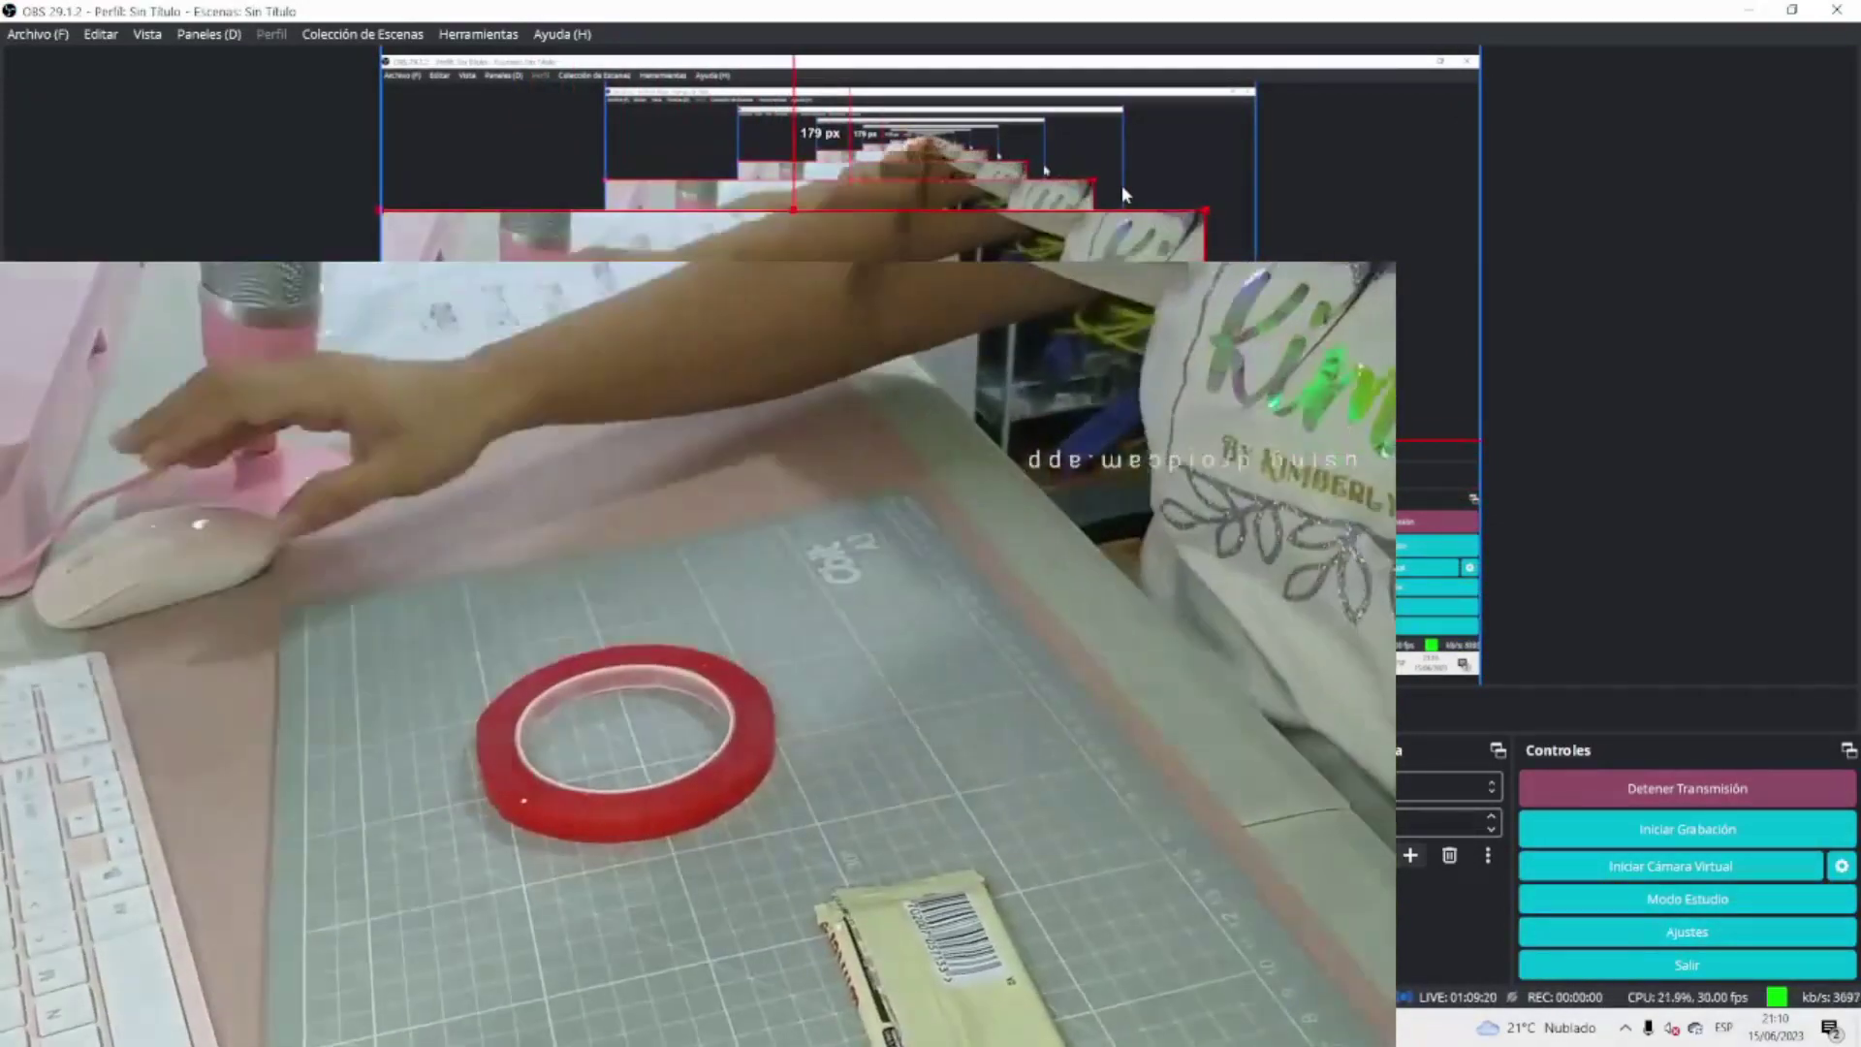
left_click_drag(1210, 206, 1517, 34)
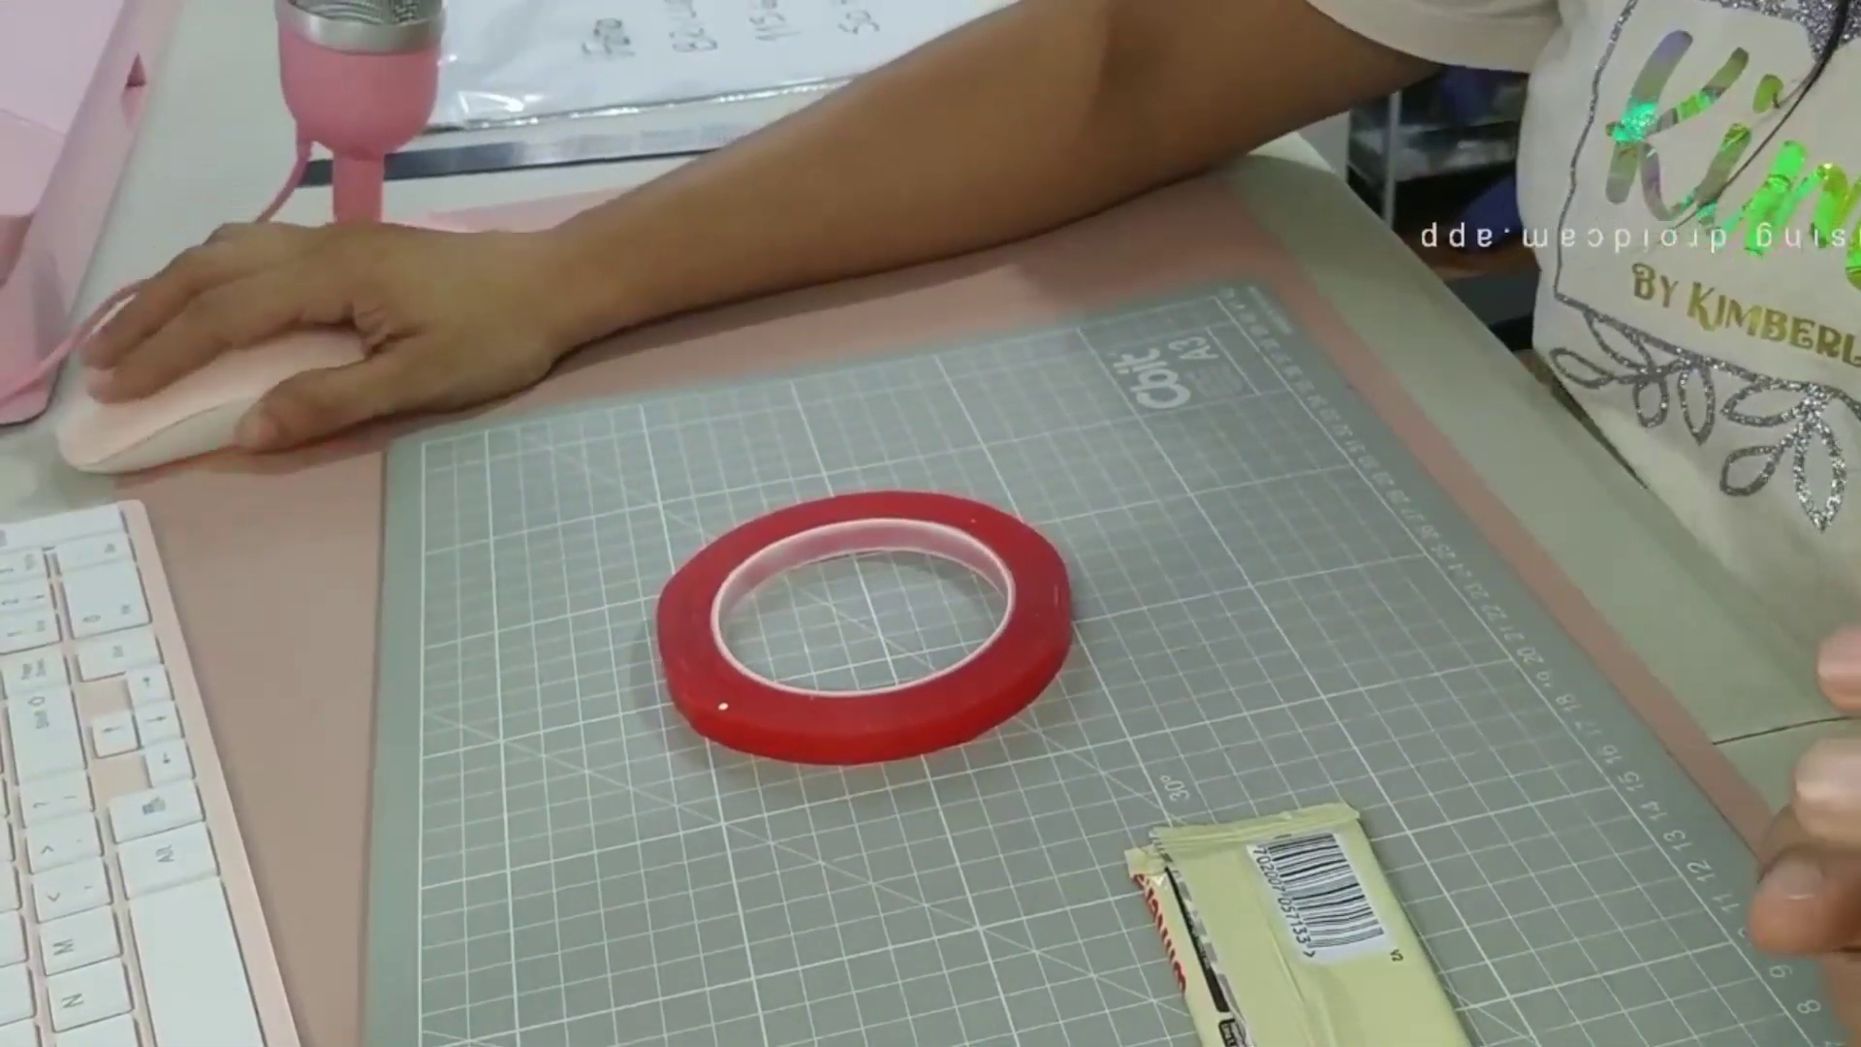